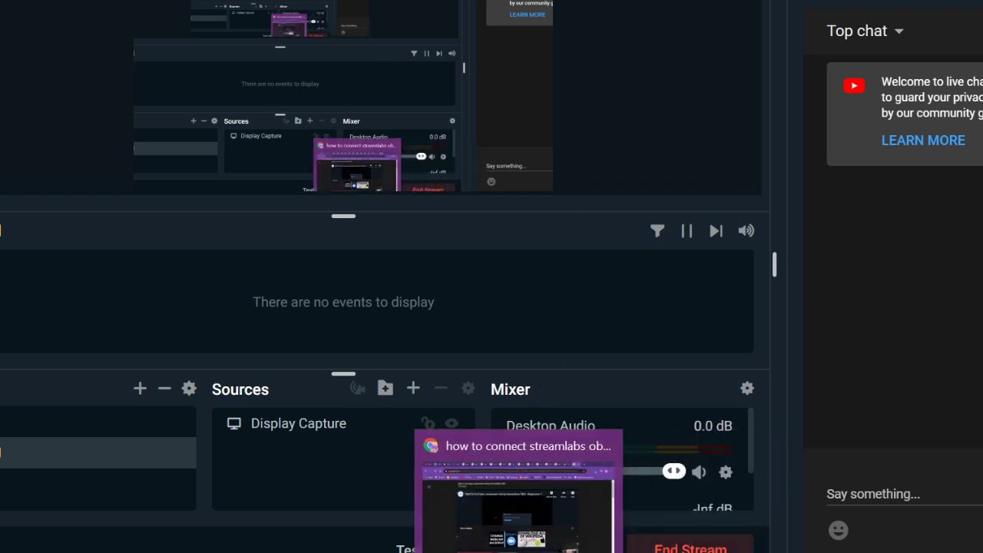
Switch to the FireAlpaca drawing window and widen it toward the live chat
left_click(680, 484)
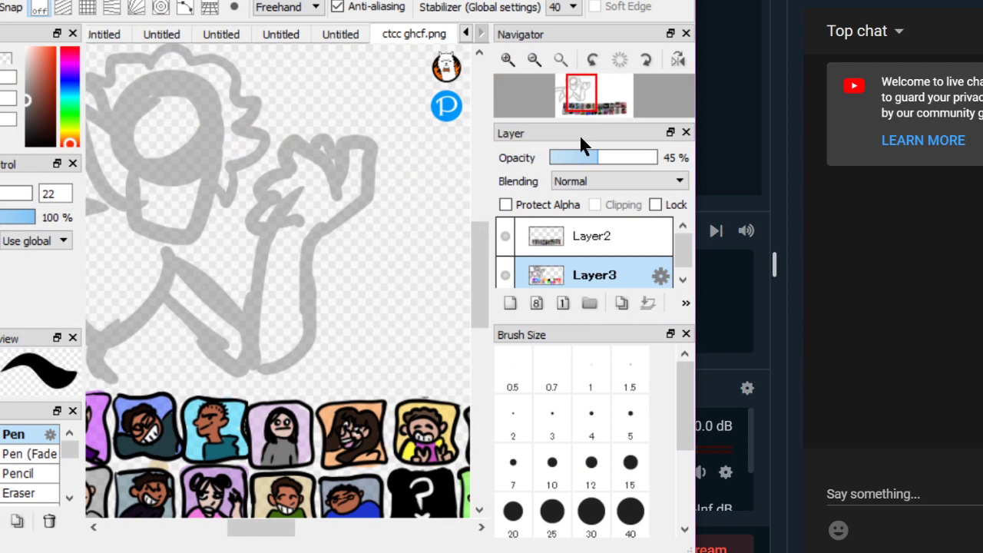
left_click_drag(702, 113, 777, 113)
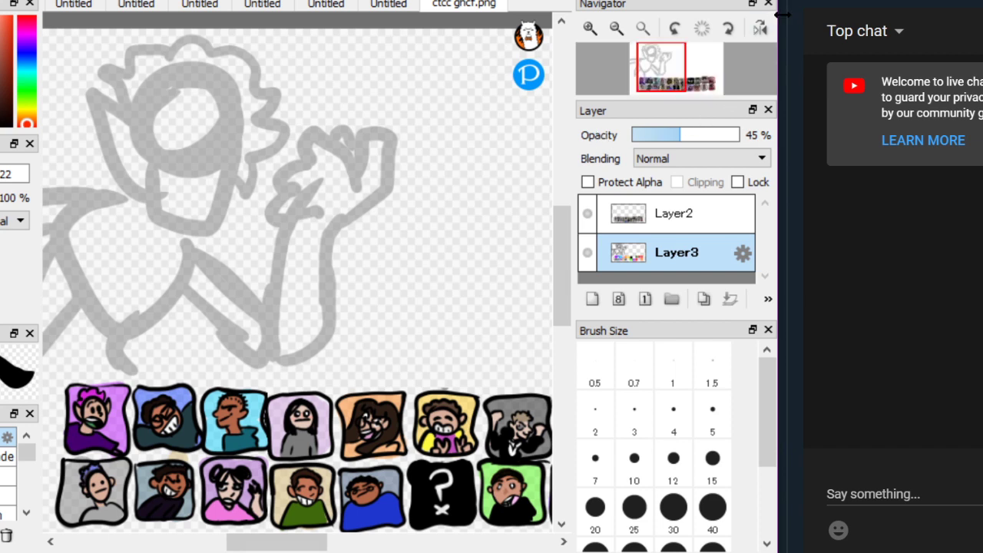
left_click_drag(781, 14, 799, 15)
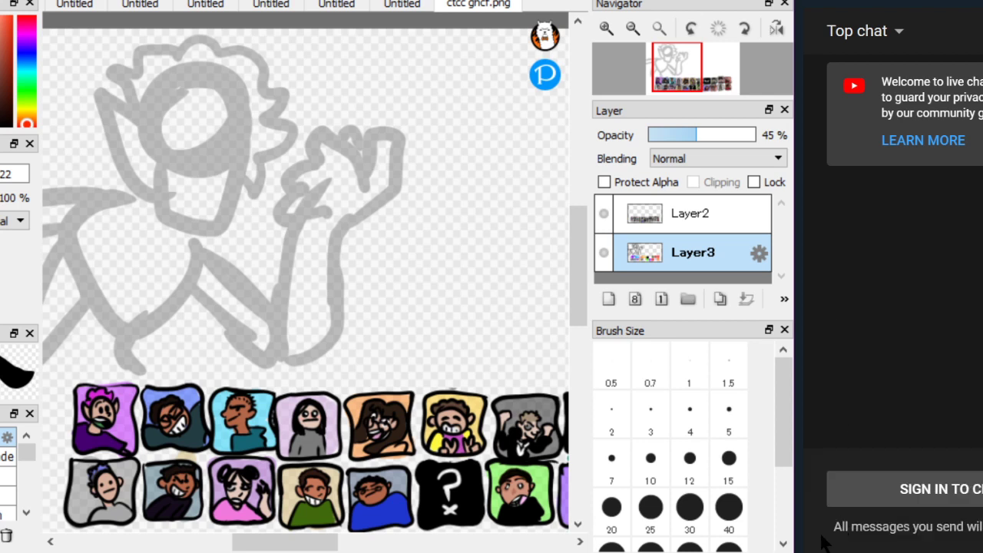
Start music playback in Spotify, return to the FireAlpaca drawing and lower the system volume
left_click(777, 550)
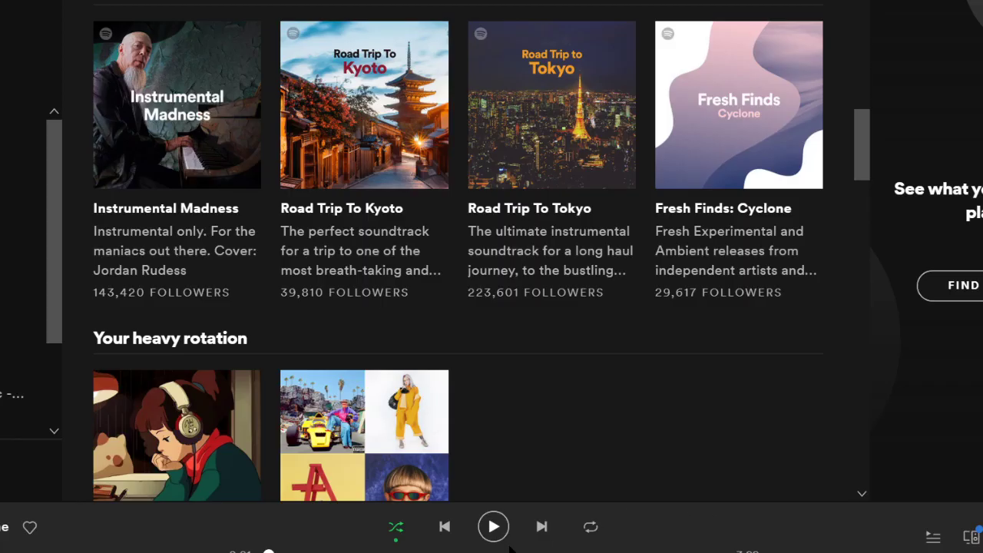
left_click(493, 528)
key("alt+Tab")
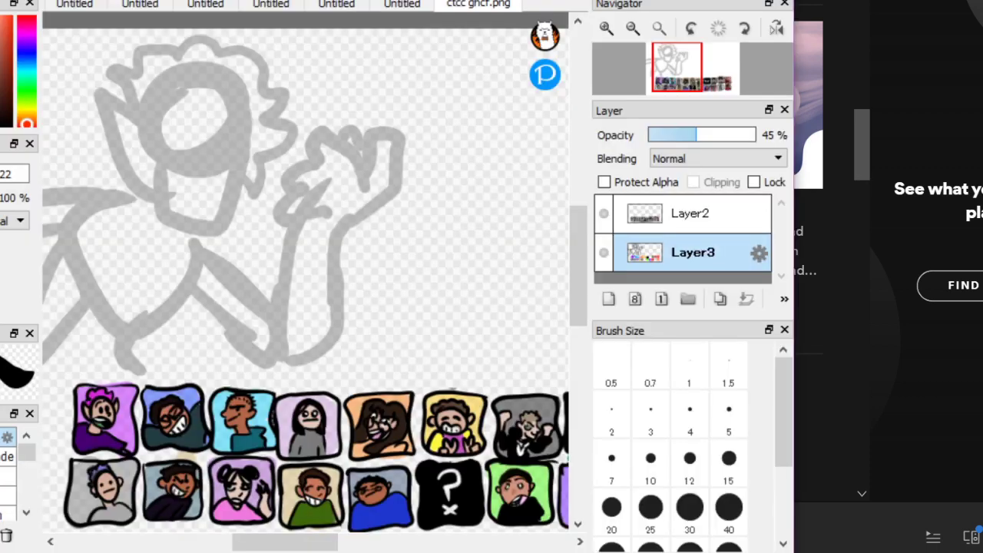
key("alt+Tab")
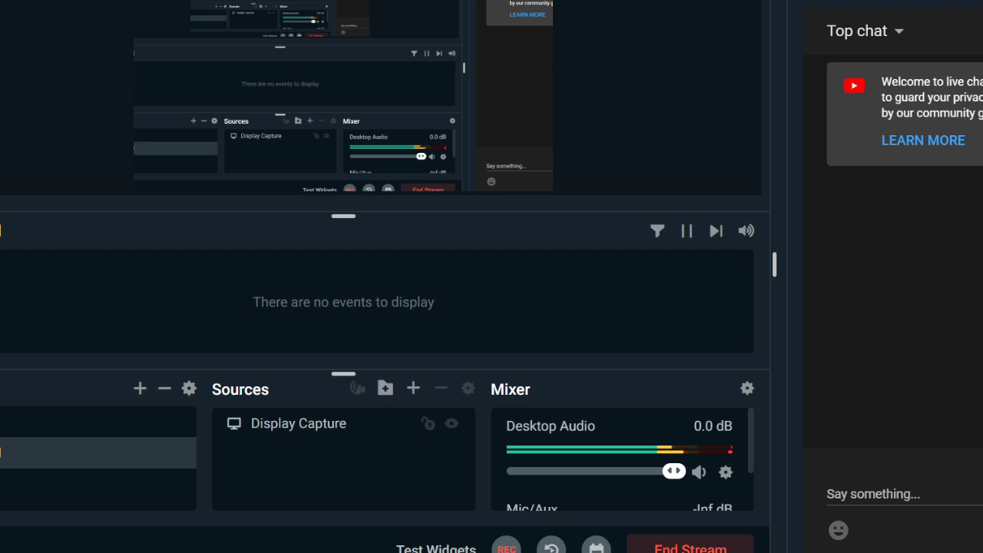
key("alt+Tab")
key("XF86AudioLowerVolume")
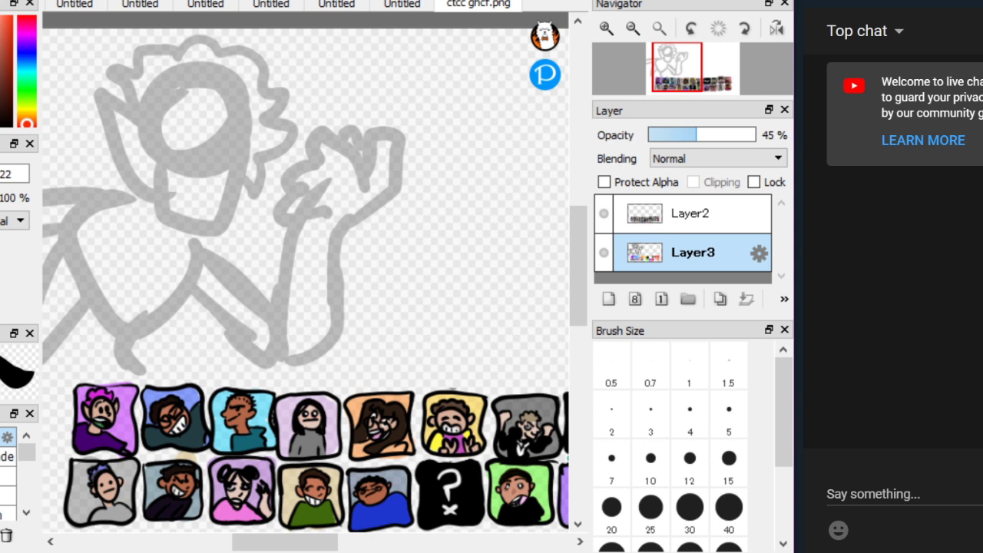
Erase the grey figure sketch above the portraits on Layer3, using an eraser enlarged to size 203
key("e")
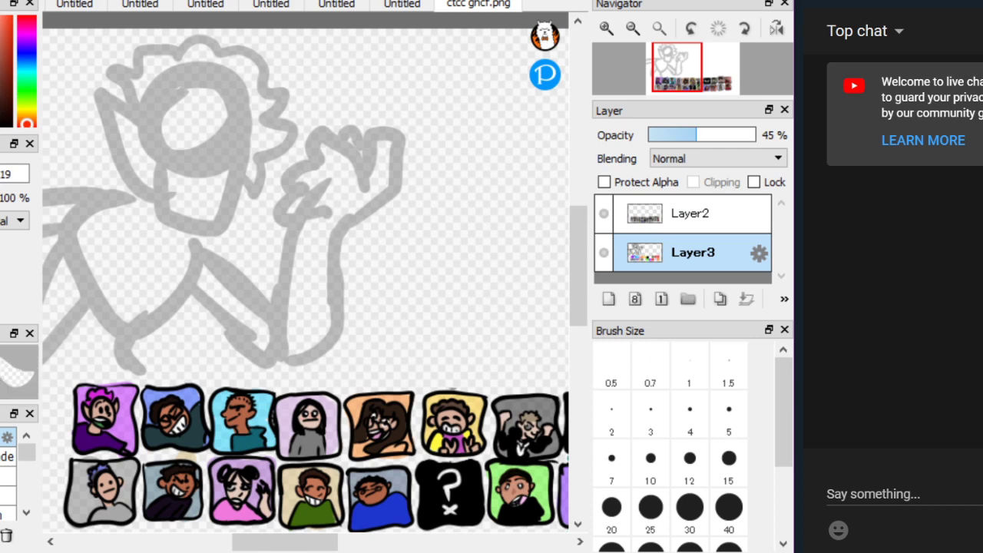
left_click_drag(365, 179, 308, 204)
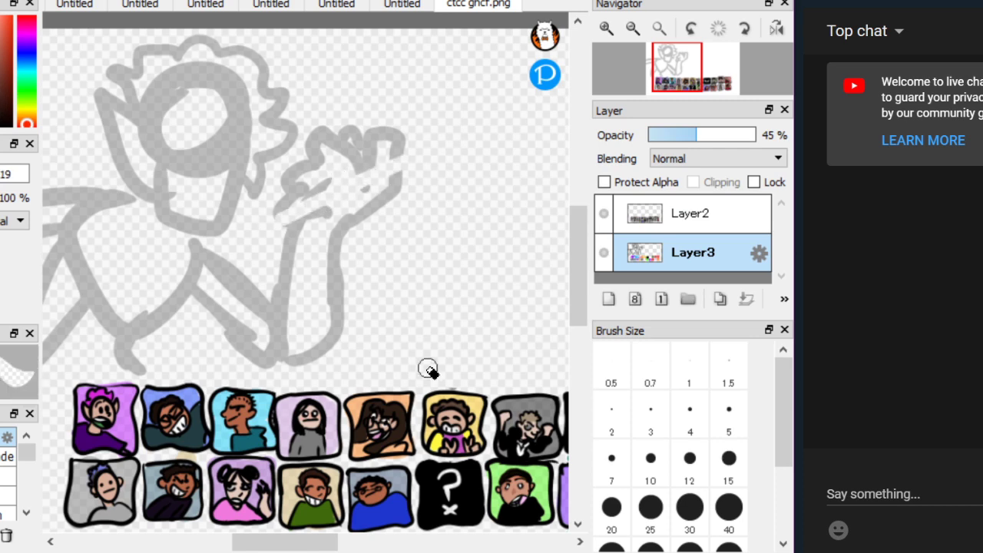
scroll(417, 345, "down", 2)
scroll(407, 299, "up", 1)
left_click(1, 173)
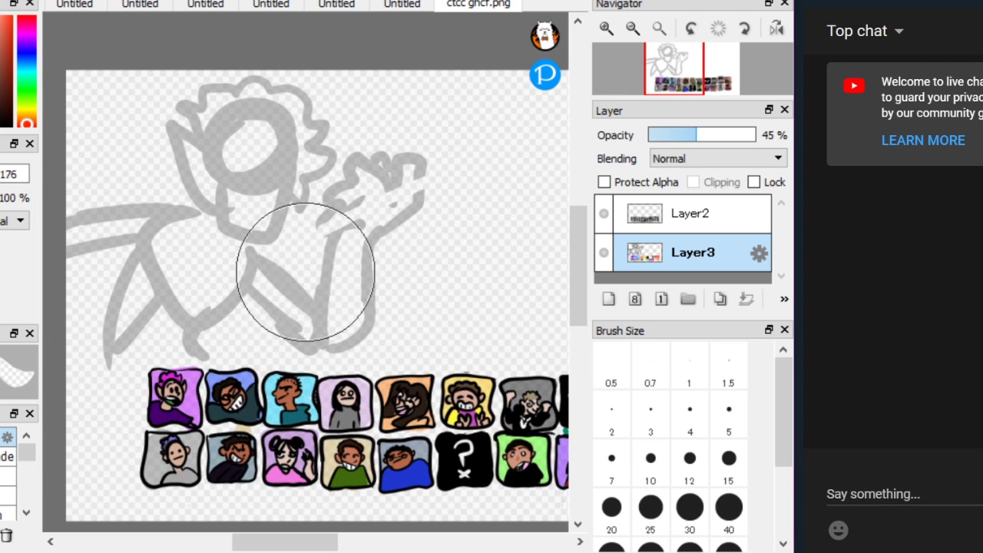
mouse_move(440, 186)
left_mouse_down()
mouse_move(390, 152)
mouse_move(204, 102)
mouse_move(95, 122)
mouse_move(147, 178)
mouse_move(266, 199)
mouse_move(419, 201)
mouse_move(428, 227)
mouse_move(308, 266)
mouse_move(327, 296)
mouse_move(317, 300)
mouse_move(330, 303)
mouse_move(265, 281)
mouse_move(179, 275)
mouse_move(214, 284)
mouse_move(187, 299)
mouse_move(135, 287)
mouse_move(67, 338)
mouse_move(102, 179)
left_mouse_up()
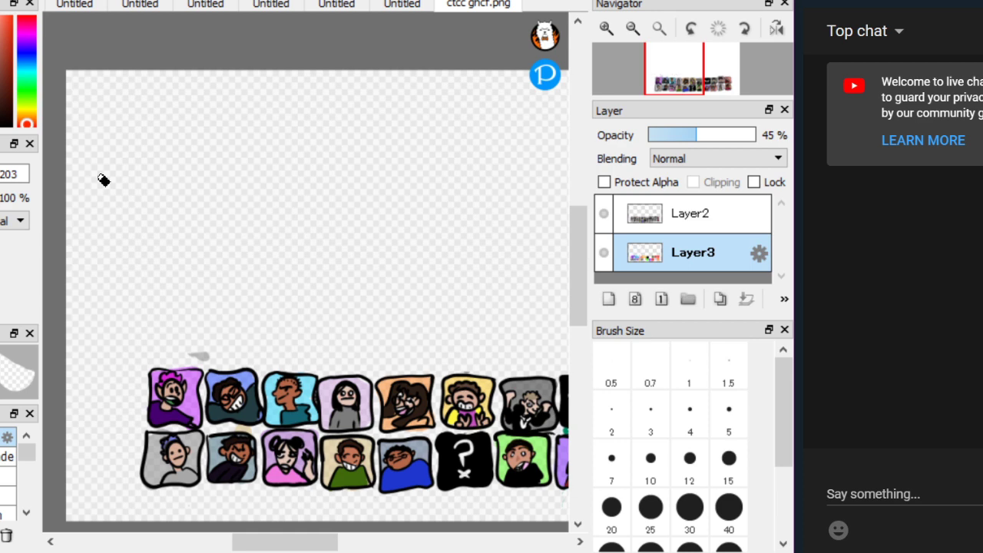
Erase the leftover grey smudge above the first two portraits with the eraser at size 21
scroll(184, 349, "up", 5)
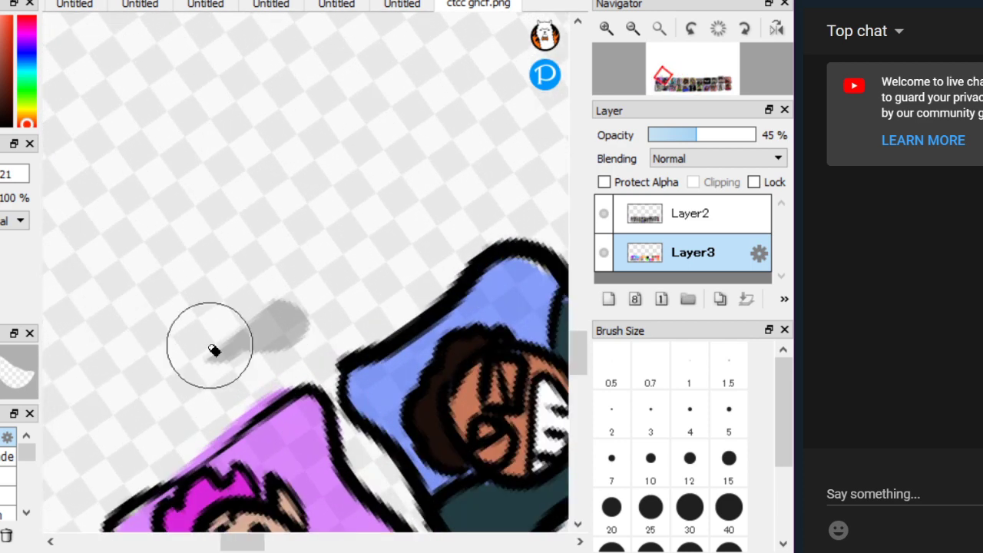
left_click_drag(210, 345, 318, 296)
scroll(330, 314, "down", 5)
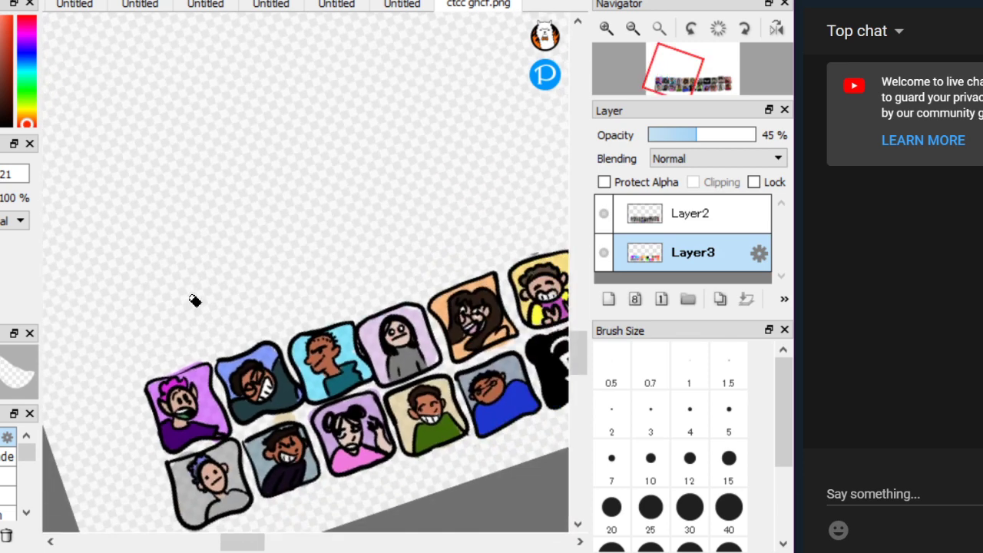
scroll(92, 283, "down", 5)
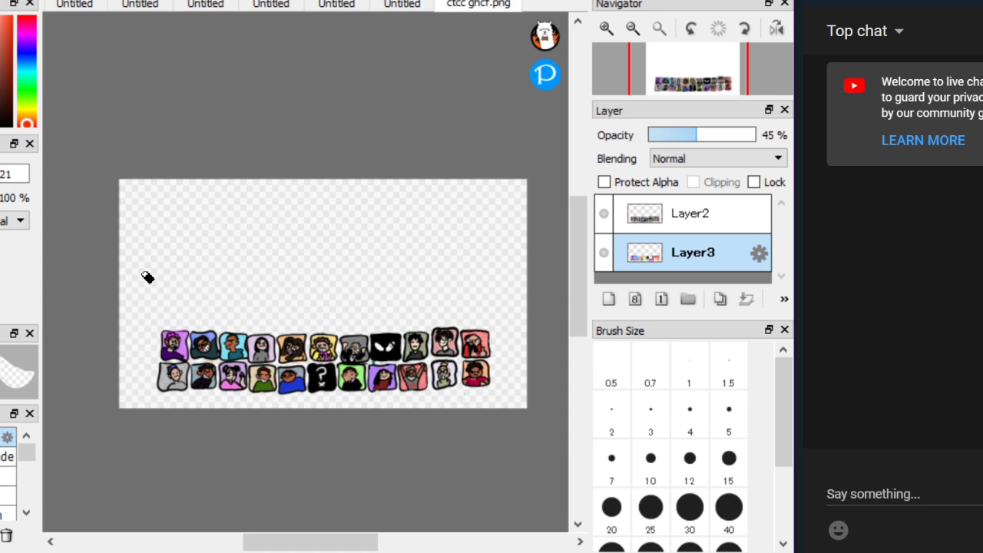
Add a new layer above Layer3 and set its opacity to 53%
left_click(608, 298)
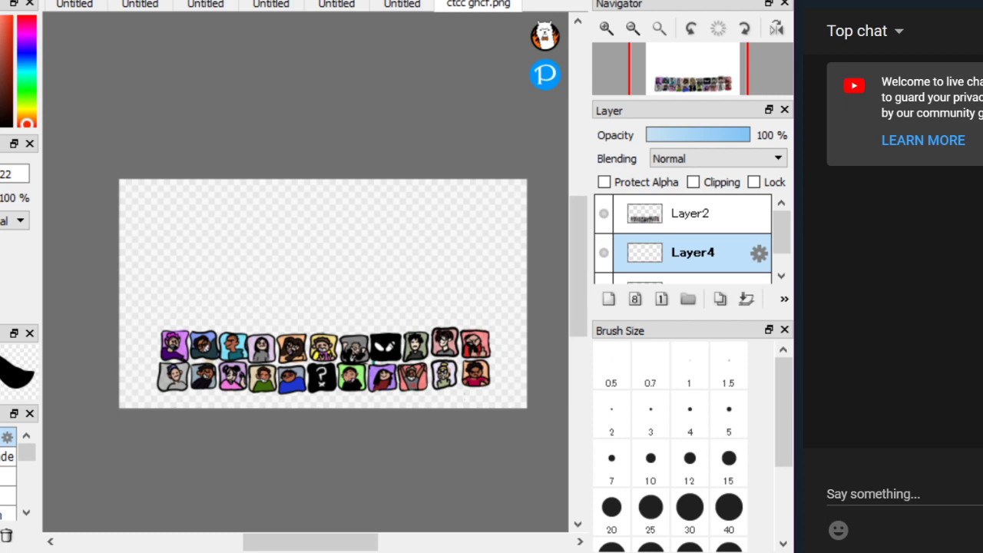
left_click(691, 135)
scroll(182, 239, "up", 3)
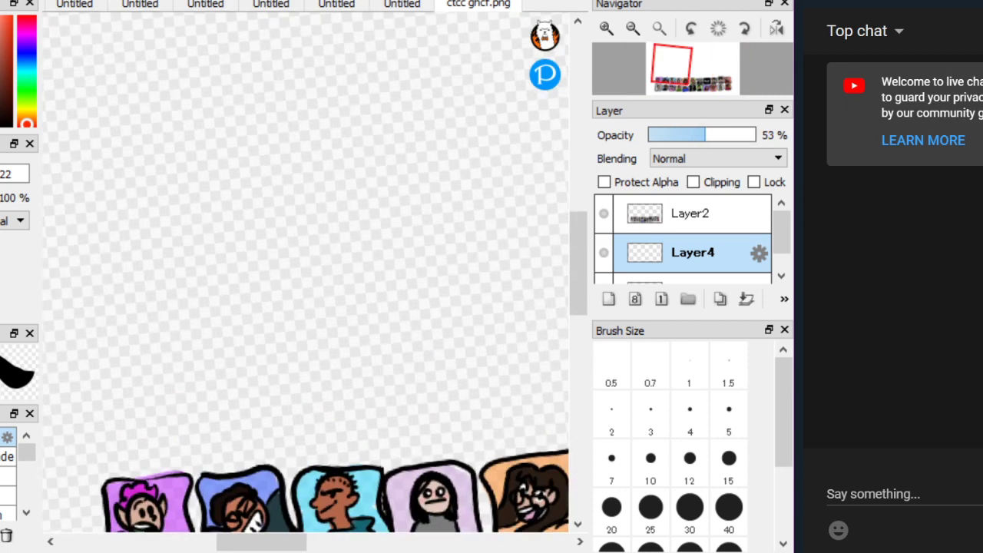
scroll(182, 240, "down", 2)
scroll(181, 171, "up", 2)
Sketch the figure's round head with an inner circle, an angular jaw and a protruding nose, redoing the first jaw shape
mouse_move(441, 115)
left_mouse_down()
mouse_move(356, 180)
mouse_move(504, 157)
mouse_move(351, 244)
mouse_move(483, 138)
mouse_move(372, 143)
mouse_move(392, 360)
mouse_move(490, 242)
left_mouse_up()
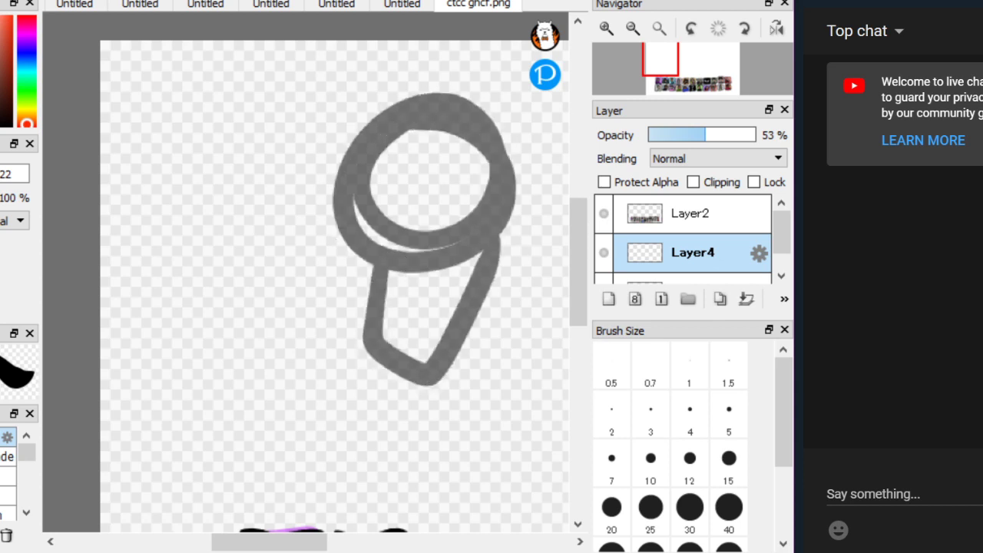
key("ctrl+z")
mouse_move(382, 286)
left_mouse_down()
mouse_move(412, 345)
mouse_move(506, 203)
left_mouse_up()
mouse_move(492, 298)
left_mouse_down()
mouse_move(512, 259)
mouse_move(507, 204)
left_mouse_up()
scroll(115, 151, "up", 1)
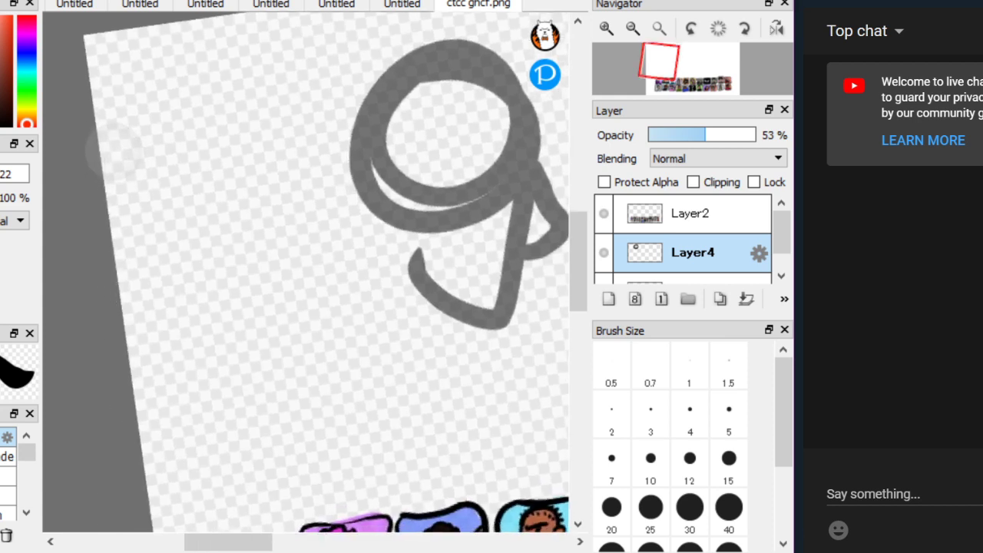
mouse_move(374, 213)
left_mouse_down()
mouse_move(361, 272)
mouse_move(301, 318)
left_mouse_up()
mouse_move(420, 284)
left_mouse_down()
mouse_move(414, 309)
mouse_move(458, 365)
left_mouse_up()
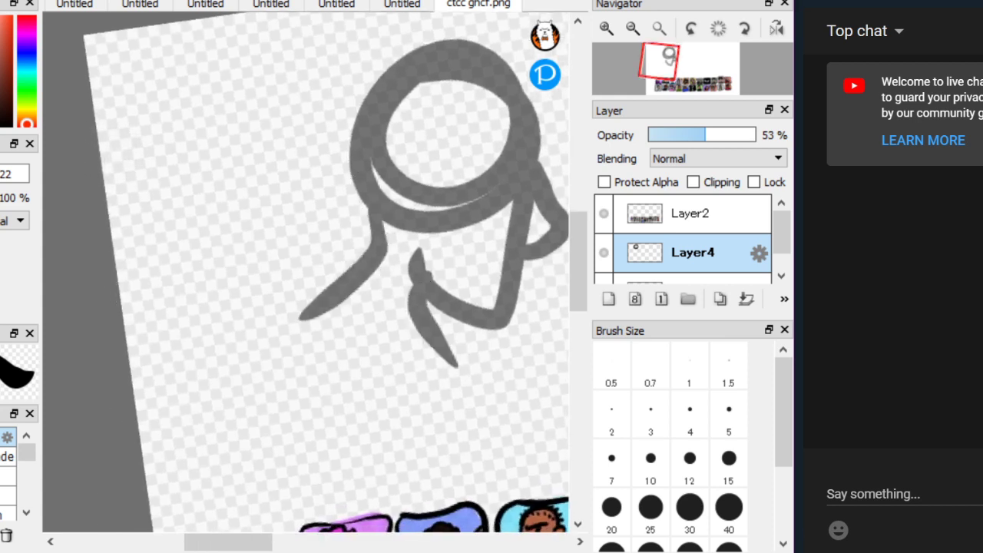
scroll(305, 272, "up", 1)
key("ctrl+z")
key("ctrl+z")
Sketch the slanted neck below the head, the curved shoulder and the upper edge of the outstretched arm
left_click_drag(395, 153, 309, 266)
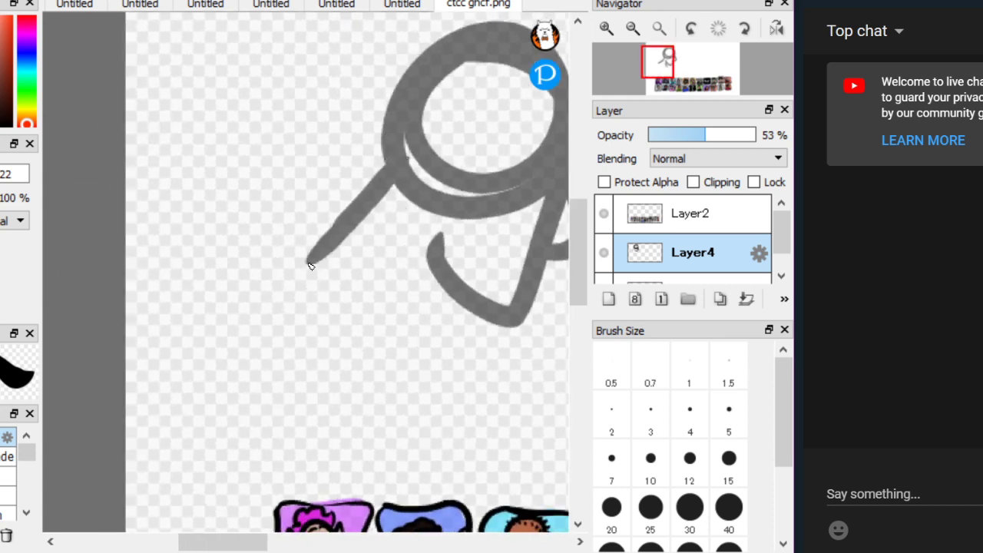
mouse_move(435, 247)
left_mouse_down()
mouse_move(421, 328)
mouse_move(211, 364)
left_mouse_up()
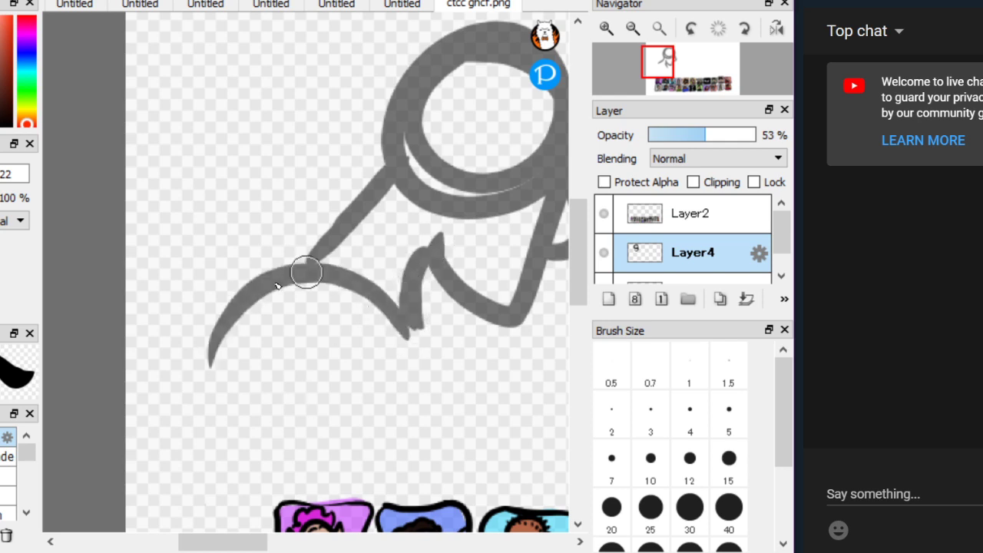
mouse_move(307, 274)
left_mouse_down()
mouse_move(363, 290)
mouse_move(268, 253)
mouse_move(144, 325)
left_mouse_up()
scroll(118, 197, "up", 1)
Sketch the round chest, the lower edge of the outstretched arm with its armpit loop, and the start of the waist
left_click_drag(318, 210, 120, 361)
scroll(82, 211, "up", 1)
left_click_drag(342, 272, 232, 424)
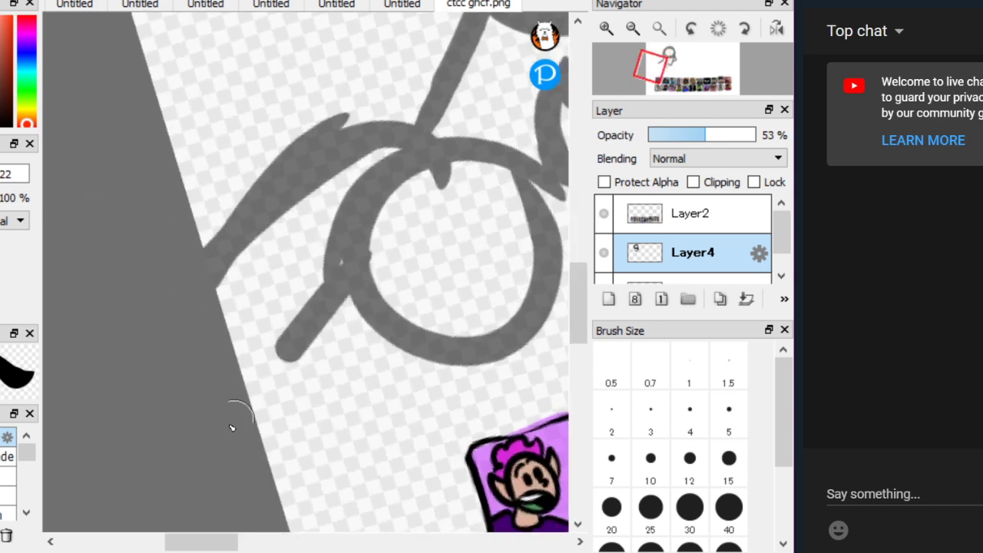
mouse_move(377, 246)
left_mouse_down()
mouse_move(259, 399)
mouse_move(384, 165)
left_mouse_up()
scroll(164, 160, "down", 1)
scroll(164, 161, "up", 1)
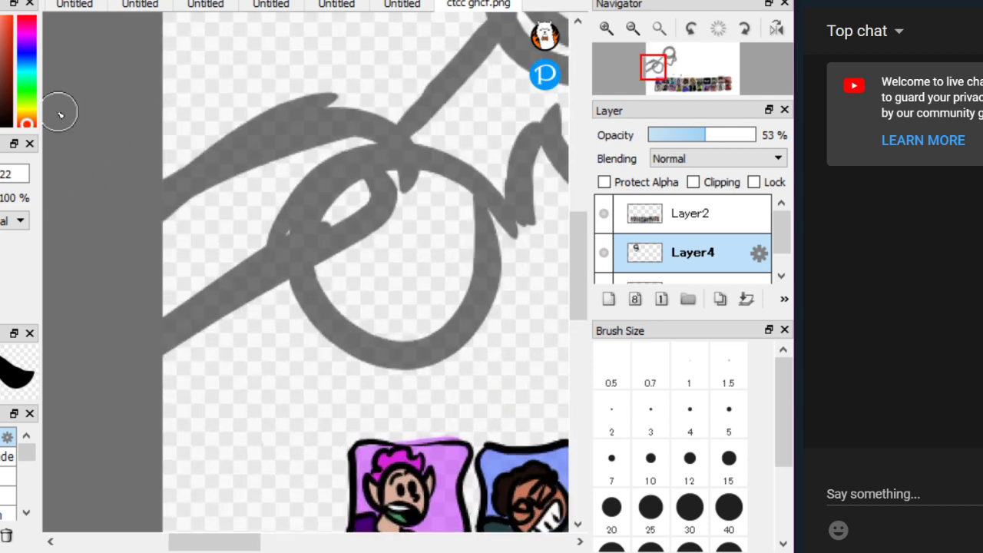
left_click_drag(390, 368, 337, 444)
scroll(87, 156, "down", 3)
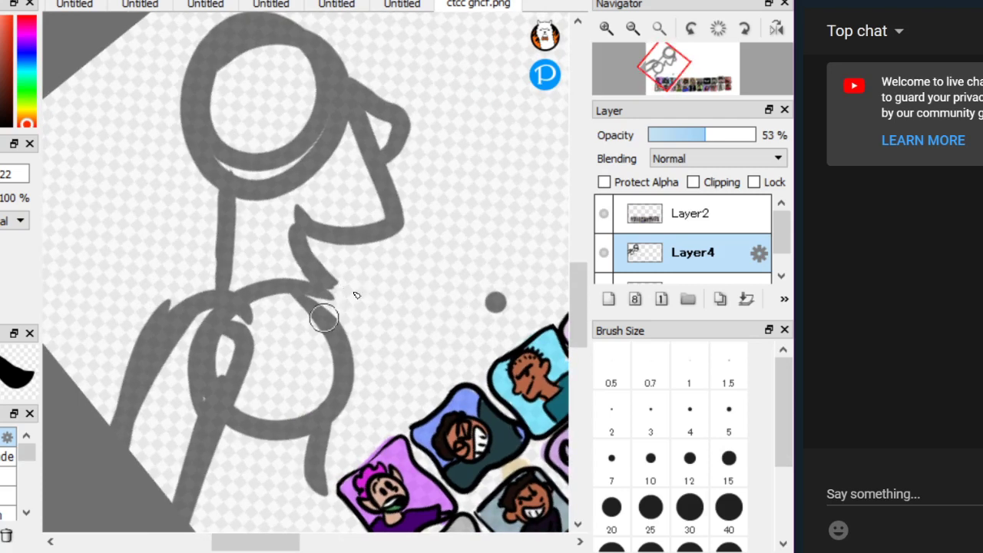
Sketch the second arm reaching out from the chest, with an elbow cross mark and a long raised forearm
mouse_move(356, 294)
left_mouse_down()
mouse_move(319, 301)
mouse_move(339, 294)
mouse_move(372, 382)
mouse_move(367, 428)
left_mouse_up()
left_click_drag(347, 299, 488, 280)
mouse_move(396, 349)
left_mouse_down()
mouse_move(520, 299)
mouse_move(432, 305)
mouse_move(471, 123)
left_mouse_up()
mouse_move(509, 264)
left_mouse_down()
mouse_move(524, 123)
mouse_move(462, 192)
left_mouse_up()
scroll(124, 128, "up", 1)
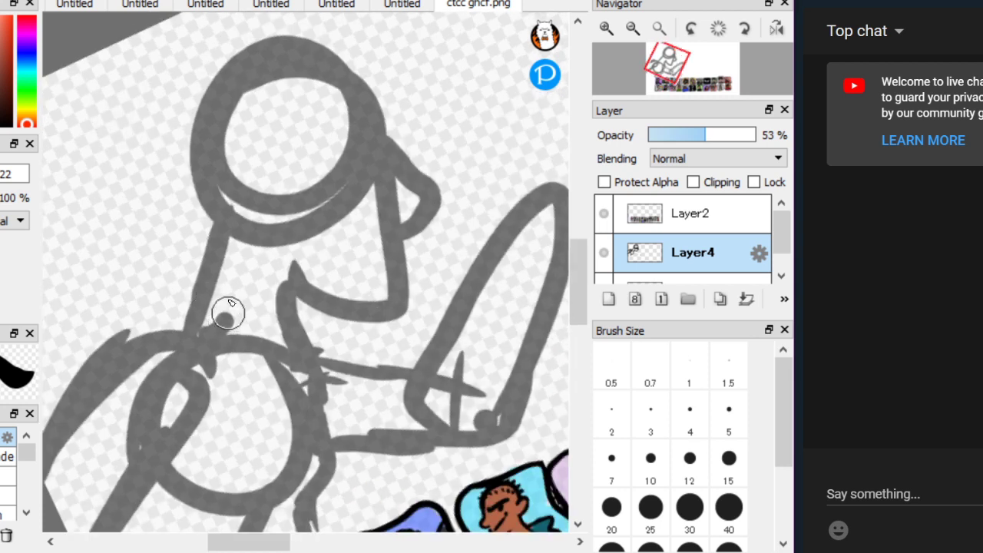
Sketch wavy hair around the top and both sides of the head
scroll(56, 102, "up", 1)
mouse_move(231, 270)
left_mouse_down()
mouse_move(164, 273)
mouse_move(186, 141)
mouse_move(170, 110)
mouse_move(315, 6)
left_mouse_up()
mouse_move(398, 16)
left_mouse_down()
mouse_move(458, 91)
mouse_move(462, 83)
mouse_move(476, 122)
mouse_move(433, 193)
left_mouse_up()
left_click_drag(330, 248, 298, 230)
Sketch the pointed ear at the side of the head, undoing two attempts before drawing a smaller one
left_click_drag(233, 211, 283, 325)
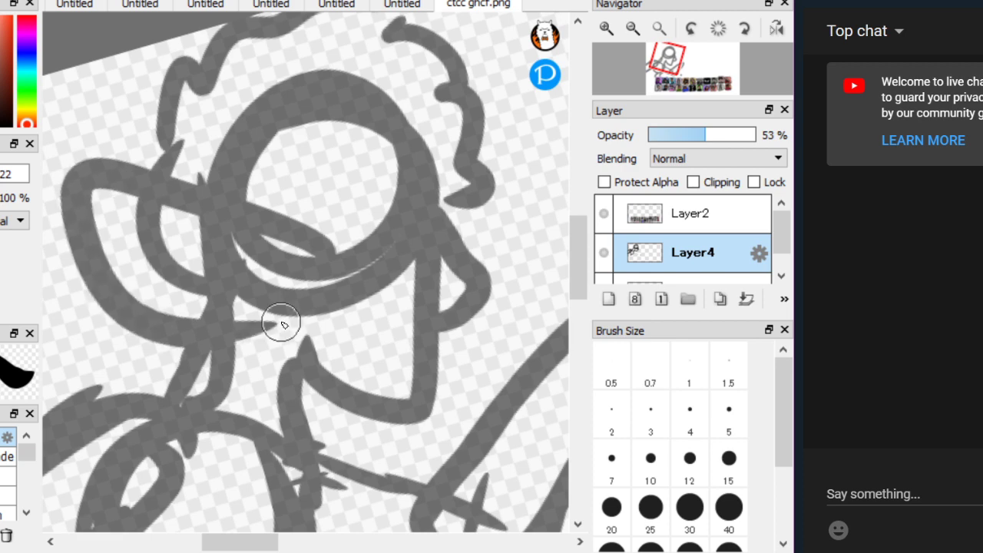
key("ctrl+z")
mouse_move(301, 241)
left_mouse_down()
mouse_move(116, 232)
mouse_move(256, 346)
left_mouse_up()
key("ctrl+z")
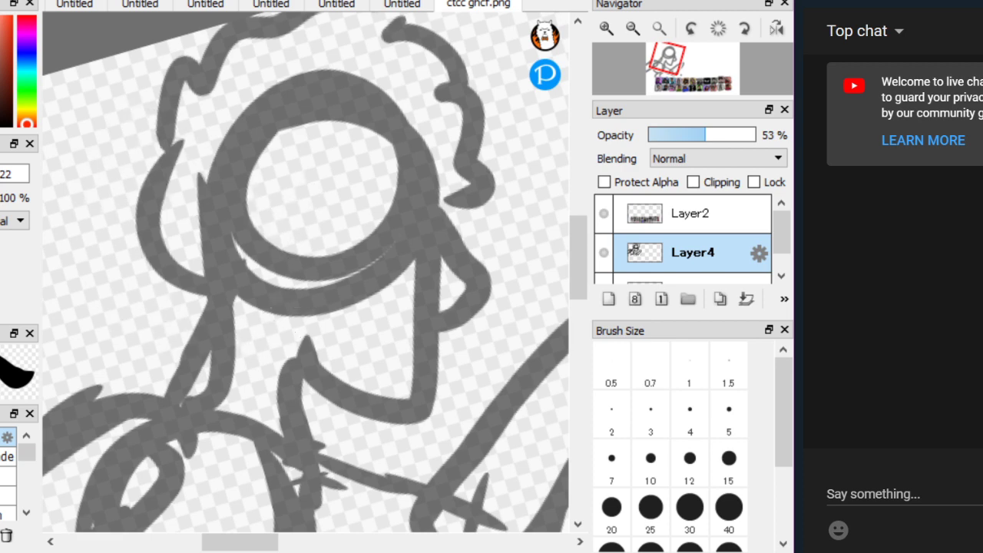
mouse_move(290, 222)
left_mouse_down()
mouse_move(145, 169)
mouse_move(203, 281)
left_mouse_up()
scroll(121, 118, "down", 3)
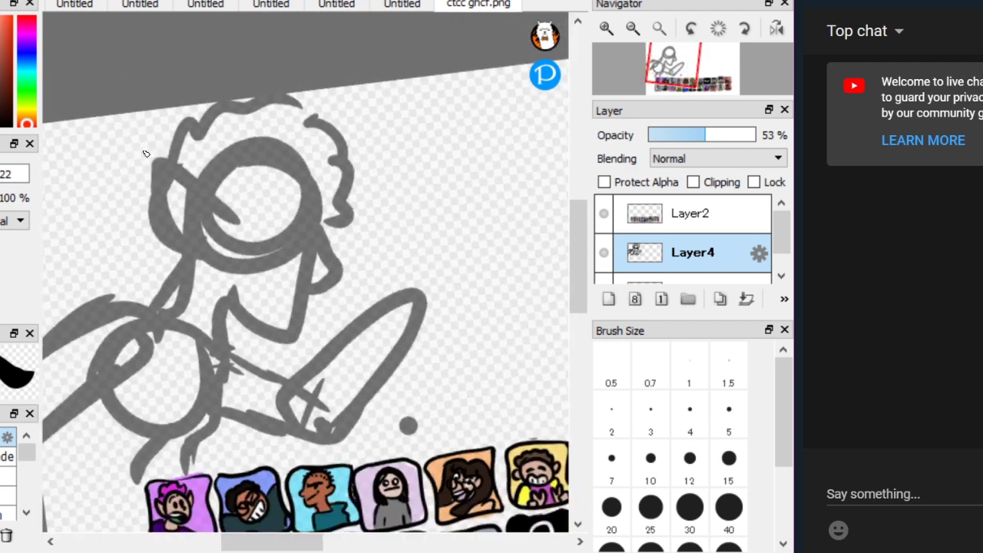
Add a curved stroke along the outstretched arm beside the chest
scroll(121, 167, "up", 2)
scroll(101, 132, "down", 3)
scroll(460, 233, "up", 2)
scroll(446, 260, "down", 1)
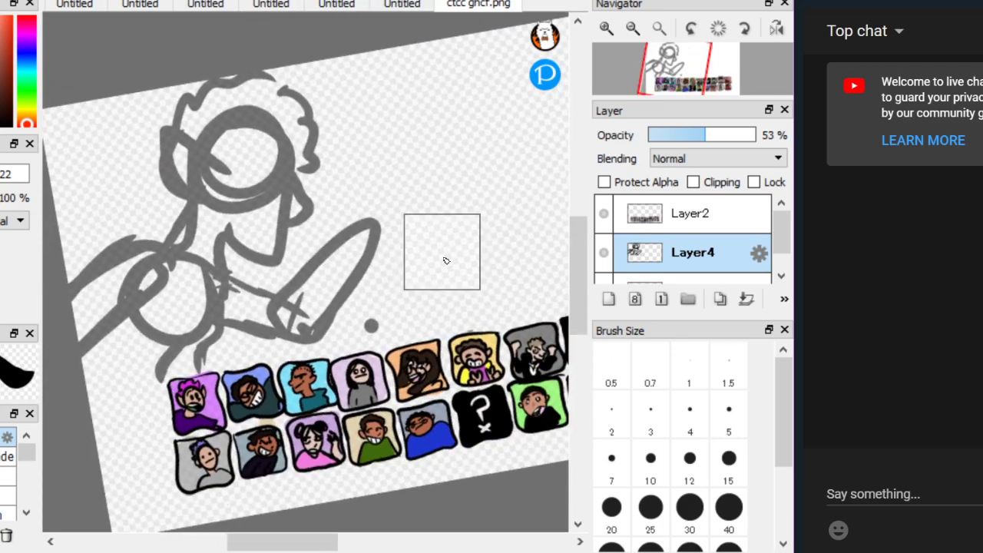
scroll(527, 259, "up", 1)
scroll(92, 149, "up", 1)
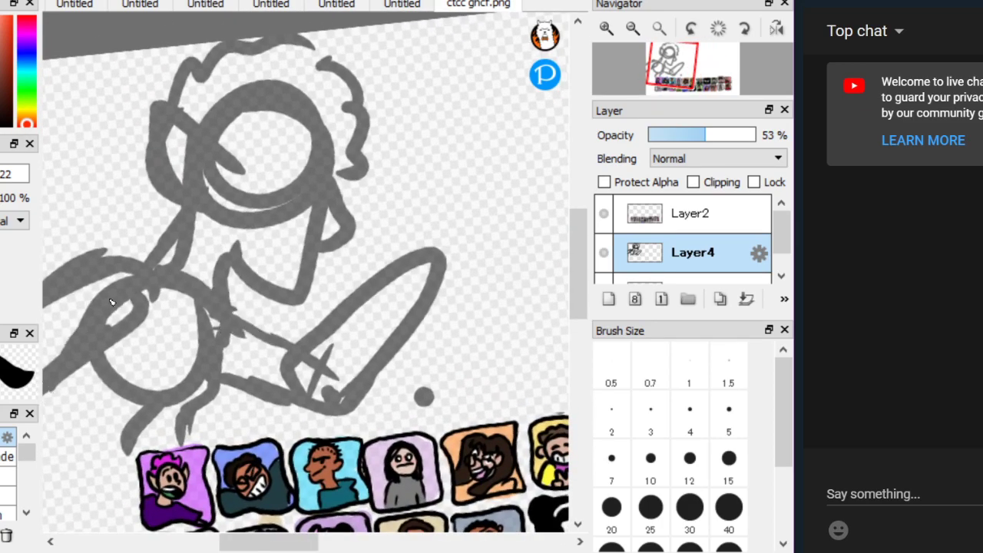
left_click_drag(112, 303, 43, 367)
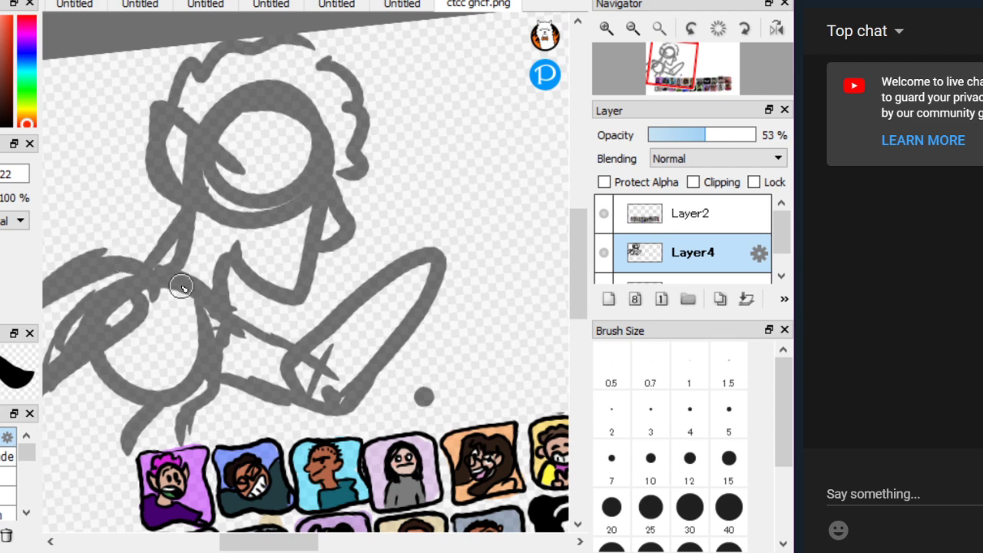
scroll(241, 166, "down", 3)
scroll(513, 258, "up", 2)
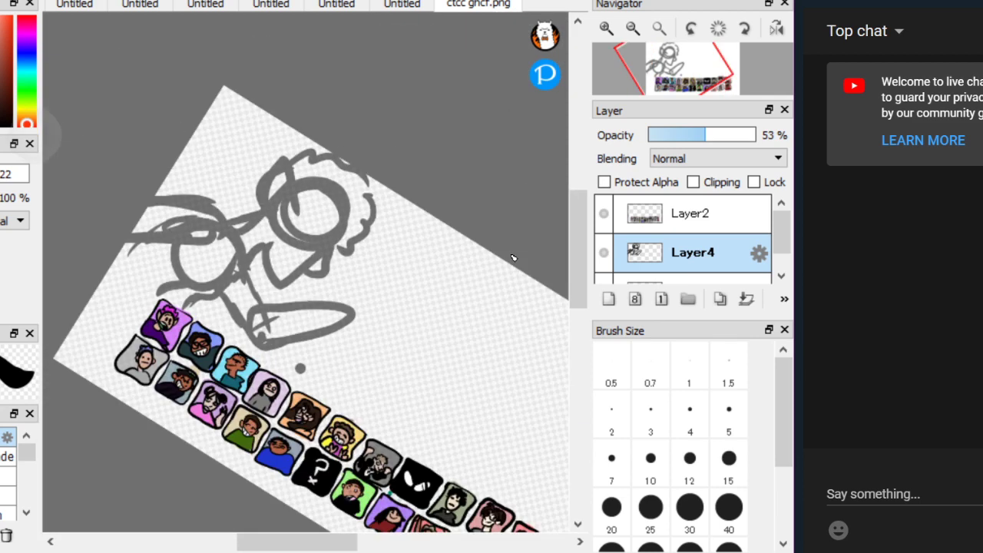
Undo the recent ear, hair and second-arm strokes, going back to the head, neck, chest and outstretched arm
key("ctrl+z")
key("ctrl+z")
key("ctrl+z")
key("ctrl+z")
key("ctrl+z")
key("ctrl+z")
key("ctrl+z")
key("ctrl+z")
key("ctrl+z")
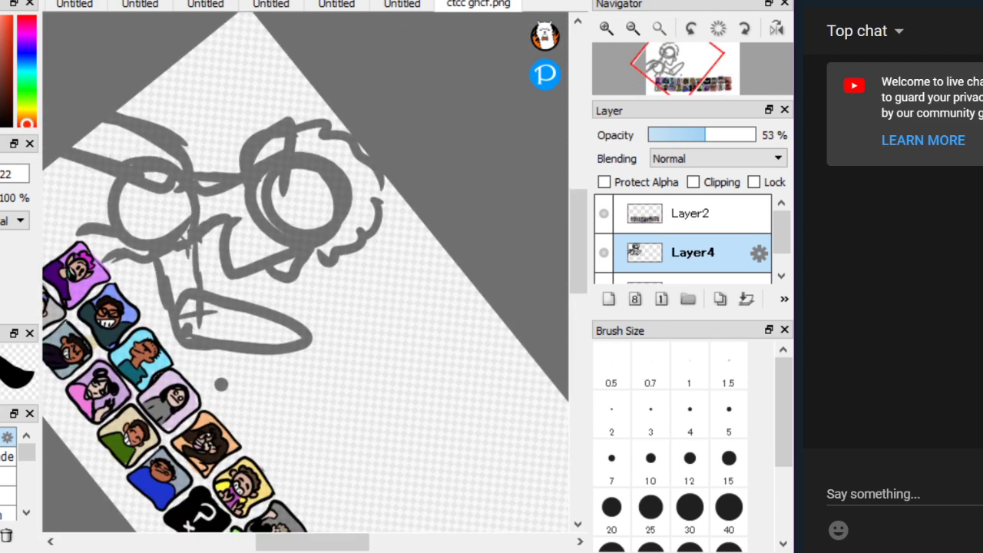
key("ctrl+z")
key("ctrl+z")
key("ctrl+z")
key("ctrl+z")
key("ctrl+z")
key("ctrl+z")
key("ctrl+z")
key("ctrl+z")
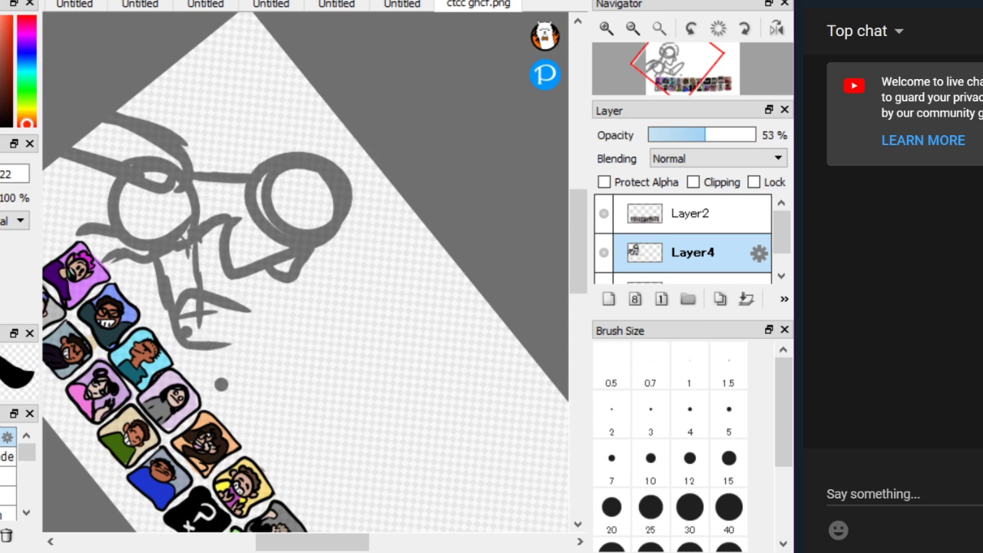
key("ctrl+z")
key("ctrl+z")
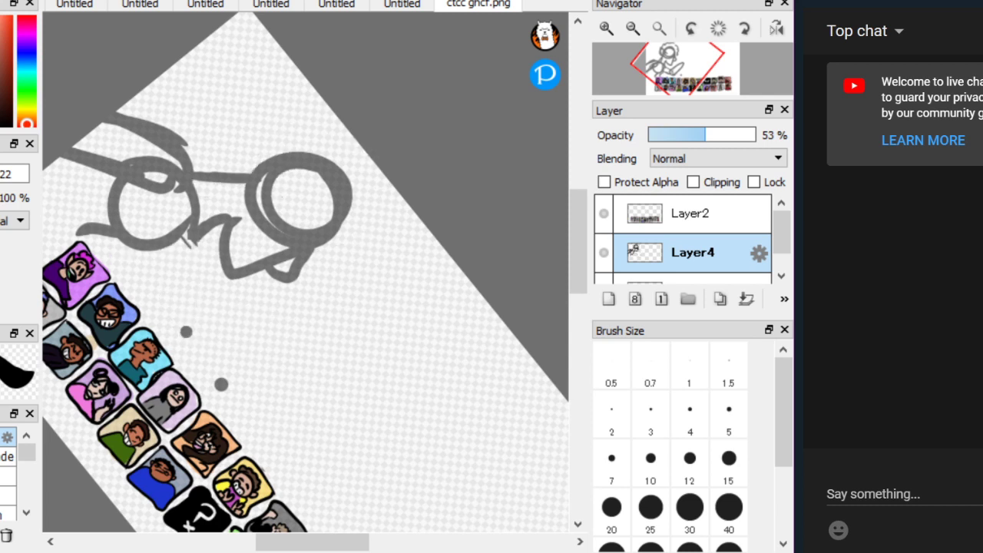
Undo the rest of the new figure sketch, its layer and the removal of the old sketch, going back to the old grey figure
key("ctrl+z")
key("ctrl+z")
key("ctrl+z")
key("ctrl+z")
key("ctrl+z")
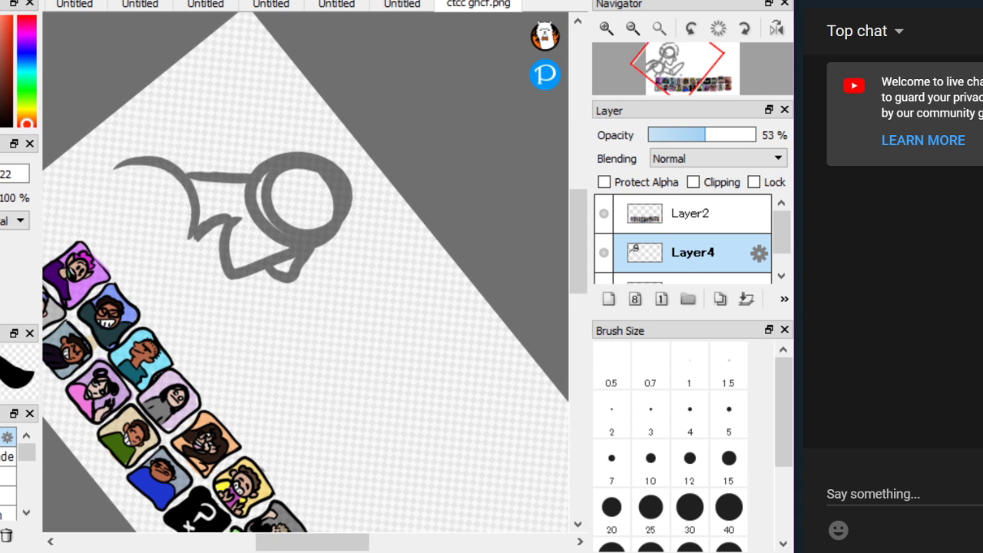
key("ctrl+z")
key("ctrl+z")
key("ctrl+z")
key("ctrl+z")
key("ctrl+z")
key("ctrl+z")
key("ctrl+z")
key("ctrl+z")
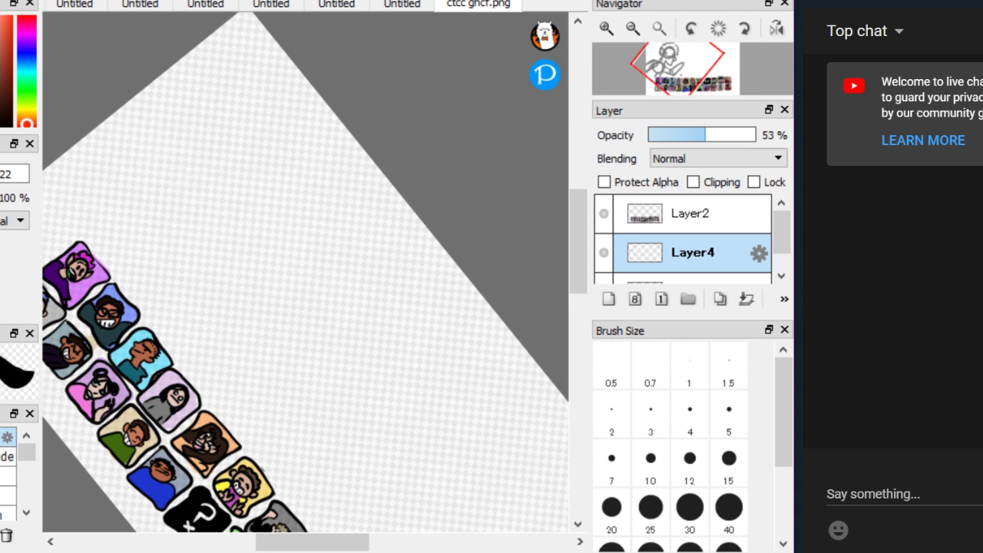
key("ctrl+z")
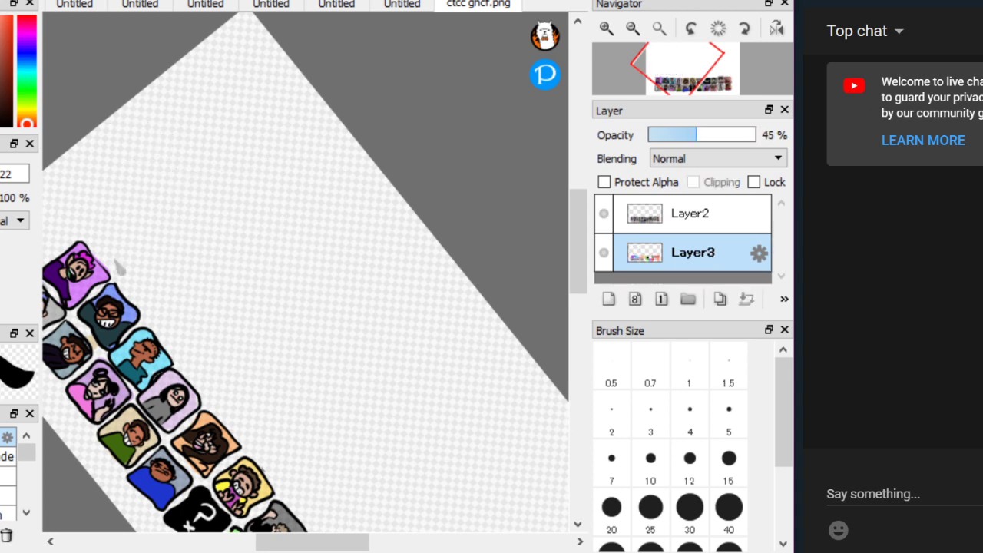
key("ctrl+z")
key("Left")
key("Left")
key("Left")
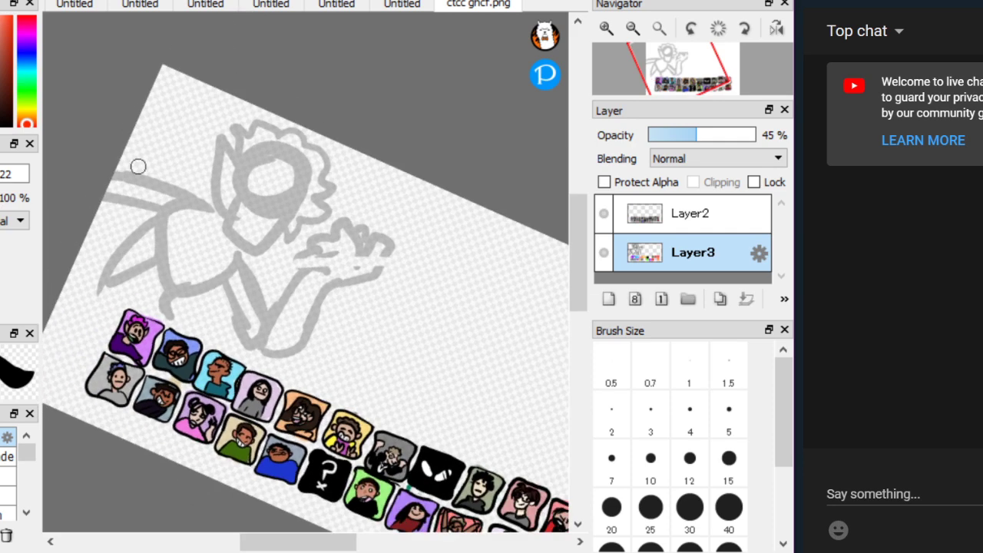
Add a new layer above the grey figure sketch and reduce the brush size to 12.2
left_click(609, 298)
scroll(247, 206, "up", 5)
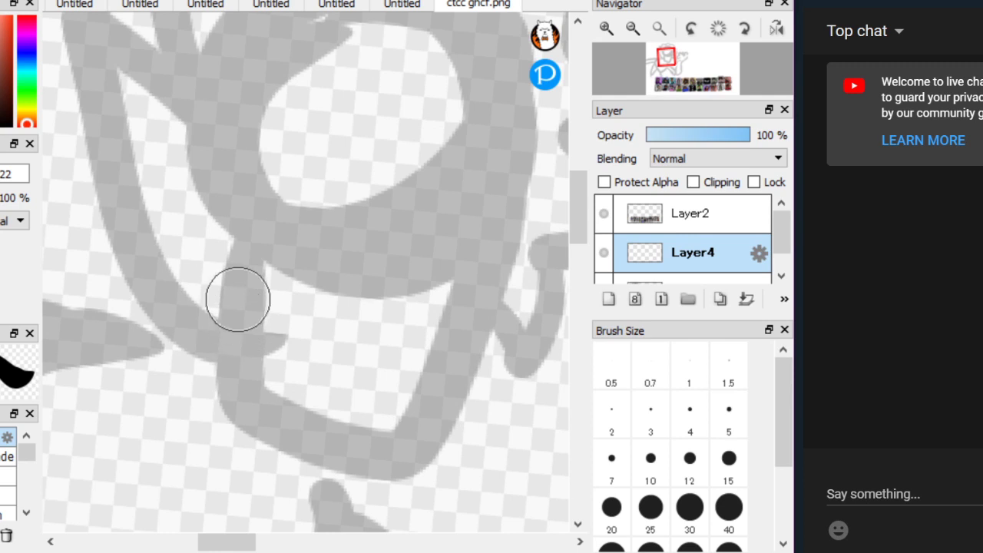
key("bracketleft")
key("bracketleft")
key("bracketleft")
scroll(350, 373, "up", 3)
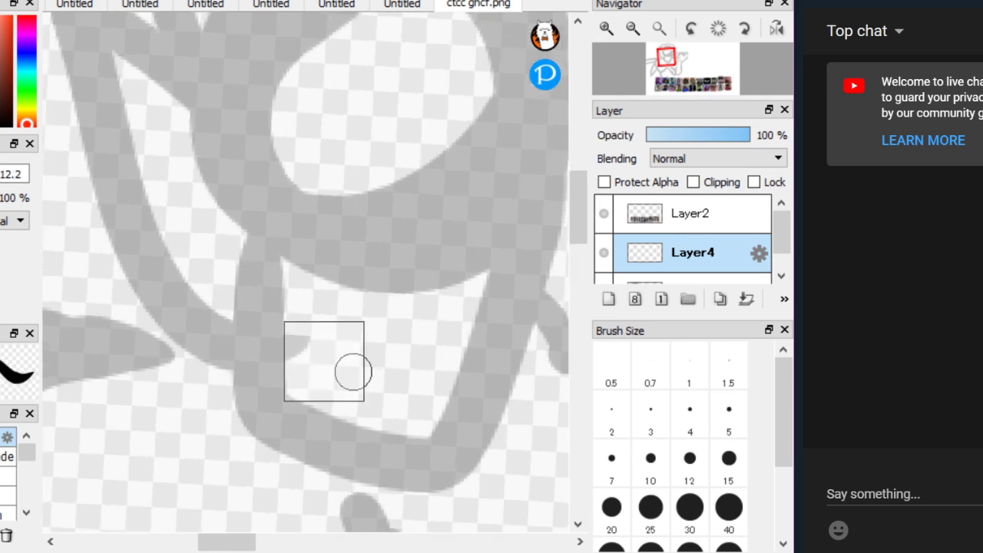
Ink the jawline in black over the grey sketch, from below the ear to the chin and up the front of the face
mouse_move(277, 279)
left_mouse_down()
mouse_move(291, 350)
mouse_move(409, 433)
mouse_move(542, 448)
left_mouse_up()
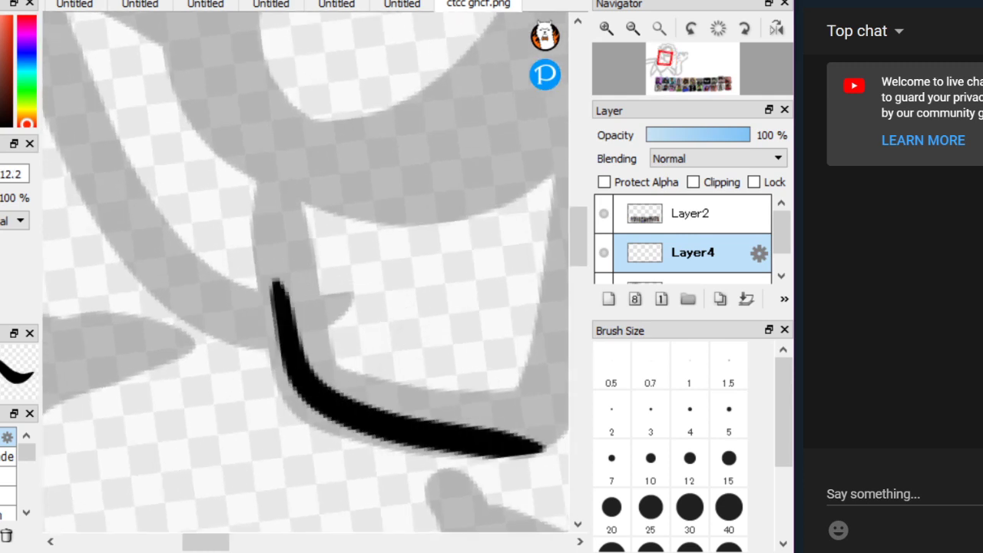
key("Right")
mouse_move(332, 428)
left_mouse_down()
mouse_move(419, 430)
mouse_move(507, 172)
left_mouse_up()
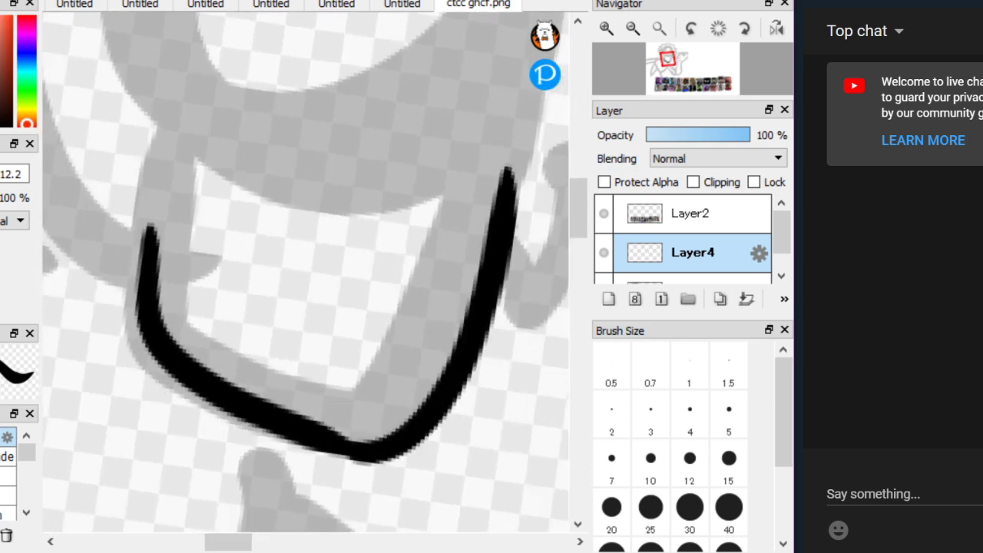
scroll(177, 195, "down", 3)
left_click(408, 466)
scroll(501, 241, "up", 2)
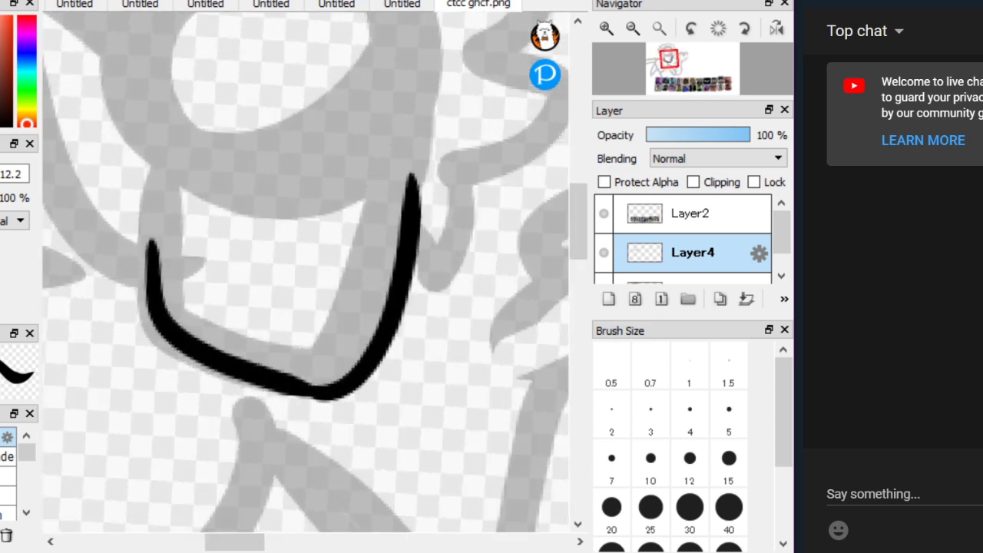
Redraw the front of the face as a profile with chin, upper lip and pointed nose, undoing the unwanted attempts
key("ctrl+z")
scroll(482, 326, "up", 1)
mouse_move(328, 407)
left_mouse_down()
mouse_move(413, 316)
mouse_move(413, 291)
mouse_move(413, 331)
mouse_move(413, 274)
mouse_move(480, 255)
mouse_move(480, 193)
mouse_move(421, 3)
left_mouse_up()
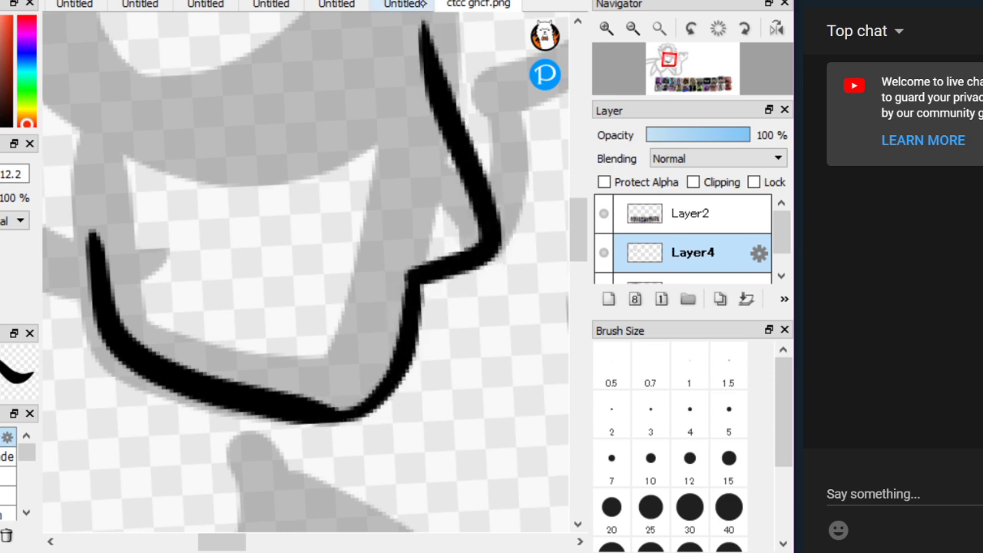
key("ctrl+z")
mouse_move(418, 265)
left_mouse_down()
mouse_move(425, 239)
mouse_move(423, 252)
mouse_move(485, 195)
mouse_move(399, 106)
mouse_move(399, 68)
left_mouse_up()
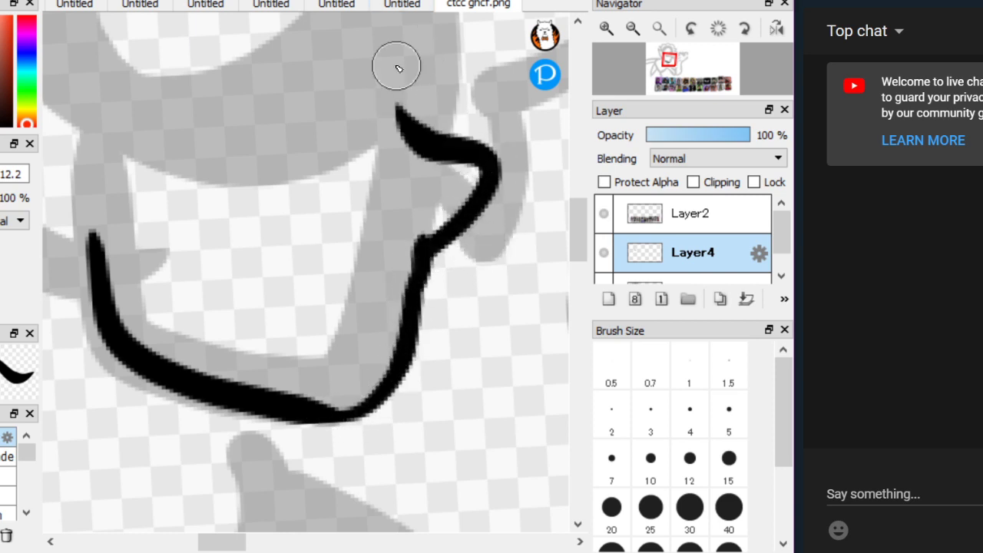
key("ctrl+z")
mouse_move(412, 307)
left_mouse_down()
mouse_move(419, 248)
mouse_move(459, 217)
mouse_move(461, 167)
mouse_move(407, 14)
left_mouse_up()
Ink the nostril and an open grinning mouth with a heavy corner and a small mark along its inner edge
mouse_move(393, 245)
left_mouse_down()
mouse_move(356, 210)
mouse_move(480, 225)
mouse_move(456, 290)
mouse_move(396, 338)
mouse_move(443, 327)
mouse_move(441, 296)
mouse_move(470, 310)
left_mouse_up()
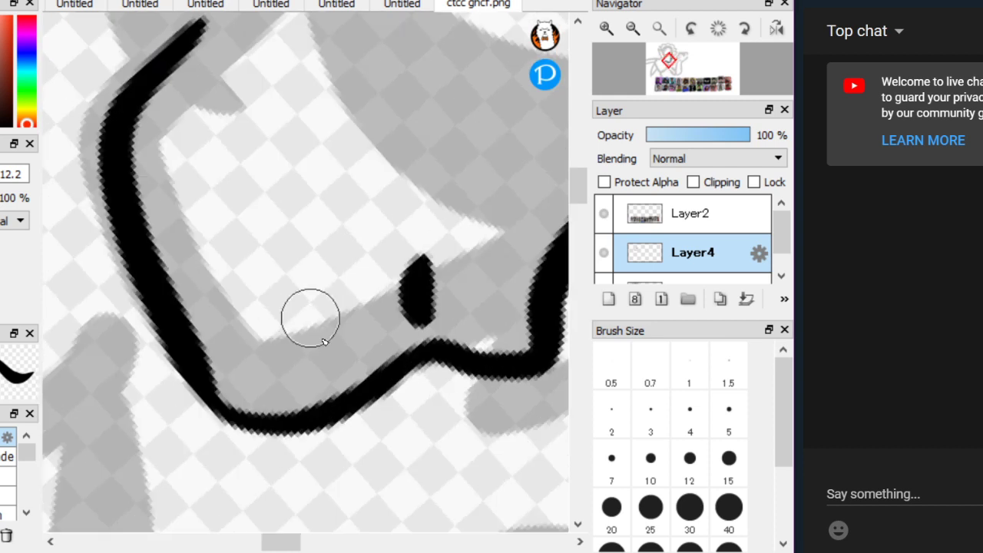
mouse_move(322, 340)
left_mouse_down()
mouse_move(339, 243)
mouse_move(318, 124)
mouse_move(338, 75)
mouse_move(317, 70)
mouse_move(324, 91)
mouse_move(276, 128)
mouse_move(236, 225)
mouse_move(261, 316)
mouse_move(323, 373)
mouse_move(326, 349)
left_mouse_up()
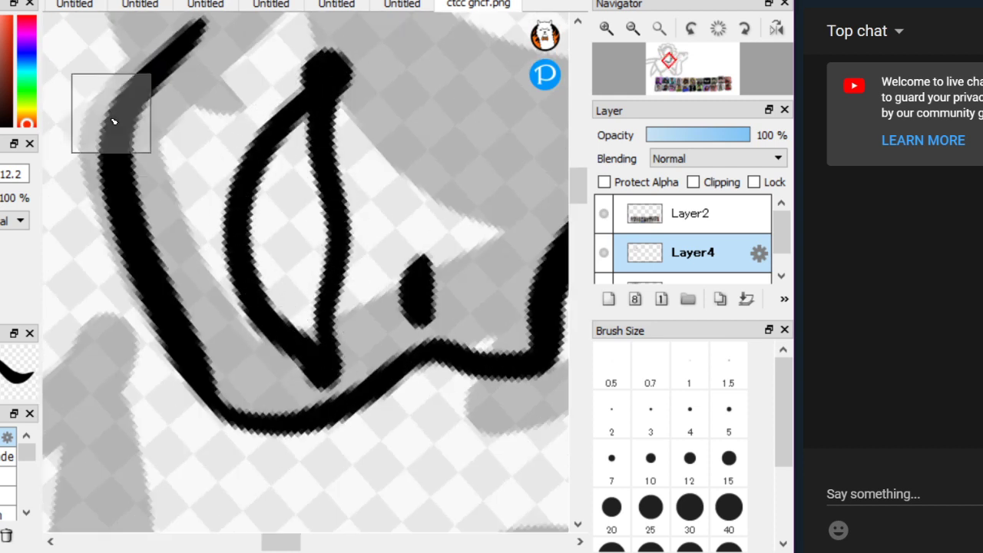
mouse_move(113, 121)
left_mouse_down()
mouse_move(140, 198)
mouse_move(299, 221)
mouse_move(278, 347)
left_mouse_up()
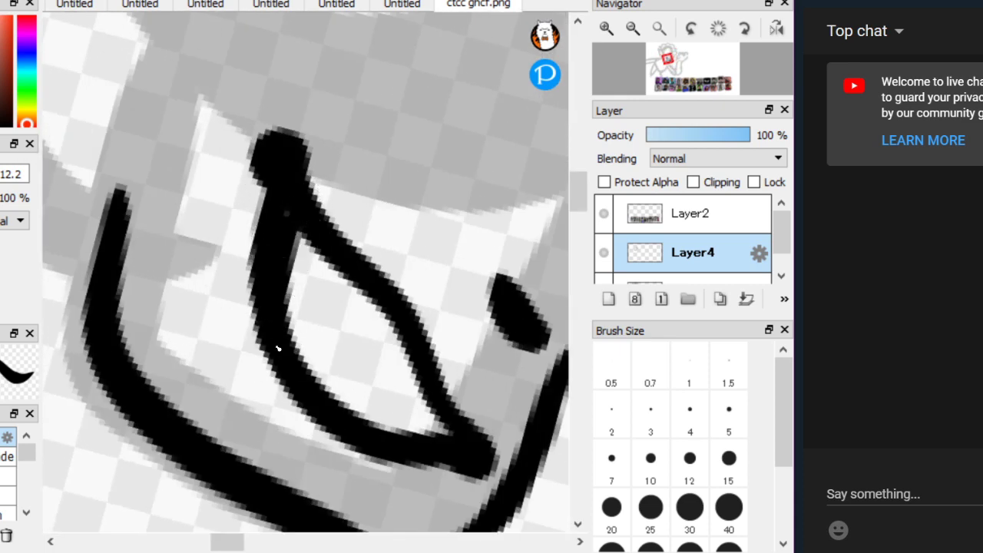
mouse_move(295, 297)
left_mouse_down()
mouse_move(305, 322)
mouse_move(303, 314)
mouse_move(331, 310)
left_mouse_up()
mouse_move(103, 145)
left_mouse_down()
mouse_move(215, 241)
mouse_move(139, 174)
mouse_move(476, 252)
mouse_move(105, 189)
left_mouse_up()
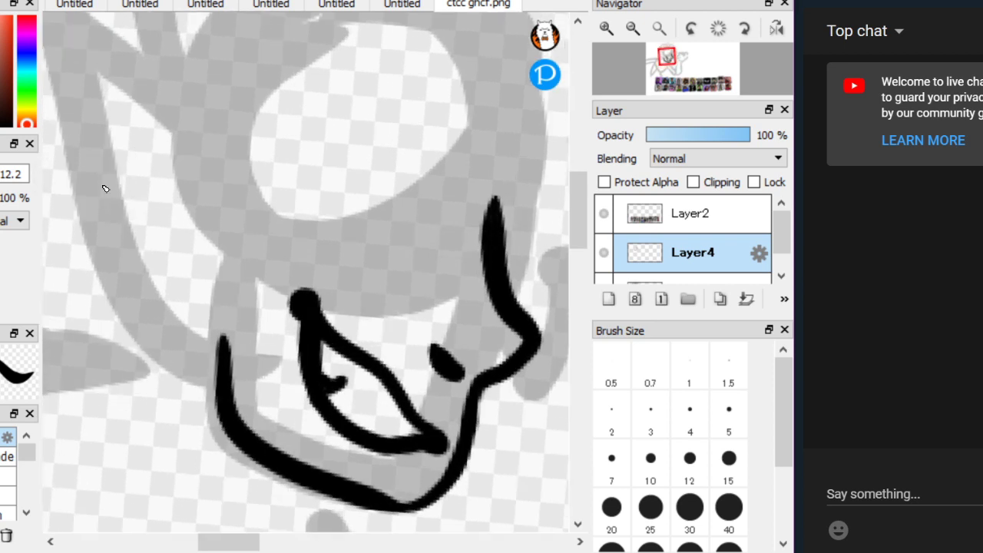
Ink the eye above the mouth with a thick curved upper lid, a thin lower lid and a solid black pupil
mouse_move(453, 197)
left_mouse_down()
mouse_move(441, 220)
mouse_move(300, 145)
mouse_move(264, 175)
left_mouse_up()
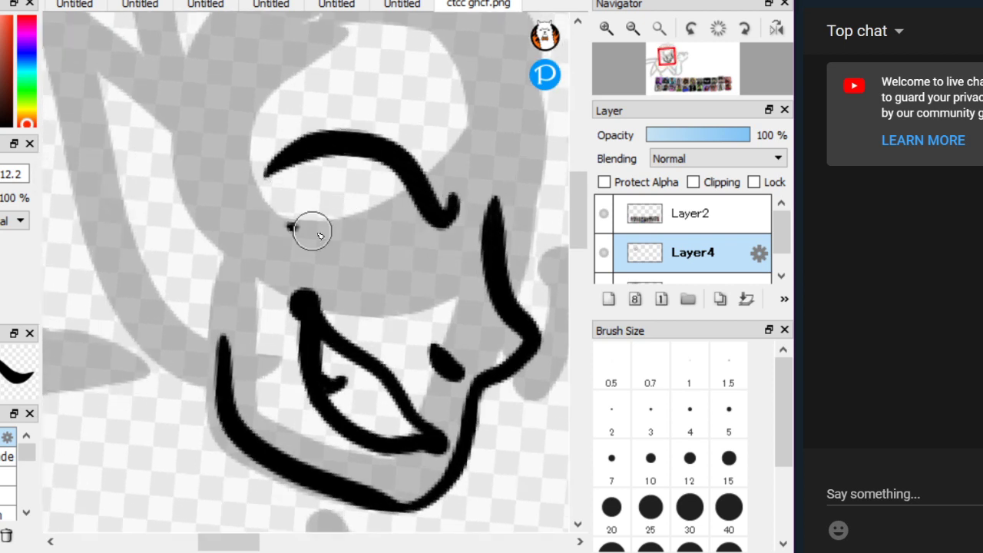
left_click_drag(290, 227, 405, 261)
mouse_move(408, 204)
left_mouse_down()
mouse_move(423, 241)
mouse_move(408, 260)
left_mouse_up()
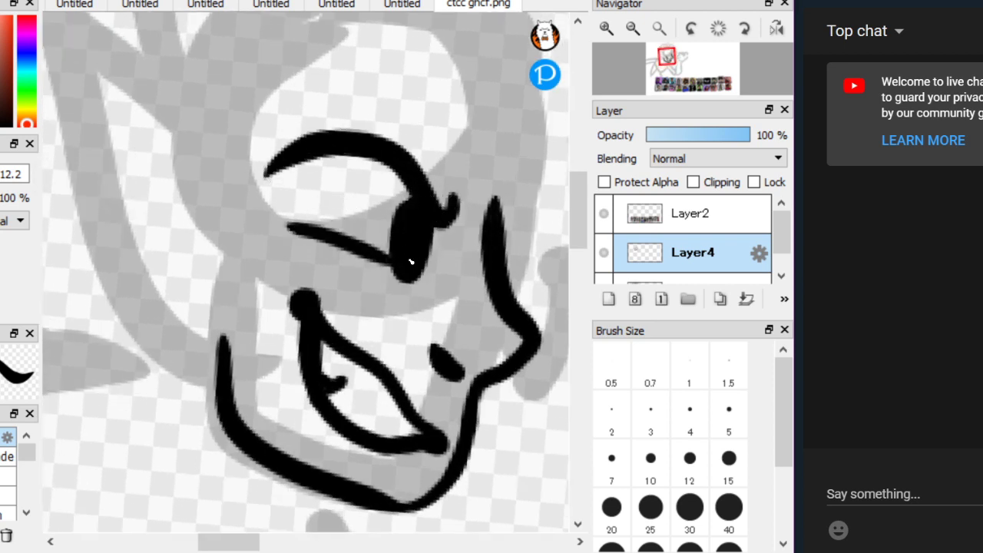
scroll(331, 235, "down", 2)
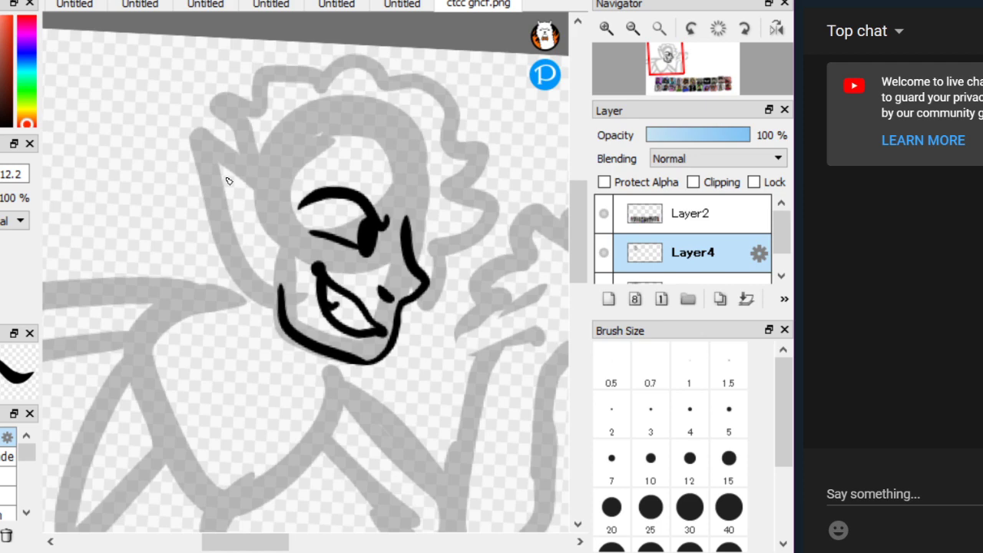
Ink the large pointed ear at the side of the head with feathery folds inside it
left_click_drag(333, 97, 117, 171)
mouse_move(343, 315)
left_mouse_down()
mouse_move(336, 192)
mouse_move(272, 26)
mouse_move(171, 450)
mouse_move(179, 440)
left_mouse_up()
mouse_move(228, 402)
left_mouse_down()
mouse_move(250, 243)
mouse_move(274, 125)
left_mouse_up()
left_click_drag(244, 224, 196, 172)
mouse_move(193, 212)
left_mouse_down()
mouse_move(200, 284)
mouse_move(157, 274)
mouse_move(184, 360)
mouse_move(173, 402)
mouse_move(231, 402)
left_mouse_up()
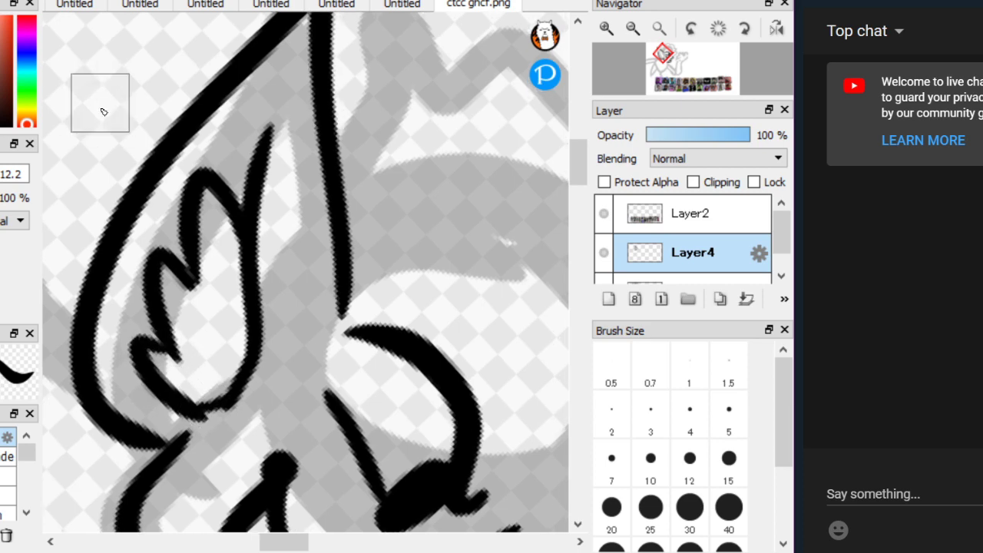
Ink a small rounded tuft where the upper edge of the ear meets the forehead
scroll(103, 110, "down", 4)
scroll(409, 281, "up", 2)
key("Right")
key("Right")
scroll(164, 213, "up", 1)
scroll(140, 202, "down", 3)
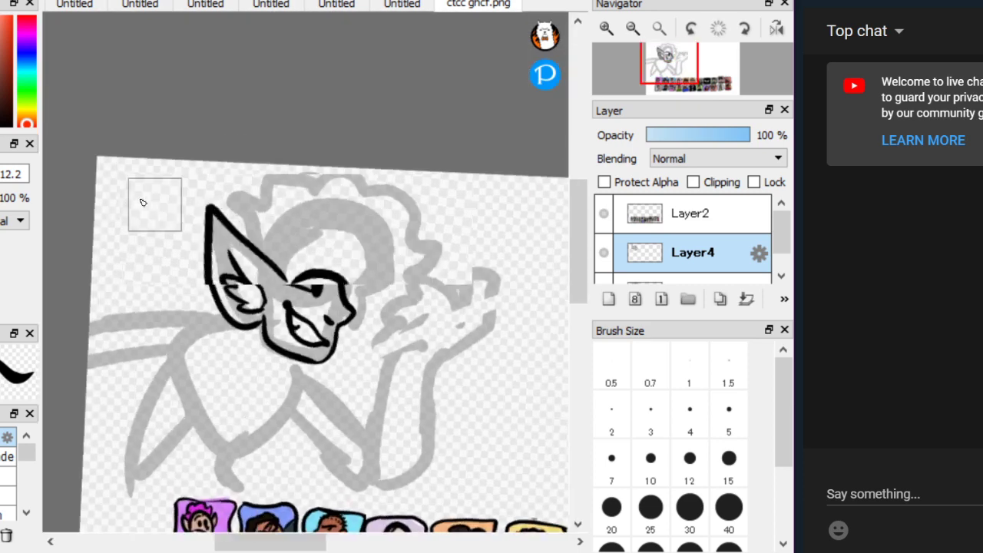
key("Right")
scroll(141, 202, "up", 3)
scroll(49, 166, "up", 1)
mouse_move(248, 238)
left_mouse_down()
mouse_move(299, 231)
mouse_move(301, 346)
left_mouse_up()
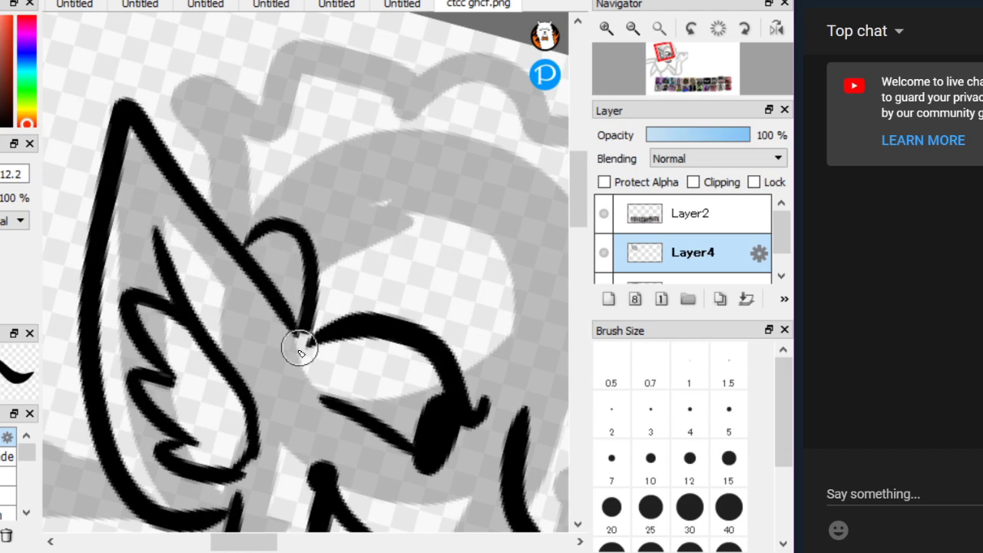
Ink the wavy fringe over the forehead and the curly hair outline around the head down to the ear
scroll(192, 117, "down", 1)
key("Left")
scroll(414, 275, "down", 1)
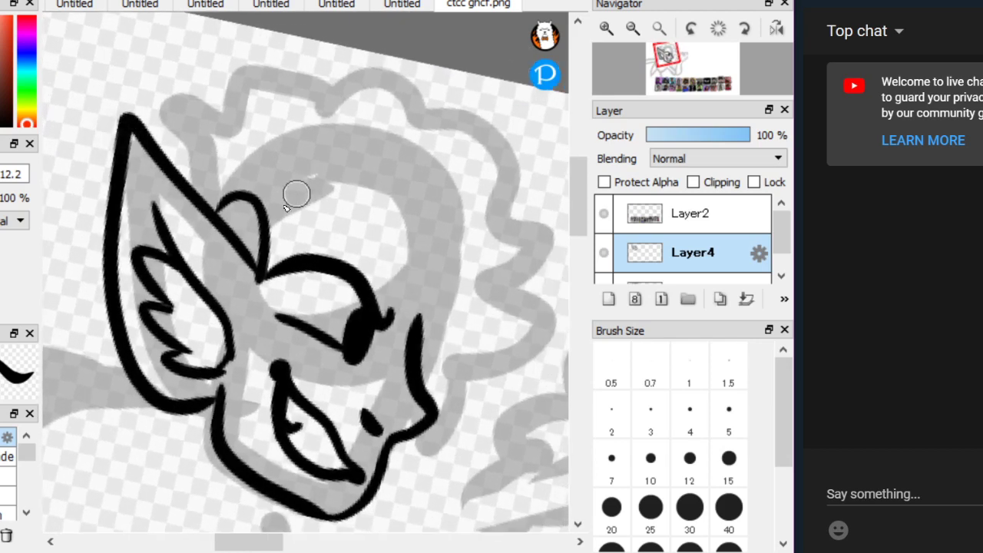
mouse_move(270, 235)
left_mouse_down()
mouse_move(338, 221)
mouse_move(430, 284)
mouse_move(451, 342)
left_mouse_up()
mouse_move(428, 423)
left_mouse_down()
mouse_move(479, 434)
mouse_move(470, 412)
mouse_move(539, 329)
mouse_move(535, 233)
mouse_move(548, 184)
mouse_move(426, 128)
mouse_move(418, 108)
mouse_move(427, 105)
mouse_move(443, 114)
mouse_move(305, 120)
left_mouse_up()
mouse_move(338, 73)
left_mouse_down()
mouse_move(258, 54)
mouse_move(190, 176)
left_mouse_up()
left_click_drag(184, 138, 171, 169)
scroll(123, 185, "down", 3)
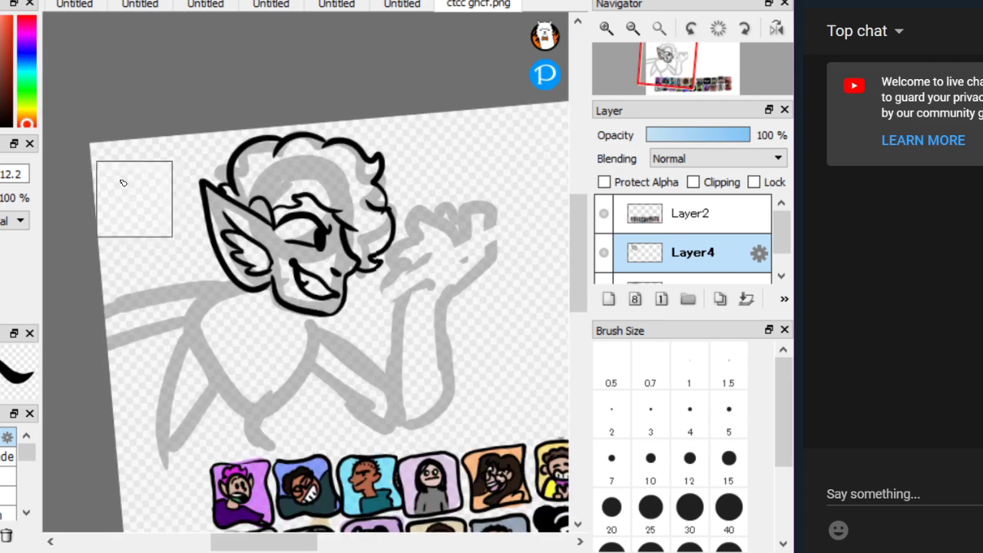
Ink the curved collar lines below the jaw and the knot with a small hanging loop at the front
scroll(97, 158, "up", 5)
mouse_move(222, 231)
left_mouse_down()
mouse_move(362, 371)
mouse_move(455, 312)
left_mouse_up()
scroll(115, 166, "down", 3)
scroll(154, 148, "up", 3)
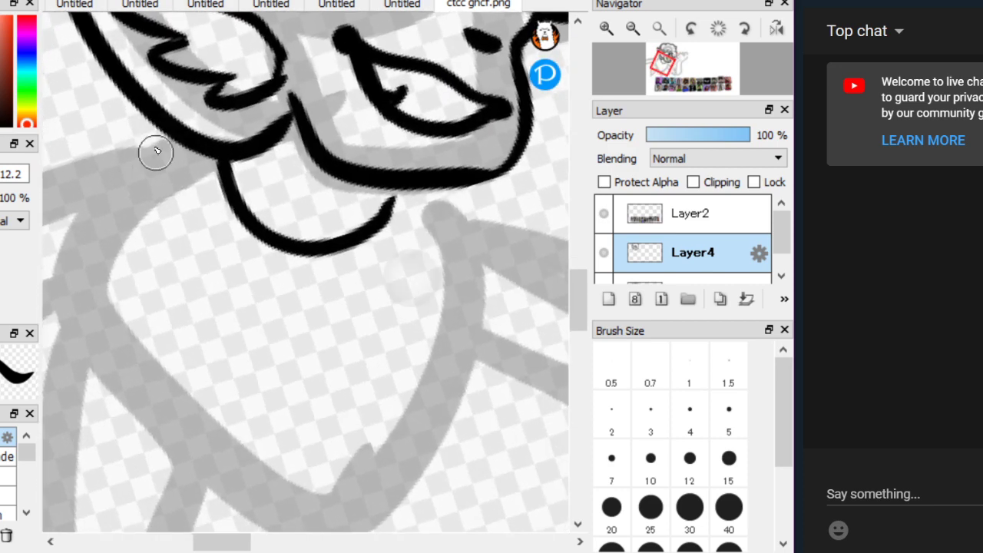
left_click_drag(213, 256, 310, 318)
mouse_move(383, 335)
left_mouse_down()
mouse_move(465, 216)
mouse_move(459, 236)
mouse_move(457, 185)
left_mouse_up()
mouse_move(393, 223)
left_mouse_down()
mouse_move(433, 321)
mouse_move(440, 307)
mouse_move(436, 330)
mouse_move(477, 394)
mouse_move(446, 313)
mouse_move(466, 369)
left_mouse_up()
scroll(457, 372, "up", 1)
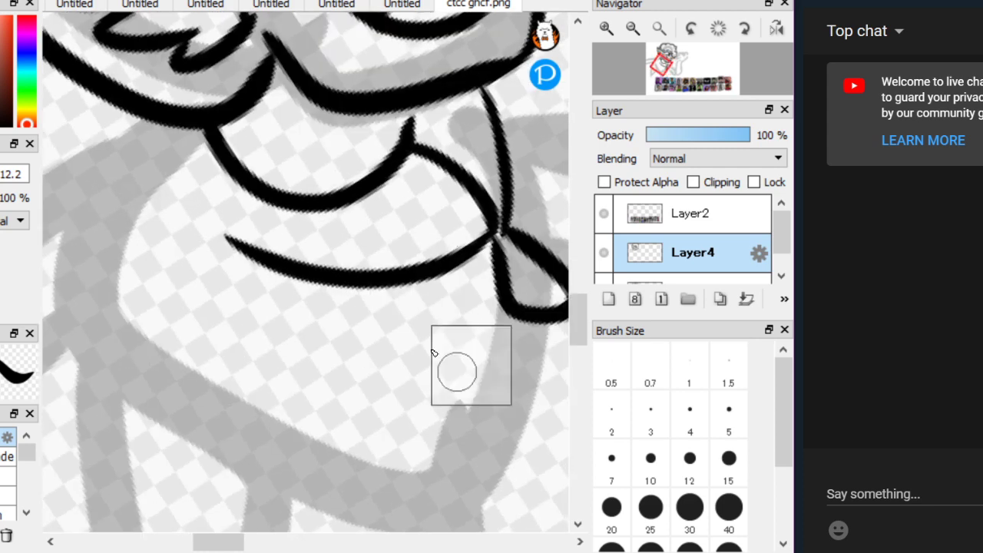
Ink the jagged front edge below the knot, the long shoulder line behind the ear and the curved lower edge of the cape
scroll(421, 259, "down", 3)
scroll(502, 244, "up", 1)
mouse_move(457, 159)
left_mouse_down()
mouse_move(439, 235)
mouse_move(454, 270)
mouse_move(445, 305)
mouse_move(498, 355)
left_mouse_up()
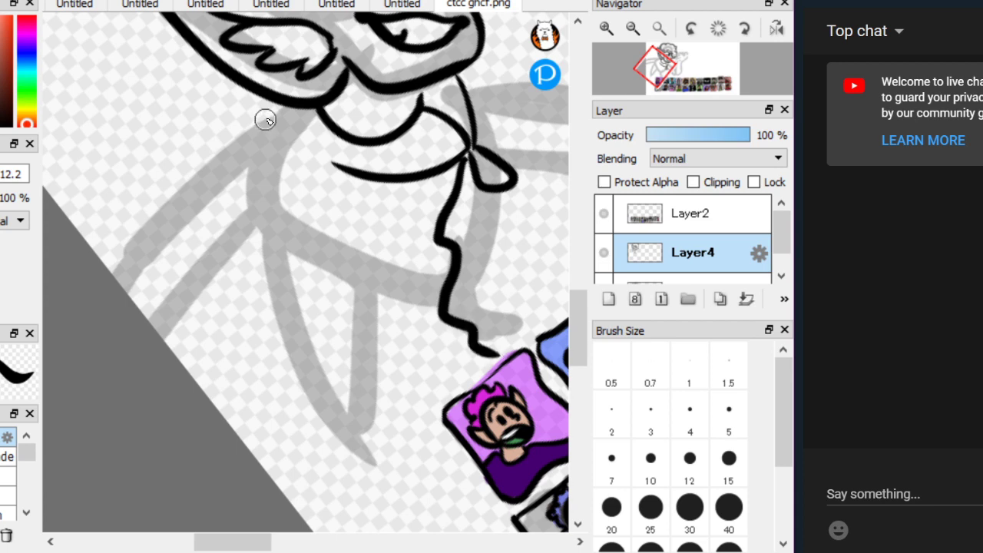
mouse_move(270, 105)
left_mouse_down()
mouse_move(211, 139)
mouse_move(91, 247)
left_mouse_up()
left_click_drag(155, 384, 418, 409)
scroll(204, 182, "down", 3)
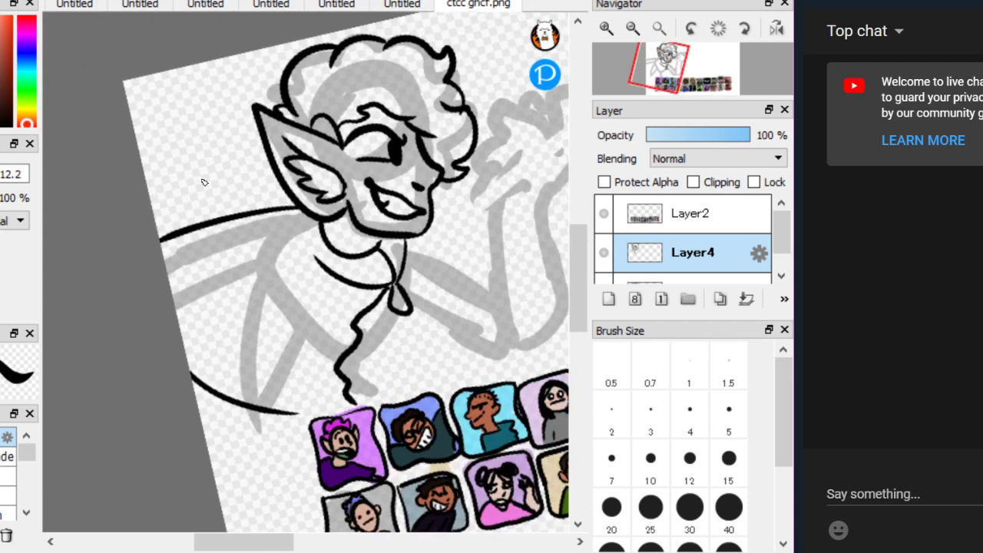
Ink the raised arm in front of the face, with the upper arm, elbow fold and both sides of the forearm
scroll(167, 215, "up", 2)
scroll(435, 326, "up", 2)
mouse_move(344, 182)
left_mouse_down()
mouse_move(406, 281)
mouse_move(463, 340)
mouse_move(441, 474)
mouse_move(392, 507)
mouse_move(431, 186)
left_mouse_up()
scroll(216, 150, "down", 2)
scroll(151, 220, "up", 2)
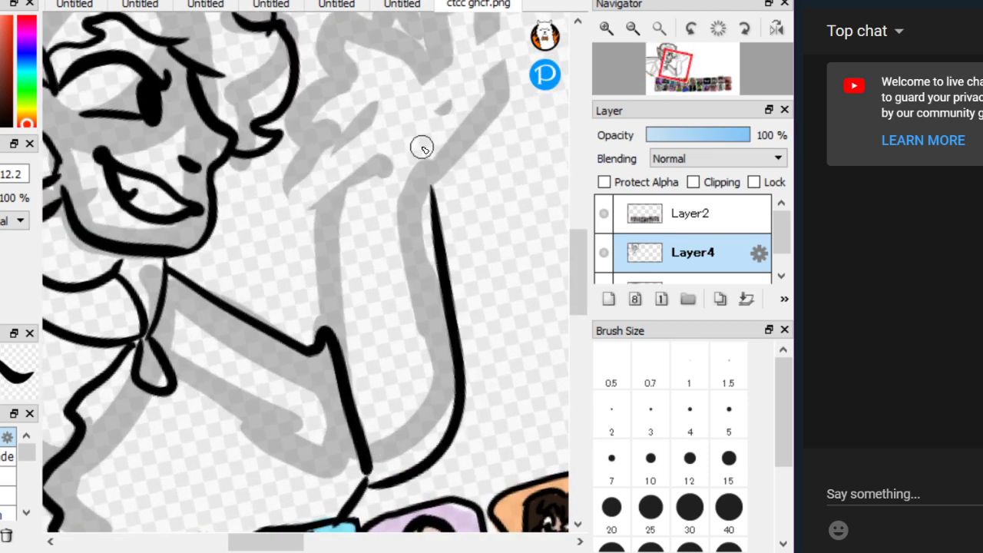
mouse_move(343, 327)
left_mouse_down()
mouse_move(344, 149)
mouse_move(417, 83)
mouse_move(491, 88)
mouse_move(432, 192)
left_mouse_up()
Ink the open palm and its fingers at the end of the raised forearm, undoing one finger attempt
left_click_drag(154, 88, 55, 104)
mouse_move(456, 230)
left_mouse_down()
mouse_move(454, 73)
mouse_move(404, 201)
left_mouse_up()
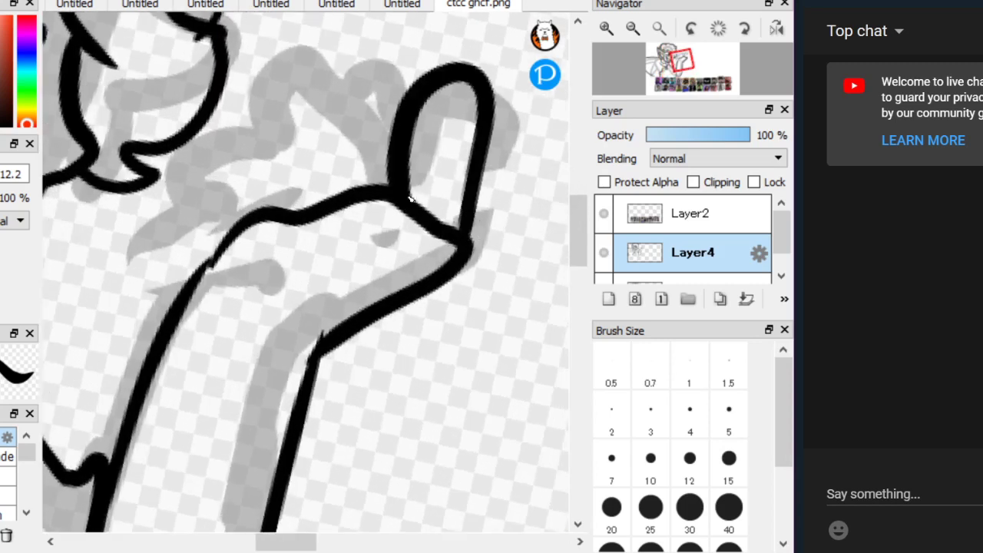
mouse_move(374, 166)
left_mouse_down()
mouse_move(307, 77)
mouse_move(313, 196)
left_mouse_up()
key("ctrl+z")
mouse_move(401, 192)
left_mouse_down()
mouse_move(274, 66)
mouse_move(292, 202)
mouse_move(191, 191)
mouse_move(175, 257)
left_mouse_up()
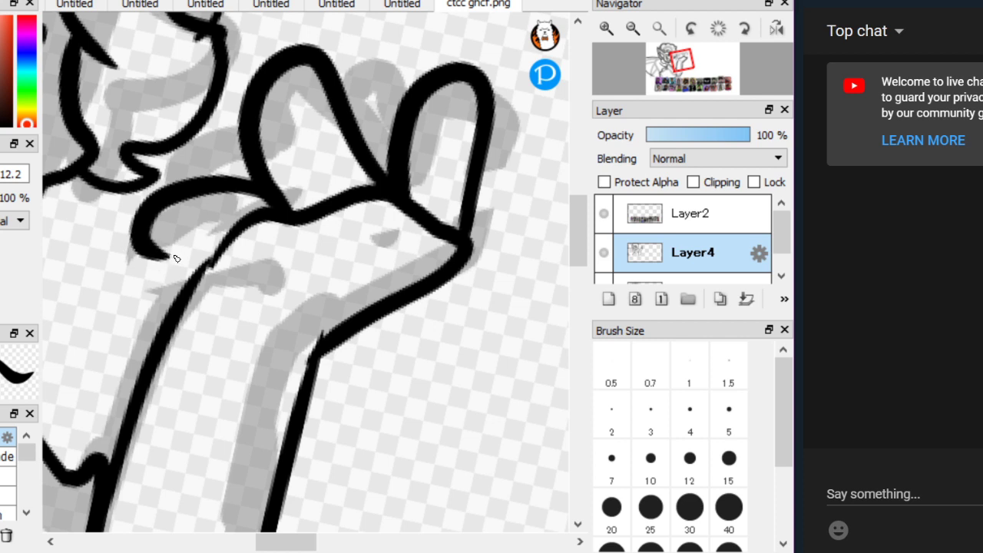
Rework the finger lines nearest the face, undoing the unwanted finger strokes
mouse_move(338, 189)
left_mouse_down()
mouse_move(279, 102)
mouse_move(274, 72)
left_mouse_up()
key("ctrl+z")
mouse_move(343, 188)
left_mouse_down()
mouse_move(285, 70)
mouse_move(373, 225)
mouse_move(376, 267)
left_mouse_up()
key("ctrl+z")
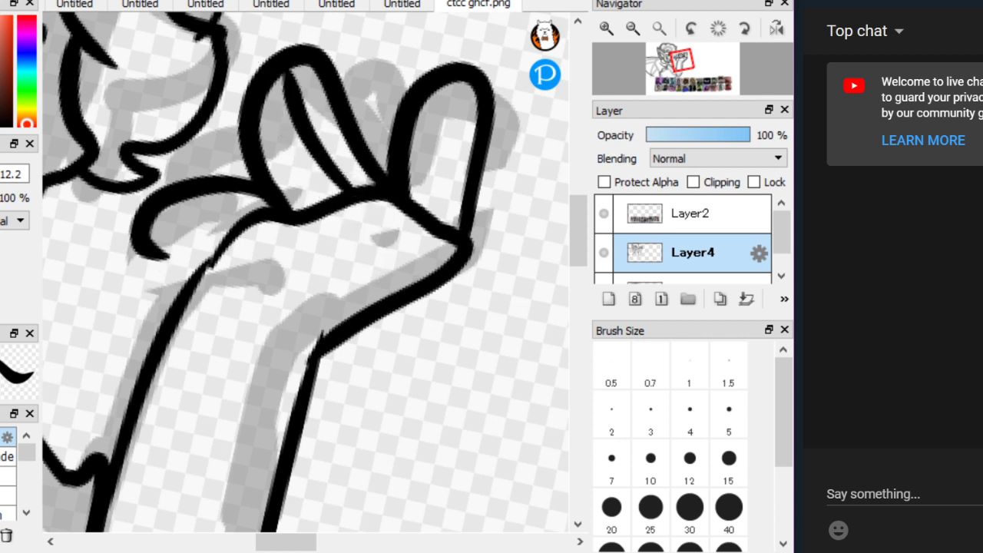
key("ctrl+z")
key("ctrl+z")
key("ctrl+z")
mouse_move(380, 192)
left_mouse_down()
mouse_move(385, 116)
mouse_move(344, 45)
mouse_move(319, 187)
left_mouse_up()
key("ctrl+z")
mouse_move(382, 176)
left_mouse_down()
mouse_move(360, 140)
mouse_move(291, 56)
mouse_move(269, 161)
mouse_move(328, 210)
mouse_move(210, 164)
mouse_move(171, 195)
mouse_move(258, 224)
mouse_move(247, 201)
mouse_move(171, 253)
mouse_move(226, 250)
left_mouse_up()
key("ctrl+z")
Erase the overlapping lines between the lower finger and the wrist, and ink a curled thumb in the gap
scroll(447, 214, "up", 1)
scroll(447, 214, "up", 1)
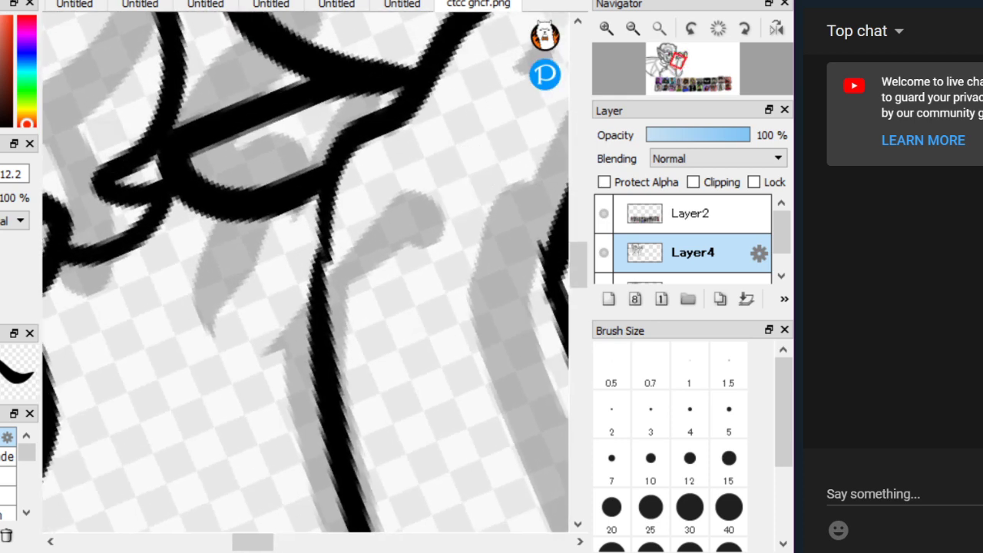
key("e")
mouse_move(389, 187)
left_mouse_down()
mouse_move(363, 171)
mouse_move(302, 305)
mouse_move(295, 303)
left_mouse_up()
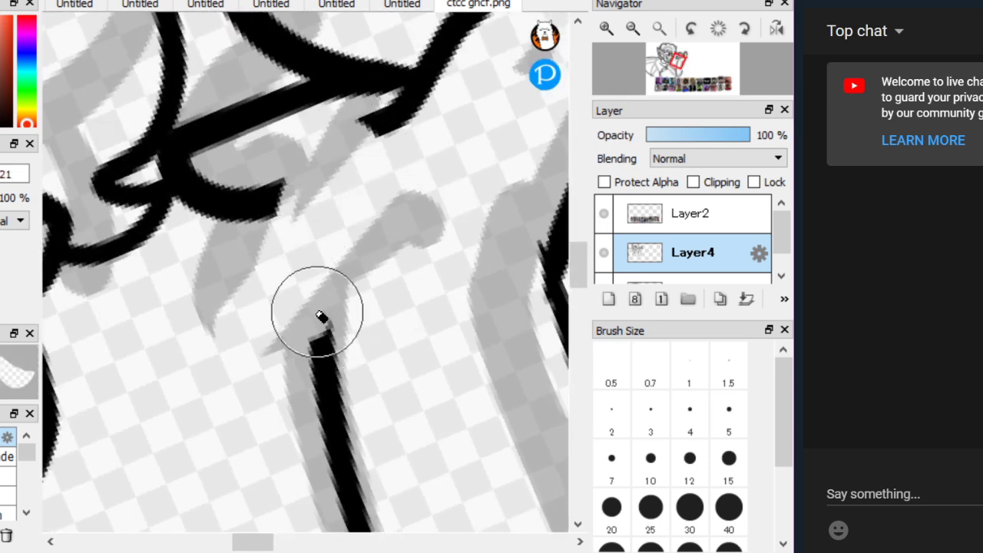
key("b")
mouse_move(356, 130)
left_mouse_down()
mouse_move(302, 164)
mouse_move(309, 330)
mouse_move(349, 219)
mouse_move(327, 222)
mouse_move(375, 125)
left_mouse_up()
scroll(258, 174, "down", 3)
scroll(258, 173, "down", 1)
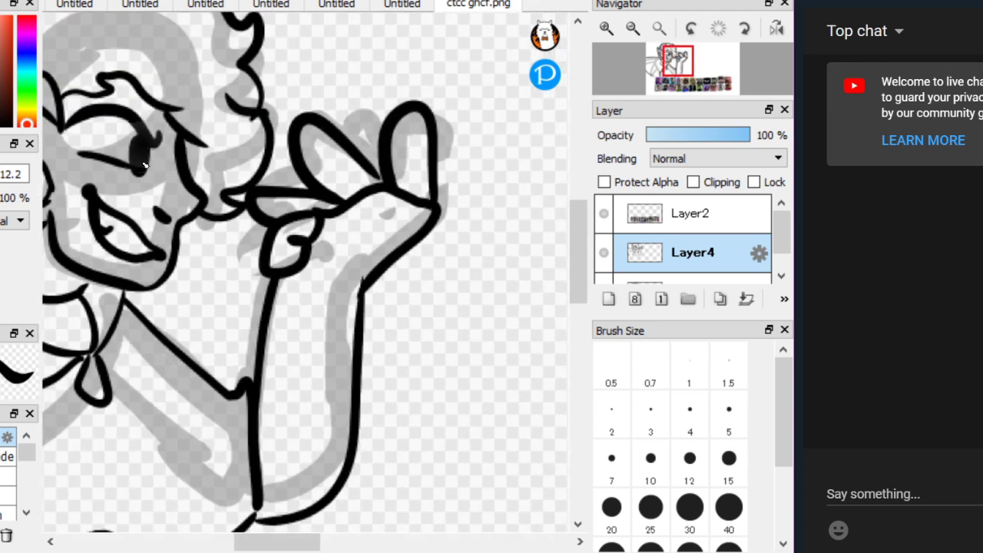
Ink another finger at the outer edge of the raised hand
scroll(258, 173, "up", 2)
mouse_move(461, 228)
left_mouse_down()
mouse_move(535, 167)
mouse_move(463, 184)
left_mouse_up()
scroll(171, 151, "down", 5)
scroll(172, 151, "up", 5)
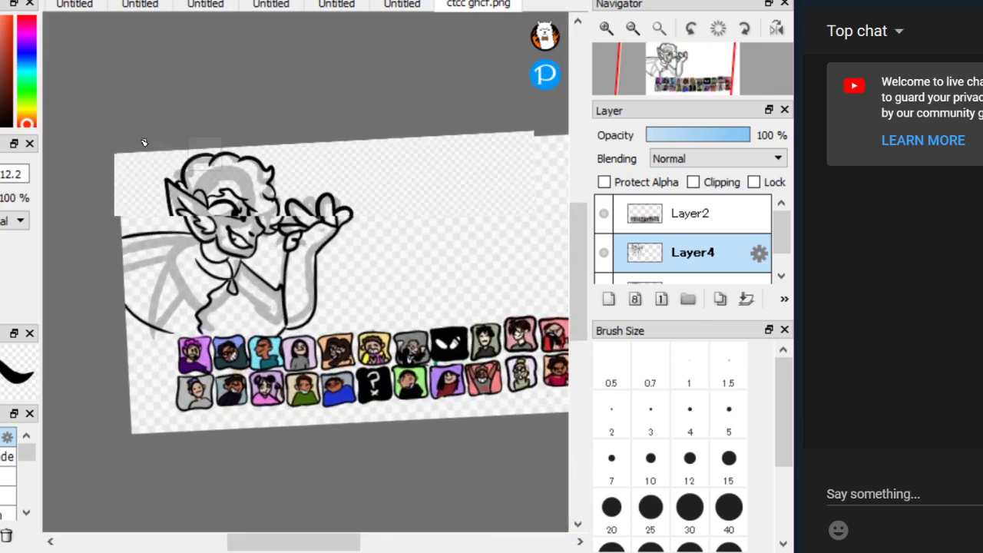
scroll(496, 244, "down", 3)
scroll(167, 175, "up", 4)
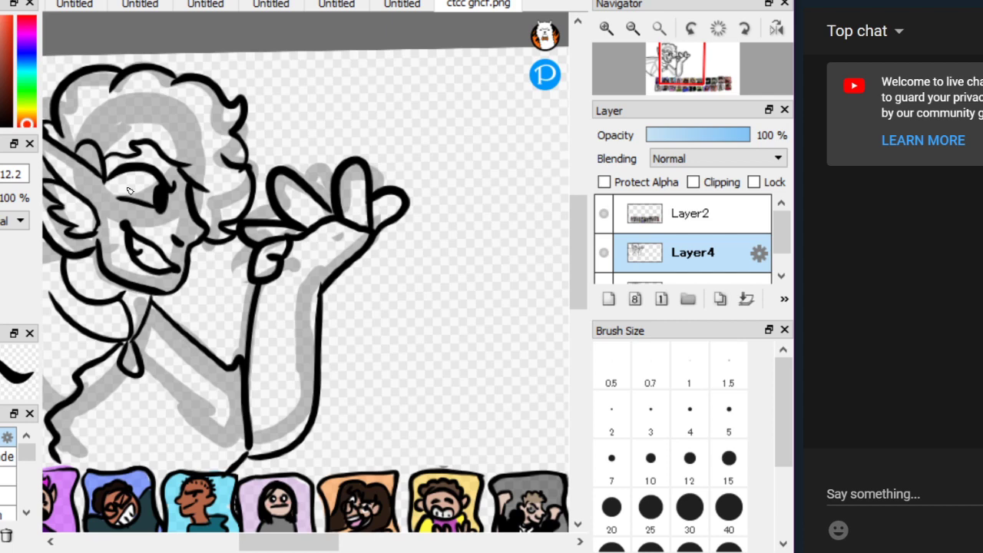
scroll(162, 121, "down", 4)
scroll(463, 312, "up", 2)
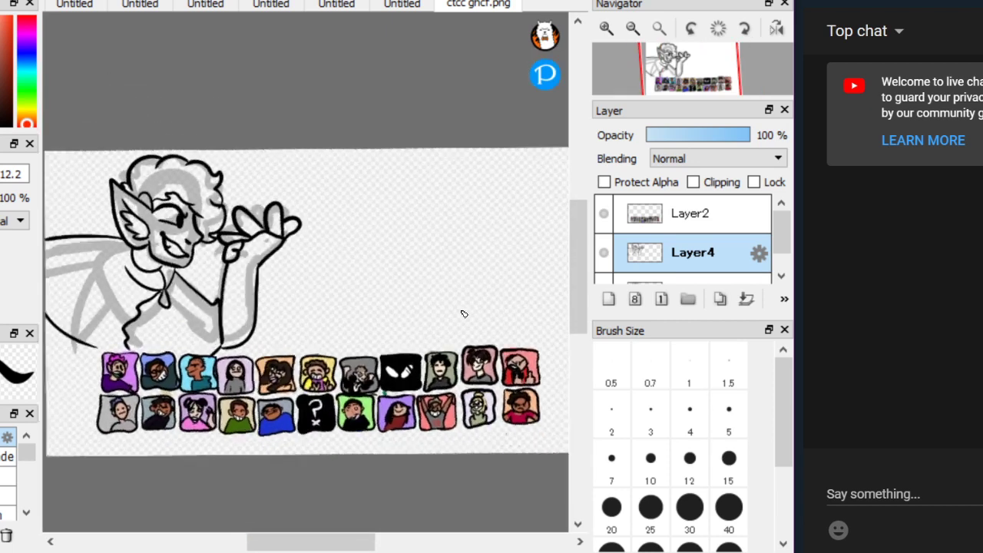
Erase the grey sketch behind the inked figure from Layer3, using the eraser enlarged to size 139
left_click_drag(413, 367, 476, 323)
left_click_drag(781, 234, 780, 272)
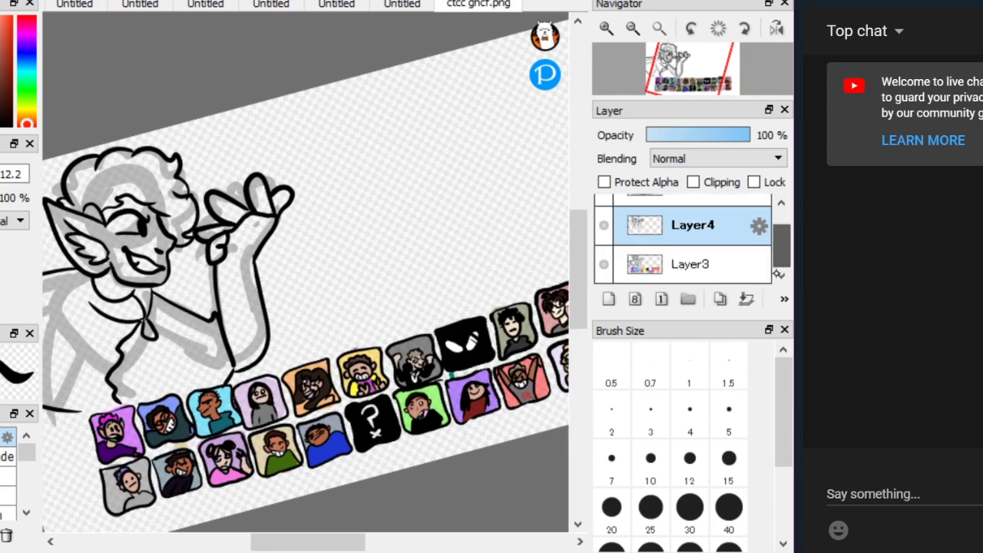
left_click(740, 261)
left_click_drag(407, 413, 544, 265)
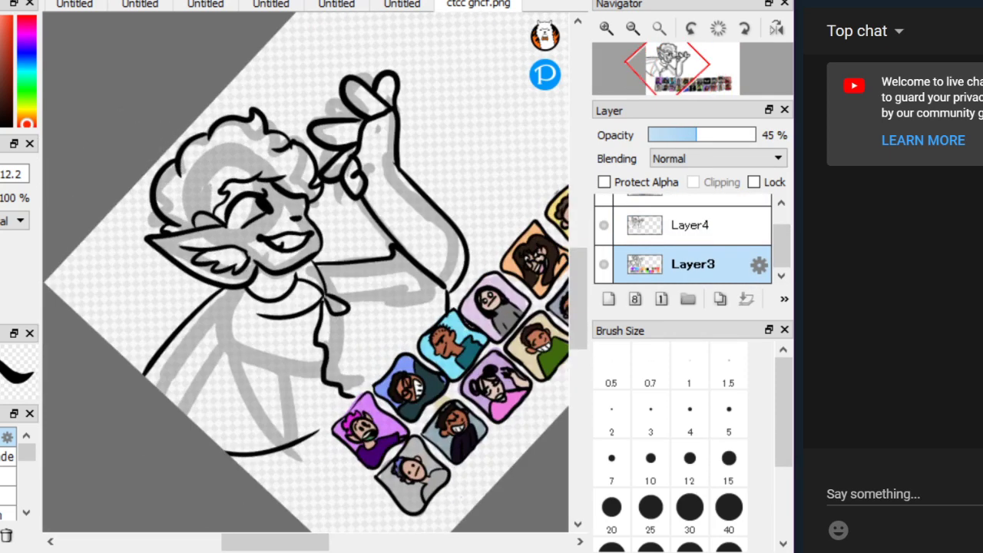
key("e")
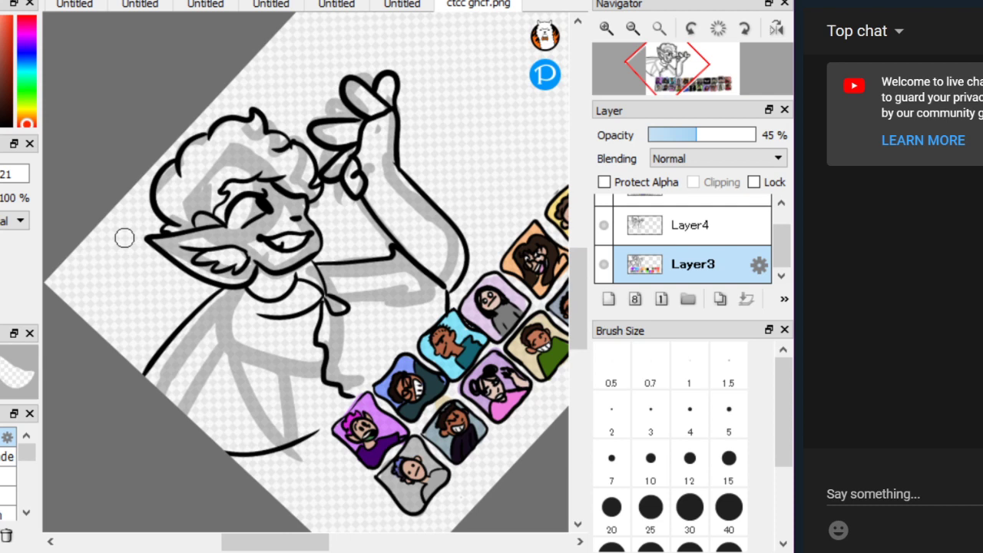
key("bracketright")
key("bracketright")
key("bracketright")
key("bracketright")
key("bracketright")
key("bracketright")
key("bracketright")
mouse_move(319, 87)
left_mouse_down()
mouse_move(232, 157)
mouse_move(284, 96)
mouse_move(322, 126)
left_mouse_up()
mouse_move(100, 390)
left_mouse_down()
mouse_move(298, 189)
mouse_move(439, 73)
mouse_move(247, 269)
mouse_move(145, 409)
mouse_move(352, 208)
mouse_move(411, 177)
mouse_move(217, 381)
mouse_move(214, 404)
mouse_move(432, 198)
mouse_move(198, 465)
mouse_move(427, 231)
mouse_move(229, 464)
mouse_move(347, 323)
mouse_move(252, 470)
mouse_move(270, 440)
mouse_move(280, 440)
mouse_move(275, 459)
mouse_move(300, 389)
mouse_move(410, 256)
left_mouse_up()
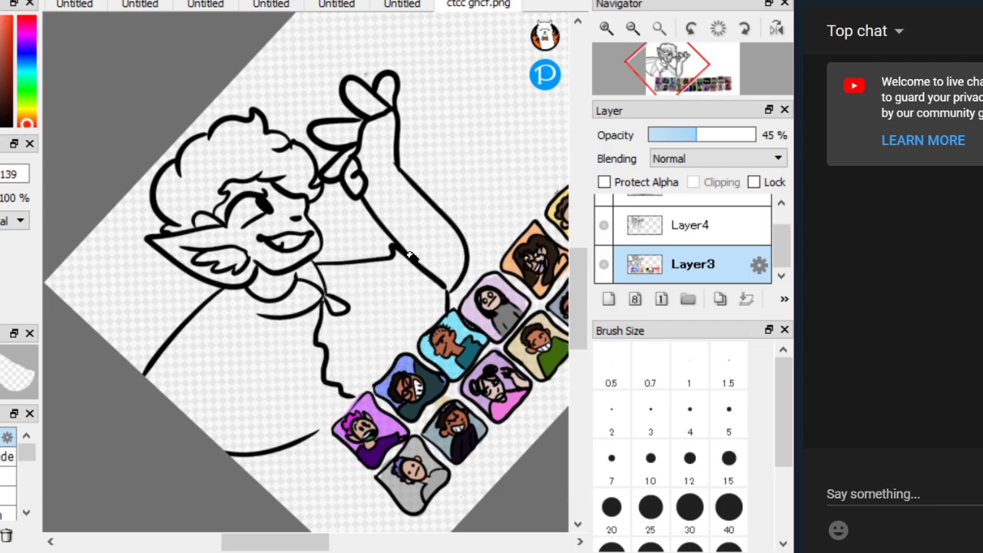
mouse_move(107, 175)
left_mouse_down()
mouse_move(176, 141)
mouse_move(138, 202)
mouse_move(125, 180)
mouse_move(136, 185)
mouse_move(88, 138)
mouse_move(144, 199)
mouse_move(76, 150)
left_mouse_up()
Add a new layer directly above the line art and draw a jagged black V beside the raised arm
key("b")
left_click(703, 231)
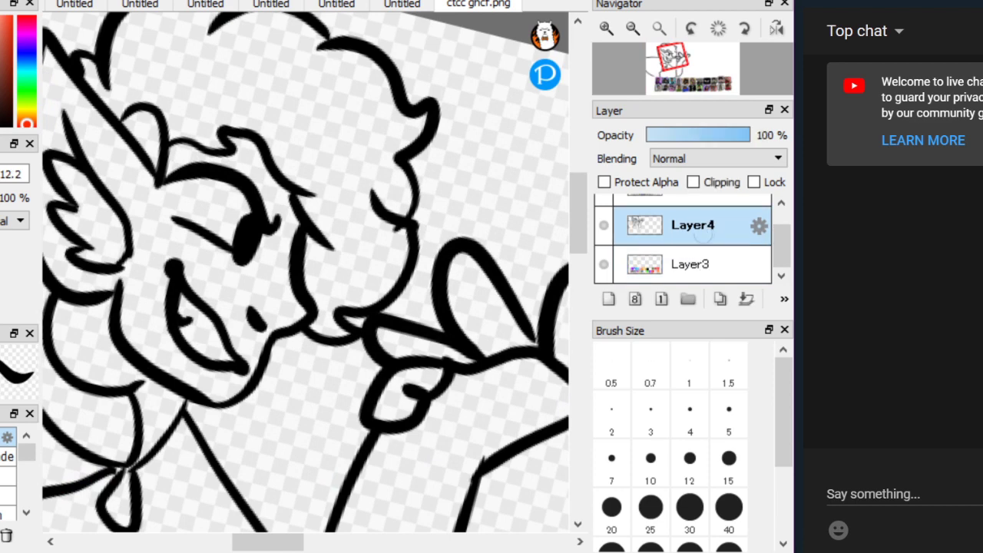
scroll(305, 272, "down", 4)
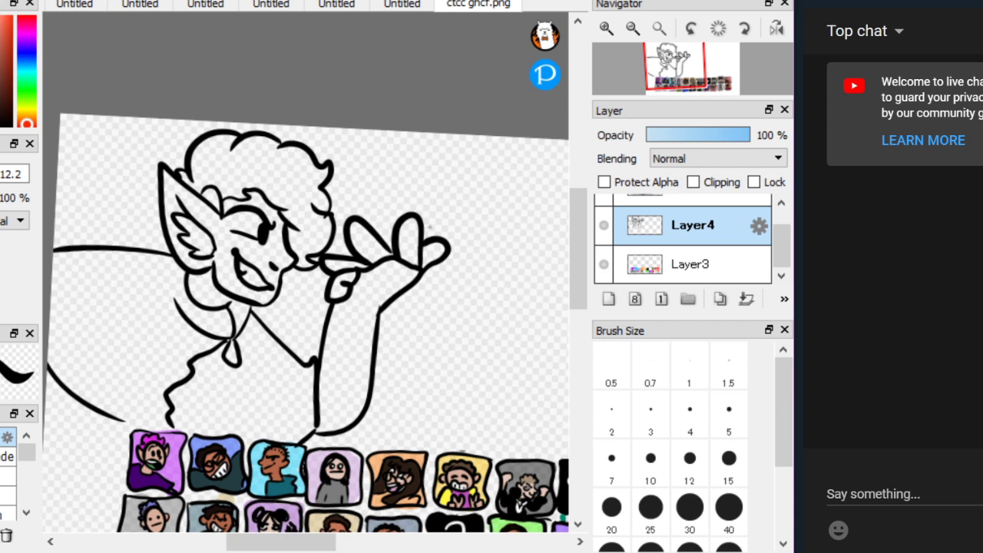
scroll(305, 272, "down", 3)
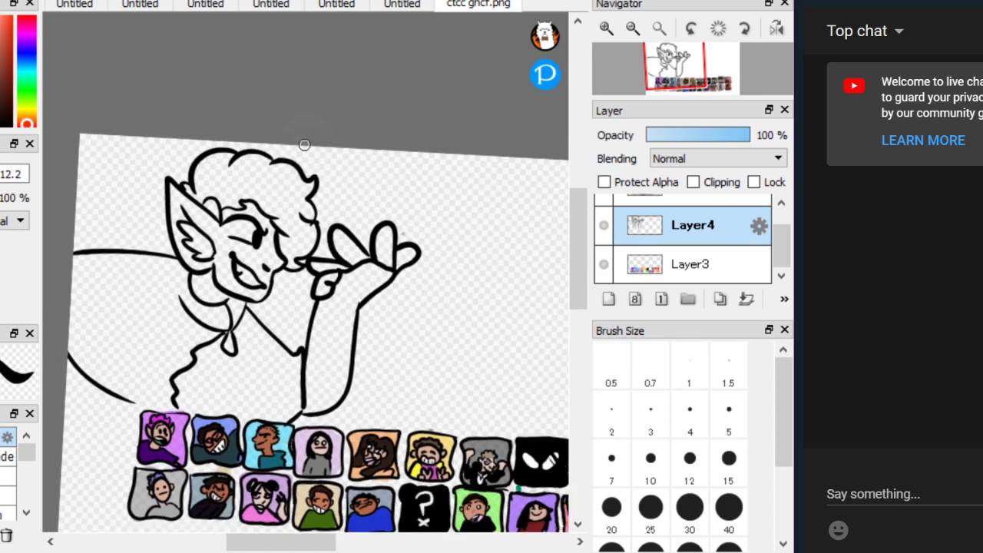
scroll(305, 271, "up", 2)
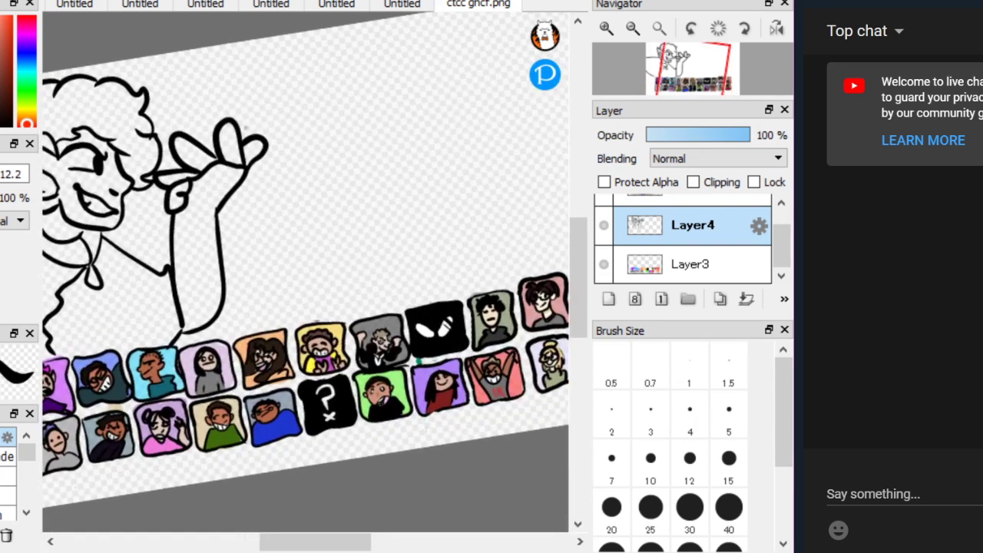
left_click(608, 299)
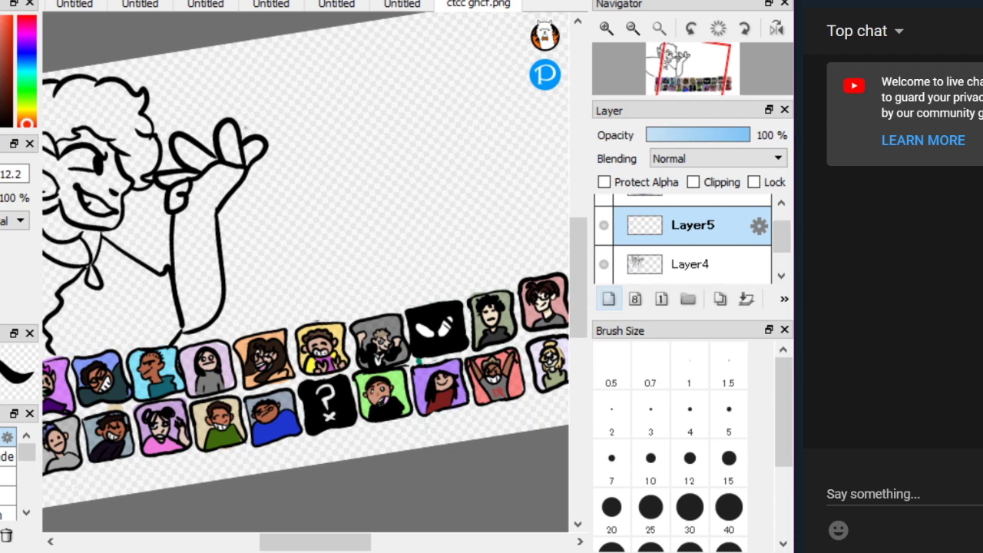
scroll(318, 217, "up", 3)
scroll(305, 272, "up", 1)
left_click_drag(306, 208, 351, 370)
left_click_drag(326, 228, 352, 348)
mouse_move(326, 231)
left_mouse_down()
mouse_move(353, 369)
mouse_move(339, 313)
mouse_move(386, 294)
left_mouse_up()
left_click_drag(358, 376, 447, 192)
left_click_drag(394, 340, 450, 254)
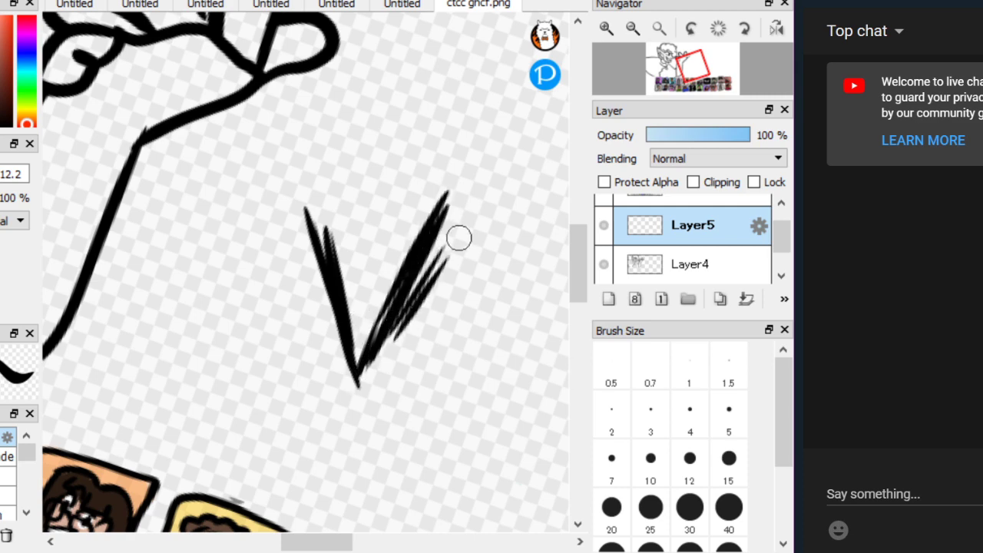
Draw a small x-shaped dot beside the V, followed by an angular S built from short jagged strokes
left_click_drag(188, 173, 47, 180)
mouse_move(406, 347)
left_mouse_down()
mouse_move(438, 387)
mouse_move(400, 390)
mouse_move(442, 349)
left_mouse_up()
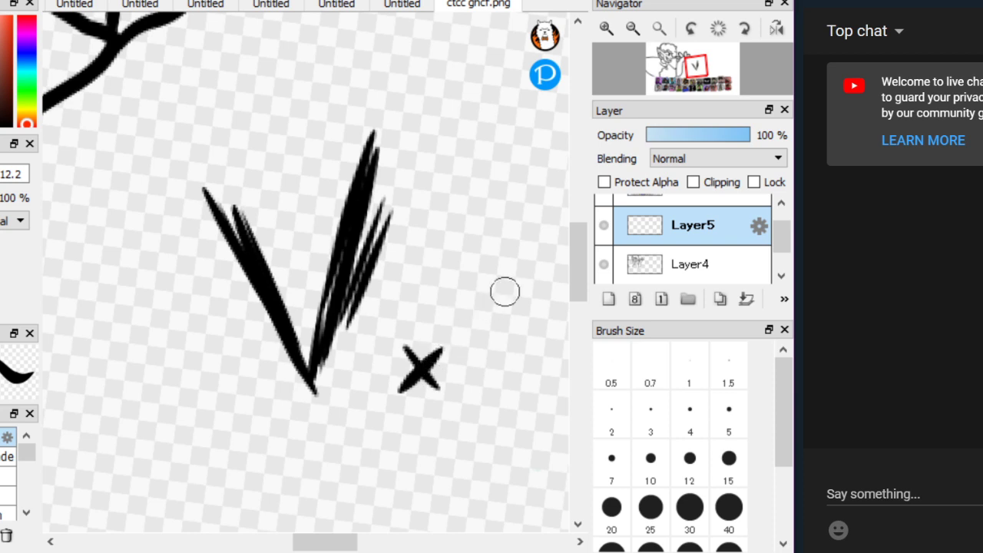
left_click_drag(505, 291, 416, 300)
mouse_move(513, 307)
left_mouse_down()
mouse_move(483, 191)
mouse_move(520, 315)
left_mouse_up()
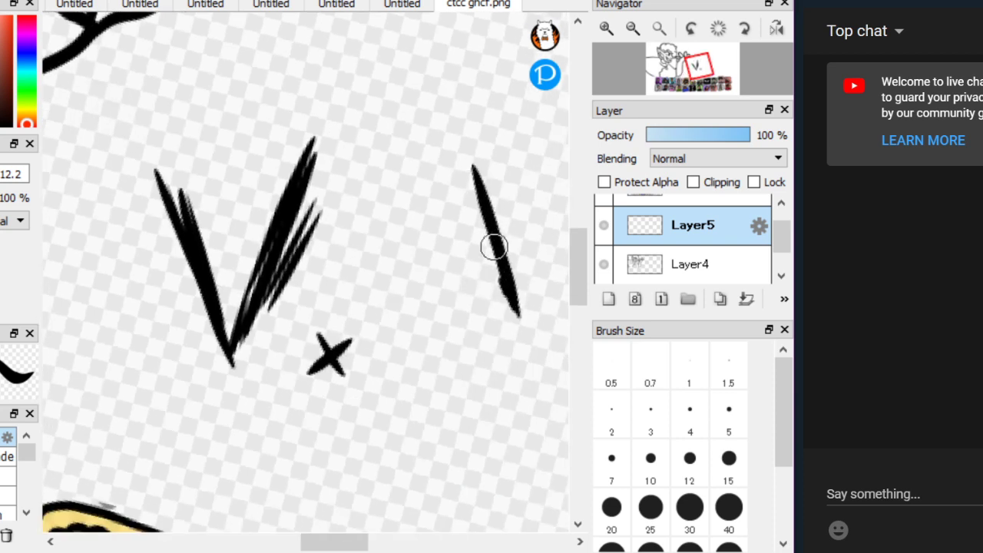
mouse_move(464, 184)
left_mouse_down()
mouse_move(419, 211)
mouse_move(481, 205)
mouse_move(390, 246)
left_mouse_up()
mouse_move(475, 206)
left_mouse_down()
mouse_move(381, 259)
mouse_move(470, 337)
left_mouse_up()
mouse_move(414, 291)
left_mouse_down()
mouse_move(493, 350)
mouse_move(409, 417)
mouse_move(472, 393)
left_mouse_up()
left_click_drag(370, 347, 409, 425)
left_click_drag(403, 417, 376, 349)
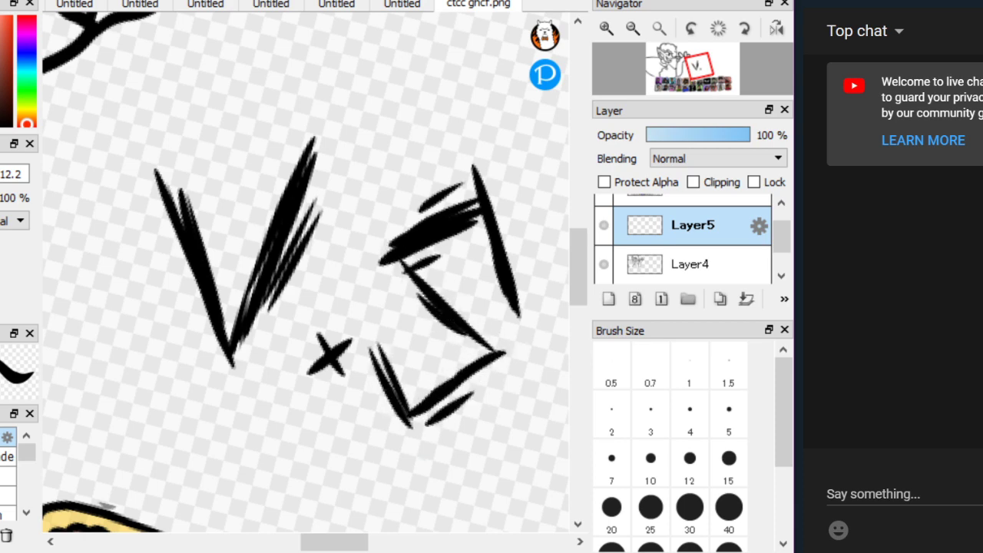
Underline the V.S lettering with a stack of thin parallel strokes just above the portraits
scroll(377, 329, "down", 3)
scroll(357, 377, "down", 2)
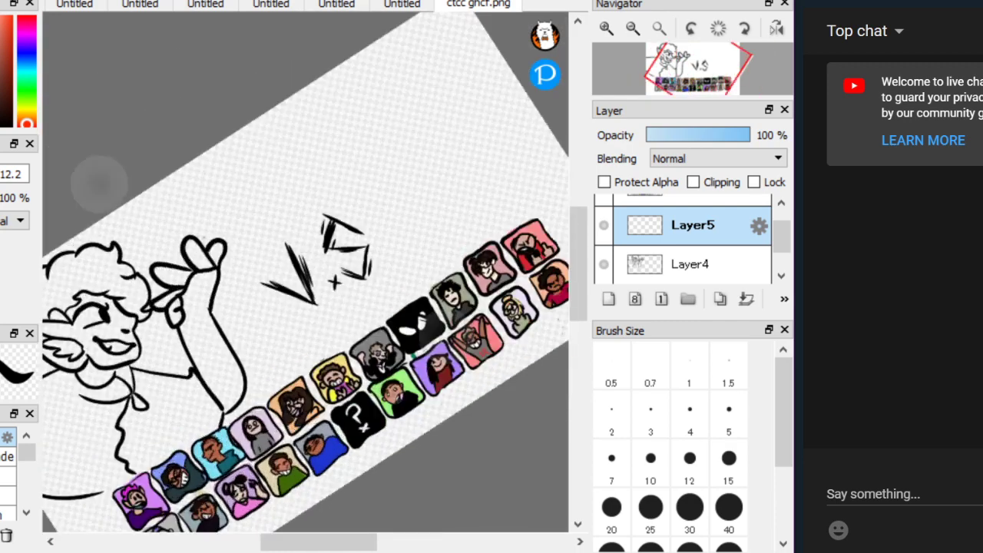
scroll(304, 272, "up", 5)
mouse_move(283, 358)
left_mouse_down()
mouse_move(417, 236)
mouse_move(379, 276)
left_mouse_up()
left_click_drag(265, 387, 379, 291)
left_click_drag(265, 406, 402, 291)
mouse_move(282, 415)
left_mouse_down()
mouse_move(361, 339)
mouse_move(364, 360)
left_mouse_up()
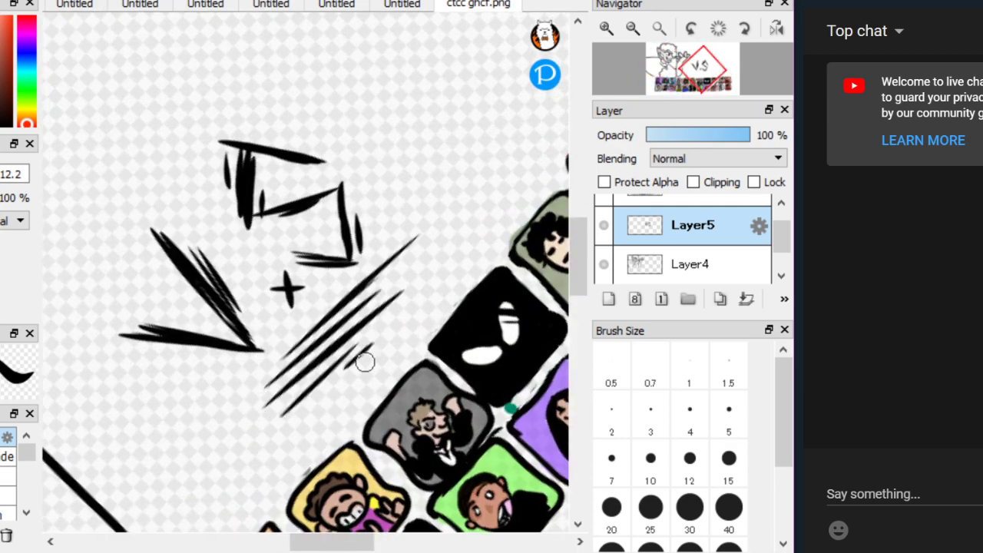
scroll(368, 317, "down", 5)
scroll(464, 328, "up", 1)
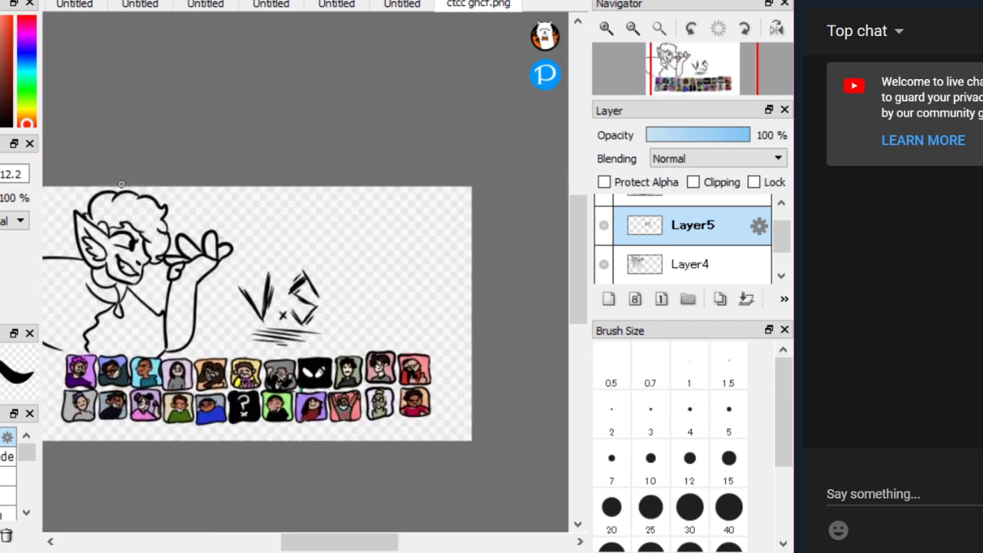
Move the underlined V.S lettering closer to the figure's raised arm
scroll(256, 314, "down", 1)
scroll(257, 313, "up", 2)
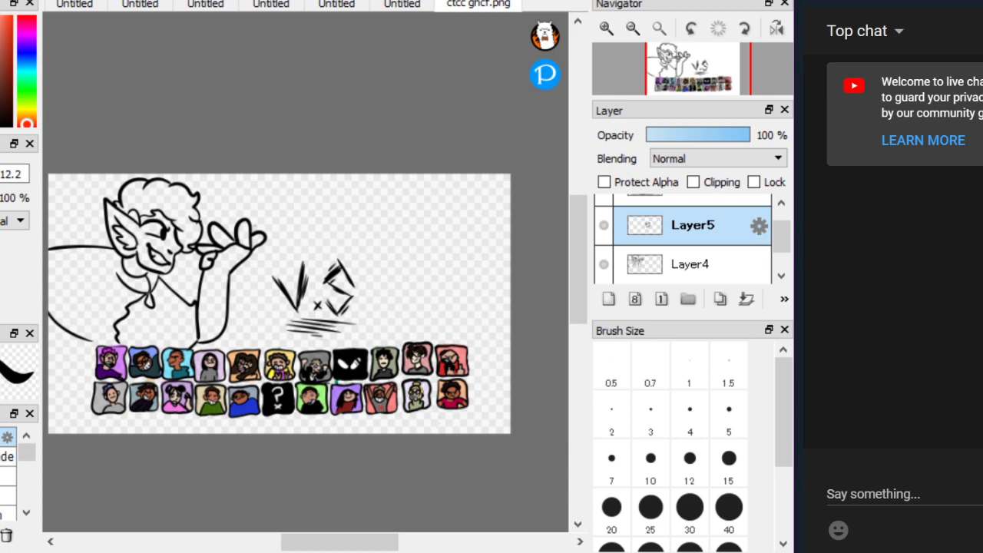
scroll(232, 178, "down", 1)
scroll(470, 320, "up", 2)
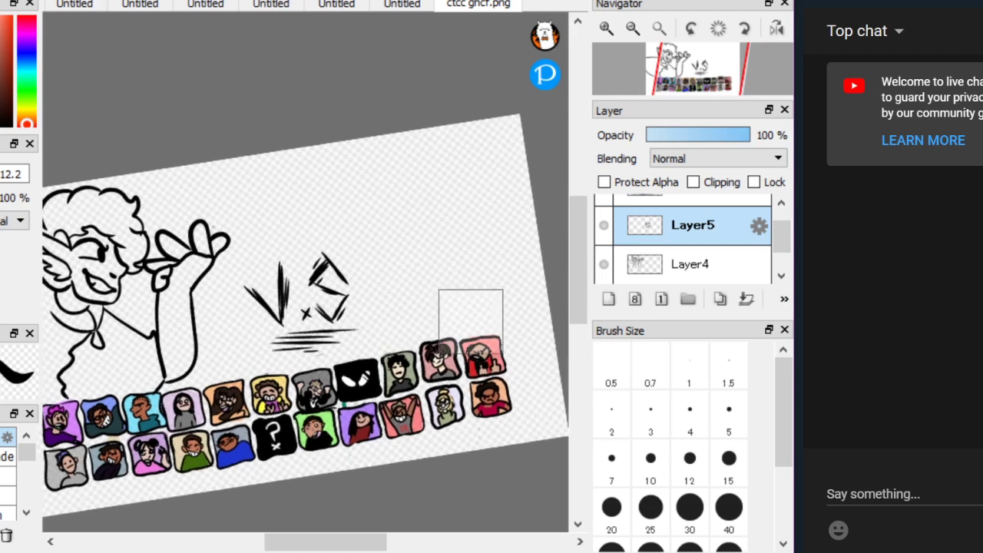
scroll(146, 191, "up", 2)
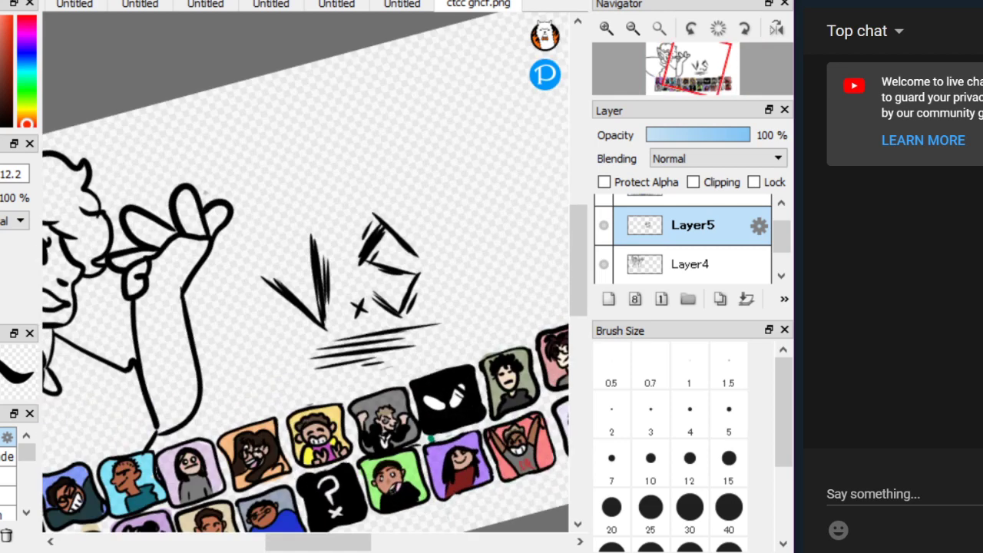
left_click_drag(437, 381, 396, 389)
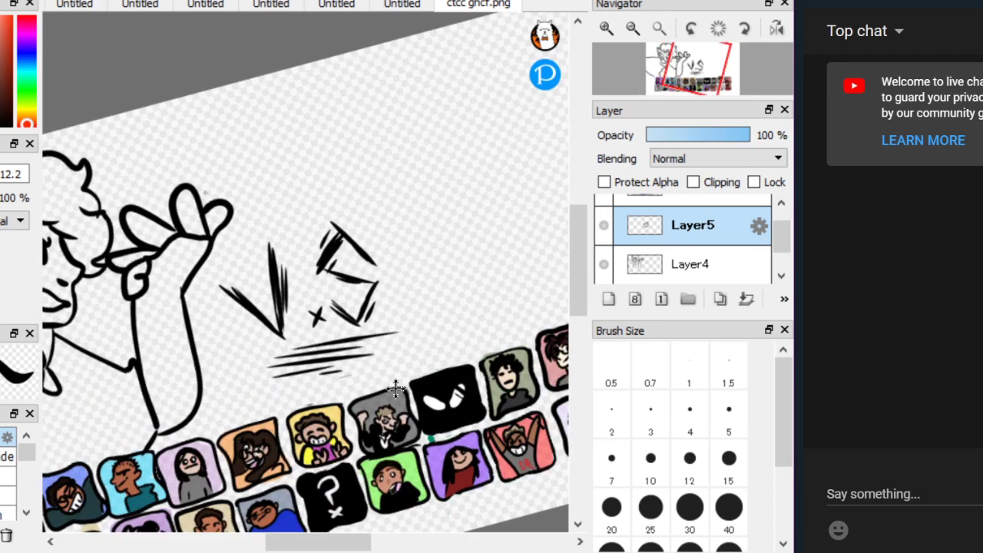
scroll(241, 160, "down", 3)
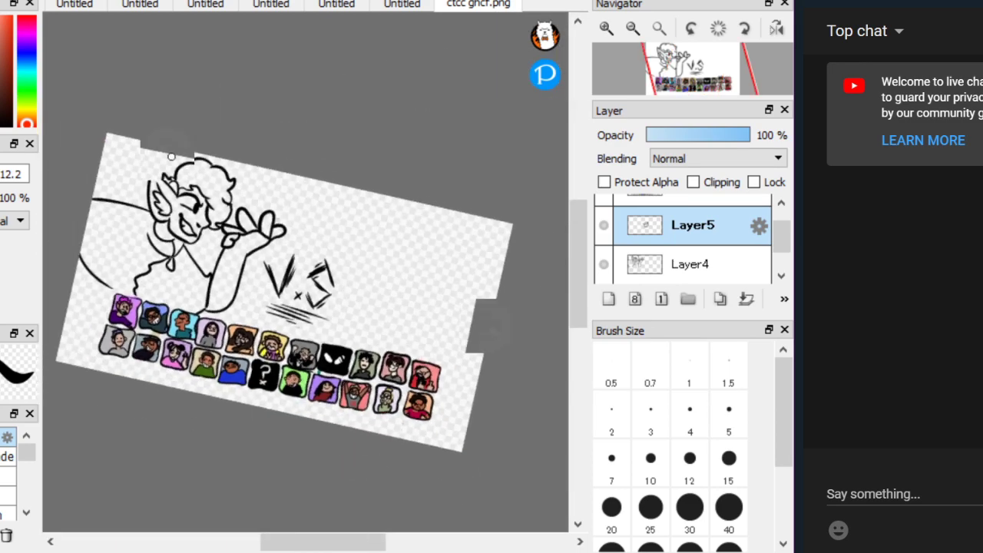
scroll(412, 295, "up", 1)
scroll(450, 333, "up", 3)
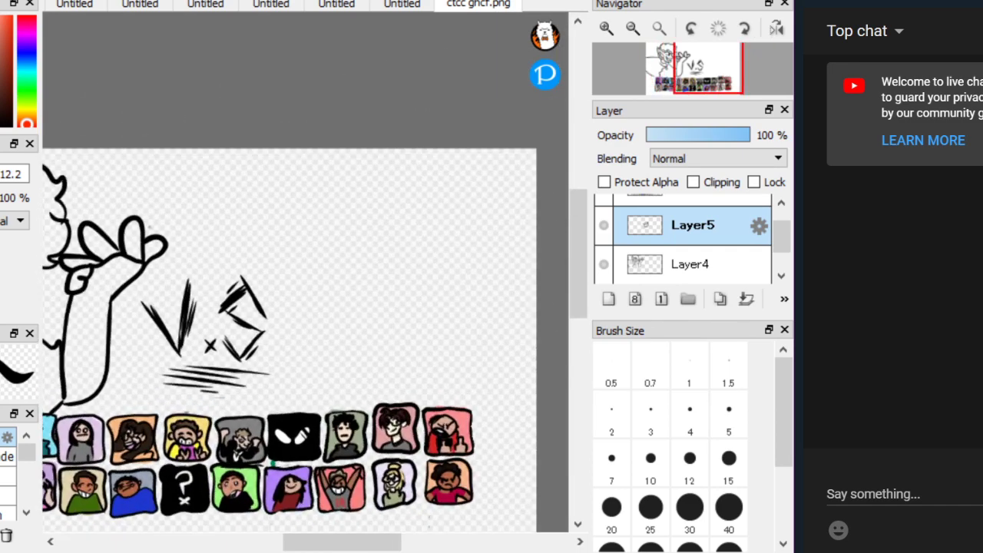
scroll(125, 142, "down", 3)
left_click(688, 254)
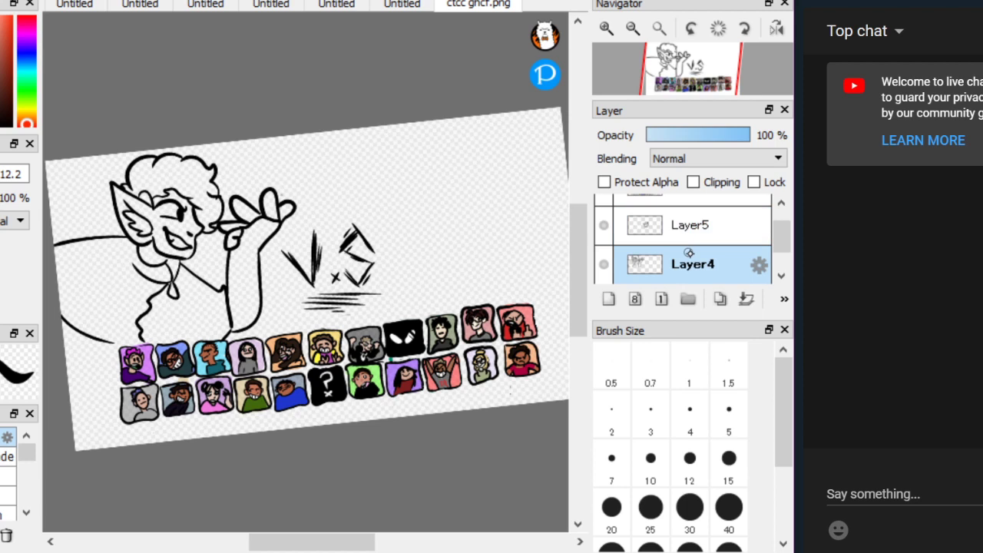
left_click(702, 237)
left_click(709, 265)
left_click(712, 234)
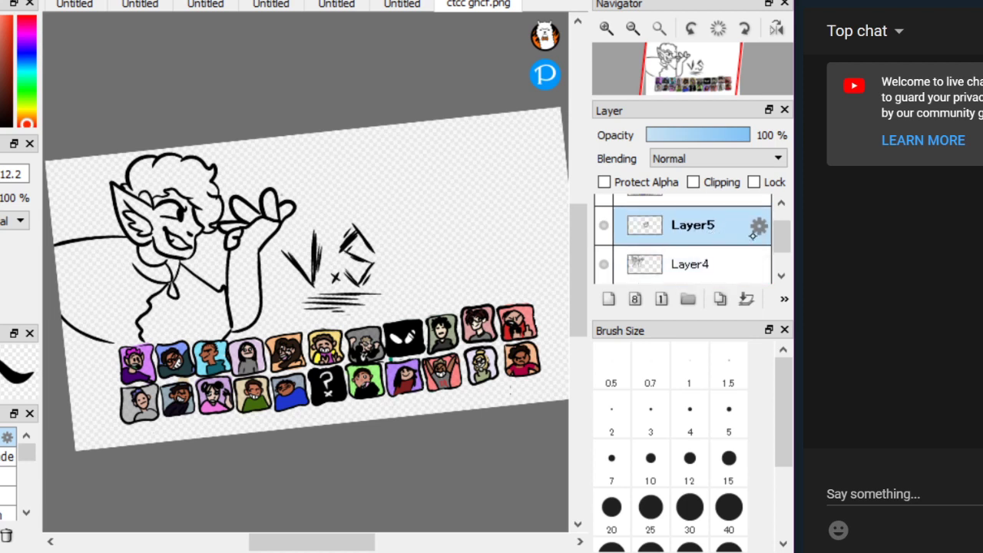
left_click_drag(777, 231, 775, 262)
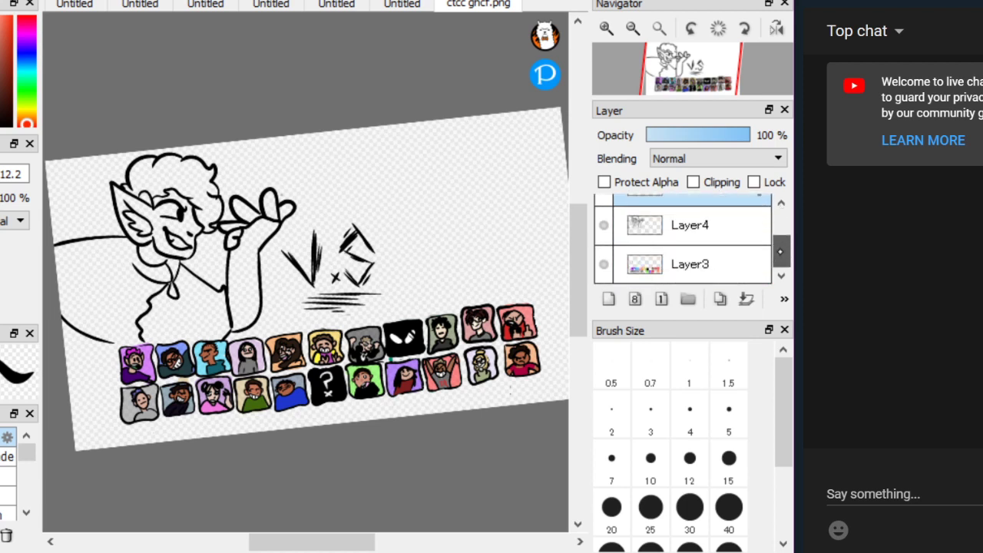
left_click(736, 230)
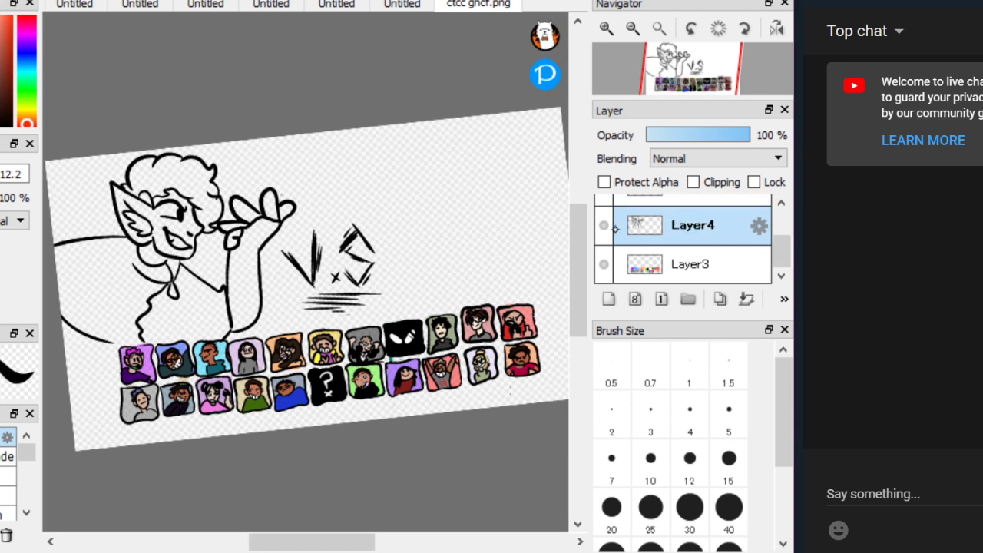
left_click_drag(708, 138, 752, 132)
left_click(780, 204)
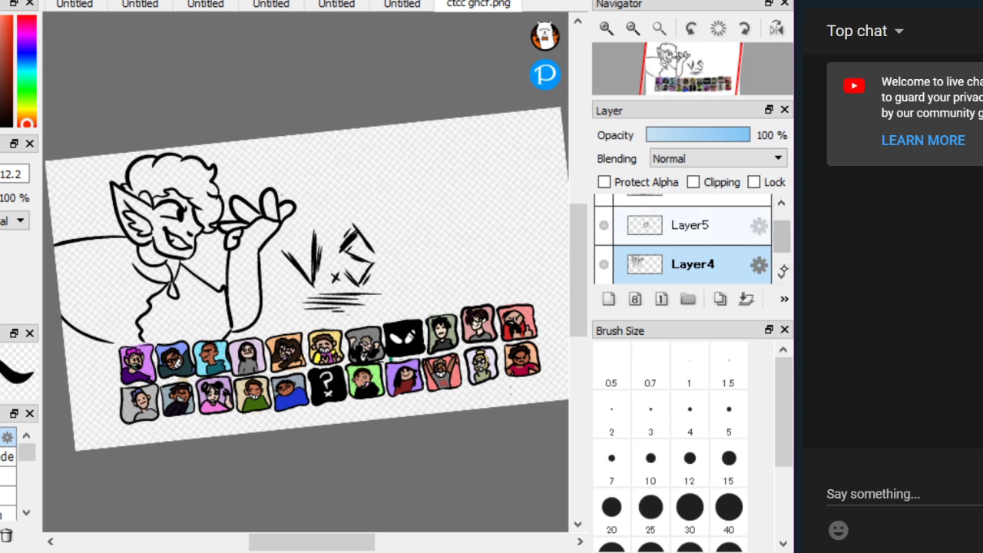
left_click(781, 265)
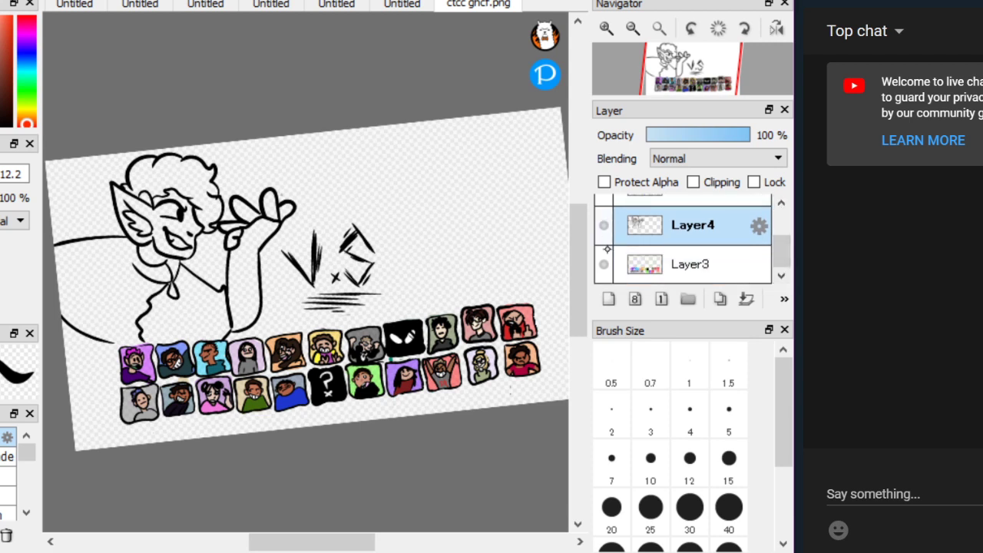
Add an empty layer directly above the figure's line art and merge it down into Layer4
left_click(608, 298)
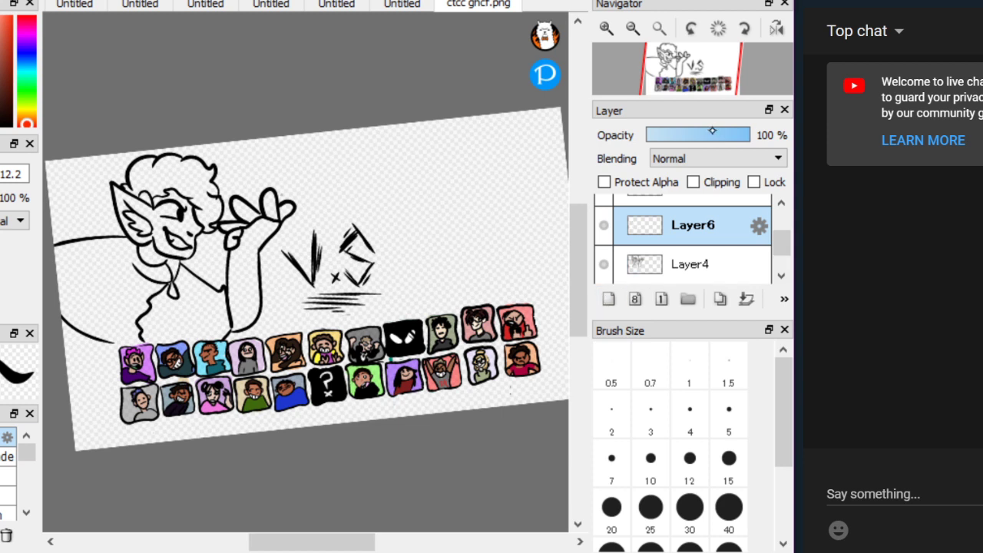
left_click(707, 132)
left_click_drag(707, 132, 772, 131)
left_click(688, 258)
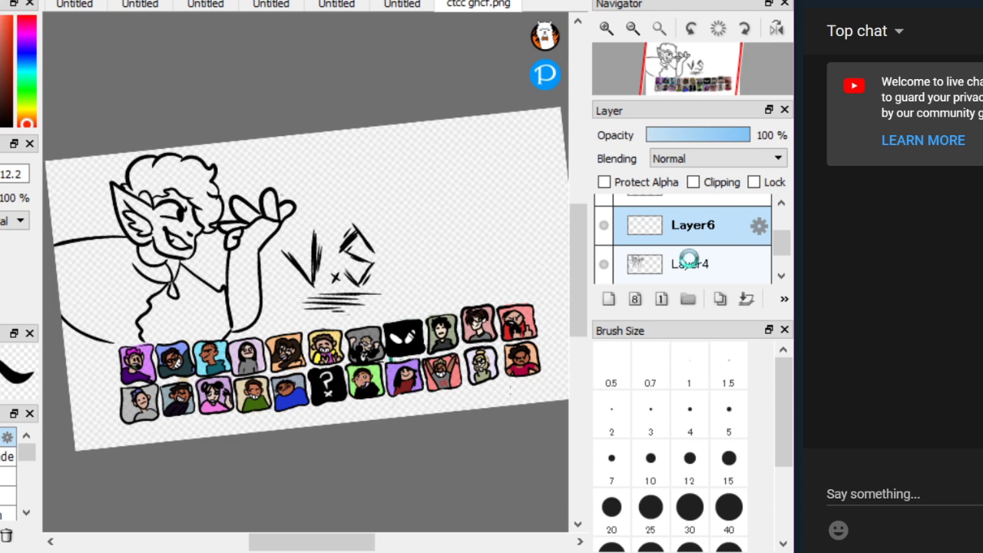
left_click(708, 229)
left_click(747, 298)
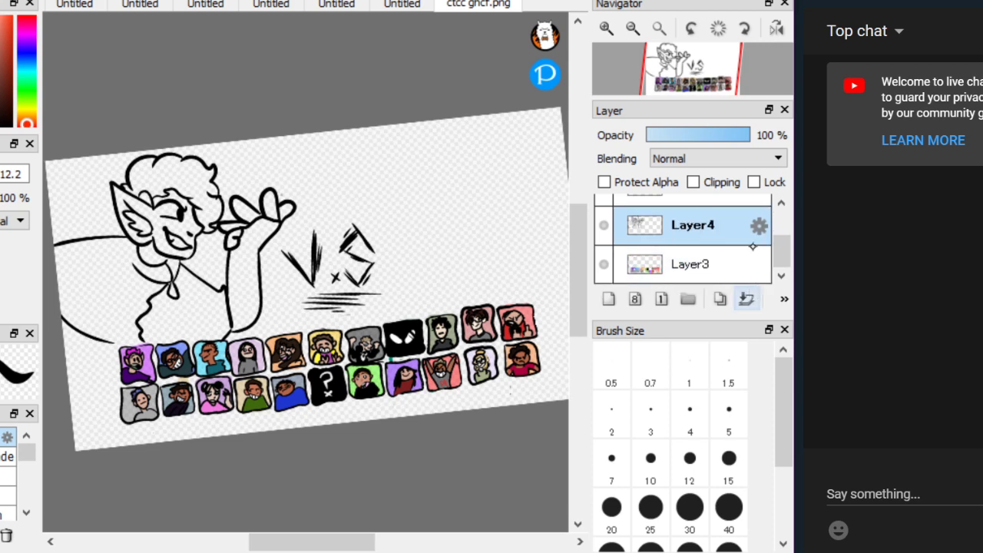
Duplicate the Layer4 line art of the pointed-eared figure
left_click(719, 298)
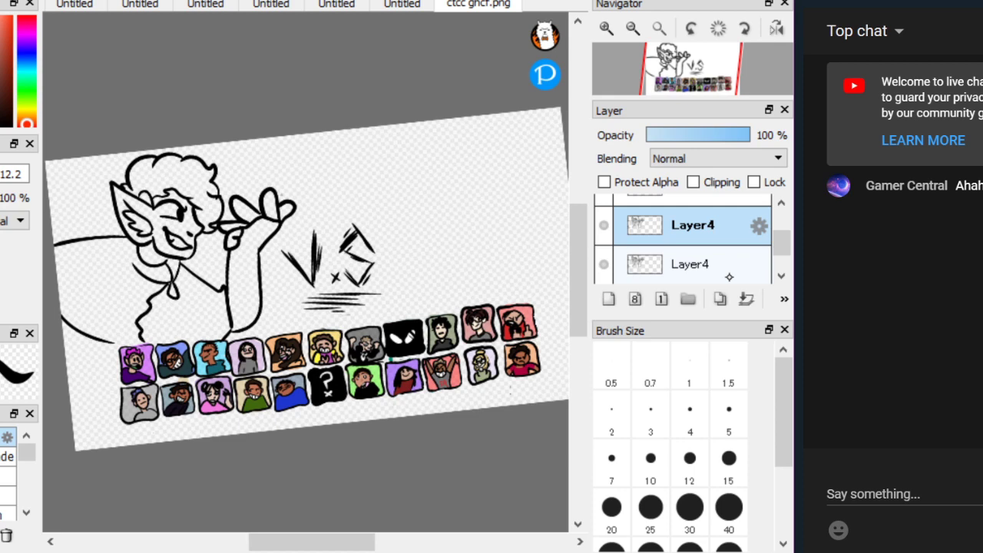
scroll(410, 269, "up", 2)
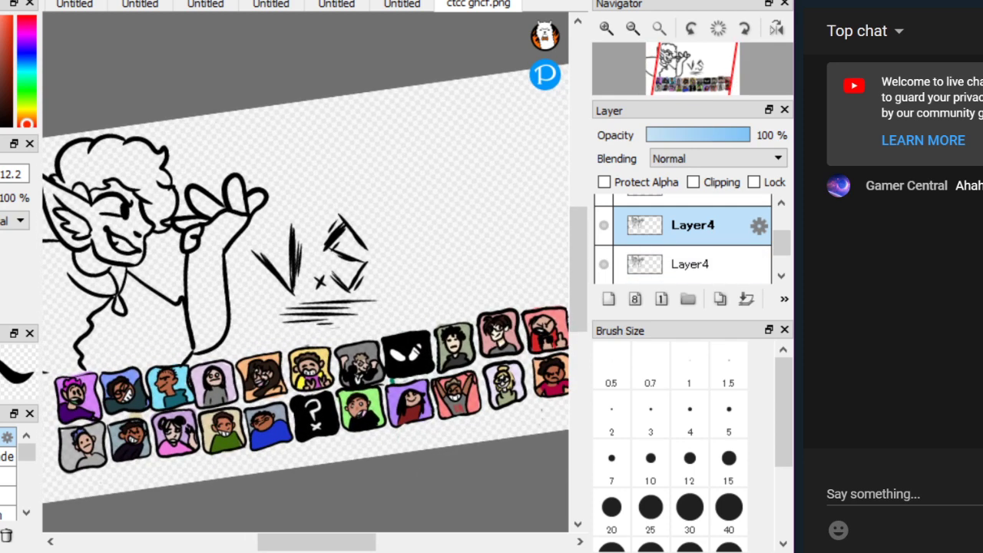
Move the duplicated figure to the right side of the canvas and fade its layer to 39% opacity
left_click_drag(360, 429, 747, 371)
scroll(304, 284, "down", 3)
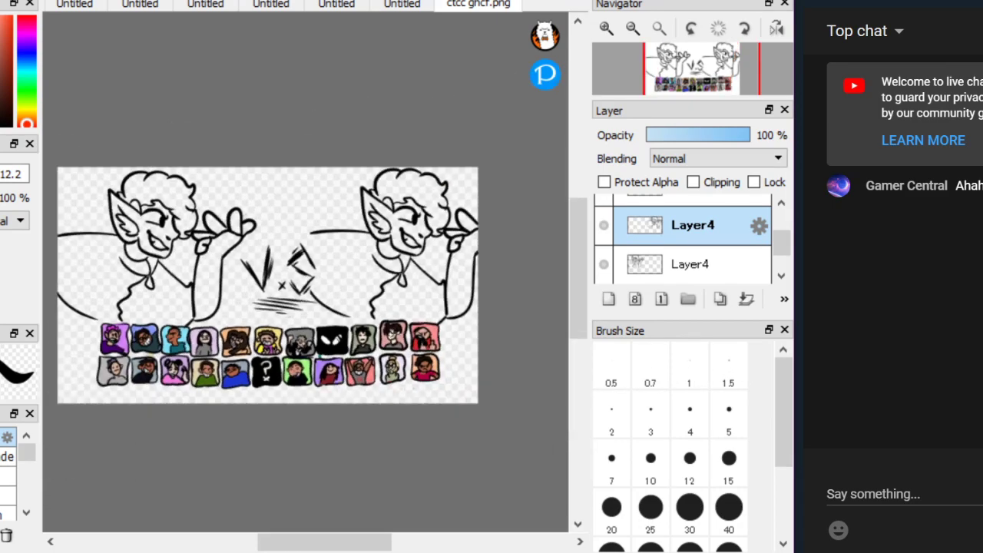
scroll(305, 284, "up", 1)
left_click_drag(442, 231, 458, 243)
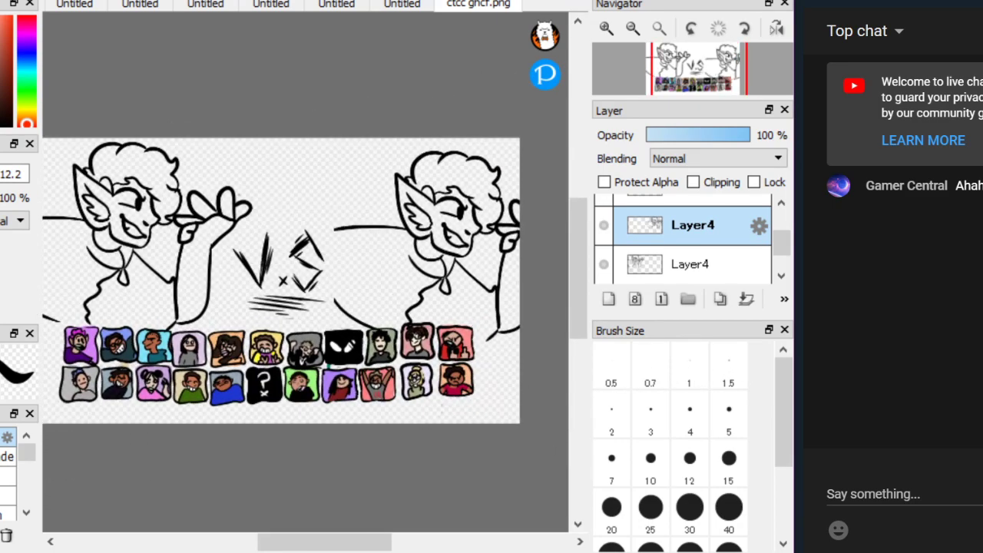
left_click_drag(704, 134, 687, 134)
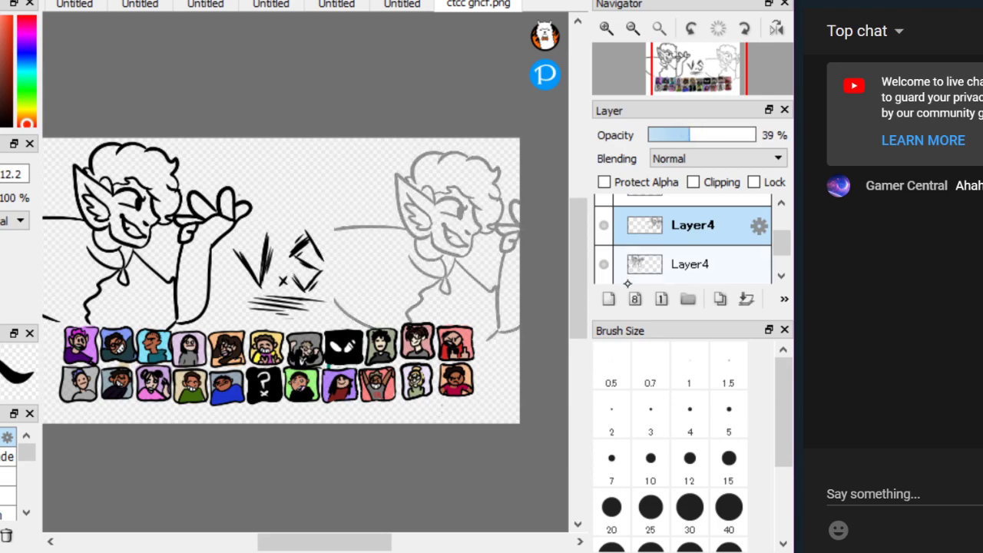
Add an empty layer above the faded copy and rough out a second character's round head, jaw and shoulders over it
left_click(608, 299)
scroll(305, 284, "up", 4)
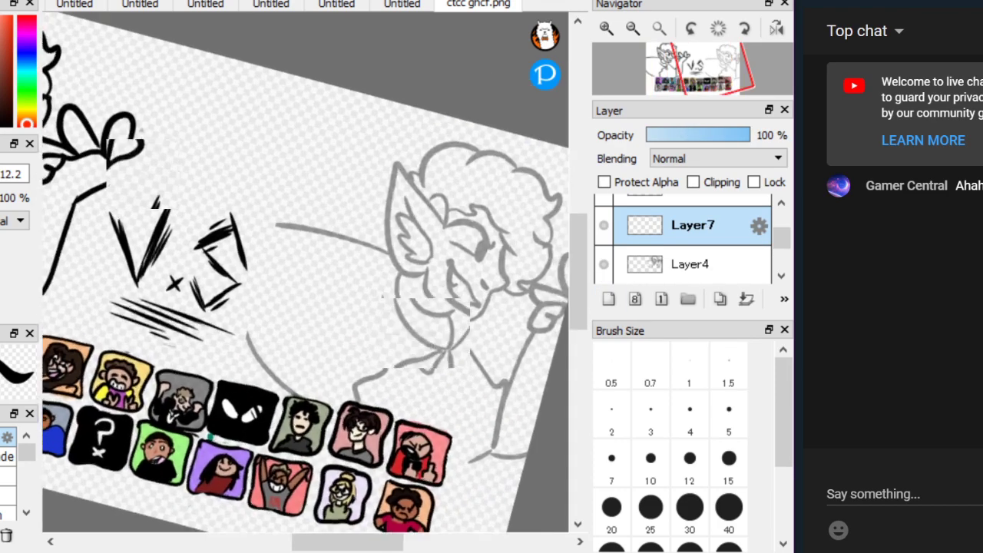
scroll(305, 272, "down", 2)
scroll(305, 271, "up", 2)
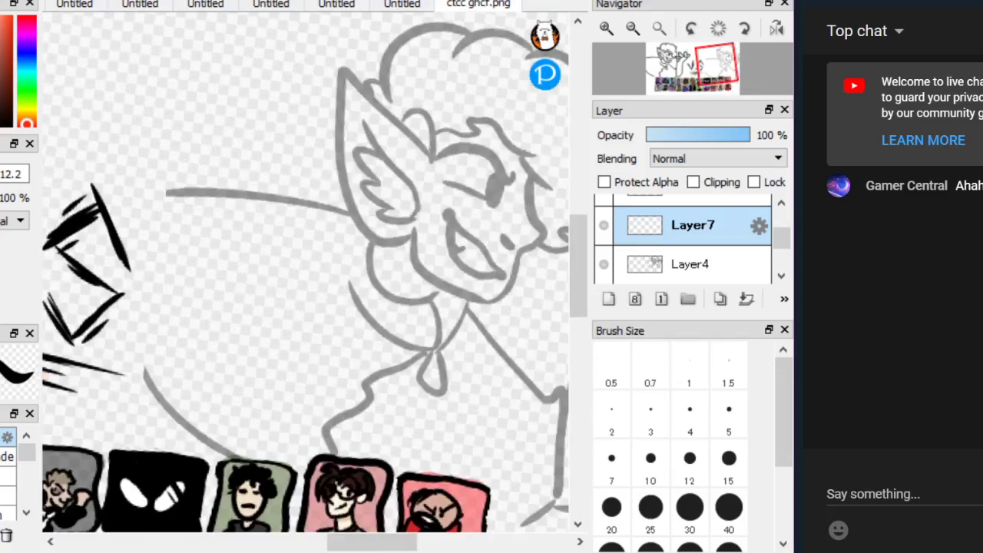
mouse_move(421, 71)
left_mouse_down()
mouse_move(397, 223)
mouse_move(483, 128)
mouse_move(467, 167)
left_mouse_up()
mouse_move(340, 169)
left_mouse_down()
mouse_move(357, 226)
mouse_move(456, 259)
mouse_move(468, 169)
left_mouse_up()
mouse_move(461, 249)
left_mouse_down()
mouse_move(508, 265)
mouse_move(482, 376)
mouse_move(436, 430)
left_mouse_up()
mouse_move(324, 274)
left_mouse_down()
mouse_move(296, 311)
mouse_move(315, 371)
left_mouse_up()
left_click_drag(295, 314, 310, 389)
scroll(316, 422, "down", 2)
scroll(433, 353, "up", 1)
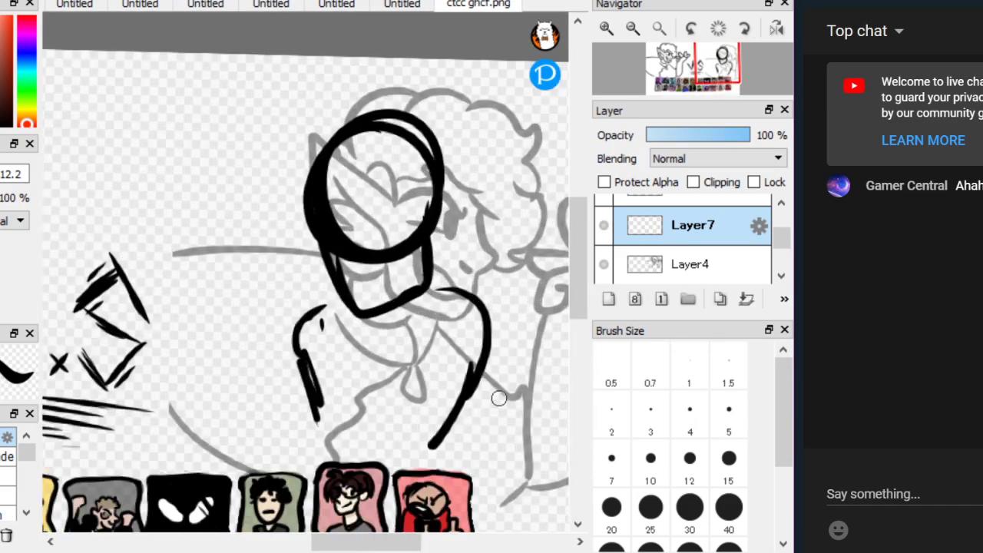
Fade the rough head-and-shoulders sketch on Layer7 to 57% opacity
scroll(498, 397, "down", 4)
scroll(304, 273, "up", 1)
left_click(707, 135)
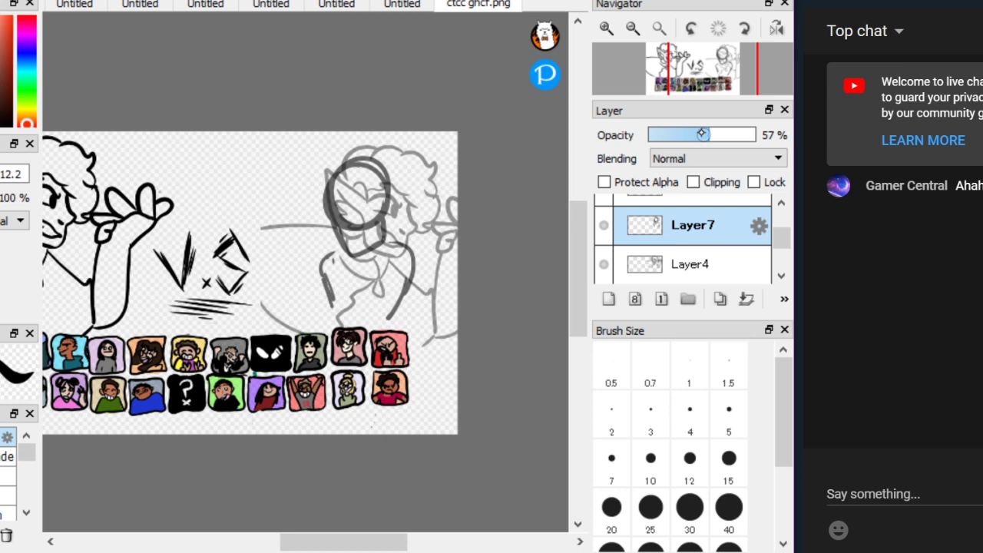
left_click(686, 134)
left_click(707, 133)
Fade the copied figure on Layer4 much further and add an empty layer directly above it
left_click(690, 263)
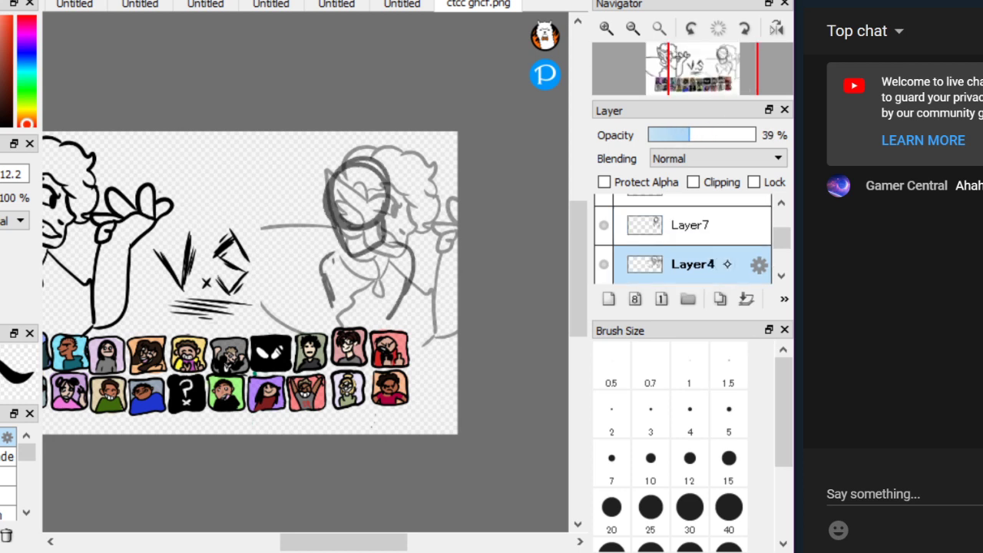
left_click(662, 133)
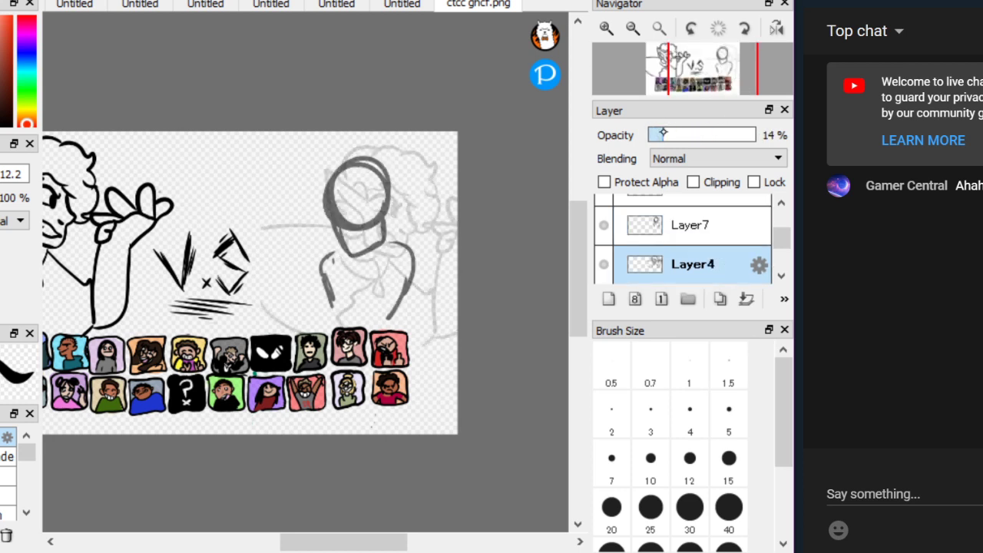
left_click(657, 133)
left_click(609, 298)
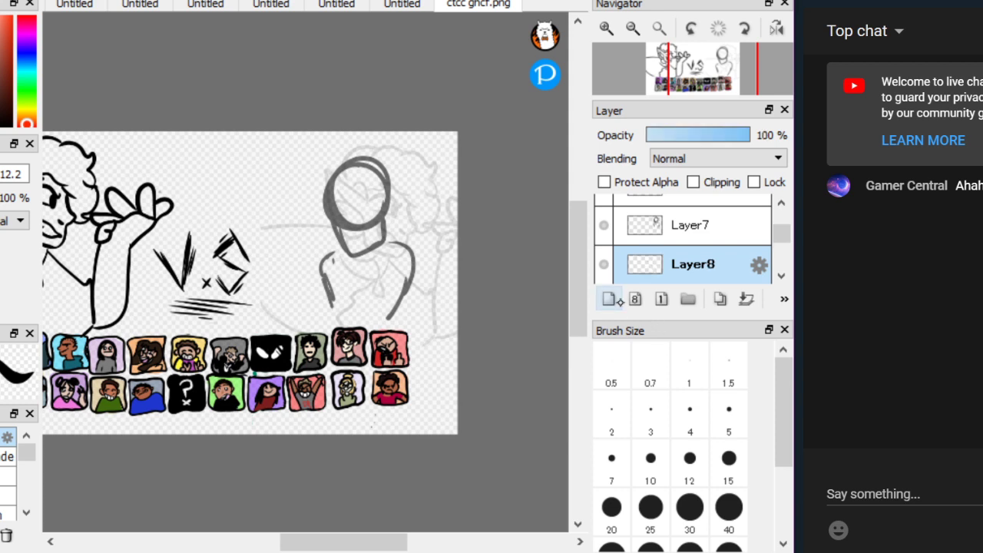
Try to write a message in the stream's live chat, dismissing the YouTube Chat dialog and returning to the drawing
left_click(939, 491)
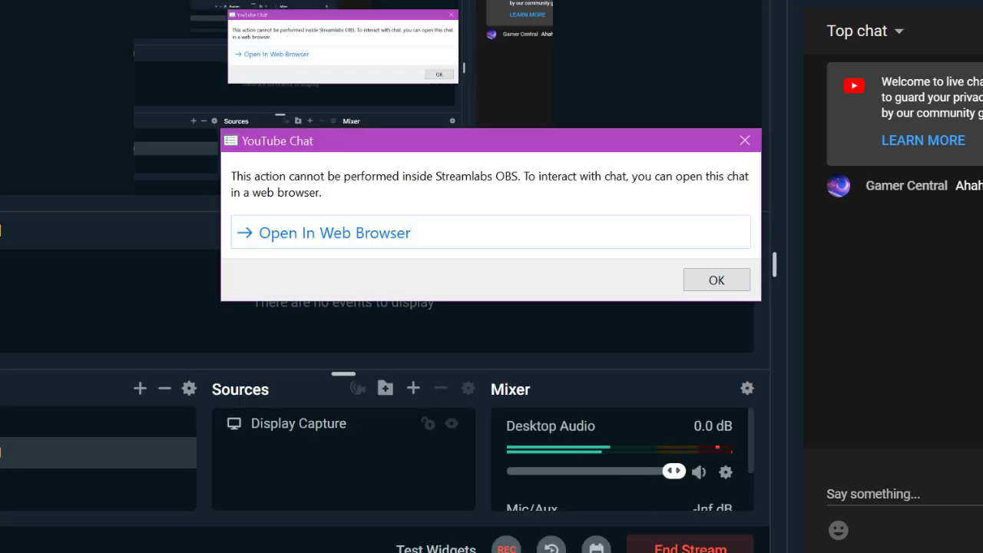
left_click(743, 140)
left_click(893, 490)
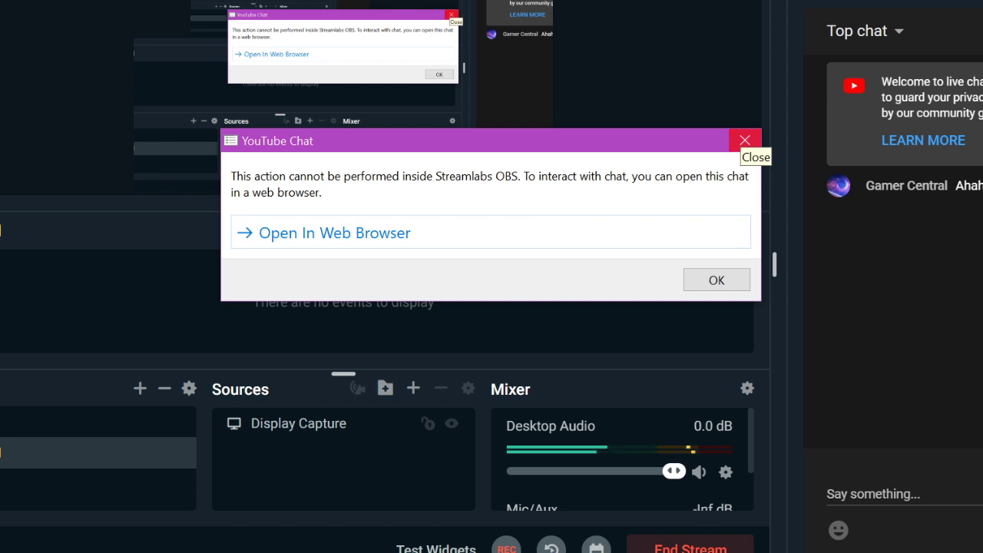
left_click(744, 140)
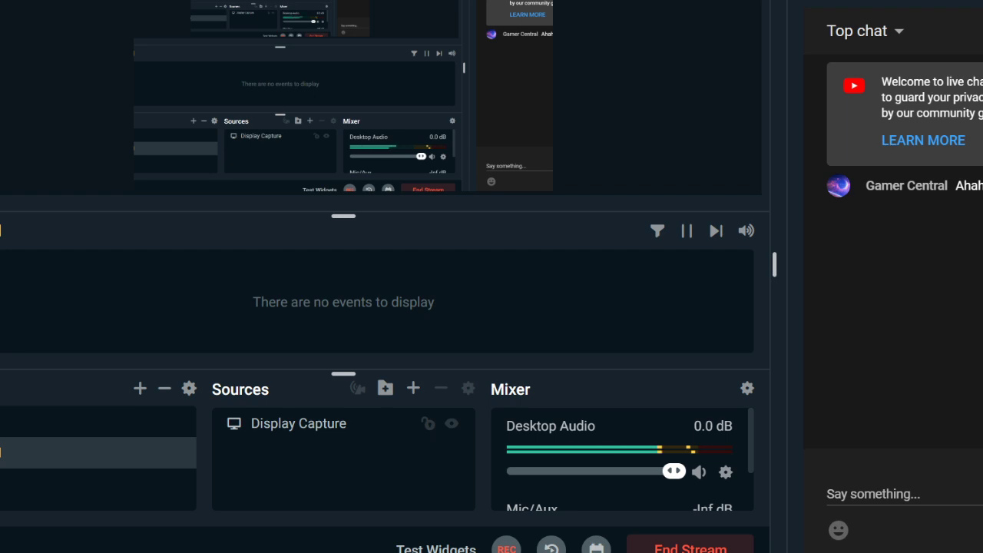
key("alt+Tab")
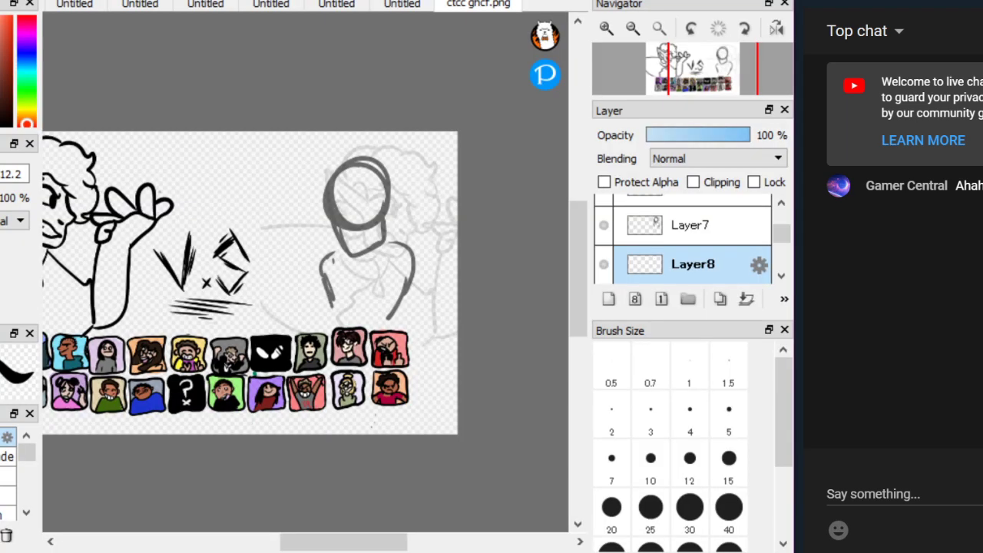
scroll(318, 240, "up", 4)
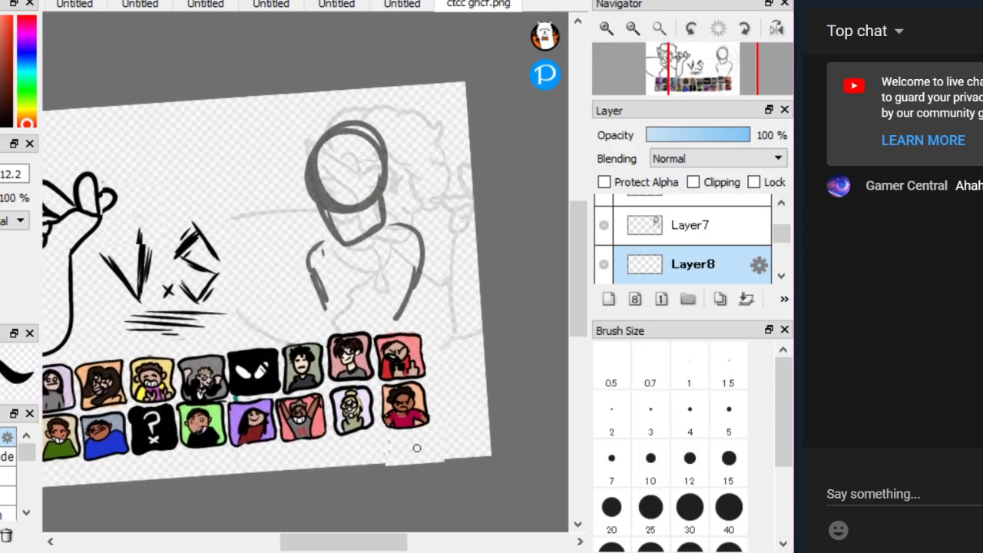
scroll(157, 141, "up", 3)
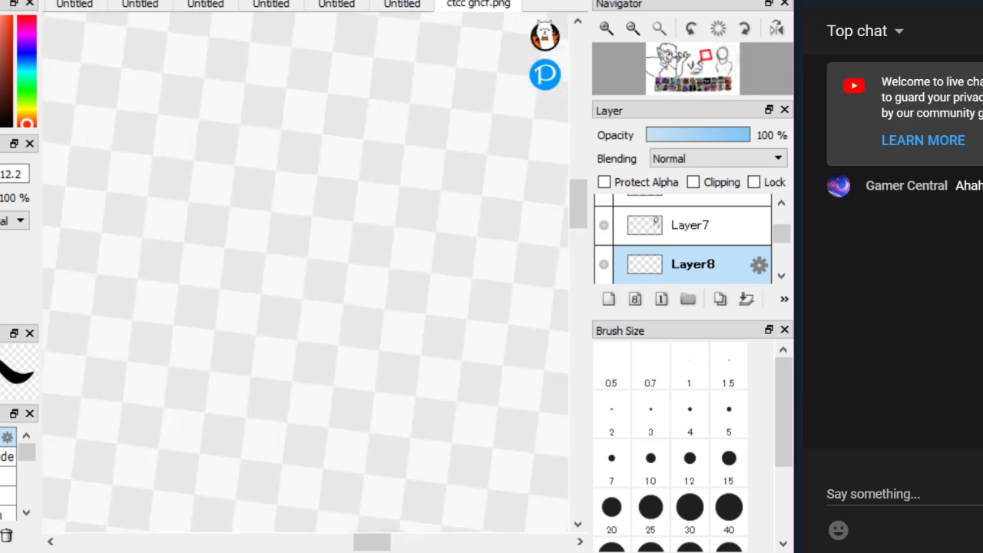
mouse_move(198, 296)
left_mouse_down()
mouse_move(208, 355)
mouse_move(355, 232)
left_mouse_up()
left_click_drag(411, 442, 427, 303)
left_click(425, 215)
left_click_drag(498, 256, 466, 398)
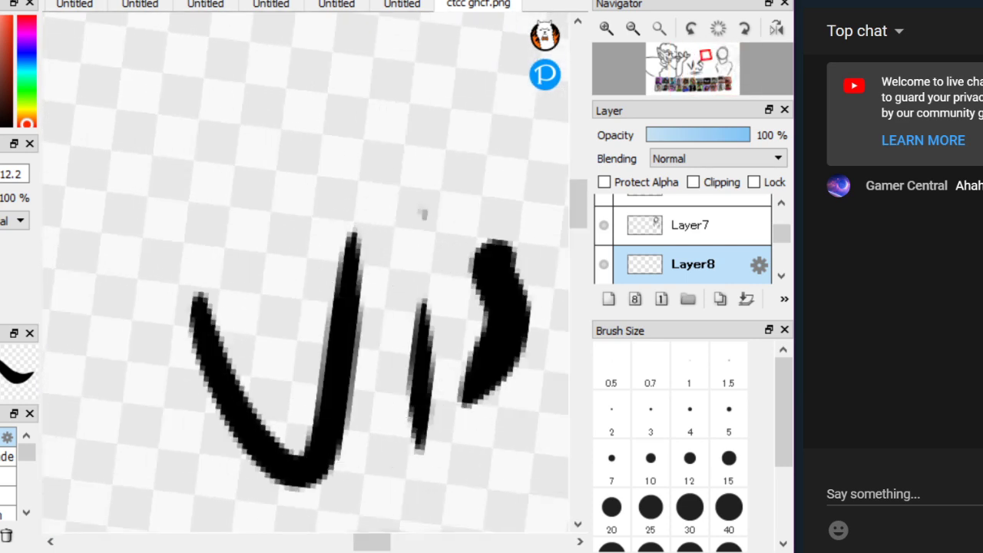
scroll(306, 272, "down", 1)
key("ctrl+z")
key("ctrl+z")
key("ctrl+z")
key("ctrl+z")
scroll(215, 226, "down", 5)
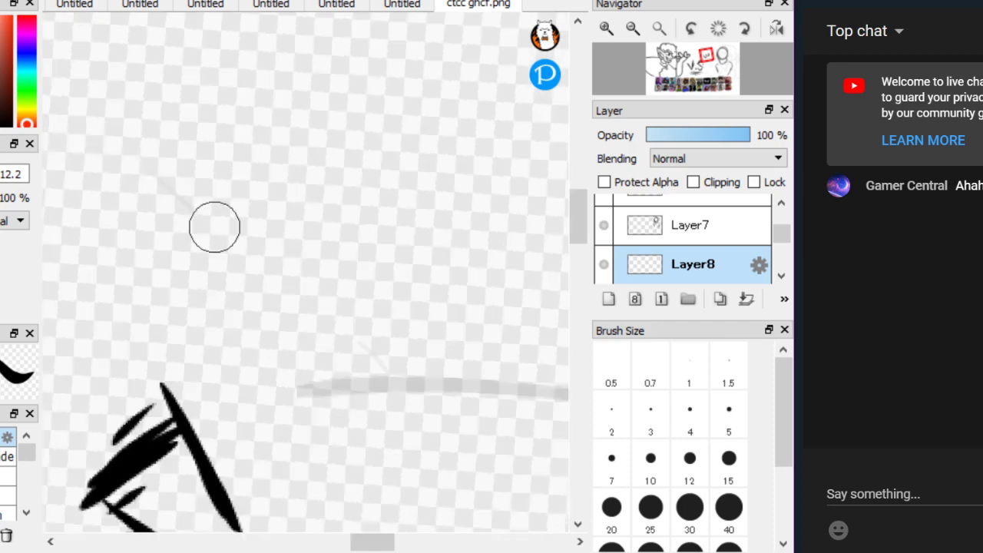
Ink the second character's jawline and the outline of a wide open grin over the rough head on Layer8
scroll(449, 333, "up", 3)
scroll(450, 334, "down", 3)
scroll(449, 269, "up", 2)
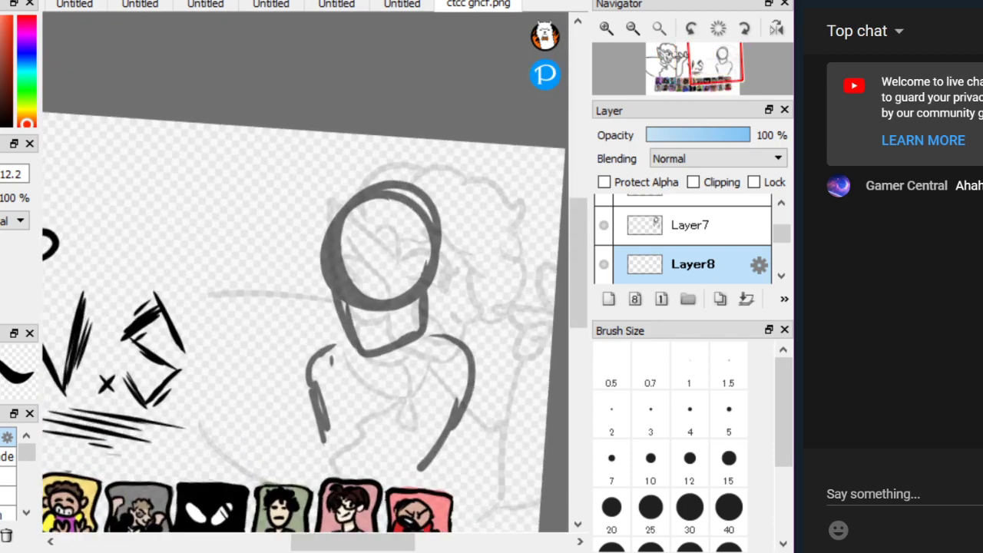
scroll(133, 222, "up", 1)
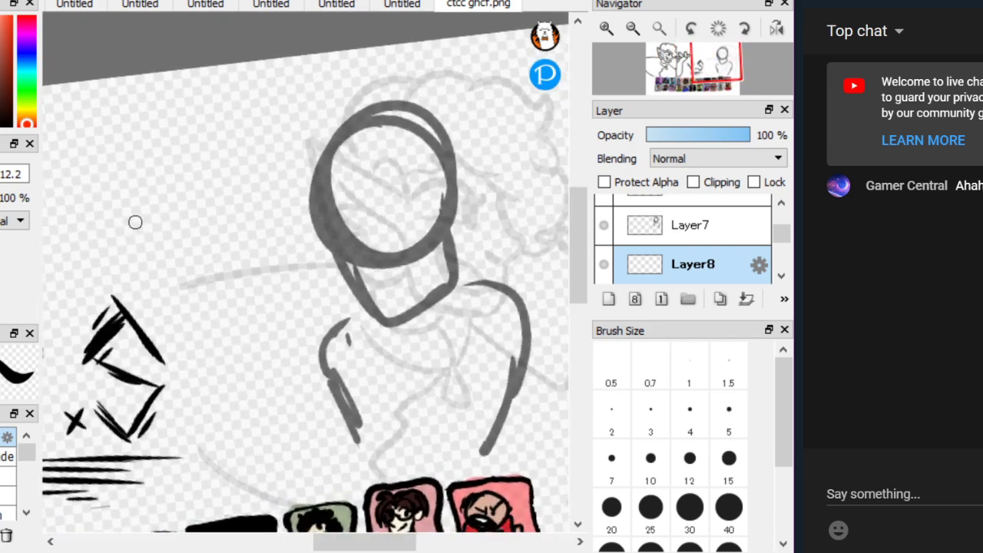
scroll(306, 271, "down", 3)
scroll(306, 271, "down", 1)
scroll(422, 187, "up", 5)
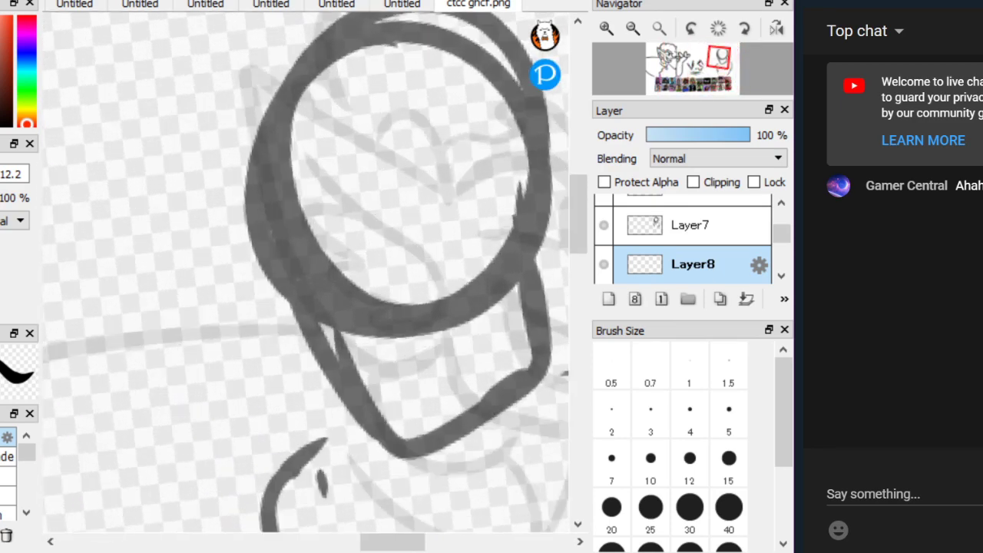
mouse_move(238, 244)
left_mouse_down()
mouse_move(292, 408)
mouse_move(519, 374)
mouse_move(547, 257)
left_mouse_up()
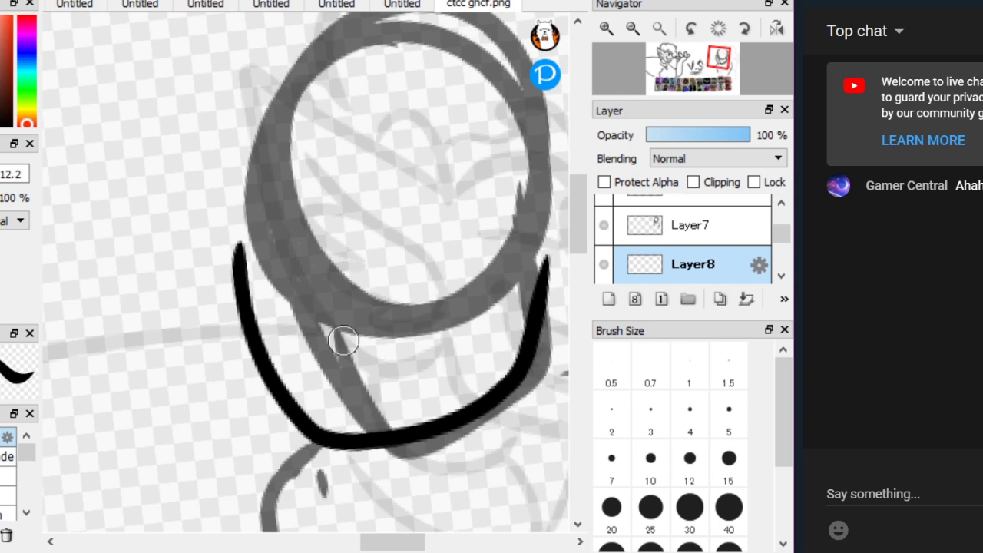
mouse_move(314, 351)
left_mouse_down()
mouse_move(512, 233)
mouse_move(524, 212)
mouse_move(515, 299)
mouse_move(435, 392)
mouse_move(328, 333)
mouse_move(340, 355)
mouse_move(310, 354)
mouse_move(337, 343)
left_mouse_up()
key("ctrl+z")
left_click_drag(171, 295, 112, 202)
scroll(430, 378, "up", 3)
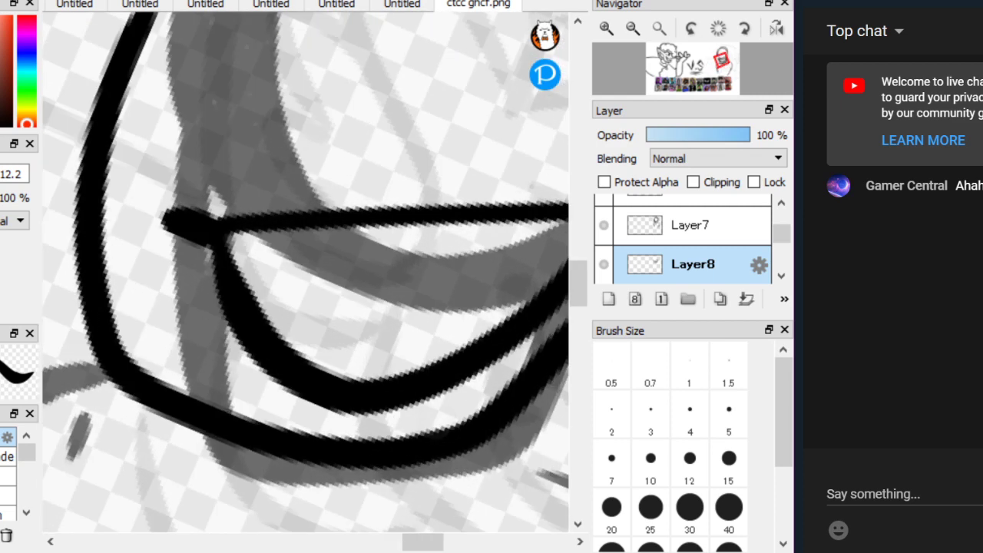
Divide the second character's grin into teeth with four short vertical strokes
left_click_drag(313, 363, 300, 245)
left_click_drag(391, 357, 382, 259)
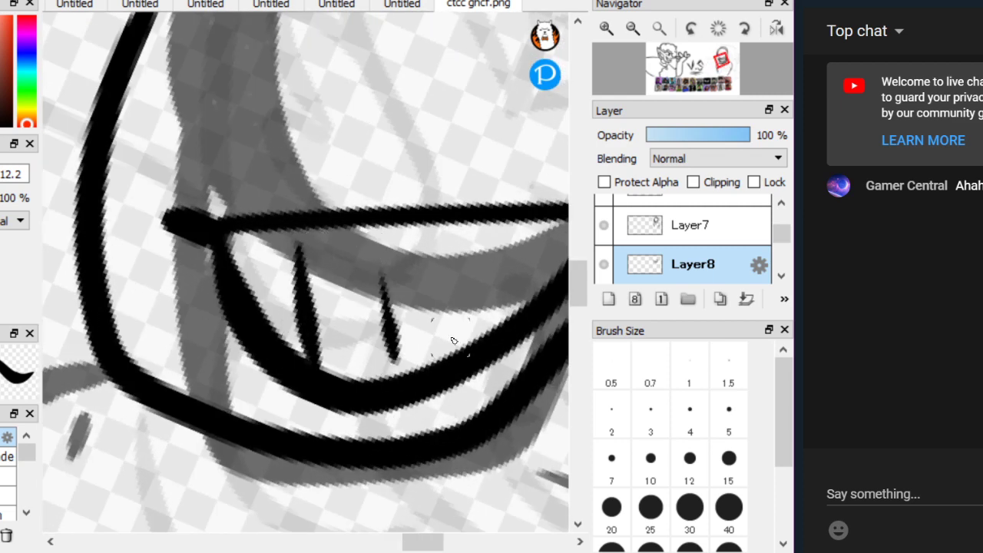
left_click_drag(490, 325, 485, 244)
left_click_drag(556, 286, 555, 241)
scroll(138, 166, "down", 3)
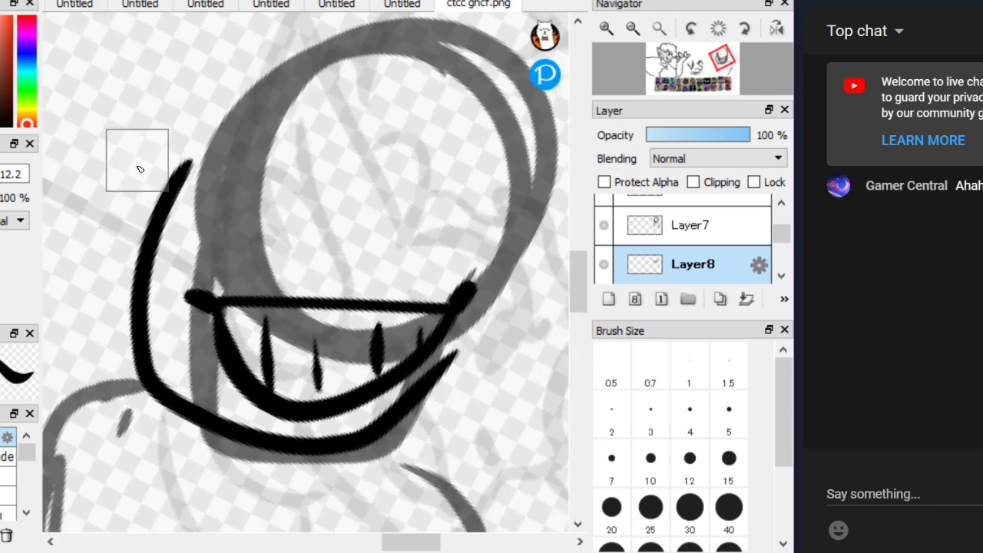
Ink the second character's nose and the creased, angry brow line above the grin
scroll(138, 167, "up", 2)
left_click_drag(268, 306, 247, 239)
left_click_drag(311, 305, 357, 293)
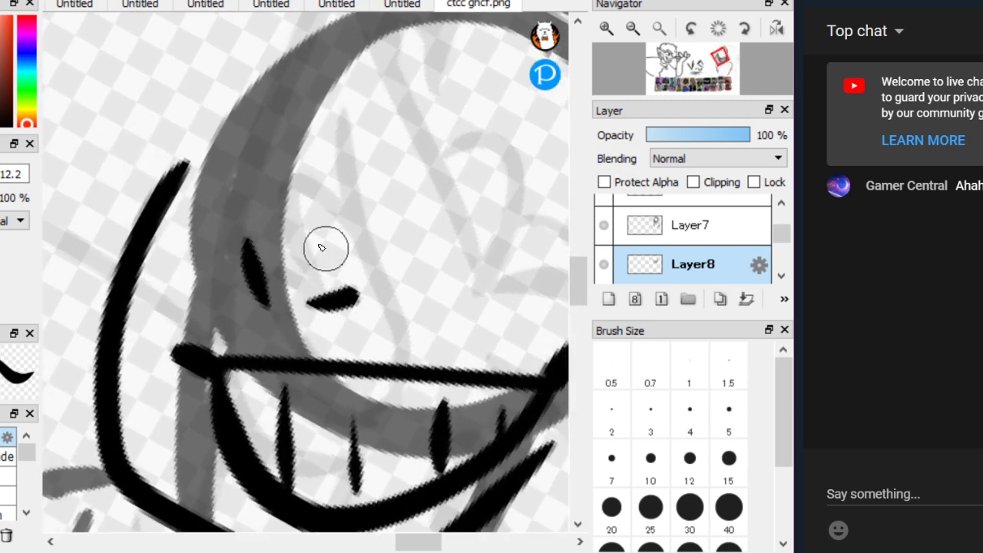
mouse_move(257, 234)
left_mouse_down()
mouse_move(347, 261)
mouse_move(282, 215)
mouse_move(357, 175)
mouse_move(357, 142)
mouse_move(654, 239)
left_mouse_up()
scroll(371, 180, "down", 1)
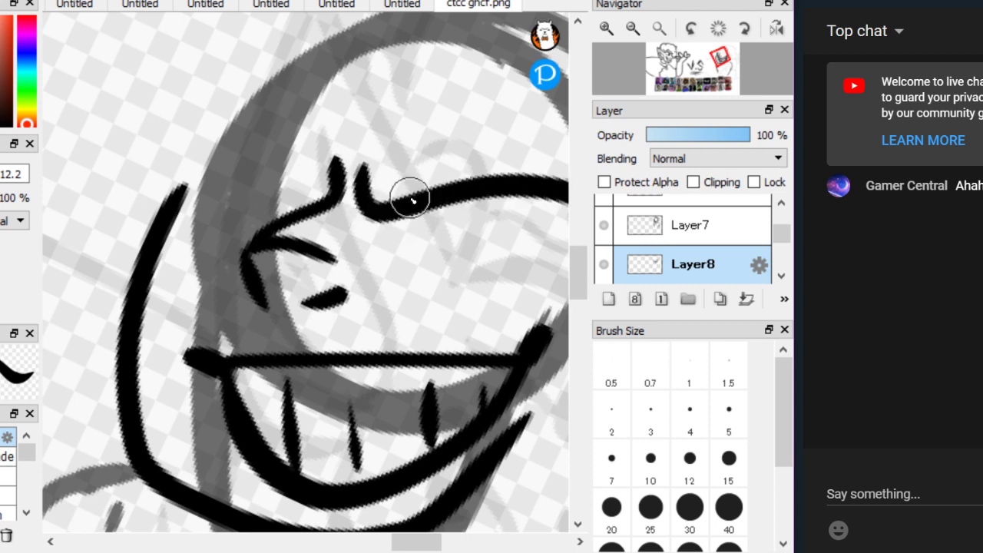
Ink the arched brow on the far side and two thick dark eyes beneath the brows
mouse_move(311, 197)
left_mouse_down()
mouse_move(211, 154)
mouse_move(260, 133)
mouse_move(202, 201)
mouse_move(229, 152)
mouse_move(215, 196)
left_mouse_up()
left_click_drag(384, 222, 393, 234)
mouse_move(405, 201)
left_mouse_down()
mouse_move(399, 226)
mouse_move(422, 199)
left_mouse_up()
key("ctrl+z")
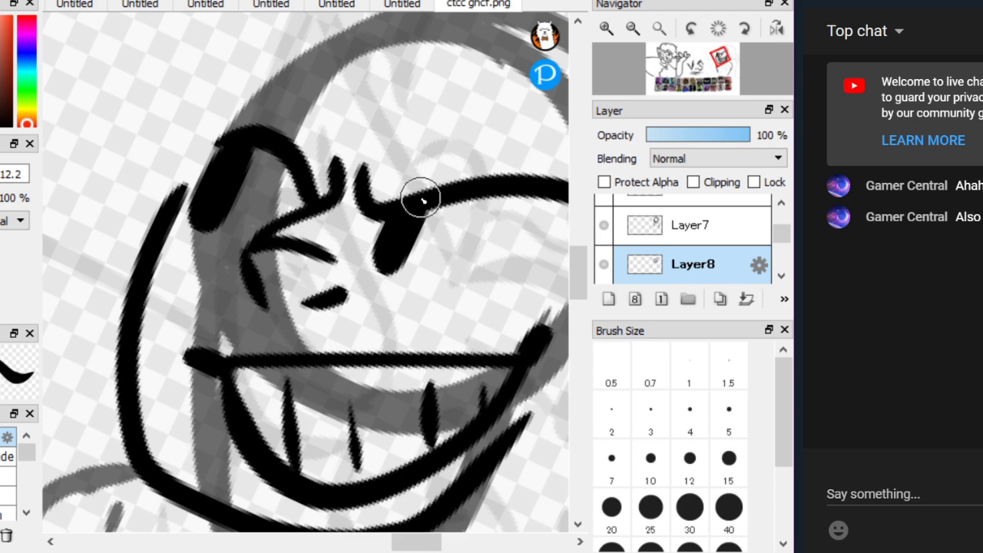
Hand-letter the word "thank" in thick strokes in the space beside the second character's head
scroll(421, 199, "down", 5)
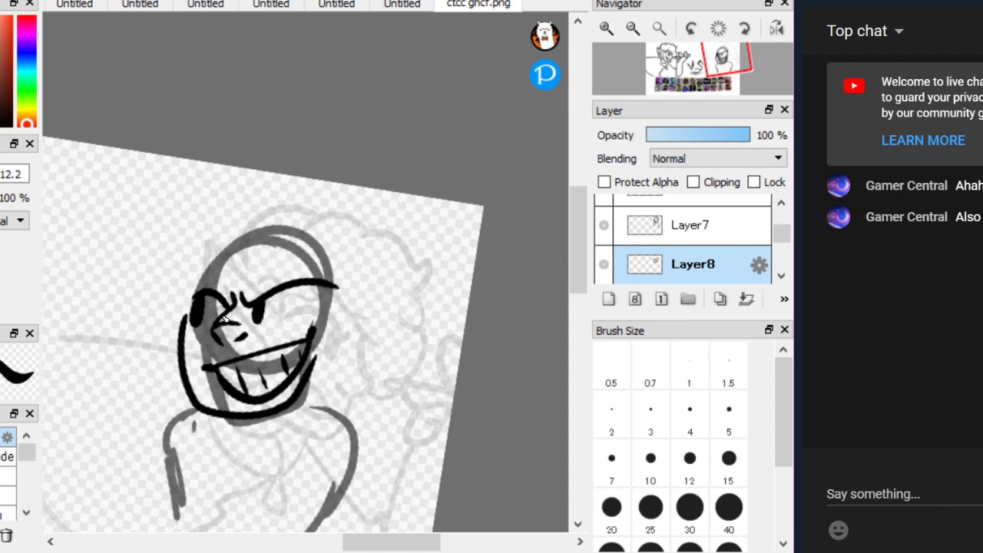
scroll(333, 204, "up", 10)
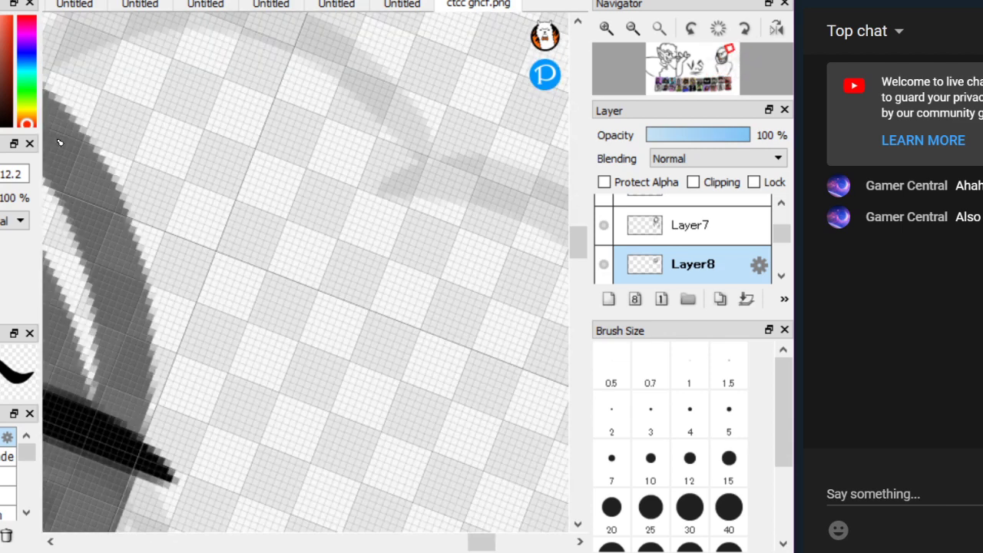
left_click_drag(303, 349, 257, 171)
left_click_drag(187, 229, 351, 180)
left_click_drag(376, 86, 384, 158)
left_click_drag(404, 272, 536, 285)
scroll(121, 79, "down", 3)
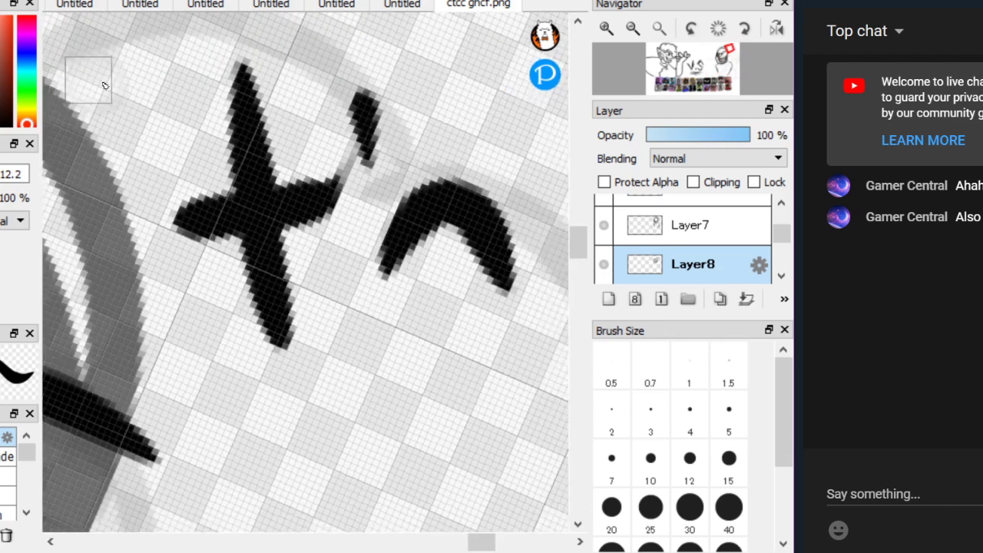
left_click_drag(315, 116, 293, 277)
left_click_drag(455, 244, 485, 323)
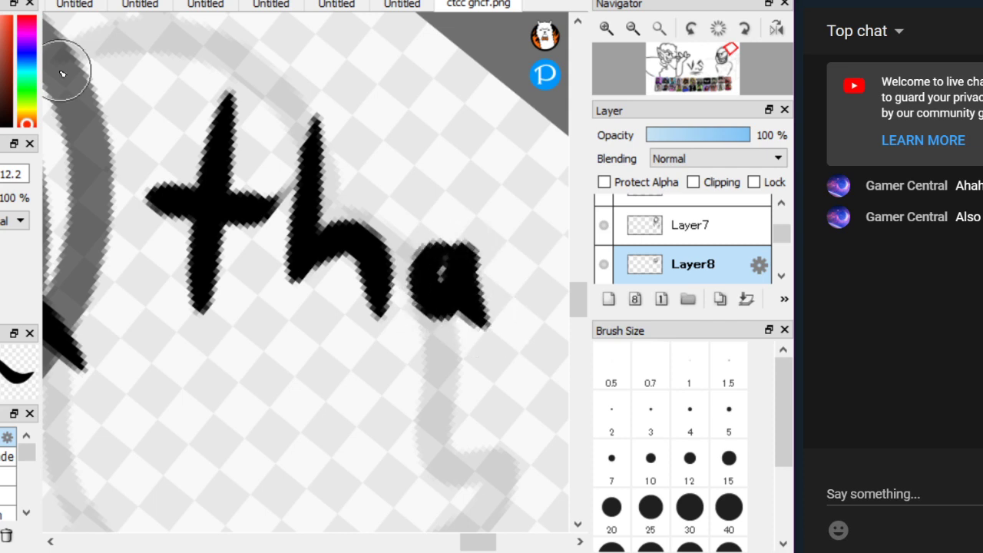
scroll(381, 286, "down", 2)
mouse_move(407, 255)
left_mouse_down()
mouse_move(404, 280)
mouse_move(450, 311)
left_mouse_up()
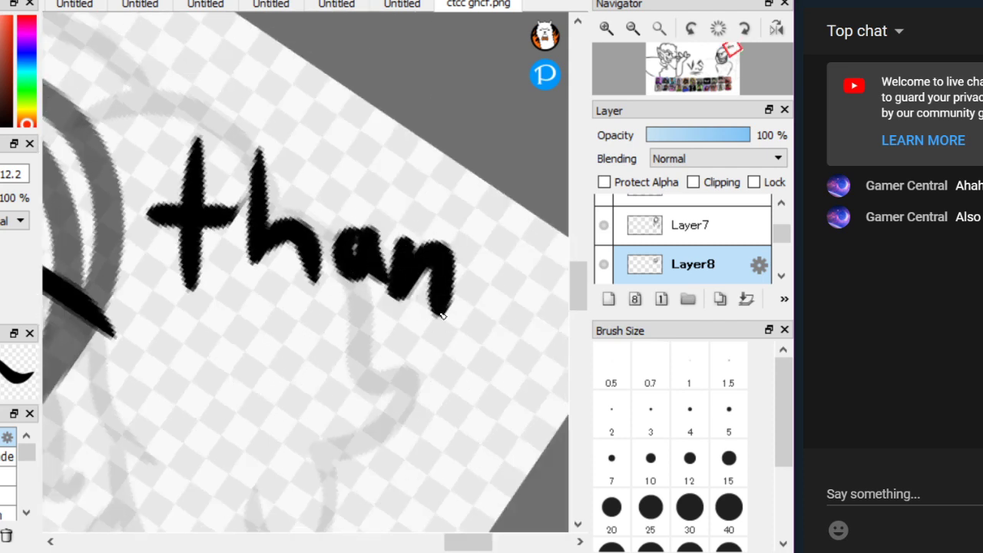
left_click_drag(505, 229, 485, 311)
mouse_move(539, 255)
left_mouse_down()
mouse_move(520, 299)
mouse_move(538, 328)
left_mouse_up()
Hand-letter the word "you" directly beneath "thank"
left_click_drag(256, 351, 177, 472)
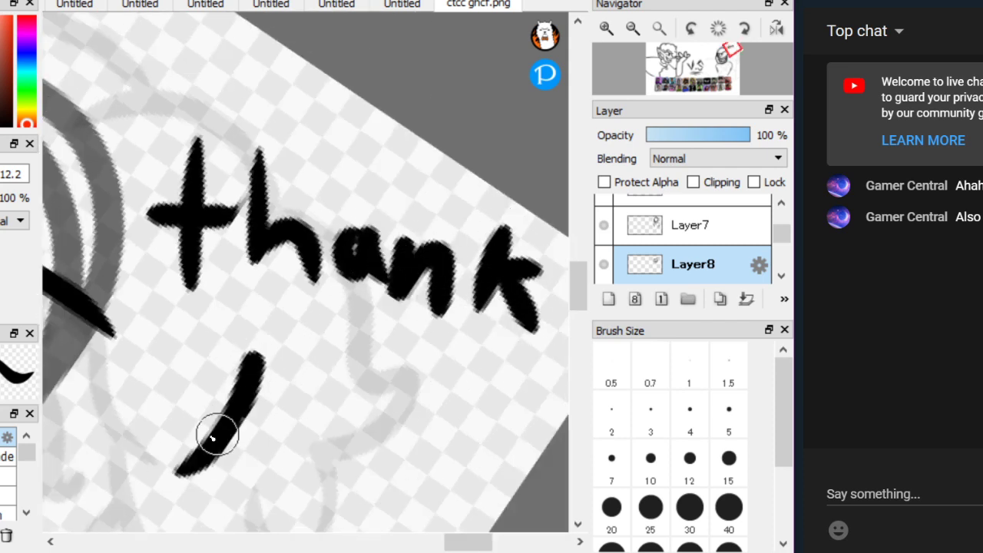
left_click_drag(185, 355, 206, 409)
mouse_move(265, 399)
left_mouse_down()
mouse_move(268, 449)
mouse_move(335, 402)
mouse_move(435, 414)
left_mouse_up()
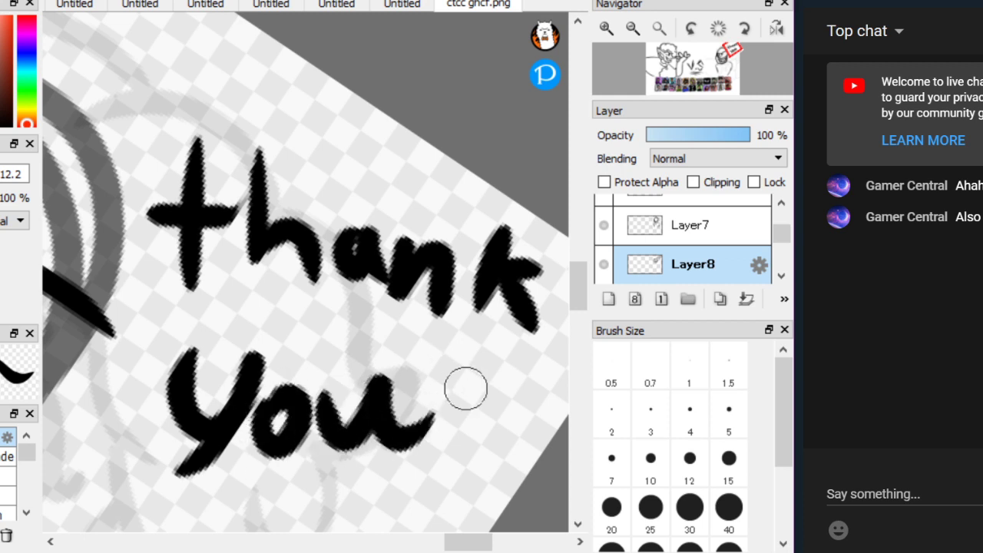
Erase the hand-lettered "thank you" beside the second character's head
key("e")
mouse_move(500, 346)
left_mouse_down()
mouse_move(415, 185)
mouse_move(334, 445)
mouse_move(335, 318)
mouse_move(317, 195)
mouse_move(301, 382)
left_mouse_up()
key("b")
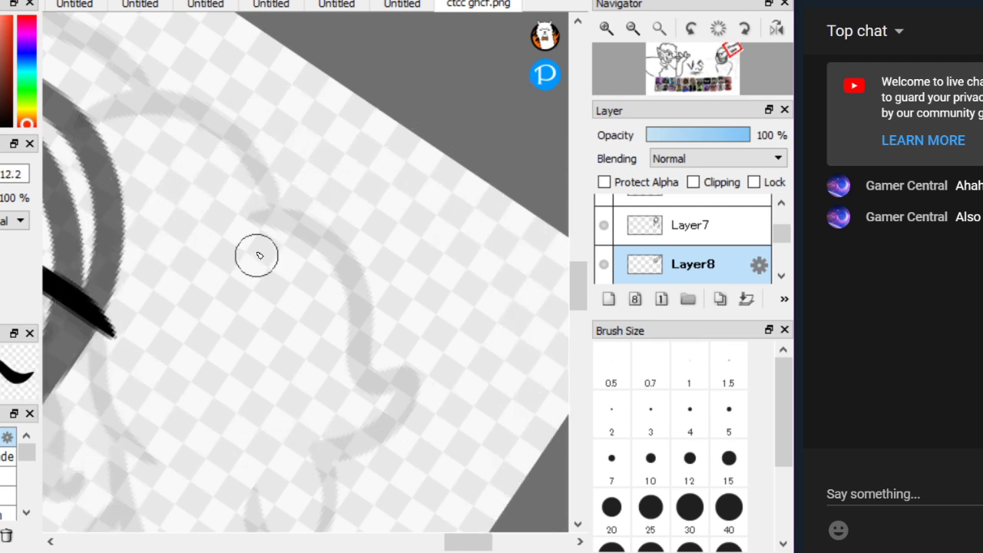
Hand-letter "Chat Kinda" on two lines in the empty space beside the second character's head
mouse_move(253, 211)
left_mouse_down()
mouse_move(274, 254)
mouse_move(325, 288)
mouse_move(358, 292)
mouse_move(423, 261)
left_mouse_up()
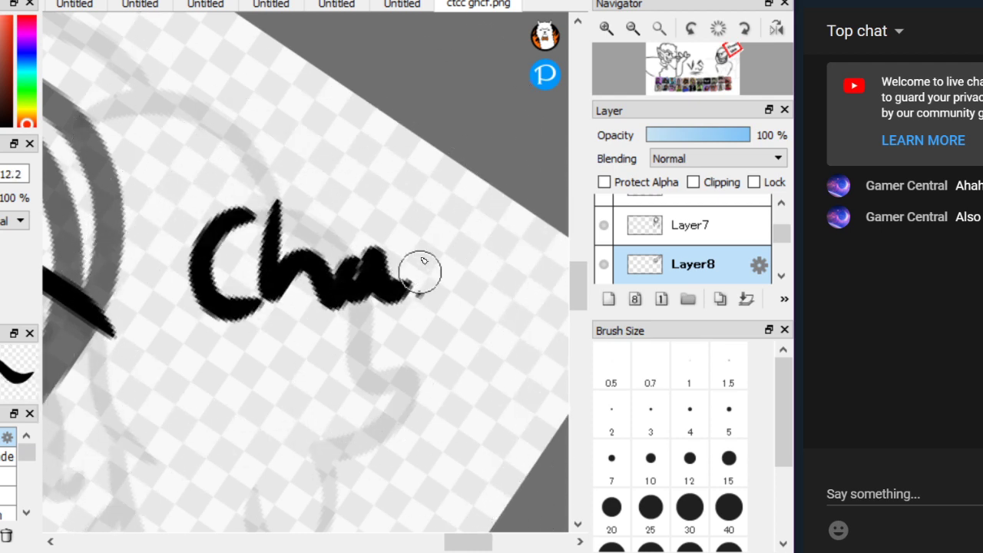
left_click_drag(421, 215, 415, 296)
left_click_drag(385, 263, 464, 246)
left_click_drag(255, 342, 253, 433)
mouse_move(296, 354)
left_mouse_down()
mouse_move(317, 407)
mouse_move(322, 373)
left_mouse_up()
left_click_drag(338, 411, 387, 388)
mouse_move(412, 337)
left_mouse_down()
mouse_move(415, 370)
mouse_move(467, 360)
mouse_move(470, 379)
mouse_move(551, 342)
left_mouse_up()
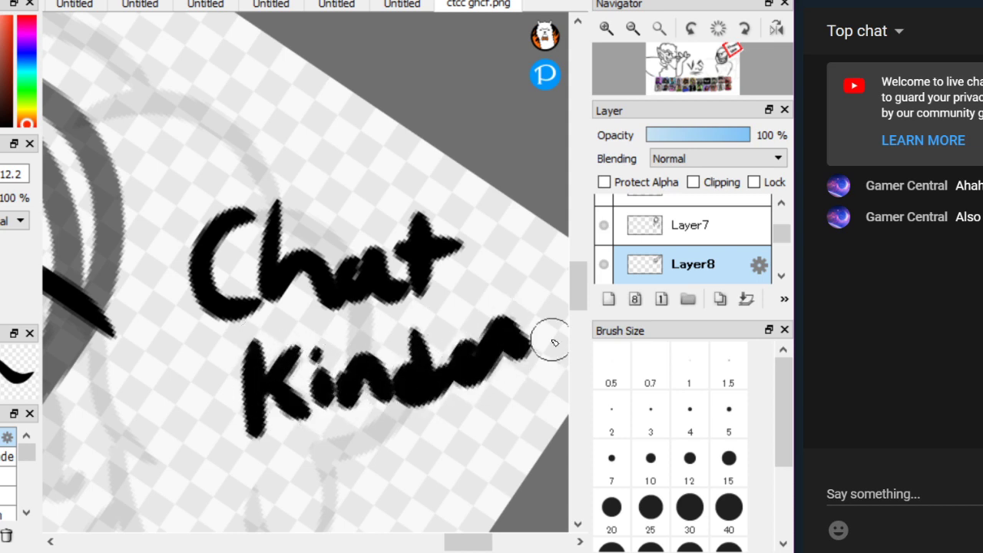
Hand-letter the word "broken" beneath "Kinda" in thick strokes
key("Left")
left_click_drag(443, 436, 445, 381)
mouse_move(146, 347)
left_mouse_down()
mouse_move(198, 464)
mouse_move(175, 442)
left_mouse_up()
mouse_move(231, 408)
left_mouse_down()
mouse_move(239, 432)
mouse_move(253, 376)
left_mouse_up()
mouse_move(290, 371)
left_mouse_down()
mouse_move(307, 390)
mouse_move(294, 369)
left_mouse_up()
mouse_move(342, 382)
left_mouse_down()
mouse_move(326, 326)
mouse_move(402, 361)
mouse_move(454, 307)
mouse_move(533, 296)
left_mouse_up()
Hand-letter "for me" beneath the word "broken"
key("Left")
left_click_drag(422, 452, 475, 236)
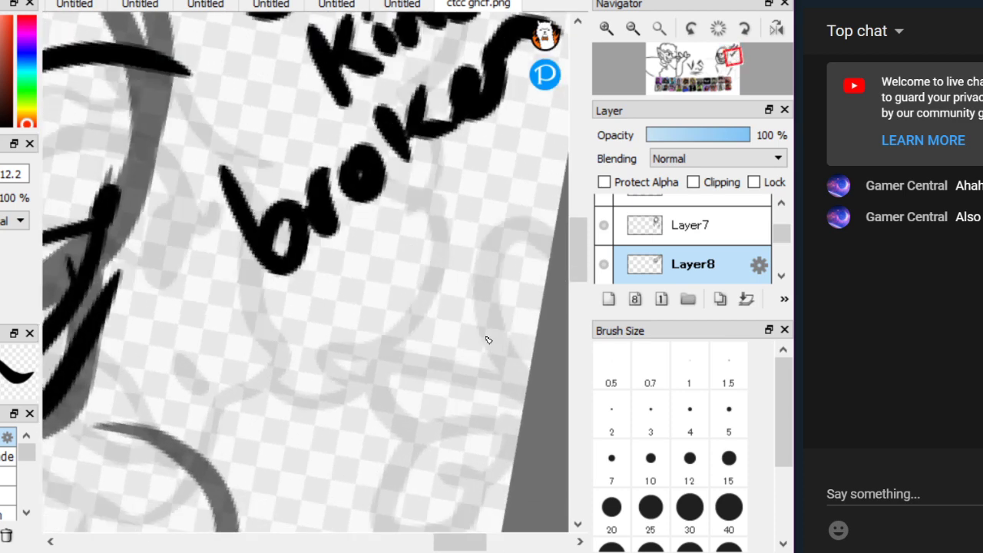
left_click_drag(261, 487, 267, 366)
left_click_drag(238, 424, 280, 409)
mouse_move(299, 393)
left_mouse_down()
mouse_move(283, 429)
mouse_move(323, 400)
left_mouse_up()
left_click_drag(338, 423, 358, 361)
mouse_move(444, 362)
left_mouse_down()
mouse_move(423, 287)
mouse_move(514, 213)
mouse_move(542, 231)
left_mouse_up()
Draw a sideways ":P" emoticon beneath "for me", over the character's sketched arm
scroll(393, 336, "down", 5)
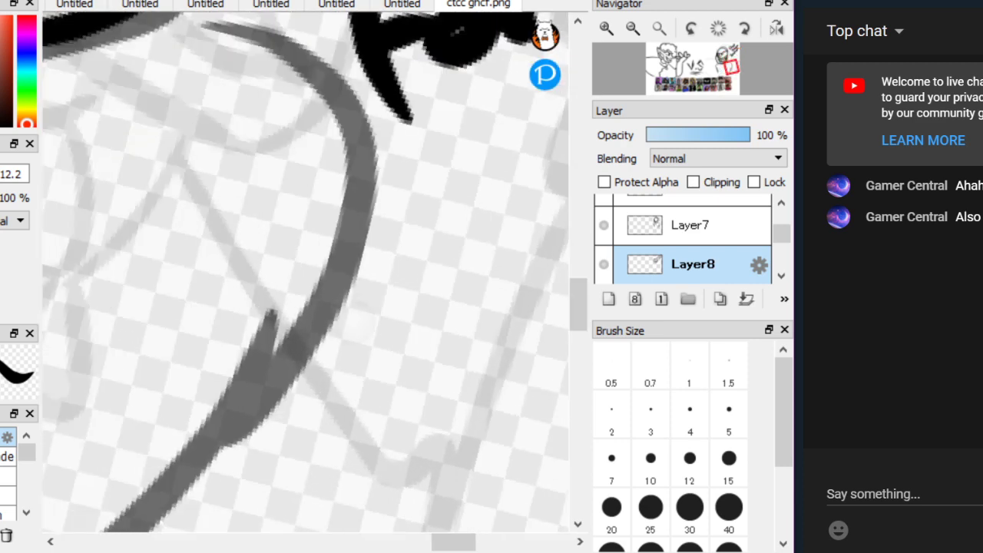
left_click(257, 373)
left_click(342, 301)
mouse_move(274, 459)
left_mouse_down()
mouse_move(423, 340)
mouse_move(386, 424)
left_mouse_up()
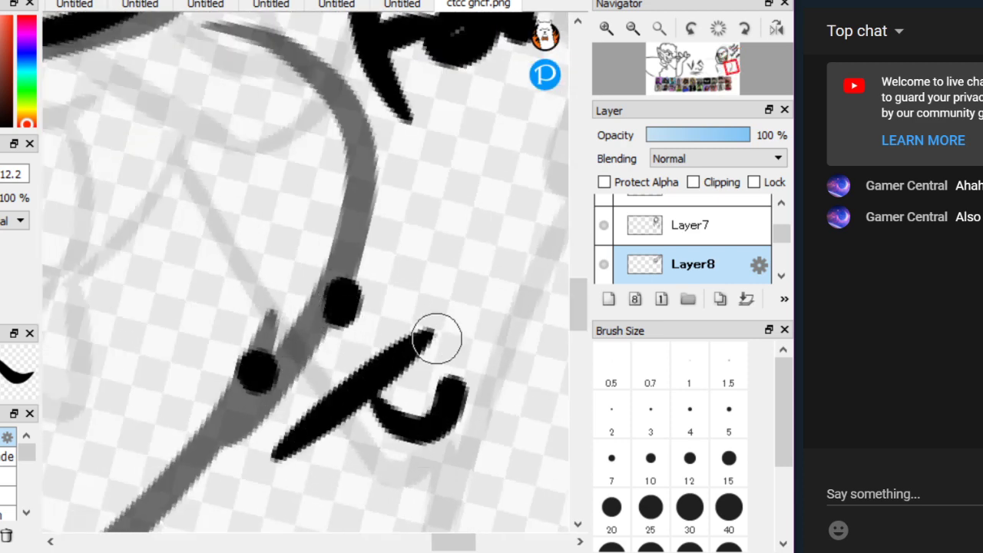
left_click_drag(425, 334, 459, 388)
Erase the "Chat Kinda broken for me" lettering and the emoticon, leaving the character's lines intact
scroll(437, 377, "down", 4)
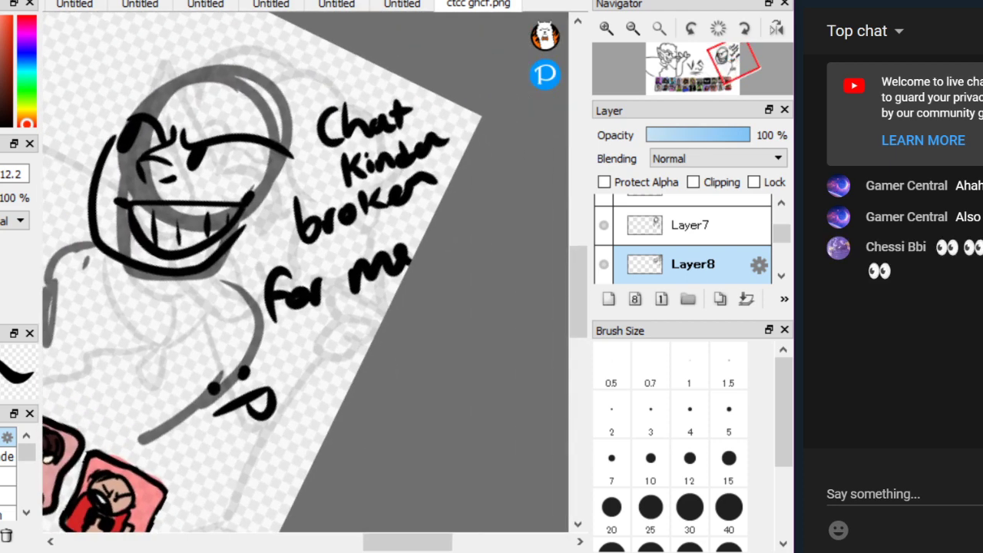
key("e")
mouse_move(262, 397)
left_mouse_down()
mouse_move(464, 153)
mouse_move(336, 290)
mouse_move(391, 190)
mouse_move(389, 164)
mouse_move(361, 230)
mouse_move(386, 111)
mouse_move(340, 230)
left_mouse_up()
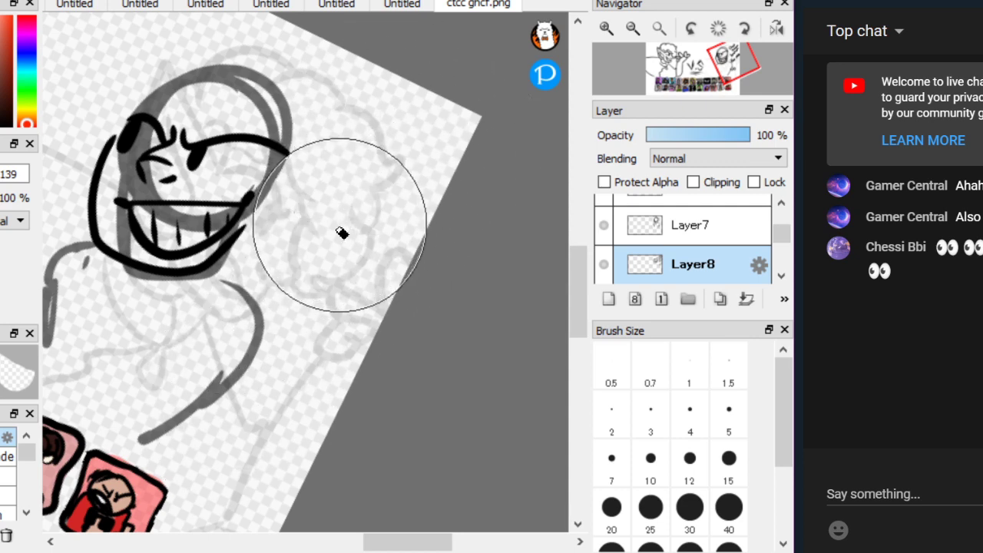
key("b")
Ink the outline of the second character's near ear beside the end of the brow line
scroll(332, 247, "up", 3)
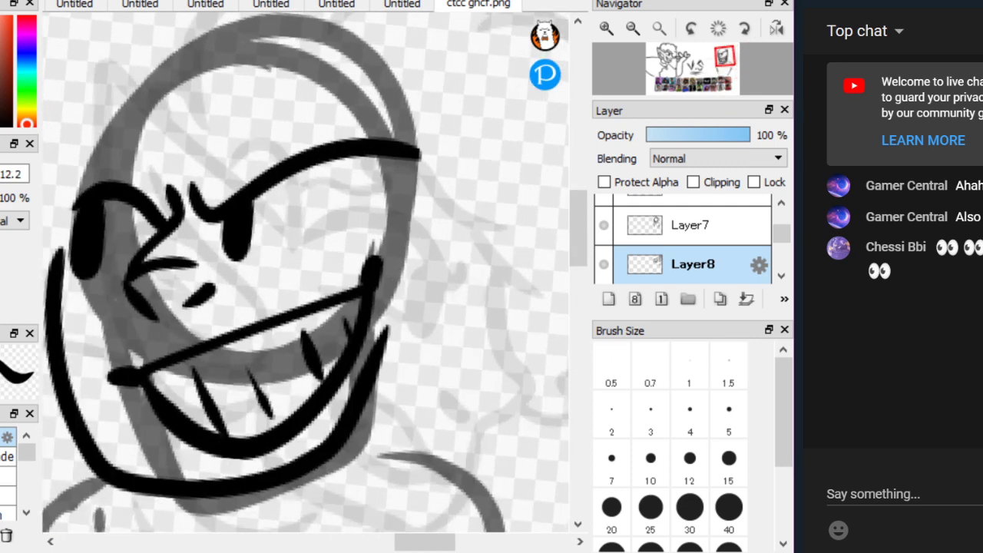
mouse_move(410, 324)
left_mouse_down()
mouse_move(461, 303)
mouse_move(435, 174)
left_mouse_up()
key("ctrl+z")
mouse_move(415, 314)
left_mouse_down()
mouse_move(437, 307)
mouse_move(504, 228)
mouse_move(443, 188)
left_mouse_up()
Try inking bulging cheek curves beneath both of the second character's eyes
scroll(62, 86, "up", 1)
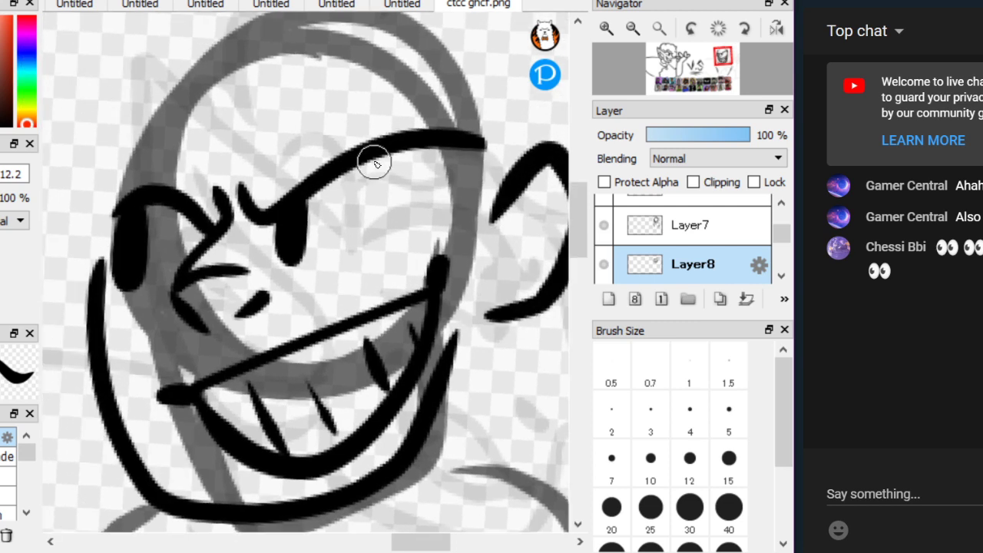
mouse_move(255, 259)
left_mouse_down()
mouse_move(267, 287)
mouse_move(349, 208)
left_mouse_up()
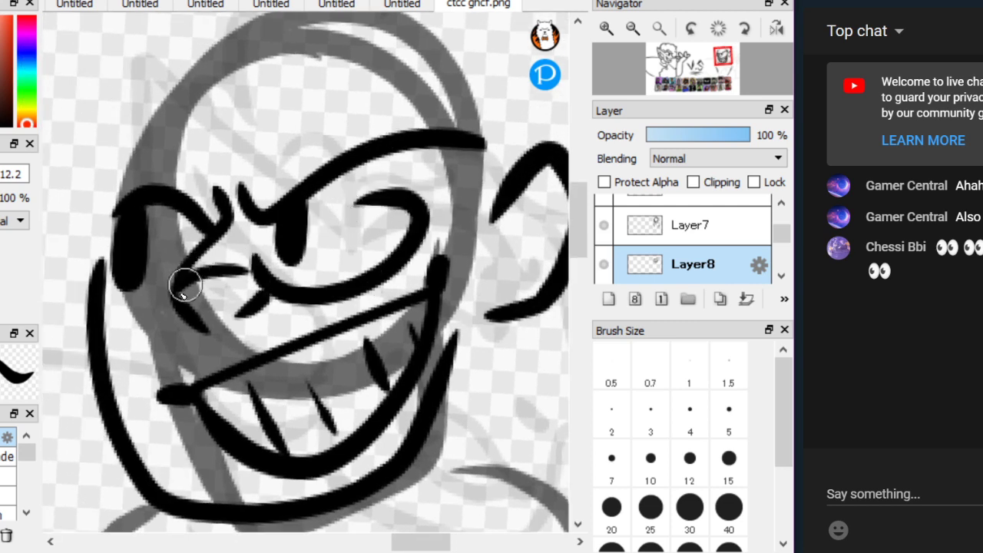
left_click_drag(184, 285, 110, 244)
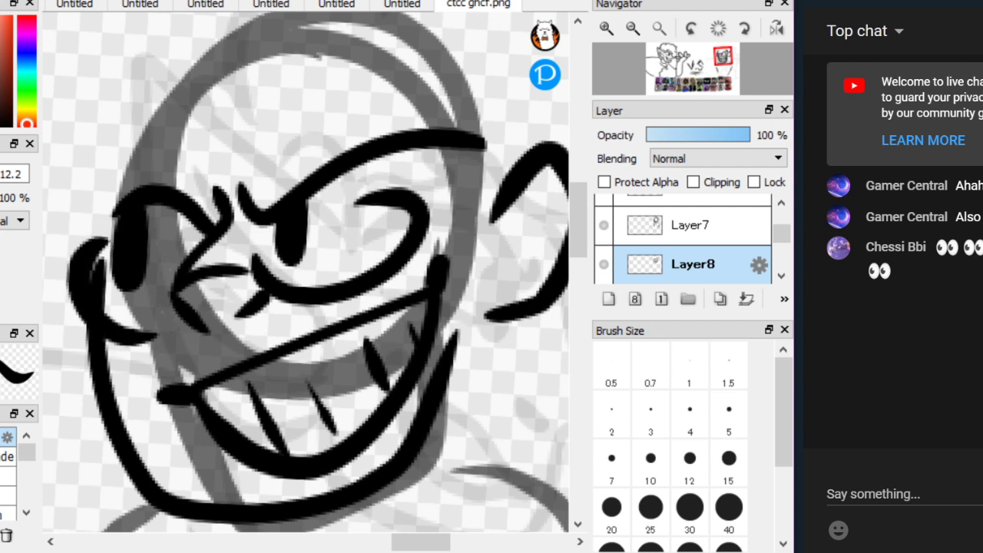
key("ctrl+z")
key("ctrl+z")
mouse_move(185, 316)
left_mouse_down()
mouse_move(73, 279)
mouse_move(115, 244)
left_mouse_up()
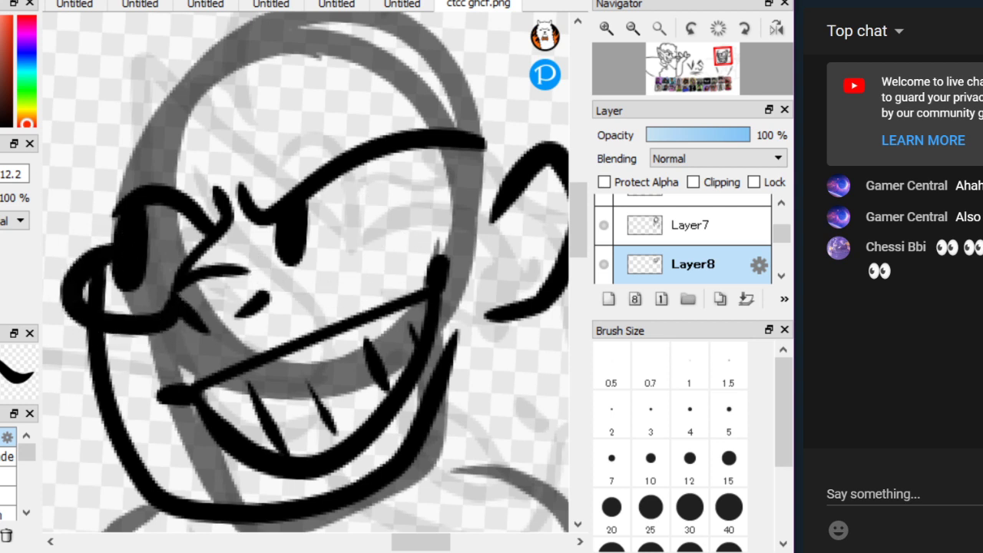
key("ctrl+z")
key("ctrl+z")
key("ctrl+y")
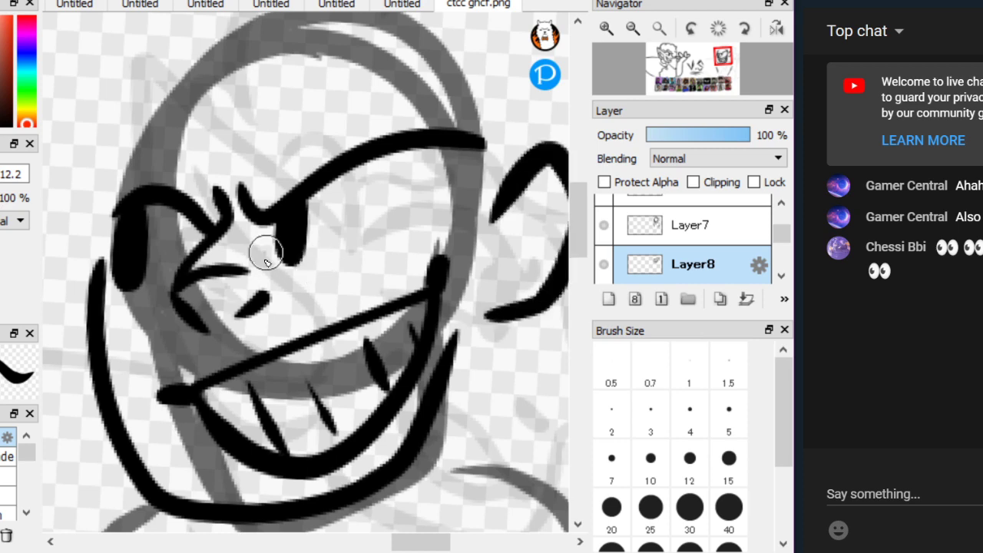
Ink bulging cheek curves beneath both eyes, and outline the short curly hair with a wavy hairline and outer edge
mouse_move(264, 252)
left_mouse_down()
mouse_move(328, 294)
mouse_move(400, 207)
mouse_move(367, 206)
left_mouse_up()
mouse_move(179, 308)
left_mouse_down()
mouse_move(120, 271)
mouse_move(223, 232)
left_mouse_up()
left_click_drag(61, 47, 115, 131)
left_click_drag(418, 313, 392, 231)
mouse_move(446, 288)
left_mouse_down()
mouse_move(468, 248)
mouse_move(466, 144)
mouse_move(433, 100)
mouse_move(393, 95)
mouse_move(376, 74)
mouse_move(314, 69)
mouse_move(229, 72)
mouse_move(183, 95)
mouse_move(120, 186)
mouse_move(107, 290)
mouse_move(176, 191)
mouse_move(233, 149)
mouse_move(351, 182)
mouse_move(411, 247)
left_mouse_up()
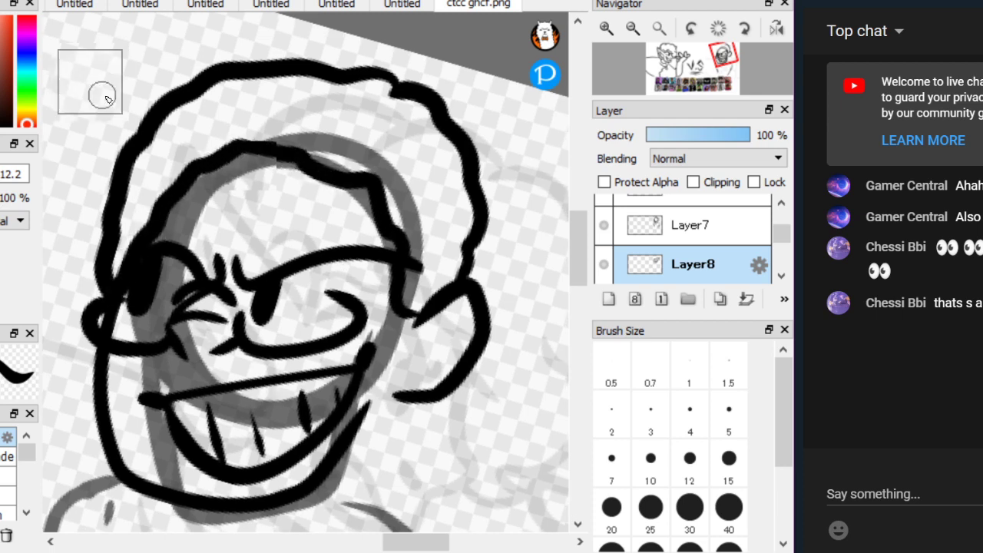
Doodle a round sad face with two oval eyes and a frown in the empty space beside the hair
scroll(330, 237, "up", 3)
left_click_drag(242, 106, 91, 280)
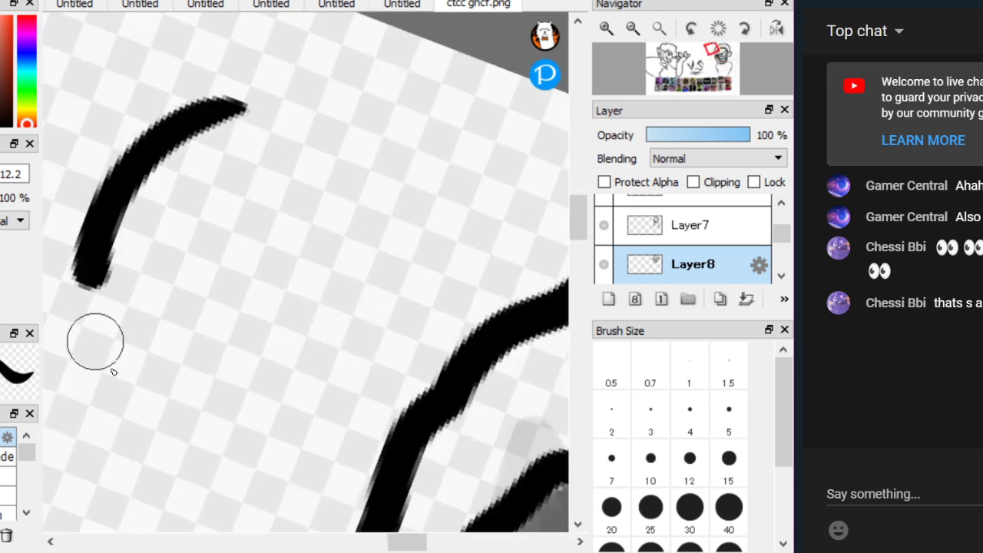
left_click_drag(113, 372, 263, 99)
left_click_drag(203, 209, 176, 255)
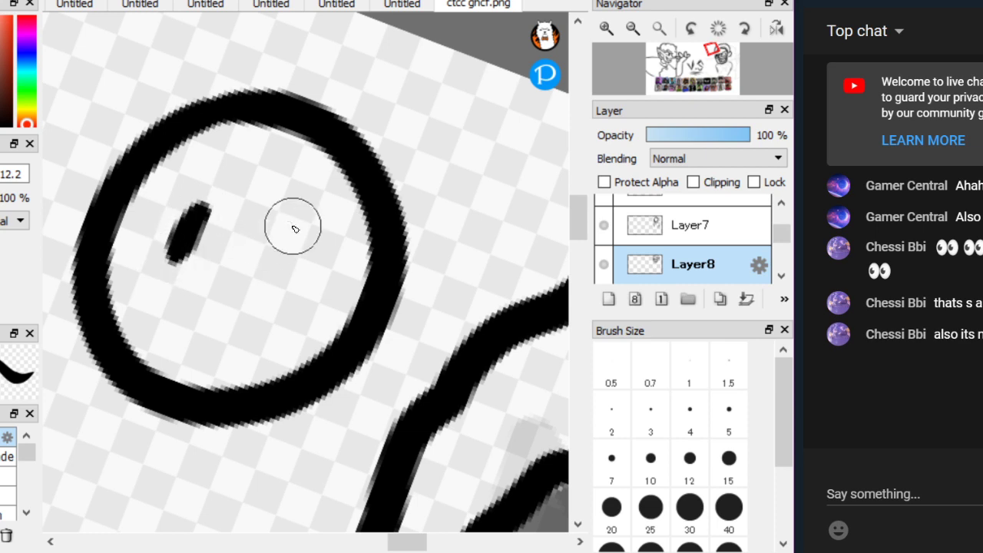
left_click_drag(294, 228, 282, 286)
left_click_drag(162, 325, 238, 384)
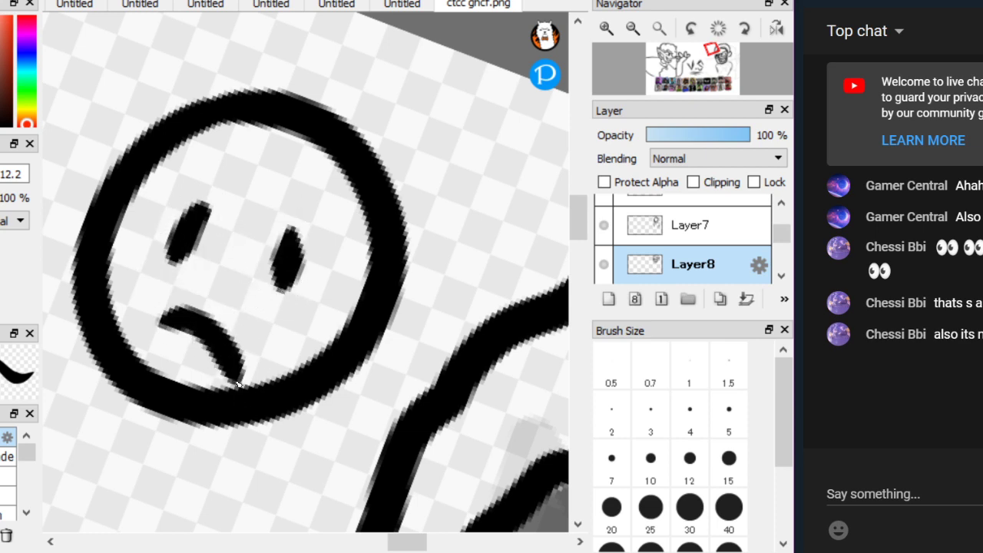
Erase the sad face doodle beside the hair
scroll(142, 149, "down", 2)
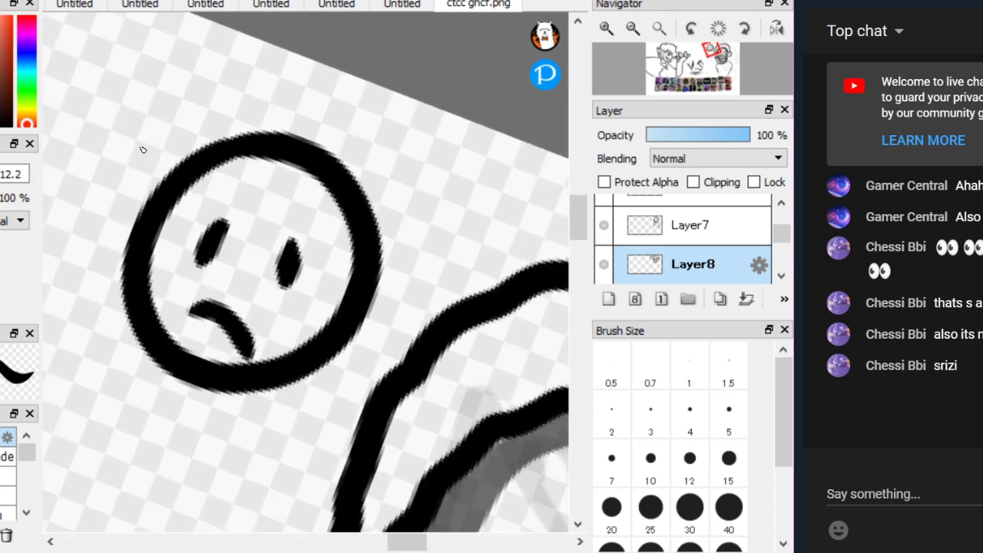
key("e")
mouse_move(143, 307)
left_mouse_down()
mouse_move(276, 112)
mouse_move(154, 351)
mouse_move(349, 175)
mouse_move(366, 201)
left_mouse_up()
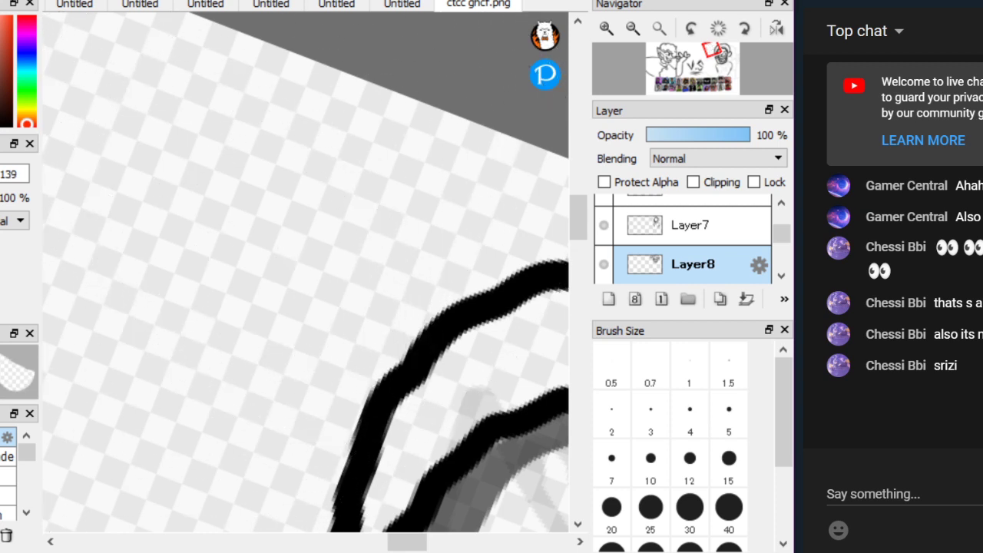
key("b")
Doodle a wide-open mouth with two dot eyes beside the hair, and undo all of its strokes
key("Left")
scroll(123, 253, "up", 1)
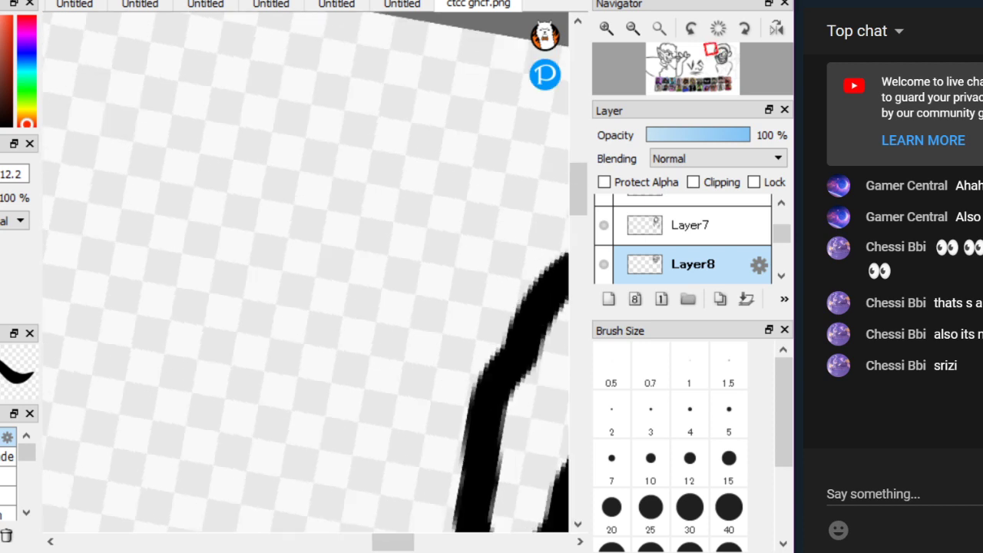
mouse_move(290, 205)
left_mouse_down()
mouse_move(125, 292)
mouse_move(315, 230)
left_mouse_up()
left_click_drag(170, 277, 314, 245)
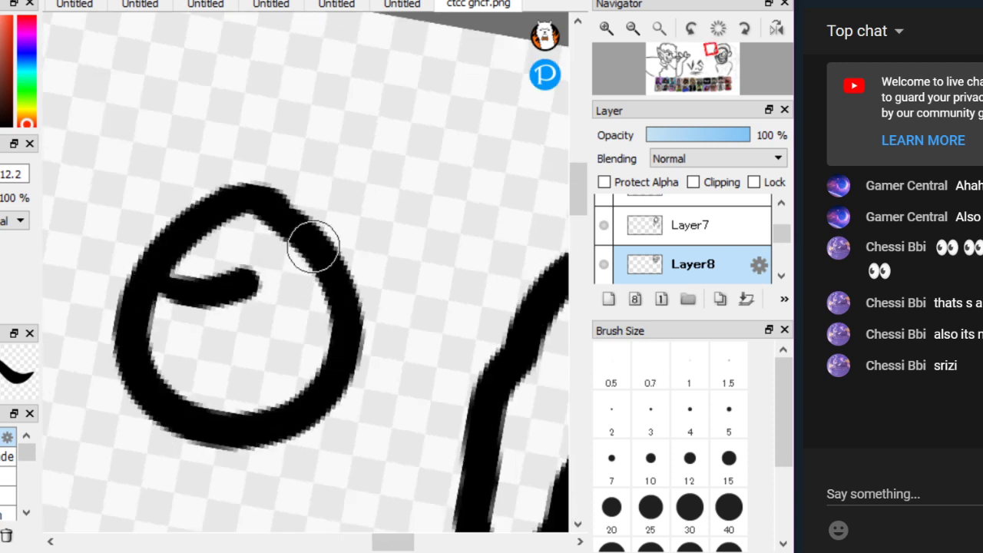
left_click(342, 143)
left_click(134, 153)
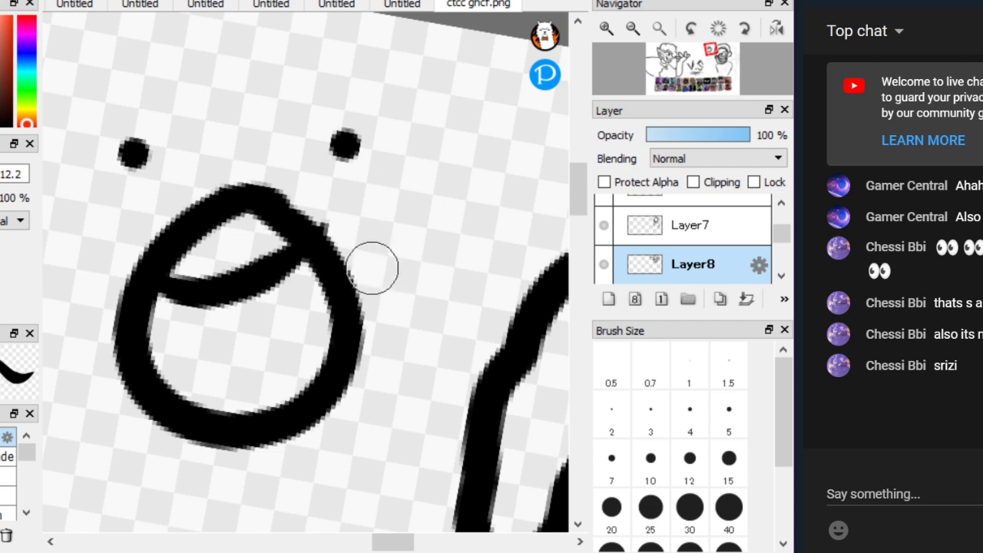
key("ctrl+z")
key("ctrl+z")
key("ctrl+z")
key("ctrl+z")
key("ctrl+z")
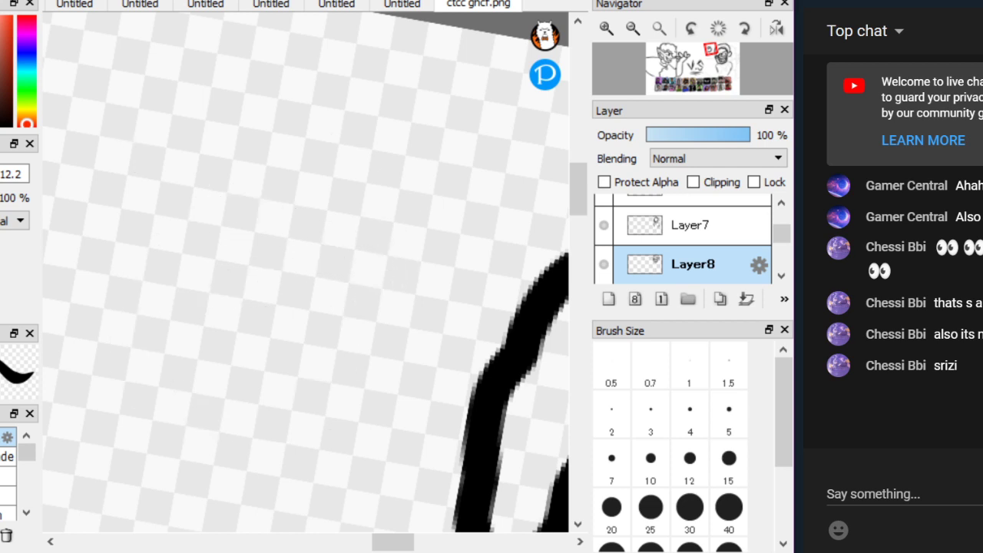
Hand-letter the greeting "hi" with a viewer's two-word nickname beneath it, beside the second character's hair
mouse_move(138, 169)
left_mouse_down()
mouse_move(121, 300)
mouse_move(234, 273)
left_mouse_up()
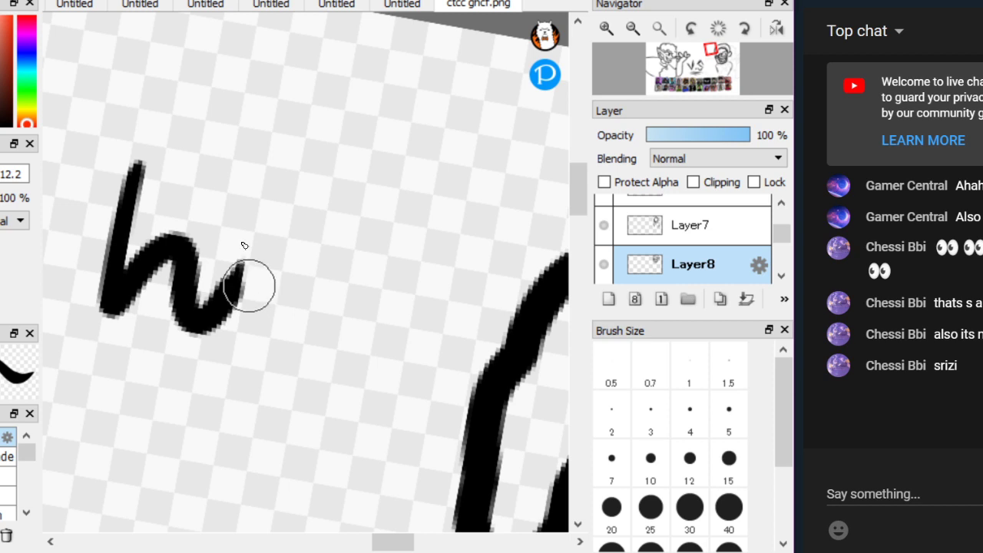
left_click(247, 229)
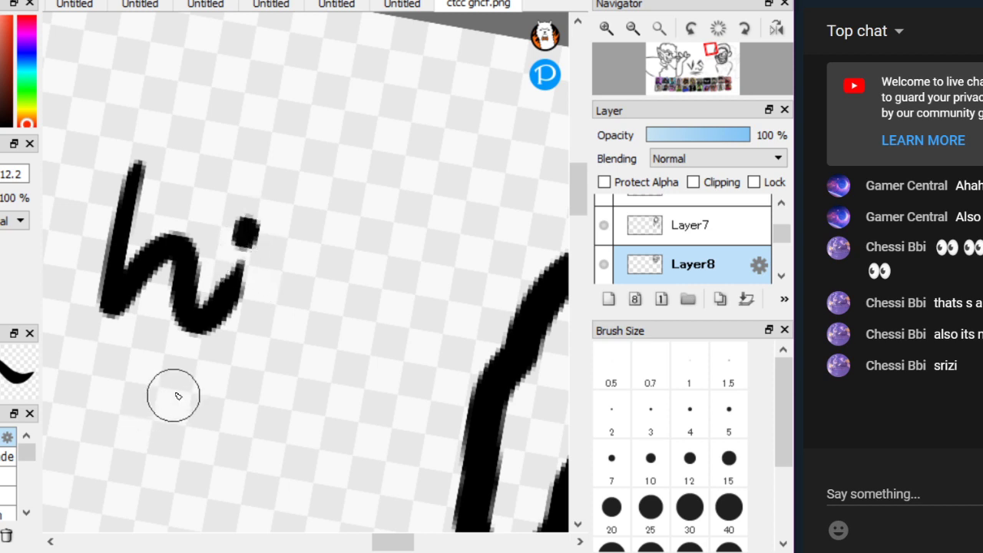
mouse_move(175, 371)
left_mouse_down()
mouse_move(195, 465)
mouse_move(123, 519)
left_mouse_up()
mouse_move(223, 435)
left_mouse_down()
mouse_move(300, 463)
mouse_move(330, 387)
mouse_move(372, 419)
left_mouse_up()
left_click(353, 408)
left_click(335, 340)
left_click_drag(394, 330, 401, 421)
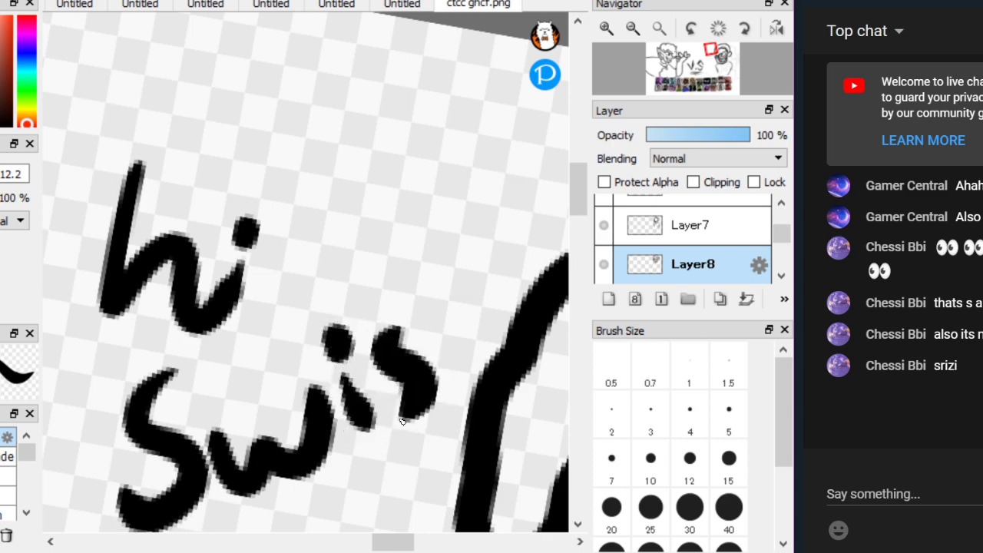
scroll(401, 421, "down", 5)
mouse_move(173, 417)
left_mouse_down()
mouse_move(115, 530)
mouse_move(379, 411)
left_mouse_up()
mouse_move(386, 341)
left_mouse_down()
mouse_move(428, 419)
mouse_move(484, 388)
left_mouse_up()
Erase the hand-lettered greeting and nickname beside the second character
scroll(320, 399, "down", 3)
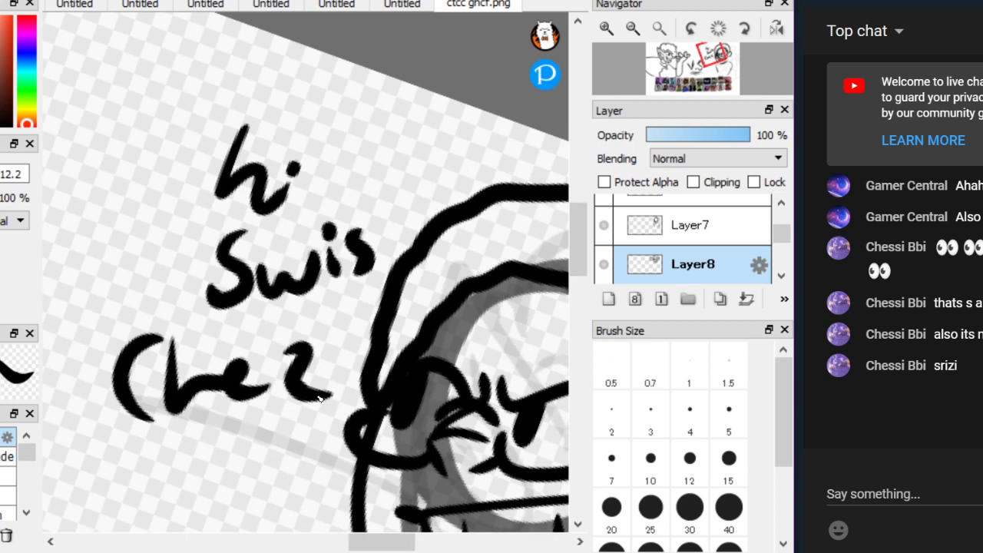
key("e")
mouse_move(122, 416)
left_mouse_down()
mouse_move(176, 419)
mouse_move(260, 140)
mouse_move(247, 379)
mouse_move(312, 191)
left_mouse_up()
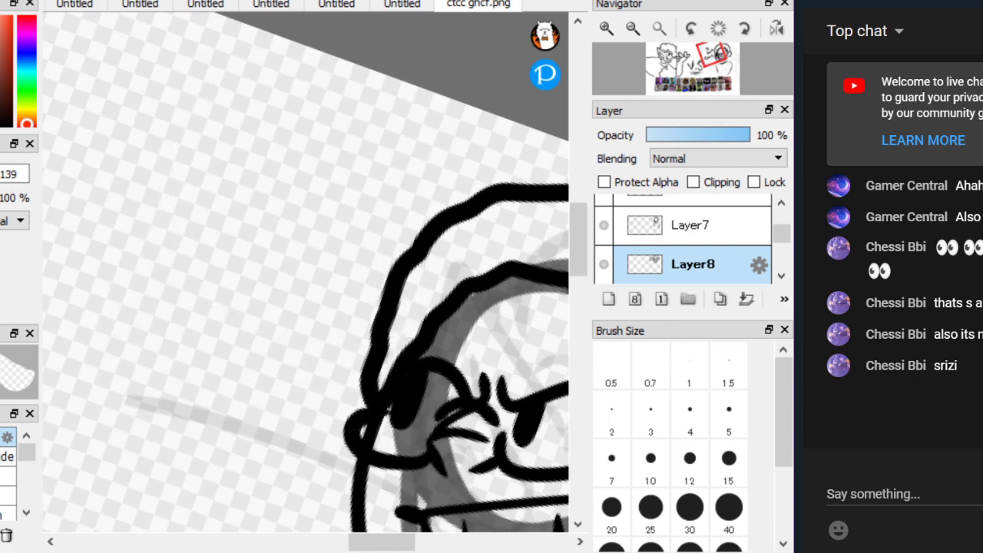
Ink the second character's neck line curving from beneath the near ear down to the shoulder
scroll(366, 413, "down", 1)
scroll(365, 412, "down", 3)
scroll(169, 180, "up", 2)
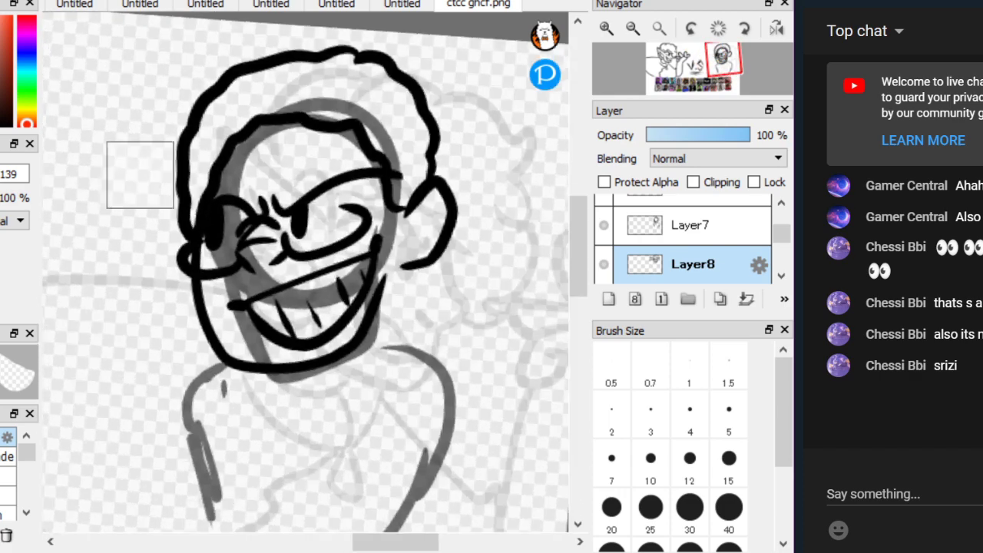
scroll(143, 176, "down", 1)
scroll(250, 201, "up", 2)
key("b")
scroll(269, 196, "up", 2)
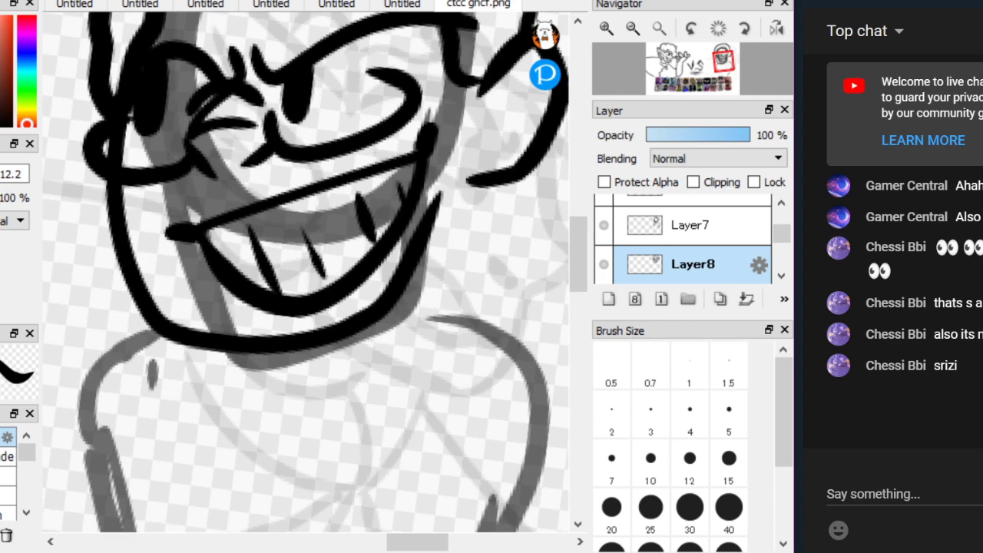
left_click_drag(455, 186, 503, 335)
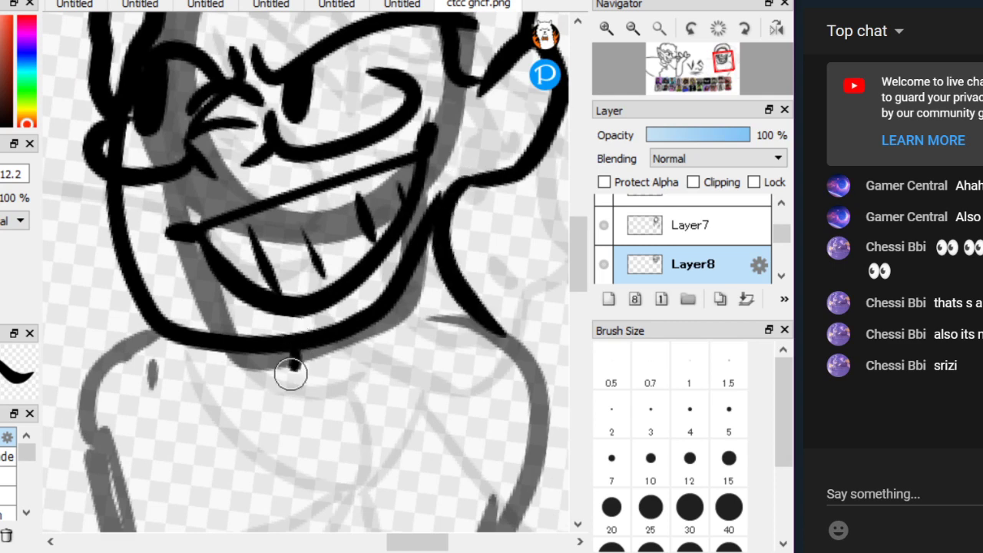
Ink the shirt's curved double-line collar below the chin and the near shoulder line extending outward from it
scroll(299, 349, "down", 2)
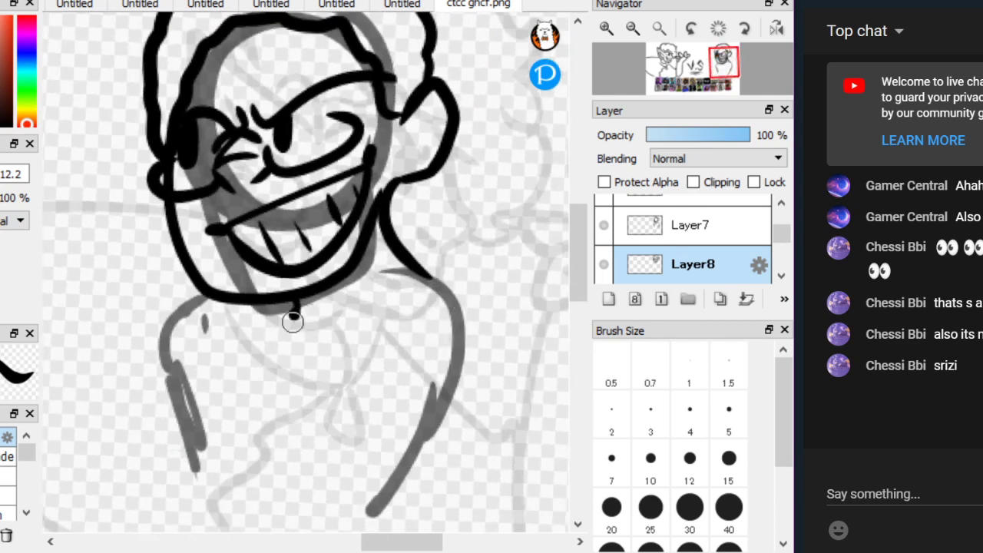
left_click_drag(292, 321, 437, 286)
mouse_move(288, 318)
left_mouse_down()
mouse_move(402, 322)
mouse_move(565, 207)
left_mouse_up()
Ink the far shoulder with its short squared sleeve, and the torso's side line down to the portraits
scroll(337, 230, "down", 1)
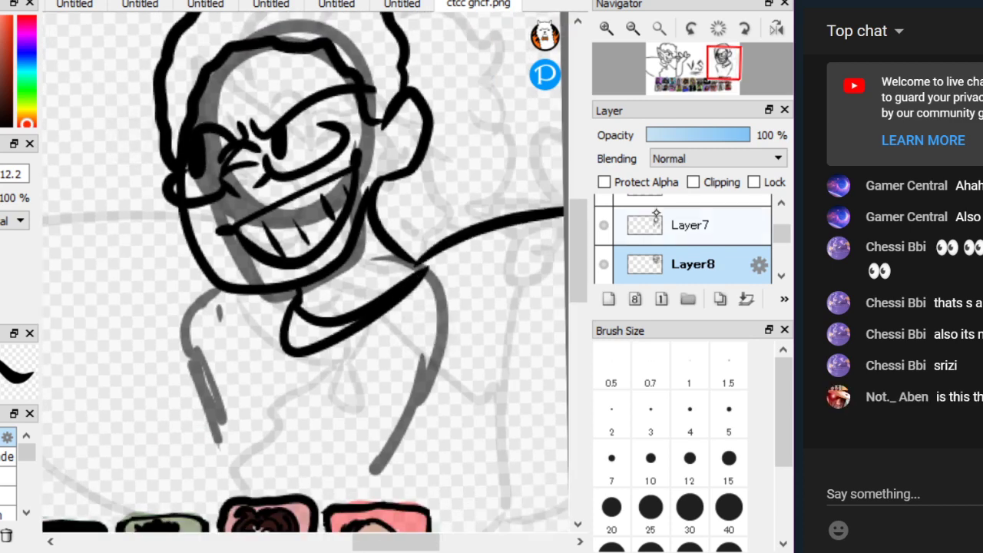
key("Left")
mouse_move(297, 264)
left_mouse_down()
mouse_move(199, 312)
mouse_move(313, 334)
mouse_move(415, 448)
left_mouse_up()
scroll(121, 160, "up", 2)
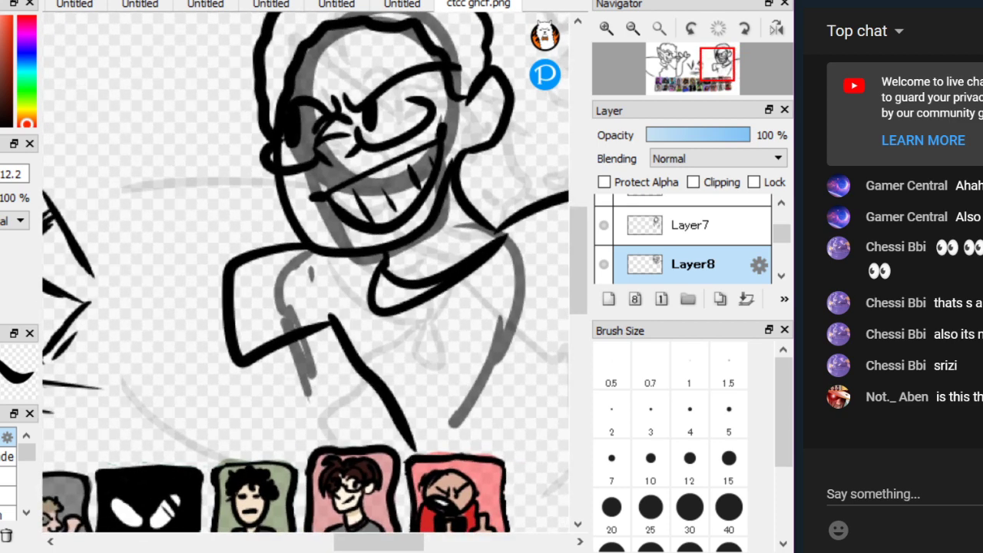
Replace the far shoulder's squared sleeve with a rounder one that ends in a curved hem
key("Left")
mouse_move(306, 272)
left_mouse_down()
mouse_move(346, 251)
mouse_move(385, 269)
left_mouse_up()
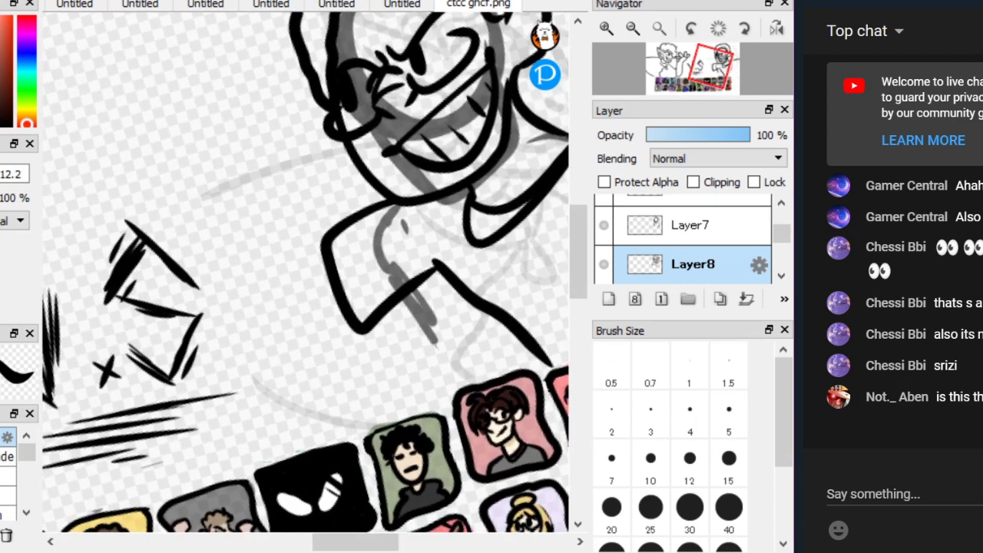
key("ctrl+z")
key("ctrl+z")
mouse_move(378, 207)
left_mouse_down()
mouse_move(407, 362)
mouse_move(497, 316)
left_mouse_up()
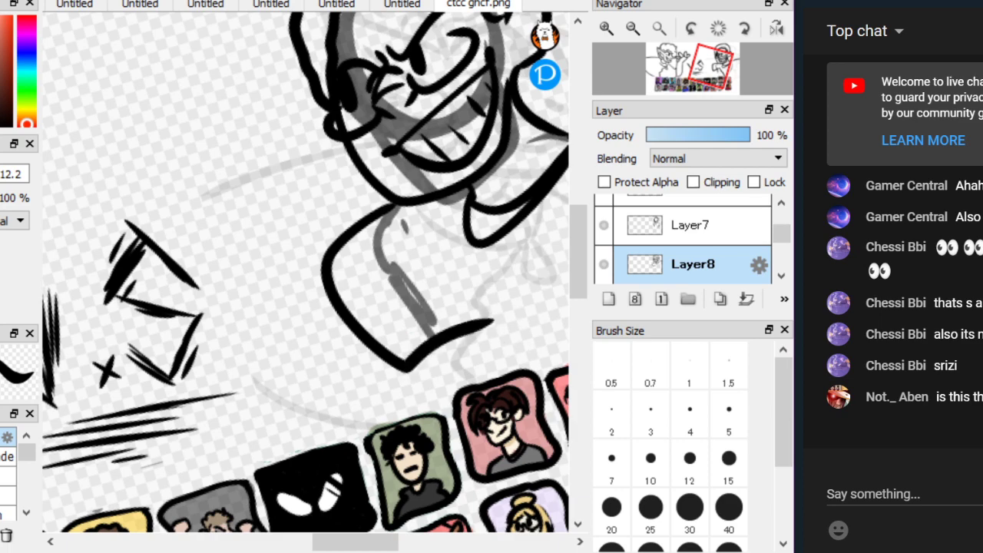
Ink the torso's far side line from the sleeve hem down to the portraits
left_click_drag(306, 271, 152, 218)
scroll(305, 272, "up", 2)
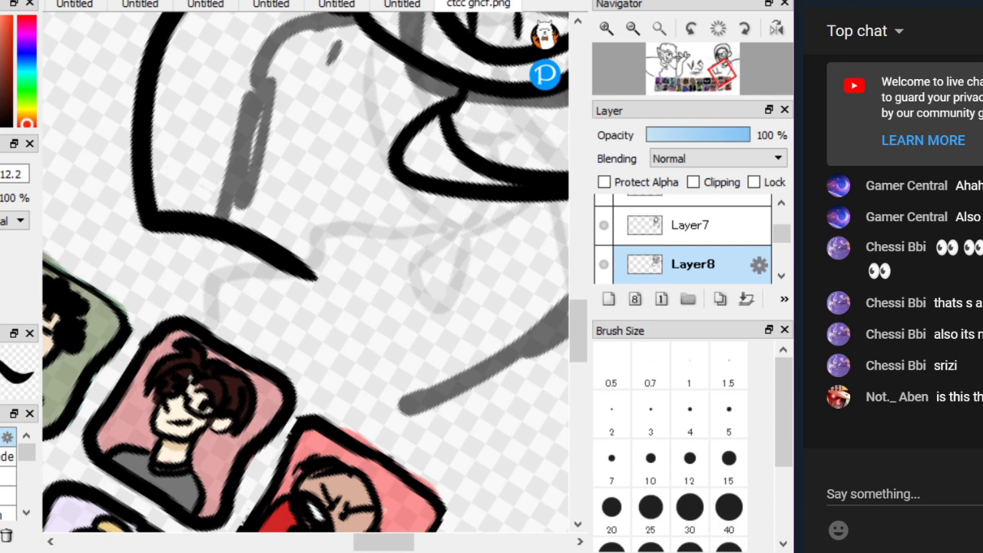
left_click_drag(312, 201, 304, 376)
scroll(357, 340, "down", 3)
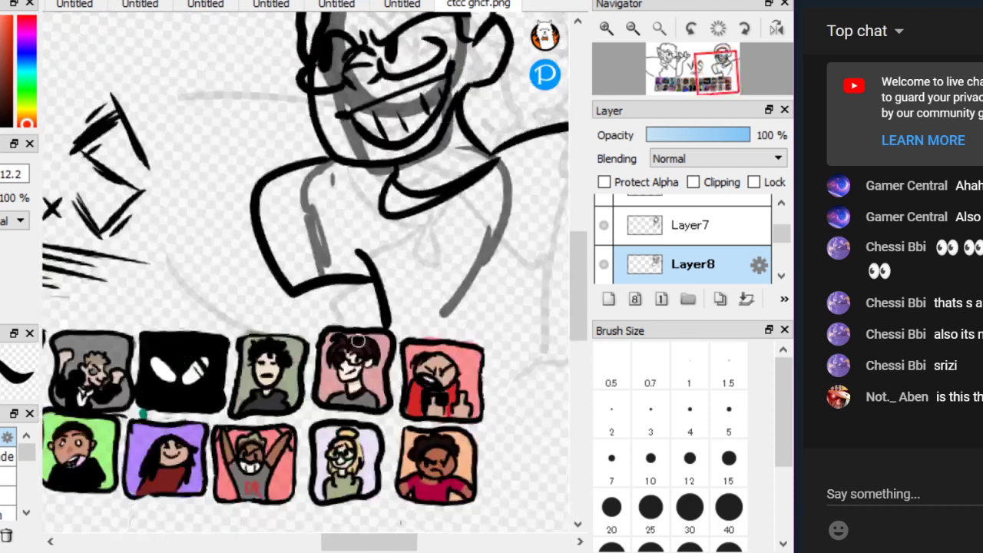
Ink the far arm's outer line sweeping down from the sleeve toward the portraits, plus a short bent inner line beneath the hem
scroll(358, 340, "up", 2)
left_click_drag(358, 340, 542, 287)
mouse_move(320, 133)
left_mouse_down()
mouse_move(199, 338)
mouse_move(194, 370)
left_mouse_up()
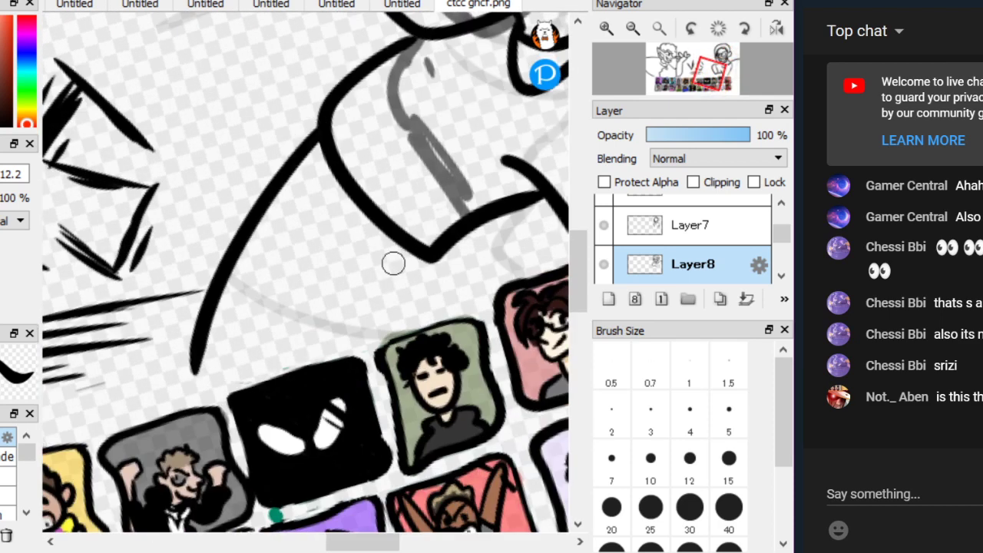
mouse_move(411, 260)
left_mouse_down()
mouse_move(389, 287)
mouse_move(384, 330)
left_mouse_up()
Hand-letter "no" in the blank area between the VS lettering and the second character's head
scroll(384, 330, "down", 2)
scroll(306, 271, "up", 3)
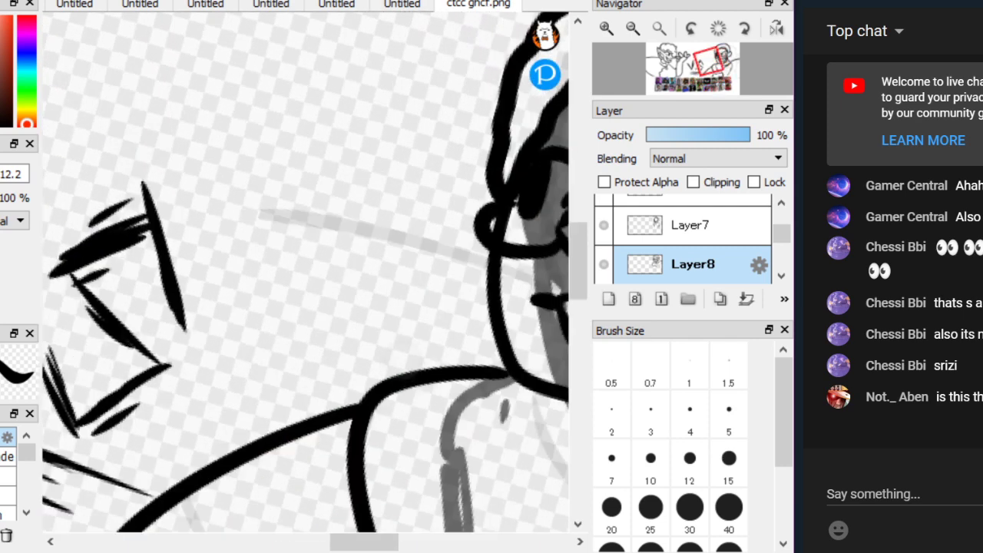
scroll(306, 271, "up", 3)
mouse_move(233, 309)
left_mouse_down()
mouse_move(226, 233)
mouse_move(345, 251)
mouse_move(403, 315)
left_mouse_up()
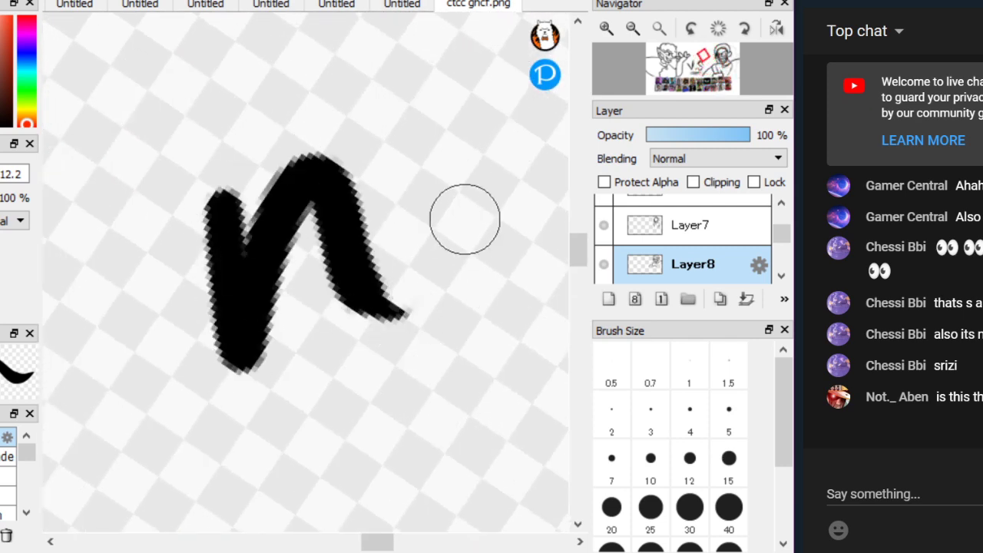
mouse_move(465, 220)
left_mouse_down()
mouse_move(499, 158)
mouse_move(564, 192)
left_mouse_up()
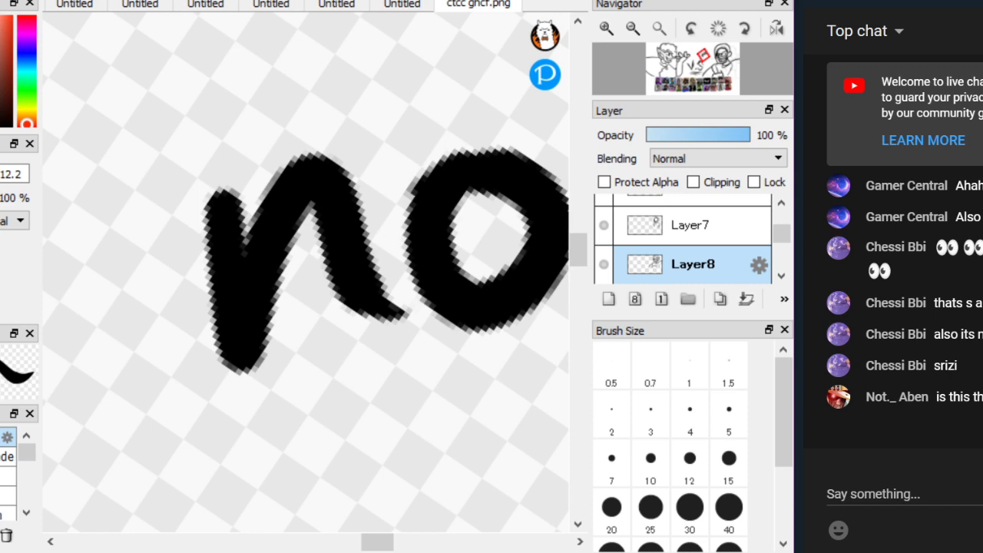
Hand-letter "Spotify" beneath the word "no" beside the second character
scroll(120, 167, "down", 2)
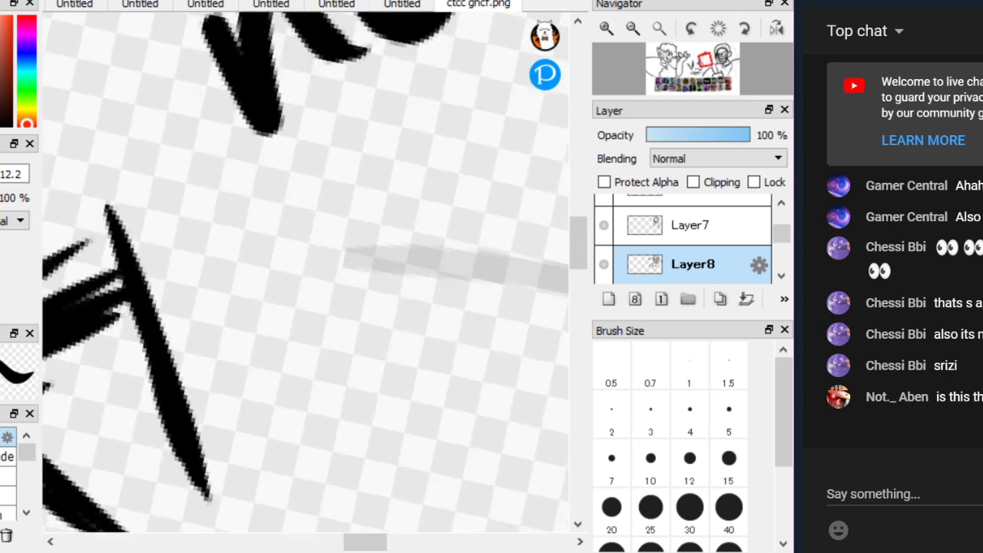
mouse_move(286, 208)
left_mouse_down()
mouse_move(239, 268)
mouse_move(281, 377)
left_mouse_up()
mouse_move(389, 385)
left_mouse_down()
mouse_move(379, 365)
mouse_move(412, 279)
mouse_move(437, 288)
mouse_move(463, 145)
left_mouse_up()
left_click_drag(487, 190, 546, 138)
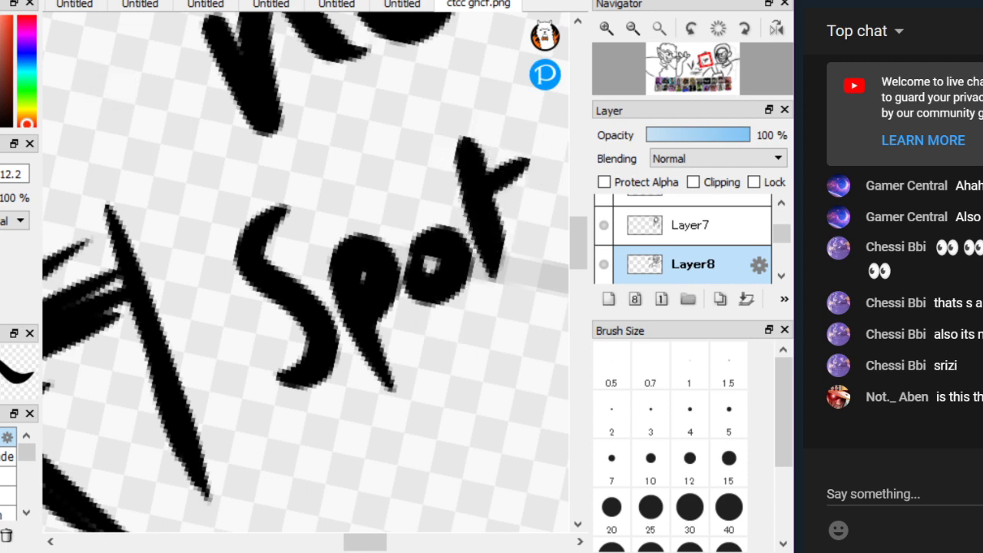
scroll(530, 146, "down", 2)
left_click(450, 196)
mouse_move(450, 230)
left_mouse_down()
mouse_move(441, 284)
mouse_move(538, 189)
left_mouse_up()
left_click_drag(483, 250, 520, 233)
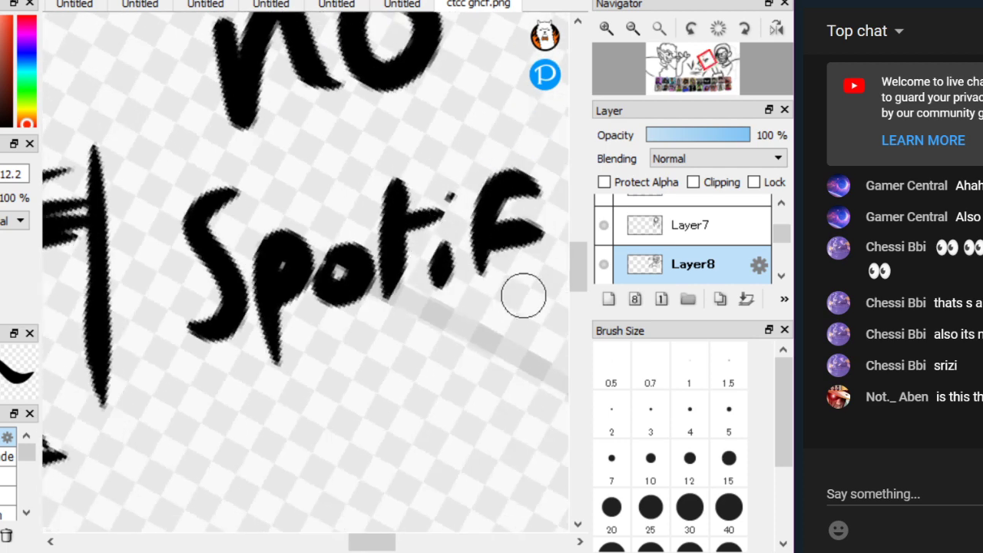
mouse_move(493, 352)
left_mouse_down()
mouse_move(567, 255)
mouse_move(550, 208)
left_mouse_up()
scroll(66, 224, "down", 2)
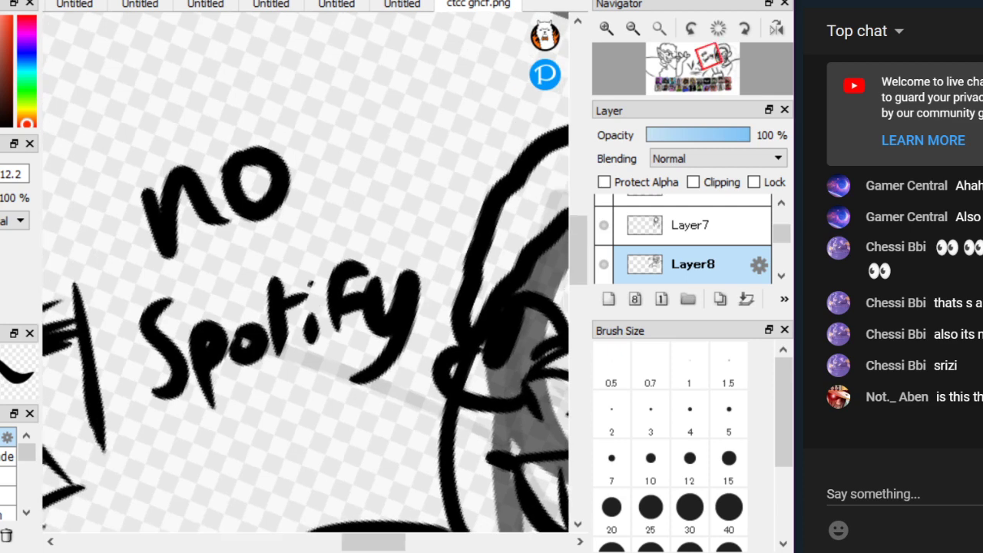
Erase the hand-lettered words "no Spotify" beside the second character
key("e")
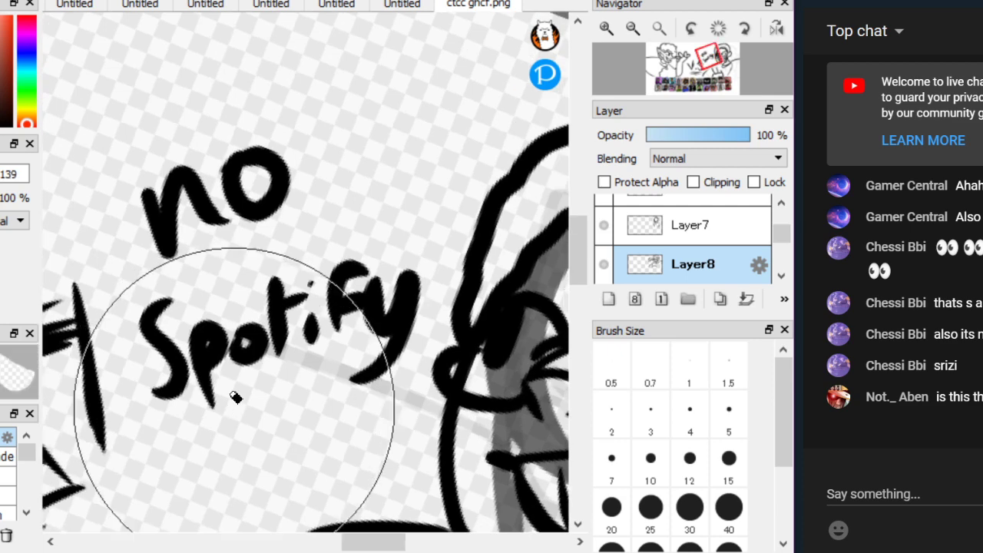
mouse_move(230, 397)
left_mouse_down()
mouse_move(204, 246)
mouse_move(258, 356)
mouse_move(310, 325)
left_mouse_up()
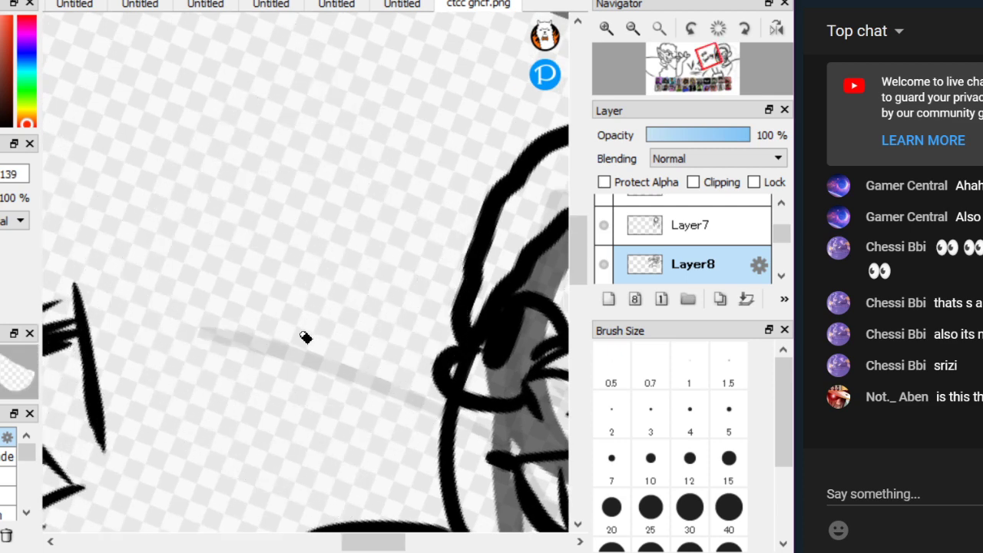
Ink the torso's near side line below the shoulder and a short sleeve line from its upper end out to the canvas edge
scroll(346, 369, "down", 4)
scroll(534, 370, "up", 4)
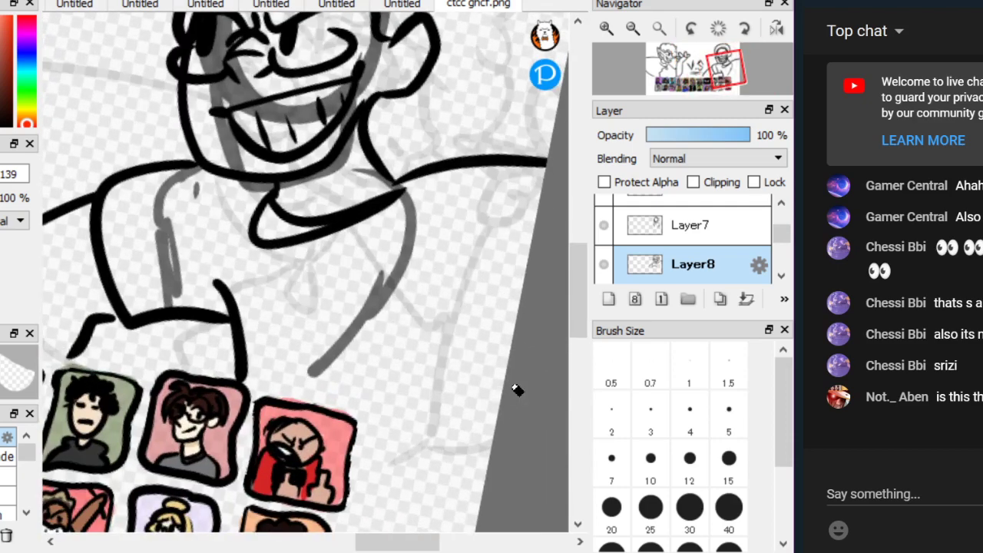
key("b")
left_click_drag(455, 281, 481, 415)
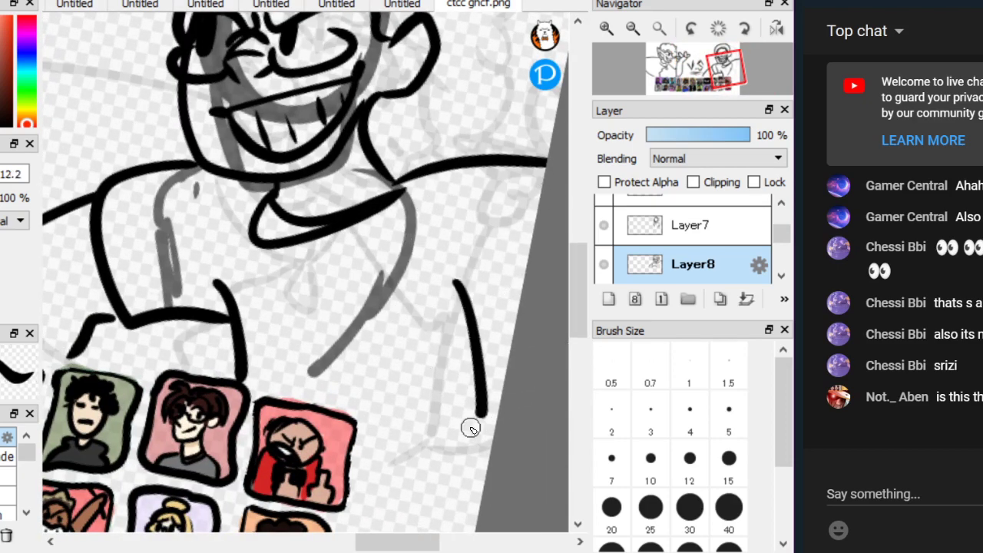
left_click_drag(465, 283, 524, 279)
Hide Layer8 with the inked second character and add a new empty layer for a fresh attempt
scroll(159, 154, "down", 5)
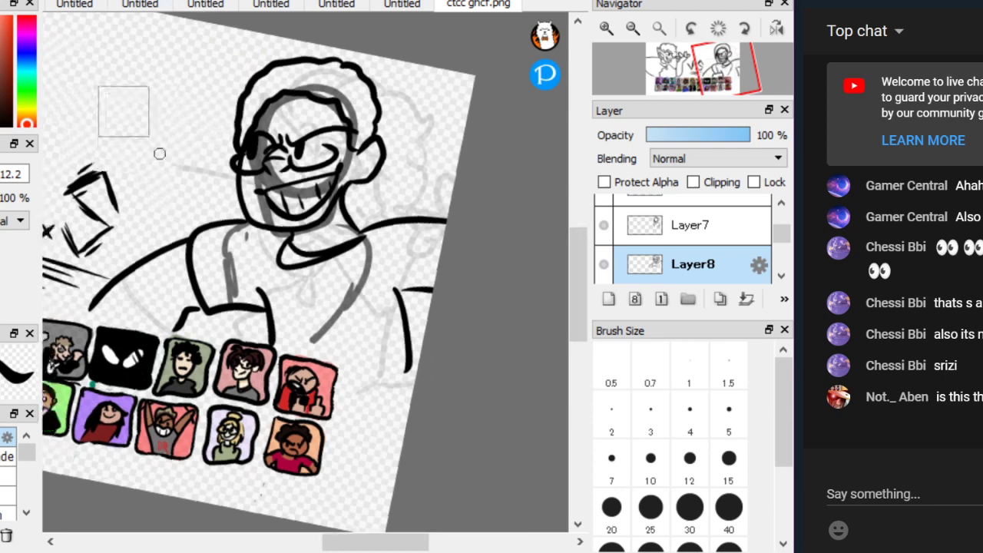
scroll(500, 330, "up", 2)
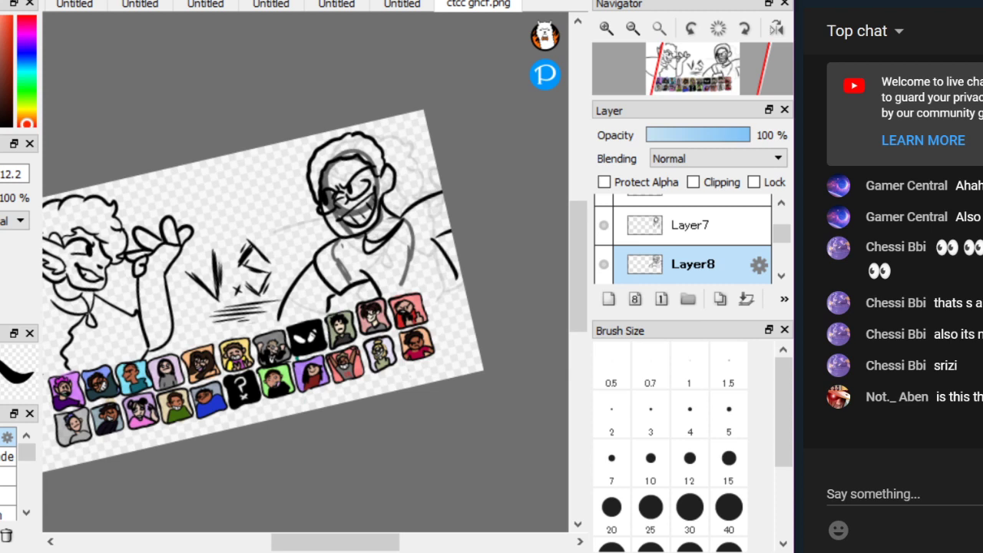
left_click(603, 265)
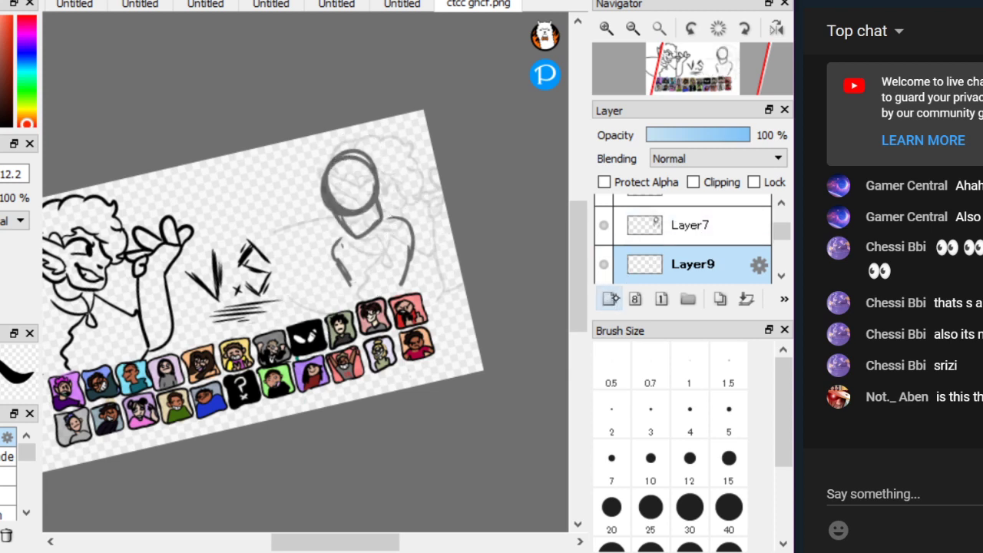
Ink a new face outline over the circle sketch, from the forehead down the far cheek and around the jaw to the near cheek
scroll(339, 167, "up", 5)
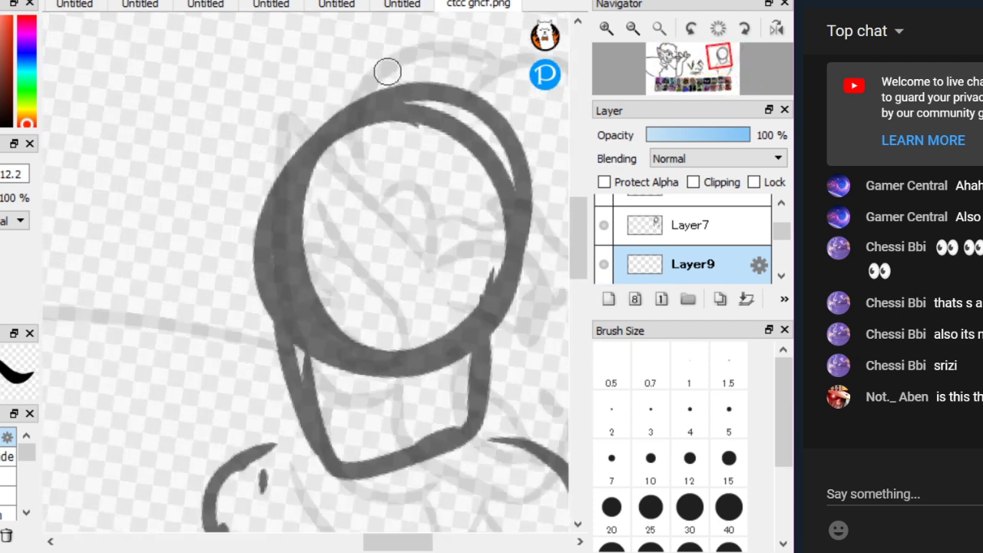
mouse_move(358, 47)
left_mouse_down()
mouse_move(279, 410)
mouse_move(437, 355)
left_mouse_up()
key("ctrl+z")
mouse_move(353, 53)
left_mouse_down()
mouse_move(241, 267)
mouse_move(355, 401)
mouse_move(495, 294)
left_mouse_up()
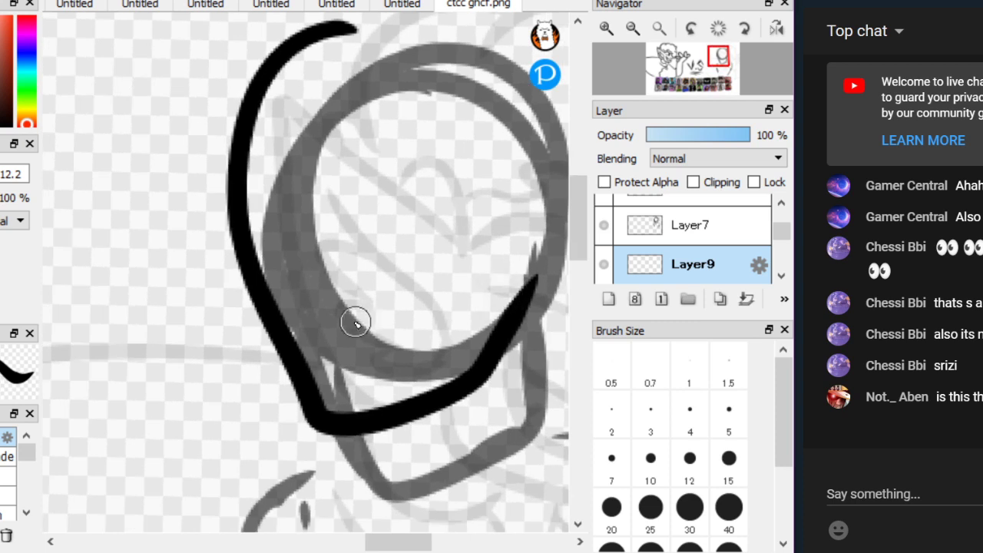
Ink a slanted smirking mouth with rounded corners, and a pointed nose with its nostril and bridge above it
mouse_move(330, 341)
left_mouse_down()
mouse_move(487, 248)
mouse_move(448, 267)
left_mouse_up()
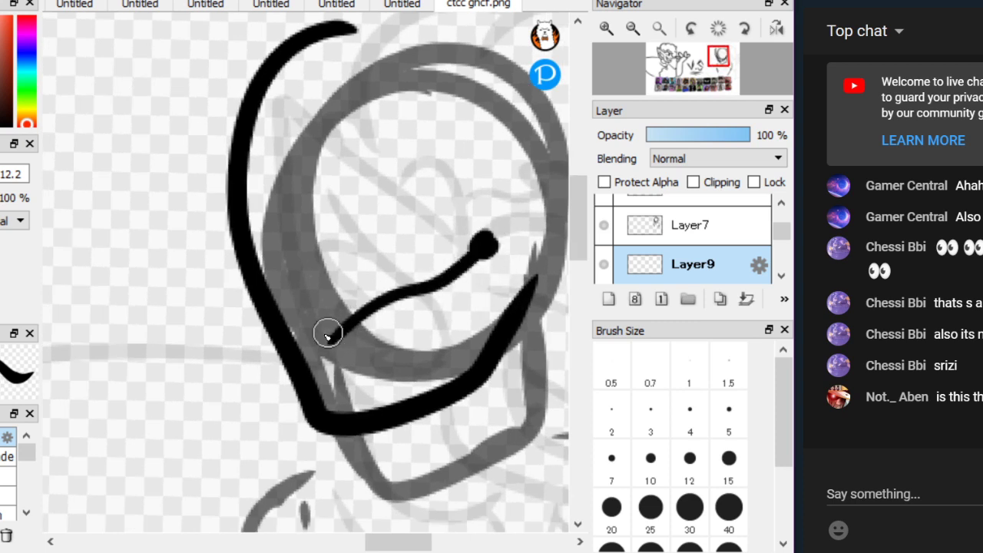
mouse_move(325, 331)
left_mouse_down()
mouse_move(348, 352)
mouse_move(416, 327)
mouse_move(482, 252)
left_mouse_up()
scroll(467, 259, "up", 1)
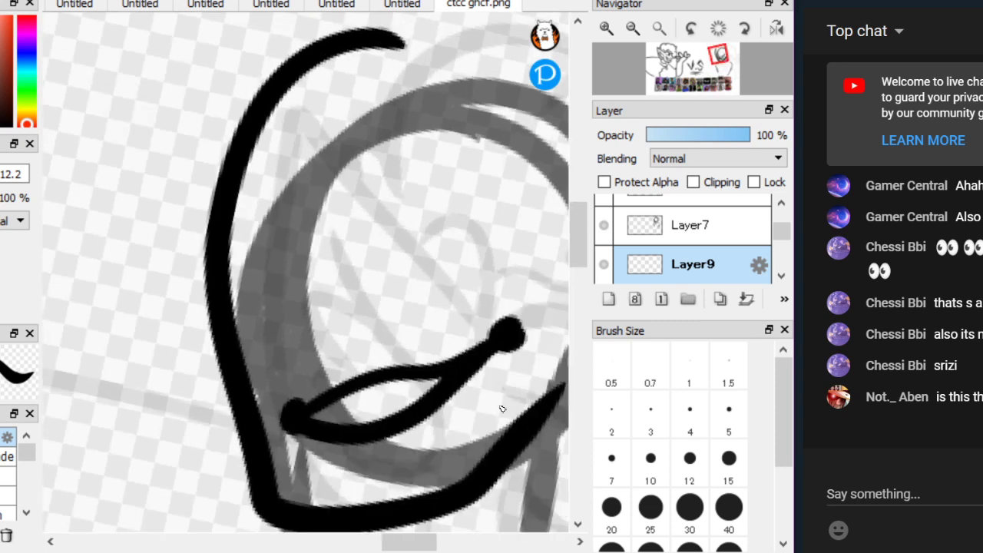
mouse_move(273, 302)
left_mouse_down()
mouse_move(344, 347)
mouse_move(370, 343)
left_mouse_up()
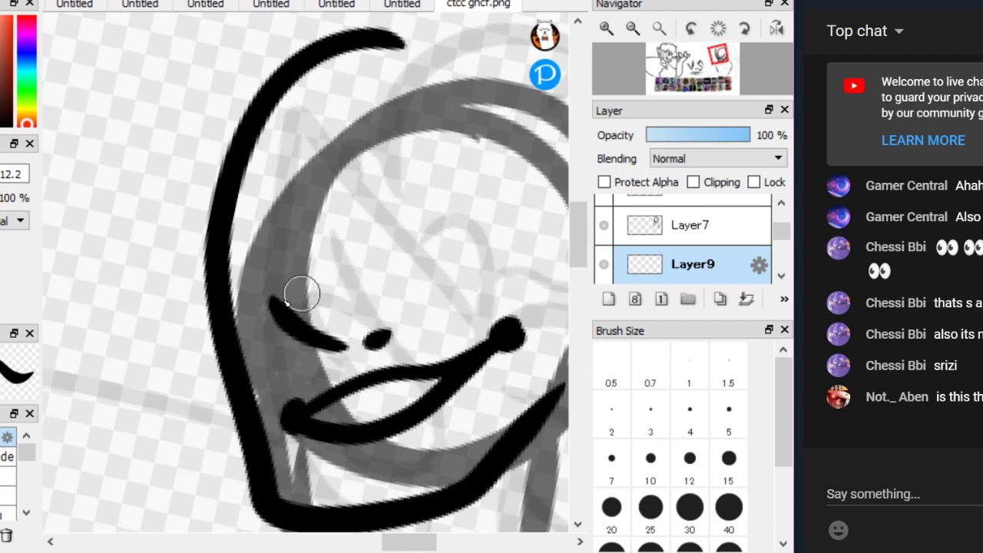
mouse_move(277, 303)
left_mouse_down()
mouse_move(375, 286)
mouse_move(340, 230)
mouse_move(330, 127)
left_mouse_up()
Ink both narrowed eyes with dark pupils, lower lids and slanted angry brows
left_click_drag(382, 182, 568, 170)
left_click_drag(422, 281, 545, 230)
left_click_drag(401, 224, 413, 236)
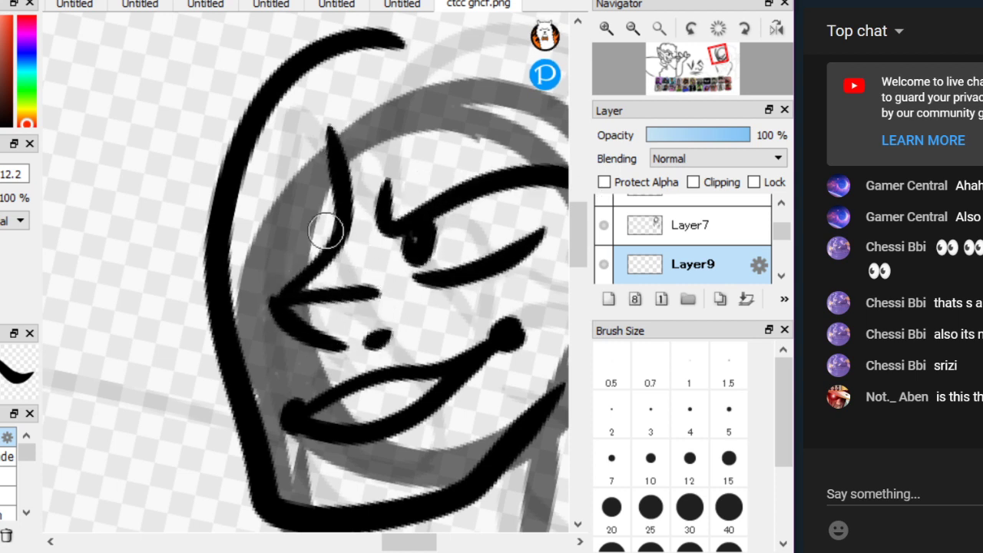
left_click_drag(325, 230, 211, 163)
left_click_drag(276, 215, 297, 280)
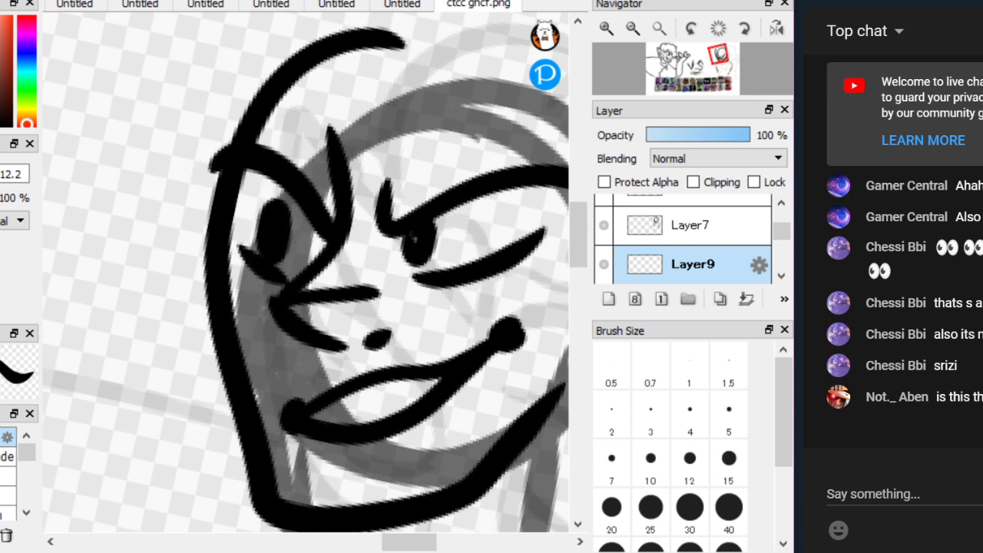
Ink a rounded ear on each side of the new head
scroll(305, 271, "down", 2)
mouse_move(481, 367)
left_mouse_down()
mouse_move(540, 337)
mouse_move(499, 299)
left_mouse_up()
mouse_move(191, 355)
left_mouse_down()
mouse_move(153, 249)
mouse_move(183, 244)
mouse_move(153, 244)
mouse_move(193, 342)
left_mouse_up()
key("ctrl+z")
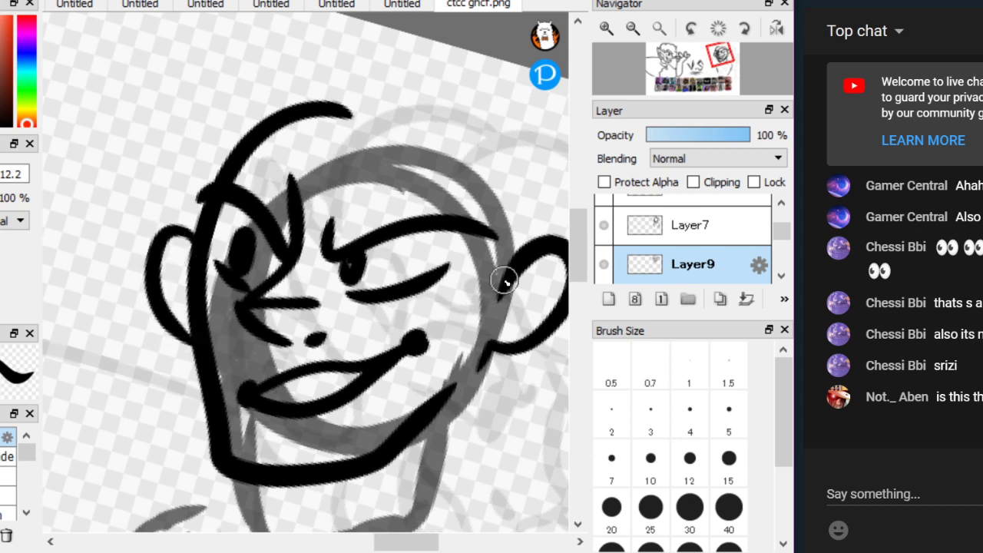
mouse_move(528, 247)
left_mouse_down()
mouse_move(500, 179)
mouse_move(313, 111)
left_mouse_up()
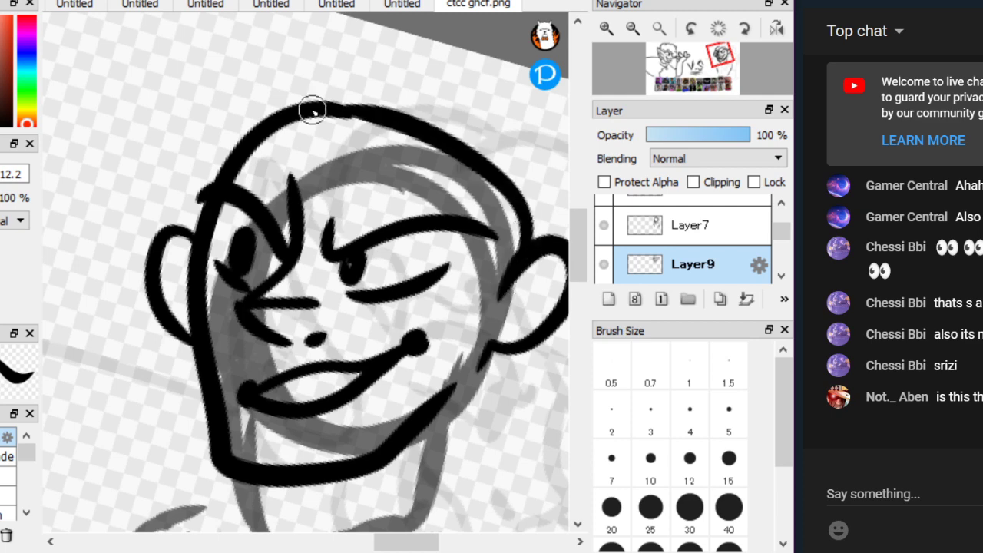
key("ctrl+z")
scroll(486, 297, "up", 1)
mouse_move(487, 296)
left_mouse_down()
mouse_move(407, 384)
mouse_move(330, 424)
mouse_move(329, 123)
mouse_move(261, 130)
mouse_move(207, 154)
mouse_move(108, 246)
left_mouse_up()
scroll(328, 123, "down", 3)
scroll(108, 246, "up", 1)
key("Left")
key("ctrl+plus")
key("Left")
key("ctrl+plus")
key("ctrl+z")
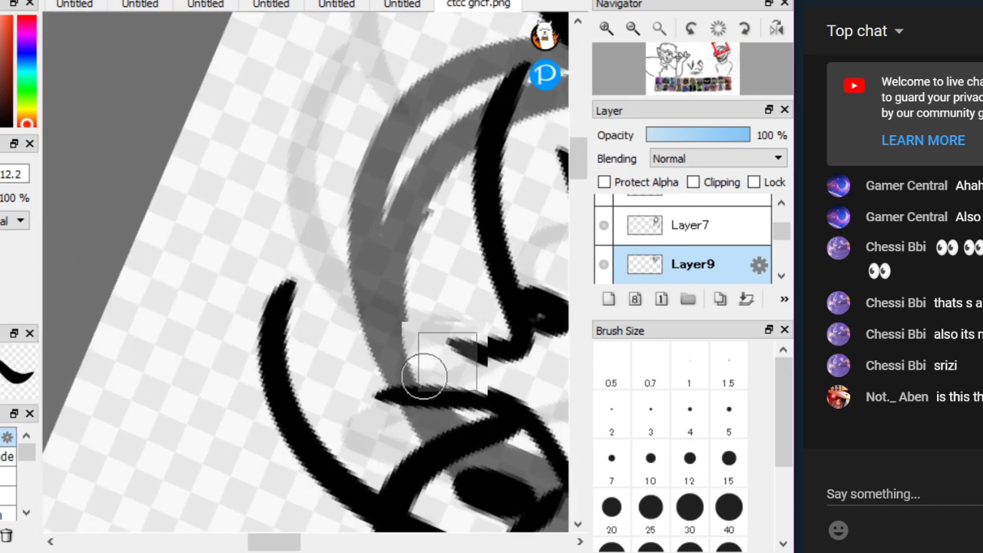
Ink the top of the skull as one round curve joining the forehead line to the near ear
key("Left")
key("ctrl+minus")
mouse_move(374, 509)
left_mouse_down()
mouse_move(307, 245)
mouse_move(397, 189)
left_mouse_up()
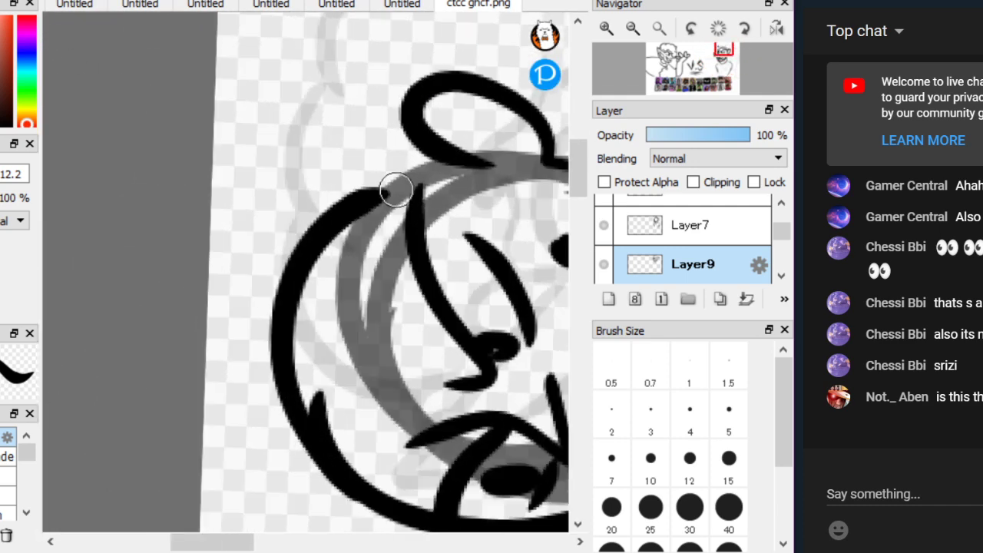
key("ctrl+z")
mouse_move(338, 466)
left_mouse_down()
mouse_move(279, 290)
mouse_move(390, 178)
left_mouse_up()
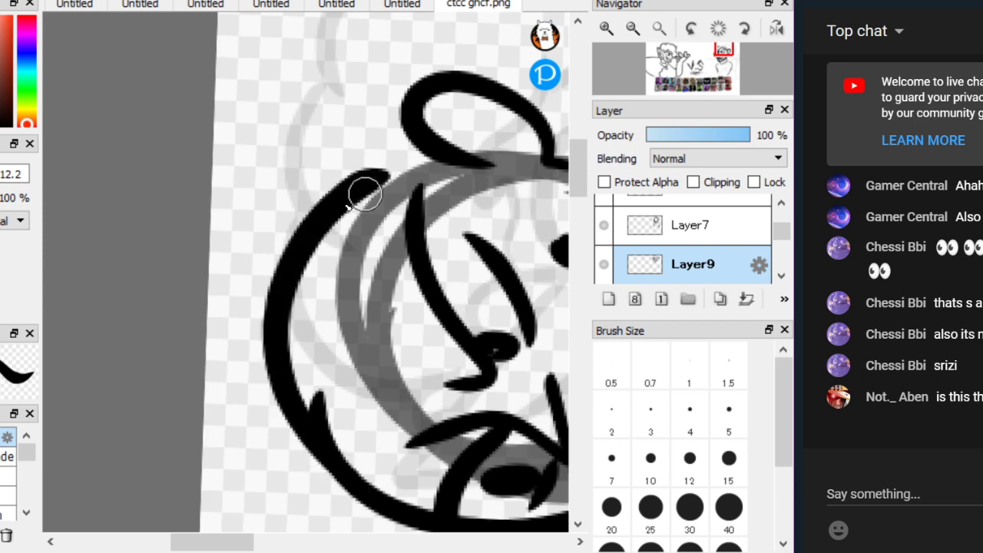
Erase the stray stroke end jutting inward from the skull outline with a smaller eraser
scroll(417, 397, "up", 5)
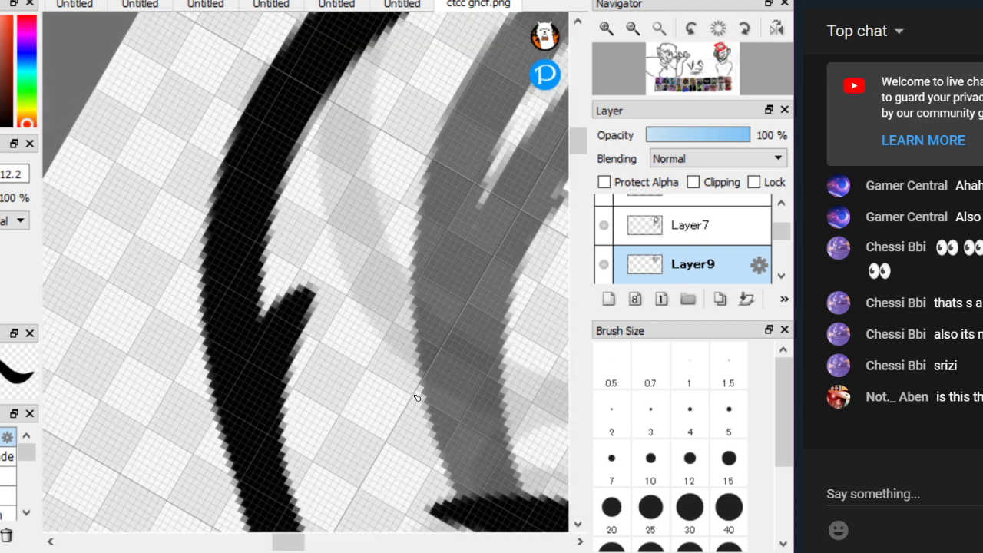
key("e")
mouse_move(347, 291)
left_mouse_down()
mouse_move(324, 284)
mouse_move(319, 304)
mouse_move(349, 327)
left_mouse_up()
key("ctrl+z")
key("[")
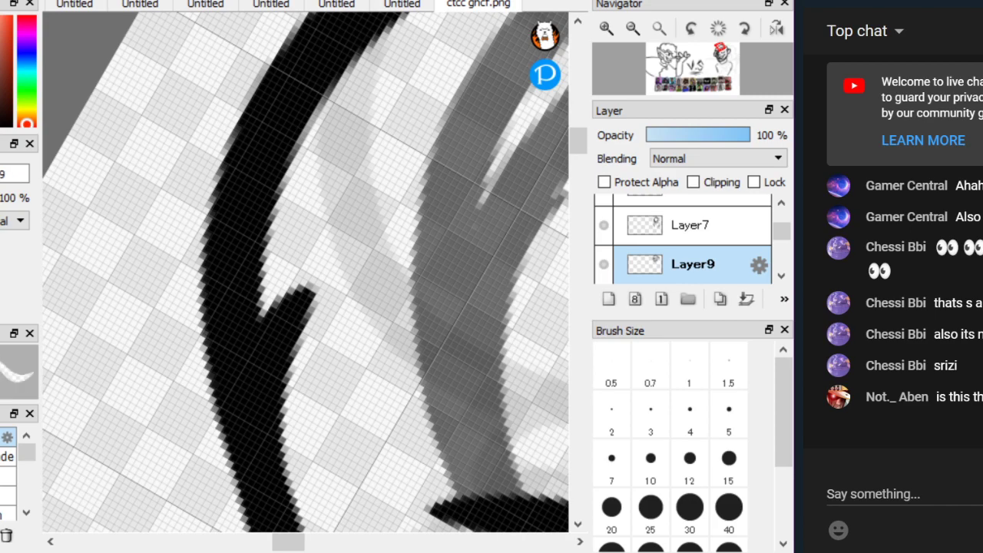
left_click_drag(335, 289, 292, 397)
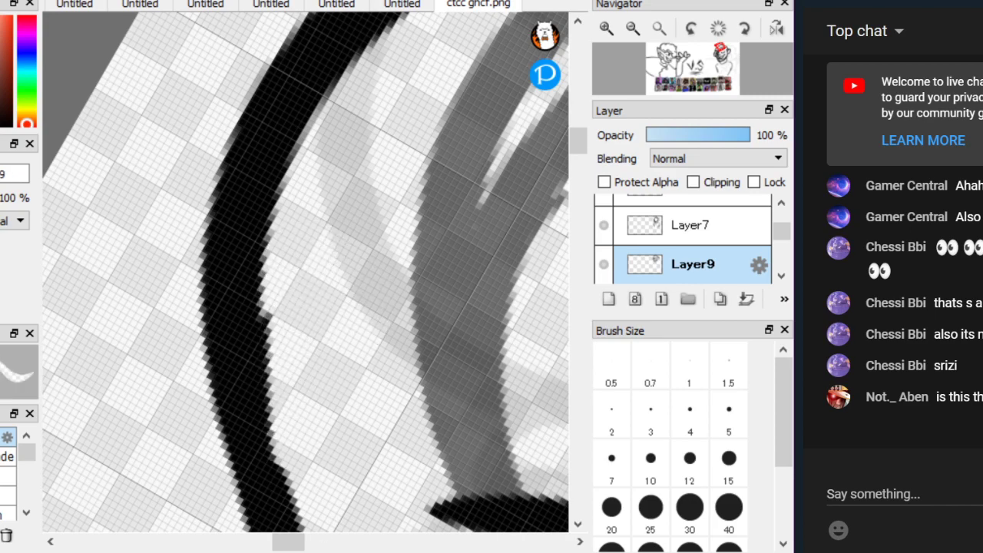
scroll(76, 142, "down", 5)
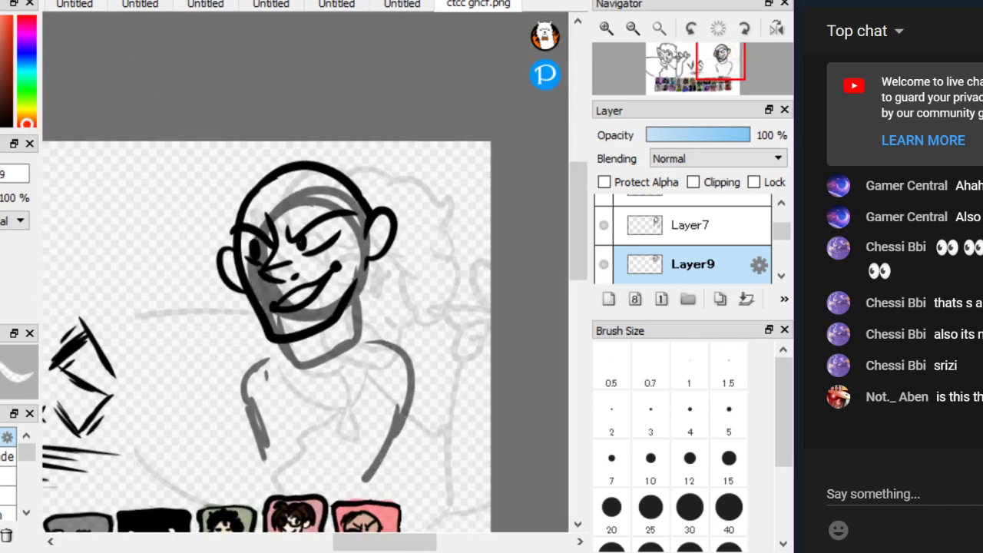
Ink the neck below the new head with a curved back line and a short bent throat line under the chin
scroll(320, 320, "up", 3)
key("b")
mouse_move(423, 213)
left_mouse_down()
mouse_move(428, 312)
mouse_move(499, 399)
left_mouse_up()
mouse_move(311, 355)
left_mouse_down()
mouse_move(339, 407)
mouse_move(295, 444)
left_mouse_up()
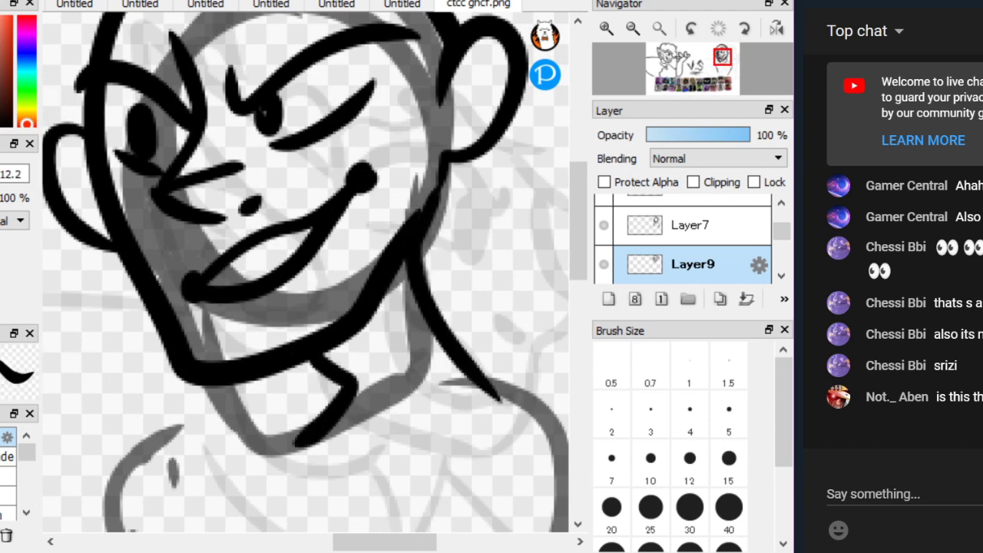
key("ctrl+z")
left_click_drag(292, 372, 267, 443)
scroll(377, 403, "down", 2)
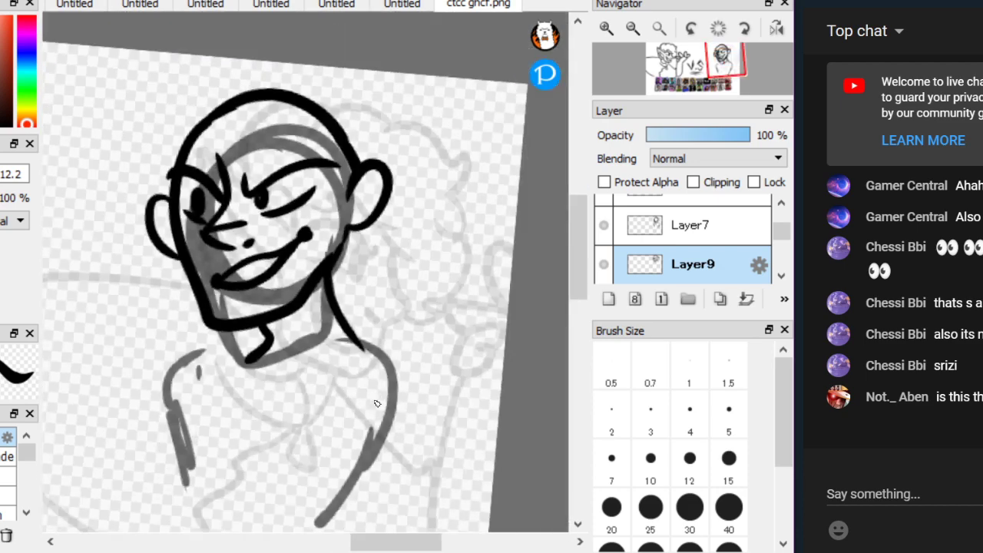
scroll(158, 222, "up", 8)
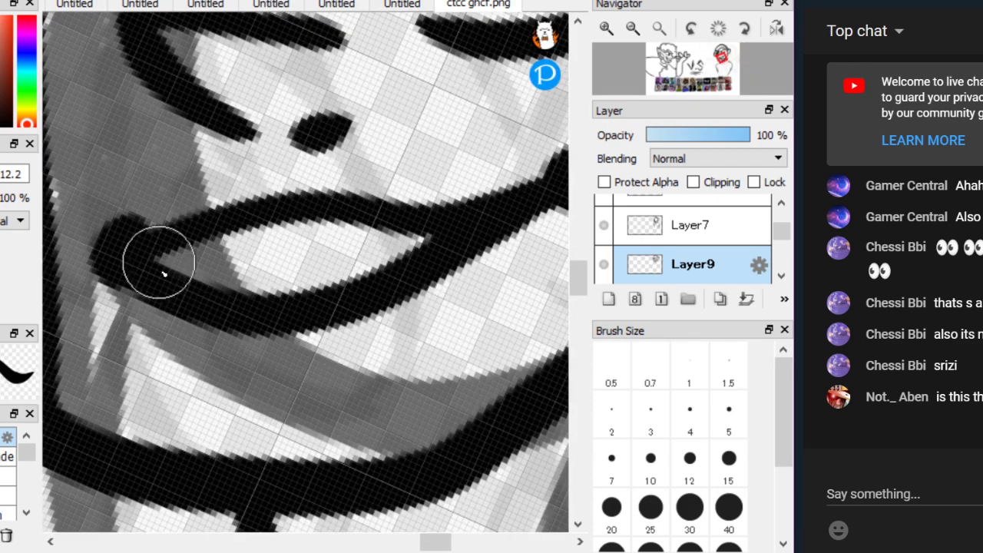
scroll(163, 274, "down", 8)
scroll(439, 351, "up", 3)
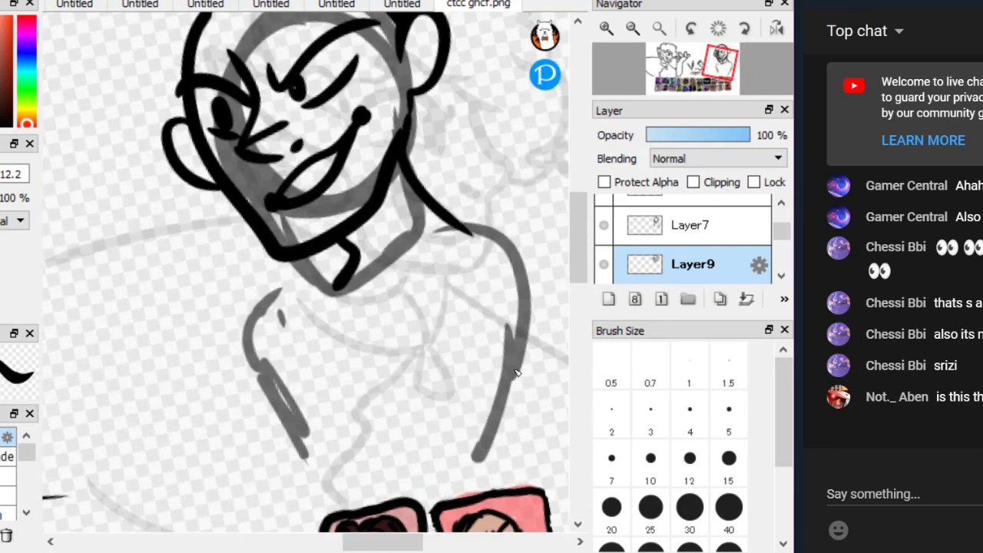
scroll(453, 430, "down", 4)
scroll(114, 97, "up", 5)
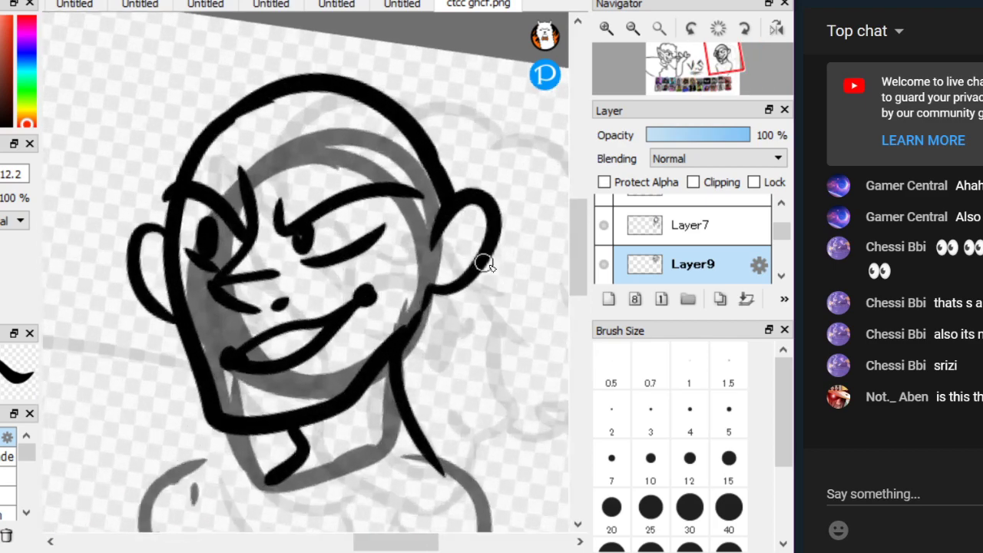
scroll(484, 262, "down", 3)
scroll(489, 243, "up", 3)
scroll(423, 134, "down", 2)
scroll(423, 134, "up", 4)
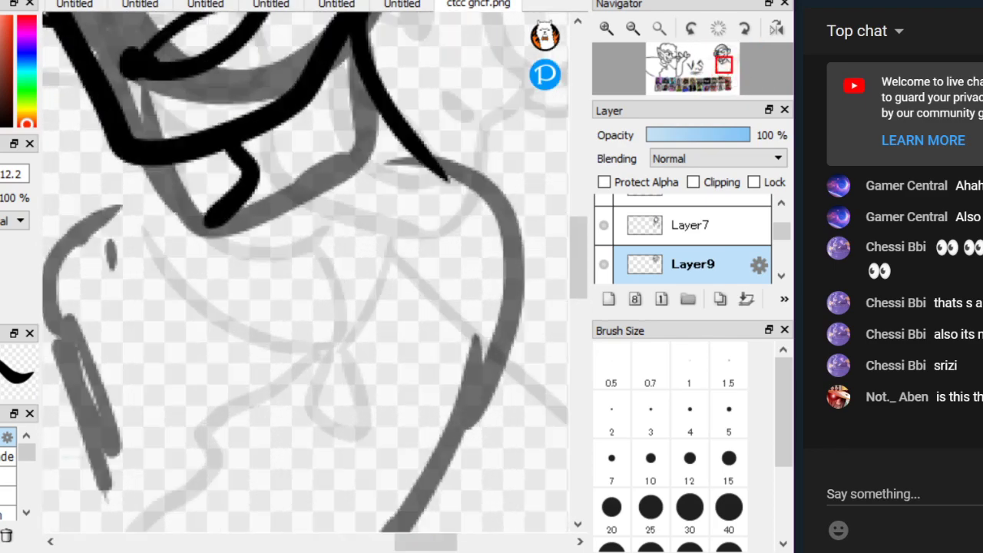
Ink the V-shaped neckline and the rounded hood folds on both sides of the second character's neck
left_click_drag(329, 268, 530, 146)
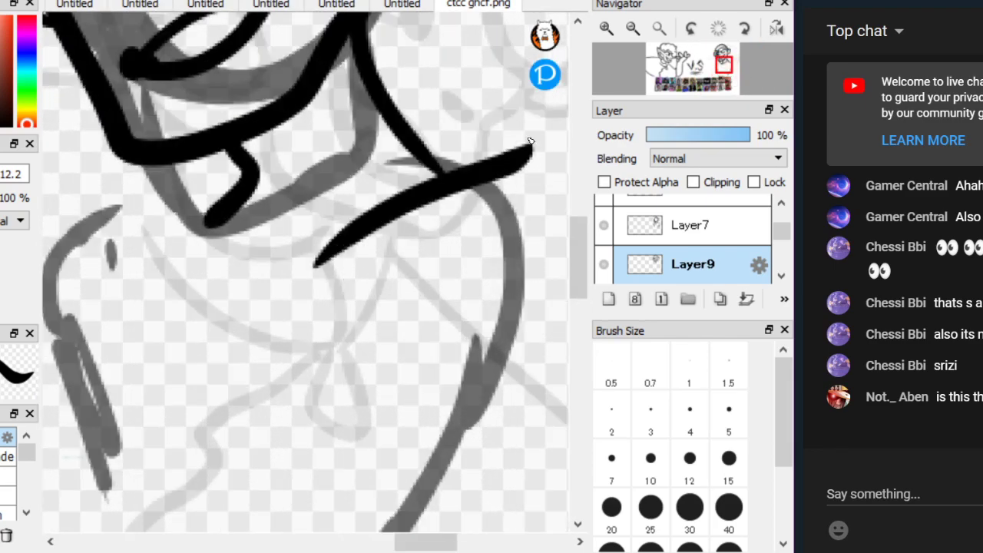
scroll(161, 149, "down", 2)
mouse_move(362, 128)
left_mouse_down()
mouse_move(492, 148)
mouse_move(509, 262)
mouse_move(454, 258)
left_mouse_up()
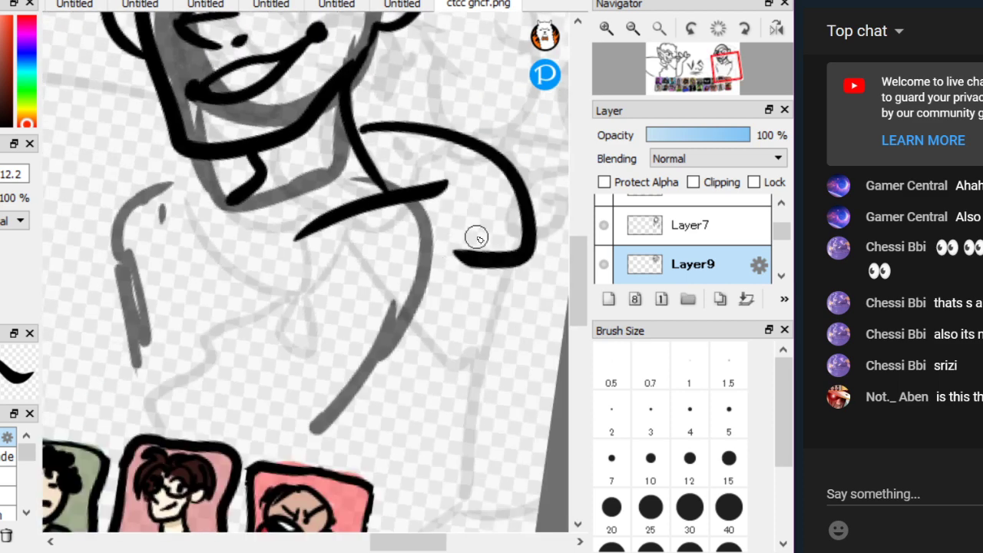
mouse_move(240, 158)
left_mouse_down()
mouse_move(198, 171)
mouse_move(184, 222)
mouse_move(290, 254)
left_mouse_up()
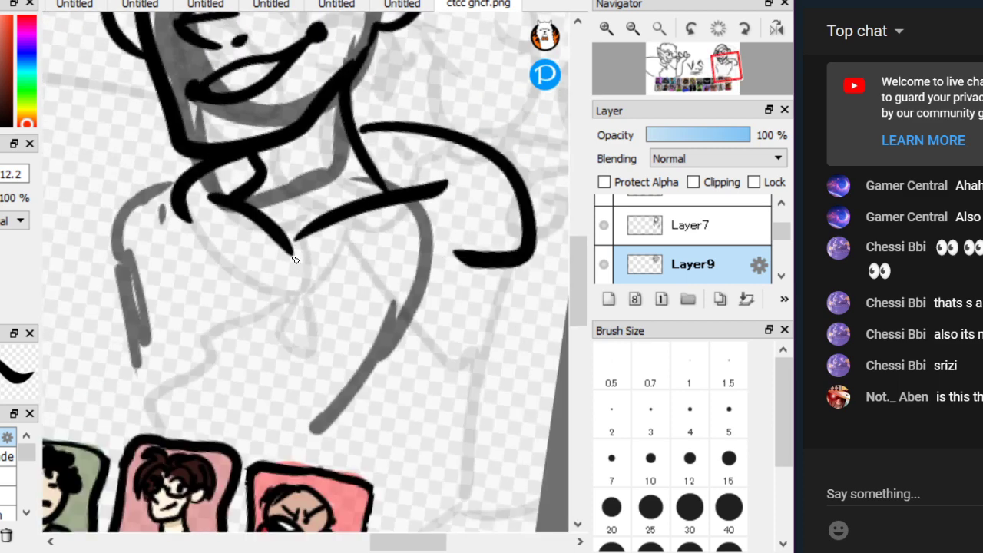
scroll(87, 116, "up", 1)
mouse_move(250, 208)
left_mouse_down()
mouse_move(142, 217)
mouse_move(201, 501)
left_mouse_up()
key("ctrl+z")
mouse_move(230, 185)
left_mouse_down()
mouse_move(185, 366)
mouse_move(254, 462)
left_mouse_up()
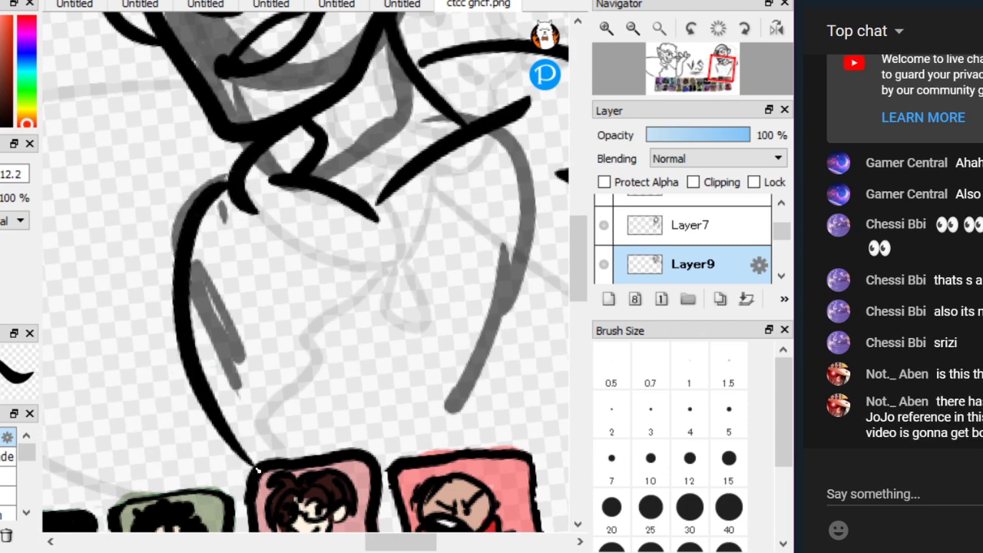
scroll(263, 358, "down", 1)
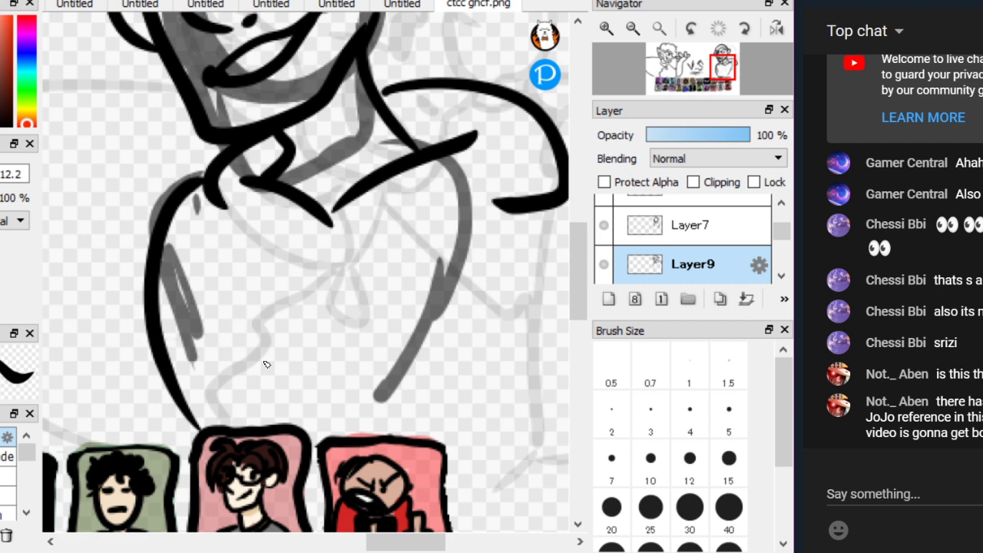
scroll(81, 102, "left", 1)
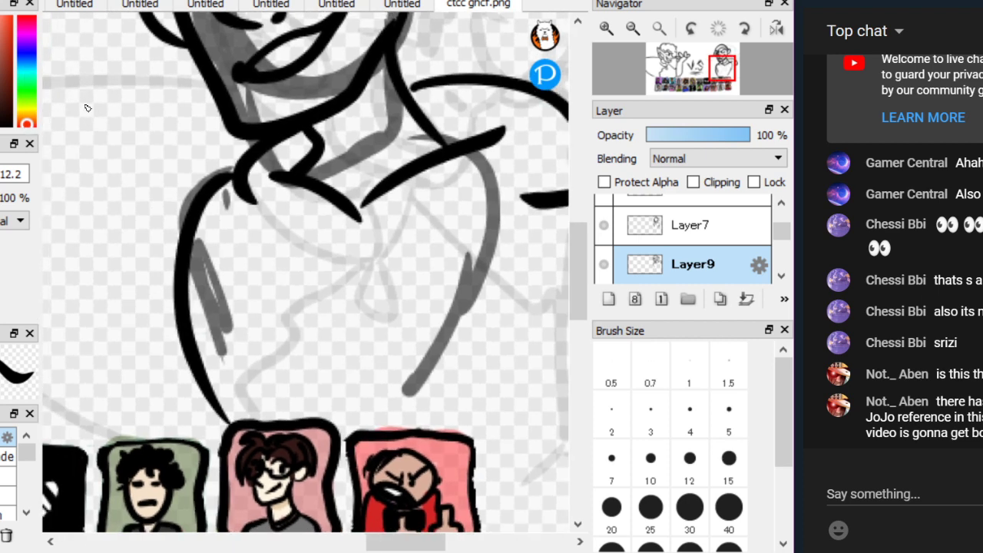
key("ctrl+z")
Ink the second character's shoulders and outer arms as lines sloping outward from the collar and from below the hood
mouse_move(236, 182)
left_mouse_down()
mouse_move(110, 351)
mouse_move(84, 432)
left_mouse_up()
scroll(112, 126, "down", 2)
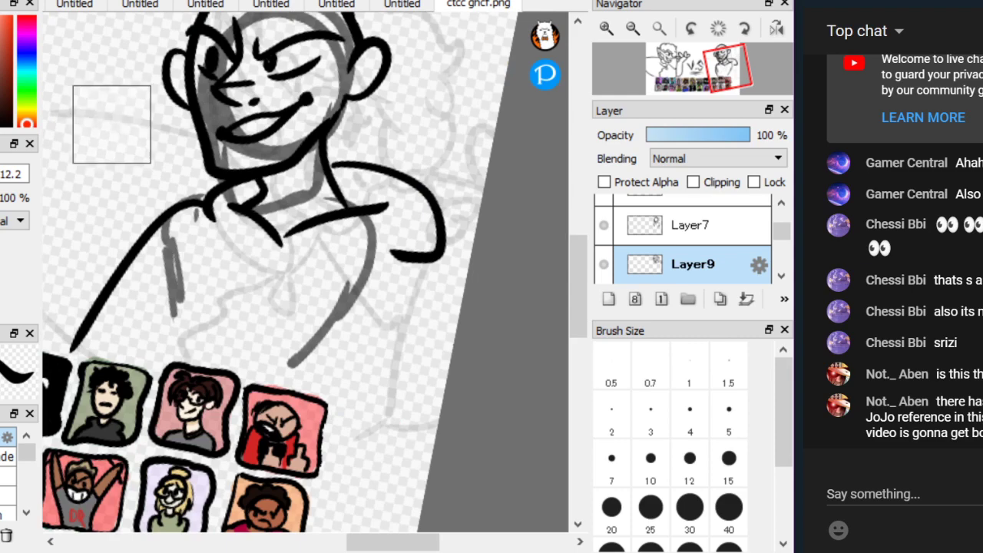
scroll(112, 125, "up", 1)
mouse_move(403, 231)
left_mouse_down()
mouse_move(448, 260)
mouse_move(502, 394)
left_mouse_up()
scroll(305, 272, "down", 3)
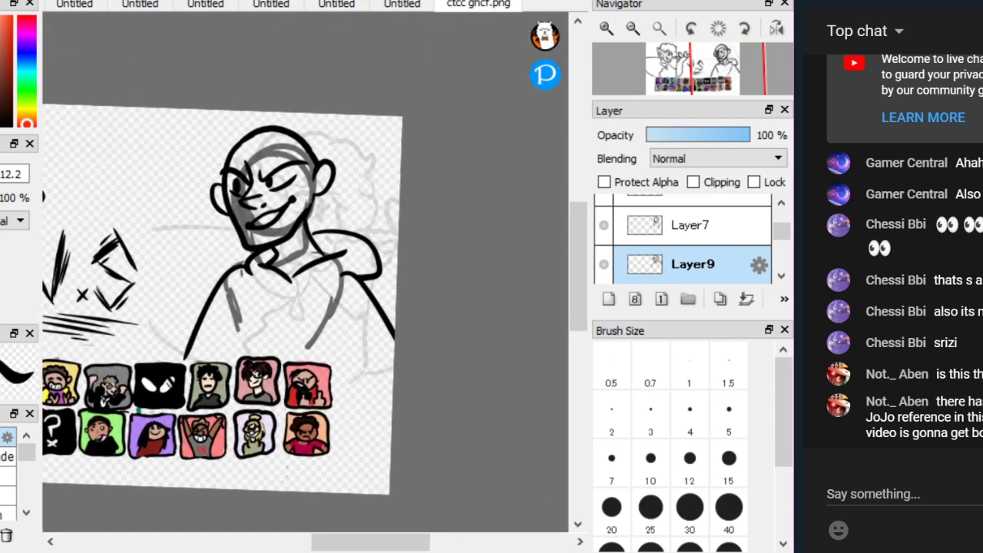
Handwrite "Wait Wh-" in large letters above the VS lettering between the two characters
scroll(103, 143, "up", 5)
mouse_move(68, 228)
left_mouse_down()
mouse_move(182, 357)
mouse_move(280, 349)
mouse_move(283, 153)
left_mouse_up()
mouse_move(386, 217)
left_mouse_down()
mouse_move(364, 217)
mouse_move(473, 233)
left_mouse_up()
left_click_drag(477, 171, 503, 228)
left_click(453, 123)
left_click_drag(531, 137, 545, 202)
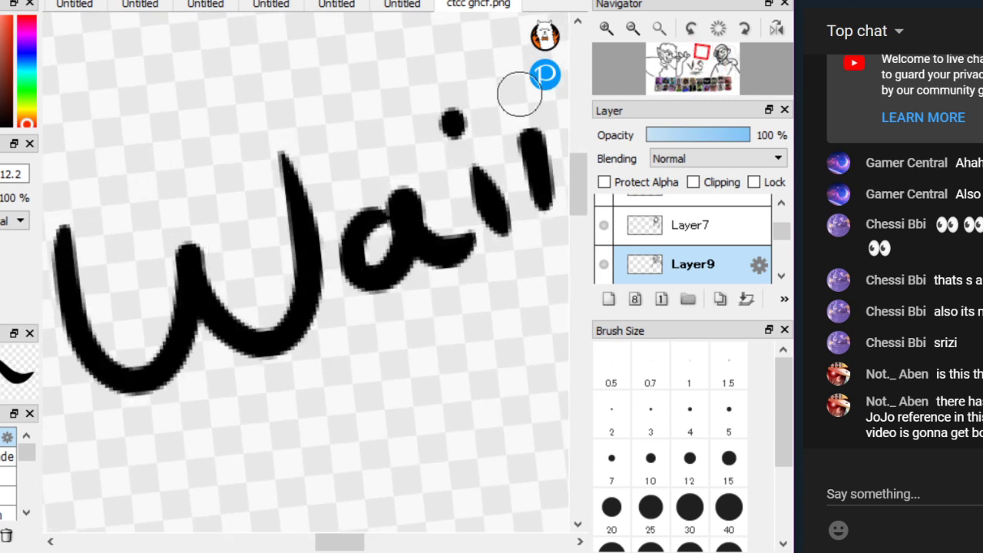
left_click_drag(506, 82, 537, 149)
left_click_drag(501, 135, 604, 81)
scroll(305, 271, "down", 2)
mouse_move(183, 327)
left_mouse_down()
mouse_move(316, 296)
mouse_move(369, 325)
mouse_move(438, 332)
left_mouse_up()
left_click_drag(445, 285, 484, 263)
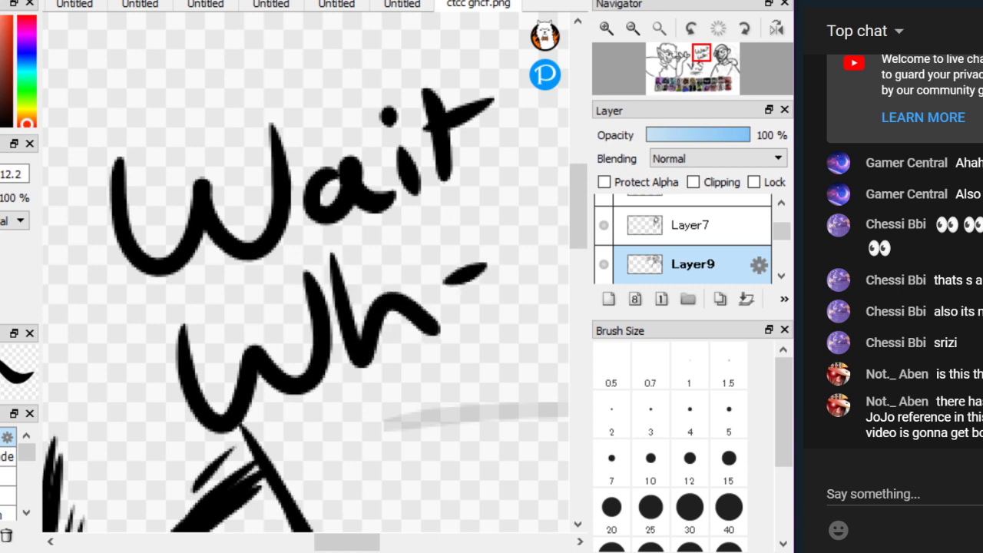
Erase the handwritten note above the VS lettering with a larger eraser
key("e")
left_click_drag(451, 281, 475, 267)
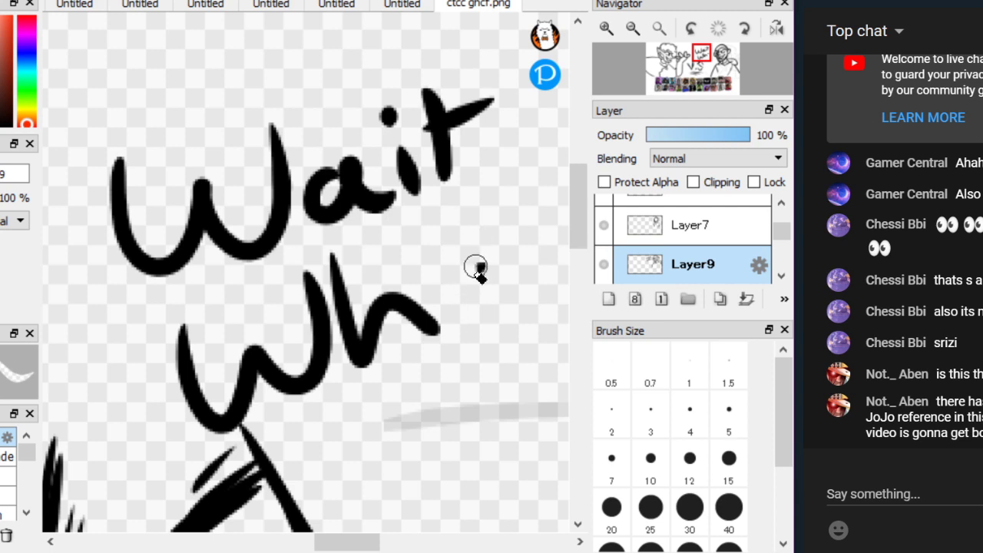
mouse_move(456, 345)
left_mouse_down()
mouse_move(376, 256)
mouse_move(257, 244)
mouse_move(403, 332)
mouse_move(192, 375)
mouse_move(205, 387)
mouse_move(279, 375)
mouse_move(161, 410)
mouse_move(178, 260)
mouse_move(115, 197)
mouse_move(288, 89)
mouse_move(168, 262)
mouse_move(420, 83)
mouse_move(246, 244)
mouse_move(462, 104)
mouse_move(302, 241)
mouse_move(500, 134)
left_mouse_up()
scroll(217, 384, "down", 4)
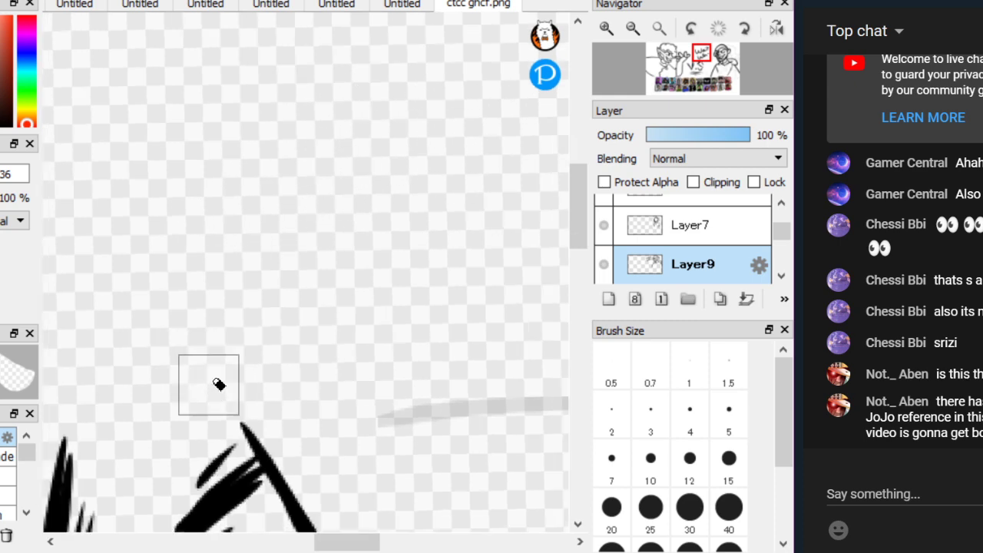
scroll(173, 215, "down", 1)
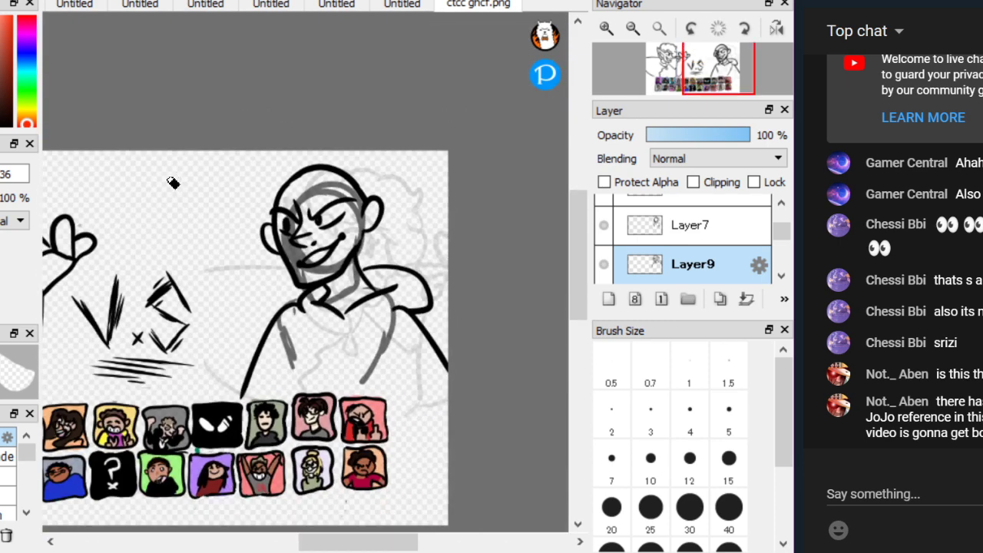
Switch to Streamlabs OBS and open its YouTube live chat in the web browser
key("Left")
scroll(377, 303, "up", 1)
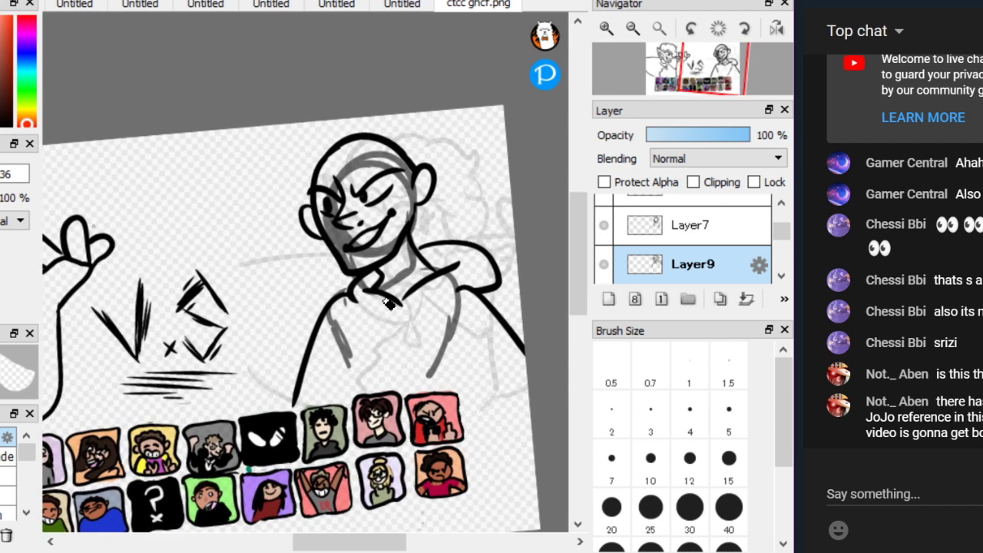
key("super+Down")
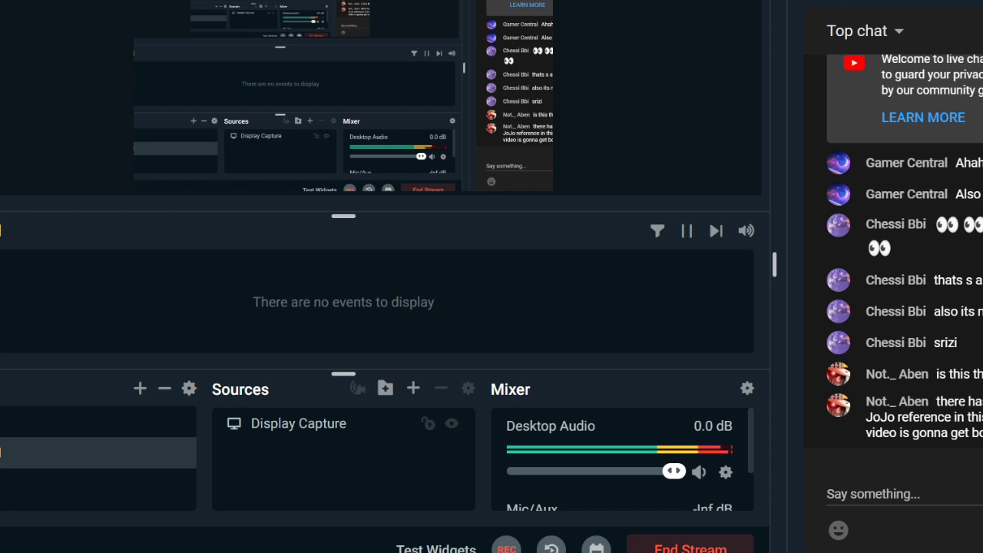
left_click(705, 548)
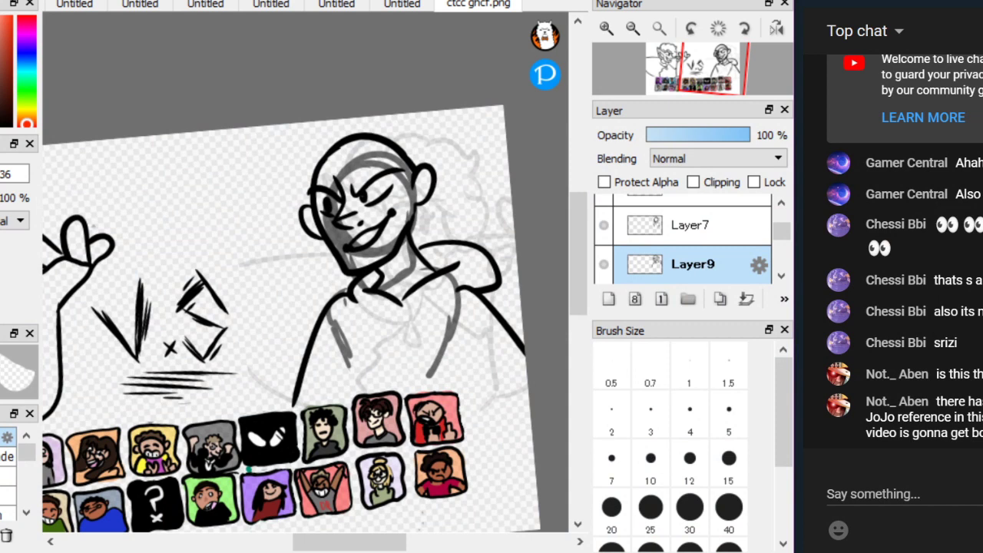
left_click(904, 494)
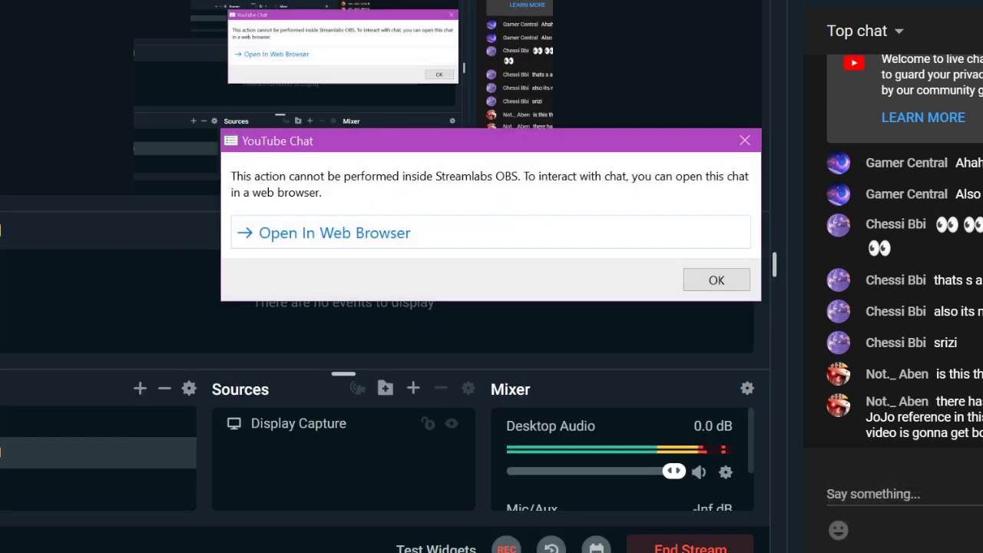
left_click(377, 235)
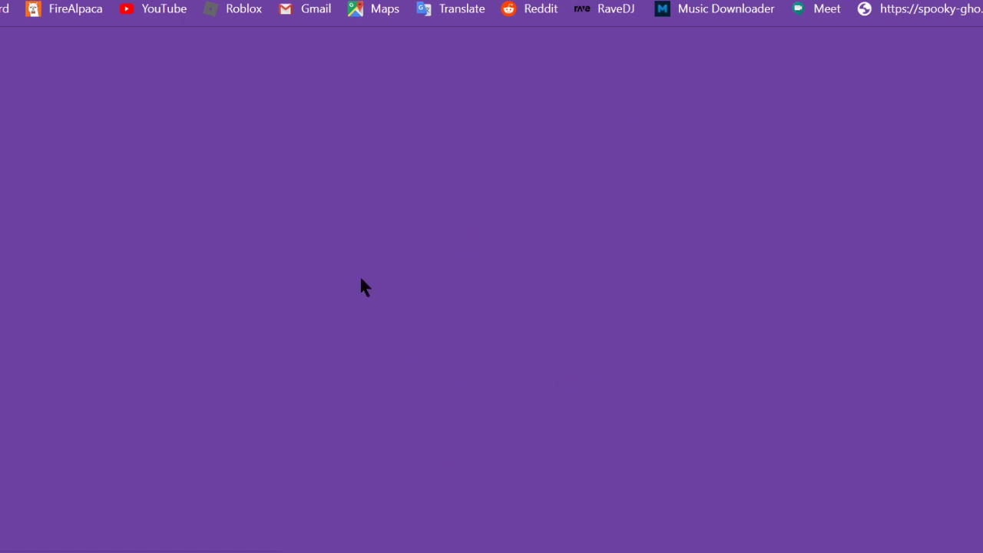
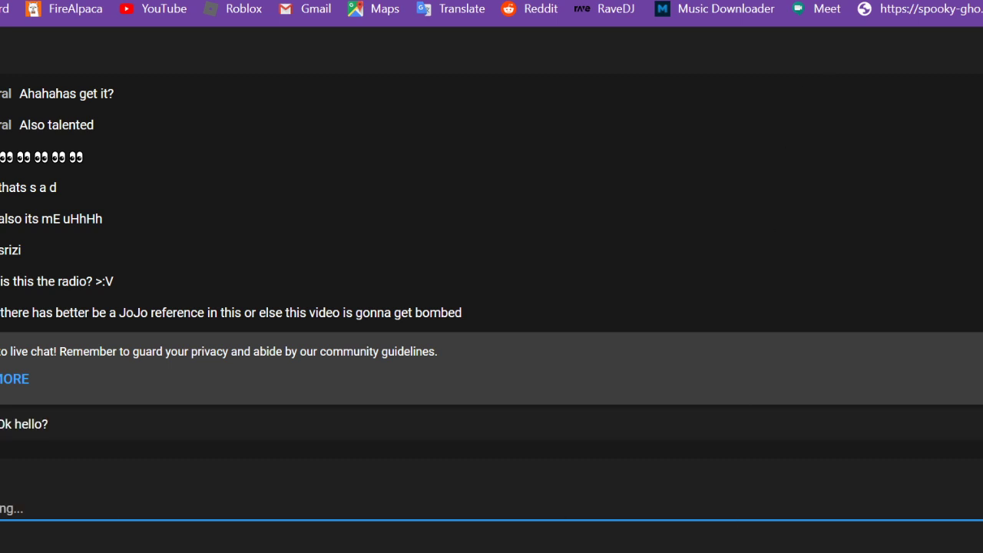
Snap the browser chat beside the FireAlpaca window and widen the drawing window's share of the screen
left_click_drag(767, 2, 981, 2)
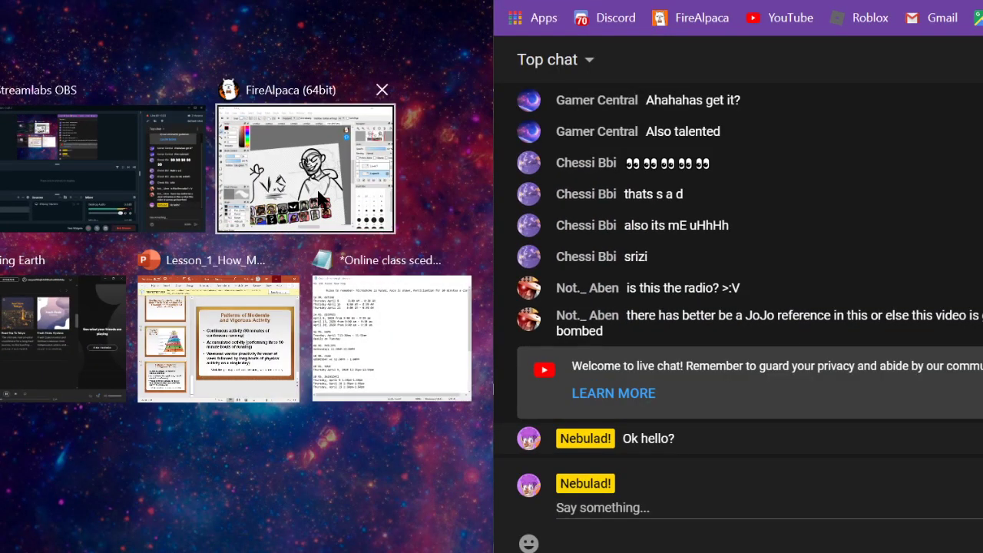
left_click(318, 192)
left_click_drag(492, 201, 905, 301)
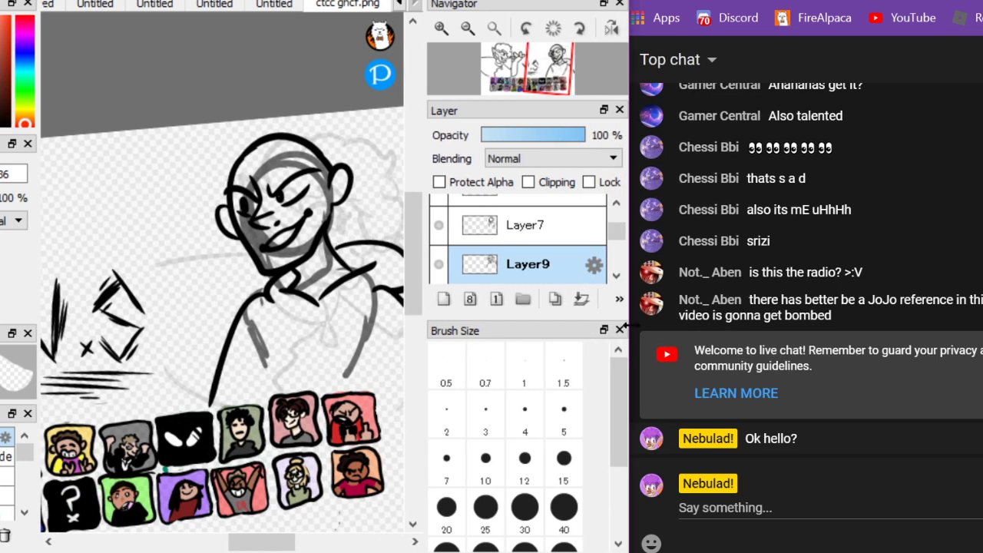
mouse_move(624, 325)
left_mouse_down()
mouse_move(795, 317)
mouse_move(537, 344)
mouse_move(630, 337)
left_mouse_up()
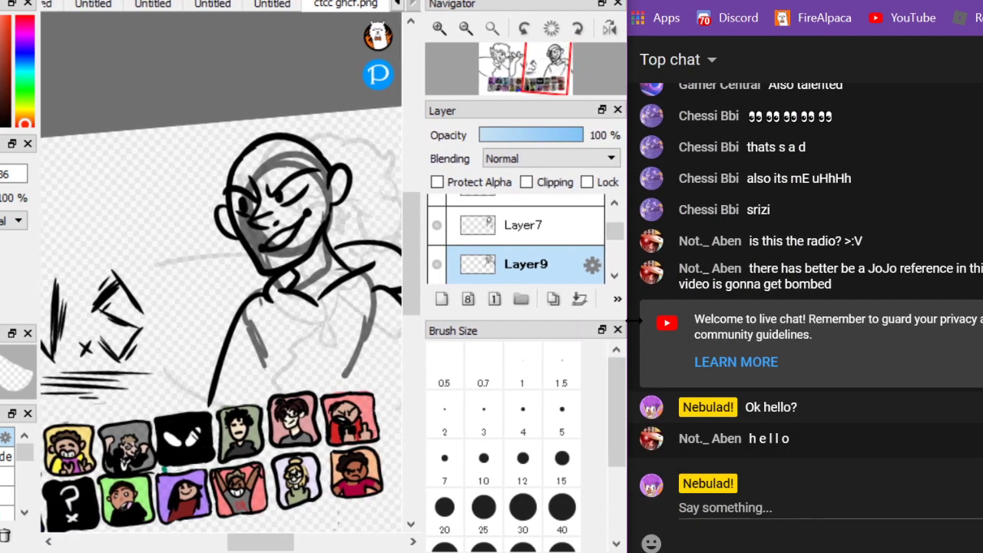
Post the message "Ok this is better" in the live chat
left_click(723, 505)
type("Ok this is better")
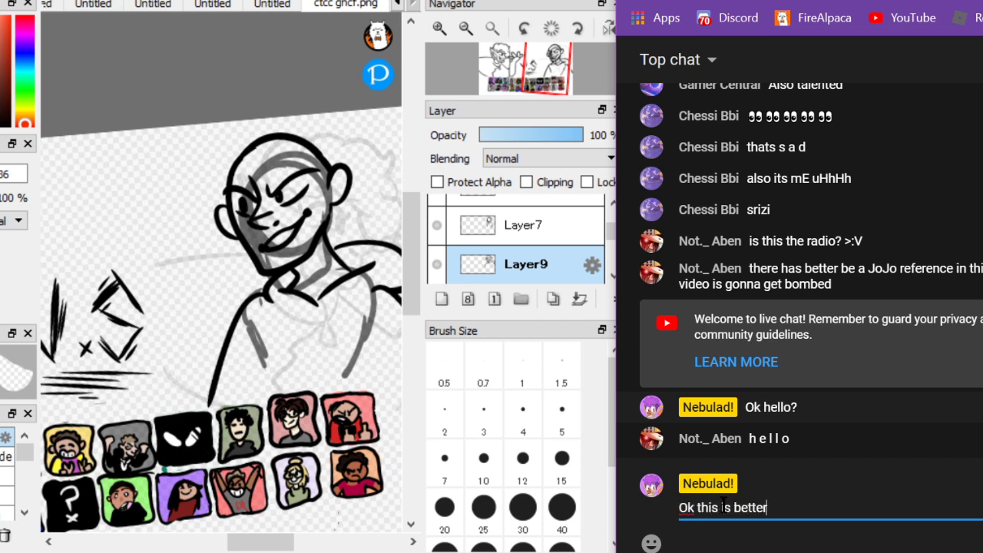
key("Return")
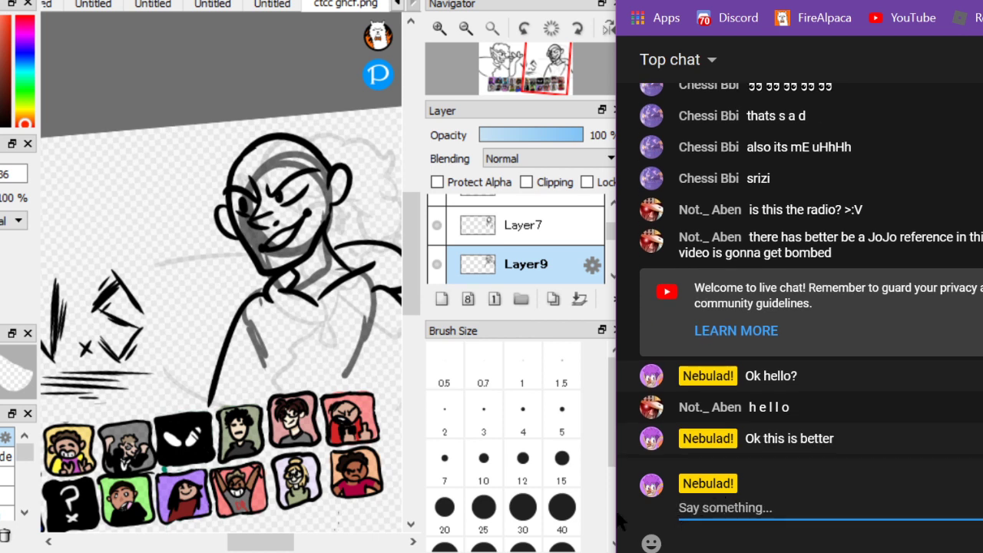
Adjust the border between the two windows so the chat no longer covers the edge of the drawing program
left_click(616, 513)
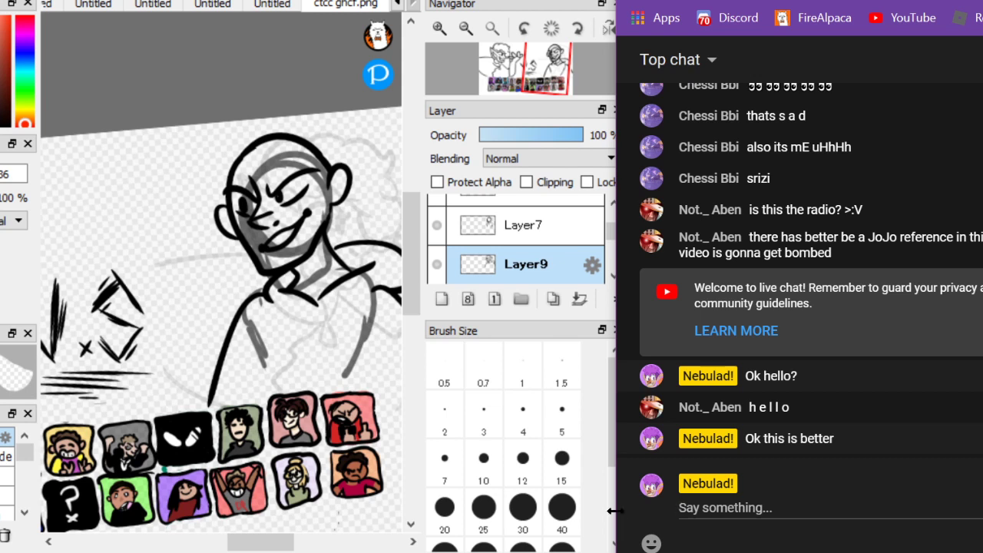
left_click_drag(614, 510, 628, 510)
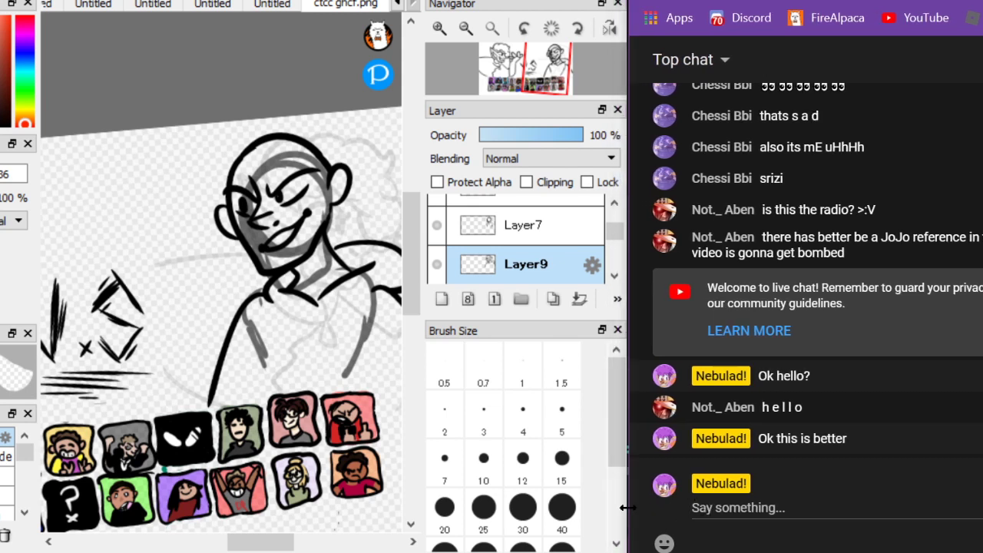
mouse_move(627, 507)
left_click_drag(634, 507, 632, 507)
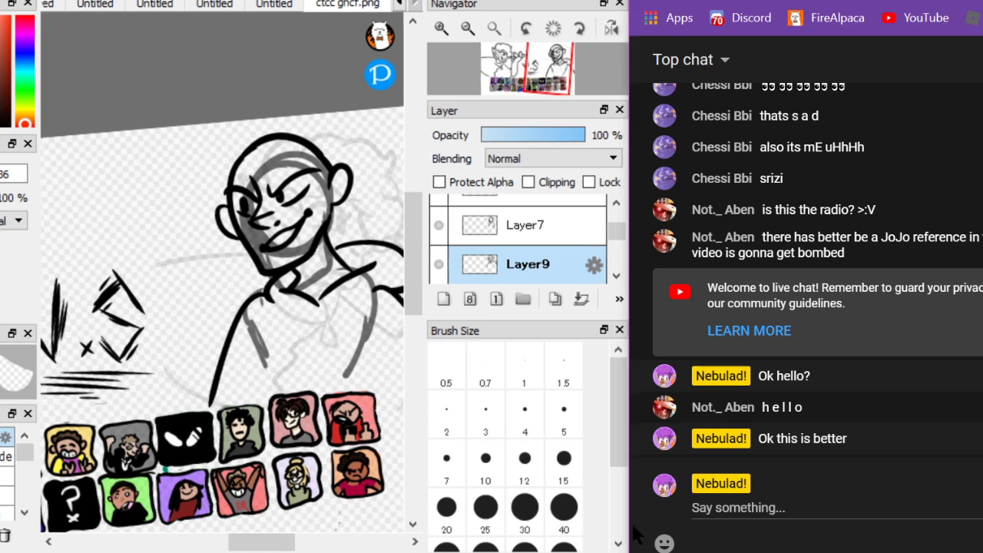
scroll(149, 180, "down", 3)
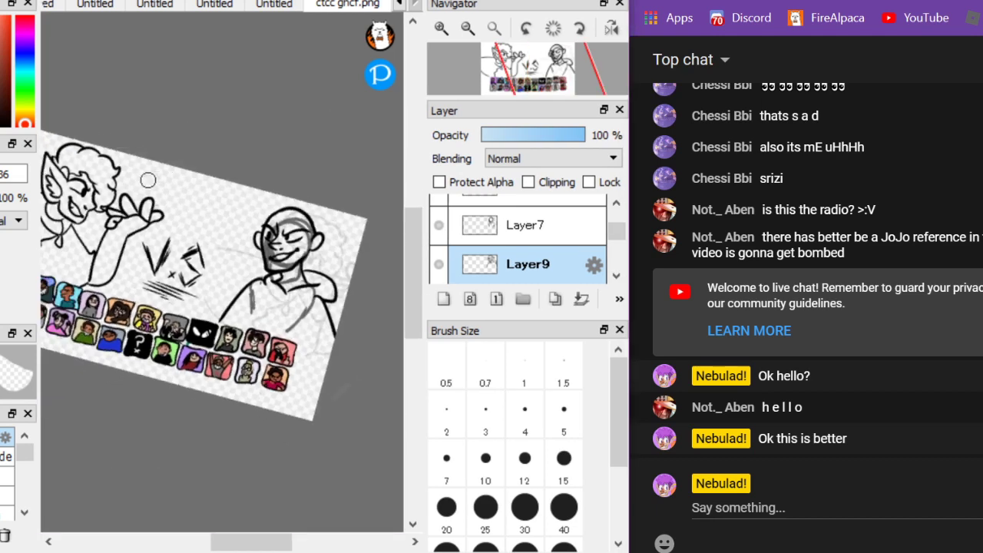
scroll(149, 180, "up", 1)
scroll(101, 158, "down", 1)
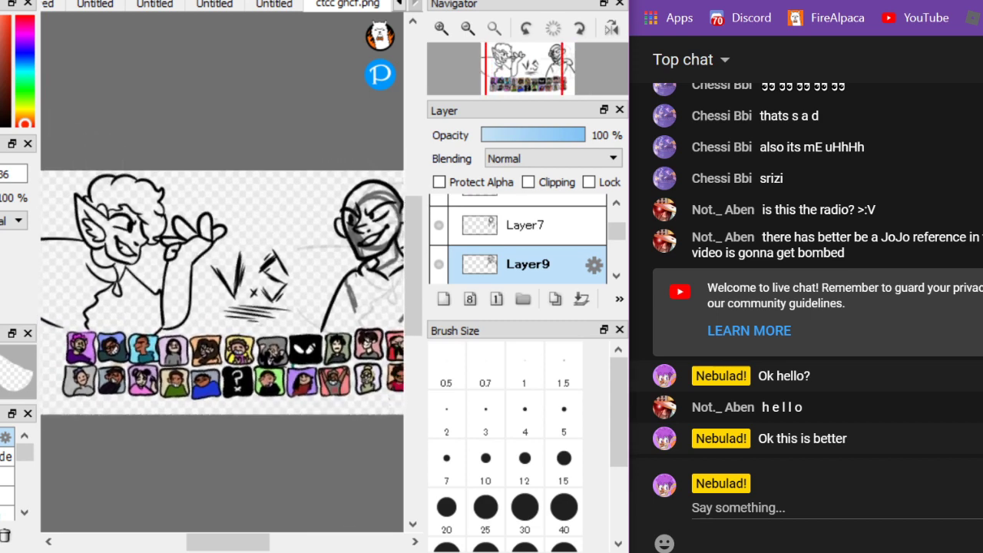
Ink the near side of the second character's torso down to the portrait grid with the brush
scroll(222, 292, "up", 5)
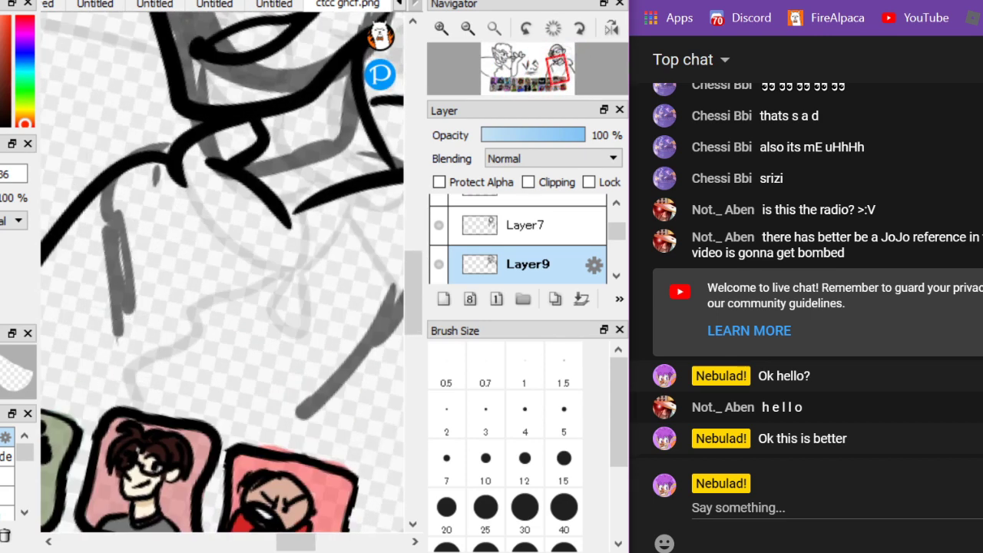
key("b")
left_click_drag(140, 243, 115, 409)
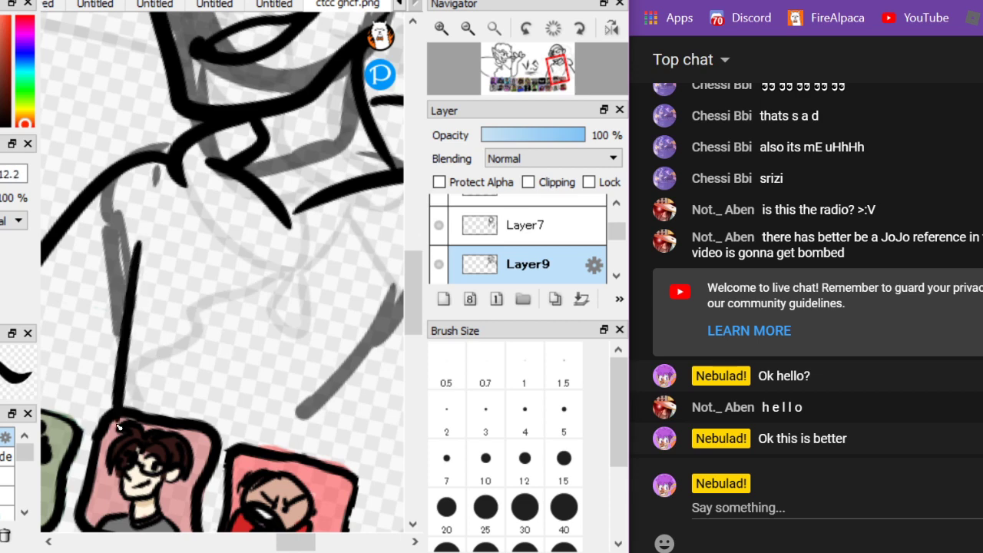
scroll(110, 142, "down", 3)
scroll(125, 198, "up", 2)
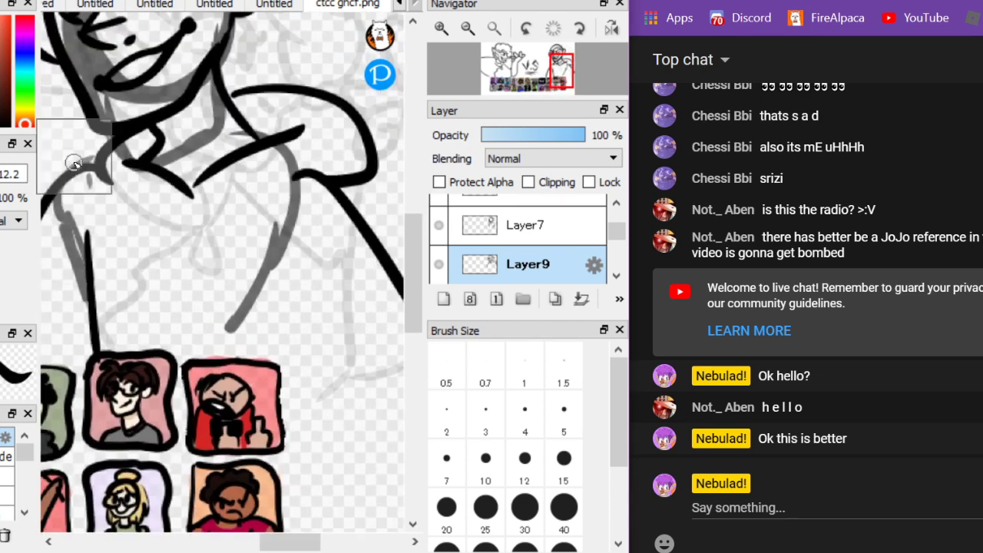
Ink the far side of the second character's torso and the inner edge of the far sleeve, redoing the first sleeve stroke
mouse_move(246, 386)
left_mouse_down()
mouse_move(266, 320)
mouse_move(278, 312)
left_mouse_up()
left_click_drag(268, 298, 310, 415)
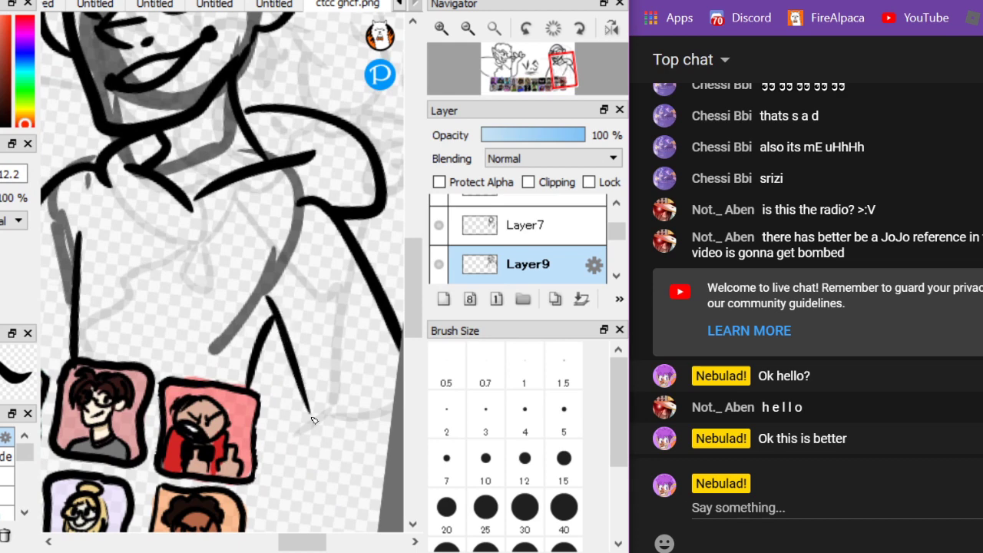
key("ctrl+z")
mouse_move(263, 294)
left_mouse_down()
mouse_move(275, 290)
mouse_move(343, 408)
mouse_move(398, 377)
left_mouse_up()
scroll(345, 409, "down", 3)
scroll(357, 373, "up", 5)
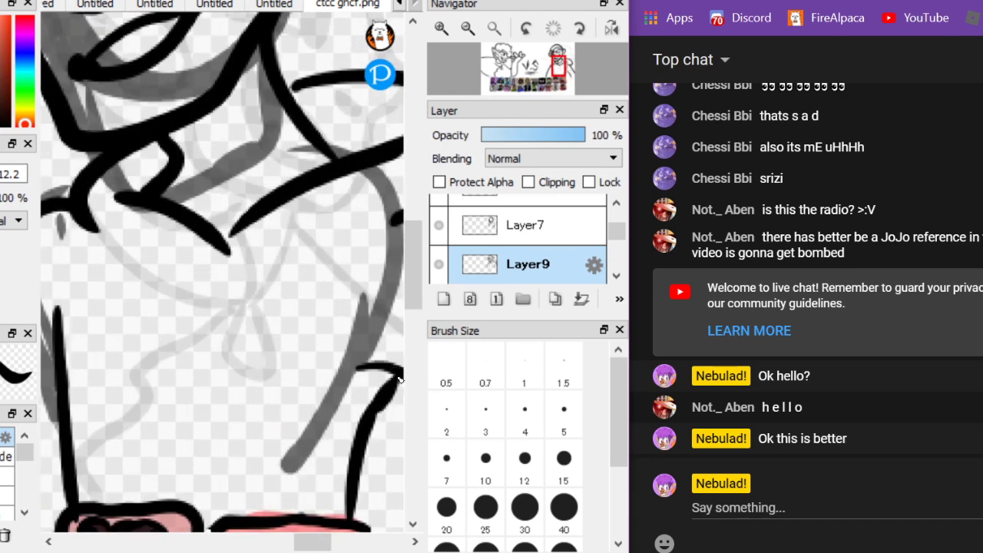
scroll(399, 377, "down", 5)
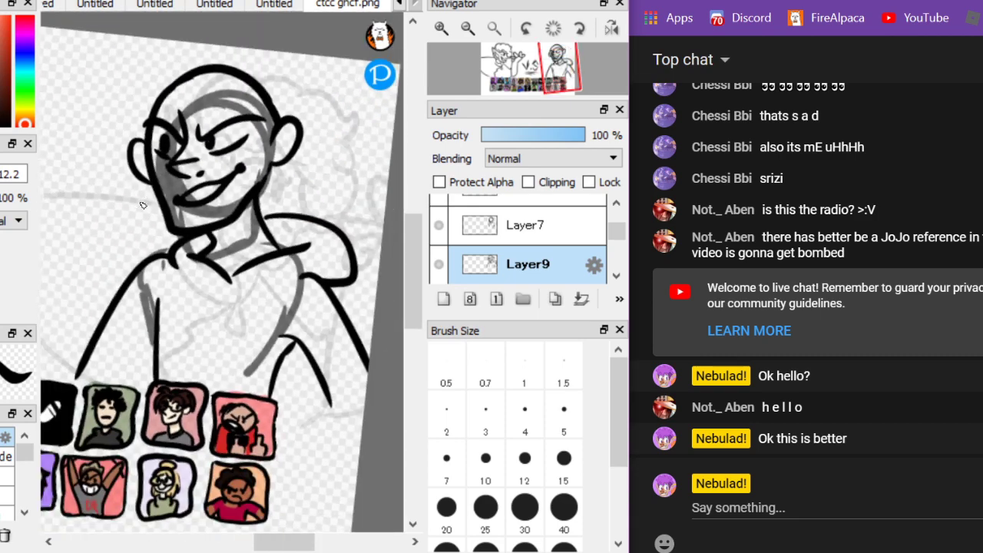
scroll(169, 181, "up", 1)
scroll(169, 181, "down", 2)
scroll(135, 176, "up", 6)
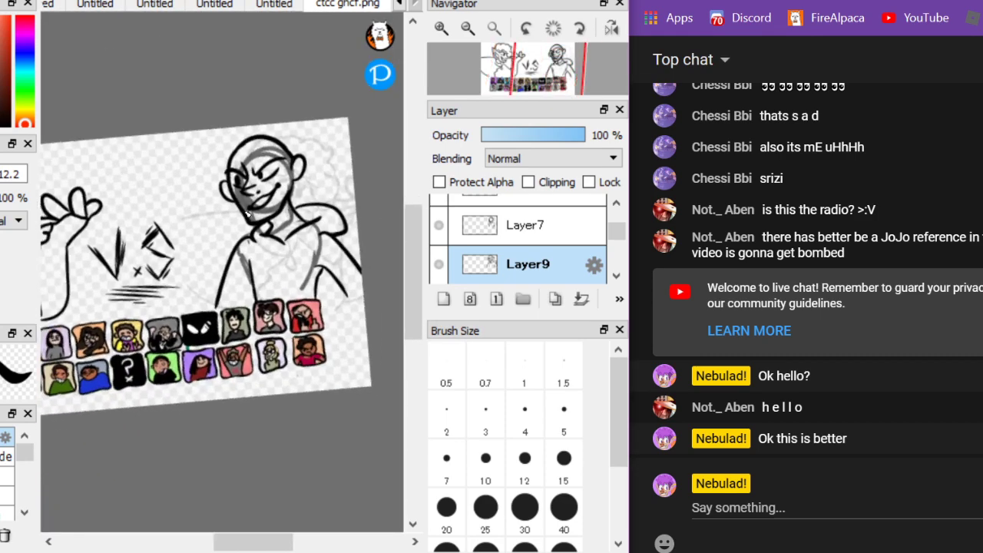
Extend the far arm with a bent forearm beside the portraits and refine its lower curve
scroll(123, 176, "up", 3)
mouse_move(283, 243)
left_mouse_down()
mouse_move(274, 463)
mouse_move(325, 435)
mouse_move(347, 395)
left_mouse_up()
scroll(190, 199, "down", 2)
scroll(190, 199, "down", 3)
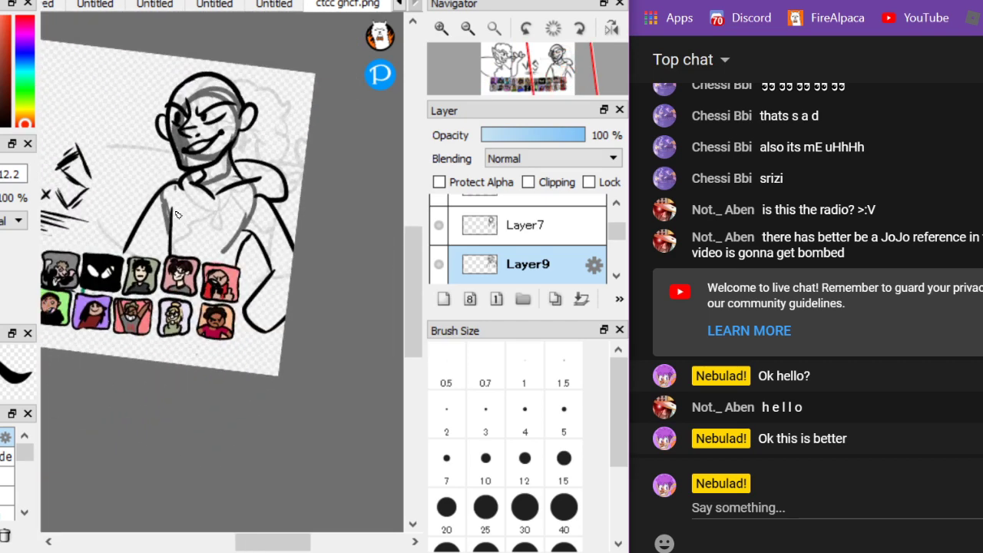
scroll(75, 94, "up", 5)
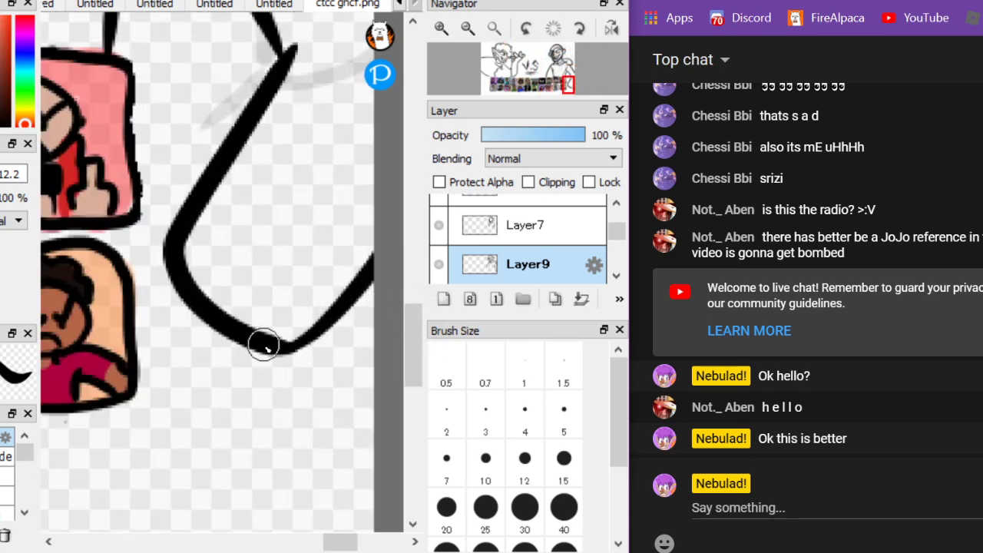
left_click_drag(263, 347, 156, 440)
scroll(250, 399, "down", 6)
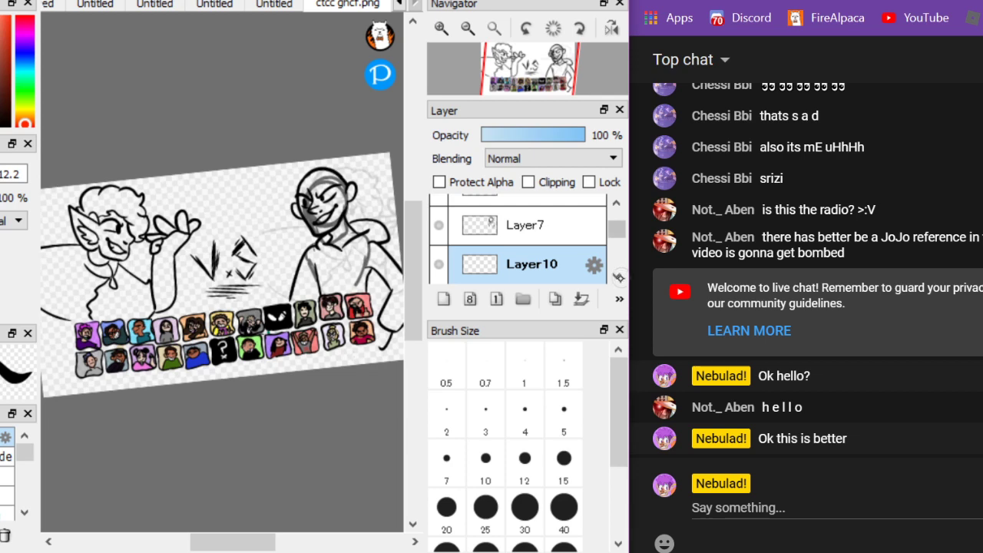
Hide Layer9 and ink a new rounded head outline on Layer10 over the sketch, redoing the first attempt
scroll(618, 276, "down", 1)
left_click(439, 264)
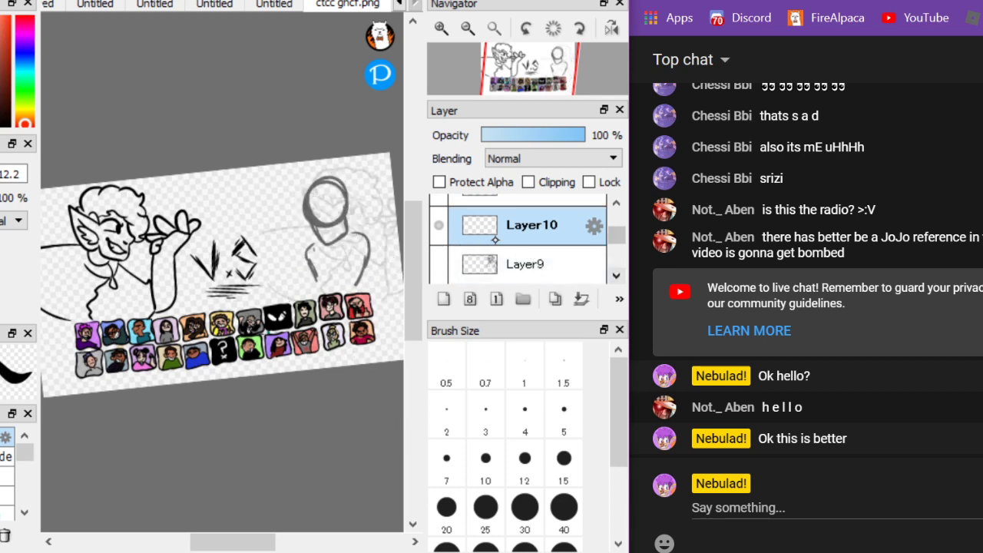
scroll(131, 145, "up", 6)
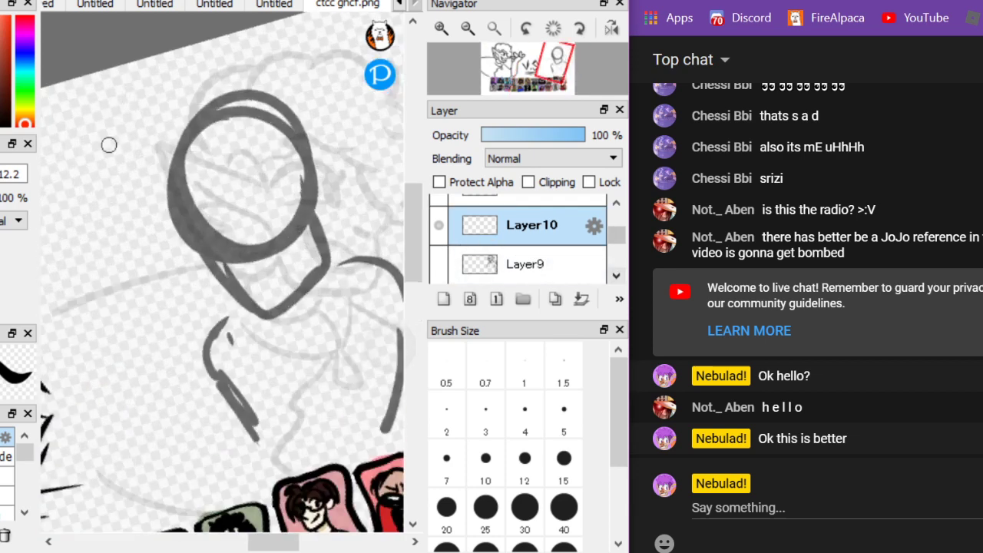
mouse_move(184, 66)
left_mouse_down()
mouse_move(241, 399)
mouse_move(160, 105)
left_mouse_up()
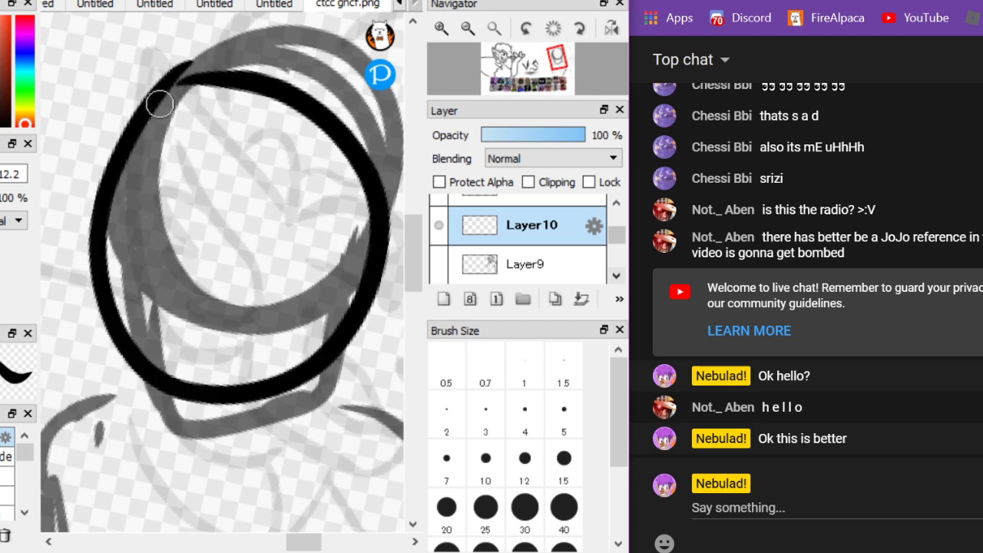
key("ctrl+z")
left_click_drag(321, 372, 225, 74)
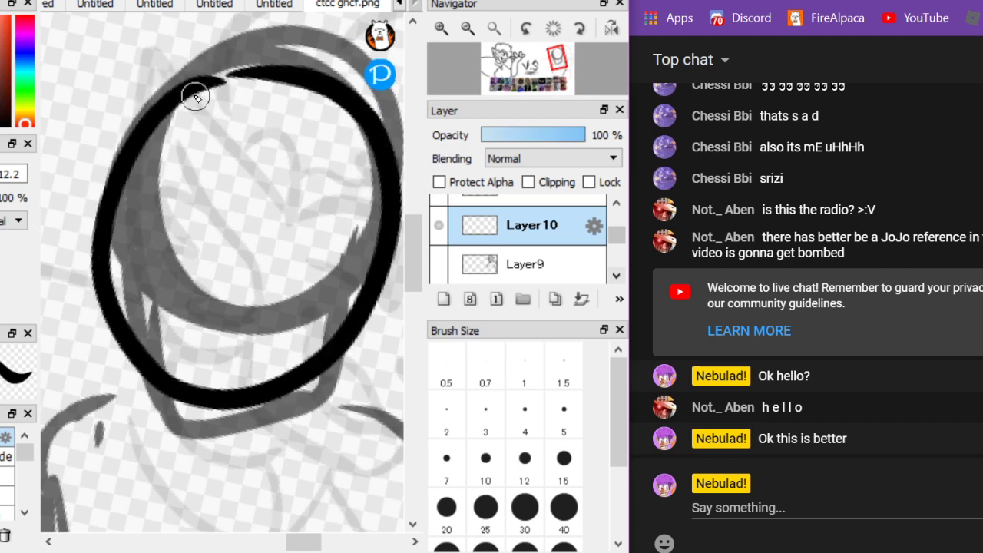
Ink angry slanted brows and solid oval eyes inside the new head
scroll(306, 257, "up", 1)
mouse_move(204, 202)
left_mouse_down()
mouse_move(211, 235)
mouse_move(390, 187)
left_mouse_up()
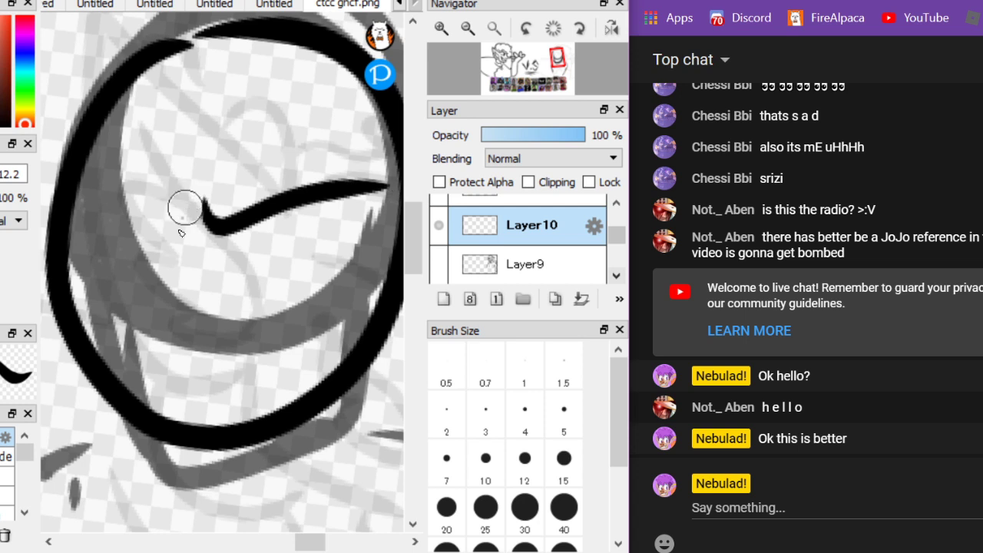
mouse_move(185, 221)
left_mouse_down()
mouse_move(106, 192)
mouse_move(168, 218)
mouse_move(142, 269)
left_mouse_up()
left_click_drag(230, 226, 236, 263)
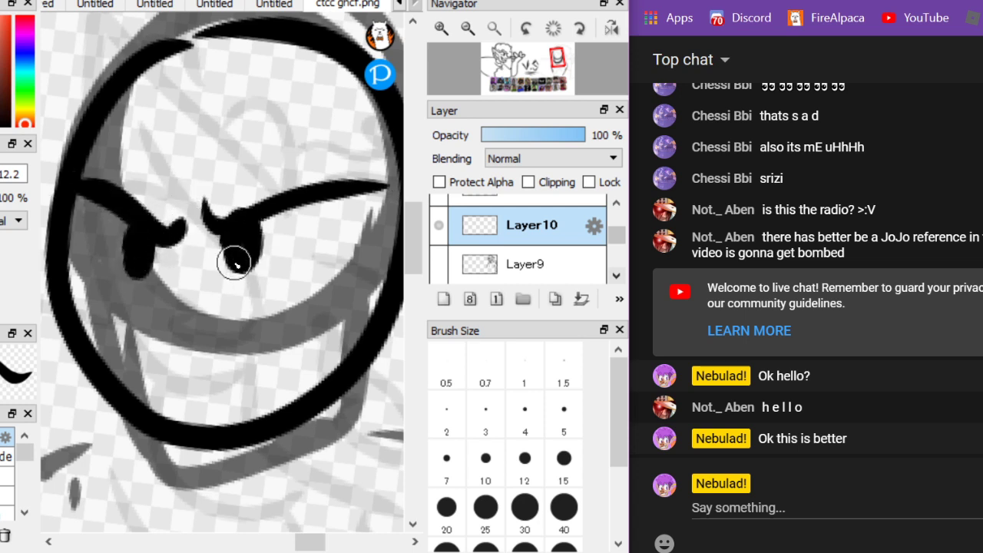
Ink a slanted, scowling open mouth below the eyes, undoing the early attempts at its upper line
left_click_drag(135, 330, 299, 286)
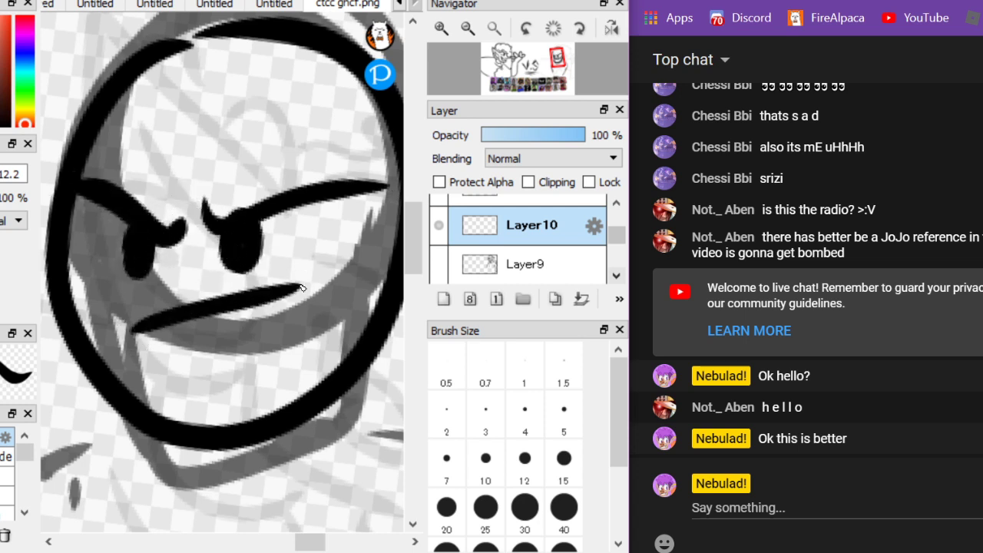
key("ctrl+z")
scroll(222, 272, "up", 1)
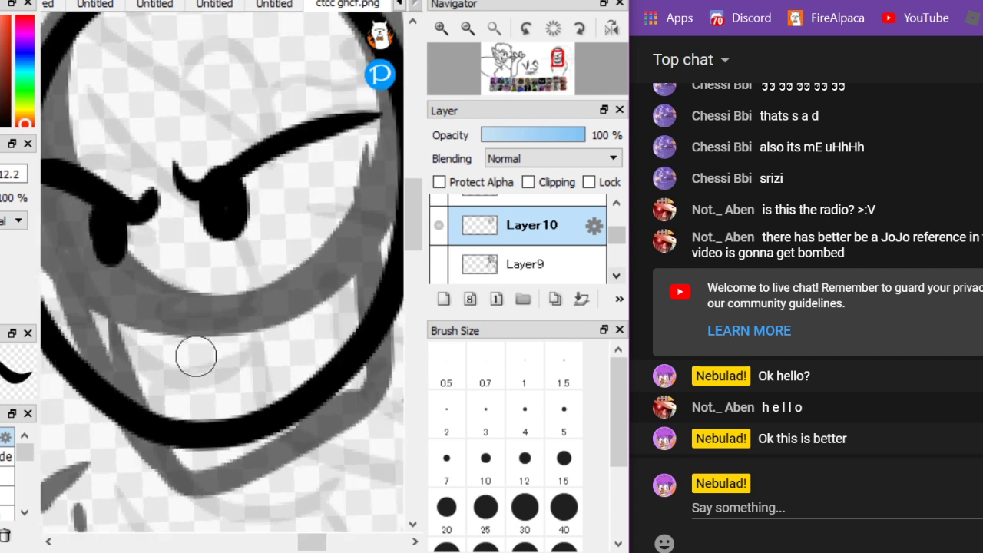
left_click_drag(175, 387, 311, 282)
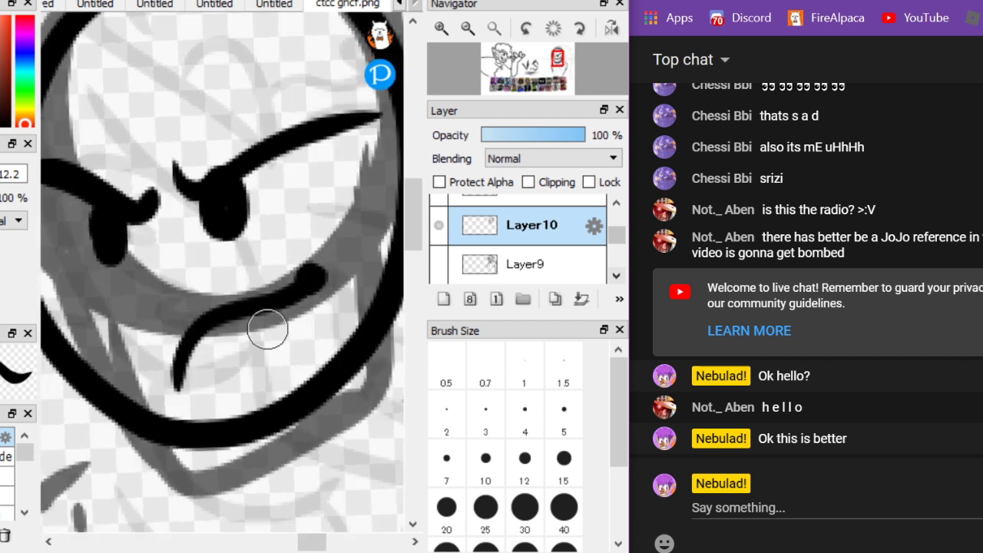
key("ctrl+z")
mouse_move(198, 365)
left_mouse_down()
mouse_move(320, 284)
mouse_move(332, 291)
left_mouse_up()
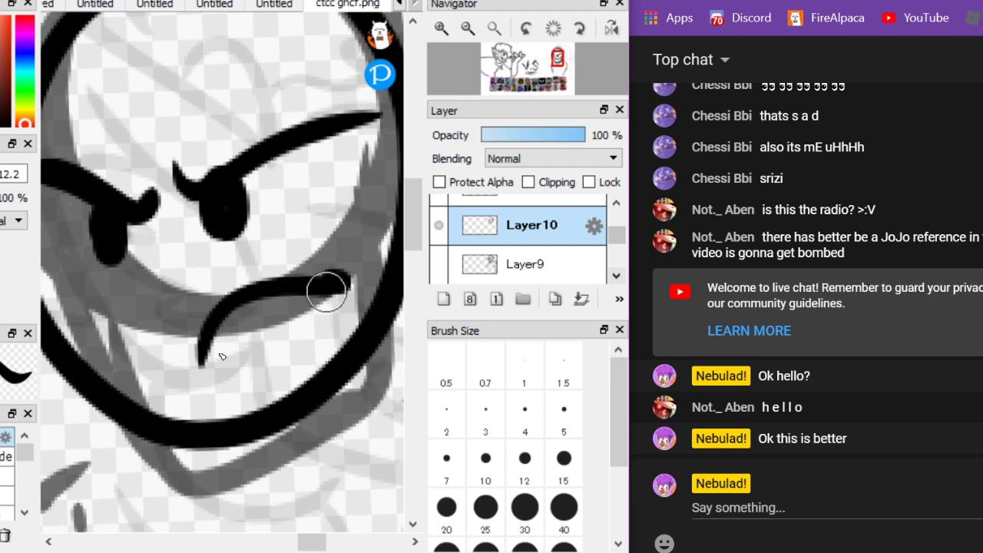
left_click_drag(202, 377, 314, 291)
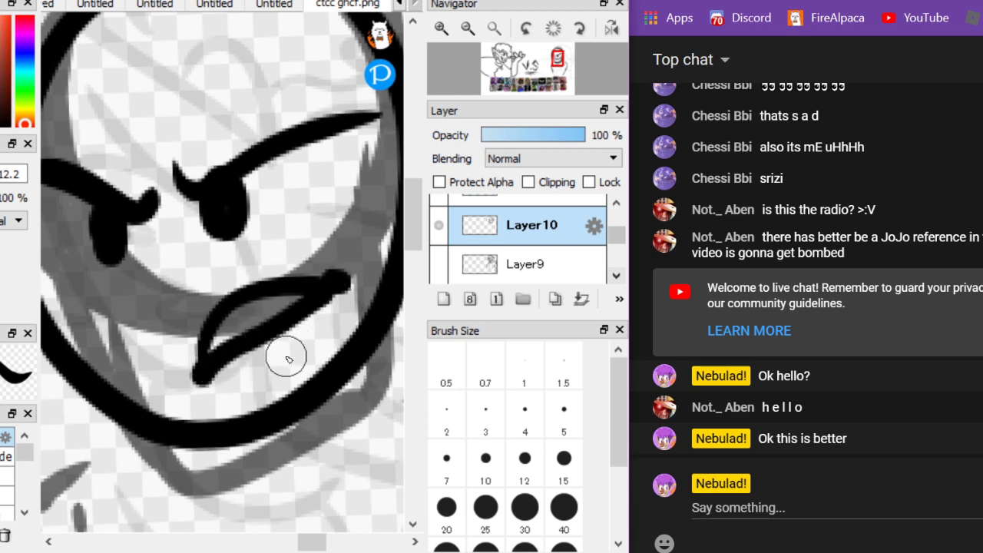
scroll(286, 358, "down", 4)
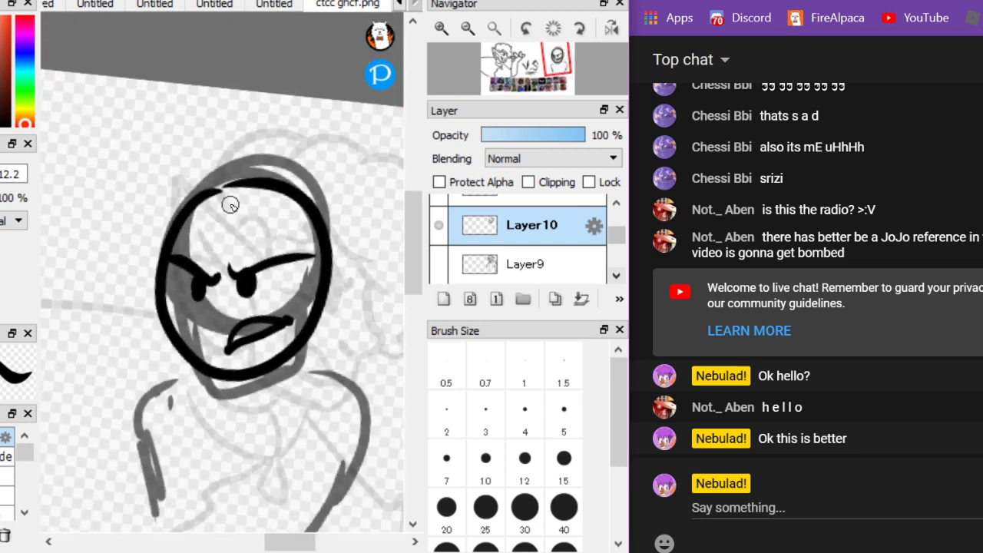
Ink pointed hair strands falling from the top of the forehead over both brows
mouse_move(234, 192)
left_mouse_down()
mouse_move(271, 265)
mouse_move(328, 266)
mouse_move(311, 284)
left_mouse_up()
left_click_drag(265, 204, 321, 251)
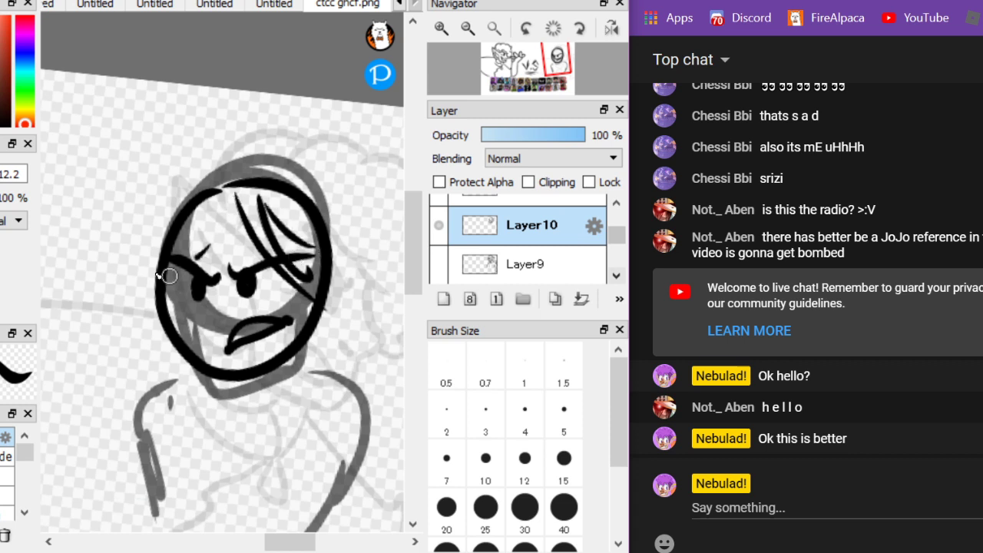
left_click_drag(229, 194, 207, 275)
left_click_drag(225, 225, 181, 323)
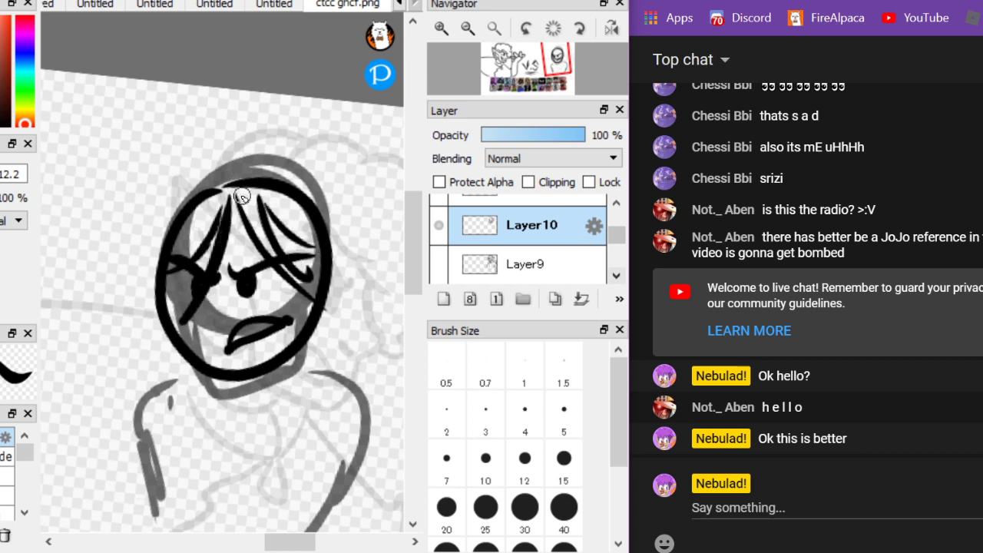
Ink a wavy, fluffy hood outline all the way around the character's head
mouse_move(169, 399)
left_mouse_down()
mouse_move(114, 308)
mouse_move(117, 244)
mouse_move(128, 196)
mouse_move(189, 129)
mouse_move(307, 135)
mouse_move(381, 237)
left_mouse_up()
mouse_move(370, 280)
left_mouse_down()
mouse_move(382, 305)
mouse_move(365, 344)
mouse_move(342, 361)
mouse_move(348, 371)
mouse_move(284, 406)
mouse_move(293, 400)
mouse_move(211, 409)
mouse_move(165, 386)
left_mouse_up()
scroll(354, 455, "down", 5)
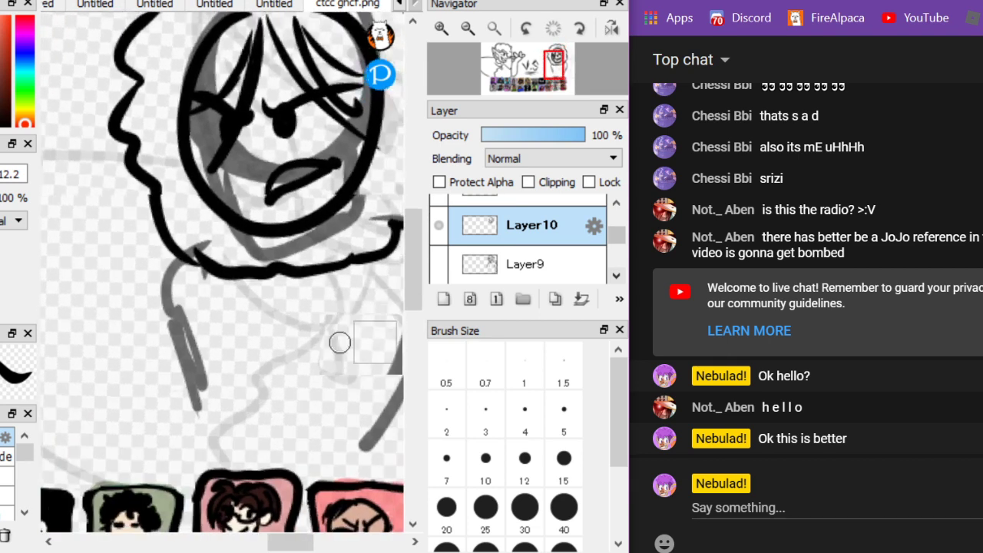
Ink the near edge of the jacket, a zipper pull under the chin and the wavy front seam below it
mouse_move(129, 287)
left_mouse_down()
mouse_move(137, 335)
mouse_move(111, 401)
left_mouse_up()
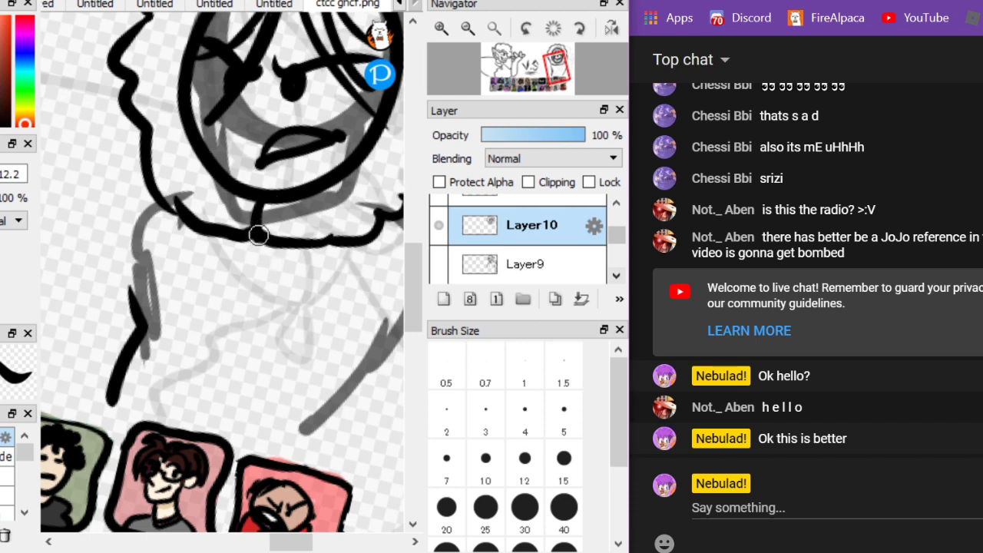
left_click_drag(258, 235, 259, 231)
left_click_drag(241, 265, 230, 361)
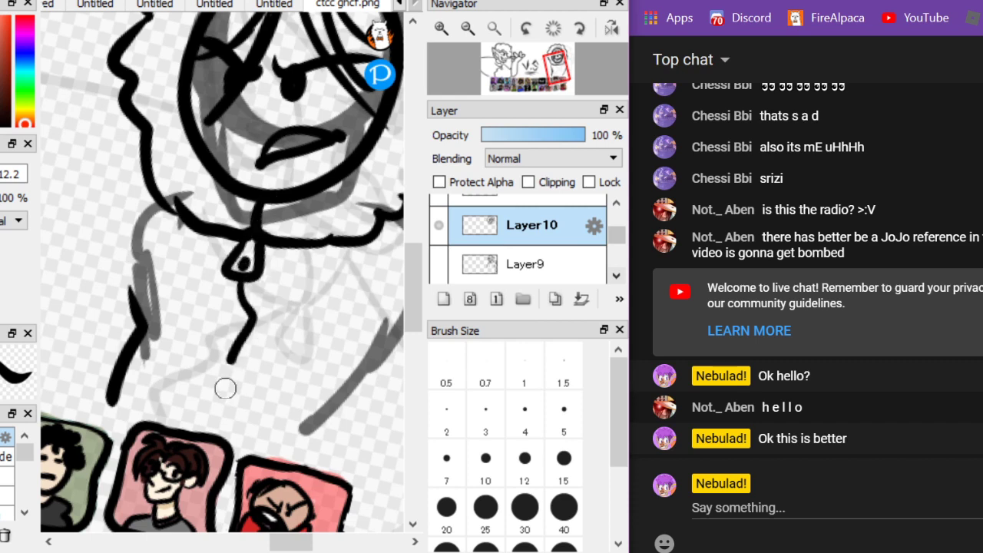
scroll(231, 358, "down", 2)
scroll(230, 358, "up", 2)
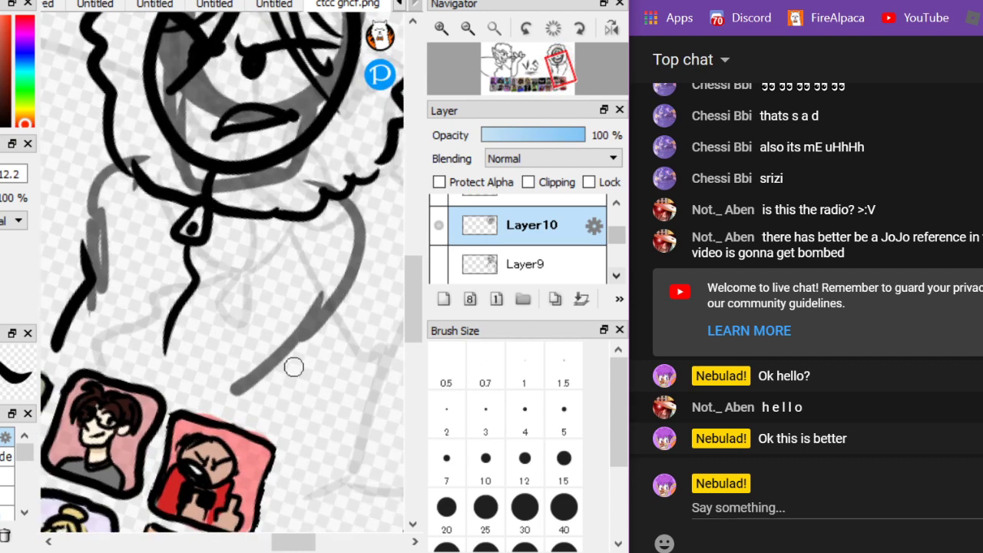
Ink the far side of the character's jacket above the portraits
left_click_drag(298, 398, 342, 257)
scroll(343, 257, "down", 2)
scroll(342, 256, "up", 1)
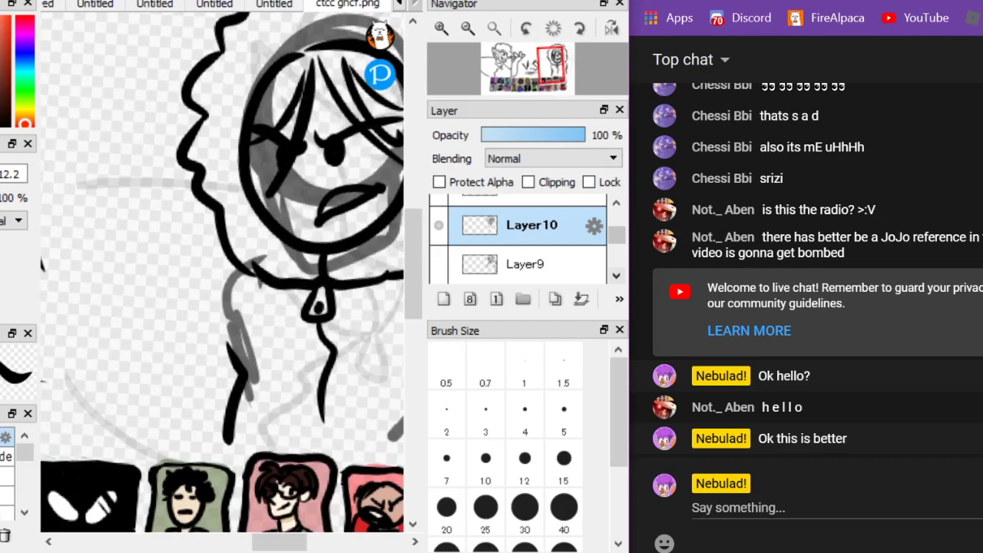
Ink the raised near arm from the hood out to the bent elbow and up the forearm, redoing the first lower stroke
scroll(289, 320, "down", 2)
scroll(289, 321, "up", 2)
left_click_drag(290, 319, 182, 311)
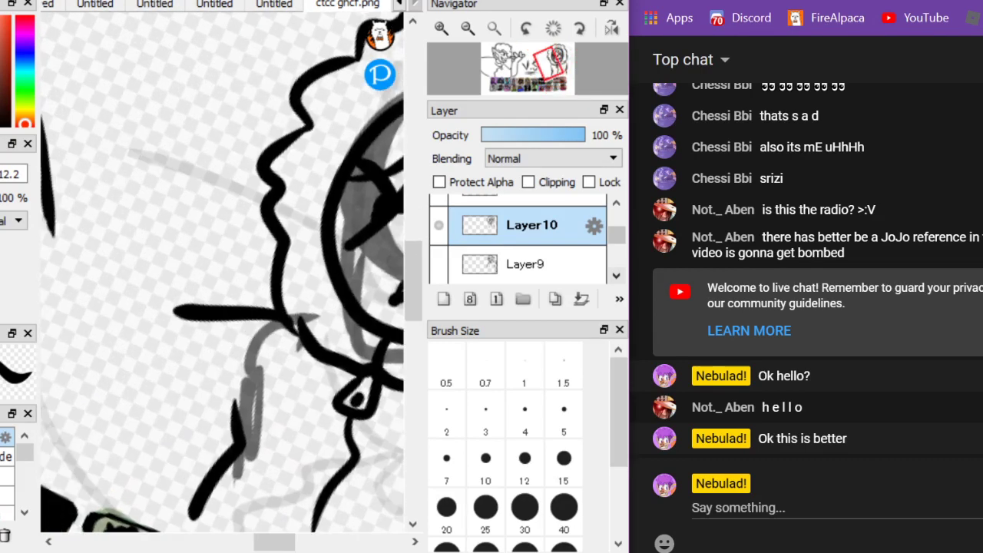
mouse_move(228, 473)
left_mouse_down()
mouse_move(123, 412)
mouse_move(119, 301)
left_mouse_up()
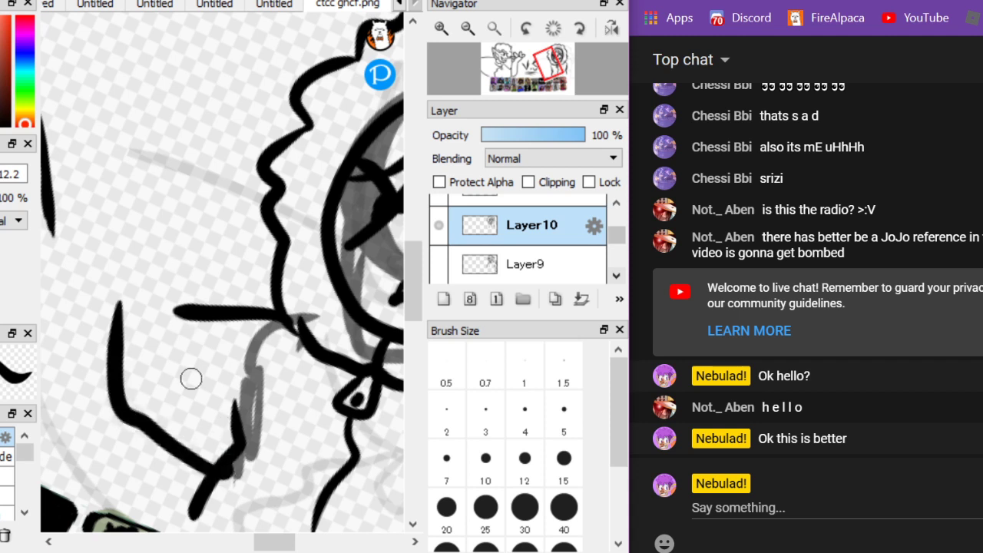
key("ctrl+z")
left_click_drag(224, 458, 86, 387)
left_click_drag(163, 376, 160, 206)
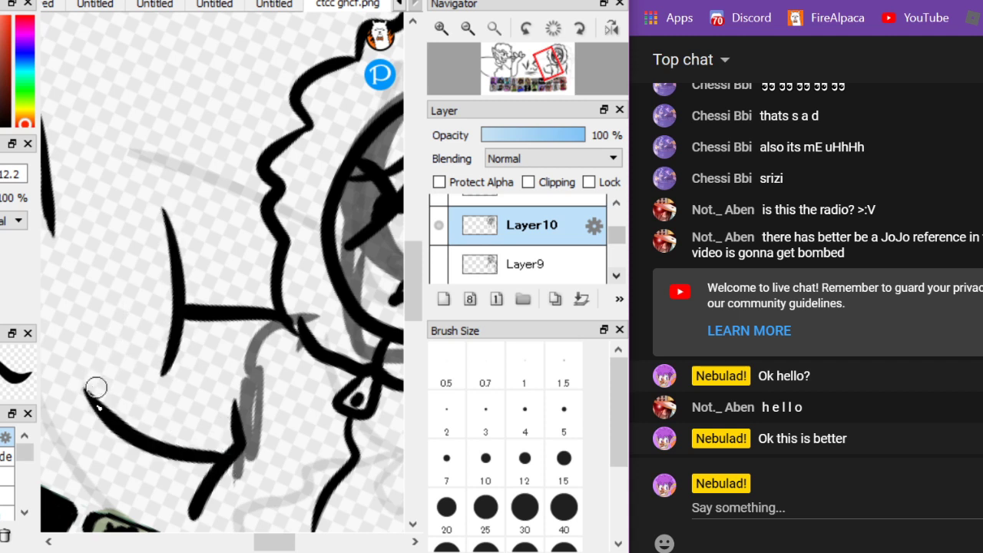
mouse_move(96, 387)
left_mouse_down()
mouse_move(87, 226)
mouse_move(127, 142)
left_mouse_up()
mouse_move(181, 284)
left_mouse_down()
mouse_move(227, 151)
mouse_move(150, 116)
mouse_move(122, 125)
left_mouse_up()
Ink the outline of the raised fist above the sleeve cuff and a solid black knife-handle end beside it
scroll(101, 96, "down", 3)
scroll(101, 95, "up", 6)
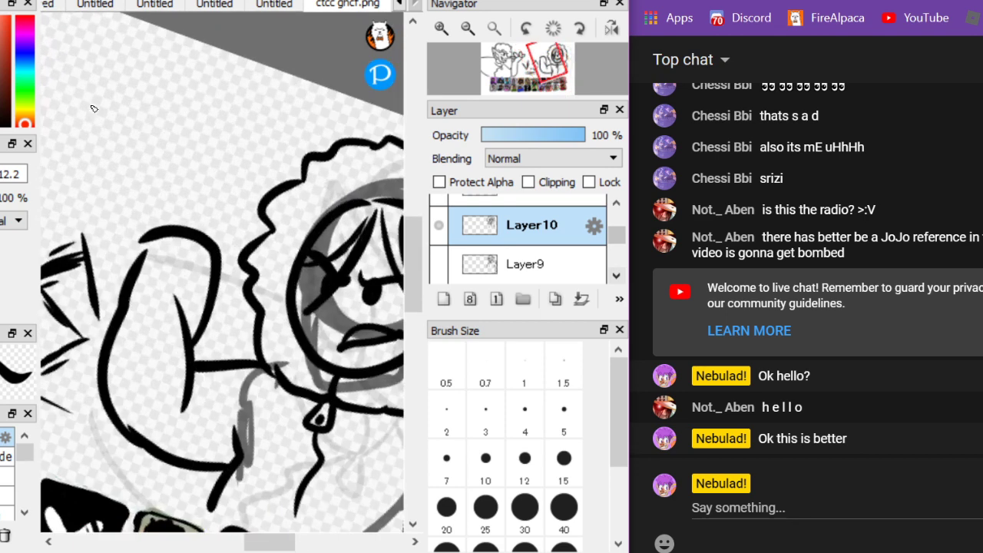
mouse_move(206, 256)
left_mouse_down()
mouse_move(268, 205)
mouse_move(193, 85)
mouse_move(112, 202)
mouse_move(139, 261)
left_mouse_up()
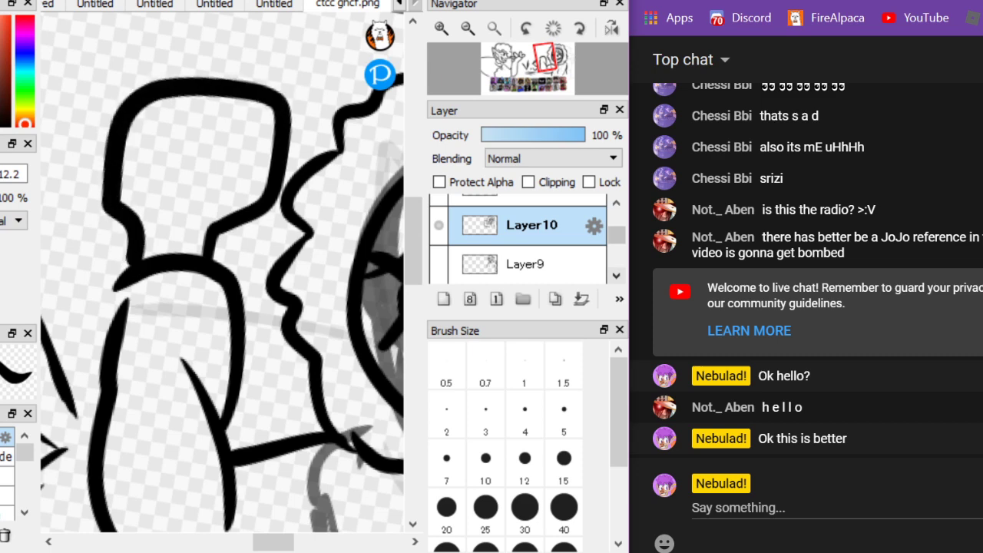
scroll(72, 171, "down", 2)
mouse_move(286, 201)
left_mouse_down()
mouse_move(246, 163)
mouse_move(214, 216)
left_mouse_up()
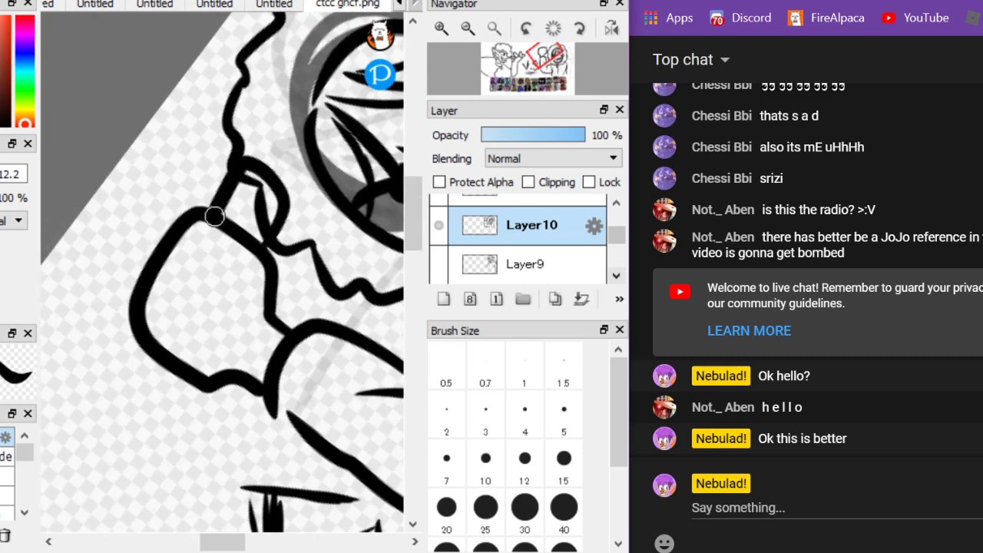
left_click_drag(245, 186, 256, 190)
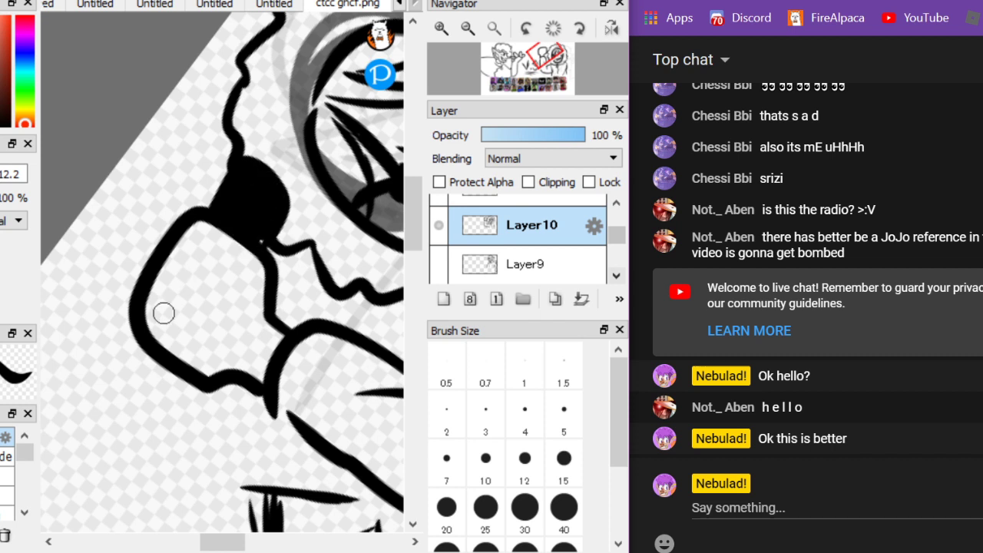
Ink curved finger lines inside the raised fist, a small thumb loop and the solid black knife guard, redoing one stroke
mouse_move(163, 312)
left_mouse_down()
mouse_move(176, 392)
mouse_move(191, 350)
mouse_move(177, 376)
mouse_move(155, 379)
mouse_move(187, 405)
mouse_move(146, 376)
mouse_move(125, 333)
mouse_move(206, 421)
mouse_move(152, 402)
mouse_move(164, 364)
mouse_move(174, 425)
mouse_move(132, 365)
mouse_move(171, 351)
mouse_move(170, 341)
mouse_move(225, 346)
mouse_move(258, 311)
left_mouse_up()
left_click_drag(162, 270, 223, 323)
mouse_move(168, 244)
left_mouse_down()
mouse_move(261, 289)
mouse_move(279, 242)
left_mouse_up()
key("ctrl+z")
mouse_move(215, 196)
left_mouse_down()
mouse_move(197, 184)
mouse_move(198, 222)
left_mouse_up()
scroll(97, 119, "down", 1)
scroll(108, 132, "up", 2)
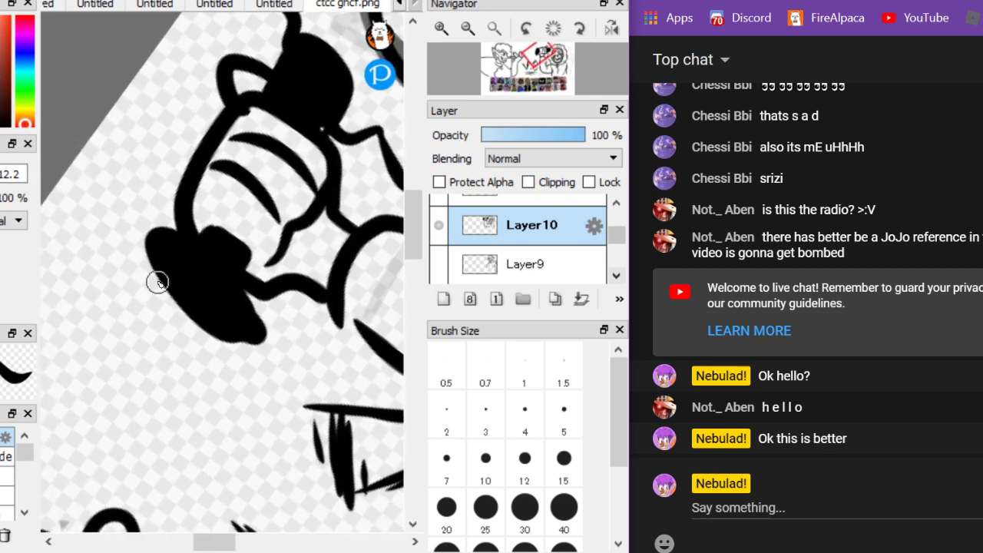
Ink the curved knife blade extending outward from the black guard, redoing the first stroke
mouse_move(158, 282)
left_mouse_down()
mouse_move(100, 515)
mouse_move(114, 522)
mouse_move(235, 336)
left_mouse_up()
key("ctrl+z")
mouse_move(157, 274)
left_mouse_down()
mouse_move(114, 384)
mouse_move(144, 471)
mouse_move(229, 324)
left_mouse_up()
key("Up")
scroll(178, 162, "down", 2)
scroll(178, 163, "down", 3)
key("Right")
key("Right")
key("Right")
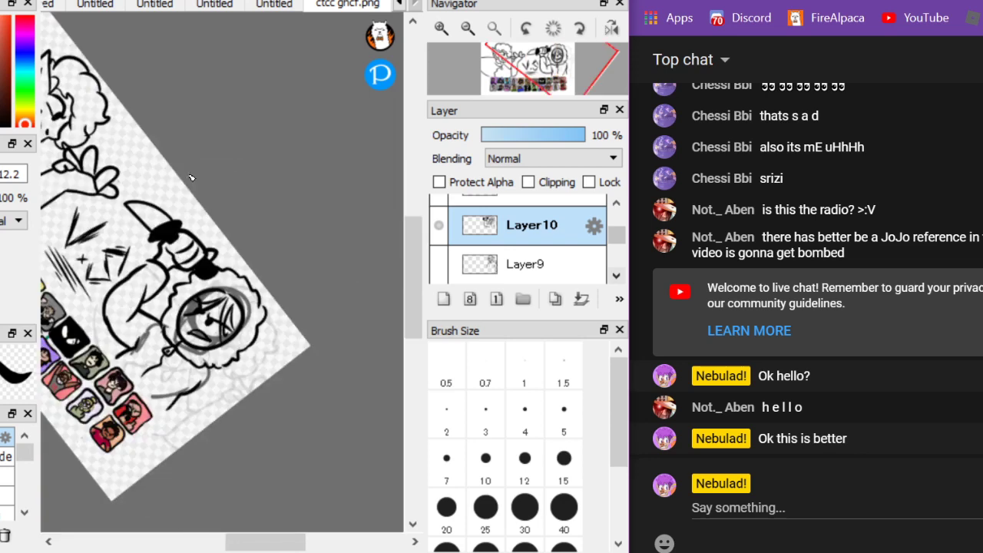
Ink the hooded character's far arm from under the hood toward the canvas edge, replacing the first downward-curving stroke
key("Left")
key("Left")
scroll(153, 120, "up", 3)
scroll(112, 159, "up", 1)
left_click_drag(113, 159, 84, 78)
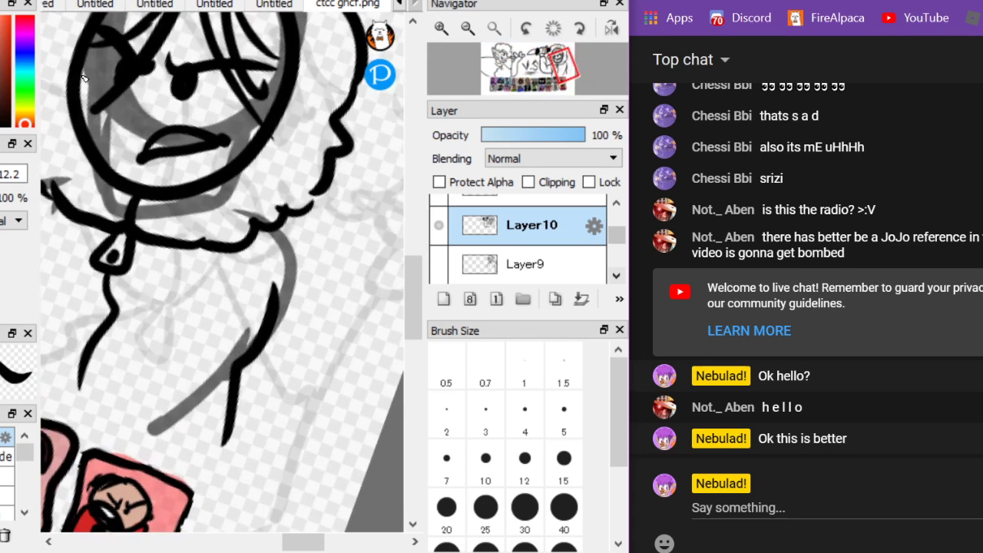
left_click_drag(296, 213, 337, 464)
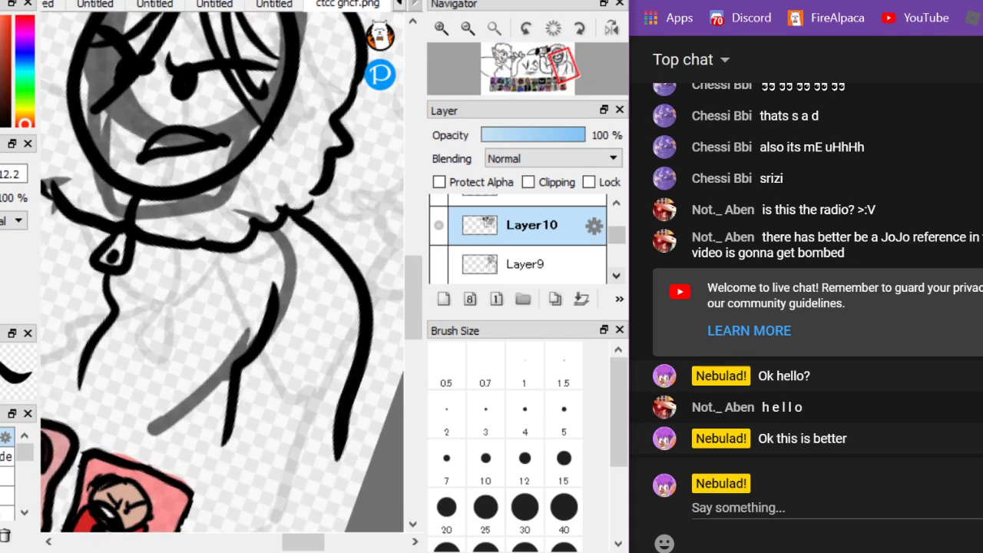
key("ctrl+z")
key("Right")
left_click_drag(263, 179, 378, 320)
scroll(254, 441, "down", 4)
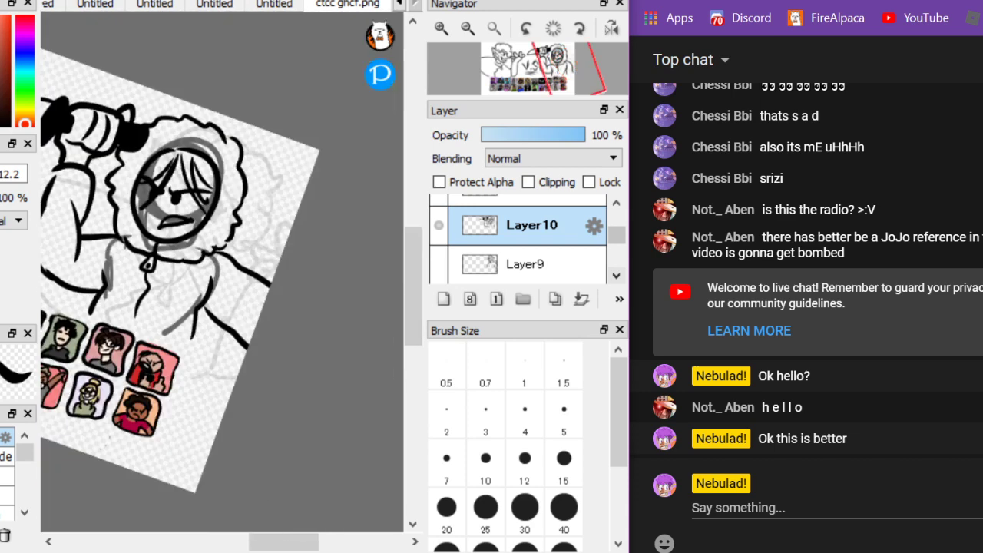
Add a new 8-bit layer above Layer10 and hide Layer10
scroll(341, 297, "down", 3)
scroll(154, 145, "up", 1)
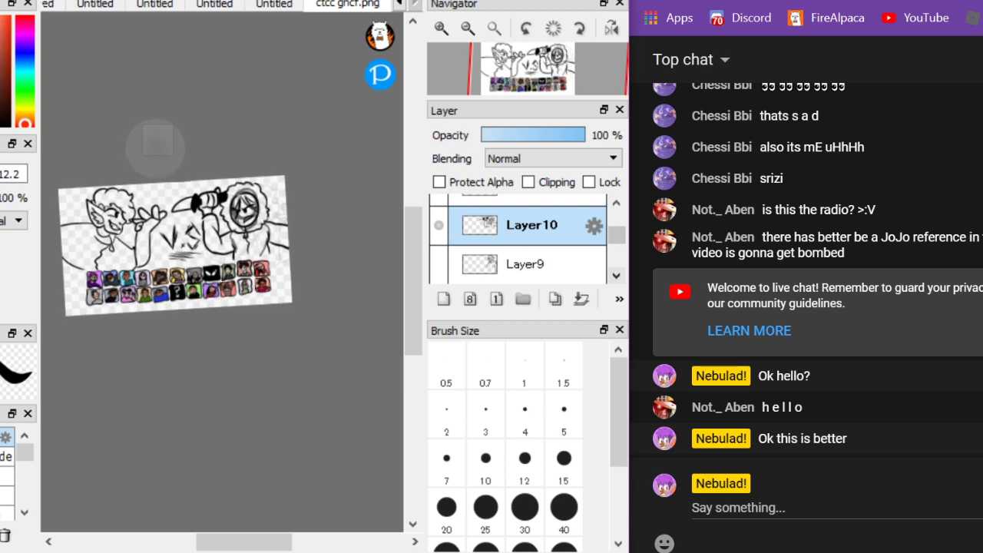
scroll(153, 142, "up", 1)
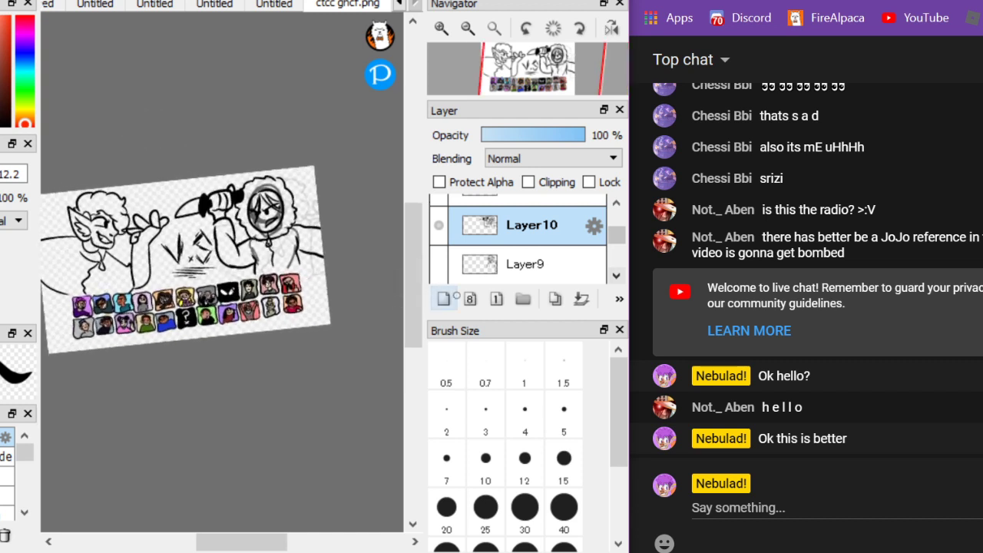
left_click(470, 299)
left_click(439, 264)
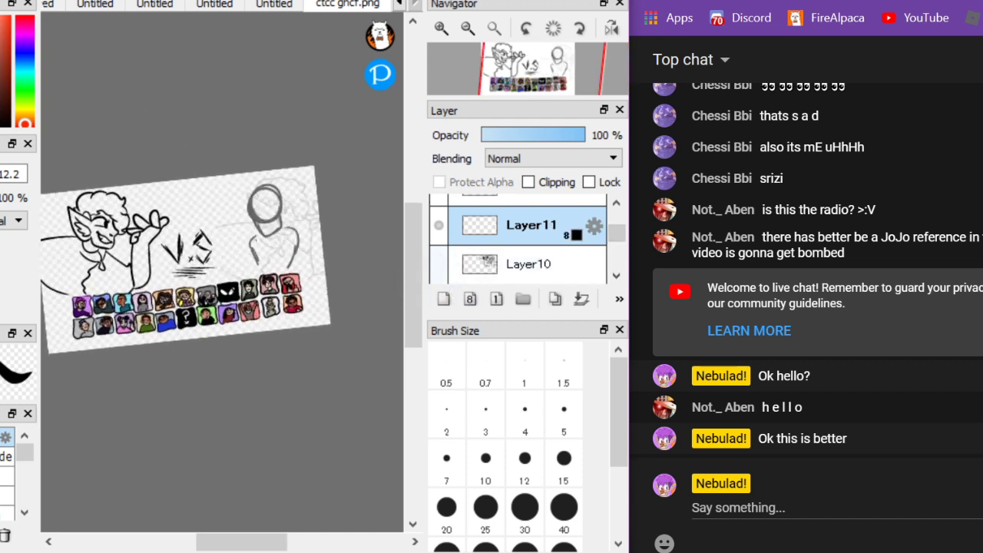
Ink an angular jaw and a slanted, leaf-shaped grinning mouth over the grey head sketch on the new layer
scroll(264, 203, "up", 6)
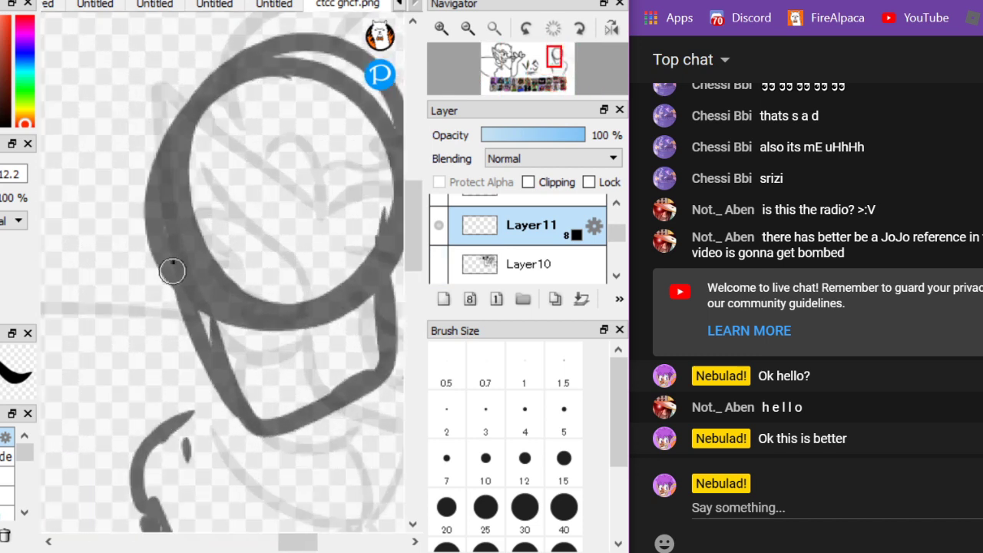
mouse_move(172, 270)
left_mouse_down()
mouse_move(241, 423)
mouse_move(279, 434)
mouse_move(362, 388)
mouse_move(388, 292)
left_mouse_up()
scroll(276, 346, "up", 3)
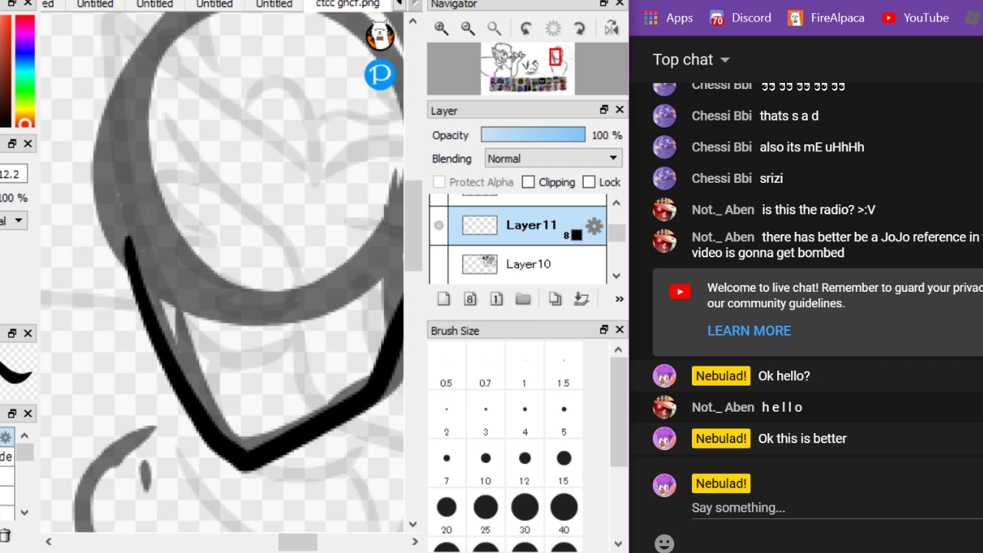
left_click_drag(237, 394, 374, 261)
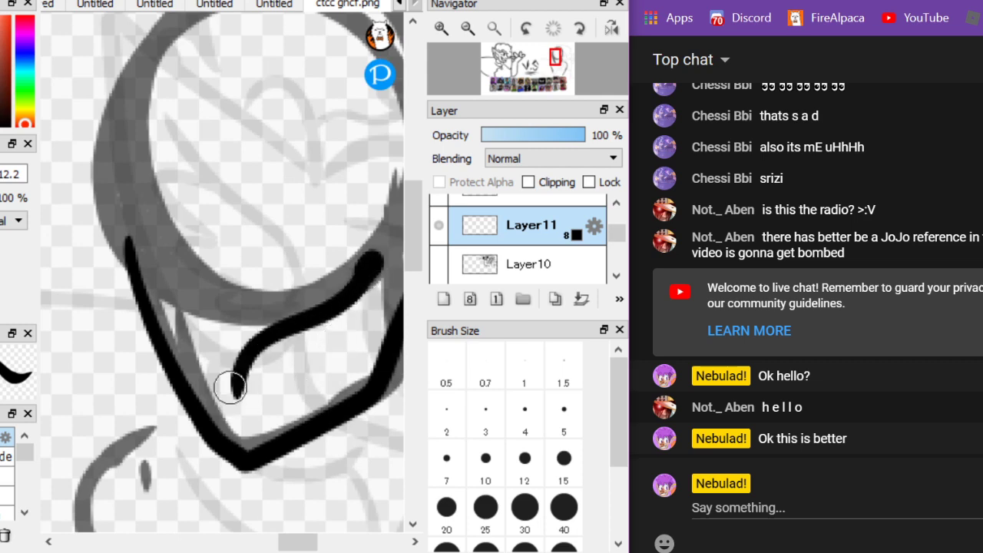
mouse_move(230, 387)
left_mouse_down()
mouse_move(222, 393)
mouse_move(270, 401)
mouse_move(371, 270)
left_mouse_up()
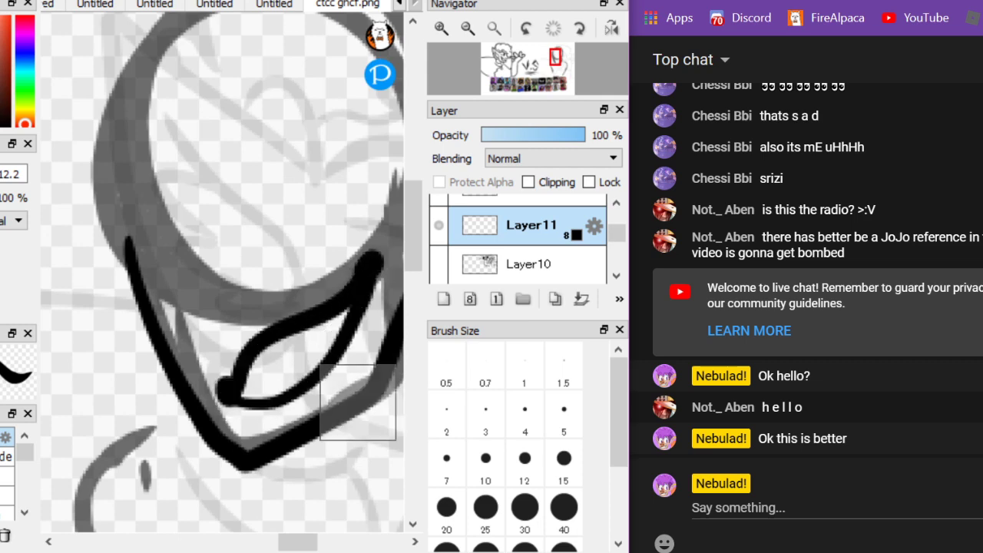
scroll(358, 403, "up", 4)
mouse_move(149, 330)
left_mouse_down()
mouse_move(186, 345)
mouse_move(177, 295)
left_mouse_up()
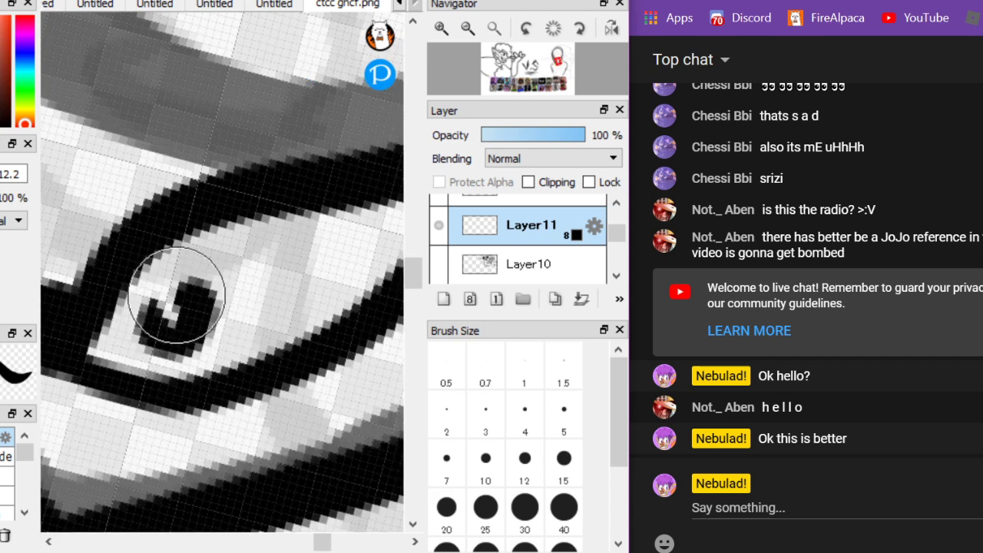
mouse_move(283, 261)
left_mouse_down()
mouse_move(331, 281)
mouse_move(339, 224)
left_mouse_up()
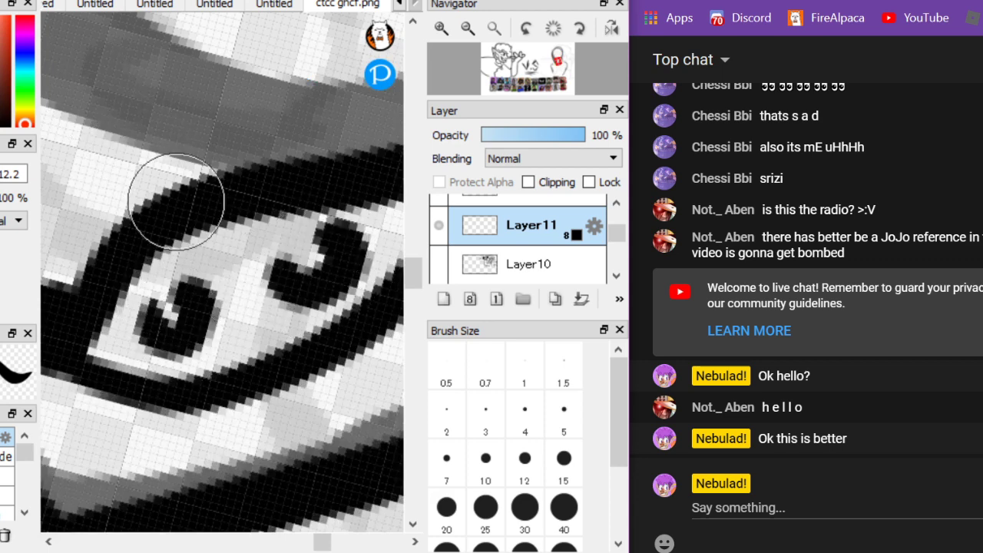
scroll(175, 201, "down", 5)
scroll(136, 158, "up", 4)
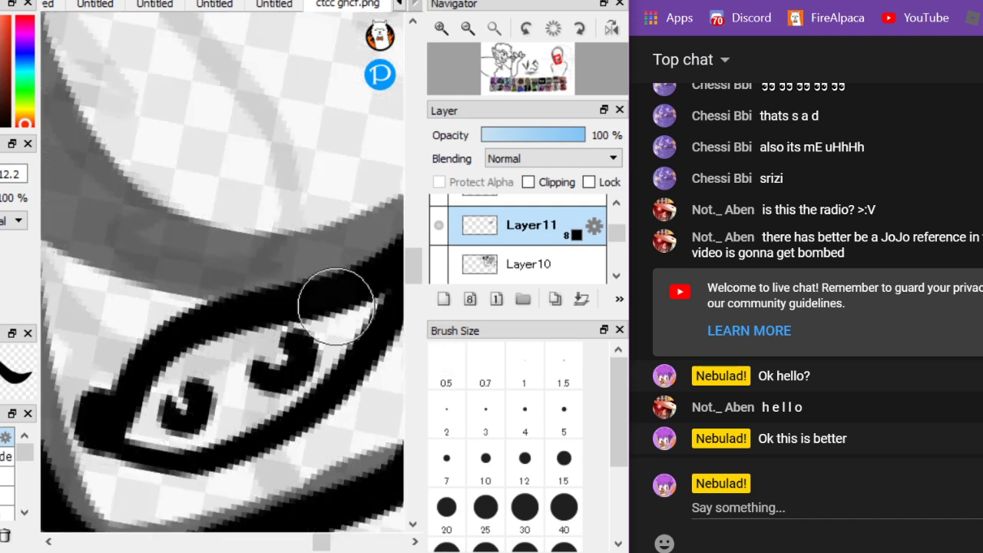
scroll(335, 307, "up", 1)
key("ctrl+z")
key("ctrl+z")
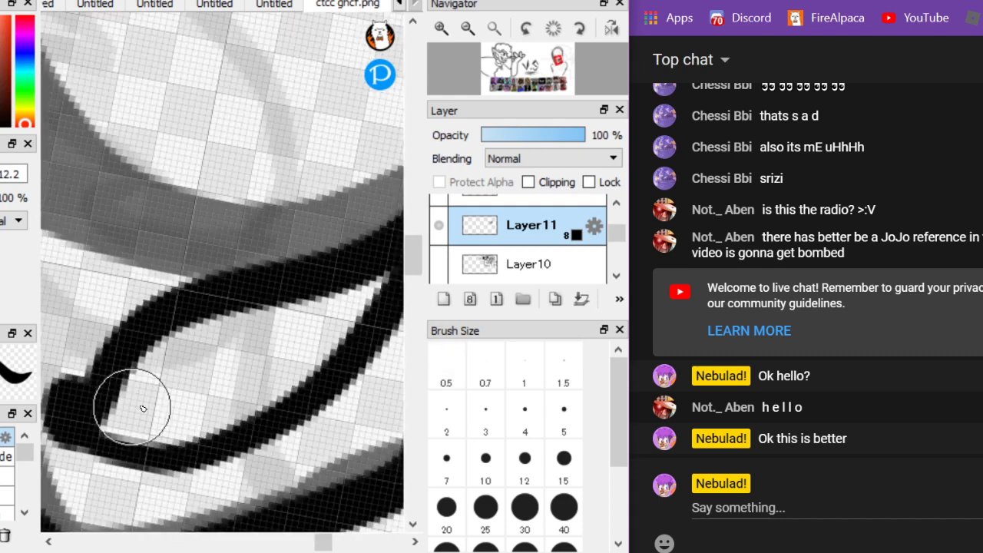
Ink a row of four small black dots inside the slanted mouth
left_click(131, 415)
left_click(198, 384)
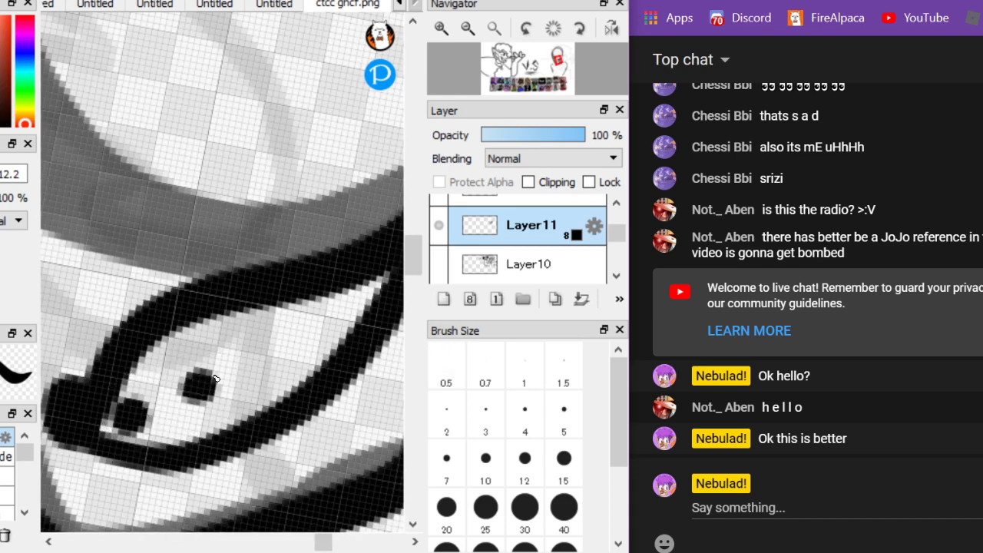
left_click(273, 346)
mouse_move(330, 315)
left_mouse_down()
mouse_move(340, 288)
mouse_move(347, 307)
left_mouse_up()
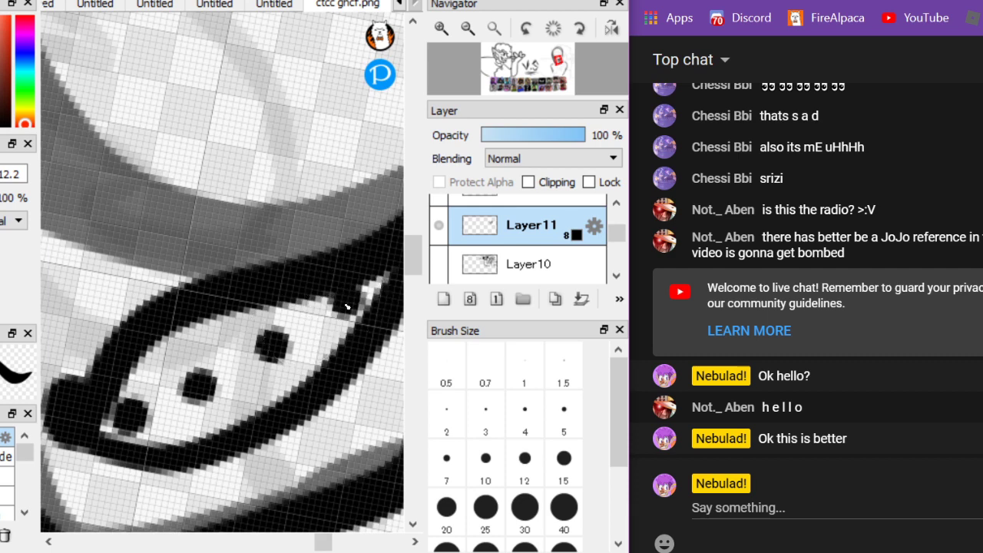
scroll(123, 139, "down", 3)
scroll(103, 165, "up", 2)
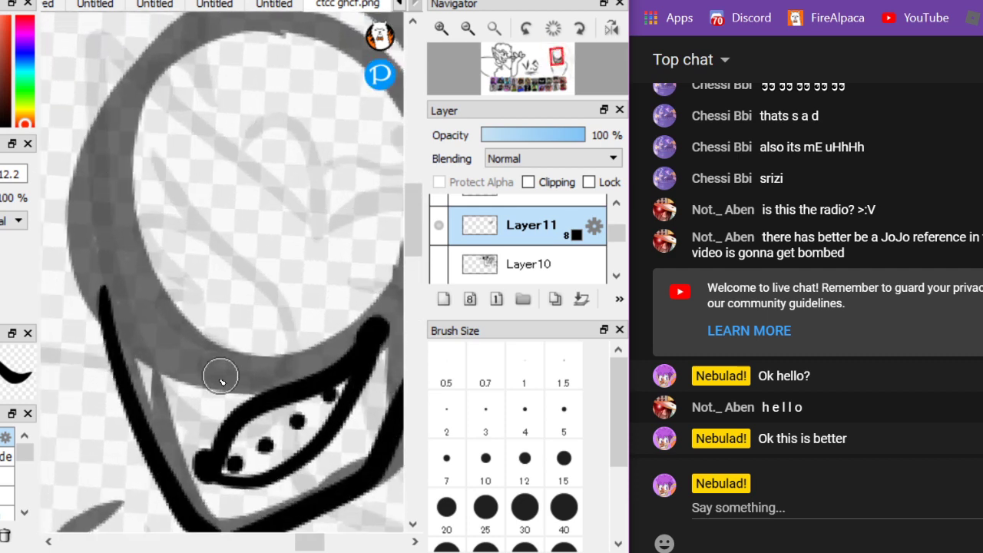
Ink the nose above the mouth with a bent bridge line and a round nostril, redoing the bridge stroke
mouse_move(220, 378)
left_mouse_down()
mouse_move(170, 363)
mouse_move(251, 356)
mouse_move(210, 327)
mouse_move(176, 224)
left_mouse_up()
left_click(244, 367)
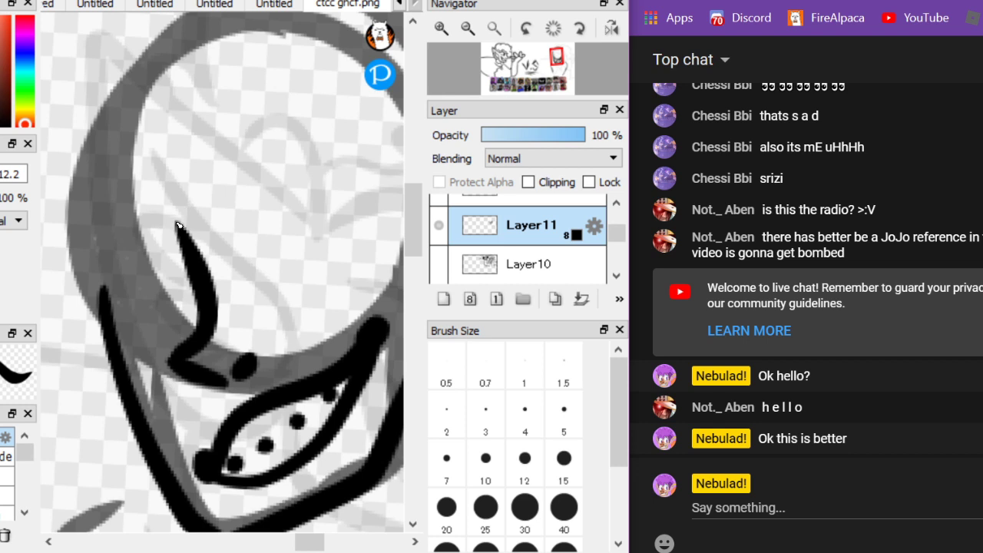
key("ctrl+z")
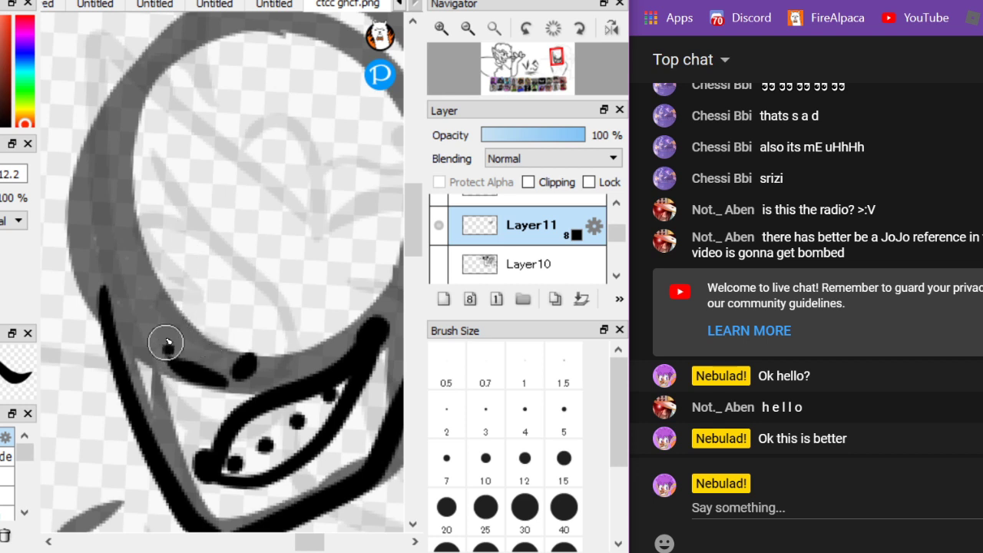
mouse_move(164, 340)
left_mouse_down()
mouse_move(190, 305)
mouse_move(156, 246)
left_mouse_up()
Ink the two angry slanted eyebrows with solid black eyes beneath them on both sides of the nose
left_click_drag(219, 259, 388, 187)
left_click_drag(244, 274, 257, 307)
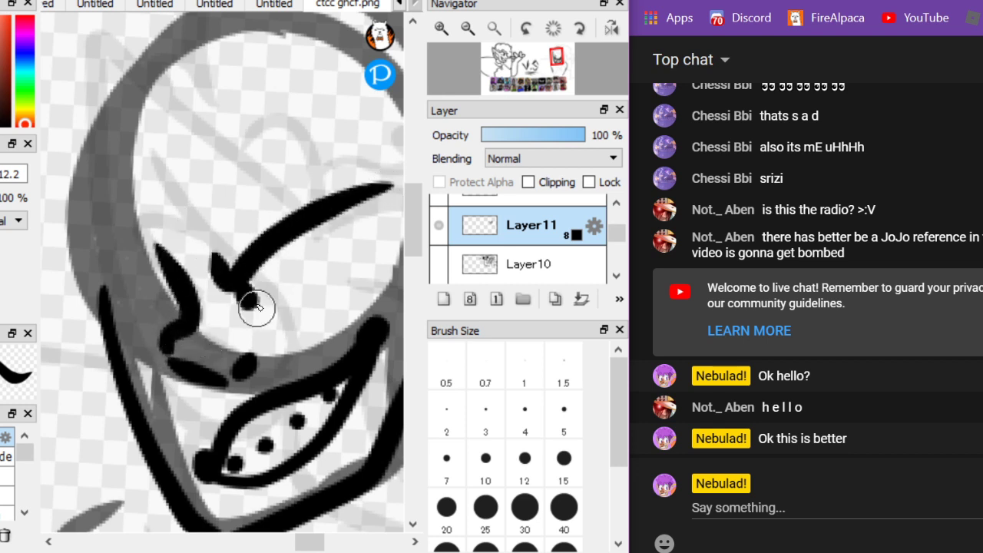
mouse_move(175, 290)
left_mouse_down()
mouse_move(121, 264)
mouse_move(77, 269)
left_mouse_up()
mouse_move(115, 292)
left_mouse_down()
mouse_move(129, 342)
mouse_move(120, 305)
left_mouse_up()
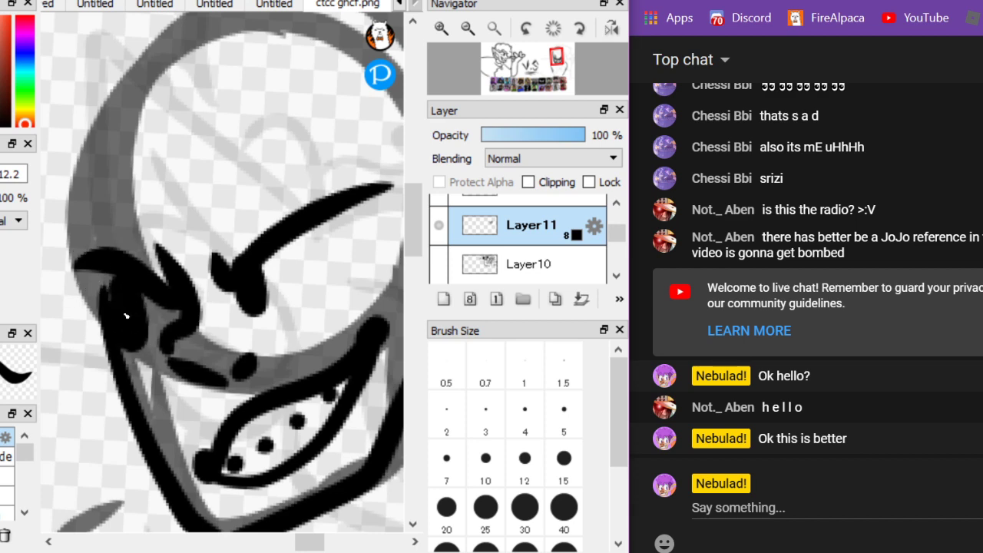
Ink a large rounded ear on each side of the head
scroll(120, 306, "down", 1)
key("Right")
left_click_drag(327, 380, 417, 246)
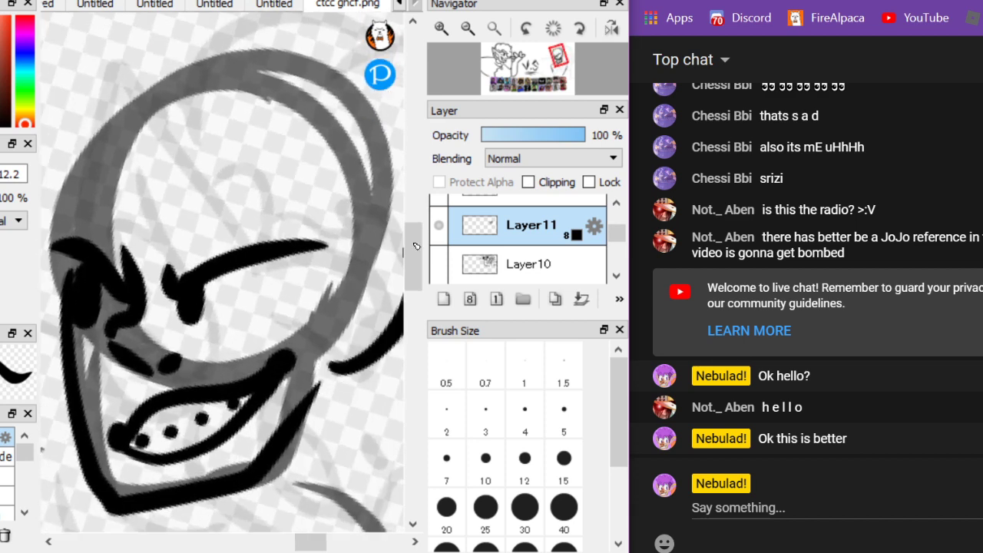
scroll(115, 117, "down", 1)
left_click_drag(104, 374, 96, 261)
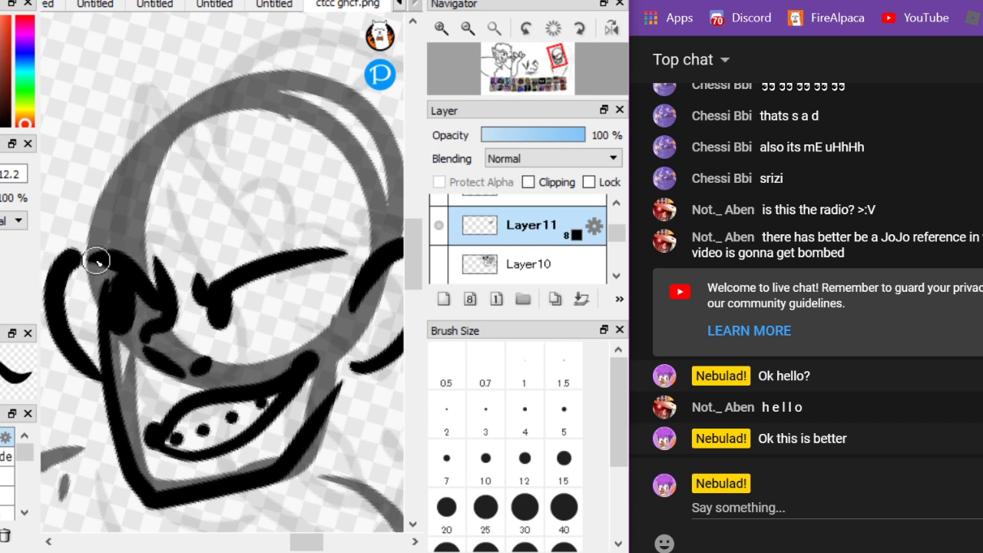
scroll(89, 109, "down", 1)
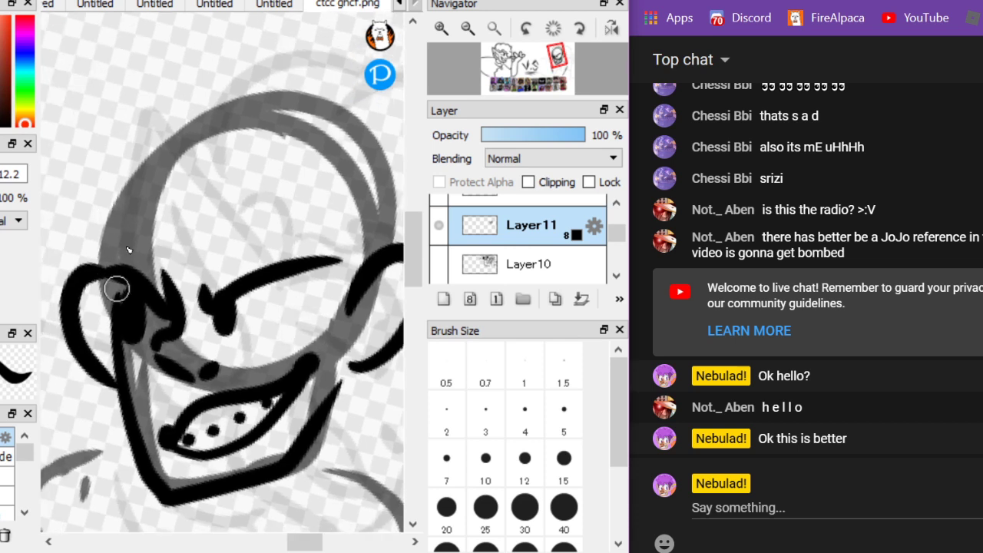
Ink the top of the head, a spiky fringe across the forehead and a long wavy hair edge behind the far ear
mouse_move(169, 130)
left_mouse_down()
mouse_move(84, 245)
mouse_move(166, 220)
mouse_move(208, 281)
mouse_move(271, 268)
mouse_move(333, 223)
mouse_move(375, 260)
left_mouse_up()
mouse_move(140, 144)
left_mouse_down()
mouse_move(259, 99)
mouse_move(395, 188)
left_mouse_up()
scroll(103, 82, "down", 1)
key("Right")
key("Right")
mouse_move(322, 154)
left_mouse_down()
mouse_move(305, 312)
mouse_move(337, 346)
mouse_move(335, 439)
left_mouse_up()
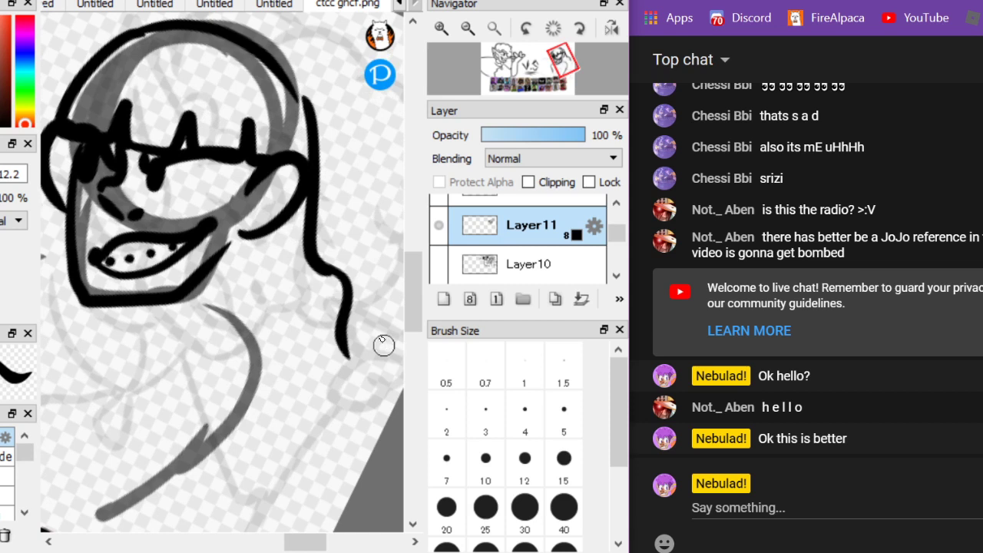
Ink the jagged hair tips over the shoulder and chest and the hair edge back up to the jaw, redoing the long lower stroke
mouse_move(364, 371)
left_mouse_down()
mouse_move(315, 399)
mouse_move(303, 441)
mouse_move(127, 358)
left_mouse_up()
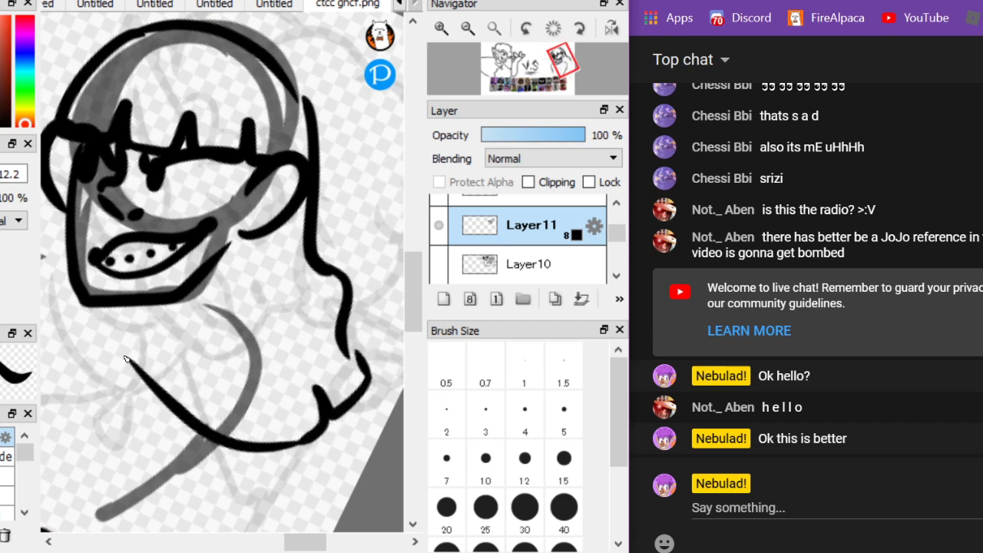
key("ctrl+z")
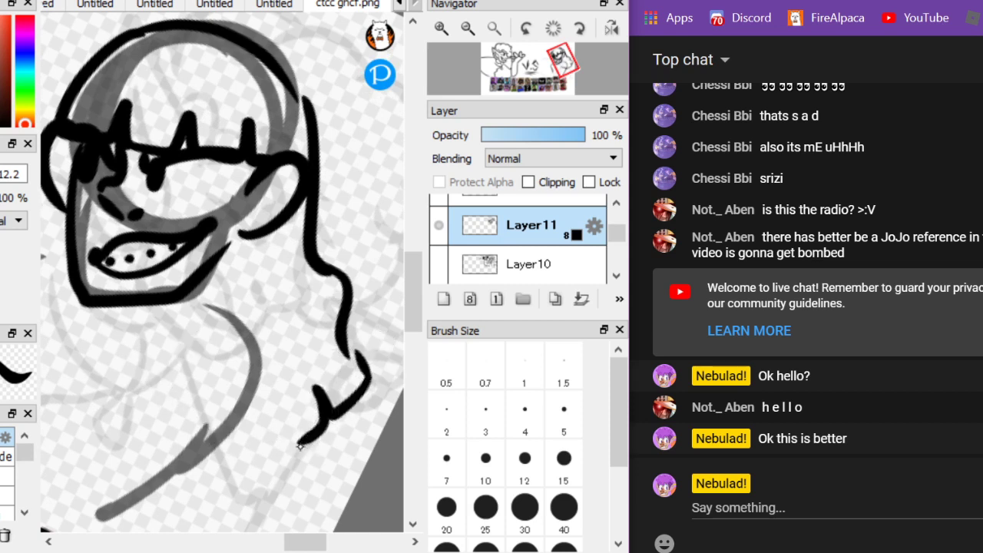
mouse_move(299, 445)
left_mouse_down()
mouse_move(246, 292)
mouse_move(261, 321)
left_mouse_up()
left_click_drag(186, 412, 125, 470)
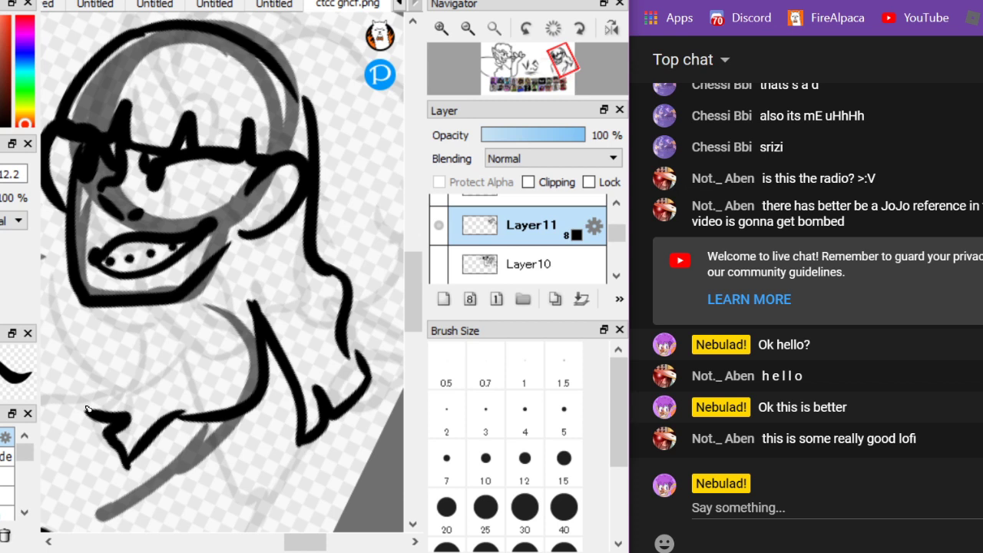
mouse_move(86, 407)
left_mouse_down()
mouse_move(81, 361)
mouse_move(158, 330)
mouse_move(222, 264)
left_mouse_up()
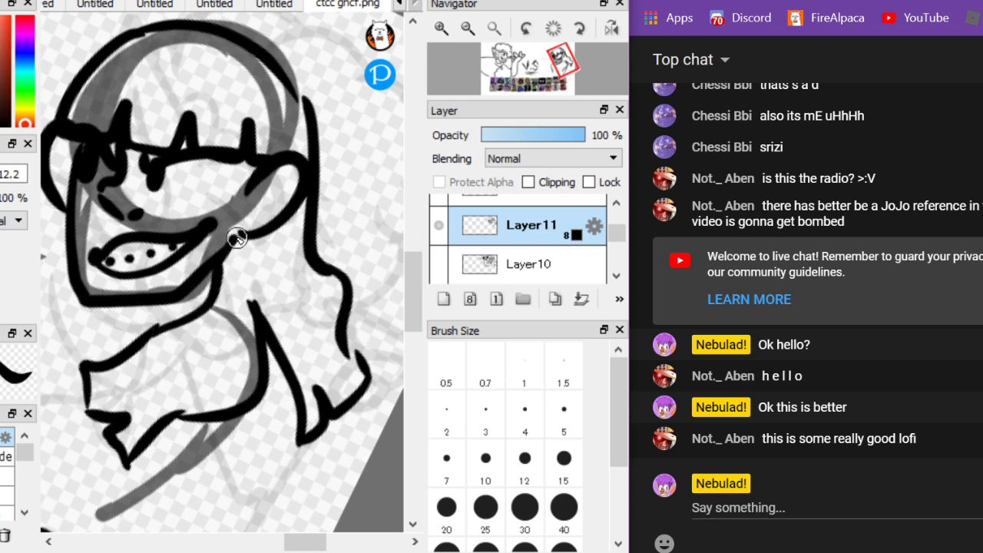
left_click_drag(196, 212, 248, 199)
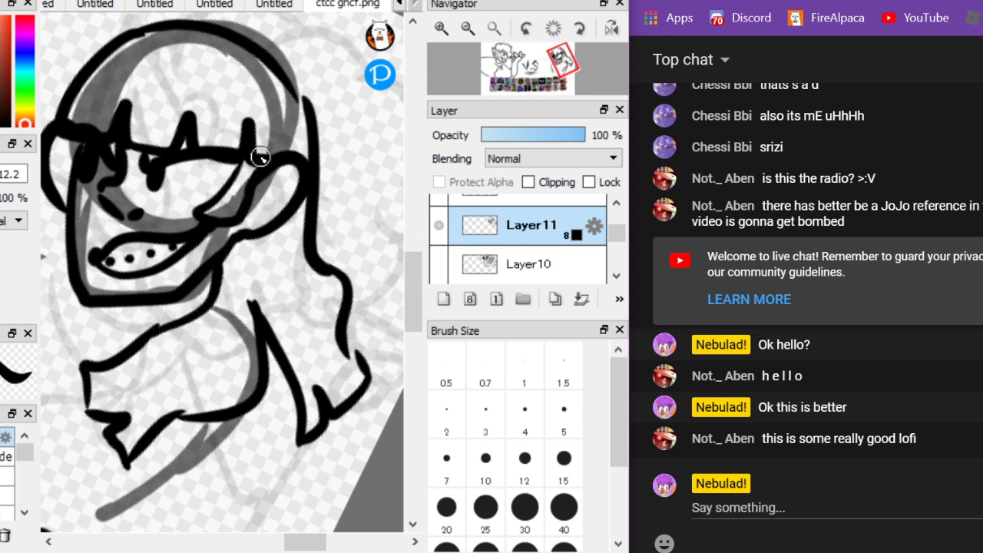
key("alt+f")
key("Escape")
key("ctrl+z")
Ink the wavy hair falling from the ear on the near-VS side, ending in jagged tips over that shoulder
mouse_move(152, 252)
left_mouse_down()
mouse_move(173, 234)
mouse_move(271, 244)
left_mouse_up()
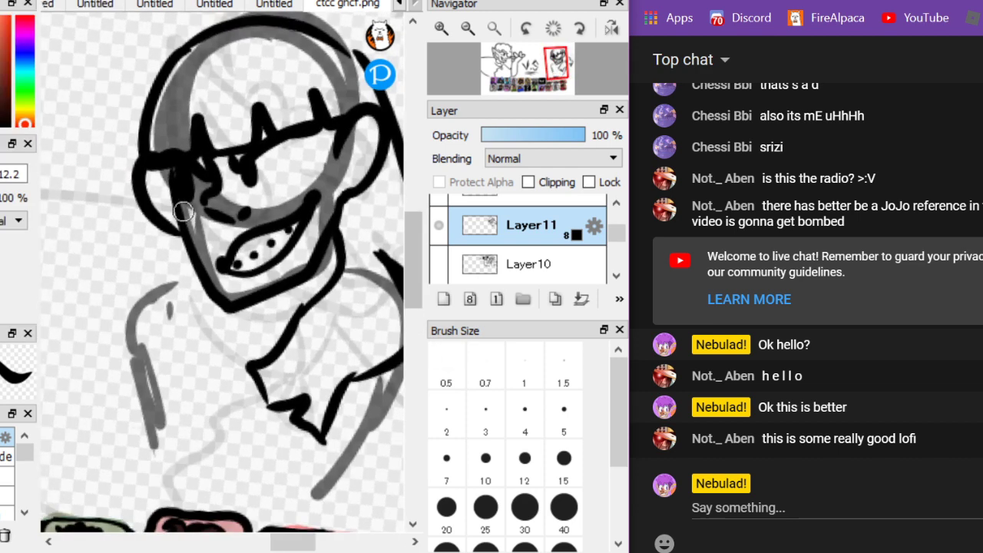
mouse_move(182, 212)
left_mouse_down()
mouse_move(77, 313)
mouse_move(87, 352)
left_mouse_up()
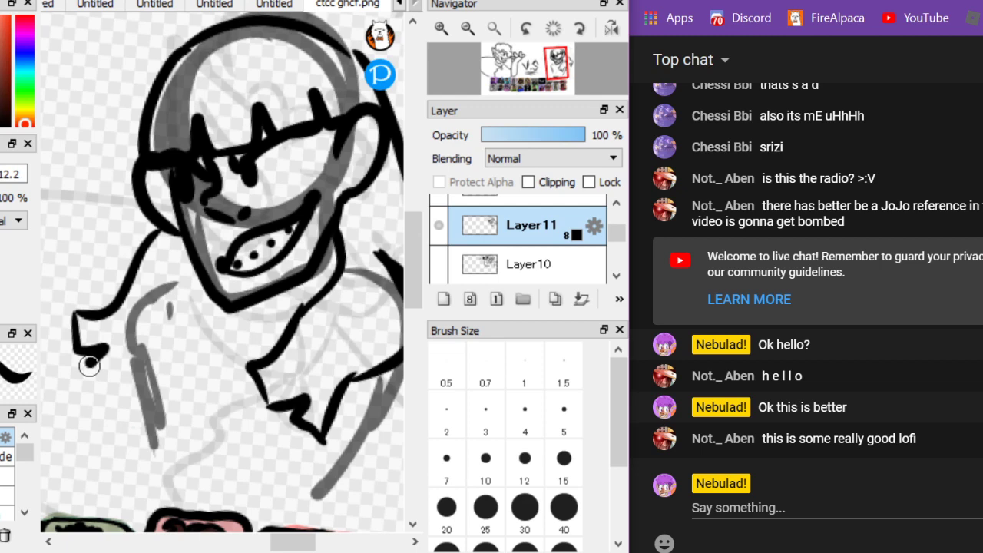
scroll(222, 272, "down", 3)
scroll(223, 272, "up", 3)
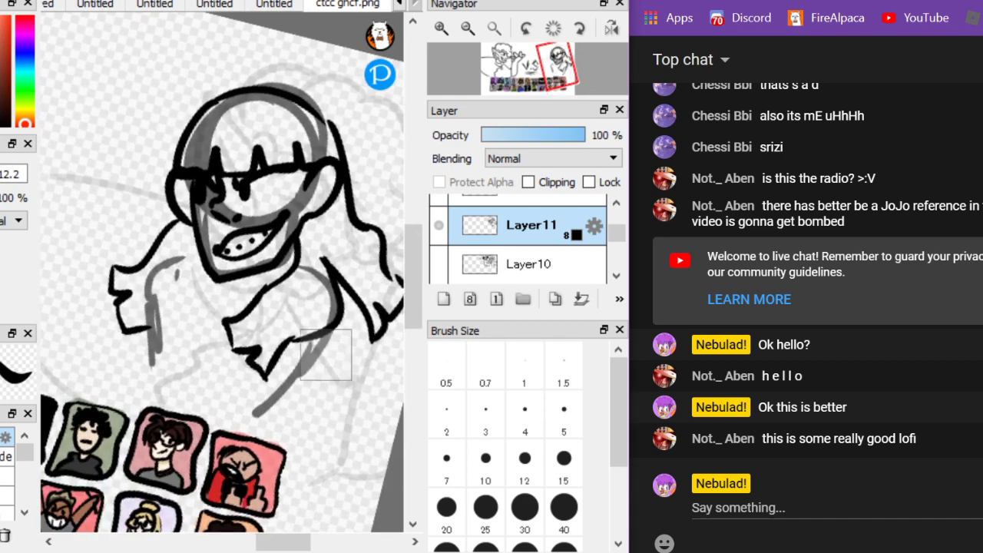
scroll(223, 273, "down", 1)
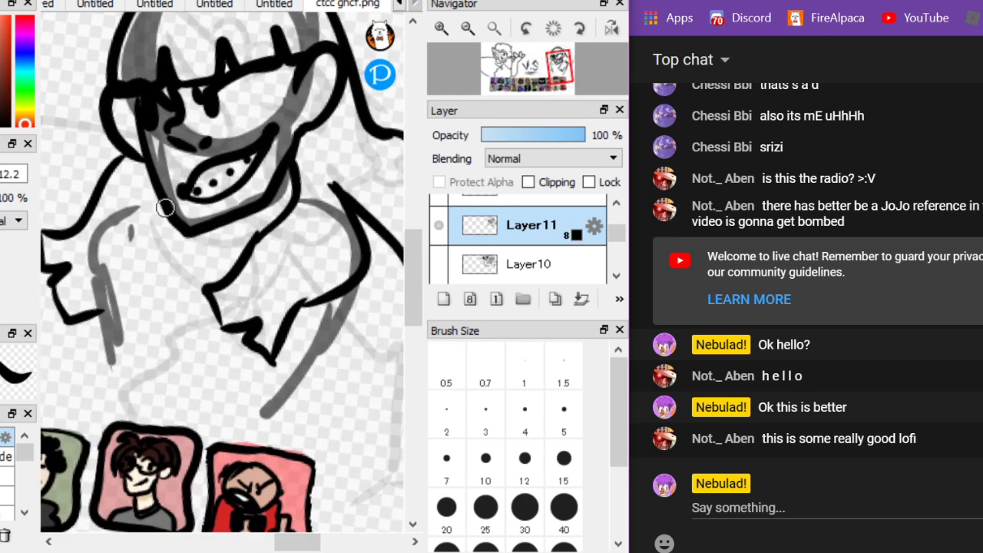
mouse_move(185, 225)
left_mouse_down()
mouse_move(121, 285)
mouse_move(122, 415)
left_mouse_up()
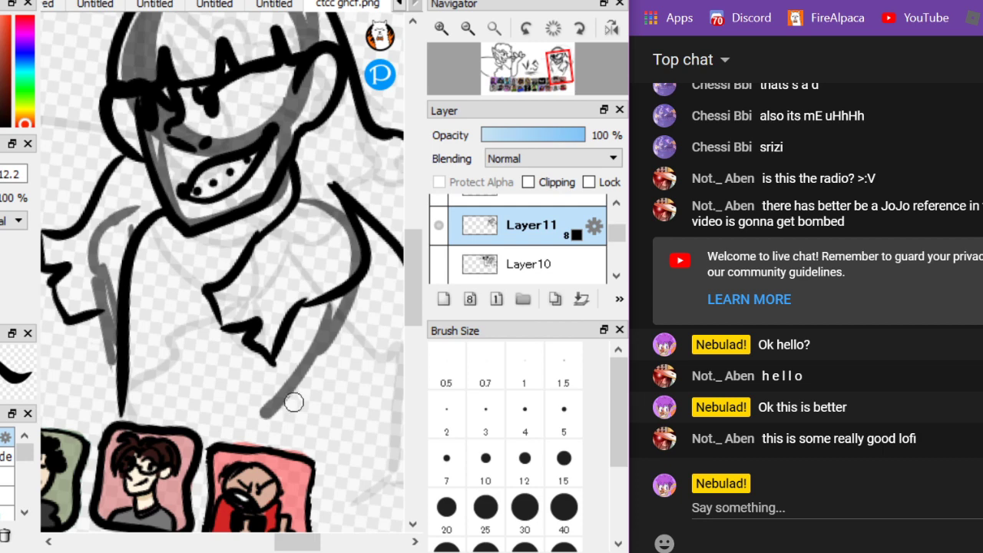
left_click_drag(294, 431, 370, 268)
scroll(222, 273, "down", 3)
scroll(223, 272, "up", 2)
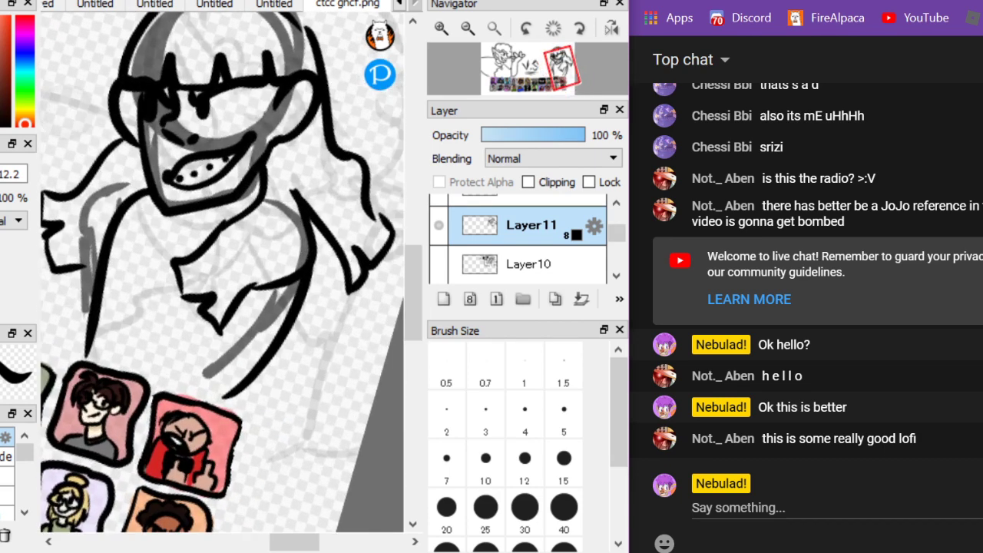
key("ctrl+z")
key("ctrl+z")
Ink the two side lines of the torso from below the chin and the chest hair down towards the portrait tiles
scroll(222, 273, "up", 1)
scroll(222, 273, "up", 1)
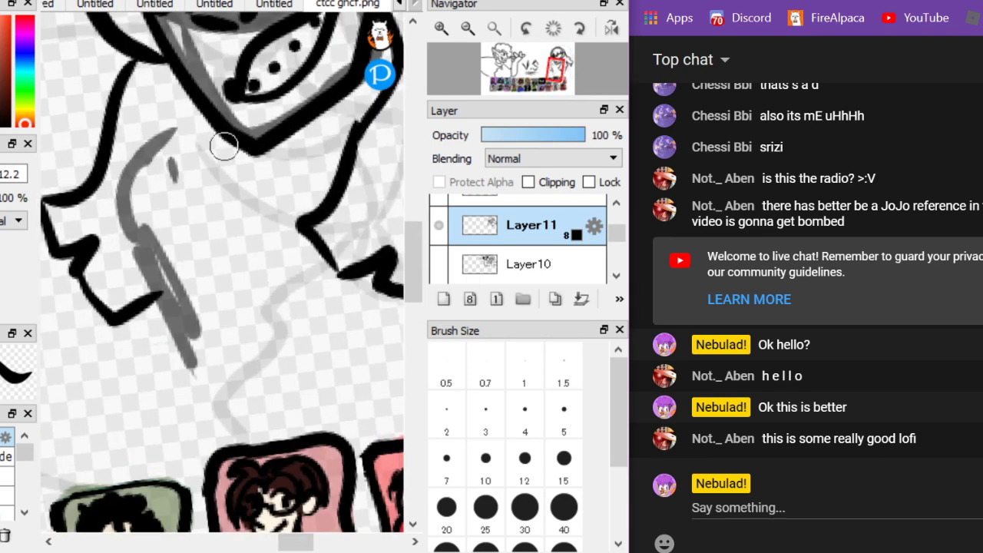
left_click_drag(224, 146, 234, 439)
scroll(222, 273, "down", 2)
scroll(223, 273, "up", 1)
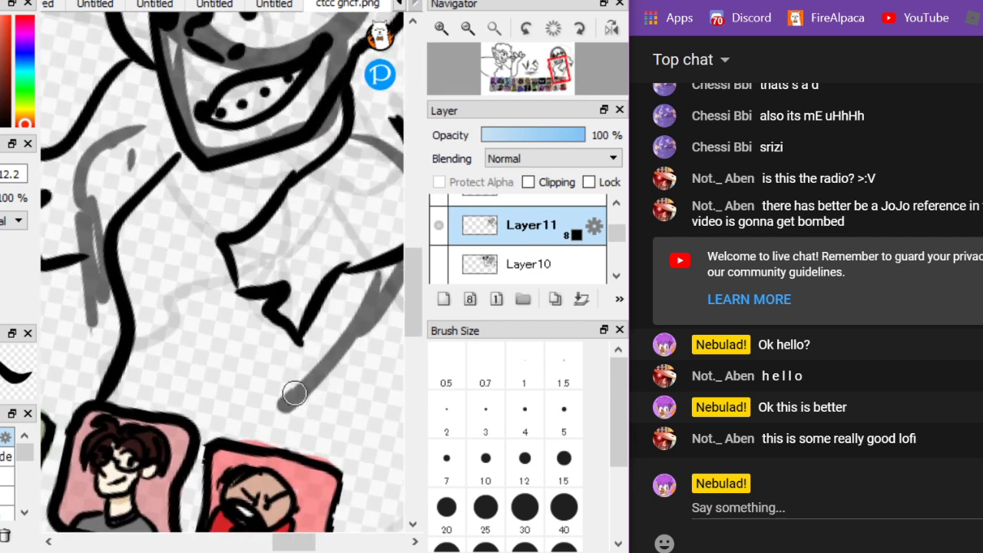
left_click_drag(294, 393, 375, 274)
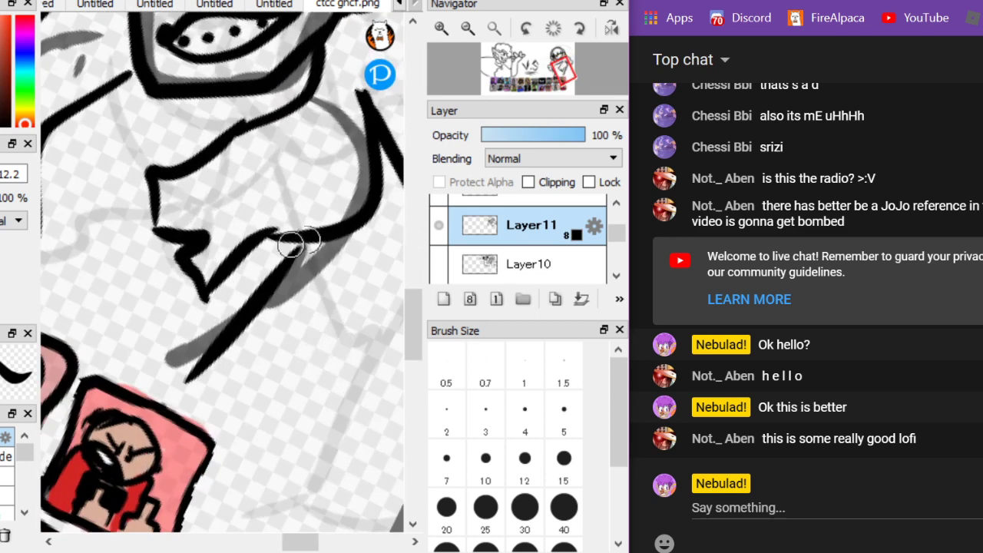
Ink the lowered arm beneath the long hair, with the upper arm, bent elbow, forearm and cuff line
left_click_drag(312, 221, 310, 399)
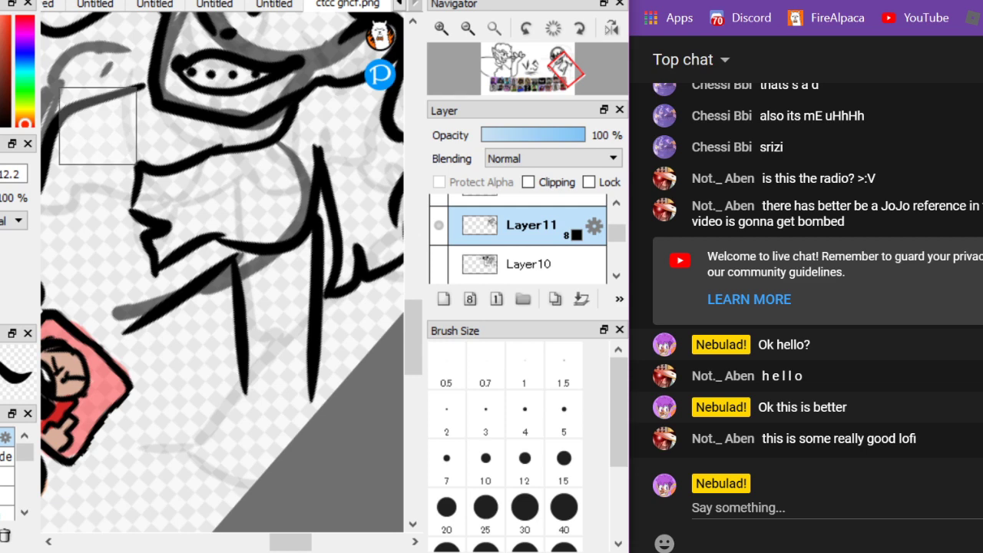
left_click_drag(98, 126, 77, 92)
mouse_move(326, 321)
left_mouse_down()
mouse_move(220, 424)
mouse_move(330, 423)
mouse_move(400, 296)
left_mouse_up()
left_click_drag(207, 435, 275, 491)
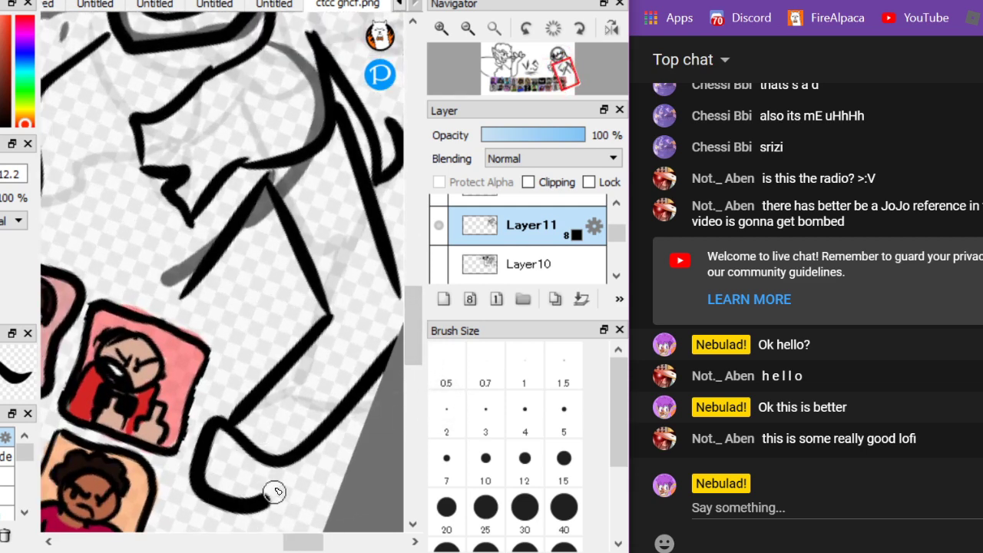
key("alt+f")
left_click(372, 431)
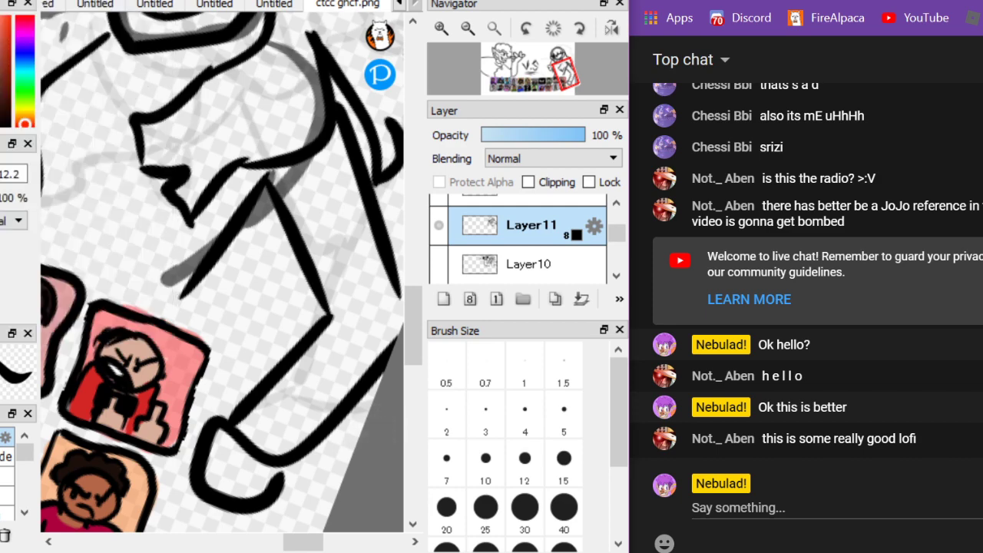
key("ctrl+z")
Ink the raised arm on the side facing the VS lettering, closed by a curved wrist line, redoing the inner forearm stroke
scroll(171, 187, "down", 4)
scroll(171, 186, "up", 3)
key("Right")
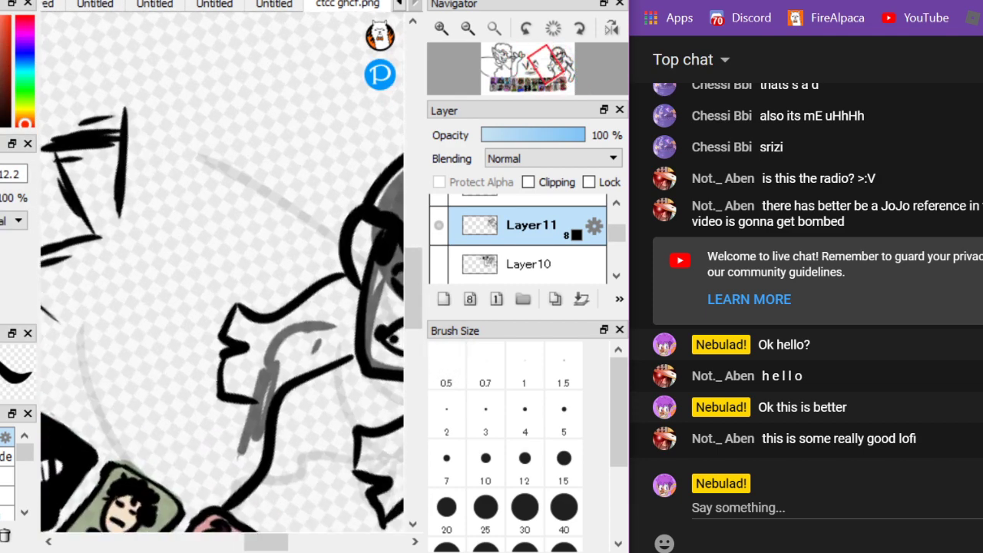
left_click_drag(295, 281, 277, 235)
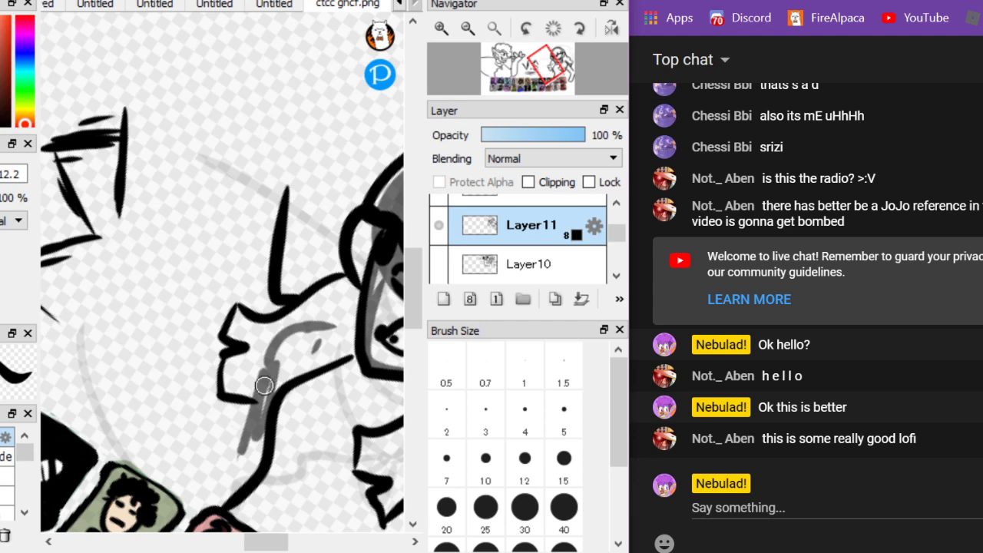
key("ctrl+z")
left_click_drag(265, 298, 293, 196)
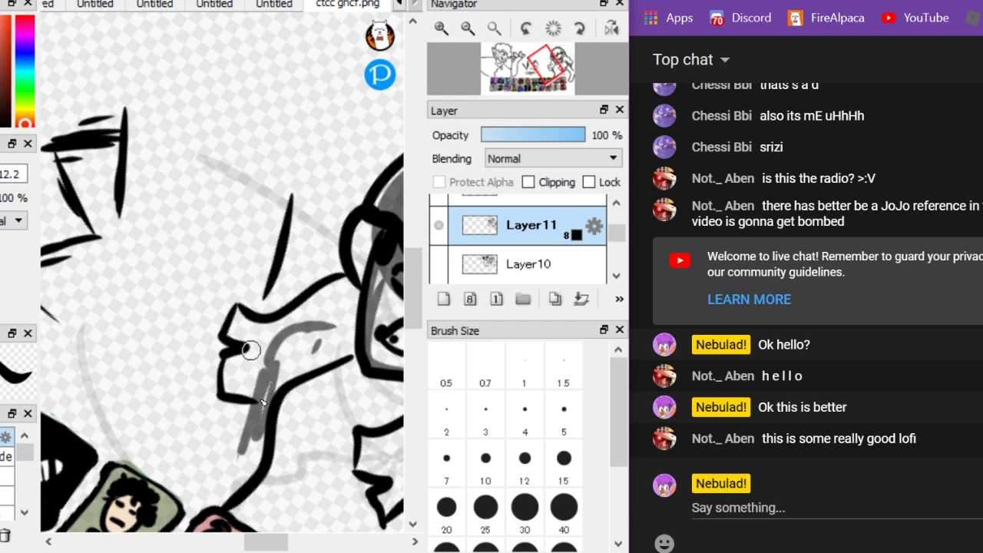
mouse_move(258, 420)
left_mouse_down()
mouse_move(197, 281)
mouse_move(247, 180)
left_mouse_up()
scroll(222, 272, "down", 3)
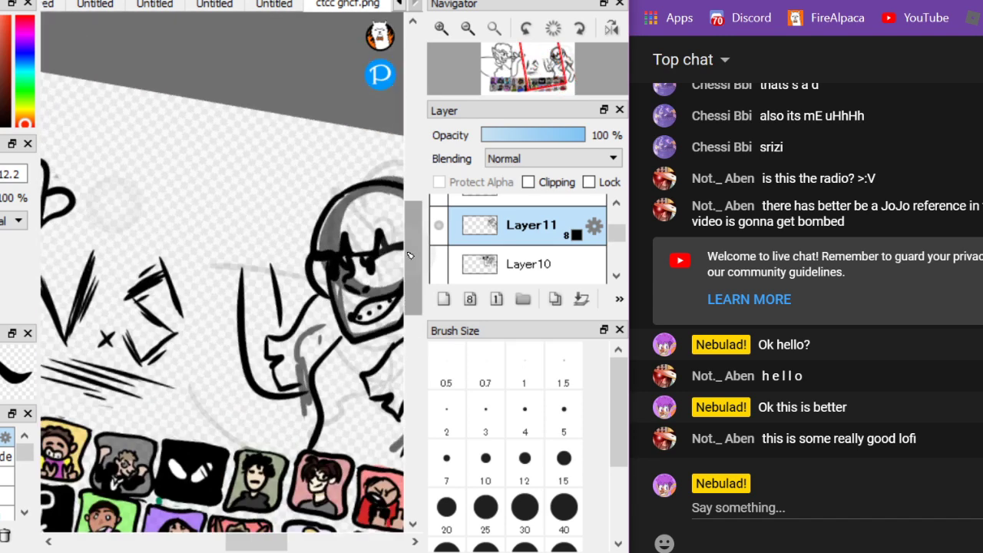
scroll(410, 255, "up", 3)
left_click_drag(144, 260, 258, 263)
scroll(340, 297, "up", 1)
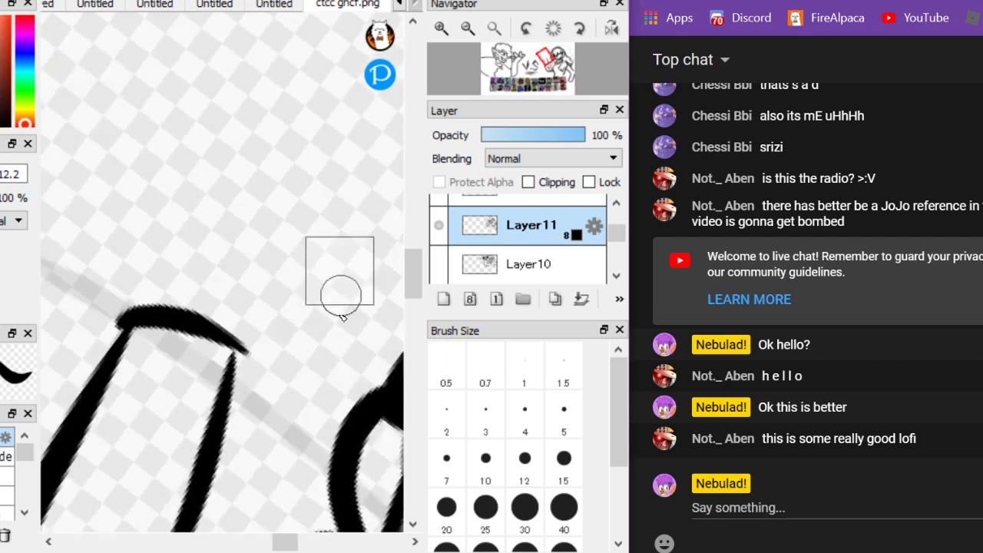
left_click_drag(230, 397, 198, 134)
left_click_drag(104, 332, 35, 332)
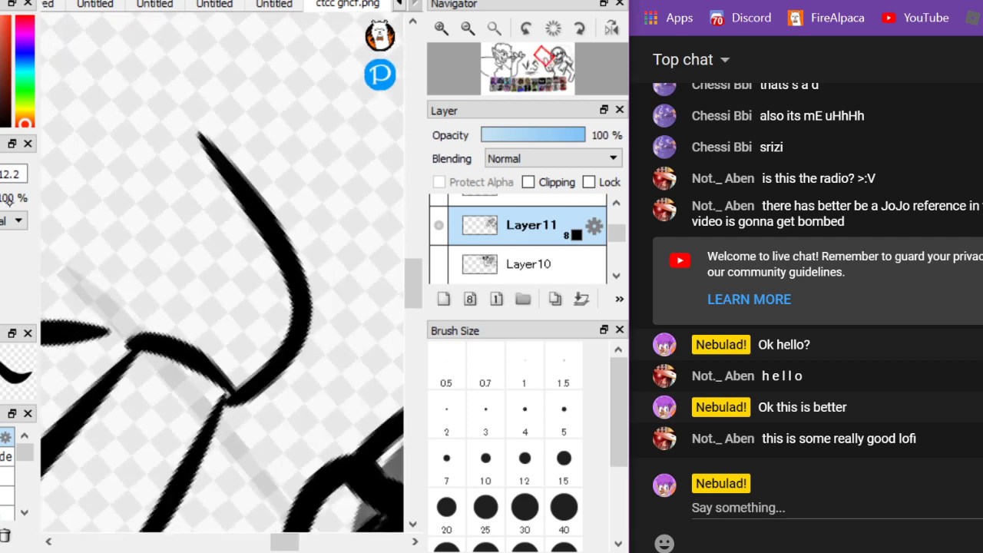
scroll(219, 320, "down", 3)
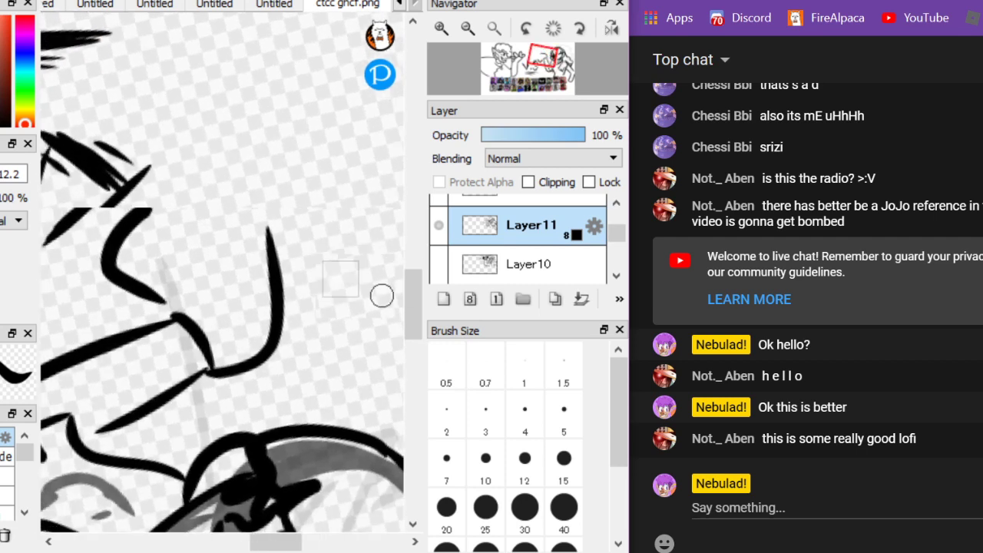
key("ctrl+z")
scroll(255, 298, "up", 3)
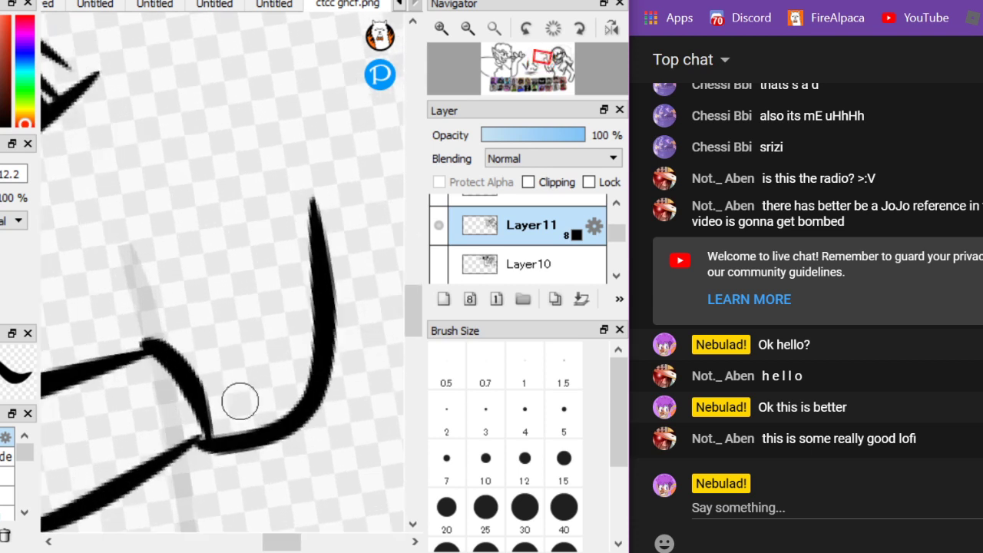
key("ctrl+z")
mouse_move(153, 343)
left_mouse_down()
mouse_move(88, 198)
mouse_move(242, 201)
left_mouse_up()
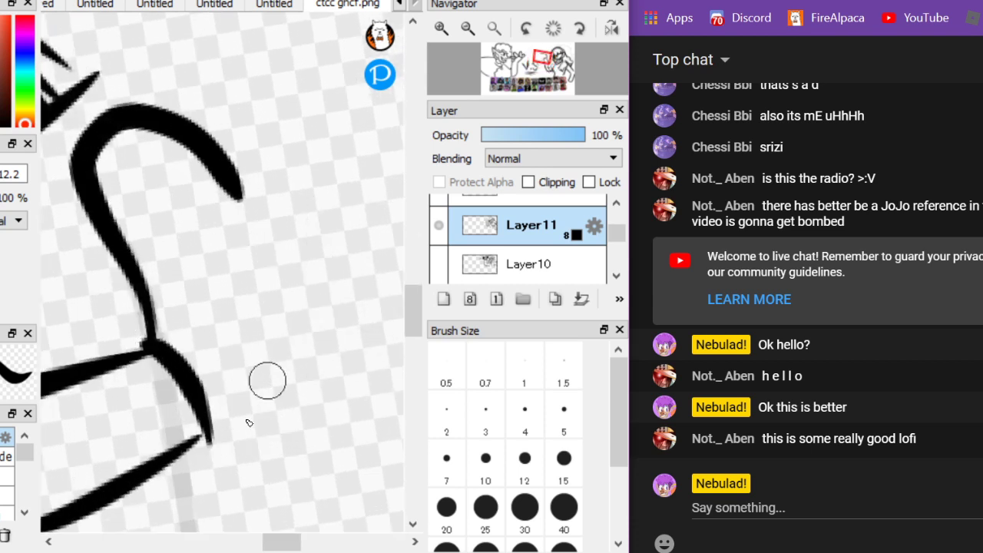
key("ctrl+z")
Ink the open raised hand above the wrist, with three rounded fingers, a thumb and the palm edge
mouse_move(165, 89)
left_mouse_down()
mouse_move(201, 146)
mouse_move(186, 231)
left_mouse_up()
mouse_move(211, 129)
left_mouse_down()
mouse_move(237, 108)
mouse_move(278, 178)
mouse_move(263, 248)
left_mouse_up()
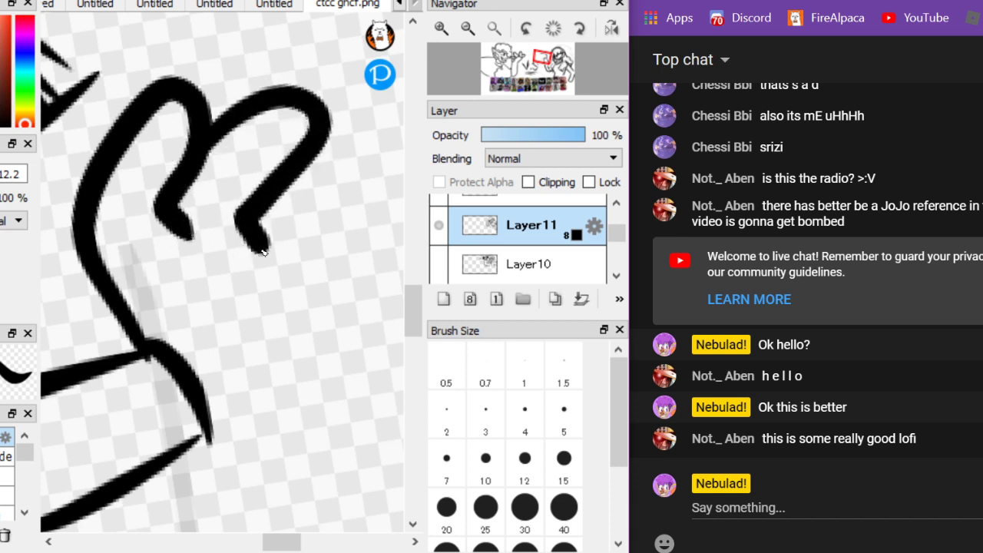
mouse_move(292, 181)
left_mouse_down()
mouse_move(390, 180)
mouse_move(309, 298)
left_mouse_up()
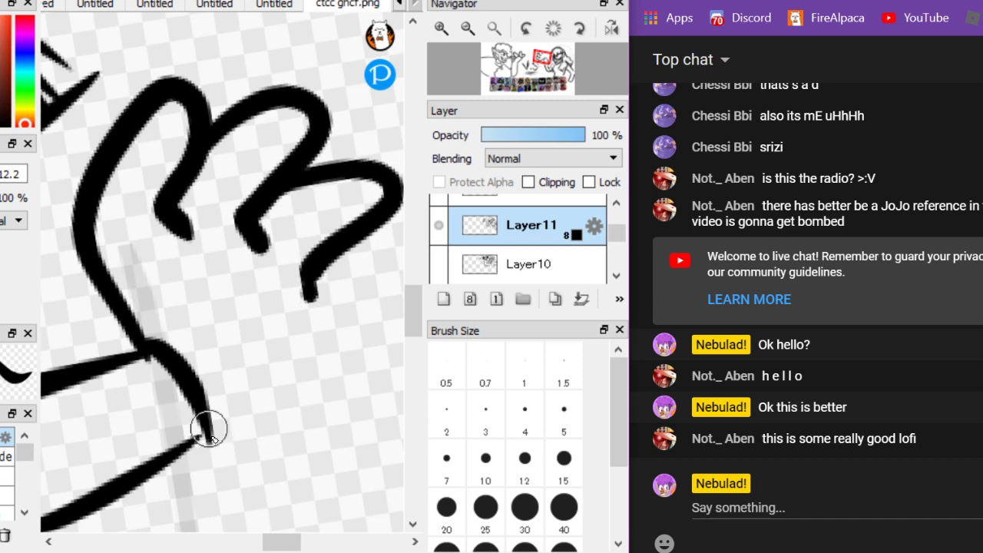
mouse_move(204, 427)
left_mouse_down()
mouse_move(325, 395)
mouse_move(345, 369)
mouse_move(338, 295)
mouse_move(303, 329)
mouse_move(259, 310)
mouse_move(274, 208)
mouse_move(301, 203)
left_mouse_up()
scroll(261, 311, "down", 2)
scroll(129, 199, "up", 1)
scroll(301, 203, "down", 3)
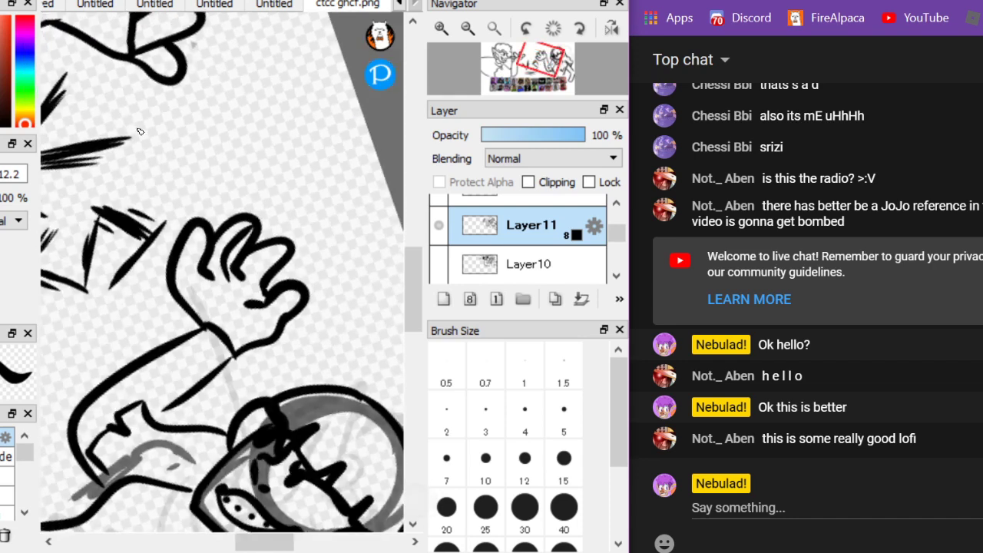
Ink the thumb, outer hand edge and fingertips of the lowered hand beside the portrait tiles
mouse_move(184, 182)
left_mouse_down()
mouse_move(377, 268)
mouse_move(116, 138)
mouse_move(379, 390)
left_mouse_up()
scroll(107, 142, "up", 1)
scroll(379, 390, "up", 4)
left_click_drag(318, 298, 291, 333)
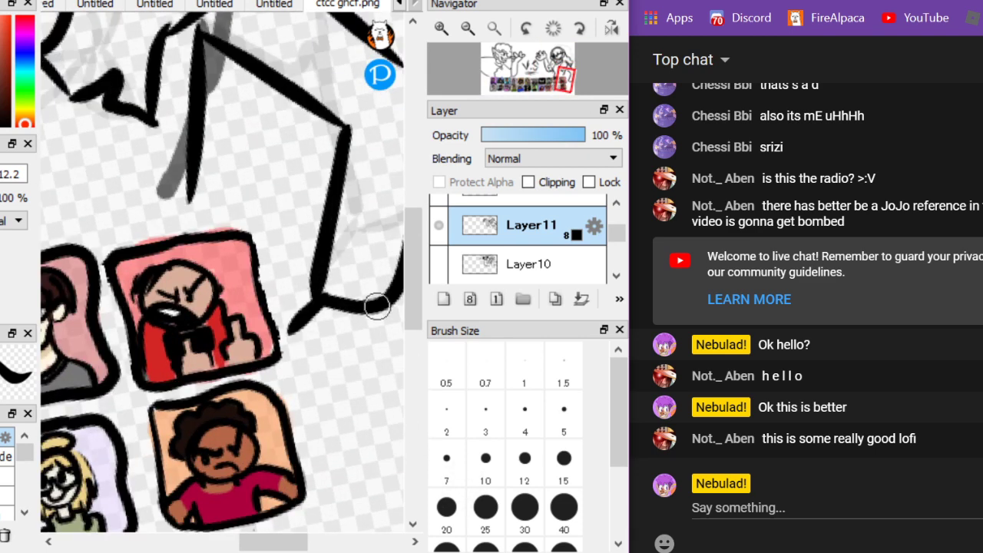
mouse_move(376, 307)
left_mouse_down()
mouse_move(387, 338)
mouse_move(373, 456)
mouse_move(332, 455)
mouse_move(318, 381)
left_mouse_up()
left_click_drag(313, 449, 324, 501)
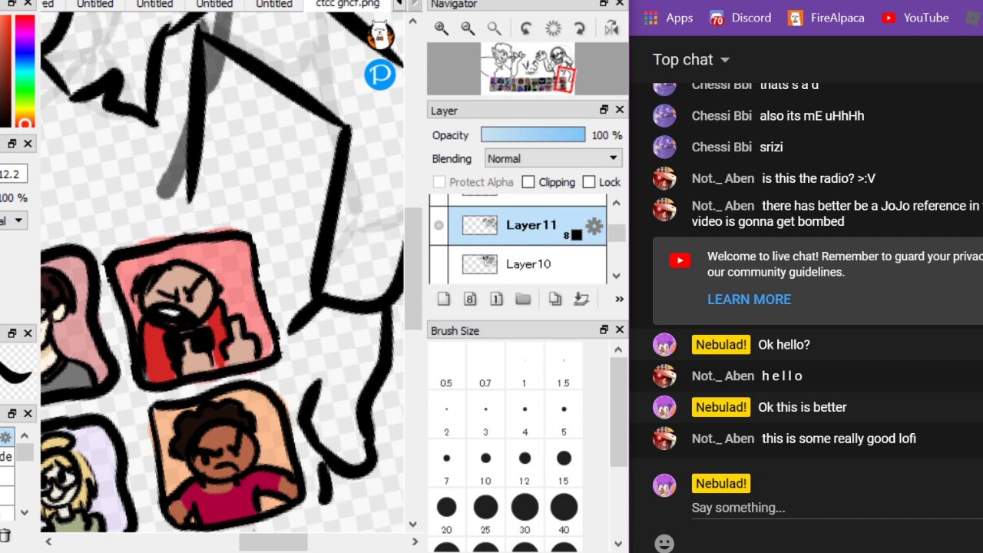
Switch to the YouTube live chat and post the message "guessing game time"
left_click(738, 507)
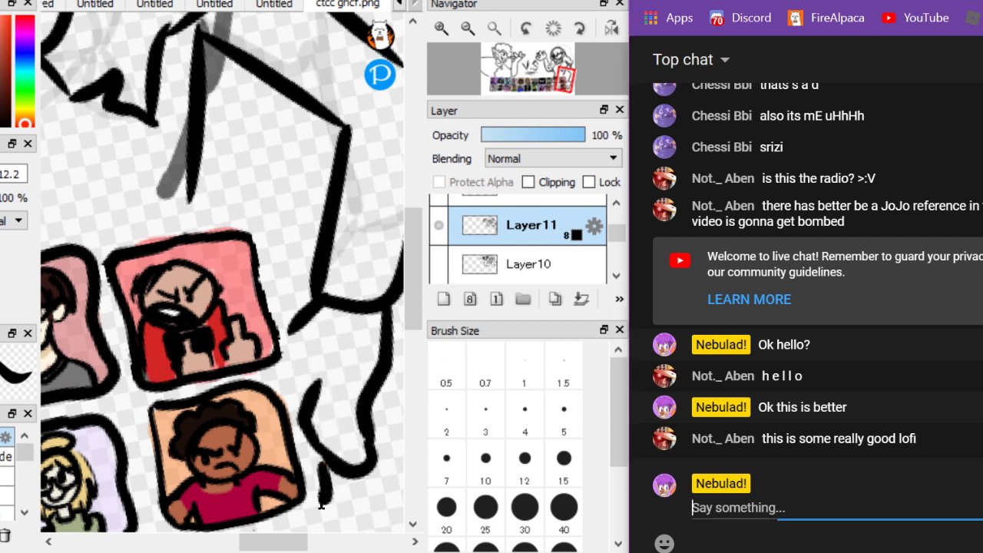
type("guessing game time")
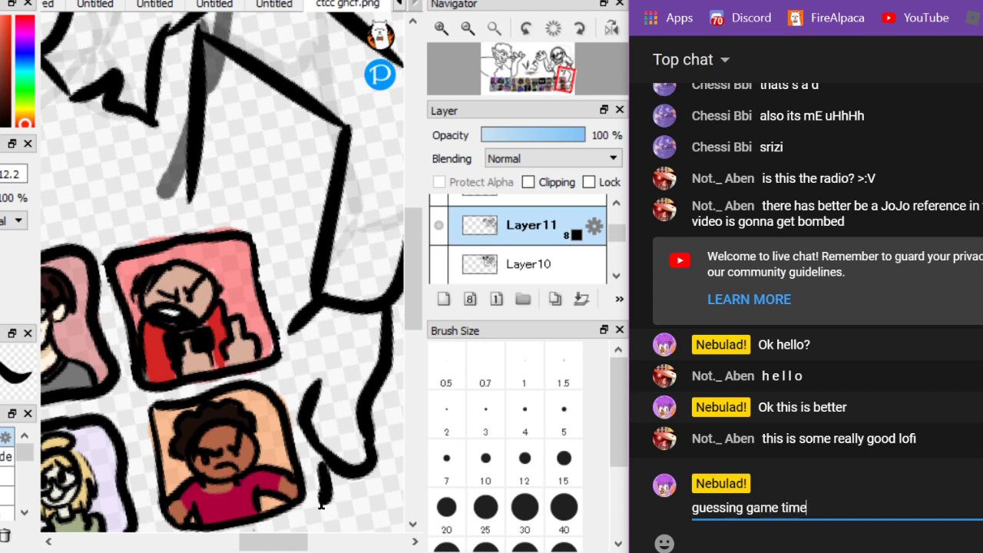
key("Return")
Frame the blue-haired portrait on the grey tile in the drawing and post "whos this" in the live chat
scroll(222, 271, "down", 2)
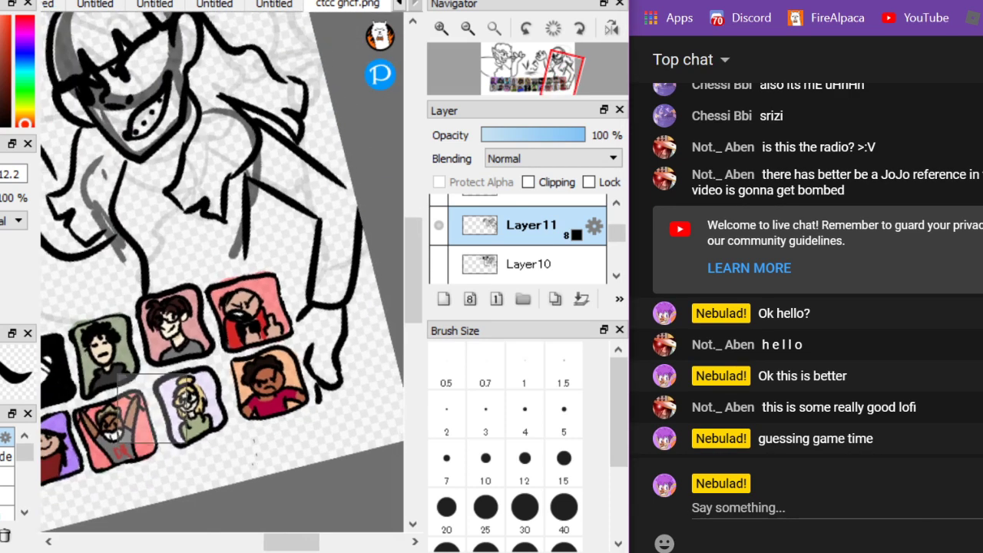
scroll(222, 271, "down", 2)
left_click_drag(103, 250, 292, 196)
scroll(154, 330, "up", 10)
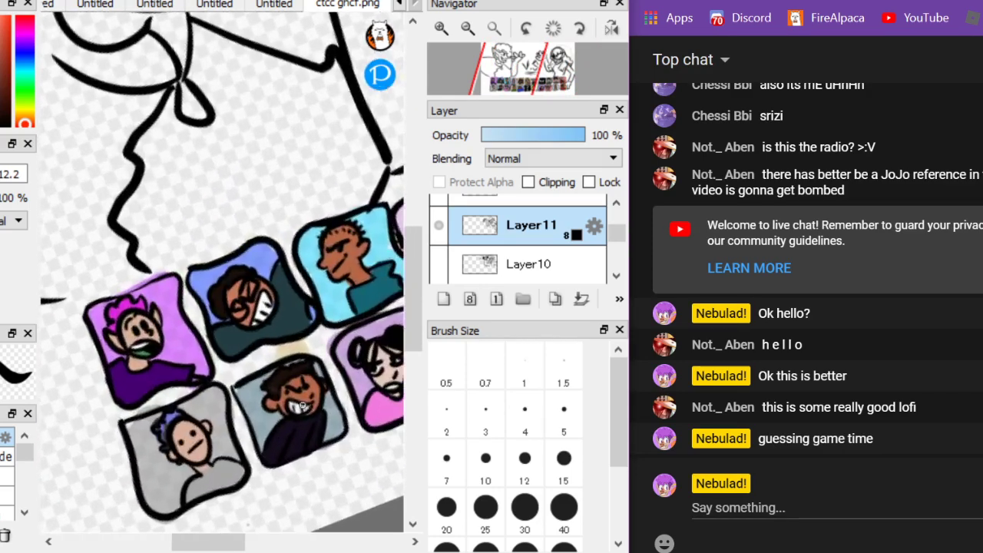
scroll(86, 113, "down", 5)
scroll(69, 100, "up", 5)
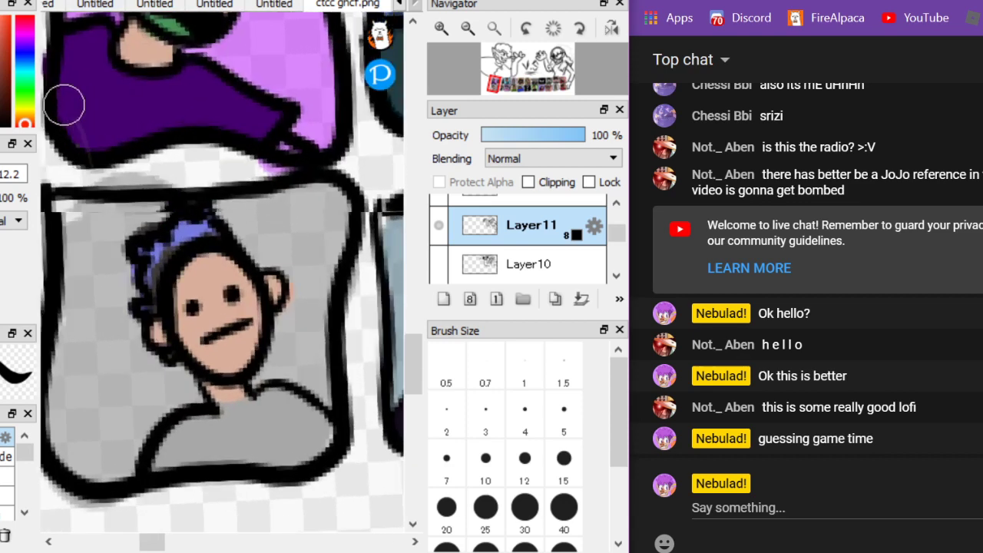
scroll(74, 53, "down", 2)
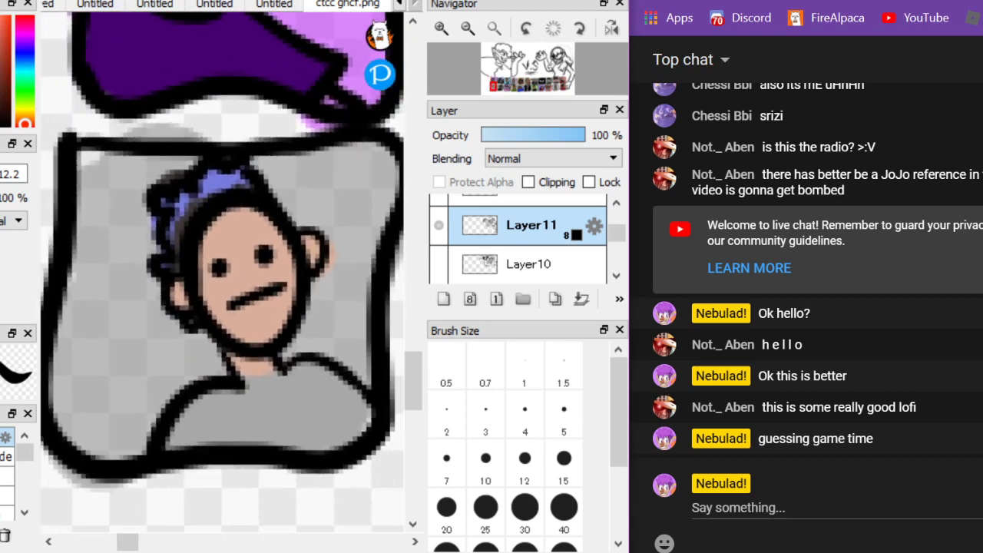
left_click(751, 516)
type("whos t")
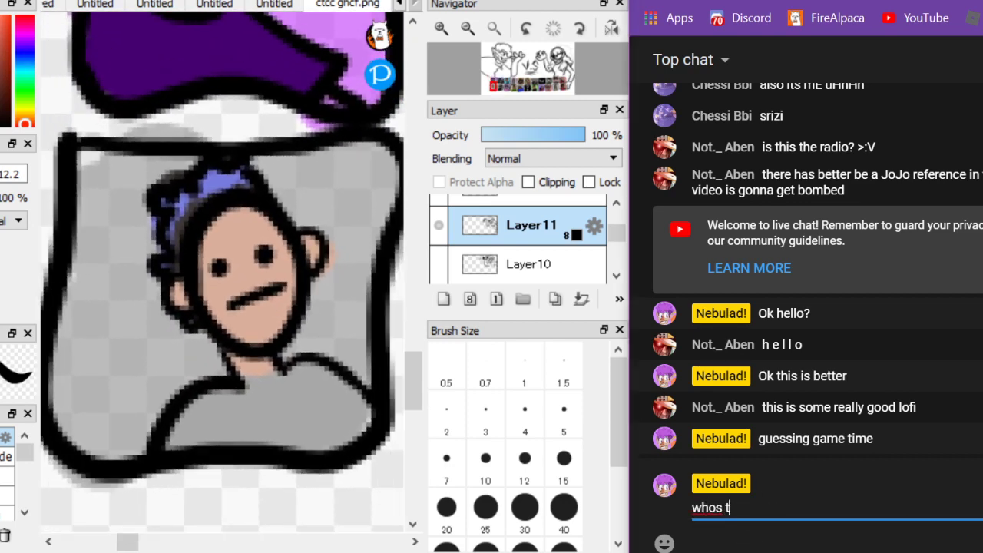
type("his")
key("Return")
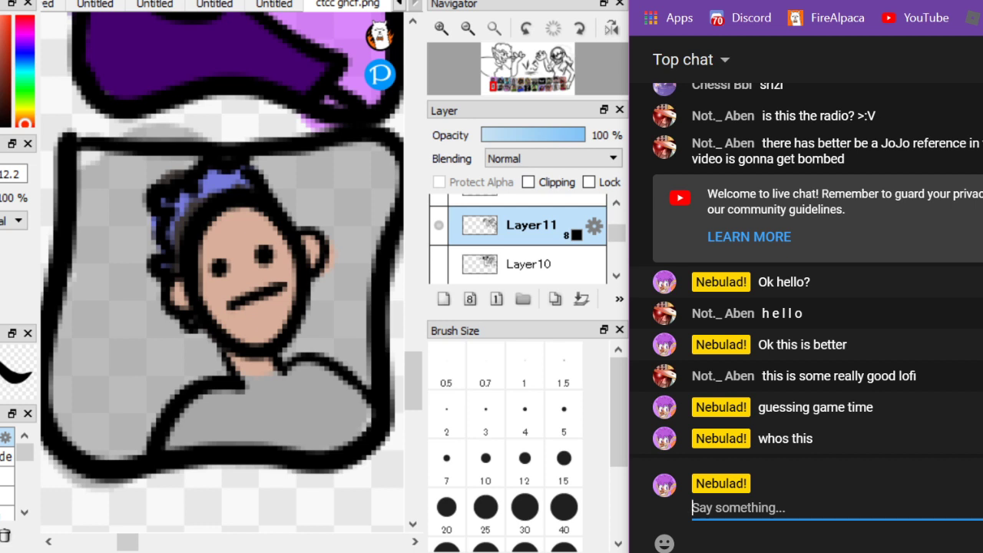
Add a new layer above the inked grinning character's layer and hide Layer11
left_click(368, 428)
scroll(368, 418, "down", 4)
mouse_move(412, 381)
left_mouse_down()
mouse_move(413, 395)
mouse_move(412, 381)
left_mouse_up()
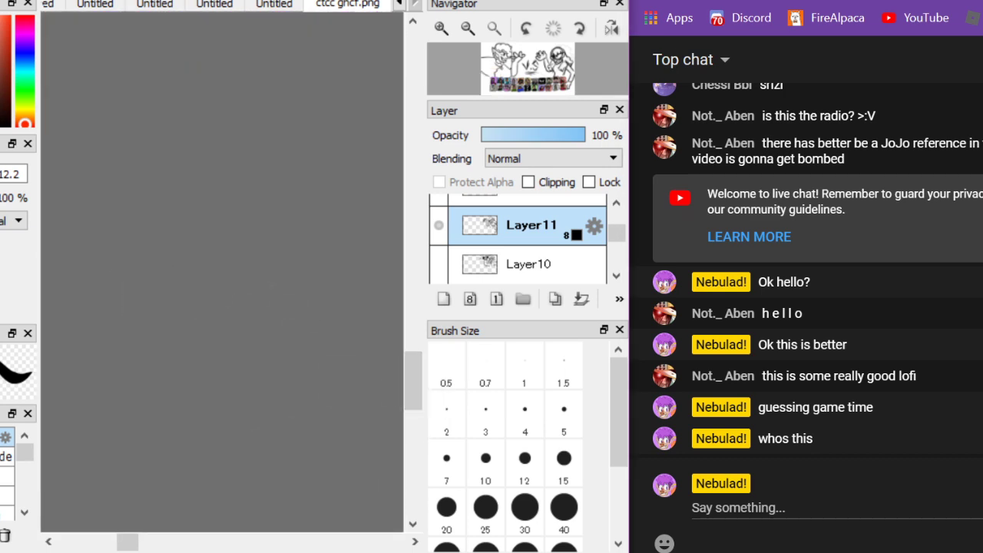
scroll(203, 228, "down", 4)
left_click_drag(368, 322, 179, 325)
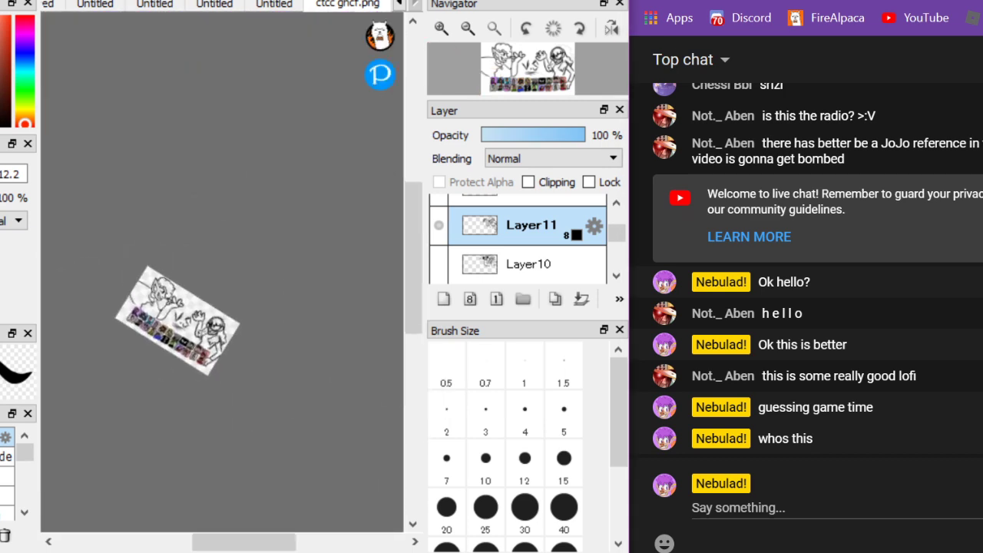
scroll(226, 253, "up", 2)
scroll(327, 402, "up", 4)
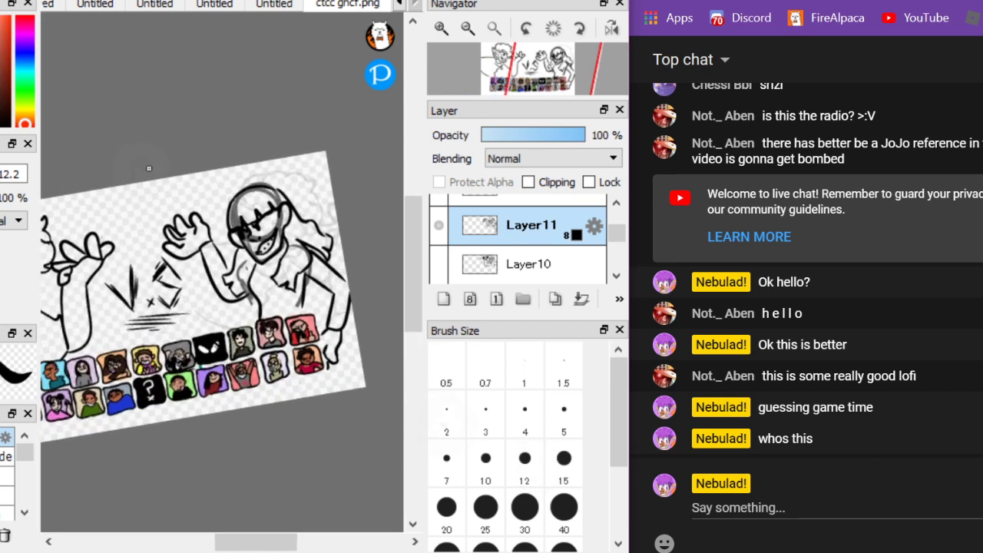
left_click_drag(149, 169, 290, 162)
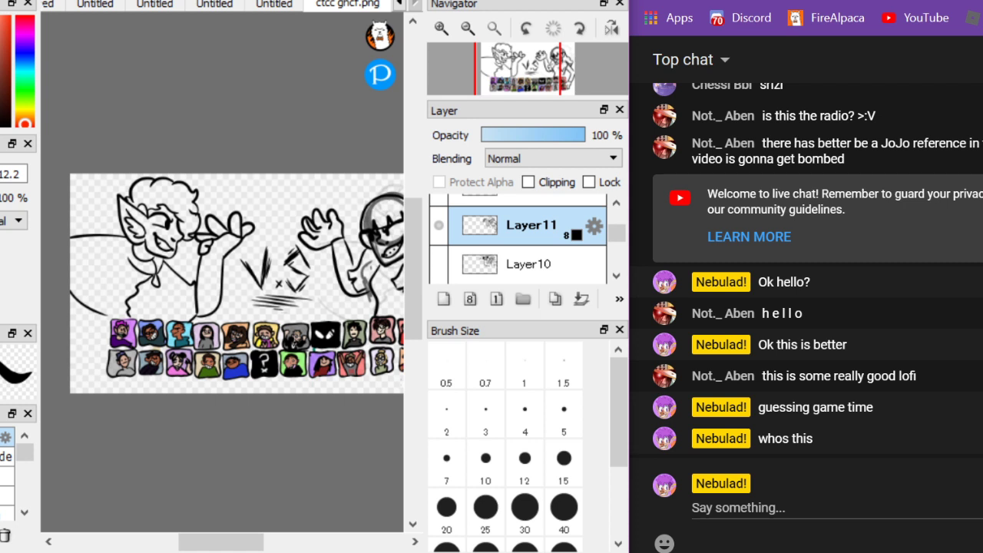
left_click(444, 299)
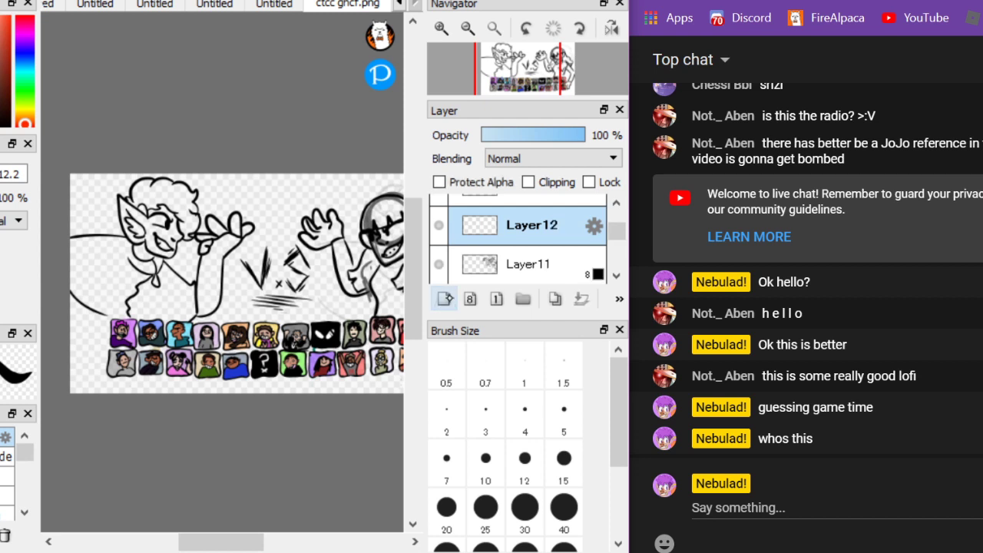
left_click(438, 266)
left_click(441, 267)
left_click(439, 265)
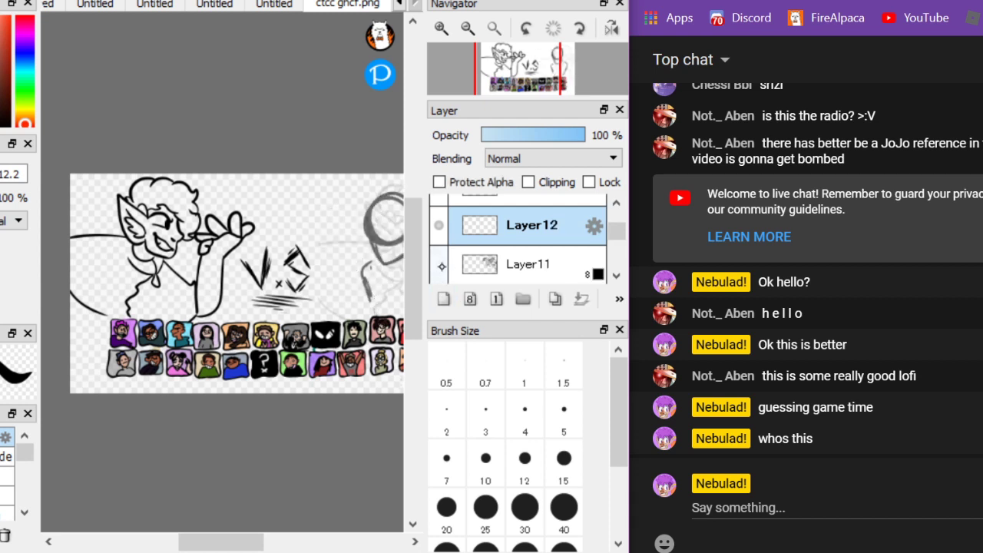
Sketch a thick arrow pointing at the blue-haired portrait on the grey tile and undo it
scroll(318, 219, "up", 4)
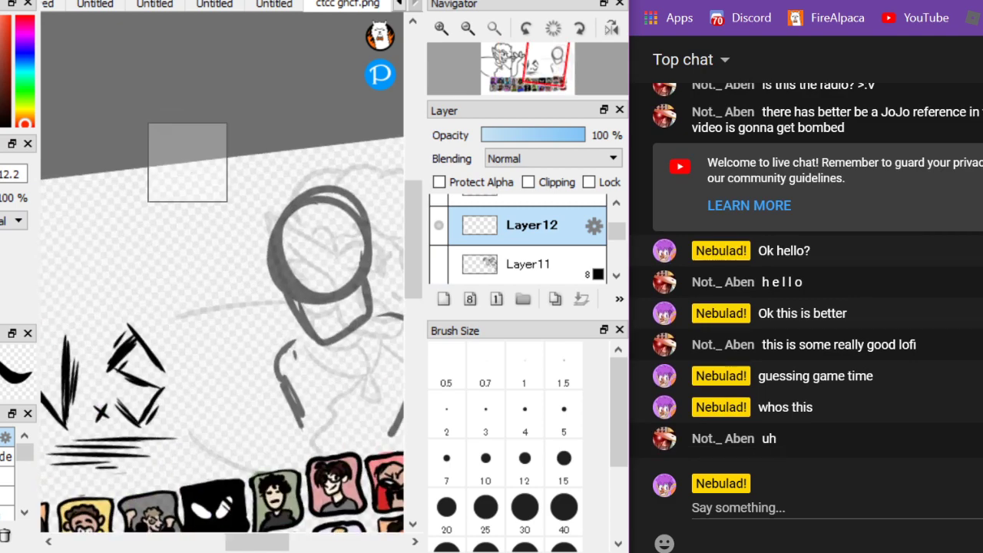
scroll(186, 164, "down", 3)
left_click_drag(154, 109, 289, 400)
scroll(129, 401, "up", 6)
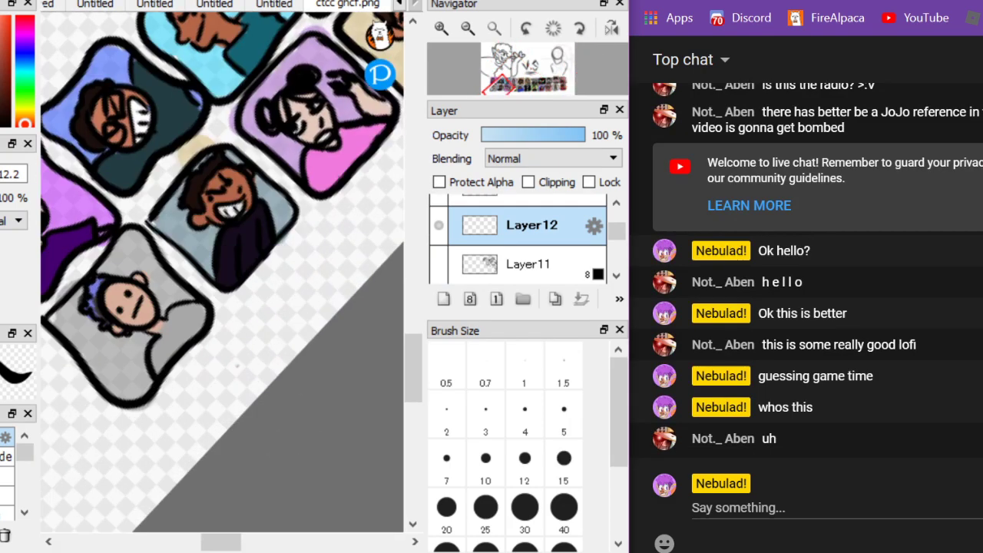
scroll(77, 132, "down", 1)
scroll(97, 270, "down", 2)
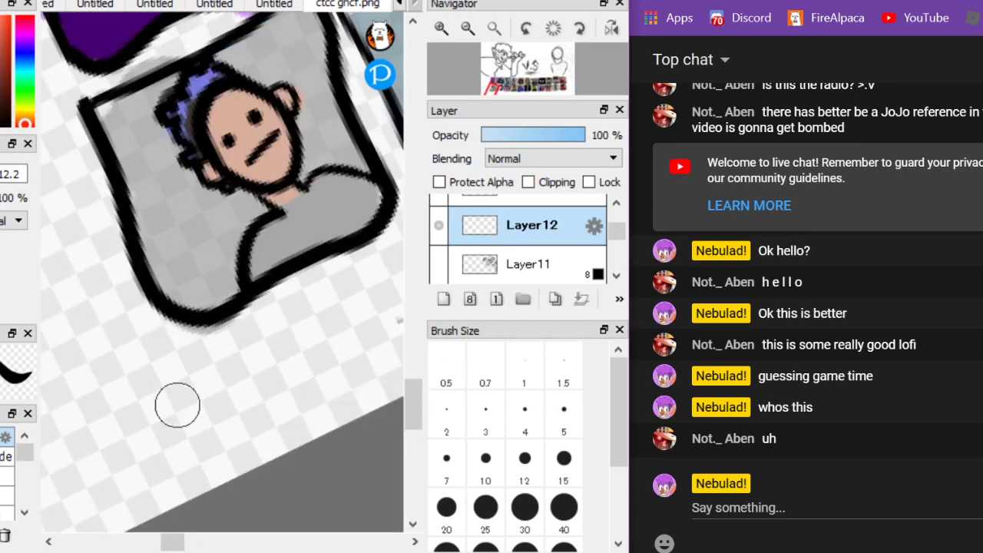
mouse_move(153, 469)
left_mouse_down()
mouse_move(178, 354)
mouse_move(230, 395)
left_mouse_up()
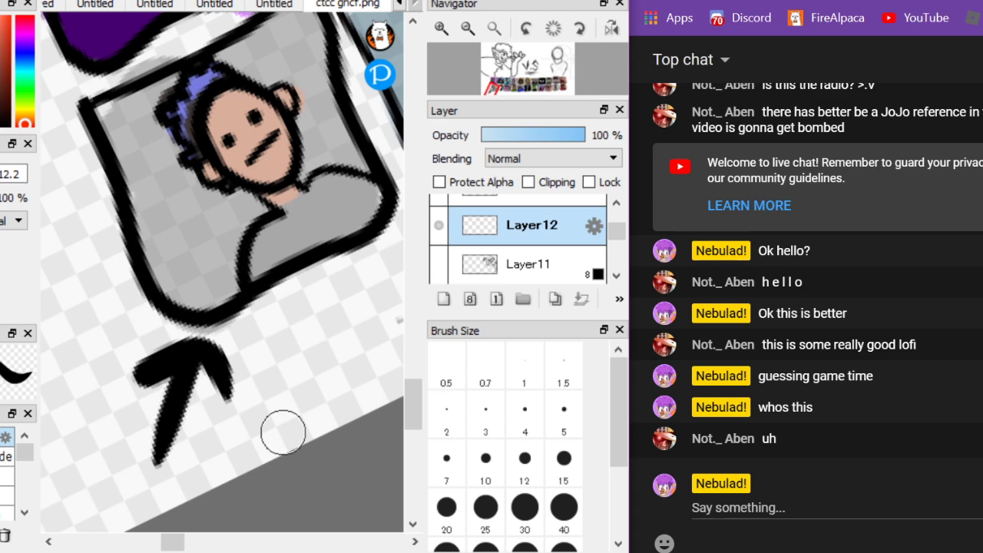
key("ctrl+z")
key("ctrl+z")
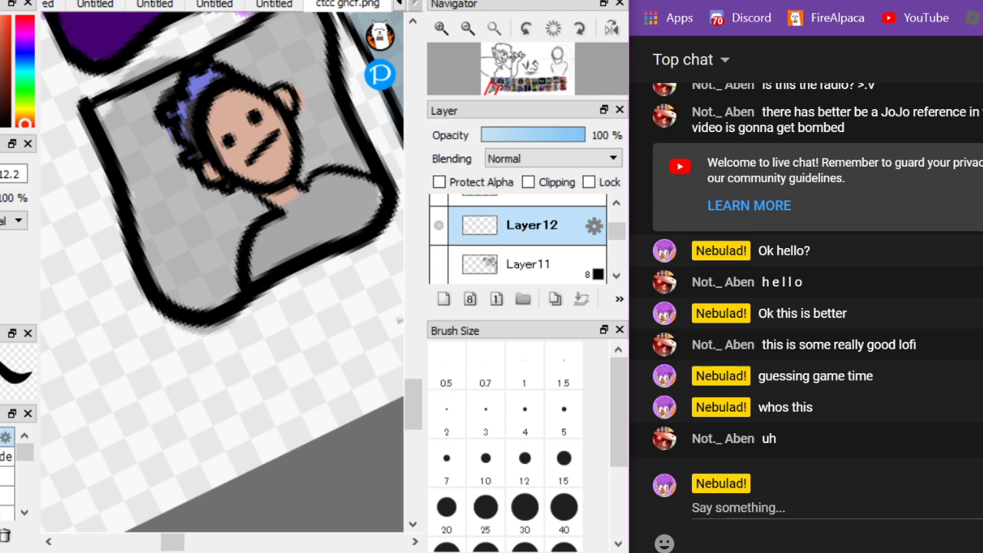
Post "you will soon figure out who all these people are" in the live chat
scroll(204, 445, "down", 7)
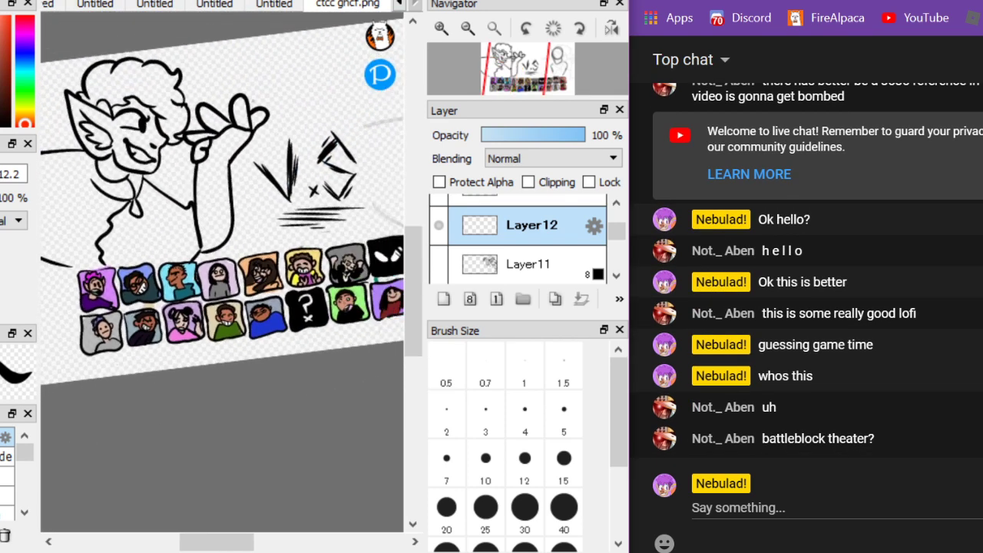
scroll(221, 272, "down", 2)
left_click(738, 508)
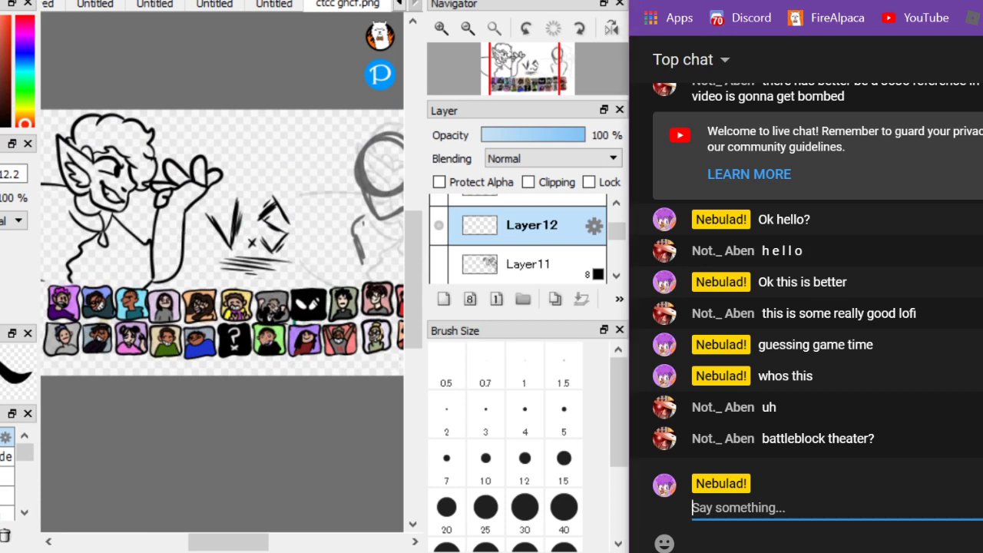
type("you will soon figu")
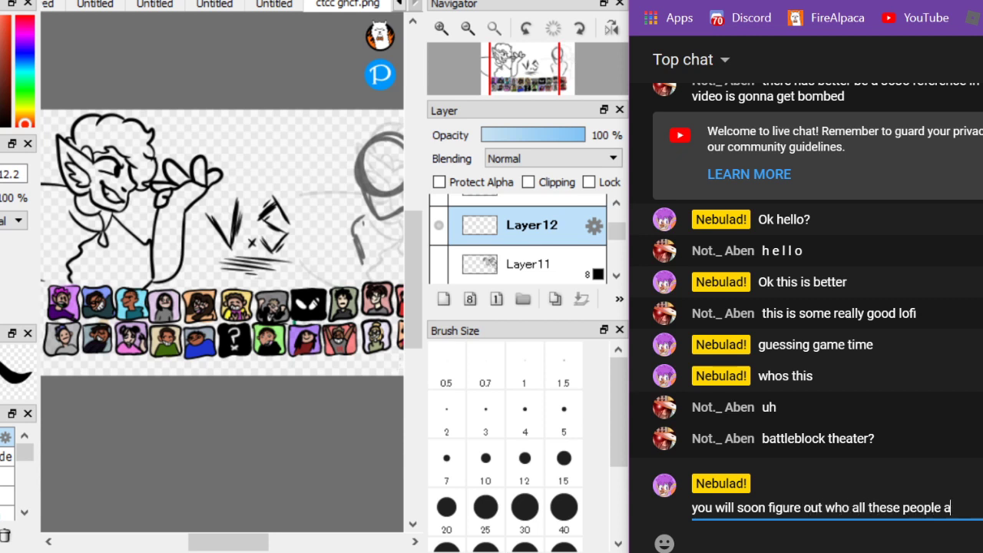
type("re")
key("Return")
Ink the jaw and chin outline of a new character over the grey head sketch opposite the elf-eared character
scroll(351, 375, "down", 2)
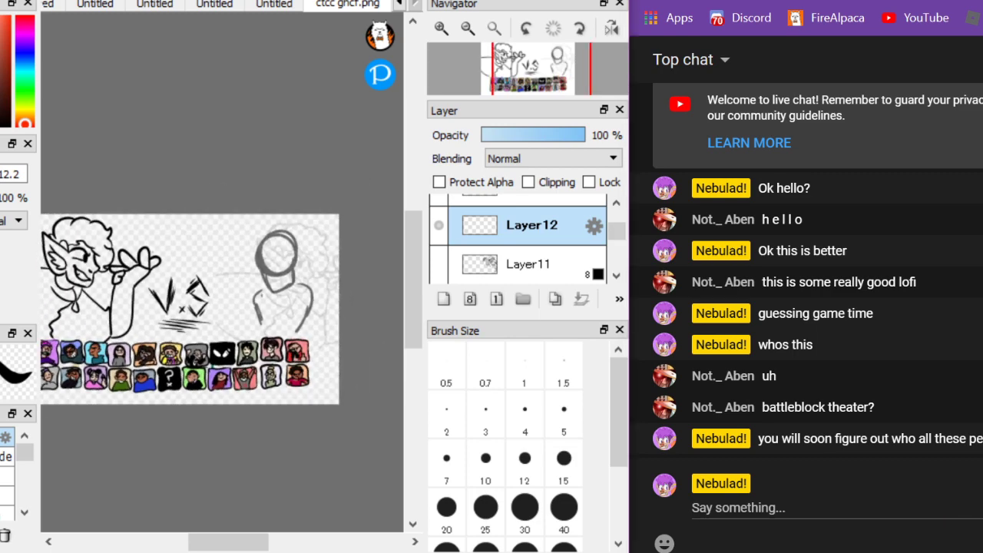
scroll(335, 280, "up", 3)
scroll(334, 280, "up", 3)
scroll(195, 146, "down", 4)
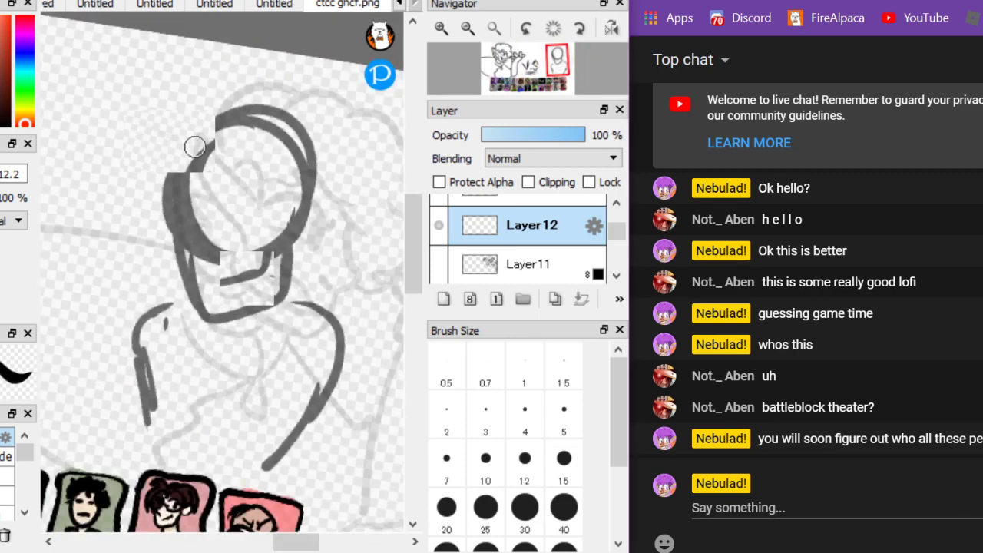
scroll(397, 222, "down", 2)
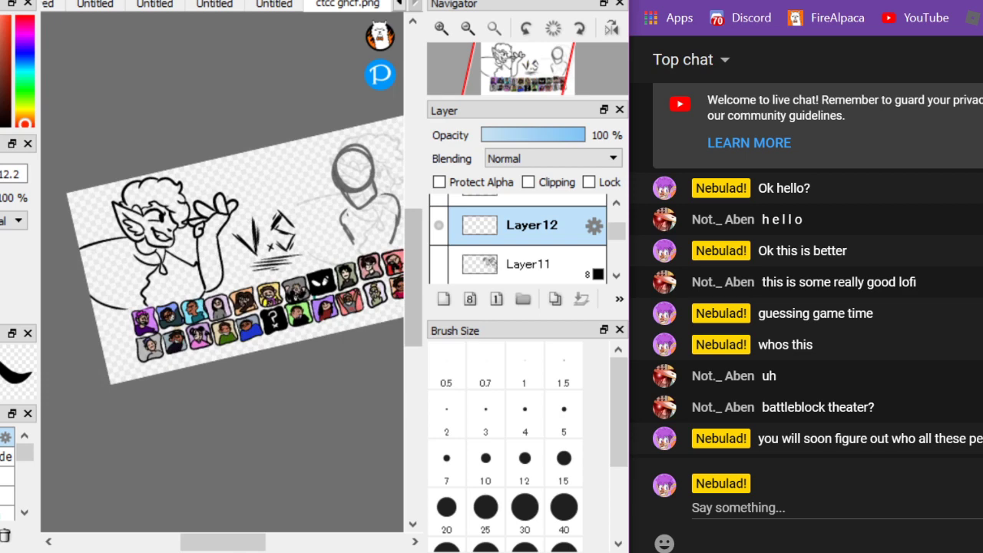
scroll(184, 149, "down", 1)
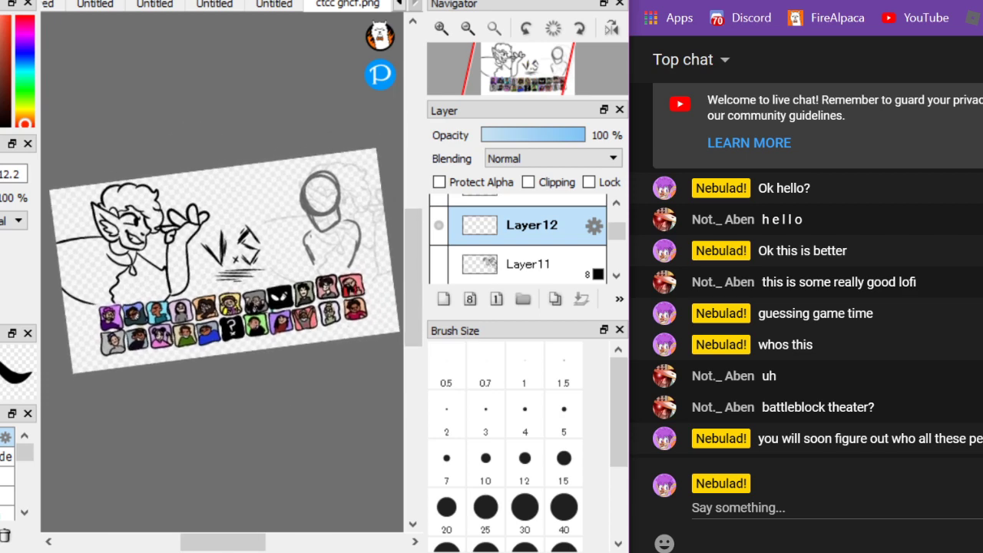
scroll(322, 299, "up", 6)
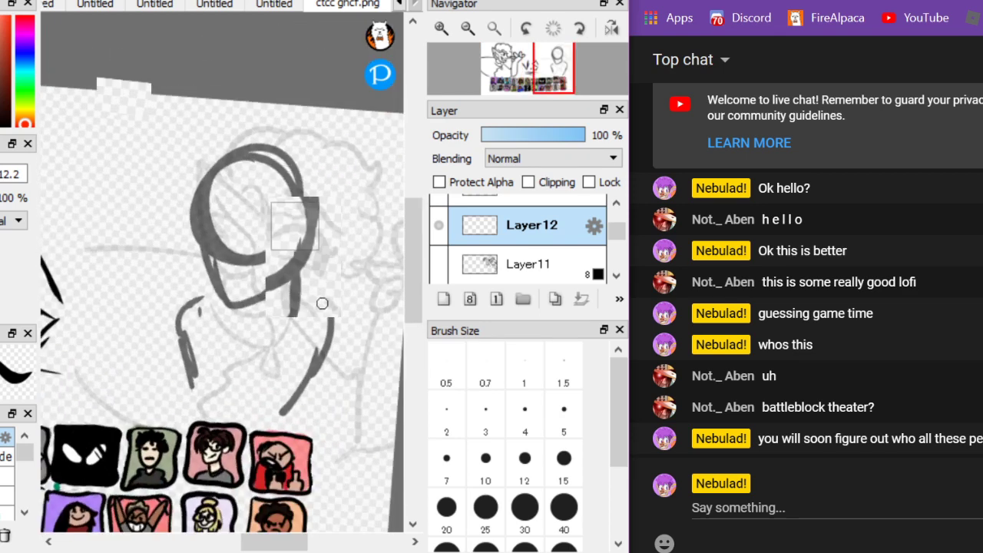
mouse_move(227, 104)
left_mouse_down()
mouse_move(74, 217)
mouse_move(329, 328)
mouse_move(197, 98)
left_mouse_up()
key("ctrl+z")
mouse_move(140, 188)
left_mouse_down()
mouse_move(140, 358)
mouse_move(198, 396)
mouse_move(266, 371)
mouse_move(327, 267)
left_mouse_up()
Ink a wide open grin inside the jaw, with a rising upper lip line and a curved lower edge
scroll(283, 379, "up", 2)
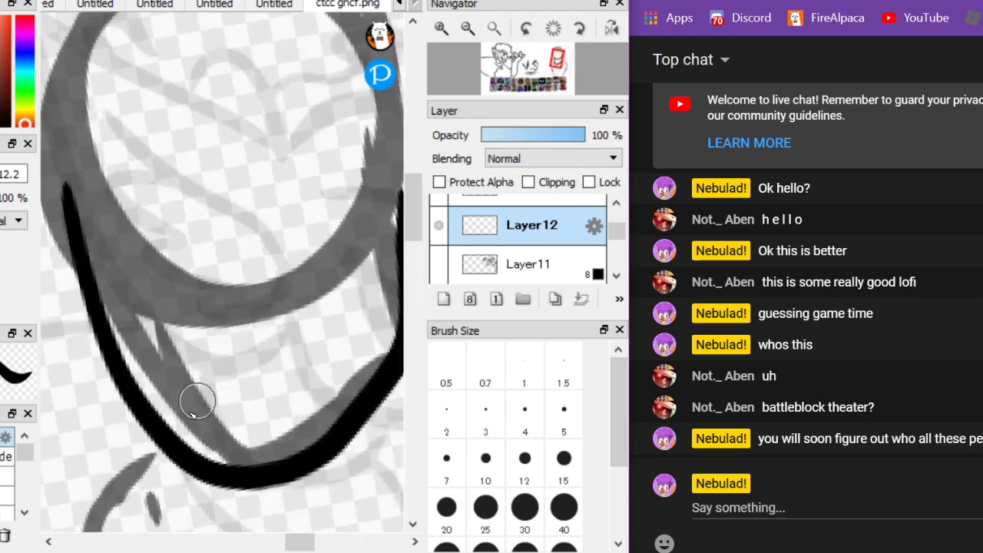
mouse_move(184, 404)
left_mouse_down()
mouse_move(247, 345)
mouse_move(349, 277)
left_mouse_up()
key("ctrl+z")
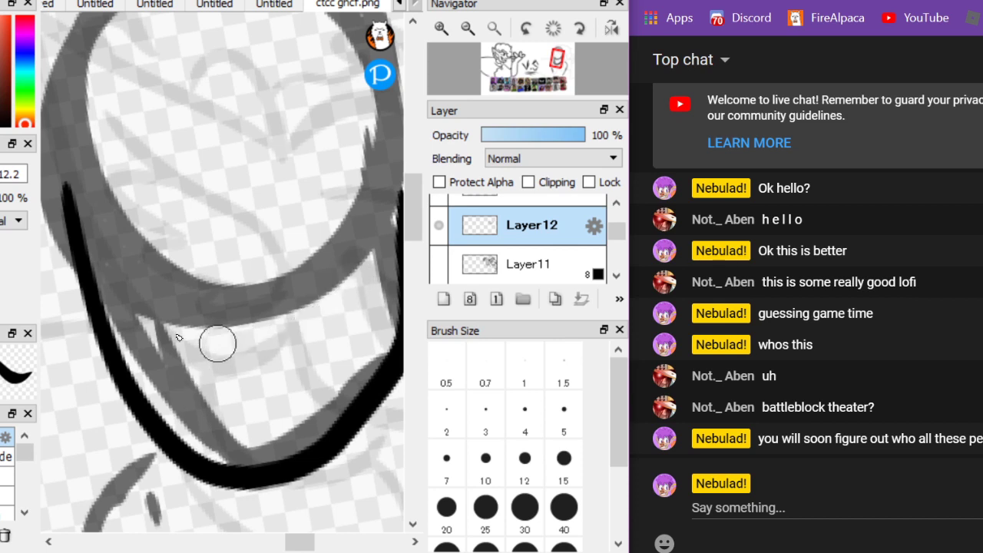
mouse_move(162, 339)
left_mouse_down()
mouse_move(307, 287)
mouse_move(355, 252)
left_mouse_up()
mouse_move(209, 315)
left_mouse_down()
mouse_move(147, 335)
mouse_move(158, 358)
mouse_move(297, 401)
mouse_move(349, 279)
left_mouse_up()
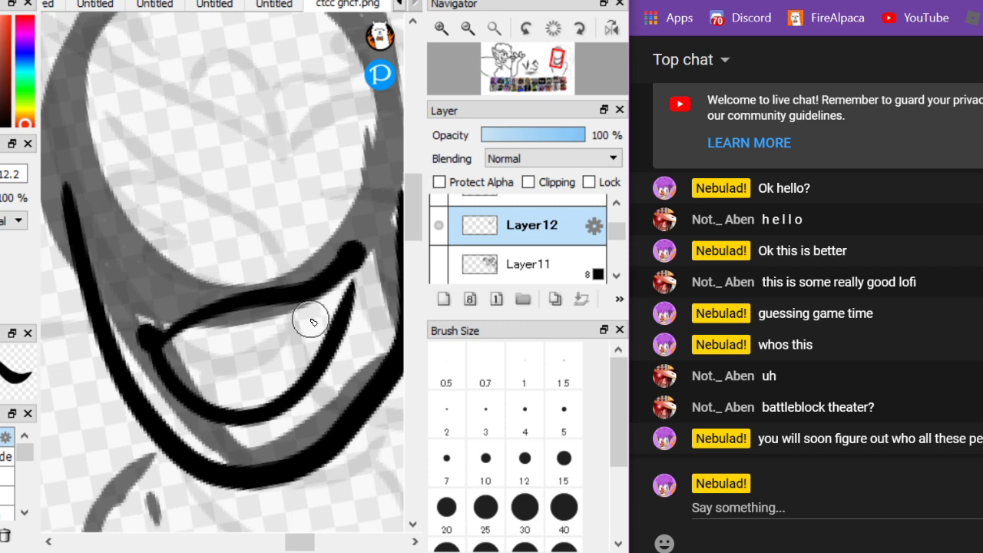
Thicken the grin's left corner and add a small dark pointed mark inside the mouth
scroll(313, 322, "up", 1)
left_click_drag(159, 374, 138, 271)
left_click_drag(137, 271, 148, 357)
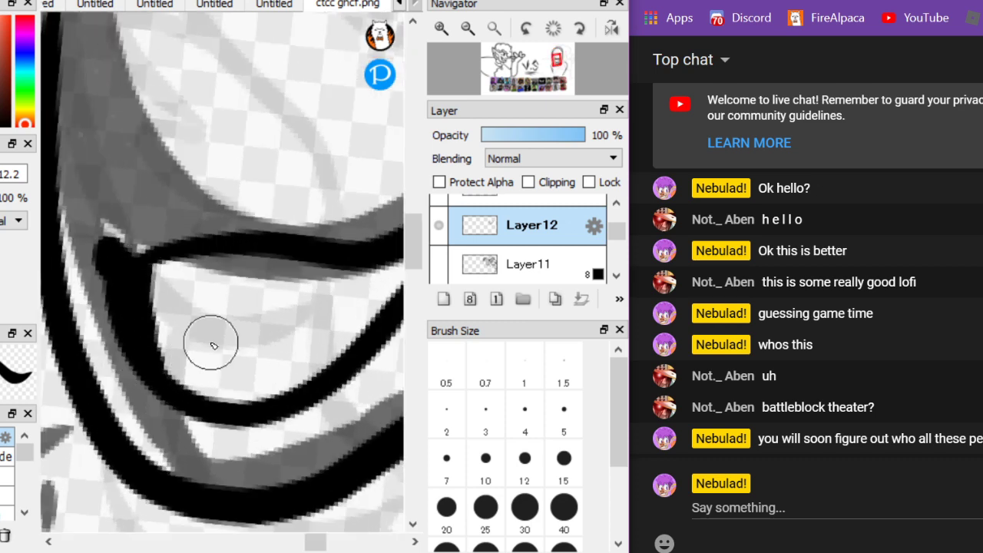
left_click_drag(189, 328, 154, 331)
scroll(315, 337, "down", 1)
left_click_drag(315, 336, 248, 375)
Ink two rounded, open-bottomed eyes with small oval pupils above the grin
scroll(248, 375, "down", 1)
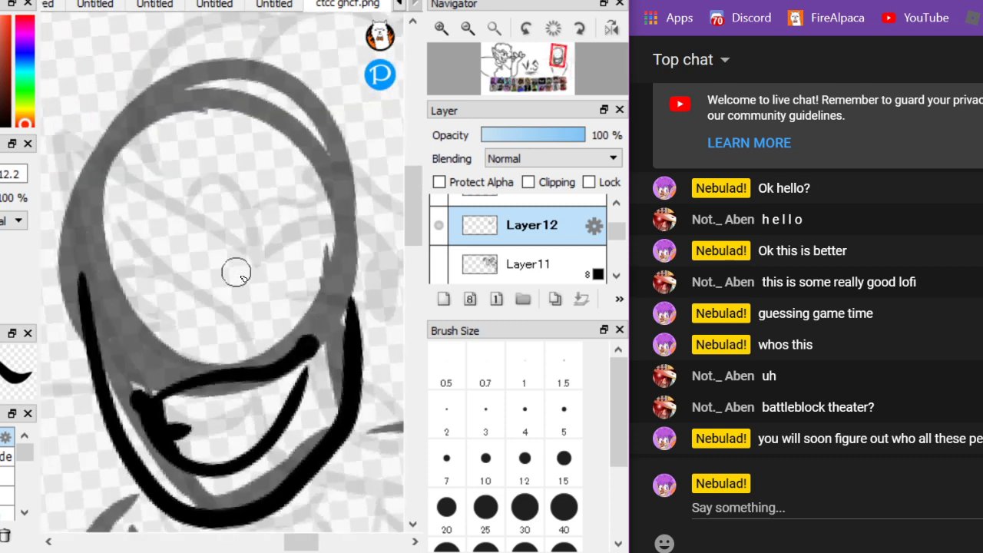
mouse_move(221, 309)
left_mouse_down()
mouse_move(314, 223)
mouse_move(290, 311)
mouse_move(289, 261)
left_mouse_up()
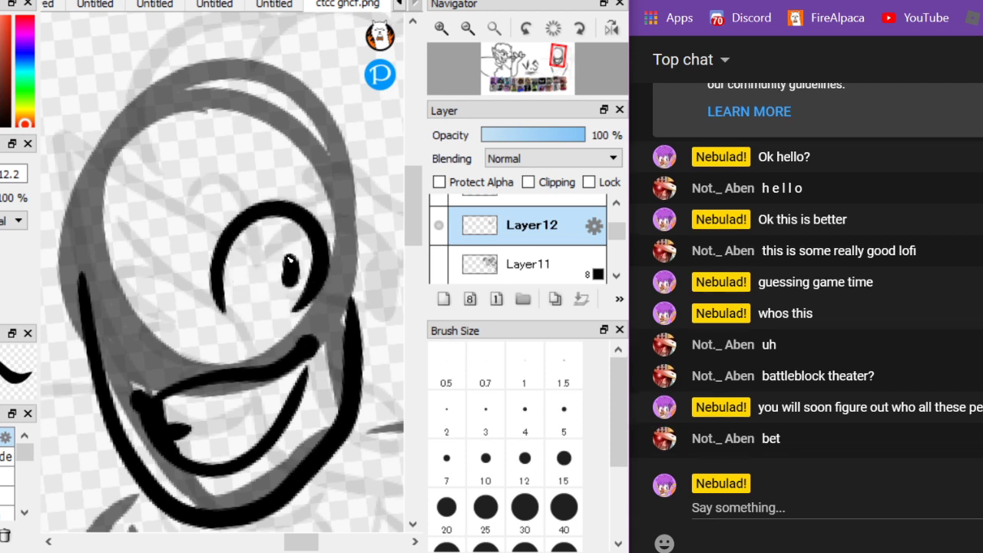
mouse_move(181, 283)
left_mouse_down()
mouse_move(109, 257)
mouse_move(99, 294)
left_mouse_up()
left_click_drag(170, 309, 171, 290)
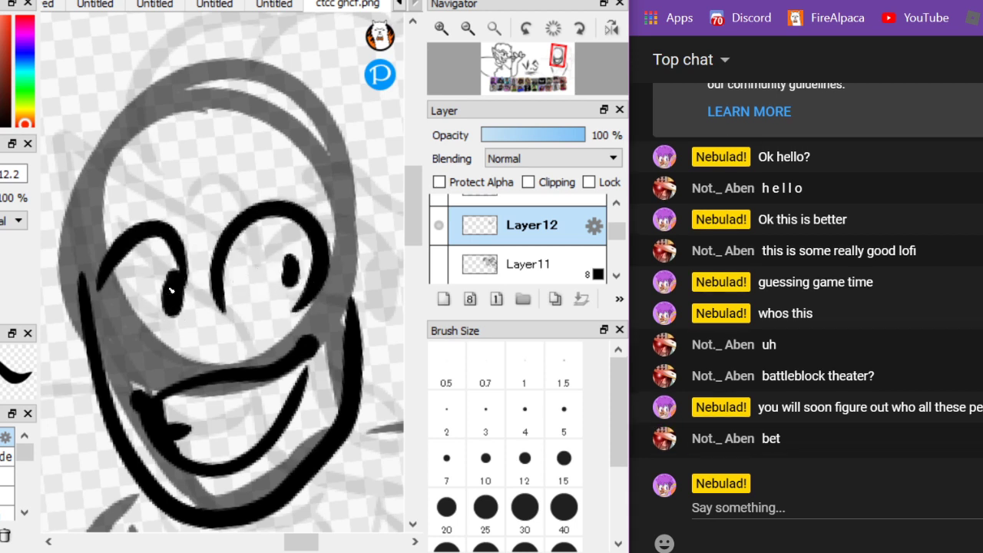
Ink a rounded ear on each side of the head and short freckle marks on both cheeks
scroll(230, 321, "down", 1)
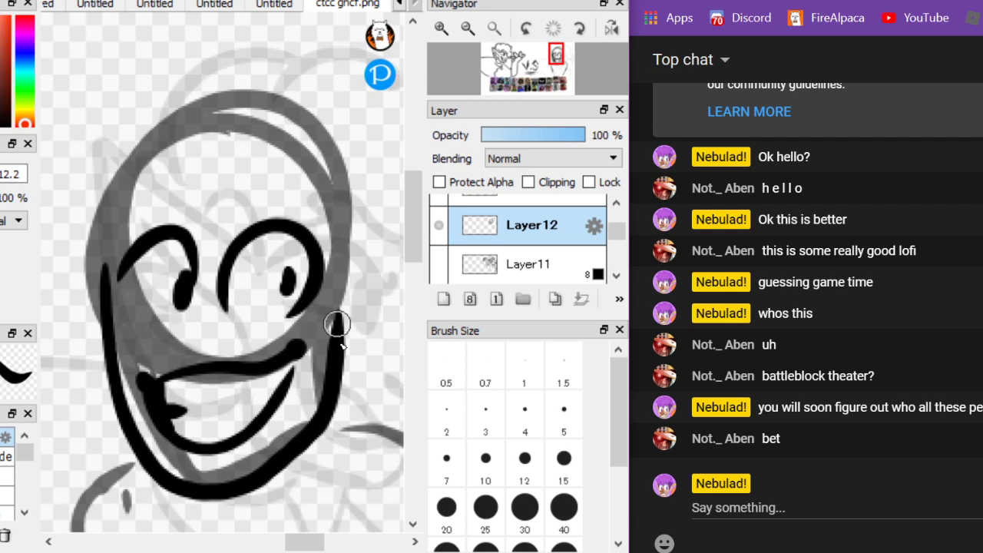
mouse_move(343, 343)
left_mouse_down()
mouse_move(347, 285)
mouse_move(299, 284)
left_mouse_up()
key("ctrl+z")
scroll(81, 102, "down", 1)
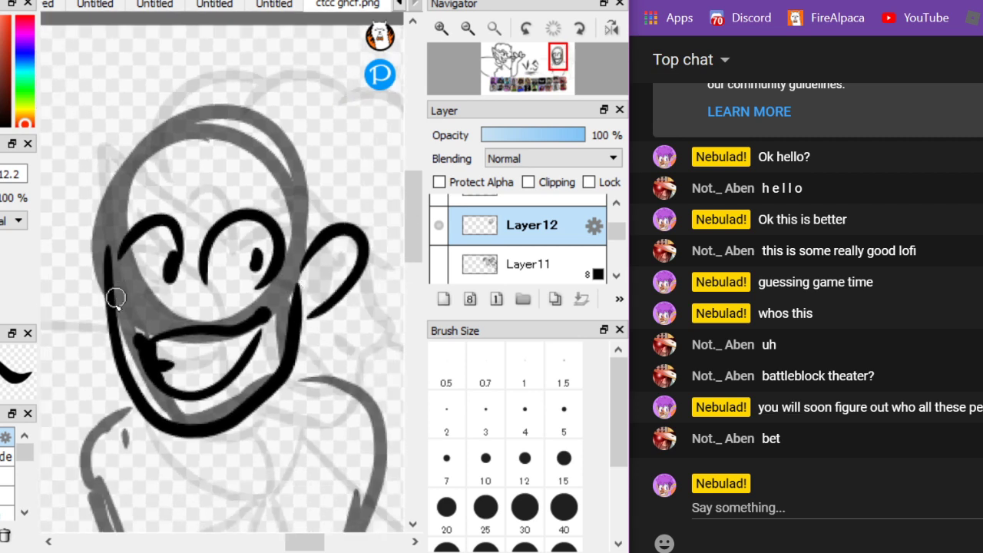
left_click_drag(91, 315, 94, 256)
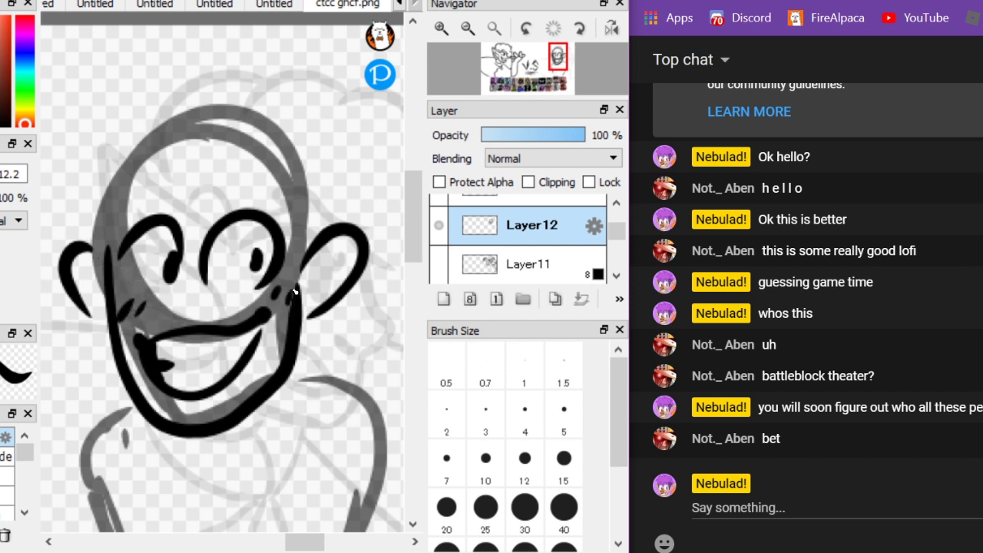
mouse_move(84, 230)
left_mouse_down()
mouse_move(98, 173)
mouse_move(129, 137)
mouse_move(170, 113)
mouse_move(239, 99)
mouse_move(306, 142)
mouse_move(326, 197)
mouse_move(324, 242)
mouse_move(300, 280)
mouse_move(275, 184)
mouse_move(244, 174)
mouse_move(139, 186)
mouse_move(117, 215)
left_mouse_up()
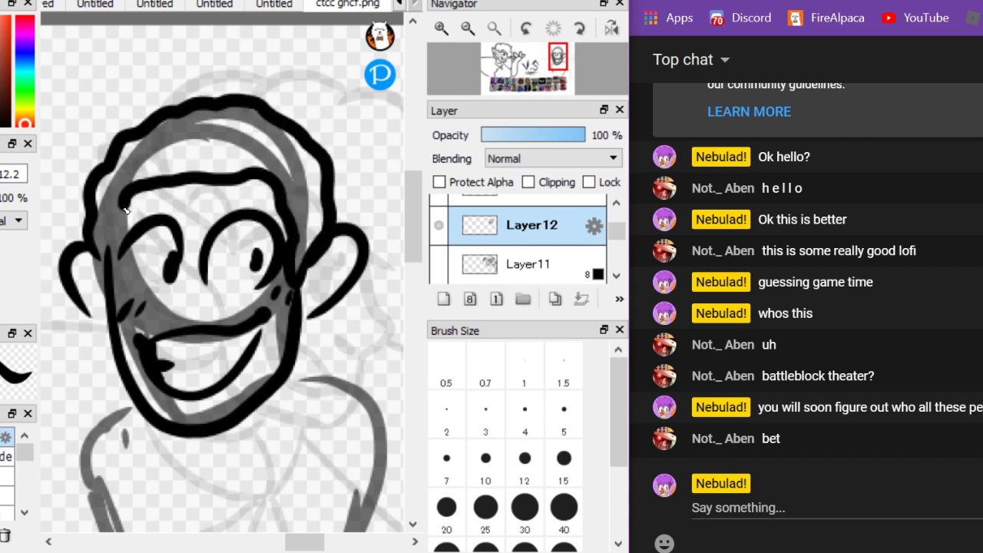
key("ctrl+z")
key("ctrl+z")
Ink a tall wavy hair outline with a scalloped hairline over the forehead, and close the left ear's lower edge
mouse_move(330, 234)
left_mouse_down()
mouse_move(316, 119)
mouse_move(288, 84)
mouse_move(241, 72)
mouse_move(182, 82)
mouse_move(127, 118)
mouse_move(98, 157)
mouse_move(89, 250)
mouse_move(112, 251)
mouse_move(145, 171)
mouse_move(169, 154)
mouse_move(203, 153)
mouse_move(228, 157)
mouse_move(278, 195)
mouse_move(301, 276)
left_mouse_up()
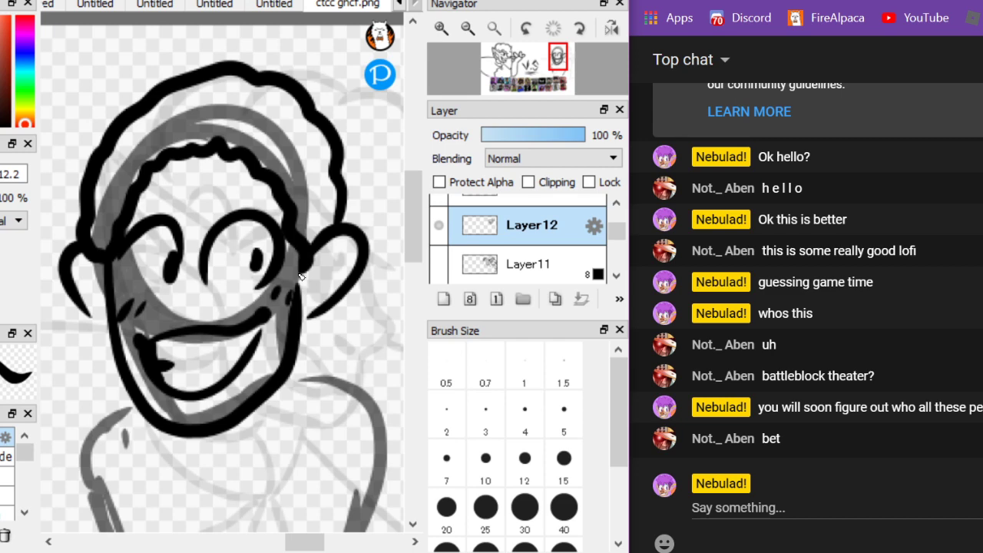
left_click_drag(138, 308, 115, 315)
Ink a flared, jagged collar on both sides of the neck and a long curved outer line beside the right shoulder
left_click_drag(364, 461, 364, 318)
scroll(281, 333, "down", 3)
scroll(280, 333, "up", 2)
scroll(273, 253, "up", 1)
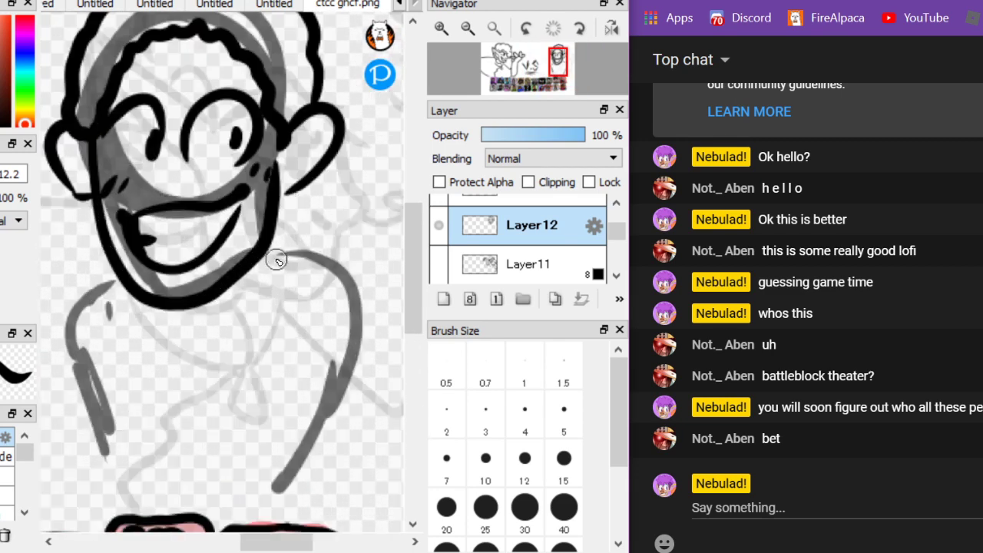
left_click_drag(216, 303, 311, 231)
mouse_move(287, 192)
left_mouse_down()
mouse_move(390, 203)
mouse_move(360, 295)
mouse_move(330, 311)
left_mouse_up()
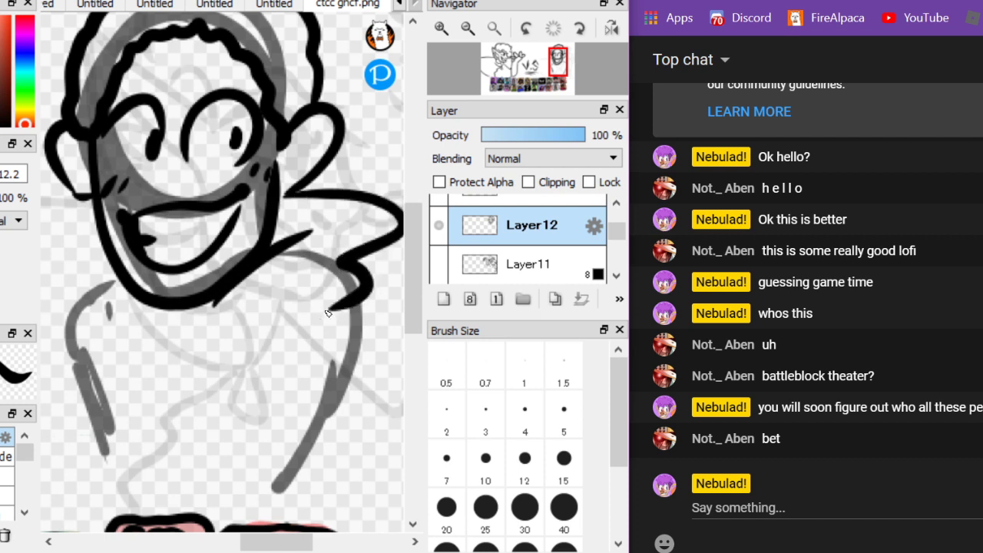
left_click_drag(151, 323, 96, 278)
mouse_move(84, 231)
left_mouse_down()
mouse_move(63, 241)
mouse_move(76, 294)
mouse_move(105, 342)
left_mouse_up()
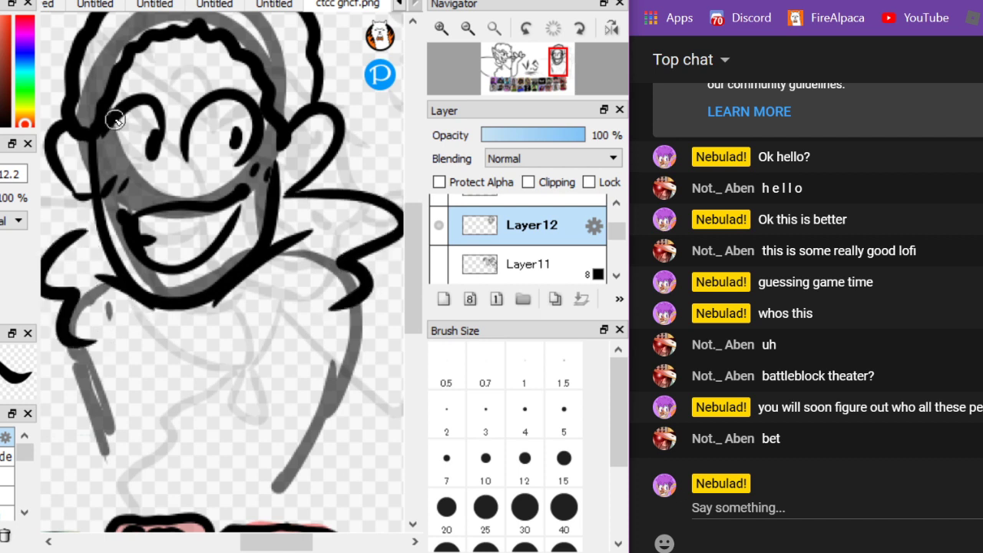
left_click_drag(384, 286, 399, 529)
scroll(339, 347, "down", 1)
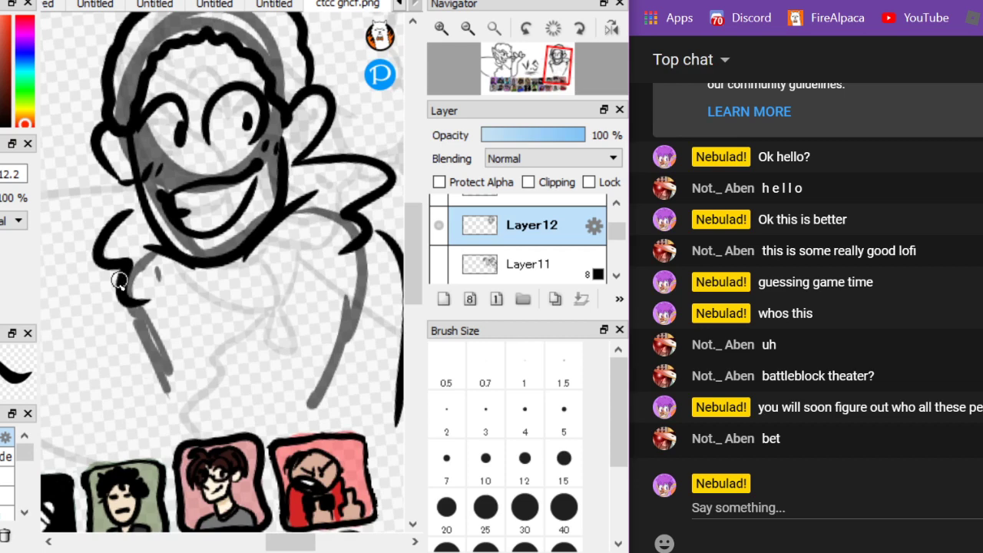
mouse_move(119, 281)
left_mouse_down()
mouse_move(81, 377)
mouse_move(110, 461)
left_mouse_up()
scroll(315, 282, "up", 1)
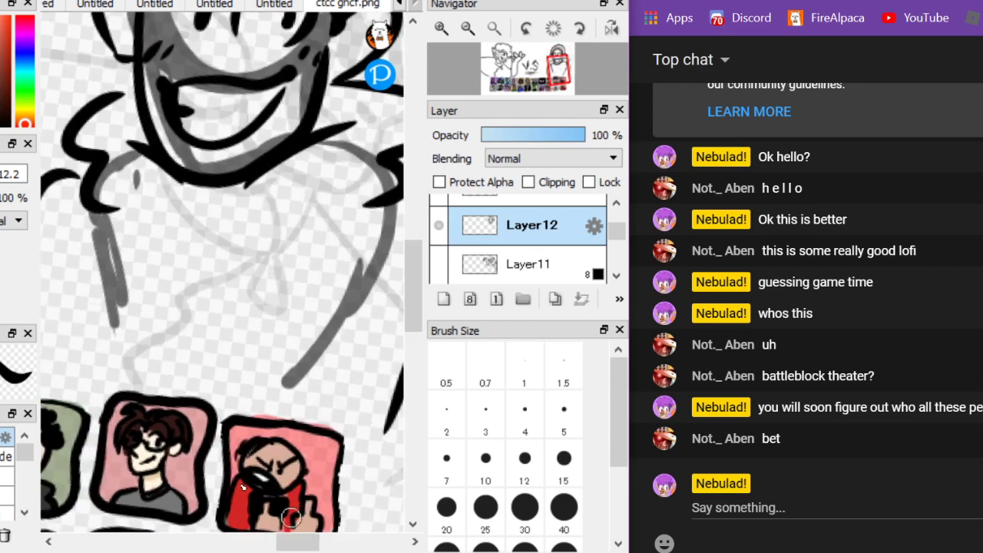
left_click_drag(95, 227, 90, 398)
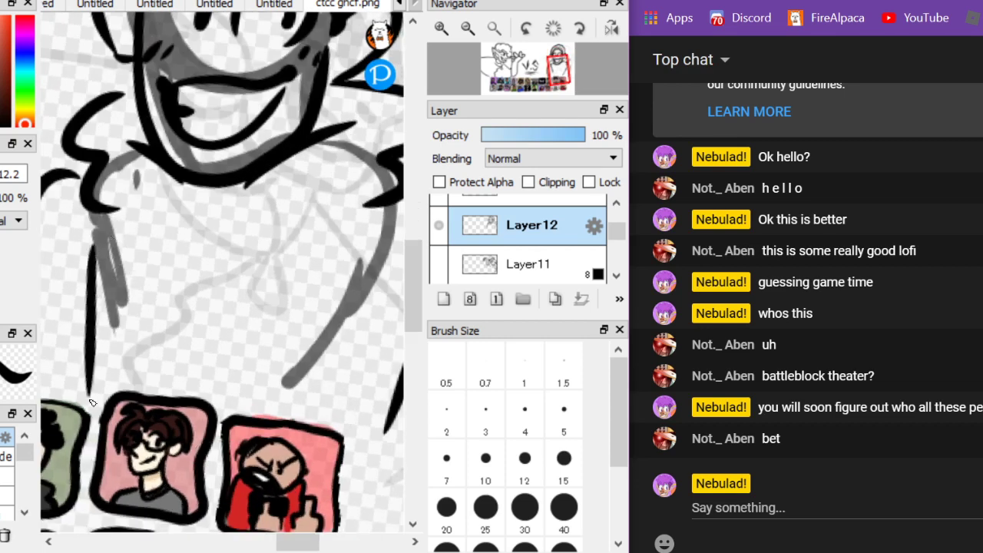
left_click_drag(308, 417, 364, 287)
scroll(222, 282, "down", 3)
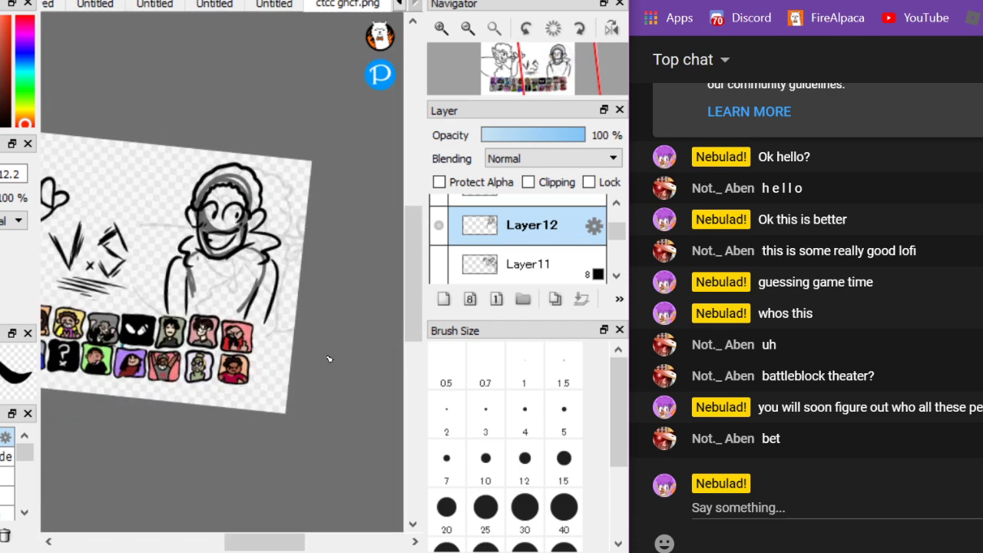
scroll(102, 95, "up", 3)
key("ctrl+z")
key("ctrl+z")
scroll(151, 125, "down", 1)
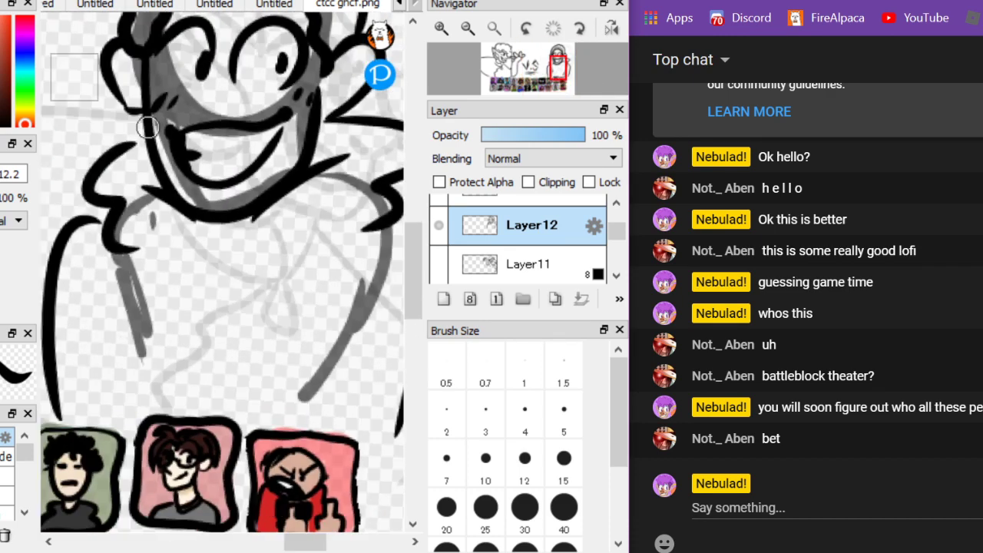
key("ctrl+z")
Ink the outer and inner lines of the arm below the collar's left side, and erase the stray dot beside the left ear
left_click_drag(148, 245, 157, 458)
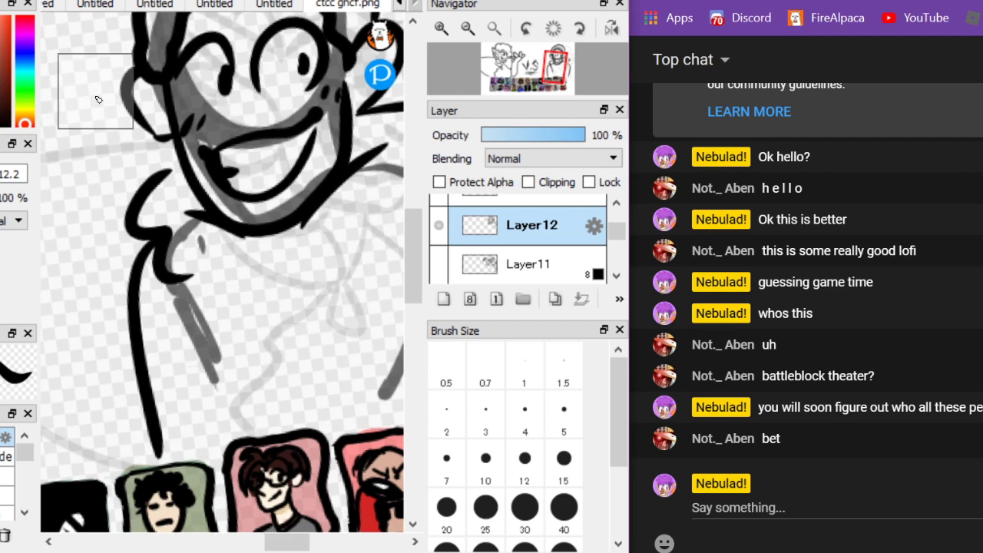
scroll(96, 98, "down", 1)
left_click_drag(140, 299, 156, 418)
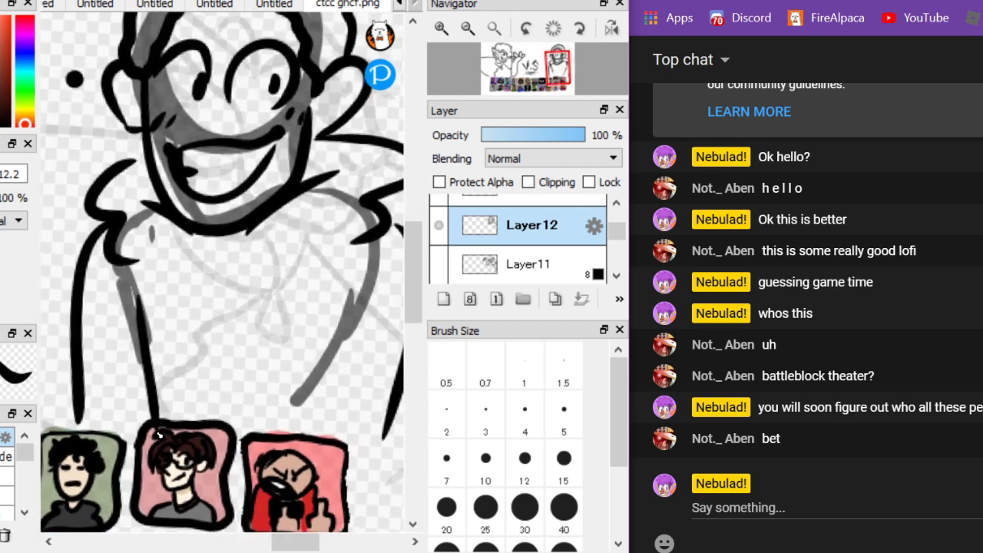
scroll(322, 376, "down", 1)
scroll(90, 124, "up", 3)
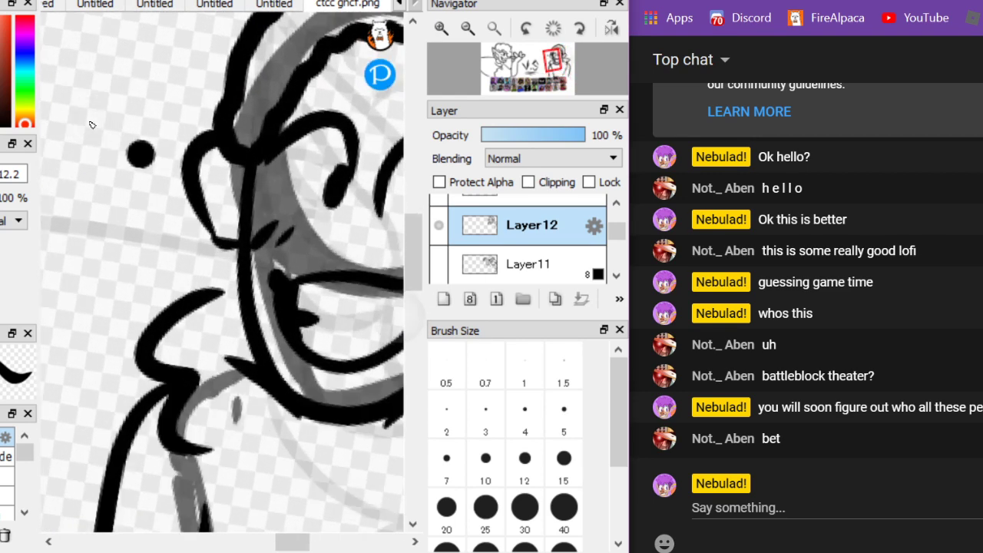
key("e")
mouse_move(141, 150)
left_mouse_down()
mouse_move(133, 163)
mouse_move(142, 160)
left_mouse_up()
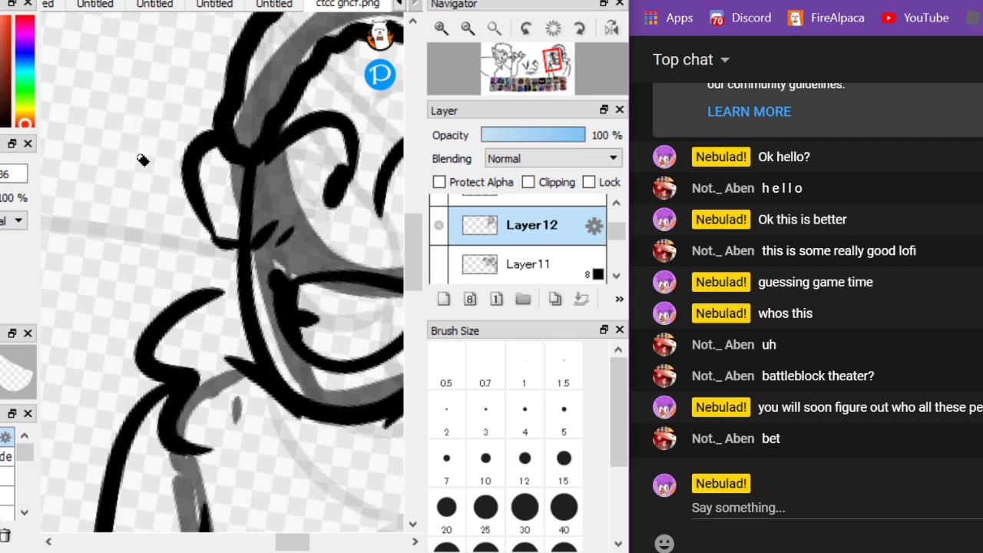
Add a new layer above Layer12, hide Layer12 with the inked opponent, and ready the 12.2 brush over the grey head sketch
scroll(348, 414, "down", 5)
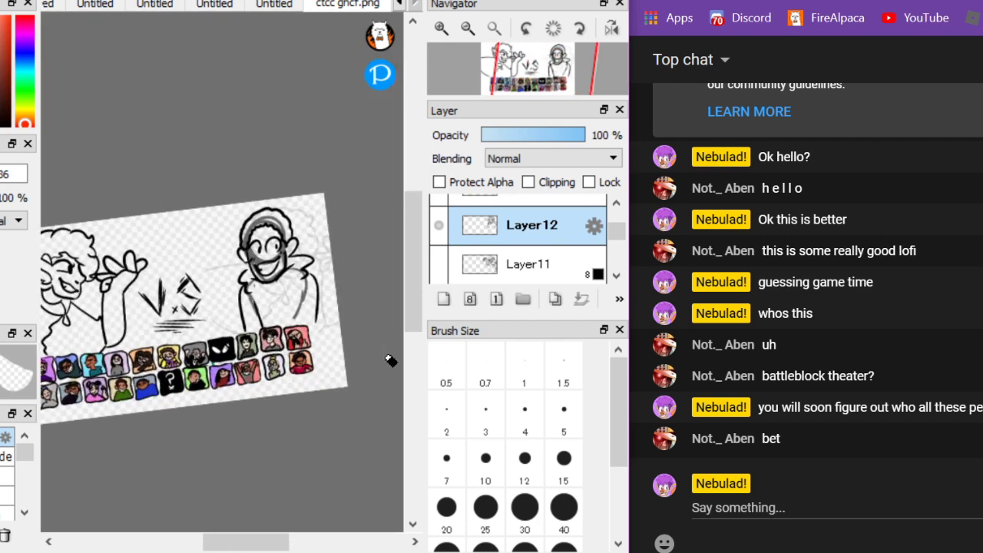
left_click(444, 299)
left_click(438, 264)
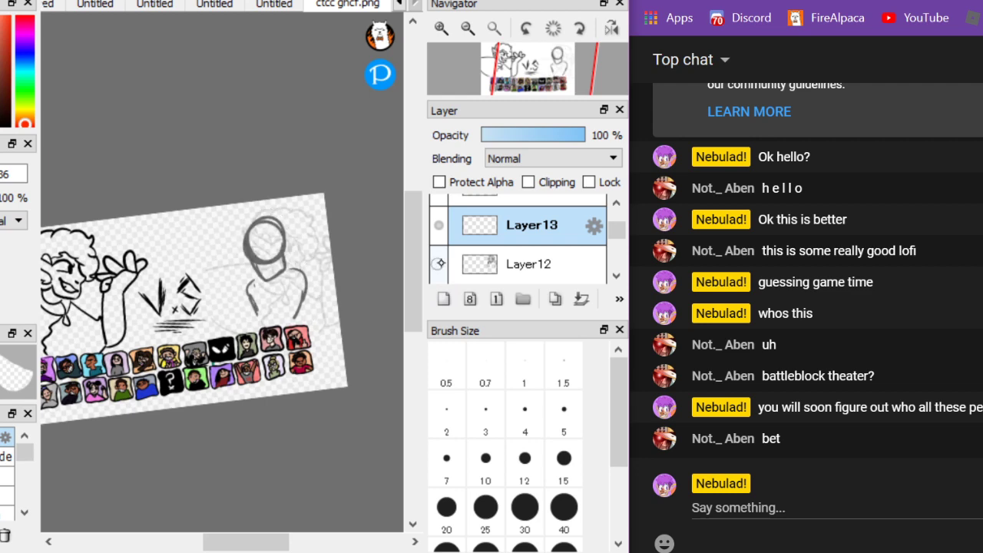
scroll(266, 255, "up", 5)
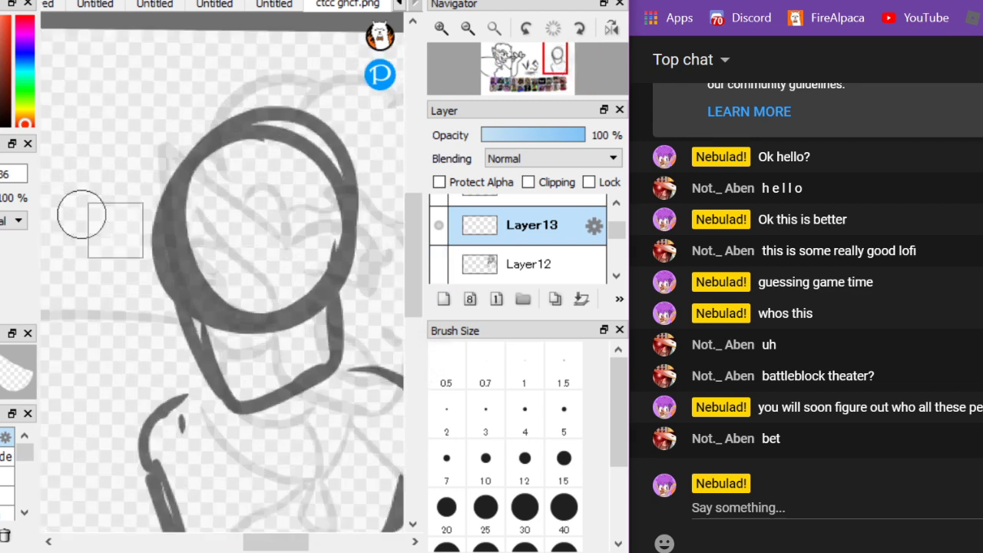
key("b")
scroll(307, 335, "up", 1)
key("Right")
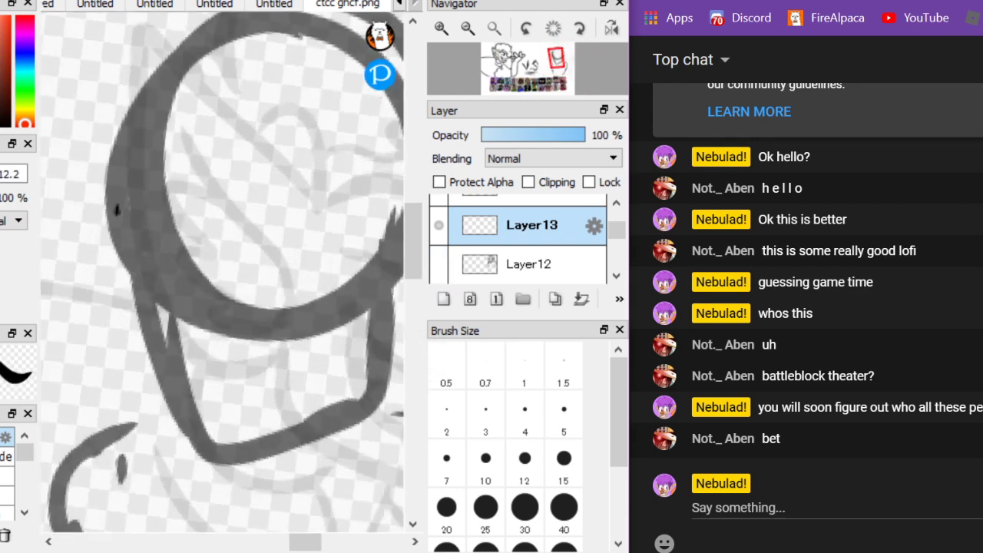
Ink the head's angular jaw outline and the curved open mouth over the grey sketch on Layer13
mouse_move(116, 209)
left_mouse_down()
mouse_move(174, 448)
mouse_move(335, 402)
mouse_move(368, 307)
left_mouse_up()
mouse_move(159, 390)
left_mouse_down()
mouse_move(165, 361)
mouse_move(339, 278)
left_mouse_up()
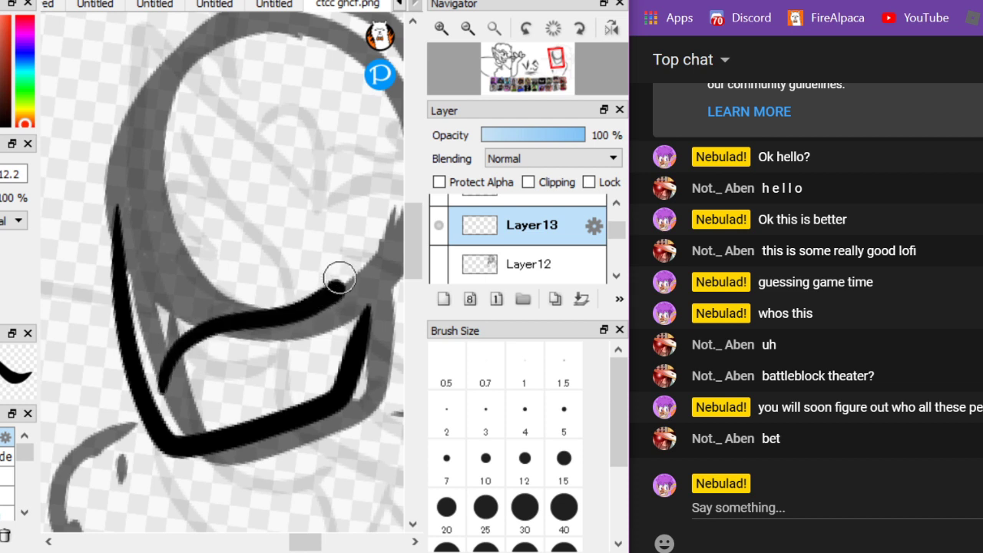
left_click(337, 279)
mouse_move(149, 377)
left_mouse_down()
mouse_move(211, 394)
mouse_move(332, 290)
left_mouse_up()
Ink the two angry eyebrows and the small oval eyes above the mouth
left_click_drag(208, 250, 354, 167)
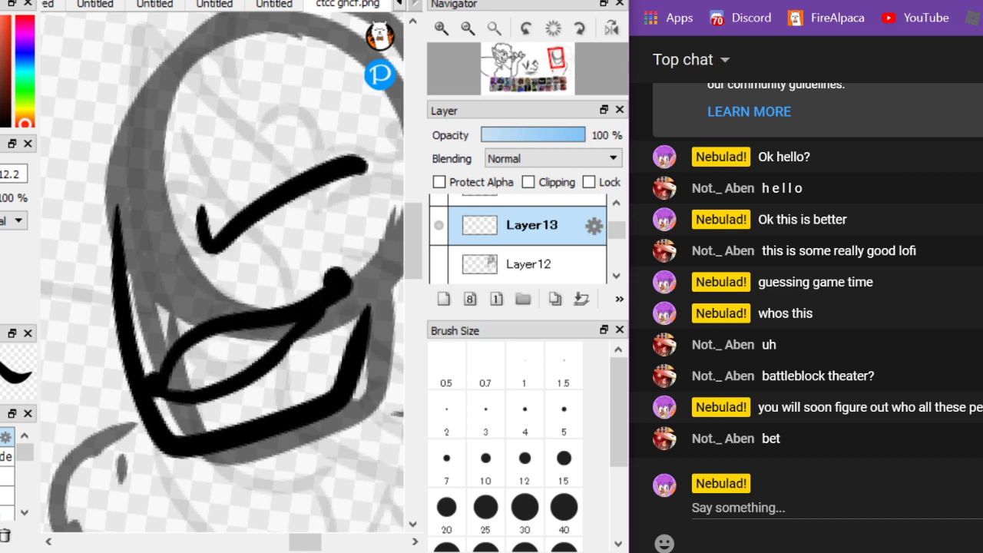
left_click(239, 253)
left_click_drag(184, 234, 180, 218)
left_click_drag(205, 229, 200, 208)
left_click_drag(189, 248, 123, 201)
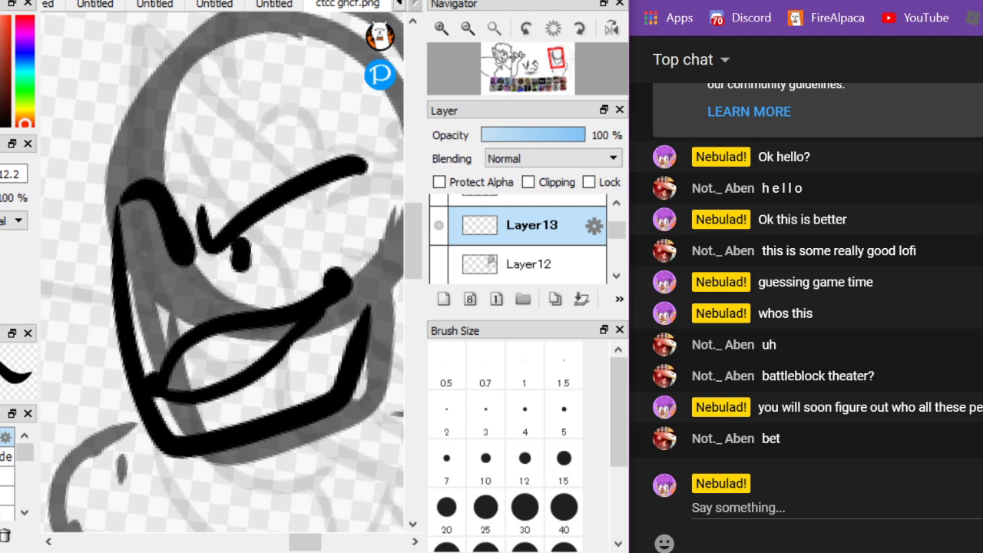
left_click(143, 259)
Ink a rounded ear on each side of the character's head
scroll(222, 271, "down", 1)
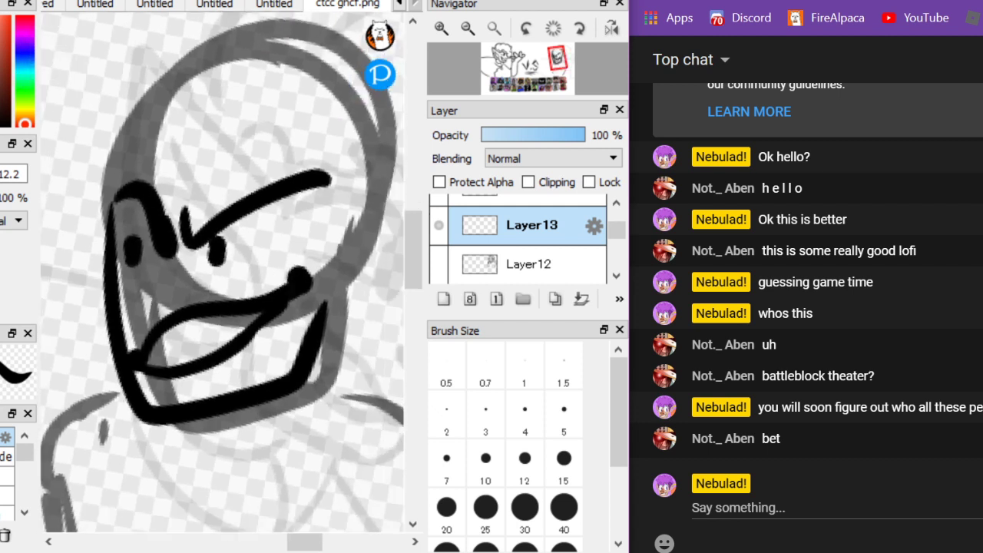
mouse_move(311, 303)
left_mouse_down()
mouse_move(390, 259)
mouse_move(327, 243)
left_mouse_up()
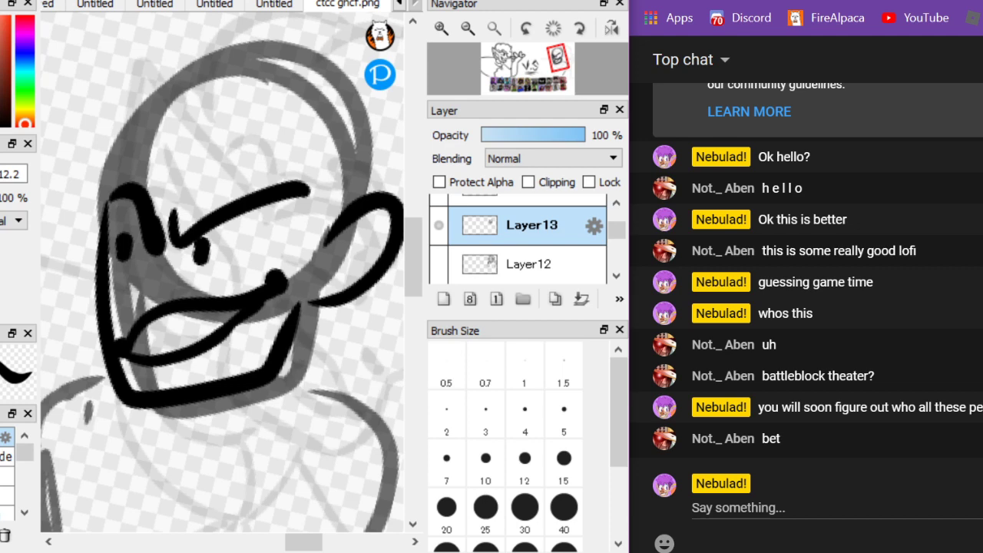
left_click_drag(102, 278, 98, 197)
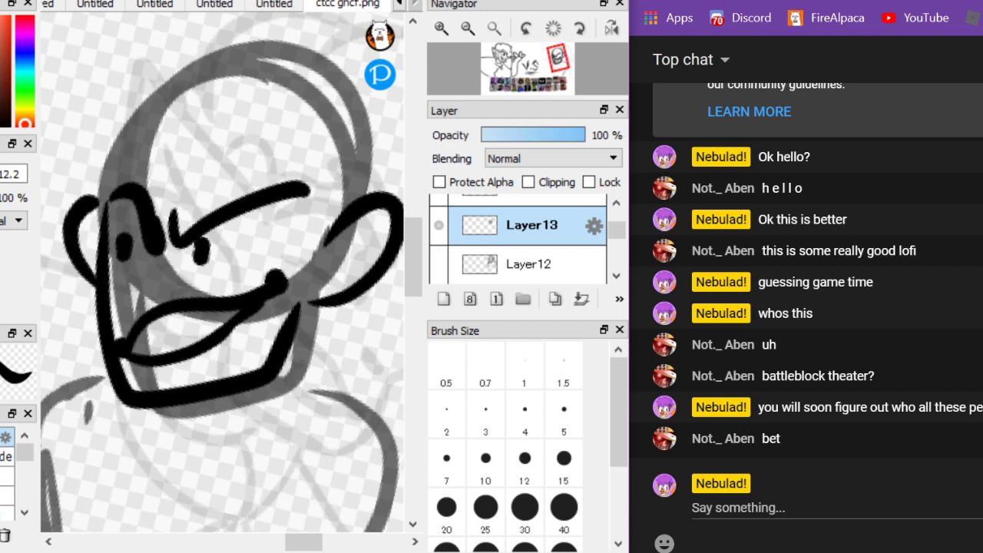
Ink the sideburn, the side of the head, the curly top hair outline and the jagged hairline across the forehead
scroll(222, 272, "up", 1)
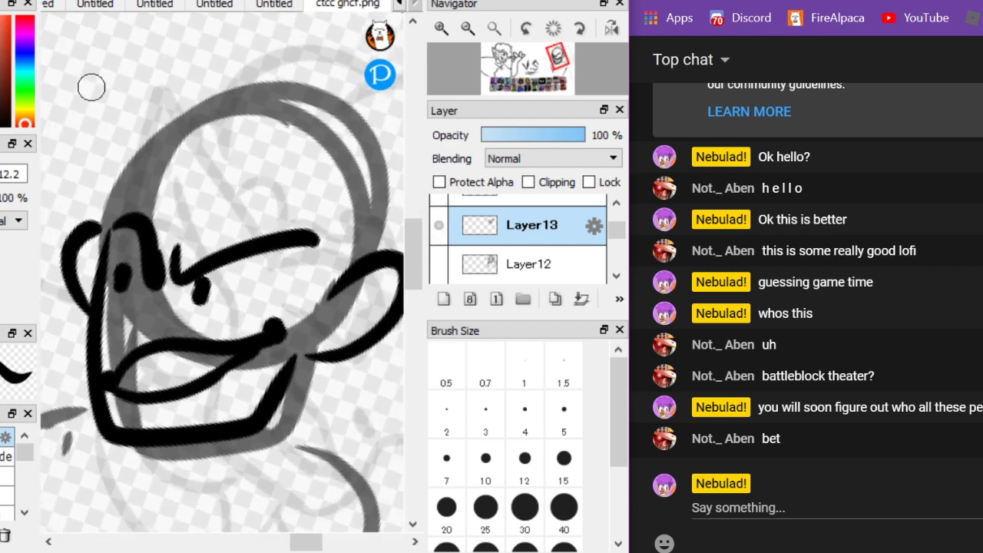
scroll(222, 271, "up", 1)
left_click_drag(316, 306, 332, 255)
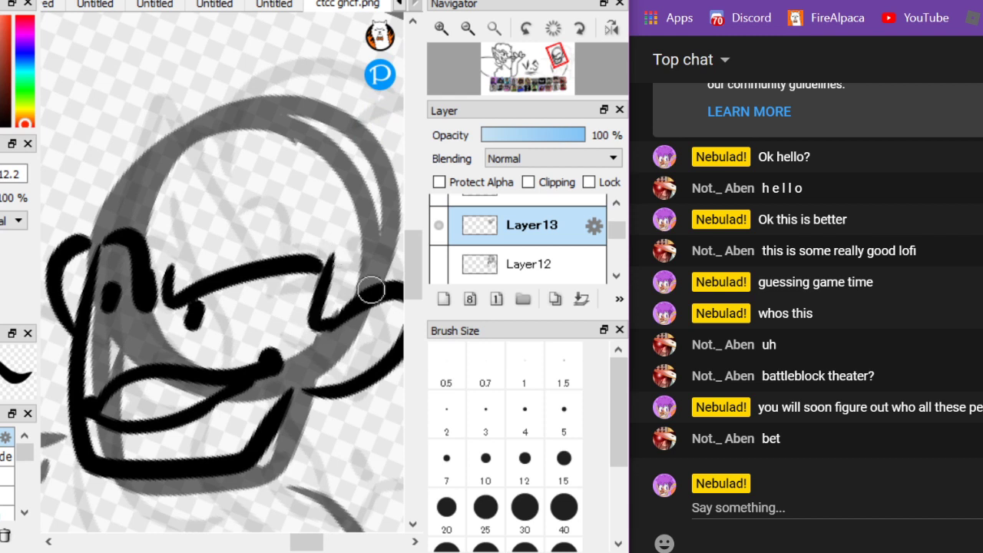
left_click_drag(368, 290, 396, 217)
mouse_move(101, 233)
left_mouse_down()
mouse_move(142, 121)
mouse_move(203, 88)
mouse_move(257, 83)
mouse_move(278, 63)
mouse_move(328, 98)
mouse_move(359, 95)
mouse_move(396, 139)
left_mouse_up()
mouse_move(327, 267)
left_mouse_down()
mouse_move(336, 234)
mouse_move(271, 174)
mouse_move(168, 145)
left_mouse_up()
key("ctrl+z")
mouse_move(330, 253)
left_mouse_down()
mouse_move(331, 221)
mouse_move(276, 174)
mouse_move(140, 151)
left_mouse_up()
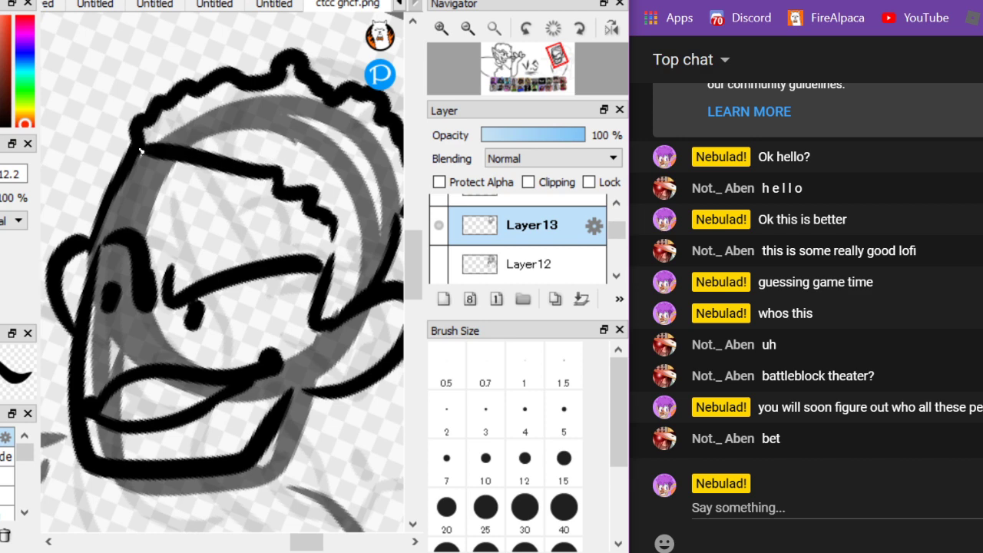
Switch to the live chat and send the messages "i shoulda named it querjhetvyeu strema" and "nfeujnkmfeuye"
scroll(358, 260, "down", 8)
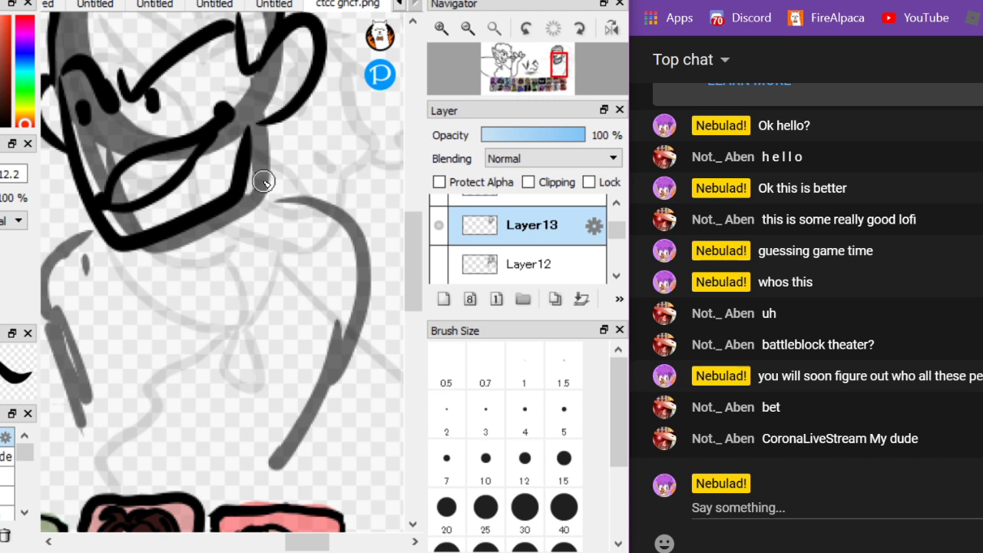
key("alt+Tab")
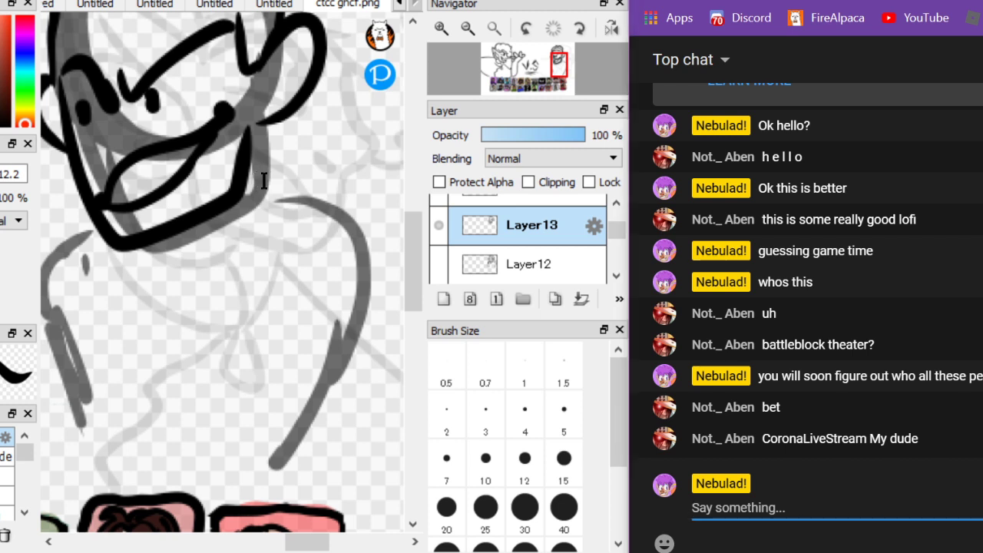
type("i shoulda named it q")
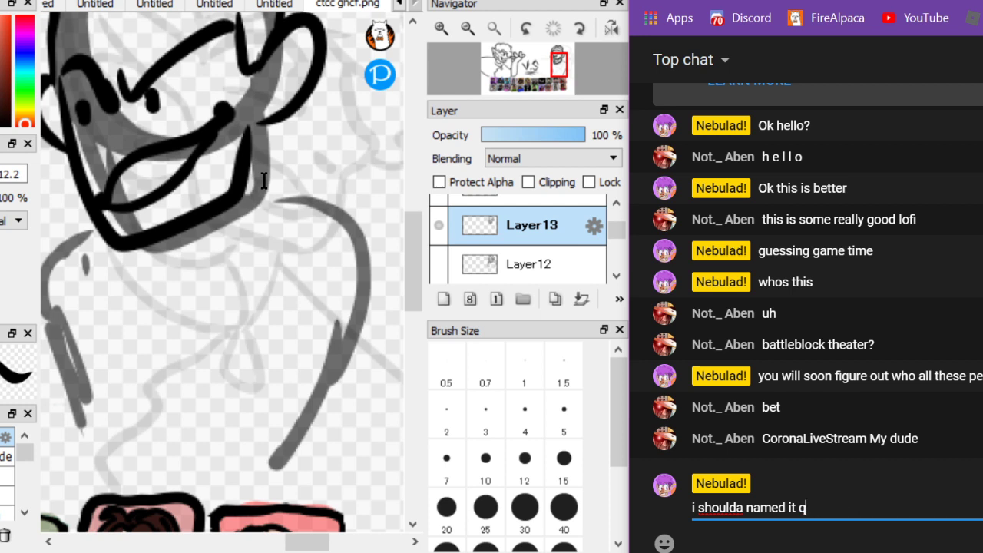
type("ema")
key("Return")
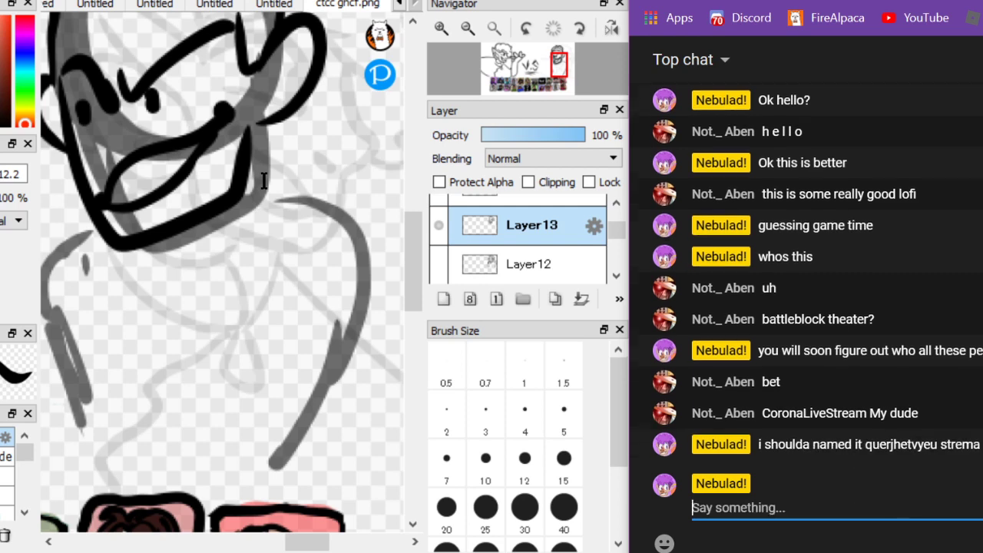
type("nfeujnkmfeuye")
key("Return")
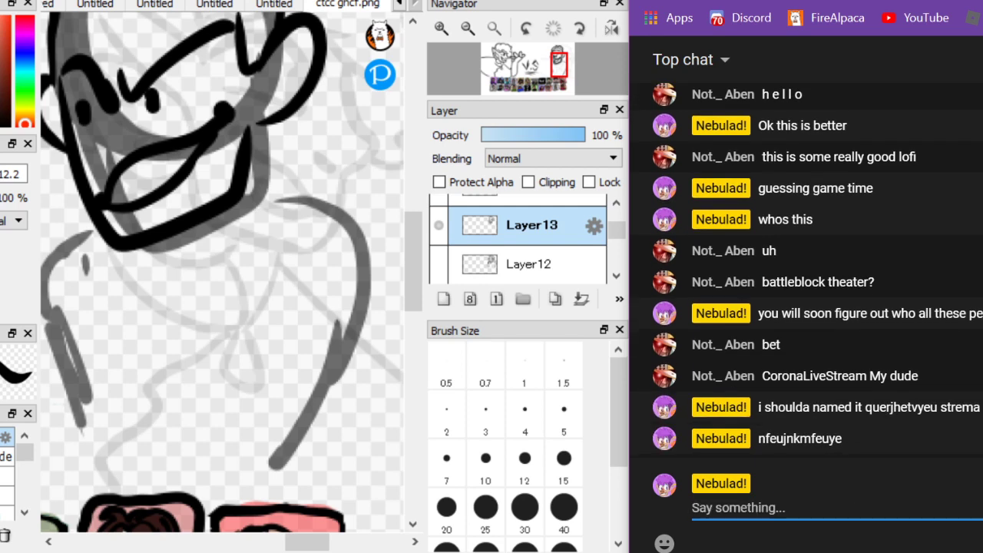
Ink the puffy collar on both sides of the neck, with an extending stroke along the underside of the jaw
scroll(76, 112, "down", 3)
scroll(109, 142, "up", 3)
scroll(113, 145, "down", 2)
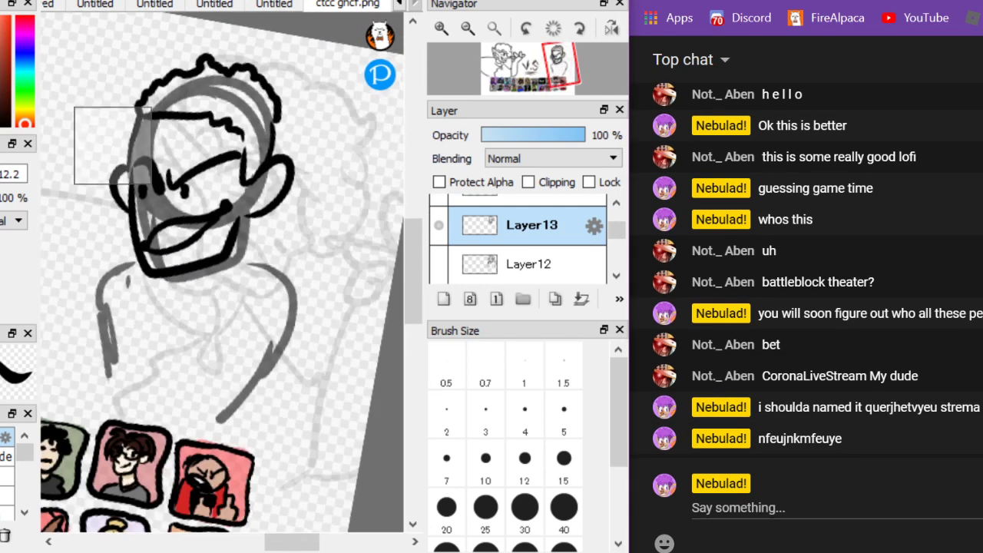
scroll(113, 146, "up", 3)
scroll(82, 79, "down", 1)
left_click_drag(197, 267, 268, 215)
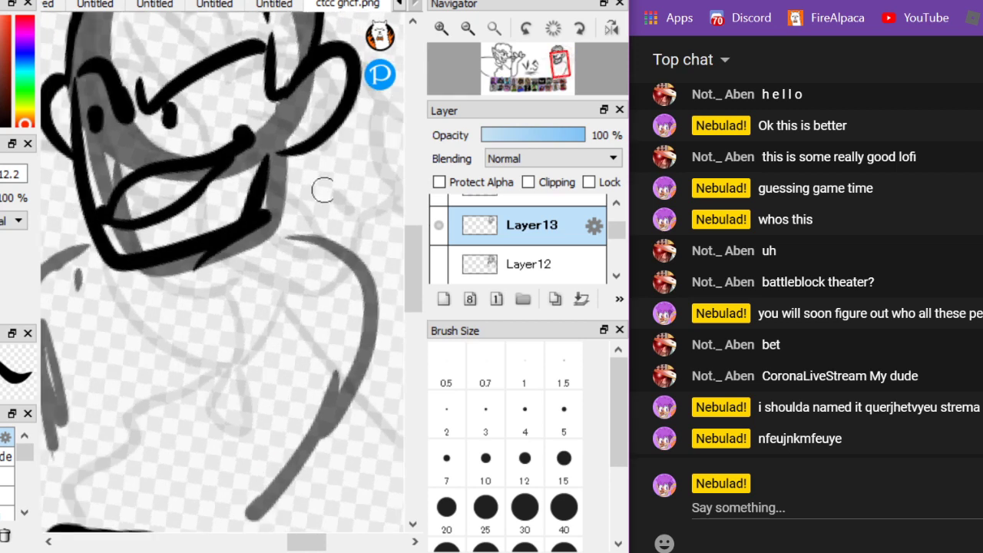
left_click_drag(327, 185, 265, 217)
mouse_move(281, 158)
left_mouse_down()
mouse_move(314, 148)
mouse_move(367, 253)
mouse_move(332, 281)
left_mouse_up()
scroll(222, 272, "left", 1)
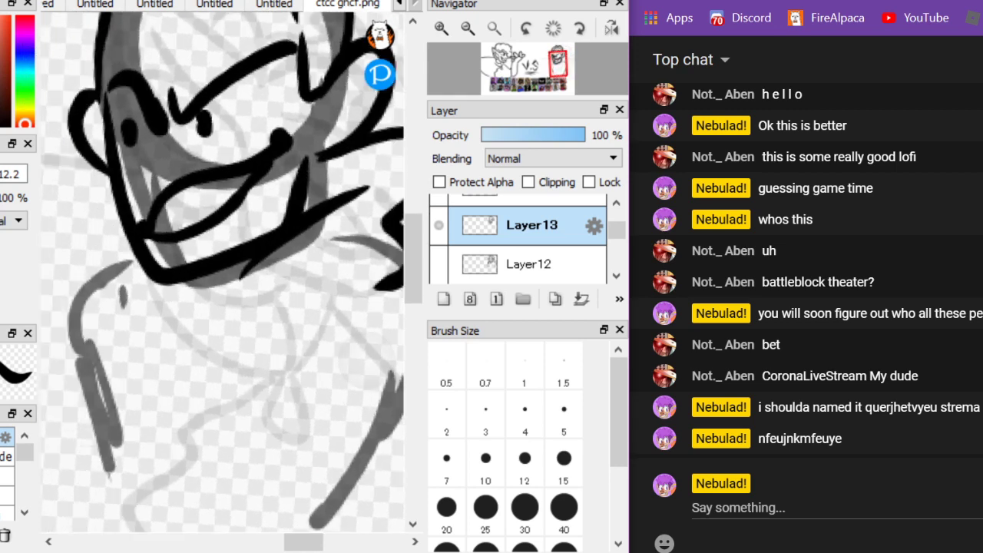
mouse_move(114, 224)
left_mouse_down()
mouse_move(102, 282)
mouse_move(140, 311)
left_mouse_up()
scroll(65, 83, "down", 2)
scroll(311, 313, "left", 1)
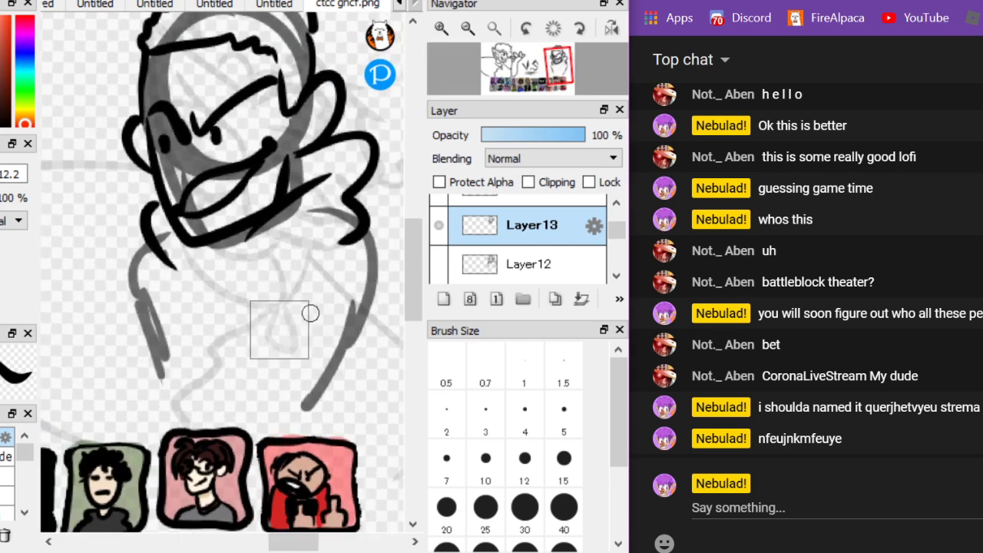
Ink the raised arm's upper arm lines and inner forearm edge, plus the curved line sweeping down from the chest
scroll(310, 314, "up", 1)
left_click_drag(201, 219, 1, 315)
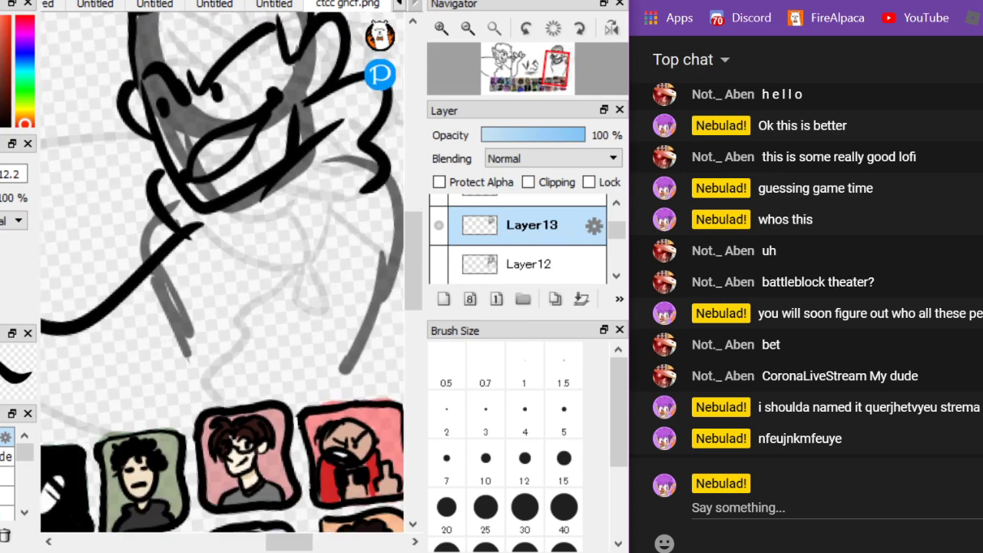
scroll(86, 112, "down", 1)
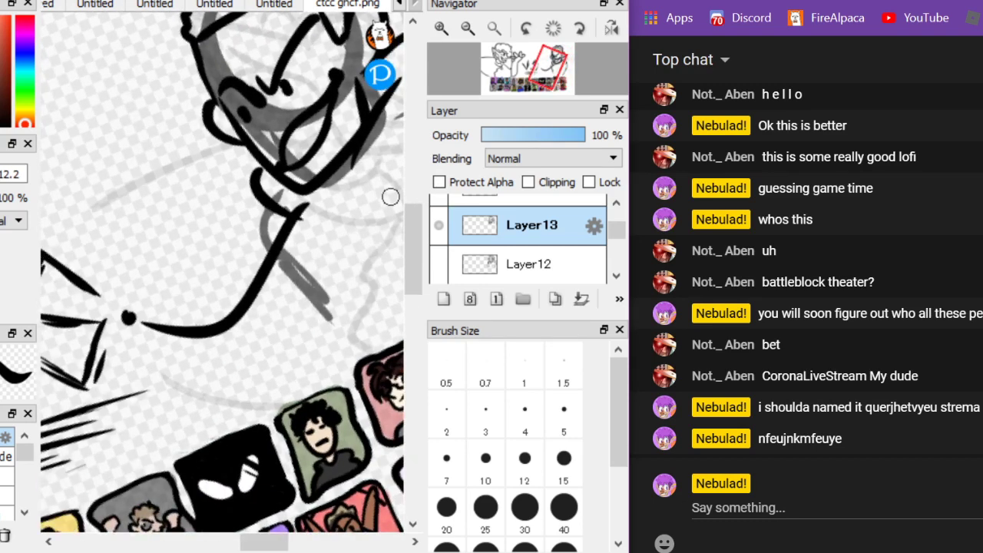
left_click_drag(364, 195, 286, 376)
mouse_move(300, 209)
left_mouse_down()
mouse_move(278, 268)
mouse_move(299, 353)
mouse_move(161, 357)
mouse_move(174, 215)
left_mouse_up()
Ink the nose between the far eyebrow and the mouth
scroll(361, 257, "up", 2)
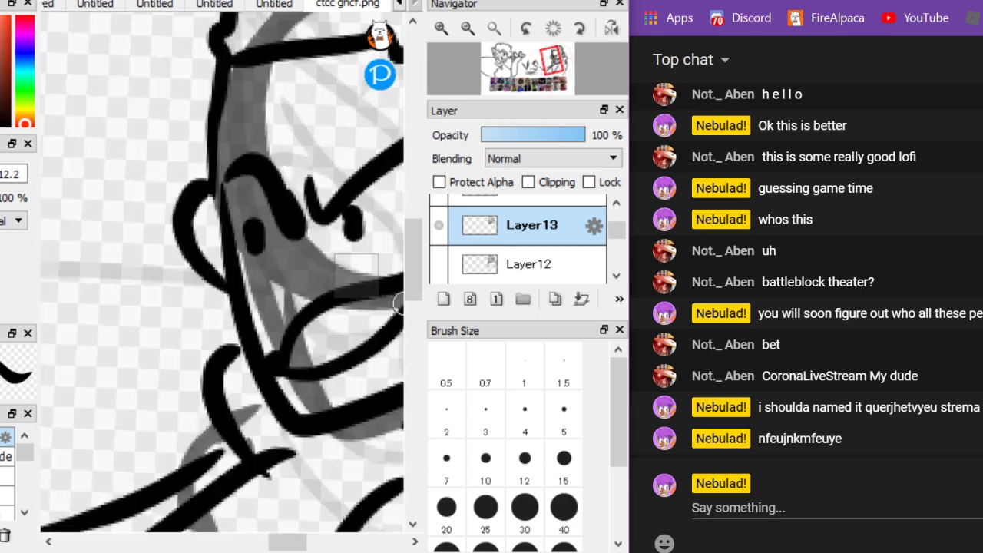
left_click_drag(303, 236, 281, 334)
scroll(154, 136, "down", 1)
scroll(340, 296, "down", 2)
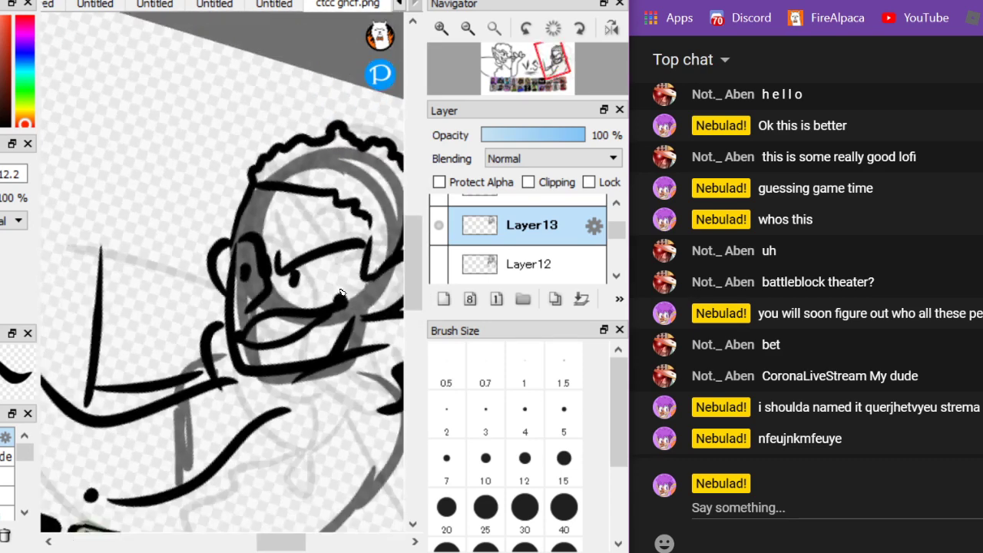
Ink the rounded wrist end and outer edge of the raised forearm, closing it down to the elbow
mouse_move(48, 139)
left_mouse_down()
mouse_move(87, 143)
mouse_move(195, 198)
left_mouse_up()
scroll(195, 197, "up", 1)
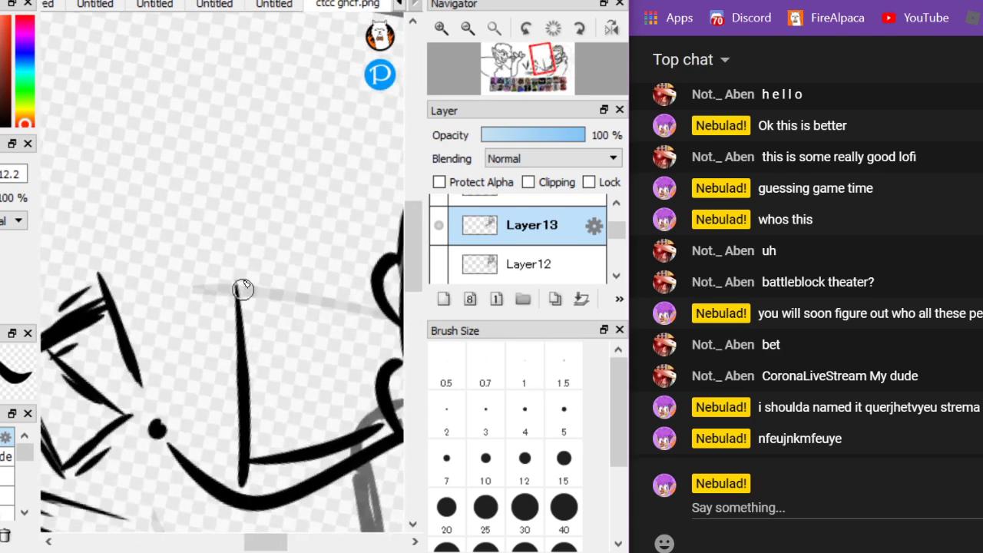
mouse_move(238, 289)
left_mouse_down()
mouse_move(171, 379)
mouse_move(180, 499)
left_mouse_up()
scroll(109, 193, "down", 3)
scroll(63, 135, "up", 2)
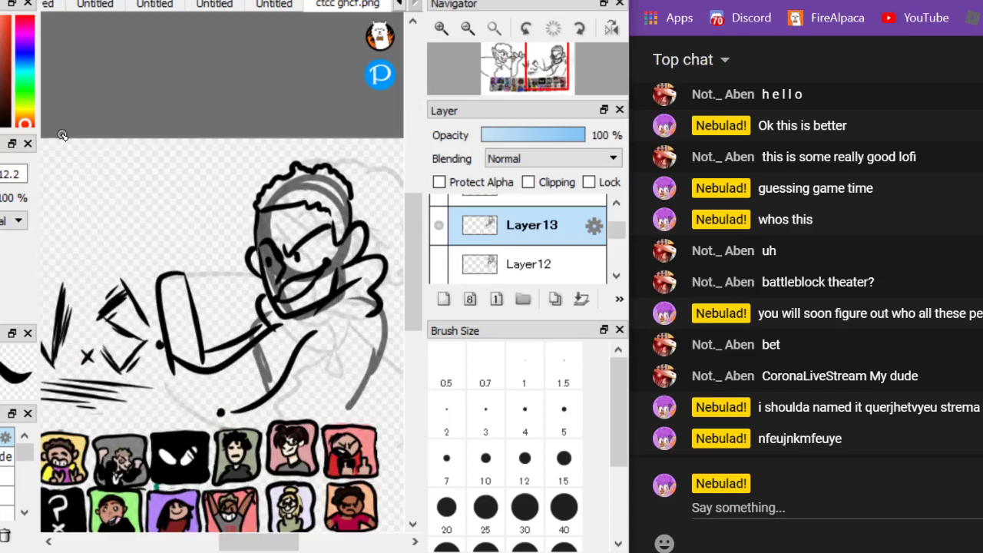
Ink a clenched fist above the wrist with three short finger creases and a small rounded bump, undoing a stray stroke
scroll(63, 135, "up", 5)
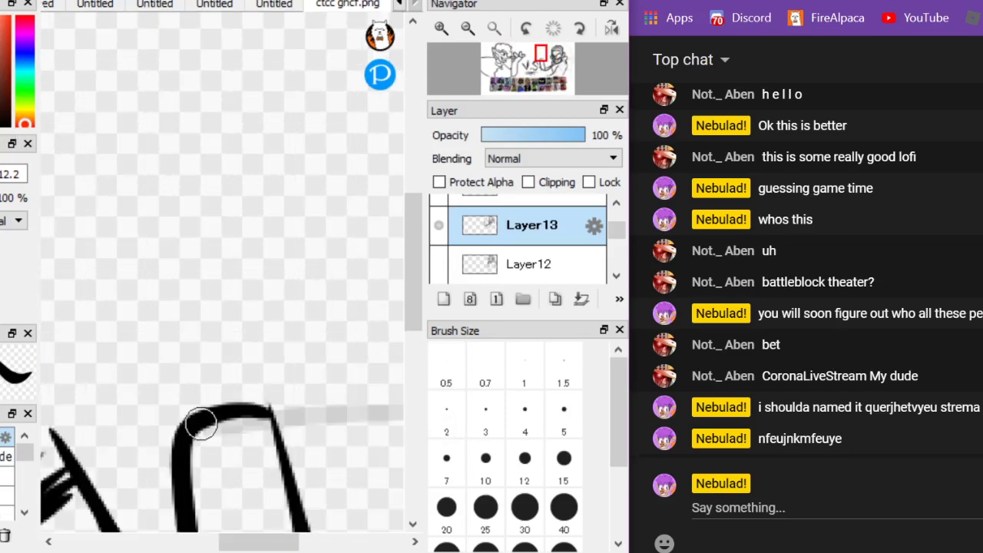
scroll(239, 245, "down", 3)
scroll(314, 294, "up", 1)
mouse_move(179, 331)
left_mouse_down()
mouse_move(159, 232)
mouse_move(274, 220)
mouse_move(264, 322)
mouse_move(245, 353)
left_mouse_up()
mouse_move(201, 229)
left_mouse_down()
mouse_move(195, 210)
mouse_move(240, 202)
left_mouse_up()
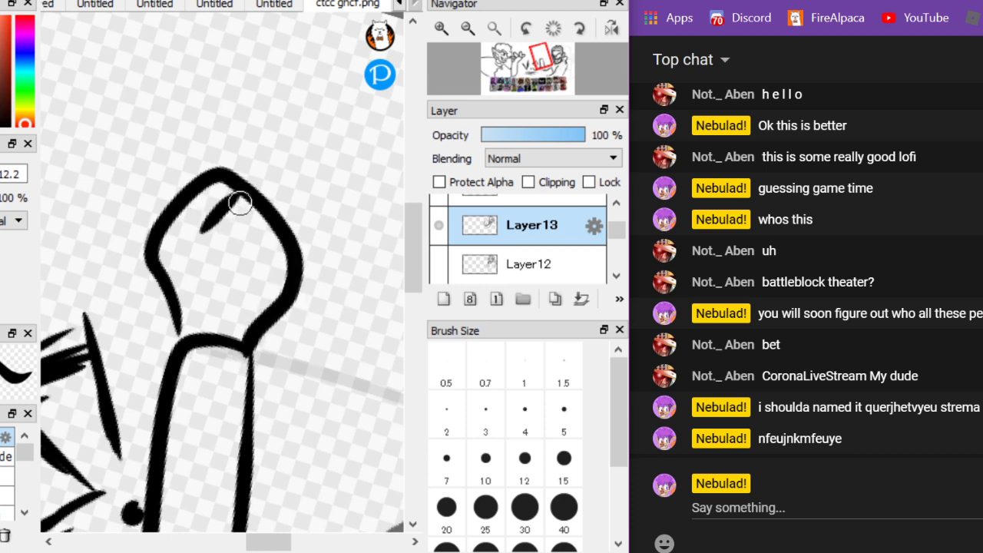
left_click_drag(225, 260, 258, 232)
left_click_drag(261, 279, 282, 254)
mouse_move(148, 225)
left_mouse_down()
mouse_move(169, 193)
mouse_move(234, 171)
mouse_move(284, 200)
mouse_move(287, 247)
left_mouse_up()
key("ctrl+z")
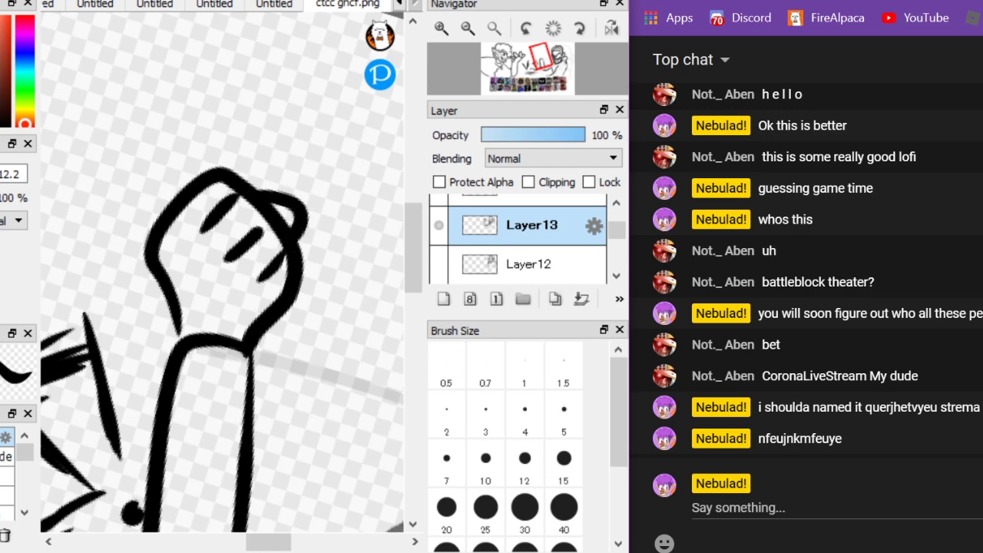
Ink the underside of the raised arm from the elbow to the torso and a curved line crossing at the armpit
scroll(130, 158, "down", 4)
scroll(176, 268, "up", 5)
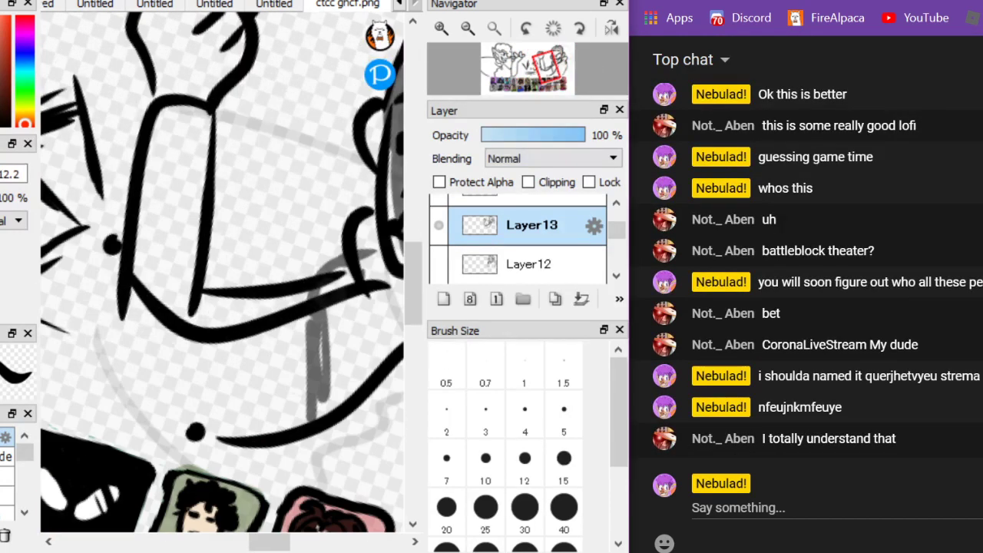
mouse_move(115, 303)
left_mouse_down()
mouse_move(182, 372)
mouse_move(400, 365)
left_mouse_up()
scroll(127, 184, "down", 2)
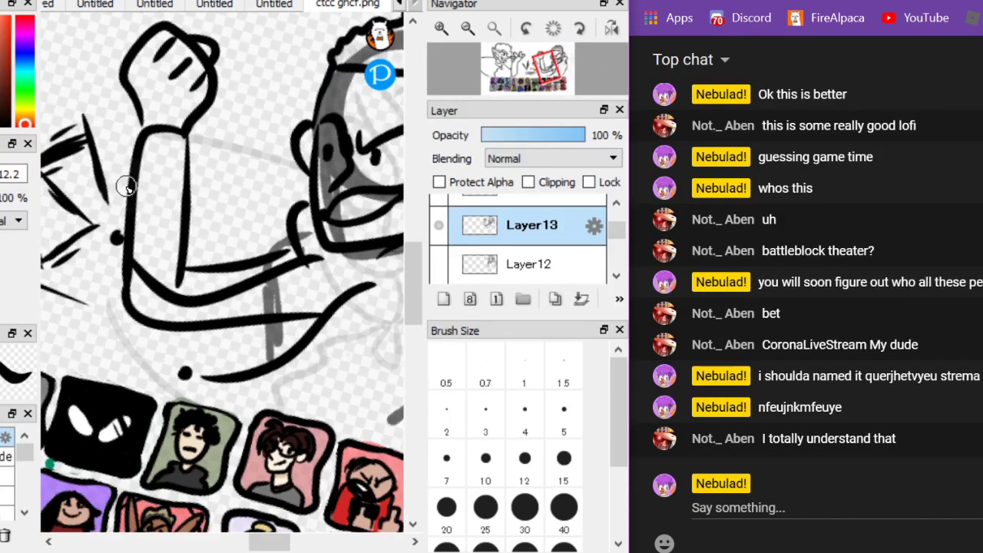
left_click_drag(278, 284, 292, 381)
Ink the opposite arm's upper and lower edges extending outward from the shoulder, with the torso side line below it
scroll(103, 152, "down", 2)
scroll(103, 151, "up", 2)
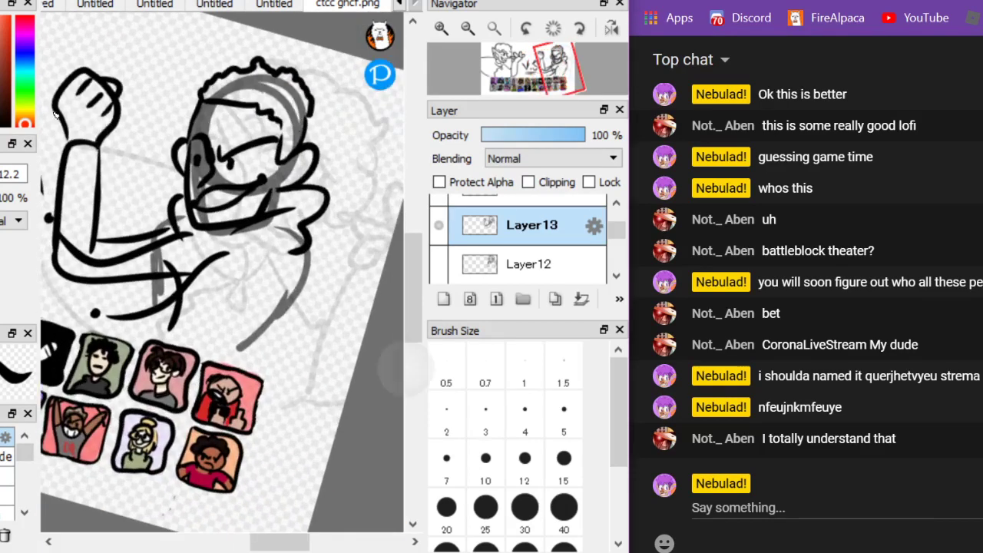
mouse_move(301, 310)
left_mouse_down()
mouse_move(300, 368)
mouse_move(402, 375)
left_mouse_up()
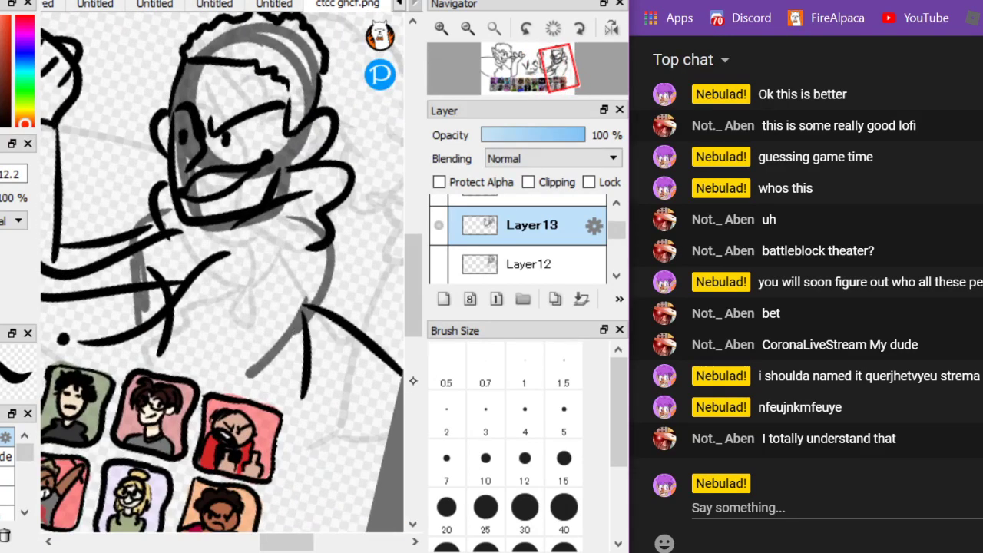
left_click_drag(334, 240, 402, 301)
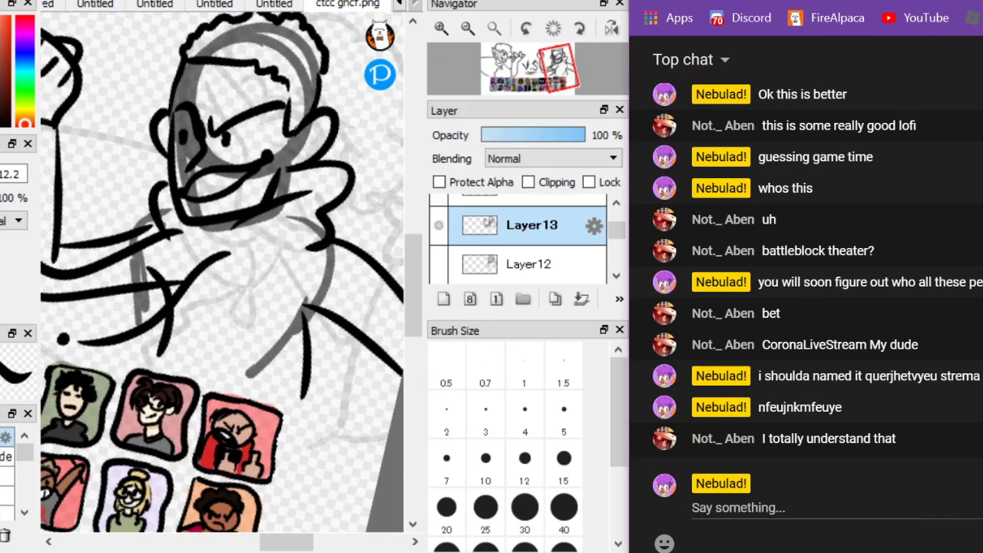
Post a chat message beginning "im too smooth brain idk how to spell quare"
left_click(726, 503)
type("im")
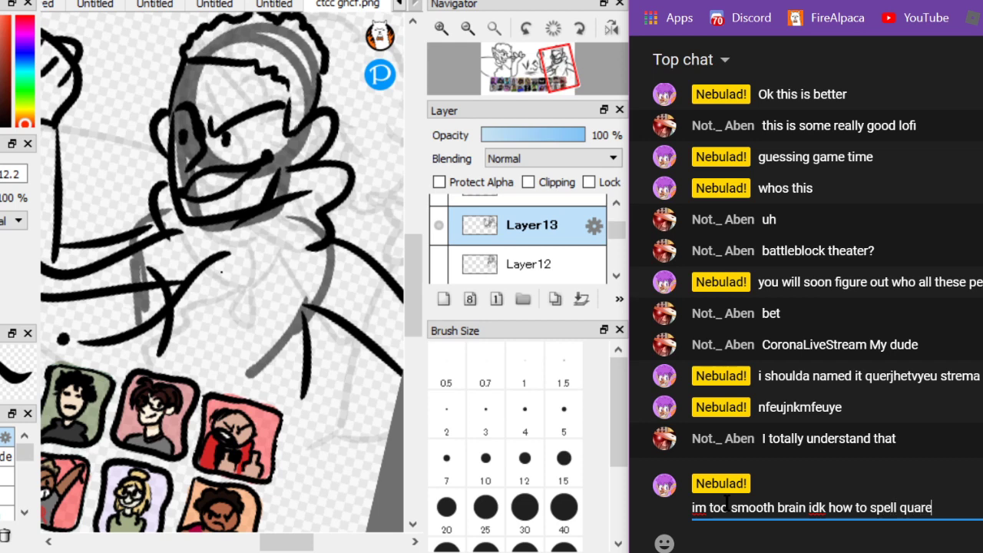
key("Return")
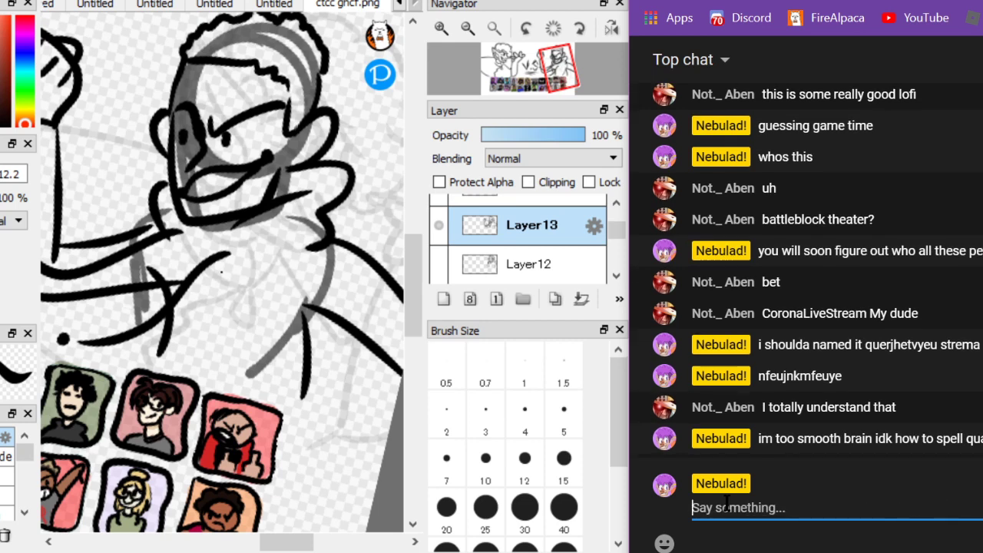
type("quarentein")
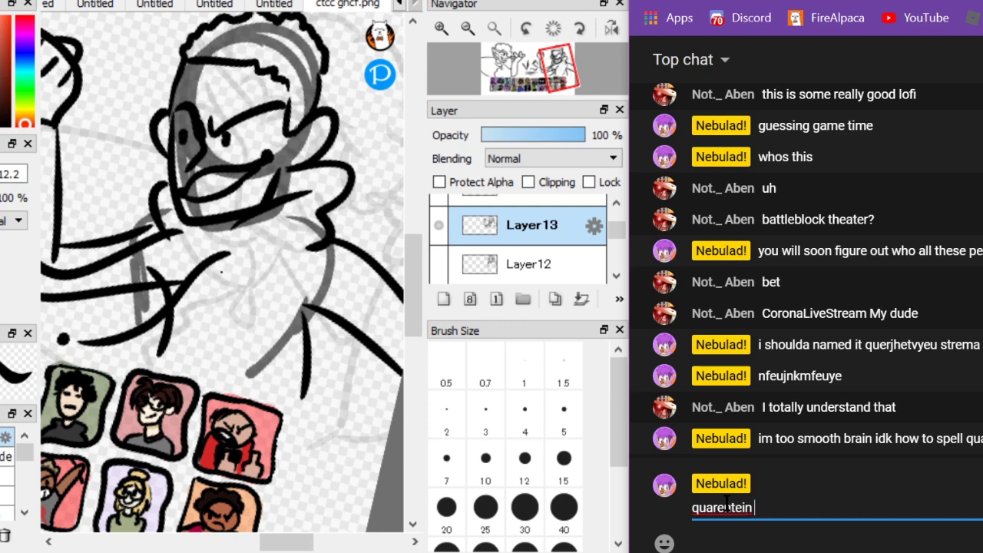
key("ctrl+a")
key("BackSpace")
type("A")
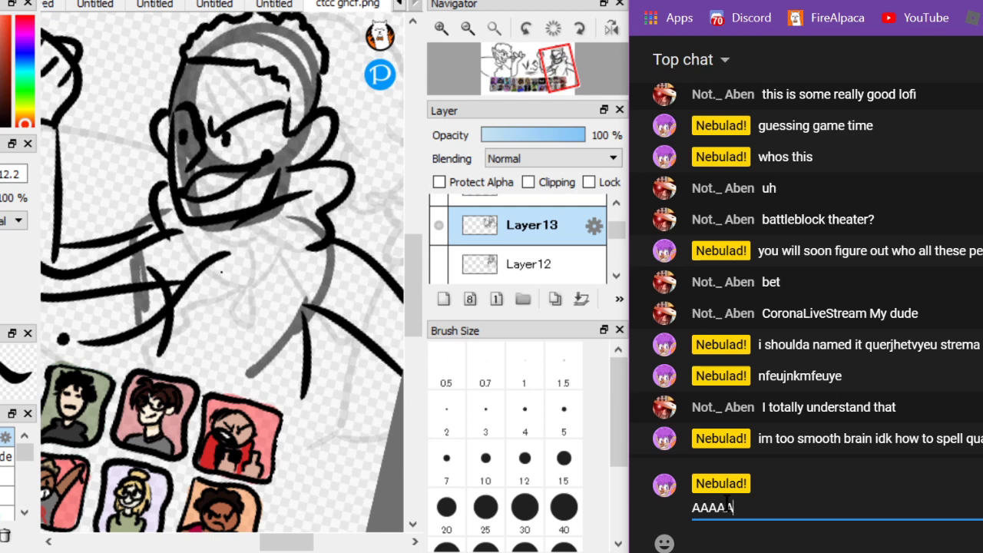
key("BackSpace")
key("BackSpace")
key("BackSpace")
key("BackSpace")
Ink a short inner line inside the ear beside the cheek of the right-hand character
scroll(222, 270, "down", 3)
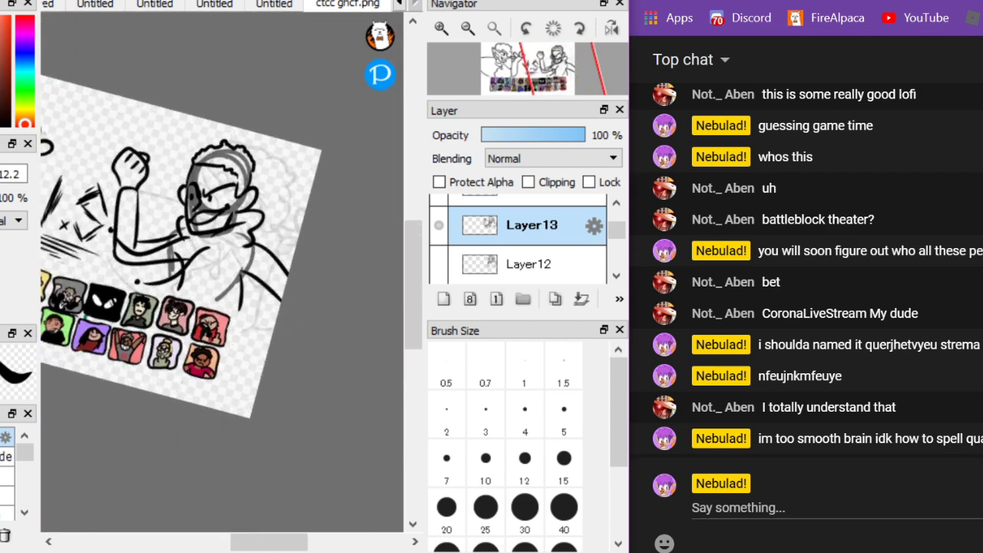
scroll(361, 344, "up", 2)
scroll(395, 334, "down", 1)
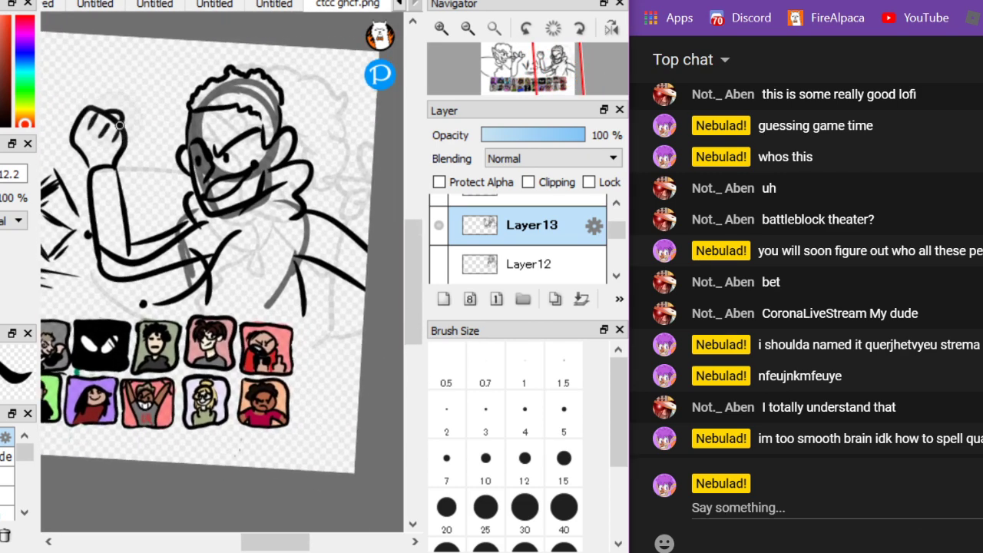
scroll(222, 271, "up", 5)
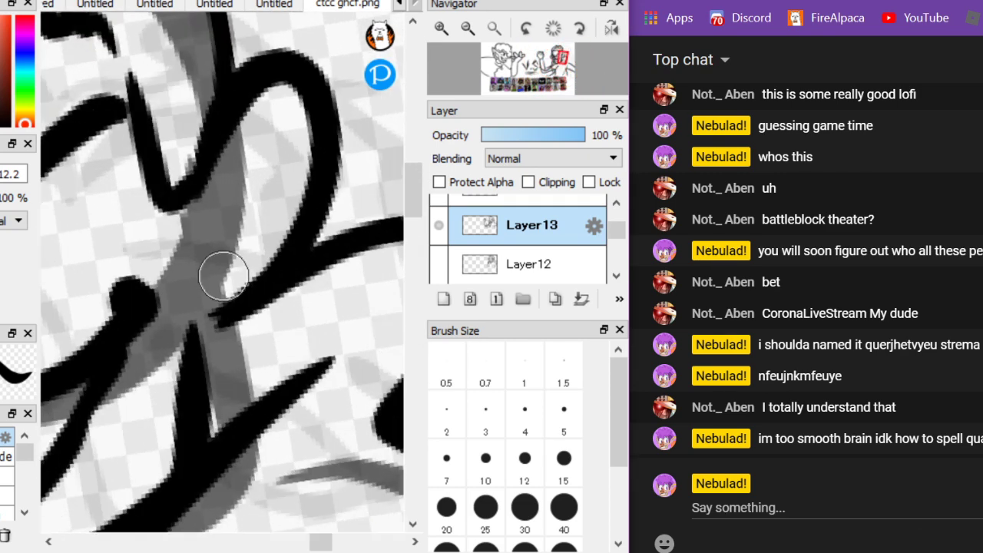
mouse_move(226, 274)
left_mouse_down()
mouse_move(229, 239)
mouse_move(280, 156)
left_mouse_up()
scroll(309, 389, "down", 6)
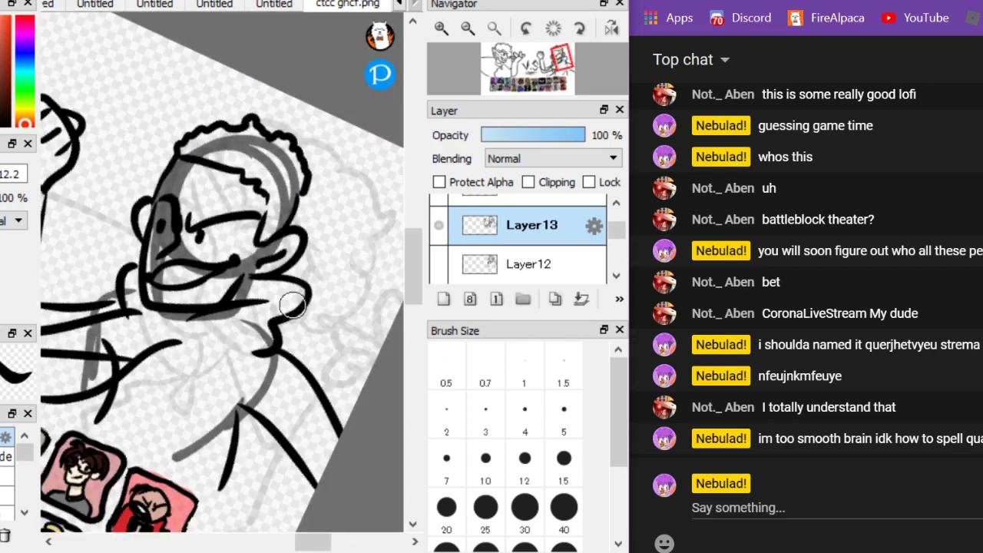
Ink a curved line rising beneath and around the eye under the slanted brow, redoing the first attempt
scroll(266, 240, "up", 6)
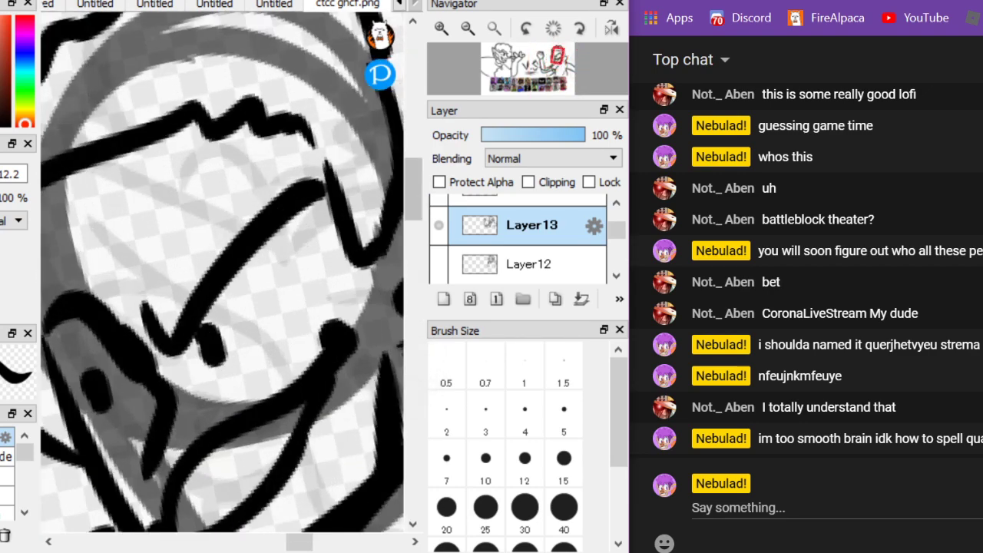
mouse_move(215, 401)
left_mouse_down()
mouse_move(269, 373)
mouse_move(252, 270)
left_mouse_up()
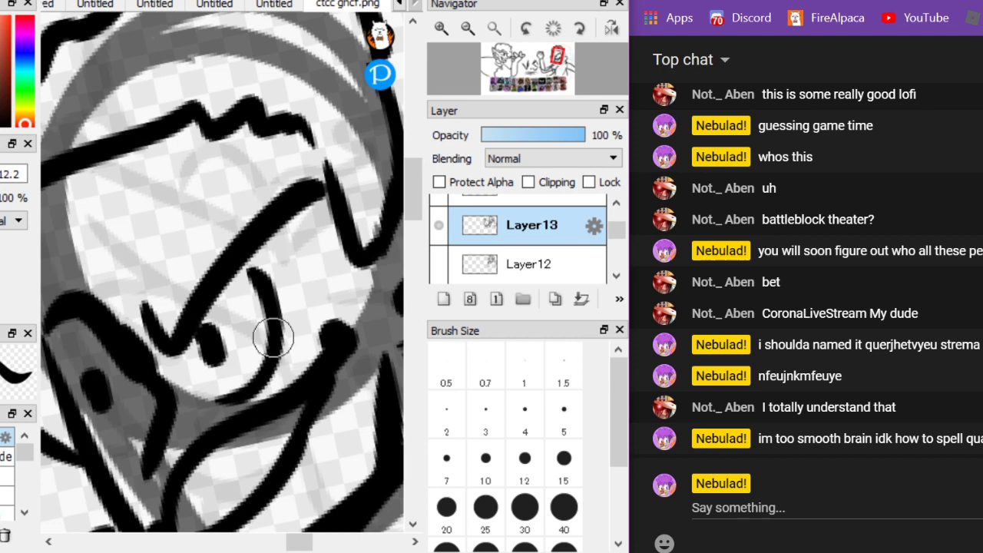
key("ctrl+z")
mouse_move(222, 388)
left_mouse_down()
mouse_move(237, 388)
mouse_move(270, 255)
left_mouse_up()
scroll(271, 255, "down", 6)
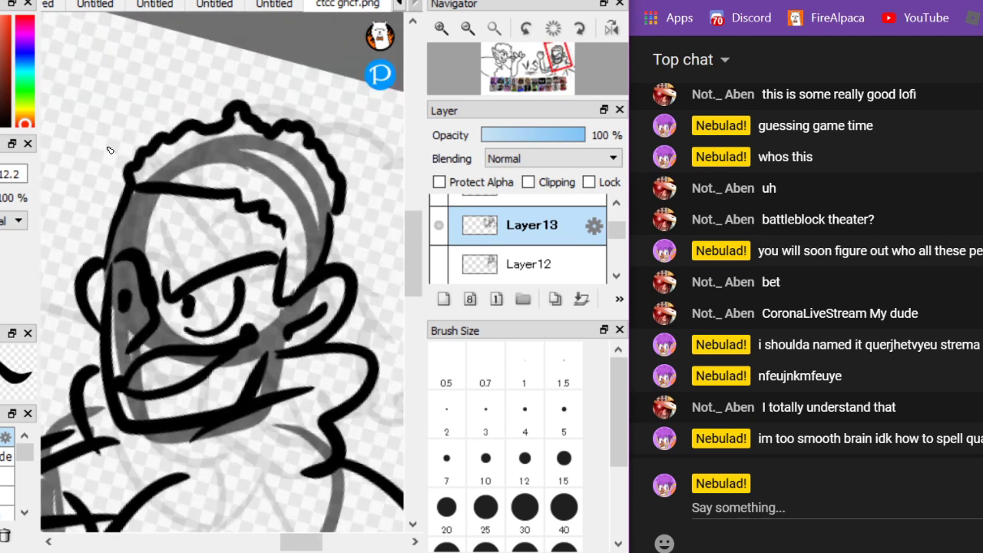
Add a new layer above Layer13 and hide Layer13 so only the grey sketch of the right-hand figure shows
left_click_drag(132, 202, 179, 246)
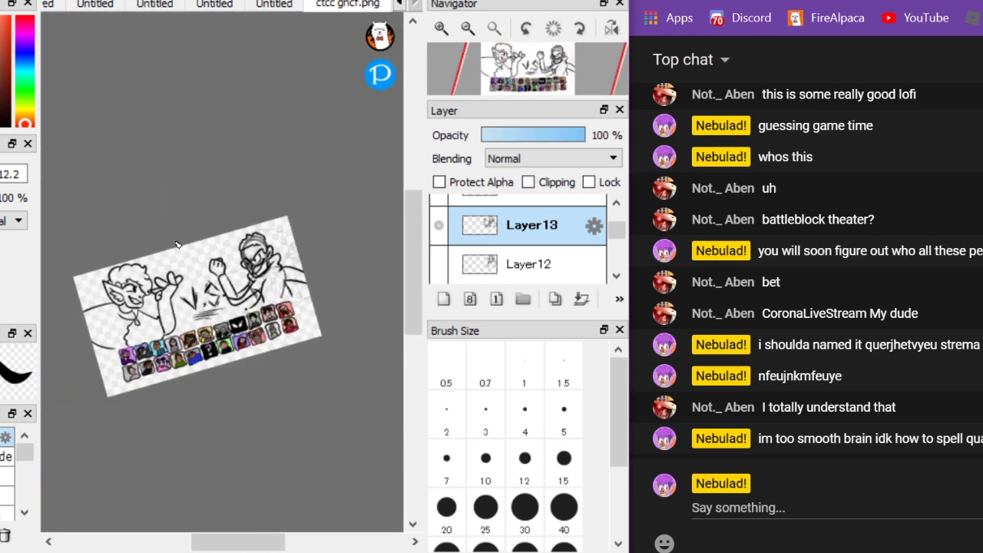
left_click(443, 299)
scroll(257, 292, "up", 6)
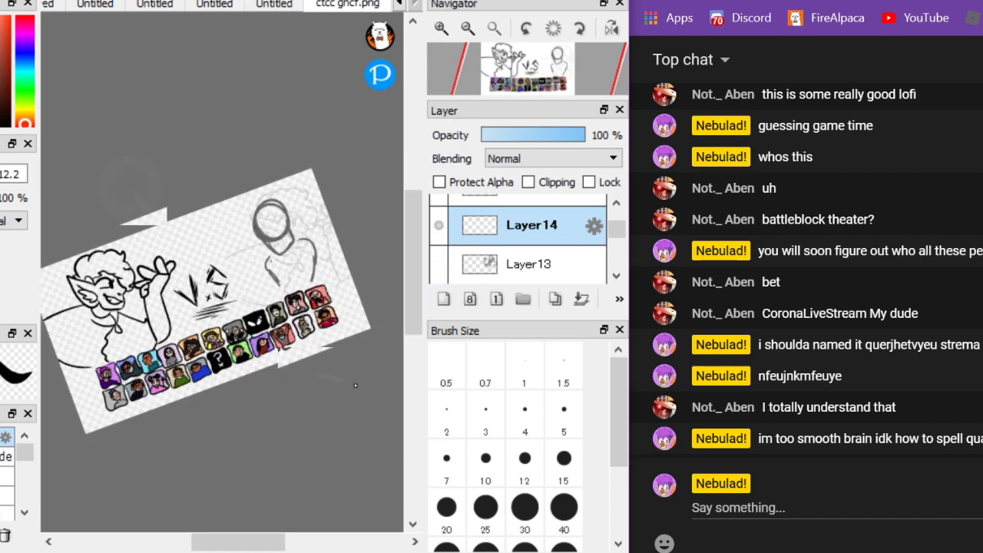
scroll(160, 102, "up", 5)
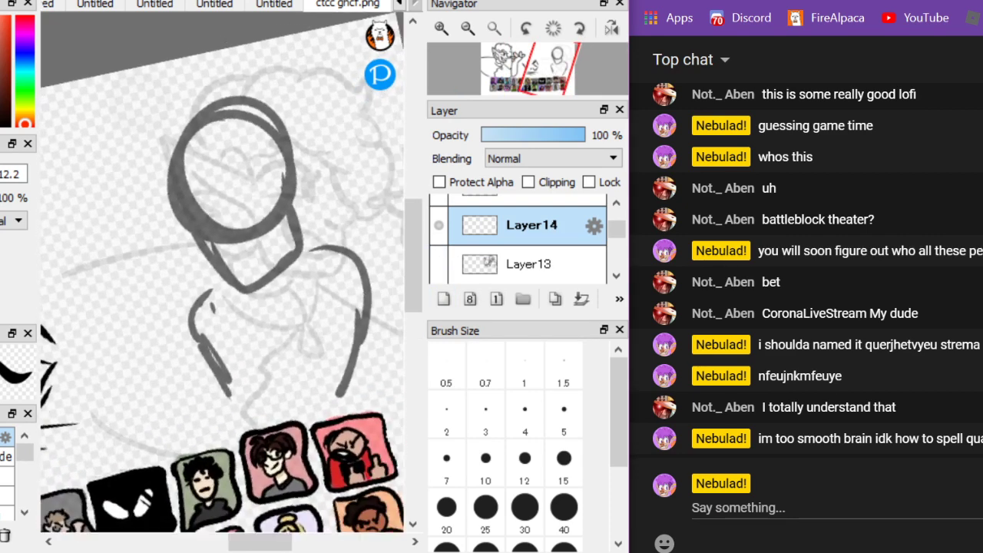
Ink a long U-shaped jaw over the top of the sketched head circle, undoing the first attempt
mouse_move(187, 86)
left_mouse_down()
mouse_move(340, 216)
mouse_move(350, 119)
left_mouse_up()
key("ctrl+z")
mouse_move(170, 132)
left_mouse_down()
mouse_move(168, 225)
mouse_move(303, 253)
mouse_move(351, 123)
left_mouse_up()
Ink a slanted oval mouth inside the jaw, redoing a stroke, and add a short nose line above it
mouse_move(86, 80)
left_mouse_down()
mouse_move(83, 208)
mouse_move(62, 172)
left_mouse_up()
scroll(62, 171, "up", 1)
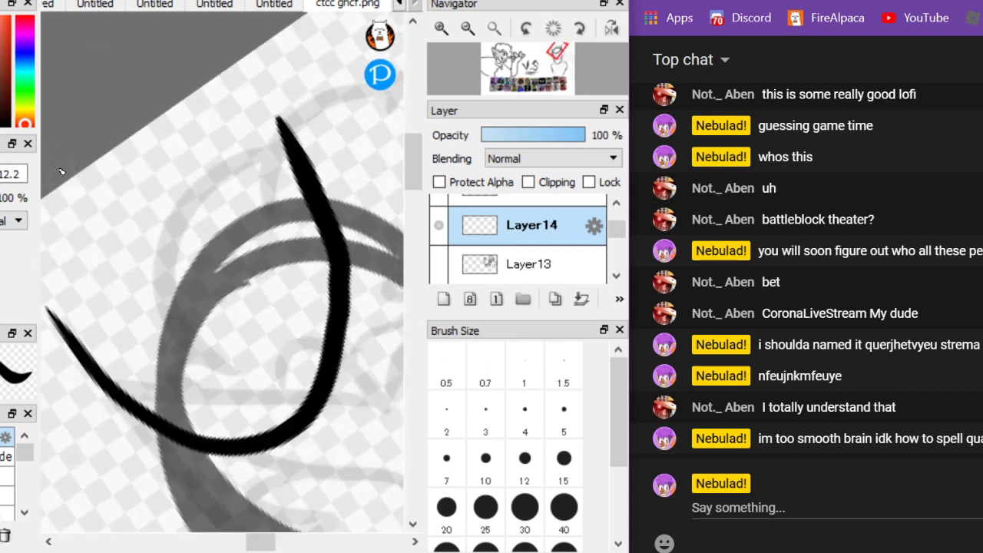
mouse_move(225, 415)
left_mouse_down()
mouse_move(248, 315)
mouse_move(311, 294)
mouse_move(277, 387)
mouse_move(227, 413)
mouse_move(227, 405)
mouse_move(239, 422)
mouse_move(244, 392)
mouse_move(222, 394)
mouse_move(259, 302)
mouse_move(317, 303)
mouse_move(271, 389)
mouse_move(234, 411)
left_mouse_up()
key("ctrl+z")
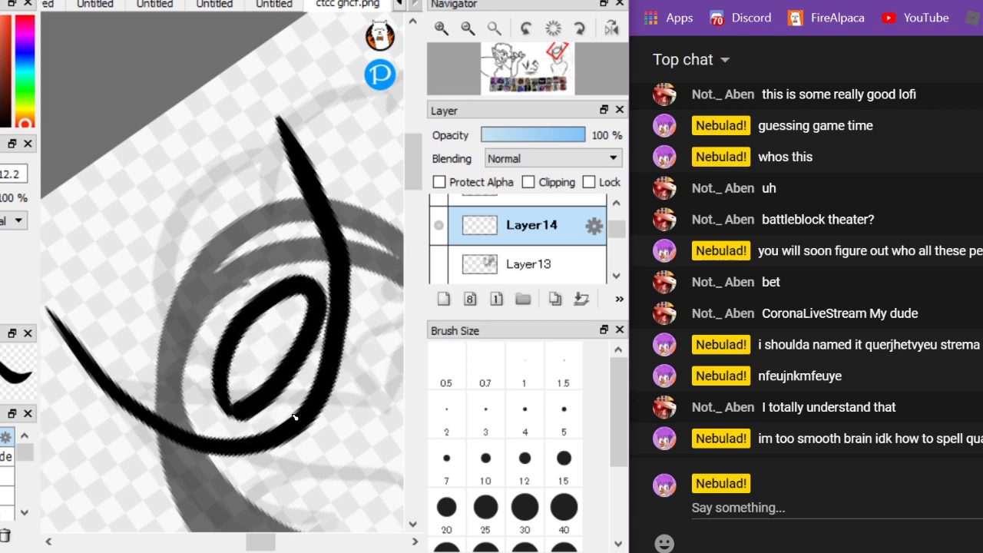
left_click_drag(295, 417, 321, 449)
left_click_drag(216, 322, 140, 318)
Ink a rounded ear on each side of the face at the upper ends of the jaw line
key("Right")
key("Right")
key("Right")
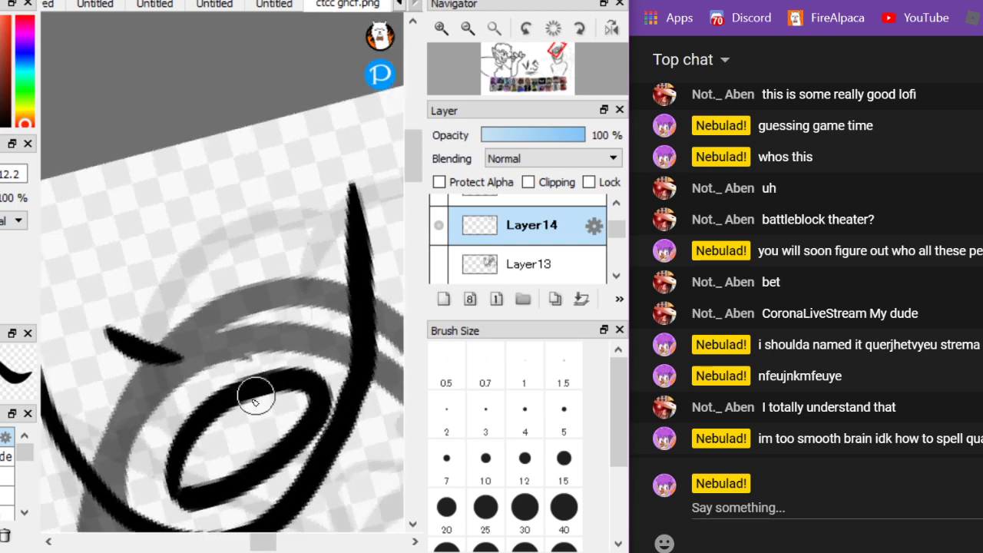
key("ctrl+Down")
key("ctrl+Down")
key("Right")
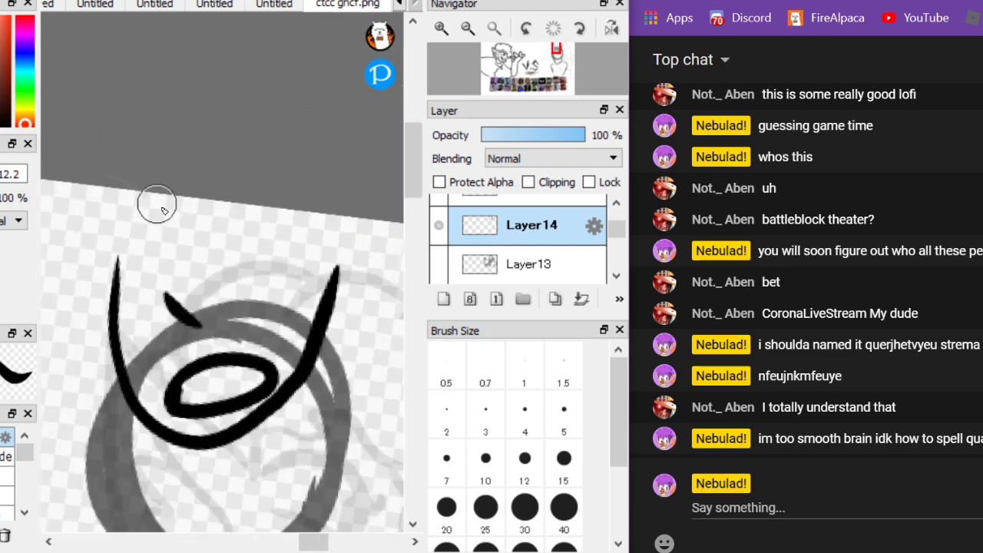
key("Right")
mouse_move(313, 330)
left_mouse_down()
mouse_move(378, 297)
mouse_move(363, 246)
mouse_move(341, 267)
left_mouse_up()
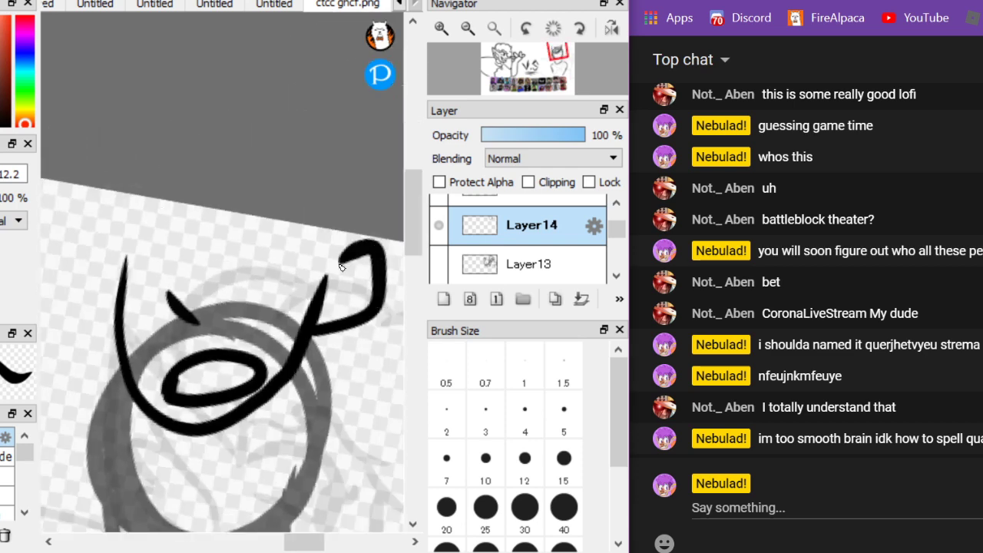
mouse_move(113, 306)
left_mouse_down()
mouse_move(103, 236)
mouse_move(133, 238)
left_mouse_up()
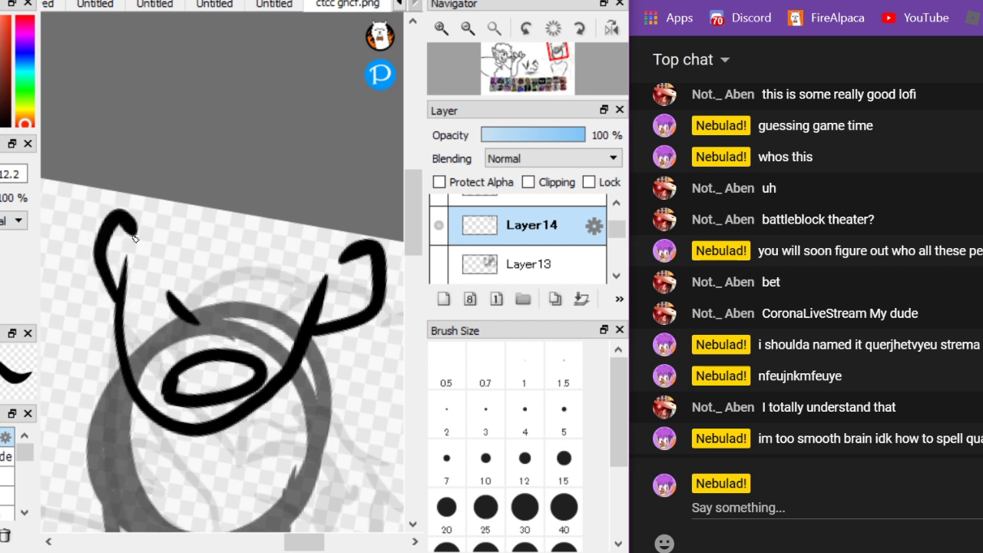
Ink two thick arched eyebrows between the ears and a small solid oval eye beneath each
scroll(133, 239, "up", 4)
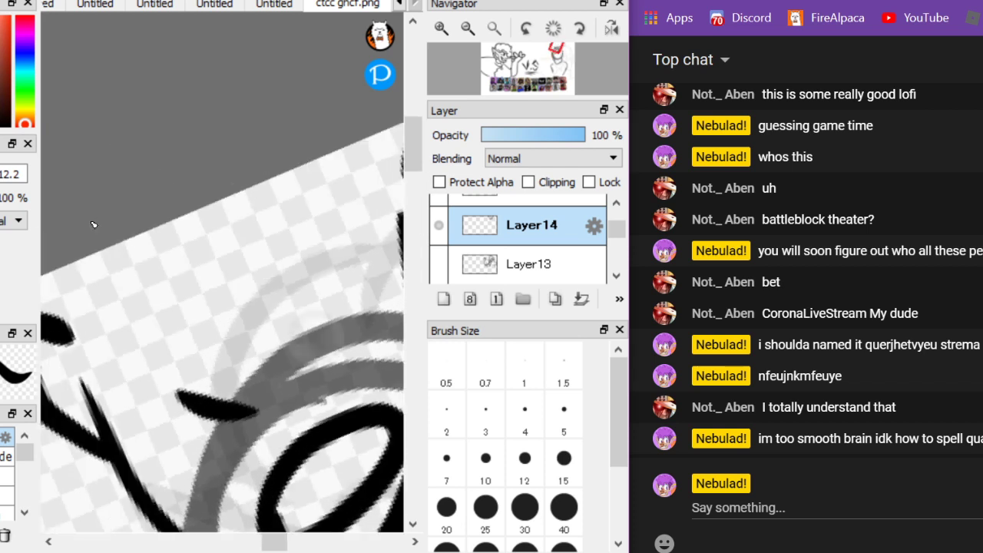
left_click_drag(259, 258, 357, 204)
mouse_move(301, 279)
left_mouse_down()
mouse_move(277, 295)
mouse_move(282, 285)
mouse_move(323, 278)
mouse_move(288, 286)
left_mouse_up()
mouse_move(188, 273)
left_mouse_down()
mouse_move(133, 297)
mouse_move(73, 338)
left_mouse_up()
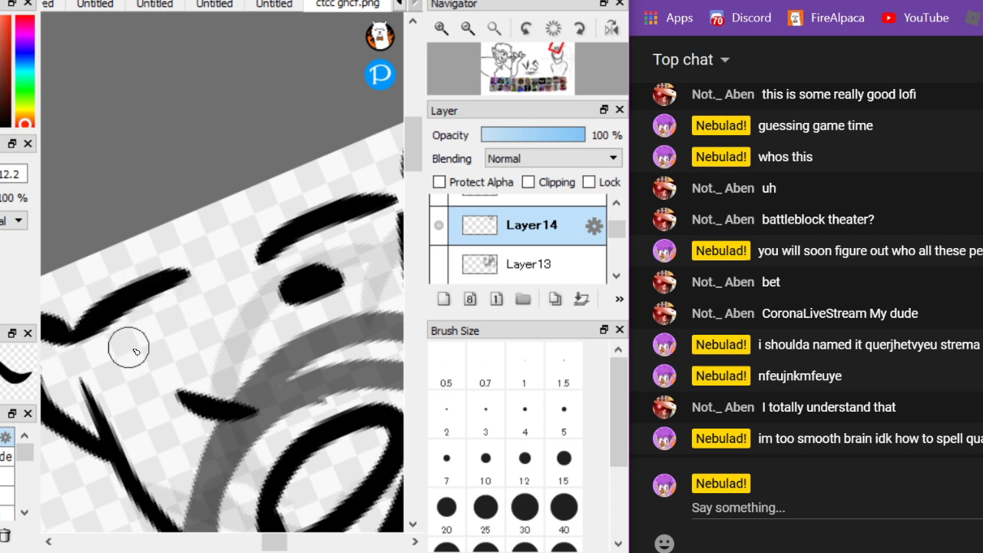
mouse_move(130, 345)
left_mouse_down()
mouse_move(163, 326)
mouse_move(154, 339)
mouse_move(192, 328)
left_mouse_up()
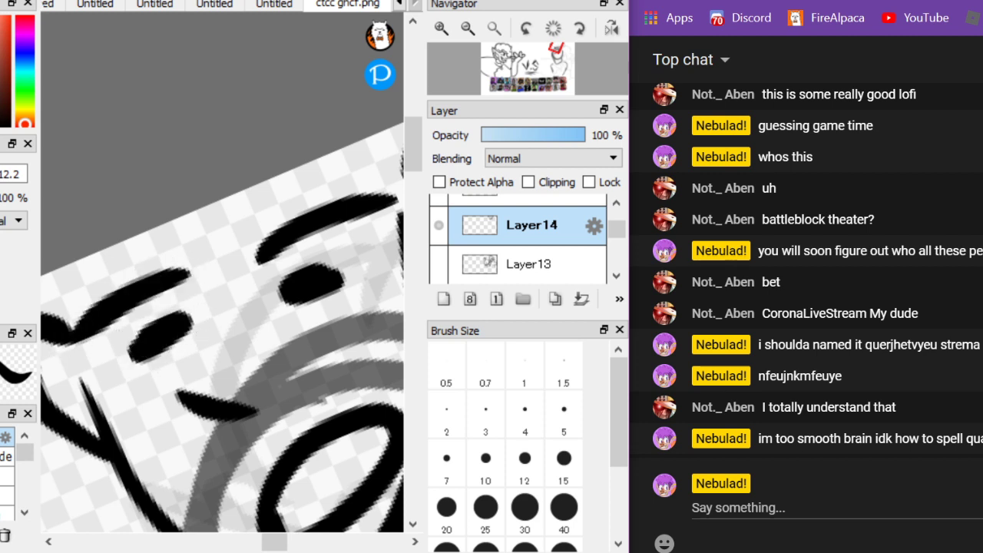
Ink jagged, wavy lines above both eyebrows, extending them to the ears along the canvas edge
key("Down")
key("Right")
key("Right")
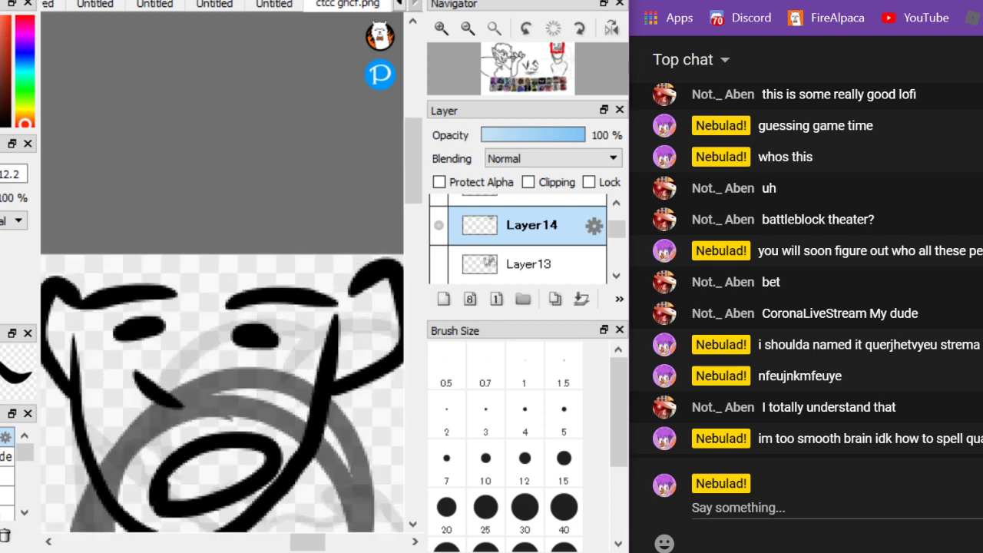
mouse_move(212, 276)
left_mouse_down()
mouse_move(211, 307)
mouse_move(235, 332)
mouse_move(228, 300)
mouse_move(275, 353)
mouse_move(312, 341)
mouse_move(320, 288)
left_mouse_up()
mouse_move(205, 263)
left_mouse_down()
mouse_move(146, 298)
mouse_move(116, 301)
mouse_move(53, 250)
left_mouse_up()
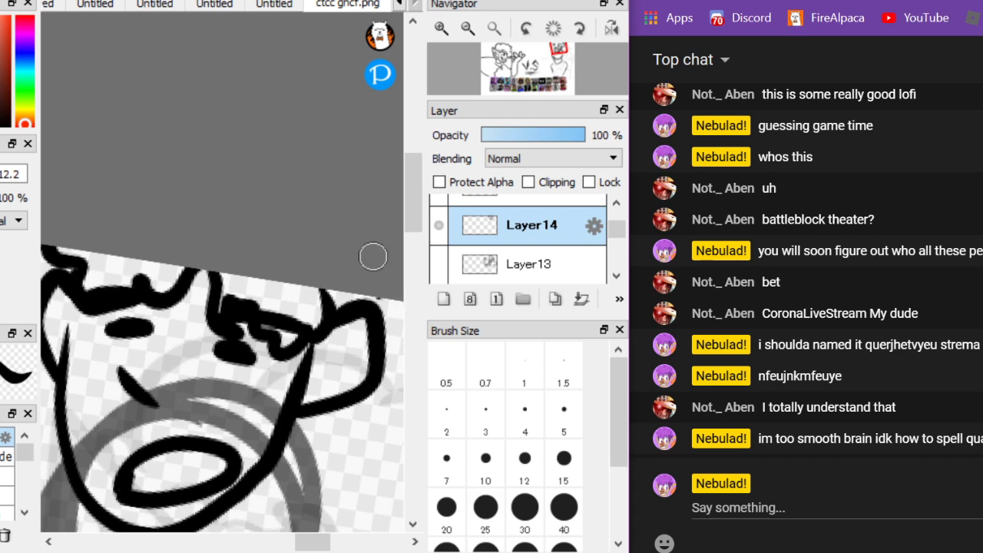
Ink a U-shaped curve hanging below the chin, undoing the first shorter version
scroll(222, 286, "down", 3)
left_click_drag(188, 367, 281, 291)
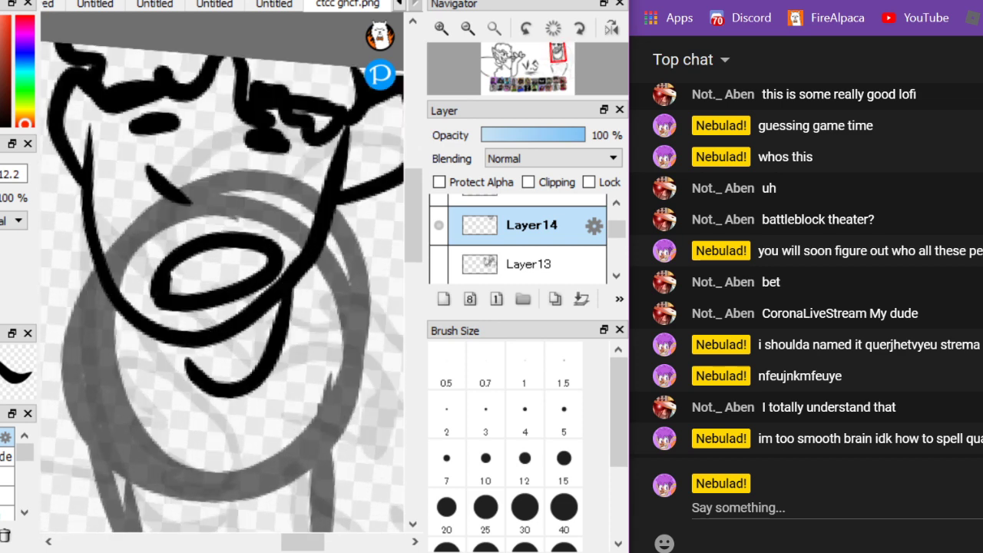
key("ctrl+z")
mouse_move(177, 351)
left_mouse_down()
mouse_move(234, 412)
mouse_move(300, 277)
left_mouse_up()
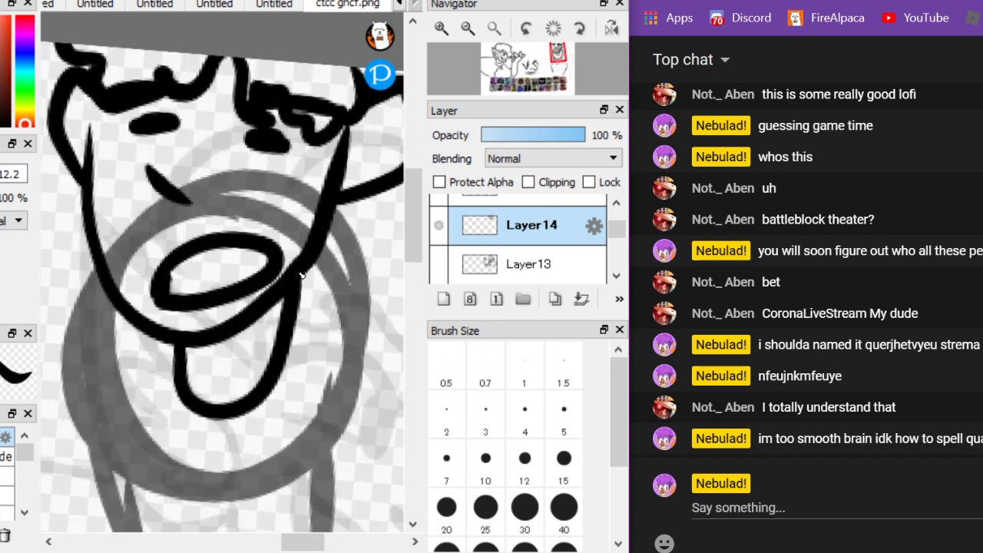
Ink a scalloped outline around both sides of the U-shape below the chin
mouse_move(294, 353)
left_mouse_down()
mouse_move(337, 438)
mouse_move(217, 473)
left_mouse_up()
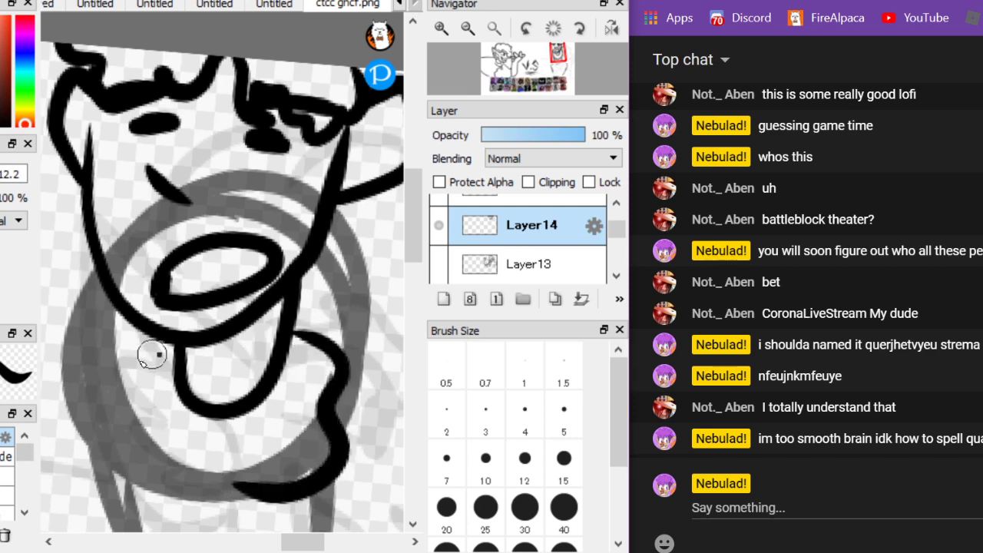
mouse_move(155, 353)
left_mouse_down()
mouse_move(146, 486)
mouse_move(175, 491)
mouse_move(161, 351)
left_mouse_up()
scroll(180, 346, "down", 3)
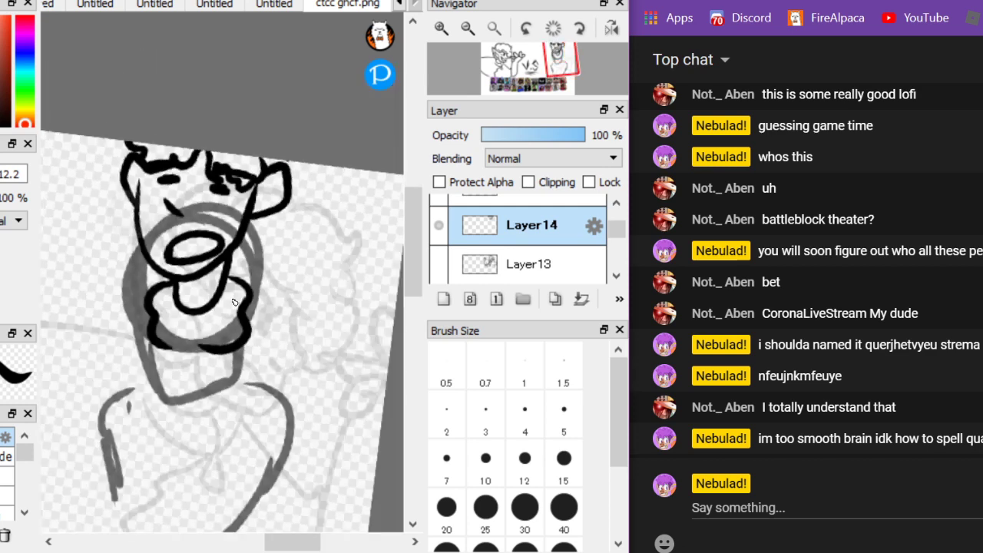
Ink long curved shoulder and arm lines descending from both sides of the scalloped outline
left_click_drag(285, 388, 316, 323)
scroll(311, 304, "up", 1)
mouse_move(276, 272)
left_mouse_down()
mouse_move(306, 283)
mouse_move(347, 490)
left_mouse_up()
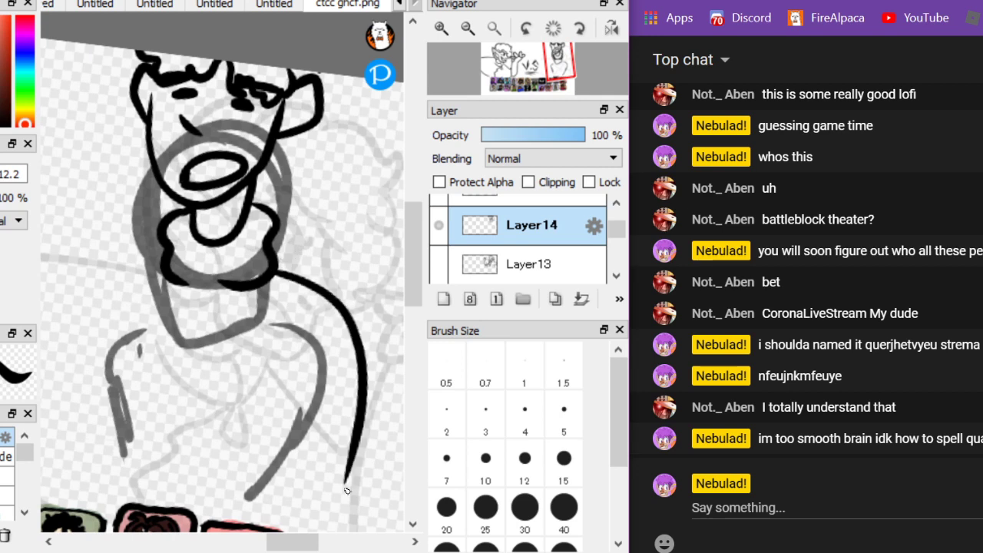
left_click_drag(162, 265, 66, 482)
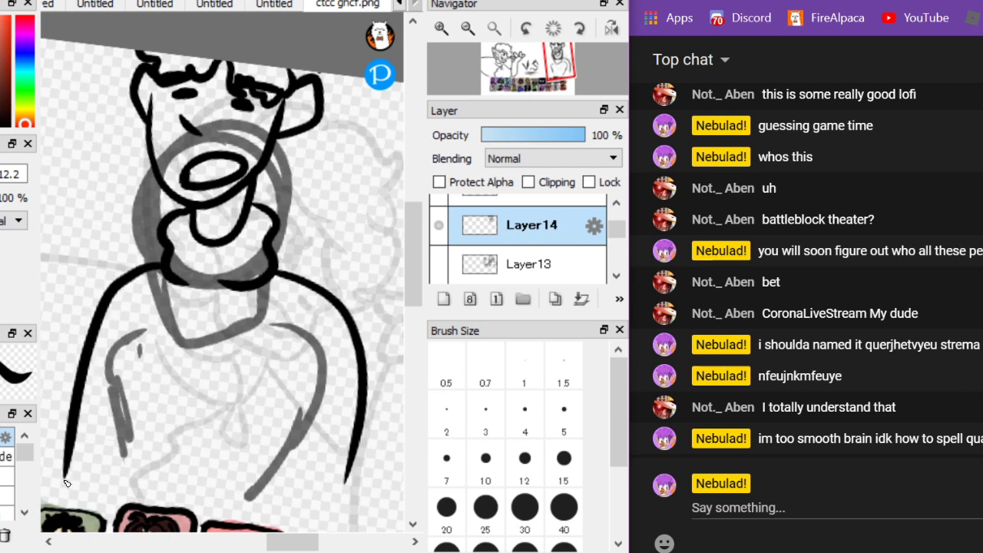
Add a fresh layer above Layer14, undoing the surplus layers, and hide Layer14 to leave the grey sketch showing
scroll(289, 393, "down", 5)
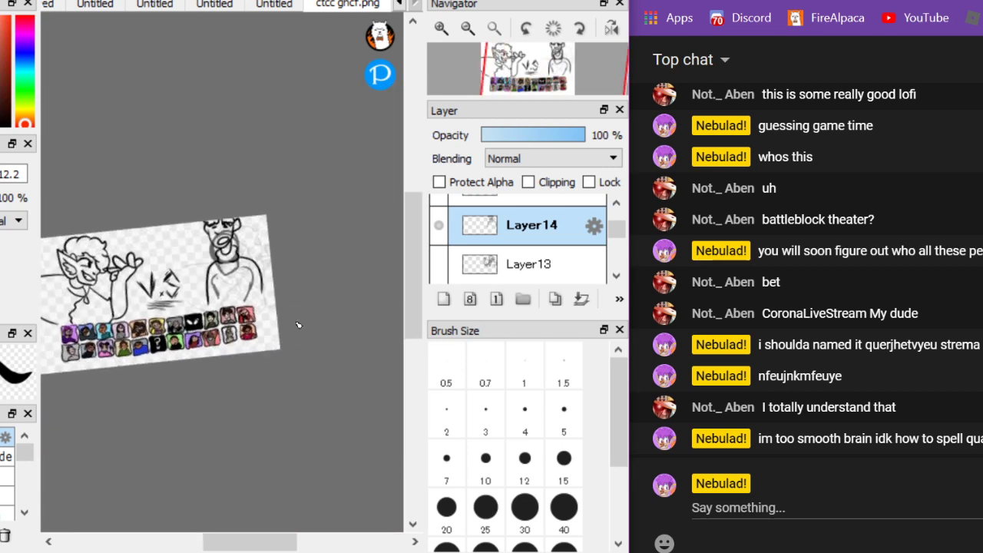
scroll(298, 325, "up", 4)
left_click(443, 299)
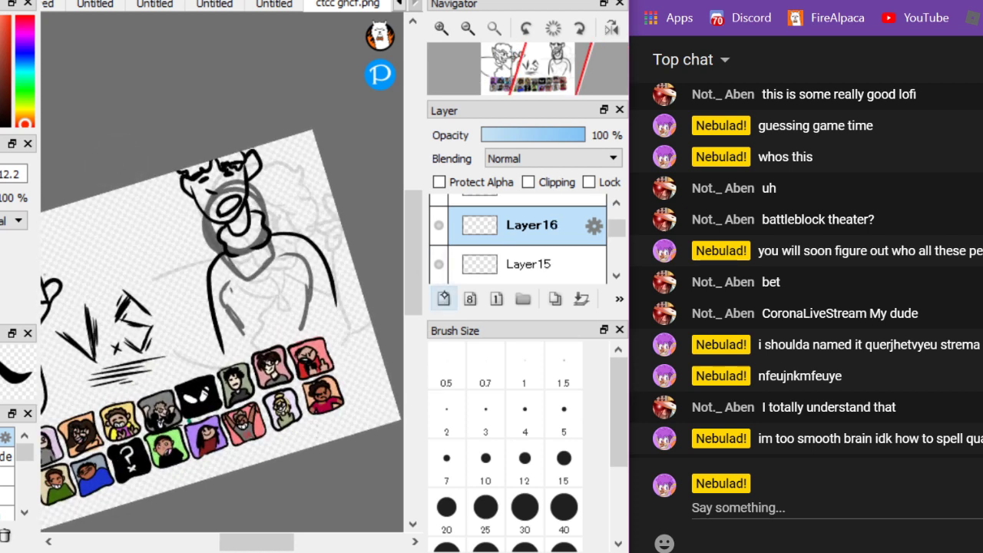
key("ctrl+z")
key("ctrl+z")
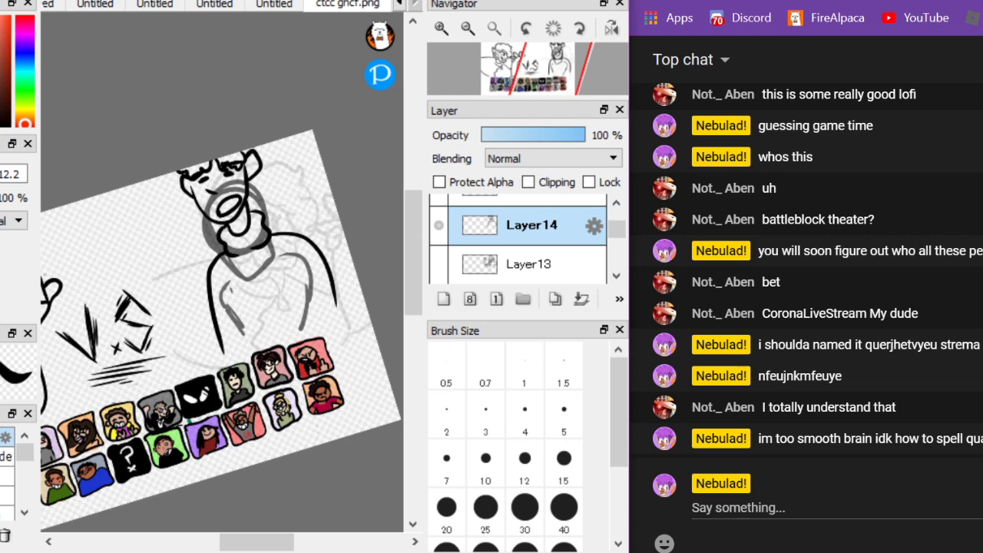
left_click(441, 263)
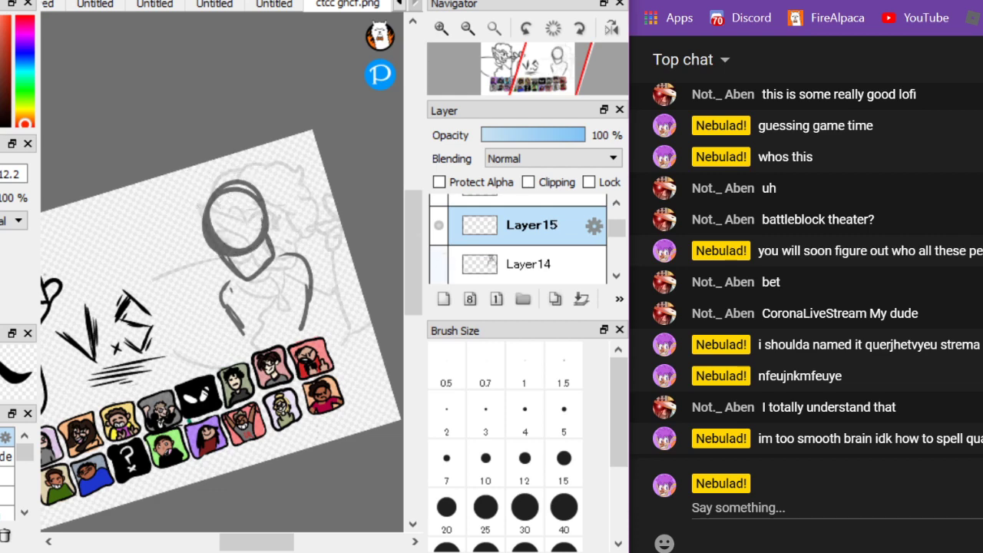
Ink the angular jaw and chin outline over the grey guide below the head circle
scroll(256, 257, "down", 4)
scroll(263, 245, "up", 4)
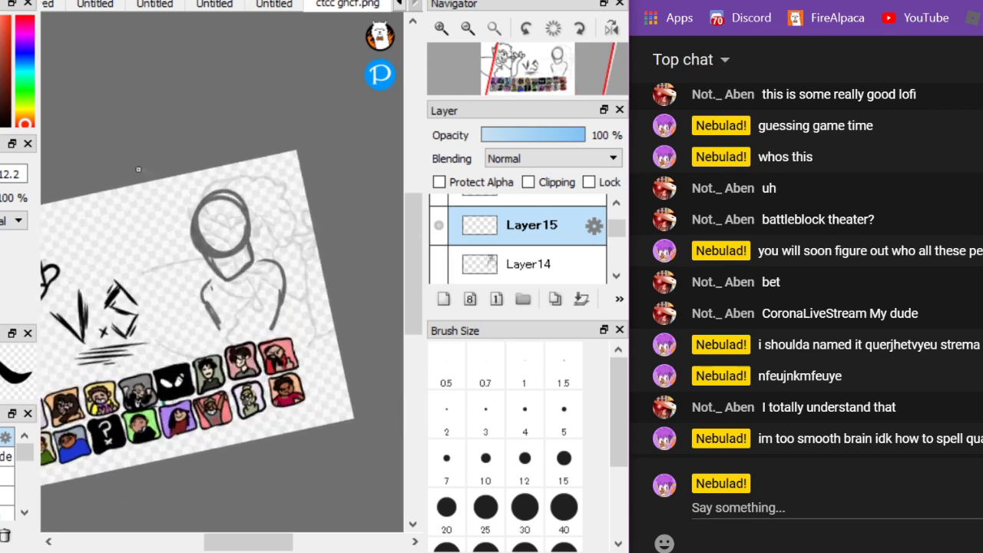
scroll(223, 230, "up", 5)
scroll(231, 230, "down", 1)
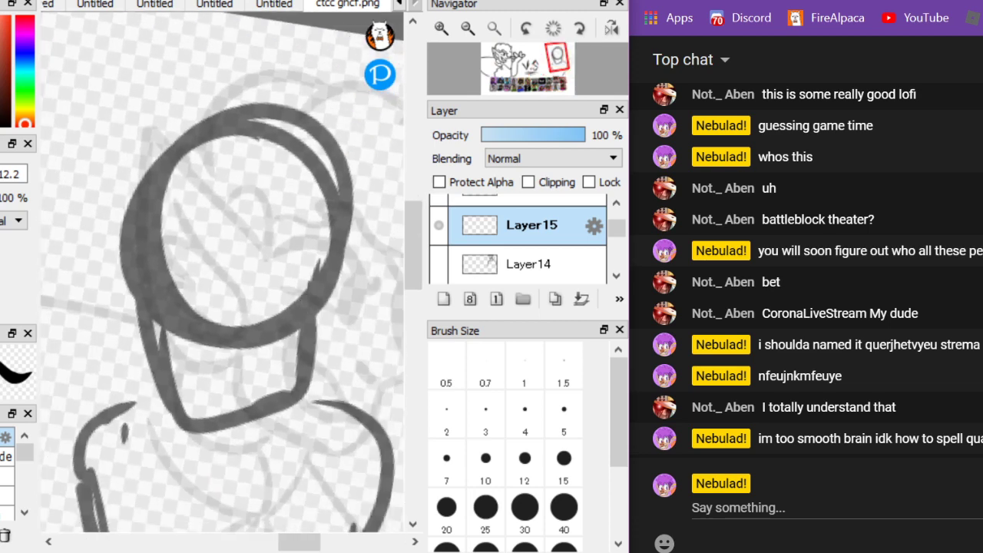
scroll(258, 277, "down", 3)
scroll(246, 284, "up", 3)
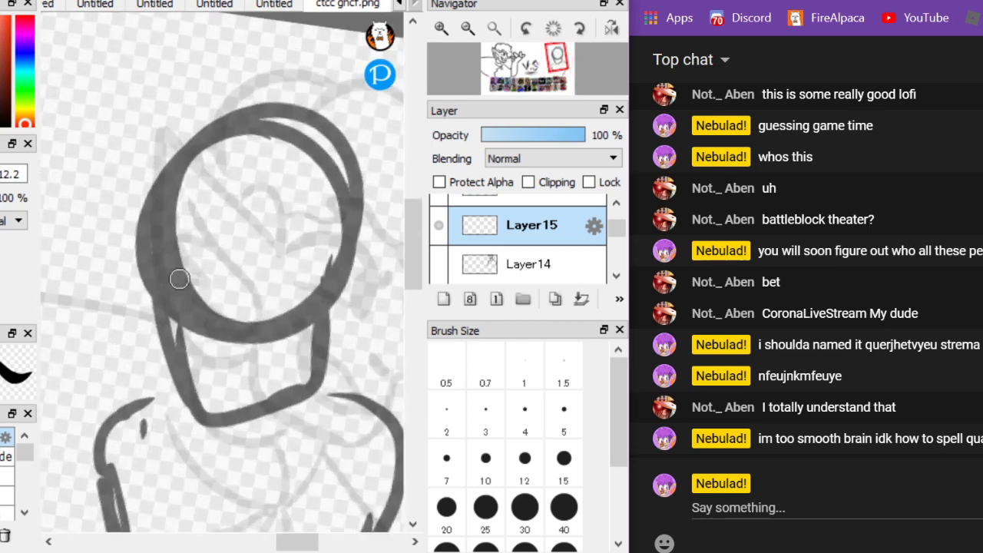
mouse_move(175, 321)
left_mouse_down()
mouse_move(182, 405)
mouse_move(326, 312)
left_mouse_up()
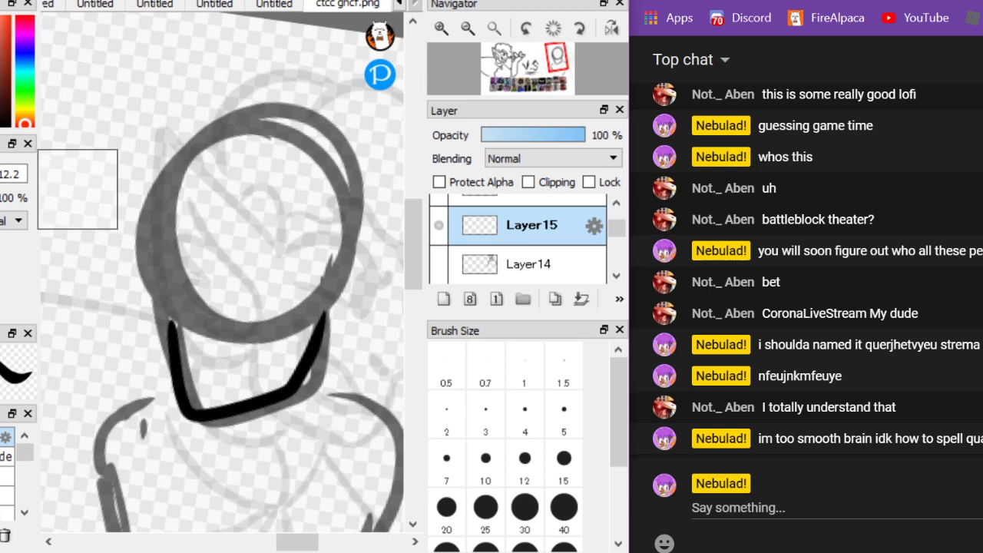
Ink the nose bridge and tip at the left of the face, undoing the first bulging version
scroll(184, 307, "up", 2)
mouse_move(184, 308)
left_mouse_down()
mouse_move(131, 308)
mouse_move(198, 164)
left_mouse_up()
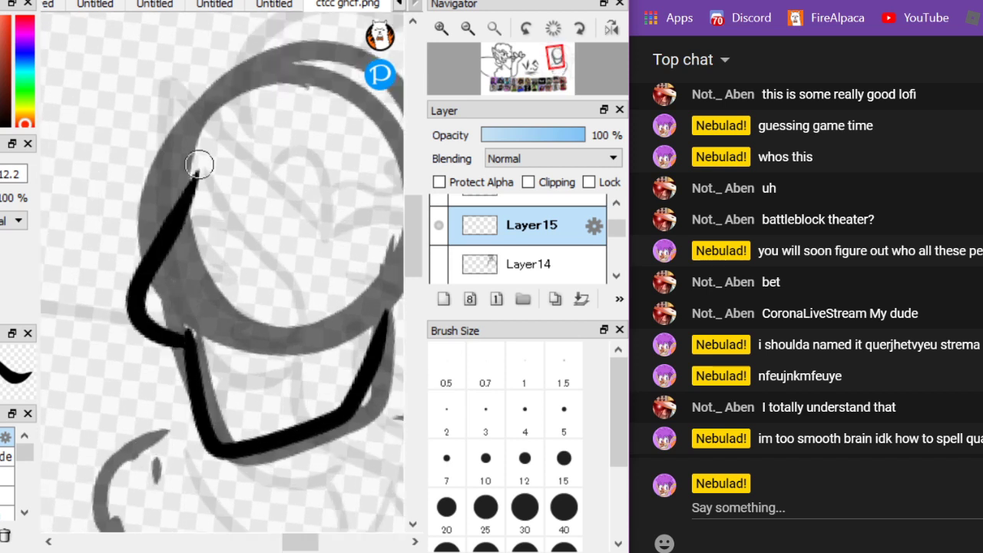
key("ctrl+z")
left_click_drag(219, 338, 194, 181)
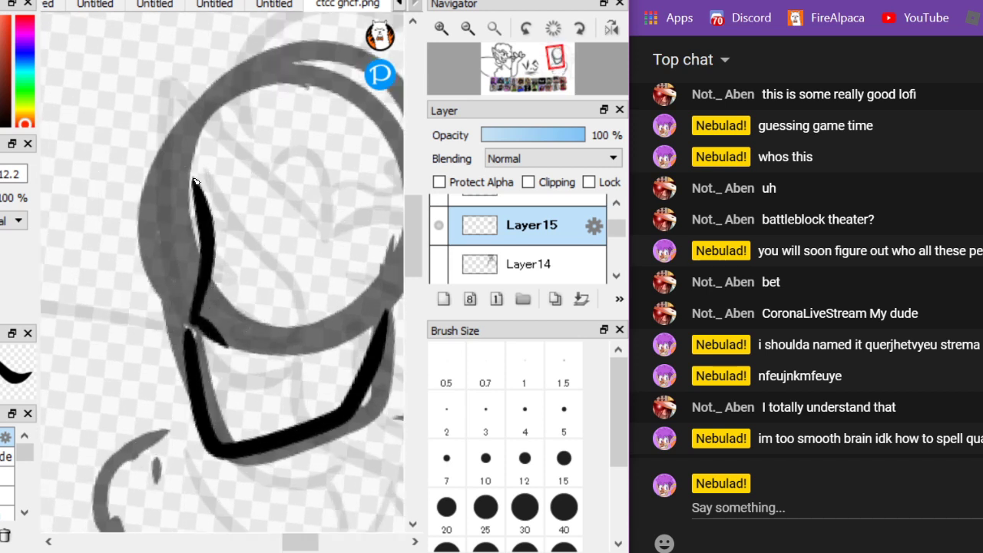
left_click_drag(145, 152, 55, 114)
scroll(54, 115, "up", 1)
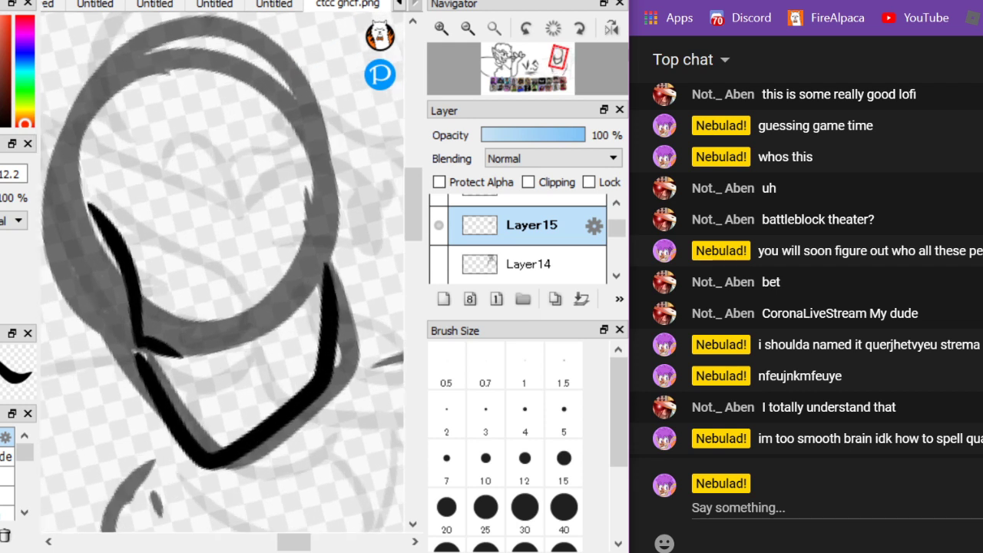
Ink the slanted open grin inside the jaw with upper and lower lip lines and rounded corners
mouse_move(197, 403)
left_mouse_down()
mouse_move(225, 345)
mouse_move(293, 273)
left_mouse_up()
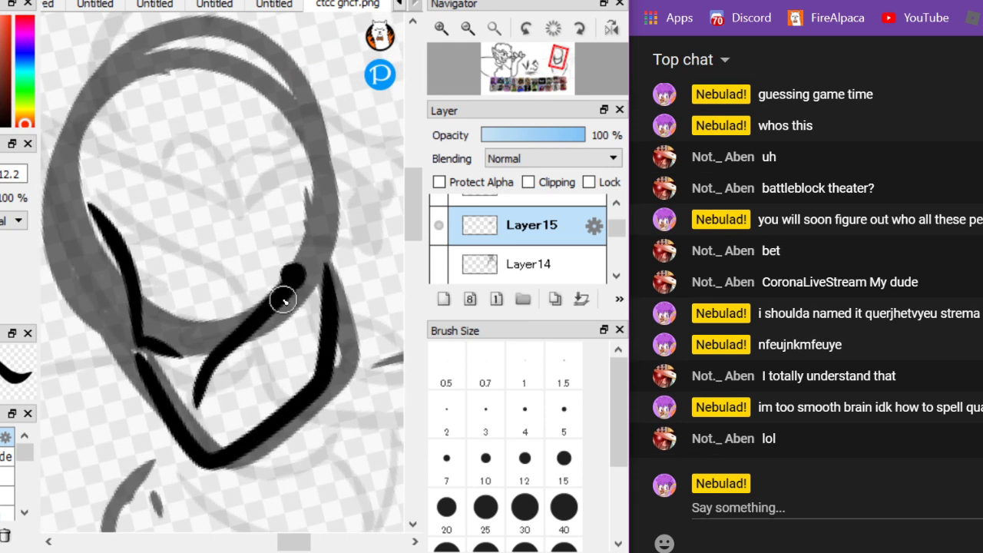
scroll(107, 187, "up", 2)
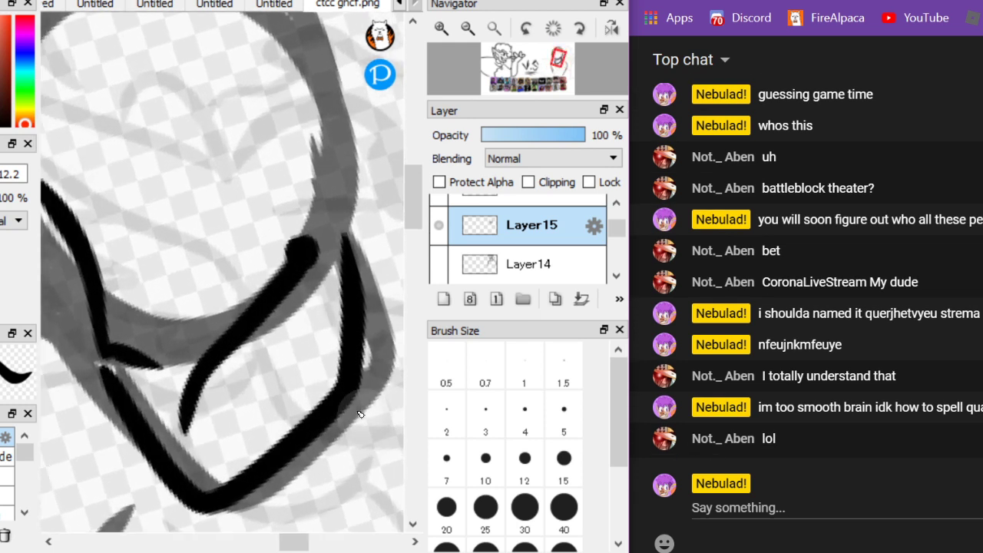
mouse_move(179, 436)
left_mouse_down()
mouse_move(246, 407)
mouse_move(303, 281)
left_mouse_up()
mouse_move(69, 129)
left_mouse_down()
mouse_move(92, 131)
mouse_move(342, 308)
left_mouse_up()
Try a short stroke between the nose tip and the mouth, and undo it
left_click_drag(195, 401, 210, 384)
key("ctrl+z")
left_click_drag(172, 440, 208, 397)
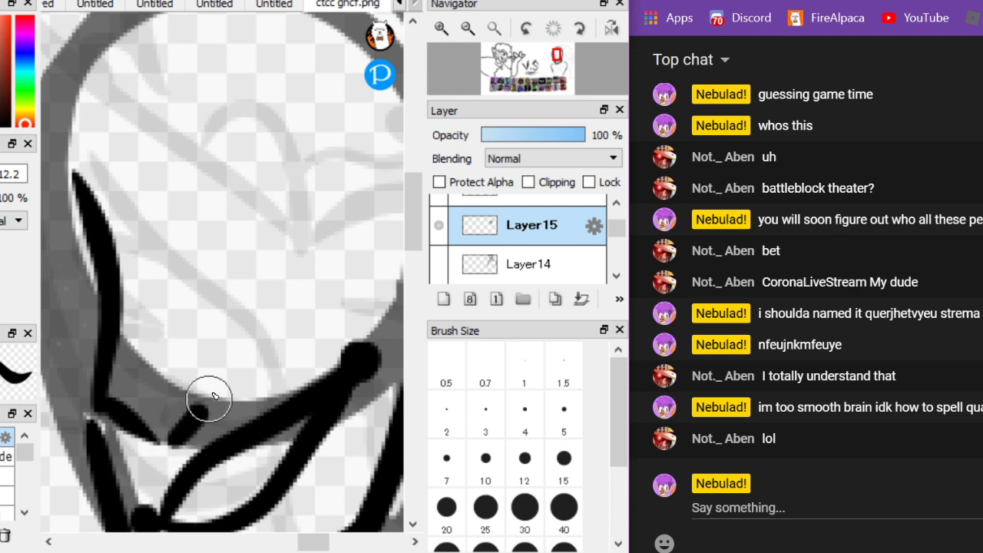
left_click_drag(39, 129, 101, 129)
scroll(217, 296, "down", 3)
left_click_drag(217, 296, 302, 262)
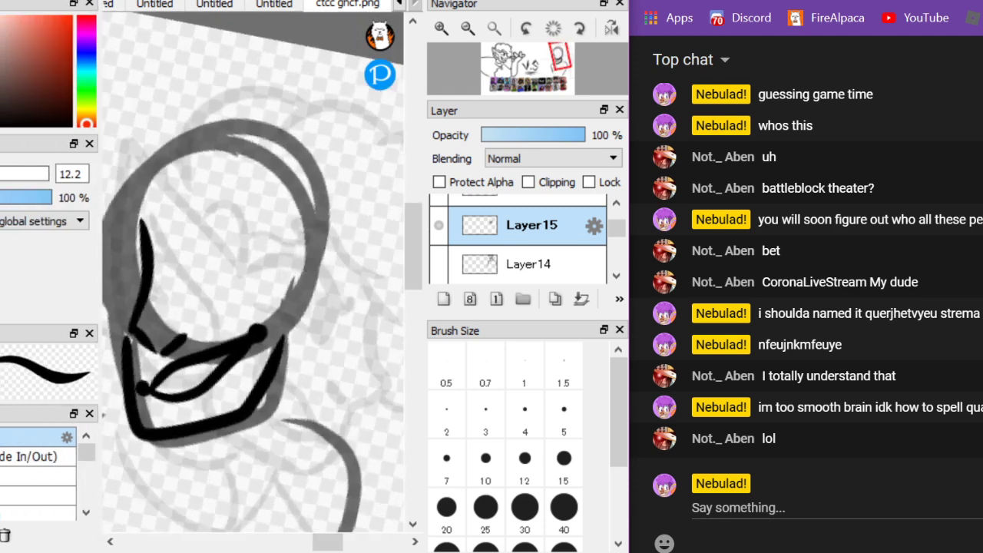
left_click_drag(100, 129, 12, 129)
key("ctrl+z")
Try several eyelid lines across the face right of the nose, and undo them
scroll(208, 273, "up", 3)
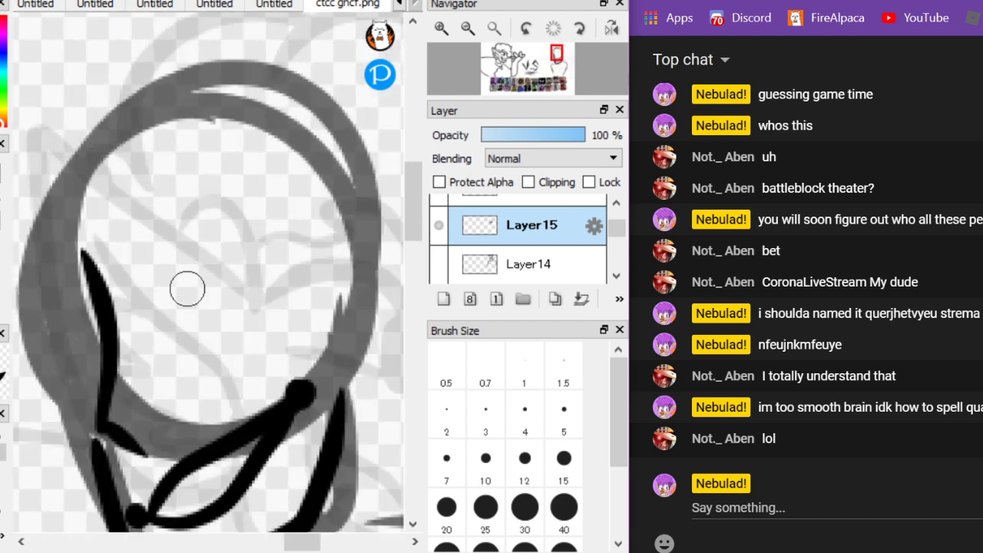
left_click_drag(167, 317, 280, 290)
left_click_drag(177, 347, 284, 317)
mouse_move(190, 296)
left_mouse_down()
mouse_move(195, 319)
mouse_move(207, 296)
mouse_move(329, 293)
left_mouse_up()
key("ctrl+z")
key("ctrl+z")
key("ctrl+z")
mouse_move(181, 343)
left_mouse_down()
mouse_move(291, 317)
mouse_move(269, 310)
mouse_move(259, 291)
mouse_move(309, 332)
left_mouse_up()
key("ctrl+z")
Ink the right eye with heavy upper and lower lids and a dark pupil, undoing the stroke left of the nose
mouse_move(204, 307)
left_mouse_down()
mouse_move(193, 314)
mouse_move(169, 297)
mouse_move(163, 303)
left_mouse_up()
left_click_drag(99, 335, 42, 340)
key("Right")
key("Right")
key("Right")
key("Right")
key("Right")
key("Right")
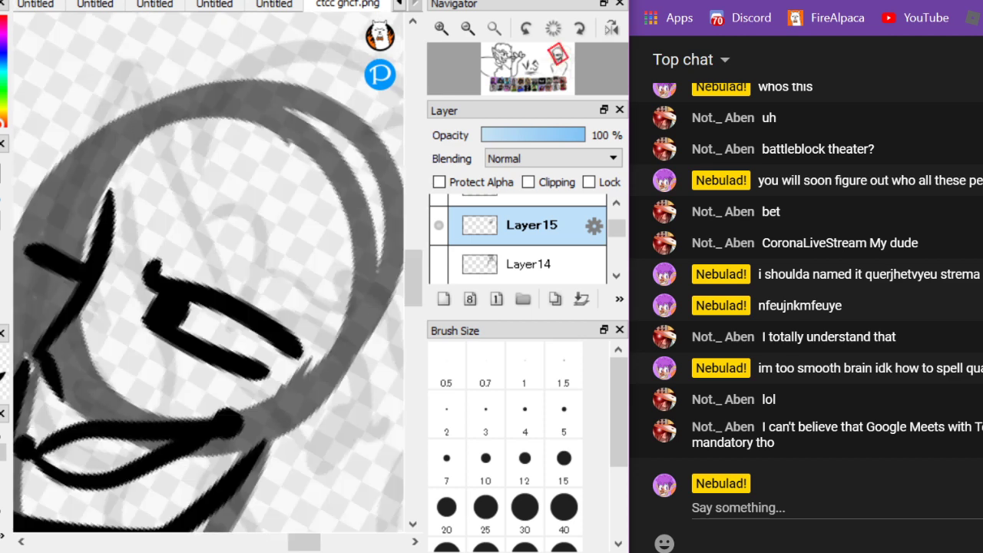
key("ctrl+z")
Ink the small left eye against the nose bridge with an upper lid, lower lid and pupil
scroll(114, 222, "down", 3)
key("Left")
key("Left")
key("Left")
key("Left")
key("Left")
key("Left")
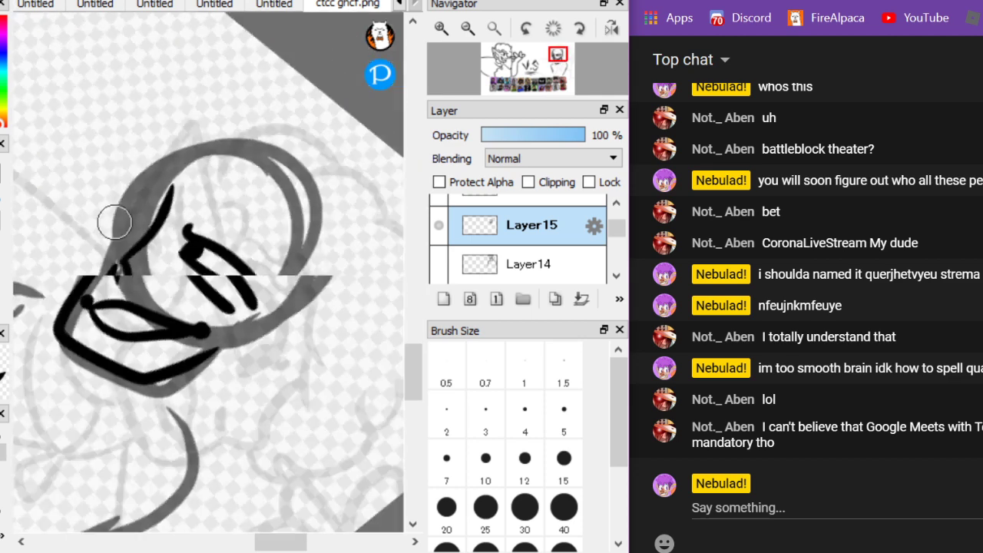
scroll(176, 254, "up", 4)
key("Left")
key("Left")
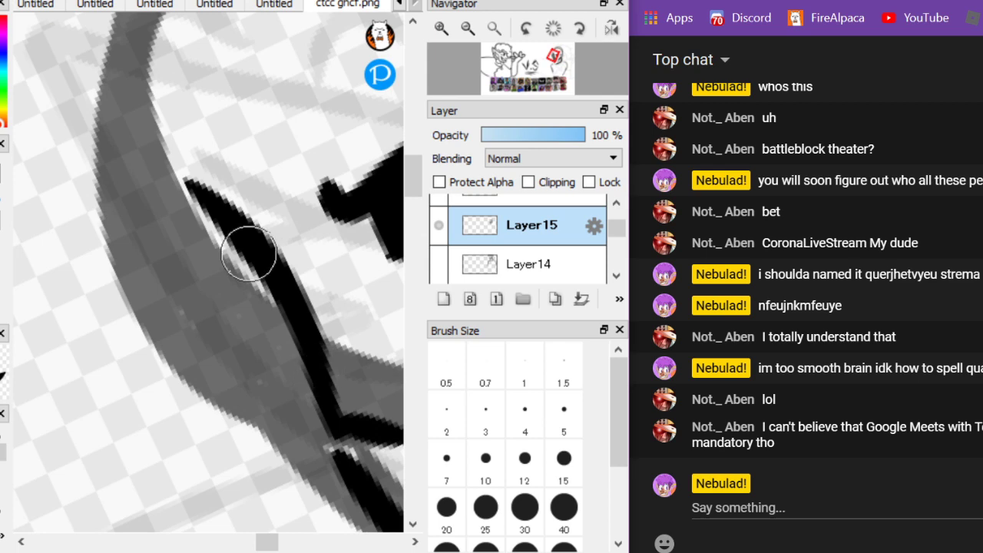
left_click_drag(248, 257, 178, 338)
mouse_move(200, 384)
left_mouse_down()
mouse_move(258, 351)
mouse_move(300, 344)
left_mouse_up()
left_click_drag(230, 352, 200, 318)
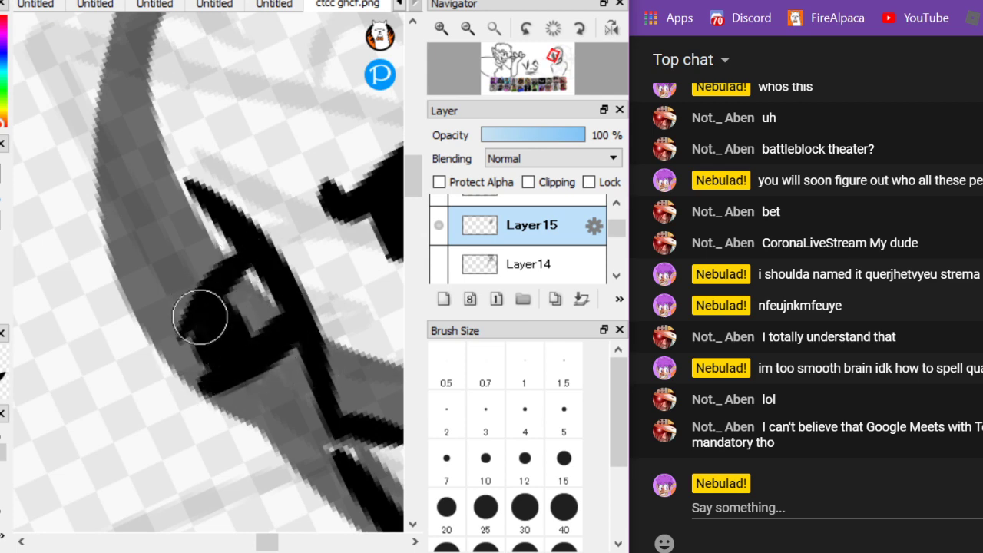
Undo the left eye's thick pupil and redraw it as a narrower stroke between the lids
scroll(66, 153, "down", 4)
key("Right")
key("Right")
scroll(231, 338, "up", 2)
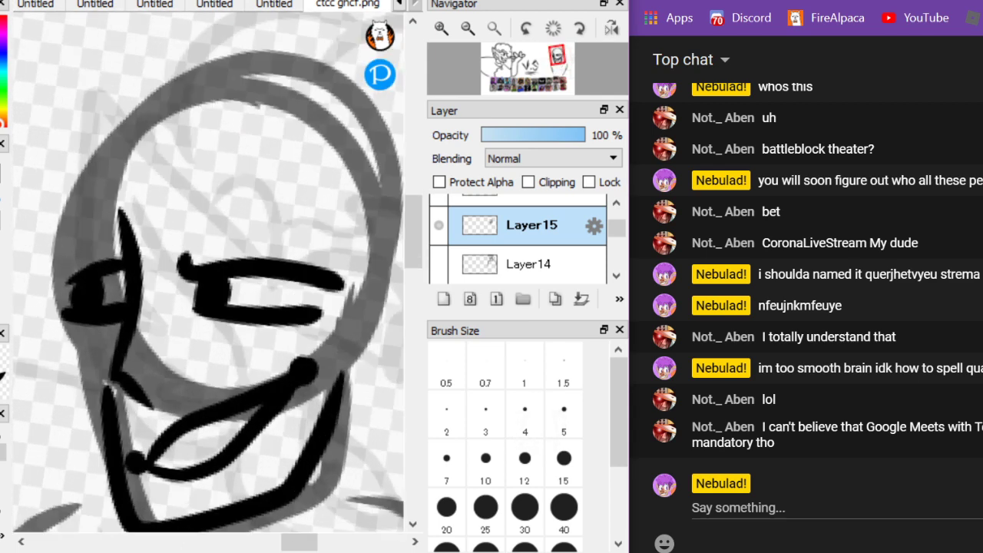
key("ctrl+z")
left_click_drag(96, 276, 98, 295)
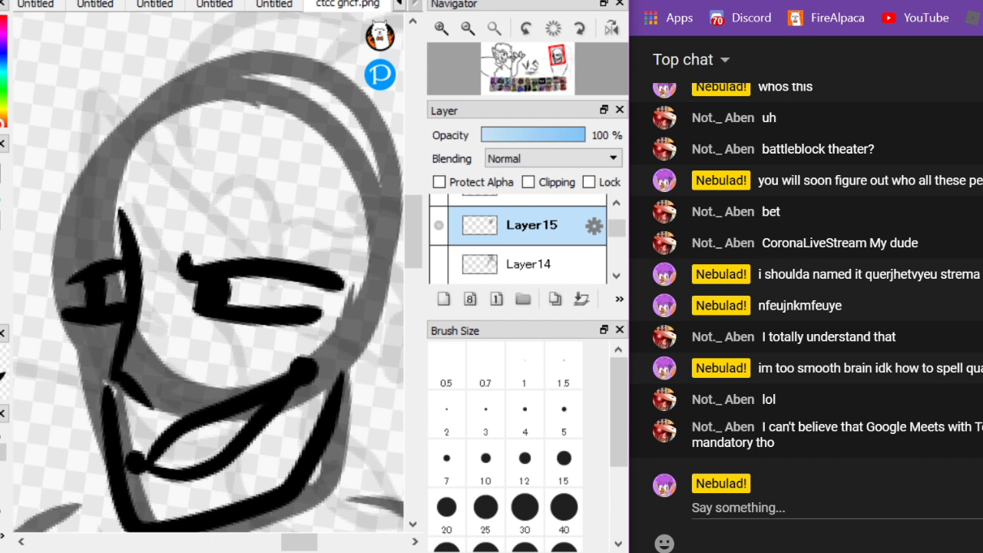
Post the message "exactlyyy" in the live chat
left_click(738, 507)
type("exactlyyy")
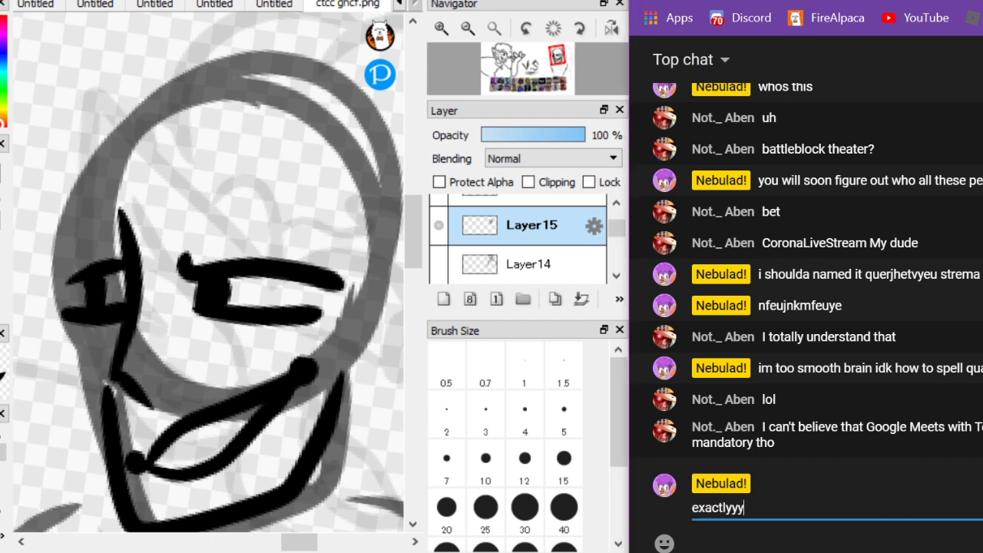
key("Return")
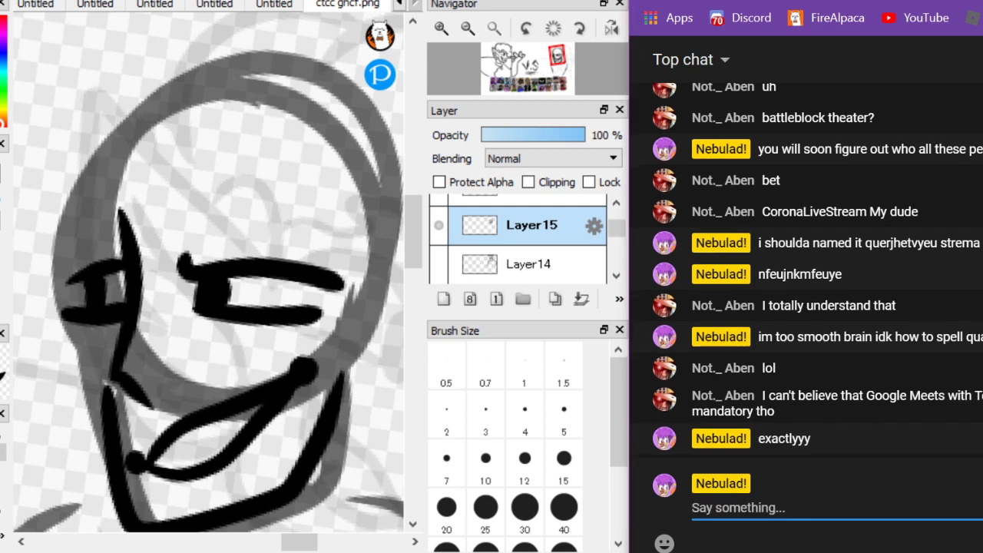
Ink an ear on each side of the head, redrawing the right one after undoing its first version
scroll(340, 264, "down", 1)
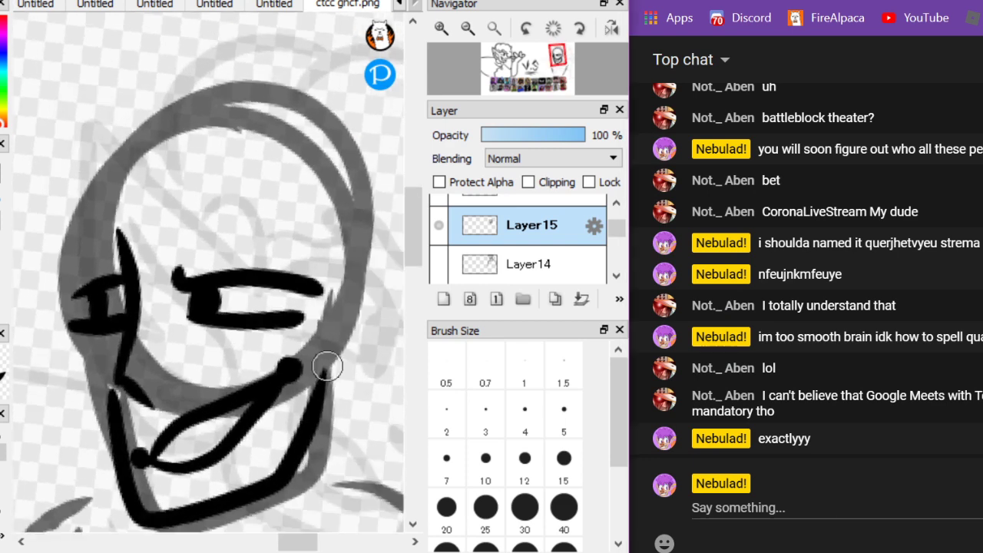
mouse_move(326, 367)
left_mouse_down()
mouse_move(393, 319)
mouse_move(387, 245)
mouse_move(323, 280)
left_mouse_up()
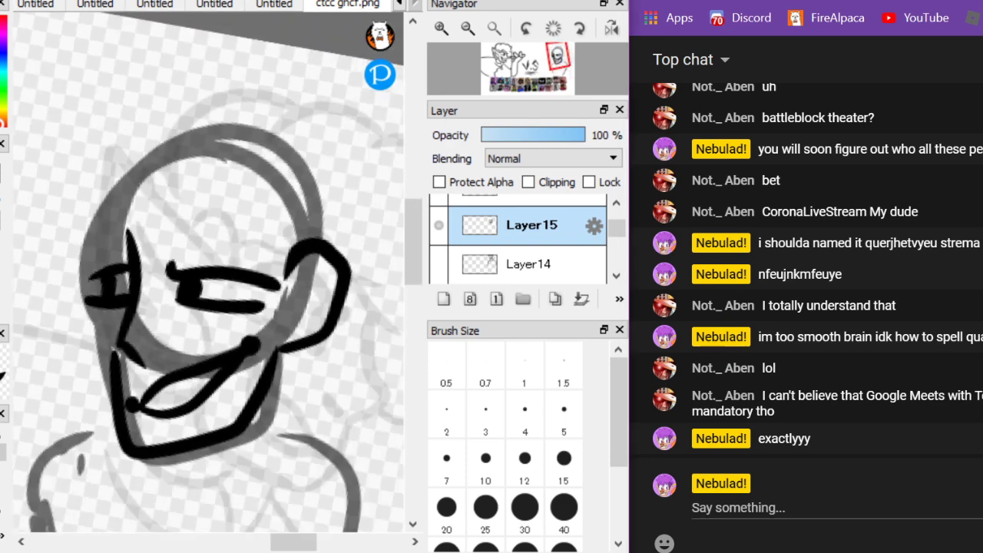
key("ctrl+z")
mouse_move(280, 349)
left_mouse_down()
mouse_move(307, 344)
mouse_move(358, 263)
mouse_move(293, 285)
left_mouse_up()
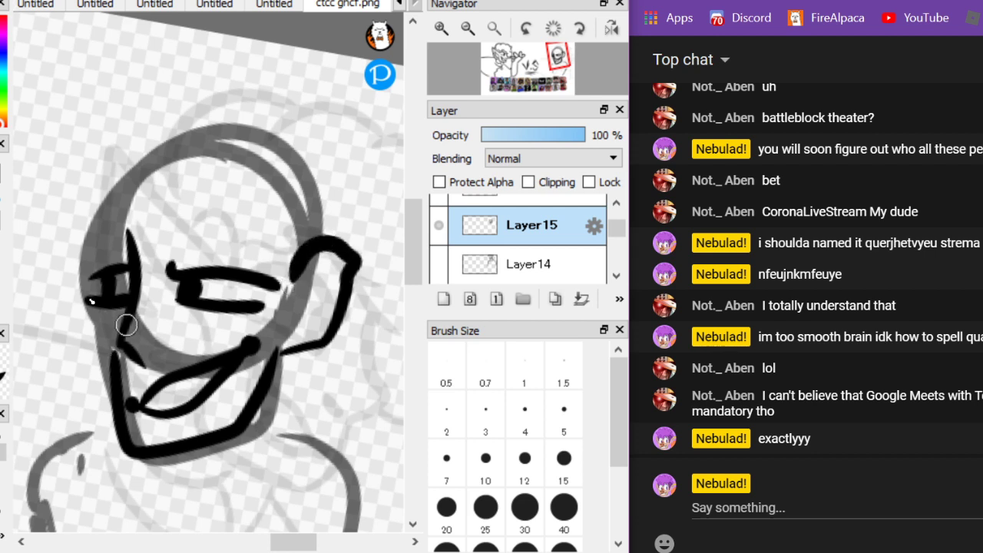
left_click_drag(86, 267, 96, 343)
Ink the arched hairline over the right eye, the sideburn and the layered outer hair above the right ear
scroll(379, 331, "up", 1)
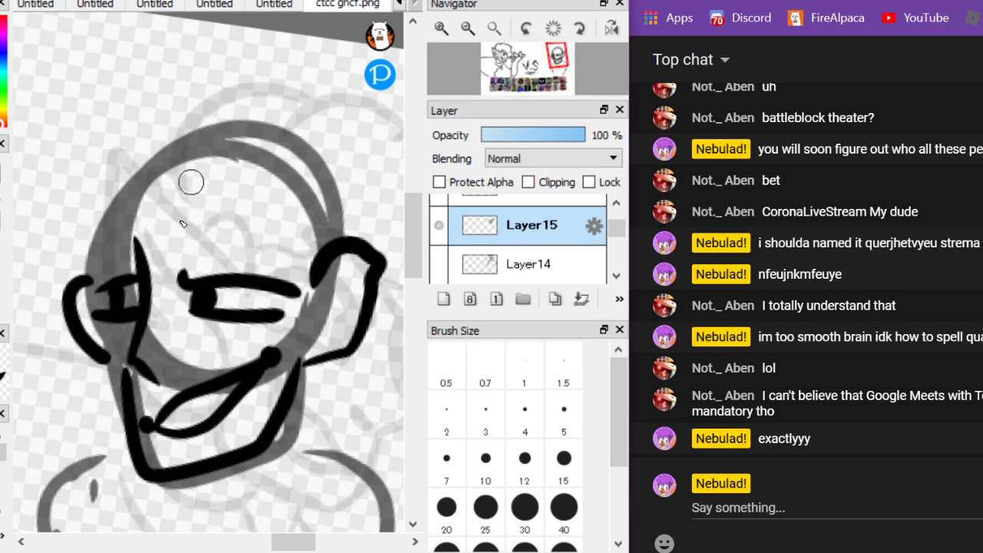
left_click_drag(183, 208, 299, 273)
left_click_drag(288, 230, 309, 292)
left_click_drag(308, 292, 287, 186)
left_click_drag(387, 253, 338, 158)
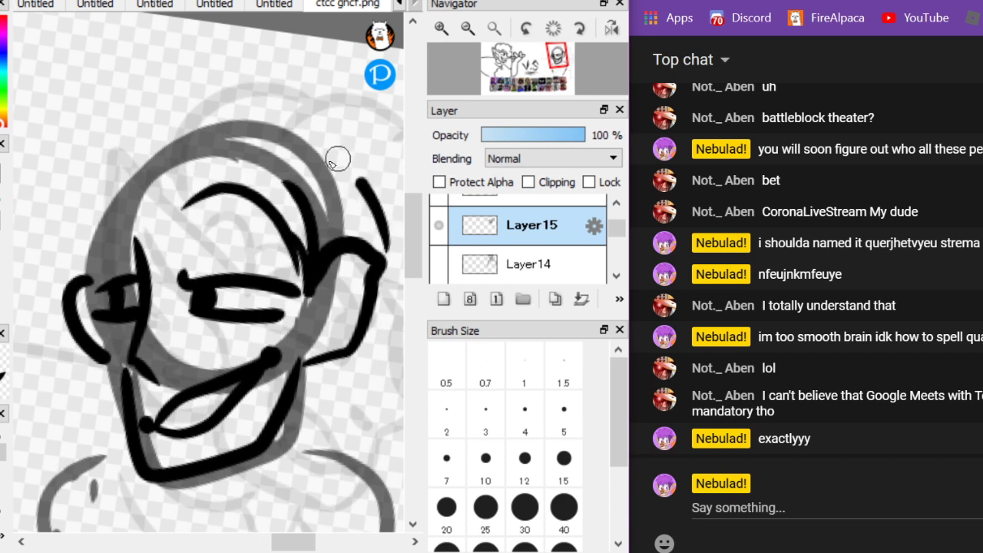
scroll(49, 97, "down", 1)
mouse_move(329, 252)
left_mouse_down()
mouse_move(338, 284)
mouse_move(329, 201)
mouse_move(344, 179)
mouse_move(232, 122)
mouse_move(180, 140)
left_mouse_up()
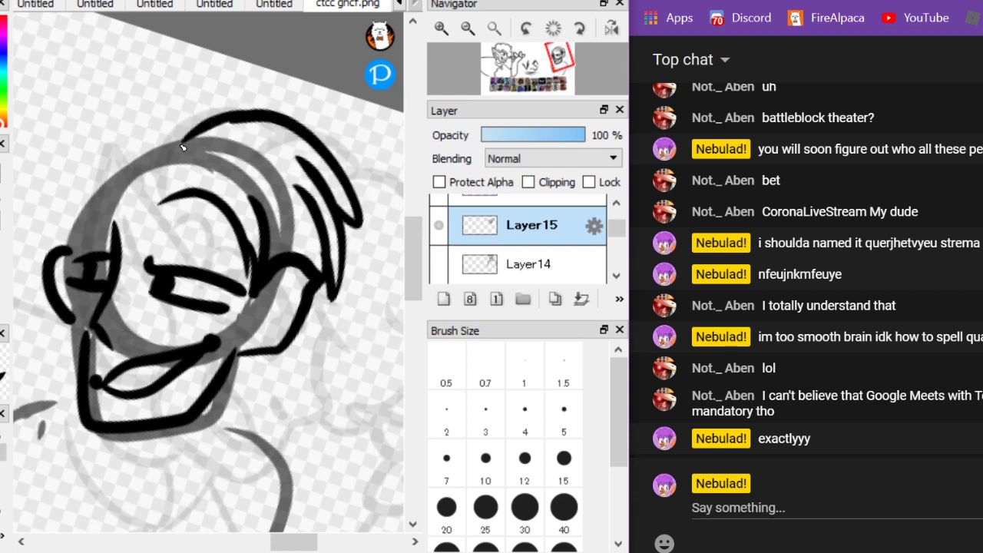
Ink the top tuft and the spiky left side of the hair, and complete the hairline across the forehead
left_click_drag(42, 86, 73, 109)
mouse_move(200, 83)
left_mouse_down()
mouse_move(208, 124)
mouse_move(83, 159)
left_mouse_up()
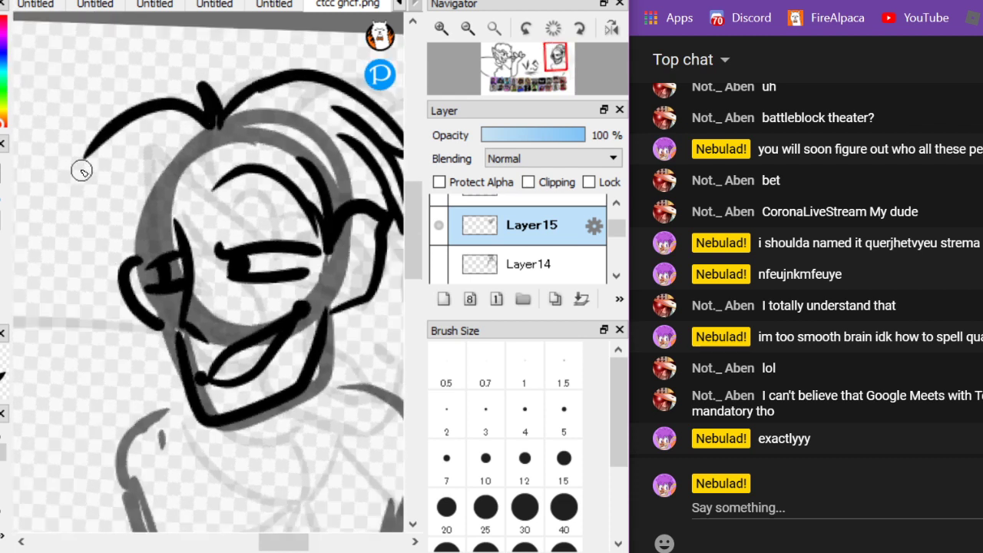
mouse_move(146, 135)
left_mouse_down()
mouse_move(102, 145)
mouse_move(125, 156)
mouse_move(157, 329)
left_mouse_up()
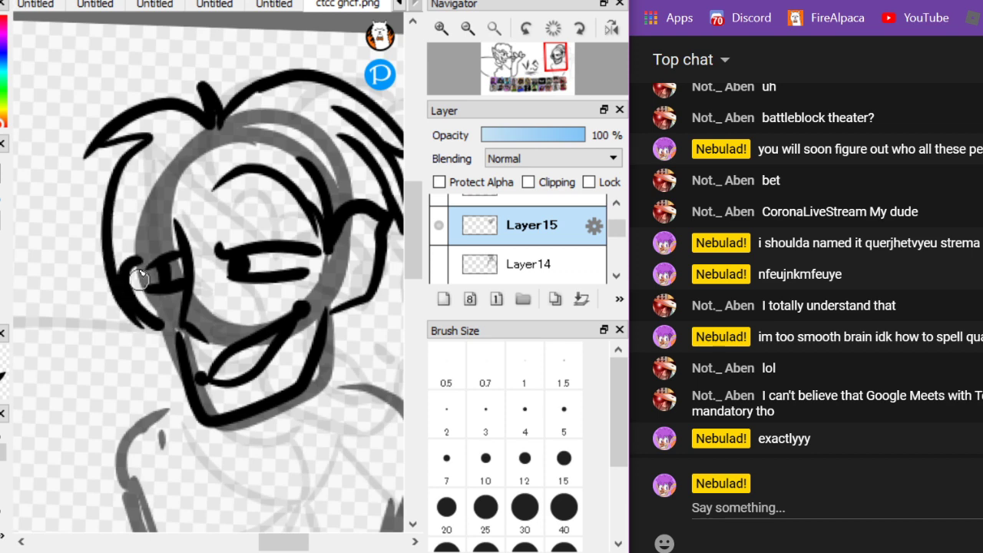
mouse_move(139, 278)
left_mouse_down()
mouse_move(157, 182)
mouse_move(165, 179)
mouse_move(162, 221)
mouse_move(176, 232)
mouse_move(236, 202)
left_mouse_up()
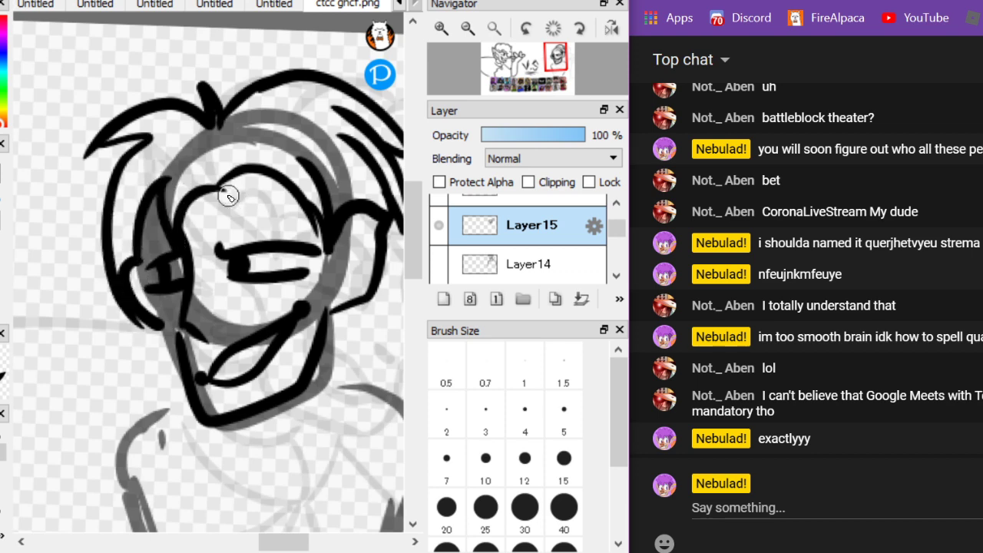
Ink the left shoulder line sloping down from the jaw and the two long lines of the raised forearm
scroll(272, 277, "down", 3)
scroll(272, 277, "up", 3)
scroll(268, 258, "down", 4)
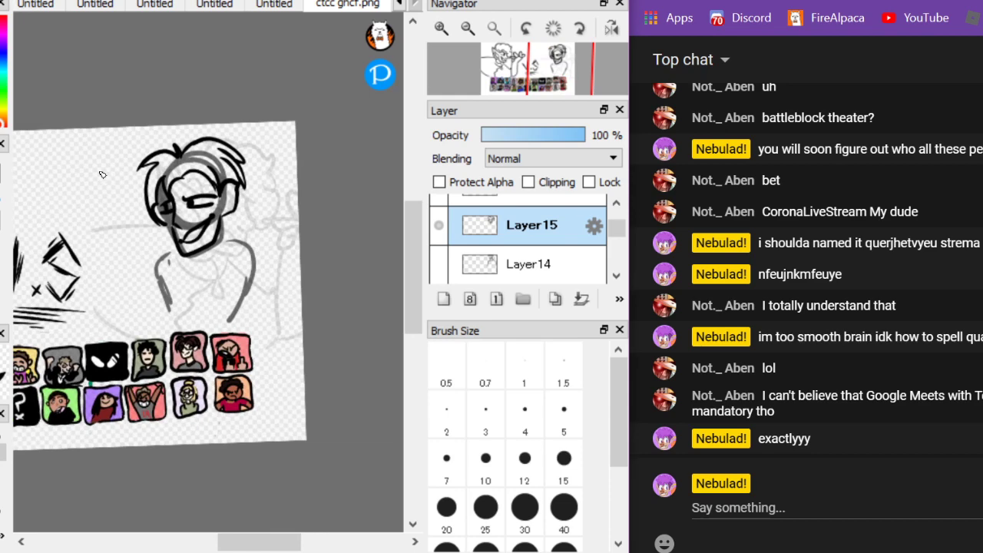
scroll(102, 174, "up", 5)
mouse_move(196, 234)
left_mouse_down()
mouse_move(176, 222)
mouse_move(48, 323)
left_mouse_up()
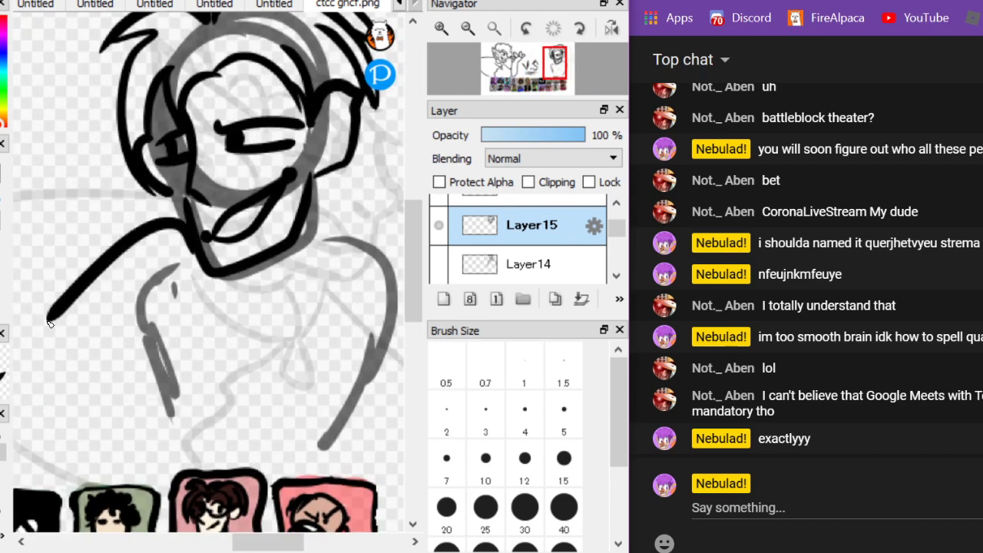
scroll(294, 285, "left", 3)
left_click_drag(144, 361, 133, 182)
mouse_move(92, 372)
left_mouse_down()
mouse_move(88, 332)
mouse_move(137, 181)
left_mouse_up()
Redraw the forearm's outer line after undoing it, and top the arm with a fist with finger lines and thumb
scroll(199, 305, "up", 2)
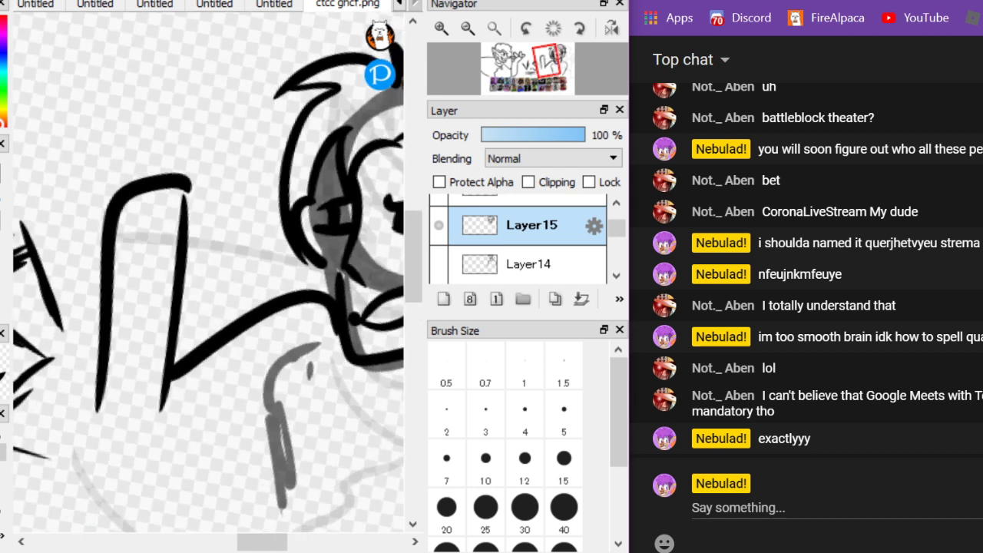
key("ctrl+z")
mouse_move(84, 403)
left_mouse_down()
mouse_move(115, 242)
mouse_move(170, 198)
mouse_move(189, 198)
mouse_move(146, 145)
mouse_move(52, 137)
mouse_move(38, 166)
mouse_move(108, 207)
mouse_move(142, 200)
left_mouse_up()
mouse_move(58, 147)
left_mouse_down()
mouse_move(59, 178)
mouse_move(81, 170)
mouse_move(105, 182)
left_mouse_up()
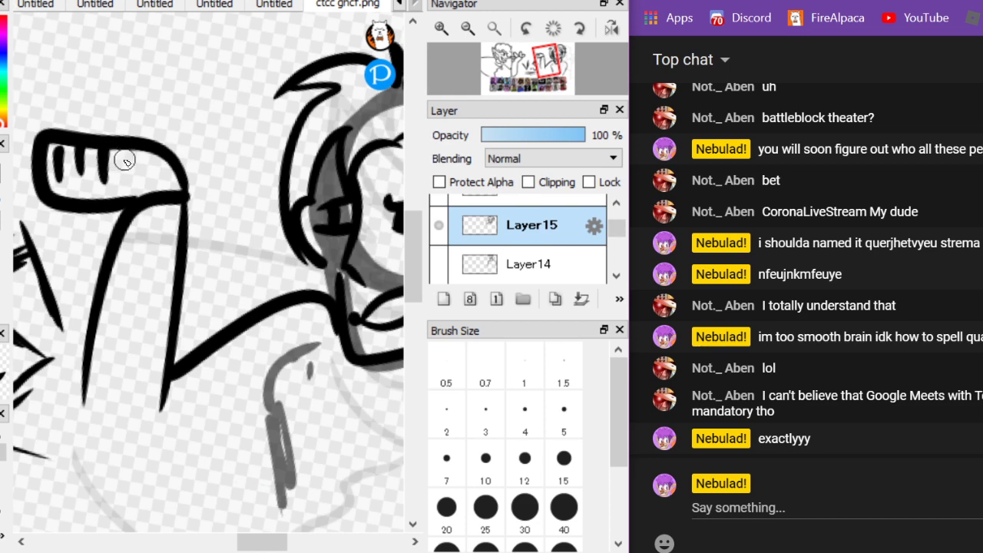
mouse_move(69, 145)
left_mouse_down()
mouse_move(101, 115)
mouse_move(132, 136)
left_mouse_up()
Ink the right shoulder line sloping down from the neck and the two diagonal lines of the raised right forearm
scroll(131, 136, "down", 3)
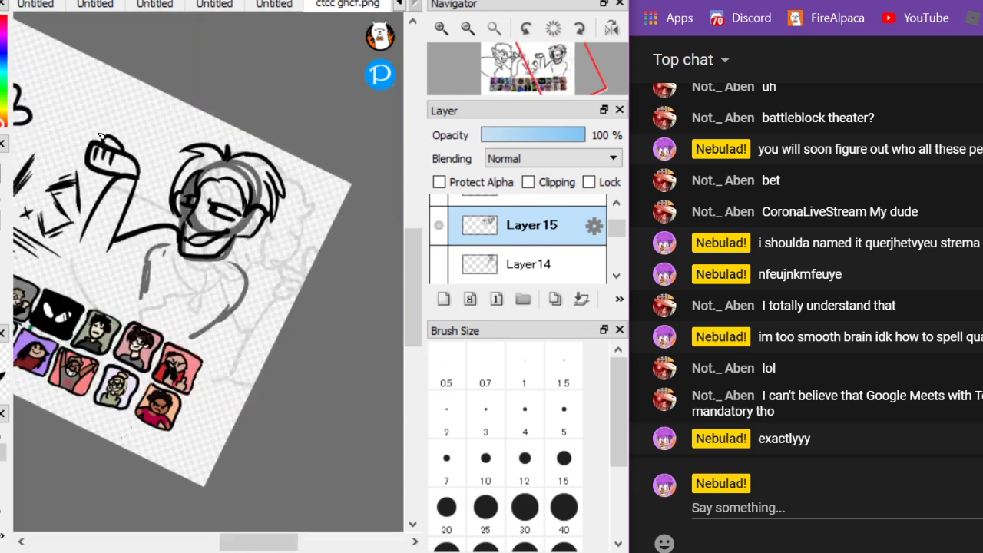
scroll(44, 106, "up", 2)
mouse_move(256, 190)
left_mouse_down()
mouse_move(299, 214)
mouse_move(308, 255)
mouse_move(279, 257)
mouse_move(352, 191)
left_mouse_up()
left_click_drag(317, 304, 346, 264)
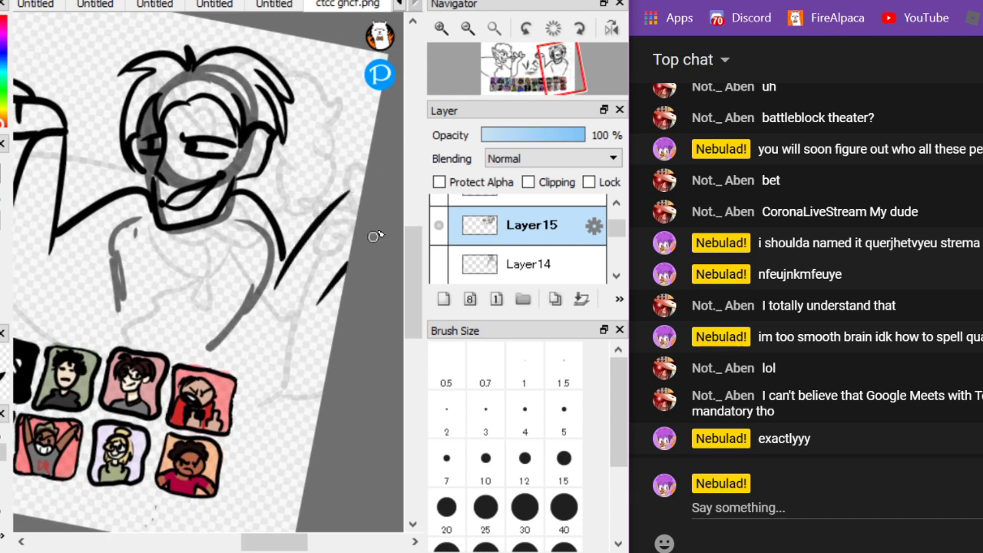
Ink the left arm's curved underside and both torso sides, redrawing the right arm's underside as a deeper curve
left_click_drag(35, 99, 63, 106)
mouse_move(68, 279)
left_mouse_down()
mouse_move(164, 271)
mouse_move(183, 253)
mouse_move(177, 231)
mouse_move(167, 325)
left_mouse_up()
mouse_move(299, 303)
left_mouse_down()
mouse_move(310, 252)
mouse_move(377, 274)
left_mouse_up()
key("alt+f")
key("Escape")
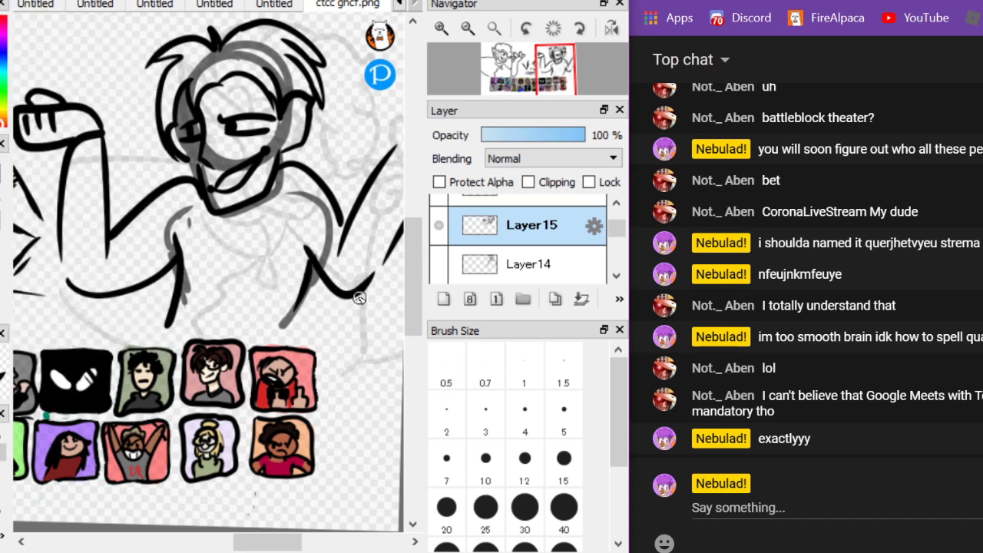
key("ctrl+z")
mouse_move(375, 280)
left_mouse_down()
mouse_move(320, 316)
mouse_move(314, 238)
left_mouse_up()
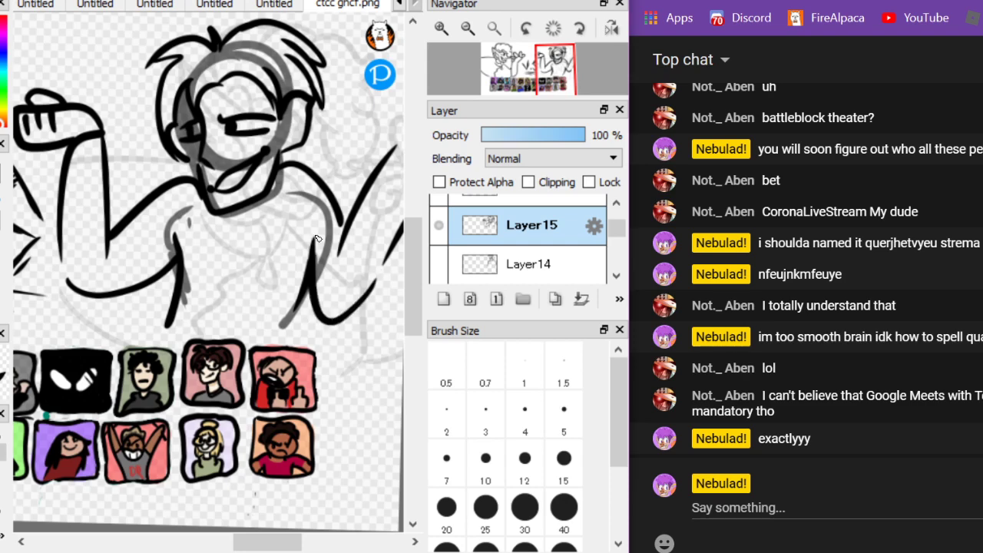
Add a new layer for the next character and hide Layer15 so only the grey sketch stays in view
scroll(318, 238, "down", 4)
scroll(357, 272, "up", 5)
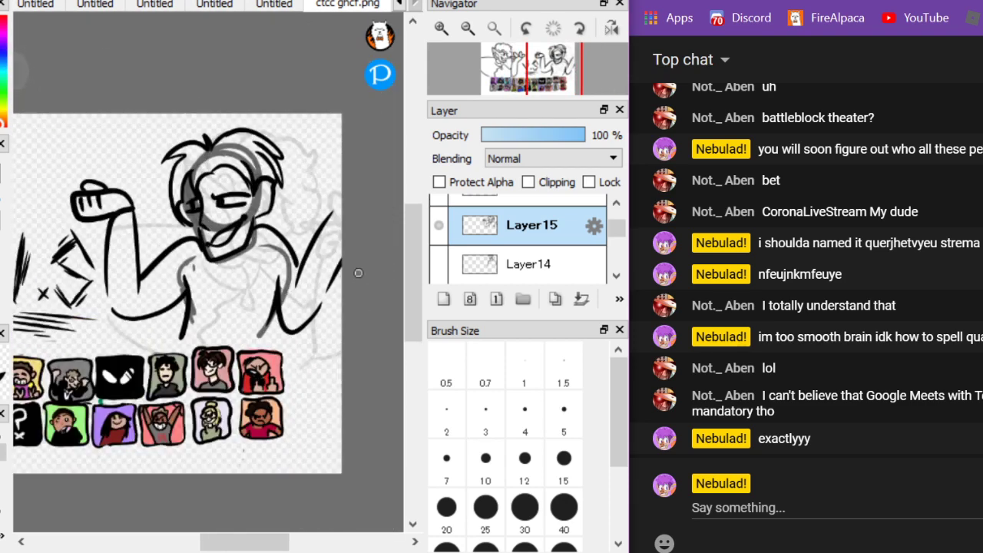
left_click(443, 298)
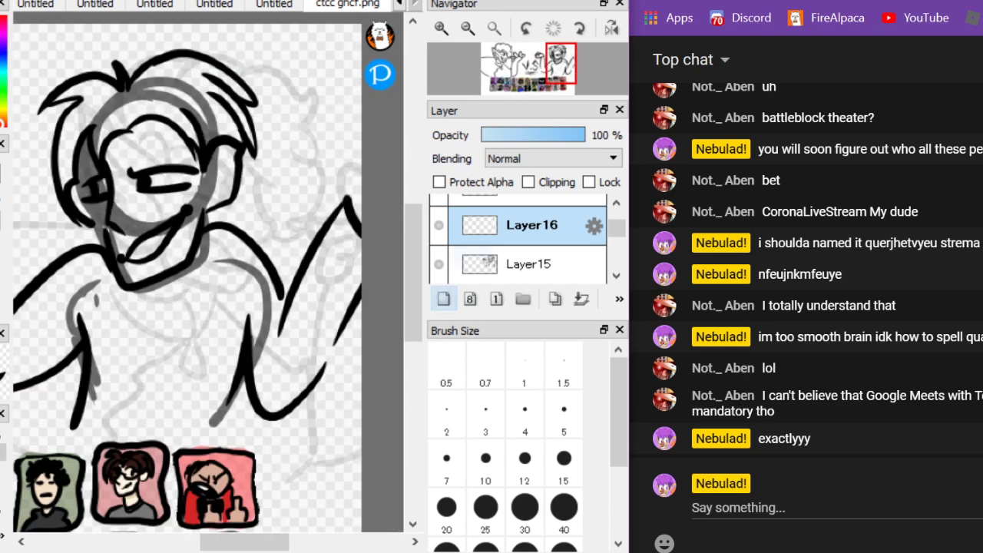
left_click(440, 263)
scroll(269, 289, "down", 3)
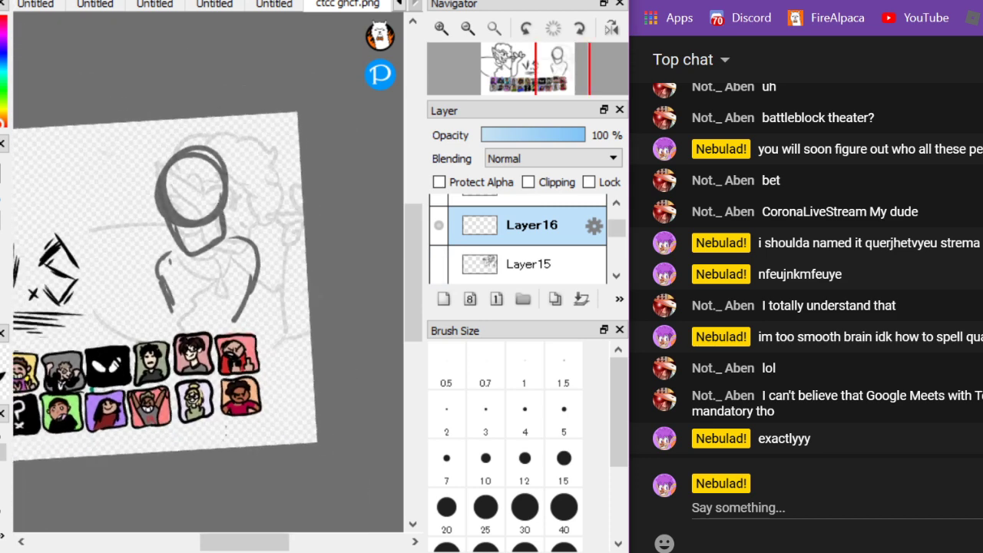
Ink the face outline on Layer16 from the left forehead around the chin to the right cheek, replacing the first tries
scroll(120, 141, "up", 4)
scroll(121, 142, "up", 2)
mouse_move(211, 94)
left_mouse_down()
mouse_move(102, 260)
mouse_move(314, 306)
mouse_move(263, 53)
mouse_move(133, 168)
mouse_move(249, 367)
mouse_move(338, 212)
left_mouse_up()
key("ctrl+z")
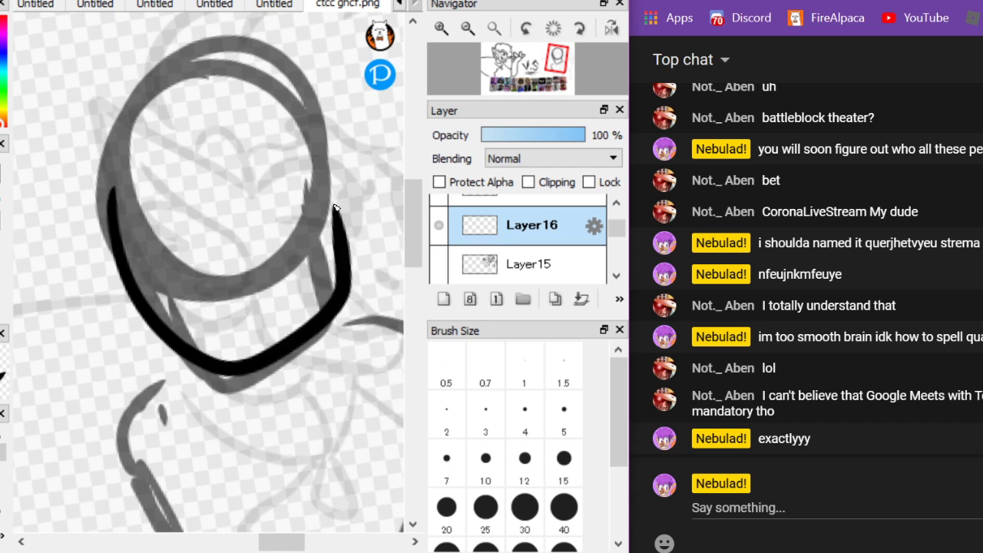
scroll(273, 266, "up", 2)
key("ctrl+z")
mouse_move(160, 31)
left_mouse_down()
mouse_move(66, 107)
mouse_move(263, 401)
mouse_move(339, 291)
left_mouse_up()
left_click_drag(142, 377, 217, 292)
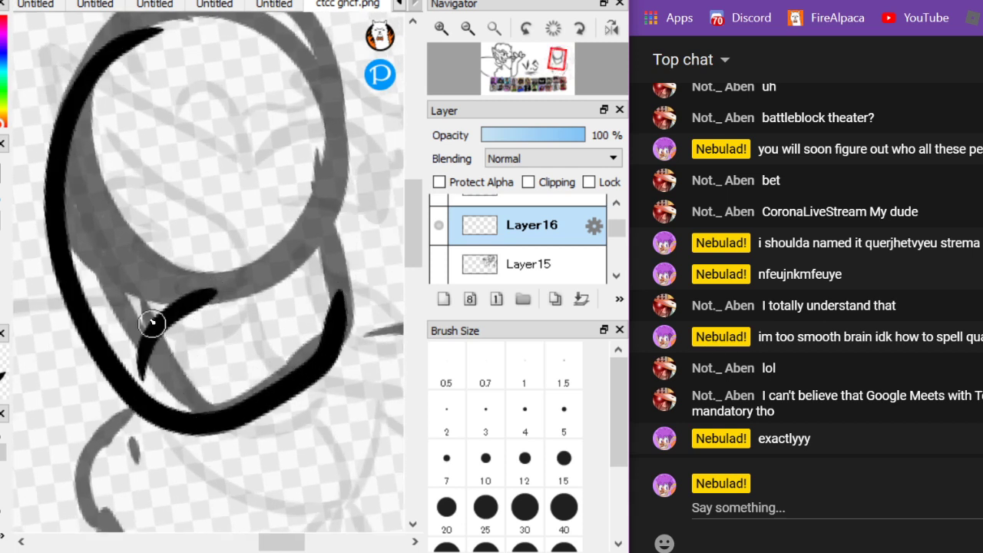
mouse_move(154, 325)
left_mouse_down()
mouse_move(151, 269)
mouse_move(246, 228)
mouse_move(254, 269)
mouse_move(189, 298)
left_mouse_up()
key("ctrl+z")
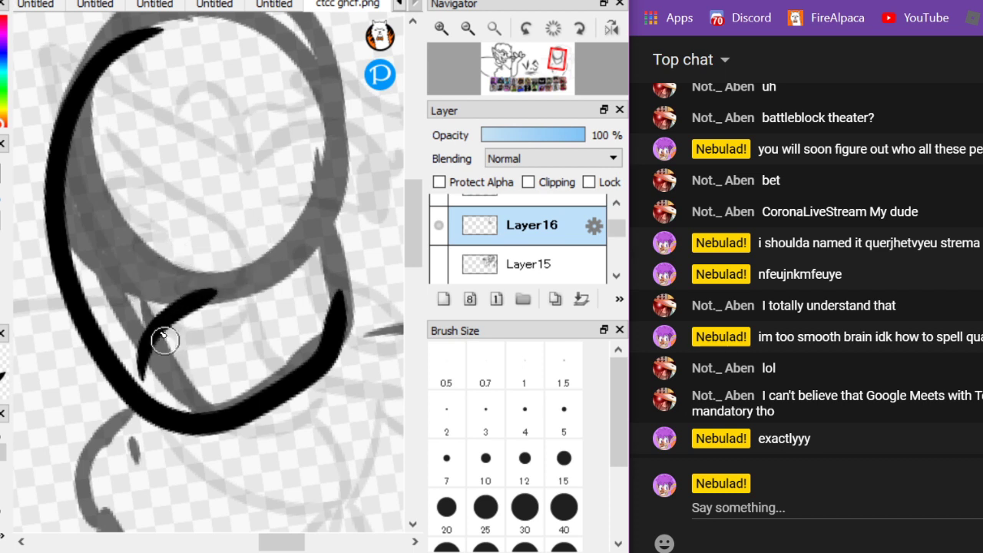
key("ctrl+z")
mouse_move(159, 332)
left_mouse_down()
mouse_move(171, 302)
mouse_move(300, 240)
left_mouse_up()
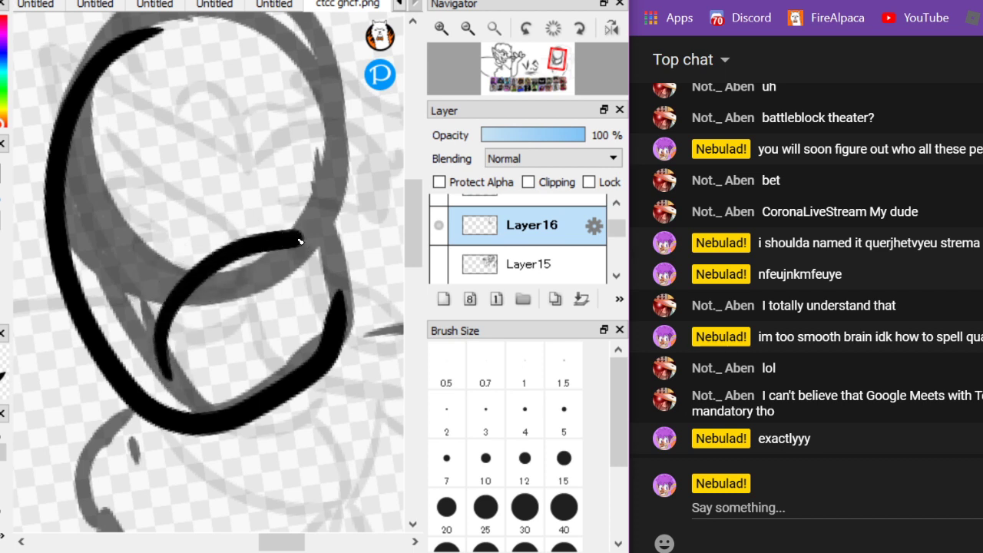
key("ctrl+z")
mouse_move(165, 369)
left_mouse_down()
mouse_move(176, 325)
mouse_move(305, 272)
mouse_move(297, 289)
left_mouse_up()
key("ctrl+z")
left_click_drag(160, 354, 298, 274)
mouse_move(161, 352)
left_mouse_down()
mouse_move(278, 278)
mouse_move(295, 280)
left_mouse_up()
left_click_drag(213, 158, 325, 134)
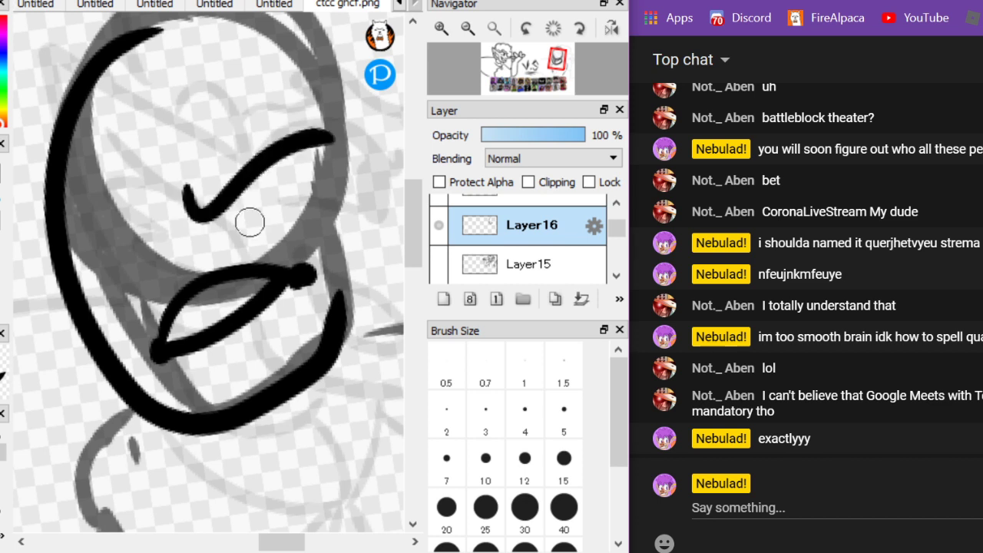
key("ctrl+z")
key("ctrl+z")
key("ctrl+z")
Ink a slanted open mouth beside the right jaw, two angry arched brows and the right eye's pupil
mouse_move(181, 399)
left_mouse_down()
mouse_move(314, 281)
mouse_move(325, 318)
mouse_move(311, 339)
left_mouse_up()
left_click_drag(310, 284, 224, 405)
mouse_move(195, 198)
left_mouse_down()
mouse_move(291, 149)
mouse_move(314, 165)
left_mouse_up()
mouse_move(212, 246)
left_mouse_down()
mouse_move(208, 226)
mouse_move(211, 246)
left_mouse_up()
mouse_move(168, 195)
left_mouse_down()
mouse_move(75, 200)
mouse_move(67, 217)
left_mouse_up()
Ink the left pupil as a solid oval under the brow, redrawing it after undoing the earlier tries
left_click_drag(104, 226, 111, 263)
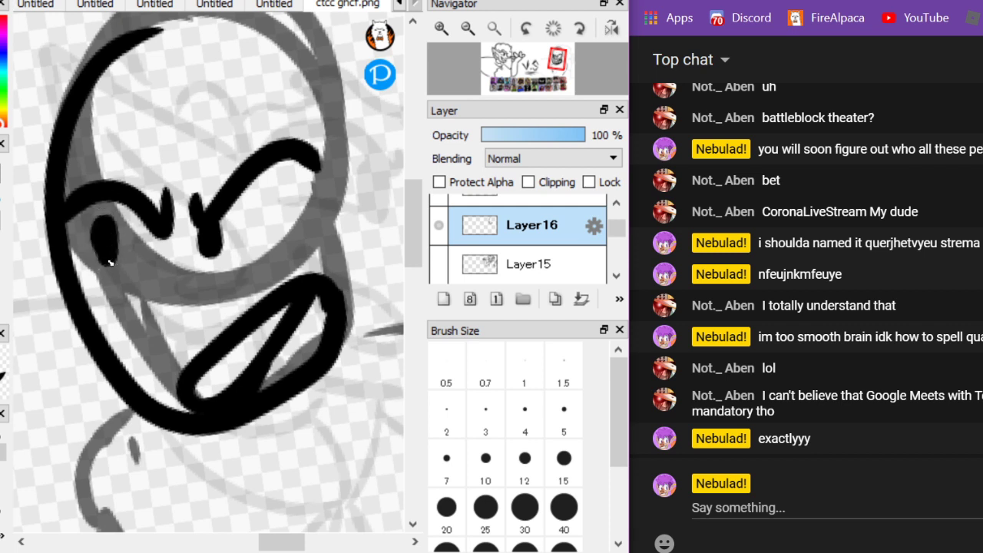
key("ctrl+z")
left_click_drag(96, 228, 99, 263)
key("ctrl+z")
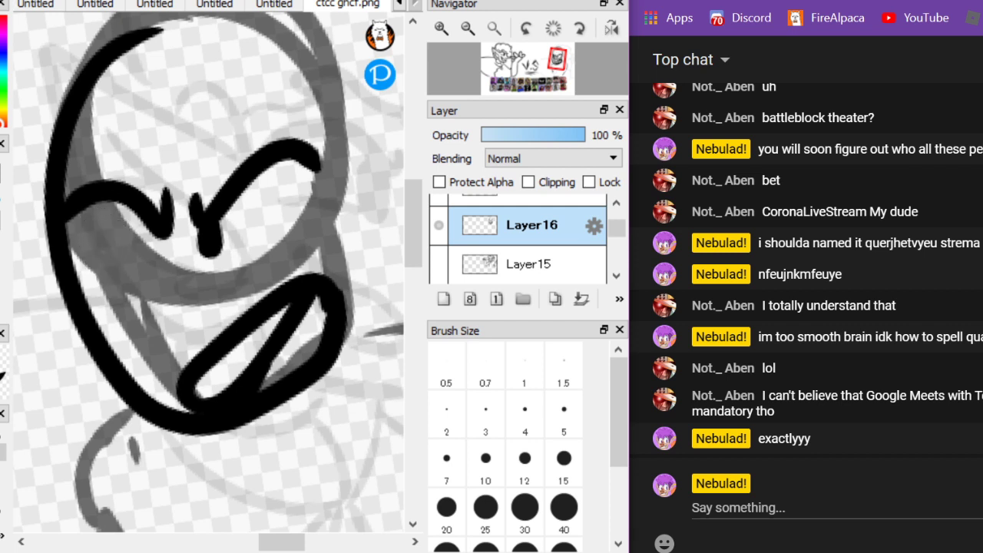
left_click_drag(110, 220, 119, 235)
scroll(37, 84, "down", 1)
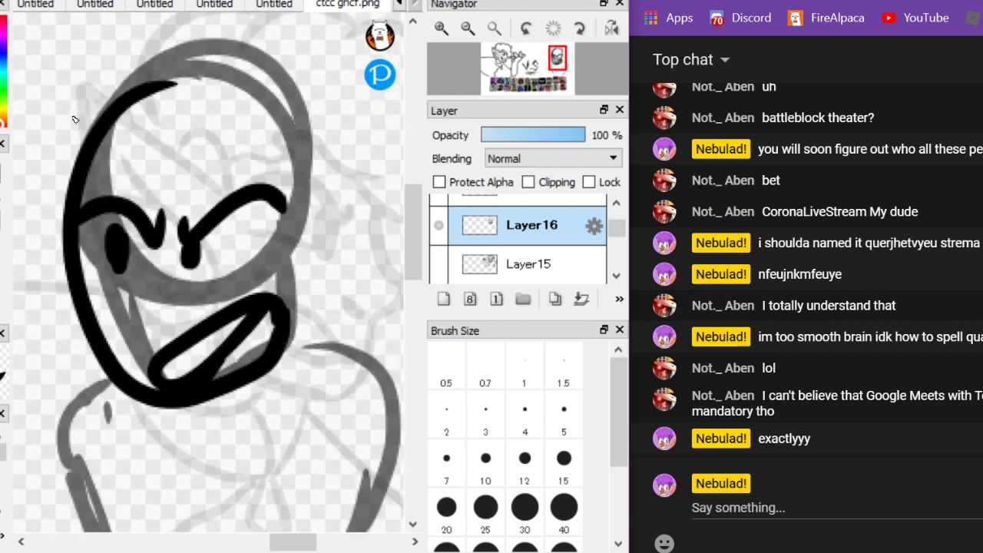
Extend the right cheek line up into a large rounded ear and ink the smaller left ear
mouse_move(265, 342)
left_mouse_down()
mouse_move(310, 268)
mouse_move(364, 254)
mouse_move(309, 254)
mouse_move(360, 241)
mouse_move(309, 191)
left_mouse_up()
key("ctrl+z")
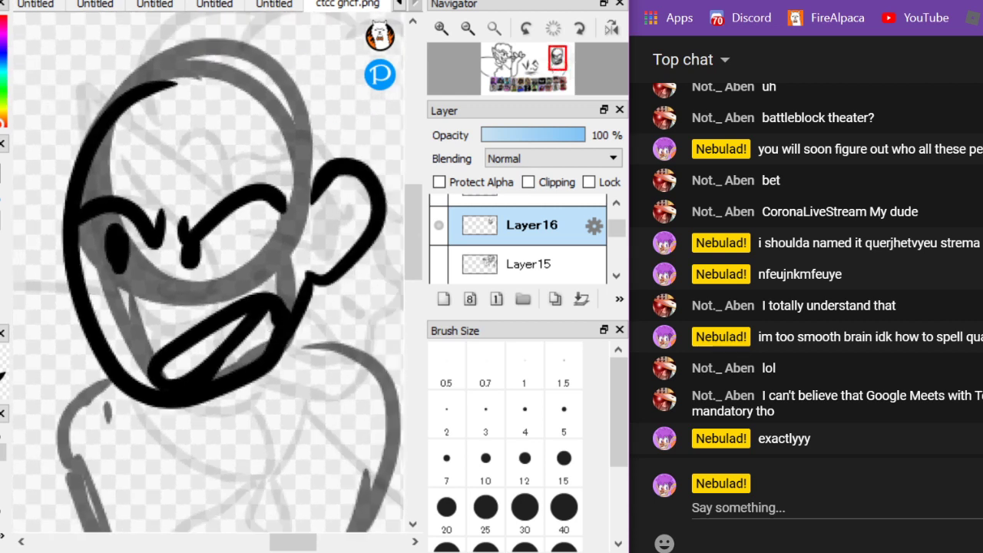
left_click_drag(72, 302, 65, 204)
scroll(277, 193, "down", 2)
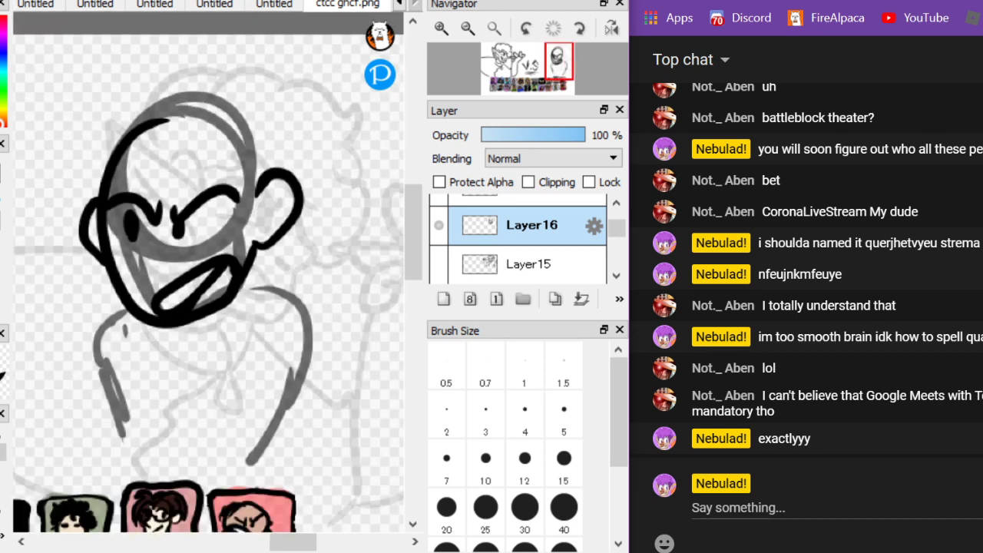
scroll(276, 192, "up", 2)
scroll(276, 193, "down", 2)
key("Right")
scroll(276, 193, "up", 2)
scroll(293, 154, "down", 3)
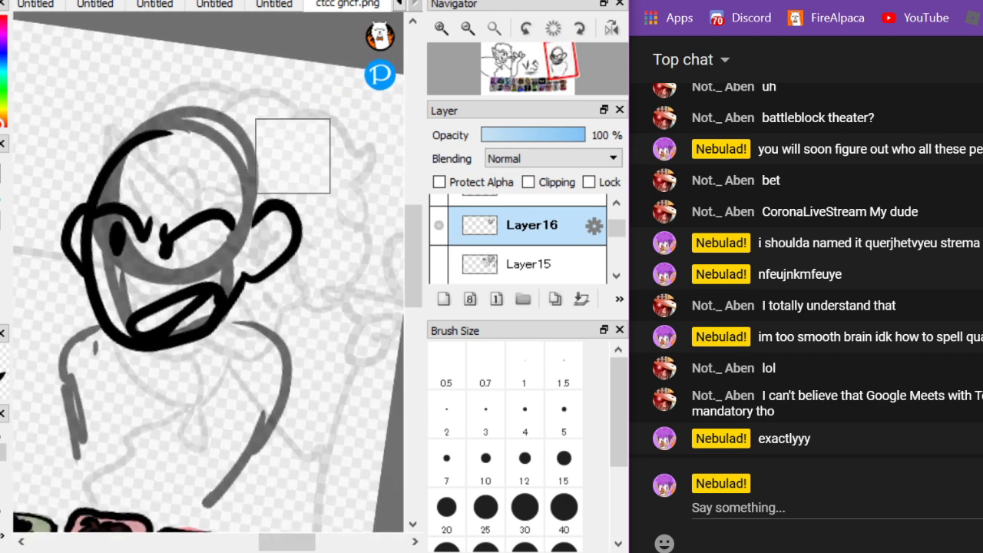
scroll(192, 146, "up", 4)
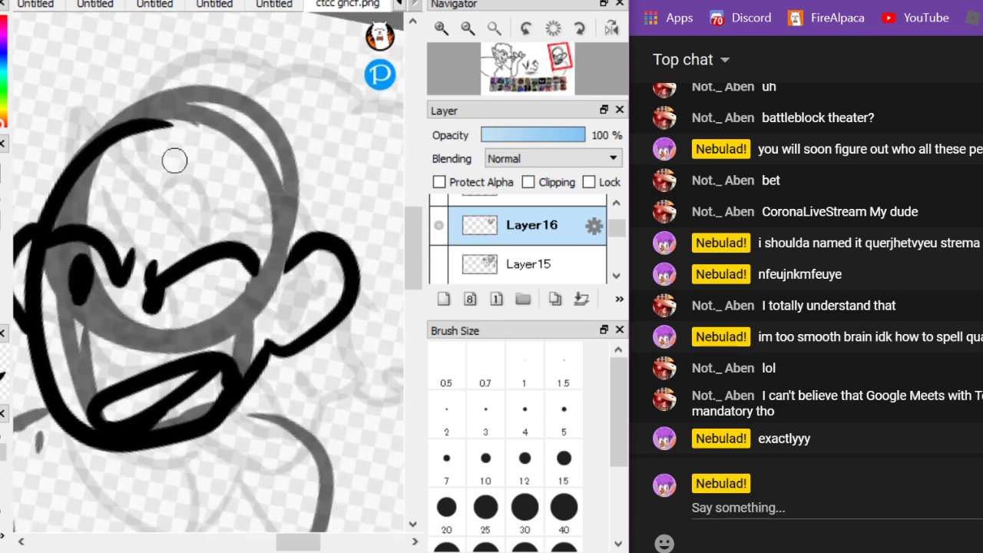
left_click_drag(263, 180, 378, 215)
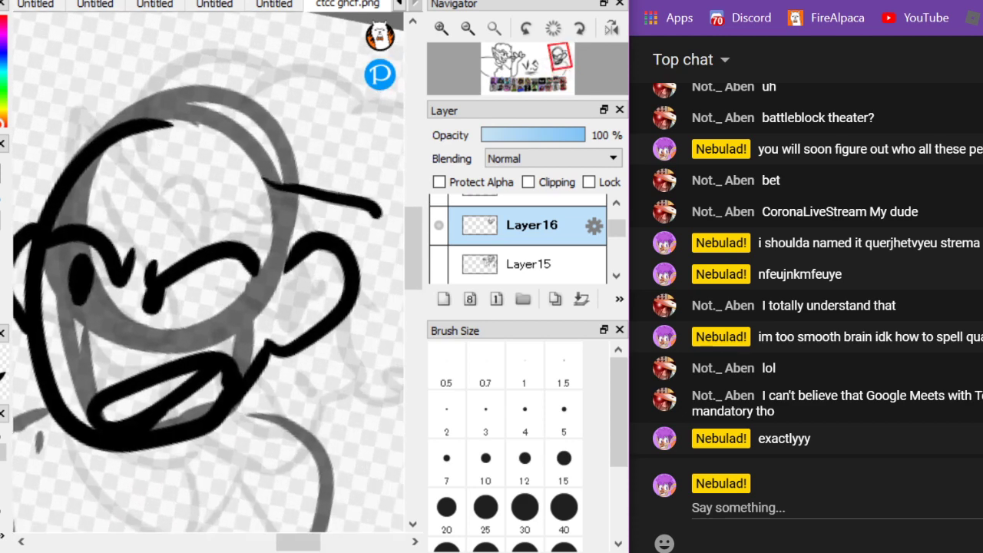
key("ctrl+z")
scroll(177, 218, "down", 1)
mouse_move(226, 209)
left_mouse_down()
mouse_move(299, 224)
mouse_move(325, 285)
left_mouse_up()
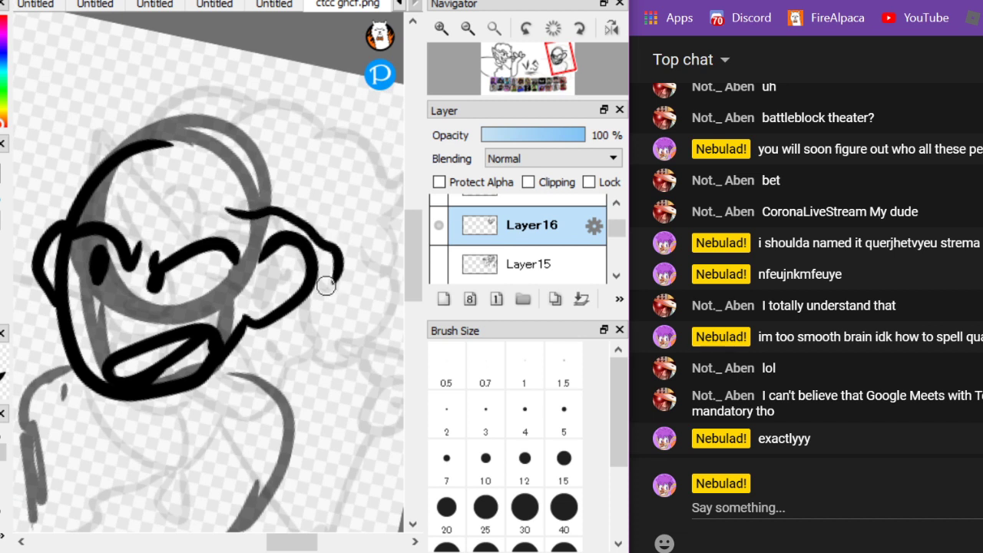
mouse_move(288, 322)
left_mouse_down()
mouse_move(336, 329)
mouse_move(297, 99)
mouse_move(198, 135)
left_mouse_up()
key("ctrl+z")
key("ctrl+z")
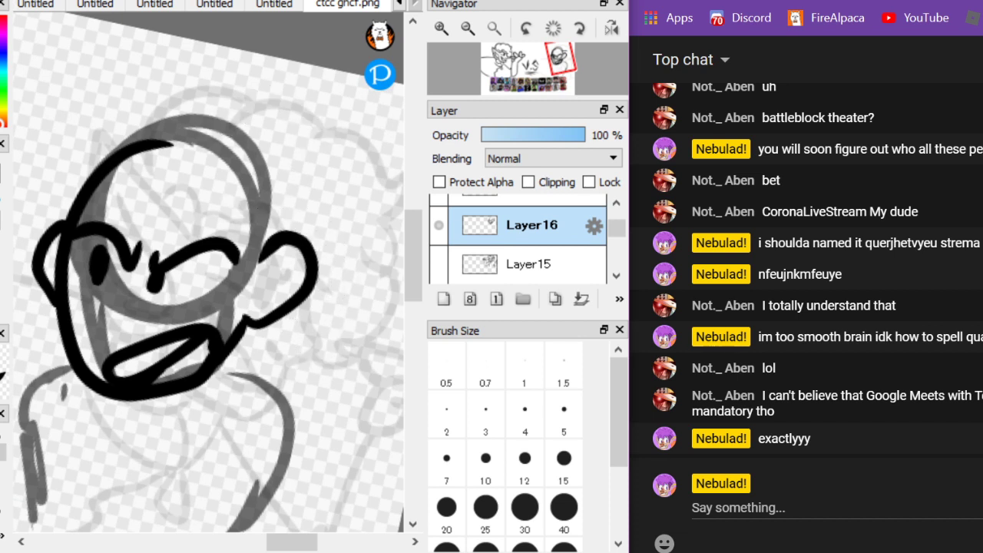
mouse_move(245, 181)
left_mouse_down()
mouse_move(347, 207)
mouse_move(411, 165)
left_mouse_up()
scroll(230, 364, "down", 2)
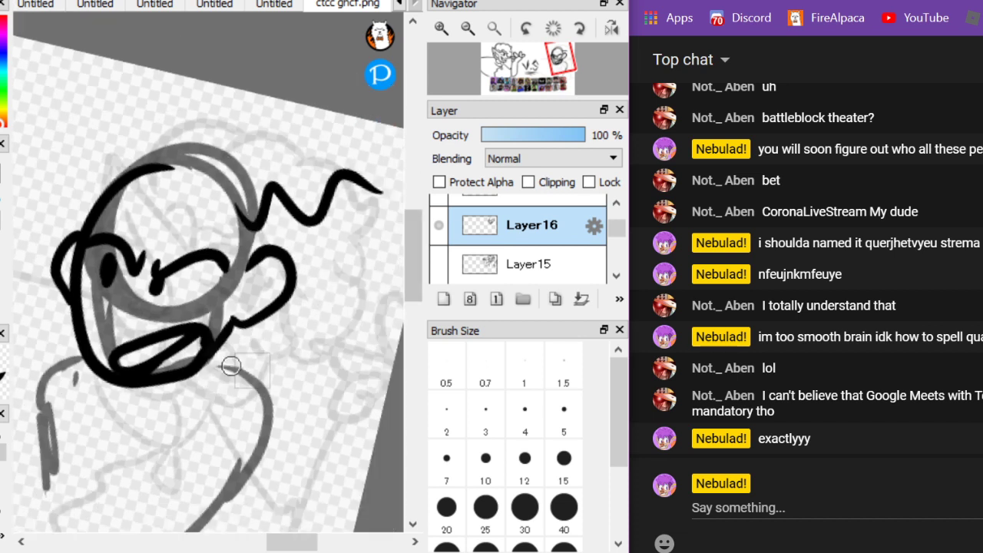
scroll(230, 364, "up", 1)
key("ctrl+z")
scroll(207, 299, "up", 2)
scroll(207, 299, "down", 1)
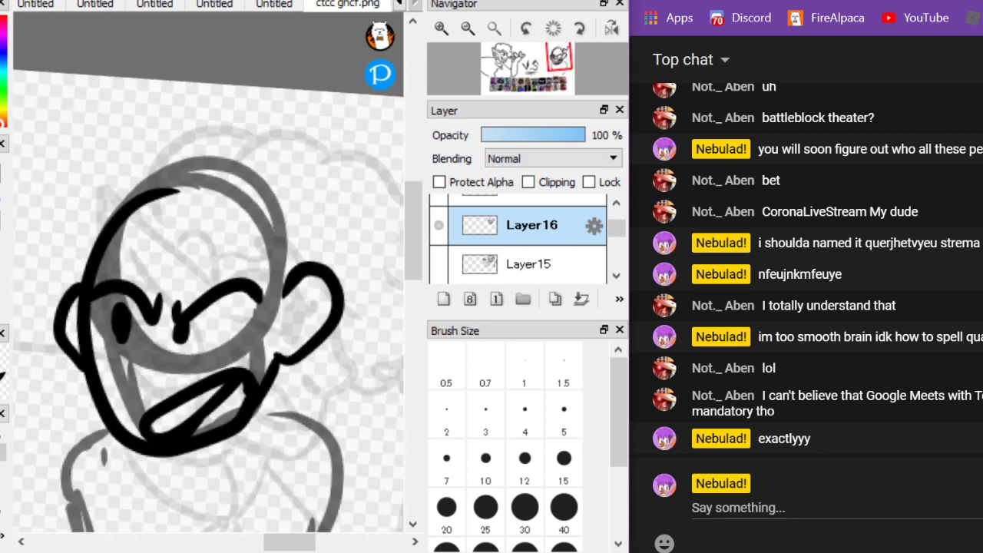
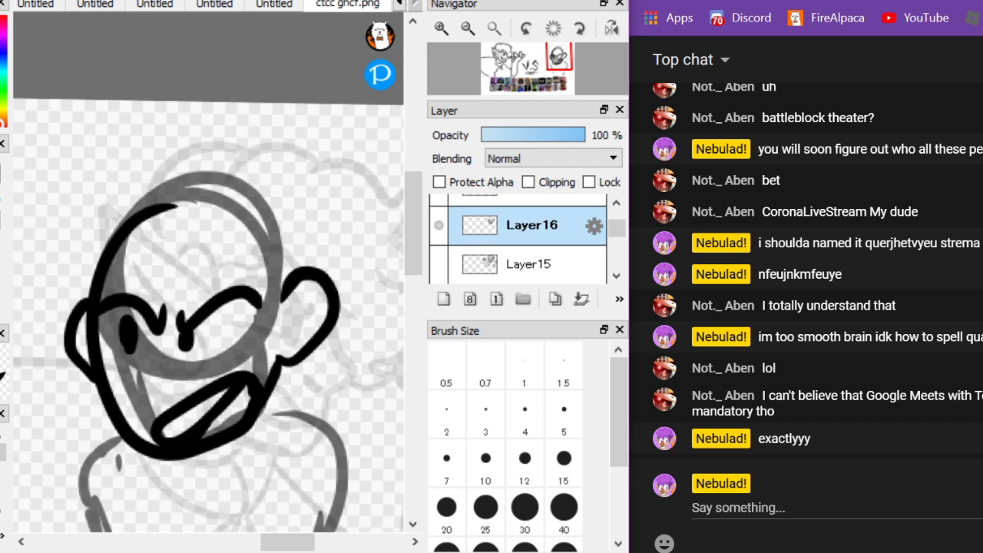
Ink the puffy scalloped outer outline of the curly hair around both sides of the head, down behind the ears
left_click_drag(193, 192, 360, 247)
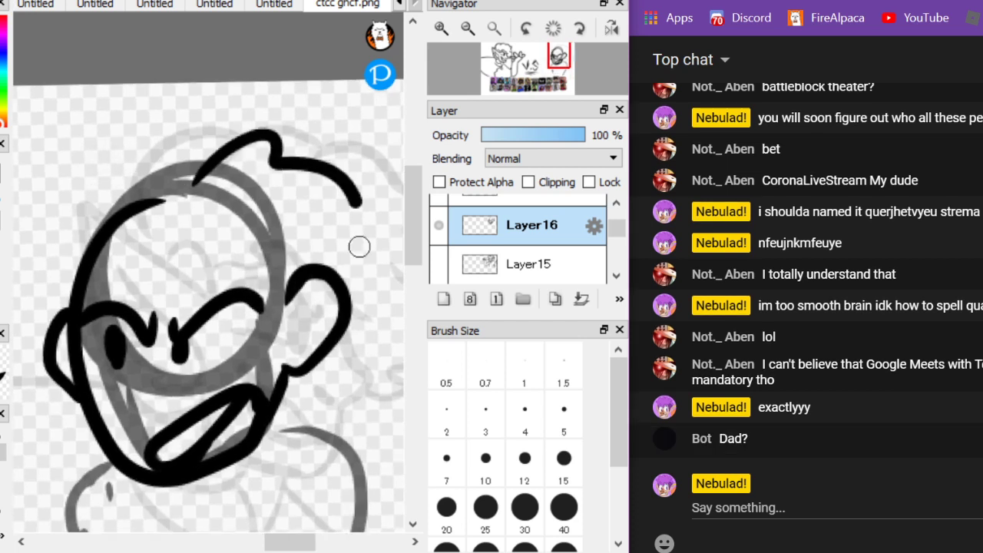
key("ctrl+z")
mouse_move(190, 158)
left_mouse_down()
mouse_move(298, 176)
mouse_move(372, 289)
mouse_move(267, 362)
left_mouse_up()
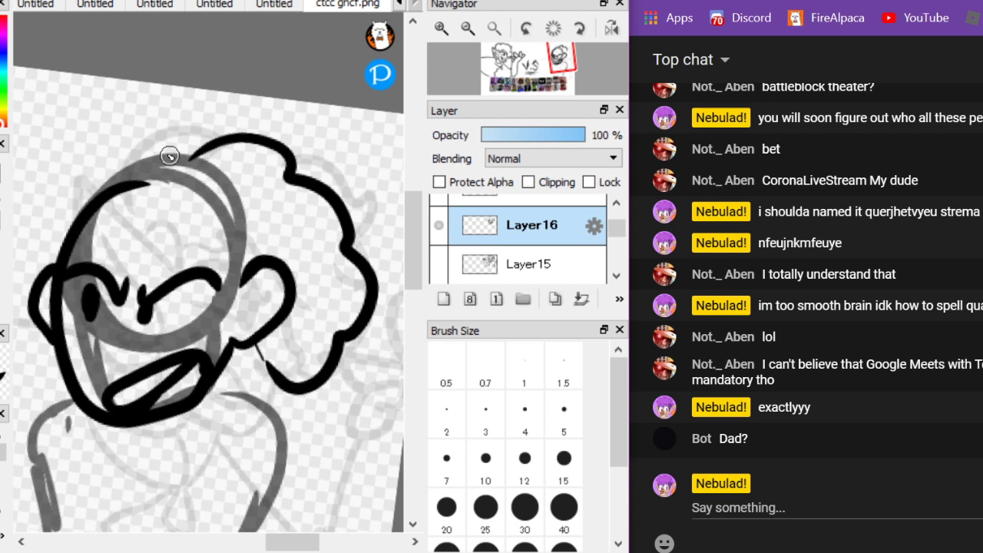
mouse_move(170, 155)
left_mouse_down()
mouse_move(105, 149)
mouse_move(22, 265)
left_mouse_up()
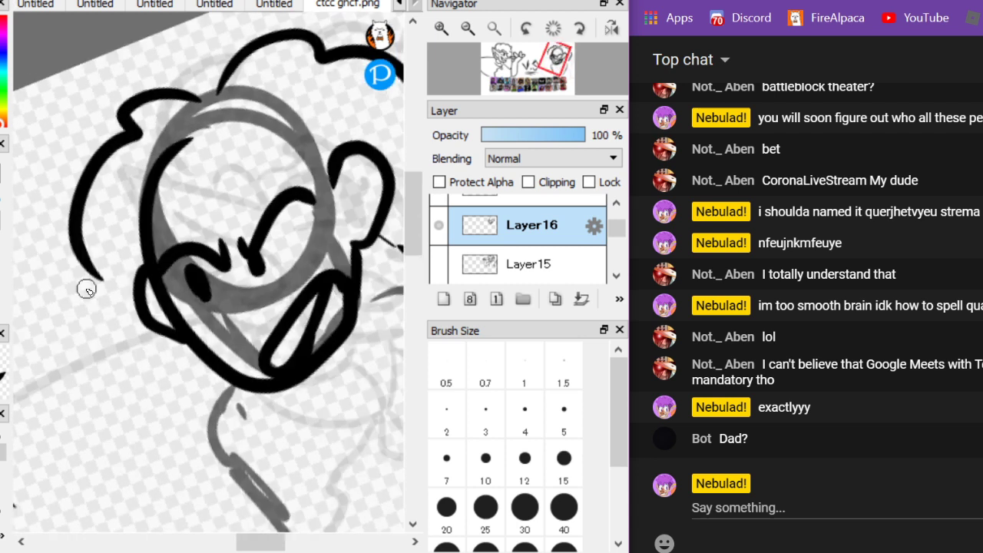
left_click_drag(88, 285, 204, 349)
Erase the face outline across the left forehead, ink a wavy hairline in its place and add a small curl on top
key("e")
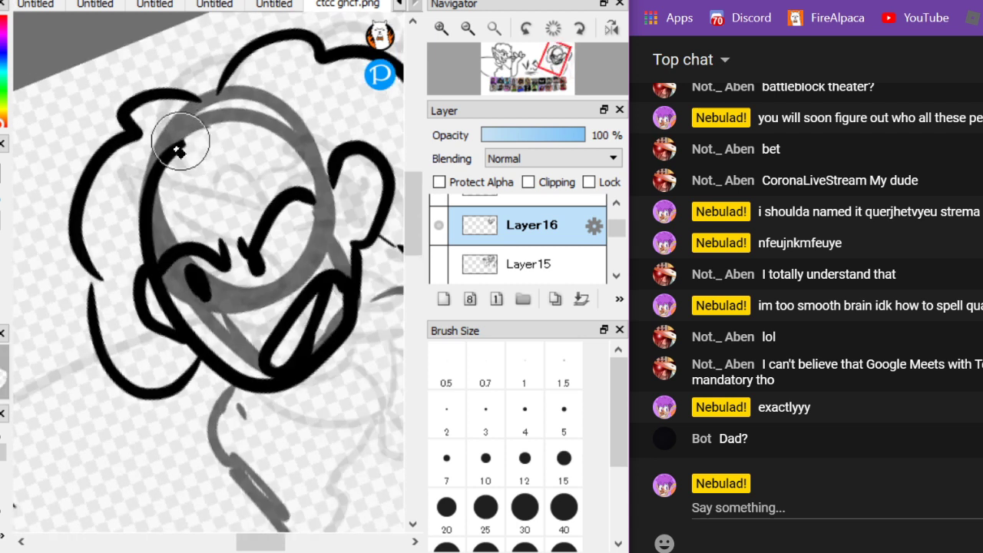
left_click_drag(182, 142, 156, 198)
key("ctrl+z")
mouse_move(138, 231)
left_mouse_down()
mouse_move(176, 176)
mouse_move(225, 134)
mouse_move(269, 131)
mouse_move(332, 170)
left_mouse_up()
left_click_drag(213, 74, 207, 101)
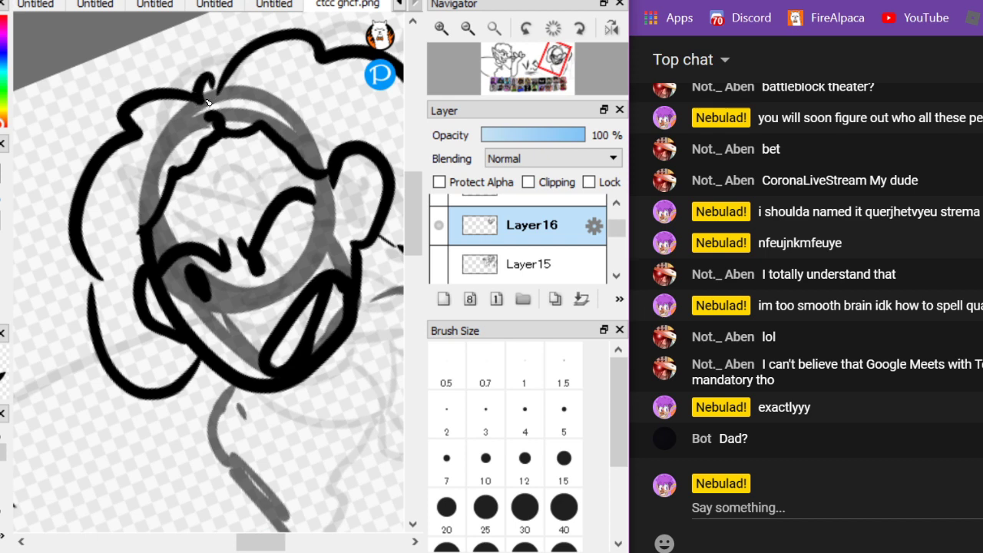
scroll(103, 224, "down", 4)
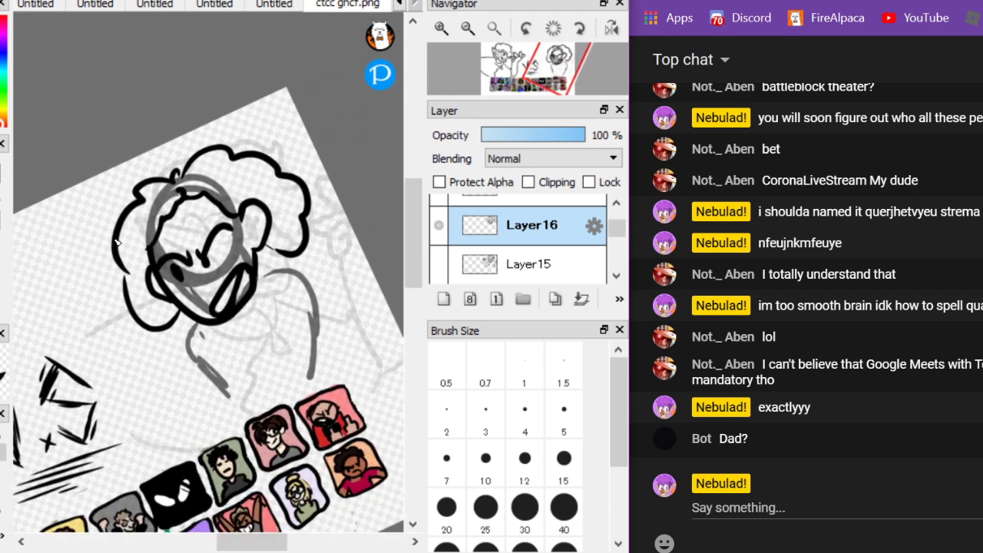
Send the message "what" in the live stream chat
left_click(737, 508)
type("what")
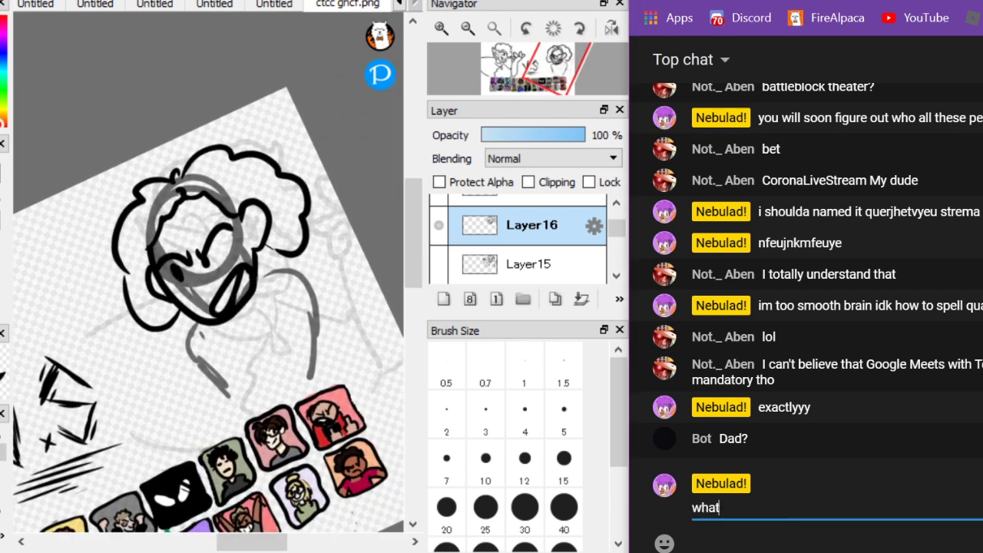
key("Return")
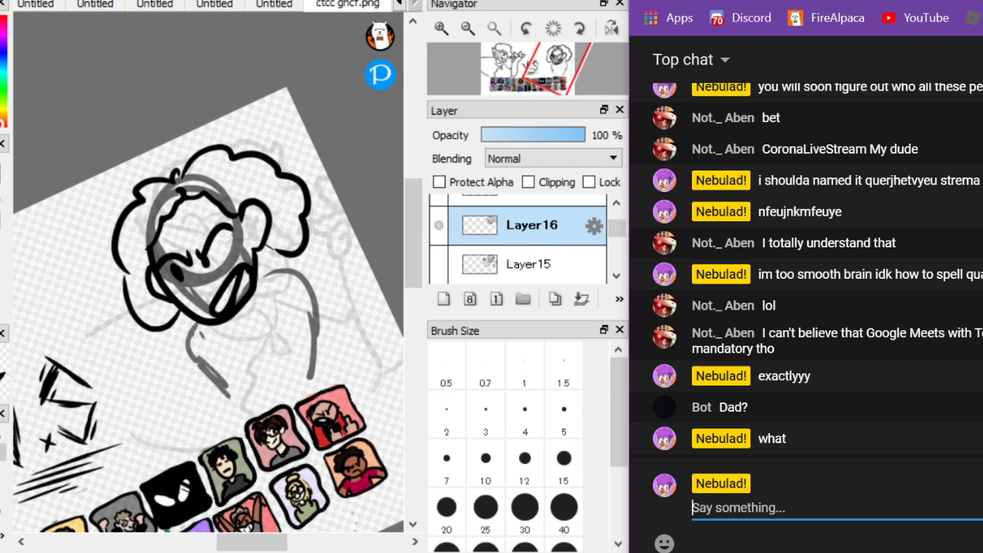
Ink the curved line beneath the eyes with a small wavy nose squiggle, and join the left earlobe to the face outline
key("Right")
scroll(209, 272, "up", 2)
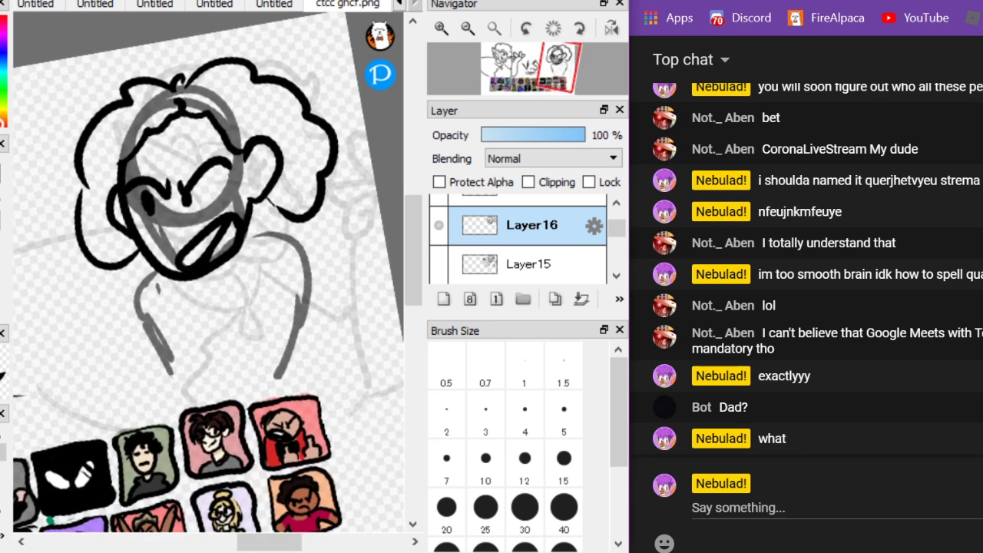
scroll(178, 189, "up", 4)
left_click_drag(315, 252, 343, 264)
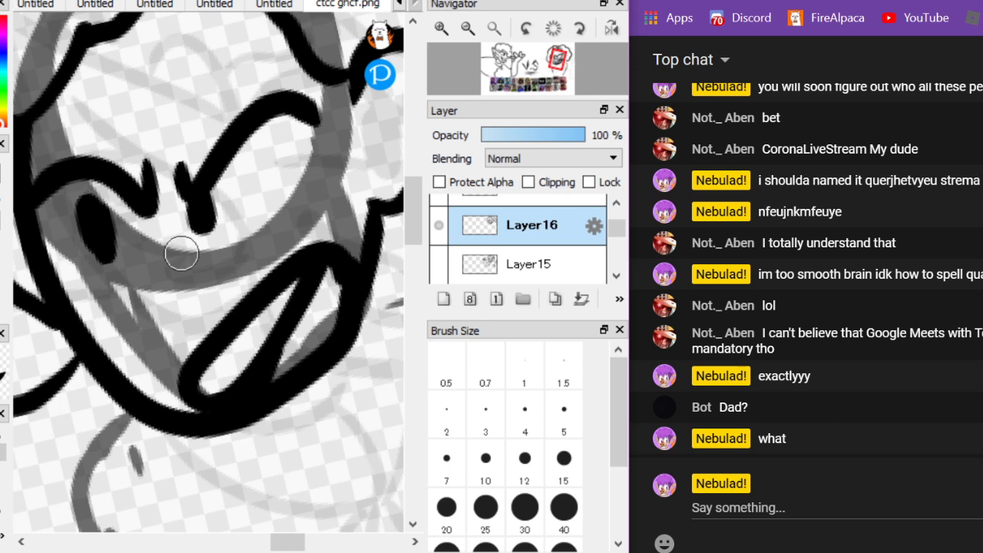
left_click_drag(302, 193, 259, 176)
mouse_move(180, 259)
left_mouse_down()
mouse_move(144, 256)
mouse_move(125, 313)
left_mouse_up()
mouse_move(48, 323)
left_mouse_down()
mouse_move(66, 348)
mouse_move(109, 336)
left_mouse_up()
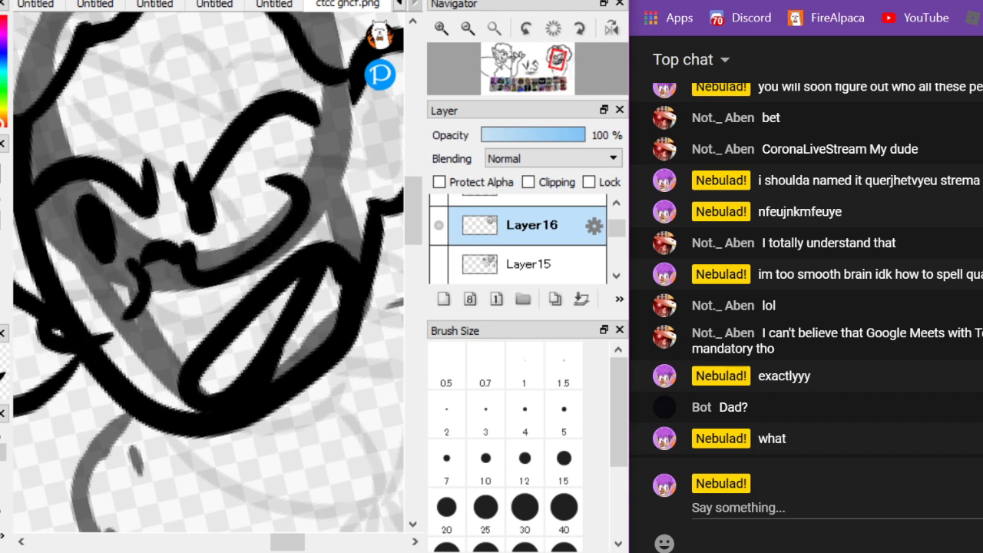
Ink a short thick stroke from the outer corner of the right eye up toward the base of the right ear
scroll(70, 112, "down", 1)
left_click_drag(261, 212, 318, 141)
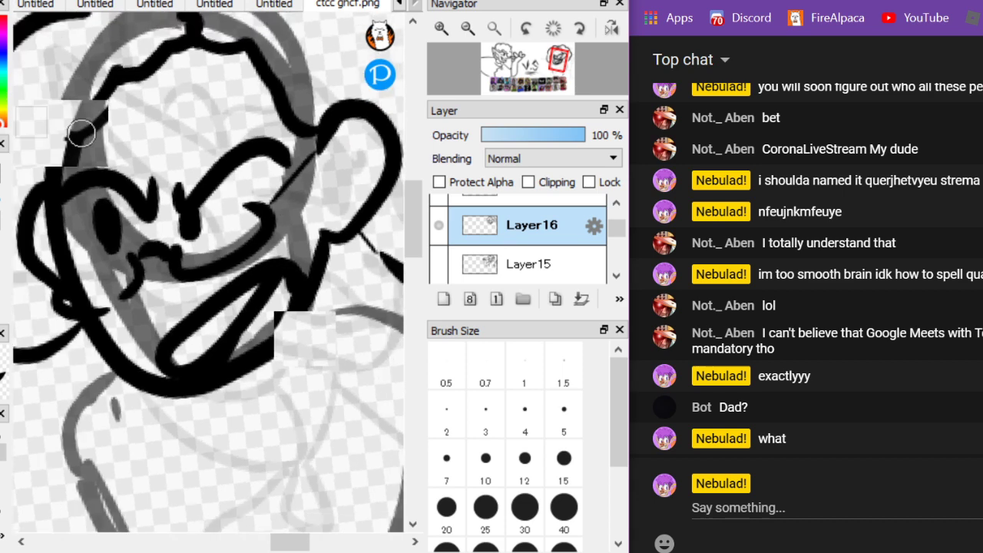
key("ctrl+z")
left_click_drag(257, 193, 310, 119)
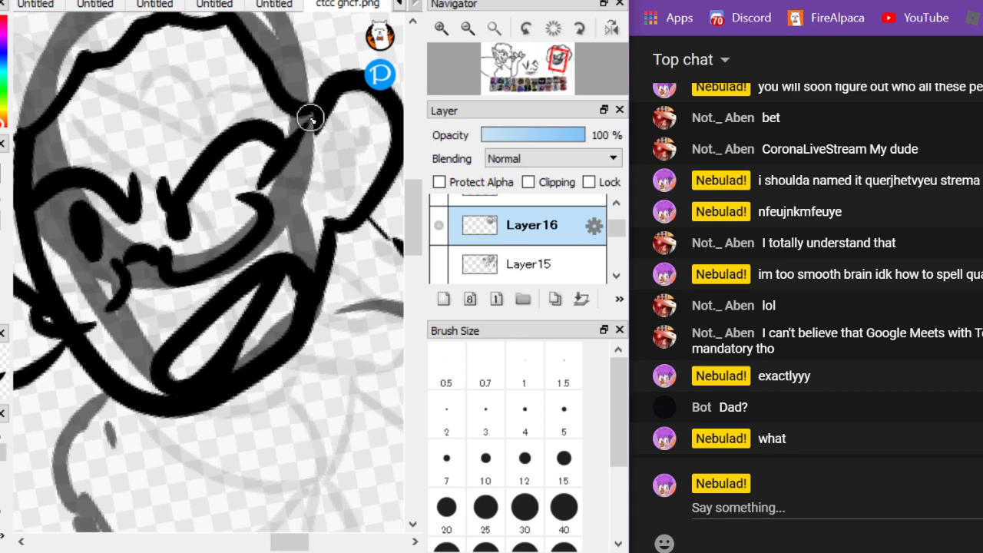
scroll(186, 234, "down", 2)
scroll(377, 269, "up", 2)
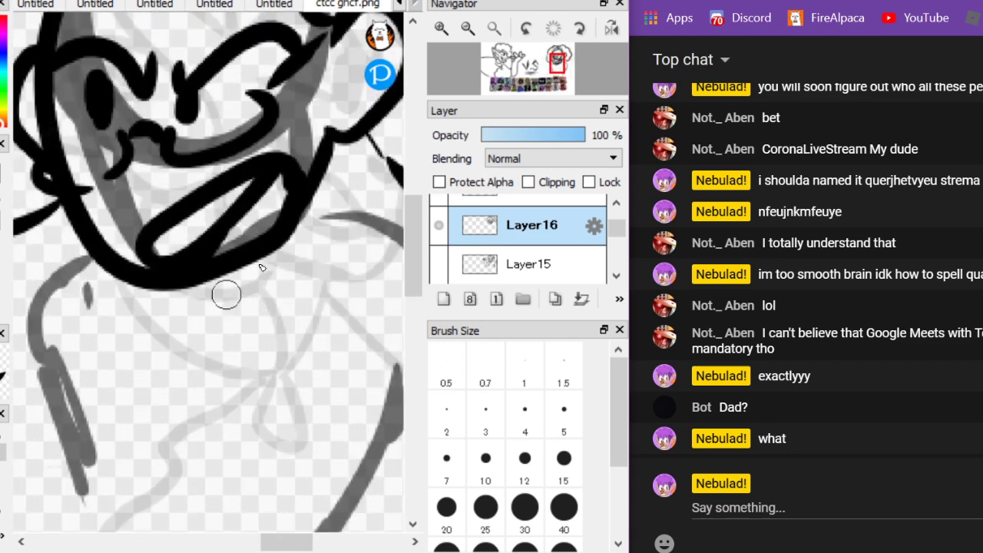
Ink the two wavy pointed collar flaps below the chin, one on each side of the neck
mouse_move(261, 267)
left_mouse_down()
mouse_move(231, 373)
mouse_move(262, 384)
mouse_move(284, 325)
mouse_move(350, 270)
mouse_move(359, 222)
mouse_move(304, 187)
left_mouse_up()
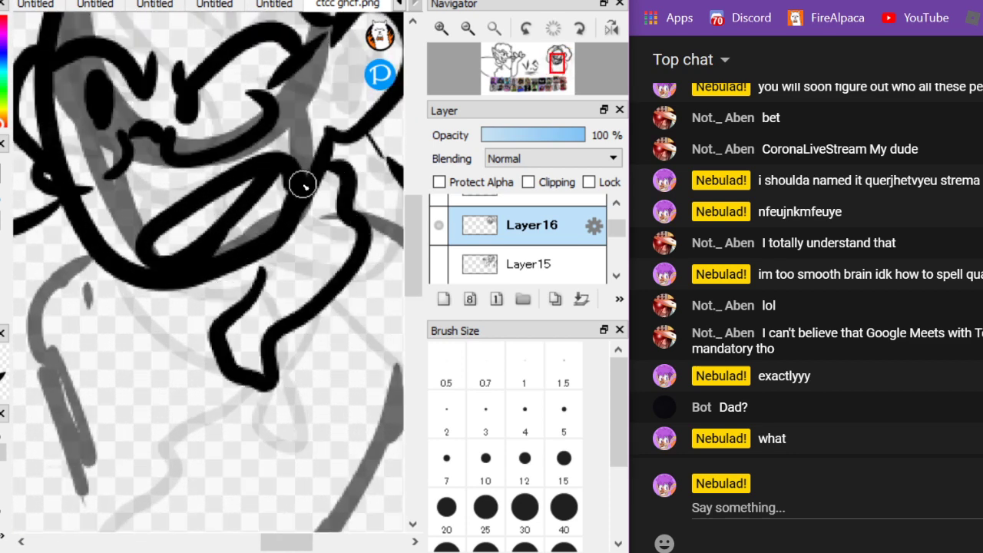
scroll(208, 250, "down", 2)
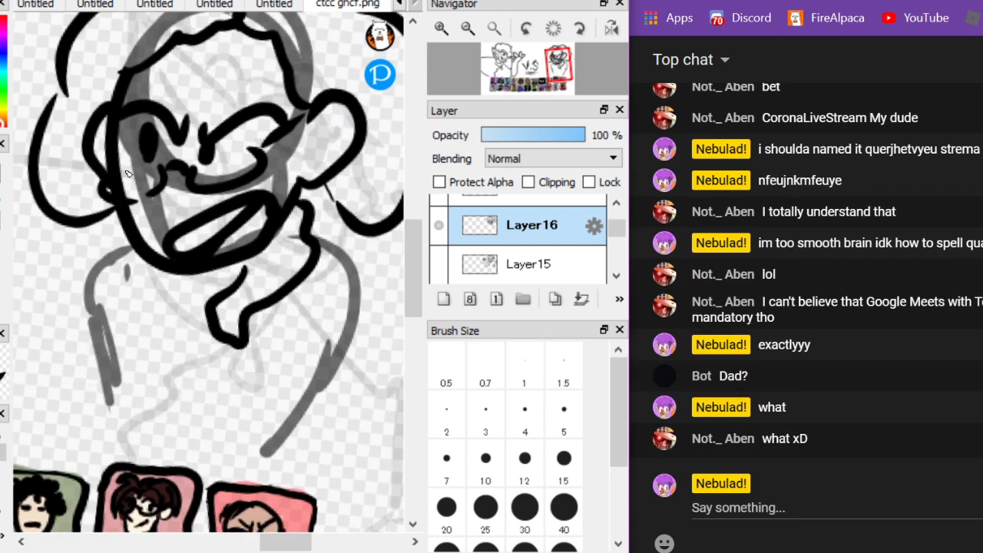
mouse_move(138, 246)
left_mouse_down()
mouse_move(126, 269)
mouse_move(127, 329)
mouse_move(183, 275)
left_mouse_up()
Ink the two diverging front edges of the jacket from the collar tips down to the row of portrait icons
scroll(313, 358, "up", 3)
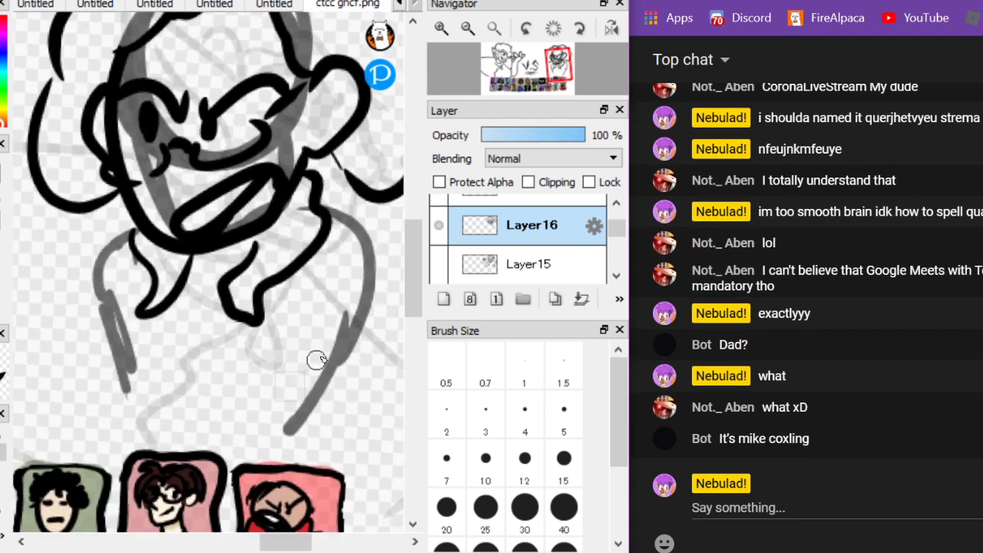
mouse_move(181, 307)
left_mouse_down()
mouse_move(93, 441)
mouse_move(96, 465)
left_mouse_up()
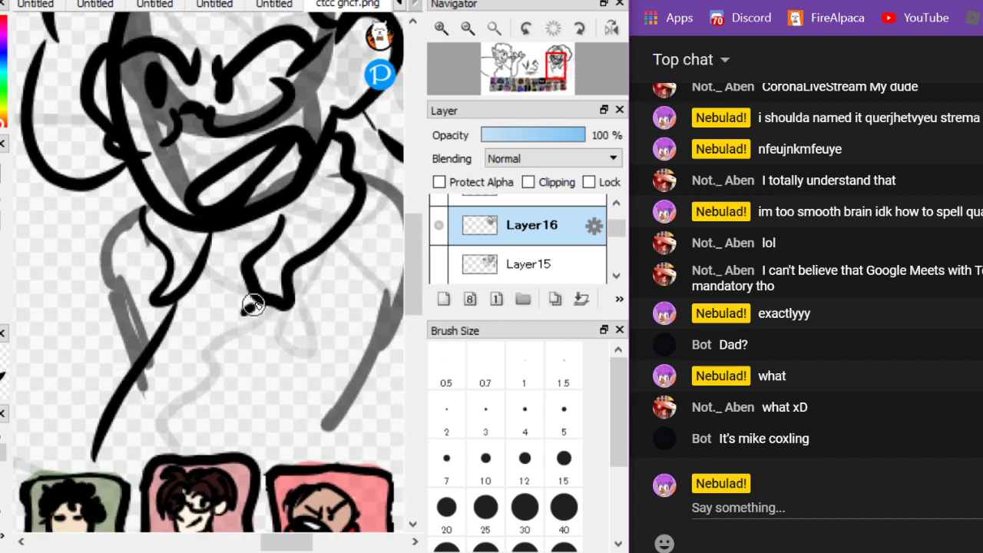
mouse_move(254, 301)
left_mouse_down()
mouse_move(258, 351)
mouse_move(325, 445)
left_mouse_up()
key("ctrl+z")
left_click_drag(267, 299, 316, 477)
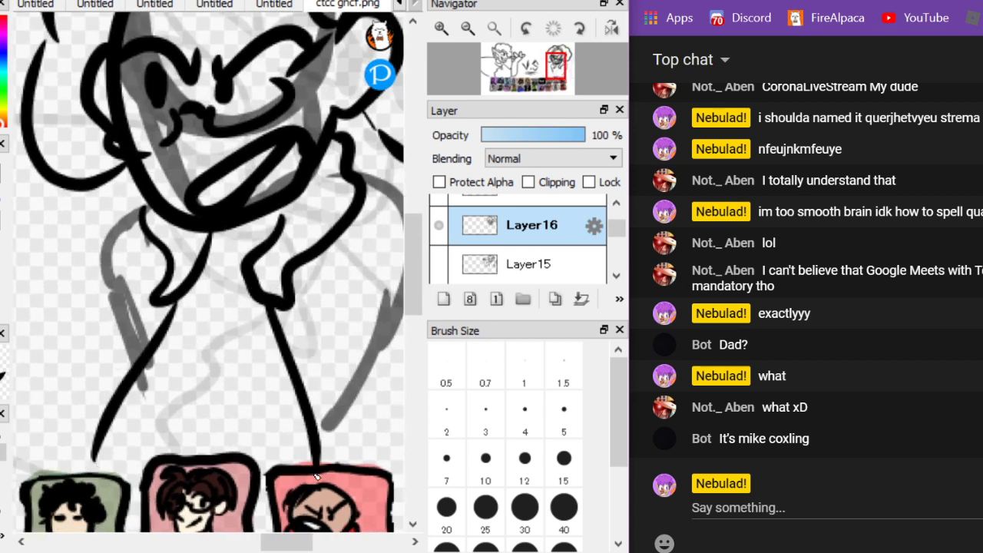
Try inking a boxy raised left sleeve from the collar outward, with a side line running down to the portrait icons
mouse_move(143, 205)
left_mouse_down()
mouse_move(3, 253)
mouse_move(75, 342)
left_mouse_up()
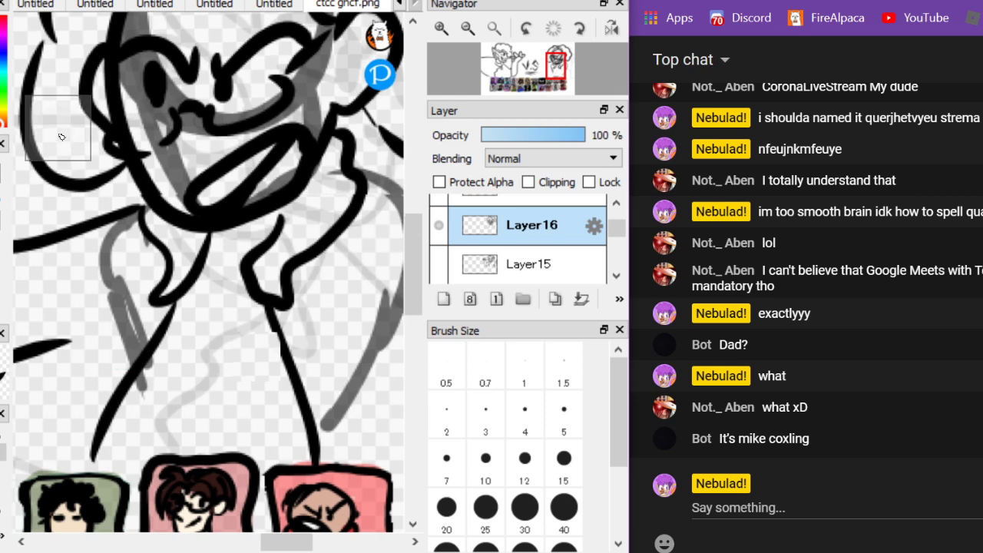
left_click_drag(61, 134, 93, 146)
left_click_drag(129, 314, 116, 434)
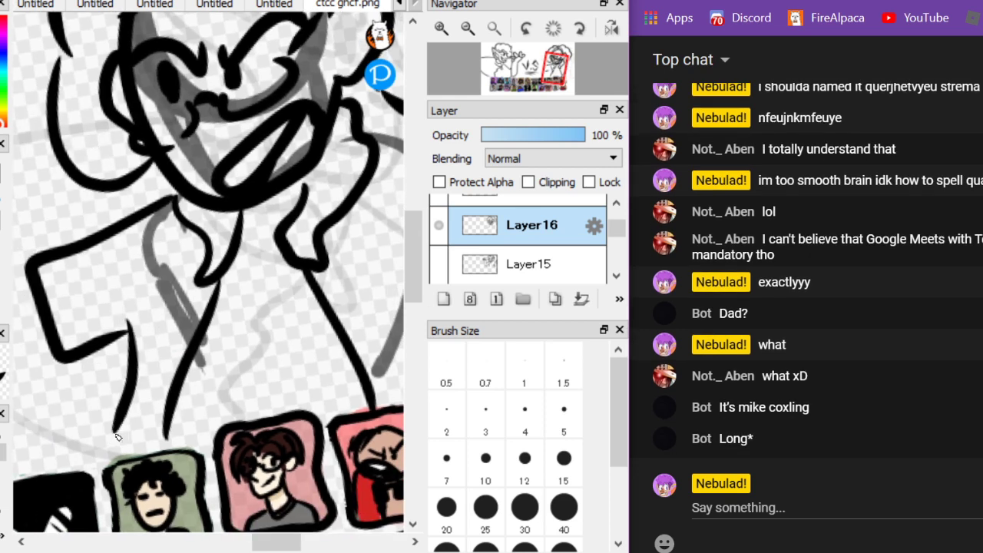
scroll(262, 379, "down", 2)
scroll(262, 380, "up", 1)
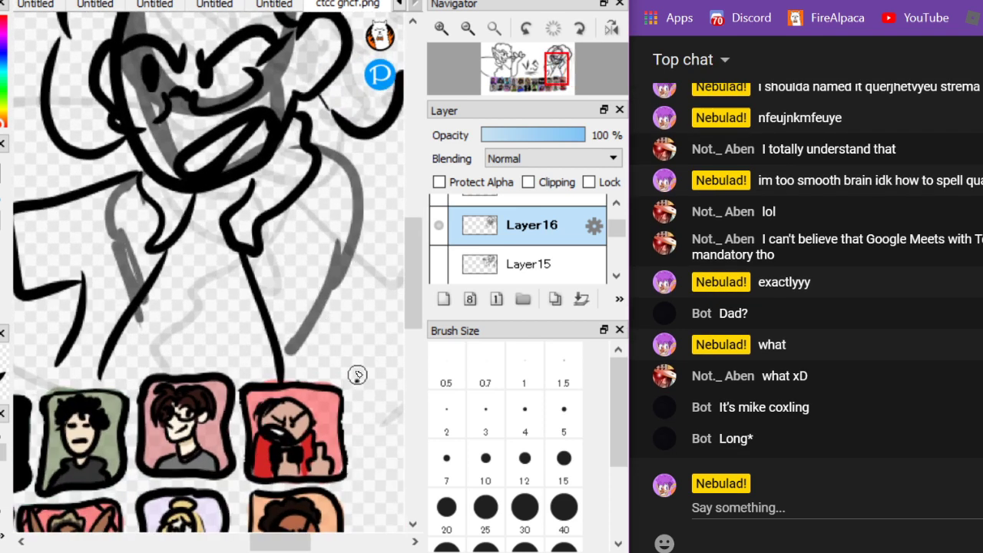
Try inking a matching boxy raised right sleeve with a side line running down beneath it
mouse_move(357, 373)
left_mouse_down()
mouse_move(324, 267)
mouse_move(361, 214)
mouse_move(371, 158)
mouse_move(268, 189)
left_mouse_up()
key("ctrl+z")
mouse_move(295, 256)
left_mouse_down()
mouse_move(369, 225)
mouse_move(357, 161)
mouse_move(268, 194)
left_mouse_up()
scroll(268, 194, "down", 2)
scroll(220, 273, "down", 1)
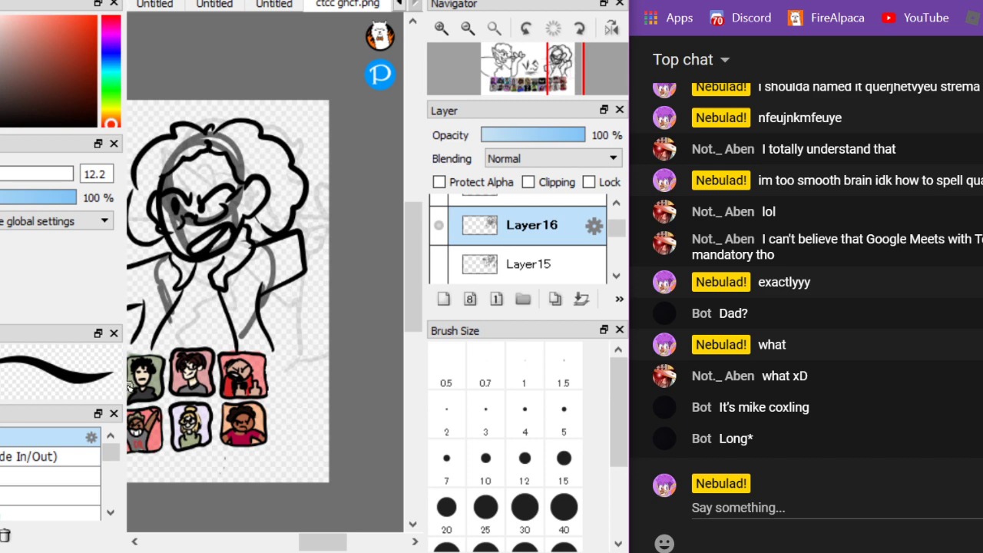
Narrow the colour and brush panels to enlarge the canvas area and bring the whole character into view
left_click_drag(122, 383, 44, 380)
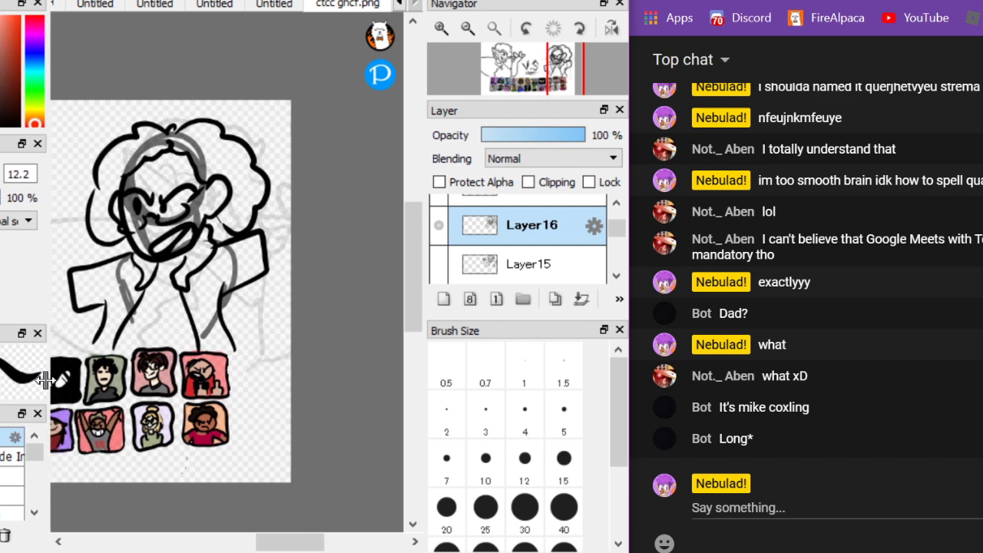
left_click_drag(268, 318, 327, 276)
scroll(227, 274, "up", 3)
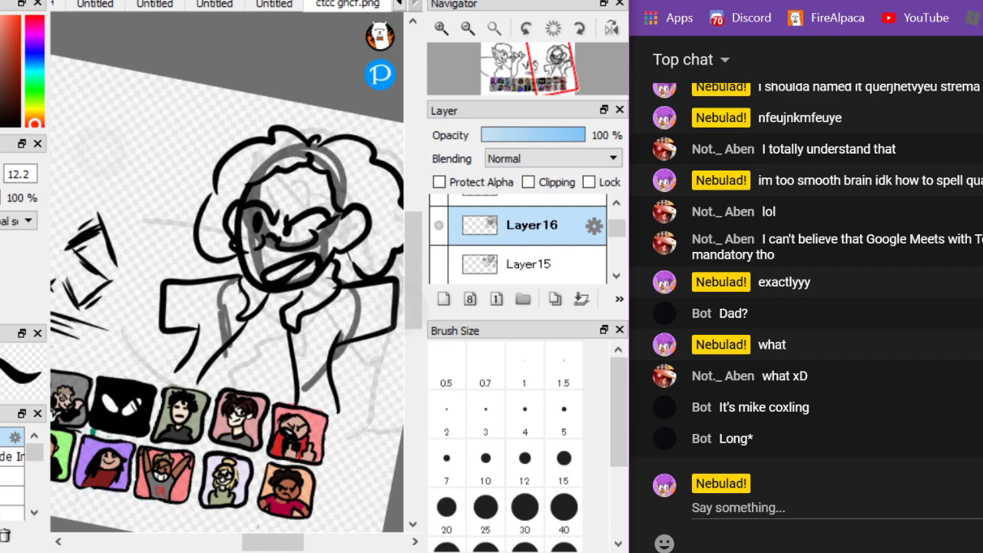
Undo the strokes of both boxy sleeves and their side lines
scroll(227, 273, "down", 3)
left_click_drag(186, 143, 97, 160)
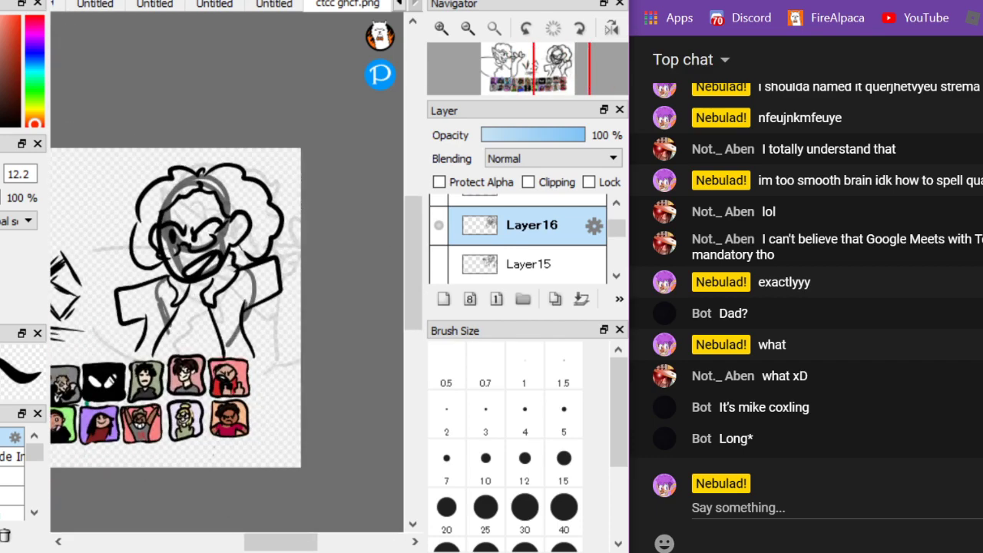
key("ctrl+z")
Ink a lowered left sleeve sloping down from the collar, with a short body line beneath its opening
scroll(228, 273, "up", 4)
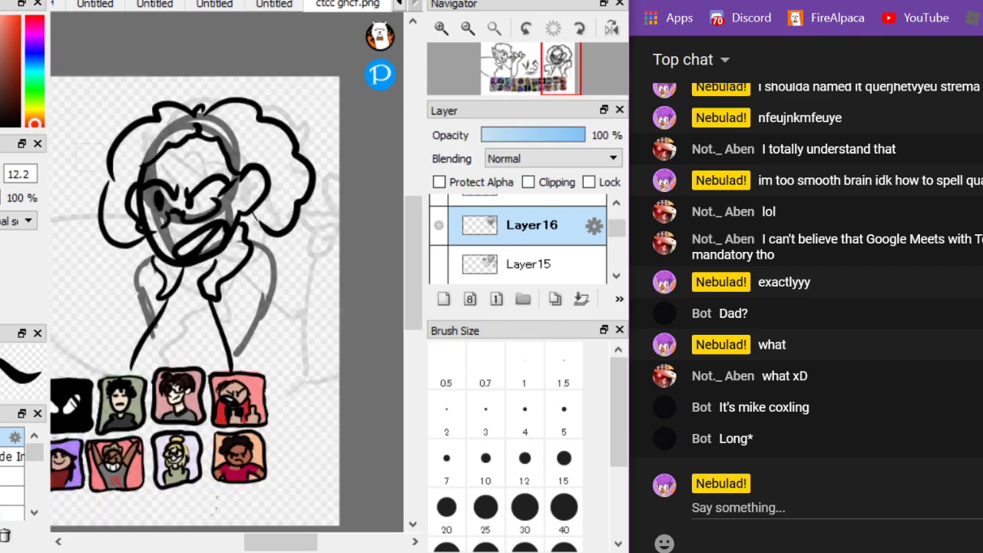
mouse_move(208, 211)
left_mouse_down()
mouse_move(118, 320)
mouse_move(191, 363)
mouse_move(232, 315)
mouse_move(222, 310)
mouse_move(210, 424)
left_mouse_up()
scroll(103, 172, "down", 1)
scroll(103, 172, "down", 2)
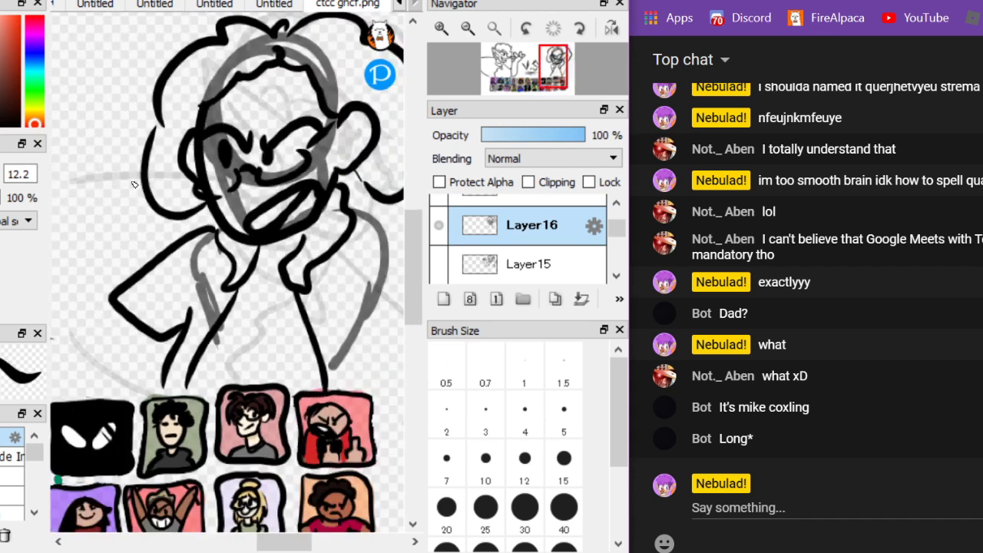
Send the message "im still confused on the dad part-" in the live stream chat
left_click(803, 510)
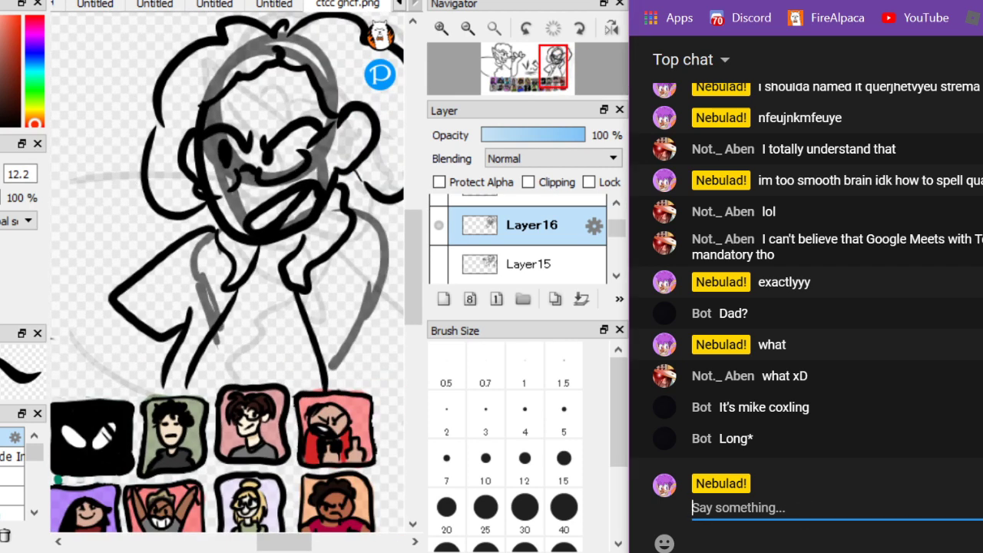
type("im still confused on the")
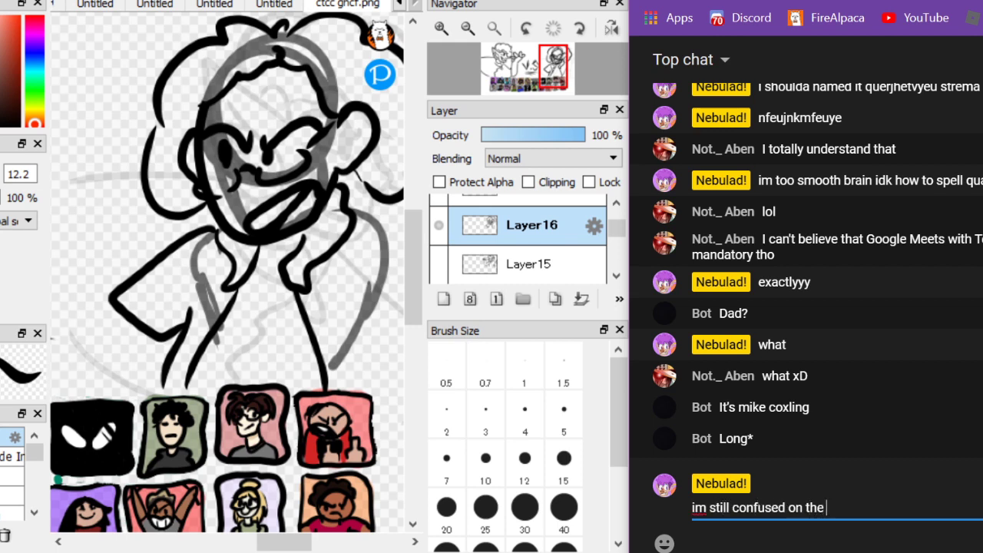
type("dad part-")
key("Return")
Ink a short line inside the left jacket edge, running down to the portrait icons
scroll(227, 271, "down", 1)
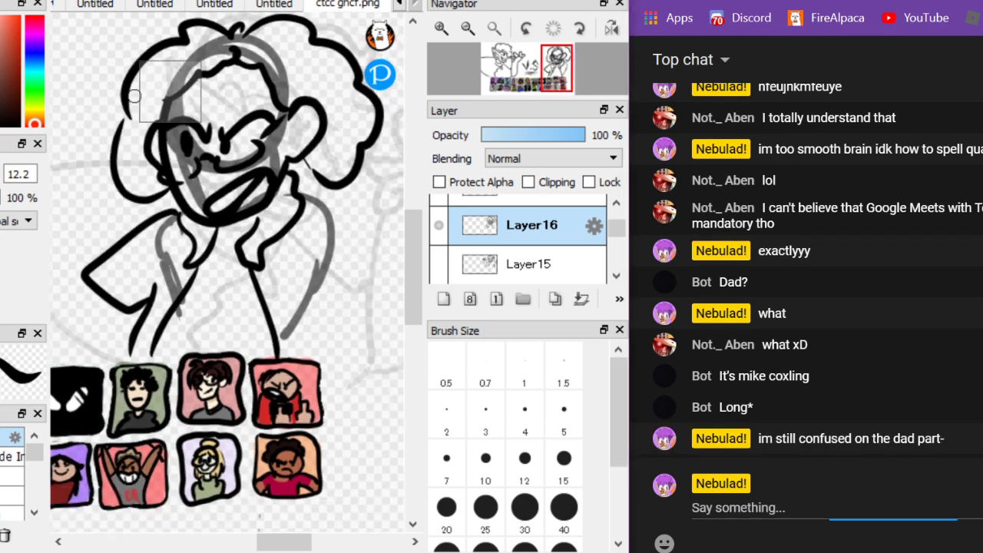
scroll(227, 271, "up", 3)
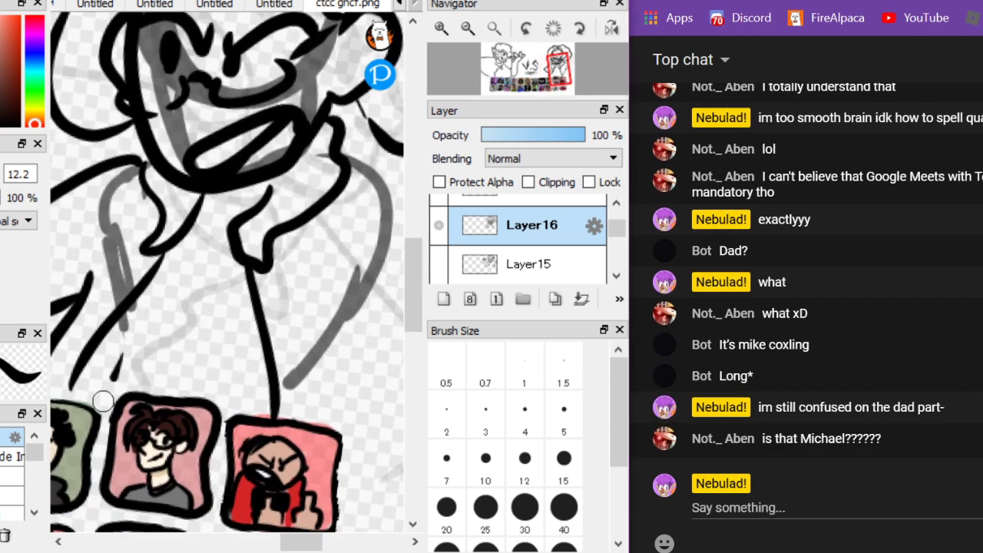
left_click_drag(107, 393, 125, 313)
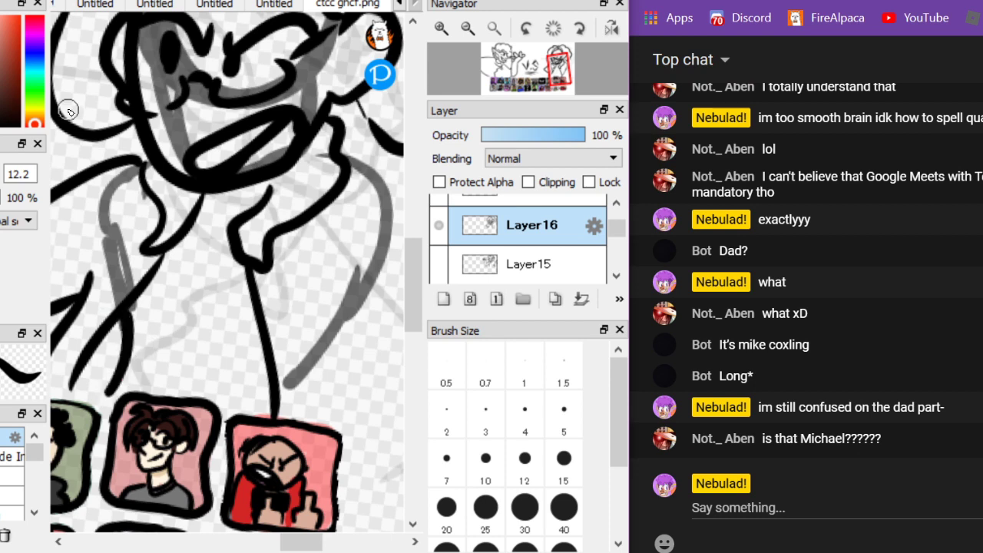
Ink the right shoulder and lowered sleeve with its cuff, plus the jacket side line below the armpit
scroll(68, 110, "down", 1)
mouse_move(292, 291)
left_mouse_down()
mouse_move(402, 288)
mouse_move(316, 191)
mouse_move(299, 193)
mouse_move(325, 186)
mouse_move(396, 243)
mouse_move(425, 292)
mouse_move(385, 323)
mouse_move(285, 266)
left_mouse_up()
key("ctrl+z")
key("ctrl+z")
mouse_move(312, 186)
left_mouse_down()
mouse_move(400, 267)
mouse_move(368, 347)
mouse_move(339, 349)
mouse_move(314, 303)
mouse_move(270, 298)
mouse_move(257, 361)
mouse_move(287, 519)
left_mouse_up()
scroll(227, 271, "down", 1)
scroll(226, 272, "up", 1)
Try inking the right forearm lines below the sleeve cuff, and undo them
left_click_drag(324, 302, 366, 373)
scroll(127, 183, "down", 1)
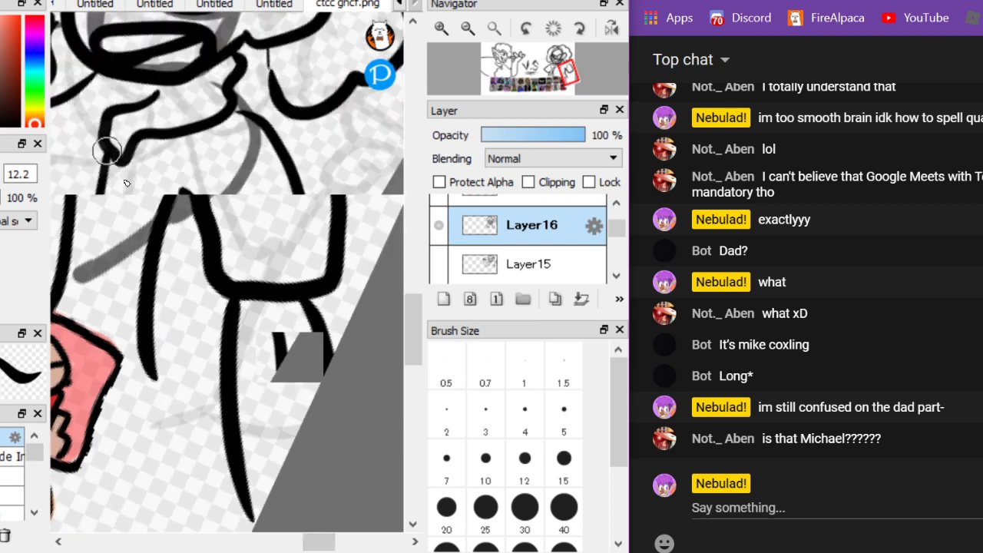
scroll(127, 183, "down", 2)
scroll(366, 401, "up", 2)
key("ctrl+z")
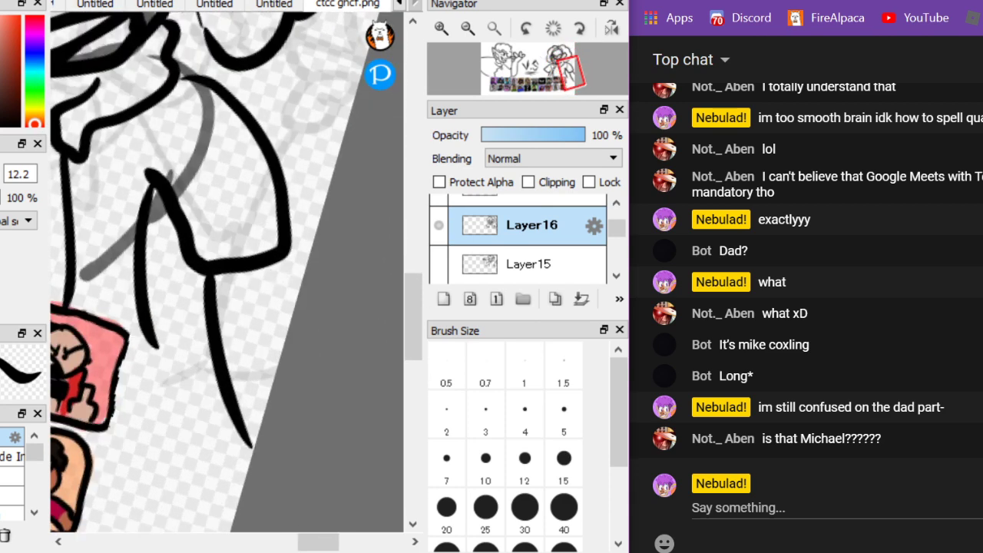
key("ctrl+z")
Send the message "no" in the live stream chat and return to the drawing beside the chat
left_click(738, 507)
type("n")
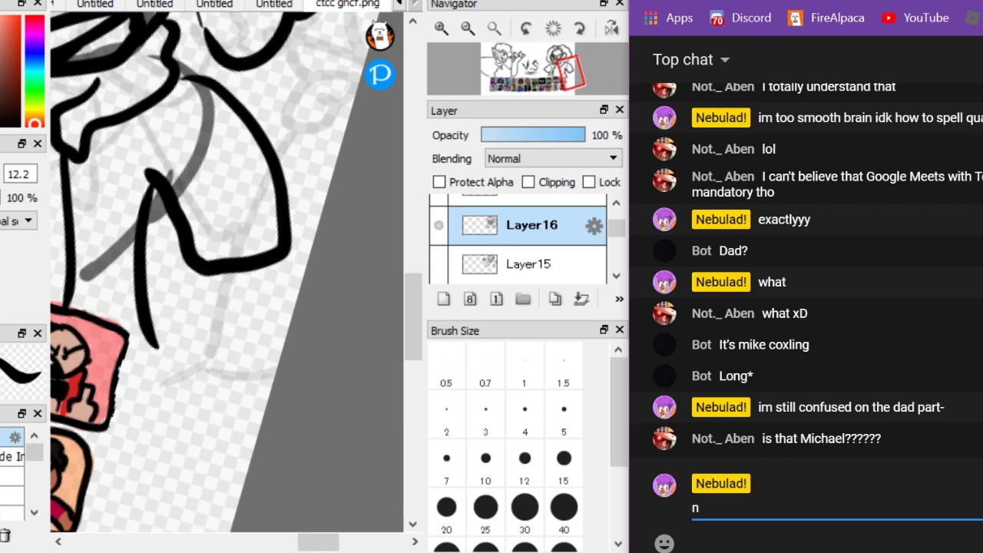
type("o")
key("Return")
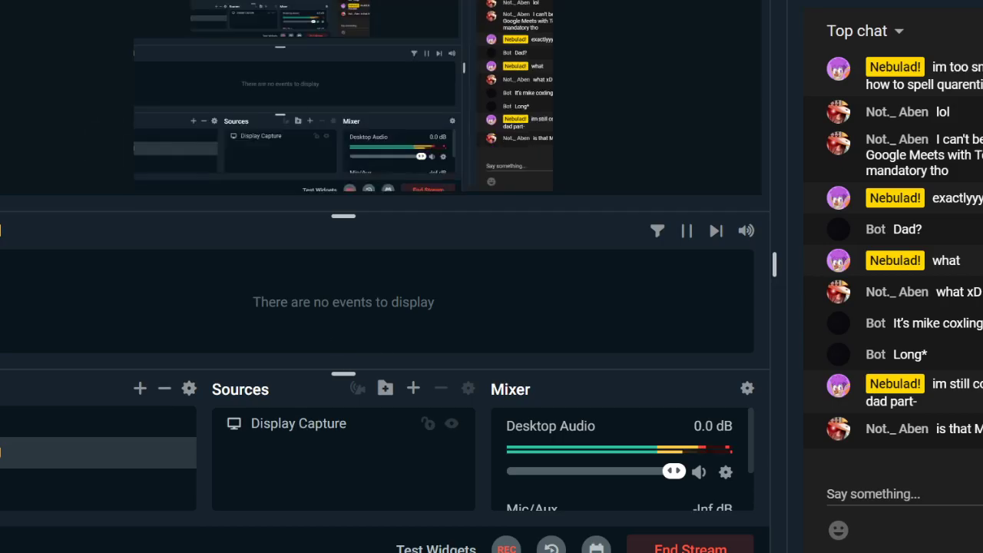
key("alt+Tab")
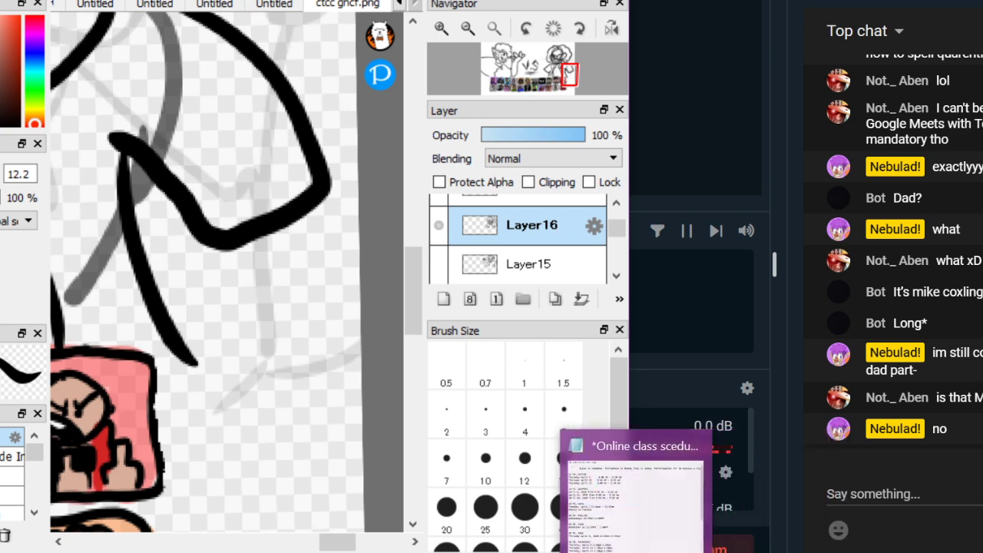
left_click(517, 491)
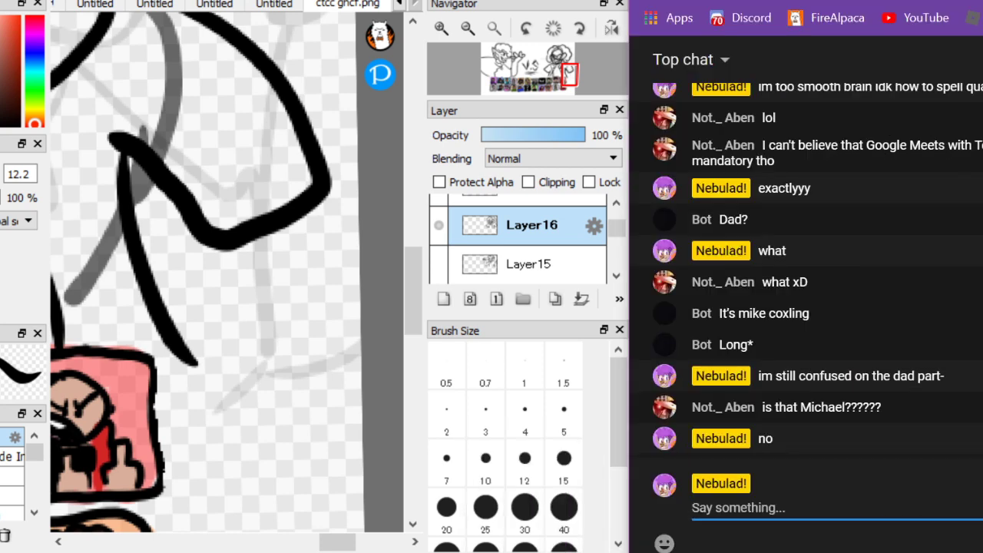
Ink the two forearm lines from the right sleeve cuff down to the canvas edge, redoing misplaced strokes
scroll(234, 253, "up", 2)
left_click_drag(250, 229, 400, 522)
scroll(234, 253, "down", 1)
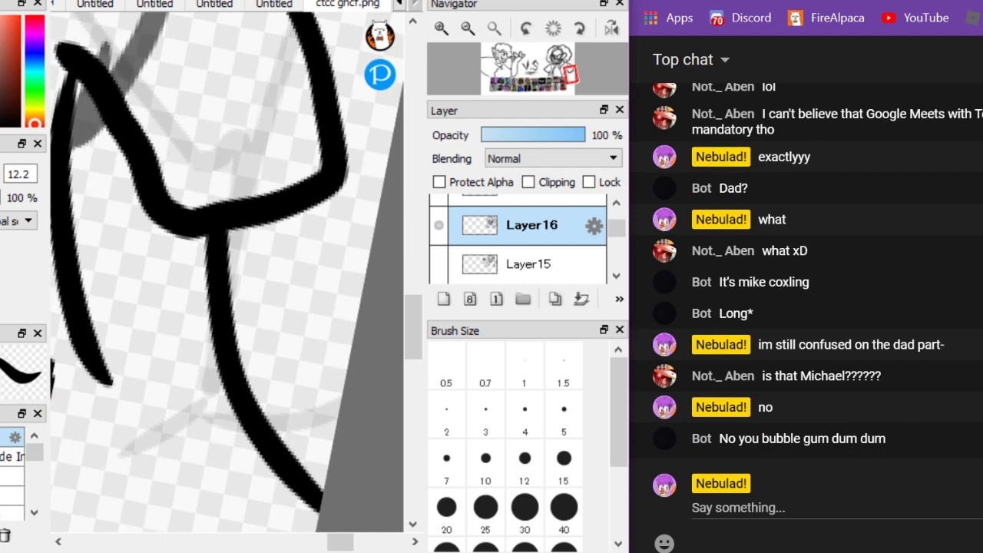
key("ctrl+z")
mouse_move(183, 235)
left_mouse_down()
mouse_move(223, 287)
mouse_move(318, 531)
left_mouse_up()
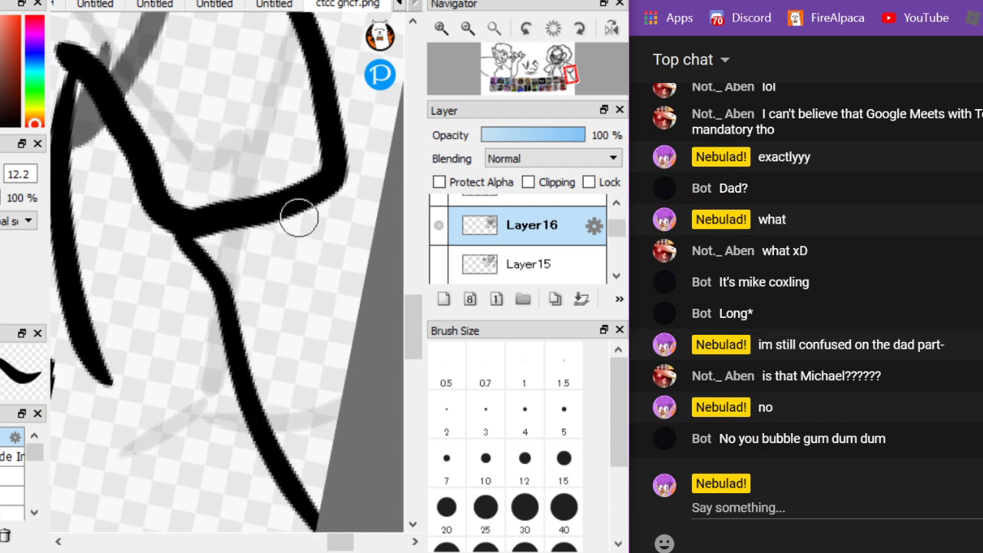
left_click_drag(298, 218, 363, 313)
key("ctrl+z")
left_click_drag(322, 196, 367, 293)
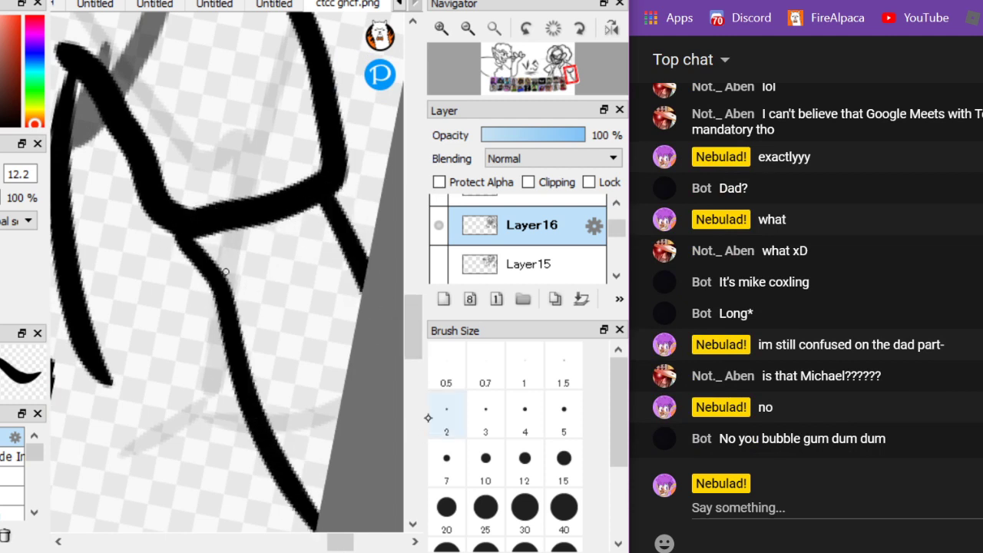
scroll(225, 272, "down", 6)
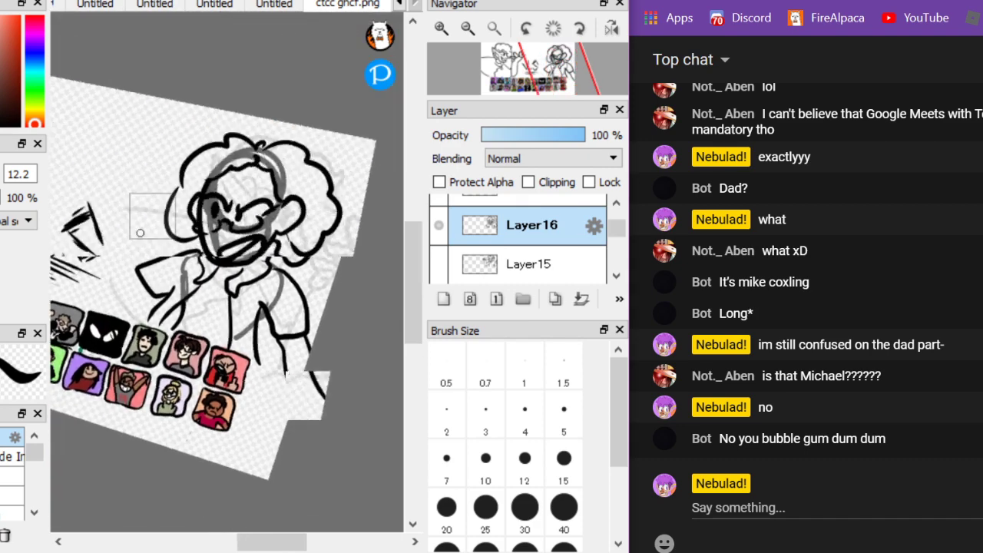
scroll(139, 232, "up", 8)
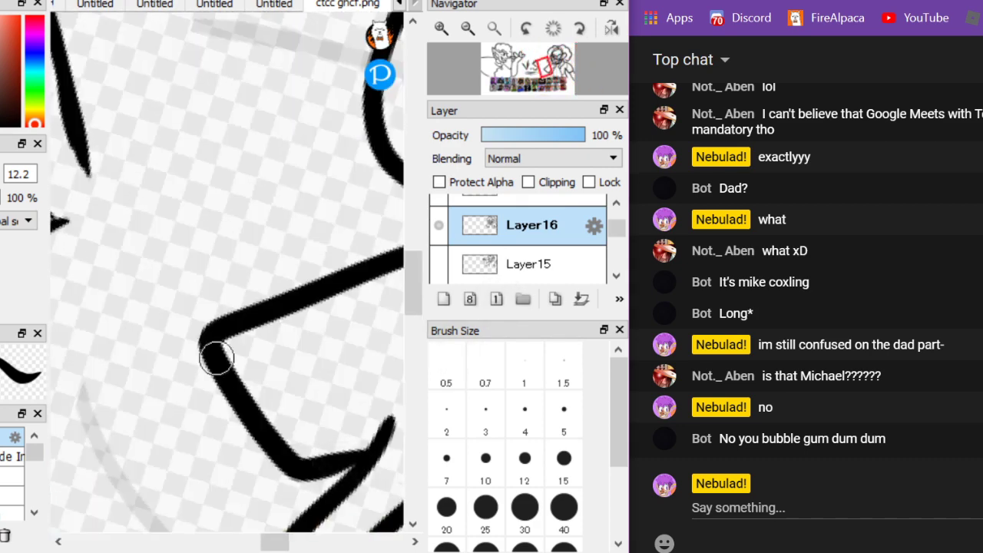
scroll(141, 197, "down", 5)
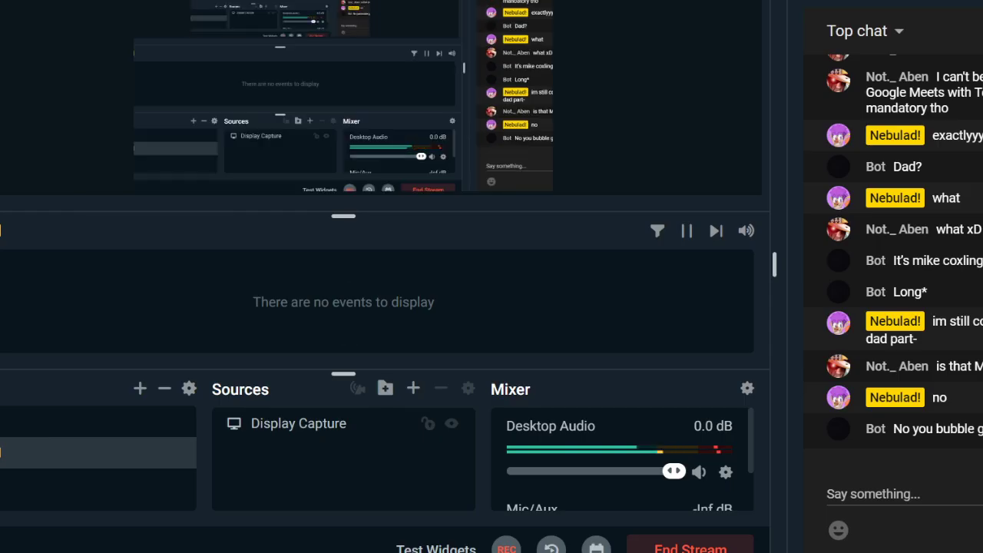
key("alt+Tab")
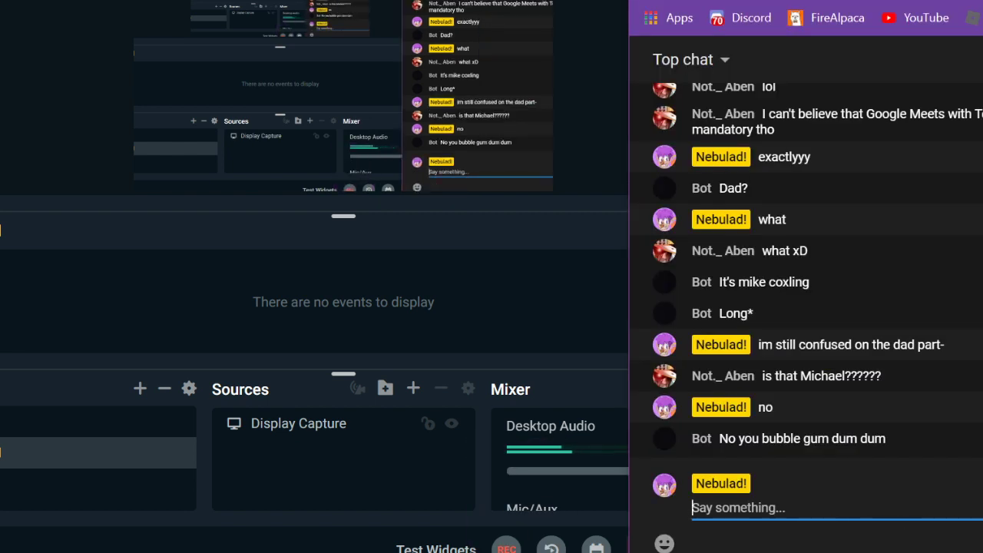
key("alt+Tab")
Ink the outer forearm line from the corner of the left sleeve down towards the character portraits, redoing the first stroke
scroll(299, 298, "up", 2)
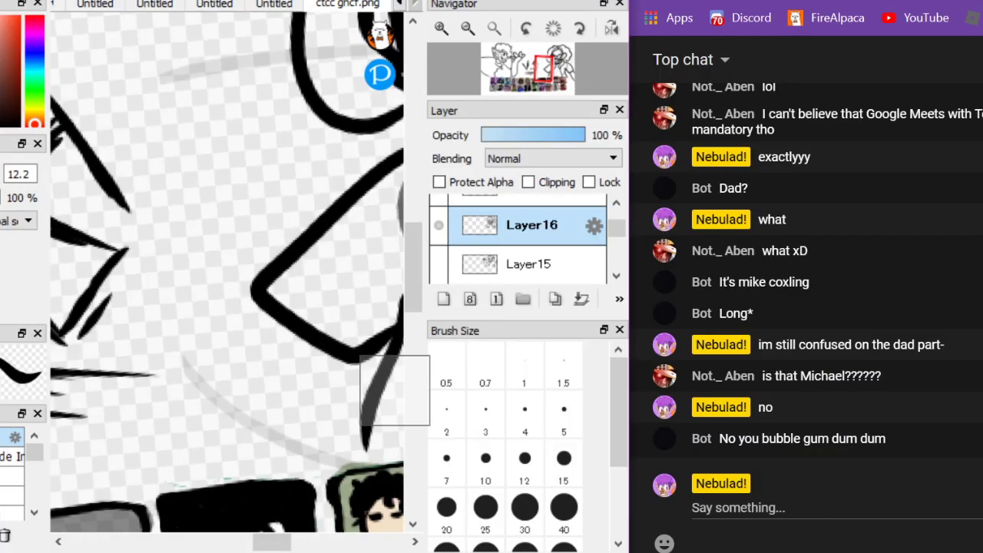
mouse_move(301, 294)
left_mouse_down()
mouse_move(225, 334)
mouse_move(147, 489)
left_mouse_up()
scroll(70, 136, "down", 1)
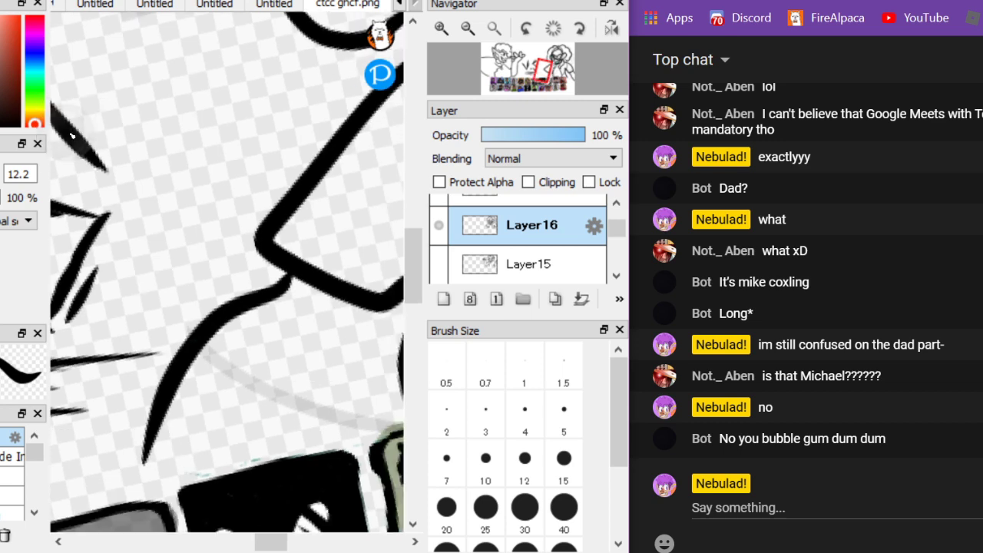
key("ctrl+z")
left_click_drag(273, 266, 271, 280)
scroll(272, 281, "down", 2)
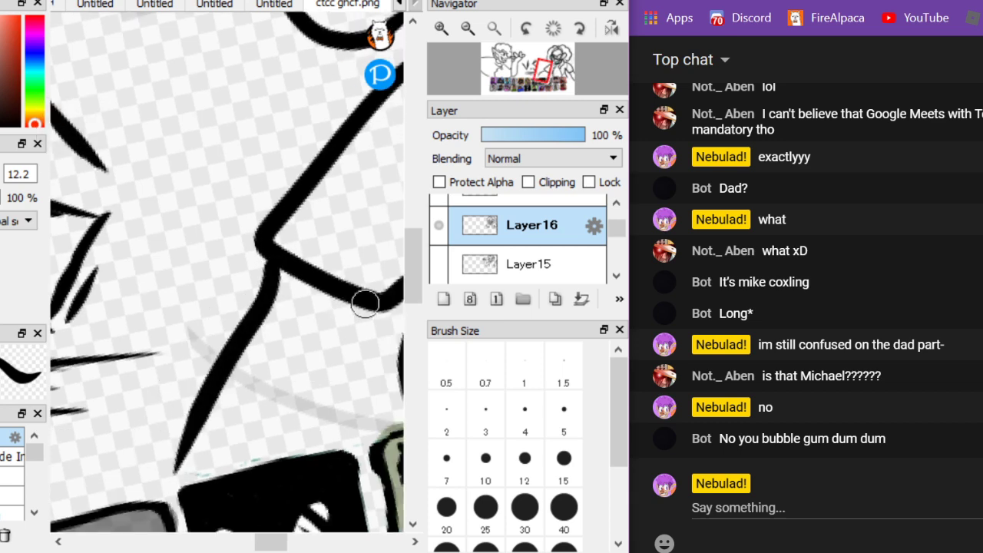
Add a new layer above Layer16 and hide Layer16 with the finished curly-haired character
scroll(176, 200, "down", 2)
scroll(177, 200, "down", 3)
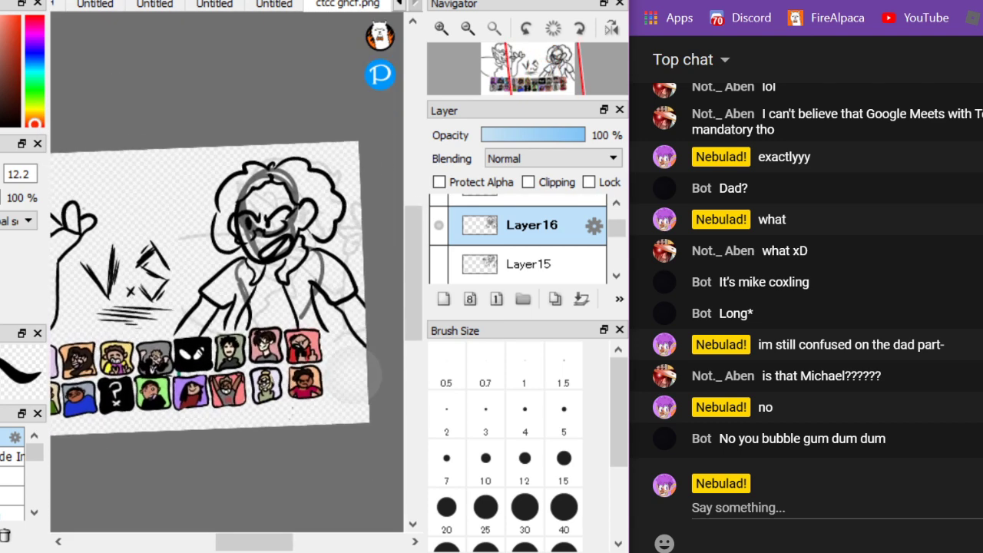
scroll(383, 389, "up", 1)
scroll(118, 191, "up", 3)
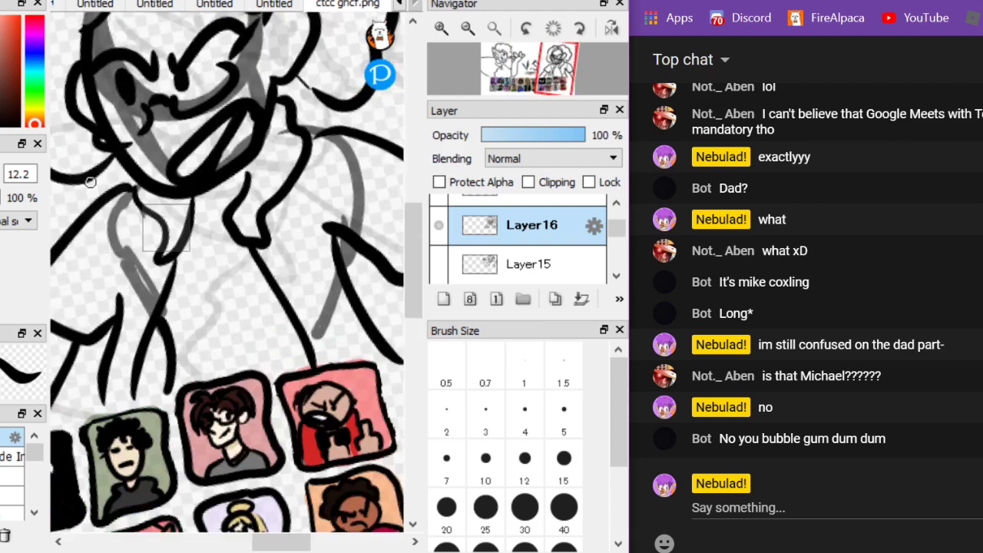
scroll(227, 276, "down", 2)
scroll(180, 217, "down", 3)
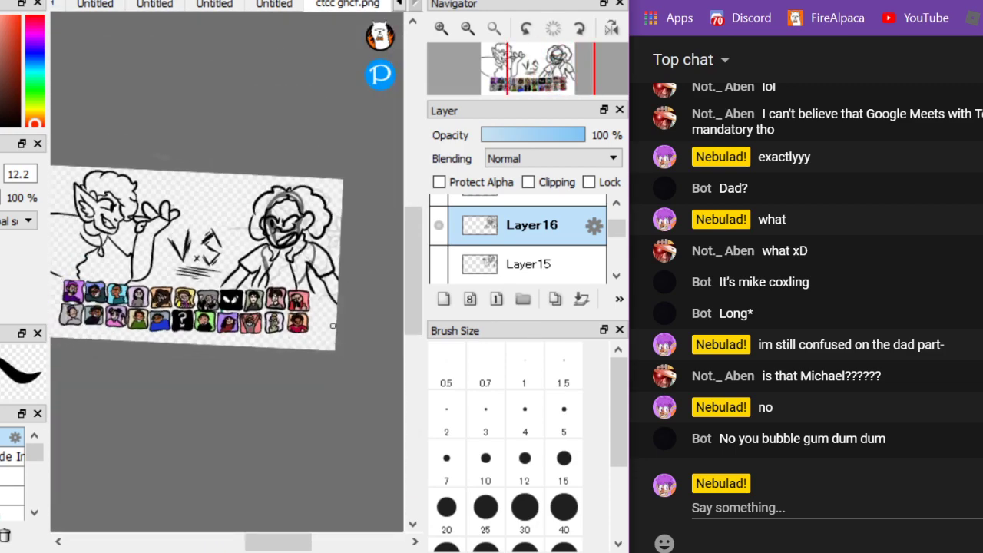
left_click(443, 299)
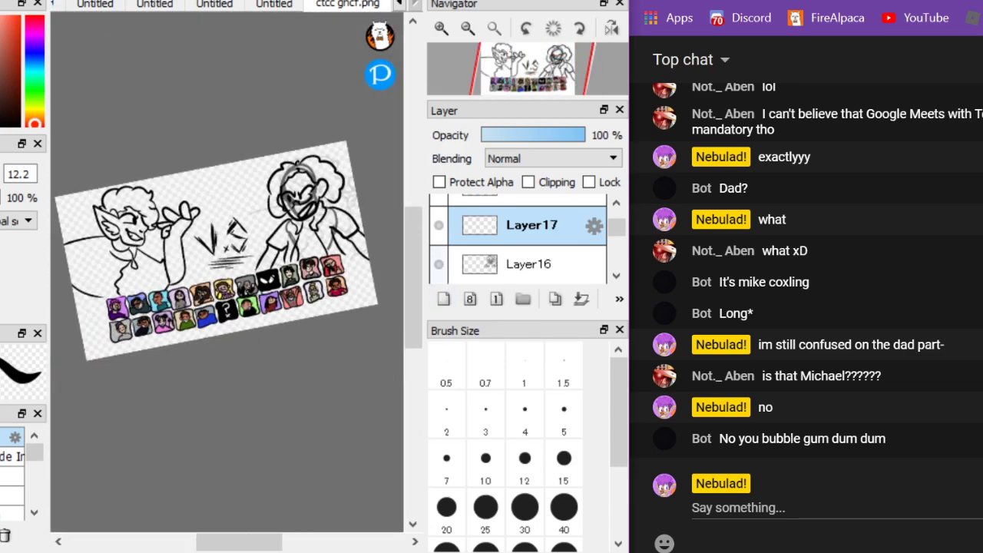
left_click(439, 263)
Ink the new character's jaw outline over the grey head sketch, from the left temple around the chin to the right cheek
scroll(262, 301, "up", 2)
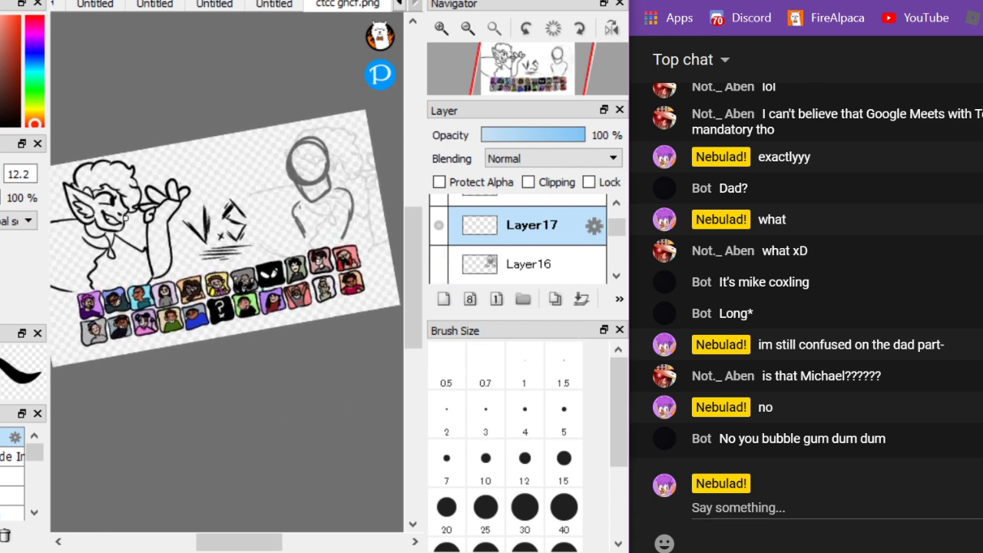
scroll(325, 139, "up", 5)
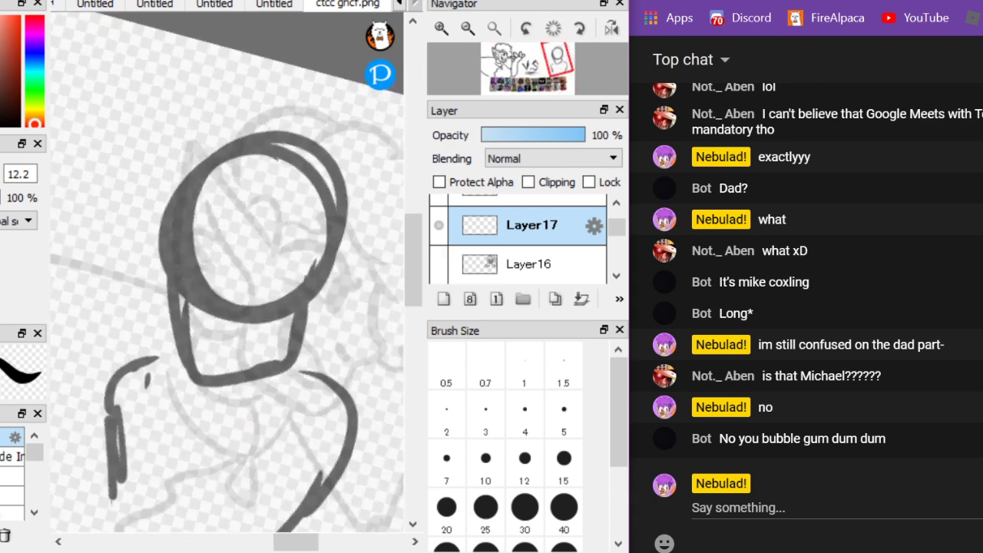
mouse_move(169, 230)
left_mouse_down()
mouse_move(183, 381)
mouse_move(249, 382)
mouse_move(309, 312)
left_mouse_up()
scroll(110, 135, "up", 2)
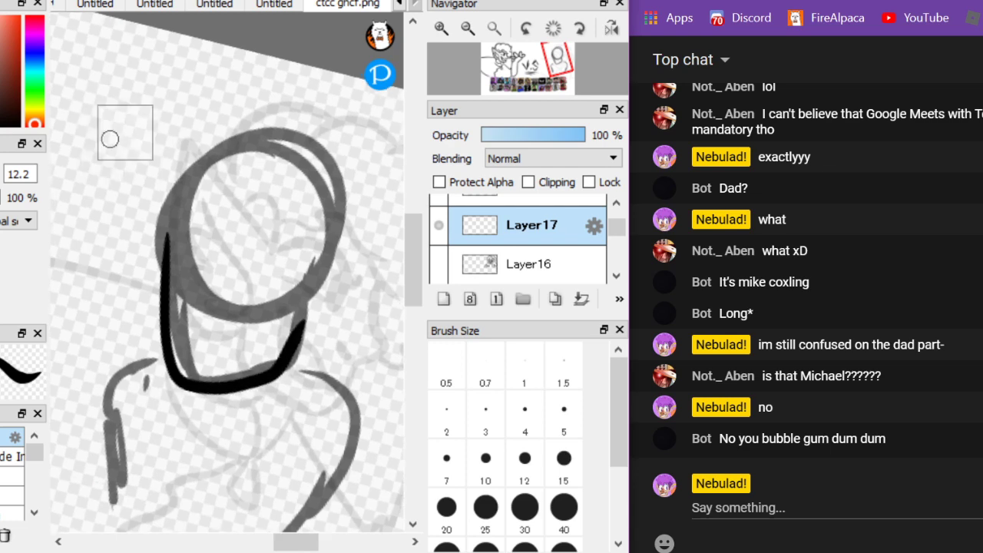
Ink the open grinning mouth inside the jaw, with a curved upper line and a lower line ending in a fang
mouse_move(149, 355)
left_mouse_down()
mouse_move(175, 303)
mouse_move(285, 246)
left_mouse_up()
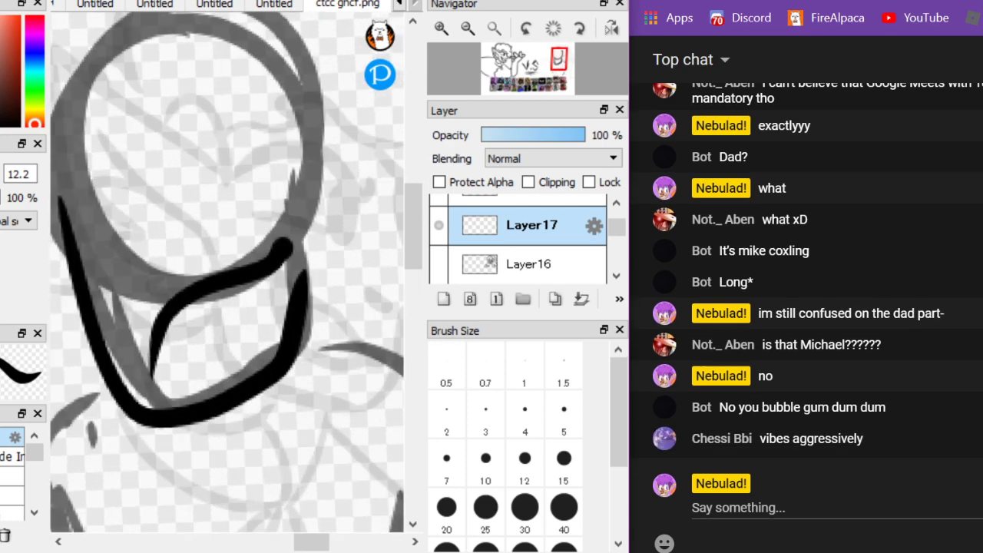
scroll(148, 369, "up", 1)
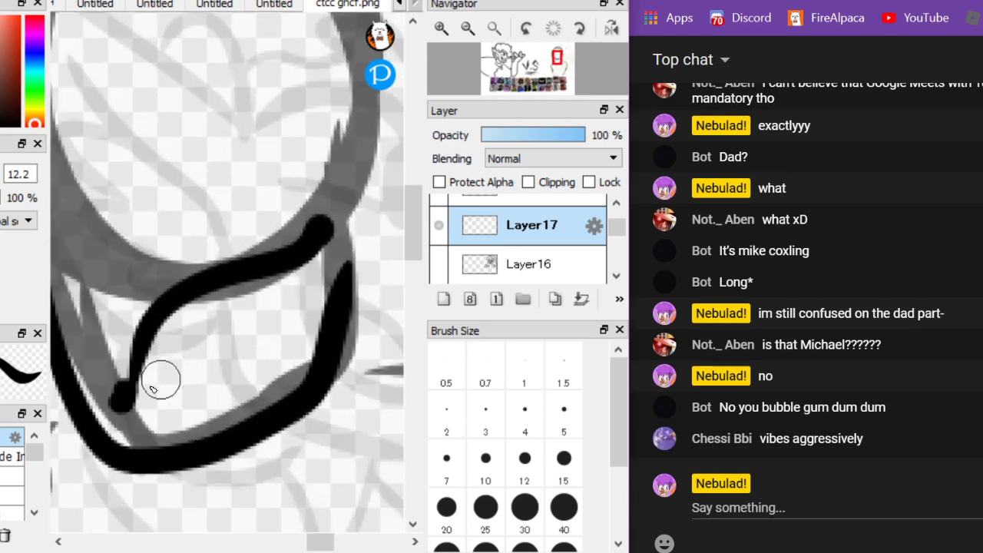
mouse_move(147, 381)
left_mouse_down()
mouse_move(185, 379)
mouse_move(259, 324)
mouse_move(267, 338)
mouse_move(296, 309)
mouse_move(304, 259)
left_mouse_up()
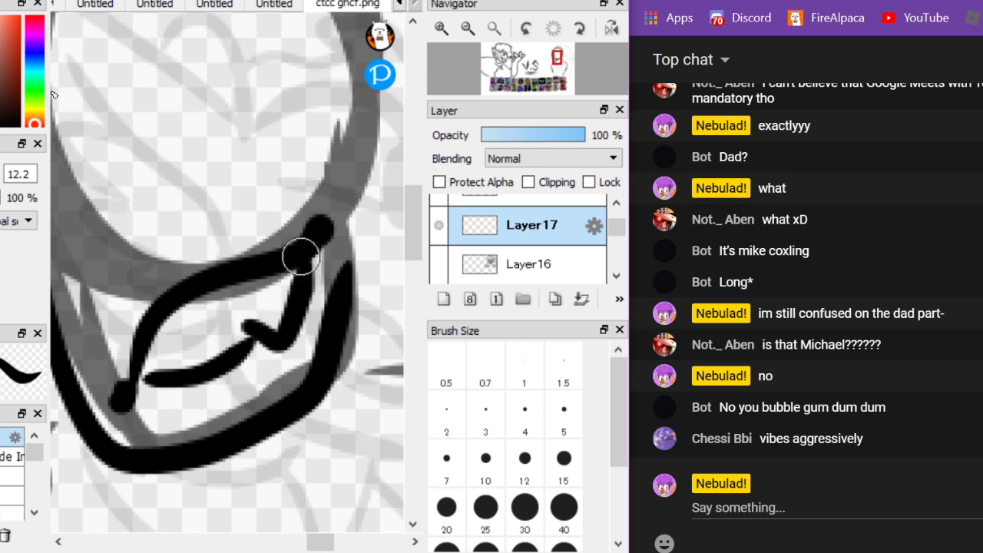
Ink the angry arched brow lines and the two small solid oval pupils above the mouth
left_click_drag(54, 94, 79, 119)
scroll(135, 192, "down", 1)
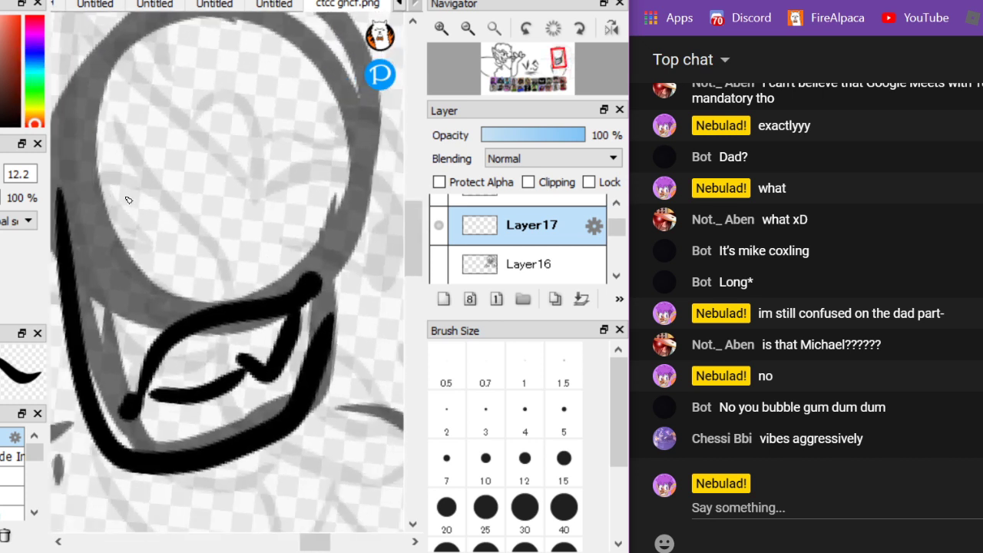
mouse_move(192, 171)
left_mouse_down()
mouse_move(232, 197)
mouse_move(370, 154)
left_mouse_up()
left_click_drag(234, 227, 225, 254)
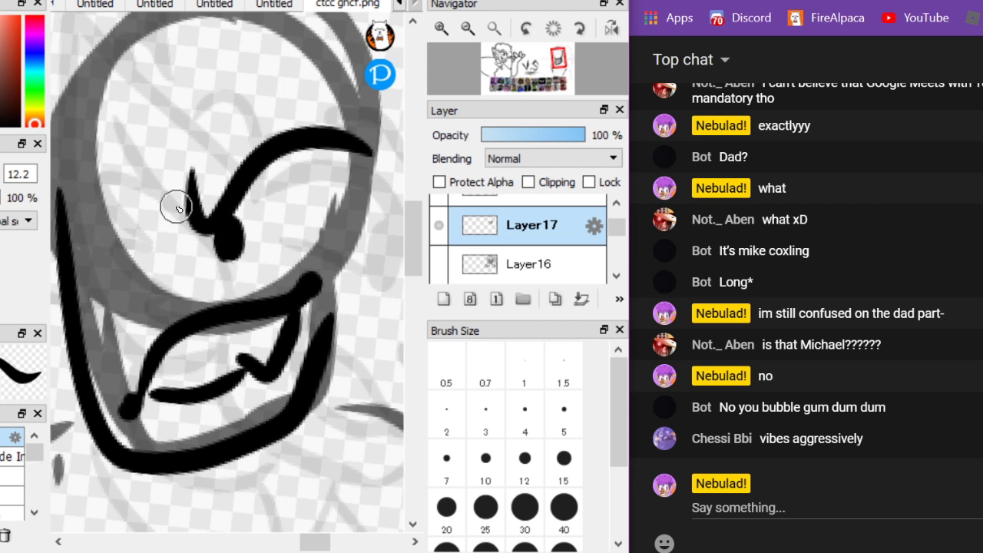
left_click_drag(157, 192, 129, 196)
left_click_drag(63, 198, 145, 196)
left_click_drag(90, 209, 99, 243)
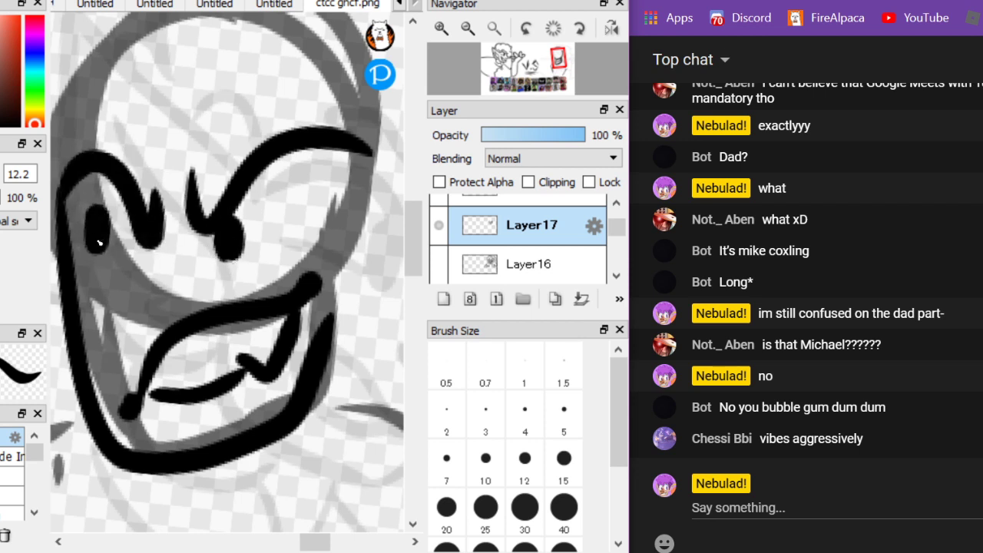
Ink both ears beside the head, replacing the large pointed right ear with a slimmer rounded one
scroll(263, 279, "down", 2)
mouse_move(315, 295)
left_mouse_down()
mouse_move(394, 200)
mouse_move(334, 184)
left_mouse_up()
left_click_drag(333, 258, 373, 202)
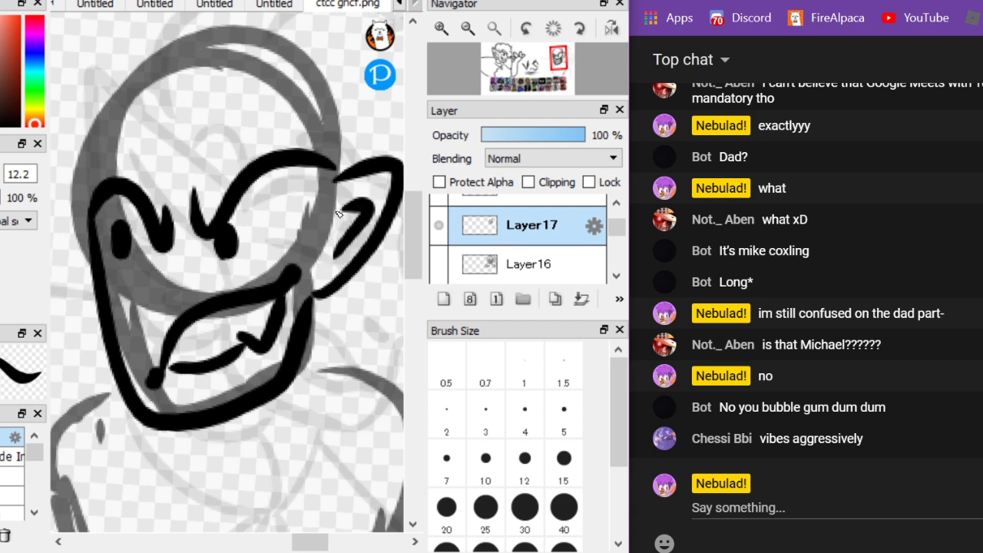
key("ctrl+z")
key("ctrl+z")
mouse_move(310, 293)
left_mouse_down()
mouse_move(384, 186)
mouse_move(333, 220)
mouse_move(344, 222)
left_mouse_up()
mouse_move(88, 197)
left_mouse_down()
mouse_move(82, 297)
mouse_move(102, 311)
left_mouse_up()
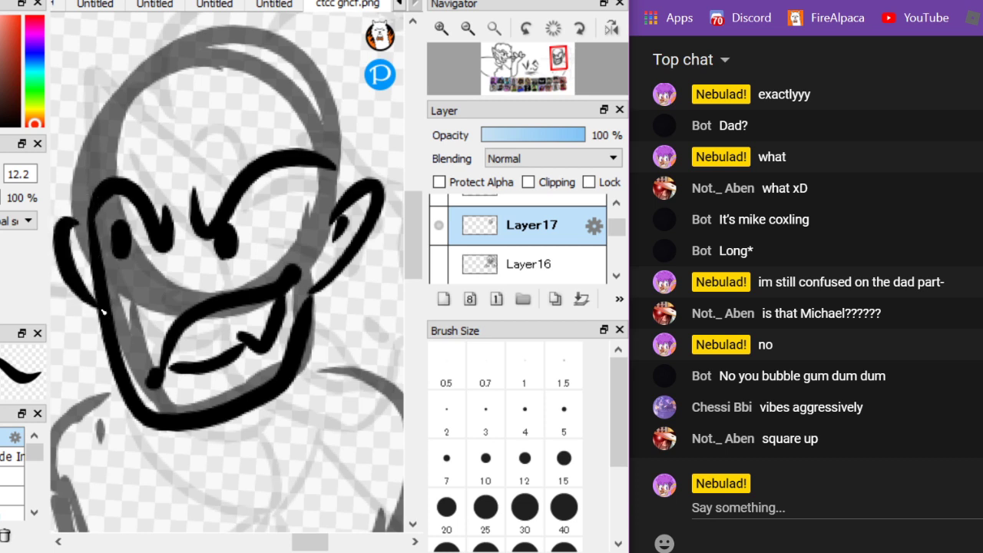
Send the messages "what is going on" and "were supposed to be vibin rn" in the live stream chat
left_click(738, 507)
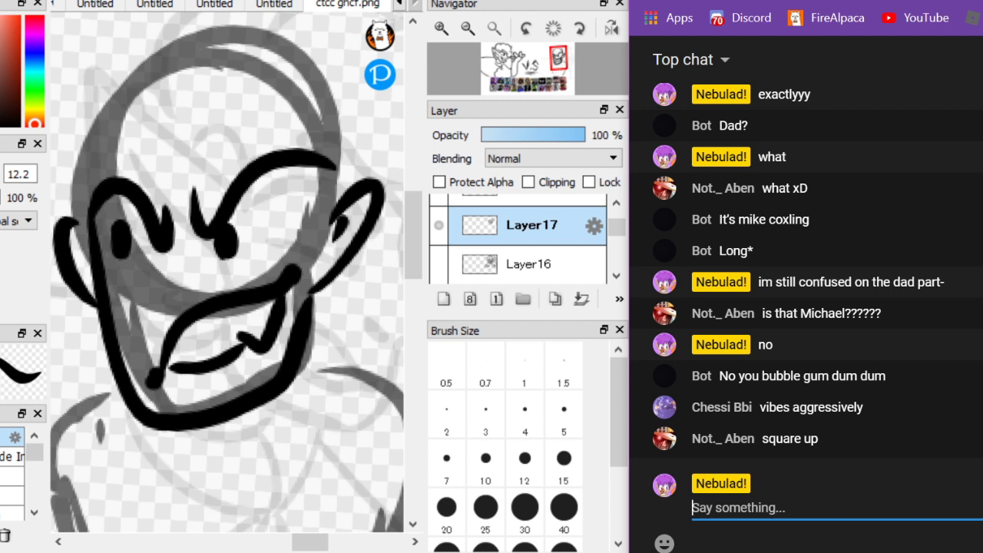
type("what is goin")
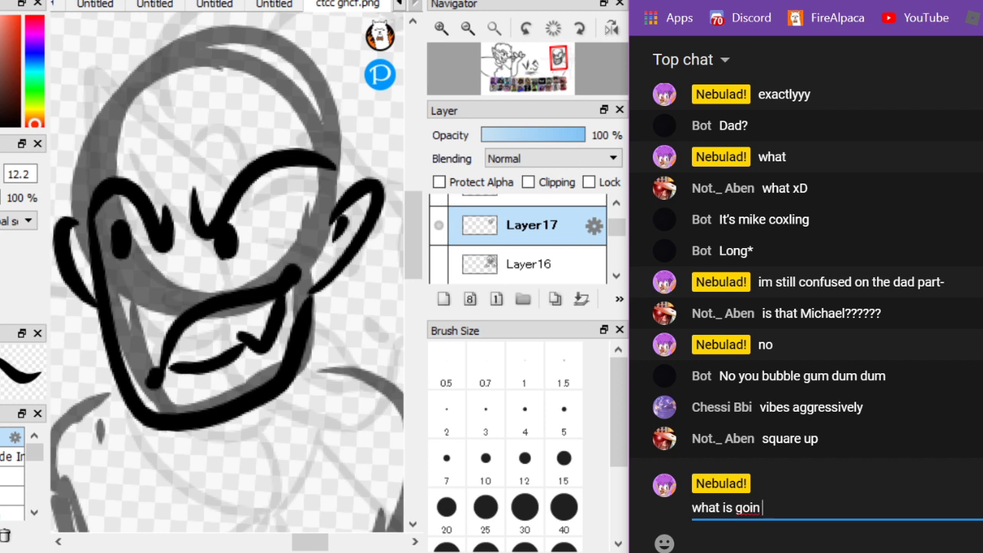
type("g on")
key("Return")
type("were supposed to")
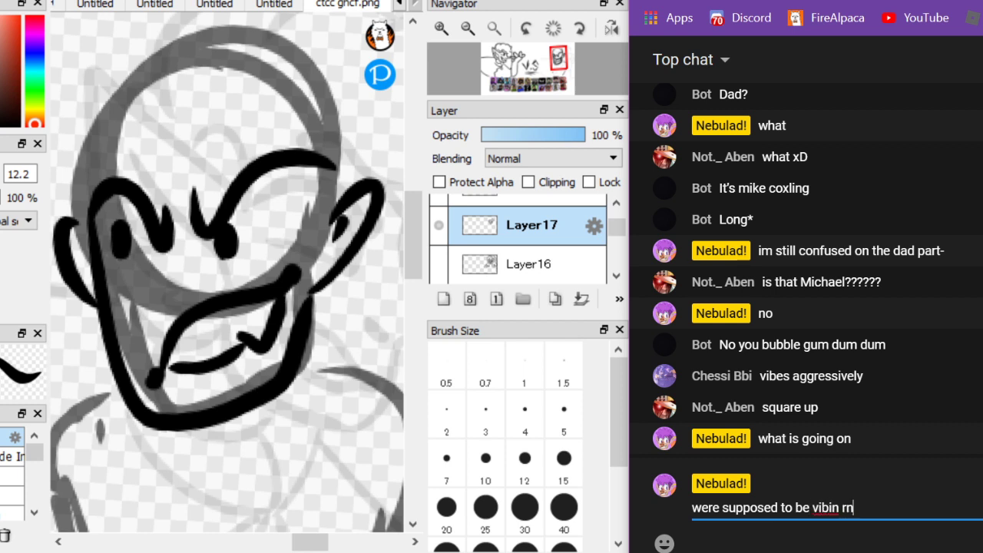
key("Return")
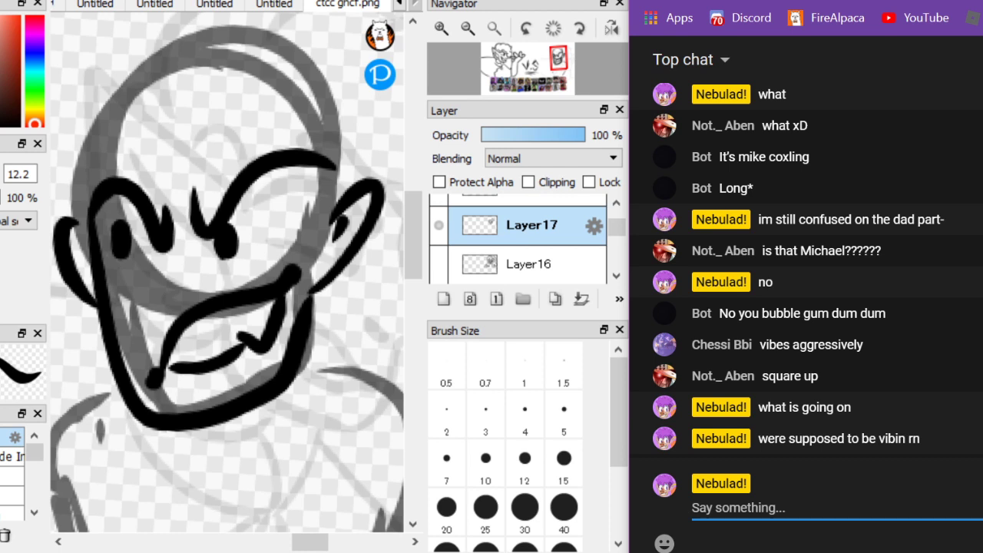
Try inking the left side of the forehead with brush sizes 2 and 12, and undo both strokes
left_click(446, 419)
scroll(330, 259, "down", 2)
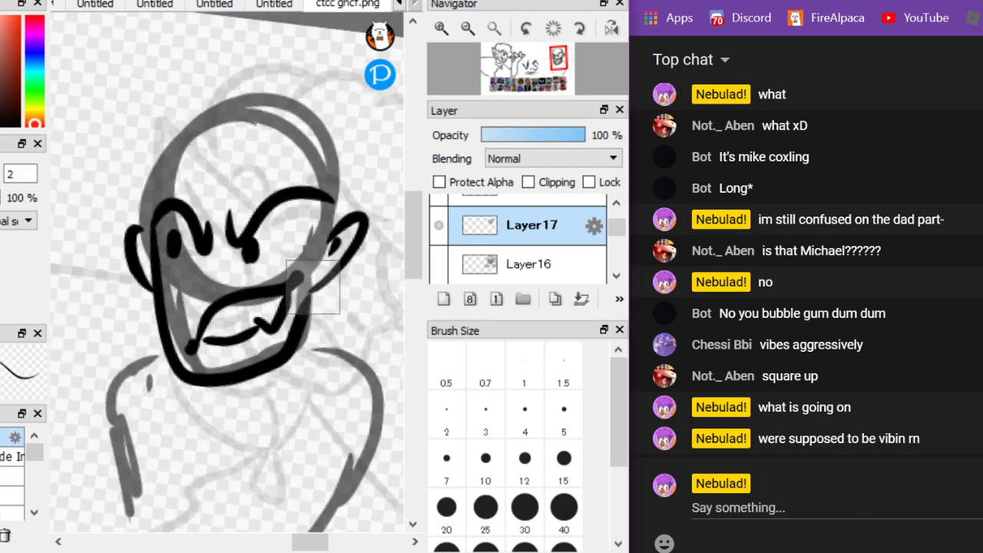
scroll(241, 130, "up", 3)
left_click_drag(131, 259, 165, 156)
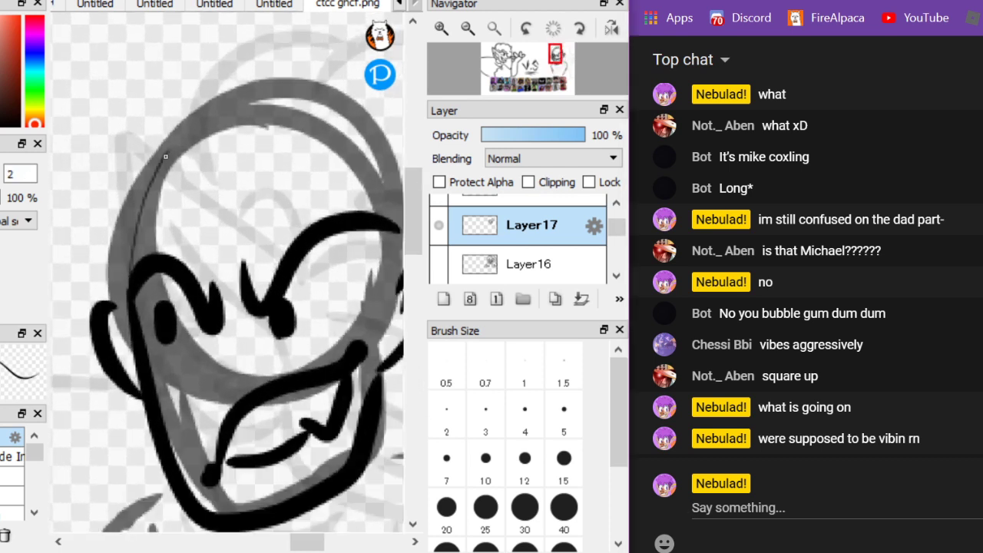
key("ctrl+z")
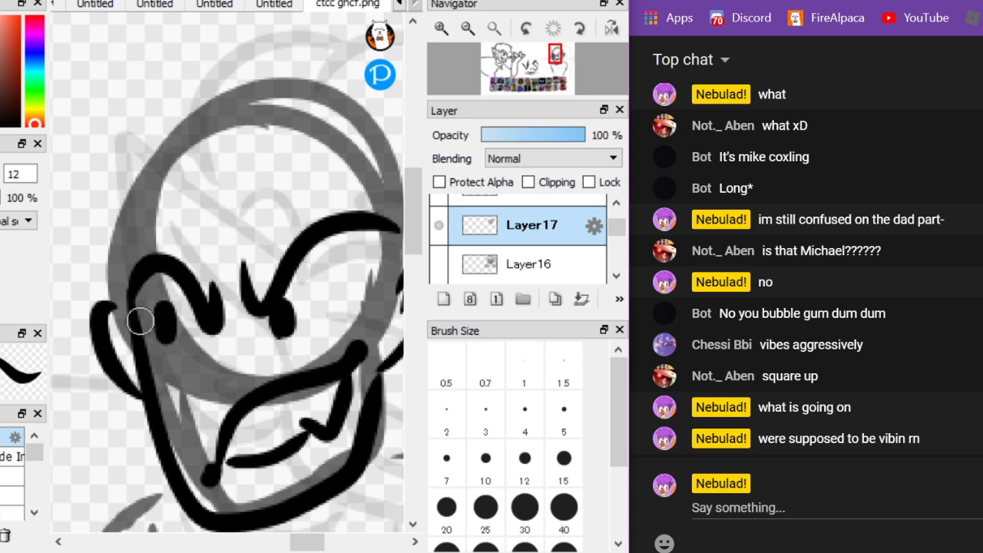
mouse_move(138, 322)
left_mouse_down()
mouse_move(136, 207)
mouse_move(206, 109)
left_mouse_up()
left_click(34, 70)
key("ctrl+z")
key("Right")
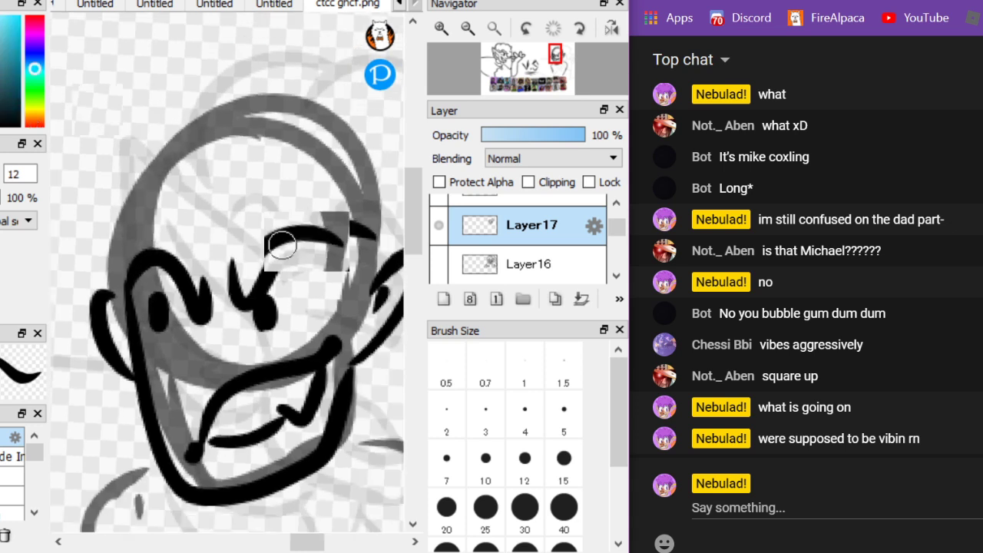
Try inking a smooth hairline across the forehead and a tall curly hair outline above it, and undo both
scroll(281, 246, "down", 1)
mouse_move(317, 281)
left_mouse_down()
mouse_move(297, 300)
mouse_move(302, 198)
mouse_move(131, 186)
mouse_move(117, 278)
left_mouse_up()
mouse_move(327, 280)
left_mouse_down()
mouse_move(377, 179)
mouse_move(351, 111)
mouse_move(296, 63)
mouse_move(209, 44)
mouse_move(158, 109)
mouse_move(130, 186)
left_mouse_up()
key("alt+f")
left_click(342, 182)
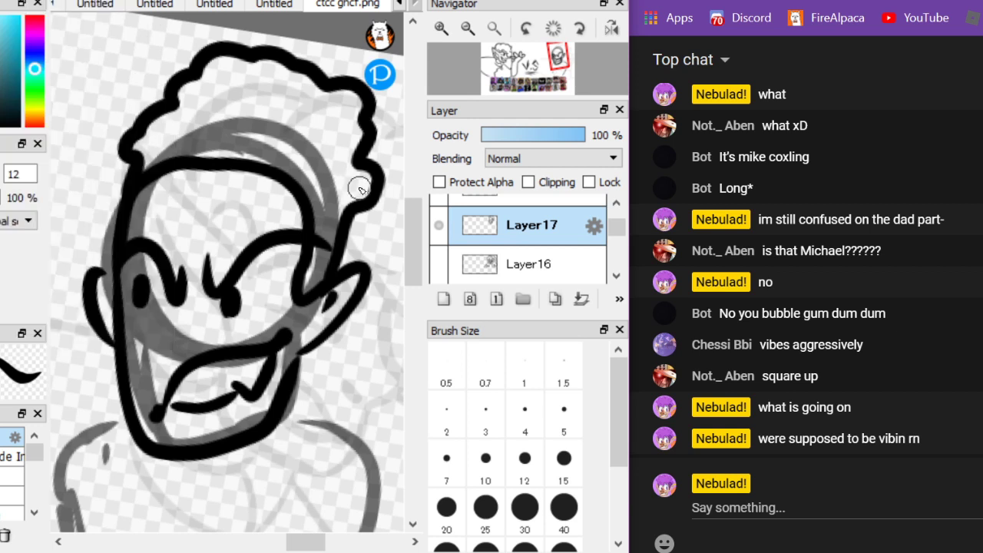
key("ctrl+z")
key("ctrl+z")
key("ctrl+y")
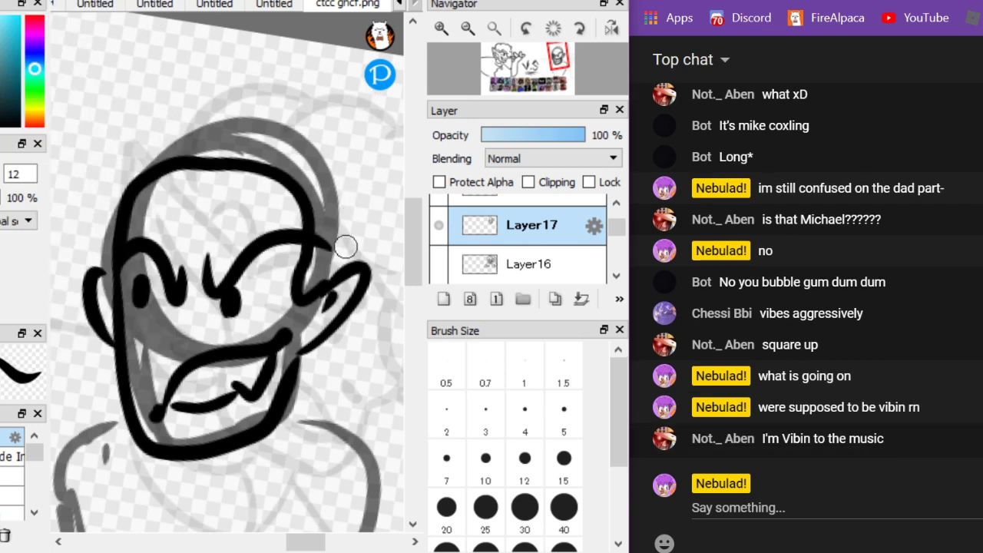
key("ctrl+z")
key("ctrl+z")
Ink a wavy hairline across the forehead and a lower curly hair outline running from the right ear to the left ear
mouse_move(329, 276)
left_mouse_down()
mouse_move(314, 294)
mouse_move(304, 237)
mouse_move(280, 186)
mouse_move(206, 175)
mouse_move(148, 198)
mouse_move(125, 275)
left_mouse_up()
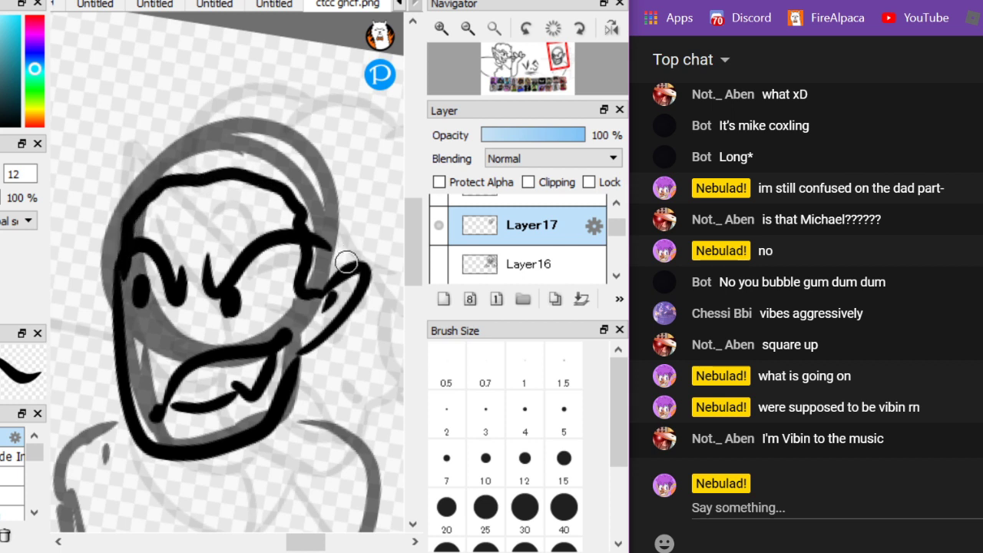
left_click_drag(345, 262, 375, 158)
mouse_move(340, 146)
left_mouse_down()
mouse_move(298, 84)
mouse_move(215, 87)
mouse_move(129, 155)
mouse_move(112, 344)
left_mouse_up()
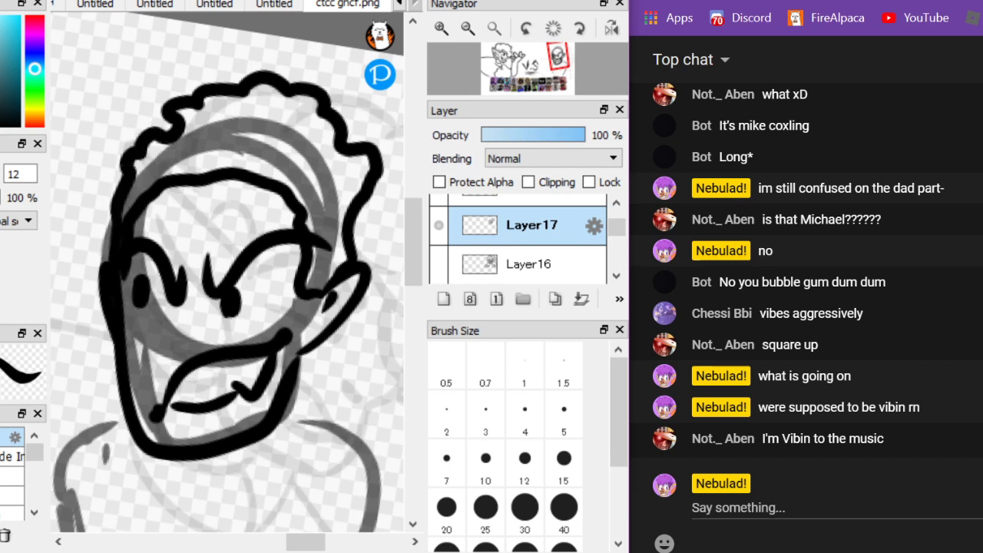
scroll(261, 269, "down", 5)
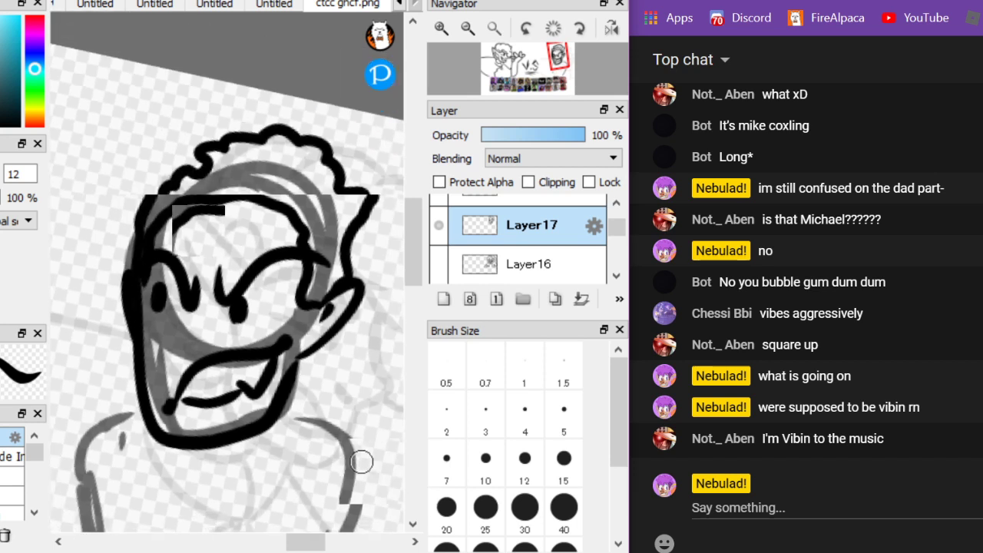
scroll(217, 257, "down", 2)
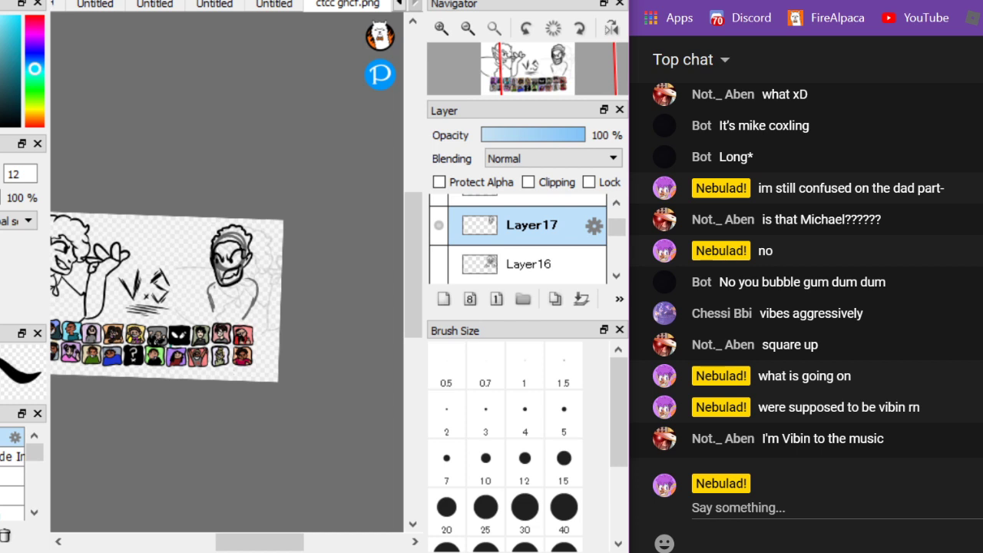
Ink the left shoulder, the short sleeve and the torso side beneath it over the grey body sketch
scroll(225, 296, "up", 5)
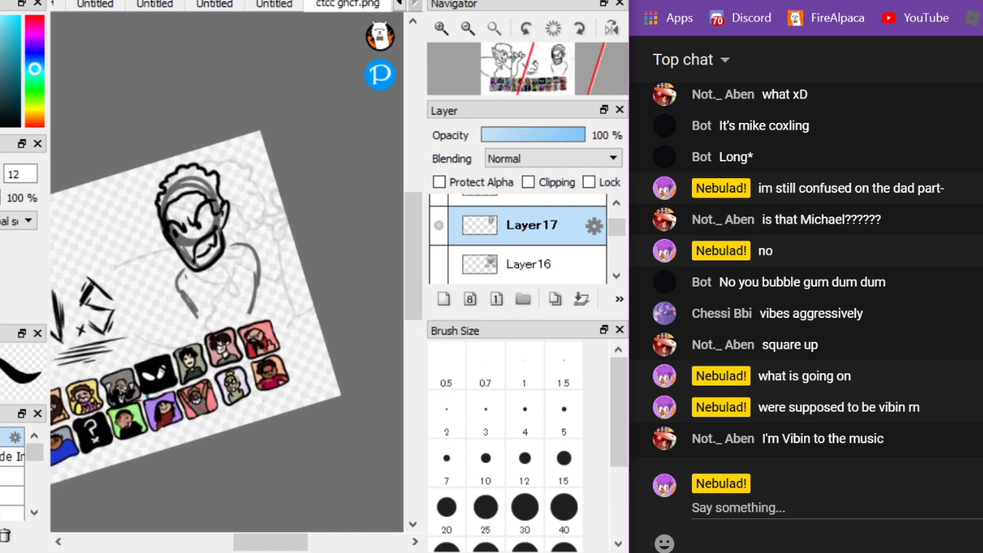
scroll(287, 358, "up", 4)
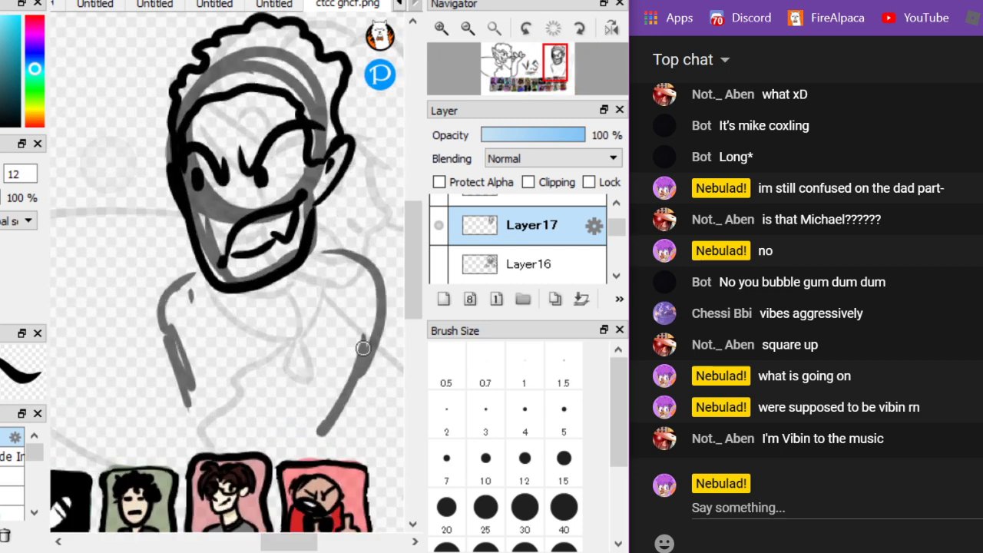
mouse_move(280, 292)
left_mouse_down()
mouse_move(88, 422)
mouse_move(171, 530)
mouse_move(271, 465)
mouse_move(318, 530)
left_mouse_up()
scroll(81, 118, "down", 3)
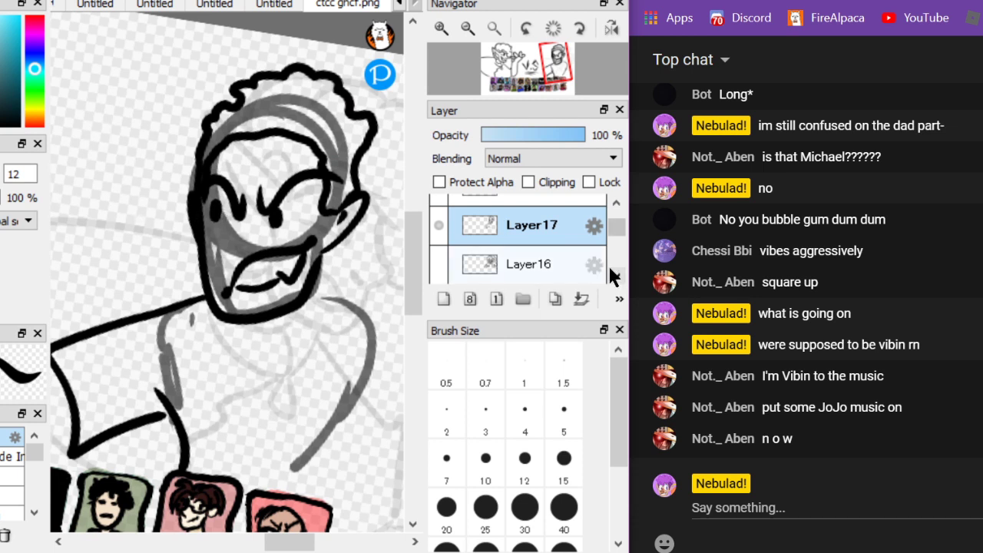
Send "imma check on spotify" in the live stream chat, switch to Spotify and open the top-result jojo's bizzare adventure playlist
left_click(797, 502)
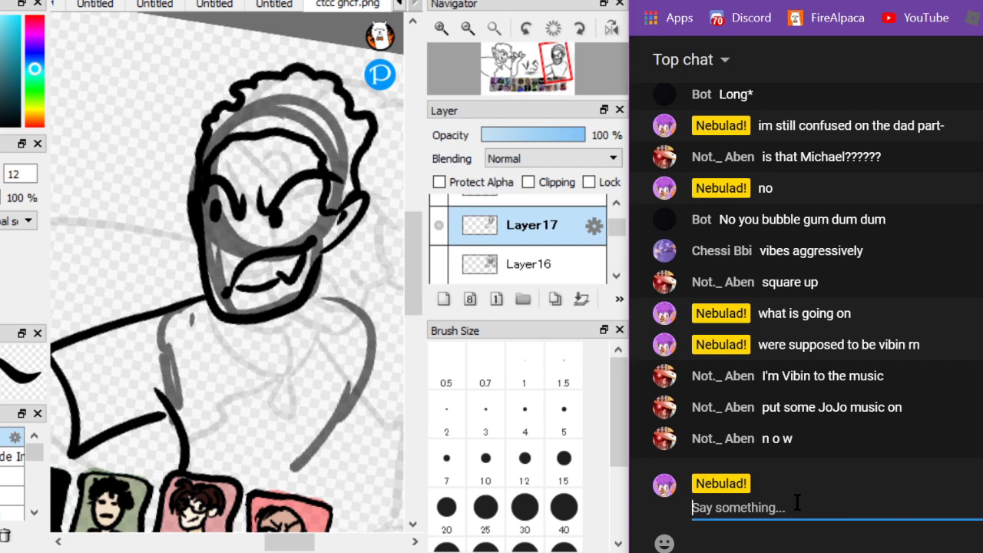
type("imma check on spotify")
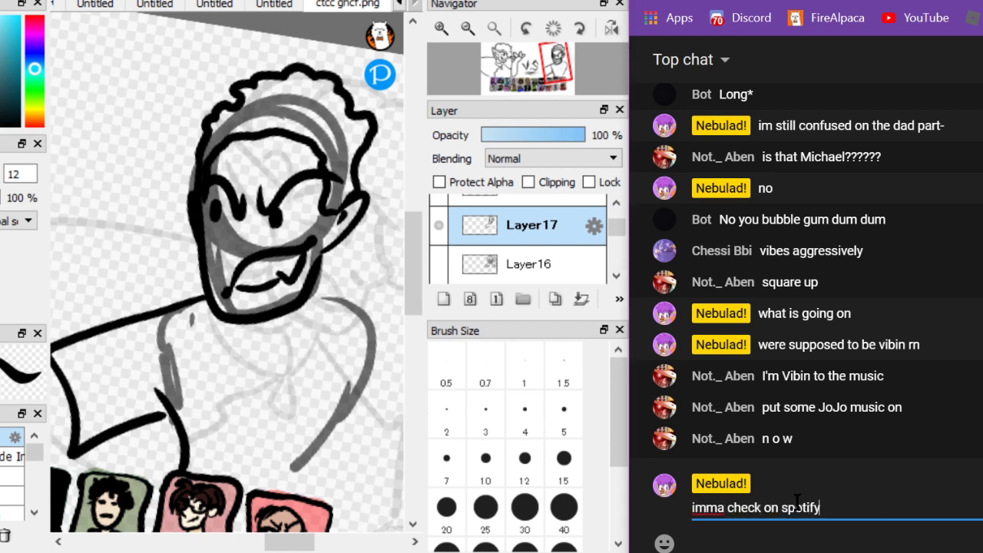
key("Return")
key("alt+Tab")
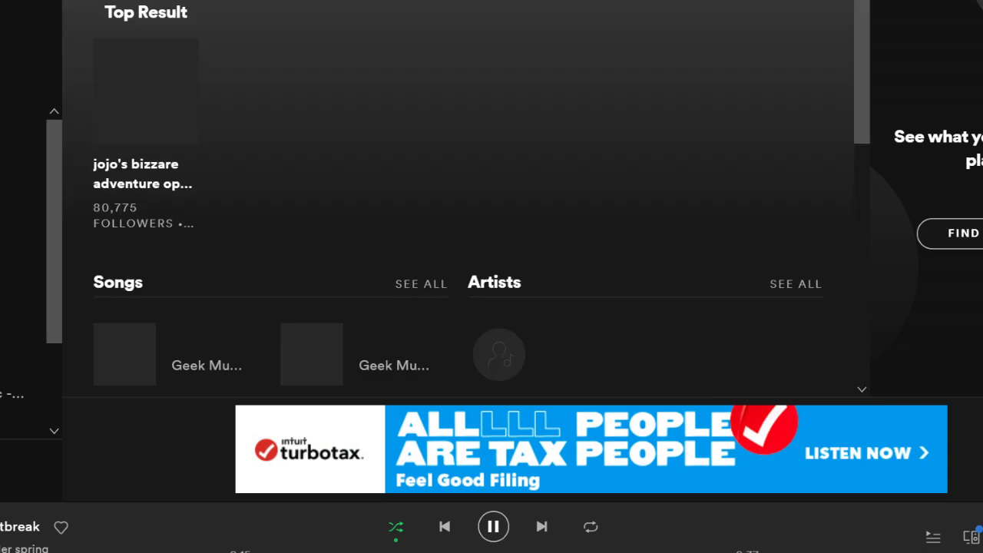
left_click(146, 91)
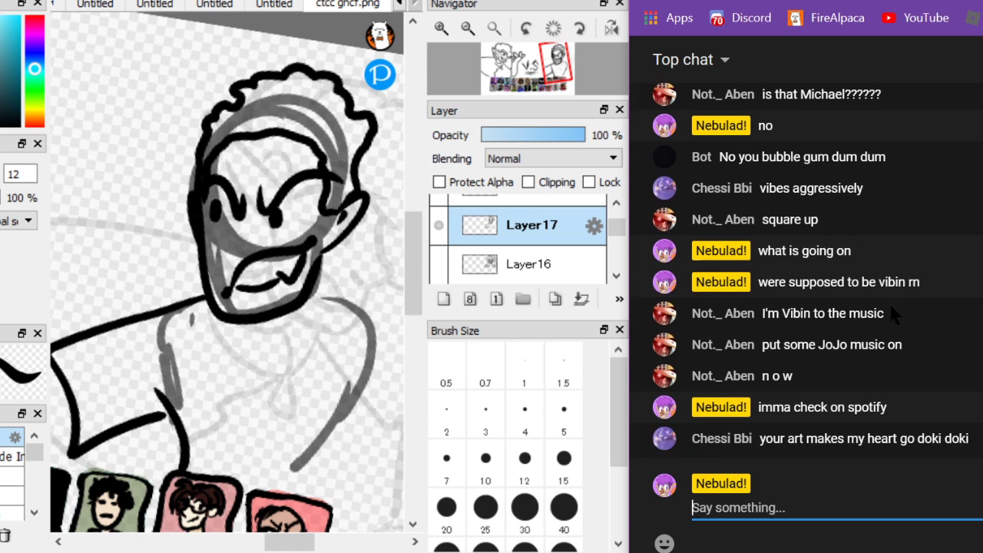
Send the messages "???", "ok dokidoki" and "oki doki" in the live stream chat
type("???")
key("Return")
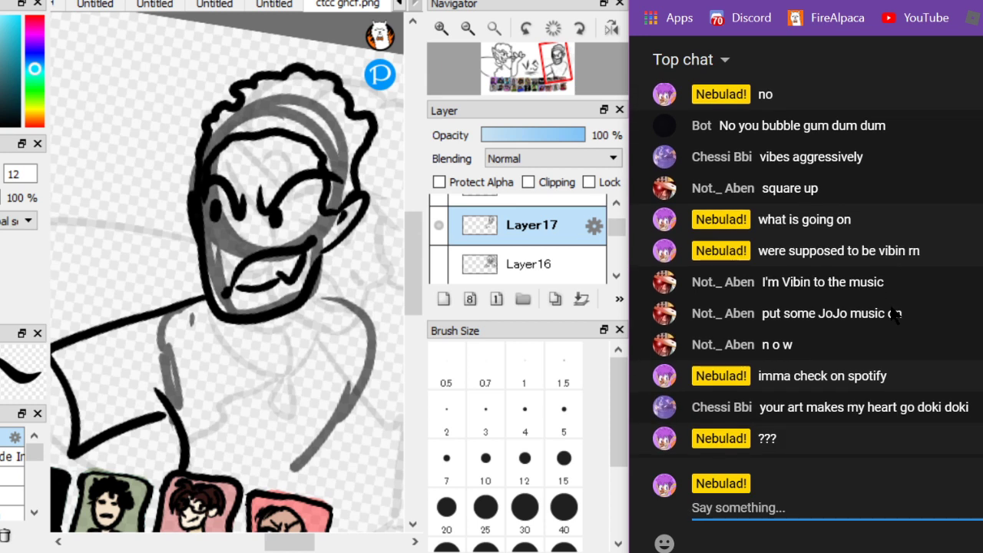
type("ok do")
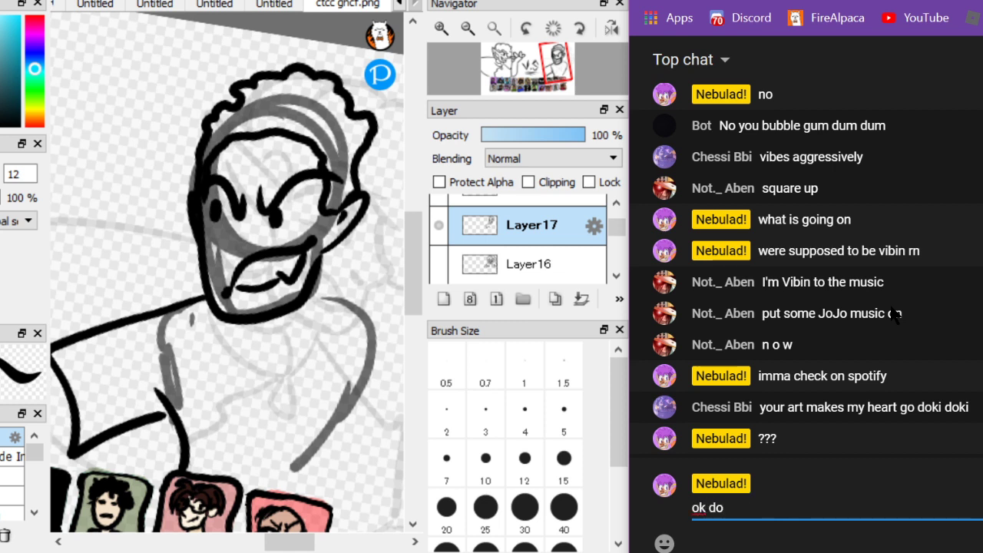
type("kidoki")
key("Return")
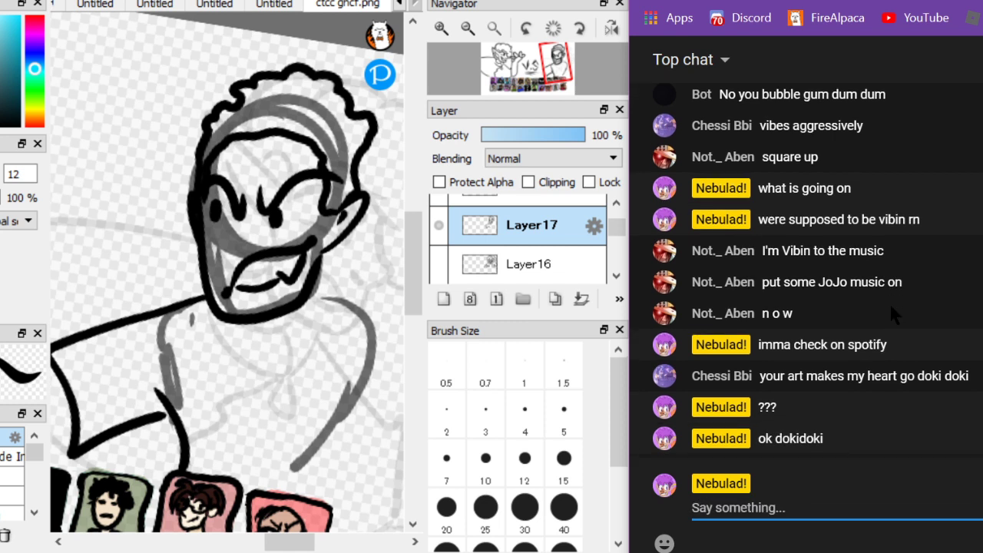
type("doki doki")
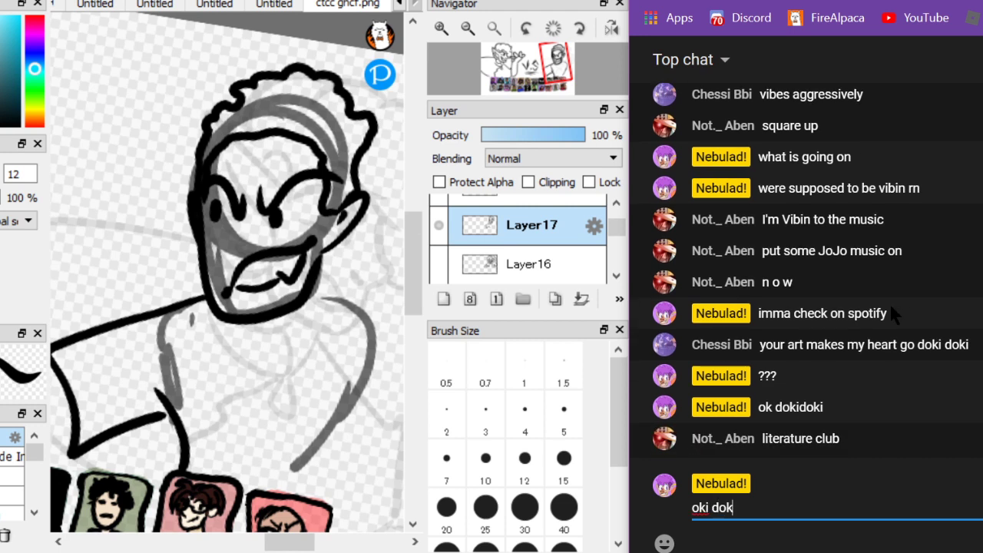
key("Return")
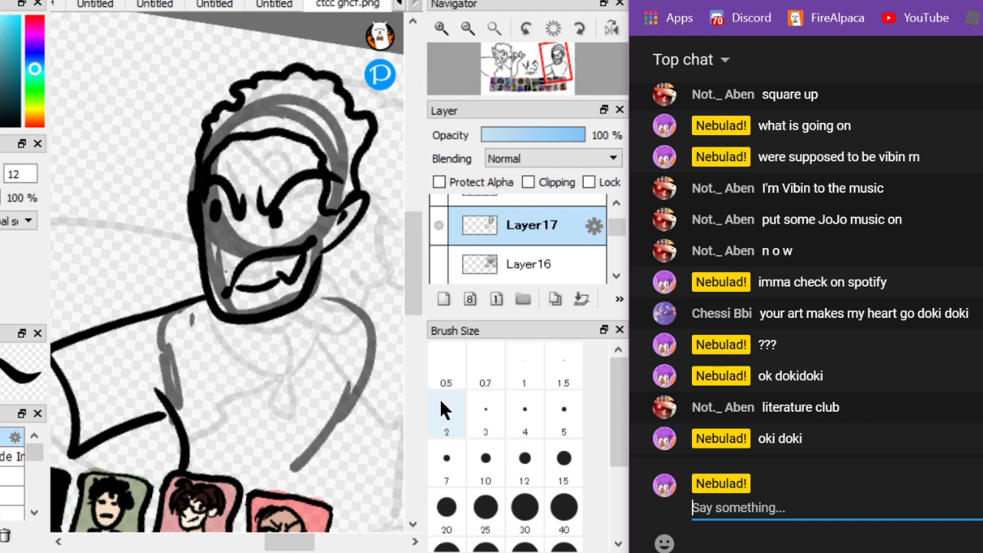
Ink a raised bent forearm rising from the left sleeve, redrawing its outer edge once
left_click(135, 136)
scroll(134, 136, "down", 2)
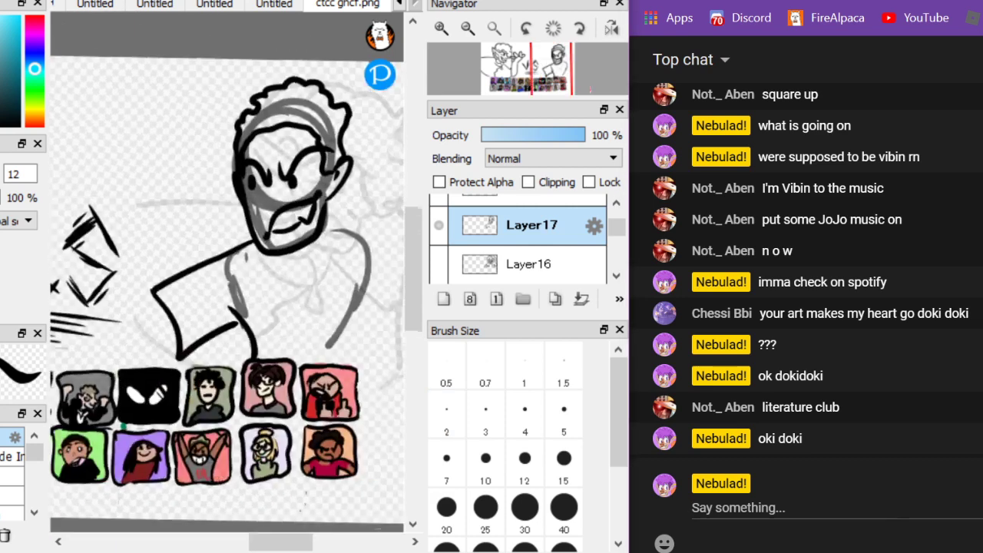
scroll(134, 137, "up", 1)
left_click_drag(226, 349, 245, 211)
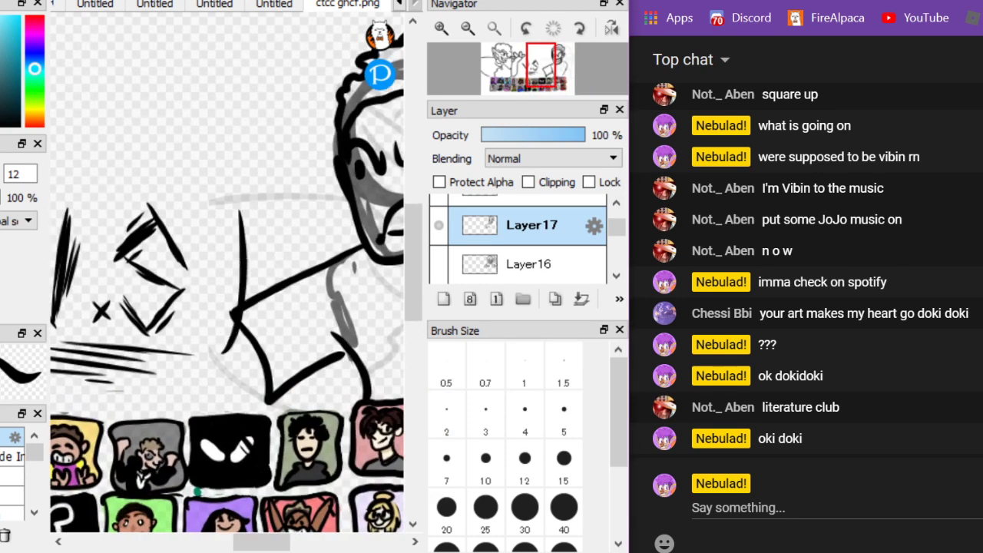
mouse_move(261, 395)
left_mouse_down()
mouse_move(183, 386)
mouse_move(211, 195)
left_mouse_up()
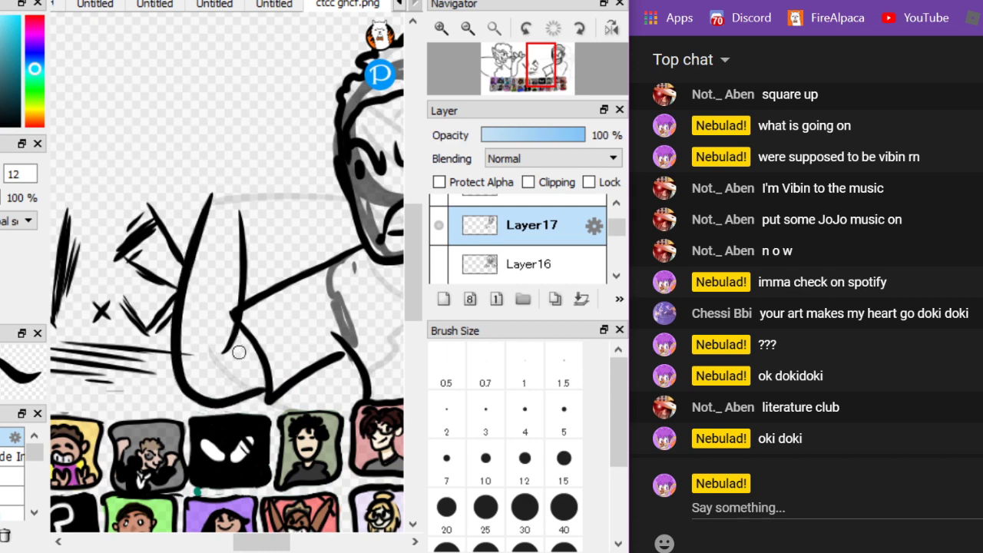
key("ctrl+z")
mouse_move(262, 391)
left_mouse_down()
mouse_move(157, 369)
mouse_move(219, 173)
left_mouse_up()
Ink the outline of an open hand with spread fingers and thumb on top of the raised forearm
scroll(98, 108, "up", 5)
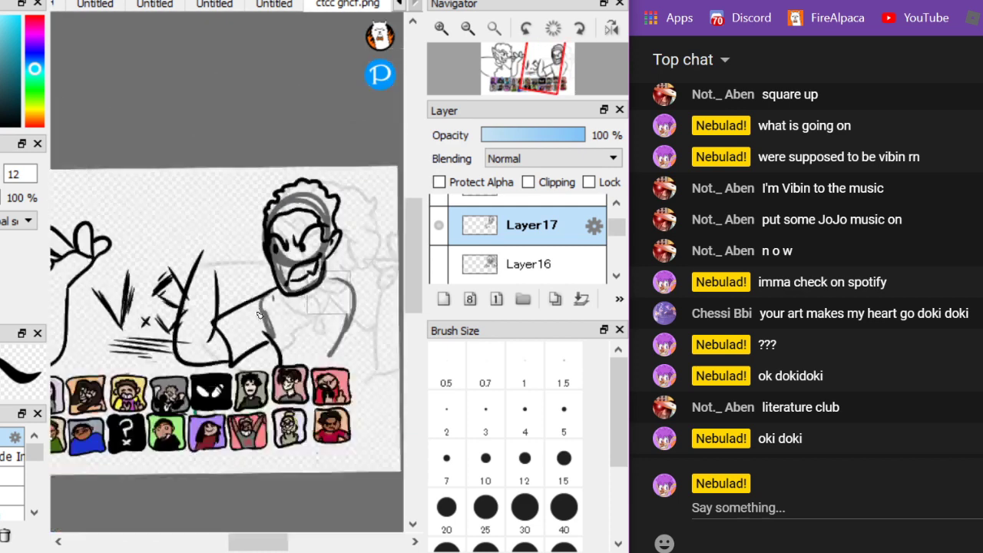
mouse_move(198, 319)
left_mouse_down()
mouse_move(220, 98)
mouse_move(197, 149)
mouse_move(204, 222)
mouse_move(203, 206)
mouse_move(289, 142)
mouse_move(287, 189)
mouse_move(312, 220)
mouse_move(316, 259)
mouse_move(284, 338)
mouse_move(250, 381)
mouse_move(228, 395)
left_mouse_up()
mouse_move(194, 316)
left_mouse_down()
mouse_move(125, 215)
mouse_move(154, 239)
left_mouse_up()
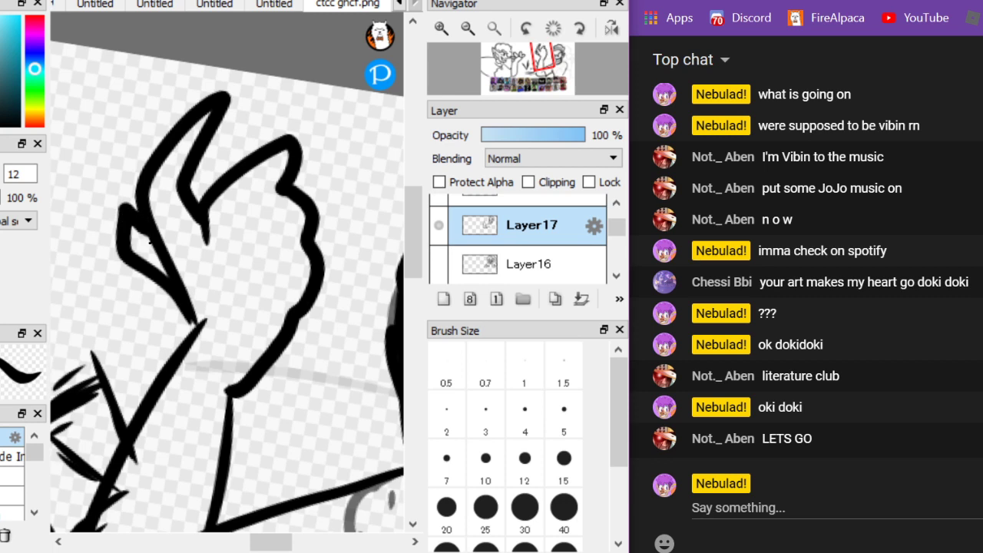
Send the message "what is this" in the live stream chat
left_click(692, 508)
type("what is this")
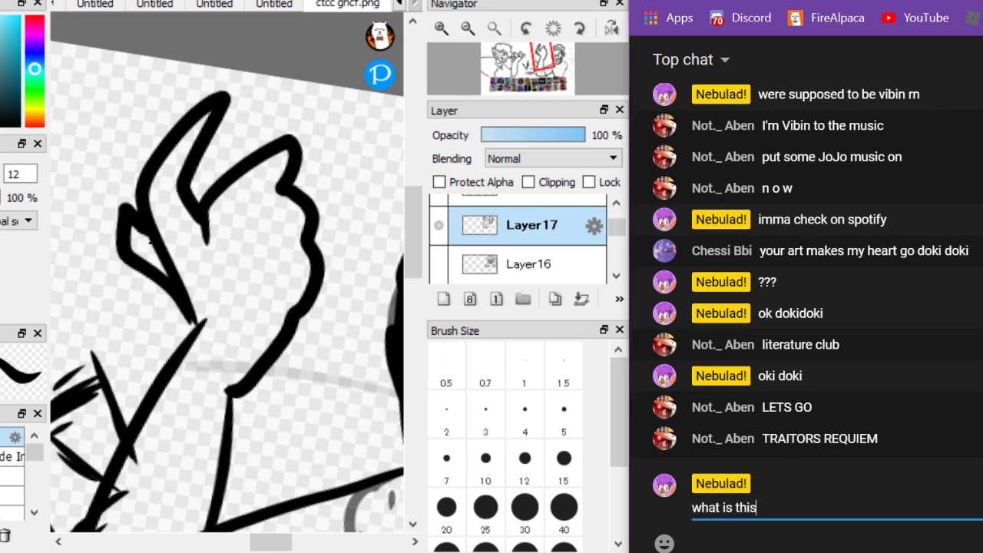
key("Return")
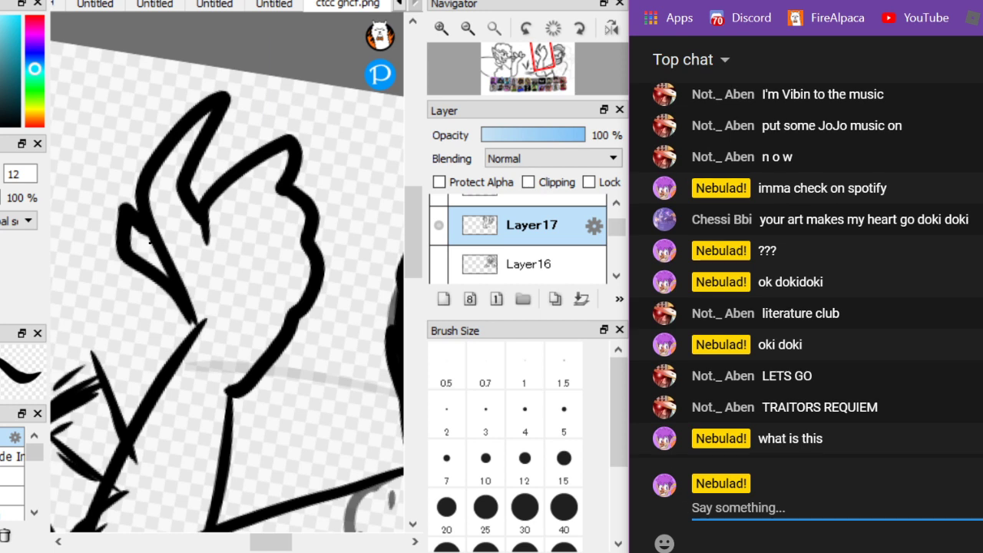
Ink the inner finger and palm lines on the raised hand
left_click(151, 241)
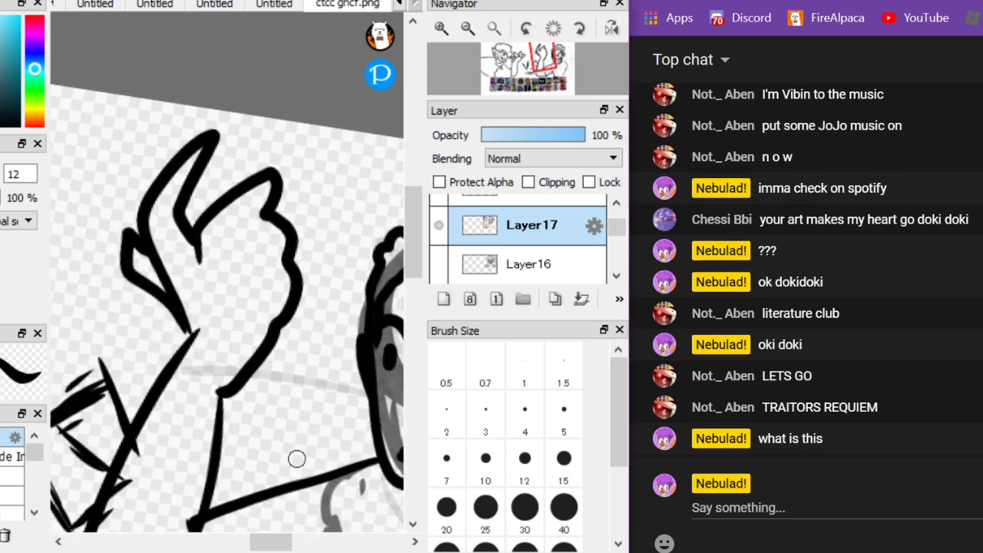
scroll(296, 458, "up", 2)
mouse_move(307, 198)
left_mouse_down()
mouse_move(257, 264)
mouse_move(251, 325)
mouse_move(230, 347)
left_mouse_up()
left_click_drag(192, 282, 181, 344)
left_click_drag(330, 281, 287, 375)
Try inking the character's right shoulder and arm in four strokes, and undo all of them
scroll(126, 170, "down", 2)
scroll(126, 170, "down", 4)
scroll(227, 272, "up", 4)
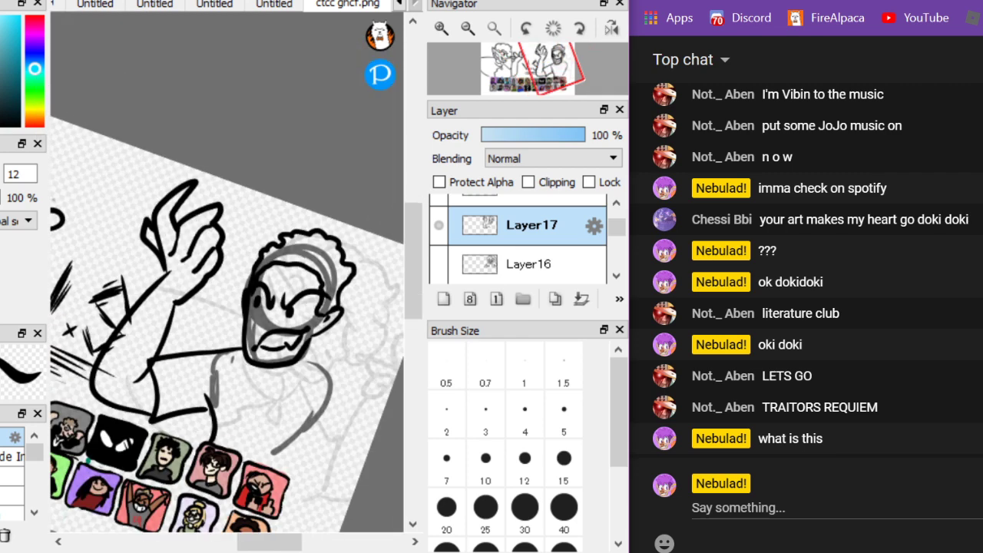
mouse_move(296, 390)
left_mouse_down()
mouse_move(303, 504)
mouse_move(376, 429)
mouse_move(401, 407)
left_mouse_up()
left_click_drag(399, 350, 289, 296)
left_click_drag(361, 323, 321, 295)
left_click_drag(338, 302, 384, 335)
key("ctrl+z")
key("ctrl+z")
key("ctrl+z")
key("ctrl+z")
Ink the right shoulder, its short sleeve and the torso side, and extend the arm below the sleeve
mouse_move(258, 472)
left_mouse_down()
mouse_move(296, 386)
mouse_move(365, 401)
mouse_move(395, 347)
mouse_move(297, 258)
mouse_move(247, 243)
left_mouse_up()
left_click_drag(372, 450, 323, 429)
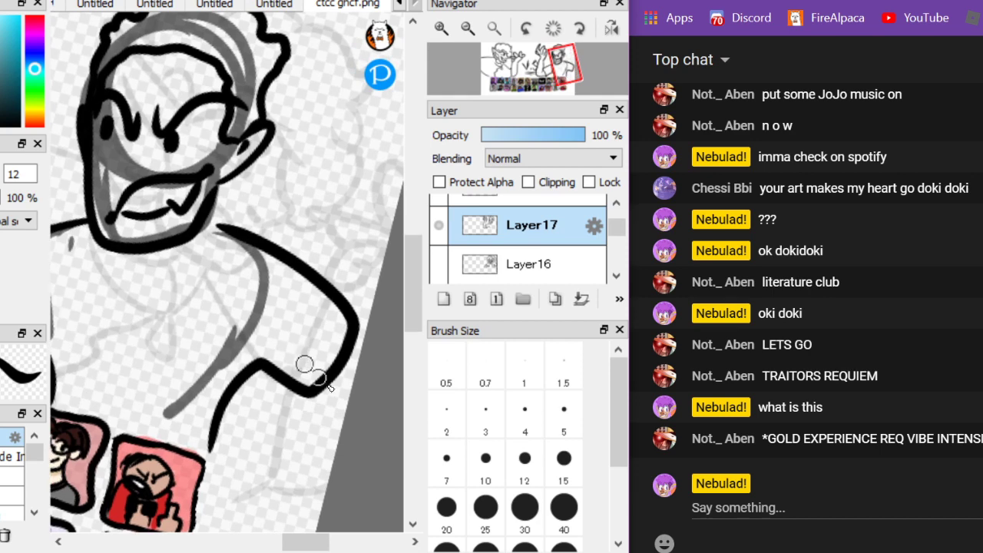
left_click_drag(316, 395, 335, 442)
left_click_drag(355, 332, 379, 428)
Add a new layer above Layer17 and hide Layer17
scroll(144, 176, "down", 4)
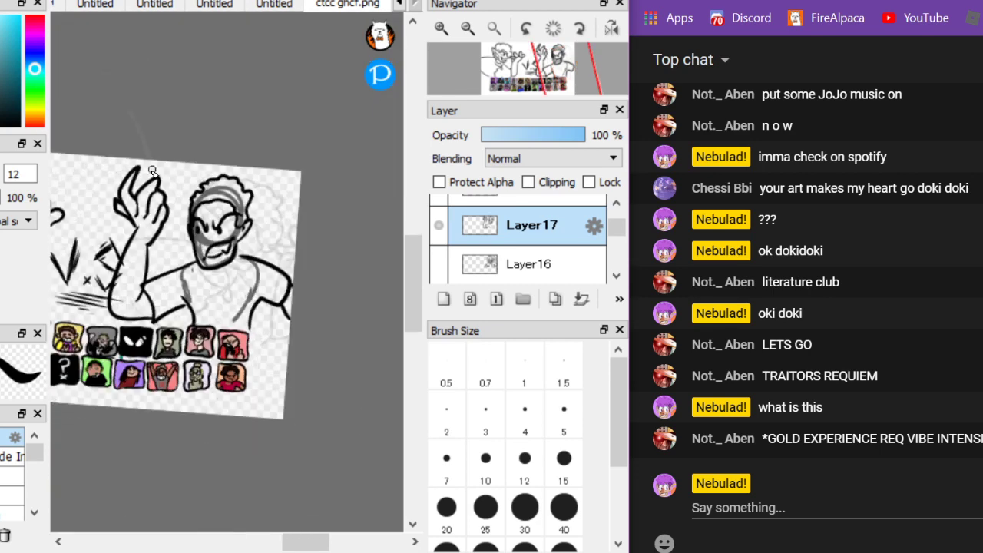
scroll(229, 292, "up", 3)
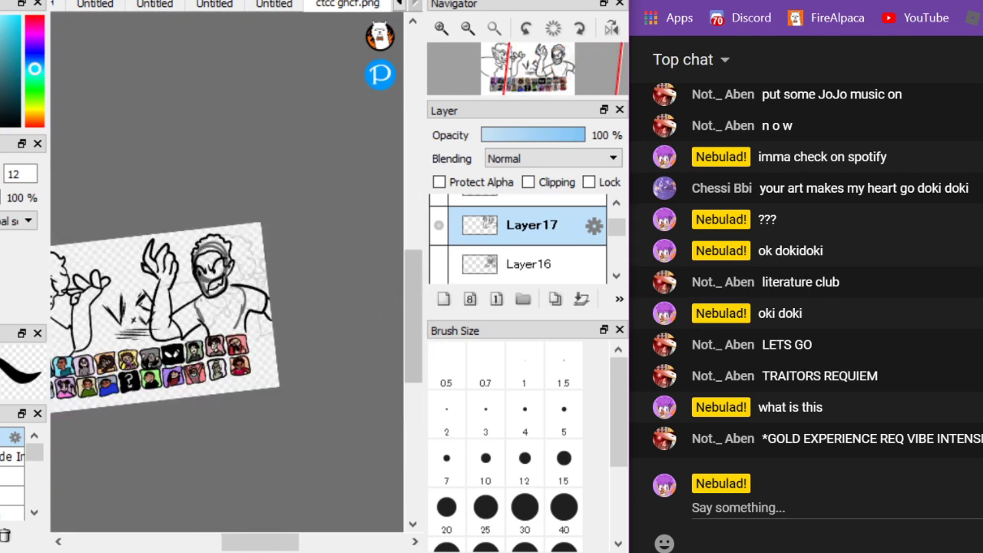
scroll(208, 154, "down", 1)
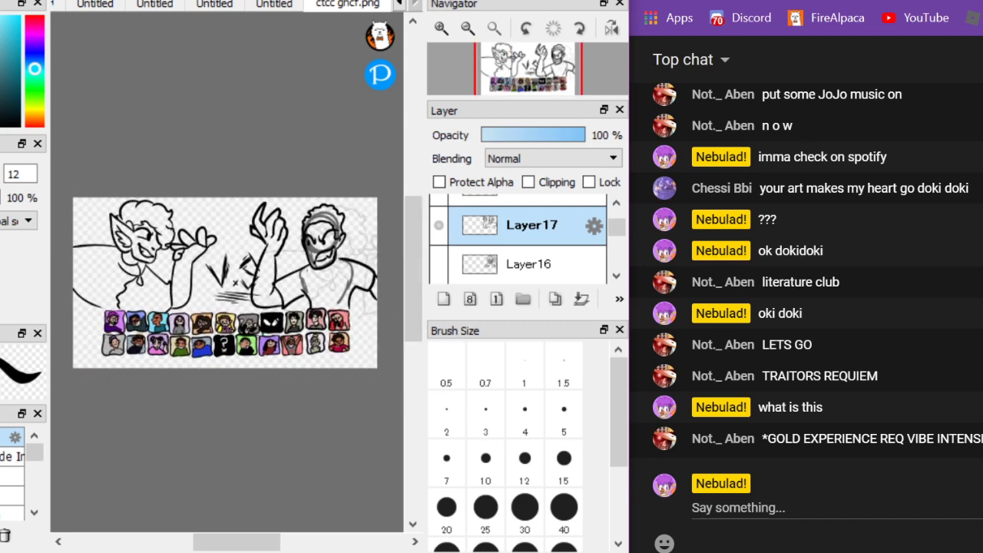
left_click(443, 299)
left_click(438, 263)
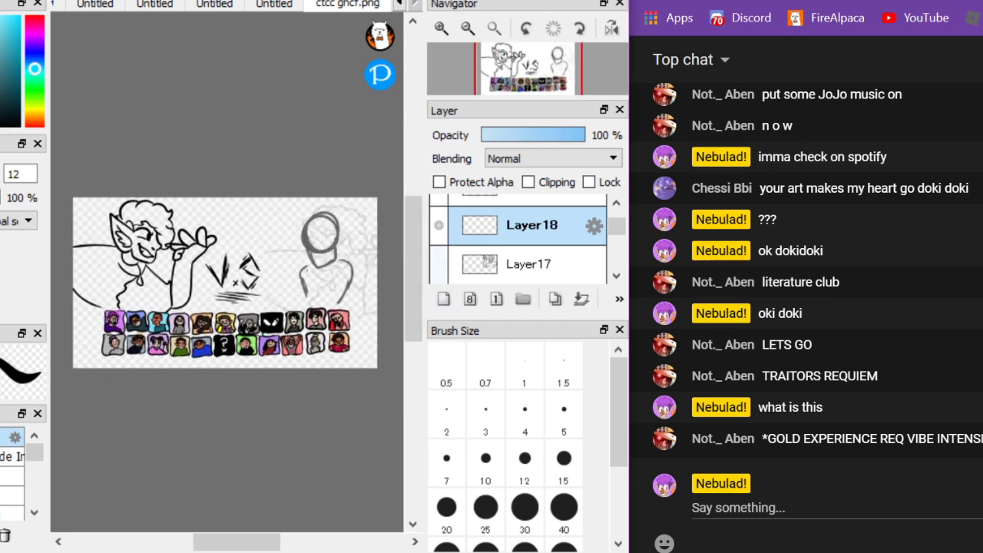
Ink a wide angular jaw and an open slanted mouth with a tooth over the grey head sketch
scroll(231, 232, "up", 7)
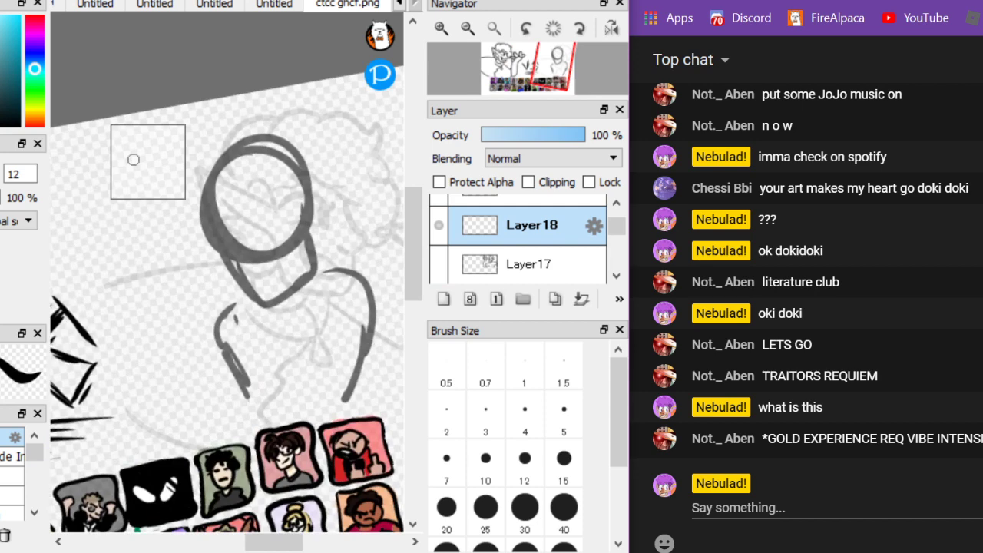
mouse_move(96, 157)
left_mouse_down()
mouse_move(307, 402)
mouse_move(364, 281)
left_mouse_up()
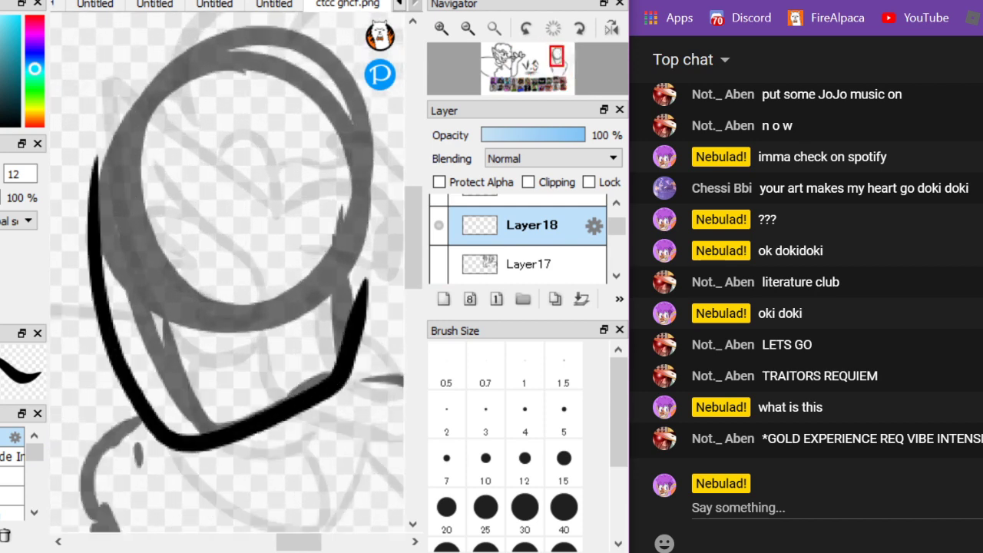
mouse_move(185, 405)
left_mouse_down()
mouse_move(296, 318)
mouse_move(316, 286)
left_mouse_up()
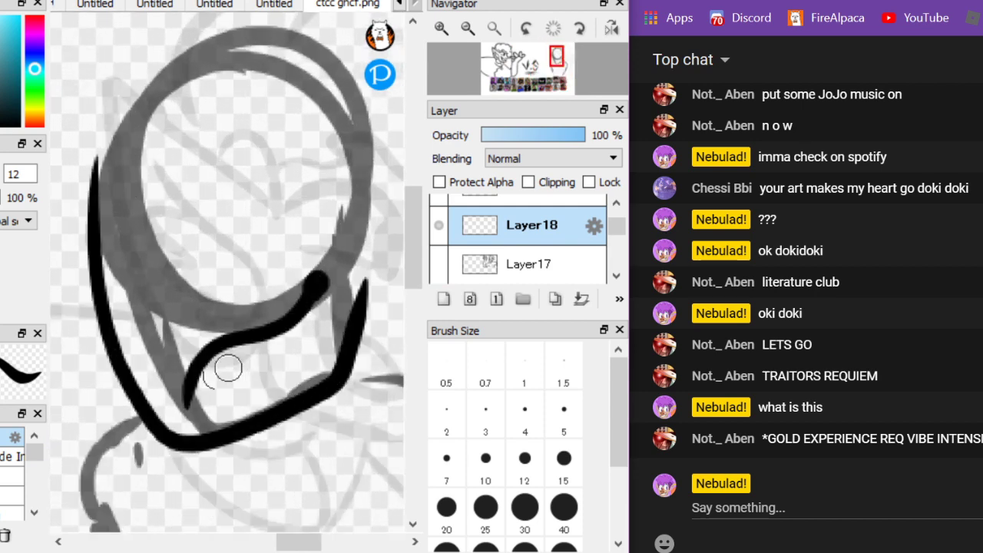
left_click_drag(176, 397, 308, 305)
left_click_drag(270, 363, 262, 342)
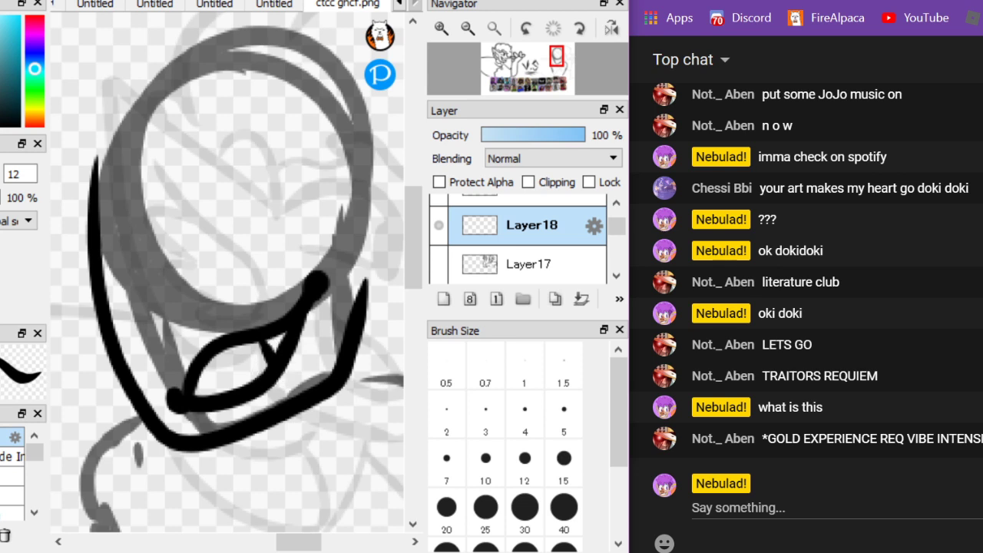
Ink the small nose, the two angry brow lines and the solid black eyes on the face
left_click_drag(205, 250, 249, 249)
left_click(260, 236)
left_click_drag(299, 206, 351, 201)
left_click_drag(244, 261, 245, 280)
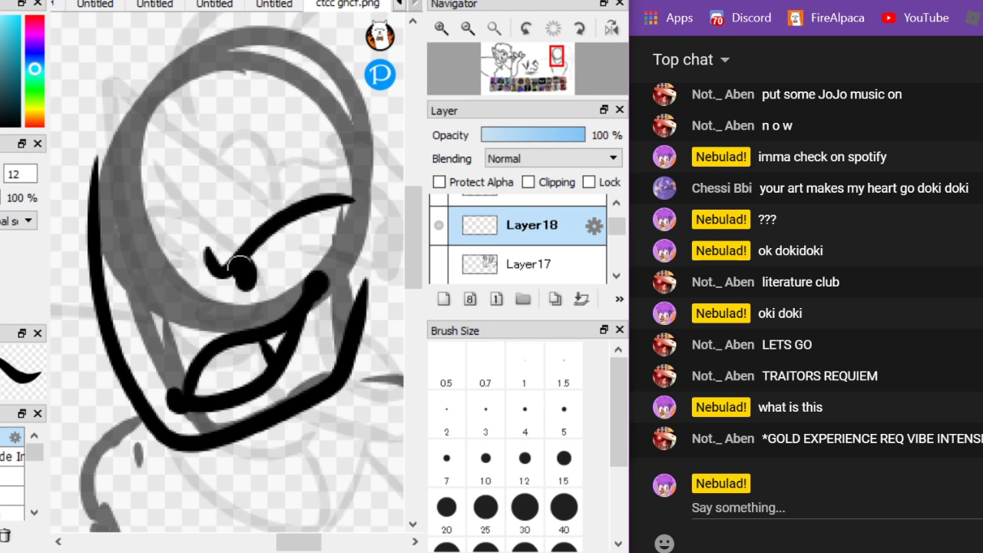
mouse_move(183, 241)
left_mouse_down()
mouse_move(177, 278)
mouse_move(86, 232)
mouse_move(121, 270)
left_mouse_up()
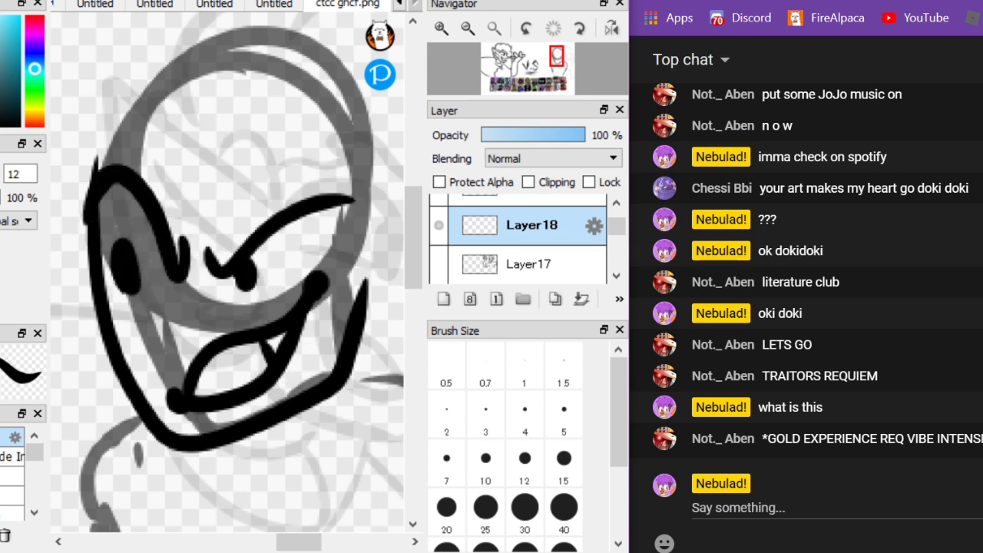
Ink a large ear on the right side of the head and a smaller ear on the left
key("ctrl+Down")
mouse_move(345, 278)
left_mouse_down()
mouse_move(392, 219)
mouse_move(345, 252)
left_mouse_up()
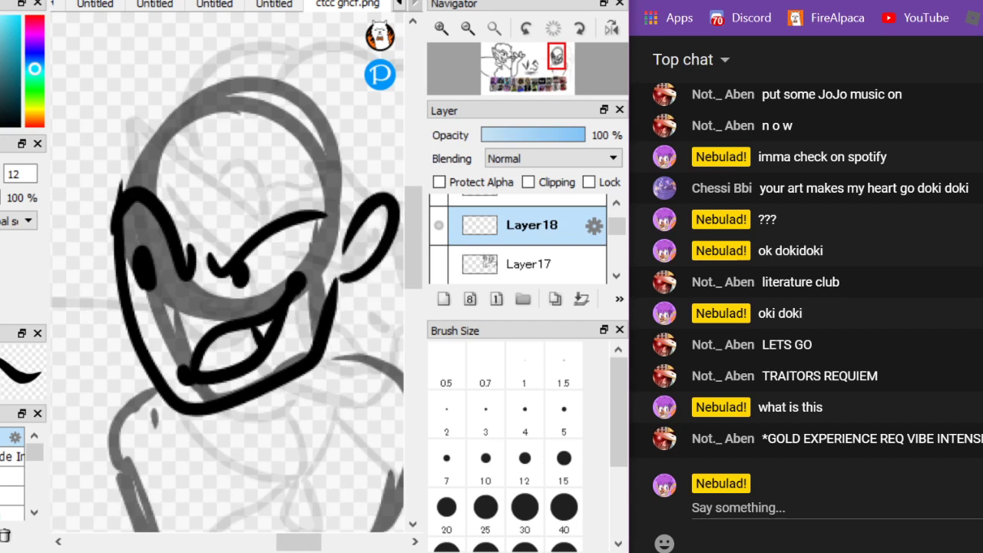
left_click_drag(123, 248, 128, 323)
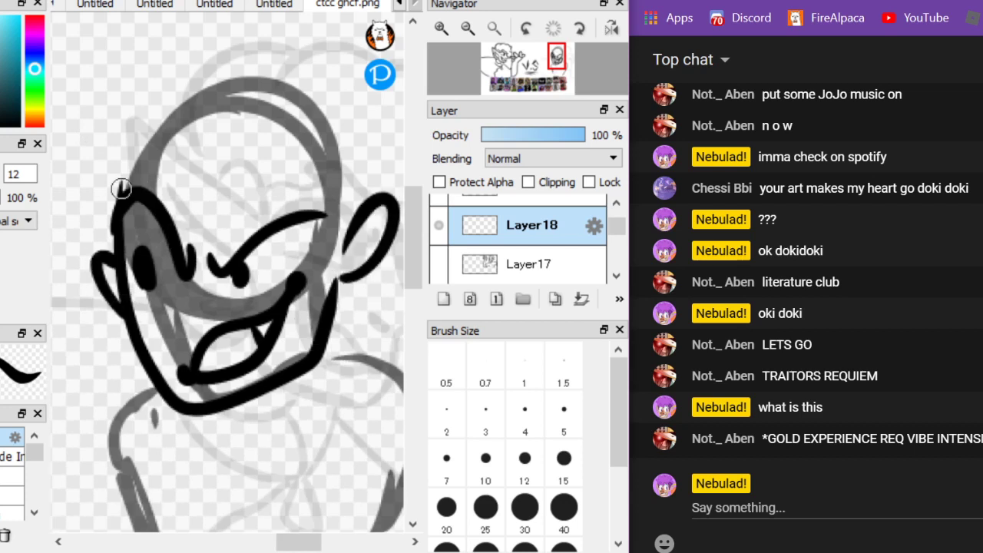
Ink a hairline across the forehead and a tall curly hair outline around the head from ear to ear
mouse_move(121, 186)
left_mouse_down()
mouse_move(262, 155)
mouse_move(346, 229)
mouse_move(337, 254)
mouse_move(323, 252)
mouse_move(318, 182)
mouse_move(299, 148)
mouse_move(213, 134)
mouse_move(122, 201)
left_mouse_up()
key("ctrl+z")
mouse_move(367, 181)
left_mouse_down()
mouse_move(375, 75)
mouse_move(310, 37)
mouse_move(180, 28)
mouse_move(159, 68)
mouse_move(116, 105)
mouse_move(122, 208)
left_mouse_up()
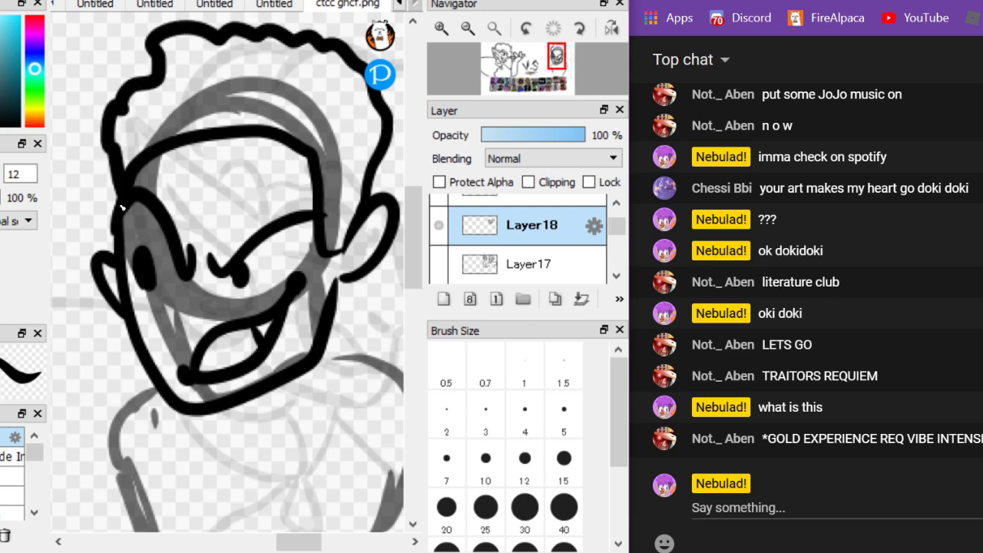
scroll(162, 191, "down", 5)
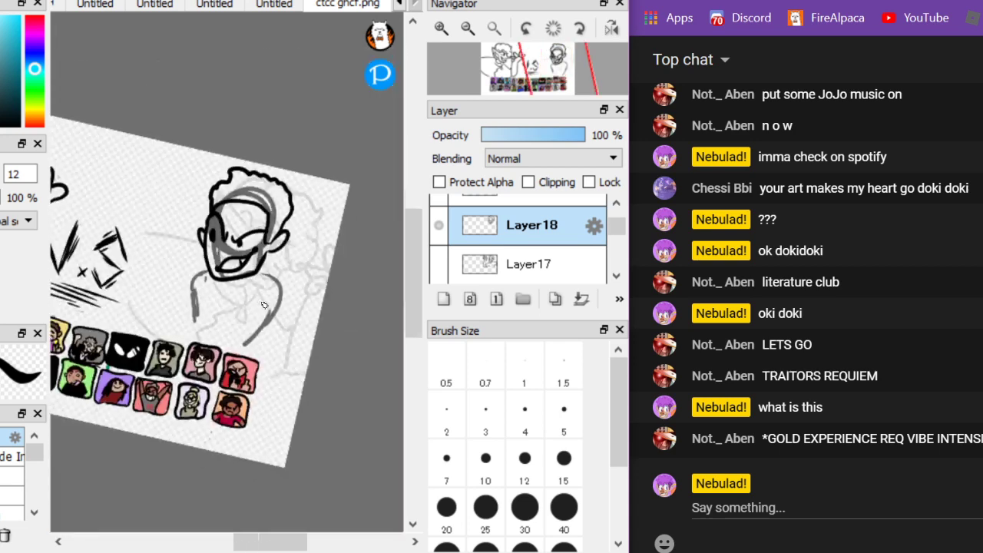
left_click_drag(165, 152, 101, 209)
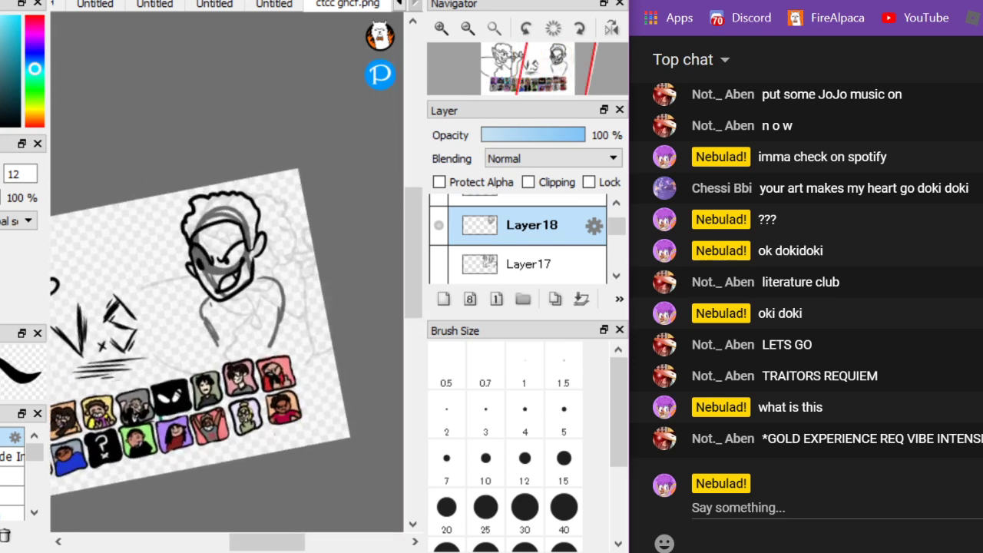
Post the live chat messages "im playing like 5 songs" and "or at least until golden wind comes on~"
left_click(844, 508)
type("im playing like 5 songs")
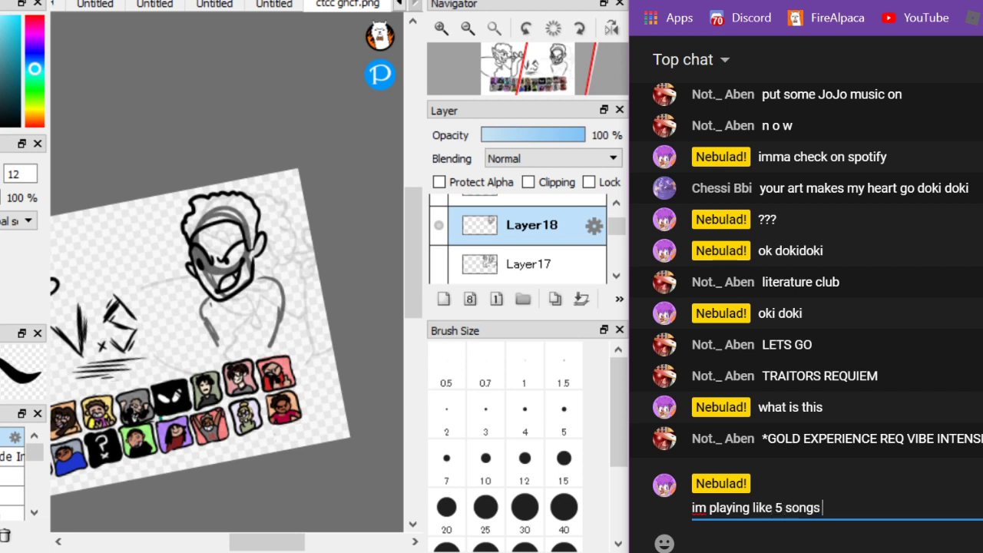
key("Return")
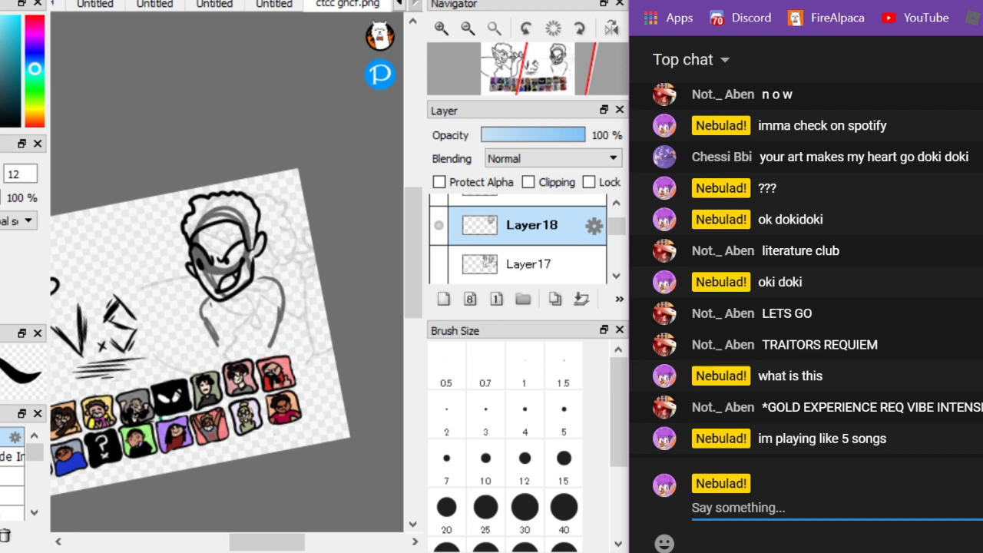
type("or at least until golden")
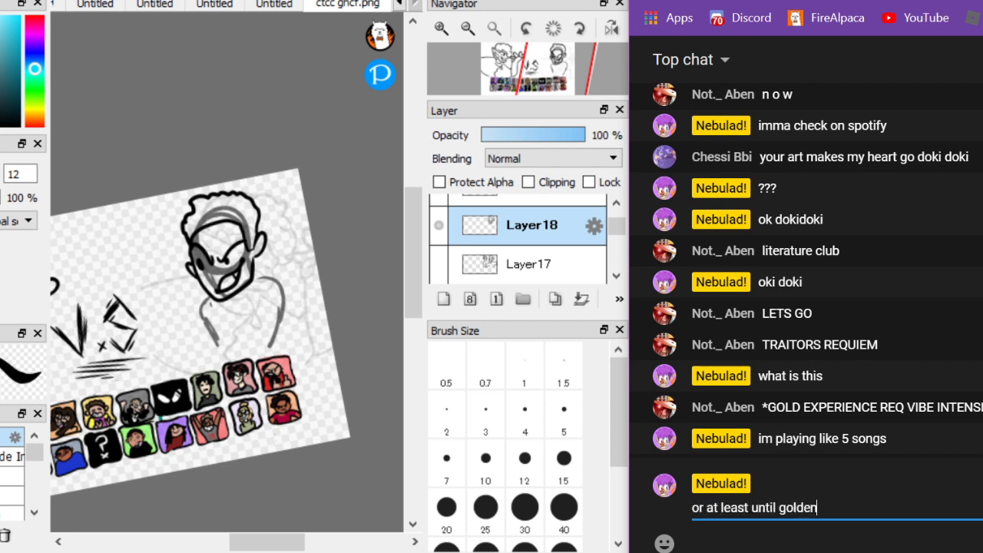
type(" wind comes")
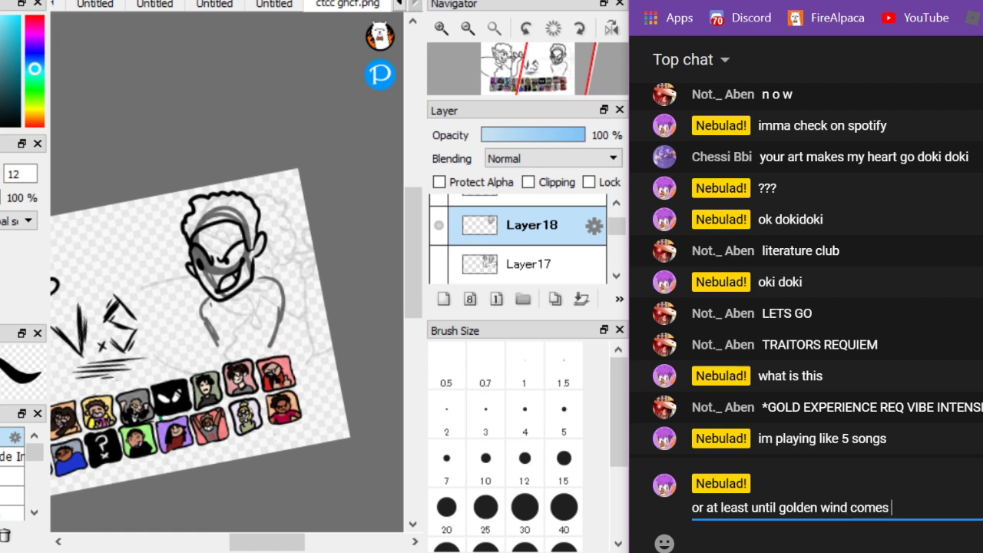
type(" on~")
key("Return")
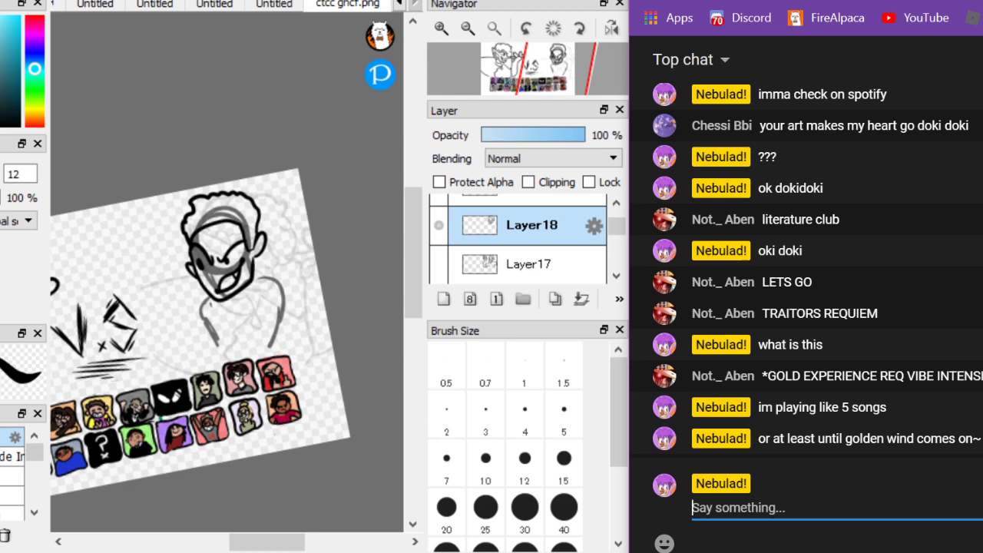
Ink a pointed, flared collar around the character's neck, just below the jaw
left_click(261, 303)
scroll(261, 303, "up", 4)
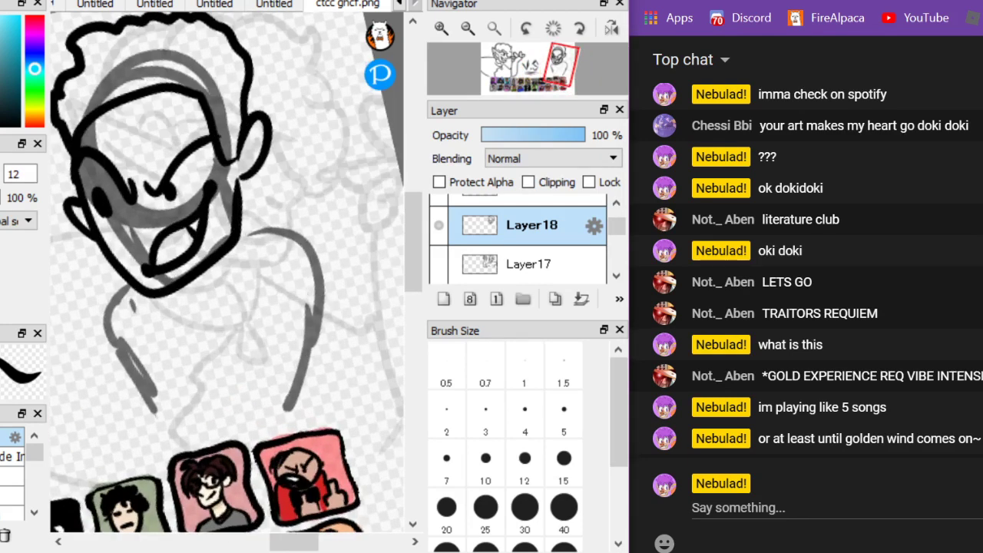
scroll(137, 161, "down", 5)
key("Right")
scroll(223, 189, "up", 1)
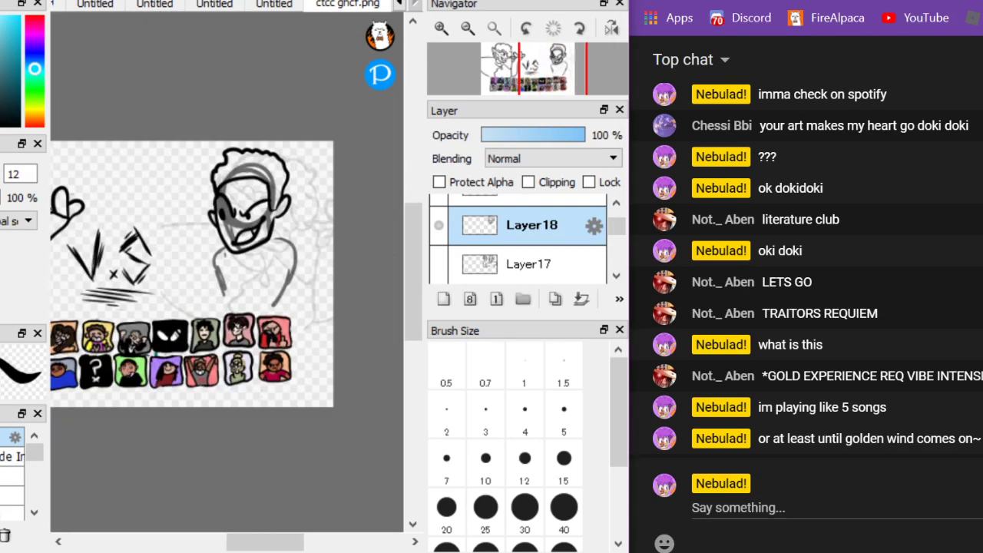
scroll(250, 204, "up", 5)
mouse_move(239, 282)
left_mouse_down()
mouse_move(347, 195)
mouse_move(294, 180)
mouse_move(400, 177)
mouse_move(324, 309)
left_mouse_up()
left_click_drag(185, 272, 219, 285)
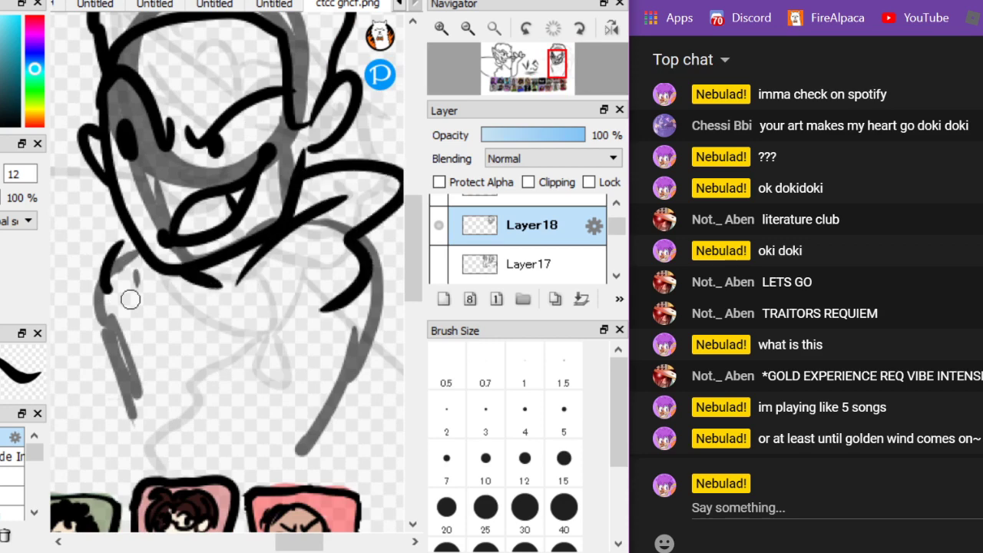
Ink a thick bent arm curving down on the character's left side, and the shoulder and arm lines on the right side
scroll(189, 323, "down", 4)
scroll(299, 375, "up", 2)
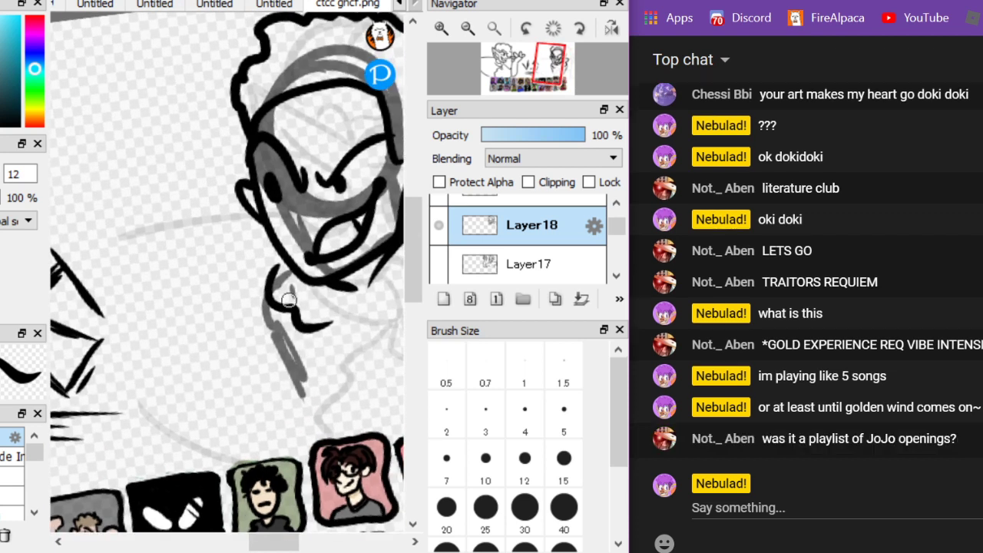
mouse_move(263, 262)
left_mouse_down()
mouse_move(120, 438)
mouse_move(195, 397)
mouse_move(285, 323)
mouse_move(351, 386)
mouse_move(357, 428)
left_mouse_up()
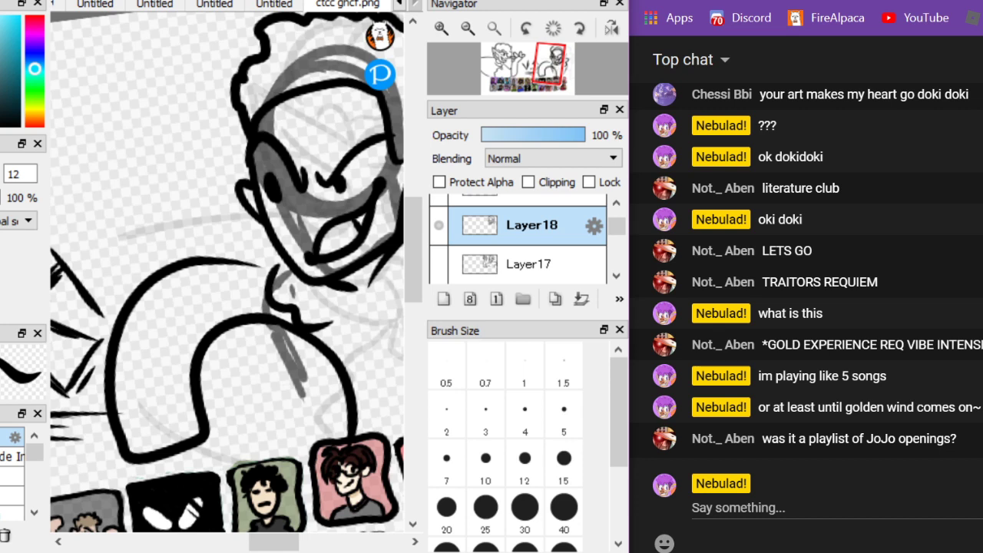
scroll(168, 225, "down", 3)
left_click_drag(144, 209, 96, 170)
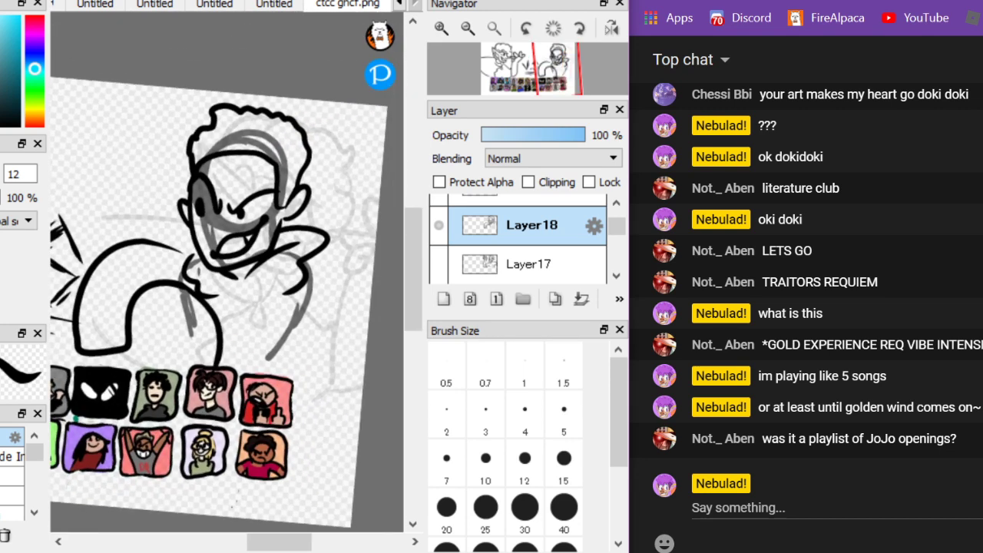
mouse_move(308, 263)
left_mouse_down()
mouse_move(365, 219)
mouse_move(403, 213)
left_mouse_up()
mouse_move(335, 312)
left_mouse_down()
mouse_move(342, 375)
mouse_move(371, 295)
left_mouse_up()
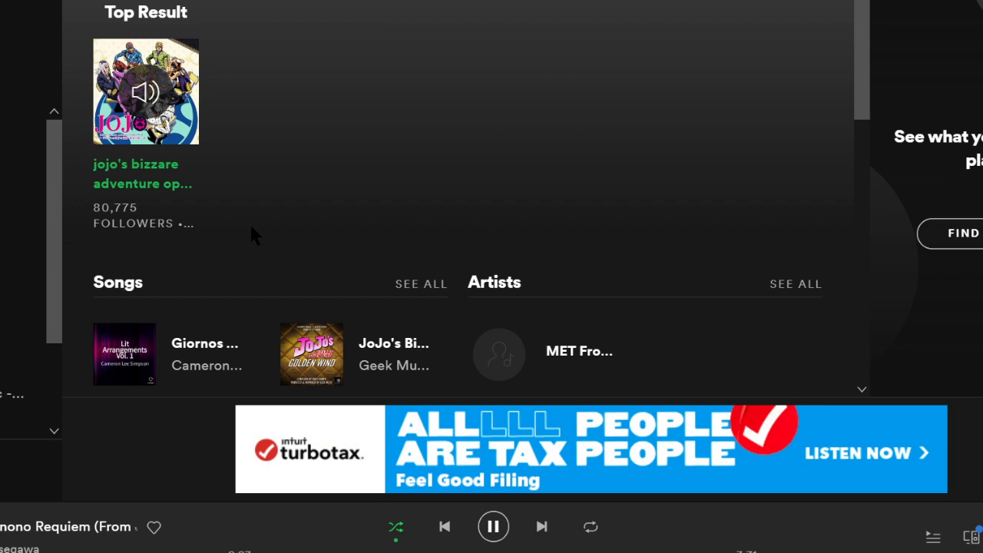
Switch from Spotify back to the FireAlpaca drawing and narrow both side panel areas to enlarge the canvas
key("alt+Tab")
key("alt+Tab")
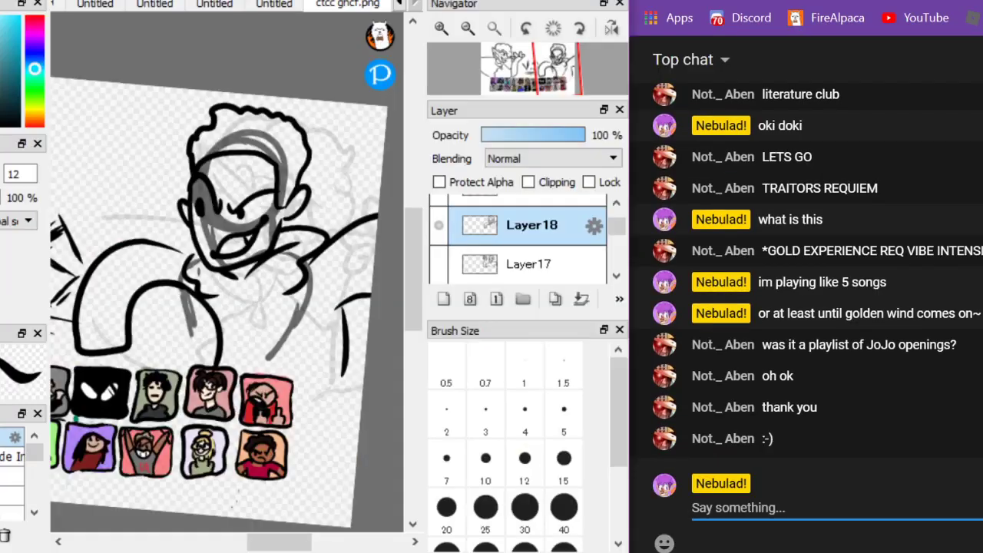
left_click_drag(145, 156, 112, 112)
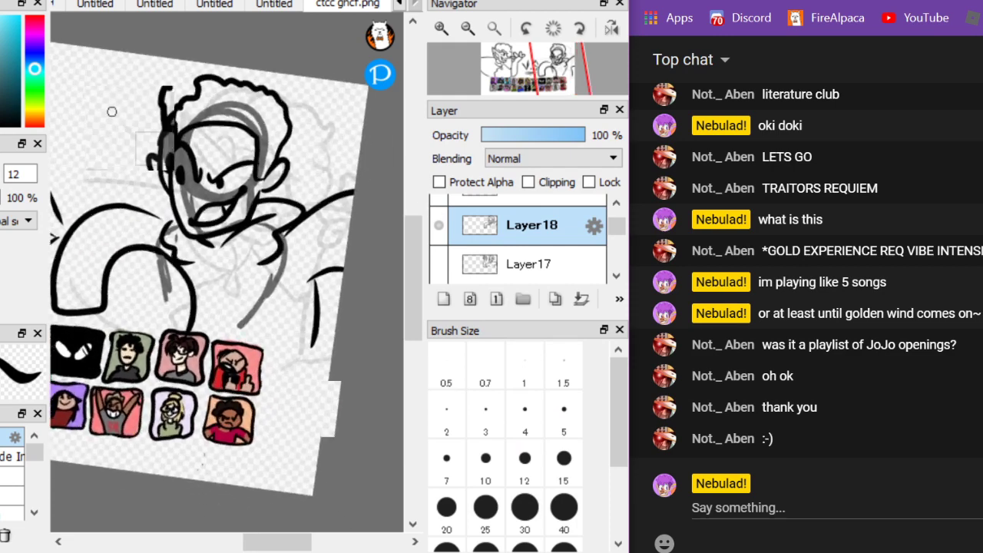
scroll(221, 259, "up", 4)
scroll(226, 271, "down", 6)
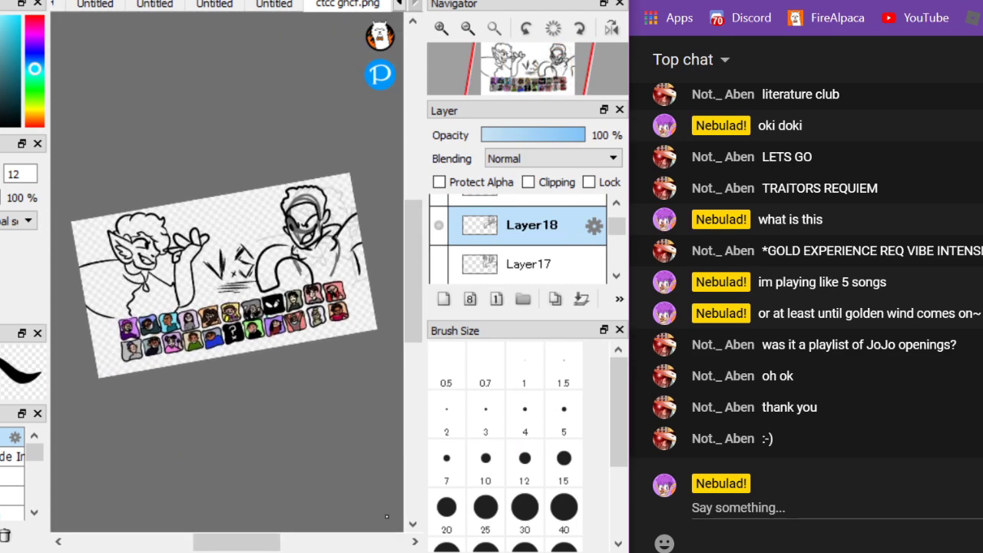
left_click_drag(423, 502, 485, 507)
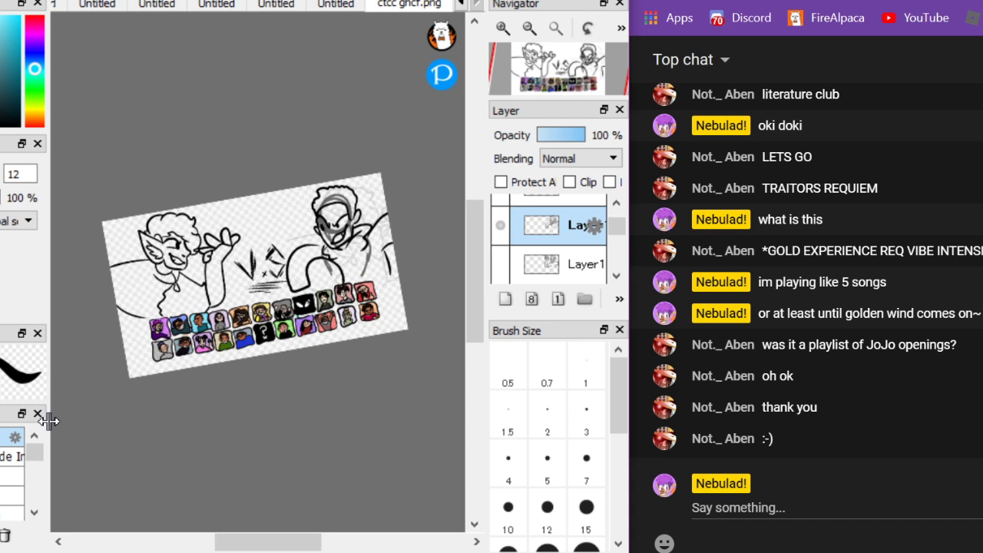
left_click_drag(48, 420, 18, 420)
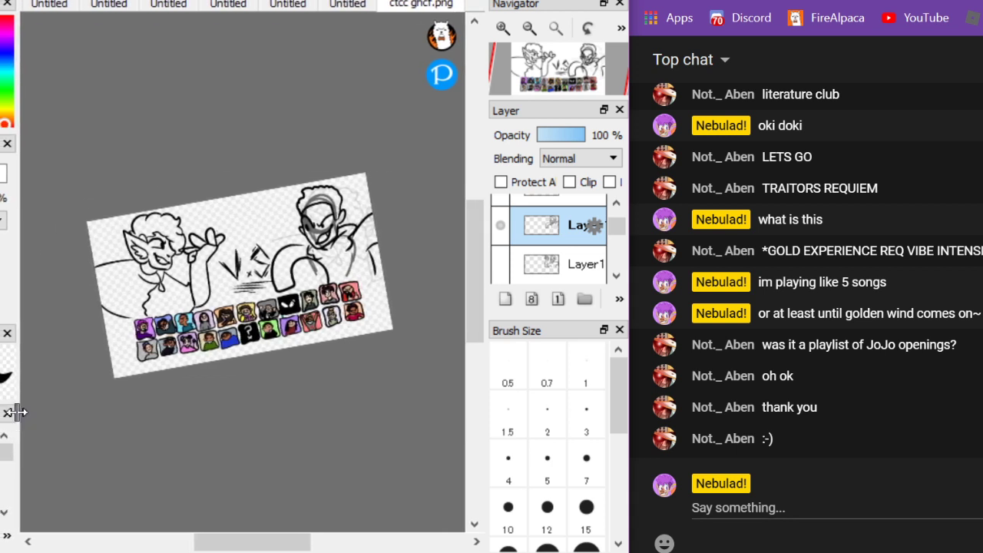
Hide the inked curly-haired character's layer and work on a new empty layer above it
scroll(289, 283, "up", 8)
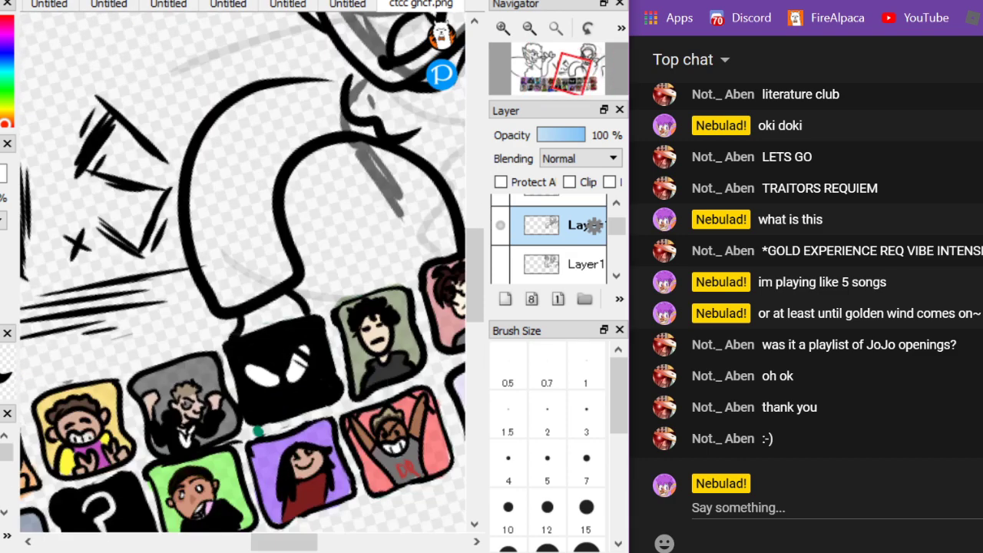
scroll(242, 272, "down", 8)
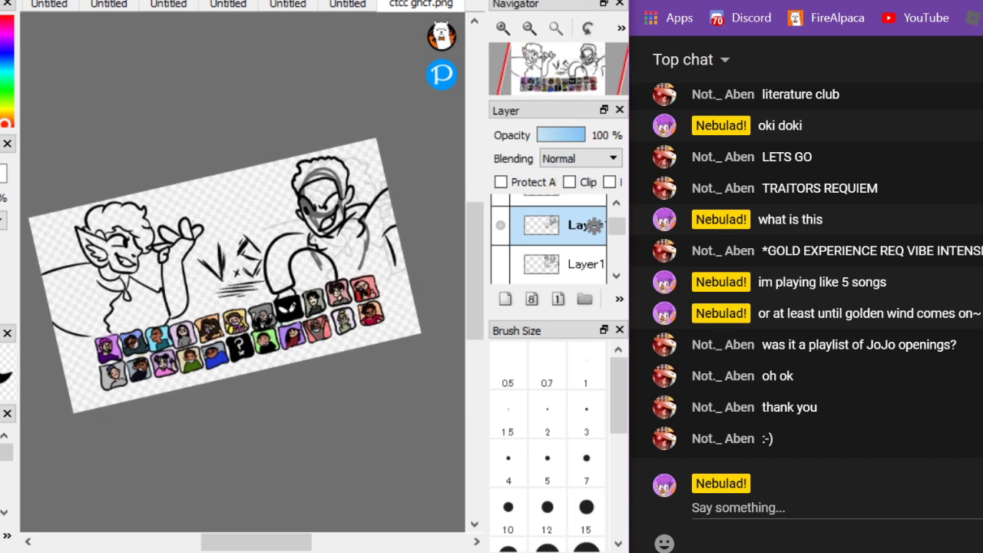
left_click(501, 265)
left_click(501, 265)
left_click(501, 265)
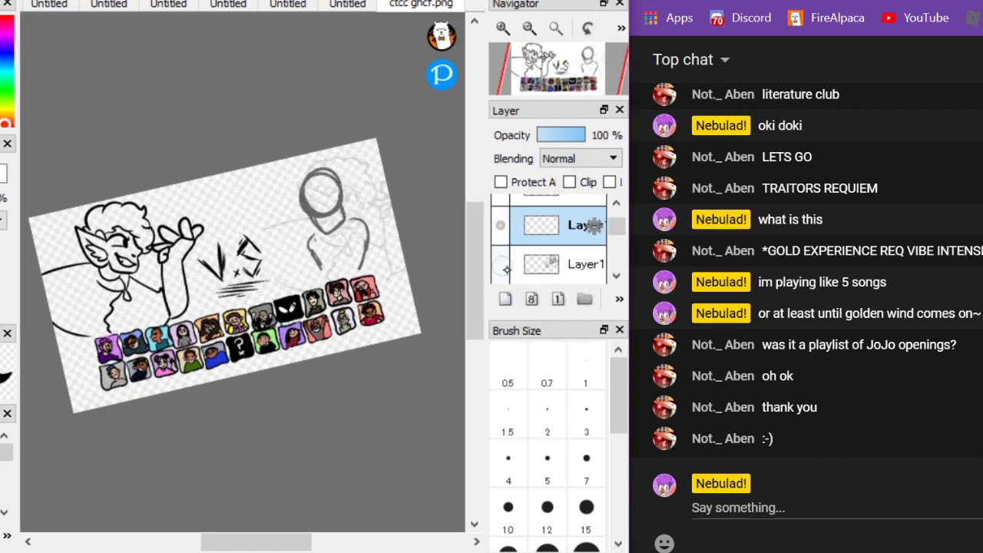
Ink a long rounded jaw line over the grey head sketch on the new layer, redrawing the first stroke
scroll(235, 353, "up", 2)
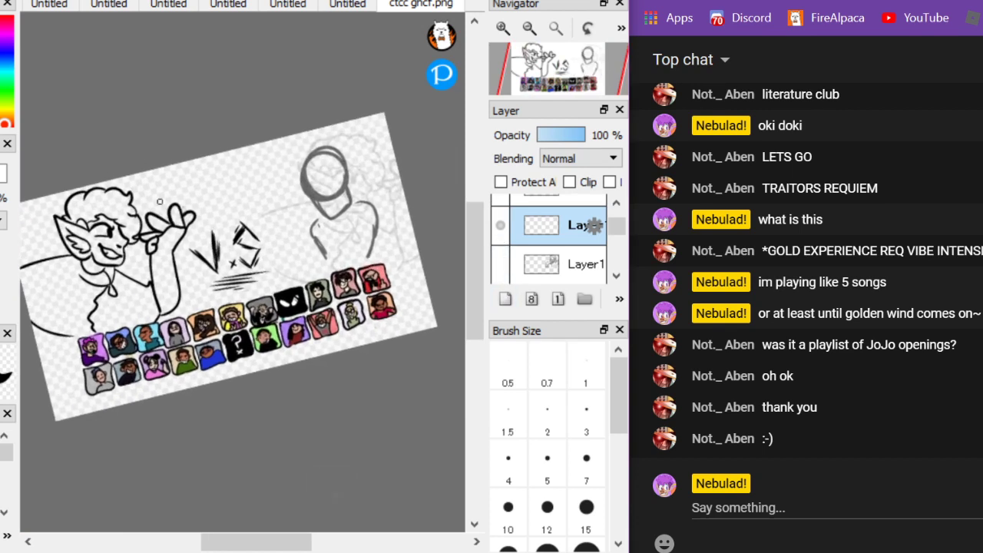
scroll(326, 173, "up", 6)
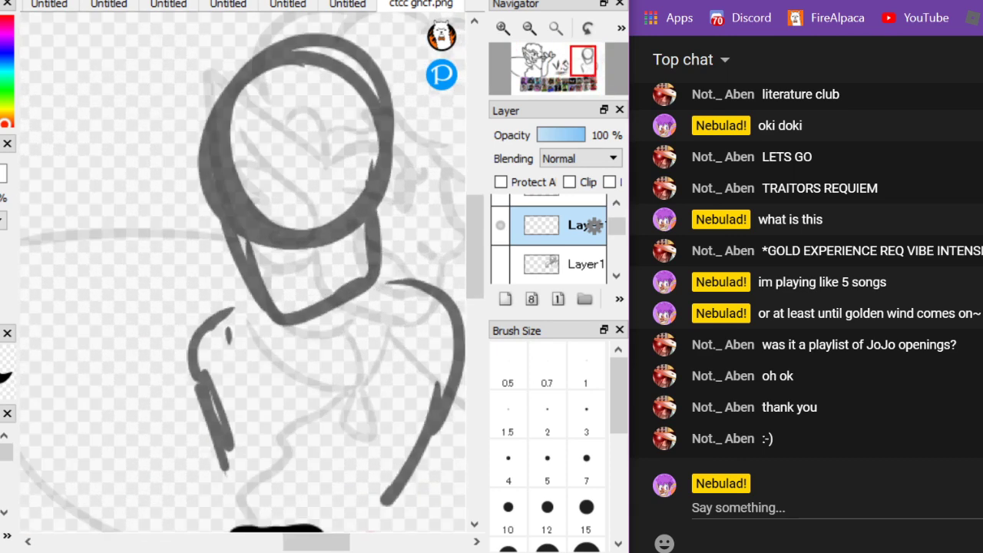
mouse_move(179, 157)
left_mouse_down()
mouse_move(285, 382)
mouse_move(394, 315)
left_mouse_up()
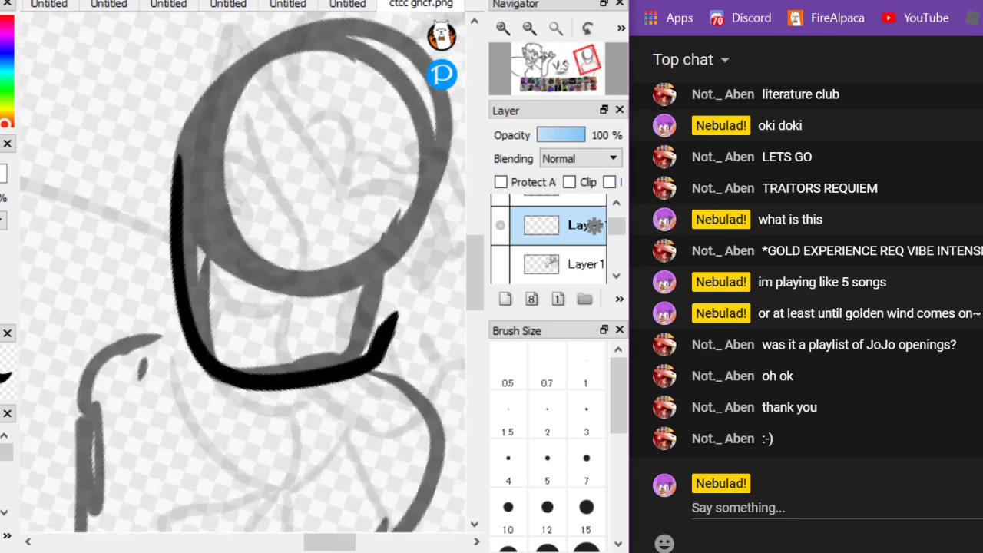
key("ctrl+z")
mouse_move(184, 128)
left_mouse_down()
mouse_move(248, 394)
mouse_move(374, 333)
left_mouse_up()
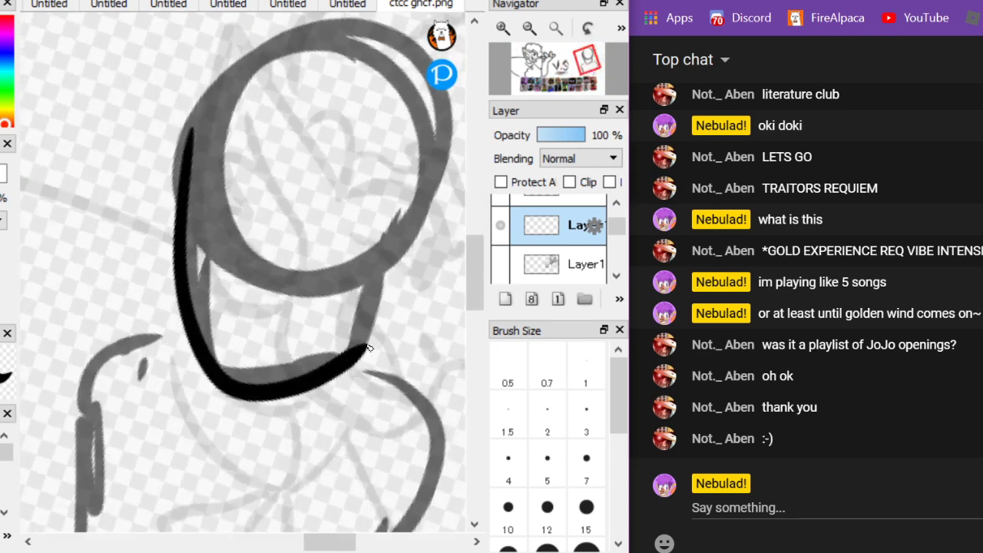
scroll(294, 284, "down", 2)
scroll(294, 284, "down", 4)
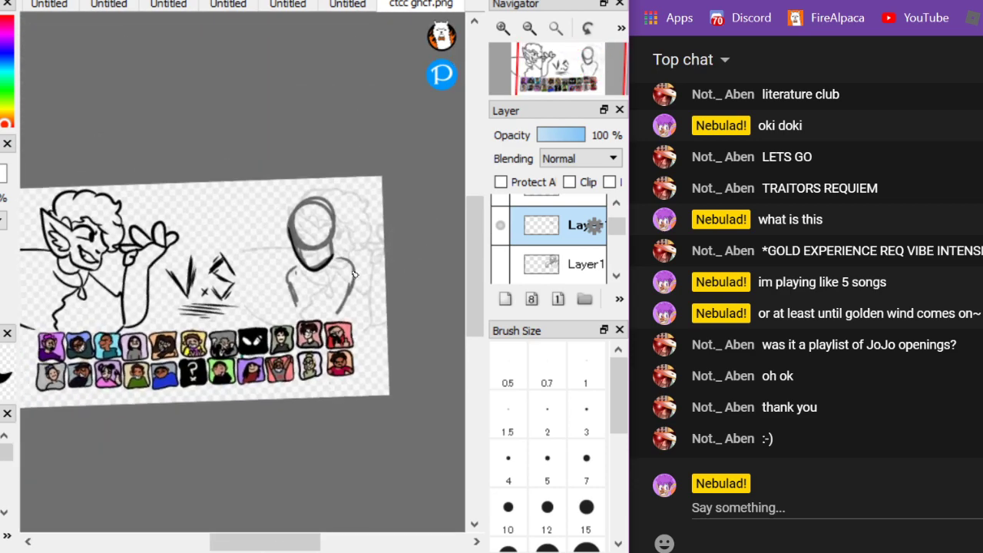
Ink a slanted, open oval mouth just above the chin
scroll(410, 330, "up", 4)
scroll(114, 136, "up", 4)
mouse_move(286, 438)
left_mouse_down()
mouse_move(391, 254)
mouse_move(295, 433)
left_mouse_up()
scroll(127, 164, "down", 2)
scroll(256, 202, "up", 1)
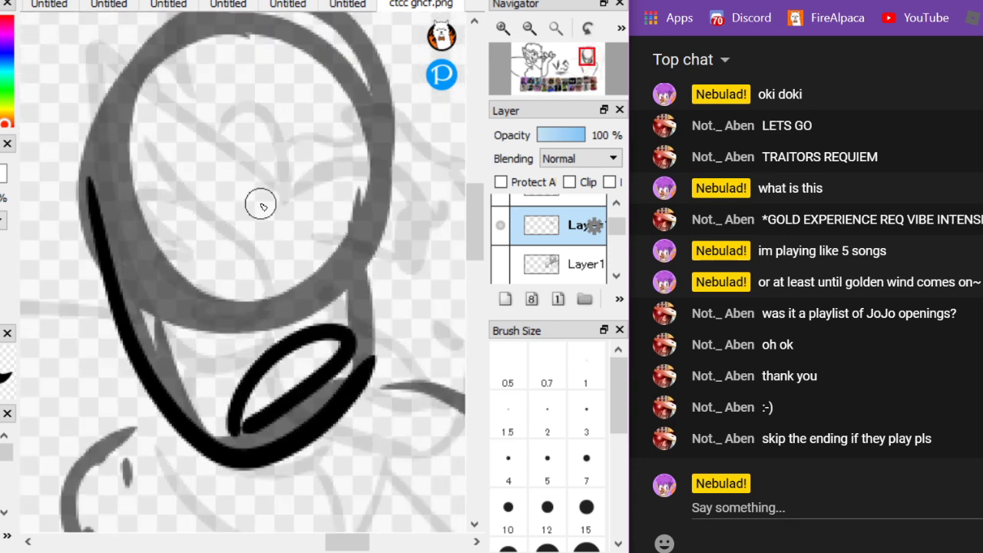
left_click_drag(259, 241, 386, 208)
left_click_drag(272, 275, 357, 260)
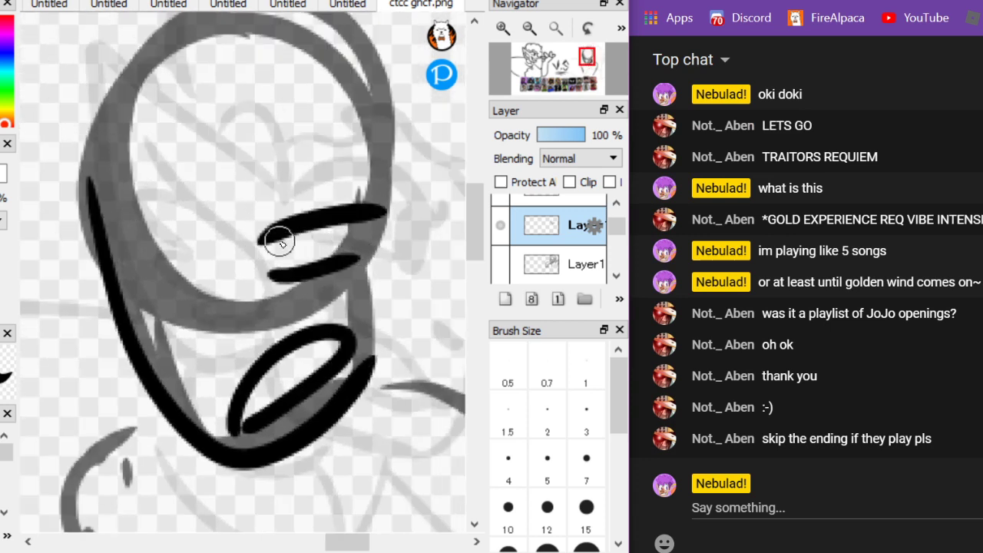
key("ctrl+z")
key("ctrl+z")
left_click_drag(266, 239, 382, 196)
key("ctrl+z")
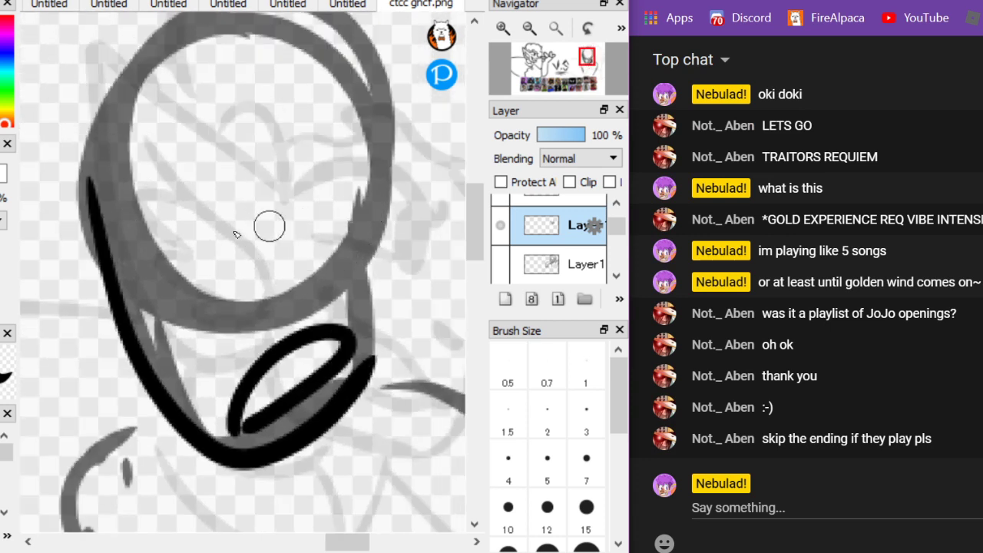
left_click_drag(132, 259, 111, 289)
mouse_move(275, 238)
left_mouse_down()
mouse_move(300, 222)
mouse_move(390, 219)
left_mouse_up()
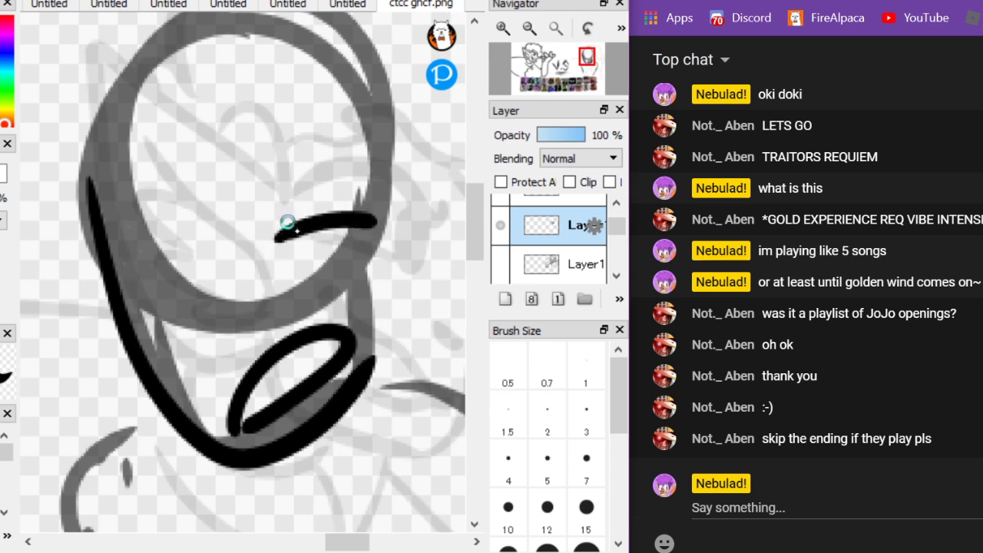
key("alt+f")
key("Escape")
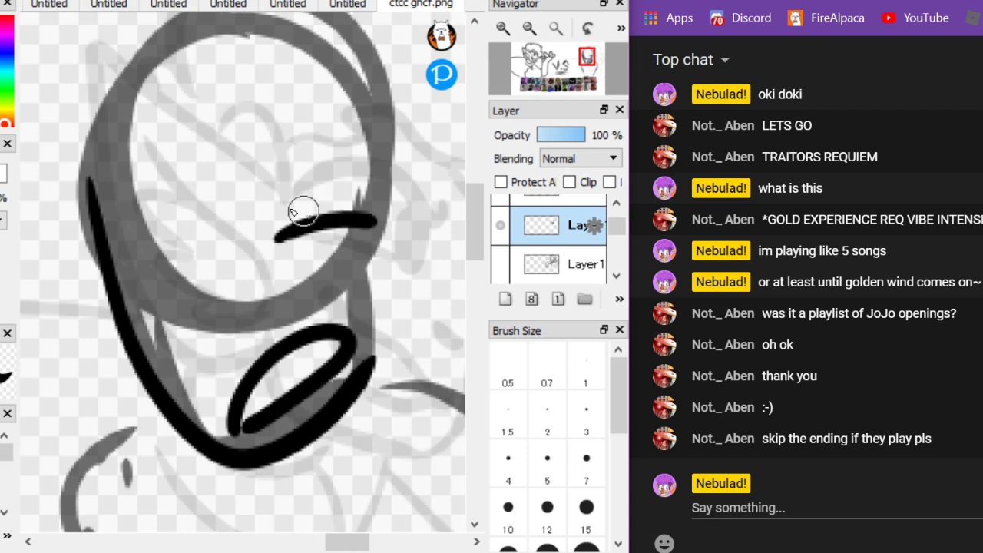
key("ctrl+z")
Ink two thick slanted brow lines across the face with a solid black oval eye under each
mouse_move(264, 226)
left_mouse_down()
mouse_move(305, 209)
mouse_move(386, 216)
left_mouse_up()
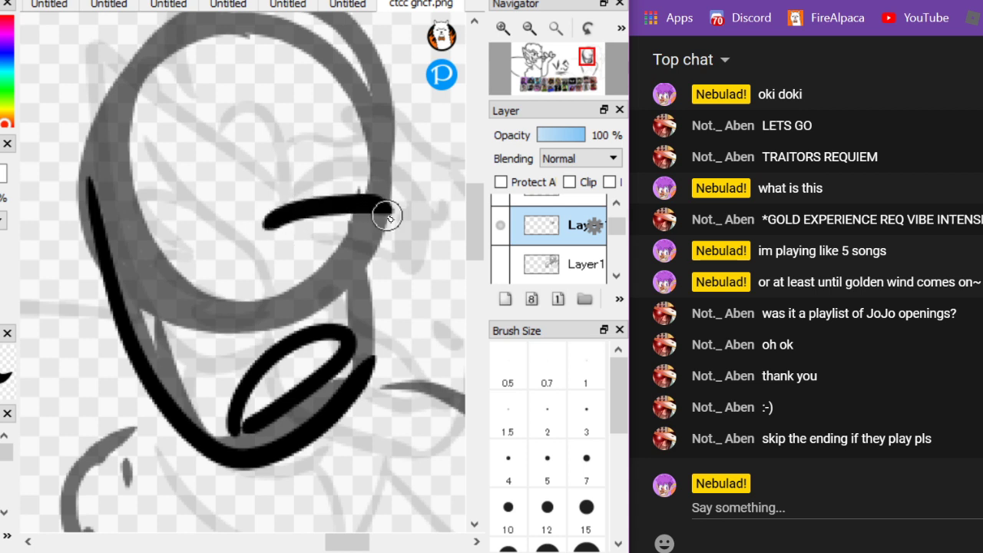
mouse_move(222, 225)
left_mouse_down()
mouse_move(180, 230)
mouse_move(106, 284)
mouse_move(307, 241)
mouse_move(373, 197)
mouse_move(421, 196)
left_mouse_up()
scroll(72, 233, "up", 1)
key("ctrl+z")
key("ctrl+z")
scroll(313, 330, "down", 2)
left_click_drag(154, 248, 167, 288)
left_click_drag(290, 232, 298, 265)
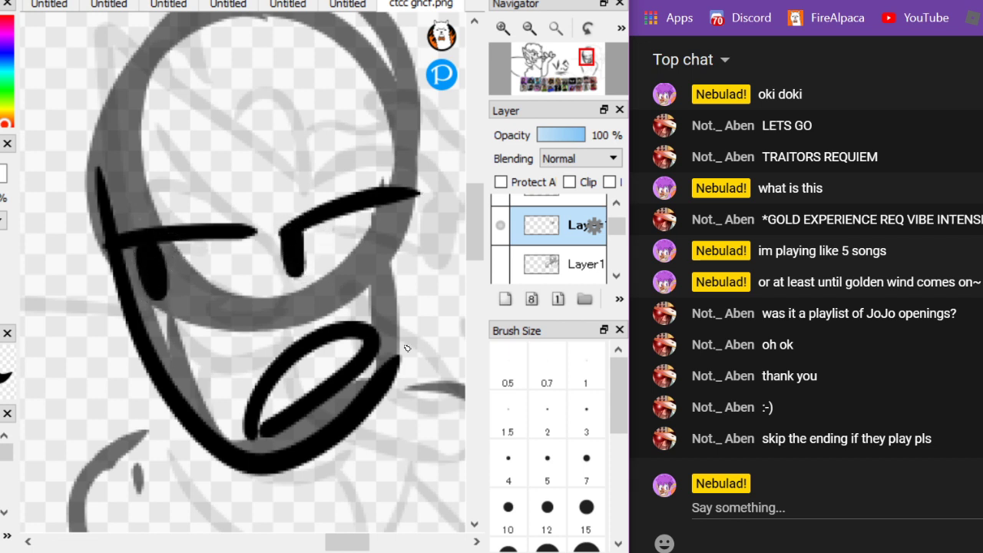
Extend the jaw line up the right side of the face and ink a large ear there
mouse_move(406, 348)
left_mouse_down()
mouse_move(423, 266)
mouse_move(428, 273)
mouse_move(404, 246)
left_mouse_up()
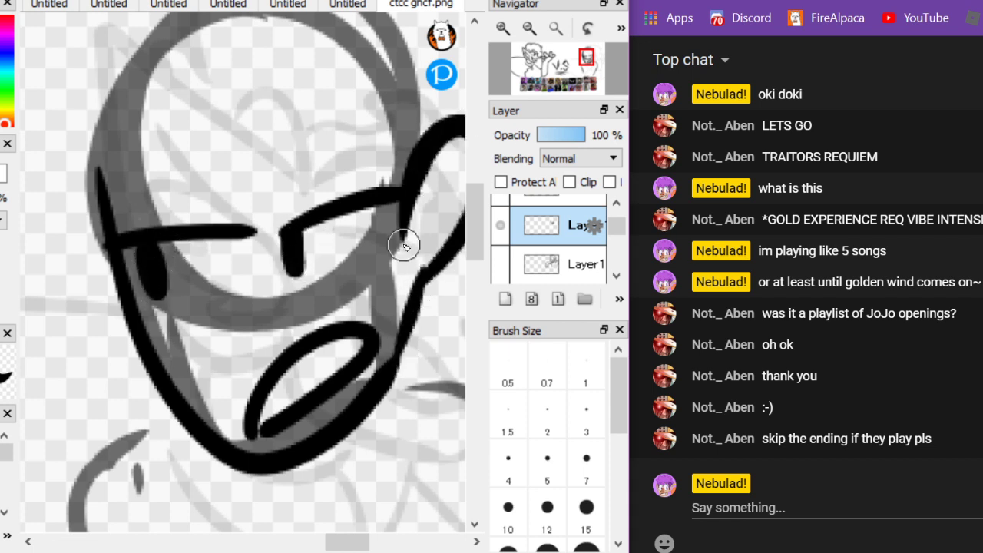
Ink a narrower ear on the left side of the face and a jagged hairline across the forehead
scroll(404, 245, "down", 2)
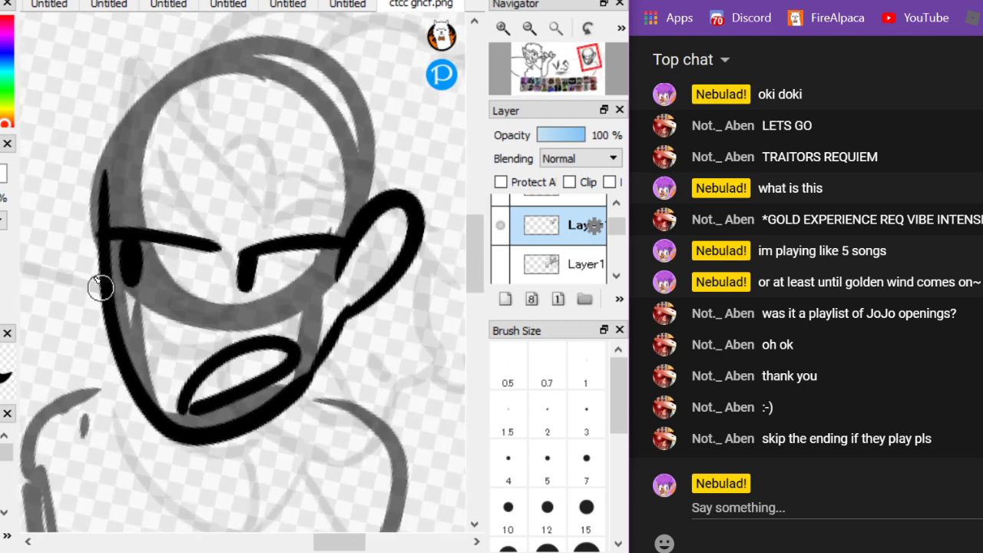
left_click_drag(100, 288, 108, 198)
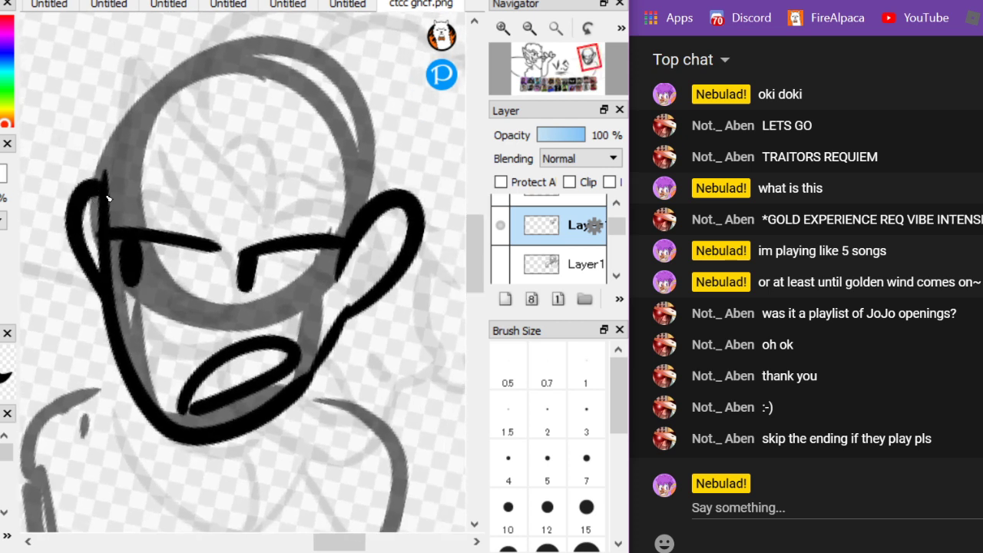
left_click_drag(361, 234, 375, 290)
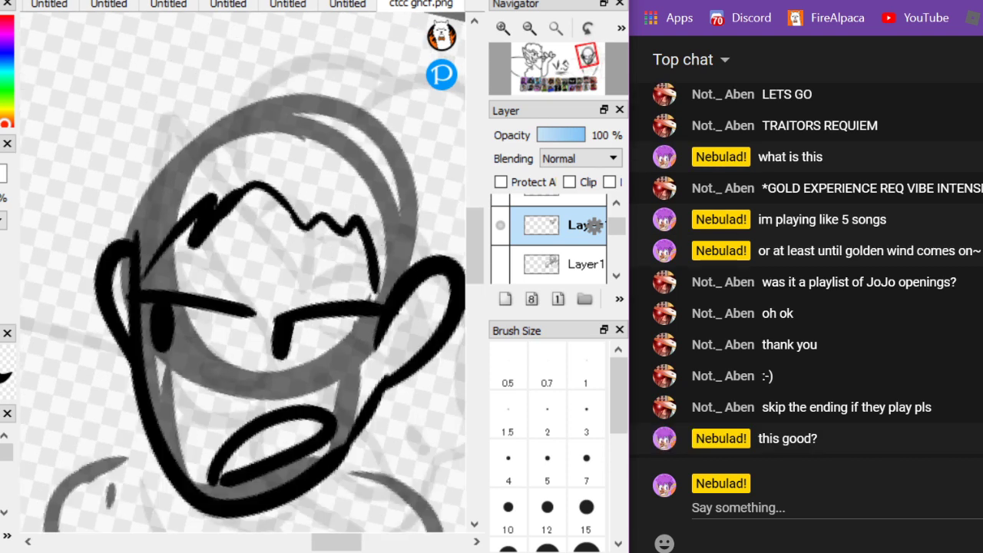
left_click_drag(370, 337, 373, 266)
Ink the rounded outline of the top of the head from ear to ear, redrawing the first stroke
mouse_move(436, 253)
left_mouse_down()
mouse_move(202, 131)
mouse_move(108, 281)
left_mouse_up()
key("ctrl+z")
mouse_move(158, 253)
left_mouse_down()
mouse_move(215, 125)
mouse_move(384, 107)
mouse_move(430, 257)
left_mouse_up()
scroll(79, 69, "down", 1)
key("Right")
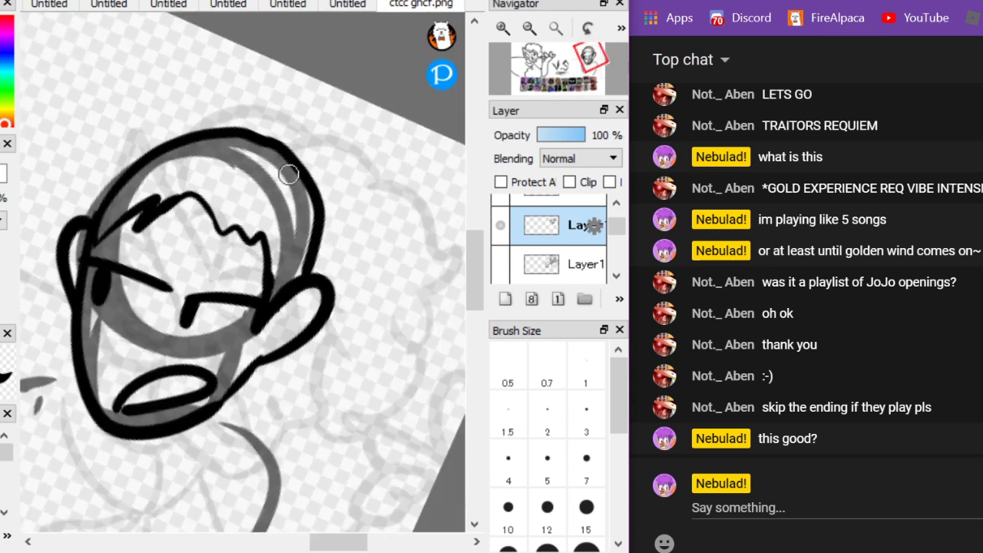
Ink an oval hair bun at the back of the head with loose strands hanging below it
mouse_move(363, 209)
left_mouse_down()
mouse_move(333, 121)
mouse_move(286, 172)
mouse_move(325, 94)
mouse_move(316, 191)
mouse_move(353, 286)
left_mouse_up()
key("ctrl+z")
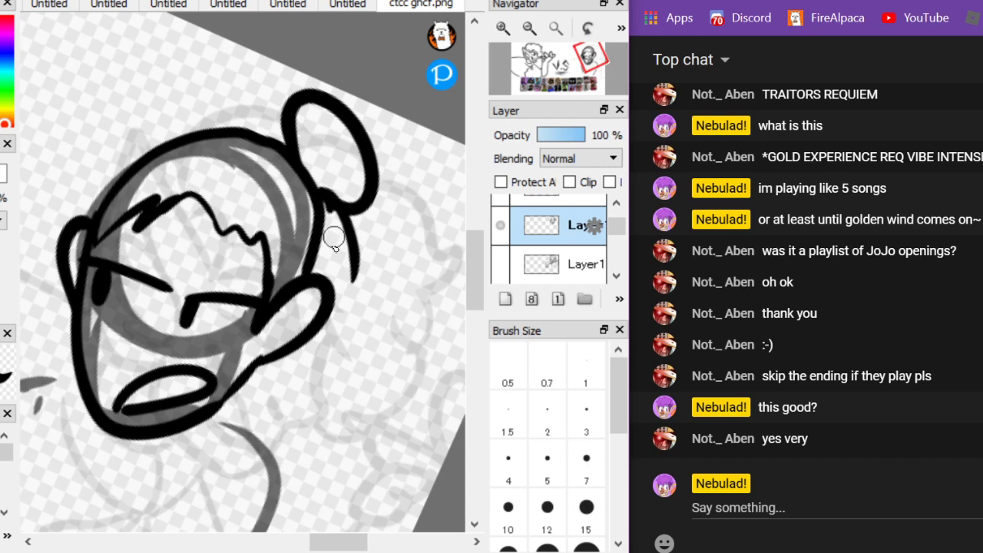
left_click_drag(329, 215, 337, 261)
Ink a short, thick slanted nose mark just above the open mouth
key("Left")
scroll(94, 200, "down", 2)
scroll(41, 156, "up", 3)
key("Left")
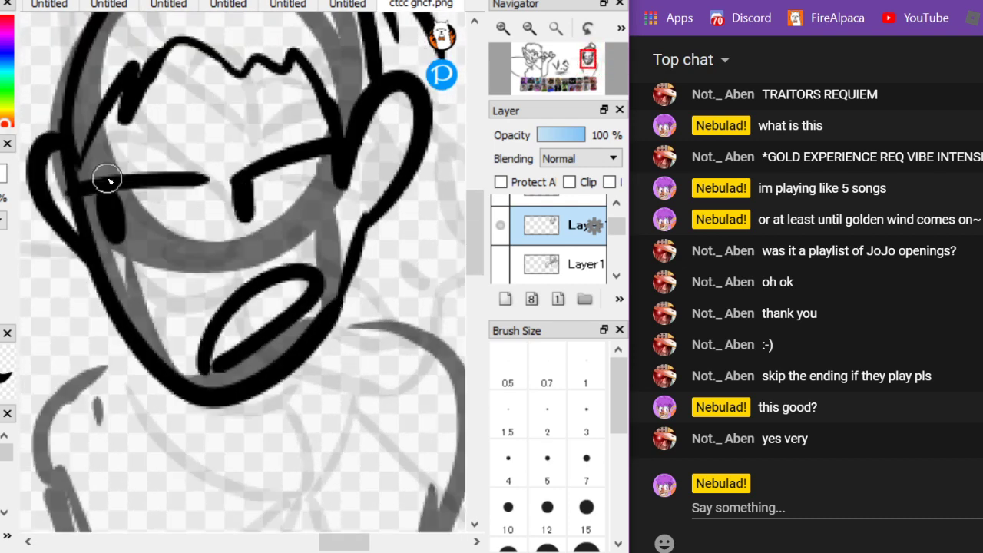
scroll(110, 181, "up", 3)
left_click_drag(238, 333, 185, 301)
scroll(109, 165, "down", 2)
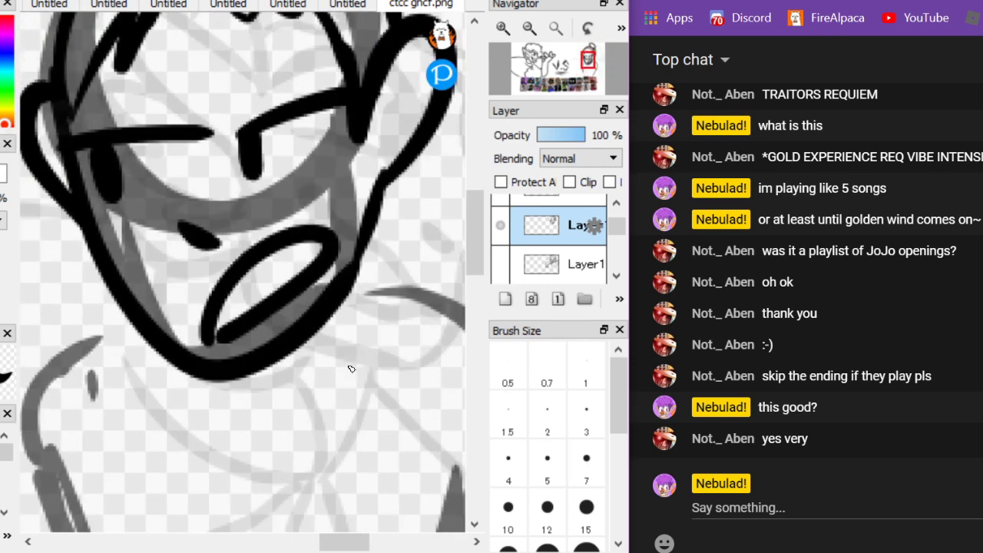
Ink the neck and curved collar below the chin, with a sloping shoulder line on each side
mouse_move(219, 378)
left_mouse_down()
mouse_move(333, 432)
mouse_move(355, 283)
left_mouse_up()
scroll(59, 114, "down", 3)
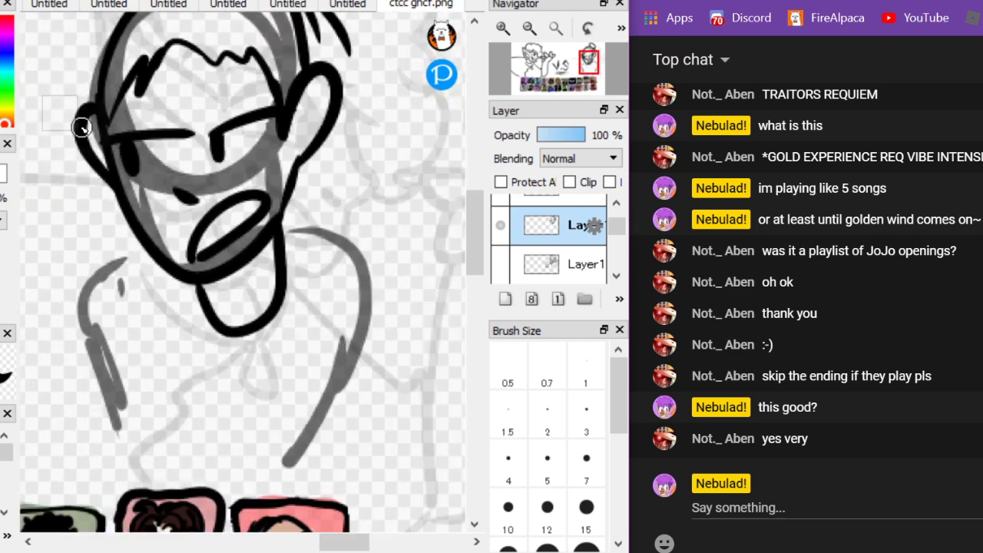
mouse_move(207, 295)
left_mouse_down()
mouse_move(230, 363)
mouse_move(284, 300)
mouse_move(432, 346)
mouse_move(420, 464)
left_mouse_up()
key("ctrl+z")
left_click_drag(294, 309, 421, 459)
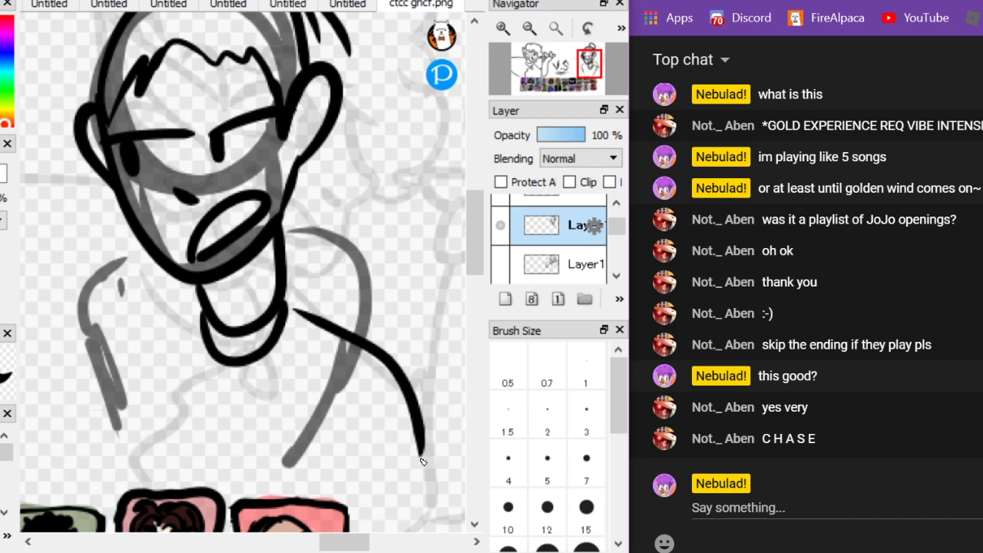
left_click_drag(201, 334, 72, 422)
scroll(272, 374, "down", 2)
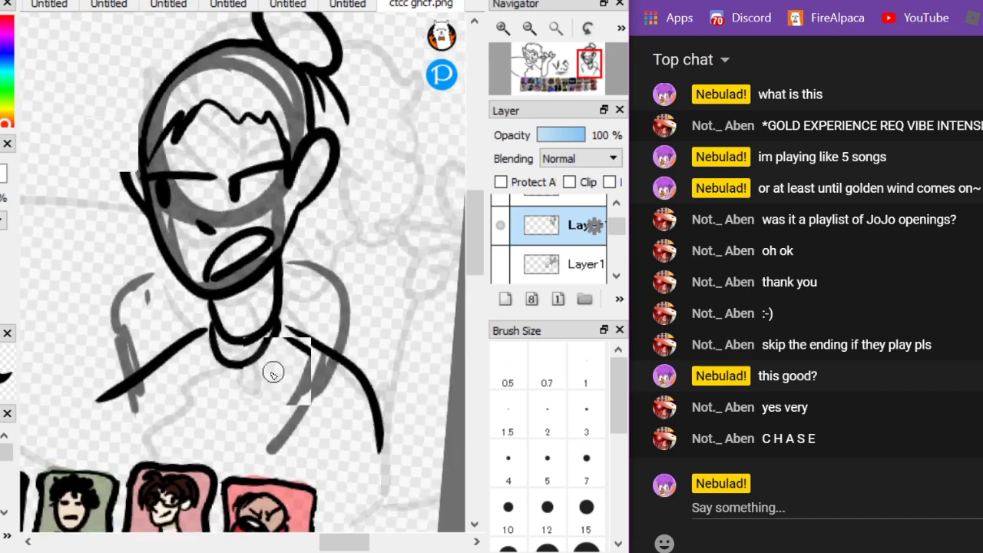
Ink a raised forearm with an open, spread-fingered hand beside the face, meeting the left shoulder line and redrawing failed strokes
left_click_drag(272, 374, 444, 319)
key("ctrl+z")
left_click_drag(350, 297, 296, 376)
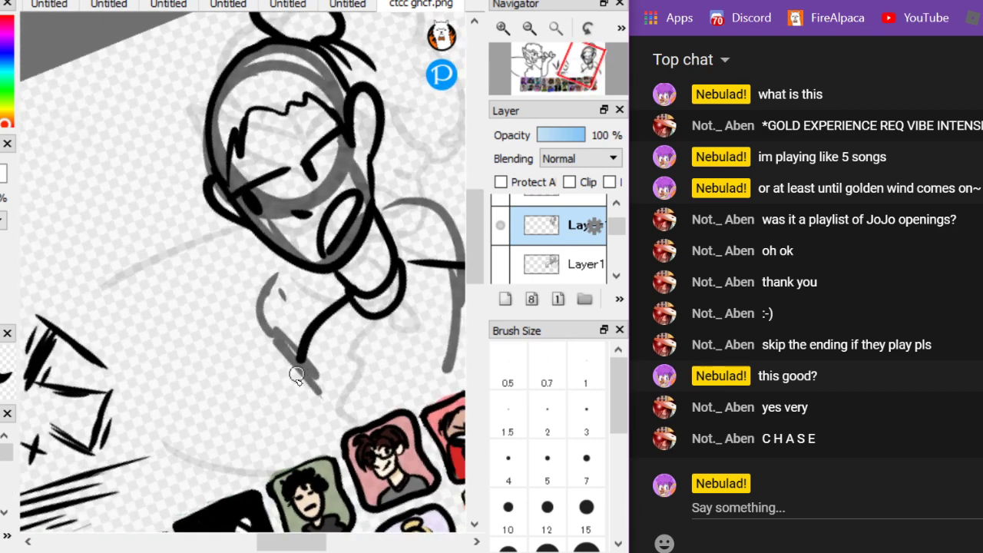
left_click_drag(307, 428, 259, 351)
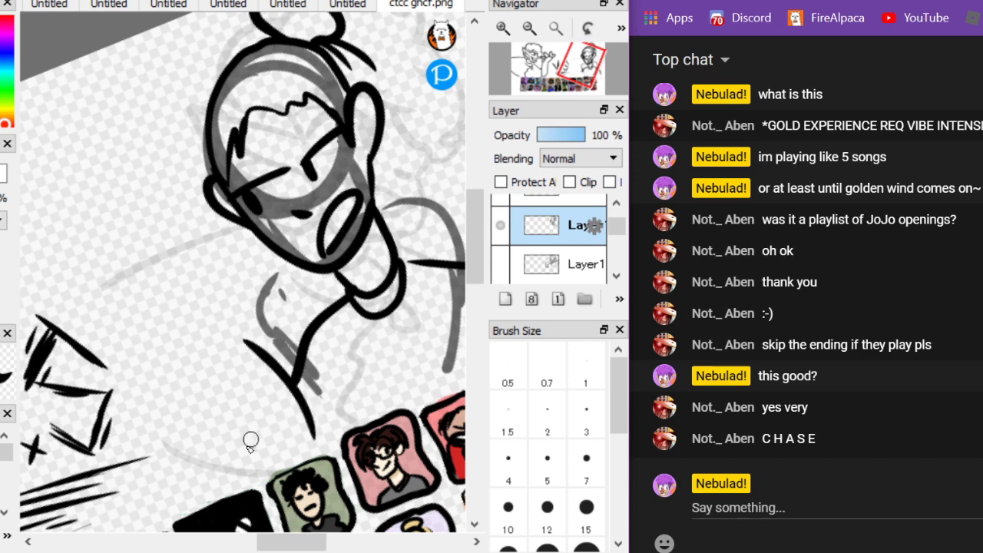
mouse_move(238, 467)
left_mouse_down()
mouse_move(143, 261)
mouse_move(305, 285)
mouse_move(284, 256)
left_mouse_up()
scroll(145, 261, "up", 2)
key("ctrl+z")
key("ctrl+z")
mouse_move(253, 501)
left_mouse_down()
mouse_move(228, 384)
mouse_move(131, 274)
mouse_move(146, 182)
mouse_move(183, 289)
mouse_move(204, 174)
mouse_move(210, 292)
mouse_move(248, 205)
mouse_move(239, 297)
mouse_move(298, 241)
mouse_move(277, 281)
mouse_move(275, 329)
left_mouse_up()
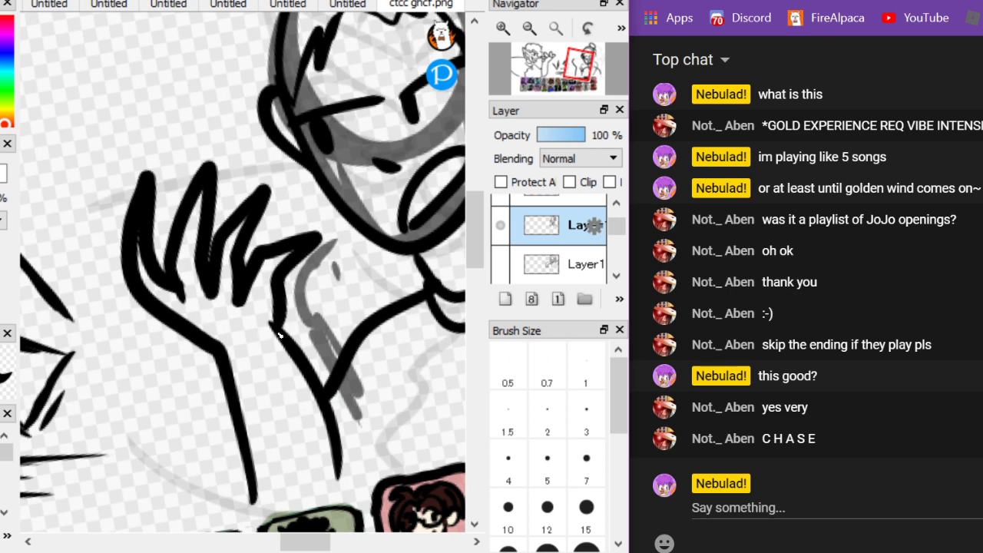
Erase part of the mouth's lower line and ink a pointed fang shape in the gap
scroll(263, 287, "up", 3)
scroll(242, 273, "up", 2)
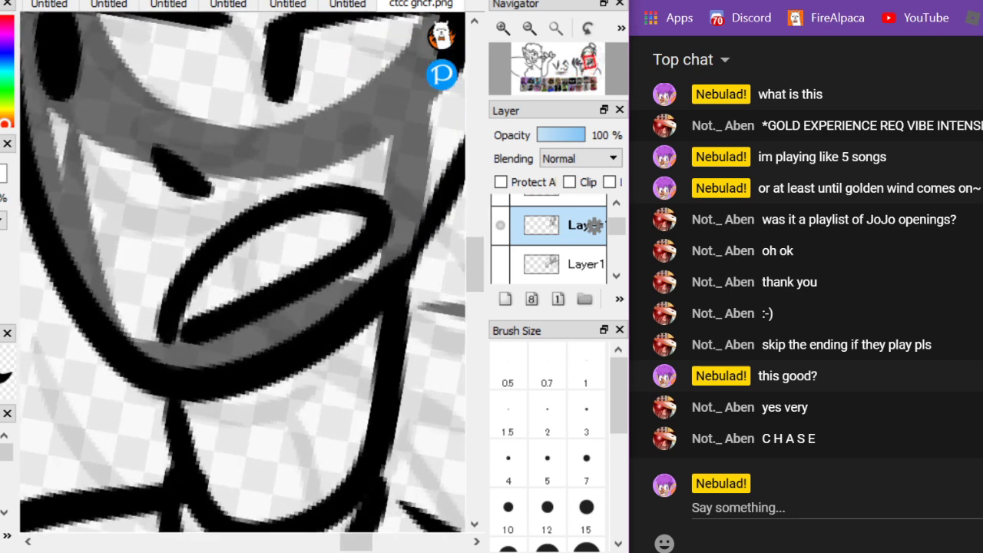
left_click_drag(324, 272, 335, 256)
key("b")
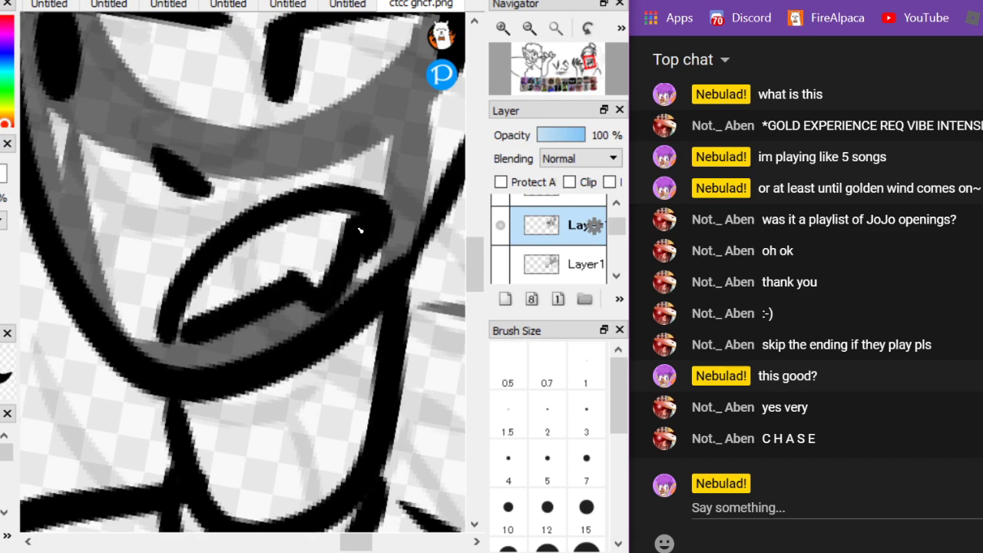
Ink the outer arm line from the right shoulder down to the canvas edge, replacing two bent attempts
scroll(369, 278, "down", 5)
scroll(366, 271, "up", 5)
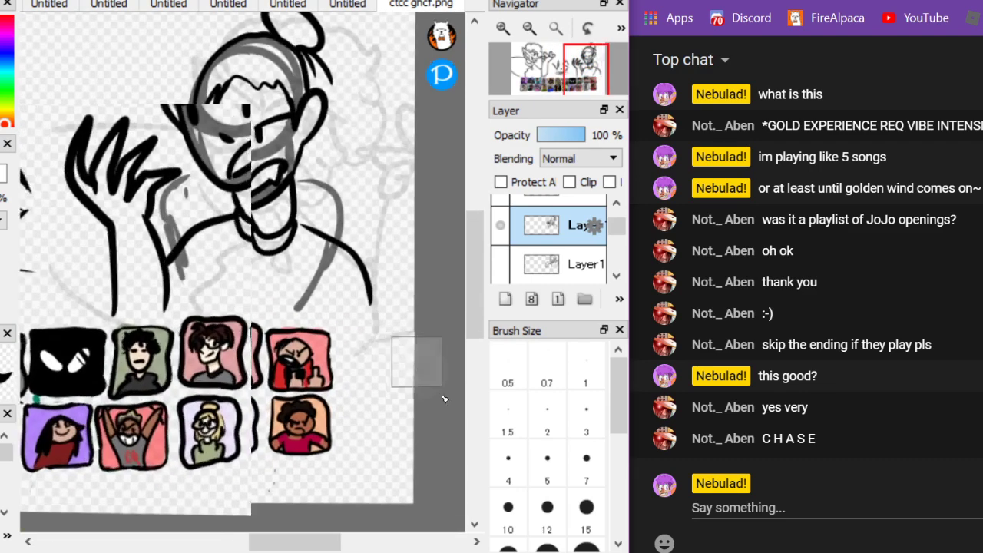
mouse_move(377, 329)
left_mouse_down()
mouse_move(378, 403)
mouse_move(349, 417)
left_mouse_up()
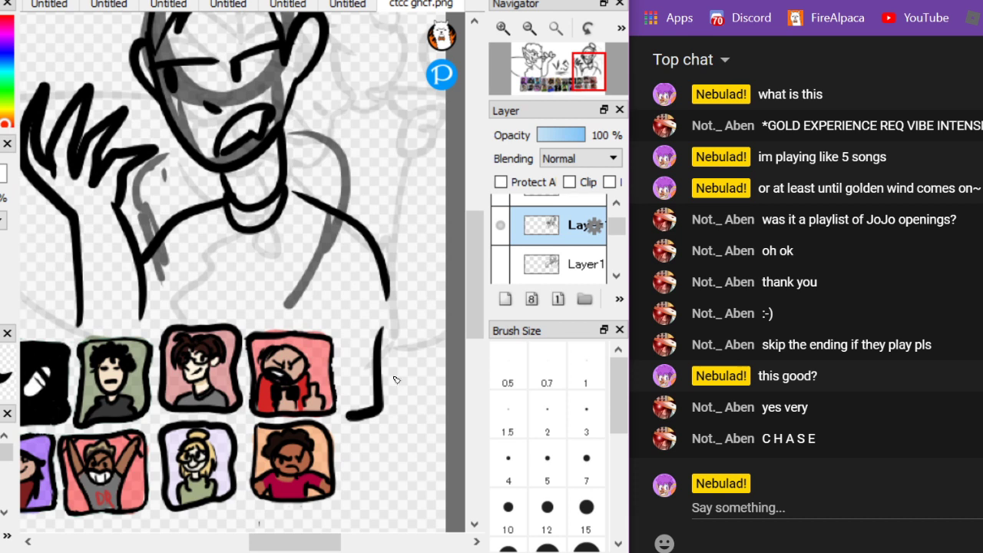
key("ctrl+z")
mouse_move(393, 302)
left_mouse_down()
mouse_move(414, 408)
mouse_move(343, 386)
left_mouse_up()
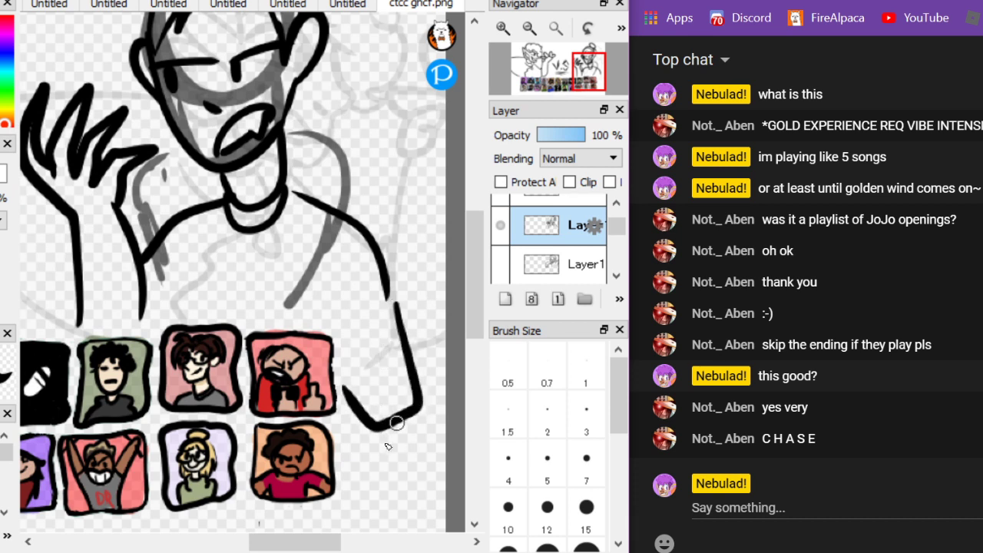
key("ctrl+z")
mouse_move(386, 316)
left_mouse_down()
mouse_move(396, 372)
mouse_move(378, 426)
mouse_move(359, 439)
mouse_move(395, 532)
left_mouse_up()
scroll(392, 364, "down", 4)
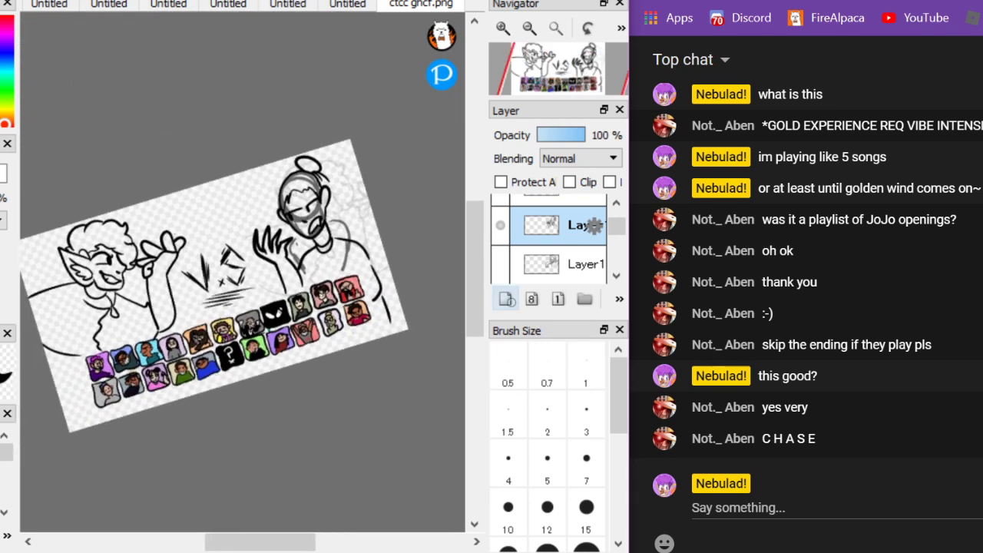
On a new layer with the finished bun character hidden, ink a squared jaw line over the head sketch
left_click(506, 299)
left_click(499, 263)
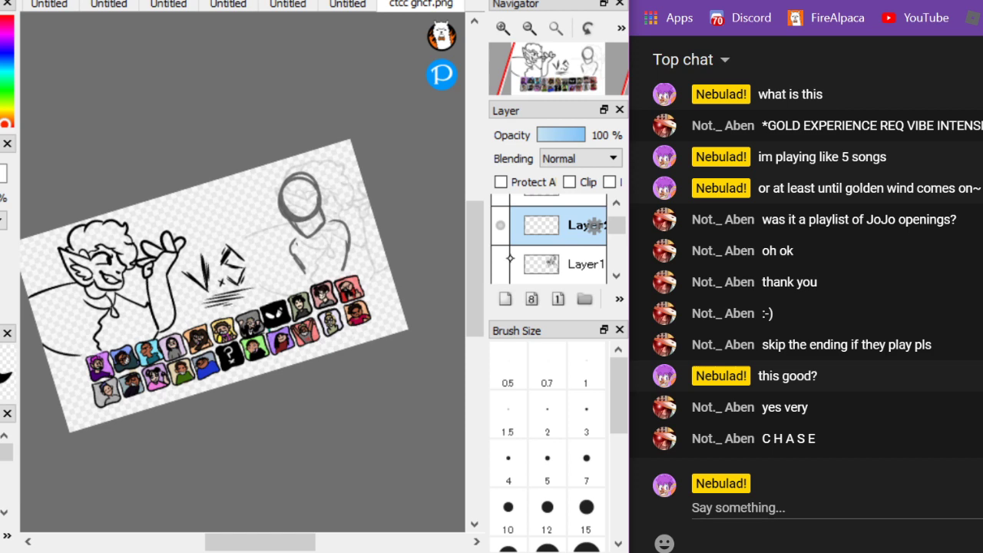
scroll(299, 199, "up", 6)
left_click_drag(152, 157, 159, 322)
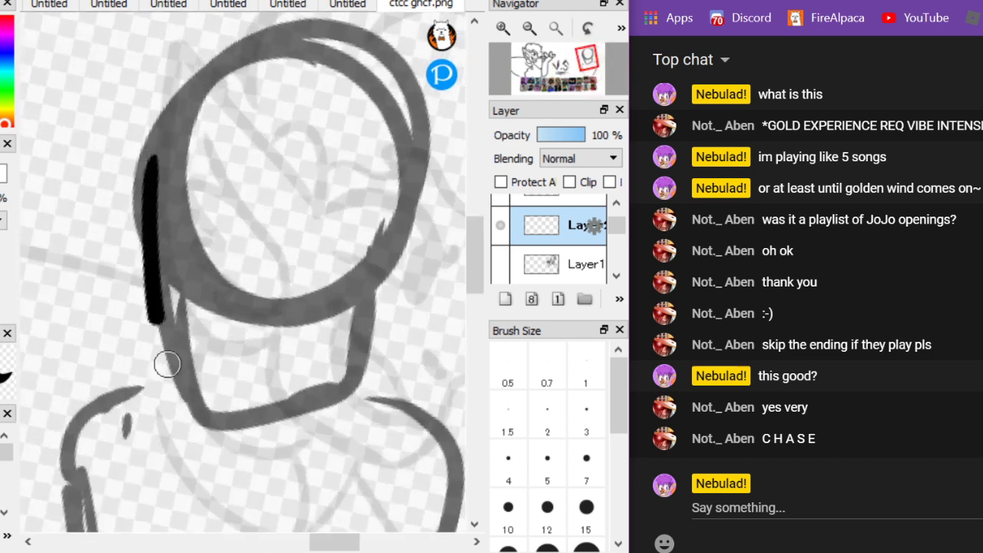
mouse_move(167, 363)
left_mouse_down()
mouse_move(274, 414)
mouse_move(363, 369)
mouse_move(406, 276)
left_mouse_up()
Ink a slanted, open smiling mouth inside the squared jaw, redrawing the first attempt
scroll(345, 307, "up", 1)
left_click_drag(240, 321, 408, 286)
key("ctrl+z")
mouse_move(223, 345)
left_mouse_down()
mouse_move(394, 289)
mouse_move(269, 334)
mouse_move(244, 326)
mouse_move(214, 341)
mouse_move(305, 350)
mouse_move(374, 306)
left_mouse_up()
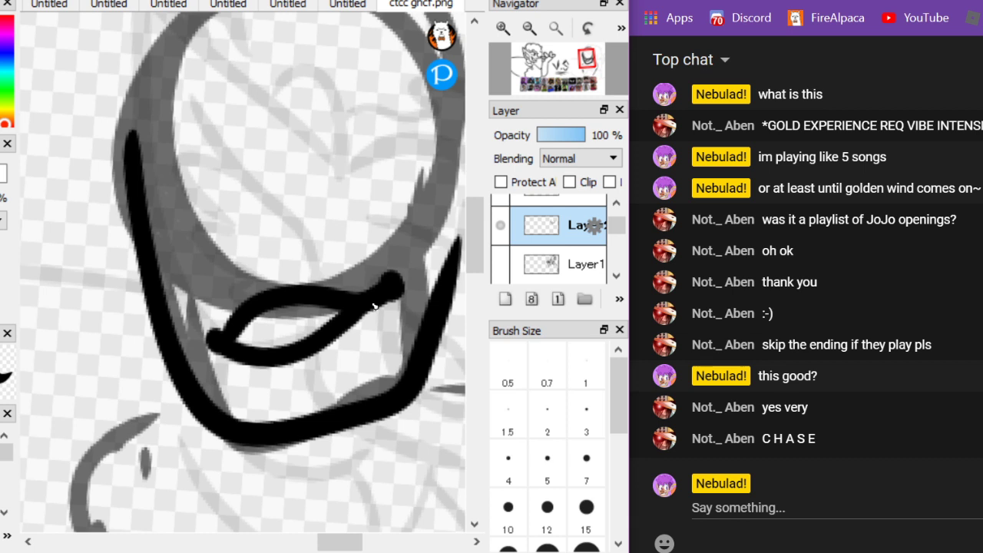
scroll(375, 306, "down", 4)
scroll(136, 141, "up", 3)
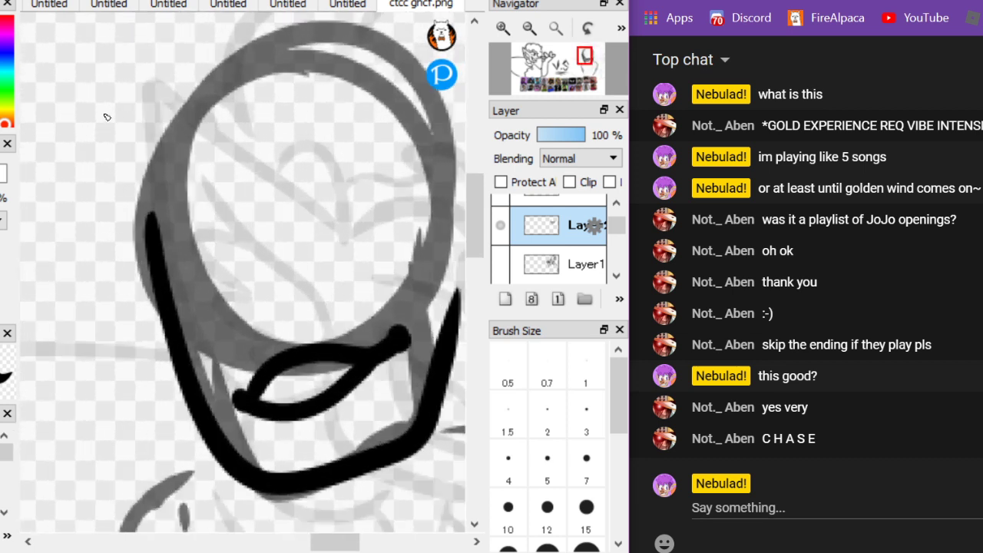
mouse_move(323, 265)
left_mouse_down()
mouse_move(395, 230)
mouse_move(438, 253)
left_mouse_up()
left_click_drag(340, 288, 427, 280)
mouse_move(357, 259)
left_mouse_down()
mouse_move(353, 278)
mouse_move(350, 269)
left_mouse_up()
mouse_move(264, 265)
left_mouse_down()
mouse_move(247, 247)
mouse_move(167, 260)
left_mouse_up()
left_click_drag(230, 295, 175, 286)
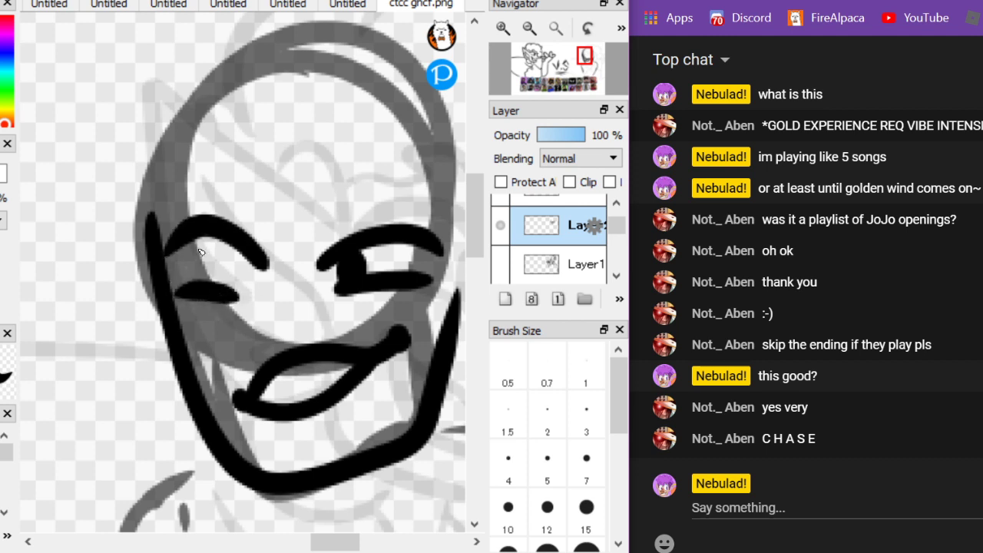
left_click_drag(202, 252, 190, 278)
scroll(248, 330, "down", 1)
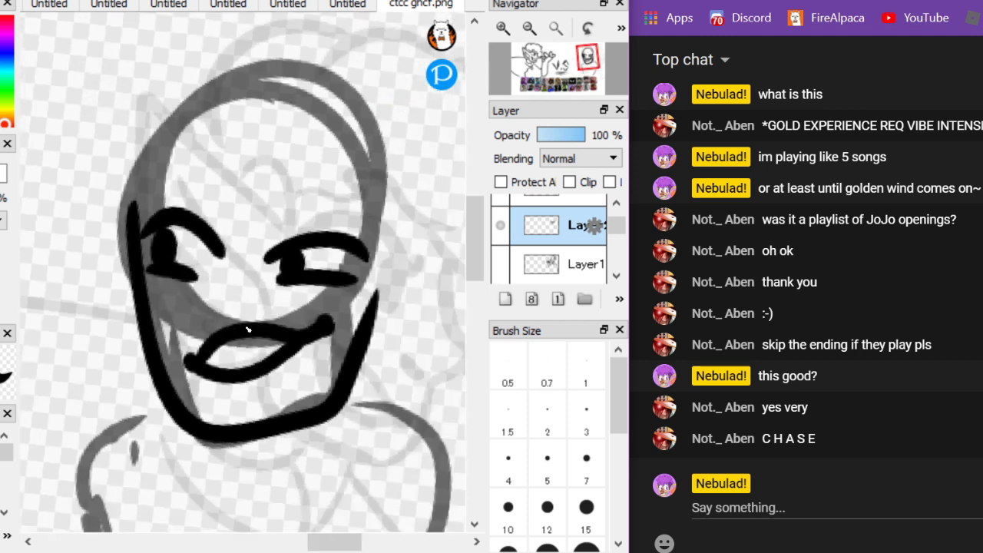
key("ctrl+z")
key("ctrl+z")
key("ctrl+z")
key("ctrl+z")
key("ctrl+z")
key("ctrl+z")
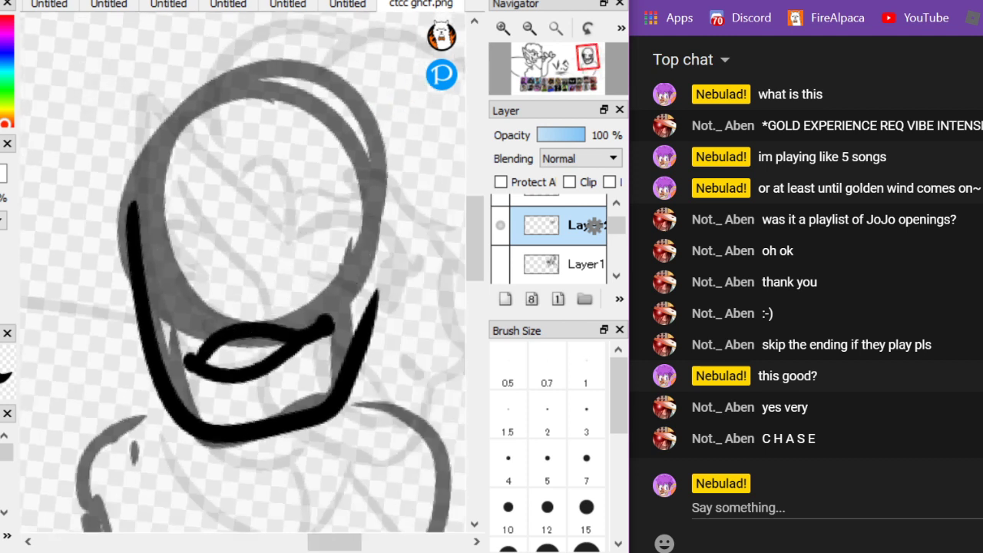
Ink two solid black oval eyes under curved lids, with a thick eyebrow above each
scroll(177, 245, "up", 1)
mouse_move(227, 261)
left_mouse_down()
mouse_move(167, 237)
mouse_move(131, 295)
left_mouse_up()
mouse_move(187, 312)
left_mouse_down()
mouse_move(169, 287)
mouse_move(152, 318)
left_mouse_up()
left_click_drag(275, 261, 414, 258)
left_click_drag(318, 265, 296, 301)
left_click_drag(270, 199, 434, 228)
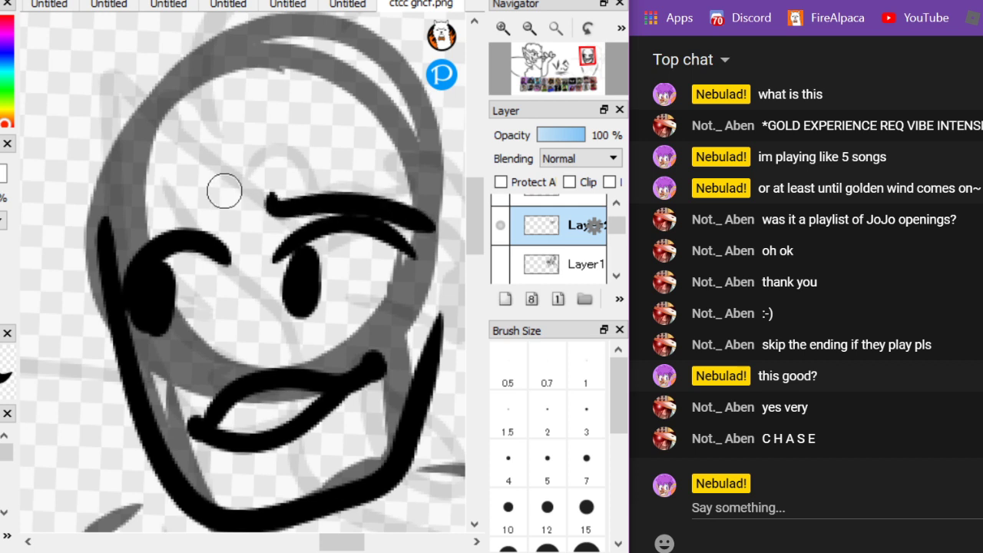
left_click_drag(217, 201, 114, 232)
Ink a rounded ear on each side of the face and the wavy outline of the top of the head
scroll(81, 259, "down", 1)
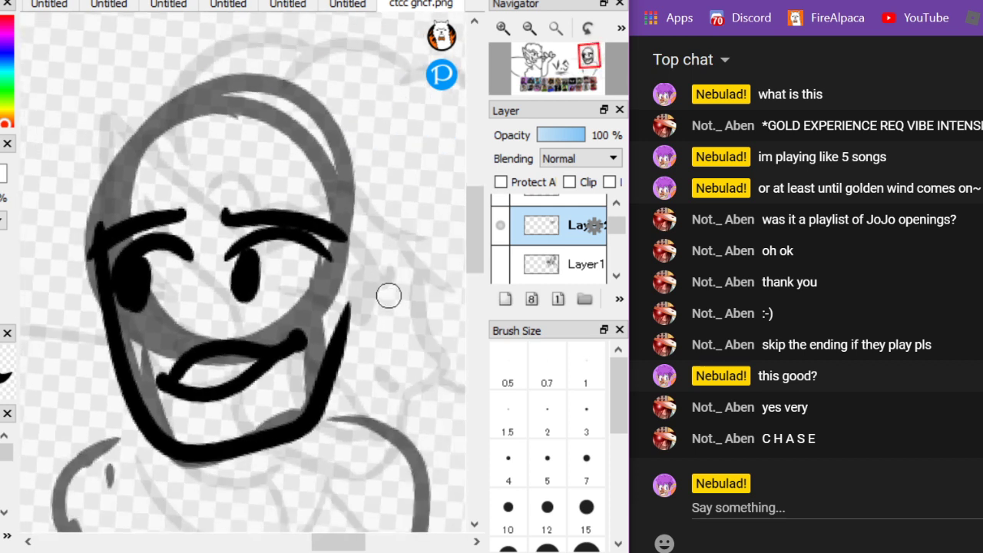
mouse_move(388, 295)
left_mouse_down()
mouse_move(360, 238)
mouse_move(343, 281)
mouse_move(403, 293)
mouse_move(345, 290)
left_mouse_up()
key("ctrl+z")
mouse_move(111, 301)
left_mouse_down()
mouse_move(97, 164)
mouse_move(210, 73)
mouse_move(366, 134)
mouse_move(363, 215)
left_mouse_up()
Switch to the stream's live chat and send the message "this?"
key("alt+Tab")
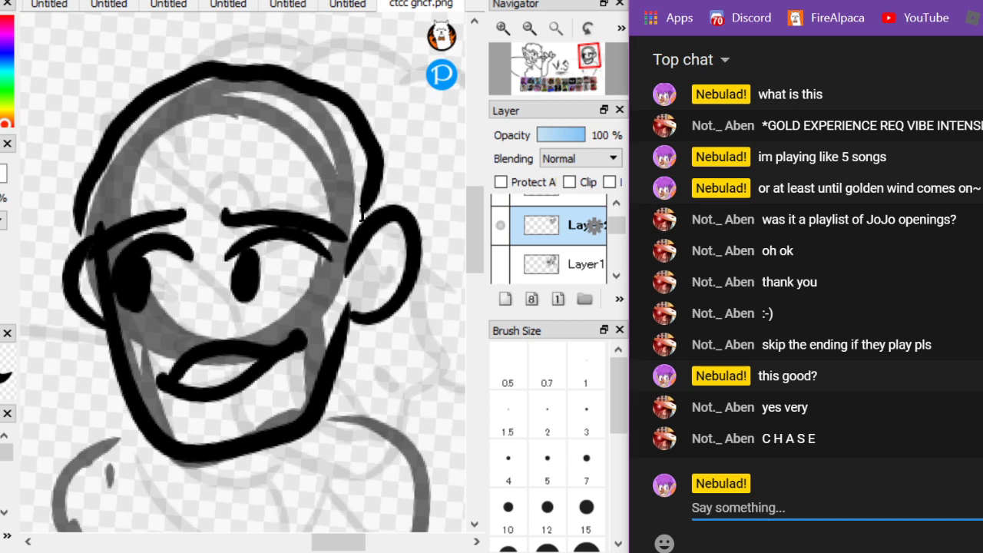
type("this?")
key("Return")
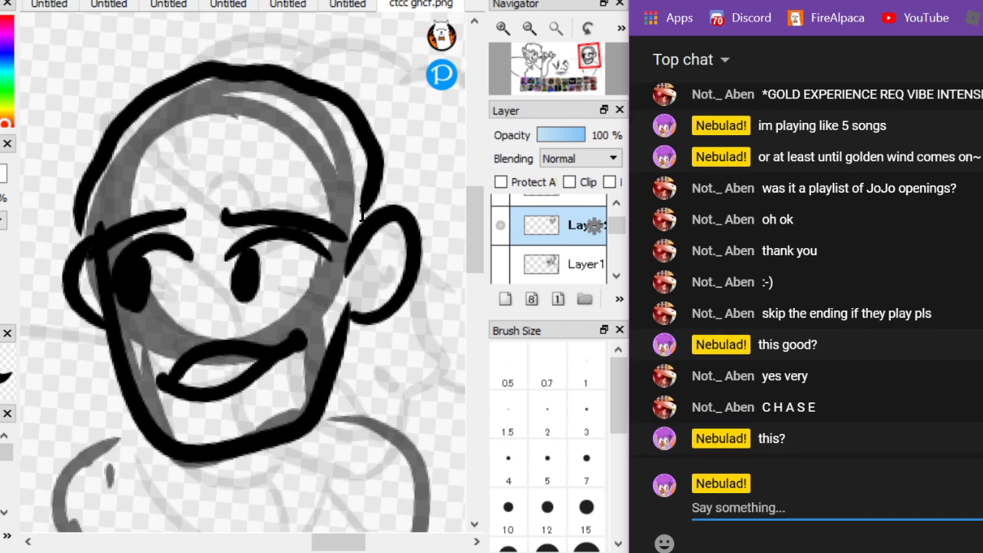
Ink a wavy hairline across the forehead and shift the whole inked head upward relative to the grey sketch
mouse_move(364, 212)
left_mouse_down()
mouse_move(360, 237)
mouse_move(281, 171)
mouse_move(204, 160)
mouse_move(143, 180)
mouse_move(118, 259)
mouse_move(94, 201)
left_mouse_up()
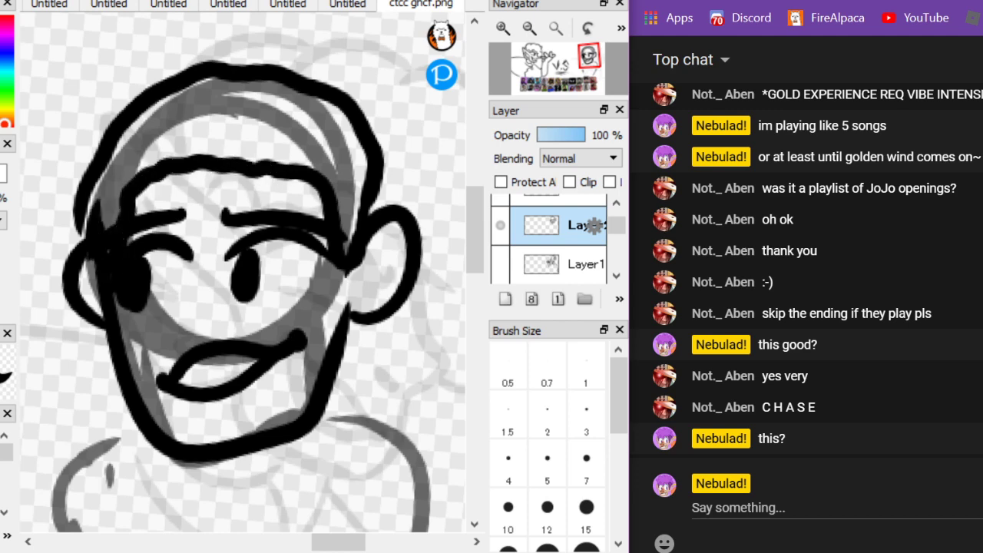
scroll(277, 205, "down", 5)
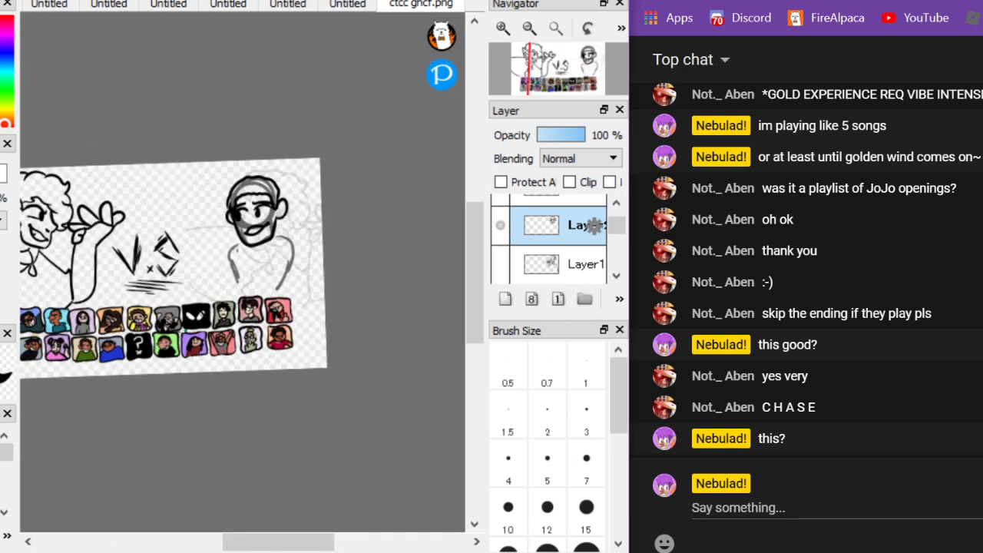
scroll(276, 223, "up", 6)
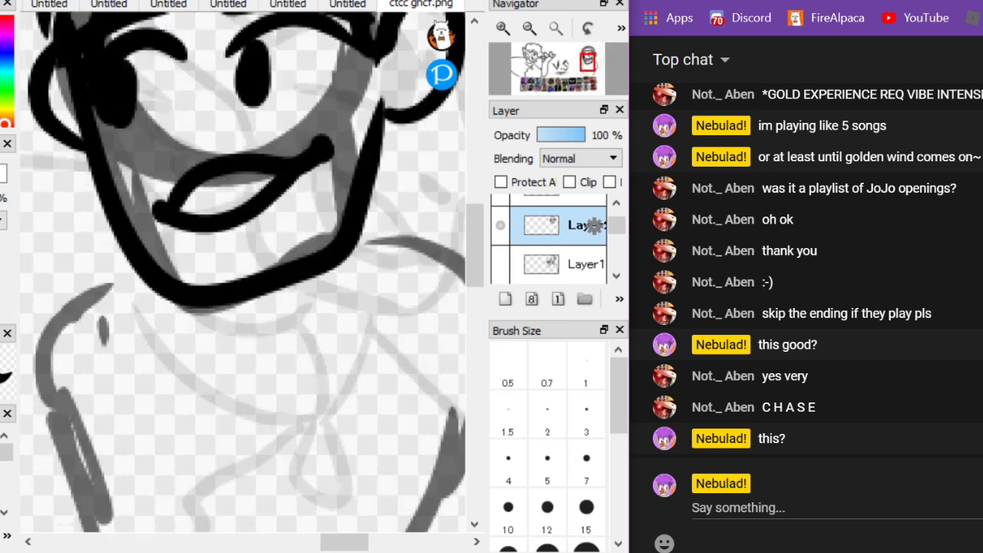
scroll(276, 223, "down", 5)
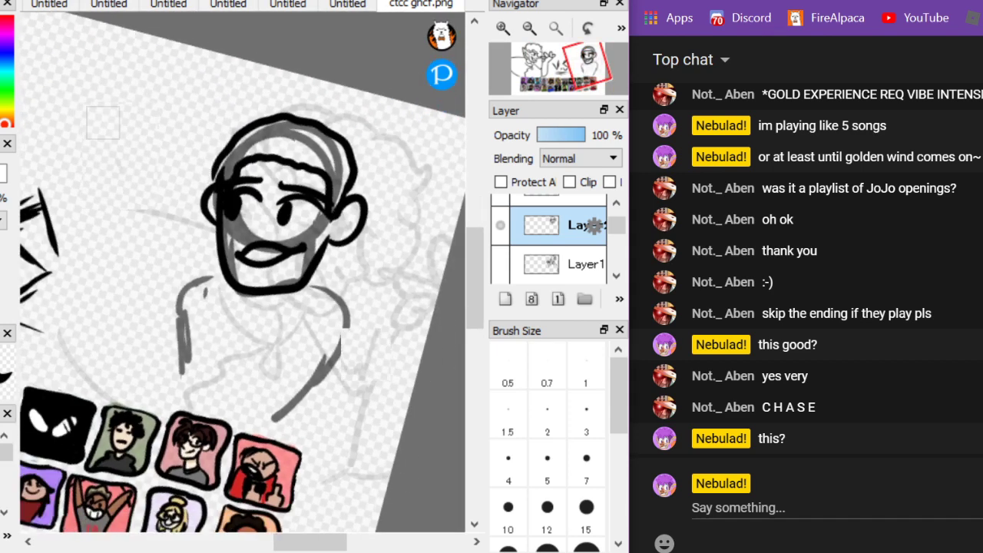
left_click_drag(276, 215, 277, 188)
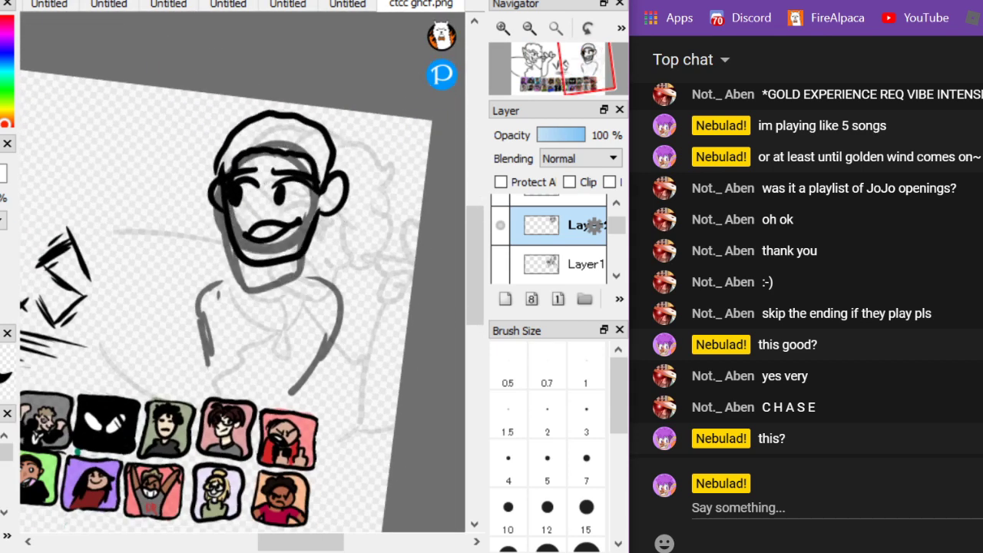
Ink the right-hand character's rounded neck below the jaw and a sloping shoulder and arm line on each side
scroll(285, 262, "up", 4)
mouse_move(245, 278)
left_mouse_down()
mouse_move(335, 241)
mouse_move(339, 207)
left_mouse_up()
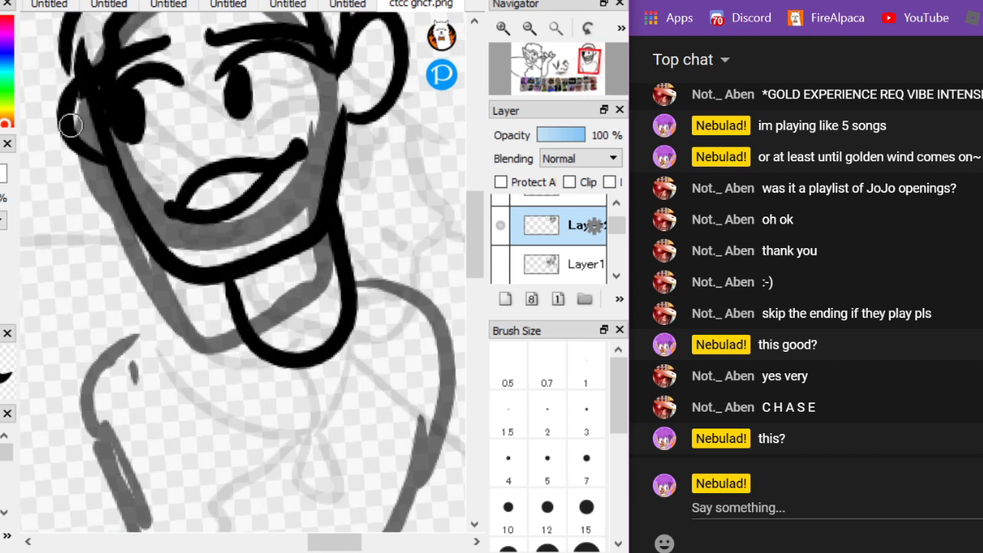
scroll(69, 122, "down", 2)
left_click_drag(305, 239, 406, 478)
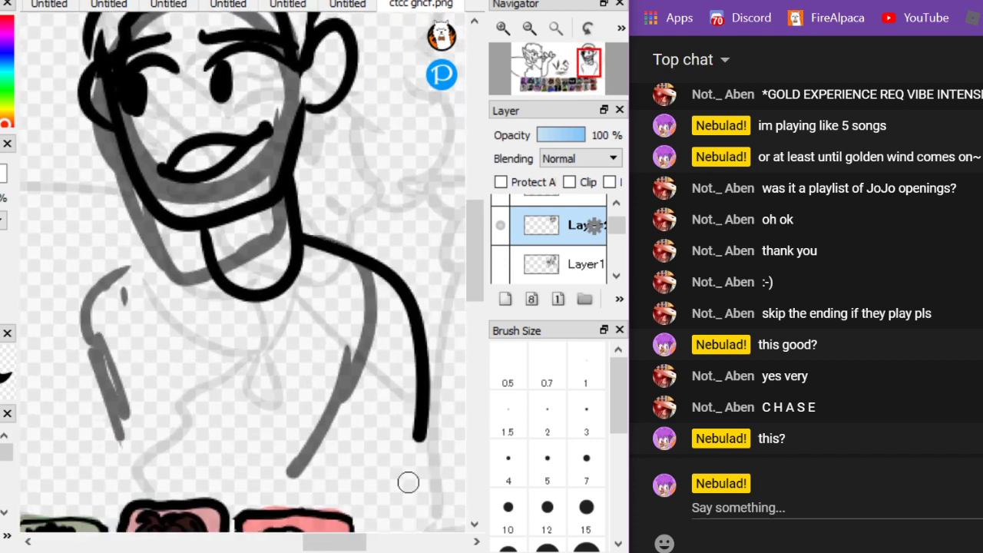
mouse_move(222, 245)
left_mouse_down()
mouse_move(141, 277)
mouse_move(106, 476)
left_mouse_up()
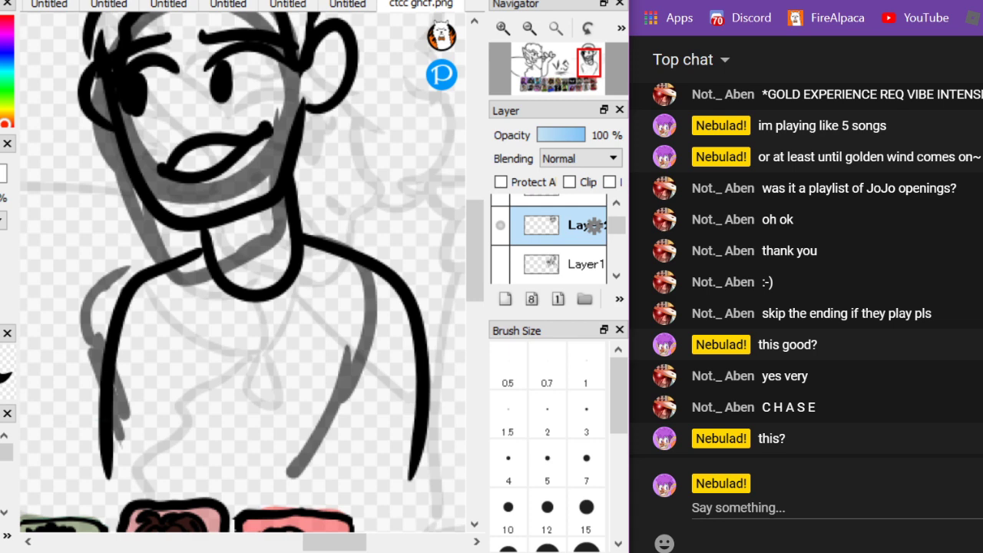
Add a new empty layer directly above the portrait colour layer, Layer3
scroll(230, 269, "down", 6)
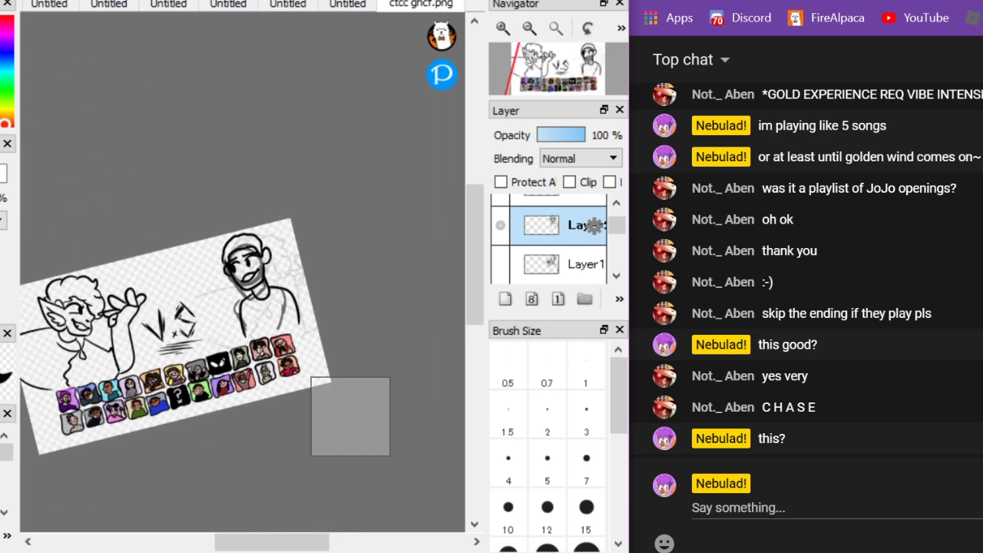
scroll(265, 319, "up", 4)
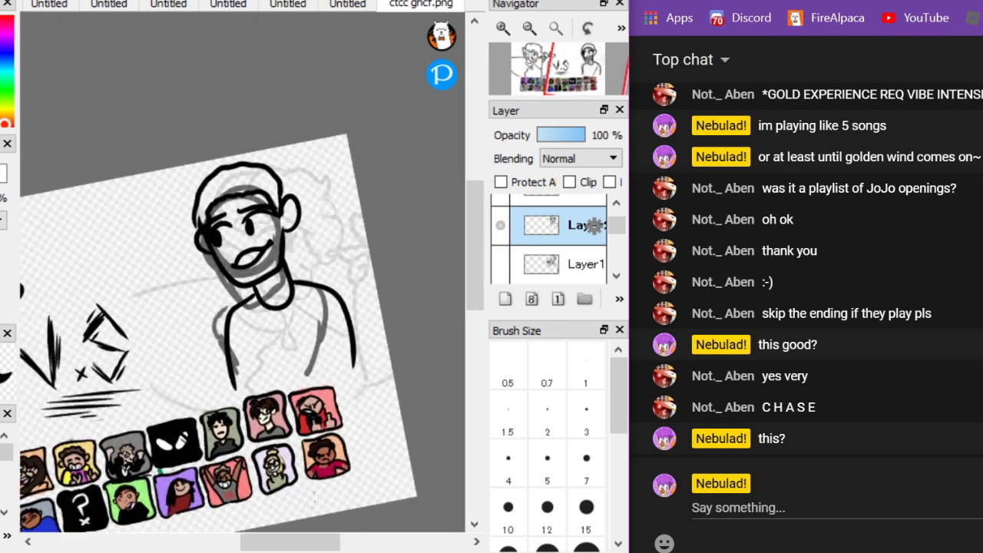
key("Right")
scroll(242, 272, "down", 1)
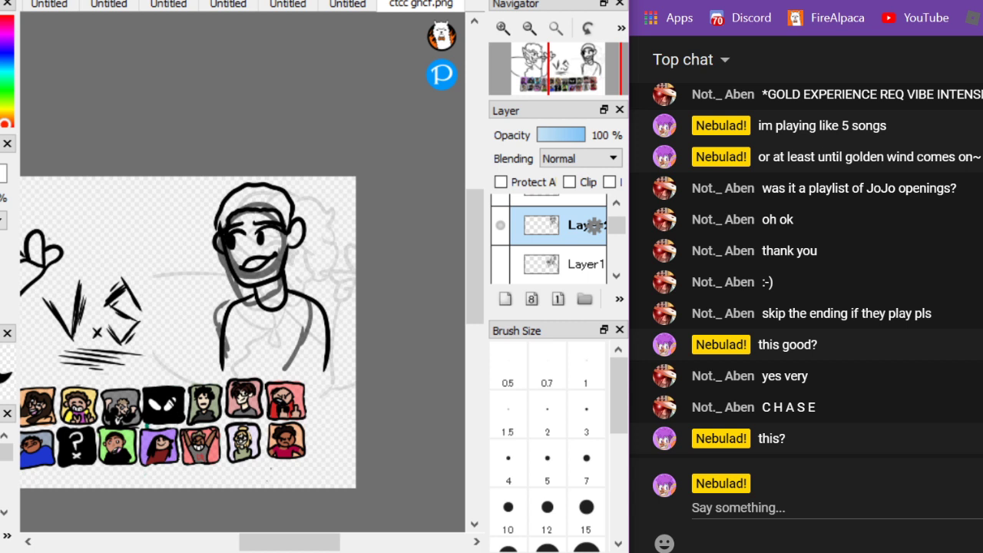
left_click_drag(621, 242, 615, 275)
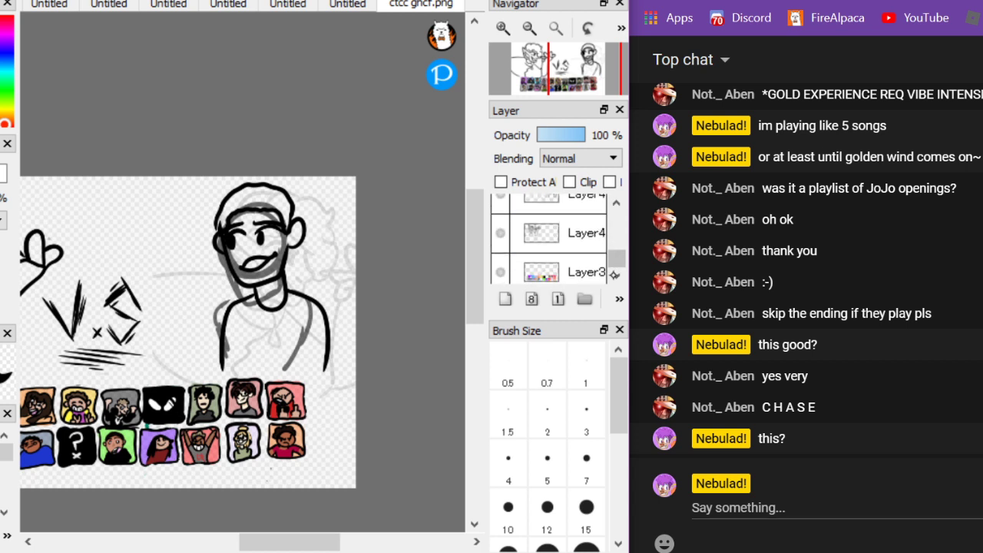
left_click(594, 274)
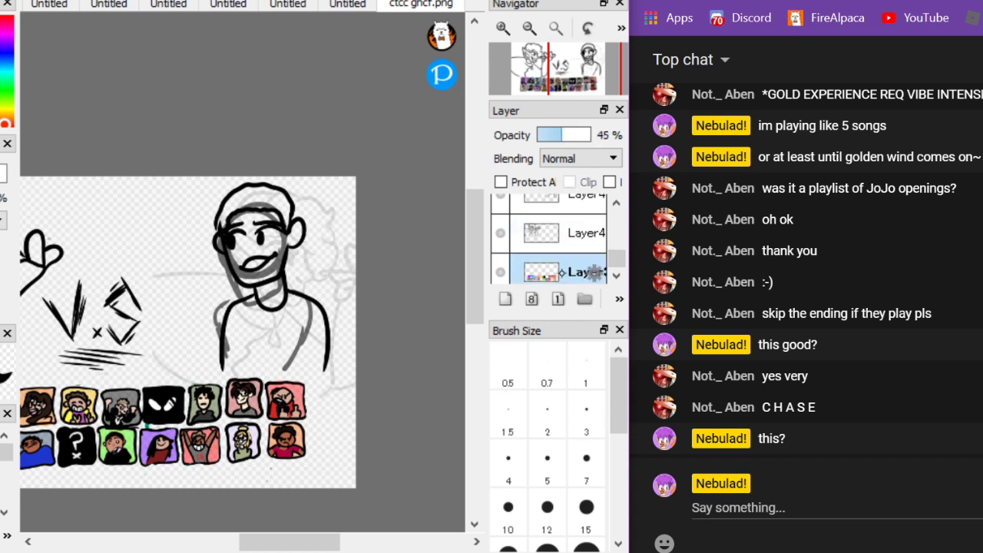
left_click(510, 298)
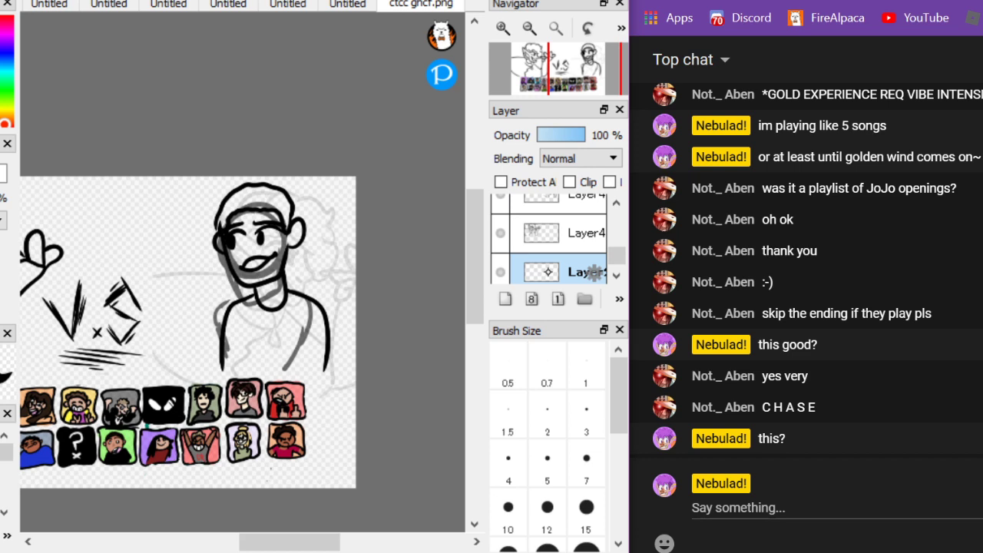
Try inking an empty rounded-square frame beside the last portrait in the lower row, redrawing it once
scroll(96, 192, "up", 2)
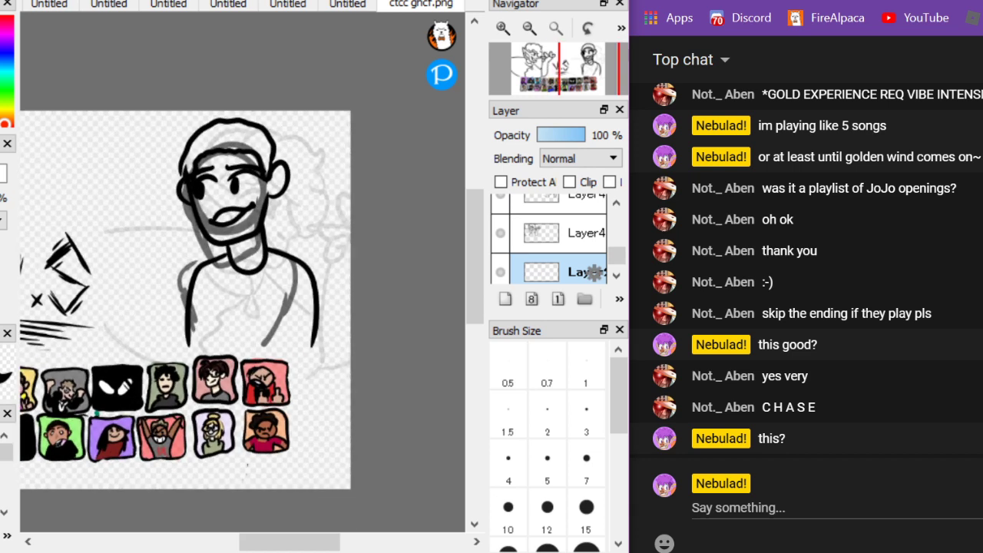
scroll(138, 264, "up", 4)
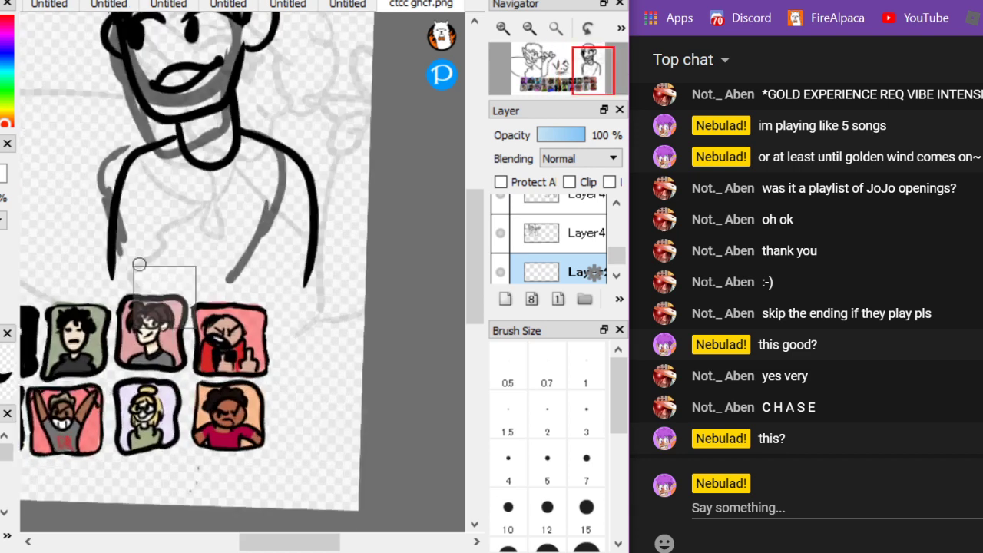
scroll(125, 246, "down", 5)
scroll(296, 348, "up", 6)
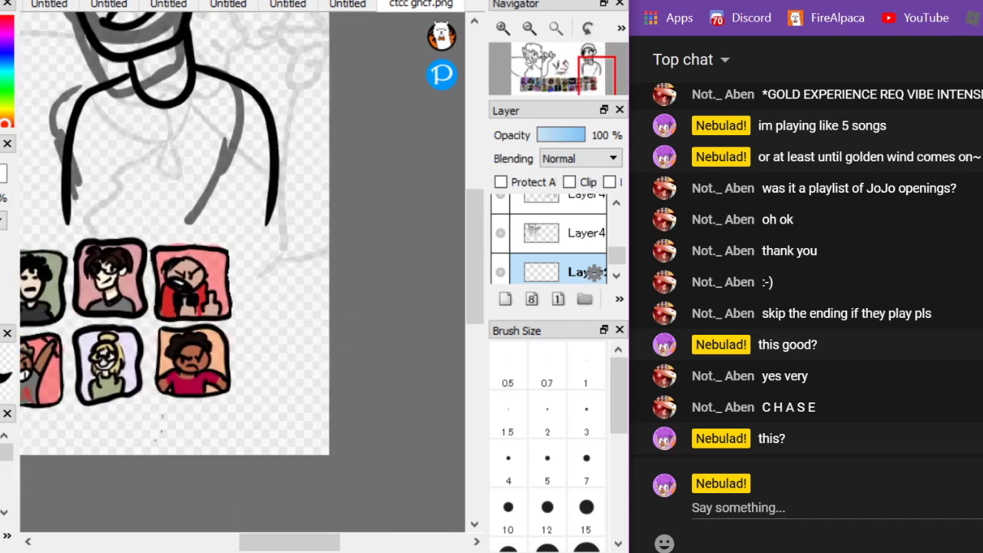
mouse_move(255, 287)
left_mouse_down()
mouse_move(228, 276)
mouse_move(185, 406)
mouse_move(310, 468)
mouse_move(350, 361)
mouse_move(234, 283)
left_mouse_up()
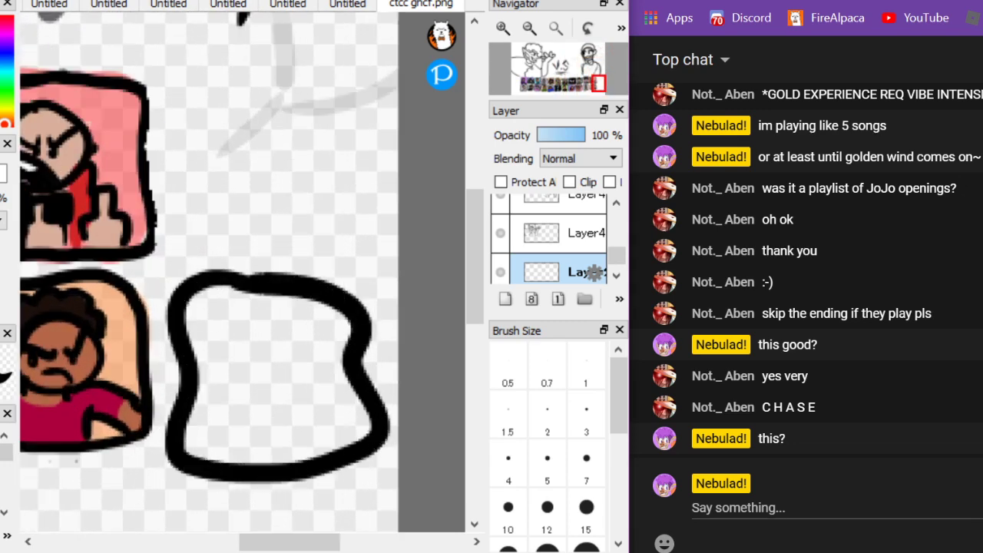
key("ctrl+z")
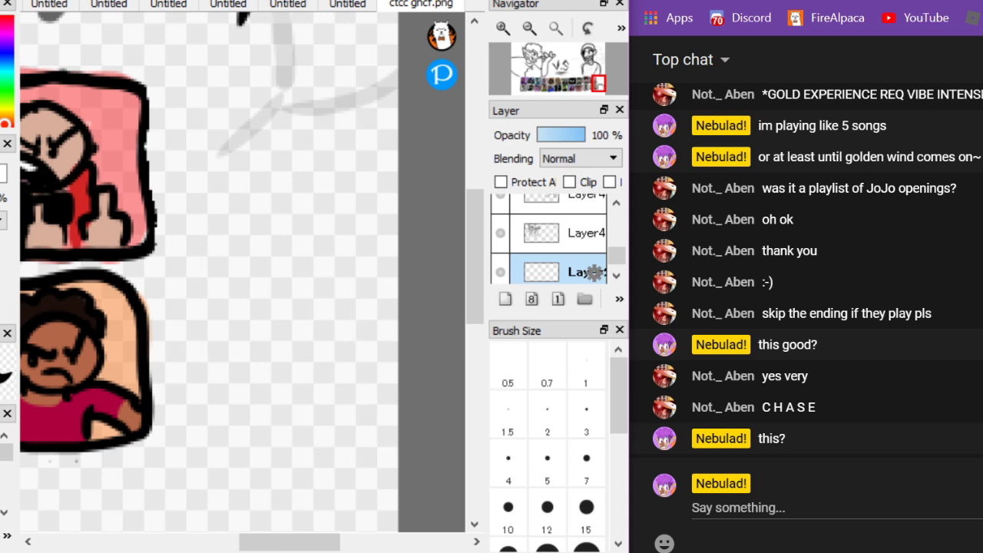
mouse_move(174, 292)
left_mouse_down()
mouse_move(177, 376)
mouse_move(207, 451)
mouse_move(298, 458)
mouse_move(366, 413)
mouse_move(360, 342)
mouse_move(331, 258)
mouse_move(236, 245)
mouse_move(184, 353)
left_mouse_up()
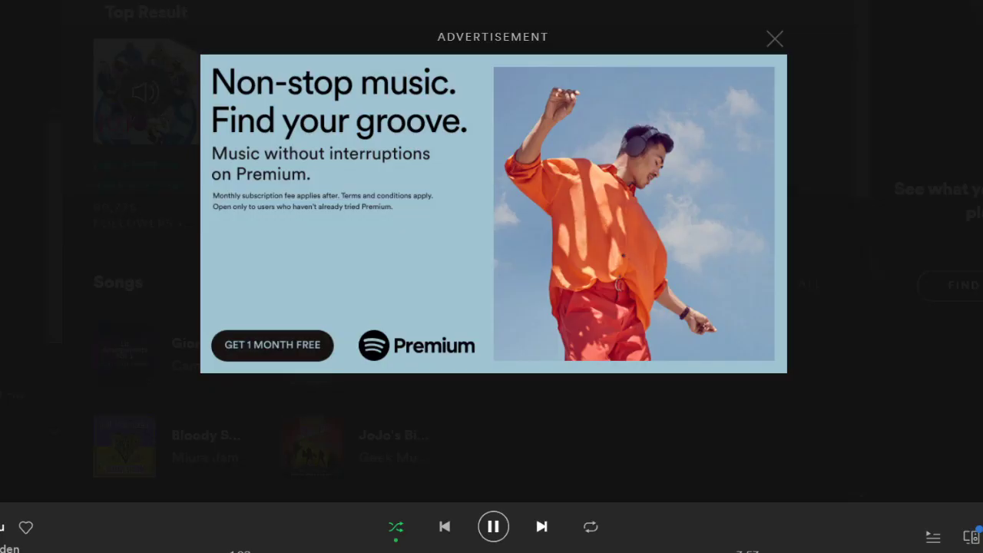
Switch to Spotify and skip to the next song
left_click(541, 526)
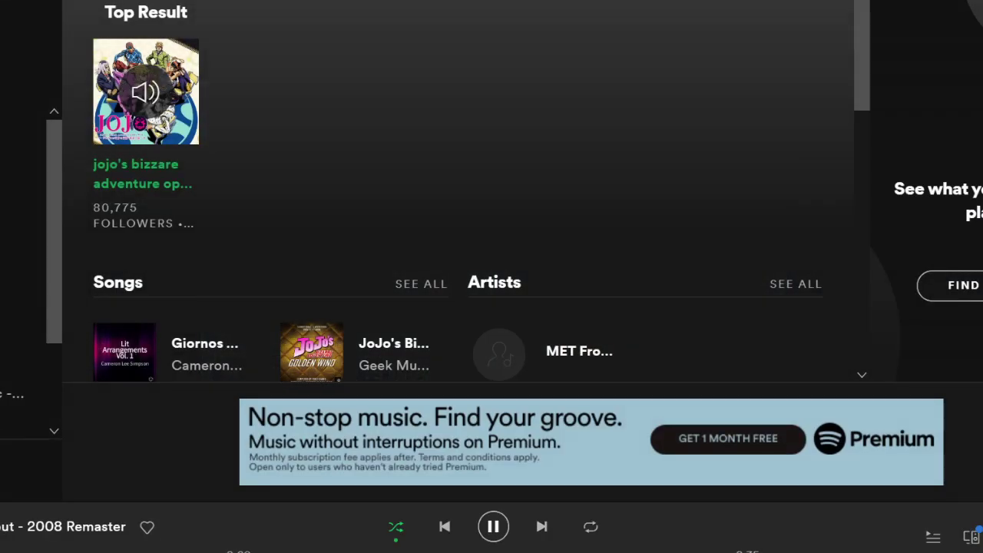
Switch to the stream's live chat and send the message "YES"
key("alt+Tab")
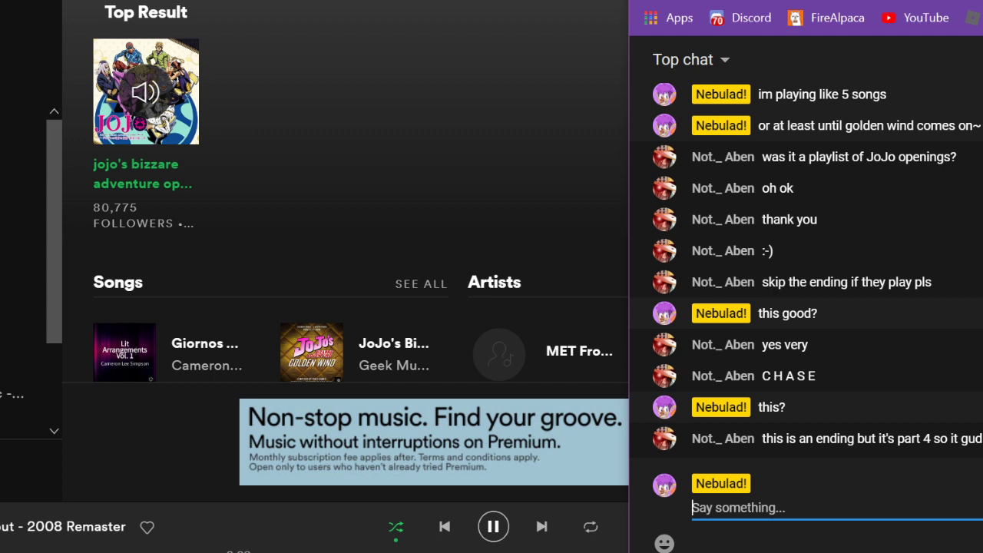
key("alt+Tab")
key("alt+Tab")
type("Y")
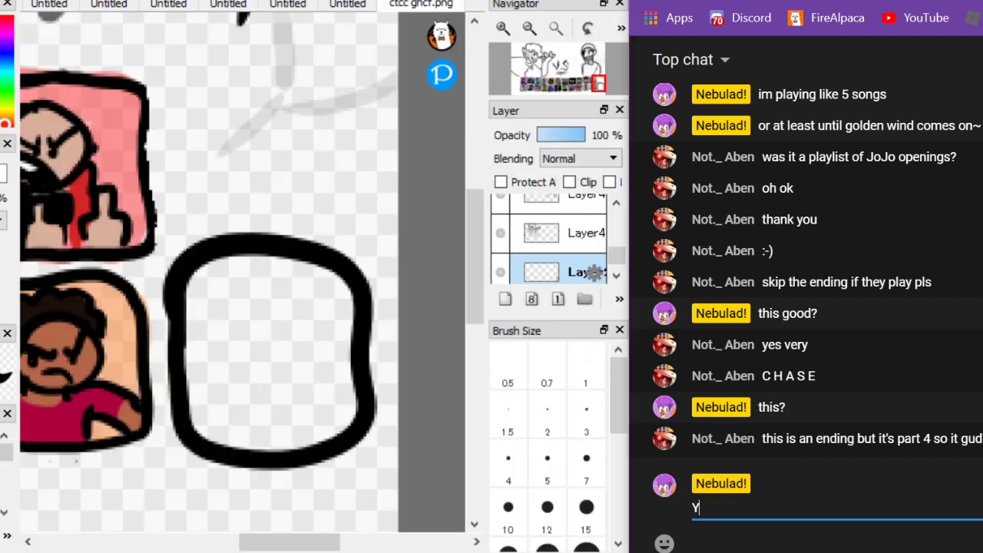
type("ES")
key("Return")
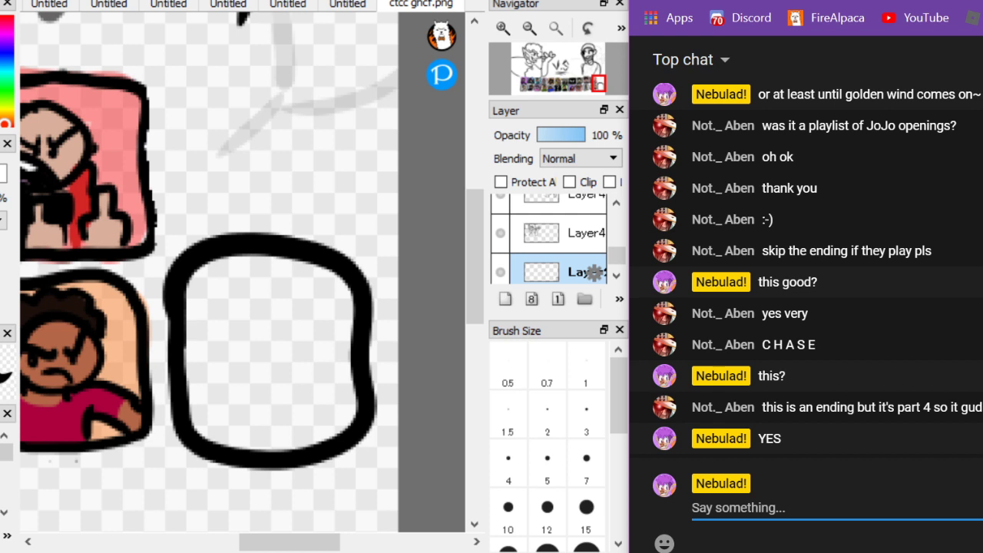
Return to the drawing and replace the empty frame beside the last lower-row portrait with a cleaner rounded square
key("alt+Tab")
scroll(278, 360, "down", 1)
scroll(278, 361, "up", 1)
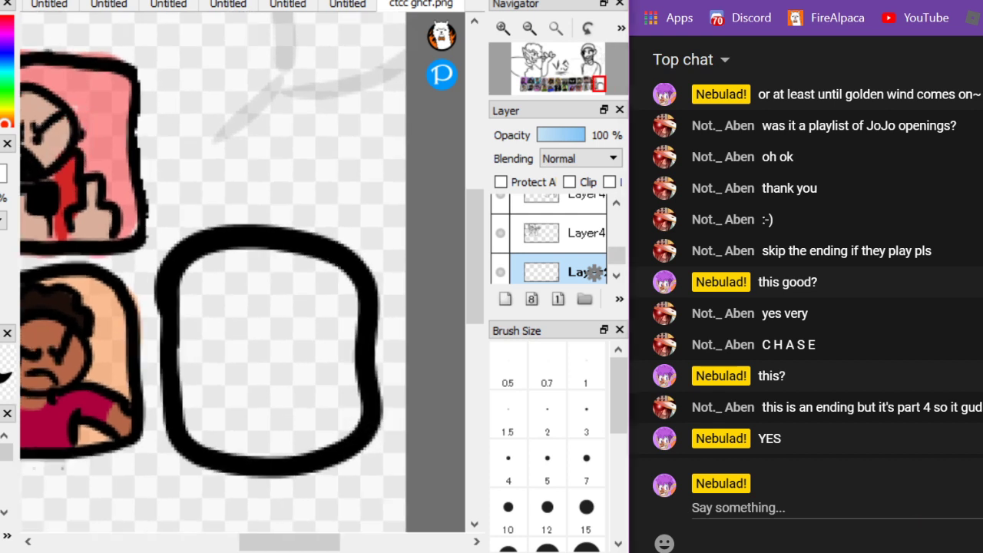
key("ctrl+z")
mouse_move(170, 273)
left_mouse_down()
mouse_move(192, 459)
mouse_move(386, 379)
mouse_move(357, 256)
mouse_move(190, 263)
mouse_move(163, 309)
mouse_move(170, 441)
mouse_move(293, 444)
mouse_move(343, 368)
mouse_move(325, 264)
mouse_move(186, 256)
mouse_move(172, 310)
left_mouse_up()
key("ctrl+z")
scroll(327, 413, "down", 7)
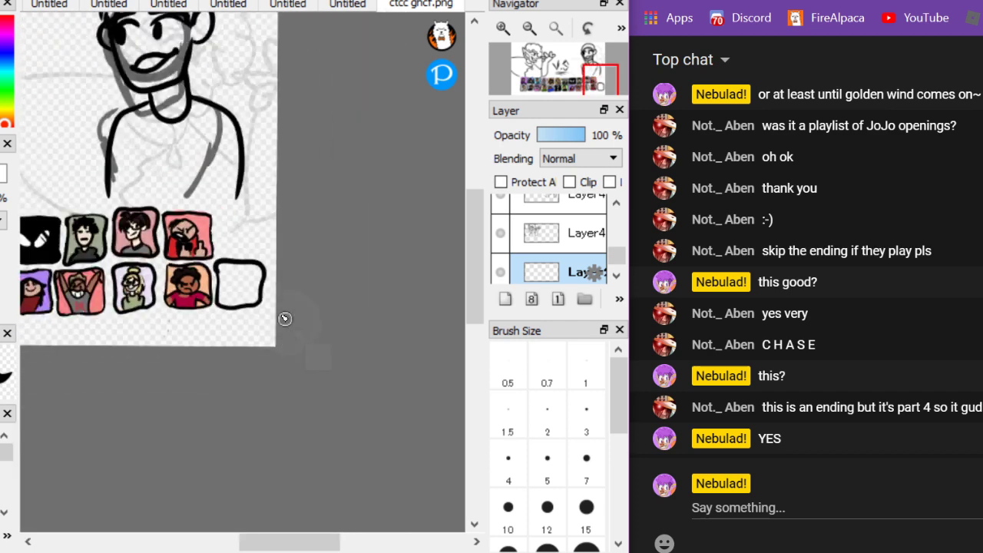
Merge the empty frame's layer with the portrait line art at the top of the layer stack and shift the combined line art slightly left
scroll(283, 424, "up", 1)
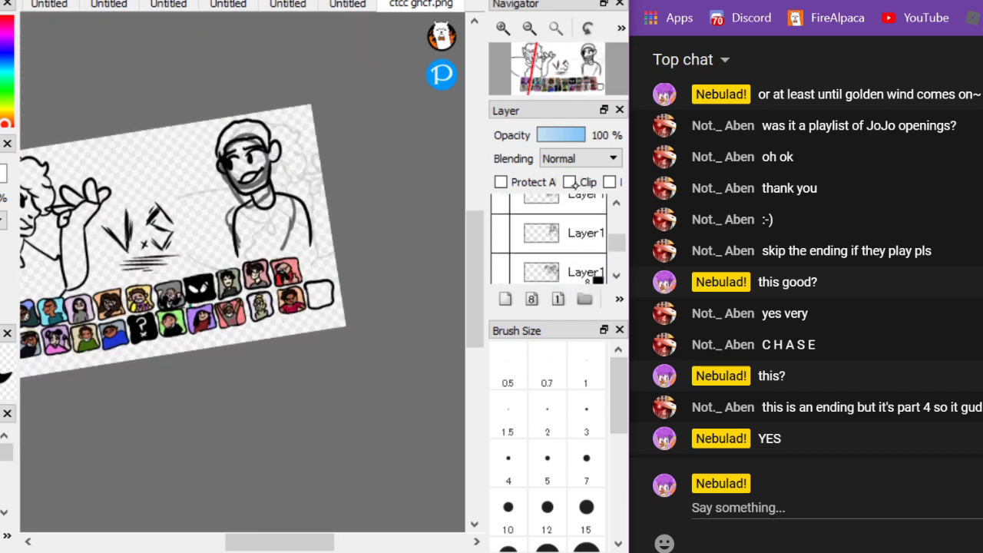
left_click_drag(580, 182, 580, 218)
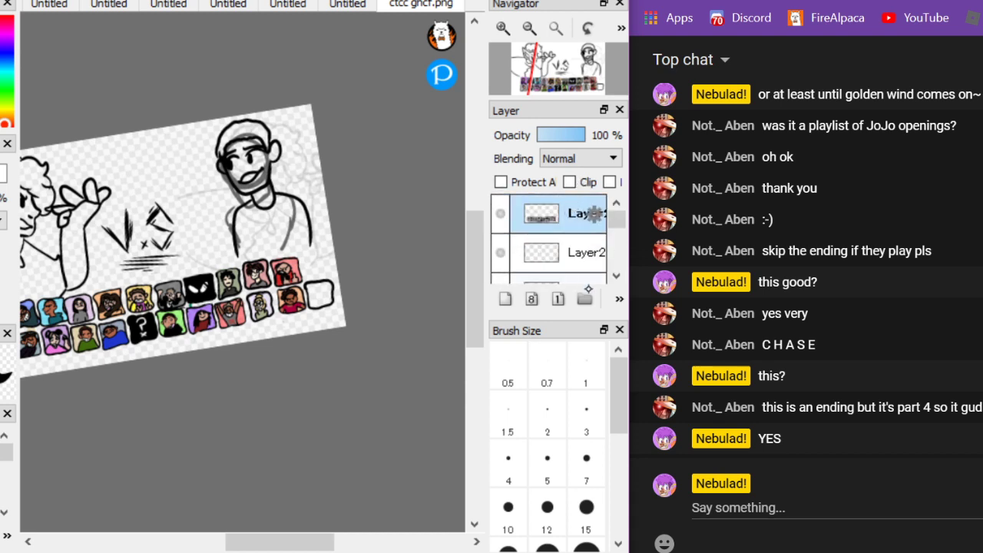
left_click(618, 297)
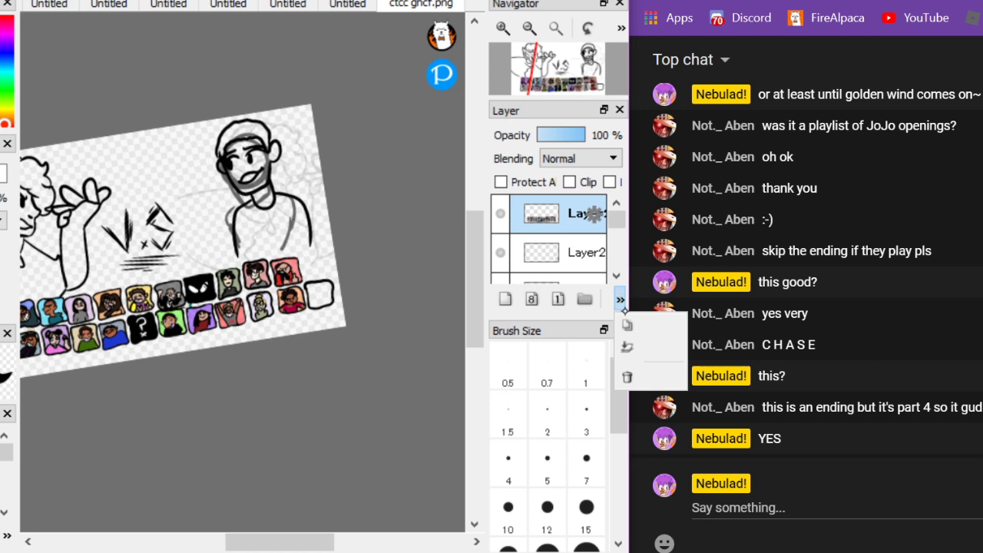
left_click(627, 346)
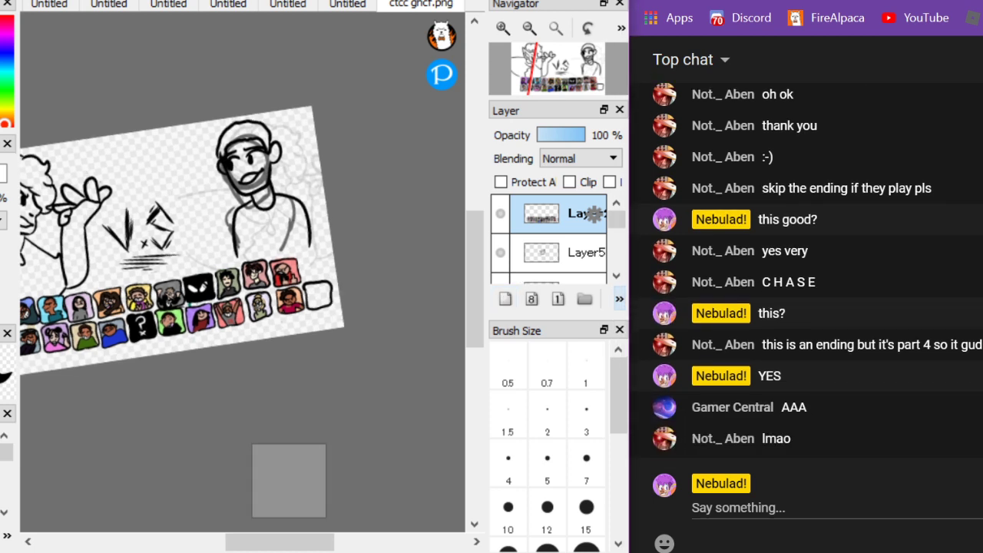
scroll(207, 253, "down", 2)
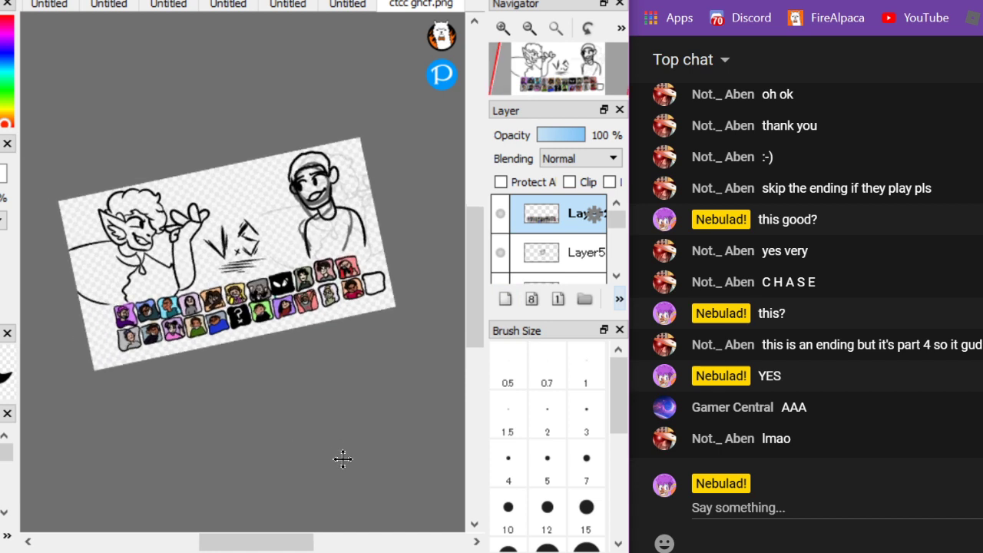
left_click_drag(343, 459, 329, 461)
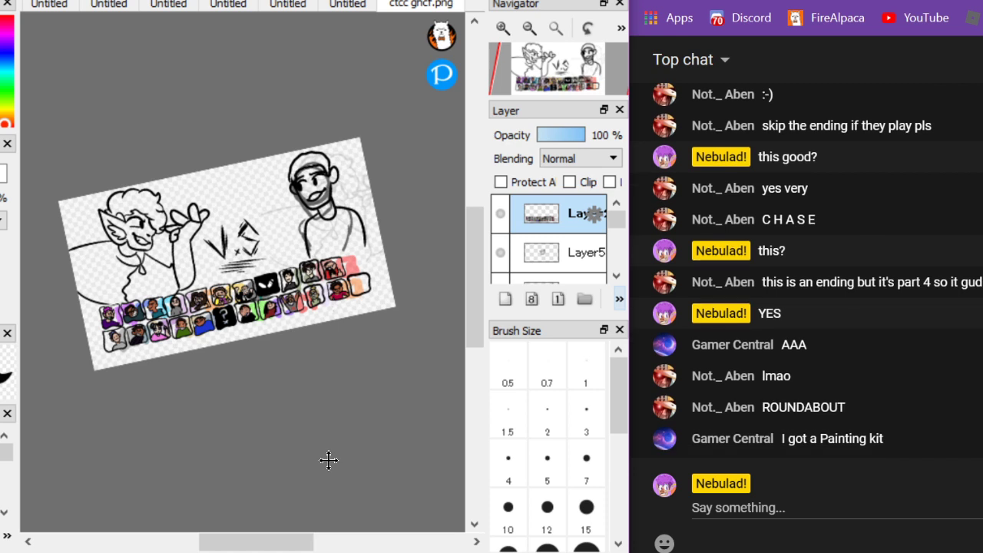
Send the message "thats kewl" in the stream's live chat
left_click(909, 505)
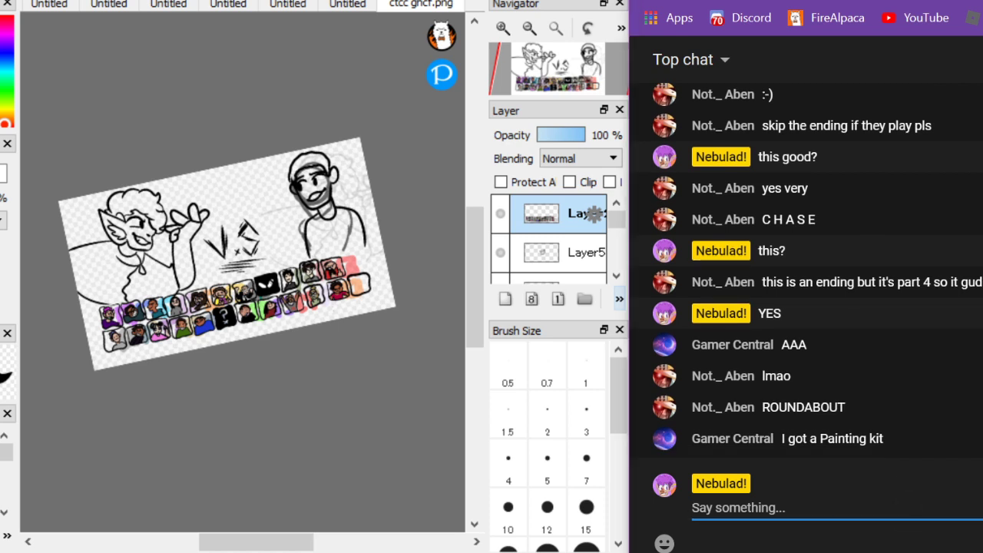
type("that")
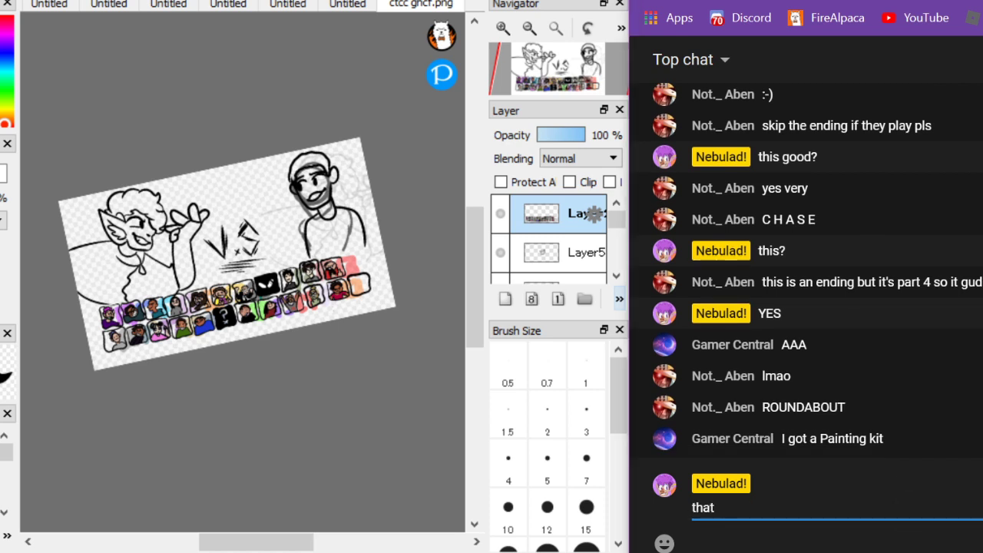
type("s ")
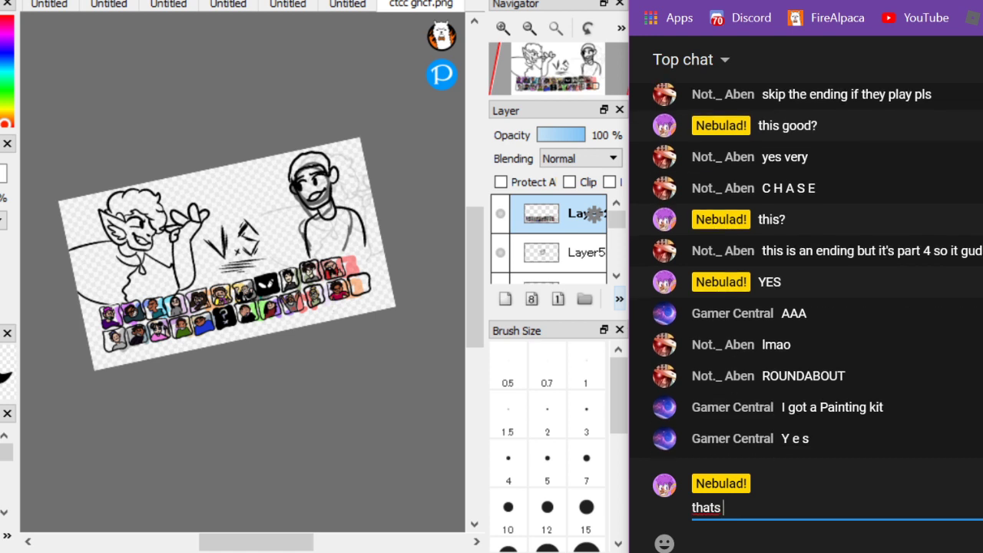
type("kewl")
key("Return")
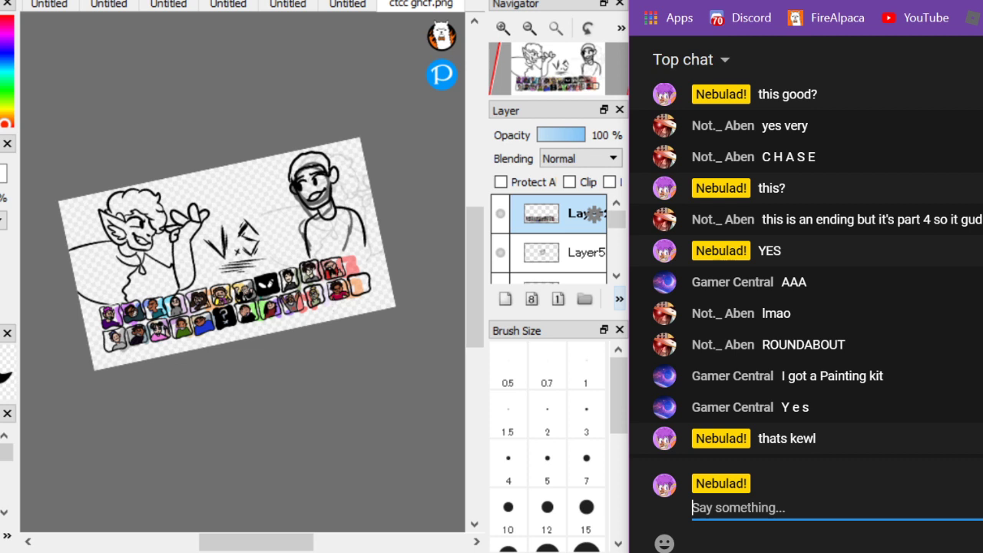
Move the portrait colour layer directly beneath the portrait line art and shift the colours left to line up with the frames
scroll(595, 215, "down", 3)
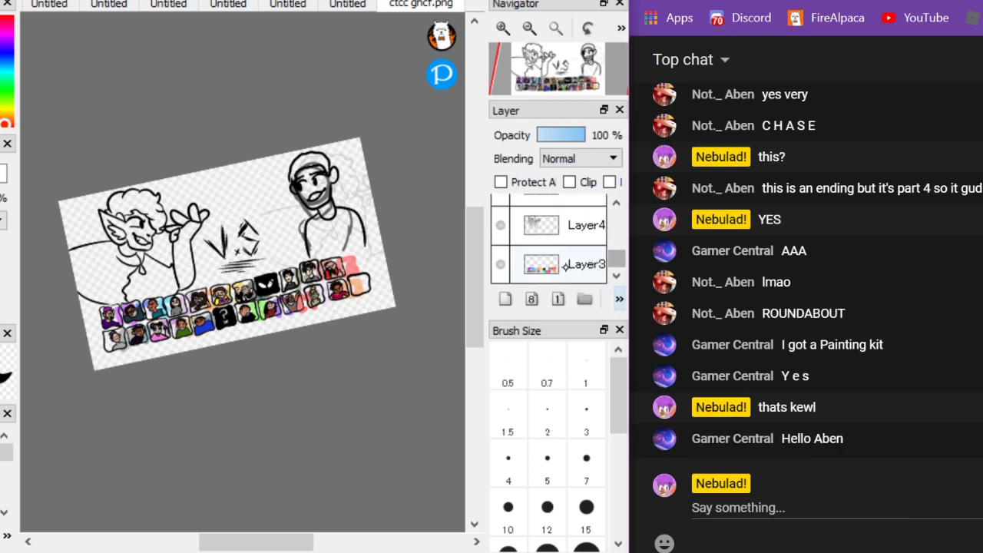
left_click(591, 263)
left_click_drag(573, 217, 567, 236)
scroll(109, 327, "up", 6)
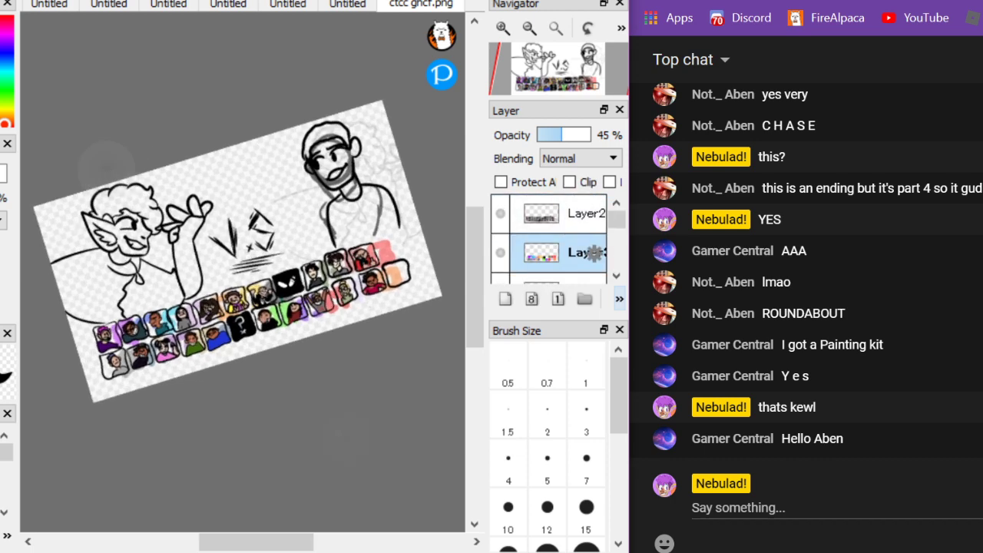
scroll(116, 330, "up", 3)
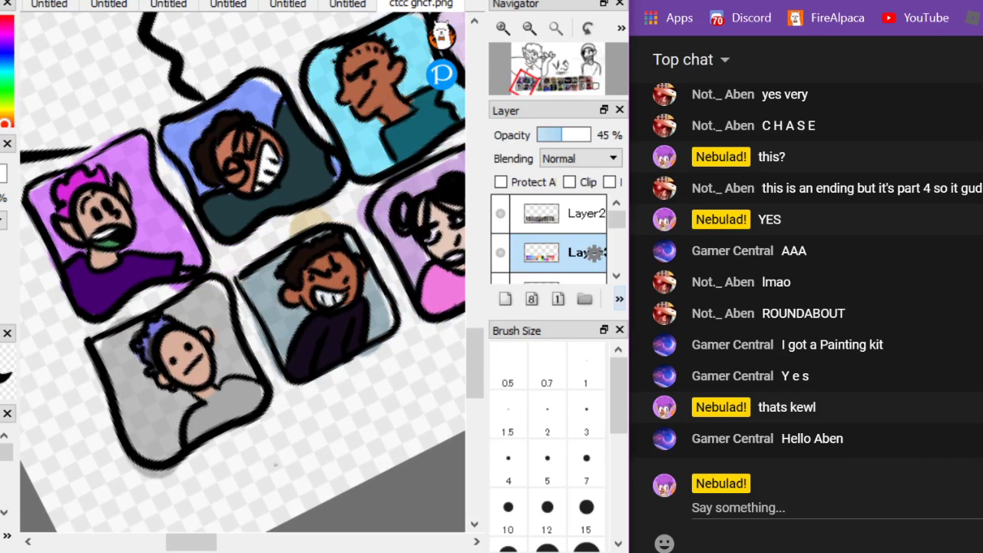
scroll(241, 273, "down", 6)
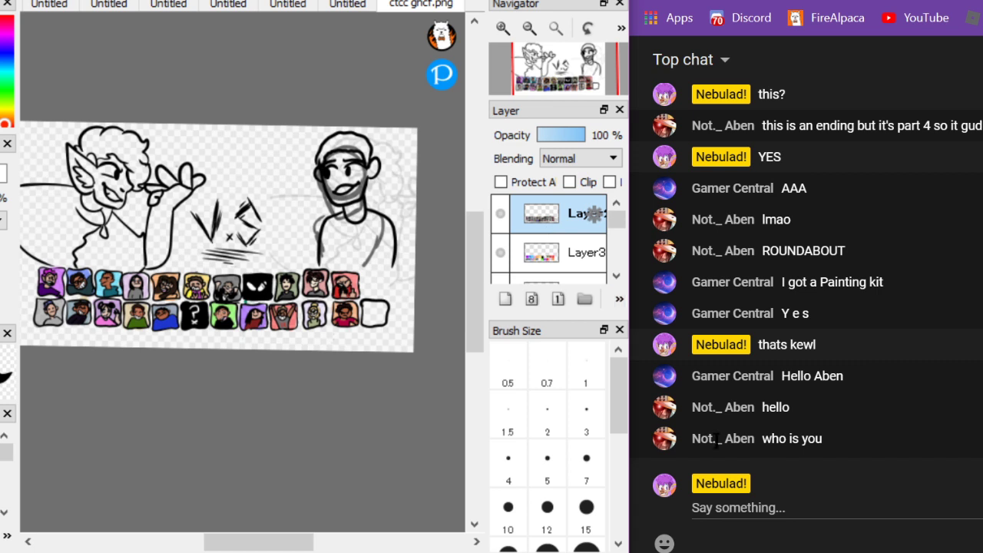
Send the messages "SHHHHHHHHHHHH" and "dont say nuthin" in the stream's live chat
left_click(767, 510)
type("SHHHHHHHHHHHHH")
key("Return")
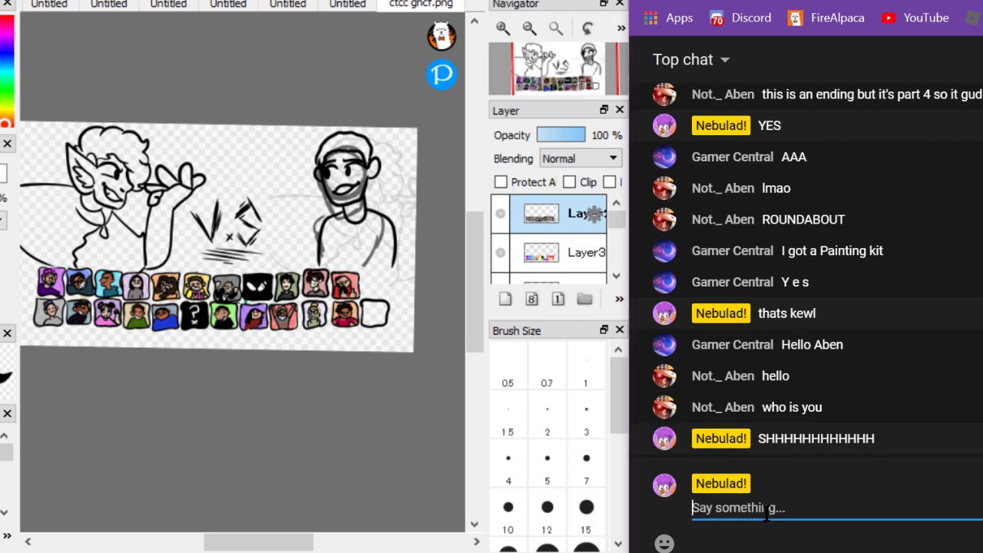
type("dont say ")
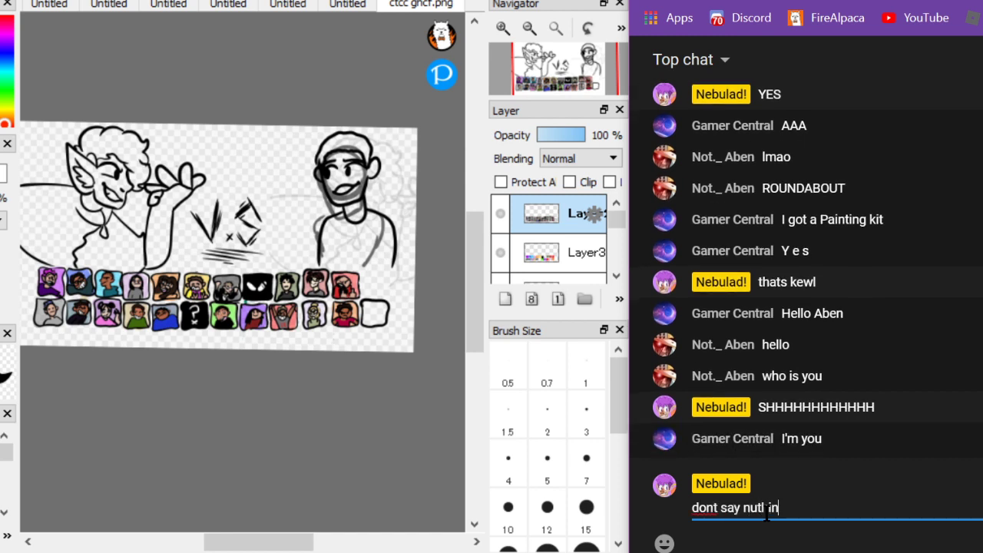
type("nuthin")
key("Return")
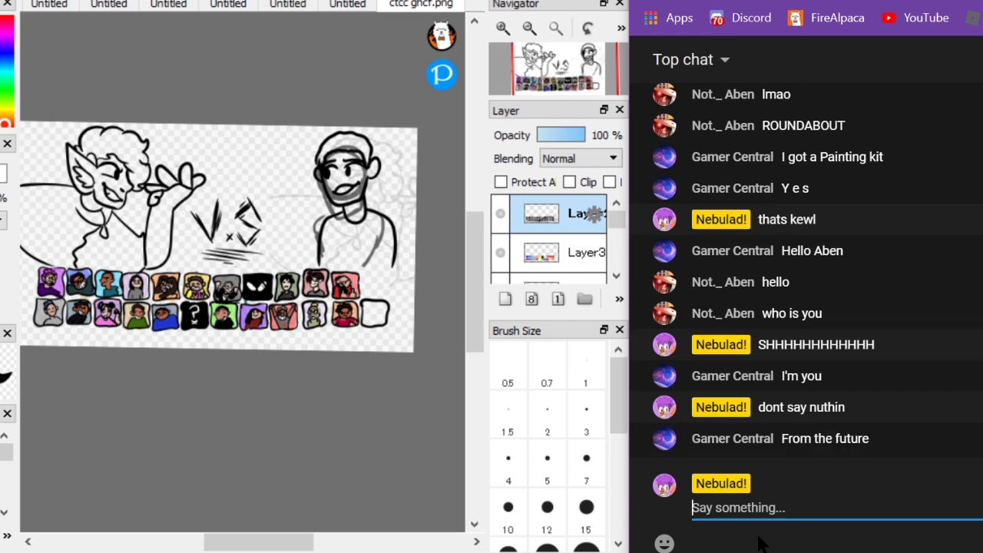
Send the message "YOU WERENT SUPPOSED TO TELL HIM" in the stream's live chat
type("YOU ")
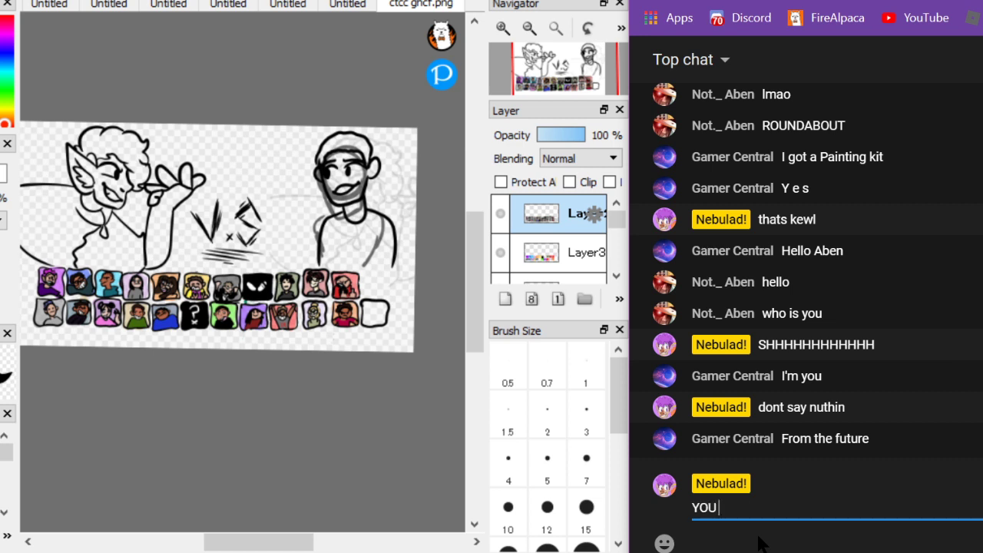
type("WERENT SUPP")
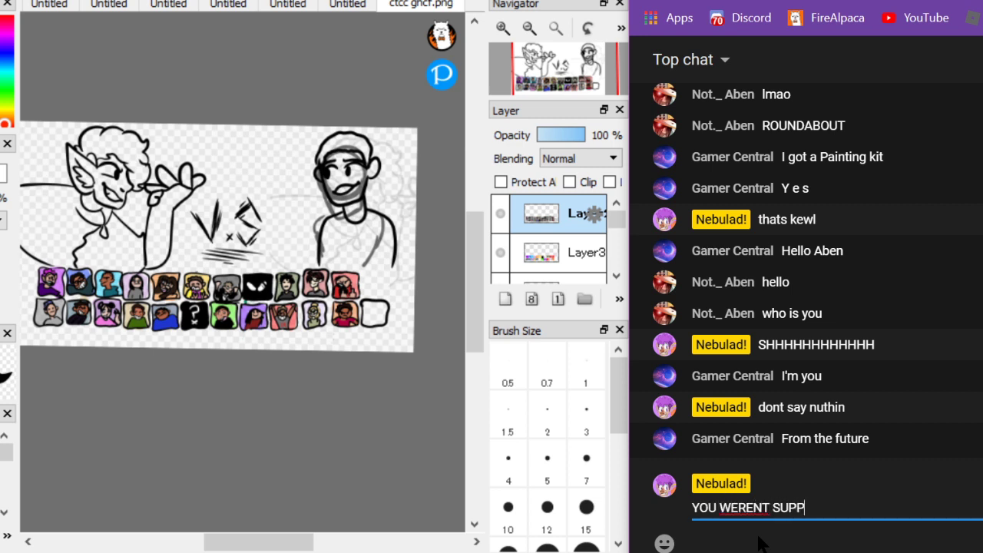
type("OSED TO TELL")
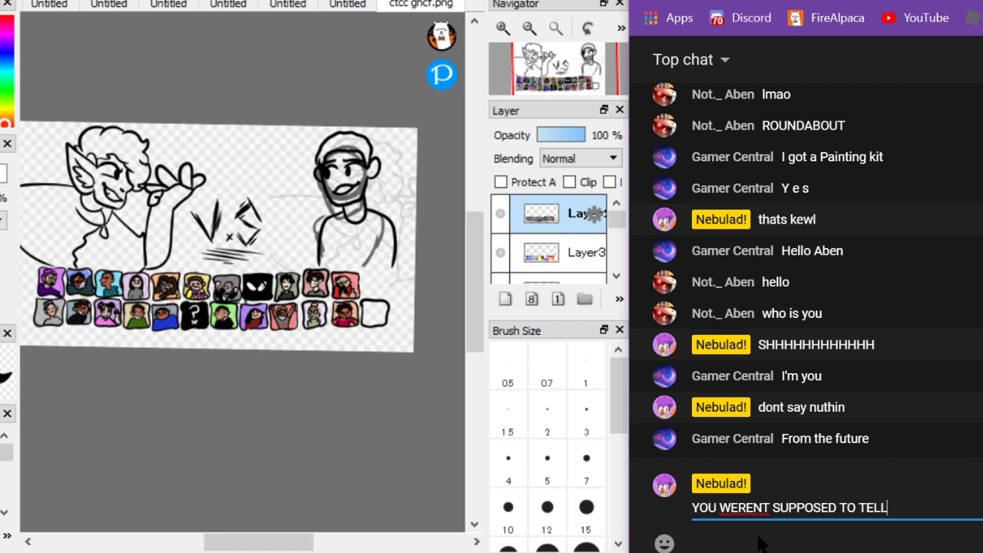
type(" HIM")
key("Return")
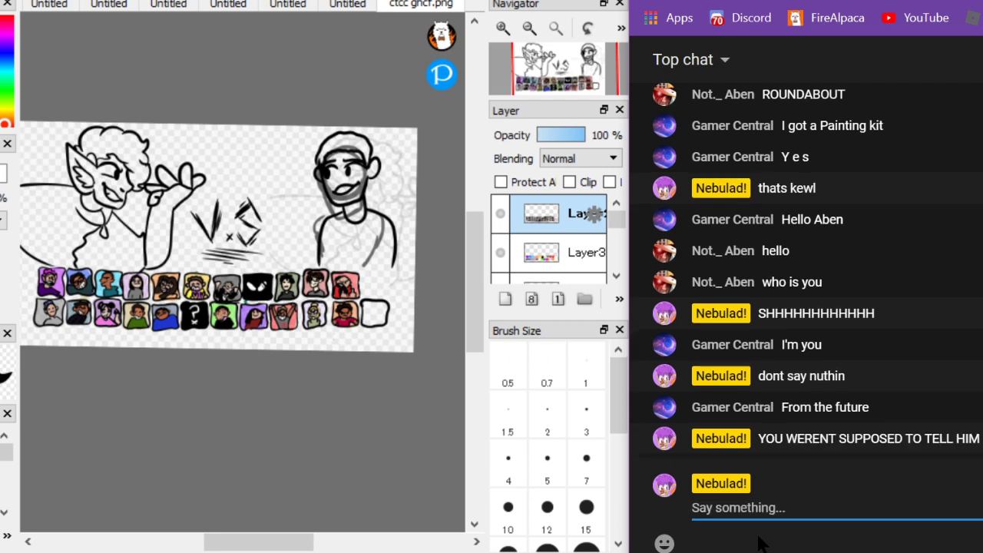
Draw an empty rounded square frame beside the last upper-row portrait, directly above the empty lower-row frame
left_click_drag(390, 466, 367, 471)
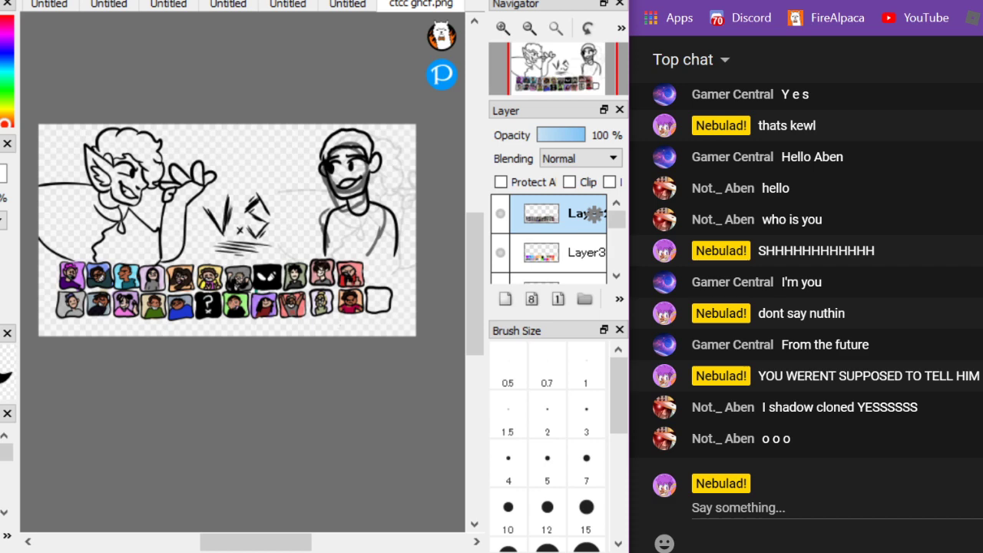
scroll(356, 423, "up", 6)
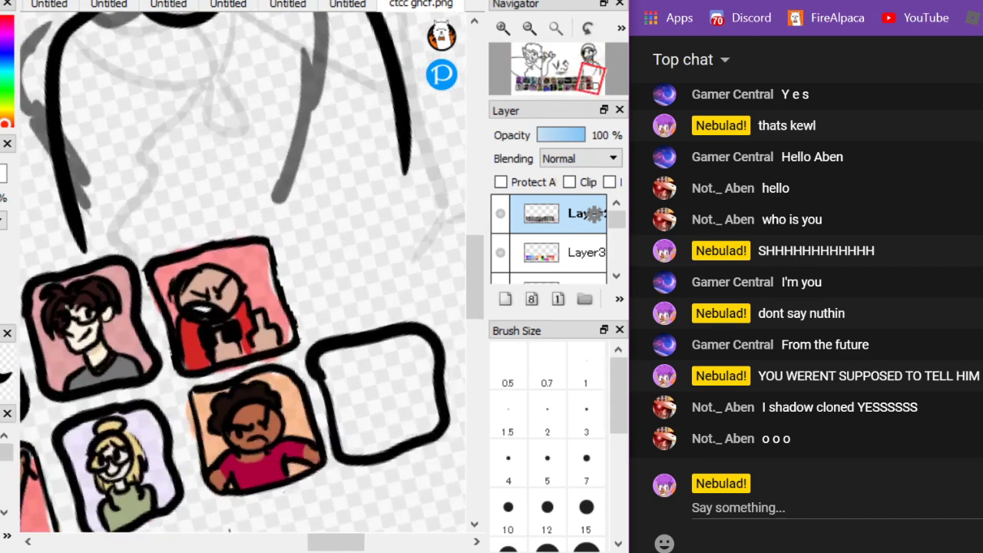
scroll(351, 417, "up", 3)
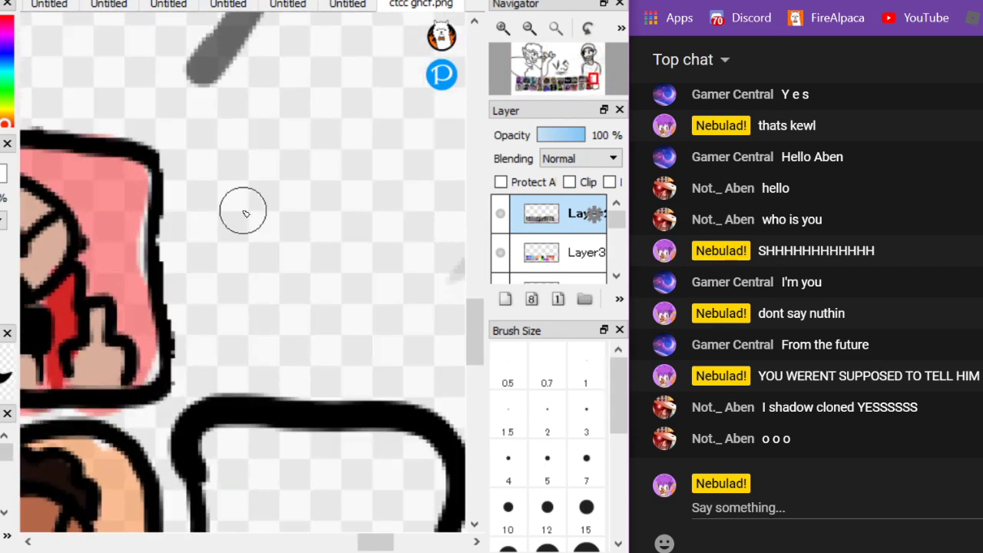
mouse_move(205, 158)
left_mouse_down()
mouse_move(230, 390)
mouse_move(478, 357)
mouse_move(448, 158)
mouse_move(202, 158)
mouse_move(193, 192)
mouse_move(222, 386)
mouse_move(445, 386)
mouse_move(474, 242)
mouse_move(369, 131)
mouse_move(193, 179)
mouse_move(202, 189)
left_mouse_up()
key("ctrl+z")
scroll(259, 320, "down", 3)
scroll(259, 319, "down", 3)
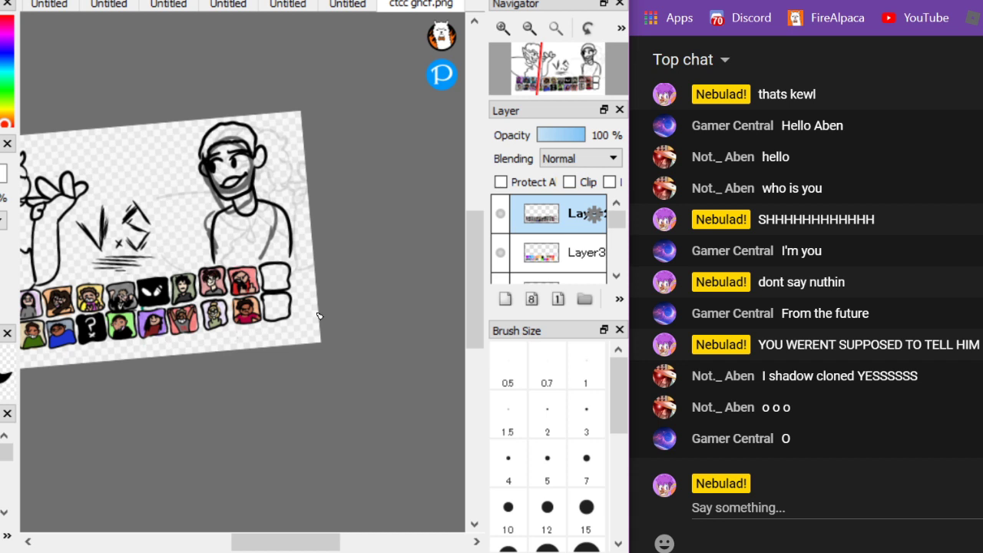
scroll(211, 318, "down", 3)
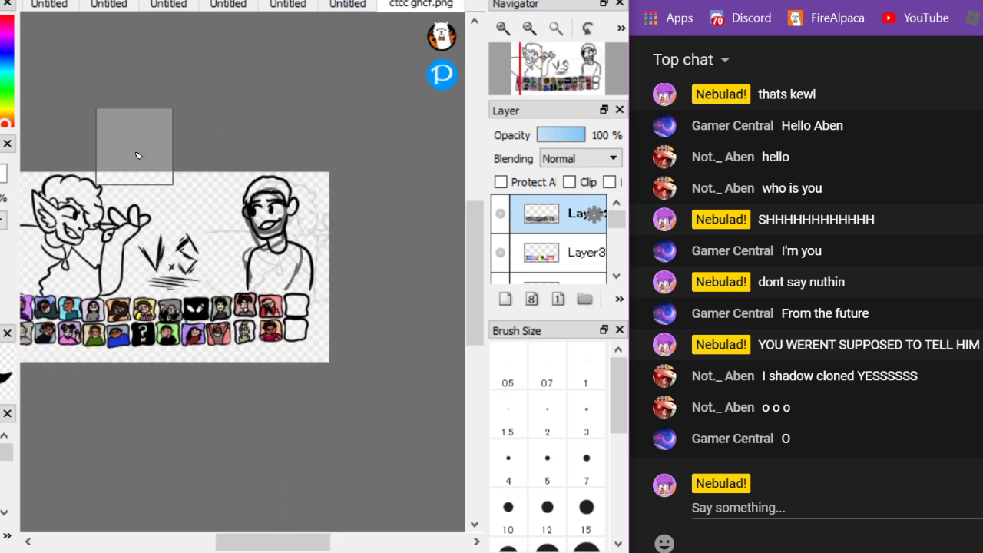
Draw a round head with two dot eyes and a small smile inside the lower empty frame
scroll(320, 499, "up", 8)
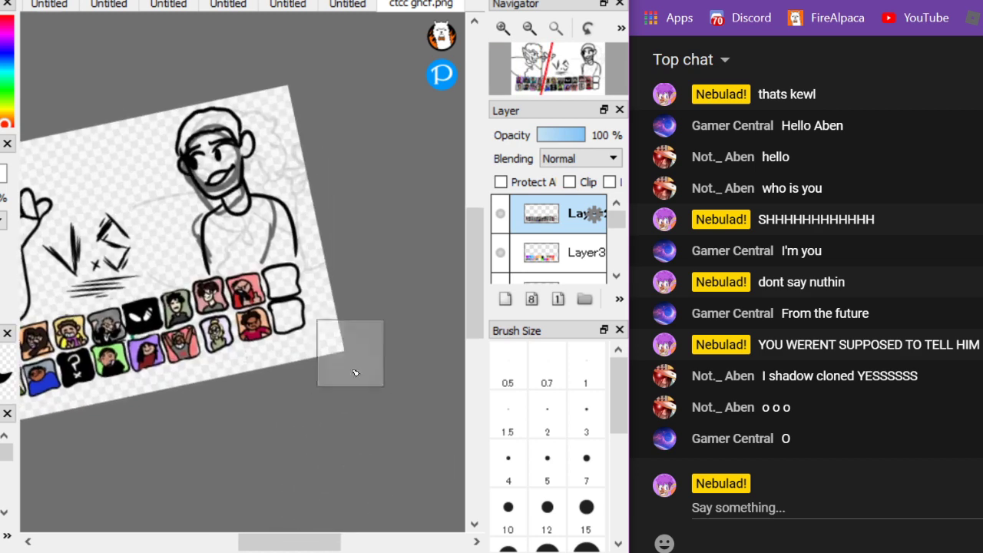
scroll(353, 401, "up", 5)
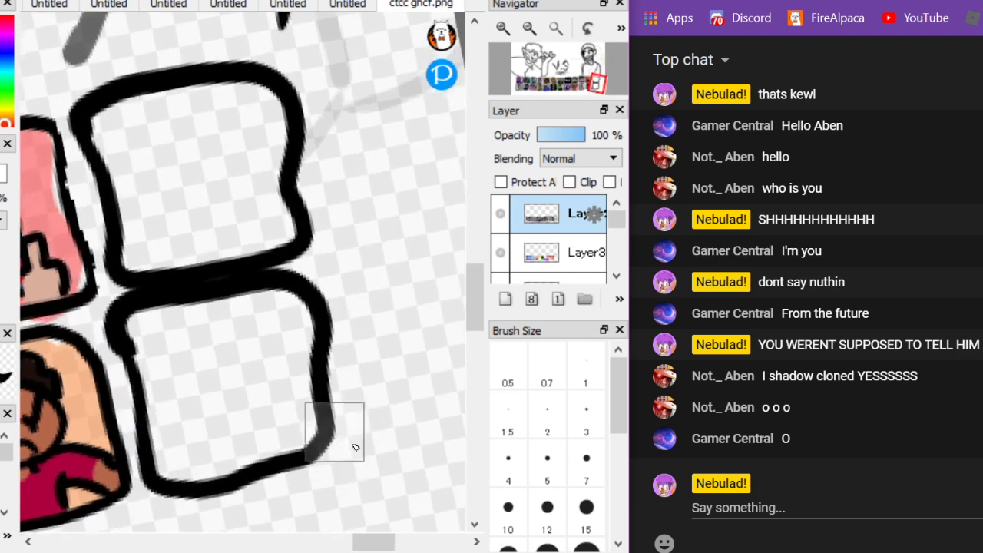
scroll(103, 217, "up", 3)
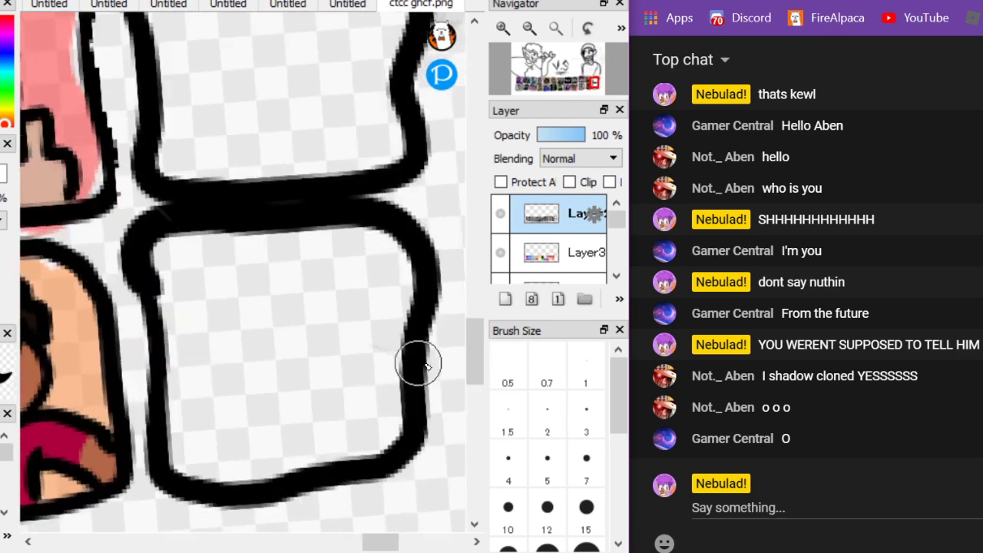
mouse_move(314, 203)
left_mouse_down()
mouse_move(258, 219)
mouse_move(411, 338)
mouse_move(274, 213)
mouse_move(290, 210)
mouse_move(402, 322)
mouse_move(280, 218)
left_mouse_up()
key("ctrl+z")
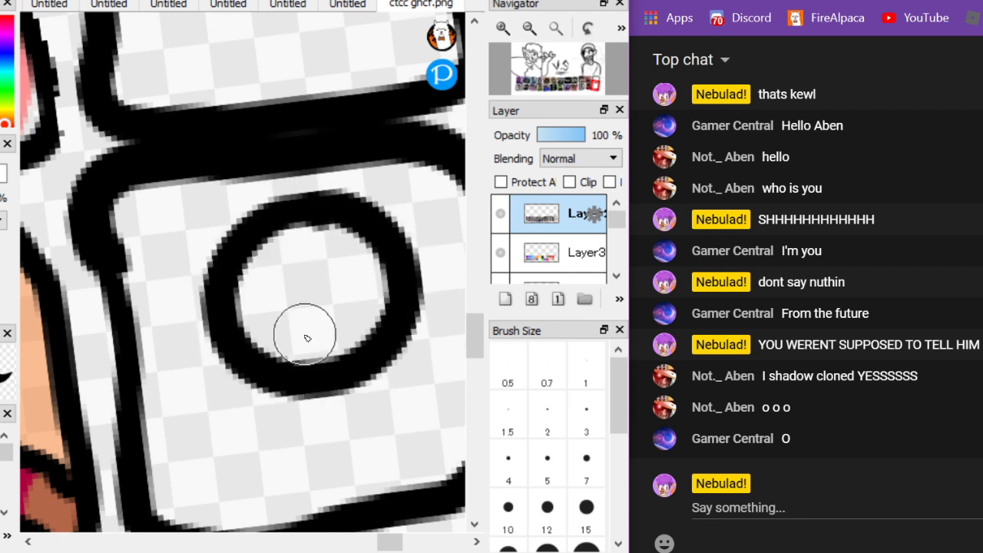
mouse_move(274, 305)
left_mouse_down()
mouse_move(346, 304)
mouse_move(344, 272)
mouse_move(310, 267)
mouse_move(350, 265)
left_mouse_up()
key("ctrl+z")
left_click_drag(252, 267, 270, 264)
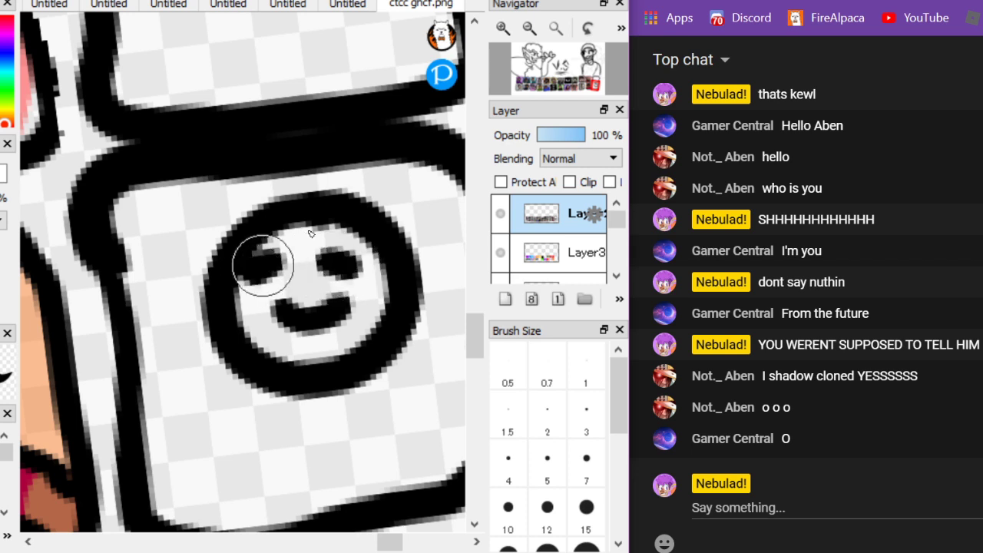
Draw glasses-like outlines across the eyes and short brow strokes above them on the lower frame's face
mouse_move(247, 300)
left_mouse_down()
mouse_move(304, 261)
mouse_move(328, 289)
mouse_move(390, 279)
left_mouse_up()
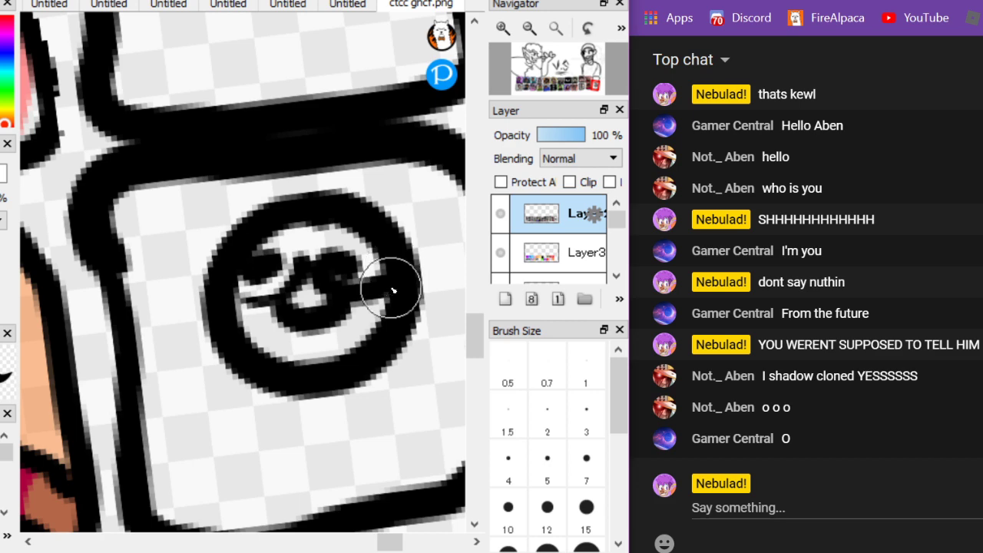
scroll(366, 314, "up", 2)
key("ctrl+z")
key("ctrl+z")
mouse_move(193, 283)
left_mouse_down()
mouse_move(252, 294)
mouse_move(276, 249)
mouse_move(324, 262)
mouse_move(298, 260)
mouse_move(345, 284)
mouse_move(381, 252)
left_mouse_up()
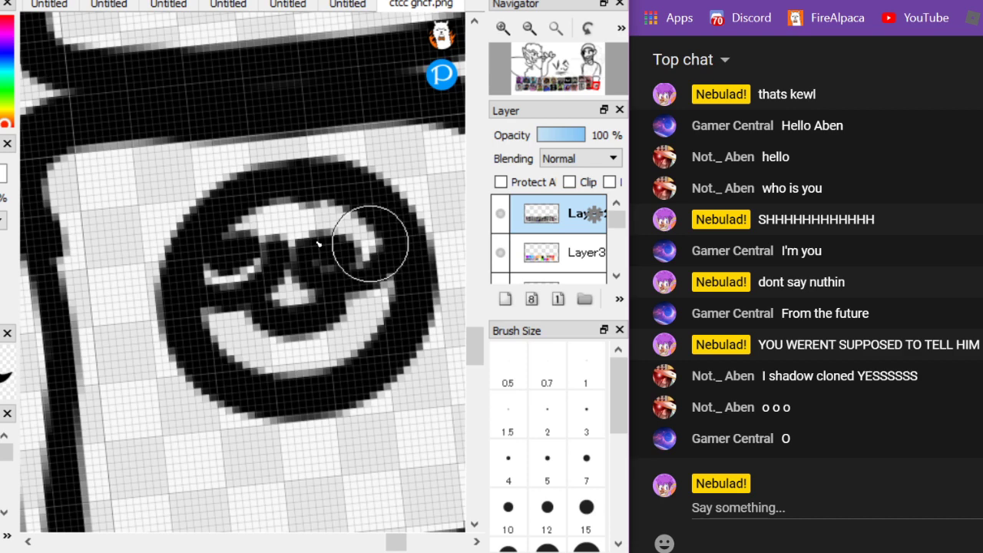
mouse_move(317, 244)
left_mouse_down()
mouse_move(276, 254)
mouse_move(324, 193)
mouse_move(241, 220)
mouse_move(223, 255)
mouse_move(249, 268)
left_mouse_up()
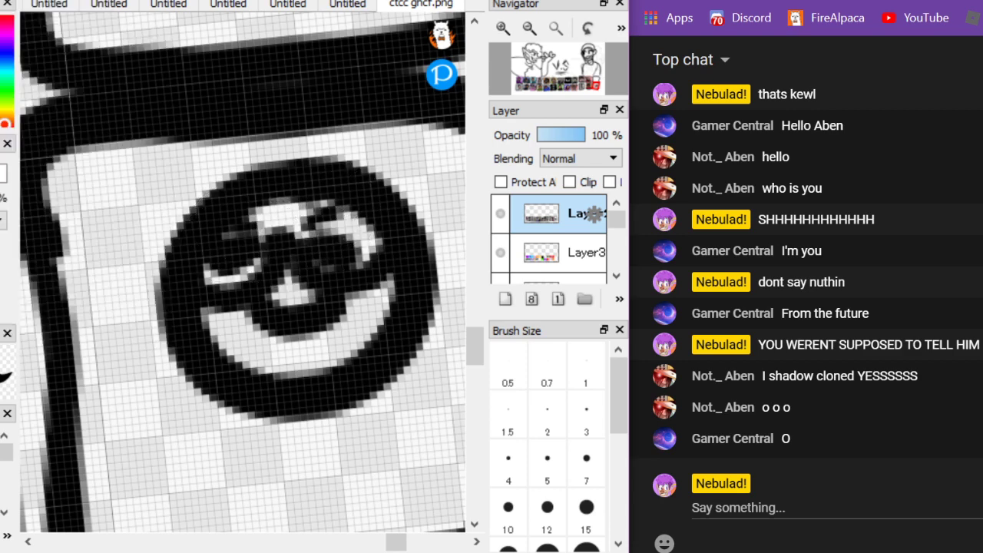
left_click_drag(244, 227, 331, 218)
Add an ear on each side of the round head and thick tufted hair across its top
key("Up")
scroll(192, 165, "down", 2)
scroll(230, 291, "up", 1)
left_click_drag(390, 201, 419, 235)
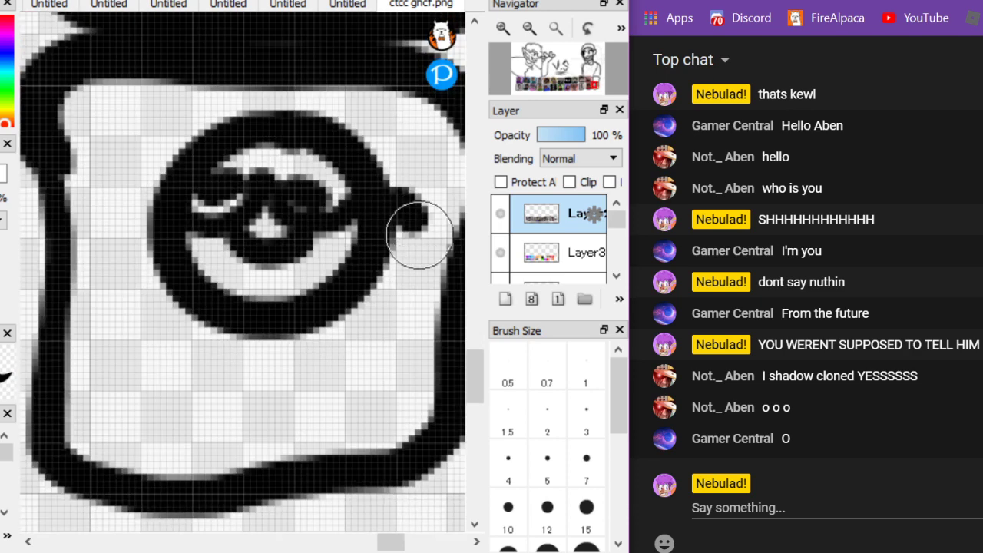
mouse_move(379, 197)
left_mouse_down()
mouse_move(424, 208)
mouse_move(393, 240)
left_mouse_up()
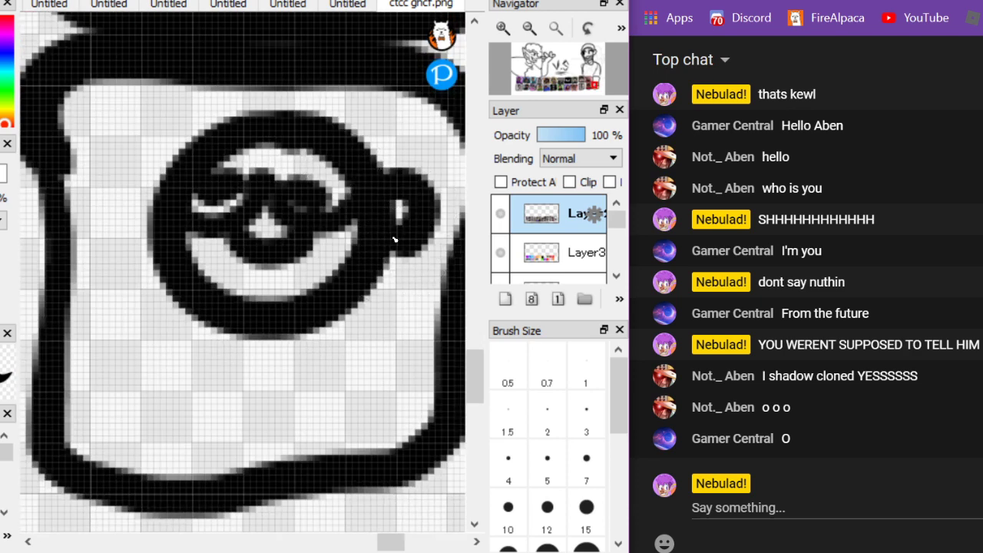
mouse_move(160, 187)
left_mouse_down()
mouse_move(126, 247)
mouse_move(154, 240)
left_mouse_up()
mouse_move(171, 150)
left_mouse_down()
mouse_move(185, 130)
mouse_move(230, 125)
mouse_move(180, 103)
mouse_move(292, 116)
mouse_move(373, 161)
left_mouse_up()
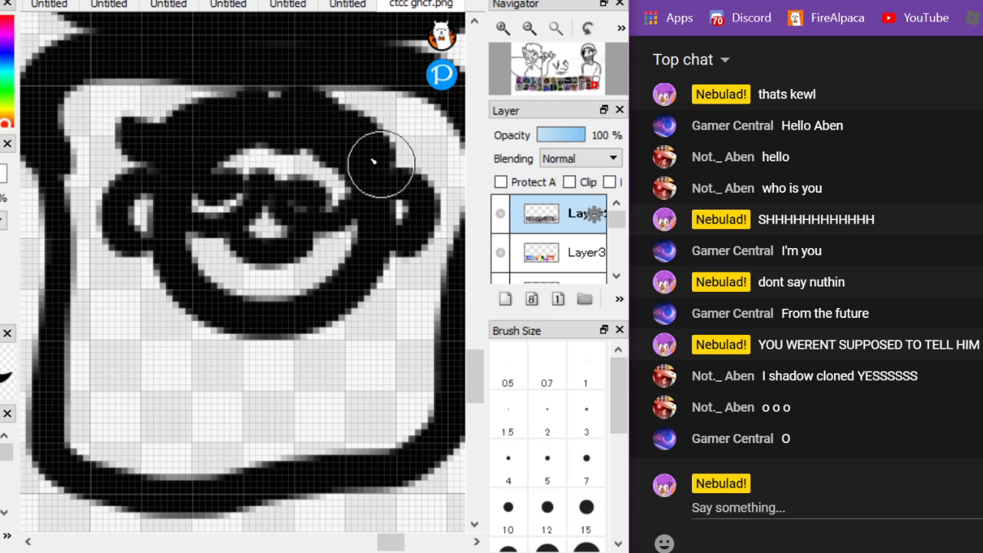
left_click_drag(280, 111, 285, 157)
left_click_drag(376, 106, 388, 112)
Draw sloping shoulders from the head to both frame sides and short arm lines in the lower corners
scroll(105, 173, "down", 1)
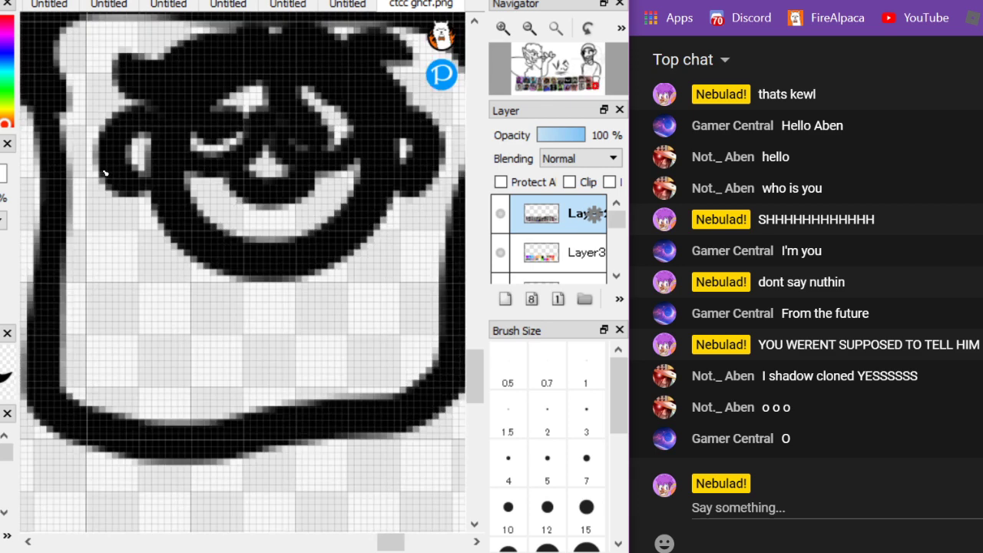
left_click_drag(208, 264, 116, 415)
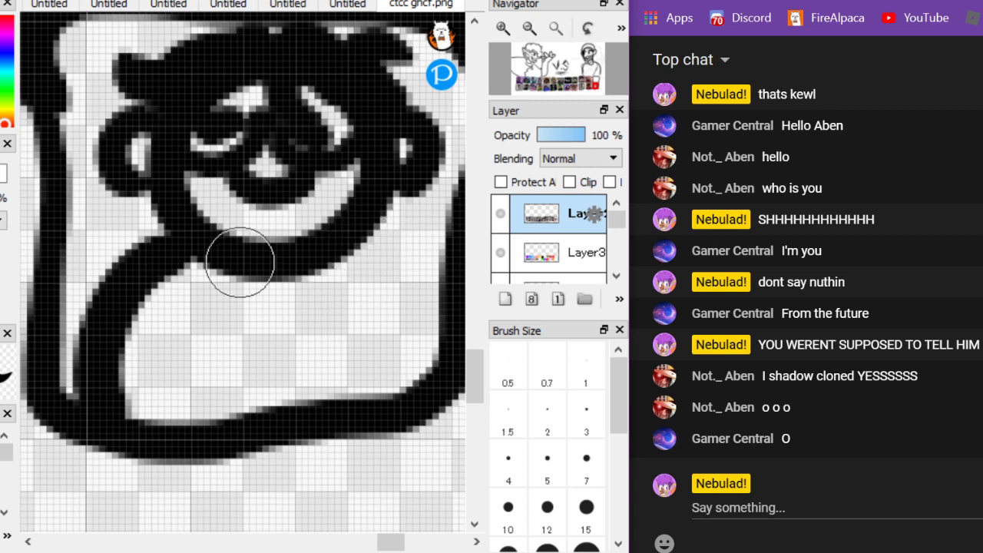
key("ctrl+z")
mouse_move(207, 257)
left_mouse_down()
mouse_move(133, 278)
mouse_move(69, 323)
left_mouse_up()
mouse_move(65, 384)
left_mouse_down()
mouse_move(88, 391)
mouse_move(163, 377)
mouse_move(160, 421)
left_mouse_up()
mouse_move(343, 410)
left_mouse_down()
mouse_move(357, 343)
mouse_move(346, 332)
mouse_move(430, 374)
left_mouse_up()
key("ctrl+z")
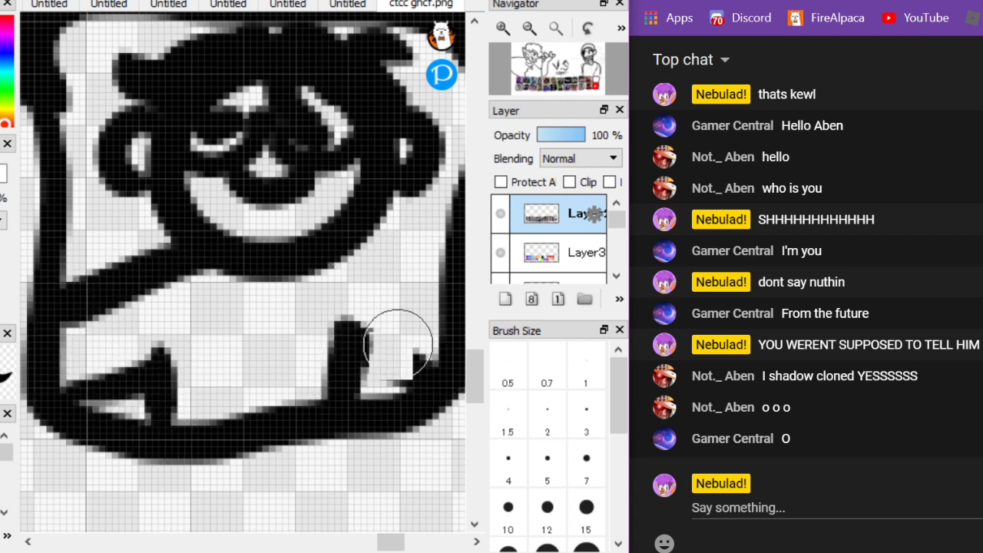
mouse_move(371, 396)
left_mouse_down()
mouse_move(374, 371)
mouse_move(412, 359)
left_mouse_up()
scroll(382, 240, "down", 6)
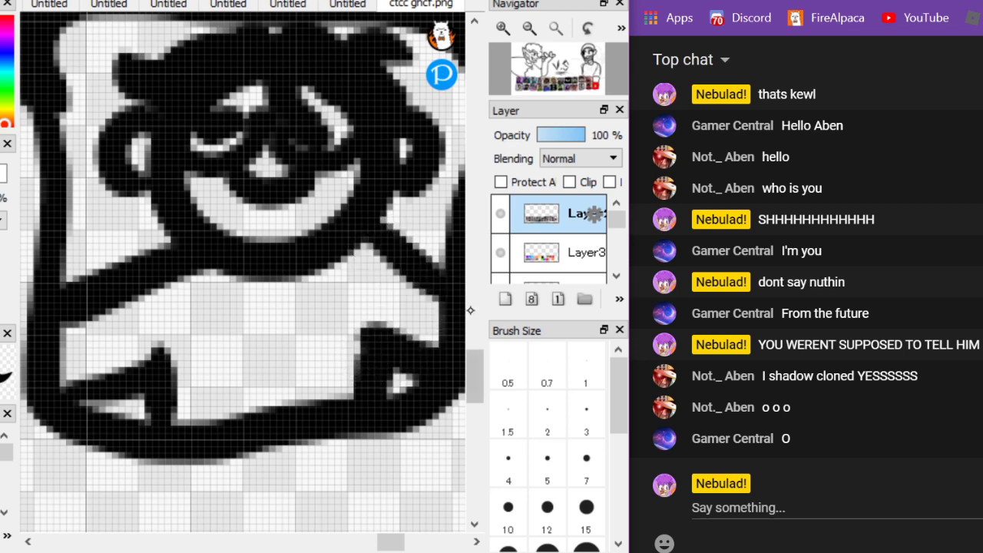
Draw an oval head with a straight mouth and two dot eyes inside the upper empty frame
scroll(307, 251, "up", 3)
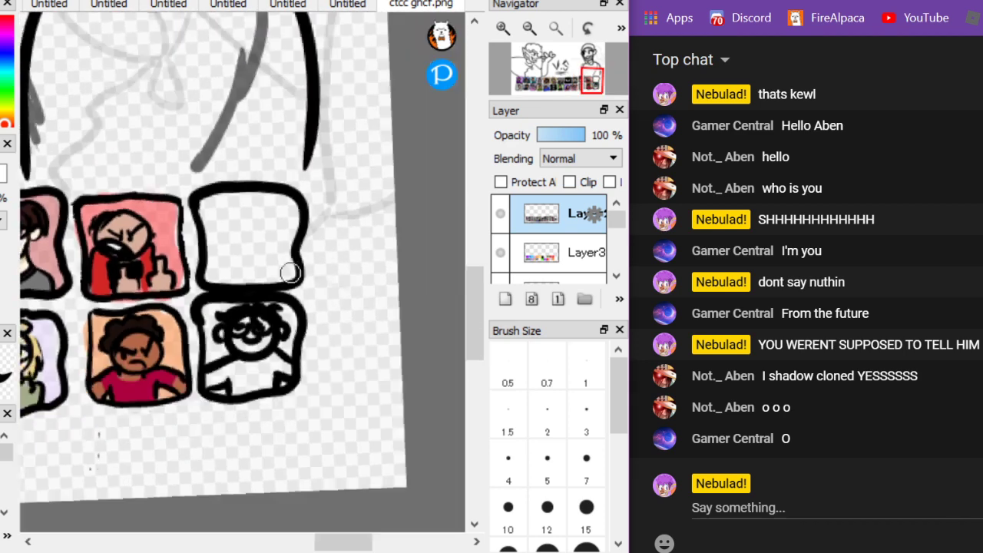
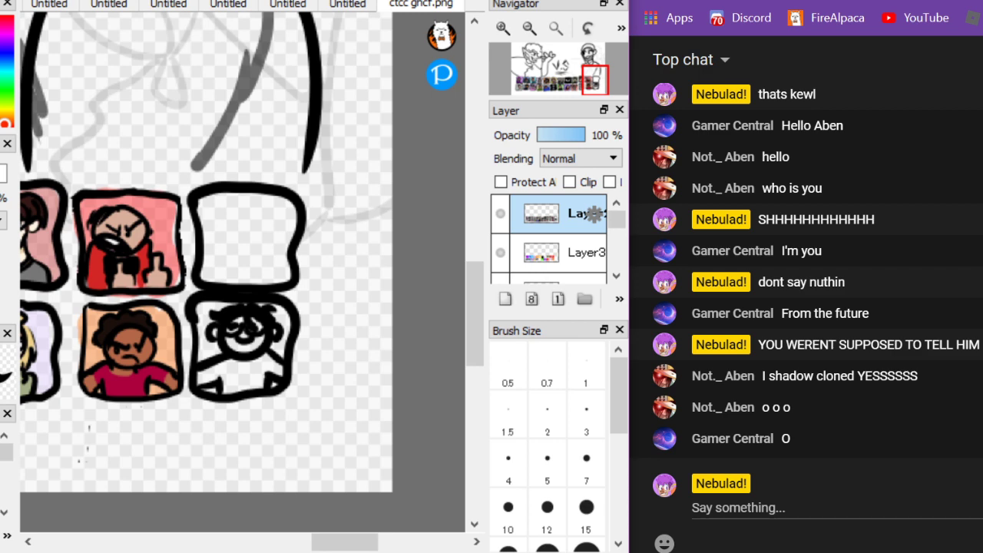
scroll(103, 153, "up", 4)
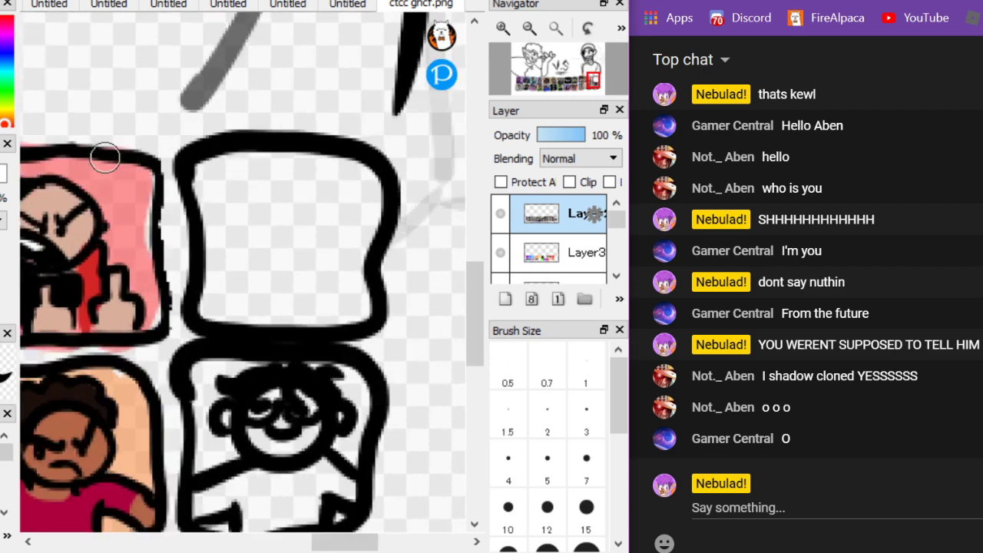
mouse_move(273, 377)
left_mouse_down()
mouse_move(406, 372)
mouse_move(395, 155)
mouse_move(242, 230)
mouse_move(256, 344)
left_mouse_up()
left_click_drag(311, 332, 432, 336)
left_click(305, 267)
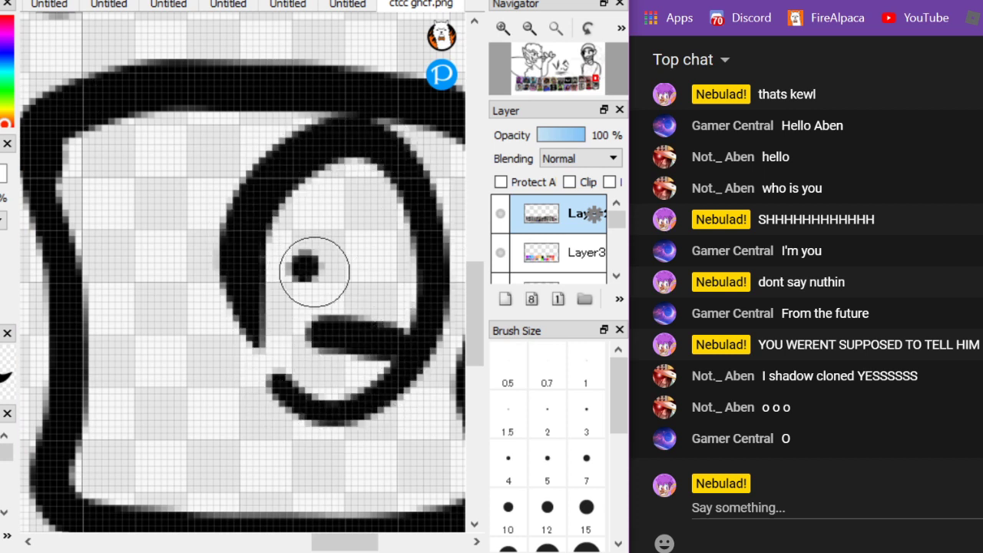
left_click(376, 272)
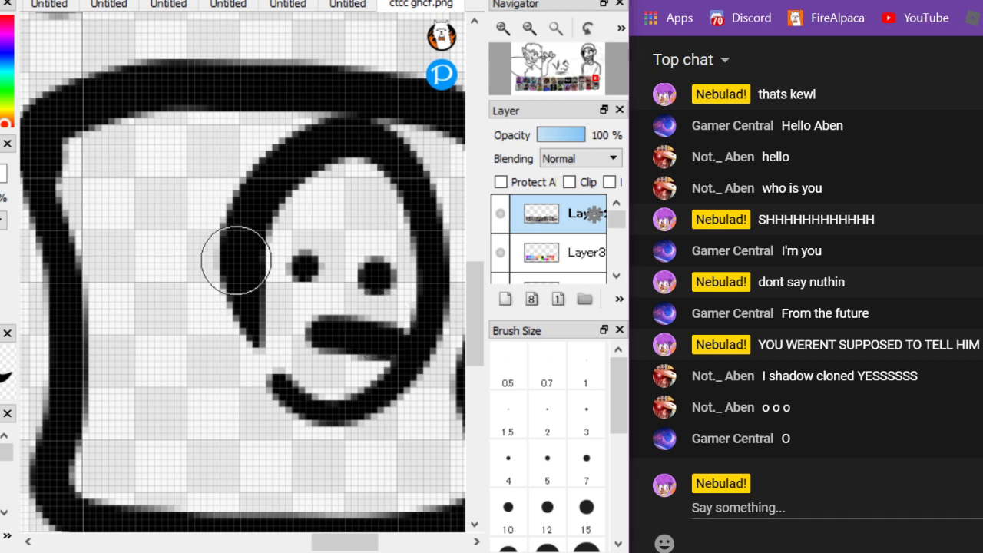
Add a rounded loop beside the oval head's jaw, a raised shoulder to the frame's side, and a body line down to its lower edge
mouse_move(253, 259)
left_mouse_down()
mouse_move(248, 335)
mouse_move(203, 392)
mouse_move(273, 392)
left_mouse_up()
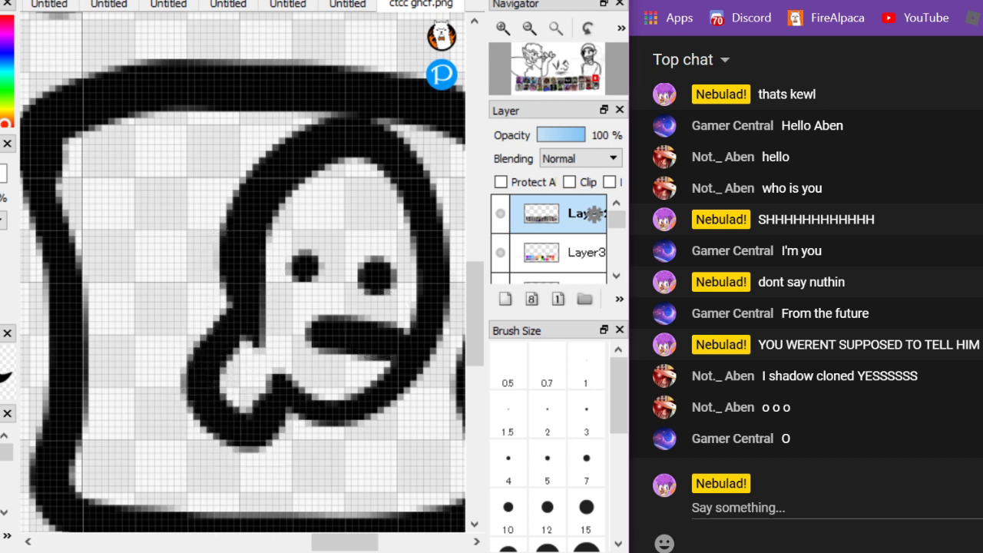
mouse_move(187, 376)
left_mouse_down()
mouse_move(157, 336)
mouse_move(85, 457)
left_mouse_up()
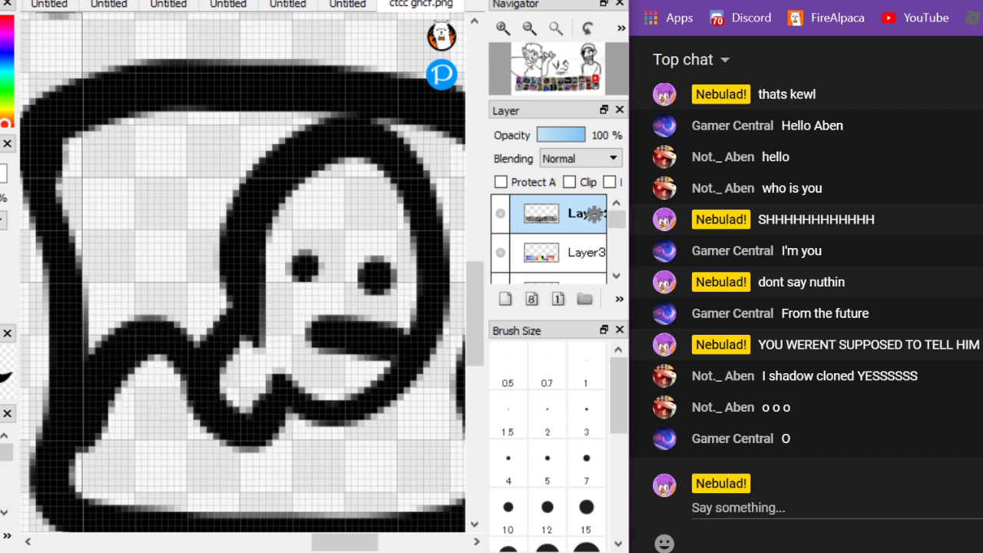
mouse_move(230, 390)
left_mouse_down()
mouse_move(285, 428)
mouse_move(313, 516)
left_mouse_up()
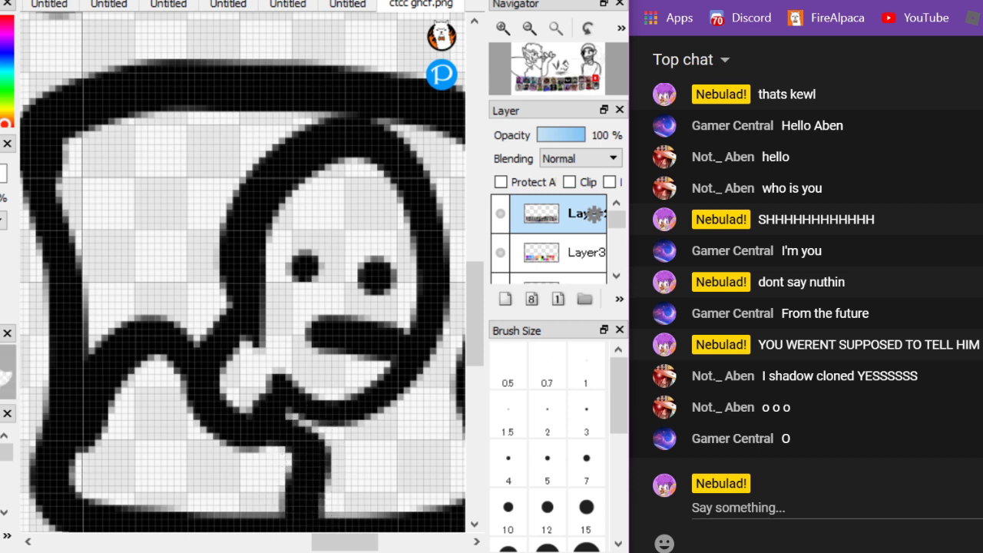
Erase the upper outline of the oval head in the upper frame and draw a rounded ear on each side
mouse_move(442, 196)
left_mouse_down()
mouse_move(401, 181)
mouse_move(285, 175)
mouse_move(237, 233)
mouse_move(342, 155)
mouse_move(428, 213)
mouse_move(430, 228)
left_mouse_up()
key("b")
mouse_move(247, 252)
left_mouse_down()
mouse_move(193, 278)
mouse_move(258, 287)
left_mouse_up()
left_click_drag(454, 298, 443, 266)
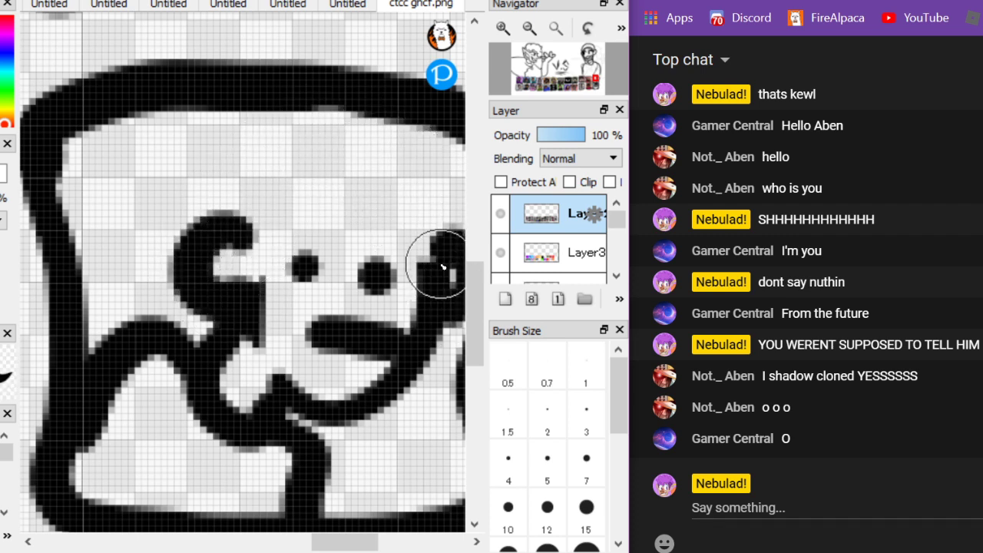
Redraw the top of the head with a curved hairline and hair, including a rounded loop of hair above one ear
mouse_move(230, 215)
left_mouse_down()
mouse_move(248, 152)
mouse_move(258, 181)
left_mouse_up()
key("ctrl+z")
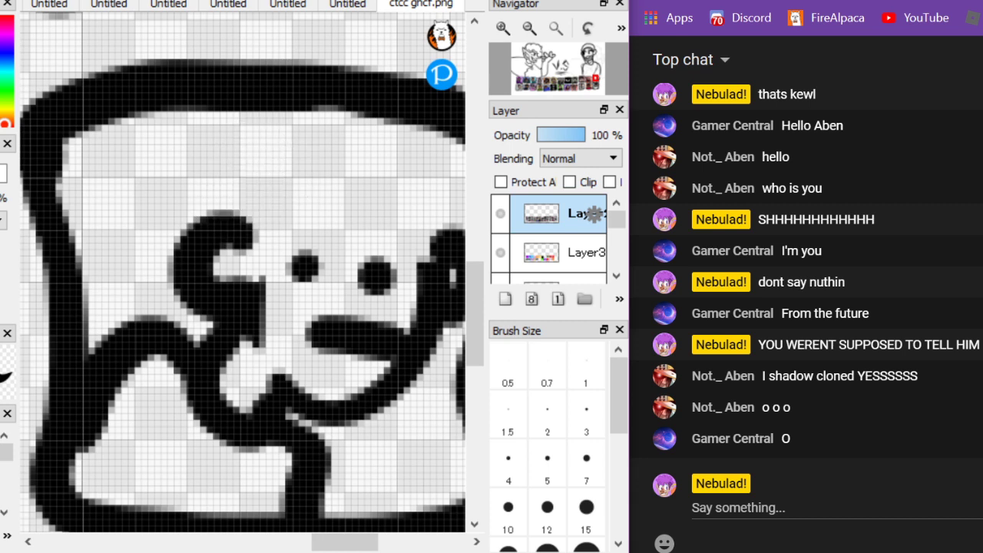
mouse_move(231, 241)
left_mouse_down()
mouse_move(241, 158)
mouse_move(414, 175)
mouse_move(434, 228)
left_mouse_up()
mouse_move(246, 154)
left_mouse_down()
mouse_move(186, 222)
mouse_move(215, 219)
left_mouse_up()
scroll(243, 272, "down", 1)
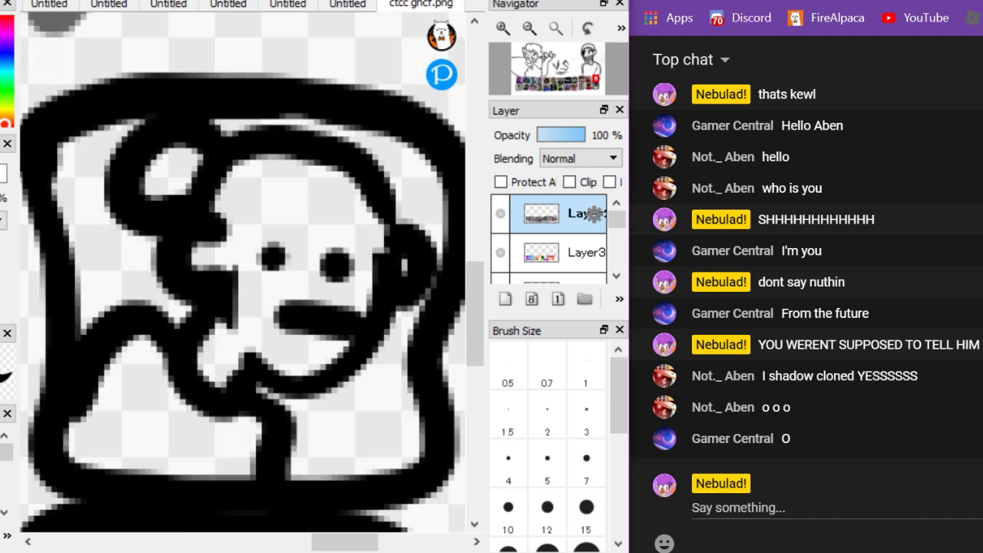
mouse_move(381, 213)
left_mouse_down()
mouse_move(424, 162)
mouse_move(353, 172)
mouse_move(367, 215)
mouse_move(285, 210)
mouse_move(222, 227)
mouse_move(281, 198)
mouse_move(355, 202)
mouse_move(386, 242)
left_mouse_up()
Add a new layer and move it directly beneath the Layer2 line art
scroll(364, 273, "down", 5)
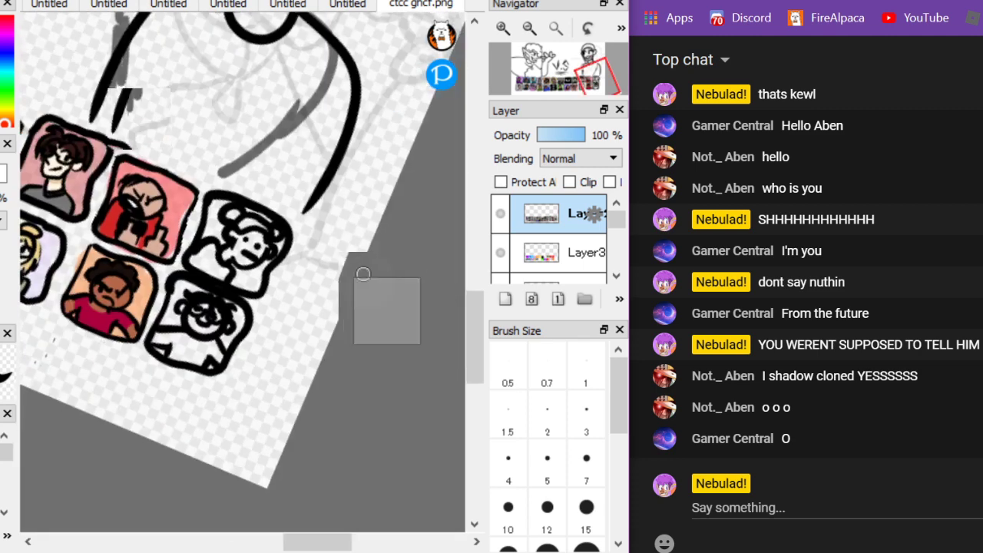
scroll(364, 273, "down", 4)
scroll(356, 330, "up", 2)
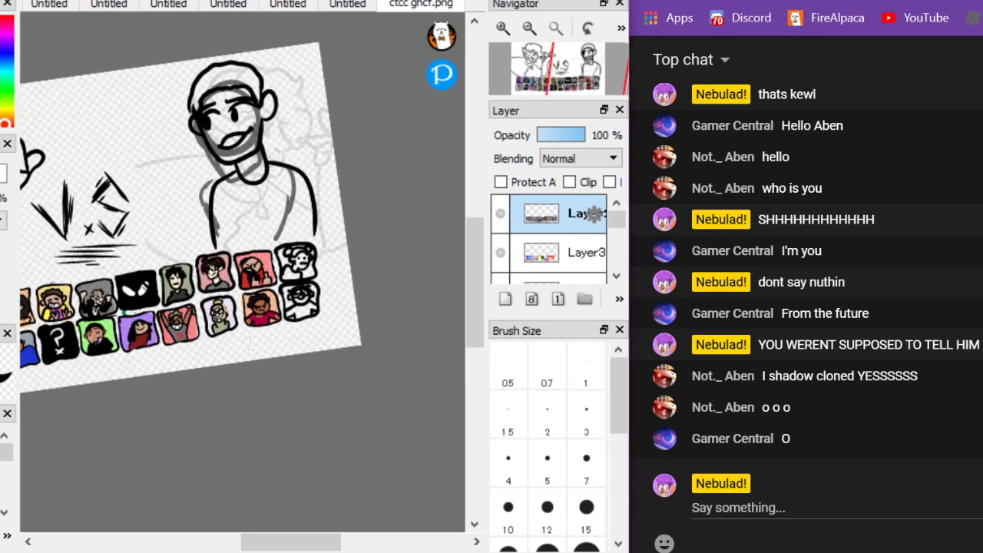
left_click(505, 299)
left_click_drag(550, 224, 548, 258)
Widen the colour panel, choose a light peach skin tone, and paint the upper portrait's face and the loop beside its jaw
scroll(298, 260, "up", 4)
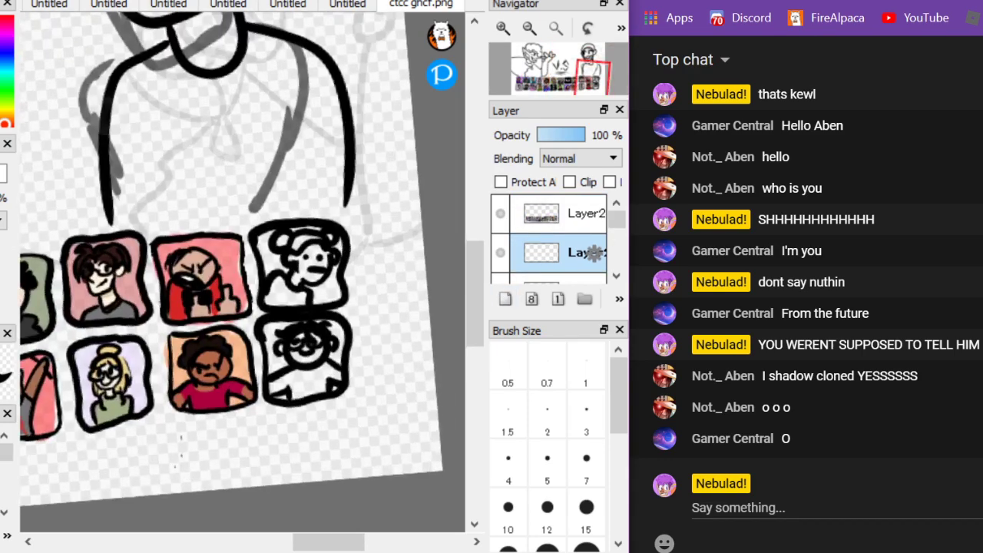
scroll(305, 253, "up", 4)
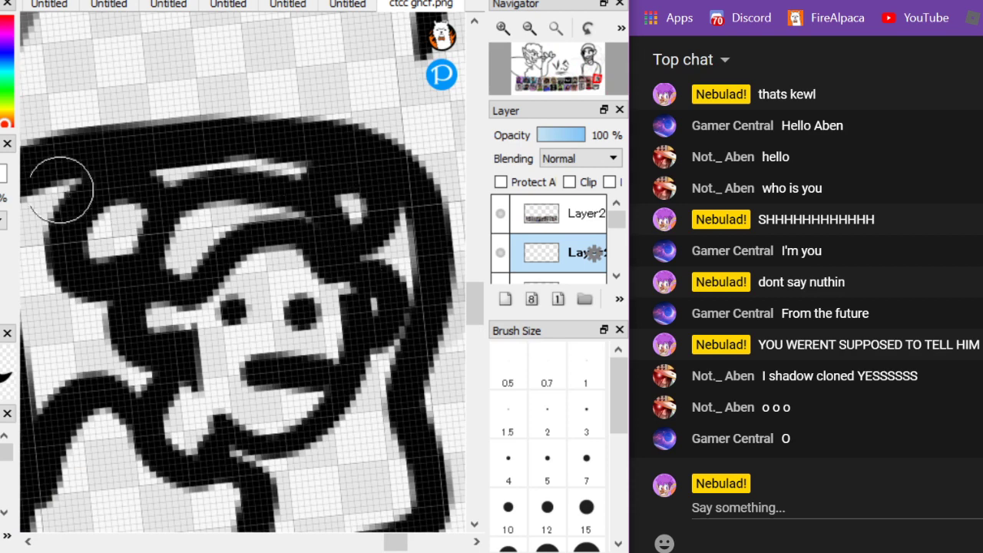
left_click_drag(17, 190, 90, 210)
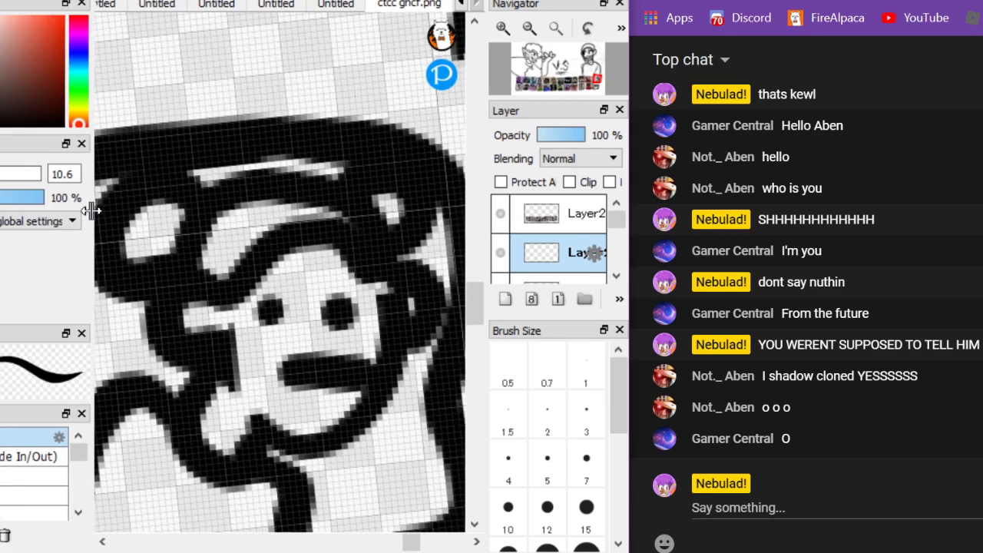
left_click(78, 119)
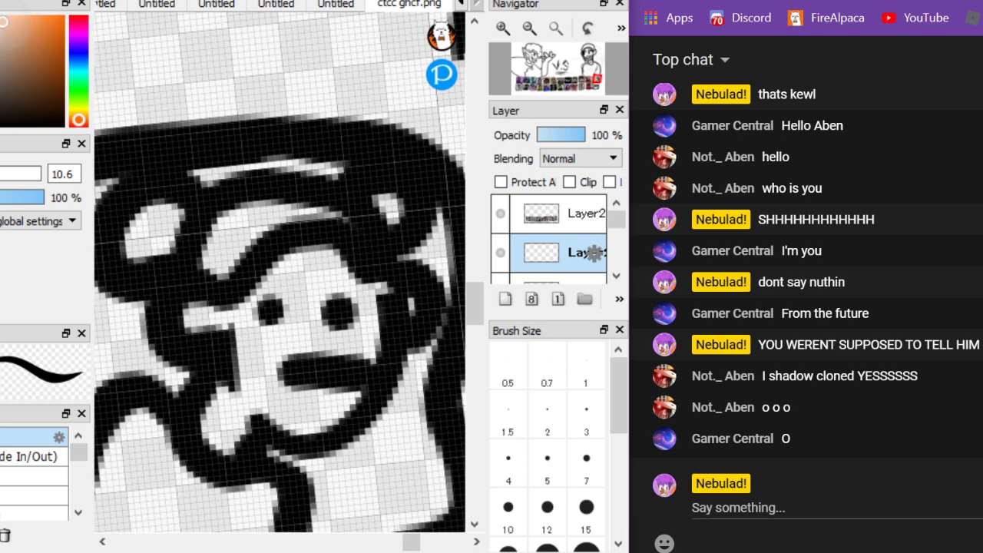
scroll(131, 158, "up", 1)
mouse_move(208, 384)
left_mouse_down()
mouse_move(210, 439)
mouse_move(257, 372)
mouse_move(292, 411)
mouse_move(339, 285)
mouse_move(316, 401)
mouse_move(370, 296)
mouse_move(396, 299)
mouse_move(363, 296)
mouse_move(305, 264)
mouse_move(270, 317)
mouse_move(321, 287)
mouse_move(297, 321)
mouse_move(182, 317)
left_mouse_up()
scroll(228, 259, "down", 2)
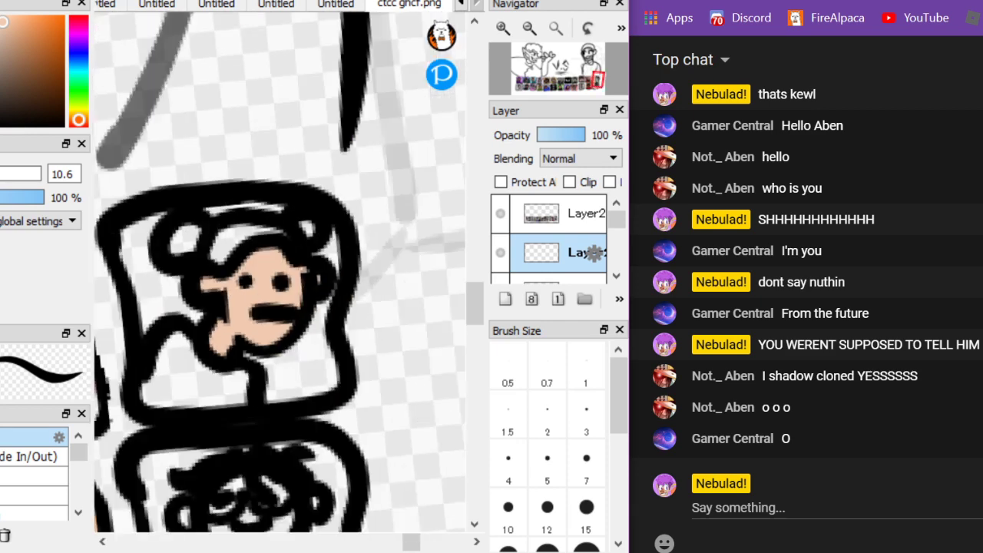
Choose a slightly darker tan and repaint the upper portrait's face and the loop beside its jaw with it
scroll(279, 272, "down", 2)
scroll(280, 271, "up", 4)
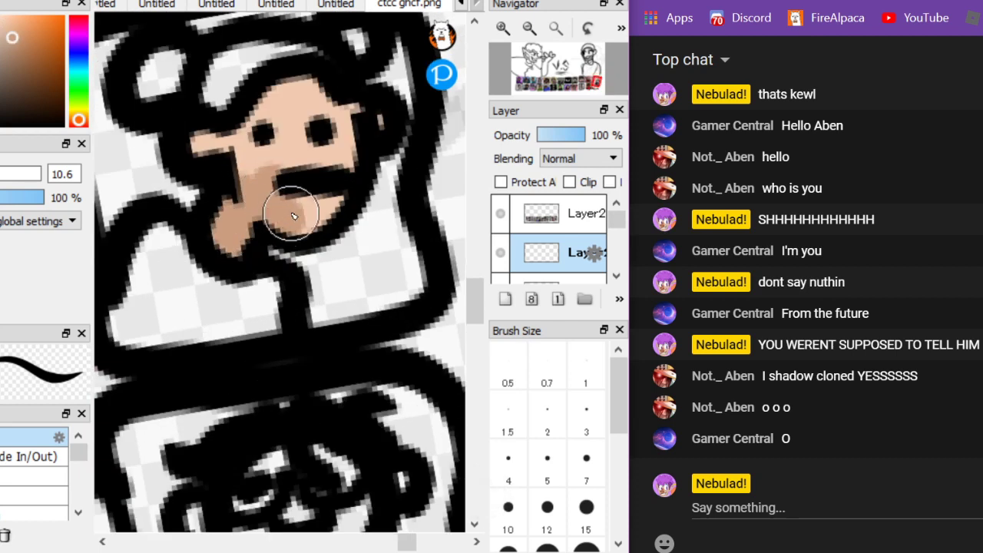
left_click(6, 43)
left_click(8, 32)
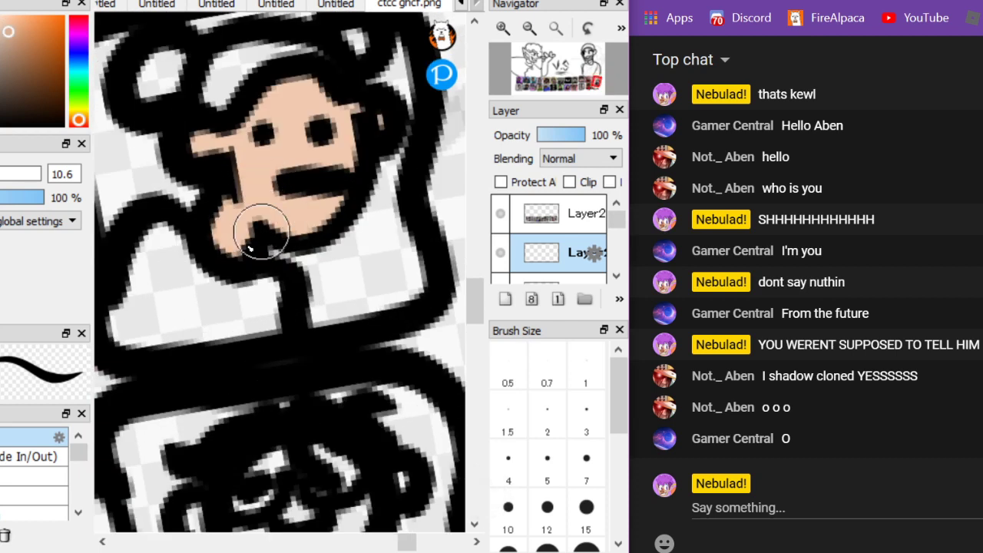
left_click_drag(259, 230, 254, 202)
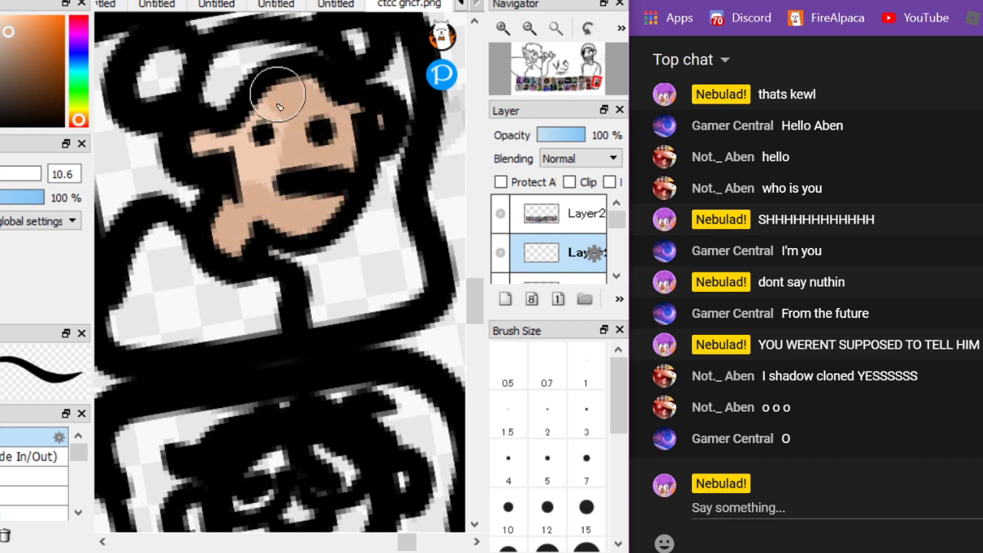
Shift the hue to yellow and paint the lower portrait's face a pale yellow skin tone
scroll(107, 240, "down", 3)
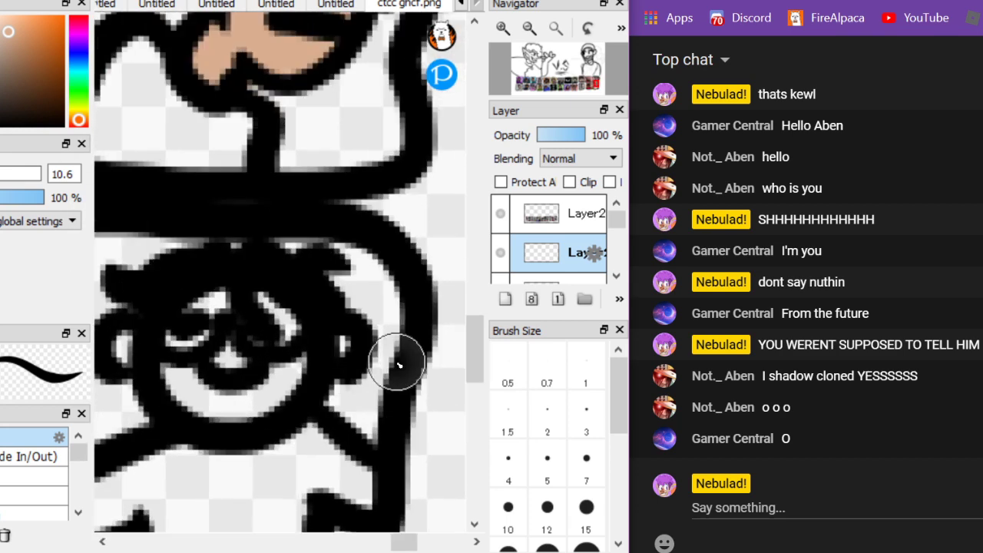
scroll(401, 361, "up", 1)
left_click(78, 114)
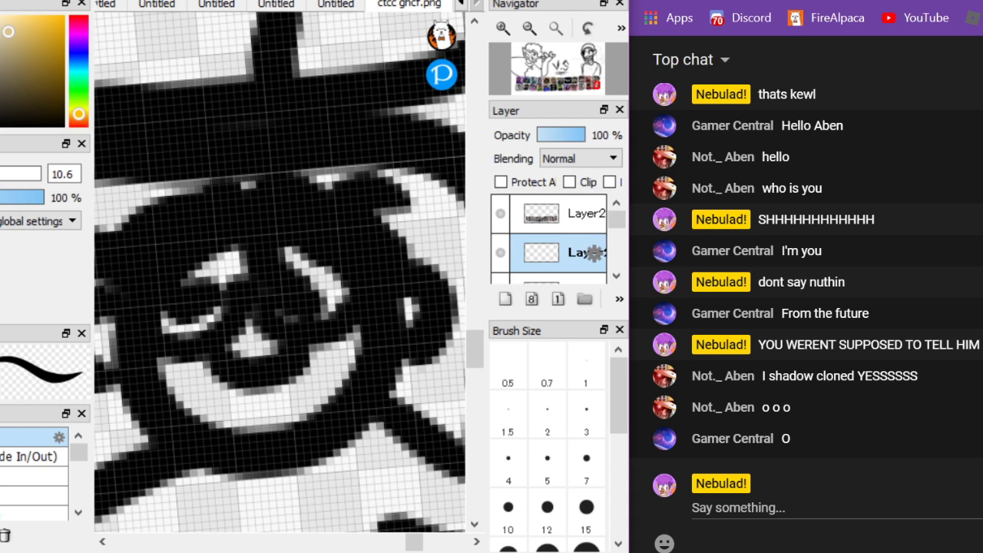
mouse_move(238, 297)
left_mouse_down()
mouse_move(180, 325)
mouse_move(283, 399)
left_mouse_up()
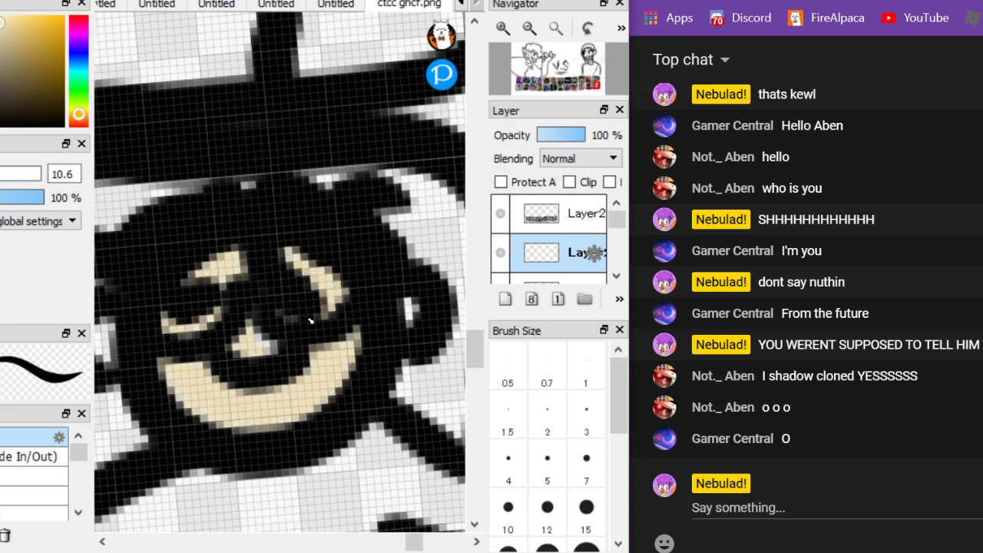
Undo the last stroke and paint the remaining white areas of the nose and ears in the bottom-row portrait pale beige
key("ctrl+z")
mouse_move(289, 319)
left_mouse_down()
mouse_move(209, 395)
mouse_move(231, 278)
mouse_move(295, 284)
mouse_move(358, 339)
mouse_move(336, 349)
mouse_move(298, 288)
left_mouse_up()
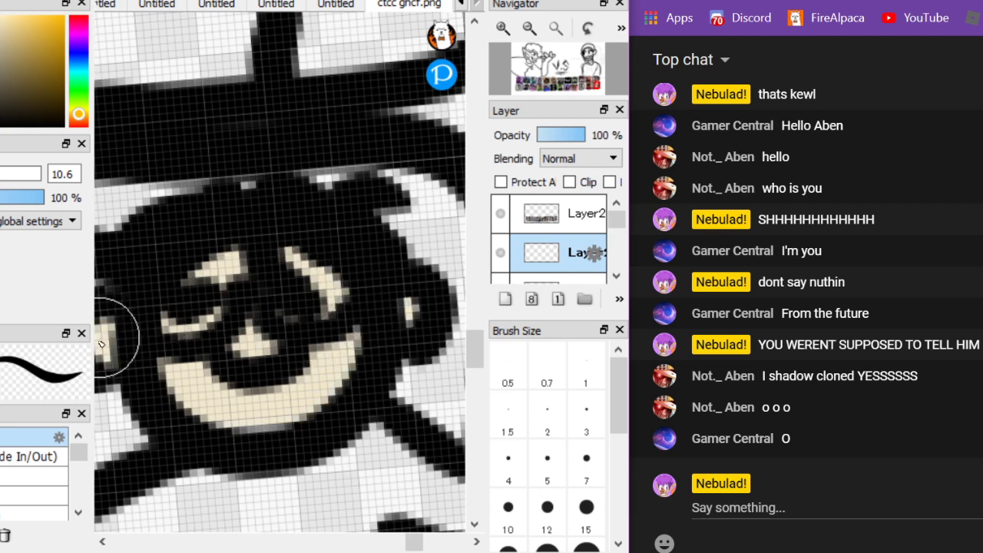
scroll(298, 444, "down", 2)
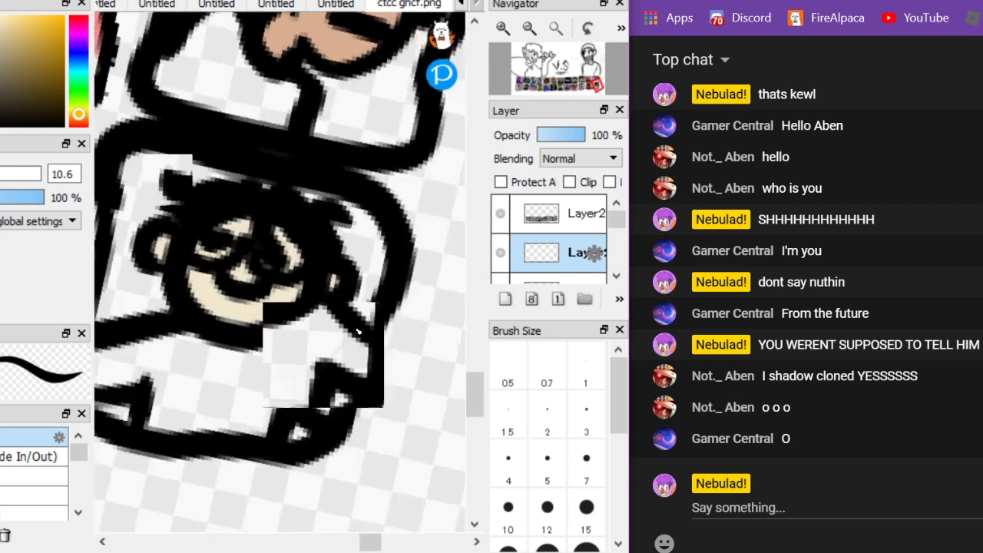
Colour the shirt of the last bottom-row portrait dark navy blue
key("Left")
left_click(79, 61)
left_click(63, 95)
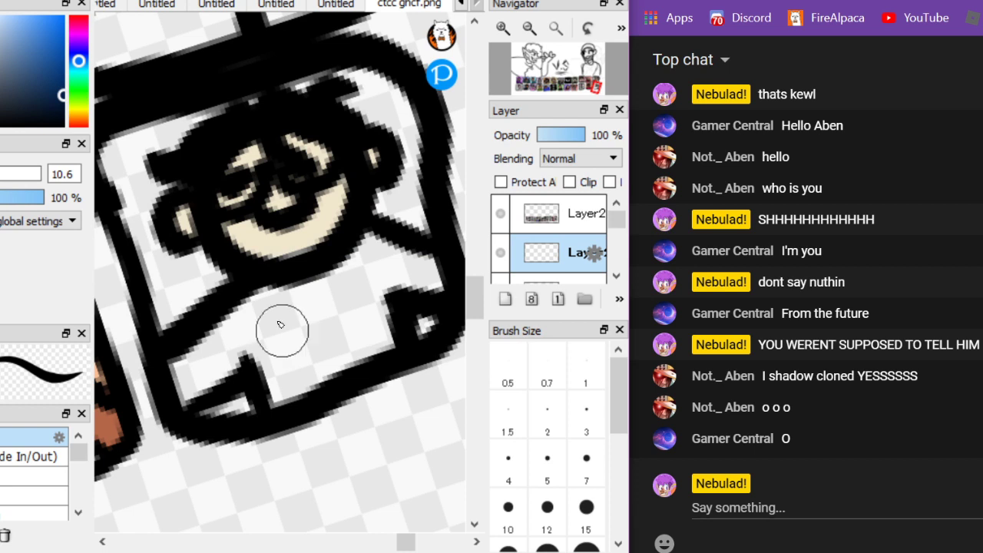
mouse_move(188, 358)
left_mouse_down()
mouse_move(232, 309)
mouse_move(181, 391)
mouse_move(247, 332)
mouse_move(243, 347)
mouse_move(250, 312)
mouse_move(278, 385)
mouse_move(276, 354)
mouse_move(295, 390)
mouse_move(362, 359)
mouse_move(389, 320)
mouse_move(375, 280)
mouse_move(405, 287)
mouse_move(422, 266)
mouse_move(366, 256)
mouse_move(370, 243)
mouse_move(331, 279)
mouse_move(282, 293)
mouse_move(265, 327)
mouse_move(289, 304)
mouse_move(323, 300)
mouse_move(355, 277)
mouse_move(318, 360)
mouse_move(367, 346)
left_mouse_up()
Colour the shirt of the last top-row portrait light purple
scroll(189, 167, "down", 3)
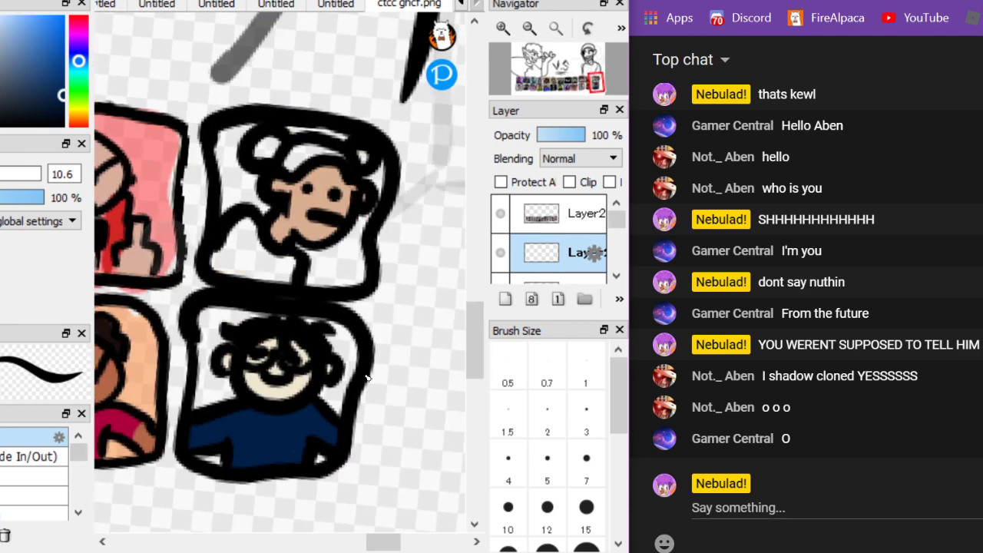
scroll(156, 180, "up", 6)
left_click(79, 40)
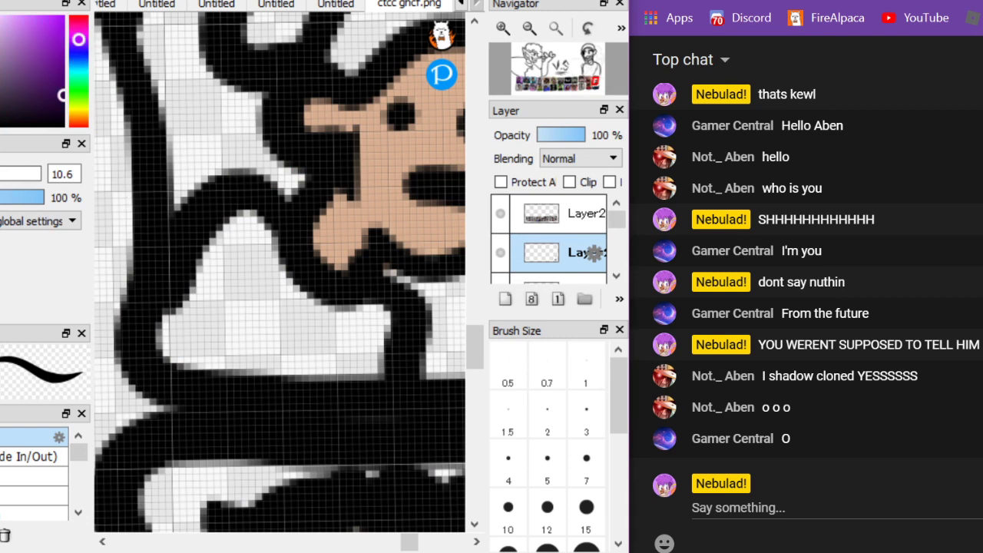
mouse_move(361, 347)
left_mouse_down()
mouse_move(361, 307)
mouse_move(248, 242)
mouse_move(176, 351)
mouse_move(234, 301)
mouse_move(296, 354)
mouse_move(270, 364)
left_mouse_up()
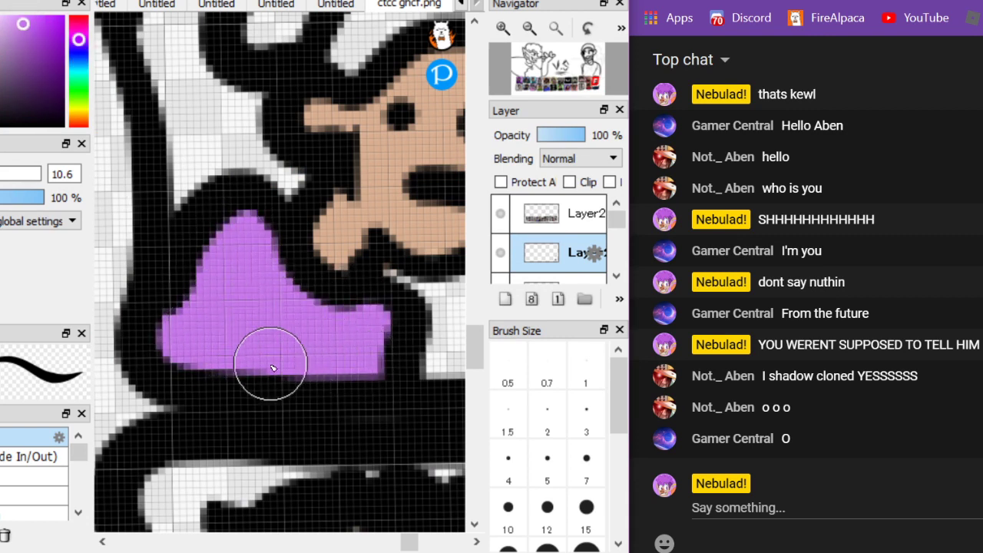
Colour the hair and hair buns of the last top-row portrait dark grey
scroll(222, 352, "down", 2)
key("Right")
scroll(279, 274, "up", 2)
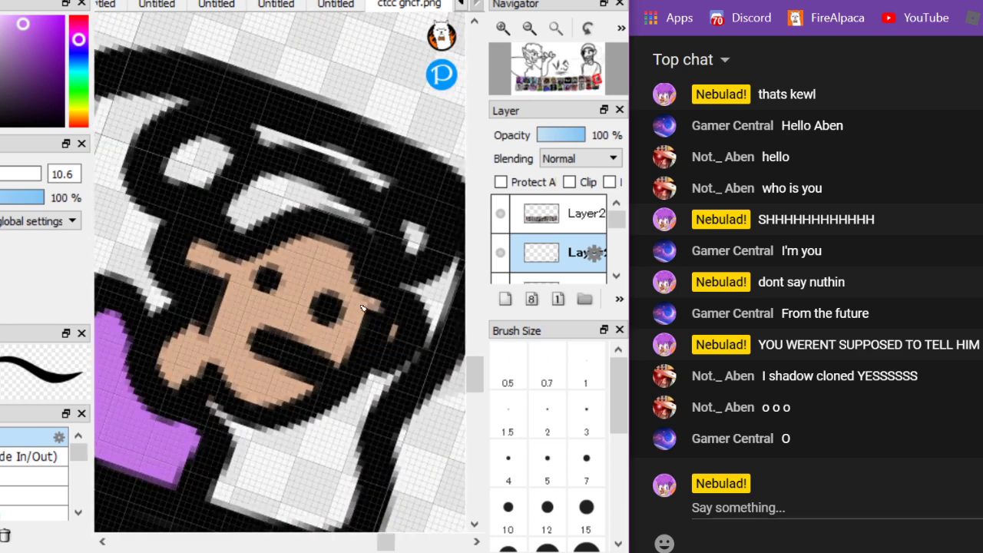
mouse_move(230, 134)
left_mouse_down()
mouse_move(199, 186)
mouse_move(217, 170)
mouse_move(231, 203)
mouse_move(257, 186)
mouse_move(247, 225)
mouse_move(297, 196)
mouse_move(335, 202)
mouse_move(408, 241)
left_mouse_up()
Merge the portrait line-art layer with the colouring layer directly beneath it
scroll(171, 391, "down", 4)
key("Left")
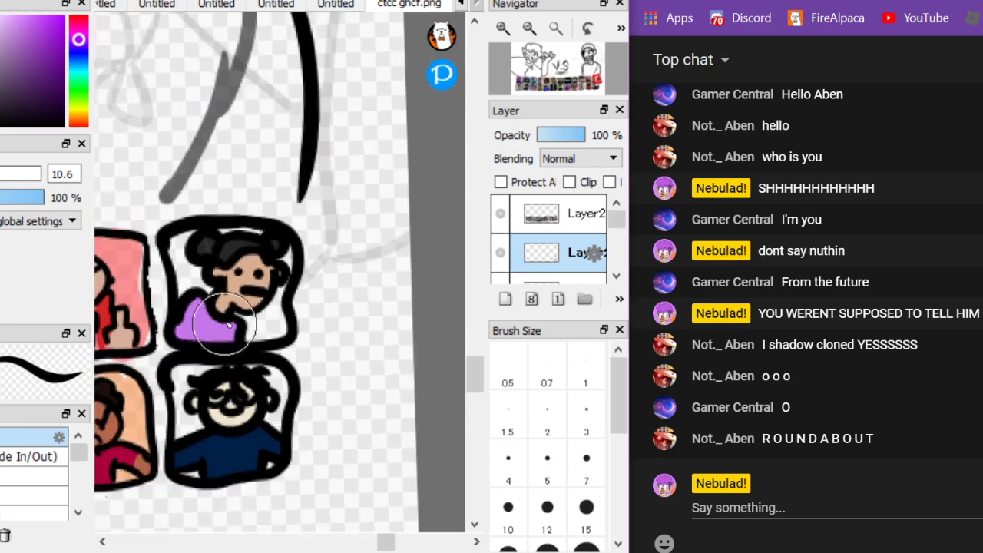
scroll(345, 424, "down", 2)
scroll(345, 424, "down", 5)
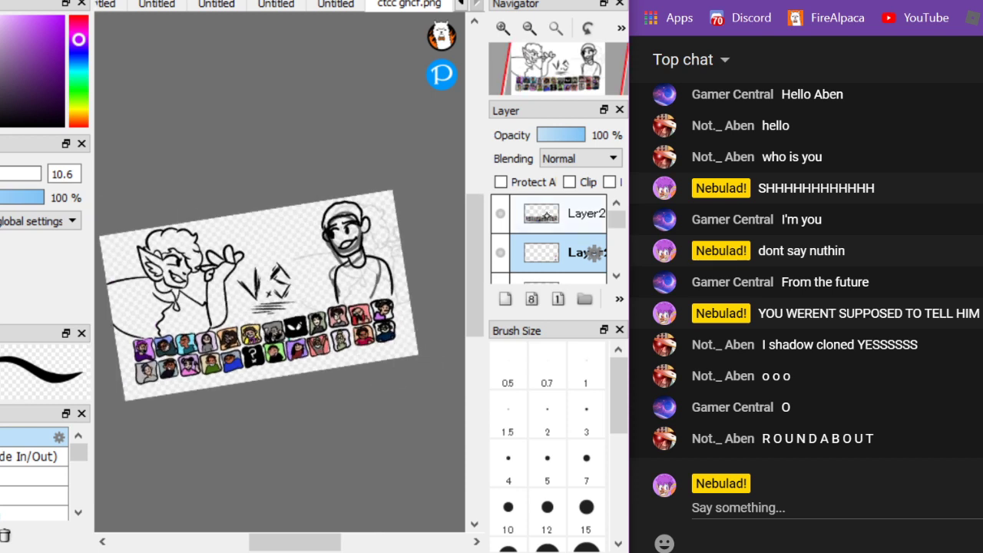
left_click_drag(564, 253, 565, 214)
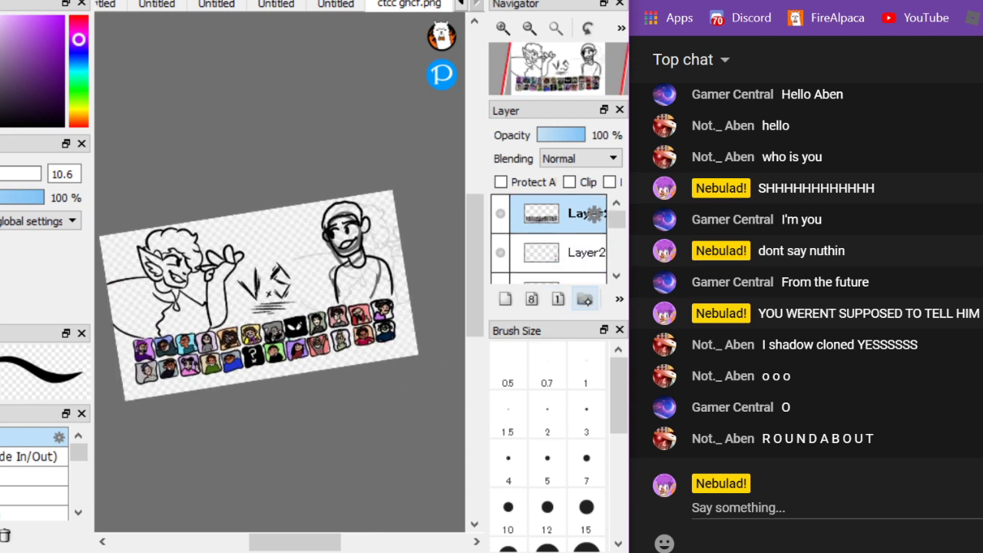
left_click(619, 299)
left_click(641, 349)
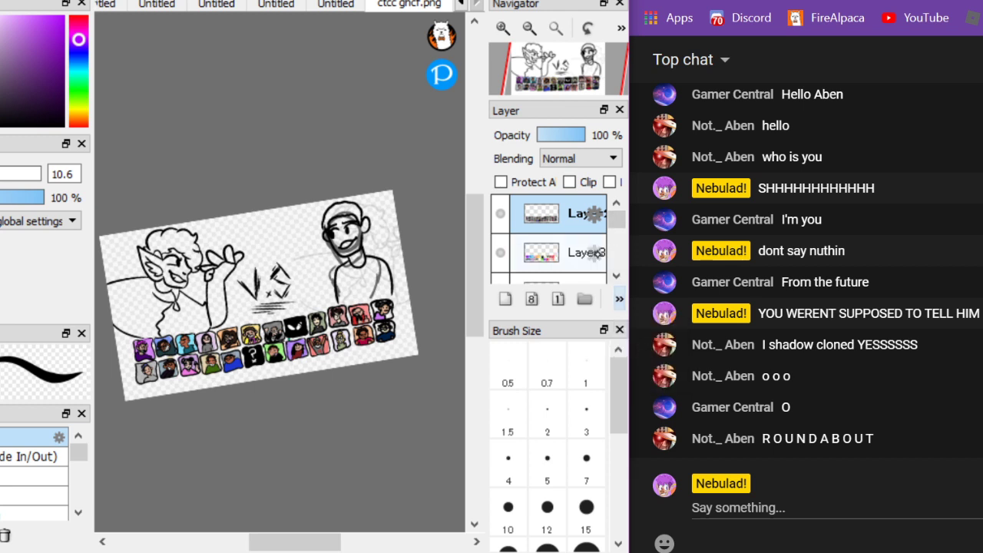
Find the layer with the bearded character's inked drawing beside the VS lettering and hide it, leaving the rough head sketch
left_click(594, 254)
left_click(593, 214)
left_click_drag(611, 224, 613, 247)
left_click(584, 258)
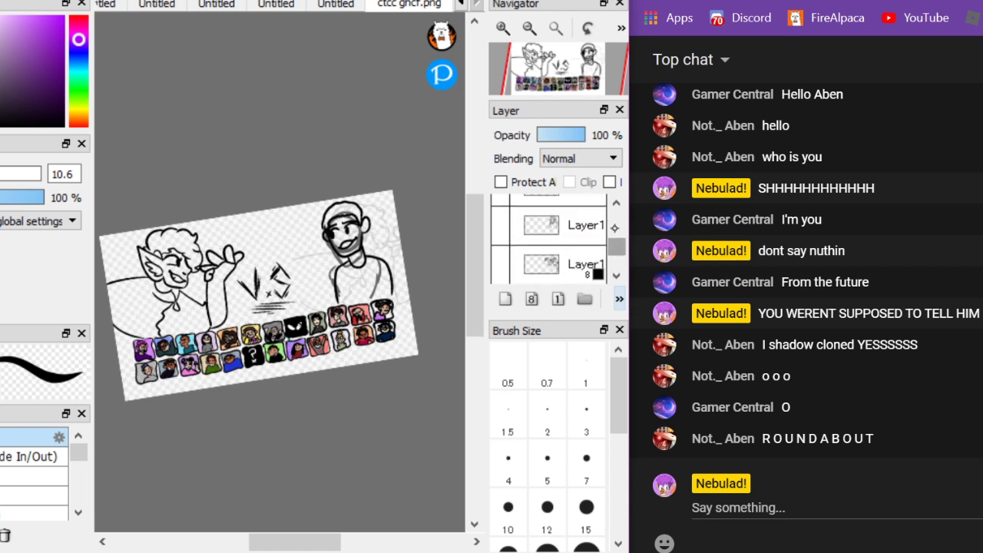
scroll(614, 227, "up", 3)
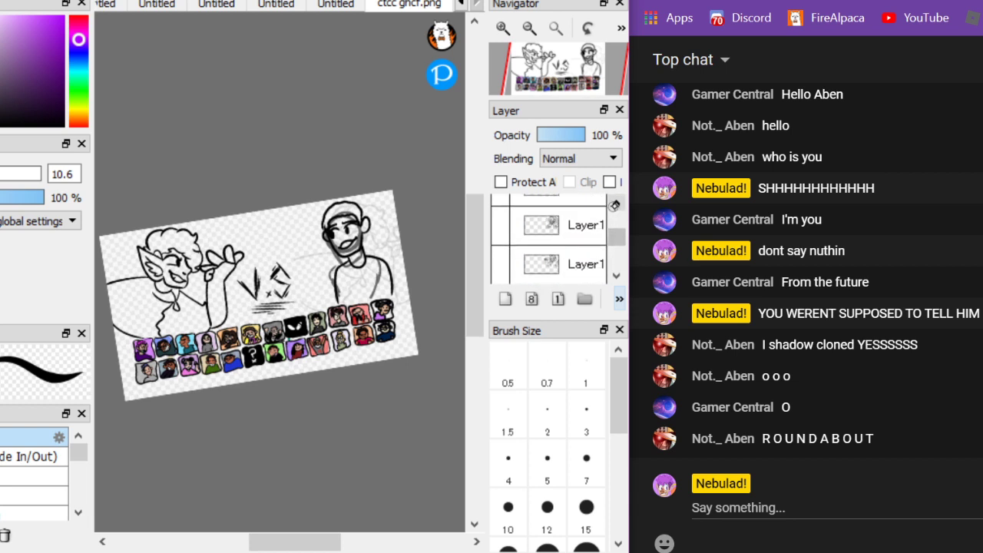
scroll(614, 205, "up", 2)
double_click(549, 218)
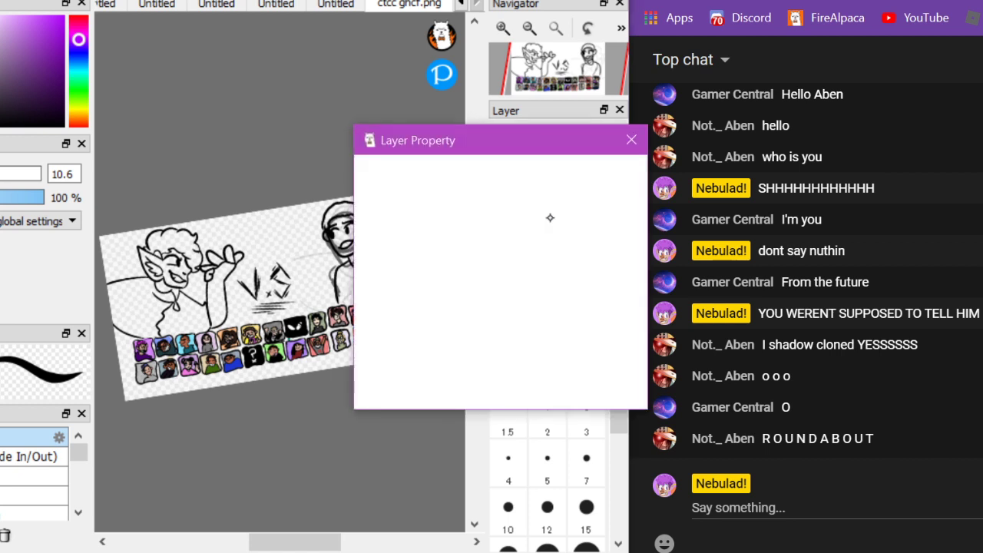
key("Escape")
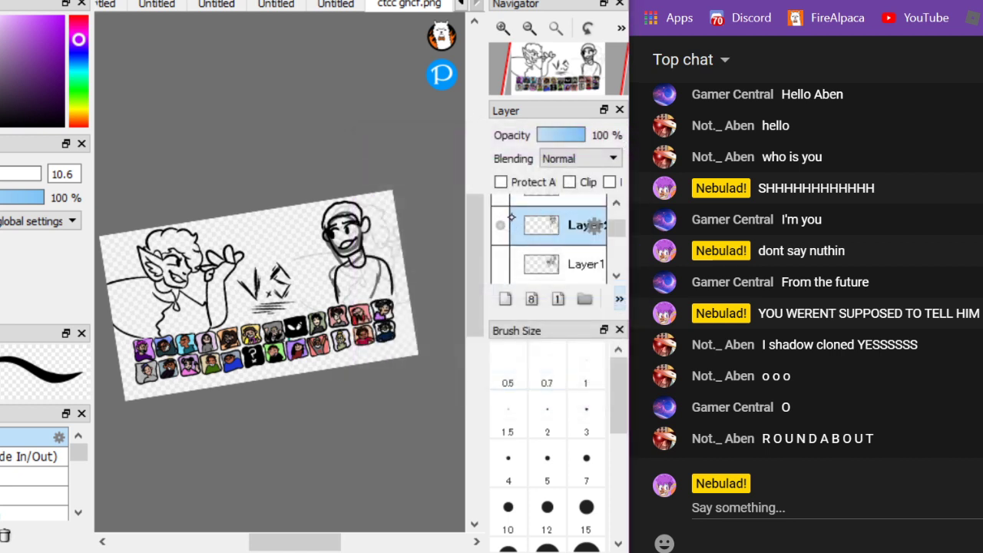
left_click(499, 224)
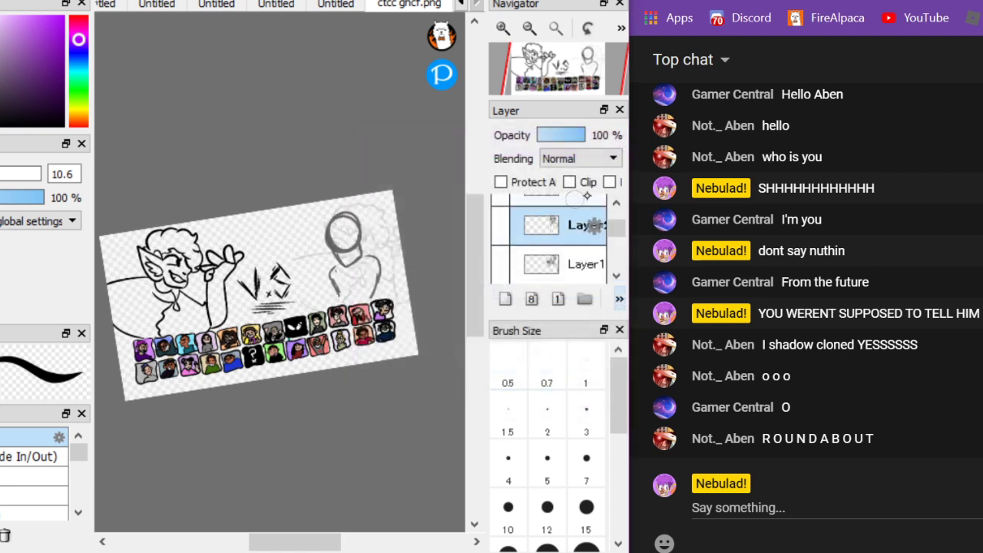
Add a new layer directly above the hidden character drawing and below the 56 % opacity head sketch layer
left_click(587, 198)
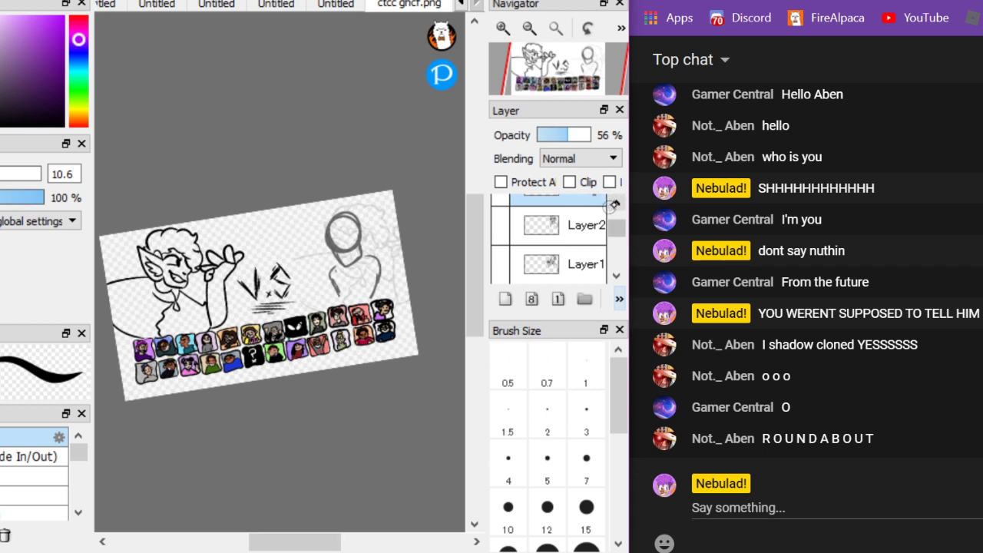
left_click(615, 203)
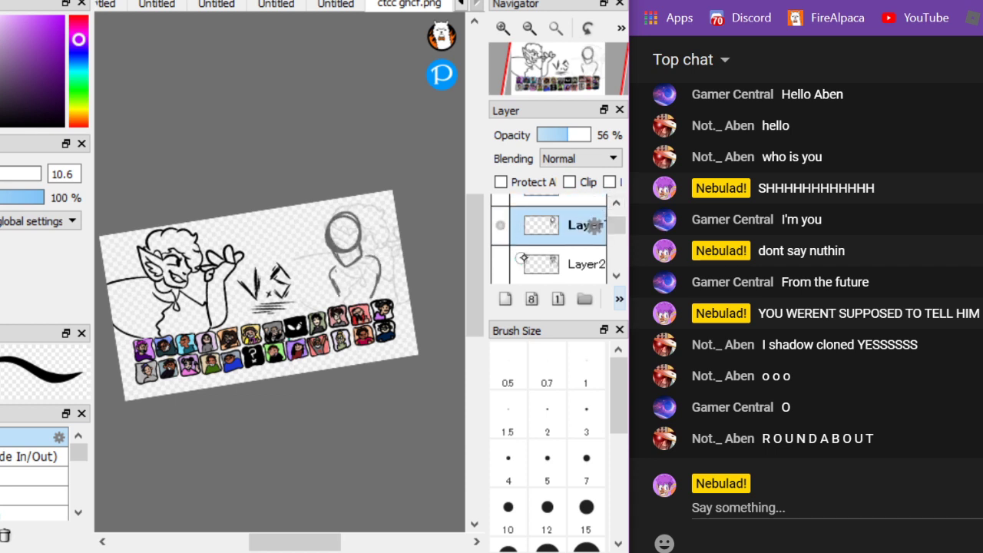
left_click(535, 271)
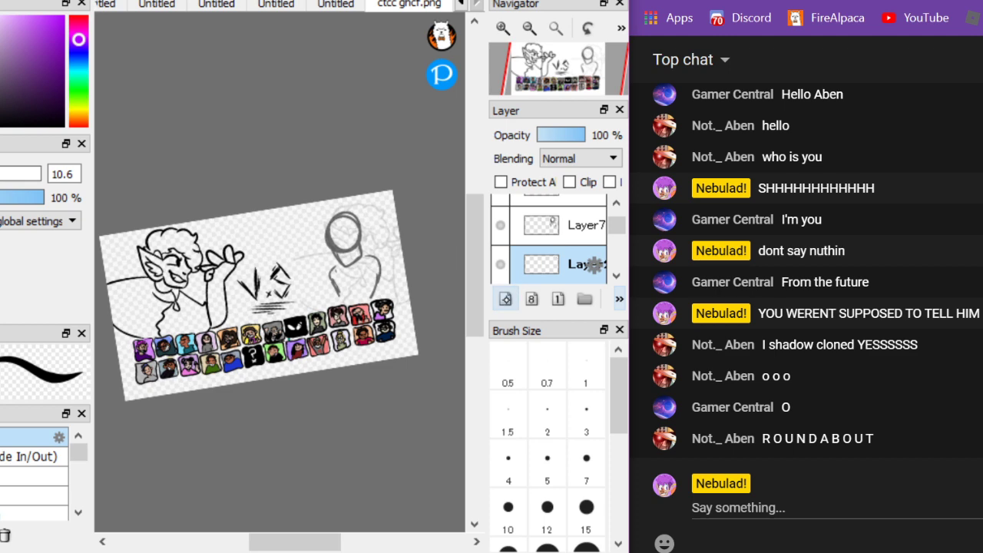
scroll(405, 264, "up", 6)
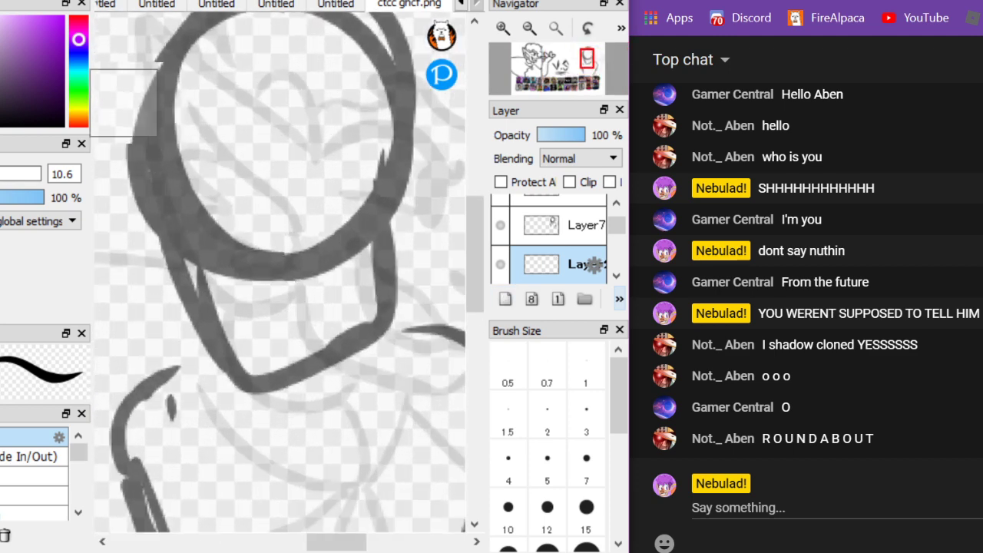
scroll(443, 379, "down", 2)
mouse_move(186, 137)
left_mouse_down()
mouse_move(203, 390)
mouse_move(345, 412)
mouse_move(413, 350)
mouse_move(434, 301)
left_mouse_up()
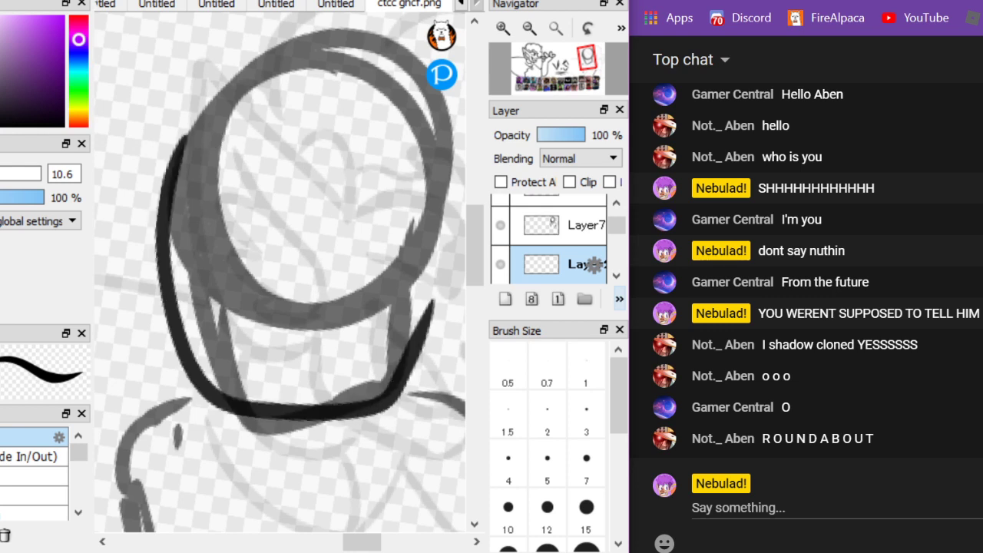
key("ctrl+z")
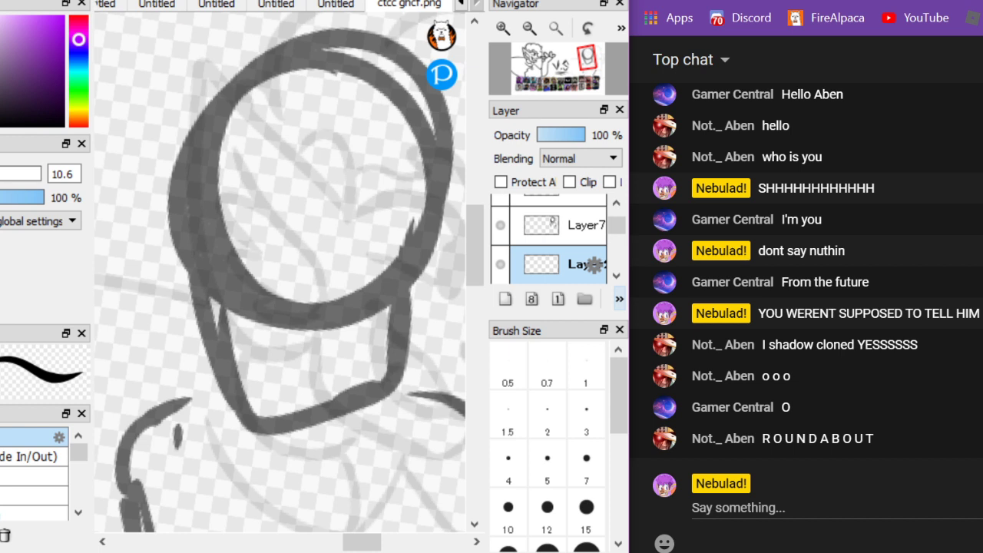
left_click_drag(164, 400, 390, 193)
key("ctrl+z")
scroll(617, 226, "down", 1)
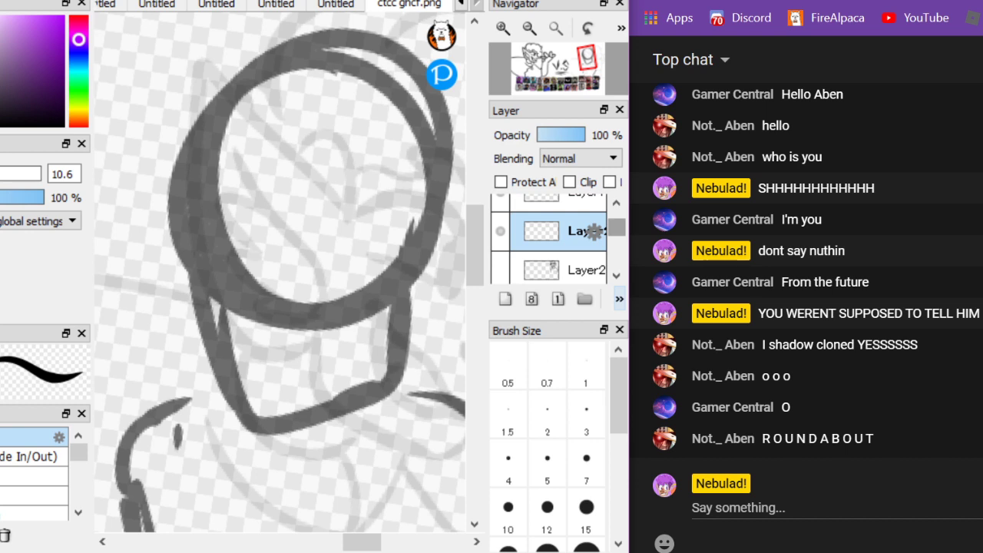
Narrow the live chat browser window and widen the drawing program's window to fill the freed space
mouse_move(628, 342)
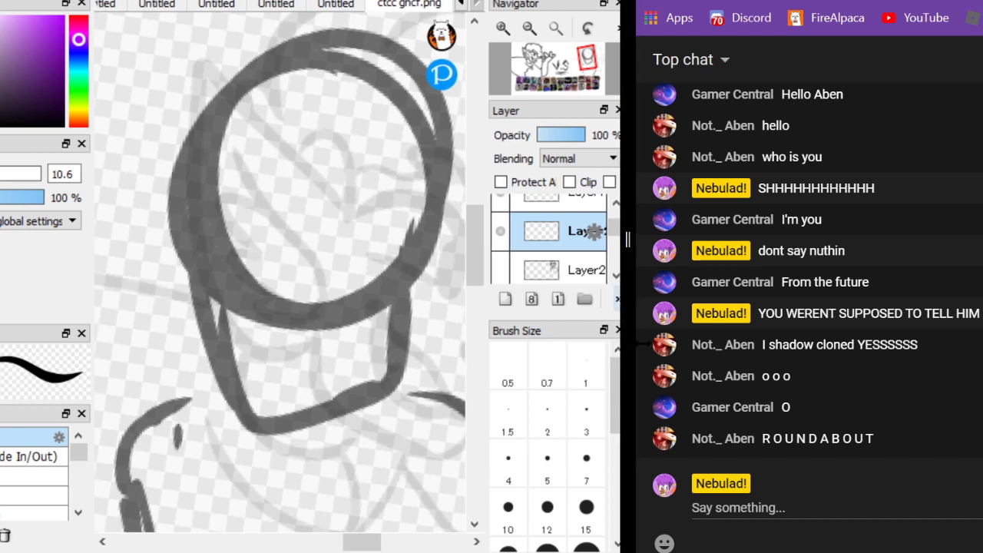
left_click_drag(682, 347, 626, 350)
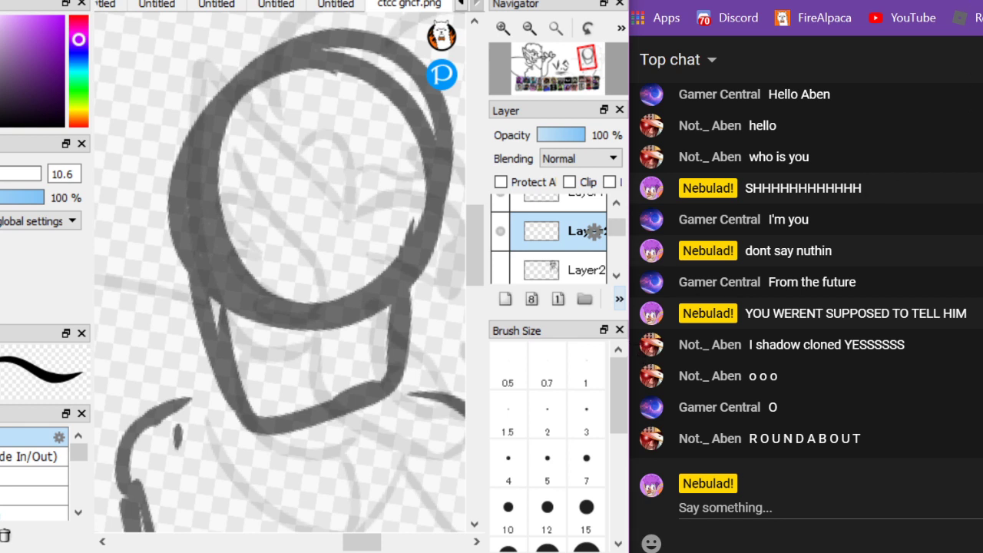
left_click_drag(628, 350, 718, 350)
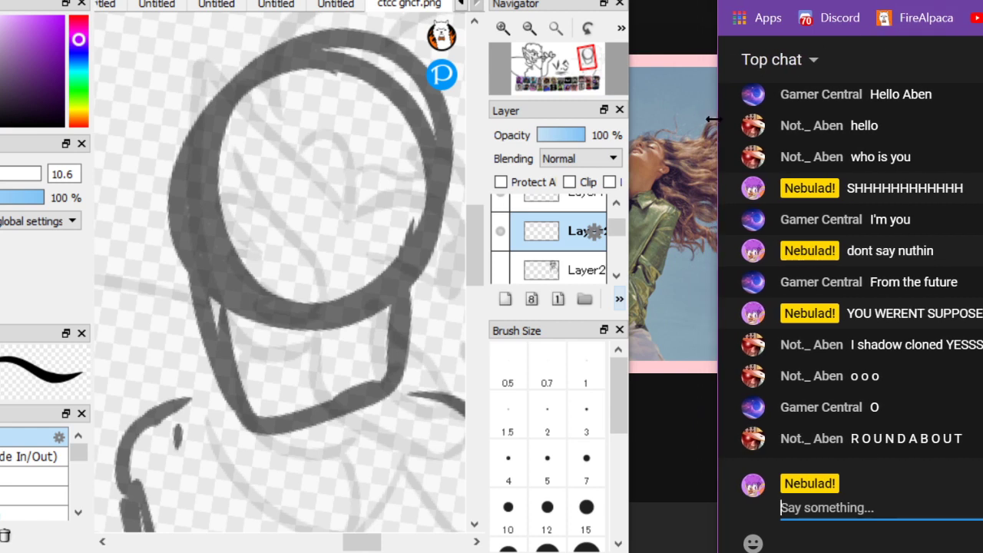
left_click_drag(629, 149, 718, 146)
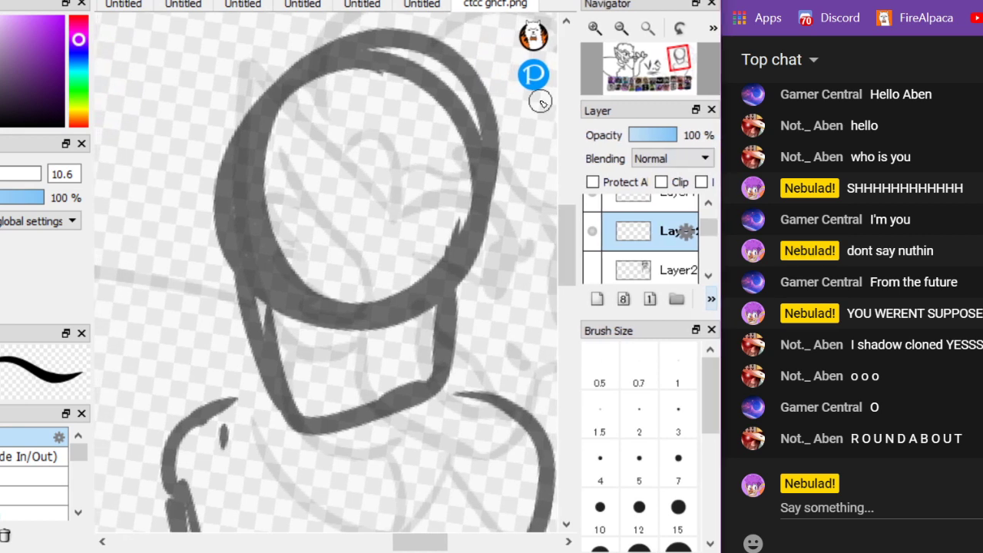
scroll(196, 180, "down", 2)
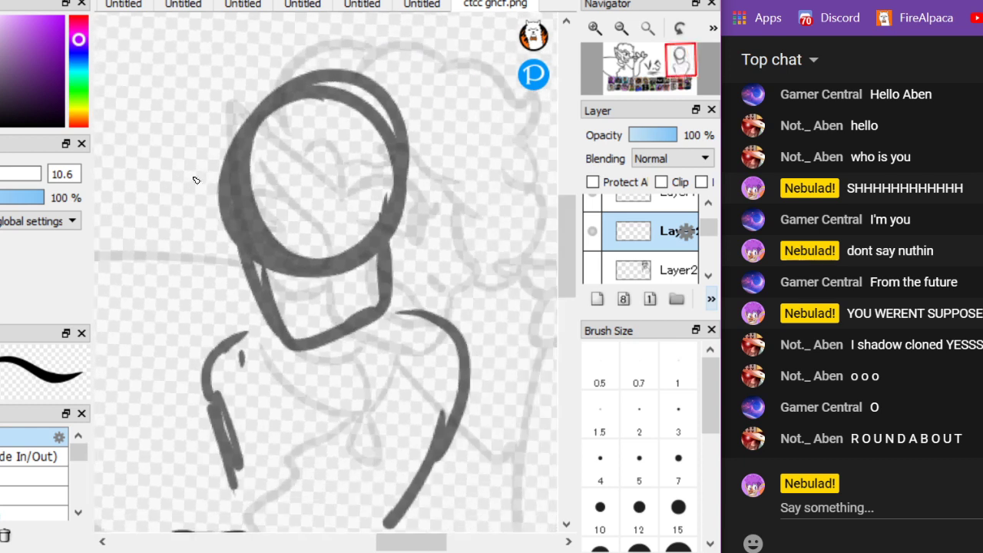
left_click(662, 267)
left_click(657, 242)
mouse_move(337, 276)
left_mouse_down()
mouse_move(360, 209)
mouse_move(398, 259)
mouse_move(376, 358)
mouse_move(542, 187)
left_mouse_up()
mouse_move(146, 121)
left_mouse_down()
mouse_move(199, 84)
mouse_move(259, 93)
left_mouse_up()
scroll(259, 93, "up", 1)
key("ctrl+z")
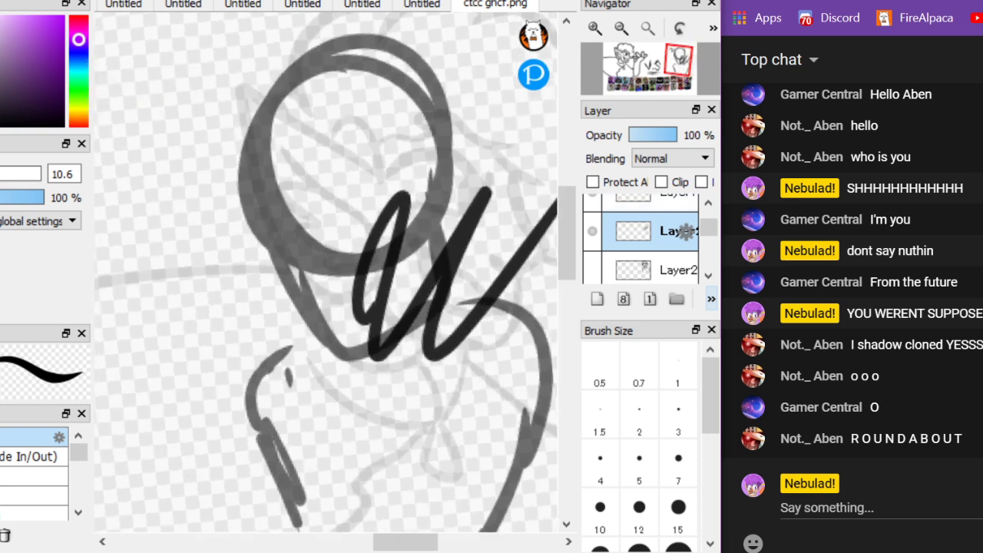
key("ctrl+z")
scroll(131, 110, "down", 3)
Ink the head outline in black over the rough sketch, curving from the crown down the cheek and along the jaw
scroll(131, 110, "up", 4)
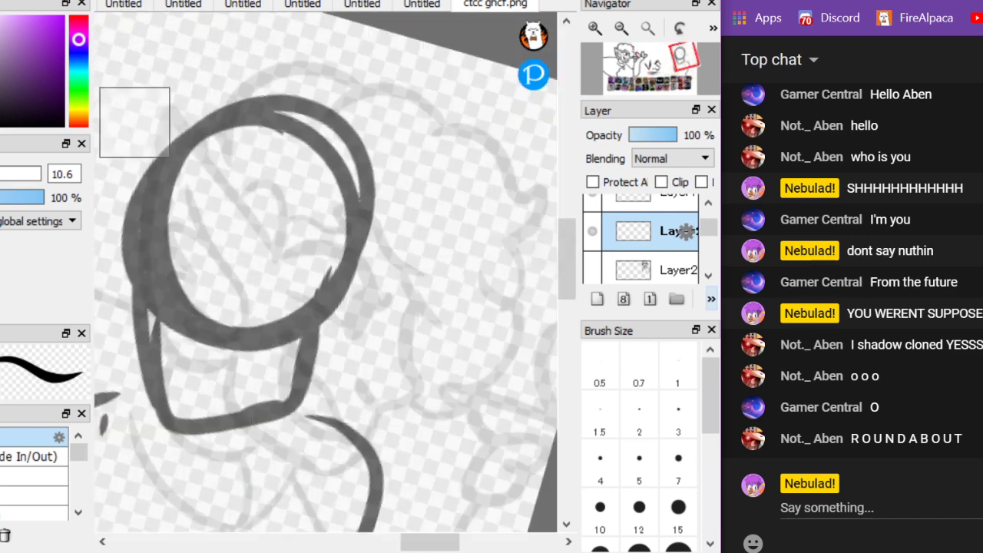
mouse_move(305, 57)
left_mouse_down()
mouse_move(254, 63)
mouse_move(357, 461)
mouse_move(467, 339)
left_mouse_up()
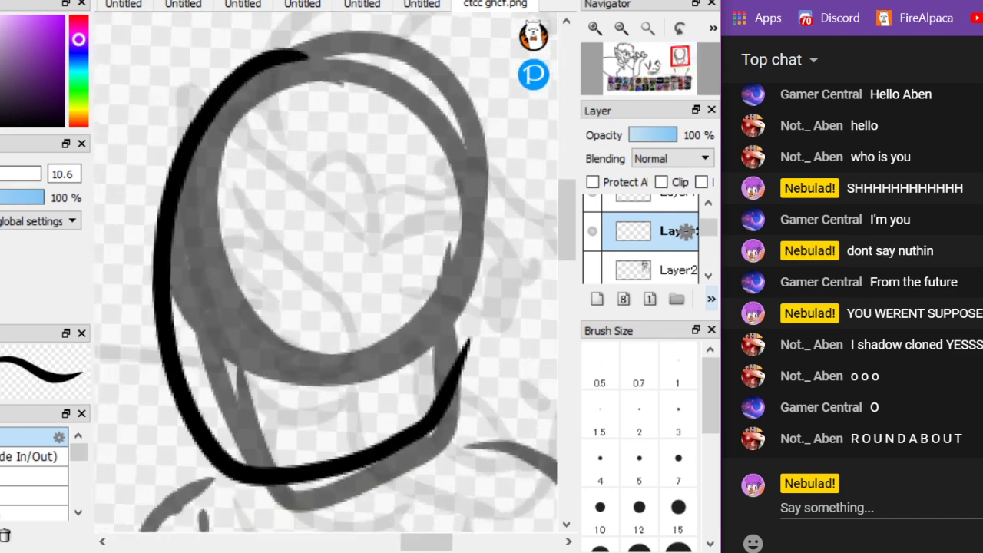
mouse_move(265, 442)
left_mouse_down()
mouse_move(270, 418)
mouse_move(367, 362)
mouse_move(409, 385)
mouse_move(278, 430)
left_mouse_up()
key("ctrl+z")
Draw an arched line with a solid black oval beneath it inside the right corner of the jaw
scroll(369, 420, "up", 3)
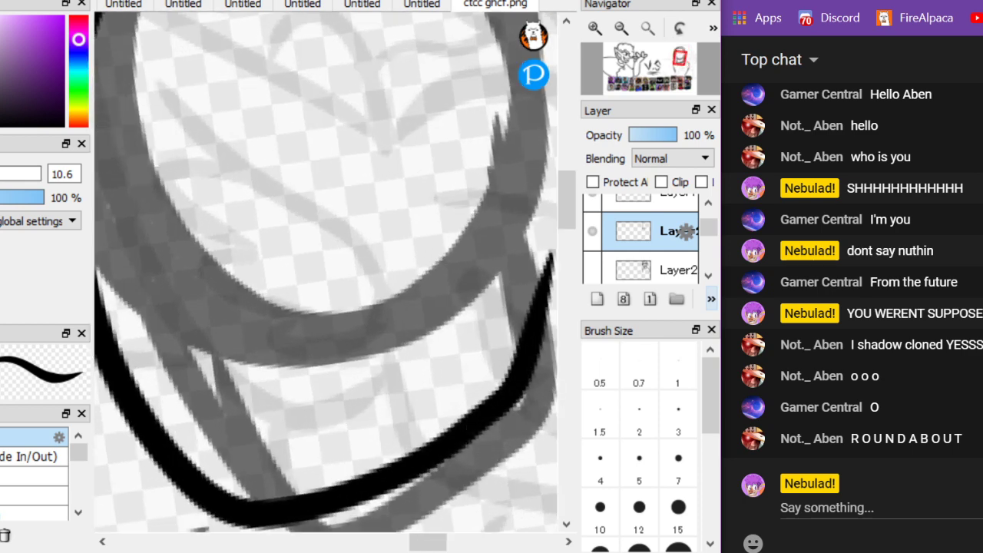
mouse_move(361, 480)
left_mouse_down()
mouse_move(470, 289)
mouse_move(507, 388)
left_mouse_up()
mouse_move(417, 402)
left_mouse_down()
mouse_move(492, 295)
mouse_move(503, 376)
left_mouse_up()
scroll(176, 114, "down", 2)
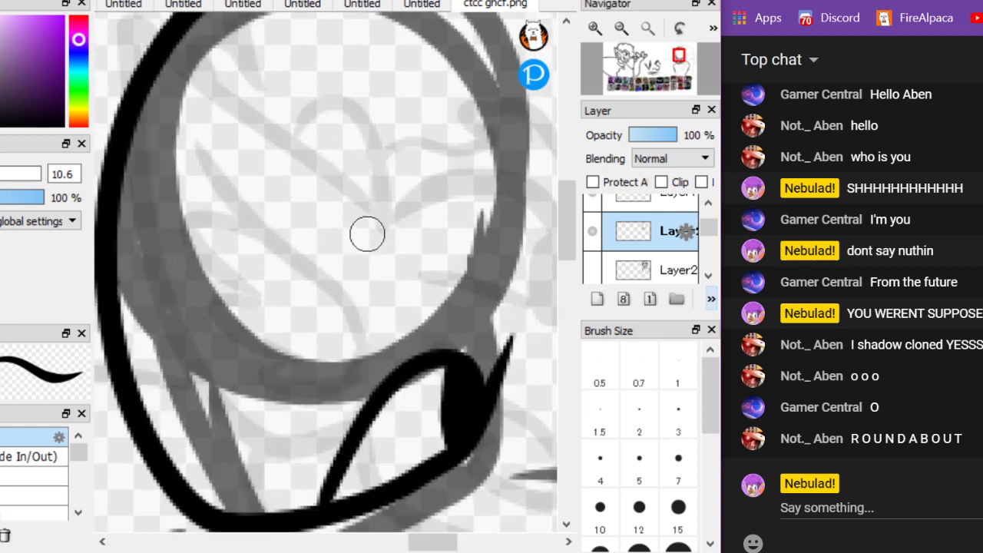
left_click_drag(261, 501, 161, 443)
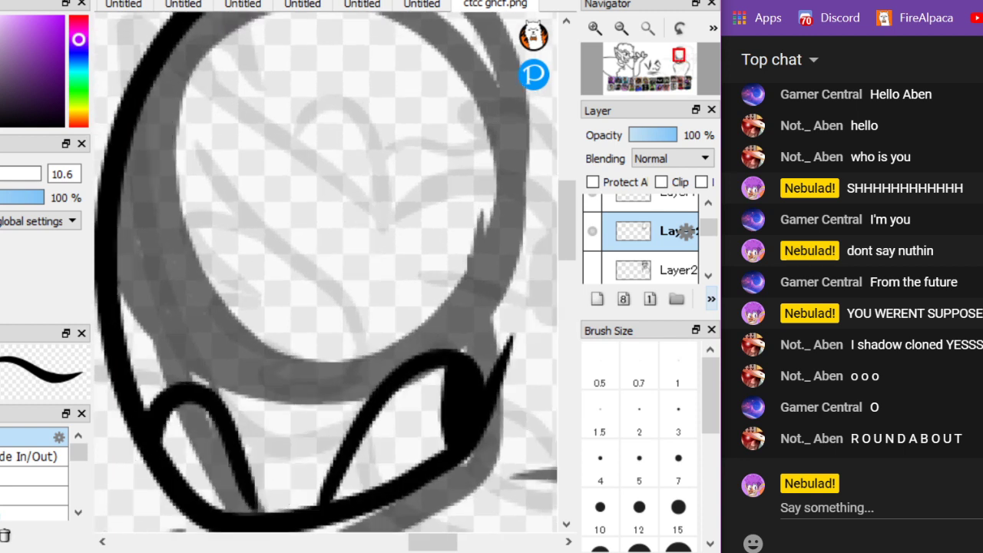
key("ctrl+z")
mouse_move(340, 285)
left_mouse_down()
mouse_move(411, 157)
mouse_move(450, 246)
mouse_move(344, 241)
mouse_move(331, 285)
left_mouse_up()
left_click_drag(250, 265, 175, 198)
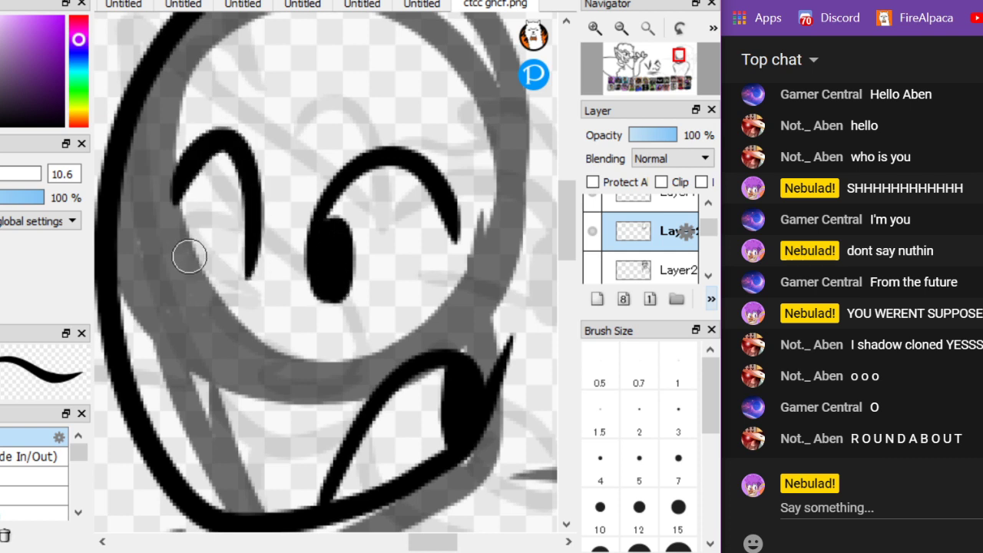
key("ctrl+z")
key("ctrl+z")
key("ctrl+z")
Ink both eyes with arched upper lids, solid black pupils at the left side and short lower lid lines
mouse_move(318, 251)
left_mouse_down()
mouse_move(399, 169)
mouse_move(470, 213)
left_mouse_up()
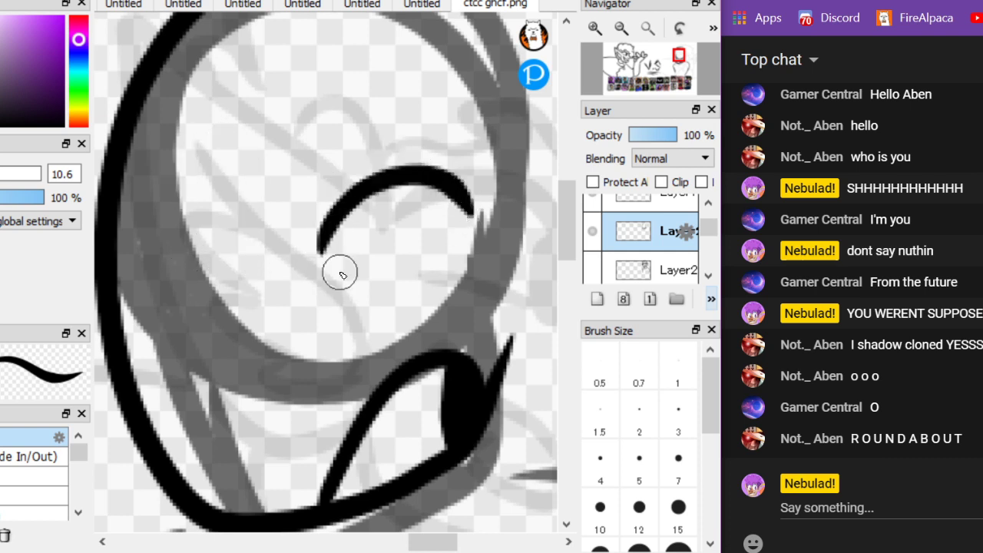
left_click_drag(340, 274, 441, 261)
left_click_drag(330, 237, 335, 226)
left_click_drag(260, 232, 132, 192)
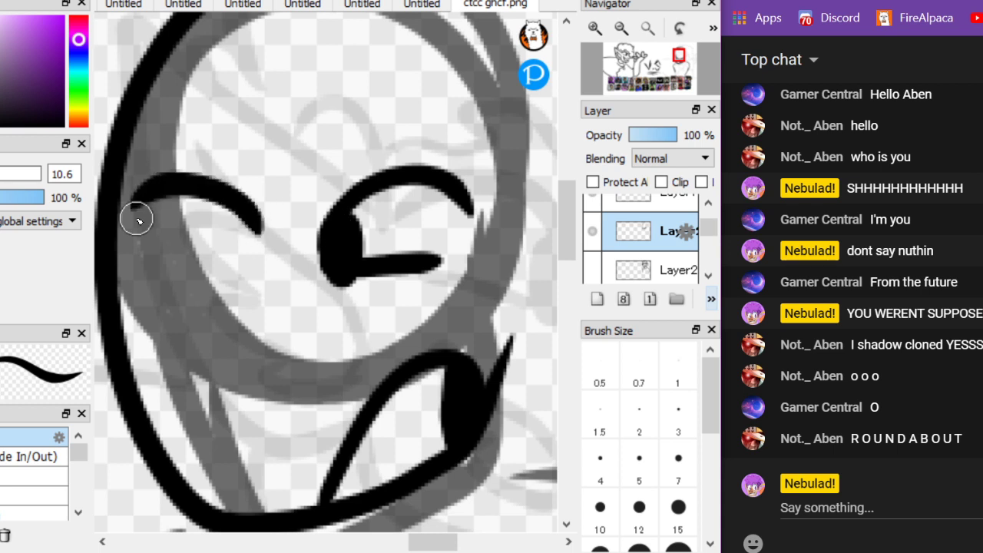
left_click_drag(230, 292, 119, 258)
mouse_move(159, 234)
left_mouse_down()
mouse_move(171, 222)
mouse_move(156, 239)
left_mouse_up()
Draw a small curved nose mark below the eyes and outline the right ear from the head to the jaw
scroll(156, 239, "down", 1)
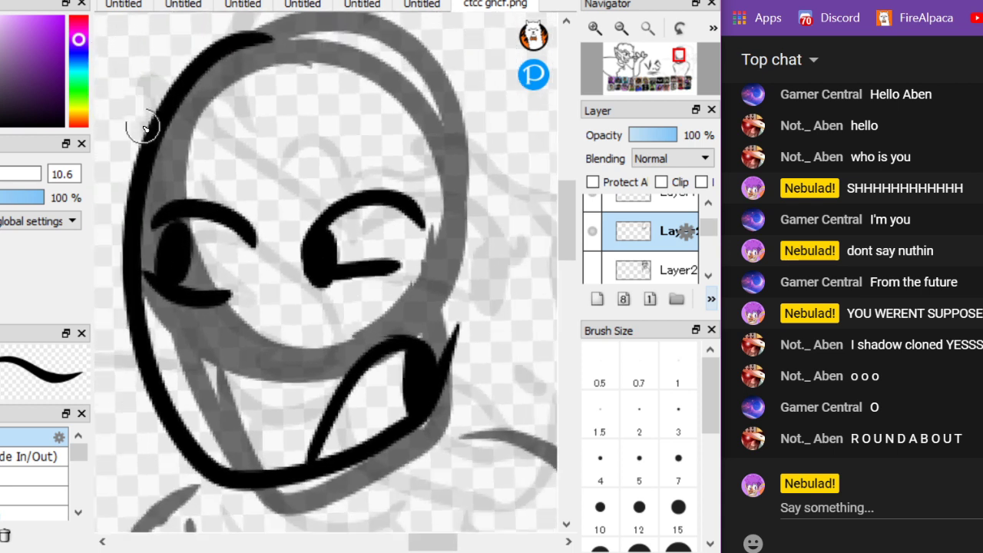
left_click_drag(261, 357, 225, 313)
mouse_move(444, 319)
left_mouse_down()
mouse_move(472, 324)
mouse_move(471, 221)
mouse_move(455, 274)
left_mouse_up()
Trim the underside of the right eye's pupil and lower lid with the eraser at size 3.8
key("e")
scroll(457, 274, "up", 1)
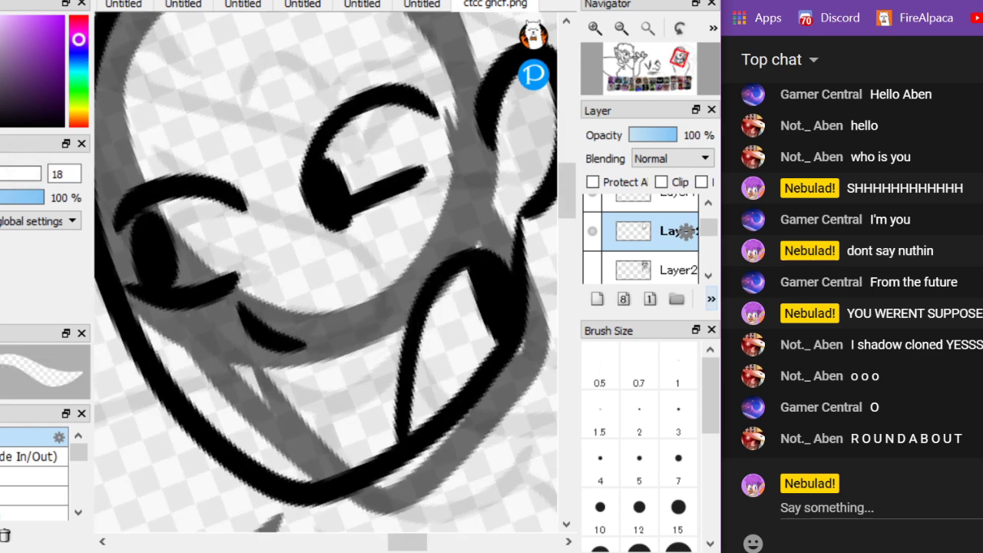
key("[")
left_click_drag(314, 239, 355, 225)
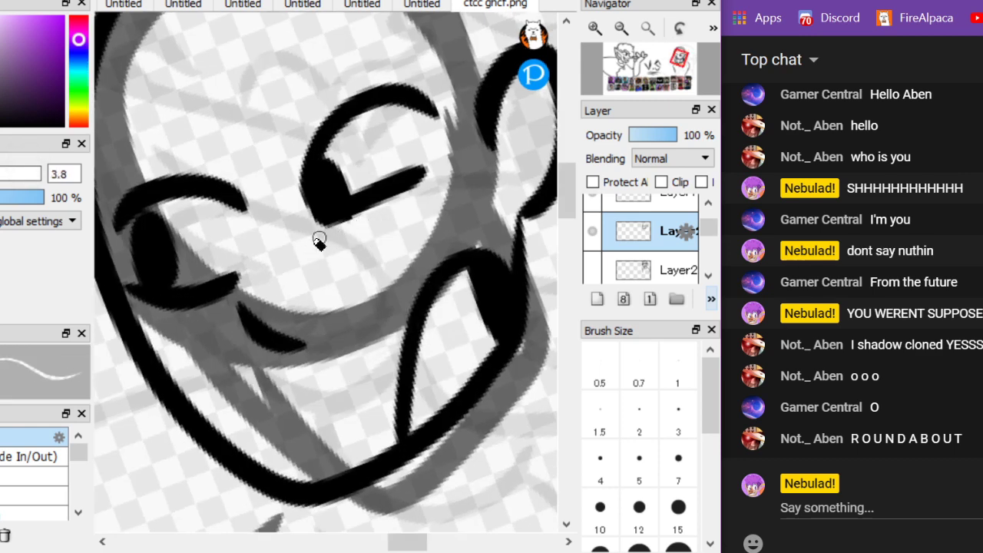
Outline the left ear with the size 10.6 brush and draw a thin tooth line inside the mouth
scroll(132, 105, "down", 1)
key("b")
left_click_drag(176, 123, 221, 131)
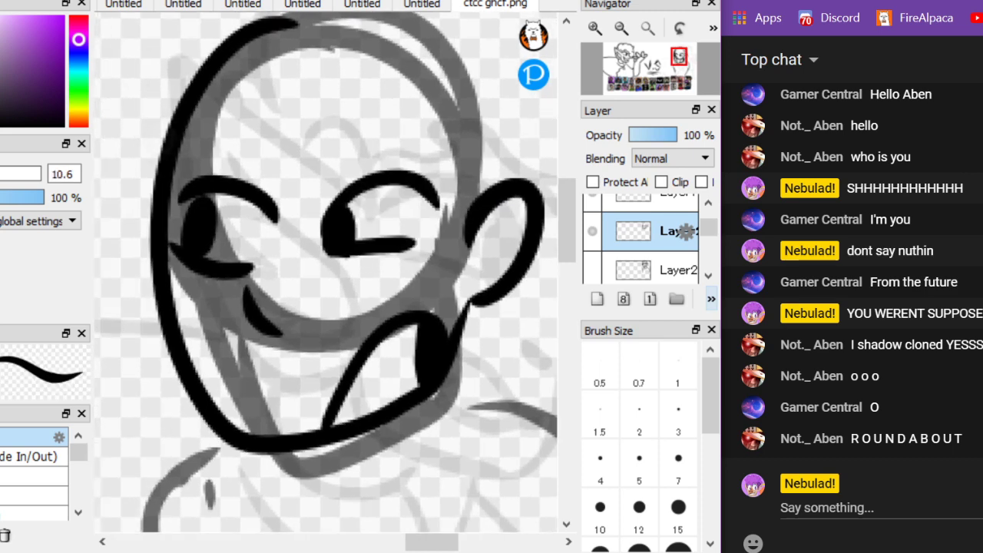
mouse_move(158, 236)
left_mouse_down()
mouse_move(112, 243)
mouse_move(159, 305)
left_mouse_up()
left_click_drag(477, 293, 486, 328)
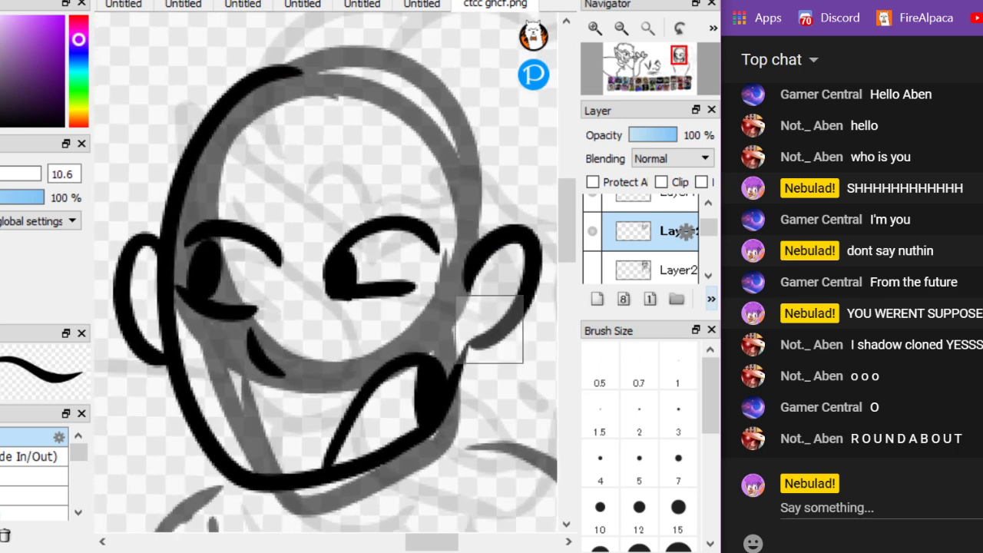
scroll(489, 329, "up", 1)
left_click_drag(383, 380, 379, 446)
scroll(432, 344, "down", 2)
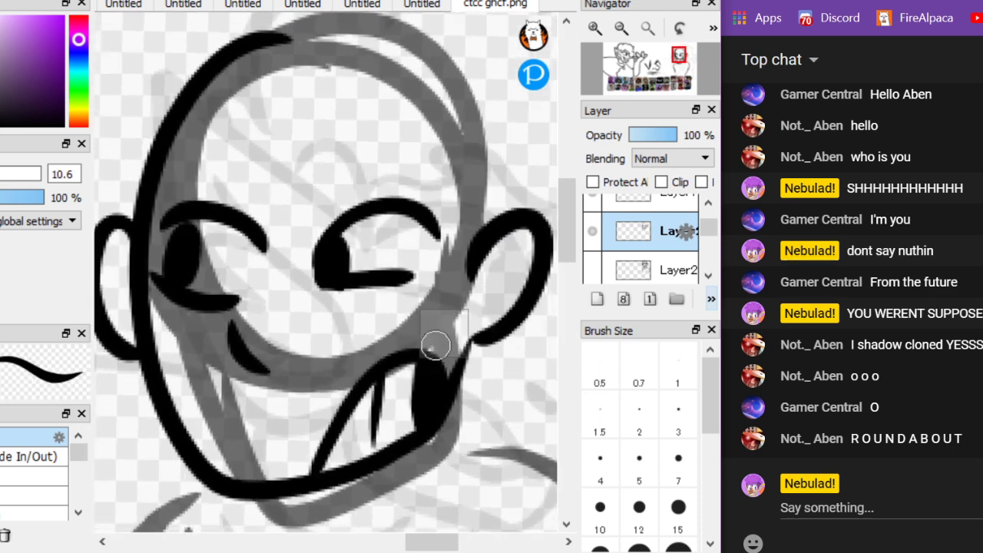
Draw a bumpy hairline across the forehead and a wavy outer hair outline over the crown from ear to ear
mouse_move(439, 286)
left_mouse_down()
mouse_move(413, 178)
mouse_move(371, 165)
mouse_move(285, 157)
mouse_move(241, 167)
mouse_move(197, 188)
mouse_move(182, 221)
left_mouse_up()
mouse_move(472, 249)
left_mouse_down()
mouse_move(486, 206)
mouse_move(457, 134)
mouse_move(418, 110)
left_mouse_up()
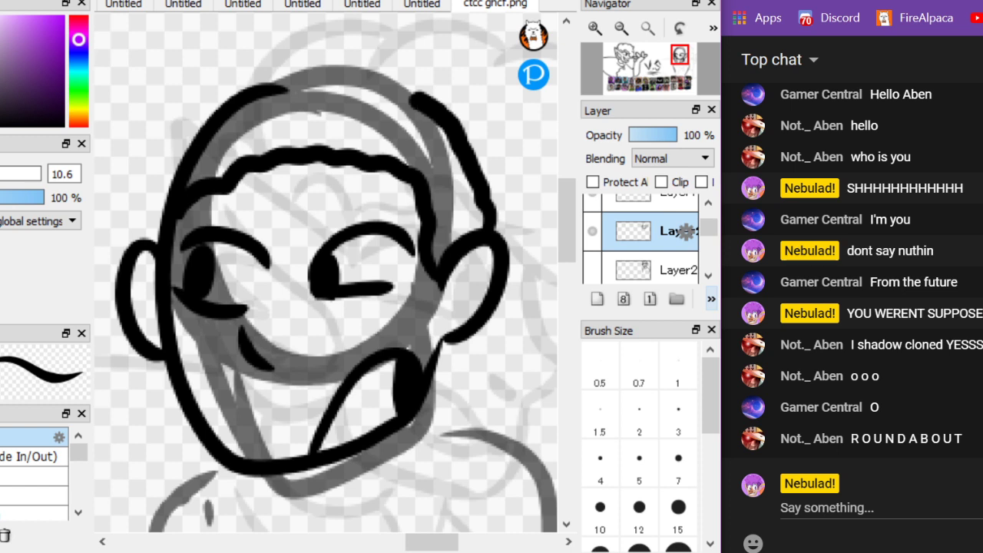
key("ctrl+z")
mouse_move(476, 222)
left_mouse_down()
mouse_move(464, 139)
mouse_move(439, 104)
mouse_move(351, 69)
mouse_move(247, 83)
mouse_move(196, 131)
mouse_move(182, 175)
left_mouse_up()
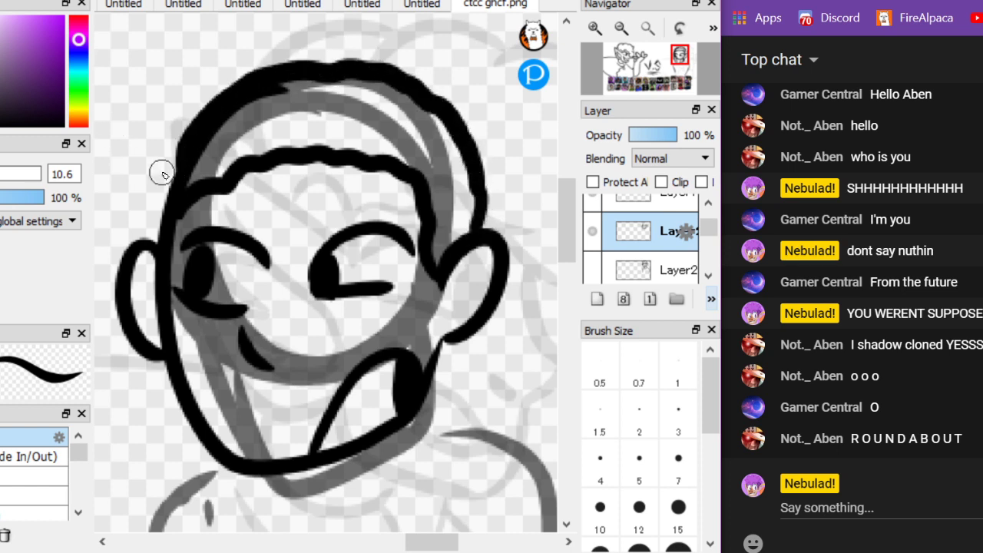
Move the inked head up so its chin sits above the sketched jaw
scroll(274, 234, "down", 3)
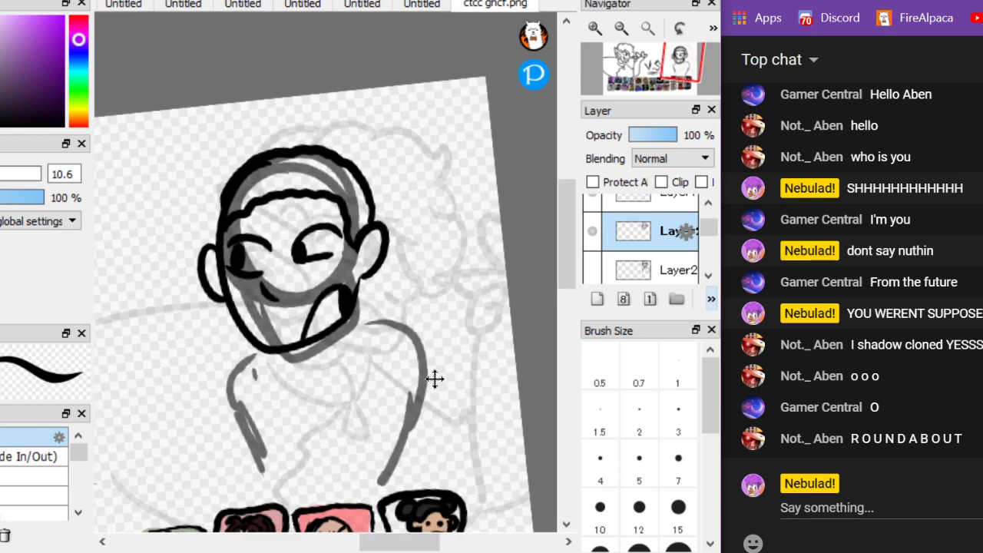
left_click_drag(435, 379, 424, 360)
scroll(326, 273, "up", 3)
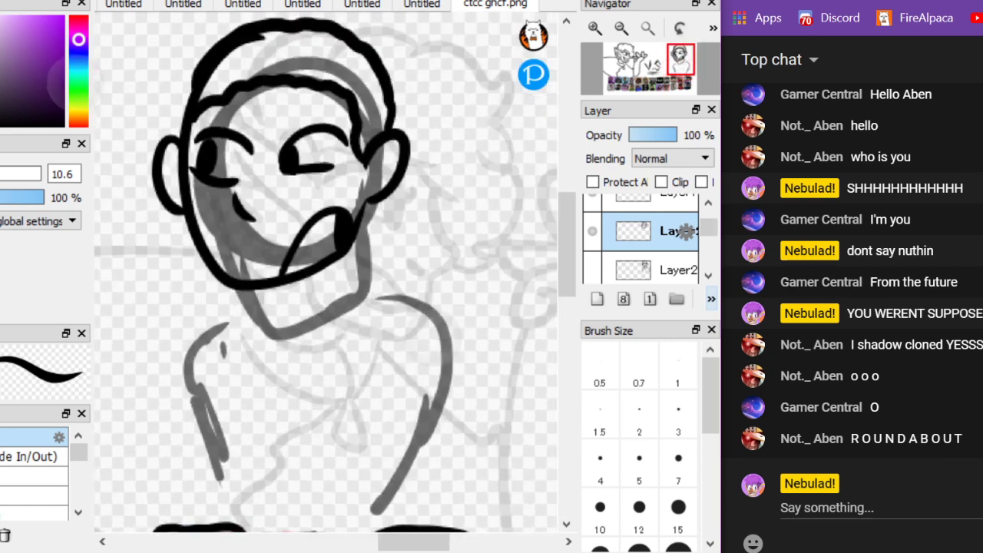
Ink both sides of the neck down from the jaw and join them with a curved collar line
left_click_drag(432, 237, 493, 321)
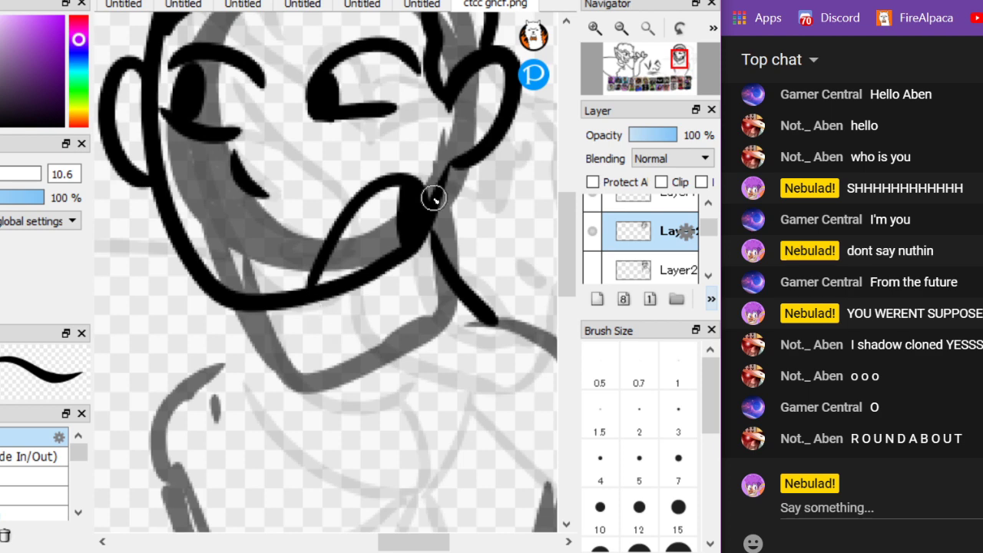
key("ctrl+z")
left_click_drag(435, 200, 465, 352)
mouse_move(278, 307)
left_mouse_down()
mouse_move(282, 364)
mouse_move(473, 347)
left_mouse_up()
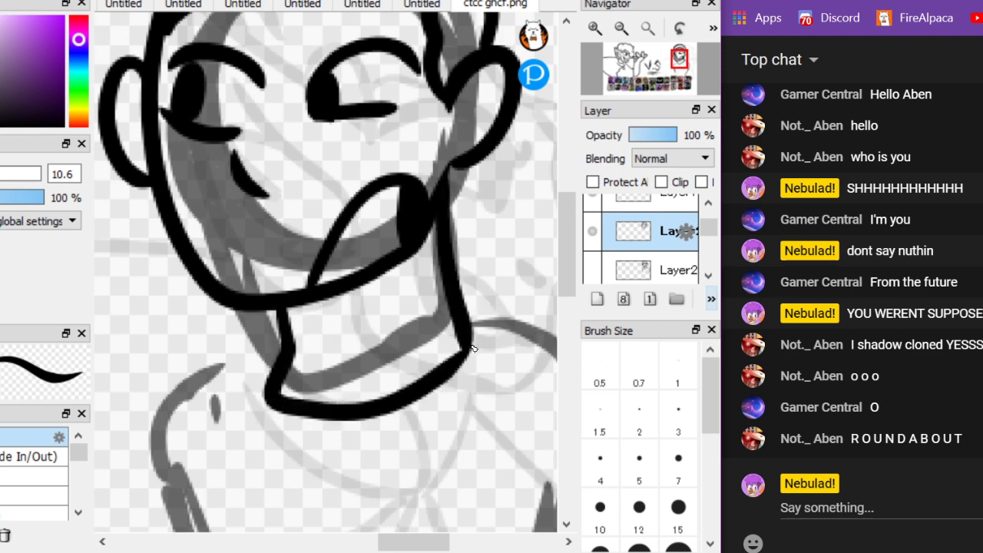
Draw sloping shoulder lines down both sides of the neck and a short inner line for the left arm
scroll(392, 319, "down", 4)
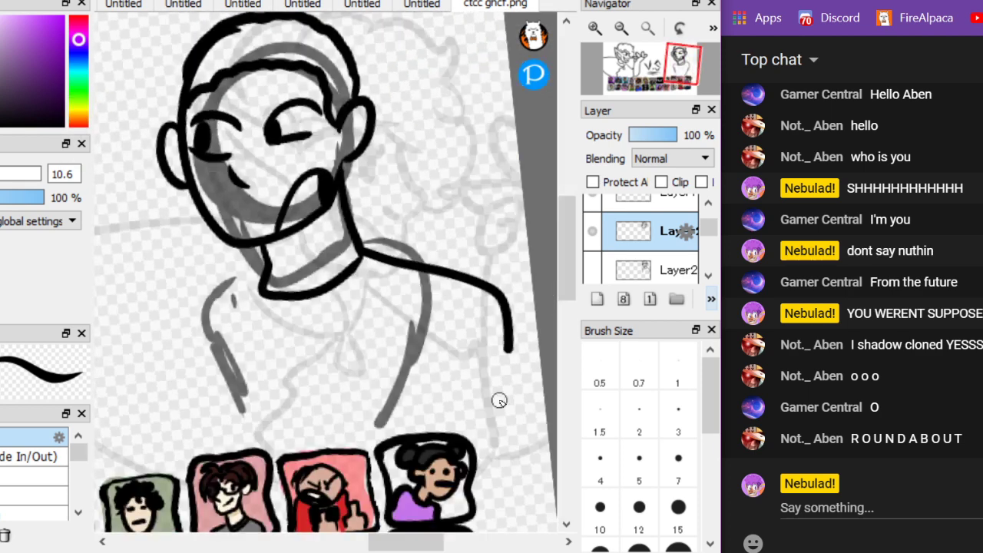
scroll(313, 371, "up", 2)
mouse_move(242, 234)
left_mouse_down()
mouse_move(155, 321)
mouse_move(135, 477)
left_mouse_up()
left_click_drag(193, 395, 197, 478)
scroll(325, 272, "down", 1)
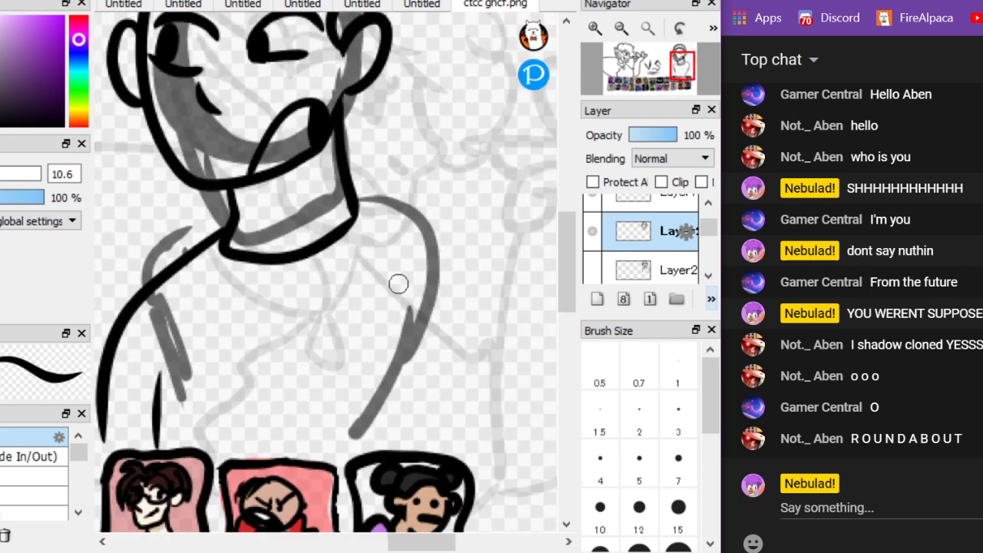
mouse_move(364, 216)
left_mouse_down()
mouse_move(524, 327)
mouse_move(535, 418)
left_mouse_up()
left_click(57, 51)
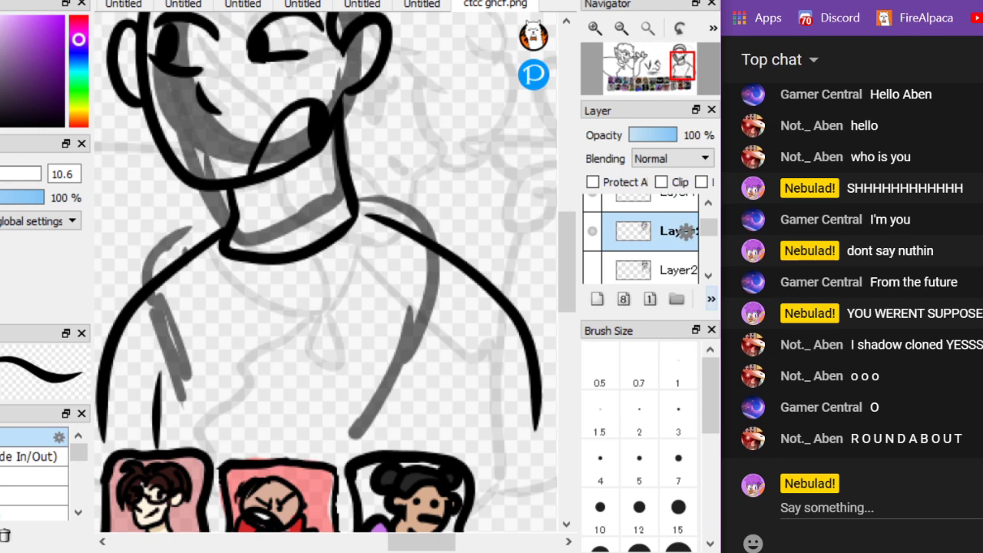
Shift the inked figure slightly up within the canvas
scroll(325, 273, "down", 8)
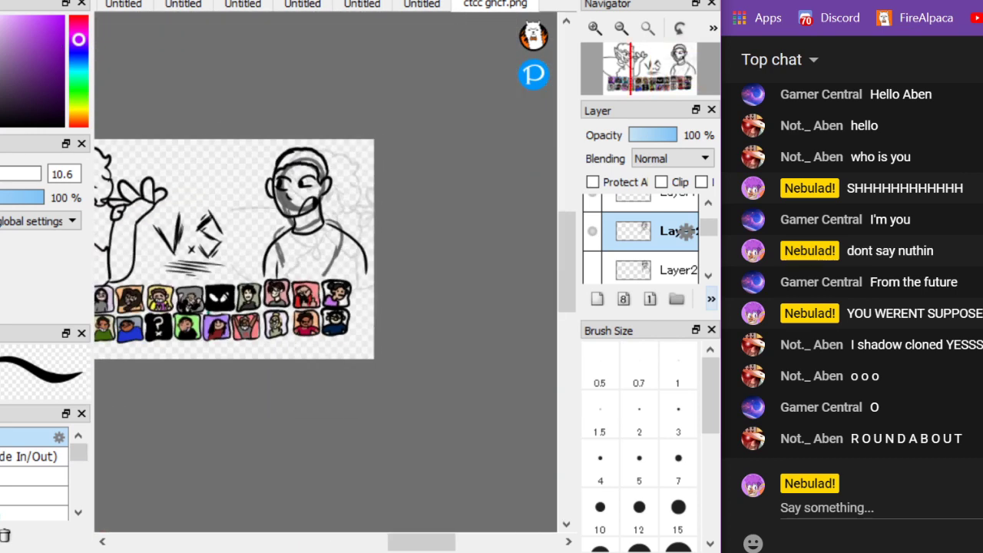
scroll(405, 312, "up", 3)
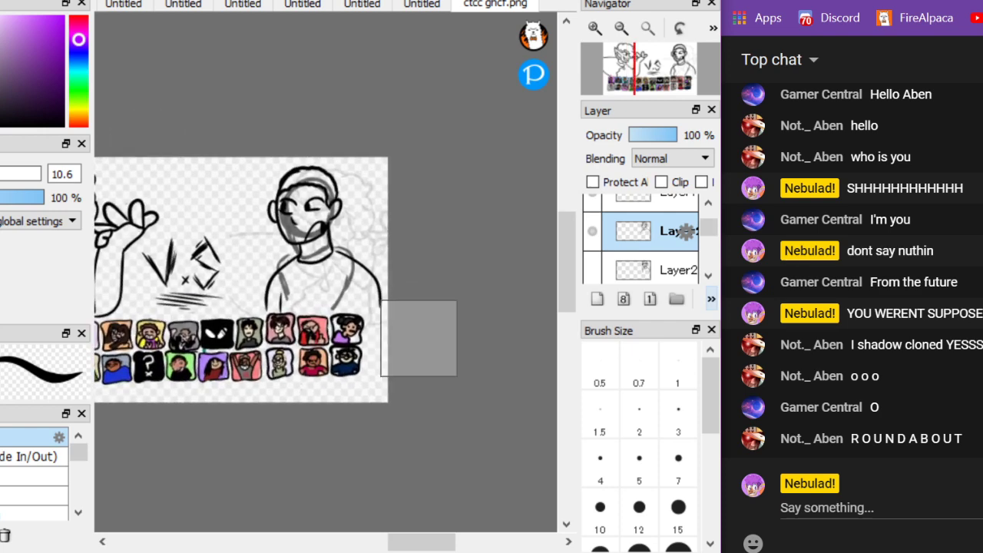
scroll(402, 303, "down", 3)
scroll(402, 303, "up", 4)
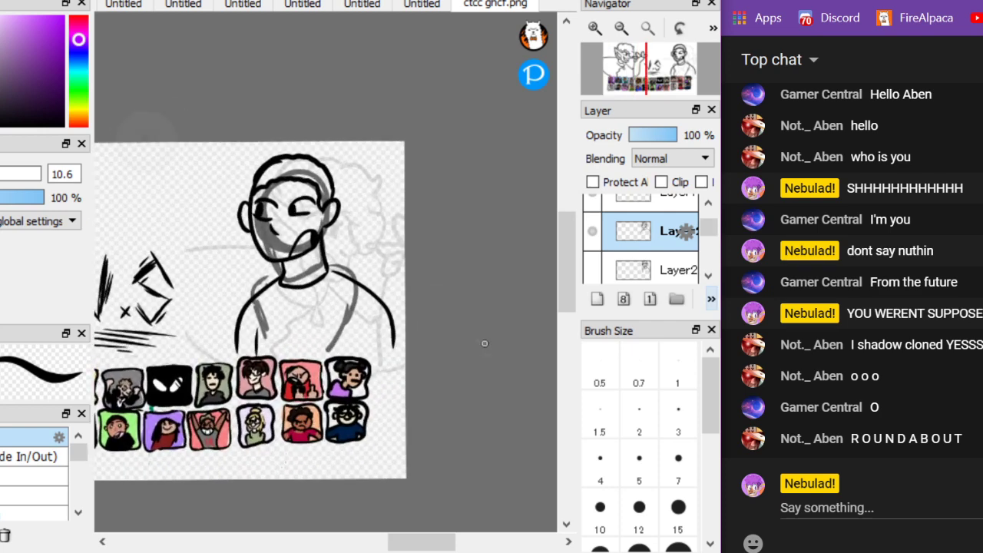
key("v")
mouse_move(357, 444)
left_mouse_down()
mouse_move(361, 431)
mouse_move(359, 444)
left_mouse_up()
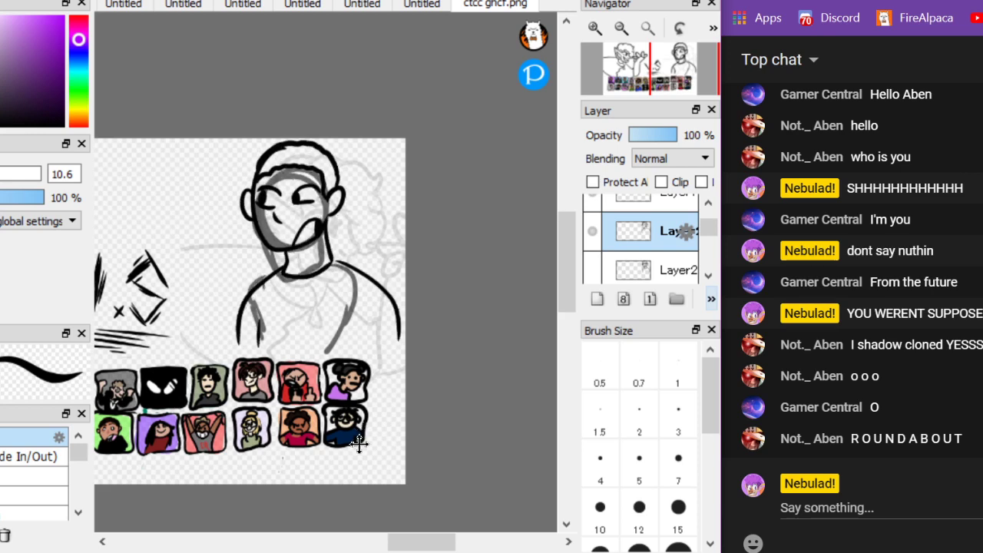
Extend the right arm's outline down beside the portraits, with a curved end and a separate line below it
scroll(287, 323, "up", 5)
scroll(326, 272, "down", 2)
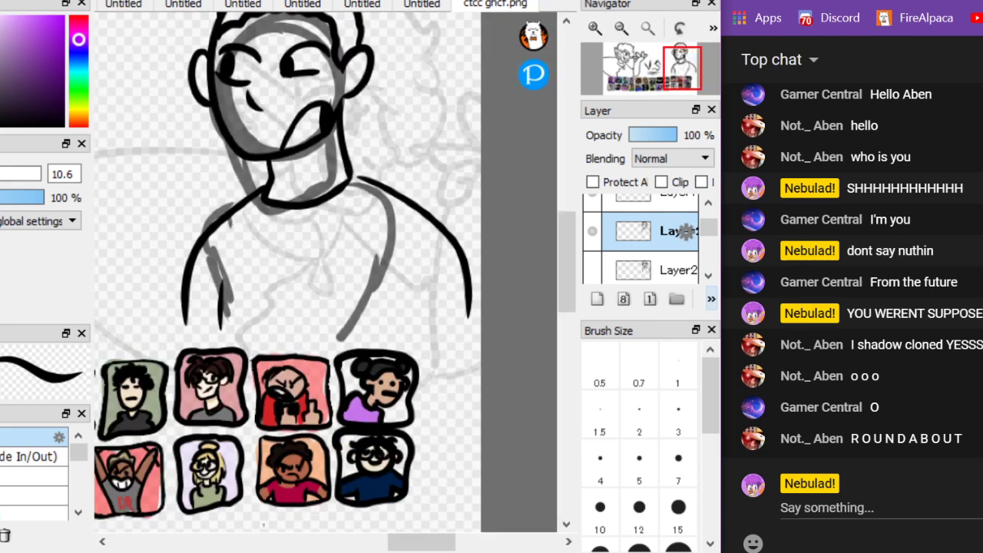
mouse_move(475, 321)
left_mouse_down()
mouse_move(433, 393)
mouse_move(449, 472)
left_mouse_up()
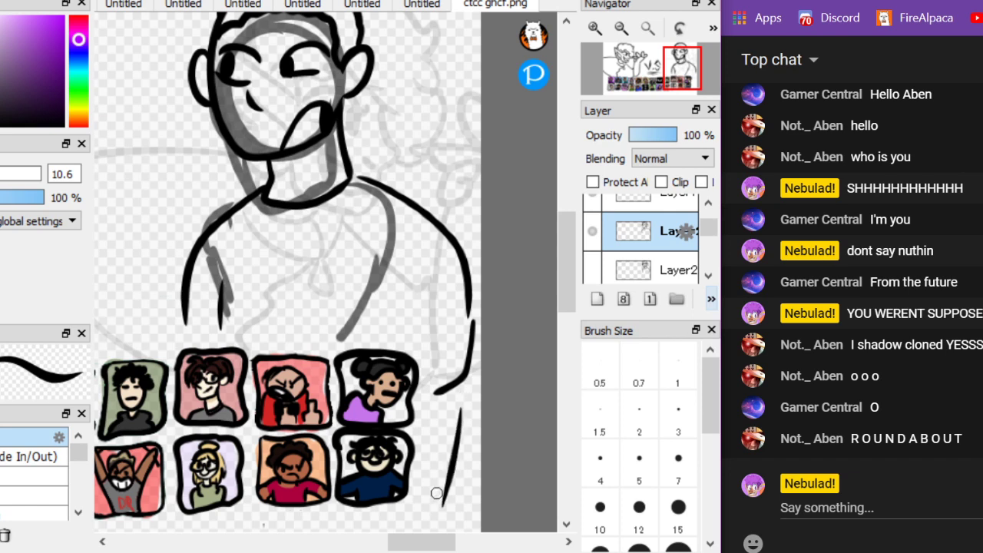
scroll(287, 307, "down", 3)
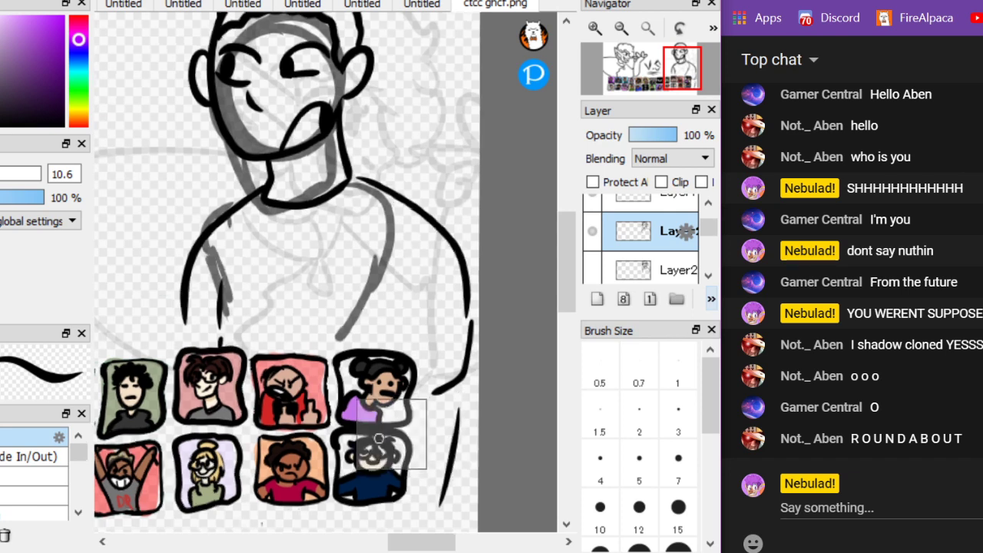
Add a new layer above the inked figure and hide the figure's layer
left_click(598, 299)
left_click(593, 268)
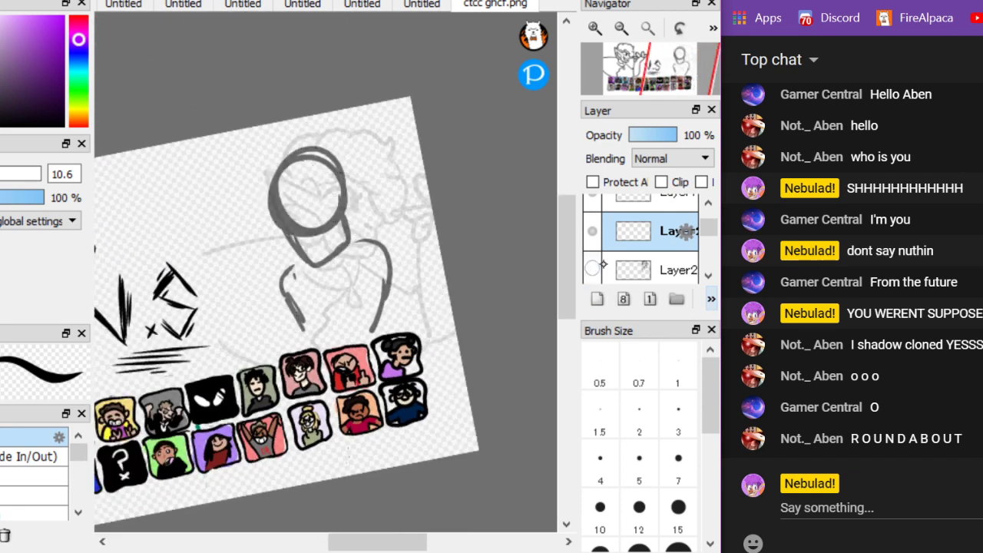
scroll(326, 310, "down", 3)
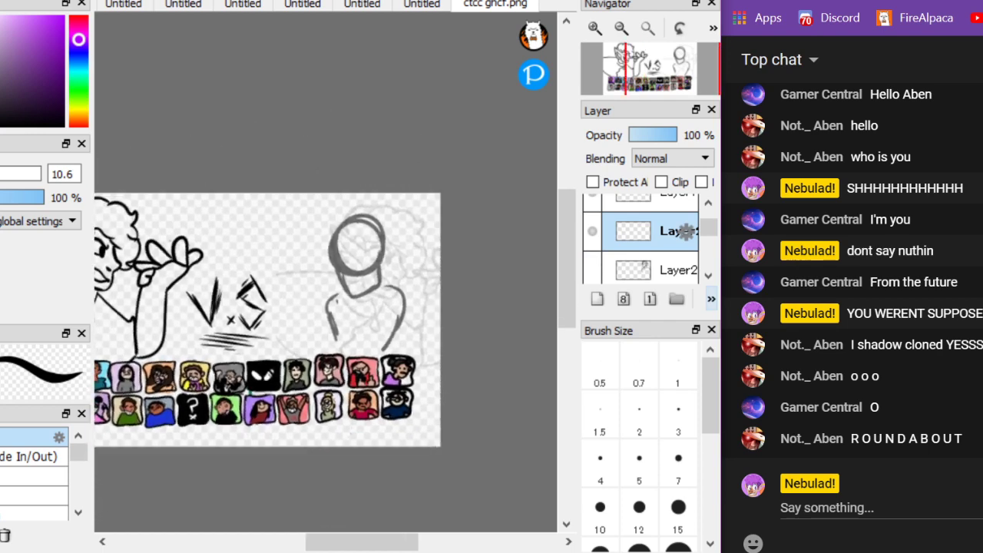
scroll(325, 272, "up", 5)
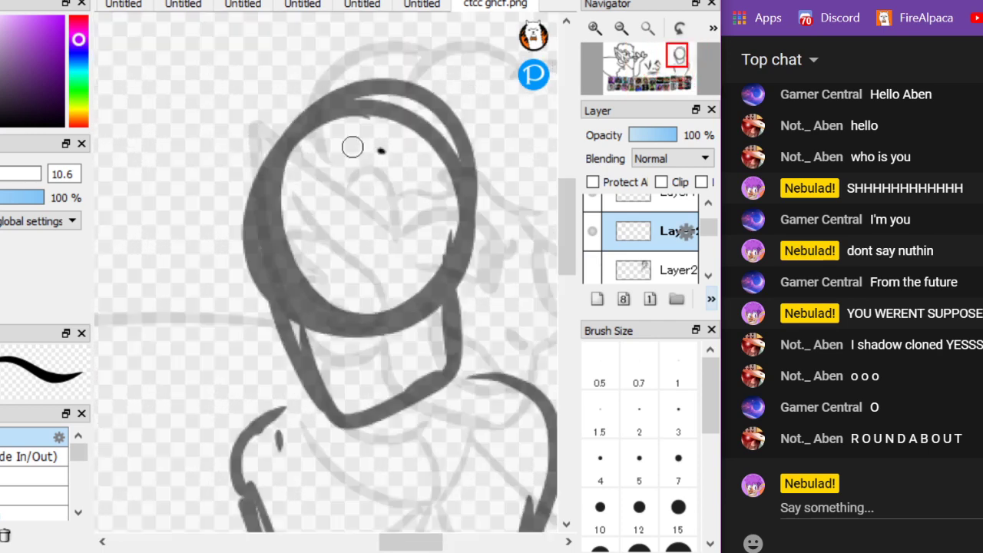
Ink a new head outline over the sketch, curving from the forehead down the cheek and around the jaw
mouse_move(352, 146)
left_mouse_down()
mouse_move(402, 149)
mouse_move(359, 415)
mouse_move(449, 239)
left_mouse_up()
key("ctrl+z")
key("ctrl+z")
mouse_move(393, 160)
left_mouse_down()
mouse_move(335, 409)
mouse_move(458, 373)
mouse_move(474, 277)
left_mouse_up()
Draw two angry brows slanting down toward the nose, with a solid pupil under the right one
scroll(136, 116, "up", 2)
mouse_move(339, 242)
left_mouse_down()
mouse_move(338, 256)
mouse_move(508, 205)
left_mouse_up()
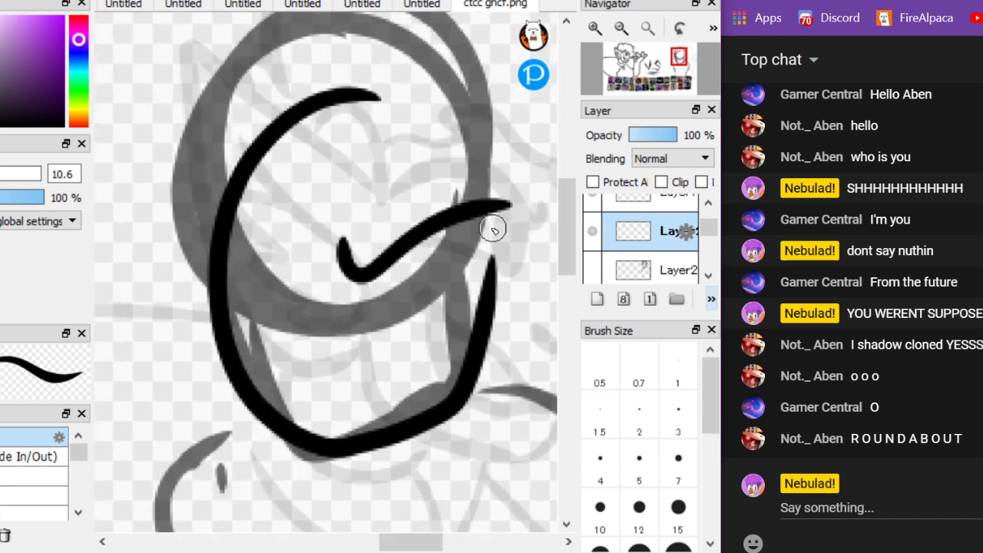
left_click_drag(367, 285, 365, 306)
left_click_drag(316, 254, 218, 295)
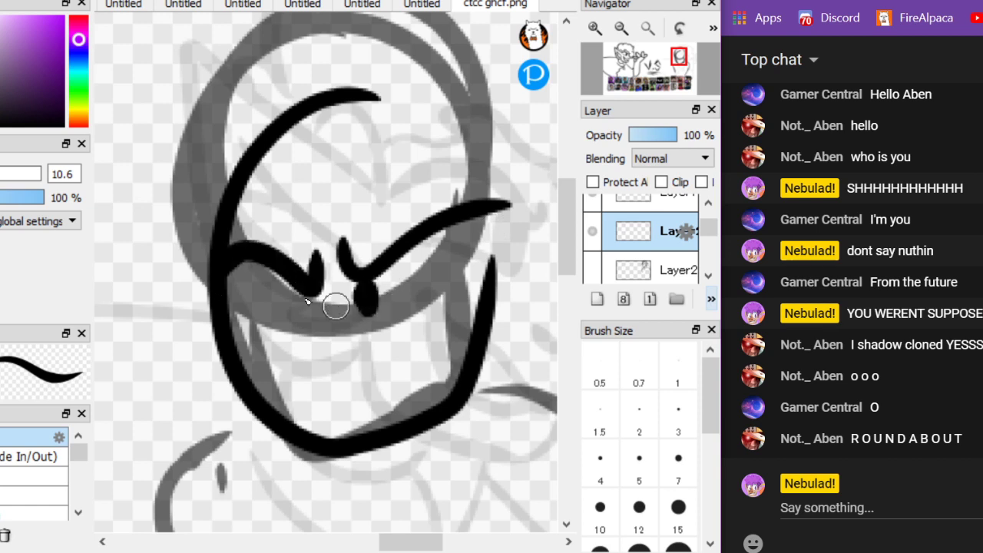
Draw a ring-shaped left eye and a wide open shouting mouth with a small pointed detail inside
left_click_drag(289, 293, 264, 313)
key("ctrl+z")
mouse_move(318, 363)
left_mouse_down()
mouse_move(422, 319)
mouse_move(459, 371)
mouse_move(330, 391)
mouse_move(343, 429)
mouse_move(332, 410)
mouse_move(373, 400)
left_mouse_up()
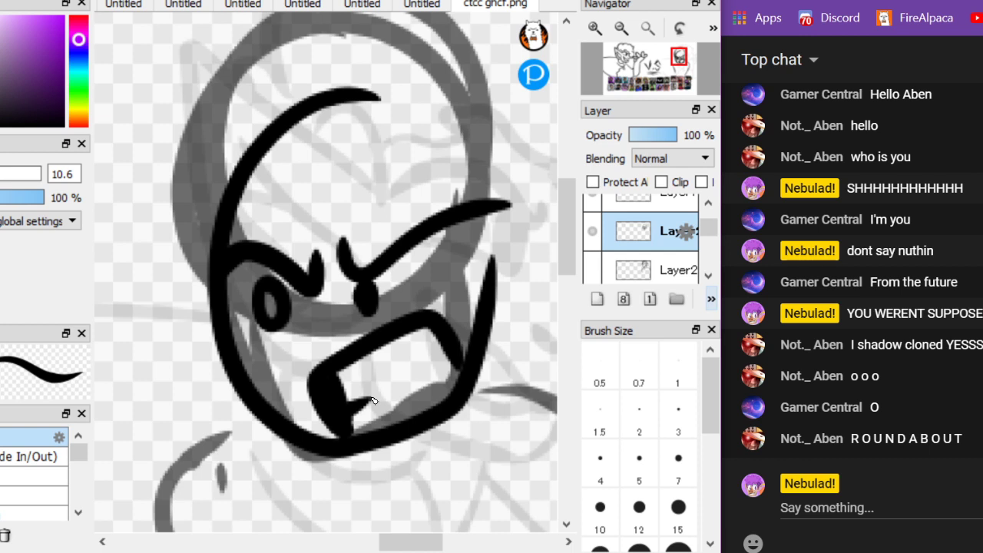
Outline the right and left ears on the sides of the angry head
scroll(361, 368, "down", 1)
mouse_move(419, 285)
left_mouse_down()
mouse_move(456, 289)
mouse_move(427, 276)
left_mouse_up()
left_click_drag(204, 320, 198, 265)
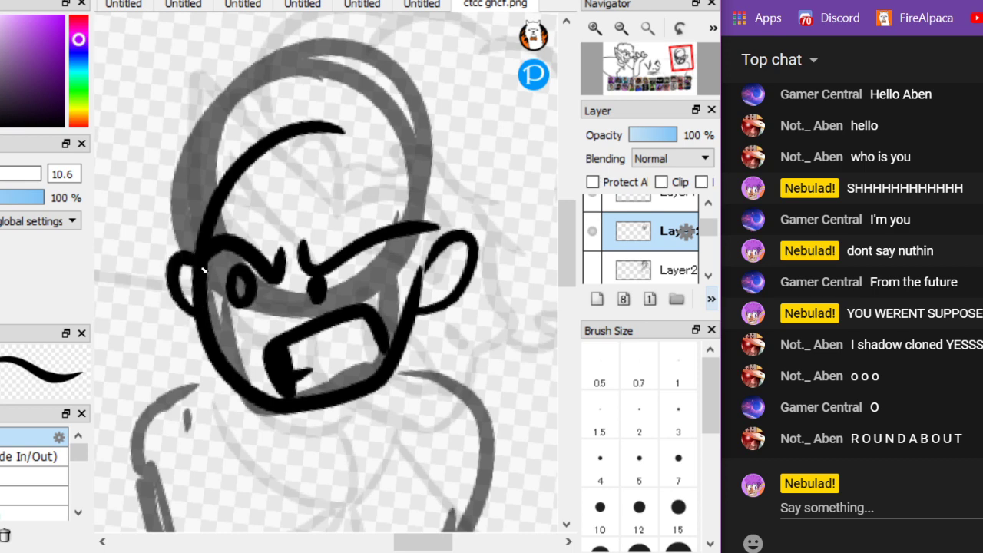
left_click_drag(116, 69, 132, 98)
Draw a bumpy hairline across the angry head's forehead and a wavy hair outline over its crown
scroll(149, 118, "down", 1)
scroll(154, 157, "up", 1)
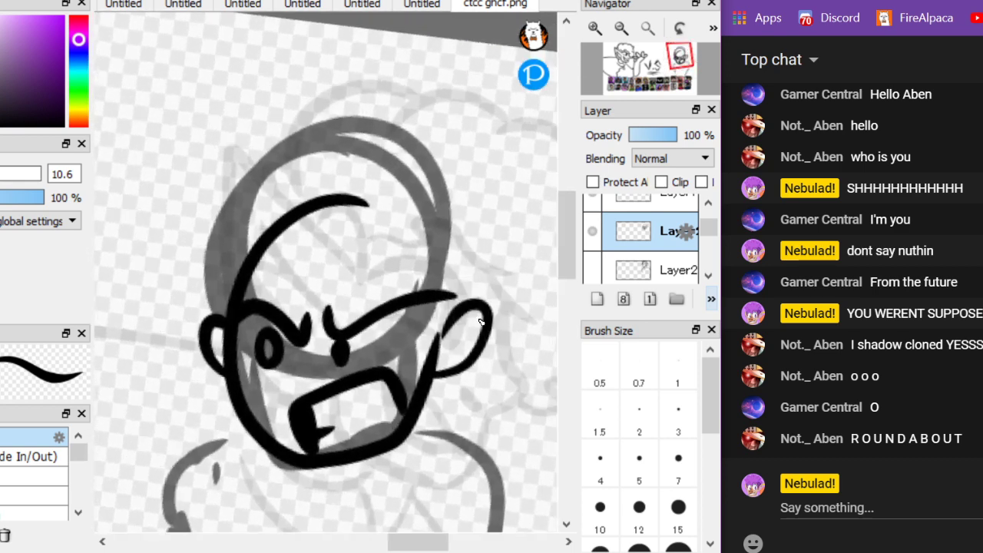
mouse_move(216, 314)
left_mouse_down()
mouse_move(259, 234)
mouse_move(338, 192)
mouse_move(385, 191)
mouse_move(422, 215)
mouse_move(452, 242)
mouse_move(465, 281)
mouse_move(456, 320)
mouse_move(433, 353)
mouse_move(420, 338)
mouse_move(419, 283)
mouse_move(375, 260)
mouse_move(290, 261)
mouse_move(264, 275)
mouse_move(231, 323)
left_mouse_up()
scroll(330, 307, "up", 3)
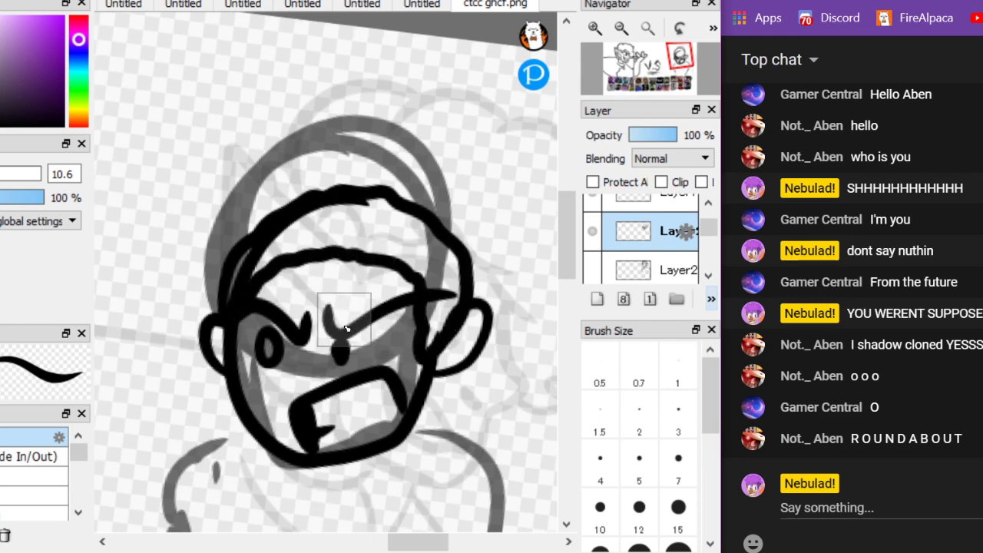
Erase the overlapping hair and hairline strokes where they meet above the angry head's left ear
key("bracketleft")
key("e")
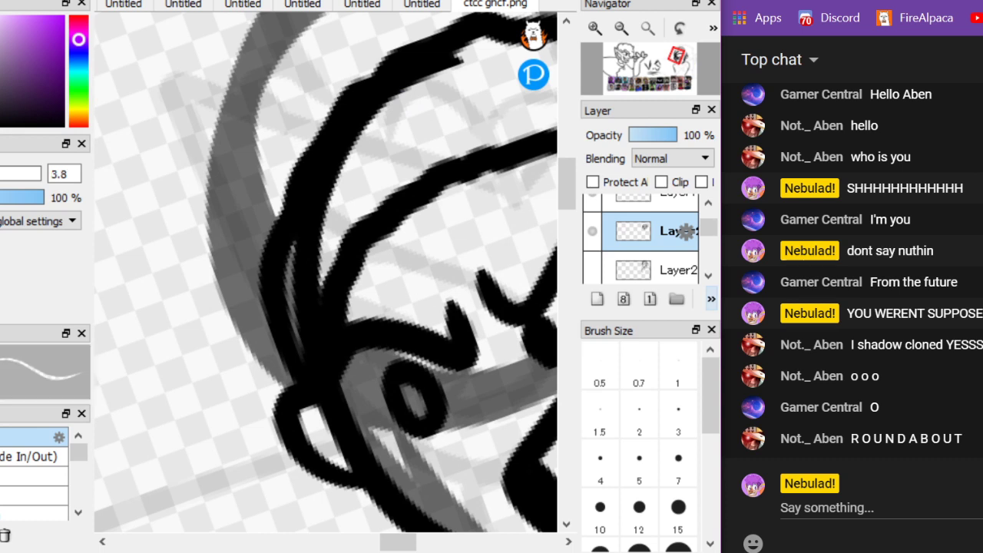
mouse_move(337, 178)
left_mouse_down()
mouse_move(297, 282)
mouse_move(319, 220)
mouse_move(299, 321)
mouse_move(317, 273)
mouse_move(311, 306)
left_mouse_up()
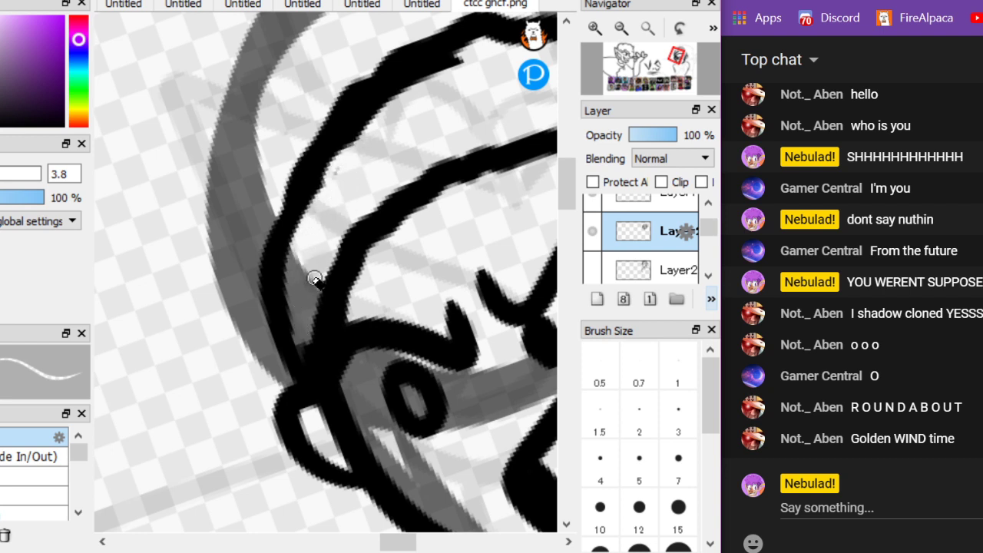
left_click_drag(310, 353, 300, 335)
left_click_drag(322, 371, 321, 316)
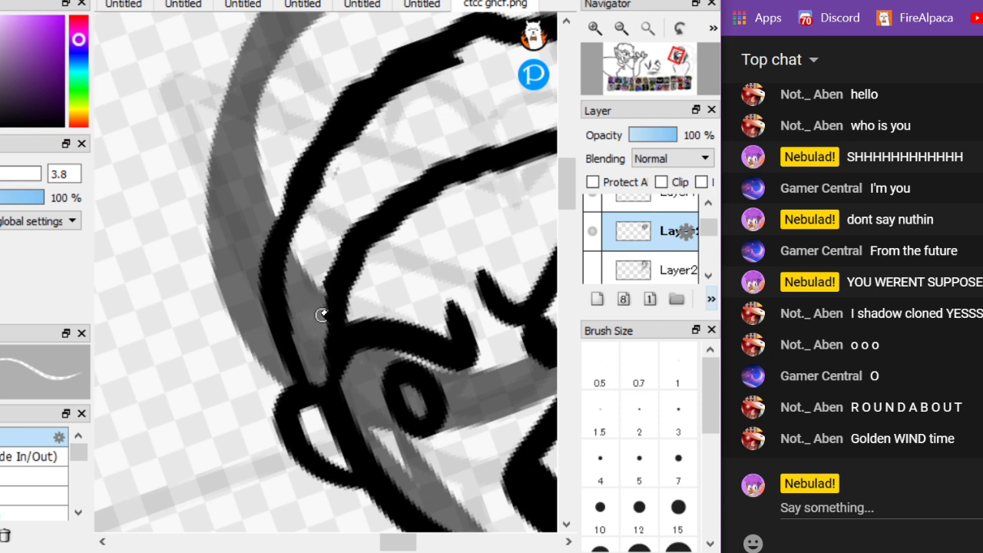
scroll(437, 352, "down", 5)
key("Down")
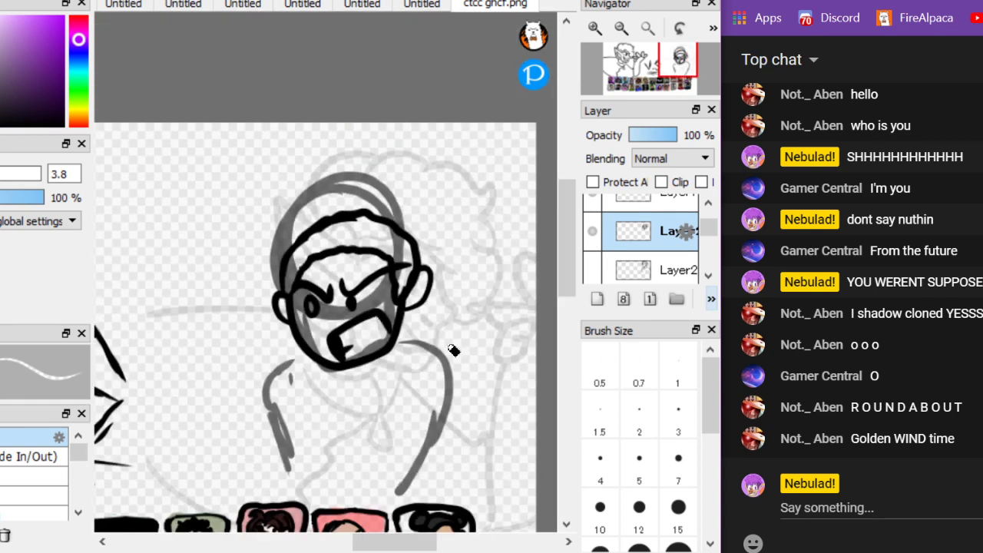
scroll(484, 355, "up", 3)
key("b")
scroll(494, 358, "up", 1)
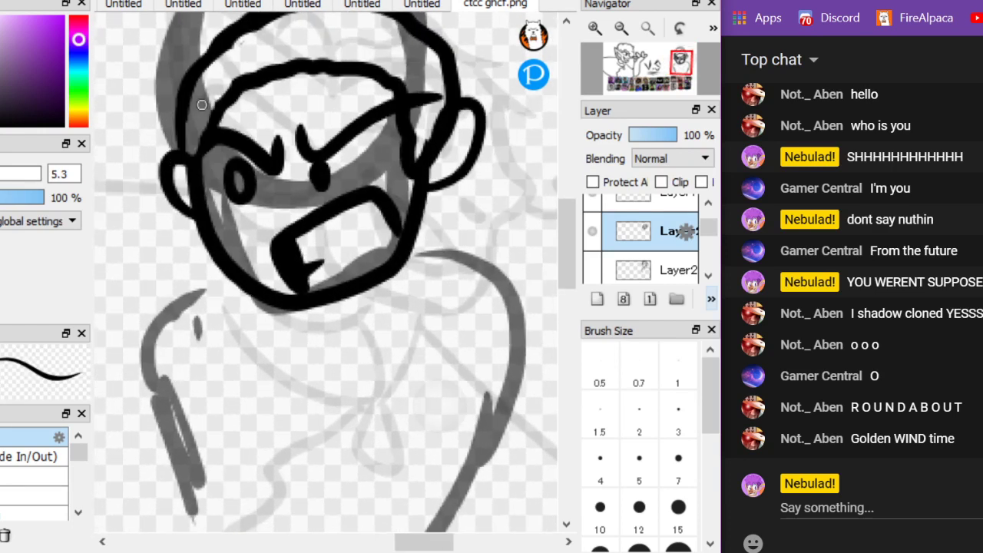
left_click_drag(324, 303, 430, 261)
key("ctrl+z")
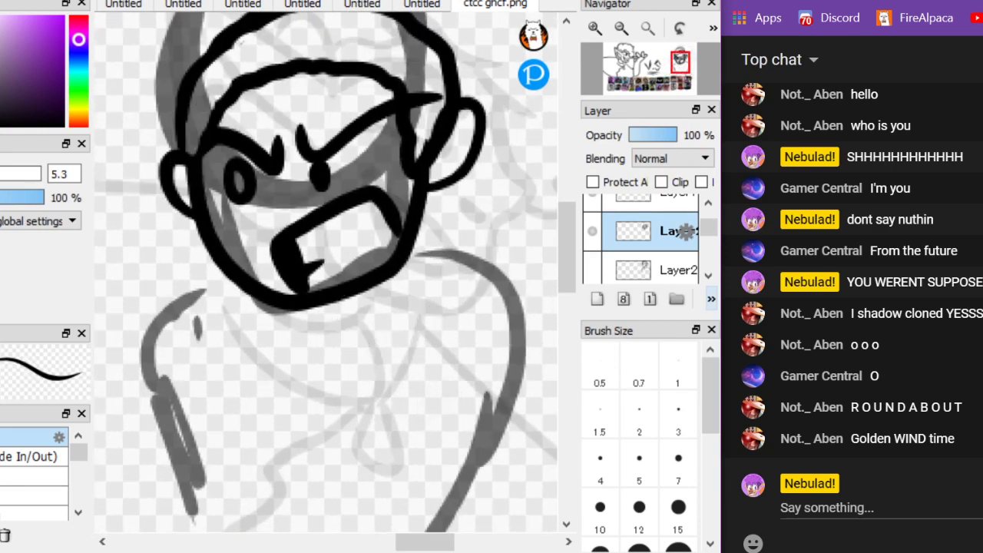
mouse_move(331, 306)
left_mouse_down()
mouse_move(373, 330)
mouse_move(426, 219)
left_mouse_up()
scroll(426, 230, "down", 2)
scroll(471, 340, "up", 1)
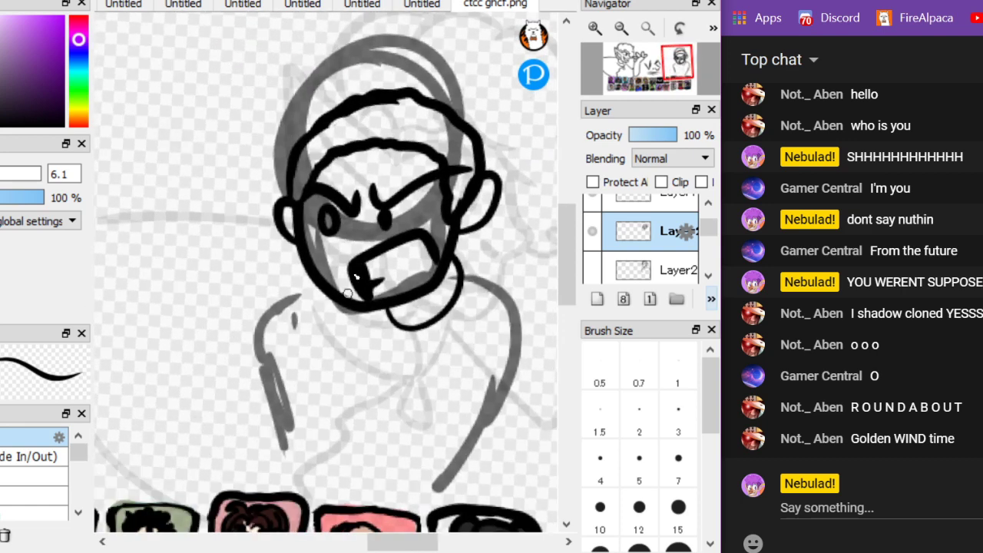
left_click_drag(344, 326, 363, 502)
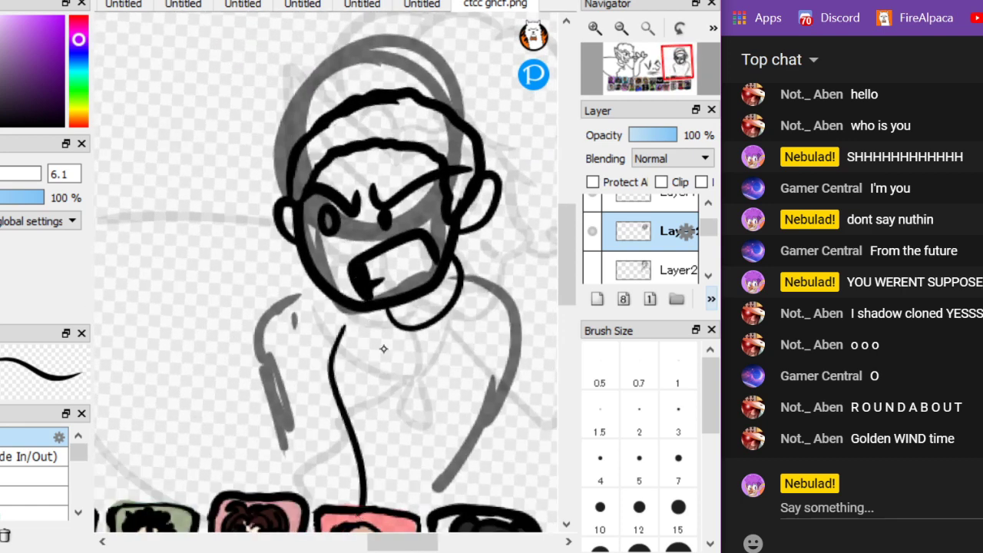
key("alt+f")
left_click(432, 298)
key("ctrl+z")
key("ctrl+z")
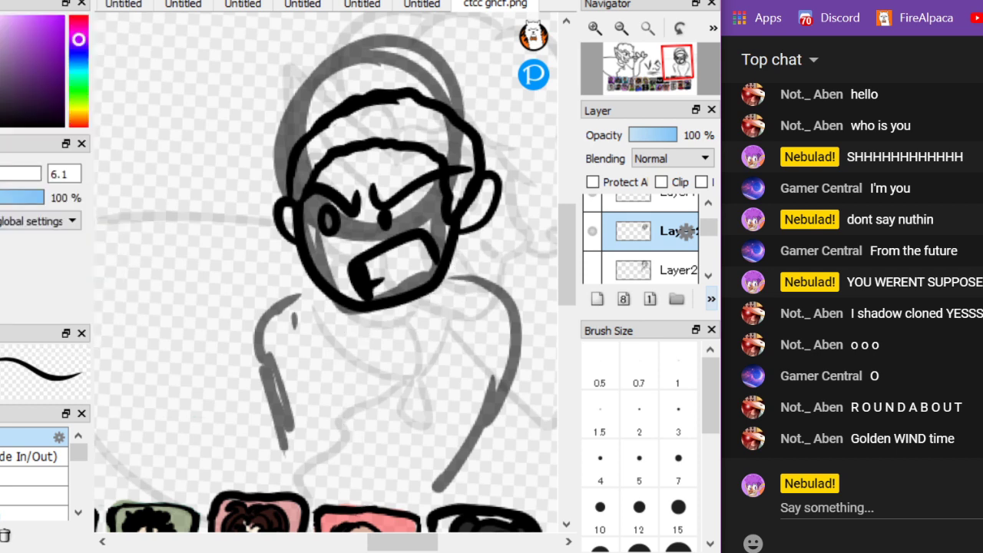
Draw a curved neckline under the chin, lines for both sides of the torso, and a long shoulder line on the left
left_click_drag(459, 265, 386, 304)
left_click_drag(362, 366, 379, 471)
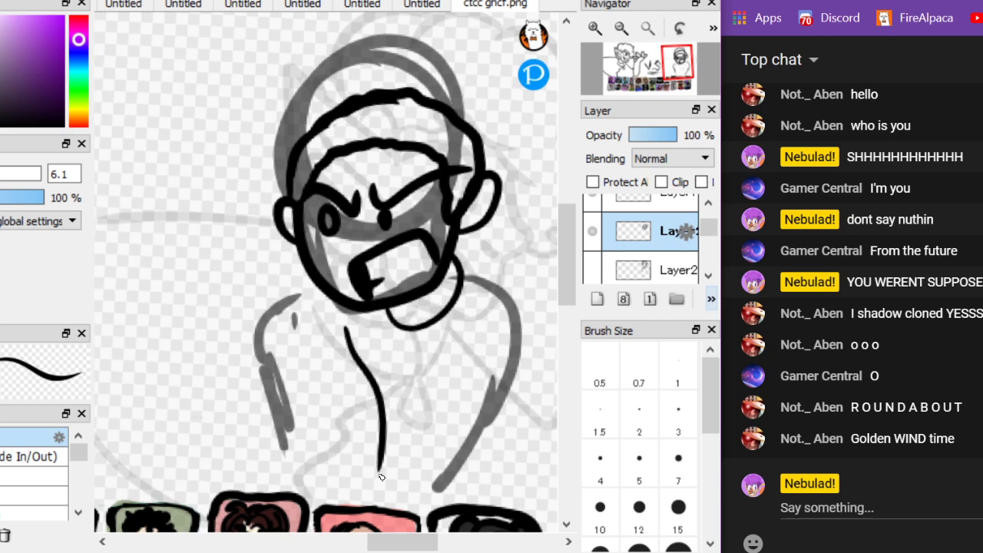
left_click_drag(316, 424, 287, 408)
scroll(356, 430, "up", 1)
left_click_drag(369, 390, 359, 352)
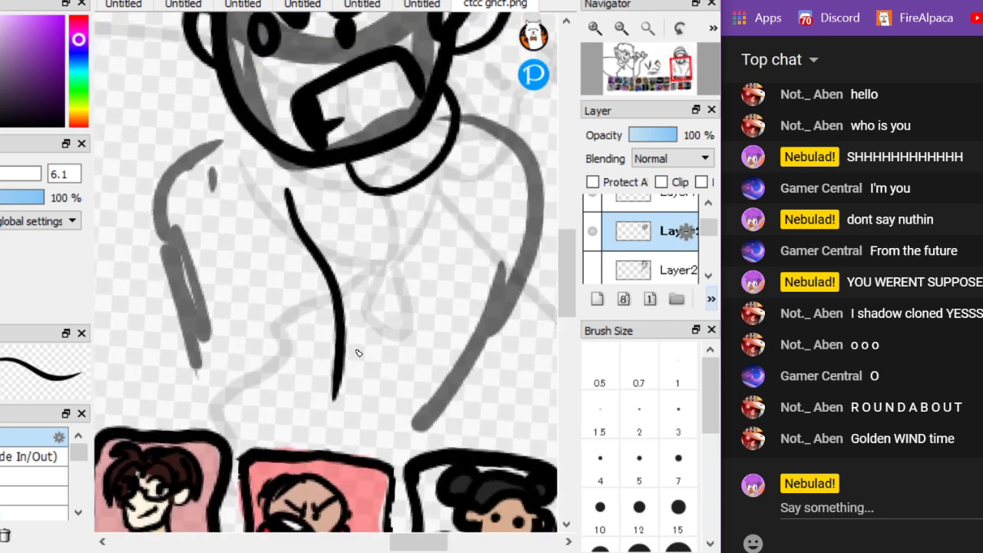
mouse_move(508, 163)
left_mouse_down()
mouse_move(553, 285)
mouse_move(541, 433)
left_mouse_up()
scroll(160, 107, "down", 1)
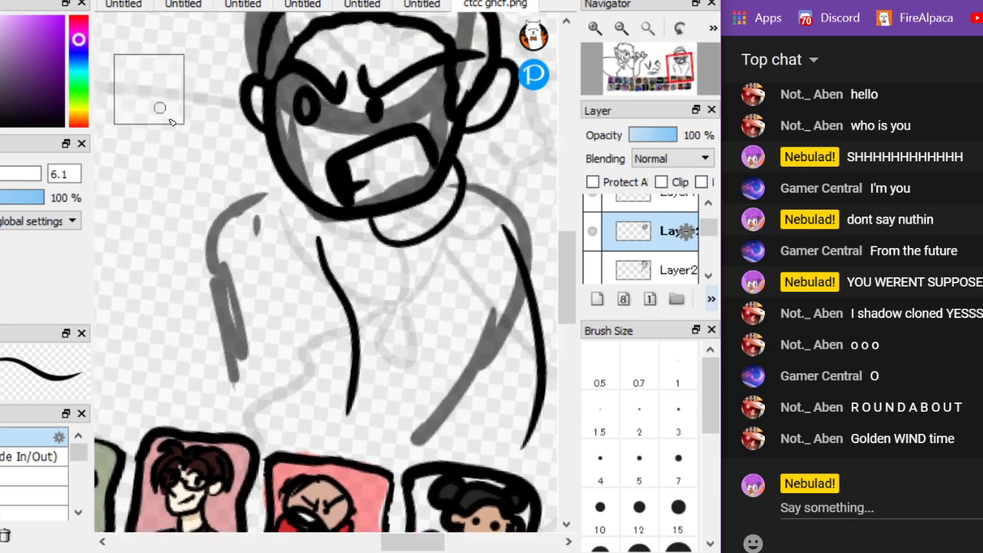
left_click_drag(160, 108, 192, 147)
mouse_move(346, 344)
left_mouse_down()
mouse_move(223, 289)
mouse_move(171, 142)
mouse_move(195, 100)
mouse_move(178, 136)
left_mouse_up()
key("ctrl+z")
mouse_move(209, 453)
left_mouse_down()
mouse_move(180, 264)
mouse_move(202, 221)
left_mouse_up()
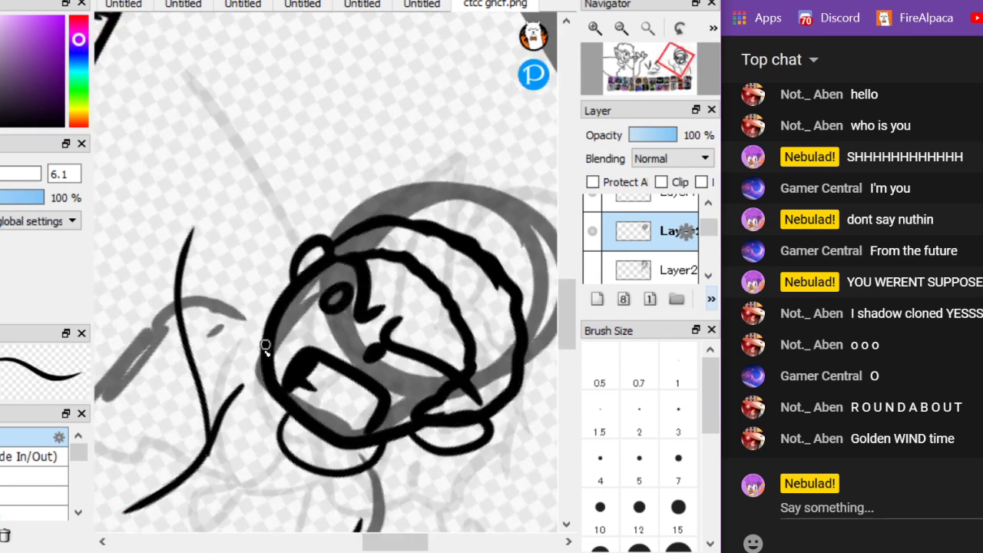
Draw a long block with rounded end corners extending outward from the left side of the angry head
mouse_move(261, 360)
left_mouse_down()
mouse_move(192, 164)
mouse_move(357, 100)
mouse_move(410, 216)
left_mouse_up()
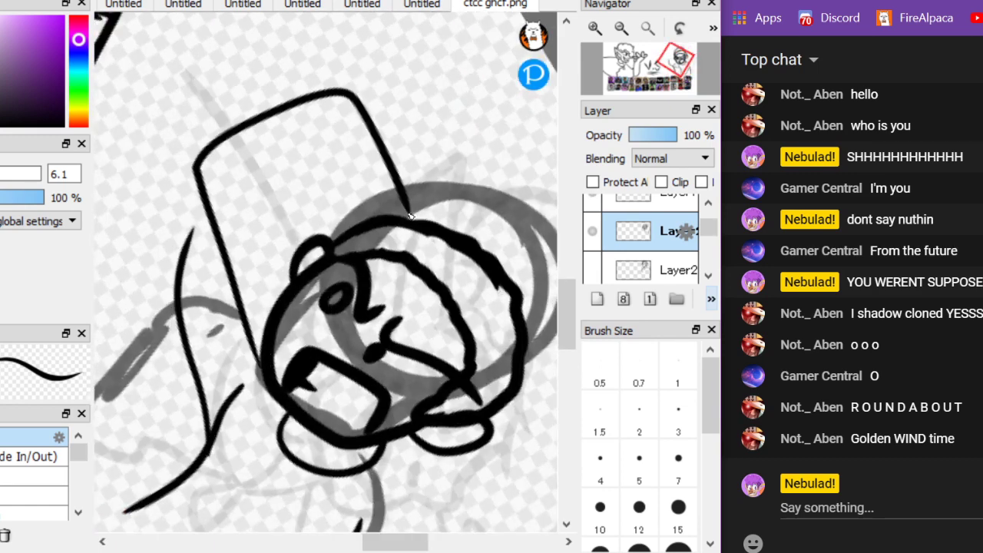
key("ctrl+z")
mouse_move(264, 355)
left_mouse_down()
mouse_move(208, 110)
mouse_move(369, 212)
left_mouse_up()
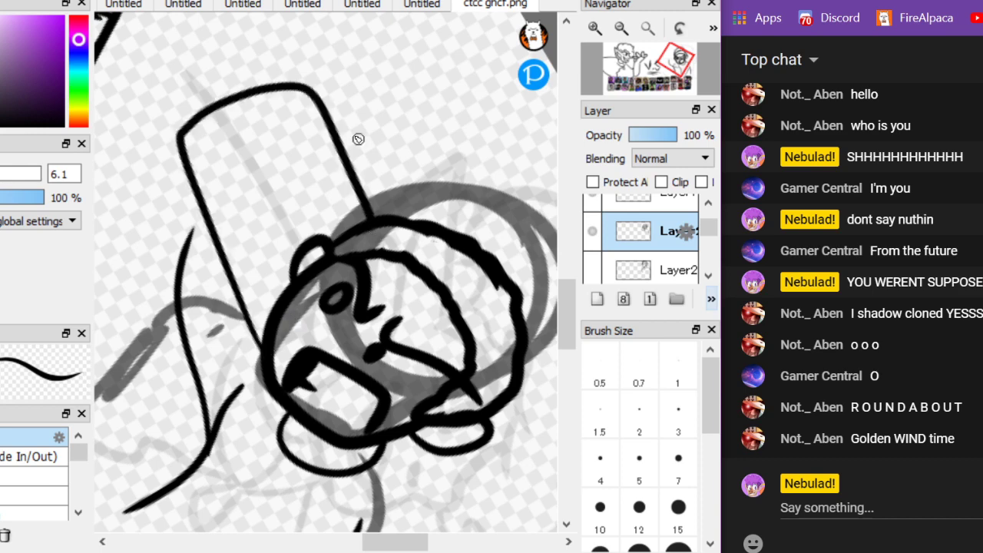
mouse_move(355, 101)
left_mouse_down()
mouse_move(241, 61)
mouse_move(163, 138)
left_mouse_up()
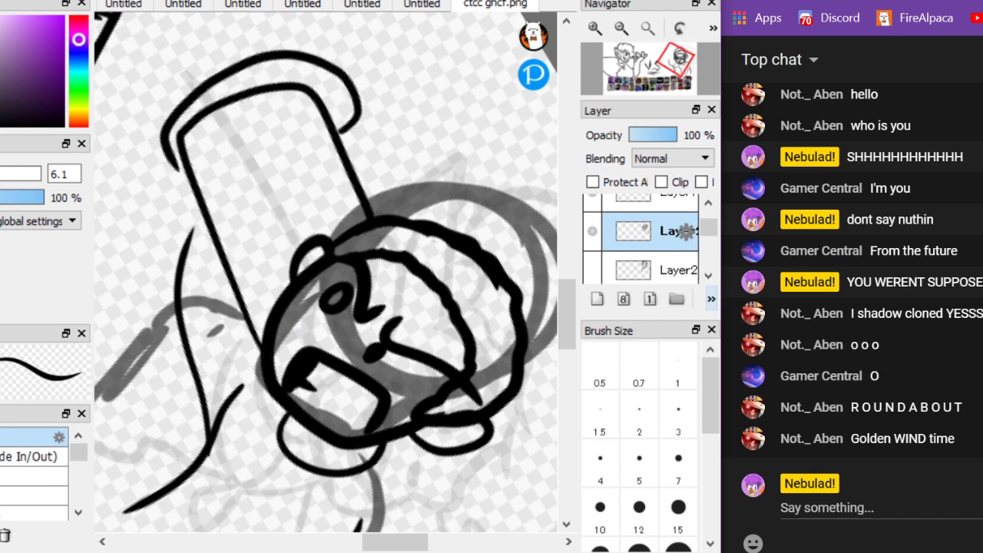
key("ctrl+z")
mouse_move(282, 46)
left_mouse_down()
mouse_move(338, 81)
mouse_move(377, 215)
left_mouse_up()
Draw a dome on the end of the left block and a large pointed triangular head around it
left_click_drag(245, 258, 255, 174)
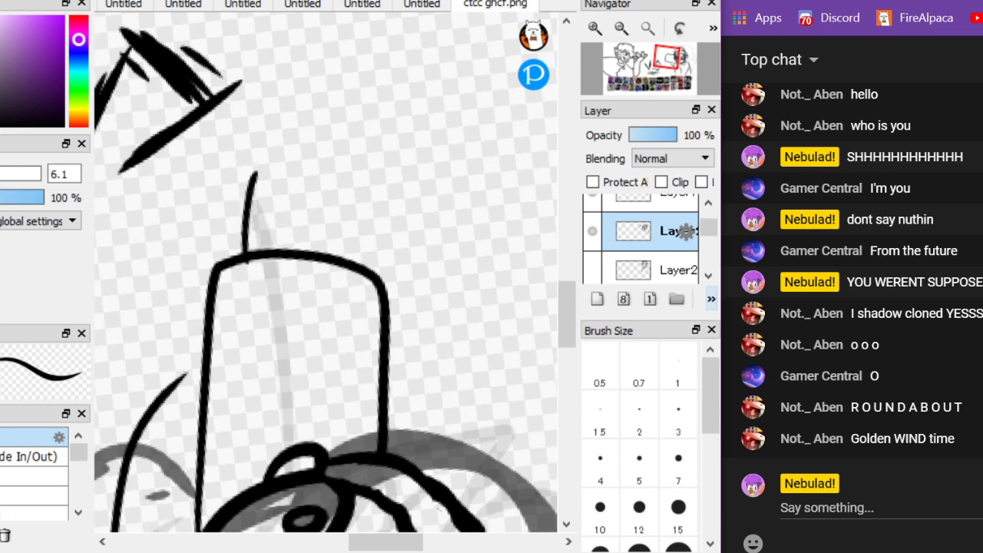
key("ctrl+z")
scroll(390, 230, "up", 1)
mouse_move(390, 327)
left_mouse_down()
mouse_move(244, 201)
mouse_move(227, 289)
left_mouse_up()
mouse_move(241, 205)
left_mouse_down()
mouse_move(224, 140)
mouse_move(437, 182)
mouse_move(430, 253)
left_mouse_up()
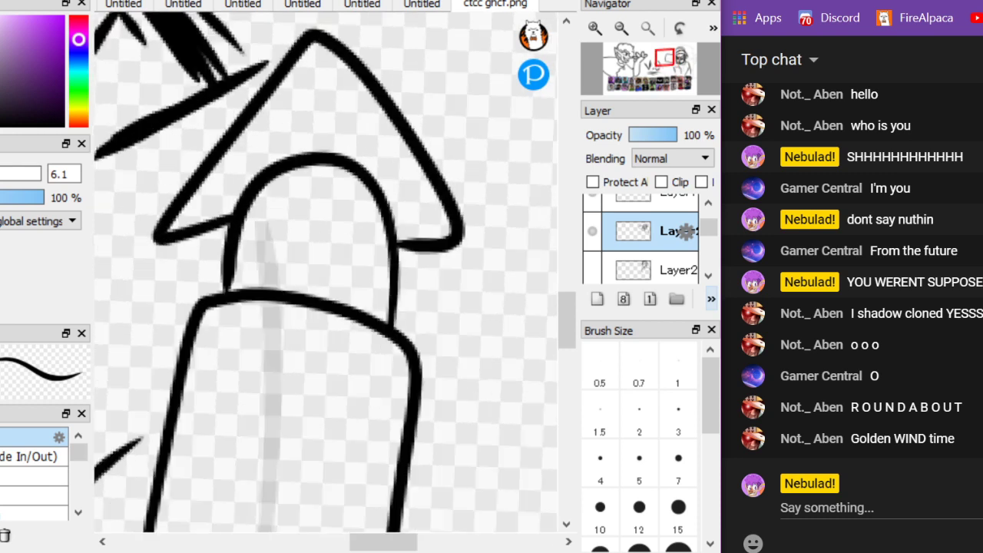
key("ctrl+z")
left_click_drag(147, 66, 120, 138)
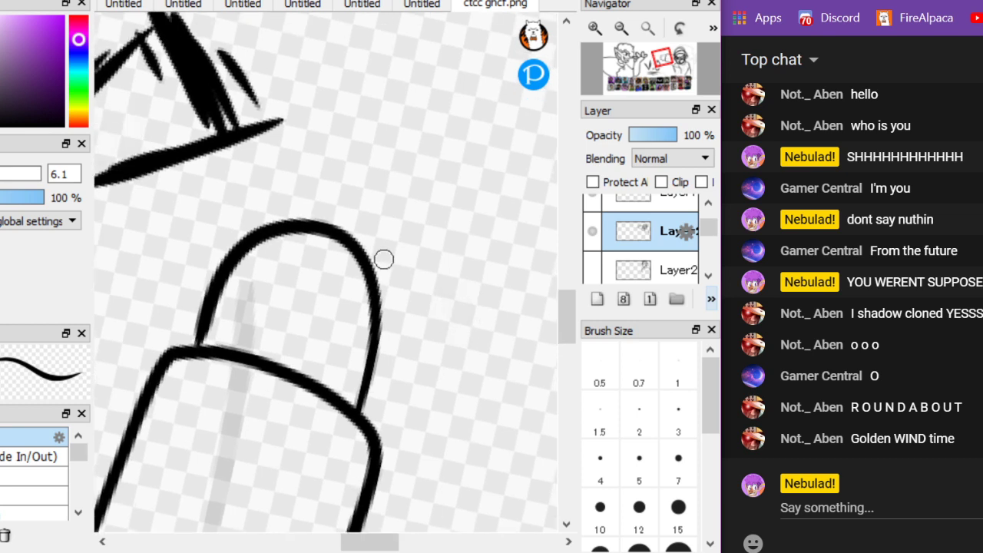
mouse_move(390, 324)
left_mouse_down()
mouse_move(509, 296)
mouse_move(407, 17)
mouse_move(171, 197)
mouse_move(239, 261)
left_mouse_up()
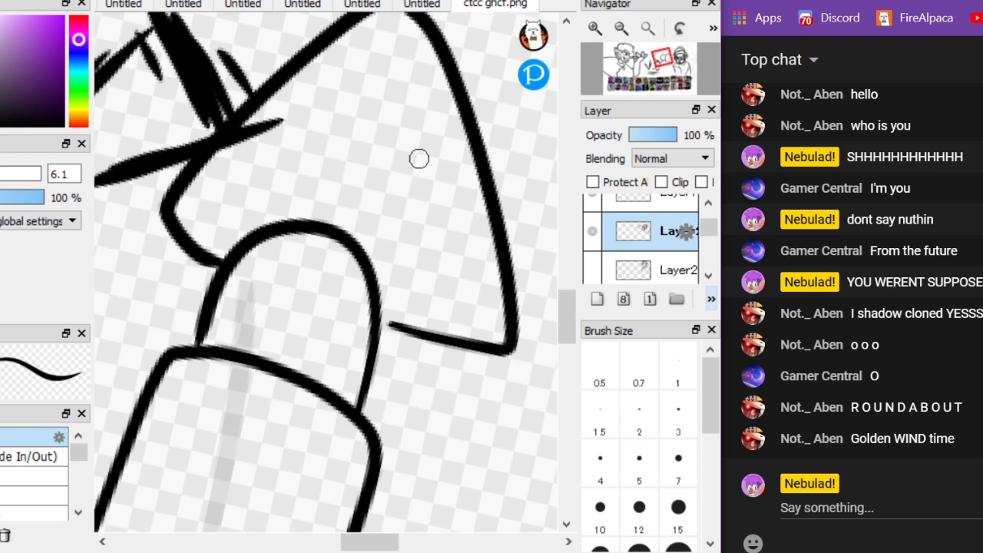
Draw a zigzag-toothed mouth and a ringed eye with a small pupil on the triangular head
mouse_move(291, 106)
left_mouse_down()
mouse_move(427, 25)
mouse_move(402, 39)
mouse_move(345, 110)
mouse_move(352, 161)
left_mouse_up()
mouse_move(296, 129)
left_mouse_down()
mouse_move(329, 94)
mouse_move(343, 29)
left_mouse_up()
mouse_move(431, 235)
left_mouse_down()
mouse_move(400, 266)
mouse_move(428, 209)
left_mouse_up()
key("Down")
key("Down")
key("Down")
key("Down")
key("Left")
key("Left")
key("Left")
key("Left")
key("Left")
key("Left")
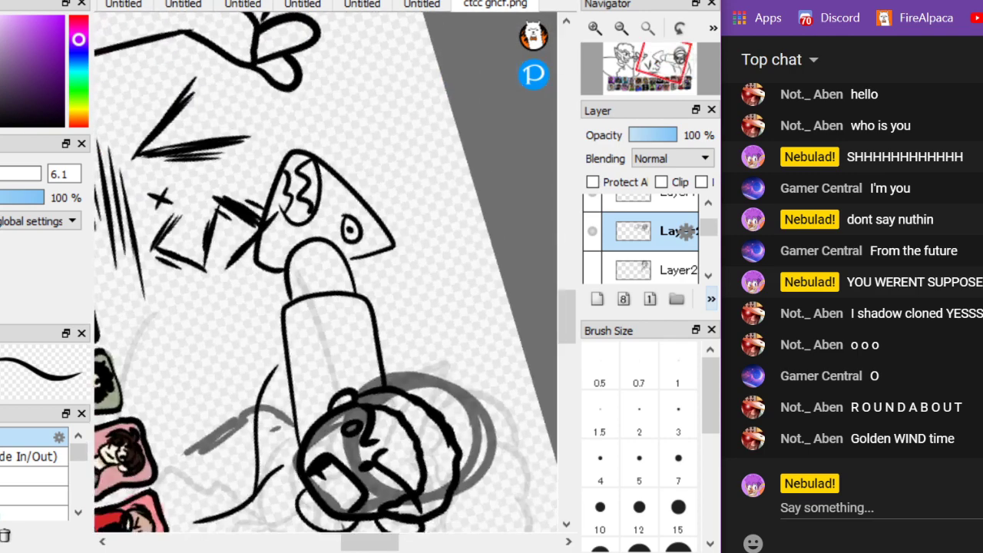
Draw a shorter block with rounded corners extending from behind the right side of the angry head
scroll(326, 272, "up", 3)
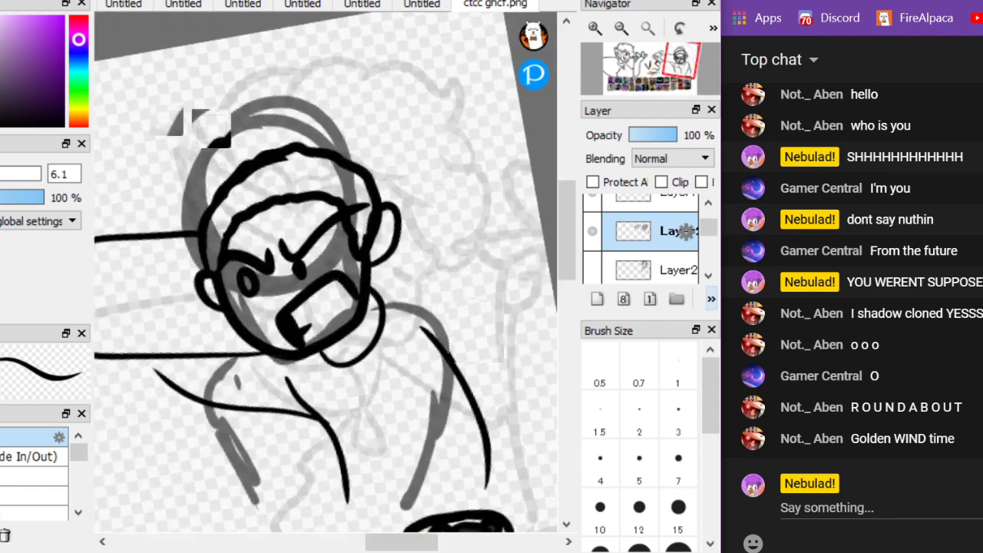
mouse_move(382, 184)
left_mouse_down()
mouse_move(505, 255)
mouse_move(463, 278)
mouse_move(371, 262)
mouse_move(337, 265)
left_mouse_up()
scroll(422, 416, "up", 1)
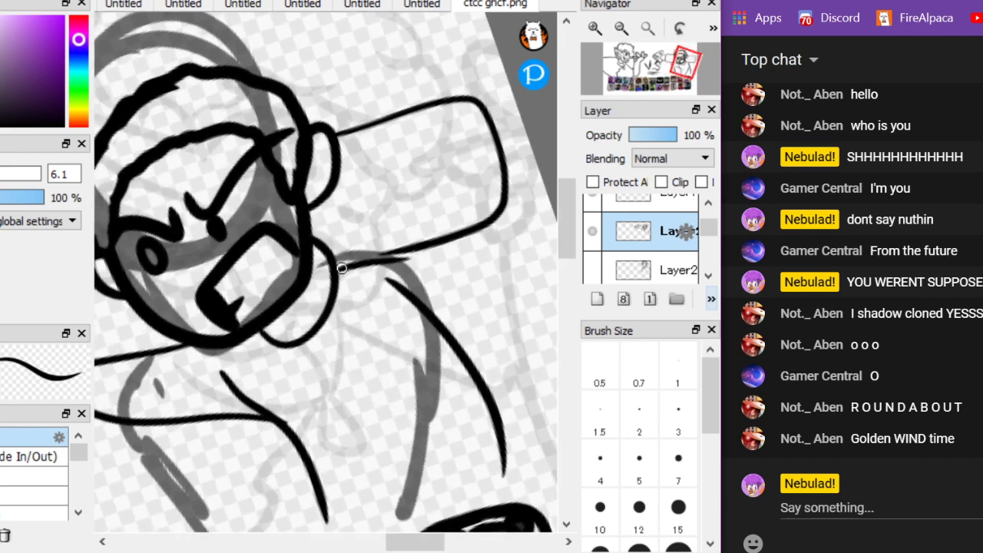
scroll(456, 307, "up", 1)
key("ctrl+z")
Draw the upper and lower edges of an arm running from the right shoulder to the canvas edge
mouse_move(306, 198)
left_mouse_down()
mouse_move(399, 208)
mouse_move(516, 257)
left_mouse_up()
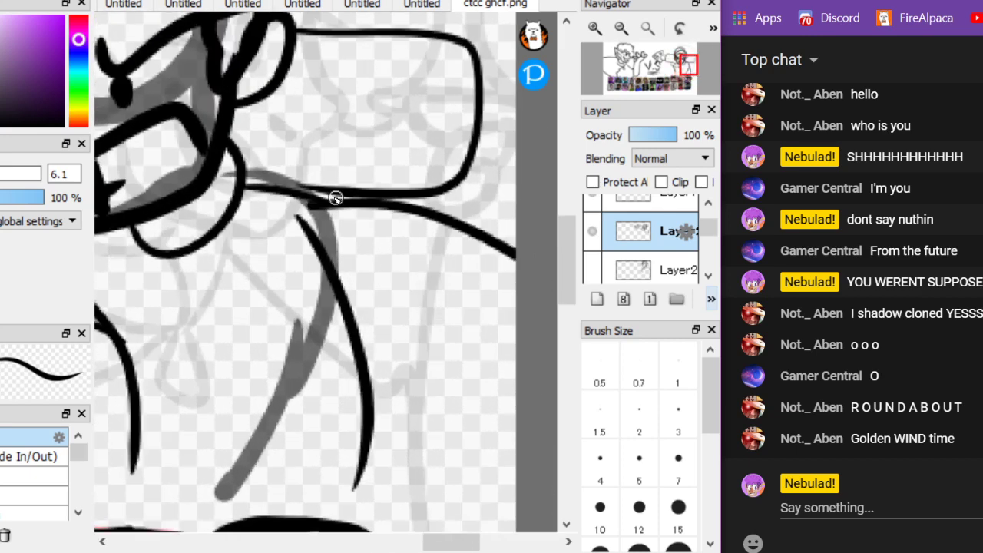
mouse_move(351, 310)
left_mouse_down()
mouse_move(448, 370)
mouse_move(489, 419)
left_mouse_up()
key("ctrl+z")
left_click_drag(325, 268, 516, 332)
key("ctrl+z")
left_click_drag(342, 290, 516, 358)
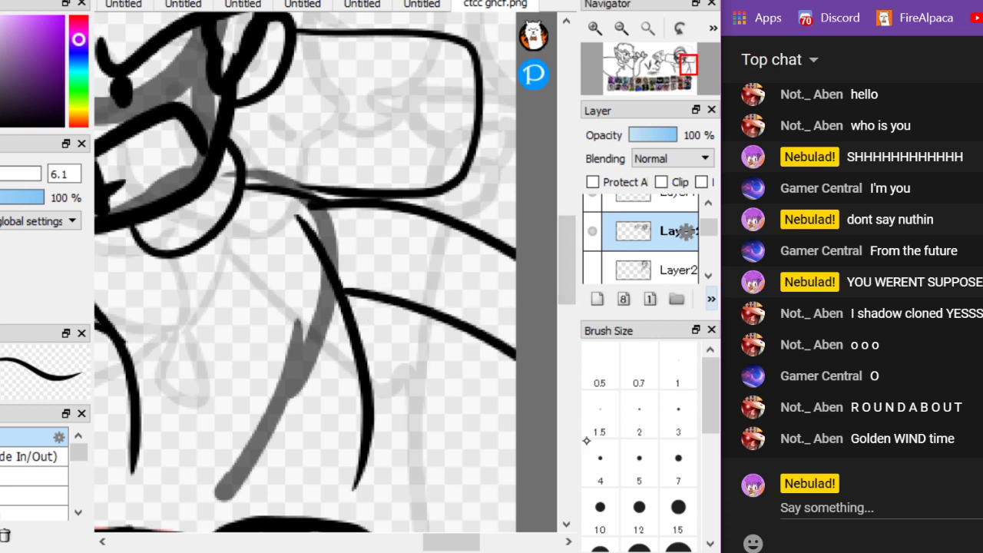
Erase the top part of the right torso line that crosses the arm
key("e")
mouse_move(316, 247)
left_mouse_down()
mouse_move(309, 223)
mouse_move(324, 246)
mouse_move(324, 257)
mouse_move(311, 254)
mouse_move(333, 275)
left_mouse_up()
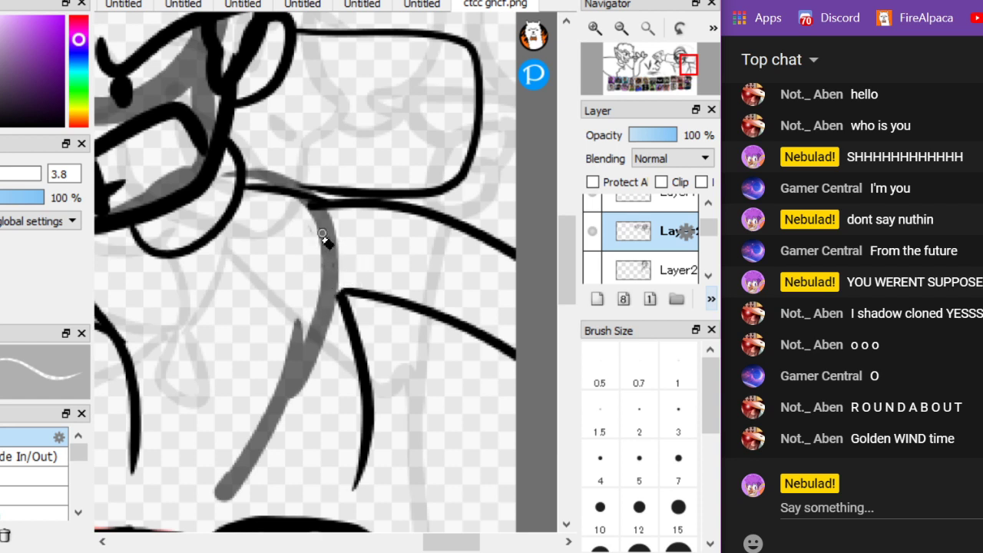
scroll(313, 211, "down", 6)
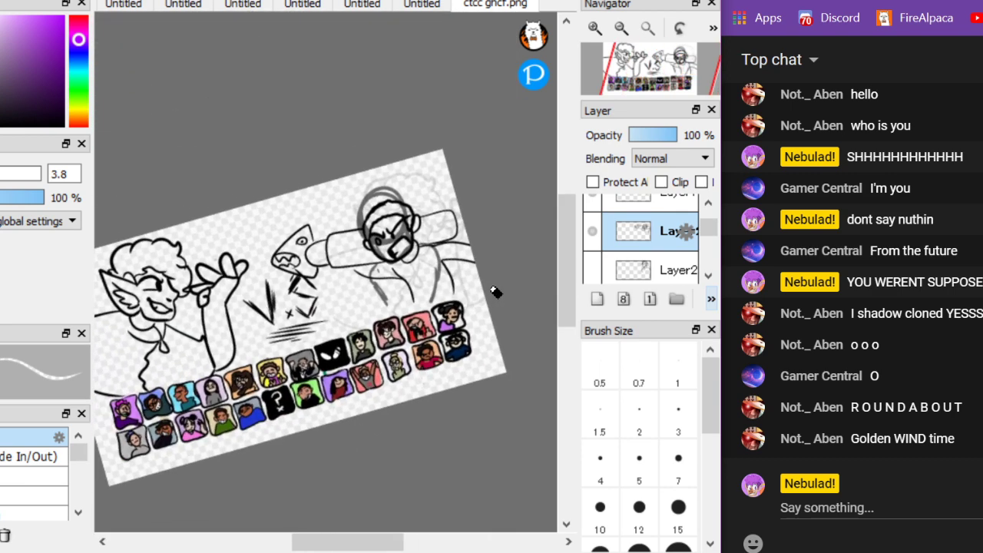
Add a new layer for another brush version and hide the layer holding the angry version
key("b")
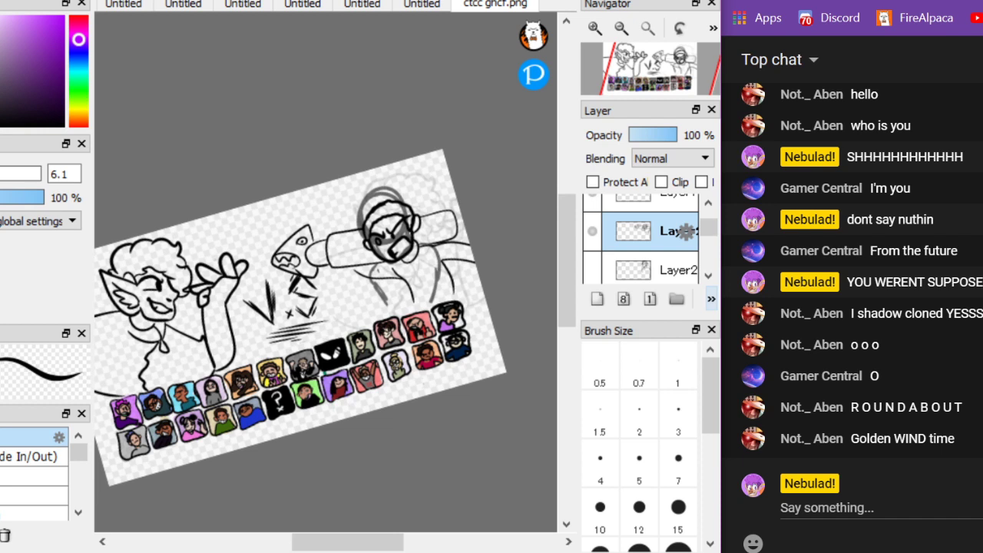
left_click(597, 298)
left_click(592, 270)
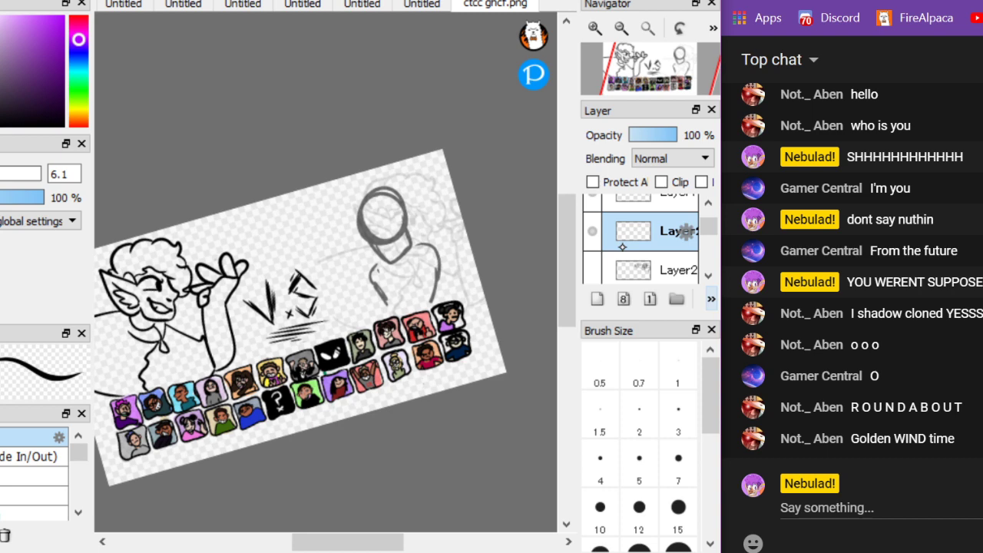
scroll(404, 205, "up", 4)
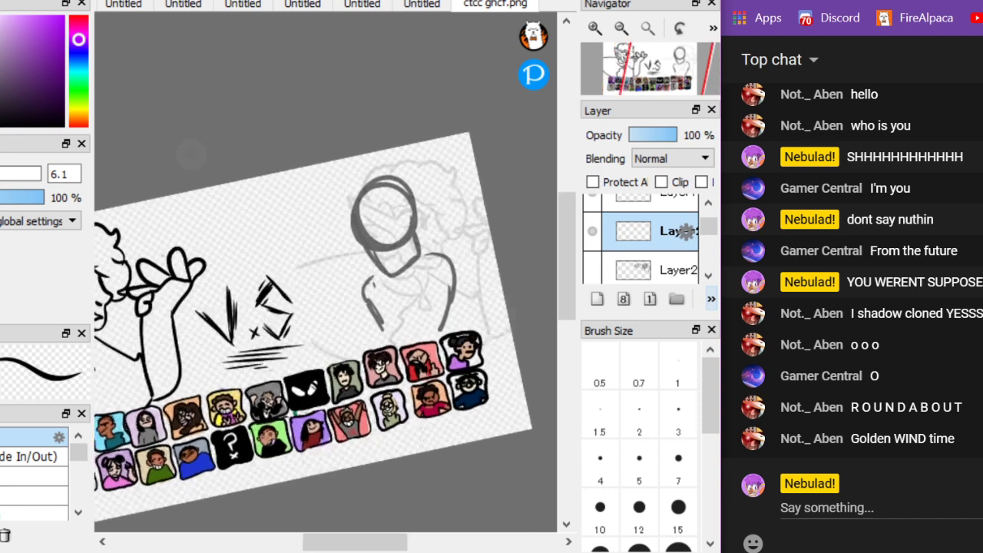
mouse_move(279, 138)
left_mouse_down()
mouse_move(231, 361)
mouse_move(342, 409)
mouse_move(400, 316)
mouse_move(400, 292)
left_mouse_up()
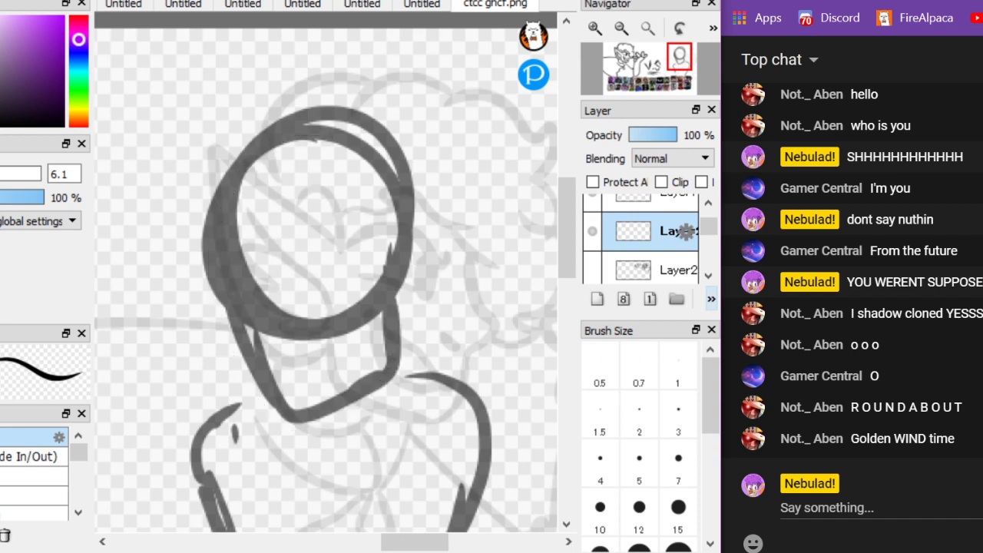
Outline the new head over the sketch from the crown down the left side and around the jaw
mouse_move(350, 148)
left_mouse_down()
mouse_move(277, 141)
mouse_move(248, 402)
mouse_move(355, 398)
mouse_move(391, 344)
left_mouse_up()
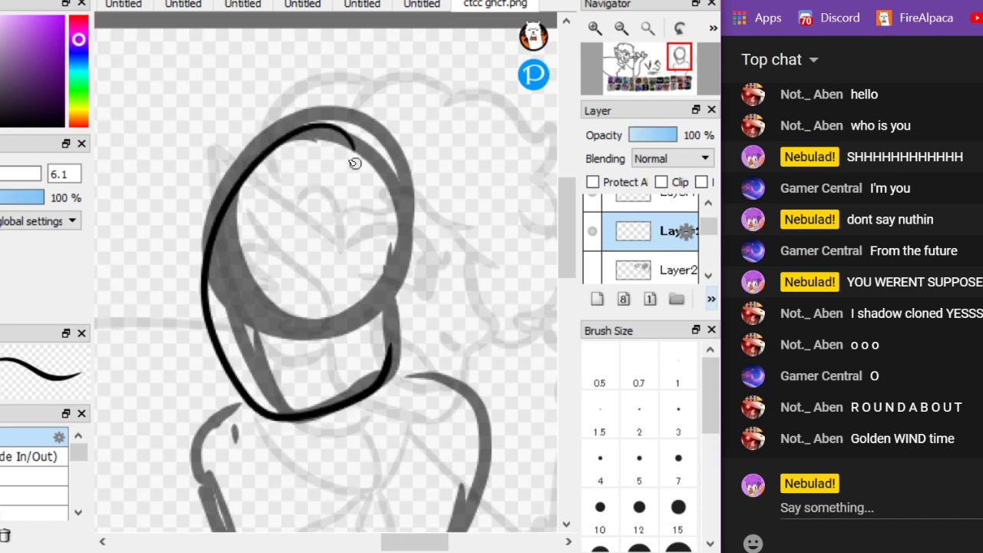
key("ctrl+z")
mouse_move(358, 142)
left_mouse_down()
mouse_move(225, 306)
mouse_move(286, 403)
mouse_move(339, 404)
mouse_move(401, 339)
left_mouse_up()
scroll(326, 273, "up", 1)
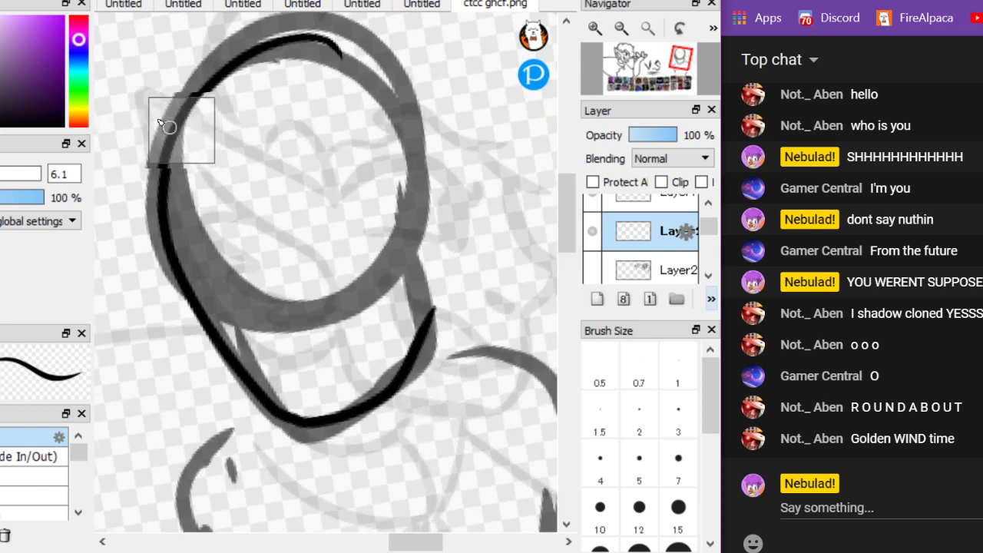
Draw a curved mouth with dotted ends, an arched right brow and a solid pupil beneath it
scroll(326, 272, "up", 1)
mouse_move(308, 400)
left_mouse_down()
mouse_move(330, 367)
mouse_move(425, 290)
mouse_move(308, 404)
left_mouse_up()
left_click_drag(306, 202, 437, 143)
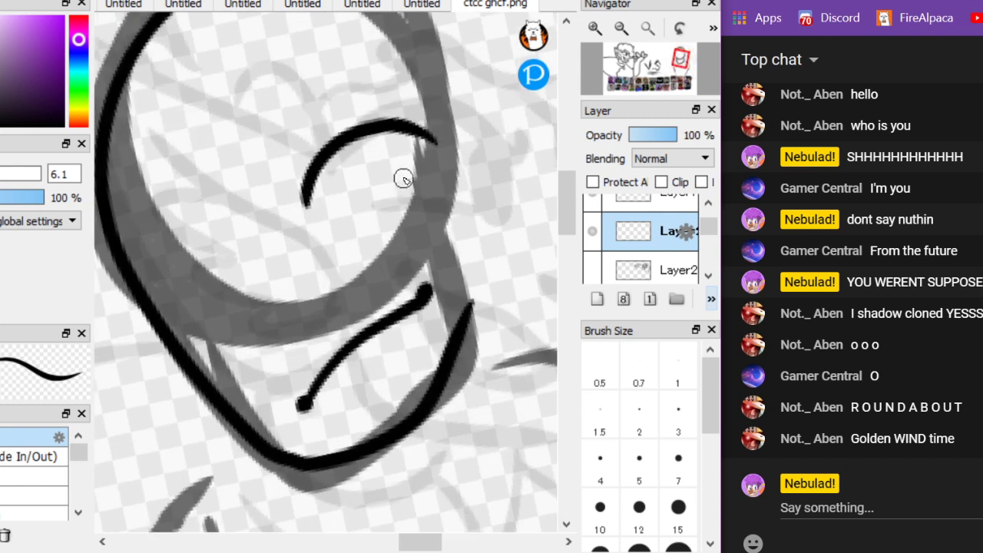
left_click_drag(402, 176, 404, 182)
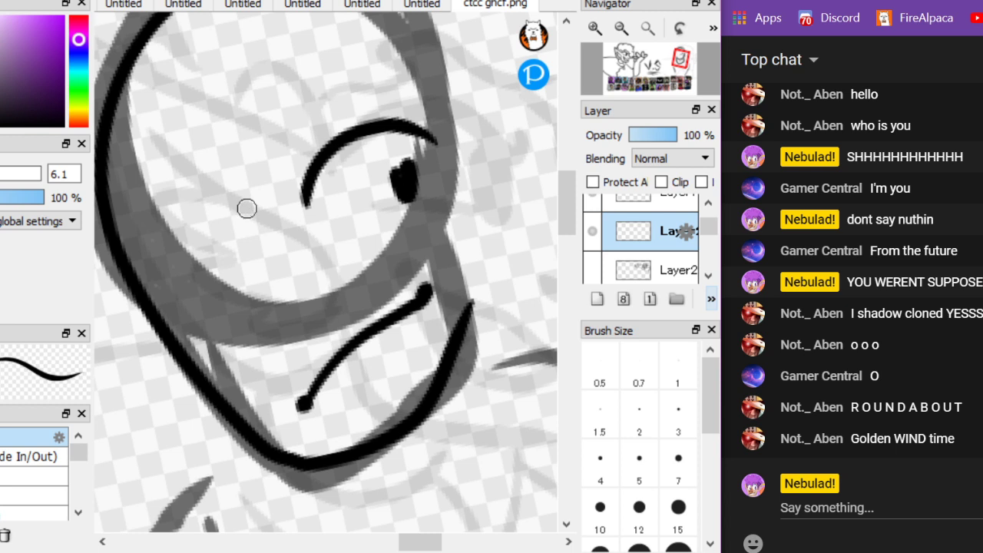
Undo the right pupil and redraw it narrower, then add an arched left brow with a thin pupil beneath it
key("ctrl+z")
left_click_drag(417, 149, 422, 190)
mouse_move(252, 226)
left_mouse_down()
mouse_move(144, 257)
mouse_move(147, 299)
left_mouse_up()
left_click_drag(251, 247, 257, 278)
Draw rounded ears on both sides of the head and a short slanted nose mark above the mouth
key("Up")
mouse_move(461, 381)
left_mouse_down()
mouse_move(477, 306)
mouse_move(545, 180)
mouse_move(484, 229)
left_mouse_up()
mouse_move(142, 377)
left_mouse_down()
mouse_move(111, 331)
mouse_move(139, 252)
left_mouse_up()
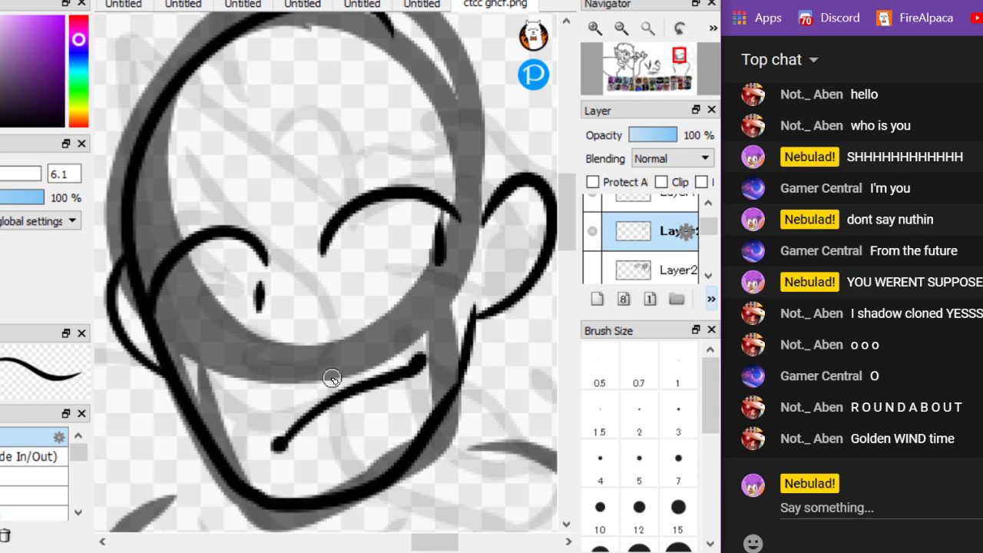
left_click_drag(295, 377, 265, 351)
key("ctrl+Down")
key("ctrl+Down")
key("Right")
key("ctrl+Up")
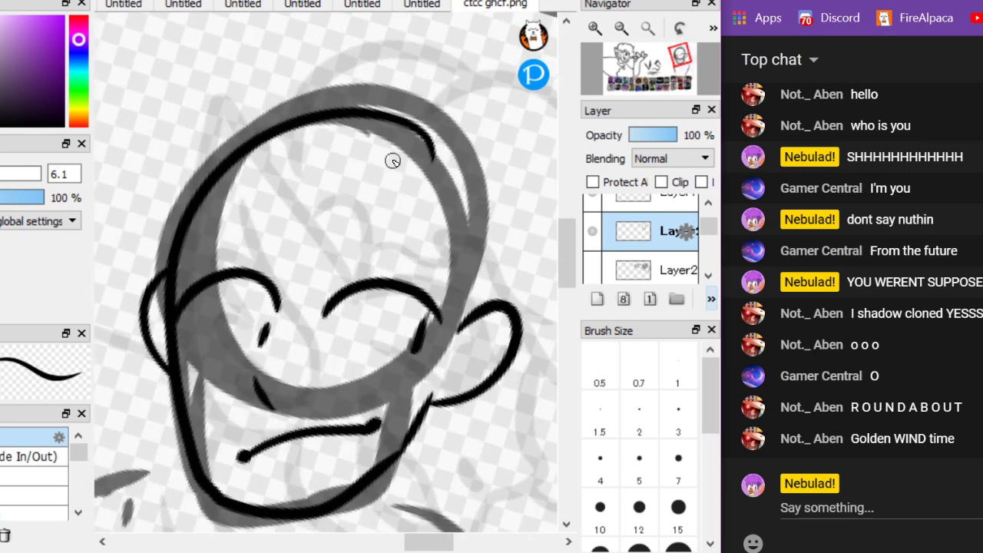
Erase the head outline across the crown and down its right end
key("e")
left_click_drag(428, 142, 390, 114)
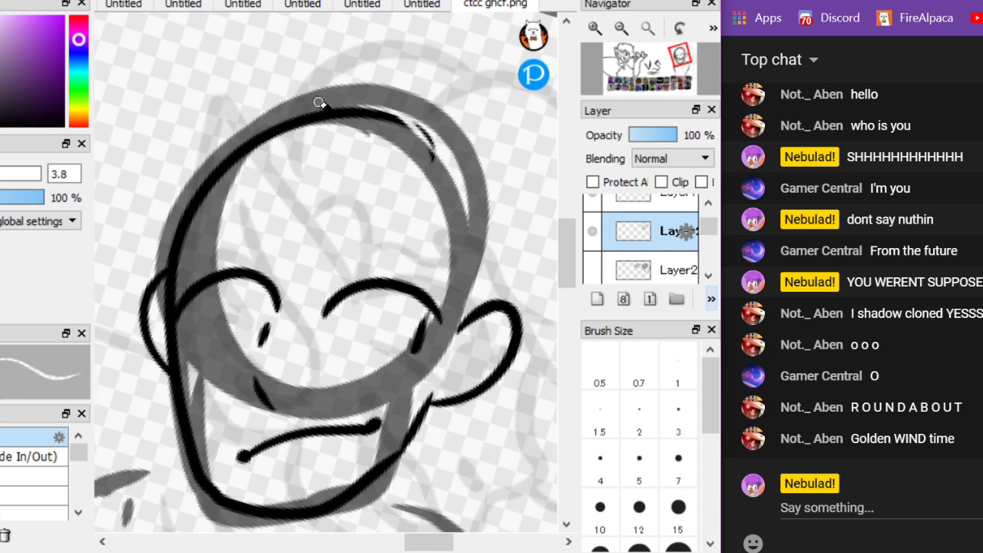
left_click_drag(318, 102, 355, 121)
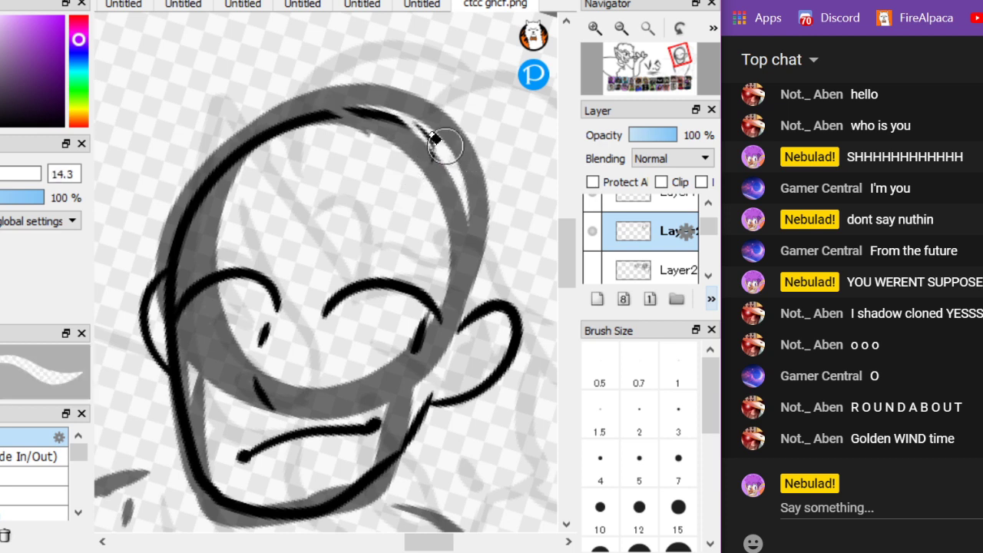
mouse_move(434, 140)
left_mouse_down()
mouse_move(324, 104)
mouse_move(332, 123)
mouse_move(227, 162)
mouse_move(185, 205)
mouse_move(183, 255)
mouse_move(273, 199)
mouse_move(230, 267)
mouse_move(312, 277)
mouse_move(357, 196)
mouse_move(347, 254)
mouse_move(374, 291)
mouse_move(403, 239)
mouse_move(463, 326)
mouse_move(473, 261)
left_mouse_up()
Draw pointed bangs over the forehead and outline long straight hair from the crown down both sides of the head
key("b")
scroll(456, 340, "down", 3)
left_click_drag(453, 321, 466, 456)
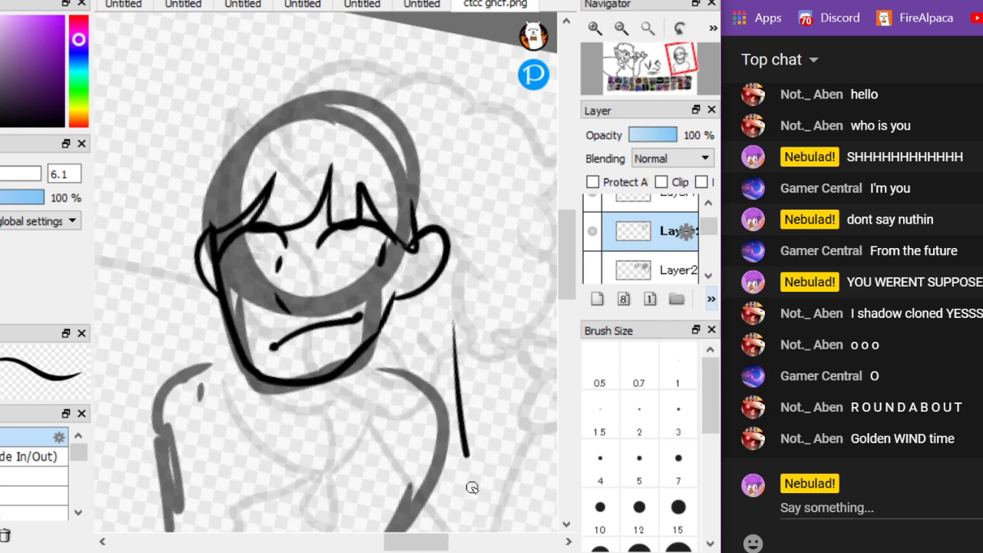
mouse_move(460, 347)
left_mouse_down()
mouse_move(467, 191)
mouse_move(373, 119)
mouse_move(373, 101)
mouse_move(218, 207)
left_mouse_up()
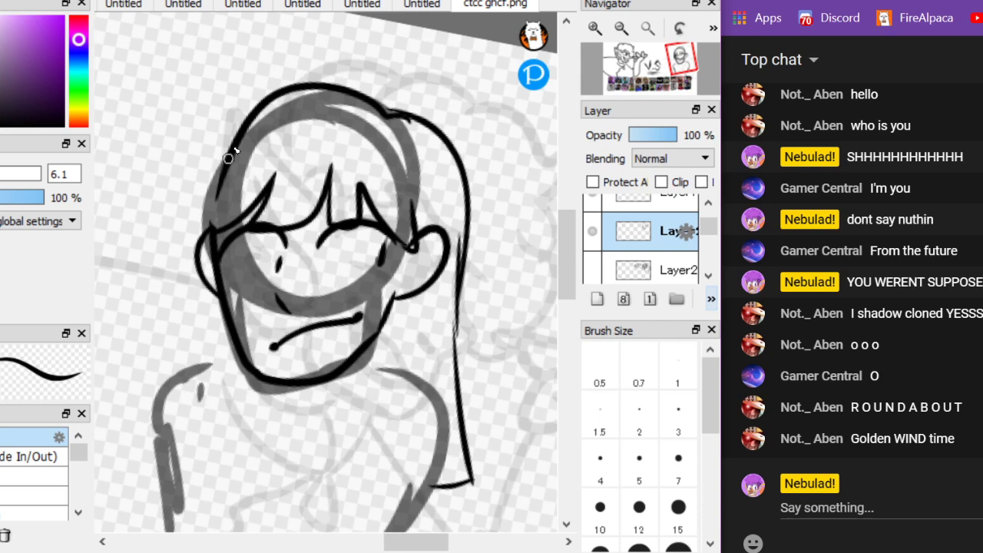
mouse_move(228, 158)
left_mouse_down()
mouse_move(163, 309)
mouse_move(192, 316)
mouse_move(169, 383)
mouse_move(192, 268)
mouse_move(117, 135)
left_mouse_up()
Ink the two shoulders and sides of the body over the sketch and add a curved neckline below the jaw
left_click_drag(409, 197, 485, 399)
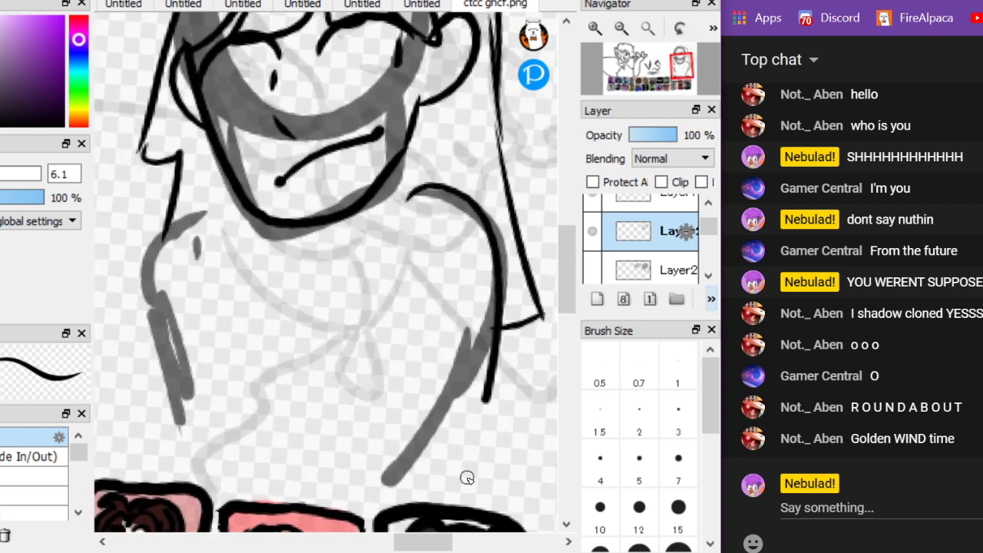
left_click_drag(467, 478, 467, 477)
mouse_move(241, 227)
left_mouse_down()
mouse_move(189, 208)
mouse_move(161, 459)
left_mouse_up()
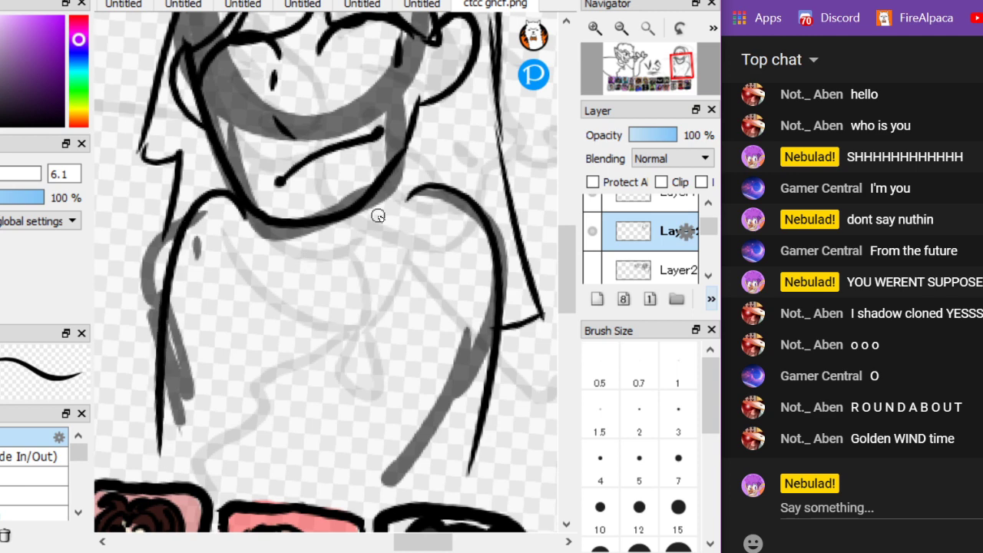
scroll(415, 341, "down", 6)
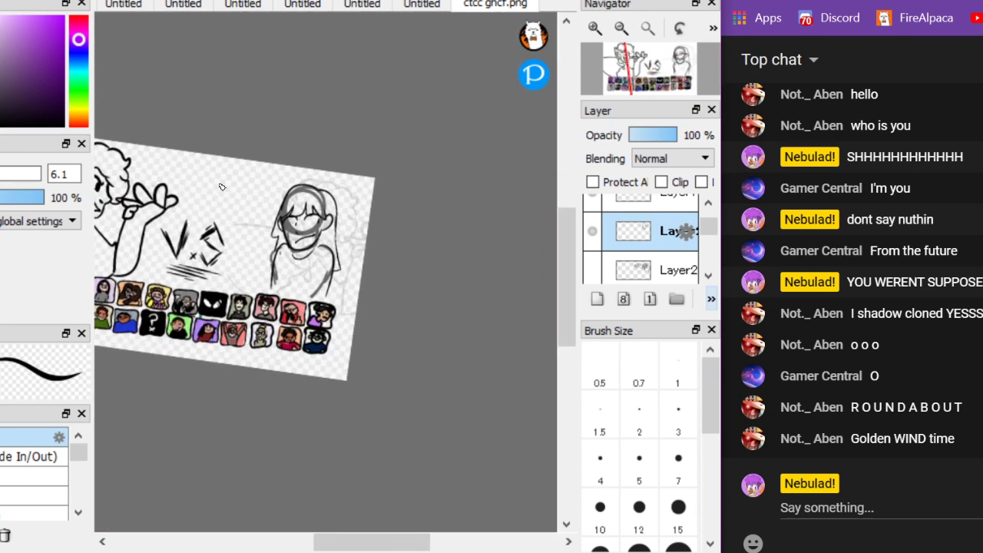
Erase both pupils from the long-haired face
scroll(415, 341, "up", 8)
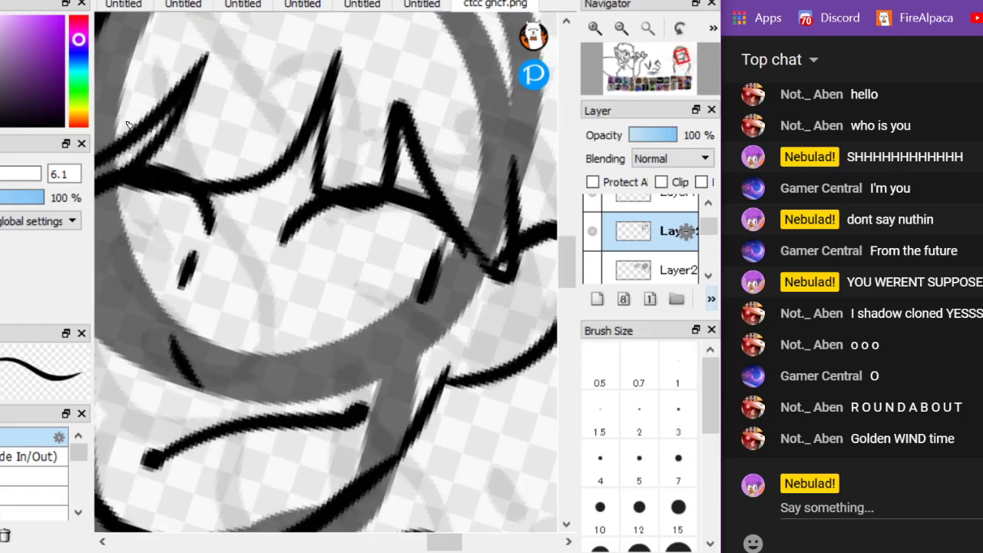
key("e")
left_click_drag(428, 290, 415, 273)
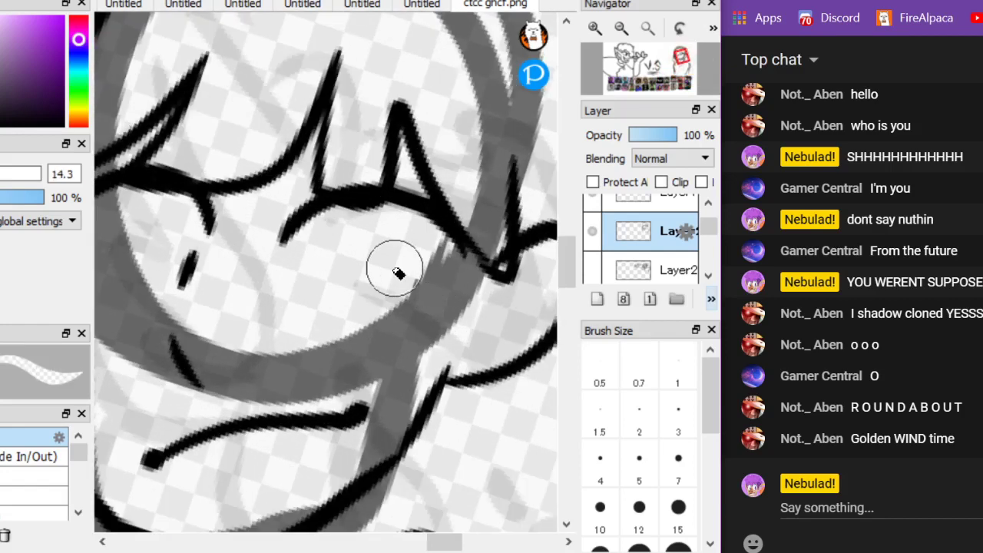
left_click_drag(184, 275, 179, 256)
key("bracketleft")
key("bracketleft")
key("bracketleft")
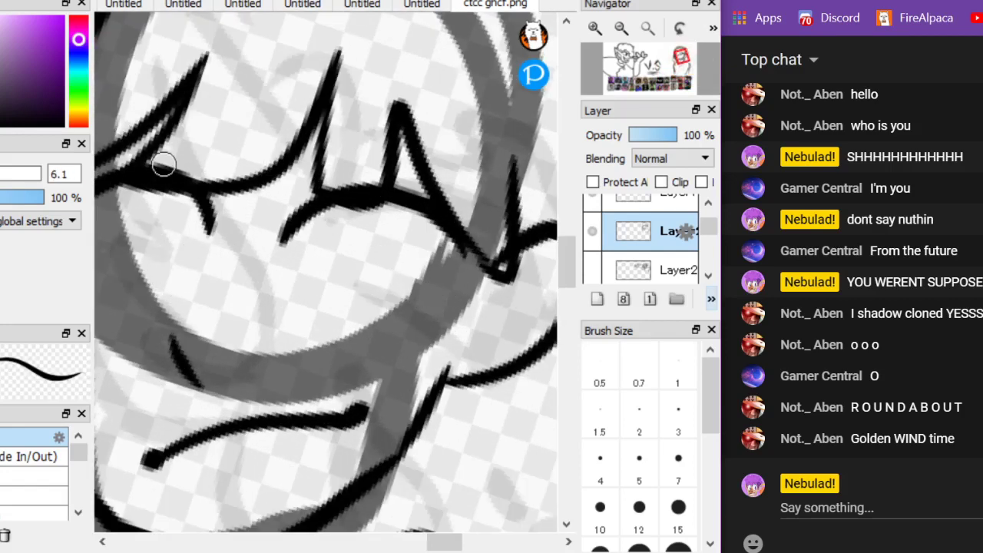
Redraw both pupils as small solid ovals shifted toward the left side of each eye
scroll(285, 272, "down", 3)
left_click_drag(159, 209, 161, 244)
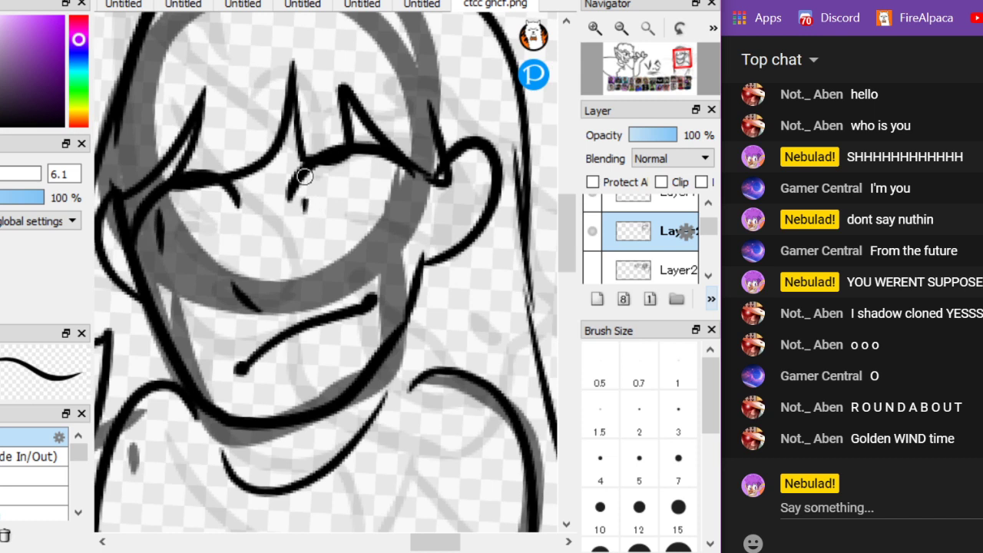
key("ctrl+z")
key("ctrl+z")
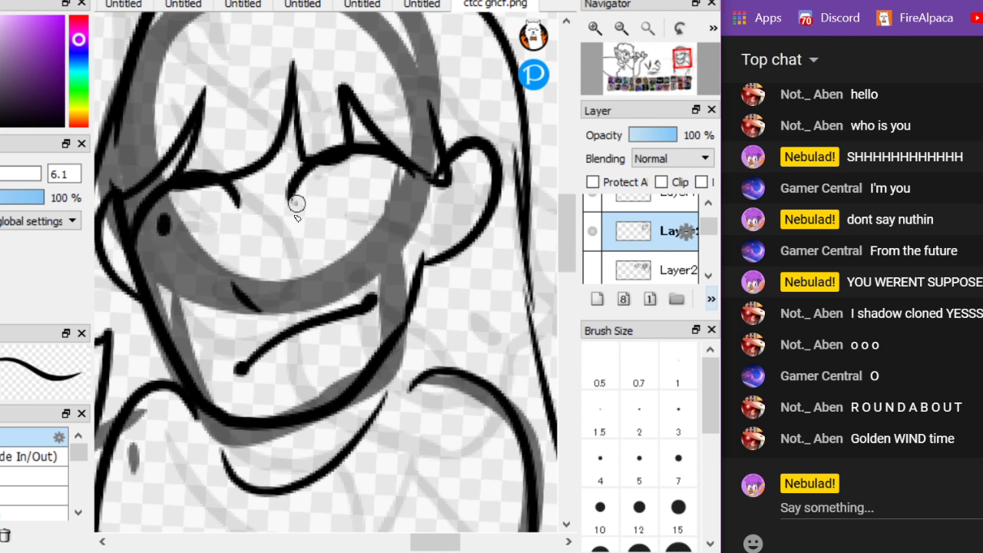
left_click_drag(297, 204, 299, 207)
Draw round glasses around the eyes with curved lower rims and a thick line along the brows
left_click_drag(326, 247, 385, 186)
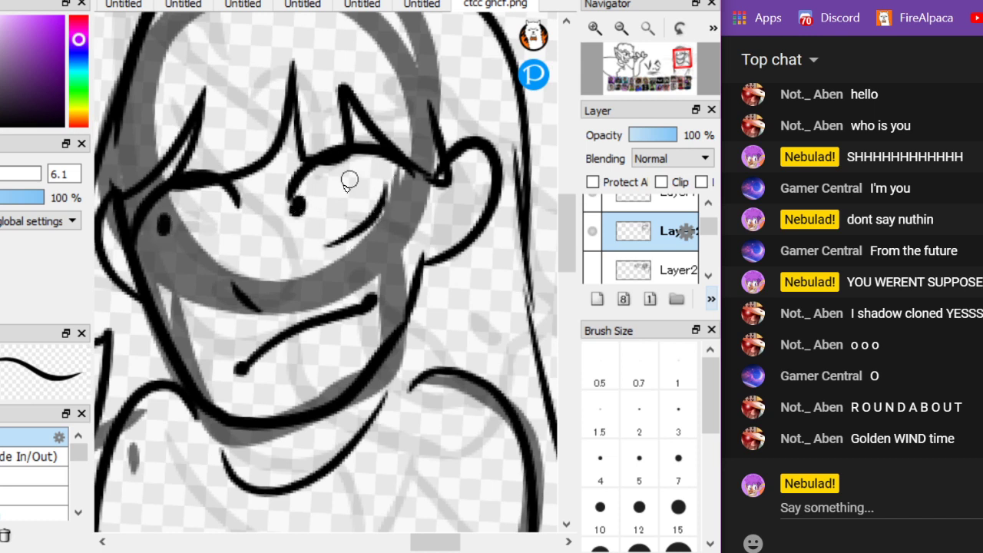
left_click_drag(217, 247, 134, 230)
mouse_move(238, 255)
left_mouse_down()
mouse_move(231, 196)
mouse_move(415, 189)
left_mouse_up()
scroll(421, 289, "down", 2)
scroll(419, 274, "up", 1)
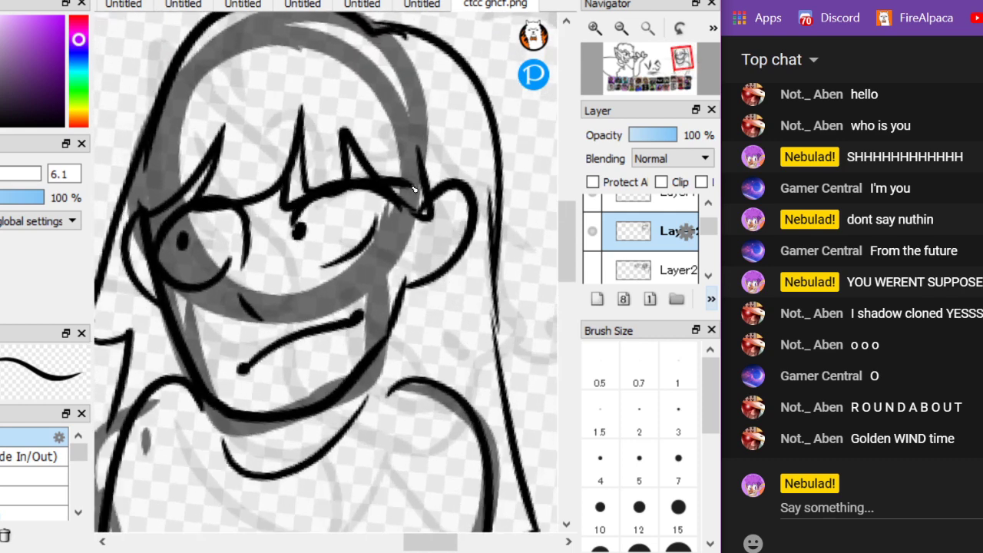
left_click_drag(262, 187, 130, 229)
Add short strokes between the lenses to finish the inner edge of the left lens
scroll(432, 314, "down", 2)
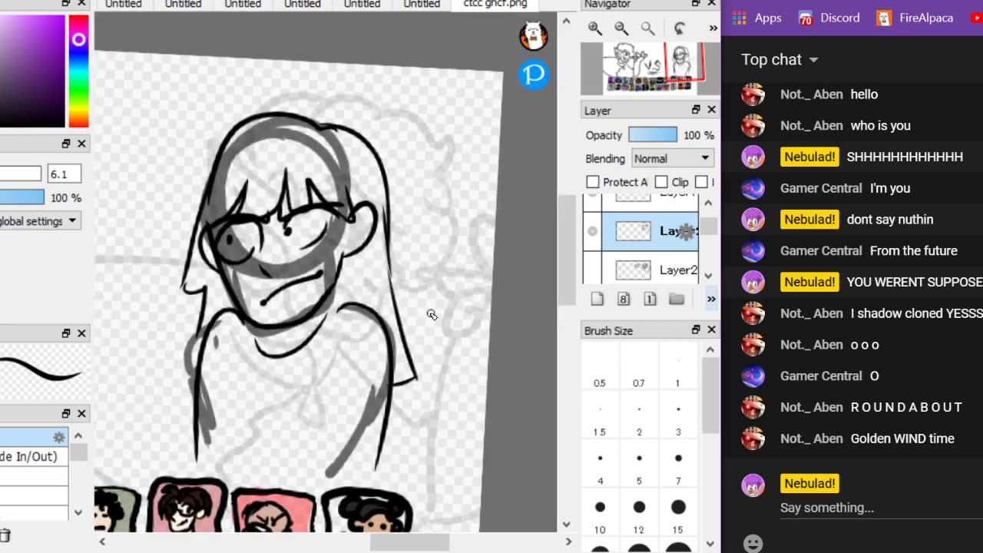
scroll(433, 314, "up", 3)
left_click_drag(272, 268, 280, 249)
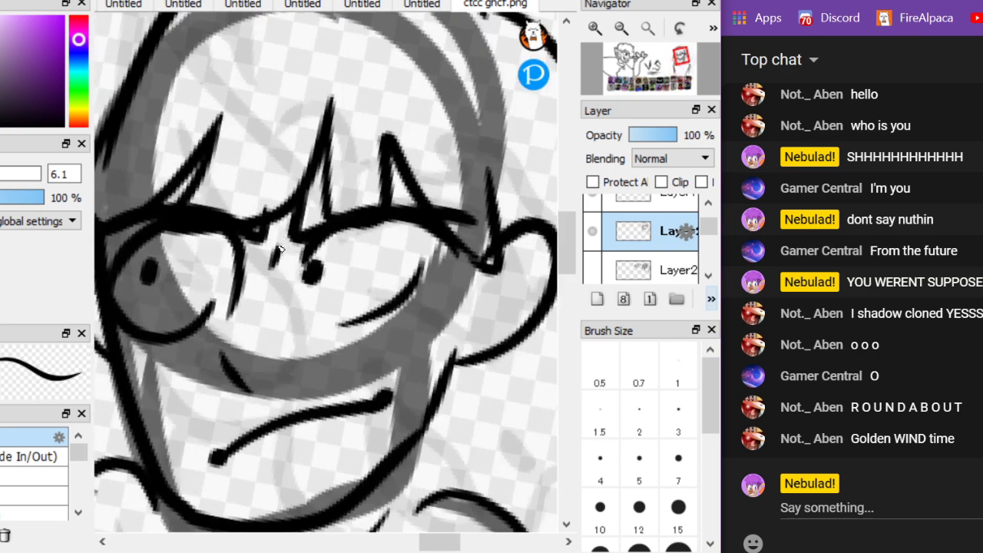
scroll(281, 248, "down", 1)
scroll(373, 345, "up", 2)
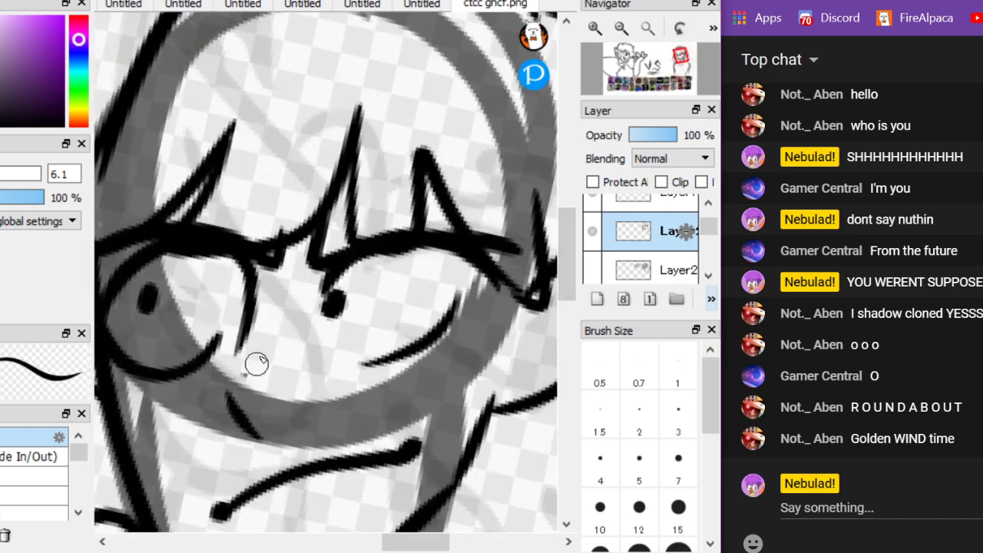
left_click_drag(254, 364, 279, 258)
scroll(278, 257, "down", 3)
scroll(450, 382, "down", 1)
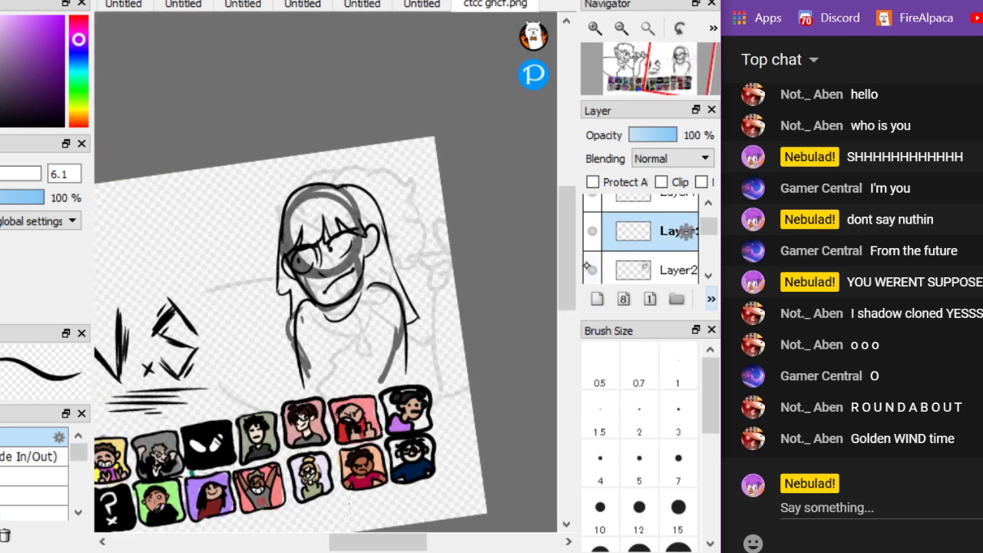
Hide the layer holding the long-haired version with glasses
left_click(592, 266)
scroll(325, 253, "up", 4)
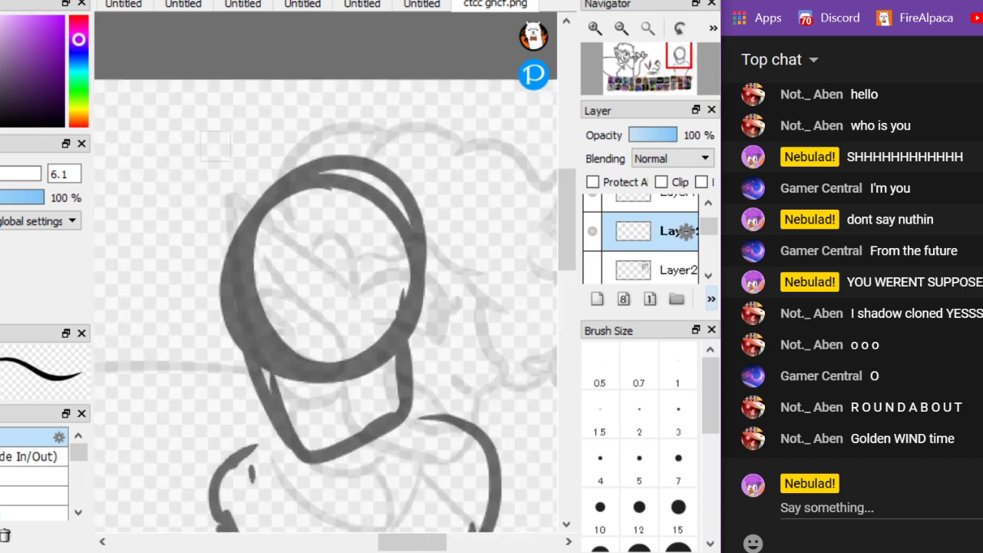
mouse_move(292, 58)
left_mouse_down()
mouse_move(161, 136)
mouse_move(292, 413)
left_mouse_up()
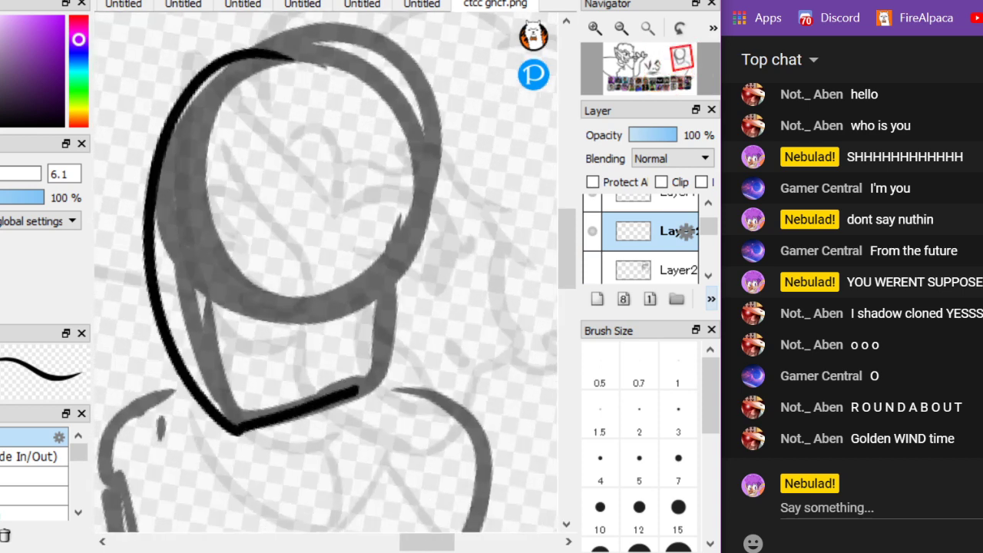
key("ctrl+z")
mouse_move(291, 52)
left_mouse_down()
mouse_move(221, 62)
mouse_move(213, 394)
mouse_move(316, 414)
mouse_move(408, 300)
left_mouse_up()
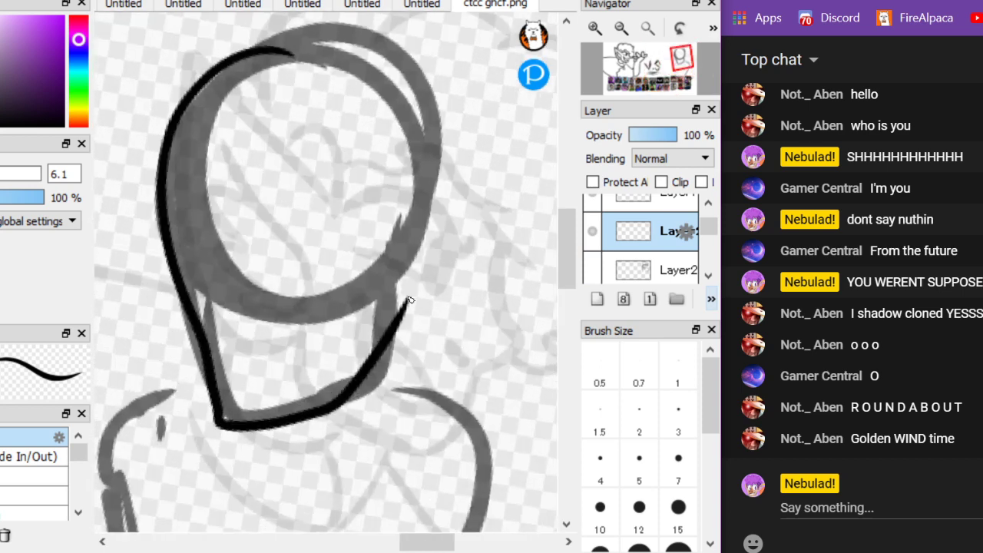
key("ctrl+z")
Outline a new head from the crown to a pointed jaw and draw a wide open grin with dark corners
mouse_move(253, 53)
left_mouse_down()
mouse_move(181, 360)
mouse_move(245, 427)
mouse_move(345, 397)
mouse_move(396, 323)
left_mouse_up()
mouse_move(225, 353)
left_mouse_down()
mouse_move(405, 252)
mouse_move(308, 397)
mouse_move(215, 351)
mouse_move(241, 363)
left_mouse_up()
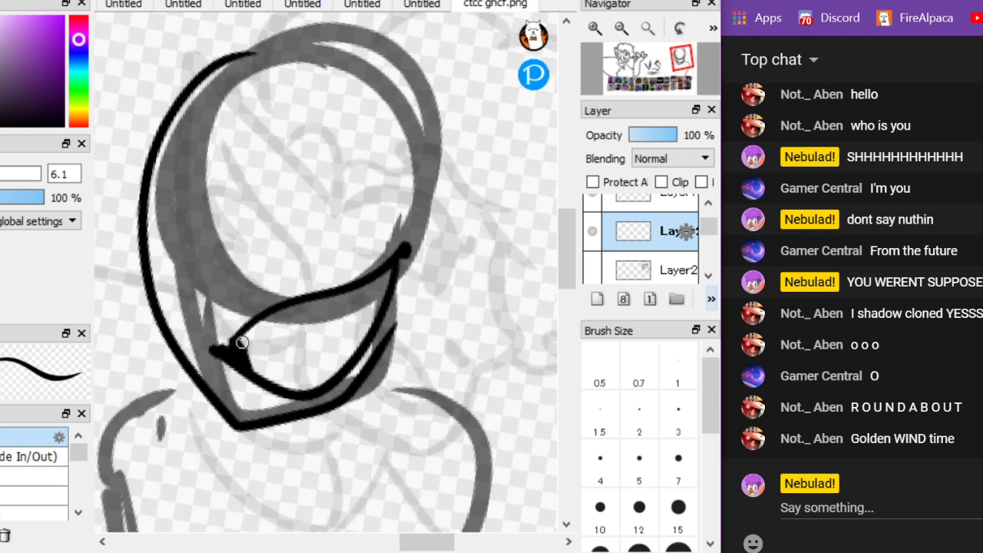
scroll(325, 272, "up", 1)
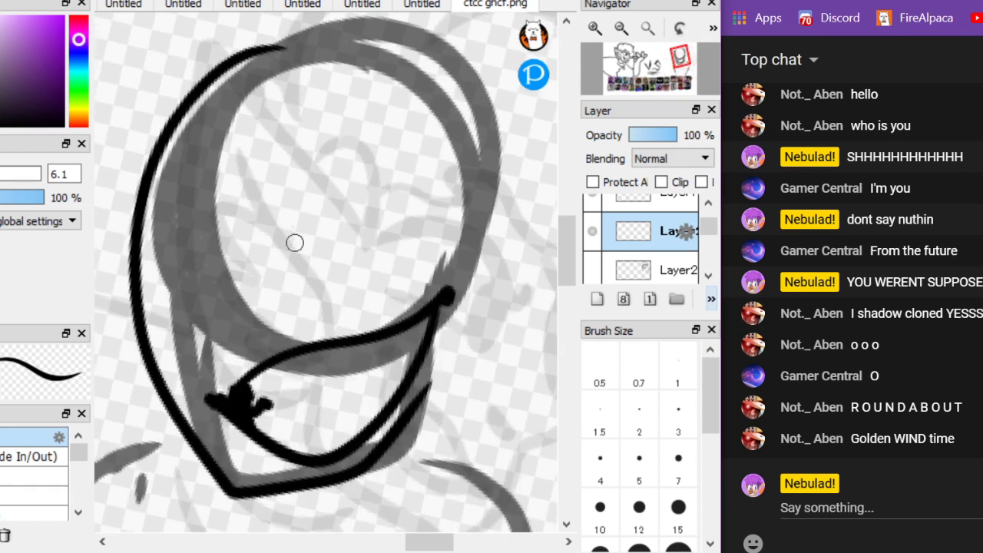
Draw two wavy slanted brows hooking down toward the nose and a solid oval pupil under each
left_click_drag(293, 231, 464, 215)
left_click_drag(332, 274, 328, 259)
mouse_move(274, 229)
left_mouse_down()
mouse_move(263, 271)
mouse_move(164, 212)
left_mouse_up()
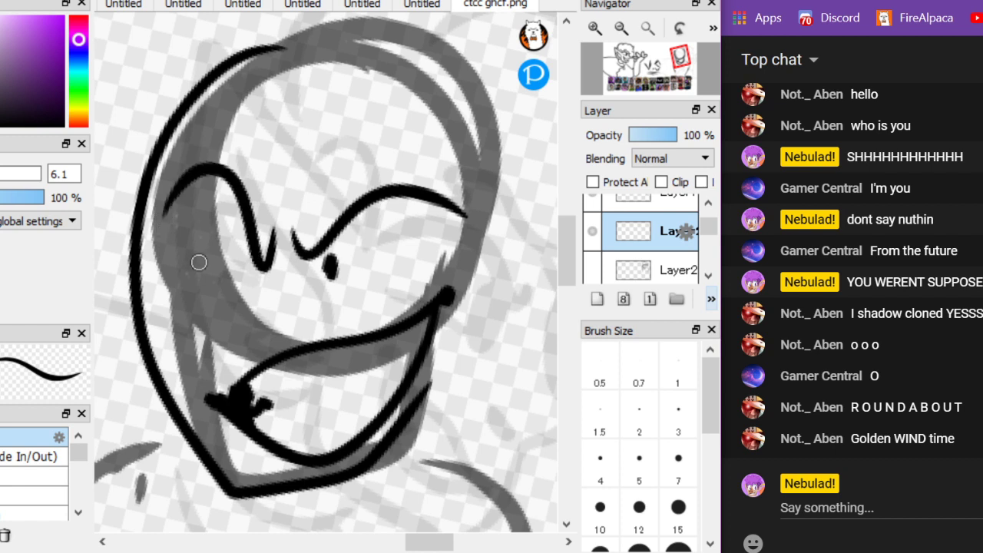
left_click_drag(200, 240, 196, 265)
Draw a large right ear and a narrow left ear beside the grinning head, redoing the left one
scroll(468, 377, "down", 1)
left_click_drag(419, 387, 456, 281)
left_click_drag(137, 352, 169, 224)
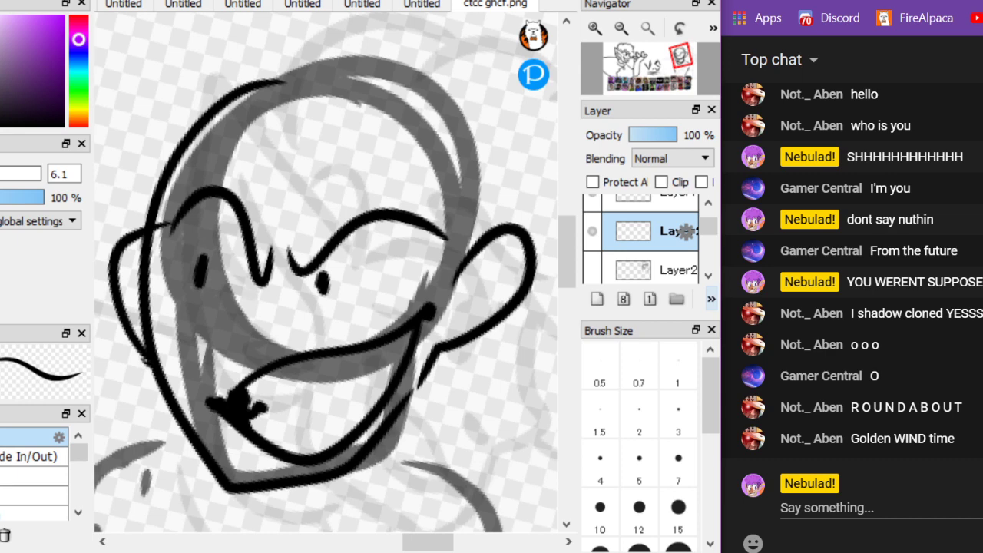
key("ctrl+z")
left_click_drag(149, 252, 142, 336)
scroll(139, 133, "up", 1)
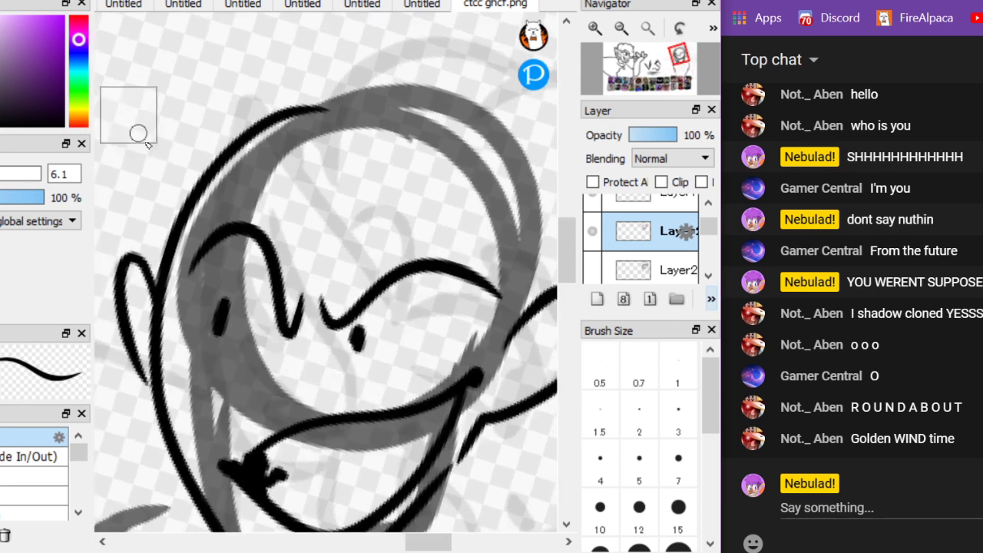
Erase the head outline from the crown down to the left ear
scroll(148, 145, "down", 1)
key("e")
mouse_move(331, 124)
left_mouse_down()
mouse_move(241, 169)
mouse_move(193, 268)
mouse_move(208, 322)
left_mouse_up()
key("b")
scroll(208, 323, "down", 1)
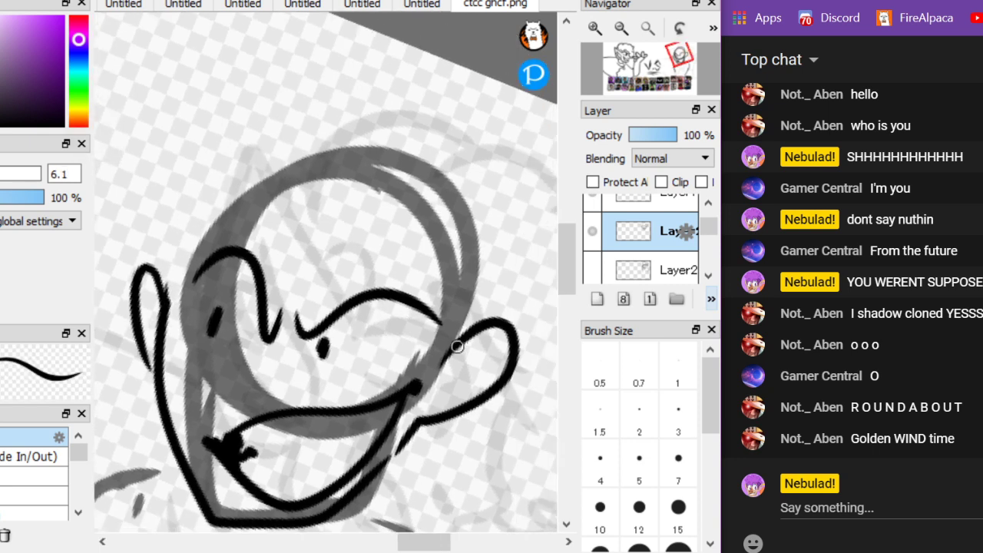
Outline short wavy hair around the head from behind the right ear to the left ear, with a curved hairline and inner strands
mouse_move(456, 346)
left_mouse_down()
mouse_move(432, 336)
mouse_move(527, 275)
mouse_move(521, 179)
left_mouse_up()
key("ctrl+z")
mouse_move(415, 439)
left_mouse_down()
mouse_move(461, 421)
mouse_move(509, 357)
mouse_move(540, 257)
mouse_move(525, 158)
mouse_move(428, 84)
mouse_move(287, 73)
mouse_move(197, 170)
mouse_move(172, 301)
left_mouse_up()
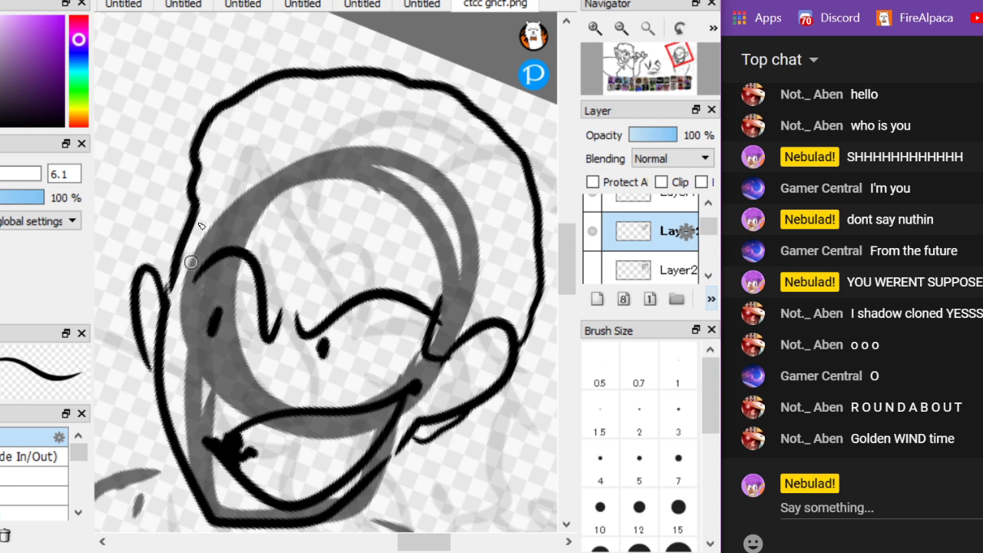
mouse_move(199, 219)
left_mouse_down()
mouse_move(417, 241)
mouse_move(461, 284)
left_mouse_up()
mouse_move(430, 203)
left_mouse_down()
mouse_move(509, 219)
mouse_move(526, 300)
left_mouse_up()
Add a short nose mark above the grin and a curved neckline below the jaw
scroll(340, 358, "down", 2)
scroll(334, 355, "up", 4)
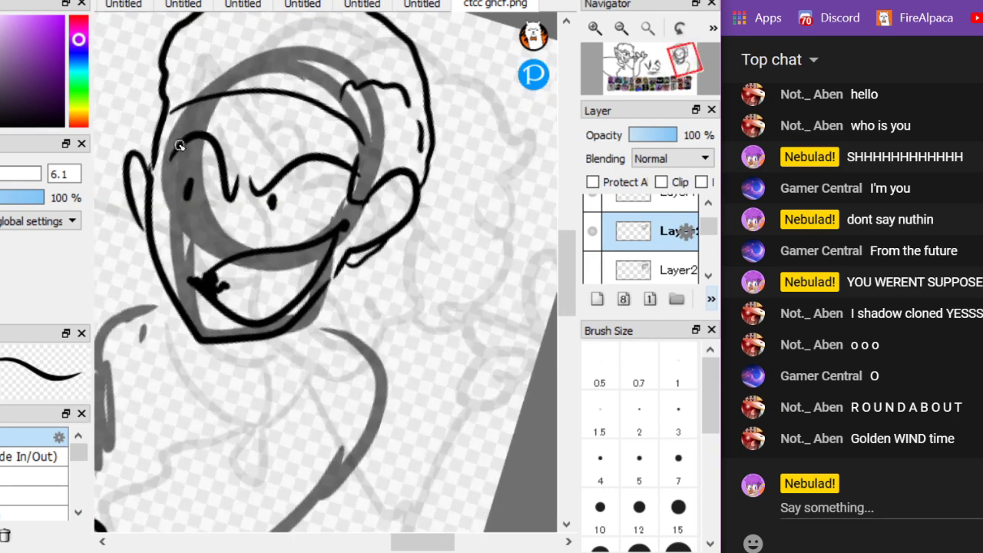
scroll(470, 400, "down", 3)
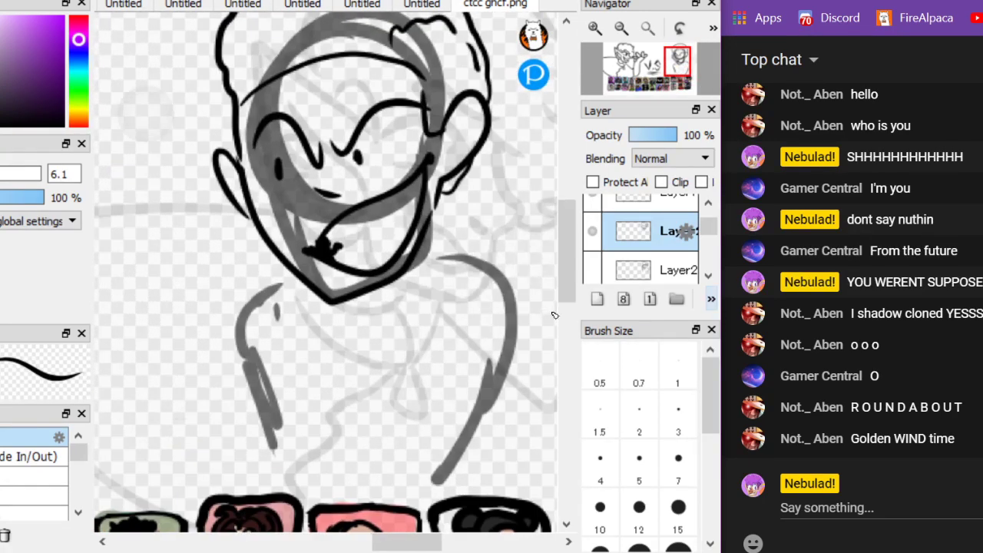
scroll(342, 321, "up", 1)
mouse_move(341, 294)
left_mouse_down()
mouse_move(377, 328)
mouse_move(451, 213)
left_mouse_up()
scroll(169, 179, "down", 2)
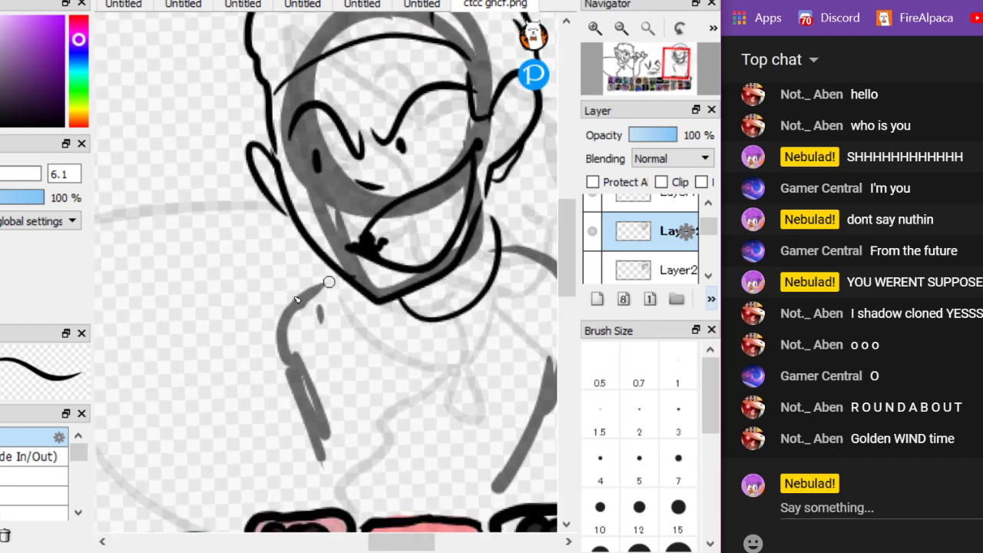
Draw a squared left sleeve extending outward from the neck and a curved line down each side of the torso
mouse_move(345, 276)
left_mouse_down()
mouse_move(184, 340)
mouse_move(323, 410)
mouse_move(366, 510)
left_mouse_up()
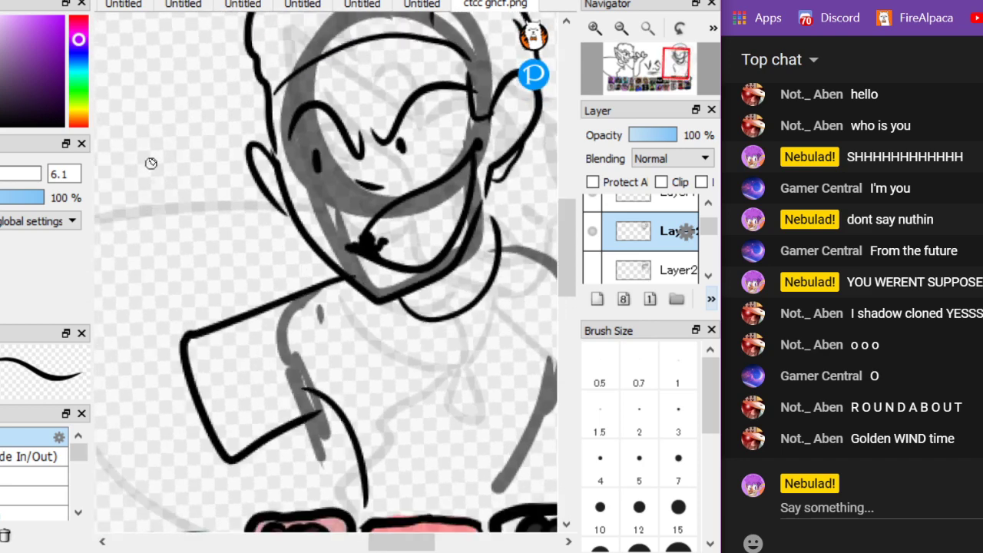
scroll(142, 198, "down", 2)
left_click_drag(417, 342, 428, 451)
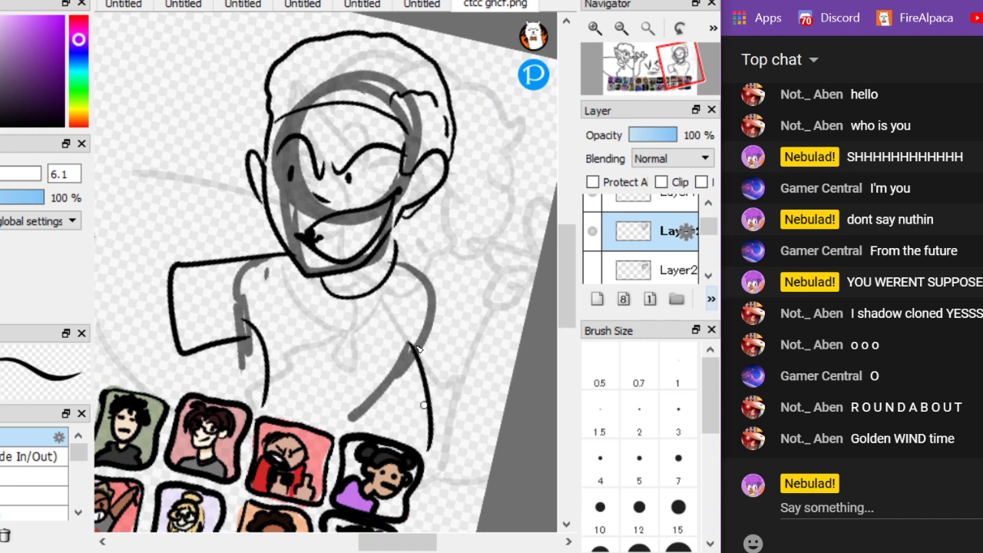
Undo the right torso line and redraw that side with a squared right sleeve extending out from the neck
key("ctrl+z")
key("ctrl+z")
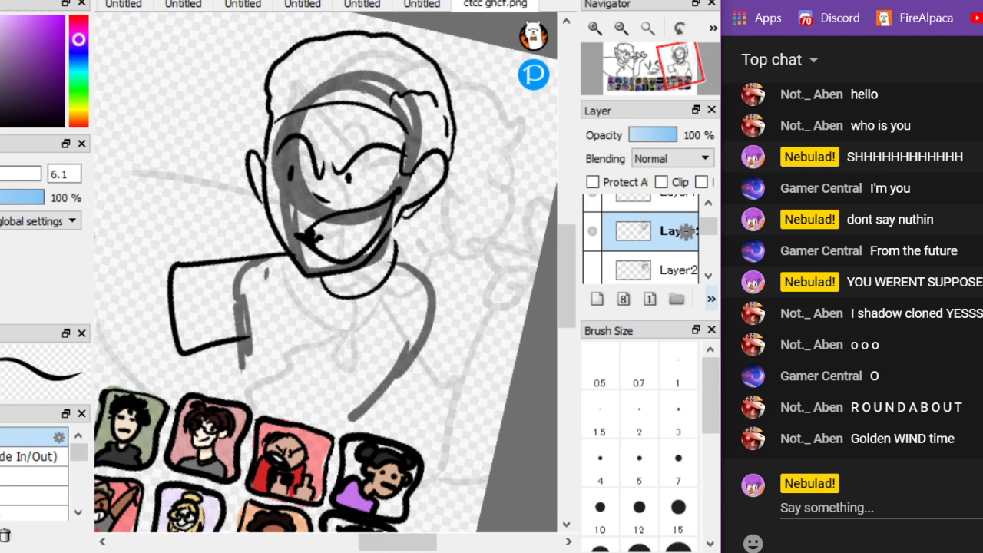
key("ctrl+y")
mouse_move(407, 421)
left_mouse_down()
mouse_move(401, 401)
mouse_move(479, 343)
mouse_move(487, 270)
mouse_move(411, 259)
left_mouse_up()
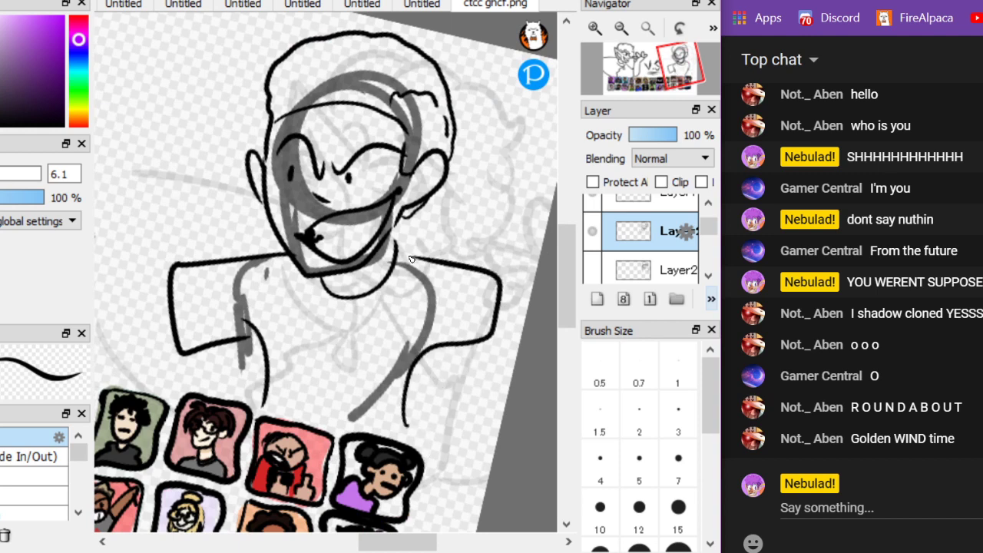
Draw the raised left forearm rising from the left sleeve and ending in a rounded fist, redoing strokes until they fit
scroll(410, 258, "up", 3)
left_click_drag(195, 411, 301, 175)
mouse_move(204, 474)
left_mouse_down()
mouse_move(175, 463)
mouse_move(220, 158)
mouse_move(285, 92)
mouse_move(315, 178)
left_mouse_up()
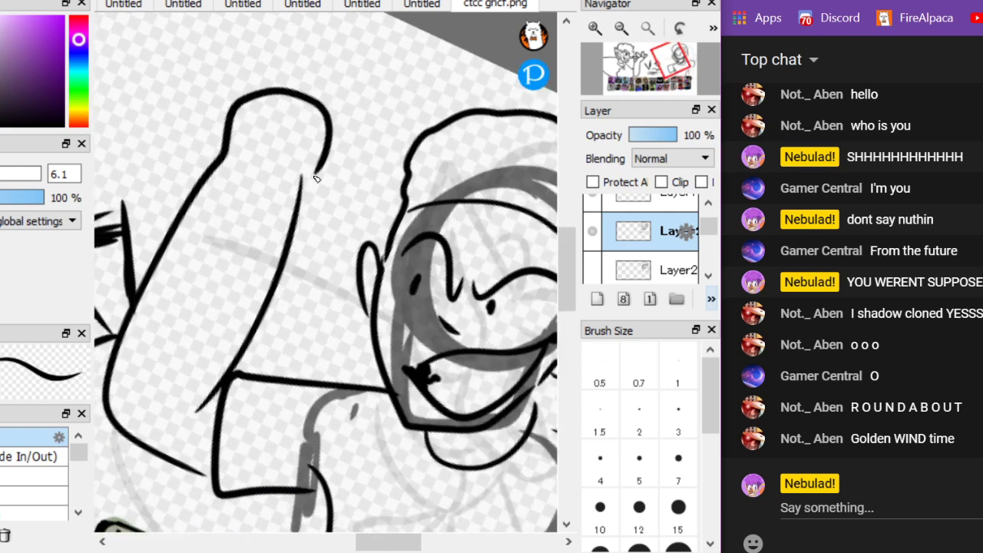
key("ctrl+z")
mouse_move(227, 487)
left_mouse_down()
mouse_move(92, 384)
mouse_move(269, 21)
mouse_move(330, 96)
left_mouse_up()
key("ctrl+z")
mouse_move(215, 484)
left_mouse_down()
mouse_move(132, 426)
mouse_move(247, 177)
mouse_move(353, 164)
mouse_move(328, 222)
left_mouse_up()
Draw a thin stick through the left fist, with a short end below the hand and a long end above it
key("Right")
key("Right")
key("Right")
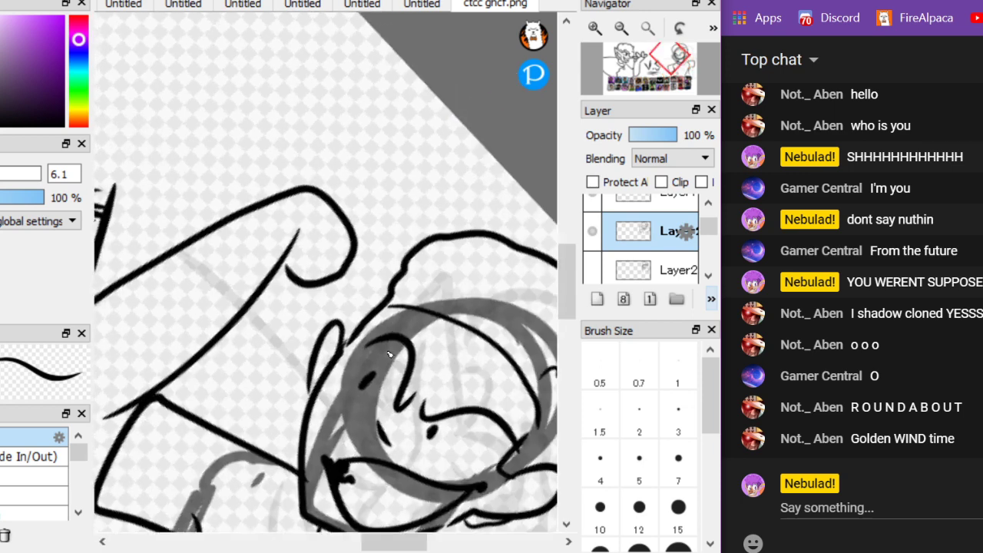
key("Up")
mouse_move(295, 269)
left_mouse_down()
mouse_move(294, 287)
mouse_move(298, 272)
left_mouse_up()
left_click_drag(345, 206, 380, 73)
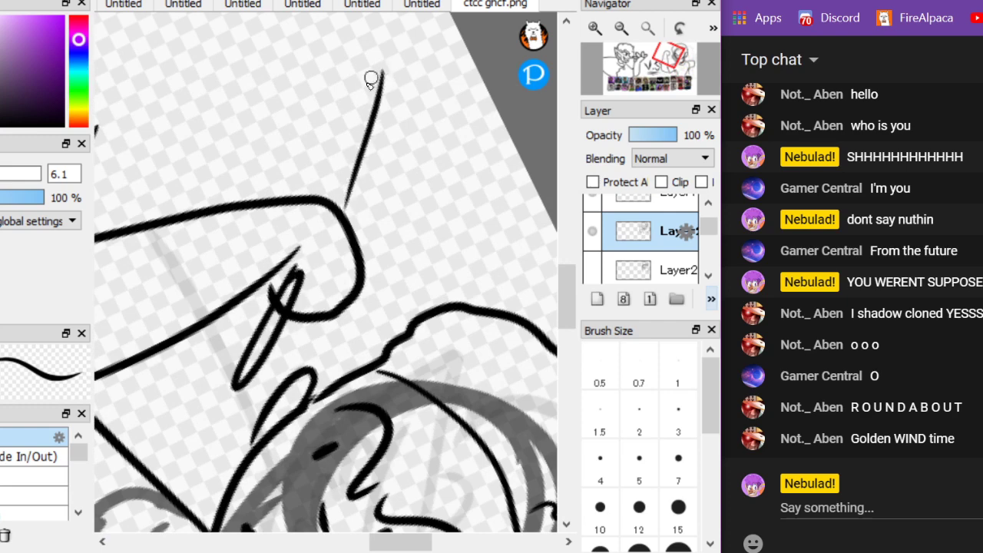
key("ctrl+z")
key("Right")
key("Right")
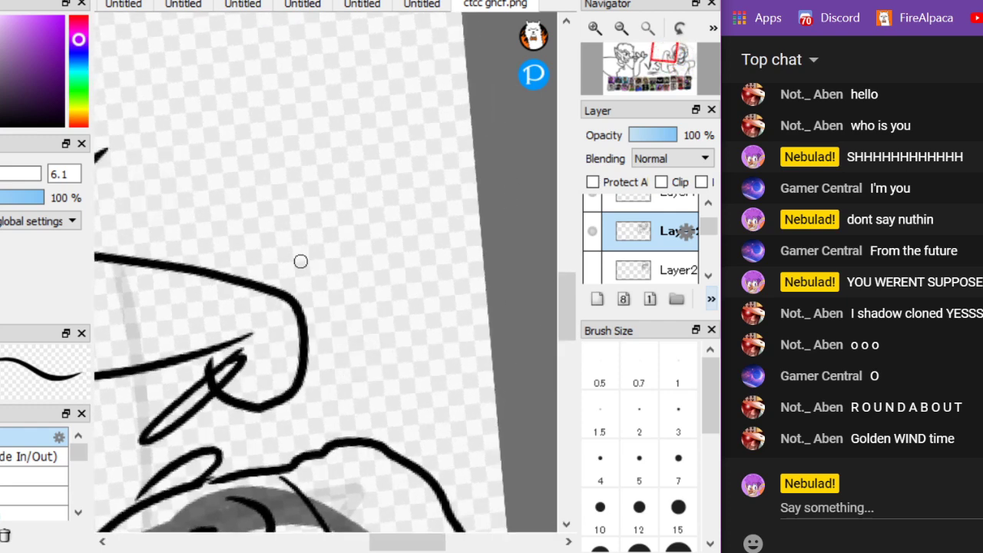
mouse_move(290, 284)
left_mouse_down()
mouse_move(432, 141)
mouse_move(288, 287)
left_mouse_up()
scroll(204, 252, "down", 4)
key("Left")
key("Left")
key("Left")
key("Left")
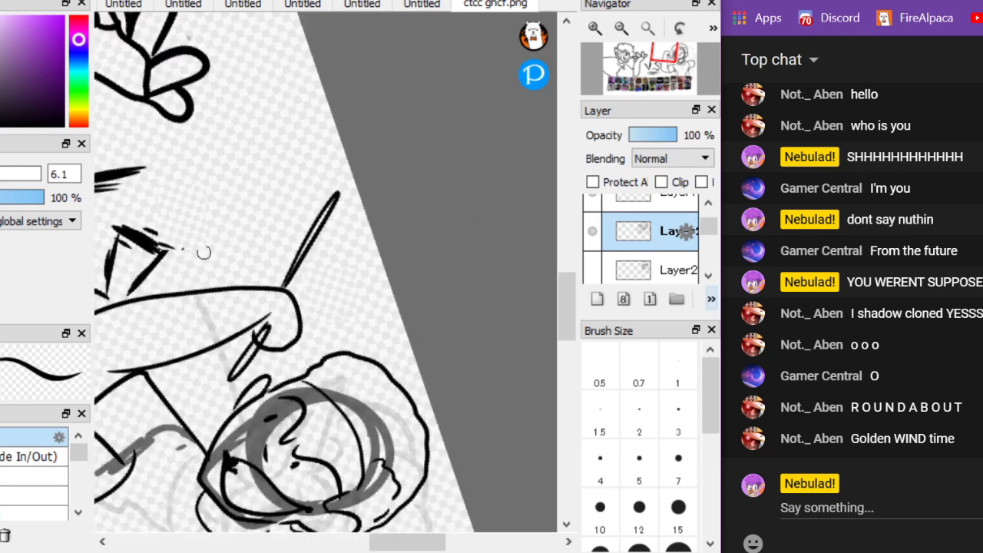
scroll(326, 271, "up", 2)
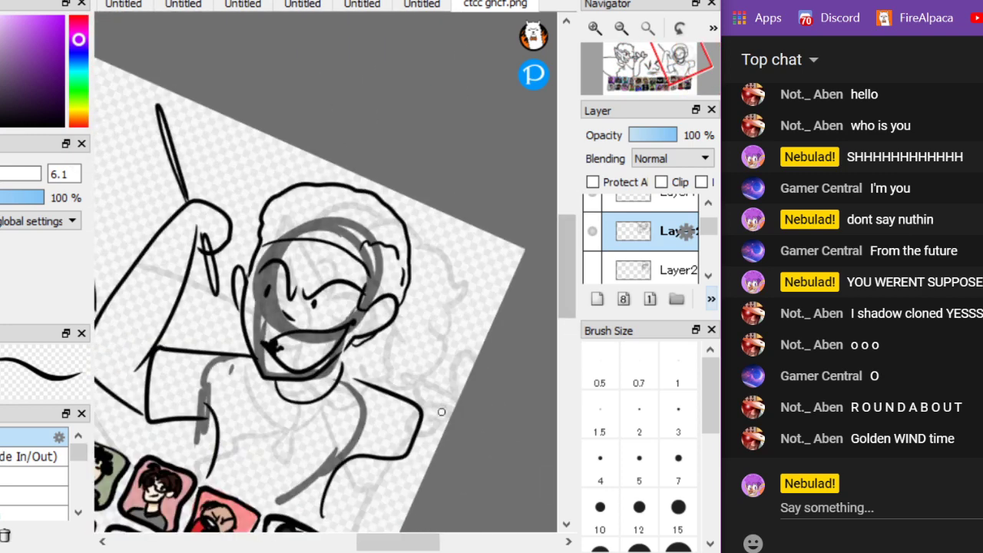
left_click_drag(428, 439, 464, 247)
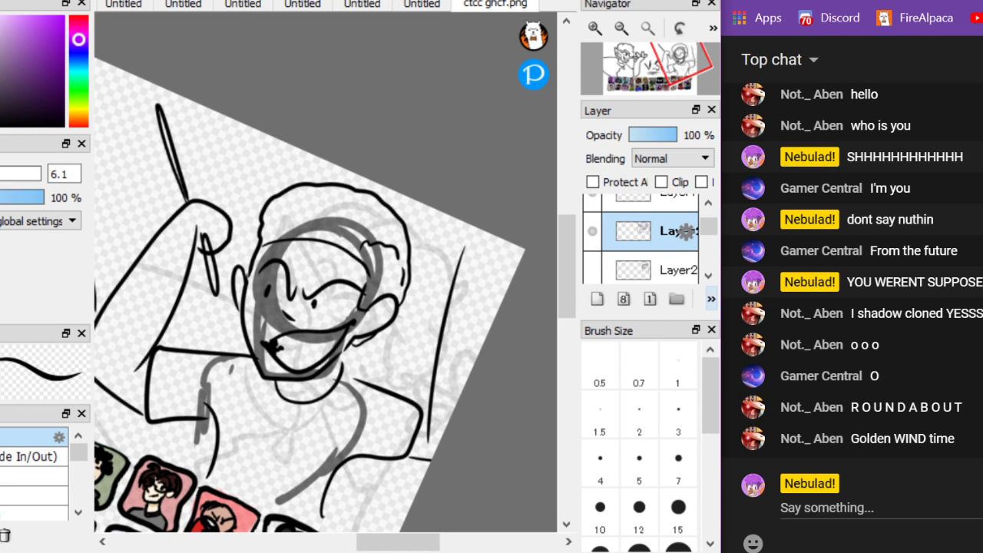
key("ctrl+z")
scroll(512, 375, "up", 2)
key("ctrl+z")
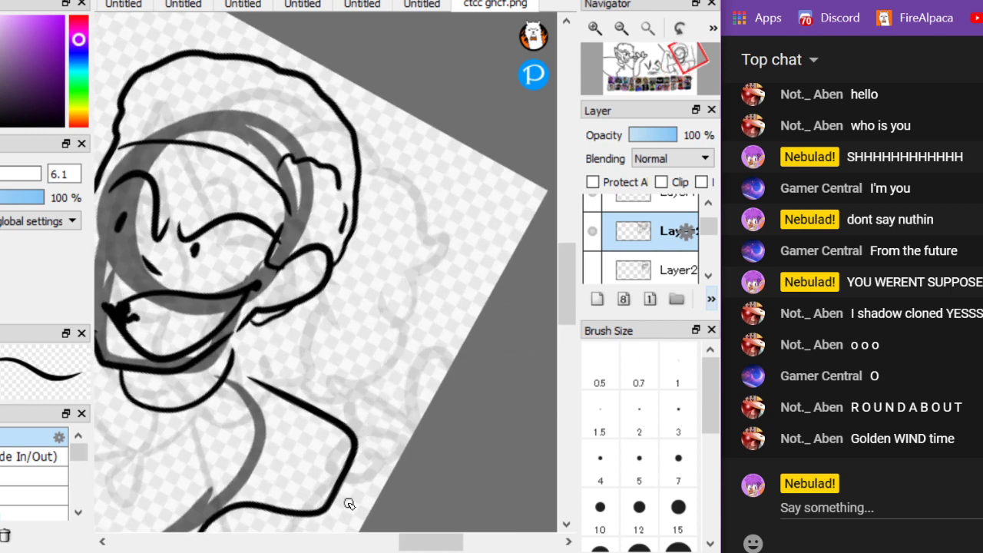
Draw the raised right forearm and fist beside the head, with a thin stick through the hand reaching the canvas edge
left_click_drag(368, 482, 421, 248)
mouse_move(466, 335)
left_mouse_down()
mouse_move(509, 219)
mouse_move(440, 186)
mouse_move(416, 256)
left_mouse_up()
left_click_drag(436, 215, 434, 227)
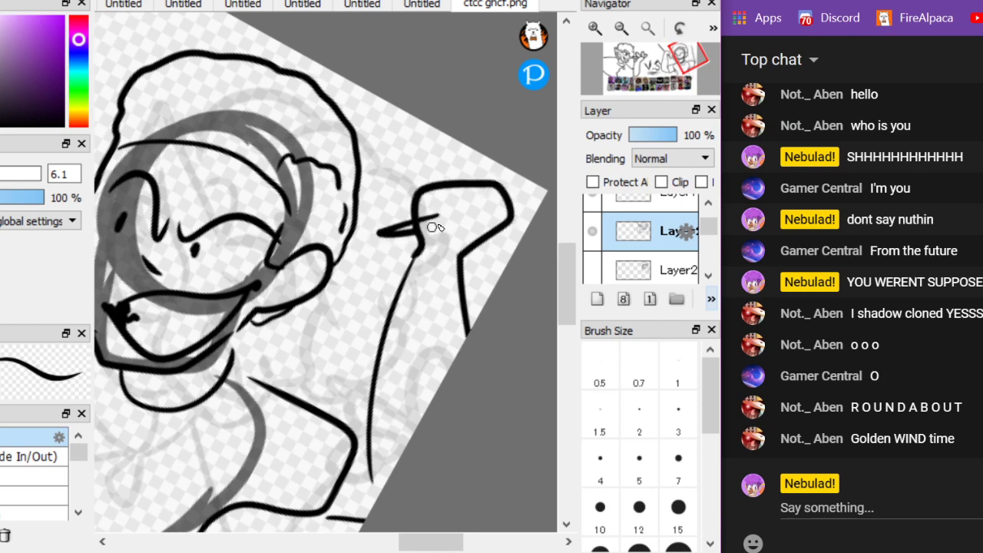
left_click_drag(509, 209, 554, 202)
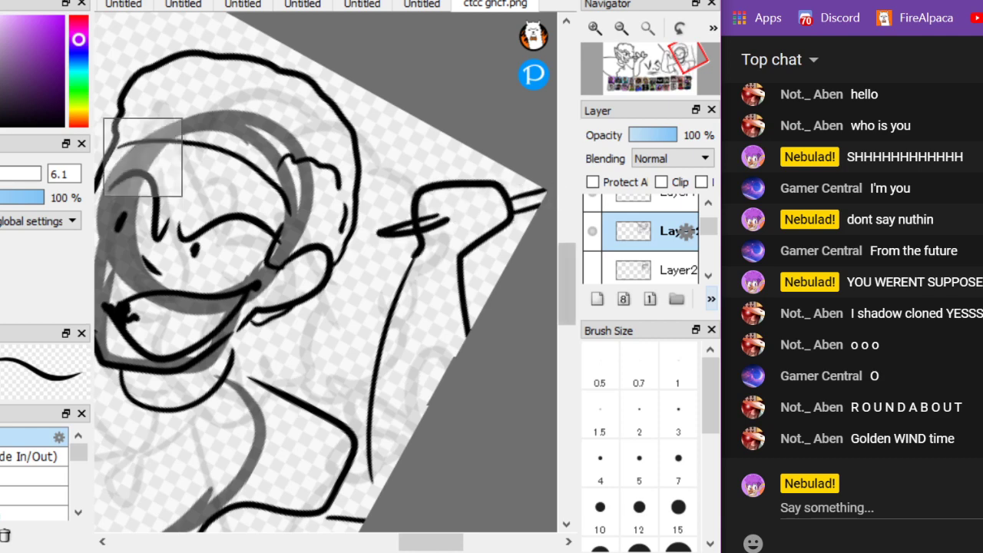
Hide the finished character version, and ink a new jaw outline over the rough head sketch on an empty layer
scroll(371, 268, "down", 6)
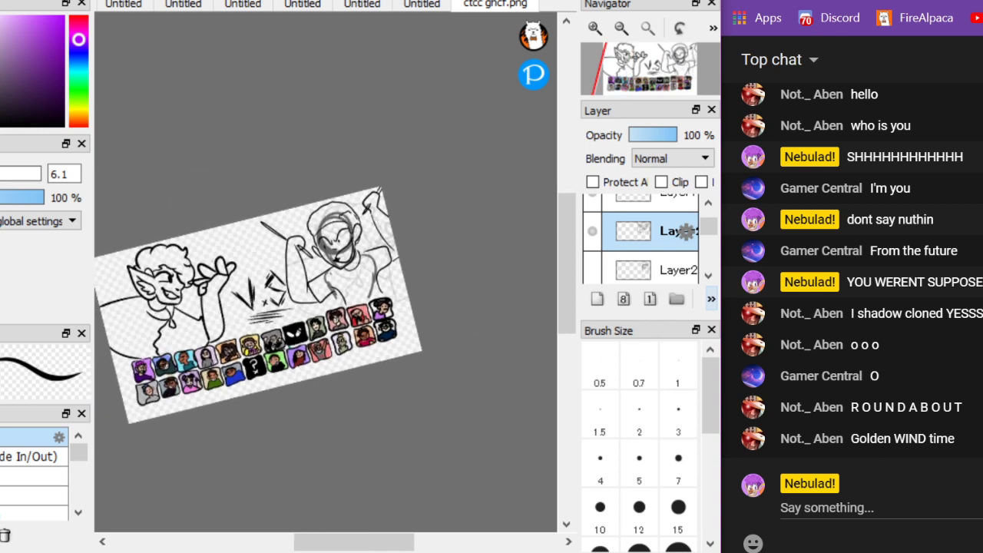
left_click(593, 268)
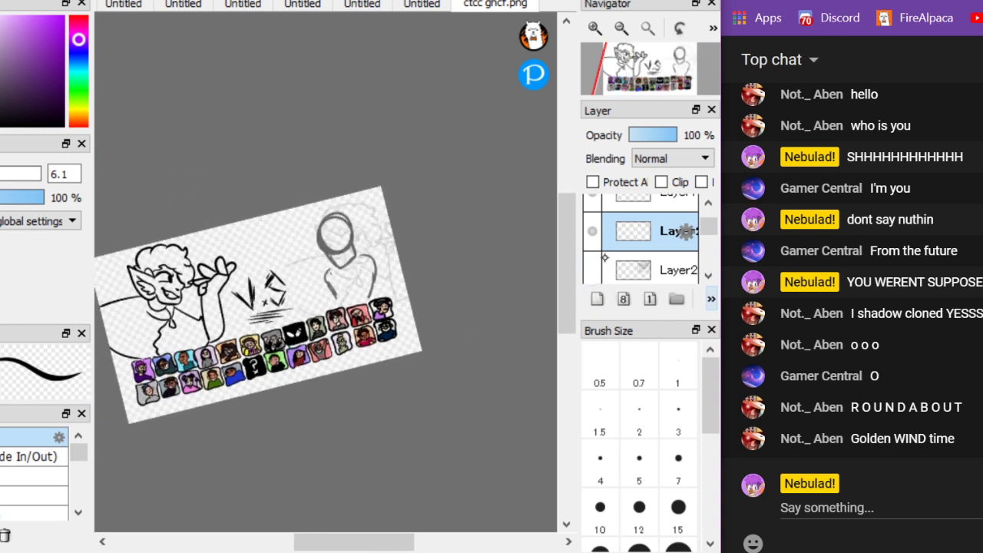
scroll(331, 254, "up", 5)
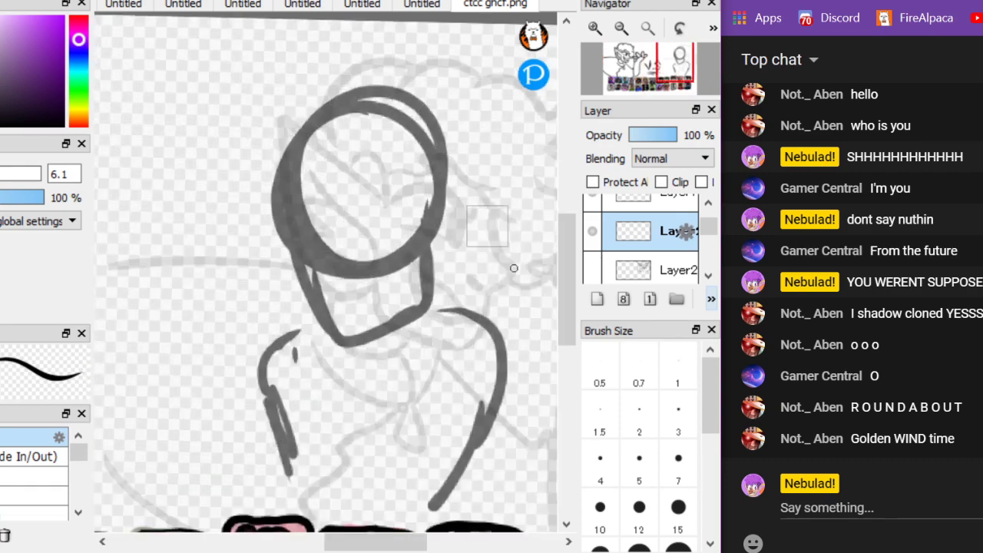
scroll(325, 116, "up", 2)
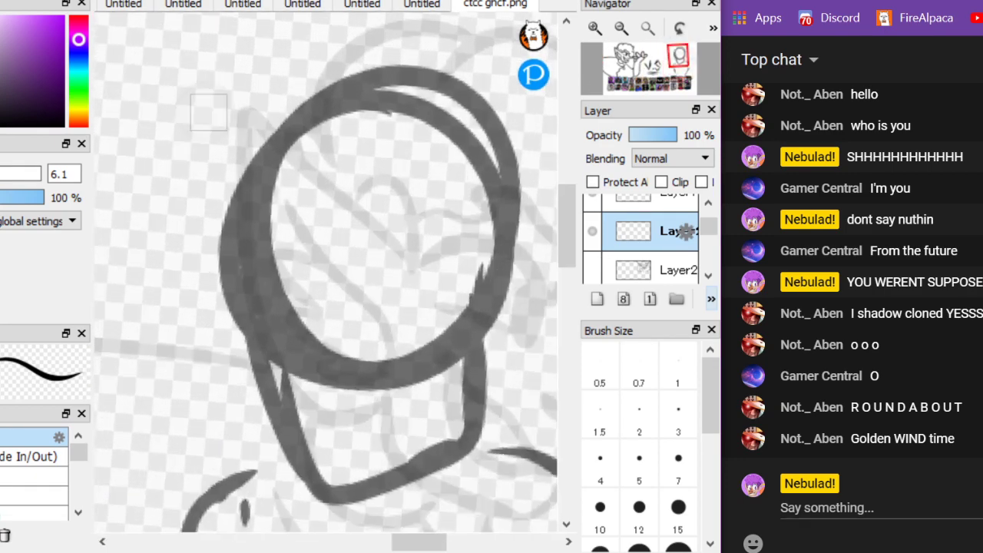
mouse_move(235, 263)
left_mouse_down()
mouse_move(279, 475)
mouse_move(348, 493)
mouse_move(443, 450)
mouse_move(485, 356)
left_mouse_up()
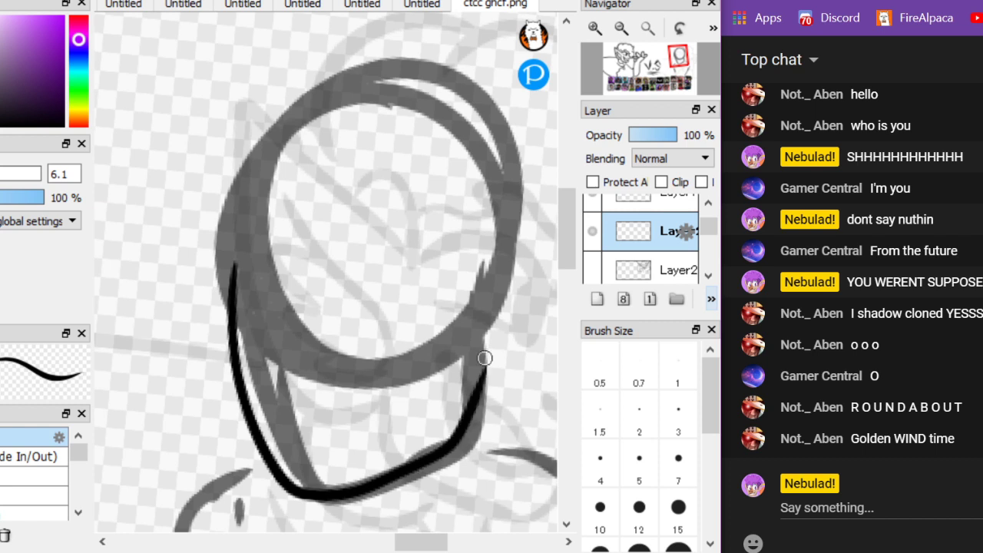
Draw a wide open shouting mouth against the right side of the jaw, with a thickened lower corner
scroll(351, 465, "up", 1)
key("Left")
mouse_move(340, 438)
left_mouse_down()
mouse_move(389, 334)
mouse_move(458, 319)
left_mouse_up()
key("ctrl+z")
mouse_move(323, 446)
left_mouse_down()
mouse_move(427, 307)
mouse_move(325, 456)
mouse_move(465, 293)
mouse_move(489, 301)
mouse_move(470, 300)
left_mouse_up()
key("ctrl+z")
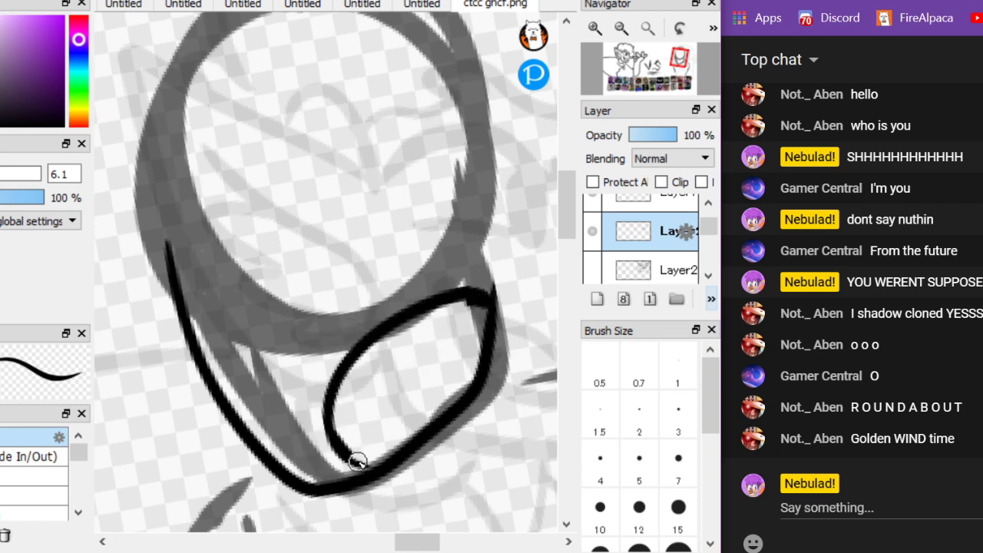
mouse_move(351, 456)
left_mouse_down()
mouse_move(369, 456)
mouse_move(367, 466)
left_mouse_up()
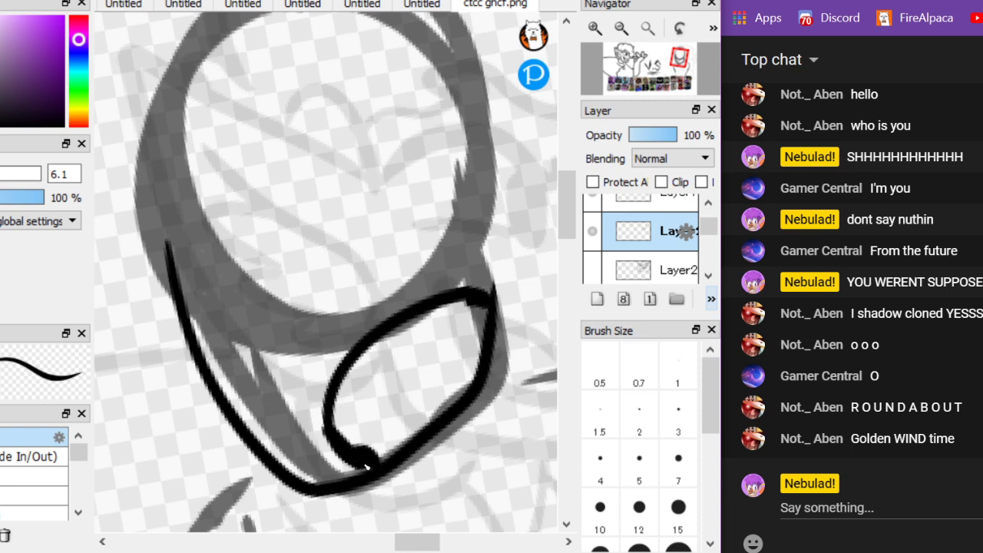
Draw two angry slanted eyebrows with small oval eyes beneath them, and add the right ear beside the jaw
mouse_move(316, 192)
left_mouse_down()
mouse_move(324, 223)
mouse_move(516, 184)
left_mouse_up()
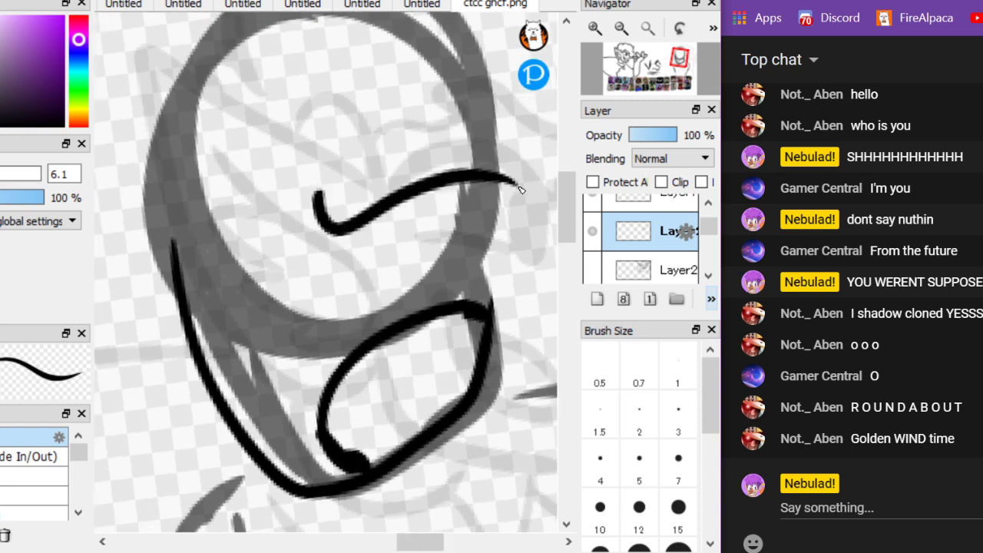
left_click_drag(357, 244, 360, 251)
mouse_move(291, 209)
left_mouse_down()
mouse_move(266, 237)
mouse_move(166, 211)
left_mouse_up()
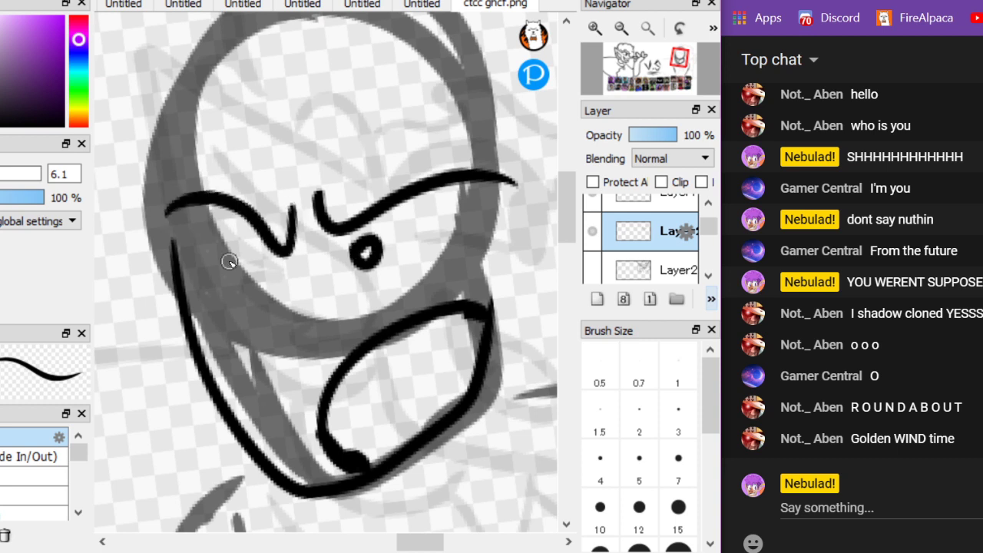
left_click_drag(219, 266, 215, 280)
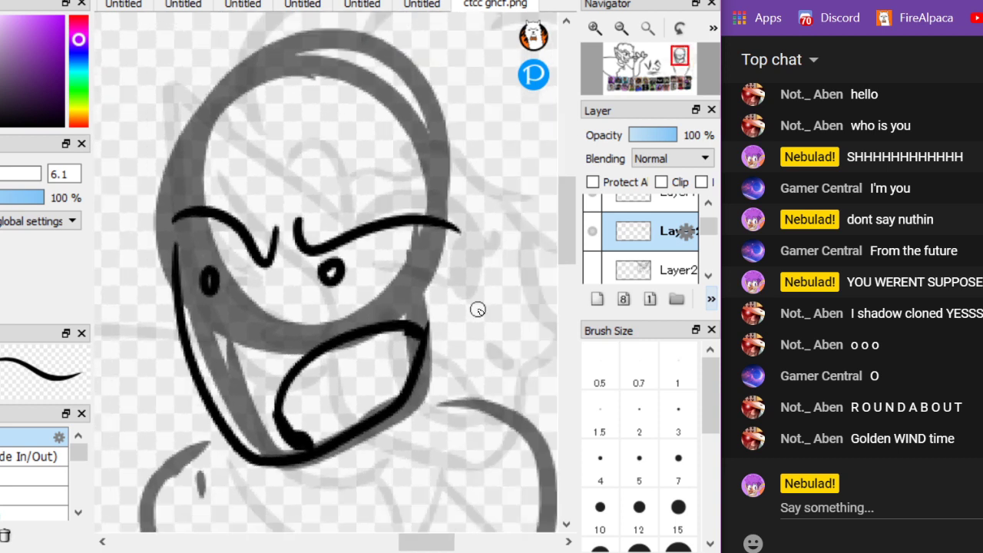
mouse_move(427, 321)
left_mouse_down()
mouse_move(522, 238)
mouse_move(449, 261)
left_mouse_up()
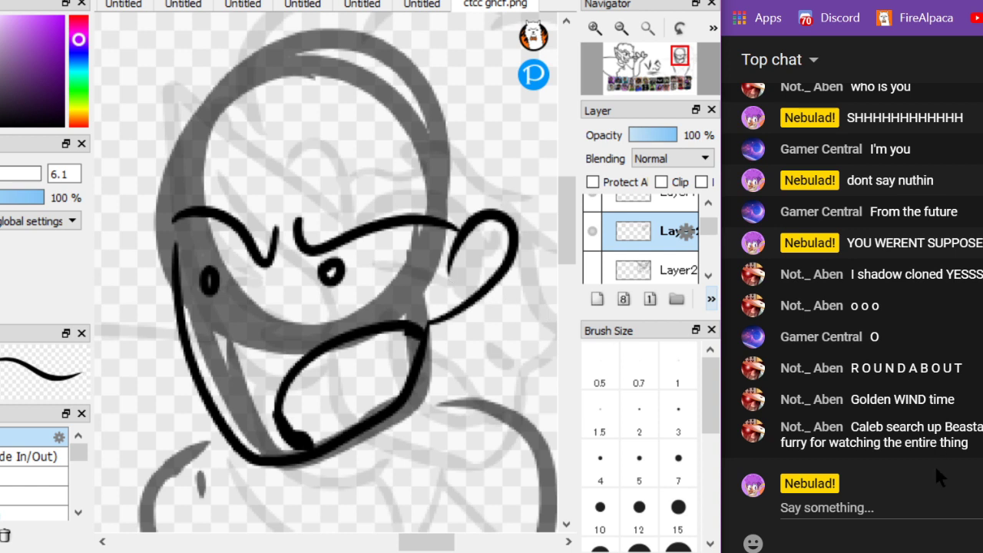
Switch to the live stream chat and send "no", followed by a message beginning "Its ANTHROPAMORPHIC GUMBAL"
left_click(936, 503)
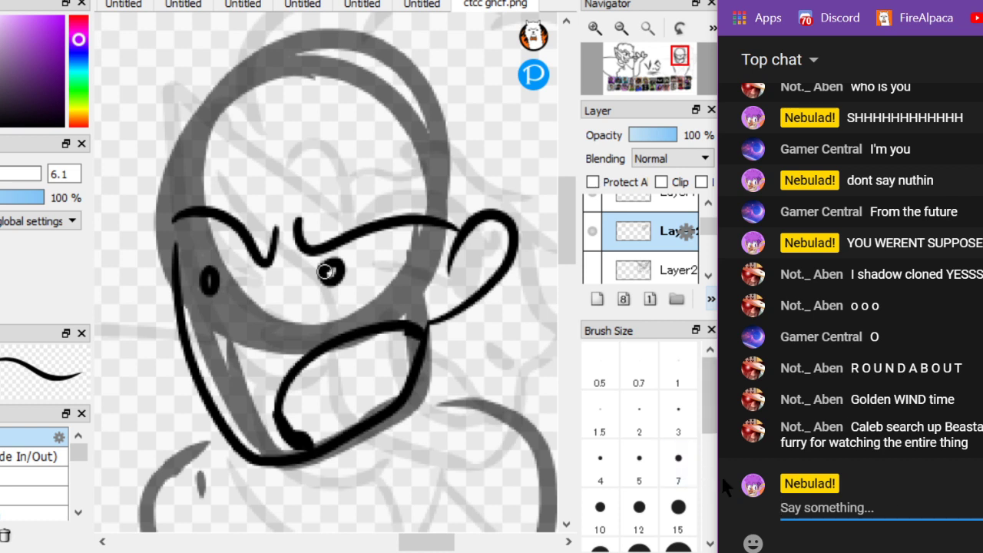
mouse_move(717, 478)
left_mouse_down()
mouse_move(412, 452)
mouse_move(839, 510)
left_mouse_up()
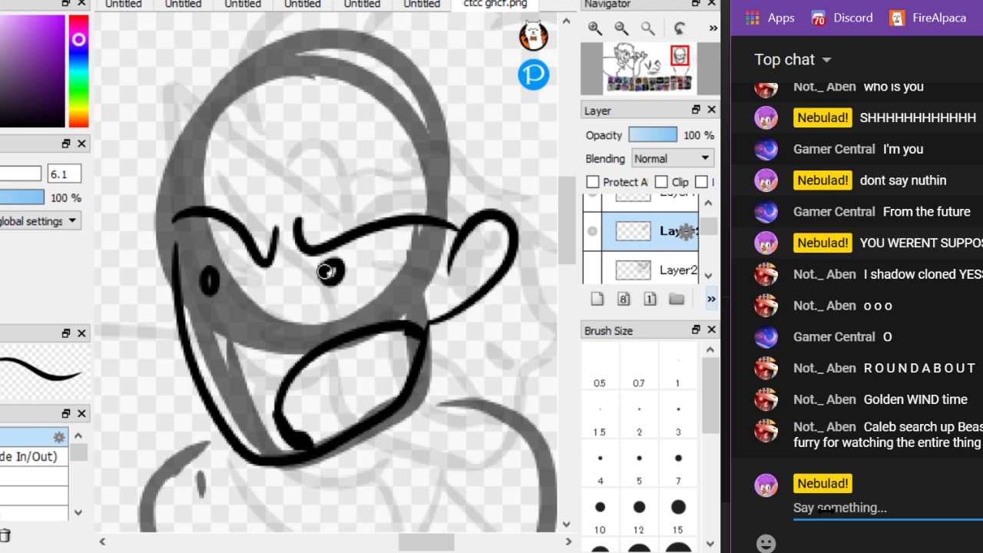
type("no")
key("Return")
type("Its ANTHRO")
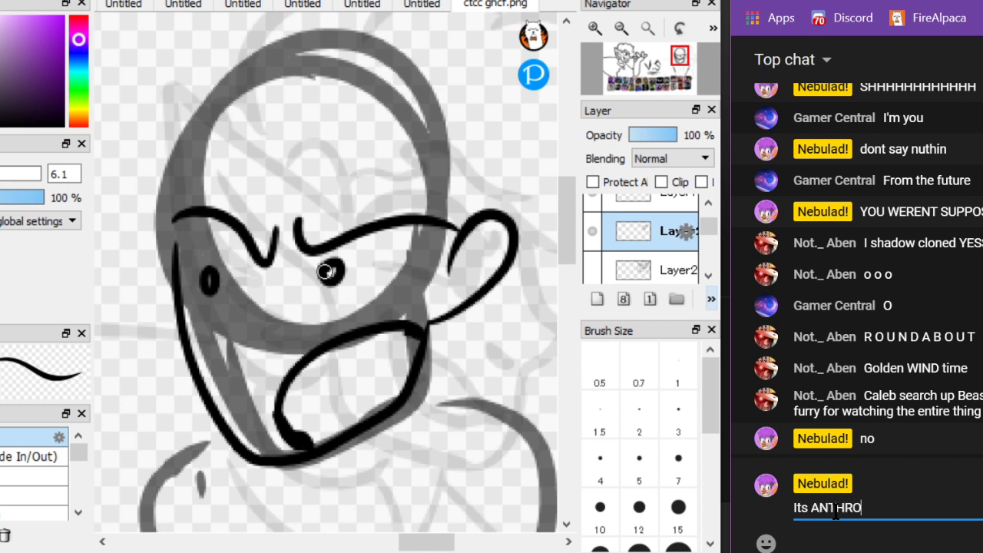
type("PAMORPHI")
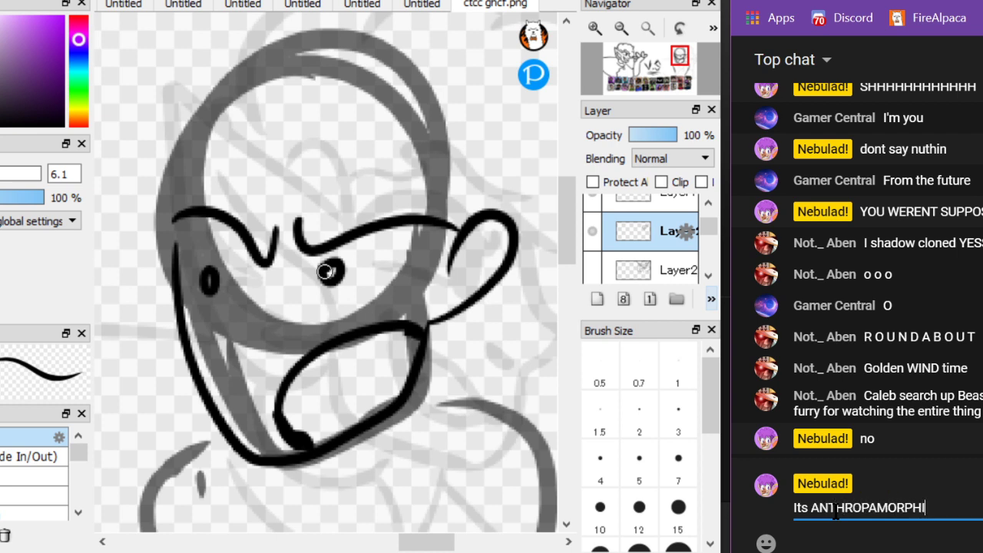
type("C GUMBAL")
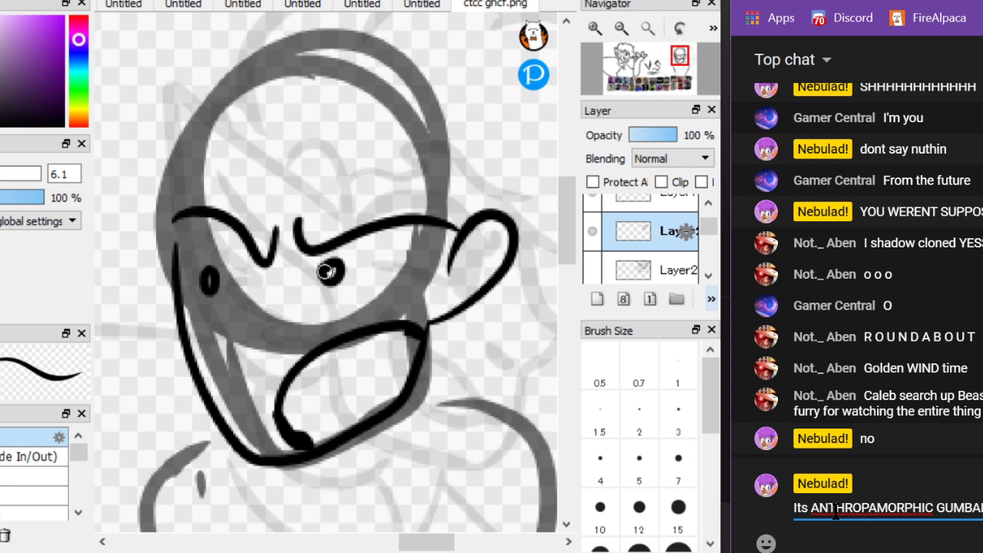
key("Return")
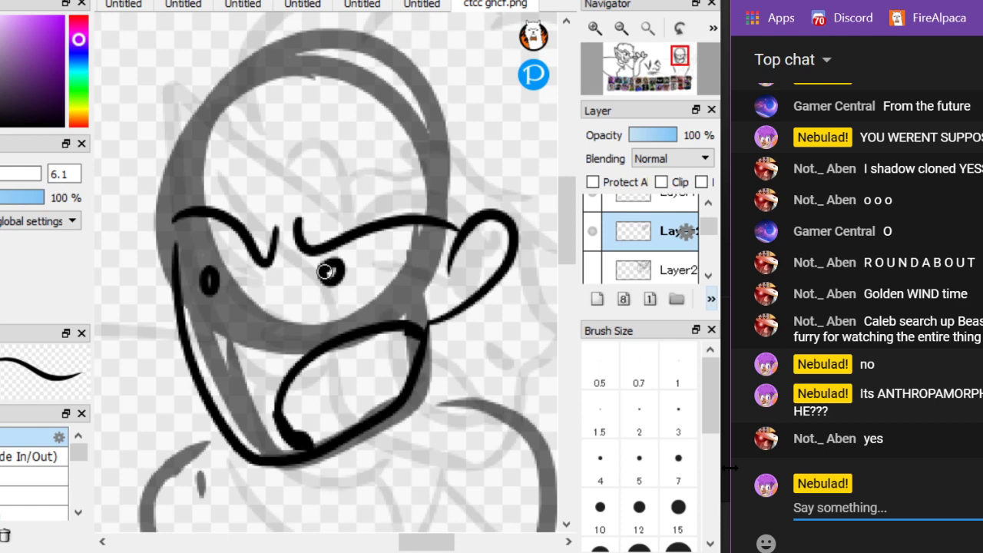
Send another chat message beginning "you are not a furry for watching"
mouse_move(729, 467)
left_mouse_down()
mouse_move(449, 433)
mouse_move(405, 441)
mouse_move(726, 456)
left_mouse_up()
type("y")
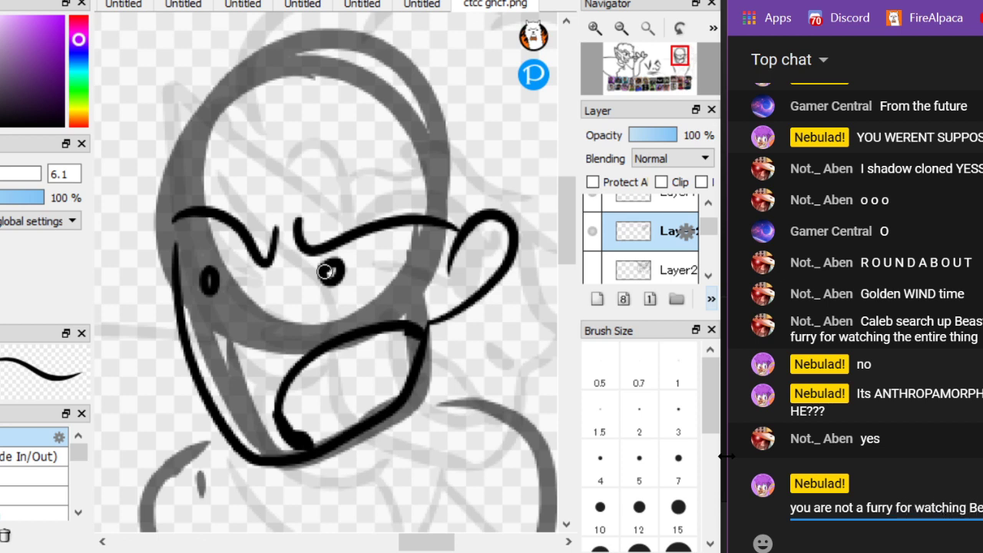
key("Return")
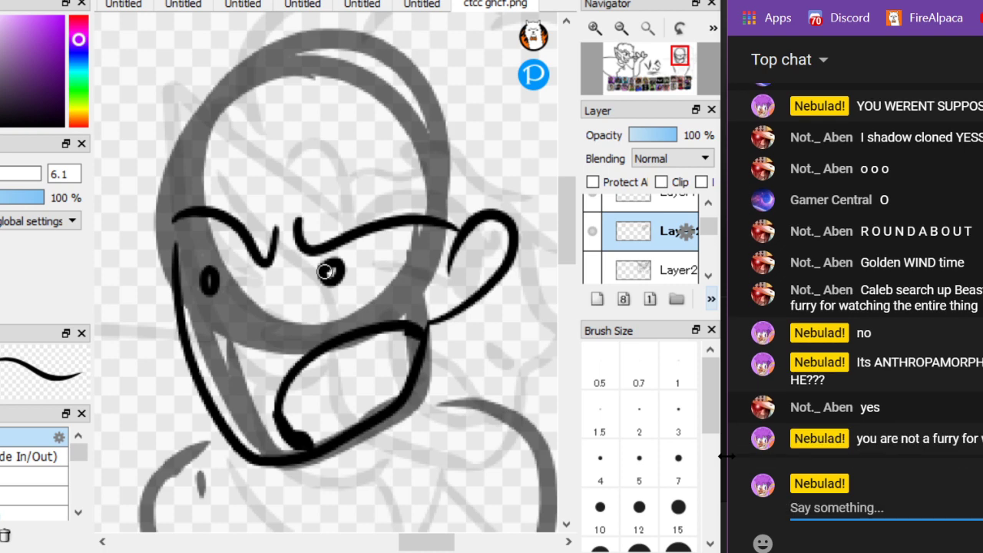
Back in the drawing, outline short curly hair around the head with a bumpy hairline running from the ear to the left temple
scroll(395, 281, "up", 2)
scroll(302, 165, "down", 5)
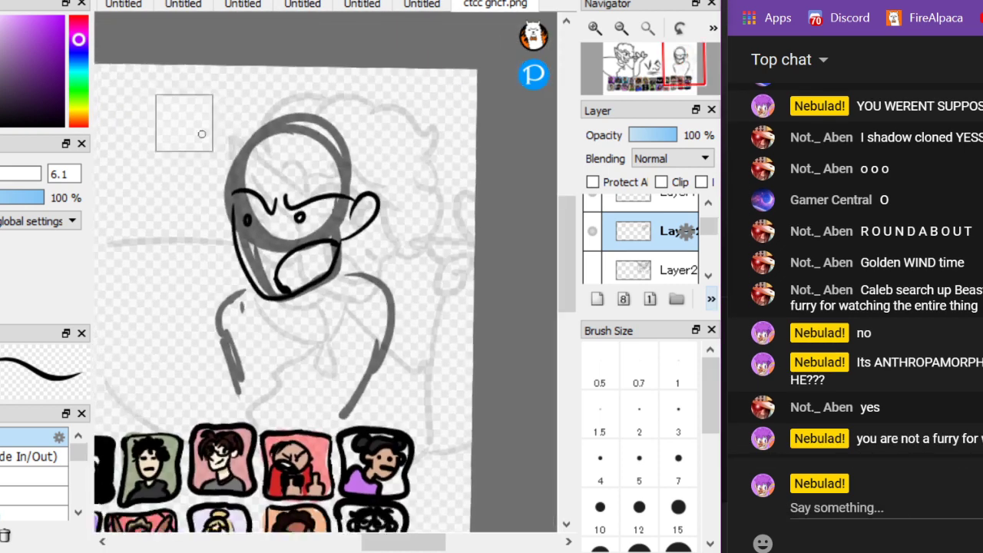
scroll(309, 150, "up", 5)
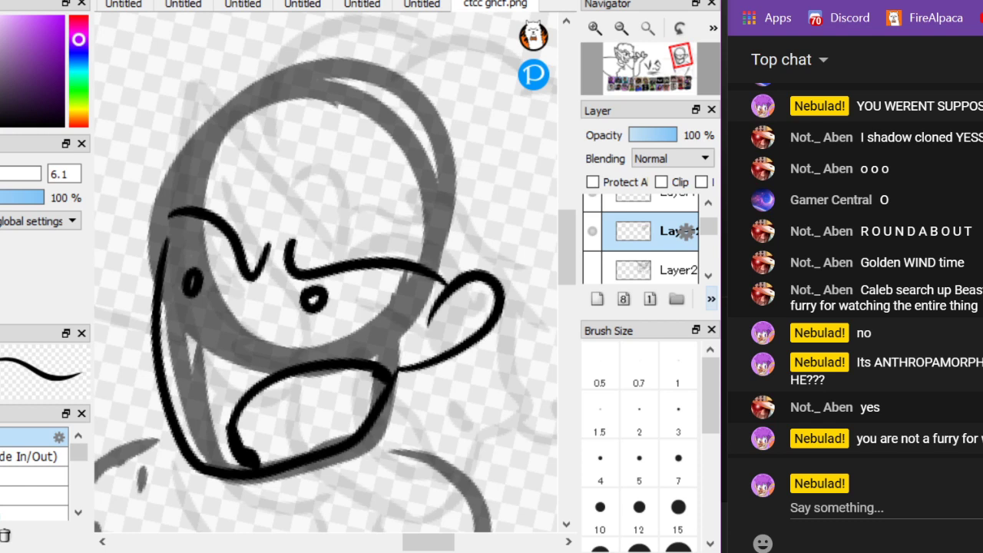
mouse_move(428, 311)
left_mouse_down()
mouse_move(401, 199)
mouse_move(296, 156)
mouse_move(188, 198)
mouse_move(169, 257)
left_mouse_up()
mouse_move(506, 277)
left_mouse_down()
mouse_move(522, 148)
mouse_move(497, 92)
mouse_move(464, 60)
mouse_move(401, 28)
mouse_move(234, 41)
mouse_move(176, 98)
mouse_move(154, 165)
mouse_move(146, 240)
mouse_move(179, 263)
left_mouse_up()
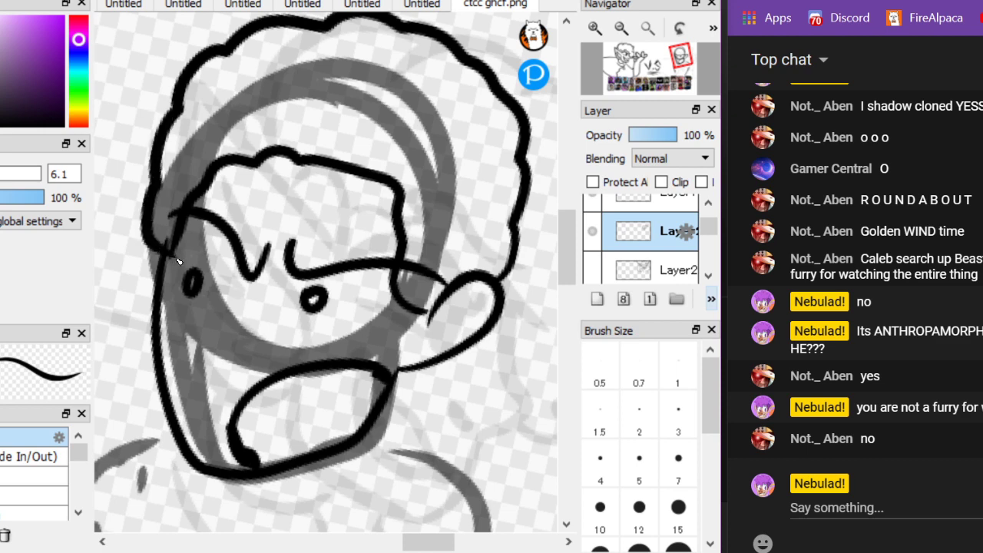
scroll(503, 395, "down", 3)
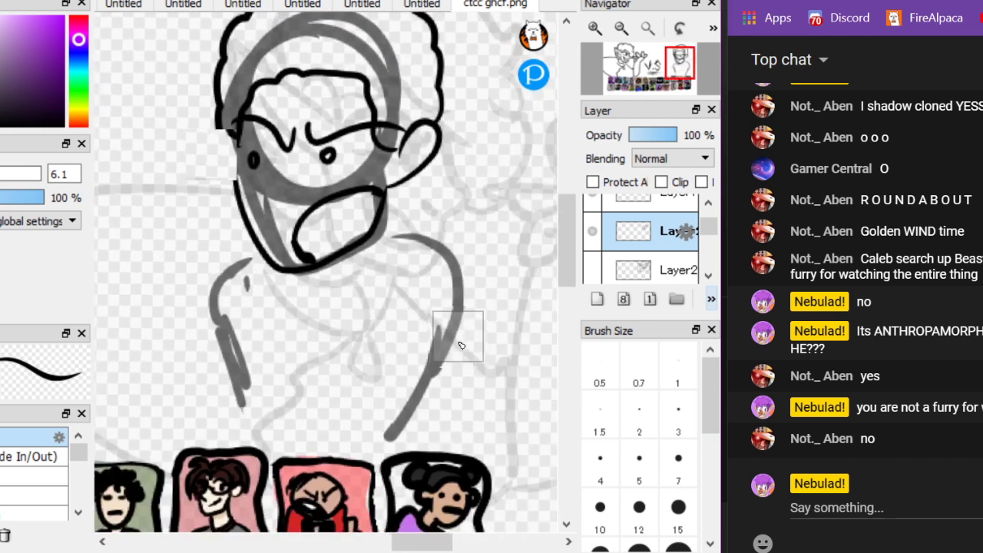
Ink sloping shoulders, the outer lines of both sleeves, and both sides of the torso below the angry curly-haired head
mouse_move(396, 225)
left_mouse_down()
mouse_move(447, 229)
mouse_move(473, 421)
left_mouse_up()
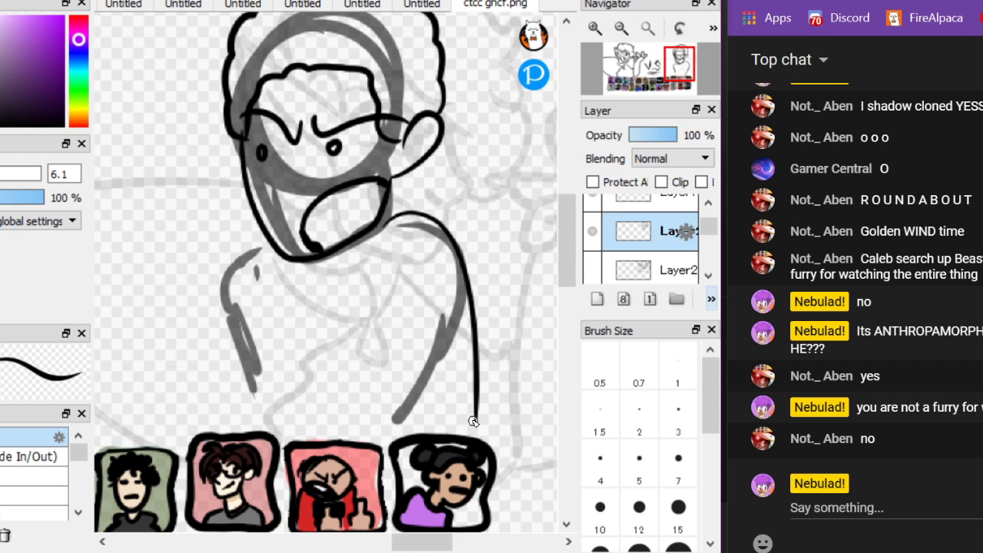
key("ctrl+z")
mouse_move(393, 227)
left_mouse_down()
mouse_move(501, 341)
mouse_move(505, 420)
left_mouse_up()
mouse_move(270, 229)
left_mouse_down()
mouse_move(231, 234)
mouse_move(167, 393)
left_mouse_up()
scroll(240, 300, "up", 2)
left_click_drag(201, 280, 220, 453)
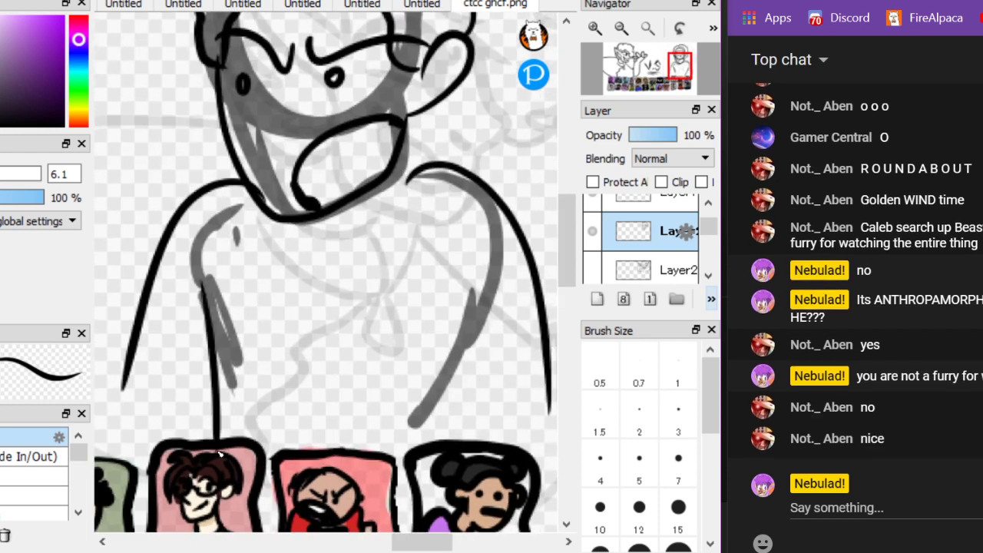
left_click_drag(465, 335, 446, 438)
Close both short sleeves with a hem line between the outer arm and the torso
left_click_drag(461, 371, 531, 369)
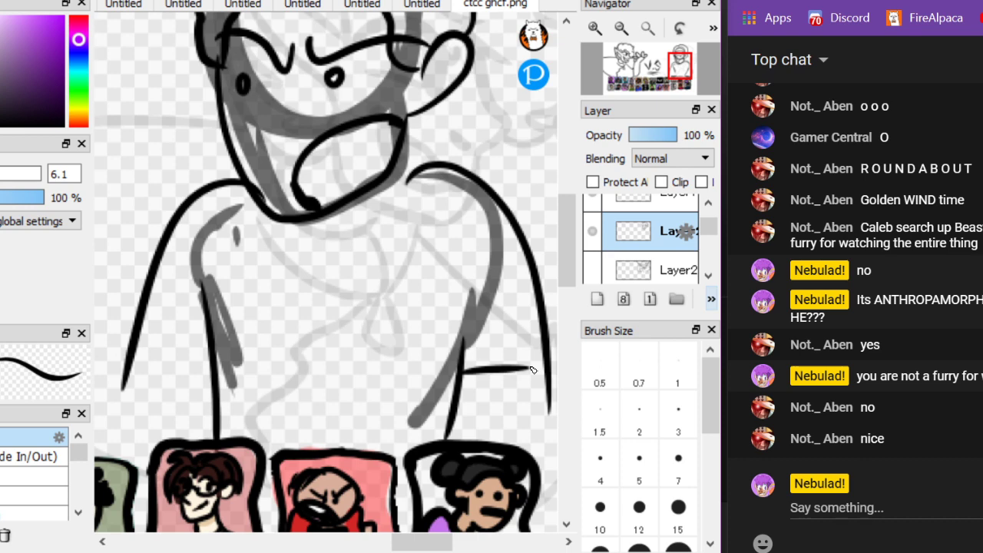
mouse_move(213, 362)
left_mouse_down()
mouse_move(138, 386)
mouse_move(195, 391)
left_mouse_up()
key("ctrl+z")
key("Right")
key("Right")
key("ctrl+z")
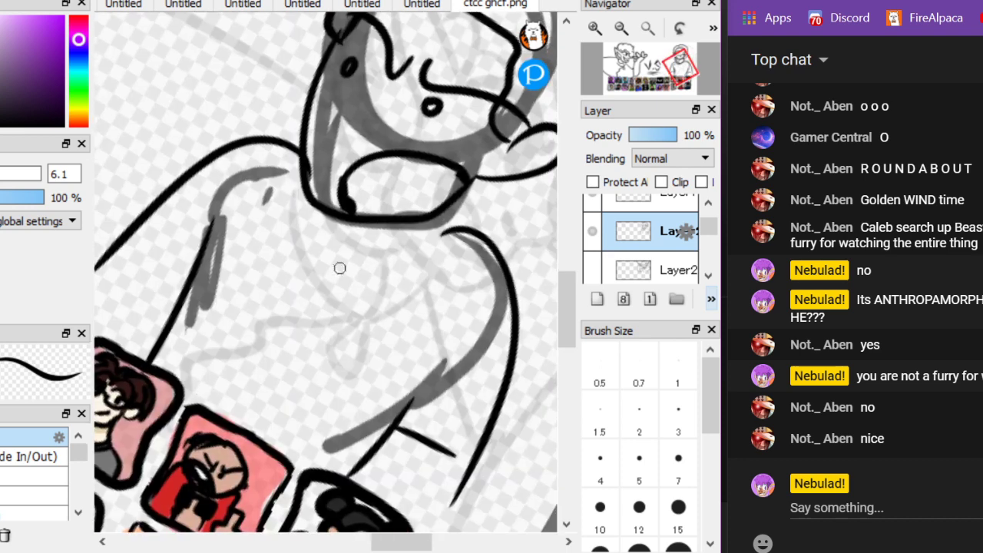
key("Left")
scroll(338, 268, "up", 1)
left_click_drag(215, 336, 325, 371)
scroll(327, 369, "down", 3)
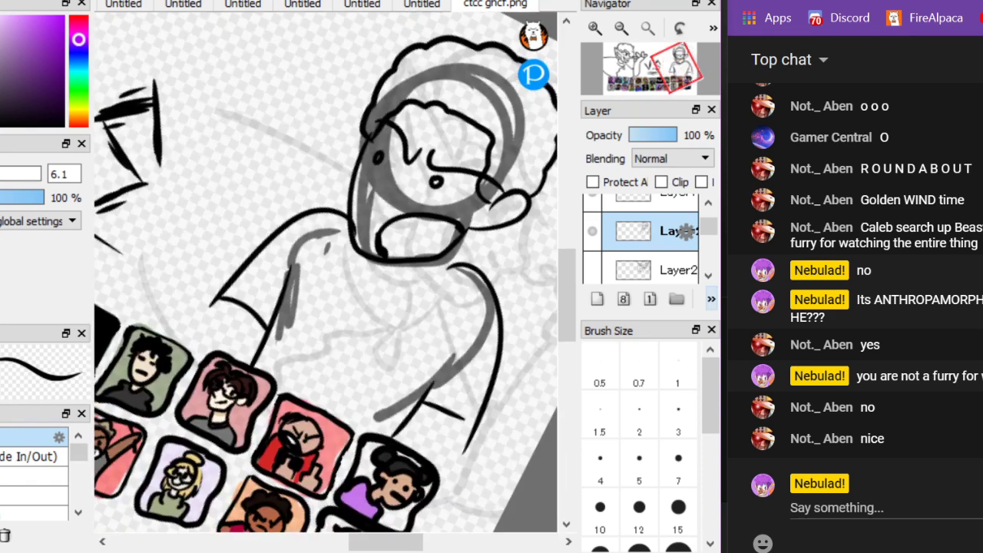
Draw a cat face on the shirt's chest with pointed ears, round eyes, a frowning mouth and a small nose
scroll(459, 360, "up", 3)
mouse_move(321, 418)
left_mouse_down()
mouse_move(470, 362)
mouse_move(446, 318)
mouse_move(457, 246)
mouse_move(318, 294)
mouse_move(263, 274)
mouse_move(240, 327)
mouse_move(338, 422)
left_mouse_up()
mouse_move(301, 360)
left_mouse_down()
mouse_move(268, 383)
mouse_move(284, 361)
left_mouse_up()
left_click(280, 375)
mouse_move(406, 362)
left_mouse_down()
mouse_move(419, 413)
mouse_move(434, 362)
mouse_move(418, 381)
left_mouse_up()
left_click(415, 380)
mouse_move(345, 374)
left_mouse_down()
mouse_move(322, 403)
mouse_move(375, 391)
left_mouse_up()
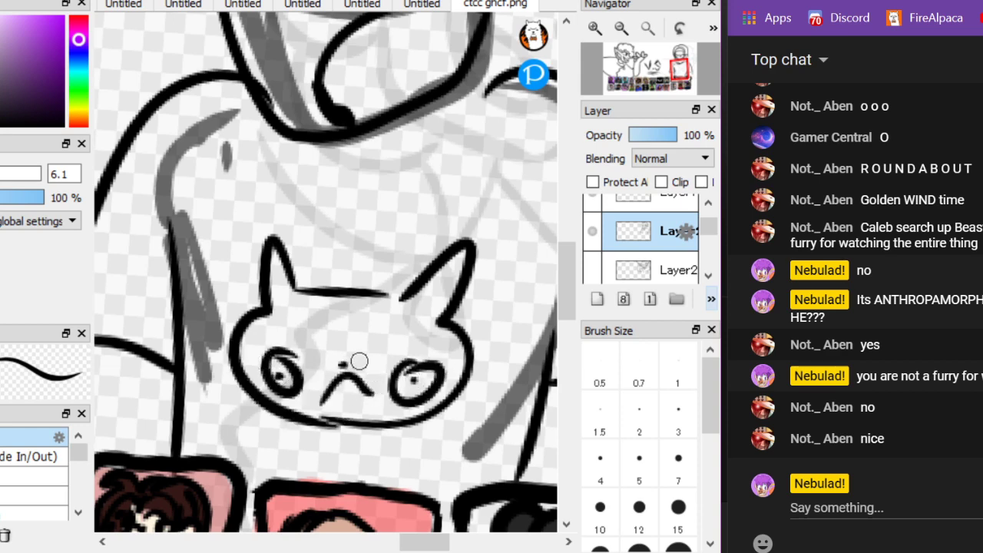
left_click_drag(361, 357, 344, 365)
scroll(273, 307, "down", 2)
scroll(277, 300, "up", 3)
scroll(154, 171, "down", 2)
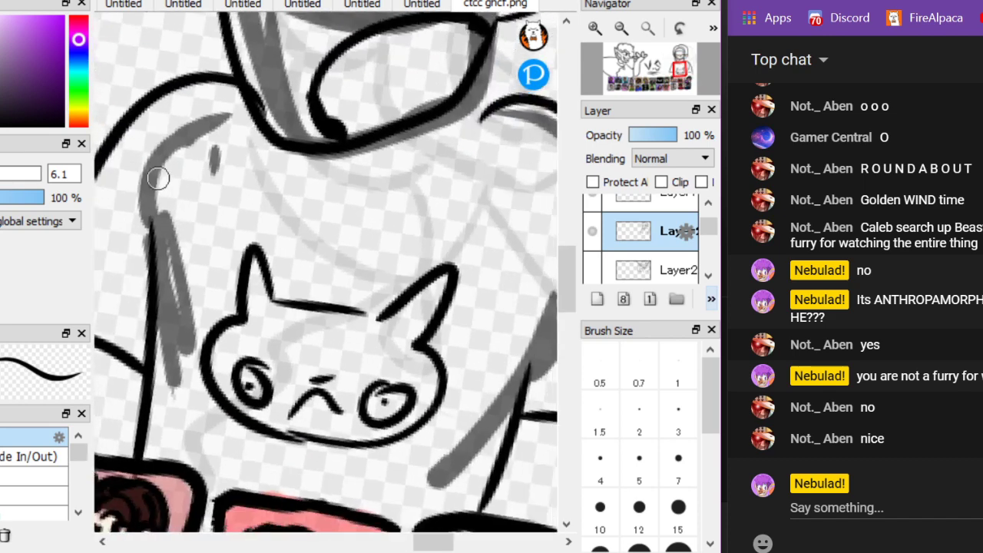
Add a headband across the shirt cat's forehead with a knot and loose tails beside its face
scroll(413, 379, "up", 2)
left_click_drag(204, 379, 516, 356)
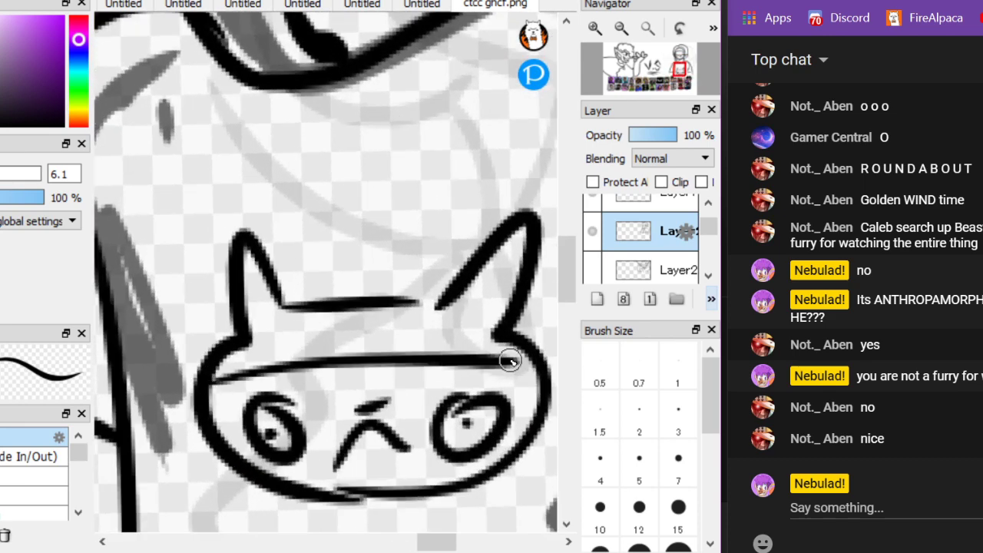
scroll(160, 159, "down", 1)
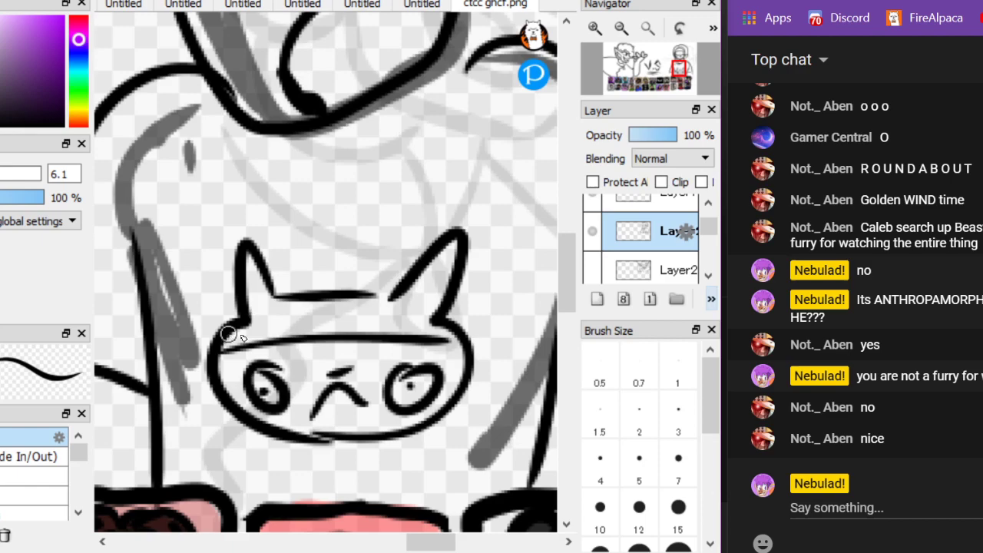
mouse_move(225, 340)
left_mouse_down()
mouse_move(411, 329)
mouse_move(539, 348)
mouse_move(475, 359)
mouse_move(511, 410)
left_mouse_up()
scroll(392, 376, "down", 1)
scroll(392, 376, "down", 2)
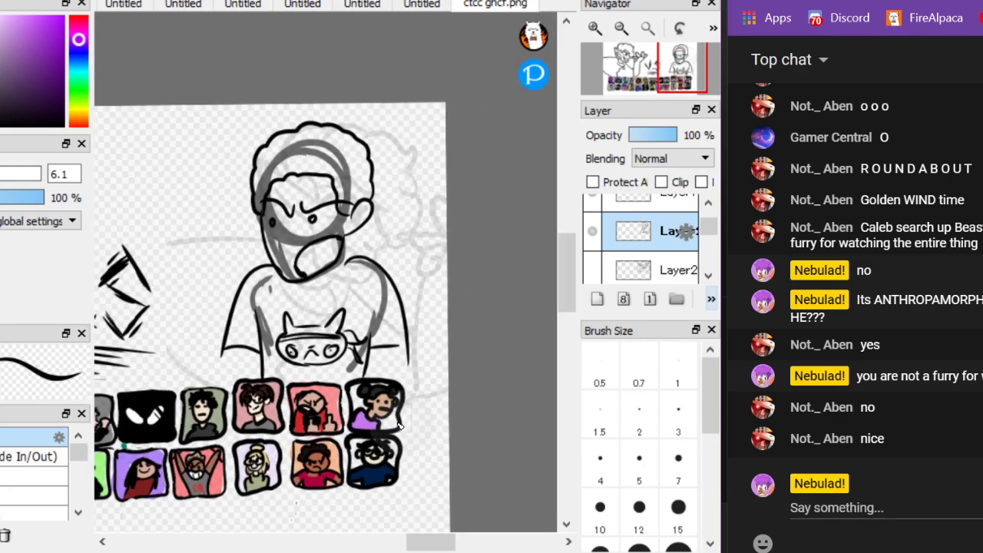
Draw the forearm lines extending down below the sleeve hems
scroll(164, 253, "up", 4)
scroll(176, 192, "down", 3)
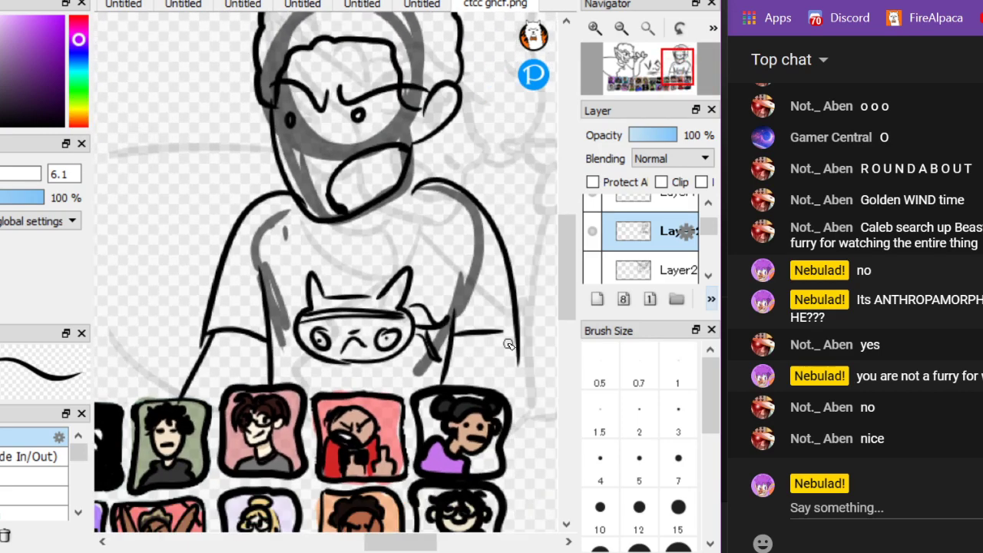
left_click_drag(504, 333, 532, 403)
scroll(448, 412, "down", 4)
Try to draw a small curved nose line with a narrow drip beneath it beside the open mouth
scroll(341, 349, "up", 8)
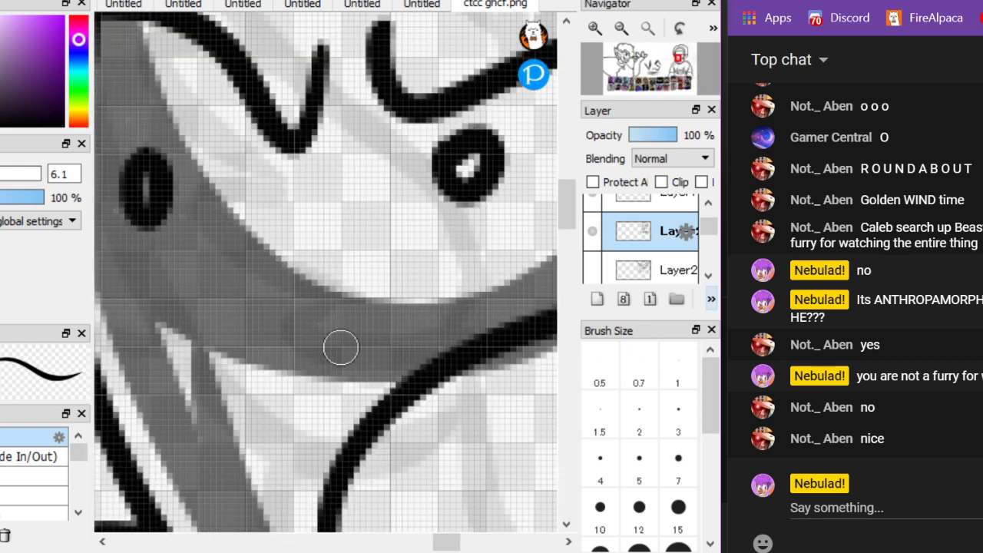
mouse_move(334, 367)
left_mouse_down()
mouse_move(235, 293)
mouse_move(233, 230)
left_mouse_up()
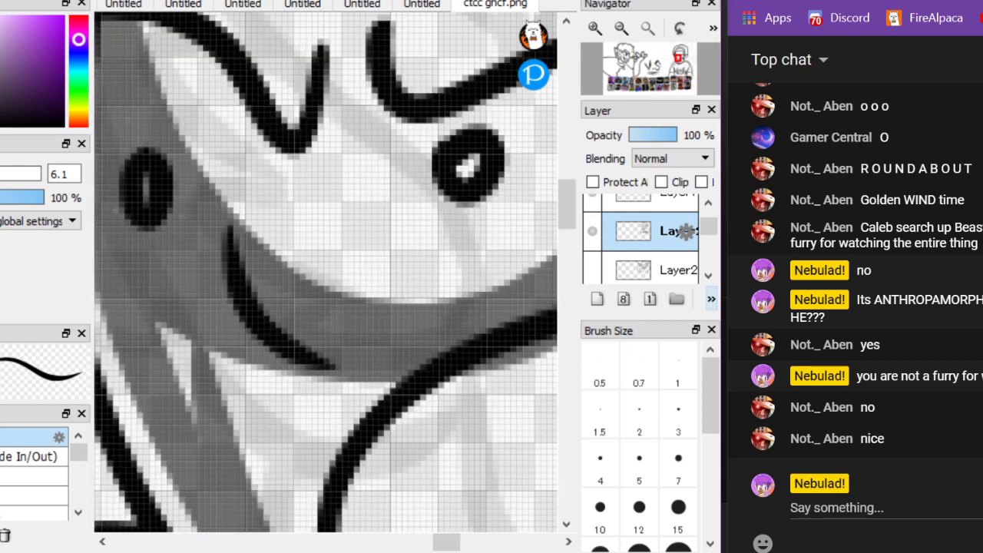
key("ctrl+z")
mouse_move(333, 364)
left_mouse_down()
mouse_move(242, 321)
mouse_move(232, 303)
left_mouse_up()
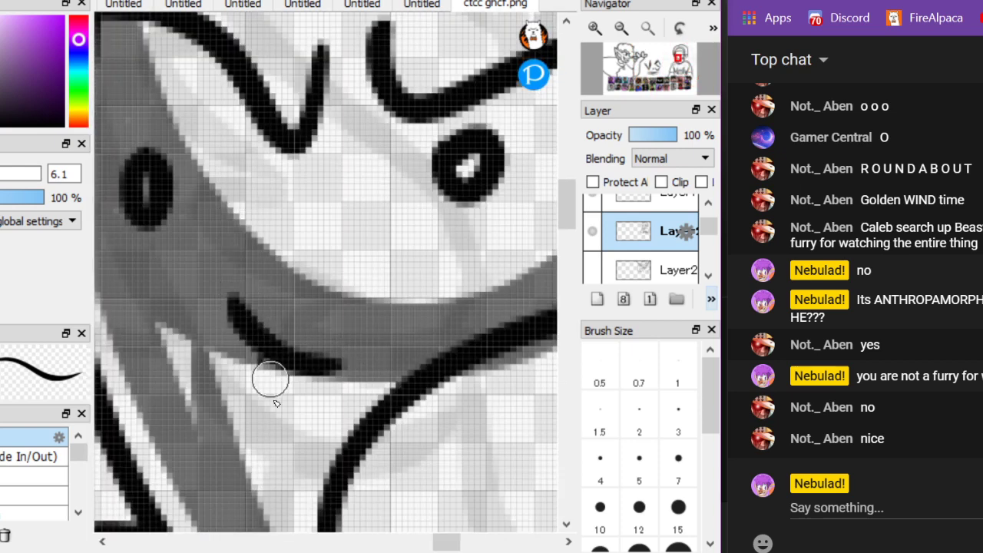
mouse_move(268, 373)
left_mouse_down()
mouse_move(297, 423)
mouse_move(301, 362)
left_mouse_up()
scroll(343, 371, "down", 4)
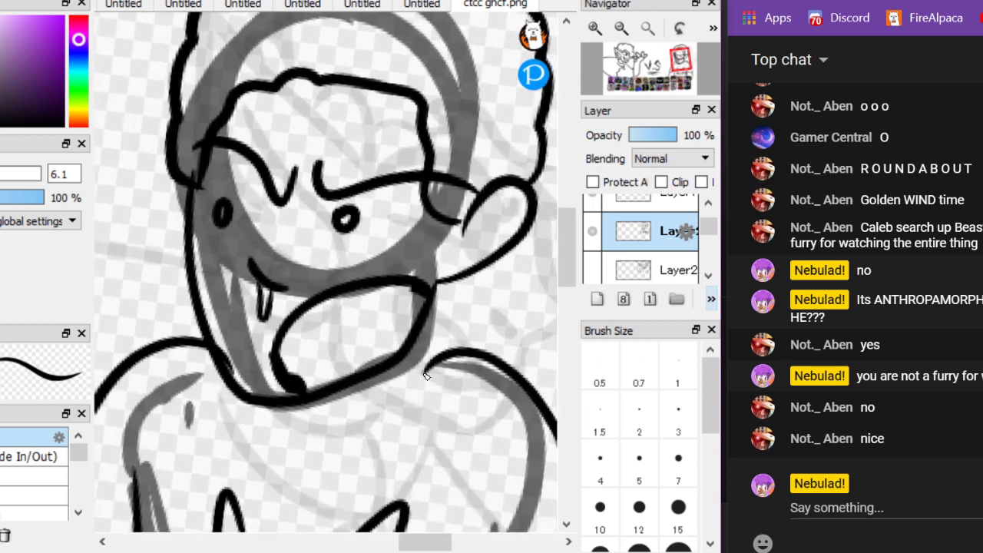
key("ctrl+z")
scroll(426, 375, "down", 6)
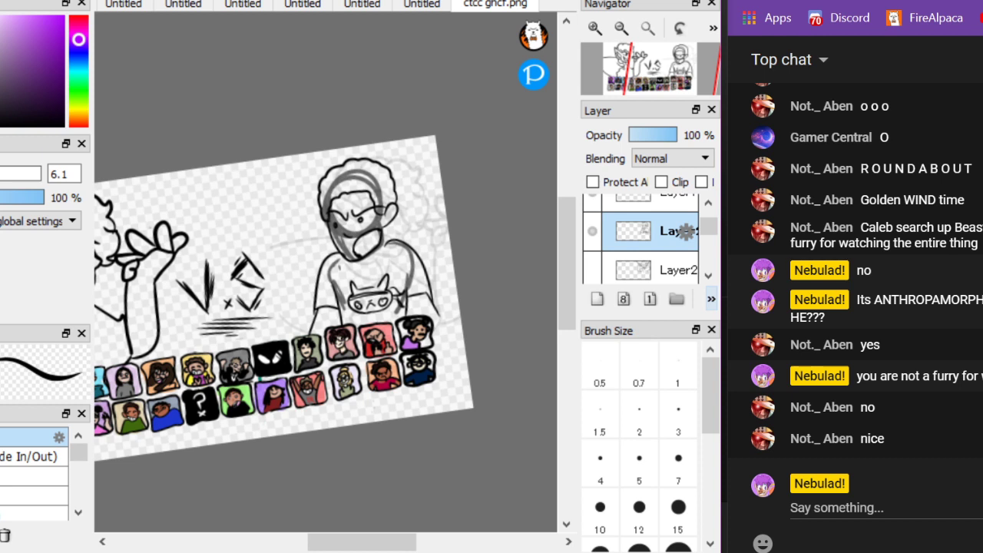
left_click(886, 508)
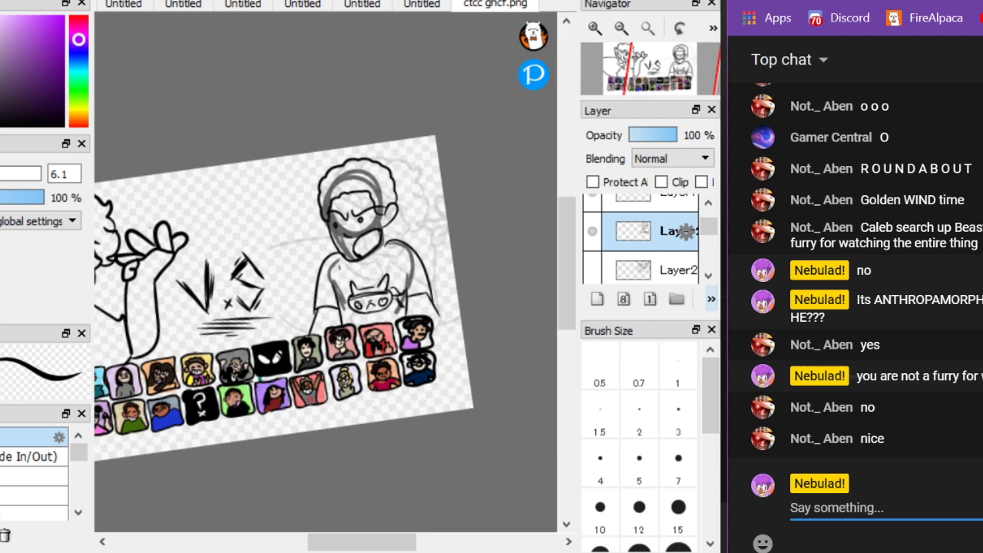
left_click(470, 187)
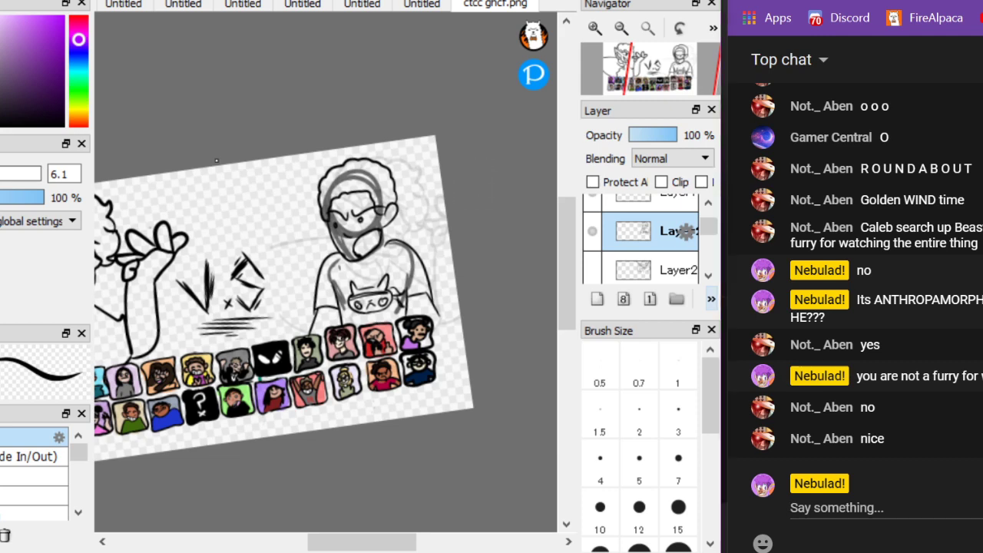
Add a new layer for the next character version and hide the layer with the curly-haired character
scroll(216, 159, "up", 2)
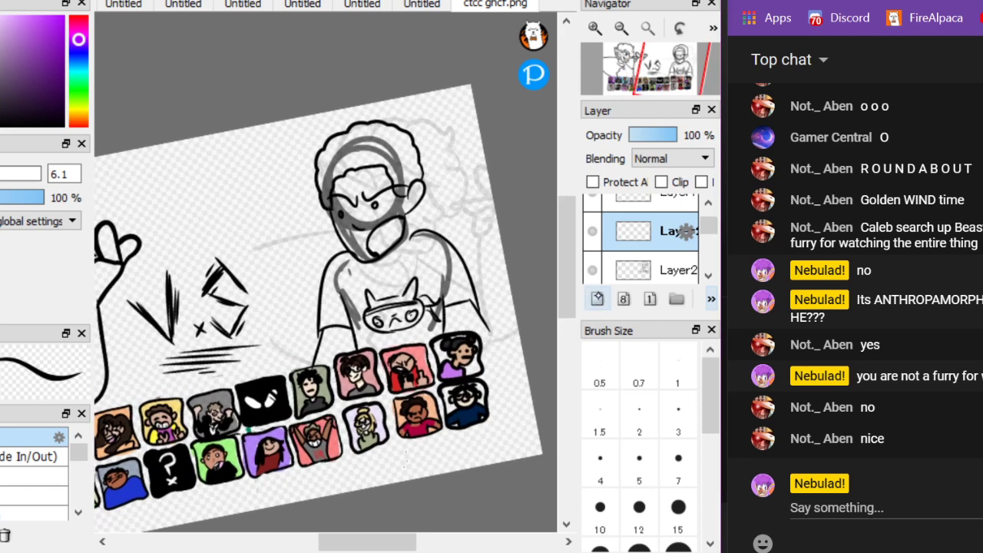
left_click(595, 269)
left_click(596, 267)
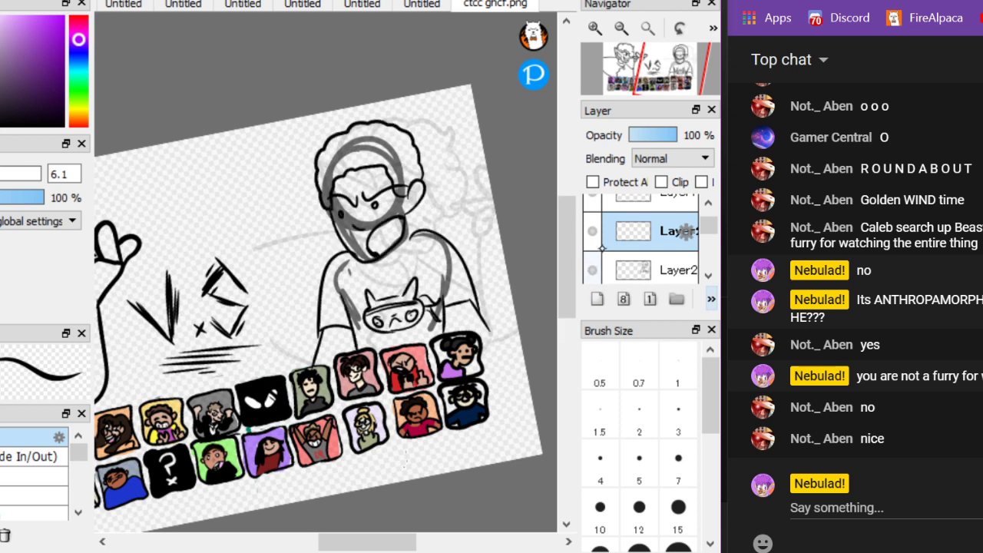
left_click(594, 268)
Ink a tall rounded head outline over the rough head sketch, leaving a gap for the ear
scroll(367, 165, "up", 4)
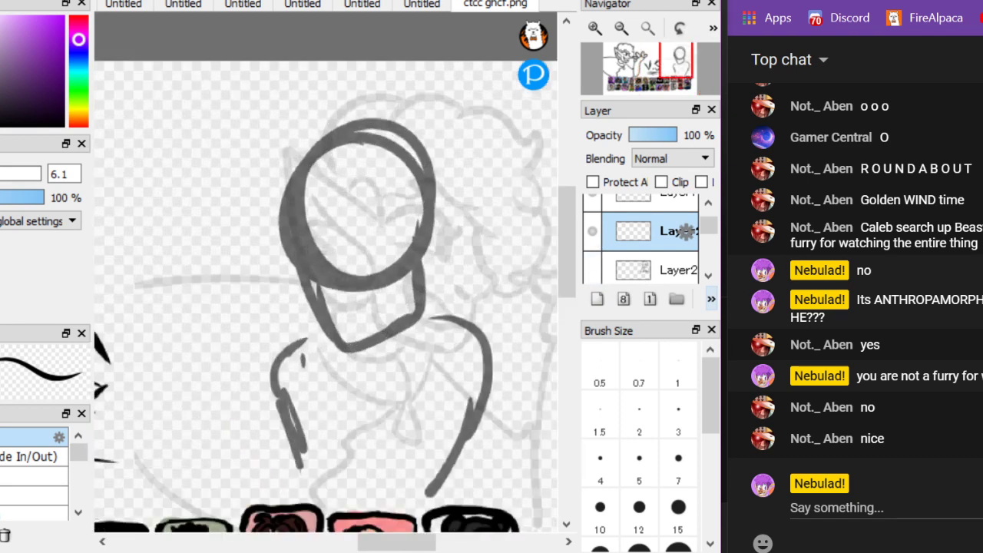
mouse_move(388, 73)
left_mouse_down()
mouse_move(295, 103)
mouse_move(369, 500)
mouse_move(487, 384)
mouse_move(292, 488)
mouse_move(377, 93)
mouse_move(458, 364)
left_mouse_up()
left_click_drag(277, 407, 422, 359)
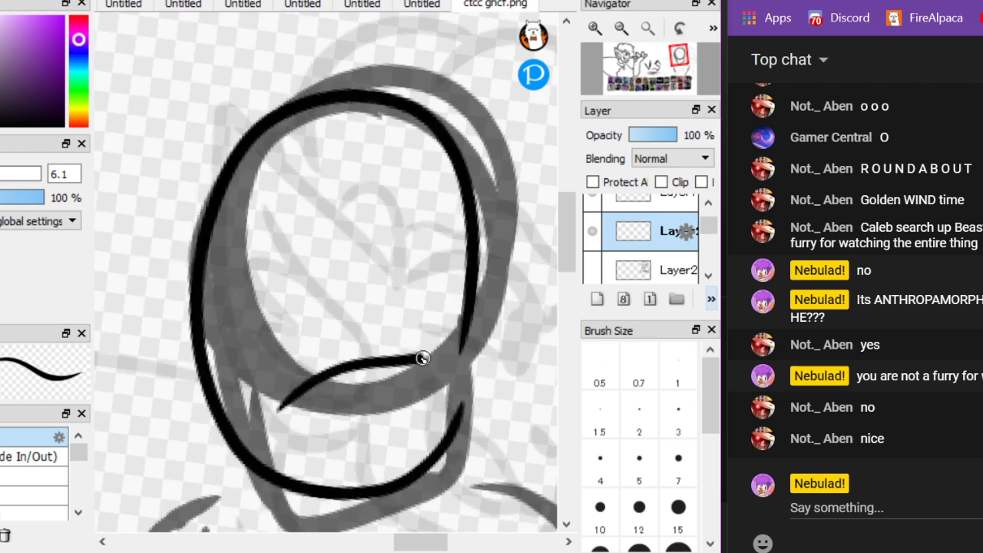
key("ctrl+z")
scroll(332, 457, "up", 2)
mouse_move(322, 478)
left_mouse_down()
mouse_move(443, 332)
mouse_move(491, 329)
left_mouse_up()
key("ctrl+z")
mouse_move(207, 393)
left_mouse_down()
mouse_move(321, 398)
mouse_move(395, 493)
left_mouse_up()
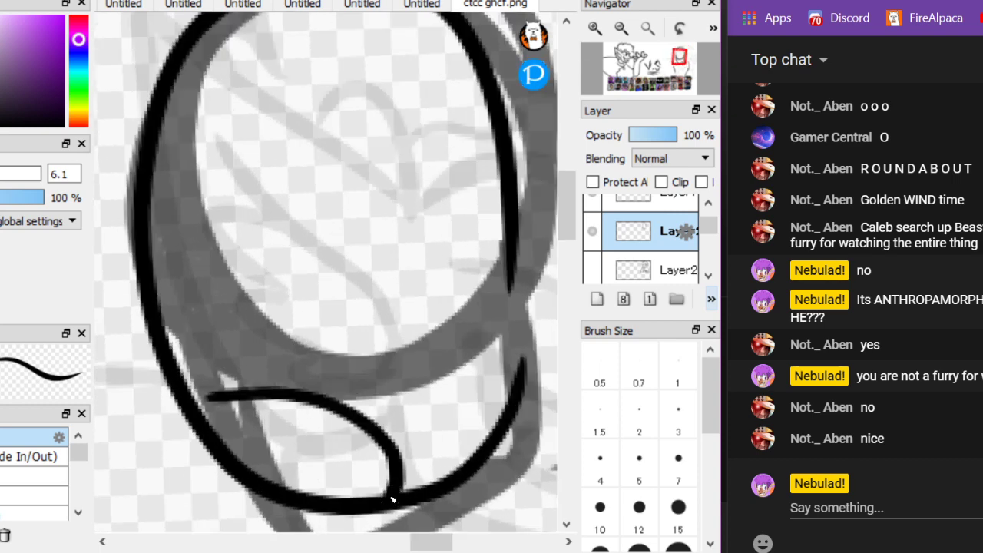
key("ctrl+z")
Draw a narrow slanted grin along the lower left of the face and divide it into teeth
scroll(270, 415, "up", 1)
mouse_move(138, 261)
left_mouse_down()
mouse_move(287, 415)
mouse_move(267, 472)
mouse_move(153, 341)
left_mouse_up()
left_click_drag(193, 381, 195, 301)
mouse_move(260, 488)
left_mouse_down()
mouse_move(255, 399)
mouse_move(207, 349)
left_mouse_up()
key("ctrl+z")
key("ctrl+z")
left_click_drag(275, 461, 268, 401)
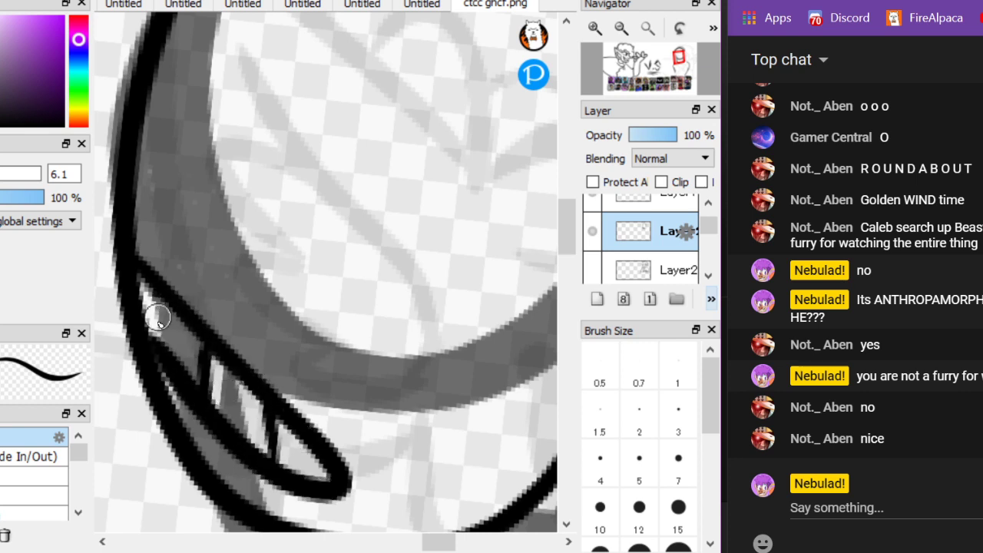
left_click_drag(157, 330, 144, 296)
scroll(156, 247, "down", 3)
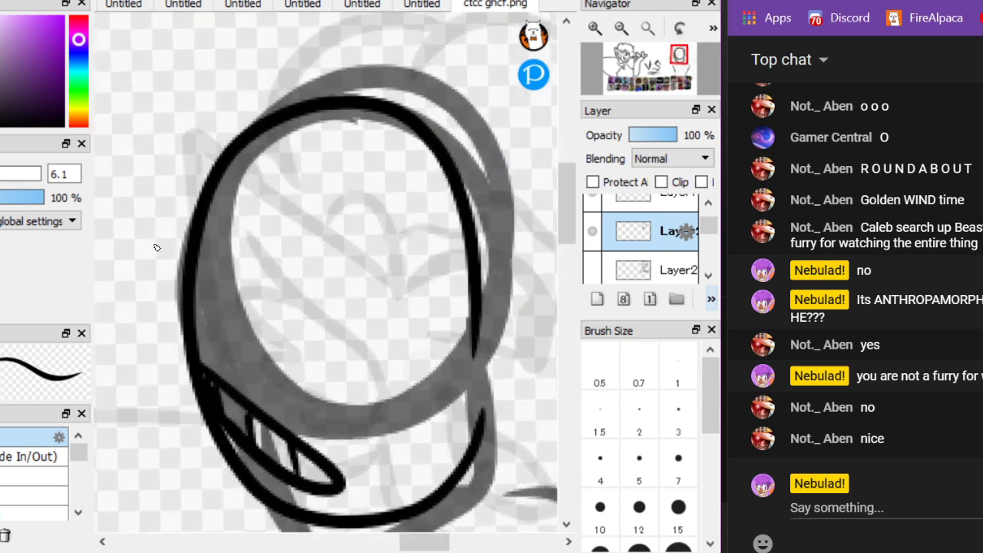
Draw one angry slanted eyebrow and one raised arched eyebrow, with a small solid eye beneath each
left_click_drag(311, 281, 450, 257)
mouse_move(358, 316)
left_mouse_down()
mouse_move(356, 327)
mouse_move(353, 316)
left_mouse_up()
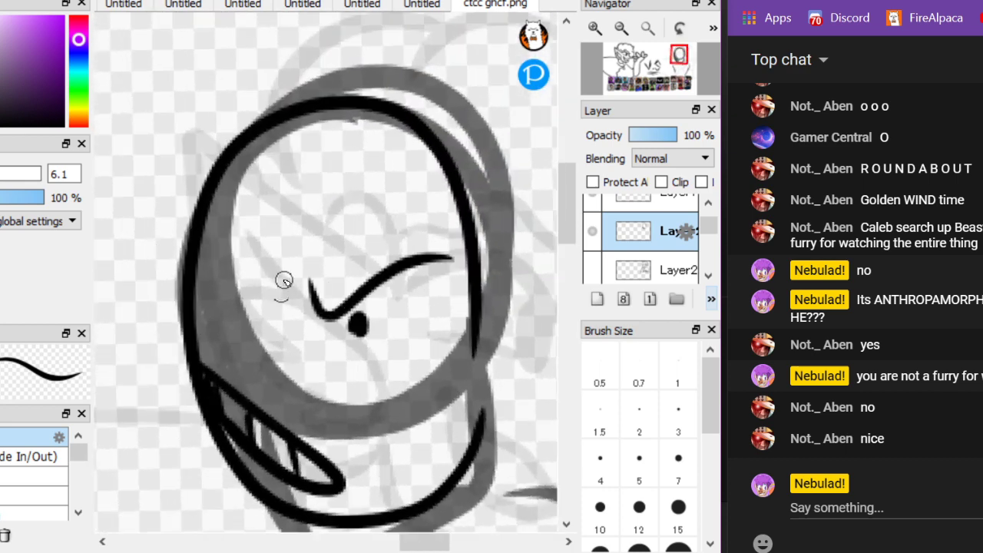
mouse_move(283, 314)
left_mouse_down()
mouse_move(208, 245)
mouse_move(201, 269)
left_mouse_up()
left_click_drag(261, 311, 269, 324)
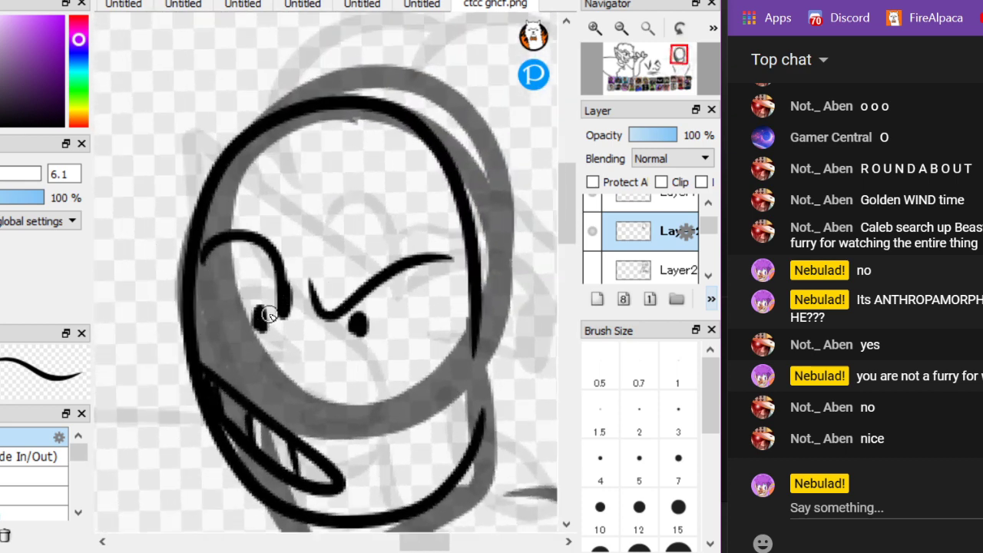
Draw round glasses with a bridge and side arm around the eyes, and add an ear on each side of the head
mouse_move(344, 285)
left_mouse_down()
mouse_move(329, 373)
mouse_move(340, 300)
left_mouse_up()
key("ctrl+z")
left_click_drag(376, 270, 373, 270)
mouse_move(270, 278)
left_mouse_down()
mouse_move(281, 305)
mouse_move(269, 285)
mouse_move(281, 274)
mouse_move(303, 316)
mouse_move(333, 337)
left_mouse_up()
key("ctrl+z")
left_click_drag(447, 323, 474, 306)
mouse_move(489, 390)
left_mouse_down()
mouse_move(533, 390)
mouse_move(482, 360)
left_mouse_up()
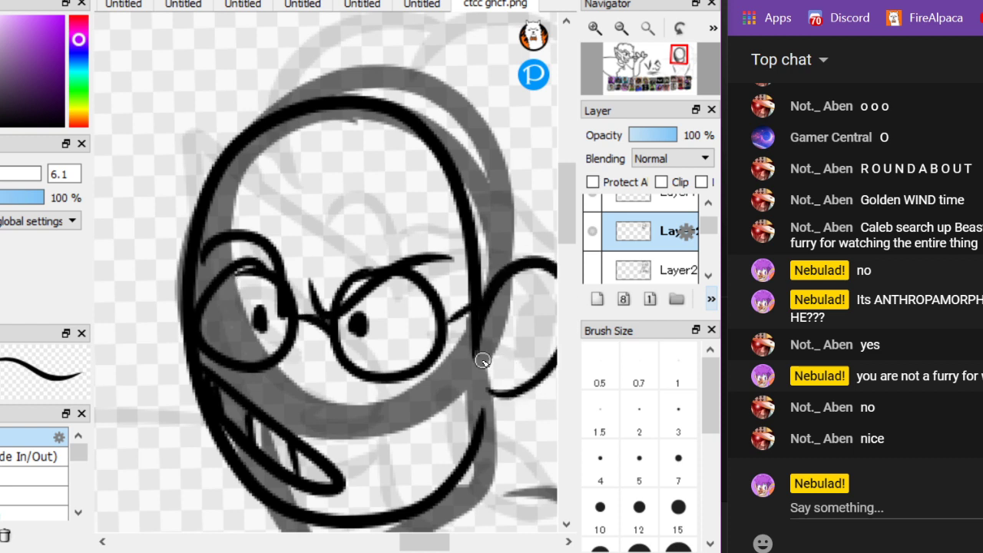
left_click_drag(182, 262, 197, 380)
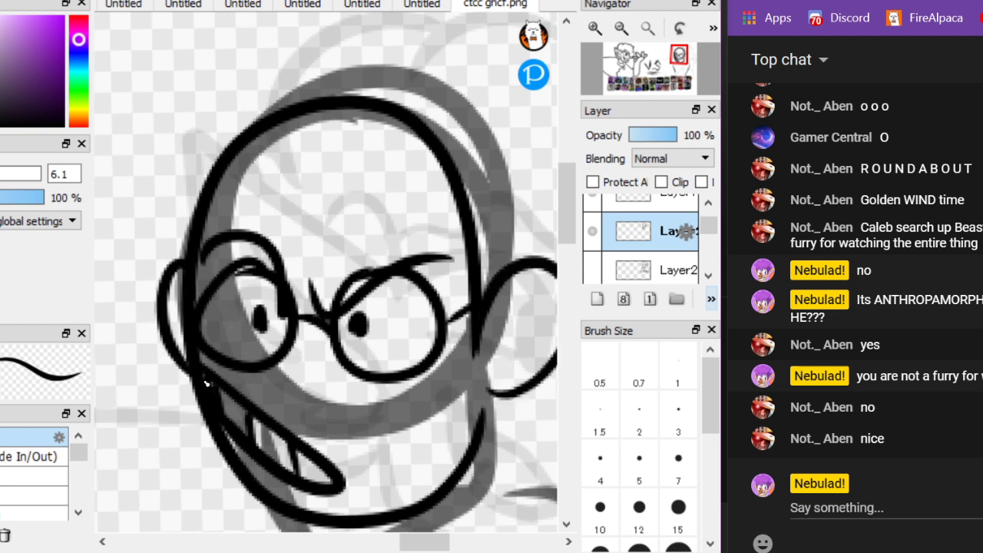
Outline wavy hair with flicked tips around the head, and erase the skull line inside it
scroll(325, 337, "down", 1)
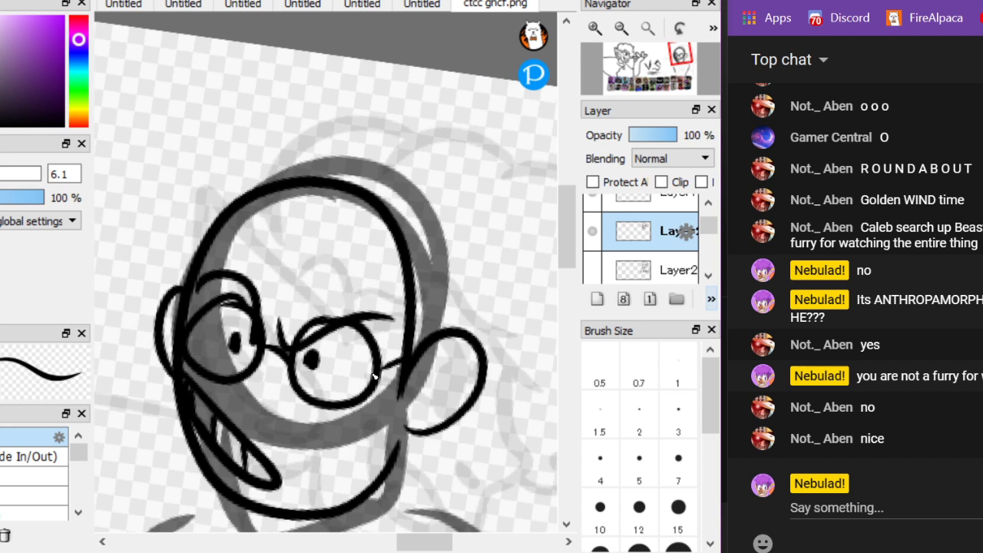
mouse_move(486, 350)
left_mouse_down()
mouse_move(502, 327)
mouse_move(489, 292)
mouse_move(505, 226)
mouse_move(428, 149)
mouse_move(330, 123)
mouse_move(210, 196)
mouse_move(169, 263)
mouse_move(166, 332)
left_mouse_up()
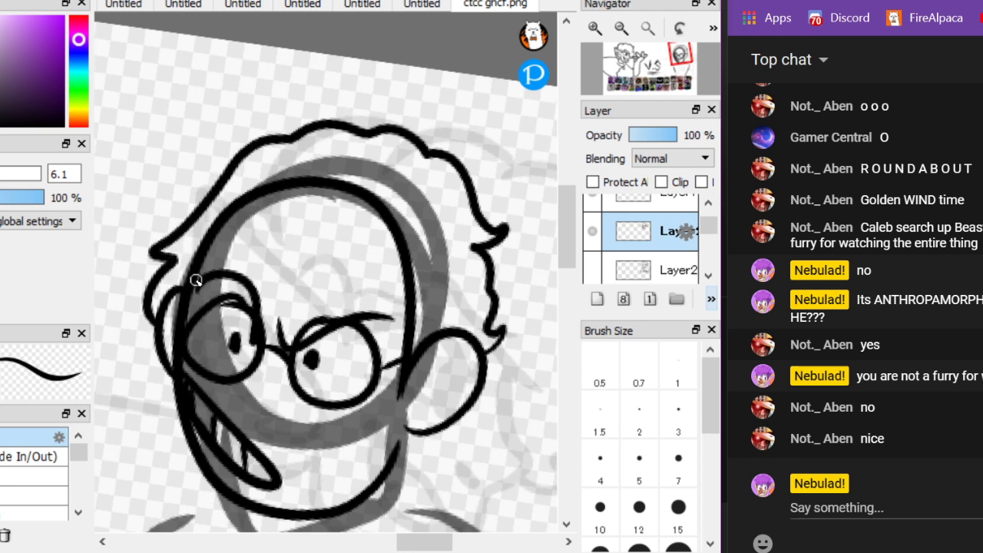
key("e")
mouse_move(418, 265)
left_mouse_down()
mouse_move(406, 329)
mouse_move(363, 188)
mouse_move(294, 198)
left_mouse_up()
left_click_drag(215, 224, 195, 264)
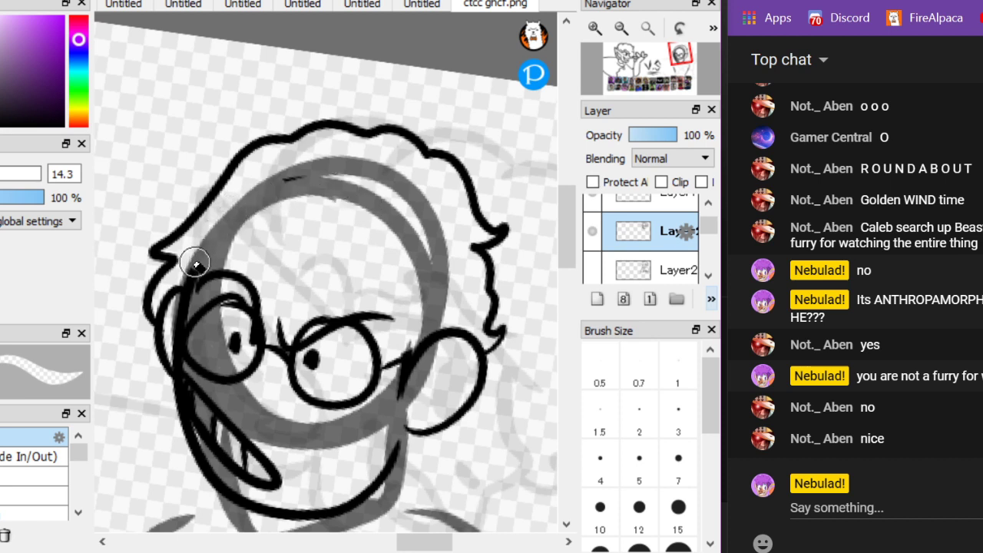
left_click_drag(285, 181, 298, 173)
Ink a jagged parted fringe across the forehead from the left temple to the right ear
key("b")
mouse_move(186, 275)
left_mouse_down()
mouse_move(291, 241)
mouse_move(273, 310)
mouse_move(283, 324)
mouse_move(289, 291)
mouse_move(327, 267)
mouse_move(359, 277)
mouse_move(412, 362)
left_mouse_up()
scroll(427, 366, "down", 2)
Draw a curved collar line beneath the jaw, running from under the chin up toward the right ear
scroll(469, 422, "up", 2)
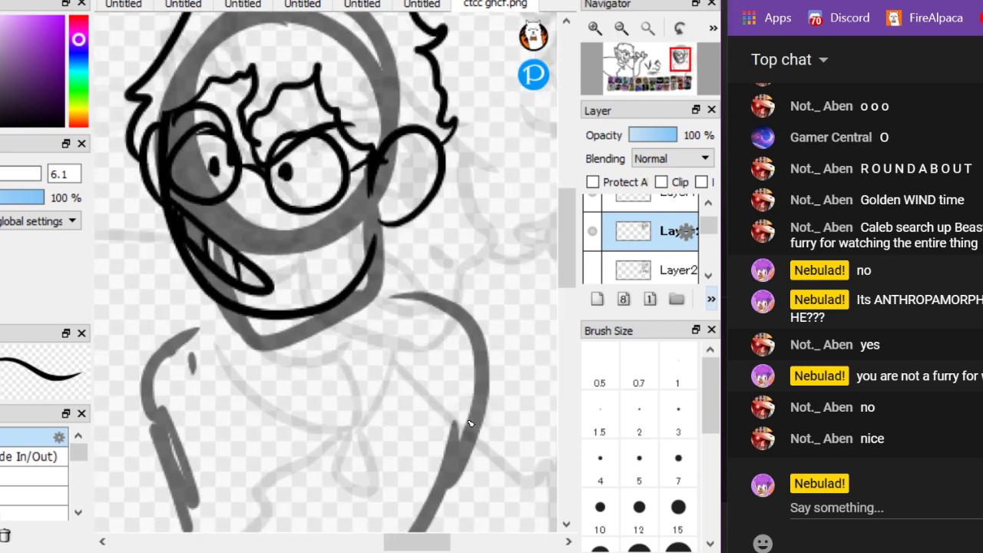
left_click_drag(384, 224, 434, 297)
mouse_move(284, 321)
left_mouse_down()
mouse_move(277, 350)
mouse_move(418, 296)
left_mouse_up()
key("ctrl+z")
key("ctrl+z")
scroll(325, 272, "up", 1)
scroll(252, 355, "up", 3)
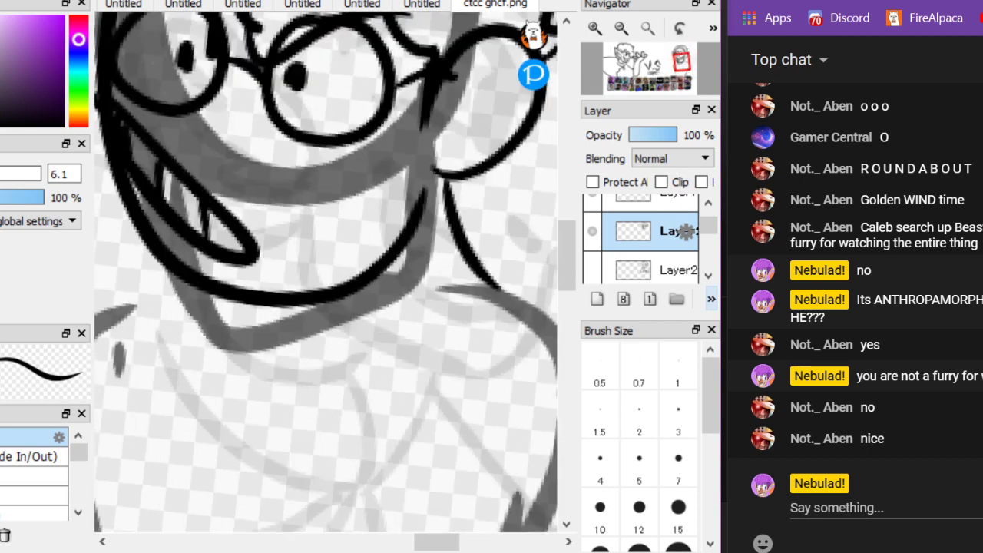
left_click_drag(203, 303, 452, 200)
scroll(383, 388, "down", 3)
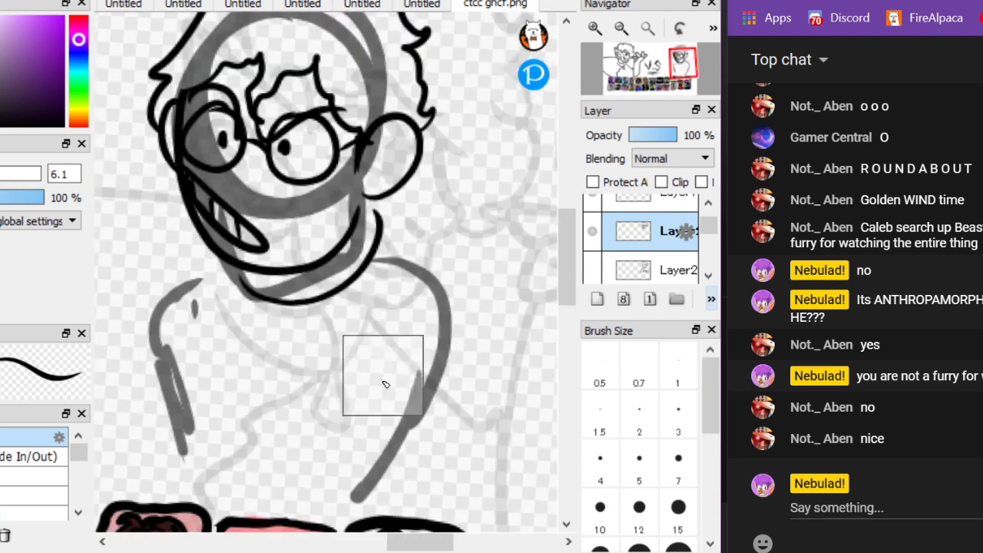
Ink the torso's side lines and angular short sleeves sloping out from both shoulders
left_click_drag(262, 280, 176, 485)
mouse_move(464, 490)
left_mouse_down()
mouse_move(448, 432)
mouse_move(487, 354)
left_mouse_up()
scroll(439, 406, "down", 1)
mouse_move(431, 333)
left_mouse_down()
mouse_move(552, 294)
mouse_move(454, 220)
mouse_move(396, 221)
left_mouse_up()
scroll(158, 154, "up", 1)
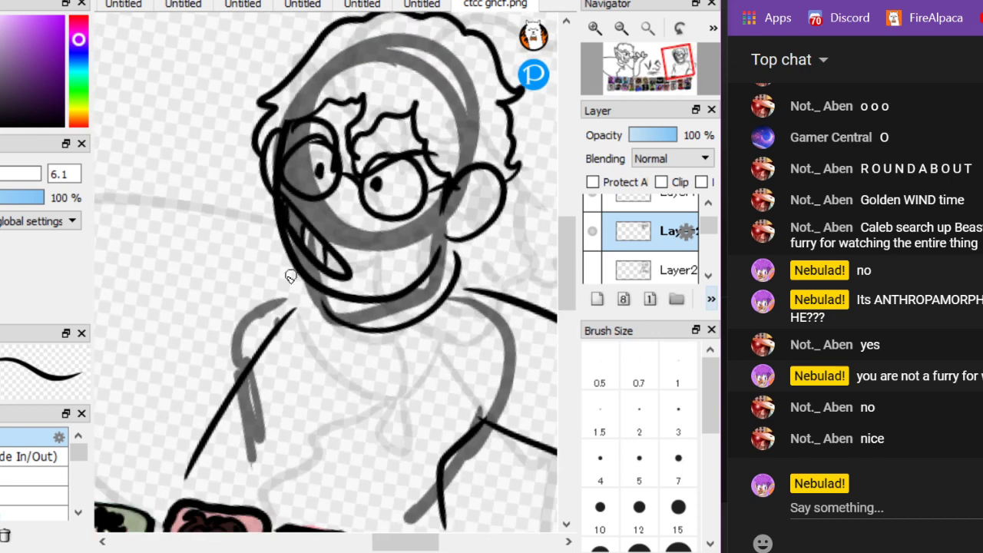
mouse_move(285, 268)
left_mouse_down()
mouse_move(170, 253)
mouse_move(178, 338)
mouse_move(239, 378)
left_mouse_up()
left_click_drag(115, 123, 203, 229)
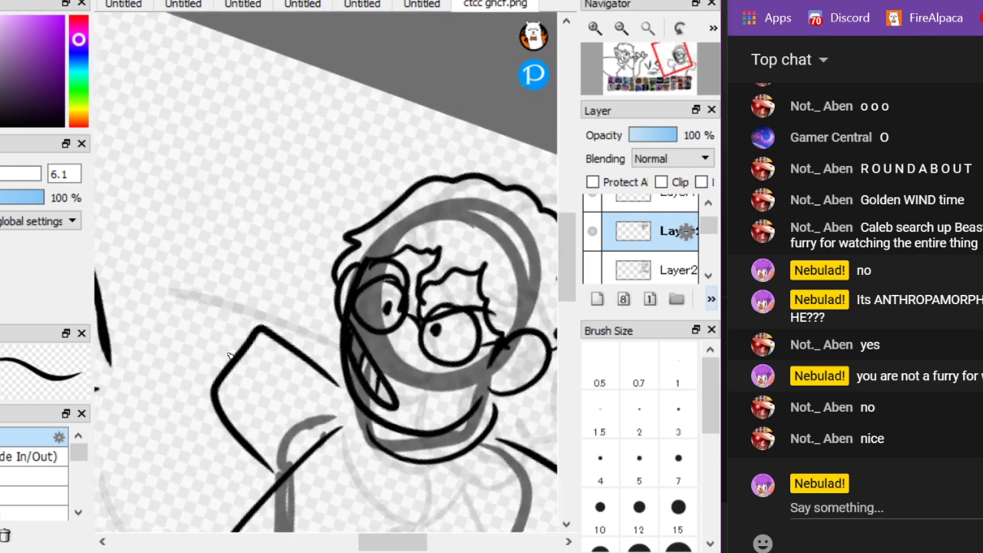
left_click_drag(229, 356, 305, 205)
left_click_drag(192, 376, 248, 196)
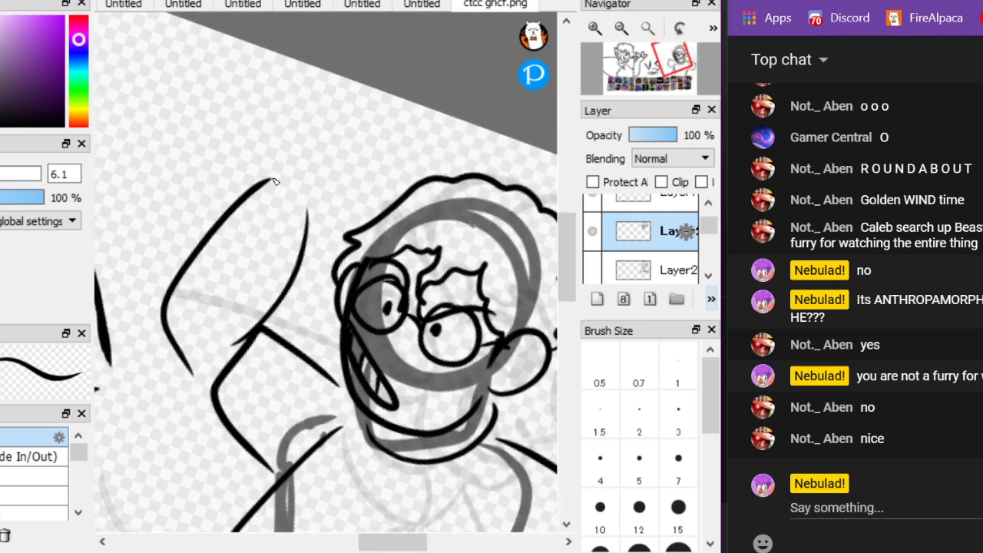
key("ctrl+z")
key("ctrl+z")
scroll(200, 223, "down", 3)
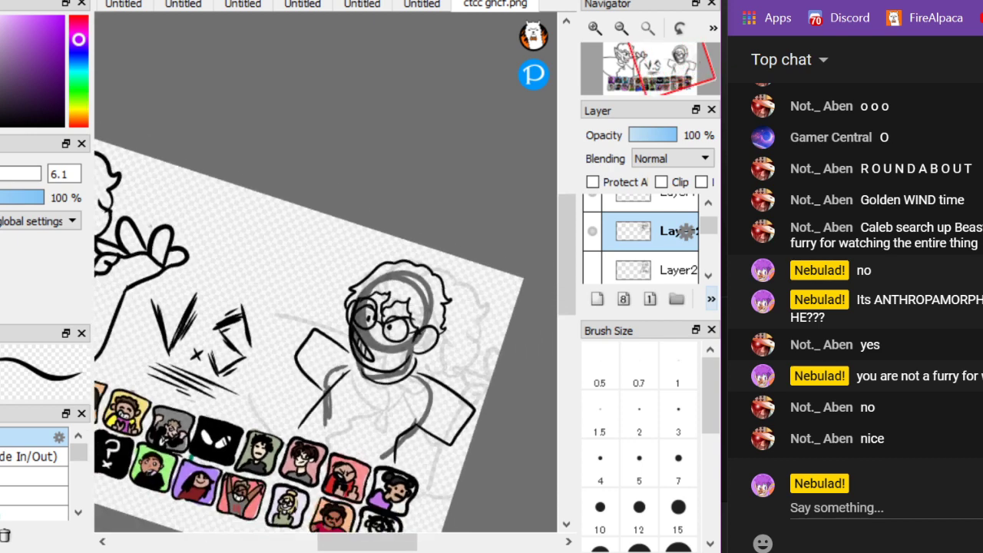
Try inking a raised forearm from the left sleeve, widening into a palm with a thumb and a curled outer edge
scroll(326, 276, "up", 4)
left_click_drag(311, 449, 400, 223)
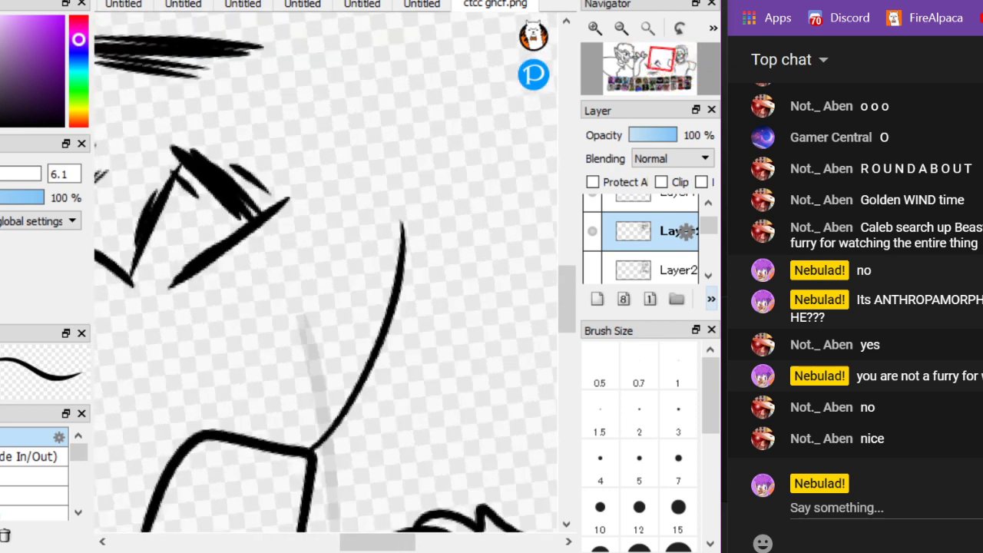
mouse_move(203, 422)
left_mouse_down()
mouse_move(331, 192)
mouse_move(362, 171)
left_mouse_up()
key("ctrl+z")
mouse_move(198, 424)
left_mouse_down()
mouse_move(303, 182)
mouse_move(328, 153)
left_mouse_up()
key("ctrl+z")
left_click_drag(216, 424, 350, 178)
mouse_move(413, 209)
left_mouse_down()
mouse_move(523, 109)
mouse_move(506, 82)
mouse_move(464, 92)
mouse_move(444, 125)
mouse_move(369, 120)
mouse_move(350, 80)
mouse_move(340, 192)
left_mouse_up()
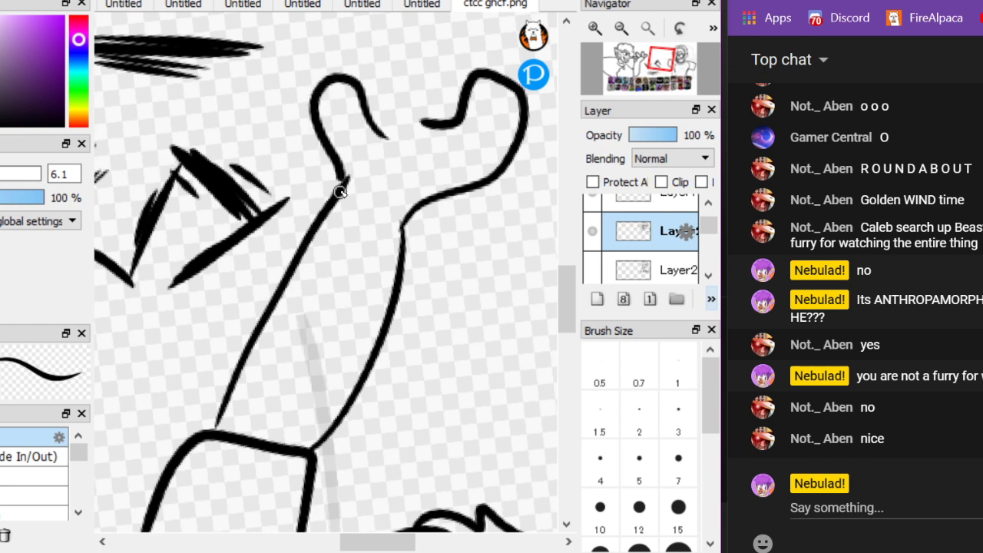
Try adding rounded, overlapping fingers and a palm crease to the raised hand
scroll(353, 346, "down", 1)
left_click_drag(353, 346, 507, 408)
scroll(507, 408, "up", 2)
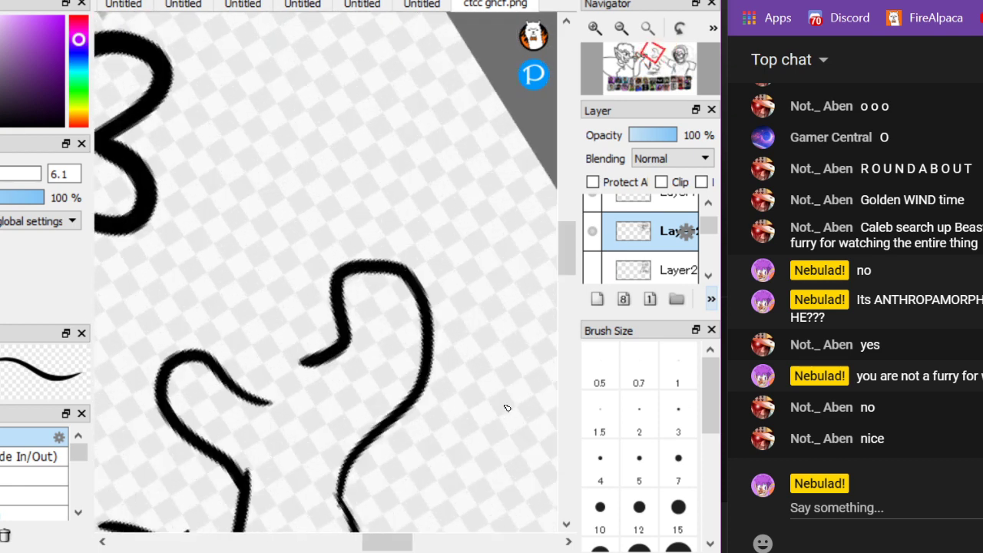
mouse_move(422, 408)
left_mouse_down()
mouse_move(482, 311)
mouse_move(416, 281)
mouse_move(386, 224)
mouse_move(349, 292)
mouse_move(228, 307)
mouse_move(284, 368)
left_mouse_up()
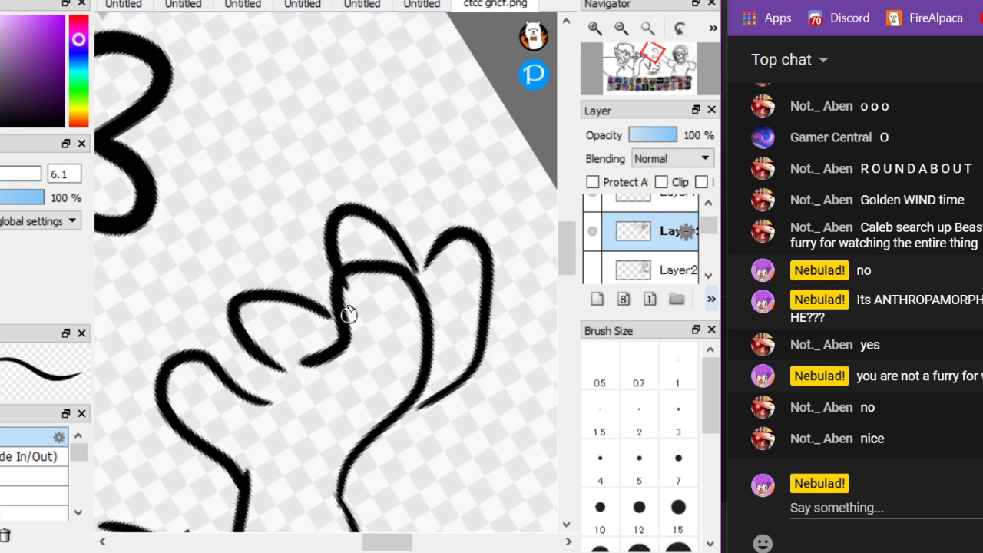
key("ctrl+z")
mouse_move(334, 257)
left_mouse_down()
mouse_move(258, 267)
mouse_move(333, 345)
mouse_move(319, 333)
mouse_move(243, 392)
left_mouse_up()
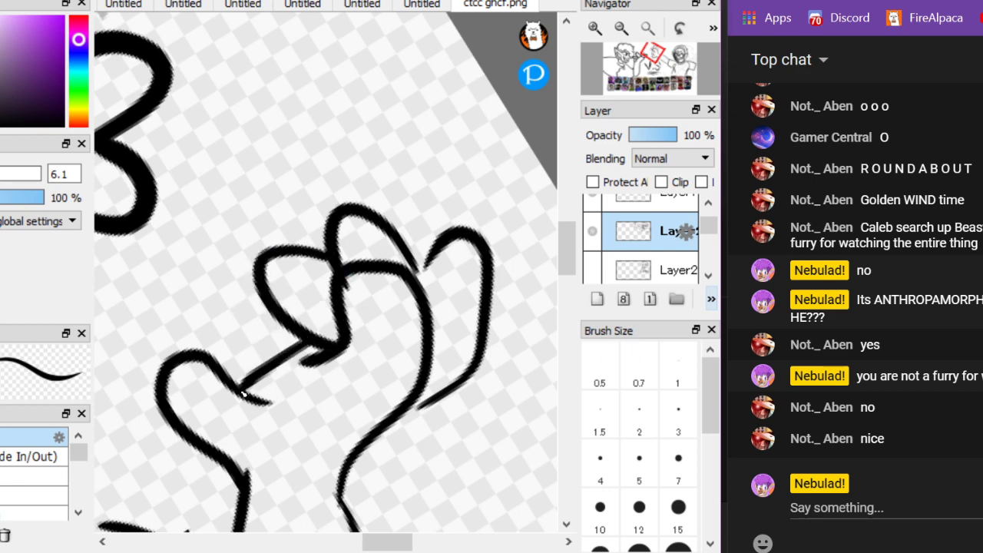
Undo the raised arm's fingers, palm and forearm lines back to the bare sleeve
scroll(243, 394, "down", 6)
scroll(322, 303, "up", 4)
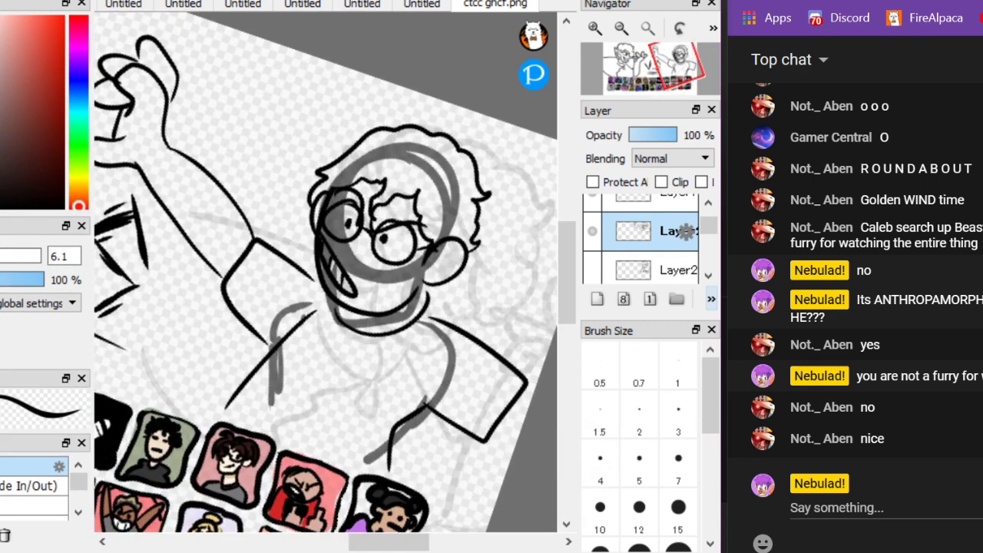
scroll(329, 302, "down", 2)
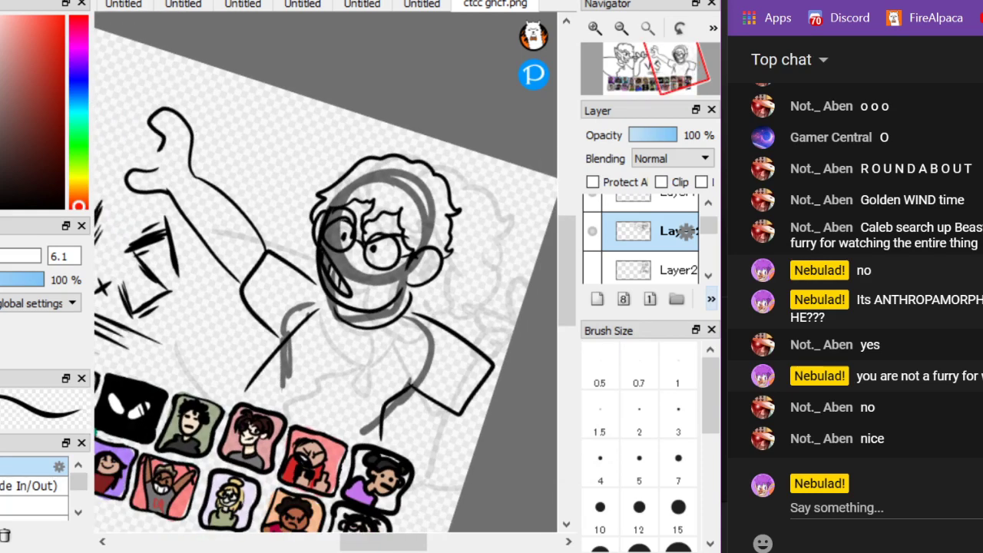
scroll(126, 132, "up", 2)
scroll(127, 132, "up", 4)
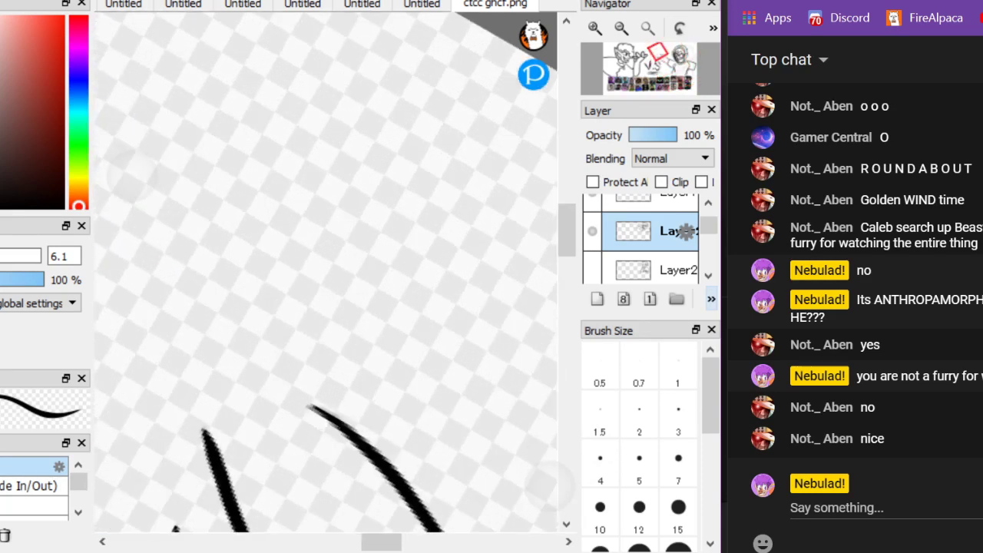
scroll(386, 301, "down", 5)
scroll(359, 289, "up", 2)
key("ctrl+z")
key("ctrl+z")
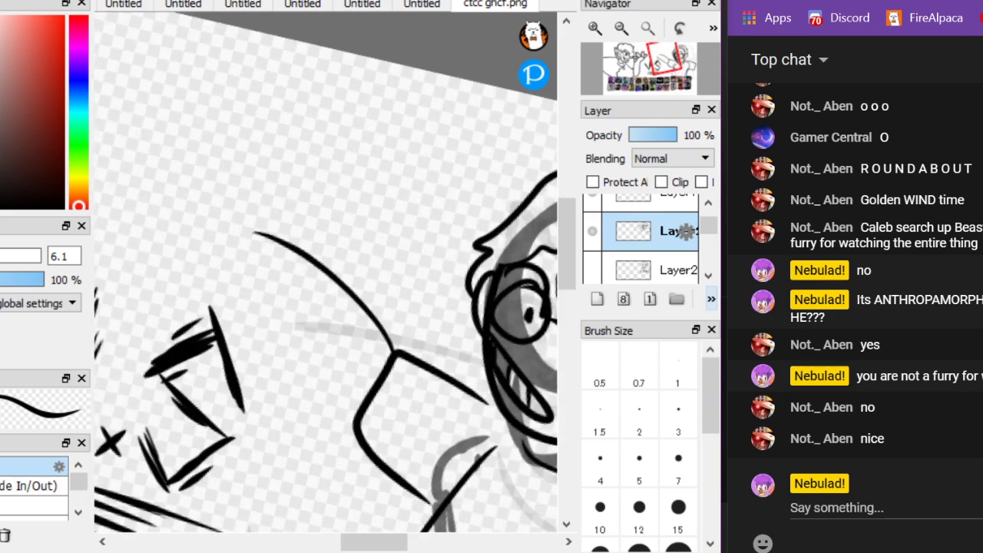
scroll(476, 383, "down", 3)
scroll(476, 383, "up", 3)
scroll(476, 383, "down", 2)
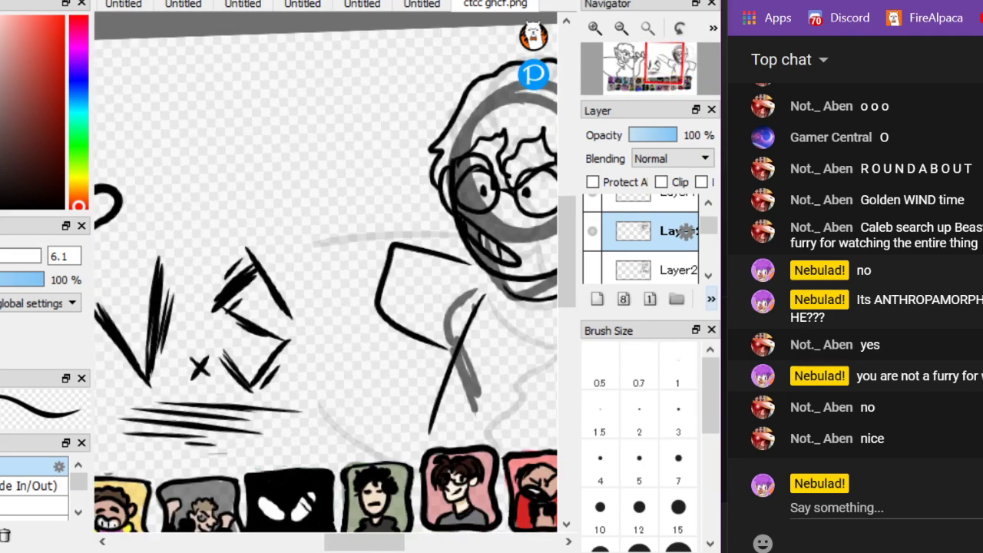
Ink the left arm reaching down across the VS lettering to a rounded fist, and add short arm lines below the right sleeve
left_click_drag(384, 247, 259, 327)
mouse_move(382, 314)
left_mouse_down()
mouse_move(286, 432)
mouse_move(355, 355)
mouse_move(427, 299)
left_mouse_up()
scroll(309, 302, "up", 3)
key("ctrl+z")
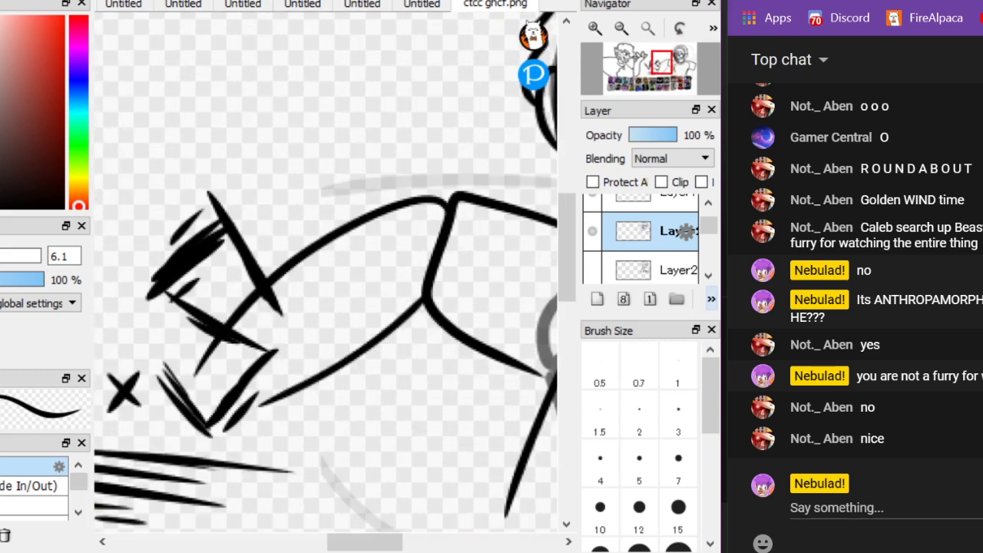
mouse_move(185, 393)
left_mouse_down()
mouse_move(228, 522)
mouse_move(318, 463)
mouse_move(261, 401)
left_mouse_up()
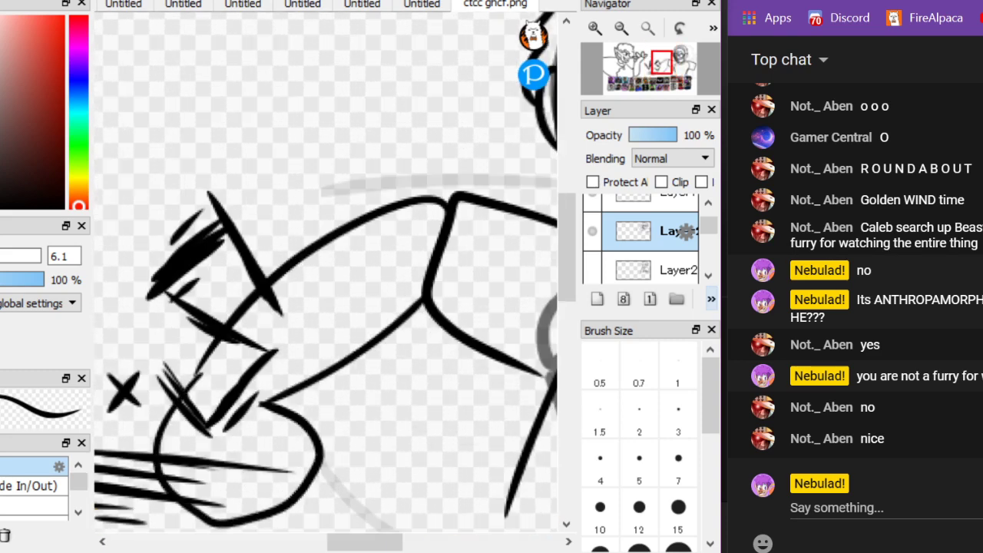
scroll(220, 235, "down", 4)
left_click_drag(486, 335, 528, 372)
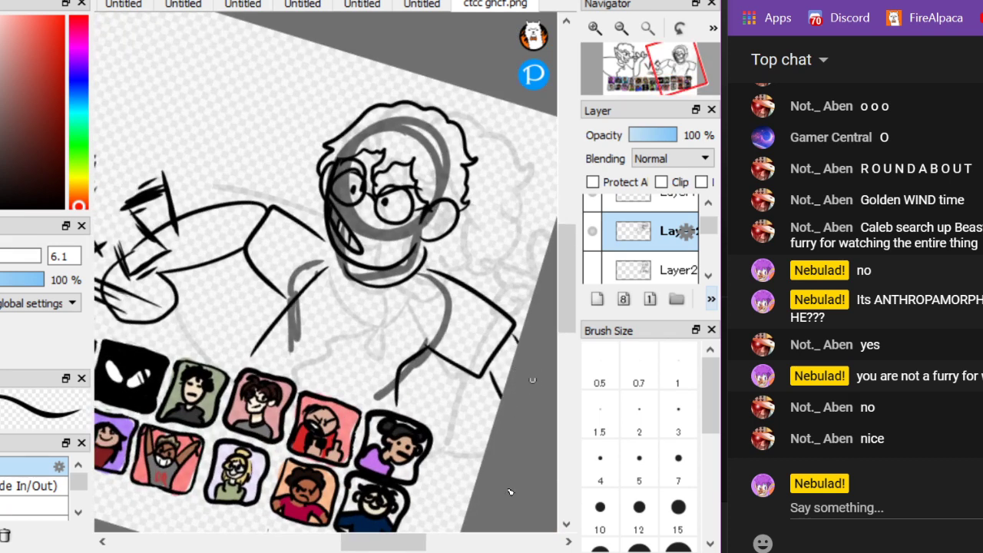
Hide the layer of the glasses character and continue on an empty layer above it for the next version
scroll(220, 188, "down", 4)
scroll(194, 234, "down", 3)
left_click_drag(194, 233, 271, 407)
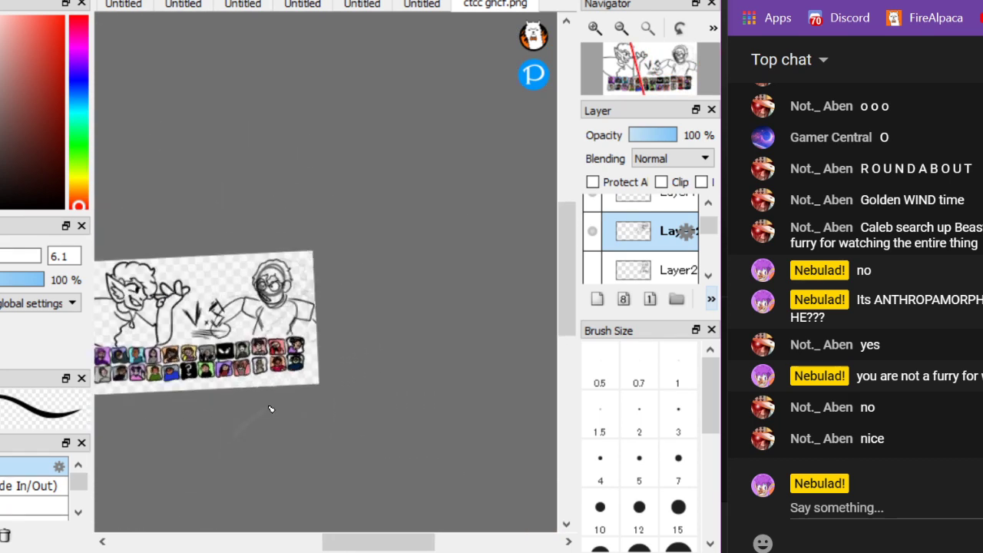
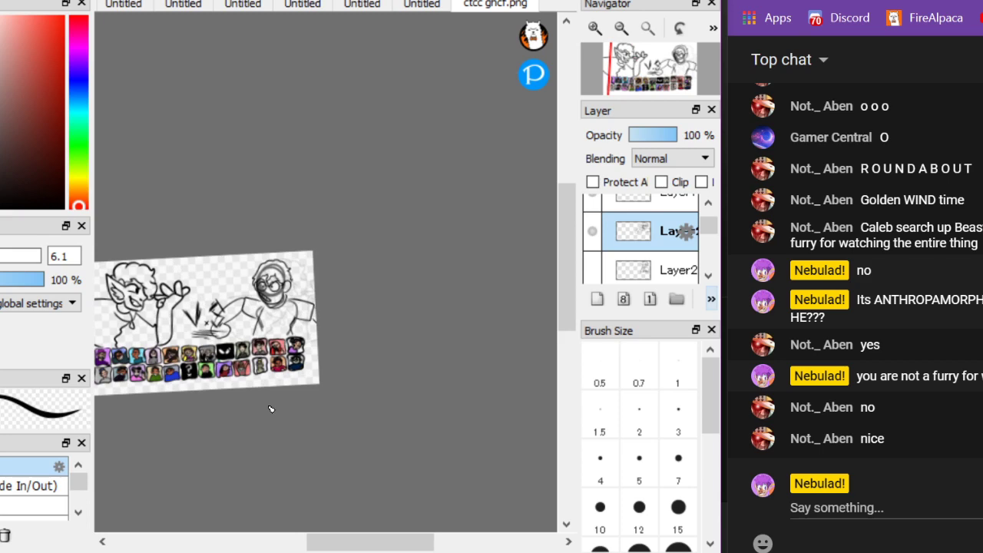
scroll(270, 408, "up", 4)
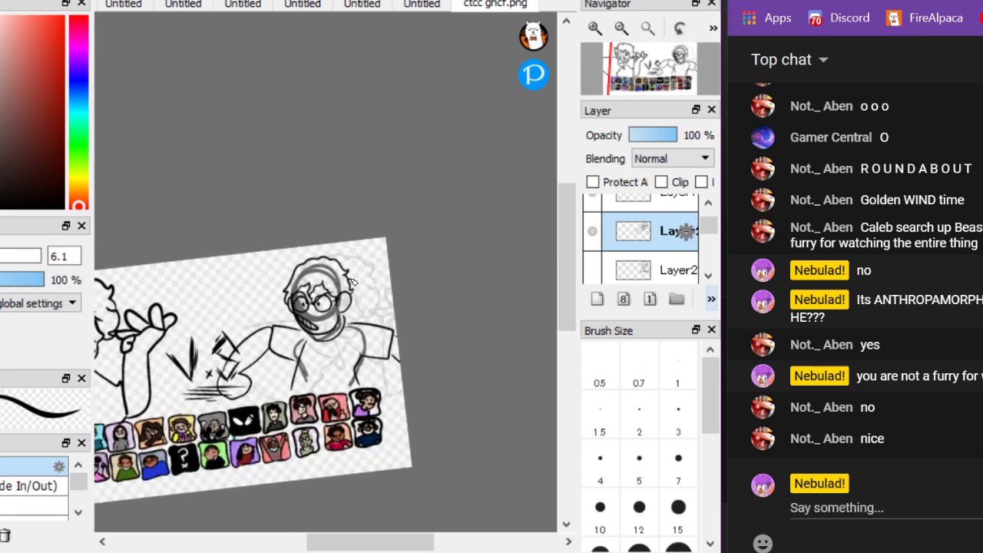
left_click(595, 270)
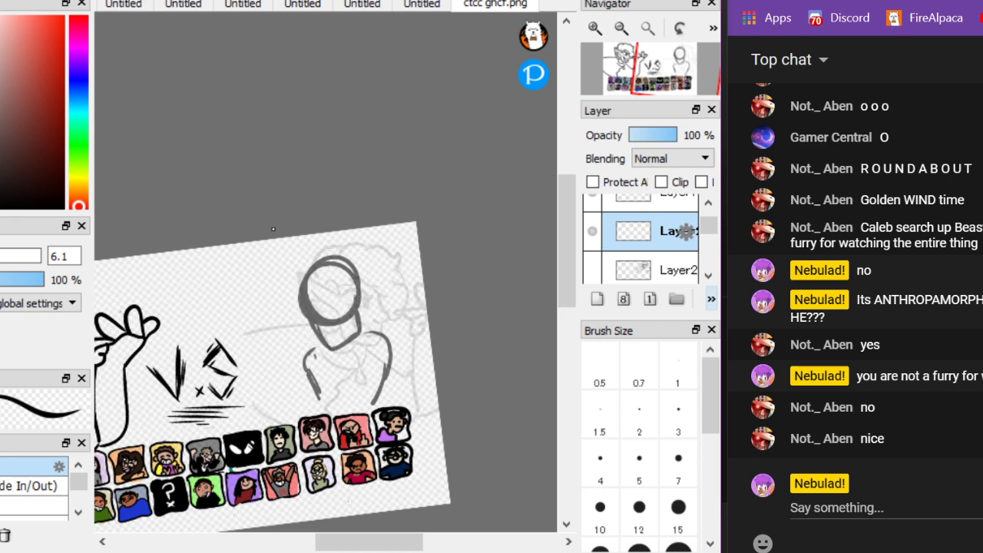
scroll(273, 228, "up", 4)
scroll(273, 228, "down", 2)
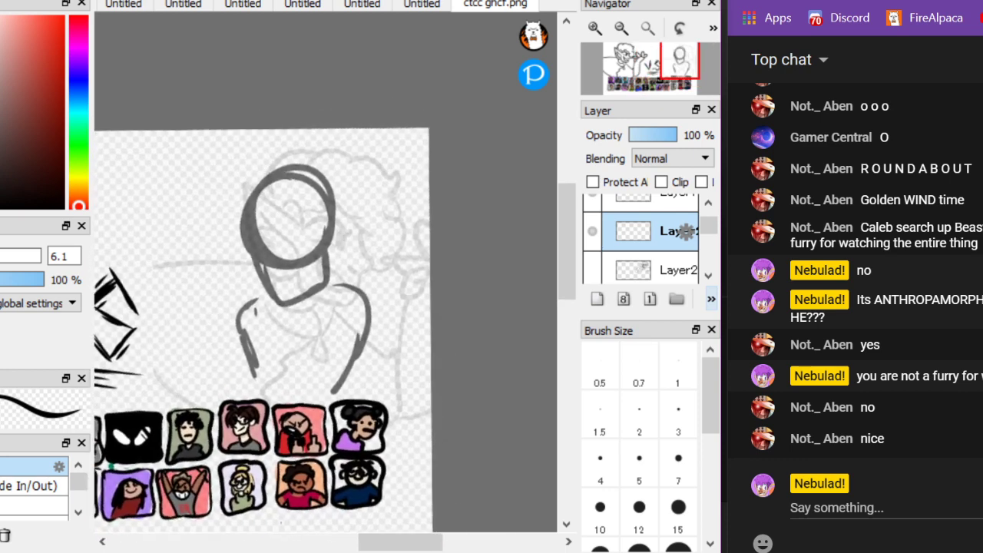
scroll(390, 252, "up", 5)
left_click_drag(347, 50, 219, 121)
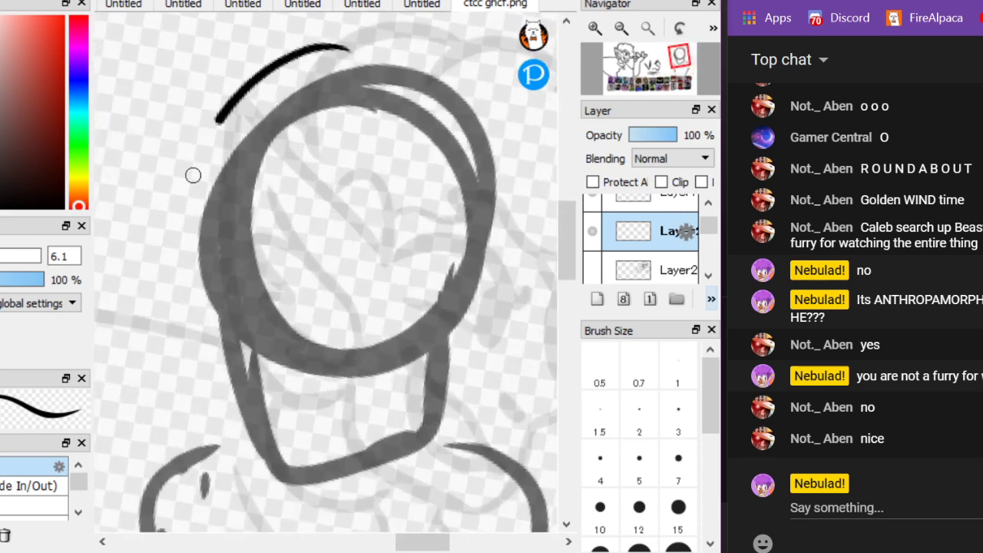
mouse_move(192, 175)
left_mouse_down()
mouse_move(410, 58)
mouse_move(292, 60)
left_mouse_up()
key("ctrl+z")
Ink a U-shaped face outline around the skull sketch, and draw a slanted smirking mouth with a thick lower lip inside it
scroll(414, 290, "down", 2)
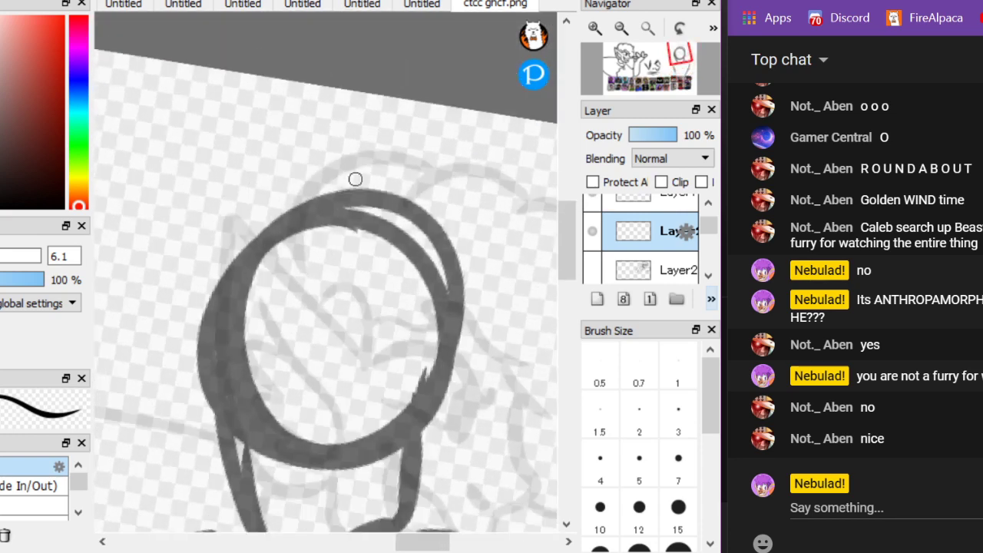
mouse_move(295, 151)
left_mouse_down()
mouse_move(363, 465)
mouse_move(482, 260)
left_mouse_up()
scroll(339, 394, "up", 3)
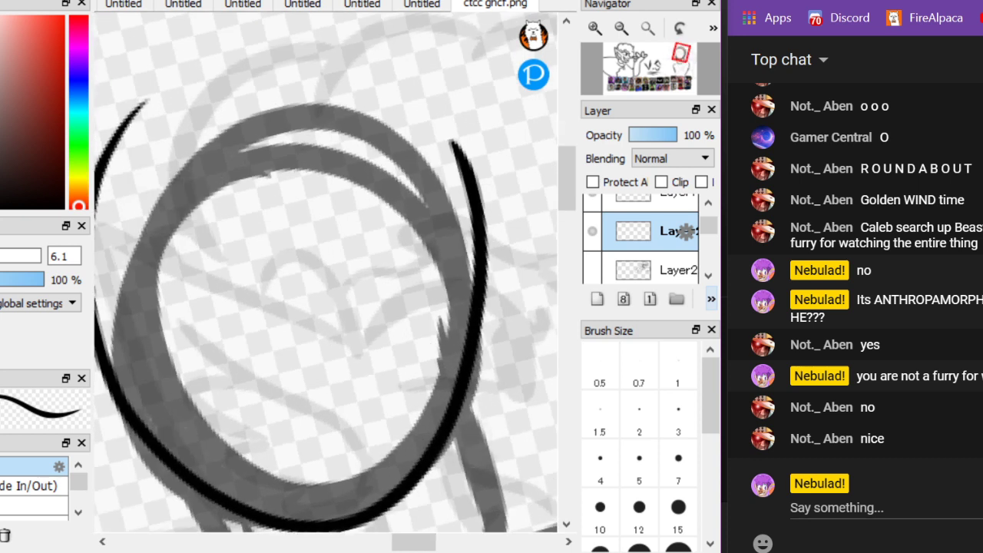
left_click_drag(277, 478, 424, 351)
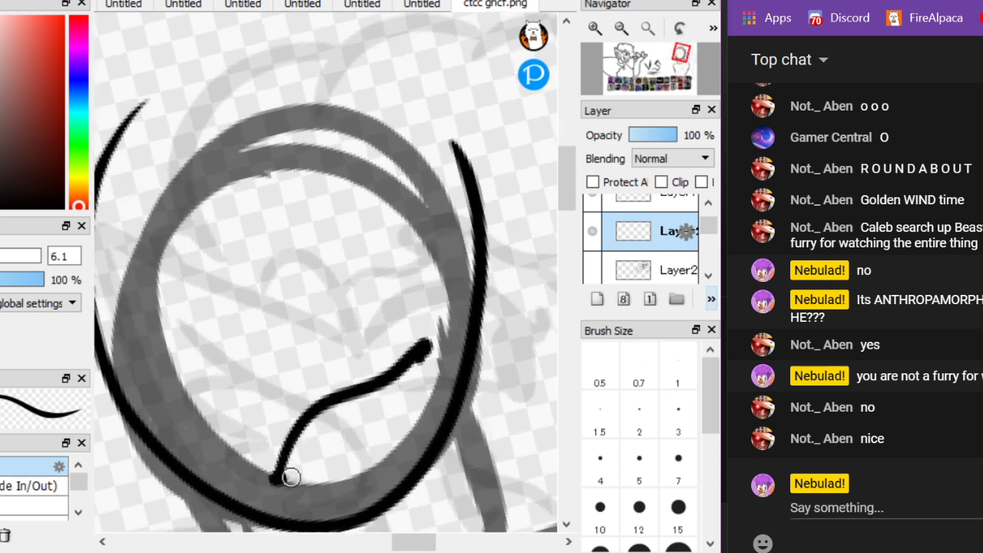
mouse_move(281, 476)
left_mouse_down()
mouse_move(368, 423)
mouse_move(400, 365)
mouse_move(326, 427)
left_mouse_up()
mouse_move(375, 394)
left_mouse_down()
mouse_move(287, 473)
mouse_move(377, 392)
left_mouse_up()
key("ctrl+z")
key("ctrl+z")
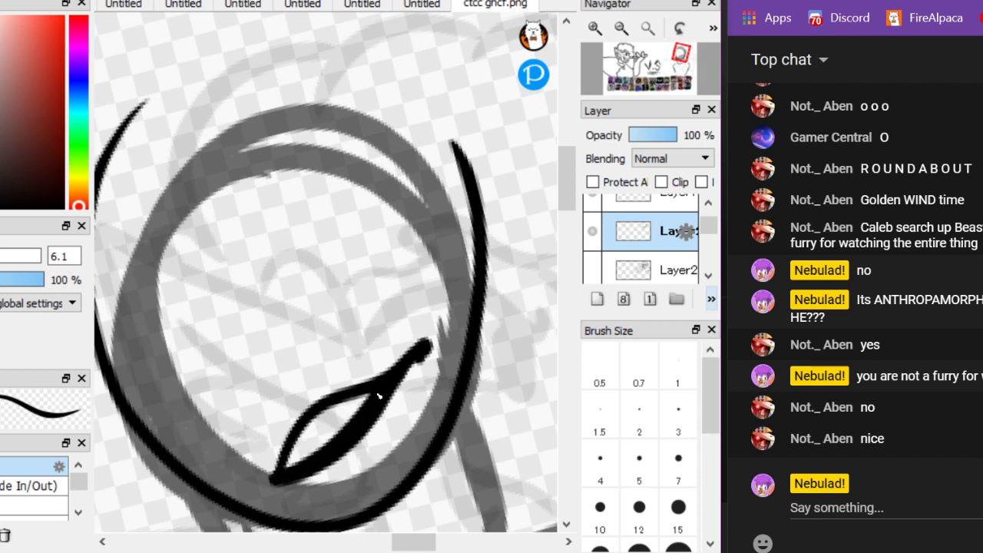
Draw two short slanted strokes for the nose just above the mouth's lower end
scroll(470, 359, "up", 1)
left_click_drag(469, 360, 525, 397)
left_click_drag(292, 443, 240, 424)
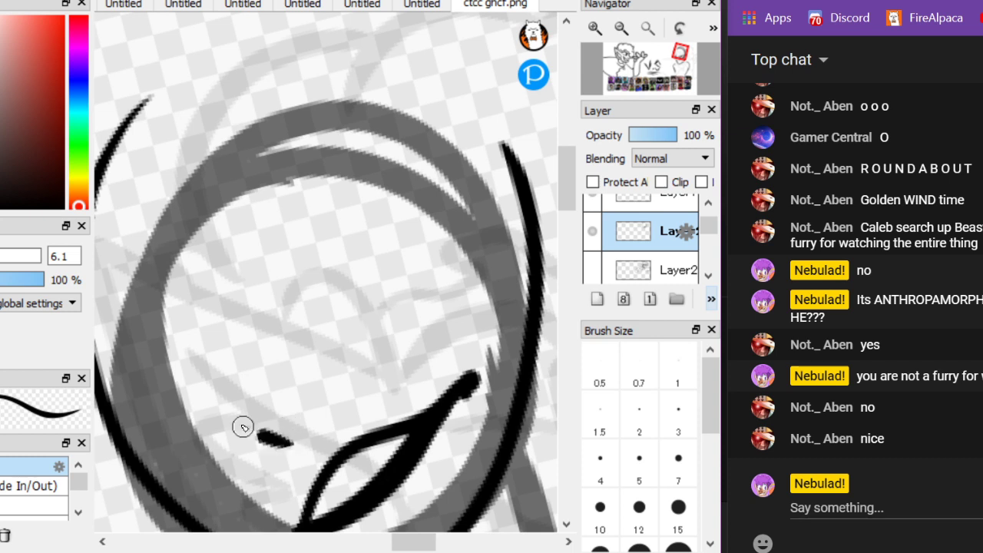
left_click_drag(311, 428, 333, 400)
Ink an eye with a thick arched upper lid, a straight lower lid and a dark oval pupil
left_click(295, 315)
left_click_drag(301, 296, 428, 250)
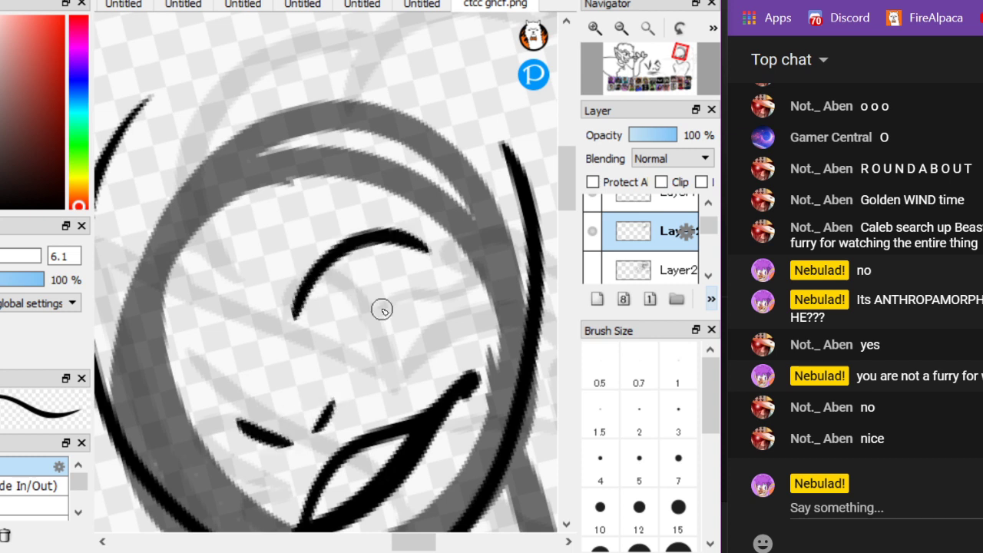
key("ctrl+z")
mouse_move(308, 299)
left_mouse_down()
mouse_move(381, 199)
mouse_move(468, 225)
left_mouse_up()
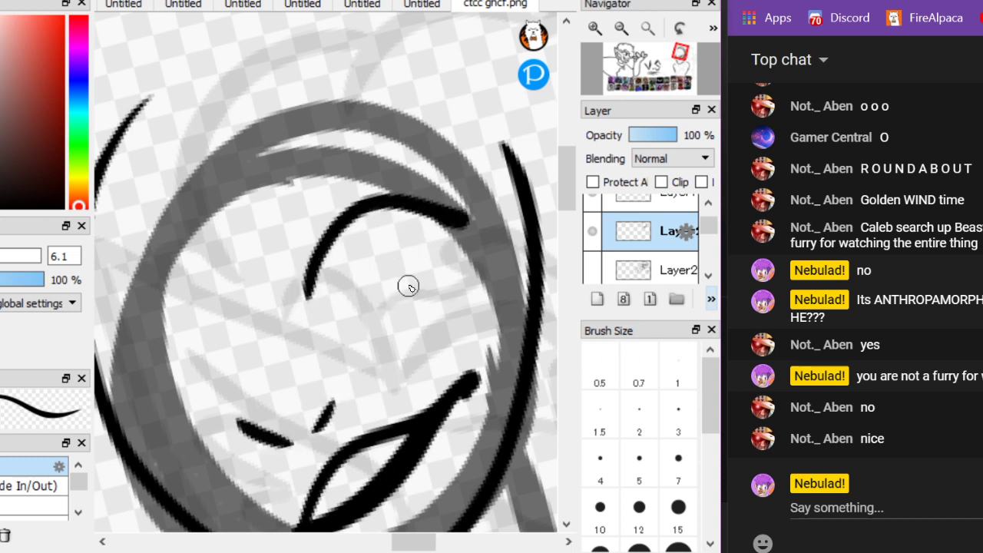
mouse_move(336, 275)
left_mouse_down()
mouse_move(350, 258)
mouse_move(361, 294)
mouse_move(440, 264)
mouse_move(421, 281)
left_mouse_up()
key("ctrl+z")
mouse_move(357, 263)
left_mouse_down()
mouse_move(377, 248)
mouse_move(362, 247)
left_mouse_up()
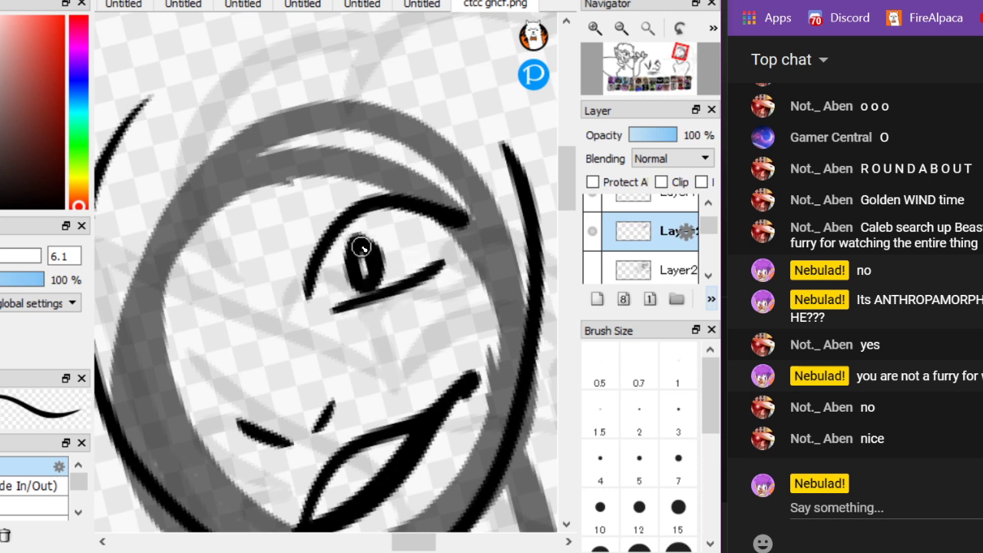
Switch to Spotify and open the Geek Music release of the JoJo's Bizarre Adventure: Golden Wind theme
key("alt+Tab")
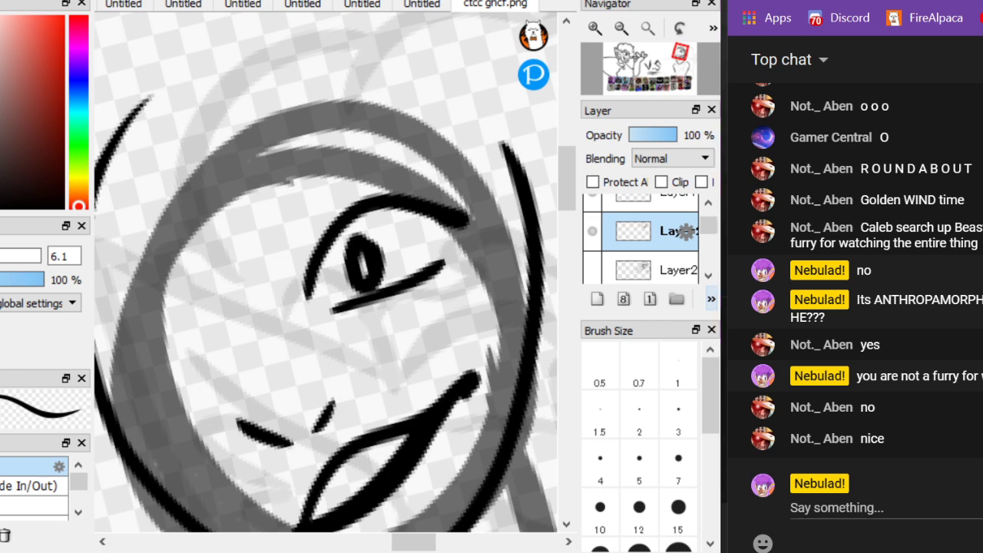
key("super+Down")
key("alt+Tab")
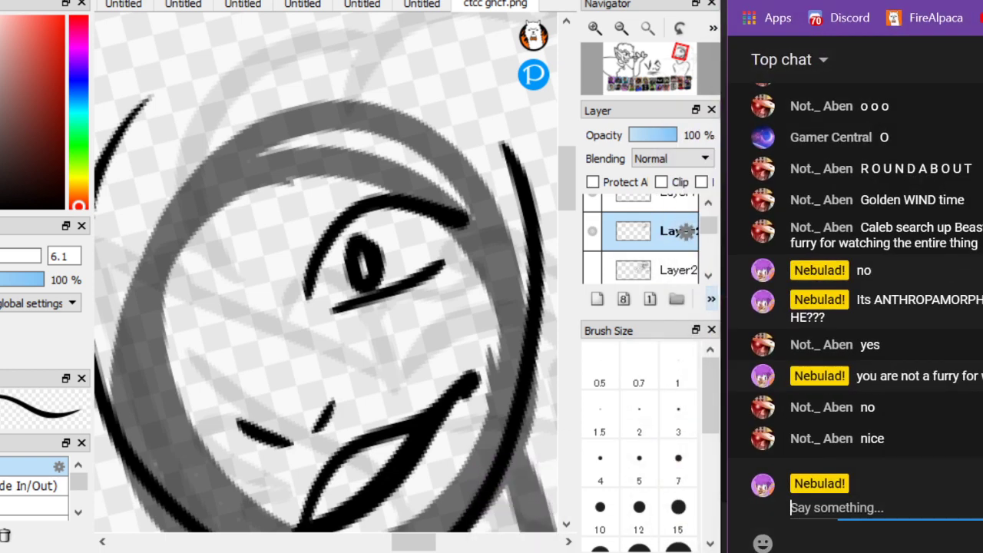
key("alt+Tab")
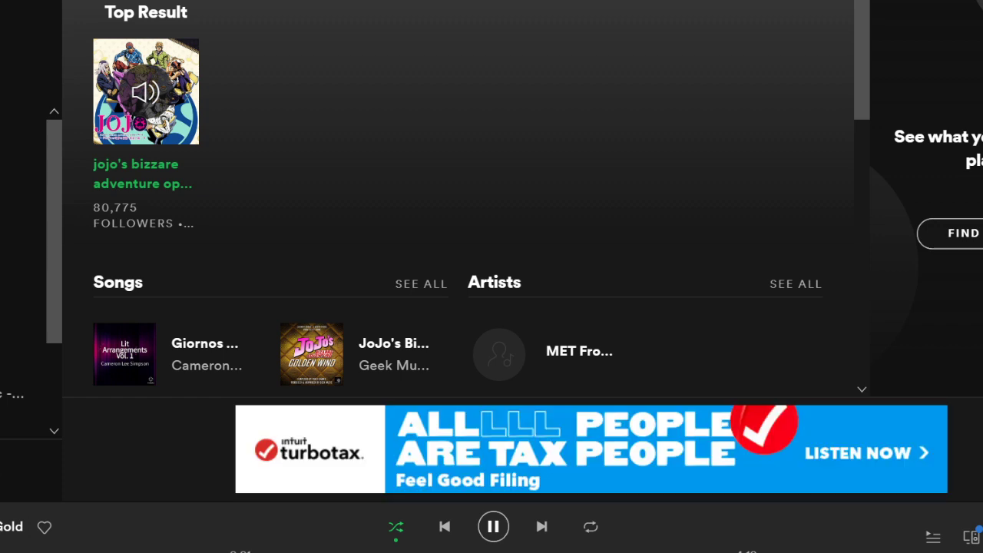
left_click(393, 343)
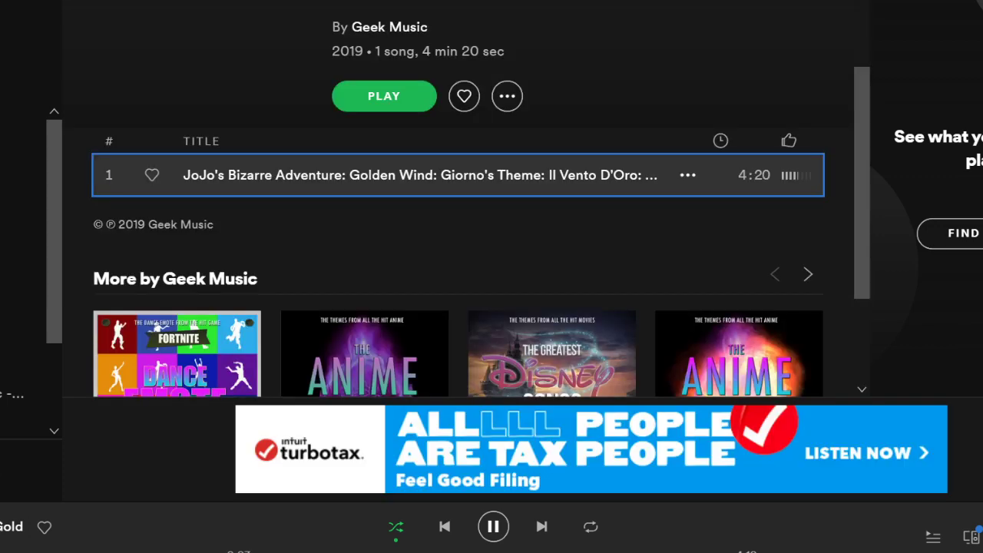
Play Geek Music's Giorno's Theme: Il Vento D'Oro track and switch back to the versus artwork in FireAlpaca
left_click(384, 96)
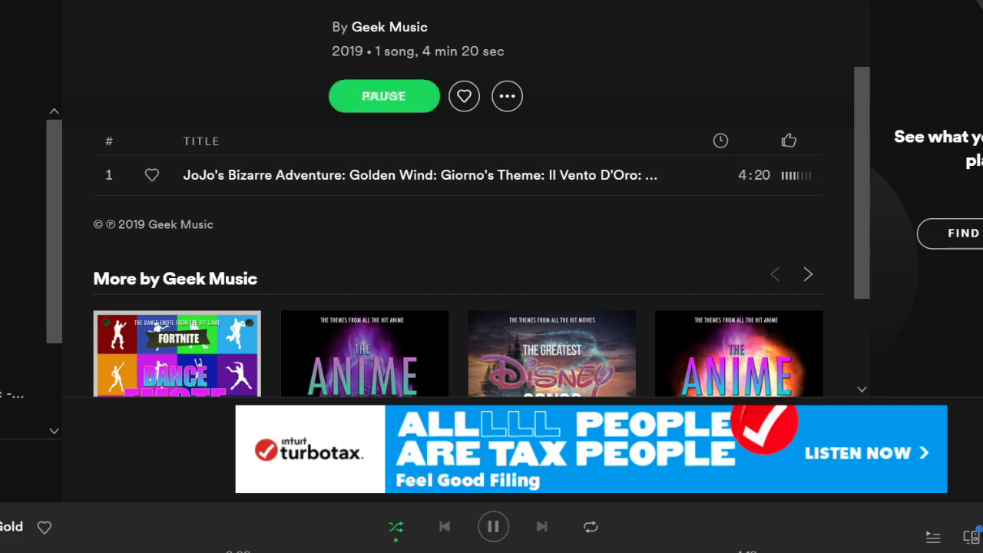
key("alt+Tab")
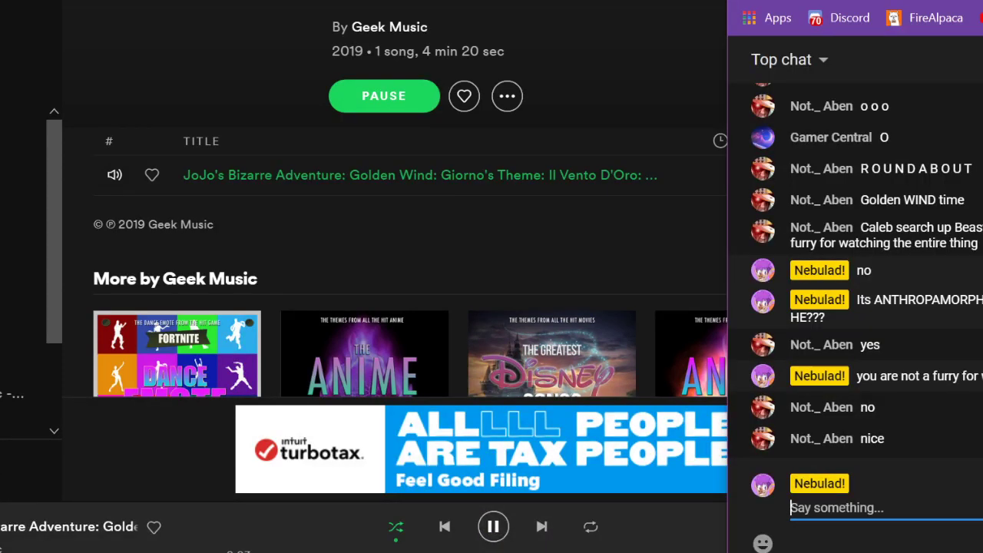
key("alt+Tab")
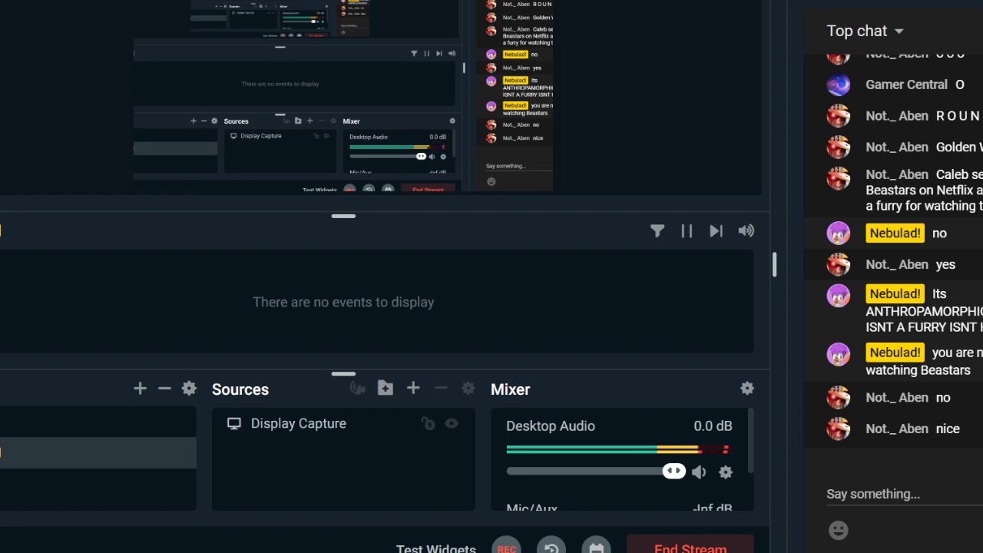
key("alt+Tab")
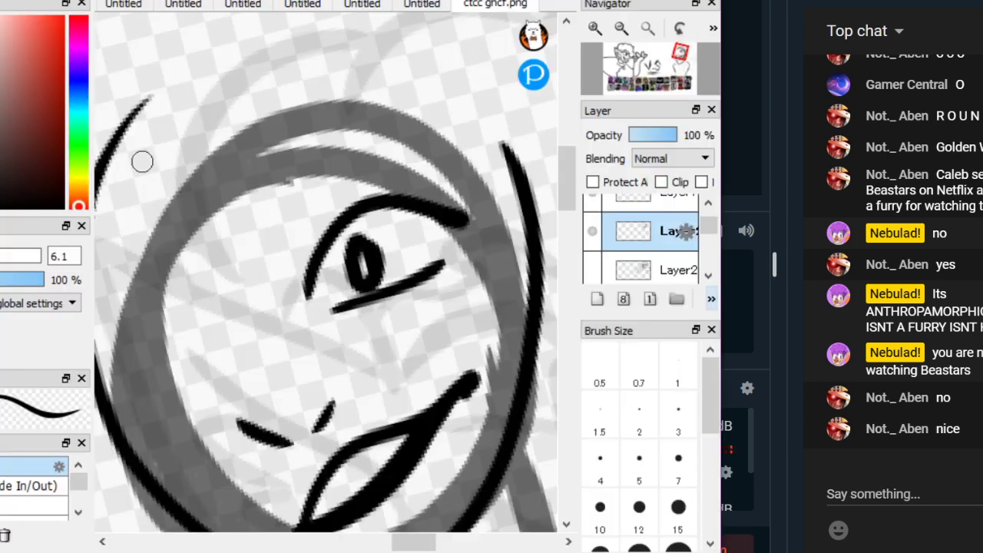
Try round glasses on the face, with one lens around the inked eye, a curved bridge and a second lens
key("Right")
scroll(142, 161, "down", 1)
scroll(165, 161, "up", 1)
mouse_move(388, 200)
left_mouse_down()
mouse_move(507, 230)
mouse_move(376, 167)
left_mouse_up()
key("ctrl+z")
mouse_move(414, 207)
left_mouse_down()
mouse_move(333, 274)
mouse_move(365, 242)
left_mouse_up()
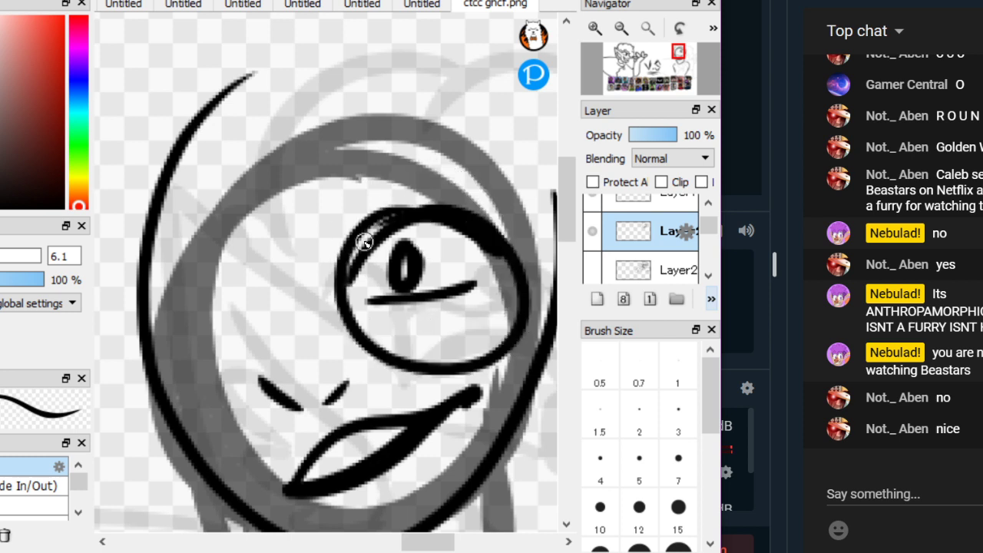
key("ctrl+z")
mouse_move(414, 186)
left_mouse_down()
mouse_move(527, 297)
mouse_move(344, 257)
mouse_move(272, 257)
left_mouse_up()
mouse_move(243, 304)
left_mouse_down()
mouse_move(184, 351)
mouse_move(247, 347)
left_mouse_up()
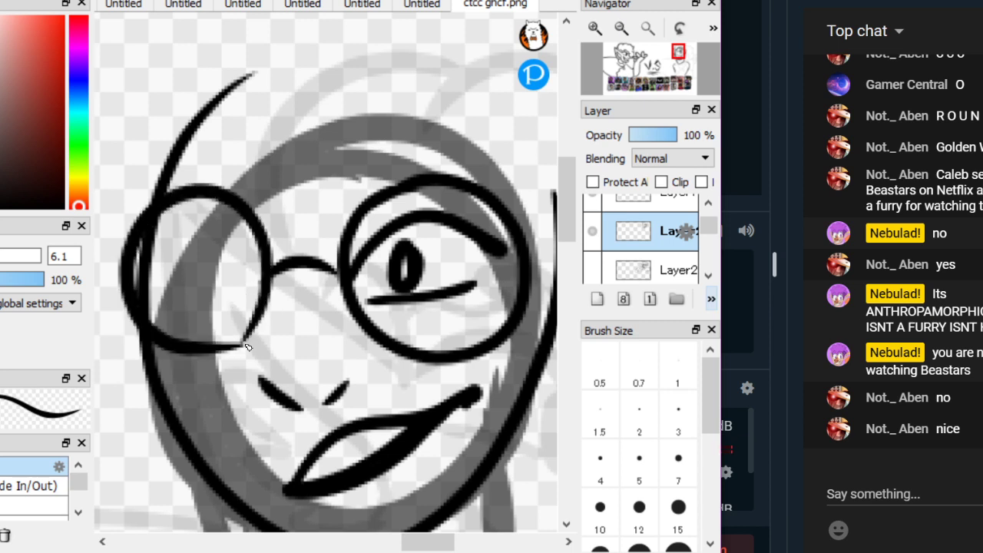
Erase the nose strokes and ink a second eye with an arched lid and oval pupil inside the empty lens
key("e")
mouse_move(354, 380)
left_mouse_down()
mouse_move(309, 409)
mouse_move(274, 389)
left_mouse_up()
key("b")
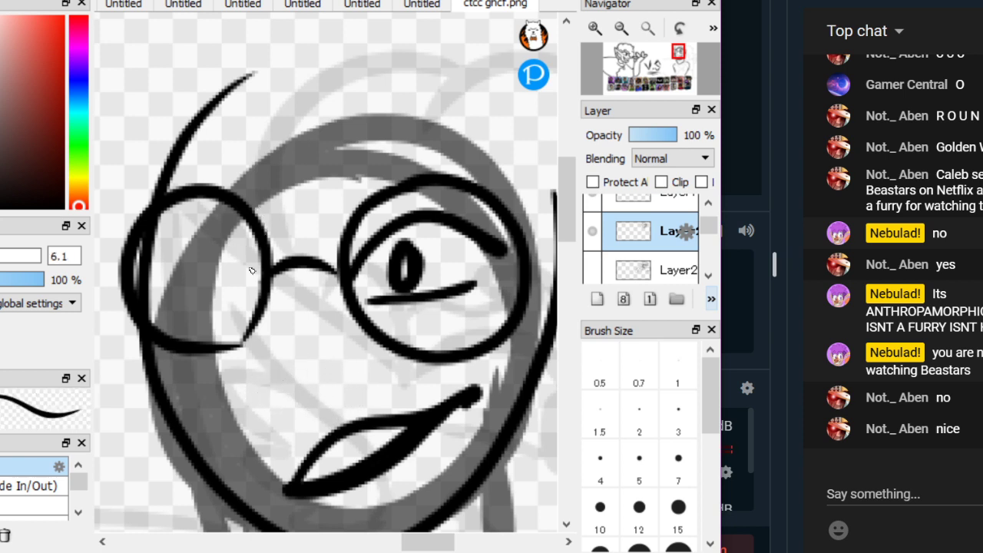
left_click_drag(250, 261, 153, 228)
mouse_move(175, 268)
left_mouse_down()
mouse_move(182, 246)
mouse_move(178, 261)
left_mouse_up()
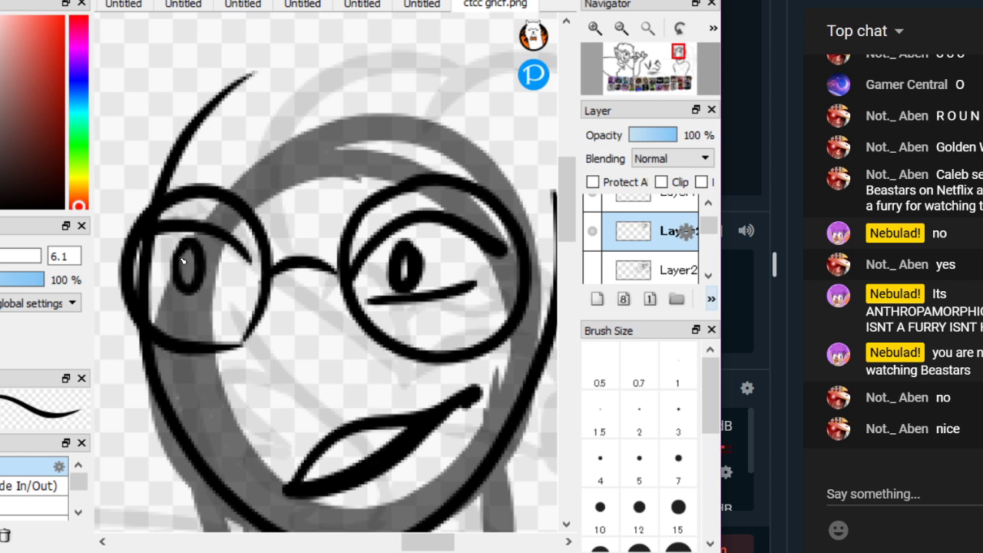
Undo the glasses and all eye strokes on the face
key("ctrl+z")
key("ctrl+z")
key("ctrl+z")
key("ctrl+z")
key("ctrl+z")
key("ctrl+z")
key("ctrl+z")
key("ctrl+z")
key("ctrl+z")
key("ctrl+z")
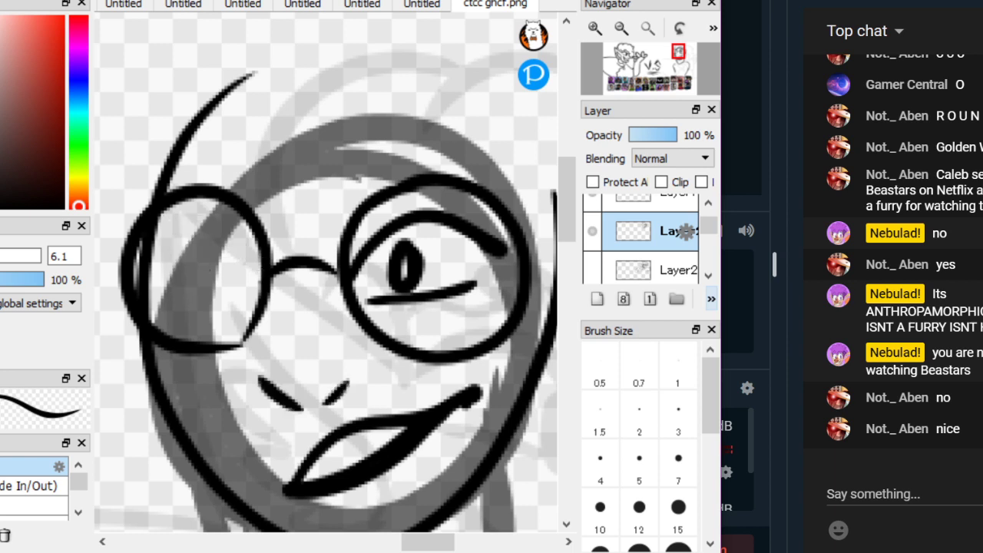
key("ctrl+z")
key("ctrl+z")
key("ctrl+z")
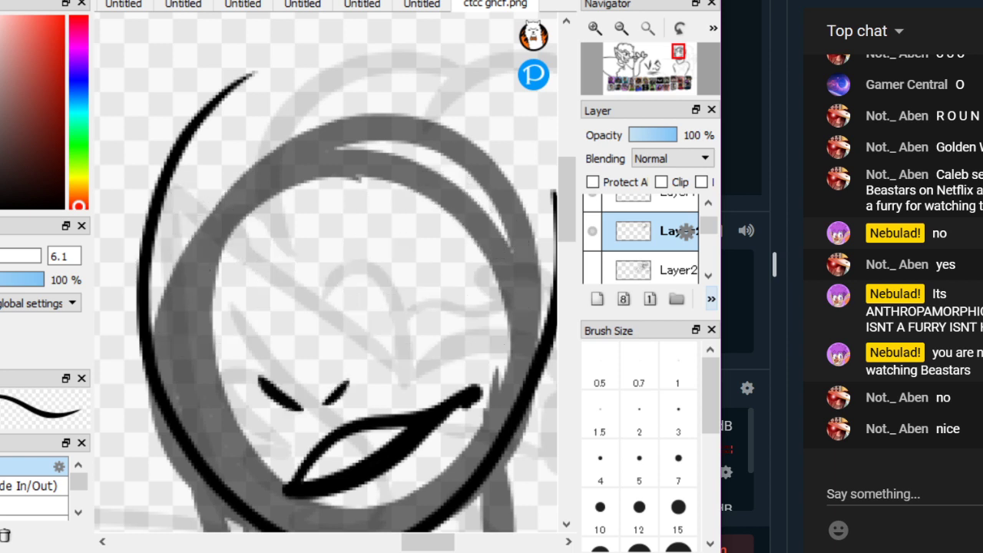
Remove the nose strokes and ink two eyes with arched upper lids, outer lash flicks and dark oval pupils
mouse_move(355, 258)
left_mouse_down()
mouse_move(387, 215)
mouse_move(470, 283)
left_mouse_up()
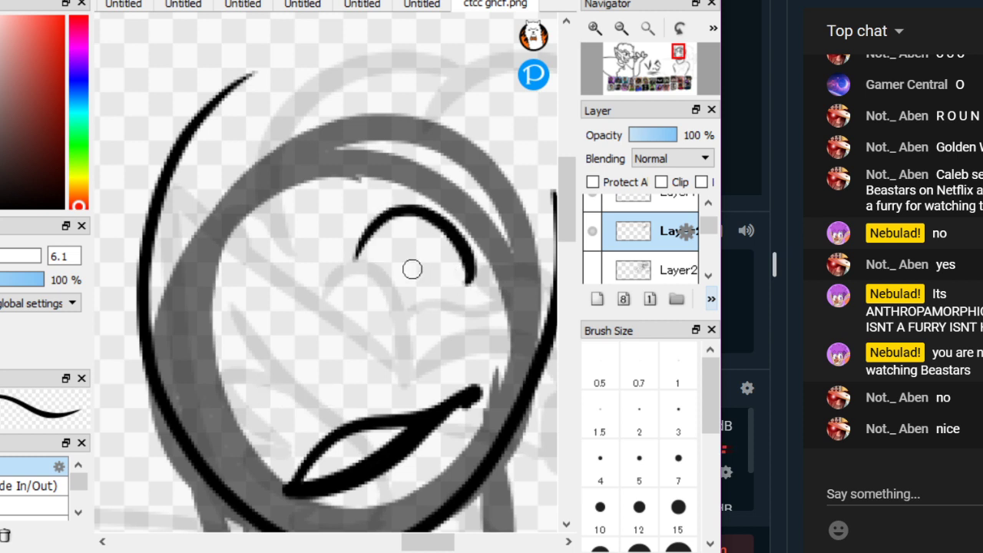
mouse_move(384, 249)
left_mouse_down()
mouse_move(376, 301)
mouse_move(390, 269)
left_mouse_up()
mouse_move(274, 250)
left_mouse_down()
mouse_move(184, 270)
mouse_move(215, 285)
mouse_move(214, 271)
mouse_move(235, 257)
mouse_move(233, 294)
left_mouse_up()
key("ctrl+z")
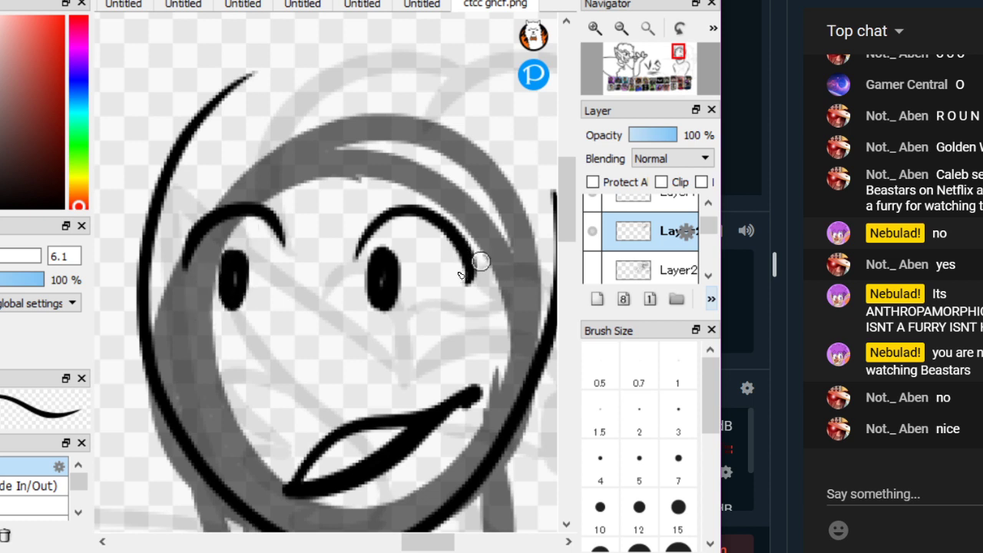
mouse_move(461, 274)
left_mouse_down()
mouse_move(489, 276)
mouse_move(476, 268)
left_mouse_up()
key("ctrl+z")
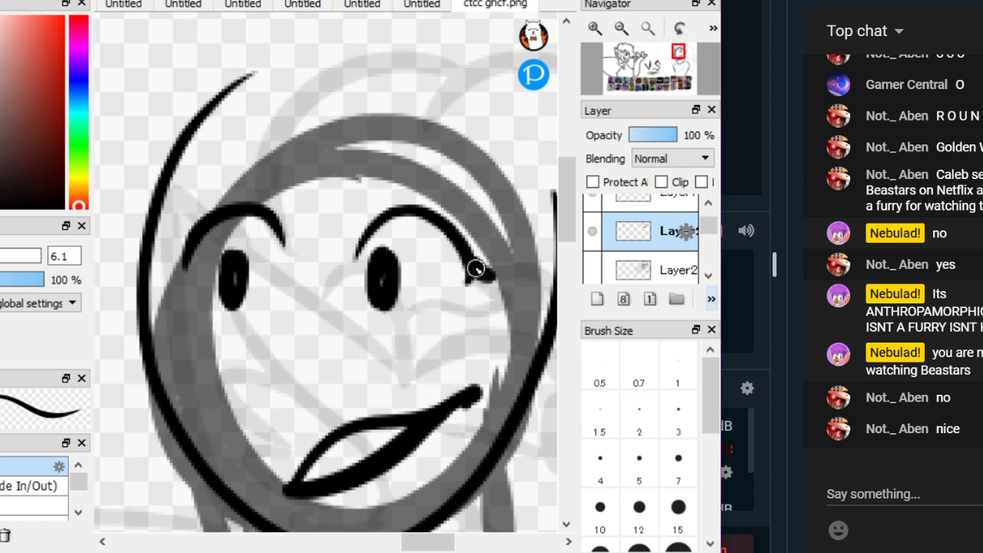
left_click_drag(182, 254, 168, 274)
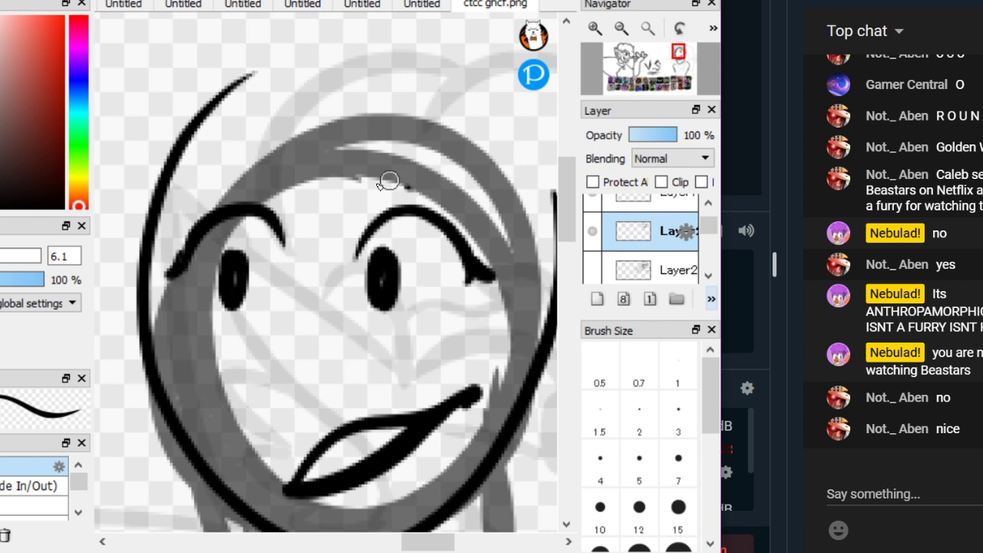
Ink large round glasses with an arched bridge around both eyes, and a single short slanted nose stroke below the bridge
mouse_move(388, 180)
left_mouse_down()
mouse_move(473, 171)
mouse_move(359, 248)
mouse_move(325, 253)
mouse_move(274, 228)
mouse_move(191, 355)
mouse_move(270, 267)
left_mouse_up()
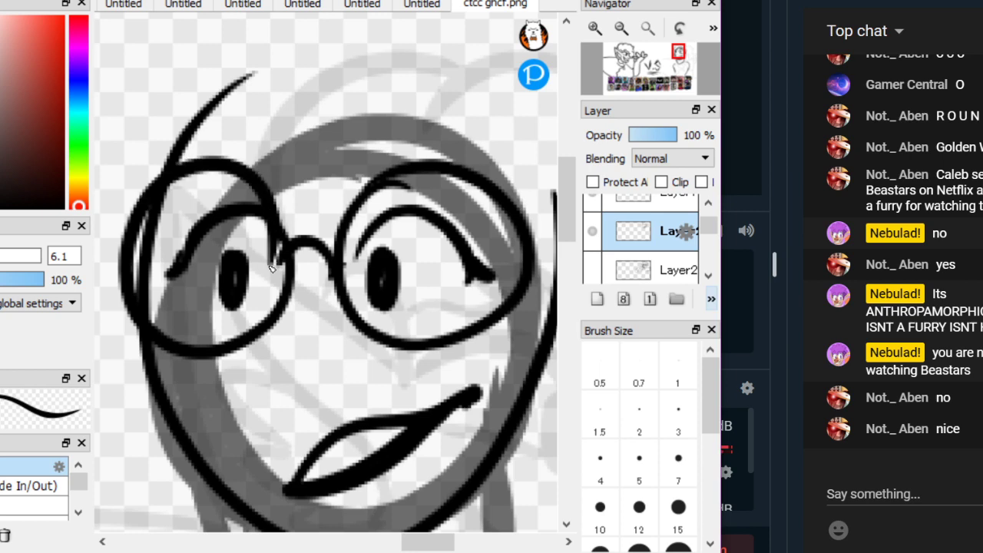
left_click_drag(294, 405, 254, 354)
scroll(394, 401, "down", 1)
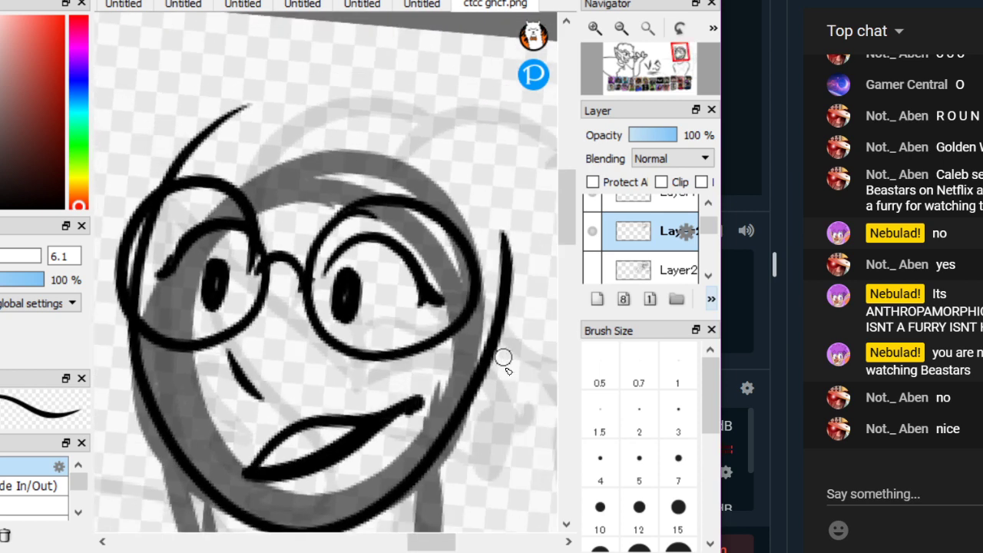
Ink a rounded ear on each side of the head, joined to the face outline
mouse_move(501, 399)
left_mouse_down()
mouse_move(524, 299)
mouse_move(507, 333)
left_mouse_up()
scroll(131, 125, "down", 2)
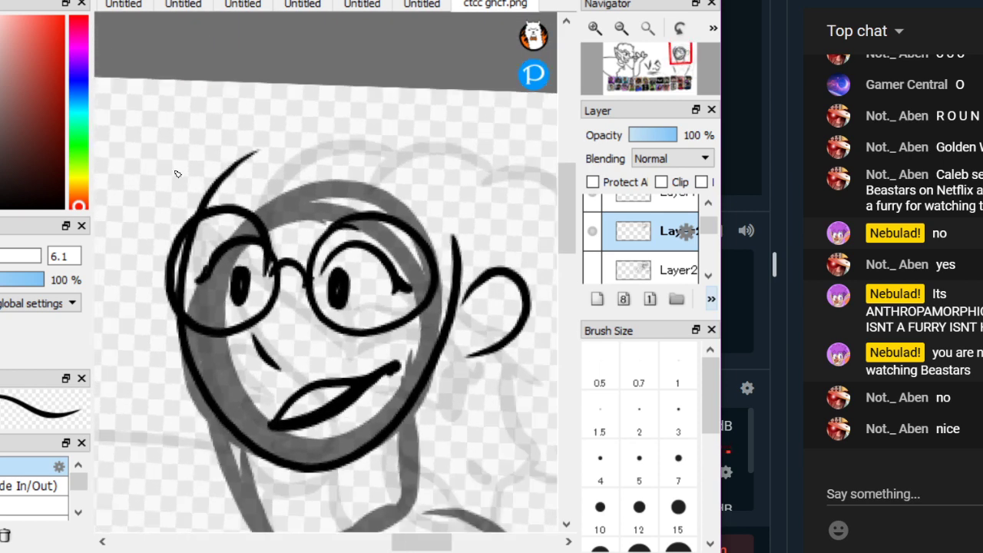
key("ctrl+z")
mouse_move(444, 358)
left_mouse_down()
mouse_move(495, 346)
mouse_move(463, 312)
left_mouse_up()
key("ctrl+z")
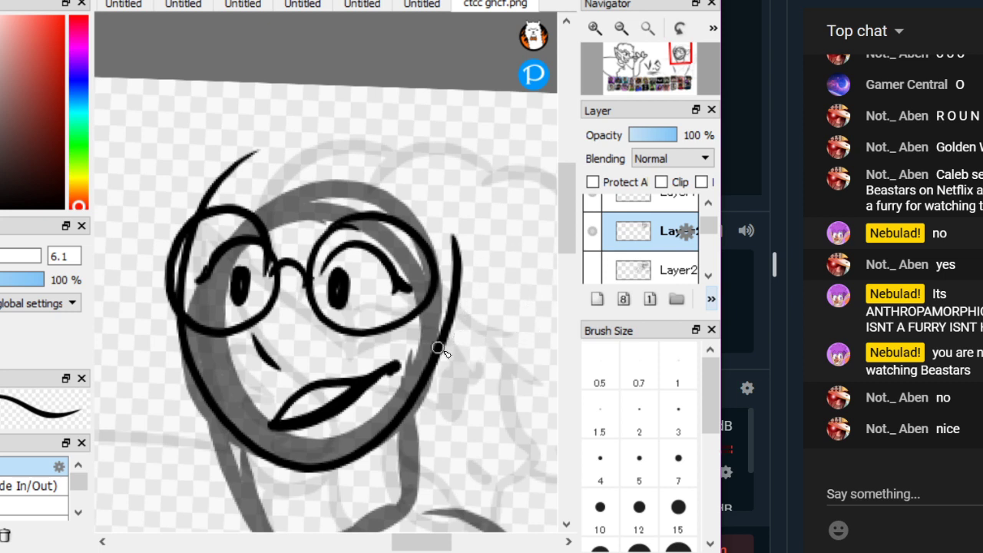
left_click_drag(442, 351, 459, 306)
left_click_drag(177, 348, 184, 283)
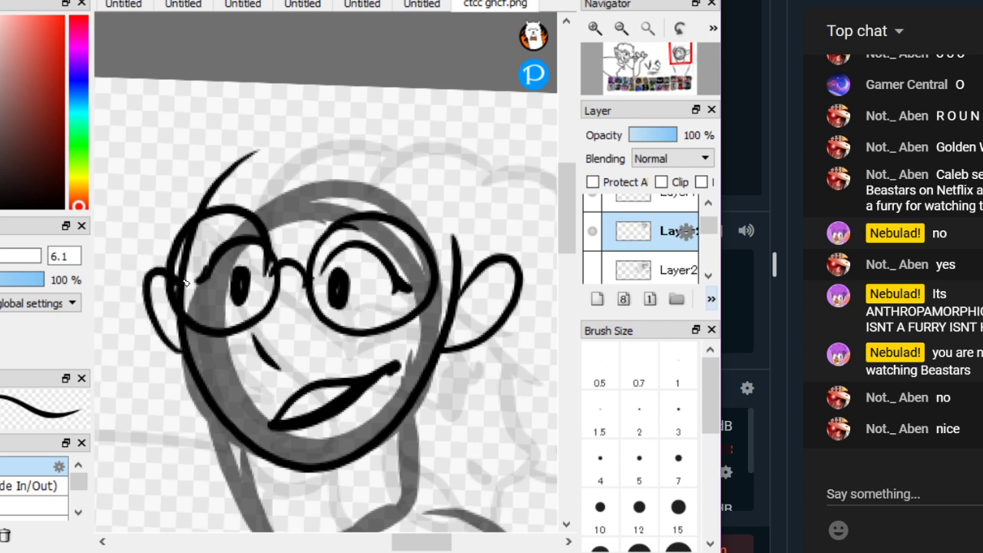
Ink a wavy hairline across the forehead above the glasses and a rounded line over the top of the head
key("e")
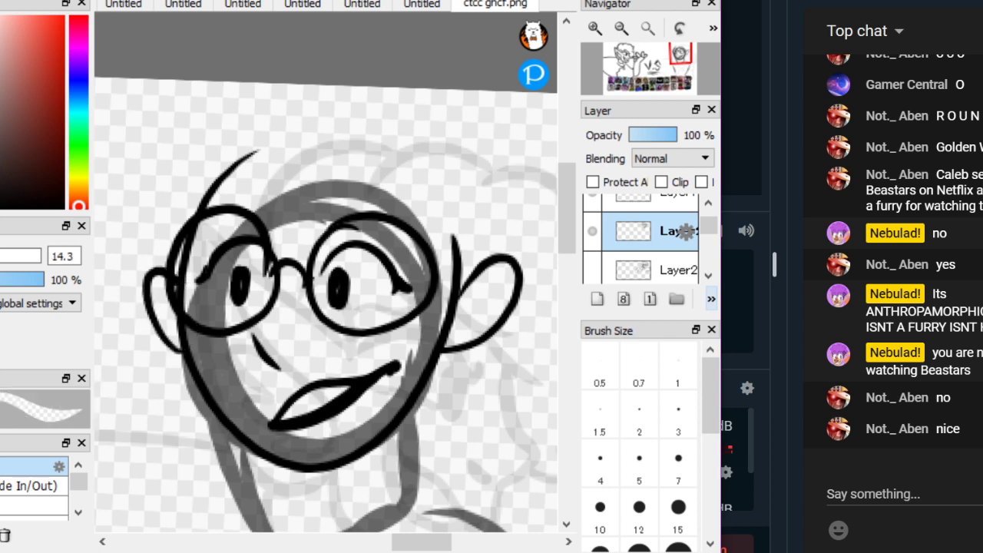
key("bracketleft")
key("bracketleft")
mouse_move(186, 269)
left_mouse_down()
mouse_move(263, 204)
mouse_move(323, 206)
mouse_move(414, 248)
mouse_move(452, 299)
mouse_move(296, 142)
left_mouse_up()
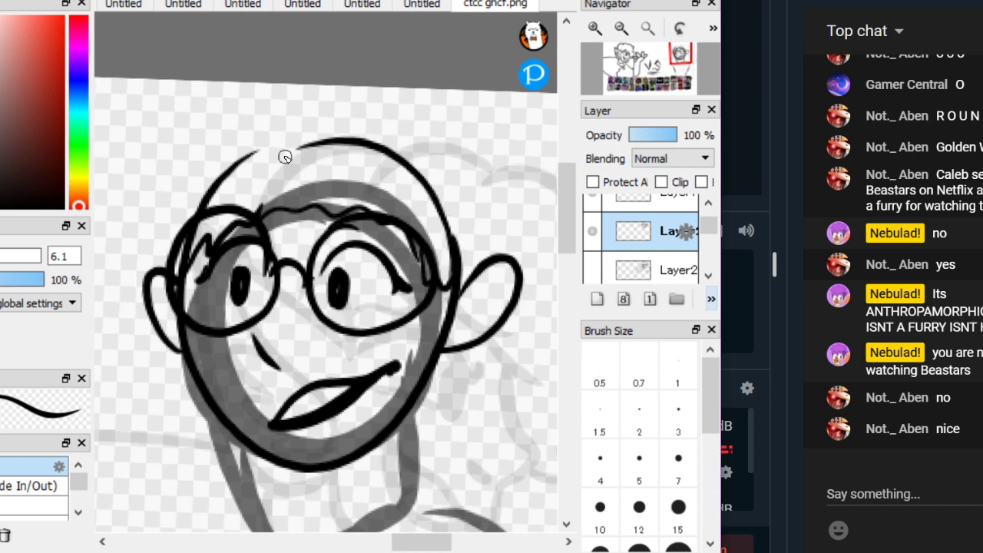
Ink a rounded hair bun on top of the head
scroll(181, 149, "down", 3)
key("Right")
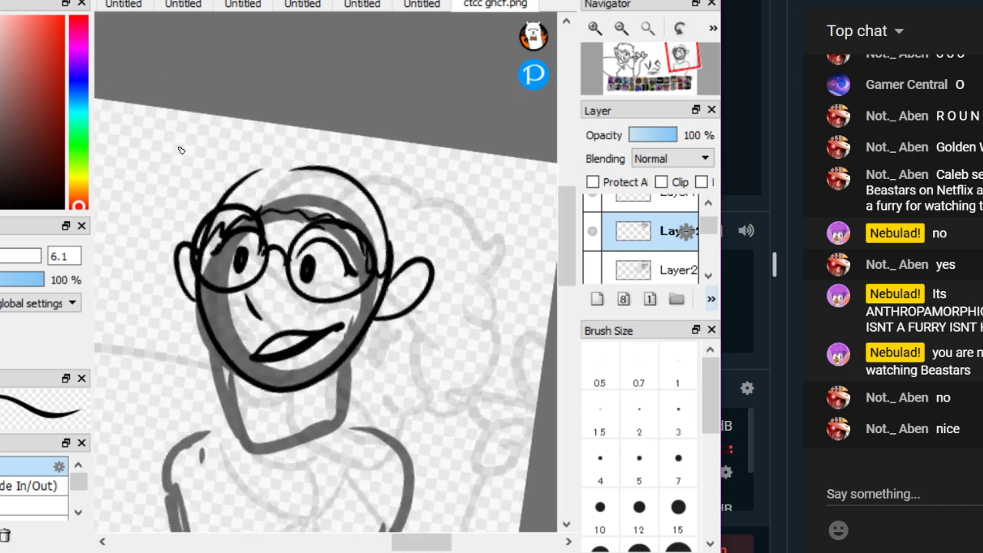
scroll(185, 148, "up", 2)
left_click_drag(332, 189, 395, 208)
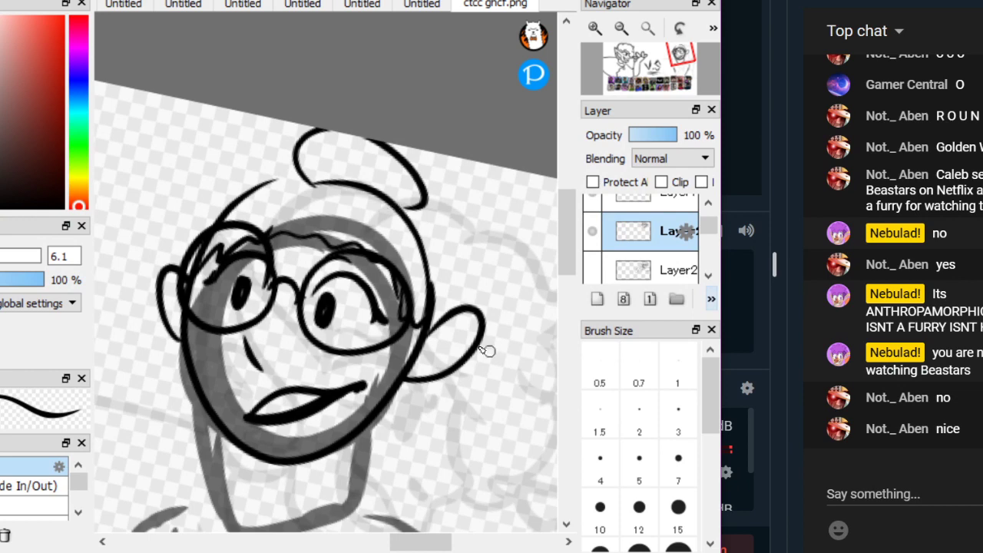
scroll(427, 277, "down", 4)
scroll(423, 268, "up", 4)
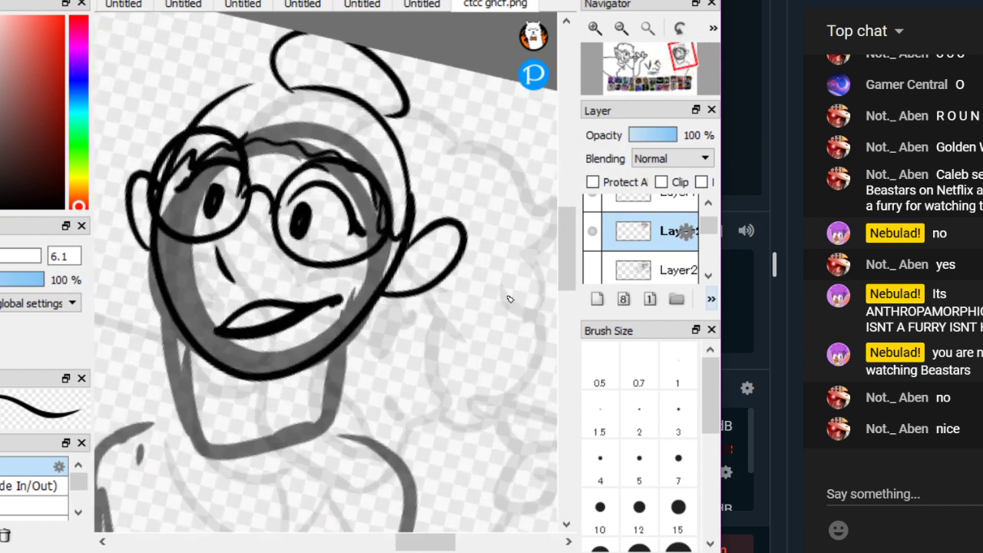
Ink a long hair lock hanging below the right-hand ear, with two pointed ends resting over the shoulder
mouse_move(441, 321)
left_mouse_down()
mouse_move(382, 415)
mouse_move(365, 321)
mouse_move(314, 487)
mouse_move(364, 432)
mouse_move(397, 453)
mouse_move(414, 330)
mouse_move(405, 403)
left_mouse_up()
key("ctrl+z")
key("ctrl+z")
left_click_drag(426, 426, 416, 298)
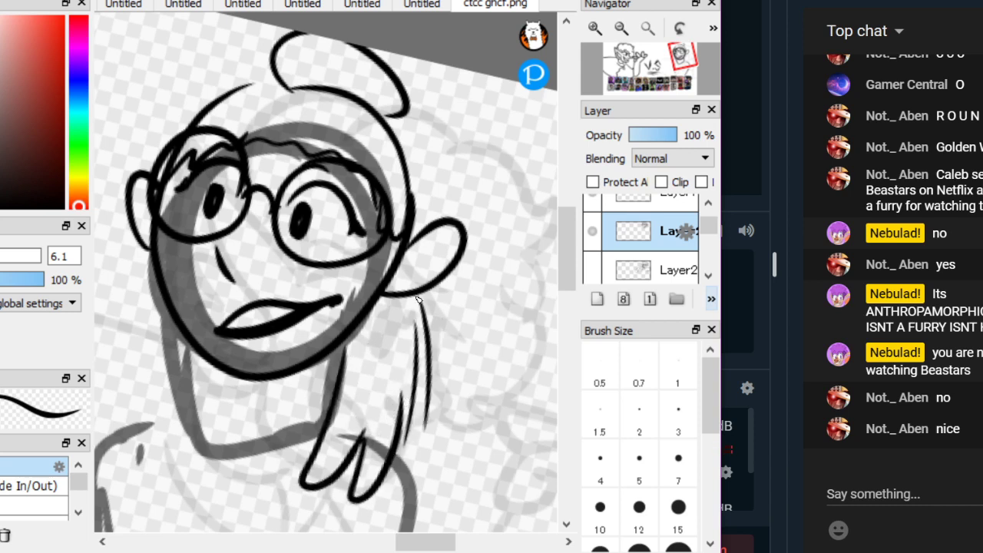
left_click_drag(444, 223, 367, 123)
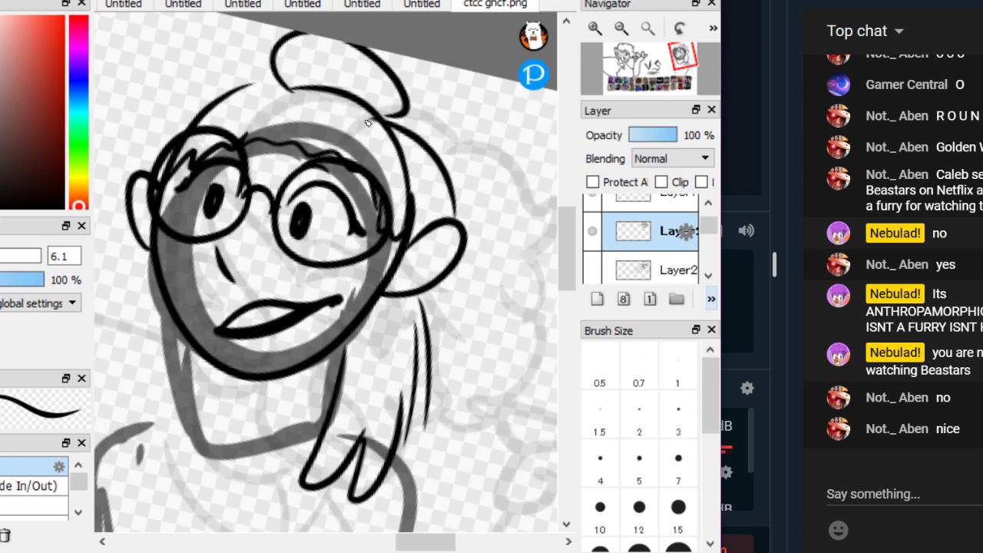
key("ctrl+z")
Ink a pointed hair lock hanging below the left-hand ear, and short curved lines for both sides of the neck
left_click_drag(151, 315, 130, 414)
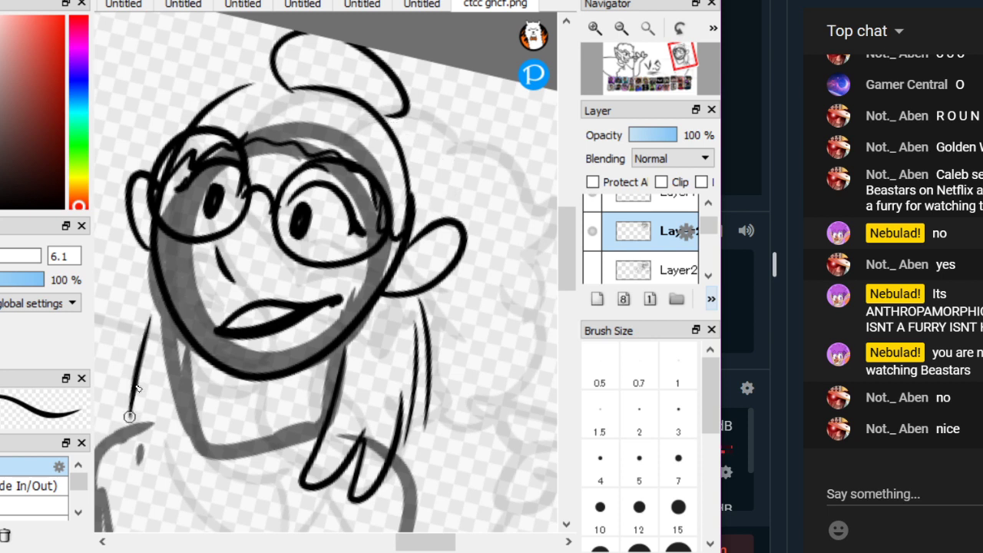
mouse_move(141, 371)
left_mouse_down()
mouse_move(146, 419)
mouse_move(190, 453)
mouse_move(186, 343)
left_mouse_up()
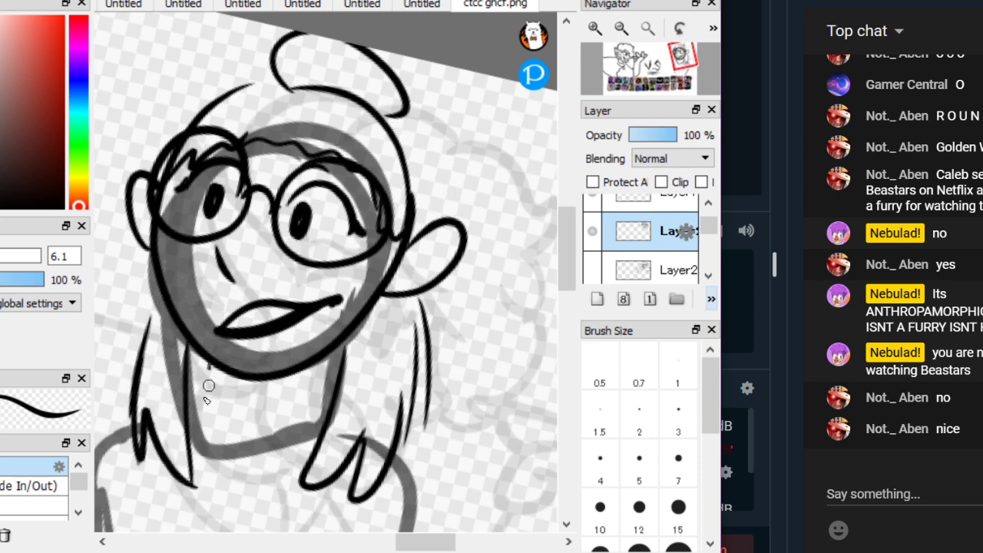
left_click_drag(209, 385, 192, 422)
left_click_drag(326, 362, 329, 445)
Ink a curved collar line across the base of the neck and a second curve beneath it on the chest
left_click_drag(399, 428, 471, 350)
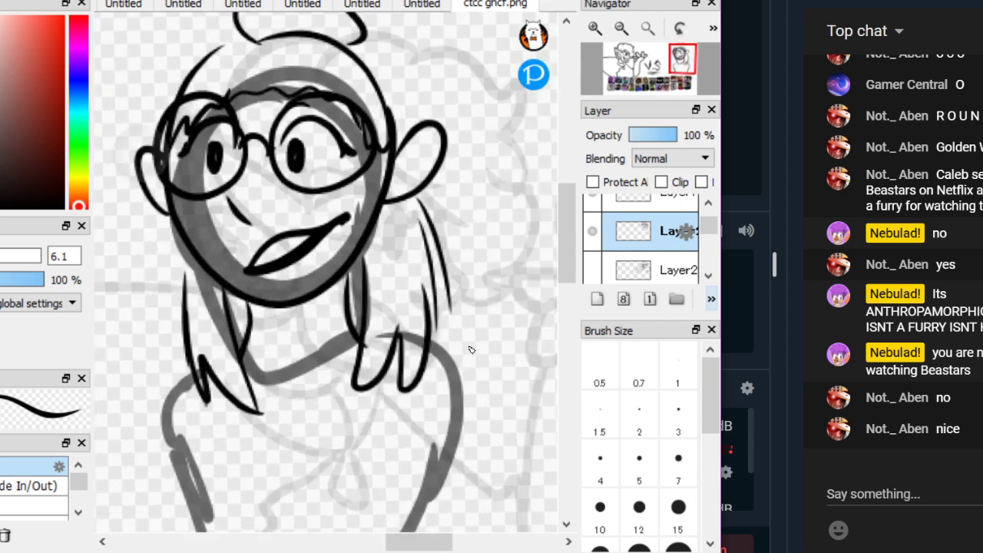
scroll(470, 350, "up", 2)
left_click_drag(388, 372, 297, 398)
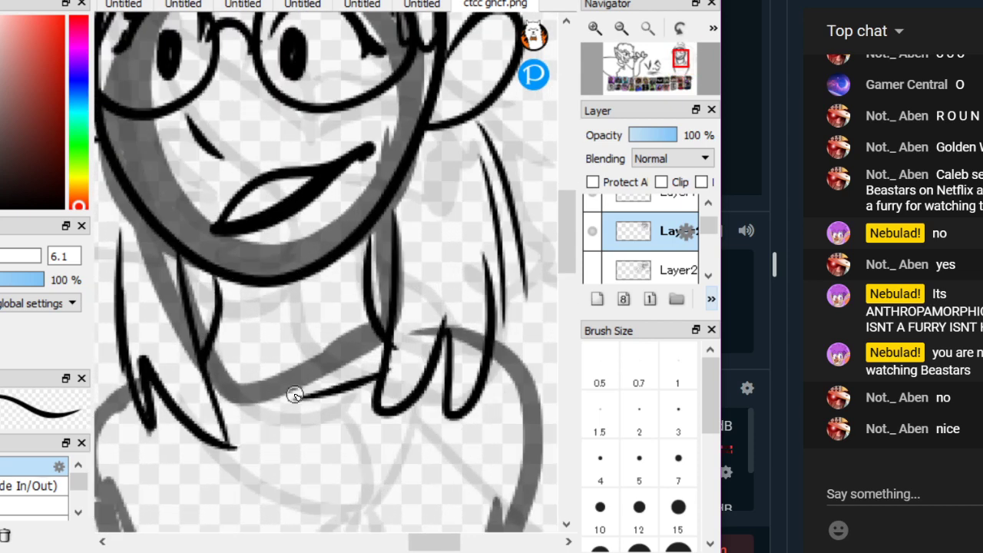
key("ctrl+z")
mouse_move(383, 341)
left_mouse_down()
mouse_move(219, 406)
mouse_move(178, 384)
mouse_move(405, 347)
left_mouse_up()
key("ctrl+z")
left_click_drag(178, 448, 374, 434)
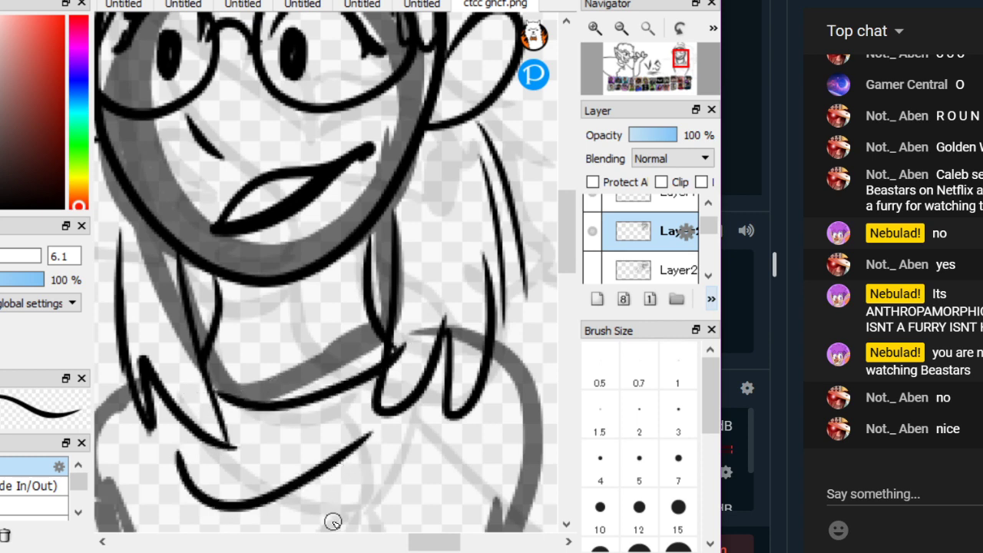
Ink both shoulders with long outer arm lines running down toward the row of character portraits
scroll(269, 245, "down", 2)
mouse_move(400, 309)
left_mouse_down()
mouse_move(434, 448)
mouse_move(424, 538)
left_mouse_up()
mouse_move(184, 330)
left_mouse_down()
mouse_move(160, 492)
mouse_move(164, 535)
left_mouse_up()
Ink the inner line of the character's left-hand arm, running from below the shoulder down toward the portrait row
scroll(429, 345, "down", 8)
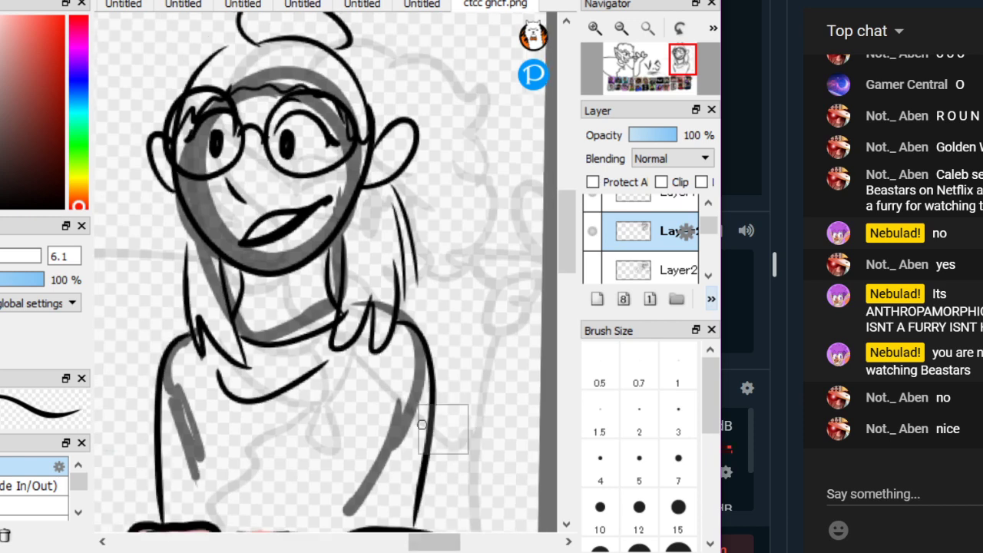
scroll(230, 213, "up", 1)
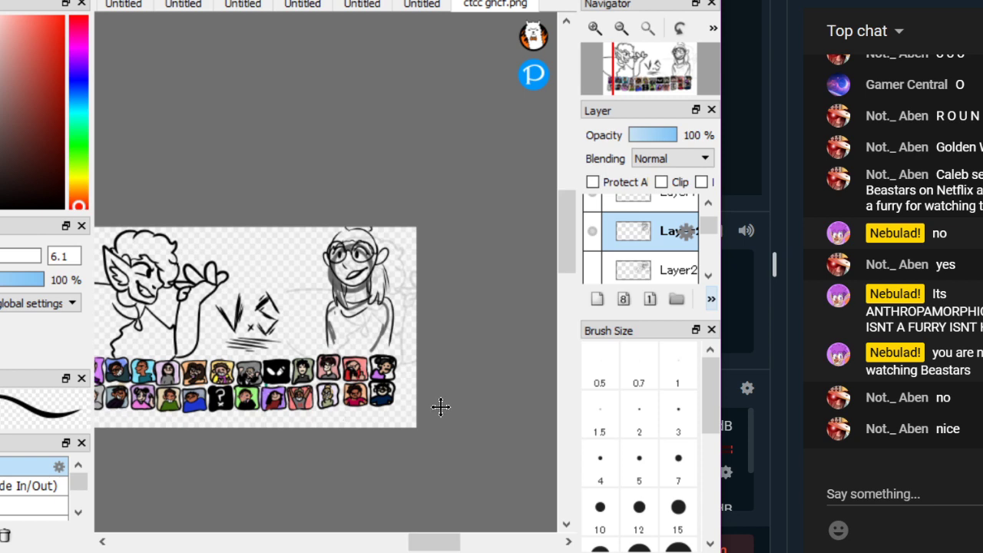
scroll(112, 200, "up", 8)
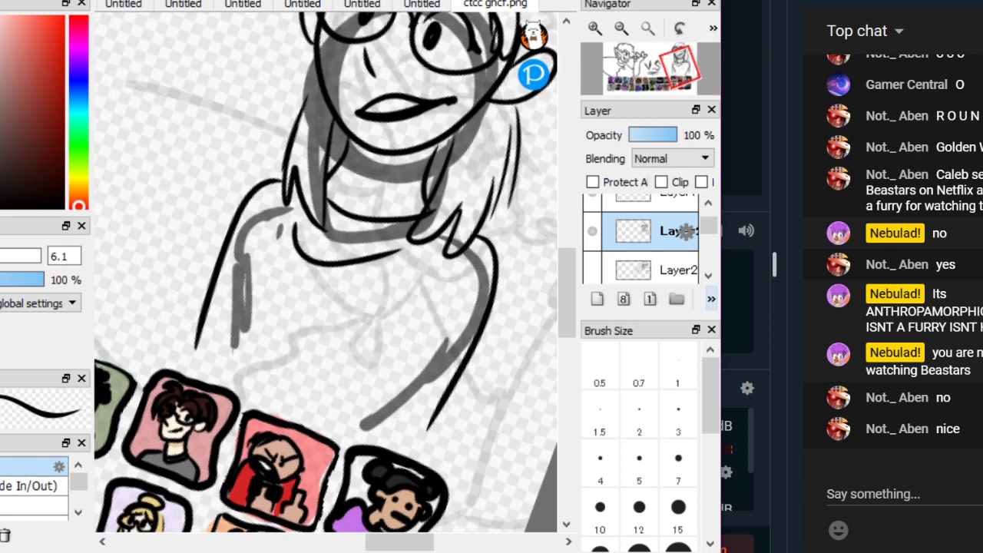
left_click_drag(281, 229, 209, 378)
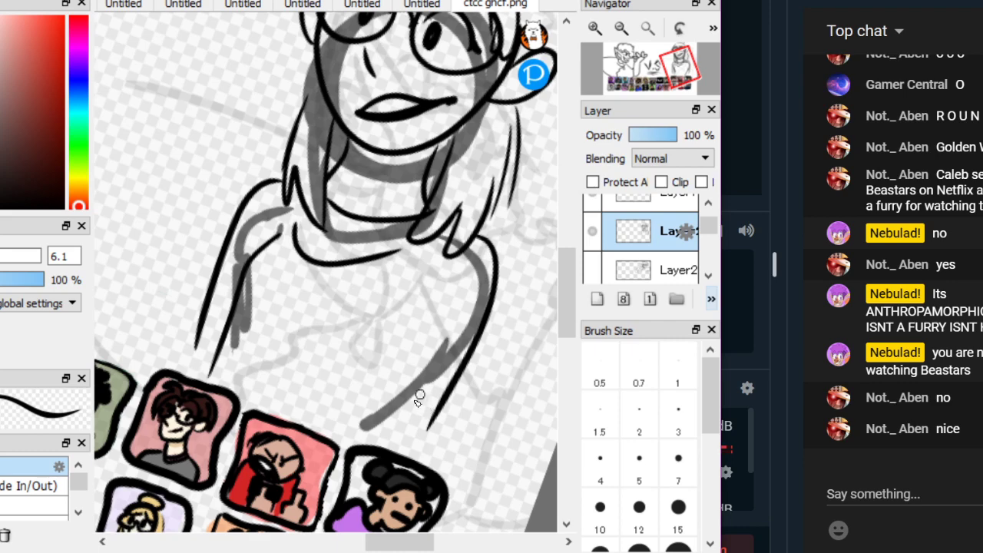
Find the faint rough sketch layer at 10% opacity behind the right-hand character and delete it
scroll(413, 306, "down", 7)
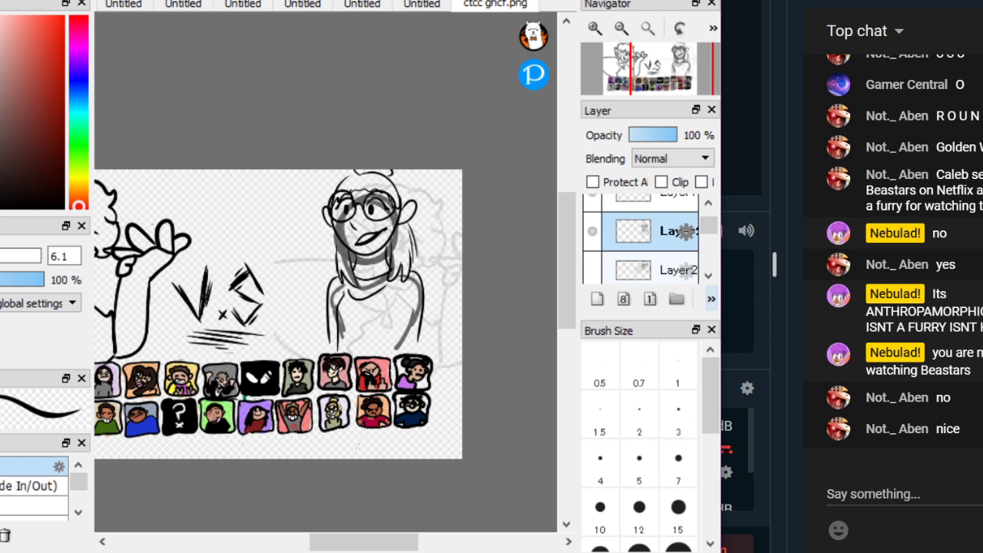
left_click_drag(707, 225, 708, 240)
left_click(676, 244)
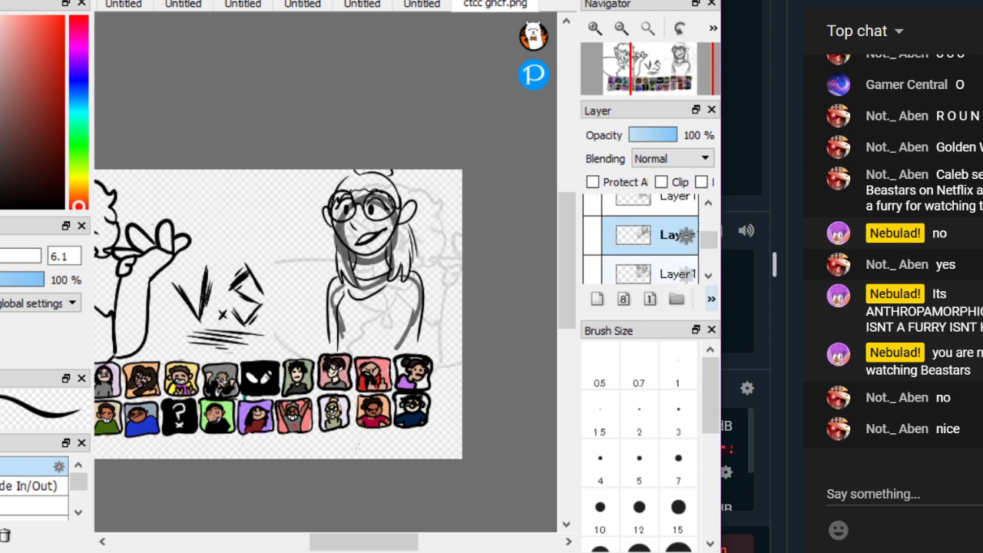
left_click(708, 277)
left_click(707, 277)
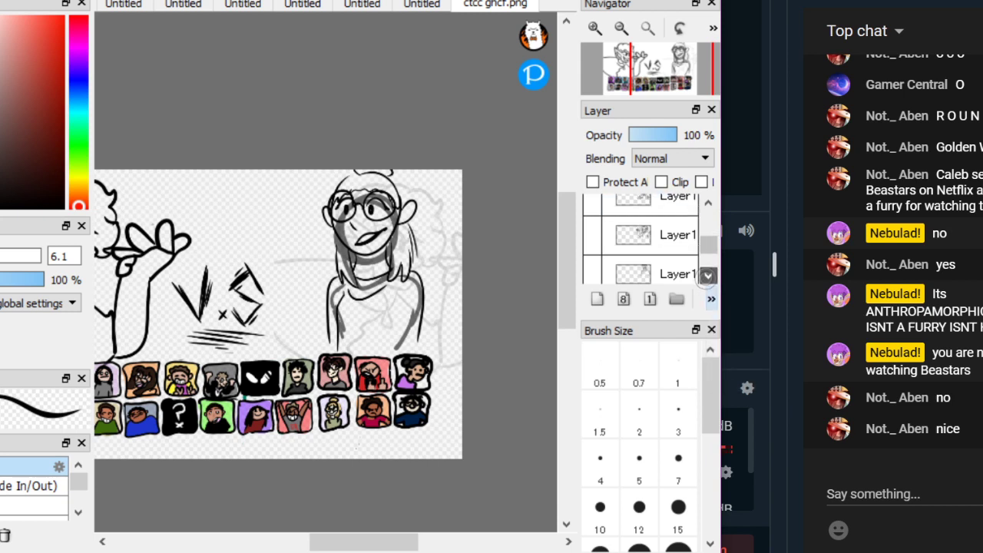
left_click(707, 276)
left_click(708, 276)
left_click(707, 275)
left_click(707, 275)
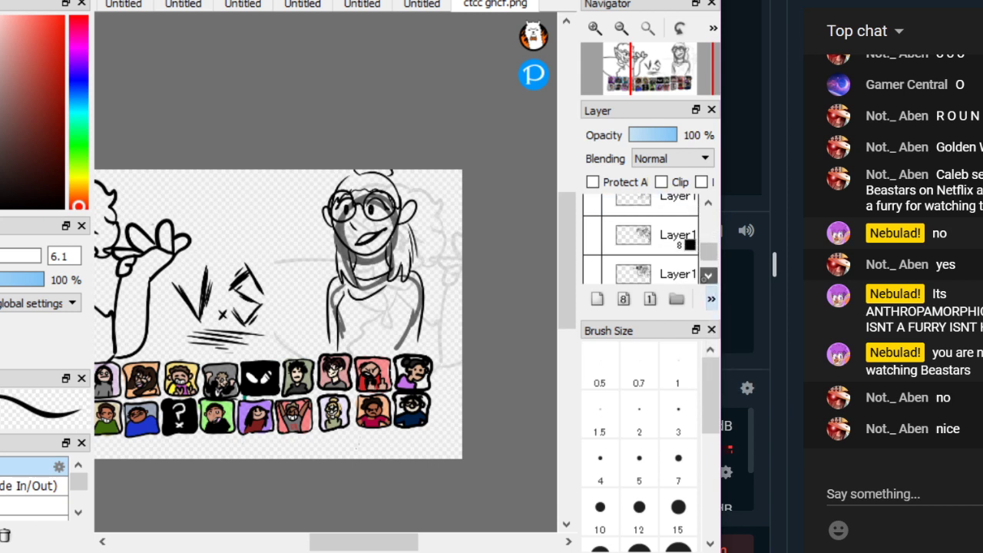
left_click(707, 275)
left_click(707, 274)
left_click(707, 275)
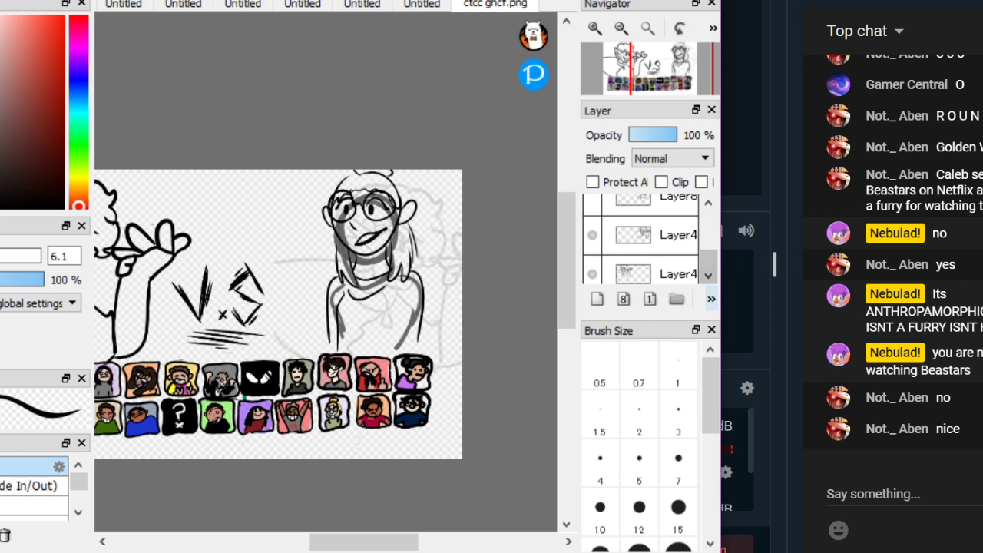
left_click(591, 234)
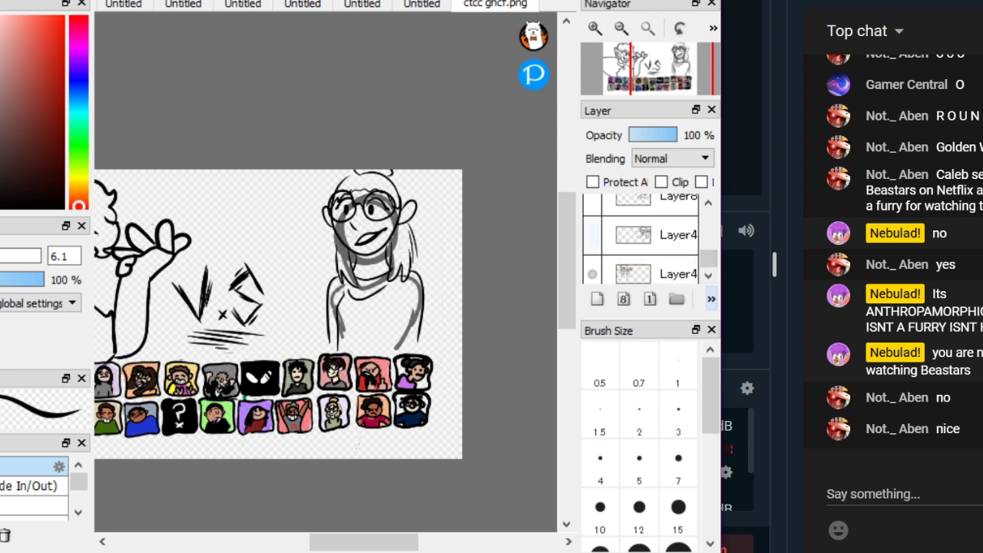
left_click(592, 234)
left_click(679, 234)
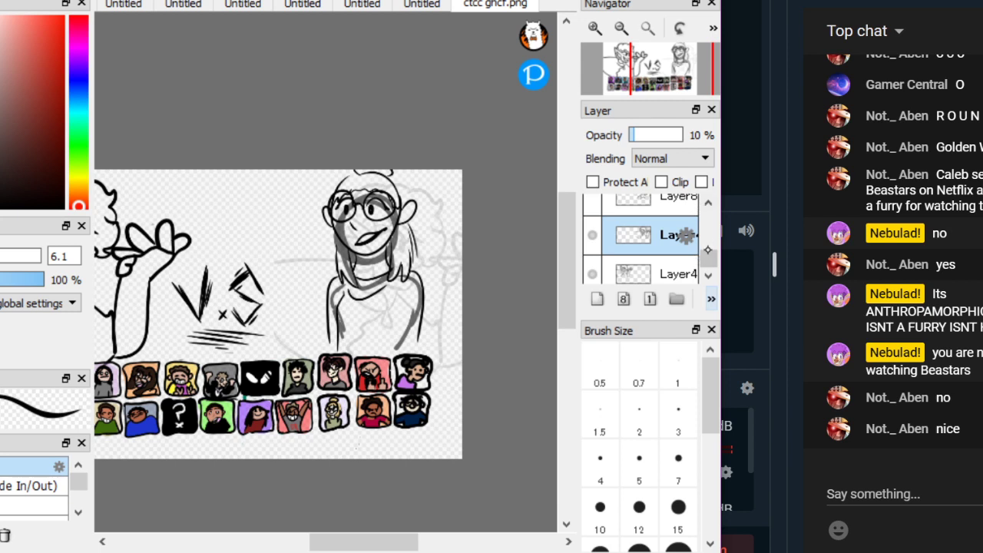
left_click(710, 297)
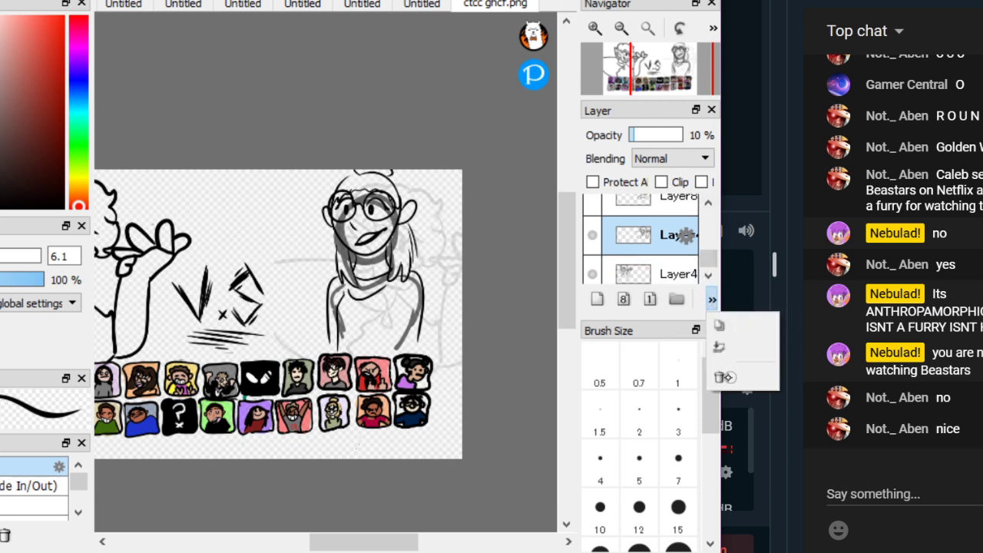
left_click(723, 375)
Examine the lowest layers, including Layer8 and Layer9, by toggling their visibility to identify the drawing each one holds
left_click(595, 224)
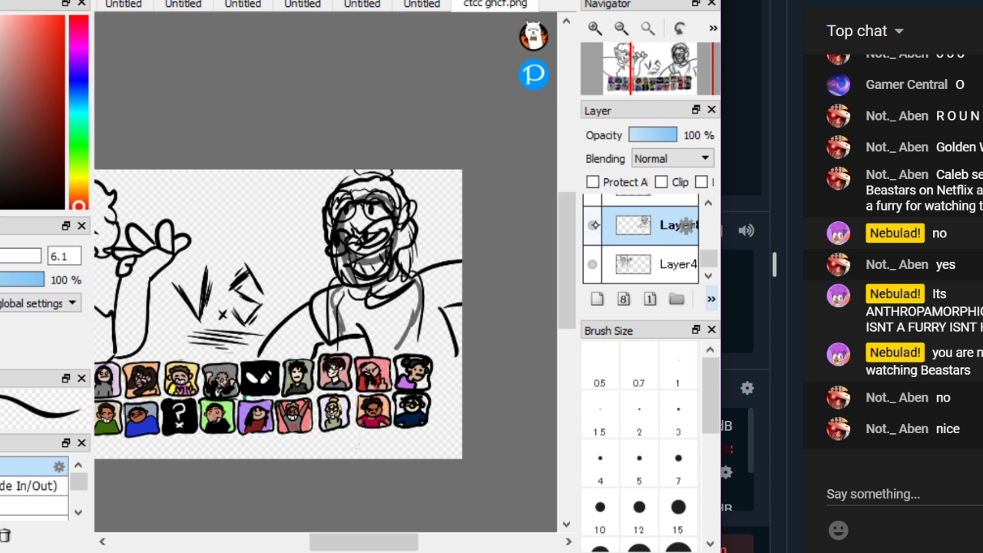
left_click(595, 224)
left_click(595, 224)
left_click(595, 224)
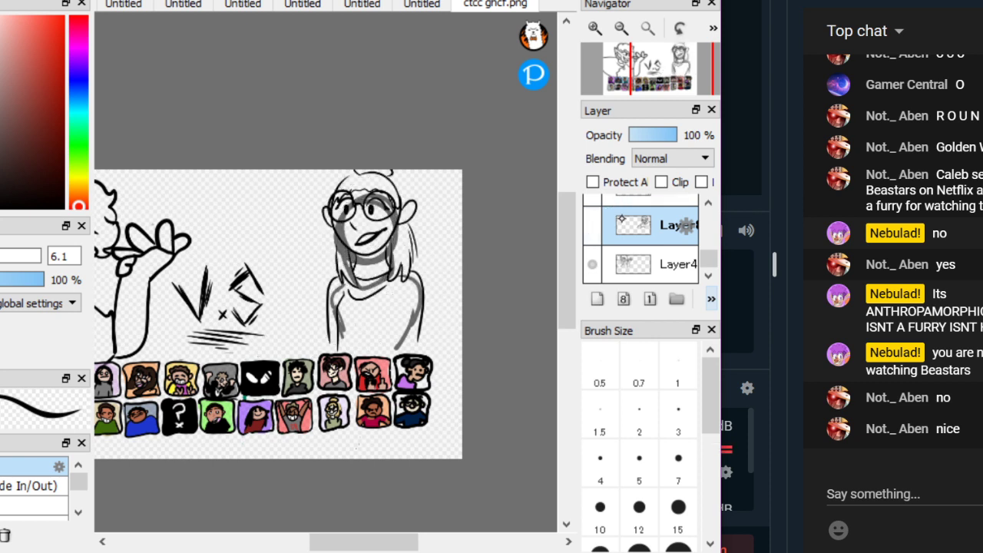
left_click(628, 258)
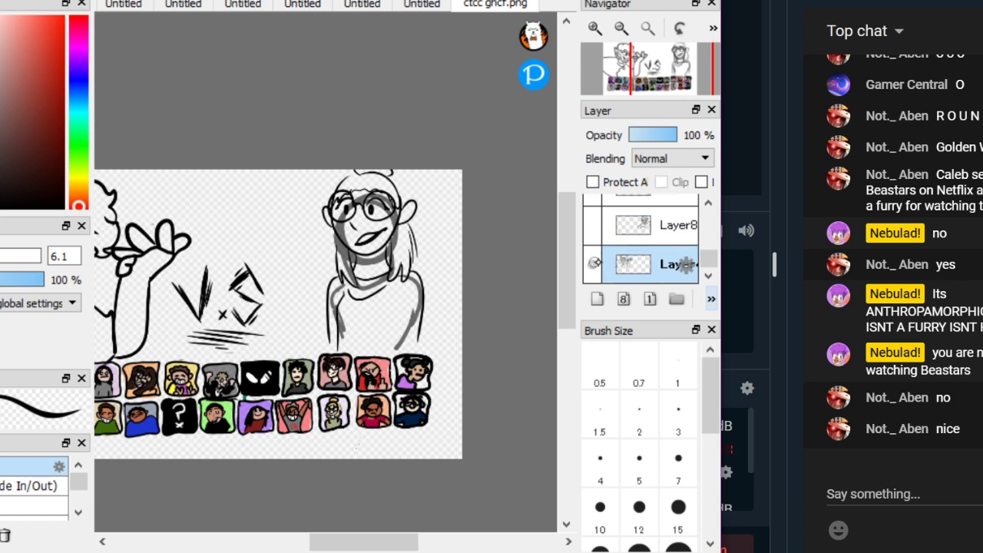
left_click(594, 264)
left_click(593, 263)
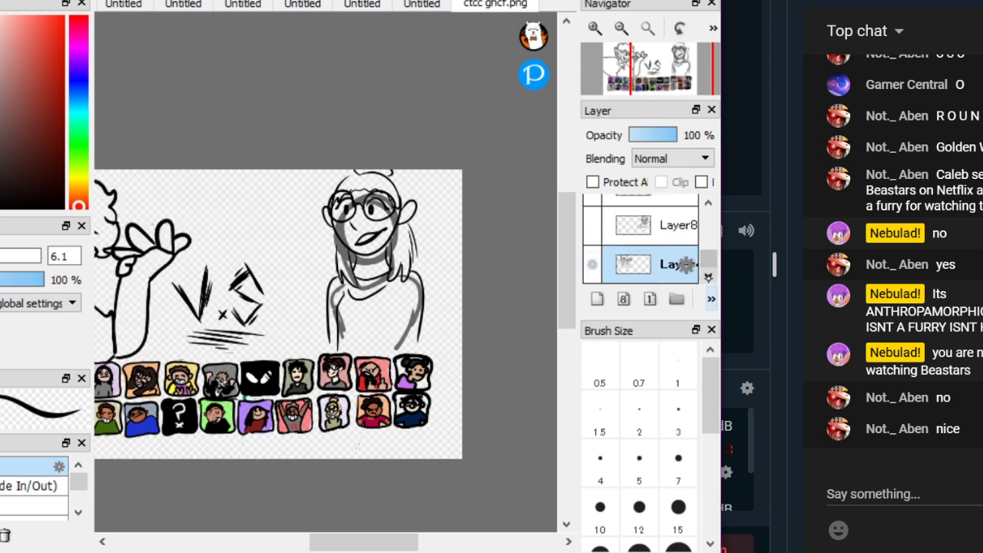
scroll(680, 263, "up", 1)
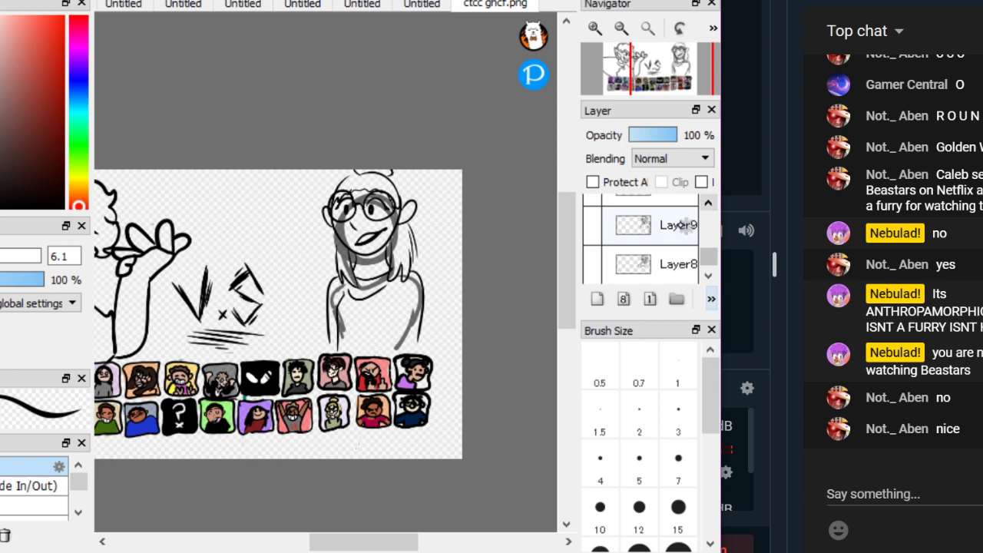
left_click(637, 222)
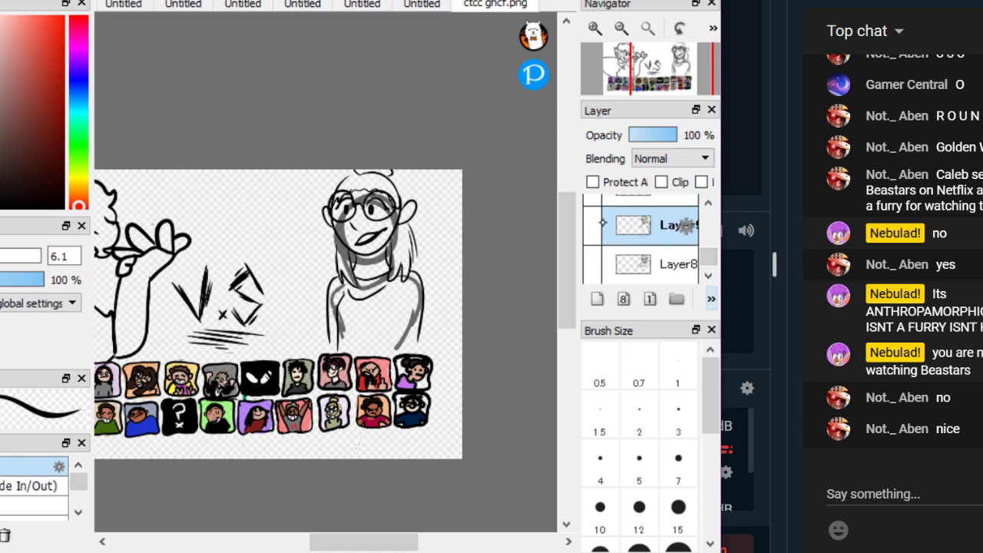
left_click(589, 228)
left_click(590, 228)
Examine the layers around the grey guide and the new glasses character by toggling their visibility one by one
left_click(709, 203)
left_click(708, 203)
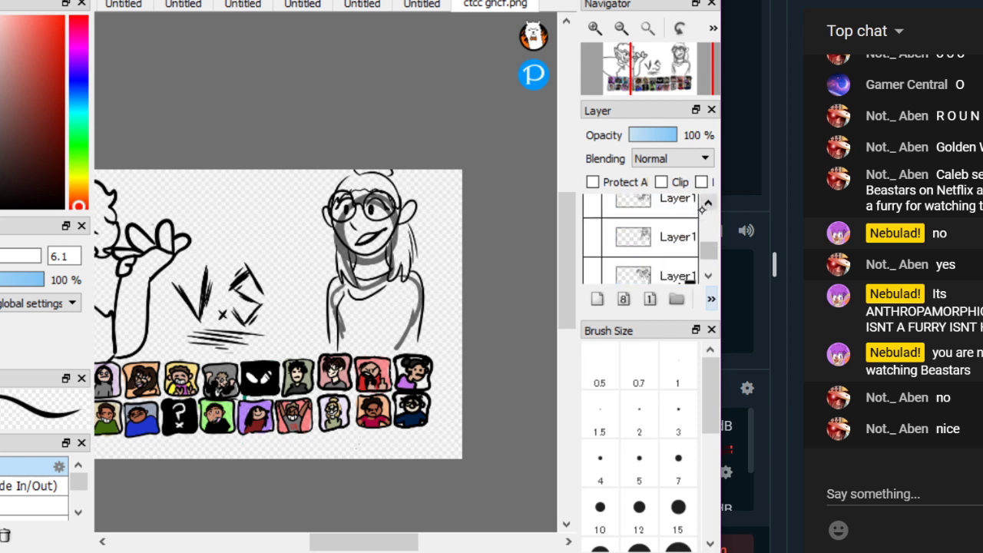
left_click(707, 203)
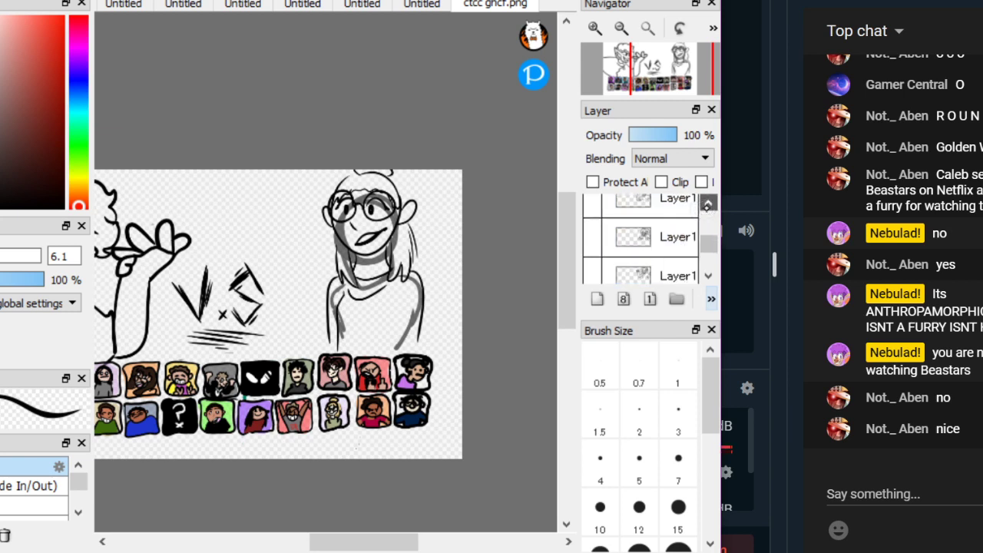
left_click(707, 203)
left_click(707, 202)
left_click(707, 202)
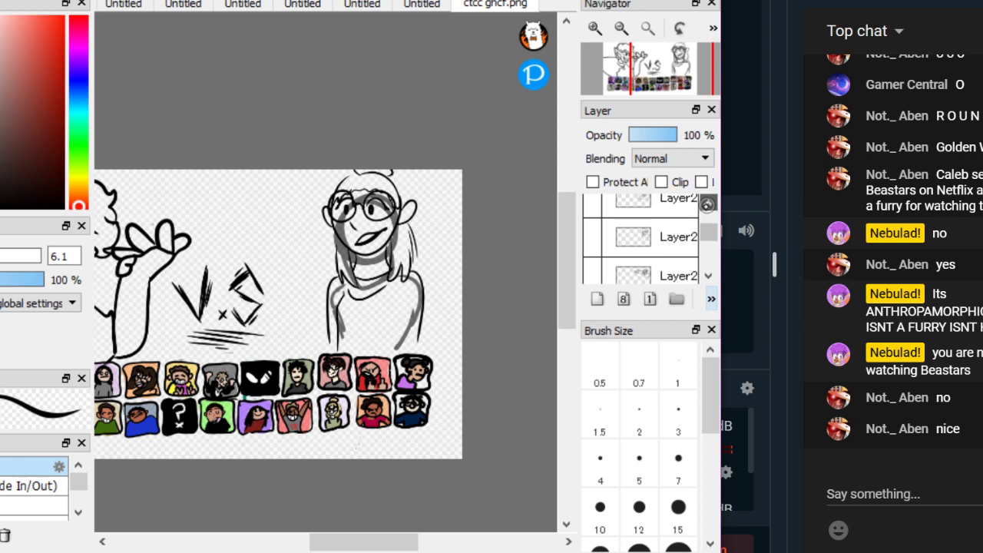
left_click(707, 203)
left_click(707, 203)
left_click(707, 203)
left_click(594, 236)
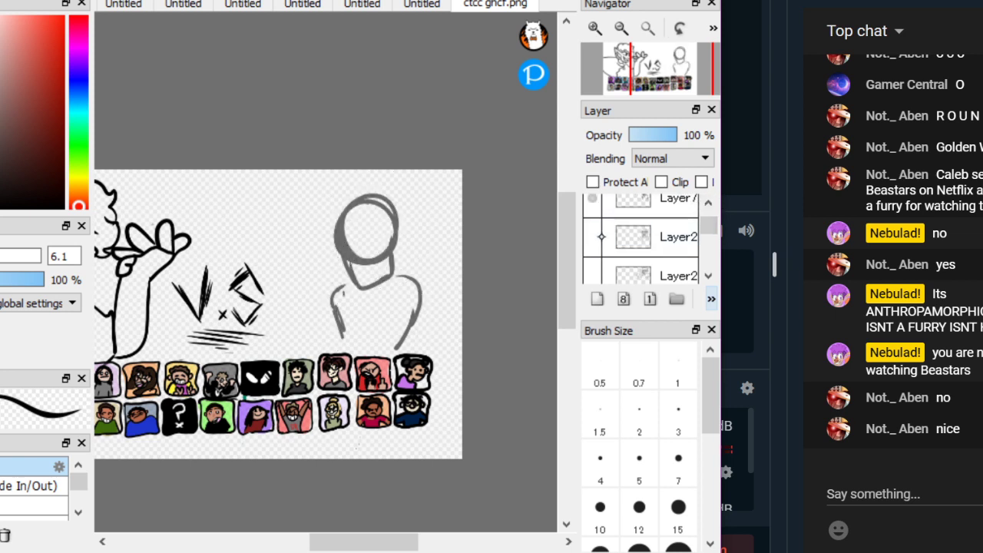
left_click(593, 235)
left_click(595, 233)
left_click(593, 202)
left_click(593, 202)
left_click(593, 203)
left_click(593, 201)
left_click(594, 232)
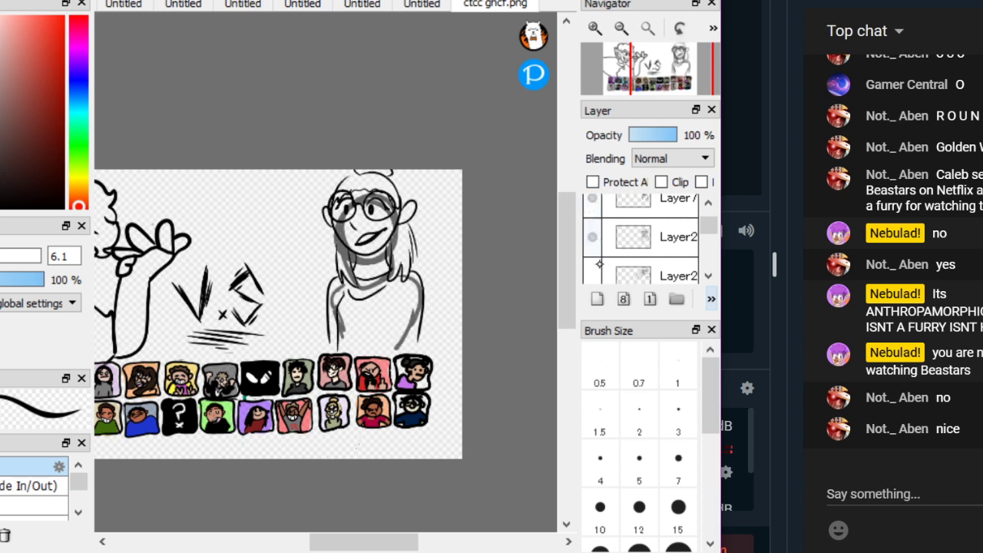
left_click(590, 274)
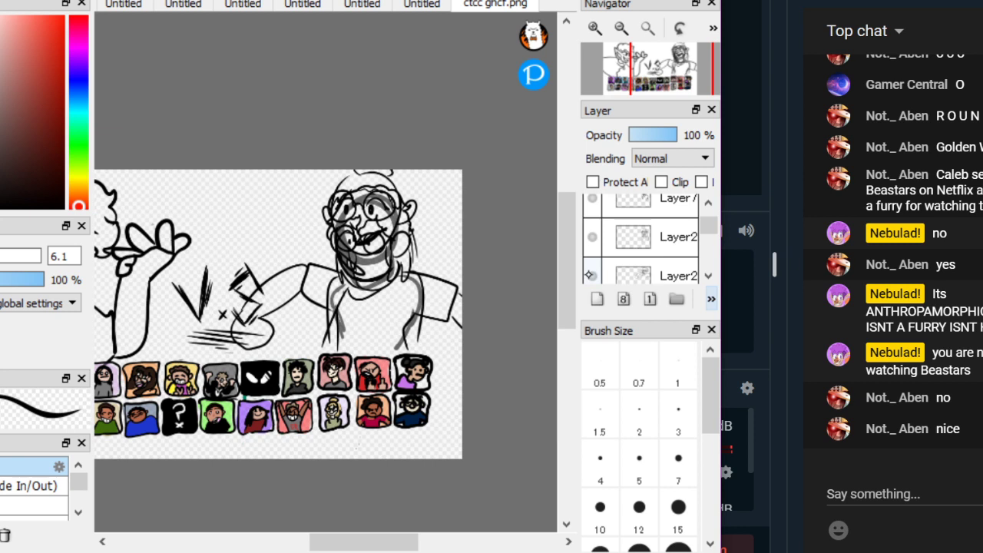
left_click(590, 275)
Delete the grey 56% opacity guide layer of the head and shoulders behind the glasses character
left_click(600, 201)
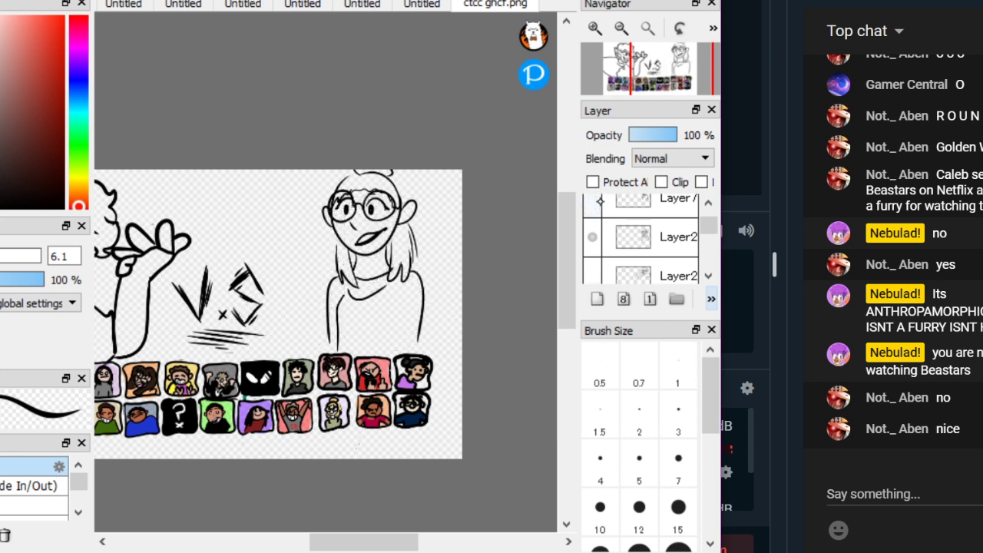
left_click(600, 201)
left_click(674, 201)
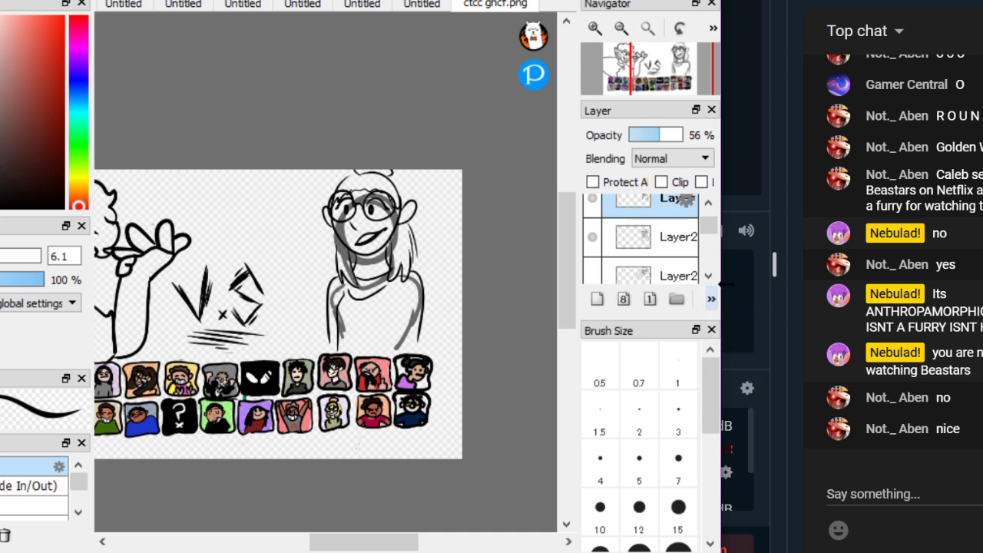
left_click(711, 299)
left_click(726, 373)
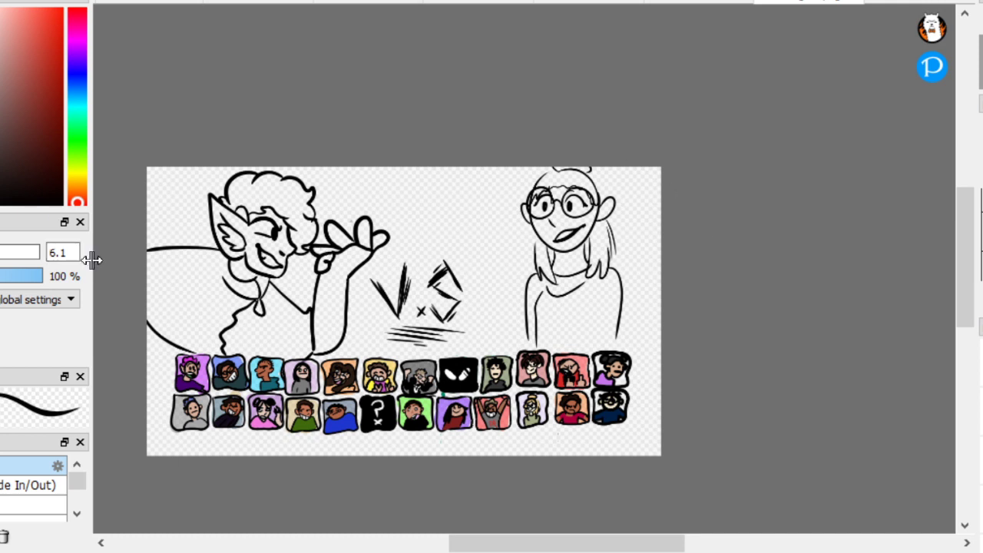
Narrow the color and brush panels and widen the navigator and layer panels beside the canvas
left_click_drag(93, 260, 68, 261)
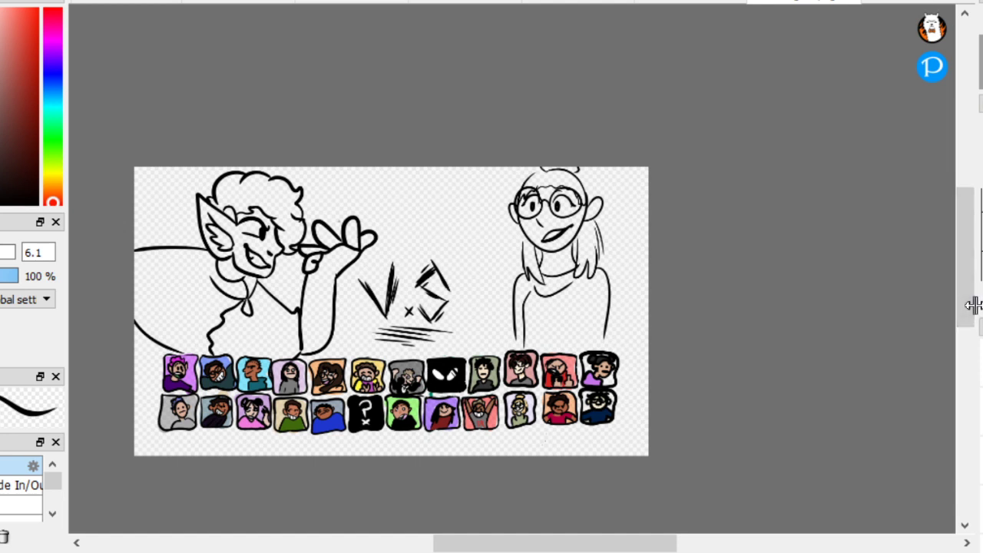
left_click_drag(973, 305, 870, 304)
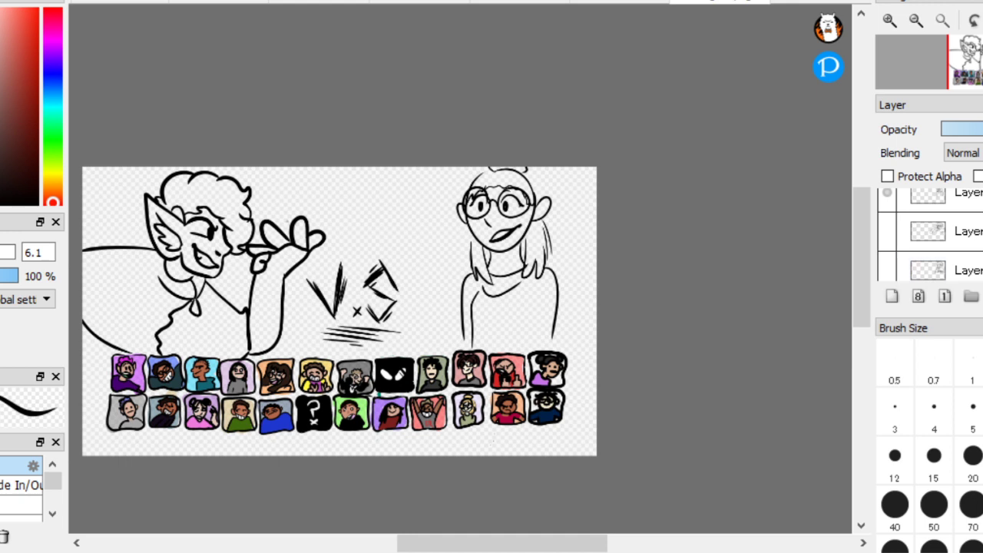
Check the contents of the VS lettering layer, the glasses character layer and the lowest layers by toggling their visibility
scroll(929, 234, "up", 3)
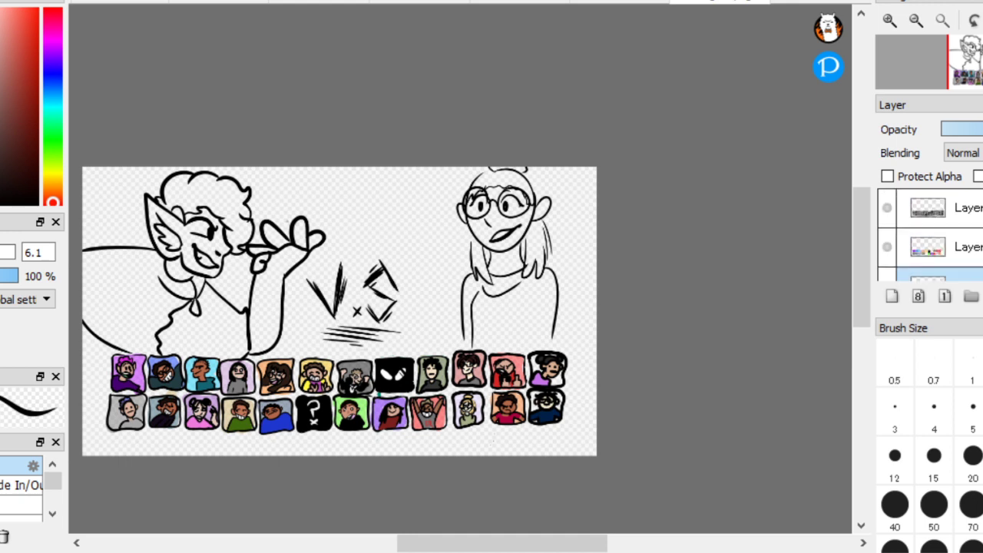
scroll(928, 231, "down", 1)
left_click(887, 246)
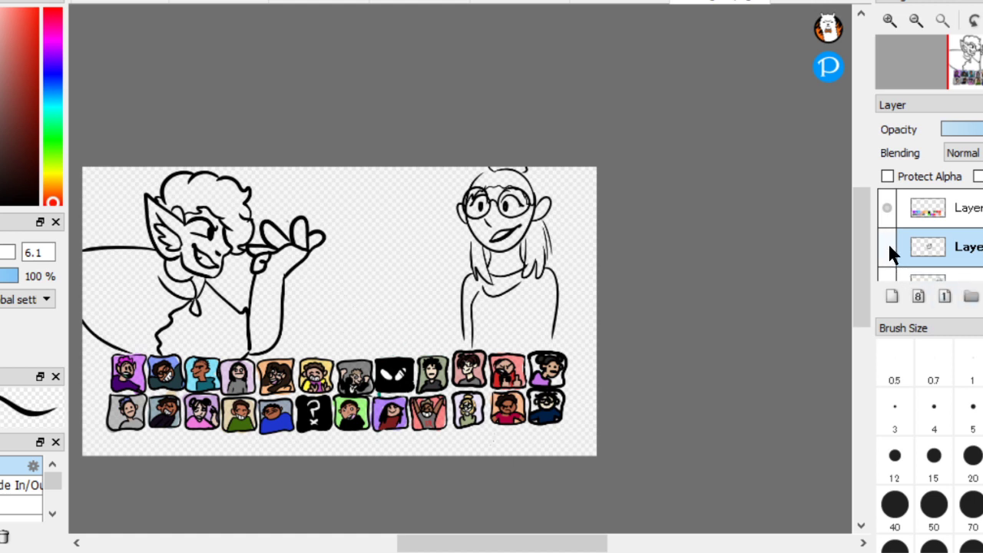
left_click(888, 247)
scroll(929, 234, "down", 1)
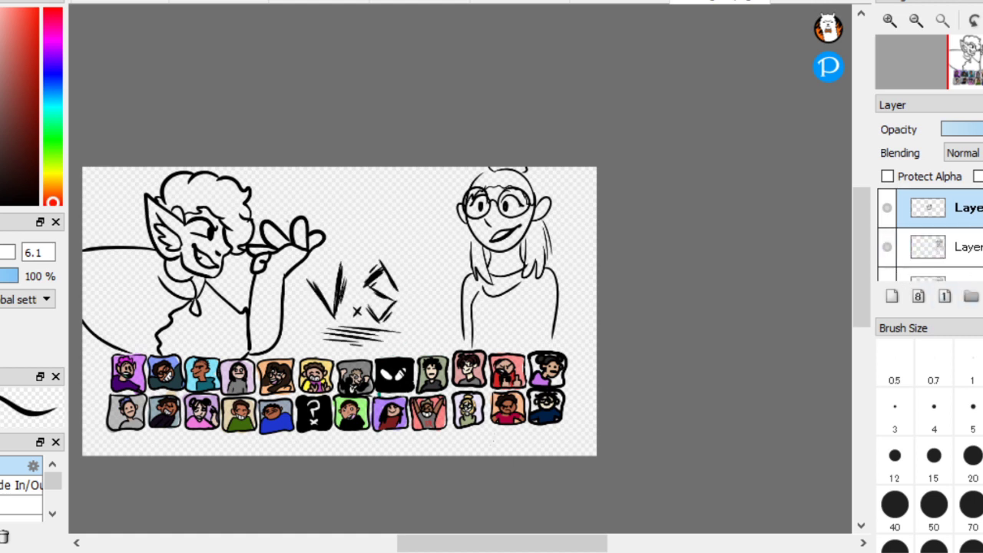
left_click(890, 250)
left_click(890, 250)
scroll(929, 235, "down", 1)
scroll(929, 234, "down", 8)
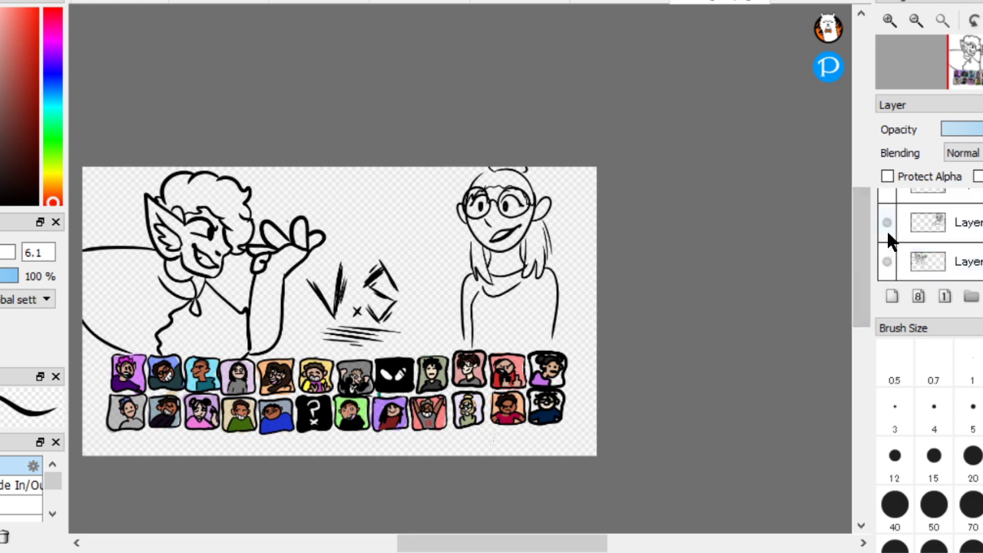
left_click(886, 229)
left_click(887, 223)
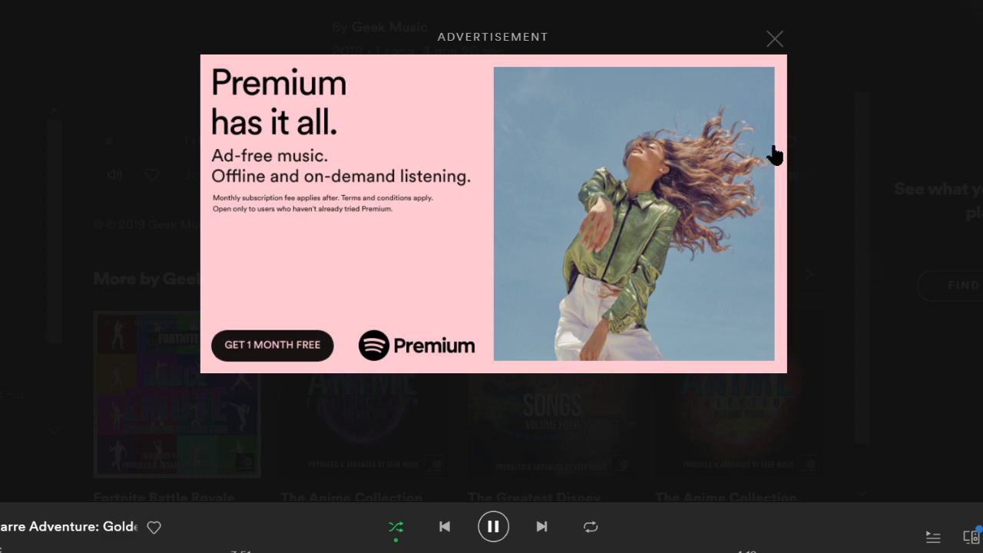
Switch to Spotify and dismiss the Premium advertisement
left_click(773, 40)
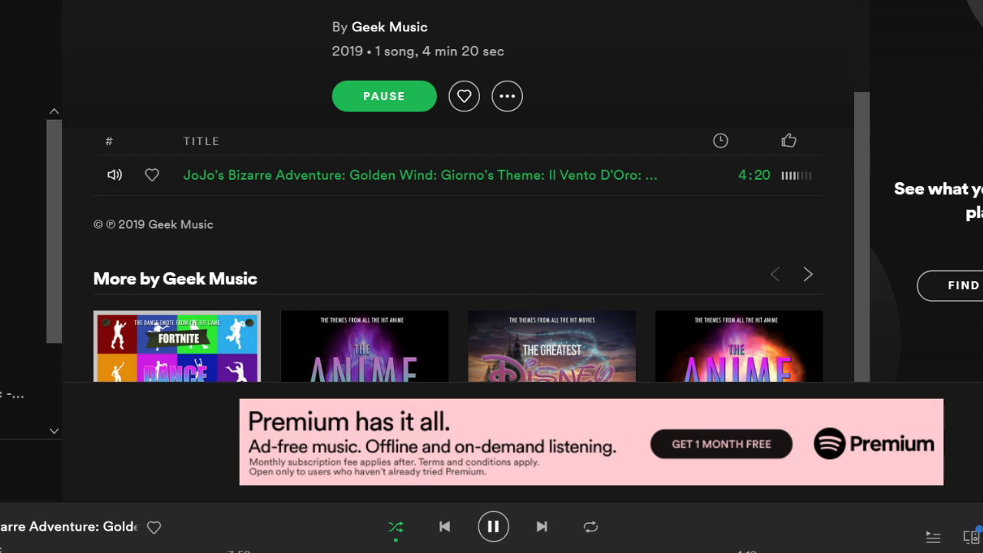
Play the lofi hip hop beats to relax/study to playlist and switch back to the drawing in FireAlpaca
left_click(10, 394)
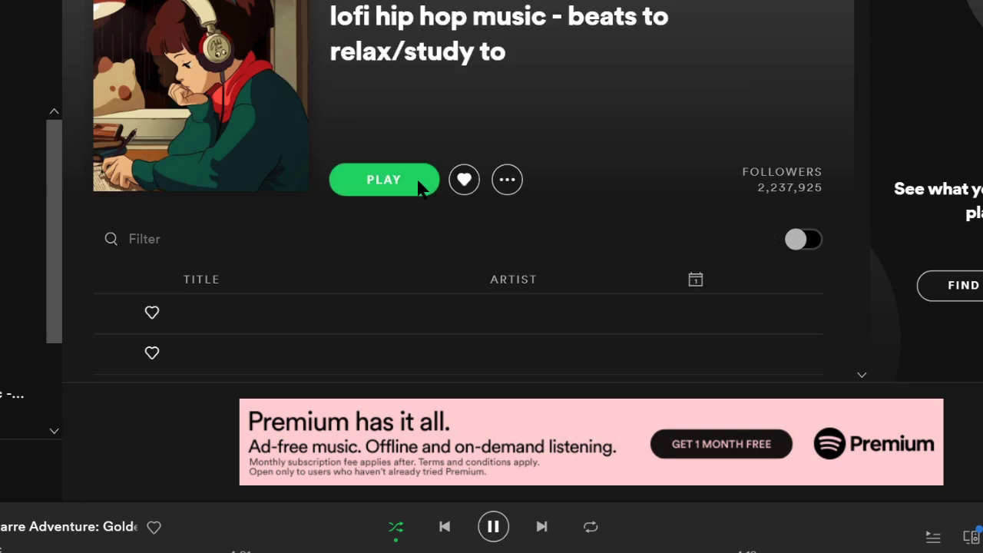
left_click(415, 181)
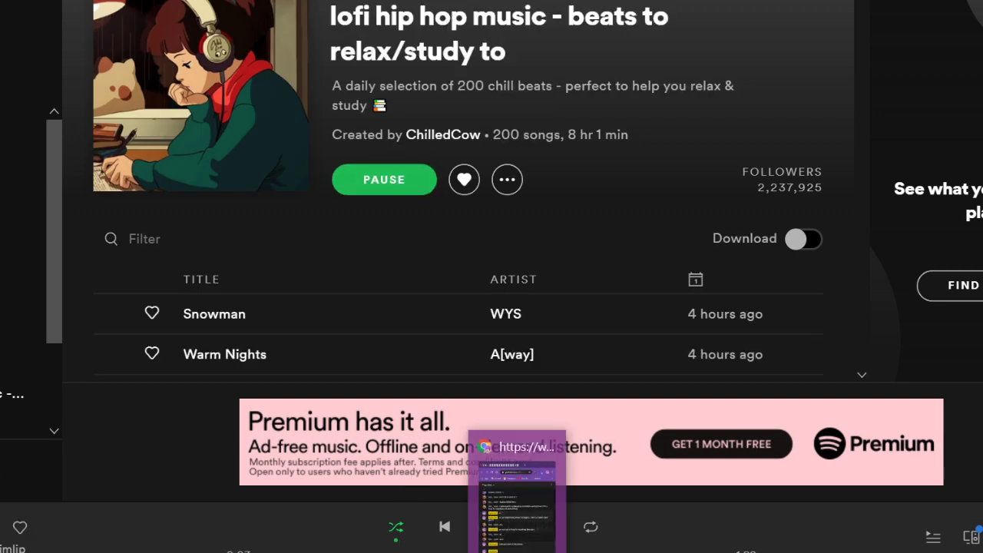
left_click(707, 550)
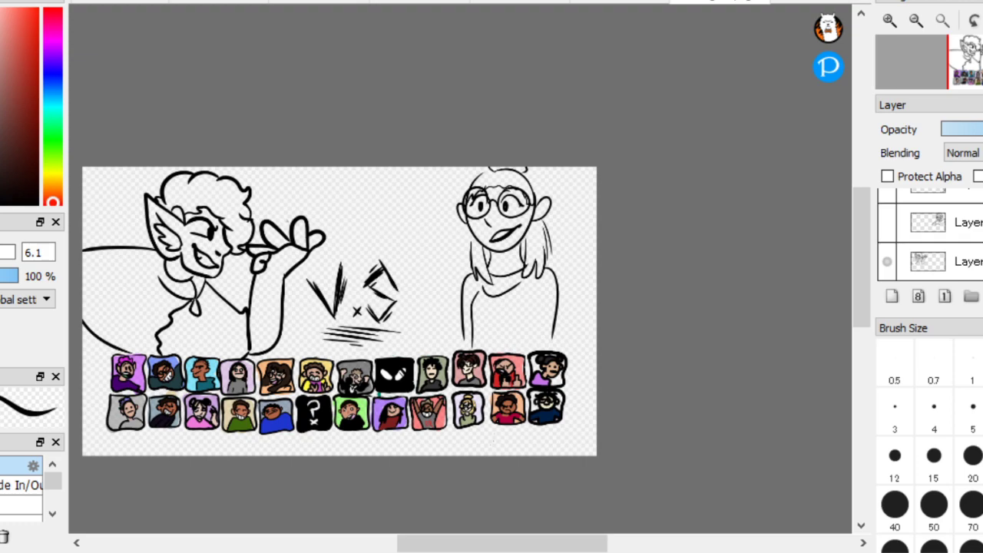
Add a new layer for flat colors and place it directly below the pointed-ear character's line art layer
scroll(402, 298, "up", 3)
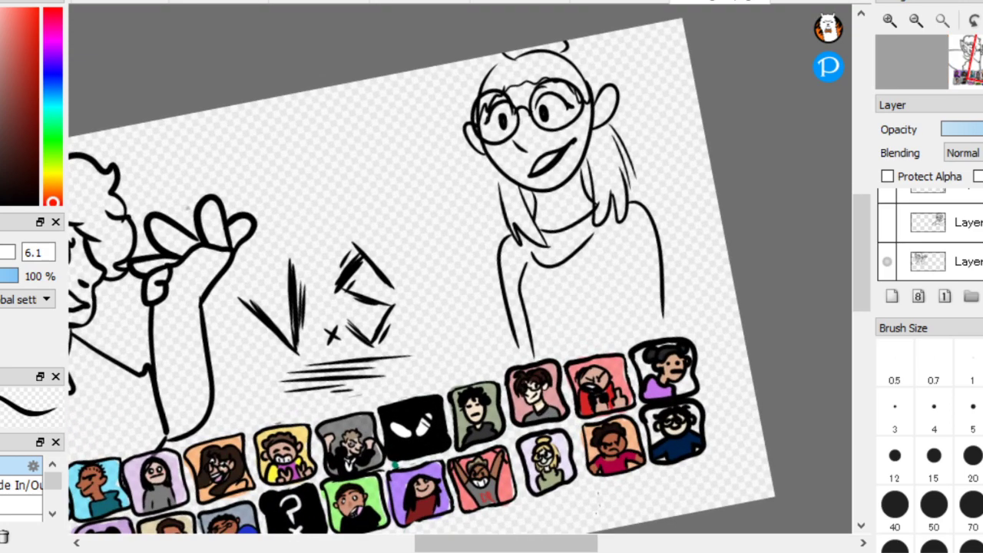
scroll(460, 269, "down", 2)
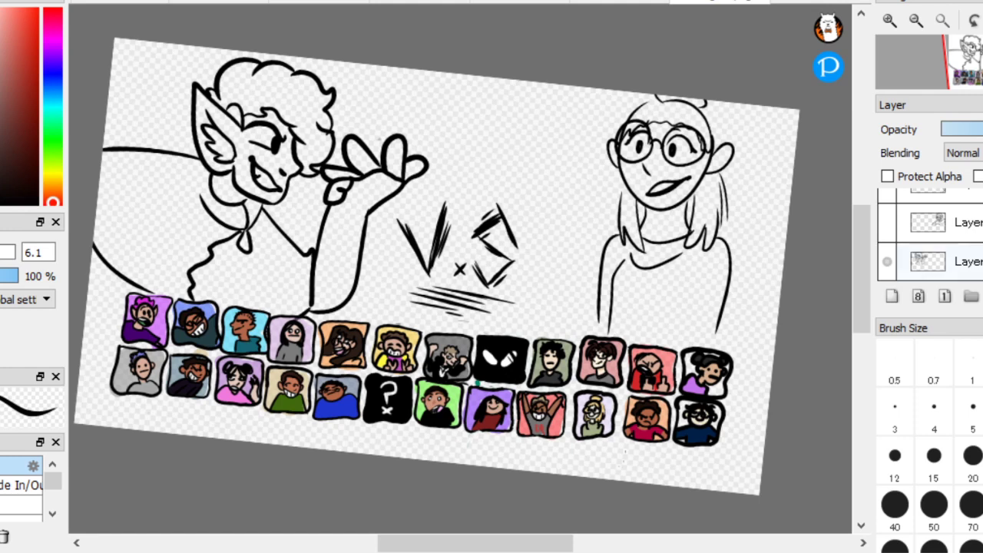
left_click(952, 261)
left_click(897, 296)
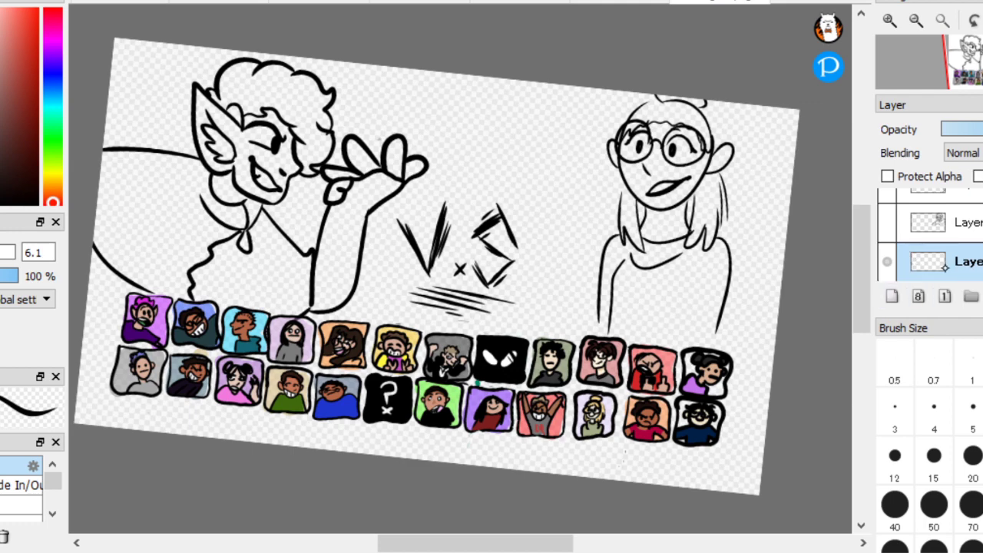
scroll(949, 265, "down", 1)
left_click_drag(970, 244, 974, 278)
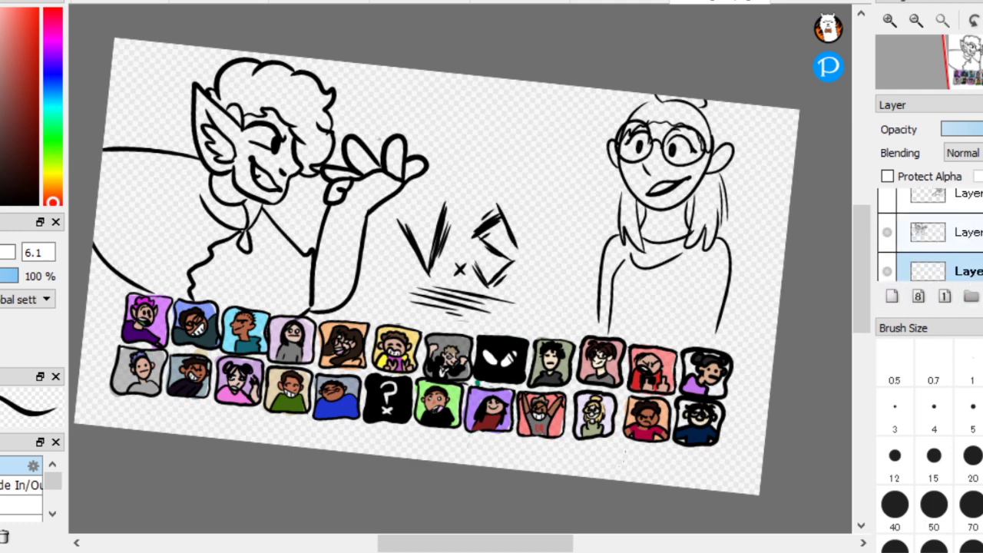
scroll(216, 107, "up", 4)
scroll(297, 187, "down", 4)
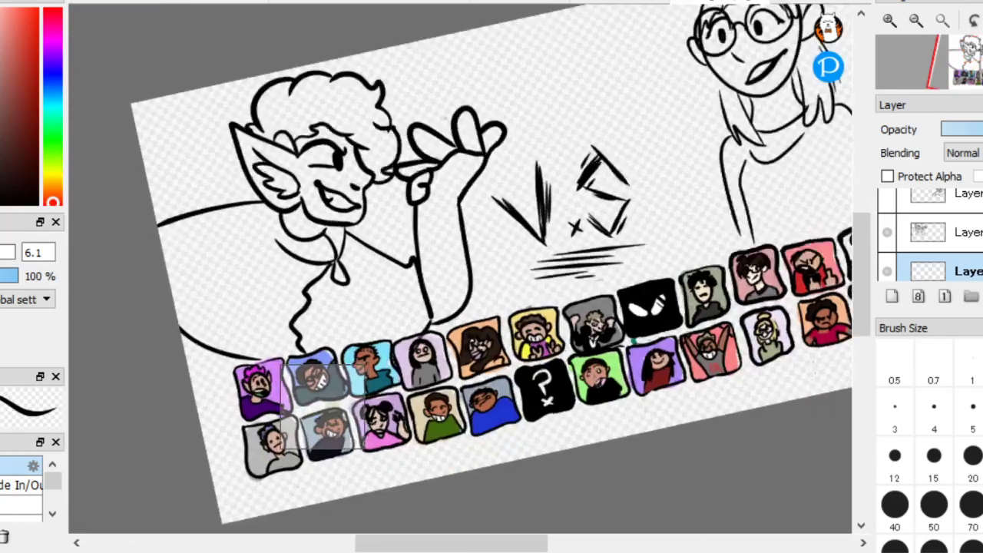
Sample the light skin tone from the portrait of the pink-haired elf in the roster's upper row
scroll(267, 390, "up", 5)
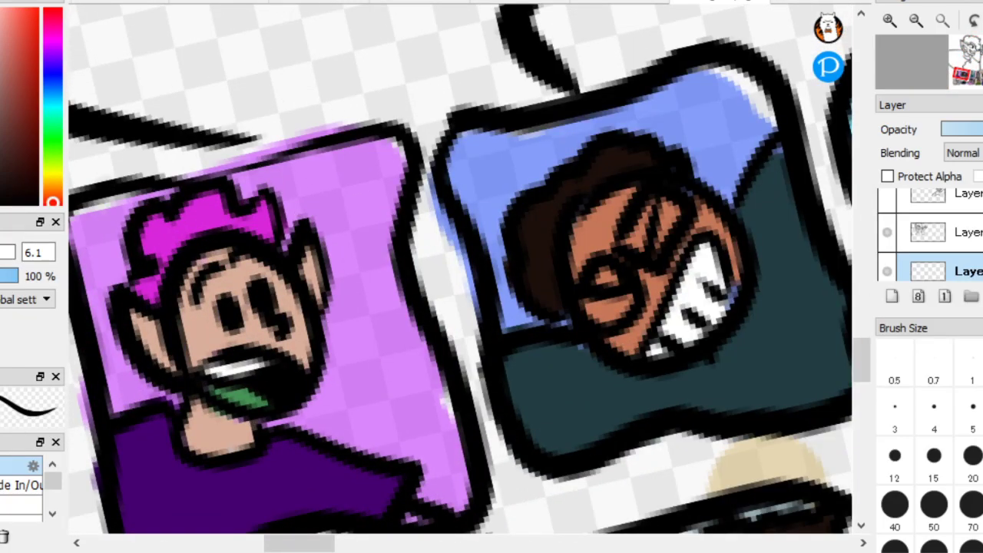
left_click(193, 329)
scroll(364, 284, "down", 1)
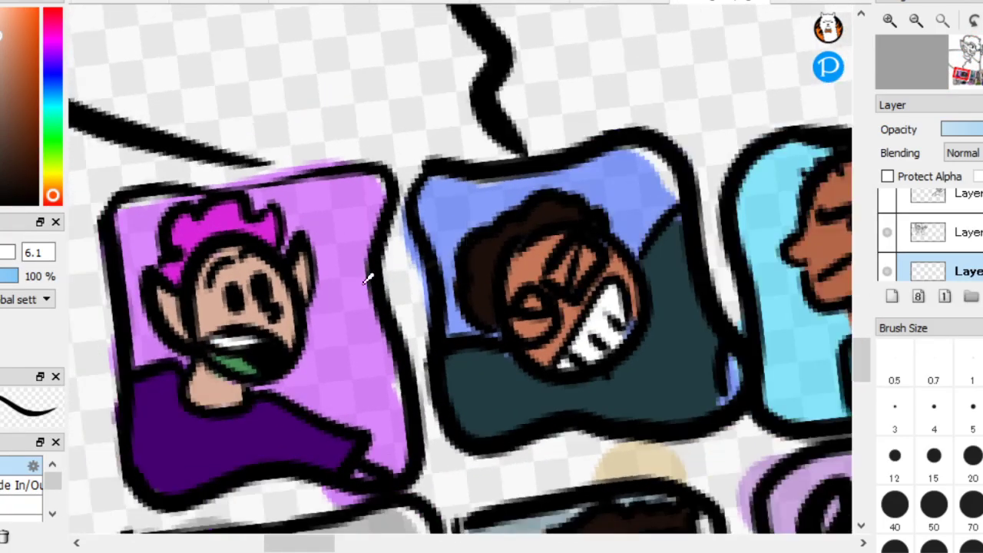
scroll(367, 280, "down", 3)
scroll(105, 274, "up", 2)
scroll(500, 220, "up", 3)
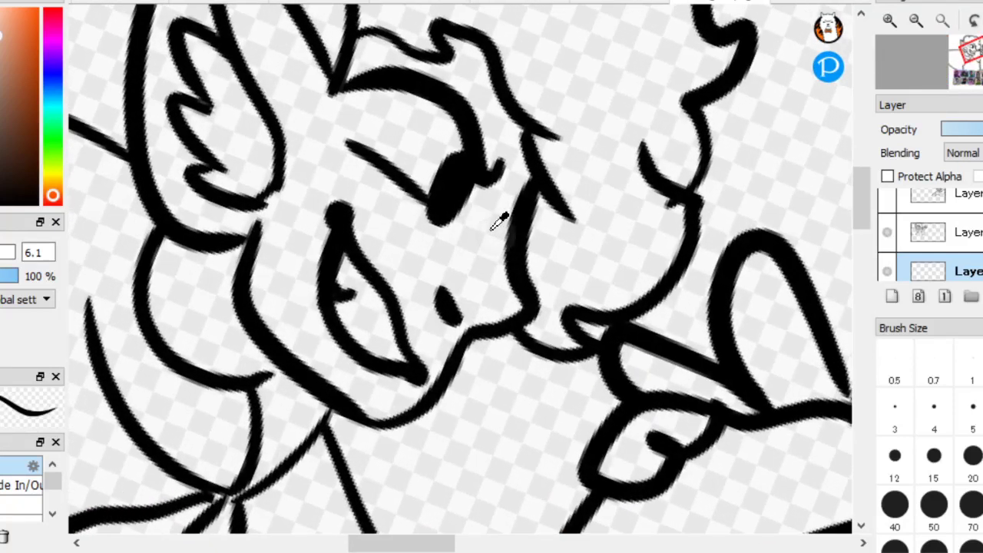
Fill the large elf character's face and outer ear with the sampled light skin tone on the new layer
left_click_drag(399, 244, 420, 307)
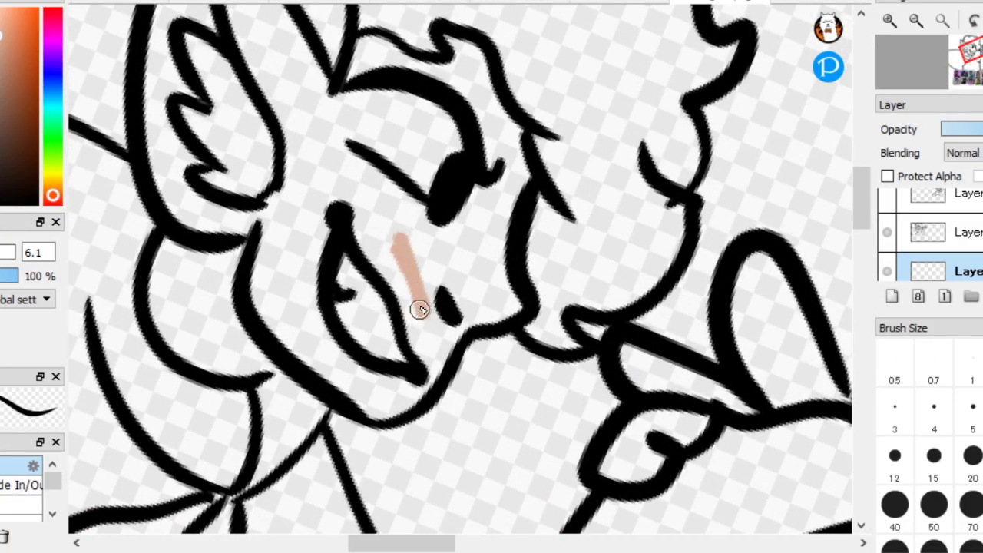
key("ctrl+z")
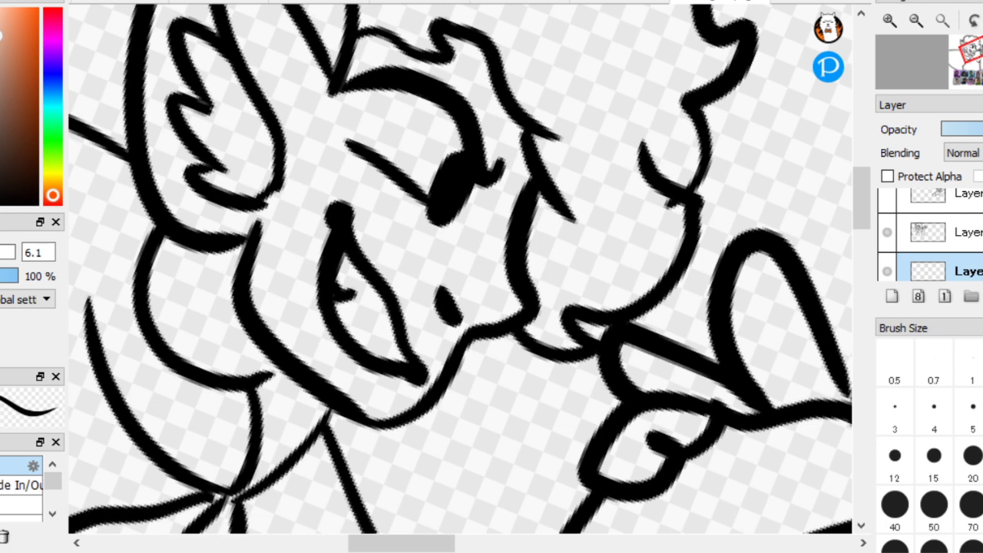
left_click(462, 252)
key("Left")
scroll(463, 165, "down", 4)
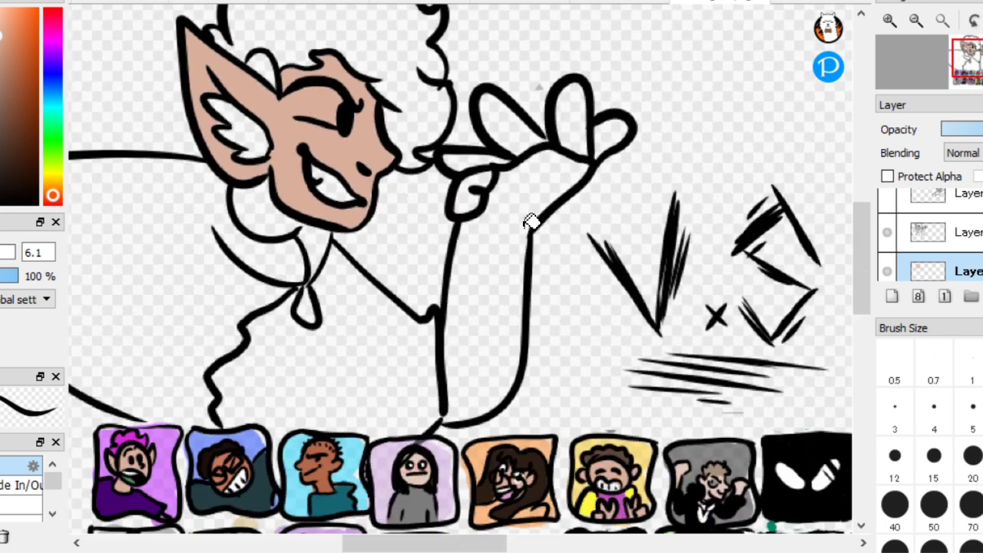
Fill the elf's raised fingers, thumb and neck with the same skin tone
left_click(513, 127)
left_click(470, 160)
left_click(474, 191)
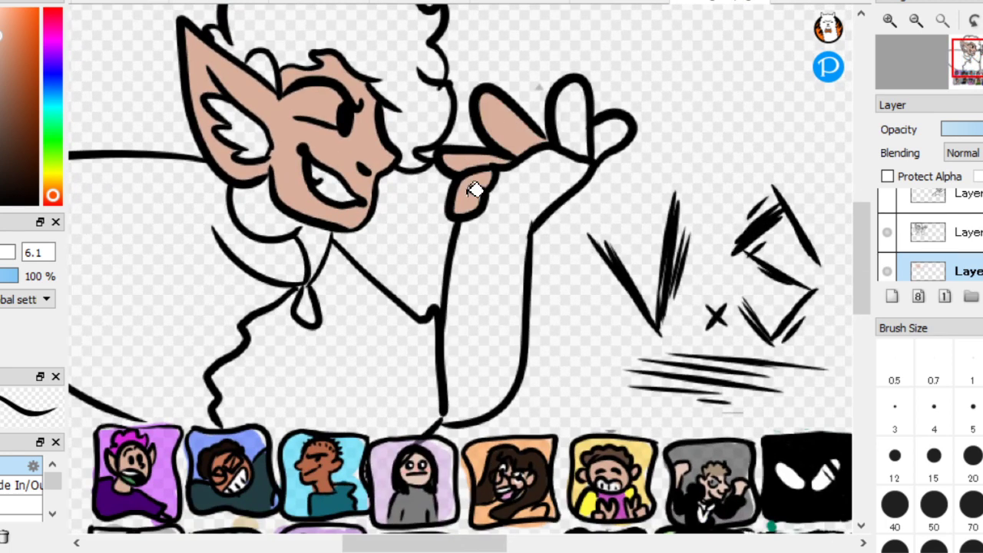
left_click(569, 119)
left_click(612, 131)
scroll(179, 90, "down", 1)
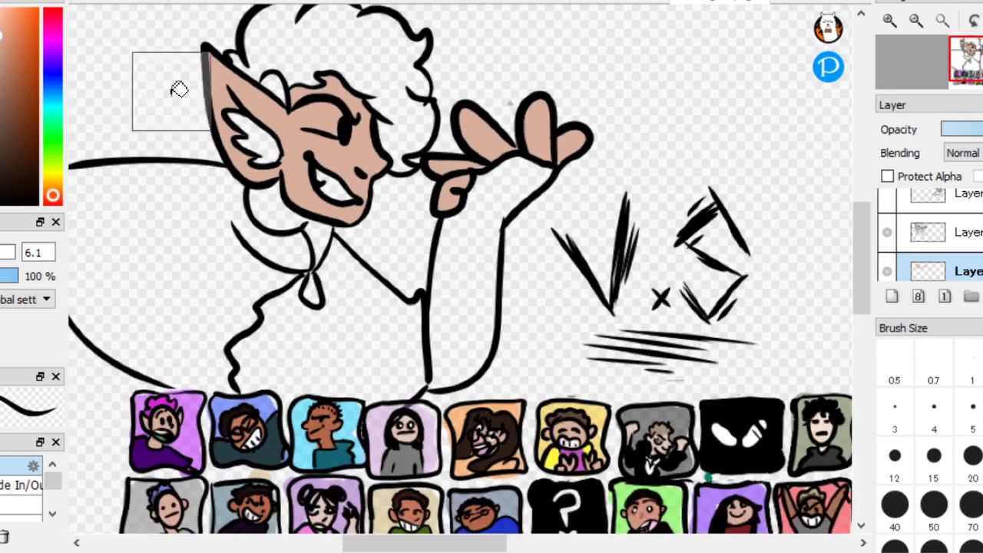
scroll(179, 90, "up", 2)
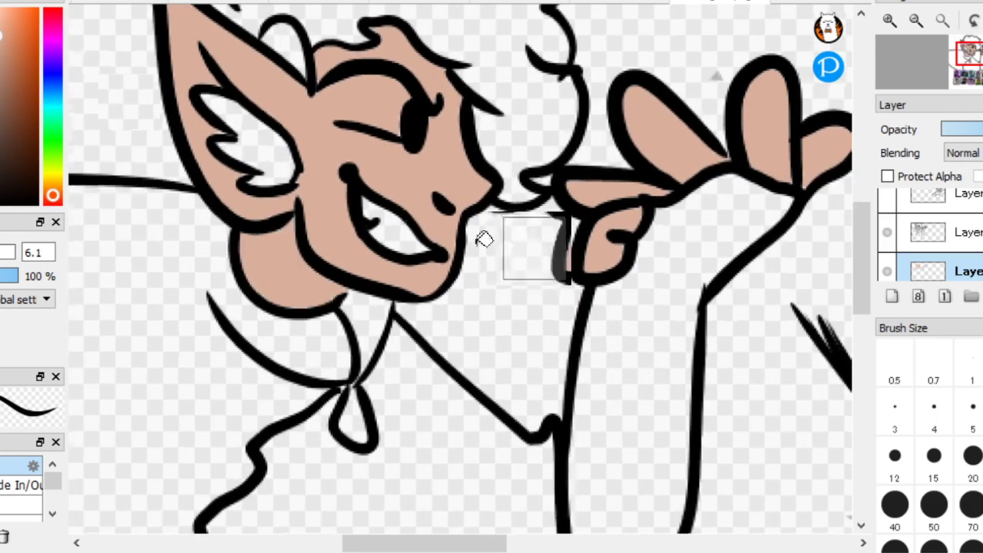
scroll(191, 103, "down", 4)
scroll(533, 168, "up", 3)
scroll(139, 131, "up", 1)
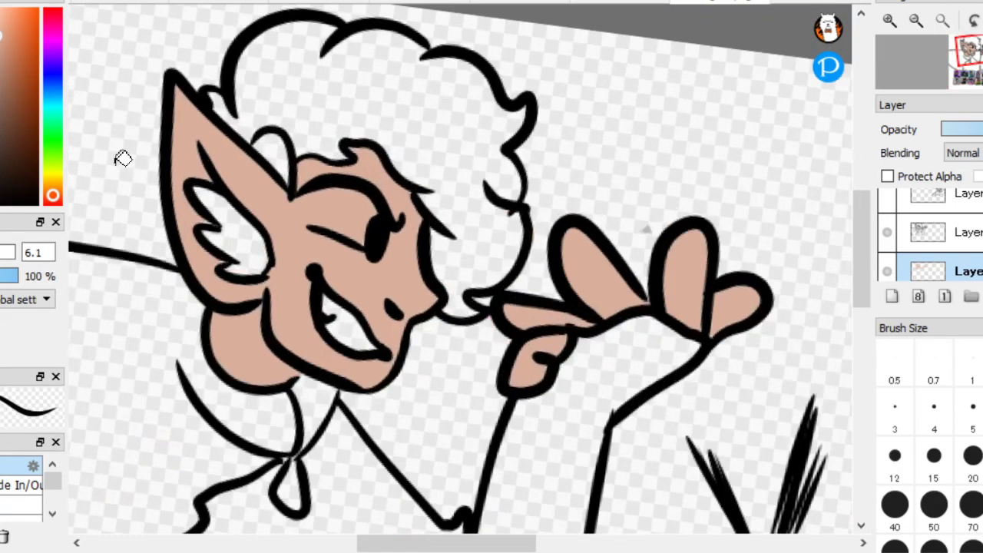
Choose a bright magenta-purple and fill the elf's curly hair with it
left_click(53, 47)
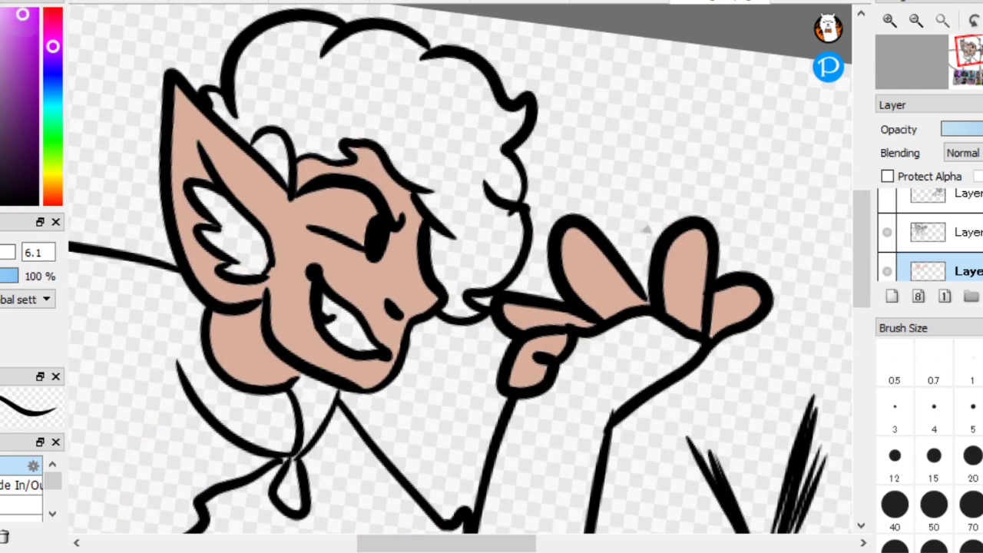
left_click(460, 119)
scroll(164, 161, "up", 2)
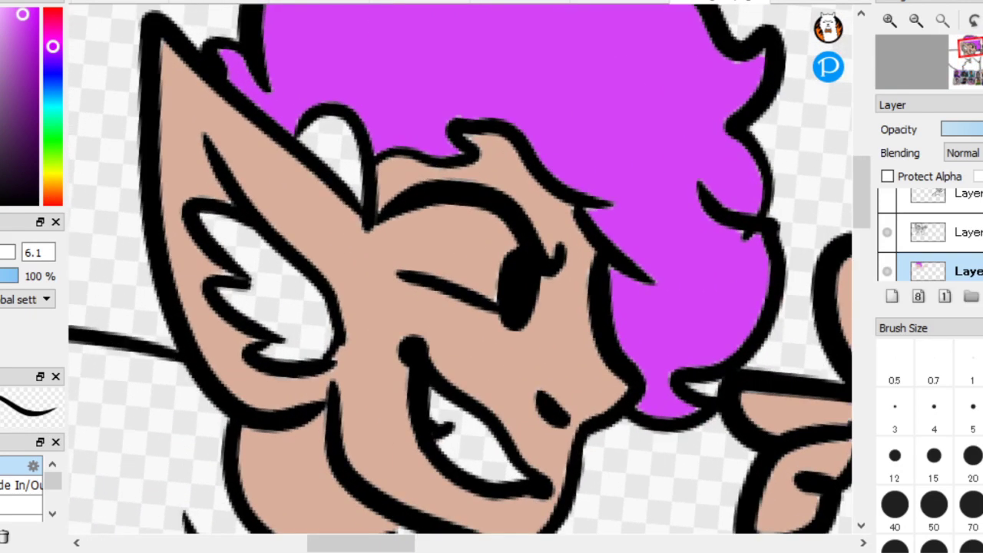
Fill the small rounded shape beside the elf's ear with dark purple and the inner ear with pale mauve
left_click(332, 157)
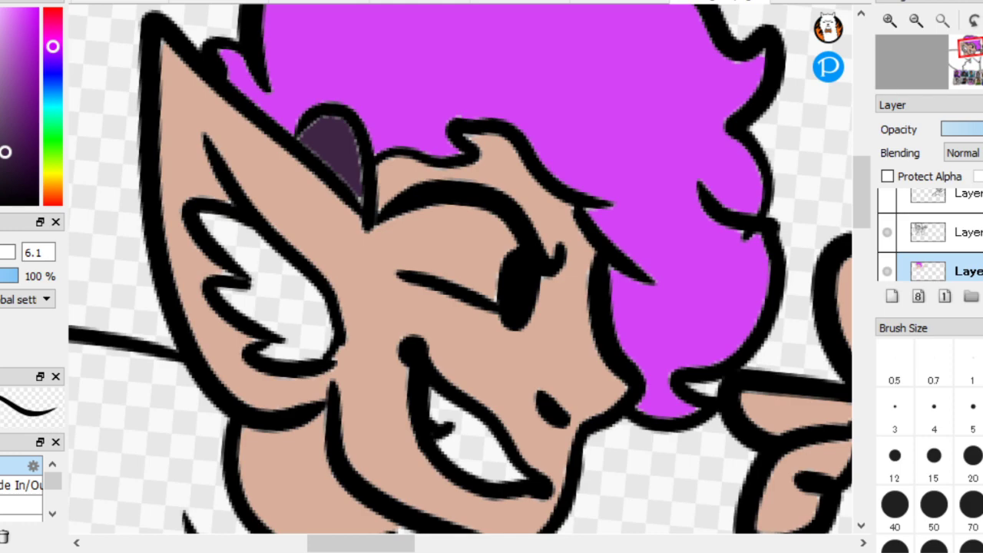
left_click(265, 247)
scroll(230, 192, "down", 3)
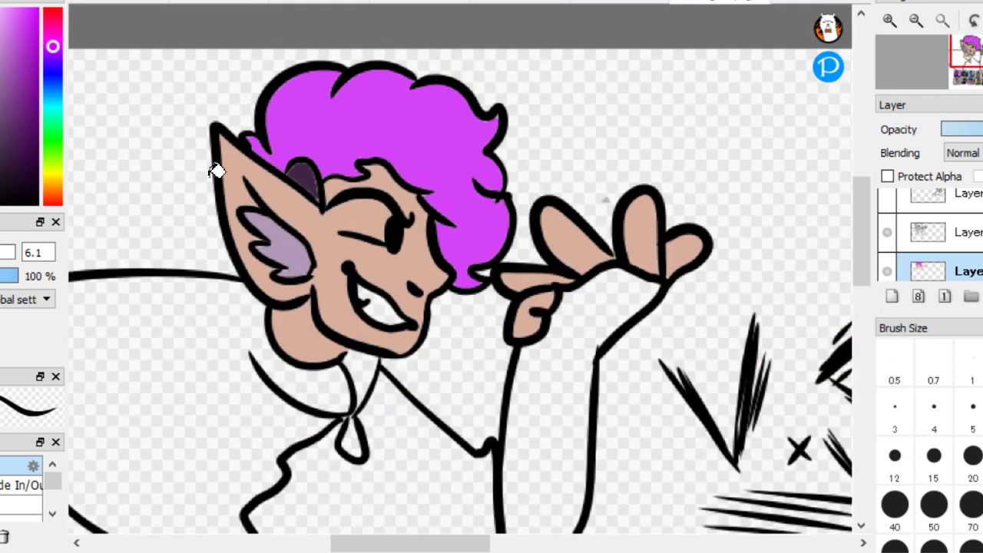
Paint the elf's eye white and cover the gaps along the outline of the dark purple shape beside the ear
scroll(127, 129, "up", 3)
scroll(127, 129, "up", 2)
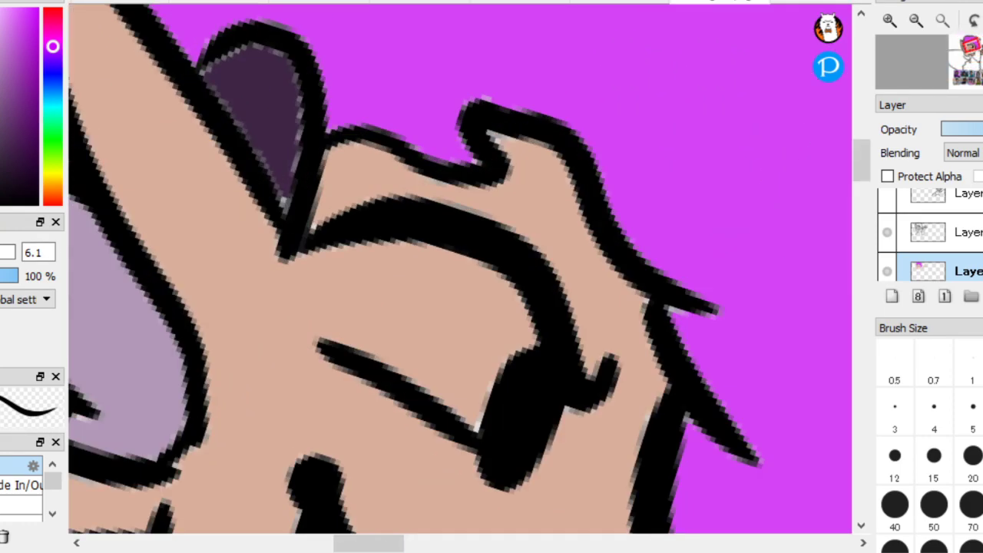
mouse_move(484, 407)
left_mouse_down()
mouse_move(451, 370)
mouse_move(469, 423)
mouse_move(458, 311)
mouse_move(487, 409)
mouse_move(494, 294)
mouse_move(521, 362)
mouse_move(524, 334)
mouse_move(476, 413)
mouse_move(402, 339)
mouse_move(436, 400)
mouse_move(357, 305)
mouse_move(359, 262)
mouse_move(366, 343)
mouse_move(341, 332)
mouse_move(345, 246)
left_mouse_up()
mouse_move(355, 281)
left_mouse_down()
mouse_move(390, 318)
mouse_move(383, 289)
mouse_move(376, 307)
mouse_move(423, 307)
mouse_move(410, 291)
mouse_move(423, 309)
mouse_move(439, 253)
mouse_move(446, 355)
mouse_move(419, 242)
mouse_move(468, 321)
mouse_move(478, 273)
left_mouse_up()
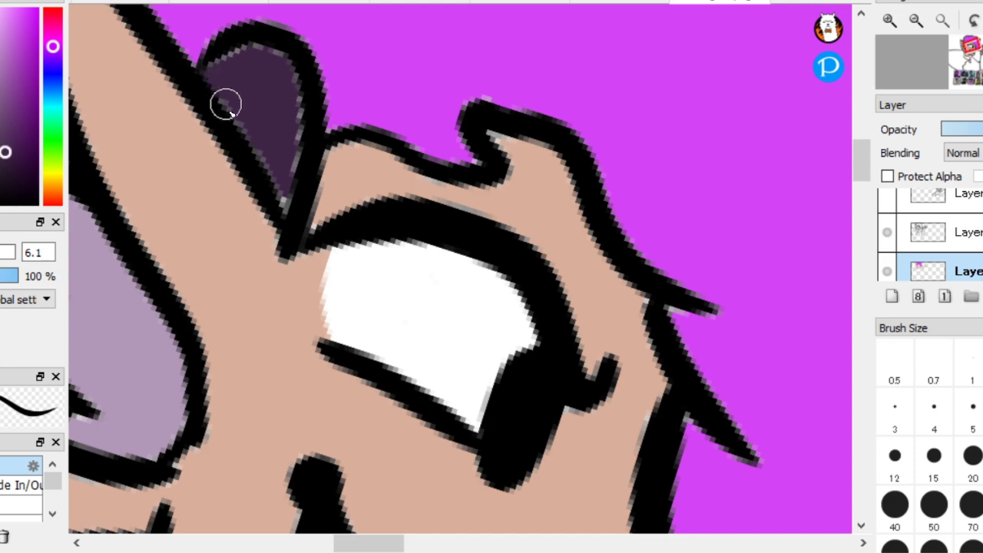
mouse_move(227, 105)
left_mouse_down()
mouse_move(283, 213)
mouse_move(293, 90)
left_mouse_up()
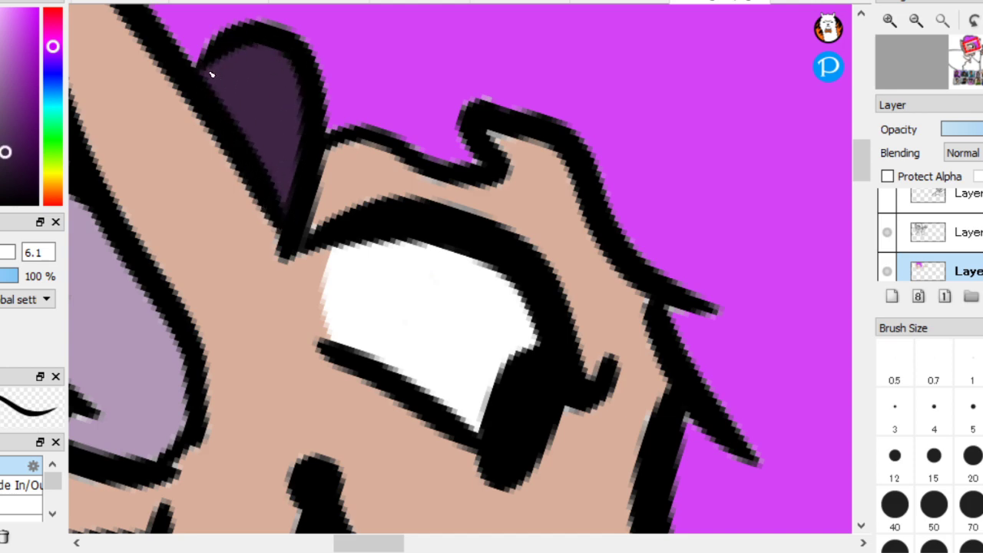
scroll(244, 235, "down", 5)
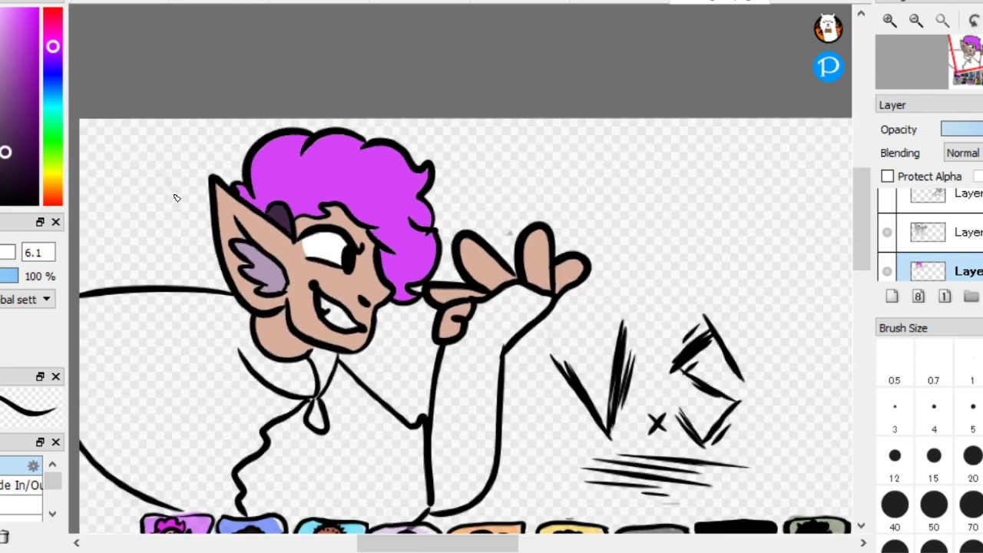
Paint the teeth inside the elf's grinning mouth solid white
scroll(185, 238, "up", 3)
scroll(450, 308, "up", 5)
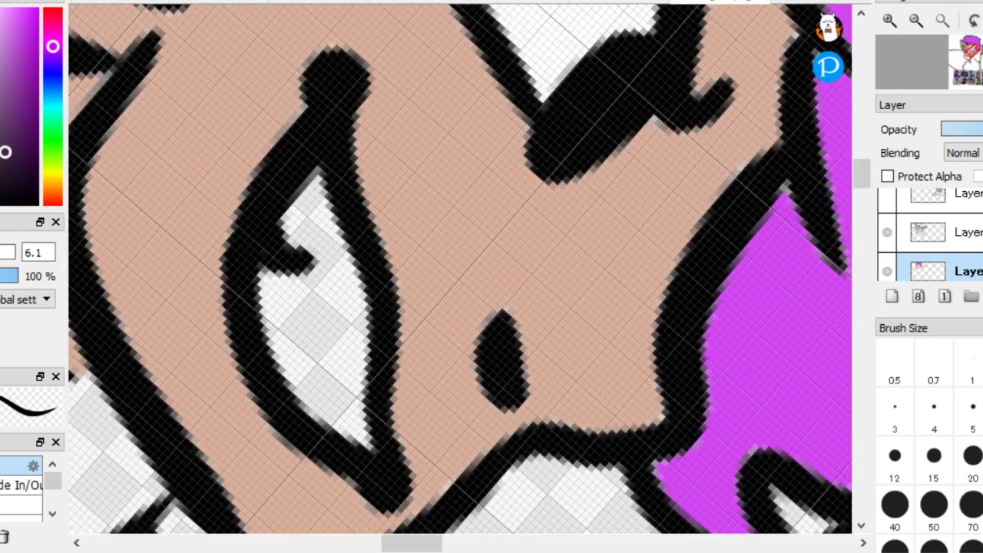
mouse_move(357, 376)
left_mouse_down()
mouse_move(332, 266)
mouse_move(343, 285)
mouse_move(355, 417)
mouse_move(347, 259)
mouse_move(352, 350)
mouse_move(310, 340)
mouse_move(332, 198)
mouse_move(294, 280)
mouse_move(320, 401)
mouse_move(278, 243)
mouse_move(277, 302)
left_mouse_up()
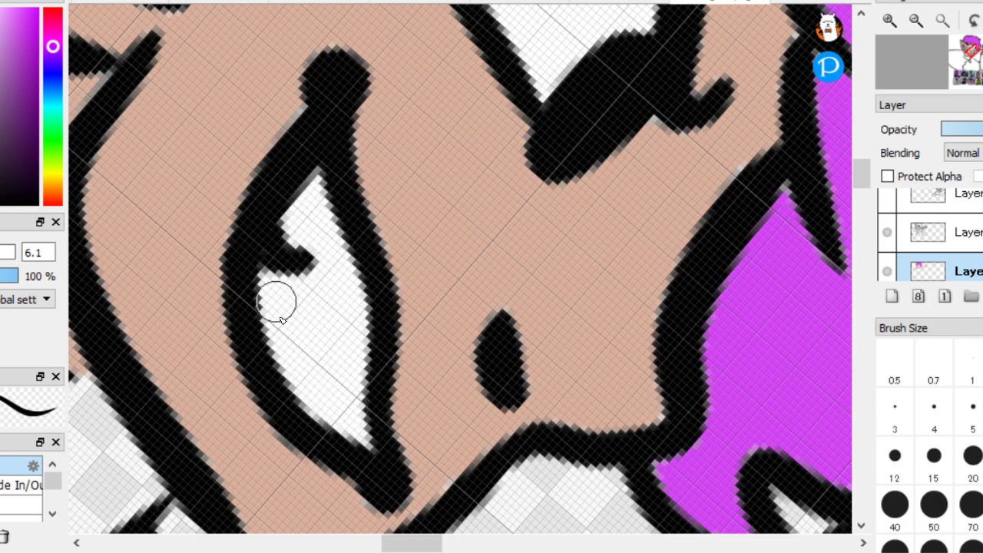
scroll(156, 148, "down", 5)
scroll(143, 176, "up", 5)
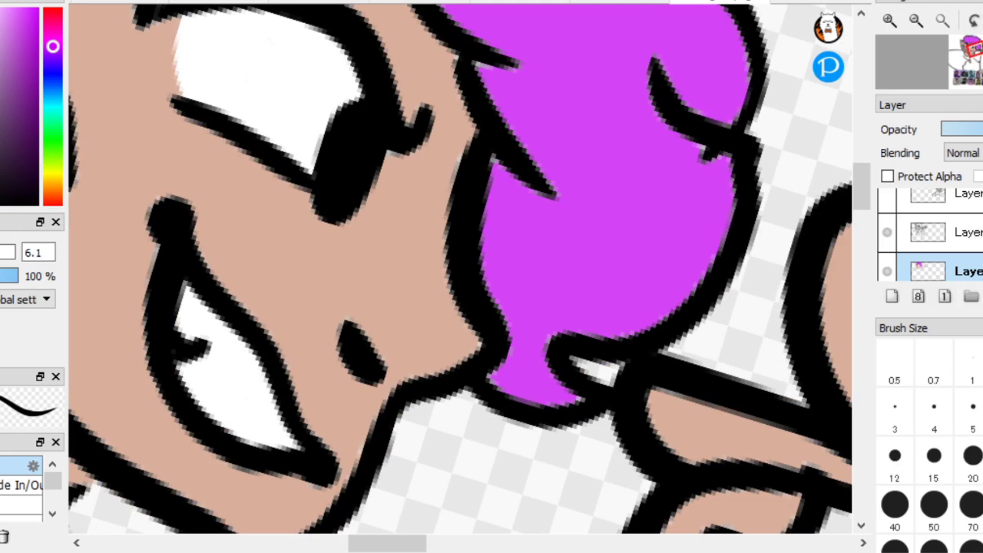
Paint the elf's nose and its bridge in a warm orange tone, using brush size 20
left_click(405, 274, "alt")
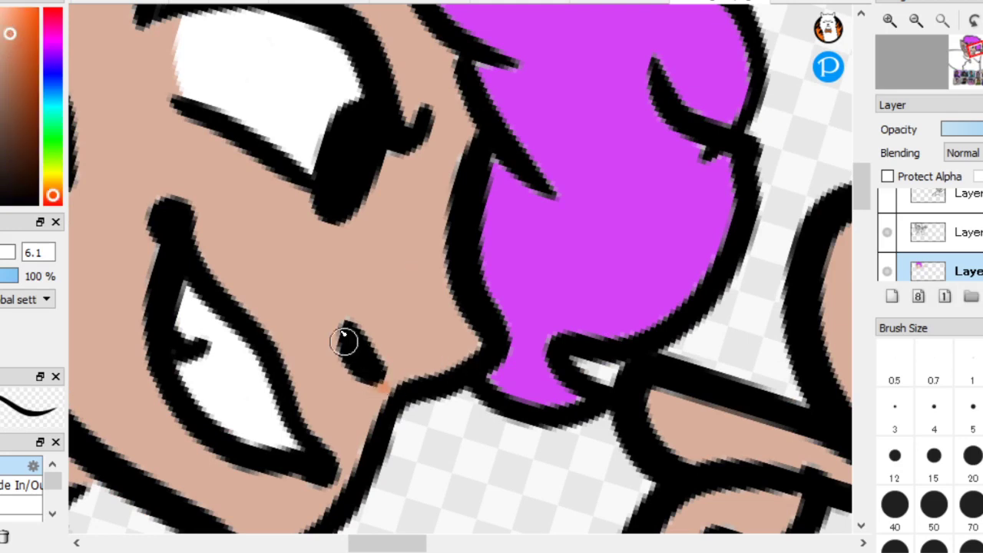
mouse_move(343, 341)
left_mouse_down()
mouse_move(349, 286)
mouse_move(386, 323)
mouse_move(395, 255)
mouse_move(445, 164)
mouse_move(416, 344)
mouse_move(431, 224)
left_mouse_up()
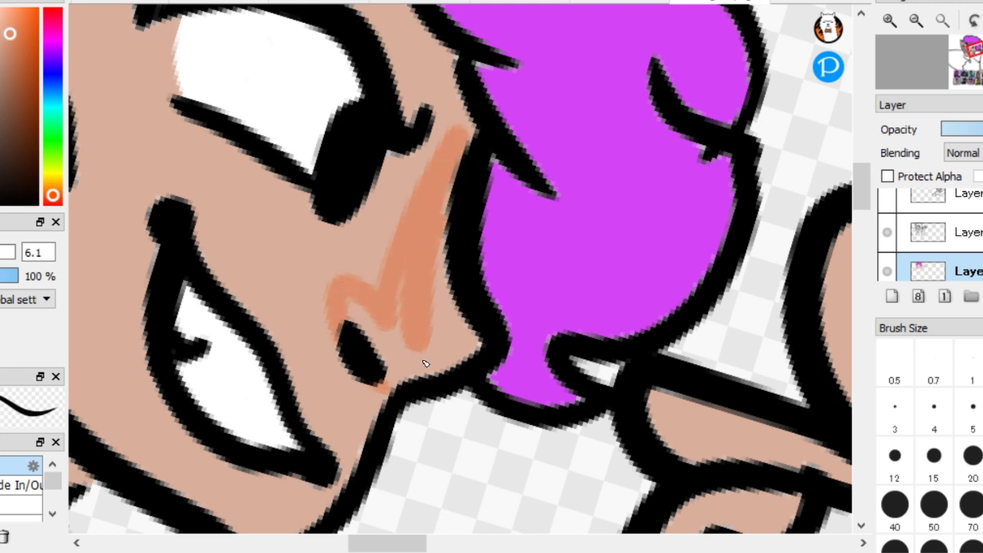
key("ctrl+z")
mouse_move(450, 324)
left_mouse_down()
mouse_move(440, 187)
mouse_move(450, 158)
mouse_move(375, 290)
mouse_move(387, 350)
mouse_move(439, 364)
mouse_move(428, 311)
mouse_move(410, 335)
left_mouse_up()
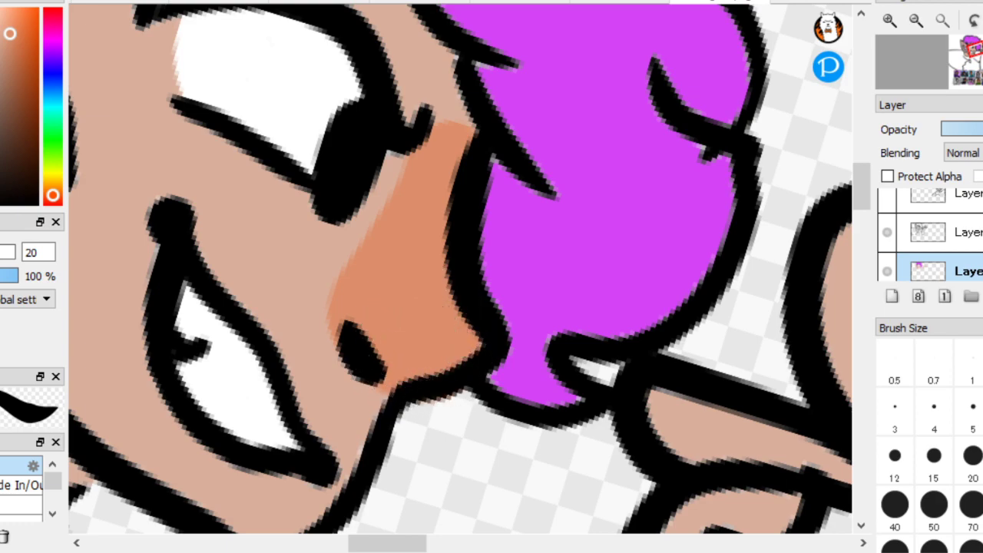
Paint a rounded blush patch on the elf's cheek below the eye in the same warm orange
scroll(193, 177, "down", 3)
scroll(133, 182, "up", 3)
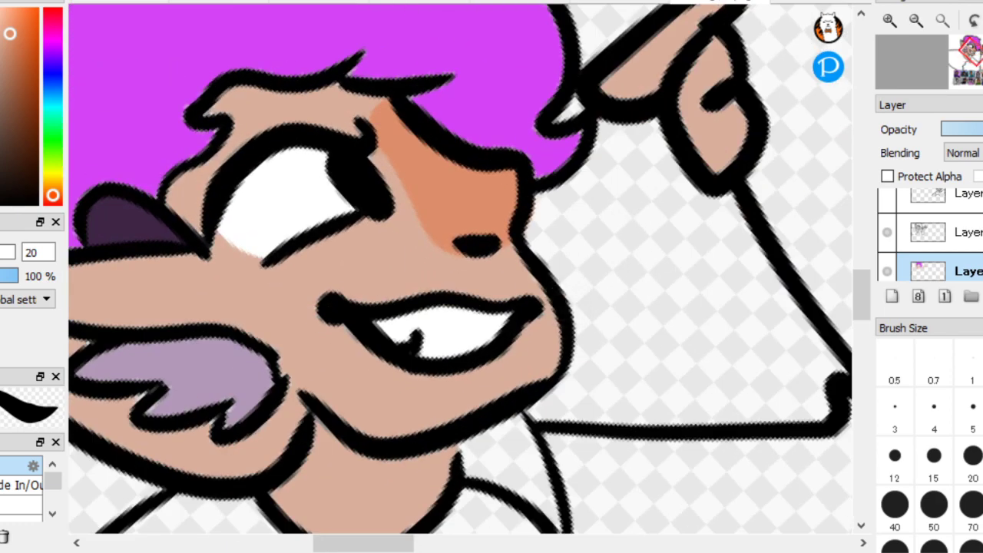
mouse_move(361, 255)
left_mouse_down()
mouse_move(283, 296)
mouse_move(364, 264)
mouse_move(330, 266)
left_mouse_up()
scroll(375, 331, "down", 2)
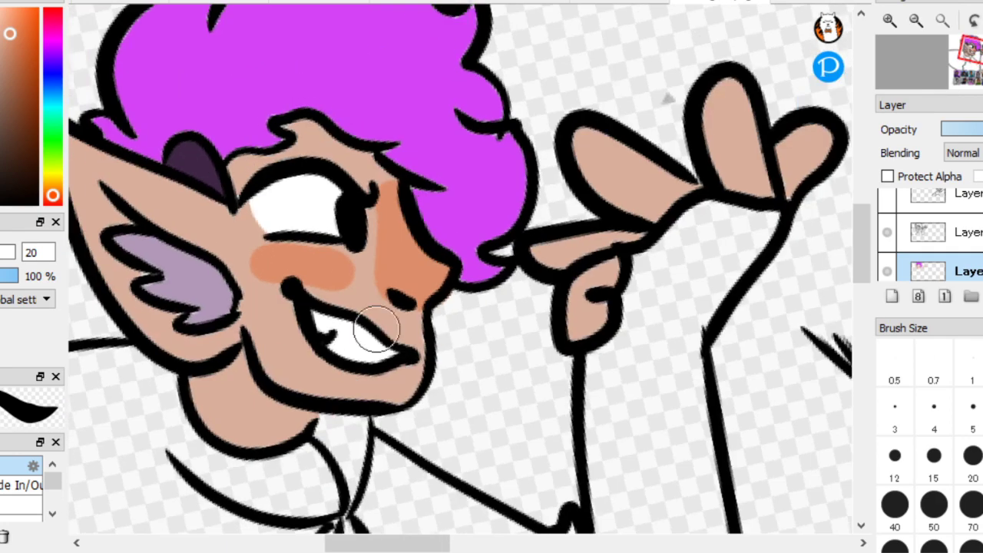
scroll(376, 331, "up", 2)
scroll(136, 171, "down", 2)
scroll(115, 61, "up", 3)
key("ctrl+minus")
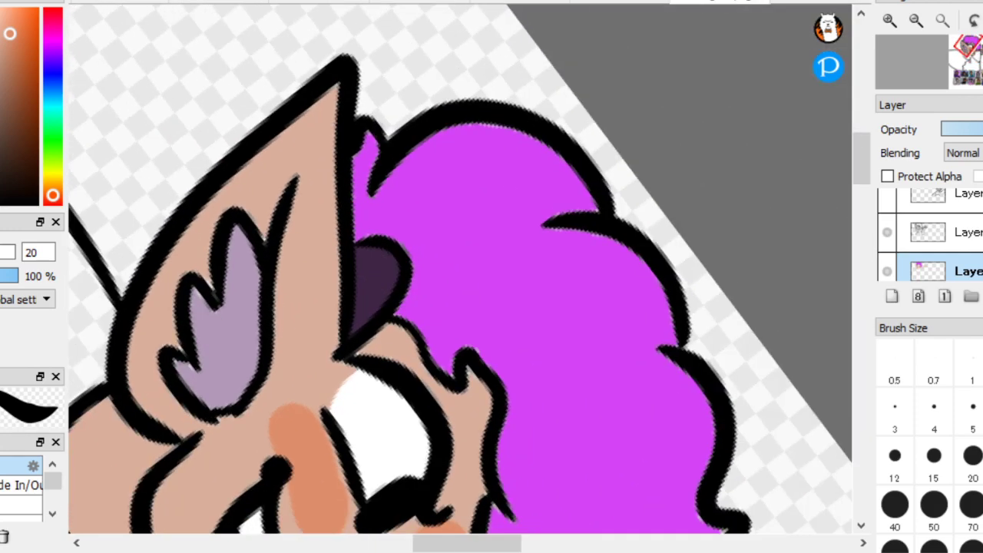
Paint the outer part of the elf's pointed ear in warm orange around the lavender inner shape, using brush size 7.9
mouse_move(307, 277)
left_mouse_down()
mouse_move(327, 242)
mouse_move(323, 327)
mouse_move(318, 215)
mouse_move(295, 278)
mouse_move(289, 248)
mouse_move(336, 93)
mouse_move(280, 176)
mouse_move(281, 229)
mouse_move(274, 196)
mouse_move(289, 159)
mouse_move(267, 163)
mouse_move(249, 194)
mouse_move(257, 198)
mouse_move(243, 182)
mouse_move(192, 252)
left_mouse_up()
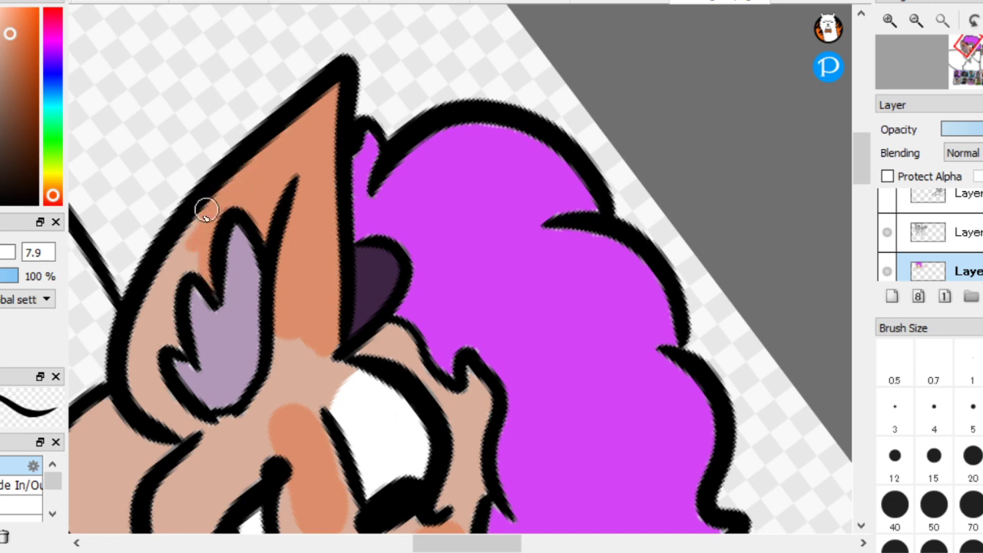
mouse_move(205, 215)
left_mouse_down()
mouse_move(178, 275)
mouse_move(193, 238)
left_mouse_up()
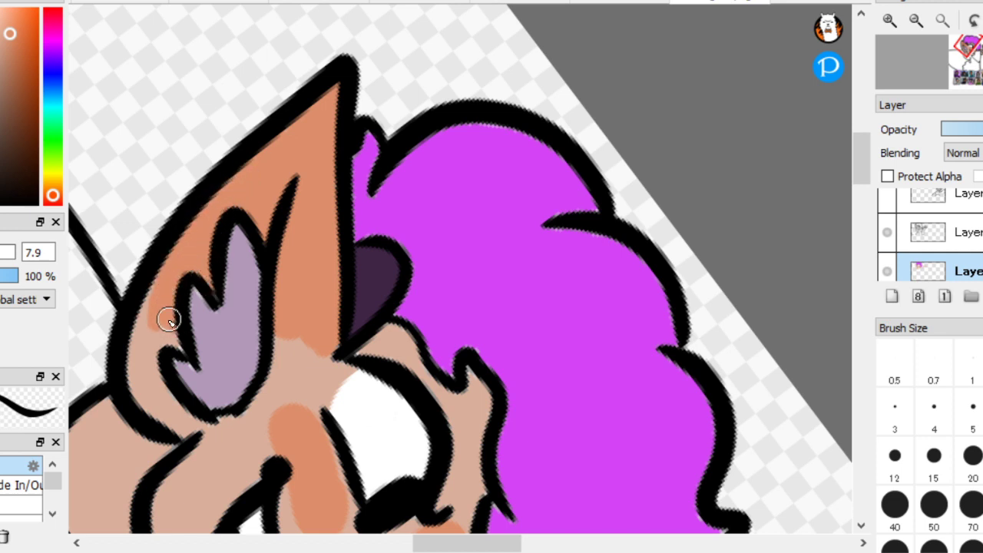
mouse_move(168, 396)
left_mouse_down()
mouse_move(146, 368)
mouse_move(158, 289)
mouse_move(148, 384)
mouse_move(145, 309)
left_mouse_up()
left_click_drag(141, 388, 136, 370)
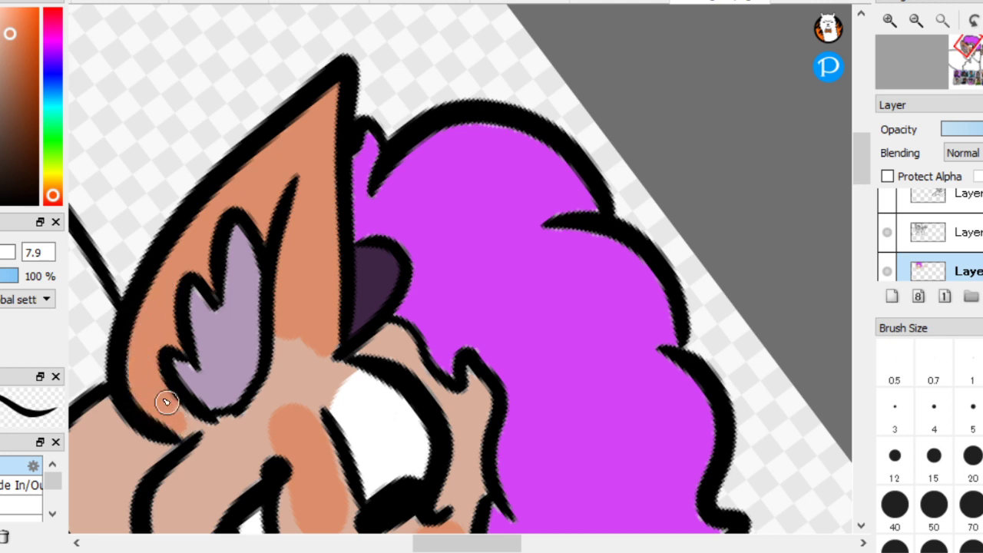
left_click_drag(294, 343, 299, 318)
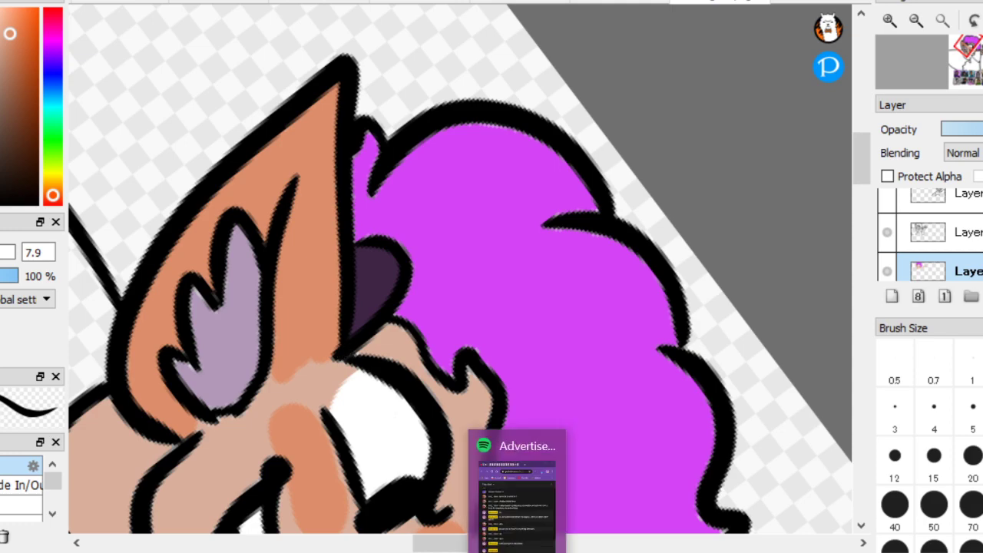
Switch to Spotify to check the playing playlist and return to the drawing
left_click(517, 549)
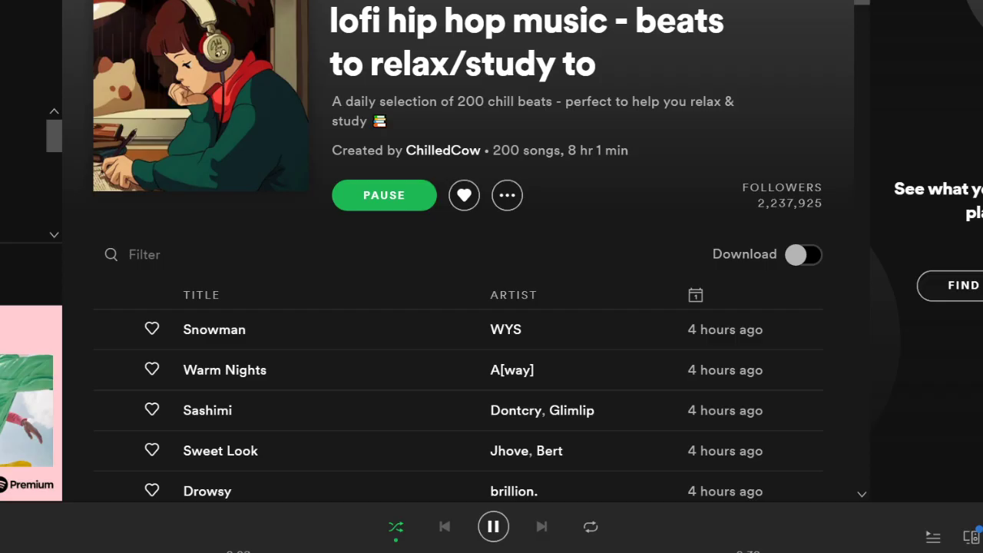
key("alt+Tab")
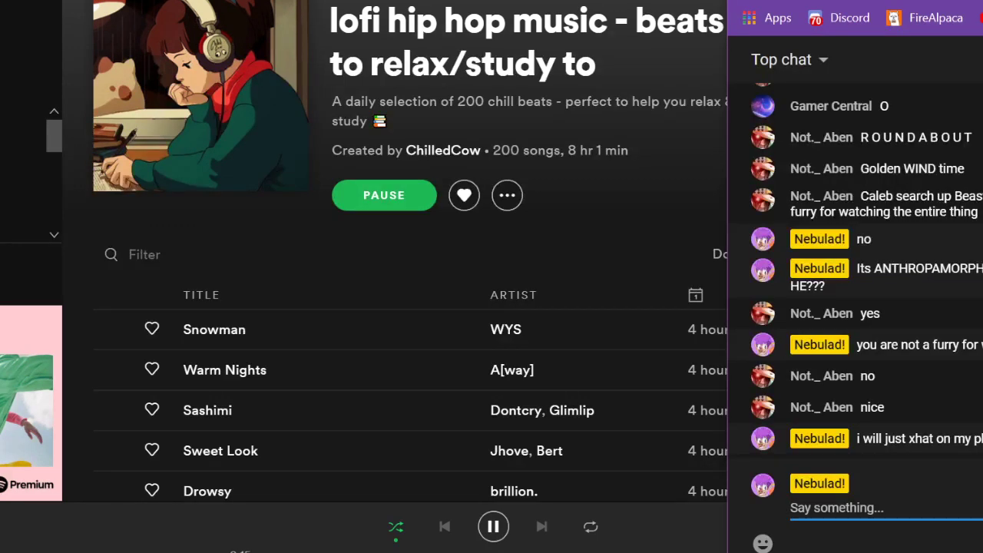
key("alt+Tab")
Paint the fingers and thumb of the elf's raised hand in the same warm orange, leaving some skin tone at their bases
scroll(140, 156, "down", 3)
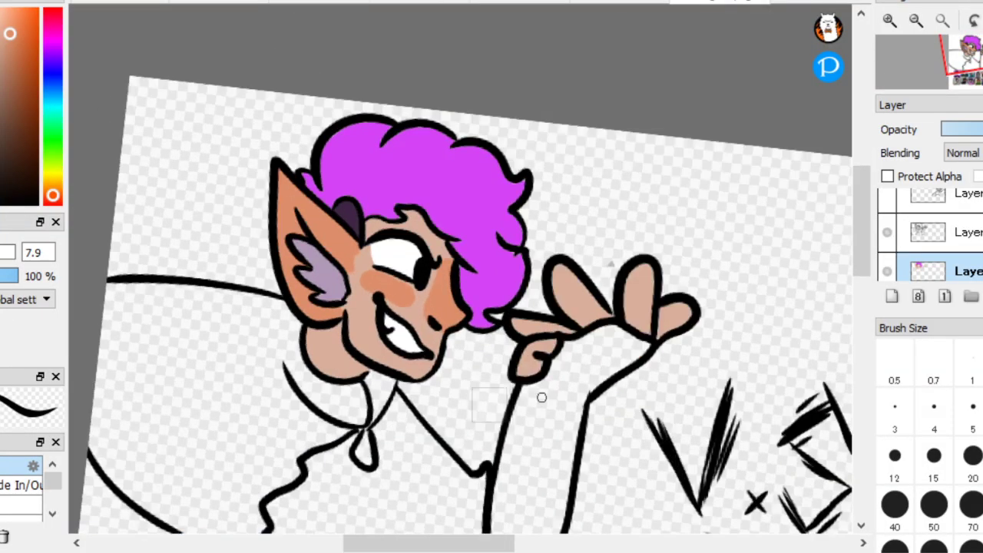
scroll(550, 439, "up", 4)
scroll(505, 226, "up", 2)
mouse_move(559, 396)
left_mouse_down()
mouse_move(595, 354)
mouse_move(624, 296)
mouse_move(538, 427)
mouse_move(611, 310)
mouse_move(525, 472)
mouse_move(570, 342)
mouse_move(534, 374)
mouse_move(567, 301)
mouse_move(534, 335)
left_mouse_up()
mouse_move(629, 440)
left_mouse_down()
mouse_move(652, 441)
mouse_move(625, 481)
mouse_move(580, 490)
left_mouse_up()
mouse_move(430, 266)
left_mouse_down()
mouse_move(410, 167)
mouse_move(421, 267)
mouse_move(384, 163)
mouse_move(364, 276)
mouse_move(333, 252)
left_mouse_up()
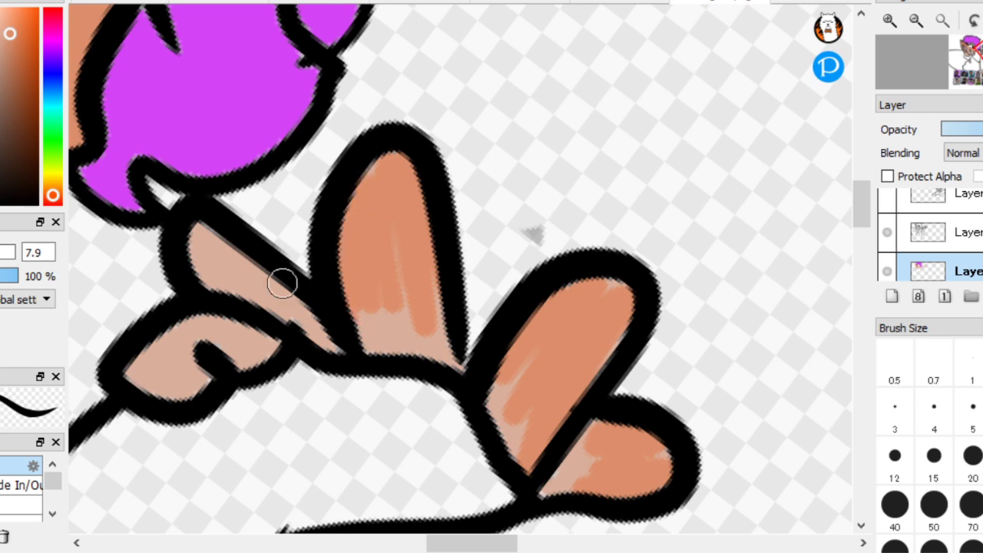
mouse_move(282, 283)
left_mouse_down()
mouse_move(229, 256)
mouse_move(197, 262)
mouse_move(200, 282)
mouse_move(186, 285)
mouse_move(201, 305)
mouse_move(169, 348)
mouse_move(179, 383)
mouse_move(202, 373)
mouse_move(176, 370)
left_mouse_up()
Paint the teardrop pendant below the elf's collar light gray with a small darker gray spot in its center
scroll(284, 242, "down", 5)
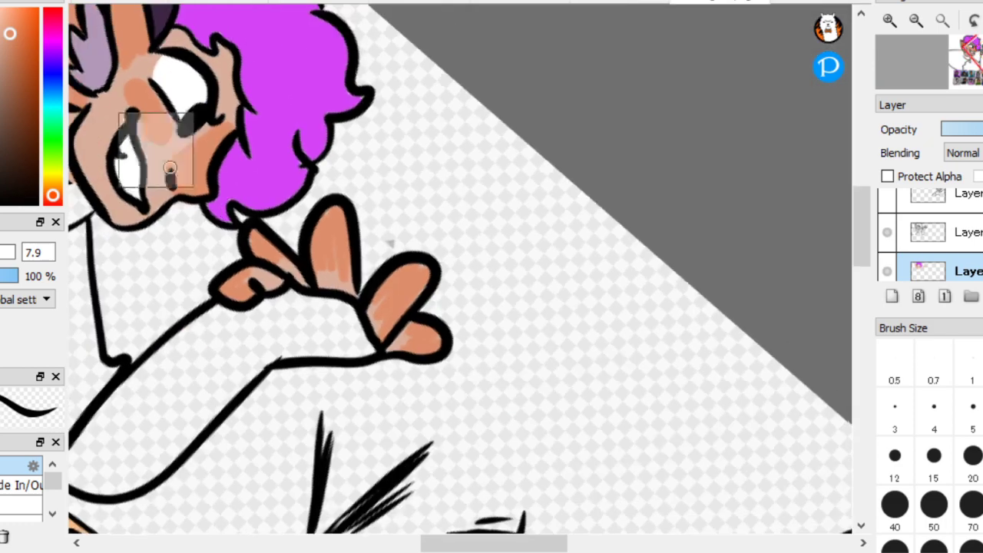
scroll(459, 354, "up", 3)
scroll(459, 354, "up", 5)
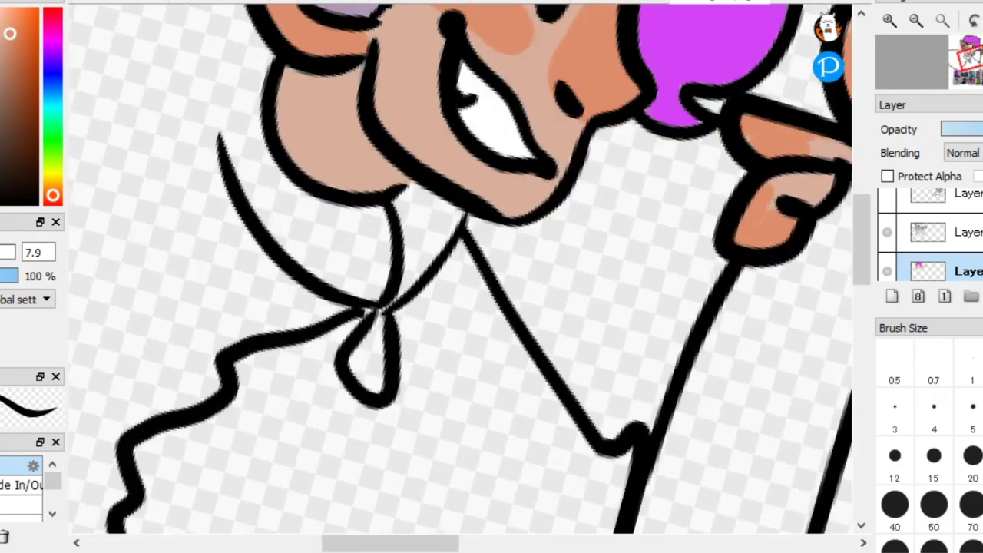
mouse_move(407, 368)
left_mouse_down()
mouse_move(419, 286)
mouse_move(383, 371)
mouse_move(417, 358)
mouse_move(400, 344)
mouse_move(380, 414)
mouse_move(374, 344)
mouse_move(405, 300)
mouse_move(361, 363)
mouse_move(374, 342)
mouse_move(399, 363)
left_mouse_up()
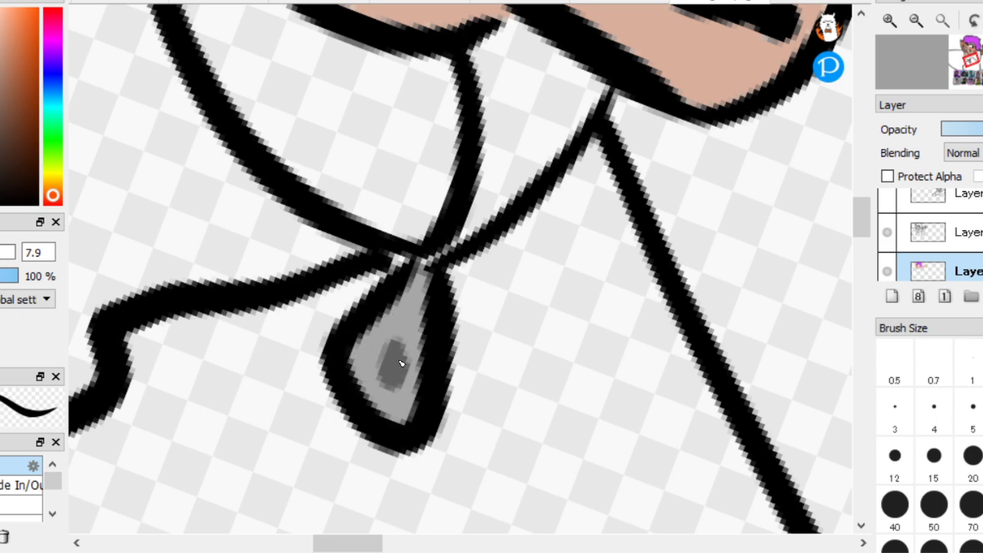
Fill the elf's cloak on both sides of the wavy seam and the collar gap under the chin with dark purple
scroll(217, 221, "down", 2)
scroll(546, 434, "up", 1)
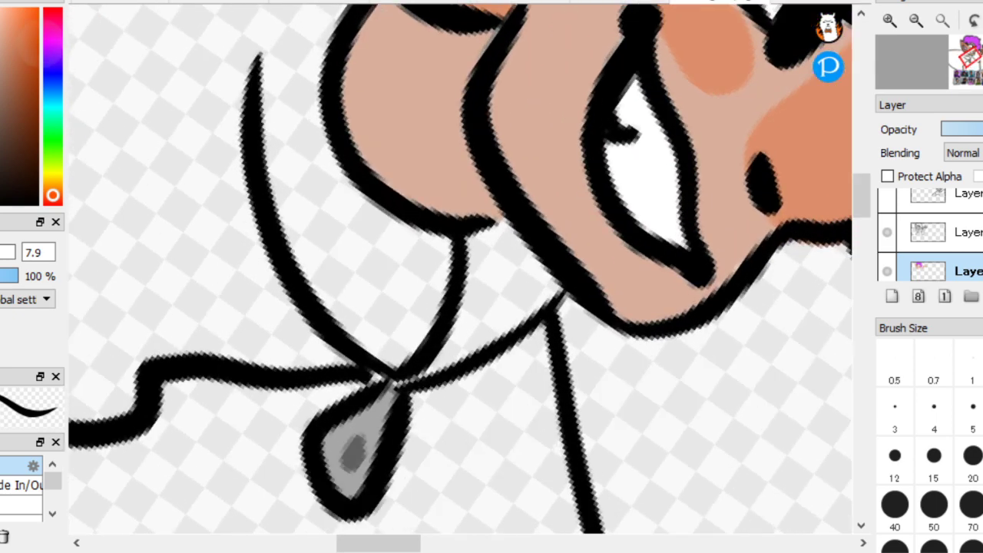
left_click(53, 49)
left_click(37, 96)
scroll(461, 277, "down", 4)
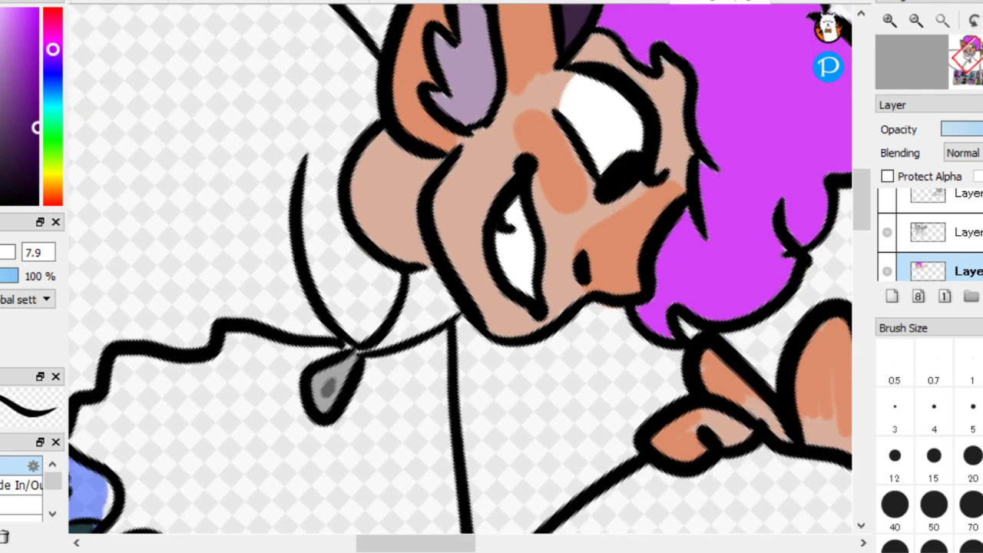
scroll(461, 277, "up", 2)
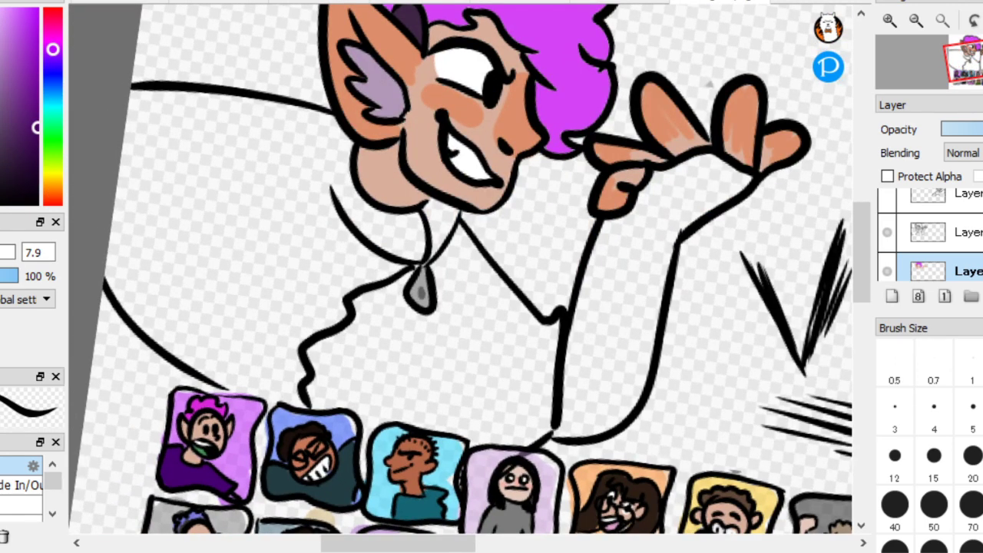
left_click(461, 358)
left_click(328, 289)
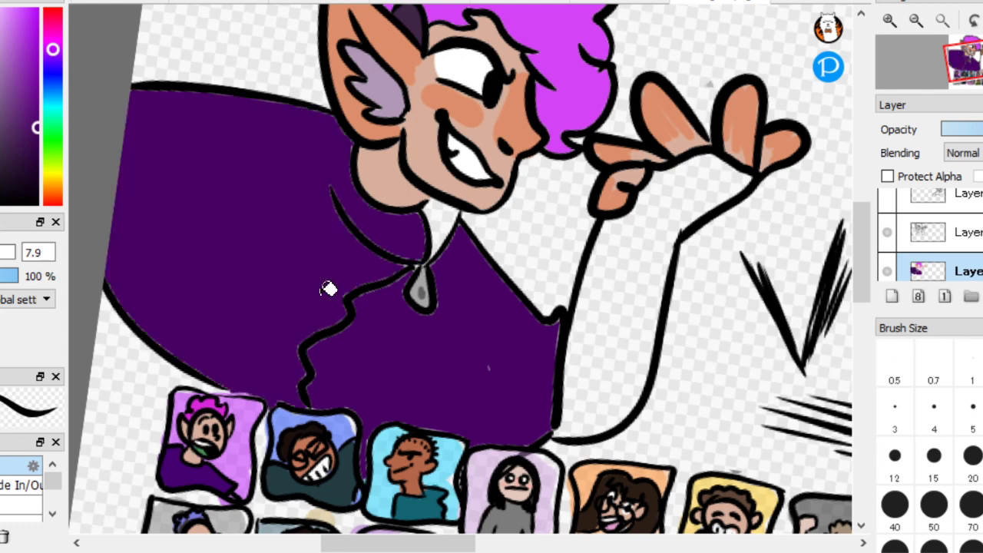
scroll(149, 119, "up", 3)
left_click(518, 241)
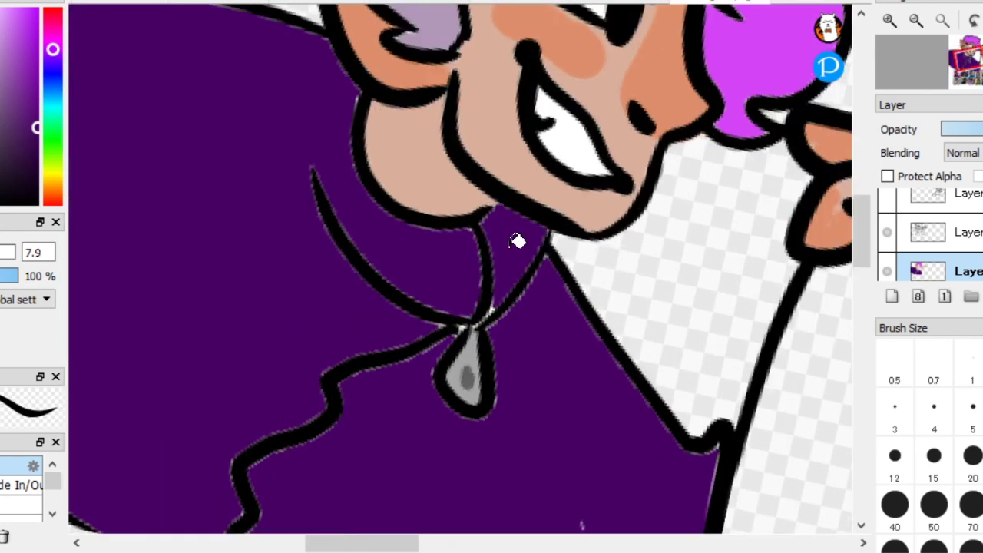
Cover the unfilled gaps along the cloak's outer outline and wavy seam in dark purple, using brush size 68
scroll(216, 169, "down", 2)
scroll(154, 125, "down", 1)
scroll(153, 127, "up", 2)
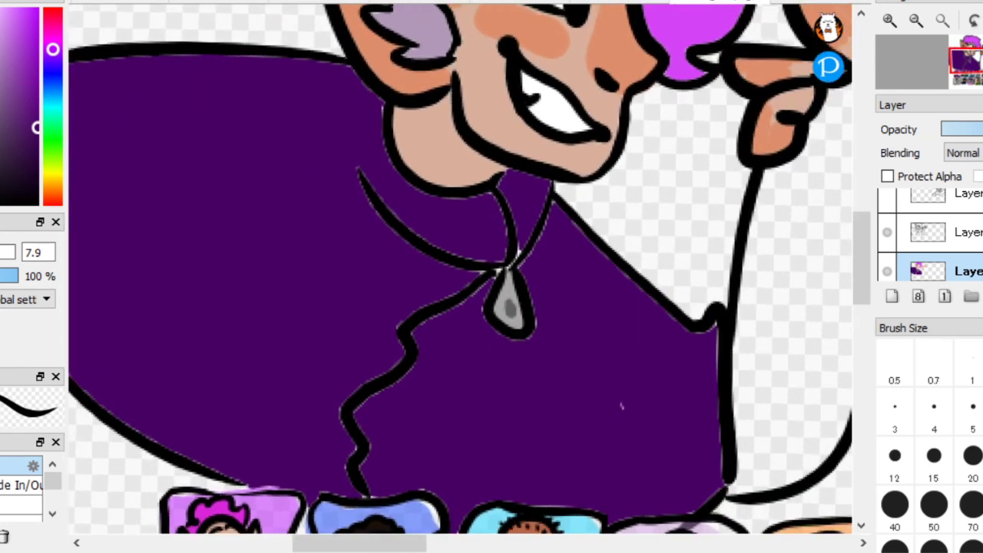
left_click_drag(1, 252, 6, 252)
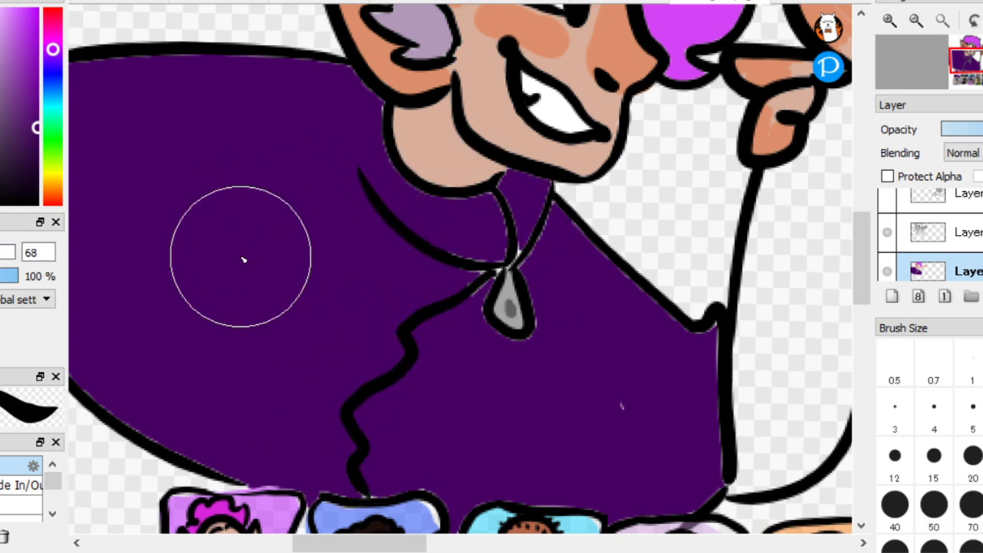
scroll(334, 263, "down", 1)
left_click_drag(334, 263, 217, 361)
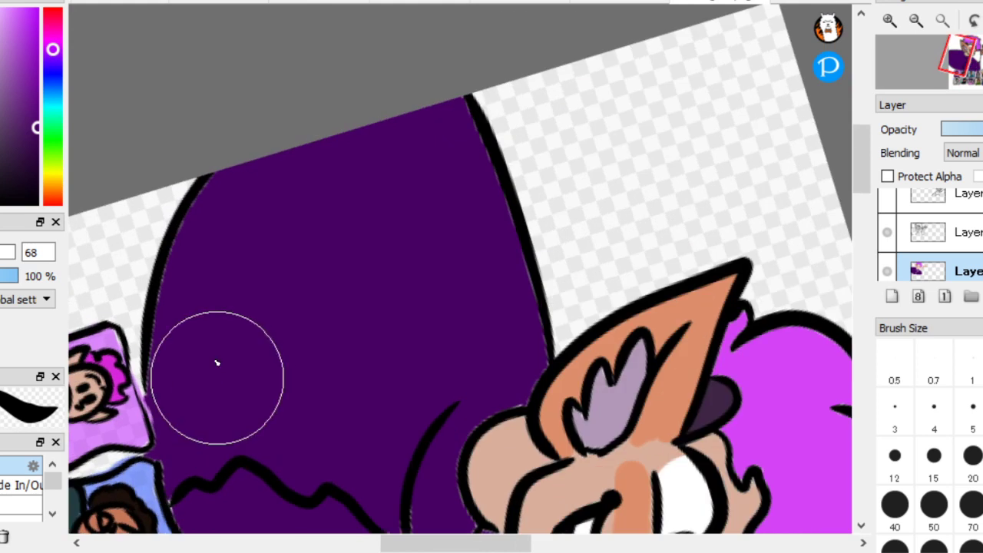
key("ctrl+z")
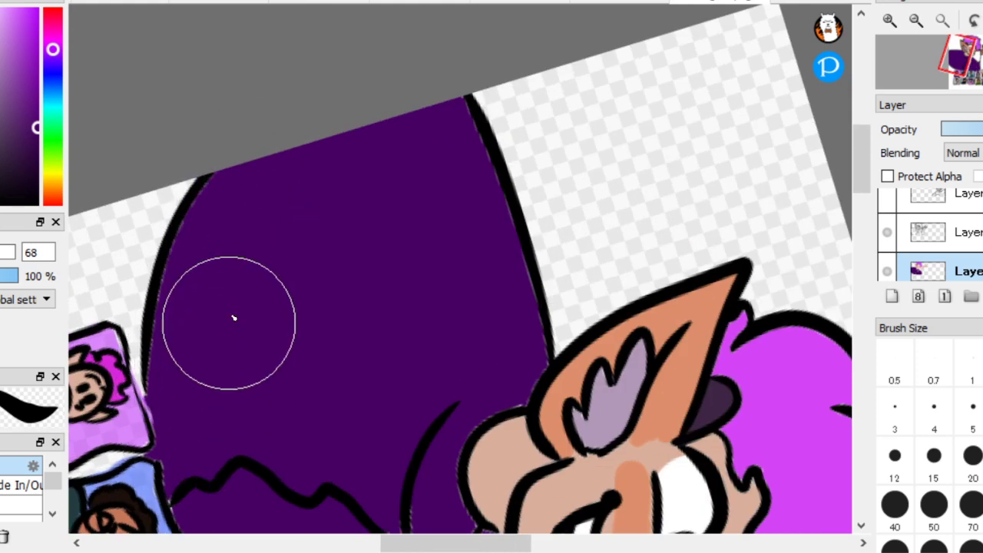
mouse_move(200, 391)
left_mouse_down()
mouse_move(195, 351)
mouse_move(217, 243)
mouse_move(250, 189)
left_mouse_up()
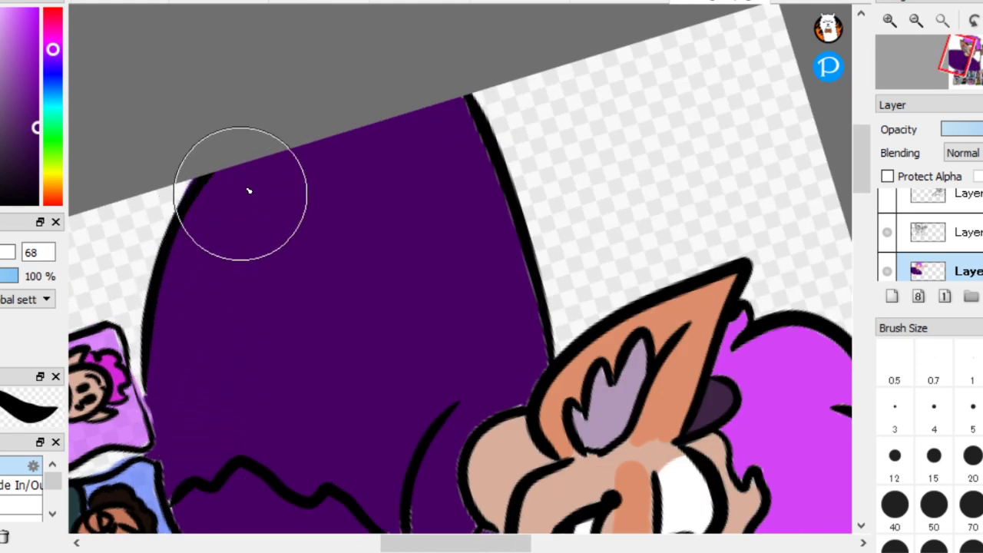
mouse_move(401, 213)
left_mouse_down()
mouse_move(481, 291)
mouse_move(586, 305)
mouse_move(642, 397)
mouse_move(658, 395)
left_mouse_up()
left_click_drag(369, 441, 509, 272)
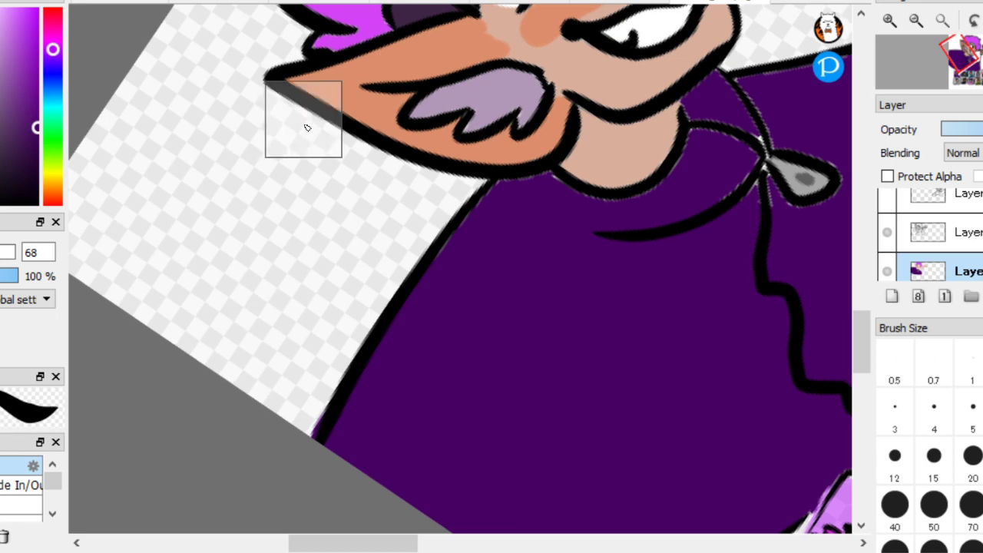
mouse_move(307, 128)
left_mouse_down()
mouse_move(348, 198)
mouse_move(263, 191)
mouse_move(121, 122)
left_mouse_up()
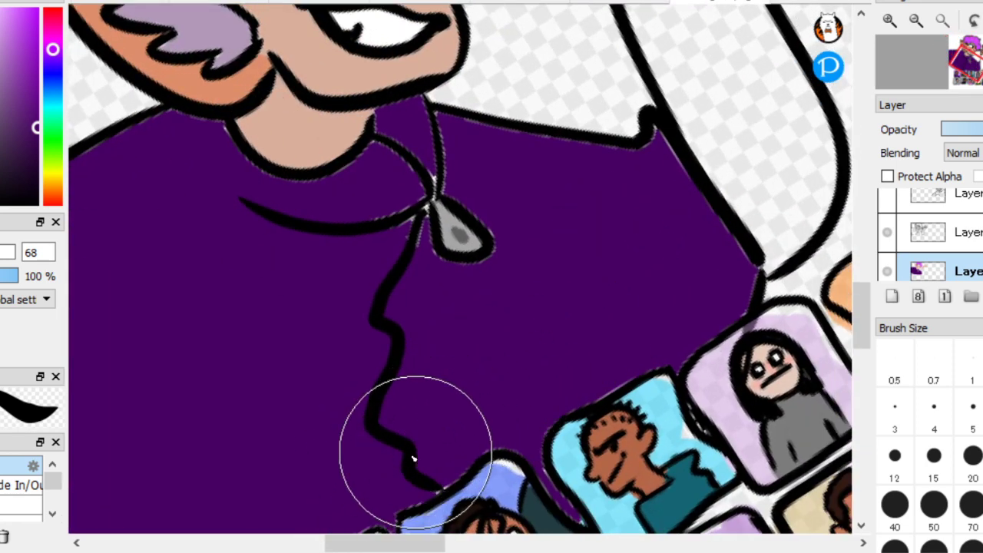
Cover the gaps around the pendant, collar lines and neck outline in dark purple, using brush size 16
scroll(173, 174, "up", 3)
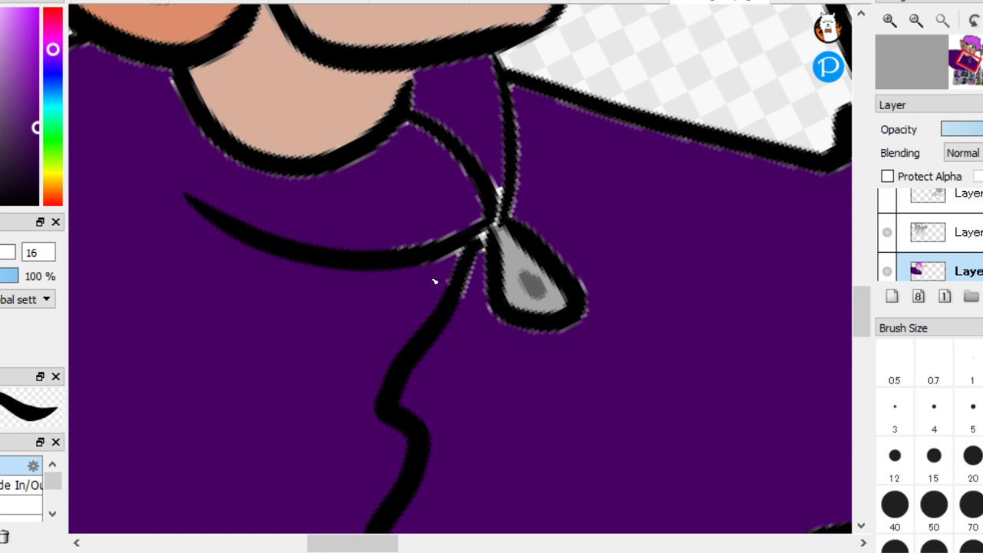
mouse_move(435, 281)
left_mouse_down()
mouse_move(460, 350)
mouse_move(473, 230)
mouse_move(501, 178)
mouse_move(542, 200)
mouse_move(508, 187)
mouse_move(610, 309)
left_mouse_up()
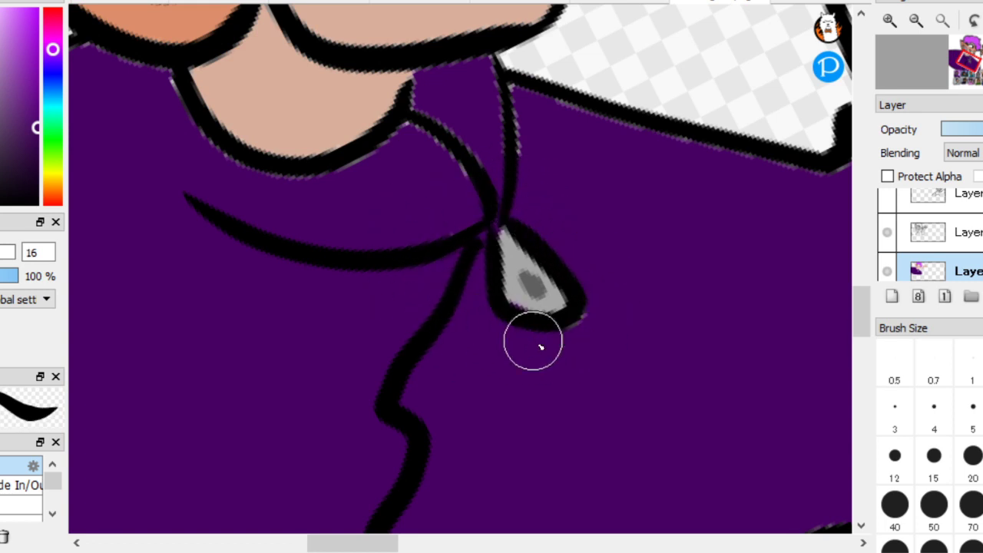
mouse_move(541, 347)
left_mouse_down()
mouse_move(602, 299)
mouse_move(587, 217)
mouse_move(472, 181)
mouse_move(511, 115)
mouse_move(470, 113)
mouse_move(416, 138)
mouse_move(437, 100)
left_mouse_up()
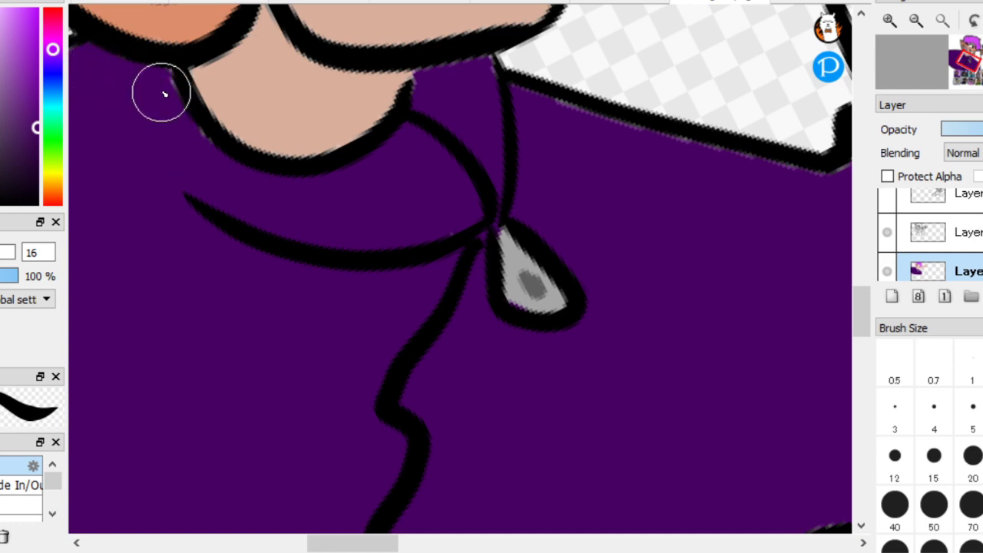
Try a light pinkish purple fill on the sleeve of the elf's raised arm
scroll(370, 243, "down", 3)
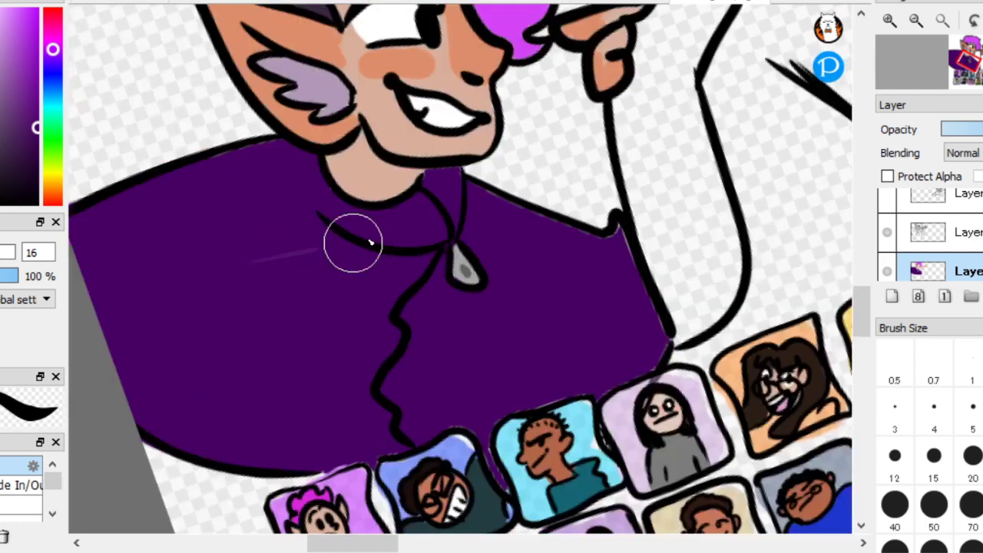
scroll(370, 242, "down", 2)
scroll(583, 292, "up", 5)
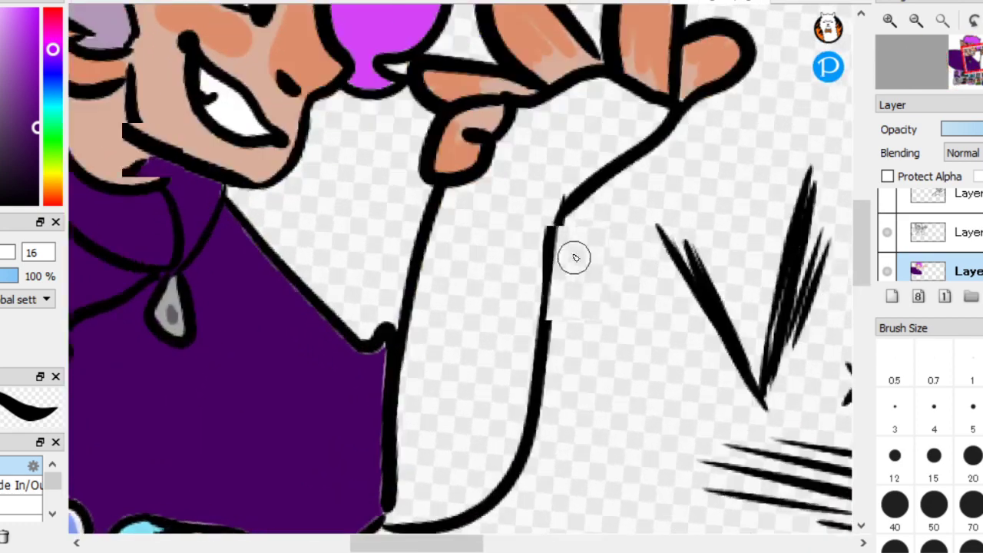
scroll(575, 258, "up", 1)
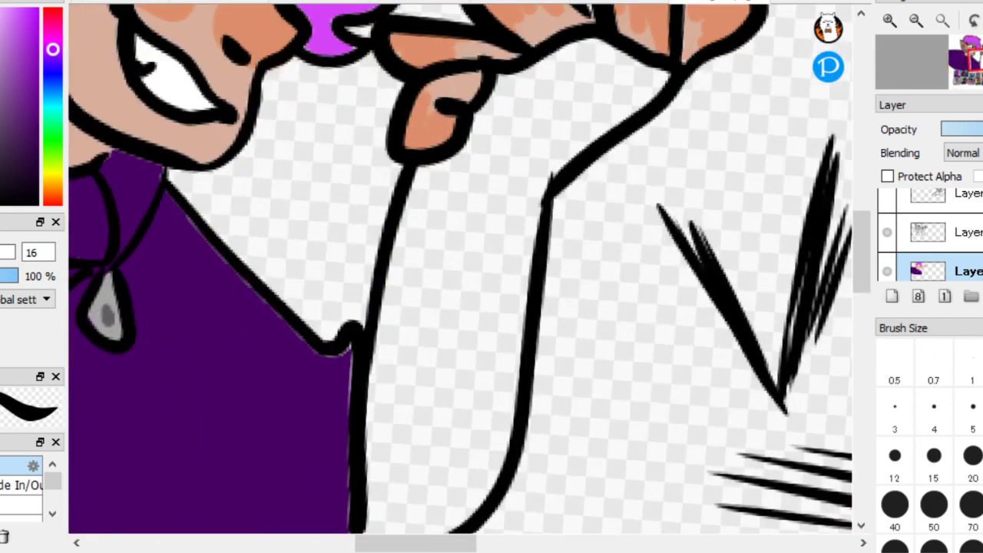
left_click(52, 44)
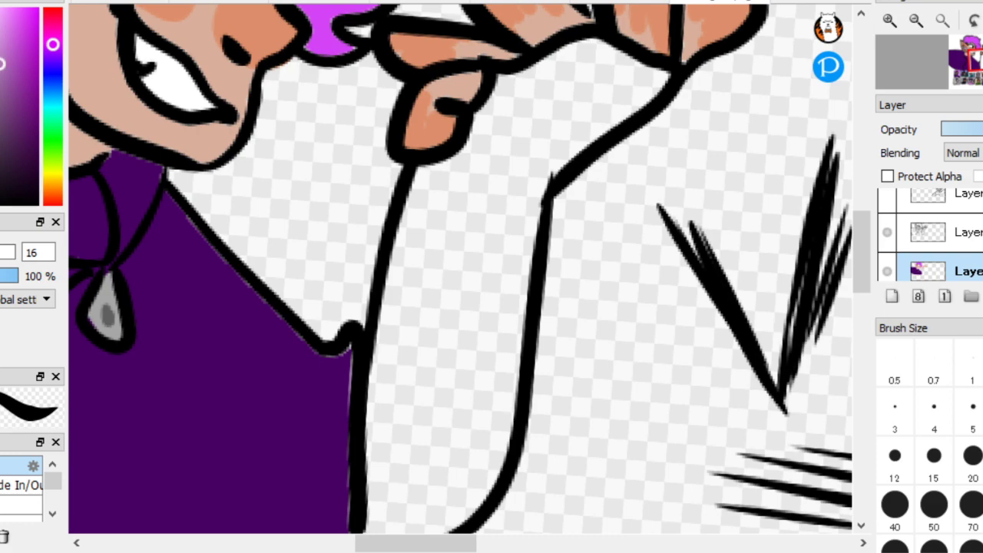
left_click(494, 280)
scroll(519, 308, "down", 5)
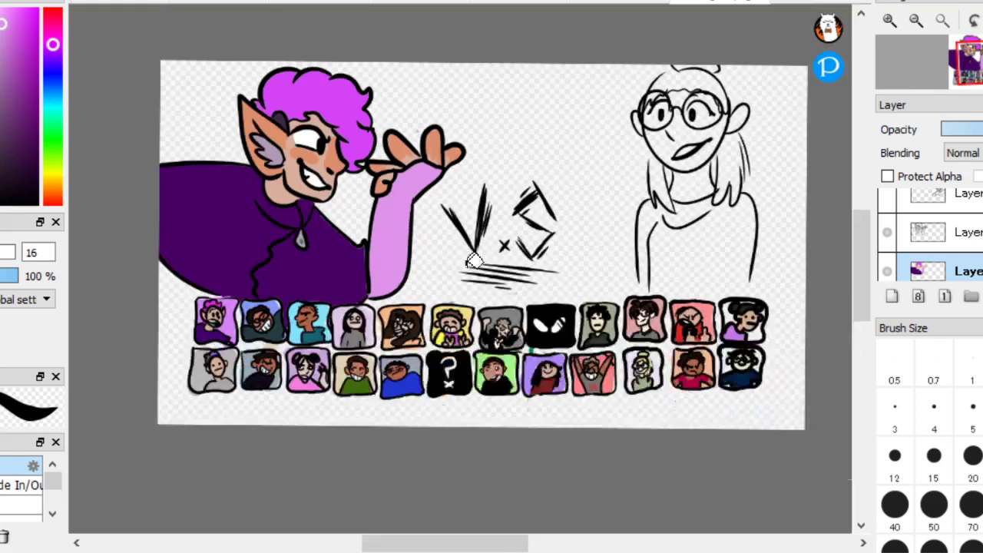
Fill the sleeve of the elf's raised arm with pale yellow
scroll(582, 356, "up", 2)
scroll(507, 325, "down", 3)
scroll(281, 254, "up", 4)
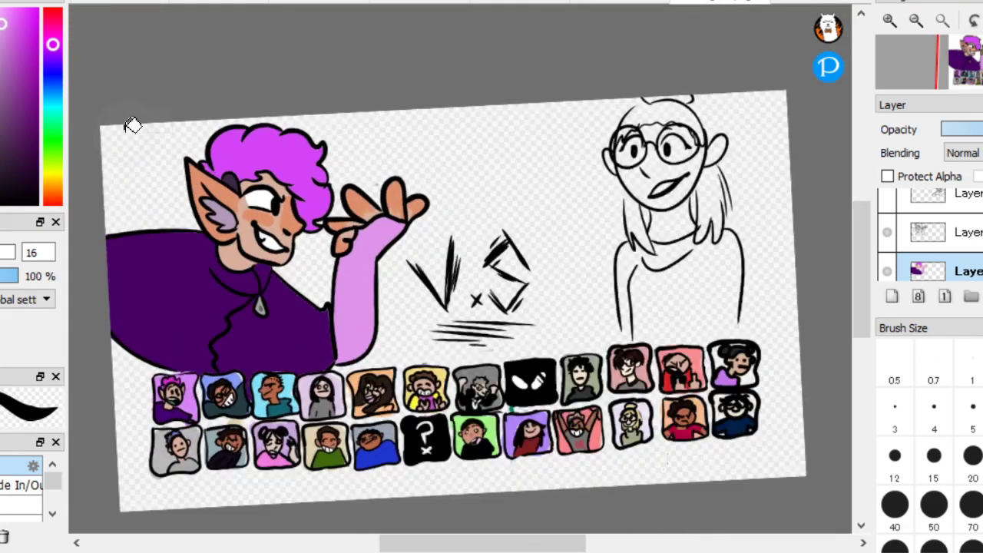
left_click(428, 323)
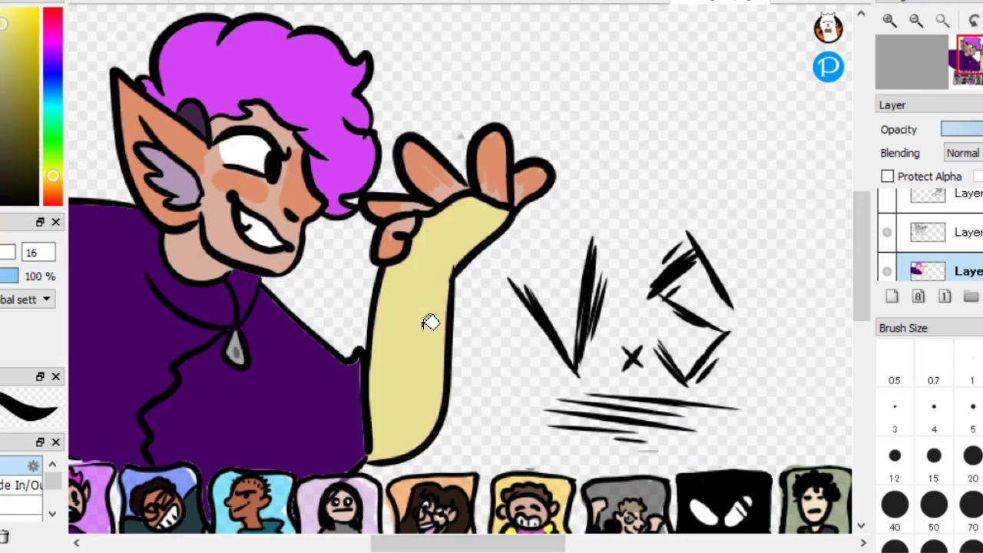
scroll(606, 313, "down", 2)
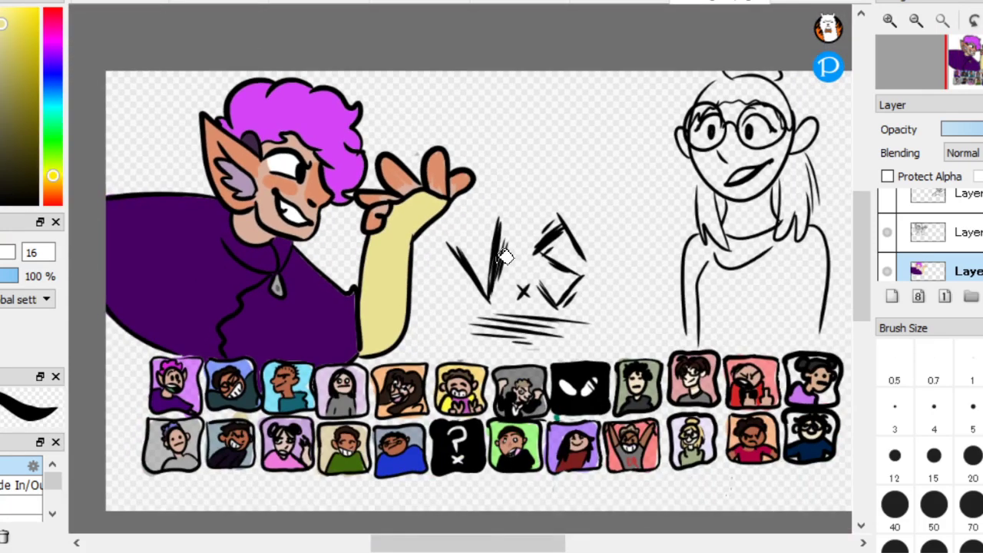
scroll(522, 292, "up", 4)
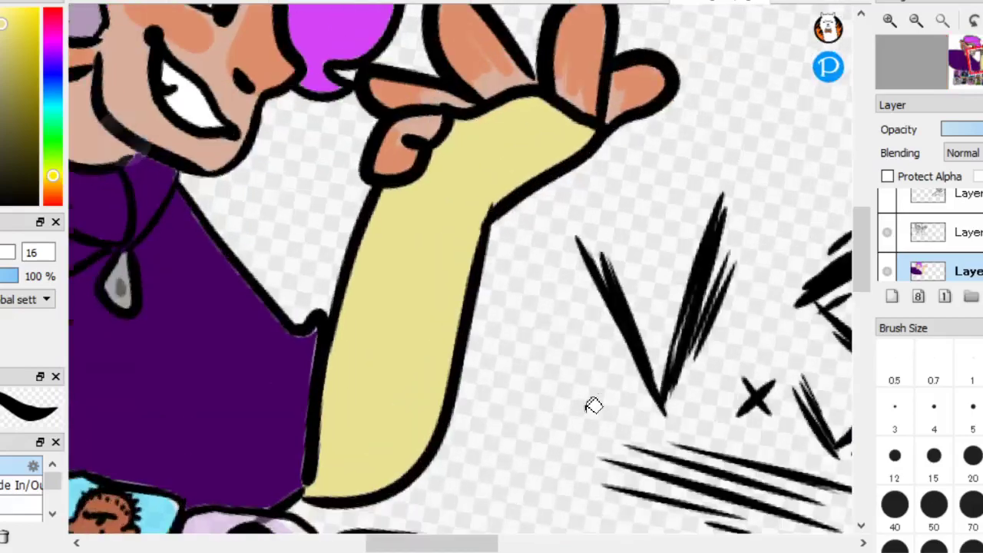
Merge the purple-haired elf's line art layer down into the flat color layer beneath it
scroll(527, 285, "down", 3)
scroll(573, 307, "up", 4)
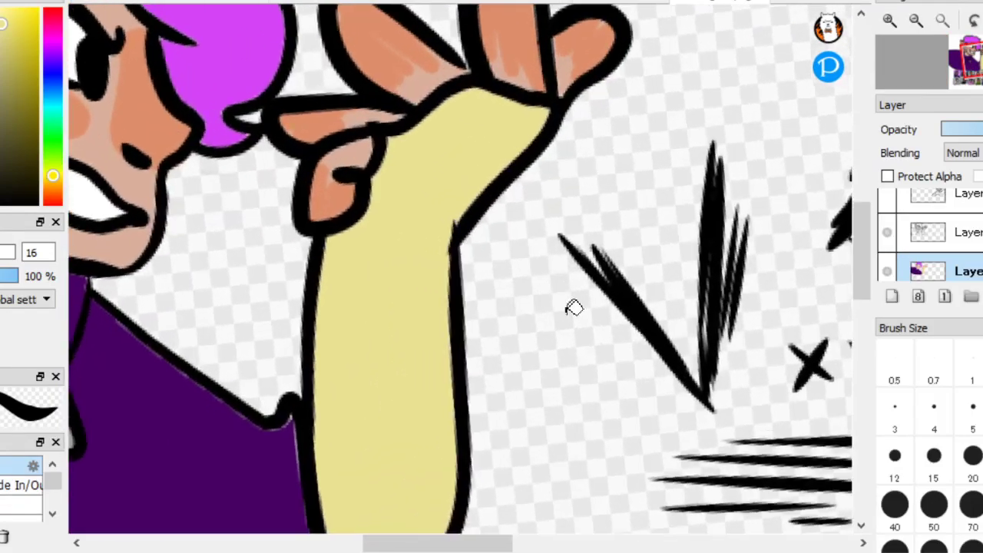
scroll(536, 258, "down", 3)
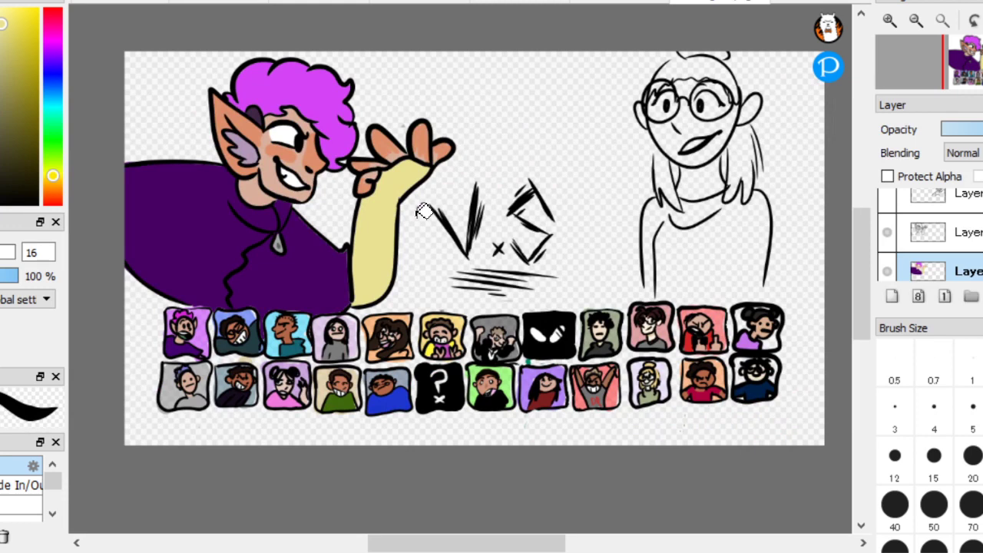
left_click(978, 232)
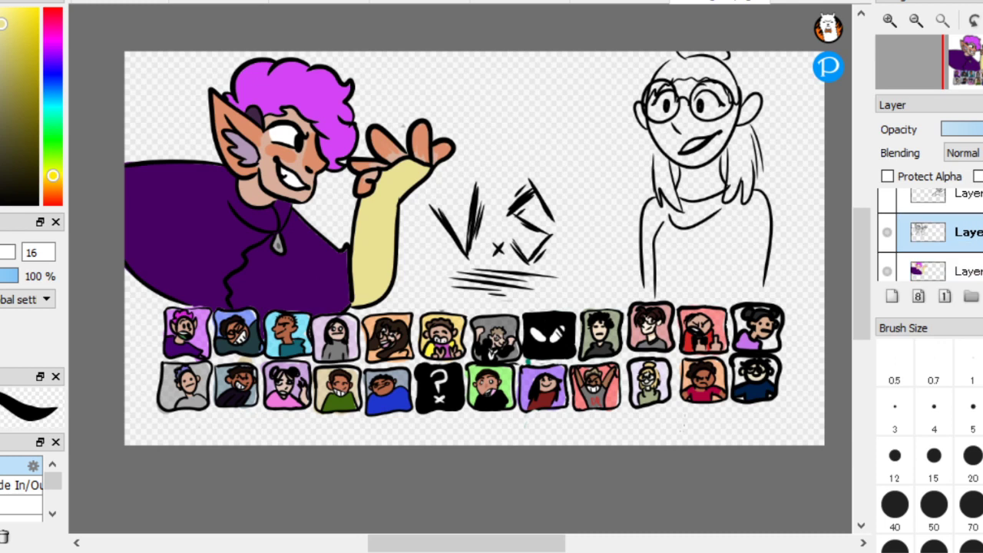
key("ctrl+e")
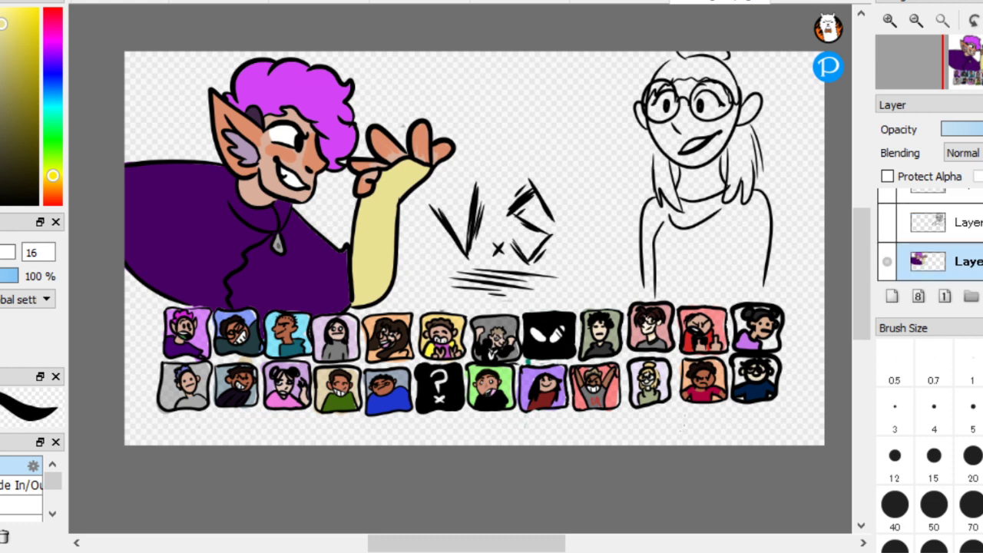
Hide the line art layer of the character with round glasses and tied-up hair opposite the elf
left_click(941, 209)
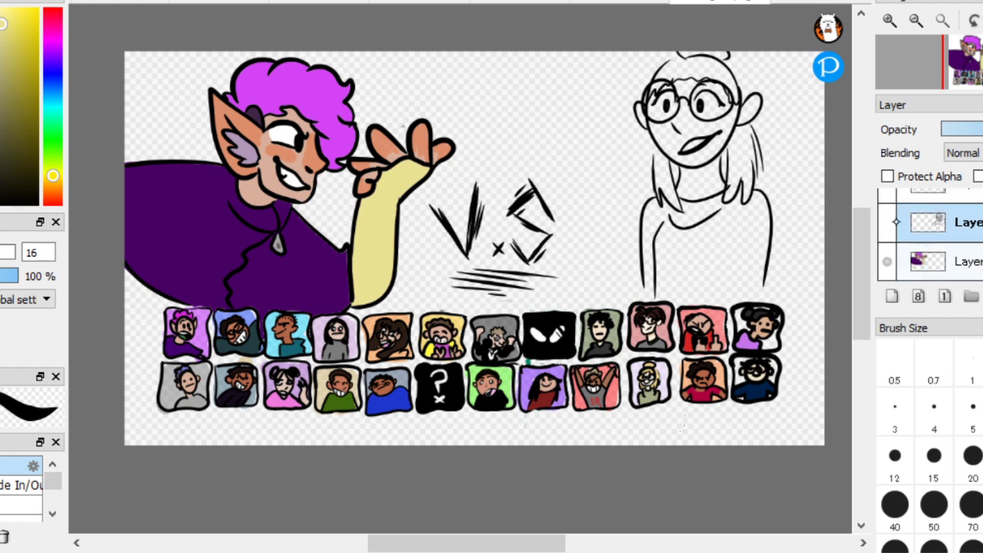
scroll(929, 234, "up", 2)
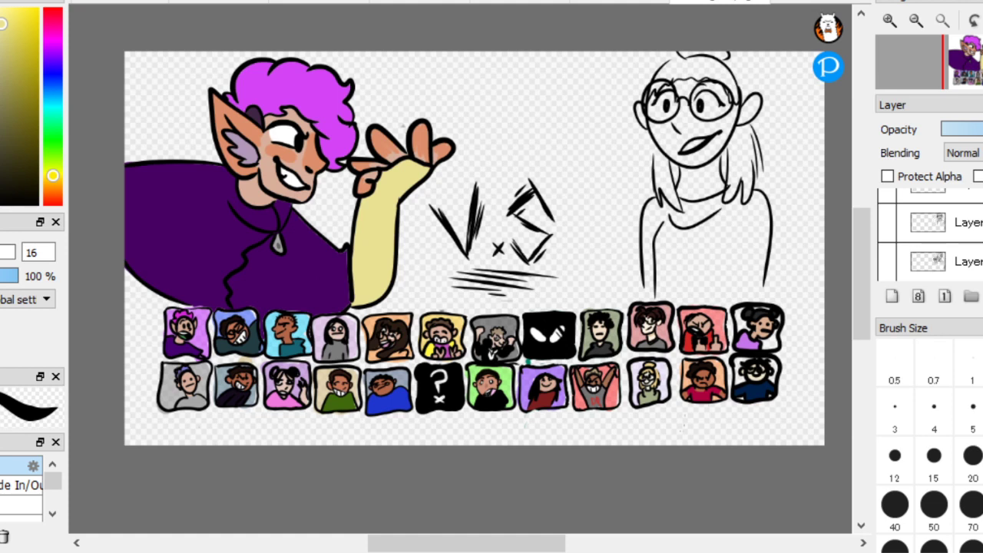
scroll(920, 217, "up", 1)
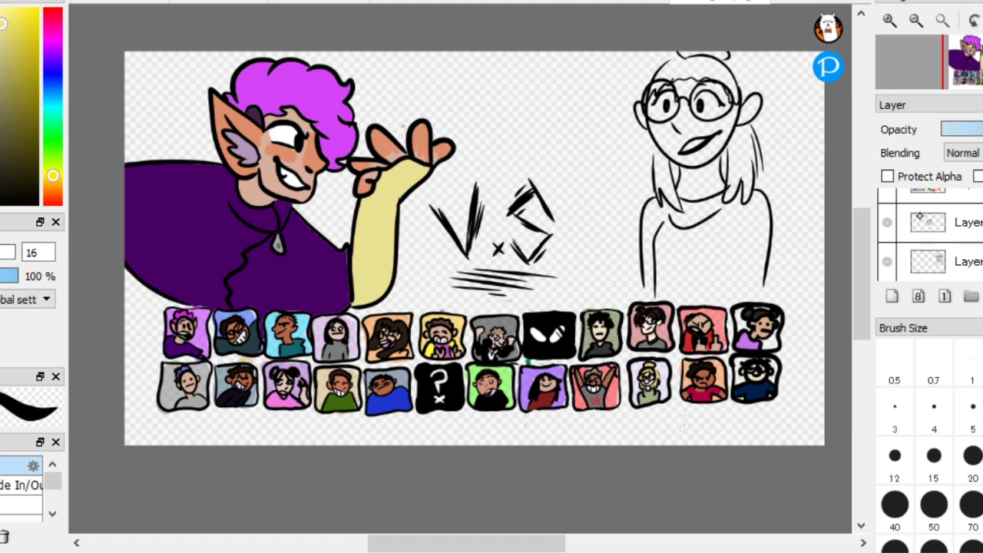
left_click(889, 257)
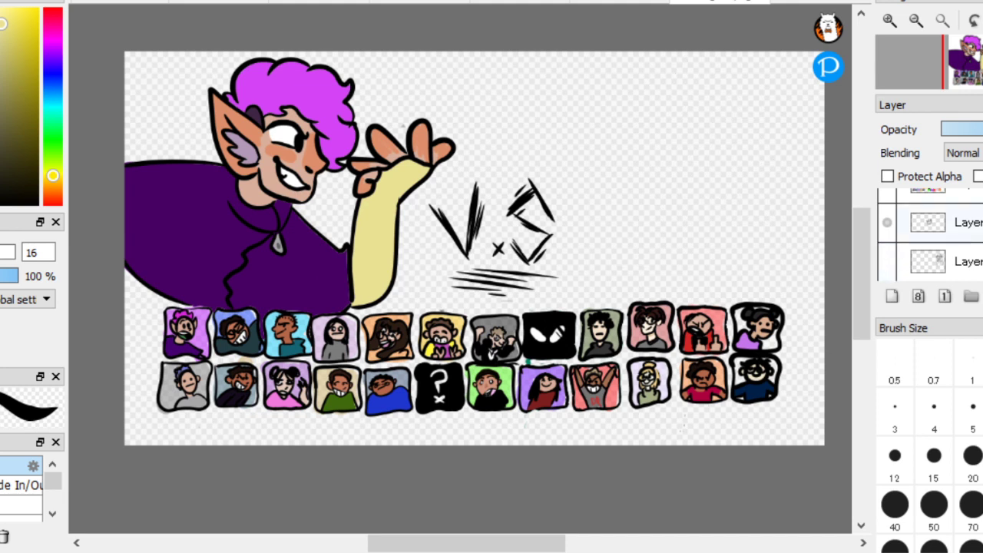
Add an empty layer above the elf's merged layer and show the line art of the grinning character with glasses
scroll(929, 234, "down", 1)
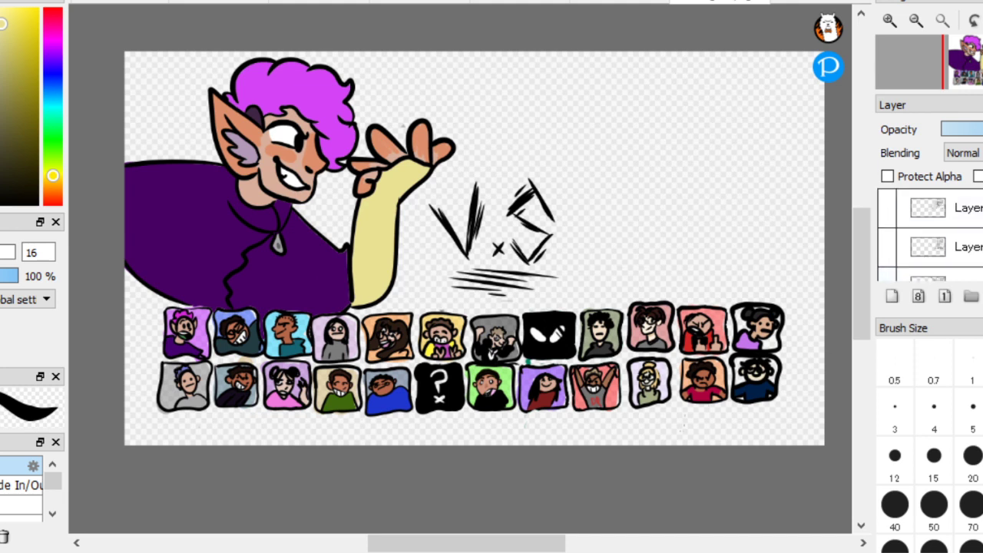
scroll(929, 231, "down", 3)
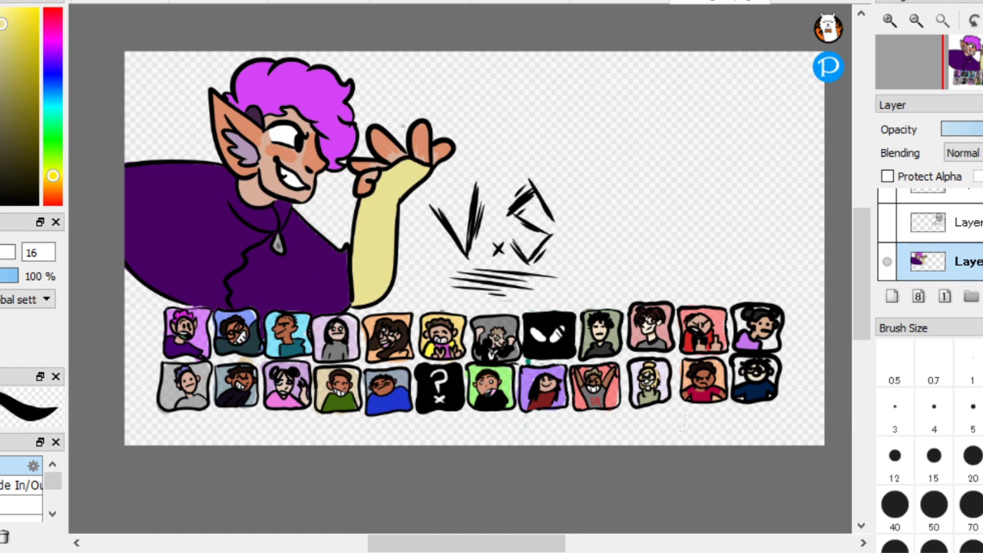
left_click(892, 296)
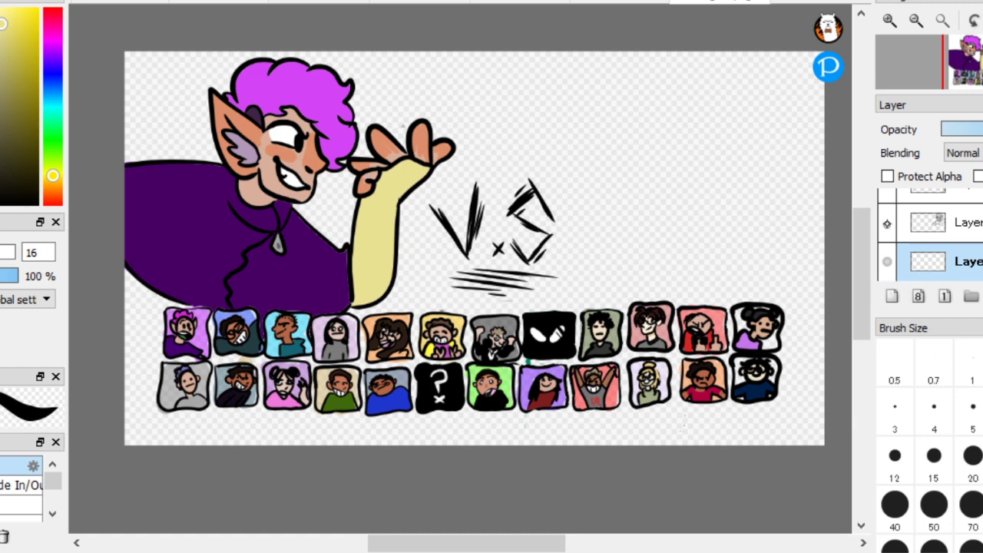
left_click(887, 222)
Sample the orange-brown skin color from the grinning character's small portrait on the blue roster tile
scroll(460, 268, "up", 5)
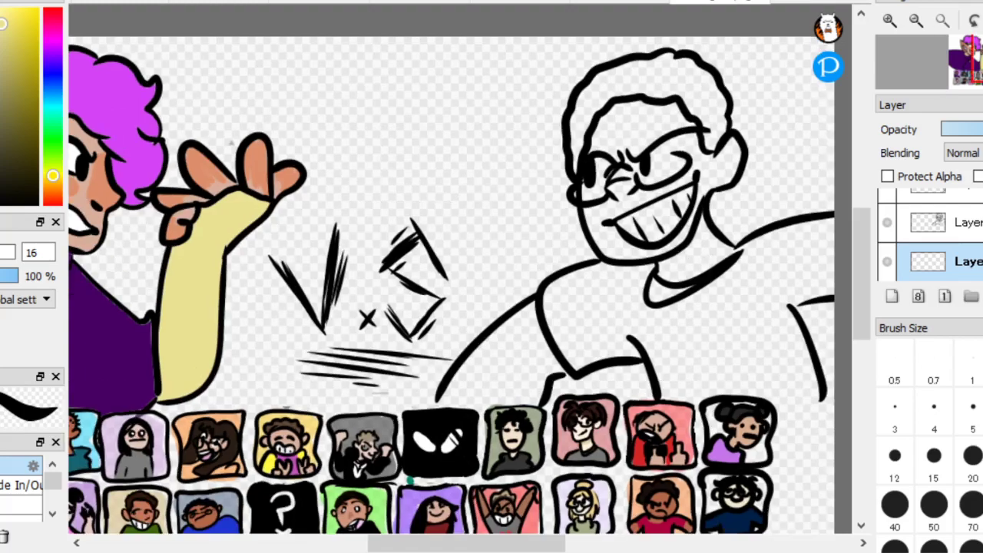
scroll(219, 373, "up", 4)
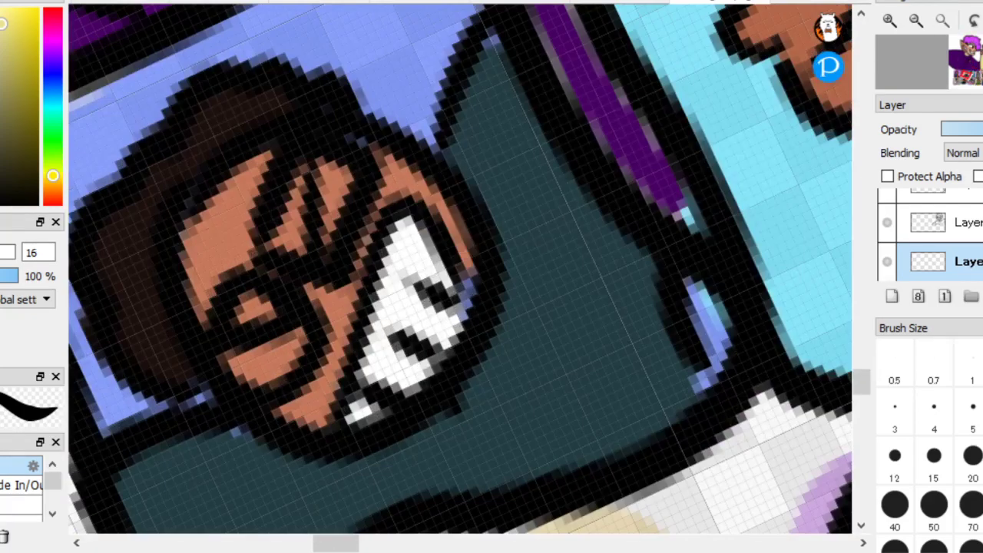
left_click(235, 244)
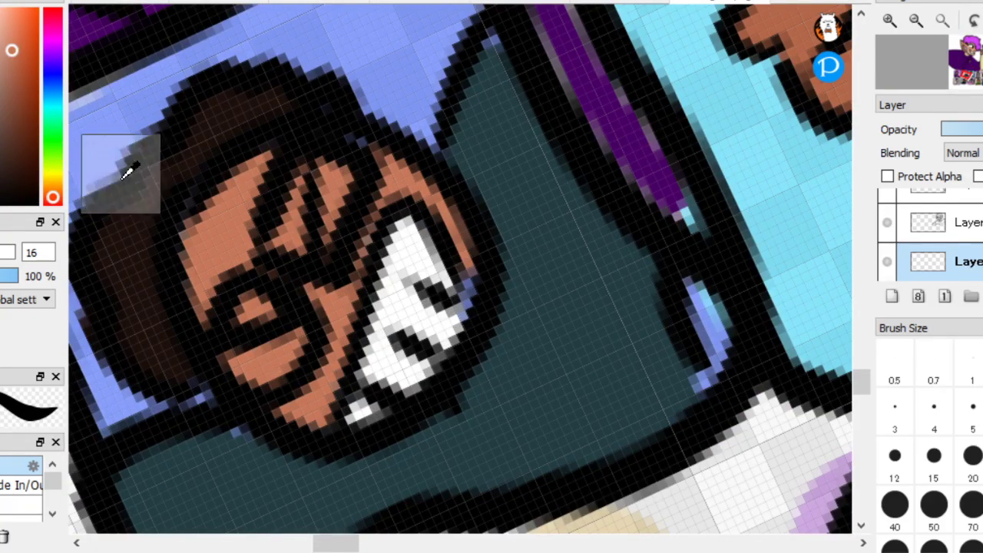
scroll(125, 180, "down", 8)
scroll(230, 118, "down", 5)
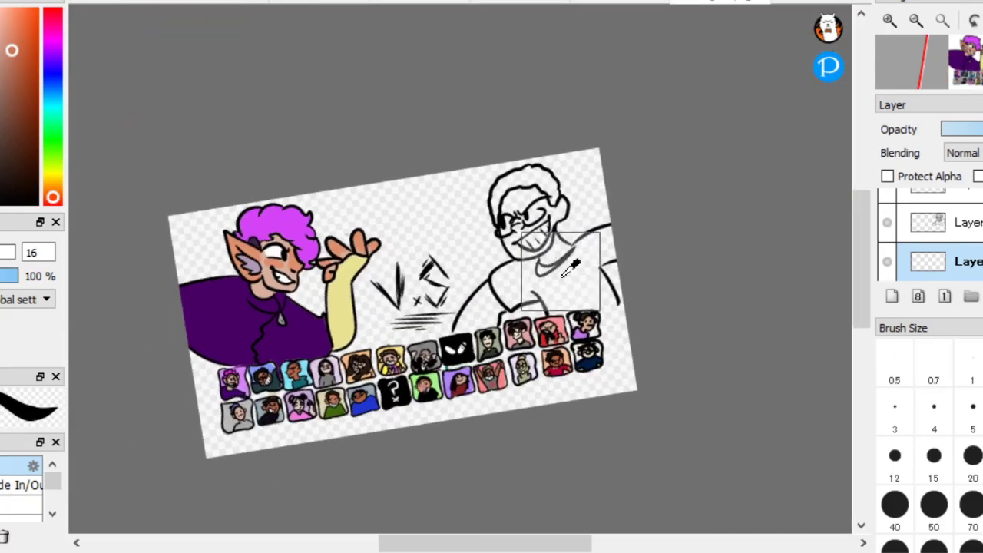
Fill the face and ear of the uncolored character with the orange-brown skin tone
scroll(568, 269, "up", 6)
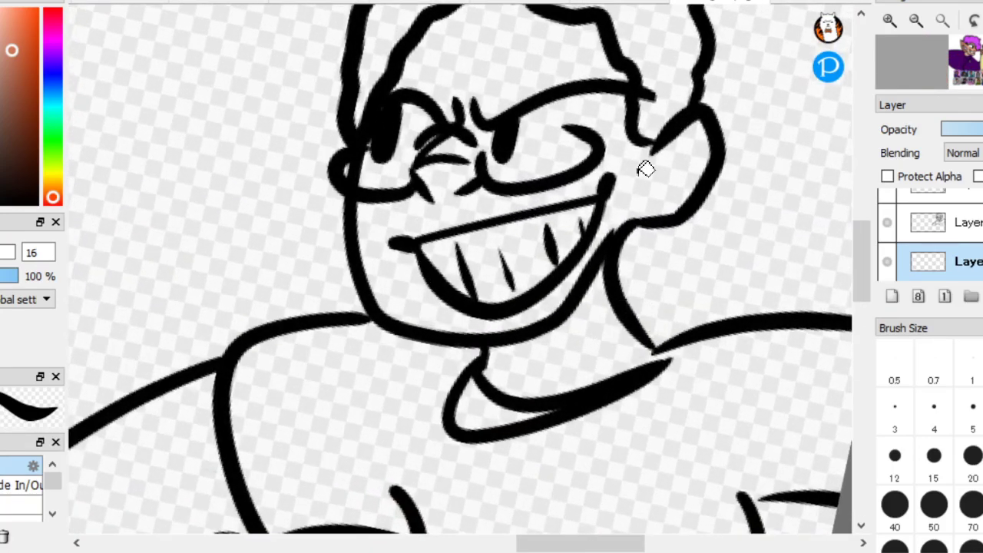
left_click(644, 169)
left_click(579, 330)
key("ctrl+z")
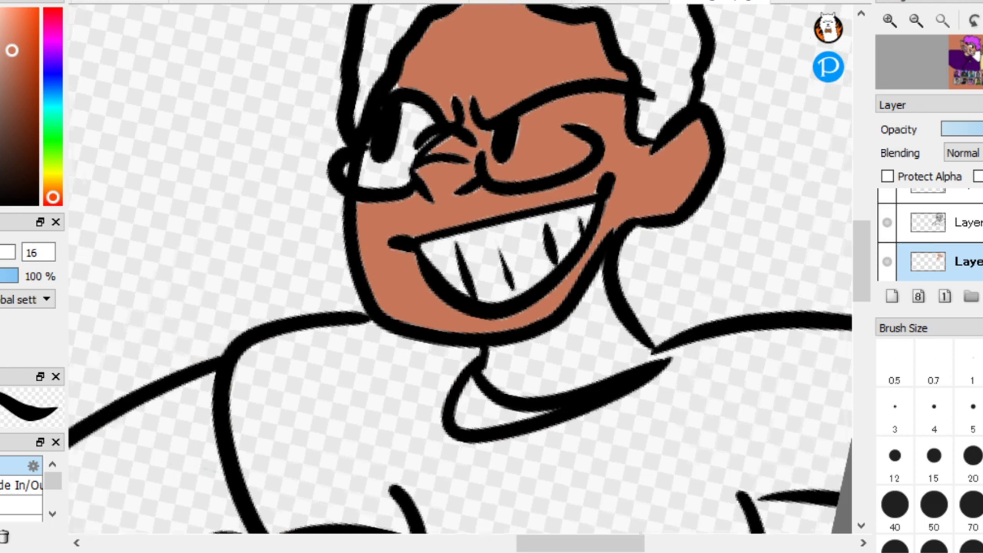
Close the outline gap beside the collar with skin tone, and fill the neck and the area around the narrower eye
scroll(527, 288, "up", 1)
left_click_drag(681, 373, 680, 382)
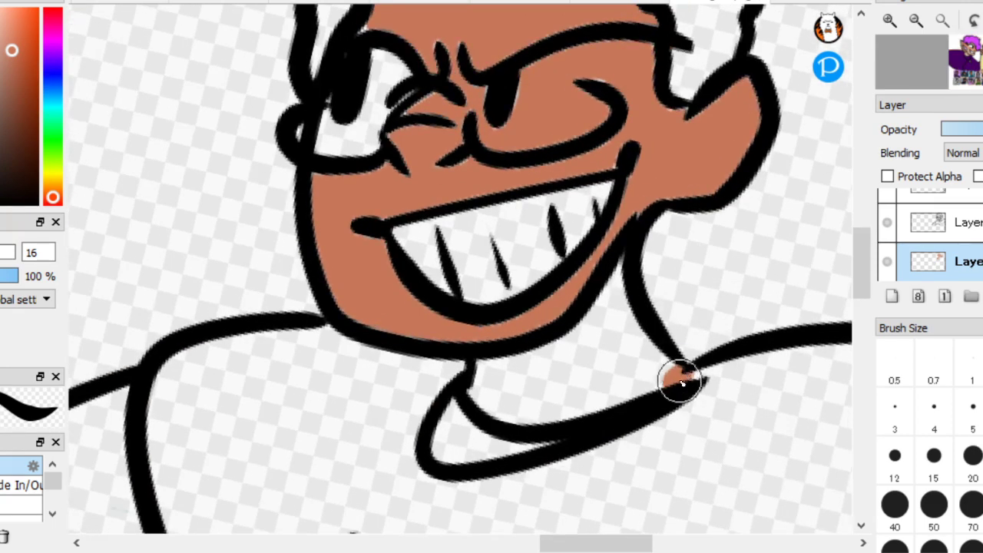
key("g")
left_click(610, 383)
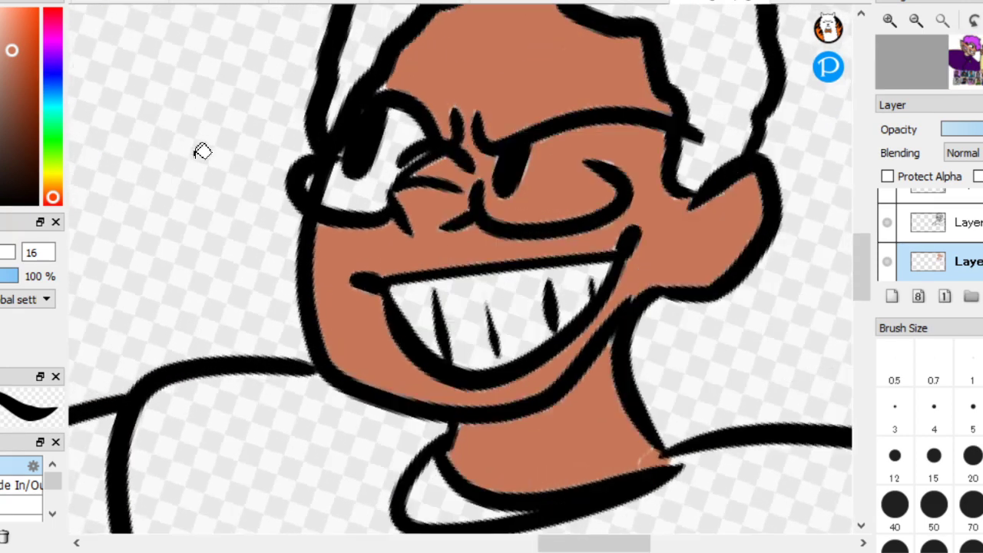
left_click(381, 172)
left_click(397, 149)
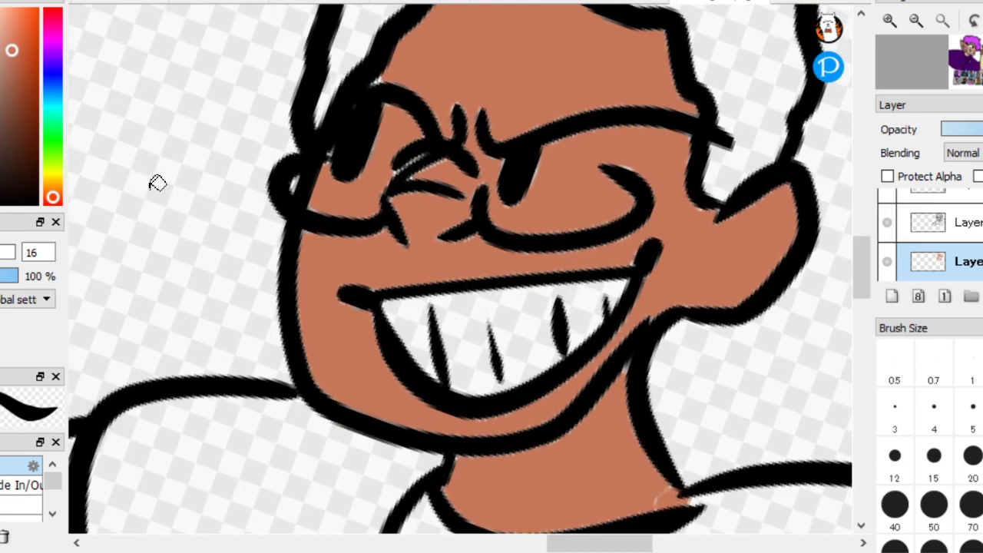
Enlarge the brush to 87 and paint skin tone over the remaining gaps across the face, mouth and neck
left_click_drag(2, 252, 11, 251)
mouse_move(503, 296)
left_mouse_down()
mouse_move(476, 130)
mouse_move(420, 262)
mouse_move(402, 252)
mouse_move(460, 108)
mouse_move(393, 259)
mouse_move(412, 237)
mouse_move(540, 179)
mouse_move(555, 285)
mouse_move(621, 142)
mouse_move(604, 233)
mouse_move(685, 163)
mouse_move(613, 203)
mouse_move(532, 306)
mouse_move(528, 376)
mouse_move(555, 434)
mouse_move(568, 347)
mouse_move(560, 414)
mouse_move(588, 476)
left_mouse_up()
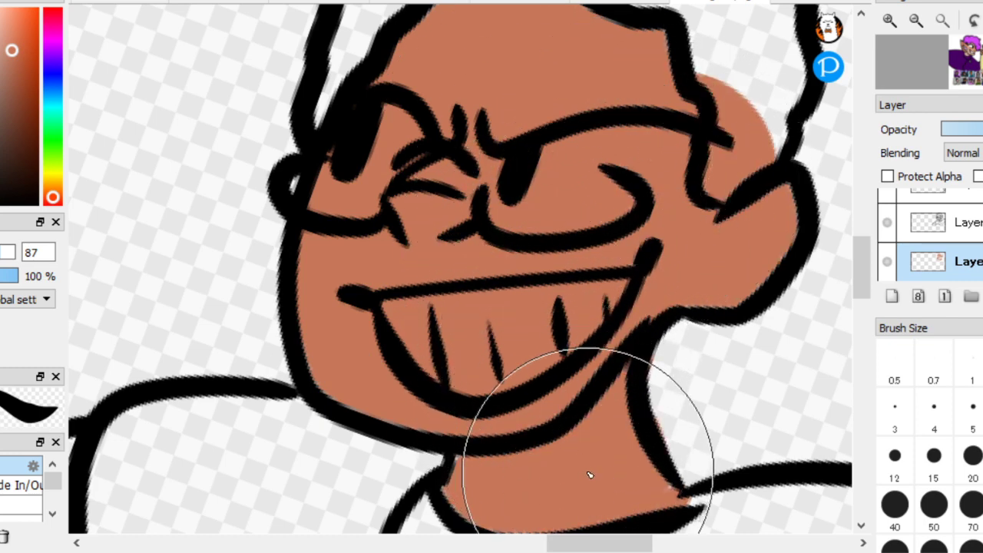
scroll(215, 189, "up", 3)
scroll(146, 288, "up", 1)
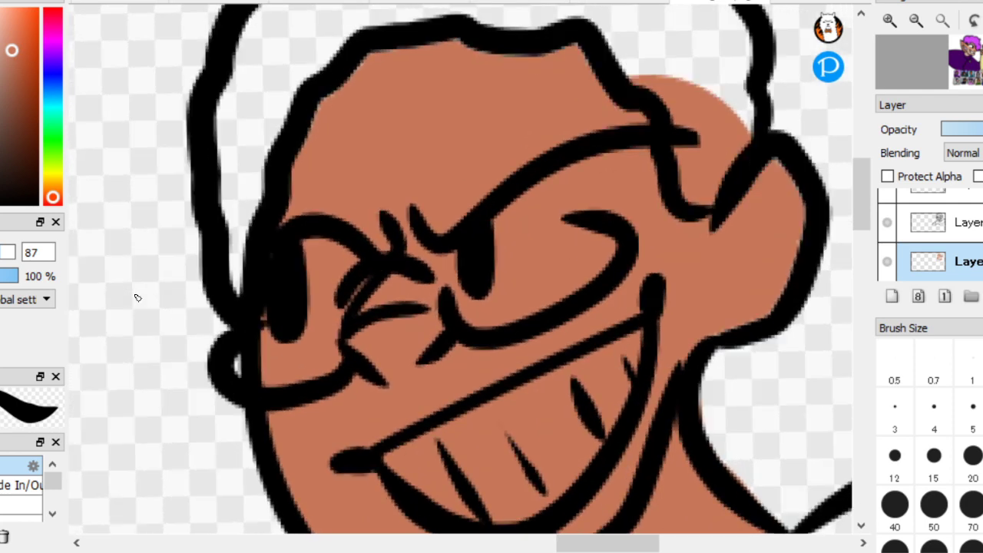
Paint the whites of both eyes on the grinning character with a smaller brush
key("bracketleft")
scroll(519, 267, "up", 1)
mouse_move(544, 156)
left_mouse_down()
mouse_move(477, 309)
mouse_move(553, 152)
mouse_move(539, 279)
mouse_move(513, 160)
mouse_move(503, 316)
mouse_move(596, 127)
mouse_move(473, 317)
mouse_move(631, 135)
mouse_move(459, 217)
mouse_move(547, 266)
mouse_move(577, 229)
mouse_move(473, 322)
mouse_move(582, 271)
mouse_move(522, 155)
mouse_move(555, 265)
mouse_move(536, 188)
mouse_move(583, 211)
mouse_move(509, 269)
mouse_move(515, 219)
mouse_move(568, 176)
mouse_move(535, 223)
mouse_move(507, 220)
mouse_move(618, 153)
mouse_move(578, 171)
left_mouse_up()
scroll(154, 241, "up", 1)
key("Right")
mouse_move(244, 244)
left_mouse_down()
mouse_move(277, 239)
mouse_move(298, 329)
left_mouse_up()
key("ctrl+z")
mouse_move(195, 323)
left_mouse_down()
mouse_move(298, 381)
mouse_move(301, 257)
mouse_move(298, 377)
mouse_move(350, 285)
mouse_move(303, 344)
mouse_move(315, 236)
mouse_move(340, 292)
mouse_move(320, 309)
mouse_move(273, 270)
mouse_move(279, 293)
mouse_move(261, 362)
mouse_move(273, 380)
mouse_move(270, 258)
left_mouse_up()
scroll(270, 258, "down", 5)
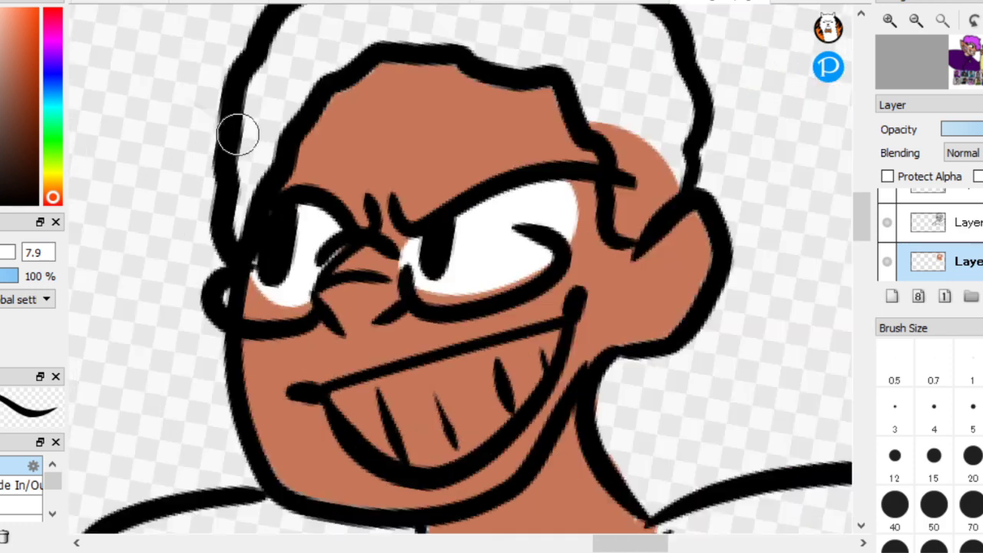
Sample the dark brown hair color from the character's small portrait in the roster
scroll(206, 123, "up", 1)
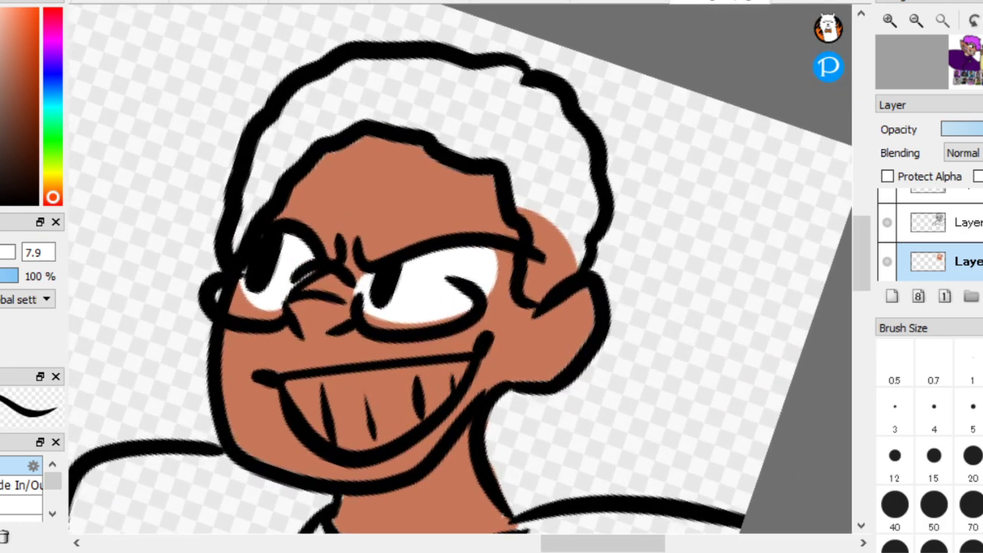
scroll(460, 269, "down", 4)
scroll(460, 268, "up", 2)
scroll(460, 269, "down", 1)
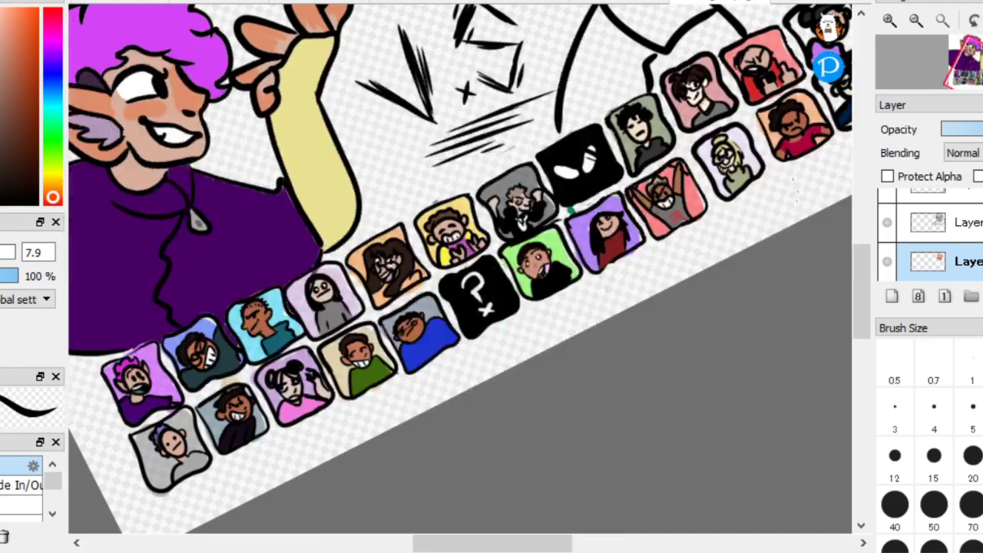
scroll(173, 361, "up", 6)
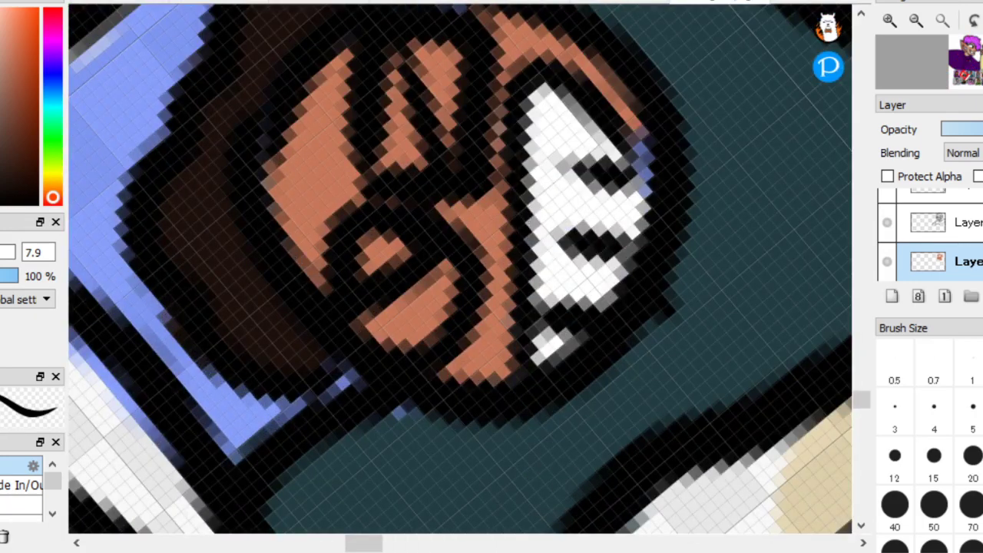
scroll(461, 268, "down", 6)
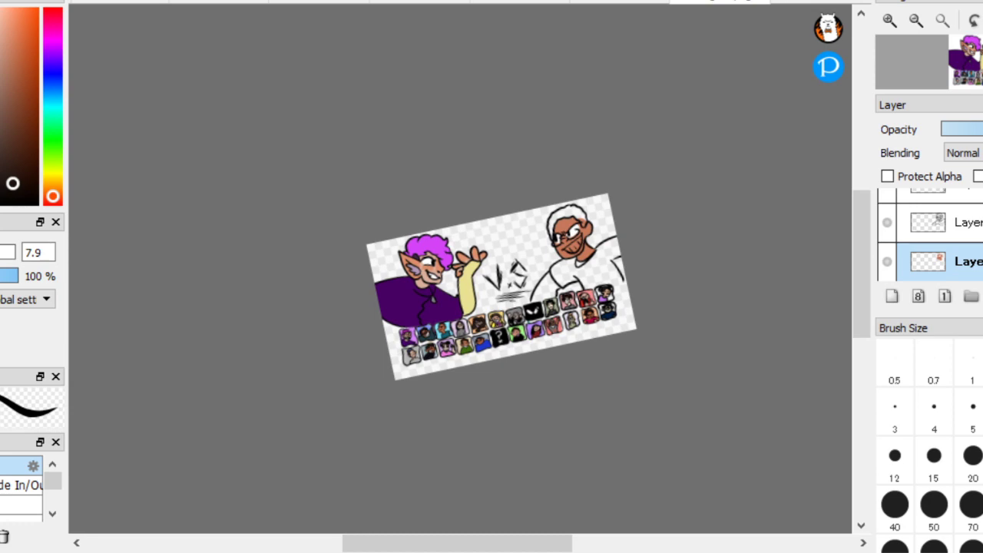
Fill the grinning character's hair with dark brown, including the sideburn area above the ear
scroll(572, 238, "up", 5)
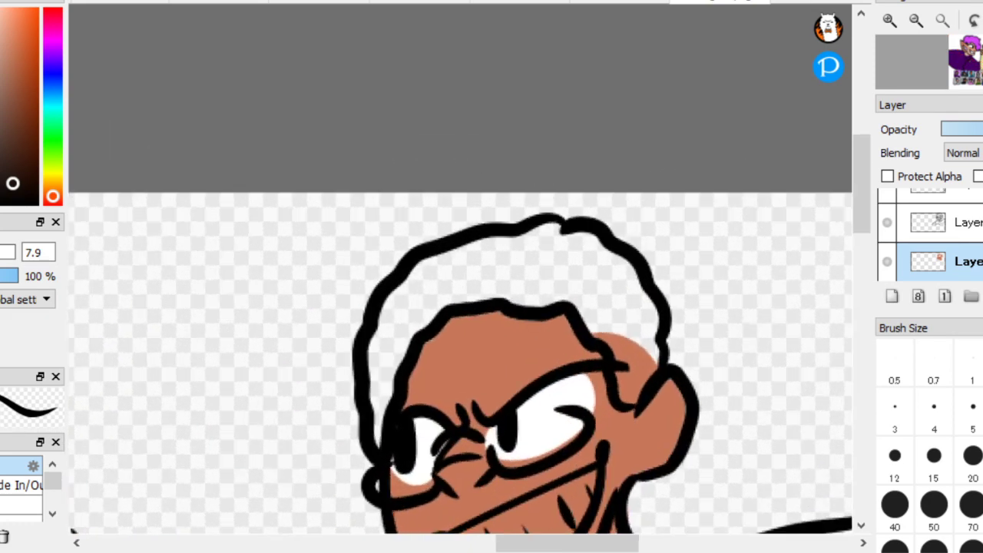
left_click(604, 314)
scroll(166, 193, "up", 2)
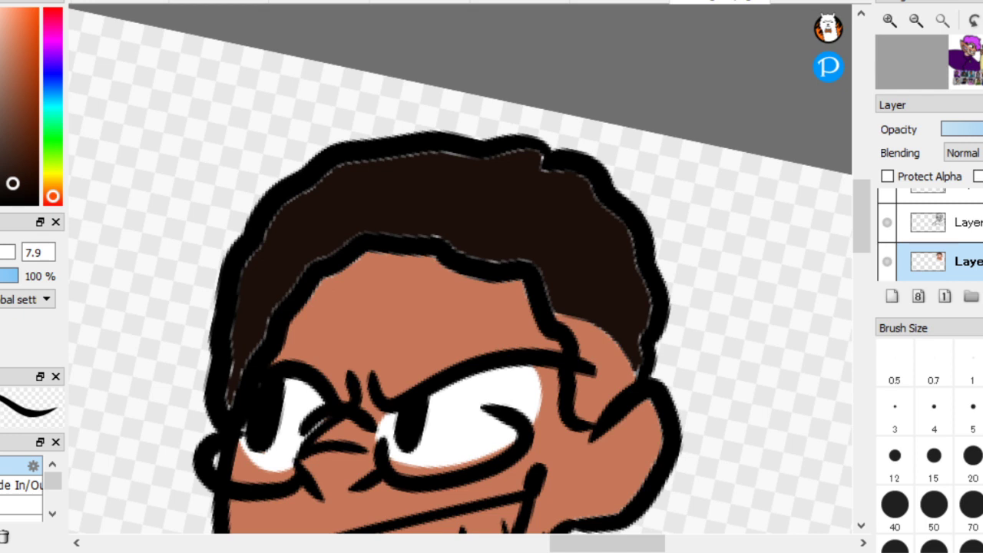
left_click(609, 340)
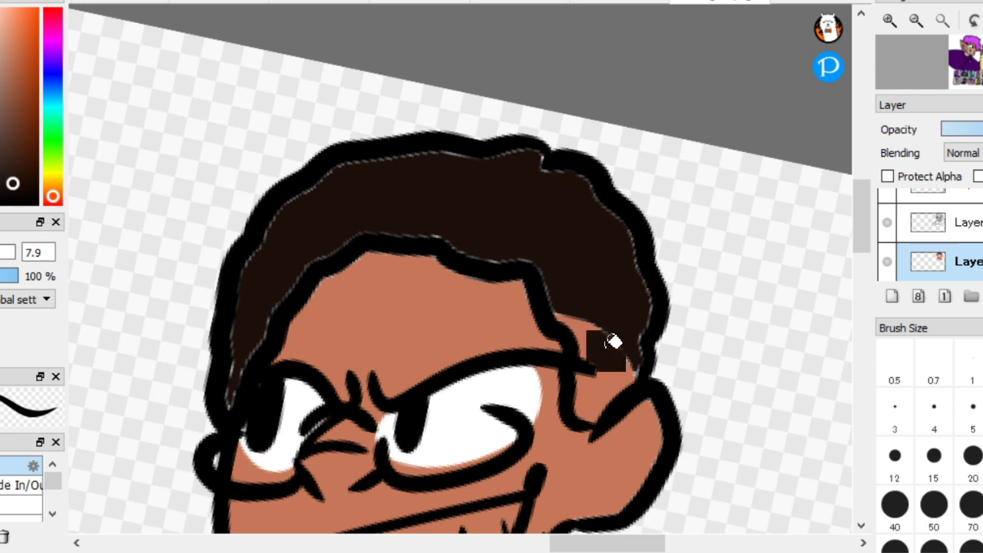
left_click(600, 288)
key("ctrl+z")
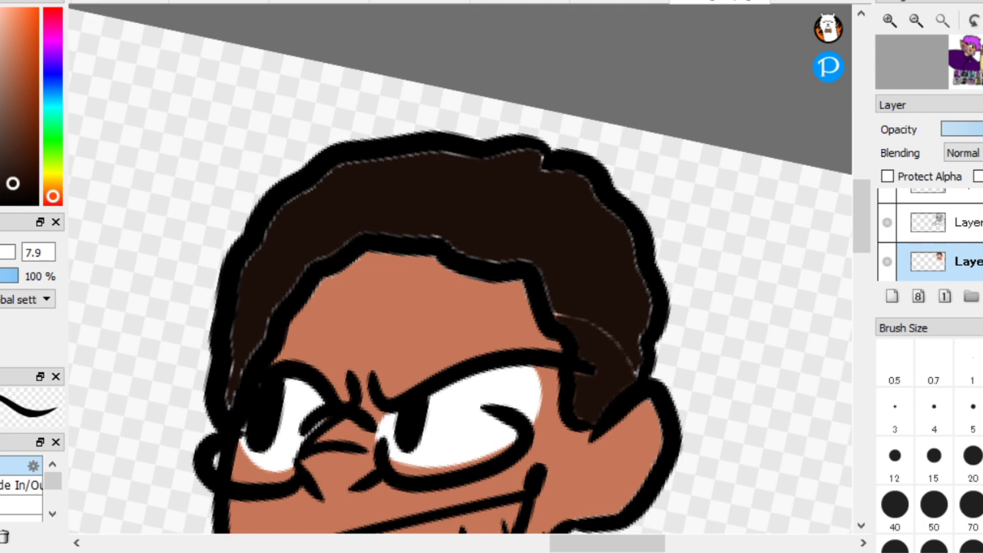
Paint dark brown over the light seams along the hair outline and sideburn at brush size 21
scroll(617, 324, "up", 1)
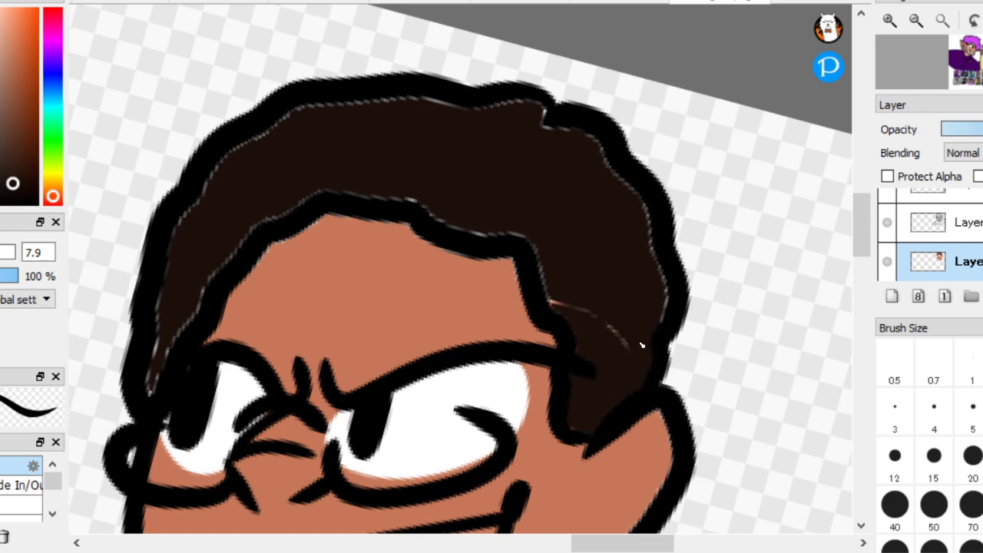
key("bracketright")
mouse_move(613, 371)
left_mouse_down()
mouse_move(599, 298)
mouse_move(580, 411)
mouse_move(607, 356)
mouse_move(598, 317)
mouse_move(562, 296)
mouse_move(545, 252)
mouse_move(509, 224)
mouse_move(447, 212)
mouse_move(414, 193)
mouse_move(361, 191)
mouse_move(276, 208)
mouse_move(237, 228)
mouse_move(176, 320)
mouse_move(153, 381)
mouse_move(195, 213)
mouse_move(227, 172)
mouse_move(357, 112)
mouse_move(410, 118)
mouse_move(331, 116)
mouse_move(308, 129)
mouse_move(423, 118)
mouse_move(539, 130)
mouse_move(596, 165)
mouse_move(638, 258)
mouse_move(646, 312)
mouse_move(621, 349)
left_mouse_up()
scroll(253, 198, "down", 2)
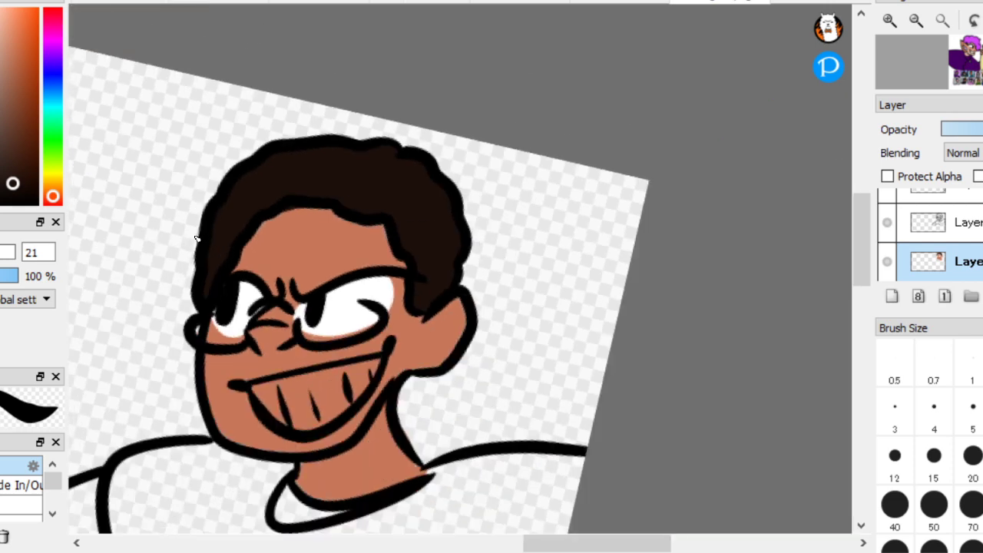
Paint the teeth in the character's grin white within the mouth outline
scroll(197, 238, "up", 5)
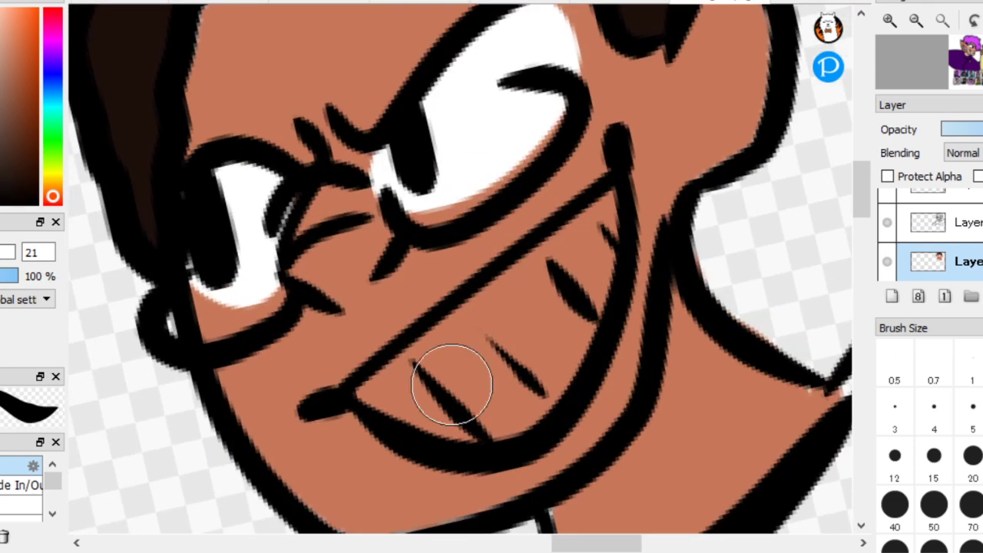
mouse_move(451, 384)
left_mouse_down()
mouse_move(428, 406)
mouse_move(505, 394)
mouse_move(529, 364)
mouse_move(432, 410)
mouse_move(529, 379)
mouse_move(583, 255)
mouse_move(524, 403)
mouse_move(606, 215)
mouse_move(378, 383)
mouse_move(545, 315)
mouse_move(494, 383)
mouse_move(541, 333)
mouse_move(406, 385)
mouse_move(603, 220)
left_mouse_up()
key("ctrl+z")
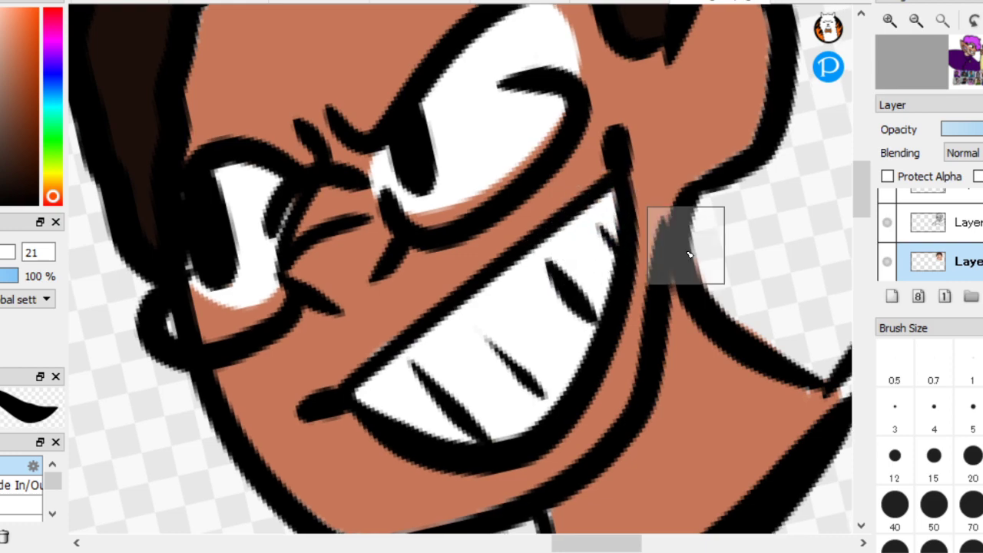
Sample the dark teal shirt color from the character's small portrait in the roster
scroll(689, 254, "down", 4)
scroll(557, 255, "up", 2)
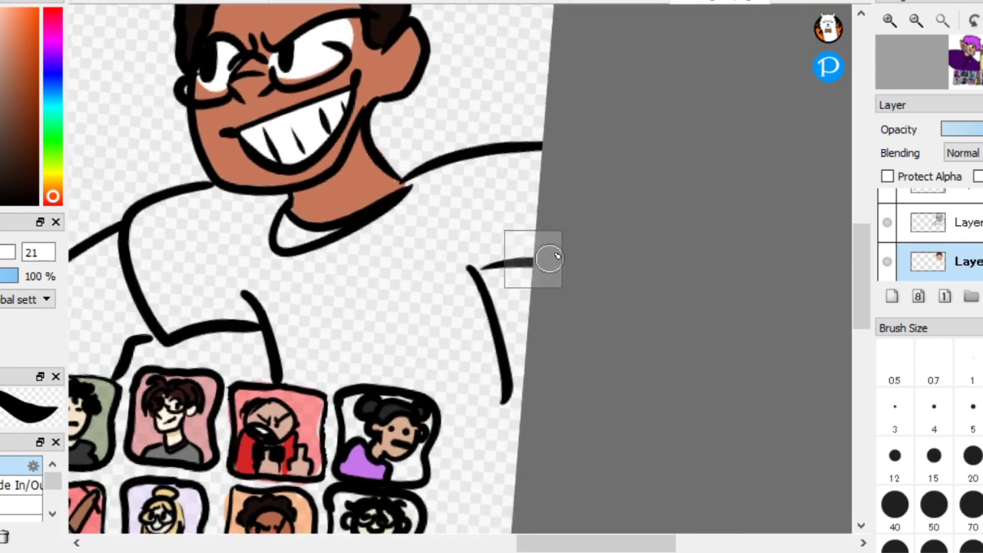
scroll(548, 258, "down", 3)
scroll(351, 250, "up", 4)
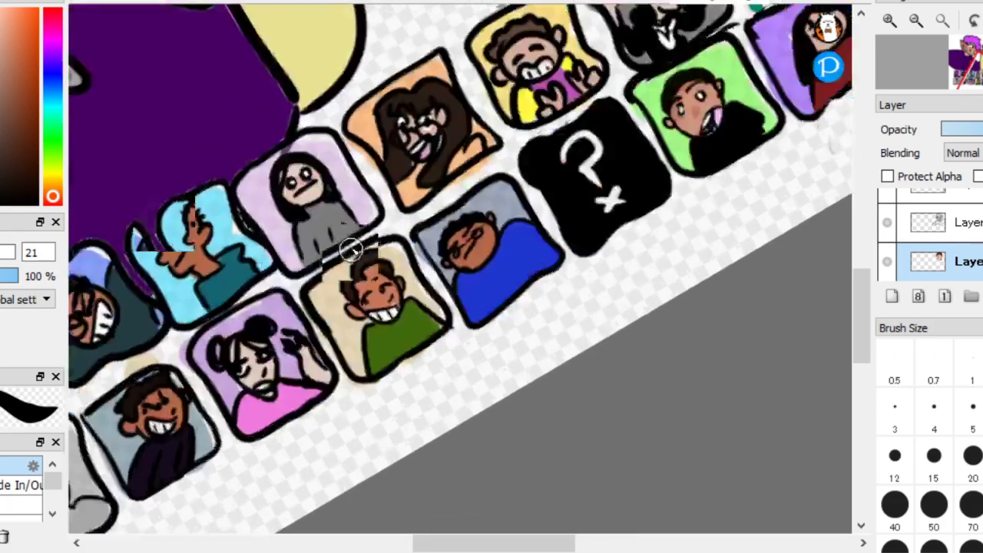
scroll(350, 248, "up", 5)
right_click(324, 356)
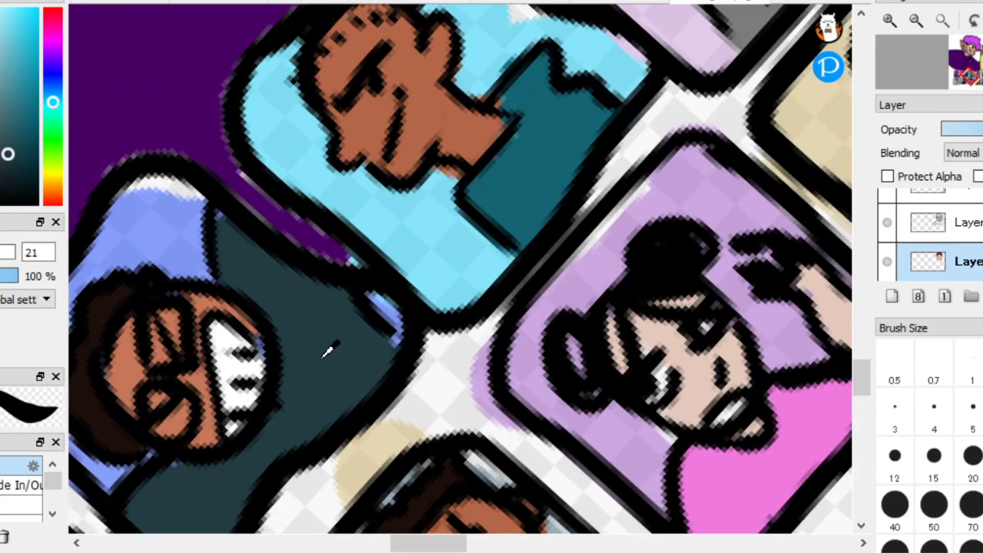
Paint dark teal strokes that close the shirt's open edges beside the roster portraits and below the torso outline
scroll(184, 399, "down", 7)
key("Home")
scroll(331, 307, "up", 5)
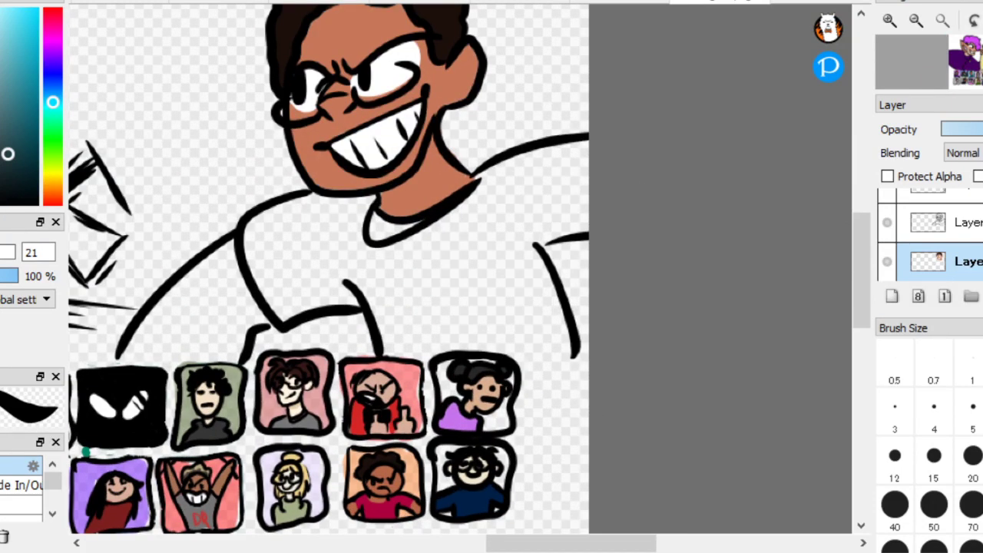
scroll(455, 459, "up", 2)
key("Right")
left_click_drag(636, 342, 640, 505)
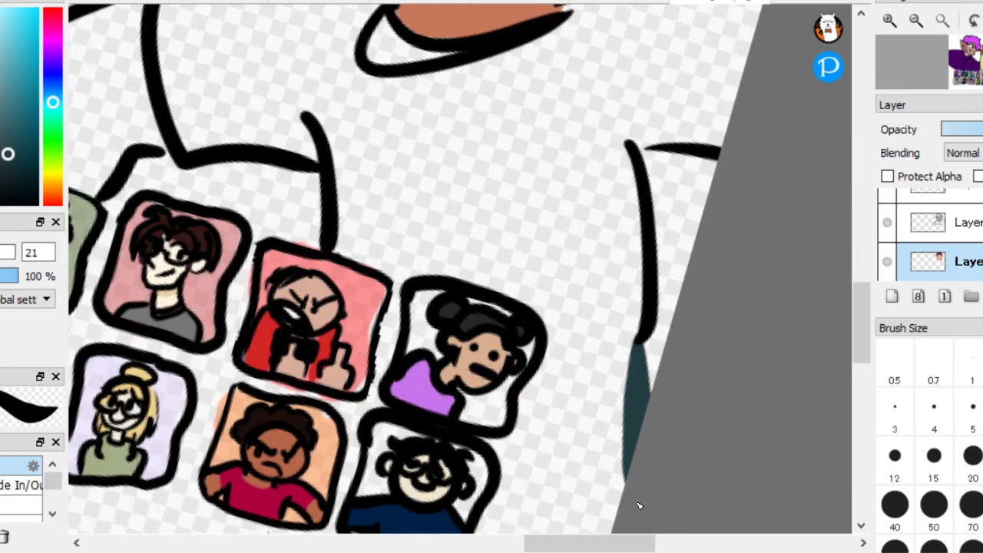
left_click_drag(380, 369, 377, 380)
scroll(634, 353, "down", 1)
key("Left")
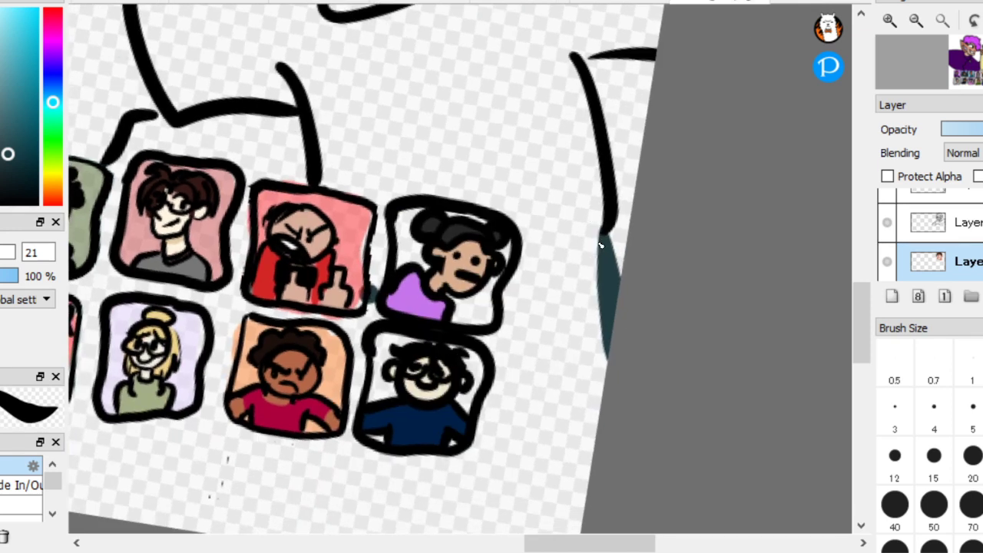
mouse_move(509, 386)
left_mouse_down()
mouse_move(540, 359)
mouse_move(612, 334)
mouse_move(579, 355)
mouse_move(593, 377)
mouse_move(603, 351)
left_mouse_up()
Fill the character's shirt with dark teal, redoing the fill after sealing the armpit gap
left_click(563, 246)
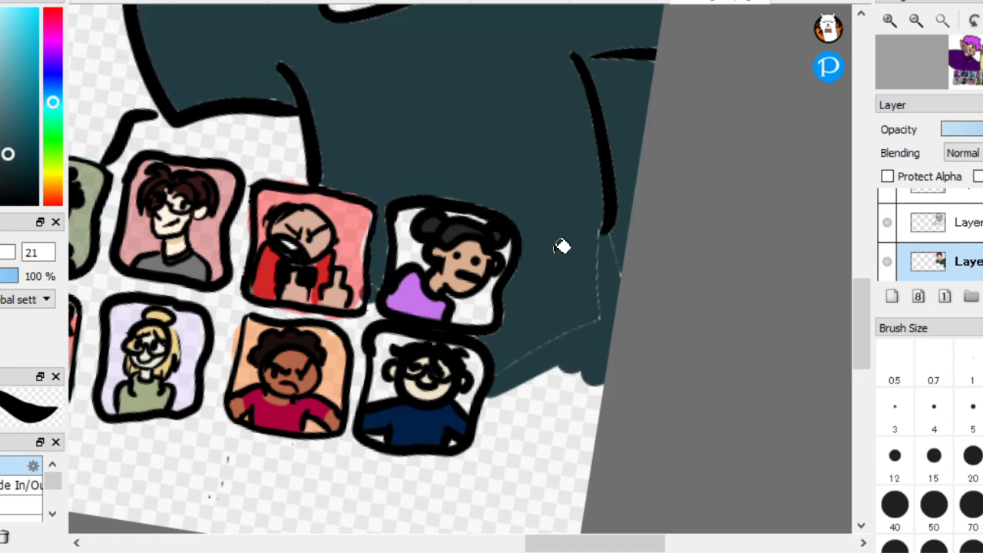
key("Delete")
scroll(213, 215, "down", 2)
key("ctrl+z")
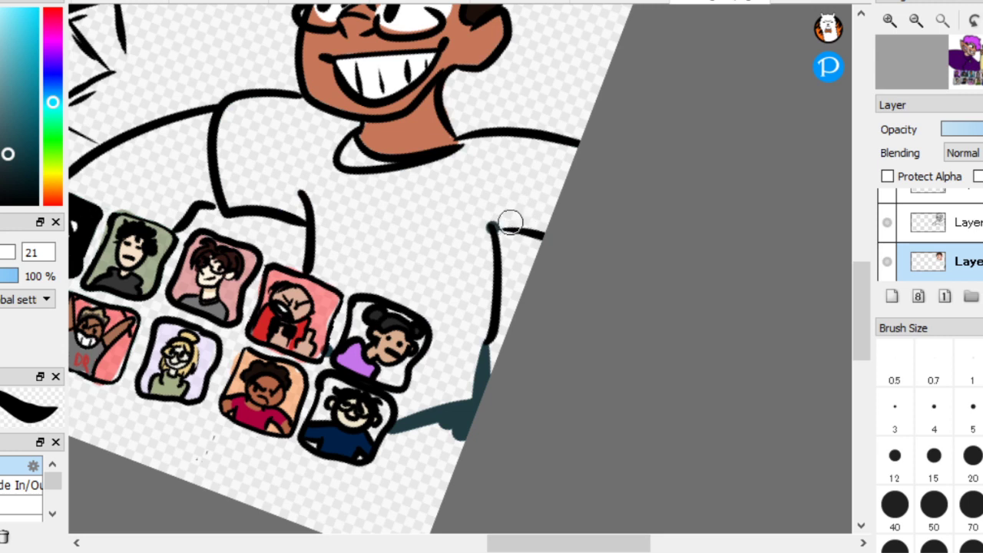
left_click(538, 198)
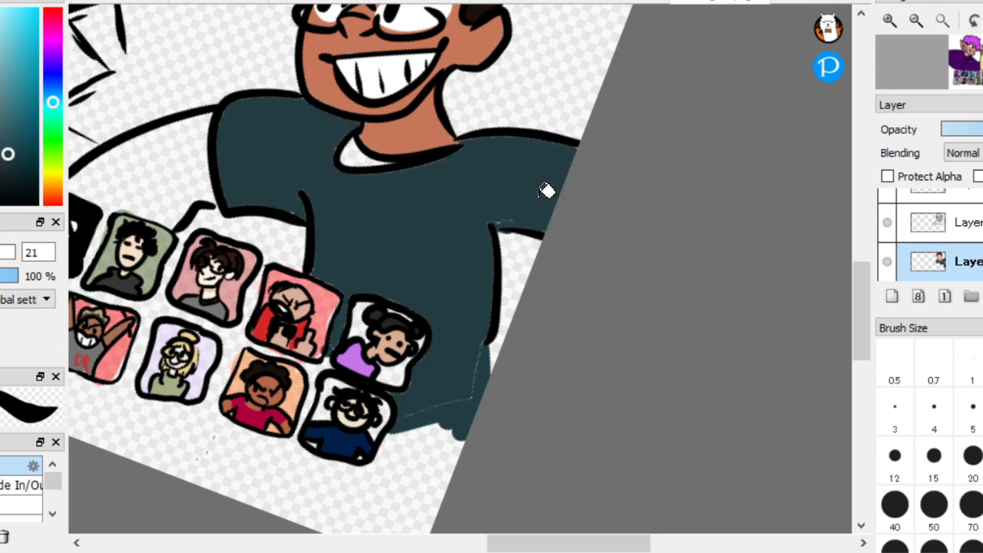
Paint dark teal over the remaining seams in the shirt and color in the collar
scroll(644, 250, "up", 2)
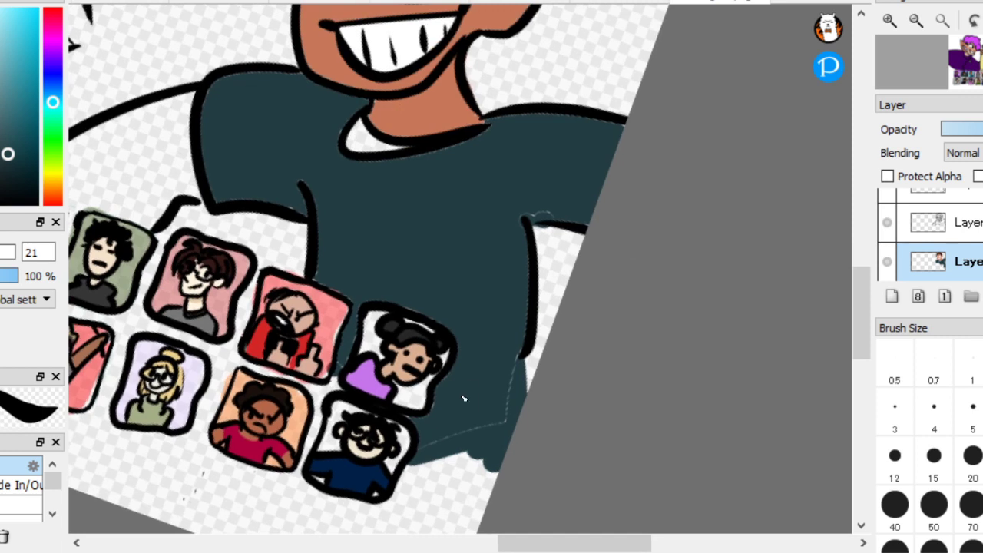
mouse_move(428, 444)
left_mouse_down()
mouse_move(456, 378)
mouse_move(460, 397)
mouse_move(506, 425)
mouse_move(519, 331)
mouse_move(507, 236)
mouse_move(516, 336)
mouse_move(516, 201)
mouse_move(582, 215)
mouse_move(607, 198)
mouse_move(631, 142)
left_mouse_up()
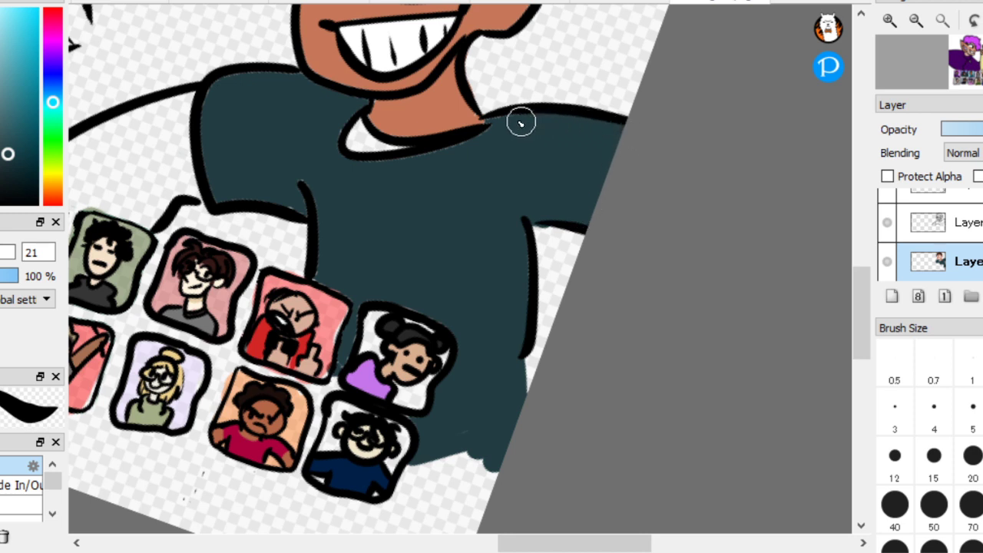
mouse_move(409, 148)
left_mouse_down()
mouse_move(369, 144)
mouse_move(344, 118)
mouse_move(355, 145)
mouse_move(353, 121)
left_mouse_up()
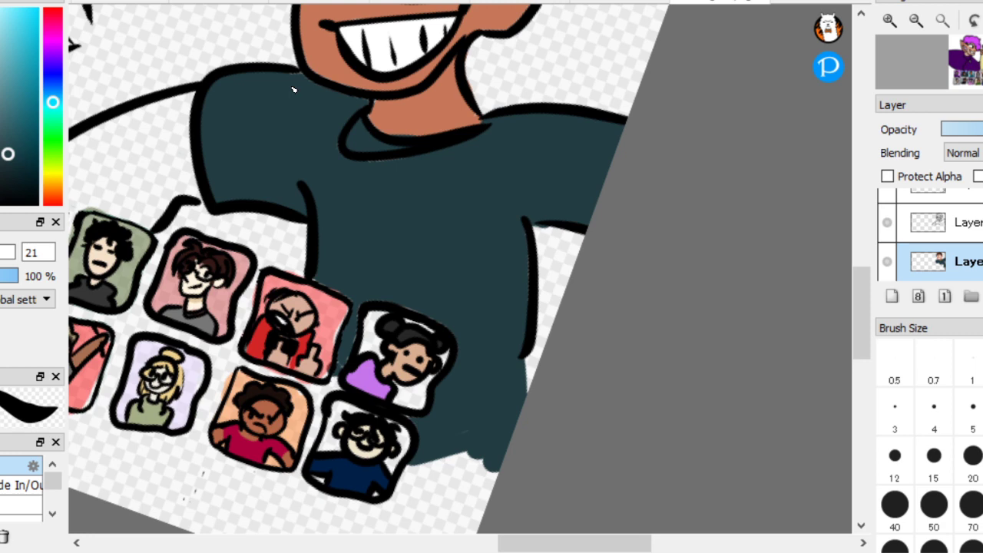
left_click_drag(442, 150, 600, 259)
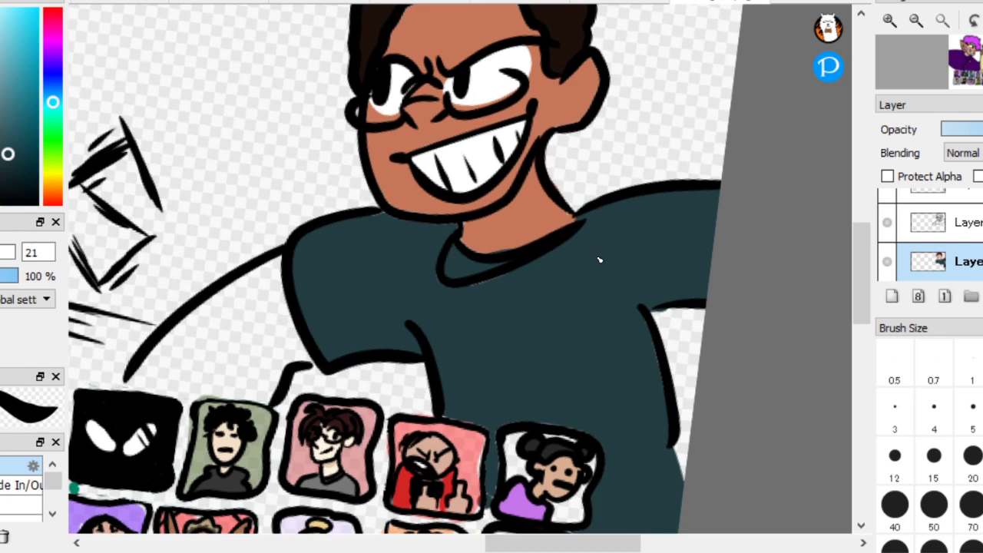
Sample the skin tone from the character and paint over the arm outline's gaps at the wrist, sleeve corner and between the roster portraits
left_click(528, 206, "alt")
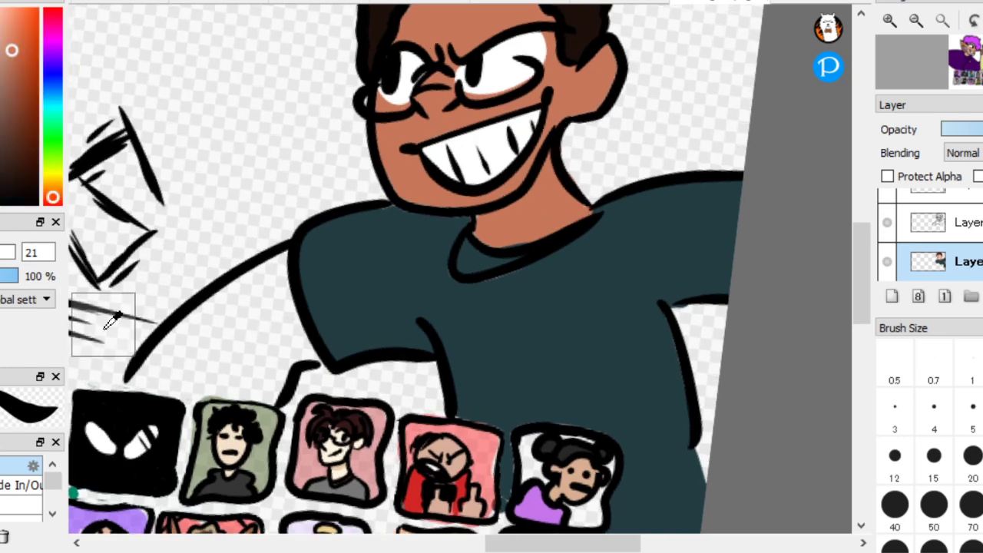
scroll(101, 309, "up", 2)
left_click_drag(112, 403, 110, 417)
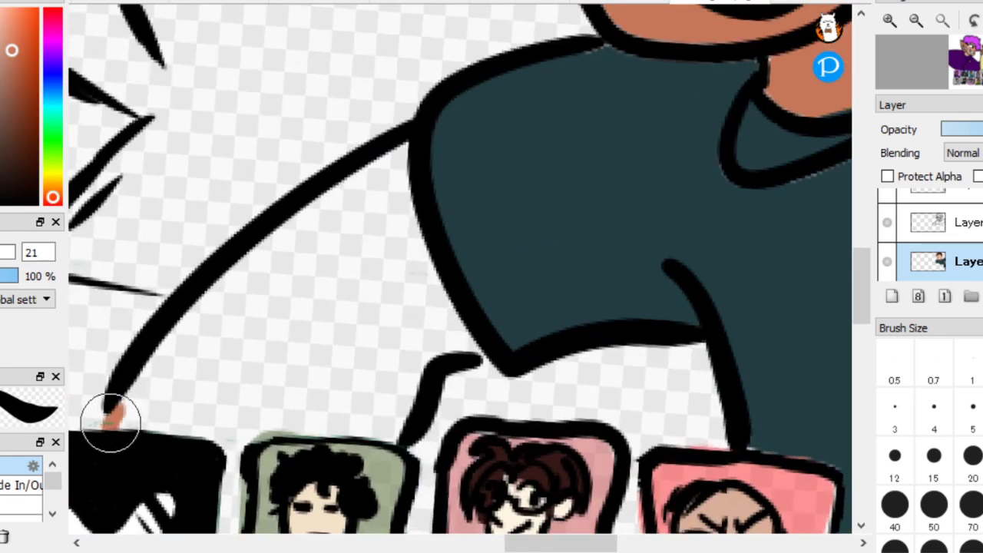
mouse_move(445, 358)
left_mouse_down()
mouse_move(479, 358)
mouse_move(462, 363)
left_mouse_up()
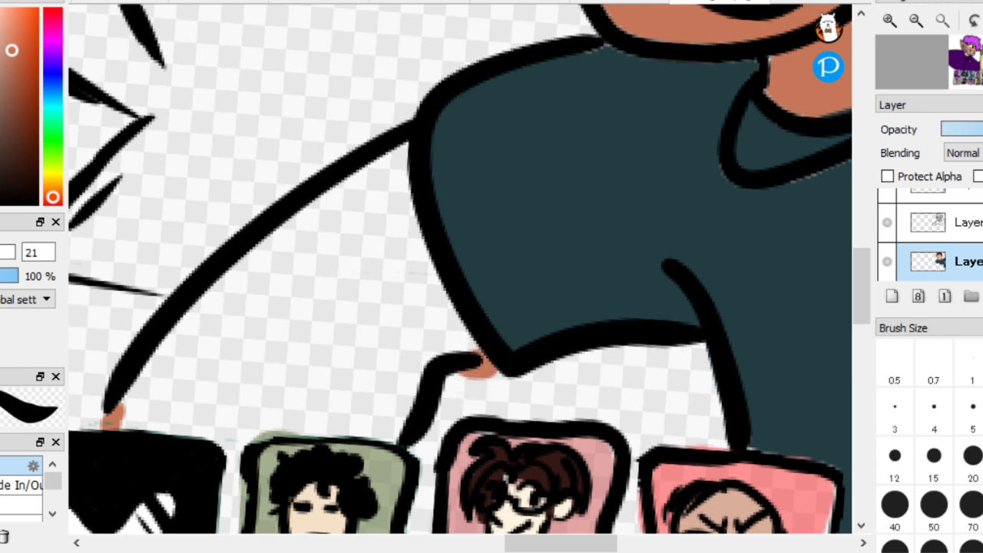
left_click(361, 364)
key("ctrl+z")
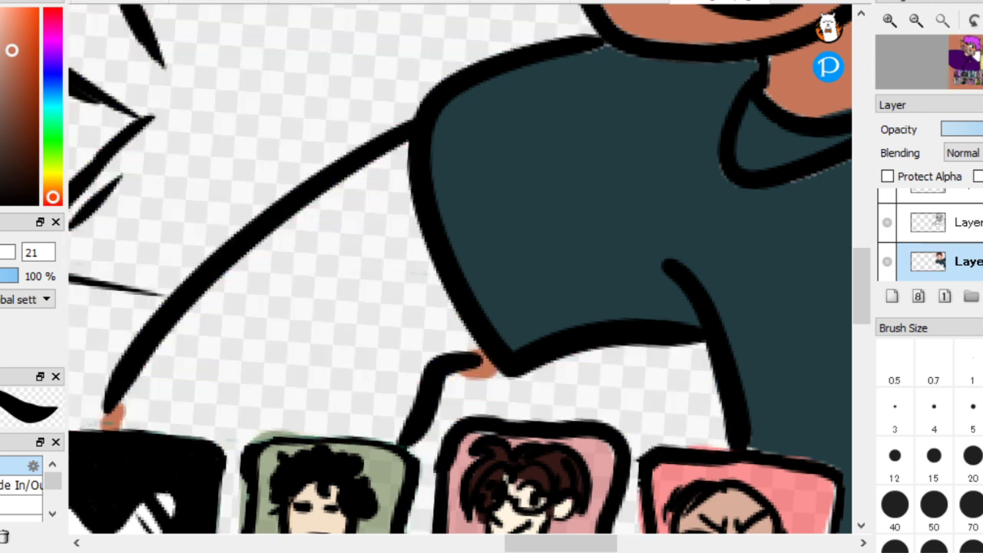
left_click_drag(235, 446, 232, 461)
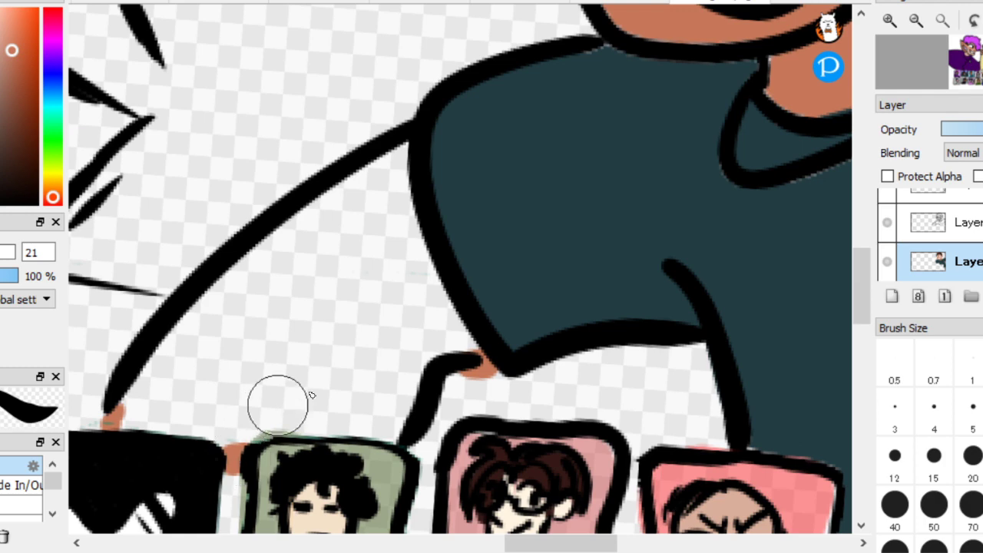
Fill the character's bare arm with the sampled skin tone
key("g")
left_click(349, 354)
scroll(215, 278, "down", 6)
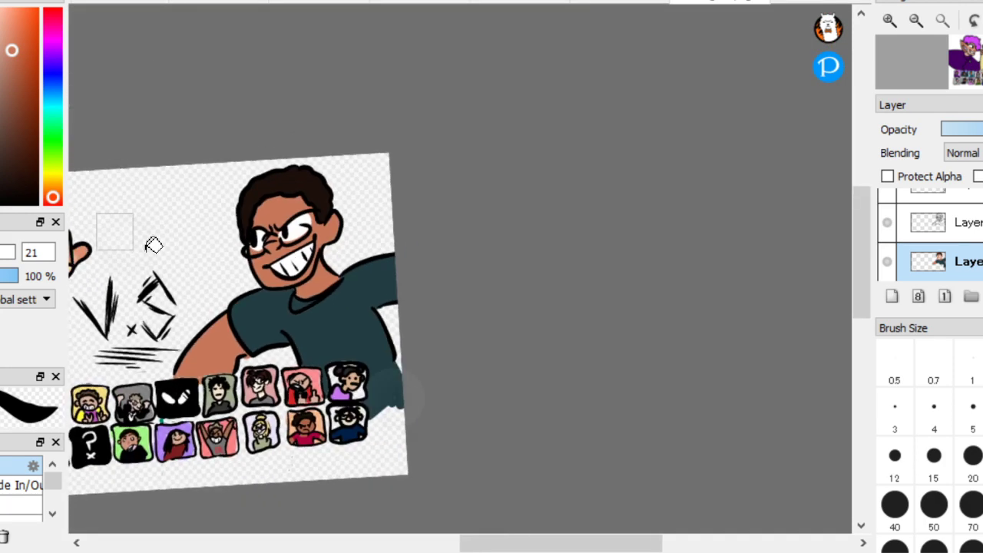
scroll(153, 245, "down", 4)
scroll(371, 452, "up", 2)
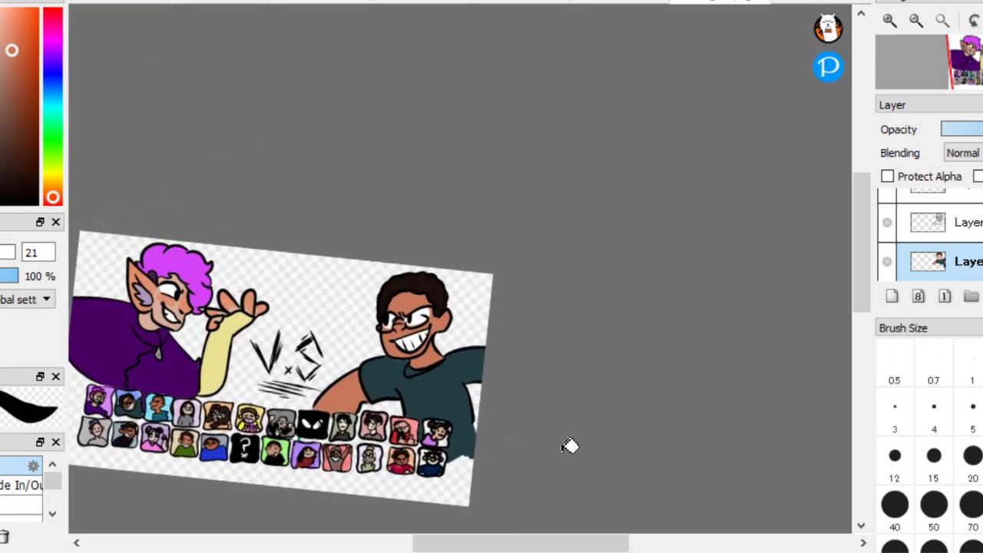
Merge the grinning character's line art layer down into his color layer
left_click(956, 228)
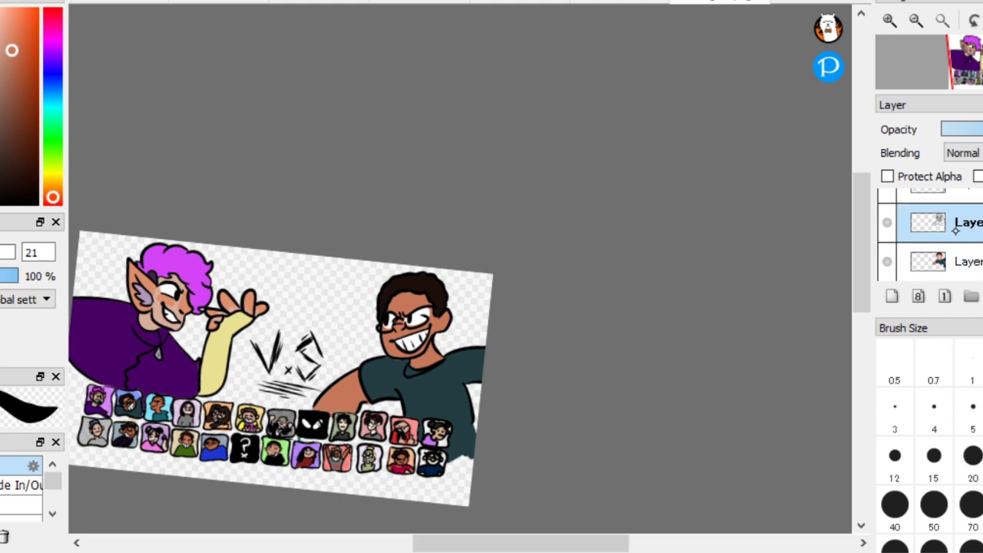
left_click(885, 224)
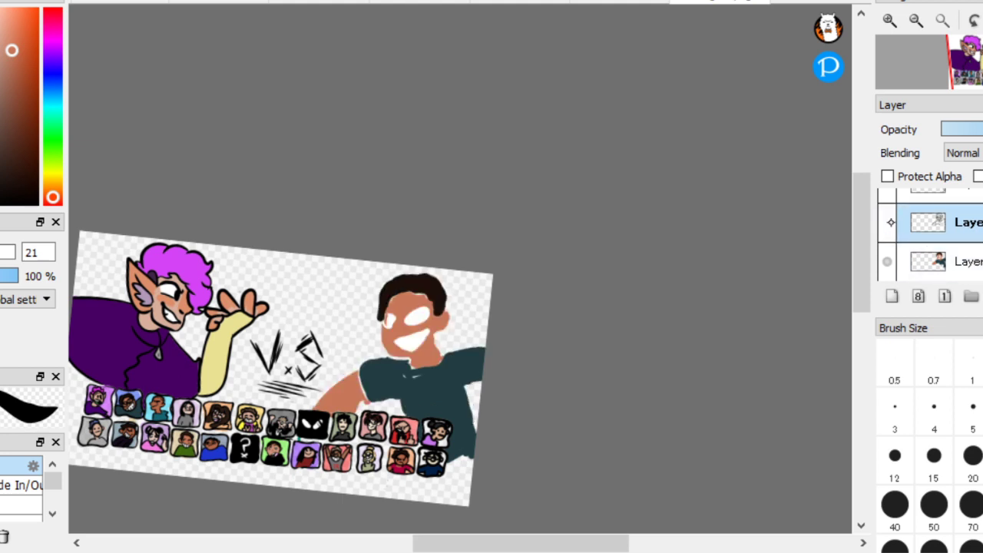
left_click(887, 223)
key("ctrl+e")
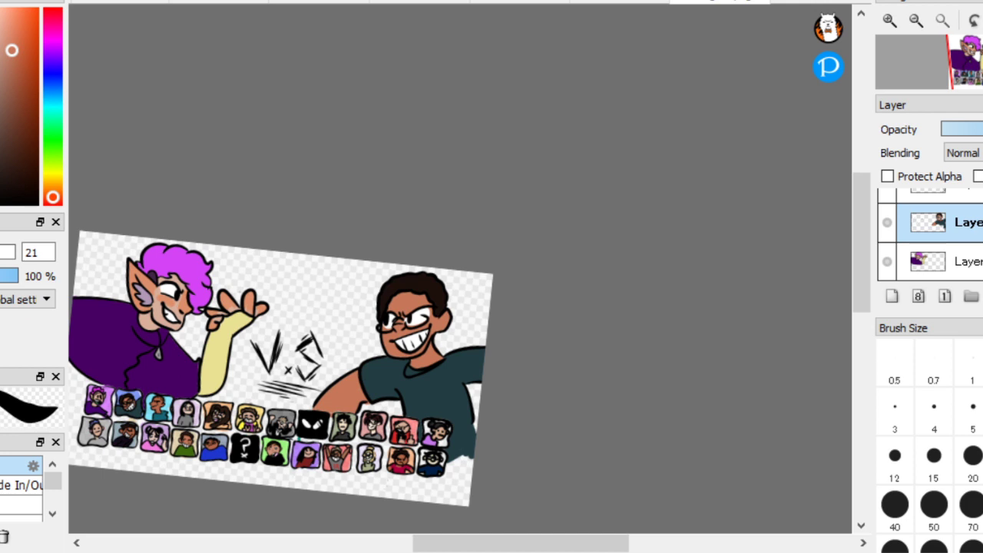
Hide the merged character layer, show the bald smirking character's line art and add a new layer beneath it
scroll(929, 234, "up", 1)
left_click(888, 261)
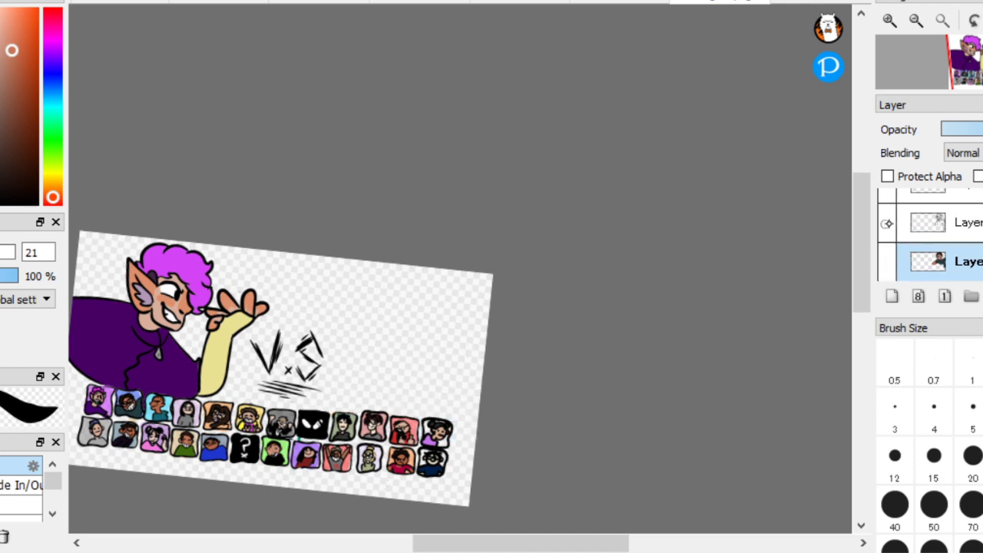
left_click(886, 223)
left_click(893, 296)
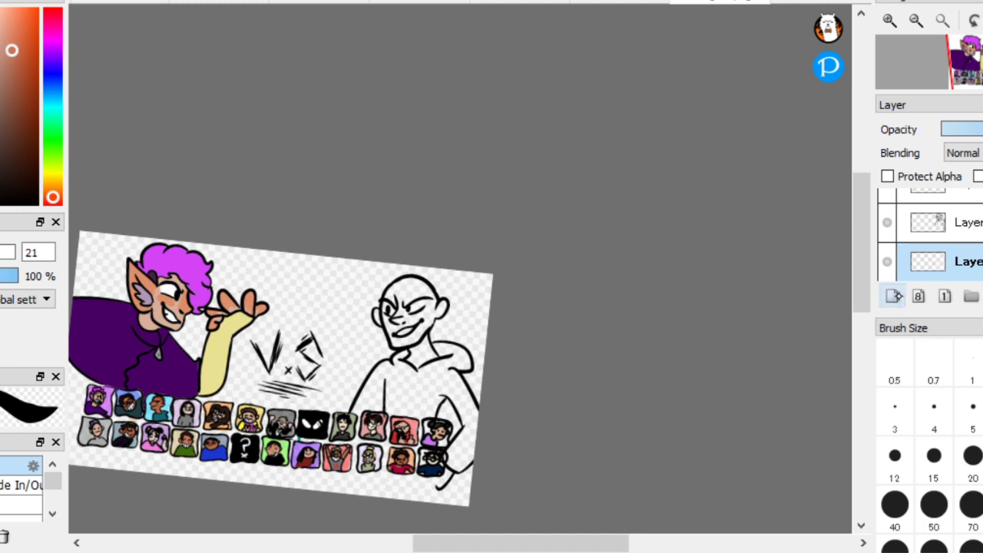
Sample the brown skin color from the roster portrait with the cyan background
scroll(192, 407, "up", 6)
key("Left")
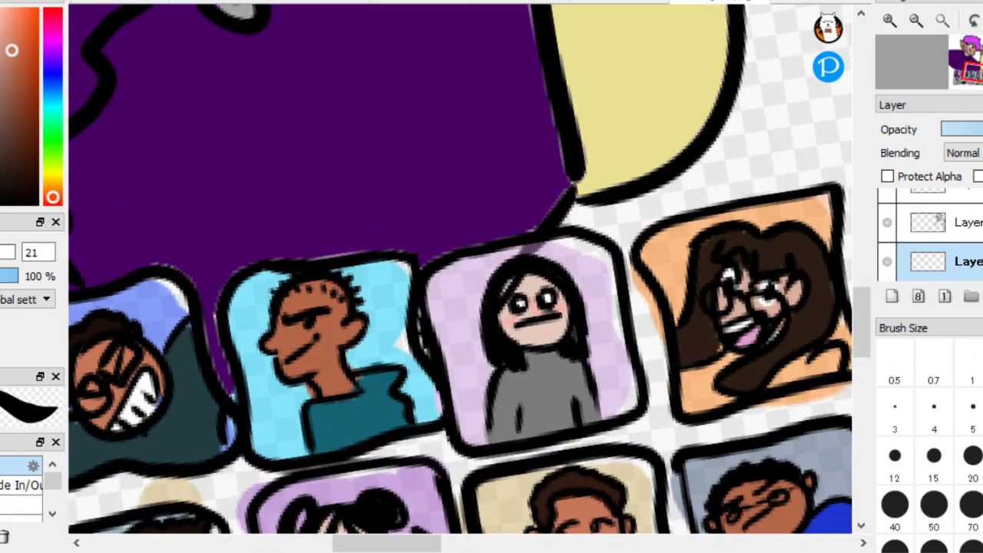
left_click(333, 376, "alt")
left_click(15, 76)
Fill the bald character's neck with brown, redoing the fill after sealing the gap at the collar point
scroll(307, 223, "down", 7)
key("Right")
key("Right")
scroll(672, 315, "up", 3)
key("Left")
scroll(626, 226, "up", 3)
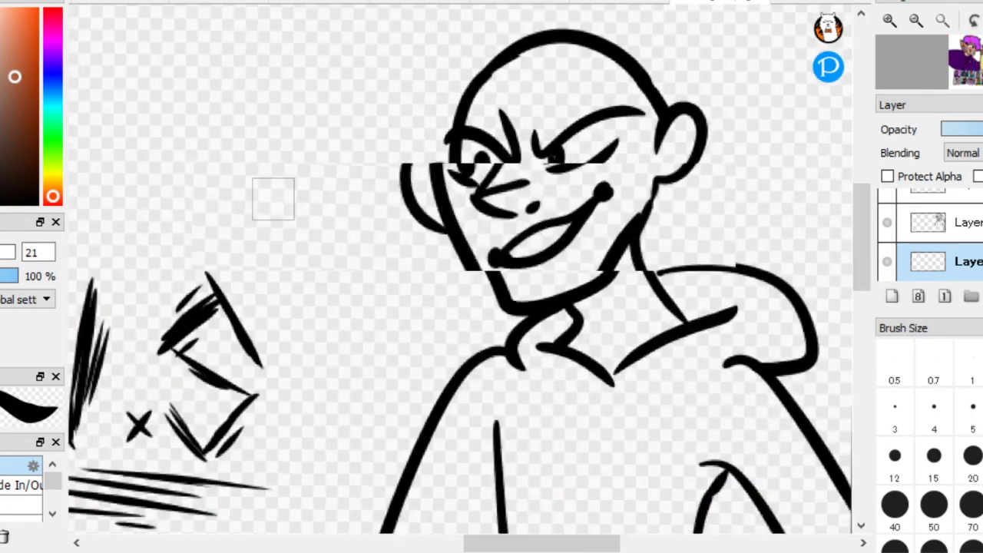
left_click(594, 300)
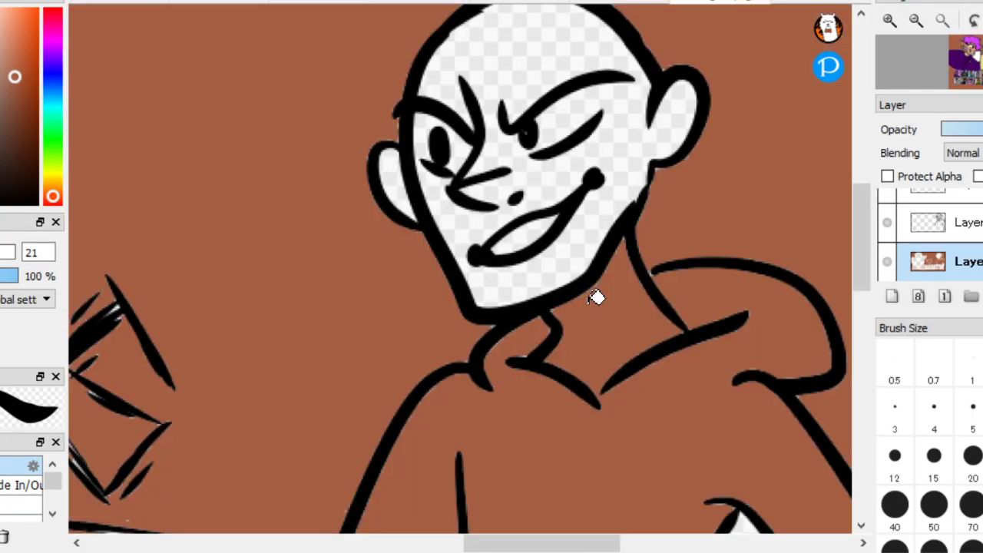
key("ctrl+z")
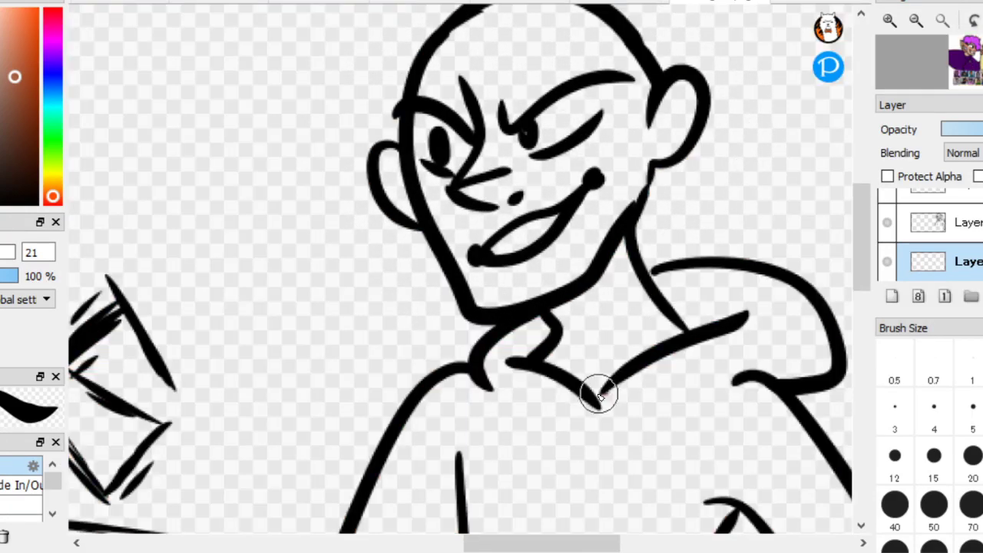
key("g")
left_click(589, 313)
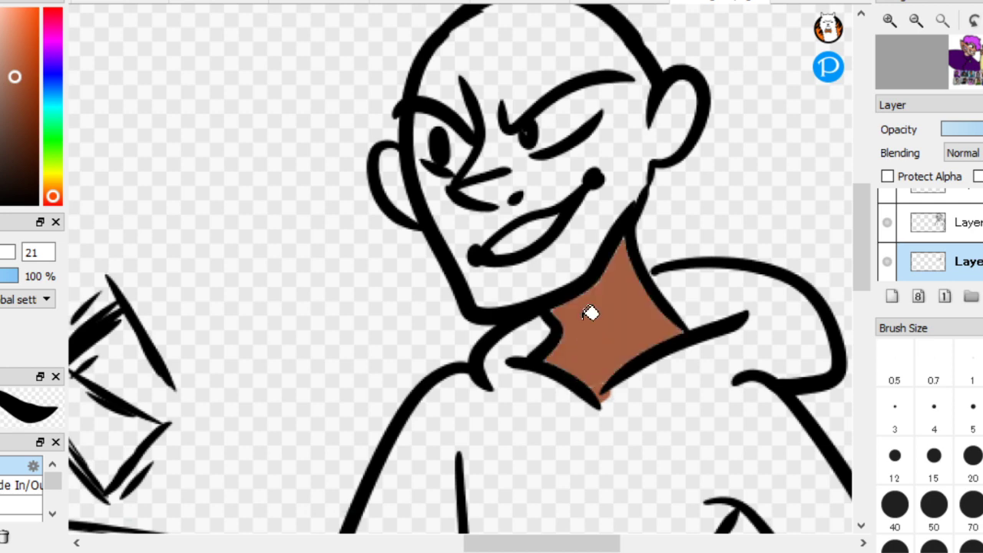
Fill the bald character's face and both ears with the brown skin color
left_click(587, 193)
scroll(624, 407, "up", 1)
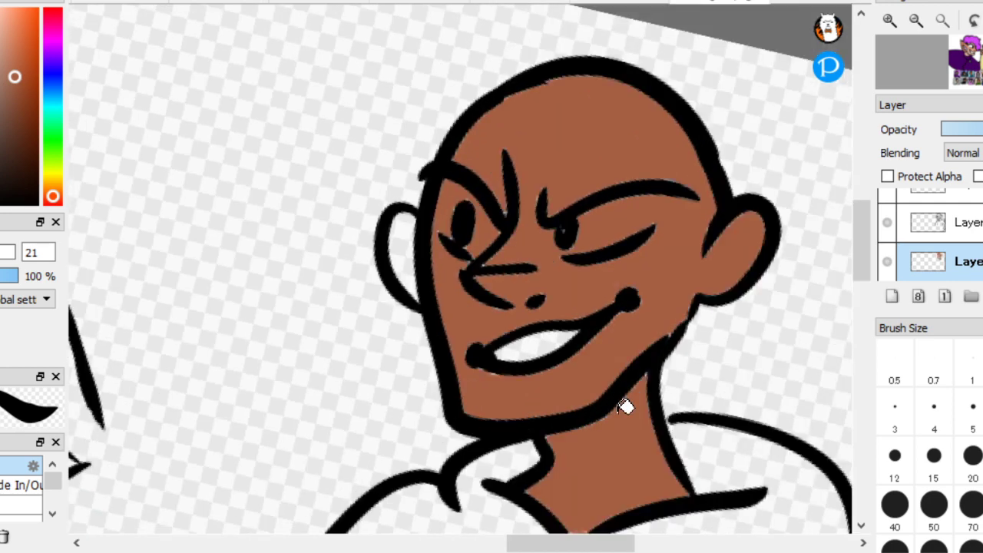
left_click(415, 246)
scroll(652, 330, "down", 1)
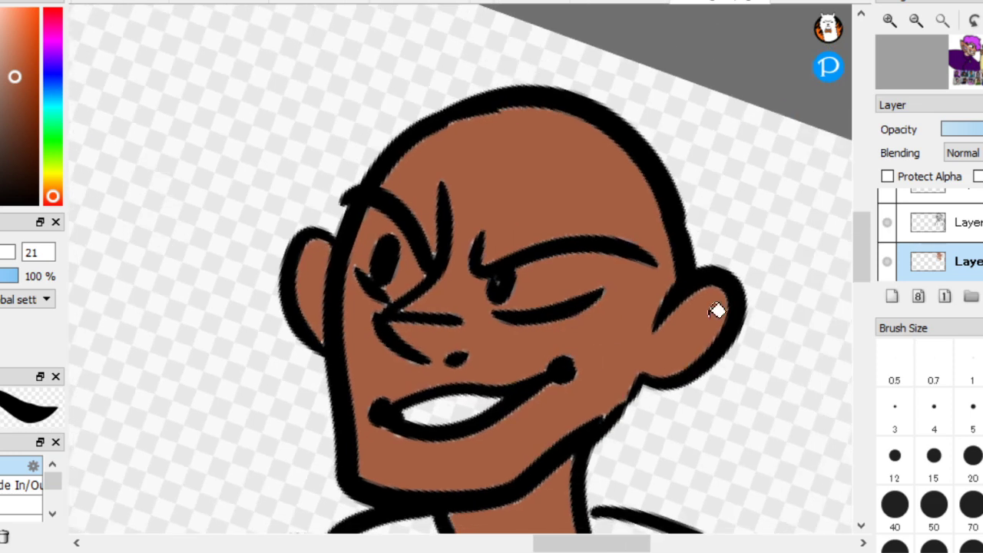
Paint short dark brown hair around the top of the head on the line art layer with an 11.6 brush at 49% opacity
scroll(715, 310, "up", 1)
left_click(952, 224)
scroll(550, 248, "up", 2)
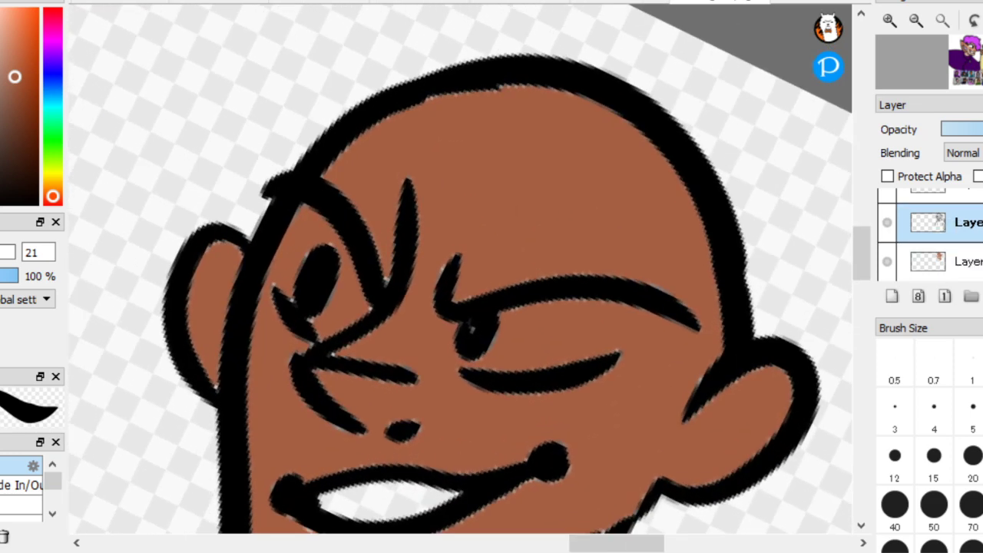
key("e")
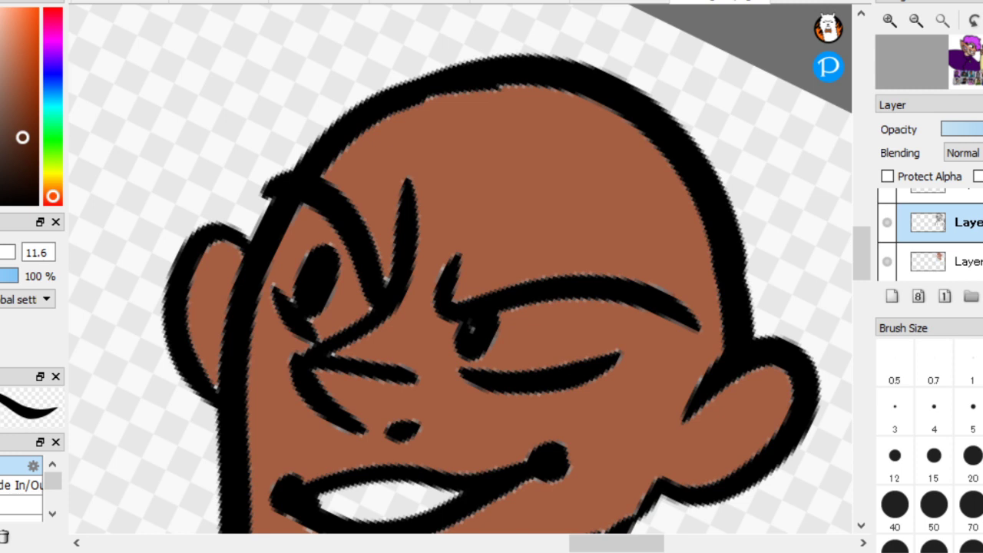
key("minus")
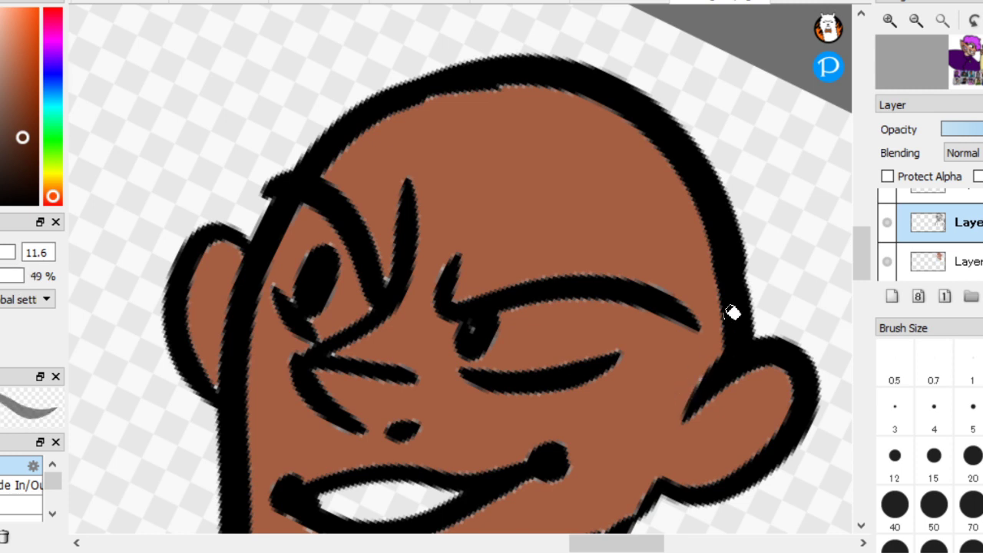
left_click(732, 312)
key("ctrl+z")
mouse_move(657, 411)
left_mouse_down()
mouse_move(745, 298)
mouse_move(713, 329)
mouse_move(680, 155)
mouse_move(613, 97)
mouse_move(583, 96)
mouse_move(559, 71)
mouse_move(640, 101)
mouse_move(633, 118)
mouse_move(550, 94)
mouse_move(474, 89)
mouse_move(479, 96)
mouse_move(354, 134)
mouse_move(323, 171)
mouse_move(327, 156)
mouse_move(374, 138)
mouse_move(352, 144)
mouse_move(415, 101)
mouse_move(434, 121)
mouse_move(516, 132)
mouse_move(532, 112)
mouse_move(556, 109)
mouse_move(575, 124)
mouse_move(558, 127)
mouse_move(585, 128)
mouse_move(596, 155)
mouse_move(638, 199)
mouse_move(690, 222)
mouse_move(698, 260)
mouse_move(734, 286)
mouse_move(744, 242)
mouse_move(721, 186)
mouse_move(664, 119)
mouse_move(610, 84)
mouse_move(491, 73)
mouse_move(418, 82)
mouse_move(319, 154)
mouse_move(257, 243)
left_mouse_up()
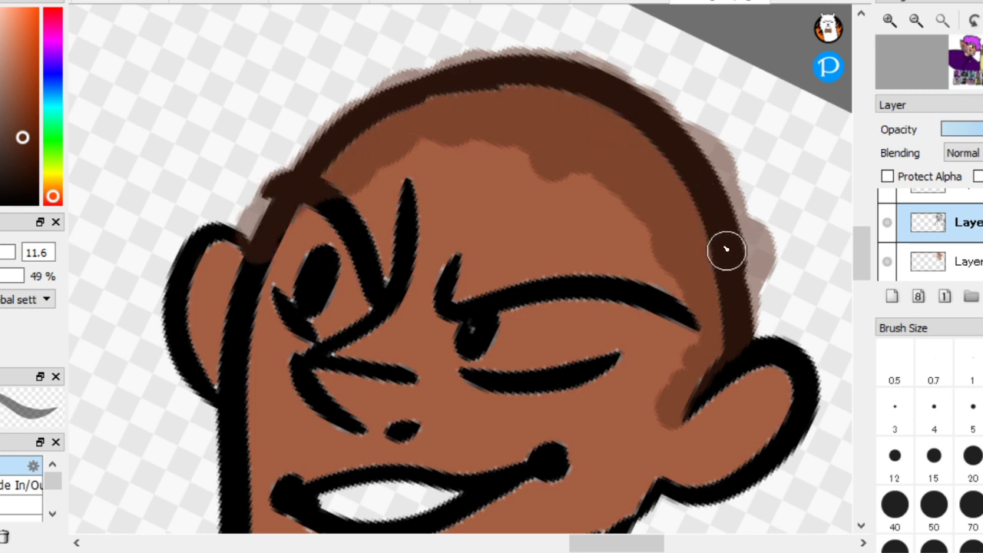
On the skin color layer, touch up the area beside the eyebrow and paint the teeth white
scroll(443, 344, "down", 6)
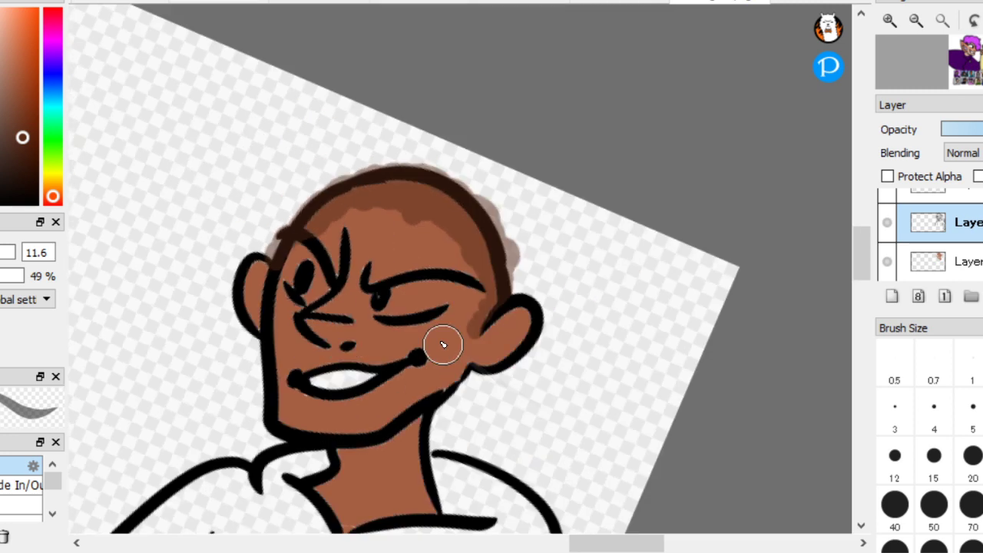
scroll(525, 285, "up", 1)
scroll(524, 285, "up", 5)
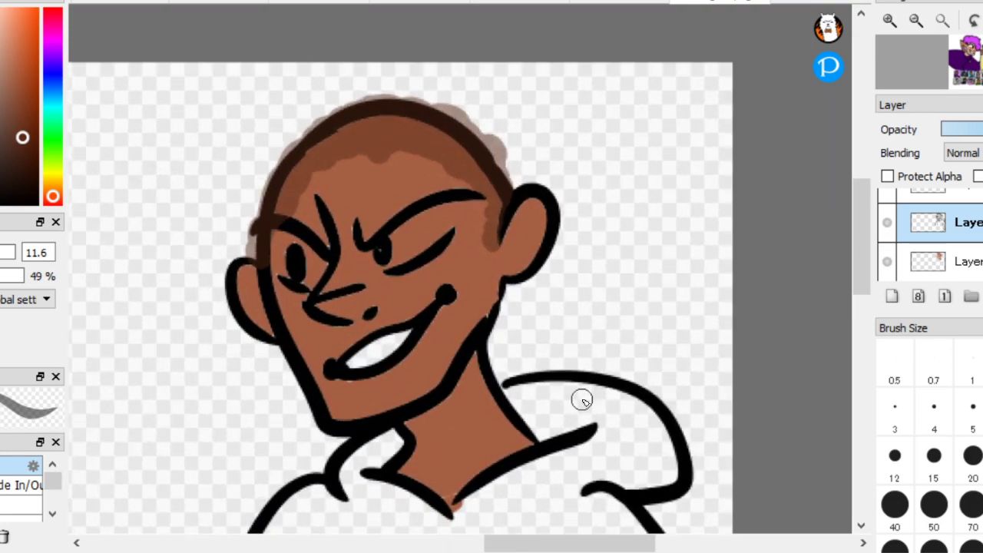
left_click(952, 261)
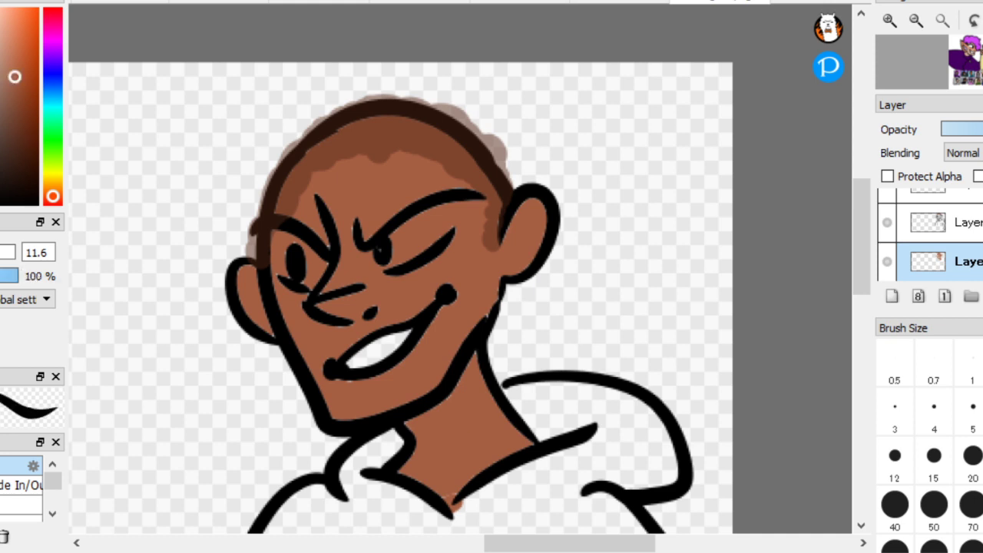
scroll(453, 366, "up", 2)
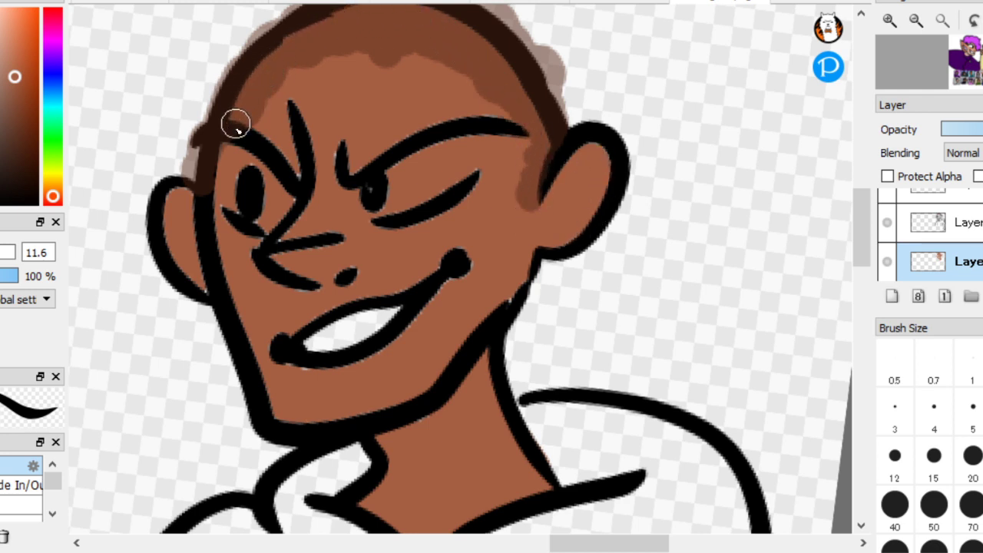
left_click_drag(236, 124, 219, 165)
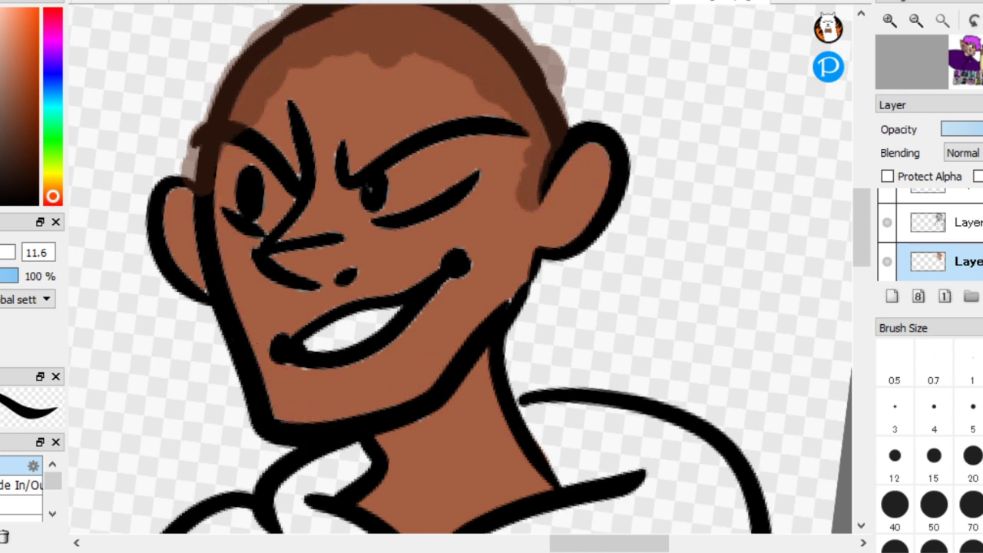
scroll(208, 315, "up", 3)
left_click_drag(388, 310, 491, 217)
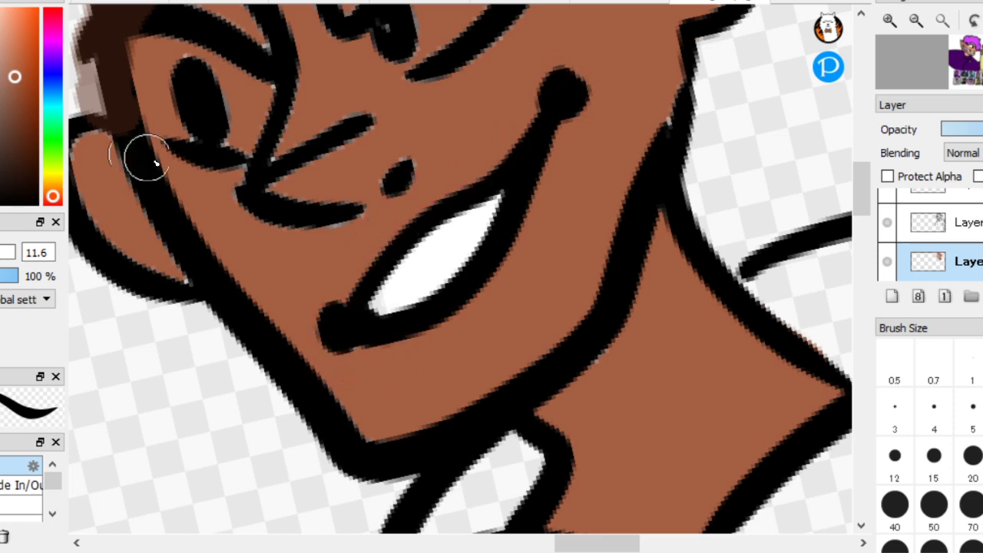
Paint the whites of both eyes, redoing the smaller eye so the white stays inside its outline
scroll(478, 307, "down", 3)
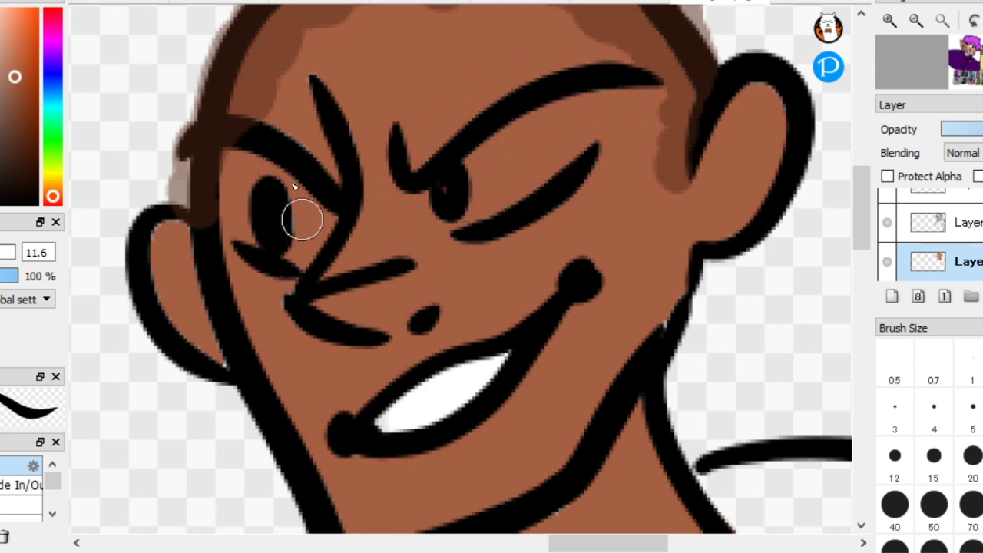
scroll(123, 177, "up", 2)
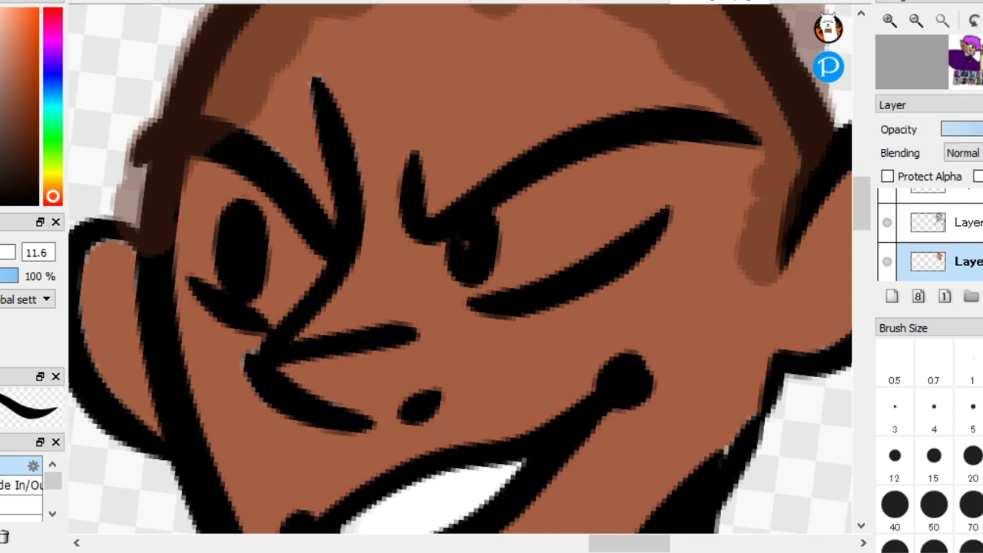
mouse_move(476, 208)
left_mouse_down()
mouse_move(513, 291)
mouse_move(618, 169)
mouse_move(529, 215)
mouse_move(576, 207)
mouse_move(485, 258)
mouse_move(527, 198)
left_mouse_up()
mouse_move(254, 263)
left_mouse_down()
mouse_move(301, 225)
mouse_move(246, 257)
mouse_move(214, 241)
mouse_move(219, 169)
mouse_move(229, 217)
left_mouse_up()
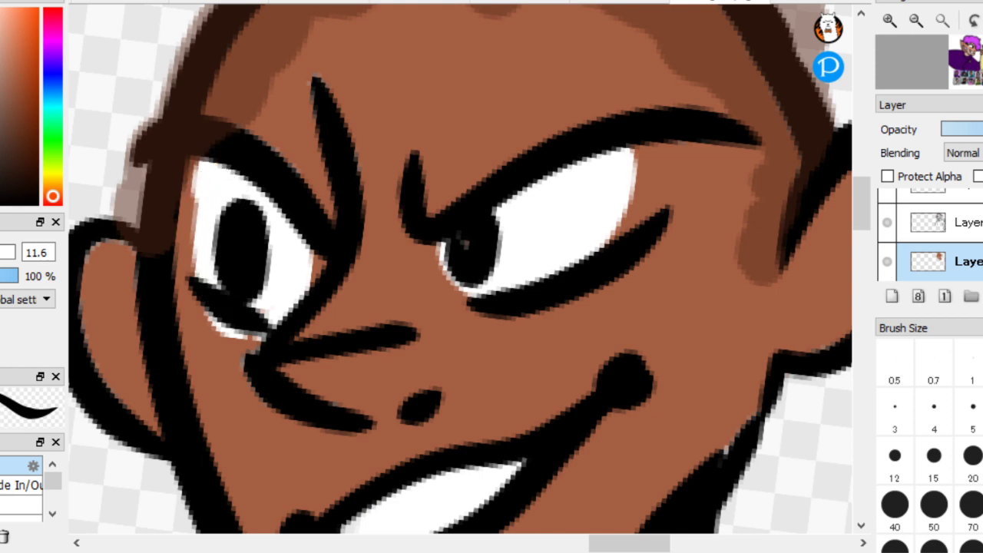
key("ctrl+z")
left_click_drag(229, 265, 235, 181)
mouse_move(261, 301)
left_mouse_down()
mouse_move(278, 212)
mouse_move(307, 275)
left_mouse_up()
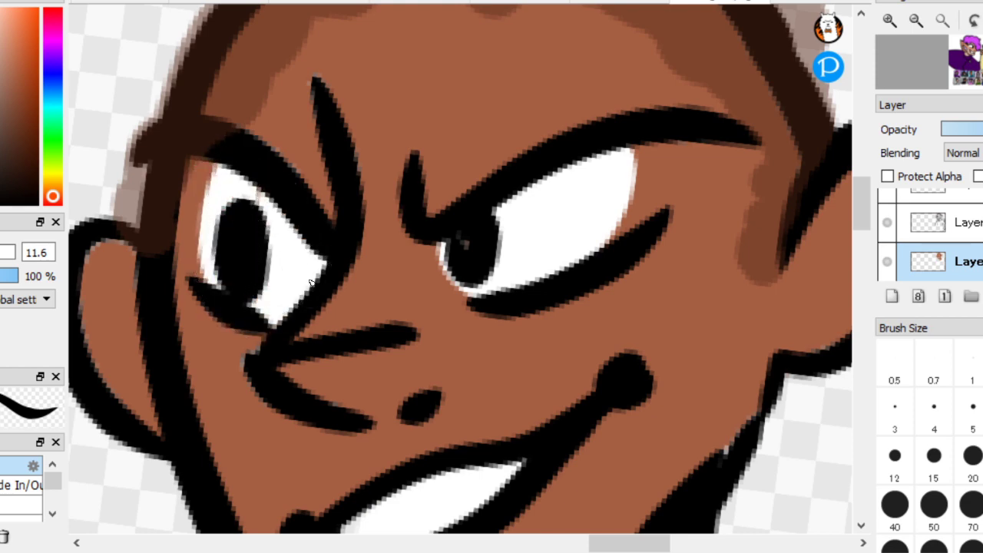
scroll(171, 179, "down", 5)
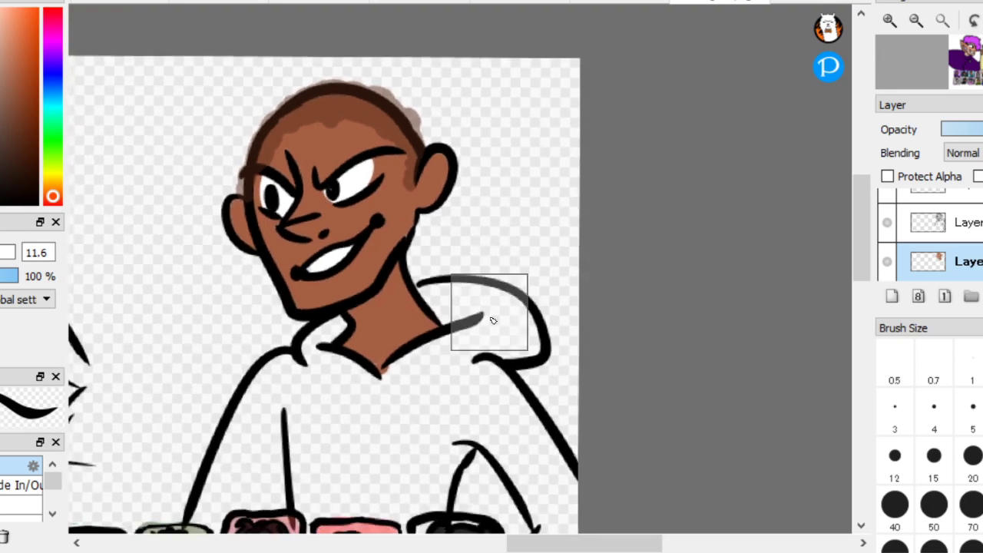
scroll(493, 321, "down", 2)
scroll(146, 237, "up", 2)
scroll(533, 327, "down", 1)
left_click_drag(618, 241, 226, 240)
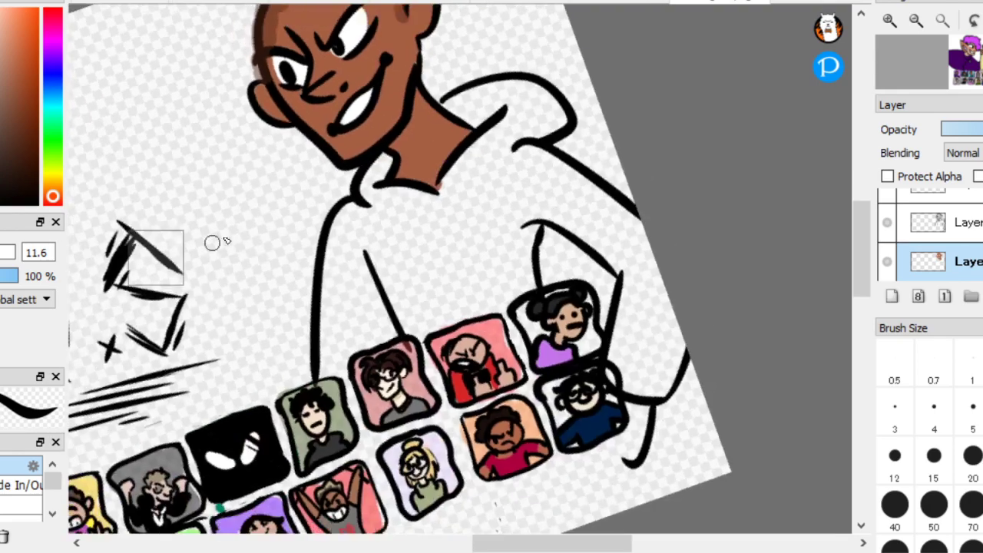
Sample the dark teal shirt color from the bald character's roster portrait and try filling the large hoodie with it
scroll(285, 397, "down", 2)
scroll(379, 438, "up", 5)
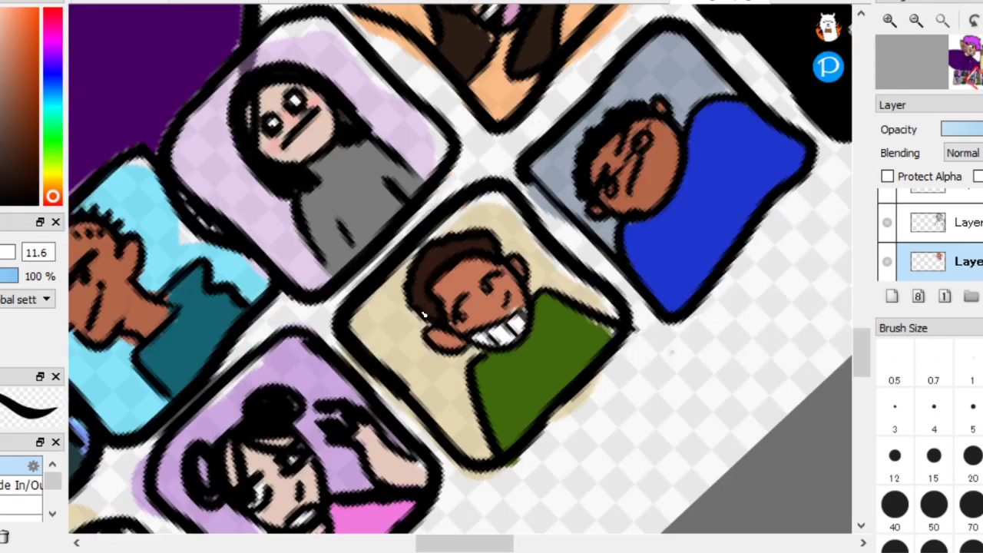
right_click(199, 320)
scroll(238, 283, "down", 5)
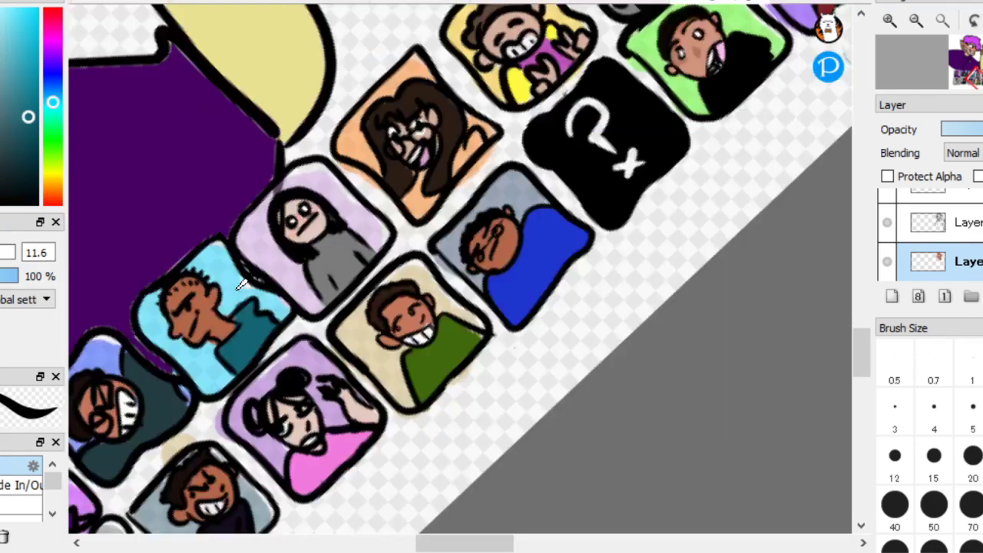
scroll(234, 248, "up", 4)
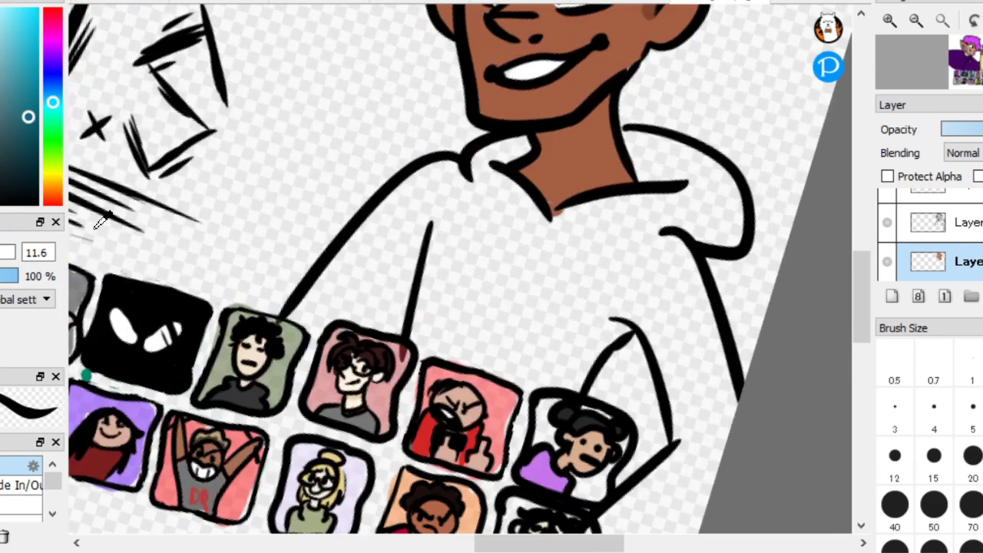
left_click(586, 253)
key("ctrl+z")
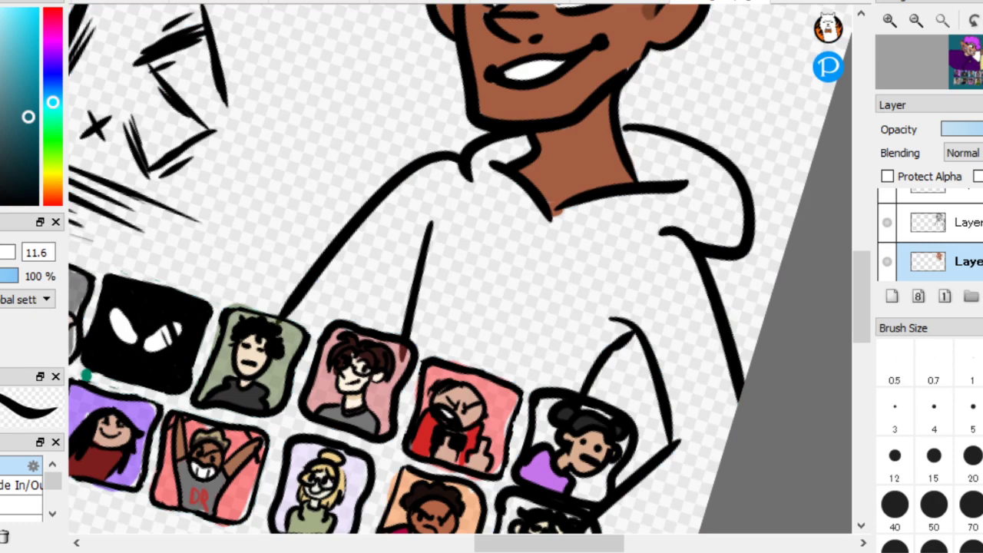
Paint small teal strokes closing the gaps between the roster portraits along the hoodie's lower edge
scroll(461, 307, "down", 2)
scroll(460, 307, "up", 2)
scroll(592, 331, "up", 3)
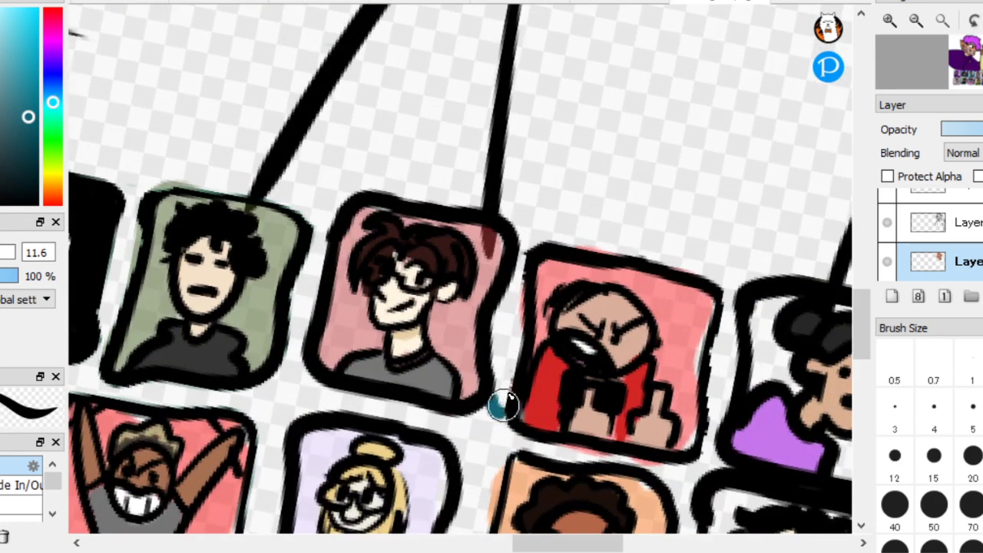
left_click_drag(309, 377, 270, 370)
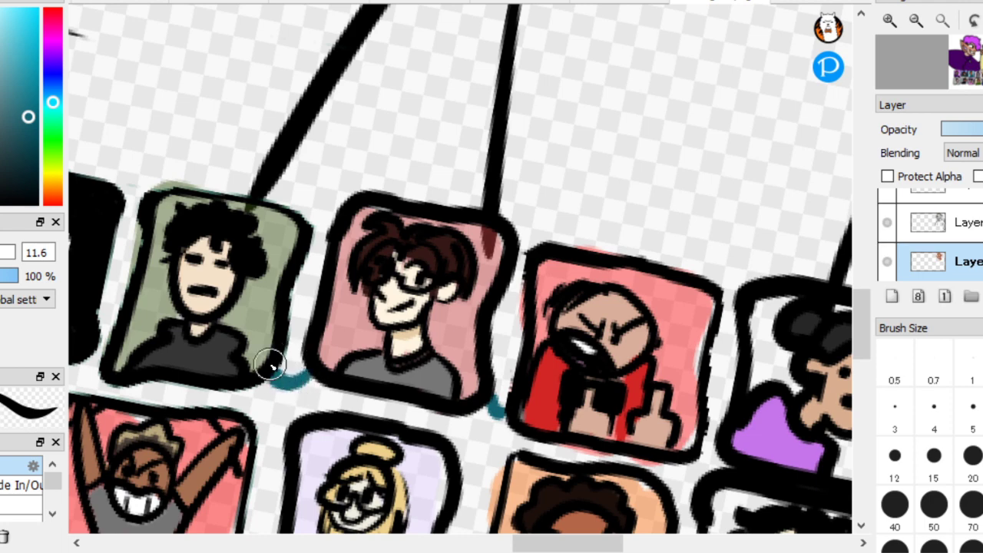
Try filling the bald character's hoodie with dark teal, and undo the fill
left_click(642, 182)
scroll(507, 292, "down", 5)
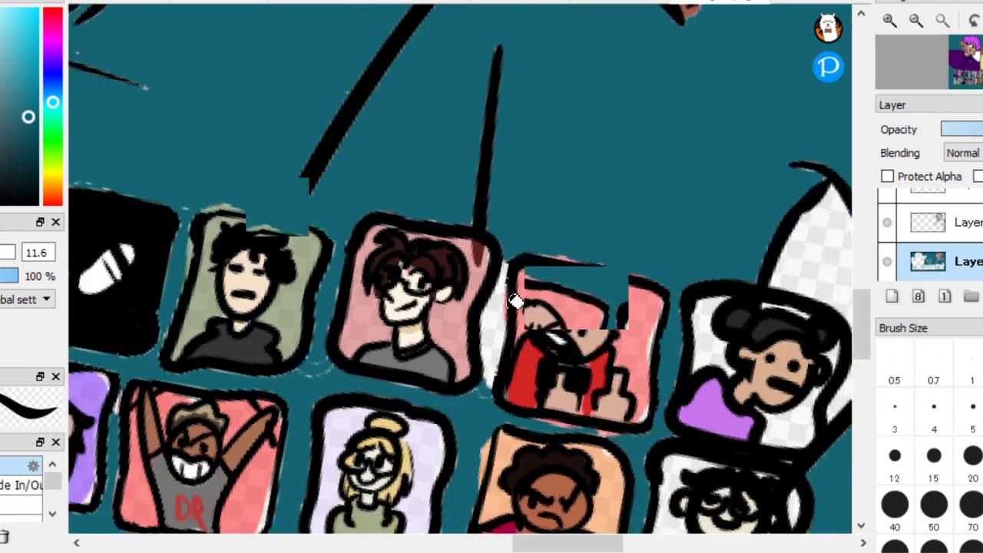
scroll(126, 202, "up", 3)
key("ctrl+z")
Fill the bald character's hoodie, including the hood and sleeves, with dark teal once the remaining gap is closed
scroll(453, 476, "up", 4)
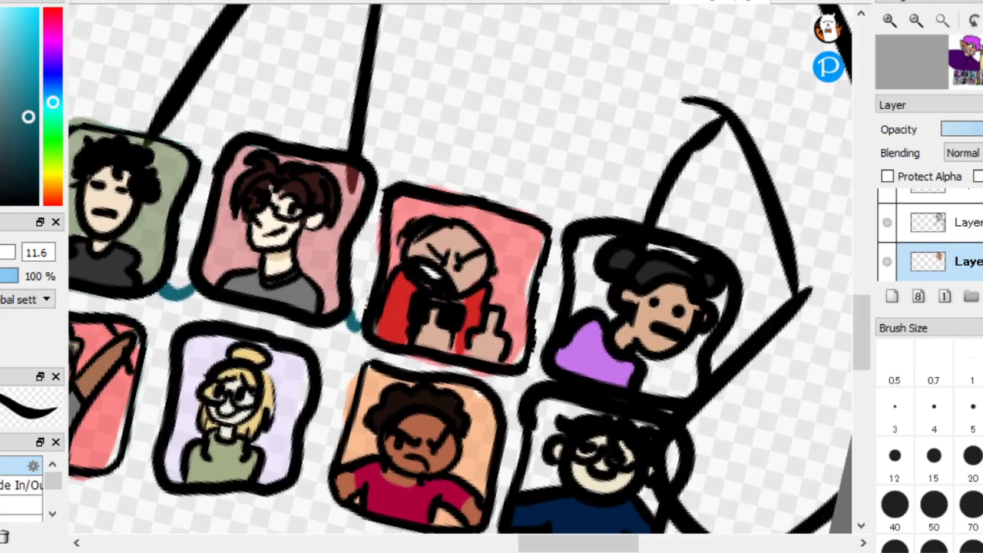
left_click(598, 138)
scroll(257, 361, "down", 5)
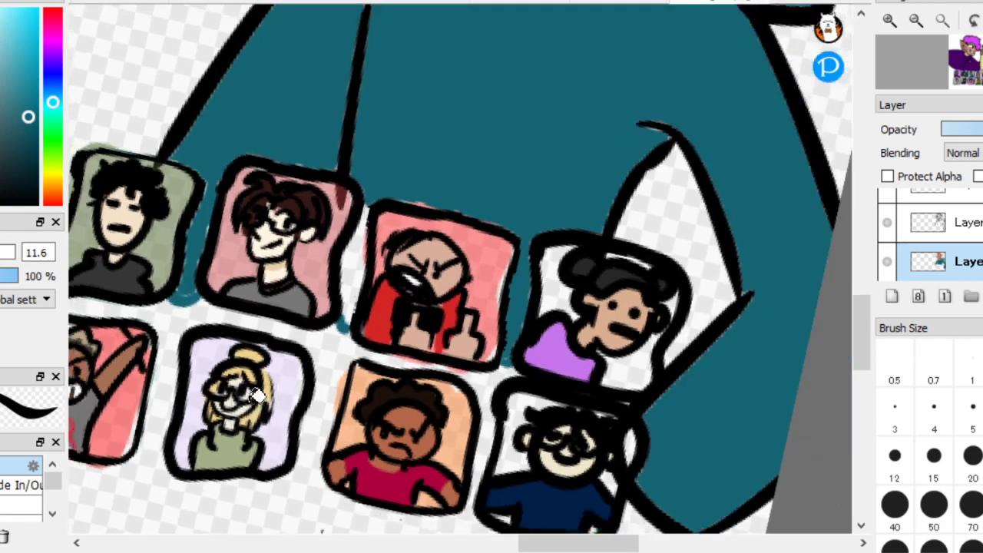
scroll(230, 180, "down", 5)
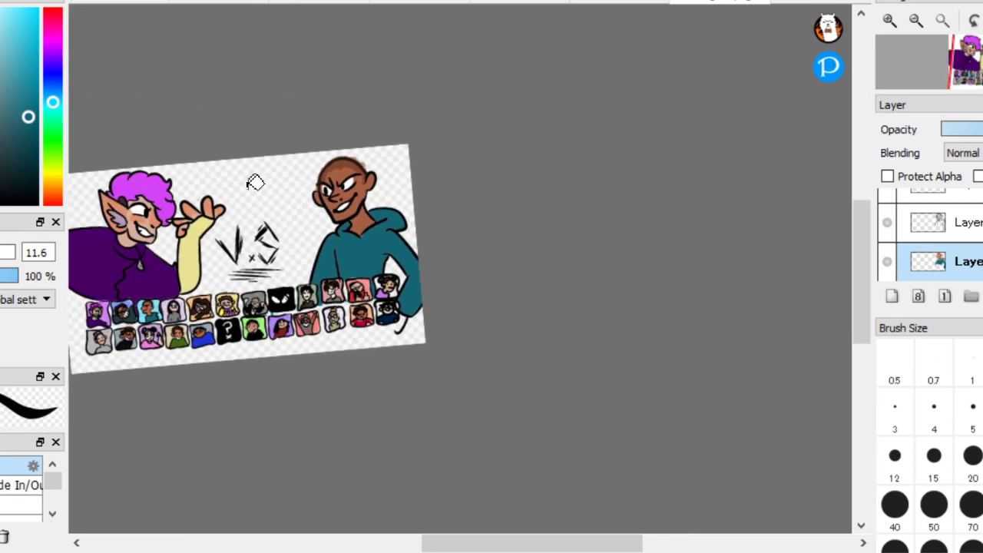
scroll(259, 205, "up", 3)
scroll(287, 220, "down", 2)
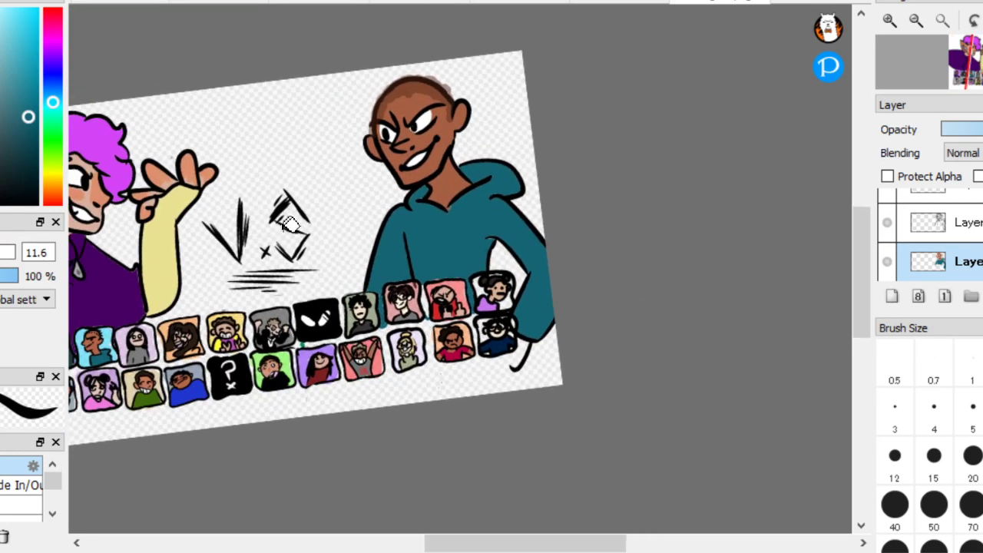
left_click_drag(672, 310, 711, 295)
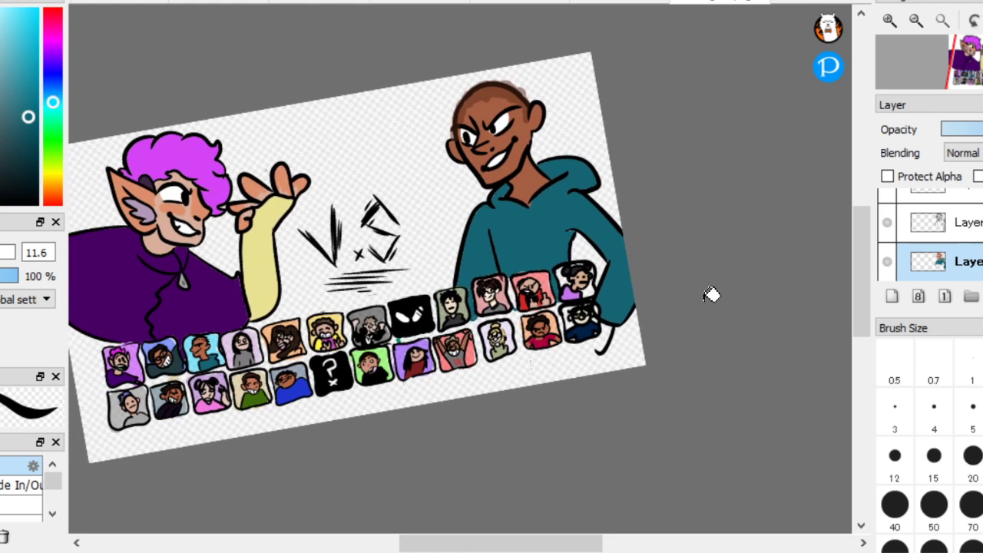
Add a new layer above the bald character's colors, hide that character, and show the knife-wielding character in the fur hood
left_click(941, 223)
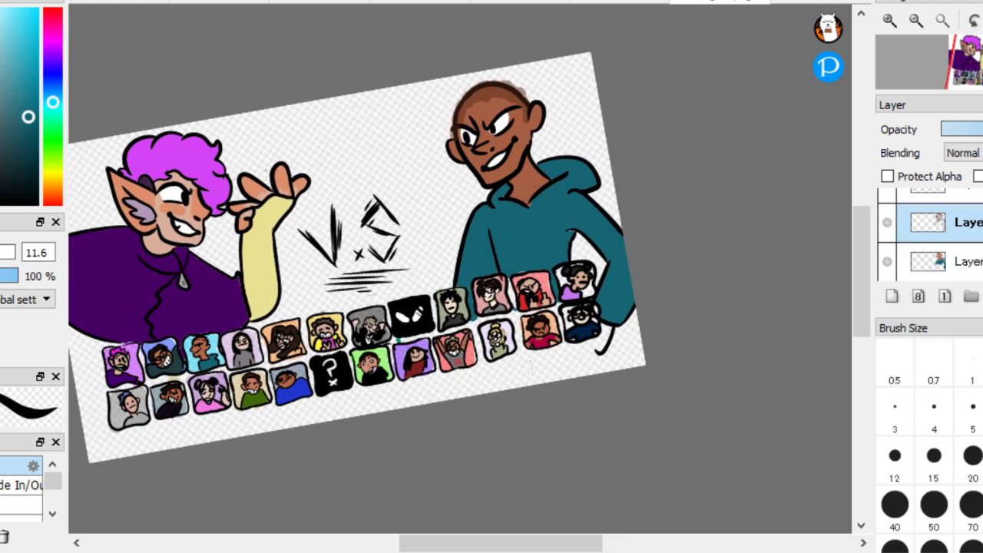
left_click(893, 291)
left_click(887, 261)
left_click(895, 188)
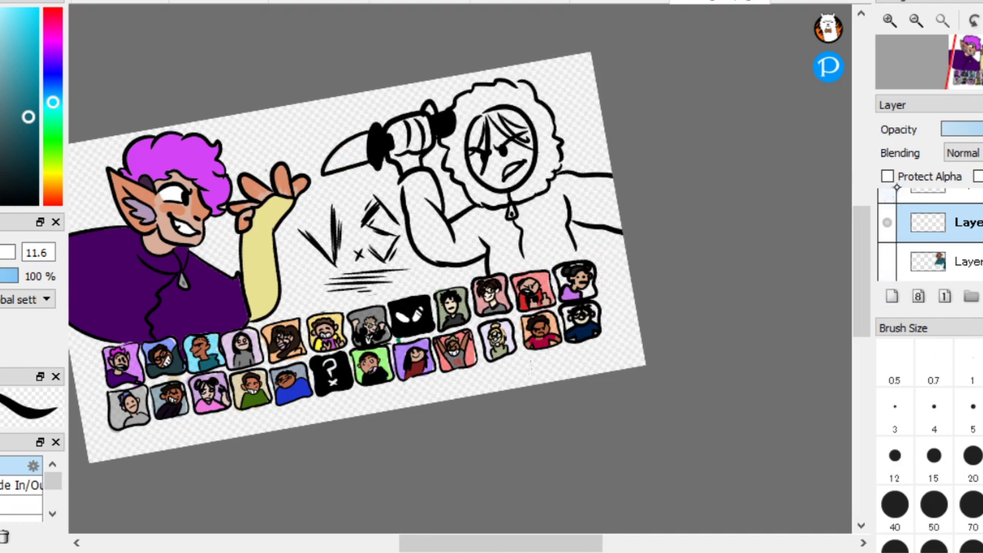
Sample the pale skin color from the gray-shirted roster portrait and enlarge the brush to 47
scroll(269, 338, "up", 8)
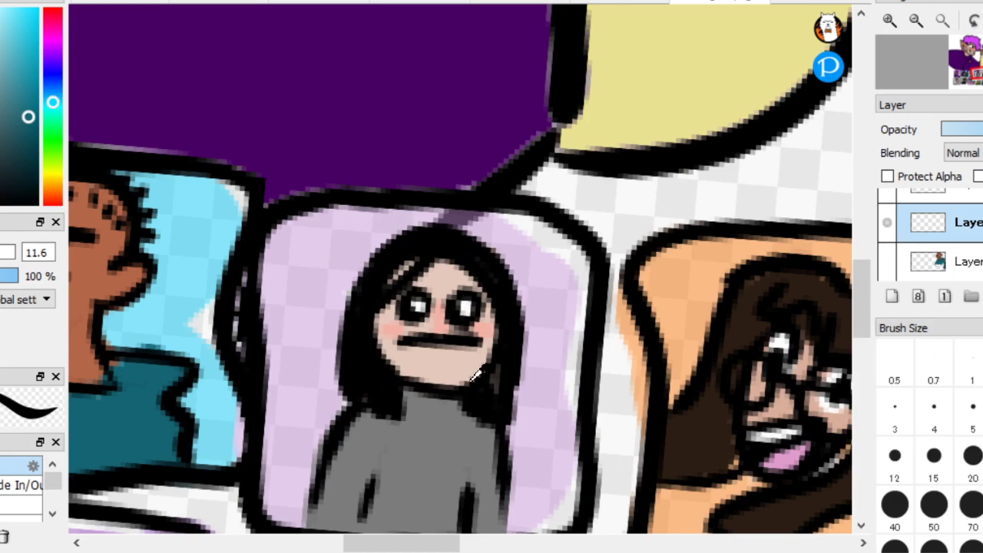
scroll(476, 375, "down", 6)
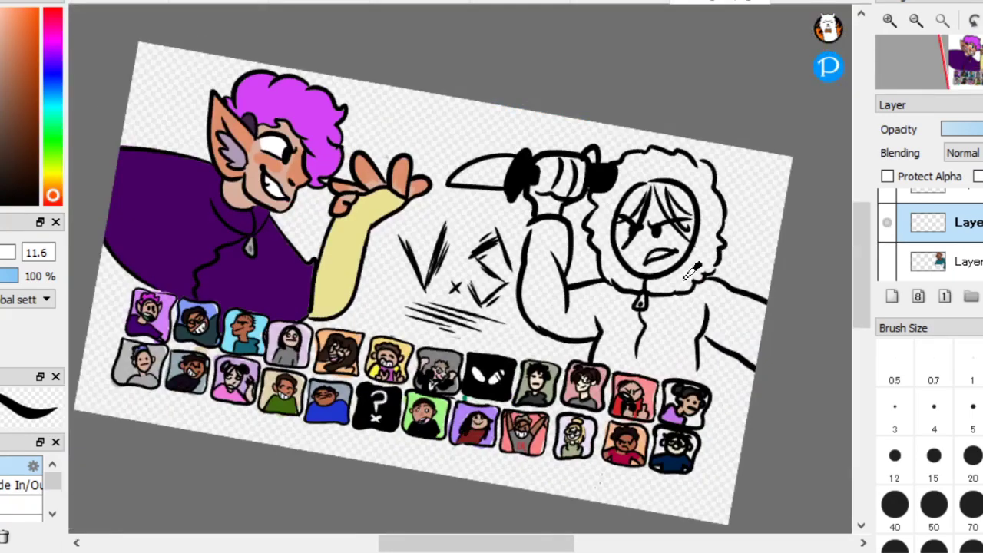
scroll(693, 269, "up", 6)
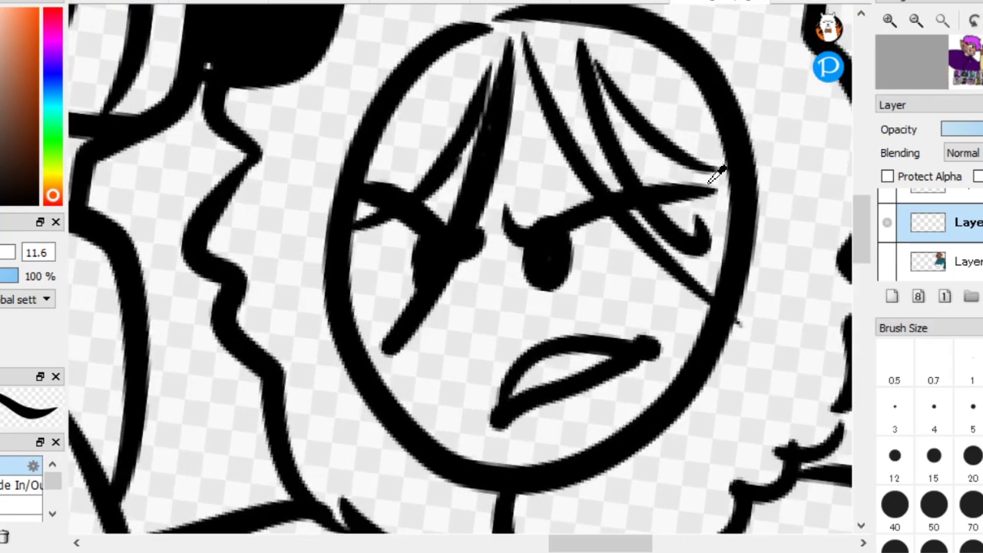
left_click_drag(459, 269, 534, 269, "ctrl+alt")
left_click(617, 218, "alt")
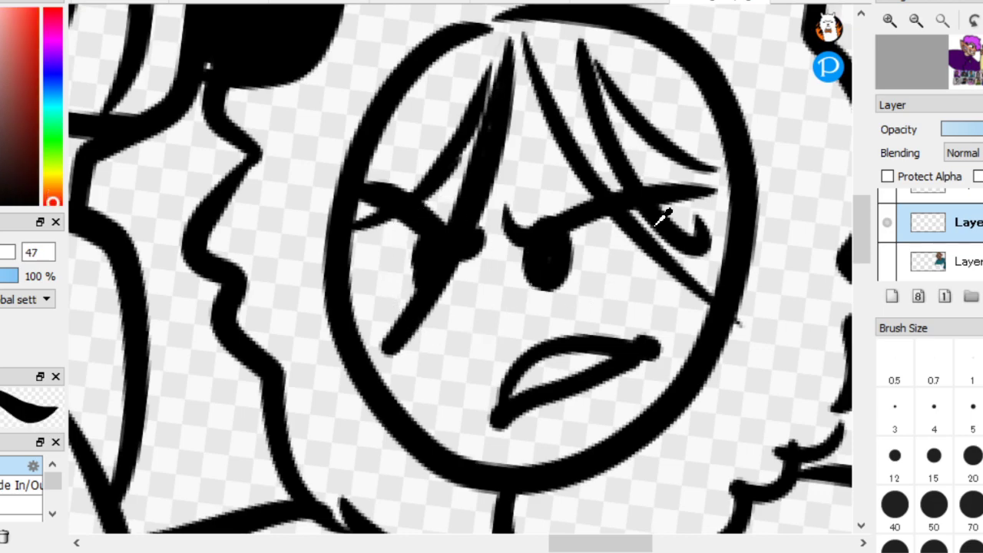
Paint the knife-wielding character's face with the pale skin color sampled from the gray-shirted portrait, using a brush size of 90
scroll(179, 201, "down", 6)
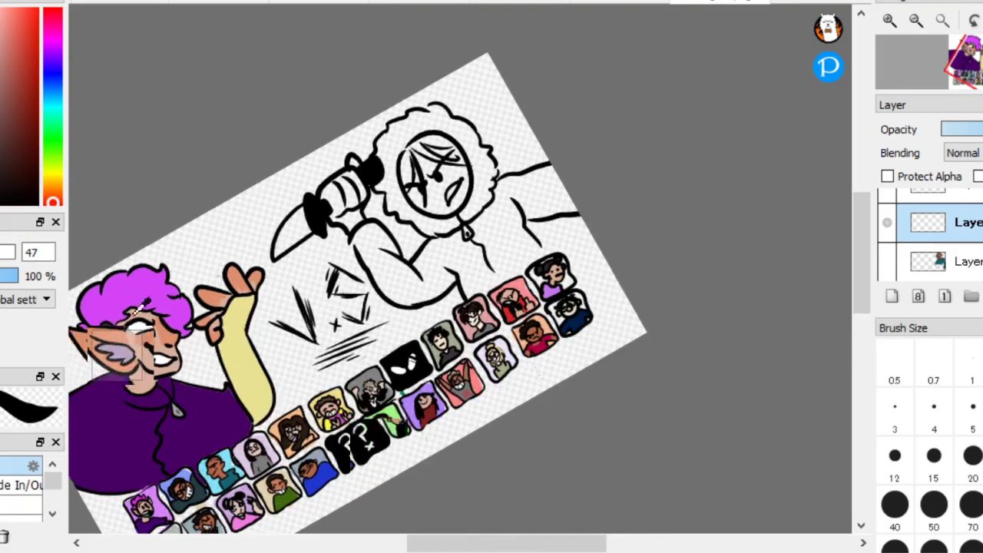
scroll(91, 201, "up", 8)
left_click(374, 327, "alt")
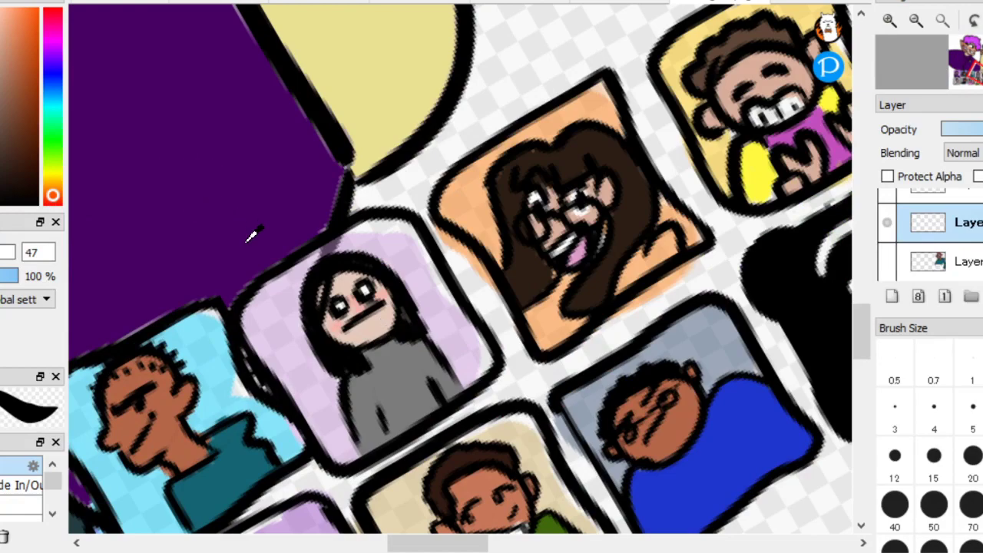
scroll(253, 235, "down", 3)
scroll(132, 138, "down", 3)
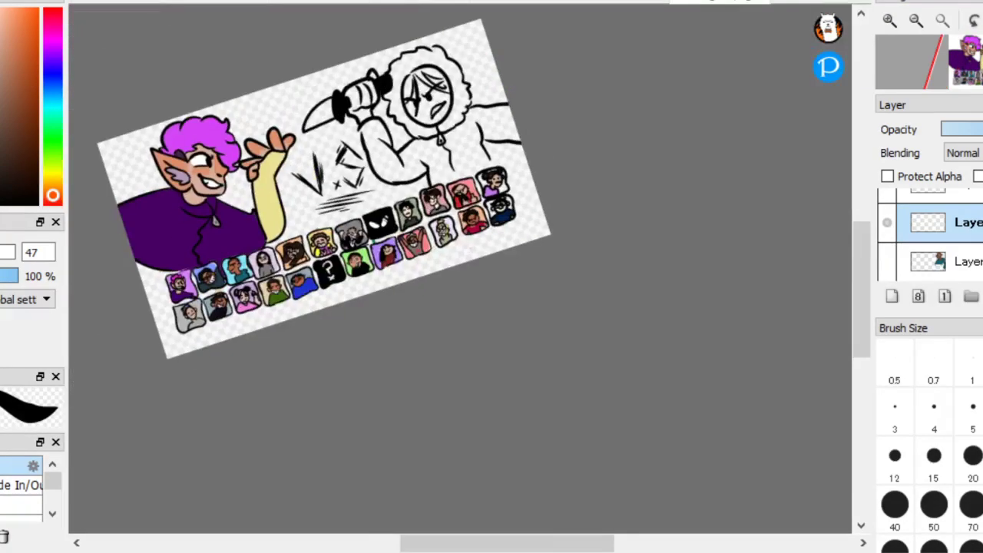
scroll(132, 138, "up", 8)
scroll(132, 138, "up", 1)
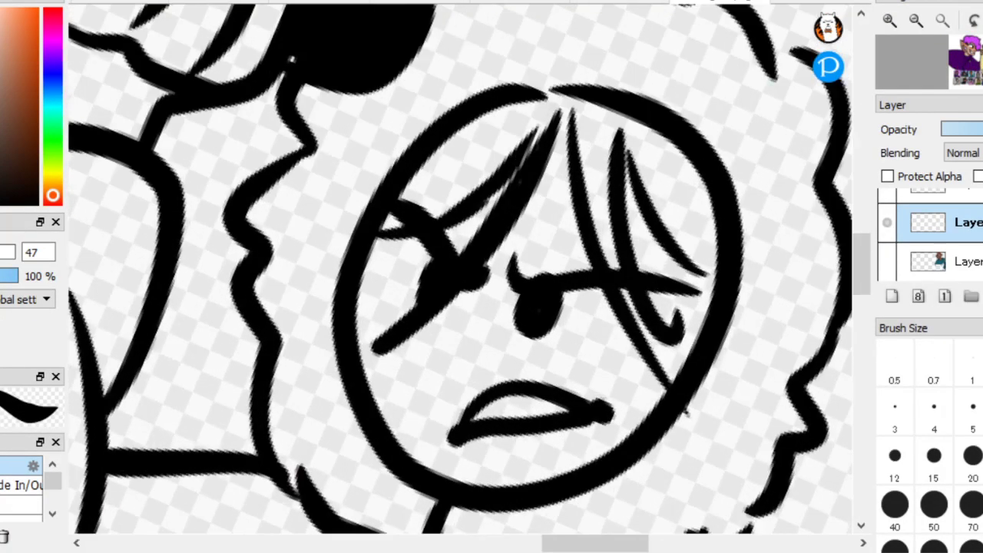
left_click_drag(2, 251, 6, 251)
mouse_move(530, 195)
left_mouse_down()
mouse_move(452, 316)
mouse_move(625, 245)
mouse_move(450, 318)
mouse_move(558, 299)
left_mouse_up()
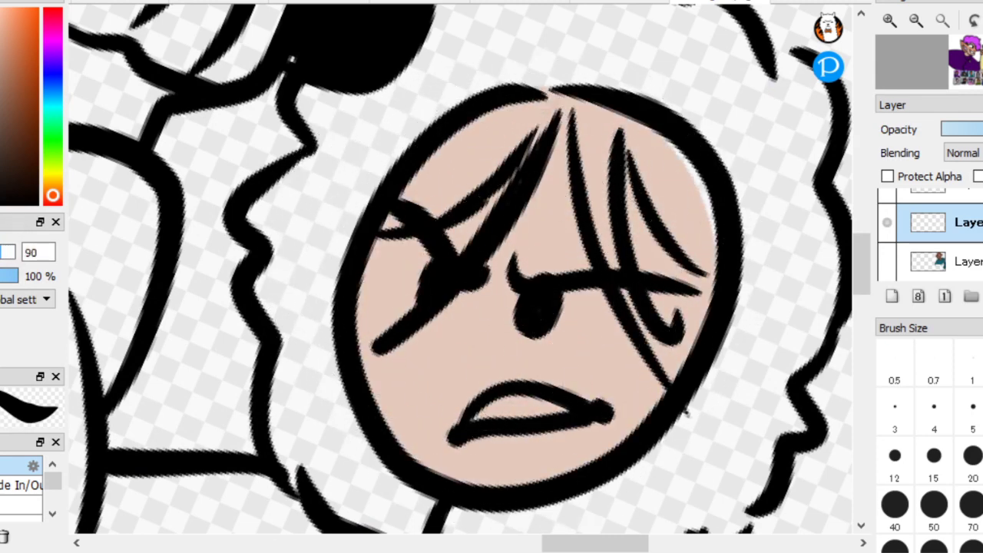
Paint the hair on both sides of the forehead near-black and color the teeth white with a size 15 brush
scroll(460, 269, "up", 1)
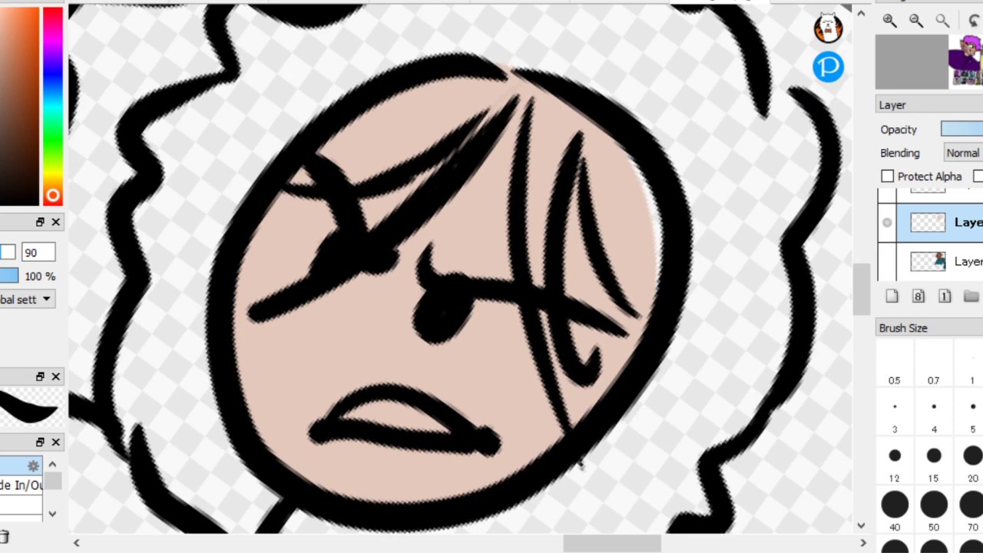
mouse_move(587, 349)
left_mouse_down()
mouse_move(552, 235)
mouse_move(560, 188)
mouse_move(607, 369)
mouse_move(569, 143)
mouse_move(612, 340)
mouse_move(617, 192)
mouse_move(638, 282)
mouse_move(657, 221)
mouse_move(620, 159)
mouse_move(612, 359)
mouse_move(601, 385)
mouse_move(558, 113)
mouse_move(575, 166)
mouse_move(572, 115)
mouse_move(513, 93)
mouse_move(462, 93)
mouse_move(400, 143)
mouse_move(314, 183)
mouse_move(479, 135)
mouse_move(445, 139)
mouse_move(301, 203)
mouse_move(435, 95)
mouse_move(316, 158)
left_mouse_up()
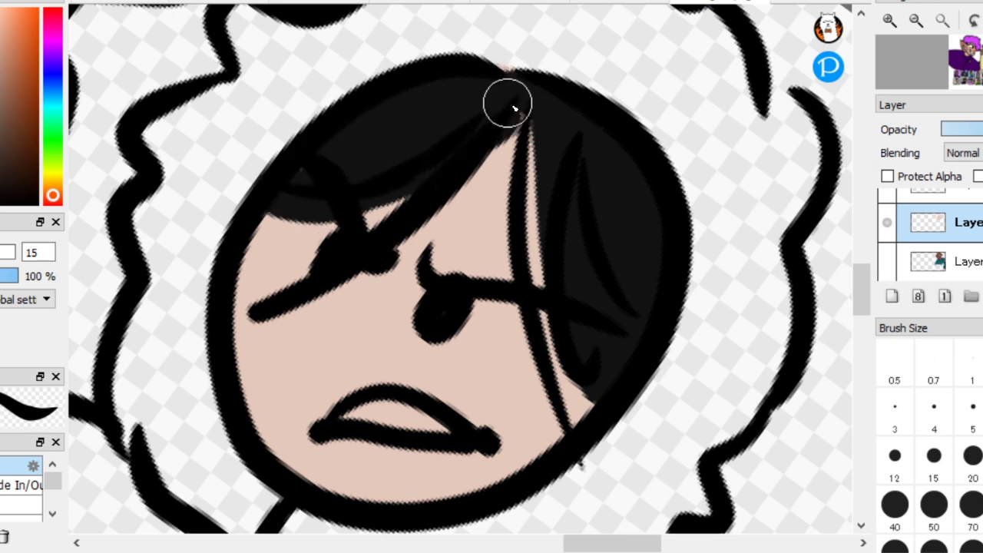
scroll(580, 149, "up", 2)
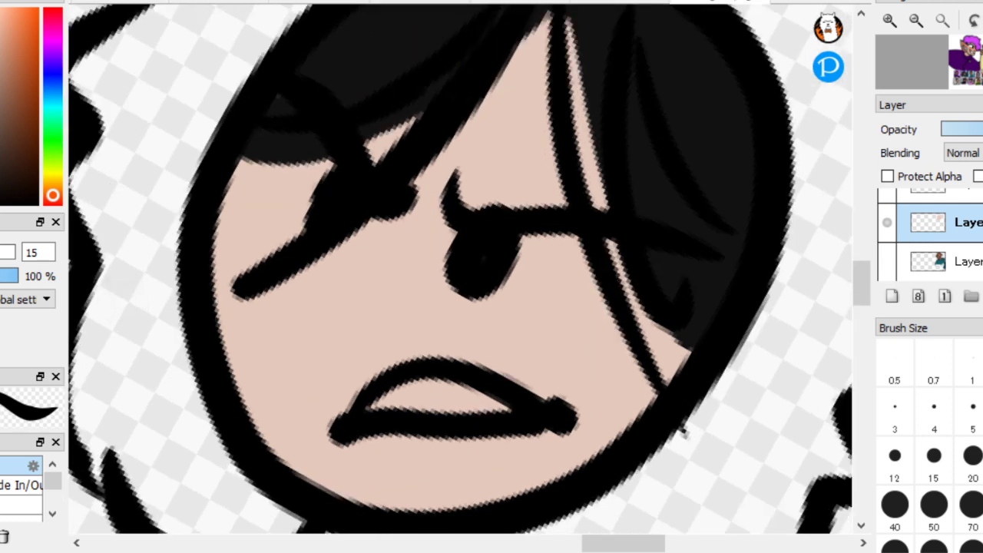
left_click_drag(367, 404, 500, 402)
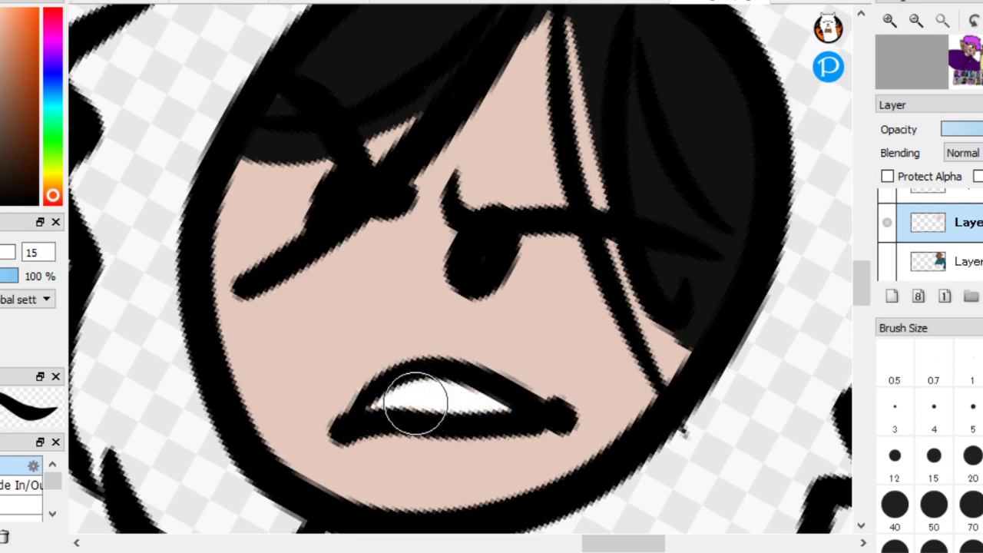
scroll(593, 396, "down", 5)
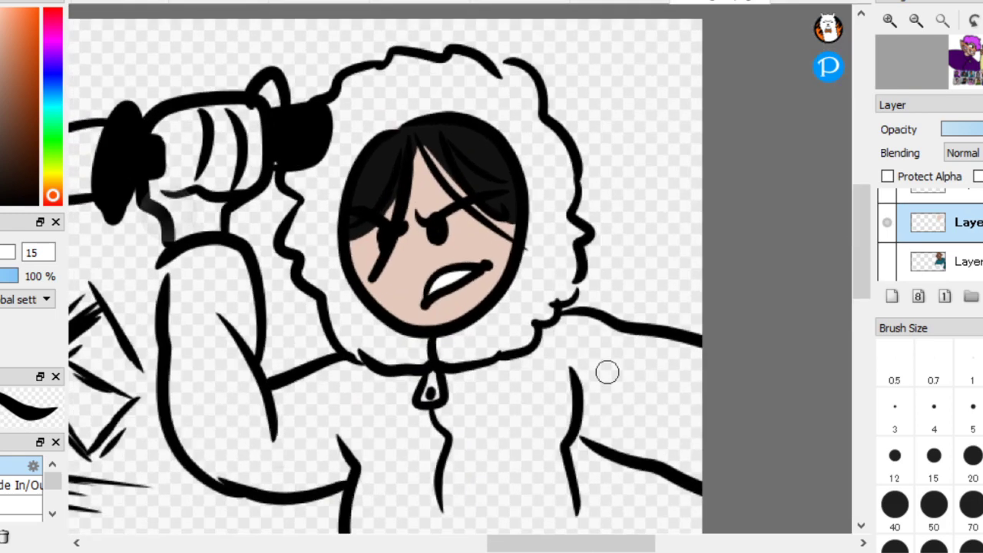
scroll(645, 288, "up", 5)
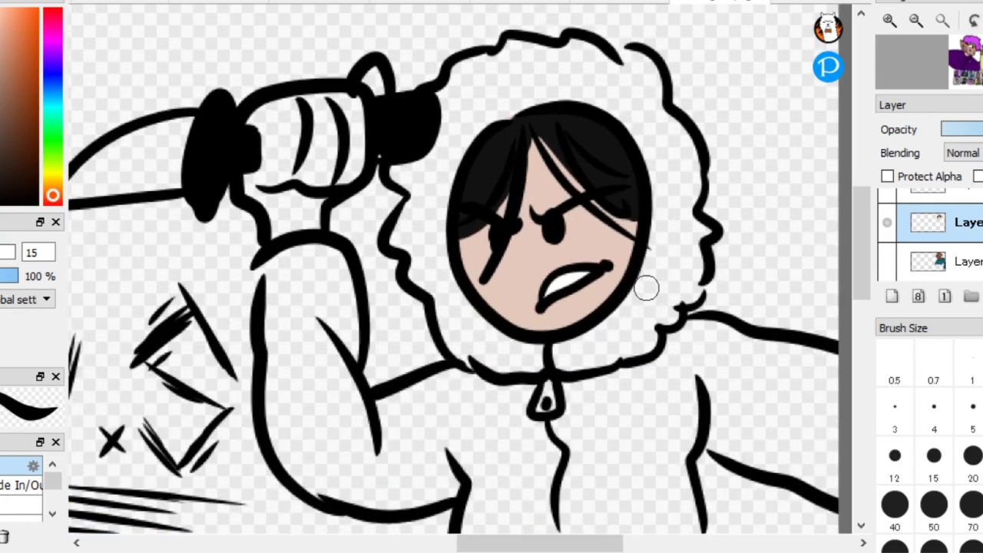
Fill the knife-holding hand, wrist and raised thumb with the pale skin color
scroll(299, 159, "up", 2)
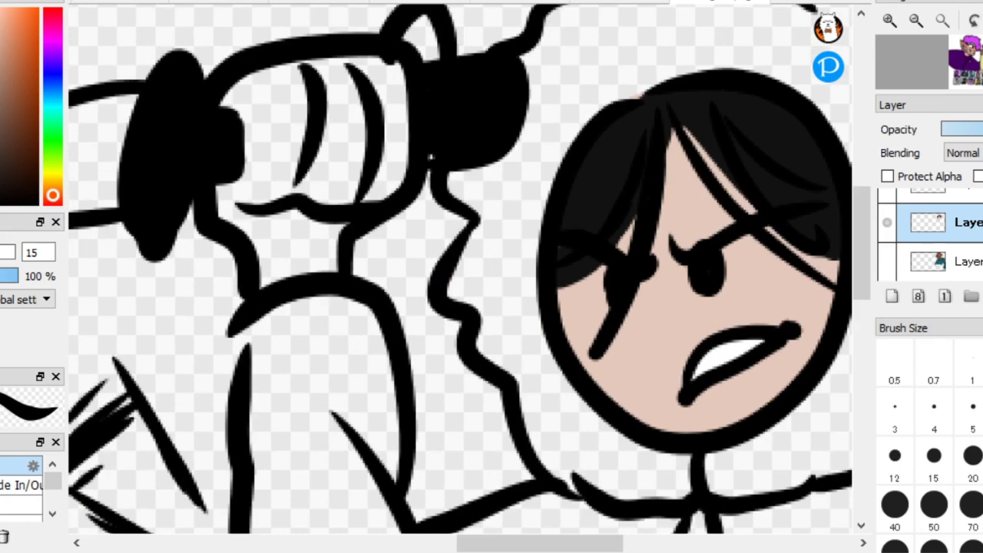
left_click(309, 254)
left_click(434, 35)
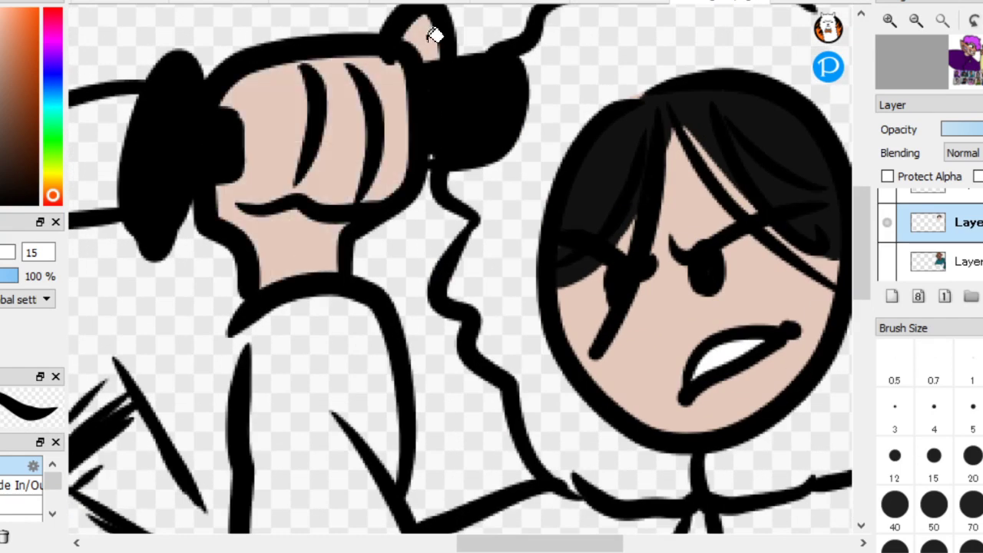
scroll(432, 222, "down", 3)
Fill the knife blade with light gray and shade along its curved edge with a darker gray
scroll(432, 222, "up", 2)
left_click(205, 252)
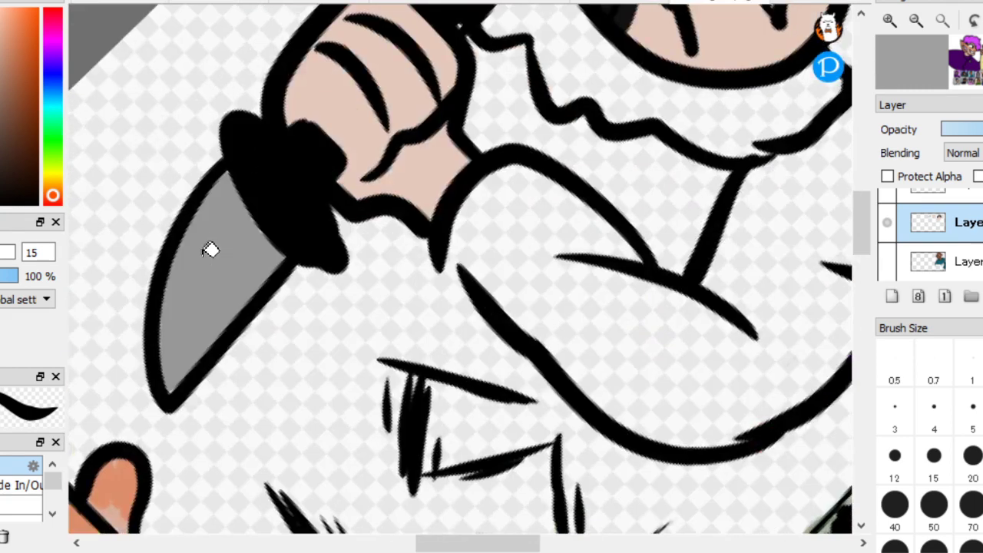
left_click(211, 284)
scroll(459, 269, "up", 2)
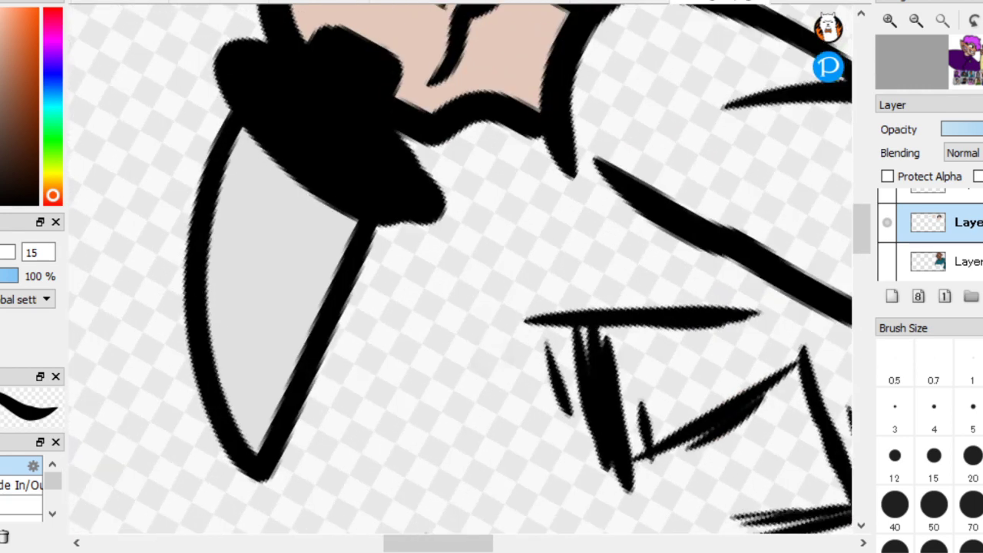
mouse_move(318, 422)
left_mouse_down()
mouse_move(268, 222)
mouse_move(302, 447)
mouse_move(321, 470)
left_mouse_up()
scroll(231, 219, "down", 6)
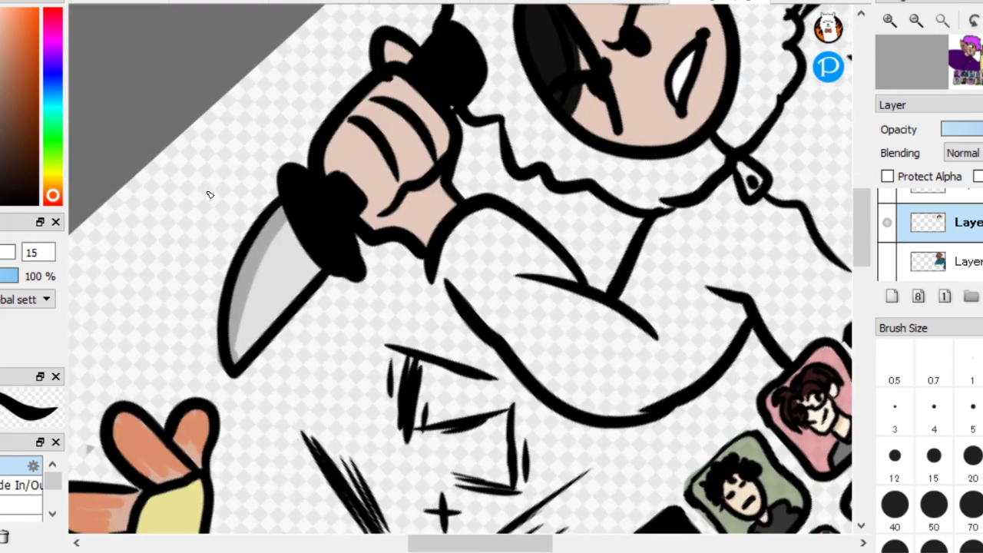
scroll(545, 325, "up", 2)
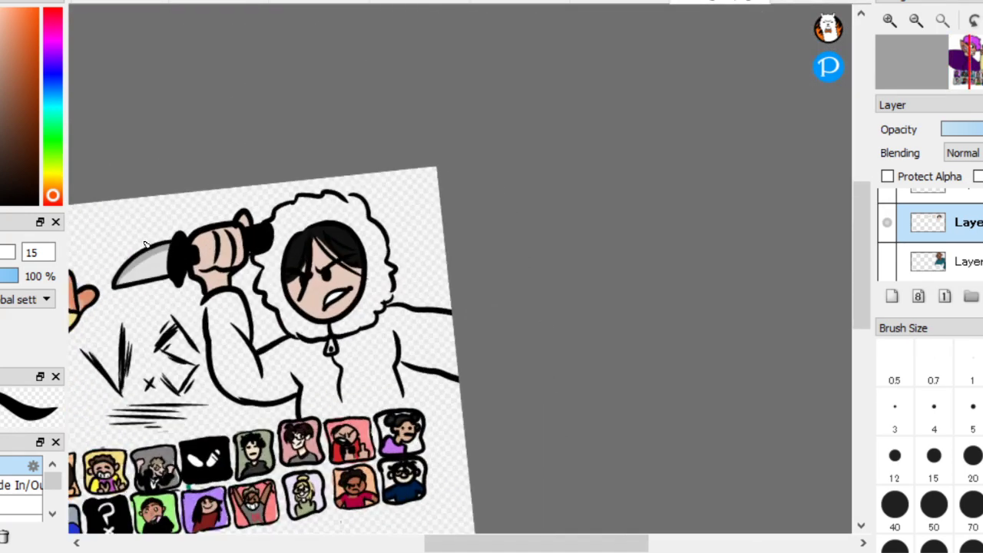
Close the gaps in the knife-wielding character's jacket outline using the gray-shirted portrait's gray, and fill the jacket with that gray
scroll(467, 289, "down", 2)
scroll(515, 340, "up", 6)
scroll(172, 339, "up", 2)
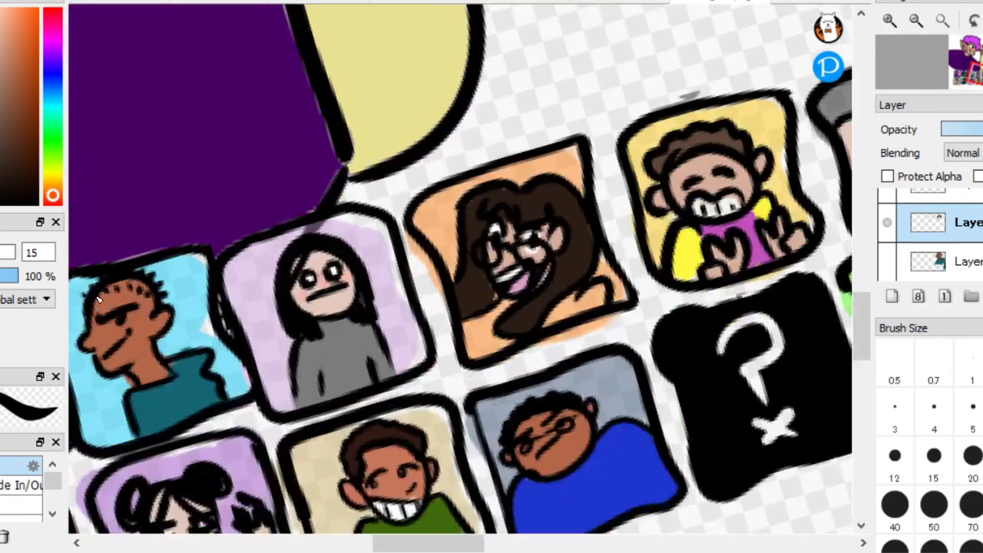
scroll(177, 211, "down", 4)
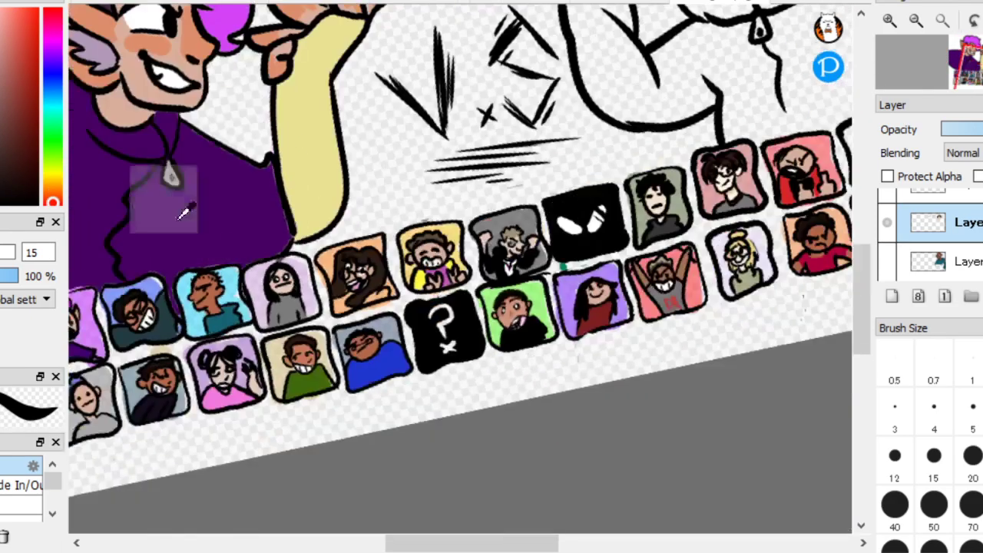
scroll(705, 343, "up", 5)
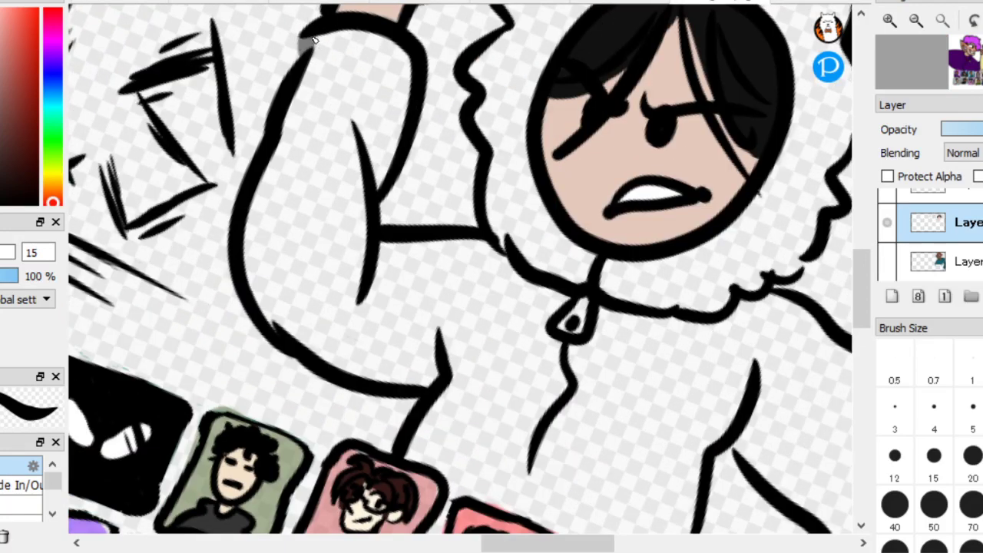
scroll(197, 278, "down", 1)
scroll(198, 279, "up", 2)
left_click_drag(575, 374, 585, 347)
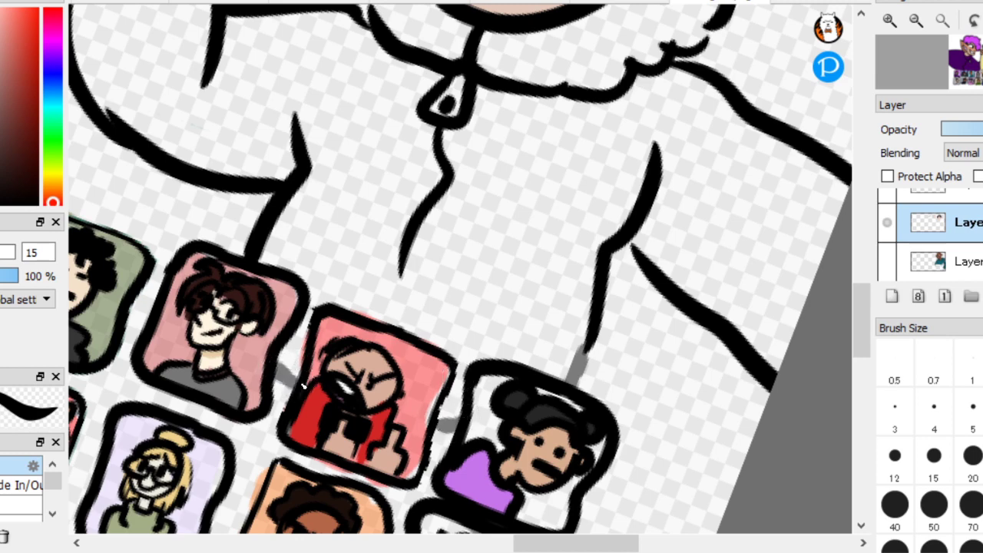
key("g")
left_click(741, 223)
scroll(233, 230, "down", 3)
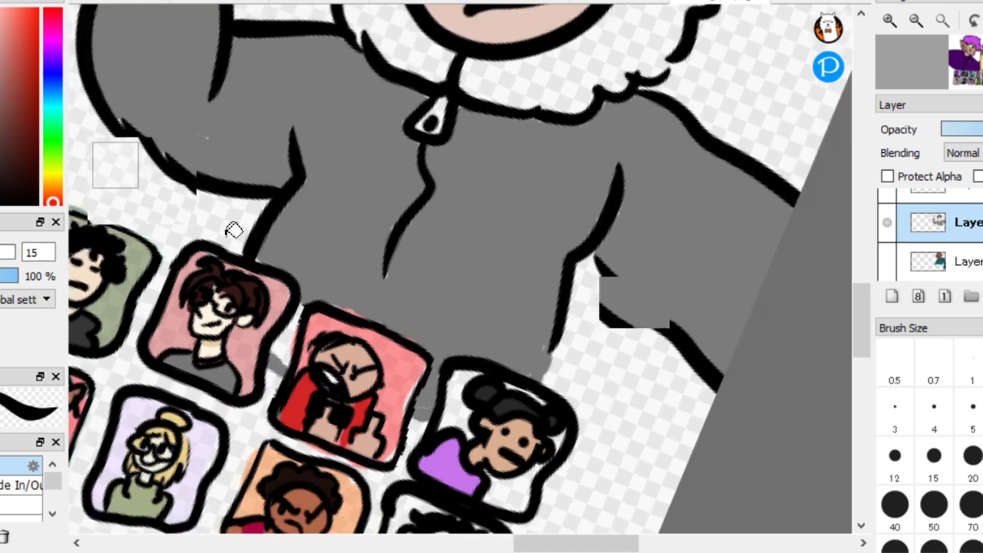
Fill the fur trim of the knife-wielding character's hood with light gray
scroll(644, 264, "up", 1)
scroll(644, 264, "up", 2)
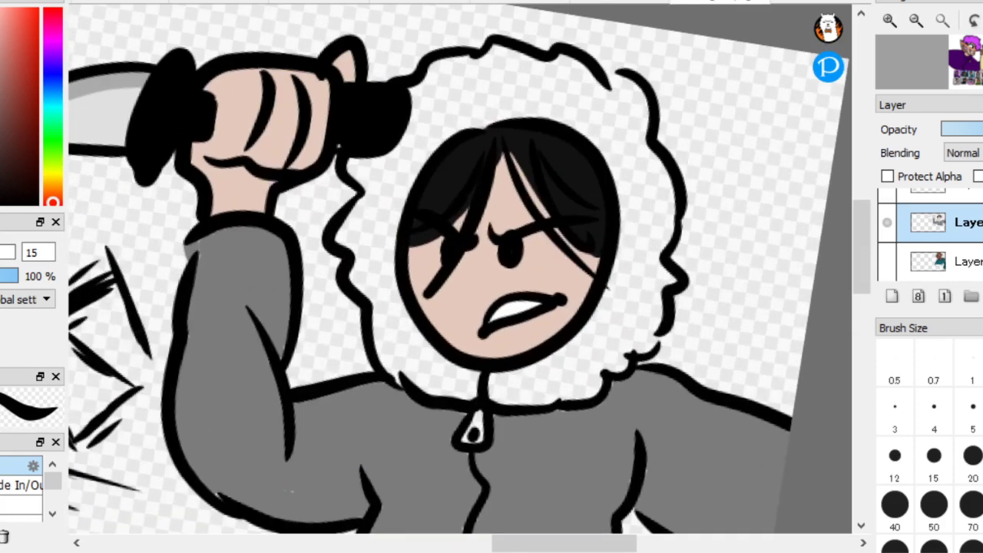
left_click(634, 222)
key("ctrl+z")
scroll(634, 222, "up", 1)
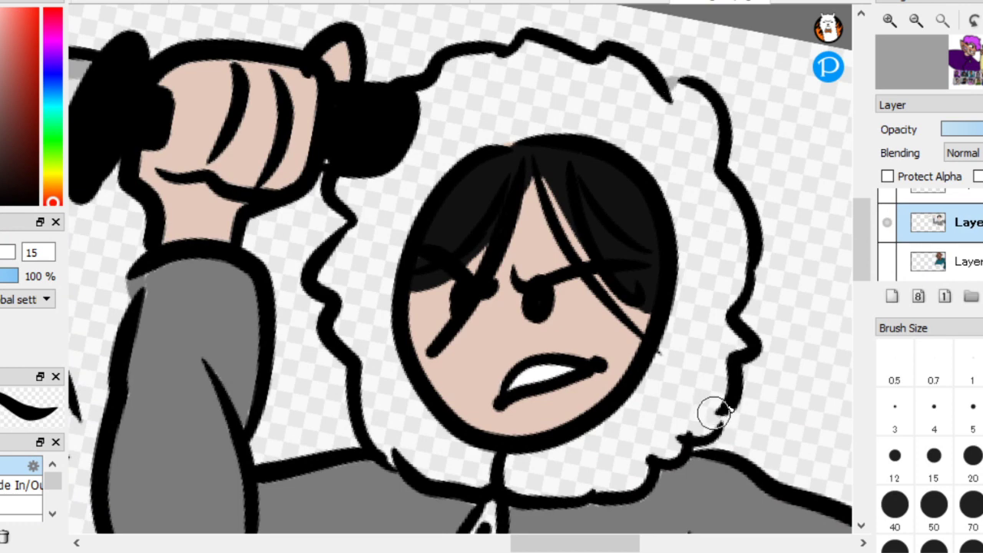
left_click(698, 214)
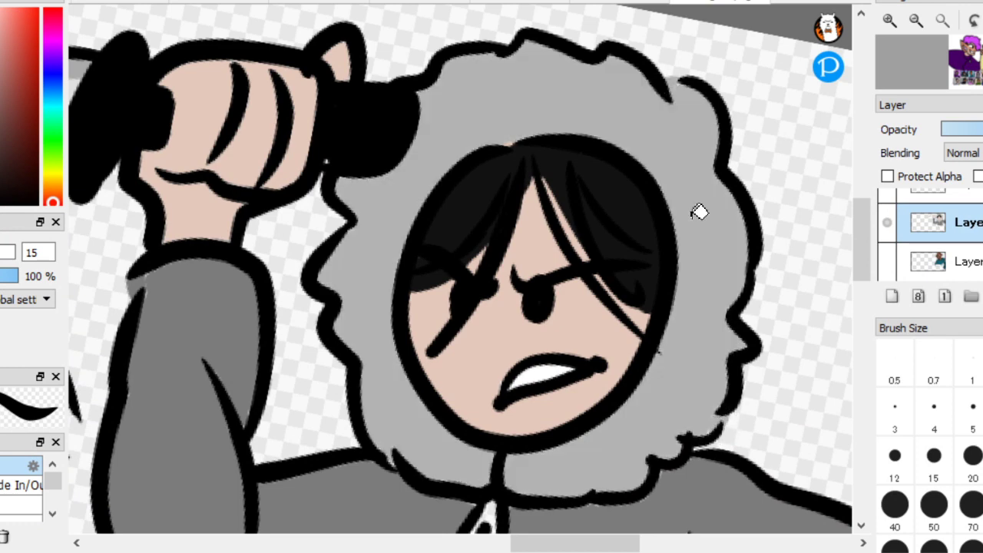
scroll(530, 223, "down", 2)
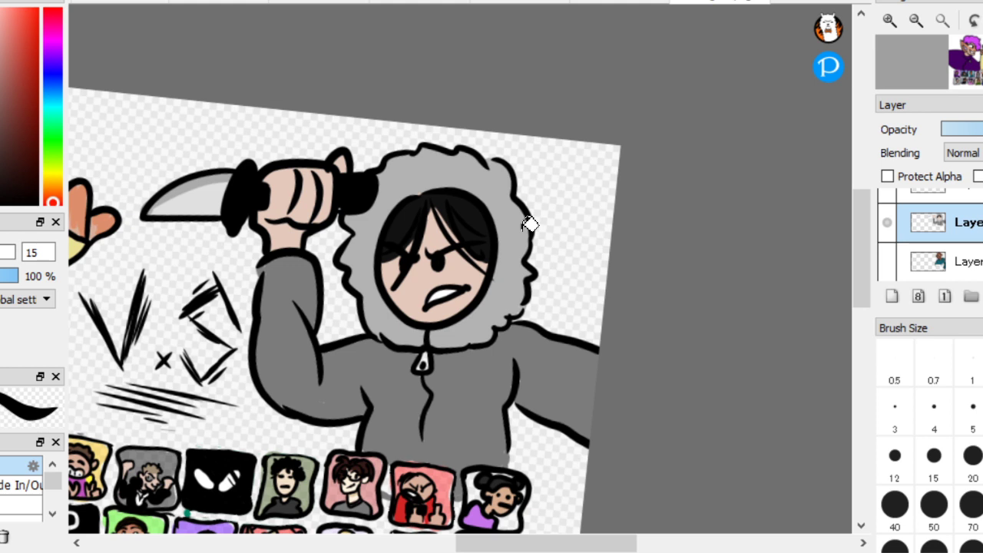
scroll(538, 333, "down", 3)
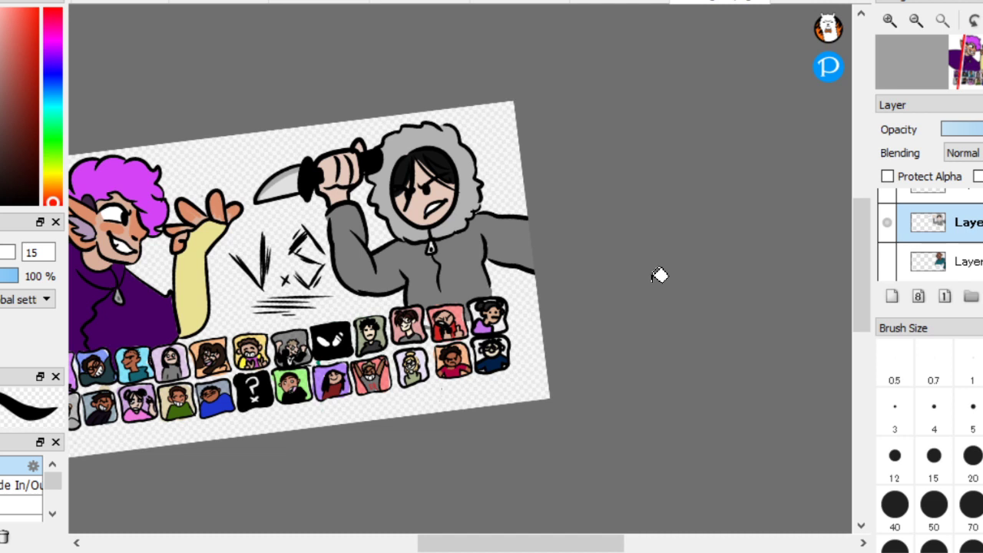
scroll(416, 211, "down", 2)
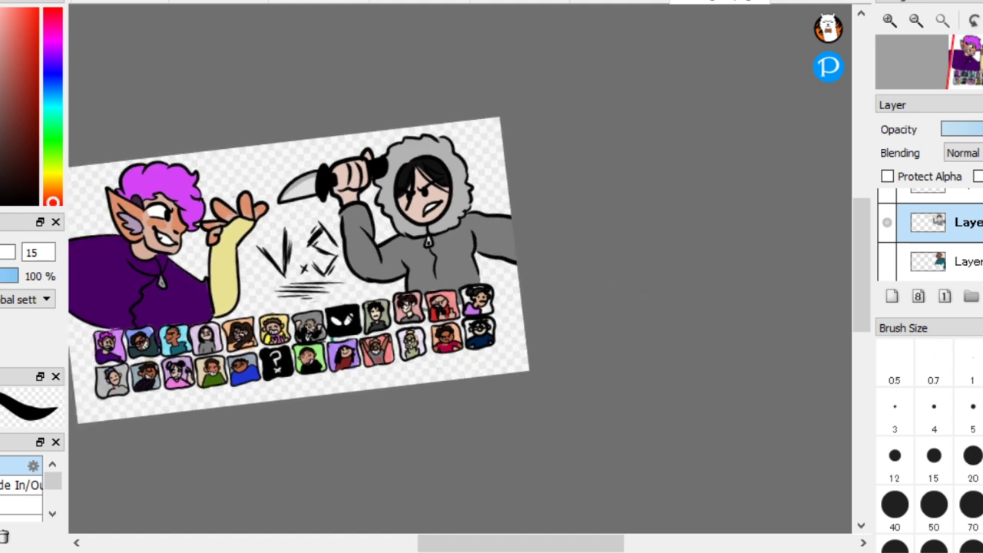
Merge the knife-wielding character's line art and color layers and hide the character
scroll(929, 234, "up", 1)
left_click(952, 222)
left_click(888, 222)
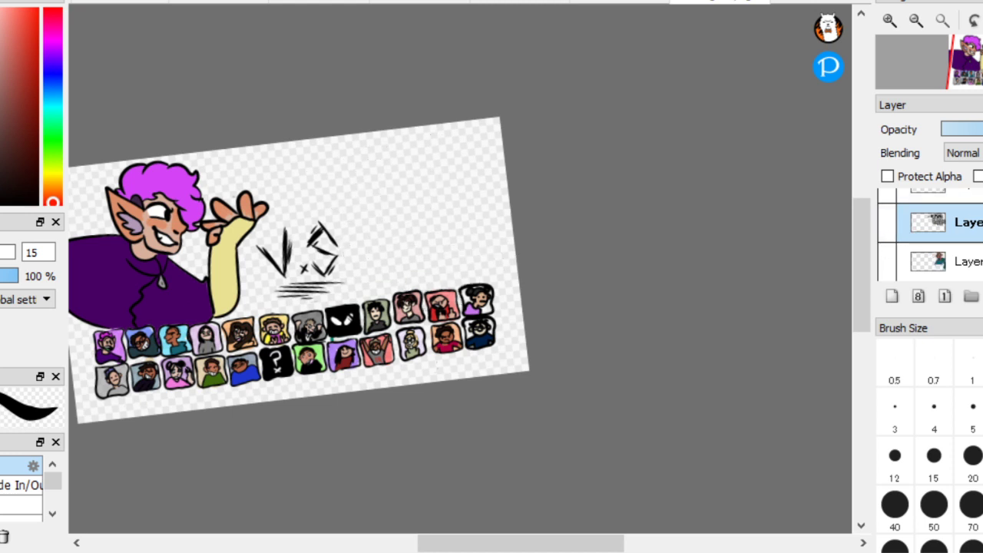
key("ctrl+e")
Show the grinning long-haired character's line art and add a new empty layer beneath it for the colors
left_click(889, 221)
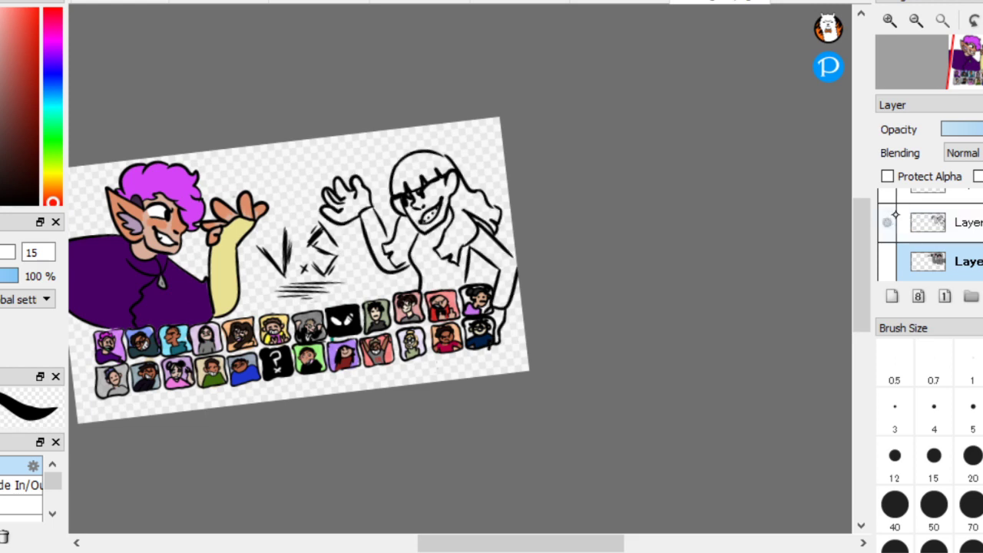
left_click(893, 295)
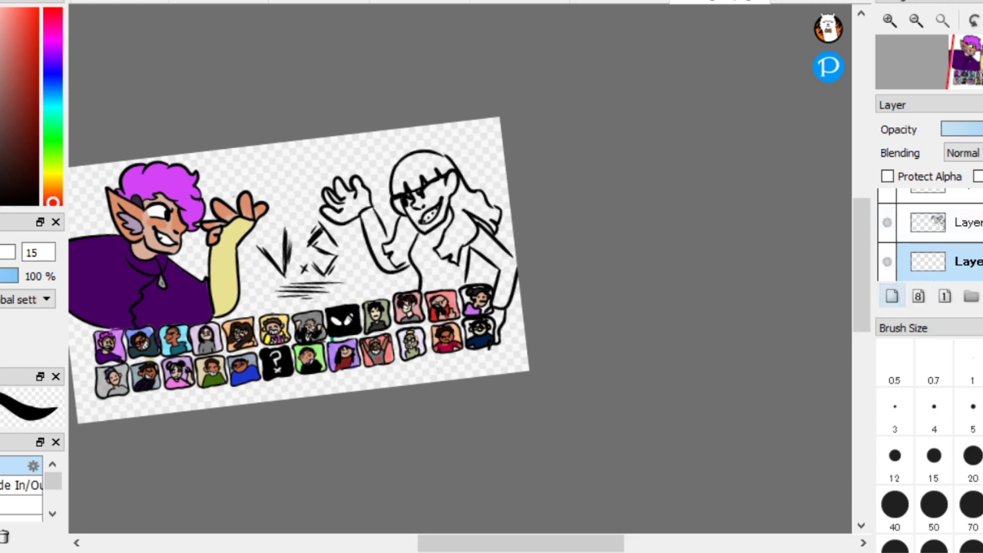
scroll(461, 230, "up", 6)
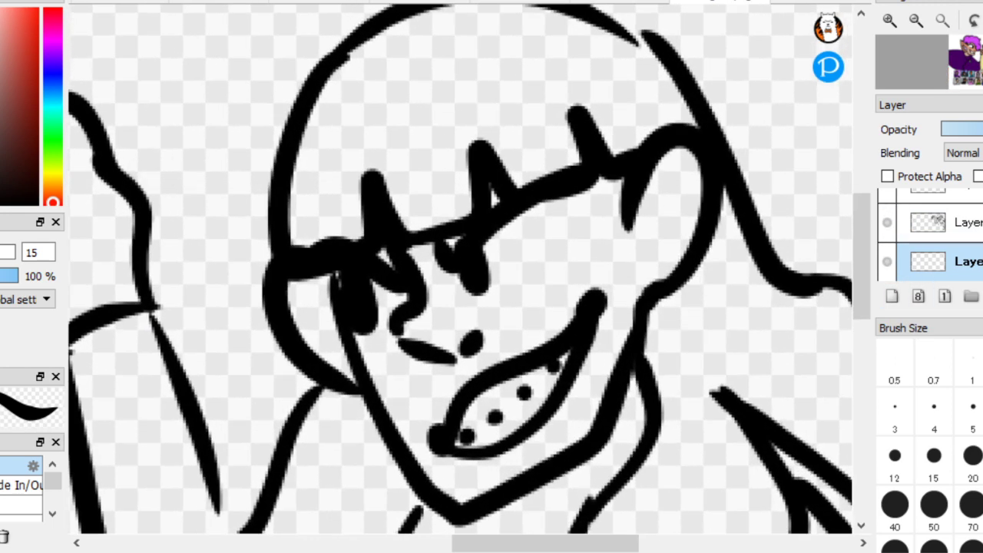
Fill the grinning character's face and ears with the skin tone sampled from the long-haired portrait on the orange background, including the gaps around the eyes
scroll(460, 269, "down", 6)
scroll(461, 268, "up", 3)
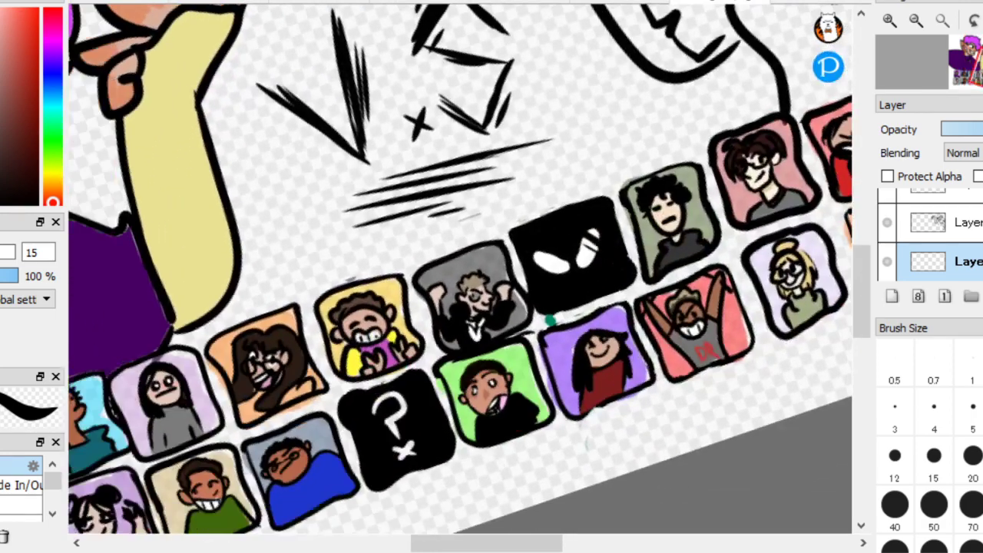
scroll(461, 269, "up", 6)
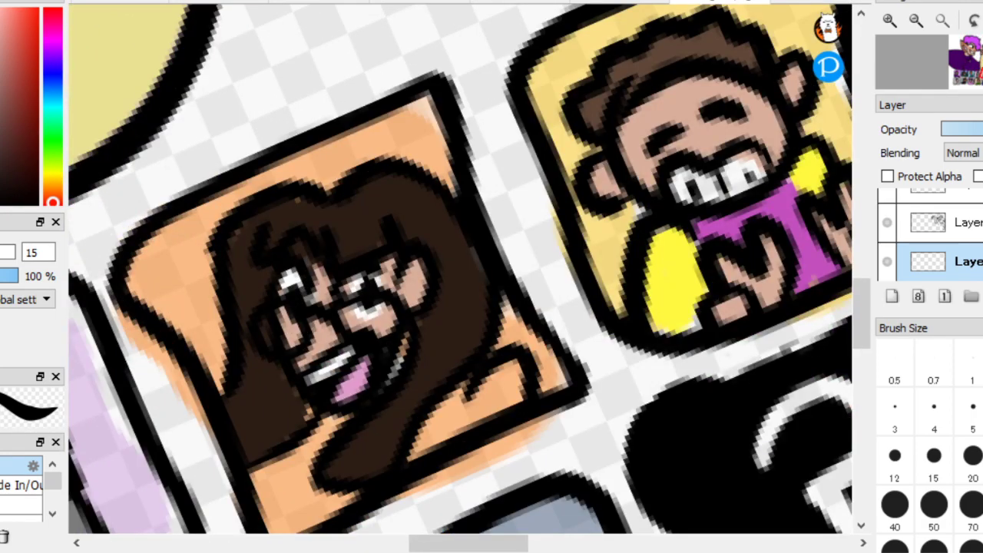
scroll(460, 269, "up", 3)
scroll(460, 269, "down", 8)
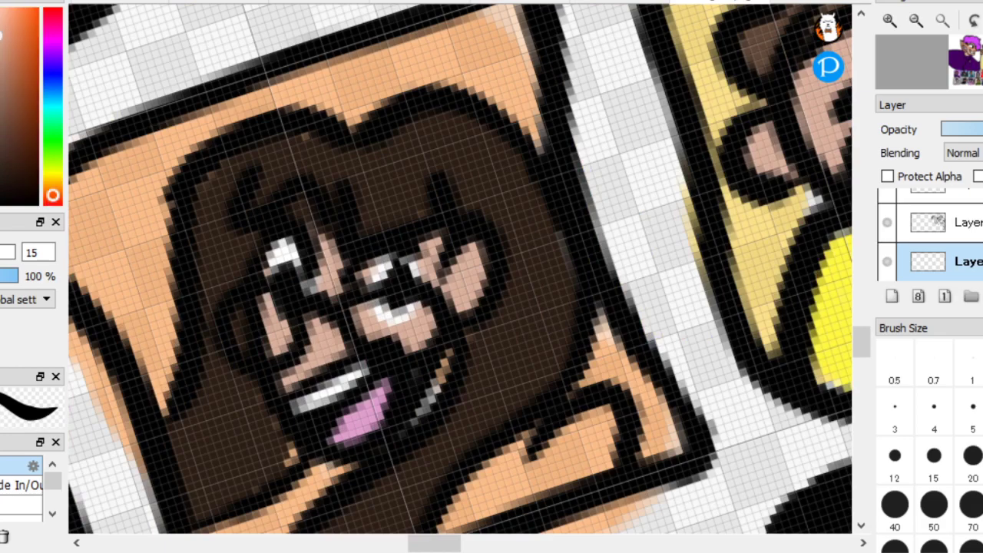
scroll(461, 268, "down", 2)
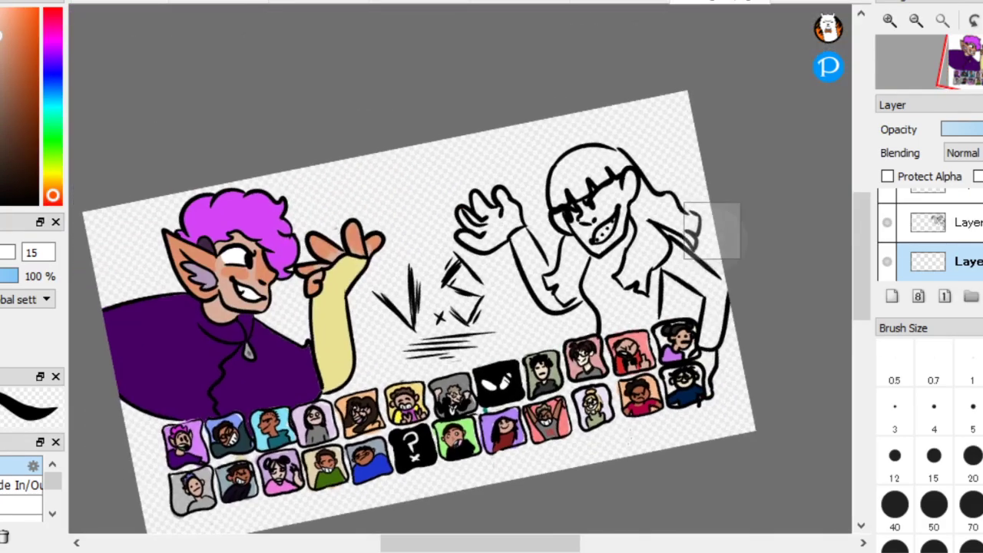
scroll(461, 268, "up", 8)
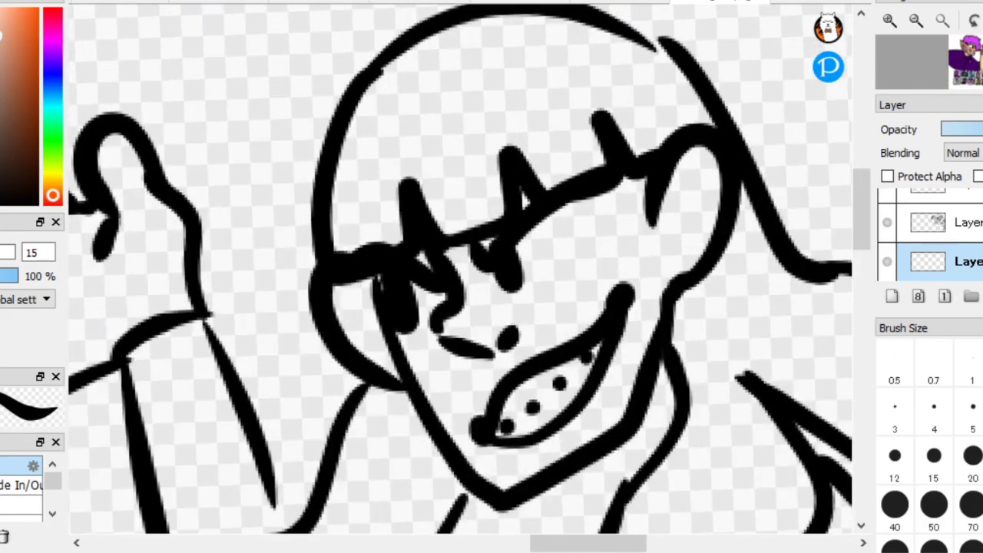
left_click(678, 224)
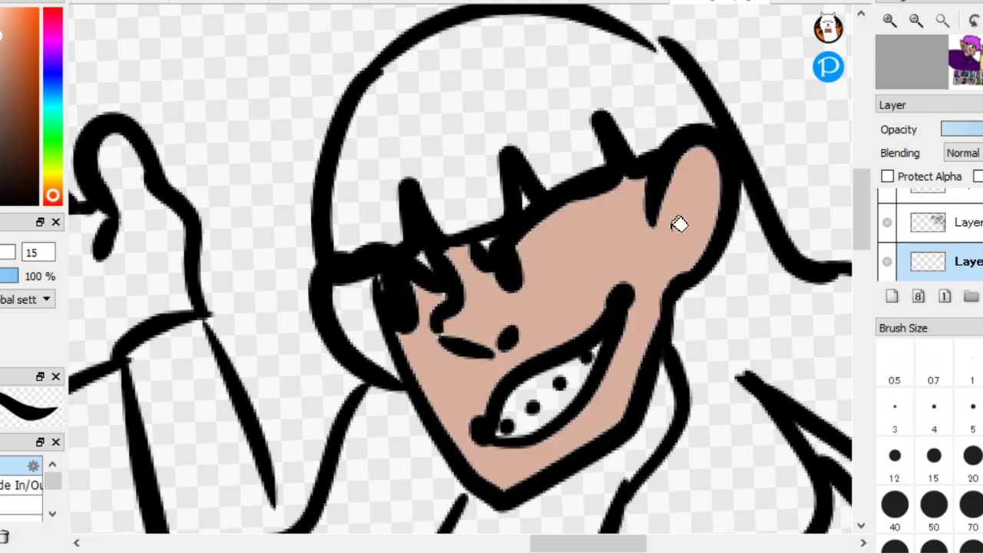
scroll(104, 183, "up", 3)
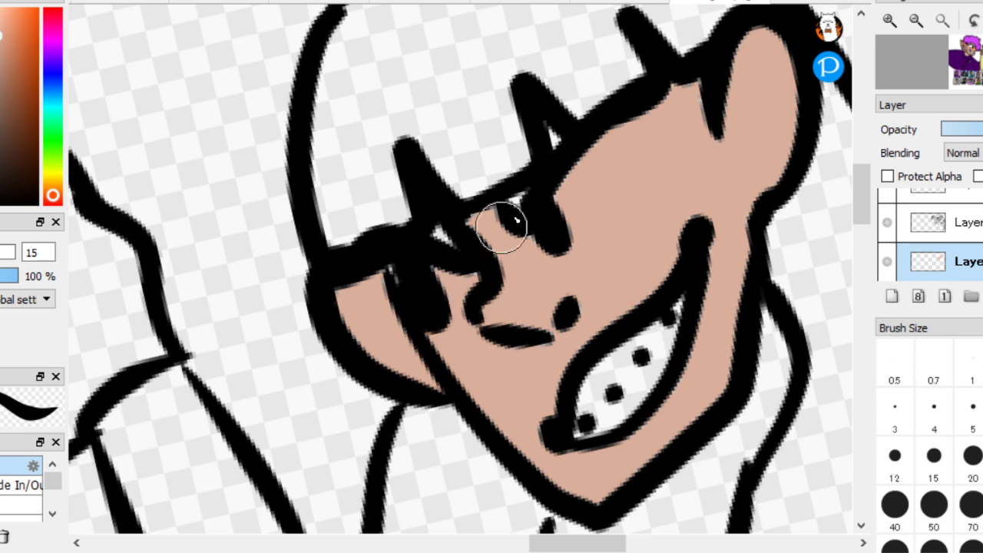
left_click(444, 236)
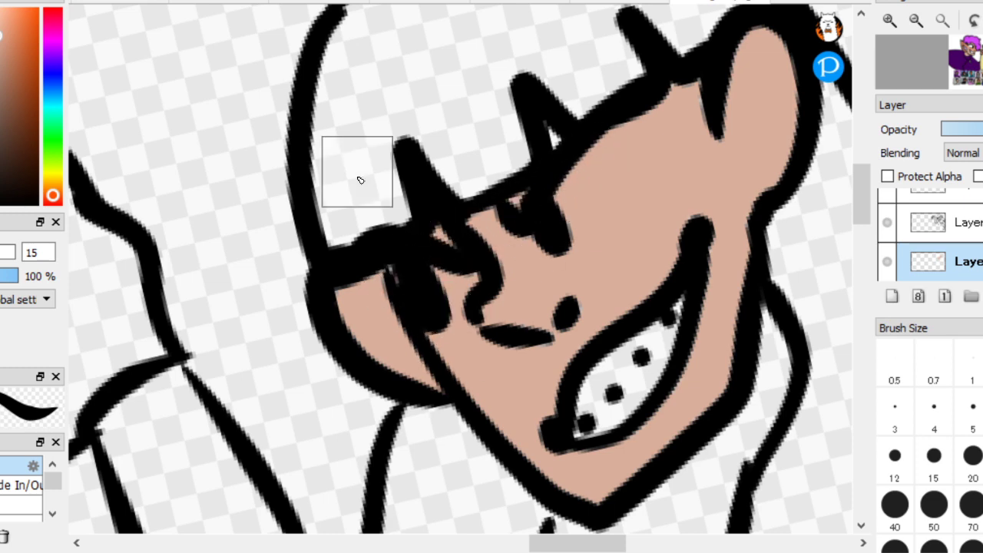
Fill the grinning character's raised hand and the lowered hand beside the portraits with the same skin tone
scroll(360, 176, "down", 3)
scroll(131, 153, "up", 1)
scroll(161, 187, "up", 1)
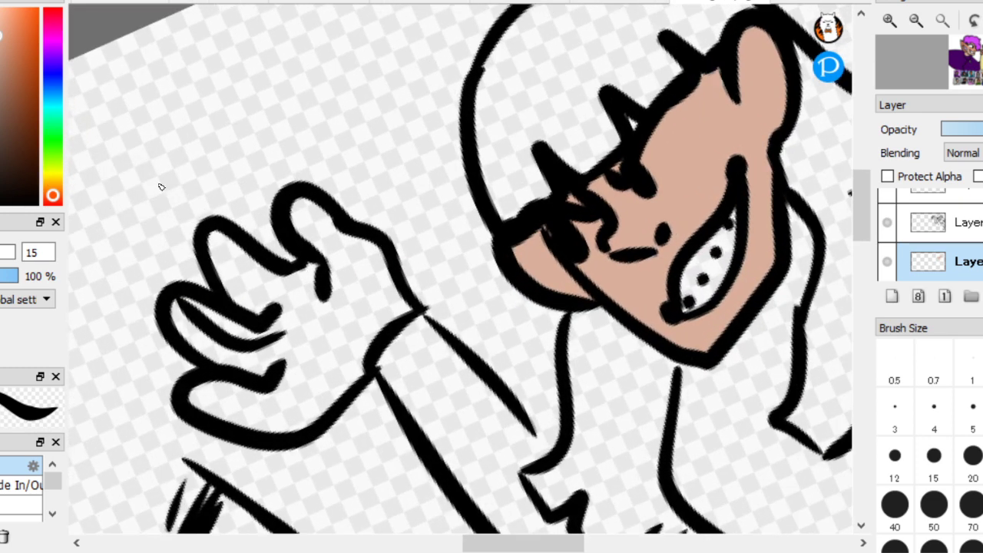
left_click(337, 326)
scroll(202, 145, "down", 2)
scroll(132, 92, "up", 1)
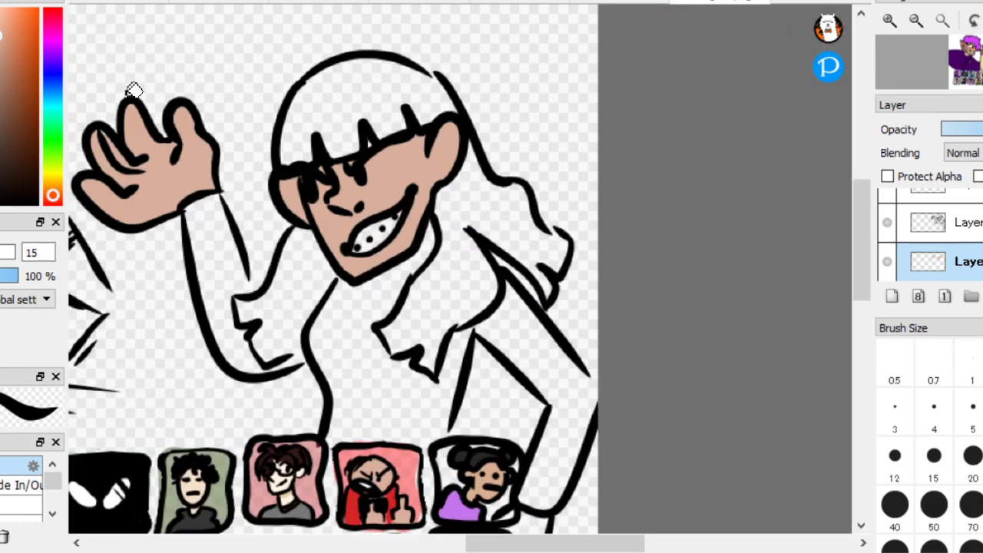
scroll(572, 418, "up", 1)
left_click(582, 413)
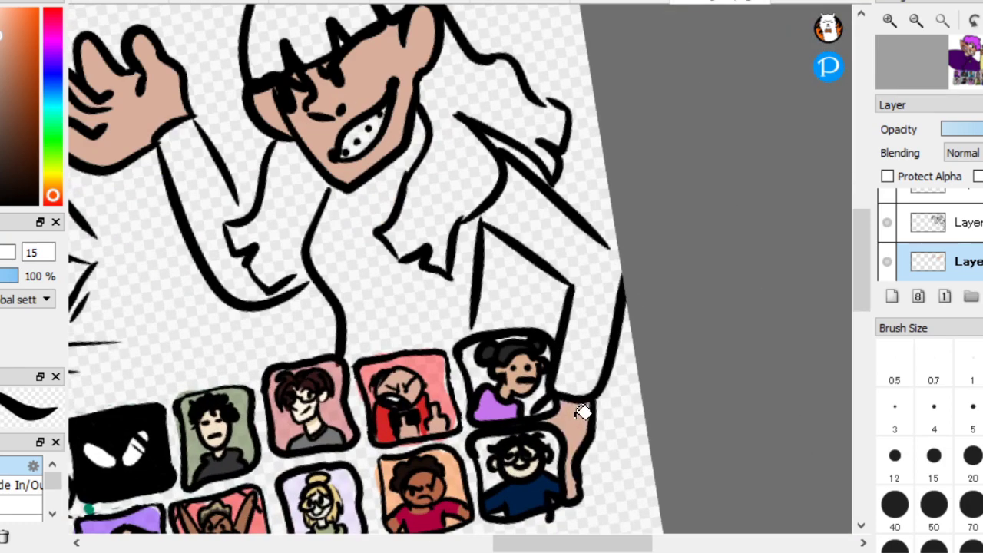
scroll(631, 394, "up", 1)
scroll(603, 274, "up", 2)
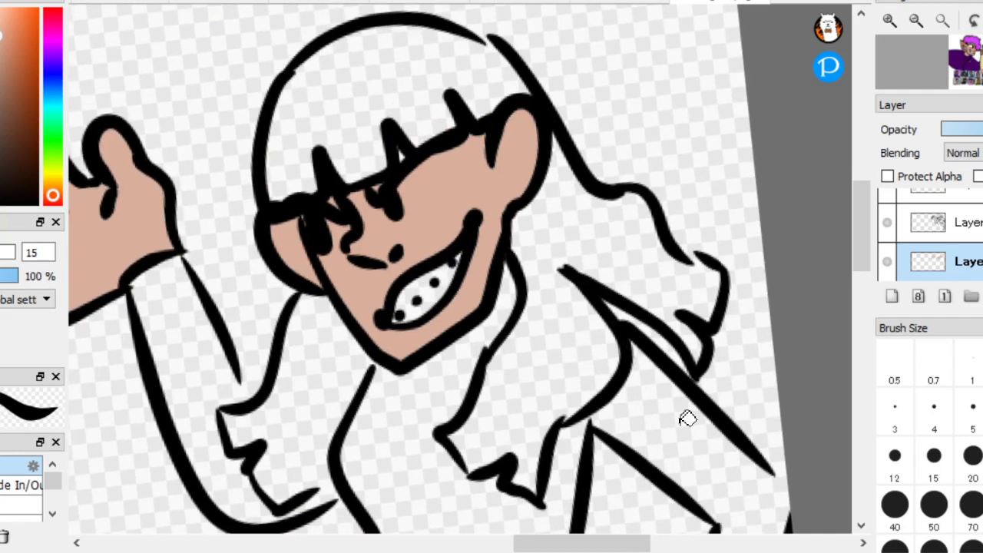
Sample the dark brown hair color from the orange-background portrait and close the gaps in the character's hair outline at the crown and flowing end
scroll(688, 418, "down", 3)
scroll(182, 176, "up", 4)
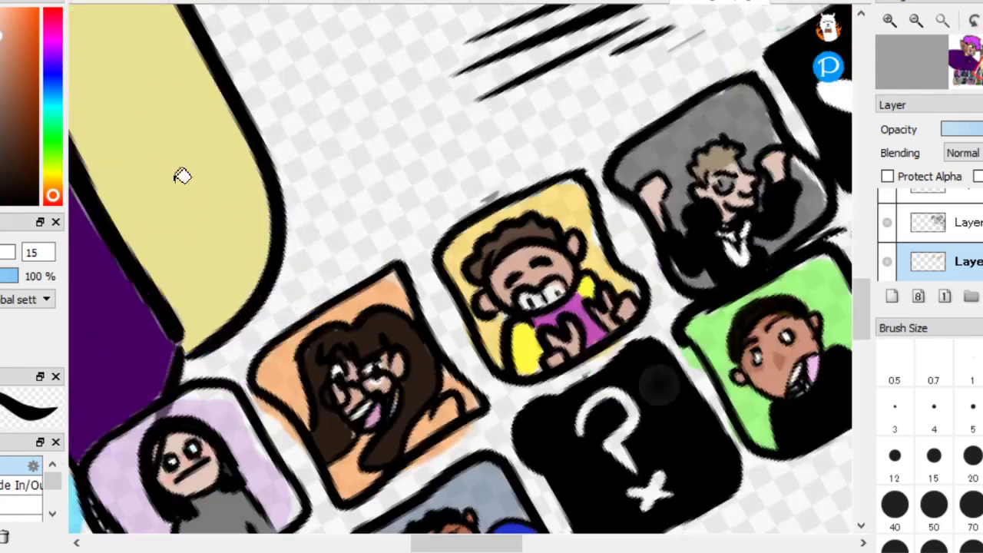
scroll(182, 176, "up", 2)
left_click(469, 321, "alt")
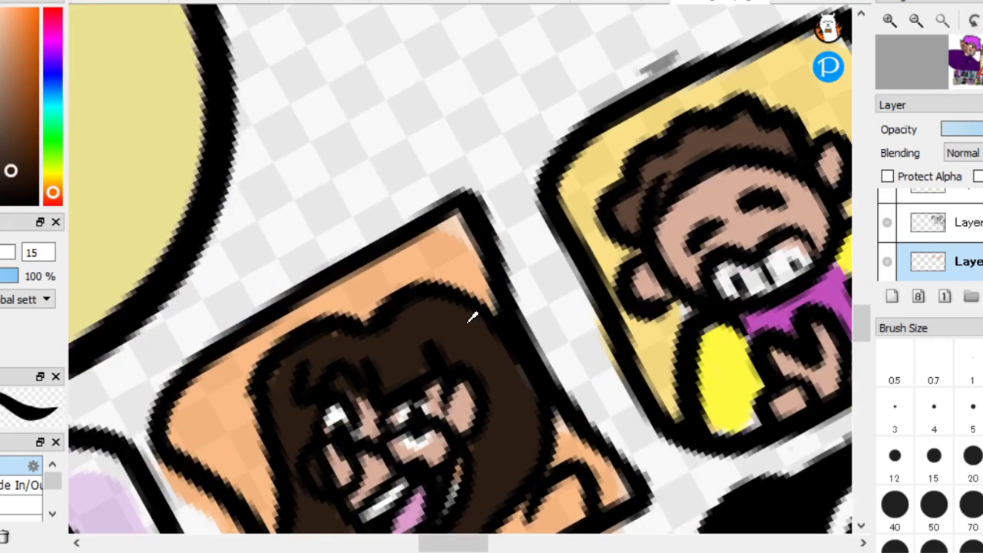
scroll(473, 336, "down", 5)
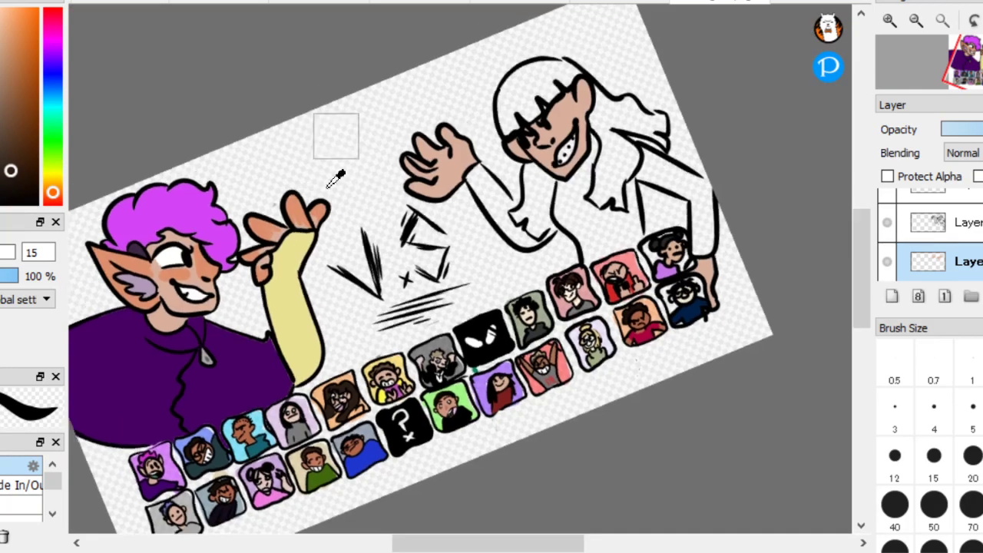
scroll(641, 272, "up", 2)
key("Right")
key("Right")
scroll(634, 281, "up", 2)
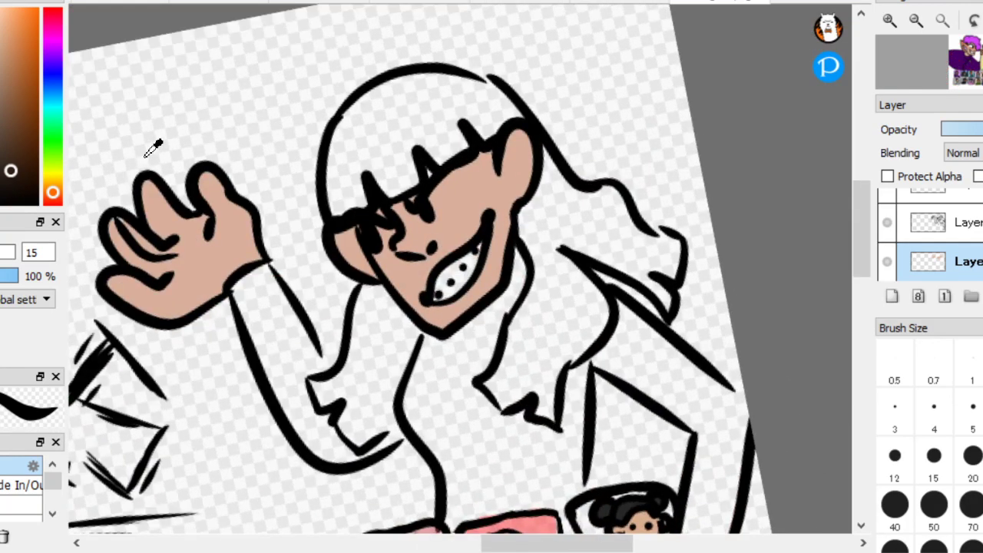
left_click_drag(656, 233, 673, 238)
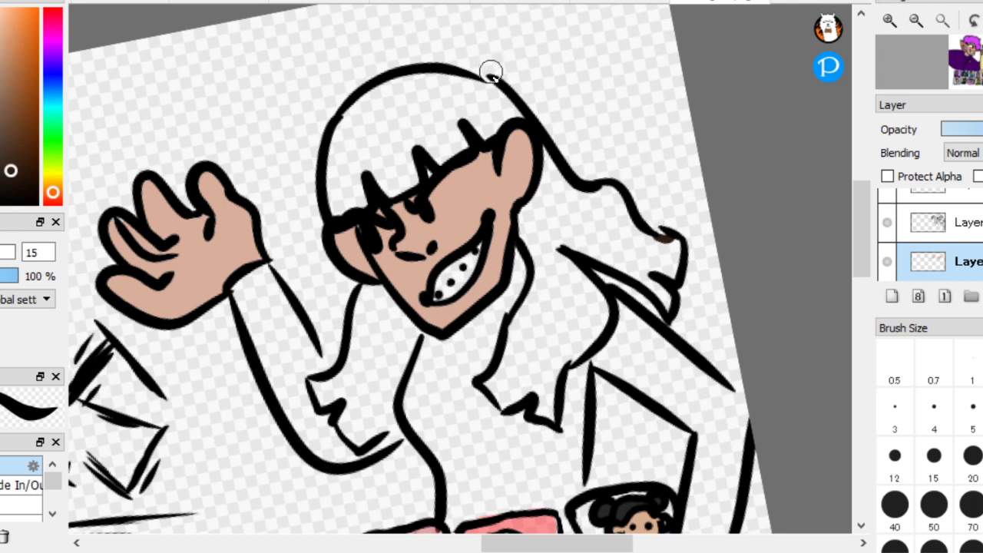
left_click_drag(491, 78, 474, 80)
Fill the grinning character's bangs and the long hair on both sides of the face with dark brown
left_click(617, 232)
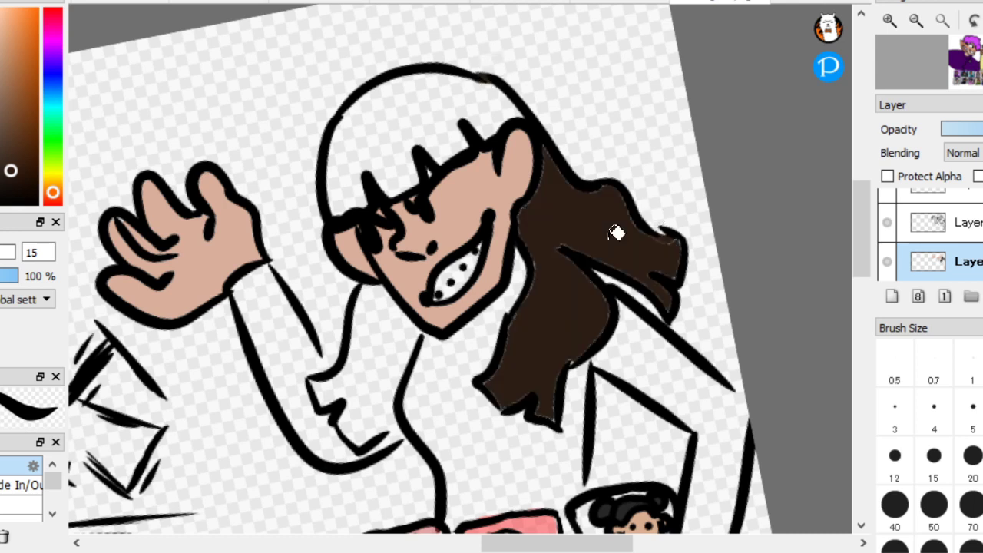
left_click(434, 103)
left_click(385, 326)
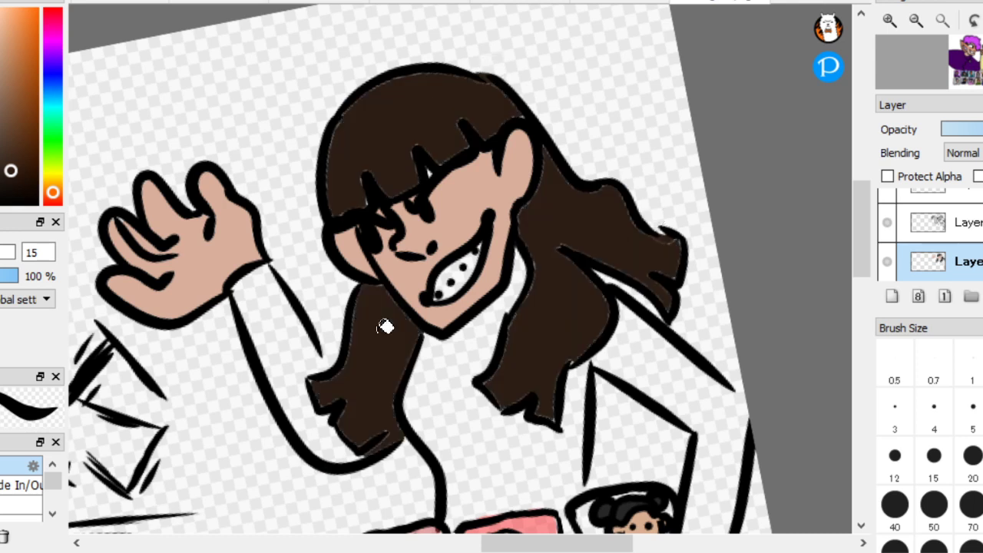
left_click_drag(607, 230, 510, 279)
scroll(509, 279, "up", 5)
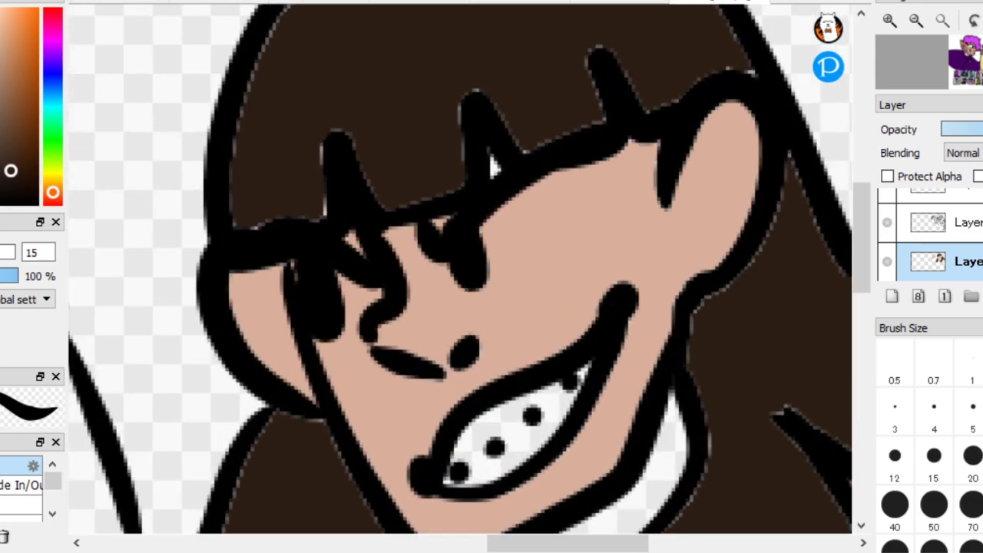
On the line-art layer, draw black round-framed glasses around the grinning character's eyes
left_click(940, 221)
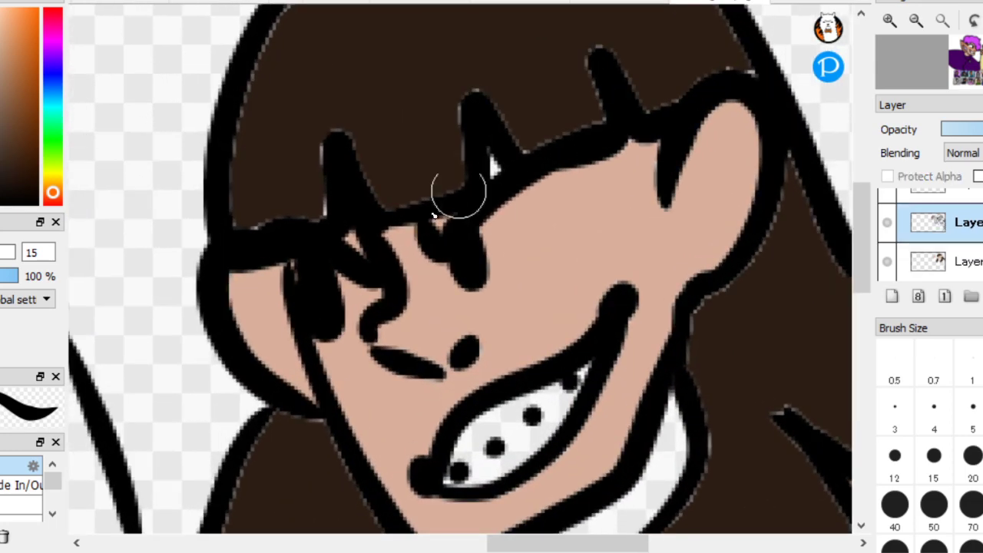
mouse_move(456, 193)
left_mouse_down()
mouse_move(538, 313)
mouse_move(581, 171)
left_mouse_up()
mouse_move(377, 330)
left_mouse_down()
mouse_move(269, 284)
mouse_move(403, 254)
left_mouse_up()
scroll(607, 312, "down", 6)
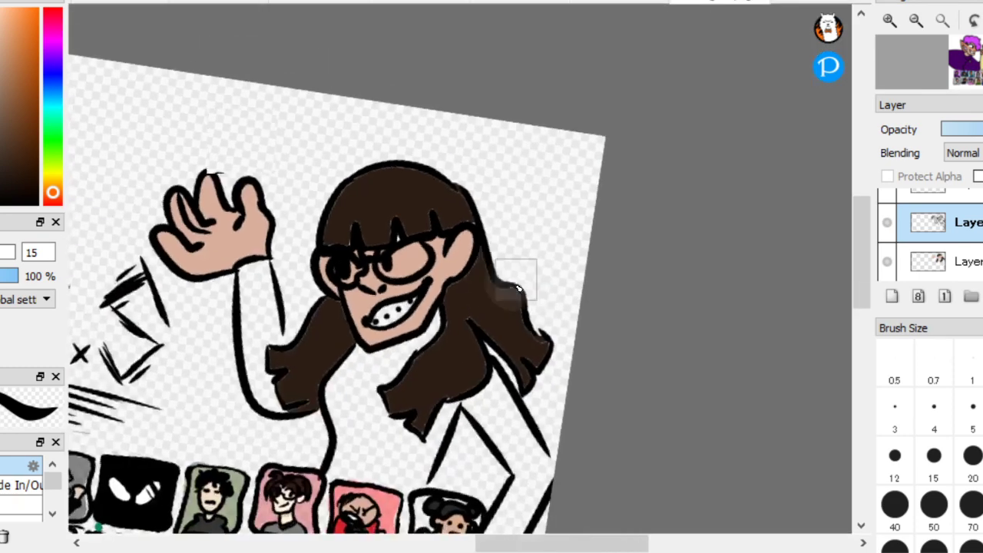
scroll(542, 288, "up", 2)
scroll(103, 164, "up", 3)
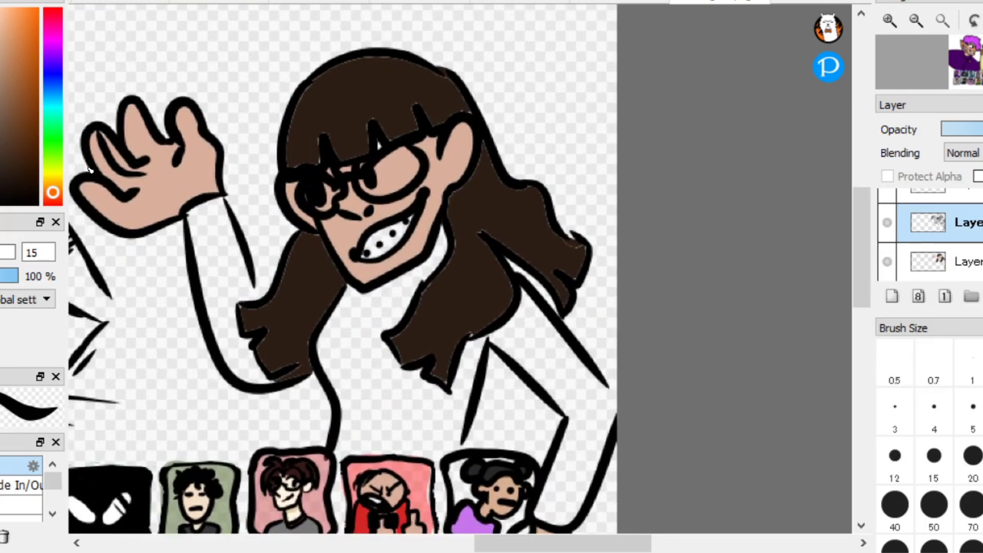
On the color layer, paint dark brown into the thin gaps between the hair fill and its outlines, including crown, bangs and side locks
left_click(921, 268)
scroll(213, 171, "up", 3)
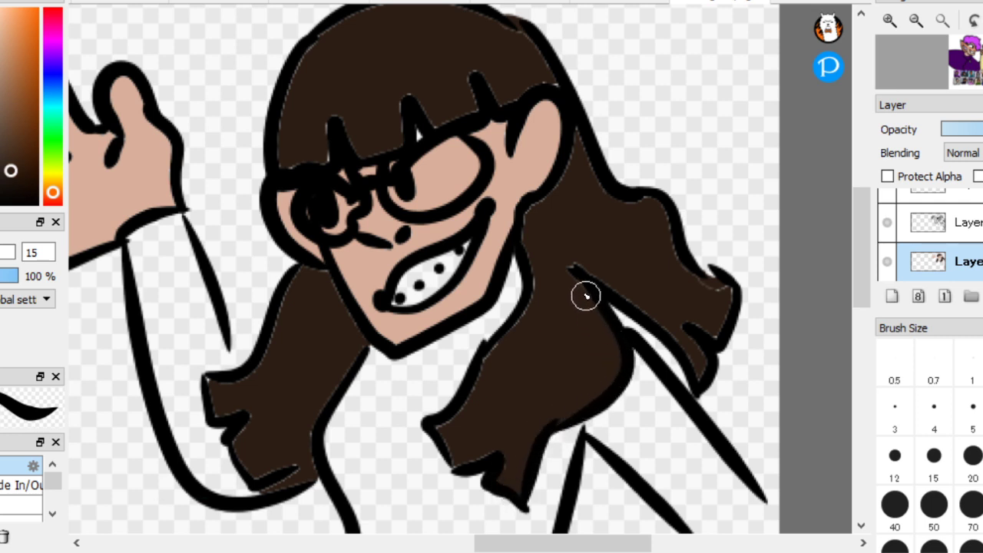
mouse_move(572, 265)
left_mouse_down()
mouse_move(641, 302)
mouse_move(582, 264)
mouse_move(661, 323)
mouse_move(697, 375)
mouse_move(686, 321)
mouse_move(705, 333)
mouse_move(723, 312)
mouse_move(725, 291)
mouse_move(673, 262)
mouse_move(658, 210)
mouse_move(601, 197)
mouse_move(577, 135)
mouse_move(575, 162)
mouse_move(533, 213)
mouse_move(538, 306)
mouse_move(445, 435)
mouse_move(471, 458)
mouse_move(508, 477)
left_mouse_up()
scroll(179, 246, "up", 2)
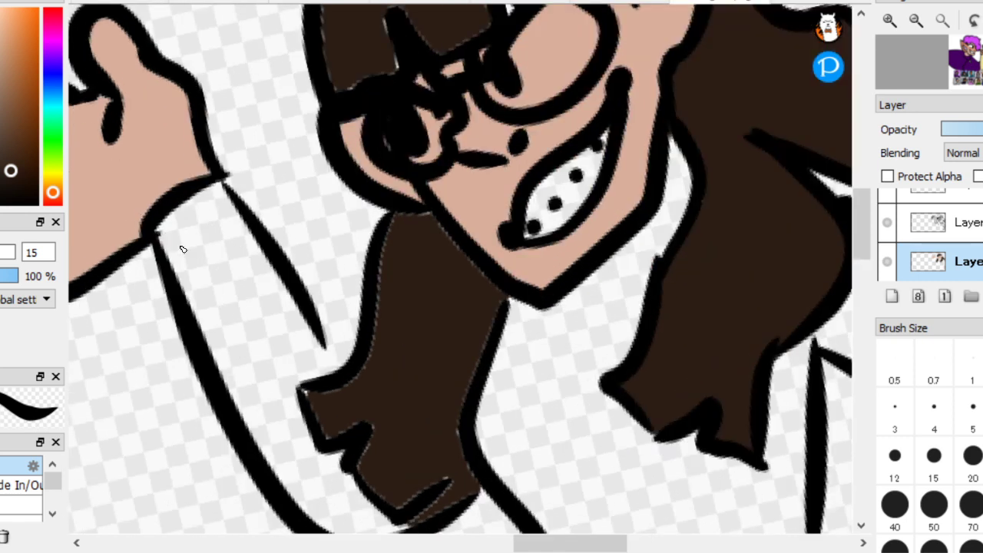
mouse_move(448, 484)
left_mouse_down()
mouse_move(432, 511)
mouse_move(439, 485)
mouse_move(366, 478)
mouse_move(373, 412)
mouse_move(318, 397)
mouse_move(381, 305)
mouse_move(404, 226)
mouse_move(458, 252)
mouse_move(484, 320)
mouse_move(473, 486)
left_mouse_up()
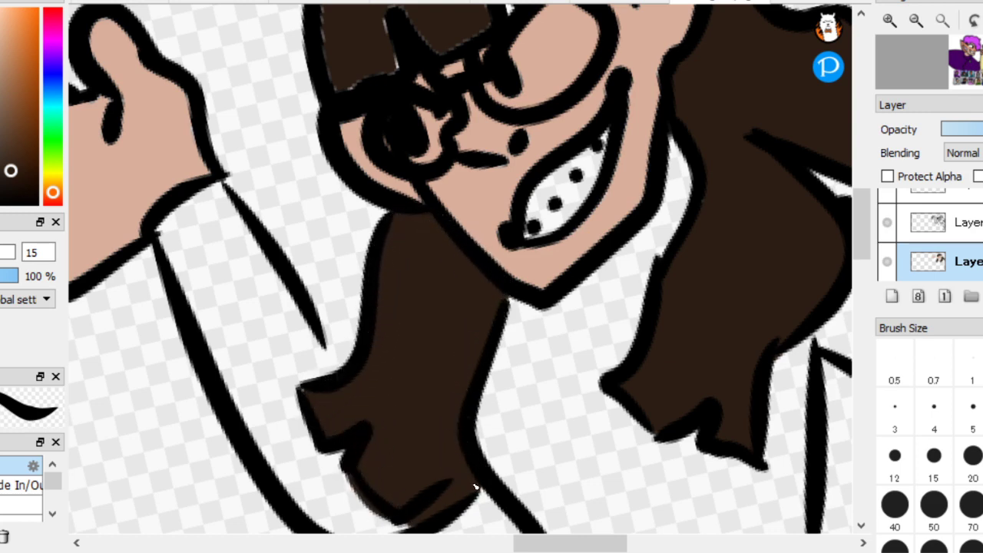
scroll(232, 159, "down", 2)
scroll(158, 187, "up", 2)
left_click_drag(496, 302, 607, 297)
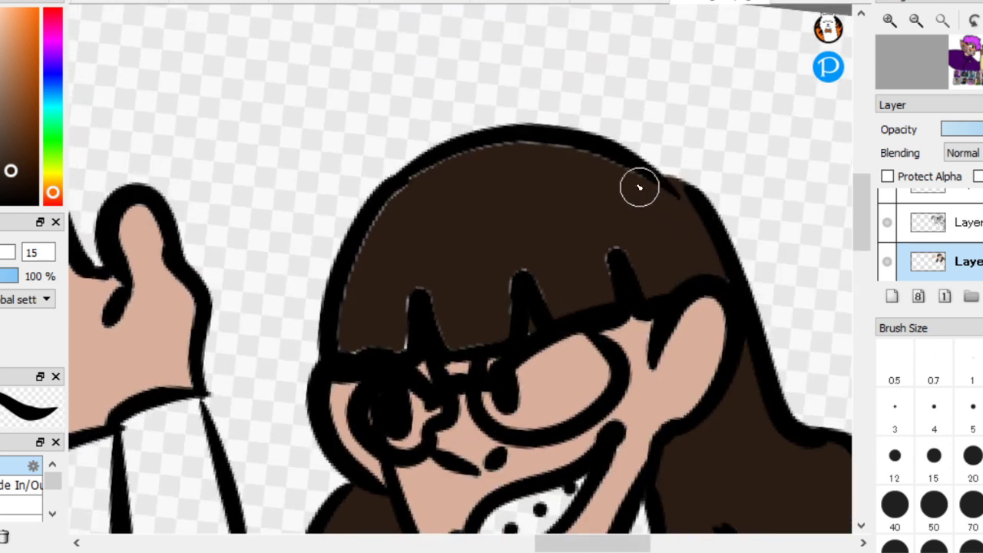
mouse_move(639, 188)
left_mouse_down()
mouse_move(571, 155)
mouse_move(496, 158)
mouse_move(419, 179)
mouse_move(348, 286)
mouse_move(376, 344)
mouse_move(638, 279)
mouse_move(419, 360)
mouse_move(637, 278)
mouse_move(474, 294)
mouse_move(360, 345)
mouse_move(480, 274)
left_mouse_up()
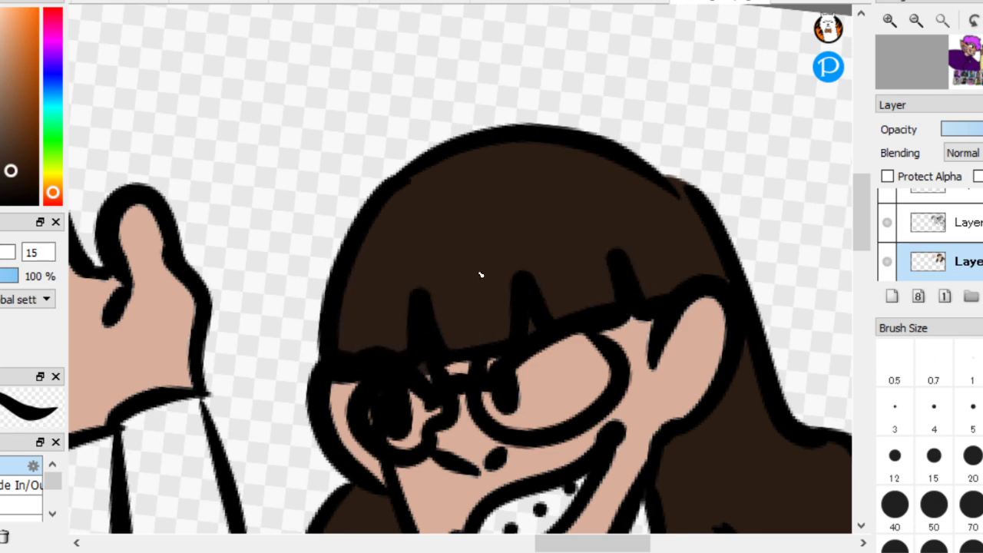
scroll(603, 360, "down", 2)
Paint the grinning character's teeth white inside the mouth outline
scroll(693, 327, "up", 4)
right_click(696, 325)
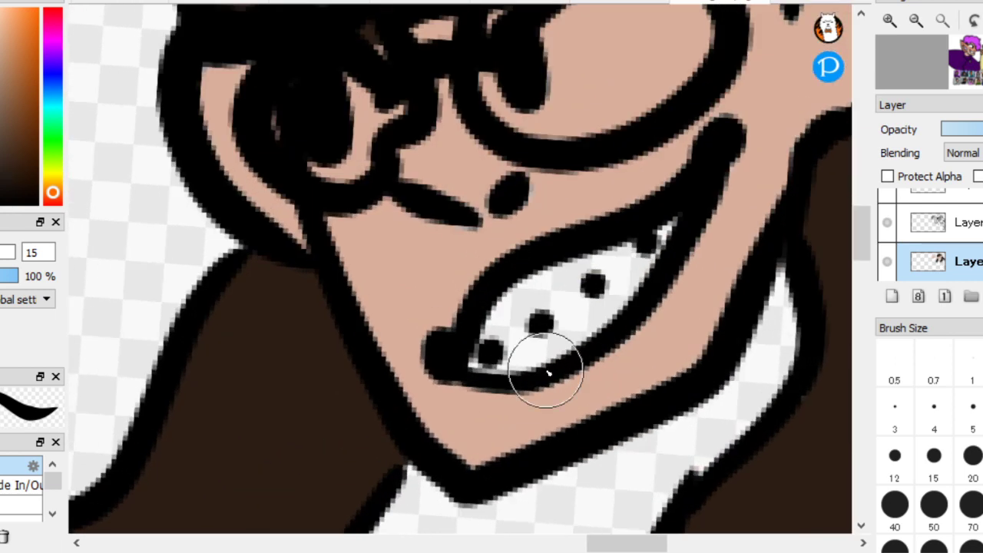
mouse_move(547, 372)
left_mouse_down()
mouse_move(569, 285)
mouse_move(586, 307)
mouse_move(681, 204)
left_mouse_up()
scroll(682, 204, "down", 2)
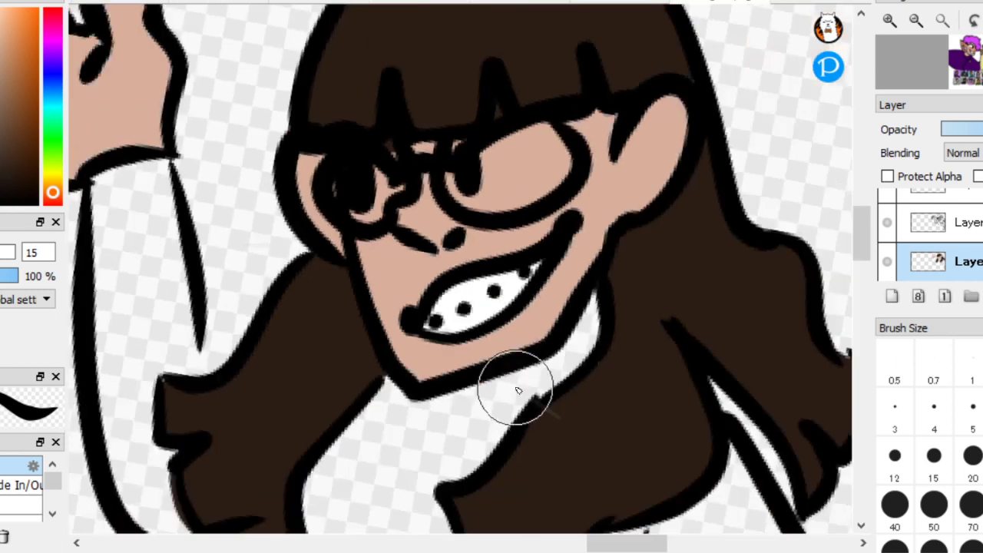
Close the torso's open edges above the portraits with pale yellow and fill the character's neck and shirt body with it
scroll(517, 390, "down", 3)
scroll(620, 340, "up", 2)
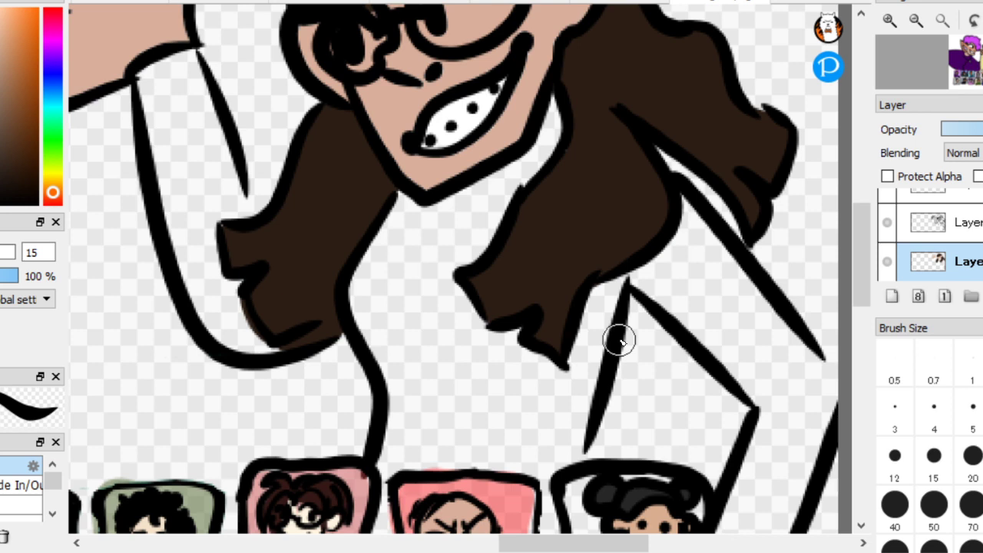
left_click(620, 340, "alt")
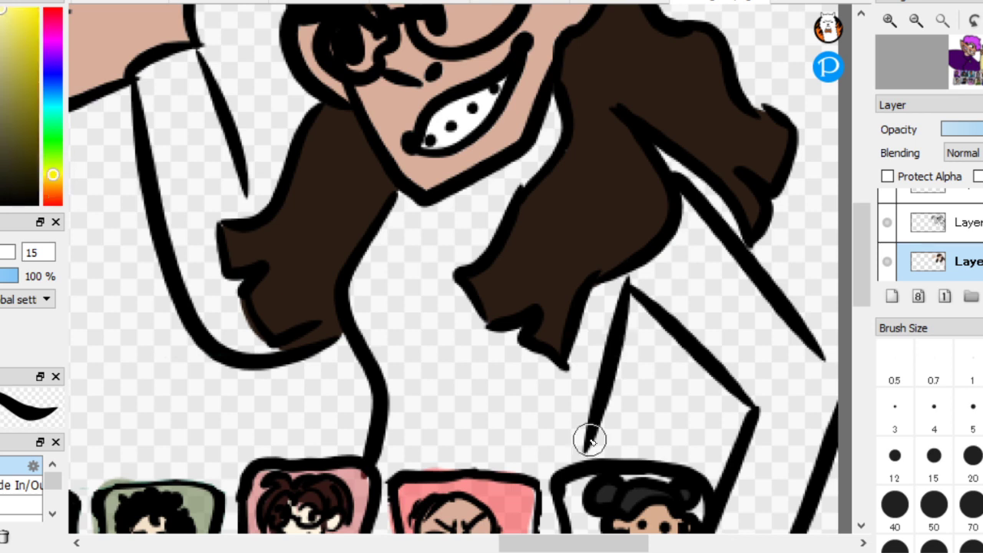
left_click_drag(544, 485, 530, 516)
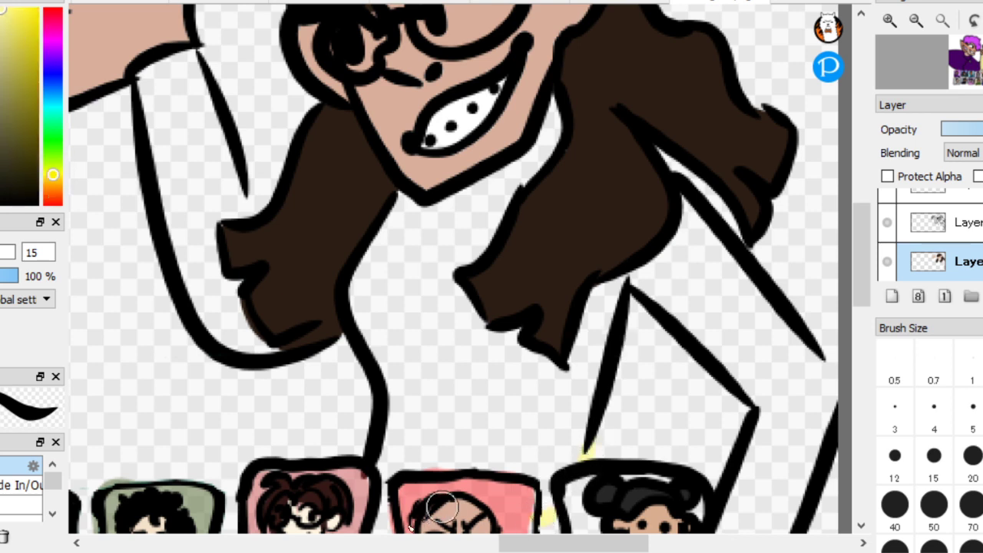
left_click_drag(403, 528, 383, 520)
left_click(496, 391)
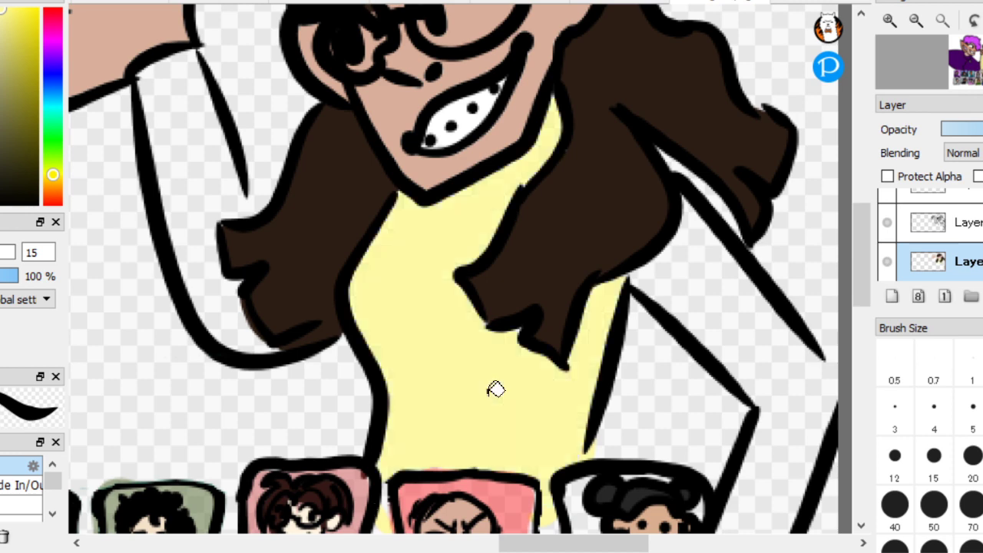
Undo the pale yellow spill, close the elbow gap at the canvas edge, and fill the lowered arm's sleeve with pale yellow
scroll(213, 184, "down", 2)
left_click(652, 334)
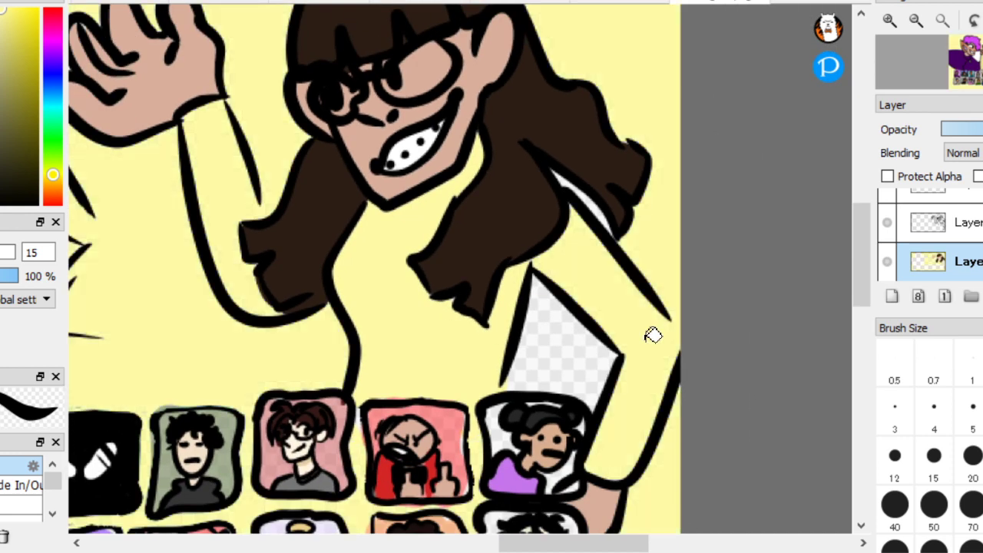
key("ctrl+z")
left_click_drag(664, 310, 686, 349)
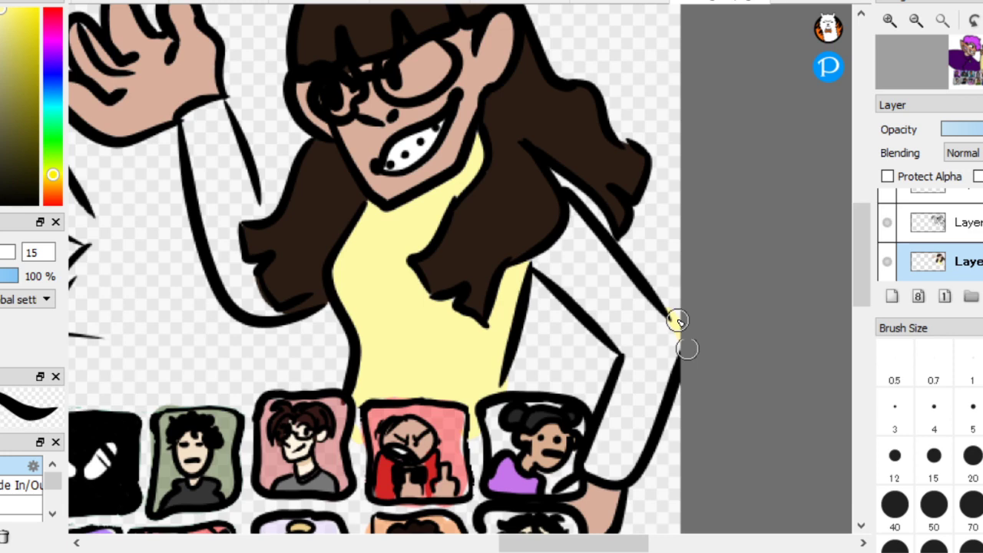
left_click(629, 330)
Close the raised arm's gap beside the hair and fill its sleeve with pale yellow
scroll(142, 150, "up", 2)
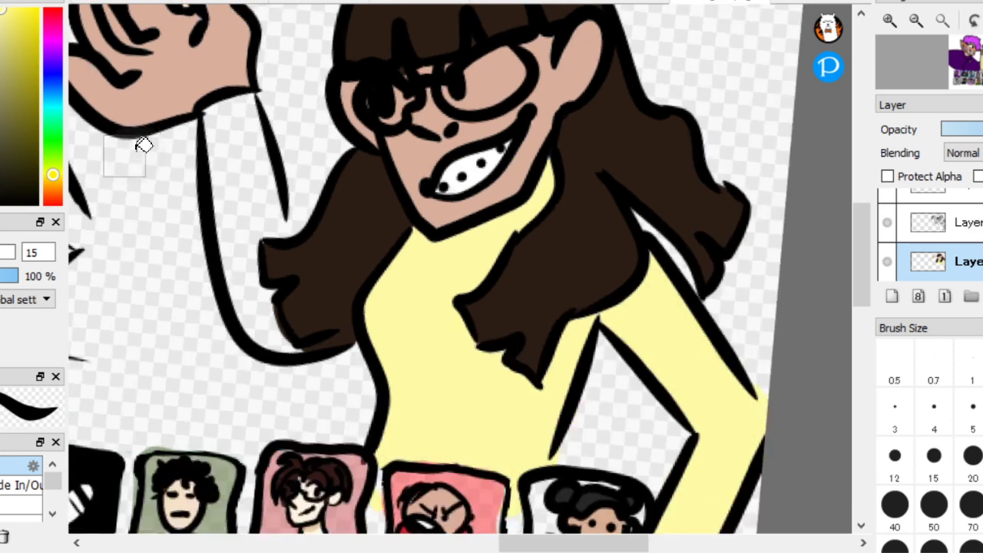
left_click_drag(366, 268, 359, 303)
left_click(334, 230)
scroll(329, 205, "down", 6)
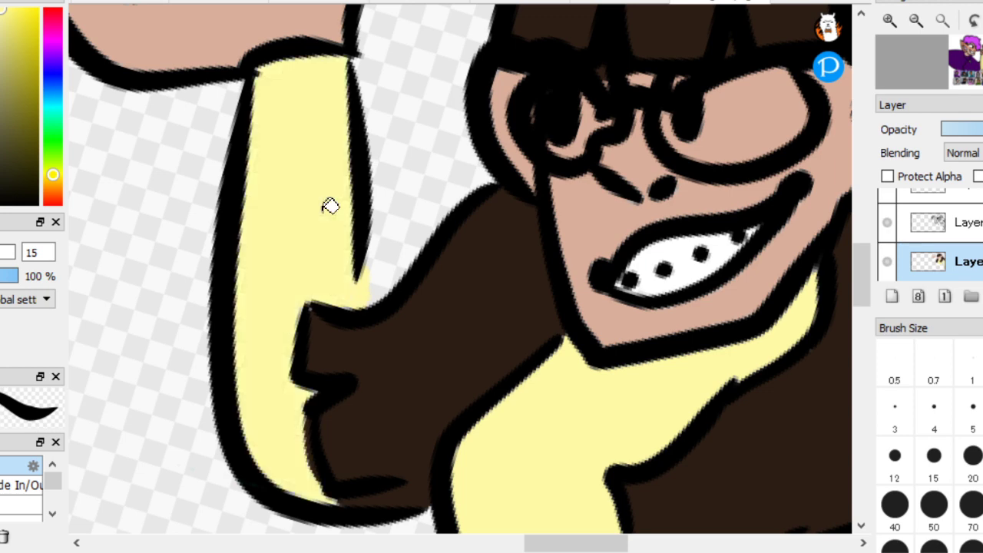
scroll(158, 123, "down", 3)
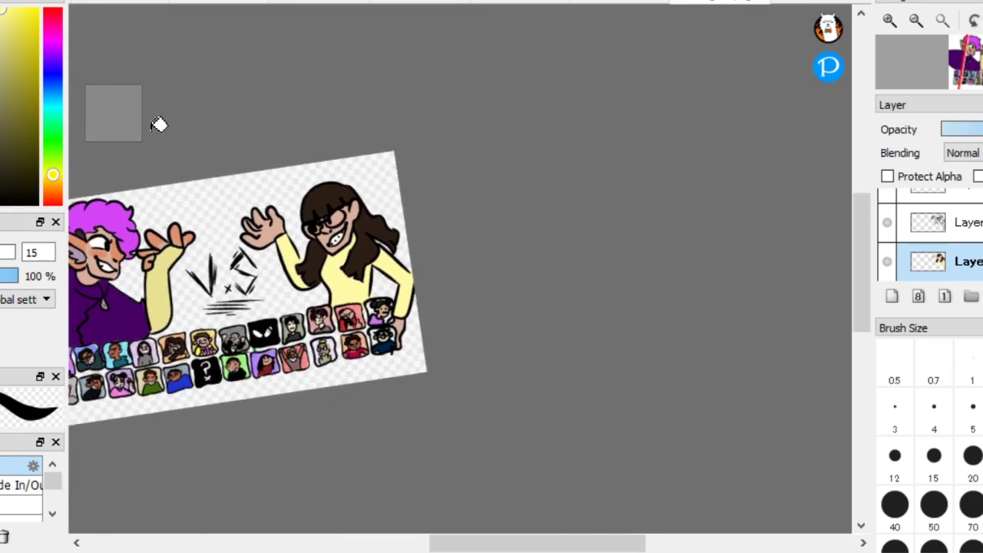
Choose a dark blue, draw a curved sleeve edge across the lowered arm's upper part, and fill the arm below it
scroll(527, 264, "up", 1)
scroll(531, 263, "up", 5)
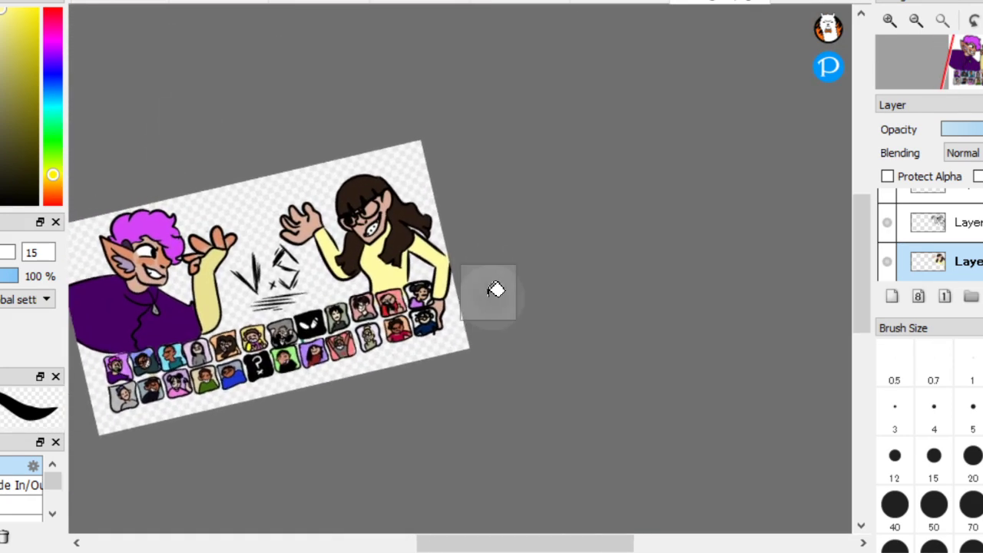
scroll(542, 262, "up", 2)
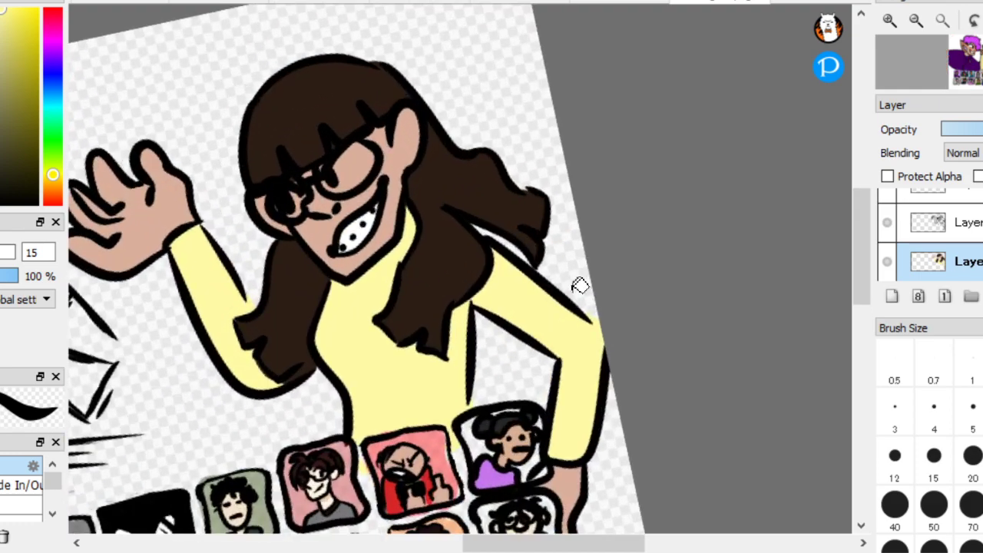
scroll(220, 92, "down", 3)
scroll(530, 294, "up", 2)
scroll(559, 247, "up", 4)
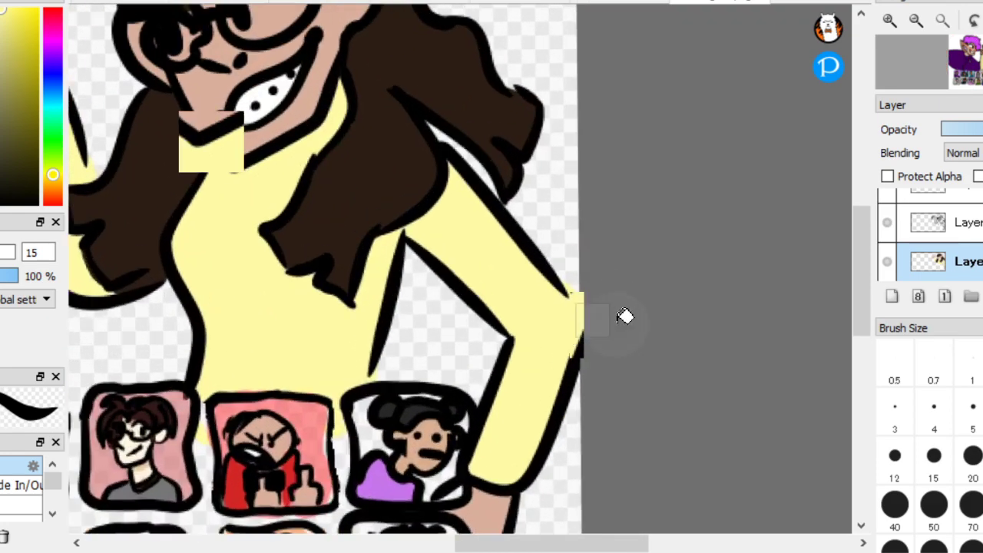
left_click(53, 71)
mouse_move(30, 83)
left_mouse_down()
mouse_move(29, 52)
mouse_move(32, 61)
left_mouse_up()
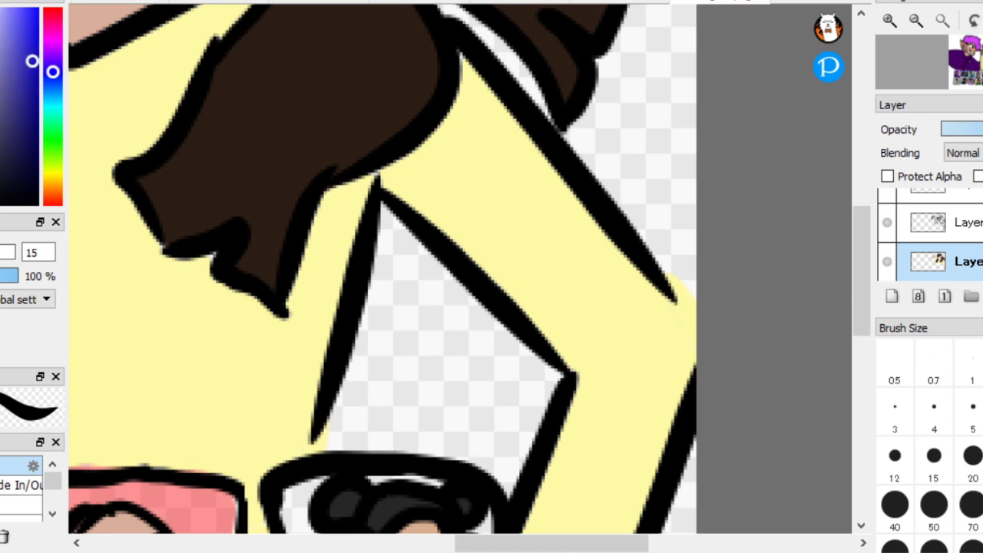
left_click(53, 66)
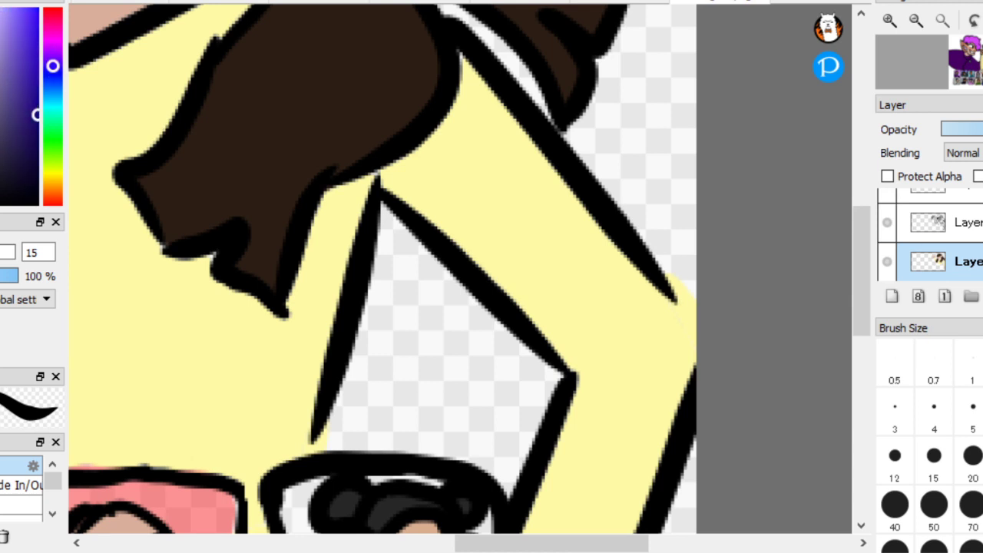
mouse_move(530, 234)
left_mouse_down()
mouse_move(570, 195)
mouse_move(507, 248)
mouse_move(492, 279)
mouse_move(573, 197)
left_mouse_up()
key("g")
left_click(624, 306)
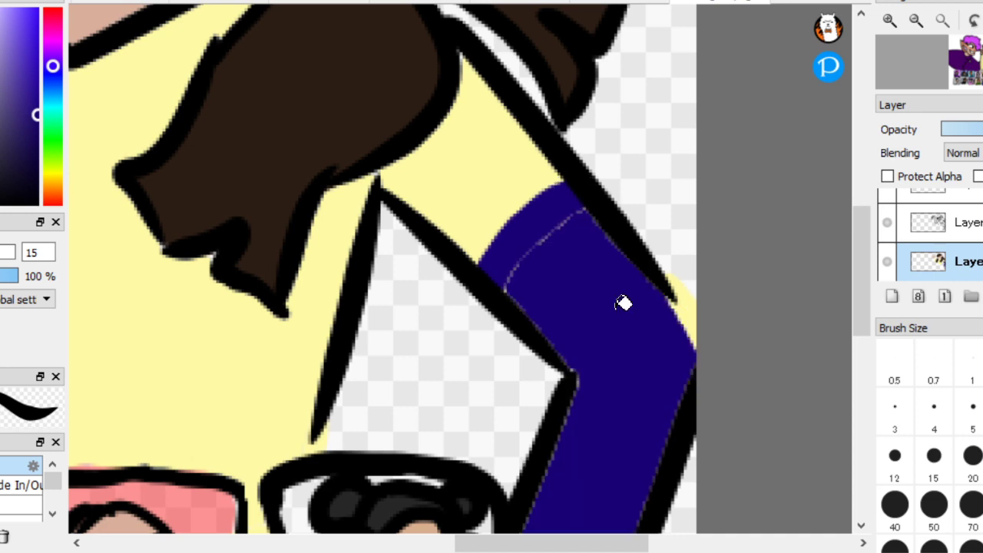
Fill the raised arm's sleeve with the same dark blue
scroll(500, 292, "down", 4)
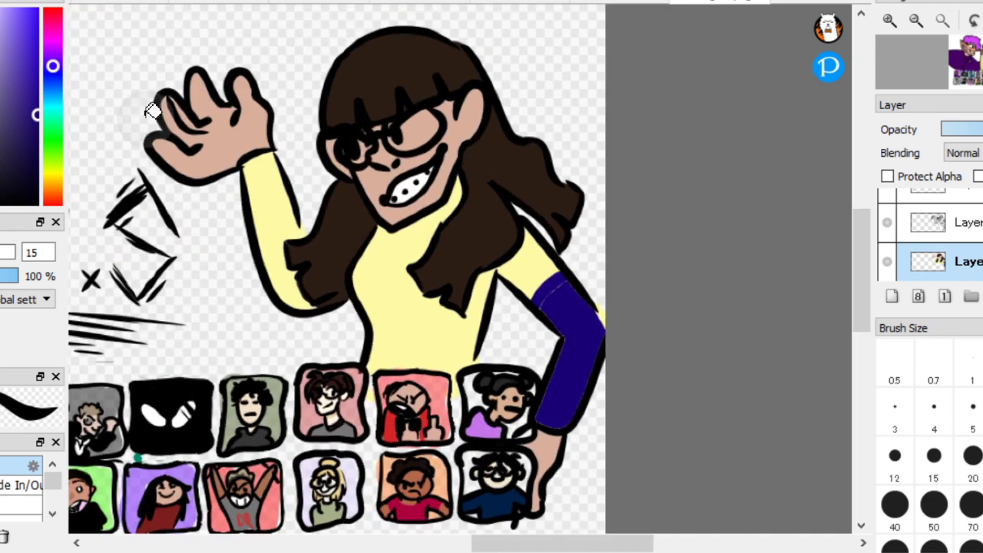
scroll(129, 161, "up", 1)
scroll(215, 185, "up", 1)
left_click(300, 209)
scroll(555, 344, "down", 2)
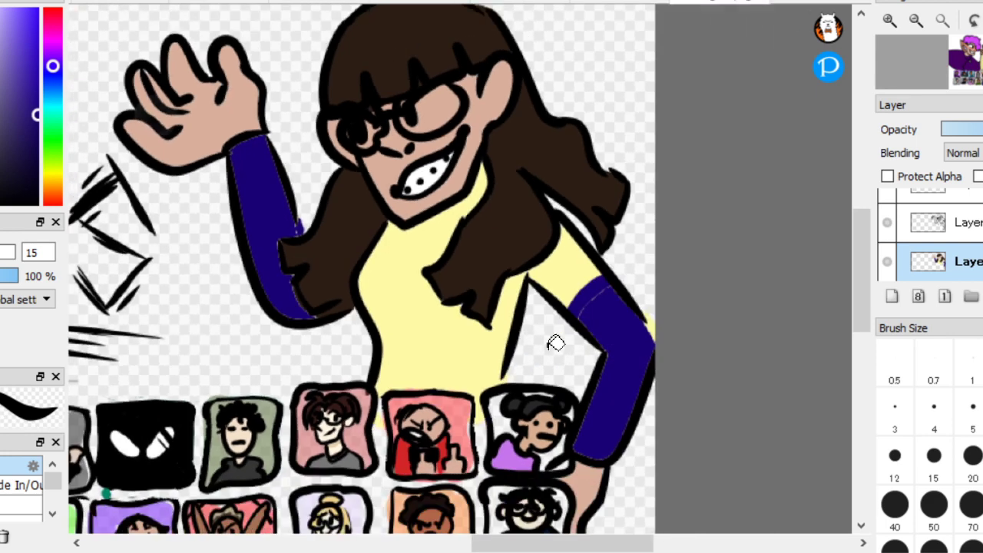
Brush dark blue over the unfilled seams along the sleeve edge, the elbow and the raised arm's outline
scroll(677, 323, "up", 3)
key("b")
mouse_move(608, 311)
left_mouse_down()
mouse_move(608, 296)
mouse_move(644, 273)
left_mouse_up()
mouse_move(693, 333)
left_mouse_down()
mouse_move(681, 313)
mouse_move(686, 324)
left_mouse_up()
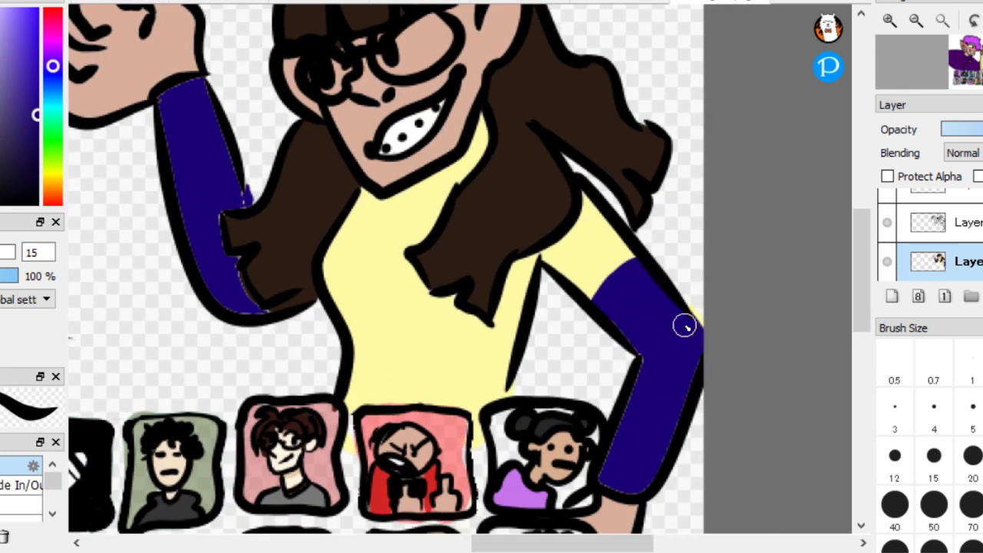
mouse_move(226, 191)
left_mouse_down()
mouse_move(248, 203)
mouse_move(214, 219)
mouse_move(226, 262)
mouse_move(239, 256)
mouse_move(241, 303)
left_mouse_up()
mouse_move(193, 211)
left_mouse_down()
mouse_move(162, 119)
mouse_move(163, 101)
mouse_move(186, 89)
mouse_move(217, 126)
mouse_move(241, 195)
left_mouse_up()
Merge the grinning character's line-art layer with the color layer beneath it
scroll(238, 194, "down", 5)
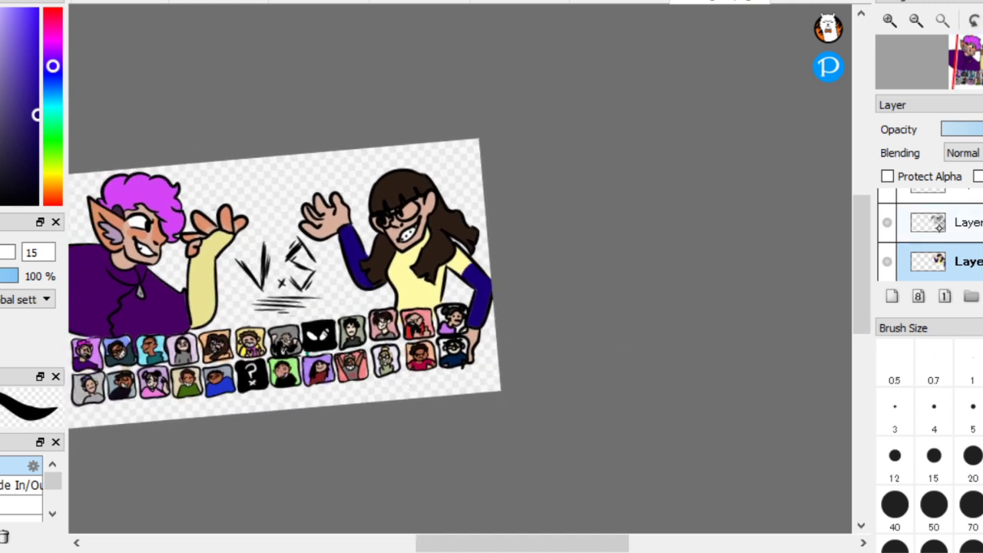
left_click(931, 228)
key("ctrl+e")
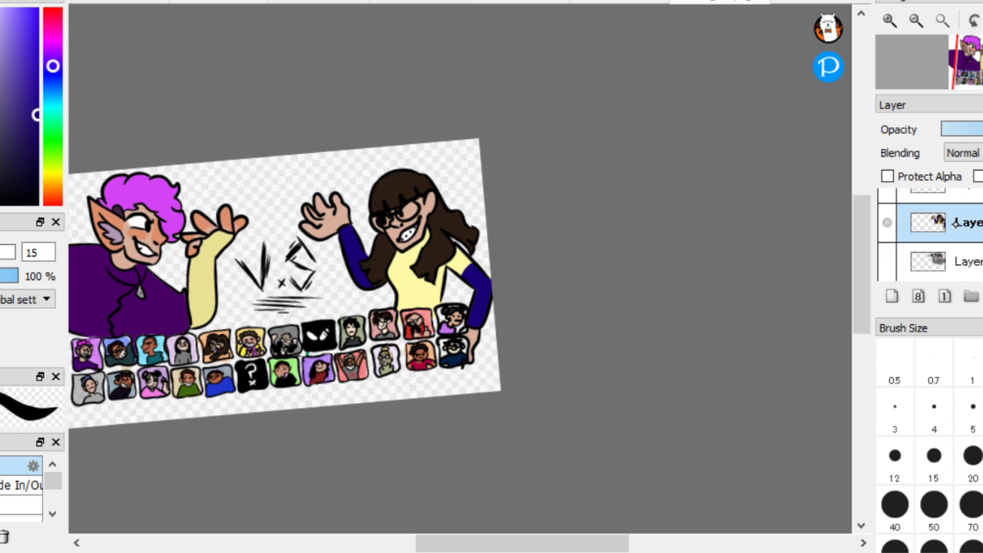
key("ctrl+e")
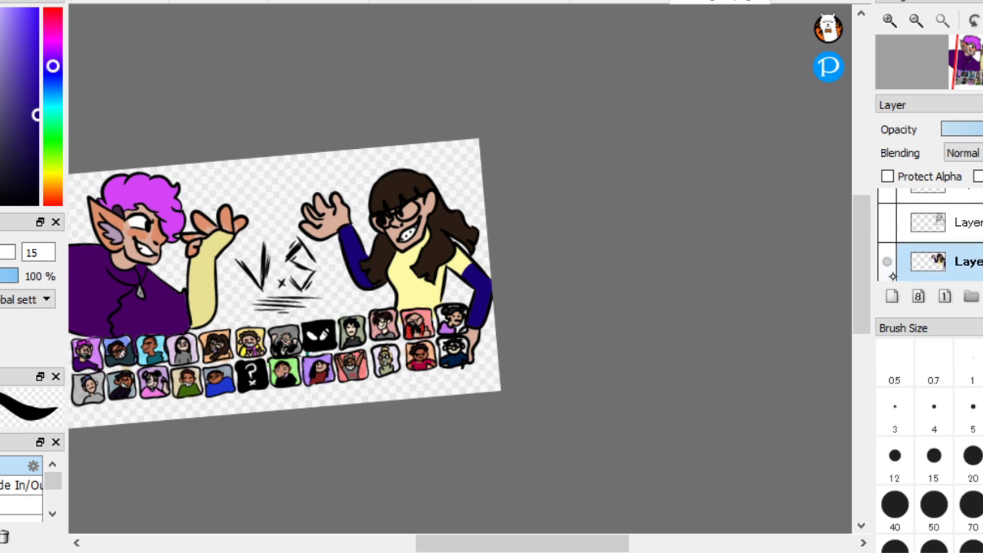
Hide the finished long-haired character, show the hooded character's line art, and add a new layer beneath it for color
left_click(889, 261)
left_click(892, 216)
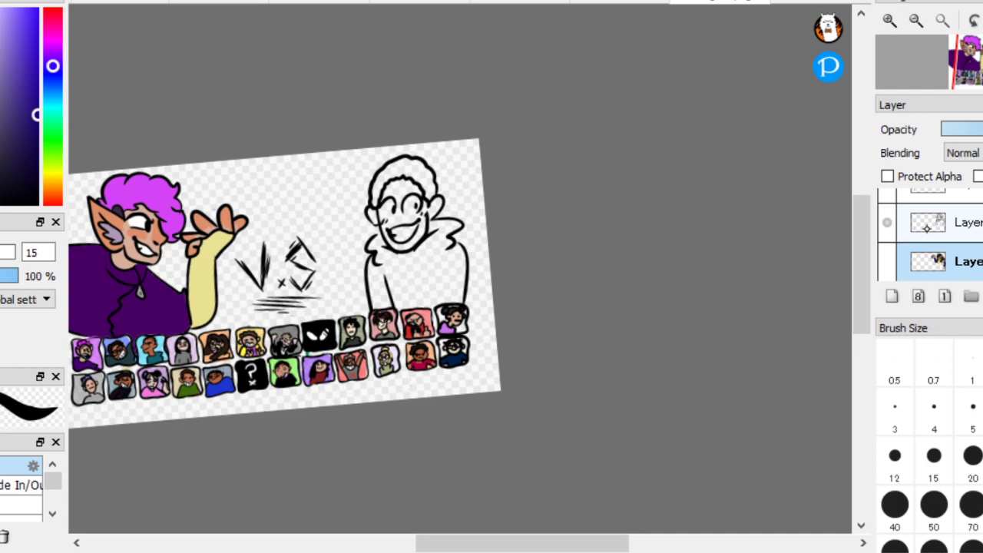
left_click(892, 295)
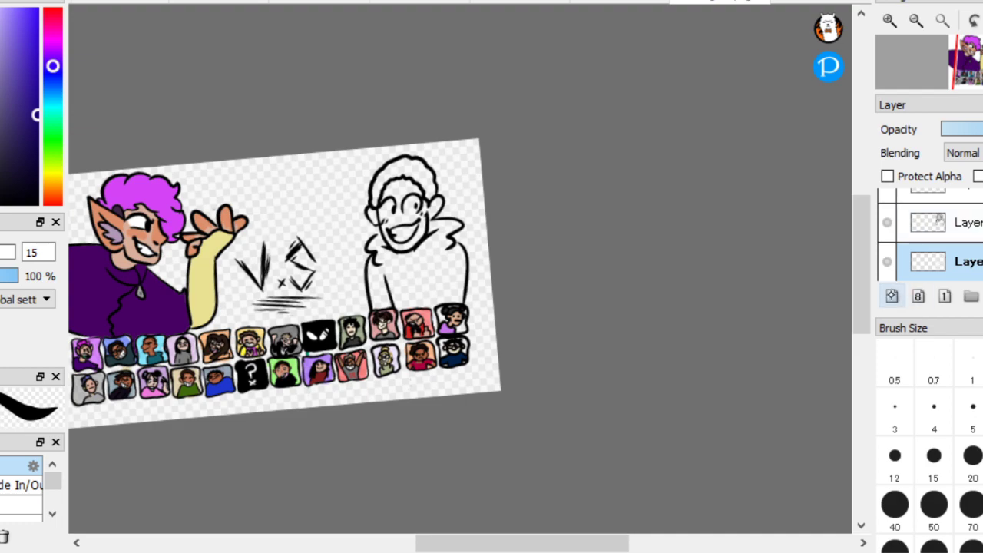
Sample the brown hair color from the grinning portrait on the yellow background and fill the hooded character's hair with it
scroll(247, 206, "up", 6)
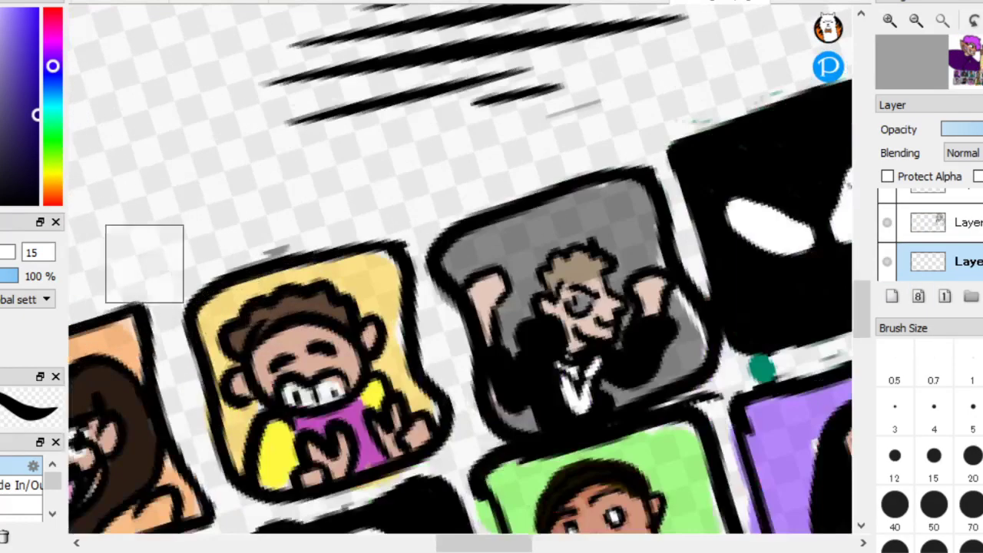
scroll(144, 263, "up", 3)
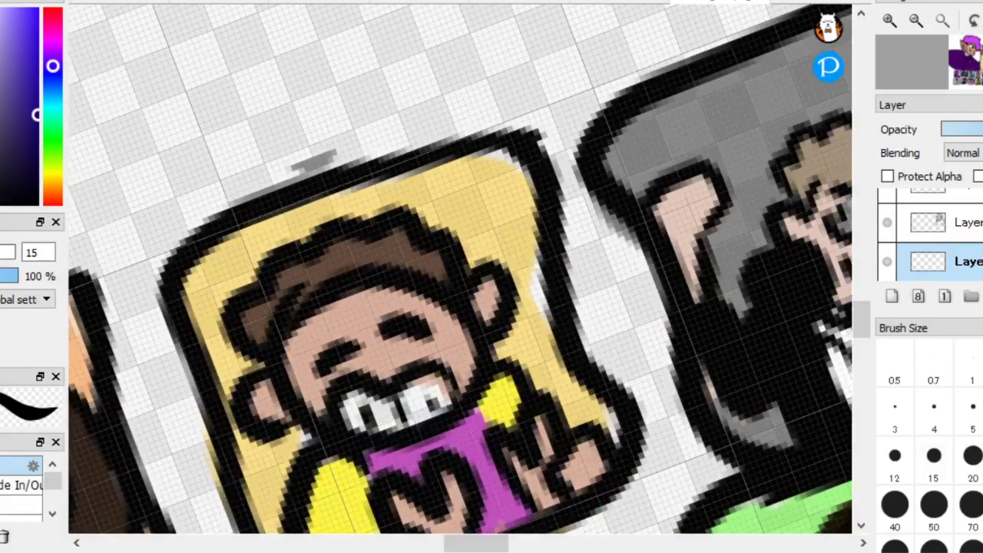
left_click(398, 240, "alt")
scroll(526, 287, "down", 6)
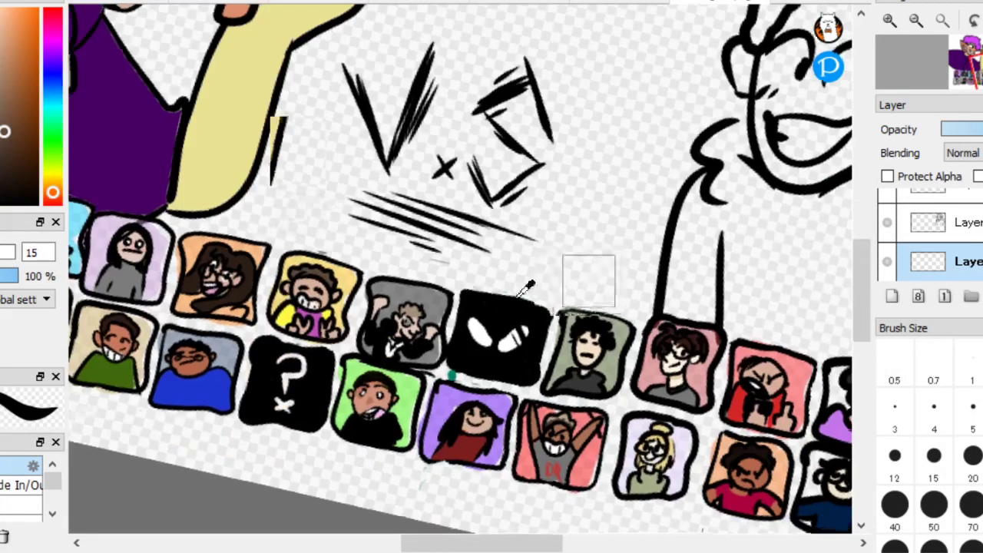
scroll(377, 297, "up", 5)
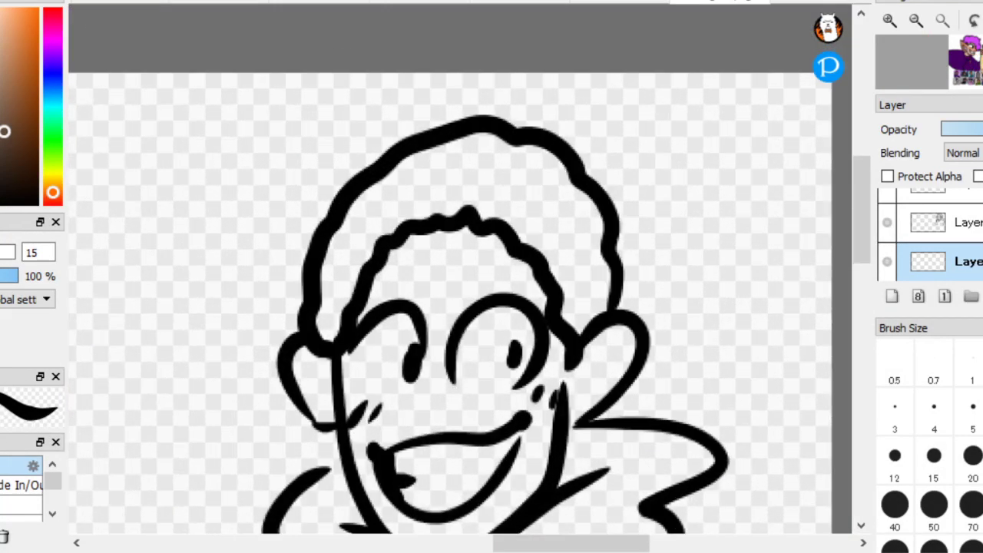
left_click_drag(580, 238, 587, 228)
key("ctrl+z")
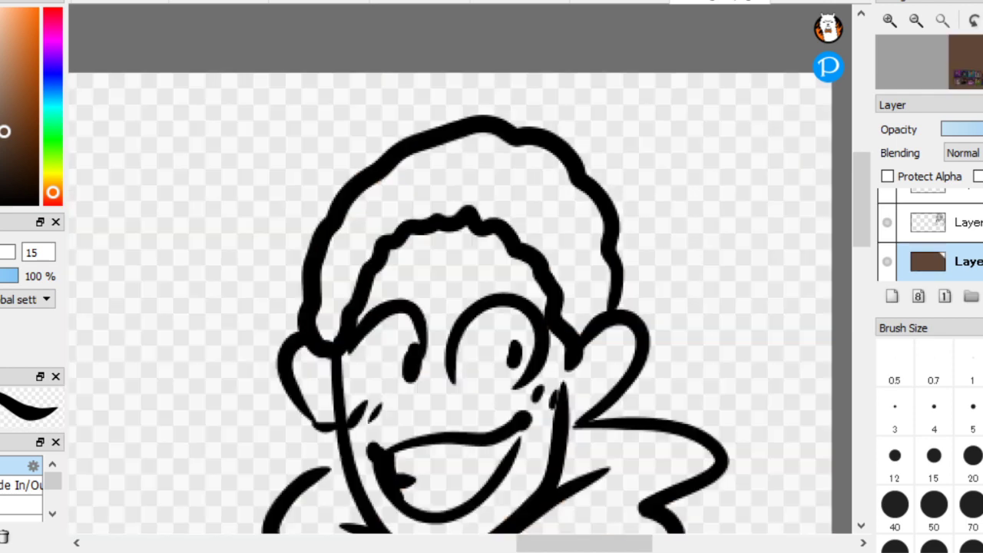
left_click(568, 221)
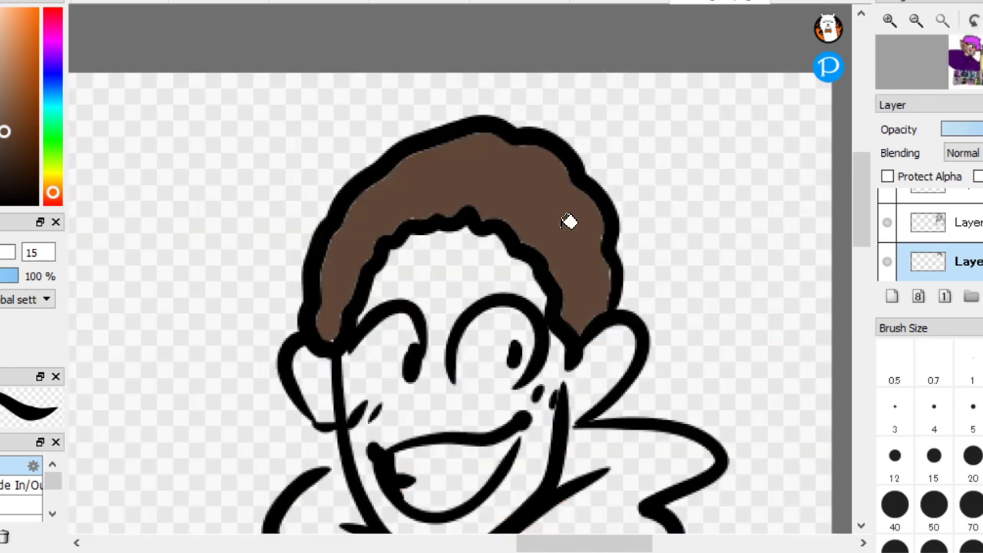
Sample the skin tone from the same yellow-background portrait and fill the hooded character's face and both ears
scroll(187, 169, "down", 2)
scroll(186, 168, "up", 3)
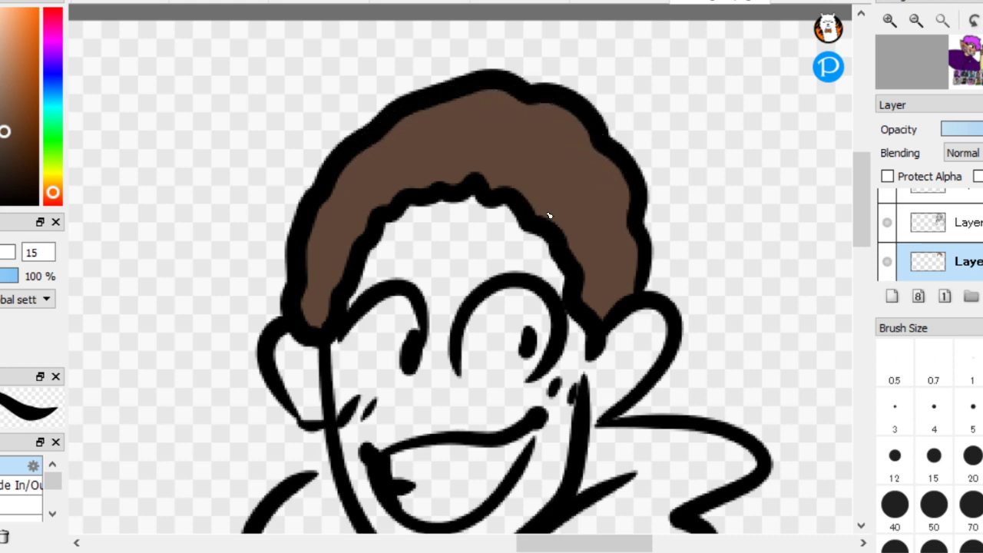
scroll(165, 144, "down", 3)
scroll(546, 401, "down", 2)
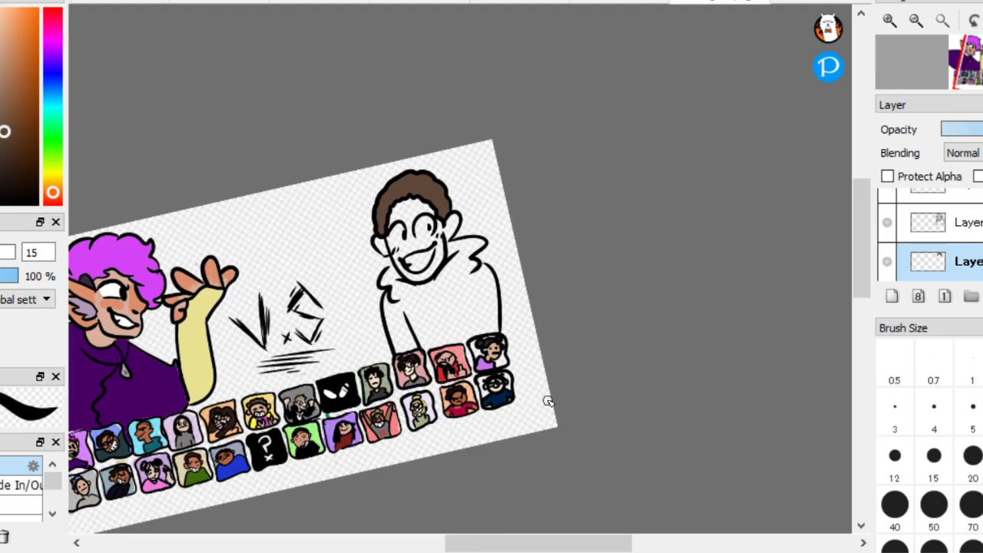
scroll(545, 272, "up", 3)
scroll(538, 196, "down", 2)
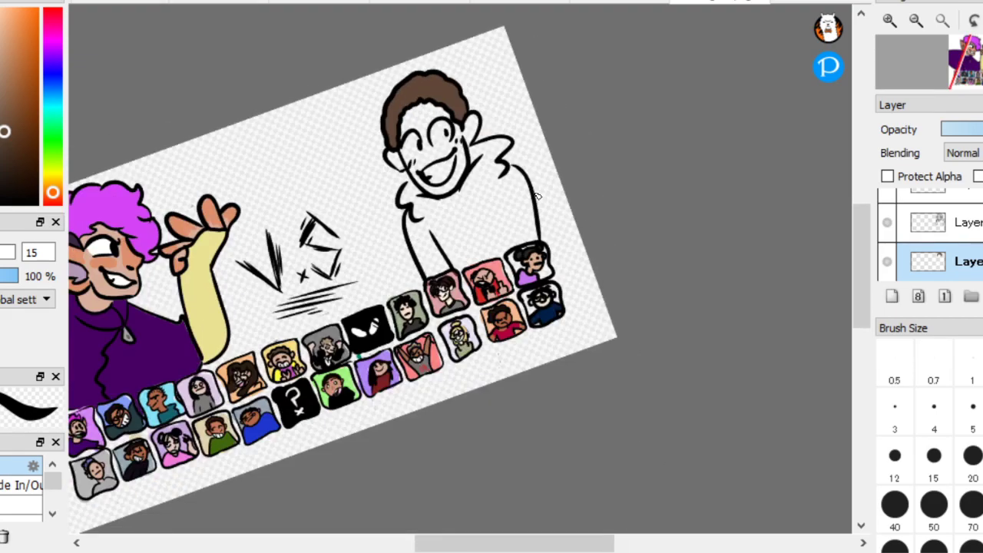
scroll(538, 196, "up", 4)
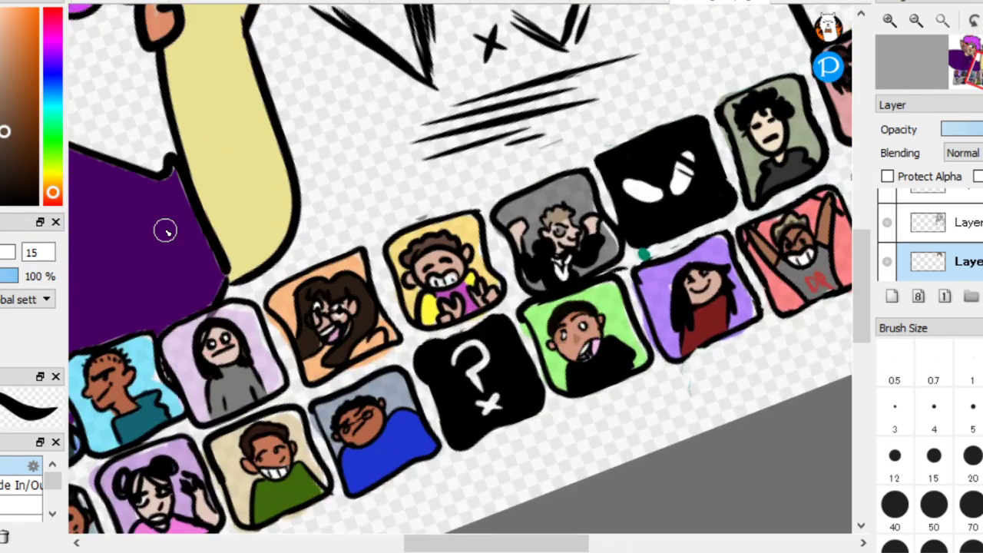
scroll(537, 195, "up", 2)
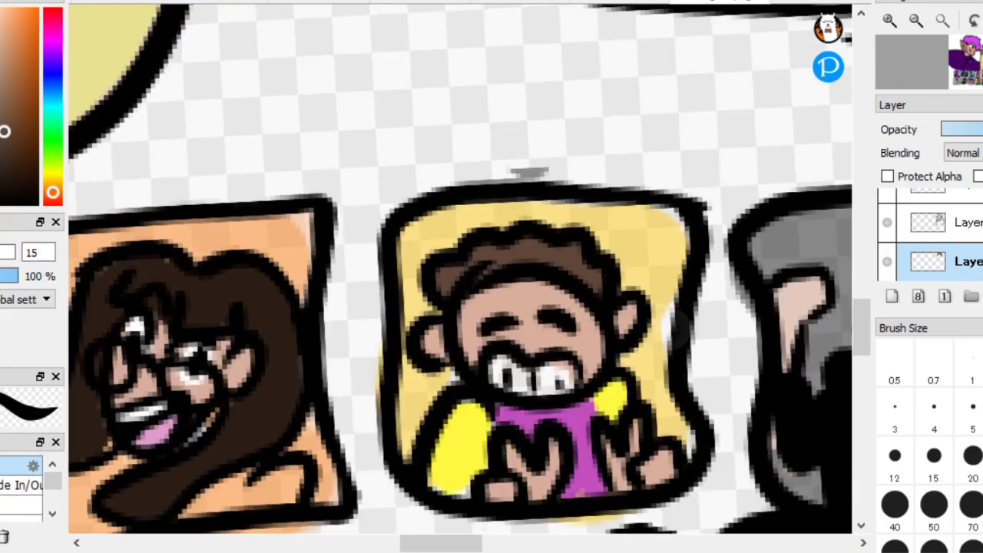
scroll(460, 268, "down", 5)
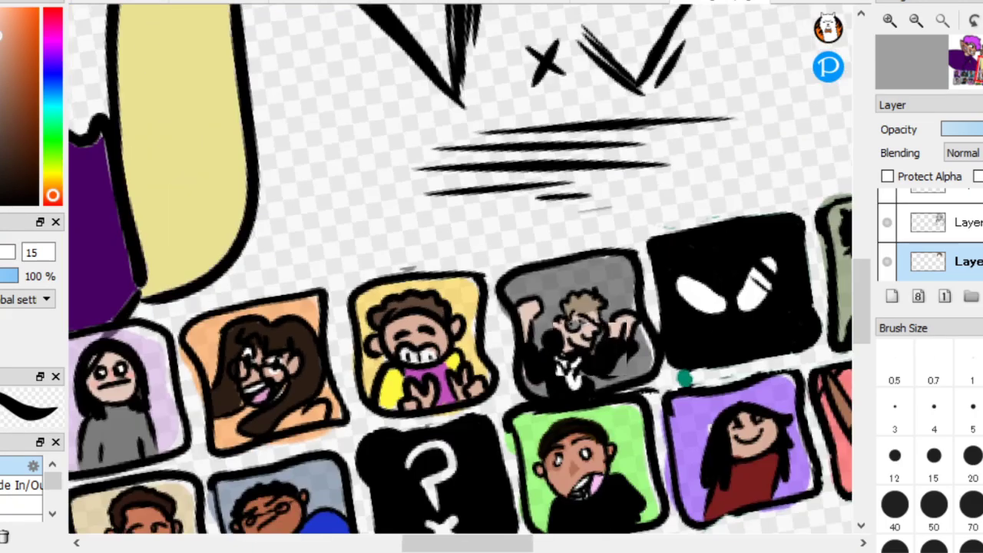
scroll(584, 116, "up", 4)
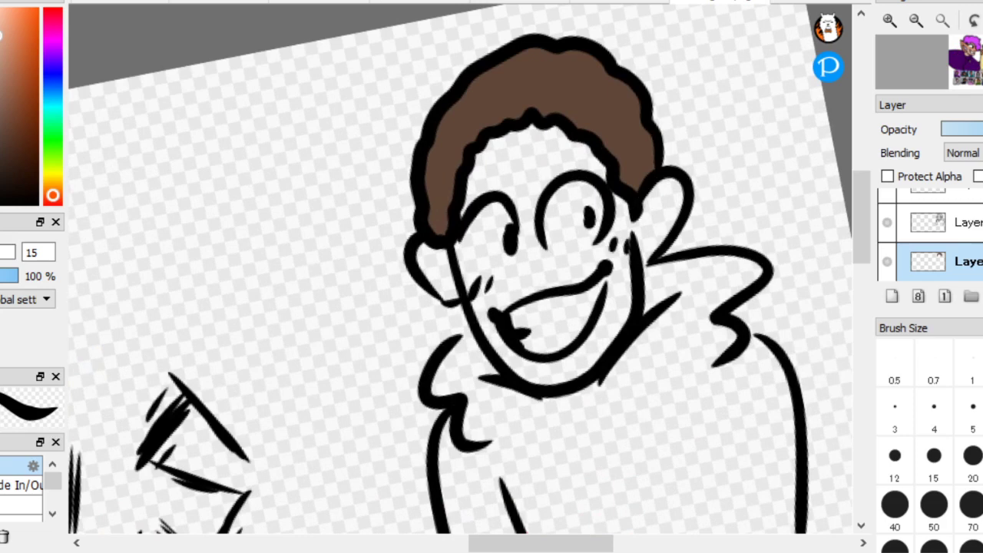
scroll(537, 169, "up", 1)
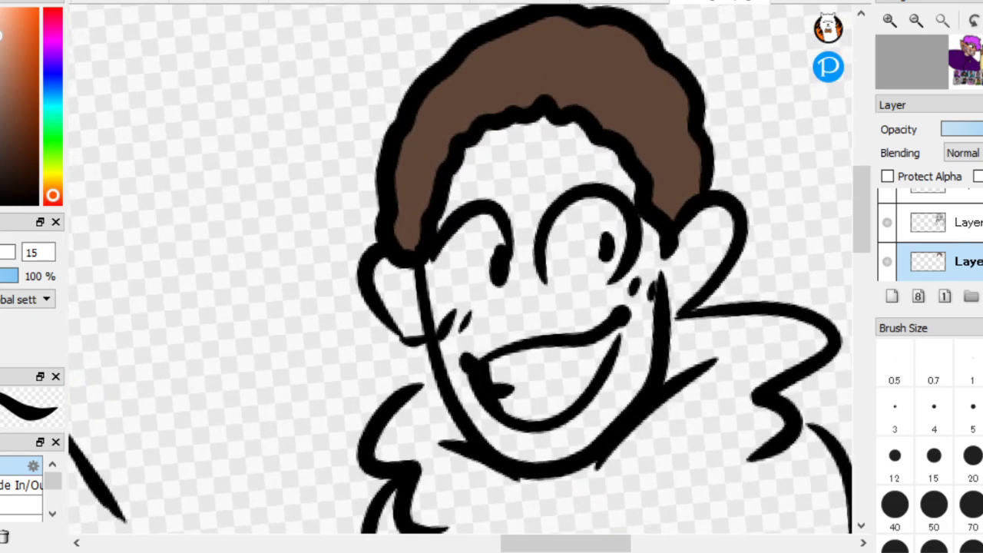
left_click(538, 191)
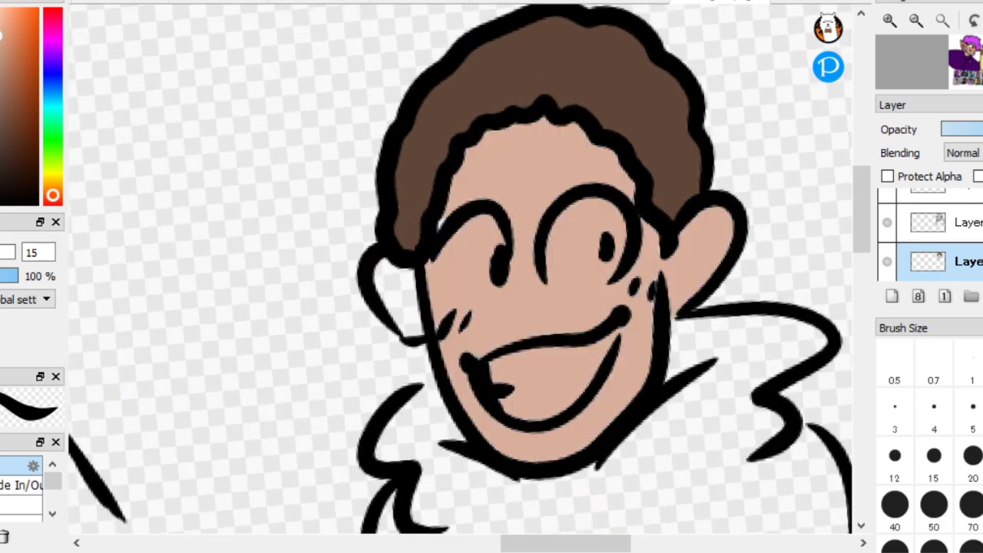
left_click(390, 299)
Paint both eyes and the open mouth of the hooded character white, staying within the line art
scroll(553, 257, "up", 1)
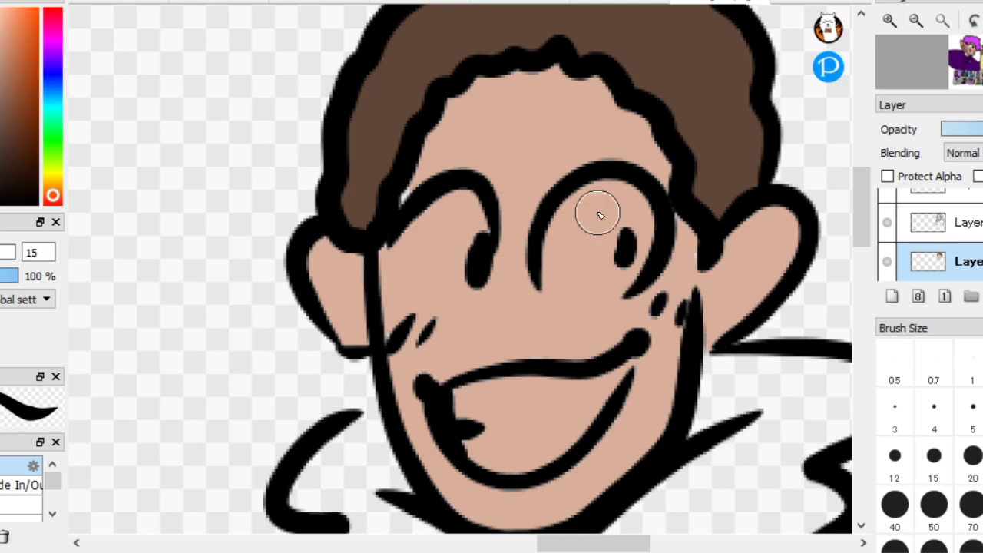
mouse_move(600, 215)
left_mouse_down()
mouse_move(574, 205)
mouse_move(619, 299)
mouse_move(590, 199)
mouse_move(598, 295)
mouse_move(604, 198)
mouse_move(614, 271)
mouse_move(579, 227)
mouse_move(606, 192)
left_mouse_up()
mouse_move(461, 264)
left_mouse_down()
mouse_move(488, 246)
mouse_move(421, 299)
mouse_move(407, 227)
mouse_move(423, 217)
mouse_move(453, 245)
mouse_move(458, 272)
mouse_move(454, 212)
left_mouse_up()
mouse_move(496, 432)
left_mouse_down()
mouse_move(462, 409)
mouse_move(468, 391)
mouse_move(618, 376)
mouse_move(527, 457)
mouse_move(514, 456)
mouse_move(499, 423)
mouse_move(541, 405)
left_mouse_up()
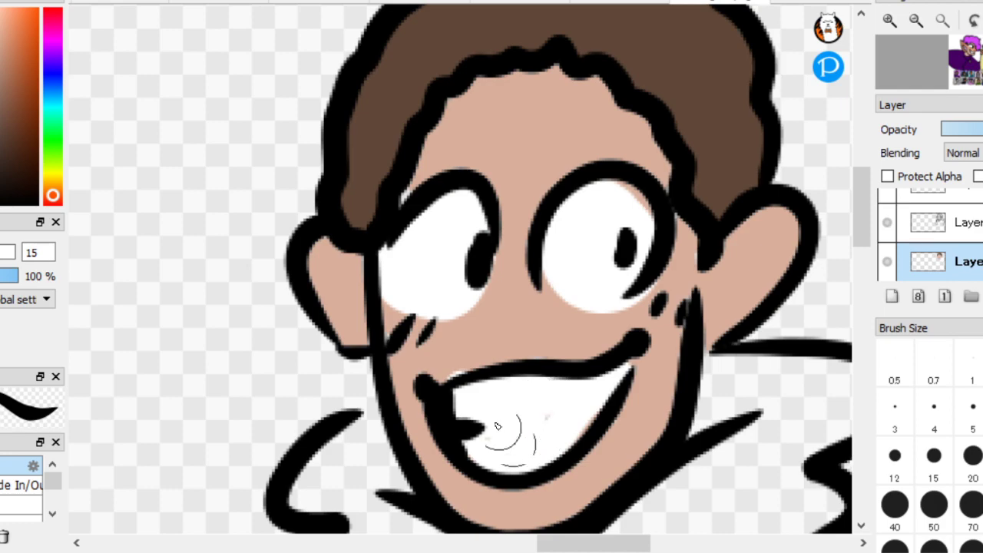
Sample the portrait's magenta shirt color and brush the shirt panel's borders along the hood and beside both sleeves
scroll(542, 412, "down", 5)
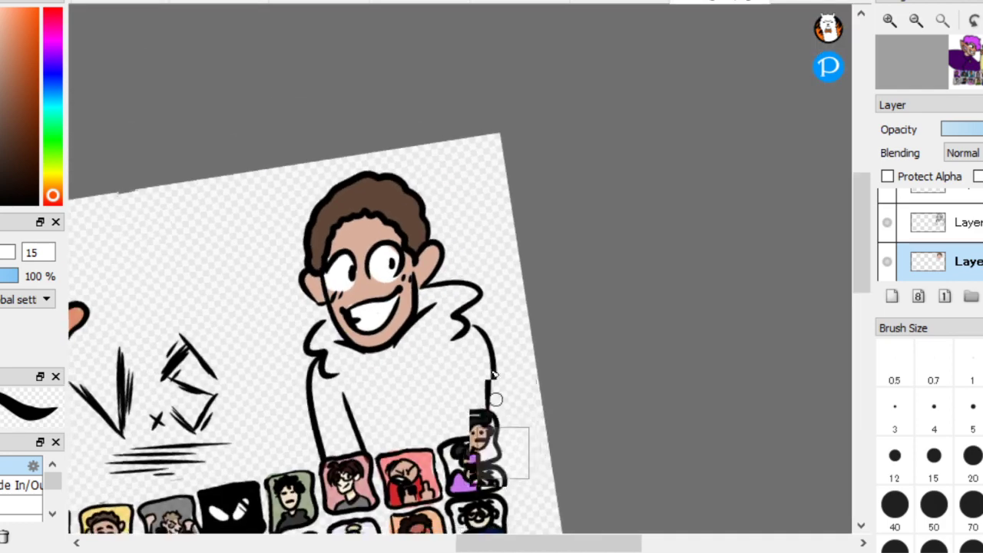
scroll(494, 374, "down", 2)
scroll(611, 330, "up", 10)
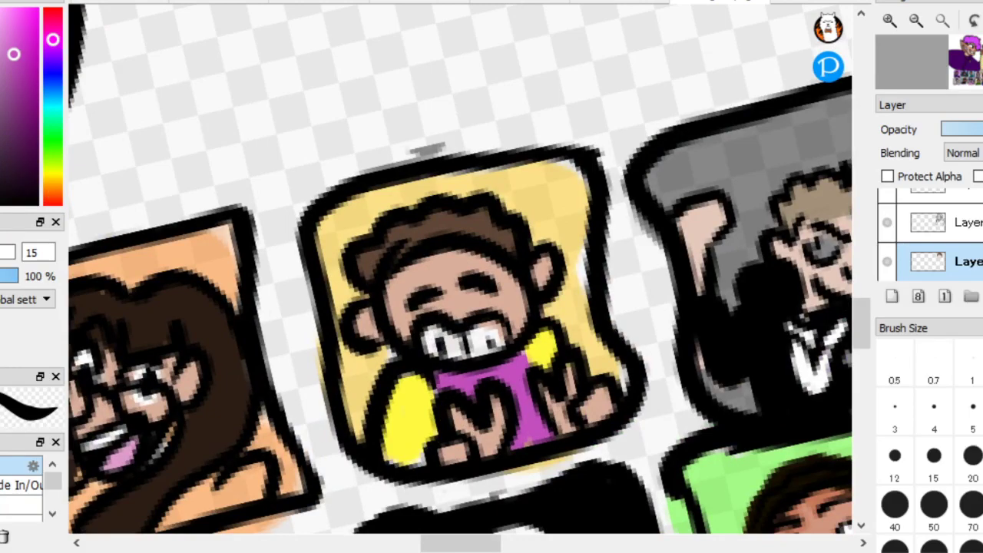
scroll(461, 308, "down", 8)
scroll(461, 231, "up", 5)
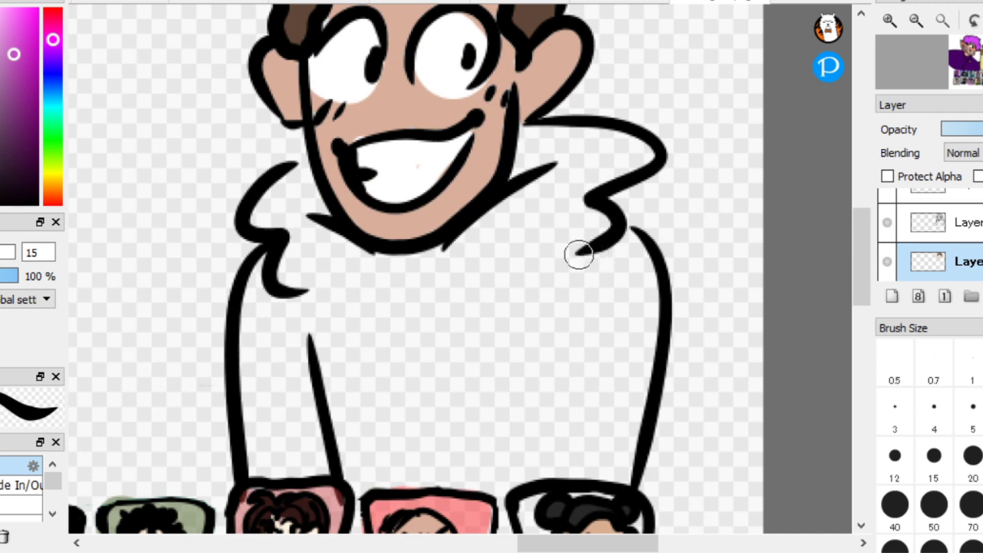
mouse_move(578, 254)
left_mouse_down()
mouse_move(552, 336)
mouse_move(551, 470)
left_mouse_up()
left_click_drag(311, 326, 305, 291)
mouse_move(566, 251)
left_mouse_down()
mouse_move(493, 286)
mouse_move(300, 289)
left_mouse_up()
key("g")
left_click(491, 371)
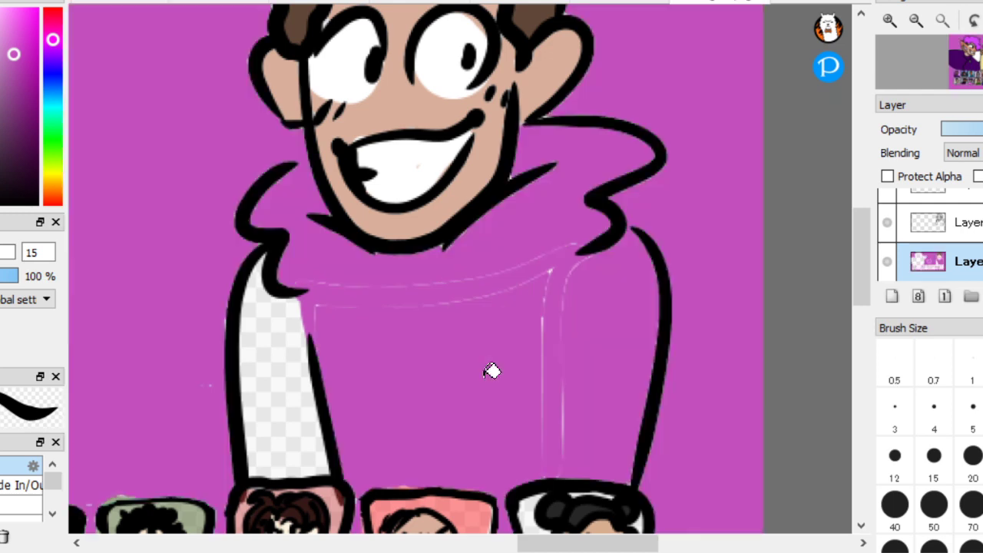
key("ctrl+z")
Close the gaps below the shirt panel between the roster portraits with magenta and fill the panel with the same color
scroll(479, 219, "up", 1)
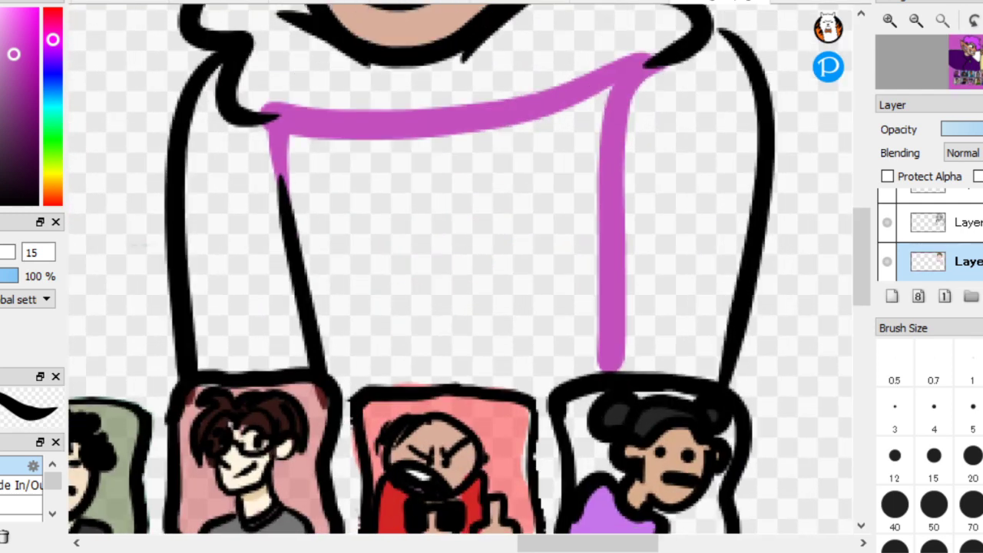
left_click_drag(537, 492, 573, 471)
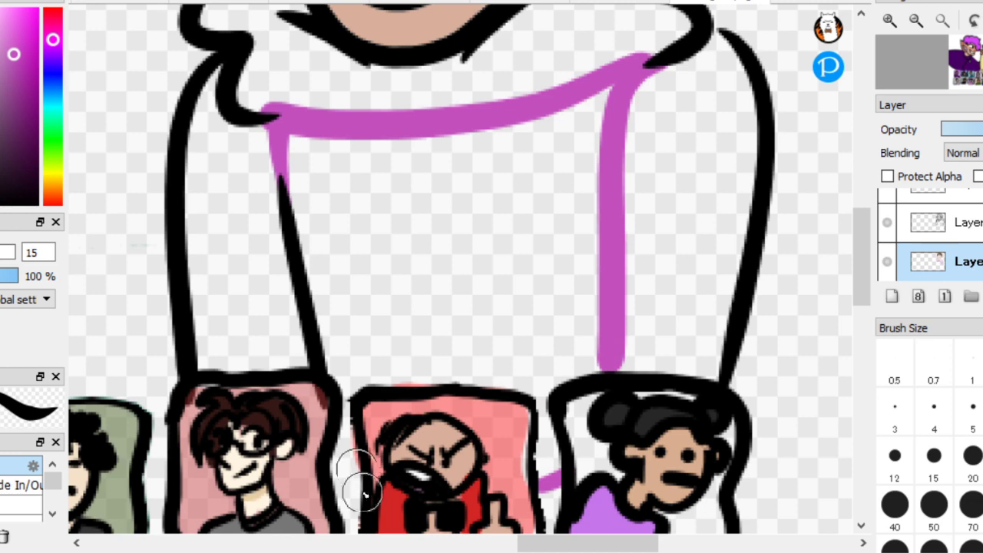
left_click_drag(364, 493, 328, 468)
key("g")
left_click(469, 311)
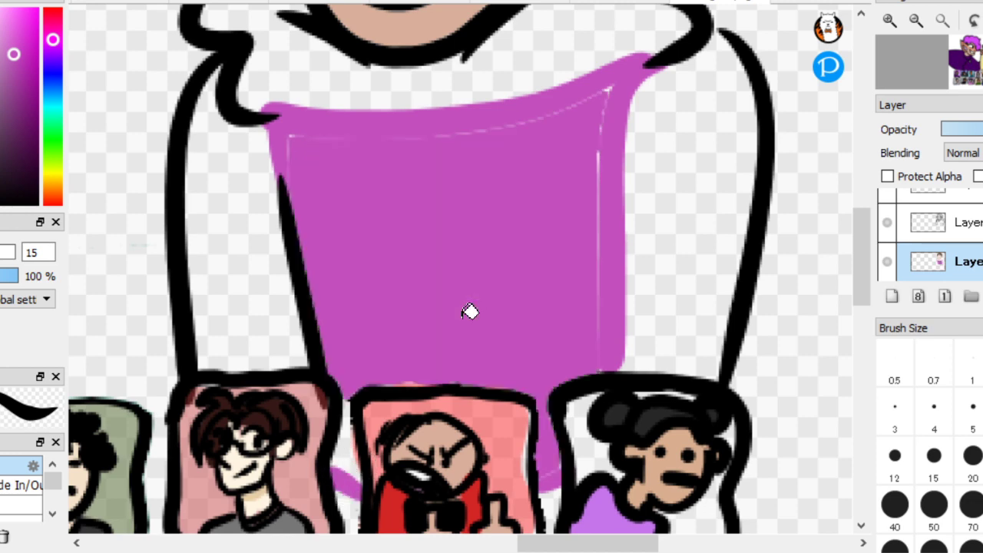
left_click(344, 439)
Sample the portrait's bright yellow, close the hood outline's gap beside the jaw, and fill the hood with yellow
scroll(307, 295, "down", 4)
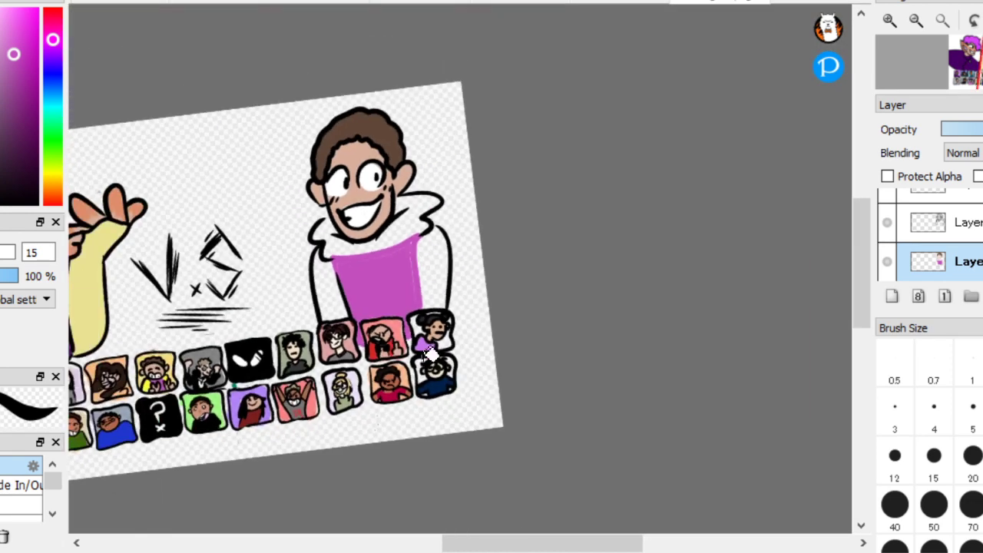
scroll(151, 311, "up", 6)
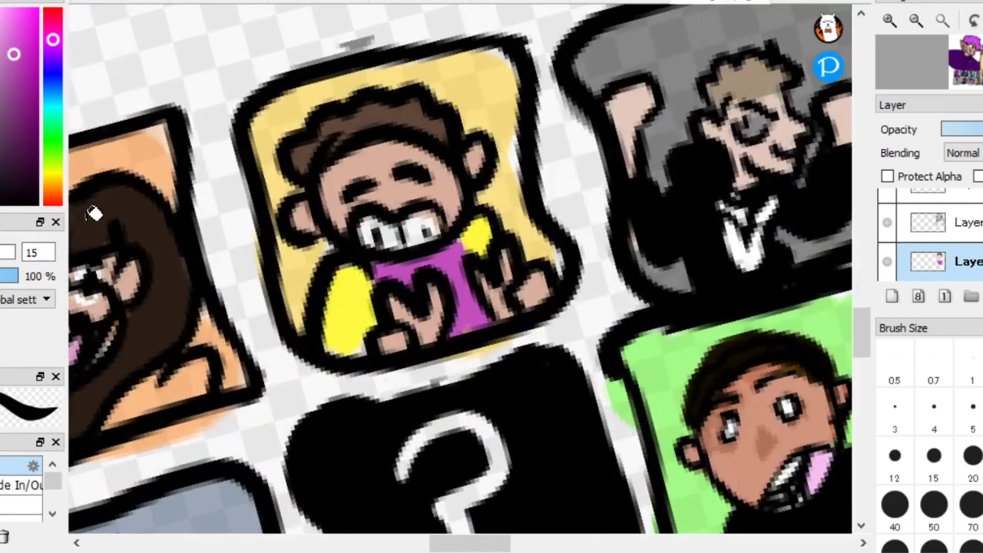
left_click(354, 307, "alt")
scroll(354, 306, "down", 6)
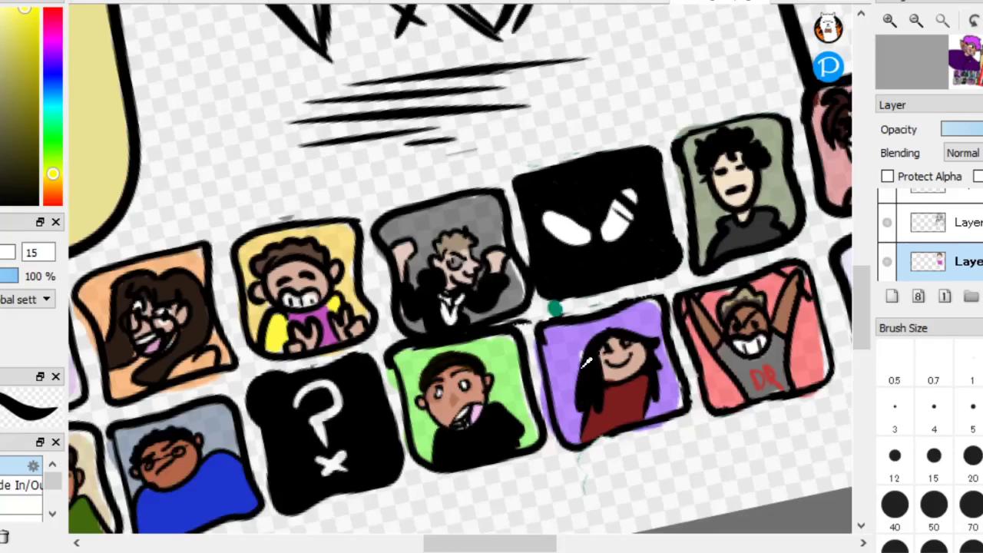
scroll(619, 297, "up", 5)
scroll(102, 111, "up", 2)
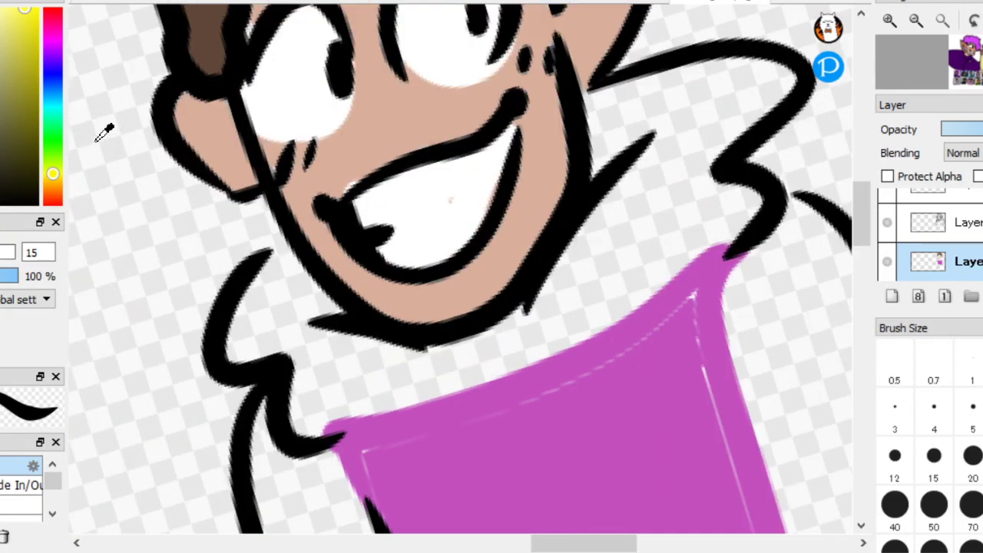
left_click_drag(261, 266, 291, 238)
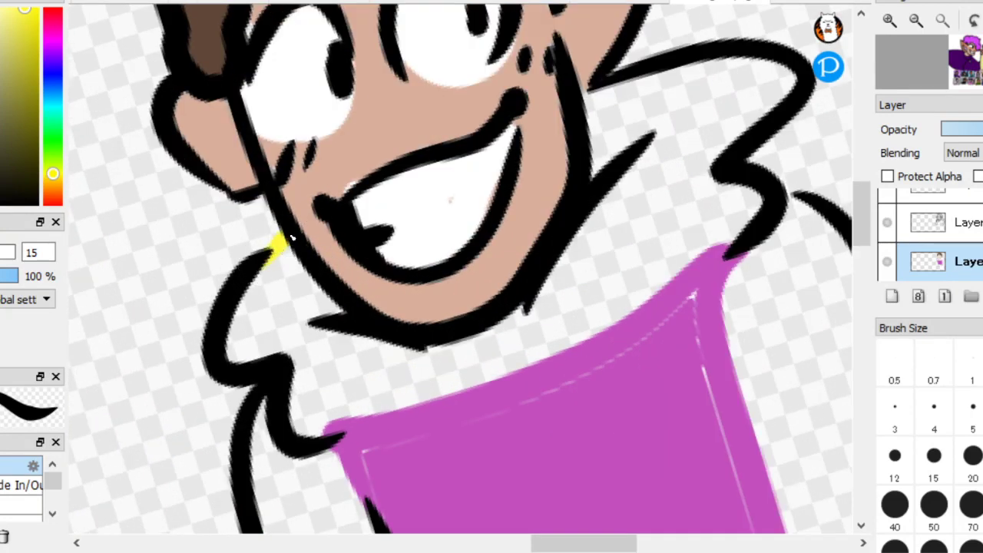
left_click(292, 292)
Close the open shoulder outline beside the hood with yellow and fill both of the hooded character's sleeves
scroll(153, 165, "down", 5)
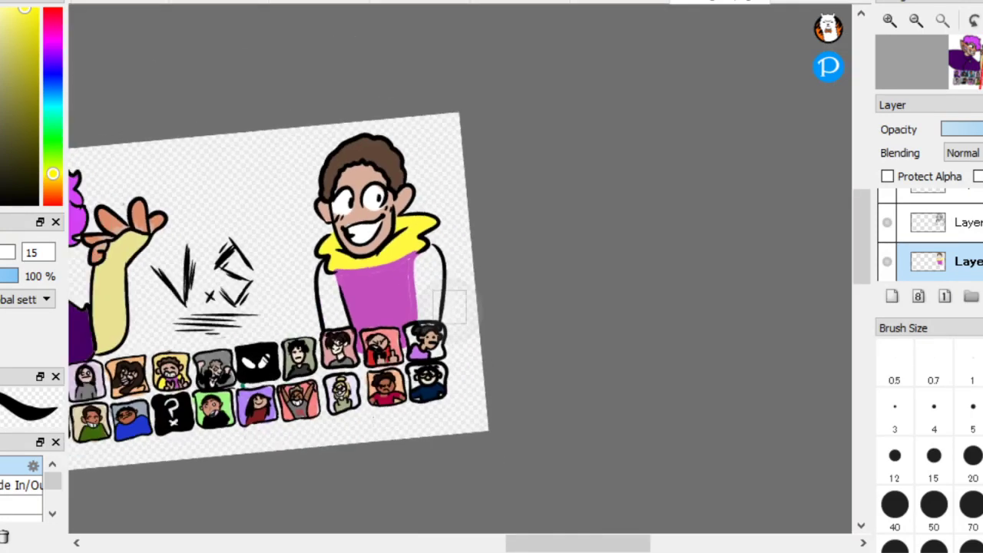
scroll(450, 307, "up", 3)
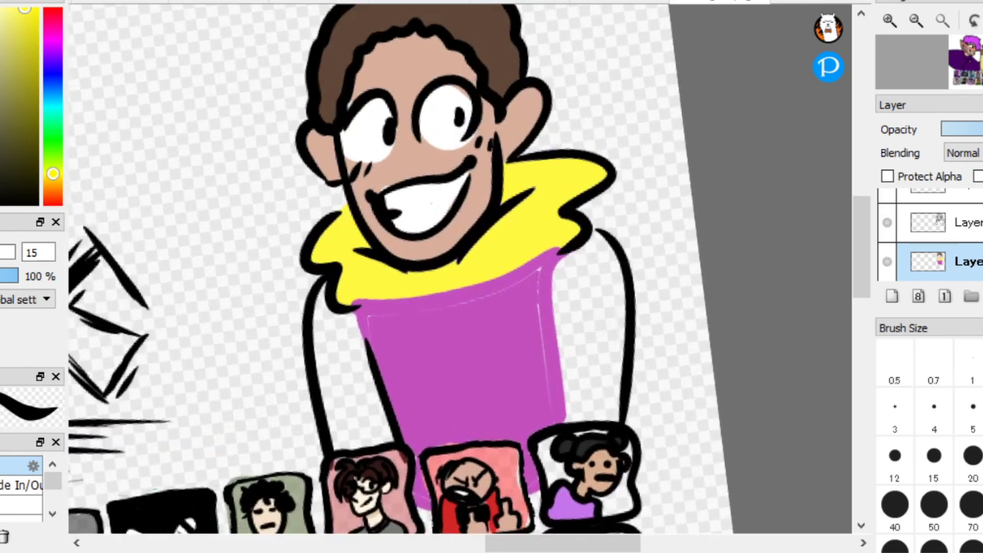
left_click(597, 327)
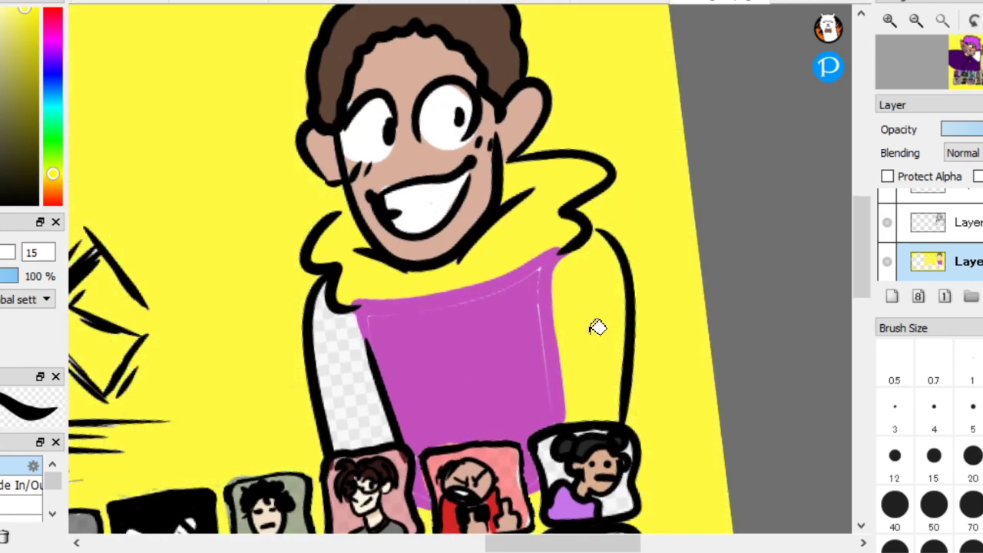
key("ctrl+z")
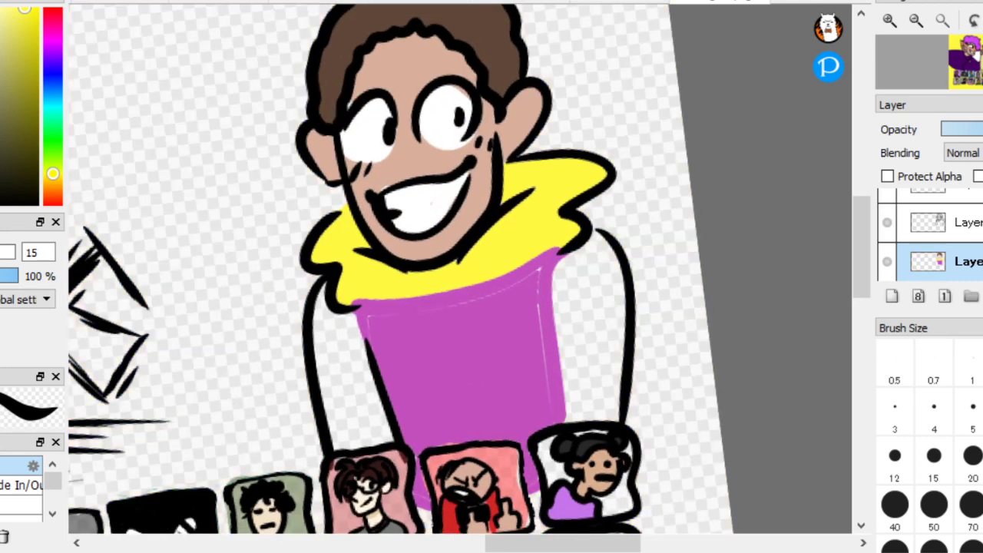
left_click(606, 243)
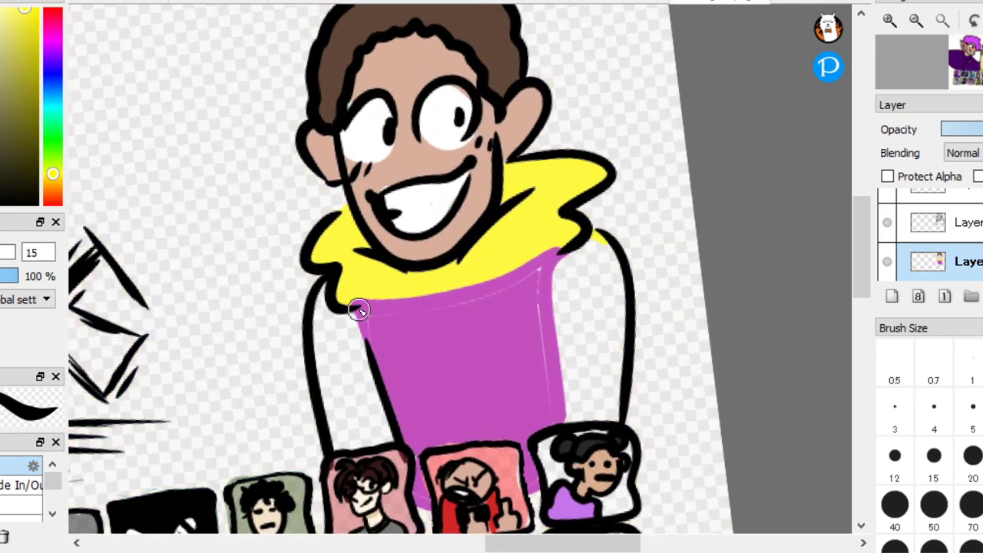
left_click(596, 301)
left_click(361, 357)
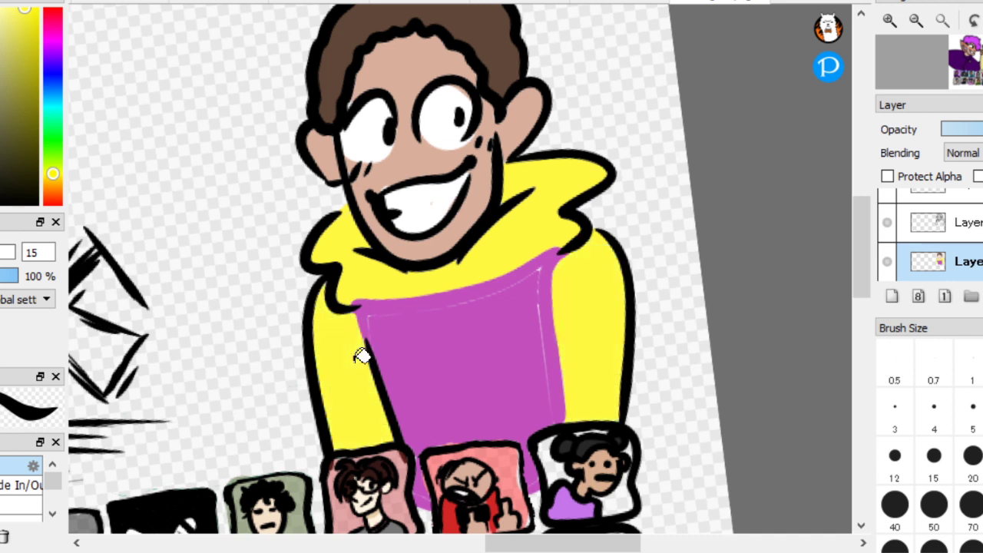
Recolor the hood bright red and brush a small square pocket patch in the same red onto the shirt panel
left_click(53, 9)
left_click(556, 215)
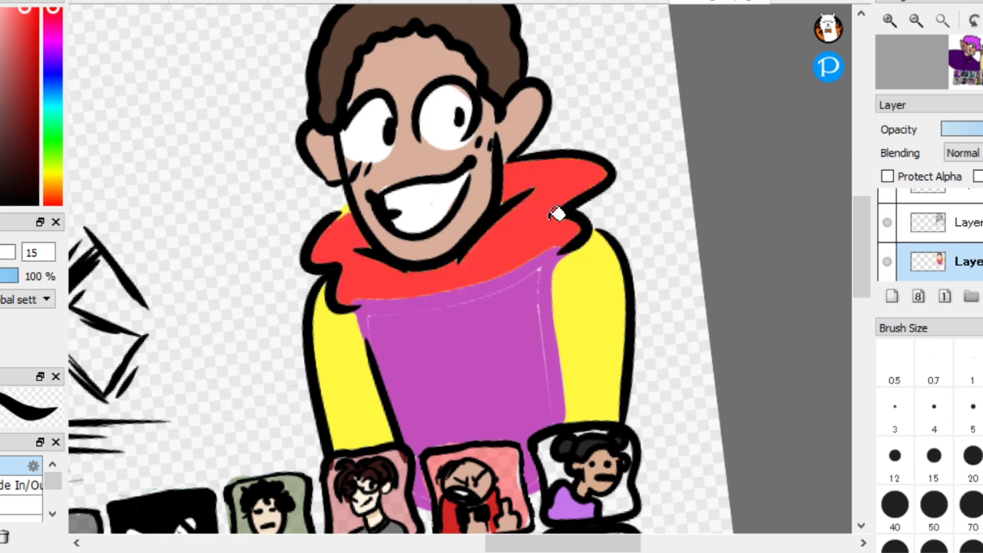
scroll(551, 373, "up", 5)
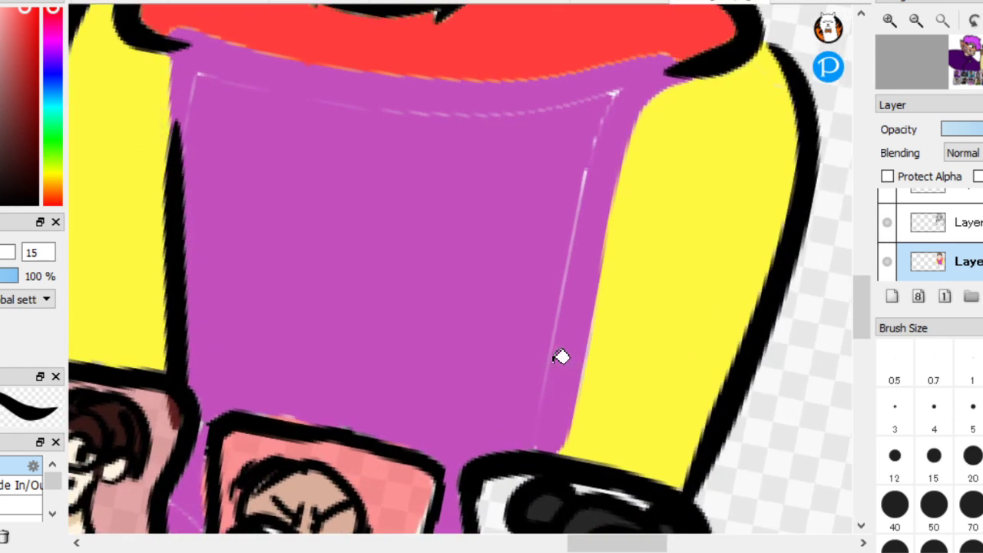
mouse_move(459, 265)
left_mouse_down()
mouse_move(448, 323)
mouse_move(519, 343)
mouse_move(542, 289)
mouse_move(510, 274)
mouse_move(469, 299)
mouse_move(534, 316)
left_mouse_up()
Pick a darker red and draw a V-shaped flap line across the red shirt pocket with a 10.2 brush
scroll(638, 360, "up", 4)
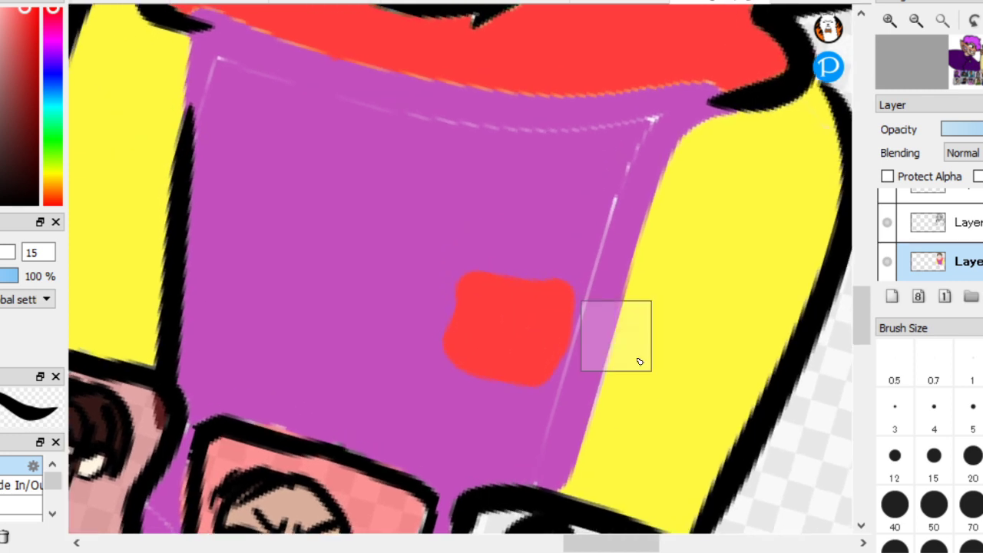
left_click(36, 92)
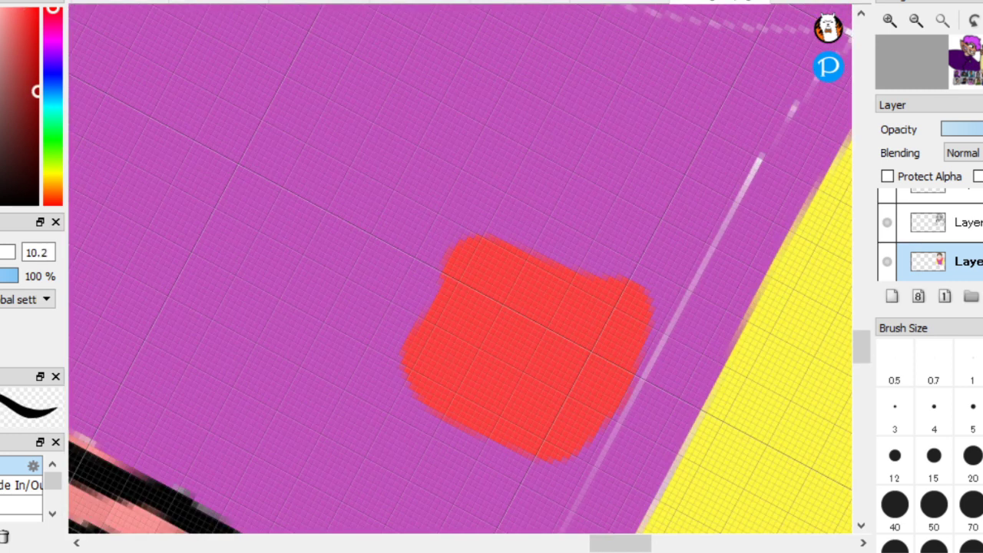
mouse_move(453, 270)
left_mouse_down()
mouse_move(590, 361)
mouse_move(647, 330)
left_mouse_up()
scroll(647, 330, "down", 5)
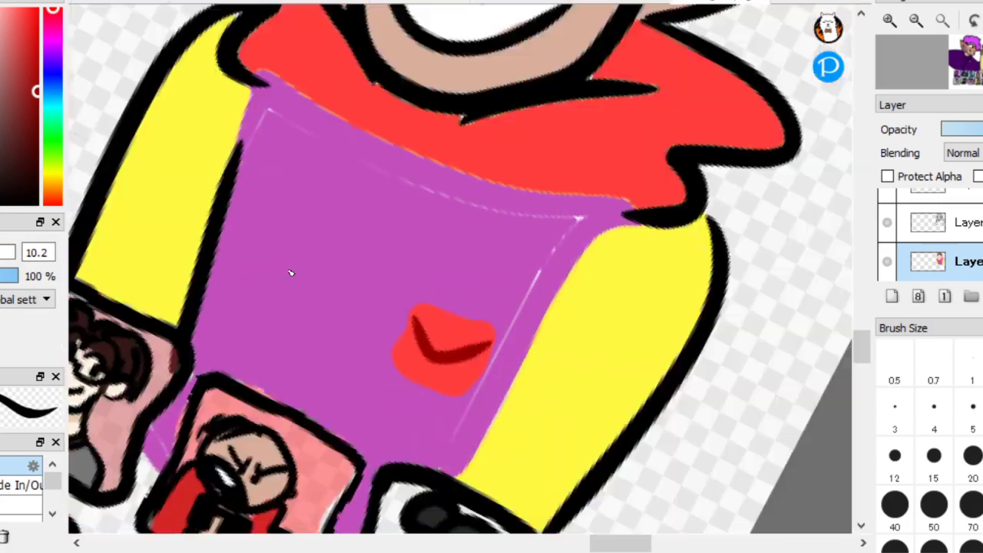
scroll(579, 263, "up", 2)
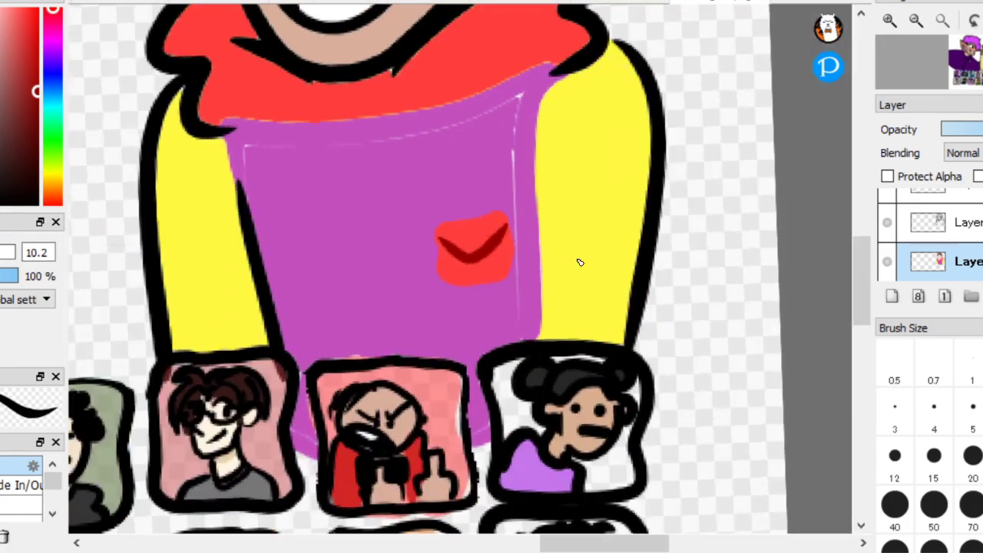
Recolor the shirt panel with a muted purple and the hood with a dark red
left_click(390, 293)
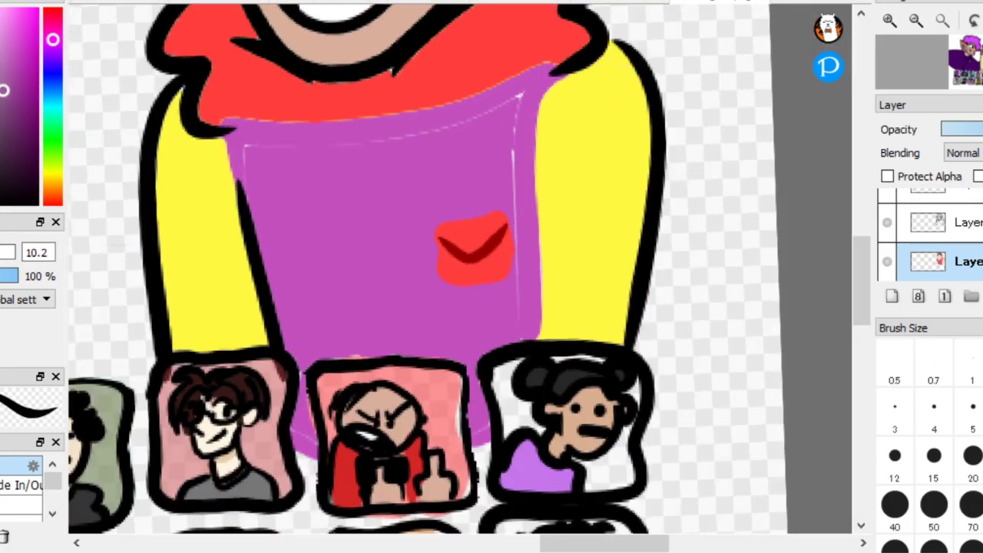
left_click(417, 254)
left_click_drag(417, 254, 597, 382)
scroll(597, 381, "down", 2)
scroll(160, 159, "up", 1)
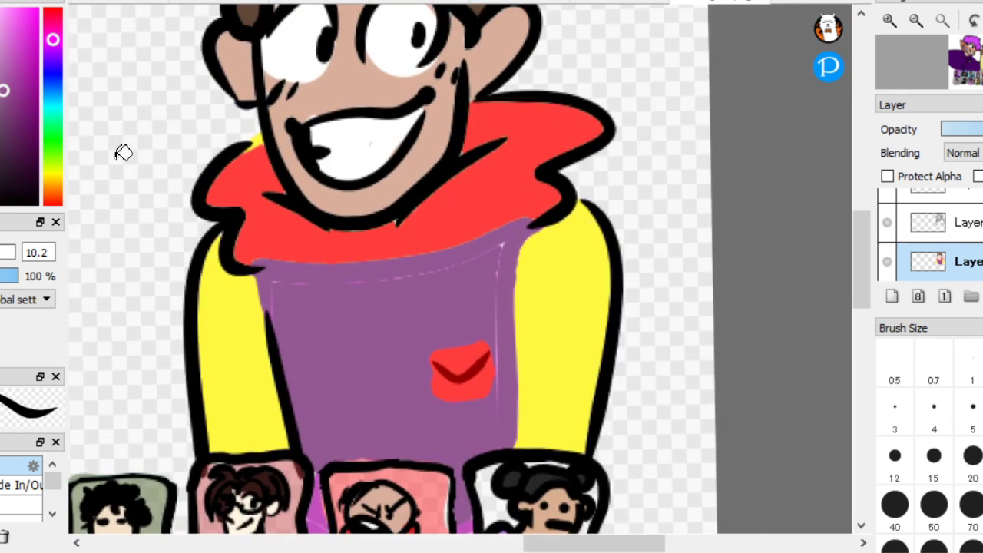
left_click(53, 9)
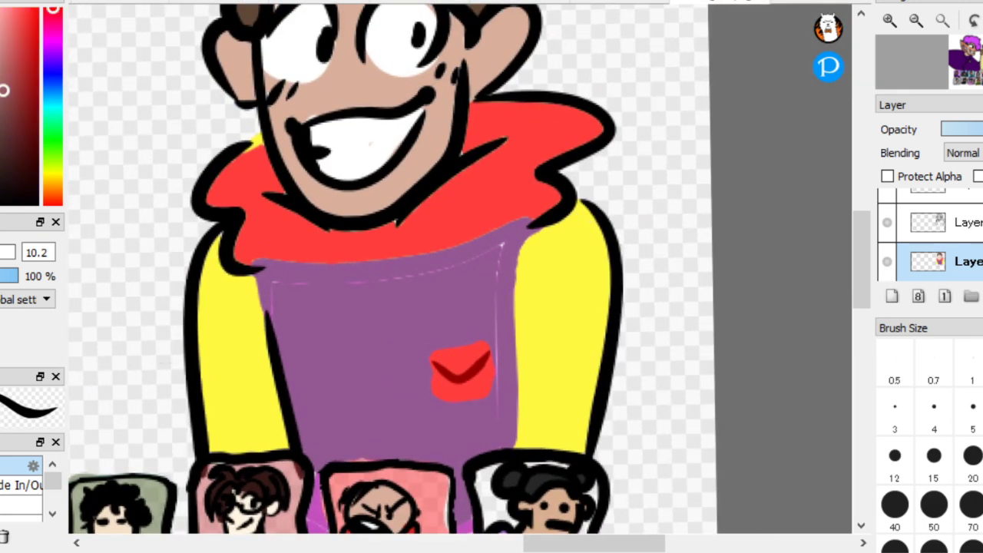
left_click(481, 175)
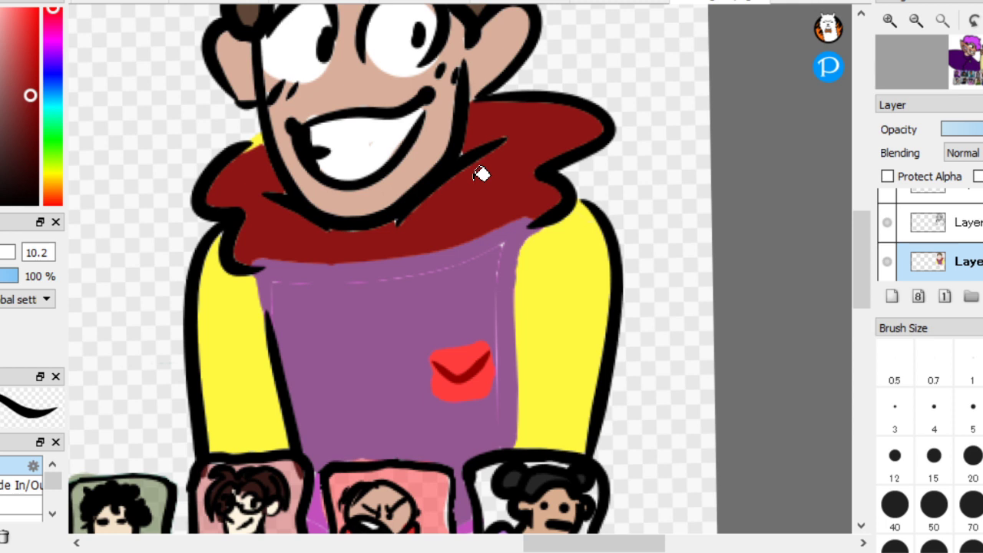
Recolor both sleeves with a muted pale yellow instead of the bright yellow
left_click(52, 176)
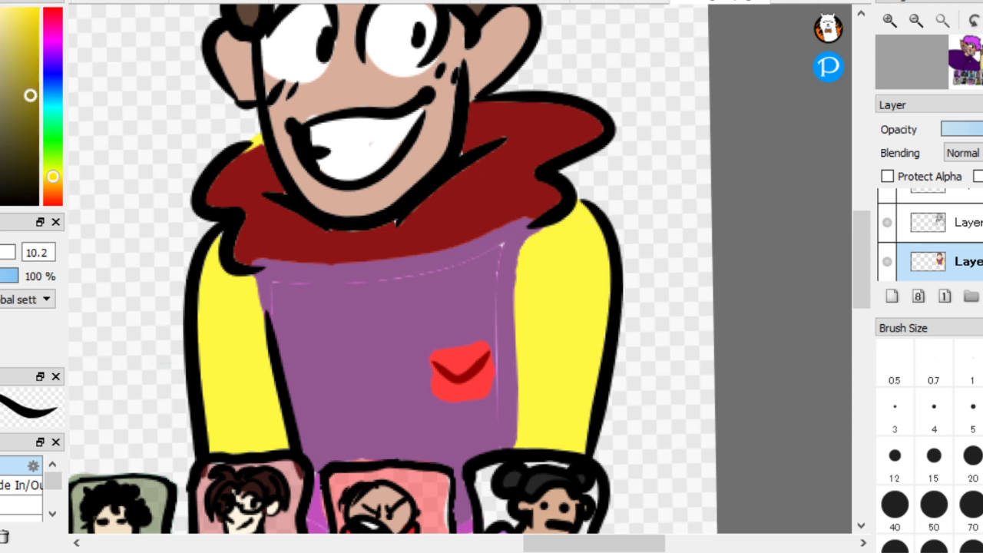
left_click(569, 282)
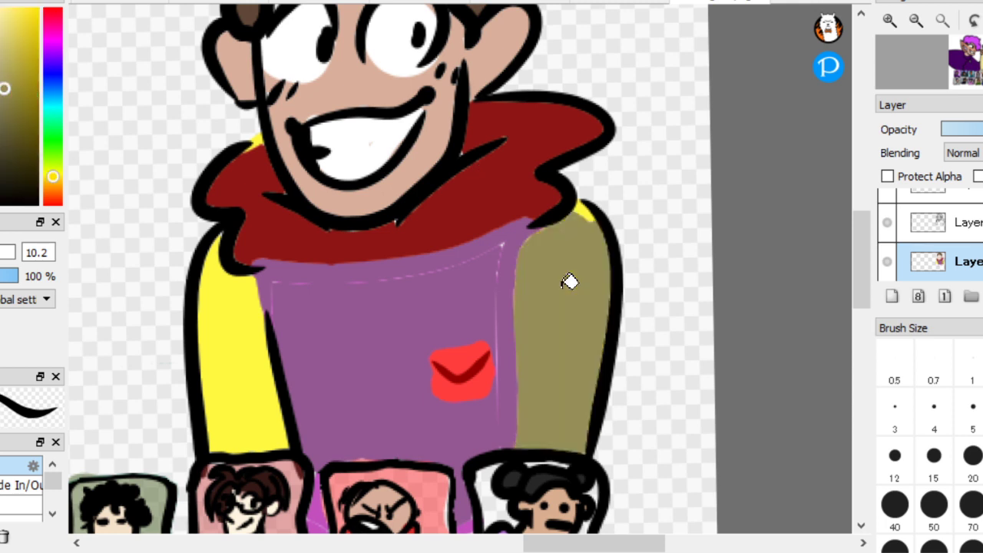
key("ctrl+z")
left_click(540, 272)
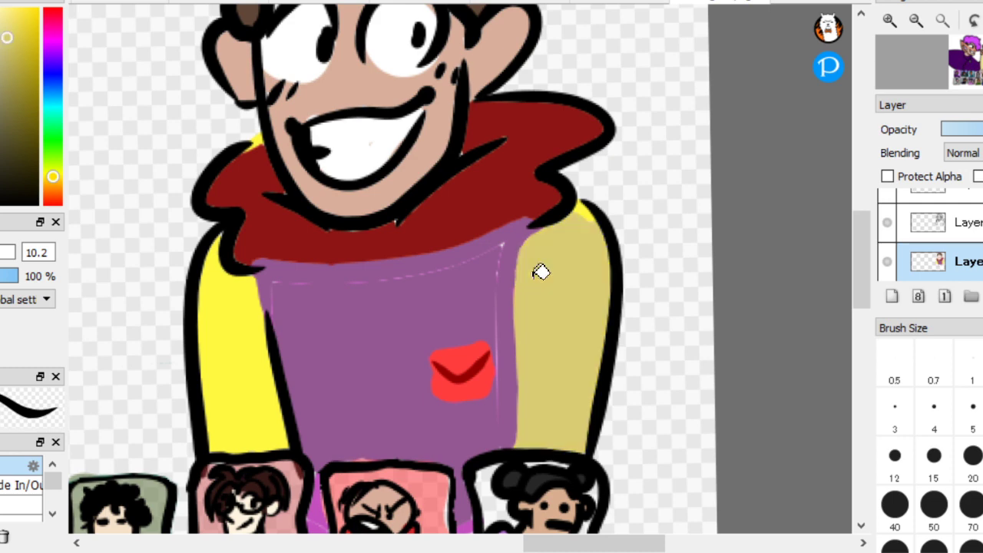
left_click(260, 322)
scroll(634, 445, "down", 5)
key("Delete")
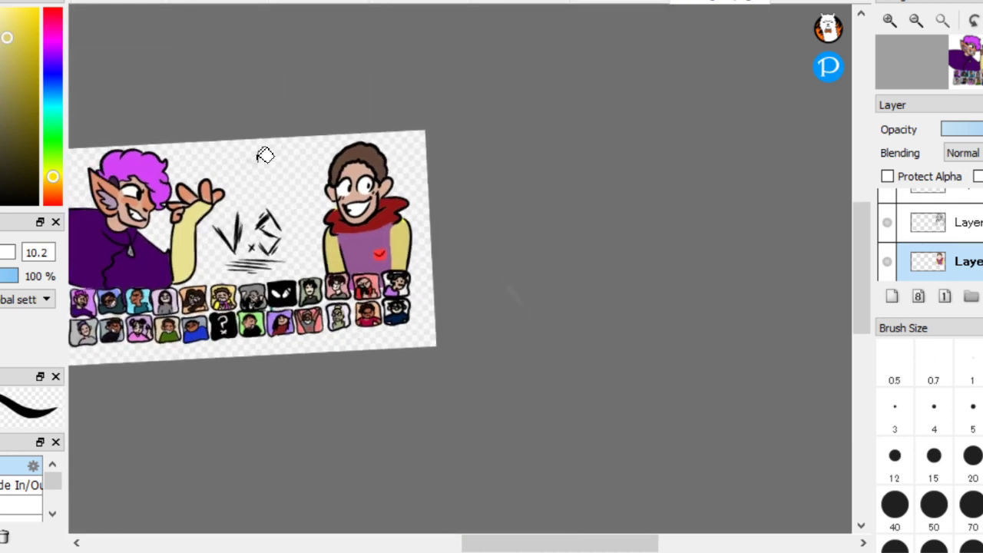
scroll(303, 141, "up", 2)
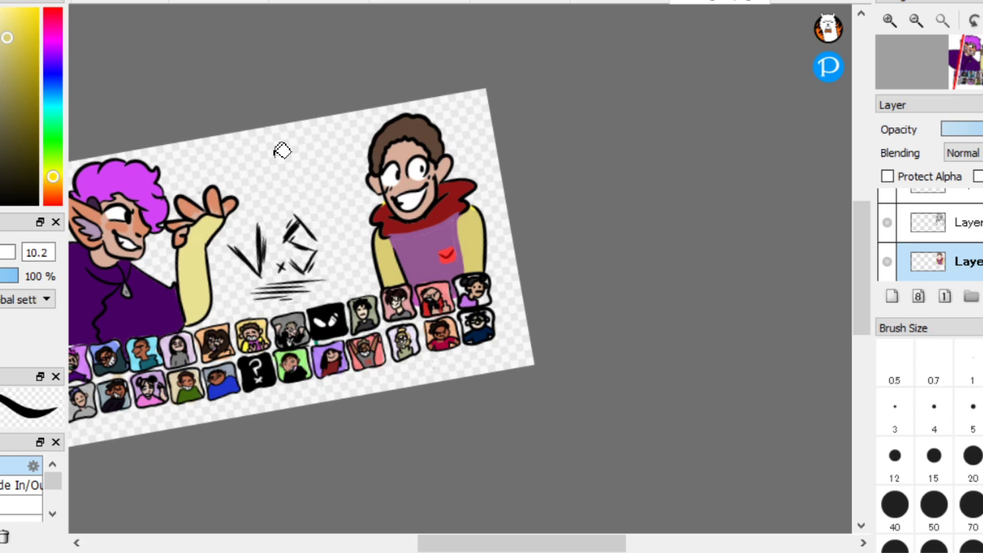
scroll(332, 163, "up", 4)
scroll(225, 105, "down", 3)
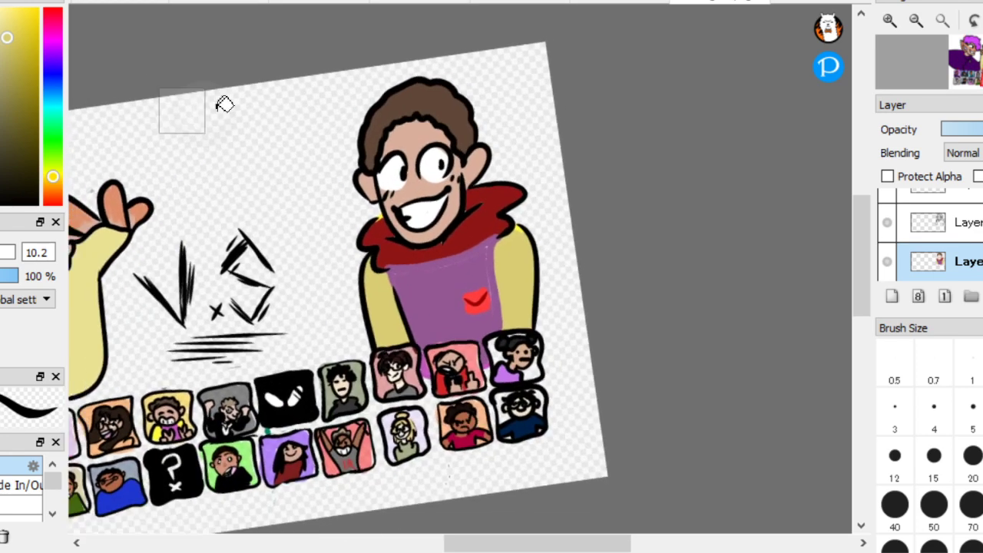
left_click_drag(277, 88, 614, 145)
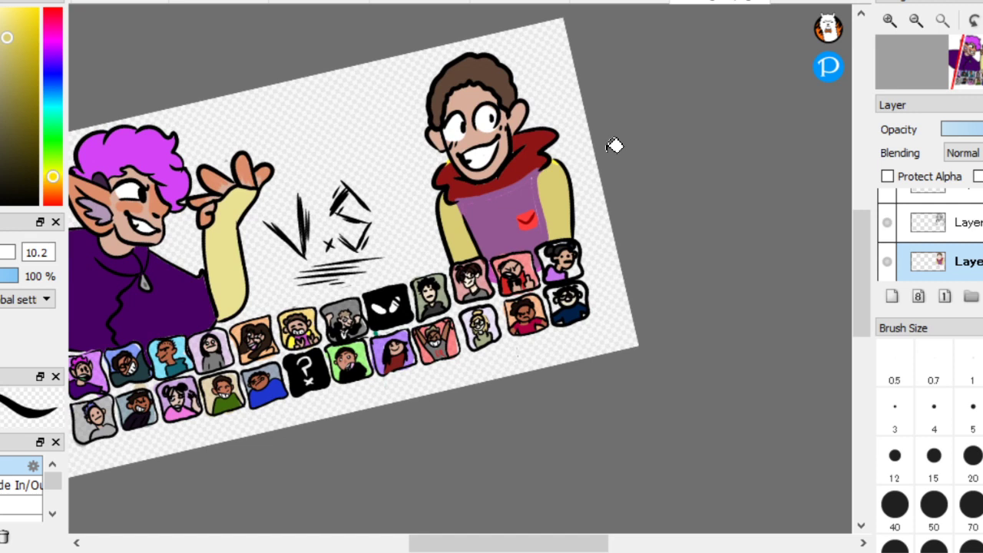
Add a new color layer, hide the red-hooded character's line art and colors, and show the raised-fist character's line art
left_click(949, 218)
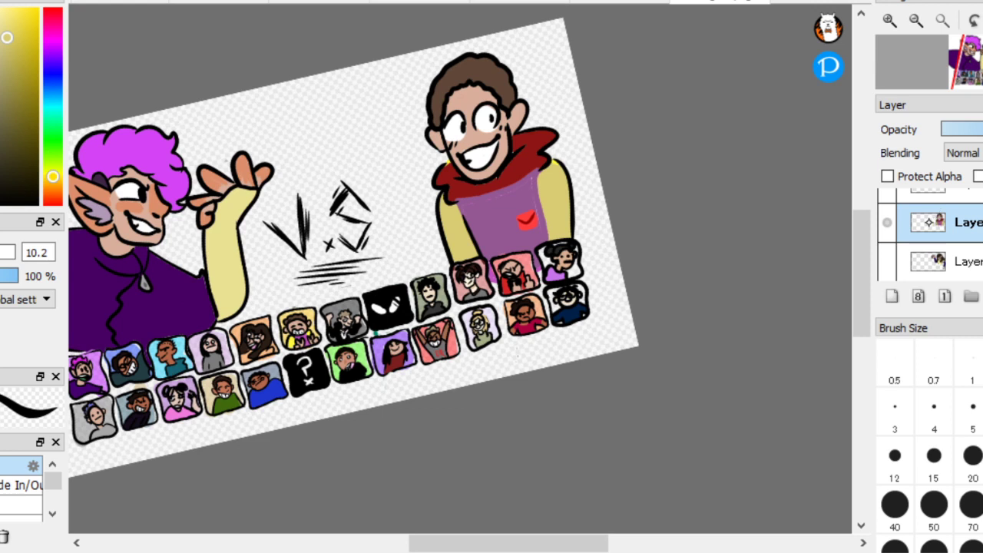
left_click(892, 296)
left_click(886, 259)
left_click(885, 261)
left_click(887, 191)
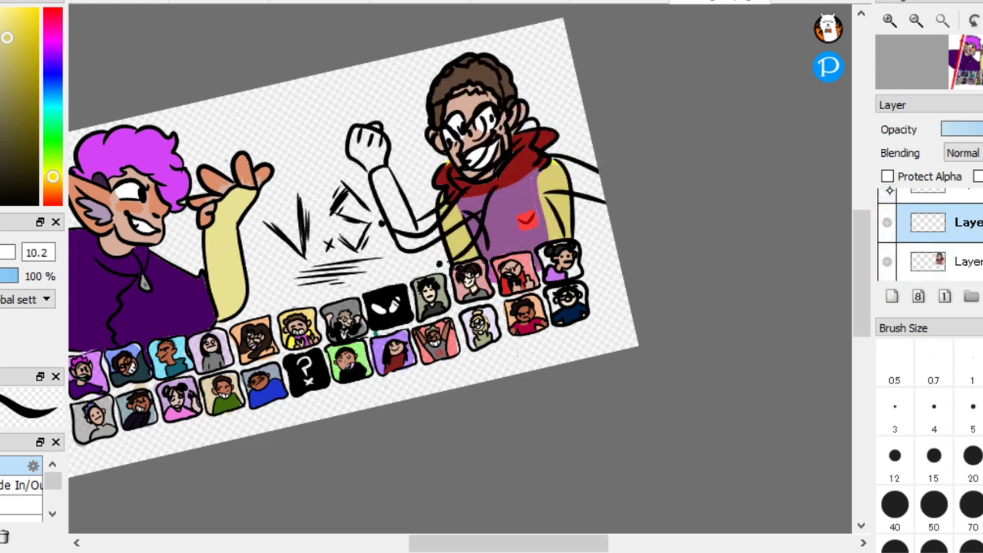
left_click(888, 259)
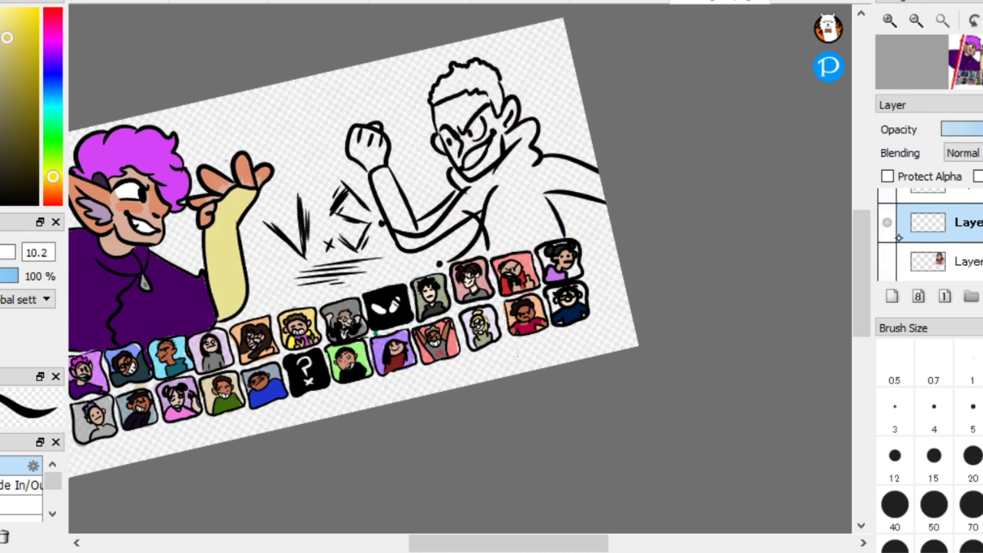
Sample the pale skin color from the gray-background roster portrait for the raised-fist character
scroll(121, 303, "up", 2)
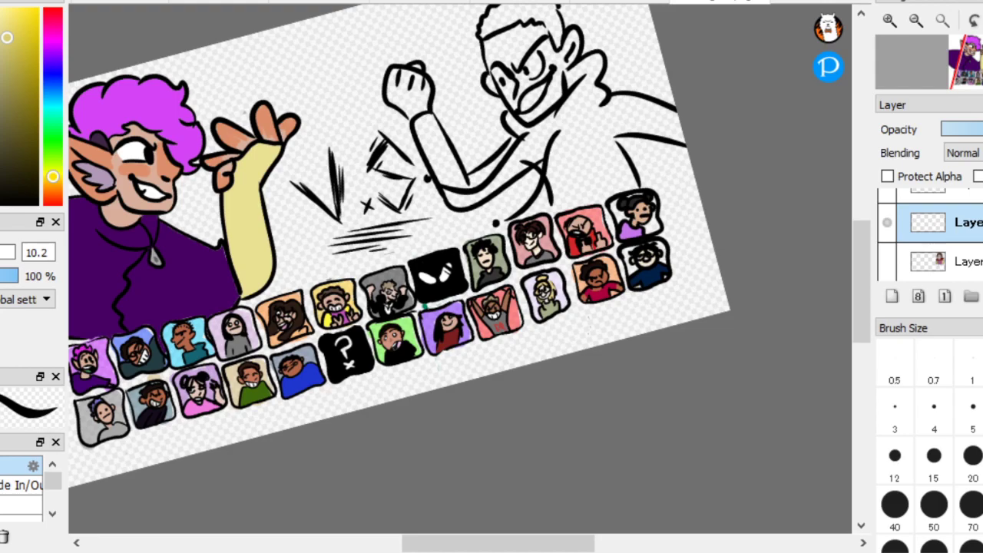
scroll(353, 295, "up", 10)
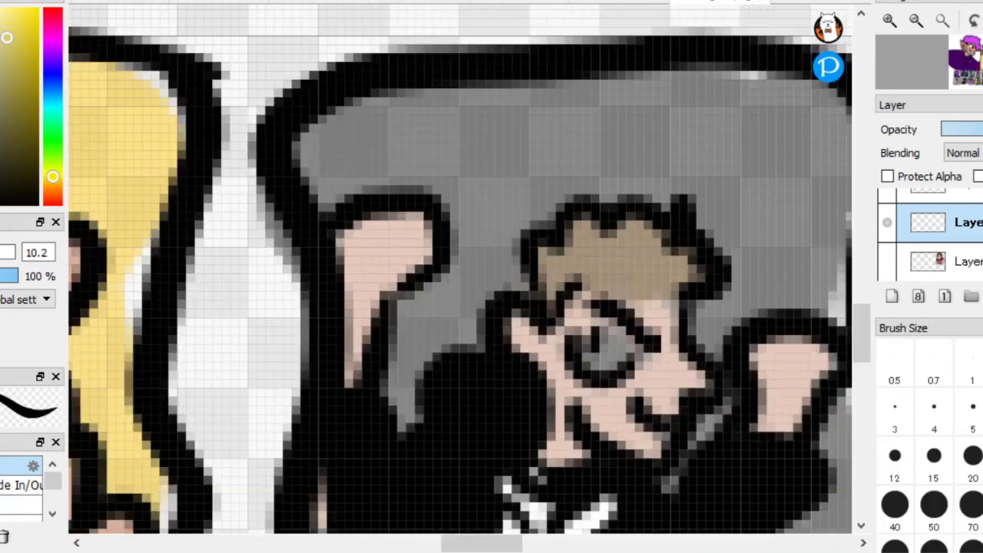
left_click(408, 231, "alt")
scroll(276, 197, "down", 10)
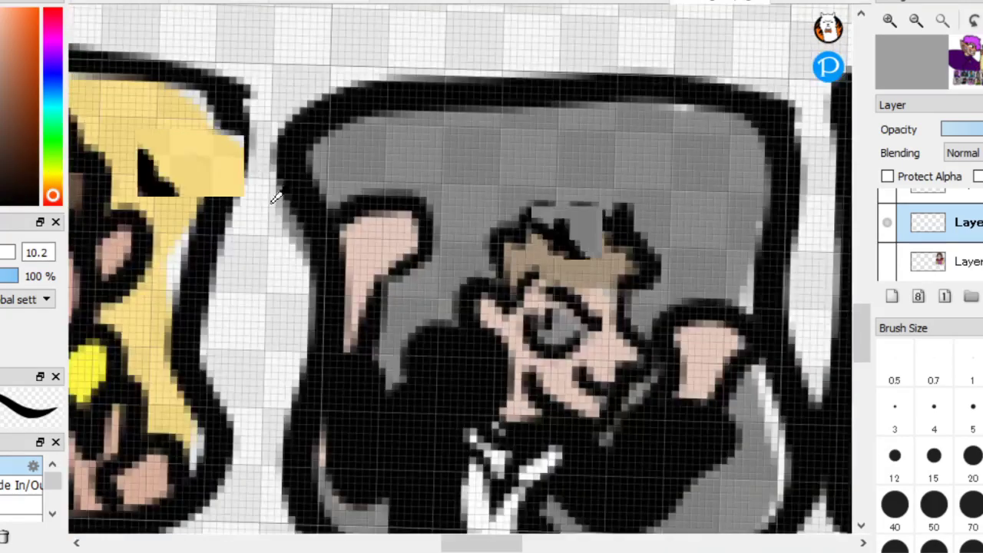
scroll(653, 304, "up", 8)
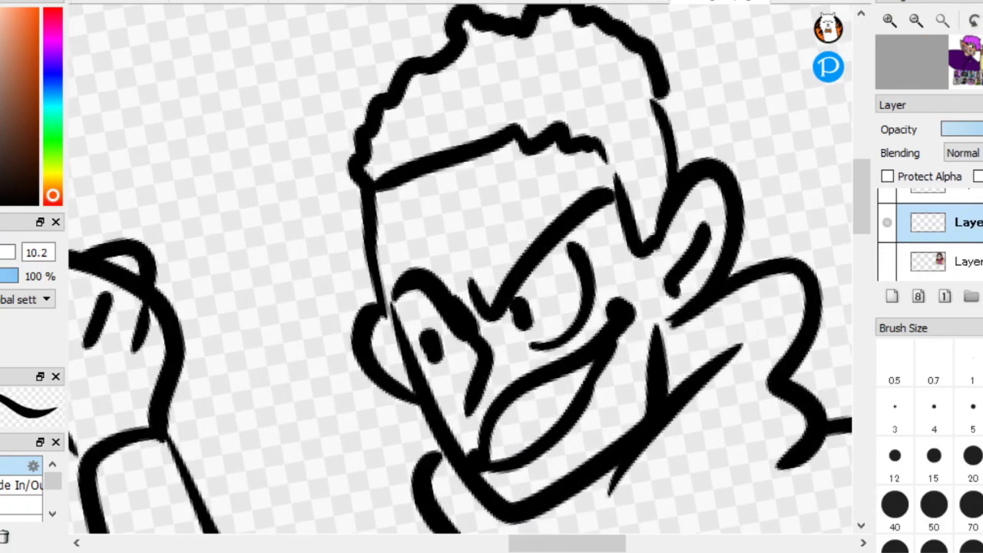
mouse_move(694, 215)
left_mouse_down()
mouse_move(663, 304)
mouse_move(682, 214)
mouse_move(694, 272)
mouse_move(671, 241)
mouse_move(706, 248)
mouse_move(674, 277)
mouse_move(708, 219)
mouse_move(696, 242)
mouse_move(723, 227)
mouse_move(683, 222)
left_mouse_up()
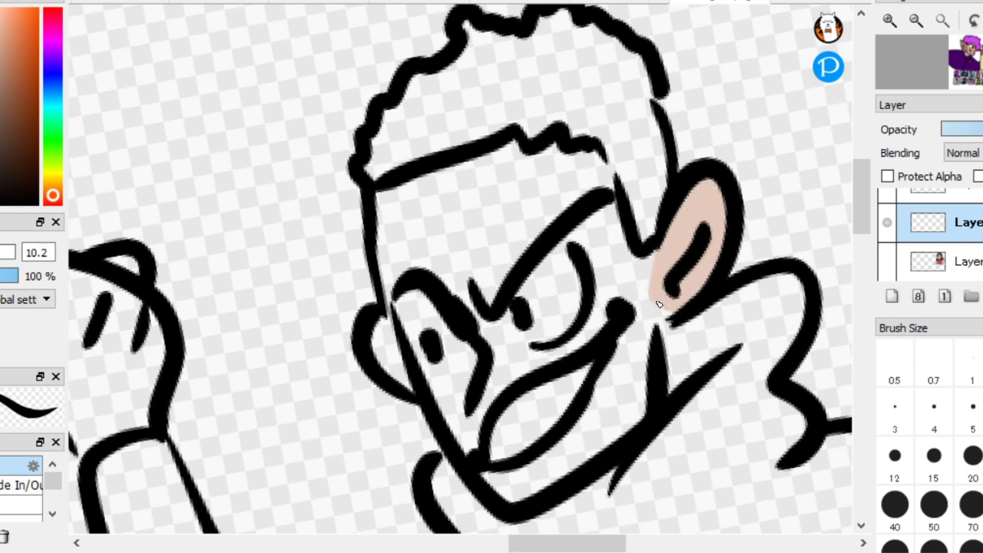
key("ctrl+z")
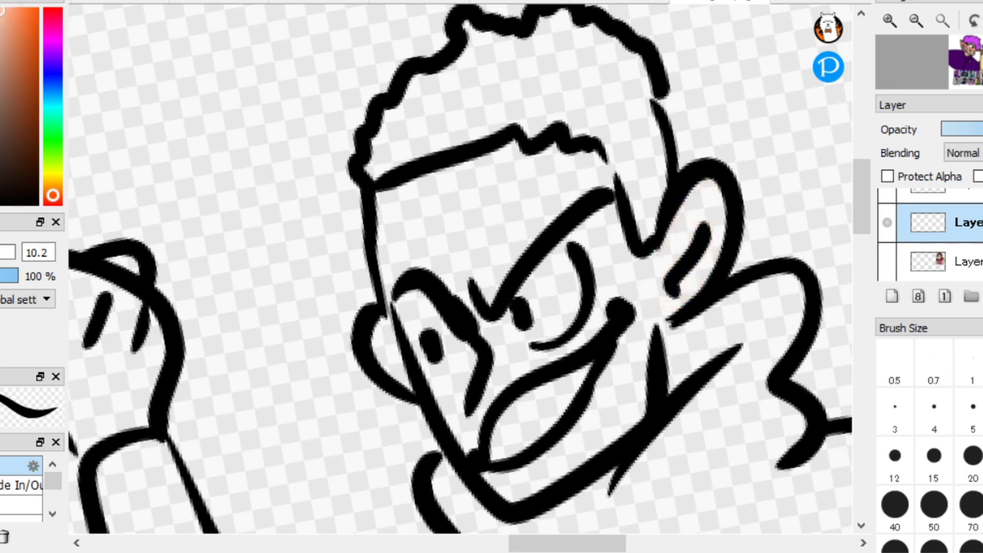
mouse_move(665, 286)
left_mouse_down()
mouse_move(671, 219)
mouse_move(677, 268)
left_mouse_up()
key("ctrl+z")
Paint the raised-fist character's ears and whole face up to the hairline with a light peach skin color
mouse_move(665, 289)
left_mouse_down()
mouse_move(712, 216)
mouse_move(677, 294)
mouse_move(673, 253)
mouse_move(704, 210)
mouse_move(712, 235)
mouse_move(714, 188)
mouse_move(677, 302)
mouse_move(651, 328)
mouse_move(631, 412)
mouse_move(525, 490)
mouse_move(481, 473)
mouse_move(438, 381)
mouse_move(455, 409)
mouse_move(459, 363)
mouse_move(476, 444)
mouse_move(496, 382)
mouse_move(592, 338)
mouse_move(633, 285)
mouse_move(630, 337)
mouse_move(634, 309)
mouse_move(594, 430)
mouse_move(622, 409)
mouse_move(528, 474)
left_mouse_up()
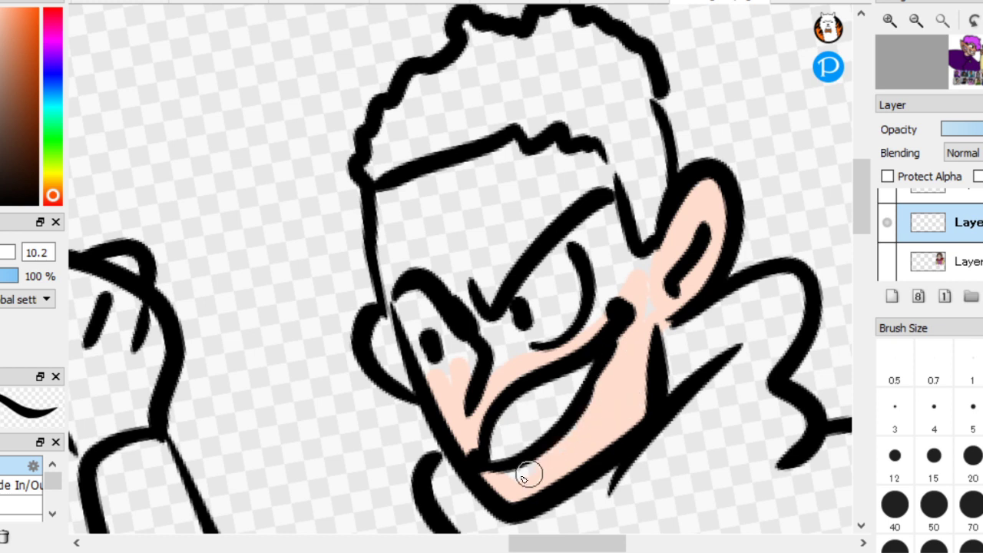
mouse_move(605, 240)
left_mouse_down()
mouse_move(638, 275)
mouse_move(604, 197)
mouse_move(559, 159)
mouse_move(509, 156)
mouse_move(390, 195)
mouse_move(406, 373)
mouse_move(382, 329)
mouse_move(428, 340)
mouse_move(445, 330)
mouse_move(500, 371)
mouse_move(558, 314)
mouse_move(521, 314)
left_mouse_up()
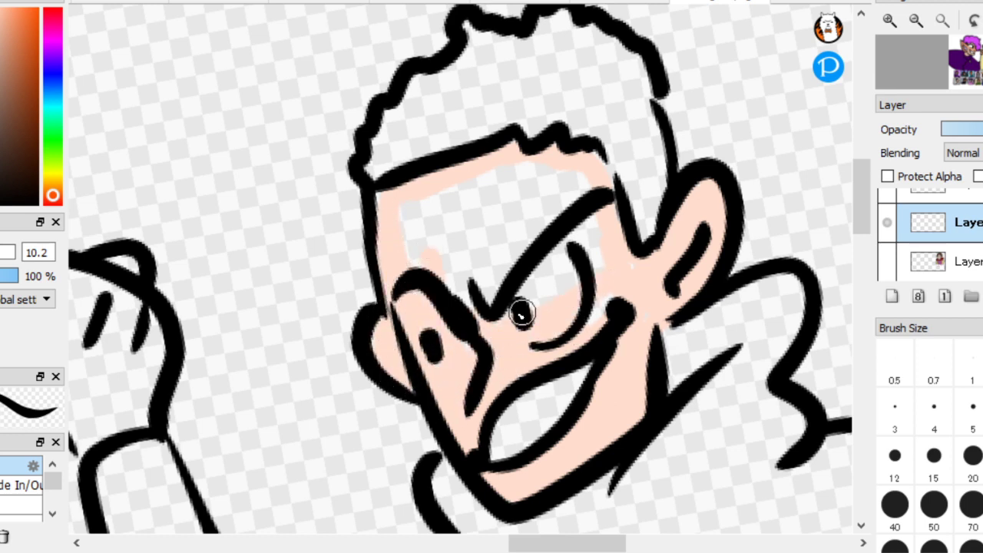
mouse_move(411, 260)
left_mouse_down()
mouse_move(442, 272)
mouse_move(462, 323)
mouse_move(488, 304)
mouse_move(445, 224)
mouse_move(506, 307)
mouse_move(456, 196)
mouse_move(523, 248)
mouse_move(475, 211)
mouse_move(524, 310)
mouse_move(450, 193)
mouse_move(559, 271)
mouse_move(519, 189)
mouse_move(591, 296)
mouse_move(532, 228)
mouse_move(560, 258)
mouse_move(581, 193)
mouse_move(620, 230)
mouse_move(624, 307)
mouse_move(555, 198)
mouse_move(526, 178)
mouse_move(492, 176)
left_mouse_up()
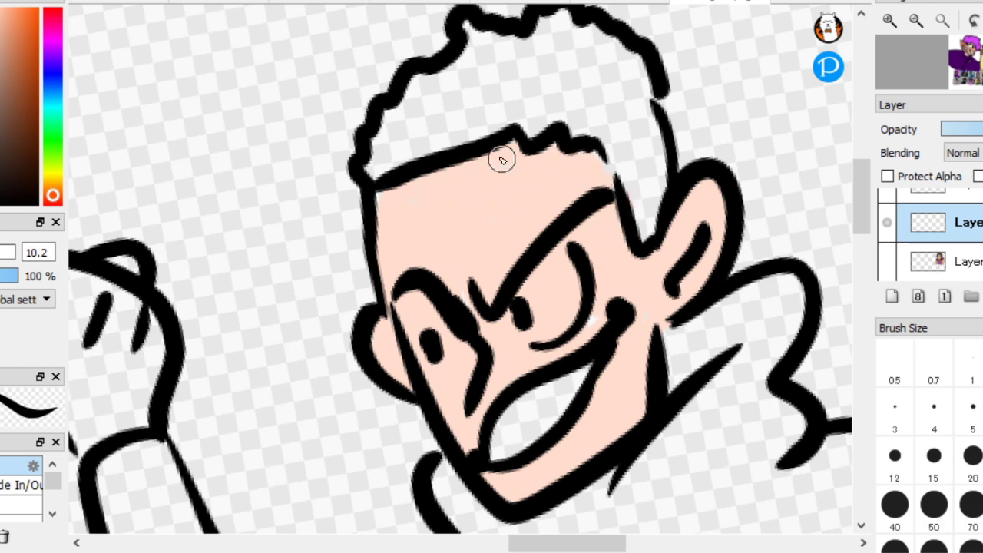
Paint the raised-fist character's open mouth and both eyes white
key("Left")
key("ctrl+Up")
key("ctrl+Up")
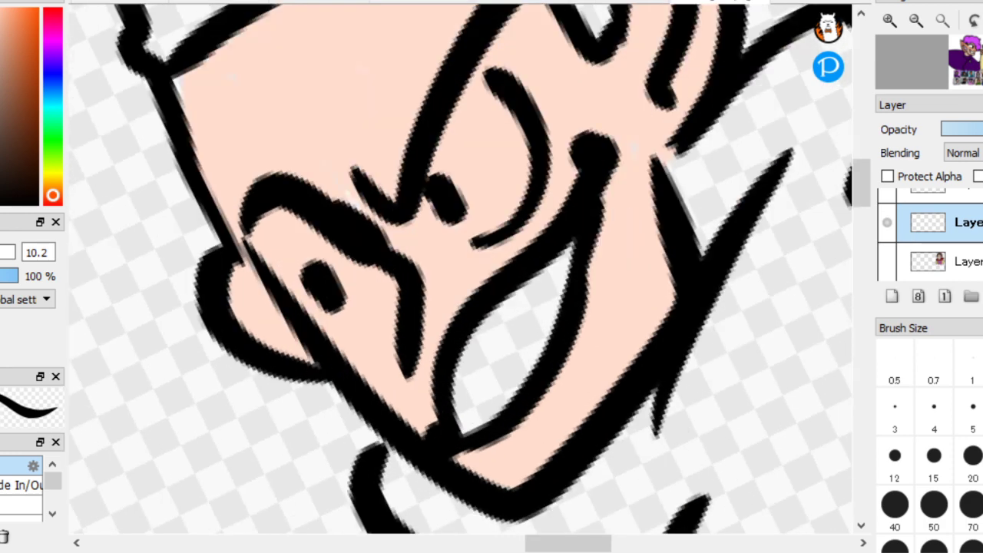
mouse_move(491, 426)
left_mouse_down()
mouse_move(480, 357)
mouse_move(564, 270)
mouse_move(494, 323)
mouse_move(473, 410)
mouse_move(541, 288)
mouse_move(498, 392)
mouse_move(555, 326)
left_mouse_up()
mouse_move(486, 215)
left_mouse_down()
mouse_move(428, 192)
mouse_move(509, 187)
mouse_move(456, 121)
mouse_move(452, 229)
mouse_move(497, 137)
mouse_move(451, 199)
mouse_move(453, 163)
mouse_move(475, 171)
left_mouse_up()
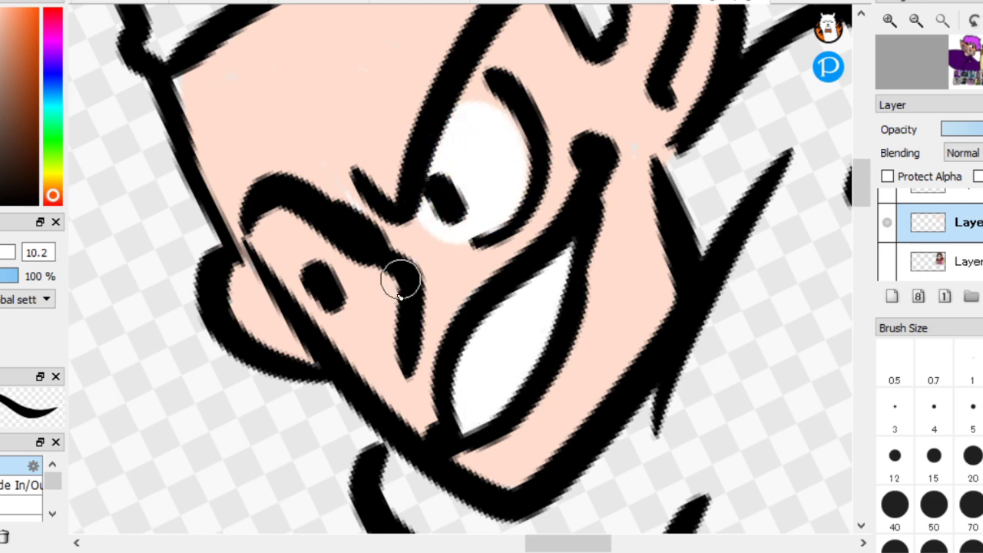
mouse_move(399, 281)
left_mouse_down()
mouse_move(325, 297)
mouse_move(291, 235)
mouse_move(370, 287)
mouse_move(293, 215)
left_mouse_up()
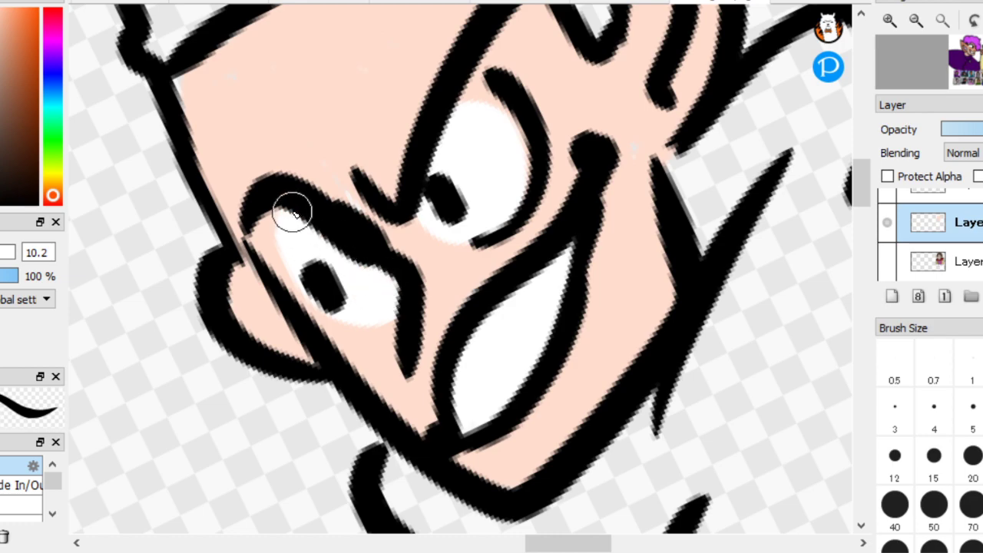
Sample the taupe hair color from the gray-background roster portrait and paint the raised-fist character's short side hair above the ear
scroll(226, 125, "down", 3)
scroll(148, 167, "up", 3)
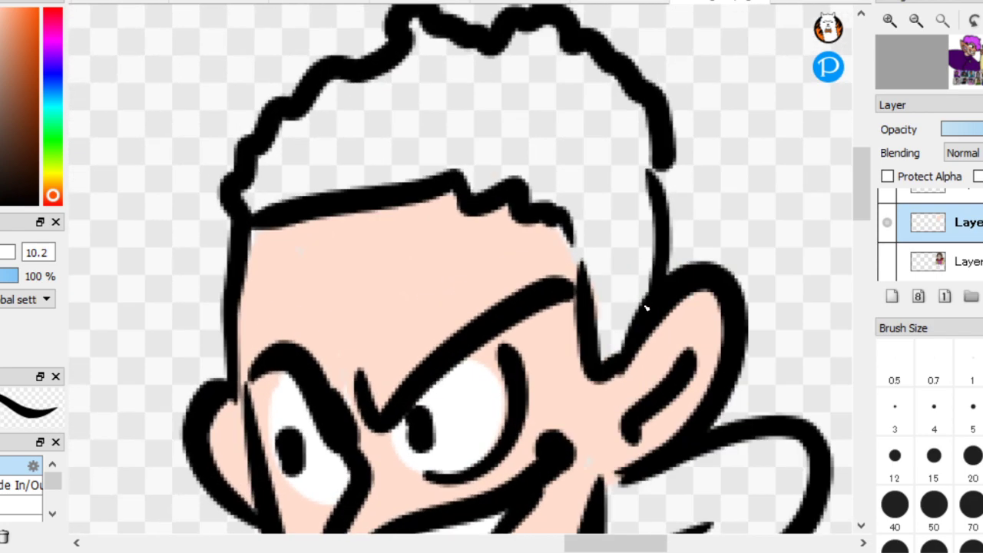
scroll(307, 223, "down", 4)
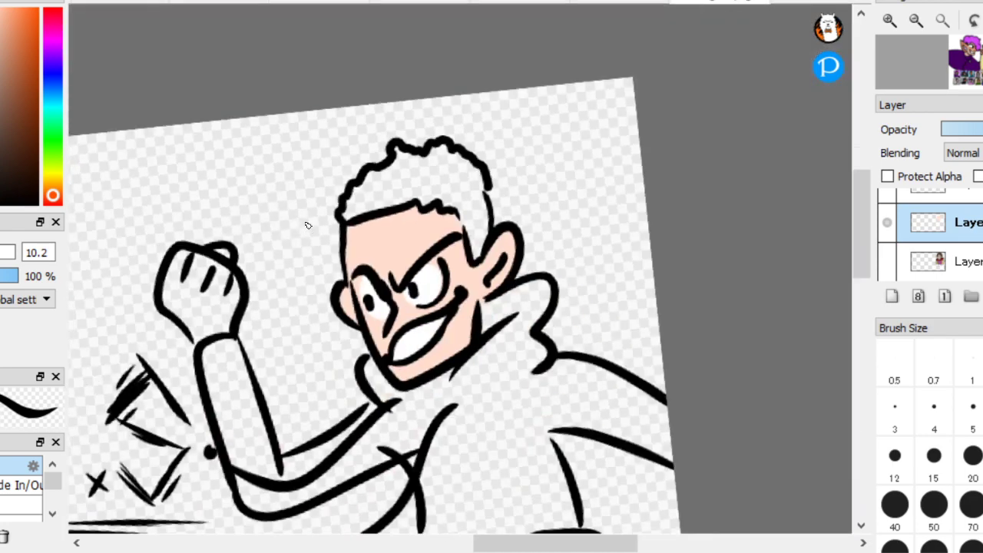
scroll(507, 281, "up", 3)
scroll(217, 209, "up", 5)
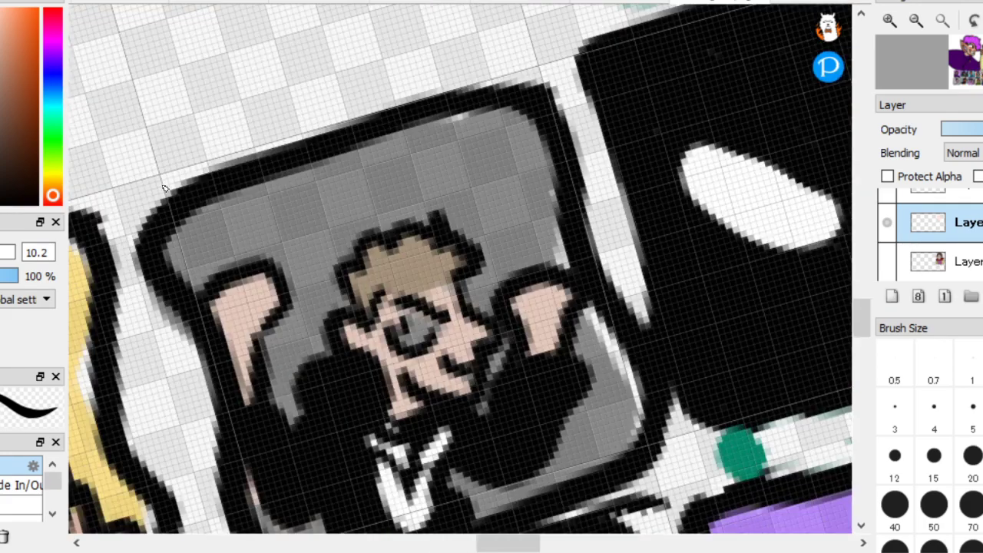
left_click(414, 258)
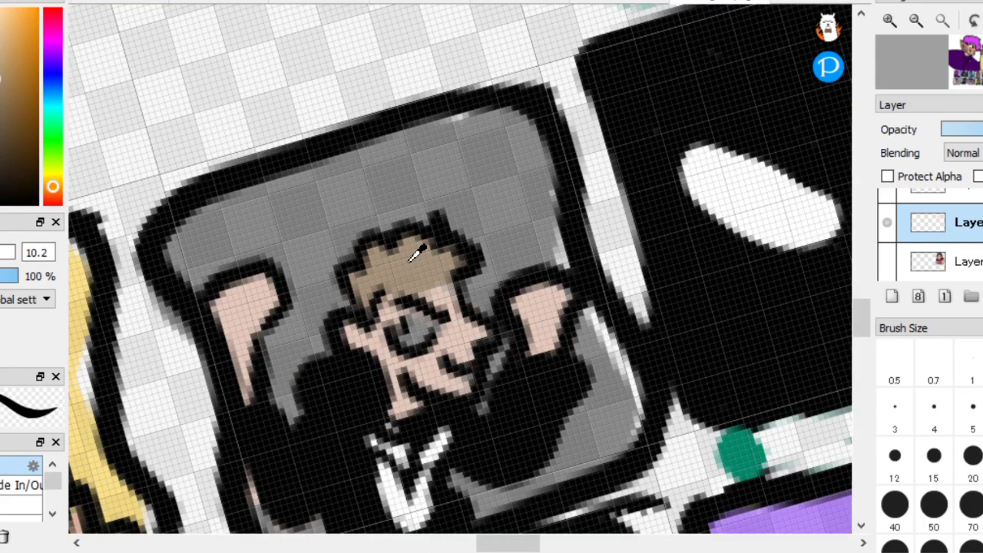
scroll(235, 229, "down", 6)
scroll(377, 201, "up", 10)
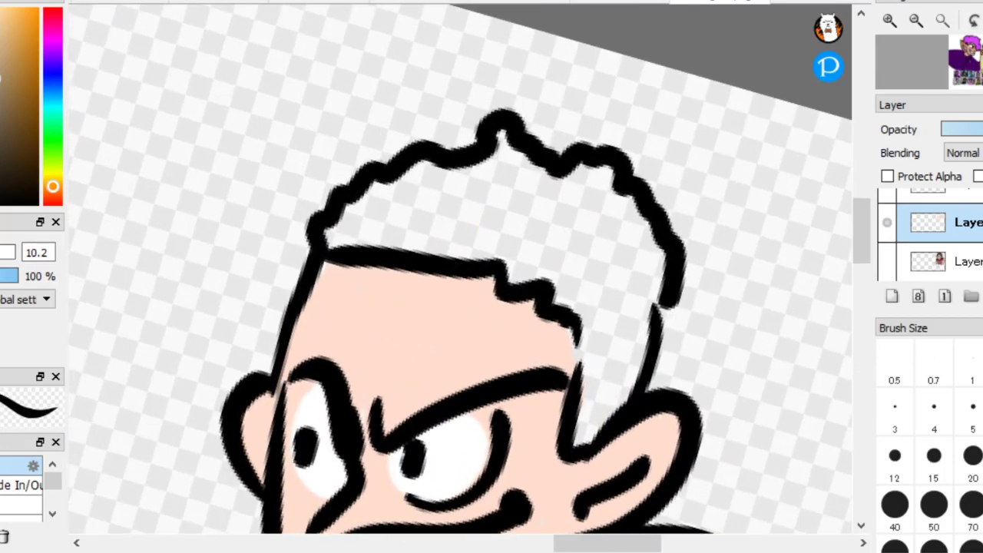
mouse_move(584, 438)
left_mouse_down()
mouse_move(590, 311)
mouse_move(582, 427)
mouse_move(609, 367)
mouse_move(600, 429)
mouse_move(638, 299)
mouse_move(624, 407)
mouse_move(610, 341)
mouse_move(584, 438)
mouse_move(583, 330)
mouse_move(616, 325)
mouse_move(645, 299)
left_mouse_up()
scroll(624, 329, "up", 2)
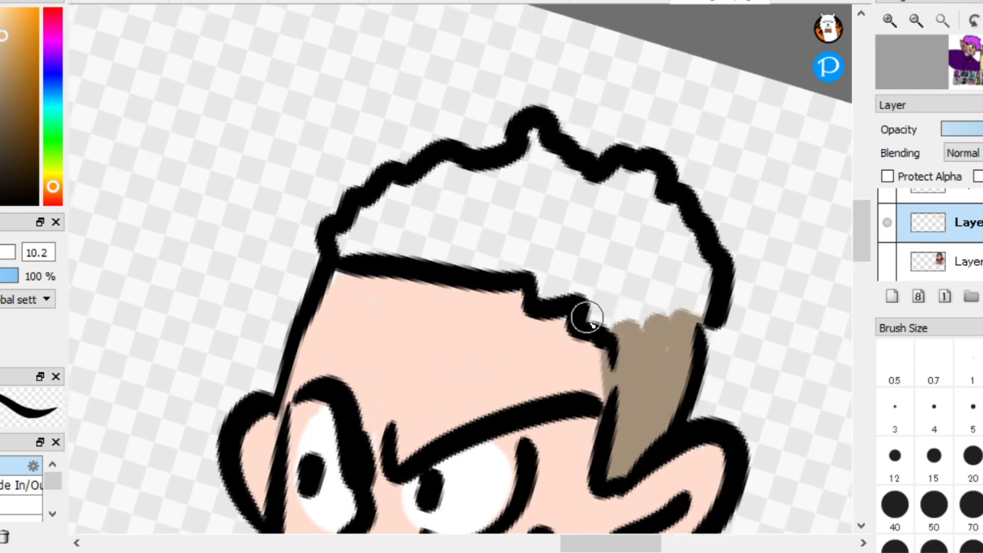
Paint the top of the raised-fist character's hair in a light yellow-blond, up to the taupe side section
mouse_move(586, 318)
left_mouse_down()
mouse_move(619, 308)
mouse_move(619, 327)
mouse_move(684, 310)
mouse_move(678, 318)
mouse_move(706, 283)
mouse_move(670, 262)
mouse_move(637, 185)
mouse_move(678, 246)
mouse_move(657, 187)
mouse_move(634, 214)
left_mouse_up()
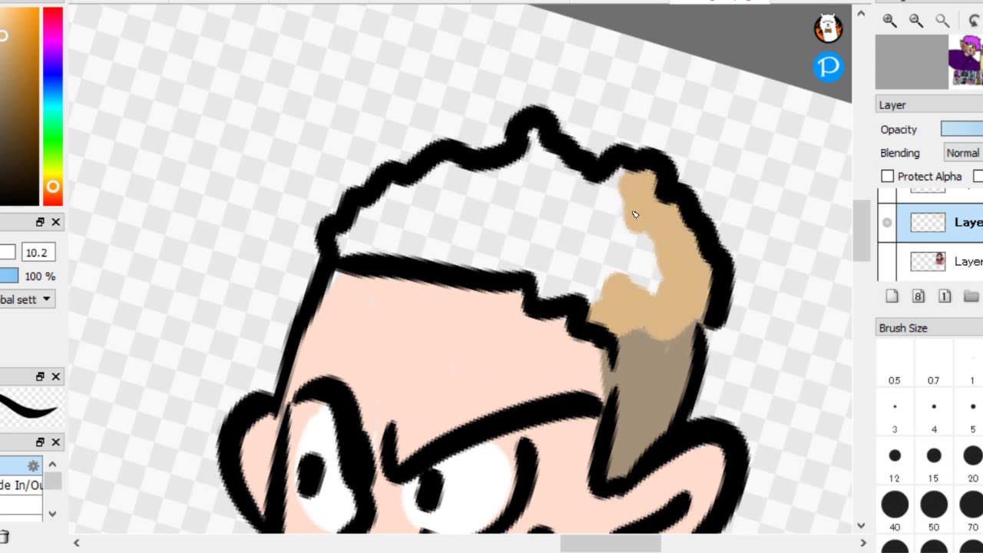
left_click(663, 273, "alt")
mouse_move(673, 287)
left_mouse_down()
mouse_move(638, 311)
mouse_move(628, 291)
mouse_move(633, 323)
mouse_move(662, 320)
mouse_move(688, 301)
mouse_move(648, 290)
mouse_move(626, 184)
mouse_move(673, 265)
mouse_move(627, 239)
mouse_move(617, 177)
mouse_move(646, 221)
mouse_move(582, 304)
mouse_move(551, 290)
mouse_move(536, 266)
mouse_move(483, 276)
mouse_move(340, 245)
mouse_move(385, 223)
mouse_move(393, 201)
mouse_move(402, 238)
mouse_move(397, 188)
mouse_move(425, 225)
mouse_move(417, 221)
mouse_move(438, 184)
mouse_move(453, 188)
mouse_move(473, 222)
mouse_move(462, 238)
mouse_move(431, 225)
mouse_move(445, 183)
mouse_move(519, 253)
mouse_move(469, 172)
mouse_move(556, 262)
mouse_move(538, 204)
mouse_move(539, 258)
mouse_move(551, 193)
mouse_move(539, 136)
mouse_move(564, 222)
mouse_move(585, 184)
mouse_move(573, 169)
mouse_move(575, 194)
left_mouse_up()
scroll(695, 356, "down", 3)
scroll(592, 346, "down", 2)
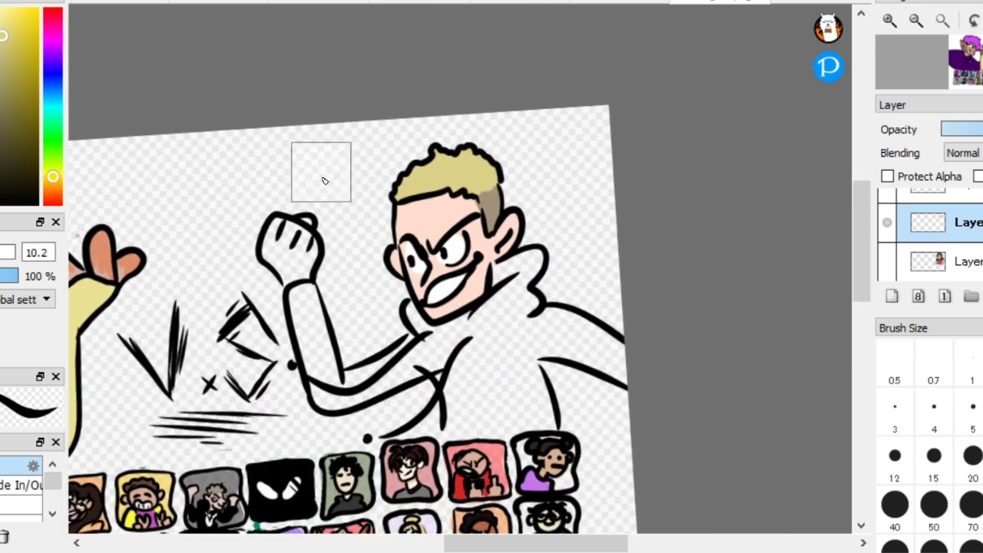
Close the gaps in the hoodie's outline at the waist, armpit and raised sleeve with dark gray strokes on the color layer
scroll(247, 207, "up", 3)
scroll(247, 207, "up", 5)
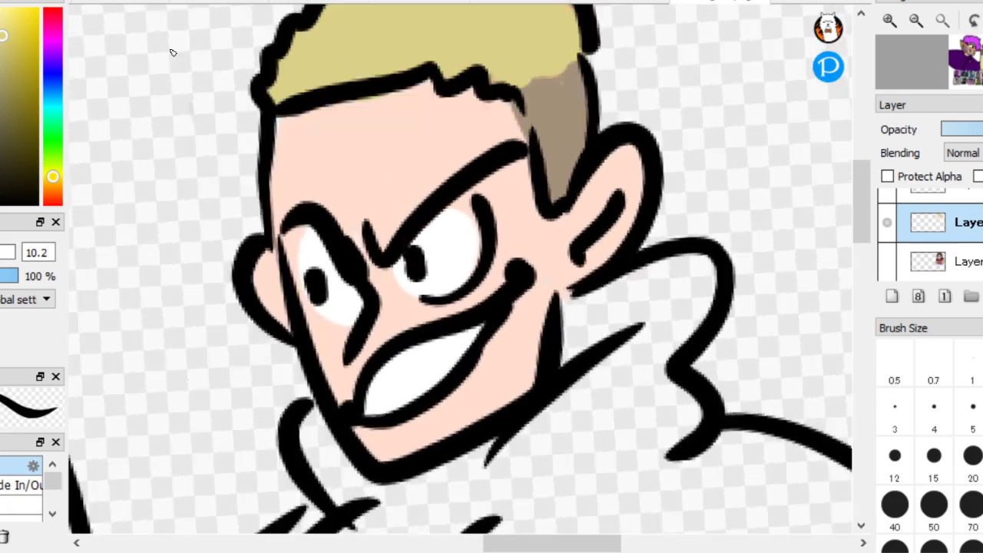
scroll(241, 192, "down", 4)
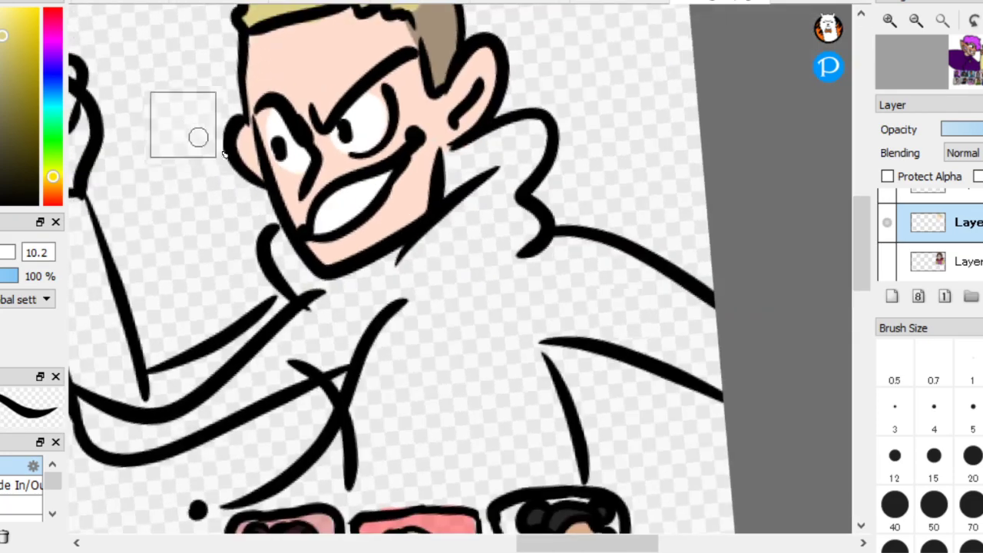
scroll(376, 491, "up", 4)
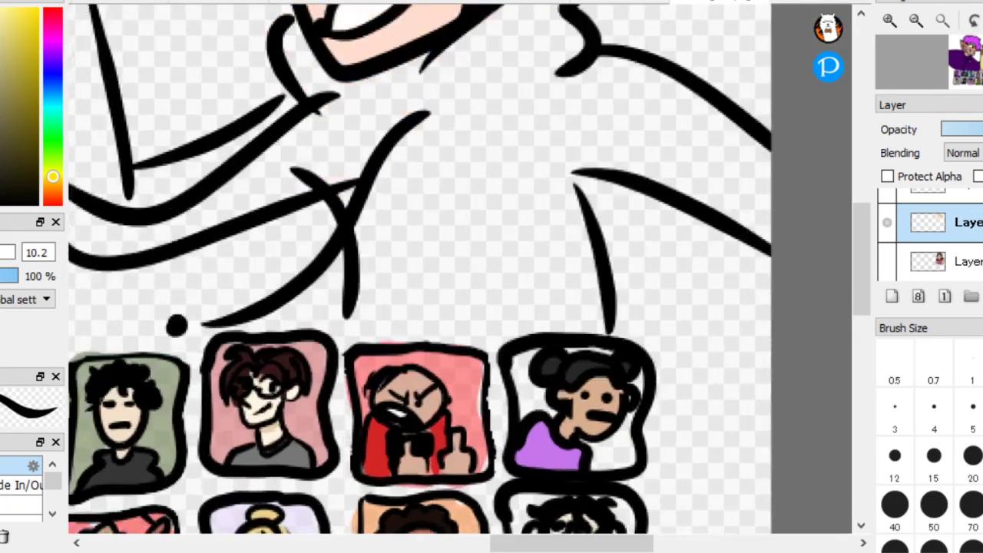
left_click_drag(343, 255, 328, 384)
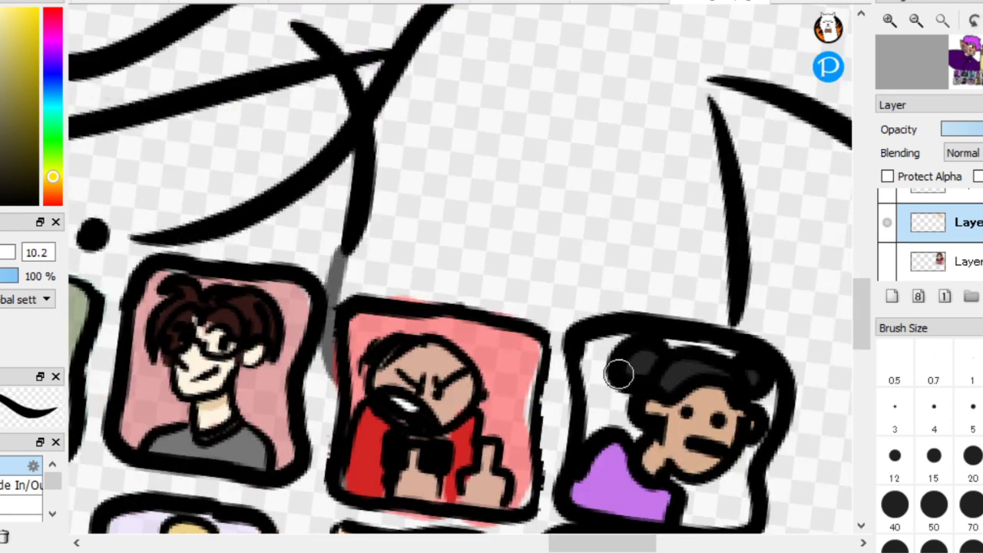
left_click_drag(545, 438, 577, 417)
scroll(689, 281, "down", 1)
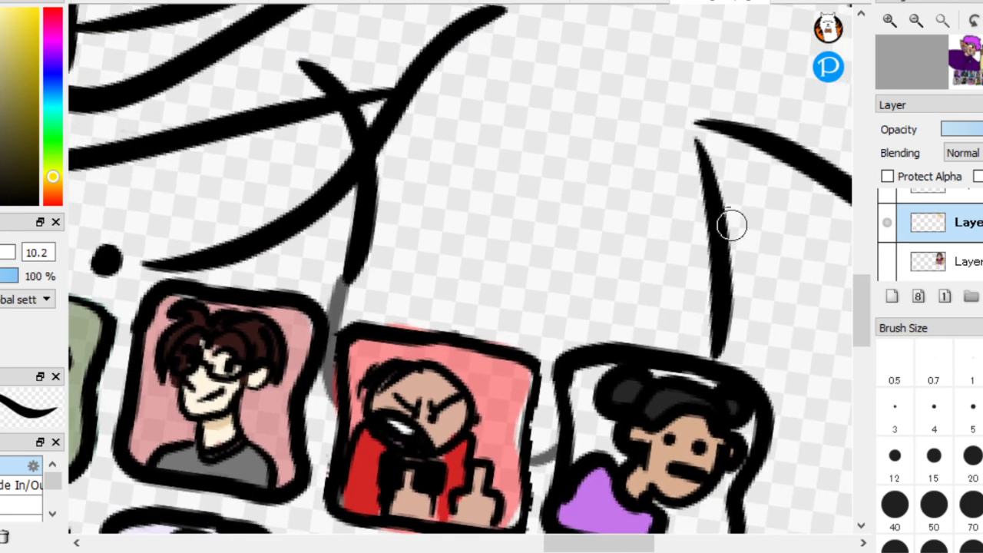
scroll(447, 311, "down", 3)
scroll(448, 311, "up", 2)
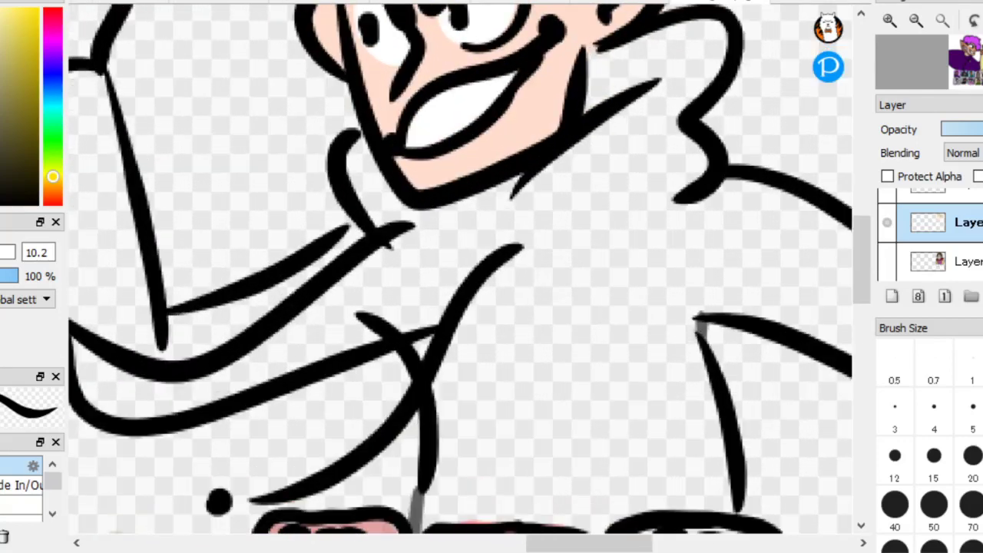
scroll(583, 243, "down", 2)
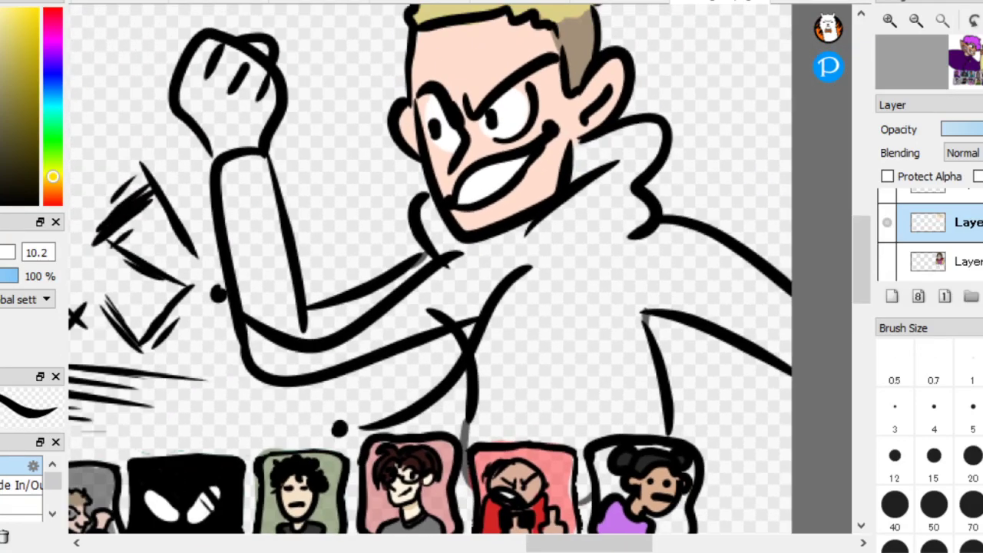
Fill the raised-fist character's sleeves, collar and hoodie body with dark gray
left_click(245, 246)
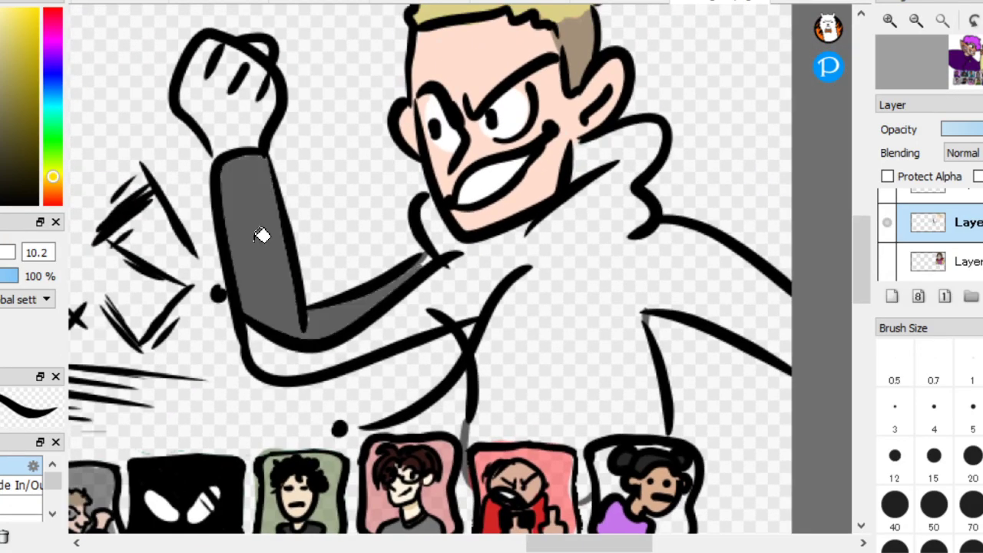
left_click(538, 272)
scroll(142, 84, "up", 1)
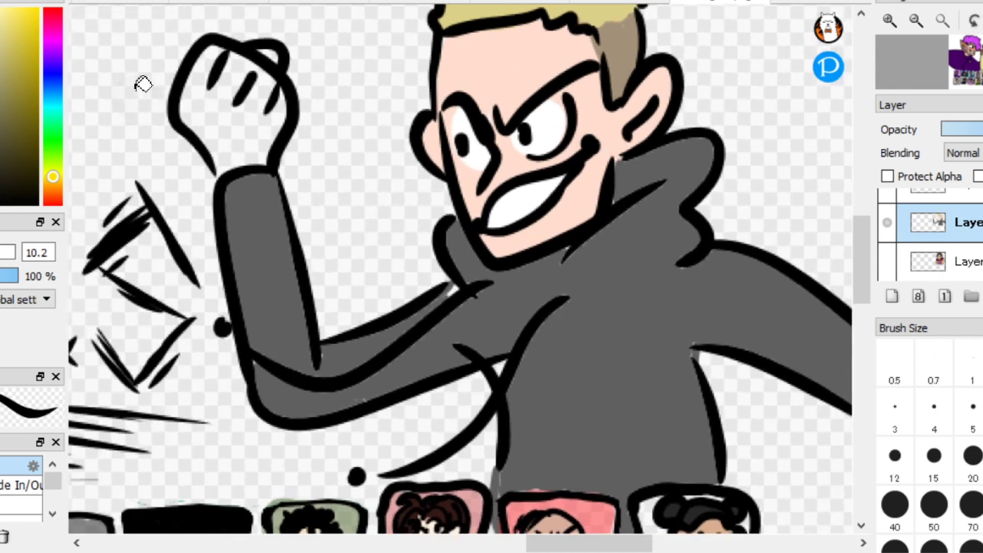
left_click(515, 62)
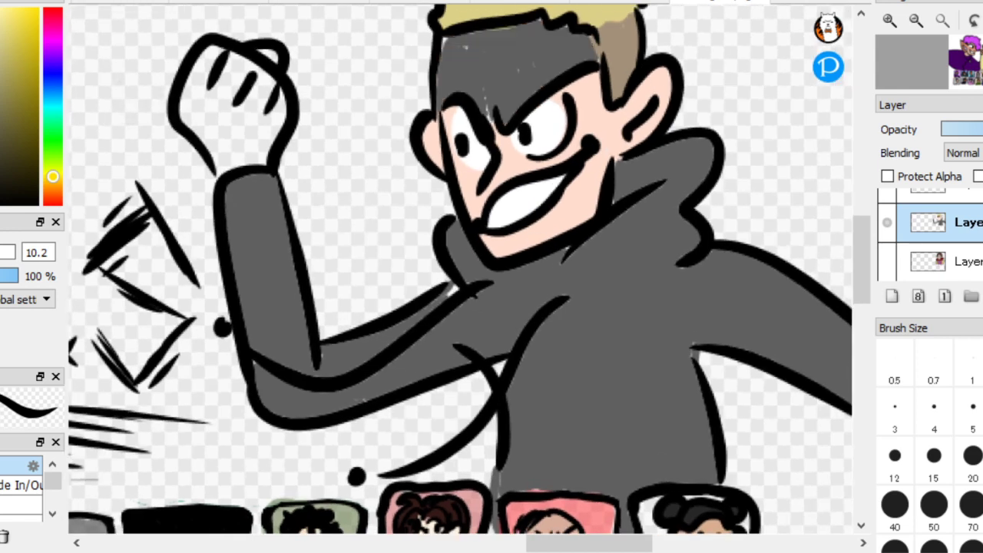
key("ctrl+z")
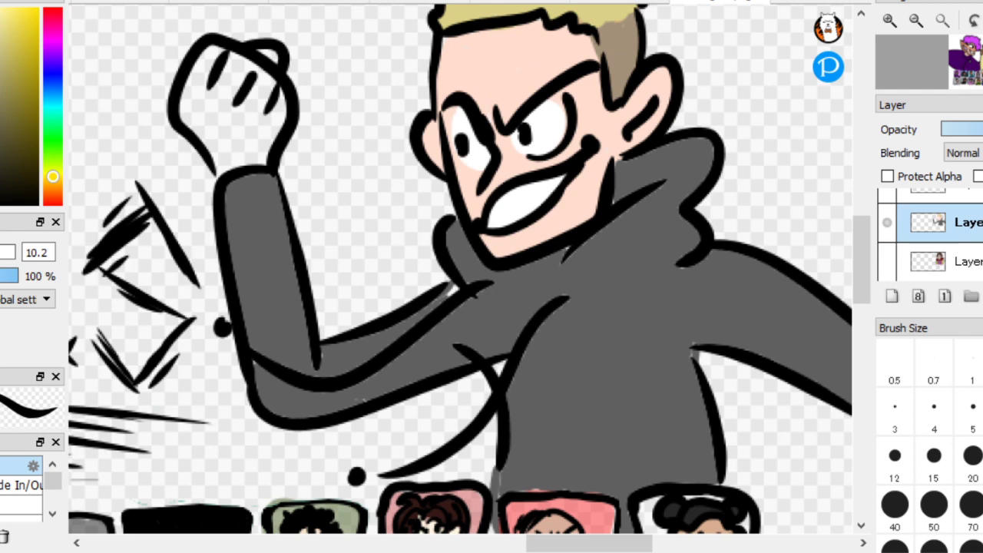
Sample the peach skin color from the face, close the gap at the wrist and fill the raised fist with it
left_click(522, 67, "alt")
left_click(274, 120)
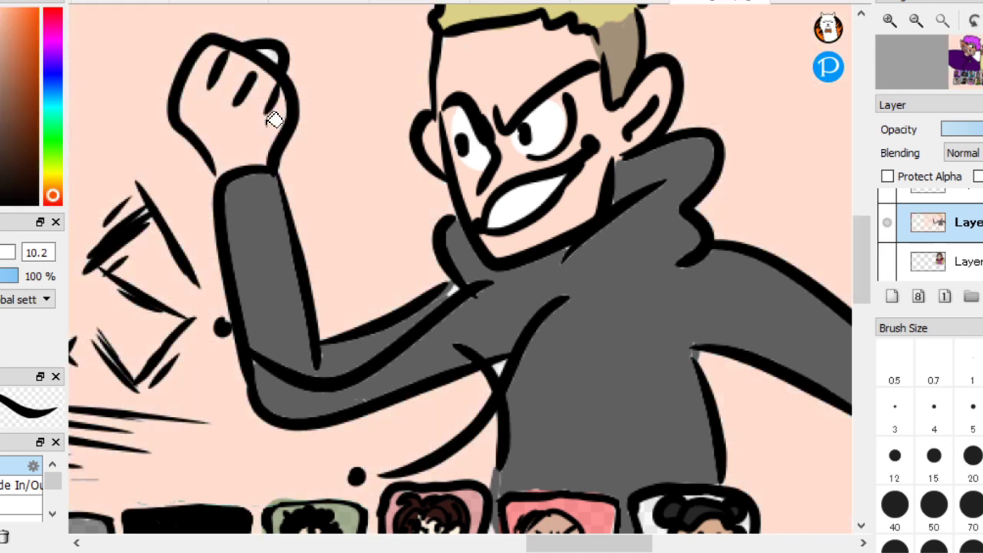
key("ctrl+z")
scroll(273, 121, "up", 4)
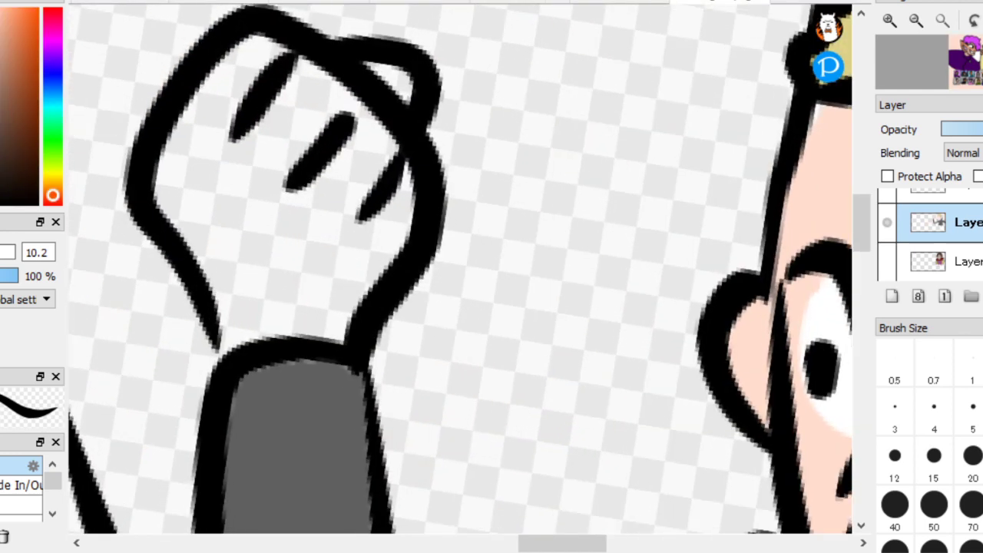
left_click(212, 349)
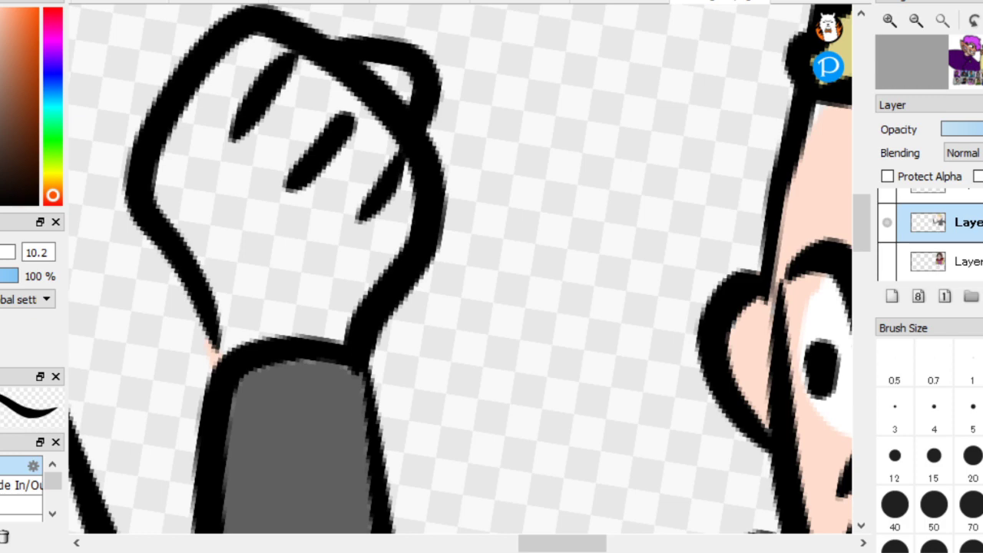
left_click(361, 115)
scroll(395, 71, "down", 6)
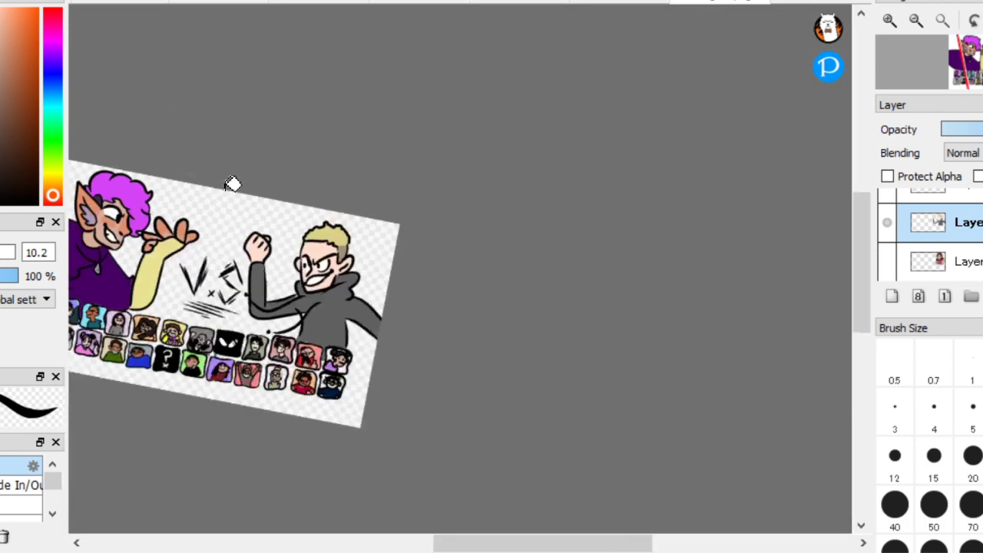
Hide the raised-fist character's line art and colors, add a new color layer, and show the turtleneck character's line art
scroll(143, 132, "up", 2)
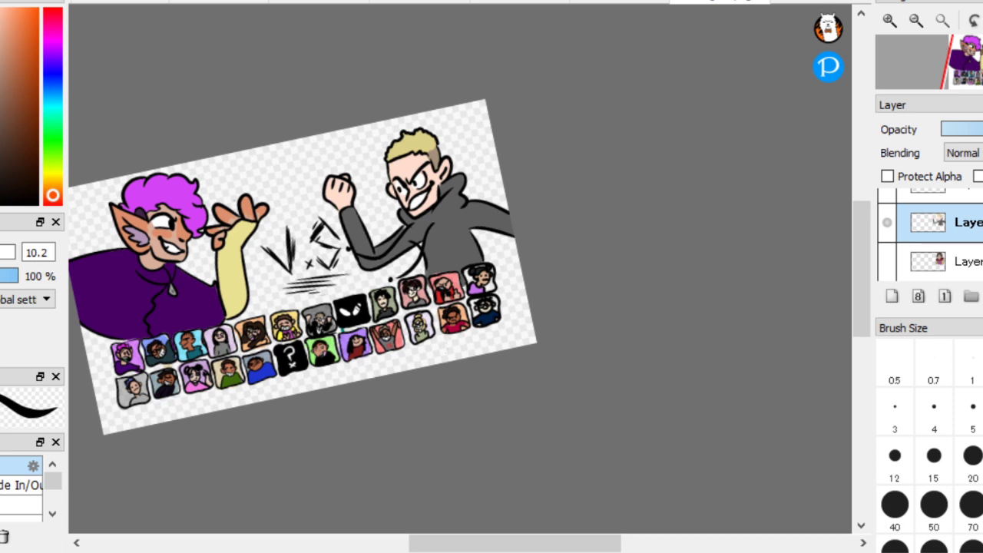
left_click(952, 191)
scroll(940, 230, "up", 1)
scroll(940, 230, "up", 1)
left_click(969, 227)
left_click(913, 267)
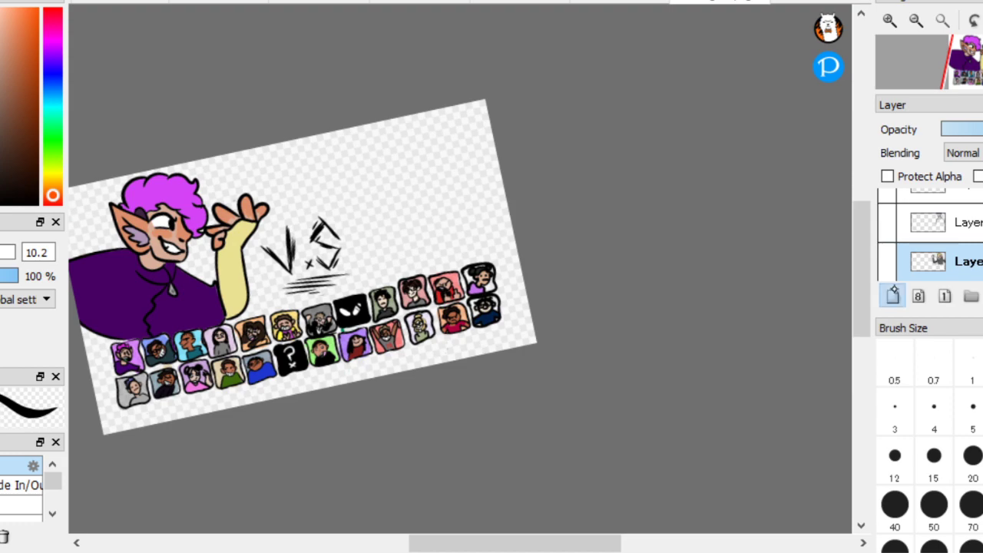
left_click(889, 223)
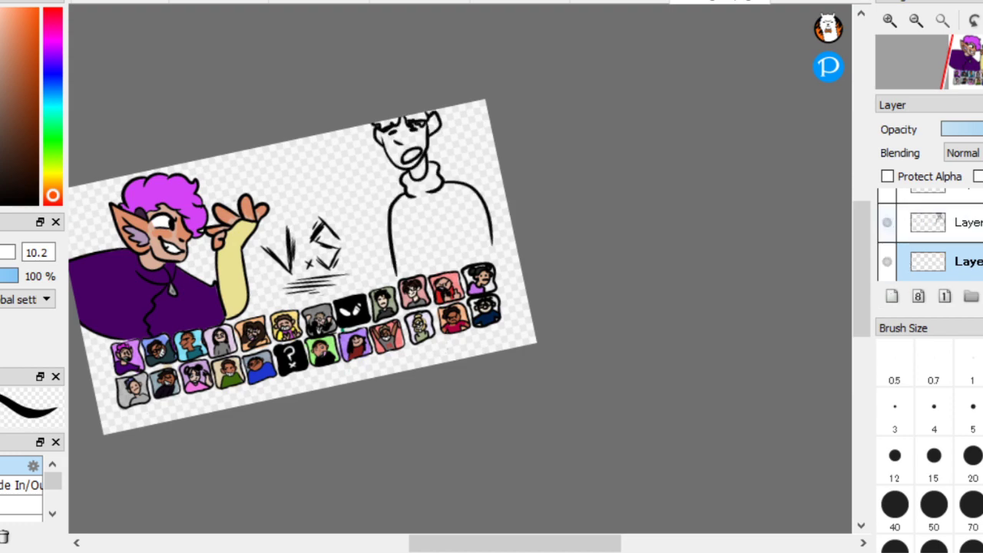
Sample the pale beige skin color from the green-background roster portrait for the turtleneck character
scroll(352, 165, "up", 2)
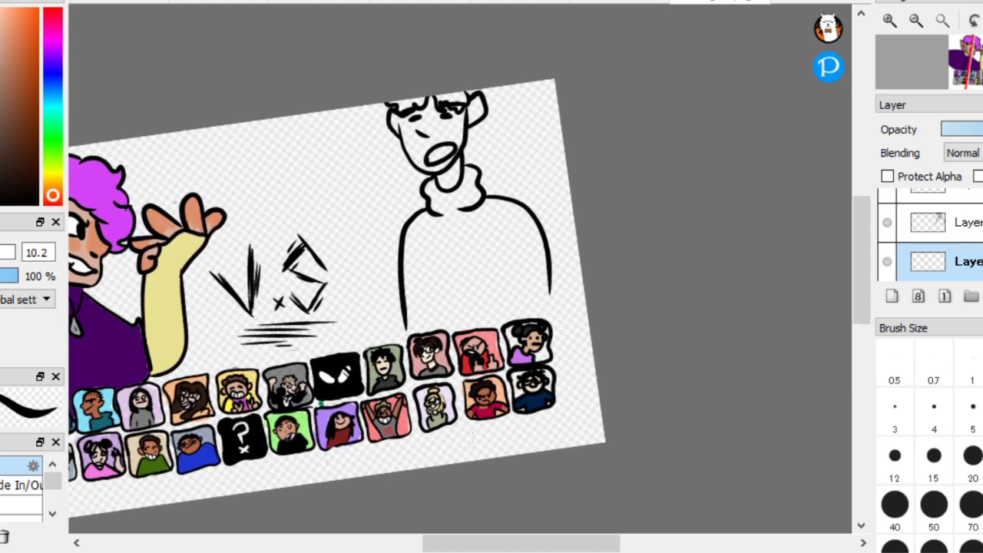
scroll(384, 368, "up", 5)
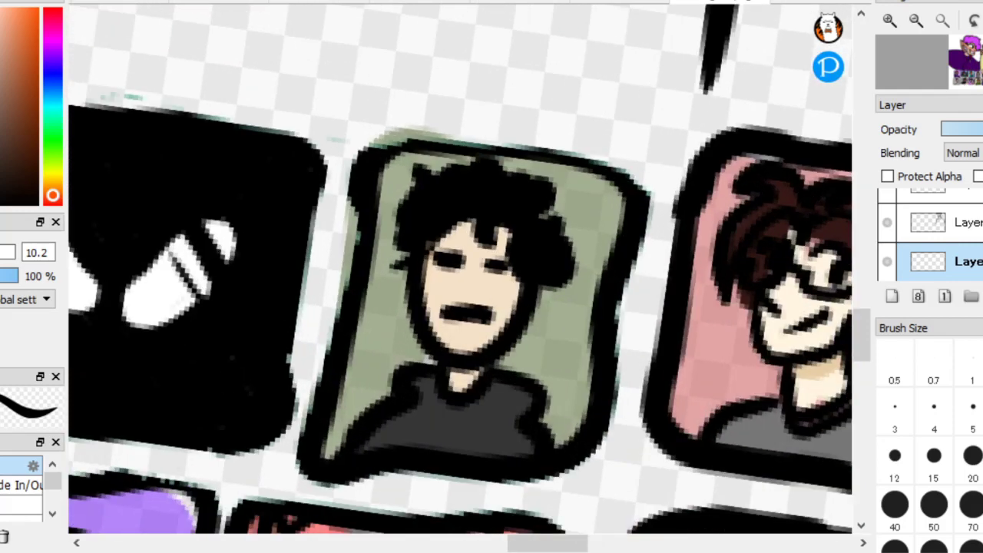
scroll(143, 165, "down", 5)
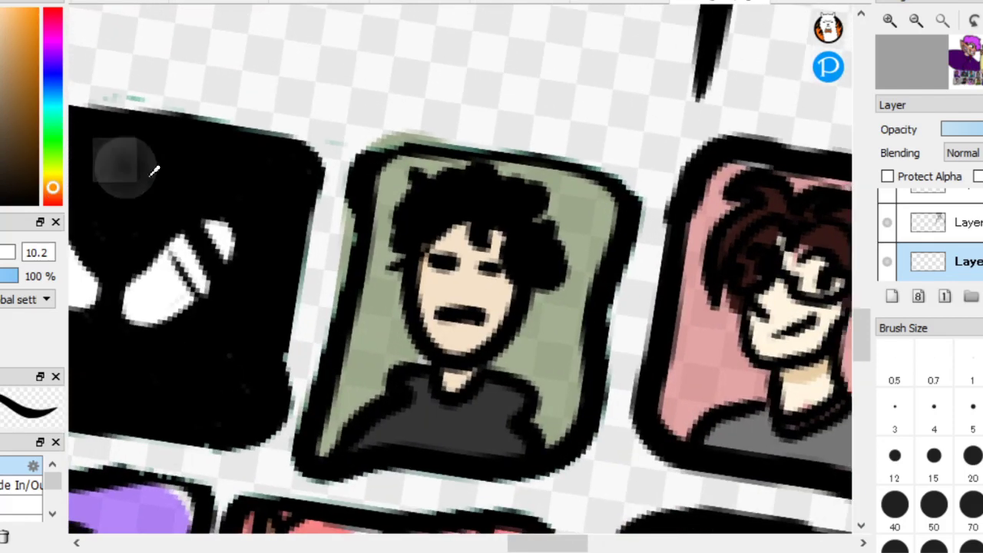
scroll(211, 233, "down", 2)
key("End")
key("End")
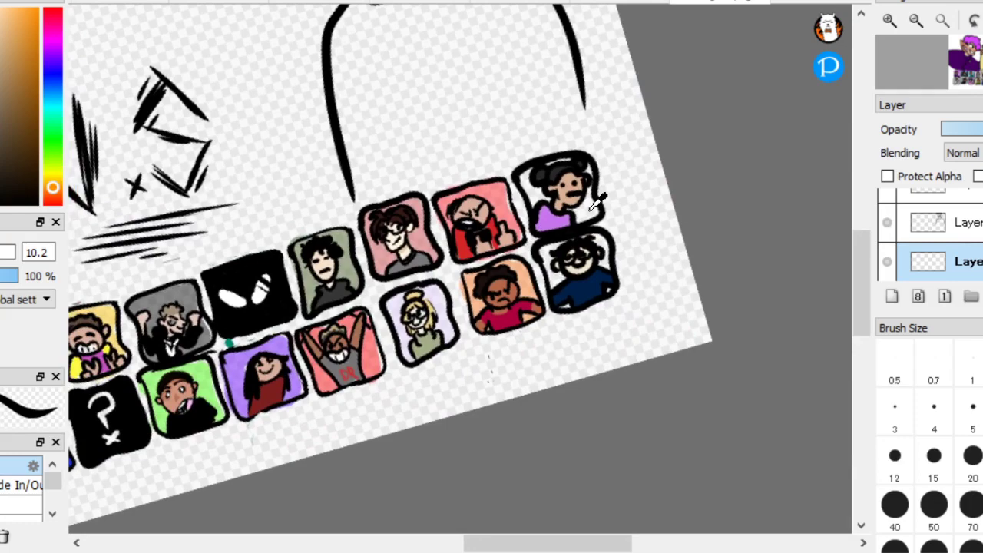
Paint the turtleneck character's ears and whole face around the open mouth with the pale beige skin color
scroll(522, 279, "up", 4)
scroll(522, 279, "up", 3)
scroll(557, 268, "up", 4)
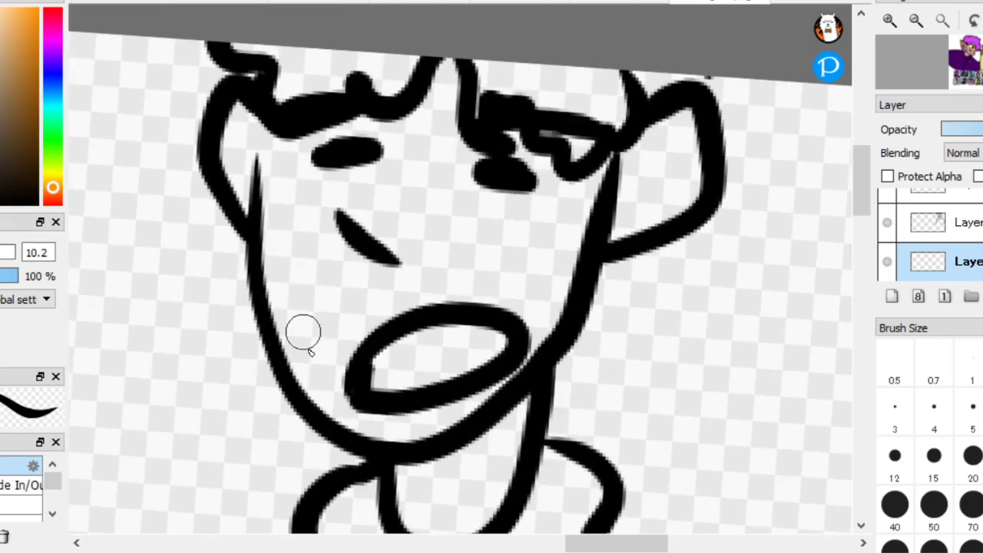
mouse_move(309, 393)
left_mouse_down()
mouse_move(288, 243)
mouse_move(330, 360)
mouse_move(329, 379)
mouse_move(291, 186)
mouse_move(298, 268)
mouse_move(239, 106)
mouse_move(256, 196)
mouse_move(238, 194)
mouse_move(278, 152)
mouse_move(328, 128)
mouse_move(303, 137)
mouse_move(429, 106)
mouse_move(448, 68)
mouse_move(480, 160)
mouse_move(523, 167)
mouse_move(526, 150)
mouse_move(582, 186)
mouse_move(679, 113)
mouse_move(671, 205)
mouse_move(690, 133)
mouse_move(682, 193)
mouse_move(599, 232)
mouse_move(647, 213)
mouse_move(658, 152)
mouse_move(628, 177)
mouse_move(662, 150)
mouse_move(638, 188)
mouse_move(594, 208)
mouse_move(549, 320)
mouse_move(490, 391)
mouse_move(443, 423)
mouse_move(365, 425)
mouse_move(356, 414)
mouse_move(437, 414)
mouse_move(508, 376)
mouse_move(533, 322)
mouse_move(502, 299)
mouse_move(443, 306)
mouse_move(346, 351)
mouse_move(318, 239)
mouse_move(308, 283)
mouse_move(277, 230)
mouse_move(288, 283)
mouse_move(331, 157)
mouse_move(295, 162)
mouse_move(435, 114)
mouse_move(455, 164)
mouse_move(352, 172)
mouse_move(380, 253)
mouse_move(347, 313)
mouse_move(387, 286)
mouse_move(394, 296)
mouse_move(533, 273)
mouse_move(546, 296)
mouse_move(555, 218)
left_mouse_up()
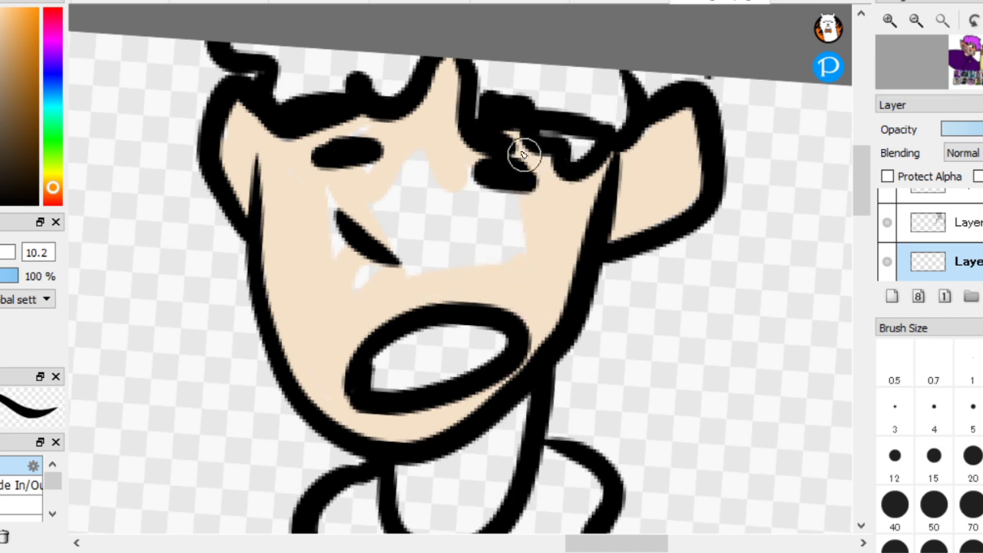
mouse_move(522, 155)
left_mouse_down()
mouse_move(521, 261)
mouse_move(481, 245)
mouse_move(471, 273)
mouse_move(469, 247)
mouse_move(503, 286)
mouse_move(459, 291)
mouse_move(438, 275)
mouse_move(402, 208)
mouse_move(392, 145)
left_mouse_up()
mouse_move(378, 264)
left_mouse_down()
mouse_move(357, 252)
mouse_move(369, 197)
mouse_move(350, 177)
mouse_move(333, 202)
mouse_move(348, 244)
mouse_move(330, 201)
left_mouse_up()
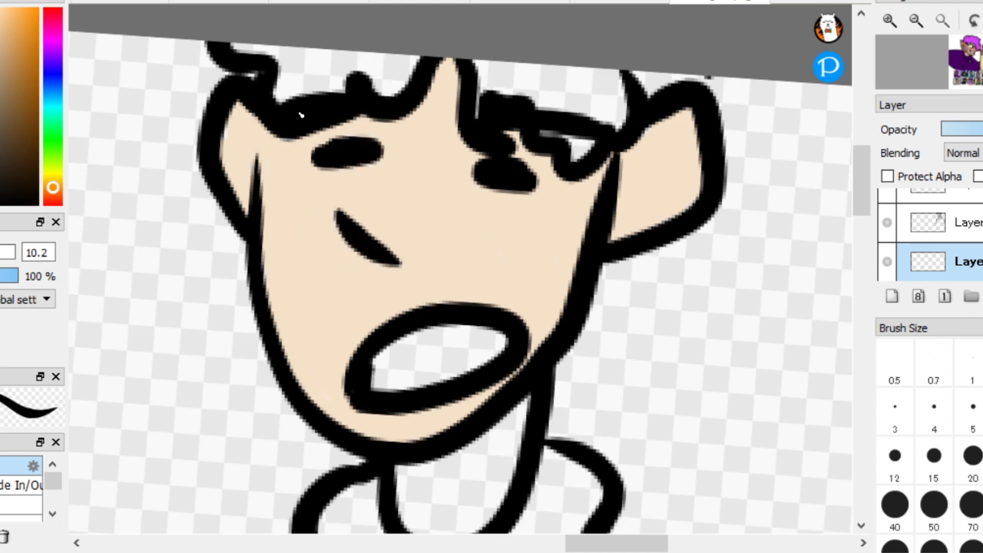
Paint the turtleneck character's neck above the collar with the same pale beige skin color
scroll(603, 330, "down", 3)
mouse_move(379, 317)
left_mouse_down()
mouse_move(439, 327)
mouse_move(404, 356)
mouse_move(412, 321)
mouse_move(443, 324)
mouse_move(432, 370)
mouse_move(468, 239)
mouse_move(444, 358)
mouse_move(493, 229)
left_mouse_up()
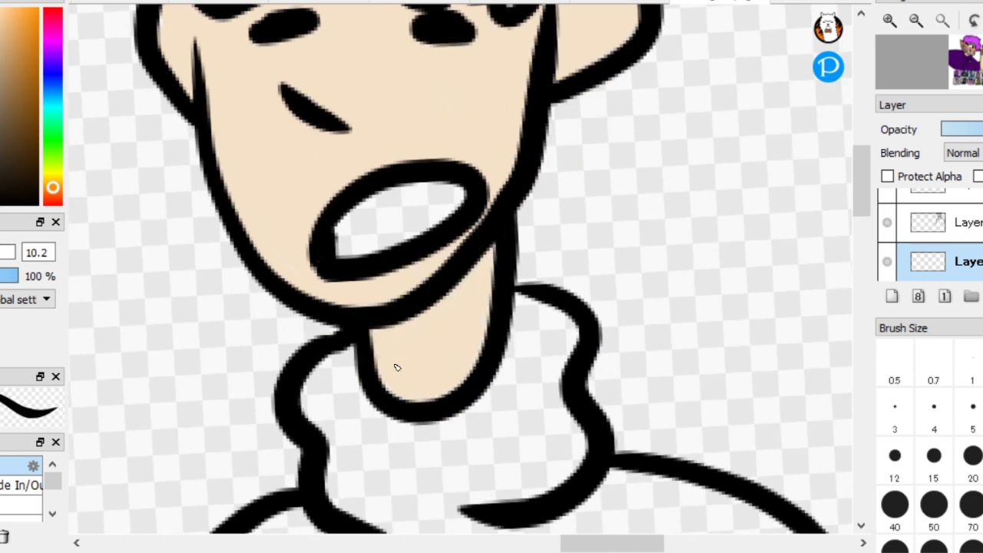
scroll(548, 373, "down", 6)
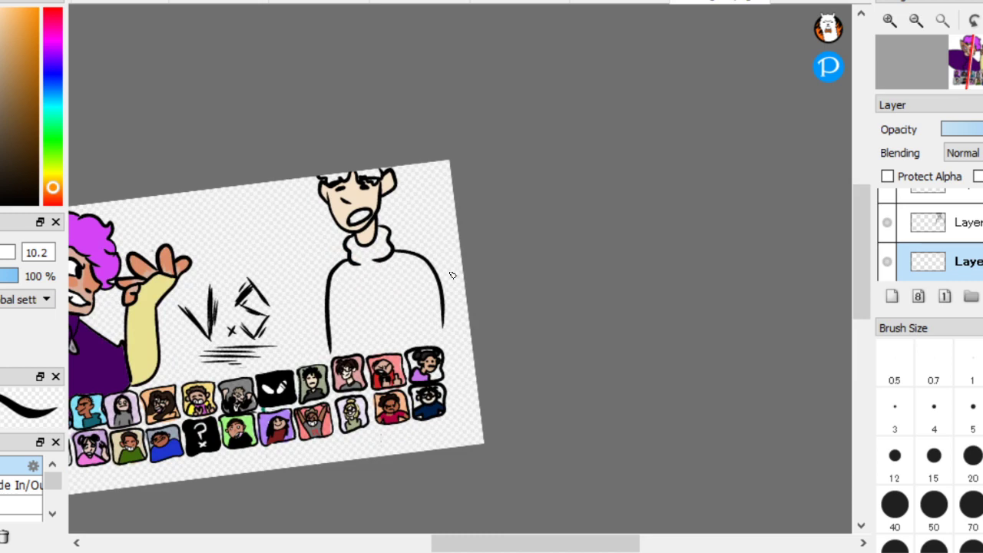
Paint the turtleneck character's hair dark brown within the line art
scroll(504, 232, "up", 8)
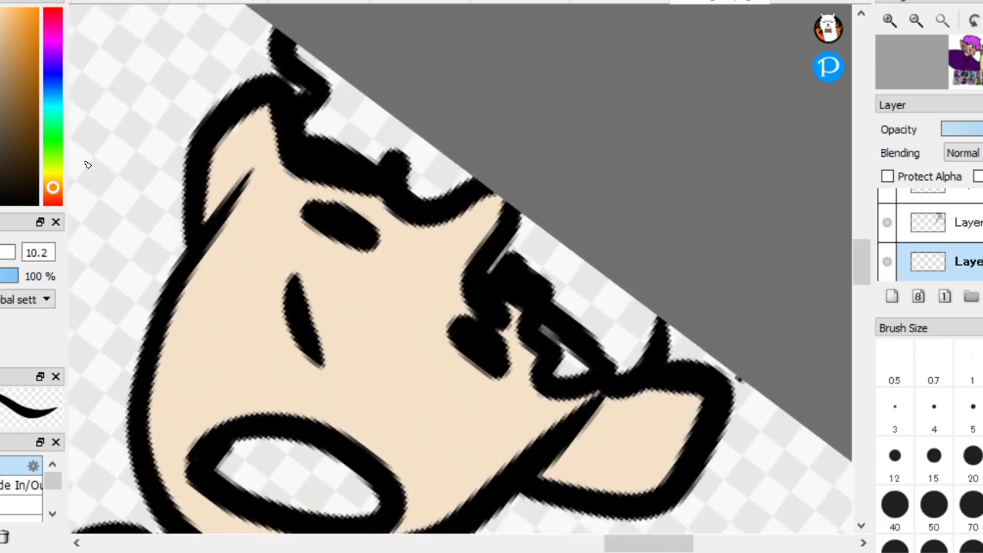
mouse_move(511, 240)
left_mouse_down()
mouse_move(499, 271)
mouse_move(511, 234)
mouse_move(540, 248)
mouse_move(542, 320)
mouse_move(567, 374)
mouse_move(585, 370)
mouse_move(532, 248)
mouse_move(596, 370)
mouse_move(561, 231)
mouse_move(623, 366)
mouse_move(574, 246)
mouse_move(641, 341)
mouse_move(644, 300)
mouse_move(619, 268)
mouse_move(468, 172)
mouse_move(424, 189)
mouse_move(409, 145)
mouse_move(433, 179)
mouse_move(454, 159)
mouse_move(413, 169)
mouse_move(402, 138)
mouse_move(331, 120)
mouse_move(310, 133)
mouse_move(357, 102)
mouse_move(333, 96)
left_mouse_up()
scroll(182, 179, "down", 6)
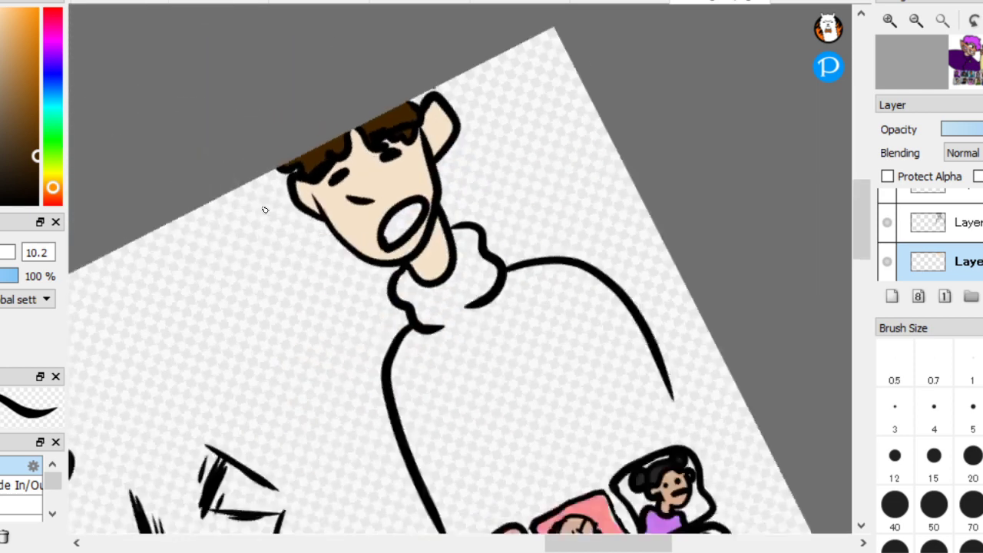
Close the sweater's open lower edge with a dark green outline and fill the turtleneck sweater with the same green
scroll(421, 434, "up", 2)
scroll(421, 434, "up", 3)
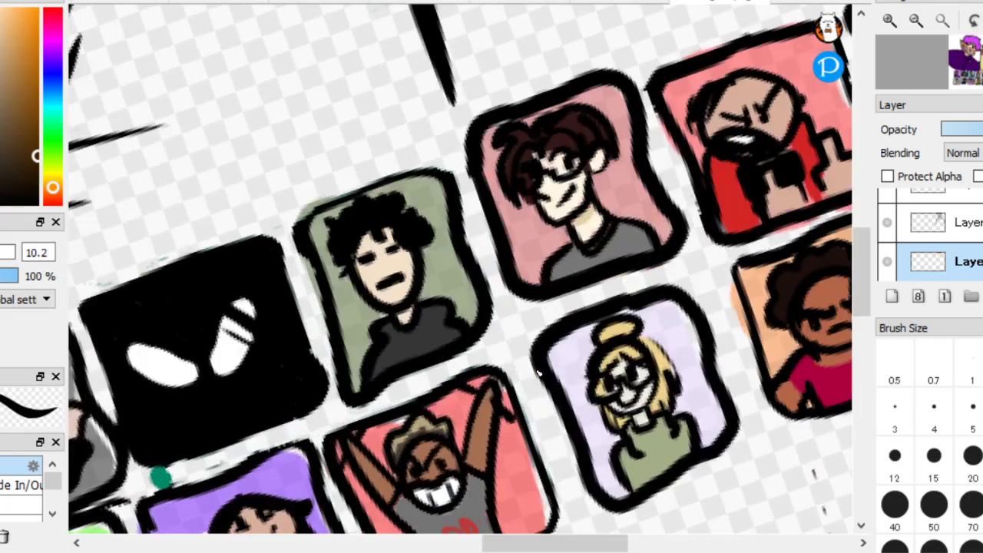
left_click(13, 120)
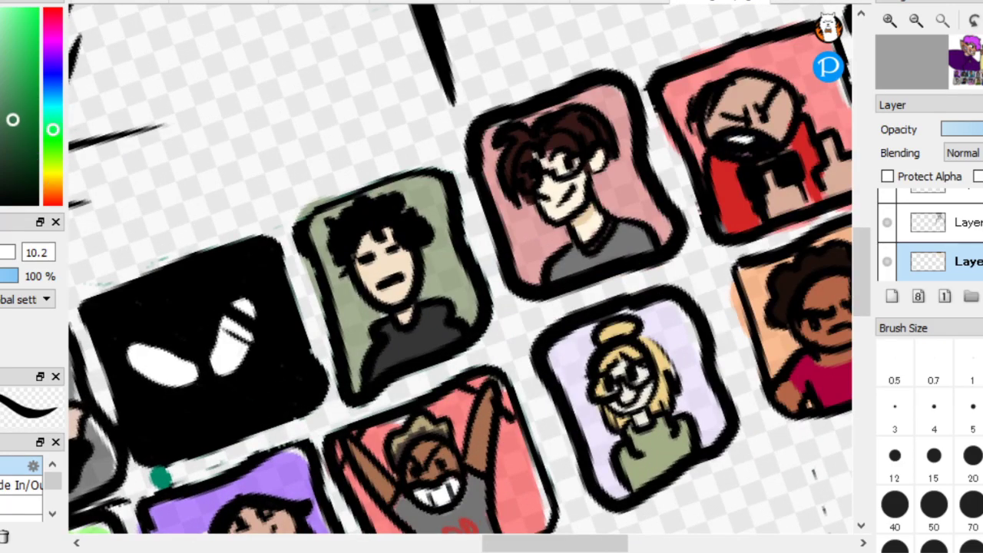
scroll(392, 361, "down", 5)
scroll(476, 322, "up", 3)
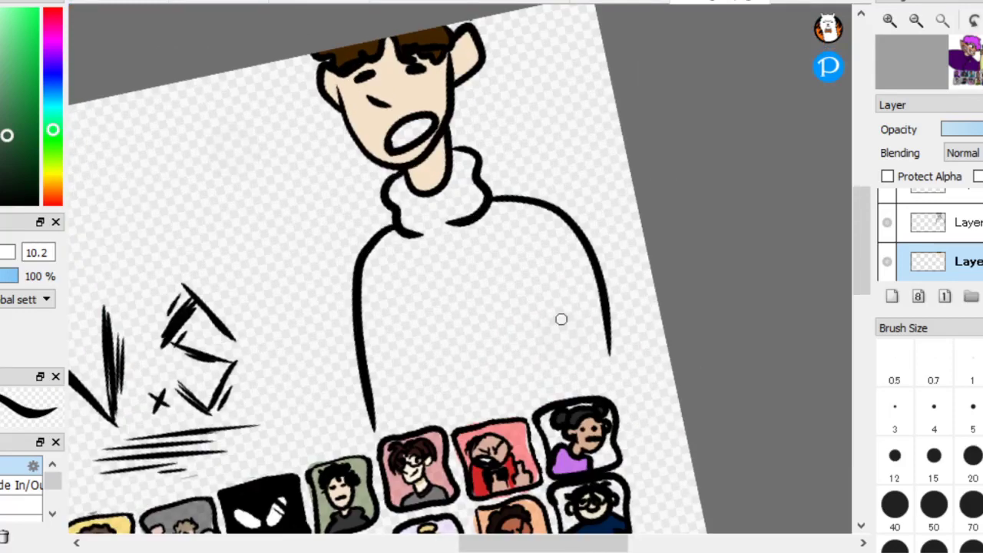
mouse_move(694, 367)
left_mouse_down()
mouse_move(702, 460)
mouse_move(690, 493)
left_mouse_up()
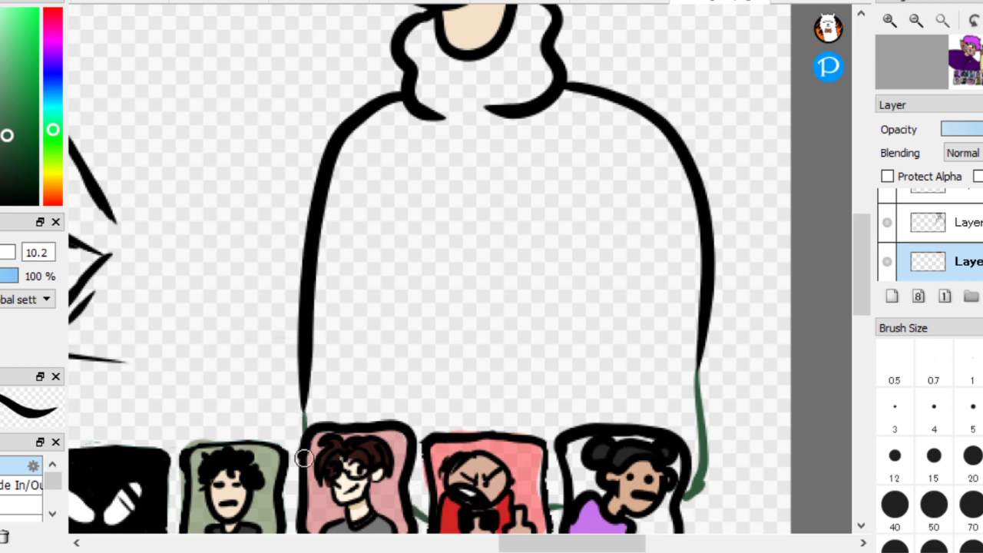
left_click(507, 305)
scroll(511, 297, "down", 5)
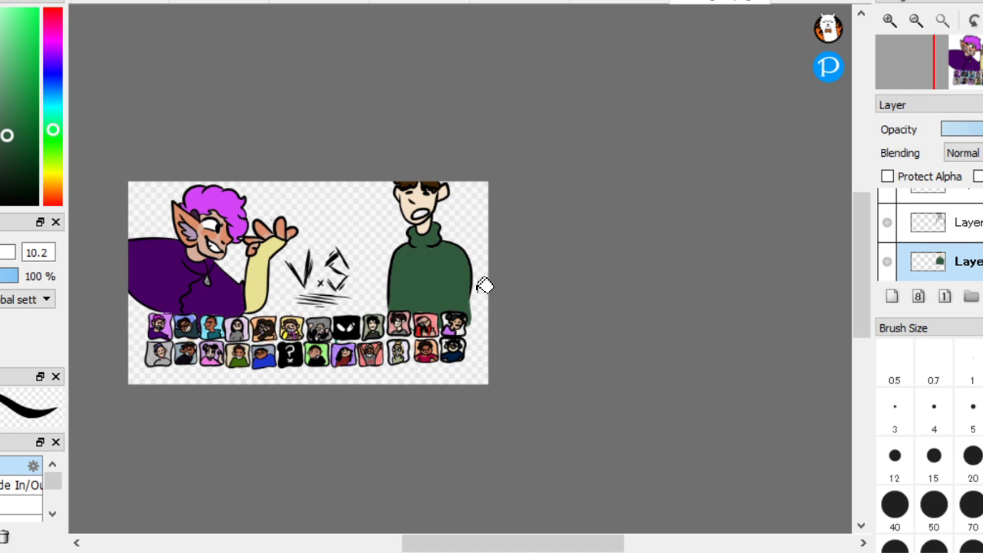
Merge the turtleneck character's line art with its colors, add a new layer above, and hide the merged character
left_click(954, 222)
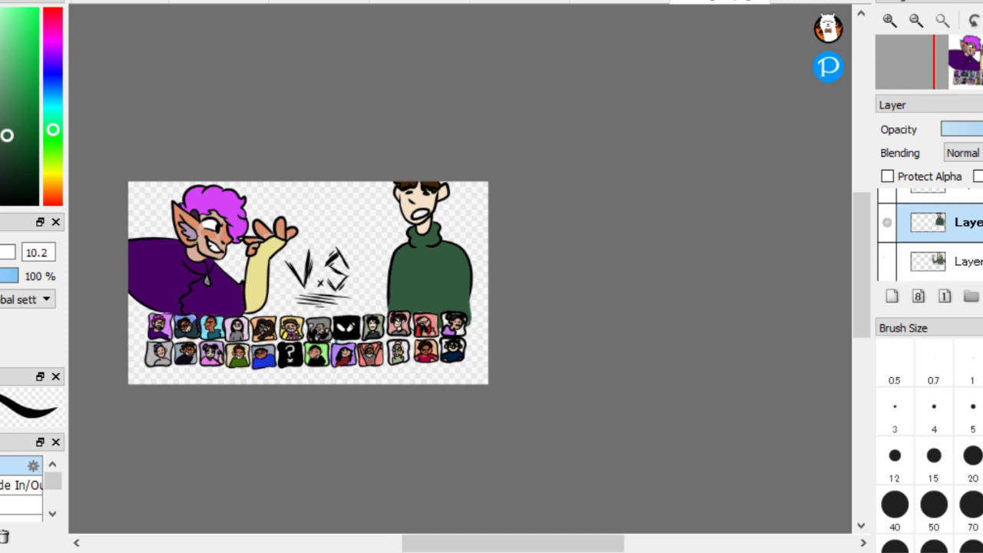
left_click(891, 296)
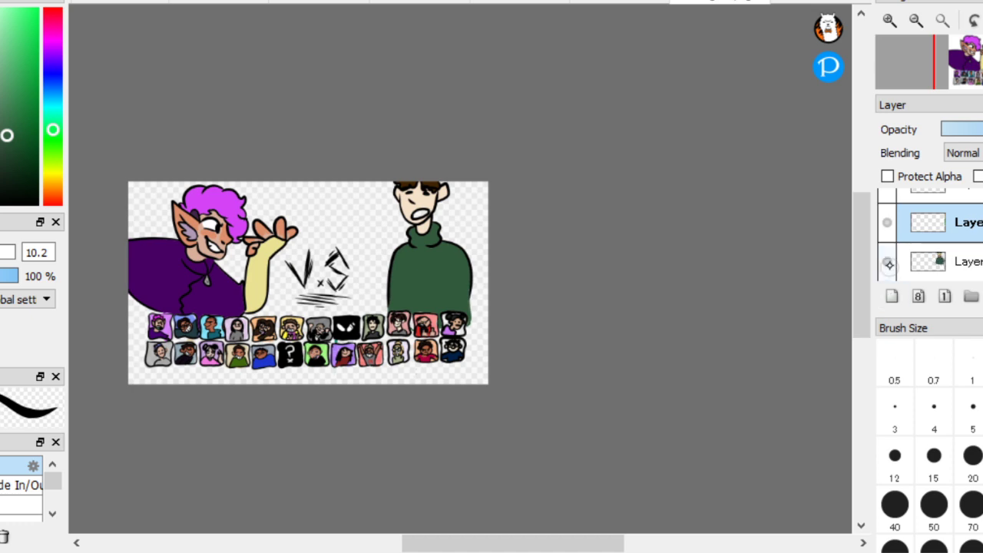
left_click(887, 263)
Show the smirking character's line art and sample the pale cream skin color from the pink-background roster portrait
scroll(390, 258, "up", 4)
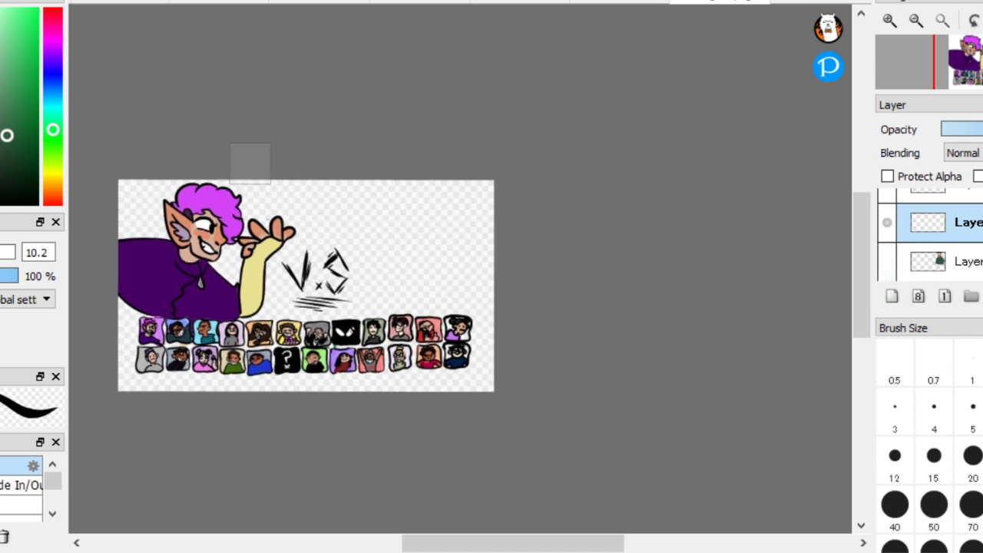
scroll(420, 256, "down", 2)
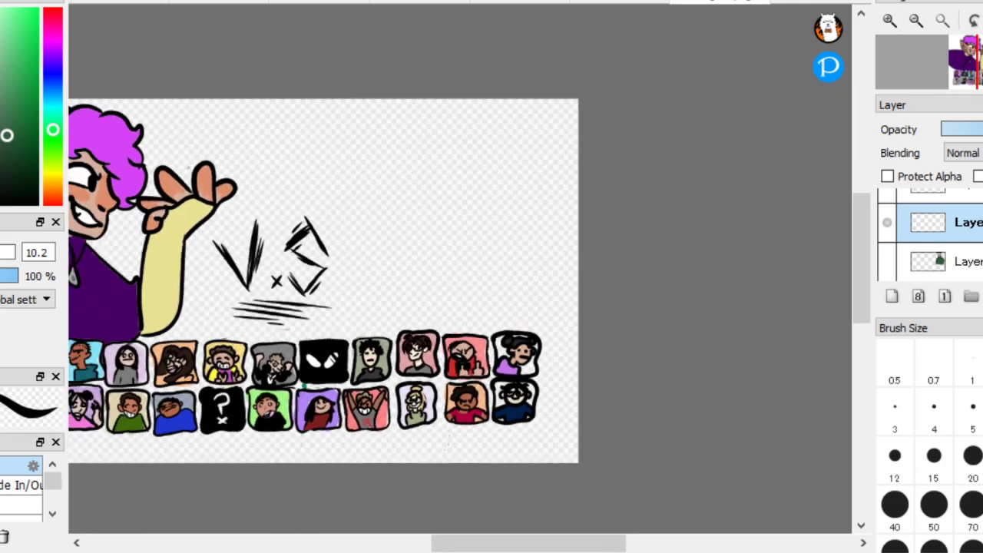
scroll(420, 256, "up", 2)
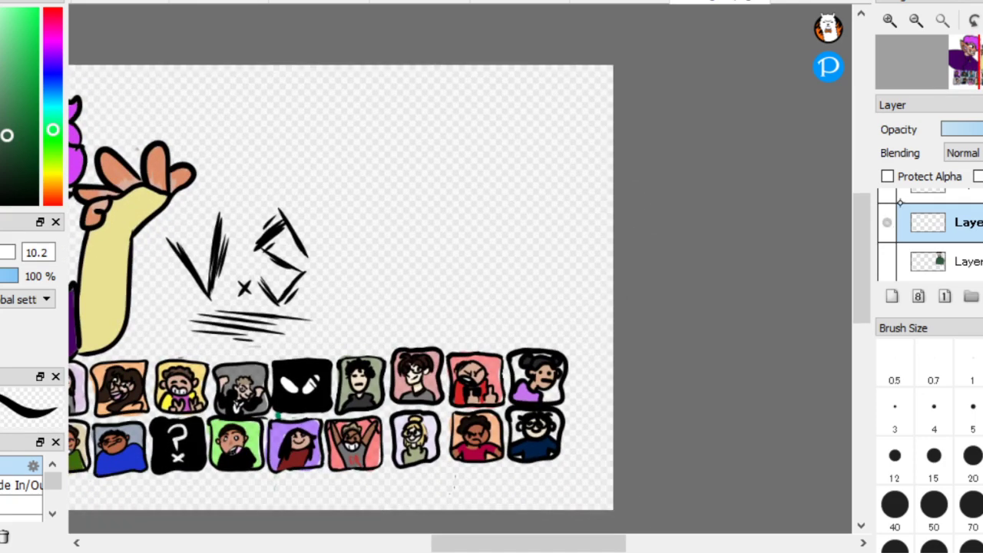
left_click(886, 195)
scroll(384, 322, "up", 6)
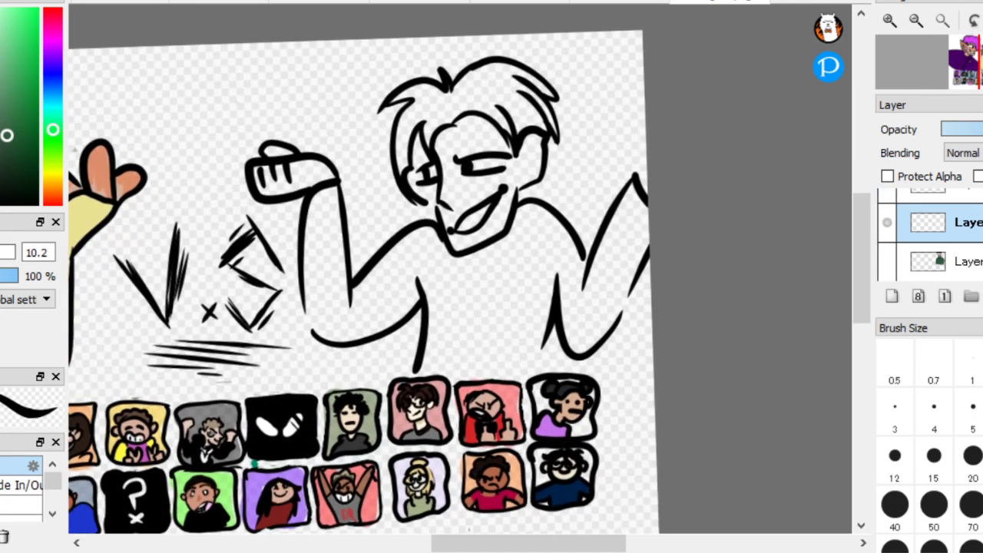
scroll(453, 353, "up", 2)
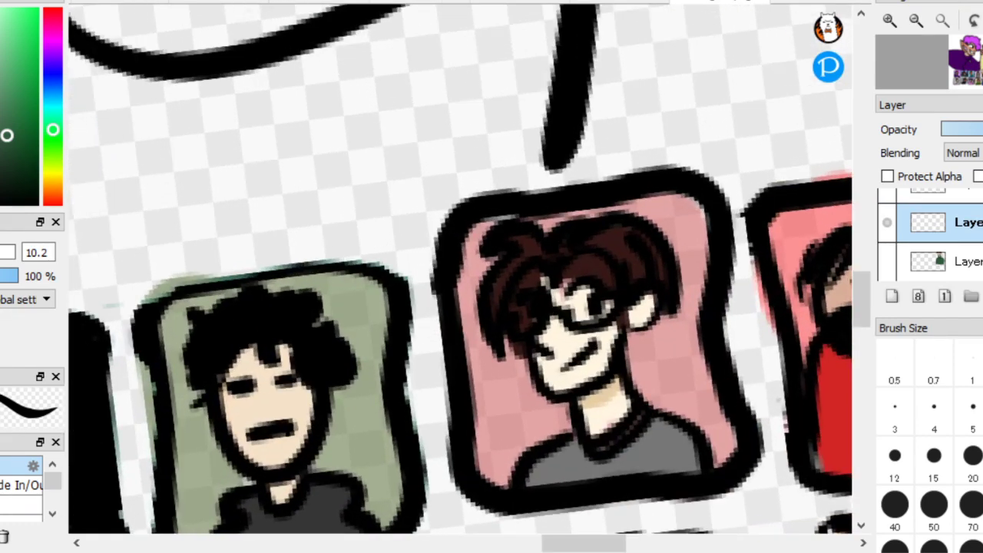
left_click(561, 369, "alt")
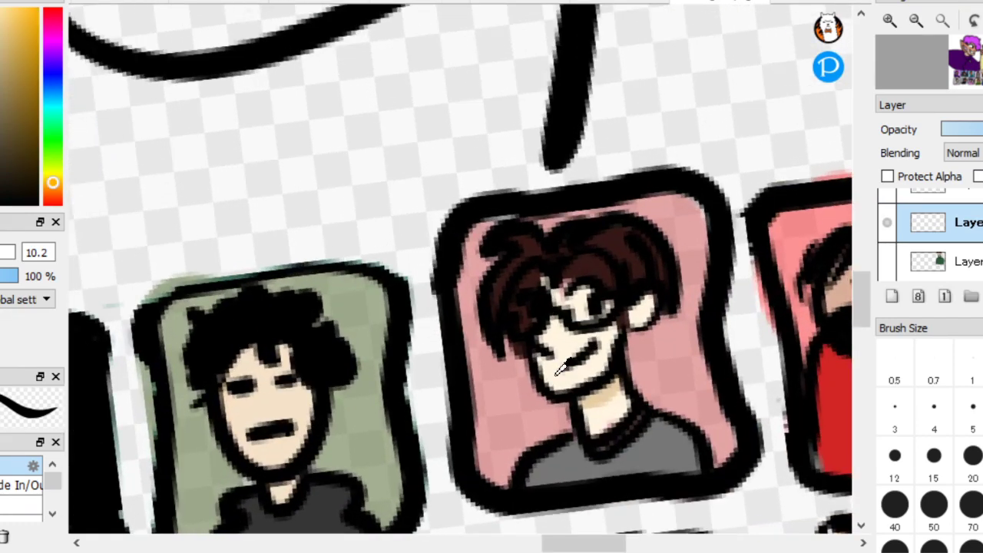
Paint the smirking character's chin, jaw, lower cheeks and near ear with the pale cream skin color
scroll(561, 369, "down", 5)
scroll(270, 121, "up", 4)
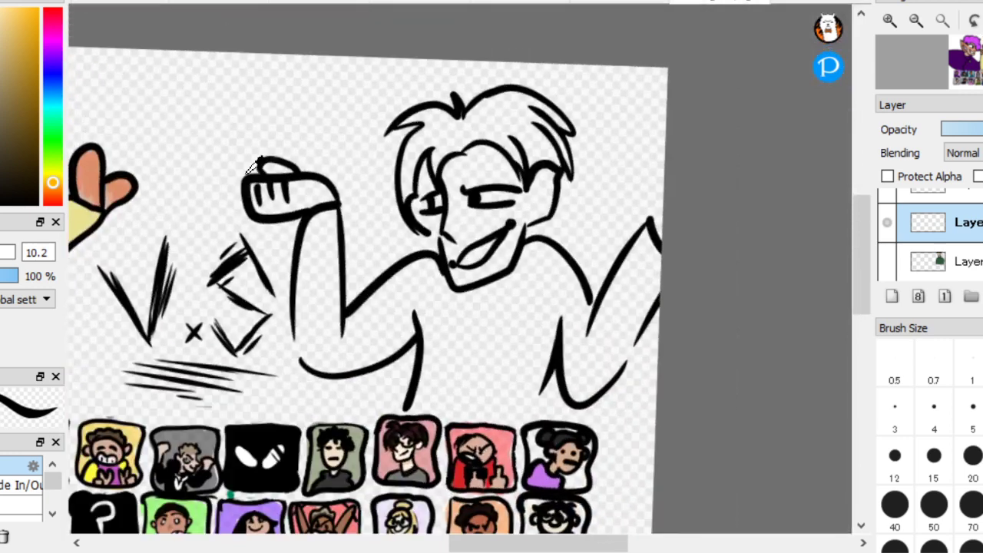
scroll(453, 184, "up", 2)
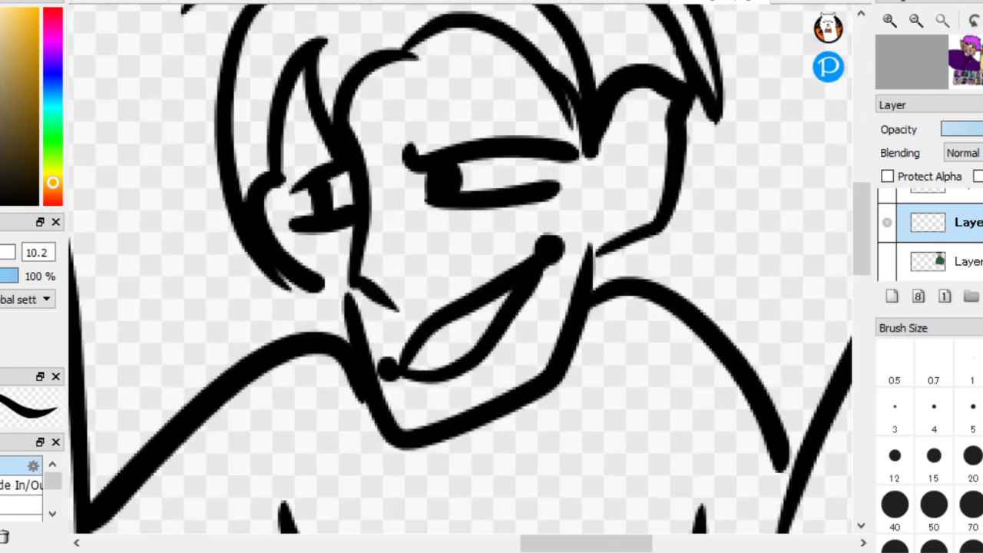
mouse_move(415, 397)
left_mouse_down()
mouse_move(498, 384)
mouse_move(427, 413)
mouse_move(543, 317)
mouse_move(556, 293)
mouse_move(560, 303)
mouse_move(550, 266)
mouse_move(475, 396)
mouse_move(498, 353)
mouse_move(425, 393)
mouse_move(368, 312)
mouse_move(404, 399)
mouse_move(366, 294)
mouse_move(381, 366)
mouse_move(367, 254)
mouse_move(407, 284)
mouse_move(399, 347)
mouse_move(494, 266)
mouse_move(456, 292)
mouse_move(585, 205)
mouse_move(612, 211)
mouse_move(587, 215)
mouse_move(626, 125)
mouse_move(638, 206)
mouse_move(615, 185)
left_mouse_up()
mouse_move(661, 162)
left_mouse_down()
mouse_move(655, 100)
mouse_move(617, 111)
left_mouse_up()
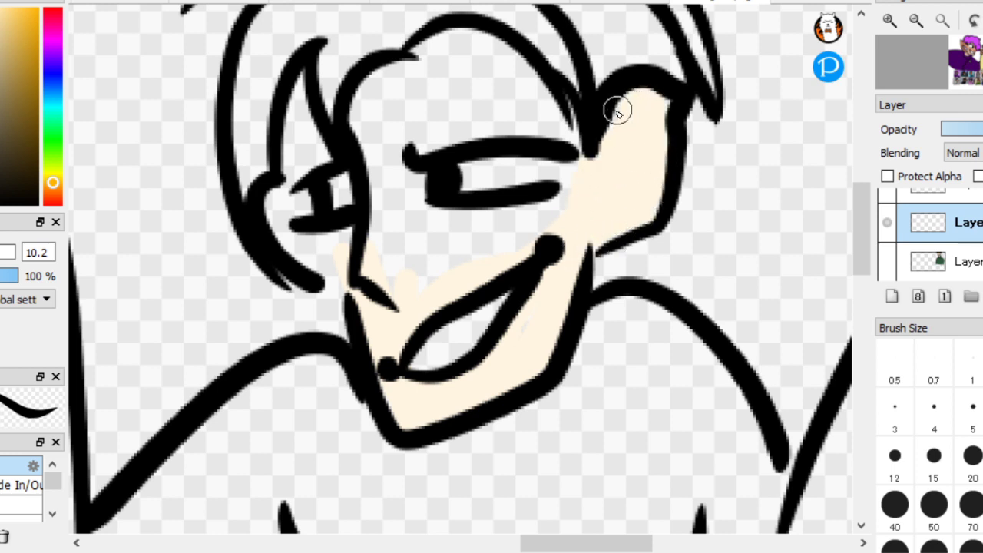
Paint the smirking character's forehead, remaining cheek and the area around the far eye with the pale cream skin color
mouse_move(545, 112)
left_mouse_down()
mouse_move(470, 54)
mouse_move(577, 131)
mouse_move(488, 38)
left_mouse_up()
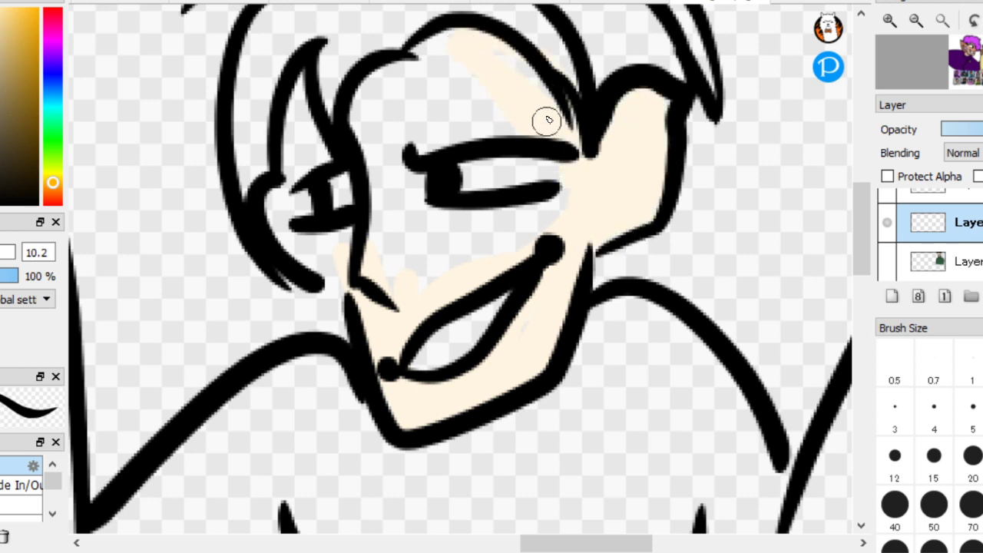
mouse_move(414, 51)
left_mouse_down()
mouse_move(358, 109)
mouse_move(377, 207)
mouse_move(382, 196)
mouse_move(389, 288)
mouse_move(375, 116)
mouse_move(428, 282)
mouse_move(387, 115)
mouse_move(420, 124)
mouse_move(476, 68)
left_mouse_up()
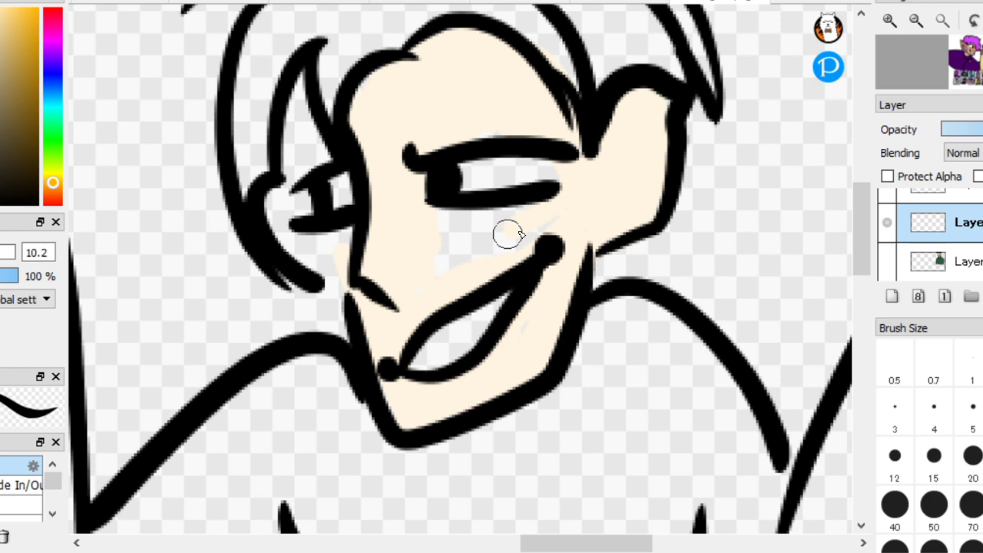
left_click_drag(509, 233, 413, 251)
left_click_drag(476, 264, 462, 231)
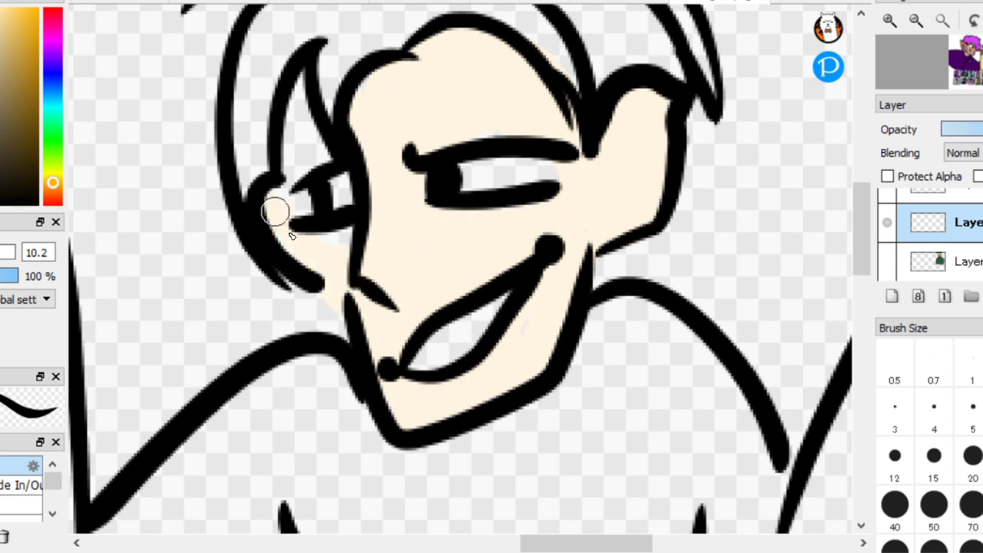
left_click_drag(290, 161, 307, 79)
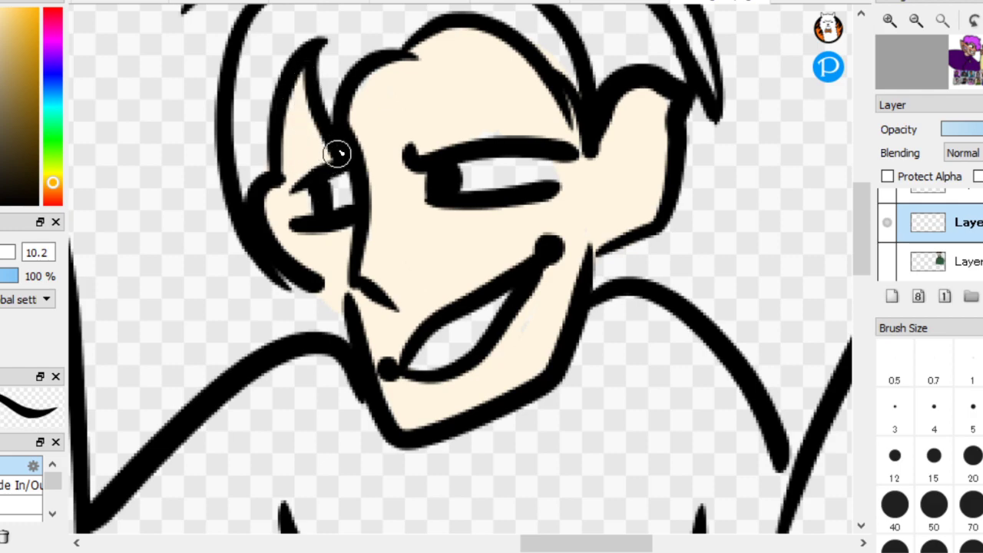
Sample the dark reddish-brown hair color from the pink-background roster portrait and fill the smirking character's hair with it
scroll(341, 151, "down", 4)
scroll(522, 356, "up", 4)
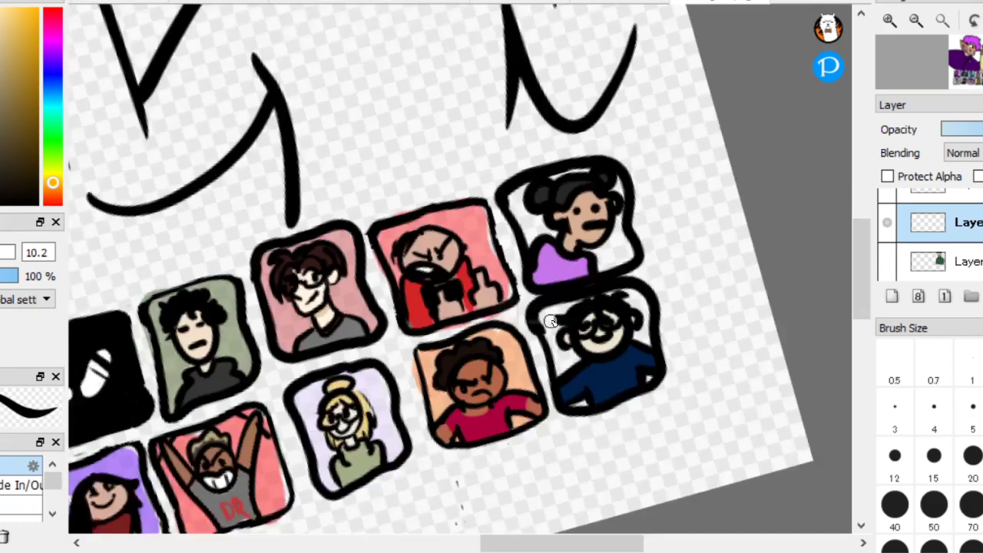
scroll(280, 234, "up", 5)
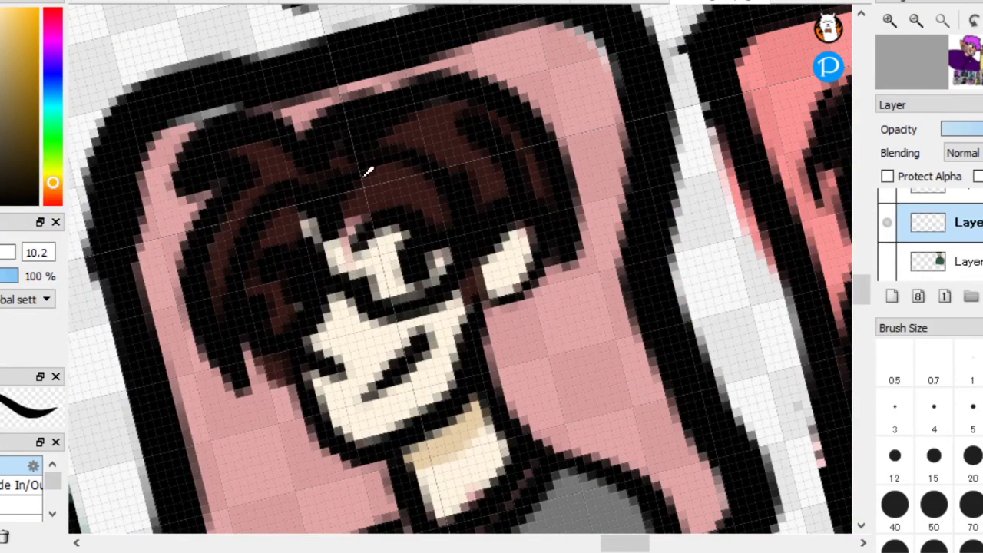
left_click(398, 177, "alt")
scroll(259, 192, "down", 8)
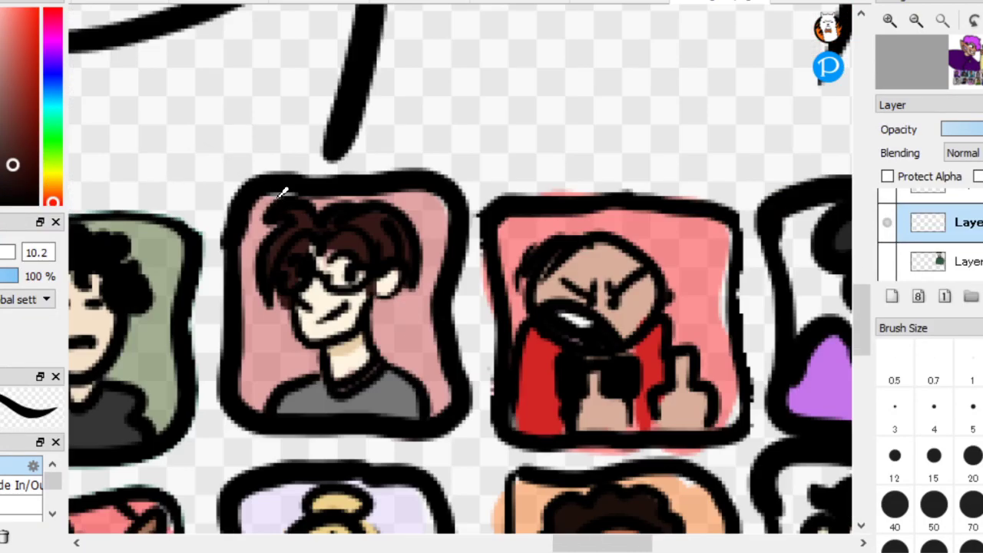
scroll(338, 130, "up", 4)
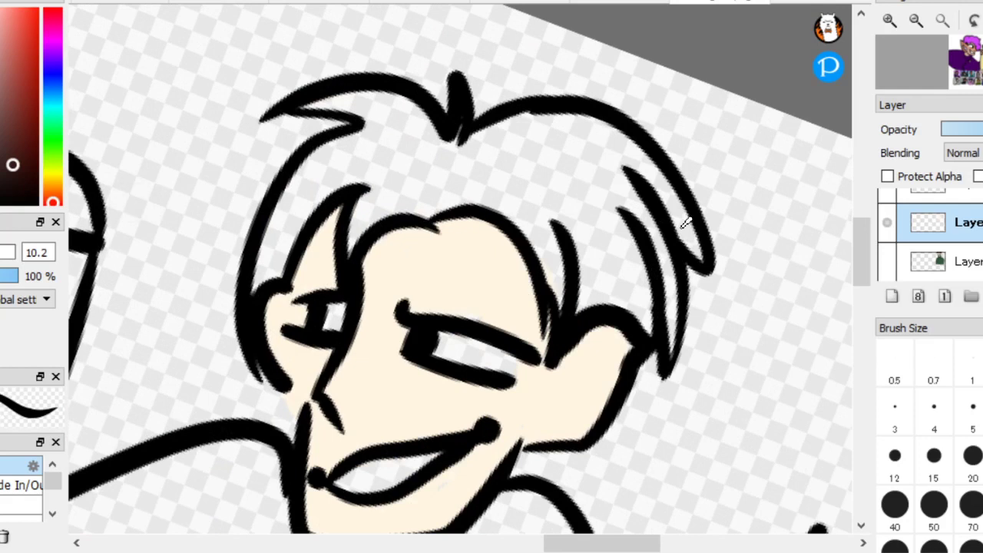
left_click(334, 160)
scroll(501, 243, "up", 1)
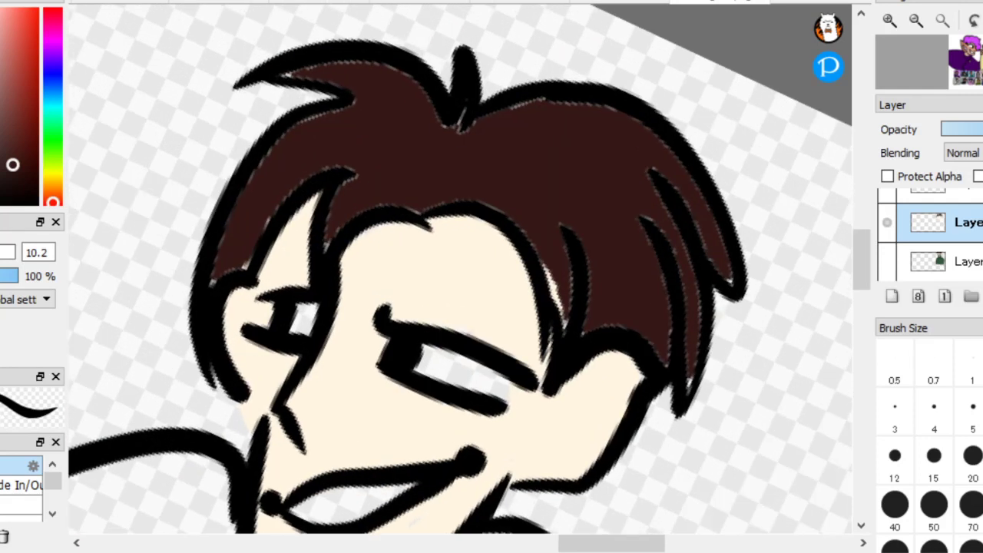
Brush dark reddish brown over the unfilled gaps between the smirking character's hair fill and line art
mouse_move(559, 304)
left_mouse_down()
mouse_move(561, 231)
mouse_move(562, 335)
mouse_move(535, 213)
left_mouse_up()
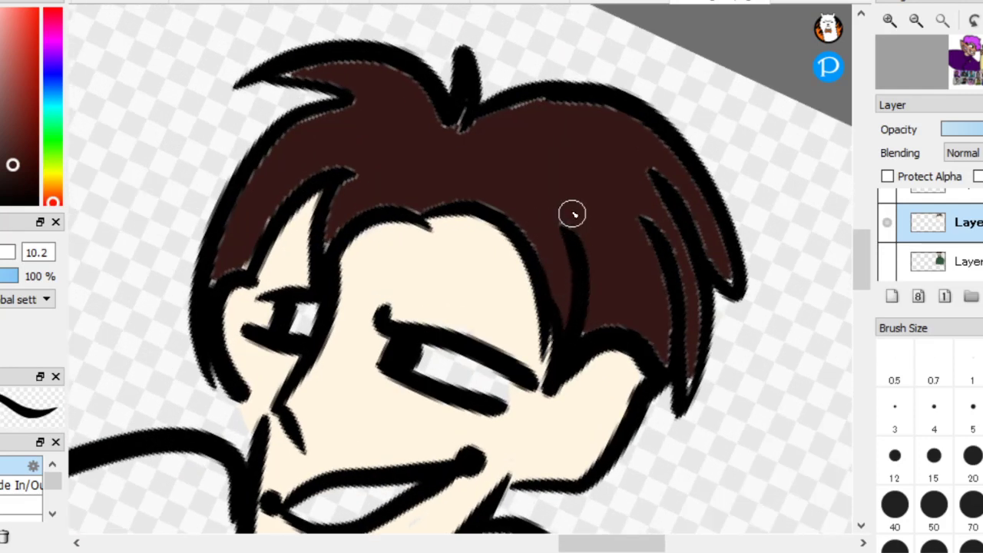
mouse_move(672, 350)
left_mouse_down()
mouse_move(684, 355)
mouse_move(680, 309)
mouse_move(699, 268)
mouse_move(703, 303)
left_mouse_up()
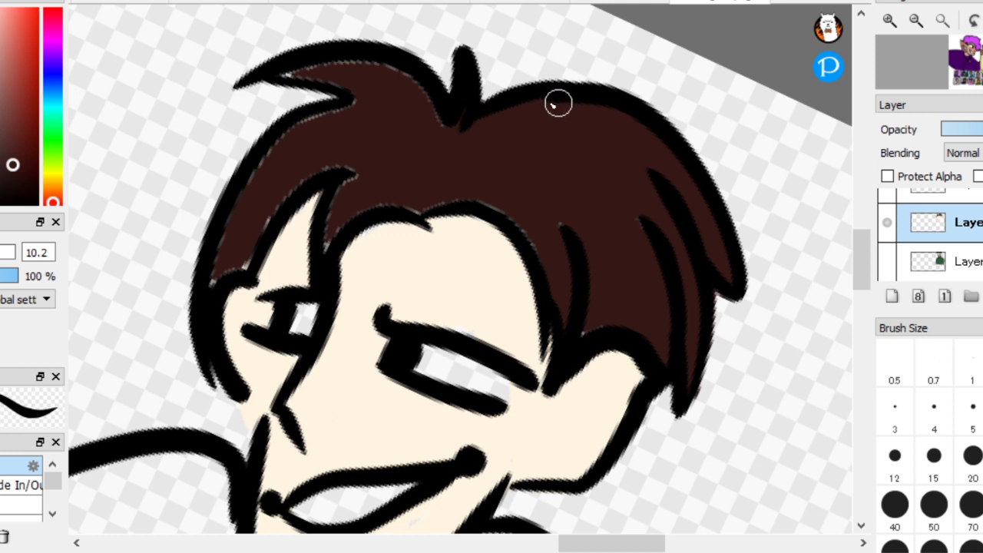
mouse_move(441, 116)
left_mouse_down()
mouse_move(383, 73)
mouse_move(292, 69)
mouse_move(344, 89)
left_mouse_up()
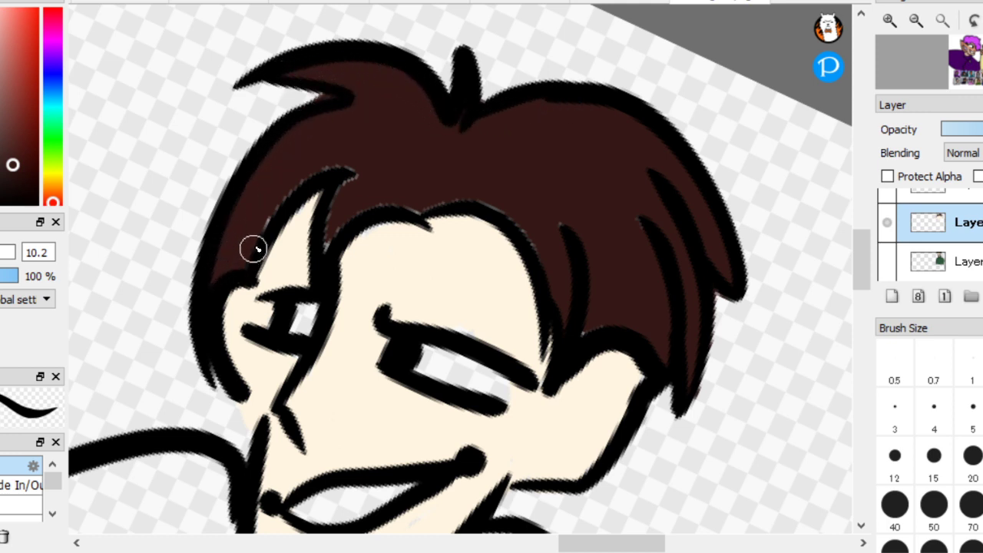
mouse_move(253, 248)
left_mouse_down()
mouse_move(336, 155)
mouse_move(357, 159)
mouse_move(324, 249)
mouse_move(347, 223)
mouse_move(438, 207)
left_mouse_up()
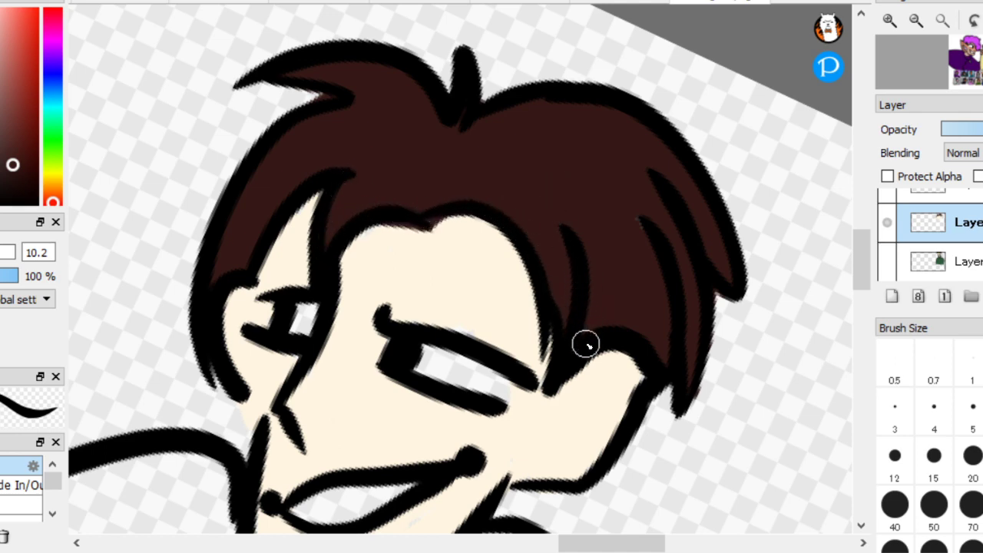
Paint the whites of both of the smirking character's eyes pure white
scroll(92, 202, "up", 3)
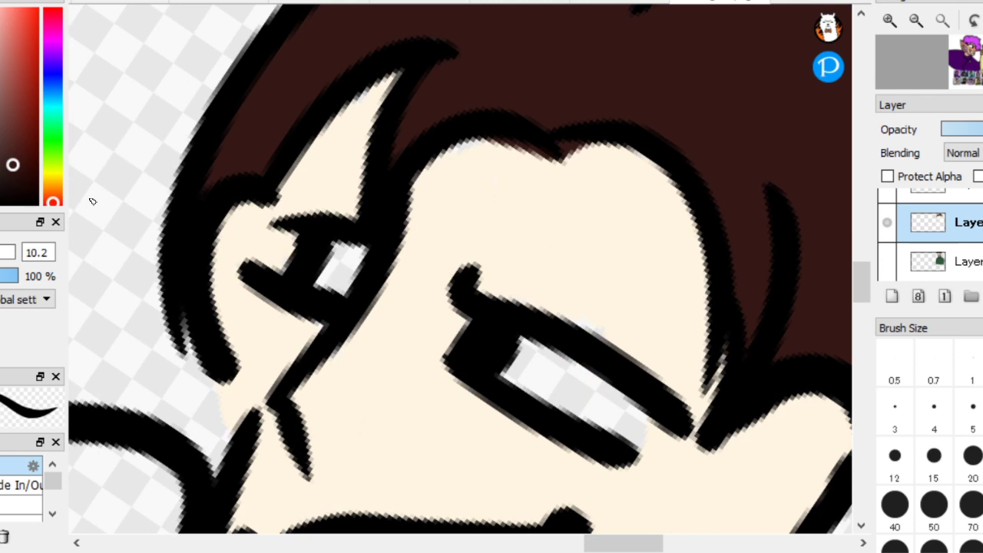
mouse_move(524, 380)
left_mouse_down()
mouse_move(575, 408)
mouse_move(625, 395)
mouse_move(606, 410)
left_mouse_up()
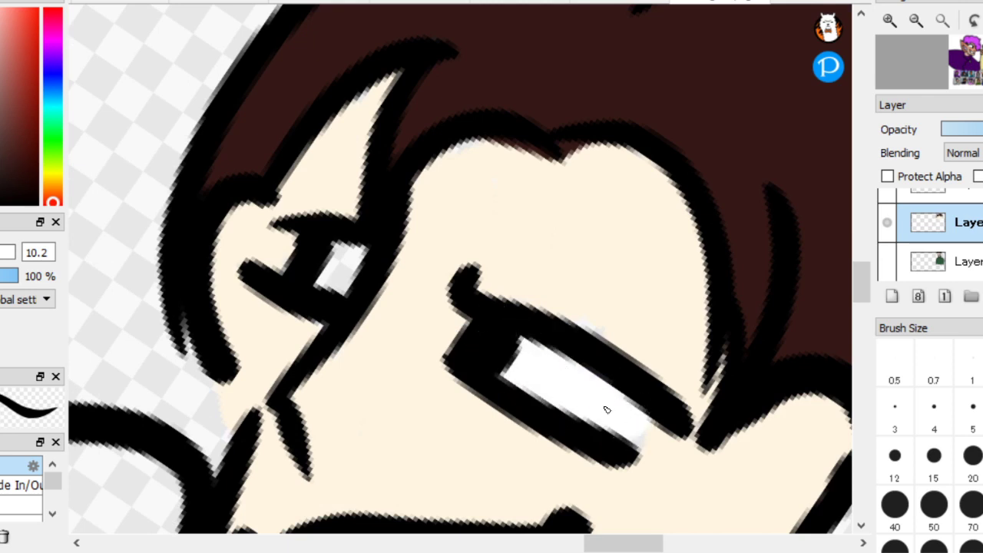
mouse_move(345, 263)
left_mouse_down()
mouse_move(328, 302)
mouse_move(306, 256)
mouse_move(287, 262)
mouse_move(311, 266)
left_mouse_up()
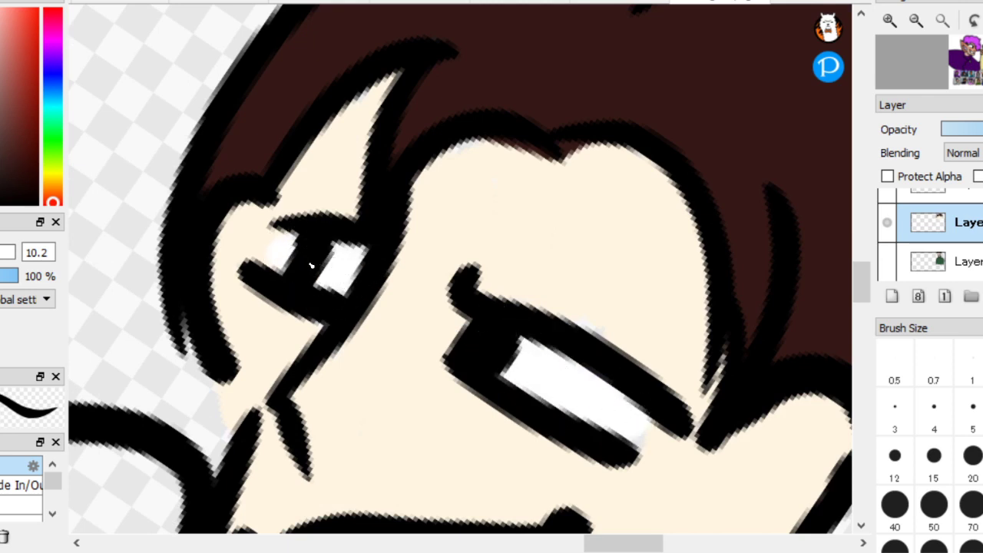
scroll(194, 201, "down", 1)
scroll(194, 201, "down", 3)
scroll(204, 190, "up", 3)
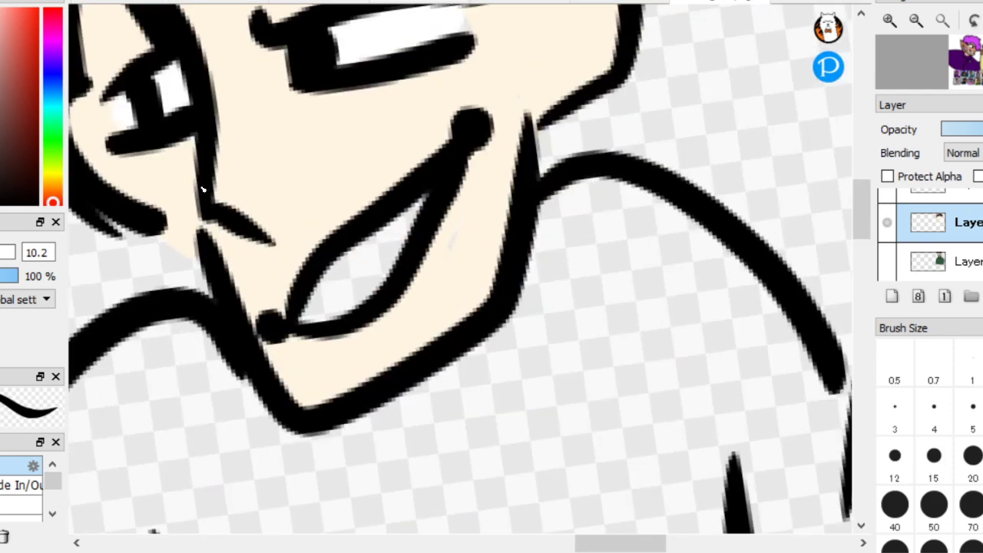
Paint the inside of the smirking character's open grin pure white
mouse_move(344, 289)
left_mouse_down()
mouse_move(357, 247)
mouse_move(372, 251)
mouse_move(423, 215)
left_mouse_up()
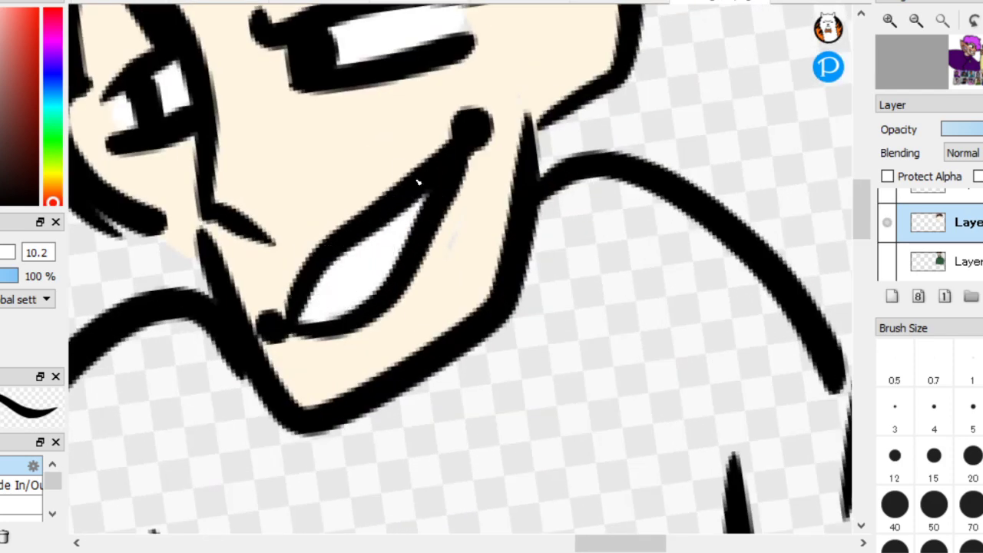
scroll(552, 417, "down", 4)
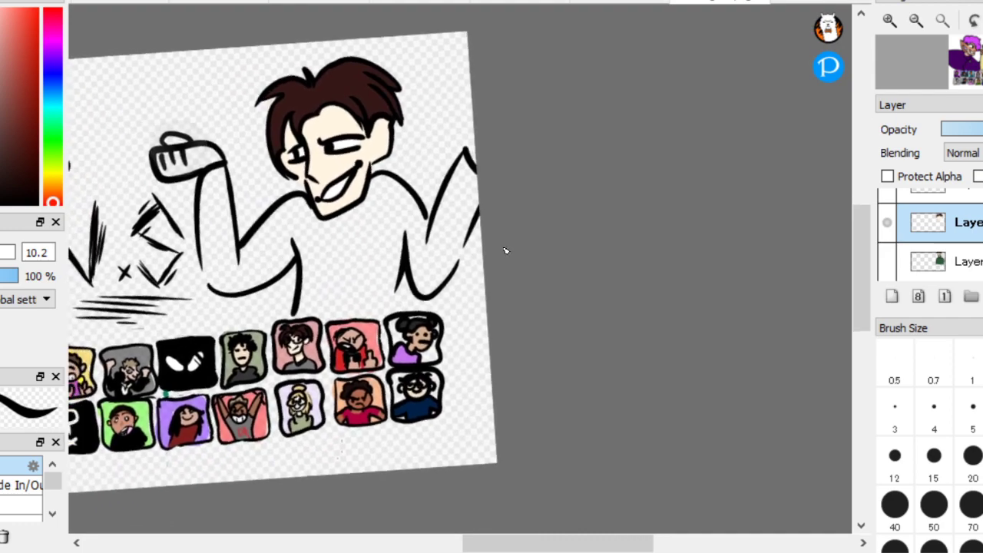
Sample the sweater gray from the pink-background roster portrait and brush over the gaps in the smirking character's shoulder, sleeve and torso outlines
scroll(507, 380, "up", 2)
scroll(511, 381, "up", 4)
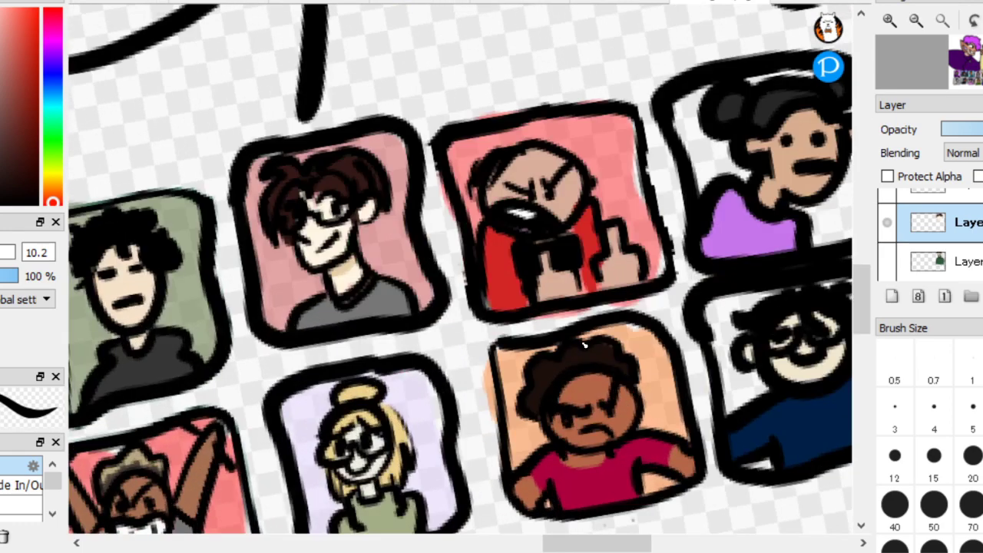
scroll(143, 154, "down", 3)
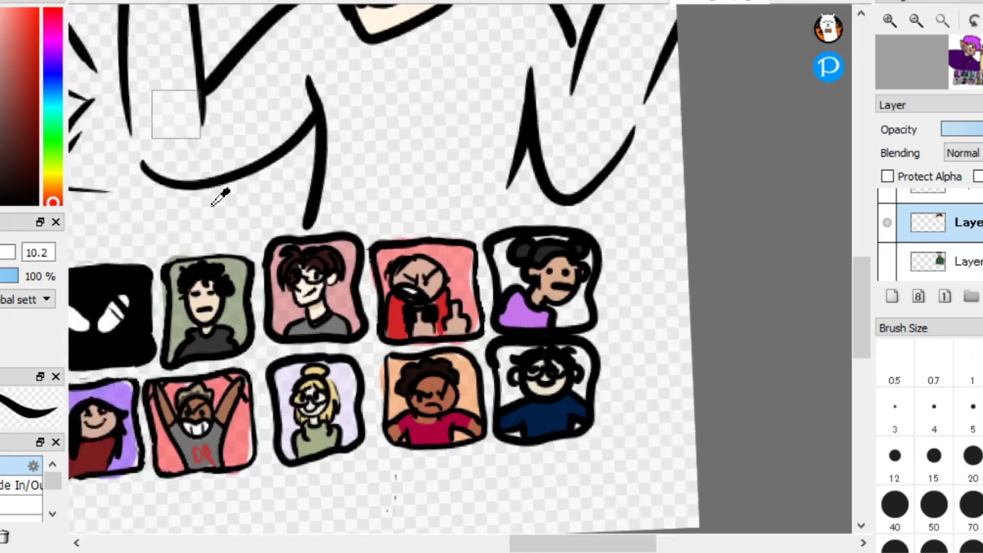
scroll(581, 264, "up", 4)
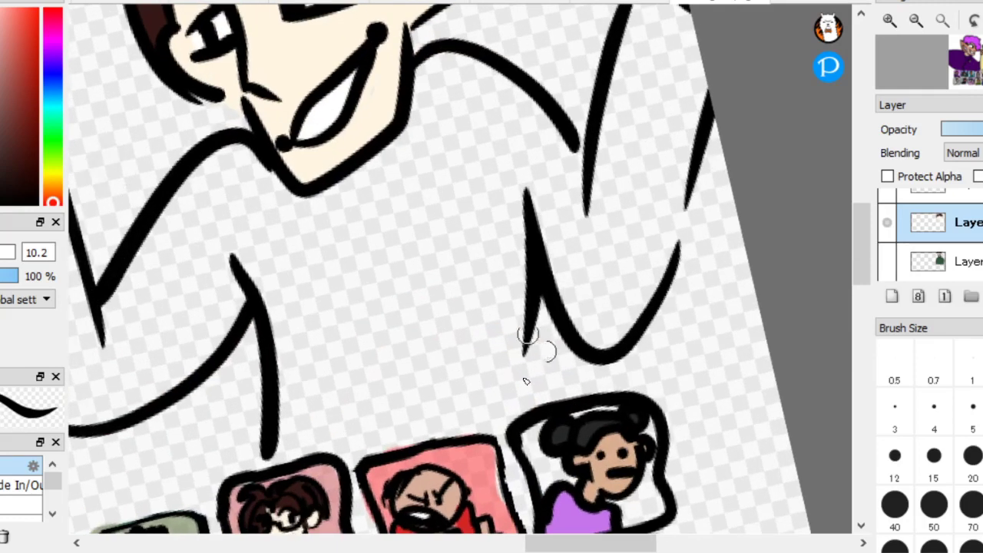
left_click_drag(511, 424, 528, 313)
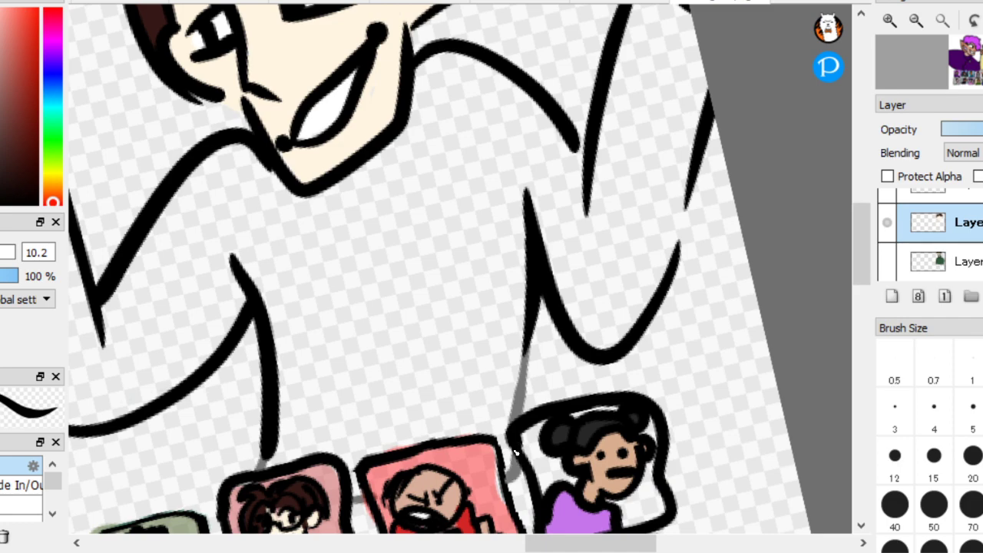
scroll(515, 453, "down", 3)
scroll(676, 319, "up", 3)
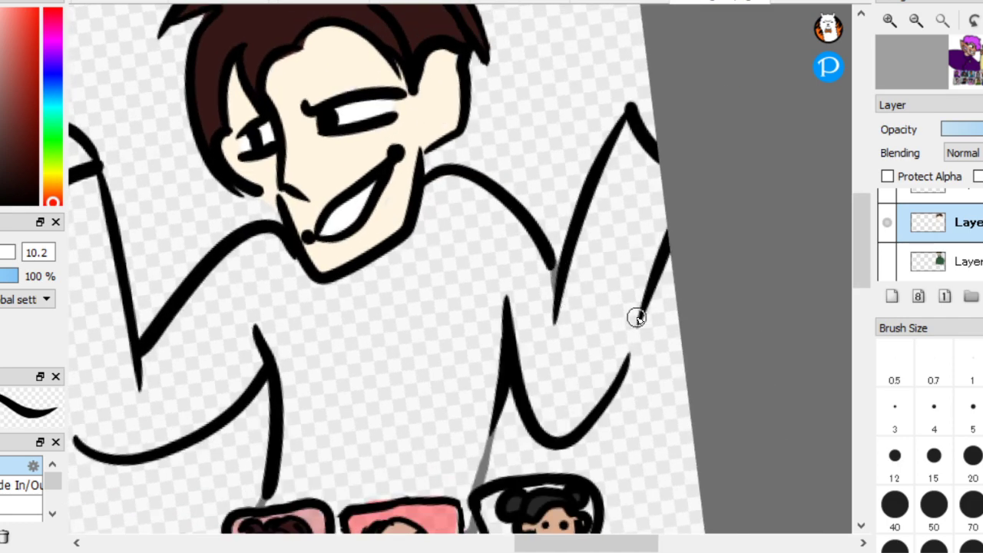
left_click_drag(619, 366, 663, 263)
scroll(666, 265, "down", 3)
scroll(502, 281, "up", 3)
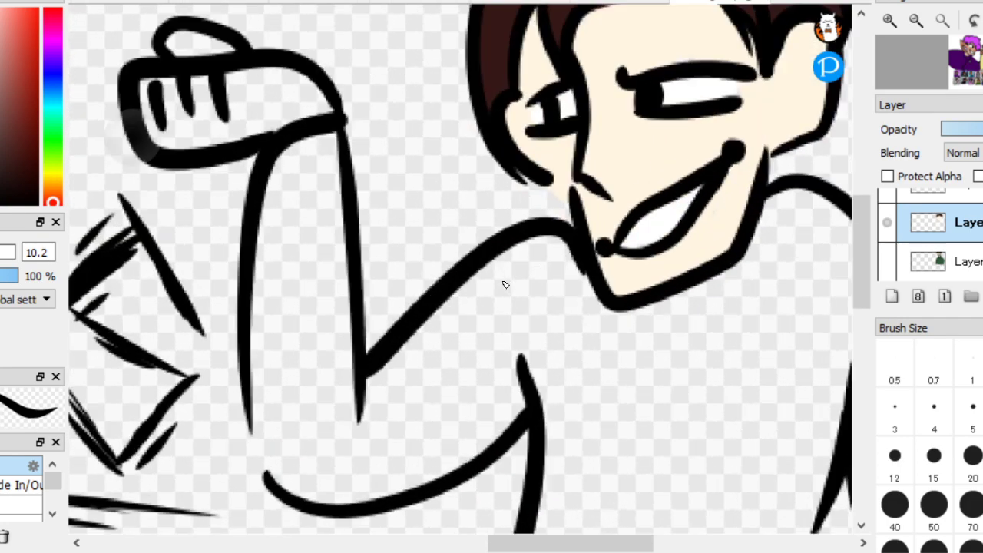
left_click_drag(257, 472, 243, 406)
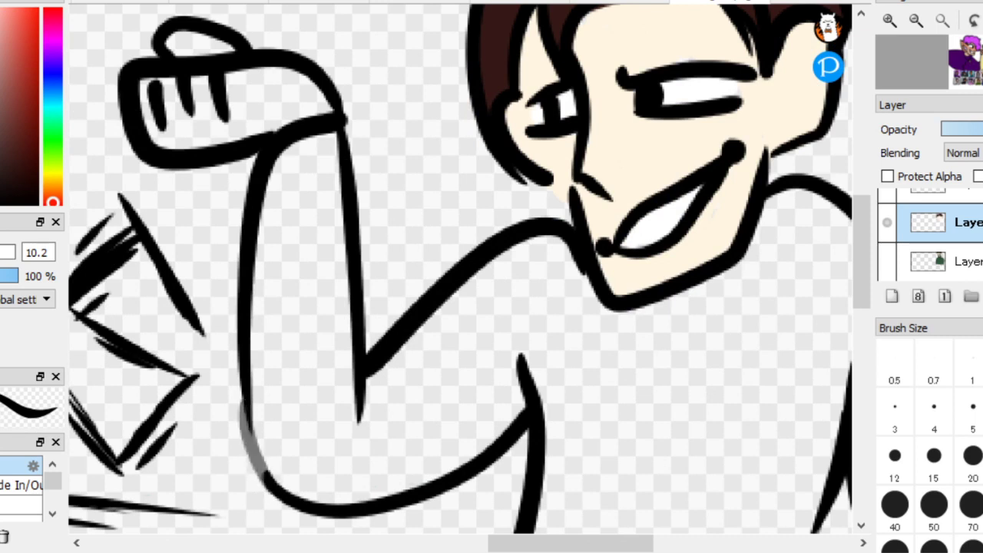
Fill the smirking character's sweater with the sampled gray and the raised fist with the pale cream skin color
left_click(318, 366)
scroll(117, 179, "up", 2)
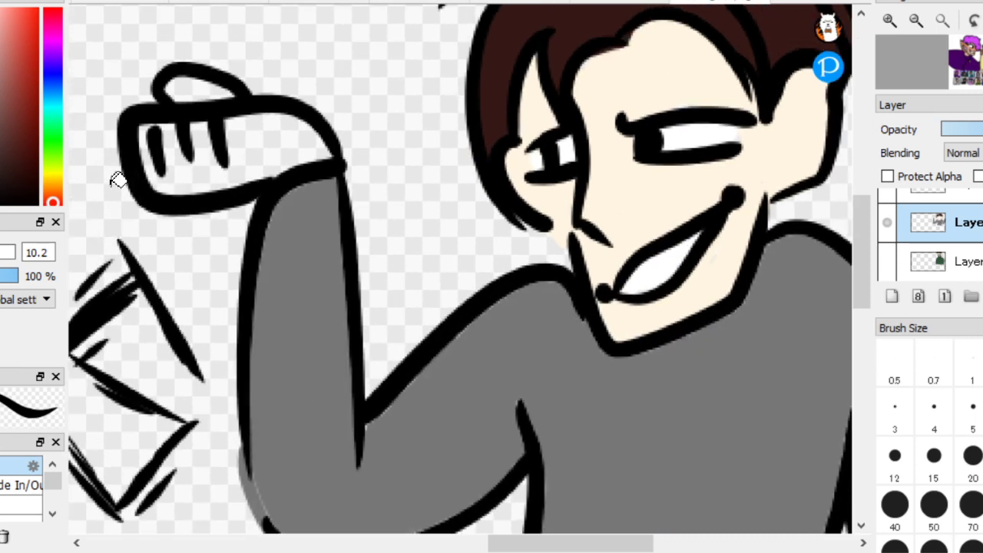
left_click(52, 182)
left_click(281, 148)
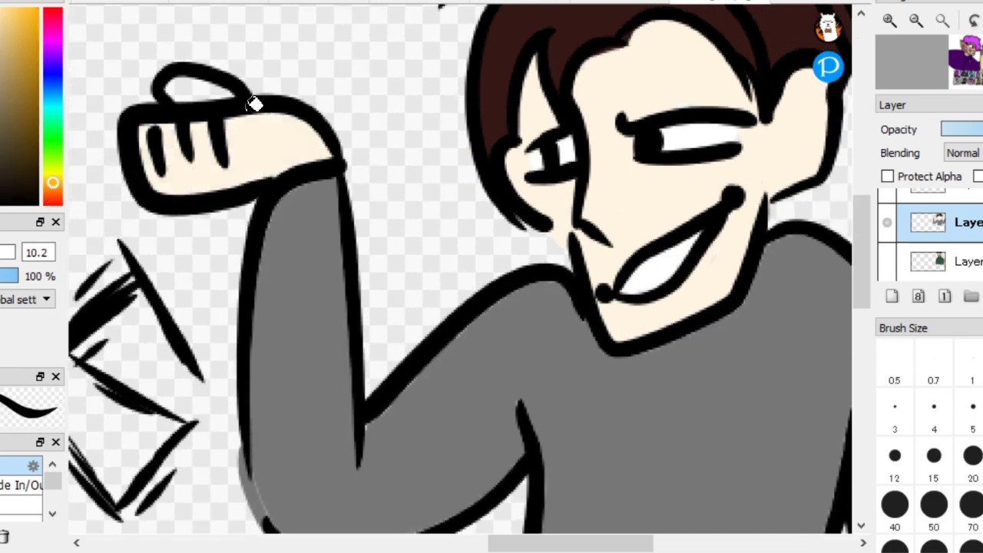
scroll(209, 83, "down", 5)
key("Delete")
key("Delete")
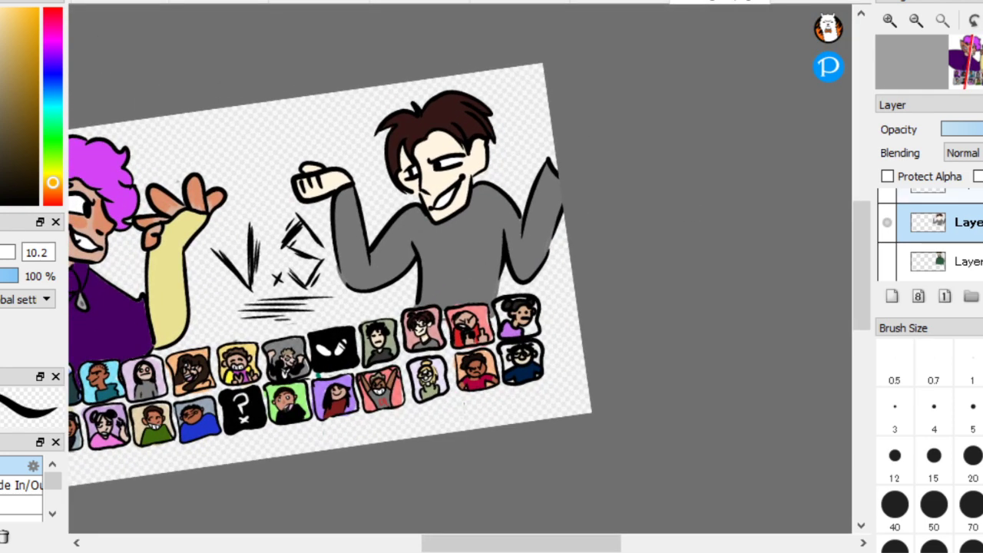
Reorder the smirking character's layers and merge the line art and colors into one layer
left_click(952, 193)
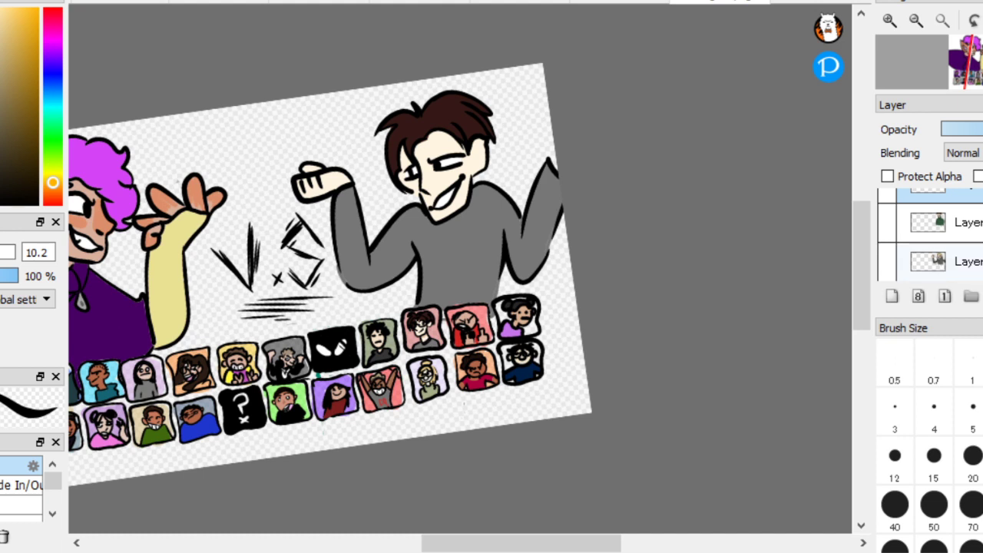
left_click_drag(952, 261, 952, 215)
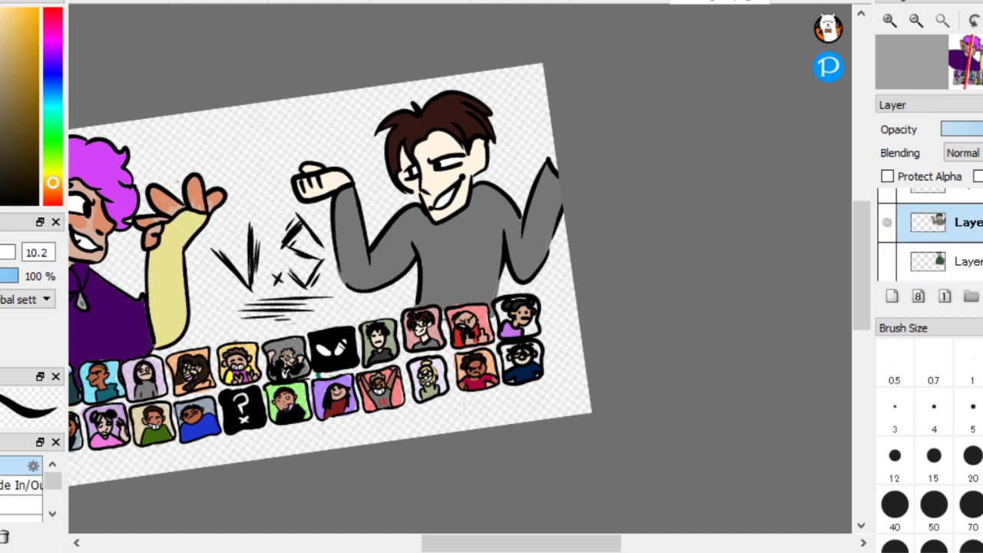
scroll(930, 234, "up", 2)
scroll(930, 235, "down", 1)
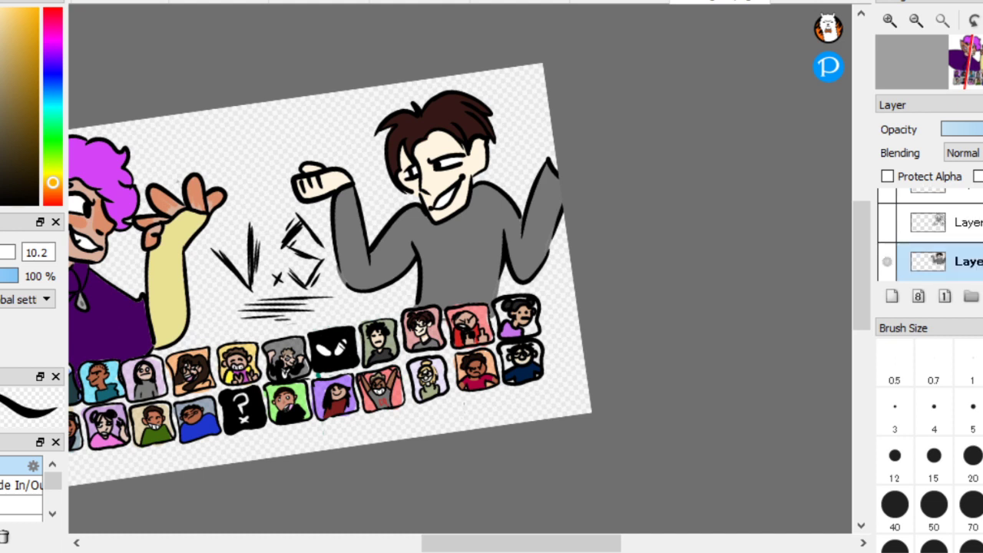
Hide the smirking character, show the curly-haired character's line art, and add an empty layer beneath it
left_click(888, 260)
left_click(886, 222)
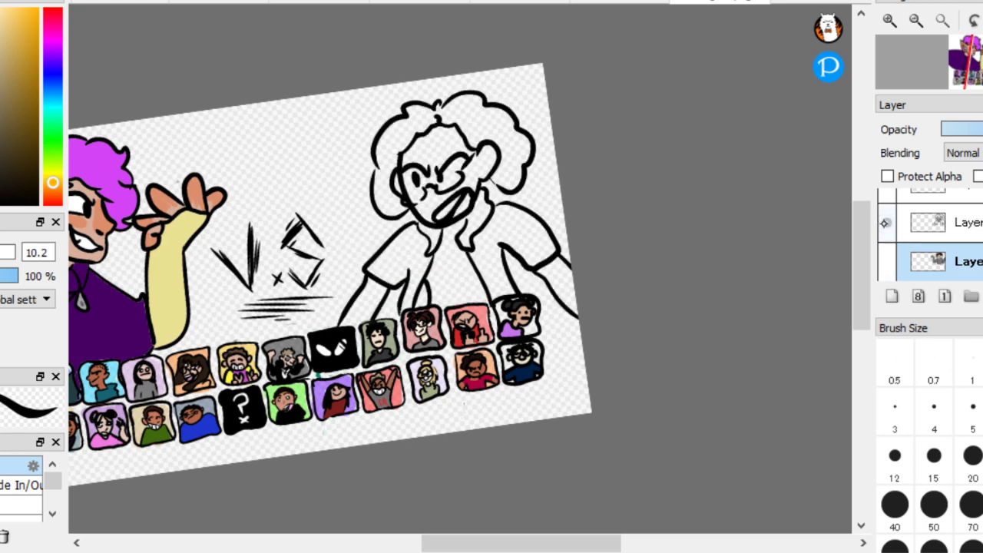
left_click(893, 289)
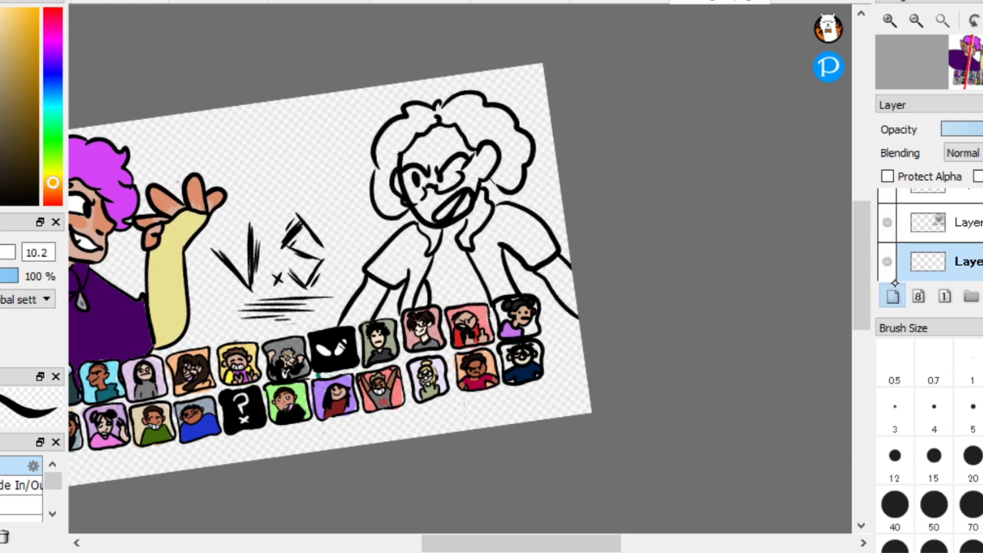
Sample the tan skin color from the bearded roster portrait and paint the curly-haired character's face and near ear with it
scroll(467, 326, "up", 10)
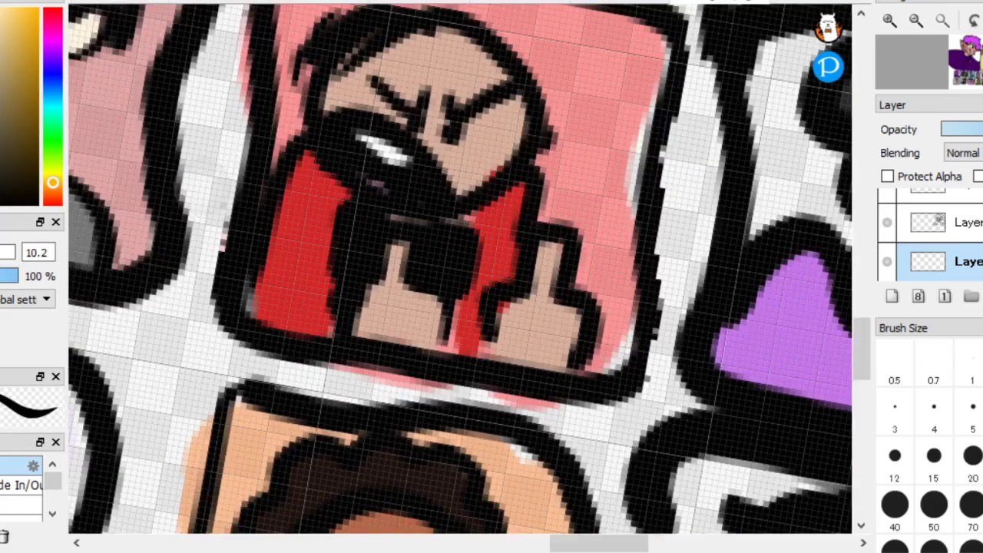
left_click(543, 319)
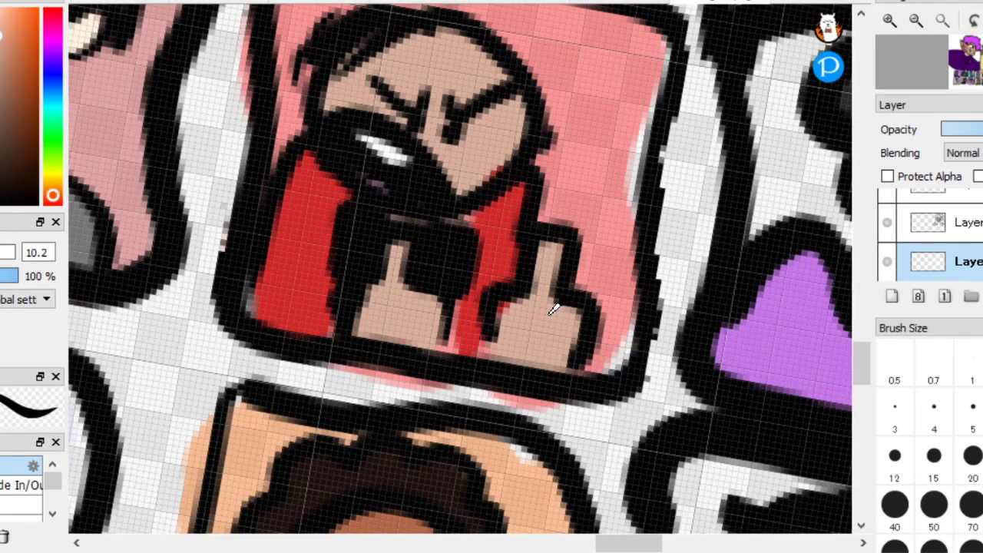
scroll(542, 320, "down", 7)
scroll(234, 192, "up", 3)
scroll(554, 225, "up", 2)
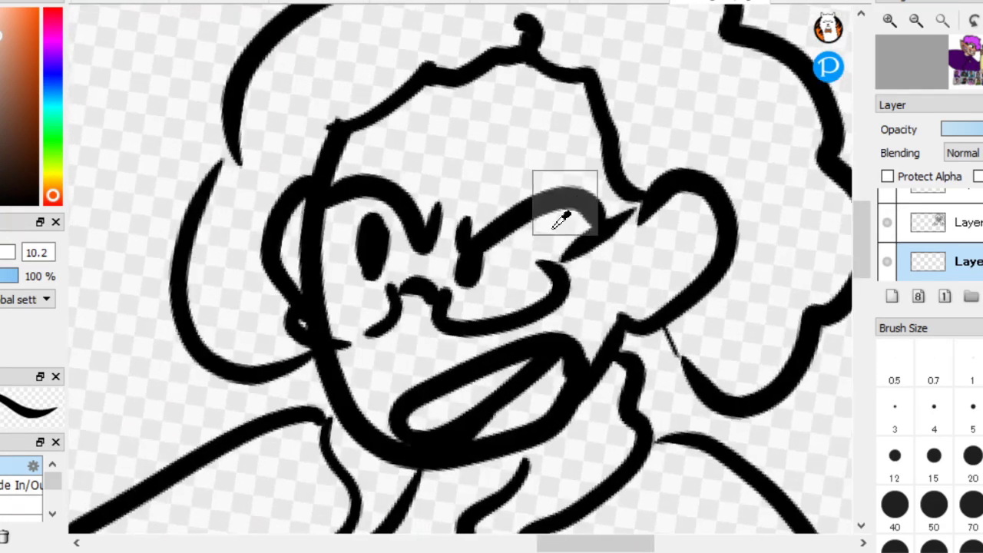
mouse_move(350, 421)
left_mouse_down()
mouse_move(338, 385)
mouse_move(338, 232)
mouse_move(352, 446)
mouse_move(333, 192)
mouse_move(321, 347)
left_mouse_up()
mouse_move(342, 443)
left_mouse_down()
mouse_move(375, 401)
mouse_move(423, 376)
mouse_move(553, 349)
mouse_move(565, 375)
mouse_move(535, 352)
mouse_move(555, 378)
mouse_move(572, 322)
mouse_move(572, 347)
mouse_move(606, 332)
mouse_move(631, 335)
mouse_move(685, 284)
mouse_move(672, 237)
mouse_move(608, 283)
mouse_move(617, 328)
mouse_move(670, 250)
mouse_move(614, 330)
mouse_move(683, 271)
mouse_move(601, 333)
mouse_move(660, 286)
mouse_move(620, 313)
mouse_move(653, 266)
mouse_move(604, 285)
mouse_move(633, 243)
mouse_move(660, 267)
mouse_move(658, 298)
mouse_move(673, 241)
mouse_move(622, 248)
mouse_move(591, 225)
mouse_move(551, 121)
mouse_move(572, 123)
mouse_move(495, 97)
mouse_move(409, 120)
mouse_move(344, 169)
mouse_move(369, 393)
mouse_move(456, 332)
mouse_move(543, 331)
mouse_move(556, 314)
mouse_move(530, 245)
mouse_move(585, 290)
mouse_move(561, 202)
mouse_move(518, 171)
mouse_move(532, 265)
mouse_move(515, 140)
mouse_move(465, 262)
mouse_move(562, 215)
mouse_move(495, 132)
mouse_move(457, 221)
mouse_move(544, 191)
mouse_move(536, 132)
mouse_move(526, 147)
mouse_move(455, 162)
mouse_move(404, 314)
mouse_move(429, 166)
mouse_move(344, 318)
mouse_move(390, 278)
mouse_move(375, 183)
mouse_move(445, 132)
left_mouse_up()
key("bracketright")
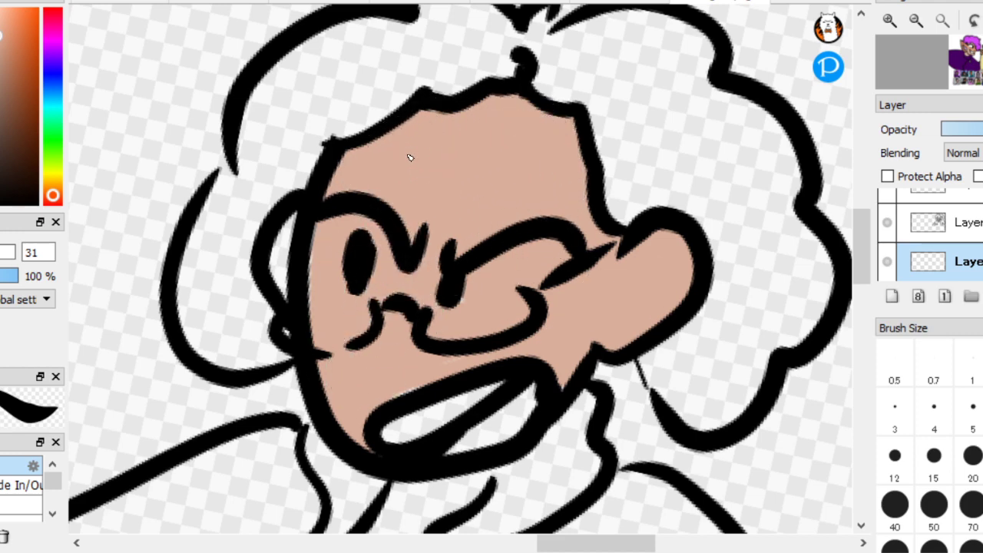
Make the whites of both of the curly-haired character's eyes pure white around the pupils
scroll(665, 385, "up", 3)
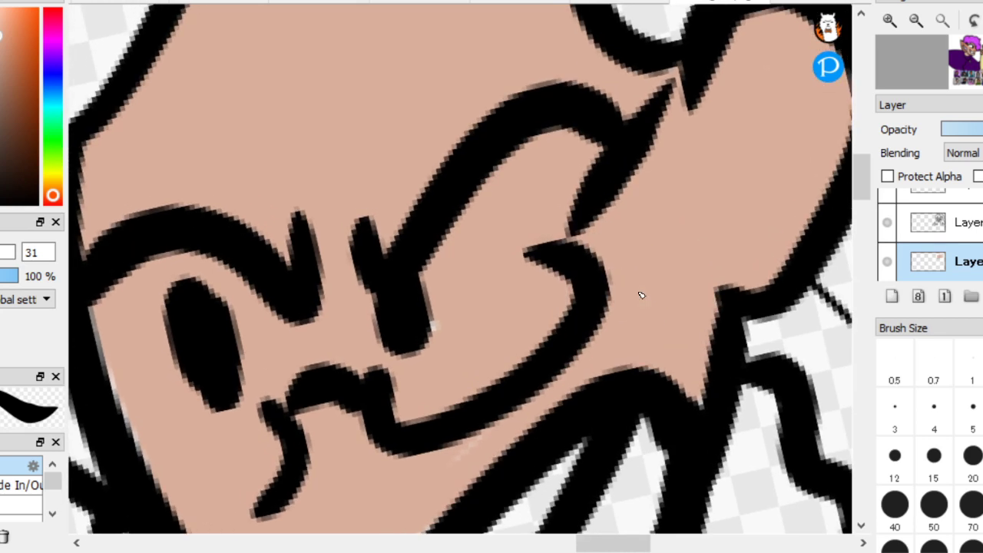
key("e")
mouse_move(588, 146)
left_mouse_down()
mouse_move(499, 285)
mouse_move(410, 282)
mouse_move(420, 261)
mouse_move(473, 289)
mouse_move(438, 239)
mouse_move(402, 357)
mouse_move(528, 231)
mouse_move(588, 139)
mouse_move(466, 271)
mouse_move(446, 266)
mouse_move(501, 165)
mouse_move(474, 211)
mouse_move(580, 136)
left_mouse_up()
scroll(127, 192, "down", 3)
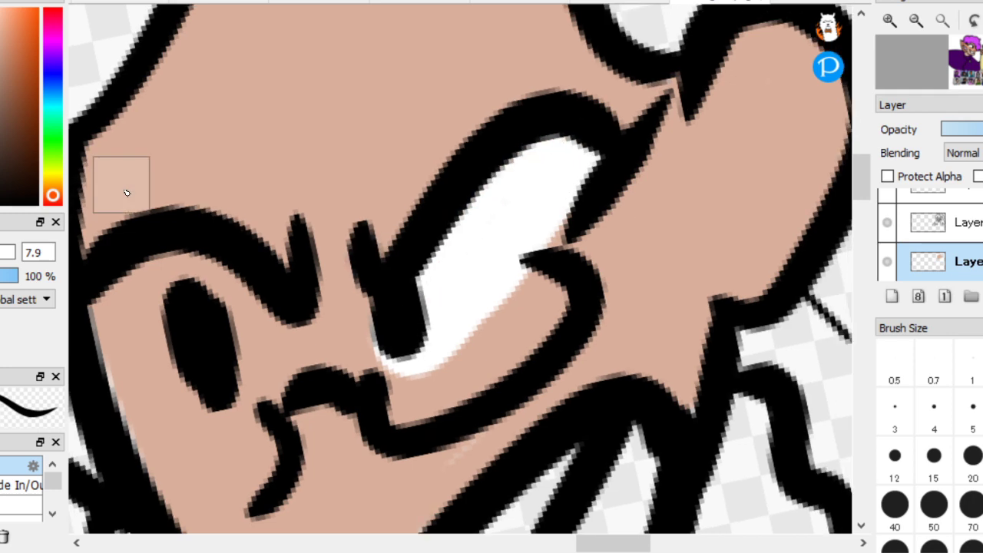
mouse_move(278, 247)
left_mouse_down()
mouse_move(266, 325)
mouse_move(151, 279)
mouse_move(206, 299)
mouse_move(184, 286)
mouse_move(155, 226)
mouse_move(247, 265)
mouse_move(202, 258)
mouse_move(238, 214)
mouse_move(267, 272)
mouse_move(158, 226)
mouse_move(161, 275)
left_mouse_up()
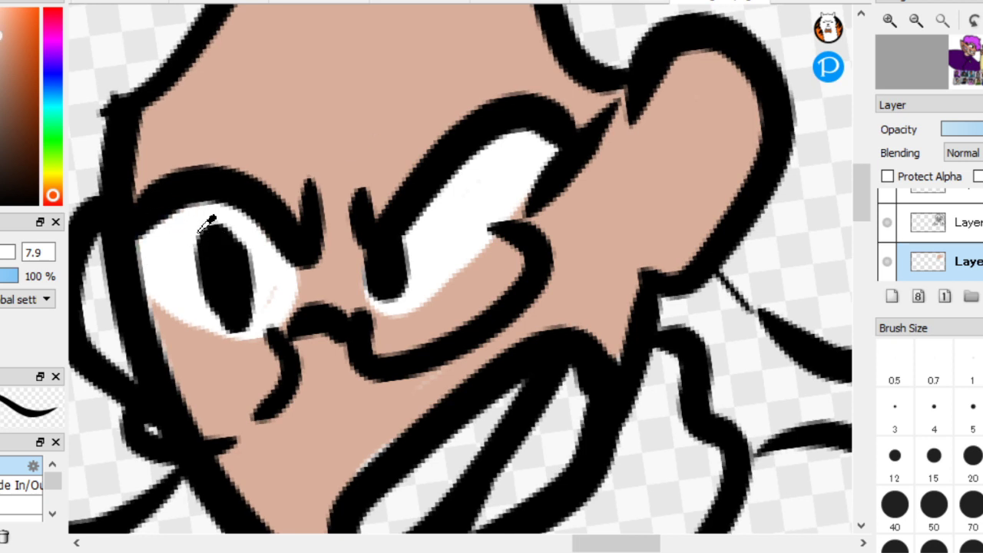
Color the curly-haired character's far ear and the forearm nearest the canvas edge with the tan skin color
mouse_move(127, 360)
left_mouse_down()
mouse_move(97, 243)
mouse_move(129, 390)
left_mouse_up()
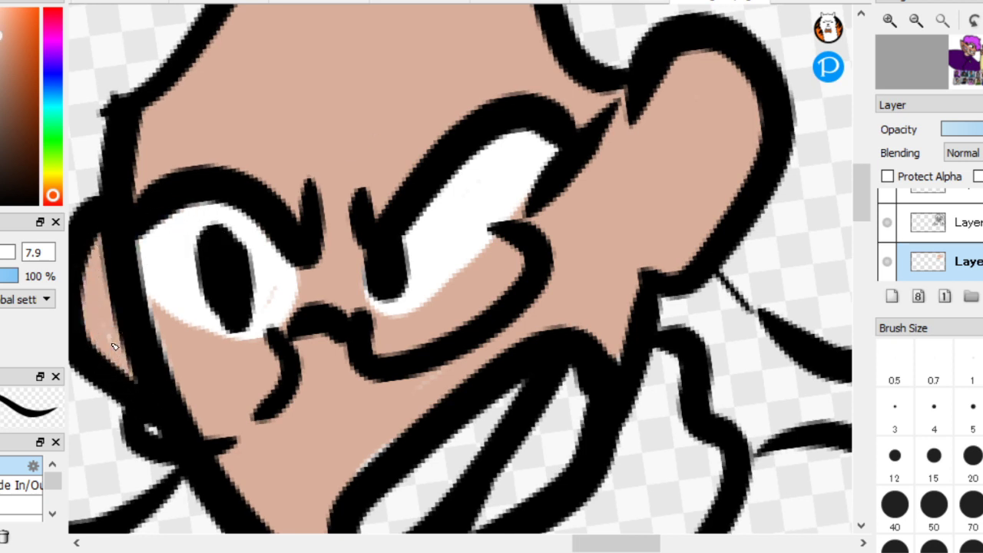
scroll(197, 231, "down", 4)
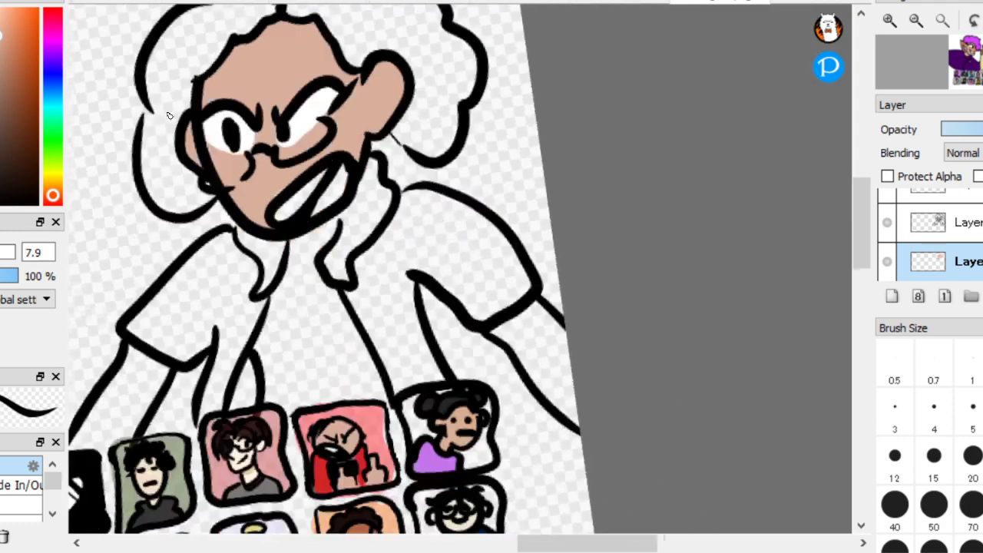
scroll(245, 254, "up", 2)
scroll(265, 256, "down", 1)
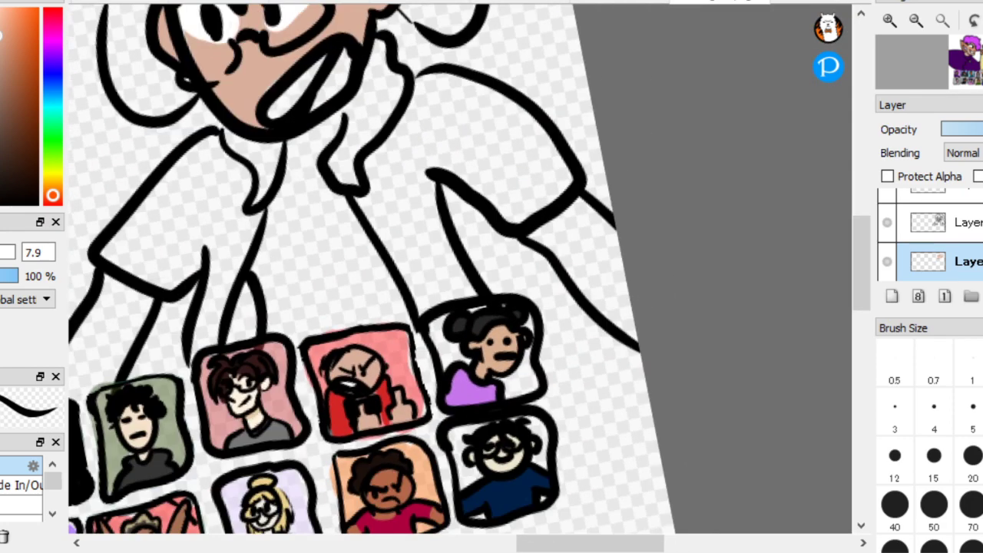
left_click(584, 269)
Try to fill the curly-haired character's forearm on the V.S lettering side with the tan skin color
scroll(115, 165, "up", 2)
left_click(290, 316)
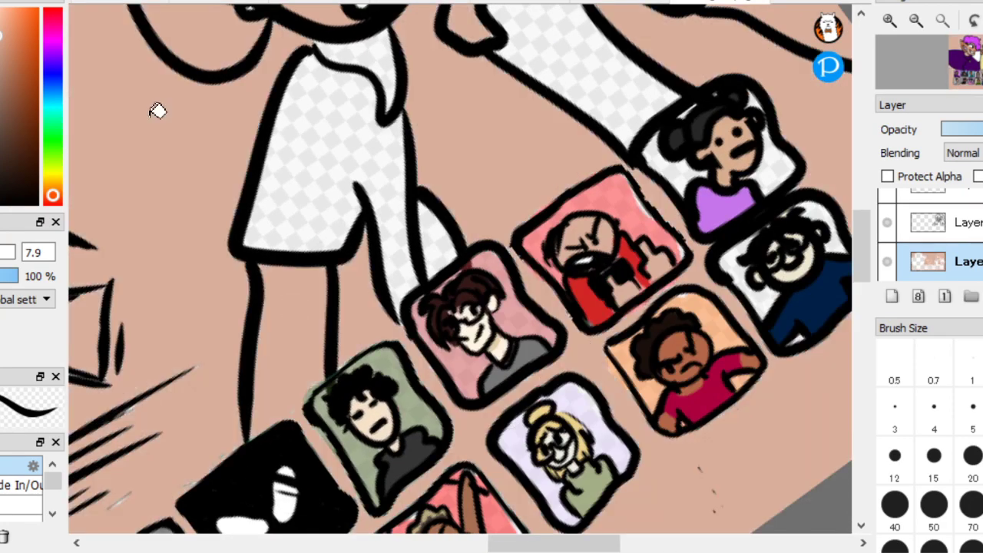
scroll(158, 111, "down", 1)
key("ctrl+z")
Brush tan across the gap between the roster frames and fill the forearm beside the V.S lettering with the same tan
scroll(165, 430, "up", 3)
key("b")
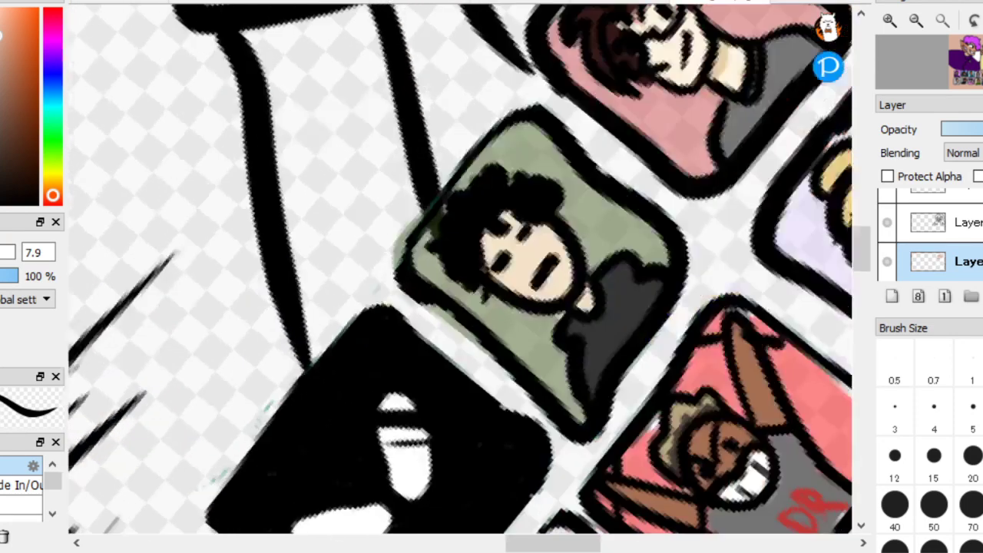
left_click_drag(464, 364, 467, 344)
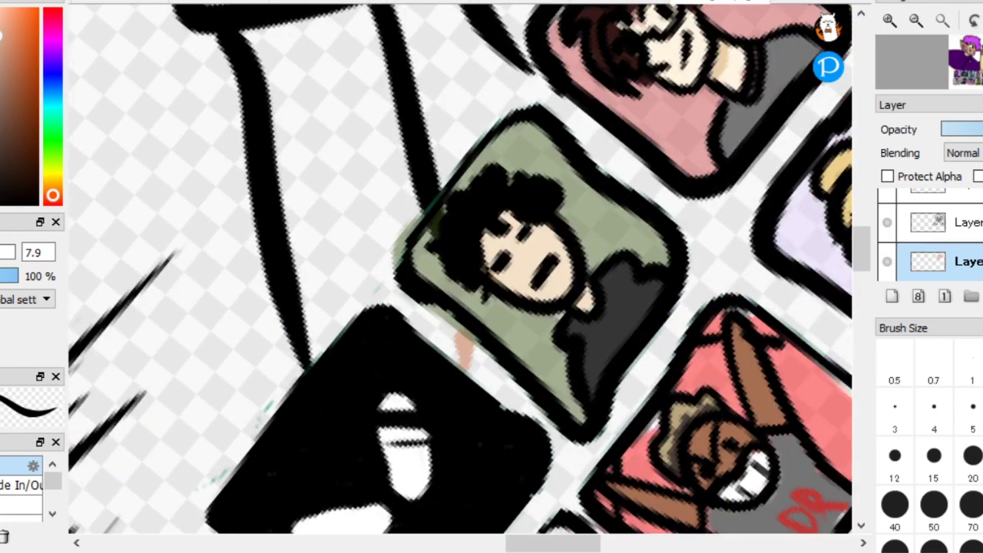
left_click(359, 228)
scroll(241, 187, "down", 5)
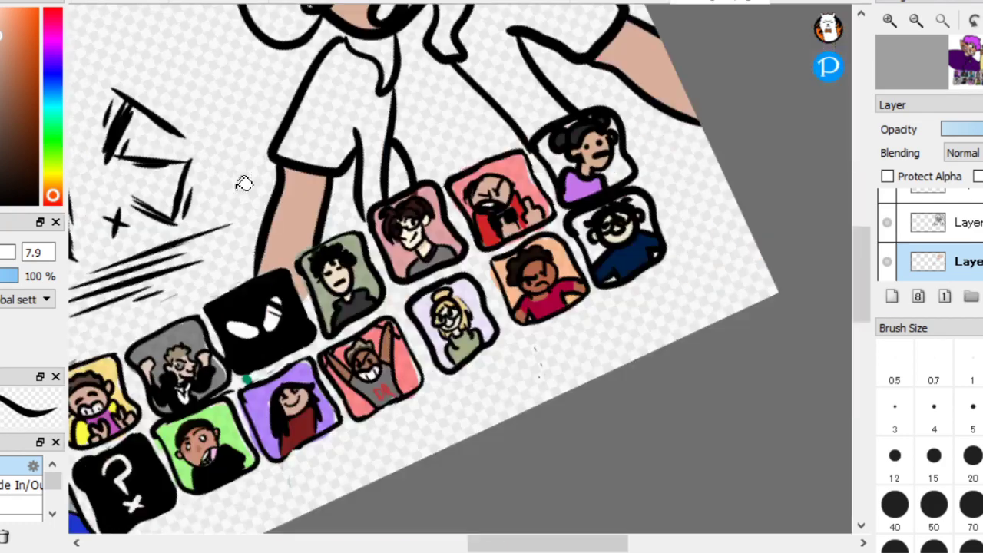
Sample the jacket red from the bearded roster portrait, close the collar gaps with it, and fill both halves of the curly-haired character's jacket
scroll(595, 301, "up", 3)
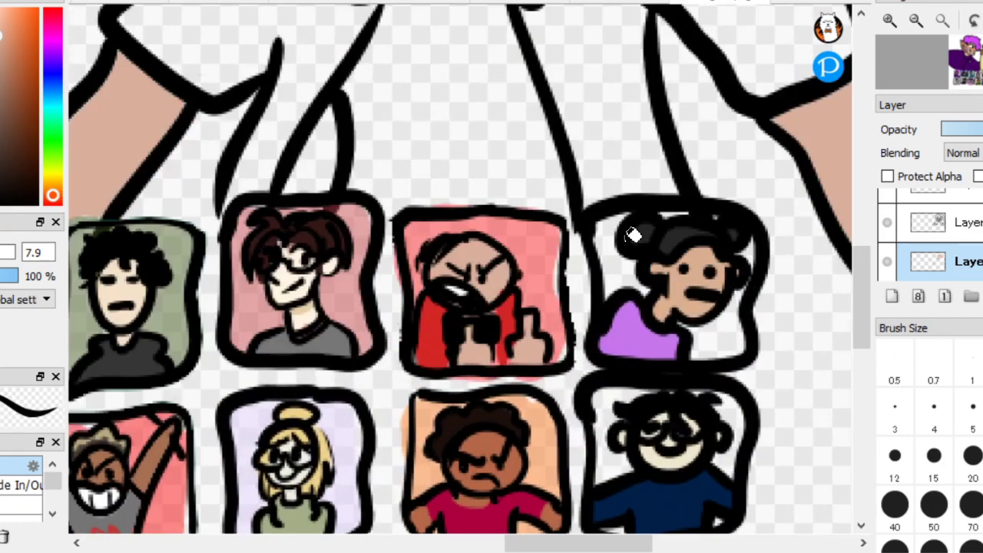
left_click(434, 314)
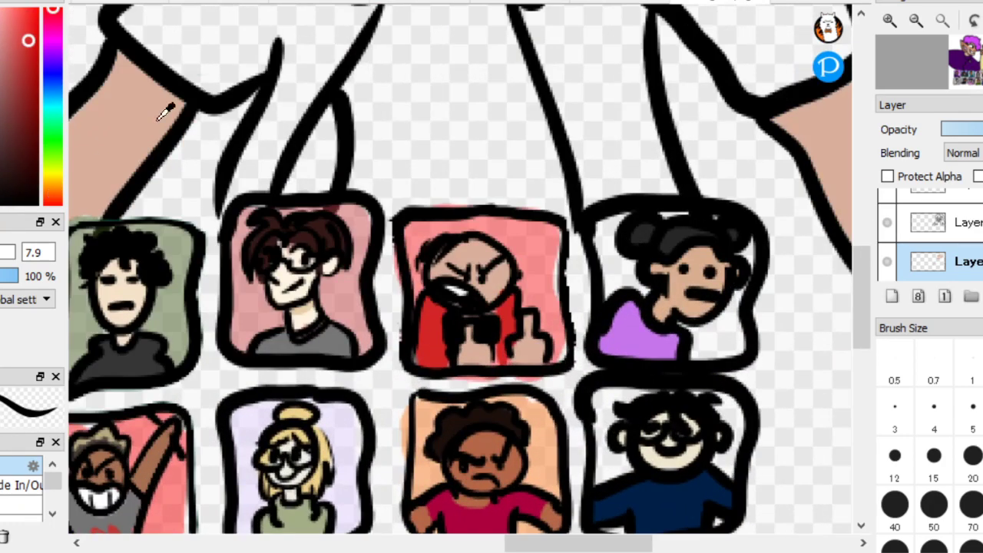
scroll(160, 119, "down", 3)
scroll(87, 154, "up", 3)
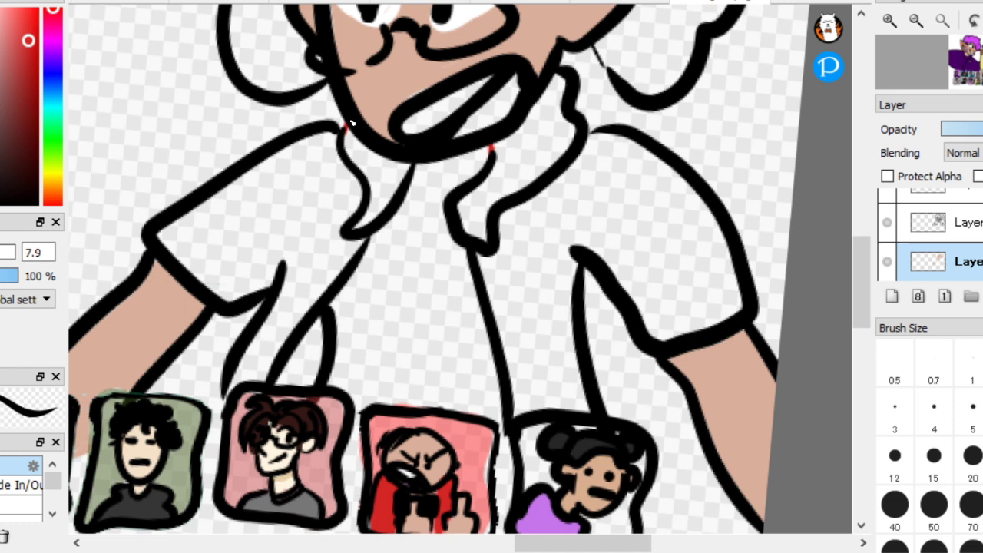
left_click(340, 226)
left_click(562, 220)
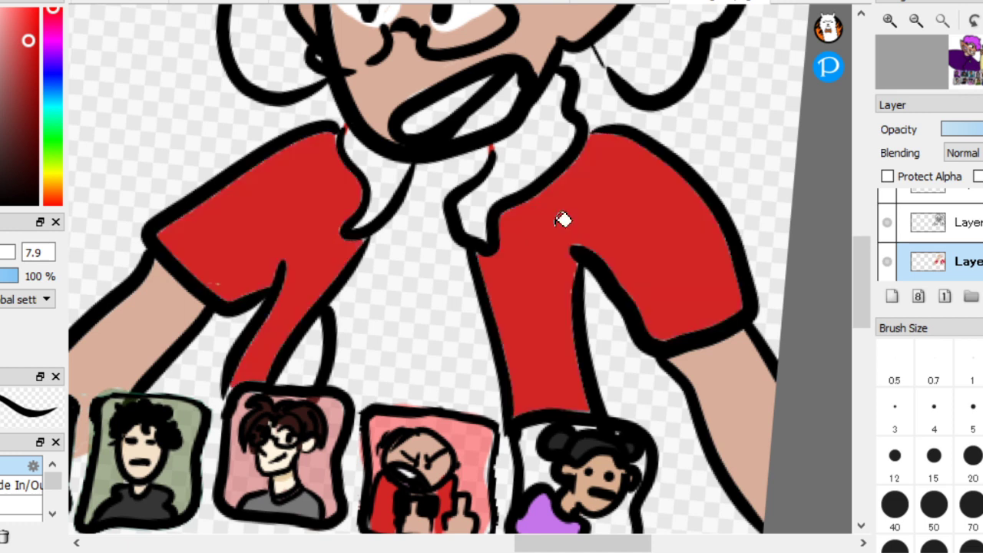
Fill the curly-haired character's inner jacket lining with dark maroon and both collar flaps with the jacket red
left_click(311, 331)
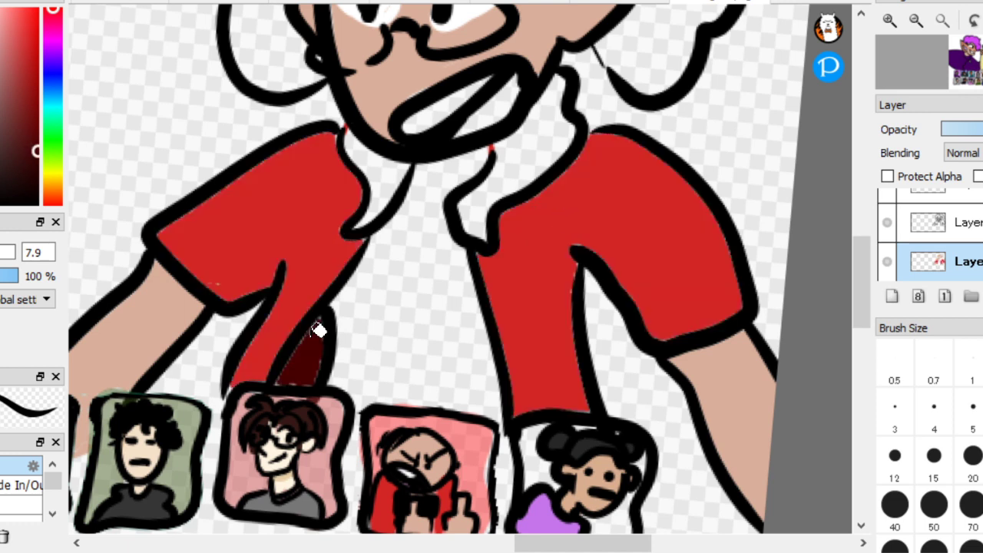
scroll(160, 164, "down", 1)
scroll(160, 164, "up", 2)
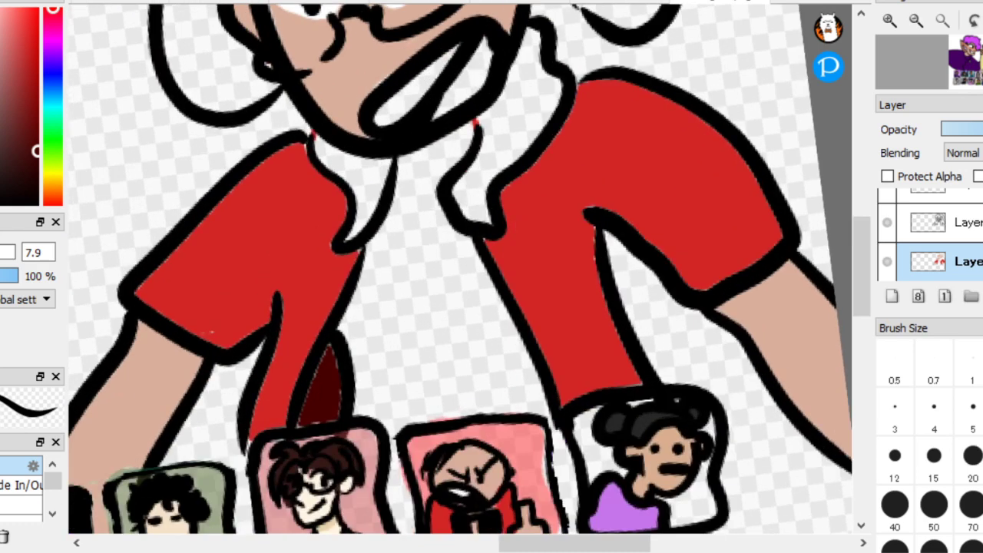
left_click(511, 114)
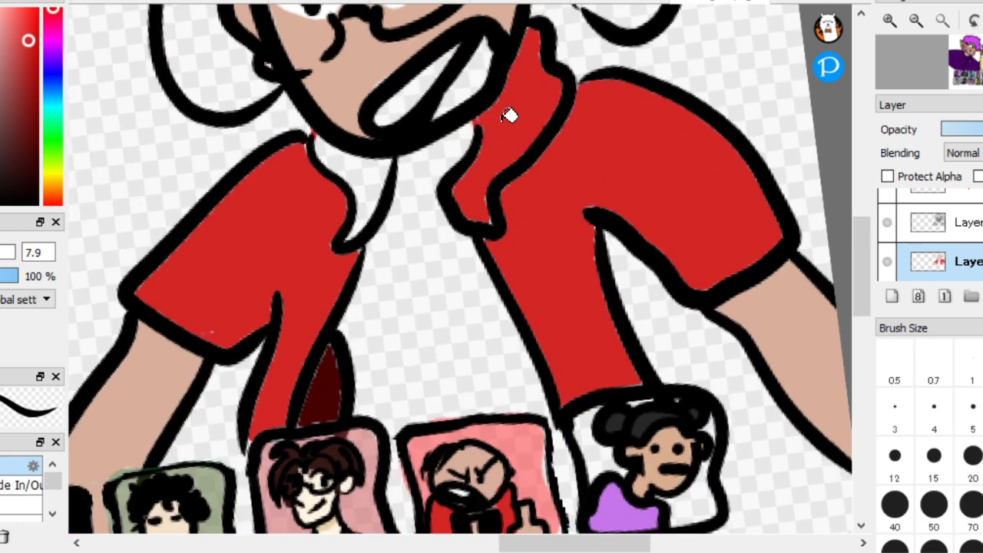
left_click(372, 172)
scroll(392, 410, "down", 3)
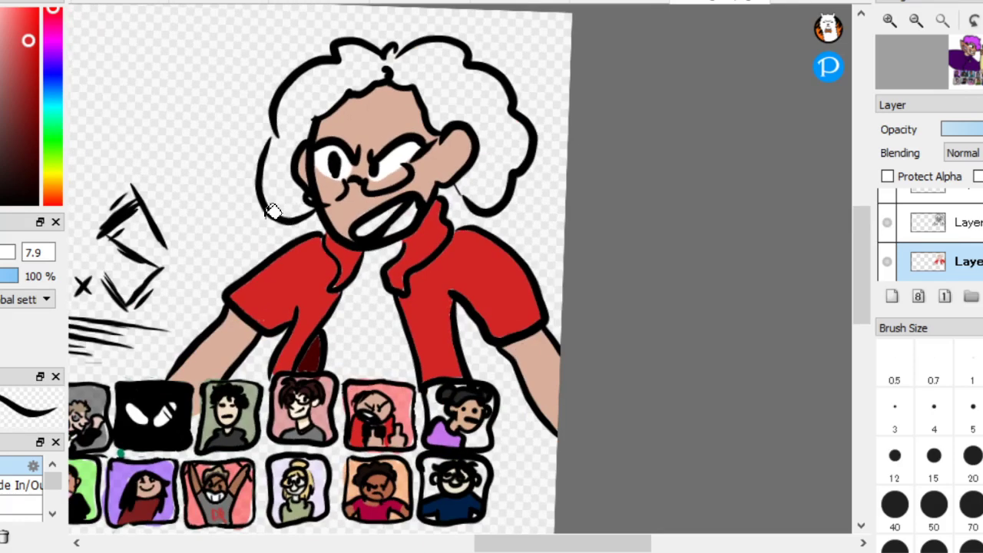
Close the hair outline gaps with dark brown, fill the curly hair, and paint over its unfilled edges with a size 23 brush
scroll(545, 294, "up", 2)
scroll(531, 297, "down", 3)
scroll(560, 287, "up", 3)
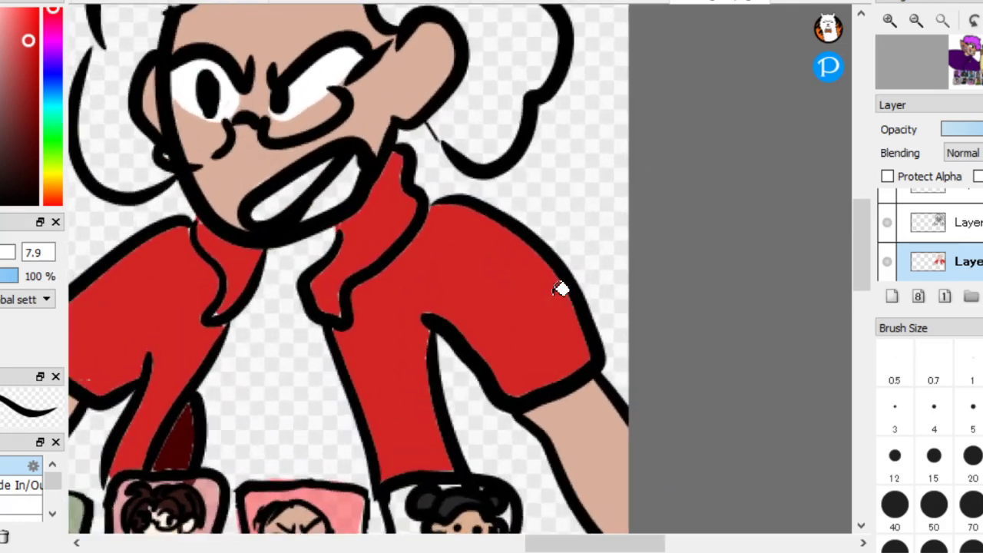
scroll(231, 97, "up", 1)
scroll(625, 200, "up", 1)
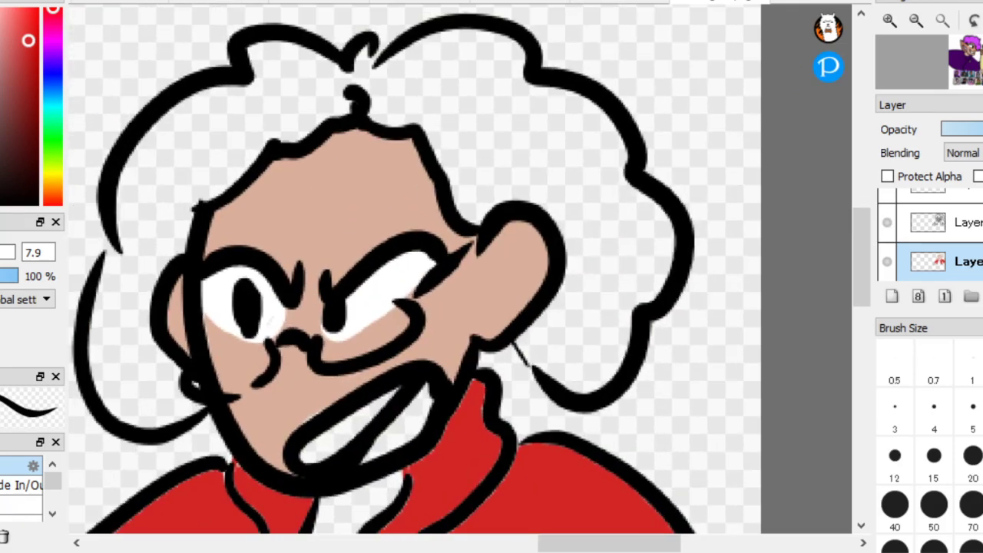
left_click(53, 182)
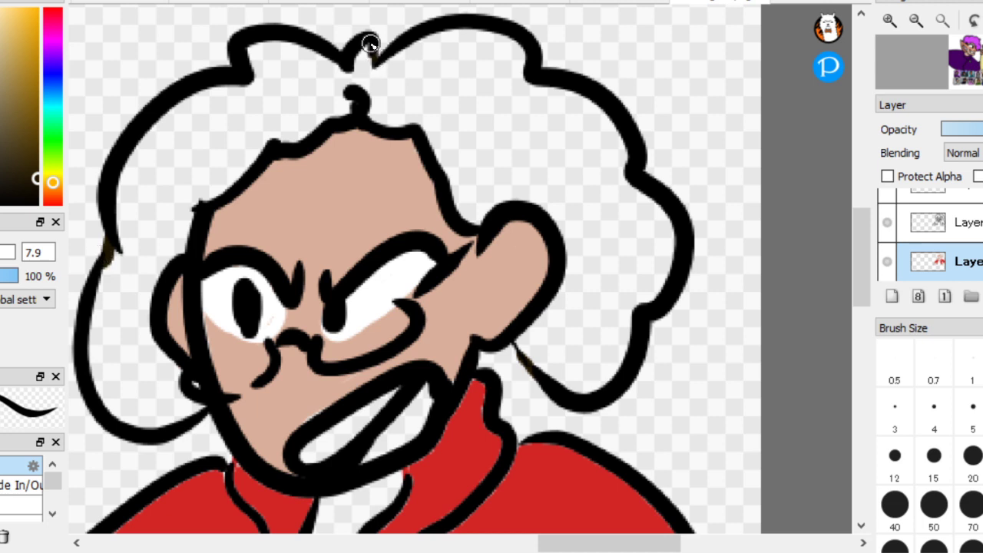
left_click(577, 182)
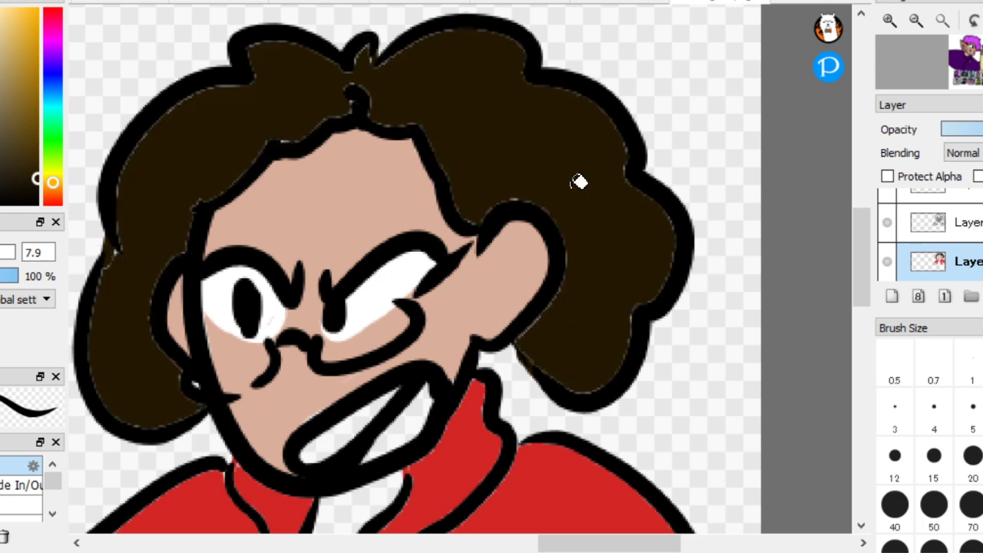
key("ctrl+z")
left_click(565, 187)
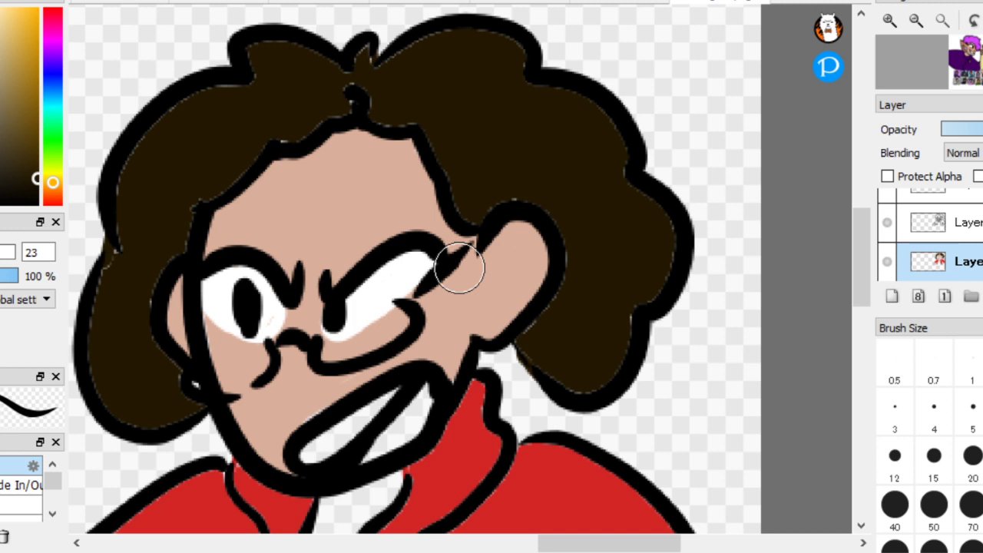
mouse_move(537, 348)
left_mouse_down()
mouse_move(574, 391)
mouse_move(608, 347)
mouse_move(599, 375)
mouse_move(626, 311)
left_mouse_up()
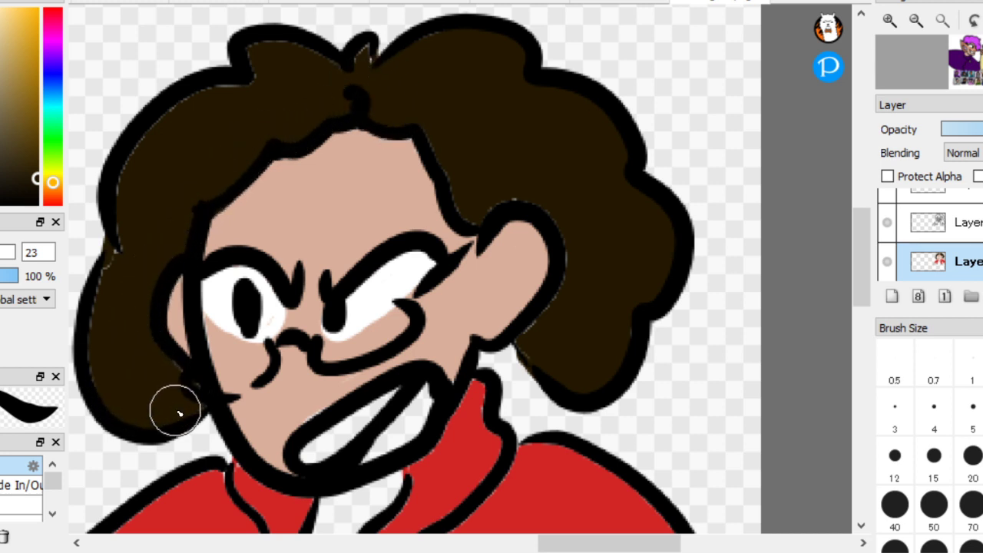
mouse_move(179, 413)
left_mouse_down()
mouse_move(100, 340)
mouse_move(125, 249)
mouse_move(122, 210)
mouse_move(141, 159)
mouse_move(169, 126)
mouse_move(259, 85)
mouse_move(258, 60)
mouse_move(271, 55)
mouse_move(433, 103)
mouse_move(479, 206)
mouse_move(441, 136)
mouse_move(469, 193)
mouse_move(522, 195)
mouse_move(564, 220)
mouse_move(576, 261)
mouse_move(562, 312)
mouse_move(535, 339)
mouse_move(552, 361)
mouse_move(595, 363)
mouse_move(622, 299)
left_mouse_up()
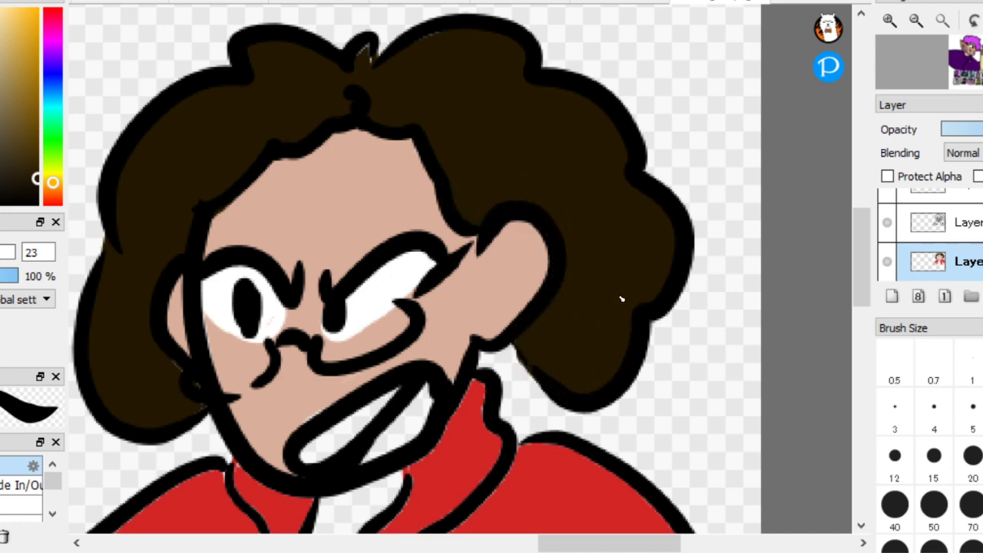
Color the curly-haired character's open mouth with a light pink tongue and white teeth, using a size 9.8 brush
scroll(622, 299, "up", 5)
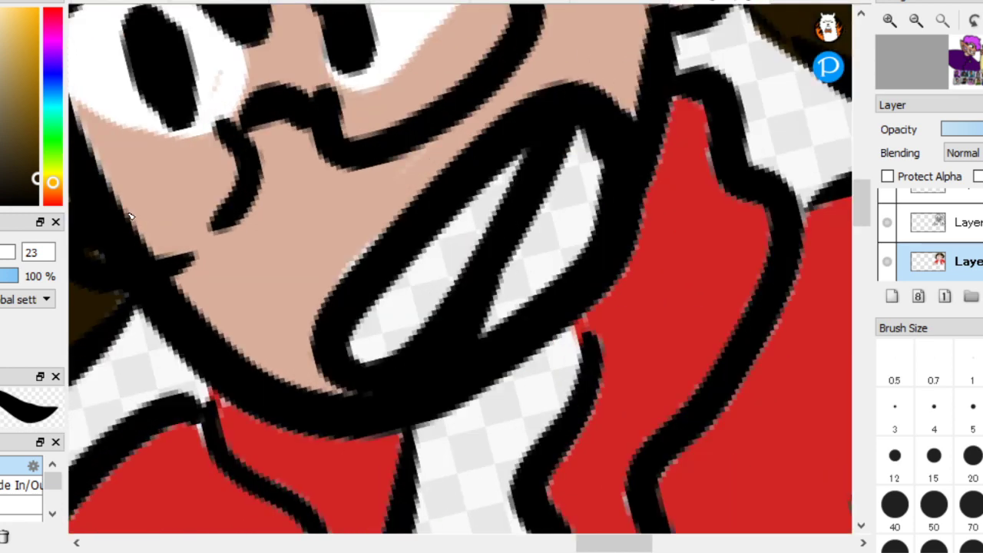
left_click(52, 33)
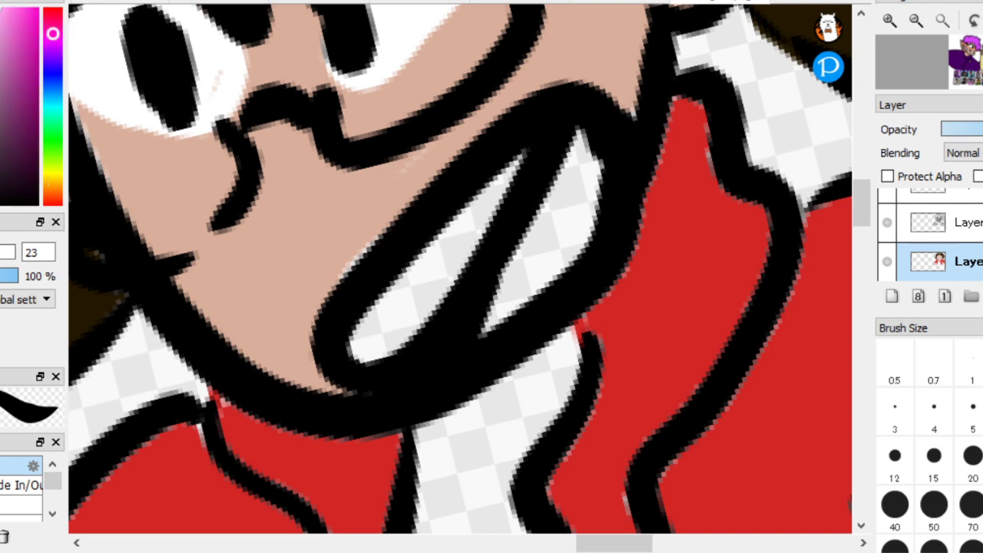
mouse_move(553, 279)
left_mouse_down()
mouse_move(559, 166)
mouse_move(492, 342)
mouse_move(578, 207)
mouse_move(598, 226)
left_mouse_up()
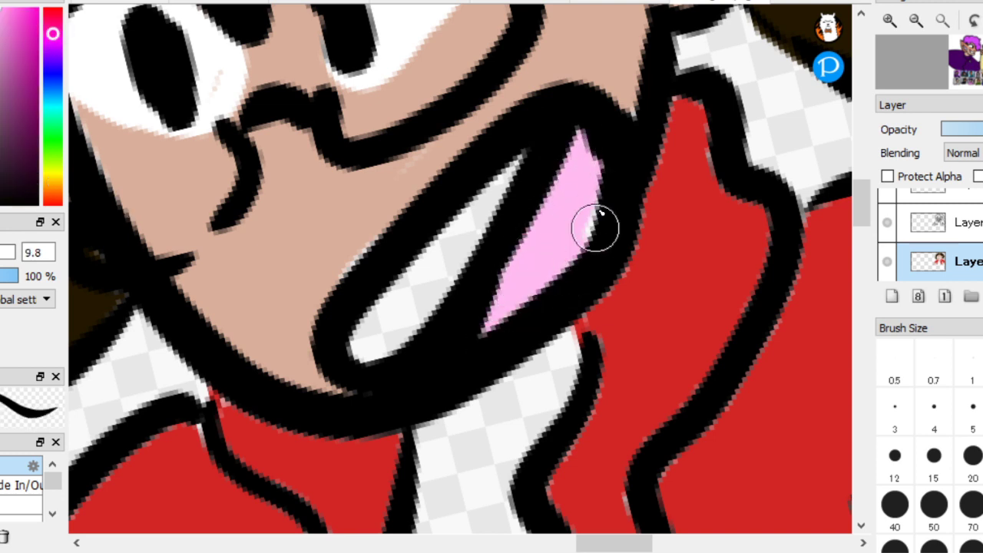
mouse_move(384, 317)
left_mouse_down()
mouse_move(443, 237)
mouse_move(388, 322)
mouse_move(449, 257)
mouse_move(509, 172)
mouse_move(393, 344)
mouse_move(498, 196)
left_mouse_up()
Close the gaps between the roster frames with dark gray and fill the shirt between the jacket halves with it
scroll(498, 196, "down", 5)
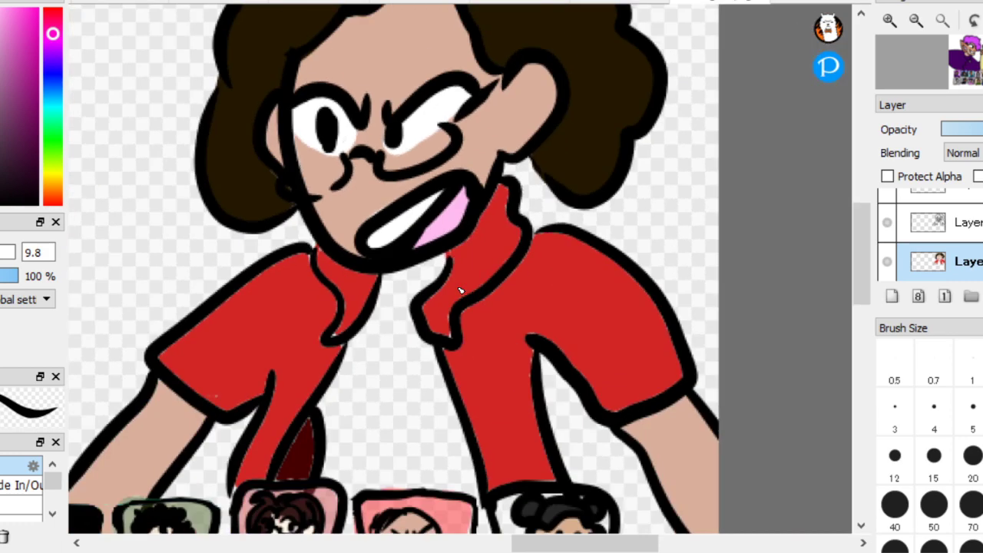
scroll(551, 358, "up", 4)
scroll(558, 343, "down", 4)
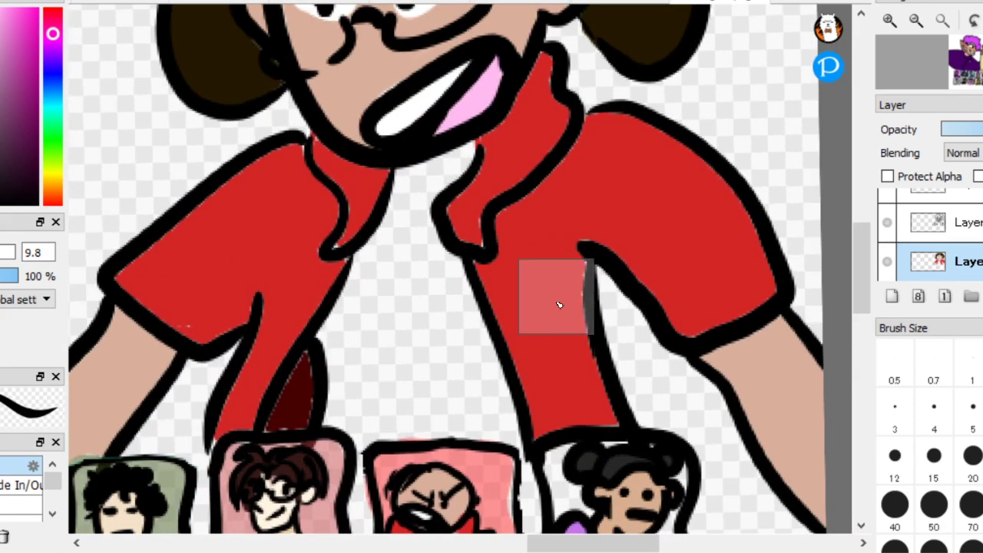
scroll(499, 347, "up", 4)
scroll(522, 343, "up", 1)
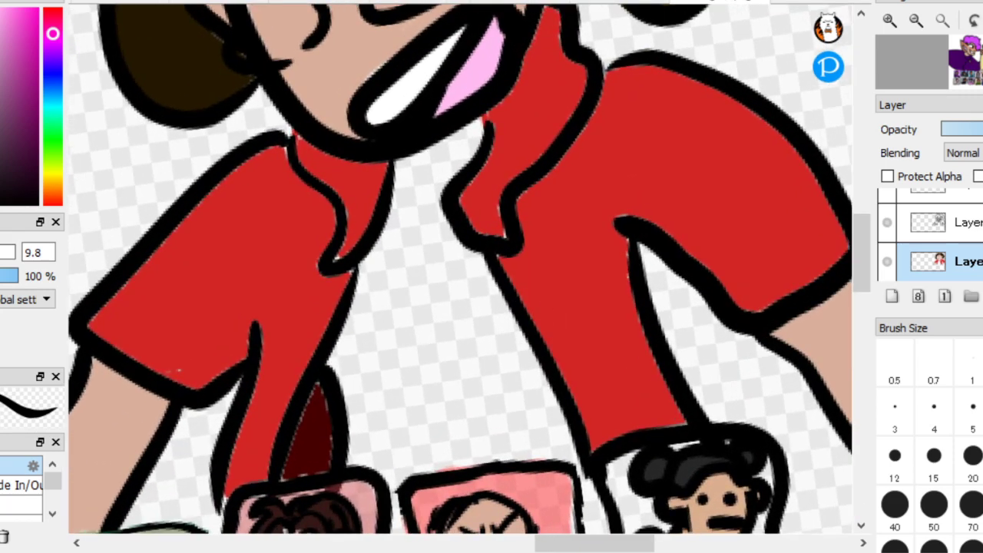
left_click(465, 329)
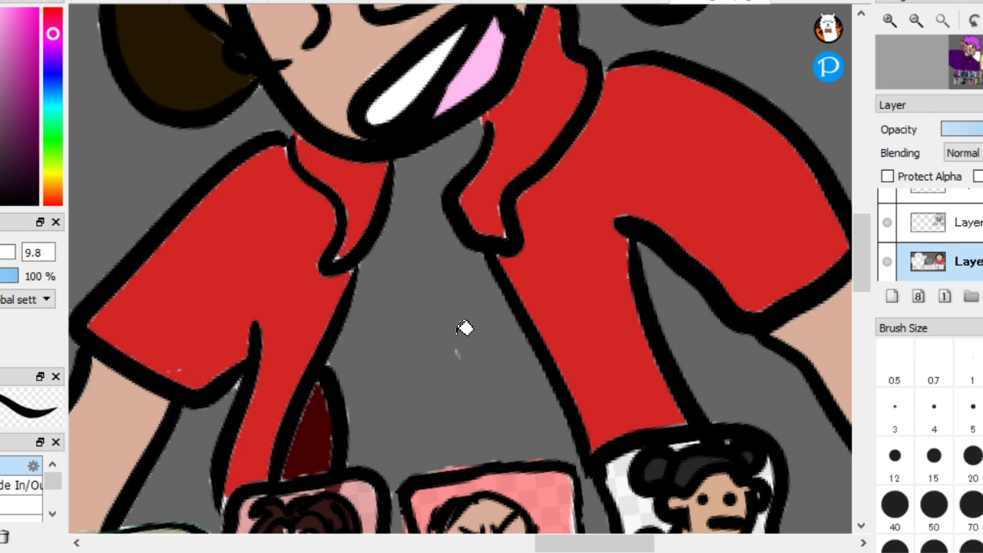
key("ctrl+z")
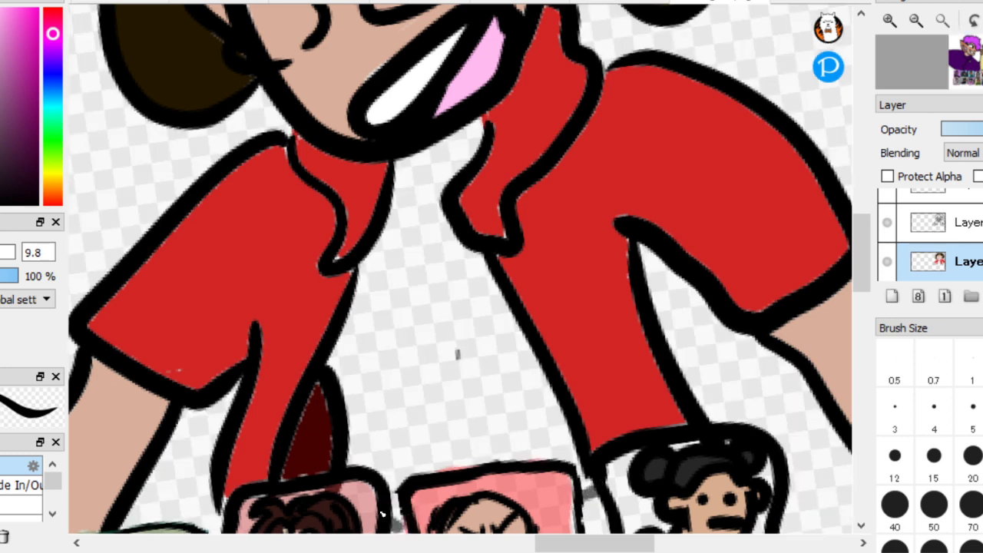
left_click(446, 417)
scroll(445, 417, "down", 8)
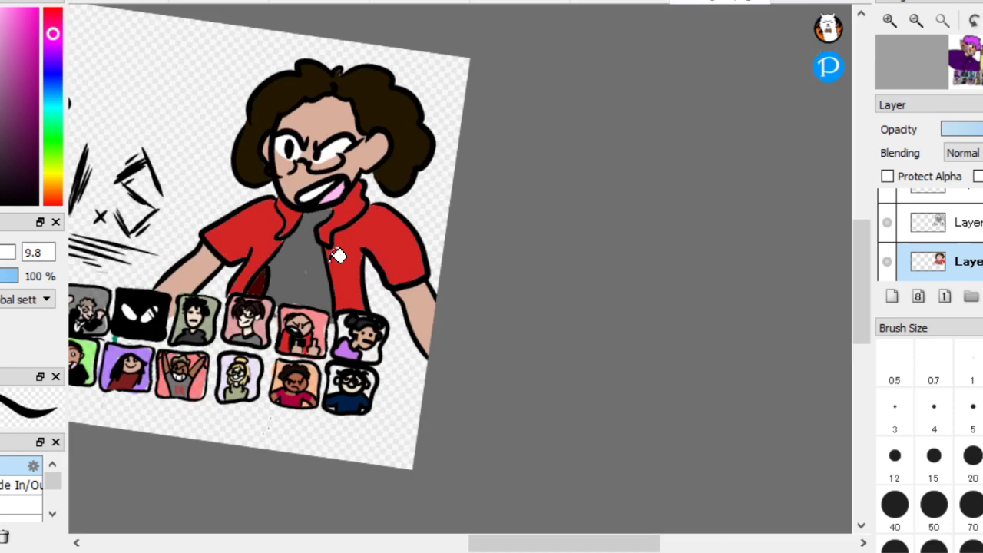
Hand-letter the word "Soup" in pale yellow across the shoulder of the red jacket at the canvas-edge side
scroll(562, 279, "up", 6)
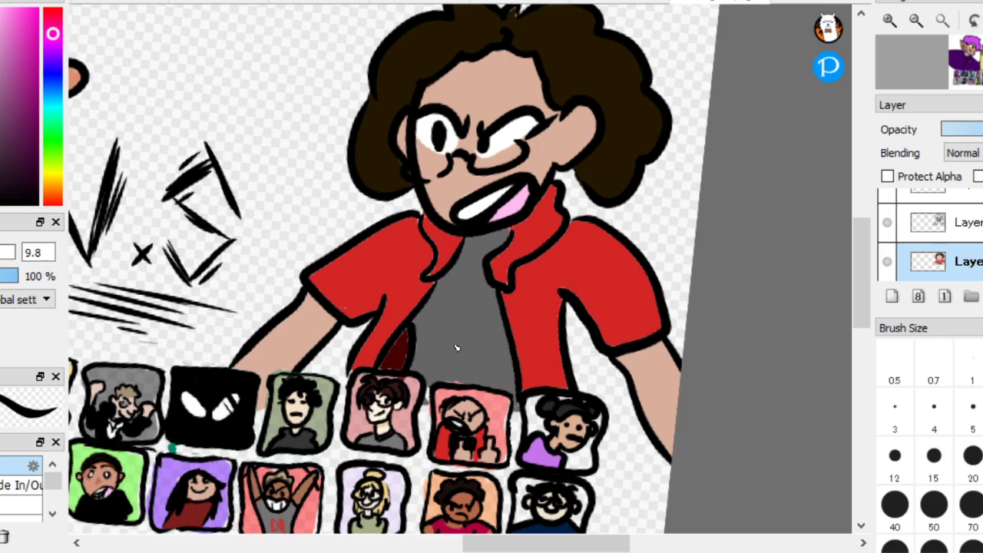
scroll(456, 348, "up", 5)
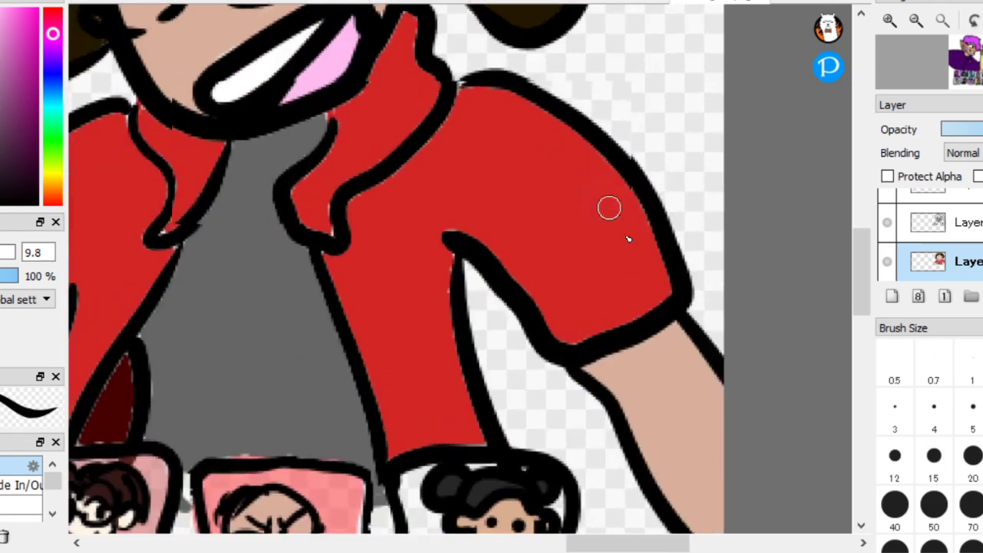
scroll(609, 207, "up", 2)
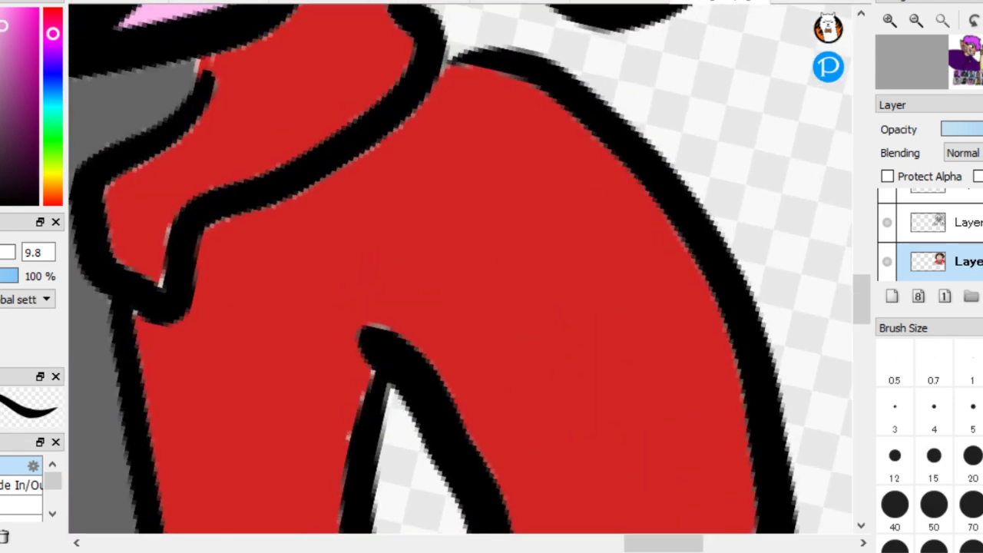
left_click(53, 172)
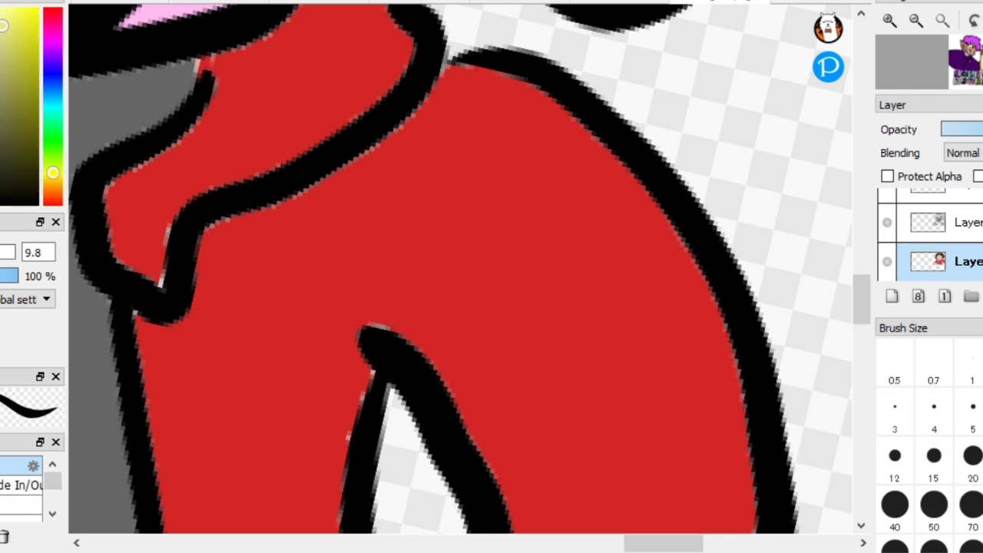
mouse_move(414, 215)
left_mouse_down()
mouse_move(454, 262)
mouse_move(442, 264)
mouse_move(472, 229)
mouse_move(540, 192)
left_mouse_up()
mouse_move(568, 221)
left_mouse_down()
mouse_move(561, 192)
mouse_move(566, 202)
left_mouse_up()
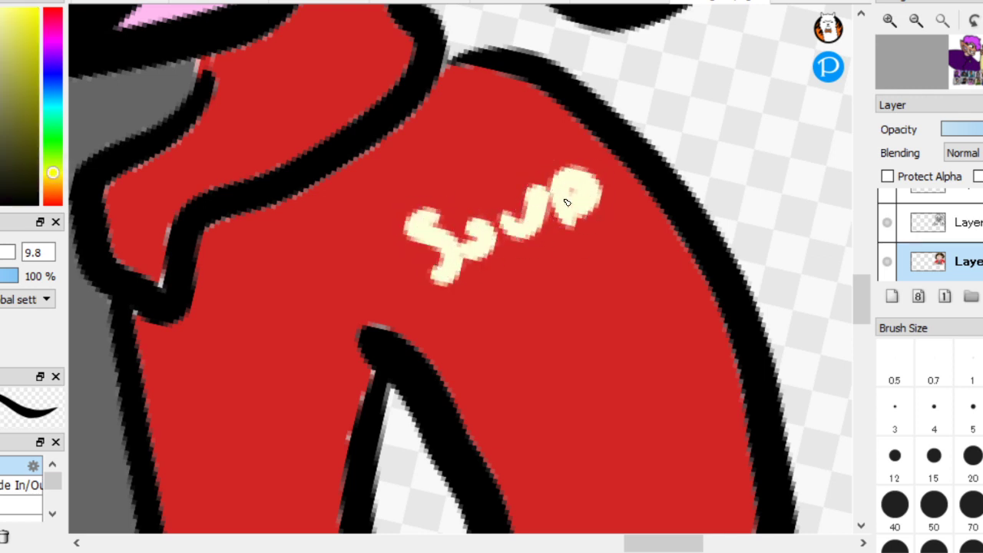
left_click_drag(478, 229, 476, 255)
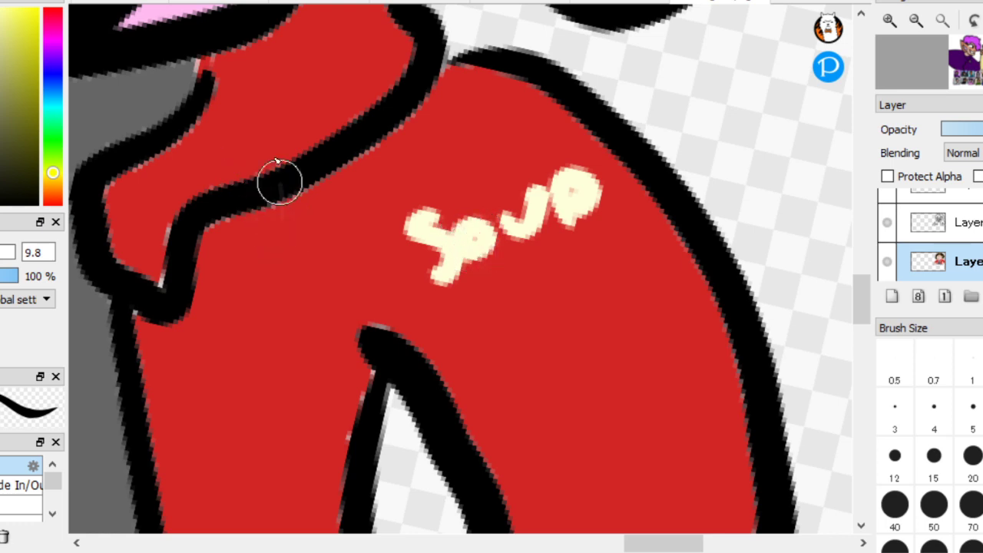
Letter "Soup" twice more in pale yellow down the same sleeve, once mid-sleeve and once cut off by the cuff
scroll(533, 337, "down", 1)
scroll(532, 338, "up", 2)
mouse_move(430, 205)
left_mouse_down()
mouse_move(407, 212)
mouse_move(410, 284)
mouse_move(430, 307)
left_mouse_up()
mouse_move(481, 265)
left_mouse_down()
mouse_move(627, 200)
mouse_move(617, 259)
left_mouse_up()
mouse_move(509, 482)
left_mouse_down()
mouse_move(483, 513)
mouse_move(508, 520)
mouse_move(593, 510)
mouse_move(570, 507)
left_mouse_up()
mouse_move(625, 488)
left_mouse_down()
mouse_move(675, 486)
mouse_move(700, 458)
mouse_move(709, 512)
mouse_move(706, 500)
mouse_move(725, 461)
left_mouse_up()
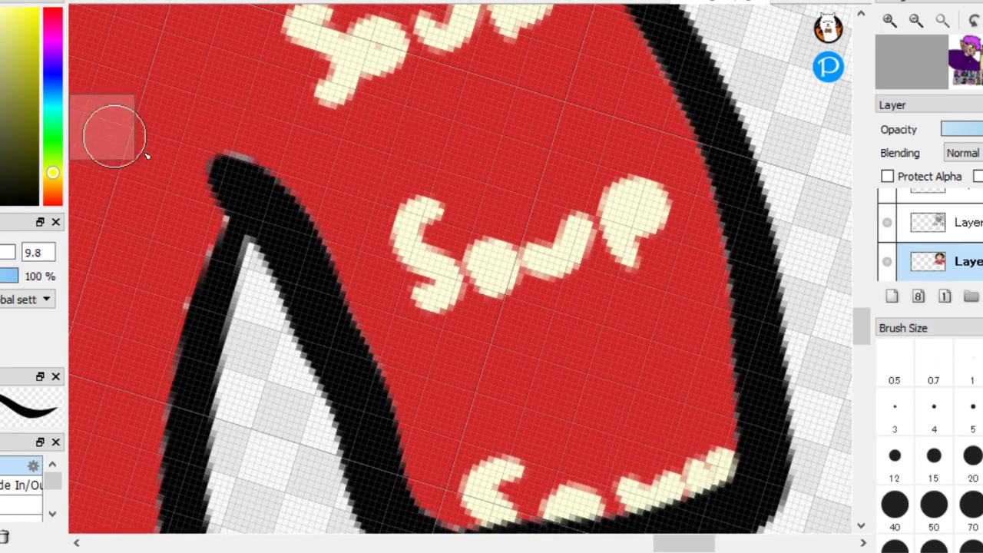
Letter "Soup" in pale yellow across the jacket's front panel below the collar, with partial letters at both panel edges beneath it
scroll(607, 297, "down", 3)
scroll(572, 269, "up", 1)
scroll(571, 268, "down", 2)
scroll(460, 268, "up", 2)
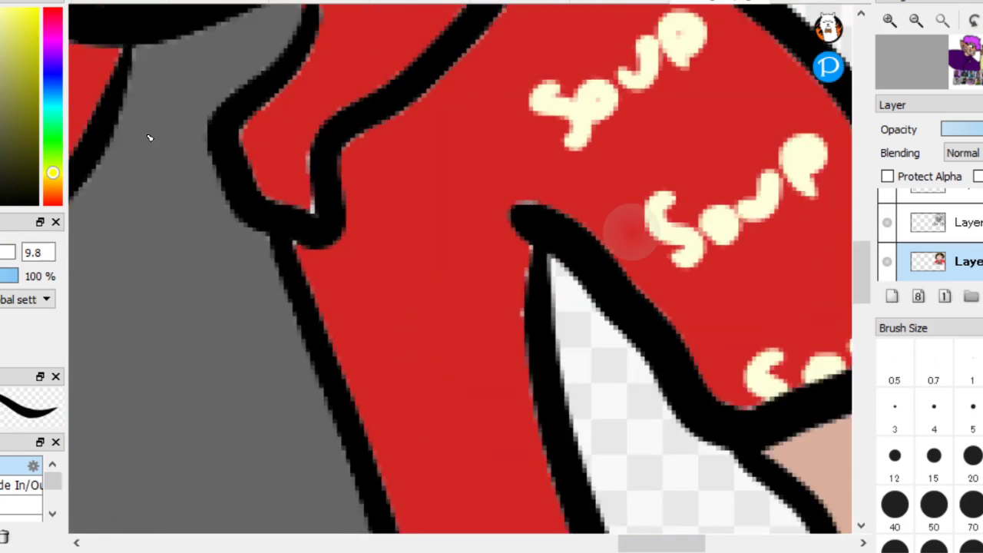
mouse_move(351, 250)
left_mouse_down()
mouse_move(366, 275)
mouse_move(350, 311)
mouse_move(425, 291)
mouse_move(407, 279)
mouse_move(483, 265)
mouse_move(498, 273)
mouse_move(516, 255)
left_mouse_up()
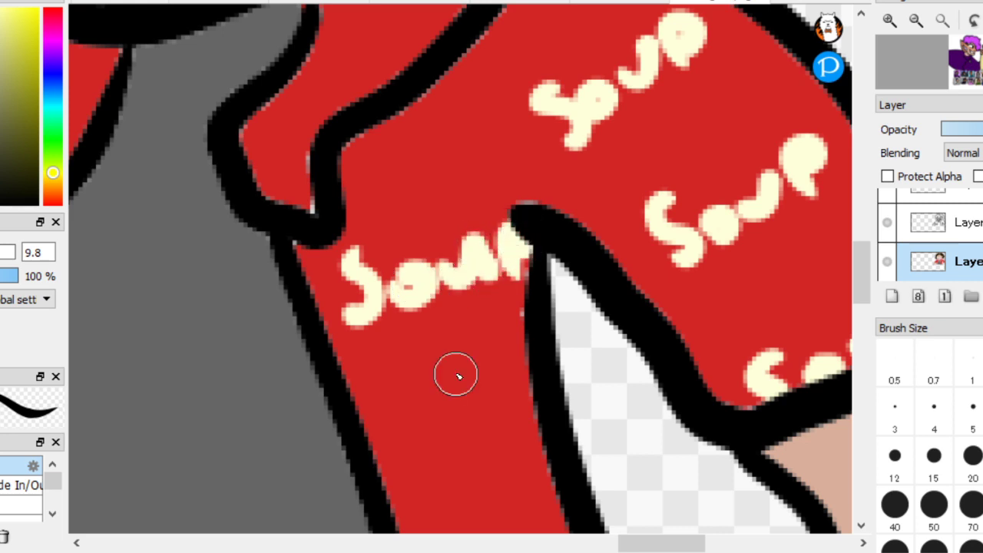
mouse_move(382, 426)
left_mouse_down()
mouse_move(368, 399)
mouse_move(388, 407)
mouse_move(395, 384)
left_mouse_up()
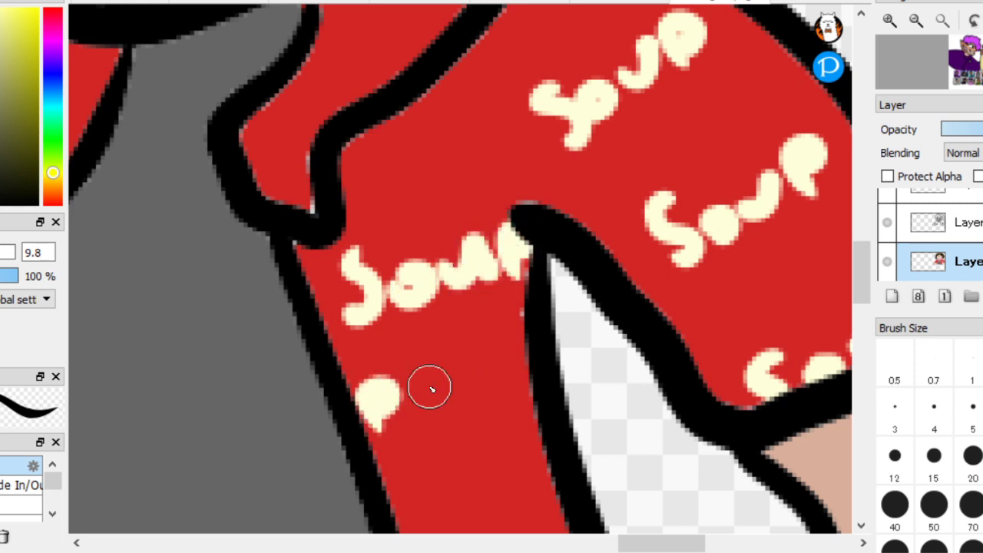
mouse_move(500, 351)
left_mouse_down()
mouse_move(508, 395)
mouse_move(522, 364)
left_mouse_up()
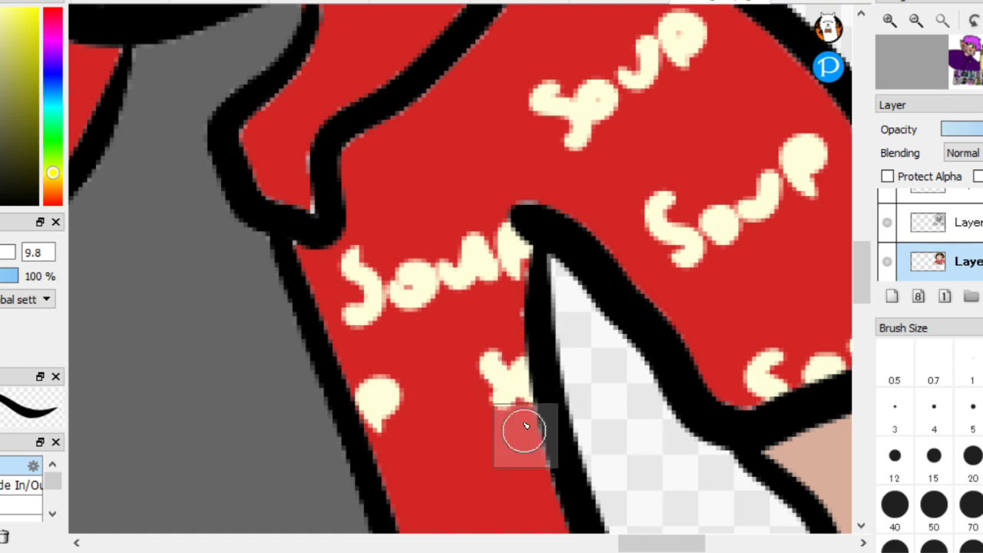
Letter another pale yellow "Soup" near the lower end of the jacket's front panel, just above the roster frames
scroll(524, 430, "up", 2)
mouse_move(360, 275)
left_mouse_down()
mouse_move(340, 301)
mouse_move(356, 358)
mouse_move(343, 373)
left_mouse_up()
left_click_drag(409, 318, 420, 322)
left_click_drag(477, 331, 511, 343)
mouse_move(474, 300)
left_mouse_down()
mouse_move(528, 297)
mouse_move(565, 374)
left_mouse_up()
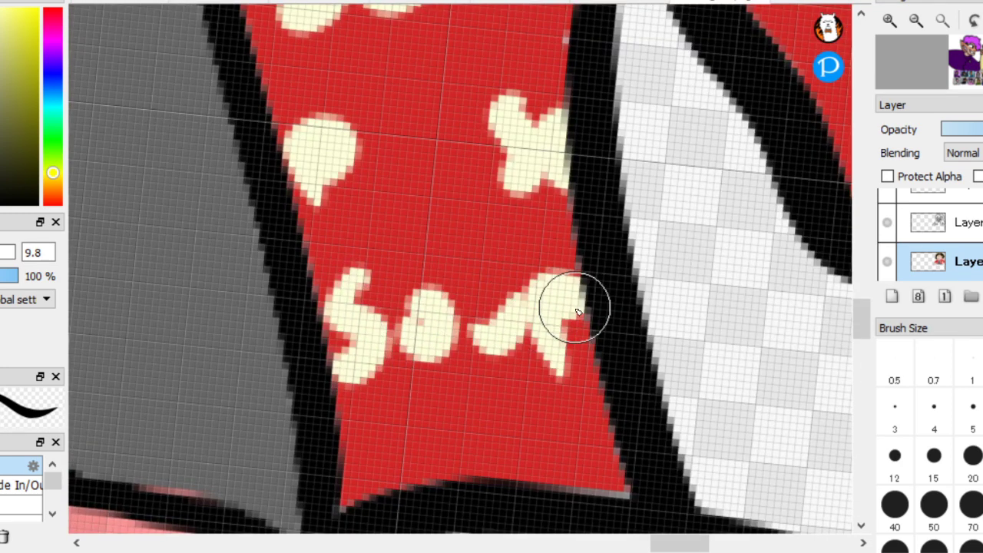
left_click_drag(546, 281, 547, 337)
scroll(476, 297, "down", 6)
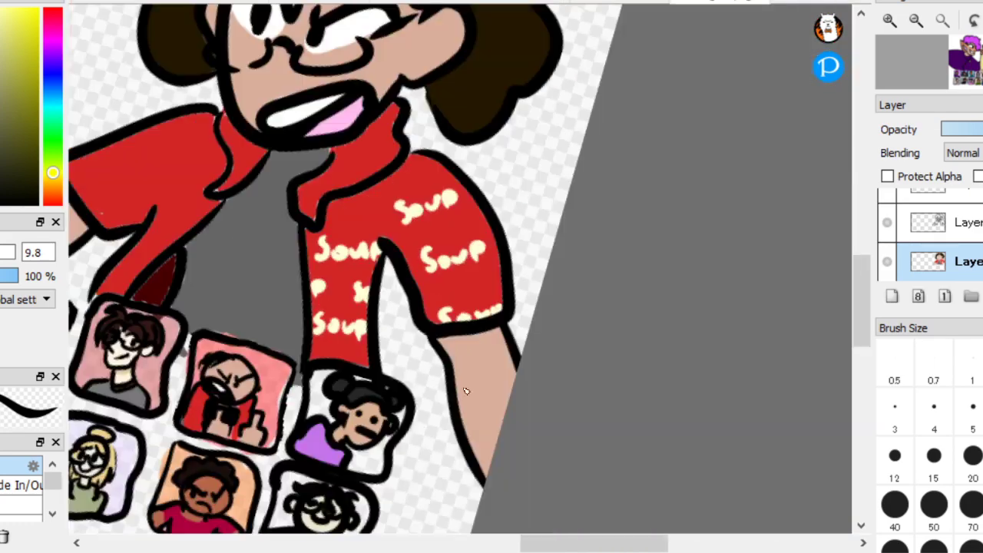
Letter a pale yellow "Soup" along the underside of the jacket collar, partly tucked behind its outline
scroll(474, 265, "up", 3)
scroll(473, 265, "up", 2)
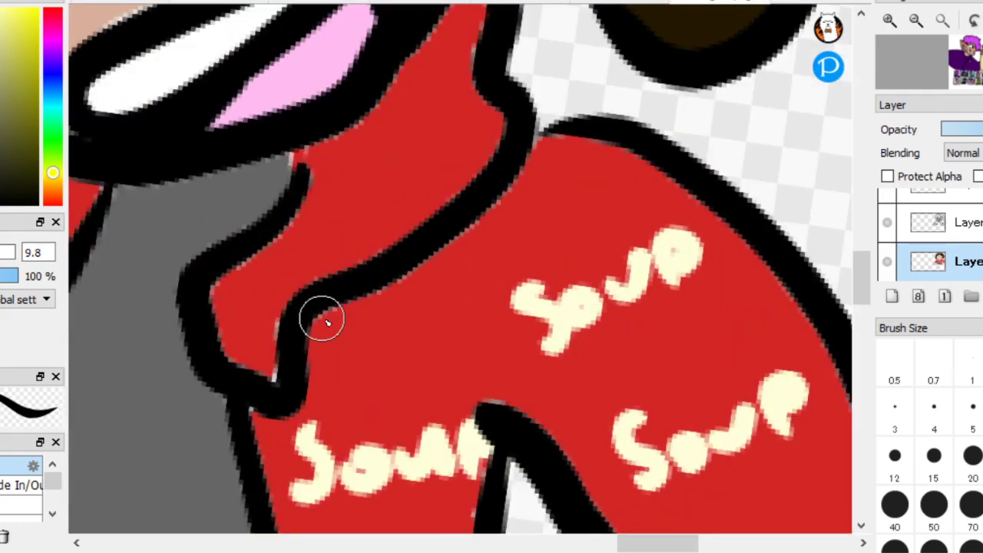
mouse_move(320, 320)
left_mouse_down()
mouse_move(337, 337)
mouse_move(366, 311)
mouse_move(403, 309)
mouse_move(444, 275)
mouse_move(459, 280)
mouse_move(492, 219)
left_mouse_up()
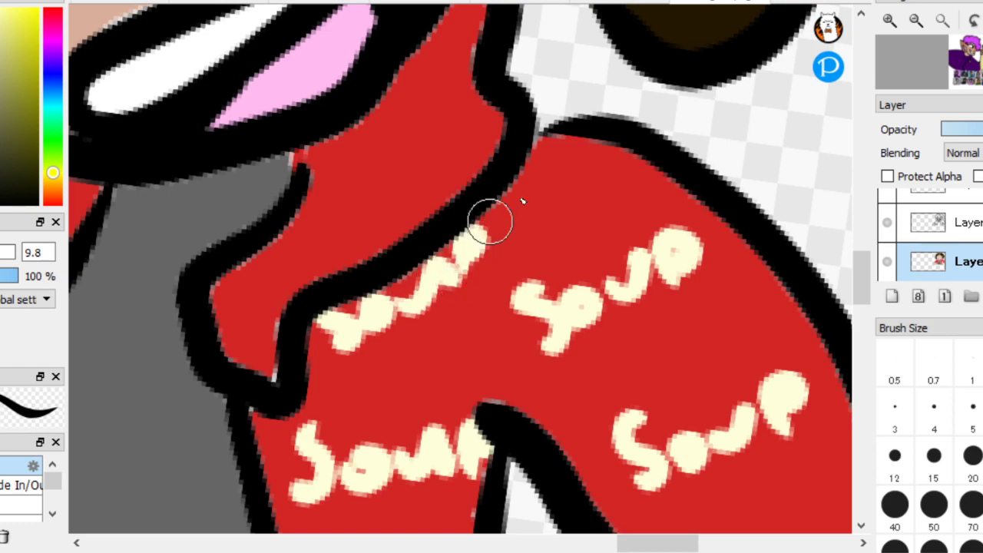
Add partial pale yellow letters at the top of the lettered sleeve, and letter "Soup" twice across the upper part of the jacket's opposite side
mouse_move(582, 175)
left_mouse_down()
mouse_move(576, 151)
mouse_move(582, 175)
mouse_move(605, 142)
mouse_move(636, 136)
left_mouse_up()
scroll(636, 136, "down", 5)
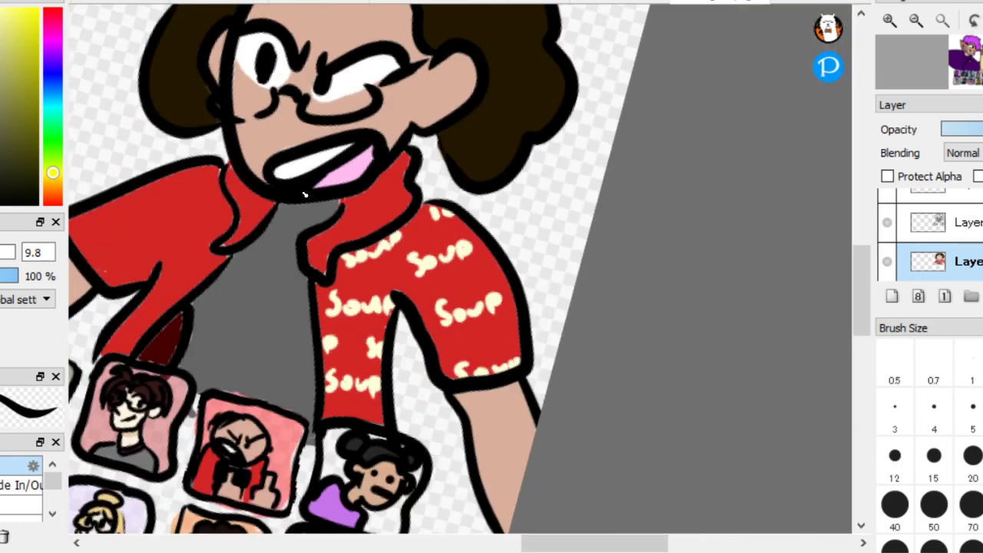
scroll(491, 252, "up", 3)
scroll(207, 93, "up", 3)
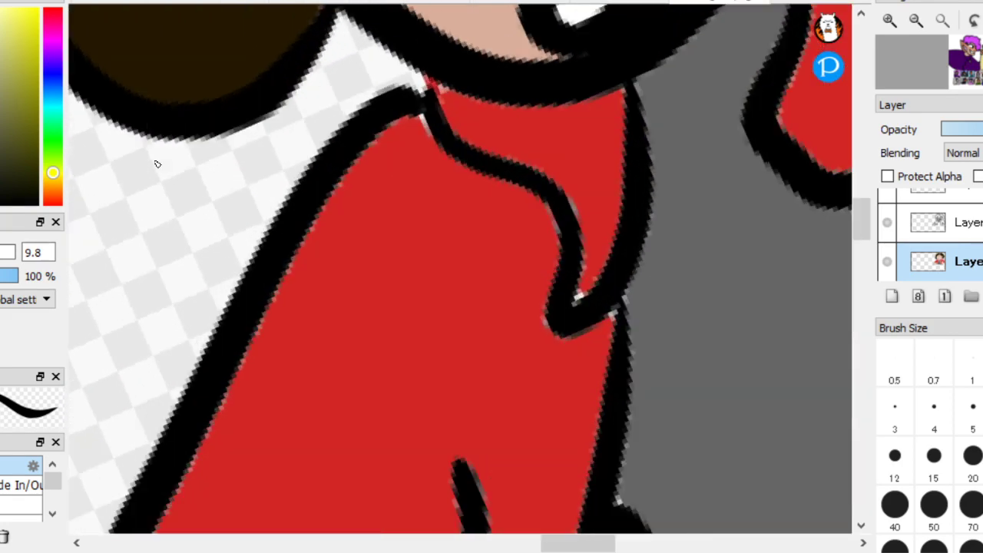
mouse_move(373, 201)
left_mouse_down()
mouse_move(327, 206)
mouse_move(325, 254)
mouse_move(325, 243)
mouse_move(368, 249)
mouse_move(378, 229)
mouse_move(412, 243)
mouse_move(457, 223)
mouse_move(480, 228)
mouse_move(467, 265)
left_mouse_up()
mouse_move(459, 315)
left_mouse_down()
mouse_move(461, 375)
mouse_move(509, 361)
mouse_move(512, 371)
mouse_move(601, 377)
left_mouse_up()
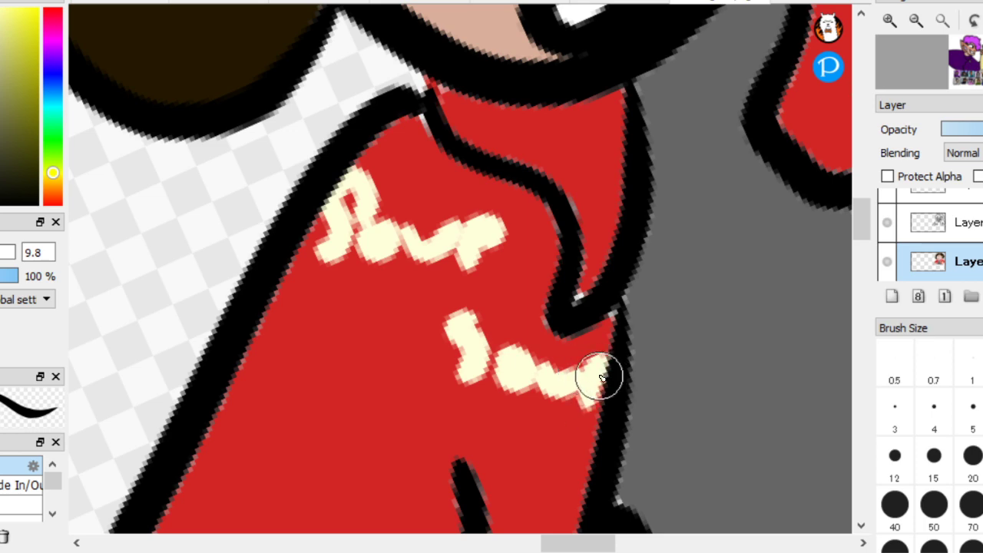
Letter a pale yellow "Soup" mid-sleeve on that side, with partial letters at the sleeve's outer edge and a cut-off "So" near the underarm
mouse_move(540, 499)
left_mouse_down()
mouse_move(511, 356)
mouse_move(556, 254)
left_mouse_up()
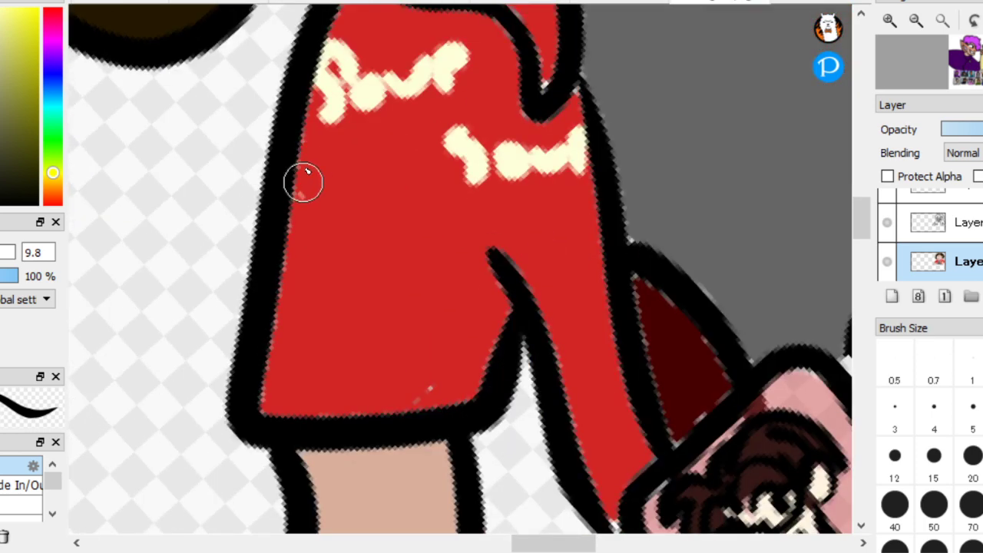
left_click_drag(313, 150, 300, 189)
mouse_move(310, 232)
left_mouse_down()
mouse_move(316, 267)
mouse_move(304, 268)
mouse_move(347, 275)
mouse_move(344, 261)
mouse_move(380, 247)
mouse_move(444, 263)
left_mouse_up()
mouse_move(439, 311)
left_mouse_down()
mouse_move(461, 351)
mouse_move(451, 349)
mouse_move(497, 338)
left_mouse_up()
mouse_move(294, 299)
left_mouse_down()
mouse_move(281, 366)
mouse_move(292, 319)
left_mouse_up()
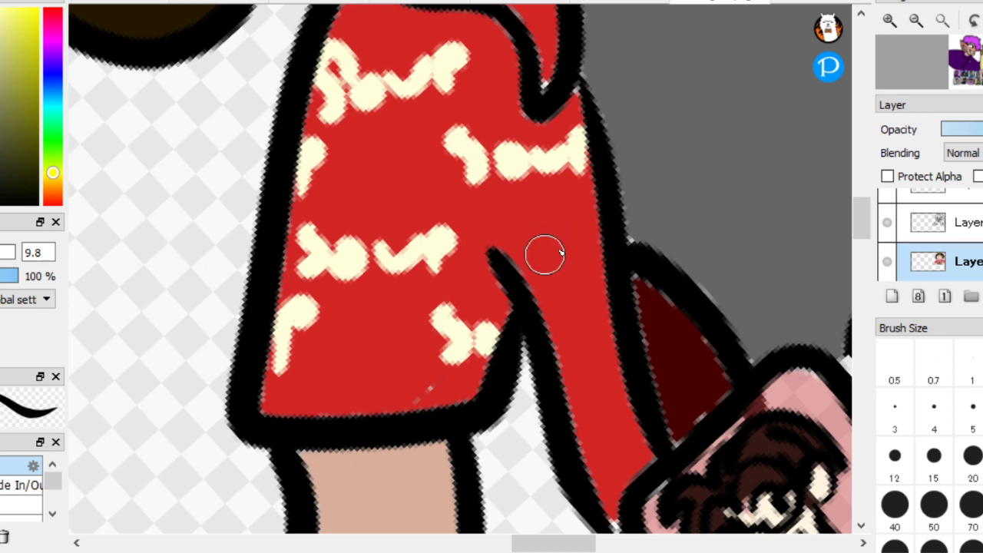
Letter a cut-off "So" on the narrow front panel beside that sleeve, with a "p" and a partial "S" beneath it in pale yellow
mouse_move(575, 248)
left_mouse_down()
mouse_move(566, 282)
mouse_move(594, 256)
left_mouse_up()
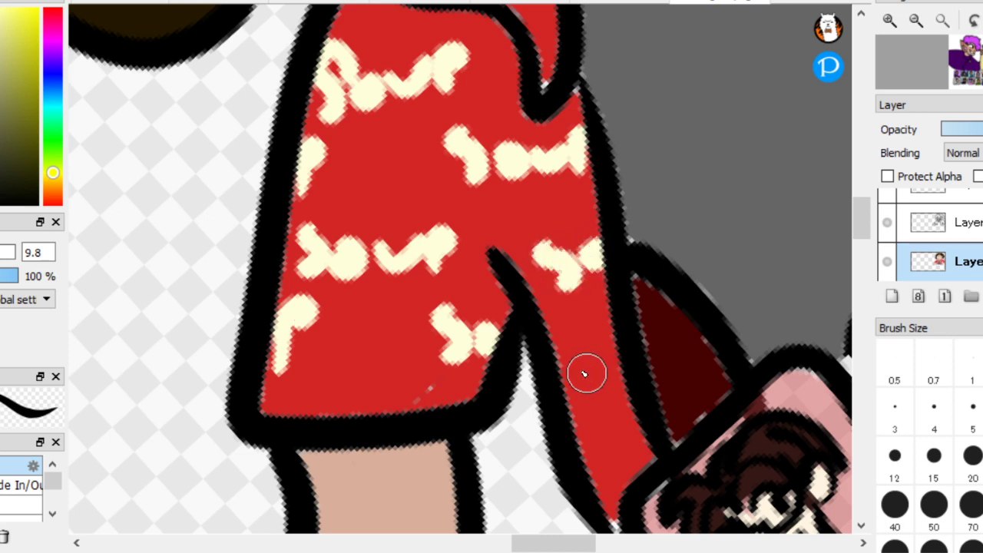
left_click(577, 369)
mouse_move(577, 374)
left_mouse_down()
mouse_move(603, 397)
mouse_move(590, 412)
mouse_move(614, 399)
mouse_move(576, 353)
mouse_move(581, 400)
left_mouse_up()
key("ctrl+z")
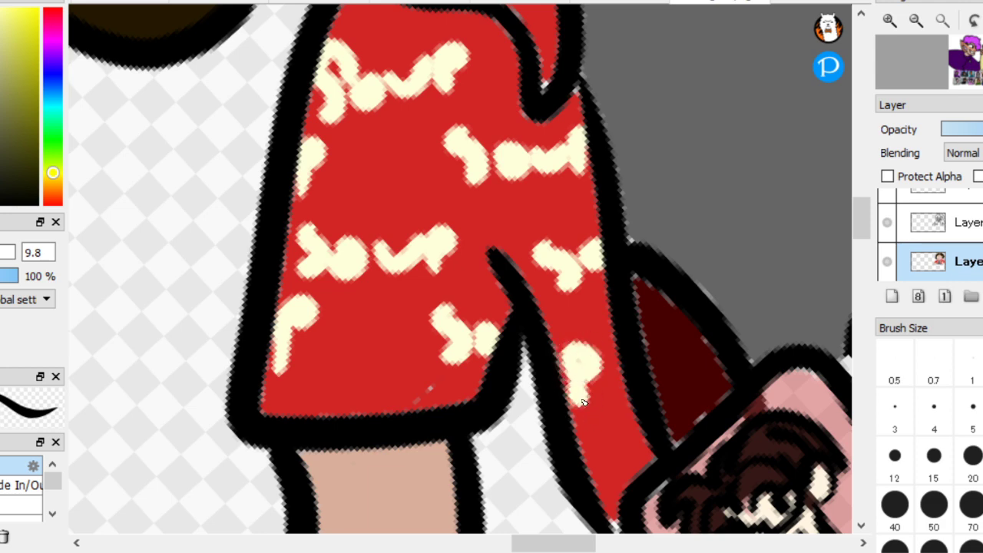
scroll(637, 478, "up", 2)
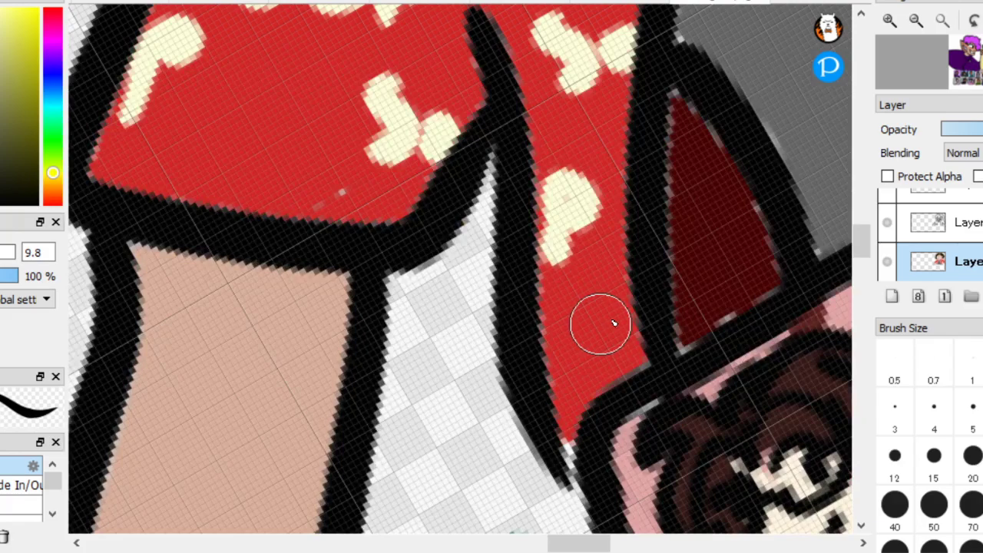
Examine the "Soup" lettering across the whole jacket and in the full character-select illustration
scroll(560, 392, "down", 6)
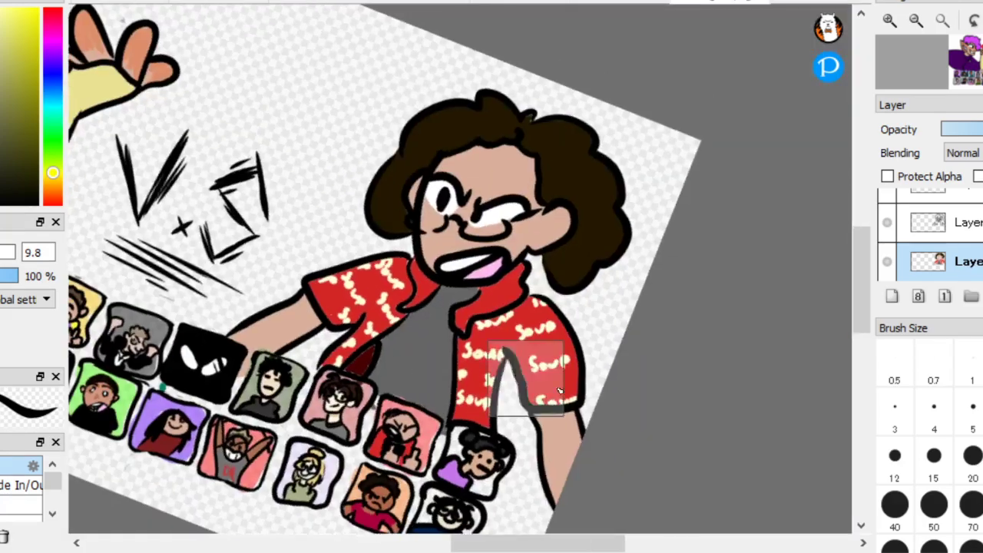
scroll(559, 391, "up", 4)
scroll(610, 323, "down", 3)
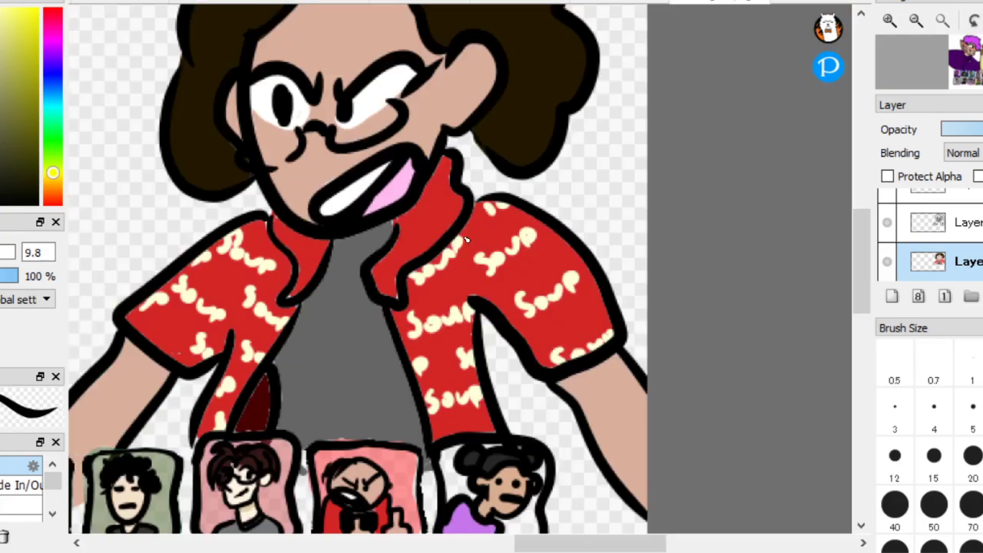
scroll(466, 240, "down", 5)
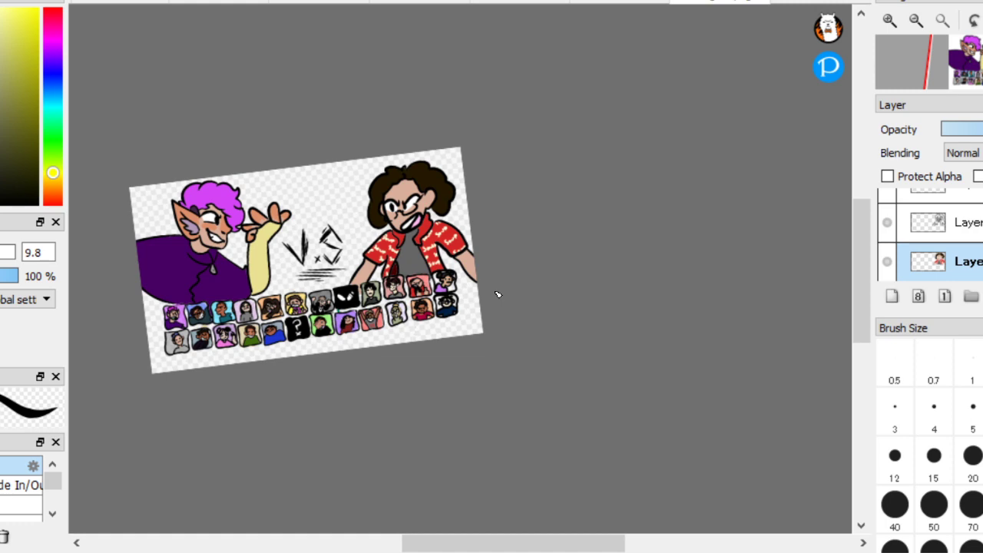
scroll(452, 230, "up", 4)
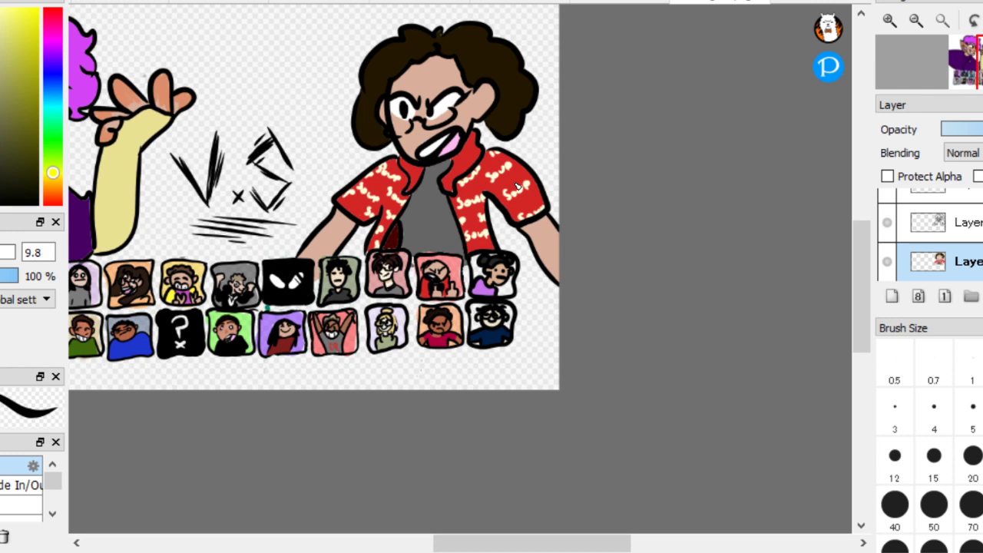
scroll(192, 189, "down", 2)
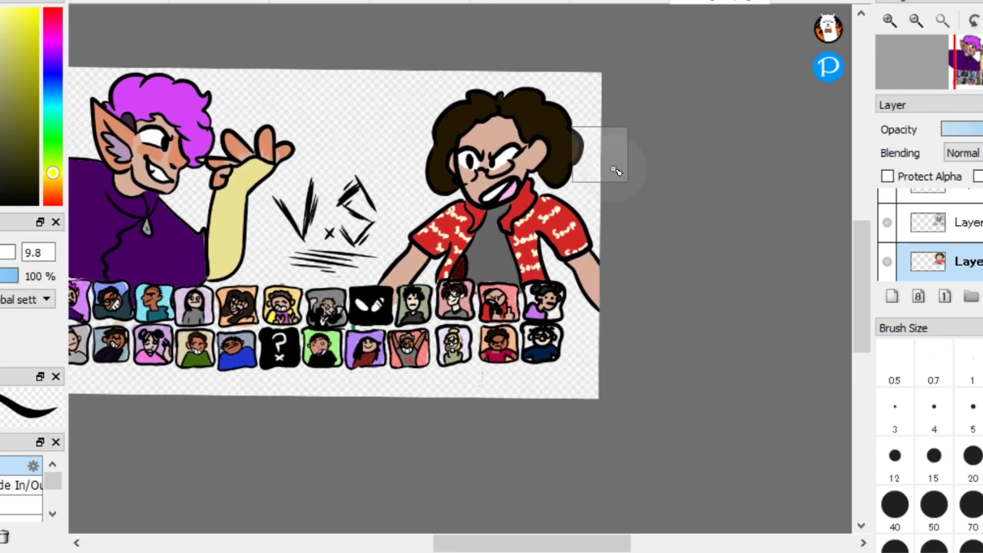
left_click_drag(616, 170, 626, 162)
left_click_drag(699, 277, 727, 255)
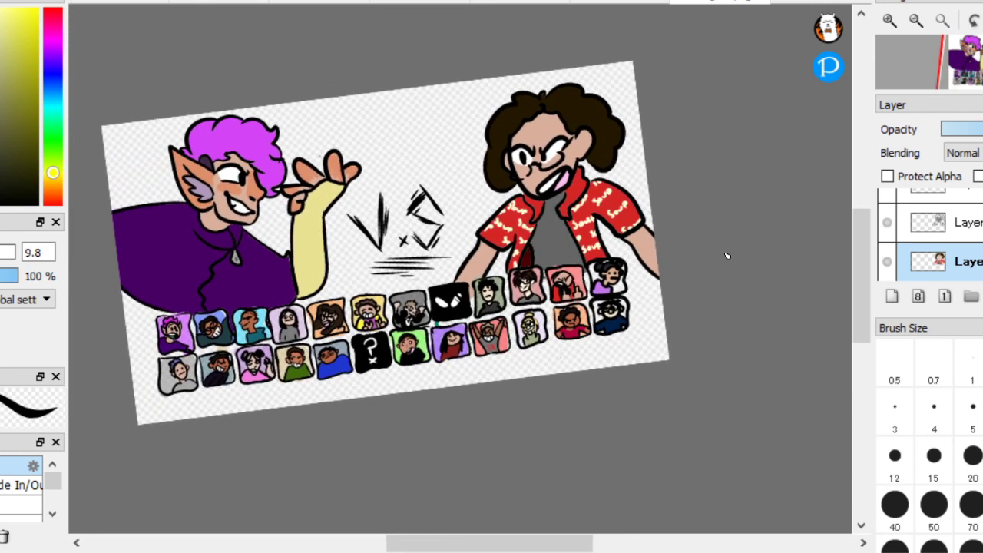
Switch to the layer directly above the curly-haired character's color layer
left_click(952, 221)
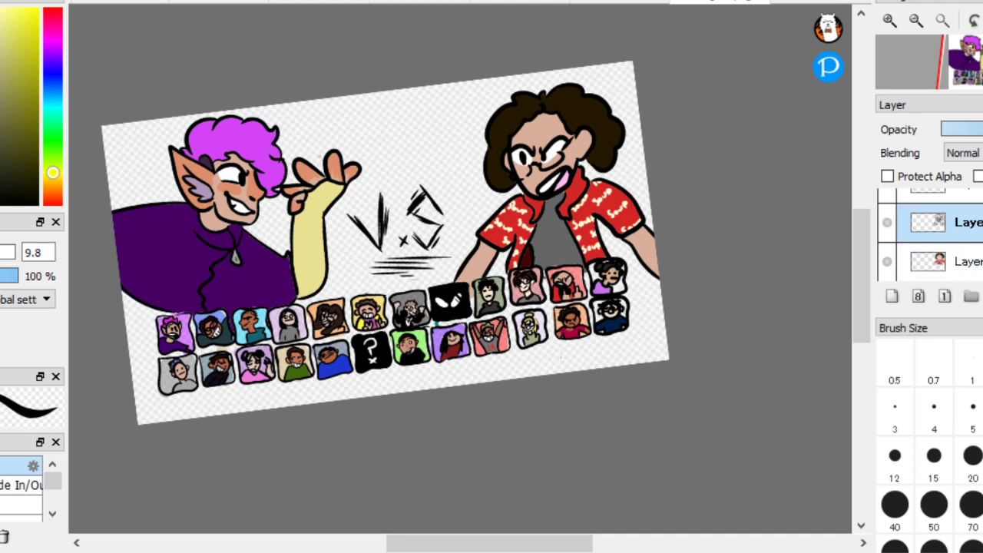
Merge the red-shirted character's line art into its colour layer and show the next character's line art layer
key("ctrl+e")
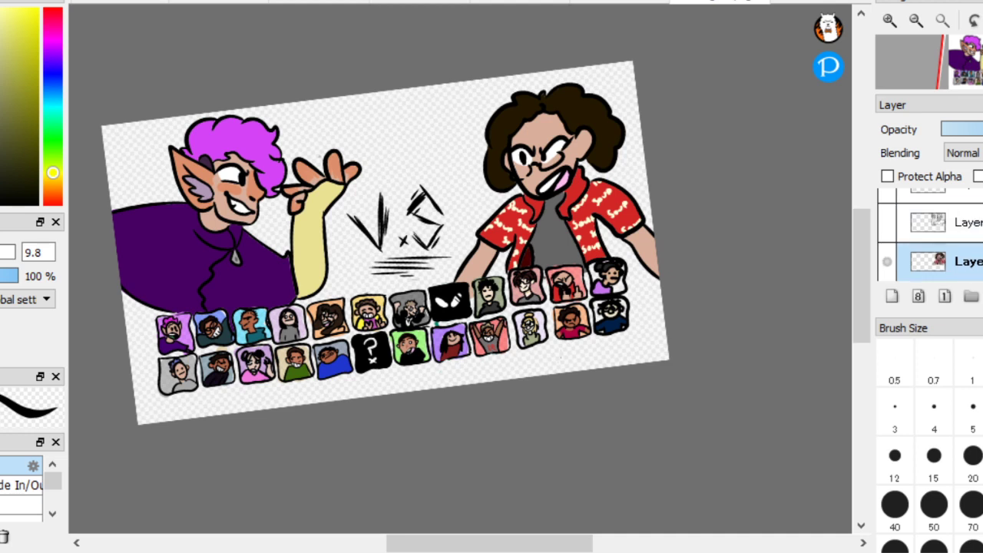
left_click(925, 214)
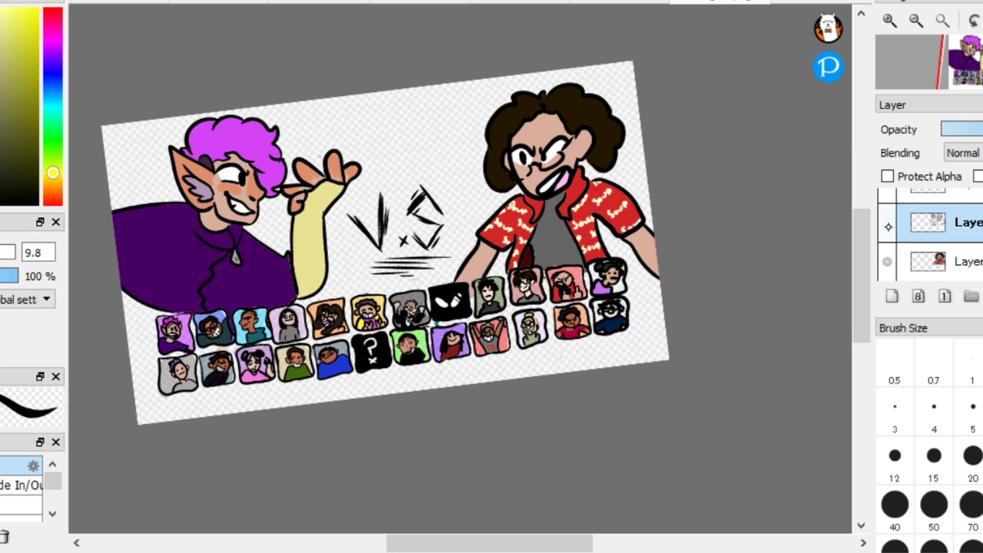
left_click(888, 224)
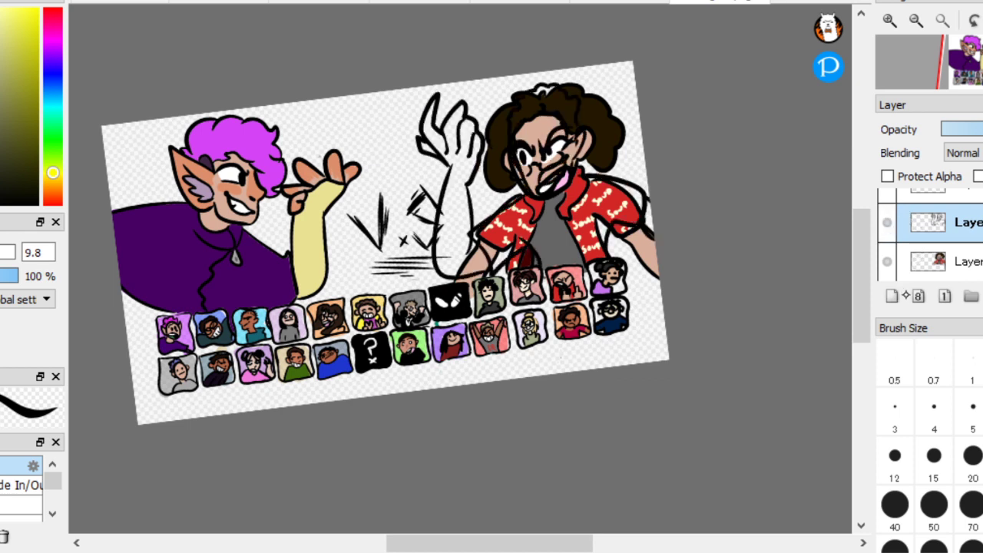
Add a new layer directly below the visible line art and hide the merged red-shirted character's layer
left_click(926, 265)
left_click(901, 292)
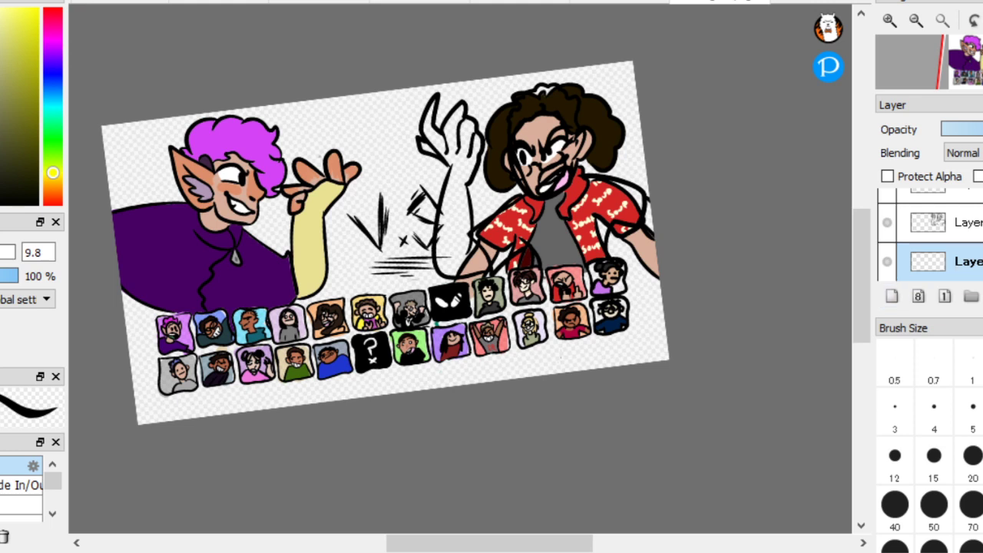
scroll(929, 234, "down", 1)
left_click(889, 222)
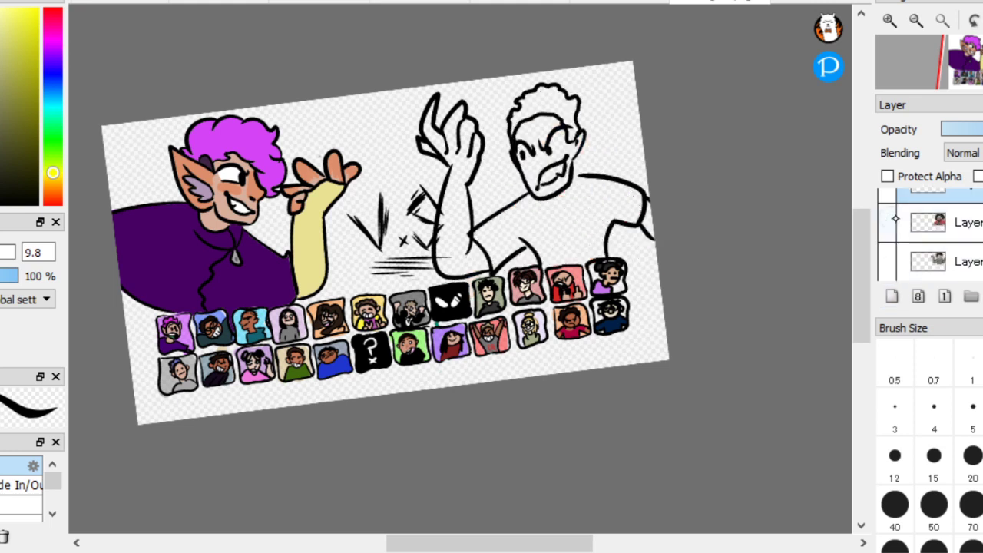
scroll(929, 234, "up", 1)
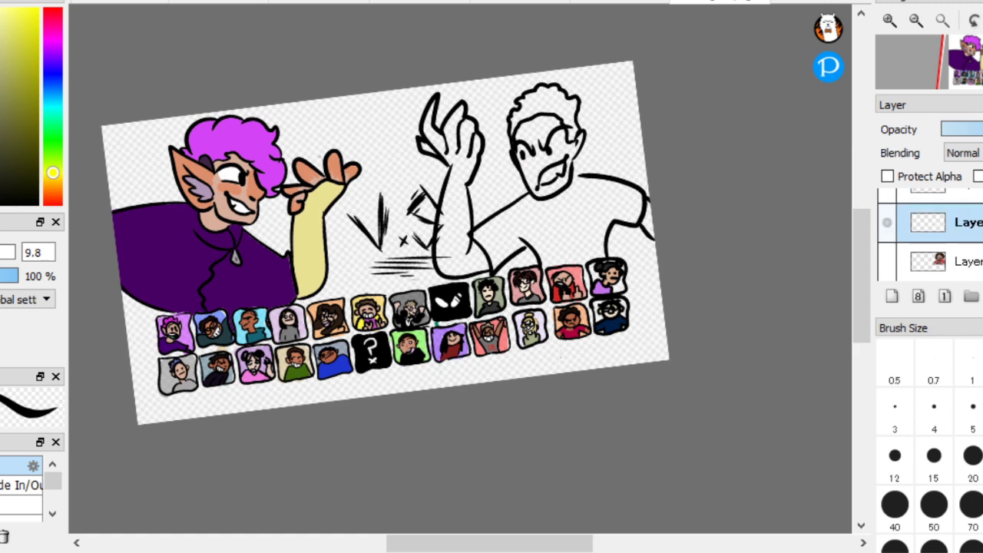
scroll(174, 275, "up", 2)
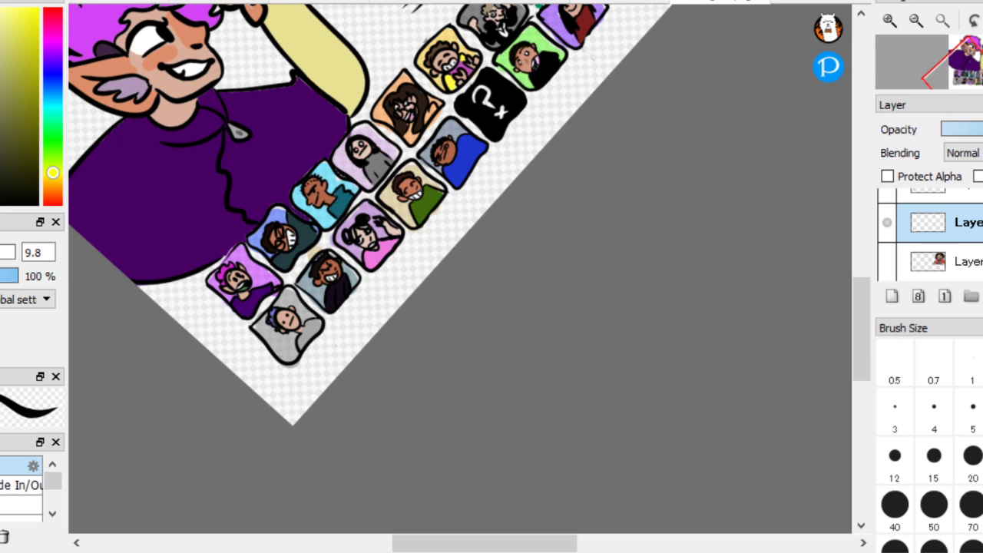
Fill the new character's face, ear, hand and arms with the peach skin tone sampled from the matching grey-background portrait
scroll(288, 337, "up", 5)
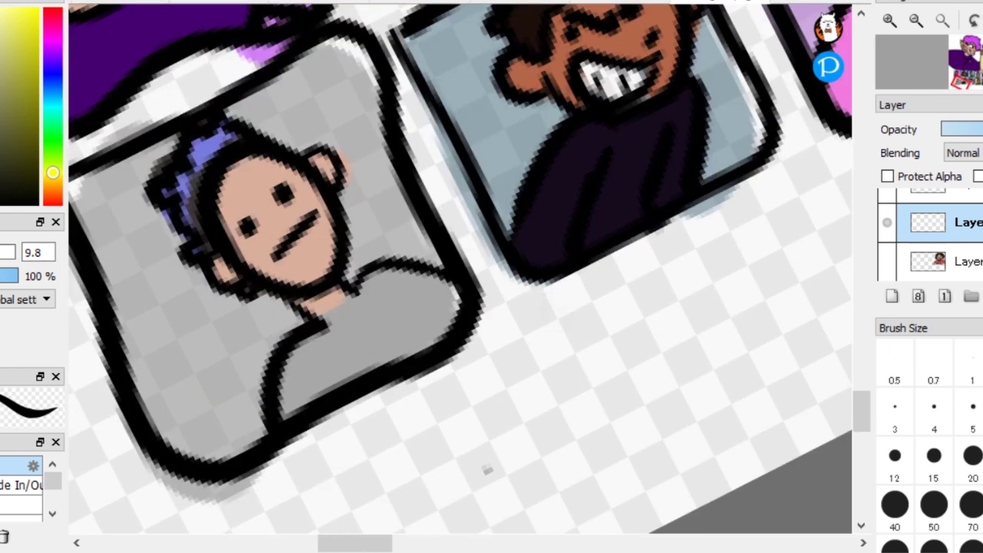
scroll(486, 461, "down", 5)
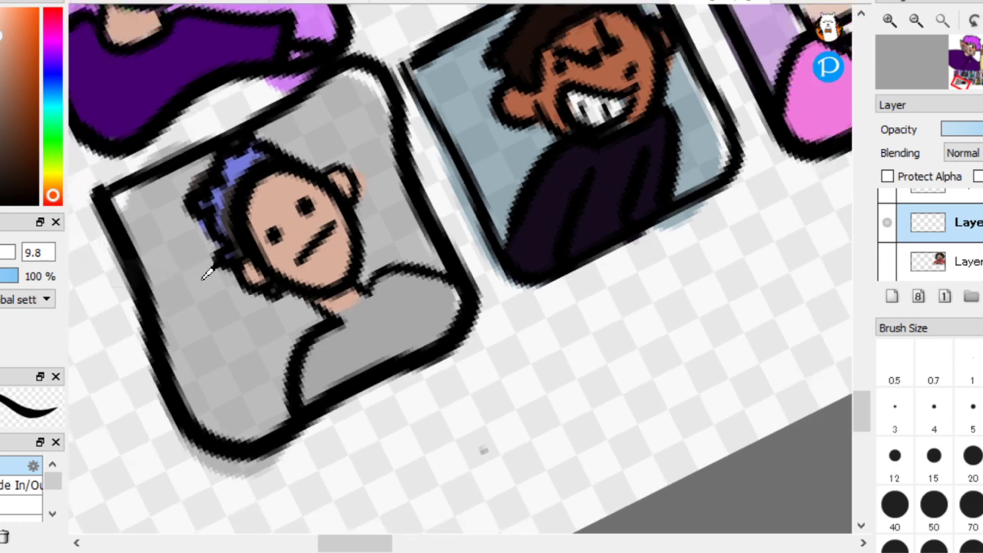
scroll(197, 256, "down", 3)
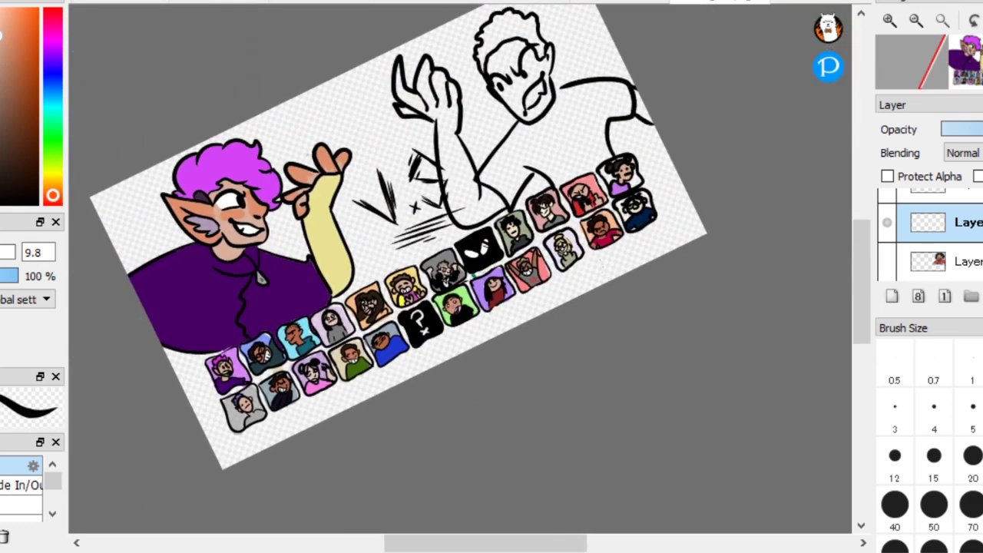
scroll(461, 269, "up", 1)
scroll(507, 199, "up", 5)
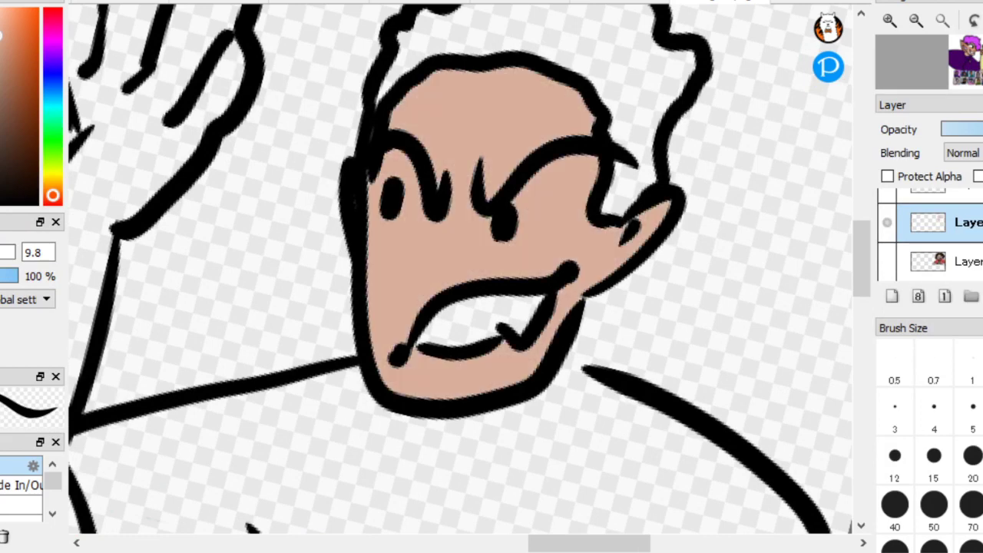
scroll(460, 269, "down", 3)
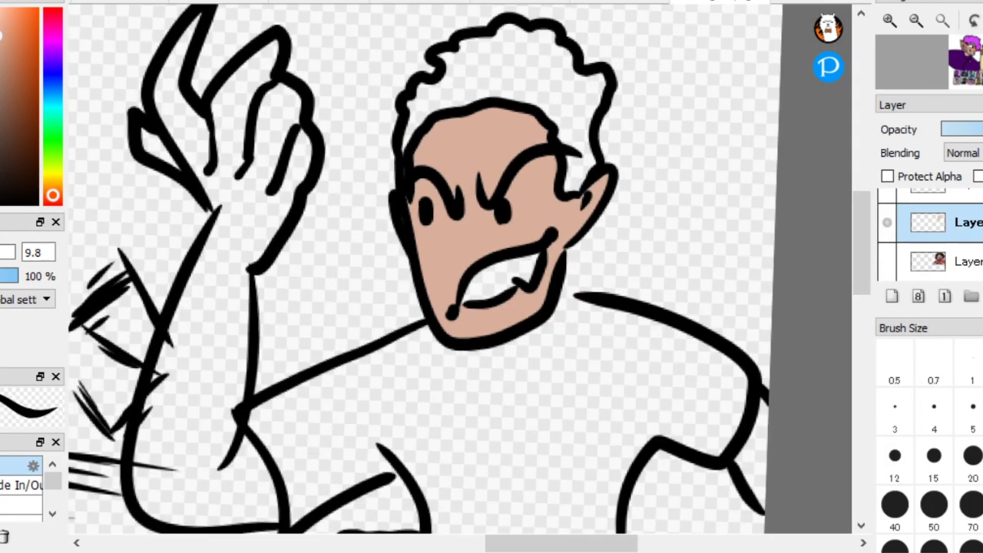
left_click(192, 322)
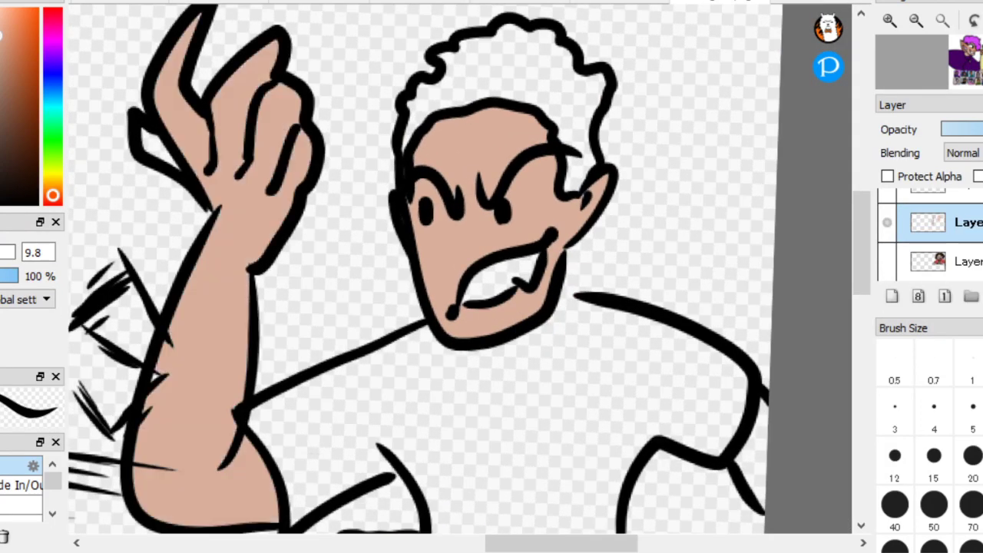
scroll(460, 268, "up", 2)
left_click(165, 144)
scroll(594, 395, "down", 4)
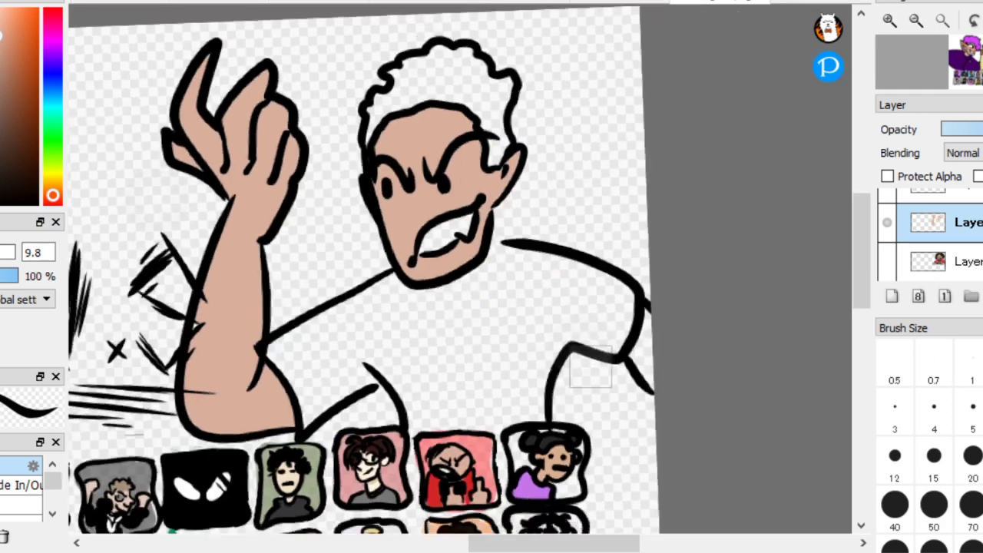
scroll(595, 395, "down", 2)
left_click_drag(115, 192, 250, 138)
Fill the character's hair with the dark grey sampled from the portrait's hair
scroll(169, 399, "up", 10)
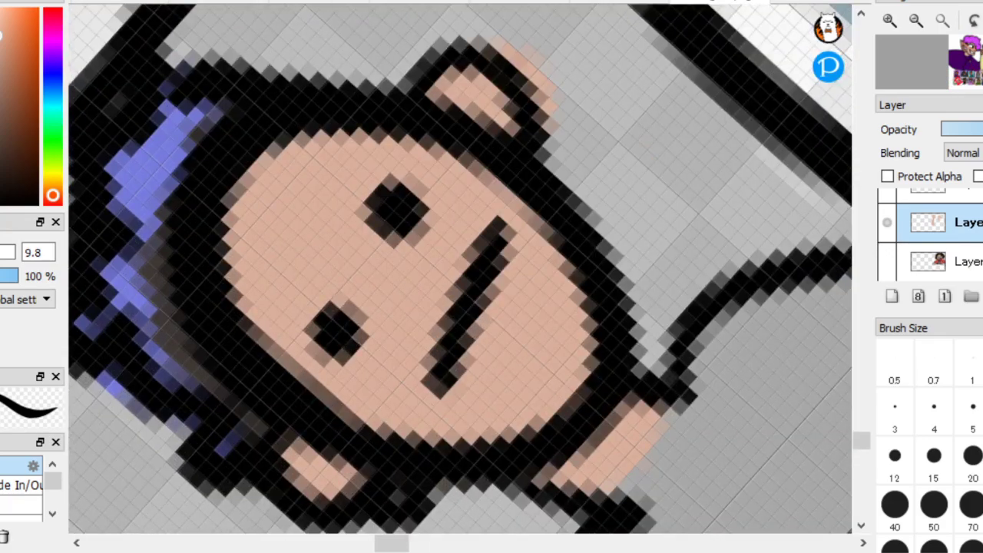
right_click(182, 341)
scroll(183, 329, "down", 6)
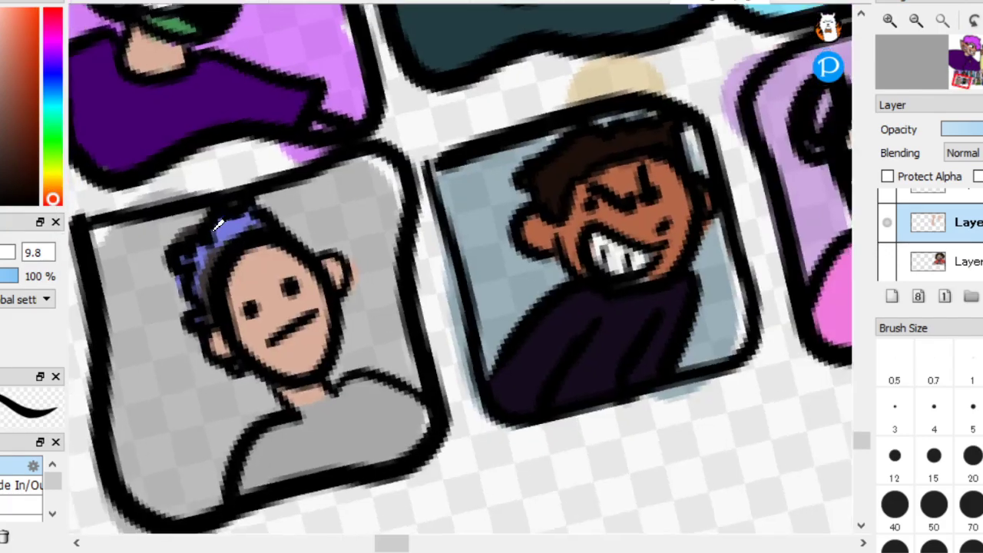
scroll(649, 387, "up", 5)
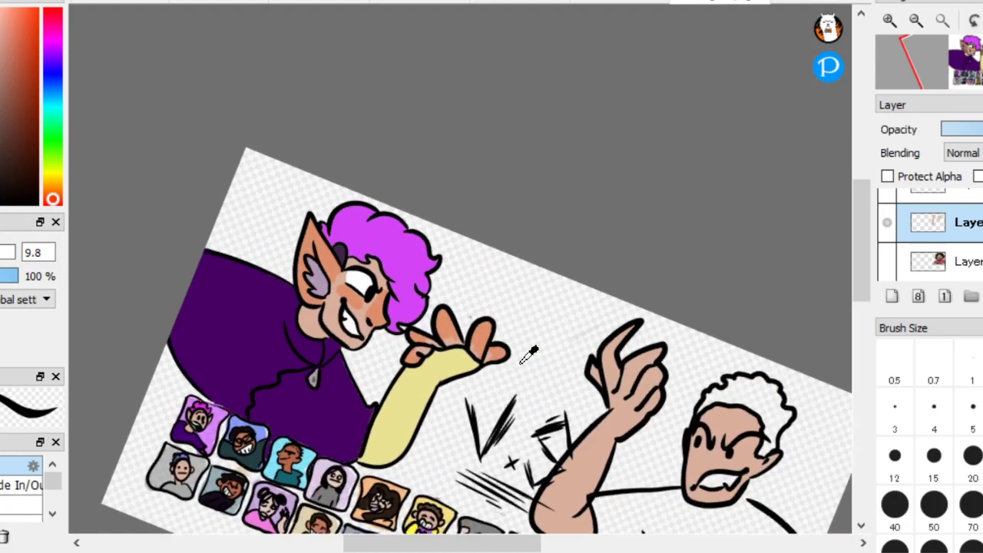
scroll(659, 379, "up", 2)
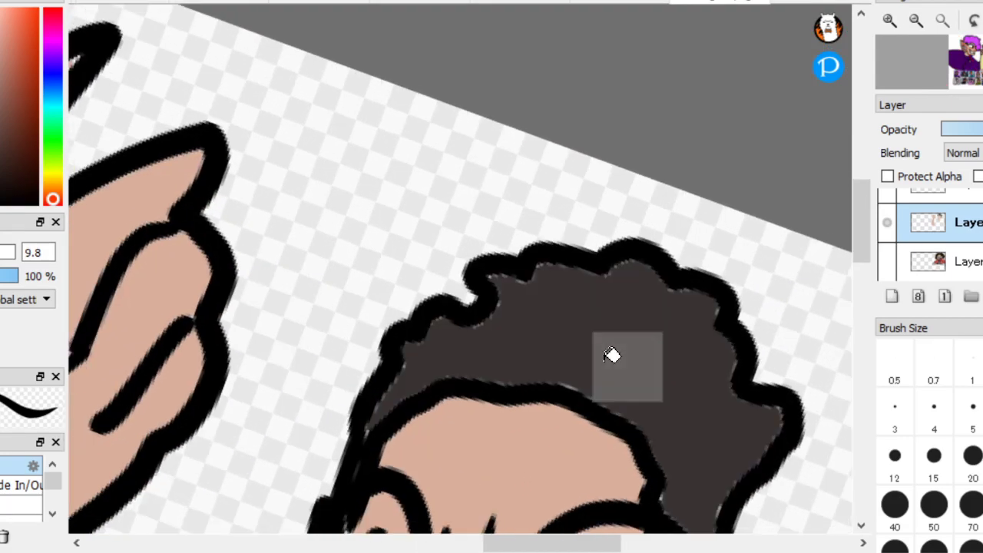
scroll(622, 323, "down", 3)
scroll(537, 227, "down", 4)
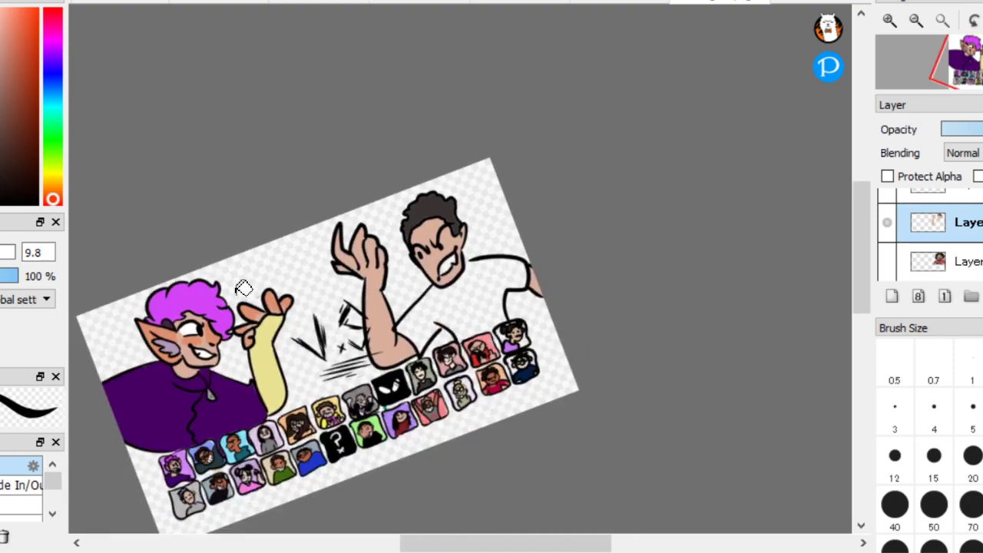
Paint the upper hair with the portrait's periwinkle blue in a jagged edge, leaving dark grey roots along the hairline and above the ear
scroll(369, 438, "up", 5)
scroll(230, 430, "up", 5)
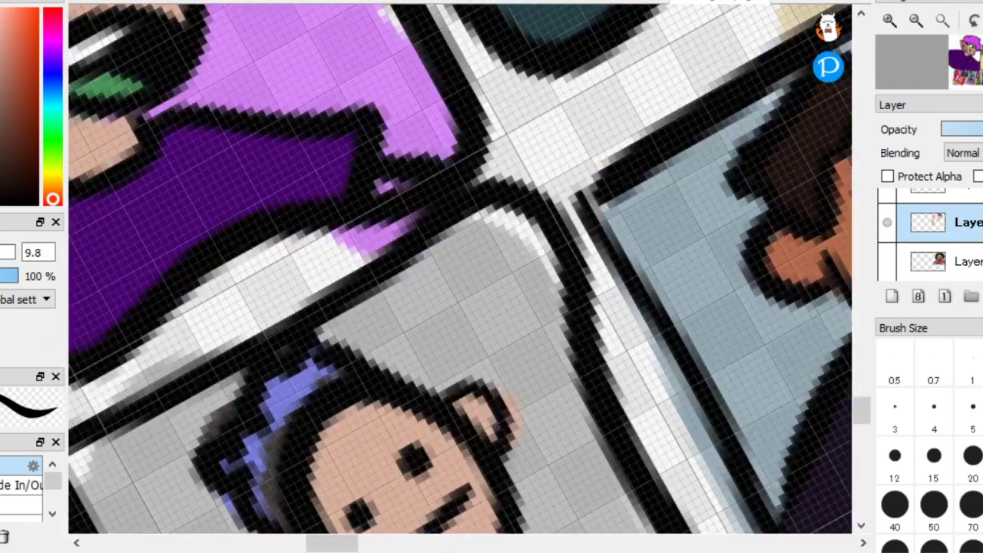
left_click(293, 388, "alt")
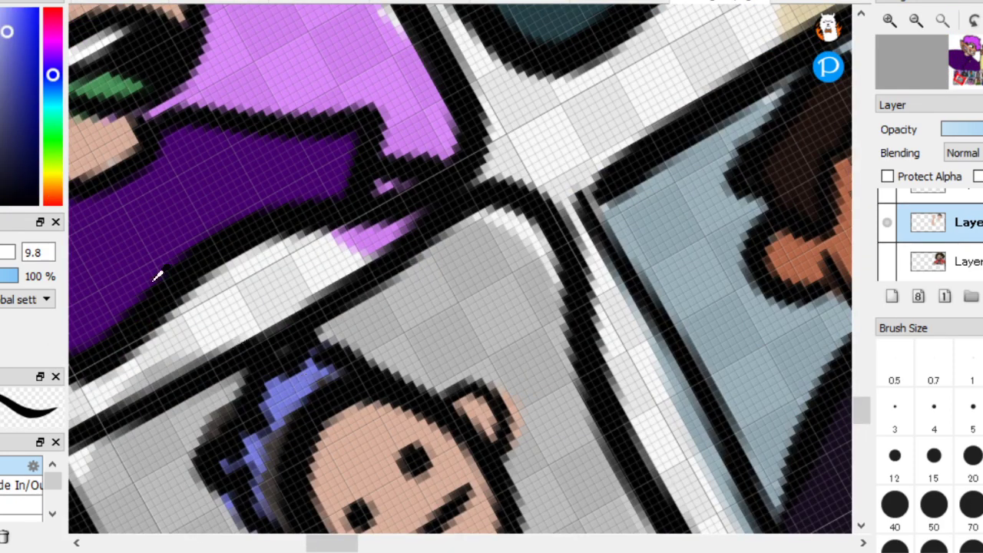
scroll(157, 275, "down", 10)
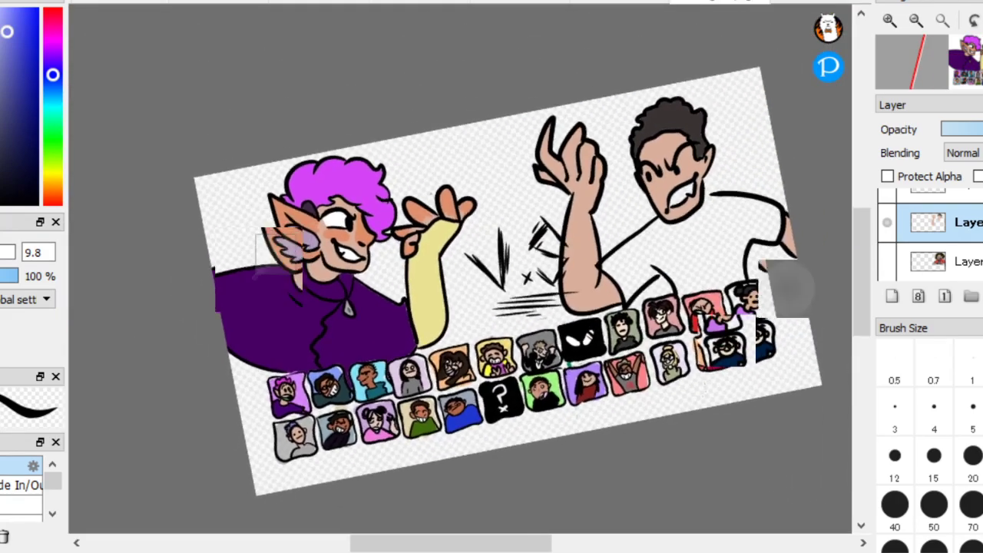
scroll(461, 269, "up", 4)
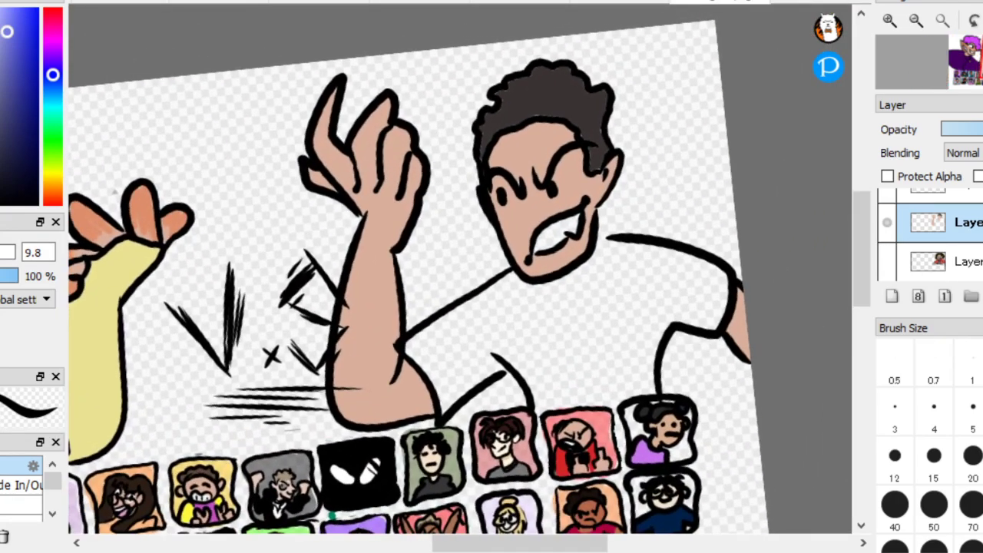
scroll(560, 92, "up", 4)
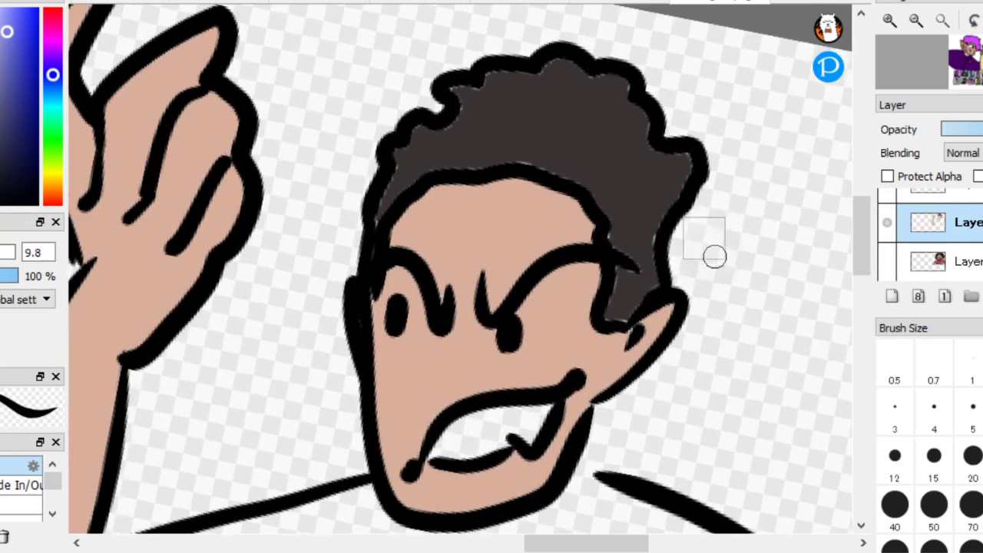
scroll(714, 257, "up", 1)
mouse_move(680, 278)
left_mouse_down()
mouse_move(680, 252)
mouse_move(671, 271)
mouse_move(666, 253)
mouse_move(721, 209)
left_mouse_up()
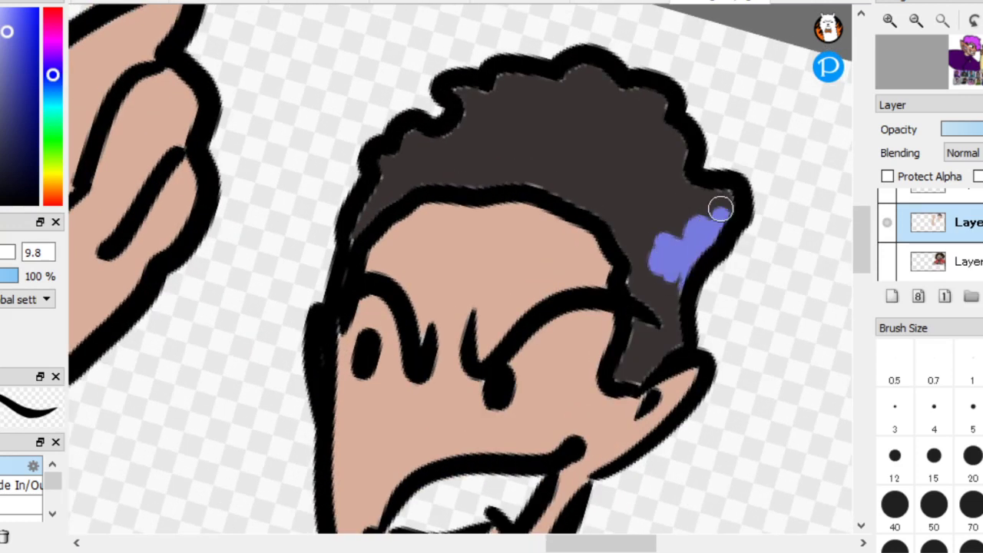
mouse_move(647, 205)
left_mouse_down()
mouse_move(665, 188)
mouse_move(686, 195)
mouse_move(679, 138)
mouse_move(693, 201)
mouse_move(681, 195)
mouse_move(676, 128)
mouse_move(605, 110)
mouse_move(656, 89)
mouse_move(641, 126)
mouse_move(622, 134)
mouse_move(588, 110)
mouse_move(621, 104)
mouse_move(601, 89)
mouse_move(563, 103)
mouse_move(539, 85)
mouse_move(518, 95)
mouse_move(501, 79)
mouse_move(478, 104)
mouse_move(462, 95)
mouse_move(465, 123)
mouse_move(411, 152)
mouse_move(376, 194)
mouse_move(427, 141)
mouse_move(464, 122)
mouse_move(494, 112)
mouse_move(512, 139)
mouse_move(529, 136)
mouse_move(505, 85)
mouse_move(538, 163)
mouse_move(605, 168)
mouse_move(565, 134)
mouse_move(625, 172)
mouse_move(625, 197)
mouse_move(663, 208)
left_mouse_up()
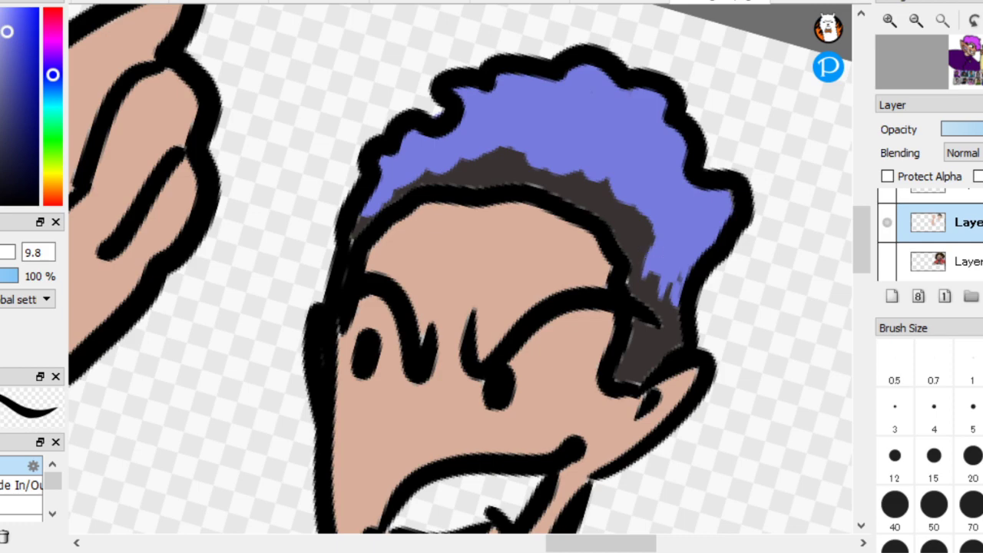
Colour the teeth inside the character's open mouth white
scroll(552, 330, "down", 6)
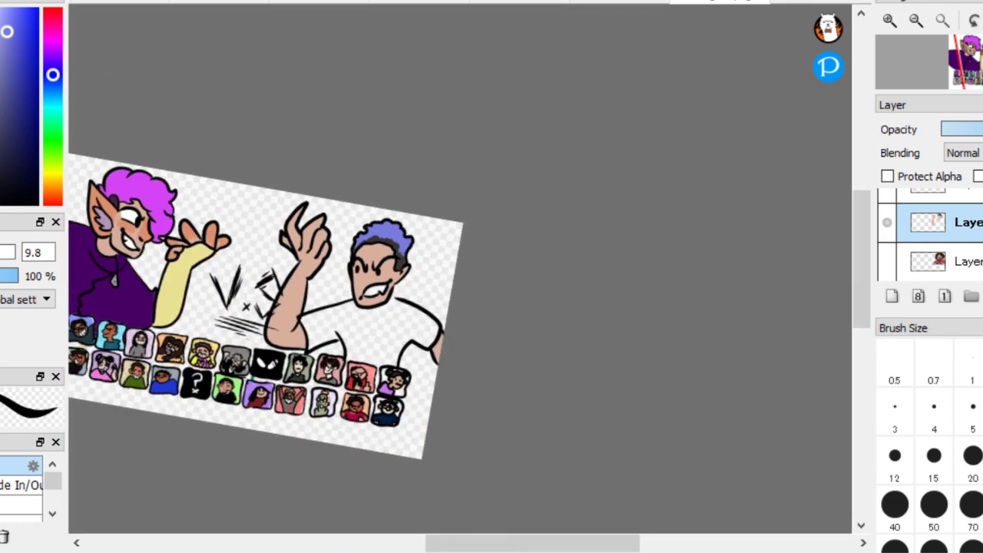
scroll(473, 354, "up", 1)
scroll(540, 239, "down", 1)
scroll(505, 300, "up", 7)
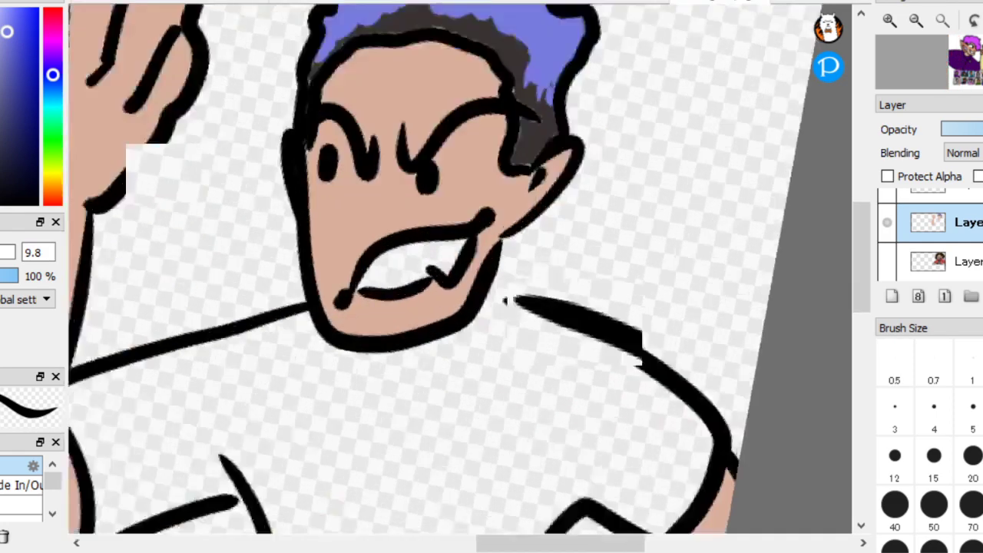
mouse_move(380, 257)
left_mouse_down()
mouse_move(569, 147)
mouse_move(413, 246)
mouse_move(466, 238)
mouse_move(593, 159)
mouse_move(419, 287)
mouse_move(596, 173)
mouse_move(578, 218)
mouse_move(612, 148)
left_mouse_up()
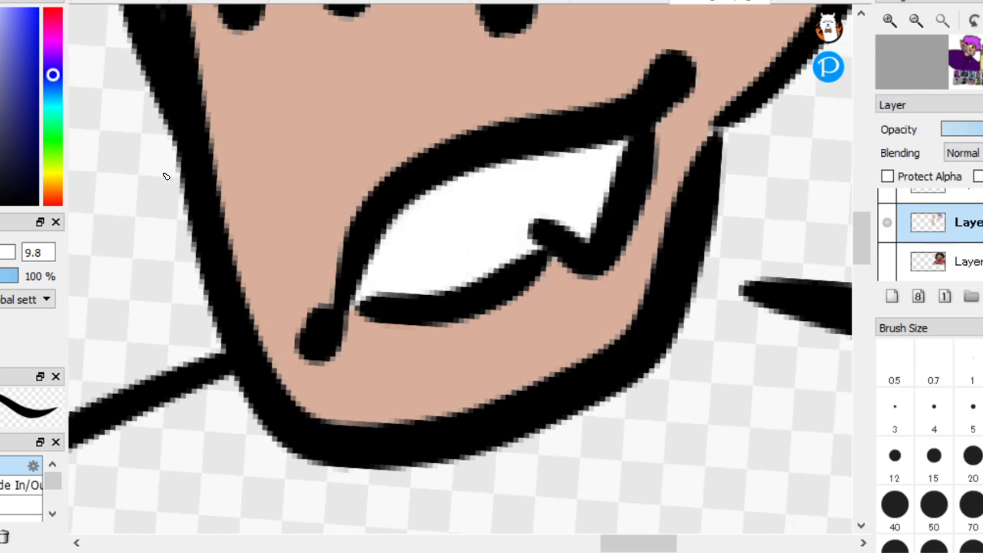
scroll(614, 302, "down", 6)
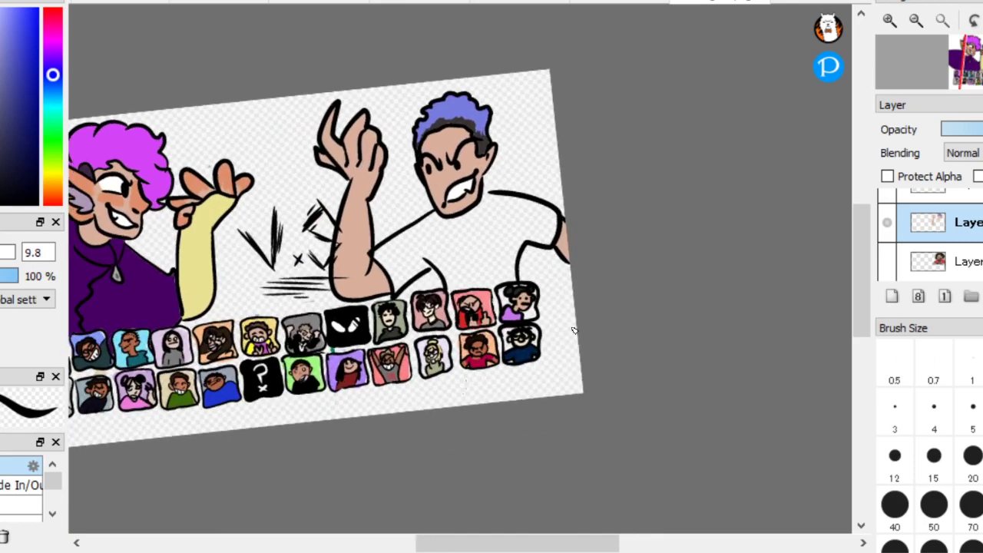
Mix a shading tone for the raised forearm from its skin colour and a dark green at 9% brush opacity
scroll(573, 330, "up", 6)
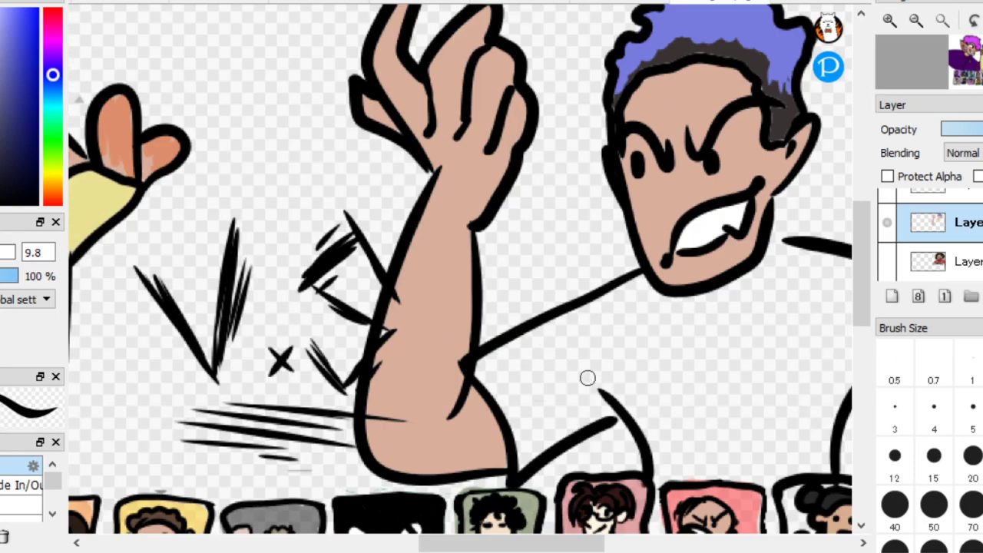
left_click(458, 278, "alt")
scroll(539, 244, "up", 2)
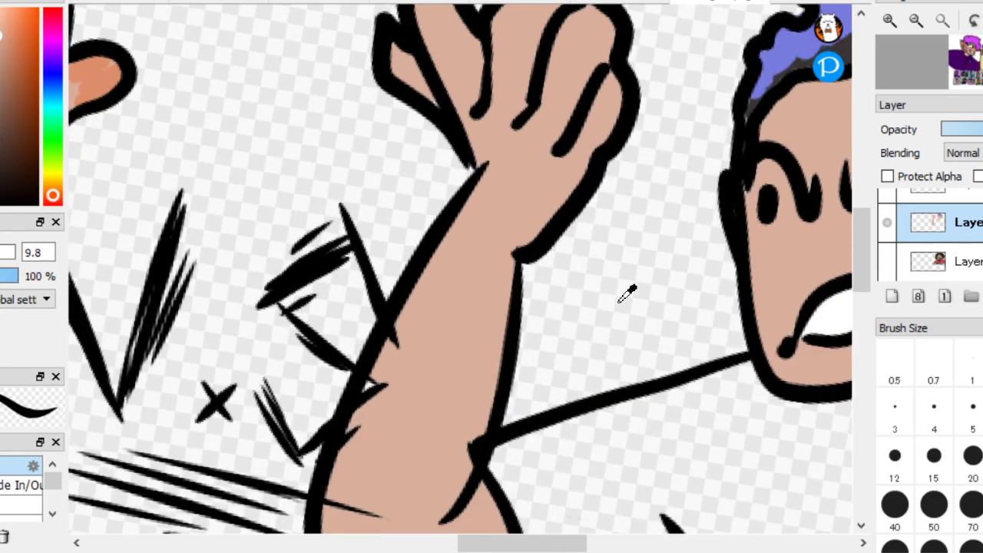
left_click_drag(52, 176, 52, 151)
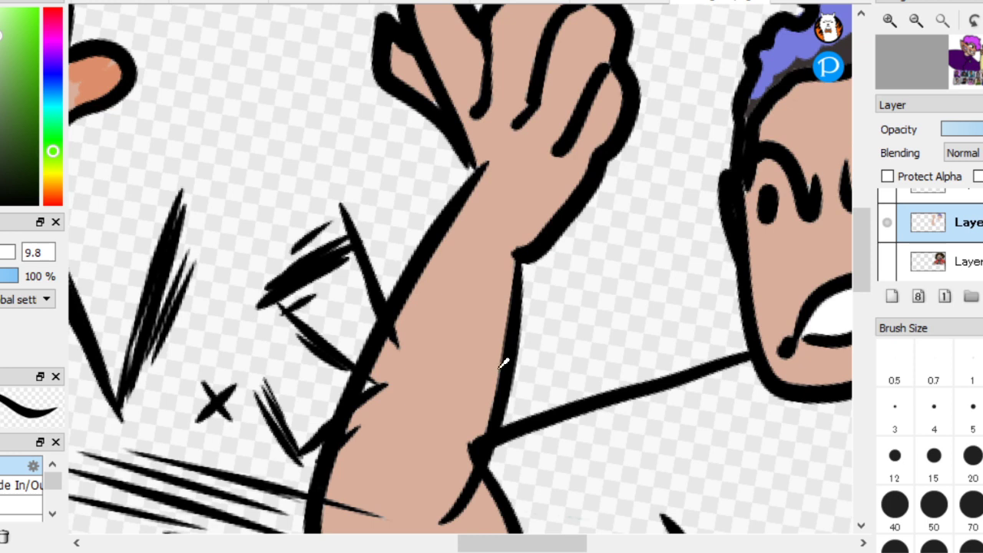
left_click_drag(2, 46, 6, 145)
left_click(2, 276)
left_click(2, 276)
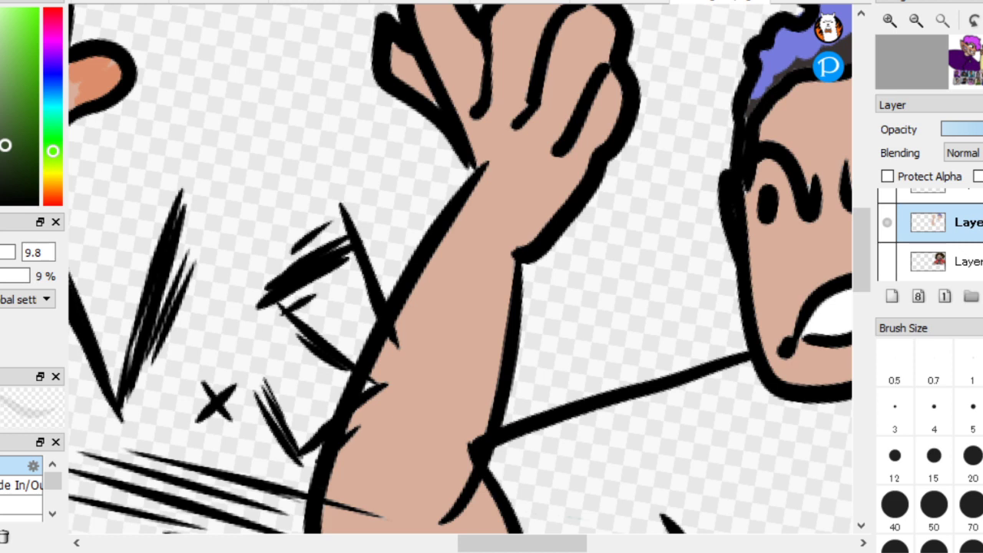
left_click(498, 390)
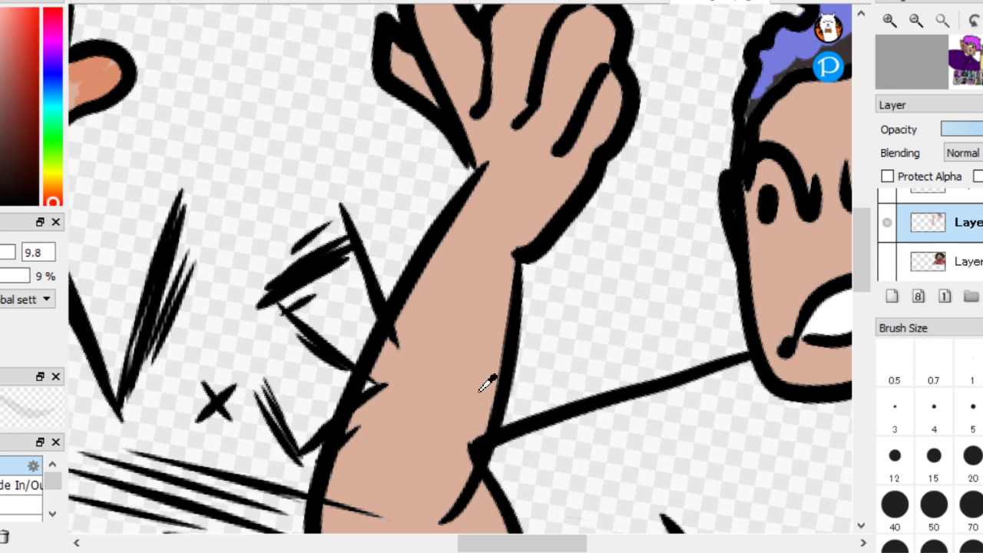
Paint jagged bands up the raised forearm, blending the skin through greyish brown at 24% opacity into olive green at 35%
left_click_drag(52, 202, 53, 139)
left_click(2, 185)
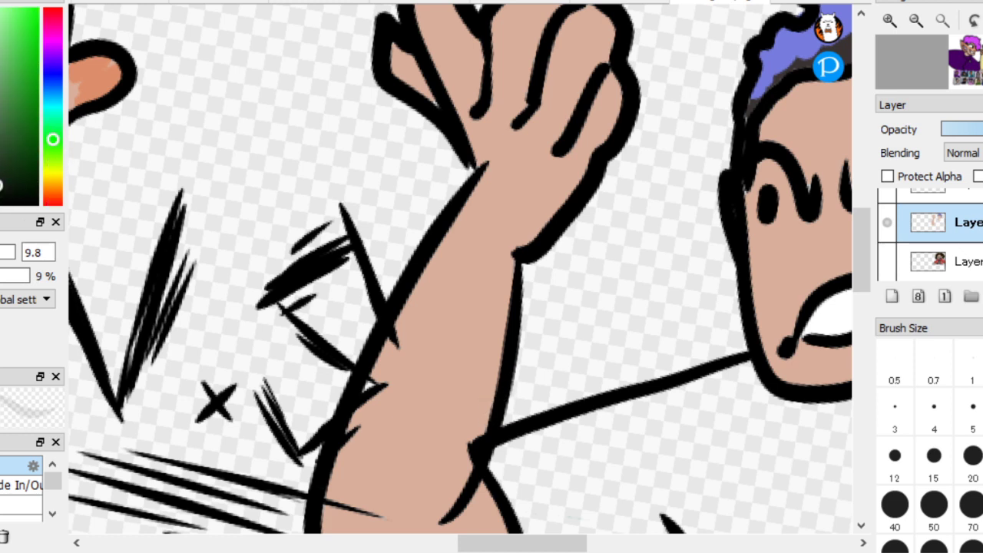
mouse_move(476, 413)
left_mouse_down()
mouse_move(478, 385)
mouse_move(453, 440)
mouse_move(423, 463)
mouse_move(408, 446)
mouse_move(386, 462)
mouse_move(388, 365)
mouse_move(410, 315)
mouse_move(383, 399)
mouse_move(378, 444)
mouse_move(389, 456)
mouse_move(386, 438)
mouse_move(374, 456)
mouse_move(423, 406)
mouse_move(460, 398)
mouse_move(471, 416)
mouse_move(486, 370)
left_mouse_up()
left_click(3, 275)
mouse_move(489, 421)
left_mouse_down()
mouse_move(452, 415)
mouse_move(400, 435)
mouse_move(387, 415)
mouse_move(377, 354)
left_mouse_up()
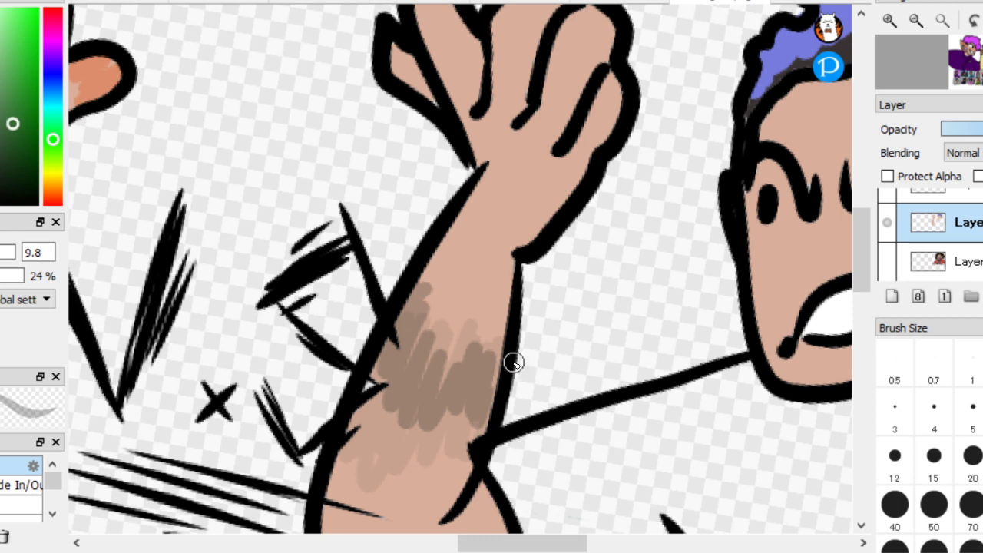
key("3")
mouse_move(509, 347)
left_mouse_down()
mouse_move(493, 331)
mouse_move(497, 351)
mouse_move(427, 380)
mouse_move(412, 338)
mouse_move(400, 346)
mouse_move(414, 307)
left_mouse_up()
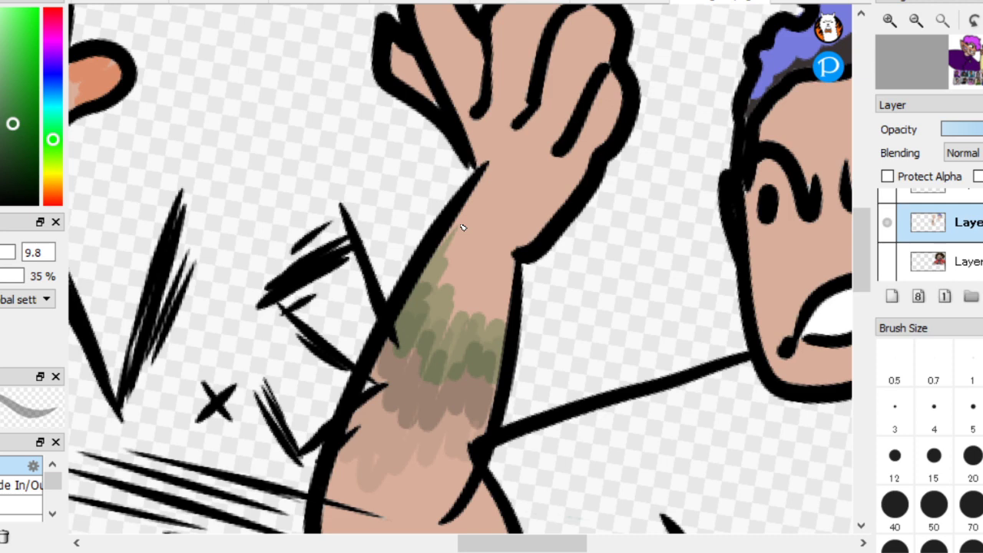
Cover the wrist, palm and lower fingers of the raised hand in brighter green at 78% brush opacity
scroll(159, 233, "up", 3)
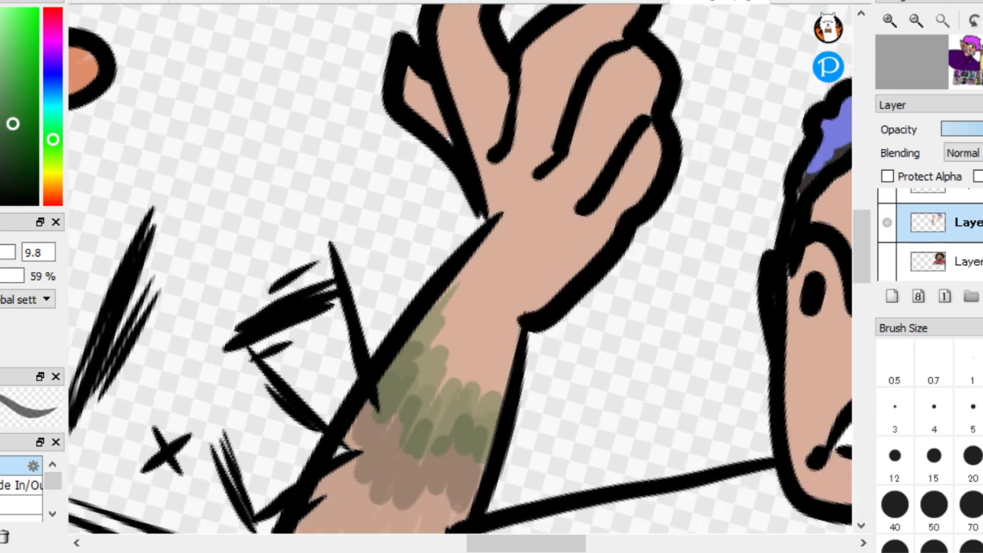
key("8")
left_click(25, 100)
mouse_move(522, 387)
left_mouse_down()
mouse_move(476, 327)
mouse_move(430, 390)
mouse_move(407, 393)
mouse_move(428, 335)
mouse_move(490, 327)
mouse_move(526, 305)
mouse_move(467, 282)
mouse_move(449, 292)
mouse_move(553, 227)
mouse_move(560, 250)
mouse_move(526, 300)
mouse_move(591, 225)
mouse_move(595, 242)
mouse_move(636, 152)
mouse_move(590, 245)
mouse_move(649, 144)
mouse_move(617, 206)
mouse_move(626, 158)
mouse_move(639, 160)
mouse_move(514, 264)
mouse_move(621, 153)
mouse_move(517, 270)
mouse_move(576, 189)
mouse_move(501, 263)
mouse_move(557, 120)
mouse_move(495, 209)
mouse_move(469, 69)
mouse_move(482, 178)
mouse_move(418, 76)
mouse_move(431, 125)
mouse_move(445, 132)
mouse_move(416, 107)
mouse_move(424, 111)
mouse_move(458, 40)
mouse_move(461, 74)
mouse_move(455, 55)
mouse_move(472, 41)
mouse_move(474, 149)
mouse_move(498, 59)
mouse_move(496, 162)
left_mouse_up()
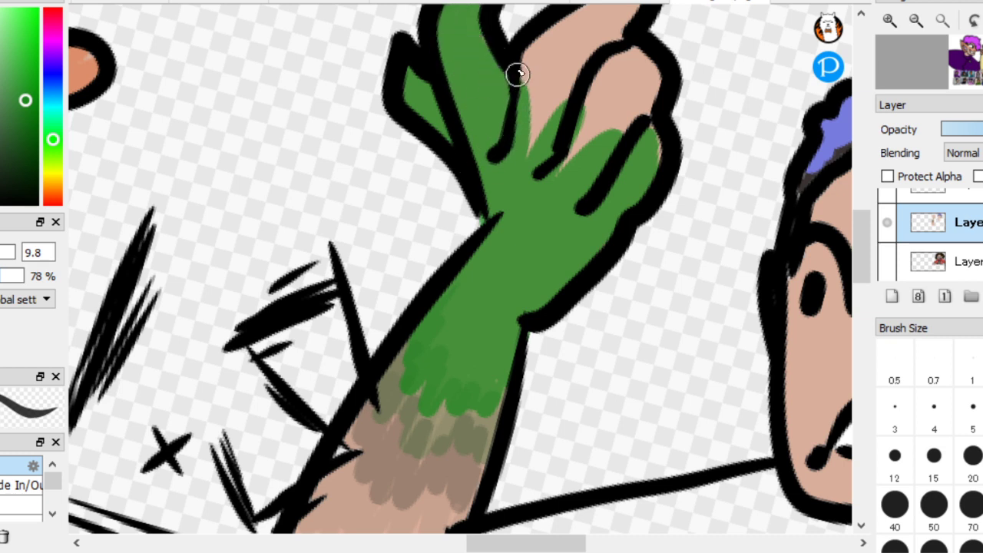
mouse_move(517, 74)
left_mouse_down()
mouse_move(548, 33)
mouse_move(623, 8)
mouse_move(601, 55)
mouse_move(612, 91)
mouse_move(651, 77)
mouse_move(629, 153)
mouse_move(652, 121)
mouse_move(657, 136)
mouse_move(648, 114)
mouse_move(659, 67)
mouse_move(600, 167)
mouse_move(577, 138)
mouse_move(620, 78)
mouse_move(606, 118)
mouse_move(539, 201)
mouse_move(602, 38)
mouse_move(575, 93)
mouse_move(587, 31)
mouse_move(562, 72)
mouse_move(588, 23)
mouse_move(525, 102)
mouse_move(609, 16)
left_mouse_up()
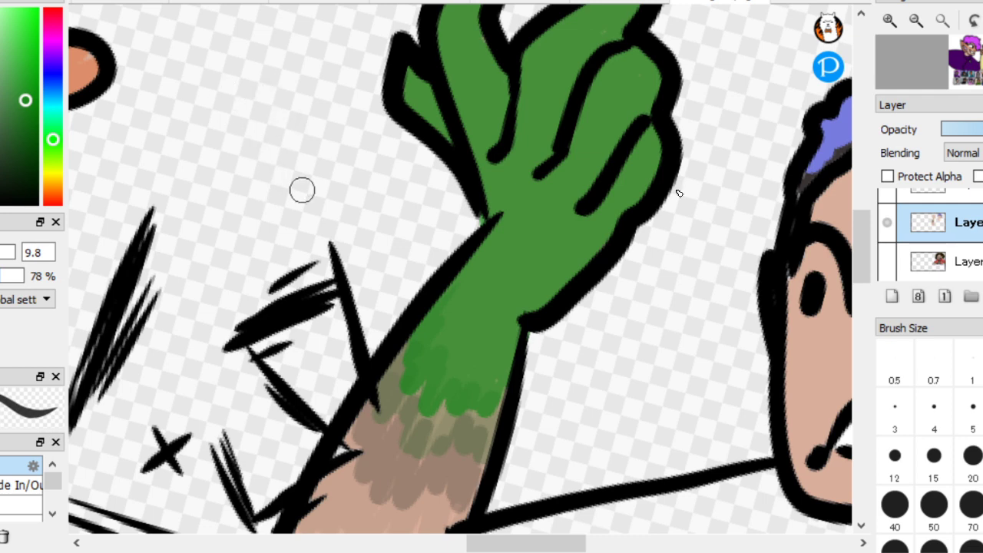
Extend the green into the fingertips of the raised hand, covering the remaining gaps inside the outlines
left_click_drag(678, 192, 592, 330)
scroll(592, 330, "down", 1)
scroll(712, 270, "up", 1)
mouse_move(459, 251)
left_mouse_down()
mouse_move(487, 226)
mouse_move(438, 261)
mouse_move(492, 225)
left_mouse_up()
mouse_move(572, 308)
left_mouse_down()
mouse_move(604, 304)
mouse_move(561, 318)
left_mouse_up()
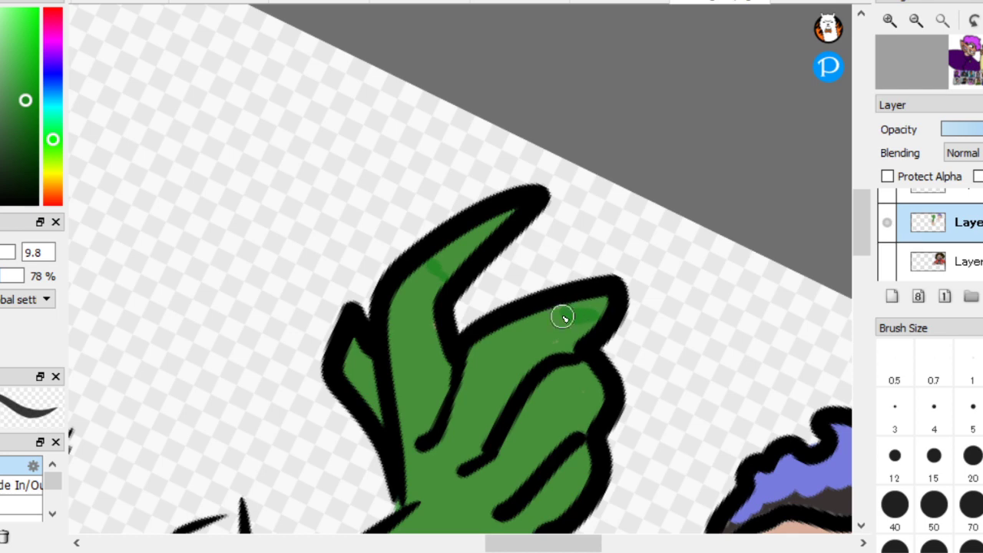
left_click_drag(559, 458, 559, 410)
Draw curved dark green scale marks across the wrist and upper forearm at 77% brush opacity
scroll(560, 410, "up", 1)
scroll(622, 368, "up", 2)
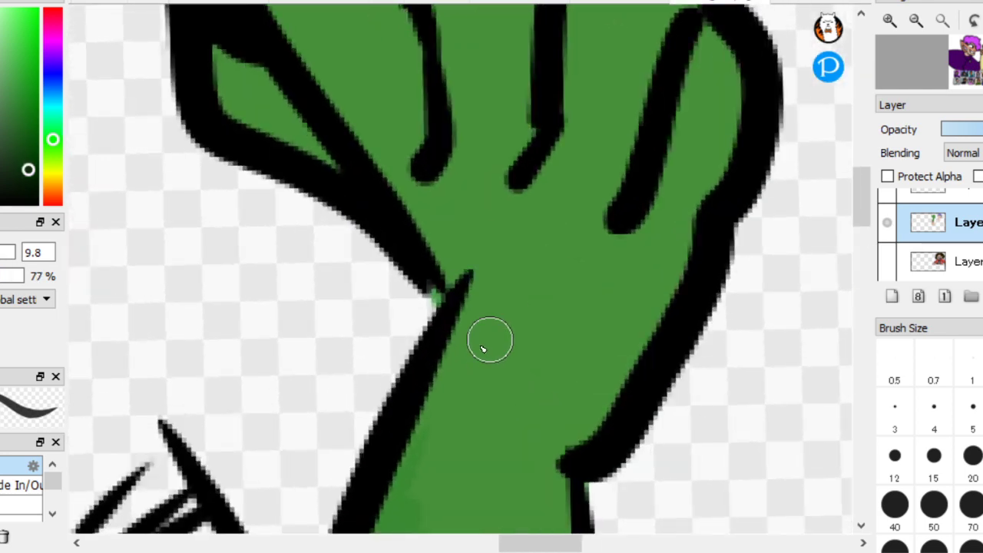
mouse_move(489, 338)
left_mouse_down()
mouse_move(524, 409)
mouse_move(565, 345)
mouse_move(629, 350)
left_mouse_up()
left_click_drag(530, 486, 454, 482)
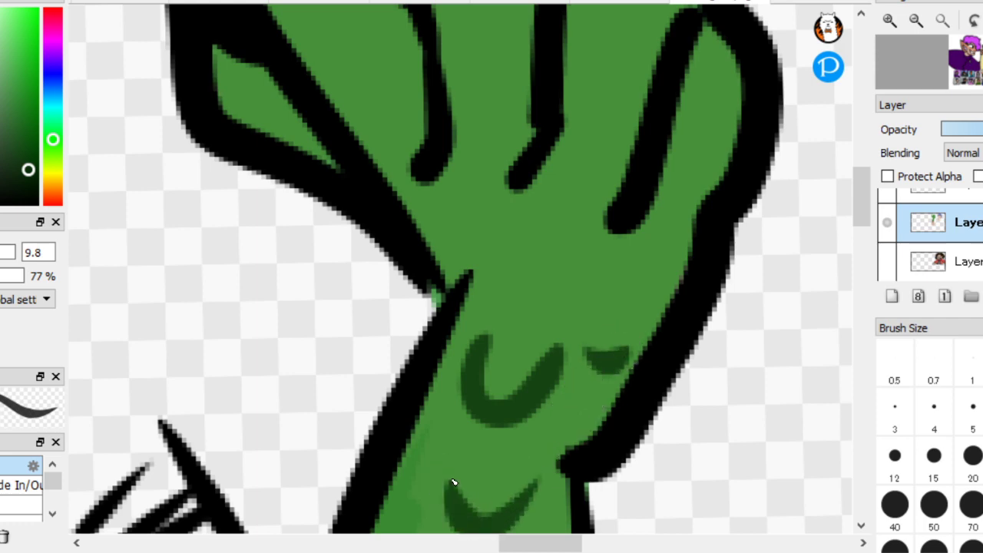
scroll(153, 202, "down", 1)
scroll(100, 189, "up", 3)
mouse_move(368, 339)
left_mouse_down()
mouse_move(376, 402)
mouse_move(442, 359)
mouse_move(489, 414)
mouse_move(524, 375)
left_mouse_up()
left_click_drag(555, 339, 570, 398)
scroll(125, 120, "down", 3)
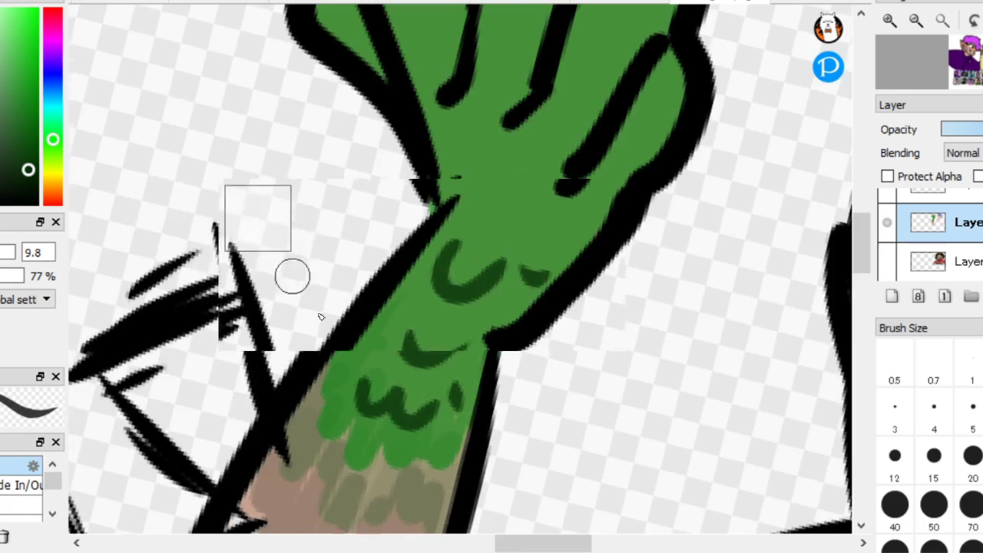
Darken the claw tips and thumb with the dark green and add small scale marks along the fingers
scroll(289, 274, "up", 3)
scroll(621, 405, "up", 1)
mouse_move(485, 178)
left_mouse_down()
mouse_move(568, 129)
mouse_move(529, 134)
left_mouse_up()
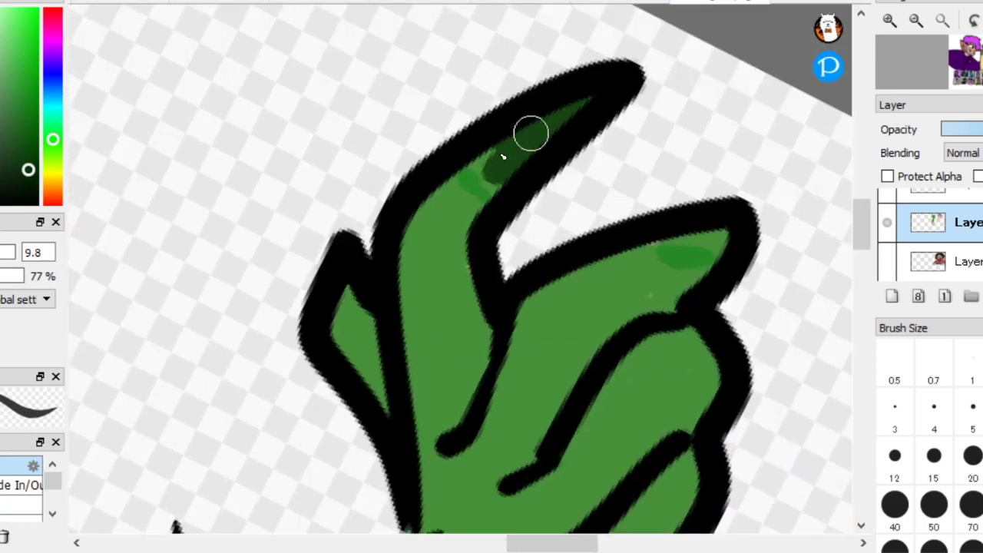
mouse_move(369, 248)
left_mouse_down()
mouse_move(355, 292)
mouse_move(374, 400)
mouse_move(398, 435)
left_mouse_up()
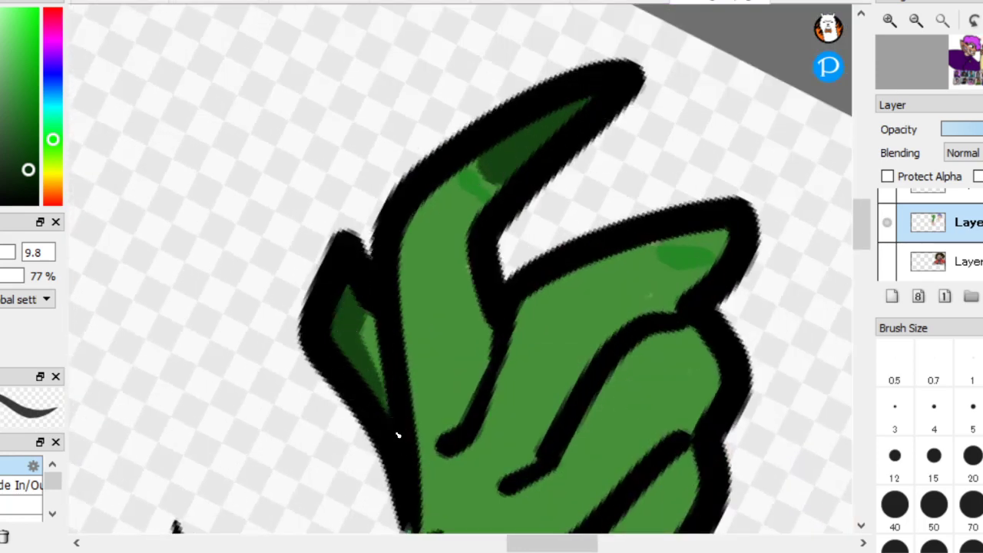
mouse_move(672, 251)
left_mouse_down()
mouse_move(696, 235)
mouse_move(638, 296)
mouse_move(610, 290)
left_mouse_up()
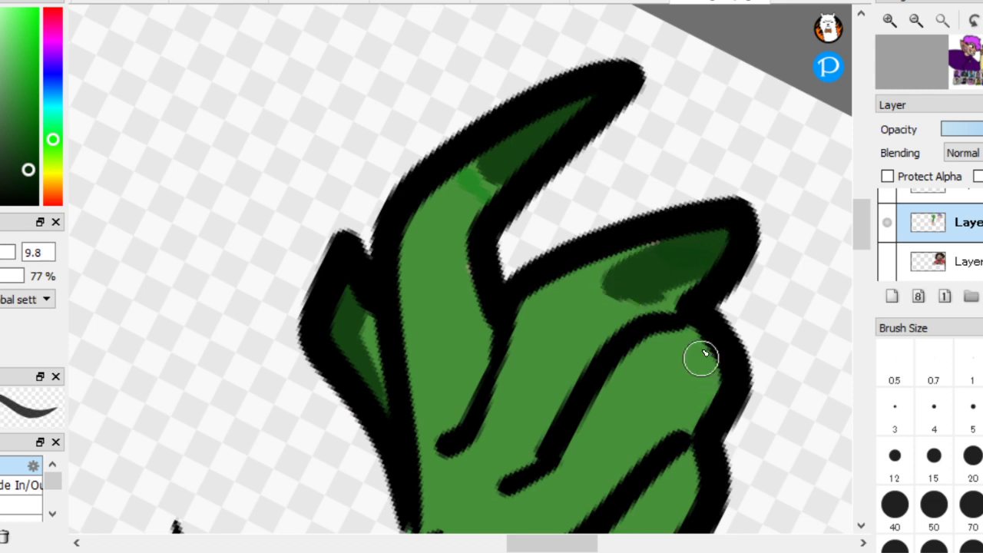
left_click_drag(605, 424, 644, 416)
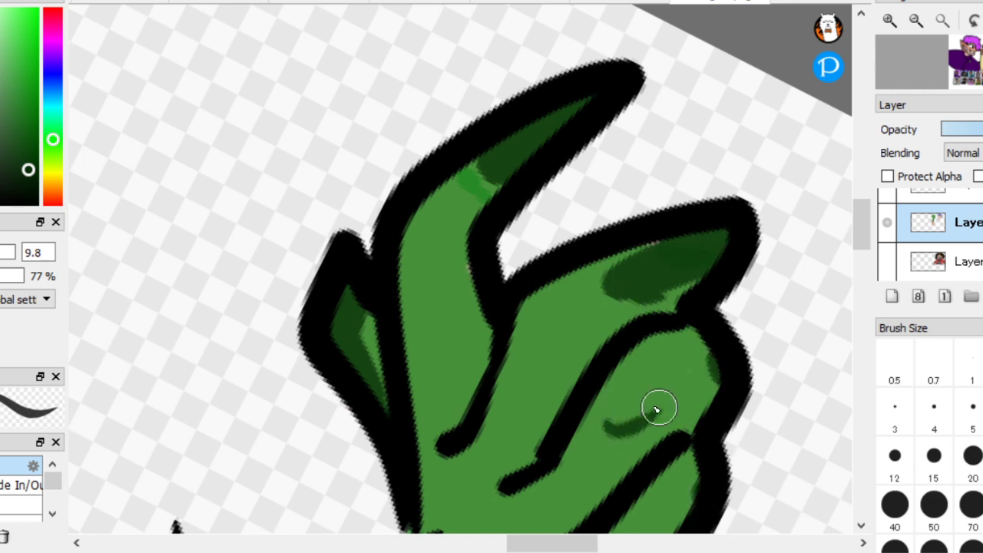
left_click_drag(408, 365, 476, 338)
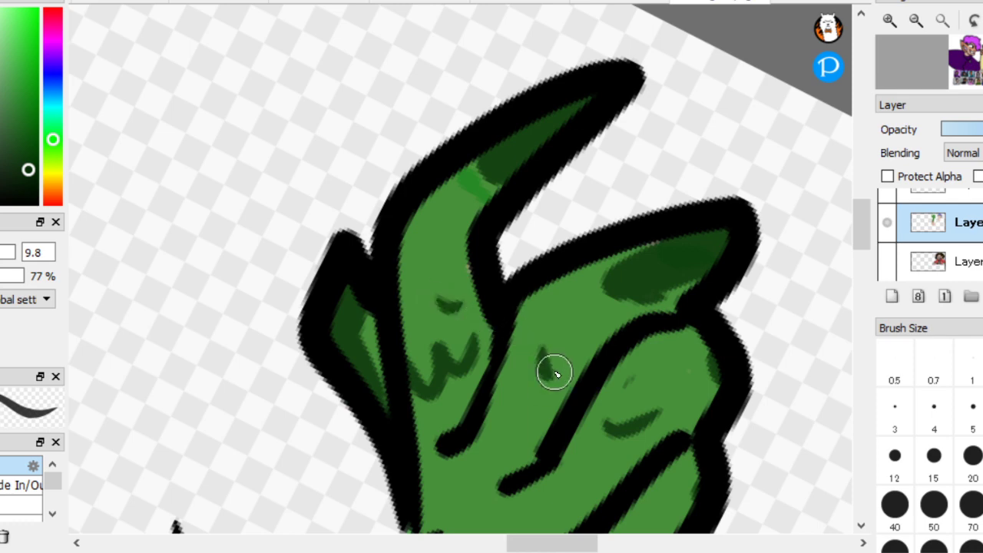
Sample the light grey of the shirt in the blue-haired character's small portrait
scroll(508, 334, "down", 5)
scroll(508, 334, "down", 3)
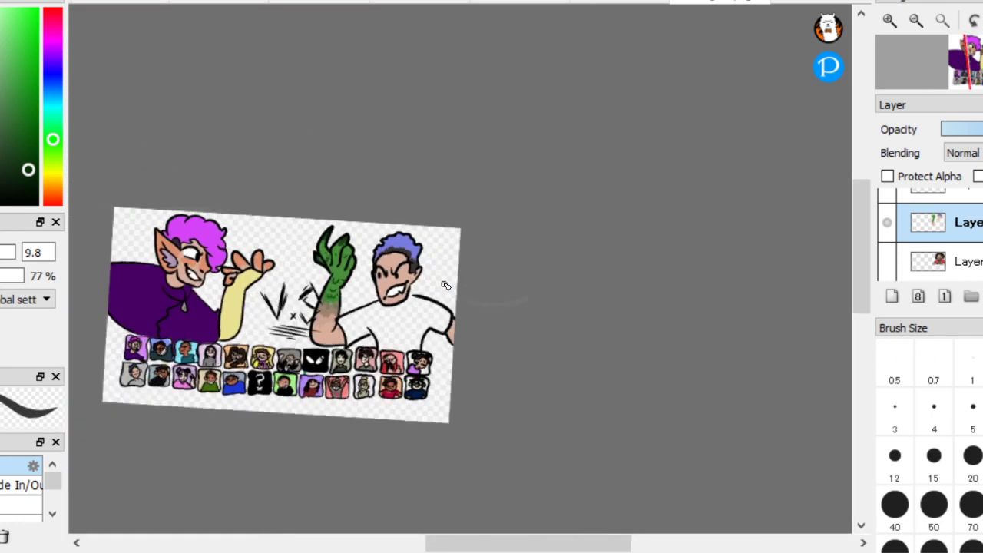
scroll(445, 285, "up", 3)
scroll(266, 464, "up", 5)
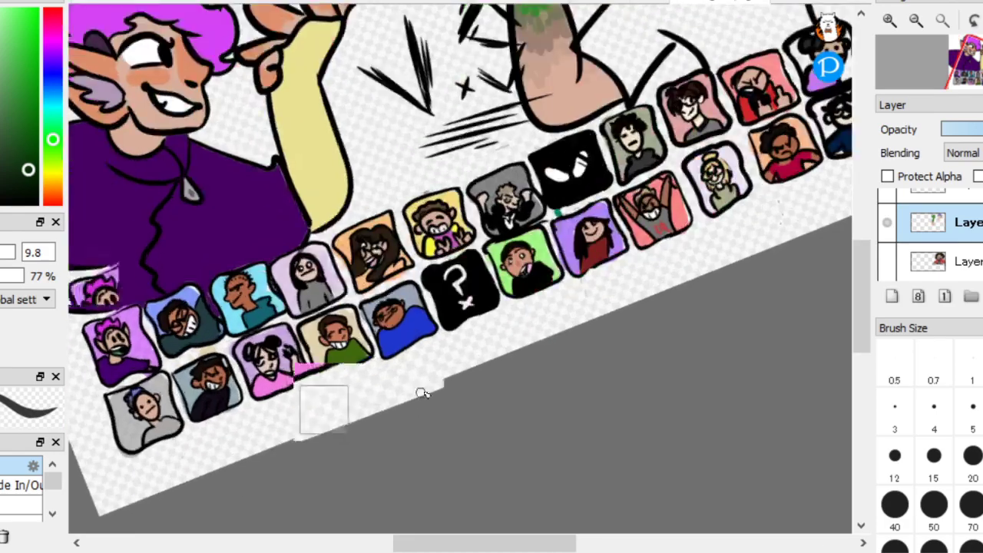
scroll(158, 228, "up", 3)
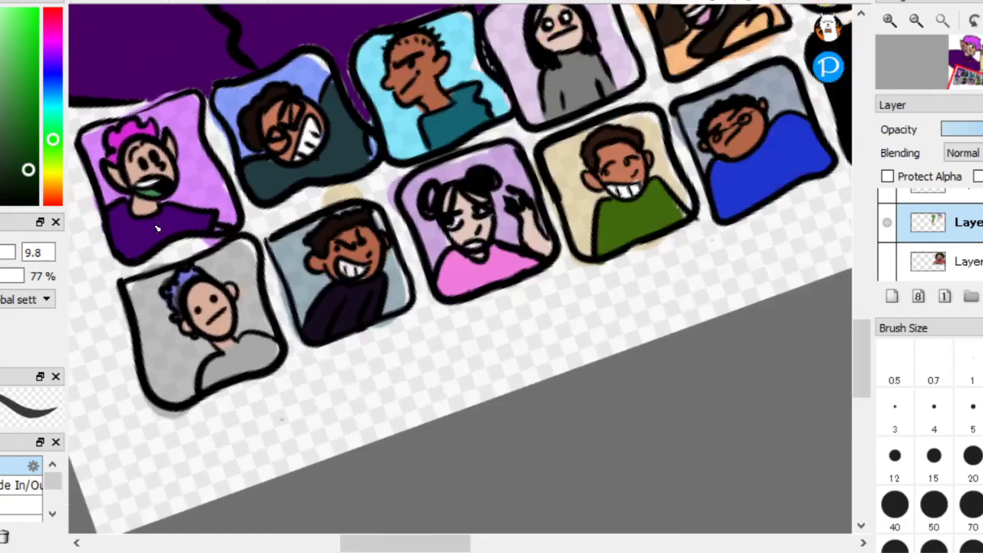
left_click(339, 353, "alt")
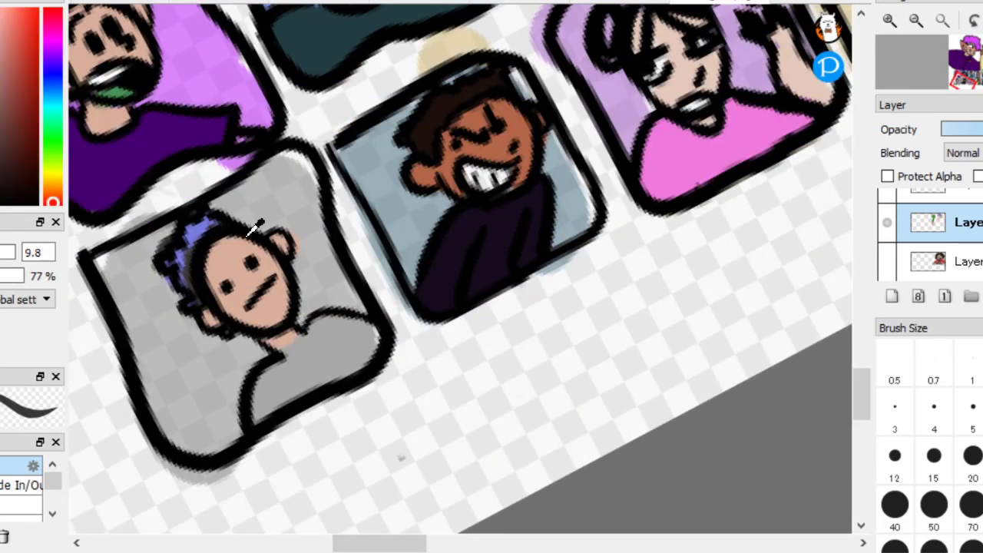
Close the gap between the large character's neck and shoulder line with grey and set the brush opacity to 100%
scroll(294, 261, "down", 8)
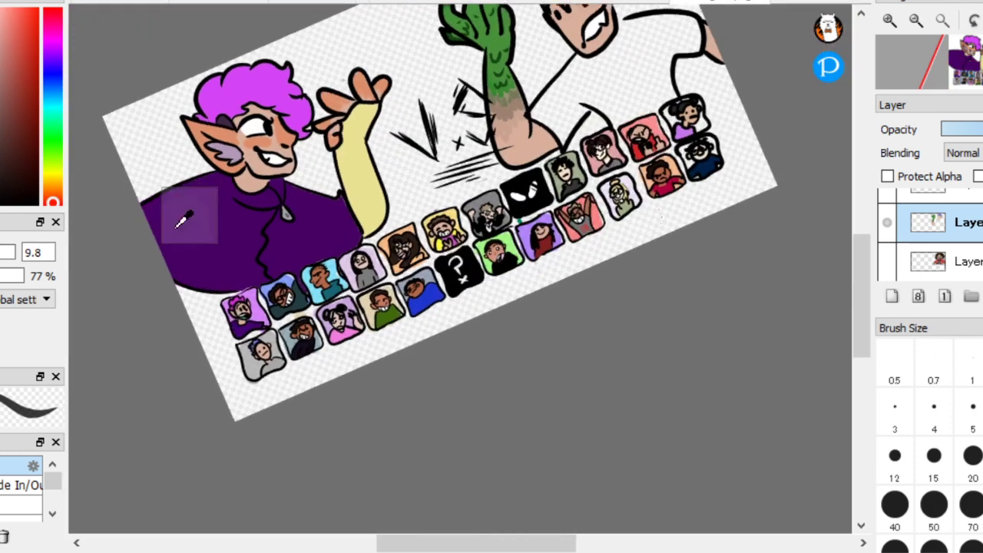
scroll(657, 208, "up", 8)
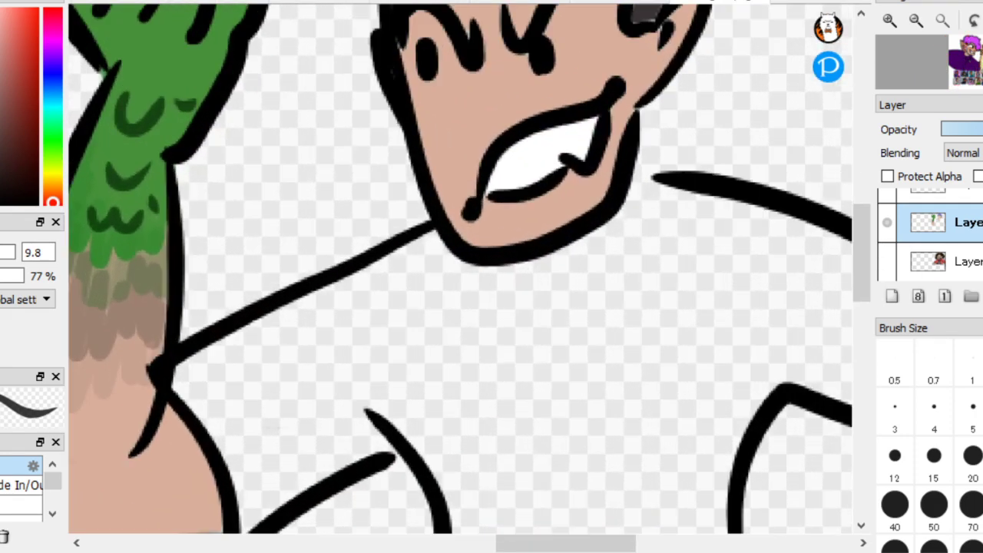
left_click_drag(659, 179, 640, 179)
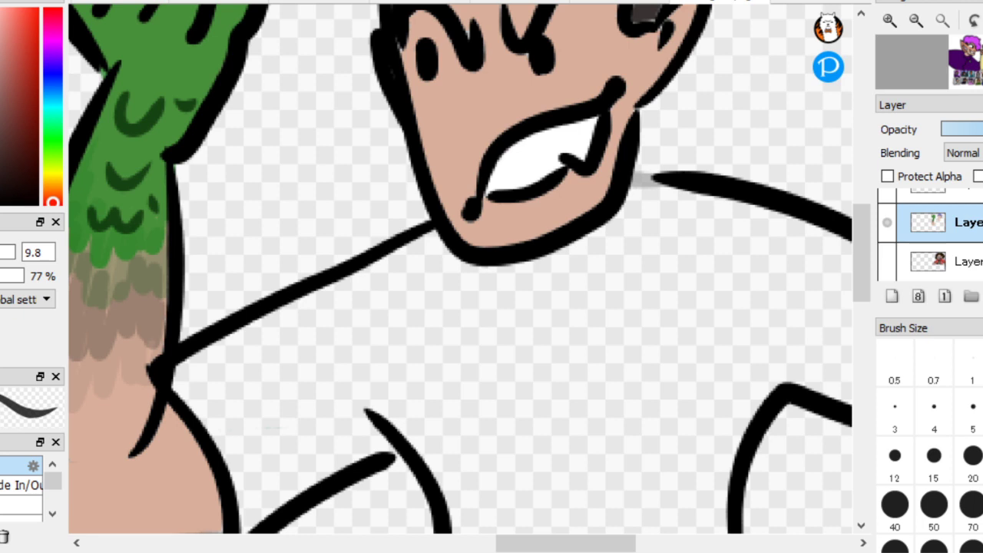
left_click(14, 276)
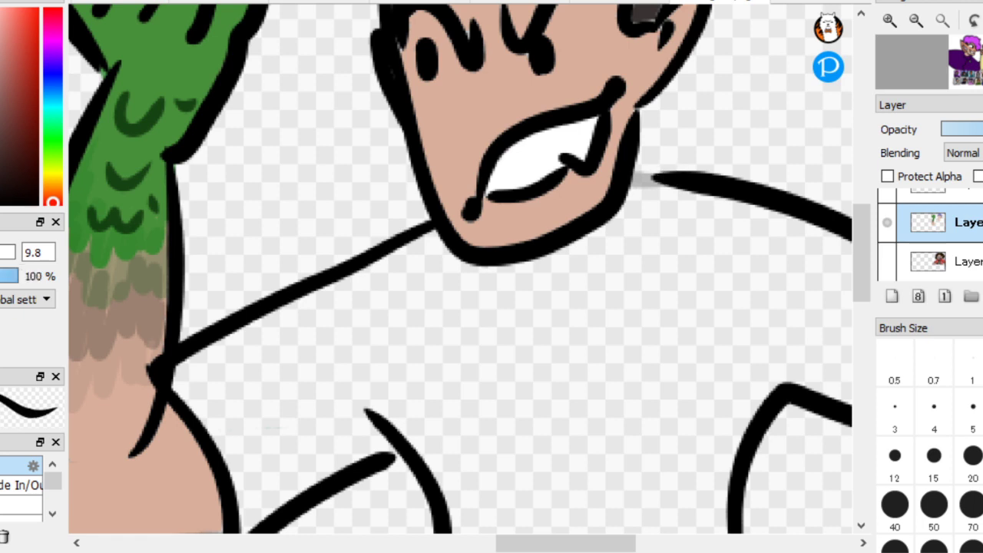
left_click(639, 357)
scroll(757, 323, "down", 1)
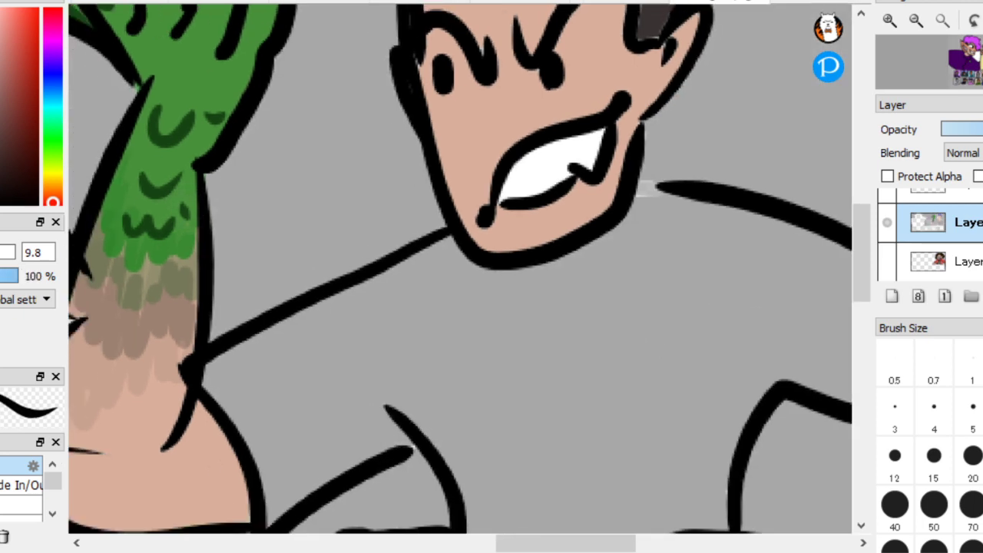
key("ctrl+z")
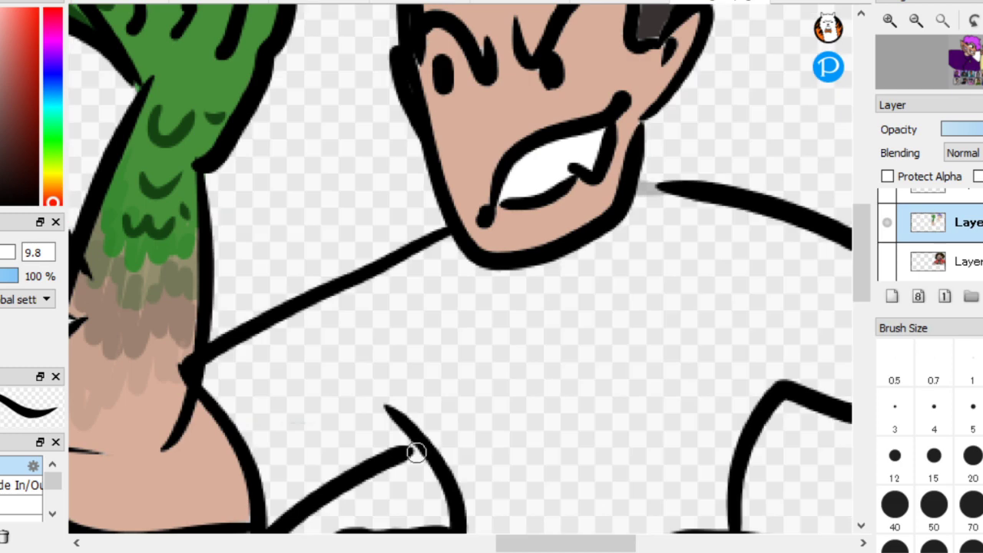
Close the outline gaps at the armpit and between the portraits below with grey, and fill the large character's shirt grey
scroll(155, 199, "down", 1)
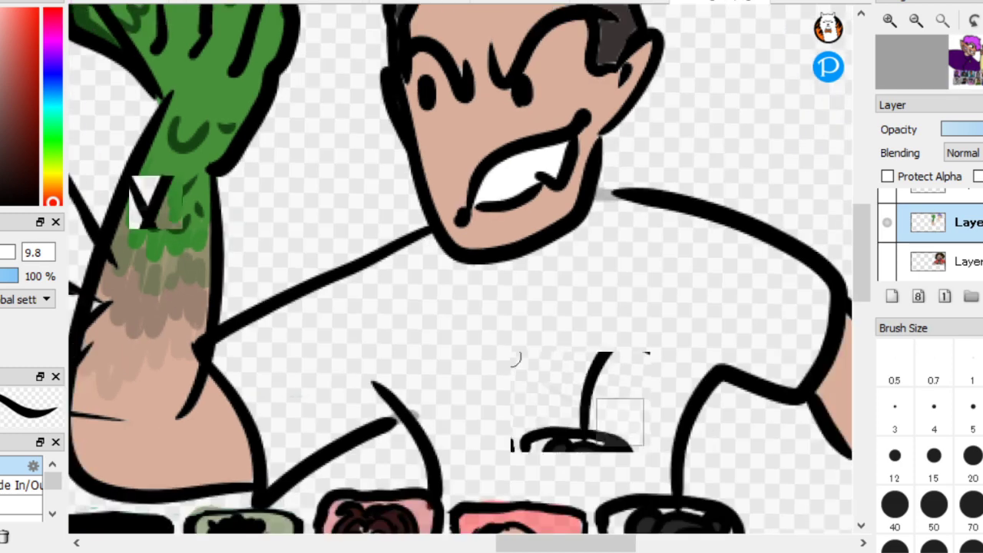
left_click_drag(506, 522, 448, 398)
scroll(448, 397, "up", 2)
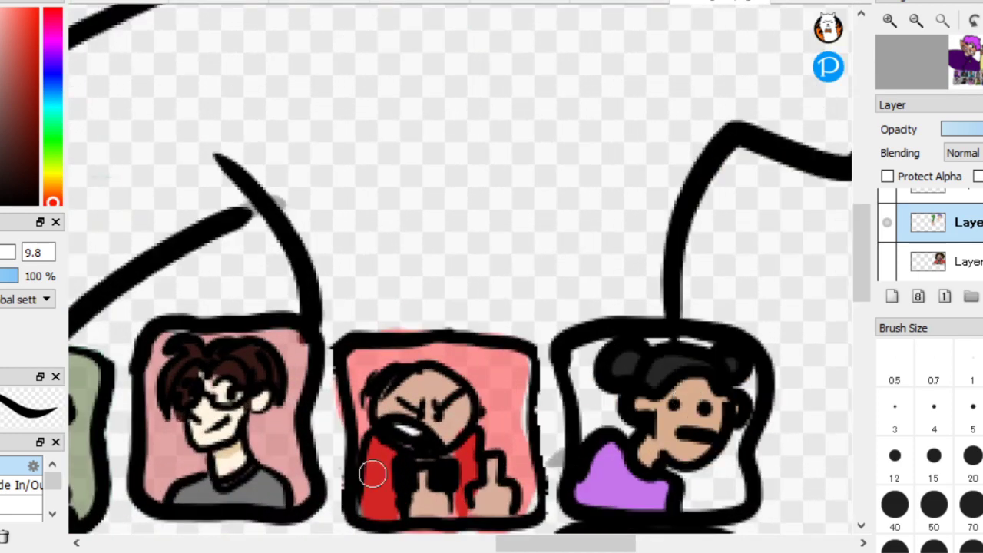
left_click_drag(373, 474, 309, 459)
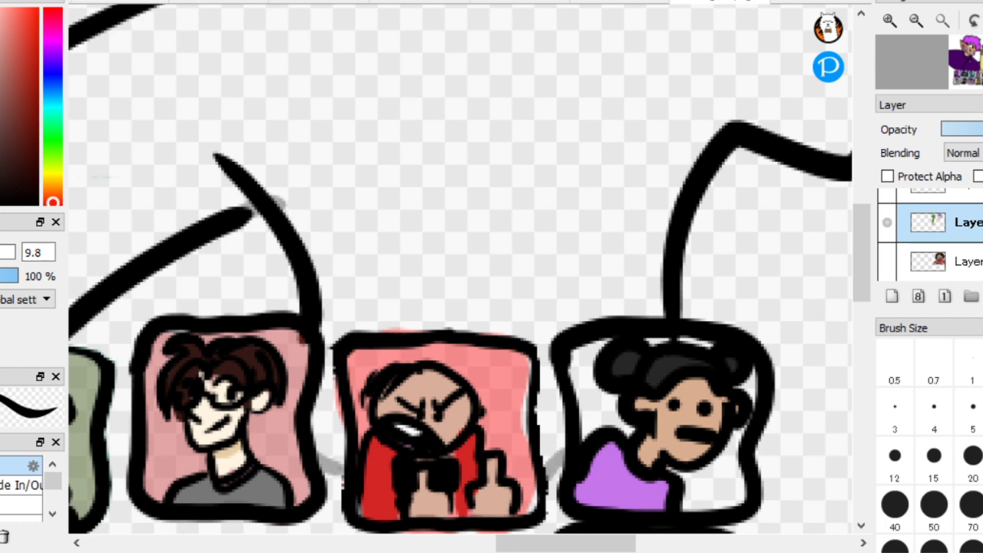
left_click(567, 246)
key("ctrl+z")
scroll(235, 202, "down", 5)
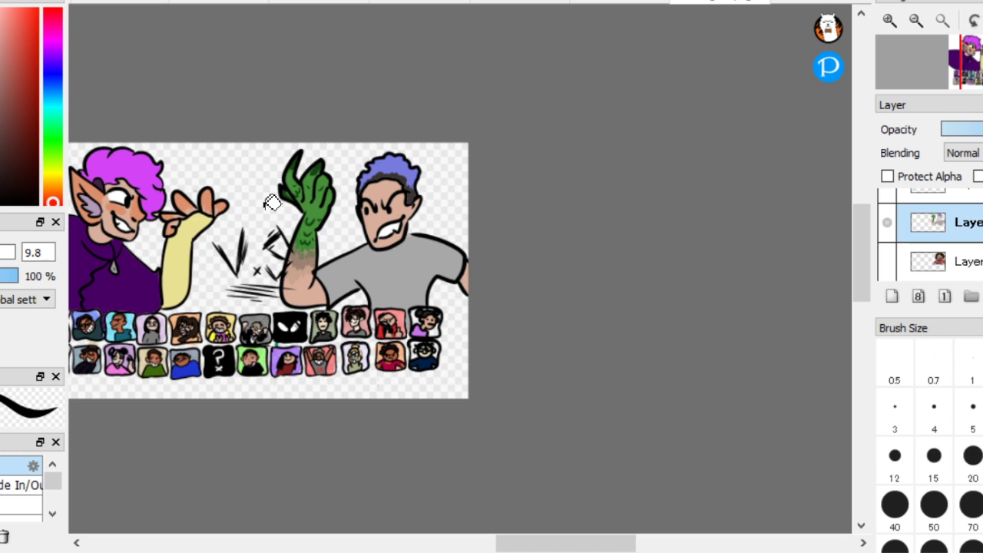
Select the layer above the character's colour layer and merge it down
scroll(401, 226, "up", 2)
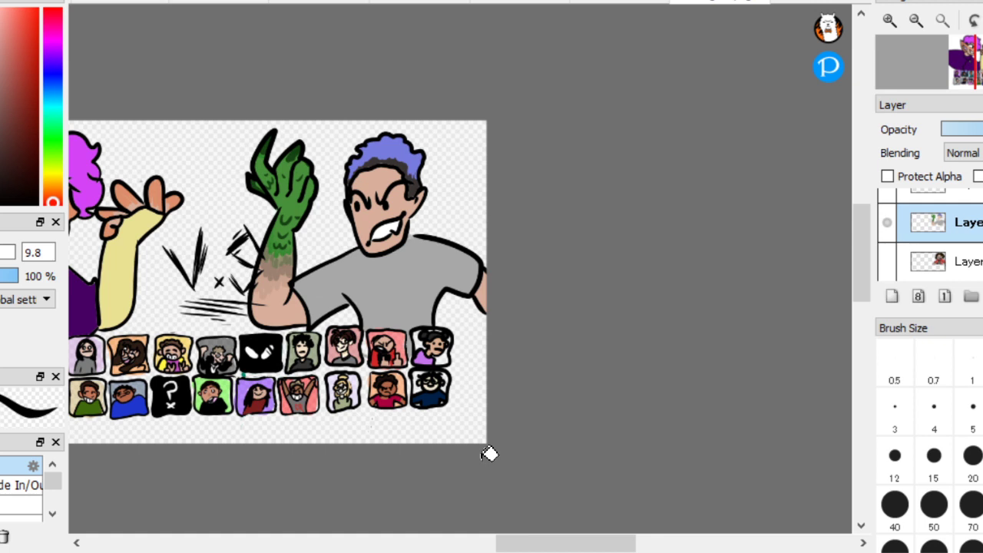
scroll(658, 289, "down", 2)
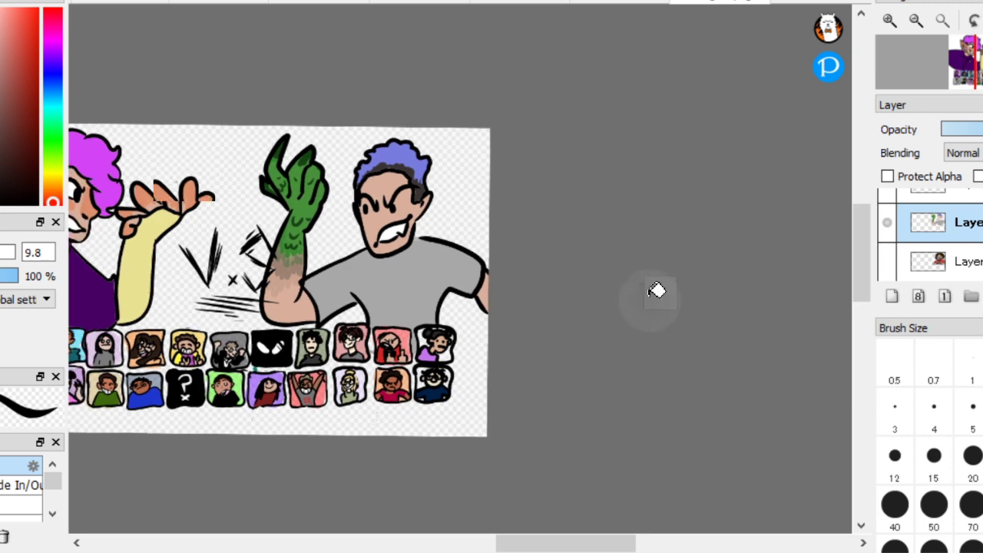
scroll(632, 364, "up", 3)
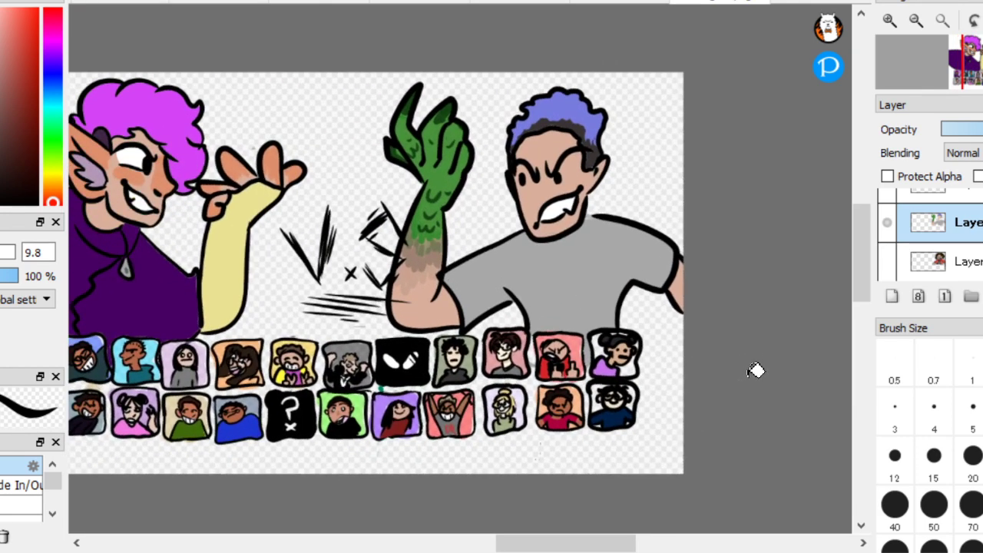
left_click(975, 195)
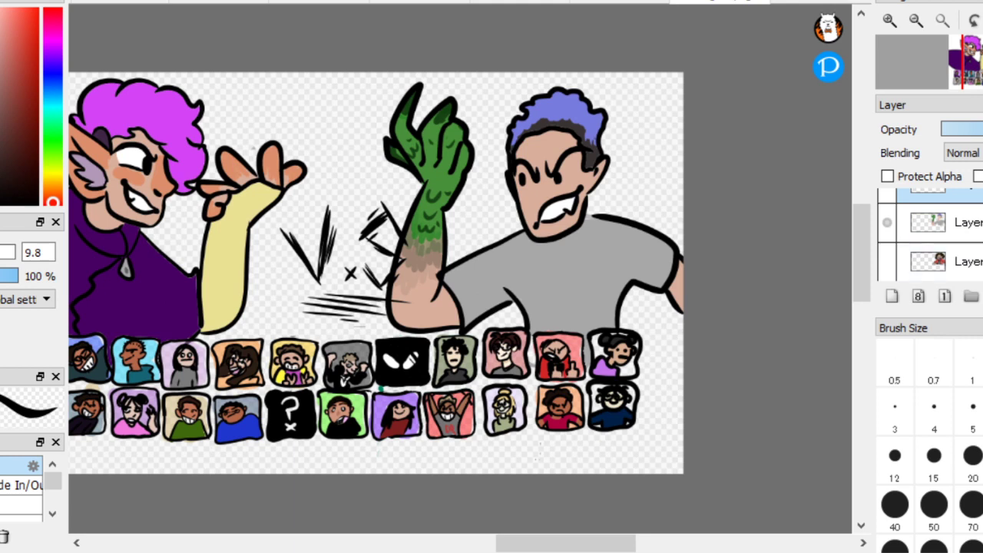
scroll(929, 235, "up", 1)
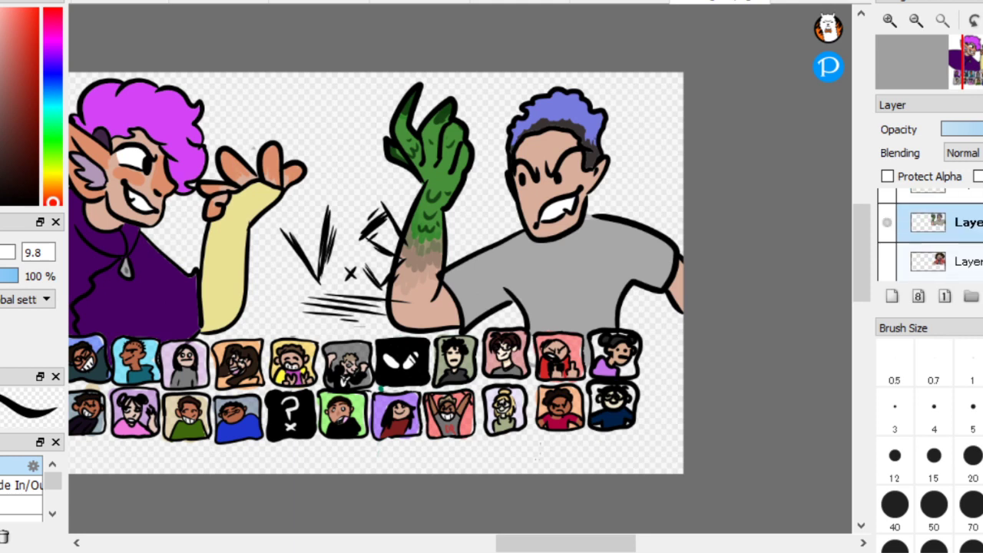
scroll(929, 234, "up", 1)
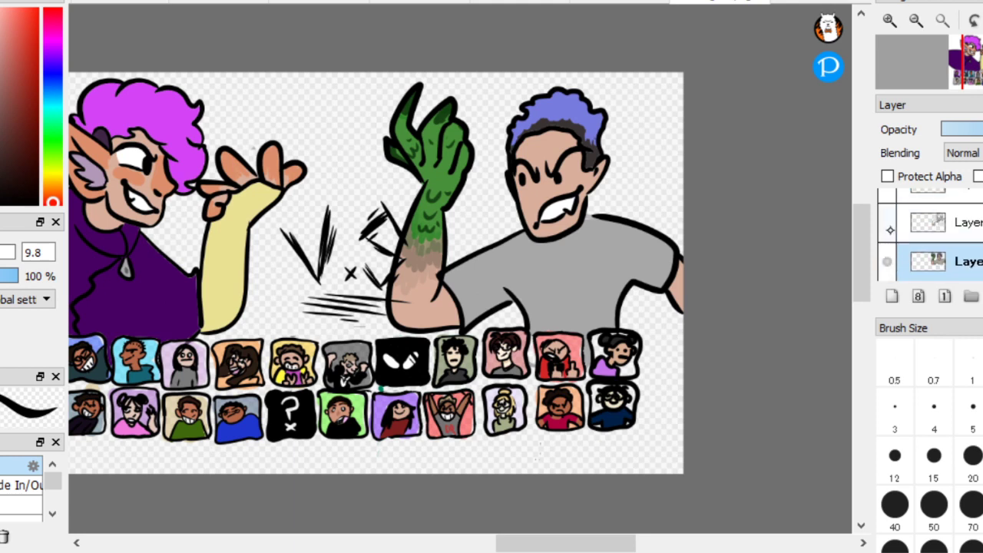
Hide the finished blue-haired character, show the hooded character's line art, and add an empty layer for its colours
left_click(887, 221)
left_click(887, 261)
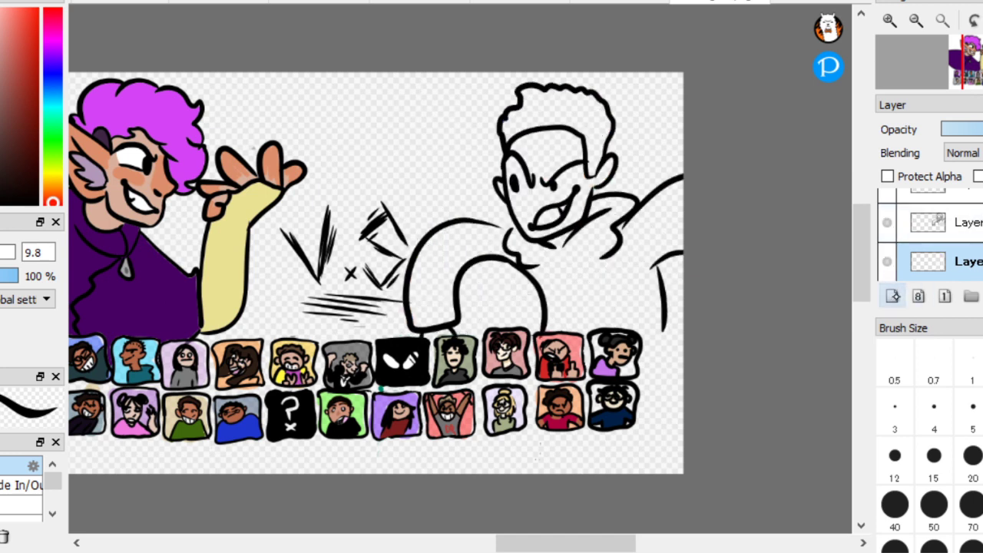
Fill the hooded character's face and ears with the brown skin tone sampled from his grinning portrait in the lower row
scroll(461, 268, "up", 5)
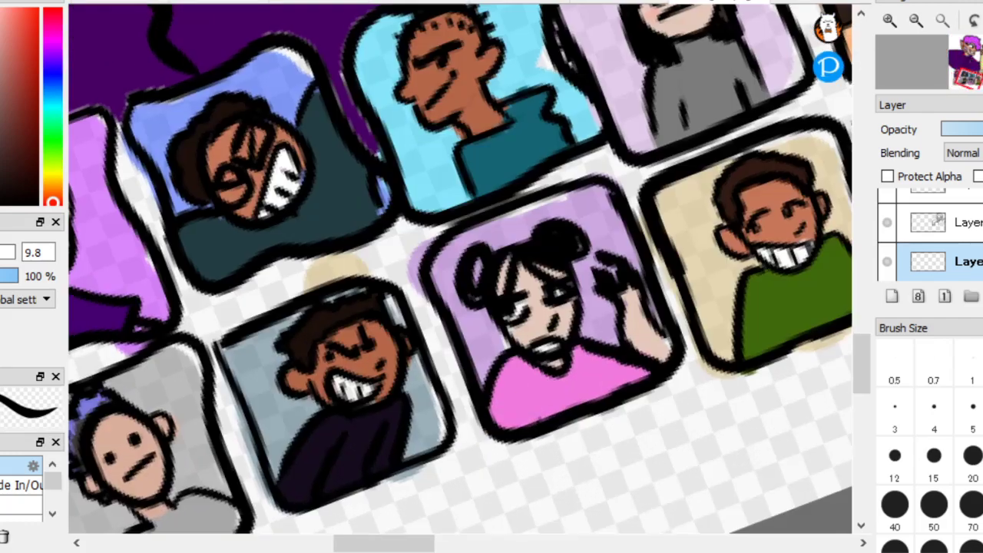
scroll(461, 269, "up", 2)
left_click(466, 281, "alt")
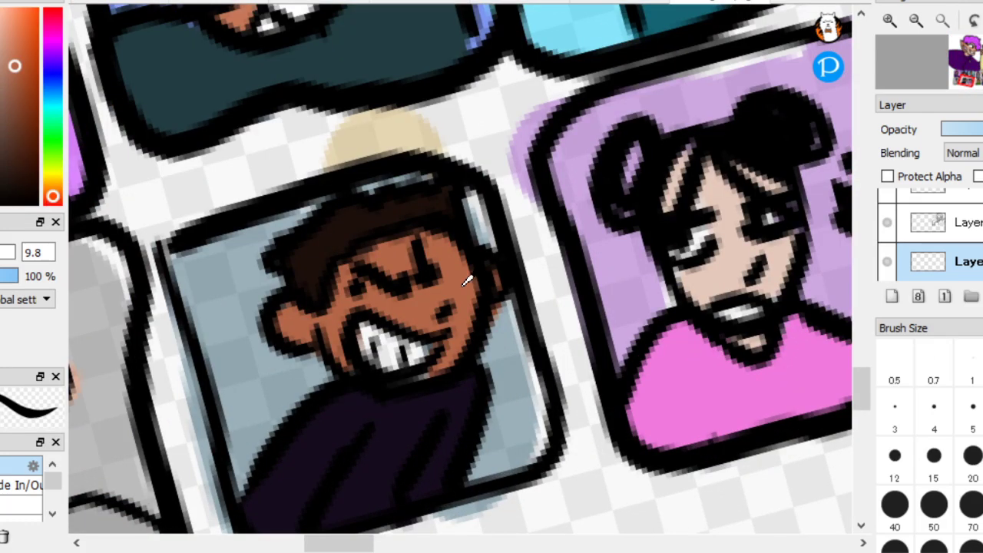
scroll(467, 280, "down", 8)
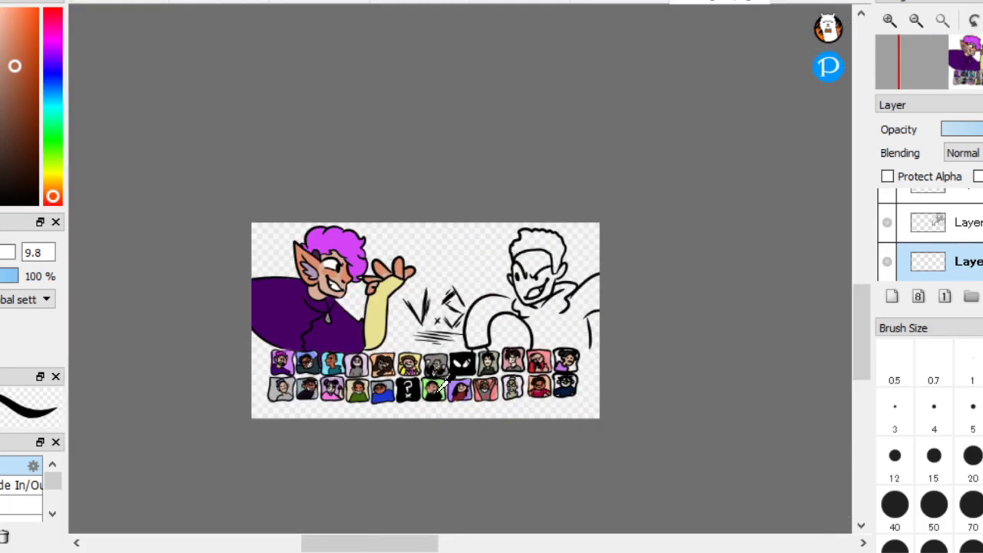
scroll(291, 223, "up", 4)
scroll(299, 215, "up", 5)
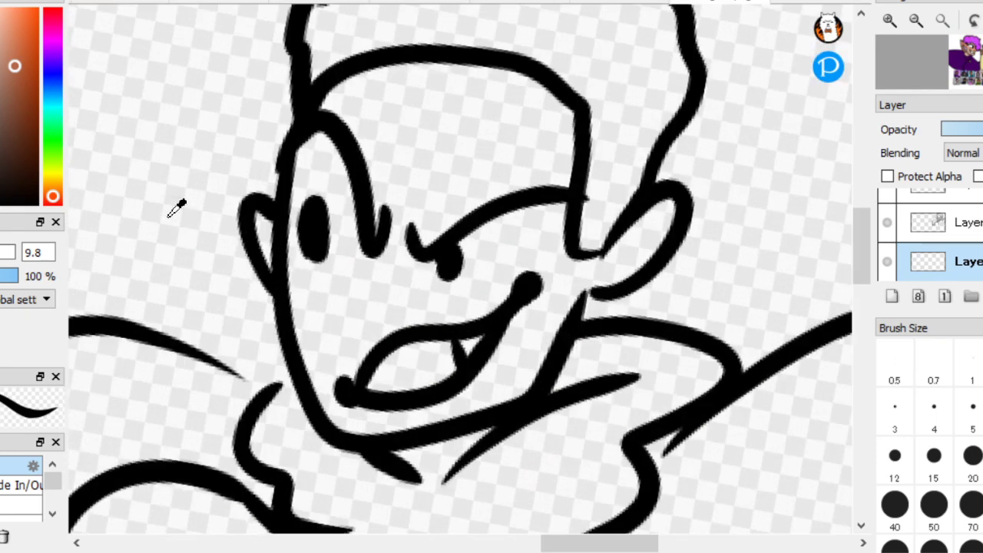
left_click(576, 265)
scroll(138, 220, "up", 3)
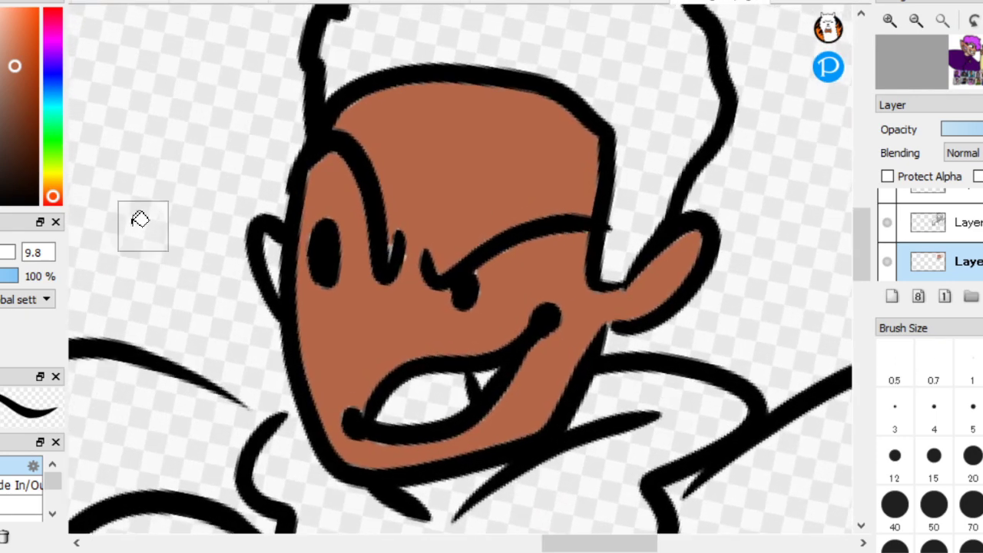
left_click(292, 234)
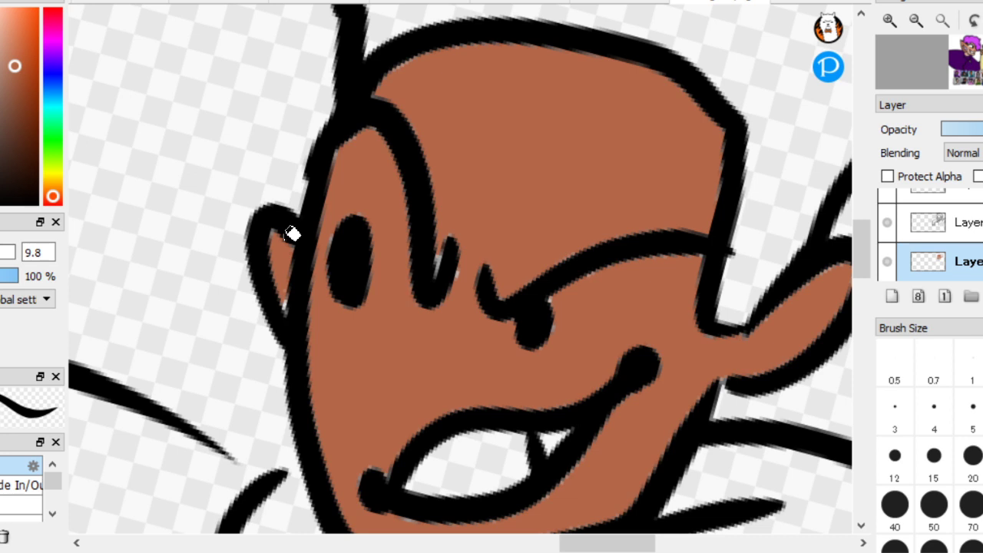
Paint the whites of the hooded character's eyes and the teeth in the open mouth
scroll(472, 330, "up", 2)
mouse_move(546, 329)
left_mouse_down()
mouse_move(661, 318)
mouse_move(665, 292)
mouse_move(632, 277)
left_mouse_up()
mouse_move(345, 223)
left_mouse_down()
mouse_move(389, 208)
mouse_move(302, 109)
mouse_move(312, 286)
mouse_move(361, 122)
mouse_move(313, 220)
mouse_move(347, 157)
mouse_move(361, 253)
left_mouse_up()
scroll(325, 227, "down", 3)
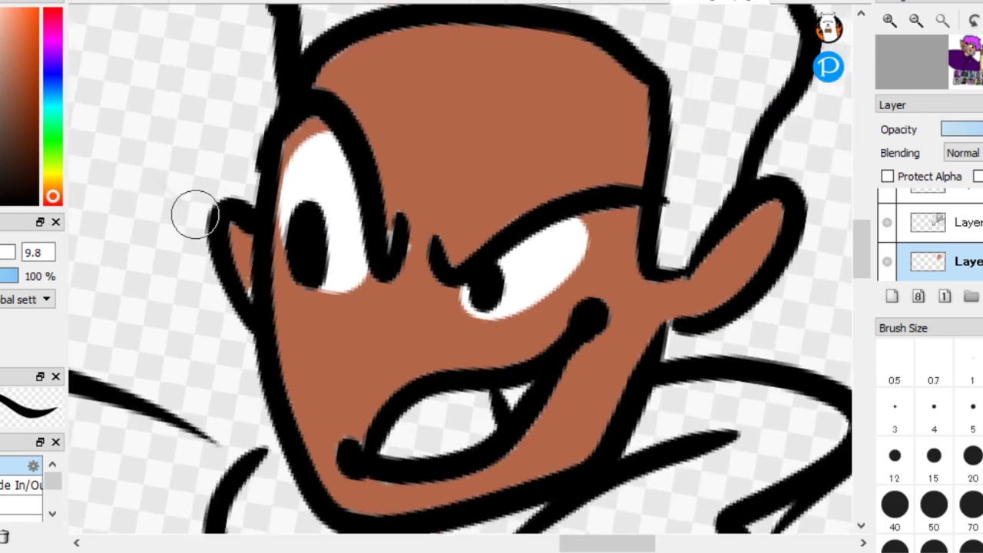
scroll(376, 334, "up", 2)
mouse_move(398, 360)
left_mouse_down()
mouse_move(514, 304)
mouse_move(382, 375)
mouse_move(505, 321)
mouse_move(449, 380)
left_mouse_up()
scroll(449, 380, "down", 2)
scroll(151, 254, "down", 5)
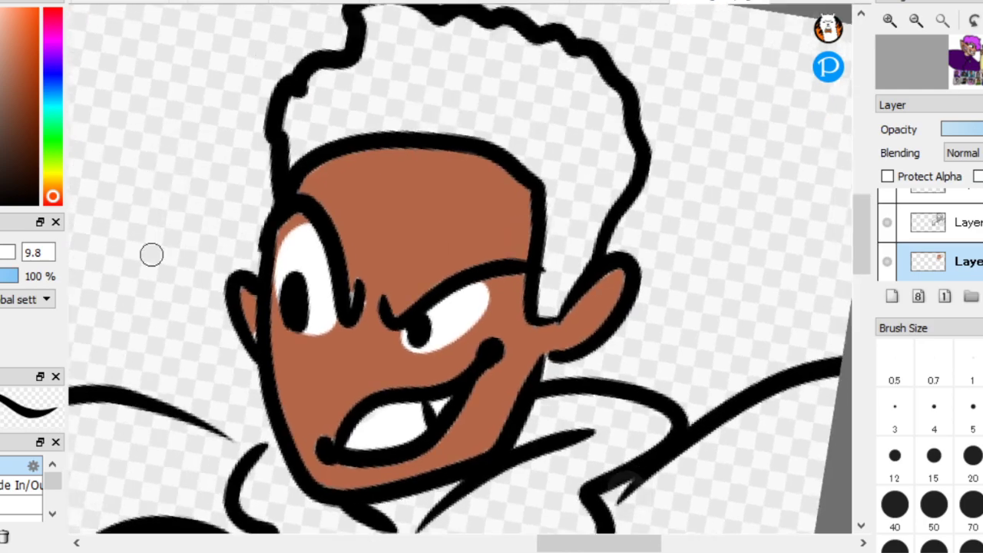
Fill the hooded character's hair with the dark brown sampled from his portrait and touch up its unfilled edges
scroll(235, 450, "up", 6)
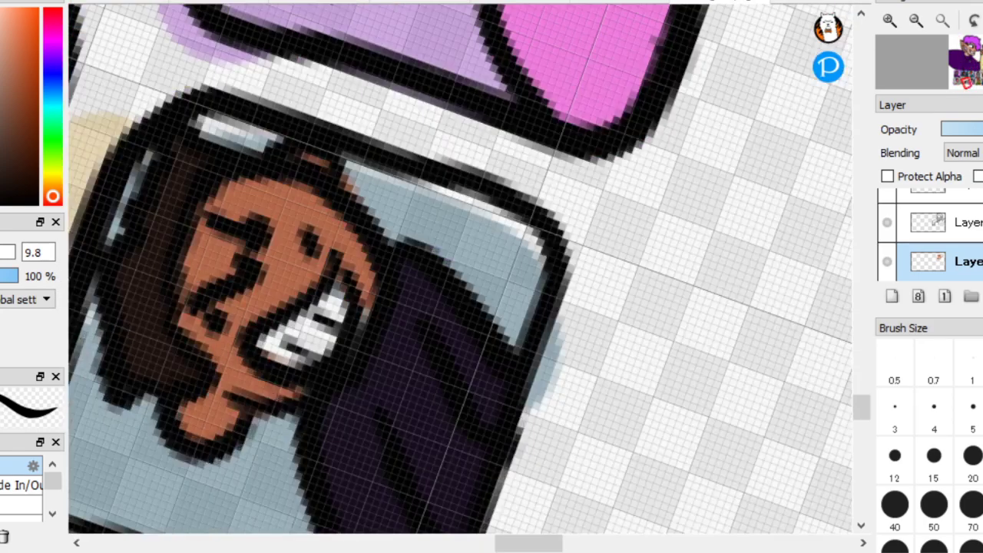
scroll(291, 221, "down", 10)
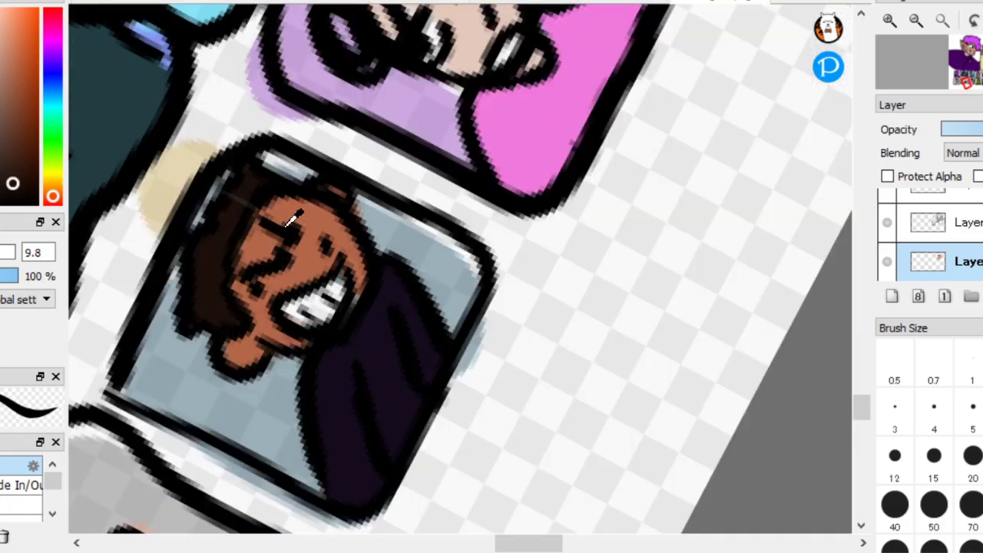
scroll(483, 334, "up", 3)
scroll(438, 268, "up", 6)
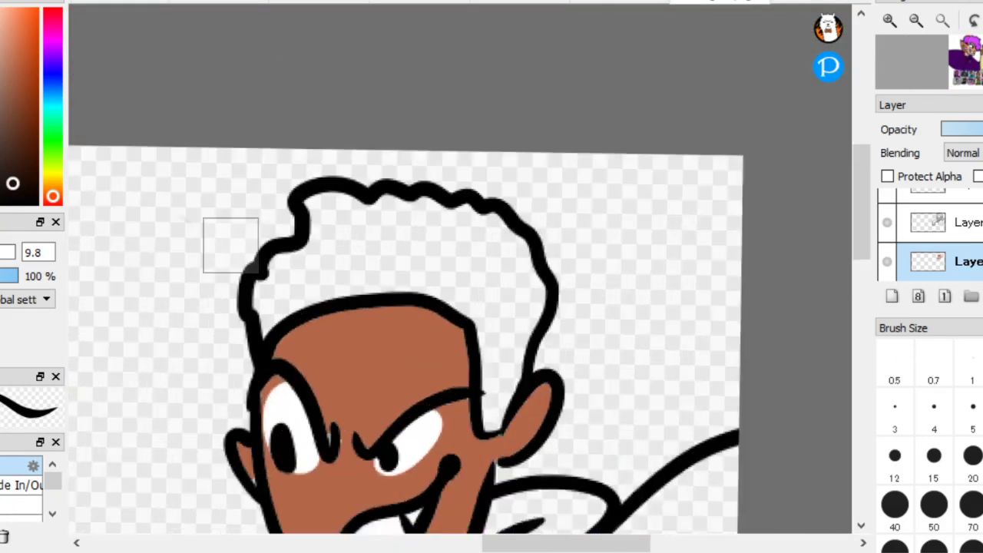
left_click(538, 295)
scroll(237, 226, "down", 3)
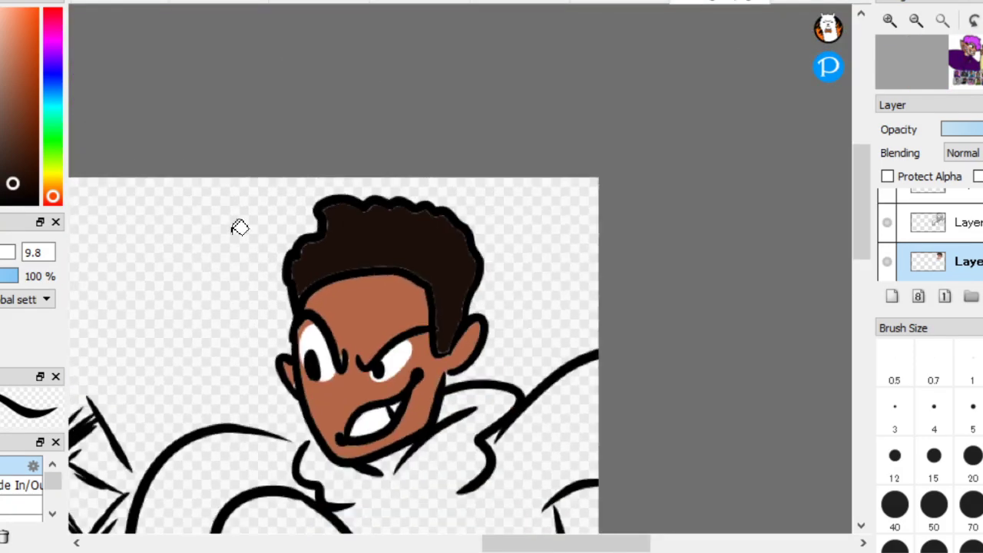
scroll(149, 215, "up", 3)
key("End")
mouse_move(431, 424)
left_mouse_down()
mouse_move(451, 373)
mouse_move(459, 422)
mouse_move(540, 307)
mouse_move(546, 263)
mouse_move(525, 199)
mouse_move(500, 175)
mouse_move(405, 133)
mouse_move(364, 132)
mouse_move(297, 106)
mouse_move(288, 148)
mouse_move(210, 200)
mouse_move(199, 250)
mouse_move(208, 261)
mouse_move(262, 239)
mouse_move(322, 235)
mouse_move(450, 301)
left_mouse_up()
scroll(540, 492, "down", 3)
left_click_drag(520, 383, 604, 397)
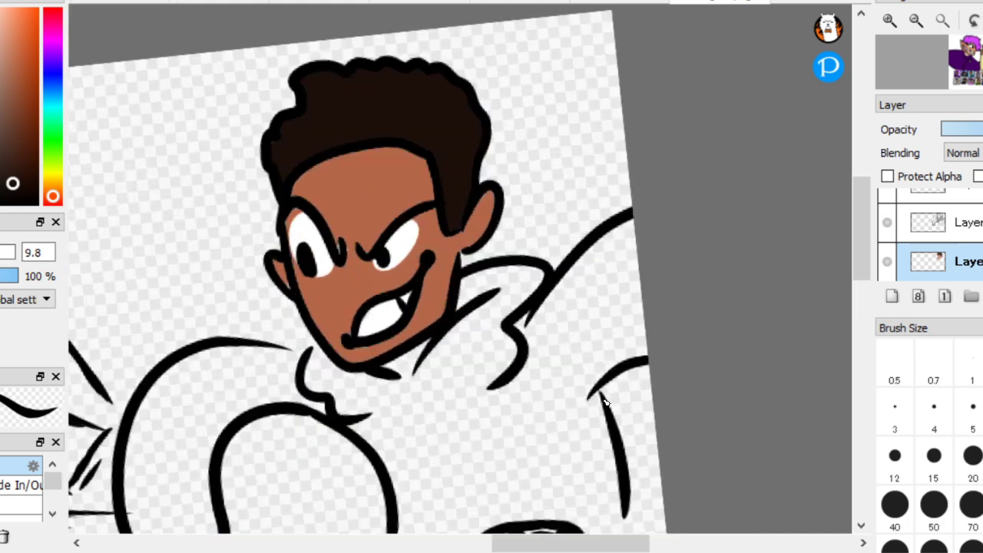
Choose a muted blue-grey and close the hoodie's outline gaps beside the collar and along the lower side of the torso
scroll(494, 373, "down", 2)
scroll(154, 235, "up", 4)
left_click(53, 74)
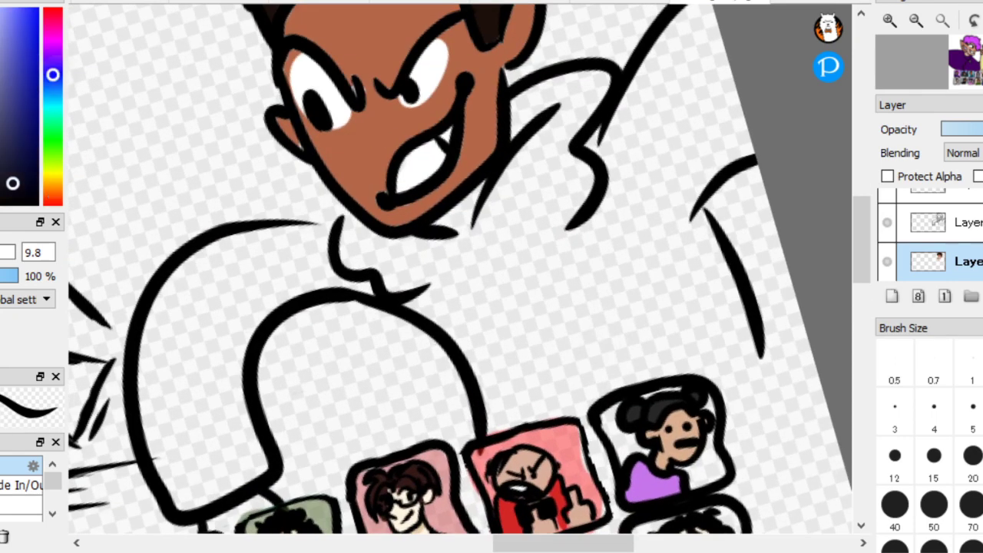
left_click(3, 100)
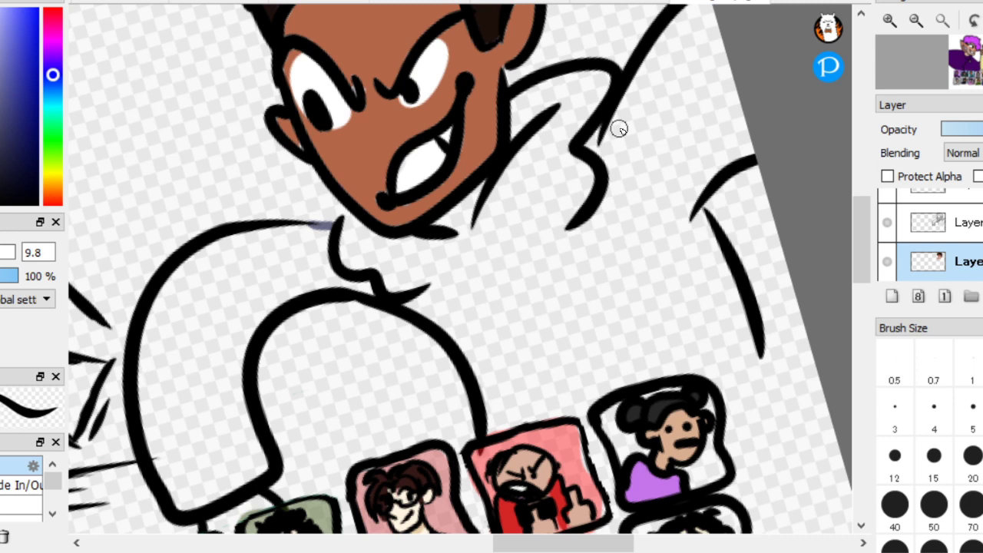
left_click_drag(759, 351, 734, 489)
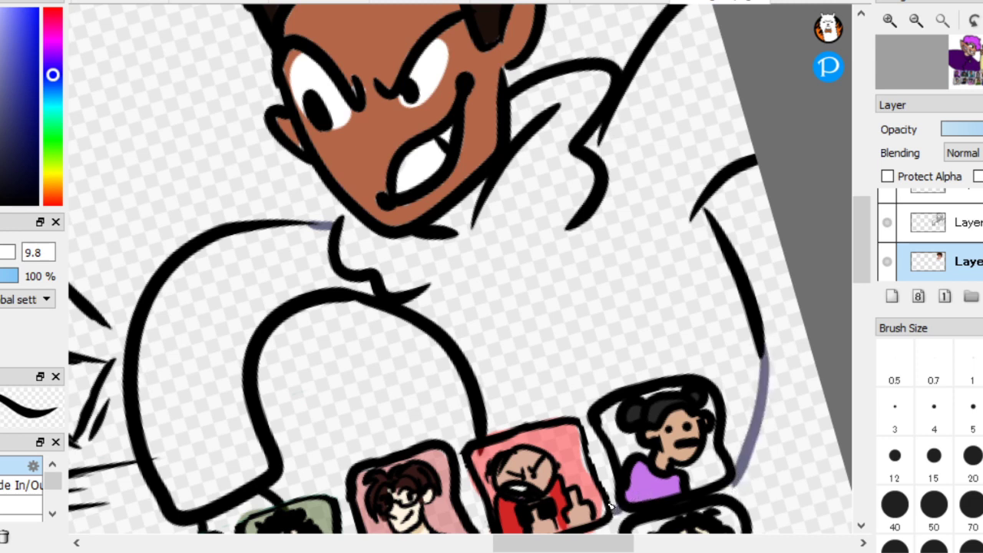
Fill the hoodie's body and bent sleeve with the muted blue-grey
left_click(630, 336)
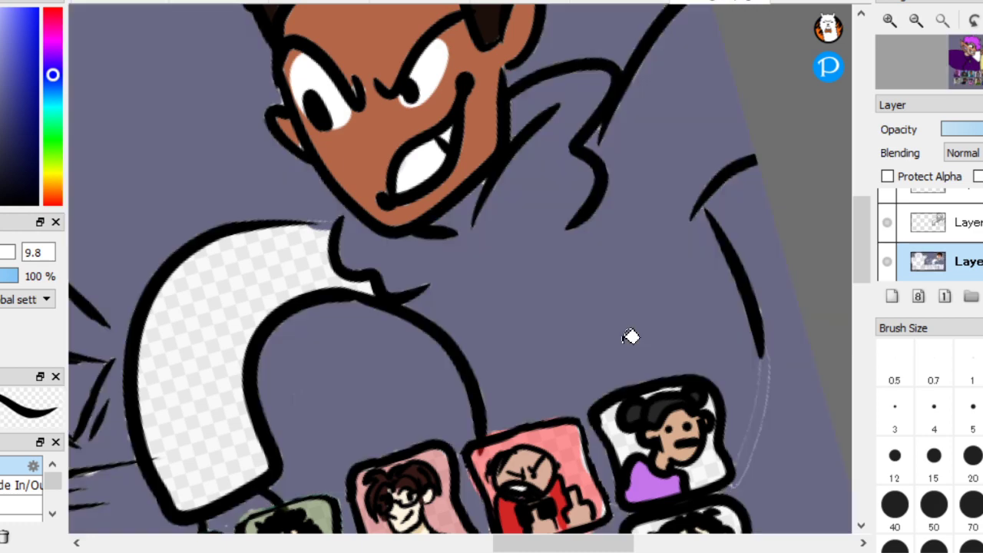
key("ctrl+z")
scroll(460, 269, "down", 2)
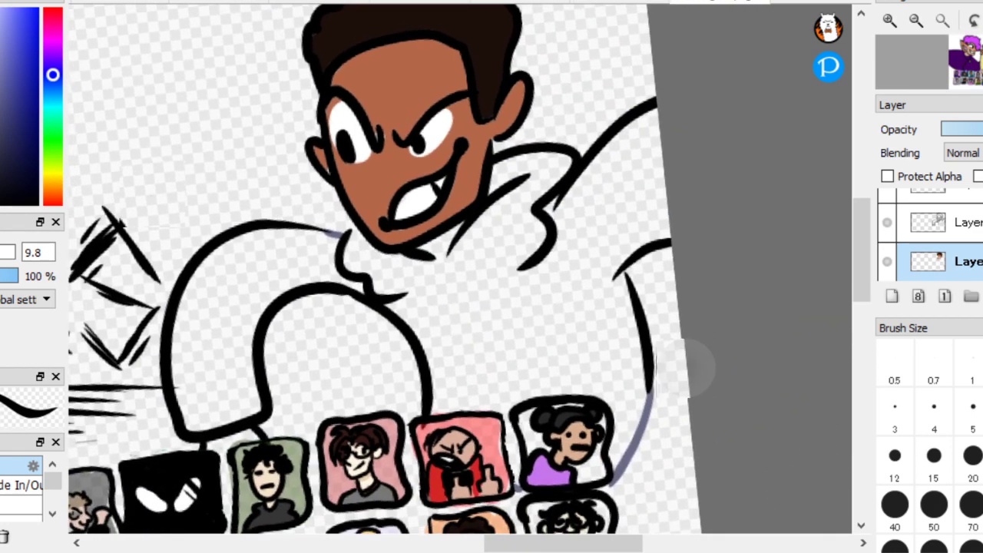
scroll(460, 269, "up", 1)
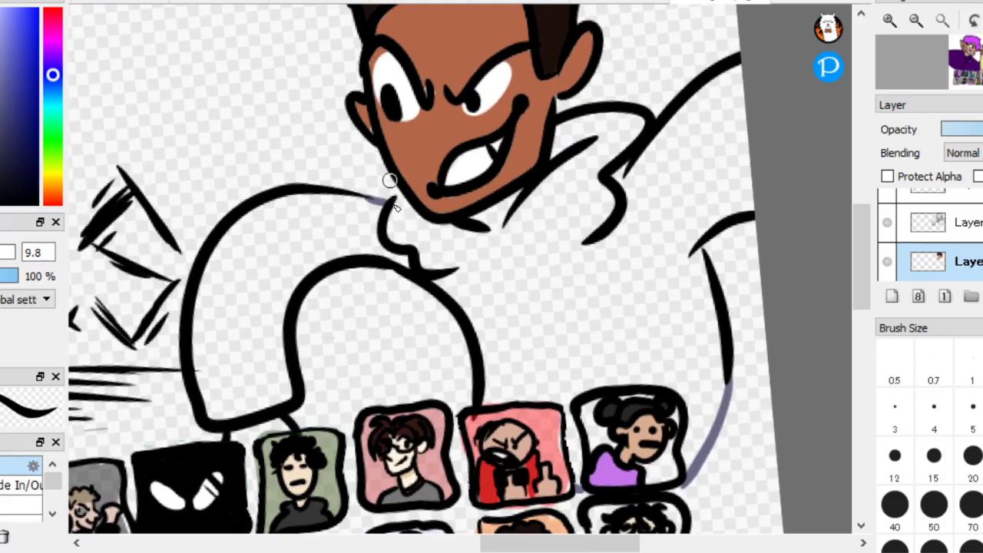
left_click(602, 347)
left_click(323, 234)
scroll(328, 229, "up", 3)
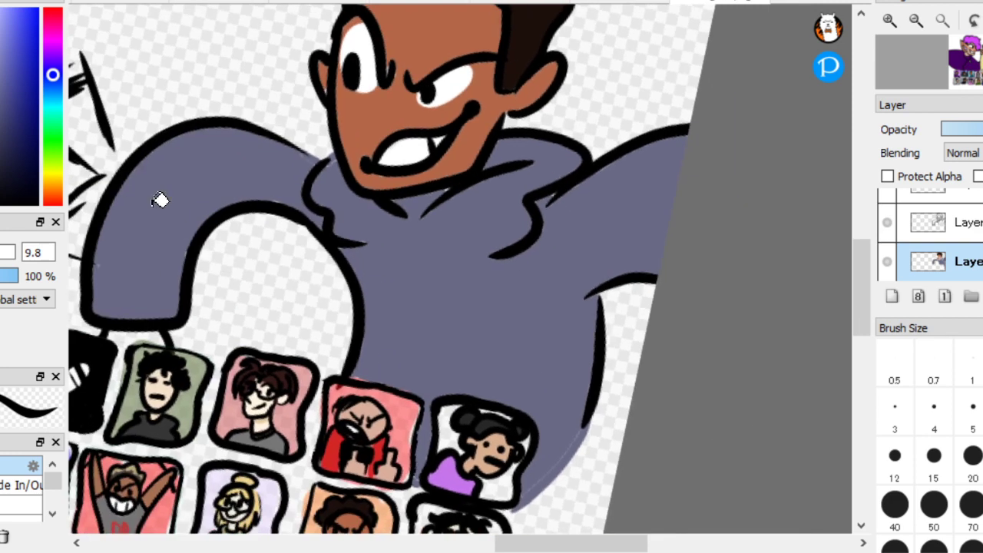
Choose bright red and draw a round balloon outline with a knotted base on the chest of the hoodie
left_click(53, 8)
left_click(37, 27)
left_click_drag(36, 27, 37, 10)
scroll(461, 392, "up", 2)
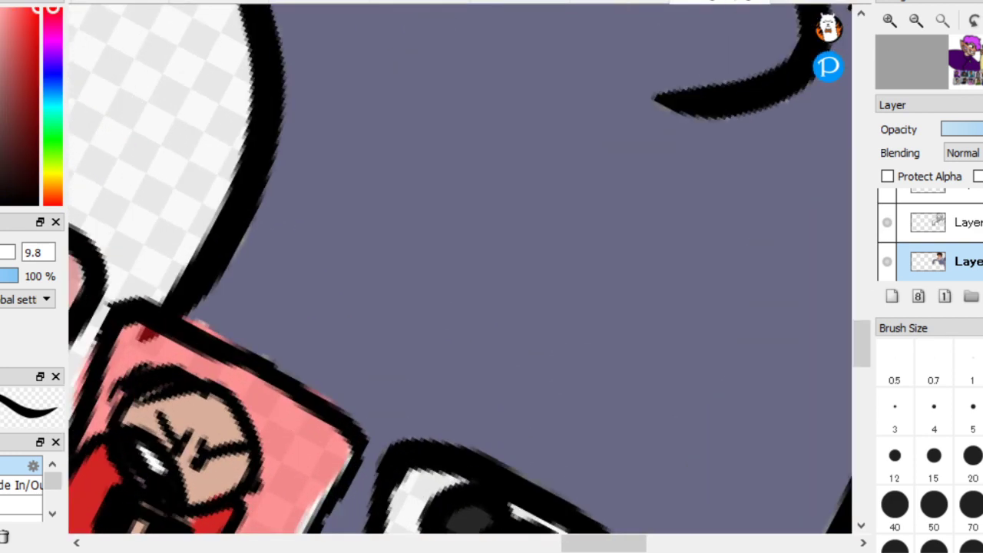
left_click(538, 352)
key("ctrl+z")
mouse_move(375, 298)
left_mouse_down()
mouse_move(494, 305)
mouse_move(422, 251)
mouse_move(349, 283)
mouse_move(412, 299)
mouse_move(423, 246)
mouse_move(375, 53)
mouse_move(555, 193)
mouse_move(353, 284)
left_mouse_up()
key("ctrl+z")
mouse_move(423, 283)
left_mouse_down()
mouse_move(552, 41)
mouse_move(338, 165)
left_mouse_up()
left_click_drag(343, 204, 424, 299)
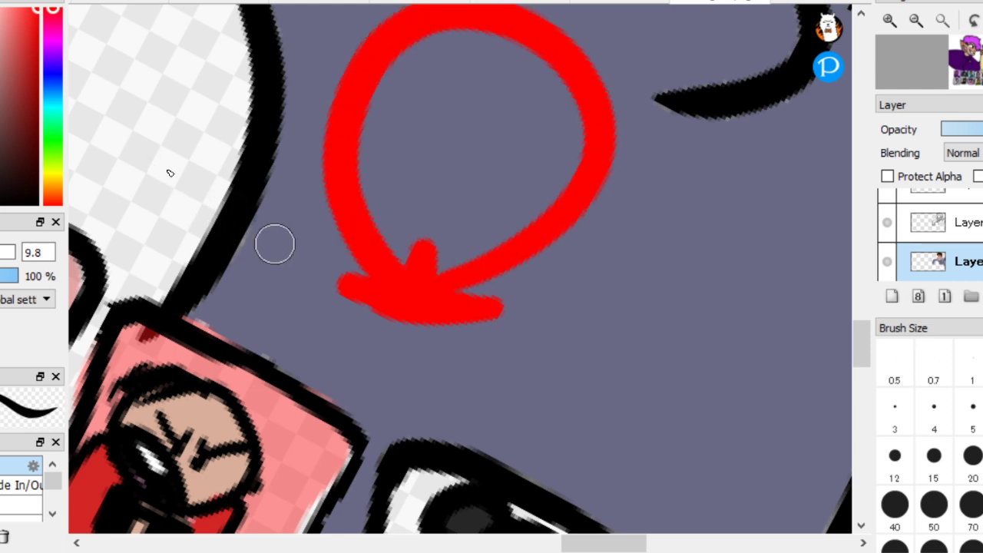
Paint the inside of the balloon solid red with a size 24 brush
scroll(342, 288, "down", 3)
scroll(526, 322, "up", 4)
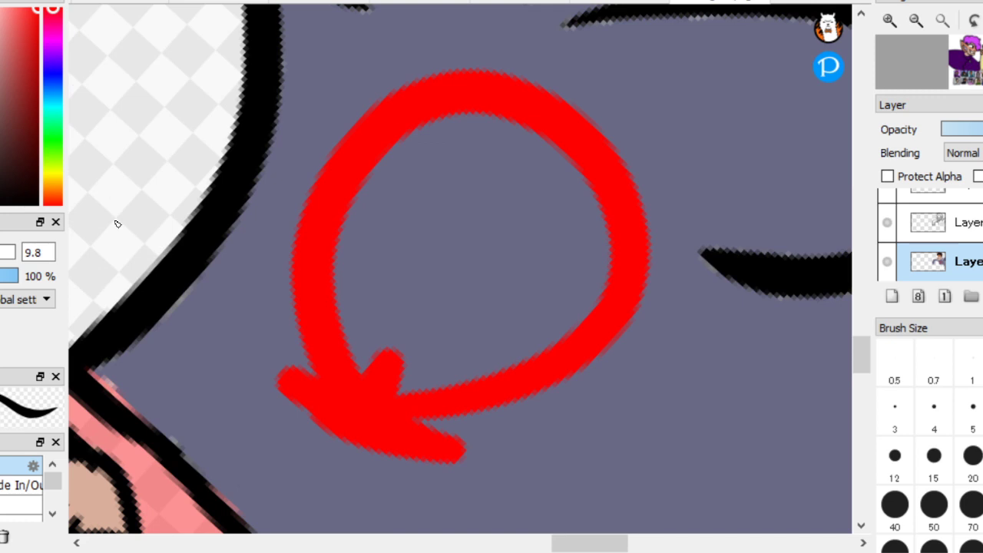
left_click(6, 251)
mouse_move(440, 340)
left_mouse_down()
mouse_move(472, 158)
mouse_move(354, 352)
mouse_move(479, 317)
mouse_move(472, 148)
mouse_move(397, 330)
mouse_move(539, 222)
mouse_move(505, 326)
mouse_move(565, 307)
mouse_move(537, 164)
mouse_move(530, 139)
left_mouse_up()
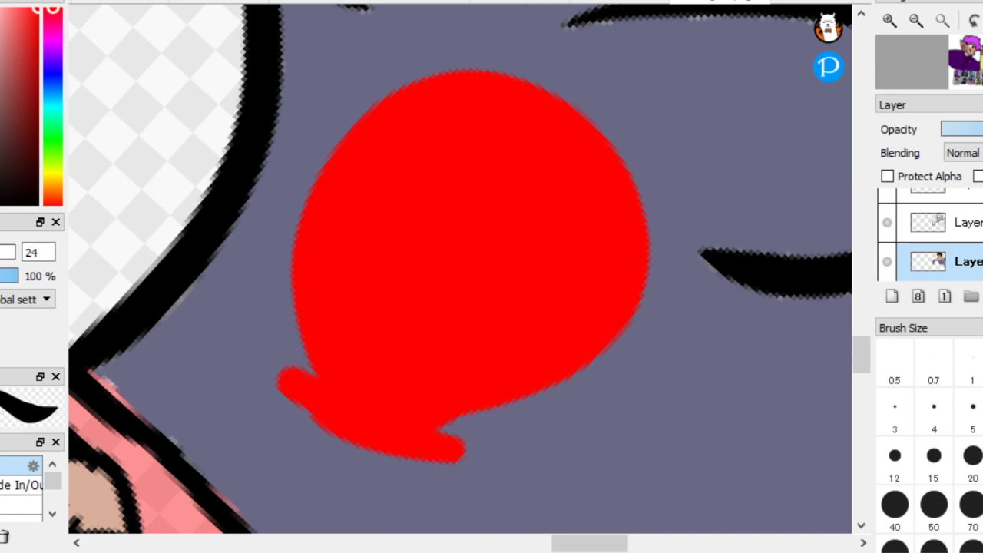
Draw dark red detail marks inside the balloon with a size 8.9 brush
left_click(2, 252)
scroll(587, 432, "up", 2)
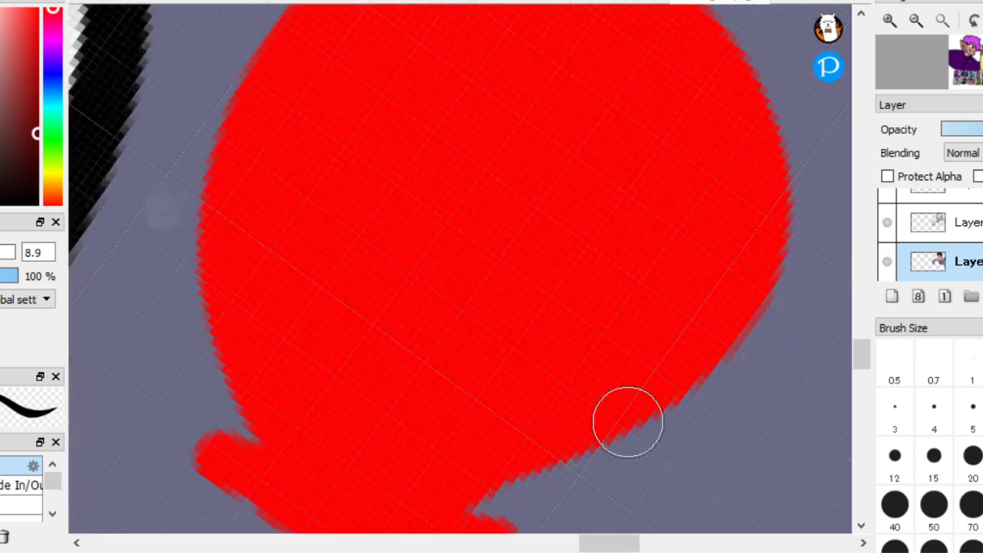
mouse_move(623, 375)
left_mouse_down()
mouse_move(517, 286)
mouse_move(525, 340)
mouse_move(558, 397)
left_mouse_up()
mouse_move(654, 278)
left_mouse_down()
mouse_move(634, 148)
mouse_move(606, 116)
mouse_move(637, 277)
mouse_move(646, 278)
mouse_move(635, 301)
left_mouse_up()
mouse_move(445, 380)
left_mouse_down()
mouse_move(467, 231)
mouse_move(531, 138)
mouse_move(397, 31)
mouse_move(410, 17)
left_mouse_up()
Draw a dark red string hanging from the balloon's knot down to the portraits
scroll(460, 268, "down", 3)
scroll(425, 320, "down", 3)
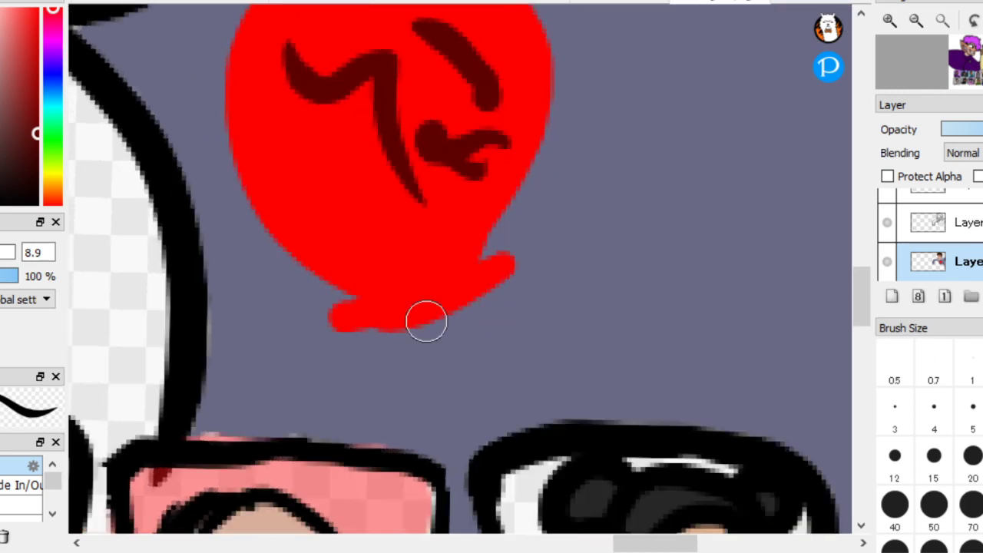
left_click_drag(423, 323, 461, 450)
key("ctrl+minus")
scroll(430, 329, "down", 7)
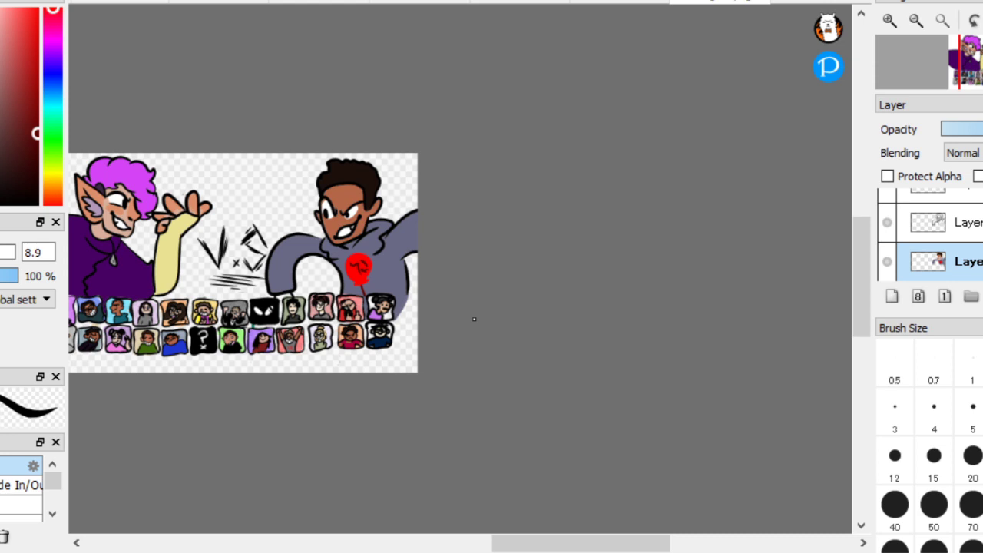
Add an empty layer above the hooded character's colours, then hide that character and show the bun-haired character's line art
left_click(952, 230)
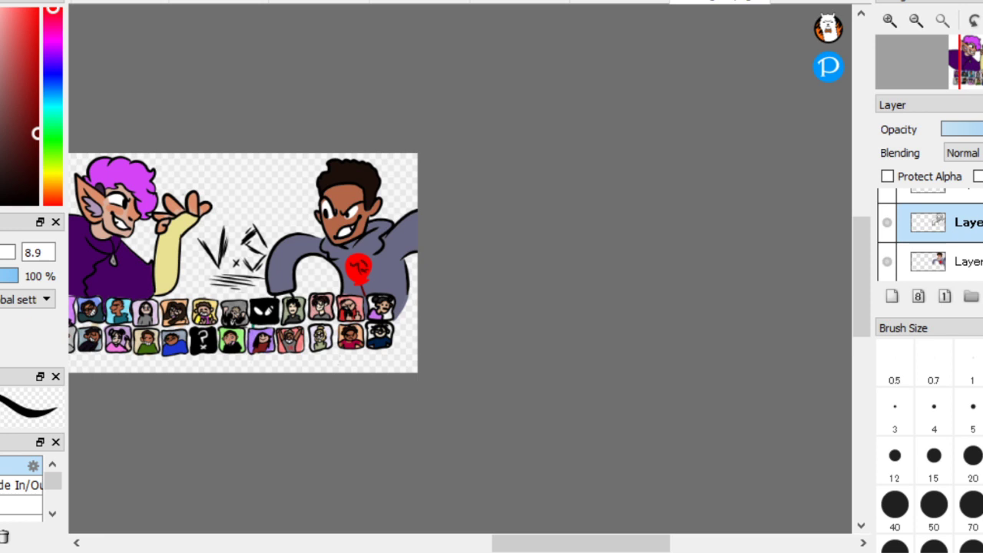
left_click(892, 296)
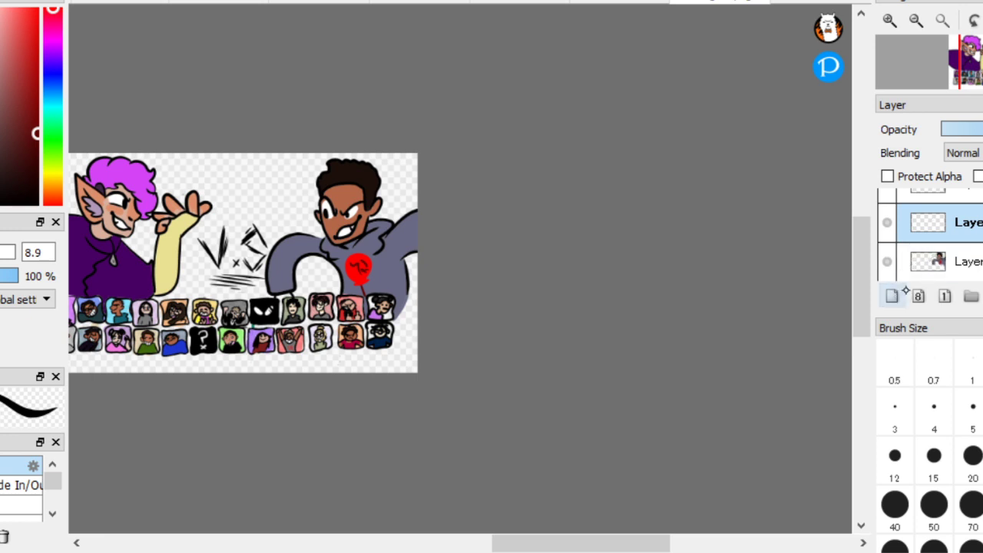
left_click(887, 261)
key("ctrl+z")
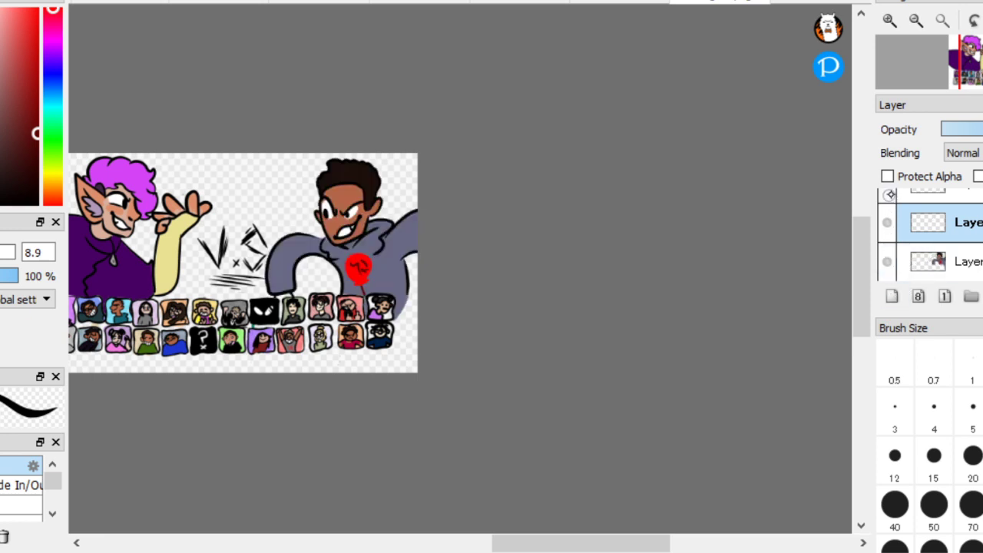
left_click(889, 191)
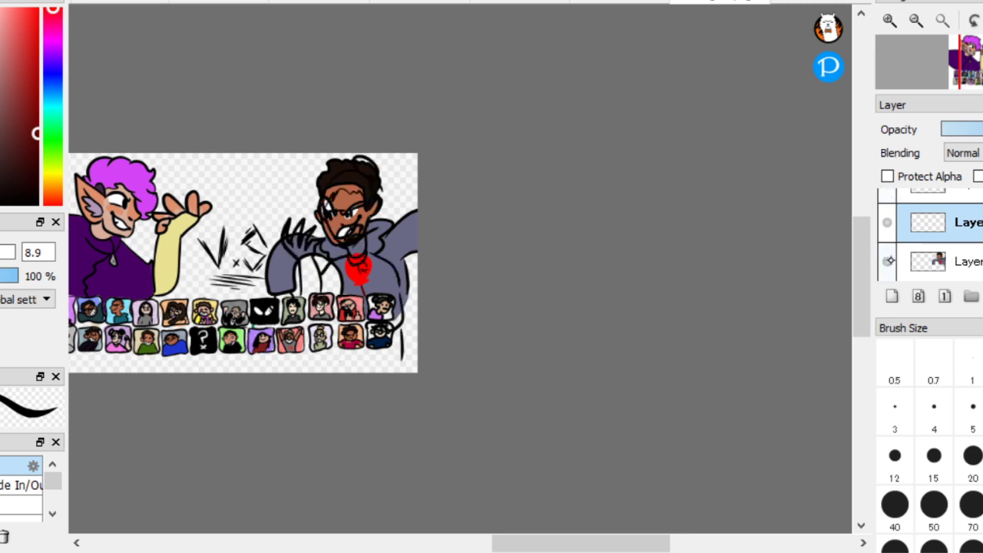
left_click(888, 261)
Close the gaps in the bun-haired character's shirt outline and fill the shirt and collar with the pink from the matching portrait
scroll(192, 407, "up", 10)
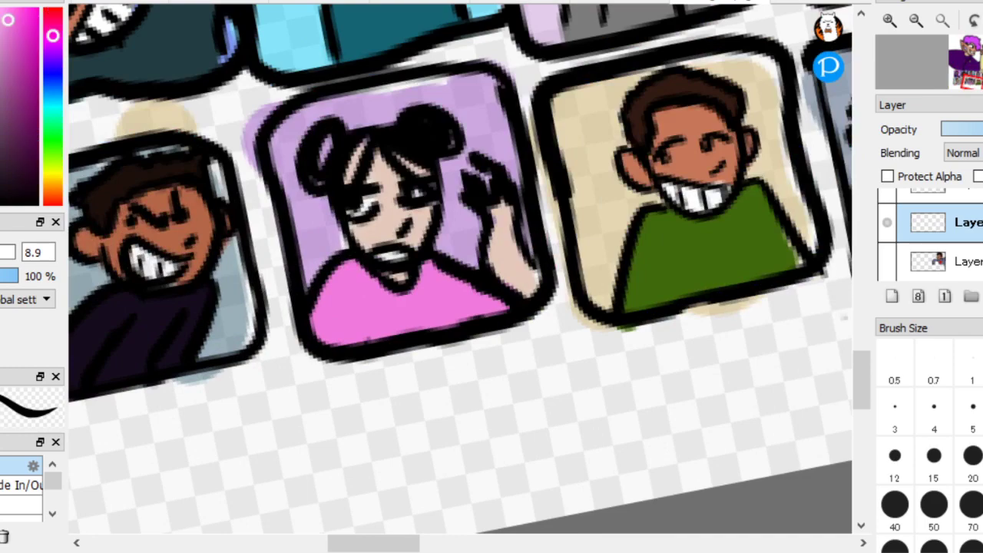
scroll(460, 269, "down", 8)
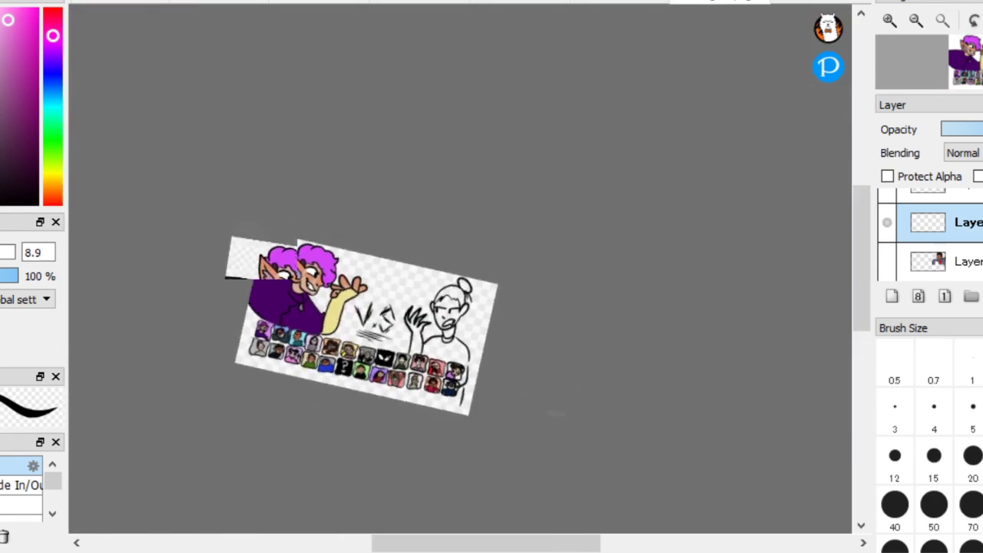
scroll(452, 346, "up", 8)
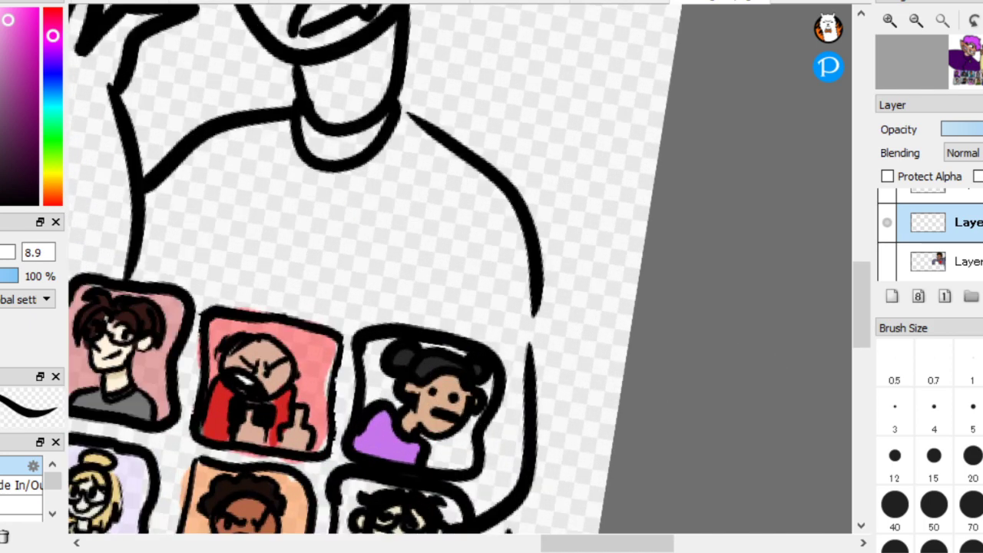
left_click_drag(533, 328, 529, 352)
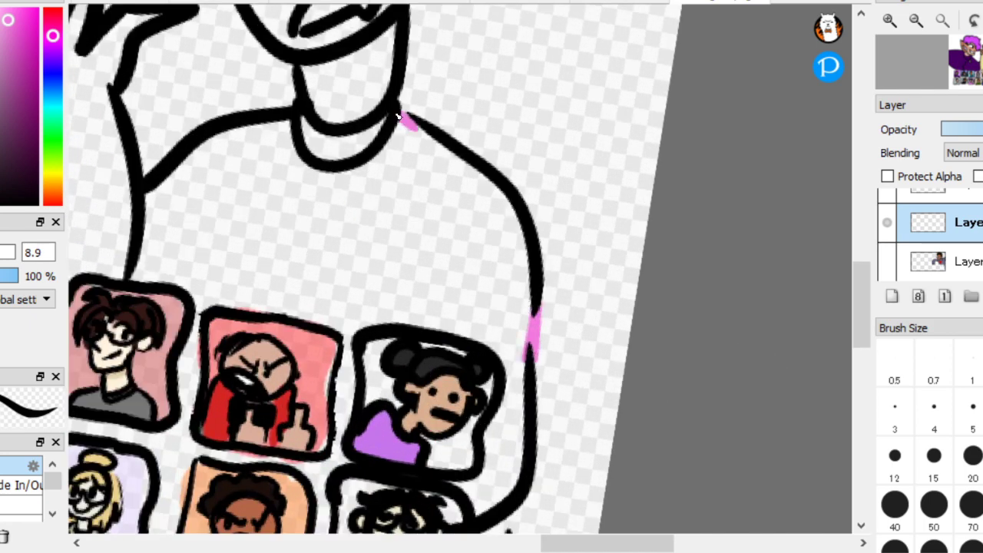
left_click_drag(481, 317, 556, 329)
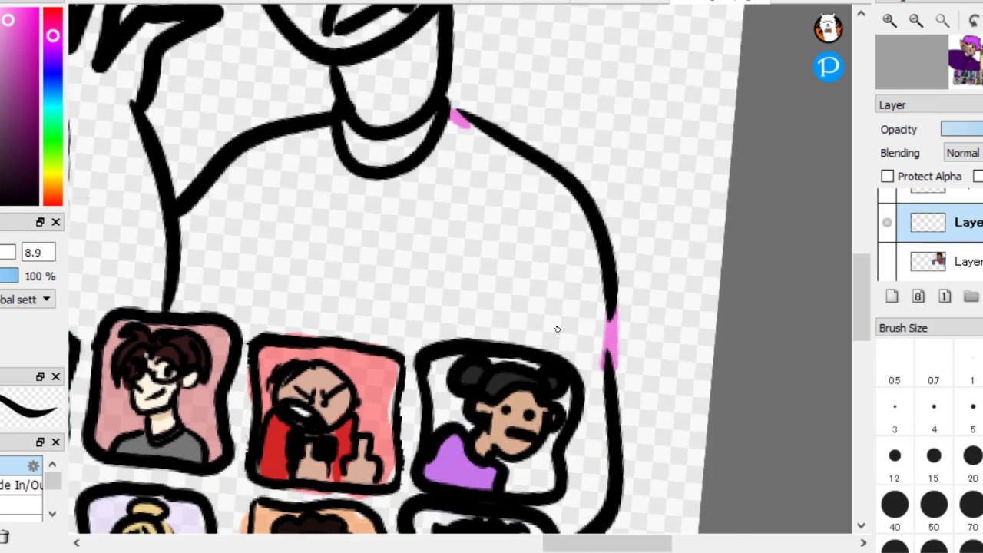
left_click(396, 146)
left_click_drag(610, 412, 640, 345)
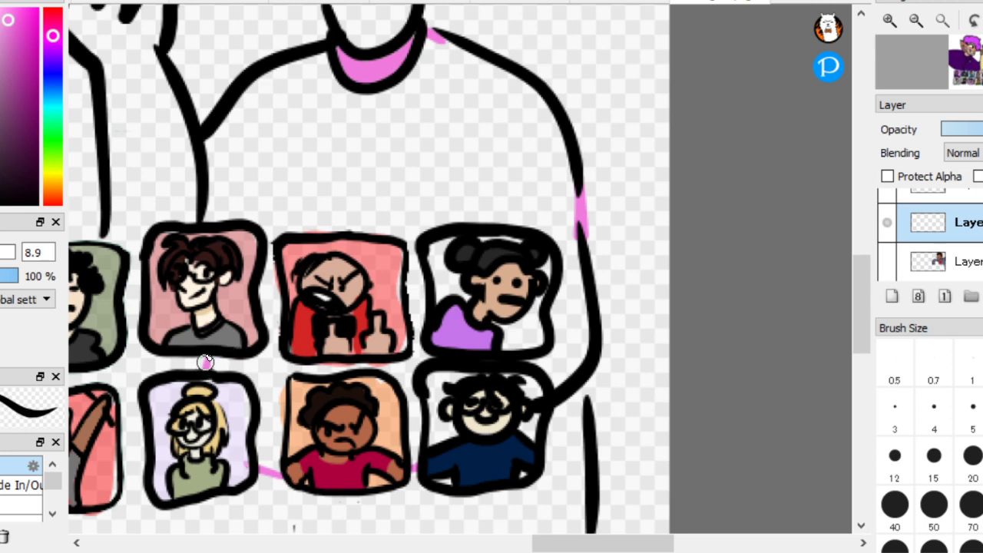
left_click(431, 164)
left_click(271, 358)
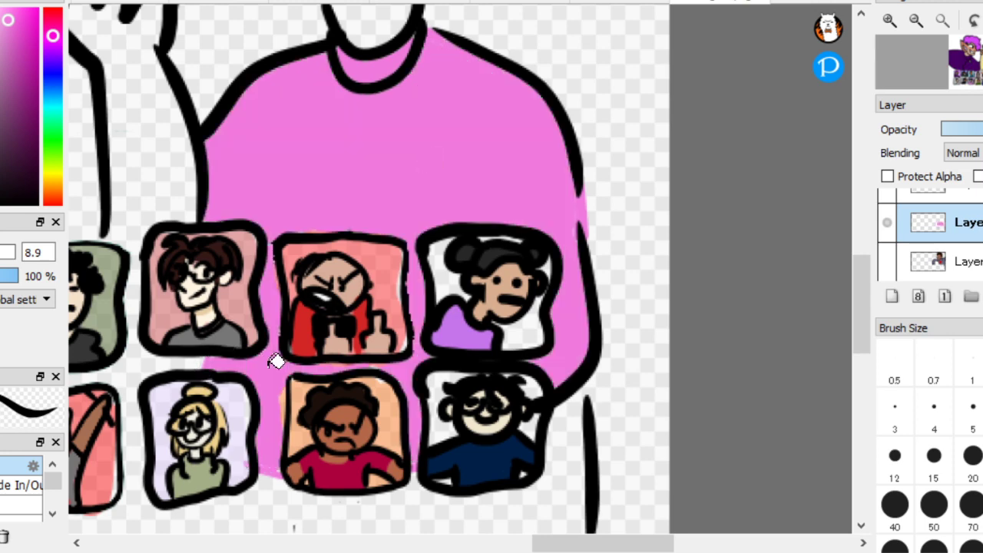
Sample the pale skin tone from the pink-shirted portrait and fill the bun-haired character's face and neck with it
mouse_move(166, 303)
left_mouse_down()
mouse_move(202, 291)
mouse_move(238, 331)
left_mouse_up()
left_click_drag(140, 190, 169, 357)
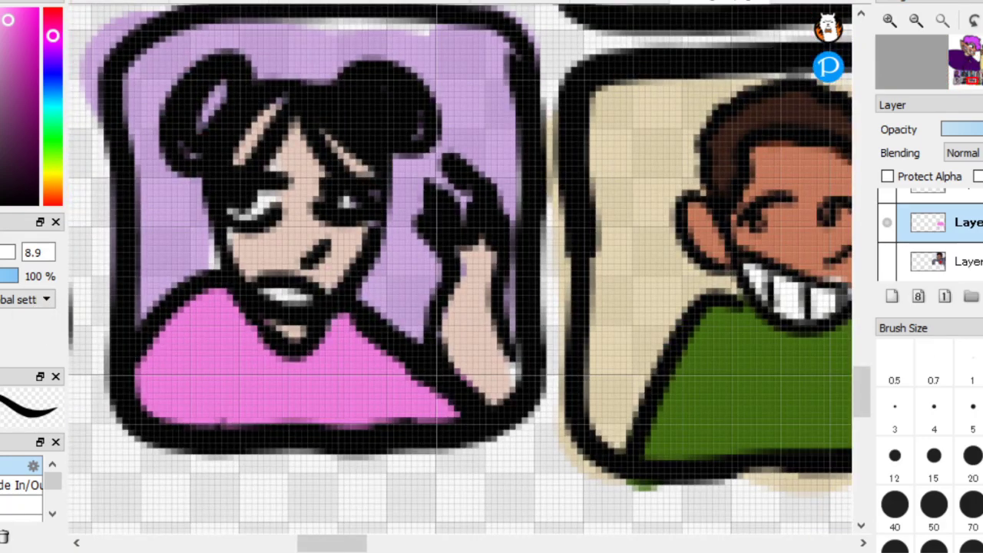
left_click(472, 335, "alt")
left_click_drag(269, 365, 685, 337)
scroll(692, 329, "up", 2)
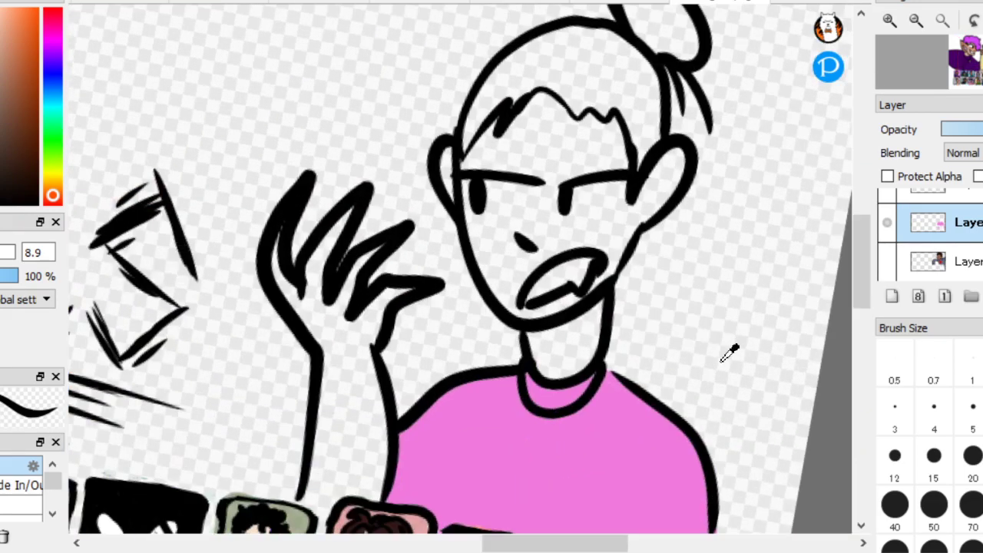
left_click(578, 334)
left_click(605, 224)
Close the gaps at the base of the raised arm and fill the arm, hand and remaining ear with the pale skin tone
left_click(350, 403)
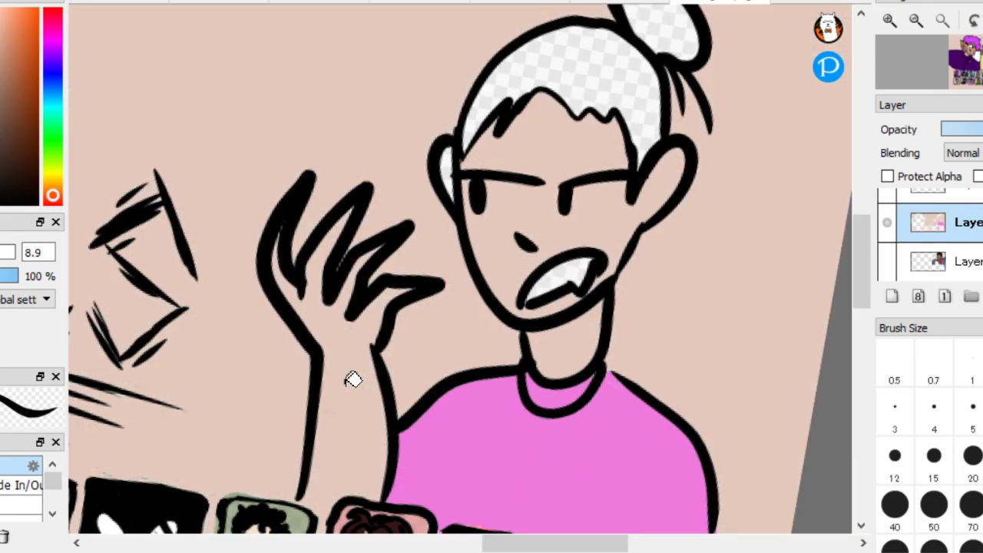
key("ctrl+z")
scroll(274, 498, "up", 2)
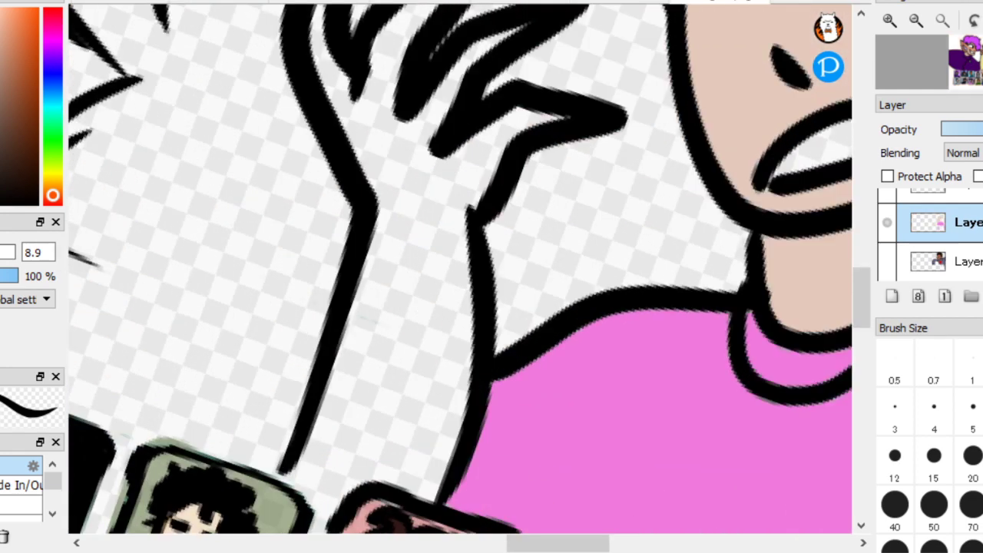
scroll(275, 498, "down", 2)
scroll(274, 483, "up", 2)
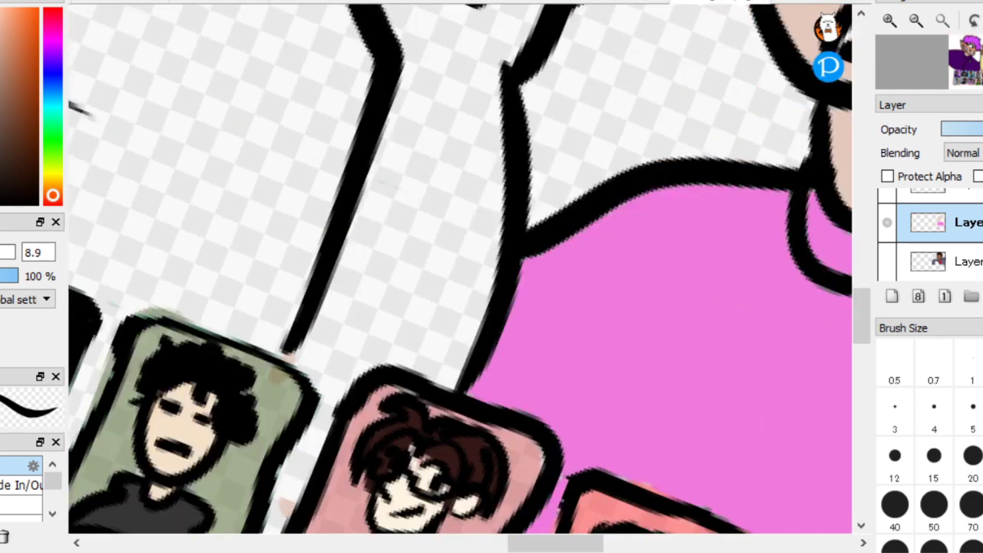
left_click(418, 268)
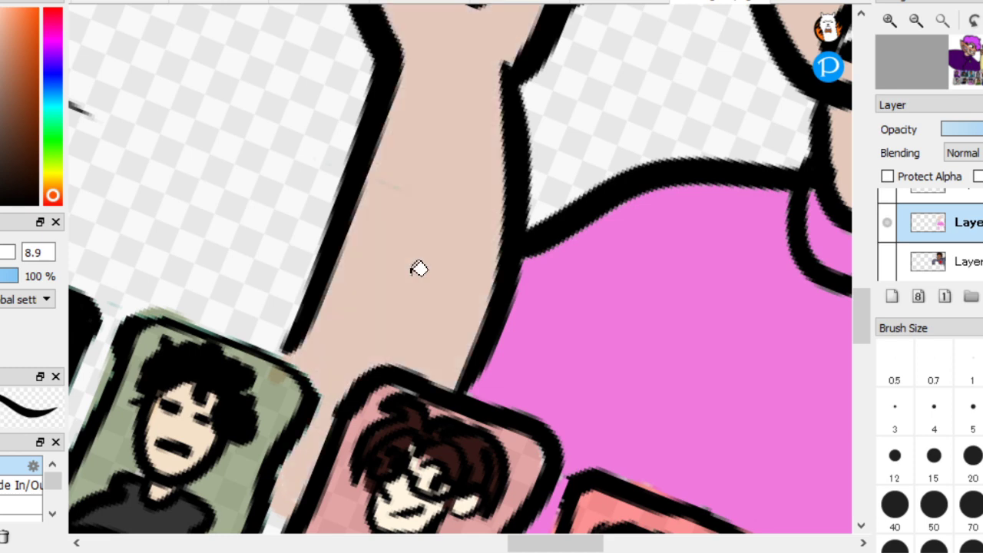
scroll(272, 228, "down", 3)
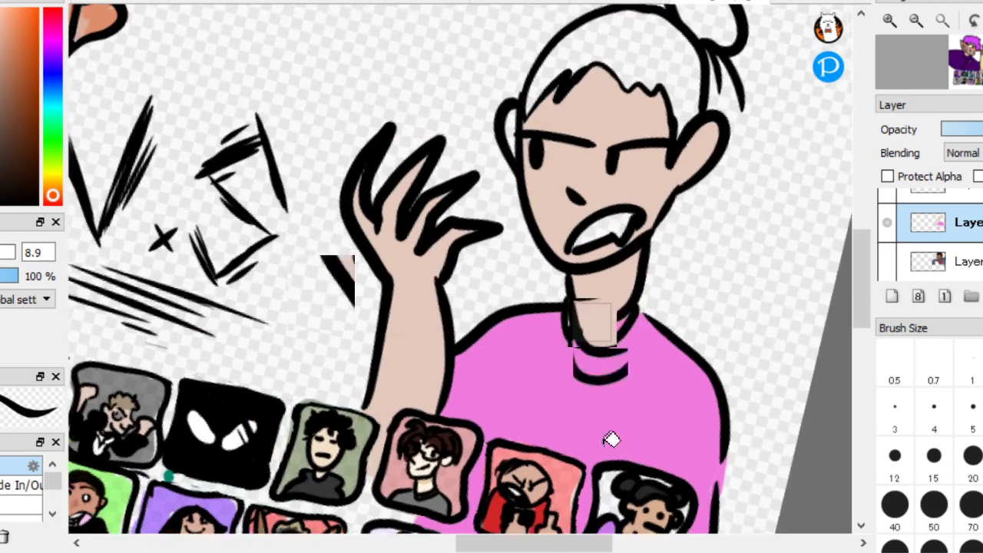
scroll(672, 274, "up", 2)
scroll(673, 274, "up", 1)
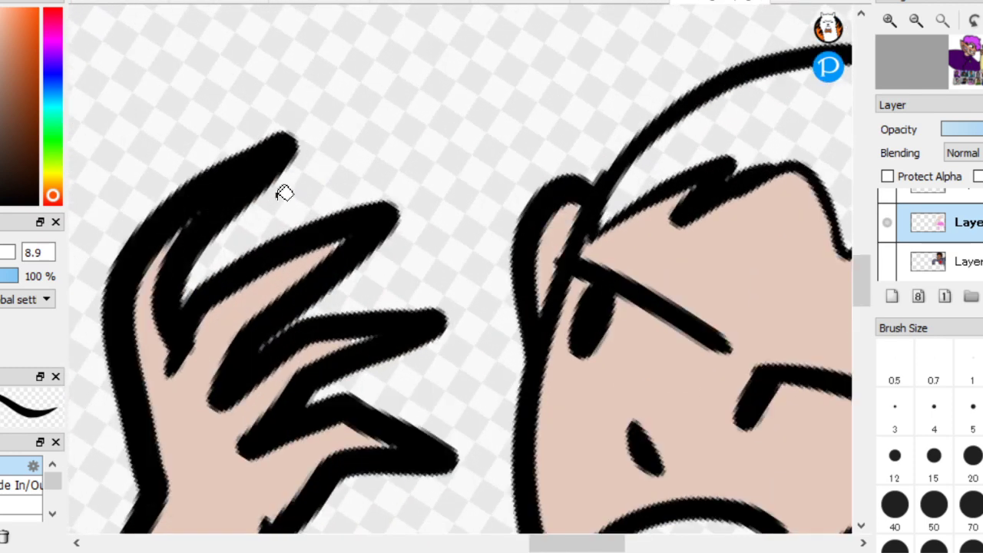
Fill the bun-haired character's hair and top bun with a very dark brown
scroll(284, 192, "down", 1)
left_click(756, 153)
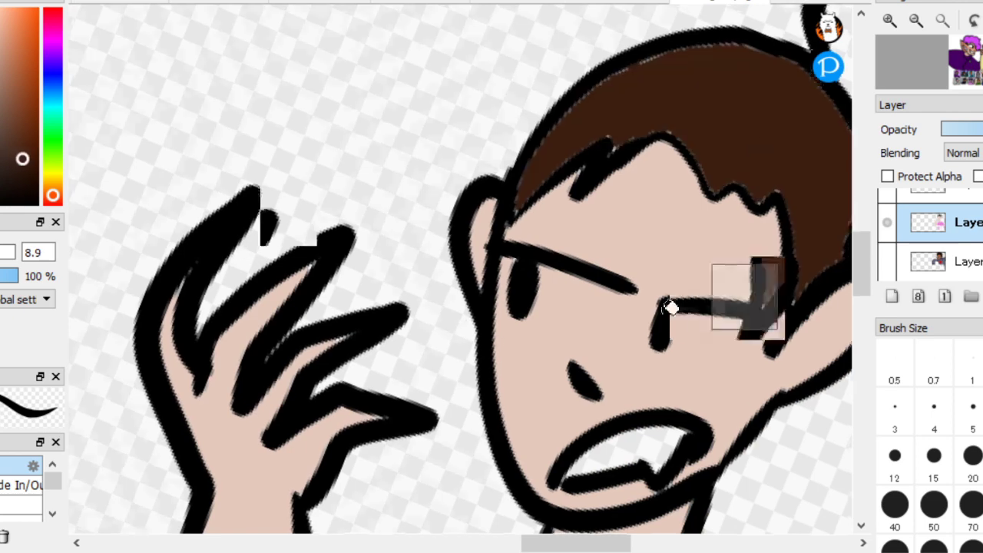
scroll(668, 307, "down", 2)
left_click(684, 136)
scroll(741, 279, "up", 1)
left_click(16, 192)
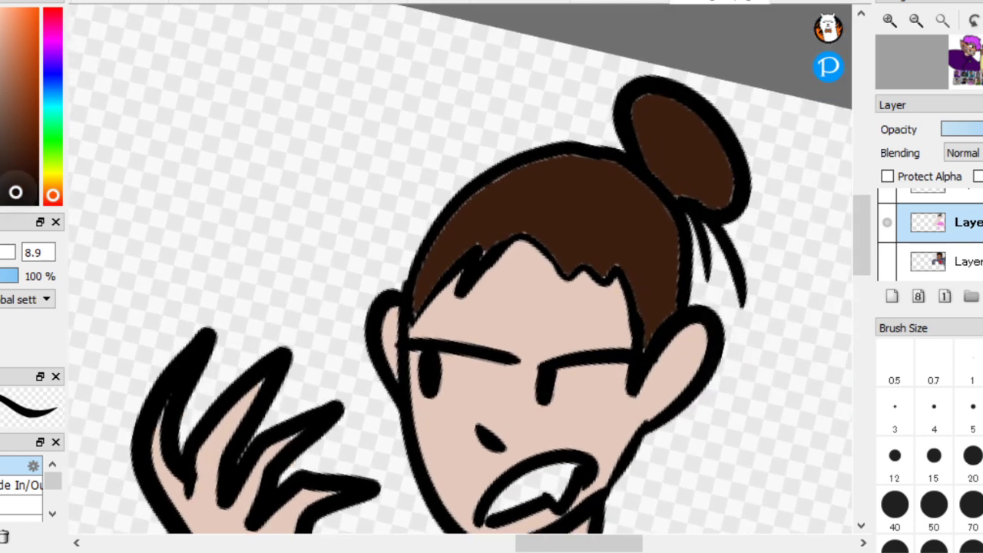
left_click(625, 204)
left_click(694, 147)
Paint the whites of the bun-haired character's eyes and fill the open mouth with white using the size 8.9 brush
scroll(637, 361, "down", 2)
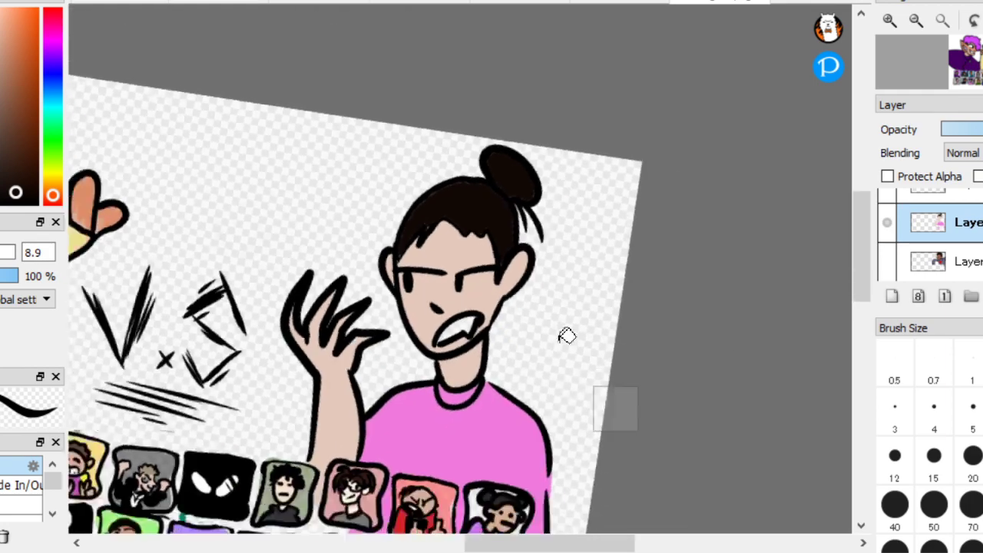
scroll(218, 246, "up", 1)
scroll(218, 245, "up", 1)
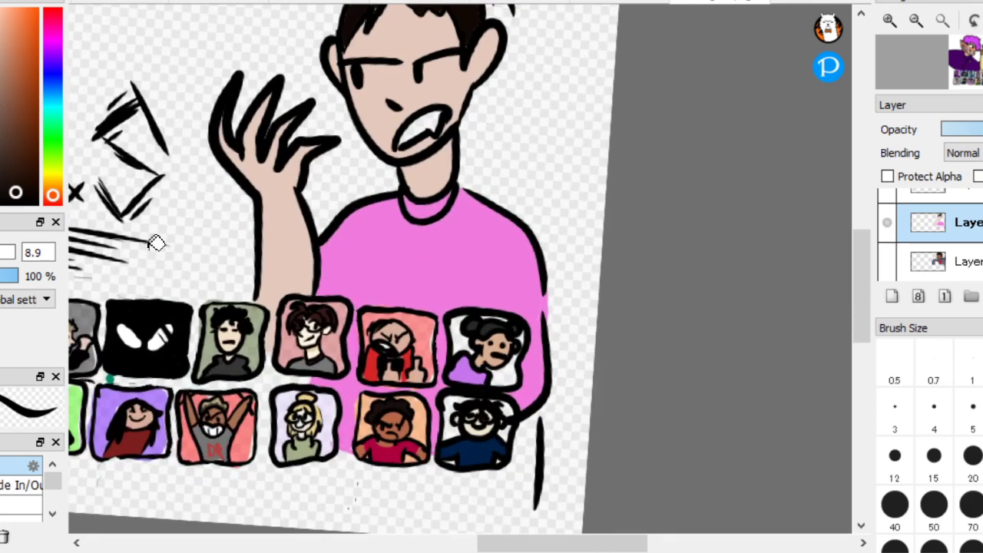
scroll(361, 23, "up", 3)
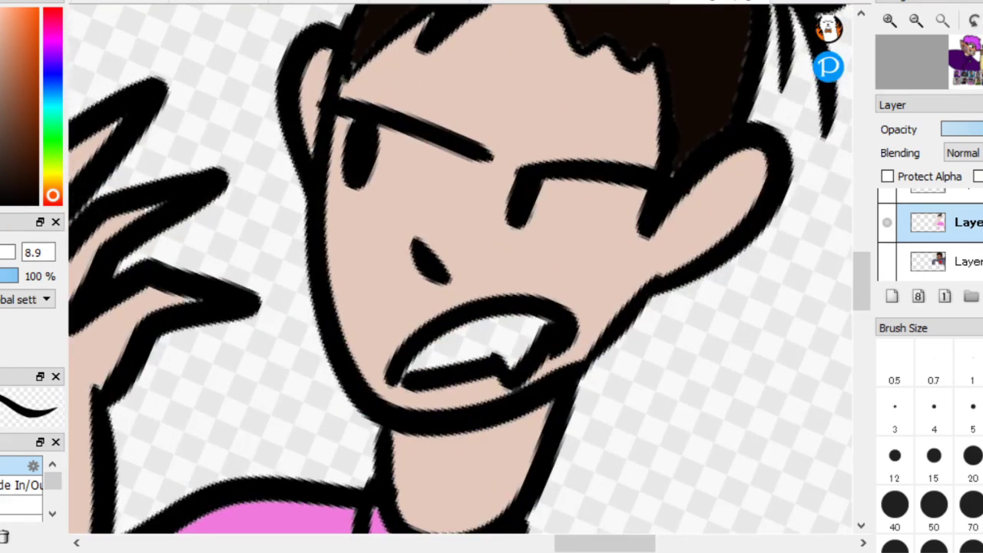
mouse_move(549, 188)
left_mouse_down()
mouse_move(605, 222)
mouse_move(529, 187)
mouse_move(625, 208)
mouse_move(540, 205)
mouse_move(596, 201)
left_mouse_up()
mouse_move(394, 136)
left_mouse_down()
mouse_move(445, 179)
mouse_move(387, 142)
left_mouse_up()
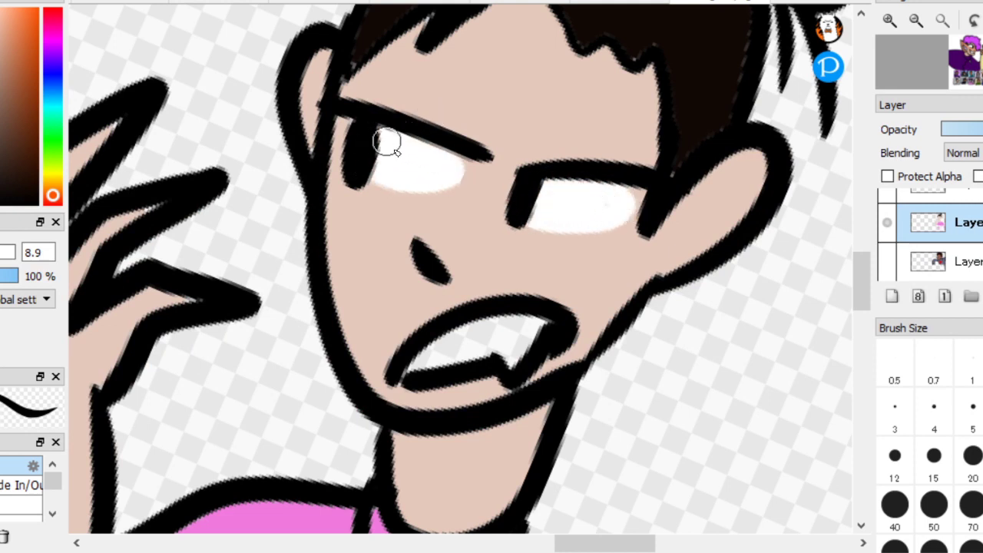
mouse_move(443, 338)
left_mouse_down()
mouse_move(475, 362)
mouse_move(504, 351)
left_mouse_up()
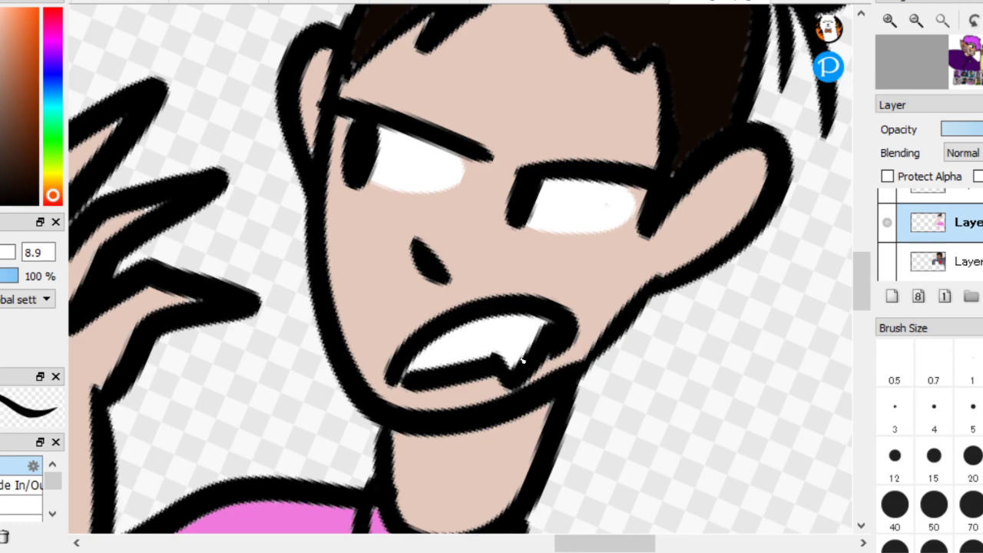
scroll(588, 472, "down", 5)
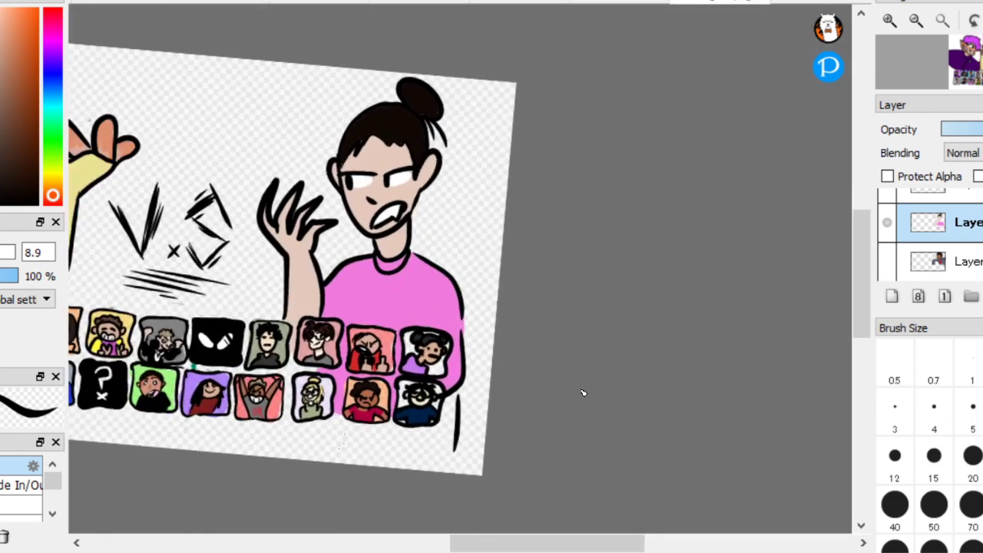
Hide the bun-haired character, show the short-haired character's line art, and add an empty layer for its colours
scroll(232, 268, "up", 3)
scroll(663, 353, "down", 3)
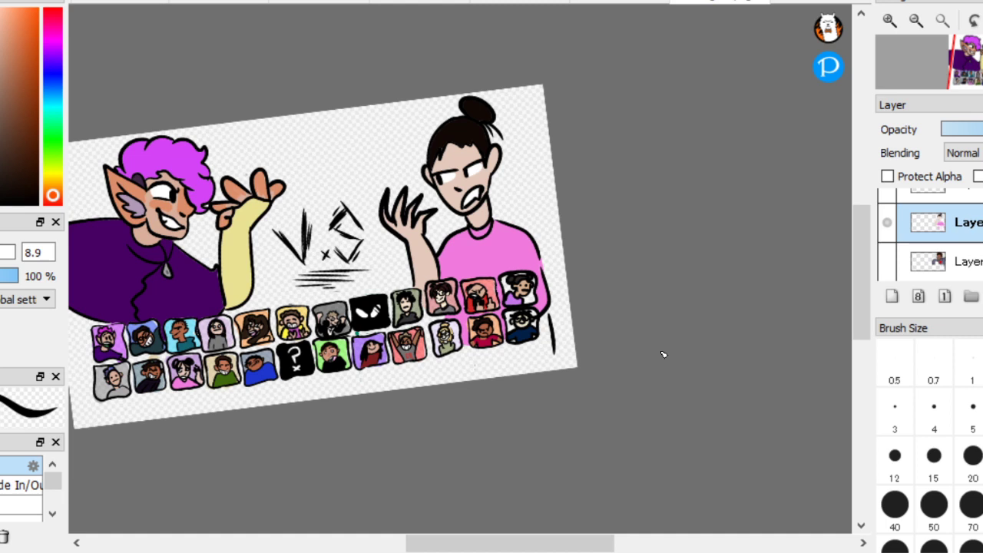
left_click(969, 192)
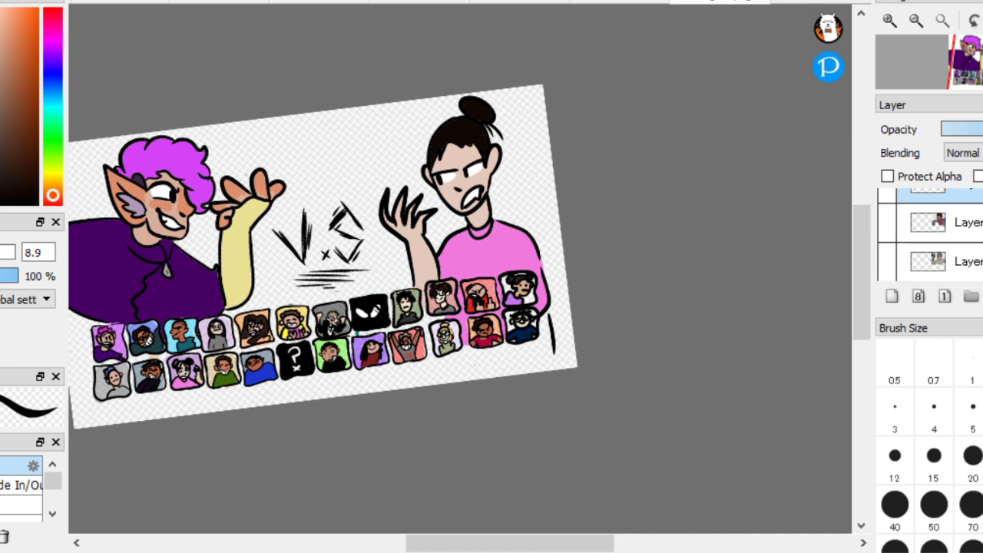
scroll(938, 234, "up", 2)
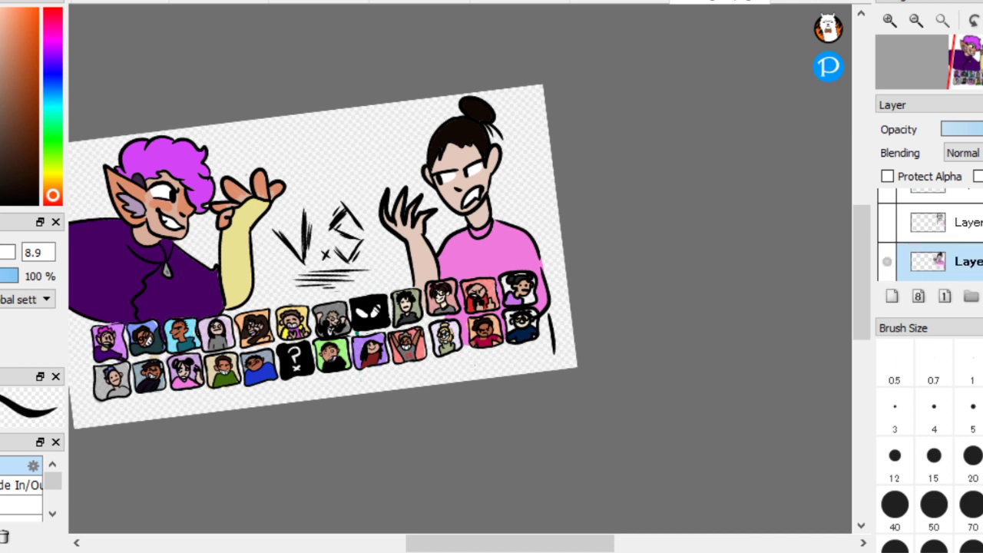
left_click(887, 222)
left_click(887, 261)
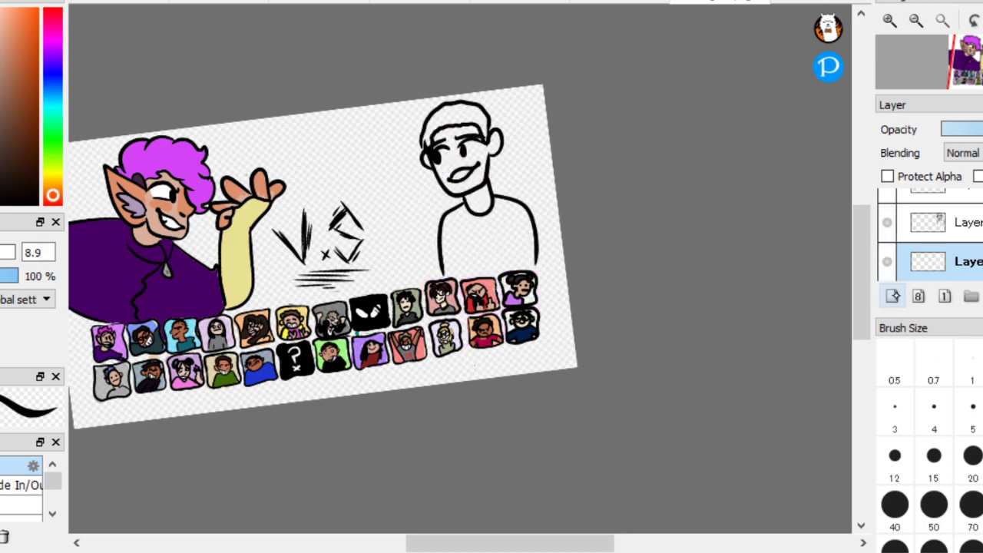
Close the gaps in the short-haired character's shirt outline and fill the shirt with the dark green from the matching portrait
scroll(173, 366, "up", 6)
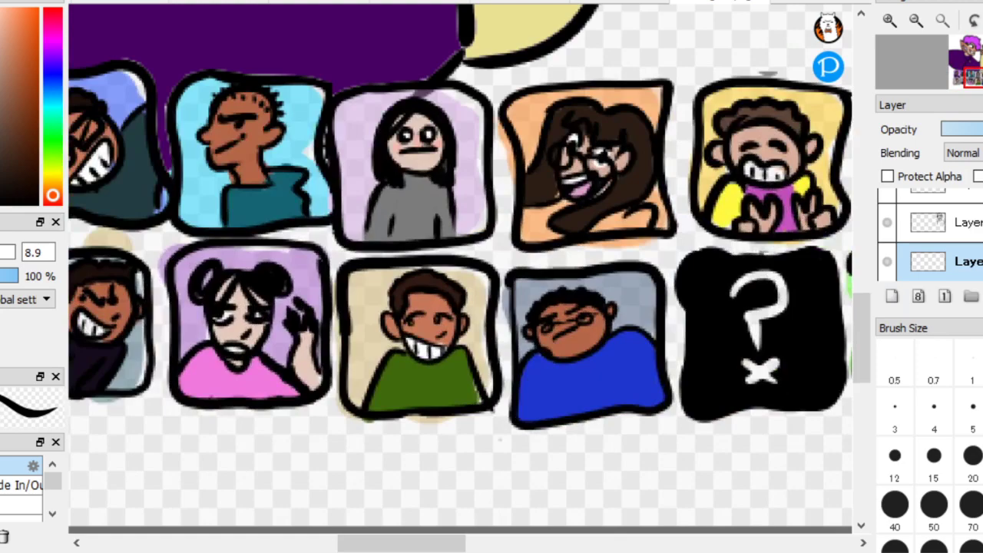
left_click(447, 371, "alt")
scroll(244, 335, "down", 6)
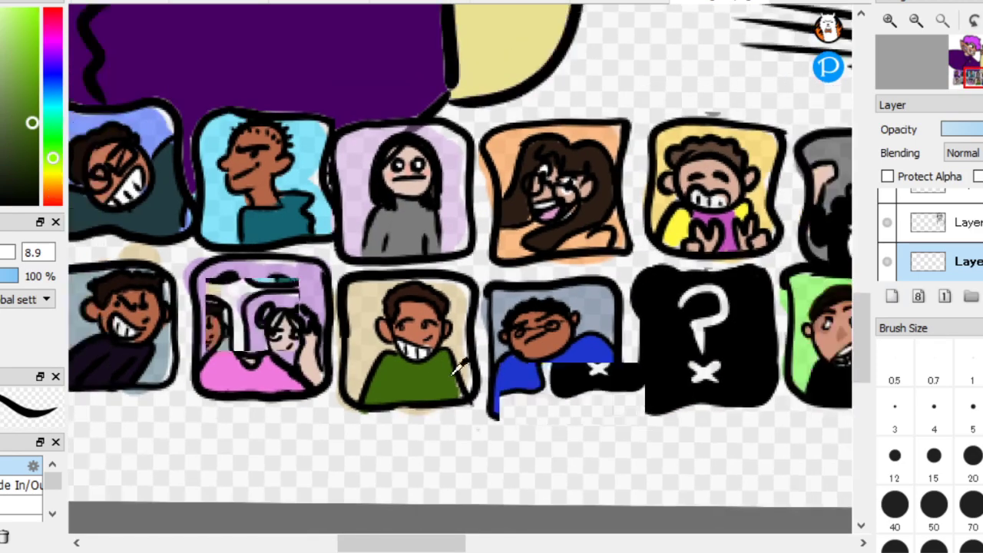
scroll(777, 398, "up", 3)
scroll(774, 399, "up", 3)
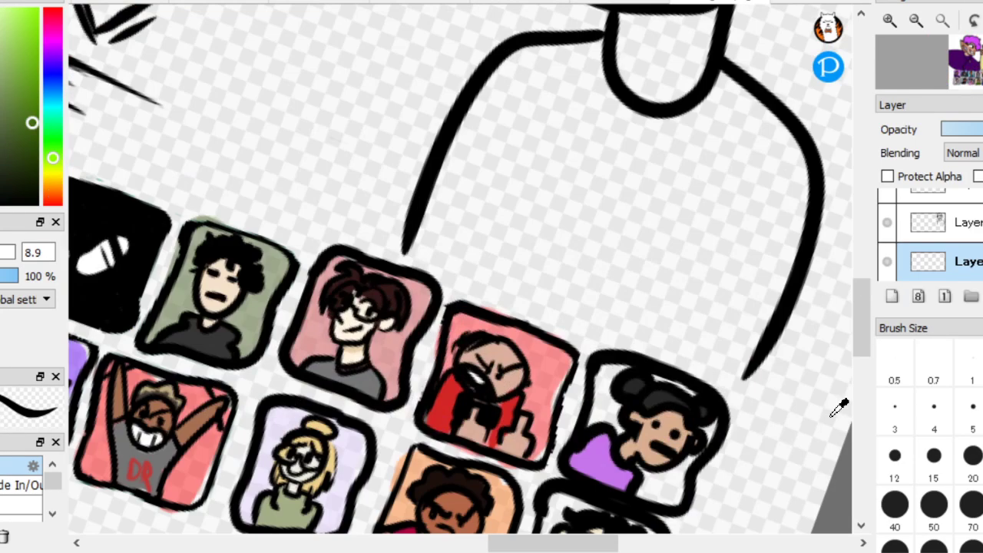
scroll(583, 346, "up", 2)
left_click_drag(786, 408, 757, 459)
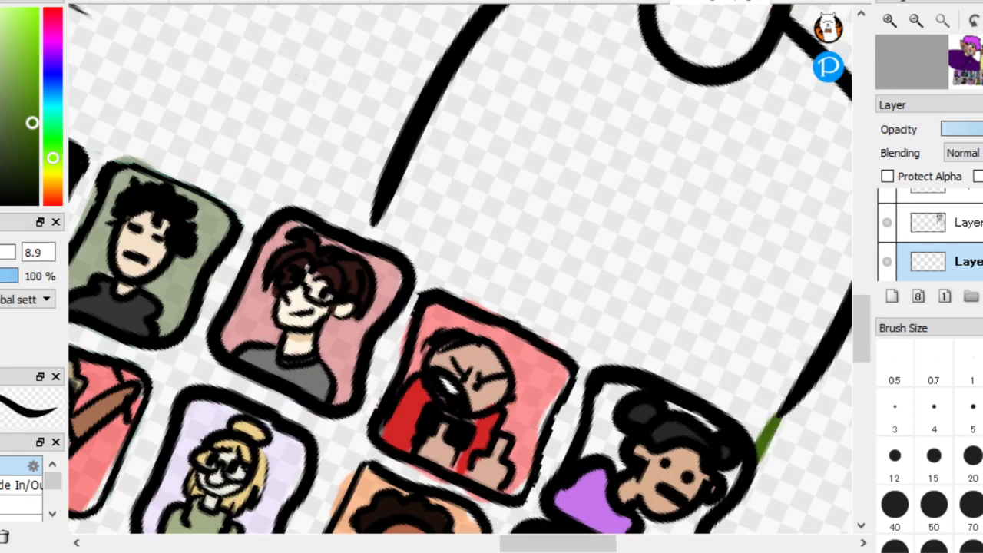
left_click_drag(556, 456, 541, 471)
left_click_drag(376, 411, 367, 382)
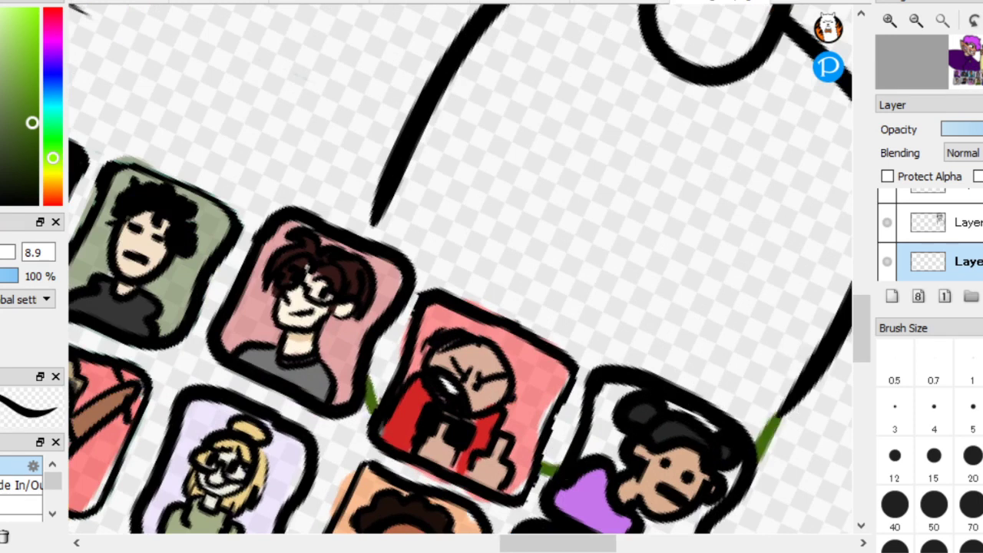
left_click(365, 233)
left_click(674, 269)
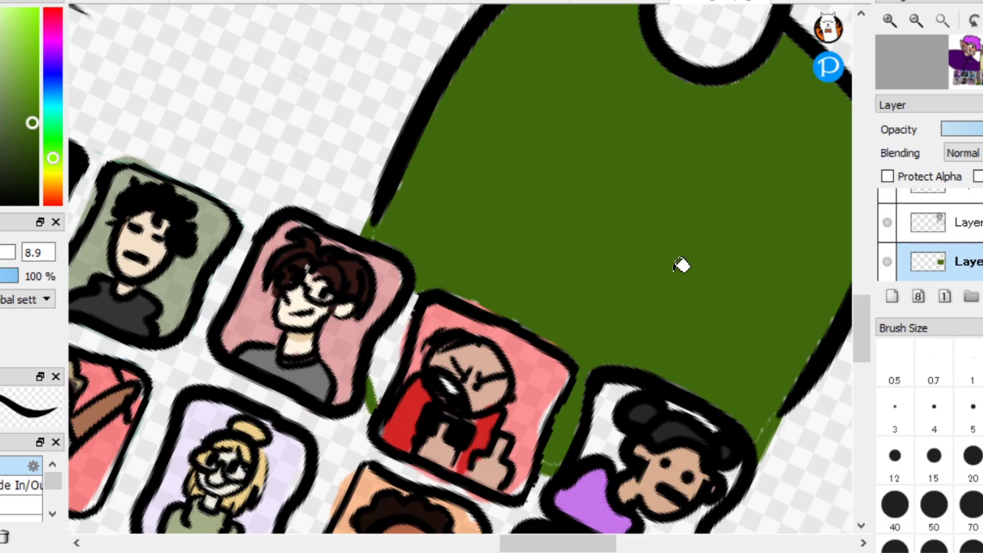
Fill the short-haired character's neck, face and ears with the skin colour sampled from the green-shirted portrait
scroll(402, 274, "down", 5)
scroll(165, 261, "up", 2)
scroll(230, 330, "up", 6)
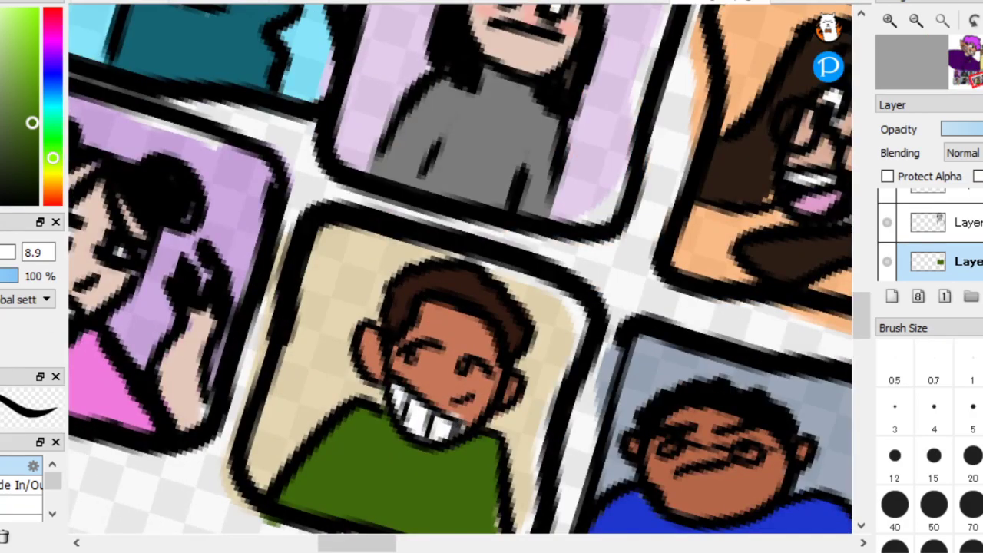
left_click(445, 368, "alt")
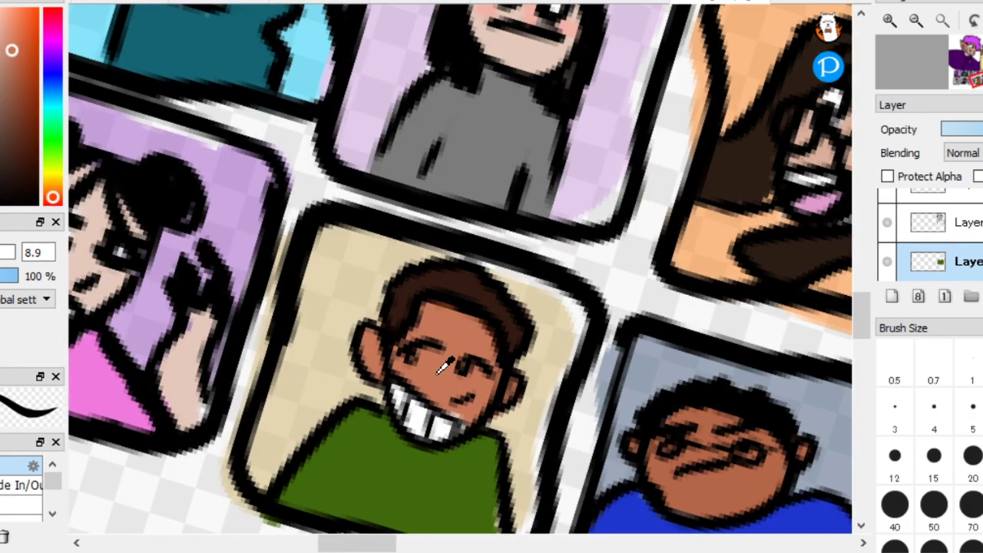
scroll(695, 431, "down", 6)
scroll(719, 401, "up", 6)
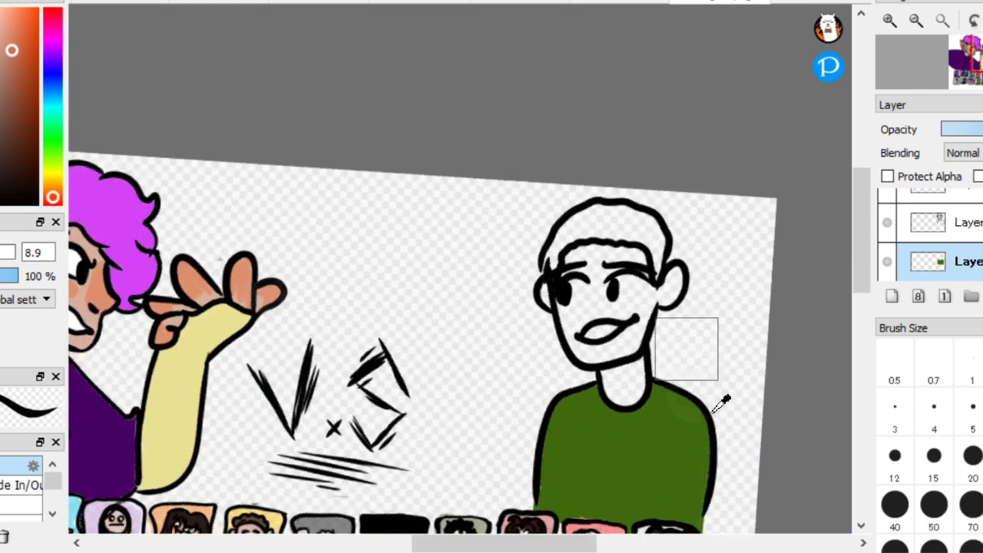
left_click(582, 483)
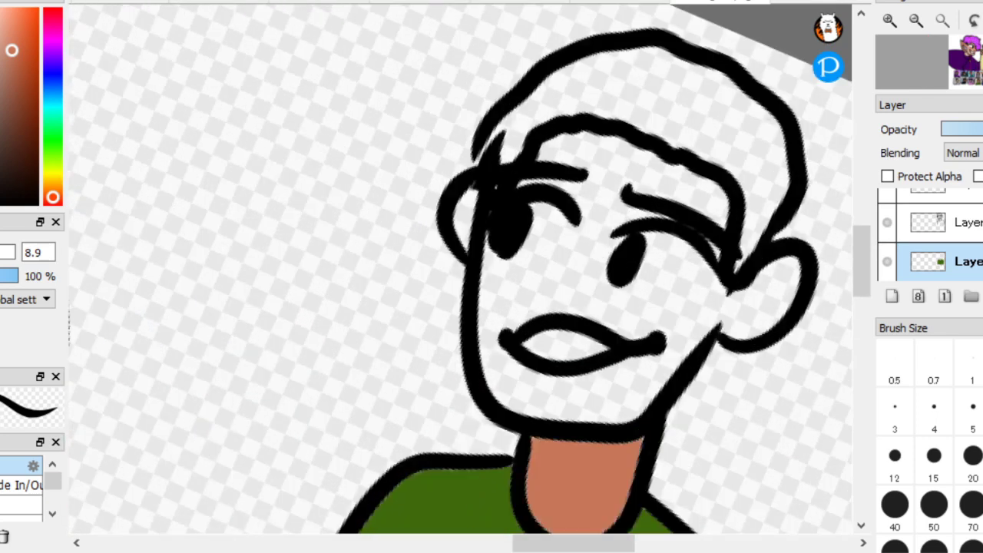
left_click(568, 288)
left_click(471, 228)
Paint the whites of both eyes on the green-shirted character in white using the size 8.9 brush
scroll(733, 358, "up", 1)
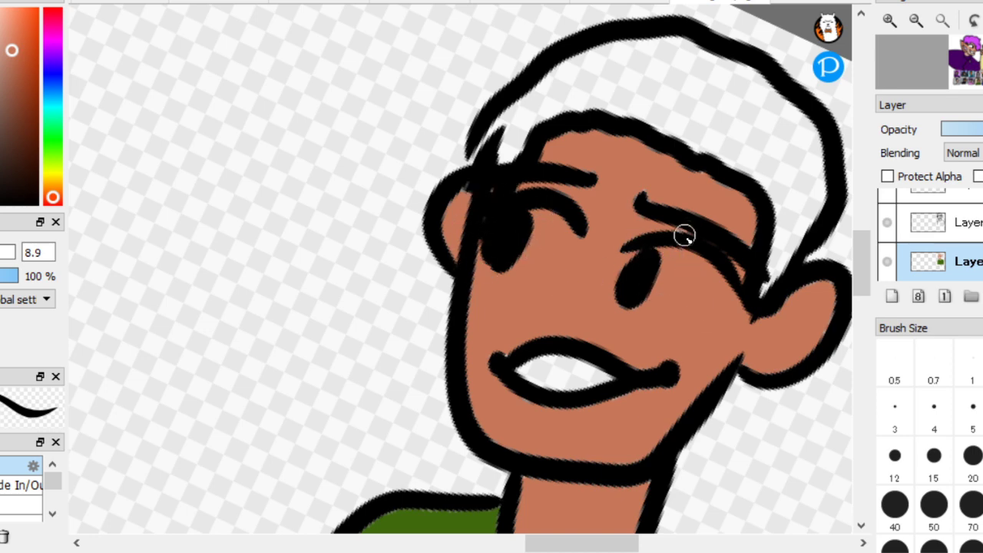
key("Up")
key("ctrl+plus")
key("ctrl+plus")
key("x")
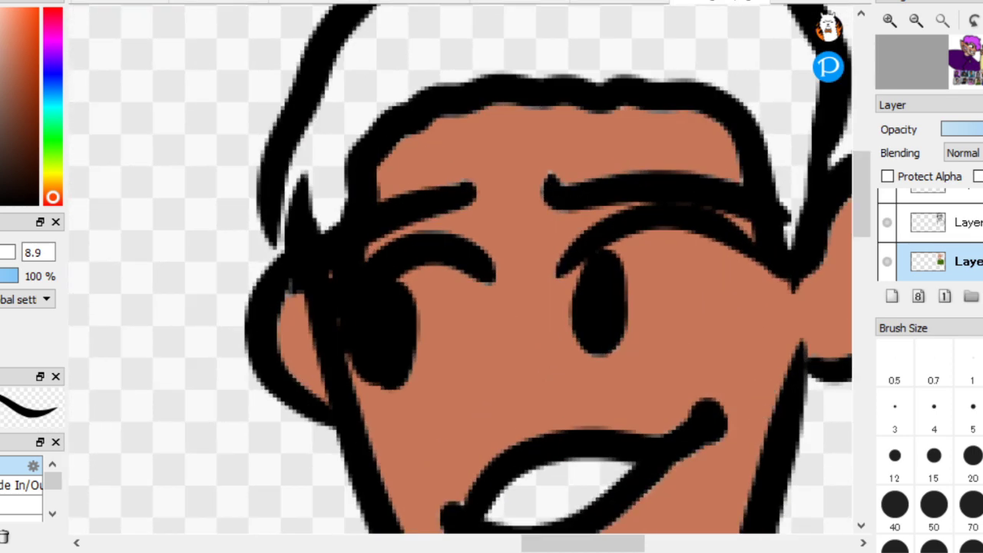
key("Left")
key("ctrl+plus")
left_click_drag(695, 156, 640, 174)
mouse_move(666, 278)
left_mouse_down()
mouse_move(630, 174)
mouse_move(763, 155)
mouse_move(773, 192)
mouse_move(695, 271)
mouse_move(605, 226)
mouse_move(719, 156)
mouse_move(719, 263)
mouse_move(667, 222)
mouse_move(706, 223)
left_mouse_up()
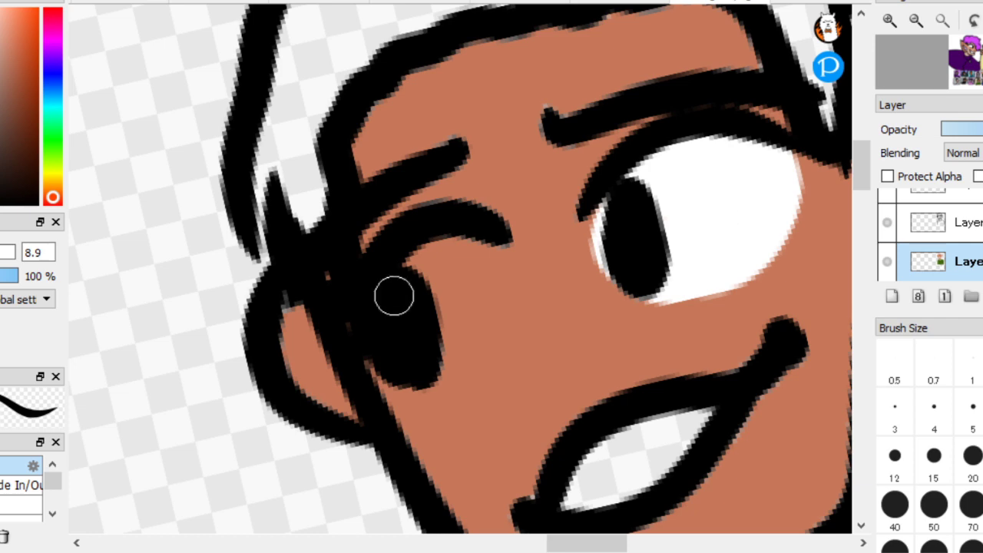
mouse_move(394, 296)
left_mouse_down()
mouse_move(397, 260)
mouse_move(428, 387)
mouse_move(476, 340)
mouse_move(387, 276)
left_mouse_up()
mouse_move(489, 250)
left_mouse_down()
mouse_move(376, 321)
mouse_move(462, 302)
mouse_move(423, 292)
left_mouse_up()
Fill the green-shirted character's hair with the dark brown sampled from the matching portrait and touch up the unfilled edges
scroll(322, 429, "down", 8)
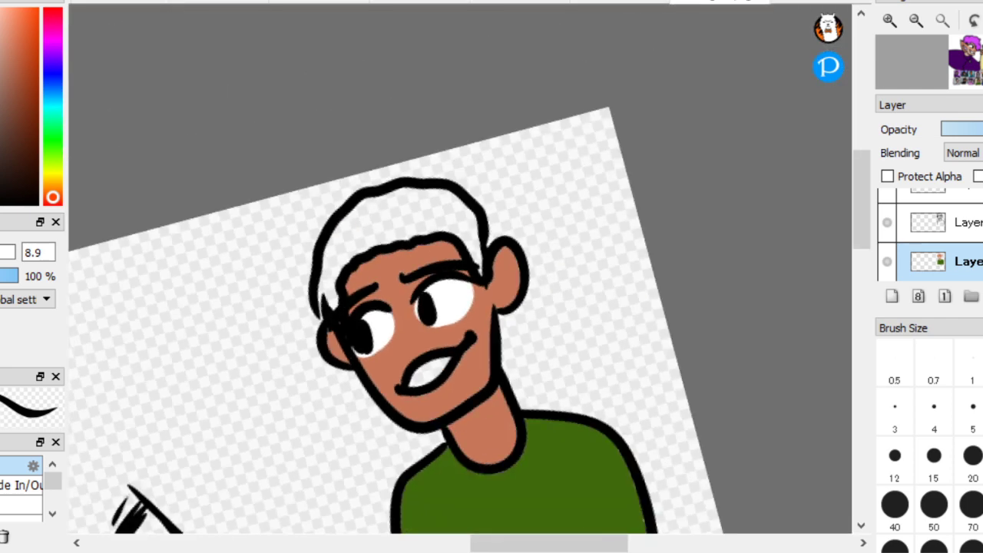
scroll(172, 299, "up", 2)
scroll(184, 460, "up", 8)
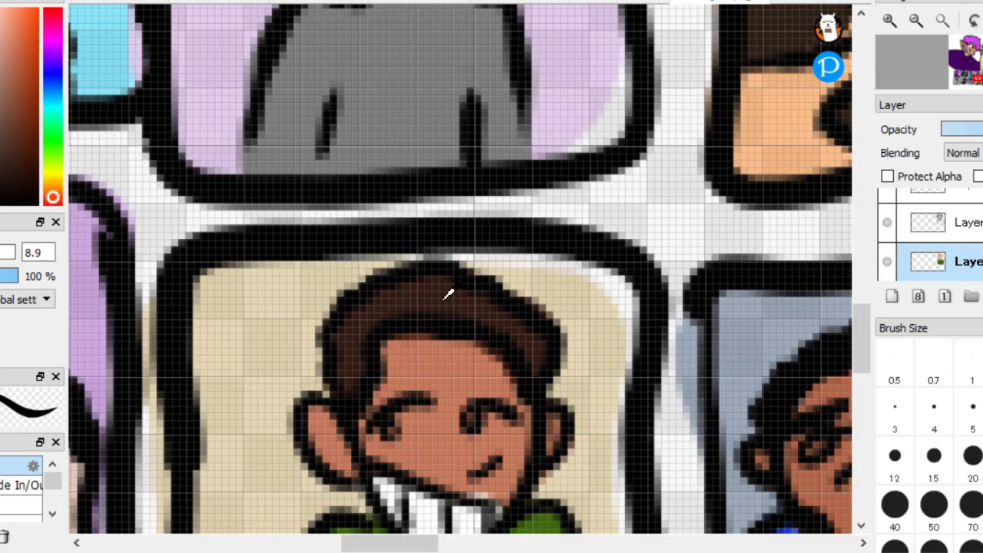
left_click(444, 300, "alt")
scroll(456, 300, "down", 8)
scroll(307, 315, "down", 5)
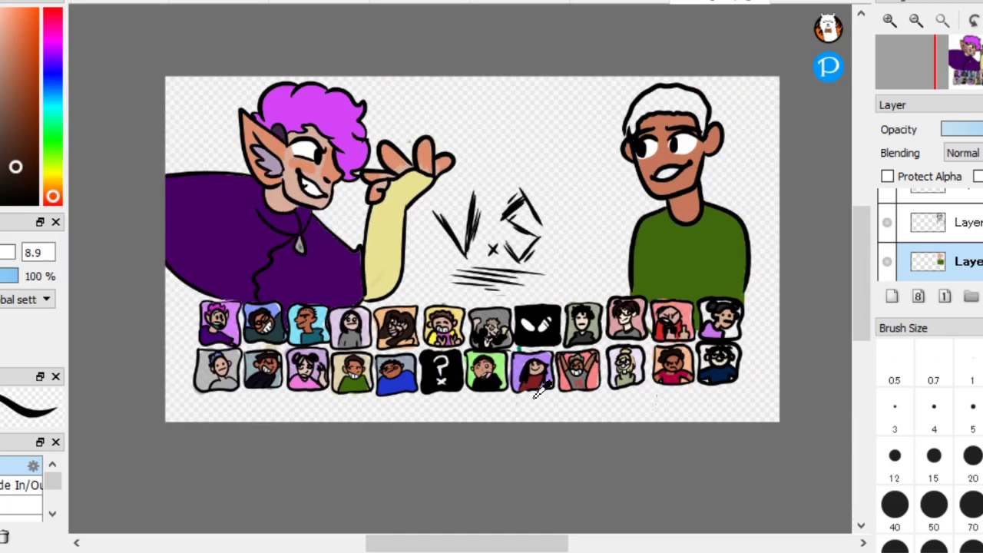
scroll(753, 261, "up", 7)
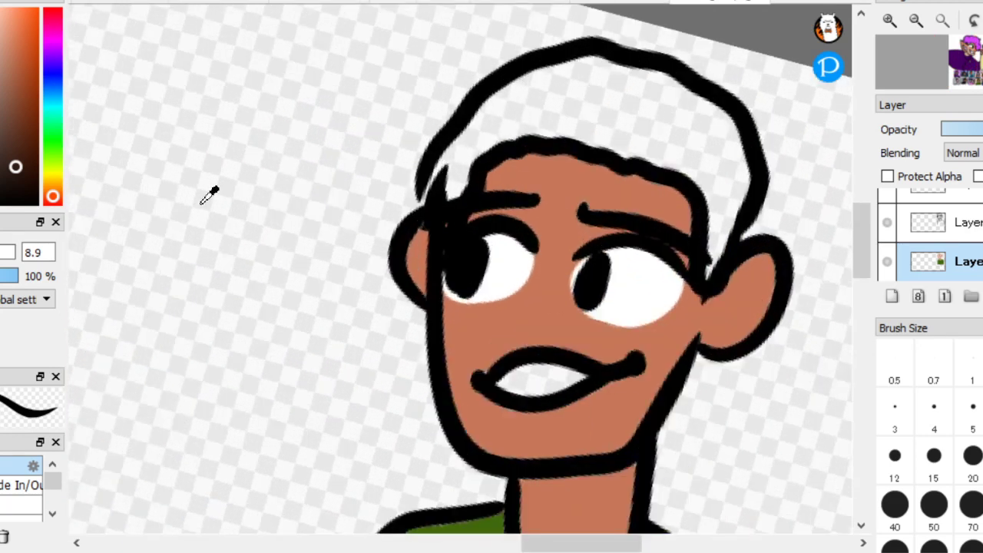
left_click(716, 151)
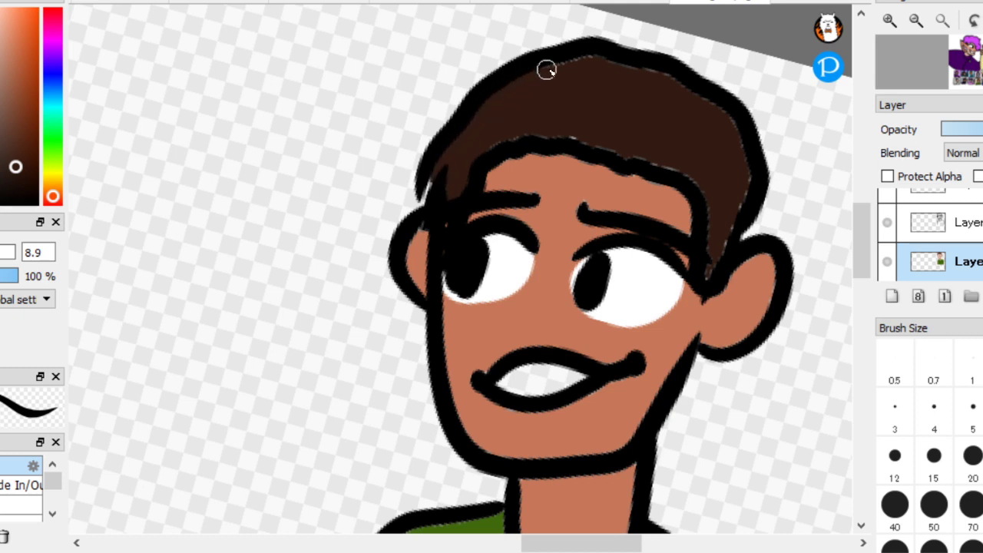
mouse_move(546, 70)
left_mouse_down()
mouse_move(600, 61)
mouse_move(727, 106)
mouse_move(746, 168)
mouse_move(708, 268)
mouse_move(688, 171)
mouse_move(547, 139)
mouse_move(494, 150)
left_mouse_up()
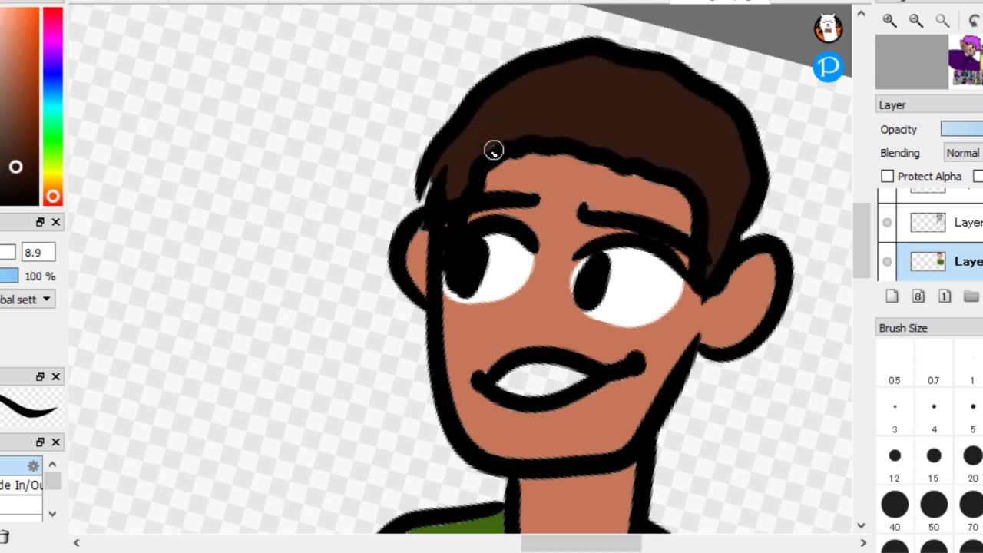
Paint the green-shirted character's open mouth white
scroll(686, 317, "up", 3)
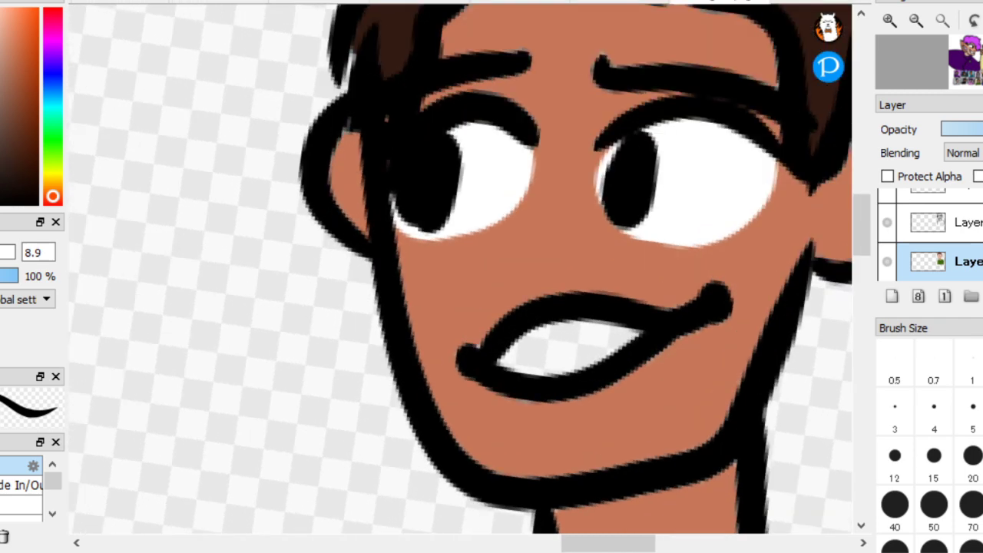
mouse_move(528, 376)
left_mouse_down()
mouse_move(527, 339)
mouse_move(612, 332)
mouse_move(508, 365)
mouse_move(639, 344)
mouse_move(556, 370)
left_mouse_up()
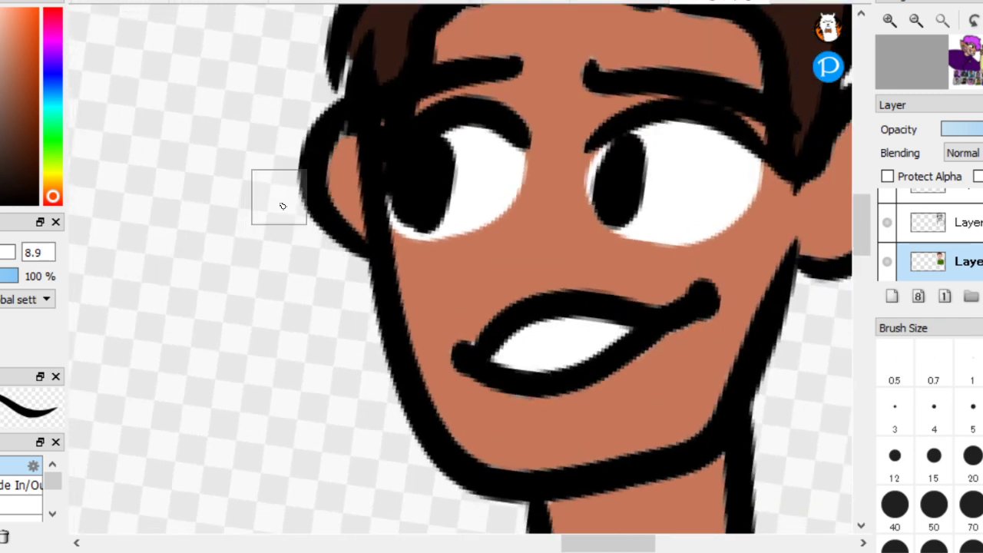
scroll(282, 206, "down", 2)
scroll(368, 377, "down", 2)
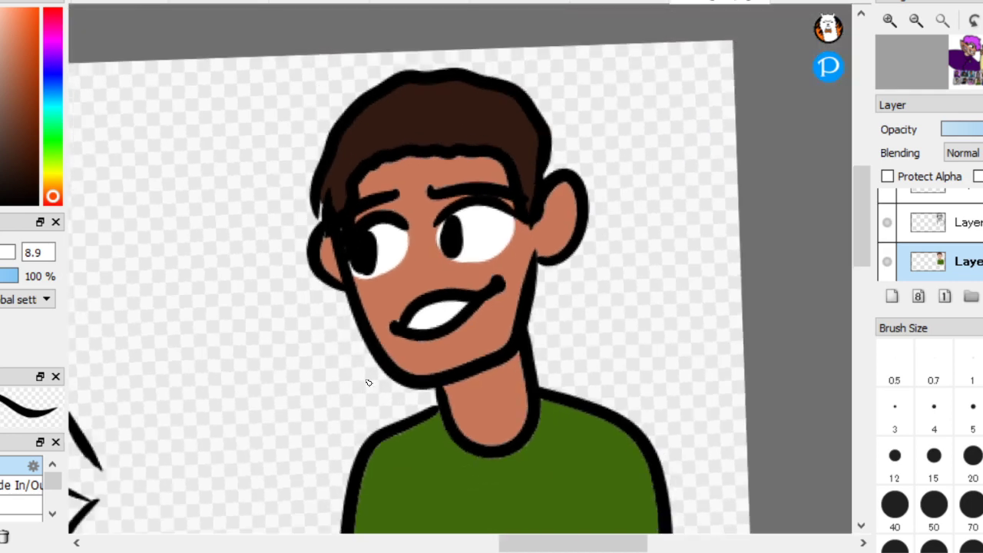
scroll(614, 438, "down", 4)
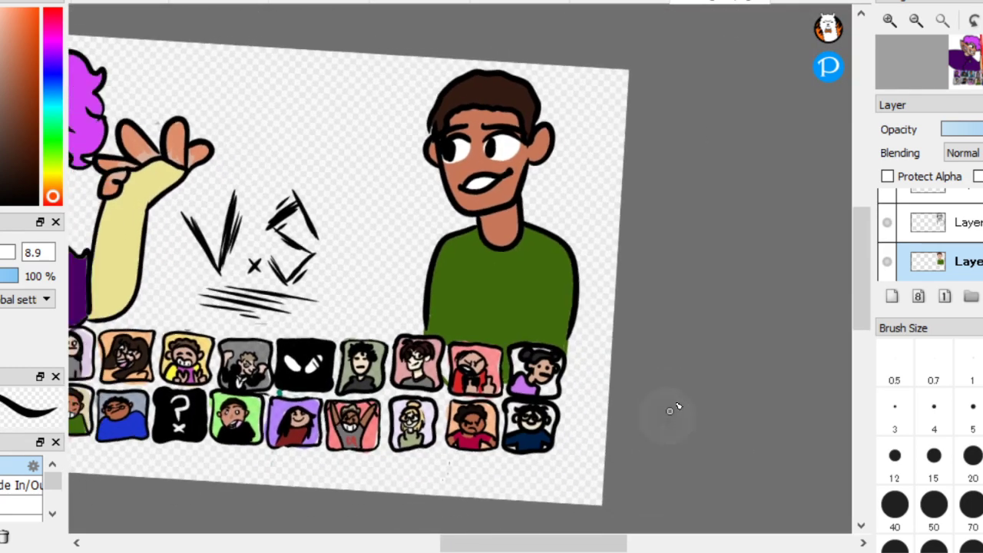
left_click_drag(669, 411, 715, 330)
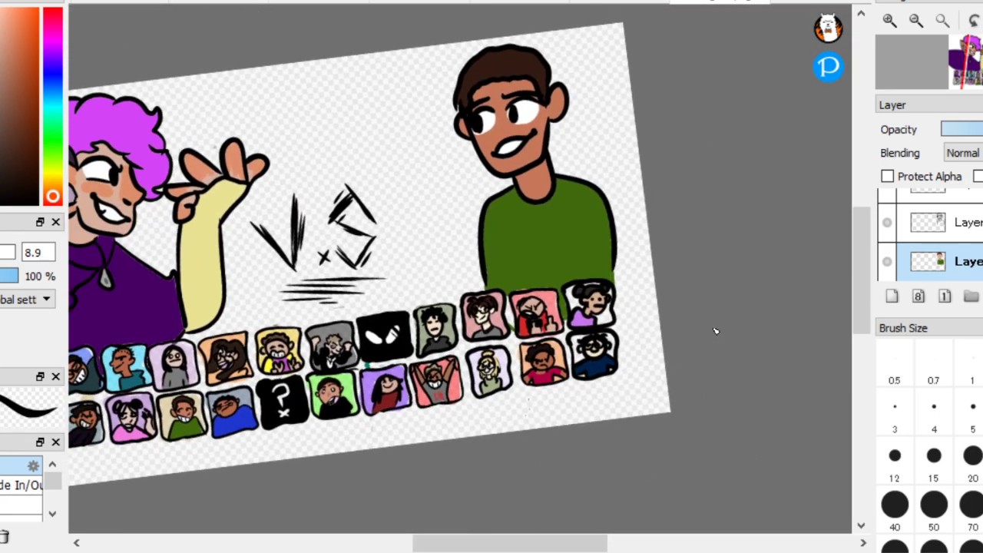
Merge the green-shirted character's line art with its colour layer and hide the finished character
left_click(969, 221)
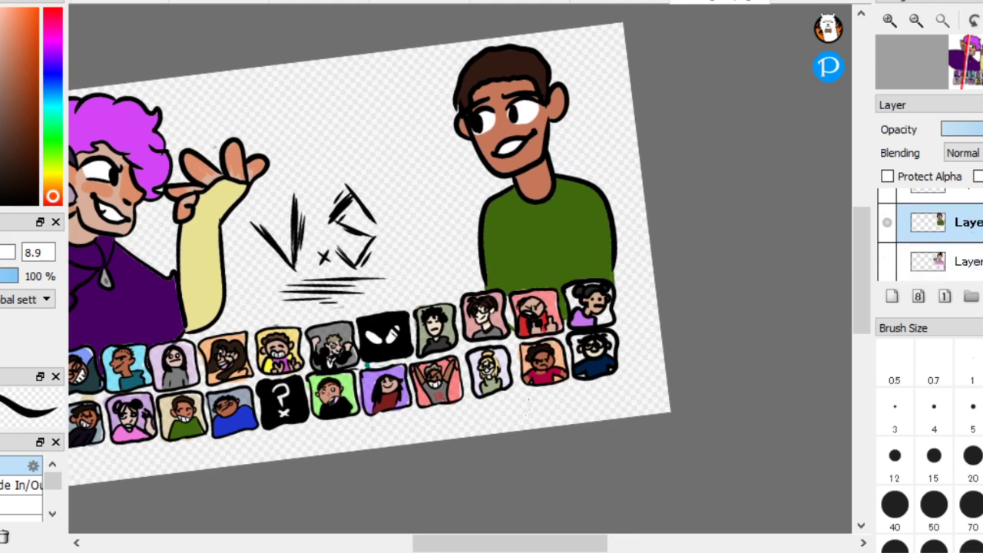
scroll(939, 234, "up", 1)
left_click(891, 227)
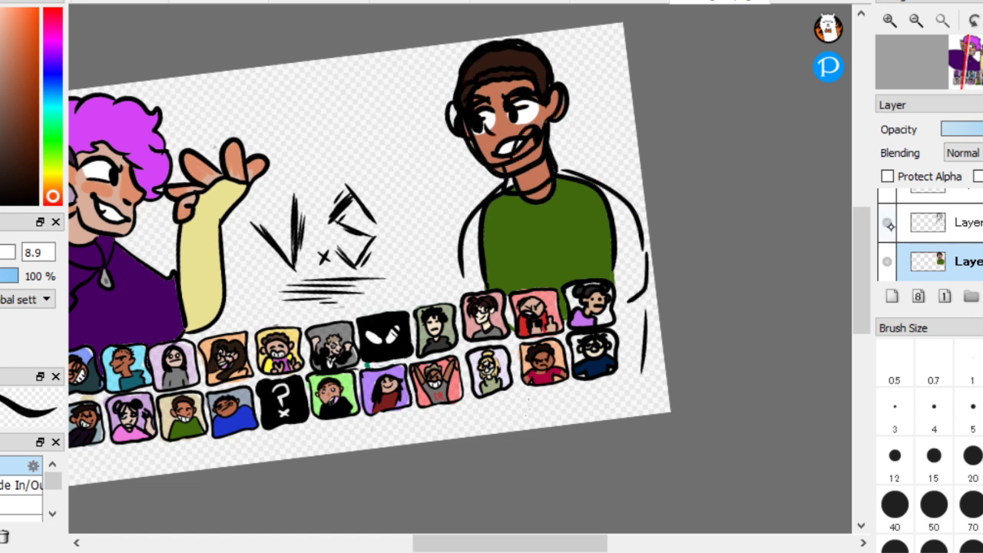
left_click(891, 227)
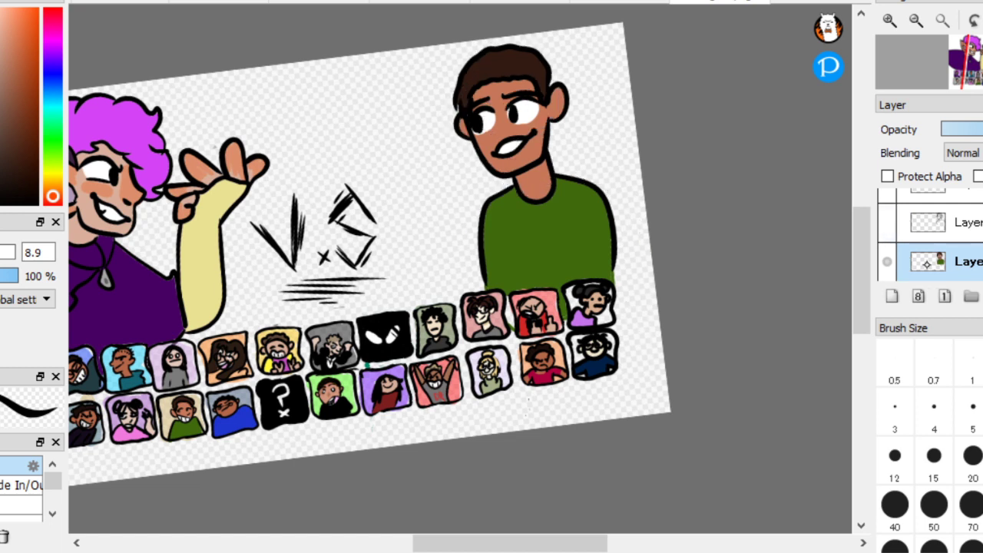
left_click(888, 263)
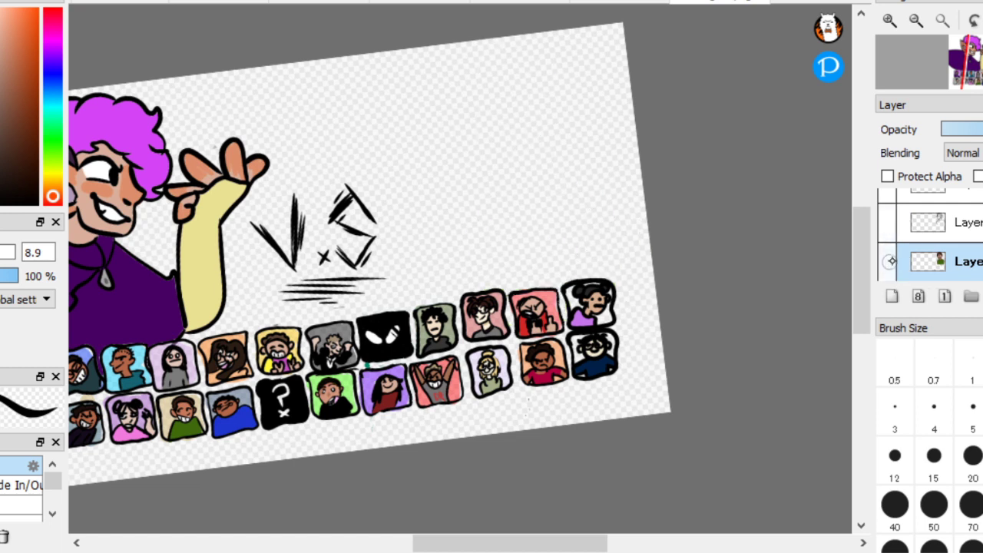
Add an empty colour layer beneath the frowning character's line art and make that line art visible
left_click(889, 263)
left_click(893, 294)
left_click(889, 222)
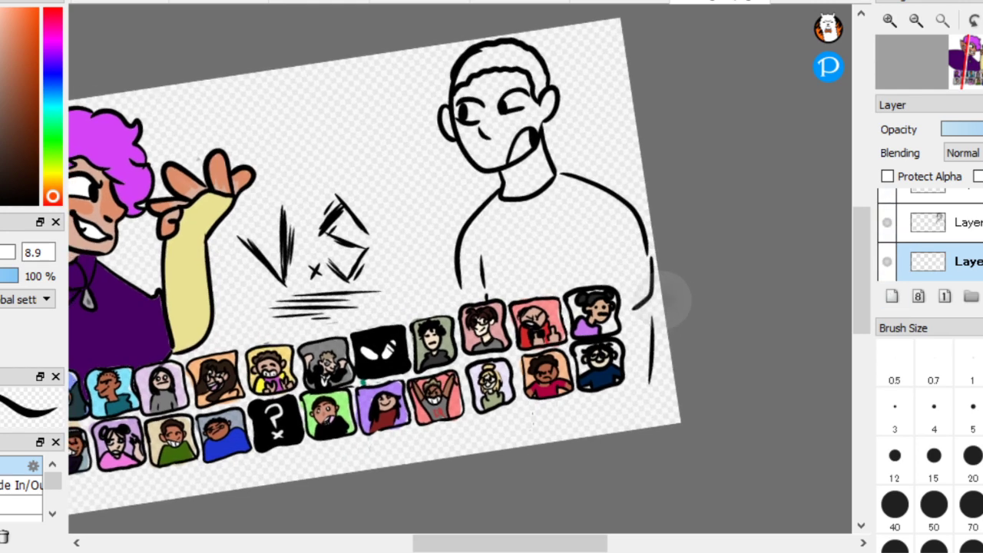
Close the gap at the frowning character's collar and fill the shirt with the blue sampled from the matching portrait
scroll(230, 292, "up", 5)
scroll(639, 360, "up", 2)
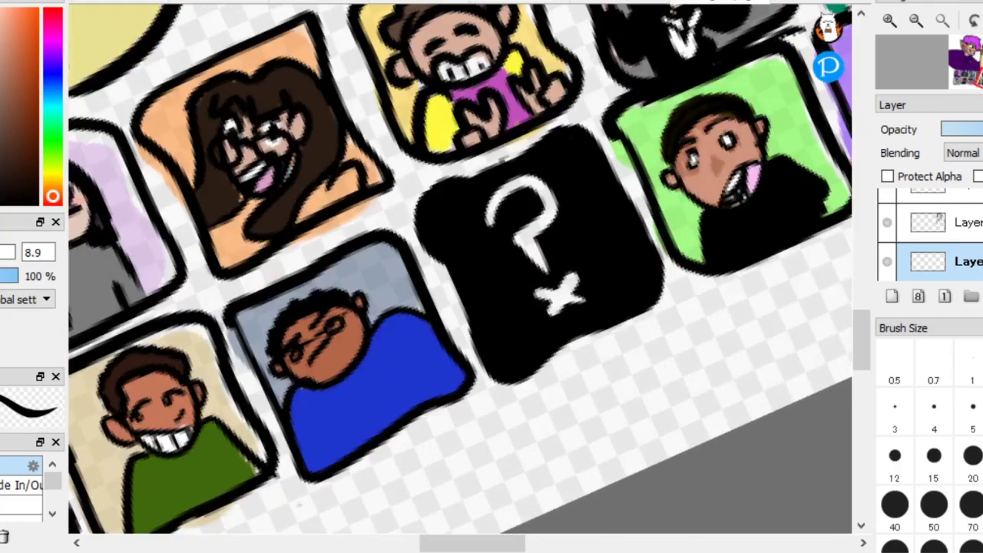
left_click(356, 414, "alt")
scroll(355, 415, "down", 5)
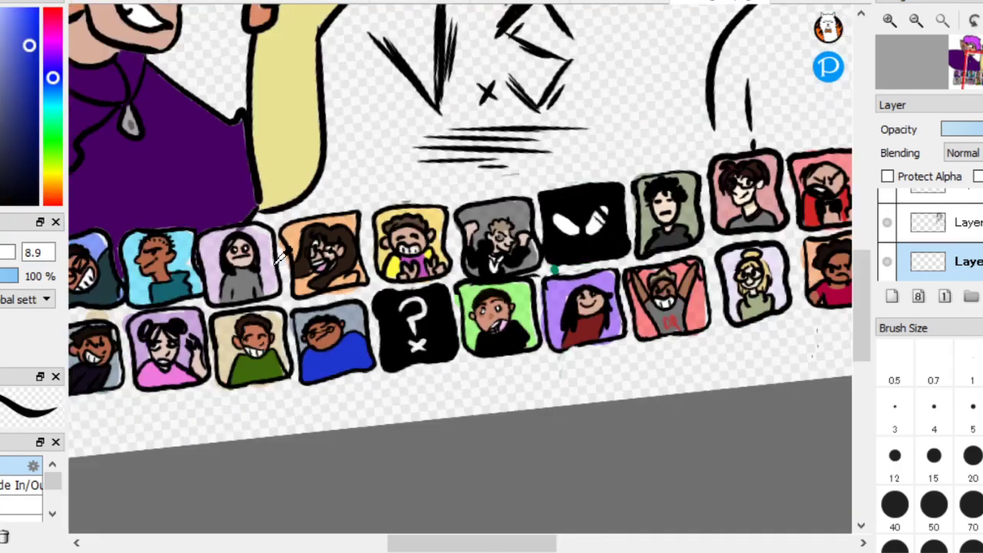
scroll(596, 291, "up", 4)
scroll(596, 292, "up", 3)
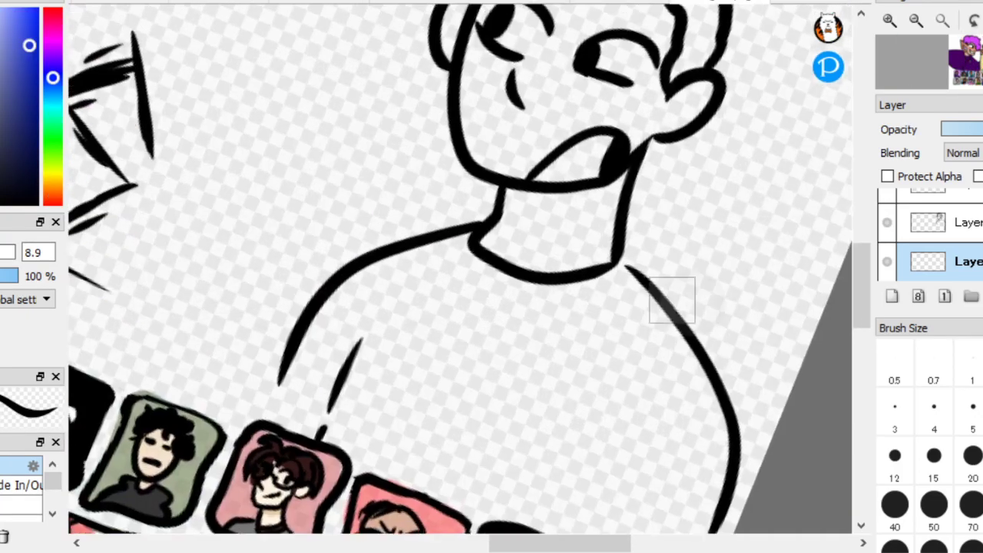
left_click_drag(628, 253, 620, 245)
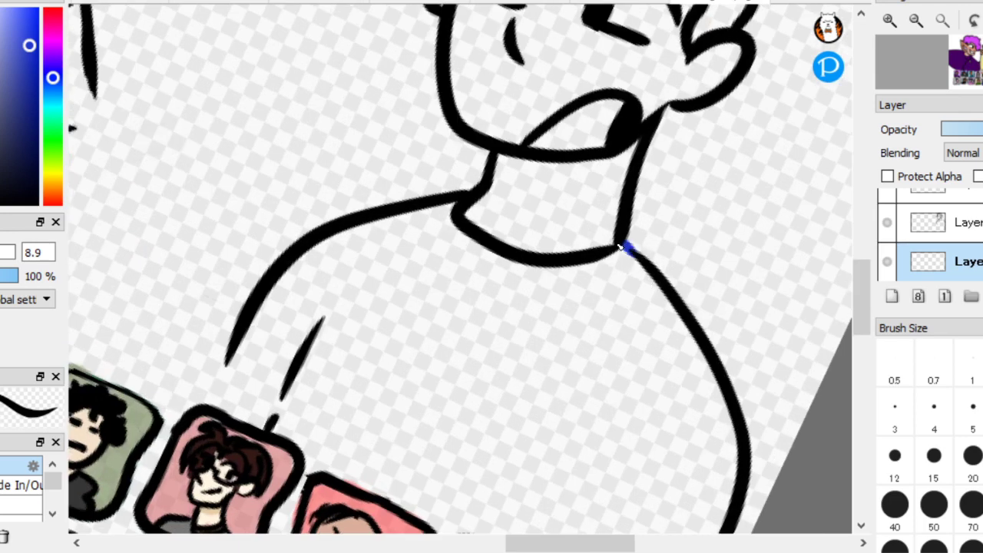
scroll(243, 375, "down", 3)
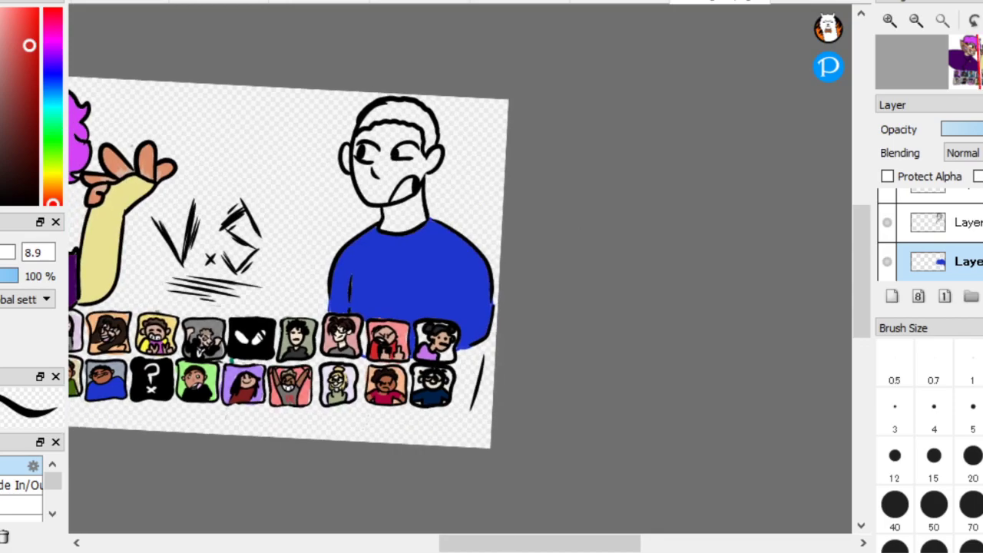
Fill the blue-shirted character's neck, face and ears with the reddish-brown skin colour sampled from the matching portrait
scroll(459, 268, "down", 2)
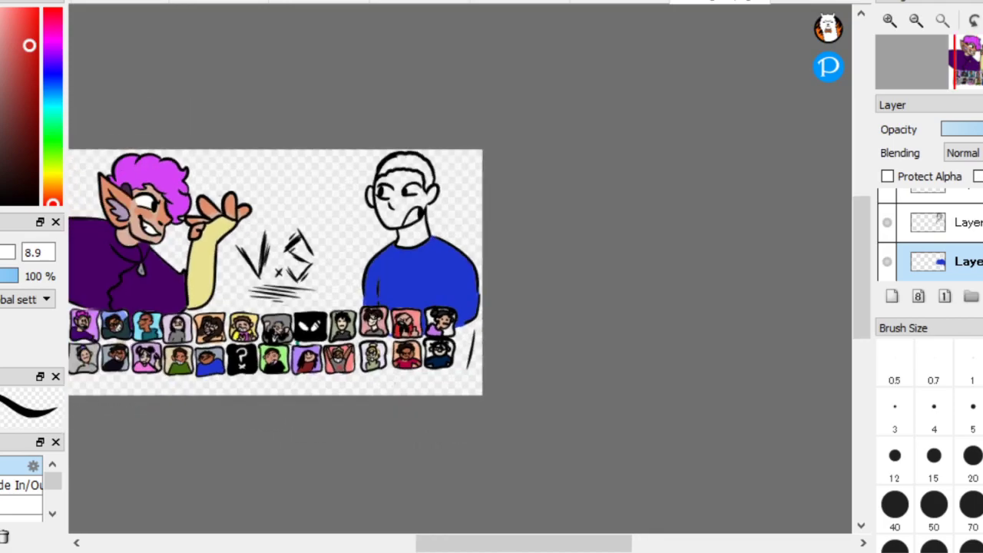
scroll(213, 354, "up", 6)
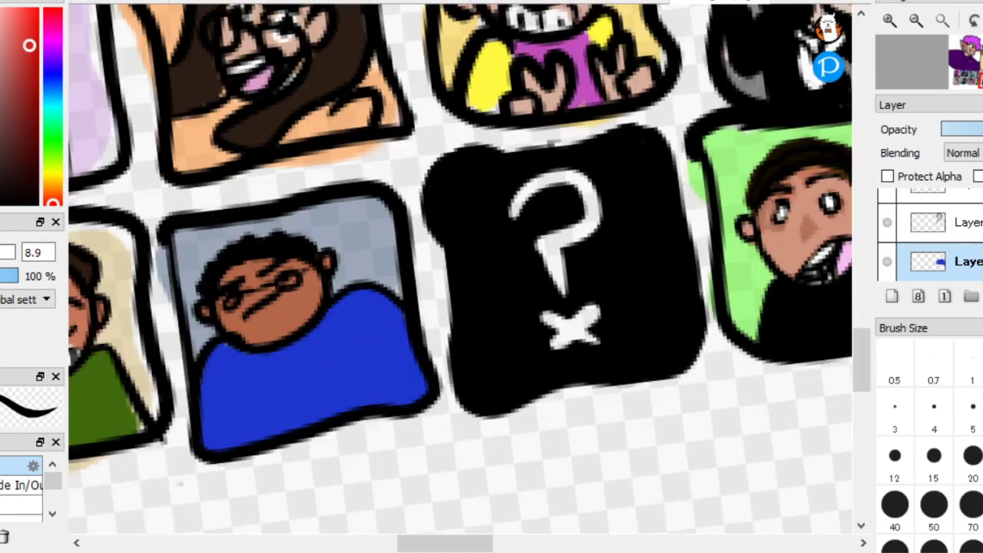
left_click(293, 320, "alt")
scroll(664, 333, "down", 4)
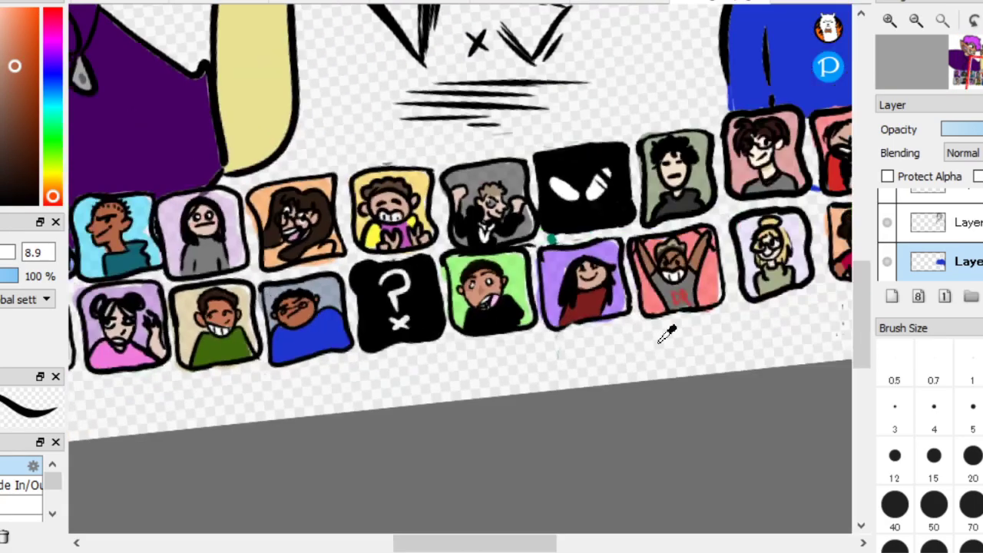
scroll(669, 307, "up", 5)
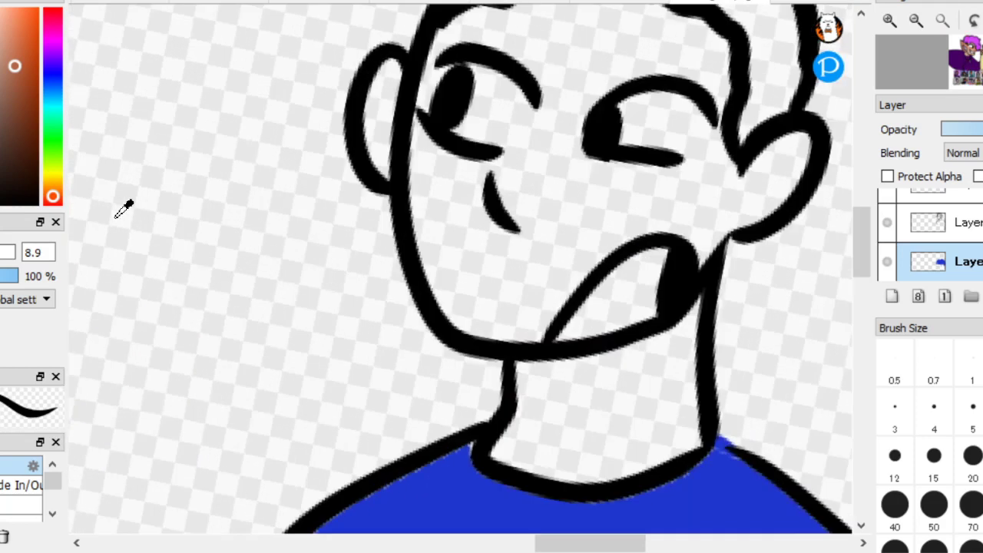
left_click(622, 361)
left_click(689, 178)
scroll(782, 413, "up", 1)
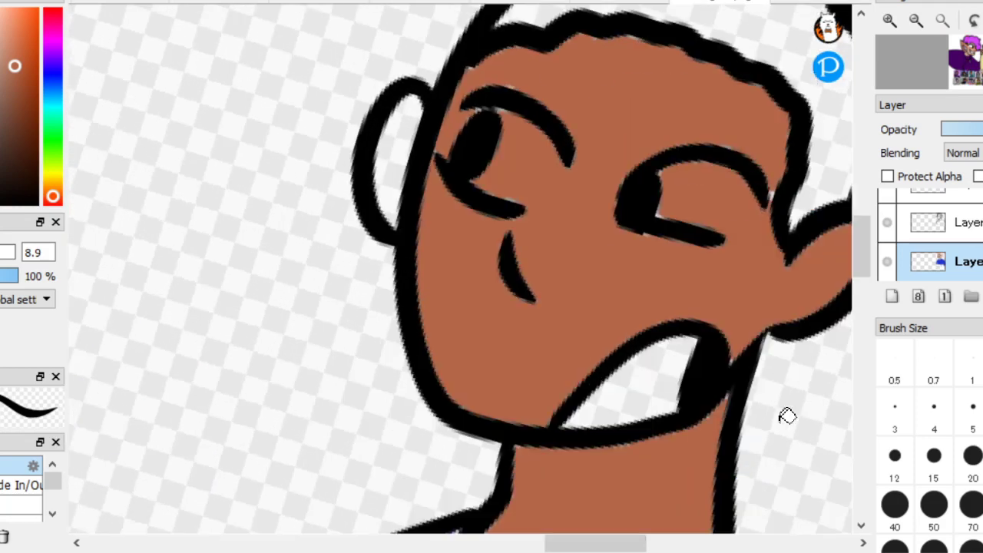
left_click(391, 158)
Paint the whites of both eyes and the teeth of the blue-shirted character white
scroll(241, 161, "up", 1)
scroll(148, 244, "up", 2)
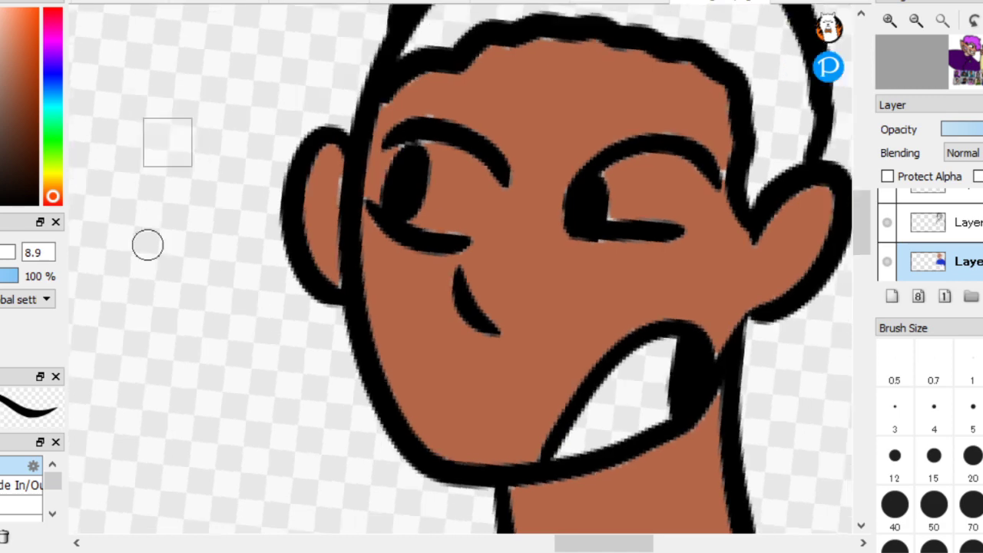
mouse_move(626, 199)
left_mouse_down()
mouse_move(594, 204)
mouse_move(555, 251)
left_mouse_up()
mouse_move(583, 301)
left_mouse_down()
mouse_move(664, 277)
mouse_move(675, 212)
mouse_move(647, 228)
mouse_move(650, 272)
mouse_move(608, 278)
mouse_move(603, 254)
mouse_move(634, 225)
mouse_move(564, 251)
mouse_move(641, 200)
left_mouse_up()
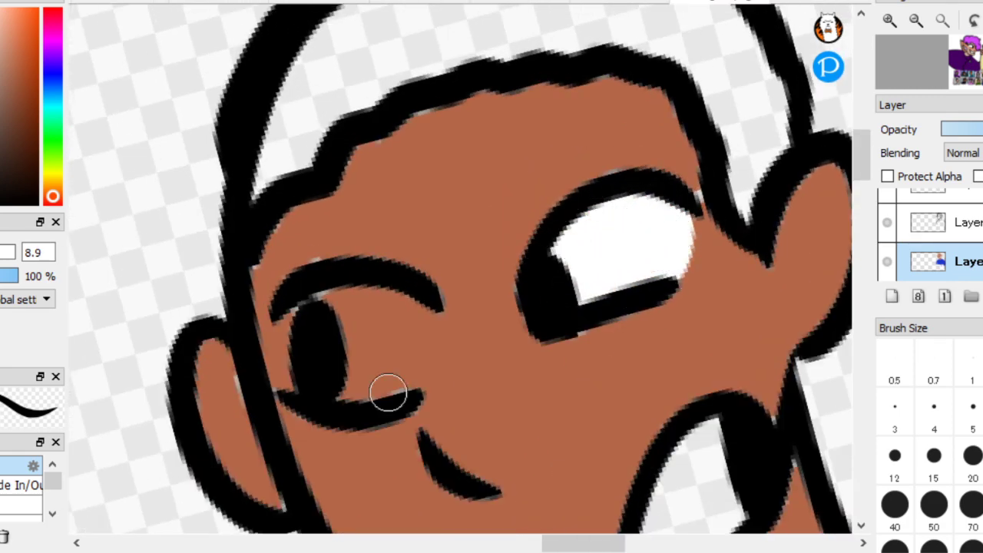
mouse_move(395, 383)
left_mouse_down()
mouse_move(391, 407)
mouse_move(413, 305)
mouse_move(405, 378)
mouse_move(416, 324)
mouse_move(406, 300)
mouse_move(404, 342)
mouse_move(382, 388)
mouse_move(378, 293)
mouse_move(359, 320)
mouse_move(384, 398)
mouse_move(355, 303)
mouse_move(329, 367)
mouse_move(312, 308)
mouse_move(313, 393)
mouse_move(293, 312)
mouse_move(302, 389)
left_mouse_up()
scroll(329, 291, "down", 2)
scroll(329, 292, "down", 2)
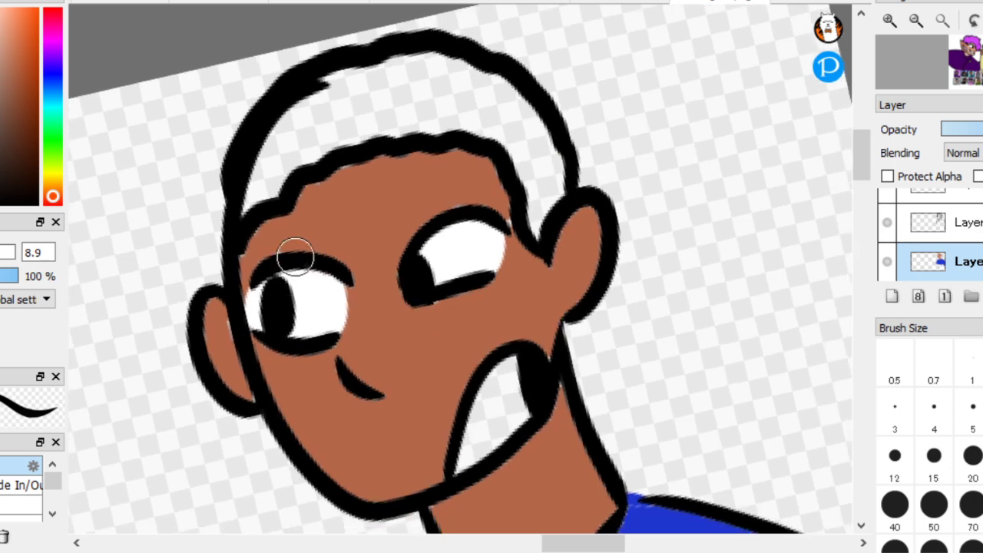
scroll(100, 163, "up", 8)
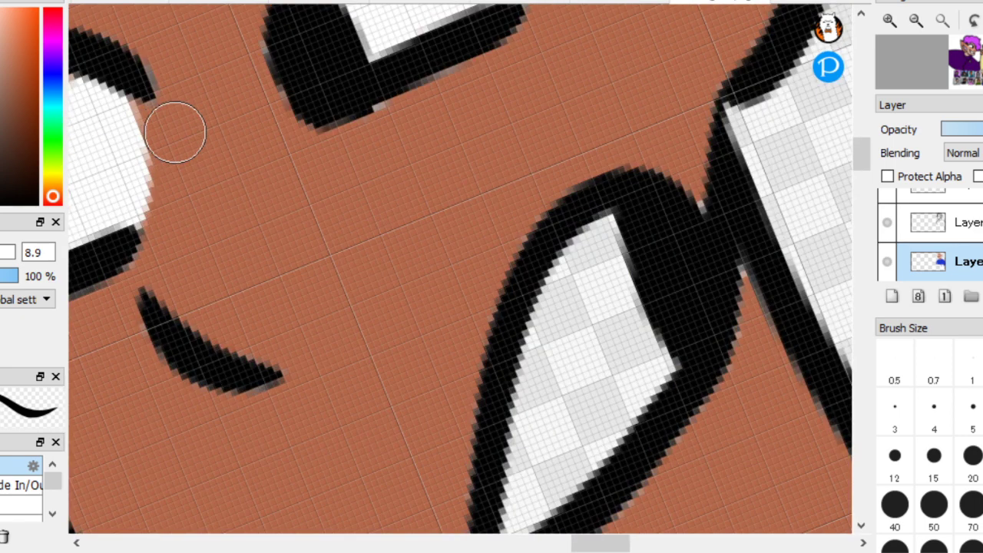
scroll(330, 200, "down", 2)
mouse_move(507, 407)
left_mouse_down()
mouse_move(473, 434)
mouse_move(532, 371)
mouse_move(526, 366)
mouse_move(464, 430)
mouse_move(560, 285)
mouse_move(513, 359)
mouse_move(516, 381)
mouse_move(533, 281)
mouse_move(471, 410)
mouse_move(507, 258)
mouse_move(457, 397)
mouse_move(522, 241)
left_mouse_up()
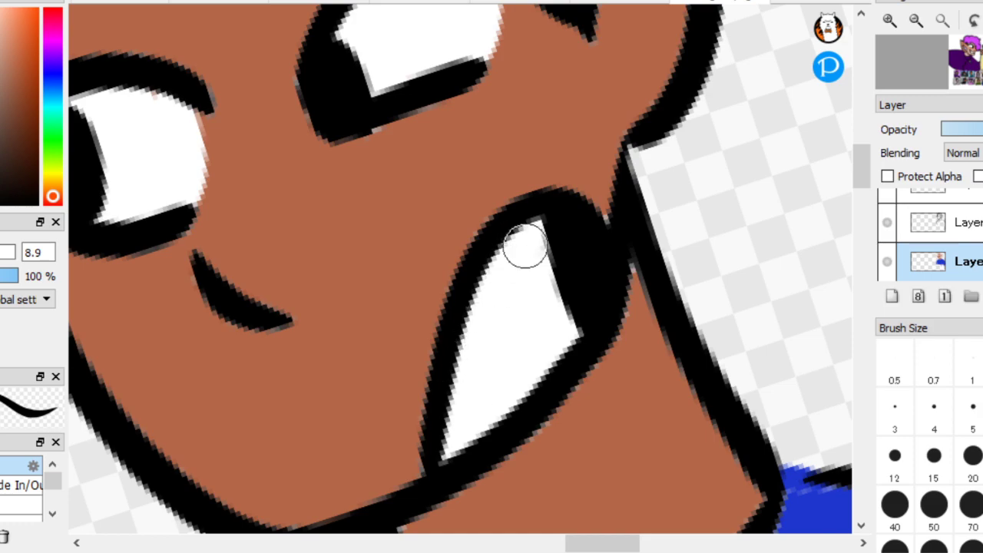
Sample the hair colour from the matching portrait and fill the blue-shirted character's hair dark brown, covering the gaps along the outline
scroll(302, 281, "down", 4)
scroll(551, 360, "down", 3)
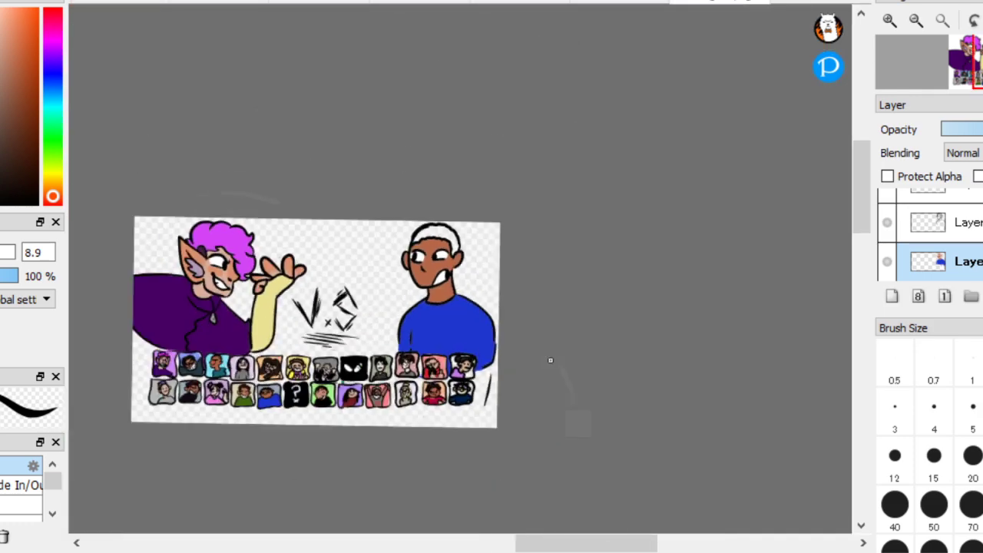
scroll(517, 434, "up", 5)
scroll(383, 357, "up", 6)
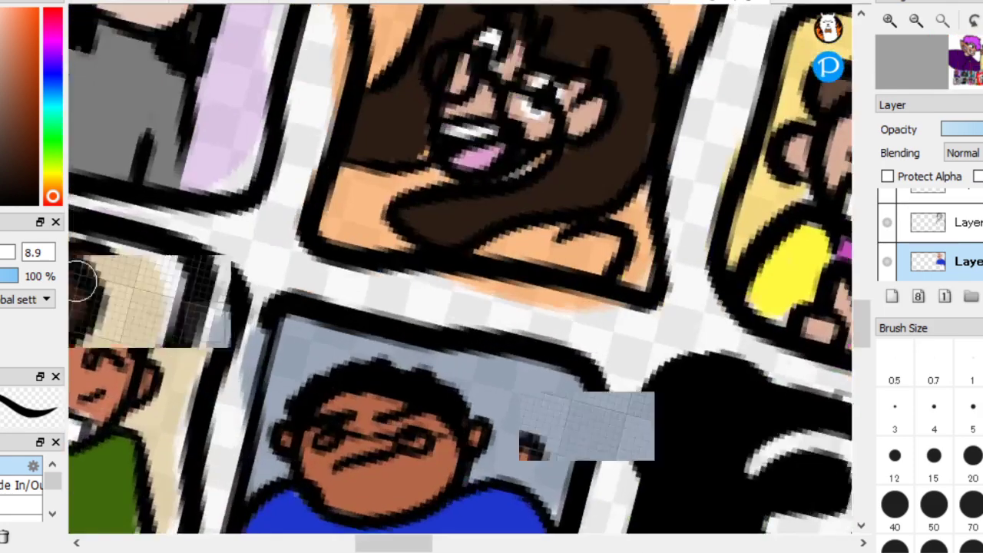
left_click(484, 382, "alt")
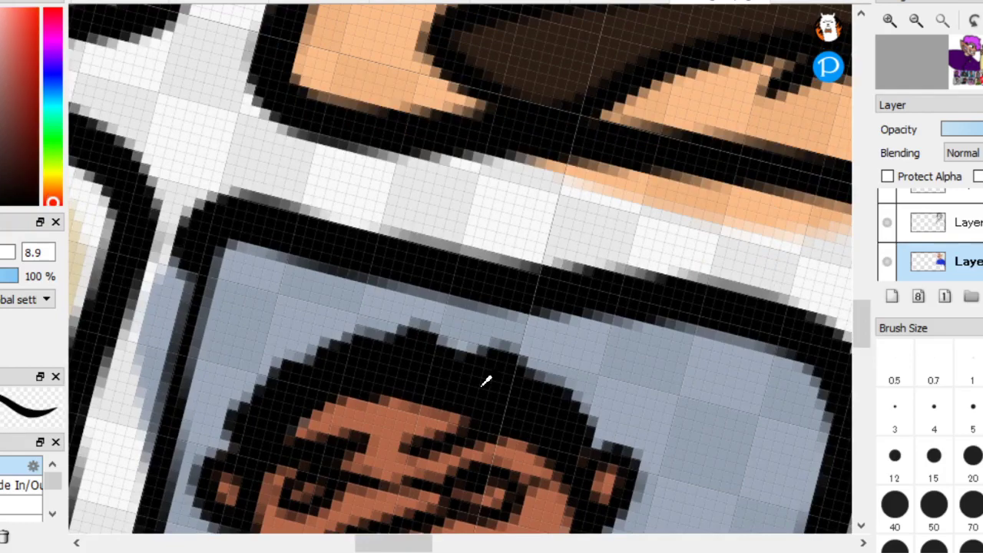
scroll(460, 269, "down", 8)
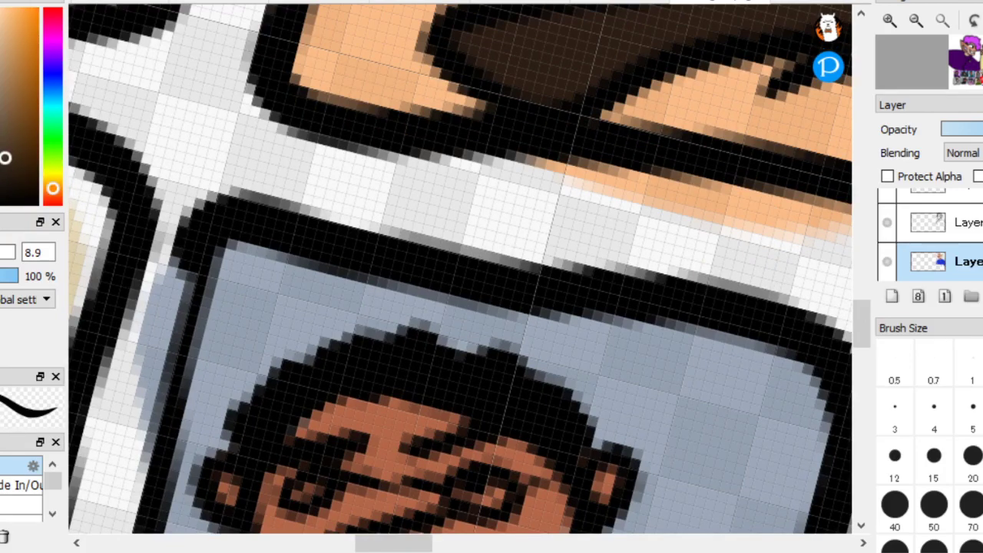
scroll(584, 291, "up", 5)
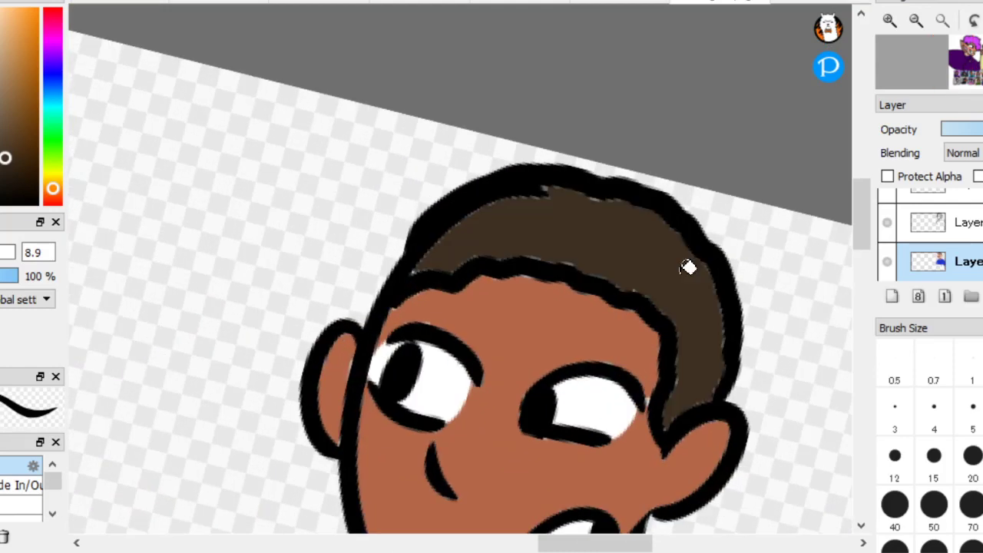
scroll(689, 268, "up", 1)
key("ctrl+z")
key("ctrl+y")
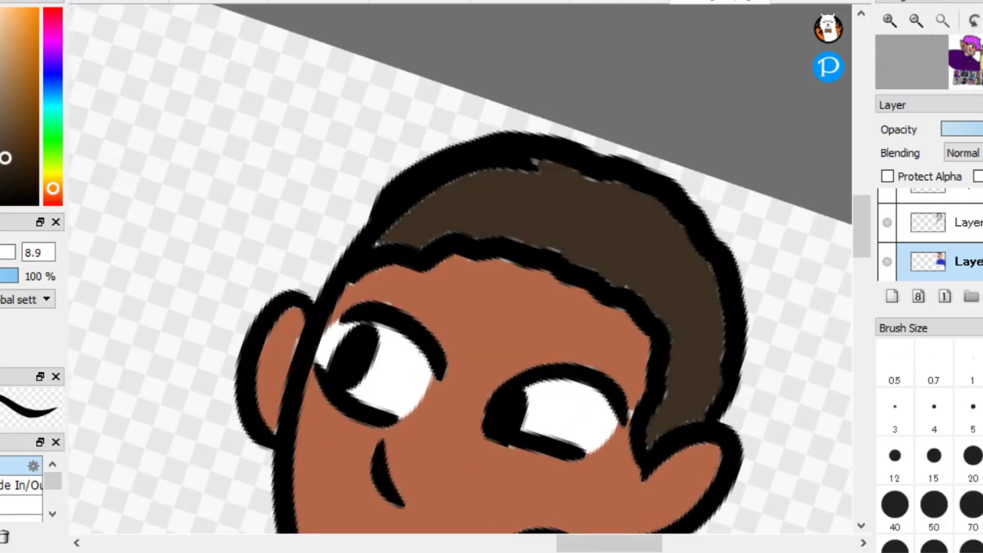
left_click(695, 345)
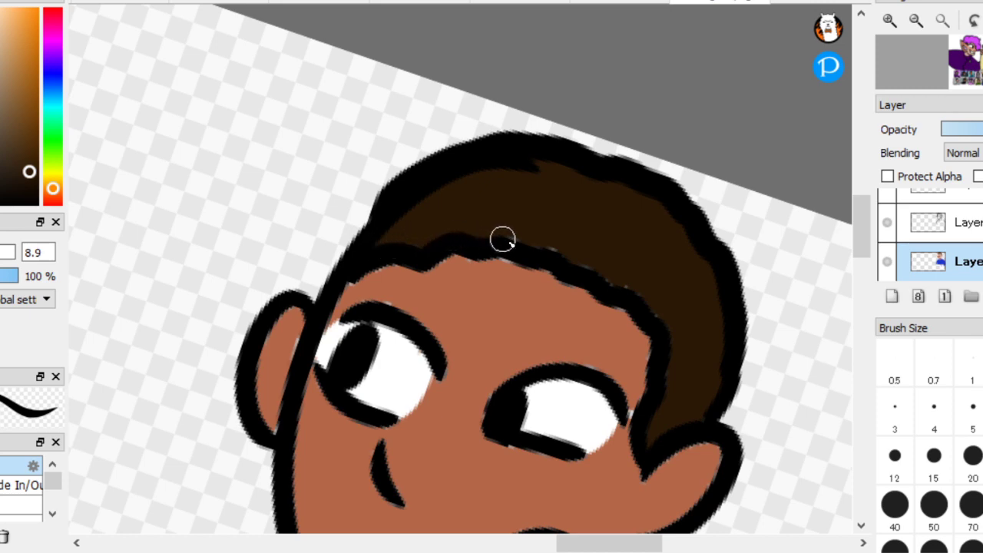
Merge the blue-shirted character's line art with its colour layer
scroll(272, 283, "down", 5)
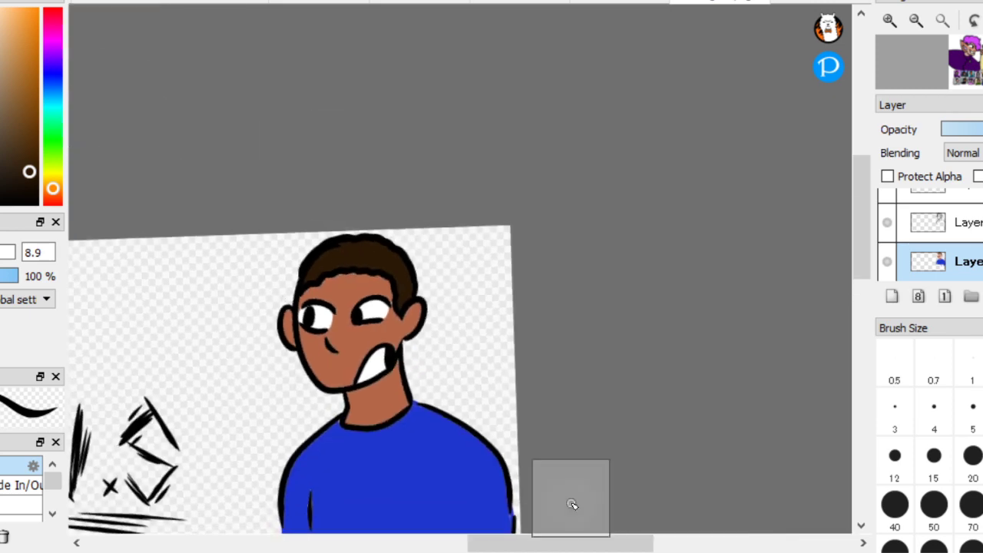
scroll(617, 508, "up", 2)
scroll(599, 425, "up", 2)
scroll(560, 364, "down", 3)
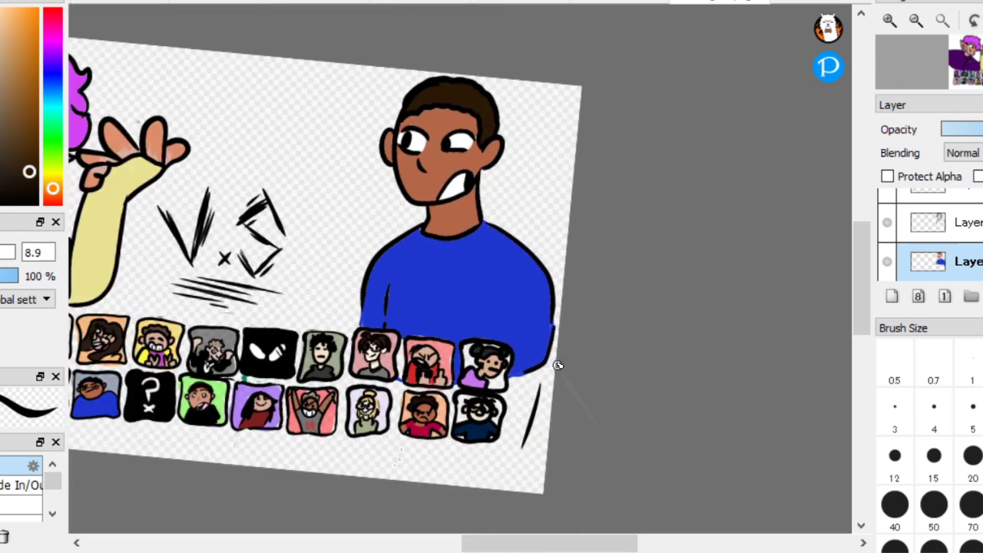
left_click(966, 228)
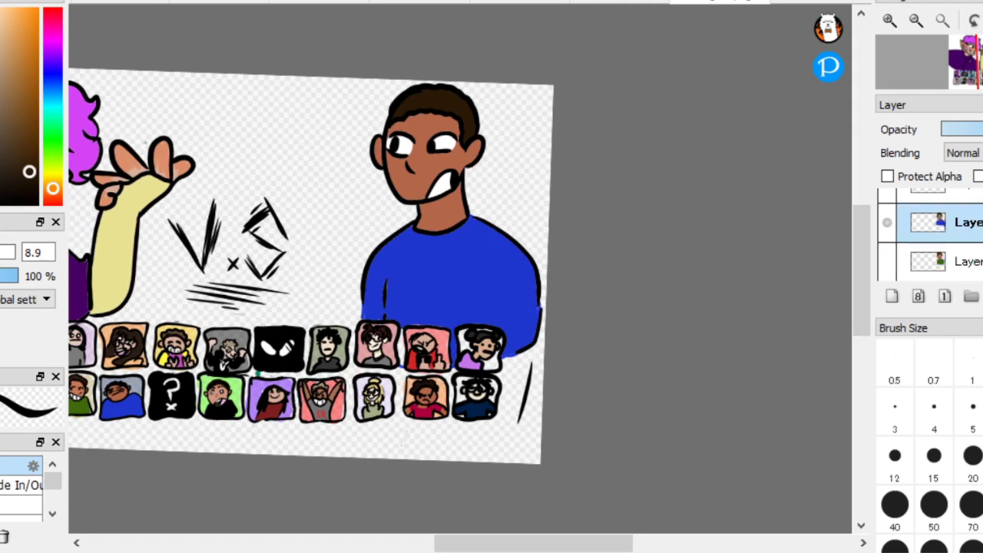
Add an empty colour layer, show the line art of the shouting character with the shark, and hide the finished blue-shirted character
left_click(891, 296)
left_click(891, 261)
left_click(891, 260)
left_click(889, 194)
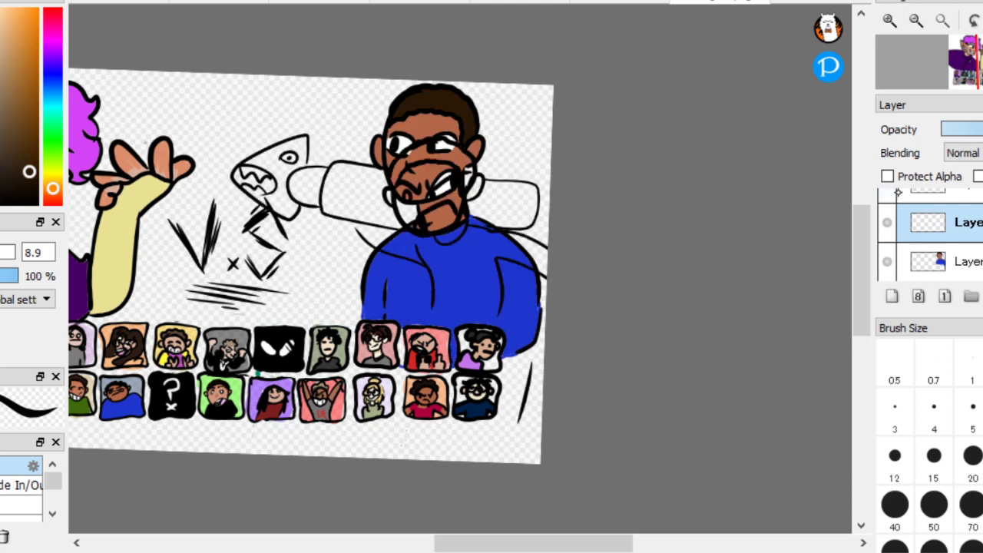
left_click(888, 261)
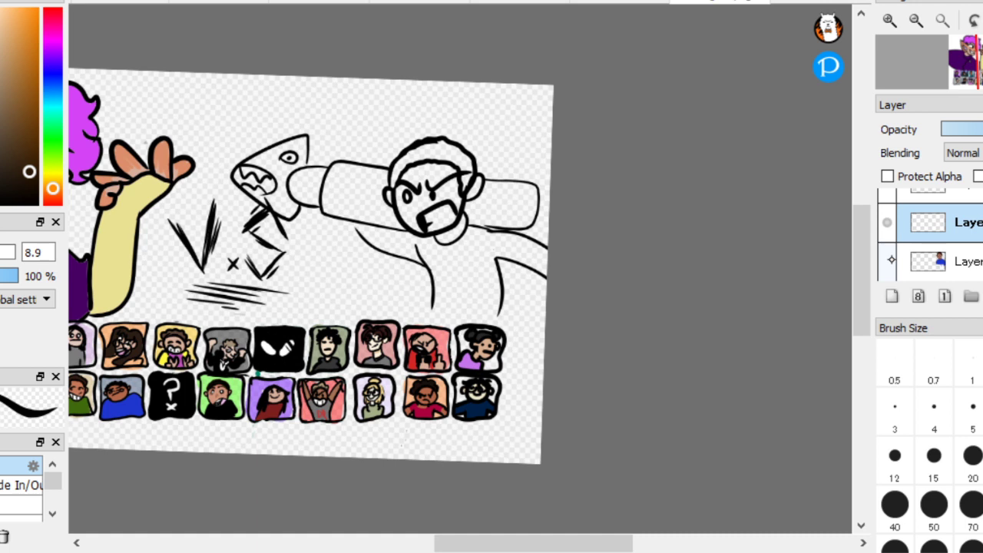
Sample the skin colour from the green-background portrait and fill the shouting character's face and ears with it
scroll(184, 407, "up", 8)
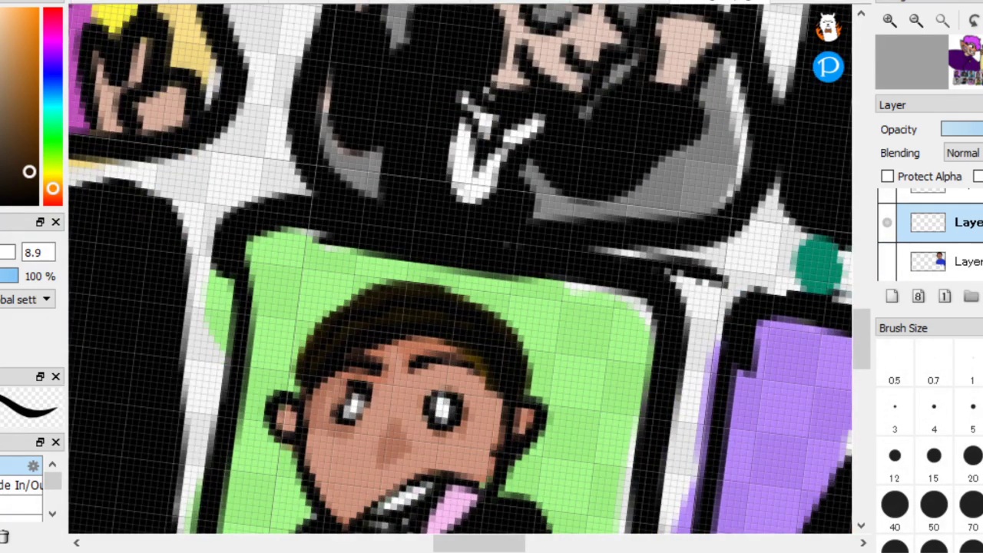
scroll(535, 424, "down", 8)
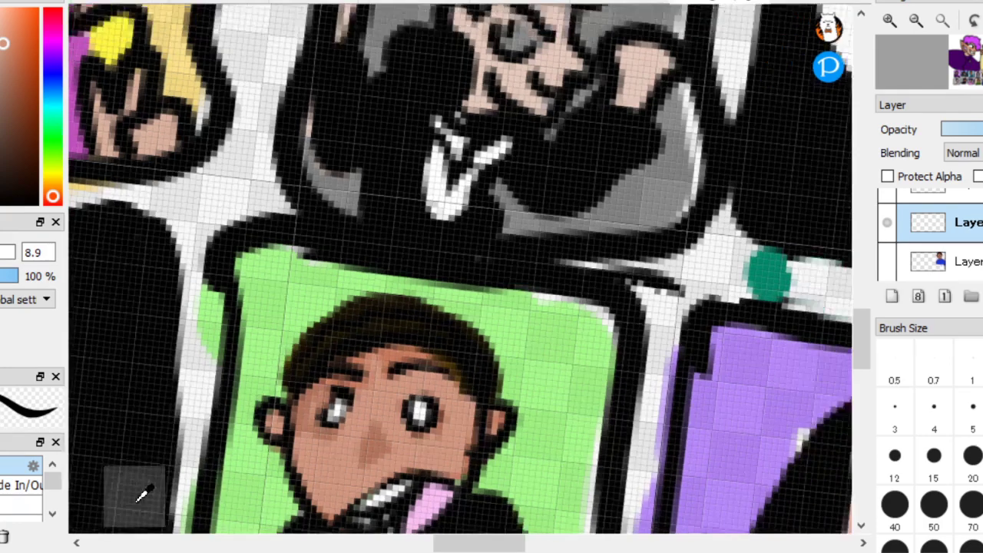
scroll(542, 127, "up", 7)
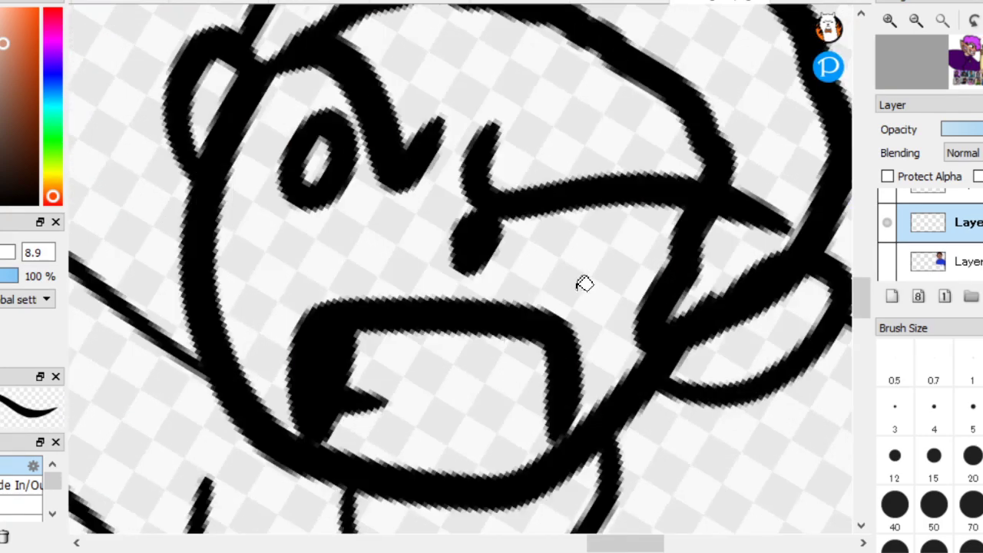
left_click(584, 284)
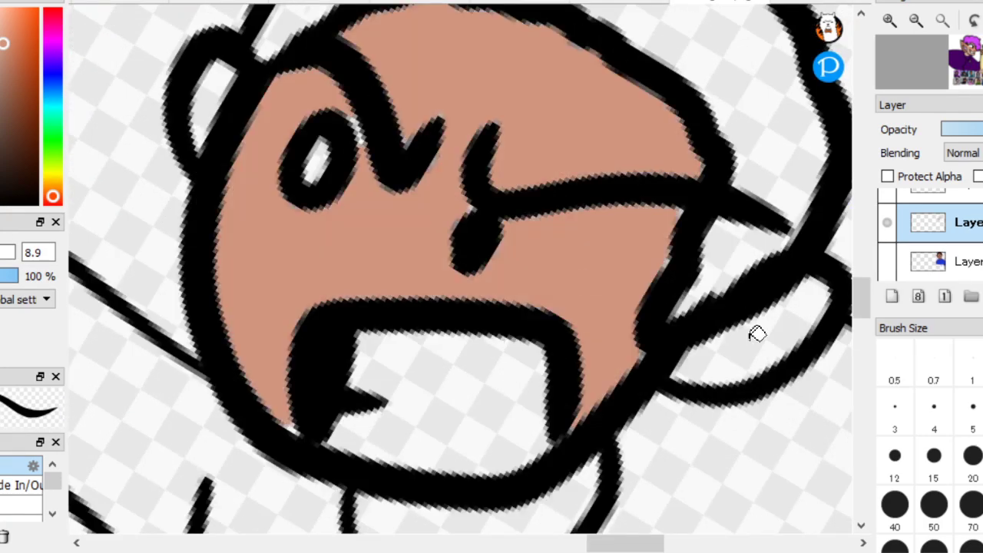
left_click(758, 334)
scroll(714, 414, "up", 1)
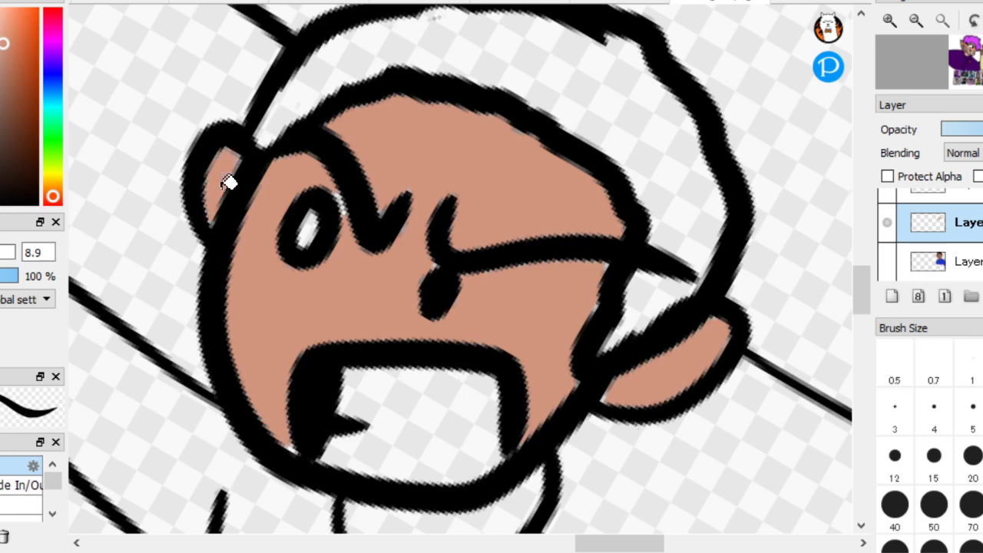
Paint the shouting character's eye whites and fill the open mouth with white
scroll(228, 182, "down", 1)
scroll(105, 237, "up", 3)
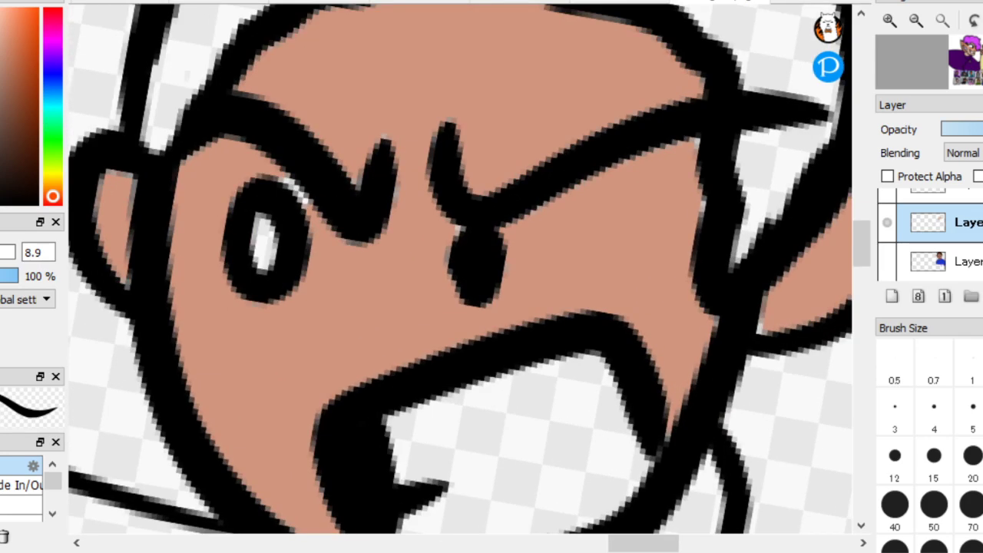
mouse_move(484, 292)
left_mouse_down()
mouse_move(648, 198)
mouse_move(494, 243)
mouse_move(602, 227)
mouse_move(532, 233)
mouse_move(615, 197)
mouse_move(461, 273)
mouse_move(646, 201)
mouse_move(560, 193)
mouse_move(523, 248)
left_mouse_up()
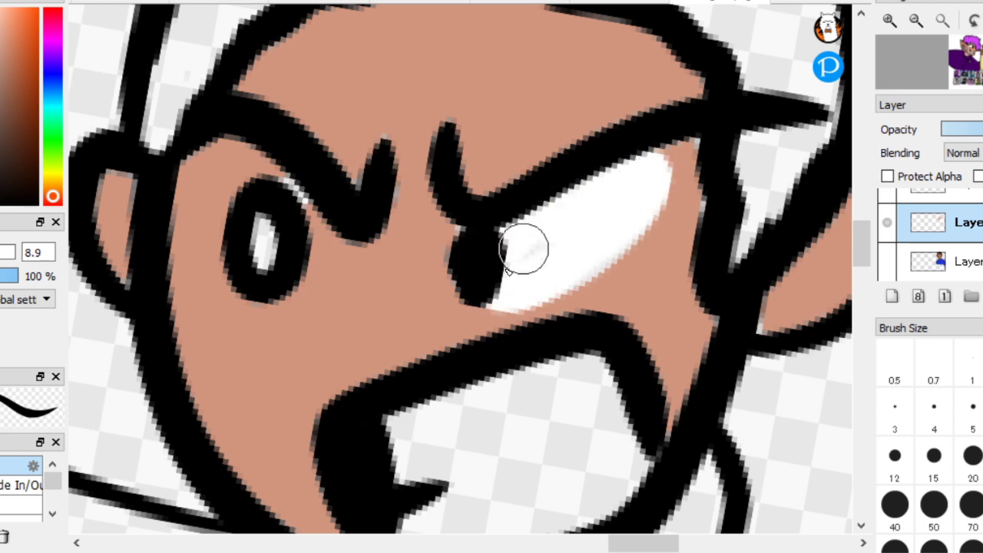
mouse_move(323, 215)
left_mouse_down()
mouse_move(308, 315)
mouse_move(258, 148)
mouse_move(308, 264)
mouse_move(283, 269)
mouse_move(282, 183)
left_mouse_up()
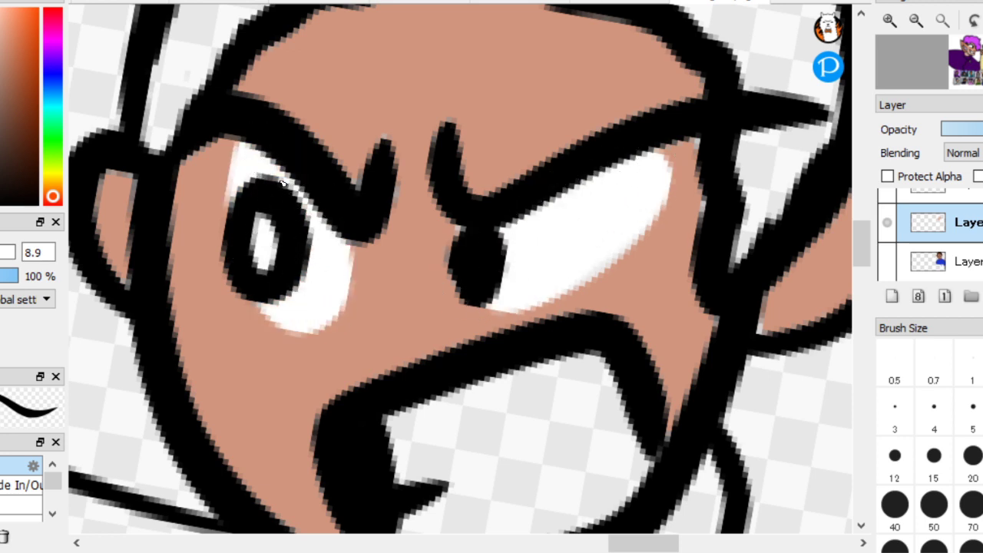
key("g")
left_click(529, 430)
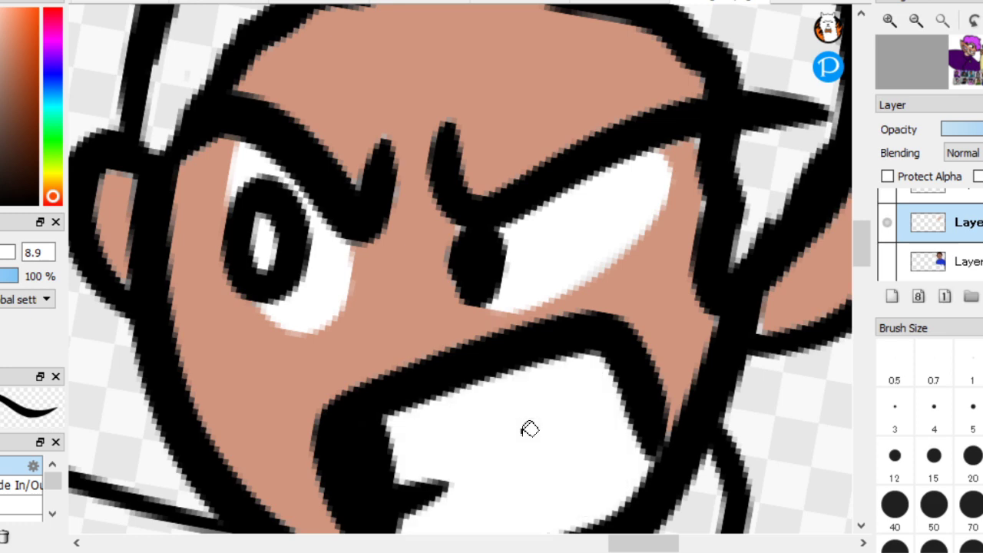
Fill the shouting character's hair, including the section by the ear, with very dark reddish brown and paint over the gaps along the outline
scroll(246, 224, "down", 6)
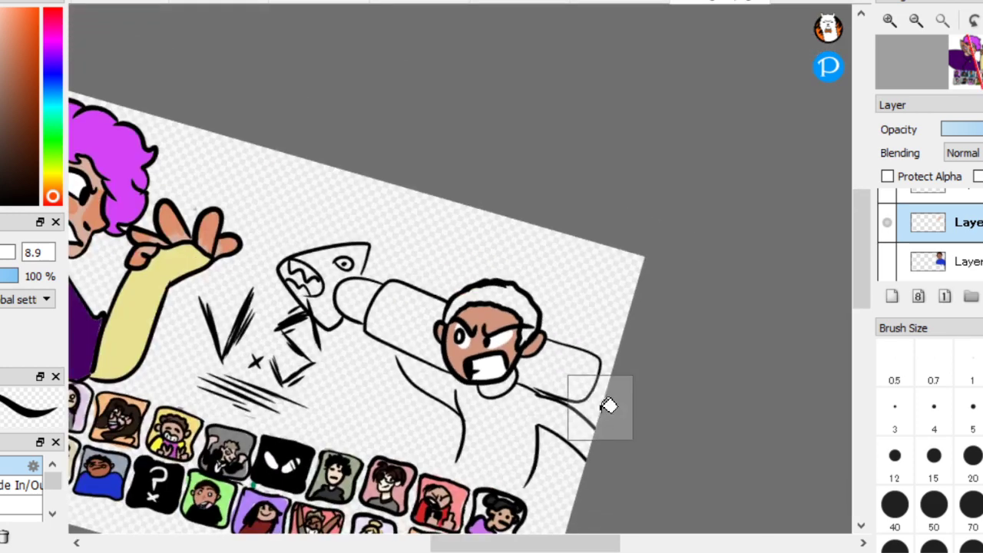
left_click_drag(608, 406, 639, 389)
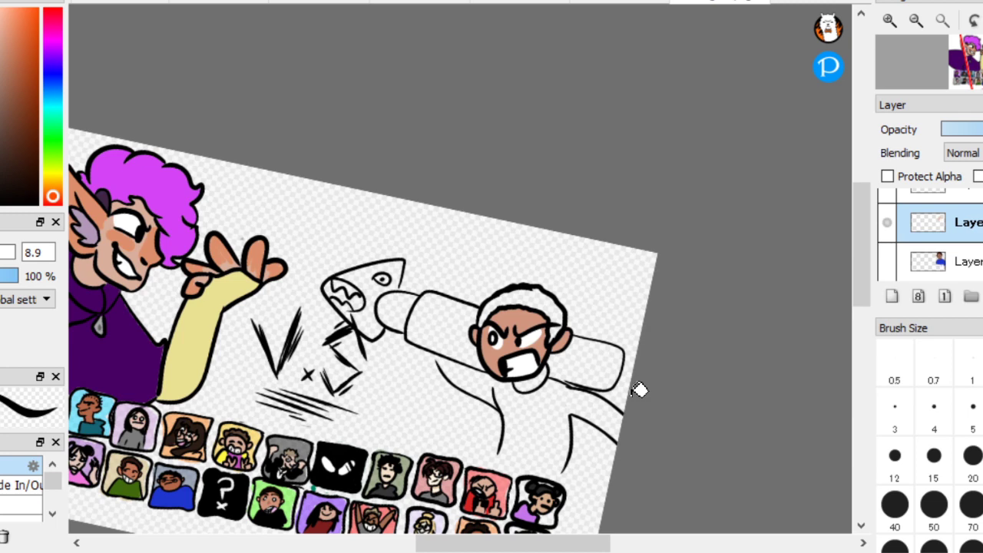
scroll(637, 390, "up", 4)
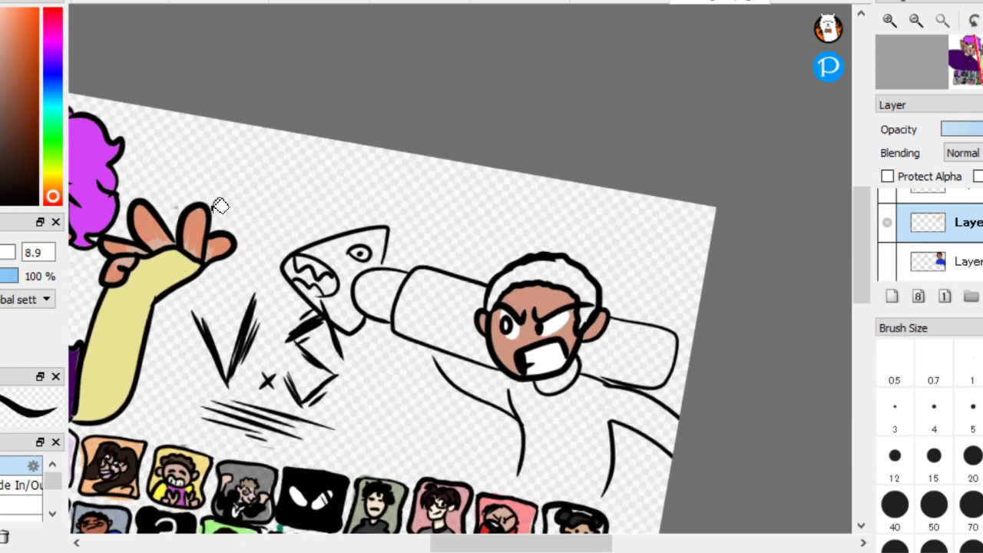
scroll(680, 384, "down", 5)
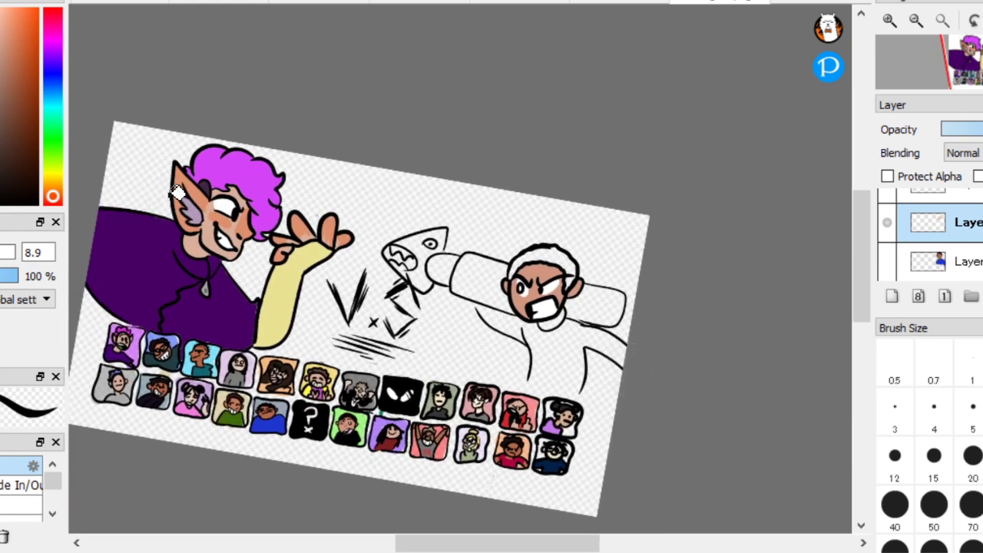
scroll(676, 307, "up", 5)
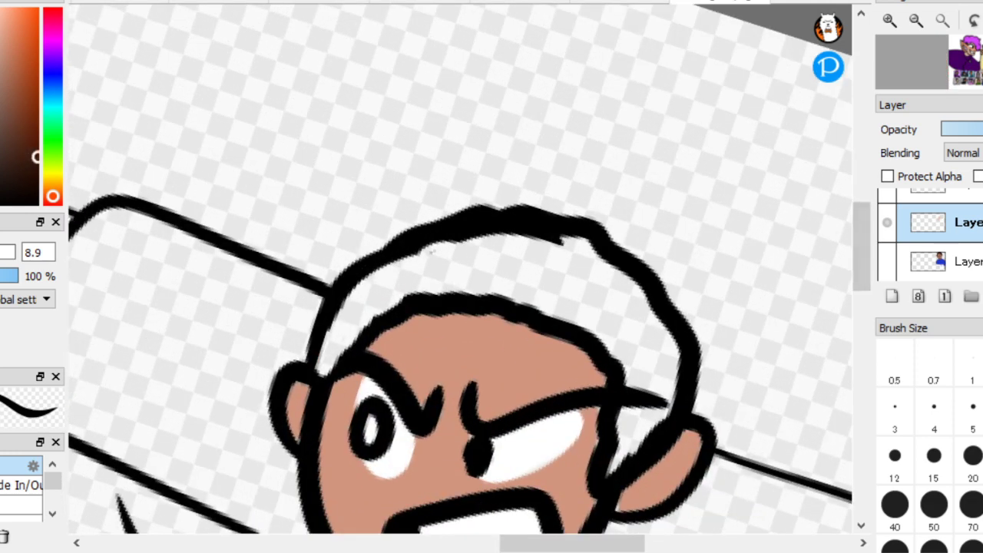
left_click(653, 338)
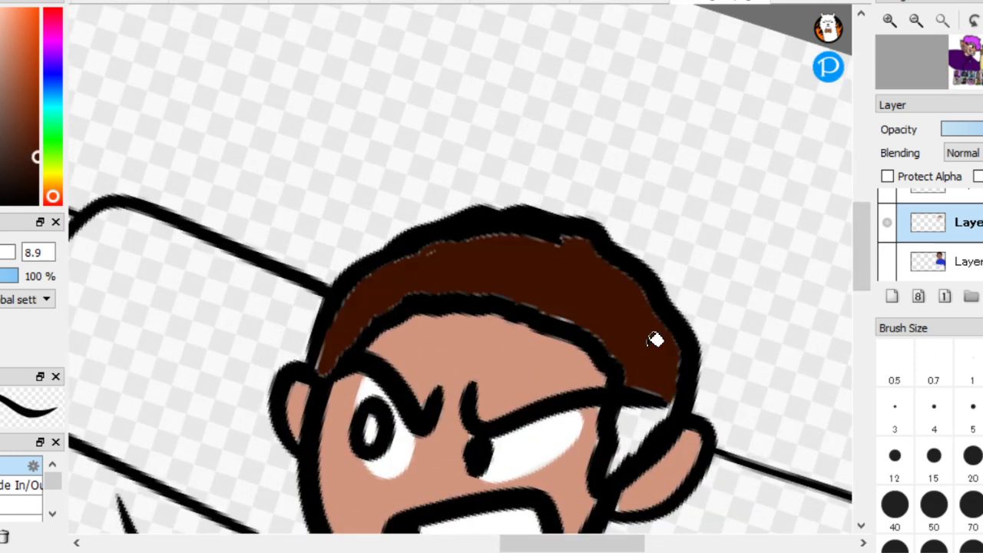
left_click(644, 415)
left_click(36, 176)
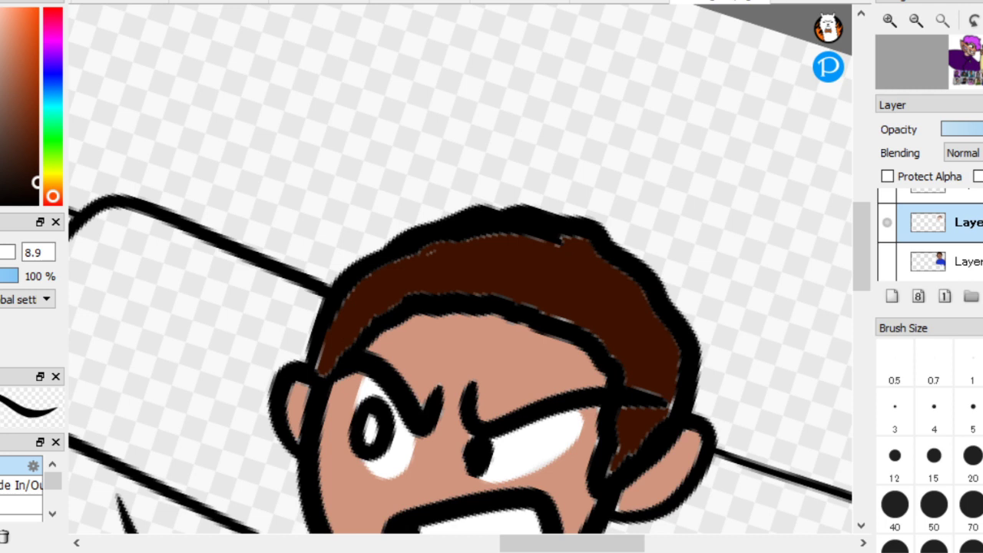
left_click(638, 343)
left_click(647, 412)
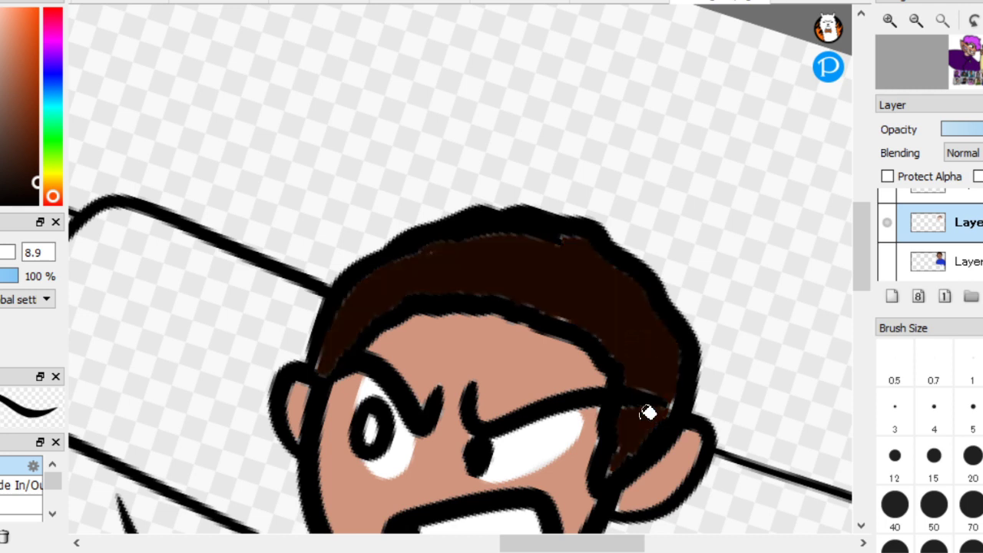
mouse_move(616, 445)
left_mouse_down()
mouse_move(631, 366)
mouse_move(636, 434)
mouse_move(673, 374)
mouse_move(627, 399)
left_mouse_up()
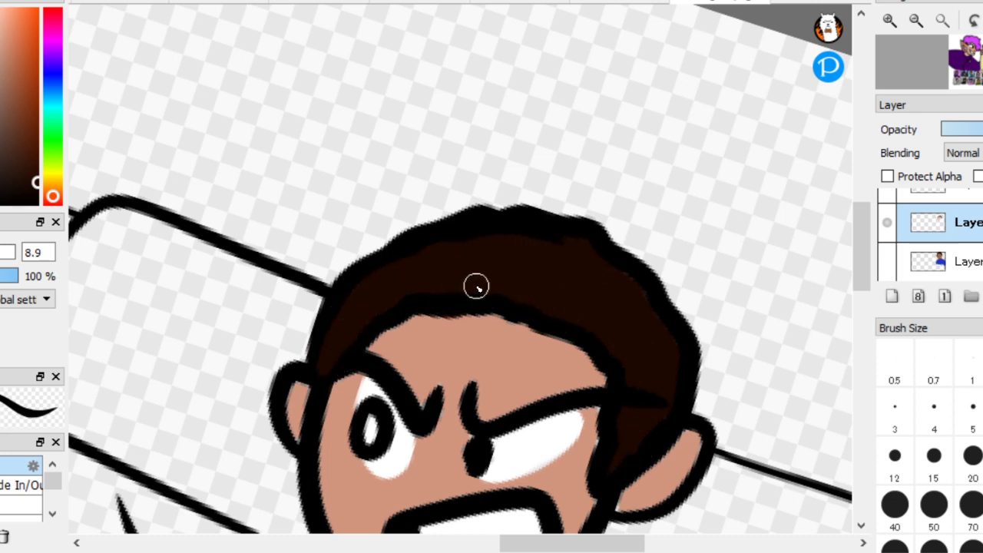
Sample the skin colour from the shouting character's face and fill the neck with it
scroll(476, 286, "down", 5)
left_click_drag(554, 482, 619, 470)
scroll(515, 432, "down", 1)
scroll(533, 390, "up", 1)
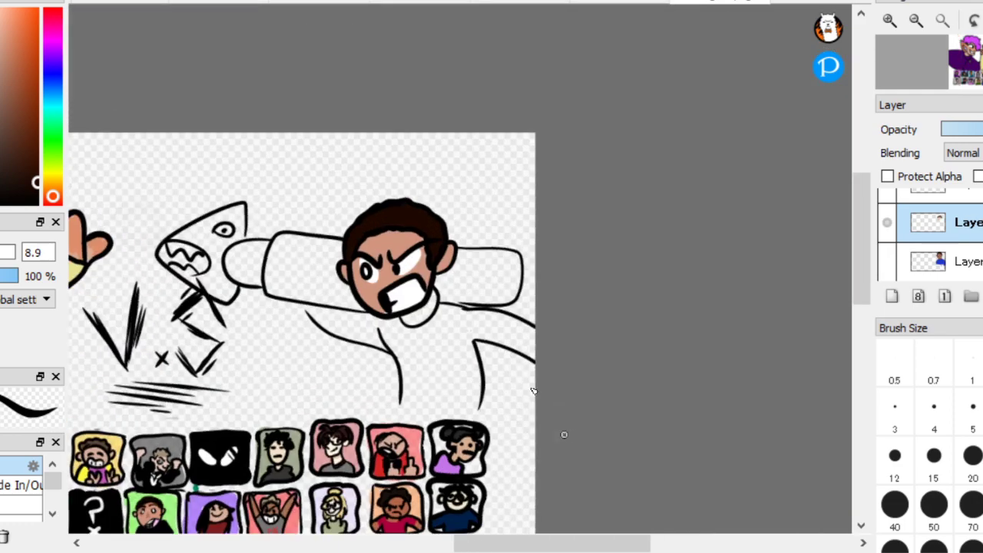
scroll(533, 391, "up", 6)
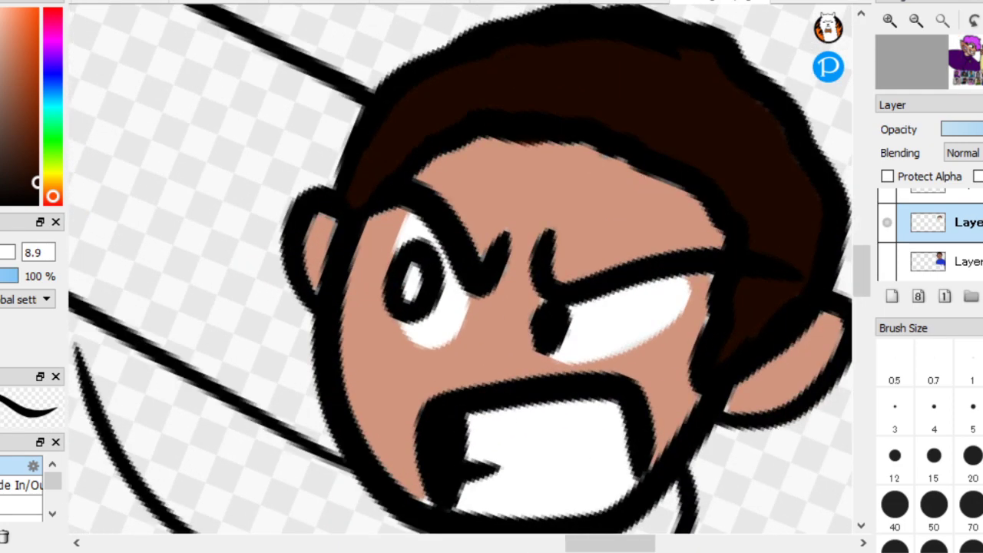
right_click(665, 388)
left_click_drag(696, 524, 700, 388)
scroll(700, 389, "up", 1)
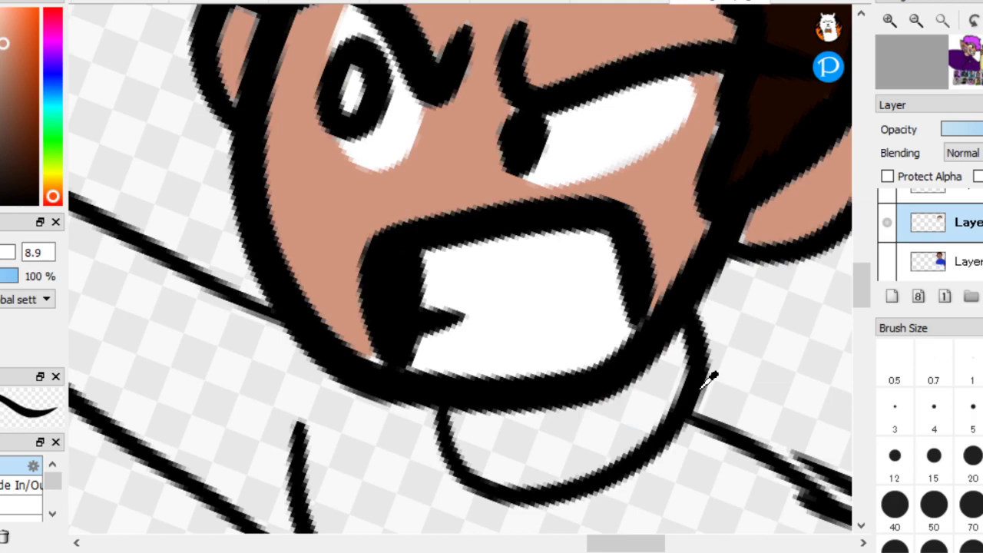
left_click(566, 437)
scroll(566, 436, "down", 4)
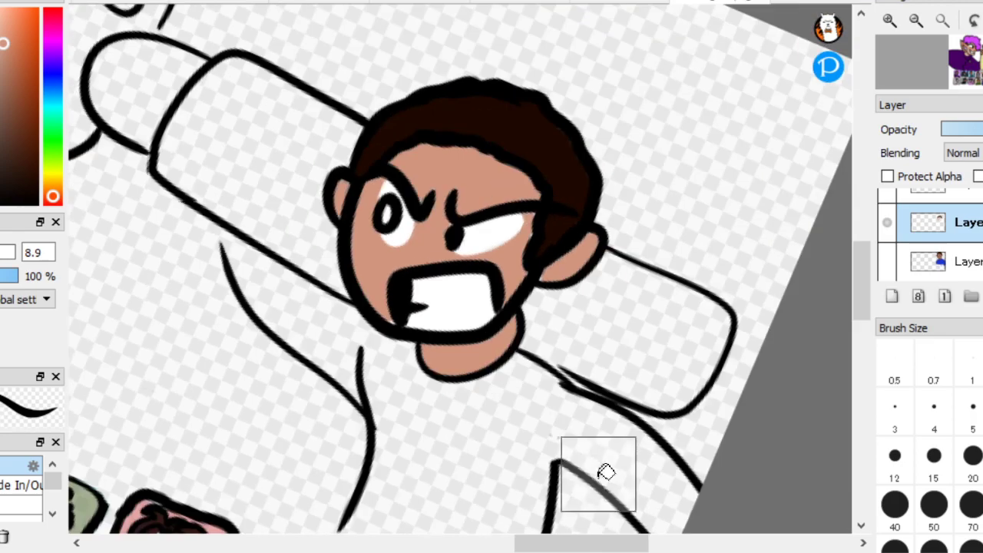
Close the gaps in the shirt outline at the end of the raised arm and both sides of the waist with dark grey strokes
scroll(169, 349, "up", 3)
scroll(169, 349, "down", 2)
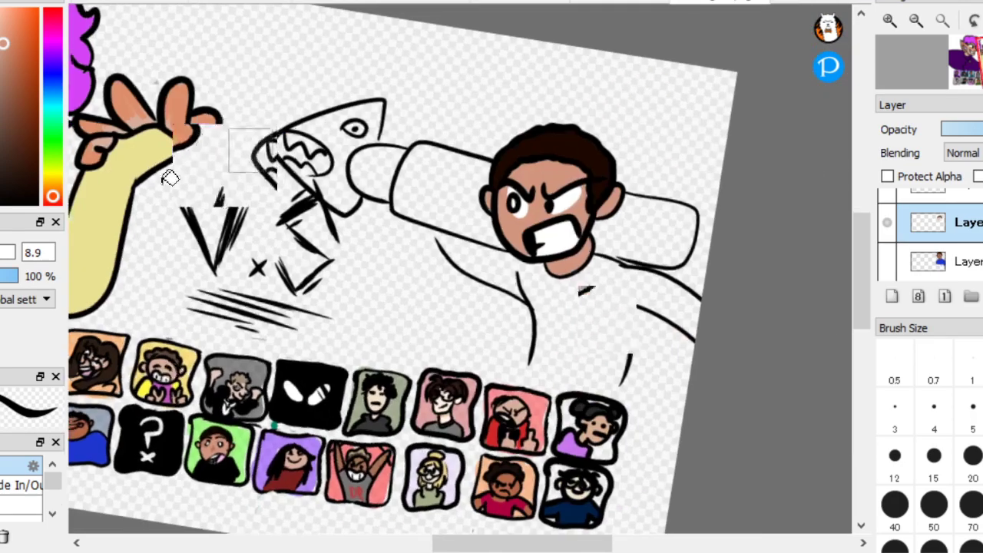
scroll(164, 176, "up", 4)
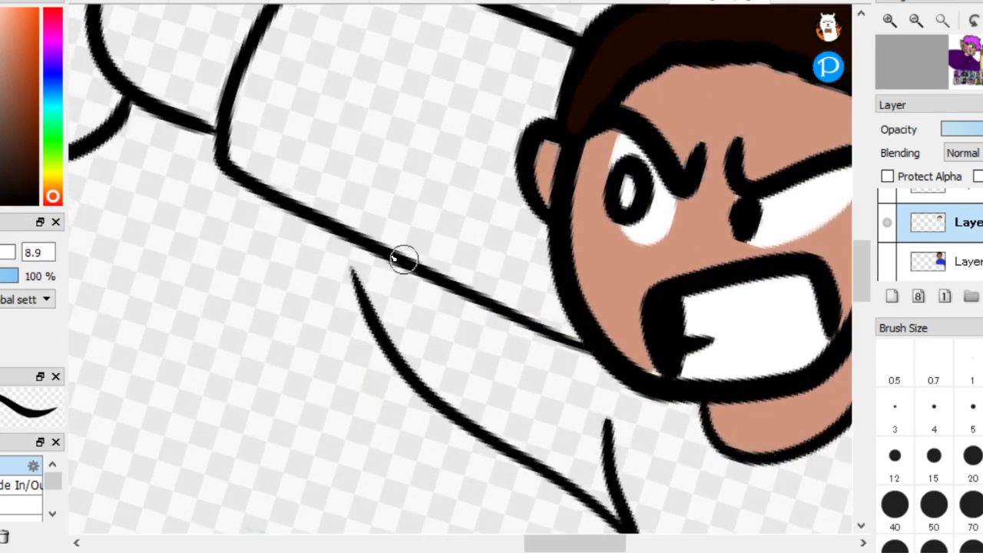
mouse_move(355, 258)
left_mouse_down()
mouse_move(345, 265)
mouse_move(361, 265)
left_mouse_up()
scroll(665, 429, "up", 2)
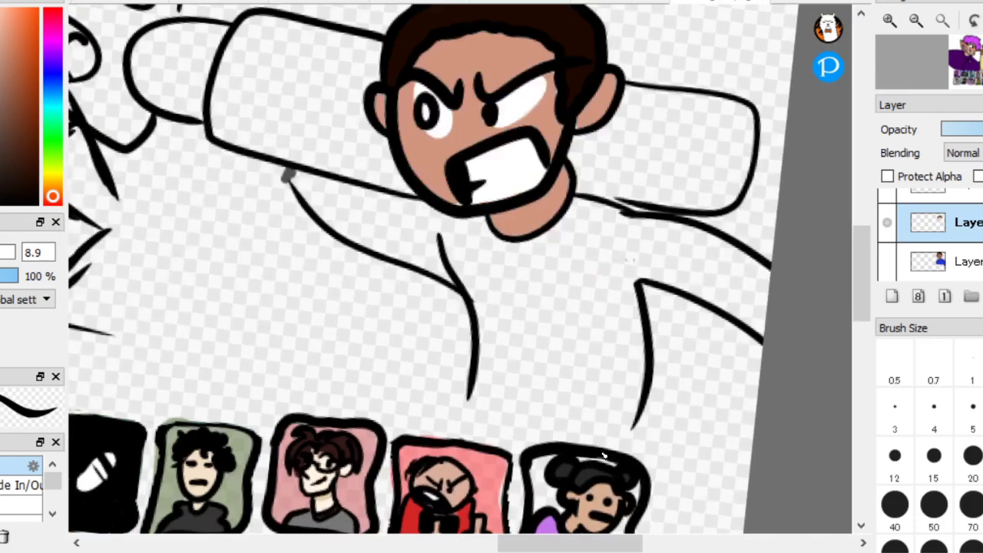
left_click_drag(450, 415, 409, 466)
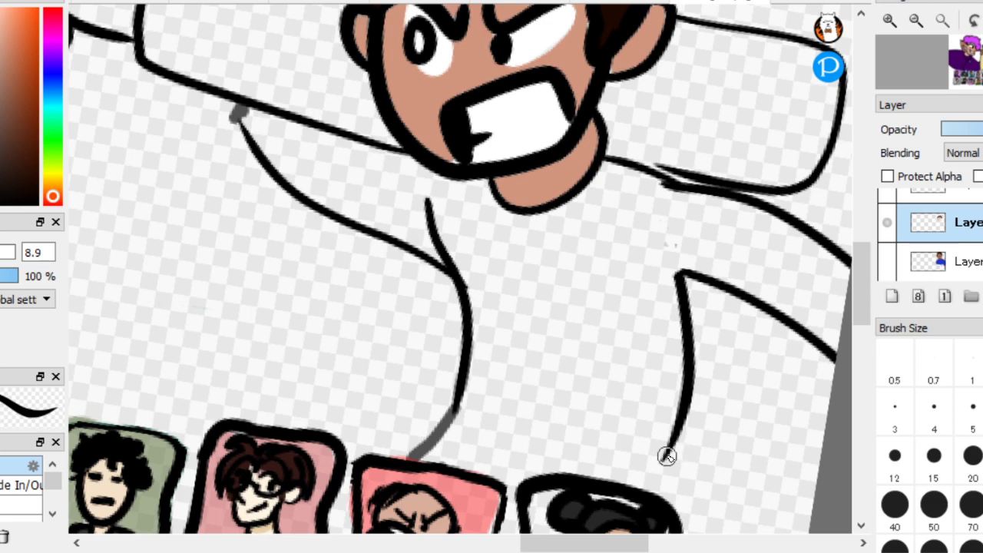
left_click_drag(666, 456, 654, 499)
left_click_drag(123, 194, 121, 220)
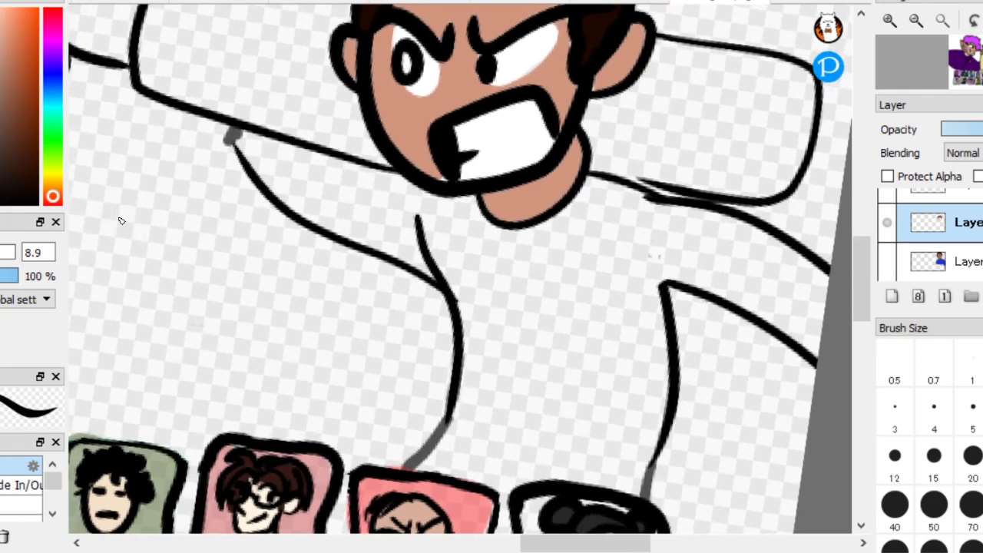
Fill the shouting character's shirt and sleeves with dark grey
left_click(548, 383)
key("ctrl+z")
left_click(537, 432)
scroll(160, 169, "up", 2)
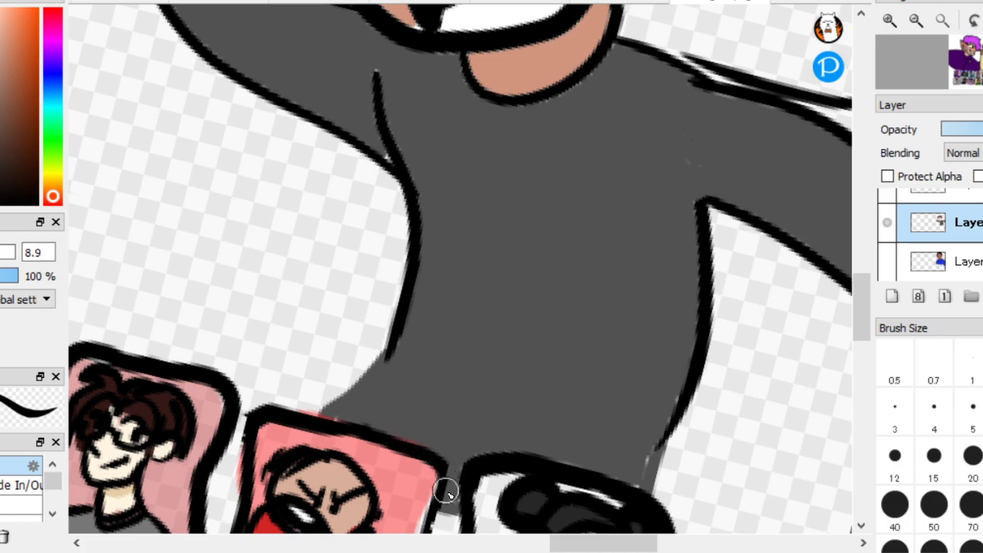
scroll(652, 463, "down", 5)
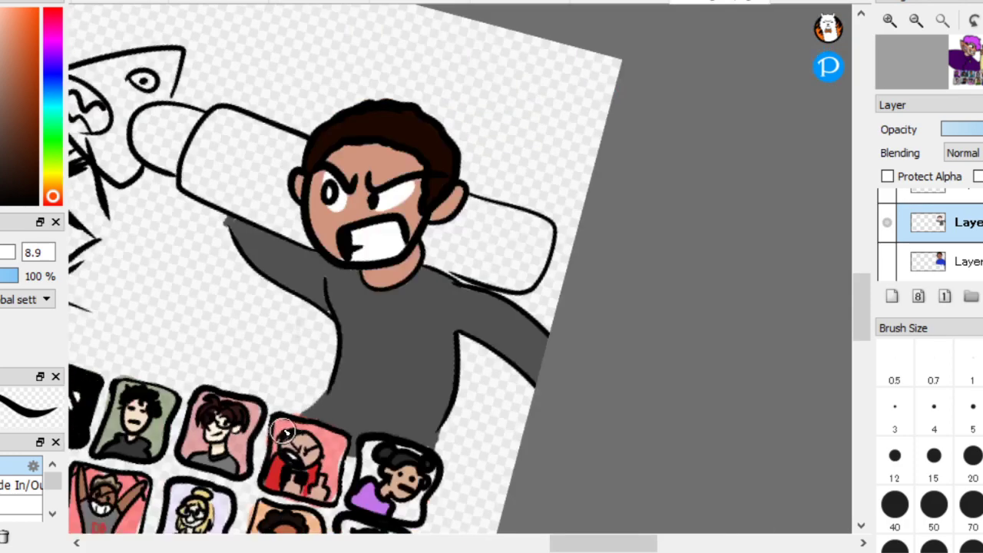
scroll(657, 333, "up", 3)
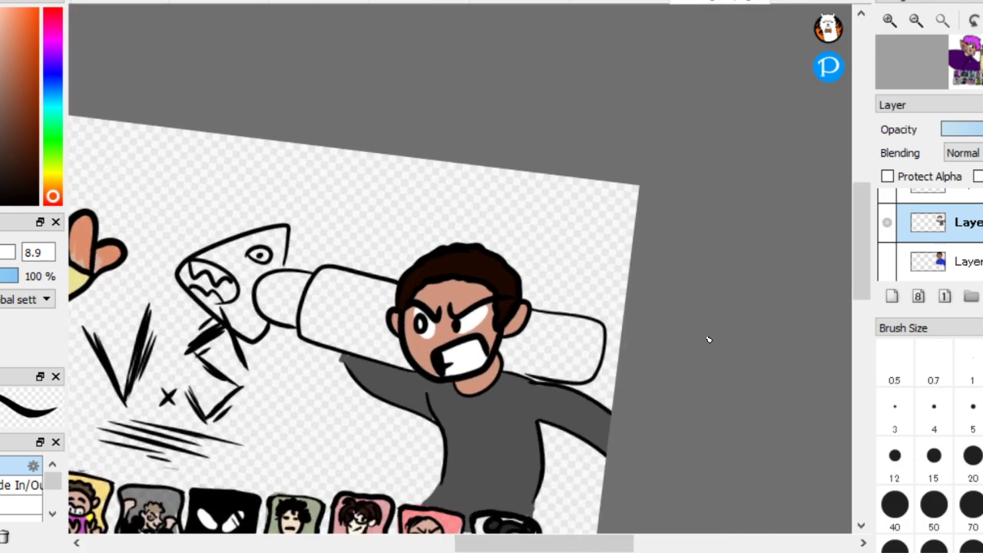
Fill both visible sections of the tube behind the head with medium grey and its rounded front end with darker grey
left_click(376, 268)
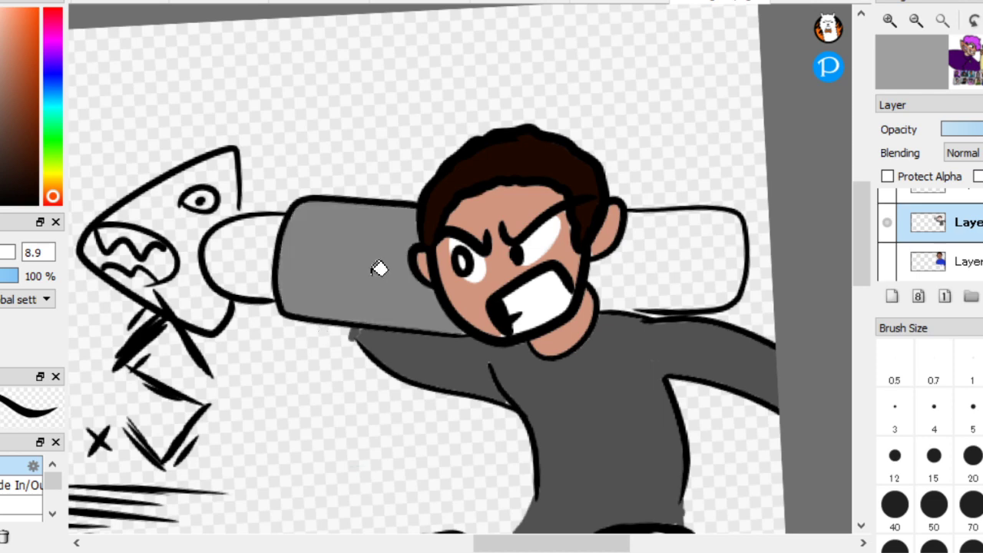
scroll(136, 164, "up", 2)
scroll(145, 159, "down", 1)
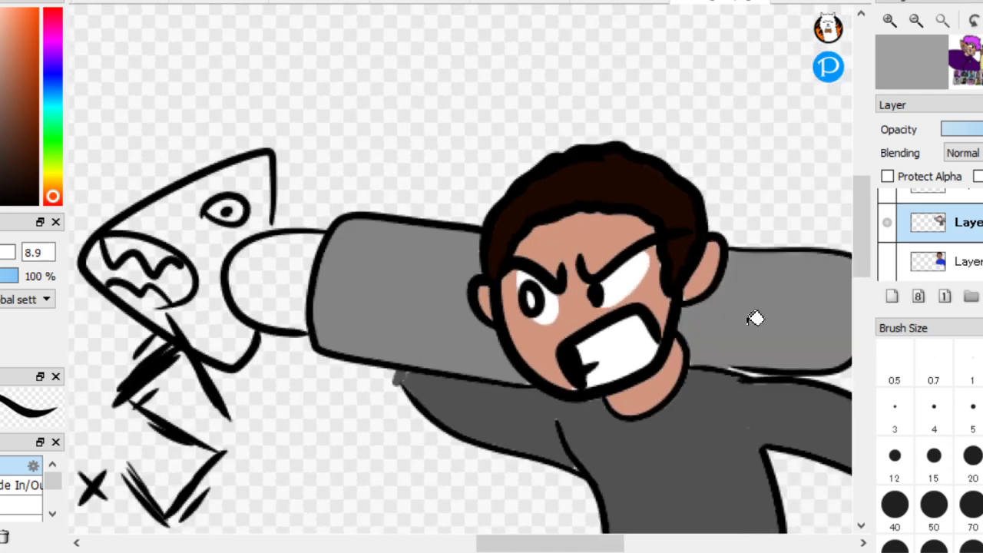
scroll(110, 159, "up", 4)
left_click(469, 319)
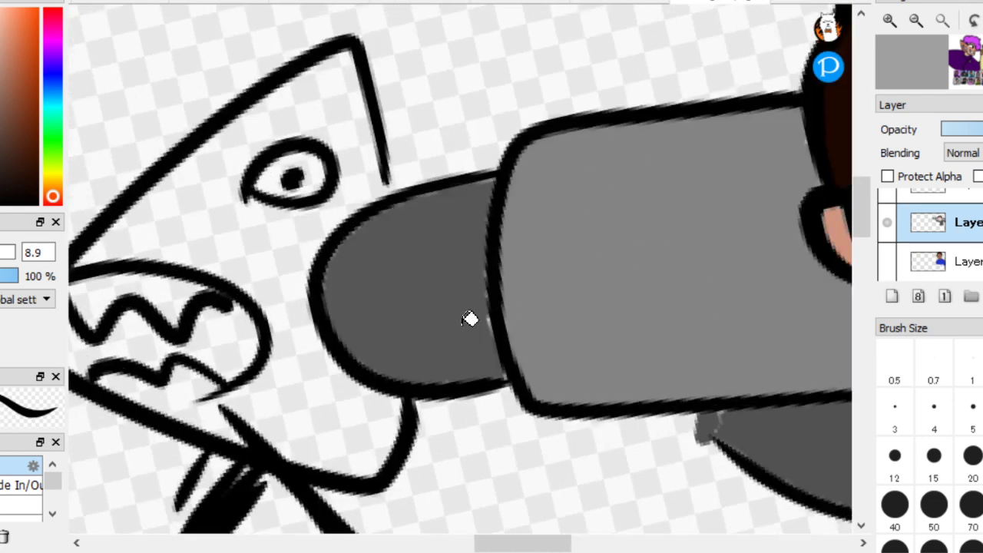
scroll(555, 344, "down", 2)
scroll(155, 158, "up", 1)
Close the gap in the outline behind the shark's head with a red stroke and fill the head with dark red
left_click(2, 115)
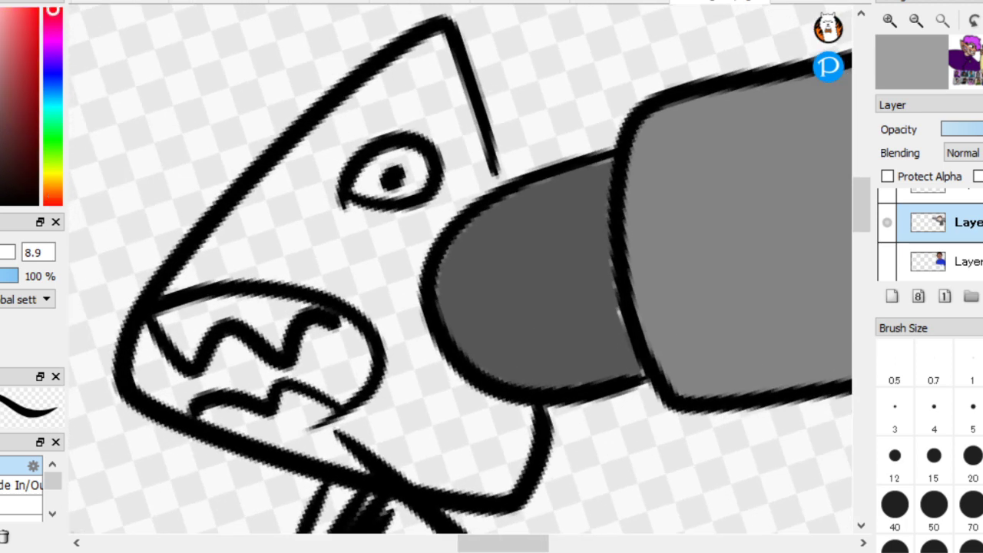
left_click(454, 419)
key("ctrl+z")
left_click_drag(495, 169, 491, 199)
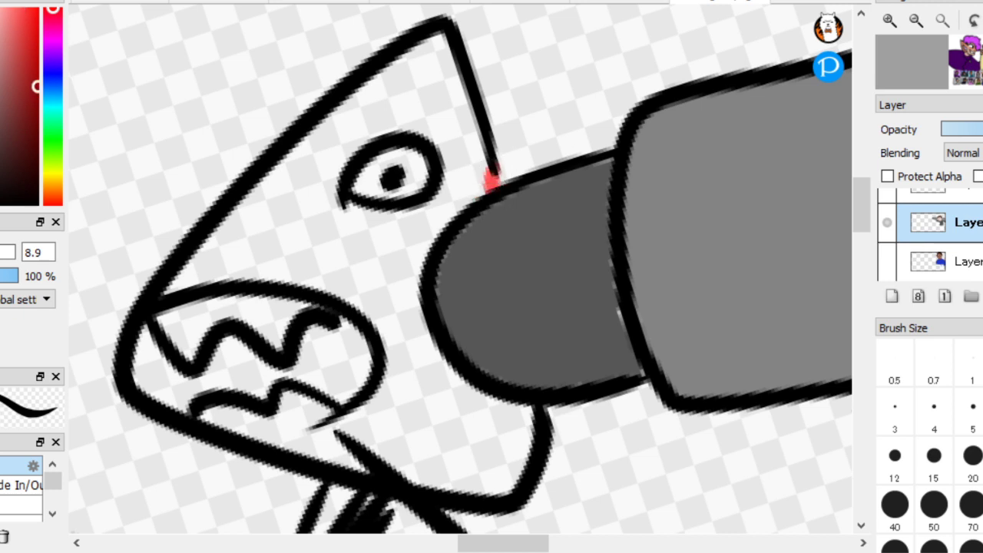
left_click(420, 358)
scroll(517, 400, "down", 1)
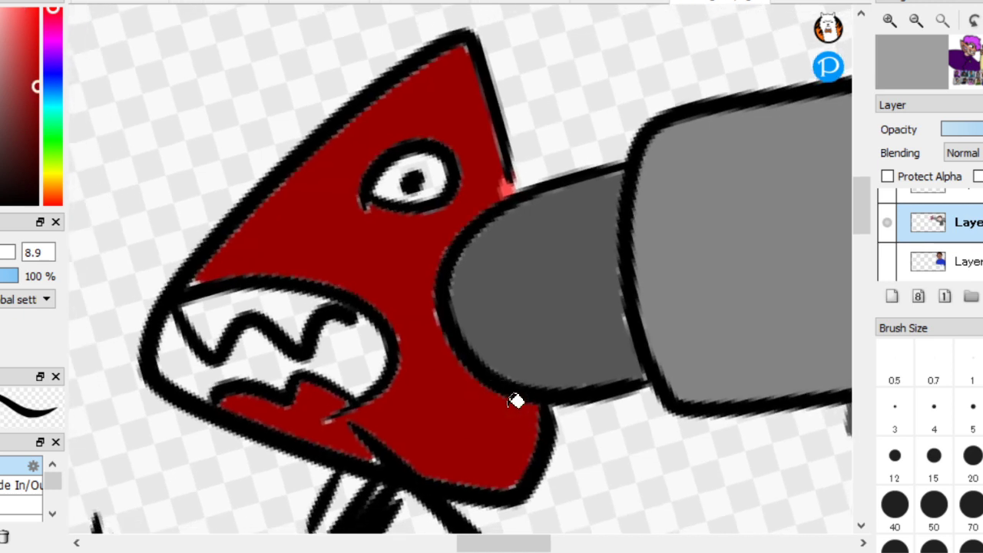
Paint the inside of the shark's mouth very dark brown and its upper and lower teeth pale yellow
scroll(132, 129, "up", 1)
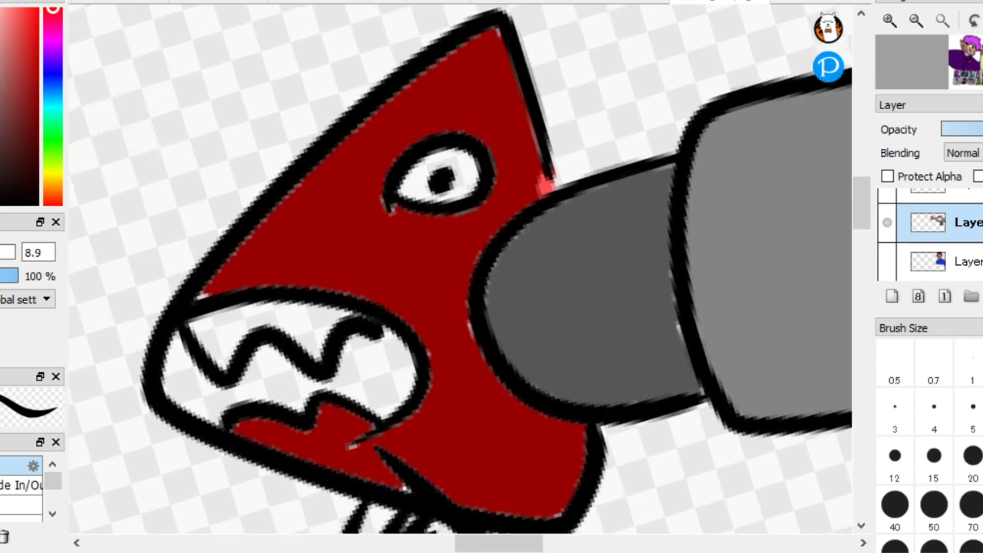
scroll(132, 240, "up", 1)
mouse_move(213, 340)
left_mouse_down()
mouse_move(226, 386)
mouse_move(278, 401)
mouse_move(246, 402)
mouse_move(222, 383)
mouse_move(344, 375)
mouse_move(310, 339)
mouse_move(402, 343)
mouse_move(439, 318)
mouse_move(426, 344)
mouse_move(469, 291)
mouse_move(437, 267)
mouse_move(490, 319)
left_mouse_up()
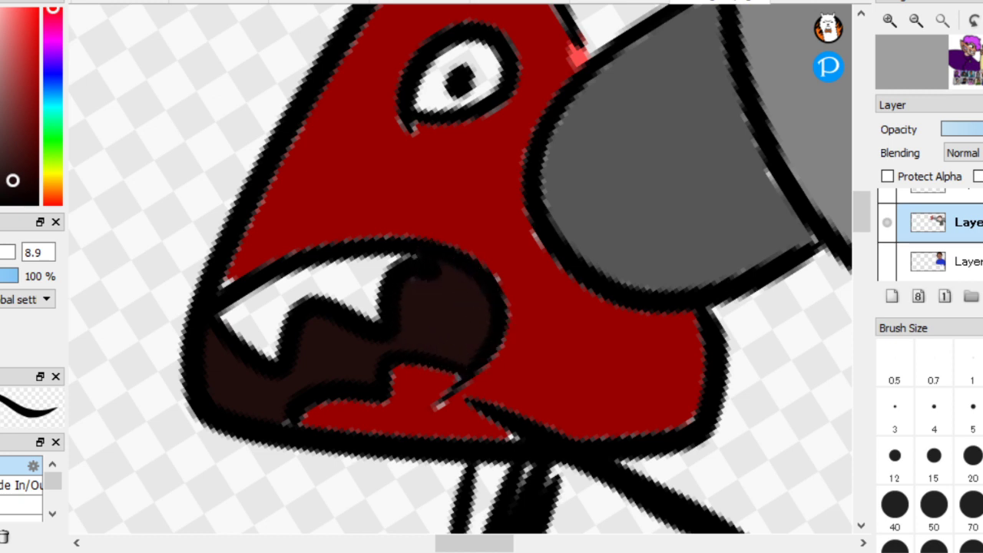
left_click(52, 177)
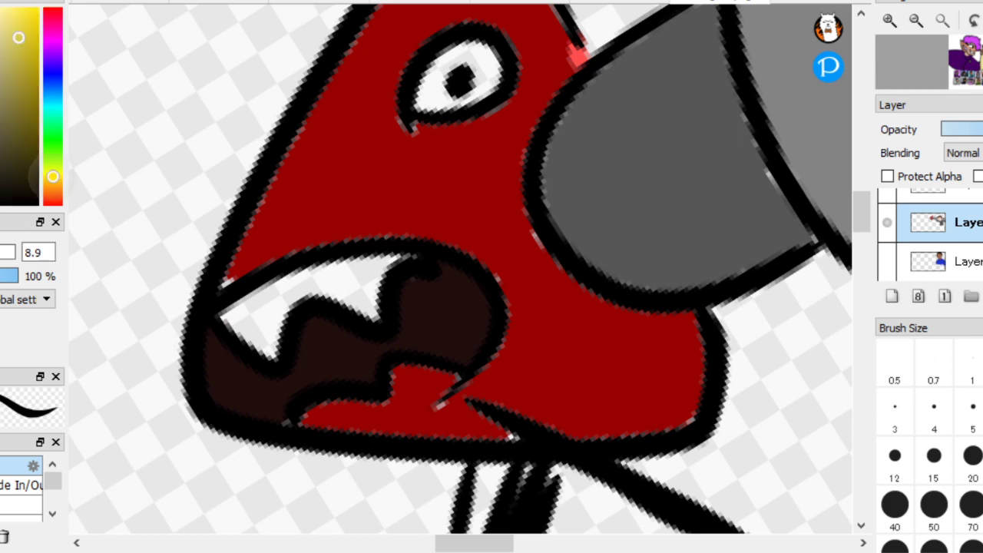
scroll(199, 307, "up", 1)
mouse_move(340, 442)
left_mouse_down()
mouse_move(434, 434)
mouse_move(371, 442)
mouse_move(466, 409)
mouse_move(462, 370)
mouse_move(459, 409)
mouse_move(441, 427)
mouse_move(505, 379)
mouse_move(484, 404)
mouse_move(437, 427)
mouse_move(480, 383)
mouse_move(472, 399)
mouse_move(351, 428)
left_mouse_up()
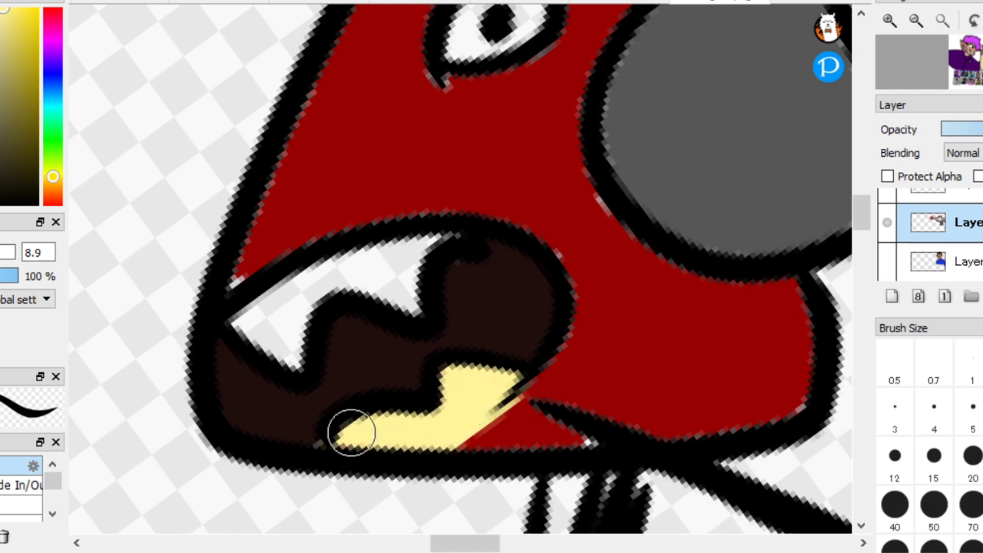
mouse_move(234, 323)
left_mouse_down()
mouse_move(292, 361)
mouse_move(277, 289)
mouse_move(278, 343)
mouse_move(306, 292)
mouse_move(255, 323)
mouse_move(339, 270)
mouse_move(329, 281)
mouse_move(362, 273)
mouse_move(397, 301)
mouse_move(397, 258)
mouse_move(407, 250)
mouse_move(395, 261)
mouse_move(416, 251)
left_mouse_up()
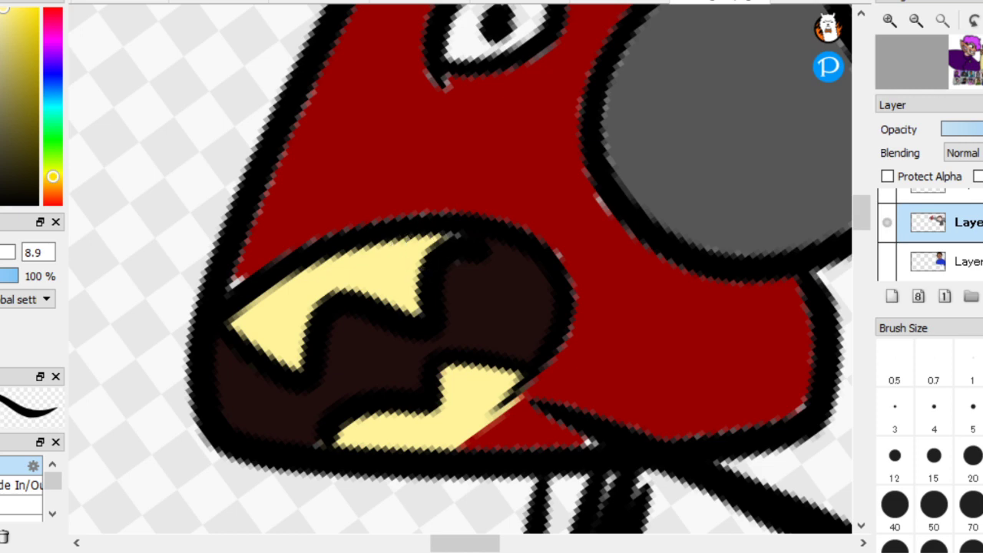
scroll(246, 366, "down", 5)
key("Right")
scroll(524, 492, "down", 2)
key("Right")
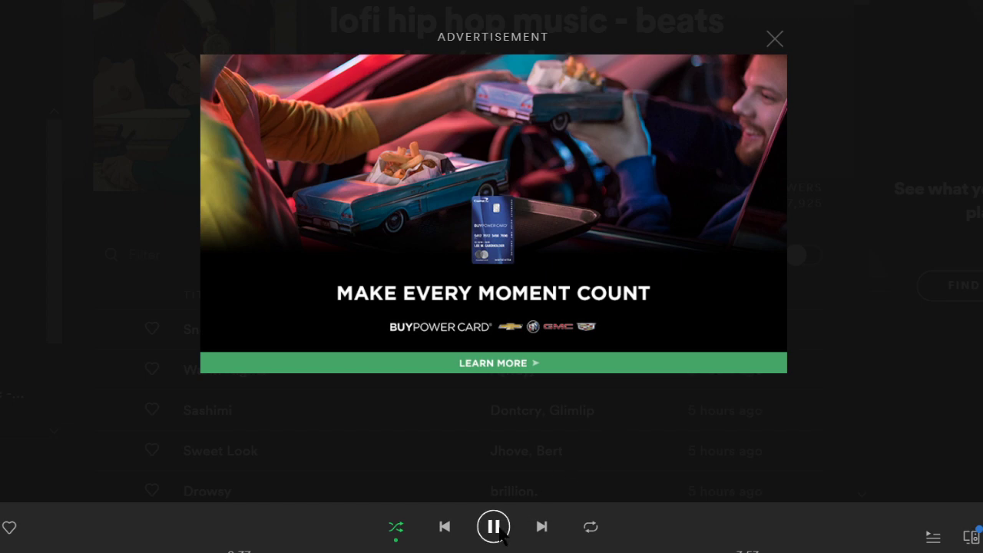
Pause the Spotify playlist, switch to the YouTube Studio stream page in Chrome and dismiss its stream setup help
left_click(494, 527)
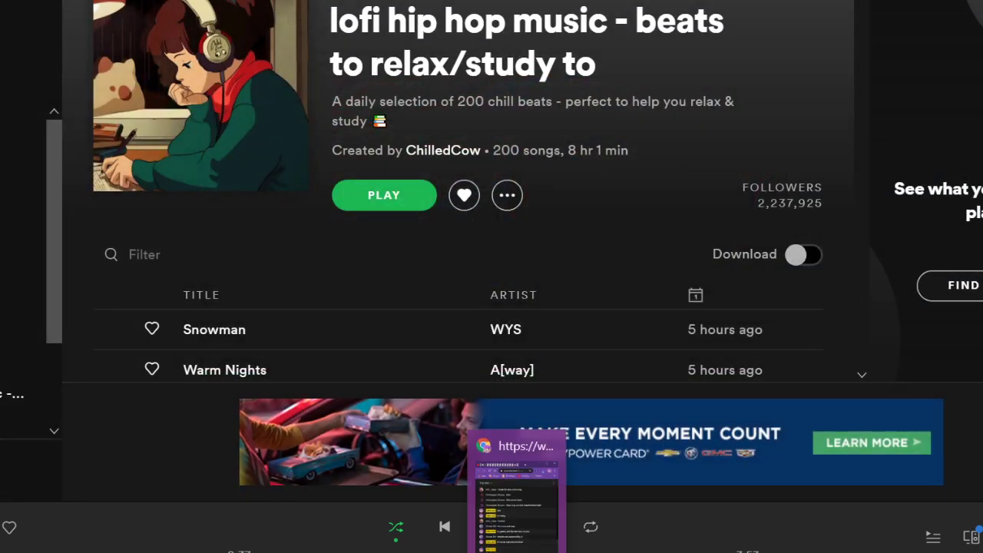
left_click(517, 550)
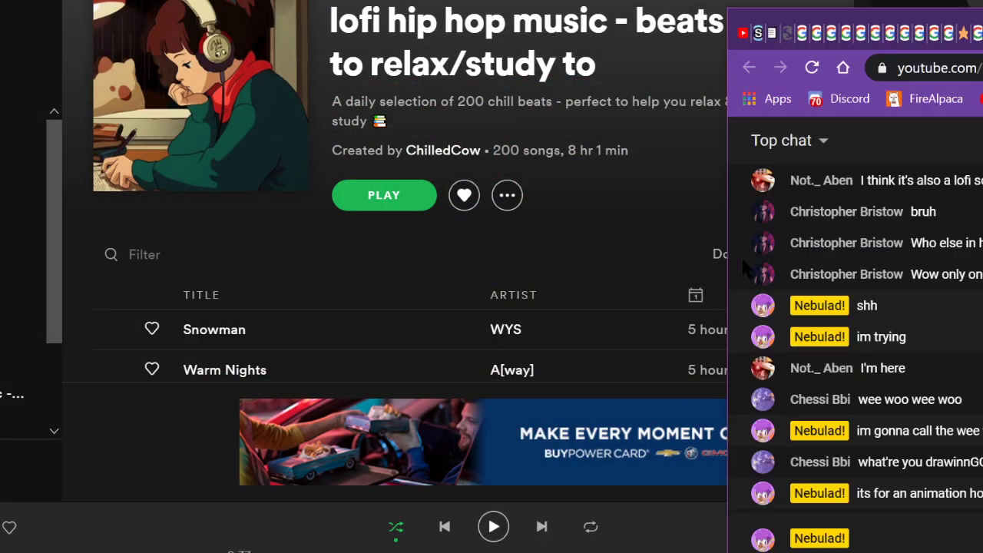
left_click(737, 34)
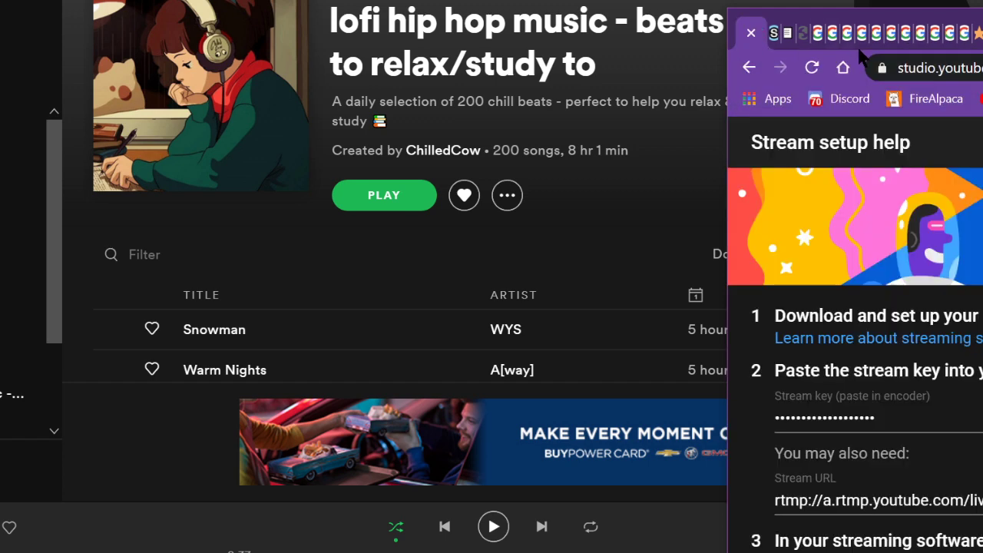
left_click_drag(975, 17, 491, 0)
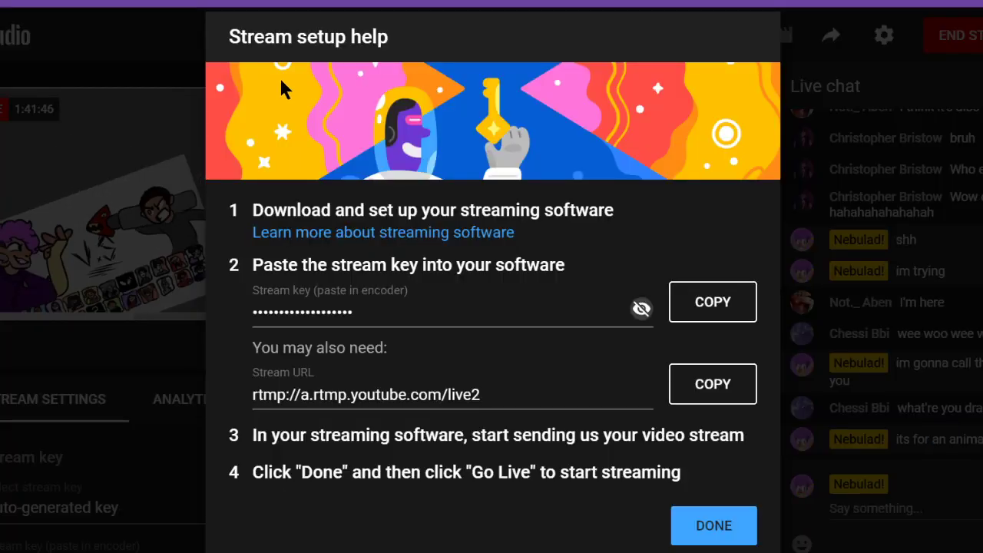
left_click(710, 533)
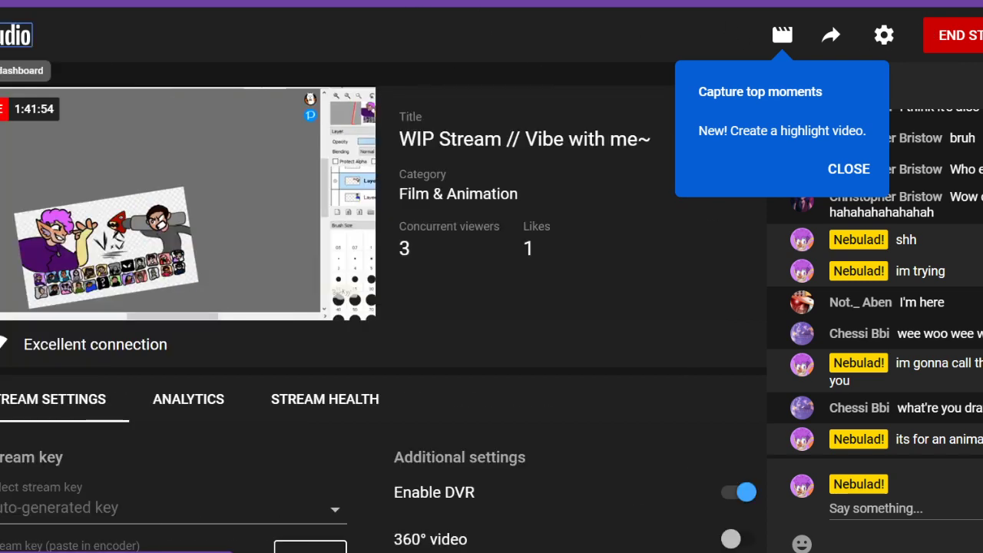
Search YouTube for "soda city funk" and play the first Soda City Funk video in full screen
left_click(10, 35)
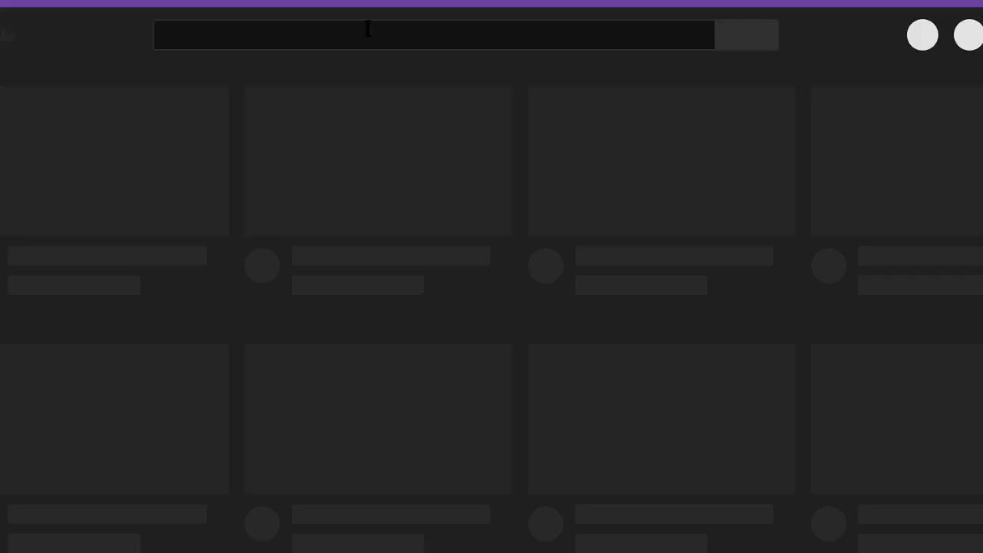
left_click(367, 29)
type("soda ")
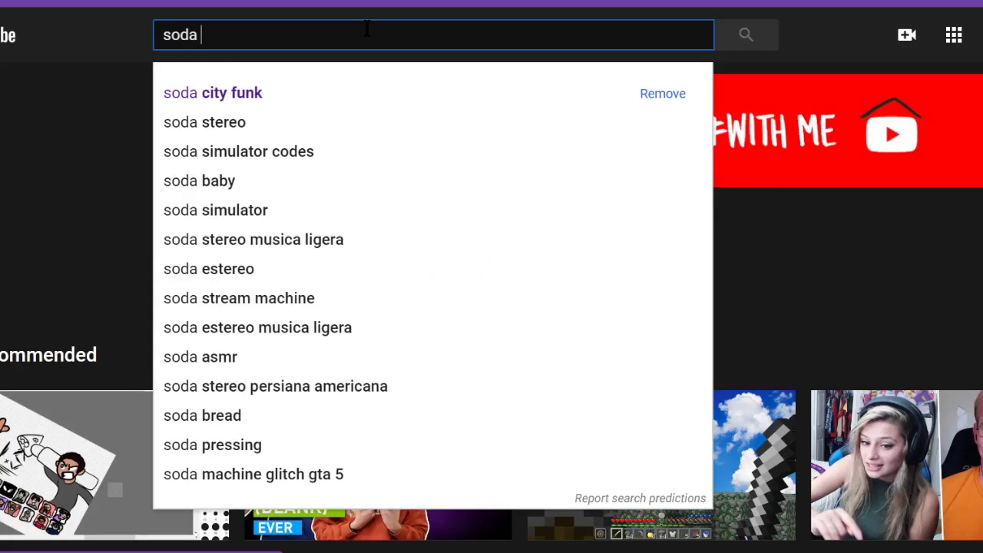
type("city funk")
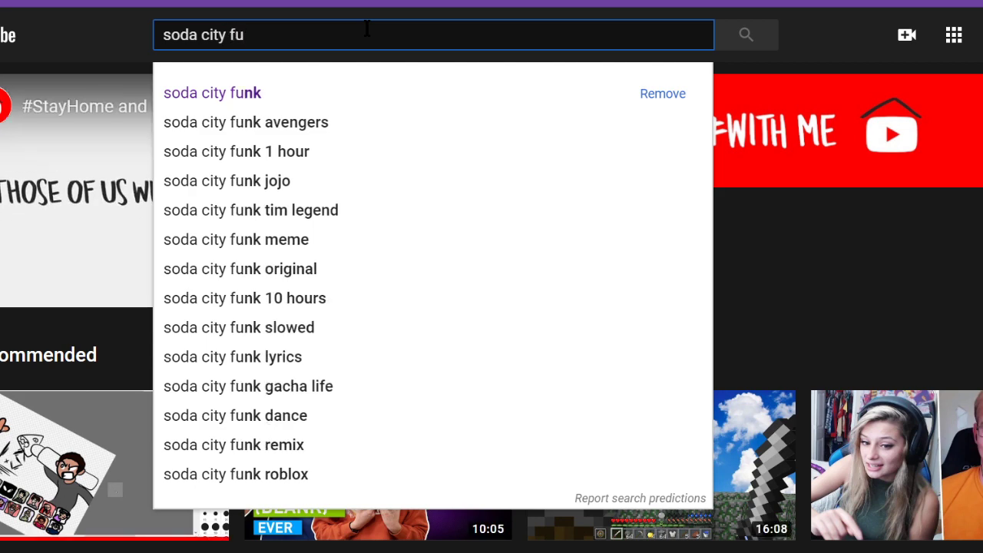
key("Return")
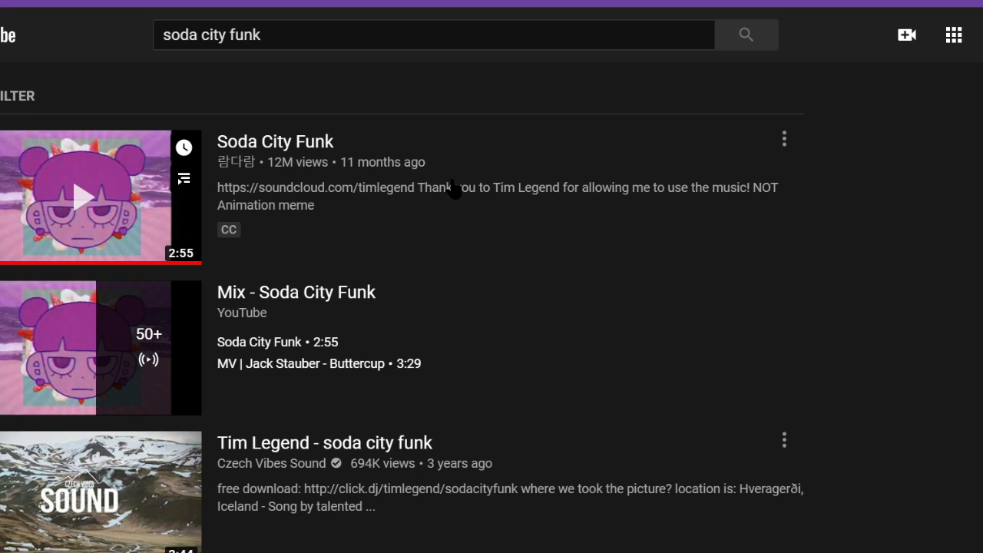
left_click(453, 188)
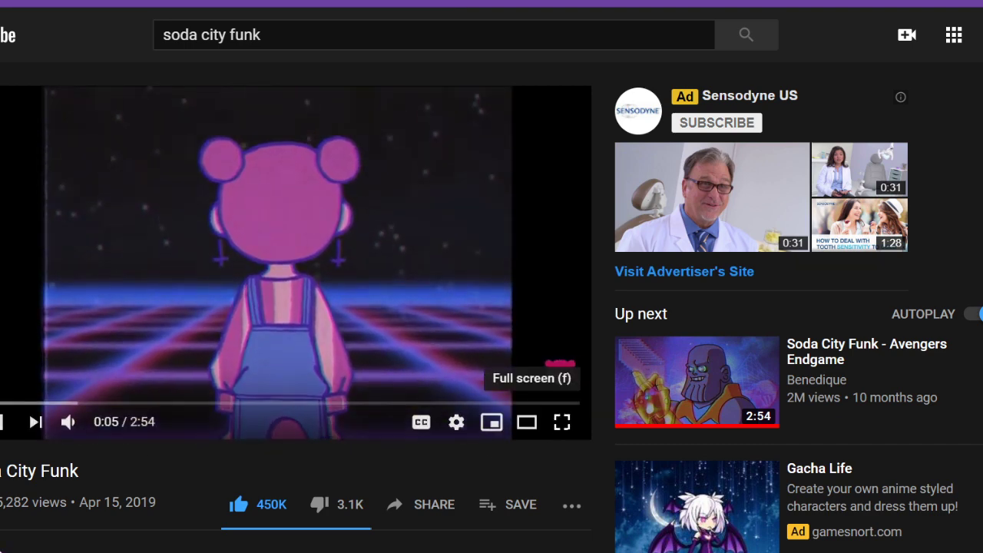
left_click(572, 417)
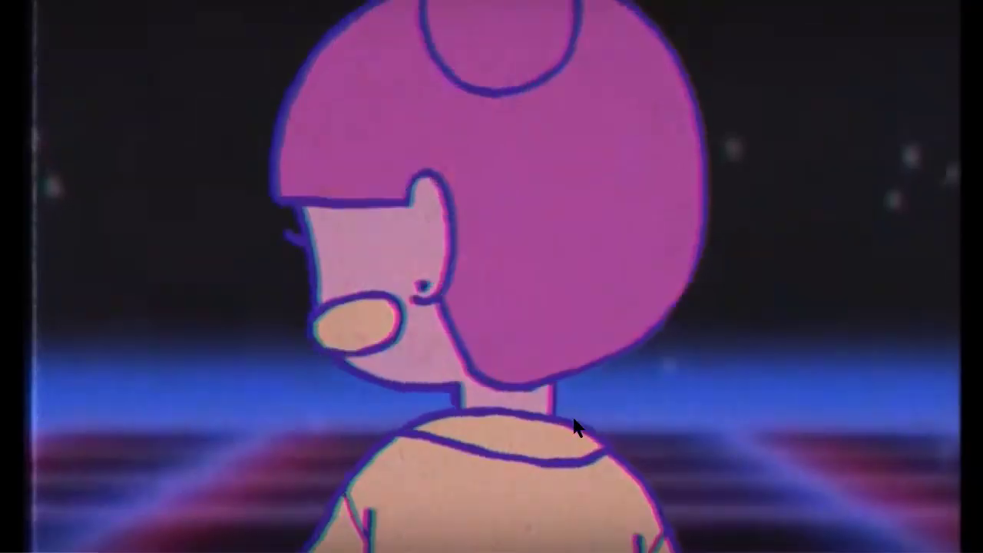
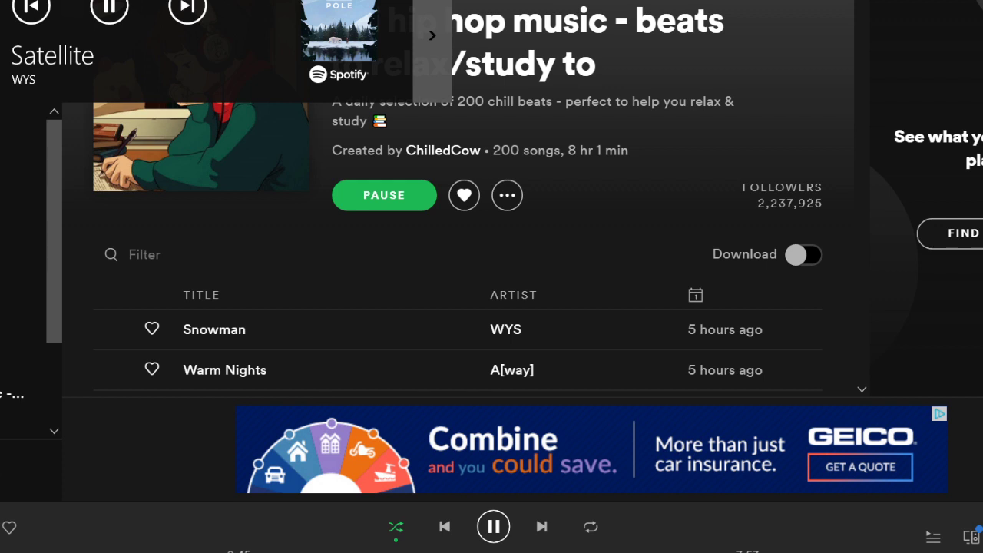
Switch back to FireAlpaca and shift the launcher character's layer slightly up and to the left on the canvas
left_click(516, 552)
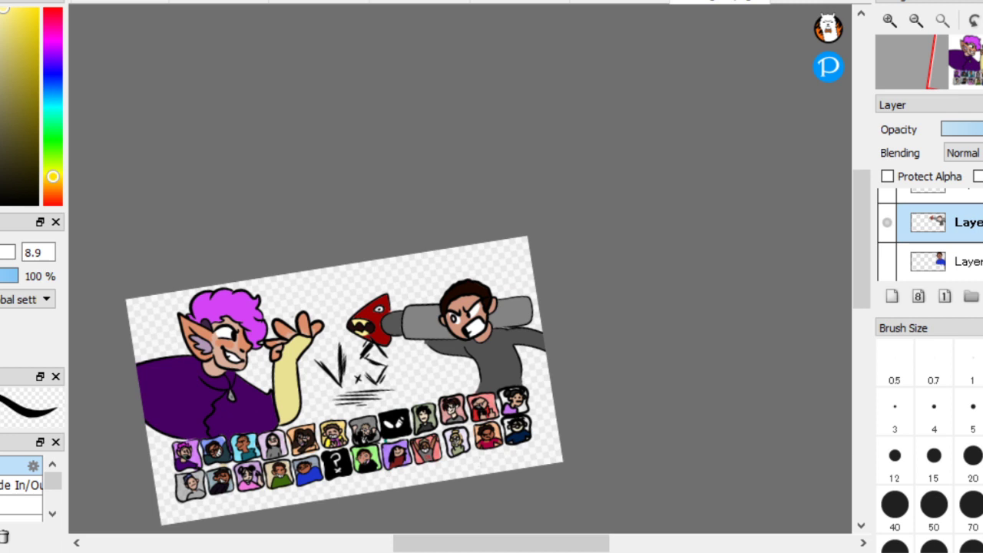
scroll(929, 234, "up", 1)
left_click(952, 221)
left_click_drag(591, 459, 582, 447)
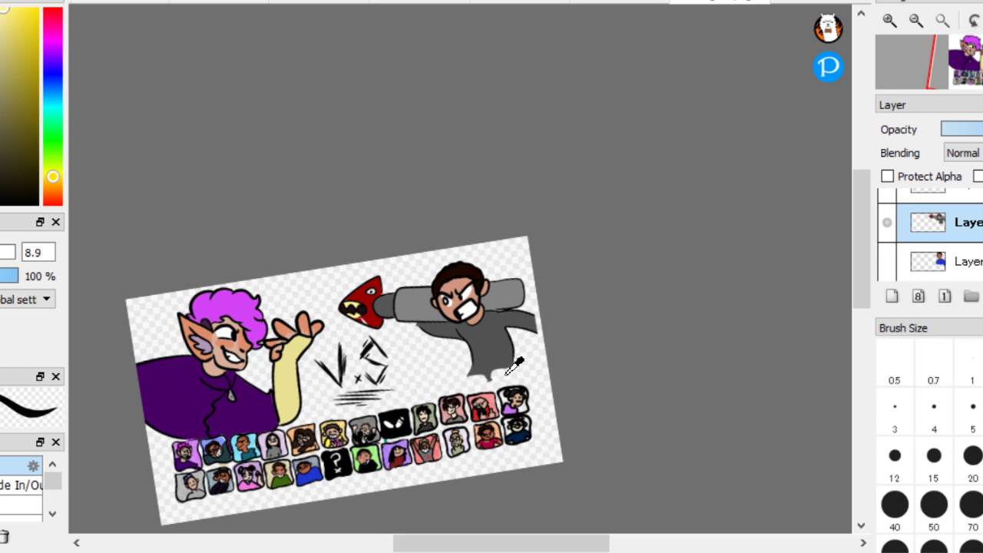
Sample the shirt's dark grey and extend the launcher character's torso down to the portrait row with a size 36 brush
left_click(507, 343, "alt")
scroll(512, 328, "up", 5)
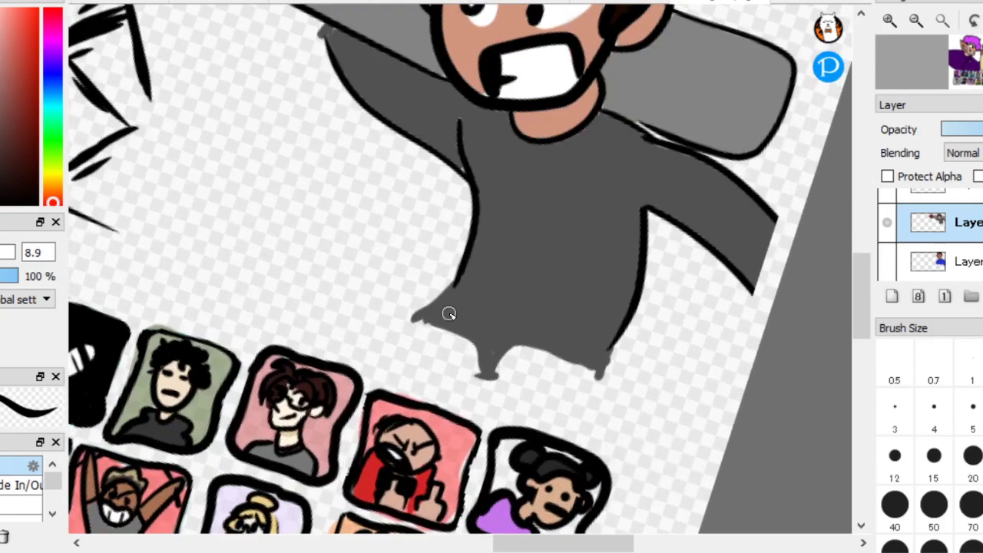
mouse_move(452, 309)
left_mouse_down()
mouse_move(364, 359)
mouse_move(454, 299)
mouse_move(358, 368)
mouse_move(405, 343)
mouse_move(370, 364)
mouse_move(408, 365)
mouse_move(537, 414)
mouse_move(584, 445)
mouse_move(599, 373)
mouse_move(570, 473)
mouse_move(558, 478)
mouse_move(488, 343)
mouse_move(560, 427)
mouse_move(525, 365)
mouse_move(523, 417)
mouse_move(425, 311)
mouse_move(369, 290)
mouse_move(445, 281)
left_mouse_up()
key("]")
scroll(460, 269, "up", 2)
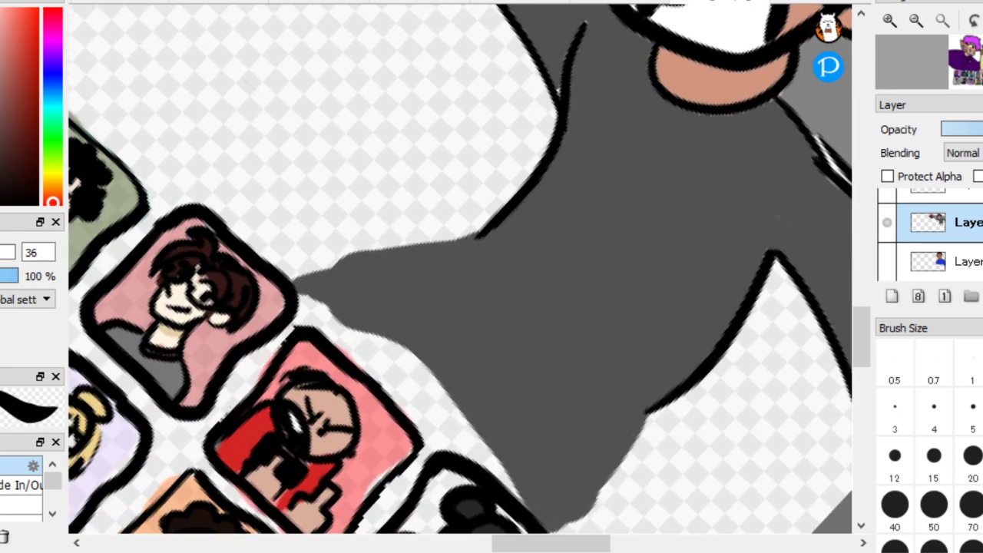
scroll(641, 433, "down", 2)
mouse_move(720, 429)
left_mouse_down()
mouse_move(714, 492)
mouse_move(730, 425)
left_mouse_up()
scroll(299, 220, "down", 1)
scroll(299, 221, "down", 5)
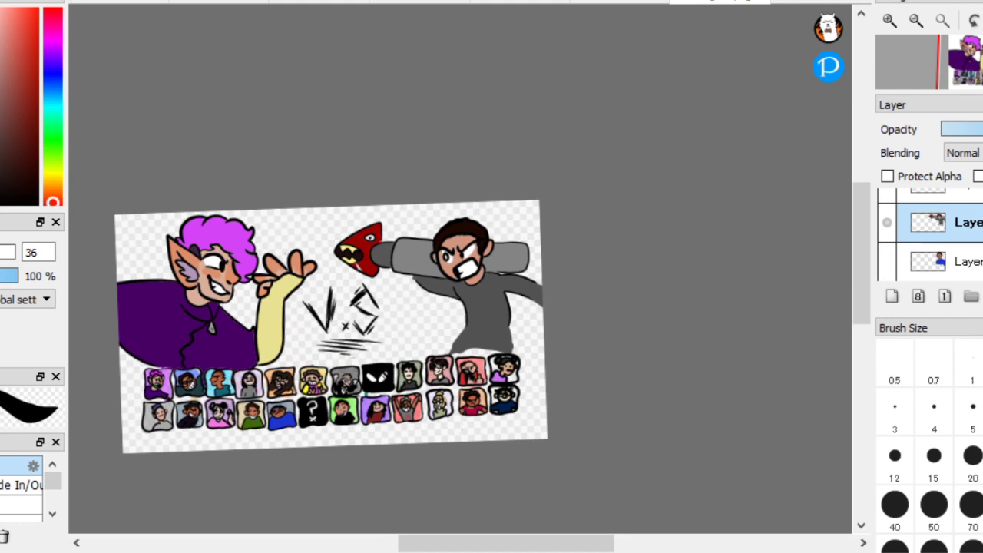
Sample the shark's dark red and fill the unpainted gap below its mouth at brush size 13.5
scroll(331, 326, "up", 2)
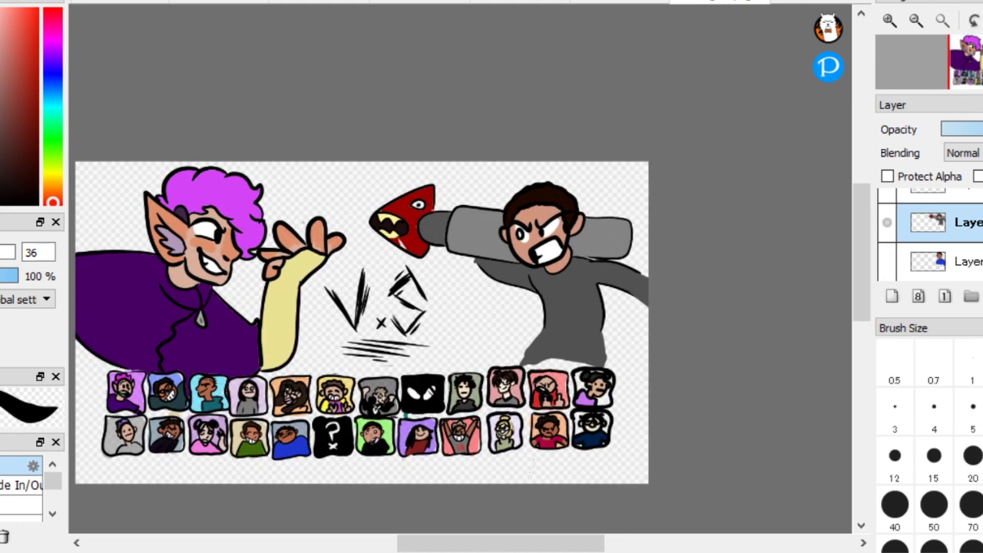
scroll(299, 242, "up", 7)
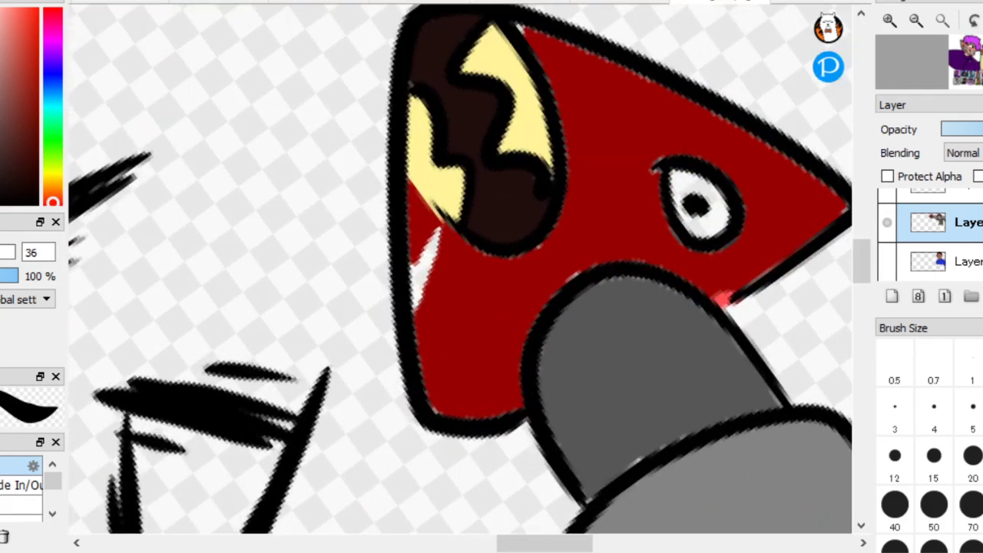
left_click(497, 342, "alt")
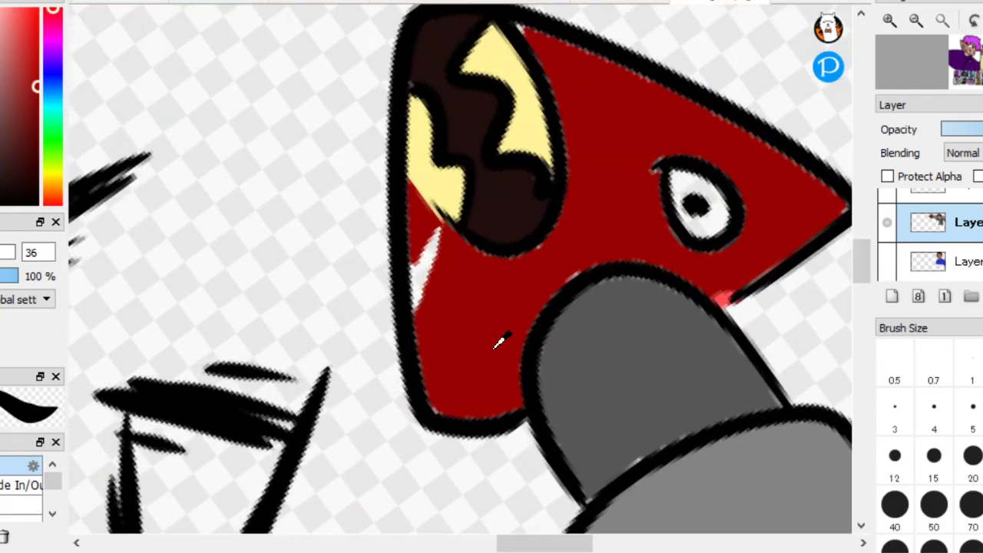
key("bracketleft")
mouse_move(440, 338)
left_mouse_down()
mouse_move(435, 250)
mouse_move(430, 348)
mouse_move(437, 247)
mouse_move(446, 298)
mouse_move(431, 332)
mouse_move(434, 233)
left_mouse_up()
key("ctrl+z")
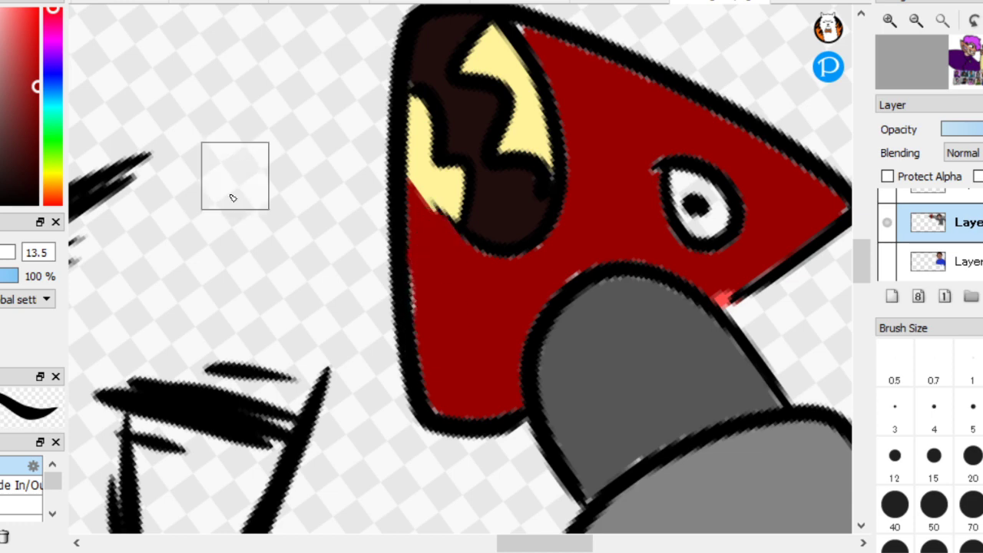
scroll(237, 230, "down", 5)
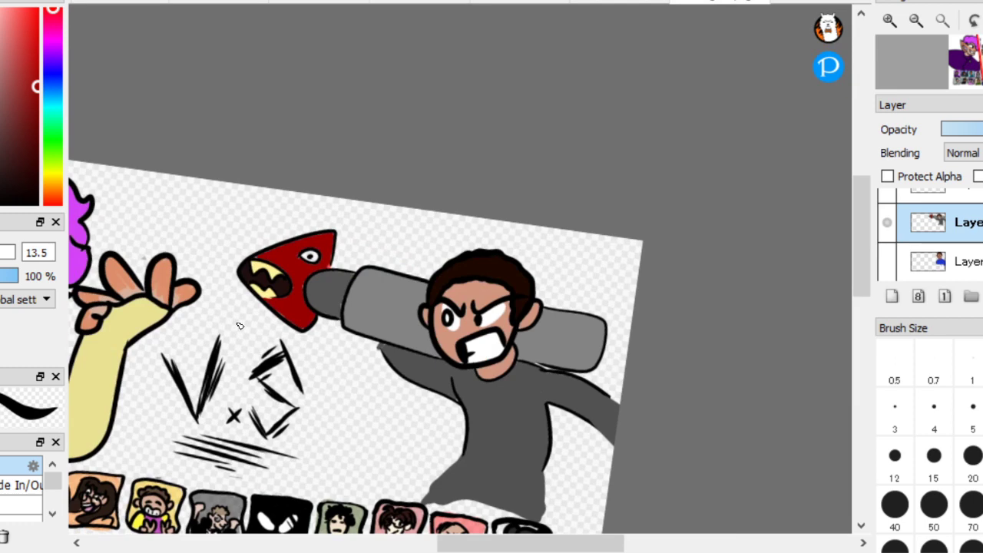
Paint dark red over the black line and pale red spot where the shark's head joins the grey neck
scroll(240, 259, "up", 5)
mouse_move(273, 305)
left_mouse_down()
mouse_move(253, 376)
mouse_move(296, 289)
left_mouse_up()
mouse_move(252, 376)
left_mouse_down()
mouse_move(312, 298)
mouse_move(272, 374)
mouse_move(268, 414)
mouse_move(389, 269)
mouse_move(304, 367)
mouse_move(272, 423)
mouse_move(342, 285)
left_mouse_up()
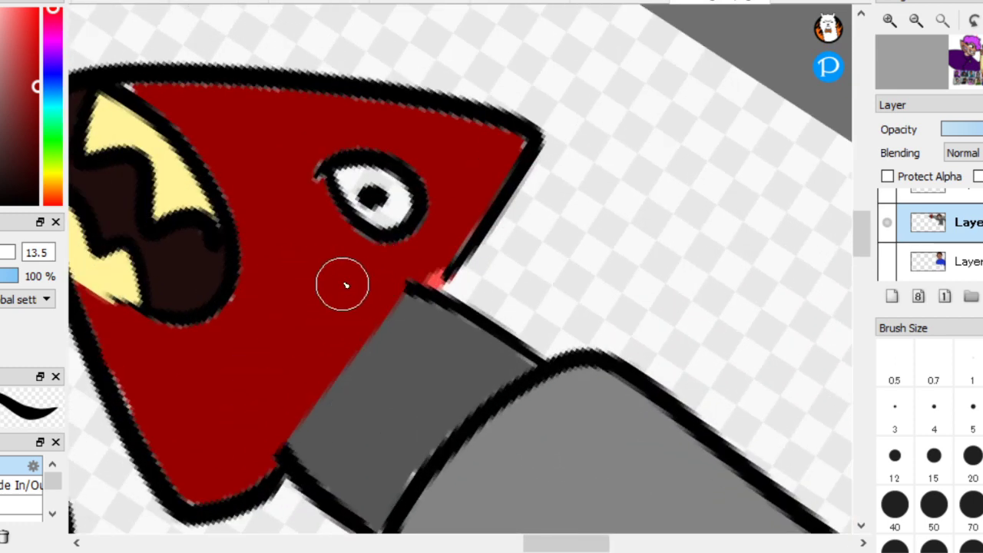
mouse_move(246, 465)
left_mouse_down()
mouse_move(330, 392)
mouse_move(430, 217)
mouse_move(433, 247)
mouse_move(348, 381)
mouse_move(380, 354)
mouse_move(466, 213)
left_mouse_up()
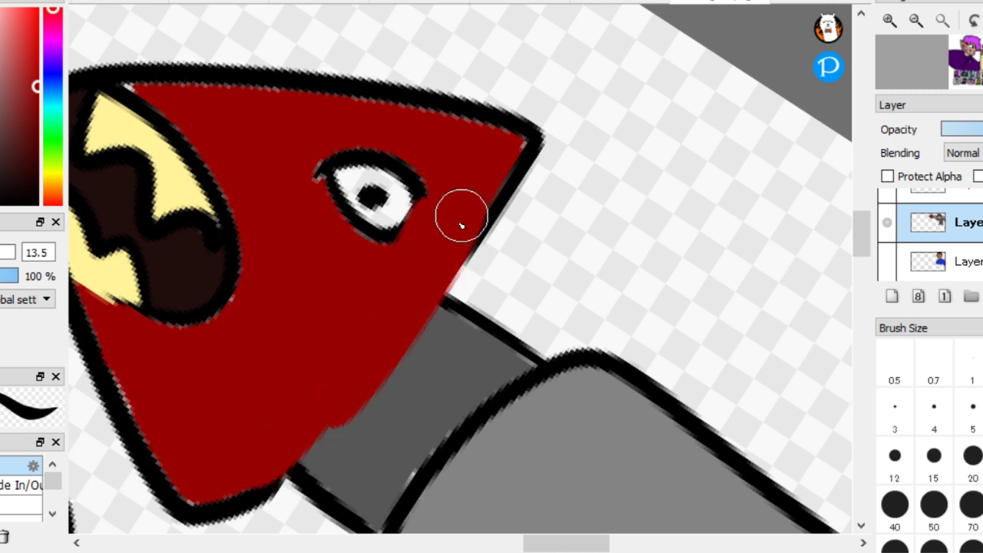
Repair the black outline around the shark's eye and draw a thick angled black eyebrow above it
scroll(99, 158, "up", 3)
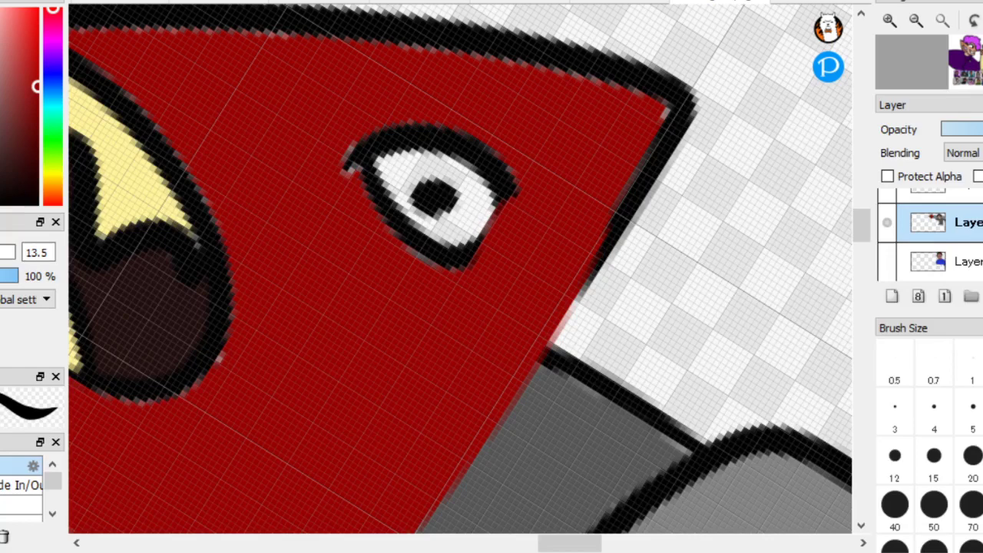
mouse_move(443, 259)
left_mouse_down()
mouse_move(486, 251)
mouse_move(509, 192)
left_mouse_up()
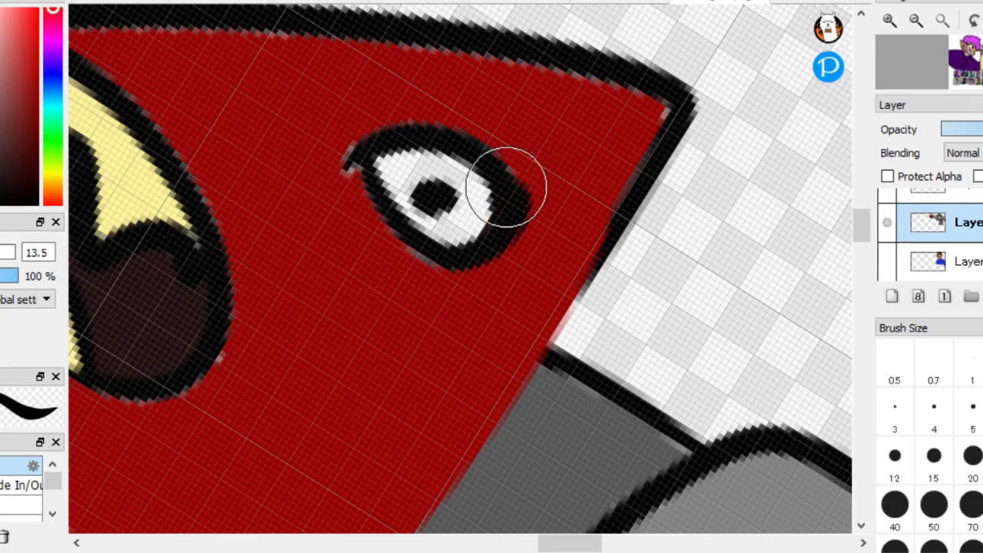
scroll(222, 378, "down", 1)
scroll(223, 376, "down", 3)
scroll(261, 291, "up", 3)
mouse_move(223, 286)
left_mouse_down()
mouse_move(304, 247)
mouse_move(351, 223)
left_mouse_up()
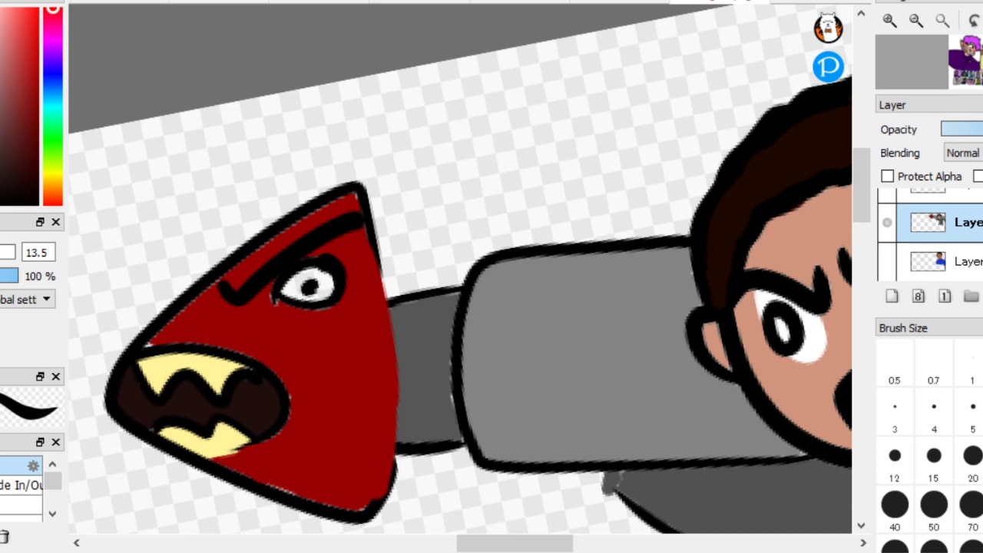
Hide the launcher character's layers, show the long-haired character's line art and add a new colour layer beneath it
scroll(929, 234, "down", 3)
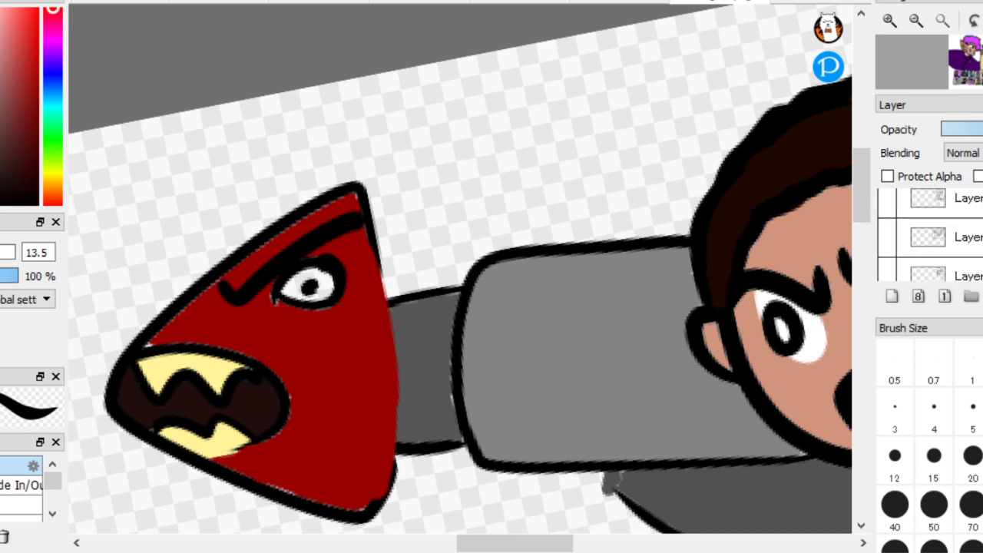
scroll(929, 234, "down", 1)
left_click(887, 275)
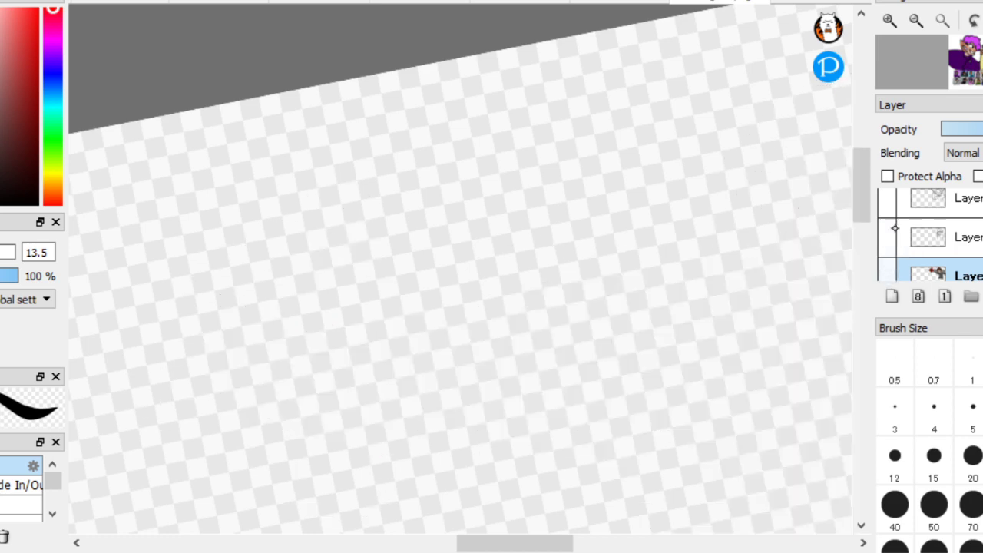
left_click(887, 237)
left_click(891, 297)
key("Up")
Sample the skin tone from the face in the small portrait with the purple background
scroll(460, 269, "down", 3)
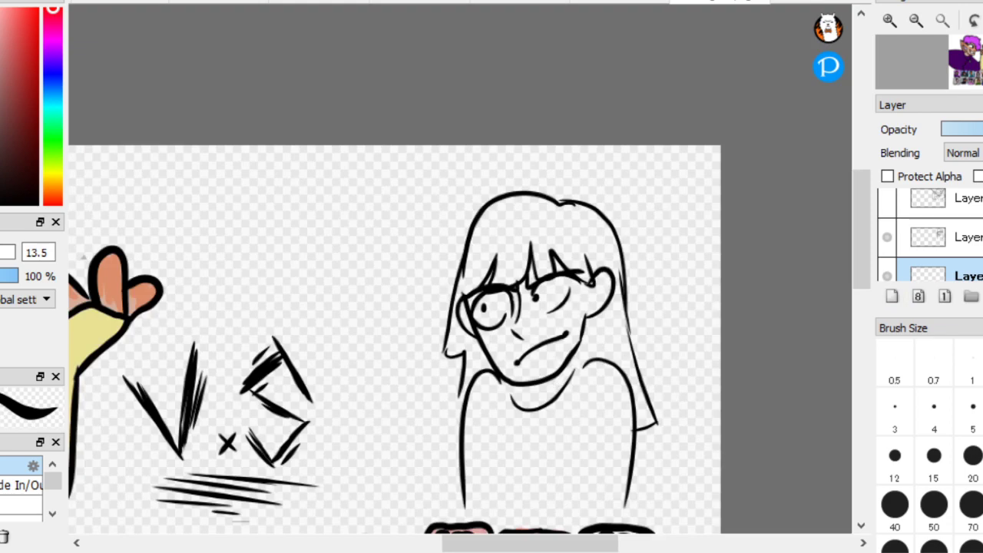
scroll(193, 151, "down", 2)
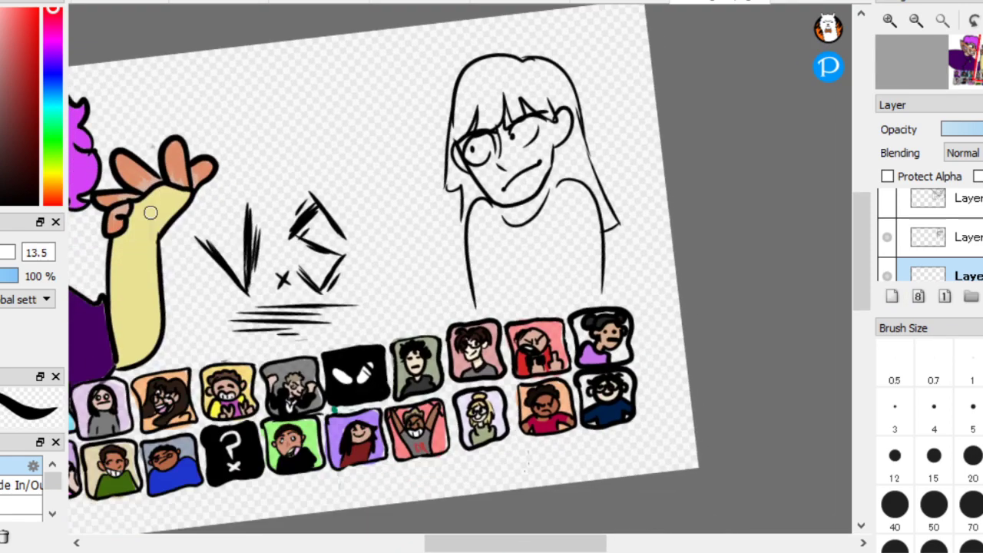
scroll(498, 429, "up", 3)
scroll(499, 428, "up", 3)
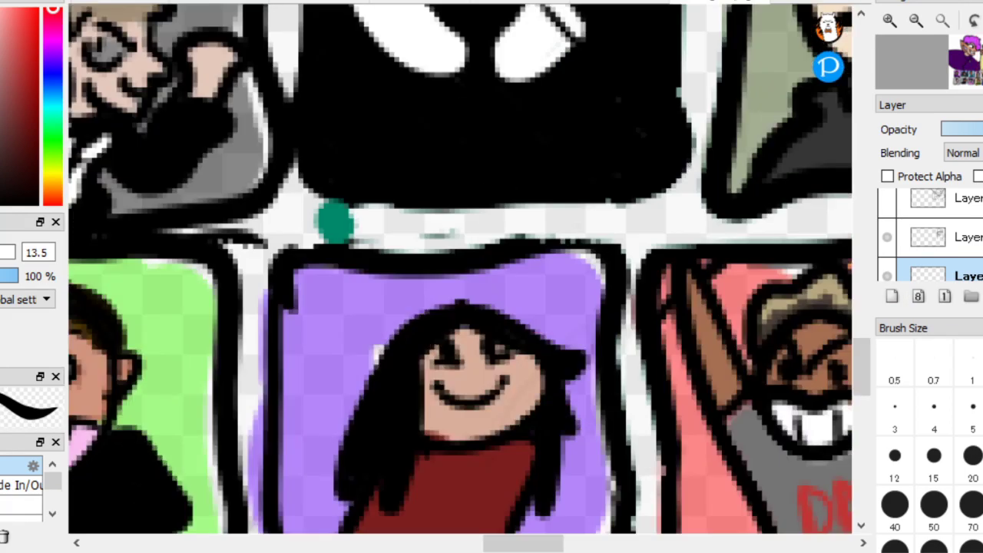
left_click(515, 398)
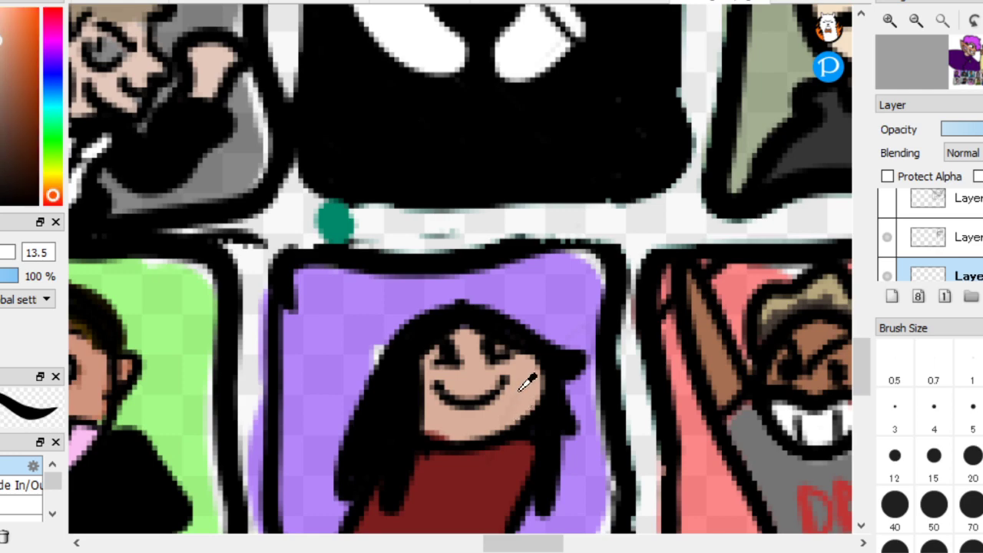
Paint the long-haired character's face and ears with the skin tone at brush size 32 and whiten both eyes
scroll(237, 340, "down", 5)
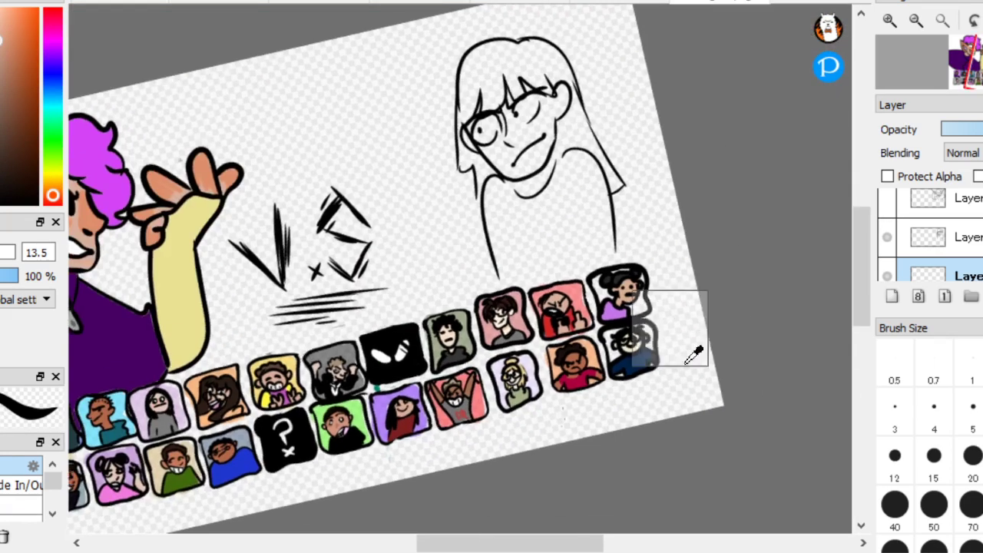
scroll(447, 115, "up", 5)
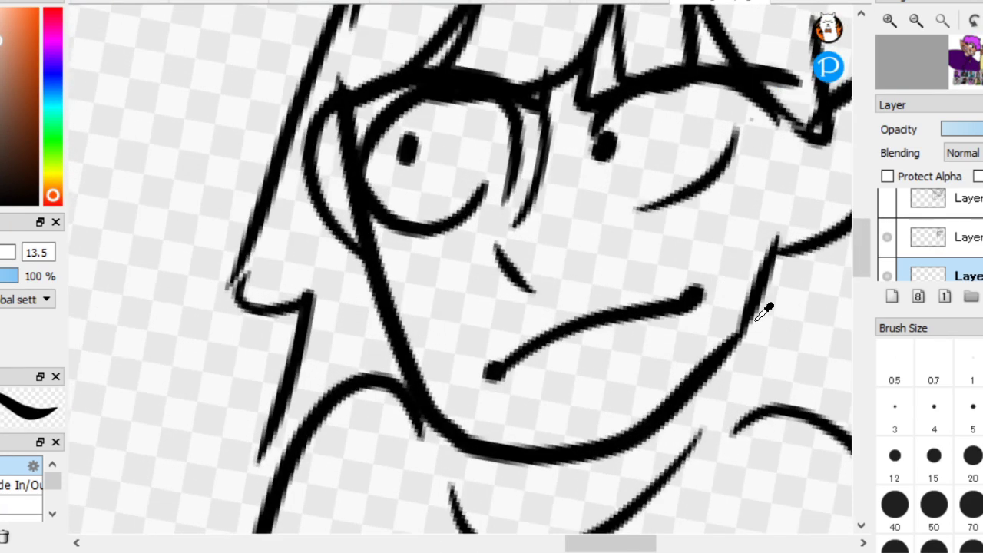
key("e")
scroll(680, 362, "down", 4)
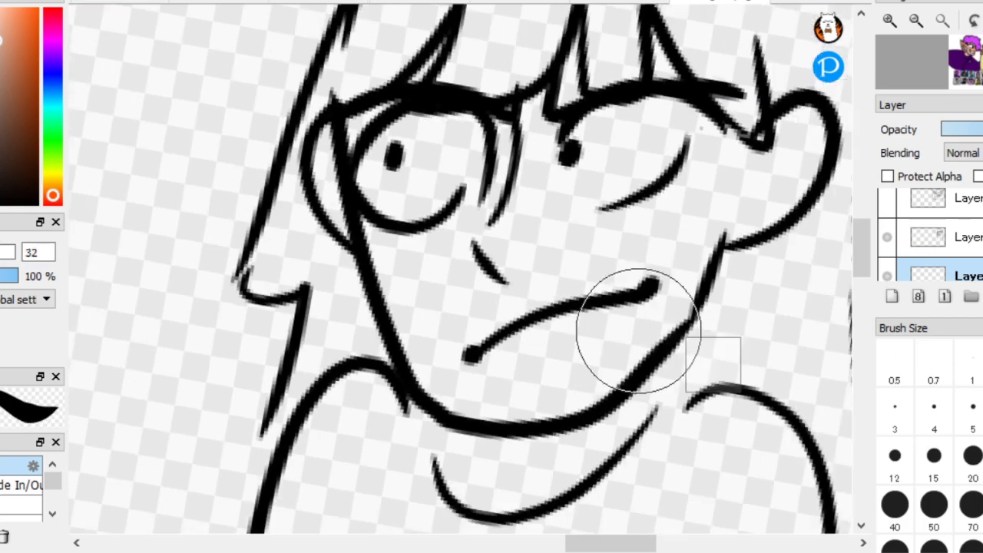
scroll(537, 234, "up", 4)
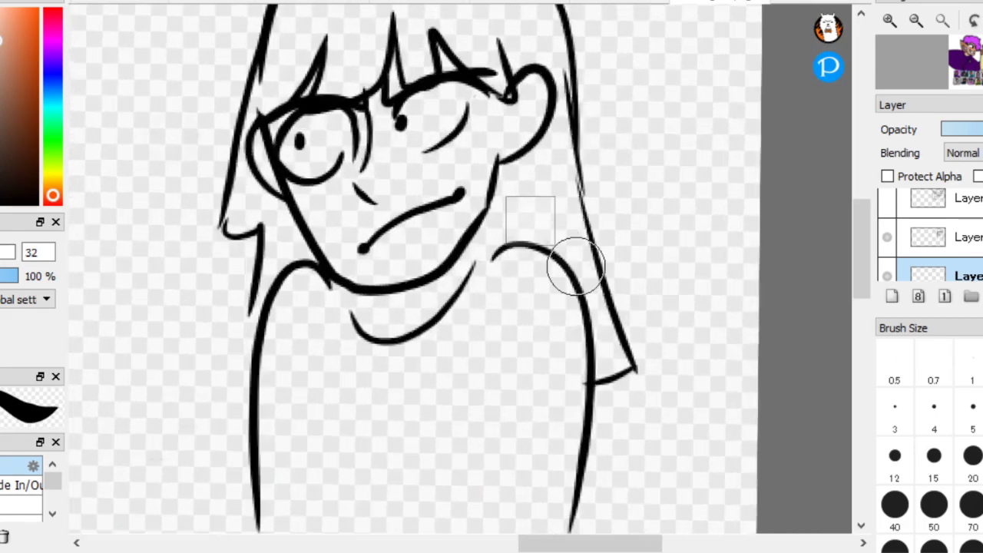
mouse_move(432, 377)
left_mouse_down()
mouse_move(484, 361)
mouse_move(514, 322)
mouse_move(494, 363)
mouse_move(566, 232)
mouse_move(537, 316)
mouse_move(572, 207)
mouse_move(566, 284)
mouse_move(591, 174)
mouse_move(631, 141)
mouse_move(632, 173)
mouse_move(678, 102)
mouse_move(670, 143)
mouse_move(648, 153)
mouse_move(606, 145)
mouse_move(560, 116)
mouse_move(492, 284)
mouse_move(536, 181)
mouse_move(442, 354)
mouse_move(422, 366)
mouse_move(465, 380)
mouse_move(401, 370)
mouse_move(361, 339)
mouse_move(422, 387)
mouse_move(308, 252)
mouse_move(277, 192)
mouse_move(264, 206)
mouse_move(270, 244)
mouse_move(255, 199)
mouse_move(290, 198)
mouse_move(281, 174)
mouse_move(304, 159)
mouse_move(333, 231)
mouse_move(392, 299)
mouse_move(363, 157)
mouse_move(430, 309)
mouse_move(445, 202)
mouse_move(425, 192)
mouse_move(422, 141)
mouse_move(531, 110)
mouse_move(503, 127)
mouse_move(536, 82)
mouse_move(538, 35)
left_mouse_up()
scroll(290, 200, "up", 1)
mouse_move(614, 69)
left_mouse_down()
mouse_move(581, 81)
mouse_move(640, 81)
mouse_move(561, 135)
left_mouse_up()
mouse_move(336, 237)
left_mouse_down()
mouse_move(352, 117)
mouse_move(323, 222)
left_mouse_up()
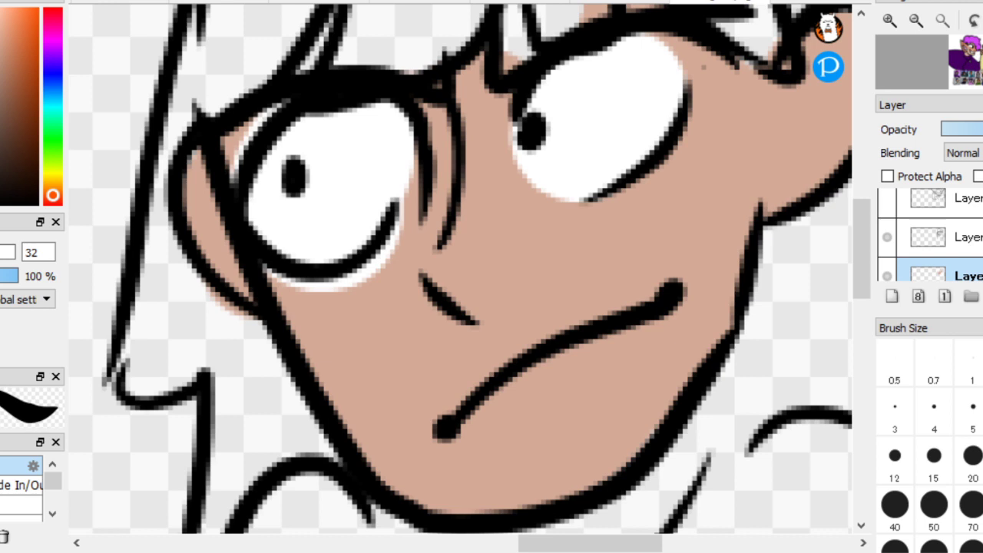
left_click_drag(445, 253, 330, 338)
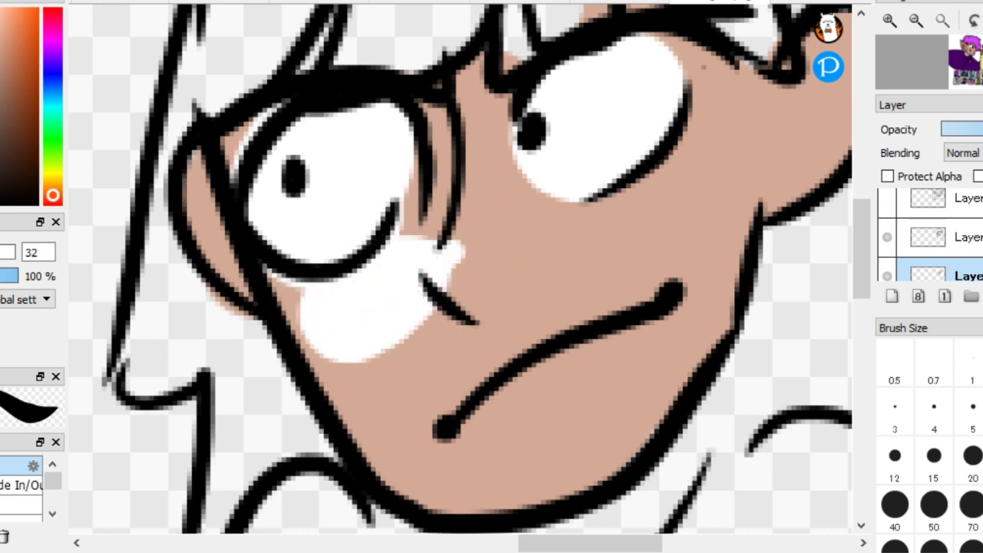
key("ctrl+z")
scroll(603, 307, "down", 1)
left_click_drag(565, 247, 657, 199)
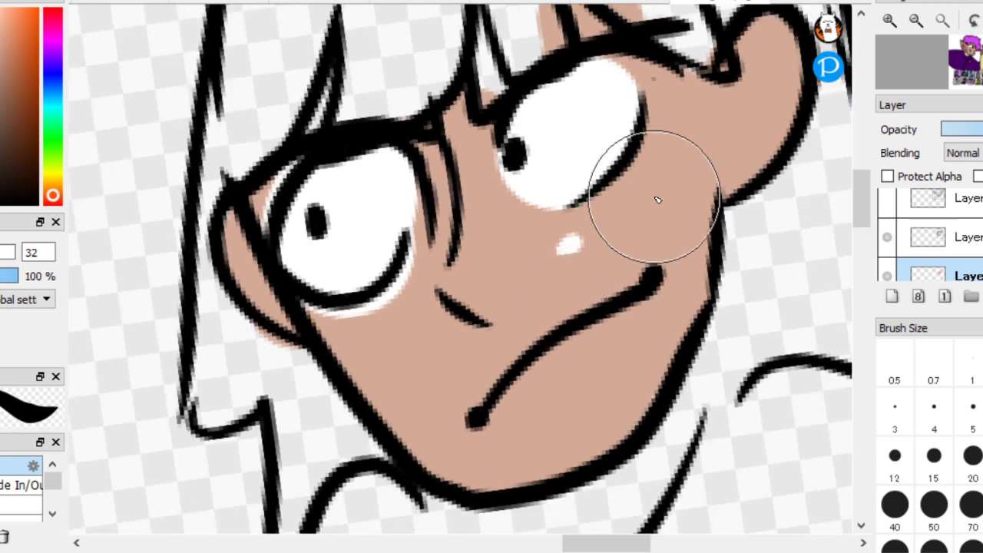
key("ctrl+z")
Choose a dark reddish brown and paint the crown and bangs of the long-haired character at brush size 32
scroll(606, 330, "down", 3)
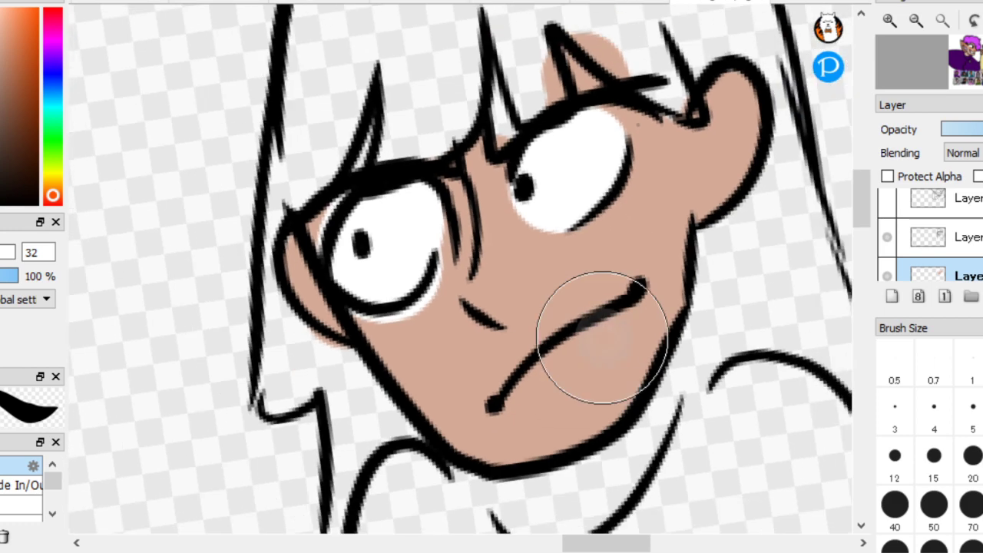
scroll(526, 307, "down", 3)
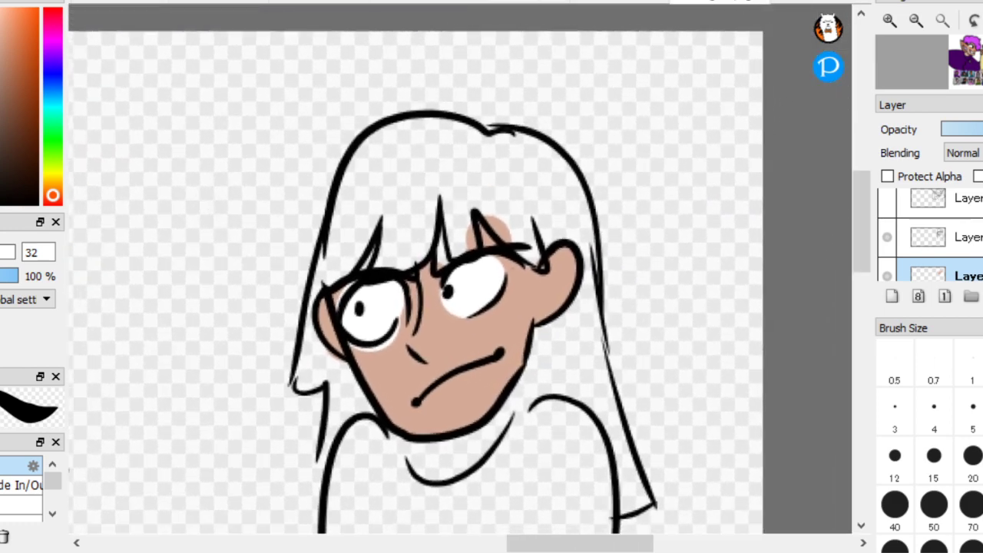
key("Delete")
scroll(268, 215, "down", 3)
scroll(448, 440, "up", 3)
scroll(448, 441, "down", 3)
key("Right")
key("Right")
scroll(577, 253, "up", 1)
scroll(577, 253, "up", 2)
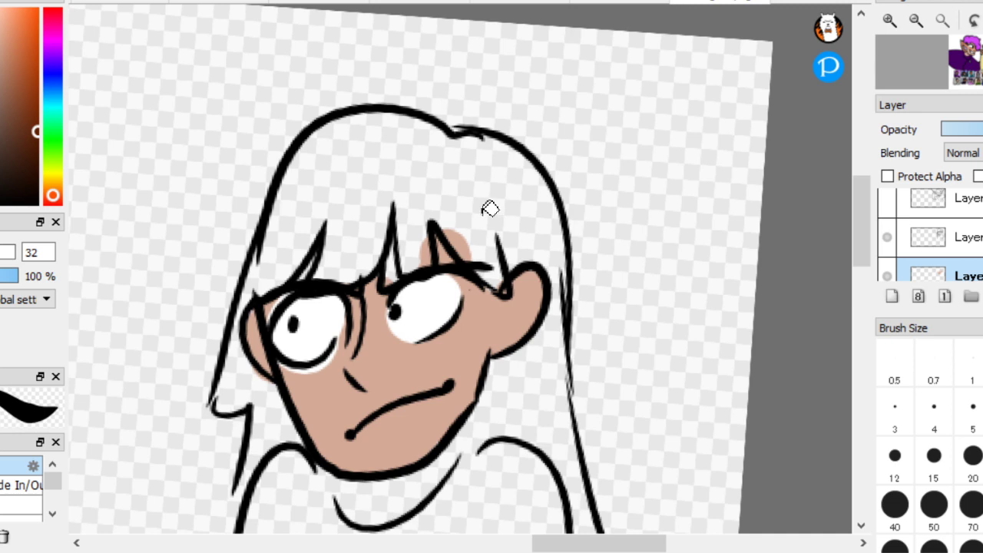
key("Home")
scroll(492, 276, "up", 1)
mouse_move(314, 277)
left_mouse_down()
mouse_move(338, 202)
mouse_move(317, 282)
mouse_move(374, 191)
mouse_move(380, 273)
mouse_move(424, 228)
mouse_move(459, 259)
mouse_move(446, 197)
mouse_move(503, 284)
mouse_move(512, 267)
mouse_move(490, 199)
mouse_move(517, 239)
mouse_move(578, 264)
mouse_move(550, 148)
mouse_move(579, 243)
mouse_move(552, 169)
mouse_move(472, 130)
mouse_move(439, 134)
mouse_move(383, 115)
mouse_move(431, 109)
mouse_move(380, 96)
mouse_move(318, 101)
mouse_move(276, 135)
mouse_move(212, 274)
mouse_move(284, 254)
mouse_move(307, 195)
mouse_move(277, 227)
mouse_move(399, 174)
mouse_move(367, 143)
mouse_move(468, 135)
mouse_move(463, 146)
mouse_move(525, 196)
mouse_move(486, 182)
left_mouse_up()
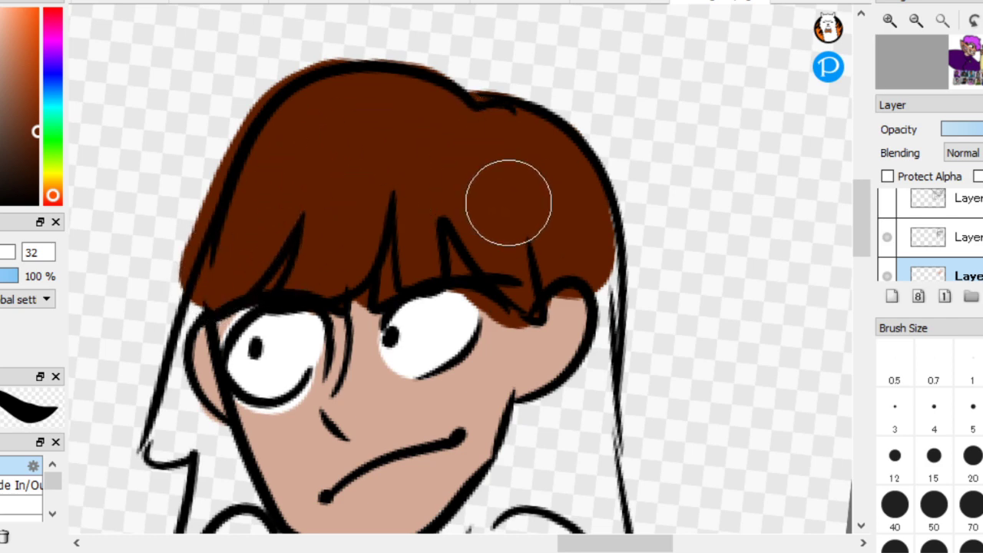
Close the gap beside the jaw with reddish brown at brush size 16, fill the long hair behind the visible ear and paint over its seams
scroll(376, 202, "down", 1)
scroll(355, 204, "down", 1)
scroll(452, 387, "up", 3)
key("Right")
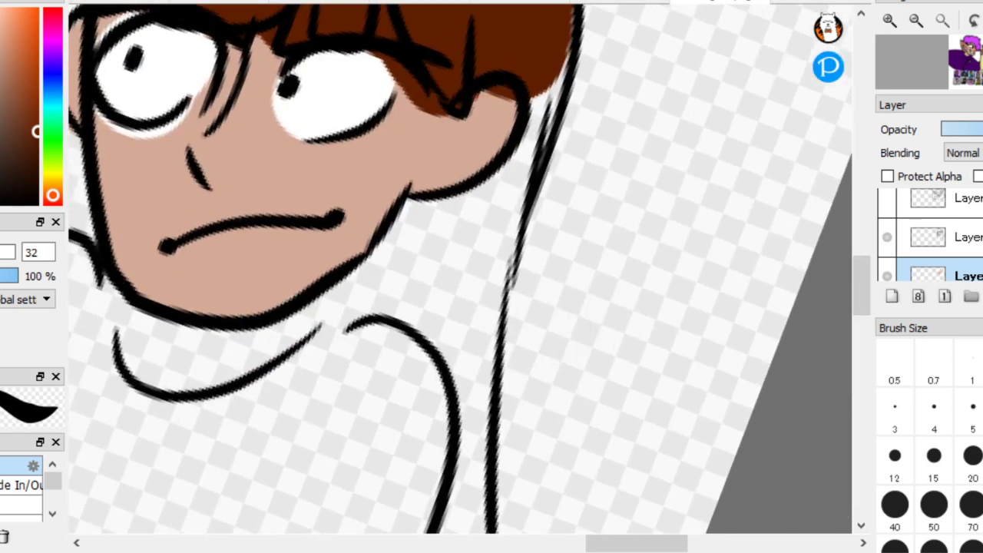
key("bracketleft")
key("bracketleft")
mouse_move(323, 321)
left_mouse_down()
mouse_move(329, 327)
mouse_move(357, 277)
mouse_move(412, 218)
mouse_move(440, 206)
mouse_move(412, 219)
left_mouse_up()
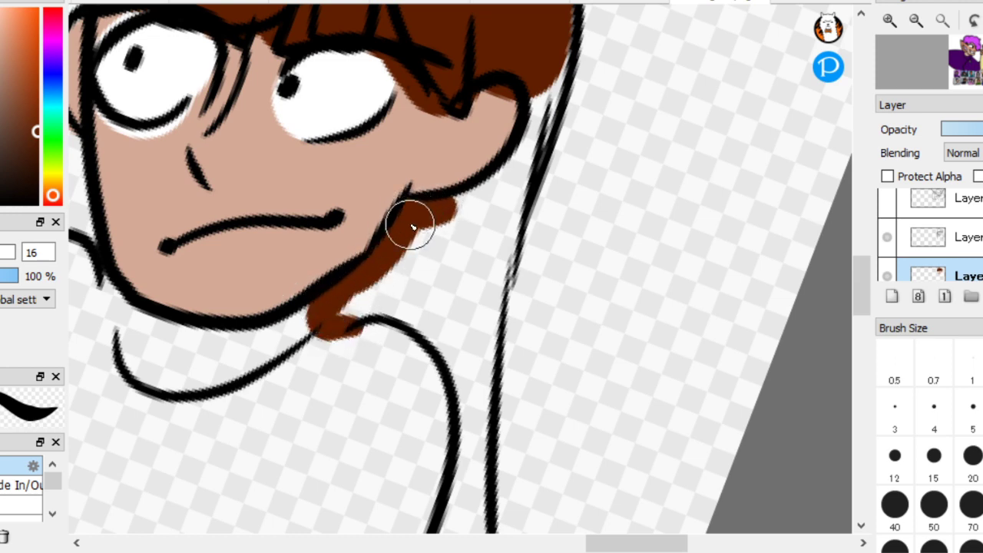
scroll(187, 242, "down", 3)
key("Left")
scroll(307, 146, "up", 2)
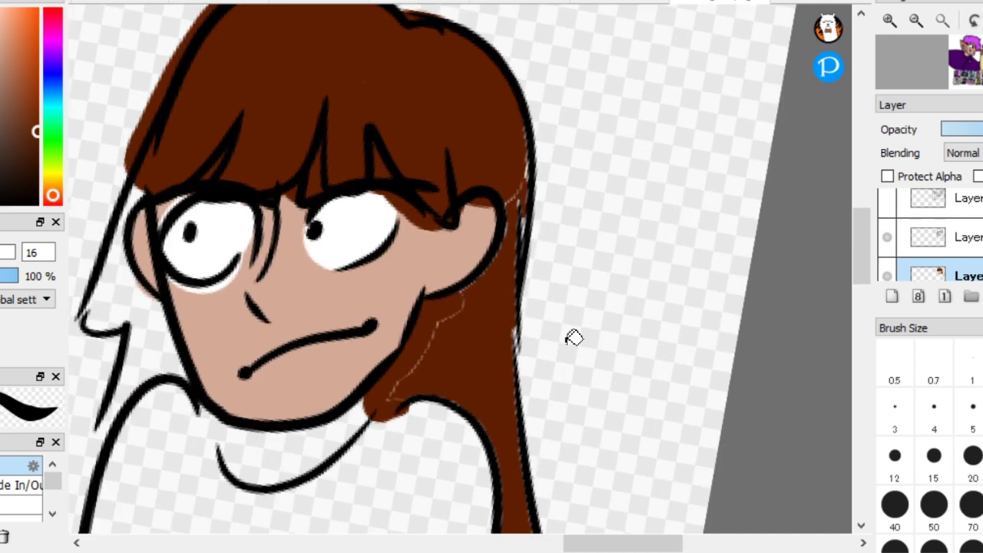
mouse_move(395, 394)
left_mouse_down()
mouse_move(453, 335)
mouse_move(434, 339)
mouse_move(494, 270)
mouse_move(520, 148)
left_mouse_up()
Close the gap at the hair tip on the opposite side of the face, fill that lock with reddish brown and cover its seams
key("Left")
key("Left")
scroll(272, 411, "up", 1)
left_click_drag(256, 476, 293, 449)
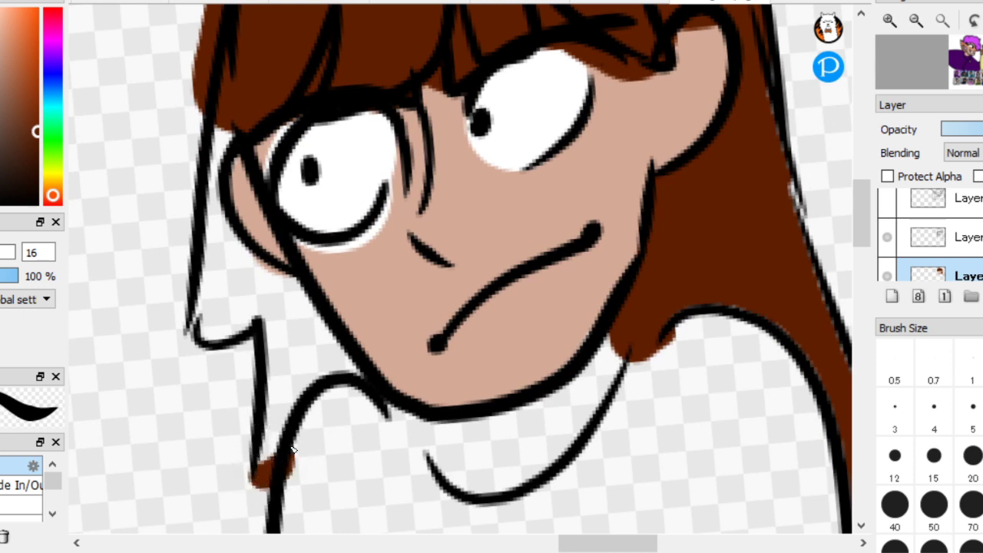
key("g")
left_click(319, 367)
mouse_move(274, 438)
left_mouse_down()
mouse_move(342, 370)
mouse_move(312, 316)
mouse_move(253, 253)
mouse_move(231, 313)
mouse_move(240, 315)
mouse_move(221, 328)
mouse_move(211, 301)
mouse_move(211, 208)
mouse_move(240, 63)
left_mouse_up()
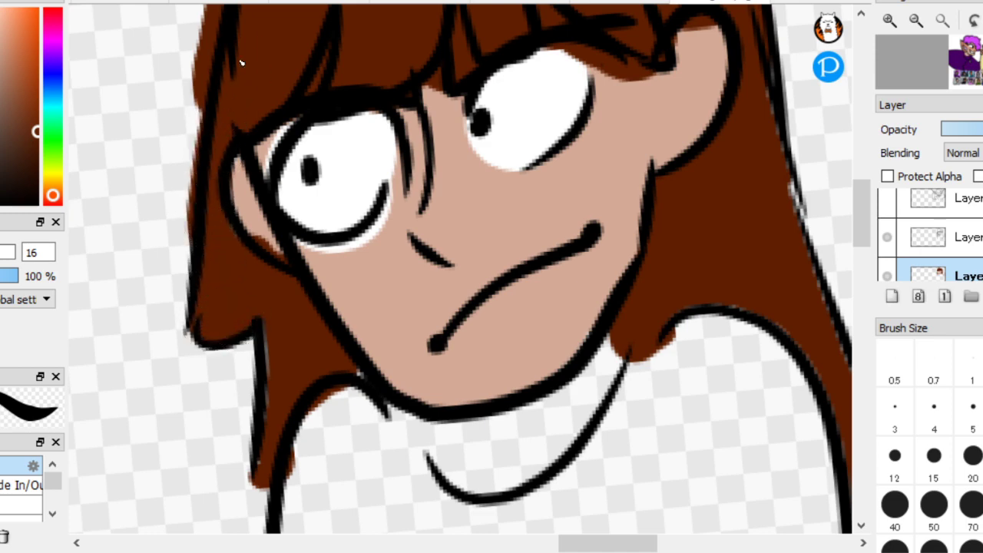
Paint over the white spill beneath the eye nearest the shorter lock with the face's skin tone
scroll(228, 186, "down", 4)
scroll(153, 256, "up", 4)
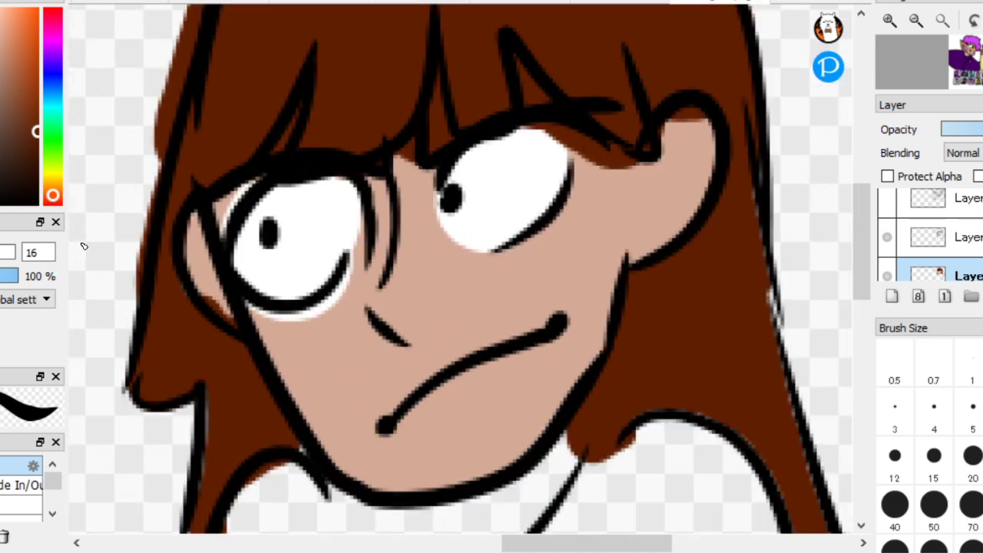
left_click_drag(270, 319, 342, 288)
scroll(204, 445, "down", 1)
scroll(205, 445, "down", 4)
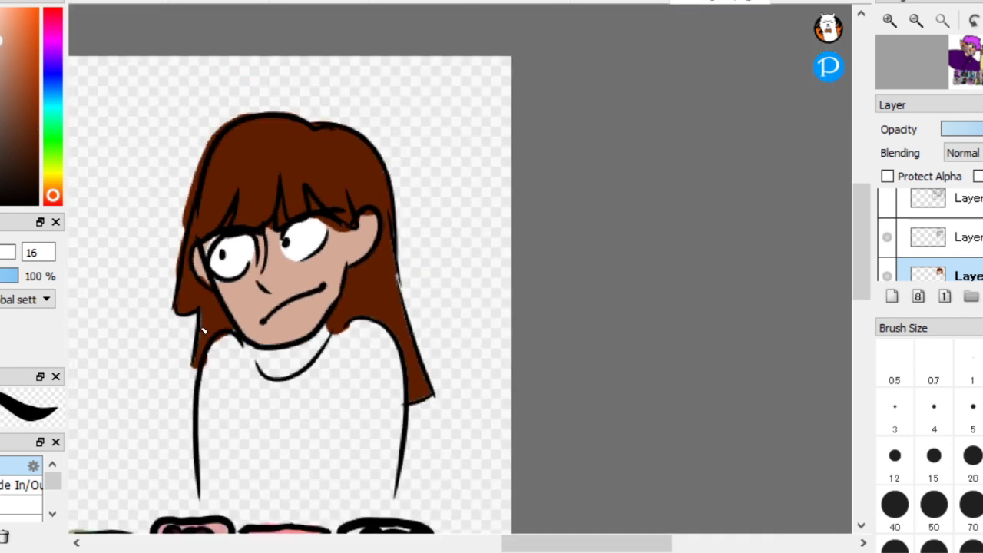
Sample the dark red from the shirt in the small portrait with the purple background
scroll(480, 386, "up", 1)
scroll(476, 406, "down", 4)
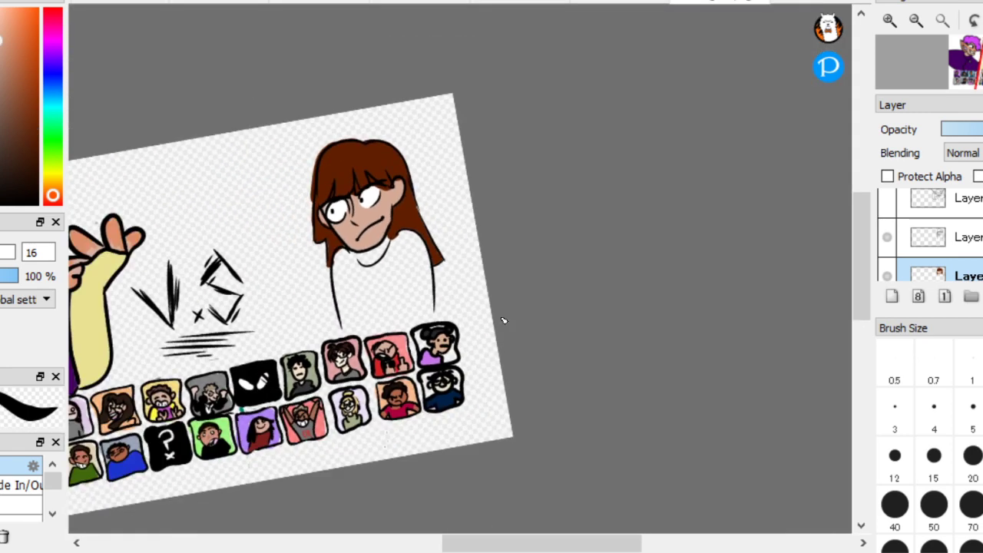
scroll(503, 320, "up", 5)
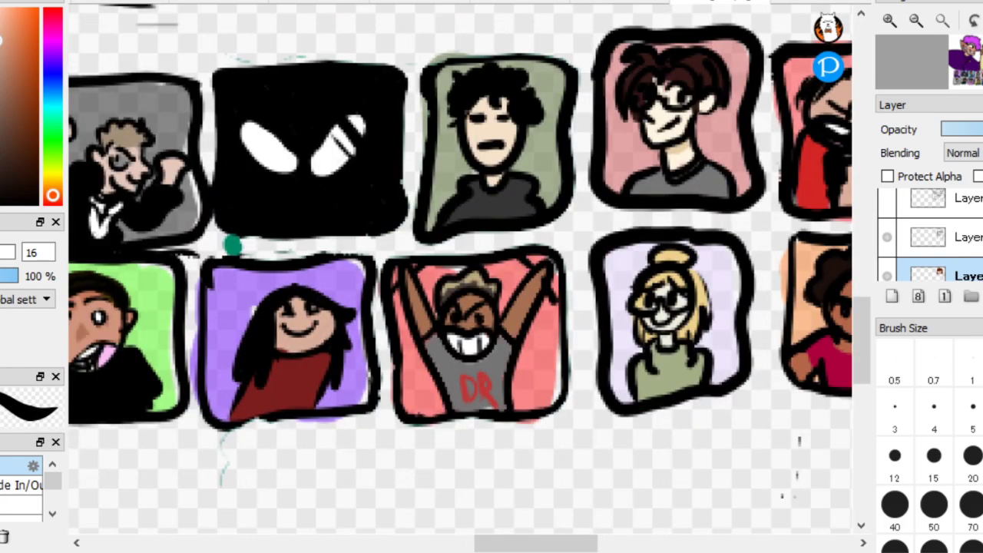
right_click(282, 374)
Close the gaps in the sweater outline at the collar and between the portrait frames with dark red at brush size 16
scroll(400, 332, "down", 5)
scroll(621, 384, "up", 6)
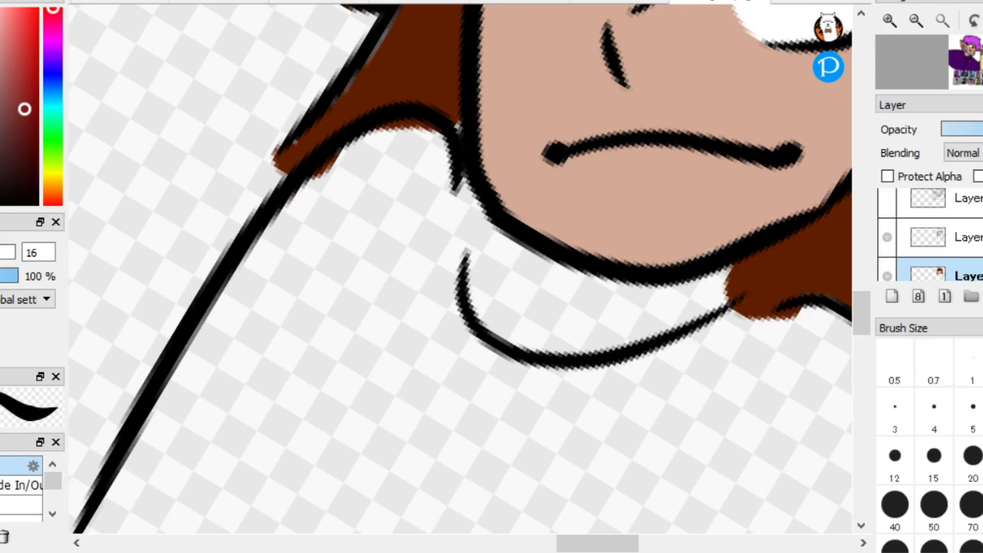
left_click_drag(465, 305, 451, 182)
scroll(439, 422, "down", 3)
scroll(169, 262, "up", 3)
left_click_drag(604, 415, 562, 460)
left_click_drag(469, 471, 453, 465)
left_click_drag(255, 434, 242, 422)
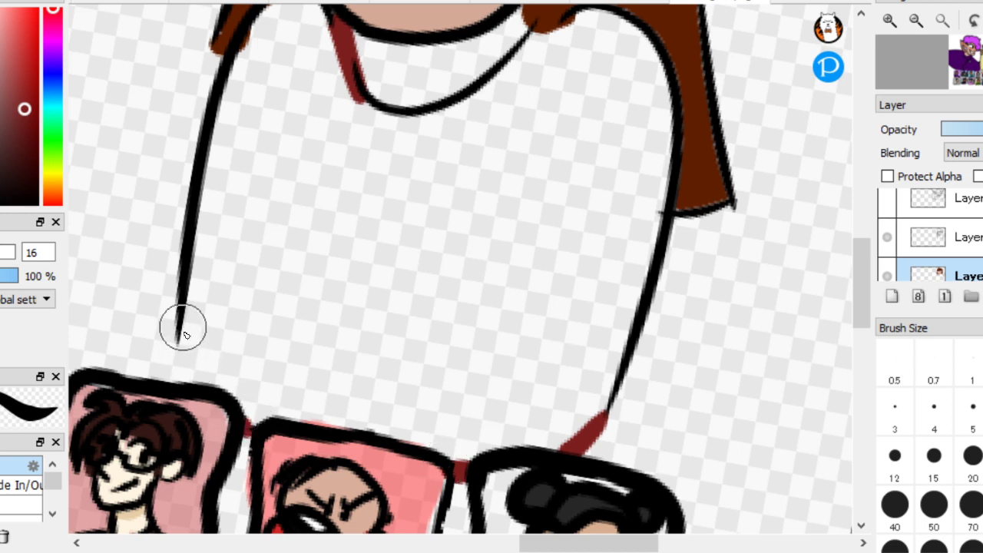
mouse_move(172, 324)
left_mouse_down()
mouse_move(181, 383)
mouse_move(177, 349)
mouse_move(192, 378)
left_mouse_up()
key("ctrl+z")
Fill the long-haired character's sweater with dark red and paint over the thin unfilled seams
left_click(355, 328)
scroll(199, 257, "down", 3)
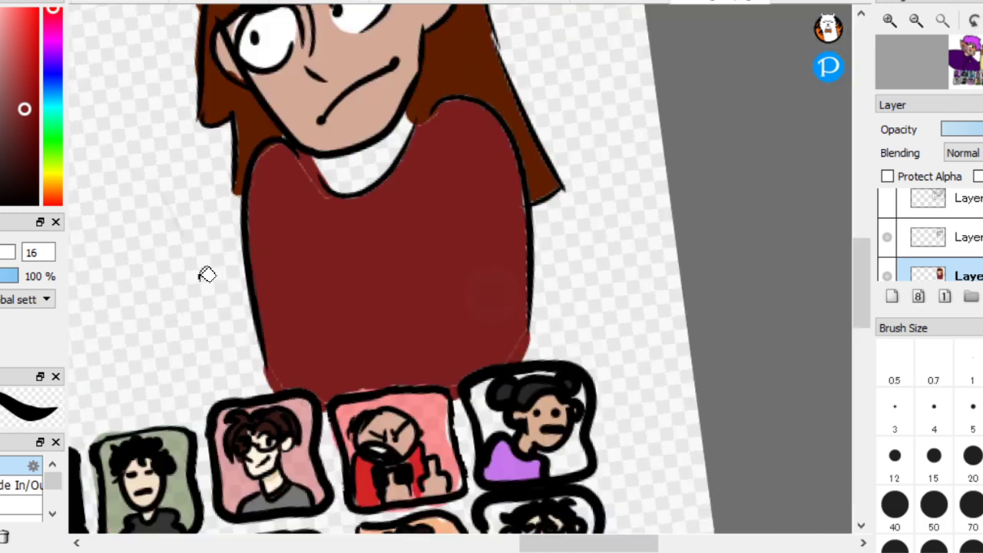
scroll(138, 144, "up", 2)
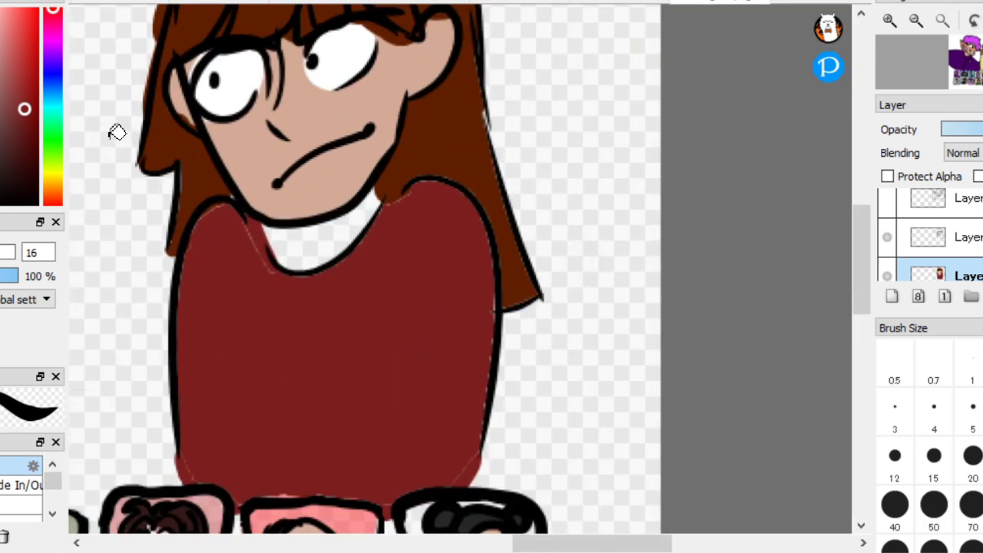
mouse_move(280, 277)
left_mouse_down()
mouse_move(228, 224)
mouse_move(203, 219)
mouse_move(181, 280)
mouse_move(192, 474)
left_mouse_up()
mouse_move(478, 440)
left_mouse_down()
mouse_move(480, 322)
mouse_move(471, 413)
mouse_move(484, 299)
mouse_move(458, 205)
mouse_move(419, 190)
mouse_move(371, 258)
left_mouse_up()
Sample the skin tone from the long-haired character's face and fill the neck with it
right_click(418, 273)
scroll(418, 273, "up", 1)
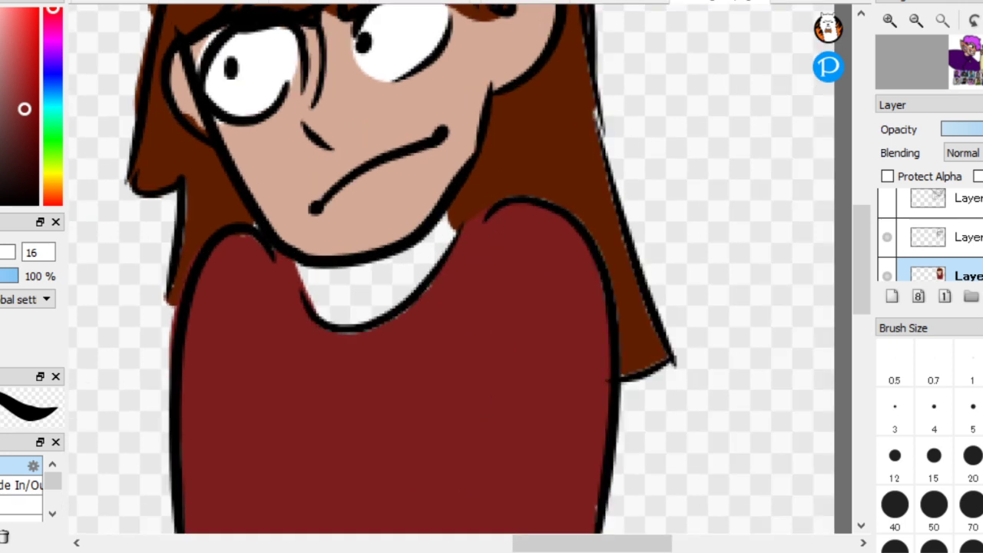
left_click(397, 185, "alt")
left_click(400, 270)
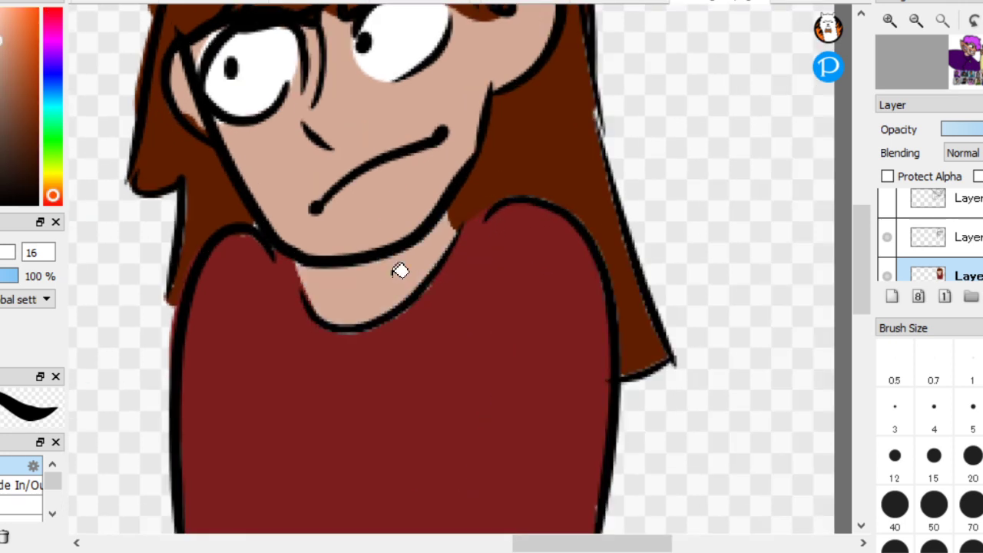
scroll(382, 290, "down", 7)
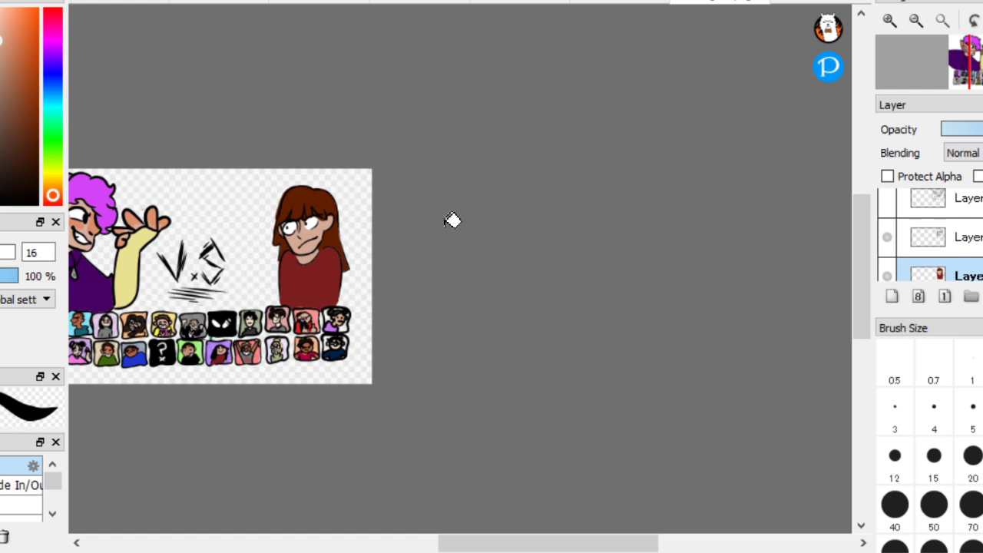
scroll(172, 305, "up", 4)
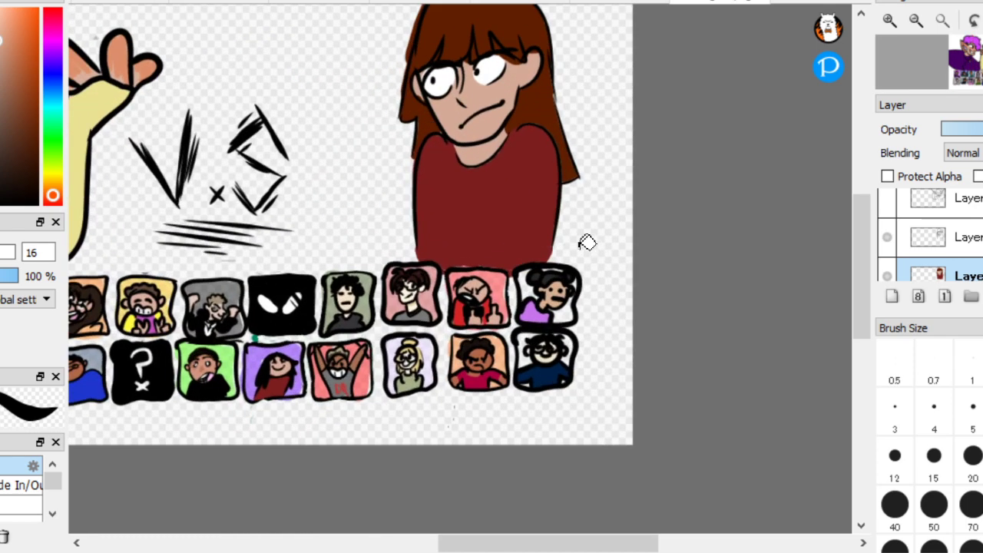
Add a new colour layer, hide the long-haired character's artwork and show the line art of the grinning character with raised arms
scroll(238, 340, "down", 1)
left_click(966, 238)
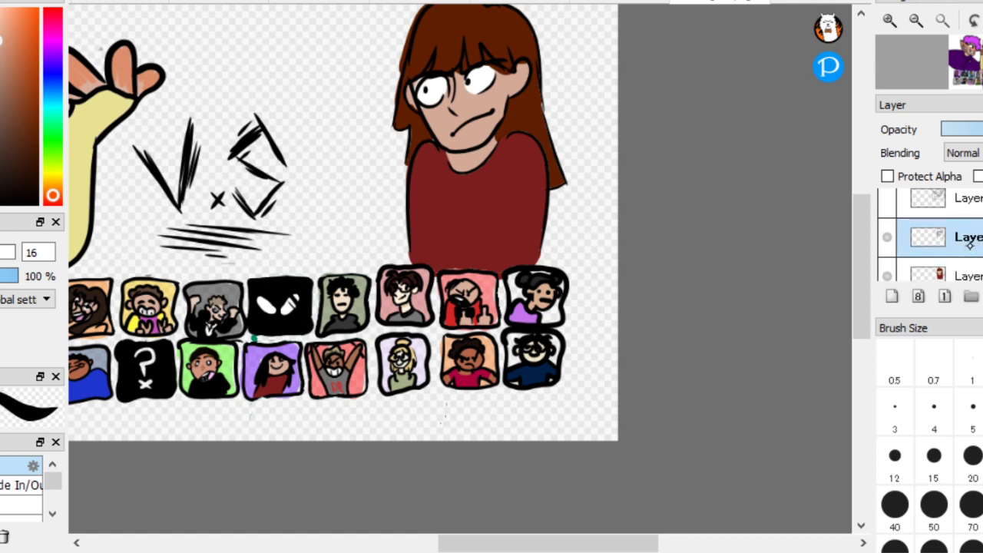
left_click(892, 296)
left_click(888, 275)
left_click(887, 198)
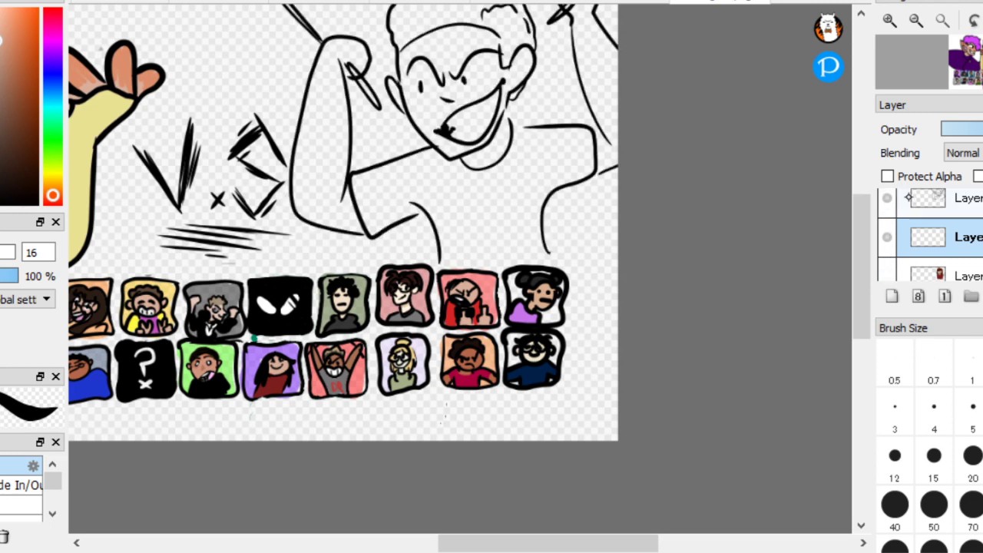
Sample the brown skin tone from the raised arm in the small portrait with the grey DR shirt
key("End")
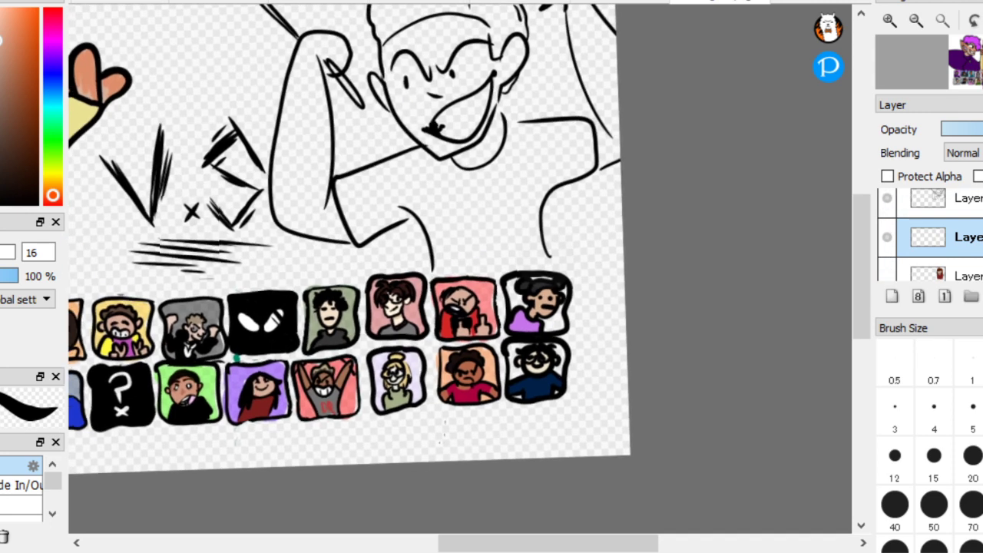
scroll(459, 268, "up", 2)
scroll(236, 495, "up", 2)
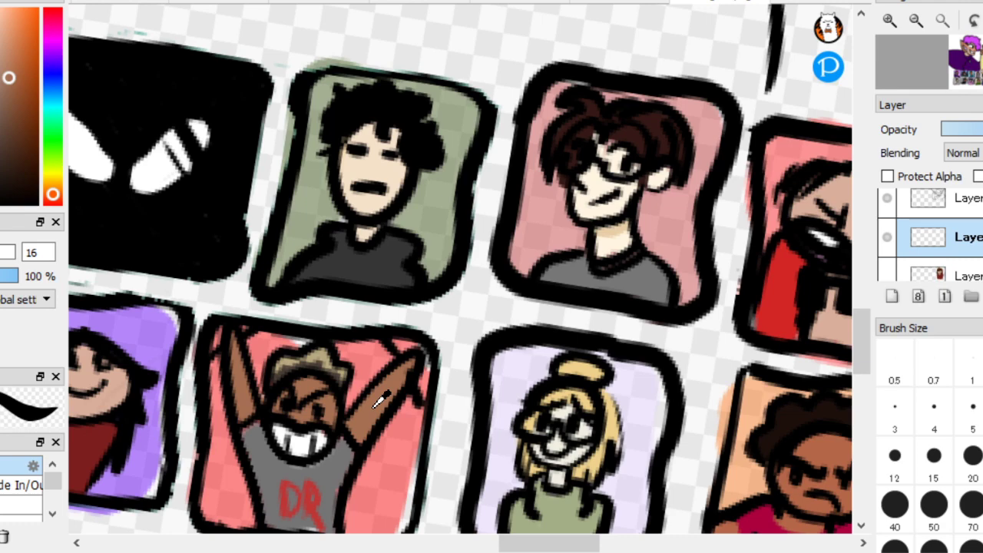
key("Page_Down")
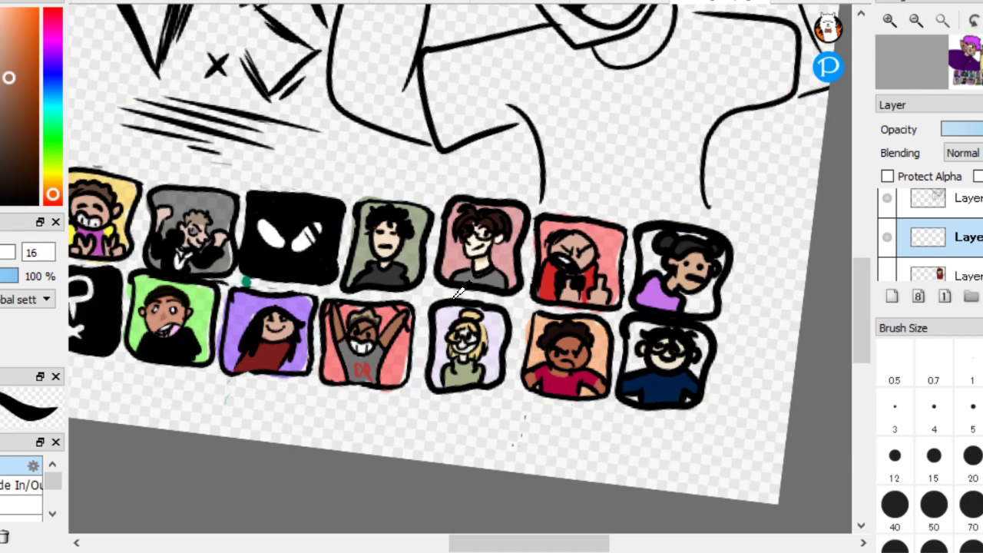
scroll(459, 293, "down", 2)
scroll(345, 241, "up", 3)
key("Page_Up")
key("Page_Up")
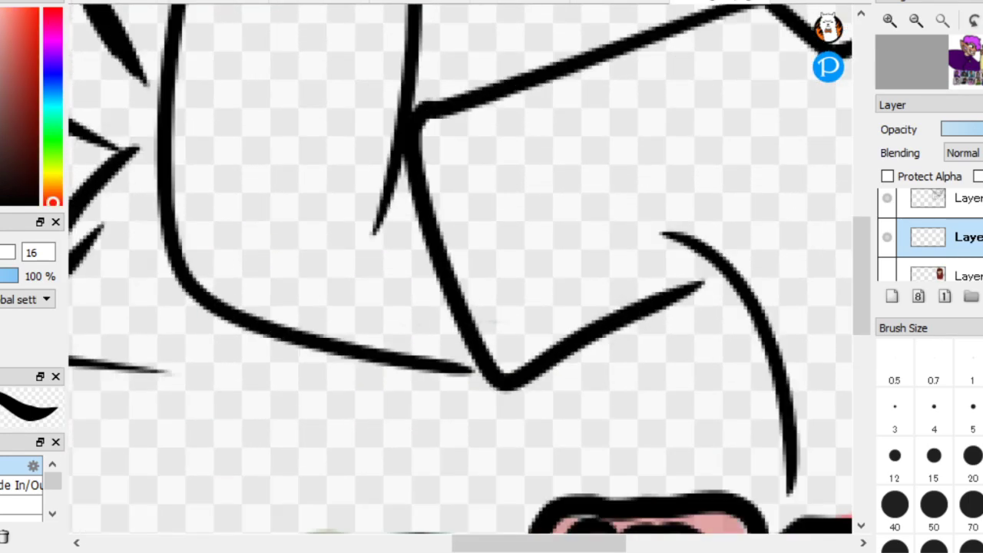
key("Page_Down")
key("Page_Up")
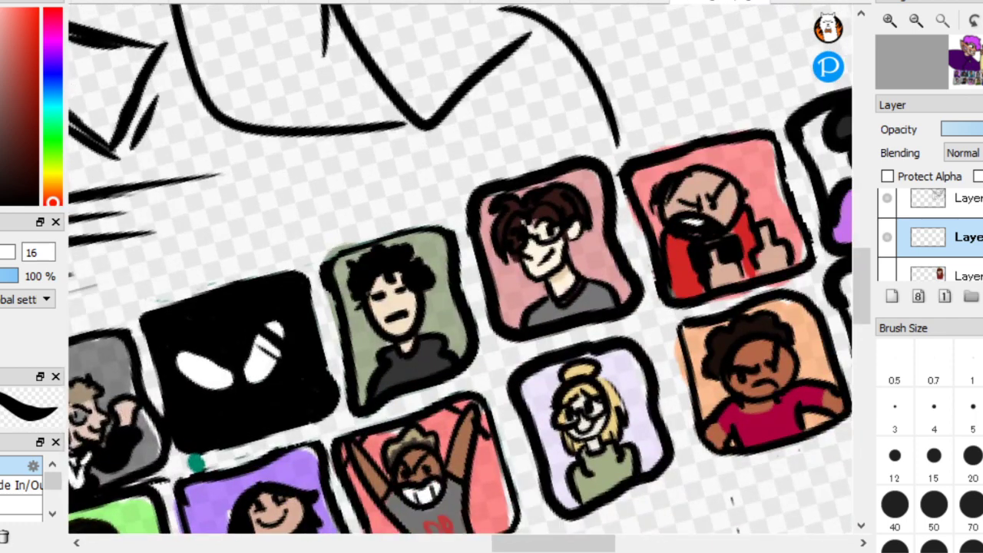
key("End")
key("Page_Up")
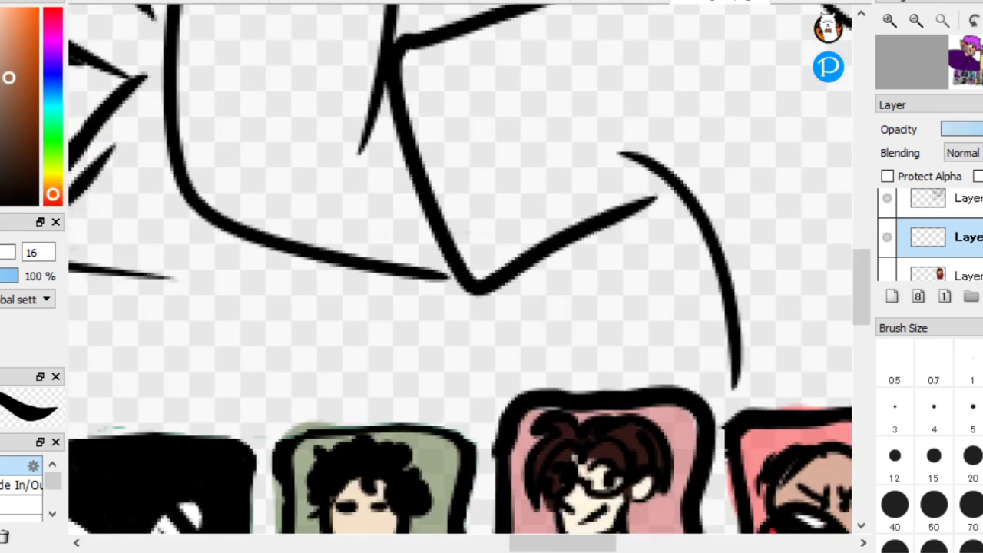
Close the gaps at the elbow and wrist of the raised arm nearest the V.S lettering and fill the arm with brown
left_click_drag(445, 281, 459, 281)
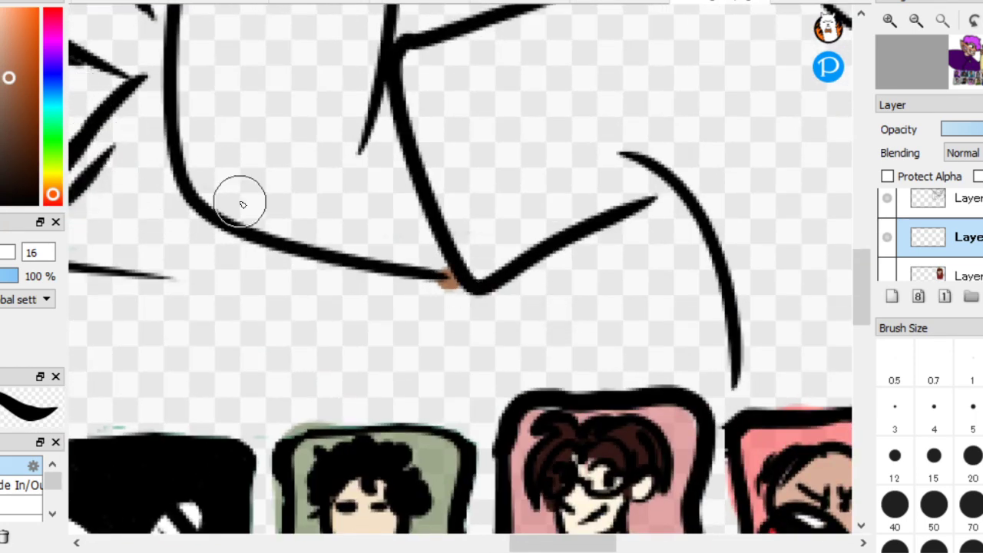
scroll(220, 211, "down", 4)
key("Right")
scroll(125, 185, "up", 1)
scroll(230, 227, "up", 1)
key("Right")
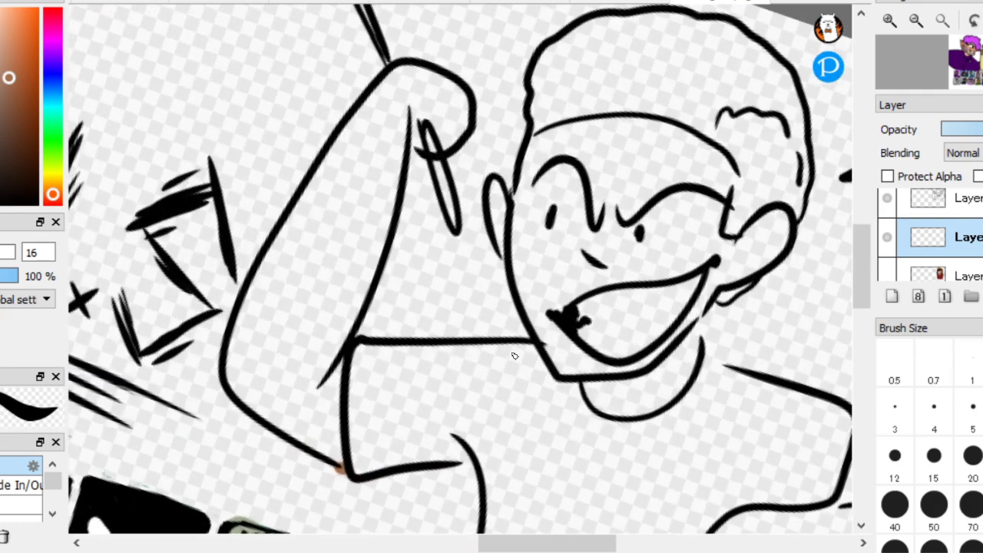
left_click_drag(411, 139, 413, 142)
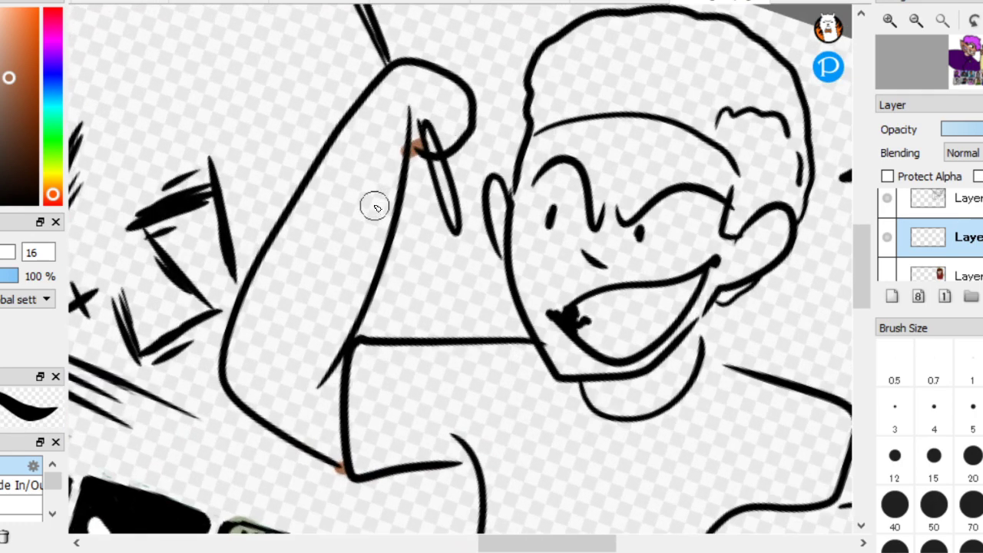
key("g")
left_click(355, 233)
Close the gaps beside the sleeve of the other raised arm and fill that arm and hand with the brown skin tone
scroll(184, 149, "down", 4)
key("Right")
scroll(217, 176, "up", 1)
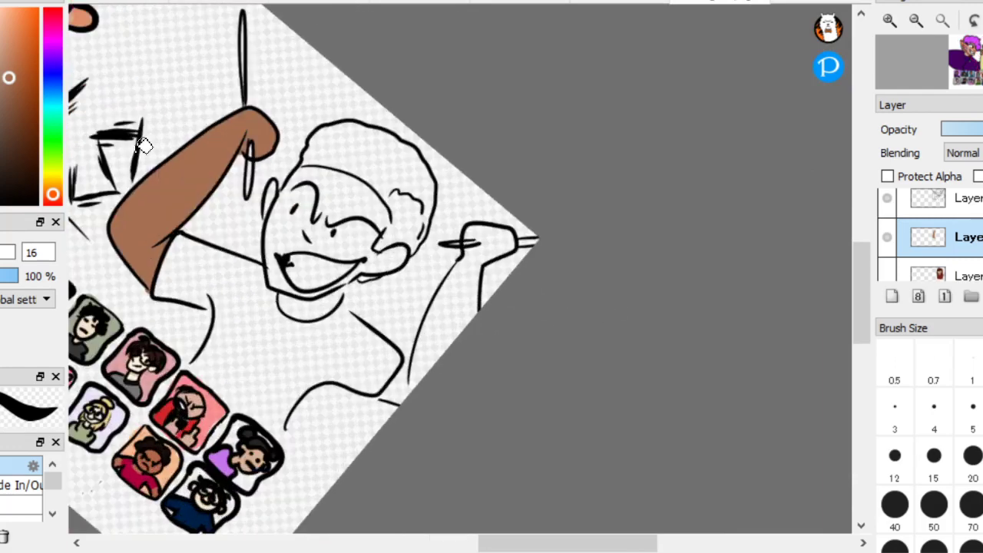
left_click(461, 312)
key("ctrl+z")
scroll(462, 312, "up", 5)
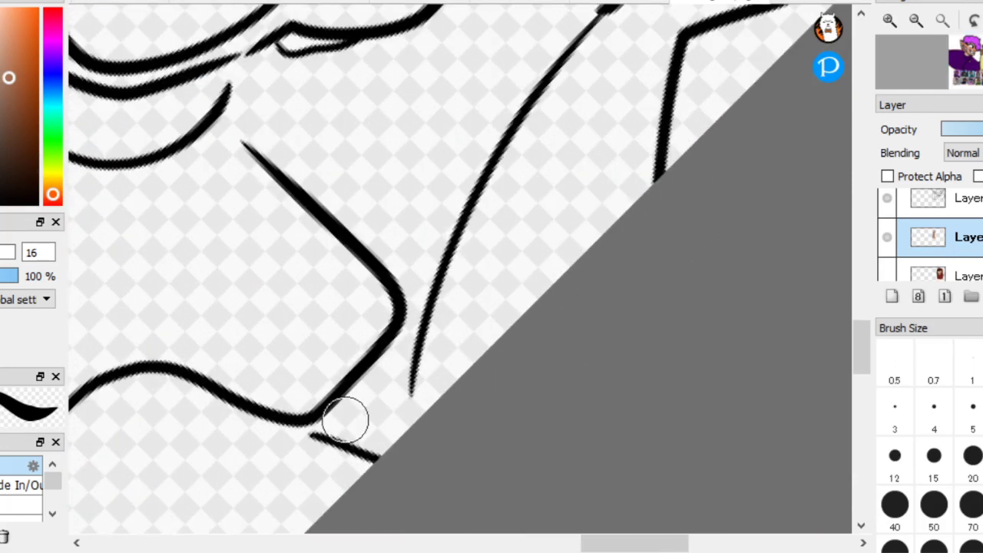
left_click(324, 423)
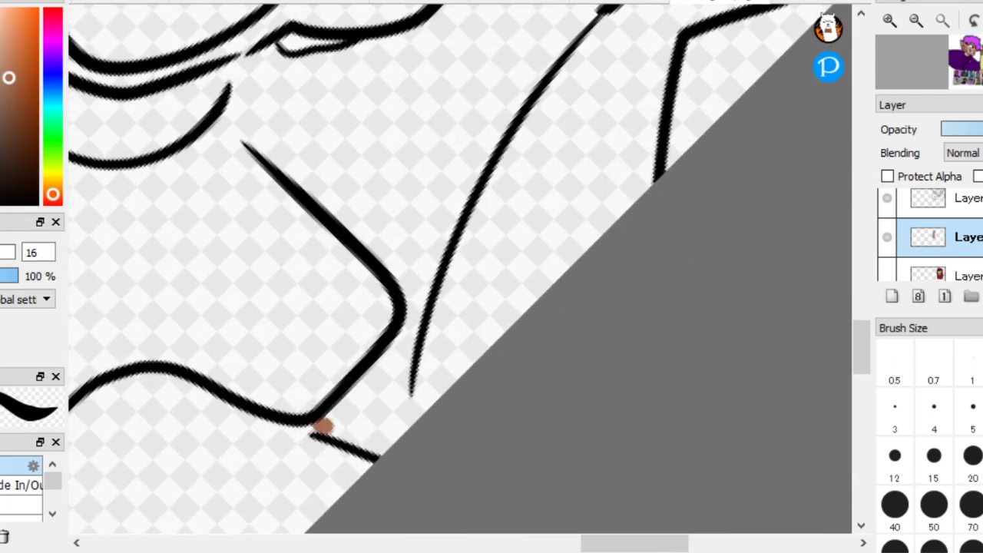
left_click(407, 329)
scroll(523, 326, "down", 2)
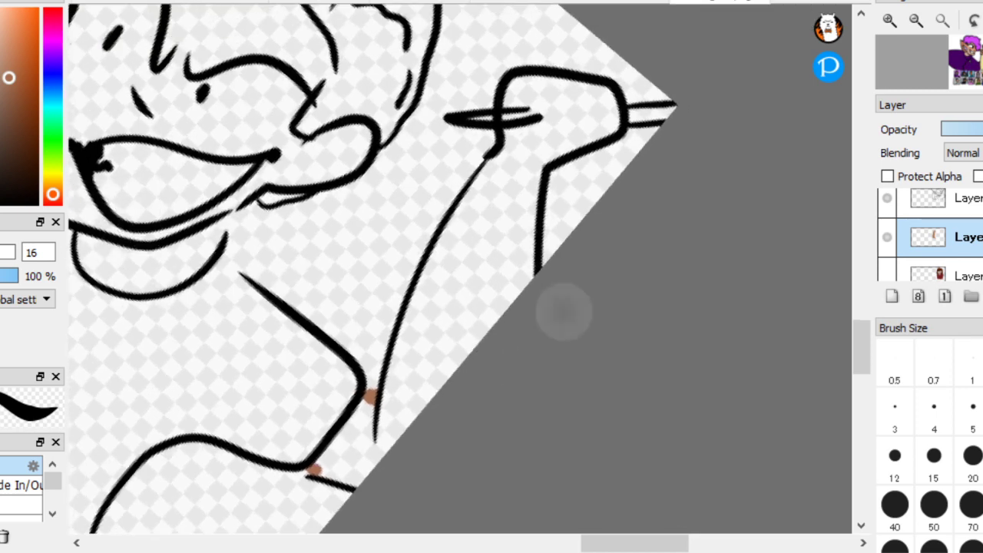
key("g")
left_click(482, 249)
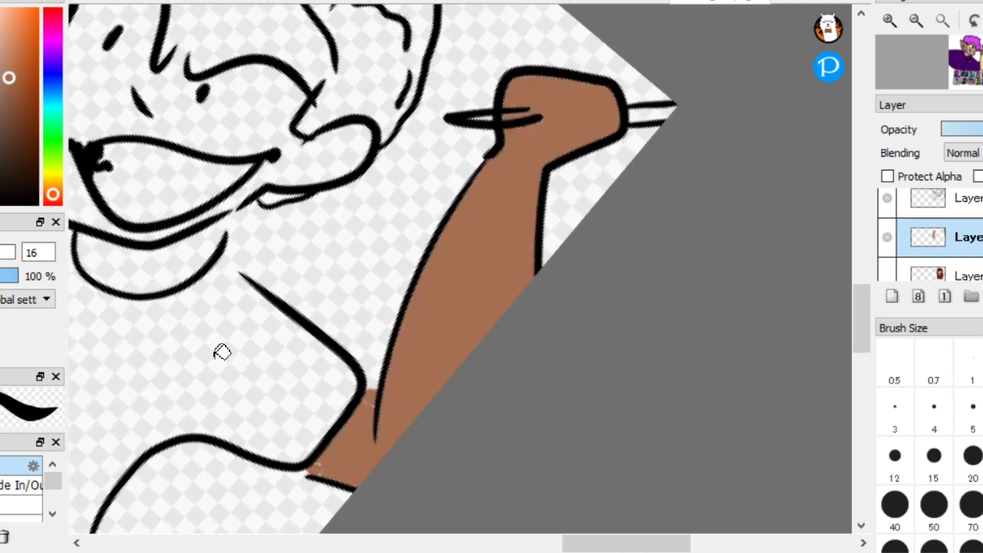
Paint both visible parts of the stick held in the fist at the canvas edge light peach
scroll(261, 174, "up", 3)
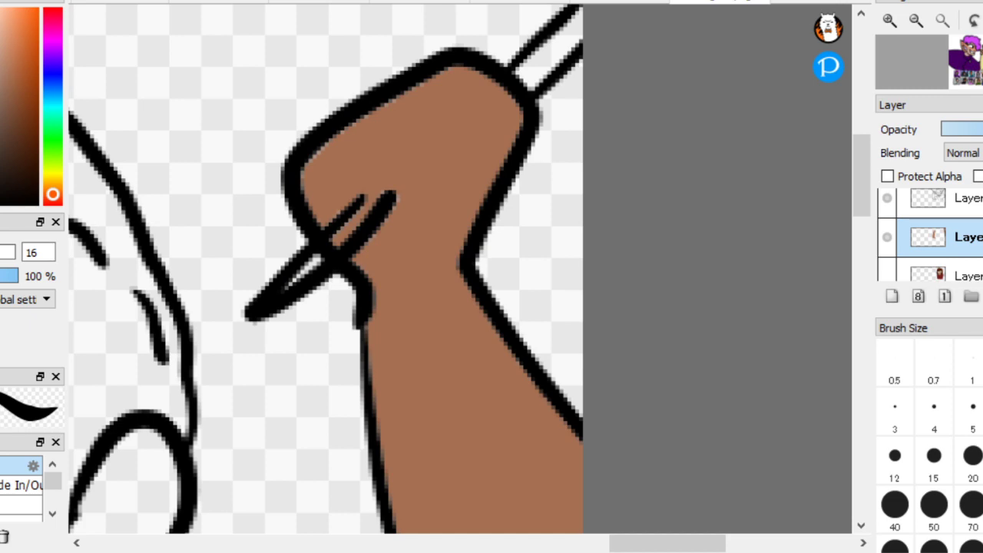
mouse_move(311, 262)
left_mouse_down()
mouse_move(302, 268)
mouse_move(373, 202)
left_mouse_up()
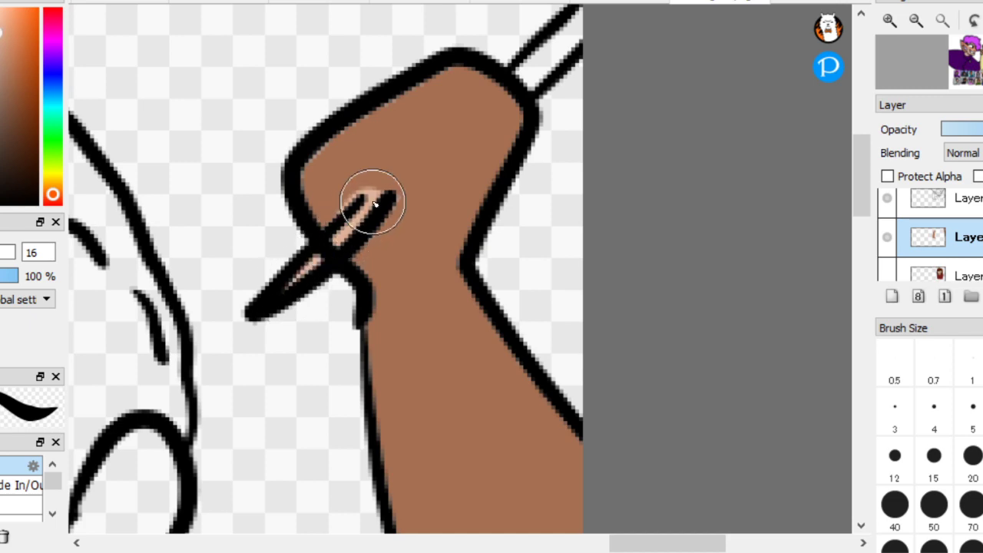
left_click_drag(522, 81, 616, 15)
scroll(198, 195, "down", 4)
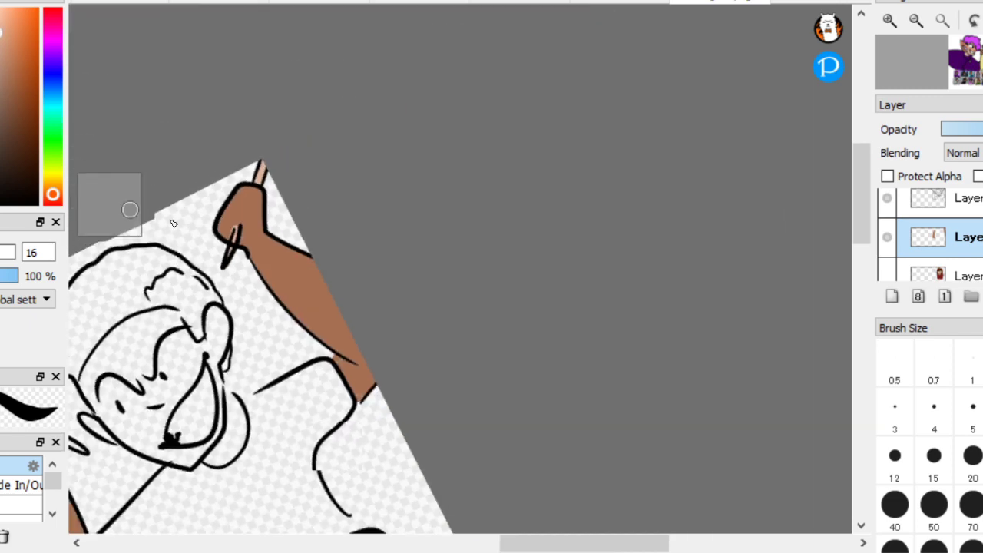
Paint both ends of the stick in the hand nearest the V.S lettering light peach
scroll(316, 456, "up", 5)
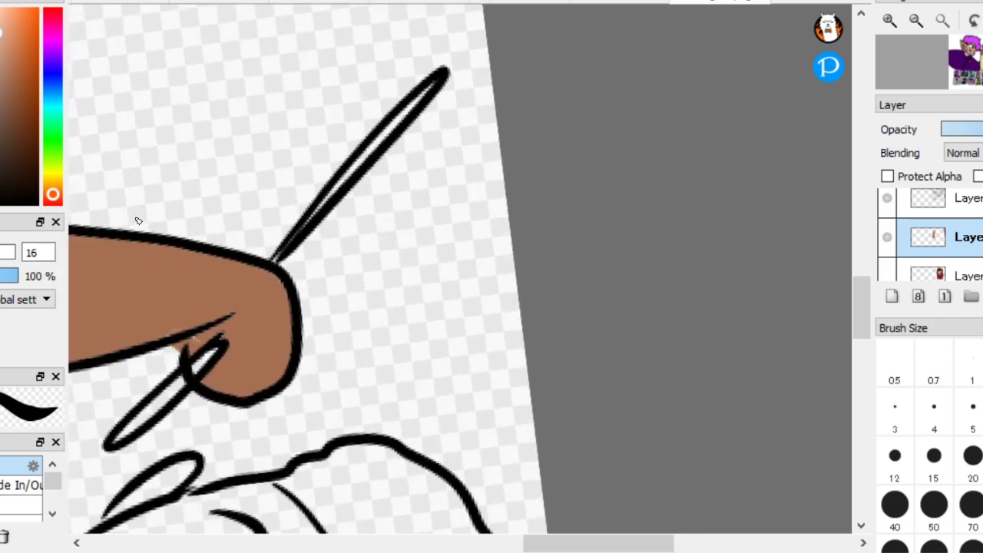
left_click_drag(184, 374, 136, 428)
left_click_drag(287, 243, 434, 88)
left_click_drag(128, 425, 218, 340)
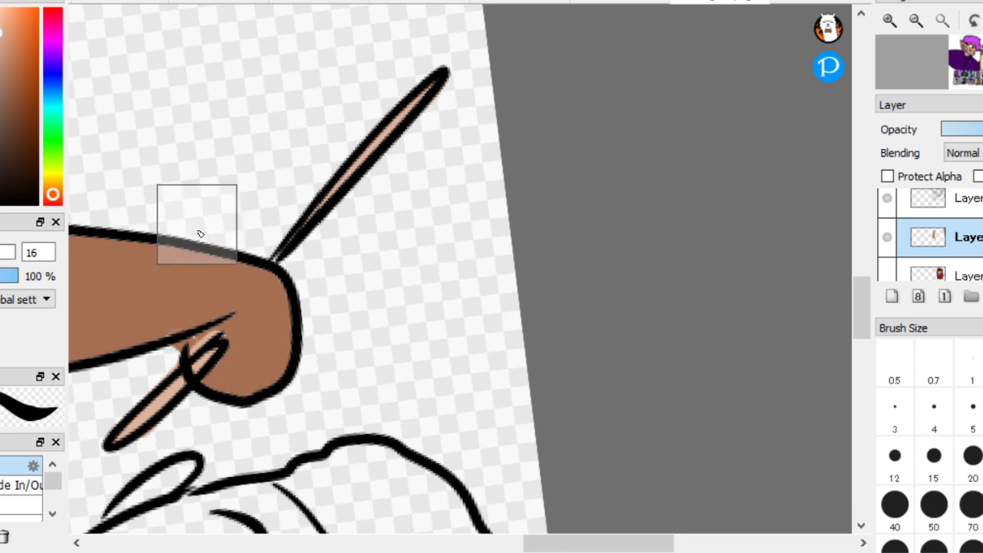
scroll(199, 233, "down", 5)
Close the gap between the jaw and the neck and fill the neck with the brown skin tone
scroll(522, 357, "up", 3)
scroll(538, 231, "up", 1)
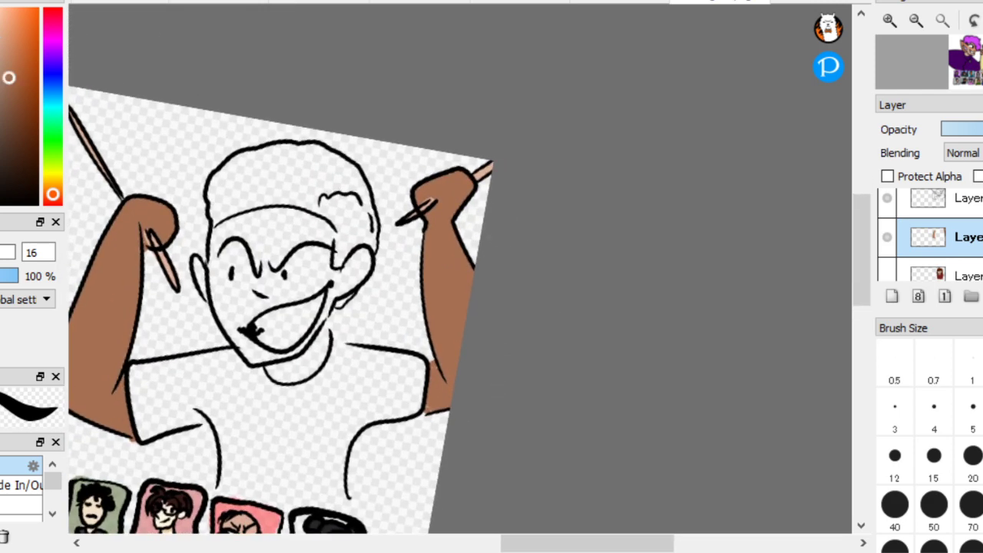
scroll(264, 320, "up", 4)
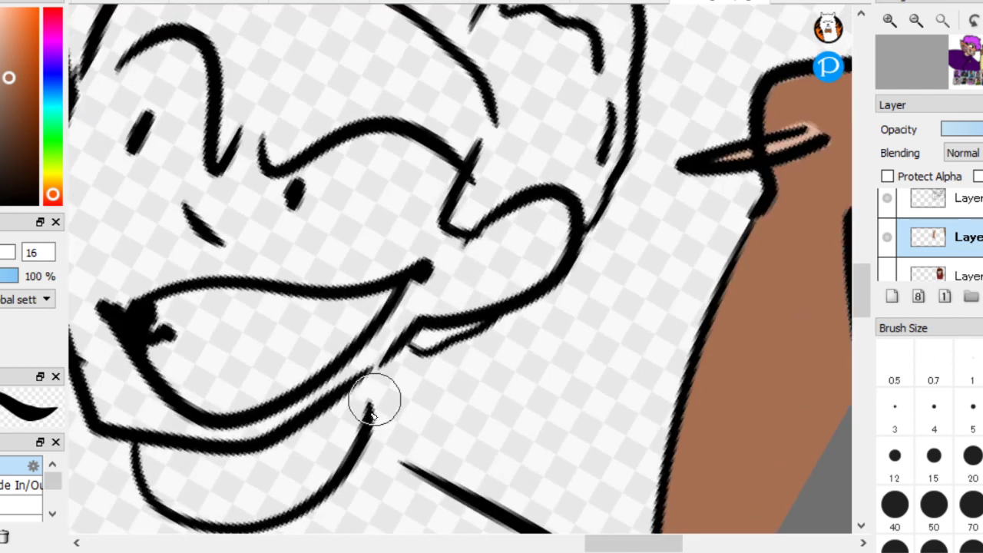
left_click_drag(374, 406, 380, 367)
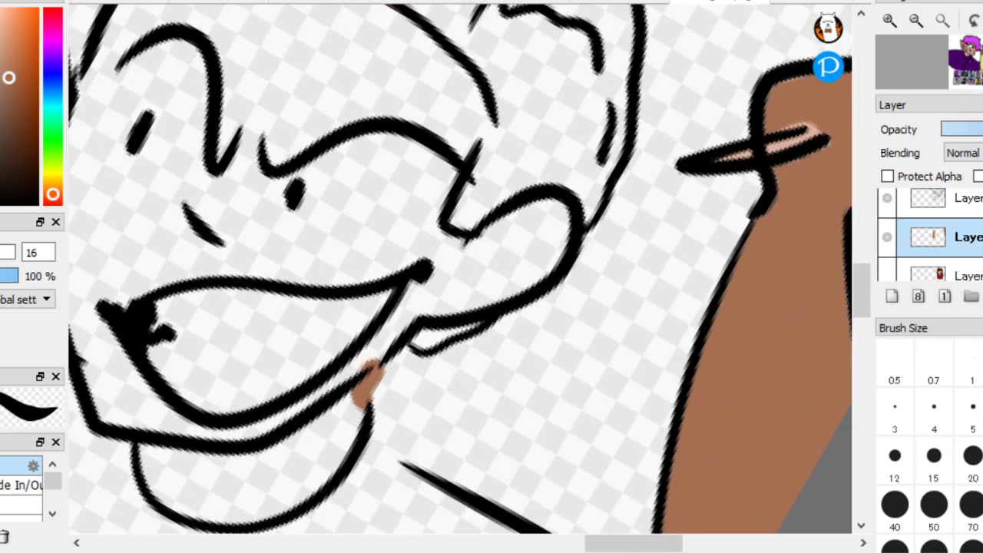
left_click(329, 428)
left_click_drag(355, 425, 360, 407)
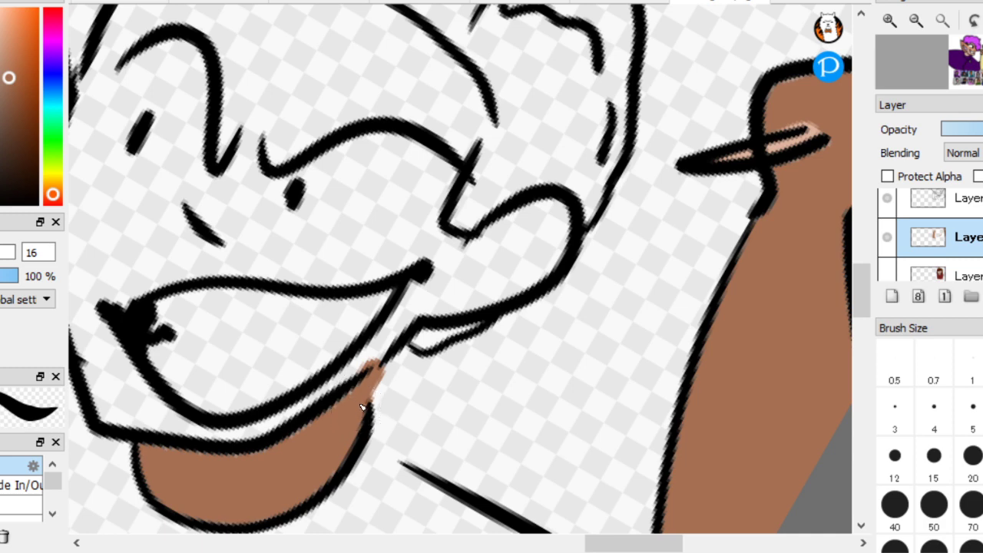
Fill the character's head and both ears with the brown skin tone
left_click(494, 246)
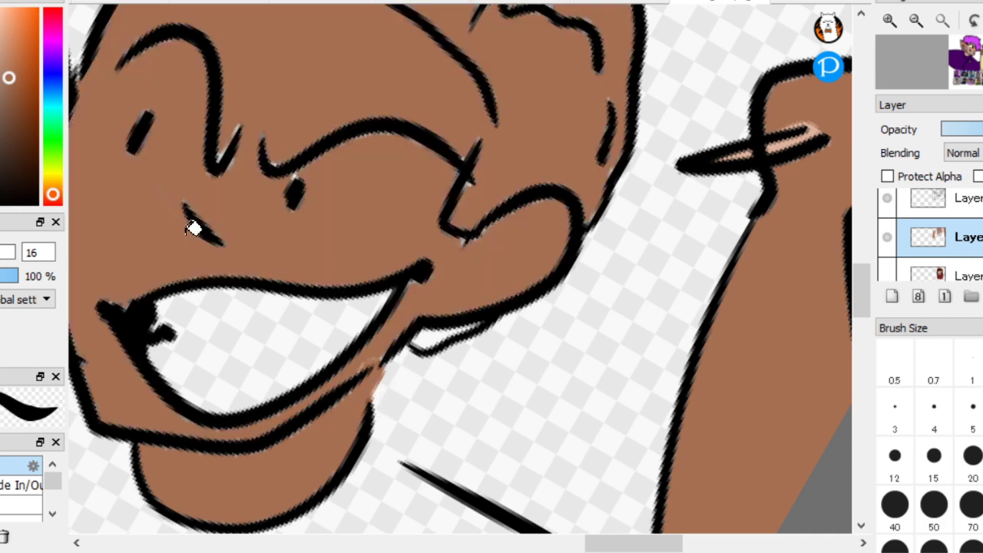
scroll(217, 243, "down", 3)
scroll(486, 304, "up", 3)
left_click(202, 238)
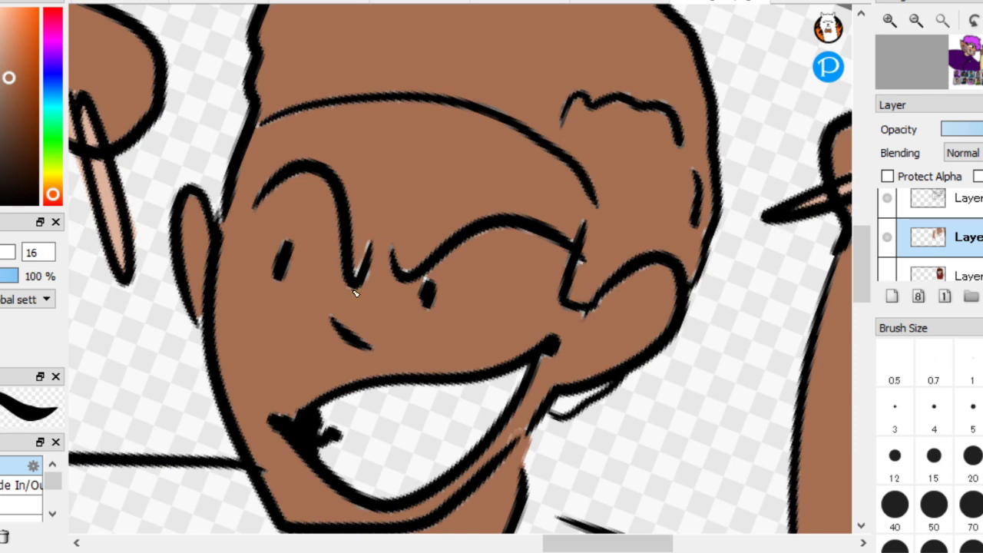
Paint the whites of both eyes around the pupils beneath the eyebrows
scroll(382, 284, "up", 2)
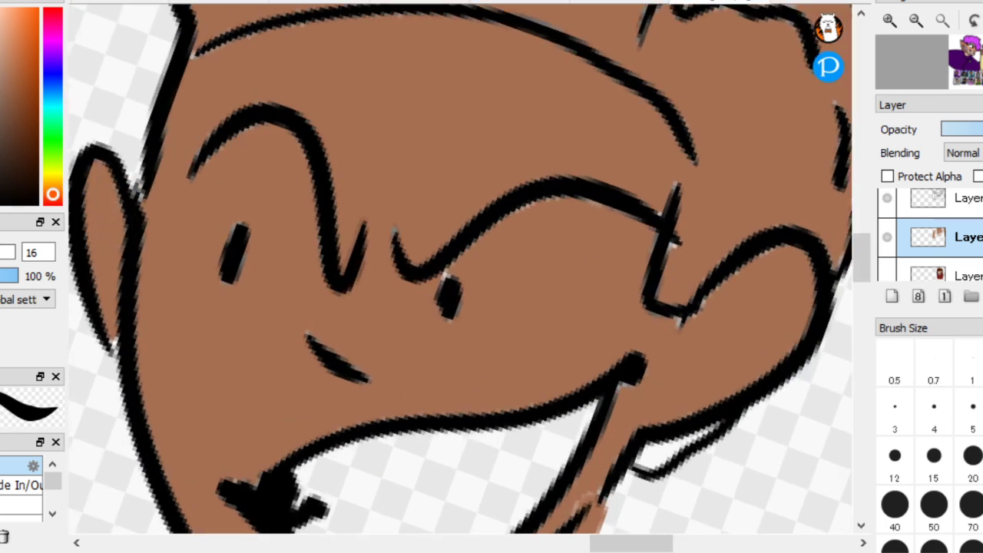
mouse_move(538, 256)
left_mouse_down()
mouse_move(588, 245)
mouse_move(570, 275)
mouse_move(514, 307)
mouse_move(487, 259)
left_mouse_up()
mouse_move(299, 254)
left_mouse_down()
mouse_move(272, 170)
mouse_move(278, 261)
mouse_move(291, 223)
left_mouse_up()
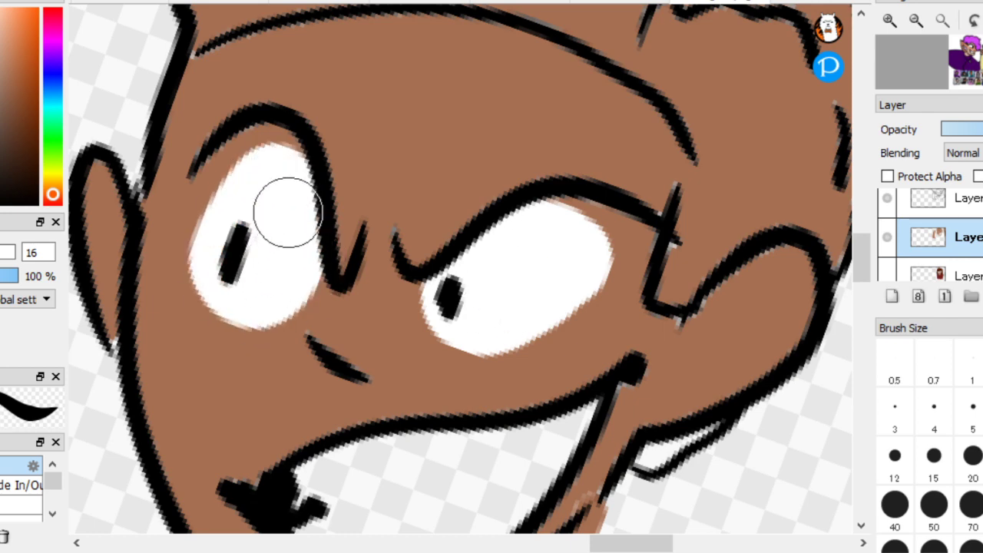
scroll(277, 307, "down", 3)
key("End")
scroll(399, 326, "up", 1)
scroll(399, 326, "up", 1)
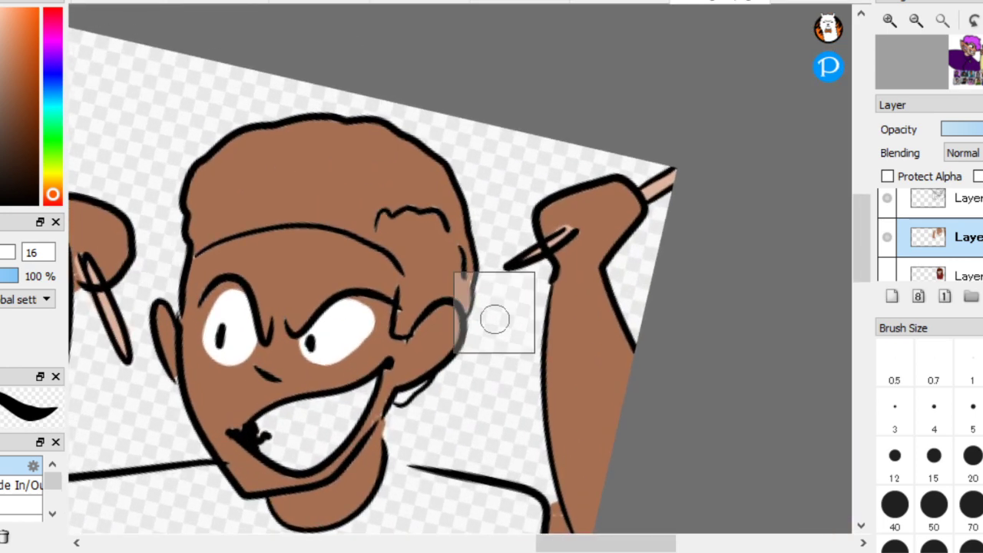
Sample the dark brown shade from the lower hair in the small portrait with the grey DR shirt
scroll(496, 318, "down", 3)
scroll(465, 386, "up", 3)
key("Delete")
key("Delete")
scroll(483, 292, "down", 3)
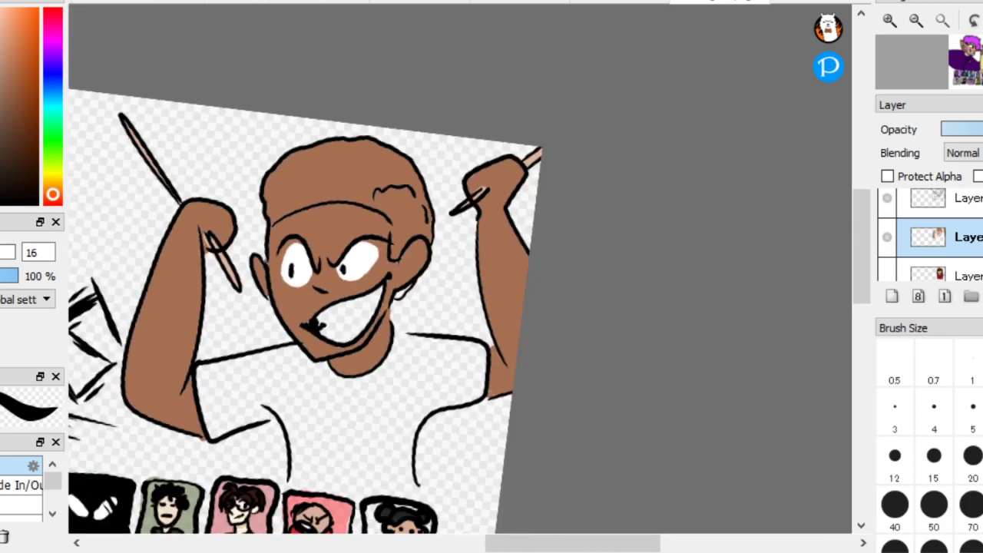
scroll(330, 399, "up", 5)
key("Delete")
scroll(105, 308, "up", 4)
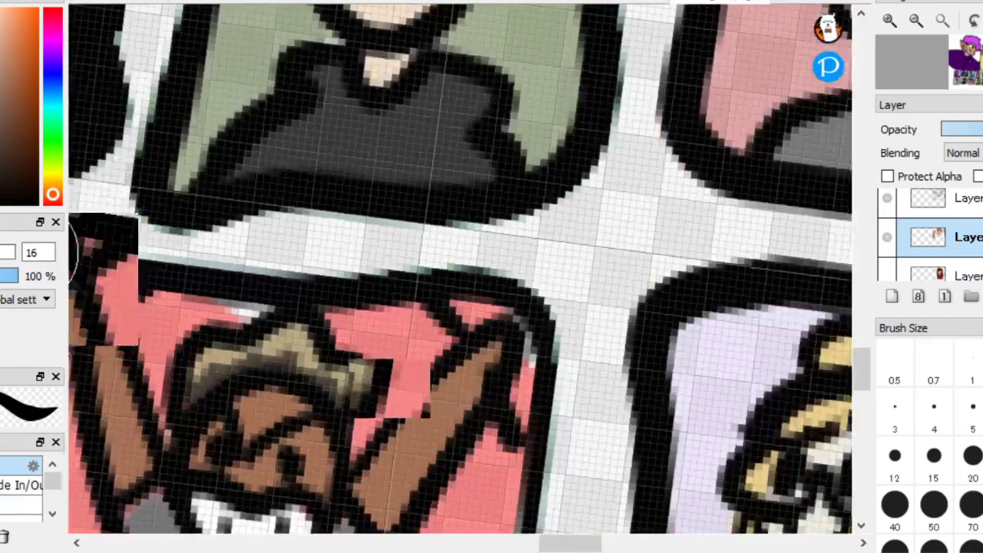
scroll(432, 329, "down", 5)
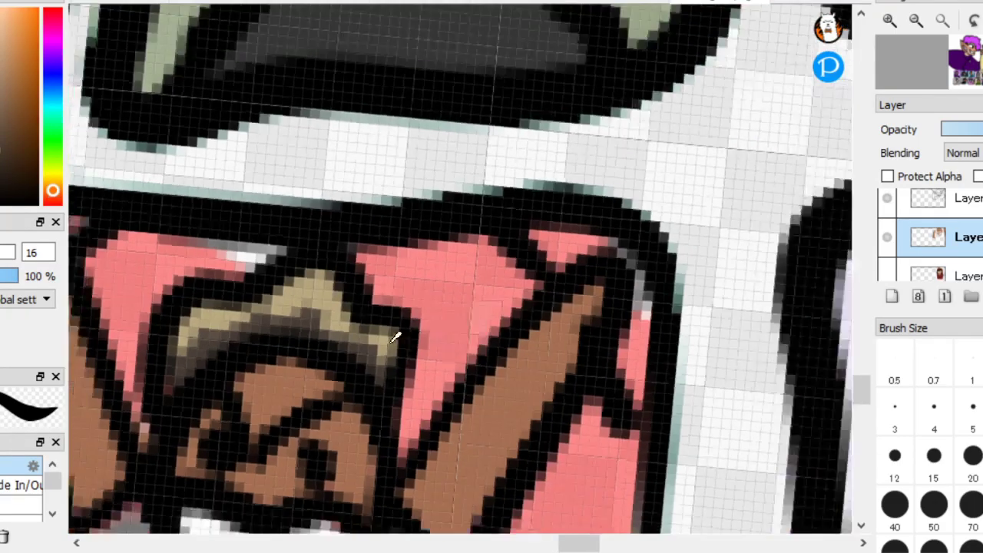
scroll(496, 402, "up", 5)
key("Right")
key("Right")
key("Right")
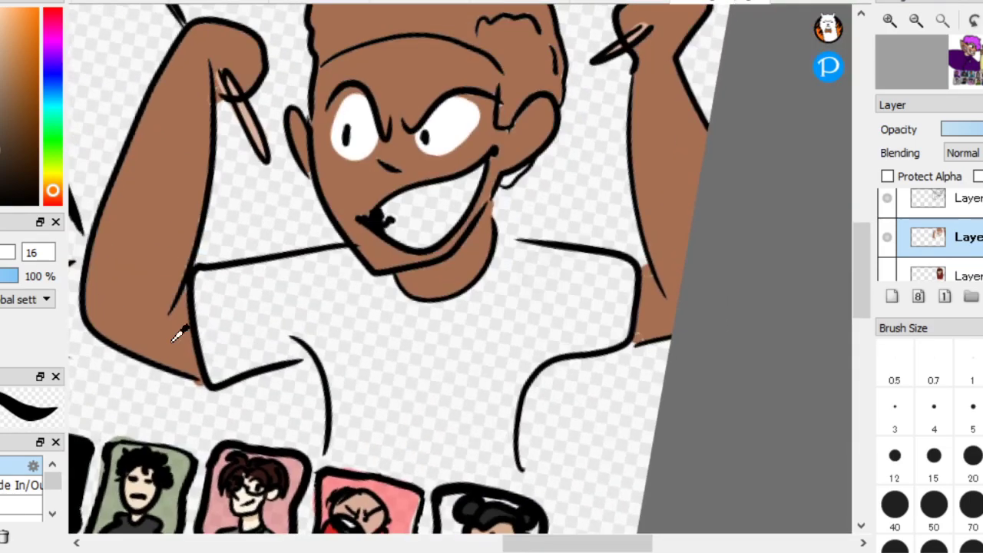
Close the gaps around the side hair patch above the ear and fill the patch with dark brown
scroll(630, 215, "up", 3)
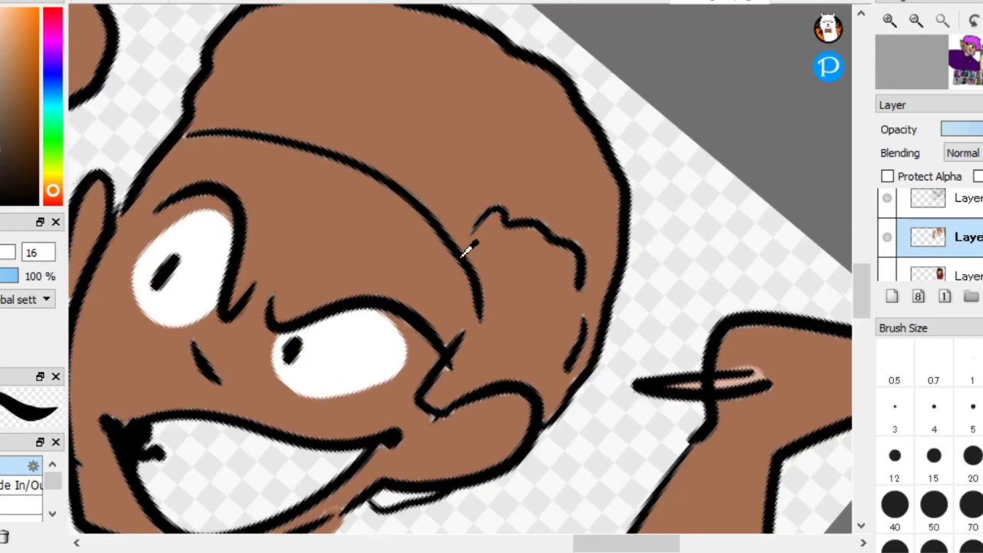
left_click_drag(468, 232, 472, 256)
left_click_drag(568, 367, 551, 412)
key("g")
left_click(545, 329)
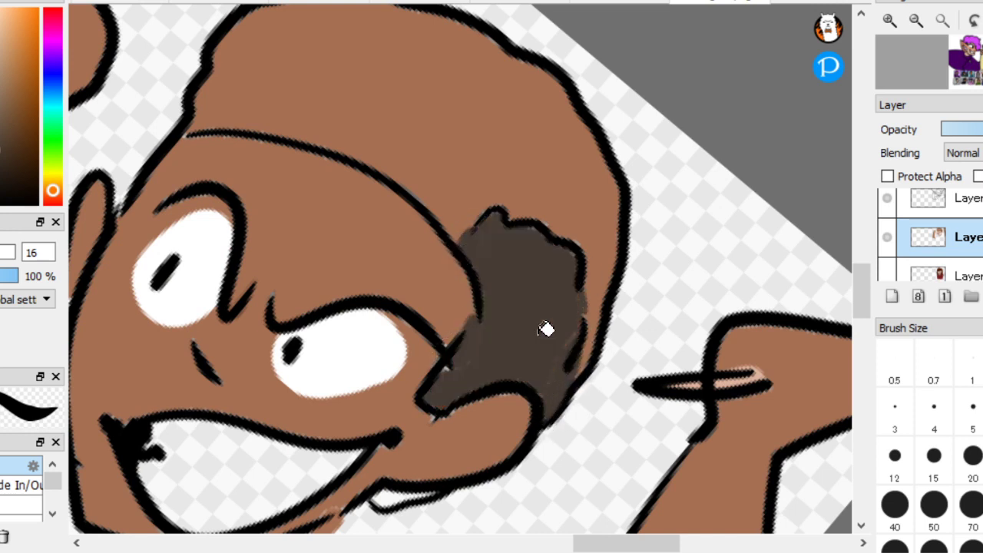
key("b")
mouse_move(527, 371)
left_mouse_down()
mouse_move(548, 395)
mouse_move(525, 373)
mouse_move(443, 392)
mouse_move(497, 315)
mouse_move(488, 250)
mouse_move(514, 257)
mouse_move(564, 366)
mouse_move(575, 327)
left_mouse_up()
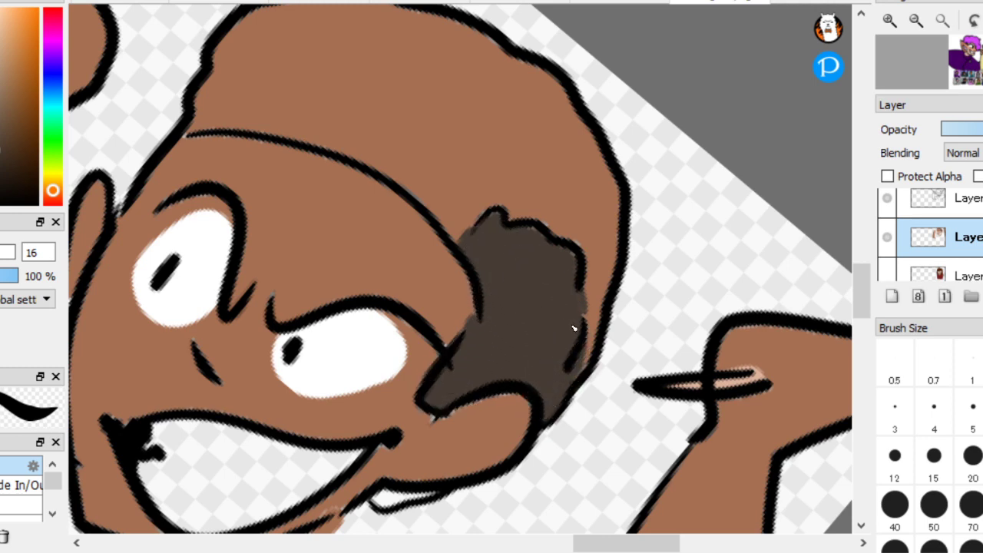
Sample the khaki blond from the hair in the DR portrait and fill the character's upper hair with it
scroll(168, 220, "down", 5)
scroll(333, 410, "up", 7)
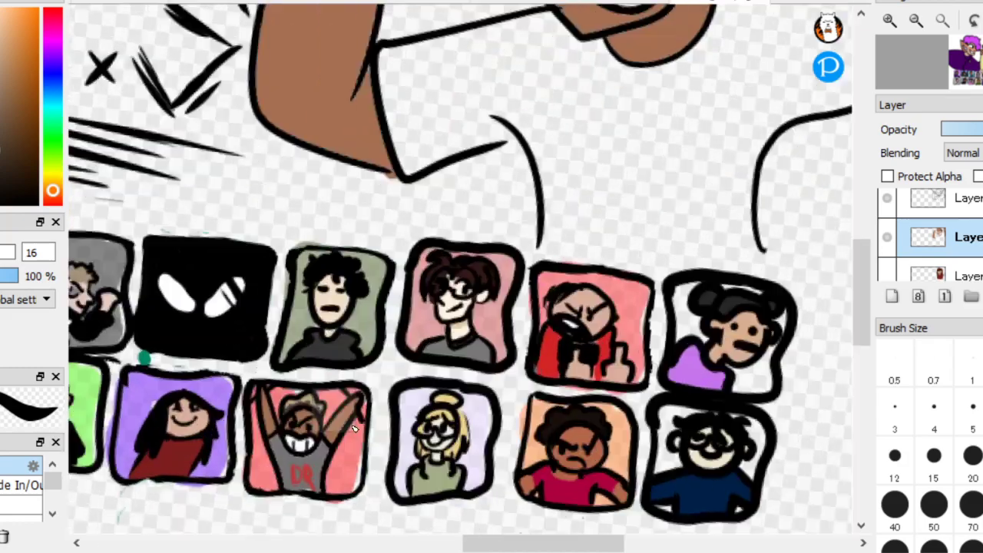
scroll(204, 342, "up", 3)
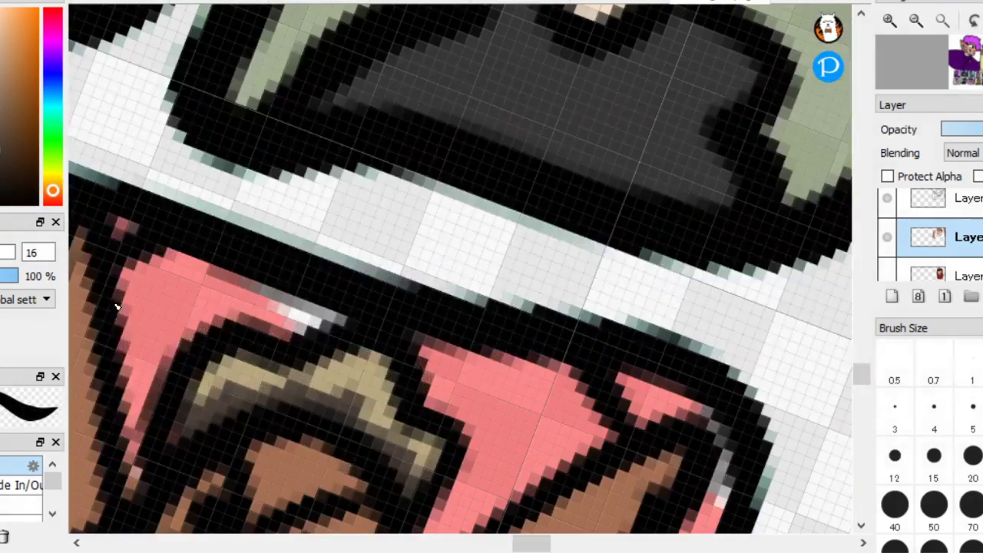
left_click(361, 364, "alt")
scroll(242, 283, "down", 8)
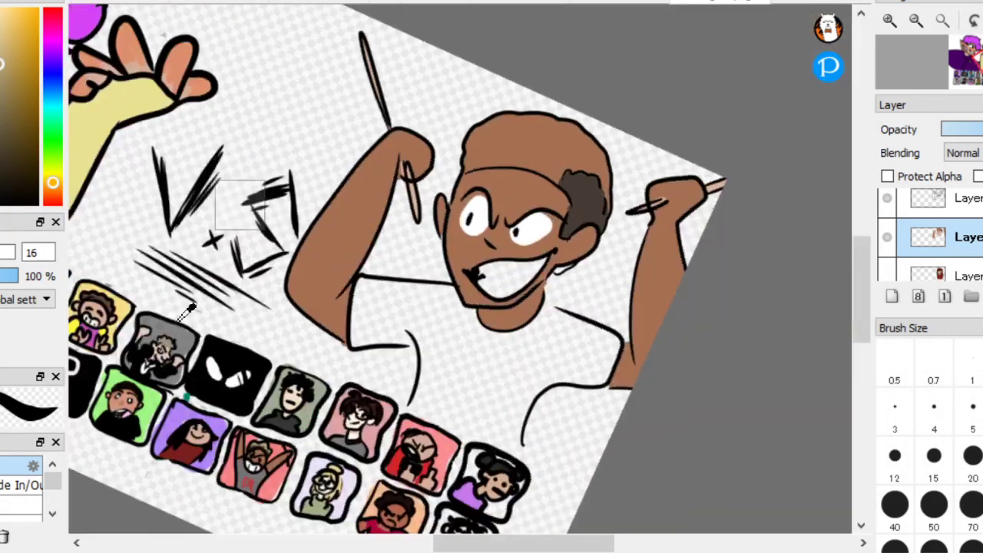
scroll(568, 315, "up", 4)
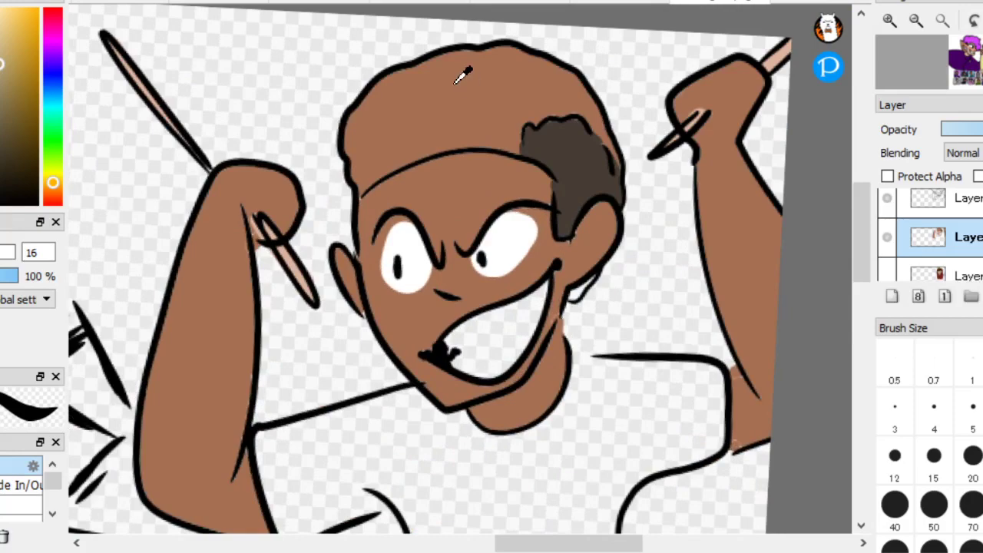
left_click(461, 77)
Paint the inside of the grinning mouth white
scroll(463, 88, "down", 3)
scroll(514, 282, "up", 2)
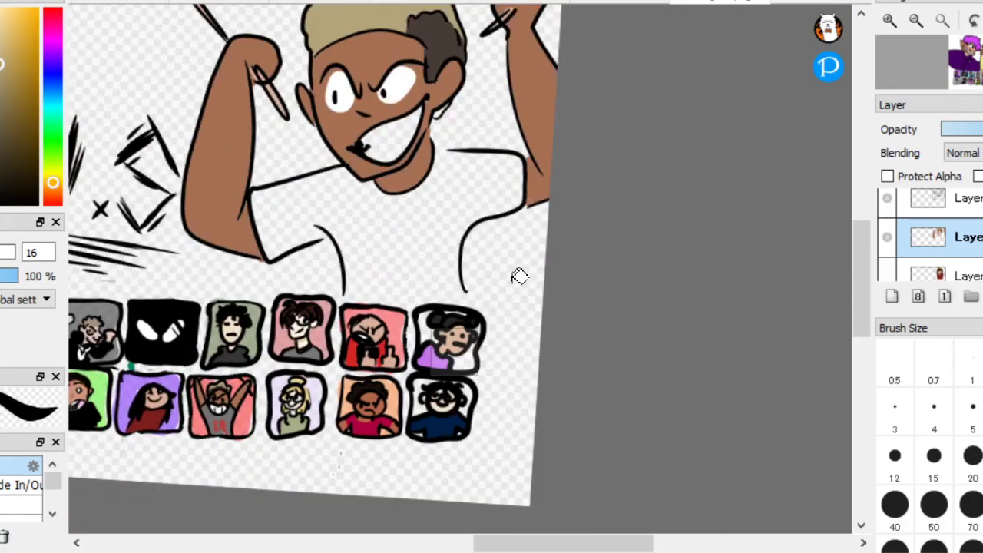
scroll(513, 282, "up", 5)
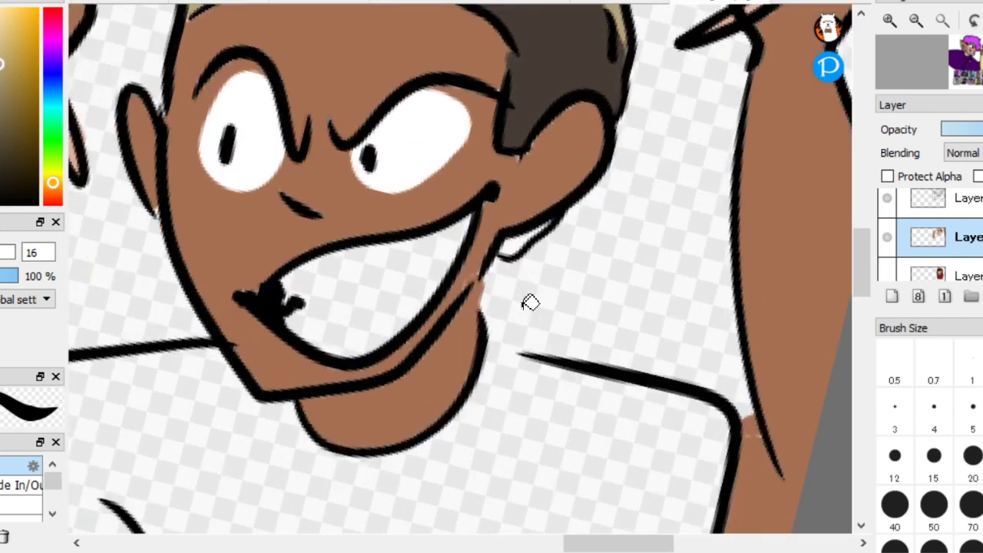
scroll(530, 302, "up", 1)
mouse_move(231, 307)
left_mouse_down()
mouse_move(248, 314)
mouse_move(397, 268)
mouse_move(451, 263)
mouse_move(480, 246)
left_mouse_up()
mouse_move(412, 327)
left_mouse_down()
mouse_move(354, 367)
mouse_move(269, 361)
mouse_move(236, 319)
mouse_move(321, 387)
mouse_move(363, 302)
mouse_move(424, 291)
mouse_move(300, 340)
left_mouse_up()
scroll(189, 327, "down", 6)
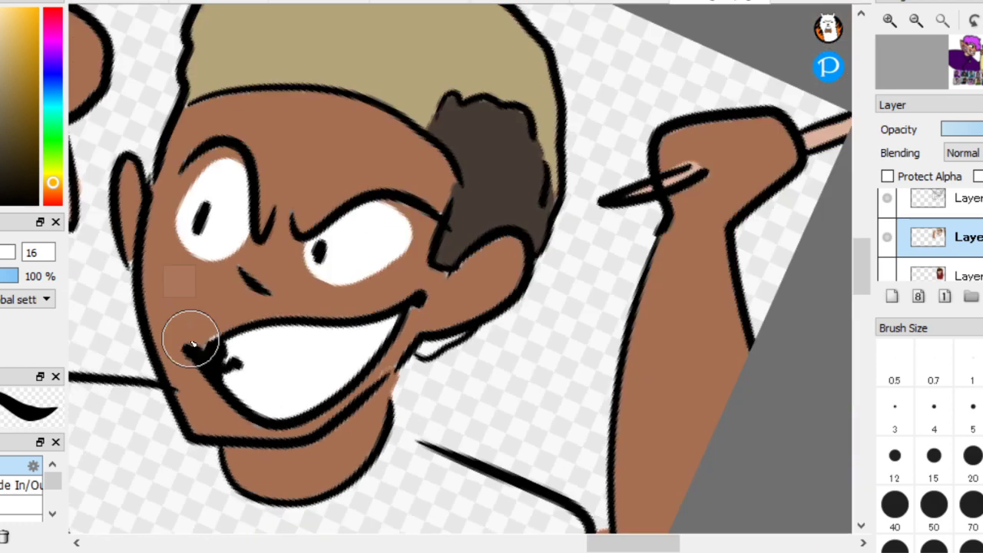
Sample the grey from the DR shirt in the small portrait
key("Left")
key("Left")
key("Left")
scroll(296, 469, "up", 8)
key("Left")
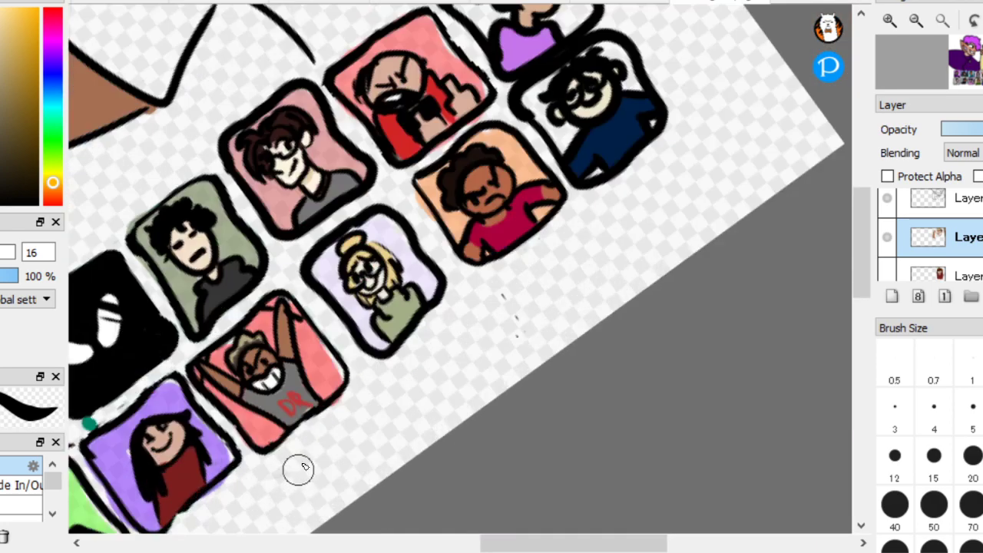
key("Right")
key("Right")
left_click(270, 365, "alt")
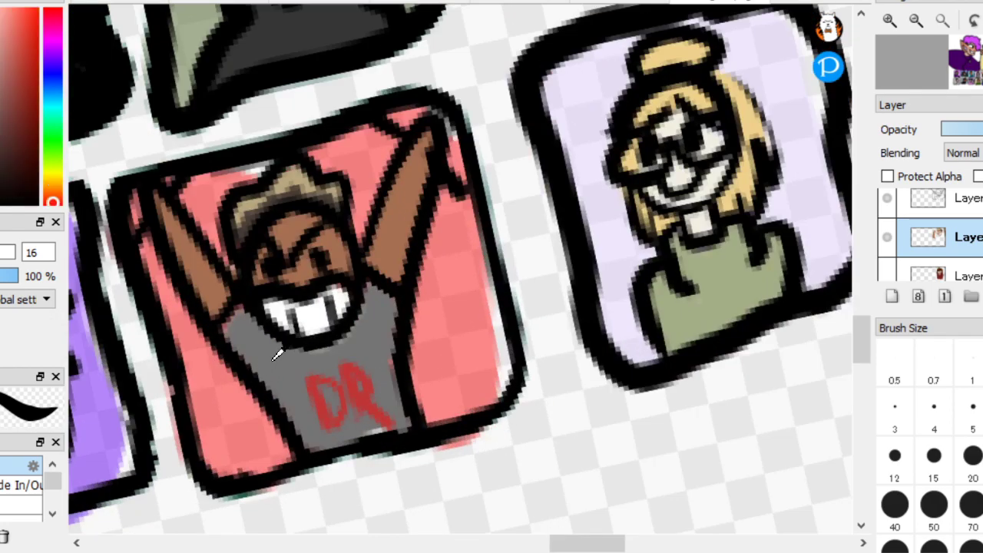
Close the gaps in the shirt outline at the neck, sleeve and lower edges and fill the shirt with grey
scroll(300, 362, "down", 4)
scroll(331, 323, "up", 6)
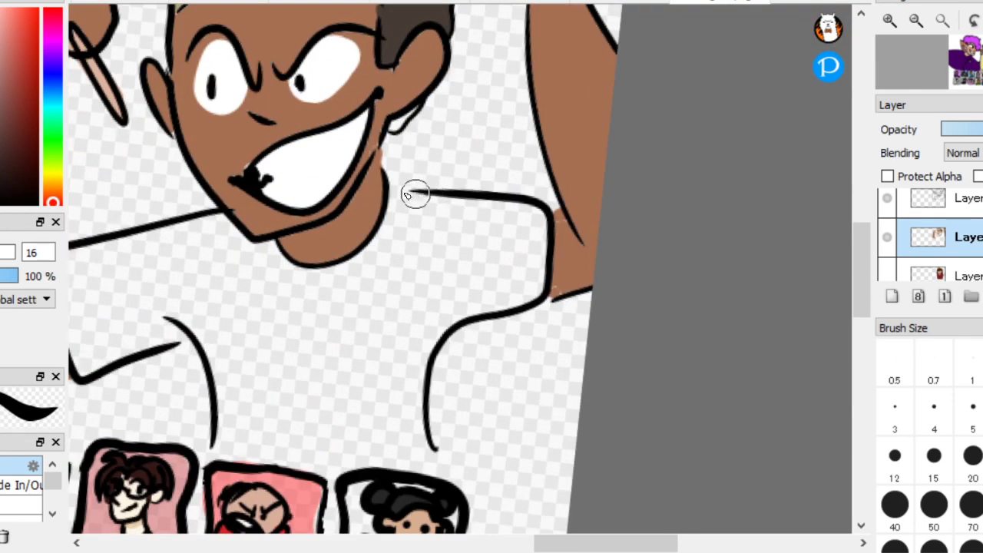
left_click_drag(414, 194, 395, 193)
left_click_drag(432, 450, 435, 475)
left_click_drag(213, 448, 207, 463)
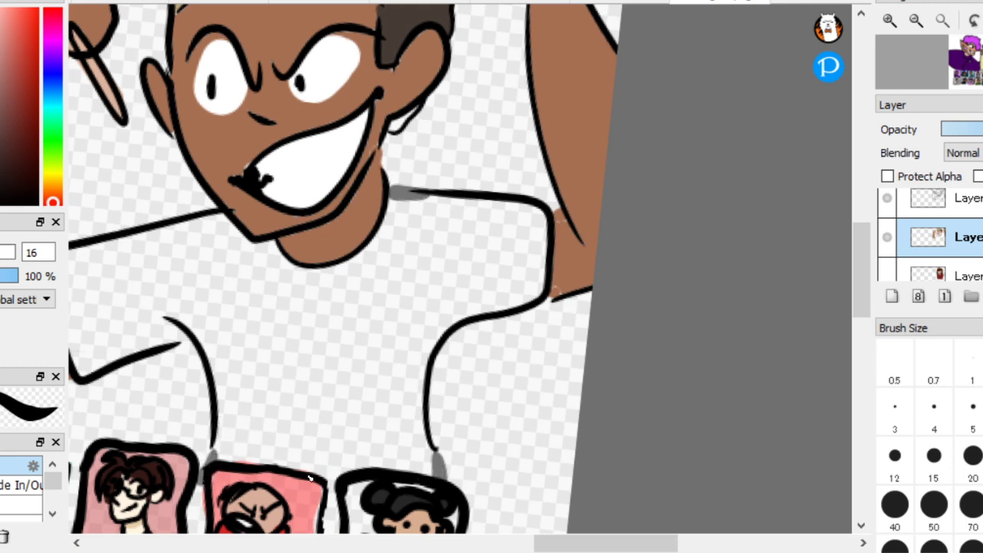
key("ctrl+z")
left_click_drag(174, 349, 198, 345)
scroll(340, 368, "down", 3)
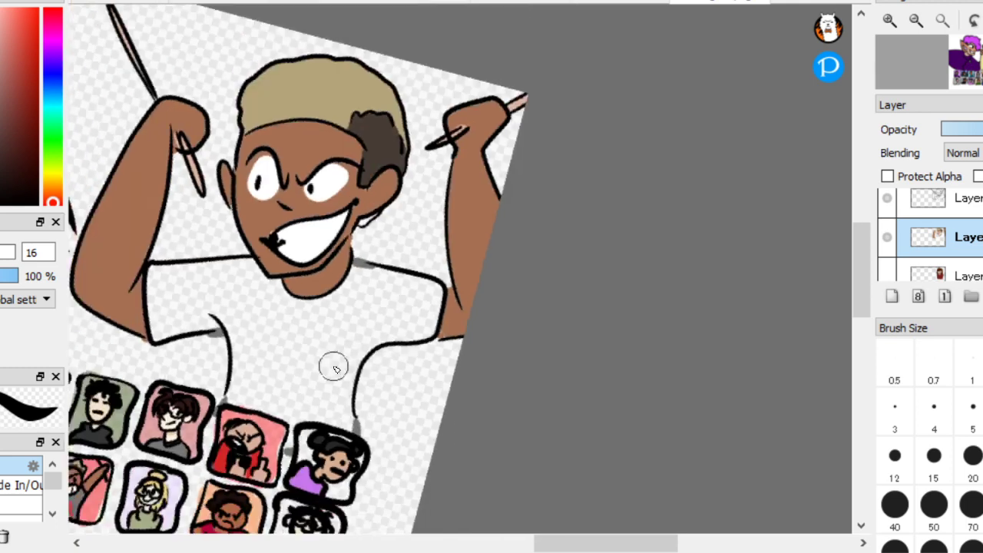
left_click(344, 362)
Sample the red from the DR lettering on the shirt in the small portrait
scroll(425, 438, "down", 4)
scroll(345, 320, "up", 2)
scroll(370, 398, "up", 6)
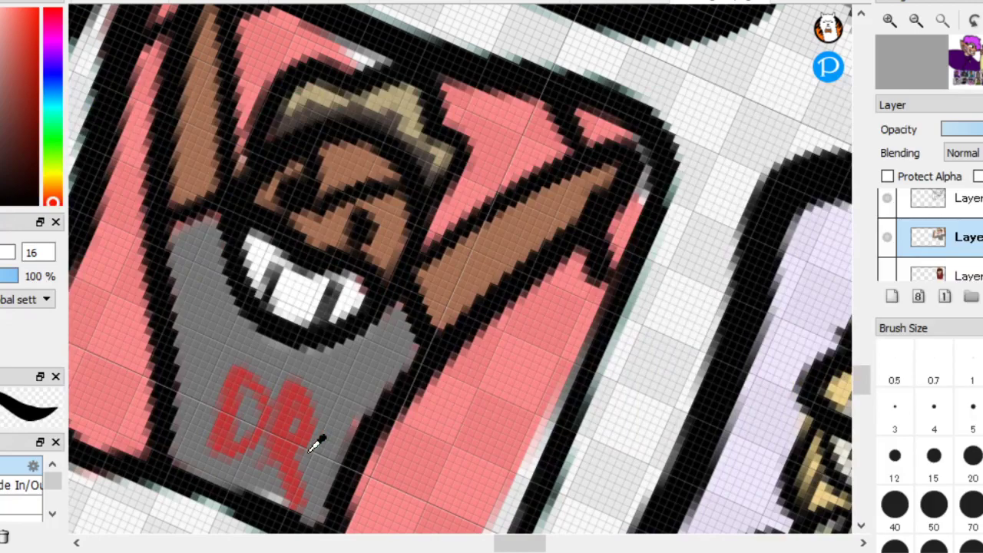
left_click(310, 451, "alt")
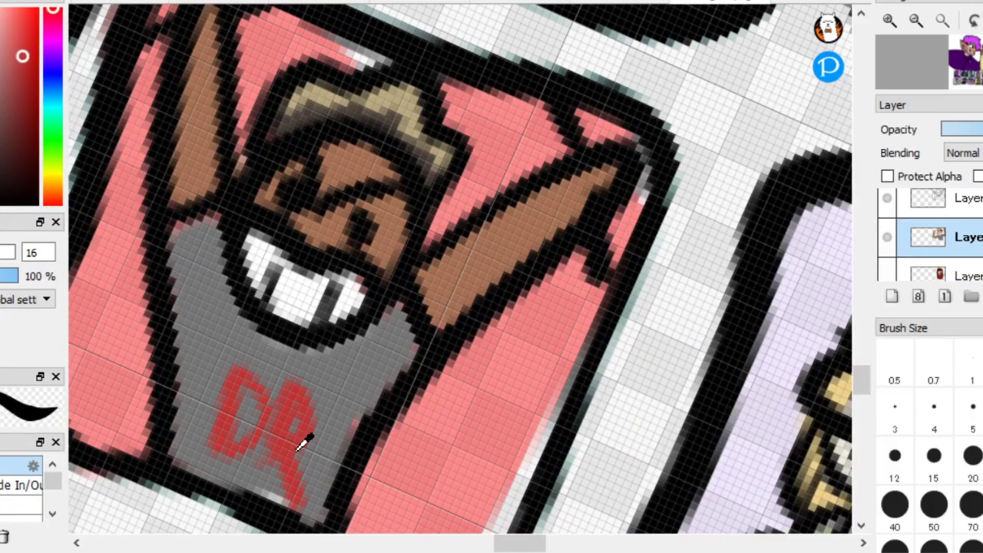
Paint a large red letter D on the front of the big character's grey shirt
scroll(301, 444, "down", 5)
scroll(164, 164, "up", 3)
scroll(164, 164, "down", 3)
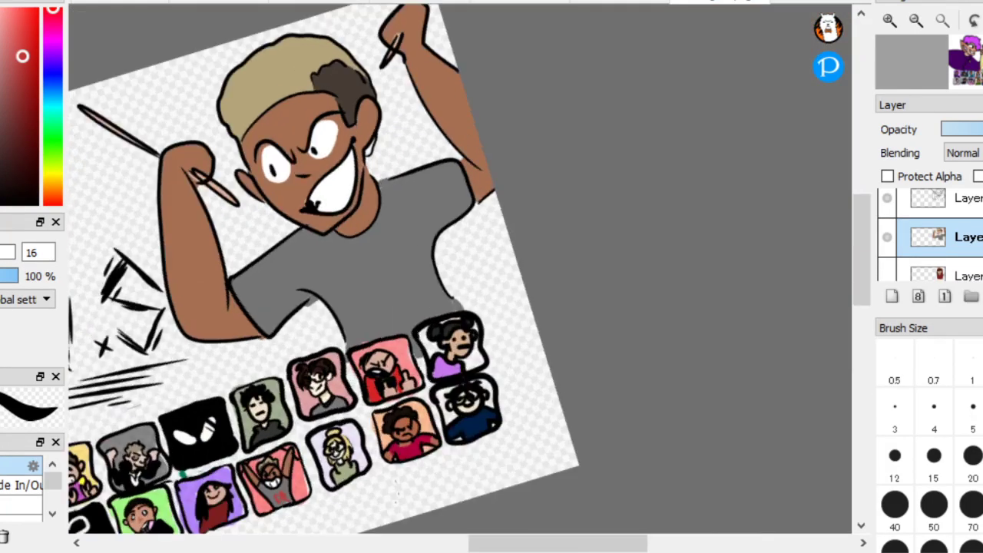
scroll(165, 165, "up", 3)
scroll(443, 322, "up", 3)
mouse_move(228, 361)
left_mouse_down()
mouse_move(269, 213)
mouse_move(296, 374)
left_mouse_up()
left_click_drag(215, 380, 327, 344)
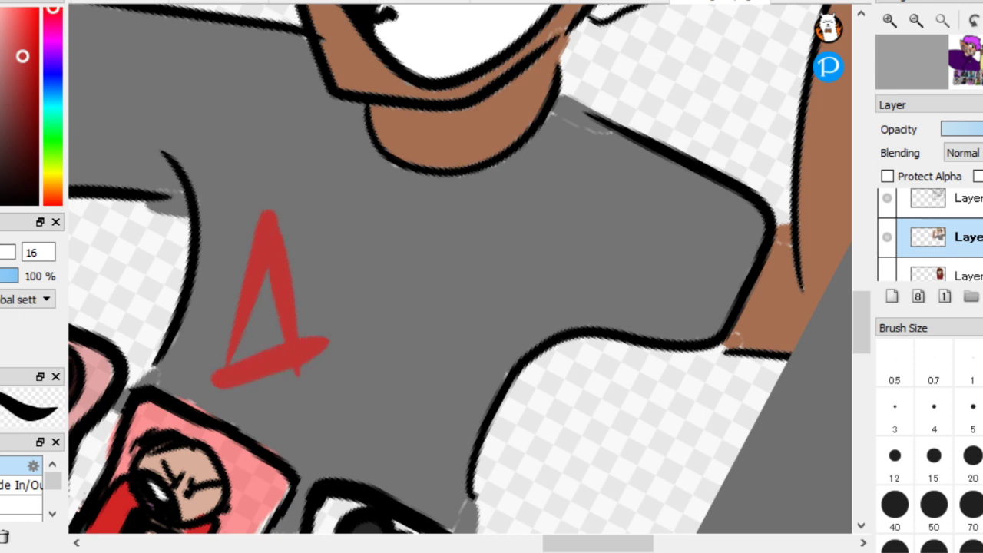
Paint the second red letter beside the D to finish the shirt's DR lettering, redoing strokes that miss
mouse_move(376, 265)
left_mouse_down()
mouse_move(322, 433)
mouse_move(401, 410)
mouse_move(368, 351)
mouse_move(430, 326)
left_mouse_up()
key("ctrl+z")
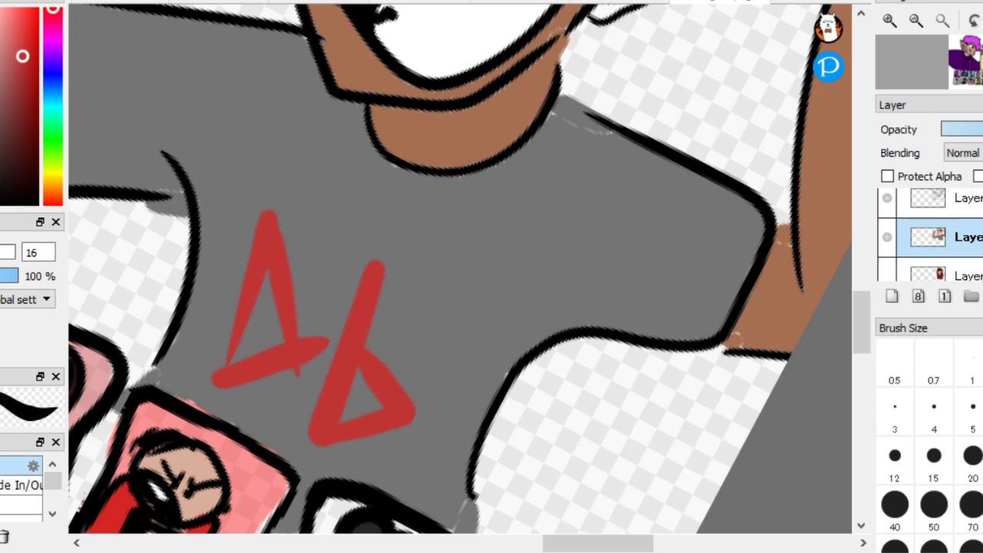
mouse_move(366, 340)
left_mouse_down()
mouse_move(445, 320)
mouse_move(315, 173)
left_mouse_up()
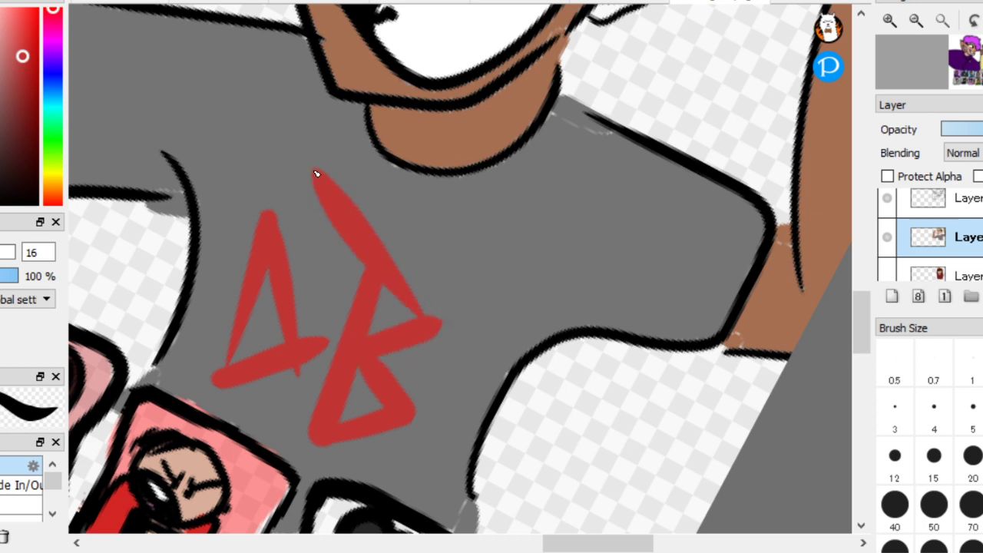
key("ctrl+z")
scroll(370, 212, "up", 1)
left_click_drag(359, 244, 374, 461)
scroll(378, 352, "down", 6)
key("Delete")
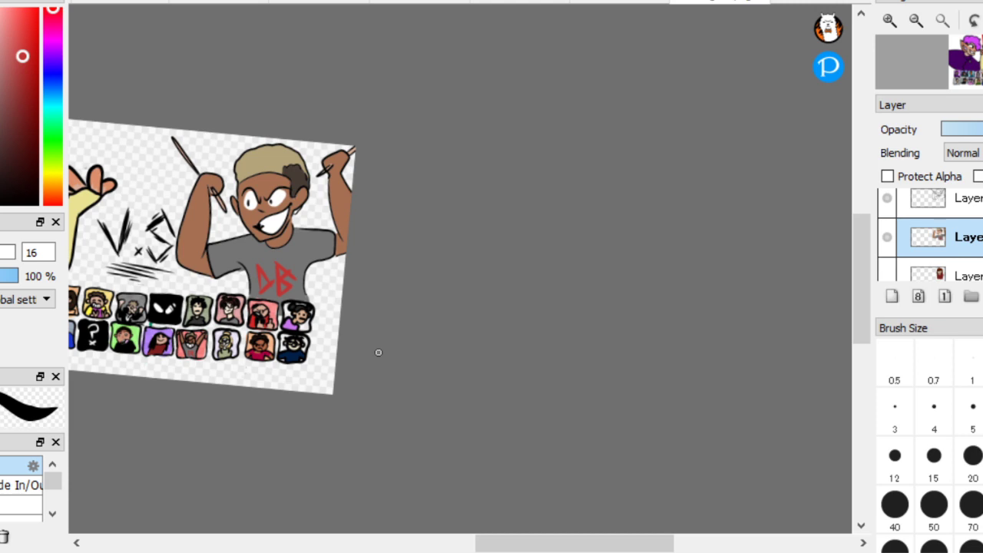
scroll(379, 352, "up", 4)
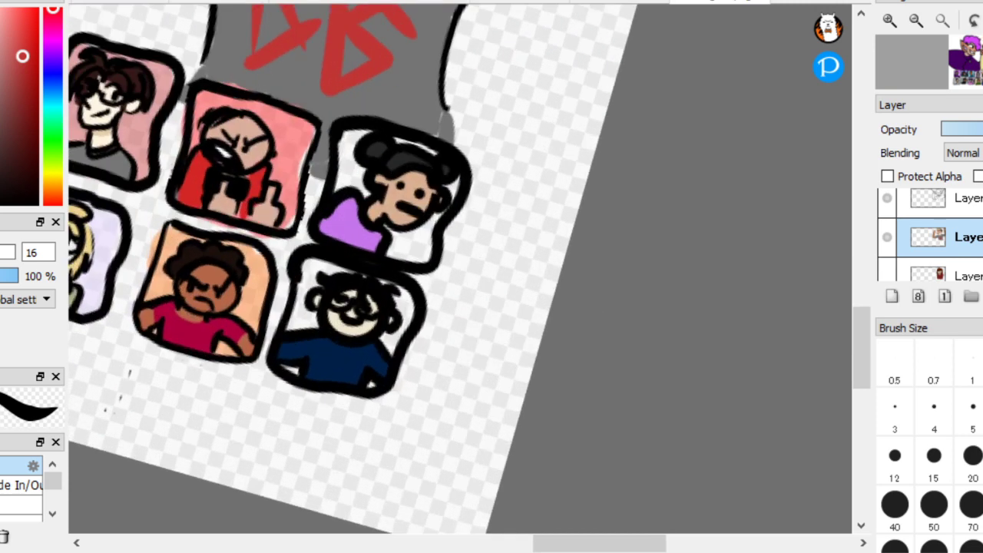
scroll(495, 345, "down", 5)
scroll(437, 409, "up", 1)
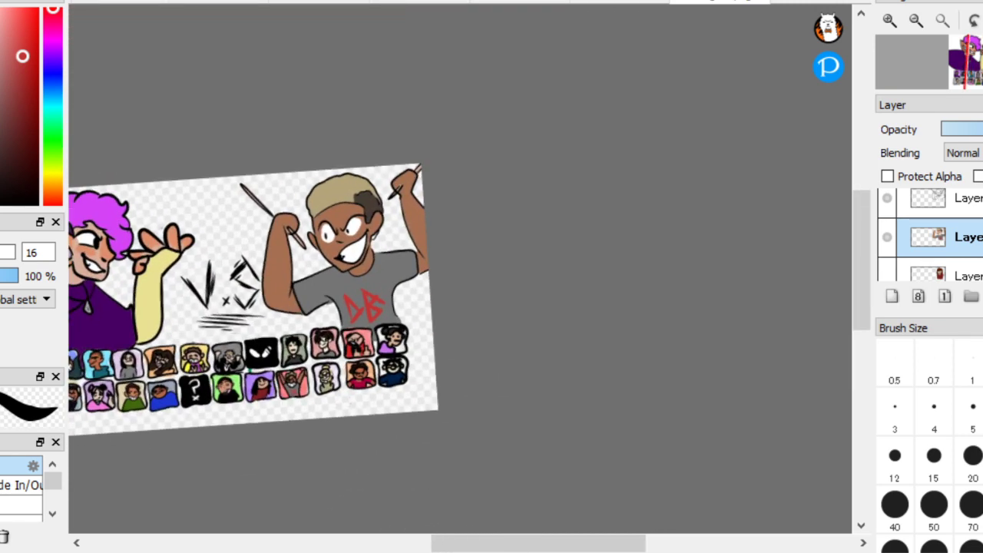
scroll(254, 299, "up", 1)
Merge the grinning character's line art into its colour layer and hide the merged layer
left_click(968, 198)
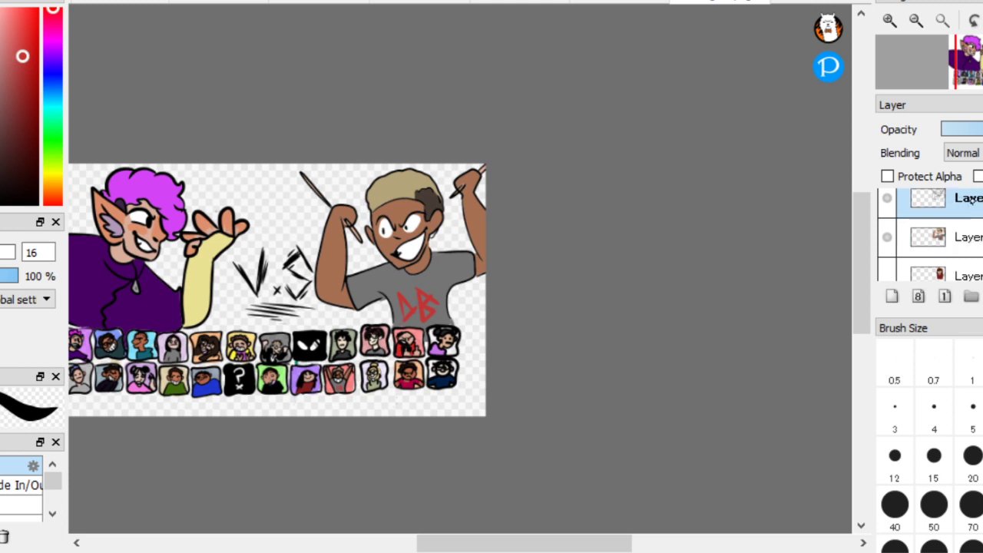
left_click(887, 198)
left_click(887, 198)
key("Delete")
scroll(940, 234, "up", 1)
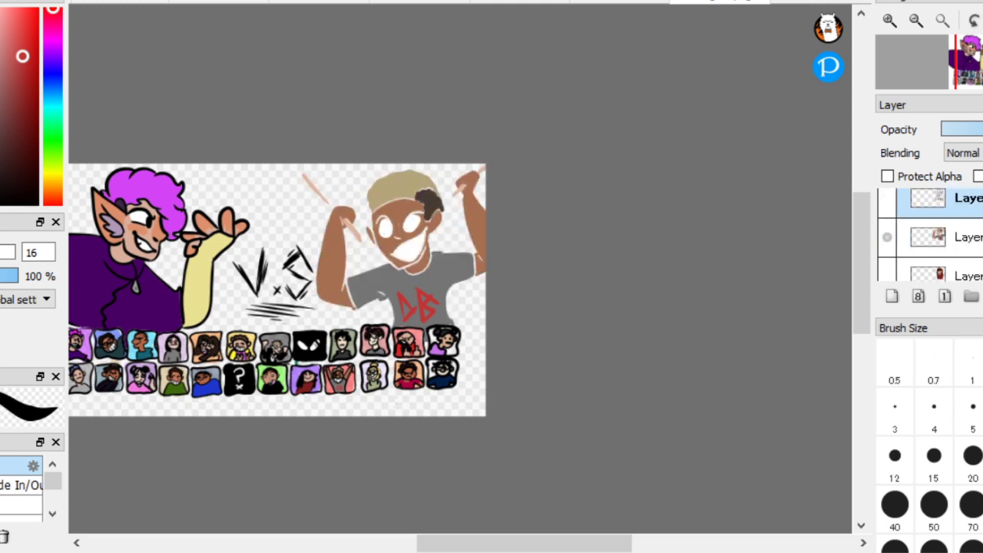
left_click(976, 245)
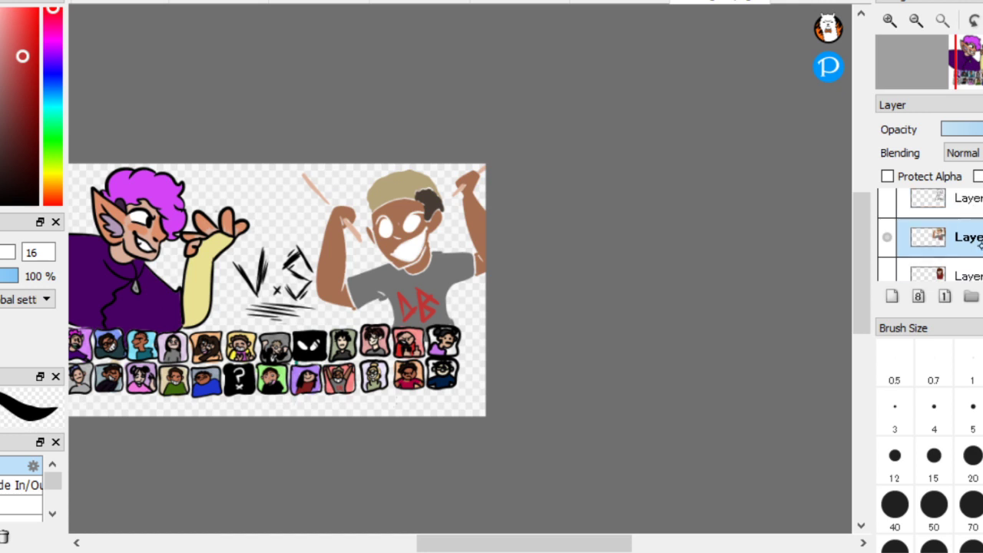
left_click(976, 267)
key("ctrl+z")
left_click(979, 214)
left_click(978, 234)
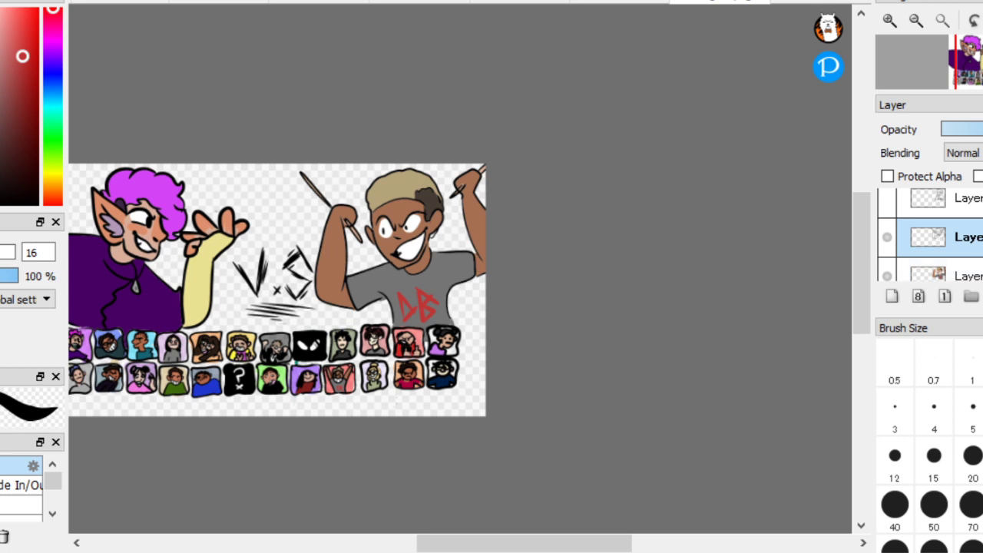
left_click(957, 203)
left_click(887, 236)
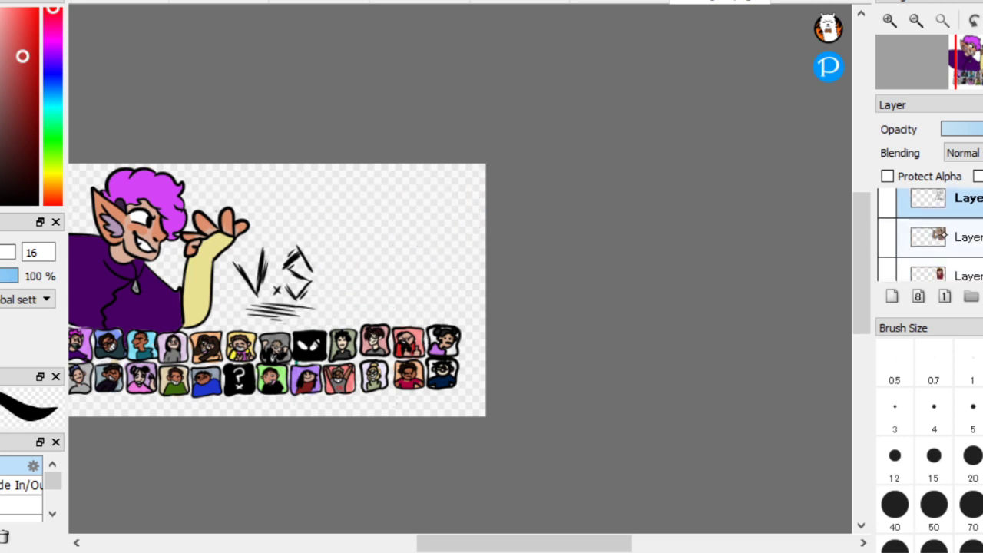
Add a new layer above the hidden grinning character and show the line art of the opponent with the cat shirt
left_click(943, 235)
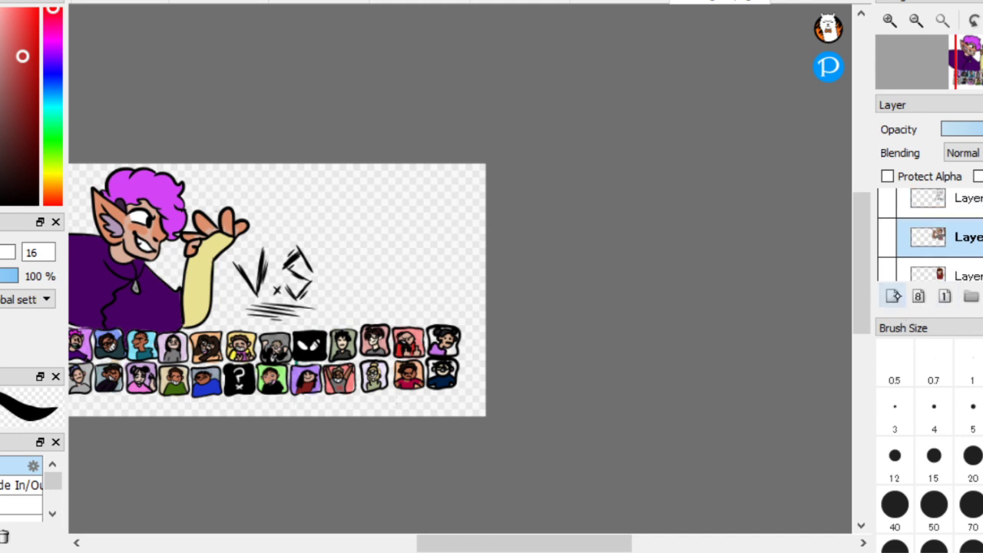
left_click(891, 296)
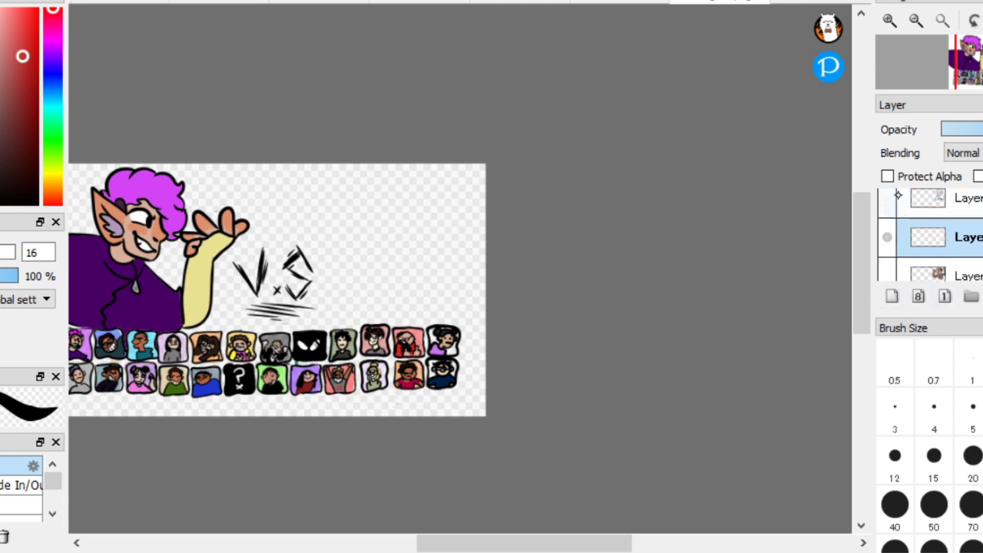
left_click(886, 198)
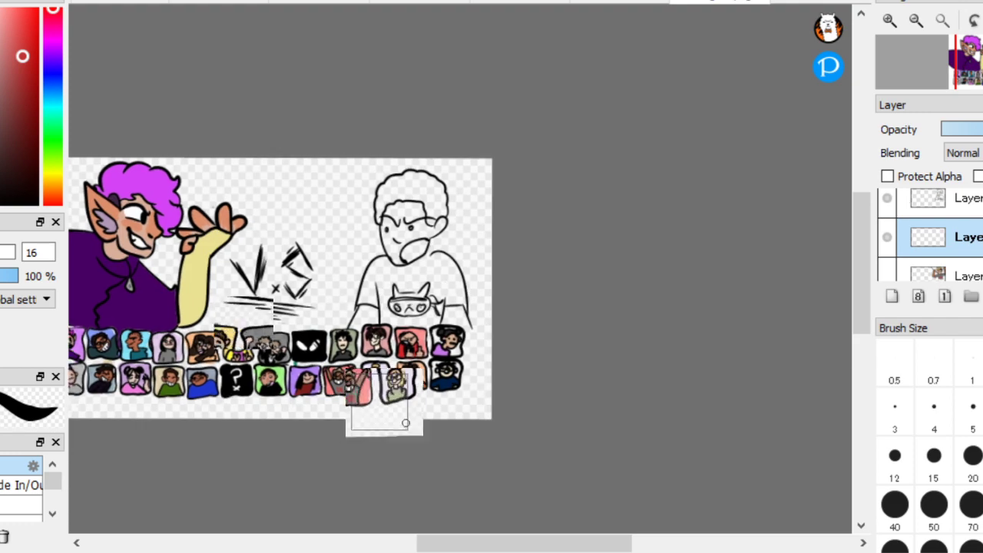
Sample the brown skin colour from the small portrait of the frowning curly-haired character
scroll(379, 415, "up", 2)
scroll(494, 385, "up", 3)
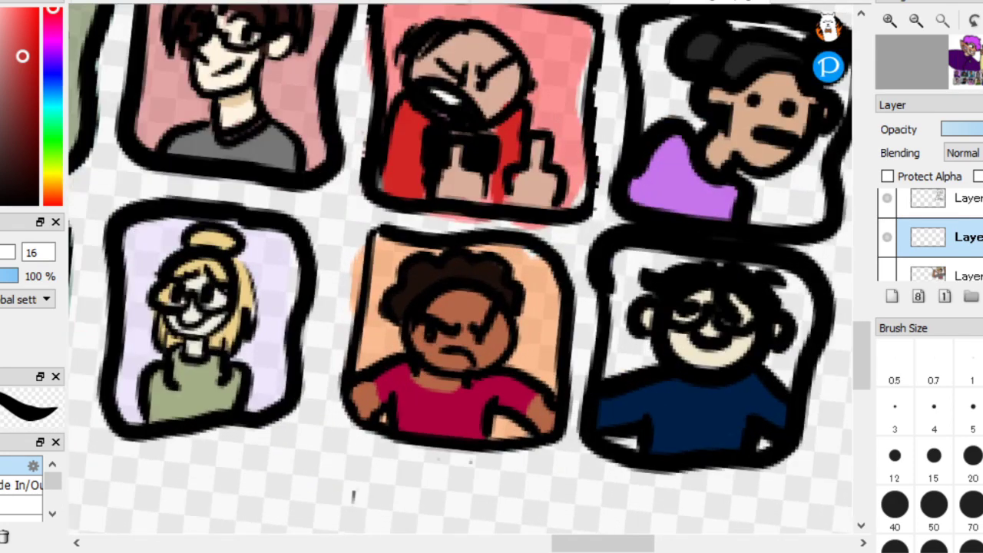
scroll(503, 368, "up", 1)
right_click(323, 422)
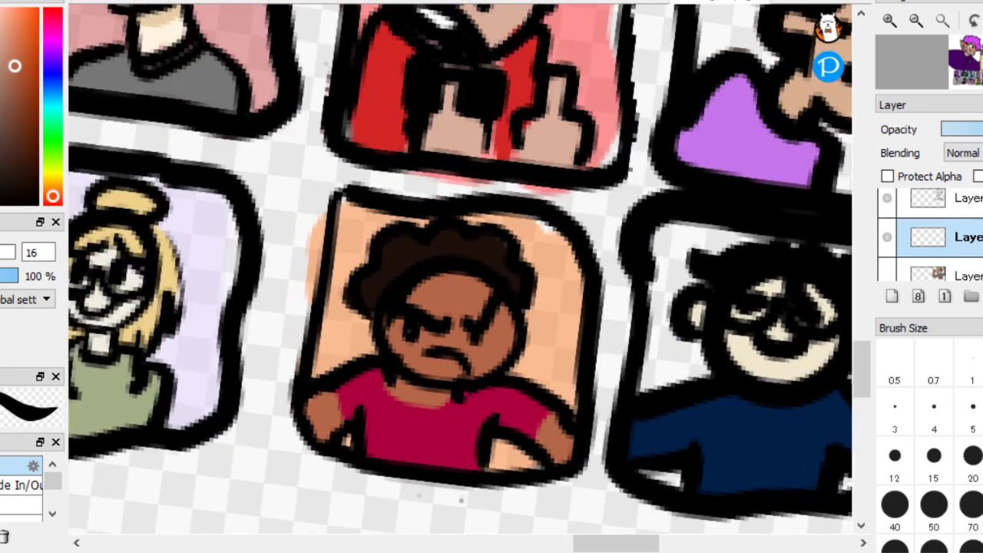
Close the gaps in the face outline and colour the face, forehead and ear brown on the new layer
scroll(316, 428, "down", 4)
scroll(463, 226, "up", 3)
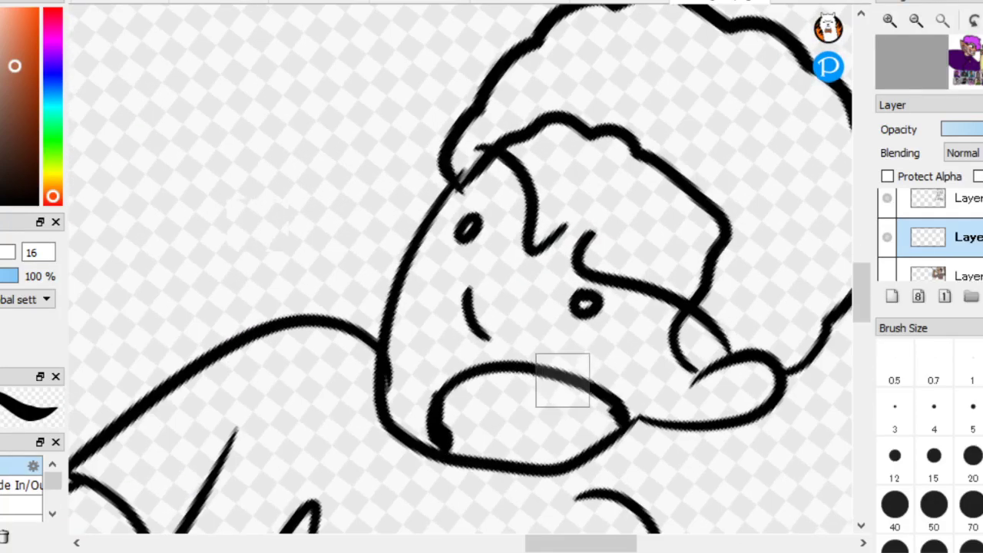
scroll(562, 380, "up", 2)
mouse_move(364, 465)
left_mouse_down()
mouse_move(334, 434)
mouse_move(327, 376)
mouse_move(355, 297)
mouse_move(353, 322)
mouse_move(335, 381)
mouse_move(349, 246)
mouse_move(430, 112)
mouse_move(338, 310)
mouse_move(320, 386)
mouse_move(357, 406)
mouse_move(475, 327)
mouse_move(564, 330)
mouse_move(621, 370)
mouse_move(510, 341)
mouse_move(611, 362)
mouse_move(664, 414)
left_mouse_up()
scroll(316, 222, "down", 3)
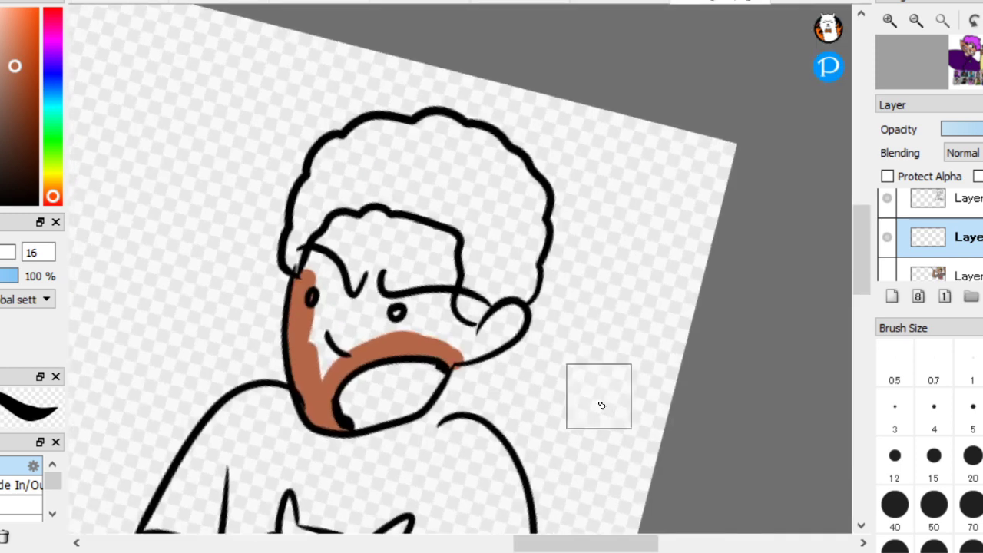
scroll(599, 403, "up", 3)
mouse_move(454, 375)
left_mouse_down()
mouse_move(483, 378)
mouse_move(554, 311)
mouse_move(477, 359)
mouse_move(512, 359)
mouse_move(551, 305)
mouse_move(540, 342)
mouse_move(553, 331)
mouse_move(552, 305)
mouse_move(463, 380)
mouse_move(423, 394)
left_mouse_up()
left_click_drag(114, 201, 176, 241)
mouse_move(511, 384)
left_mouse_down()
mouse_move(481, 357)
mouse_move(482, 347)
mouse_move(506, 388)
mouse_move(497, 231)
mouse_move(481, 217)
mouse_move(355, 178)
mouse_move(302, 186)
mouse_move(256, 212)
mouse_move(218, 285)
mouse_move(256, 221)
mouse_move(218, 377)
mouse_move(251, 379)
mouse_move(246, 463)
mouse_move(363, 376)
mouse_move(457, 404)
mouse_move(343, 409)
mouse_move(473, 407)
mouse_move(317, 417)
mouse_move(450, 422)
mouse_move(441, 398)
mouse_move(448, 261)
mouse_move(472, 263)
mouse_move(396, 353)
mouse_move(376, 357)
mouse_move(396, 292)
mouse_move(347, 388)
mouse_move(329, 301)
mouse_move(279, 397)
mouse_move(354, 221)
mouse_move(340, 192)
mouse_move(291, 242)
mouse_move(317, 211)
mouse_move(408, 211)
mouse_move(396, 212)
mouse_move(437, 280)
mouse_move(411, 273)
mouse_move(337, 353)
mouse_move(457, 355)
mouse_move(461, 295)
mouse_move(511, 419)
mouse_move(540, 427)
mouse_move(464, 287)
mouse_move(471, 219)
mouse_move(443, 201)
left_mouse_up()
scroll(311, 221, "down", 1)
scroll(310, 222, "down", 4)
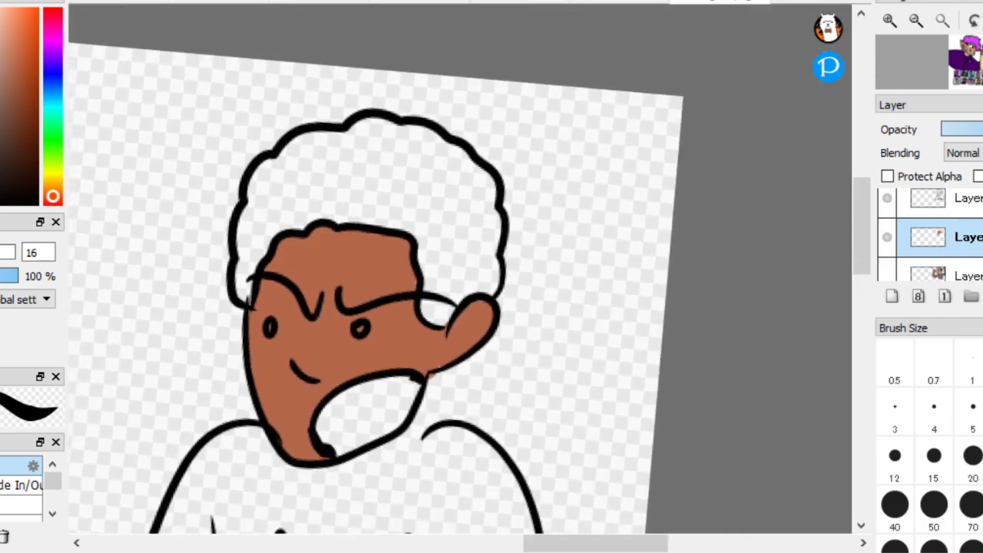
Make the open mouth white and paint white ovals around both pupils
scroll(313, 254, "up", 4)
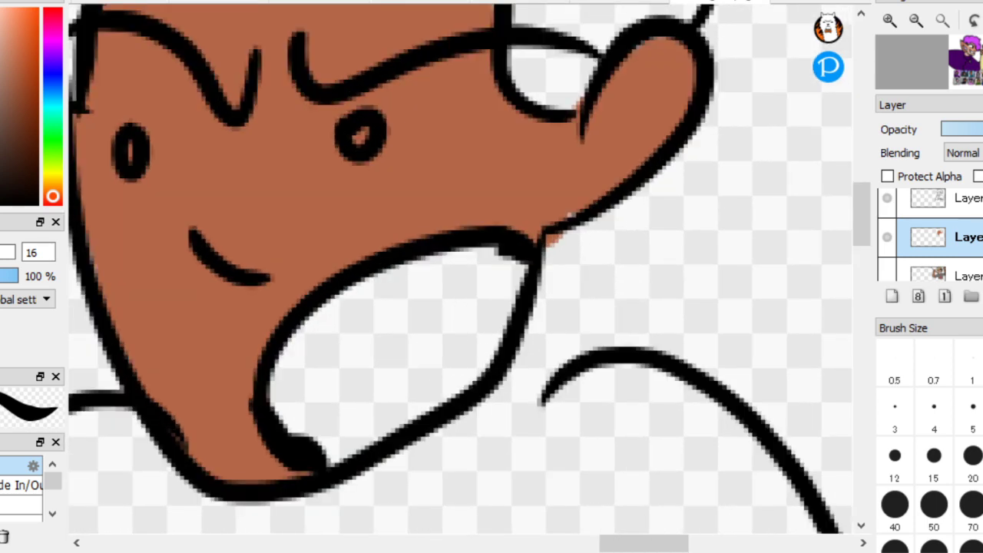
left_click(396, 350)
mouse_move(411, 101)
left_mouse_down()
mouse_move(372, 138)
mouse_move(447, 98)
mouse_move(420, 153)
mouse_move(360, 110)
mouse_move(468, 132)
left_mouse_up()
left_click_drag(184, 128, 136, 146)
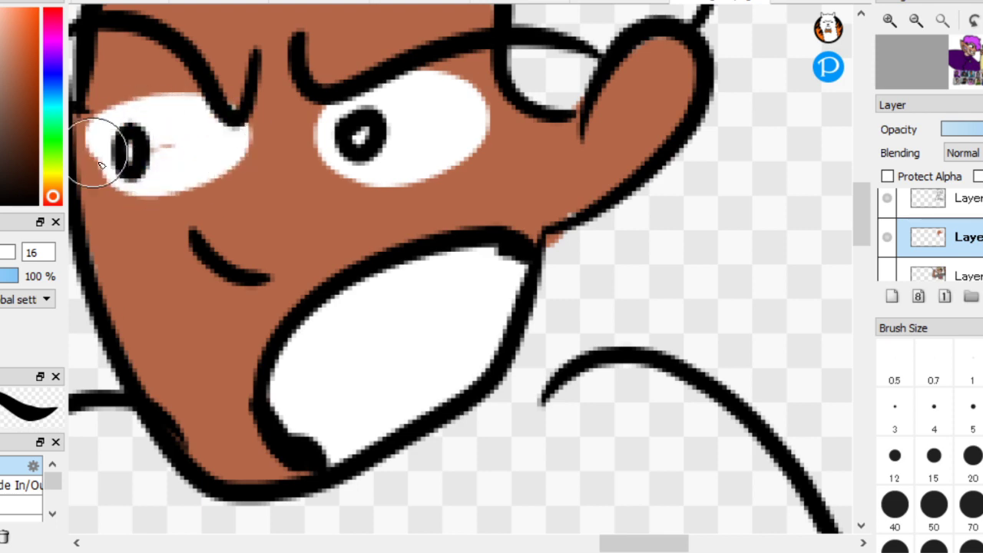
scroll(343, 307, "down", 5)
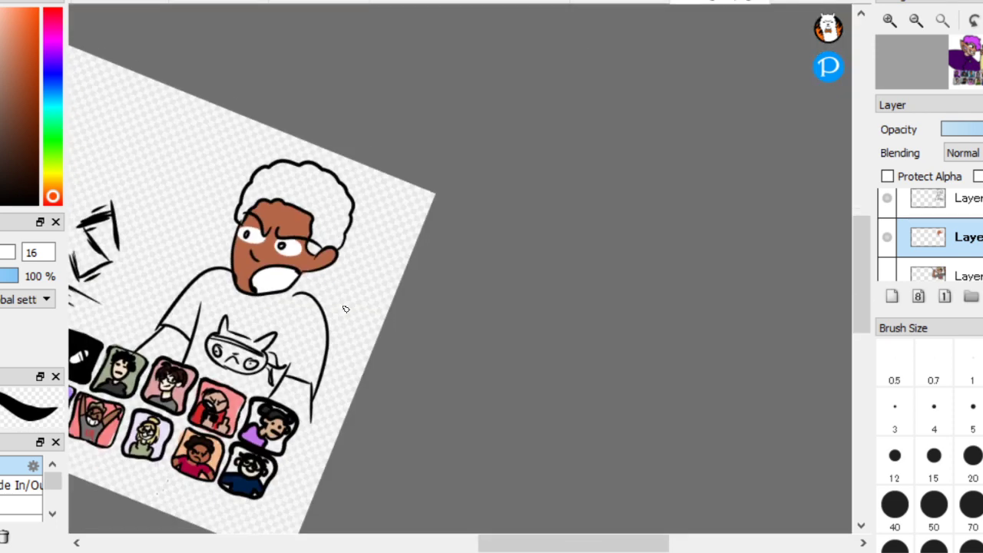
scroll(346, 309, "up", 3)
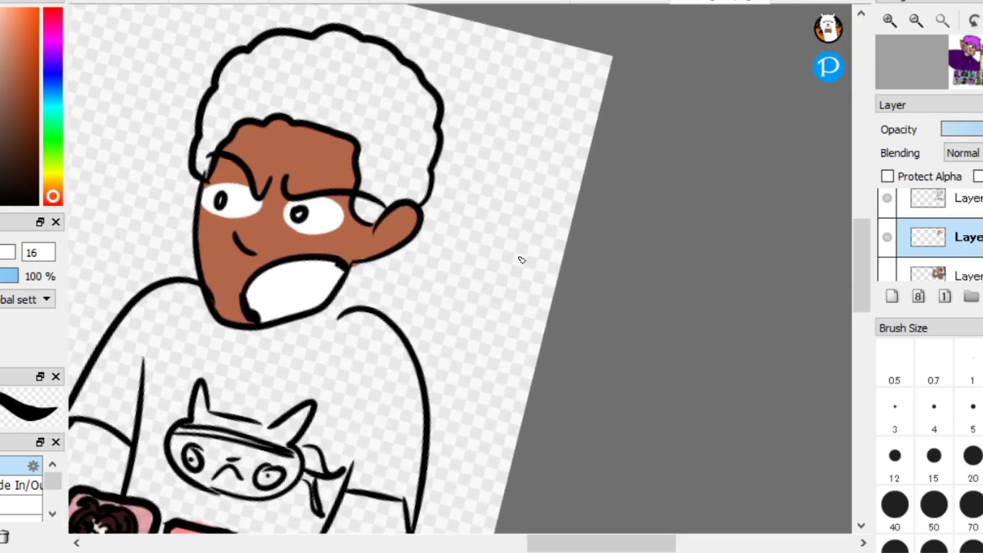
Sample the brown skin from the face, close off the arm beside the canvas edge and fill it
right_click(359, 238)
scroll(195, 309, "down", 1)
scroll(478, 437, "up", 3)
scroll(592, 373, "up", 2)
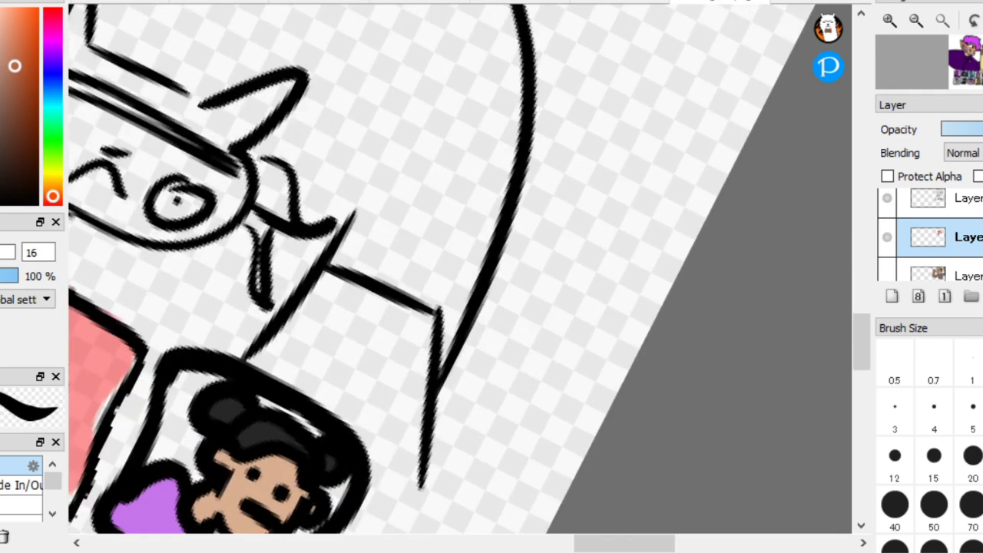
scroll(603, 364, "down", 2)
mouse_move(459, 372)
left_mouse_down()
mouse_move(442, 439)
mouse_move(367, 513)
mouse_move(338, 501)
left_mouse_up()
key("g")
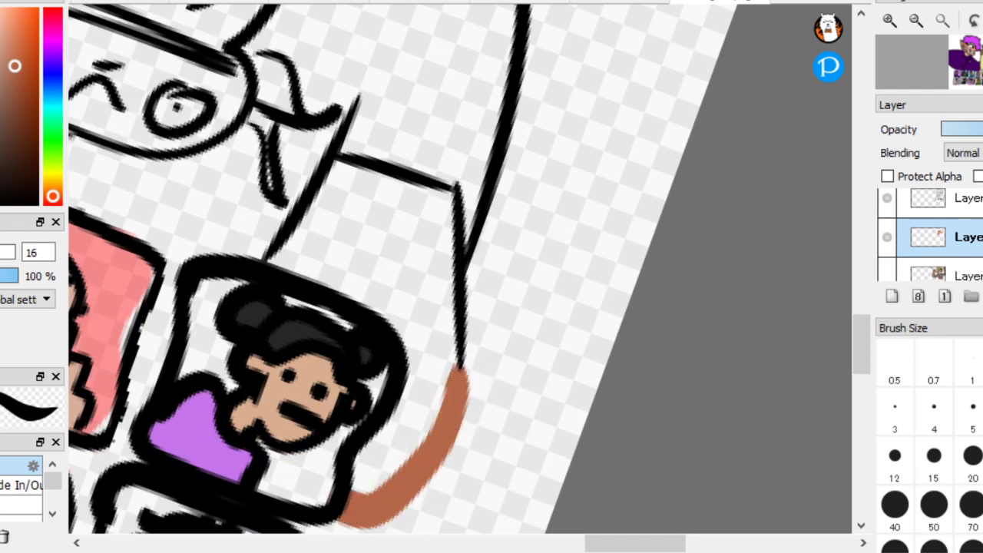
left_click(399, 314)
scroll(357, 311, "down", 2)
scroll(399, 357, "up", 2)
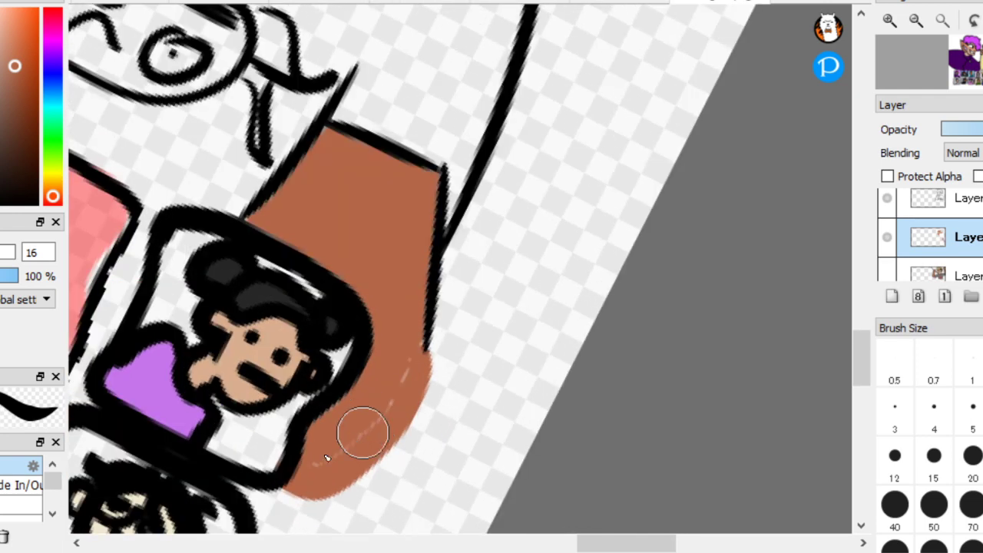
Close the gap between the portraits below the other arm and fill that arm with the same brown
scroll(240, 251, "down", 3)
scroll(440, 419, "up", 5)
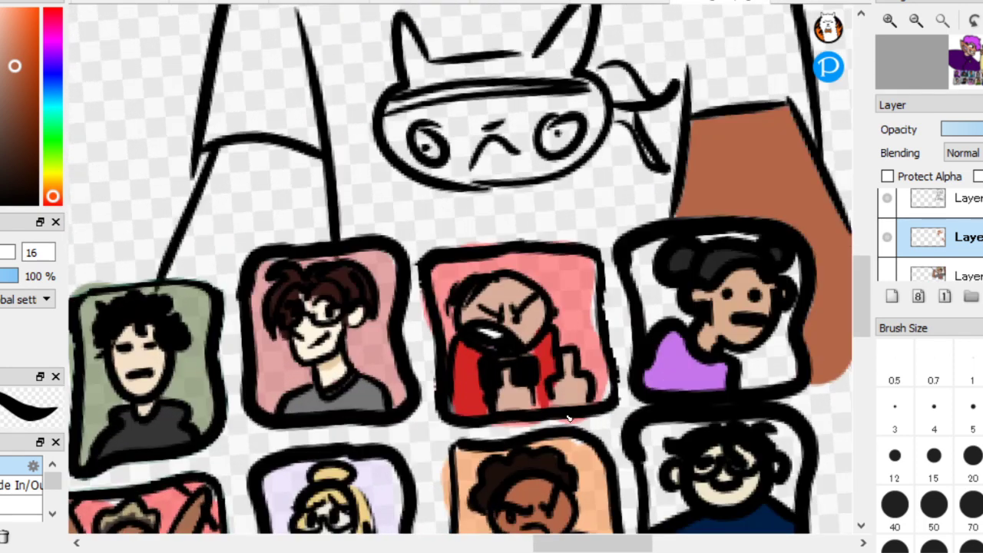
mouse_move(247, 435)
left_mouse_down()
mouse_move(230, 433)
mouse_move(256, 408)
mouse_move(260, 422)
left_mouse_up()
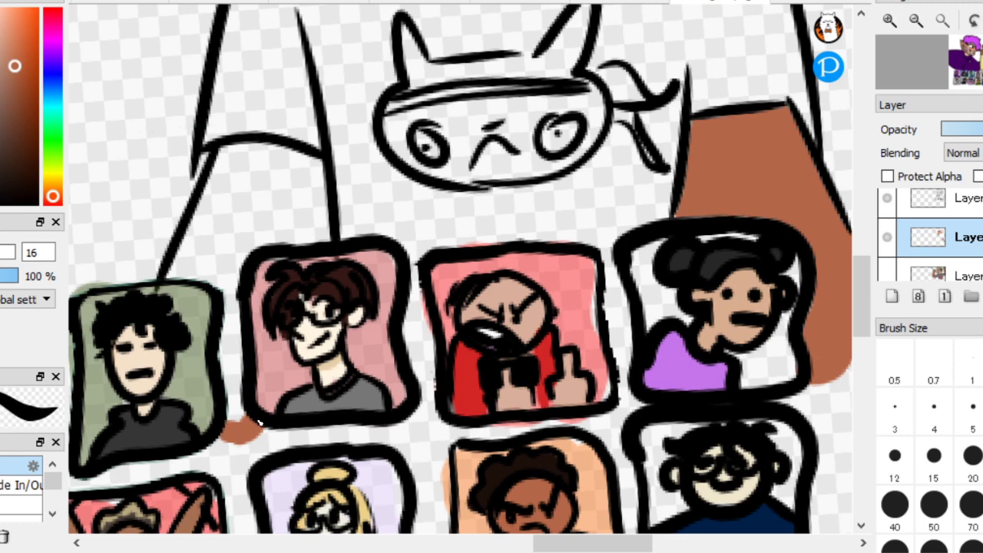
left_click(275, 212)
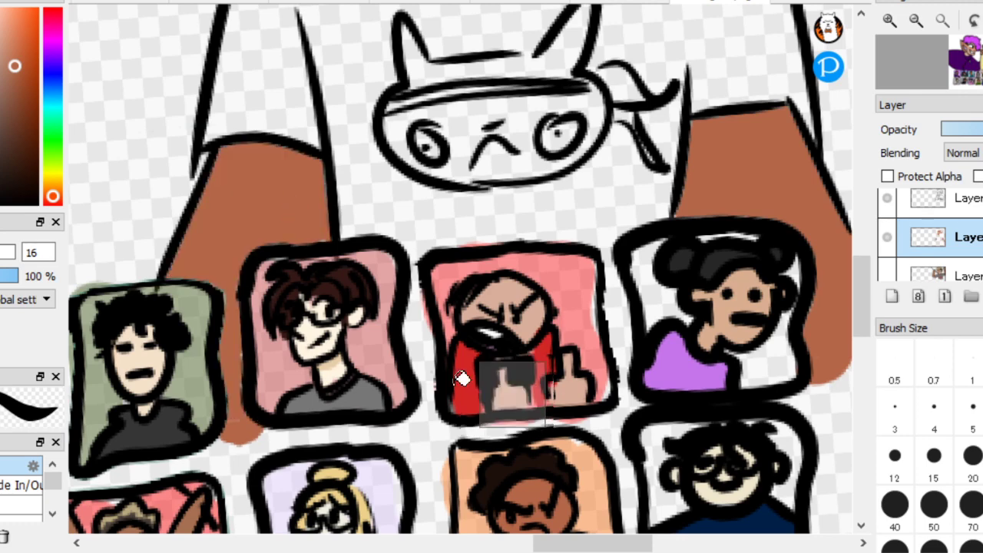
scroll(497, 388, "down", 5)
scroll(554, 353, "up", 2)
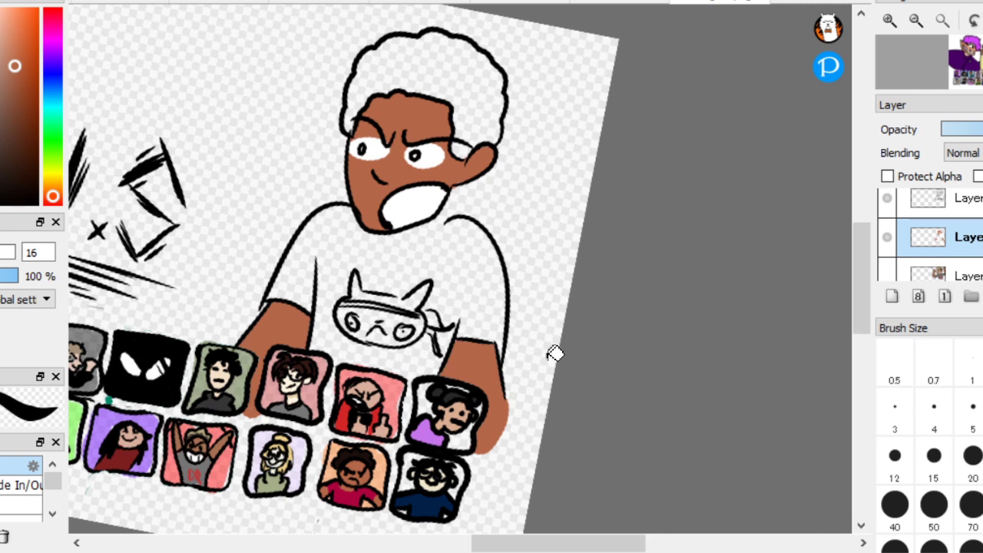
Sample the crimson shirt colour from the small portrait of the frowning curly-haired character
scroll(355, 235, "up", 4)
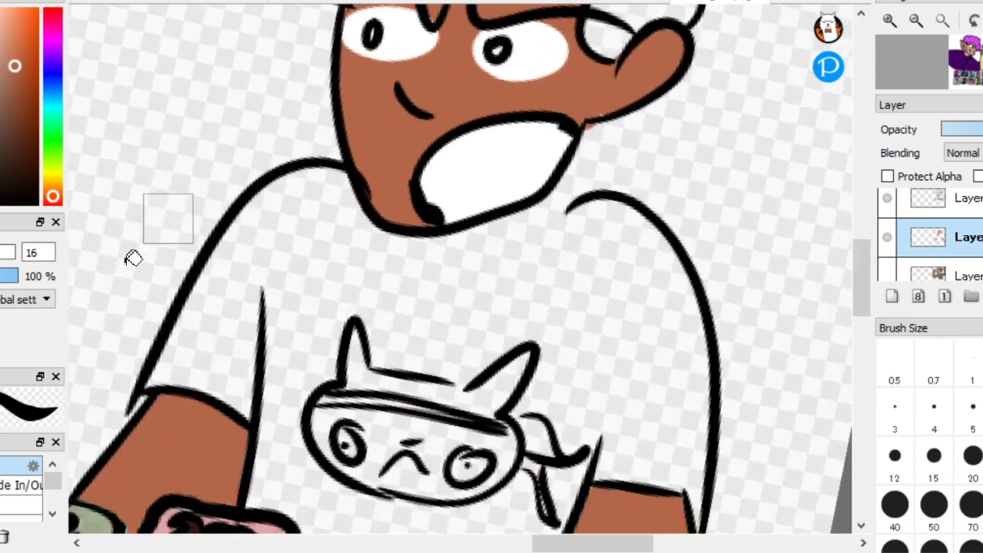
left_click_drag(133, 258, 720, 310)
left_click(52, 9)
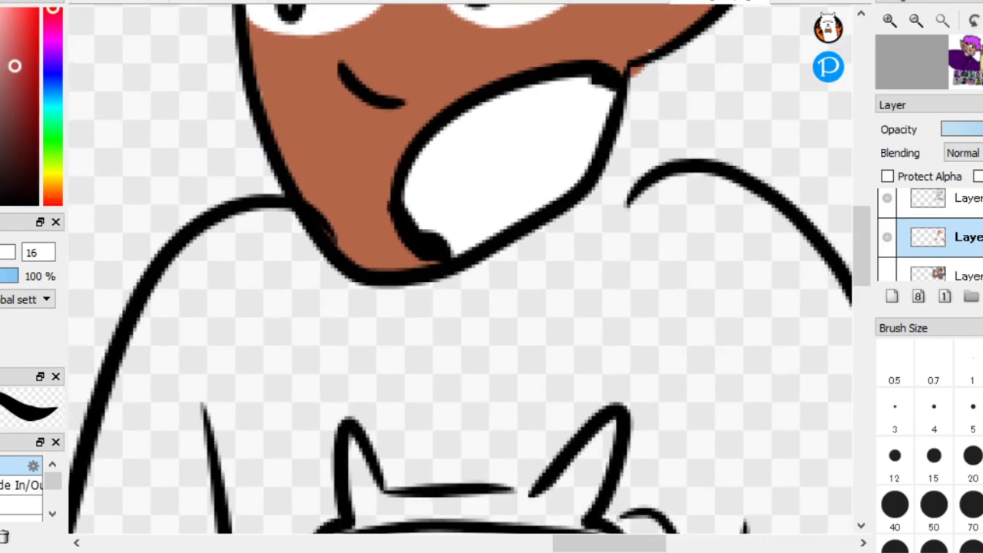
scroll(384, 234, "down", 4)
scroll(369, 499, "up", 4)
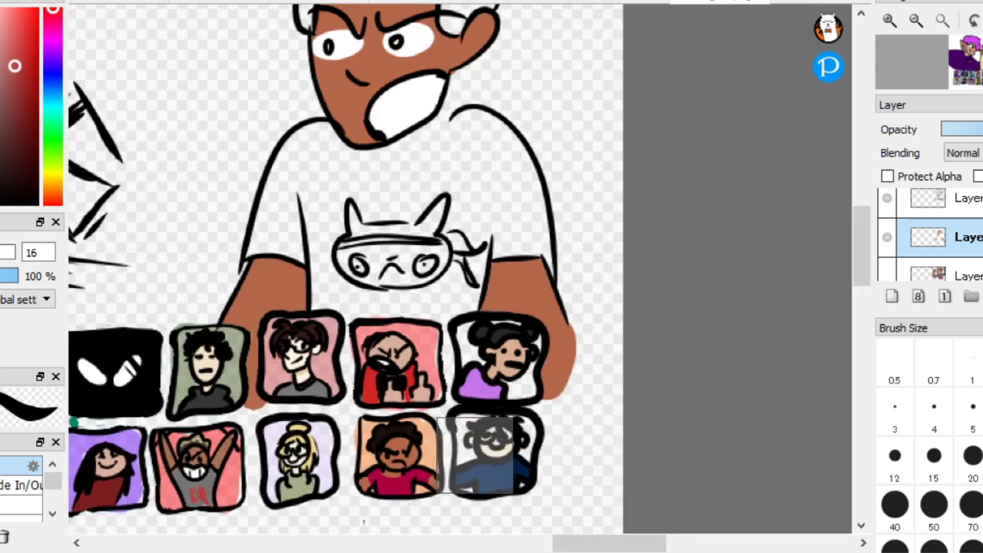
left_click(453, 446, "alt")
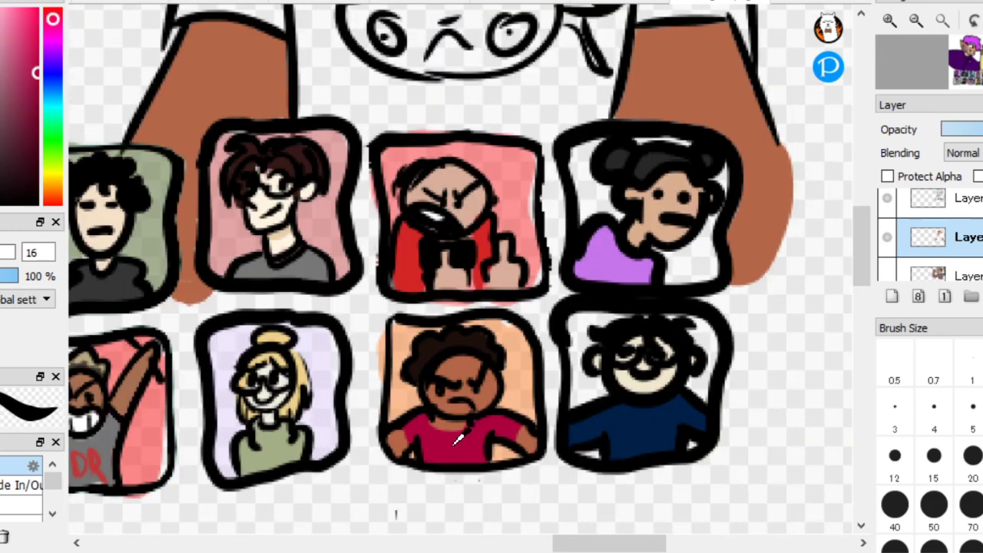
Paint a crimson stroke closing the open neckline between the chin and the shoulder on the ear side
scroll(325, 363, "down", 1)
scroll(192, 281, "down", 3)
key("Right")
scroll(338, 277, "up", 3)
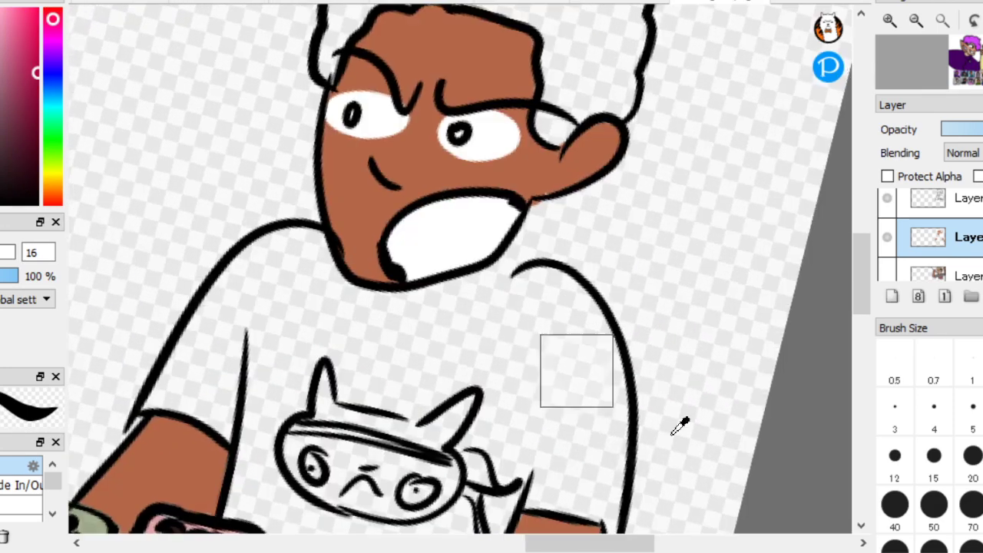
mouse_move(611, 290)
left_mouse_down()
mouse_move(574, 309)
mouse_move(547, 297)
mouse_move(569, 320)
mouse_move(590, 310)
mouse_move(558, 315)
left_mouse_up()
key("ctrl+z")
scroll(558, 315, "down", 1)
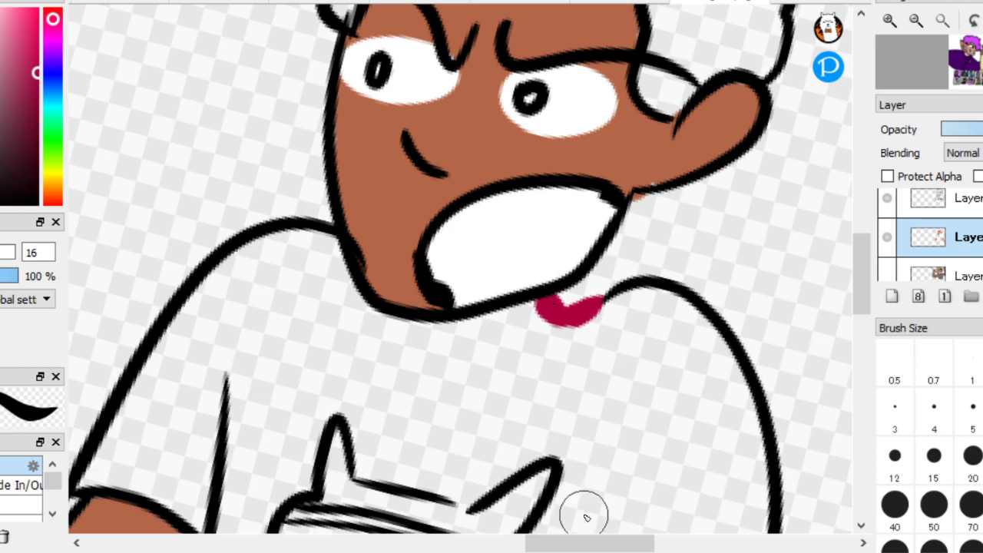
Close the shirt's lower gaps between the portraits with crimson and fill the shirt's body and sleeves
scroll(583, 518, "down", 2)
left_click_drag(453, 522, 468, 509)
left_click_drag(303, 513, 322, 521)
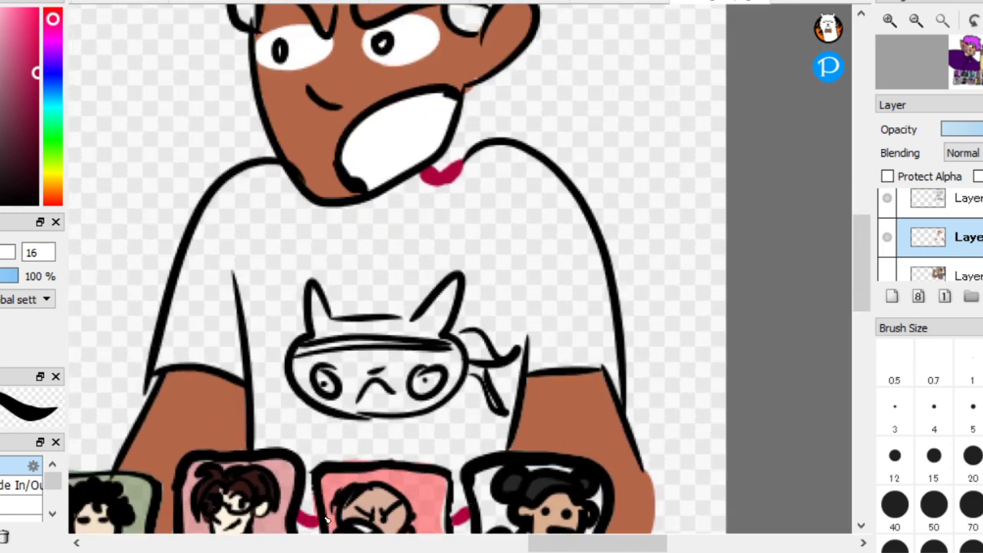
left_click(528, 264)
left_click(515, 364)
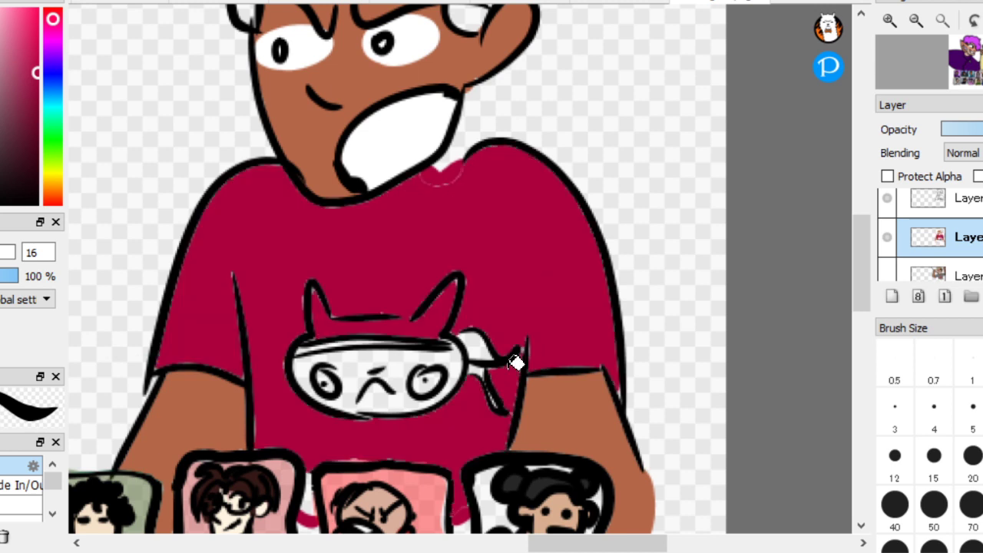
Fill the leftover shirt patch between the portraits and brush crimson over the unfilled edges at the neckline, hem and sleeves
left_click(316, 483)
key("b")
left_click_drag(342, 466, 395, 464)
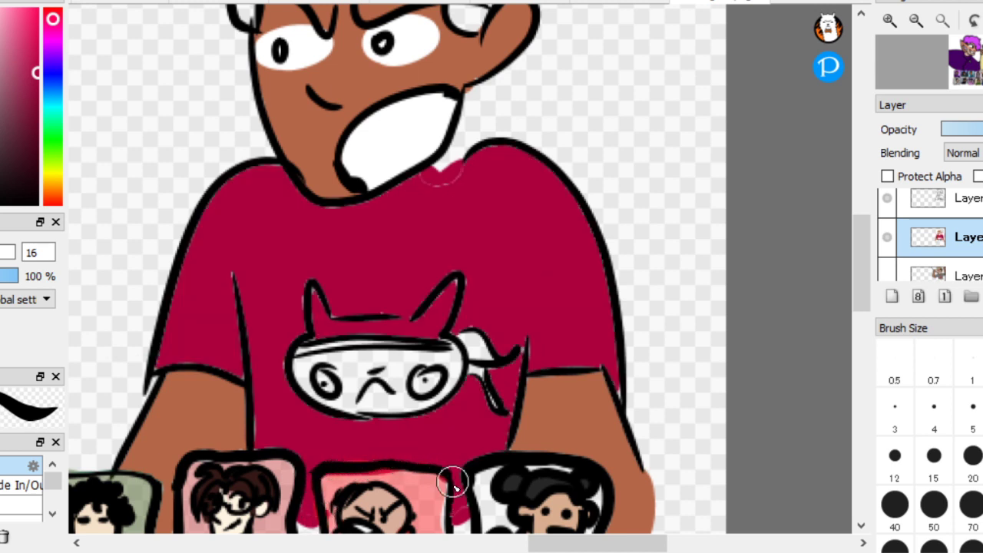
left_click_drag(598, 371, 623, 378)
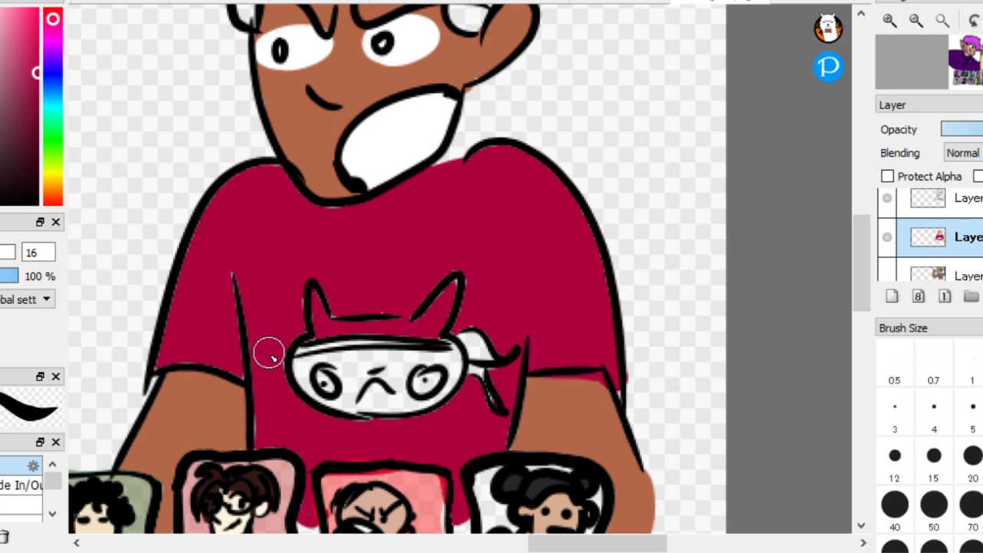
left_click_drag(242, 371, 211, 348)
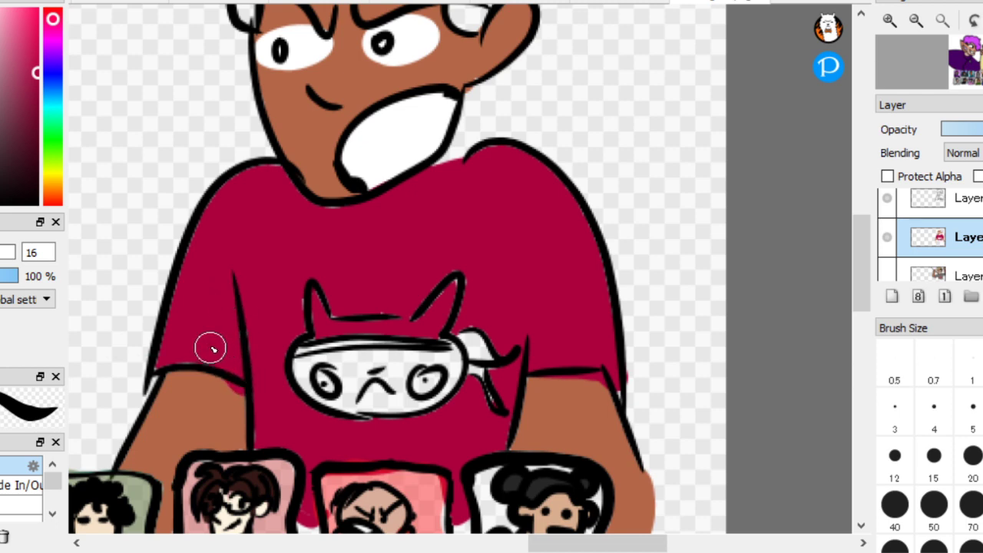
Paint the shirt cat's head and ears near-black and its headband with the knotted tails blue
scroll(502, 315, "down", 3)
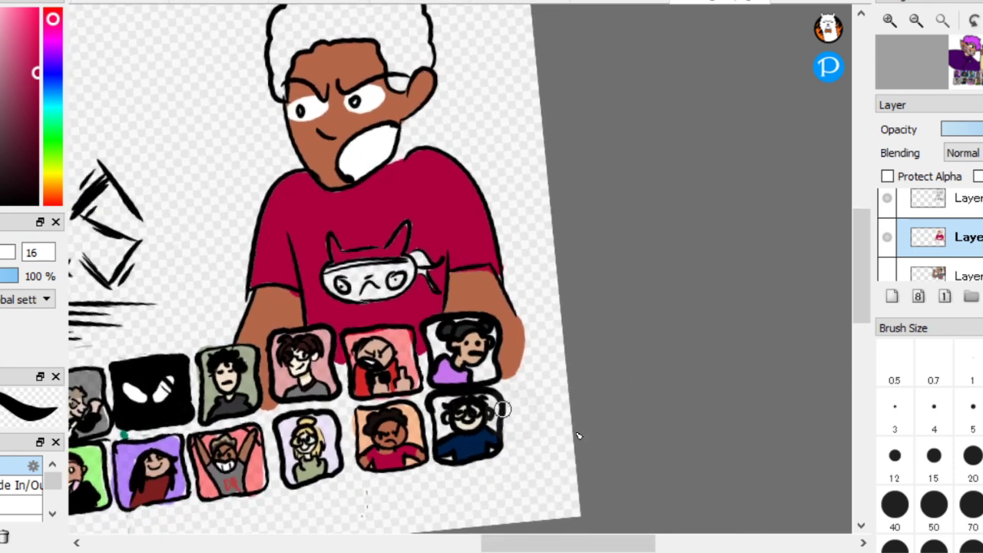
scroll(618, 406, "up", 5)
scroll(102, 310, "up", 1)
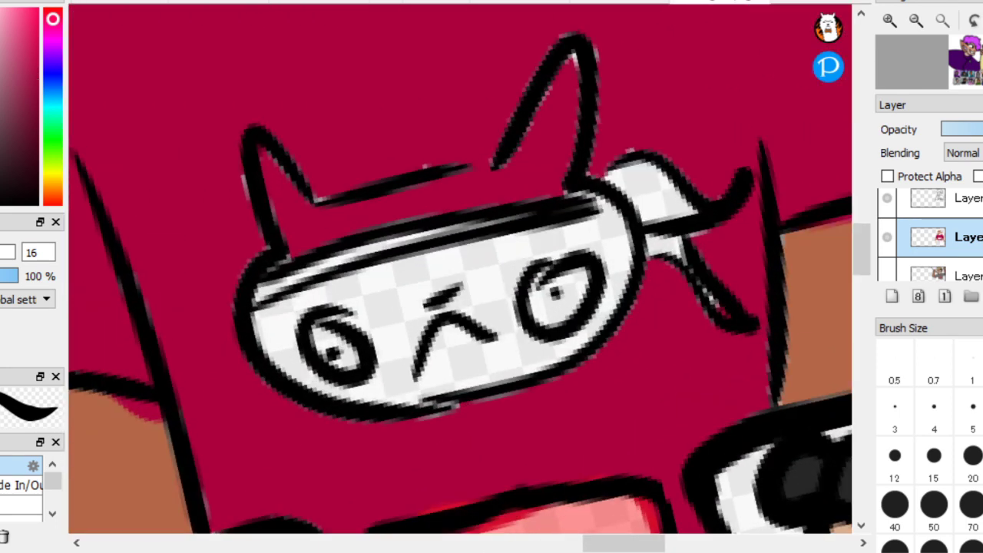
mouse_move(376, 292)
left_mouse_down()
mouse_move(275, 328)
mouse_move(429, 319)
mouse_move(583, 232)
mouse_move(405, 274)
mouse_move(391, 313)
mouse_move(556, 234)
mouse_move(570, 303)
mouse_move(482, 354)
mouse_move(607, 255)
mouse_move(605, 243)
mouse_move(547, 322)
mouse_move(445, 360)
mouse_move(559, 332)
mouse_move(475, 366)
mouse_move(401, 372)
mouse_move(593, 313)
mouse_move(445, 369)
mouse_move(338, 373)
mouse_move(287, 310)
mouse_move(284, 338)
mouse_move(273, 331)
mouse_move(292, 282)
mouse_move(294, 182)
mouse_move(303, 248)
mouse_move(272, 159)
mouse_move(343, 243)
mouse_move(416, 239)
mouse_move(322, 243)
mouse_move(530, 191)
mouse_move(592, 55)
mouse_move(560, 187)
mouse_move(601, 218)
left_mouse_up()
left_click(52, 79)
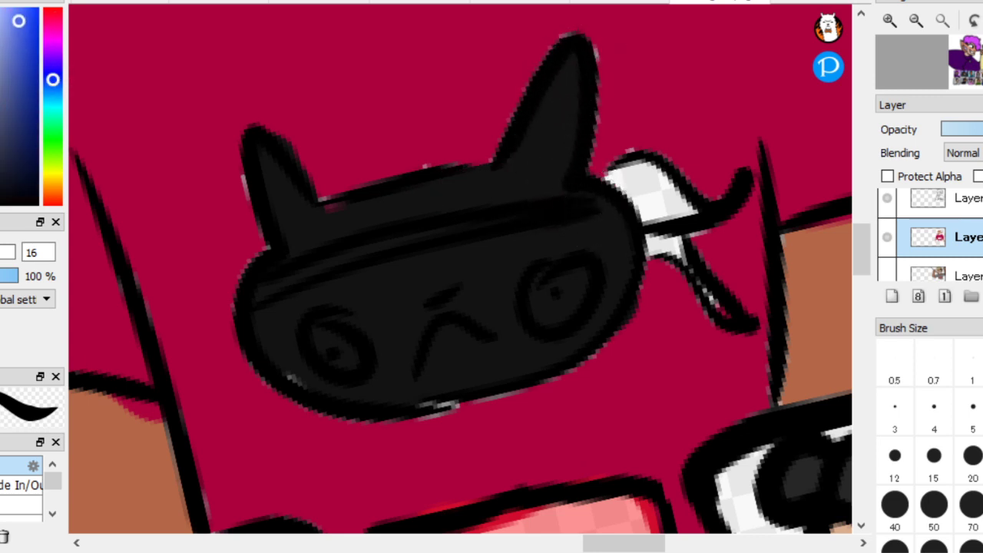
mouse_move(263, 290)
left_mouse_down()
mouse_move(499, 229)
mouse_move(600, 218)
mouse_move(650, 191)
mouse_move(599, 191)
mouse_move(669, 213)
mouse_move(636, 185)
mouse_move(663, 207)
mouse_move(669, 255)
mouse_move(729, 259)
mouse_move(707, 288)
mouse_move(725, 308)
left_mouse_up()
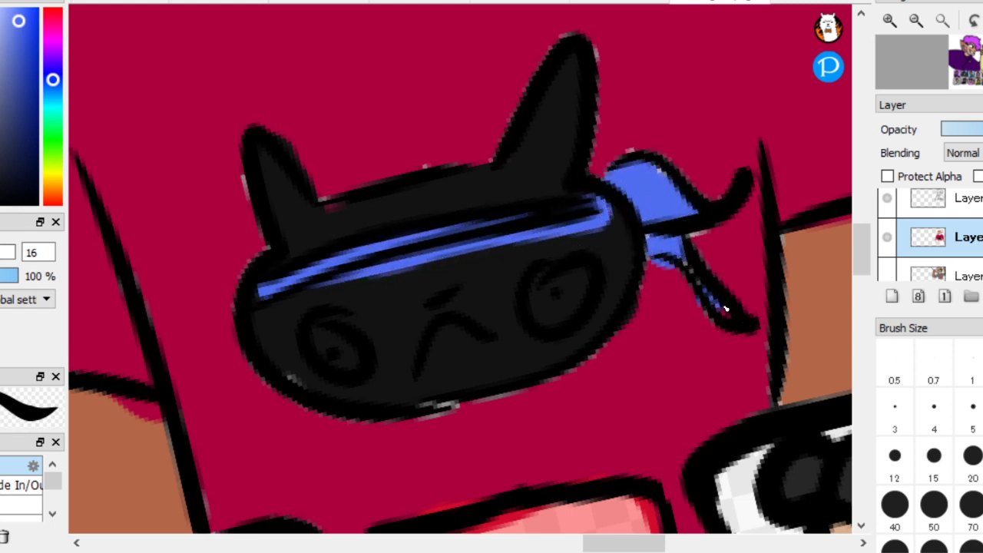
Choose a light yellow and colour both eyes of the shirt cat around the pupils
left_click(15, 14)
left_click(53, 177)
mouse_move(582, 296)
left_mouse_down()
mouse_move(569, 296)
mouse_move(575, 304)
left_mouse_up()
left_click_drag(338, 338, 347, 350)
scroll(347, 350, "down", 5)
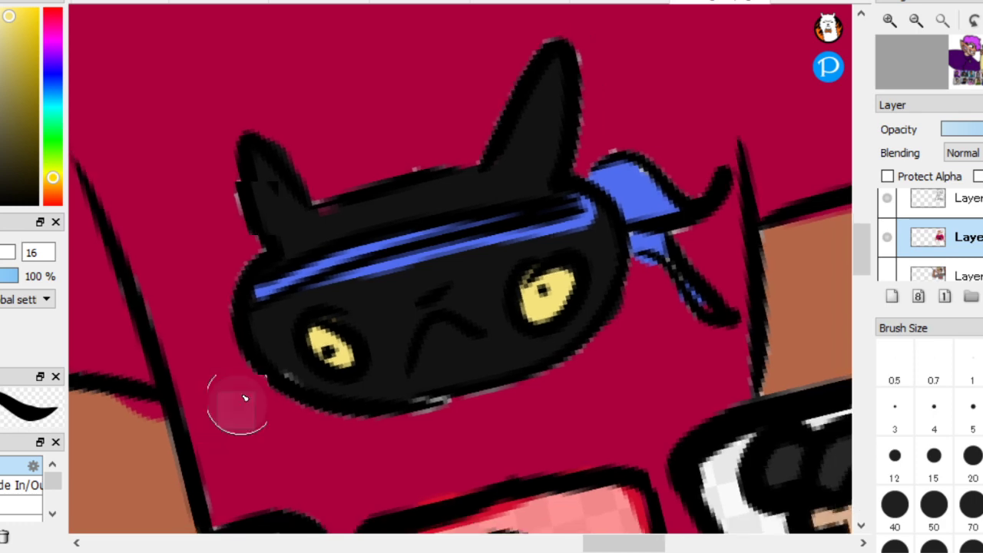
Sample the dark brown hair colour from the small portrait of the frowning curly-haired character
mouse_move(285, 306)
left_mouse_down()
mouse_move(167, 307)
mouse_move(195, 292)
mouse_move(173, 237)
left_mouse_up()
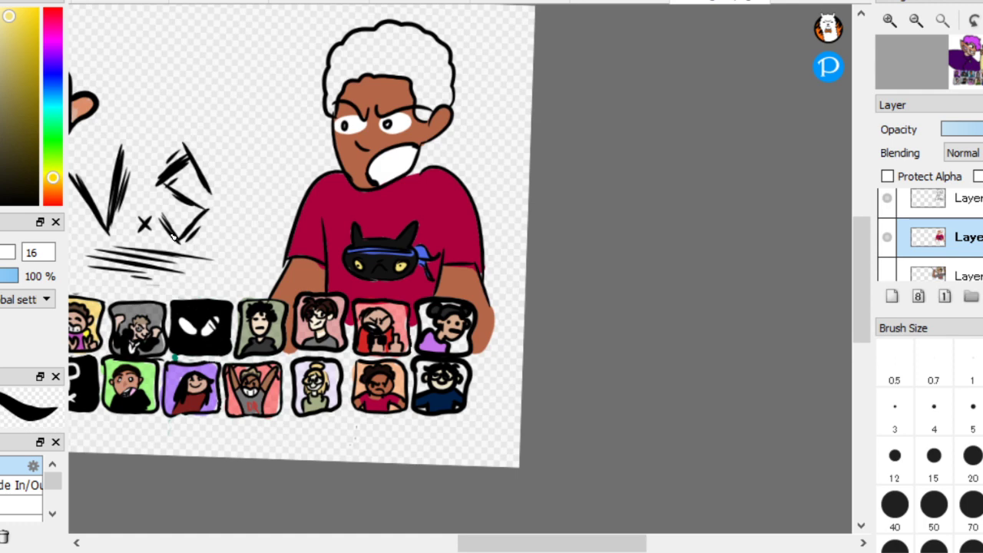
left_click_drag(173, 237, 160, 323)
scroll(365, 468, "up", 5)
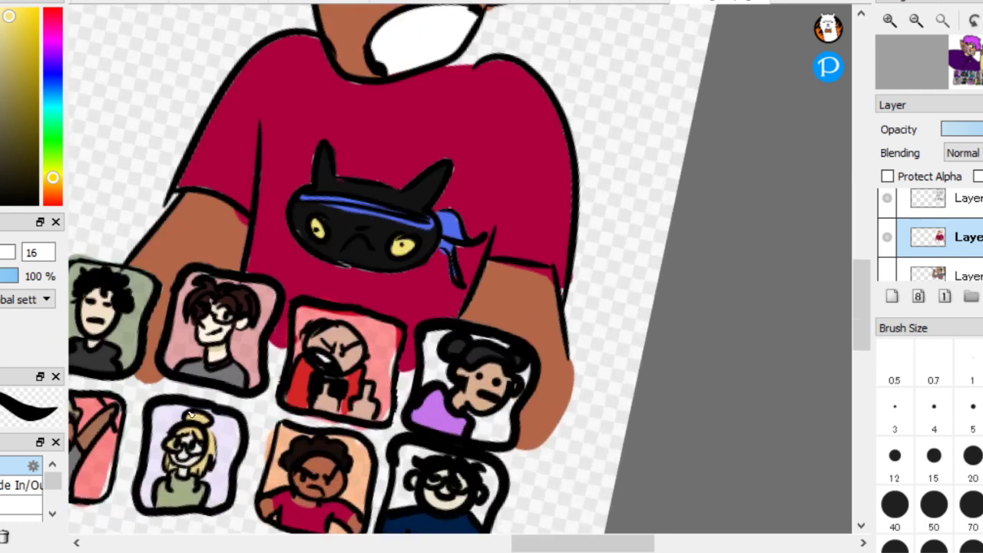
left_click(359, 417)
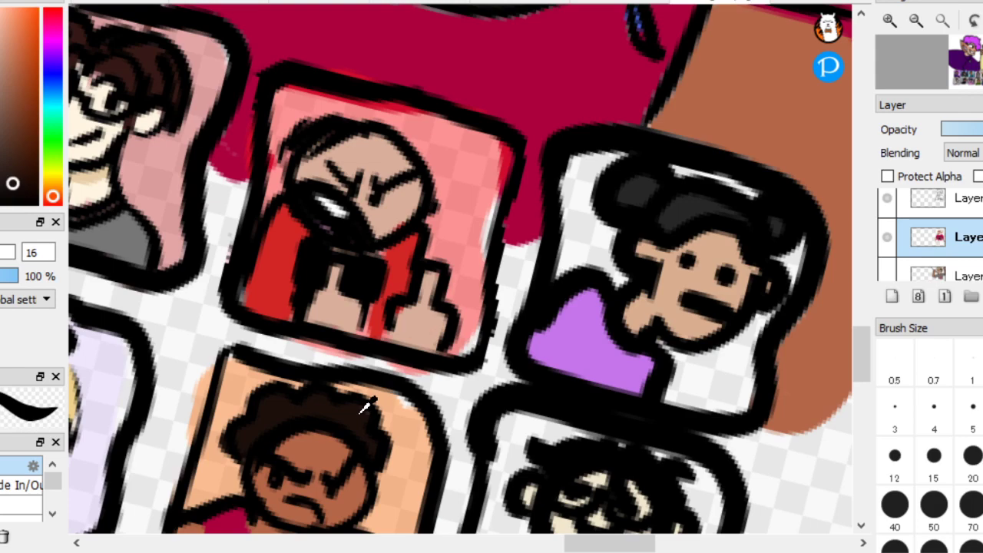
Fill the large character's curly hair and the patch beside the ear with dark brown, and brush over the unfilled edges
scroll(242, 284, "down", 5)
left_click_drag(243, 284, 503, 306)
scroll(502, 307, "up", 2)
scroll(153, 315, "up", 3)
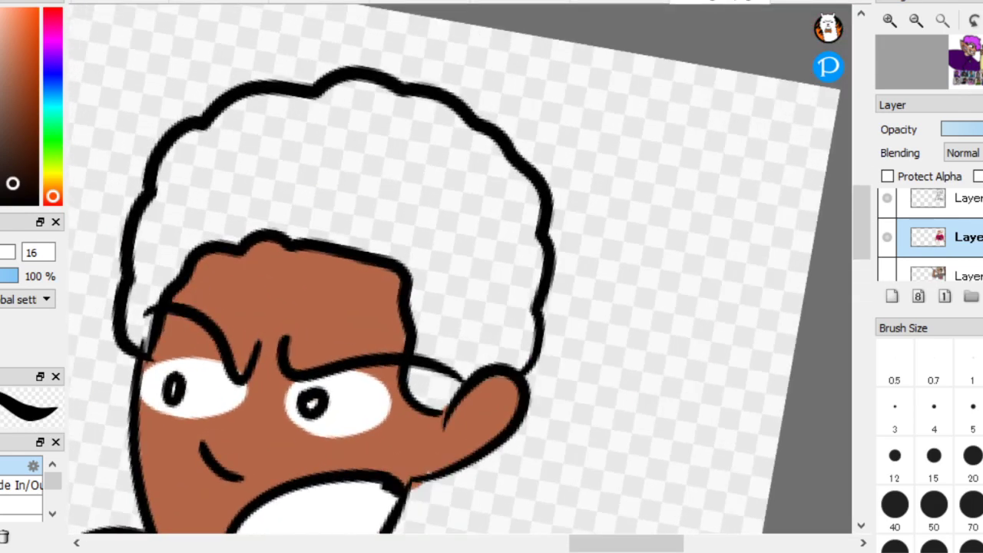
scroll(94, 272, "up", 2)
mouse_move(478, 400)
left_mouse_down()
mouse_move(448, 466)
mouse_move(479, 416)
mouse_move(505, 421)
mouse_move(466, 466)
mouse_move(529, 419)
mouse_move(575, 416)
mouse_move(569, 371)
mouse_move(573, 395)
left_mouse_up()
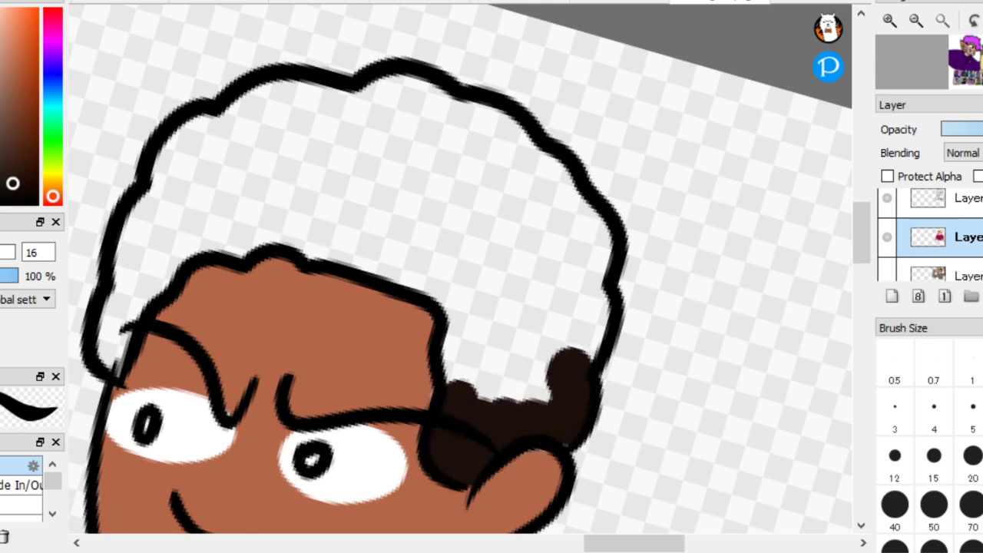
key("ctrl+z")
left_click(522, 351)
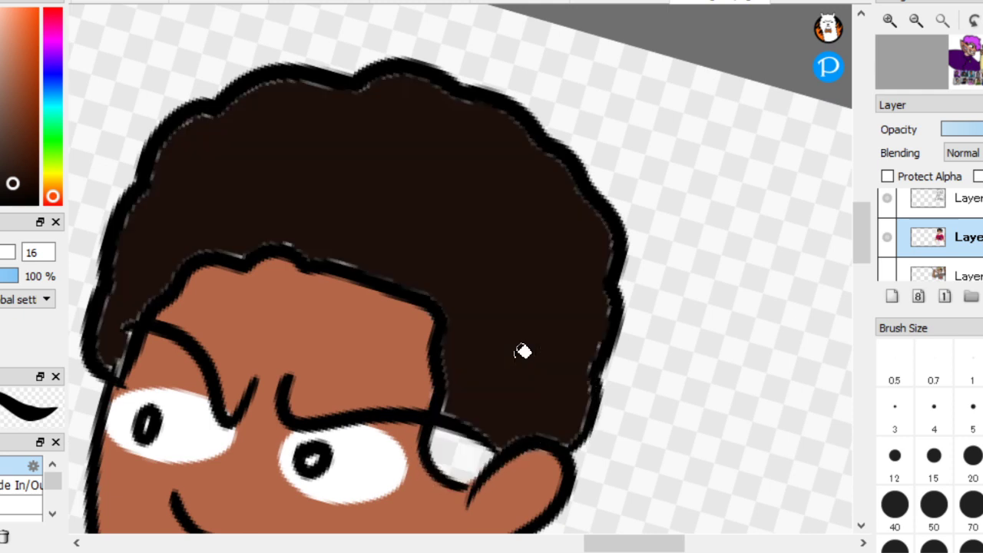
left_click(470, 449)
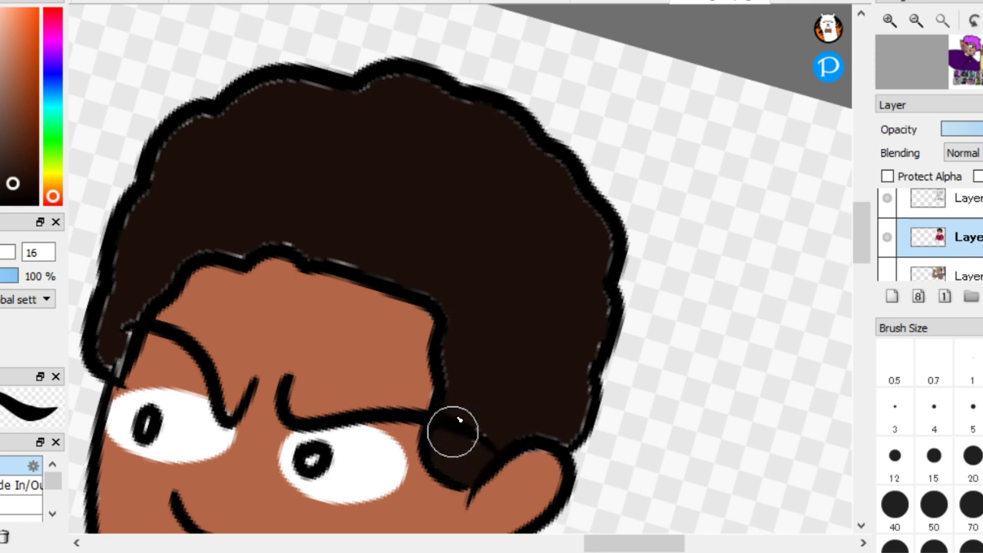
mouse_move(428, 280)
left_mouse_down()
mouse_move(265, 234)
mouse_move(186, 254)
mouse_move(114, 345)
mouse_move(143, 207)
mouse_move(179, 143)
mouse_move(248, 98)
mouse_move(386, 90)
mouse_move(470, 113)
mouse_move(576, 188)
mouse_move(594, 230)
mouse_move(596, 280)
mouse_move(568, 412)
left_mouse_up()
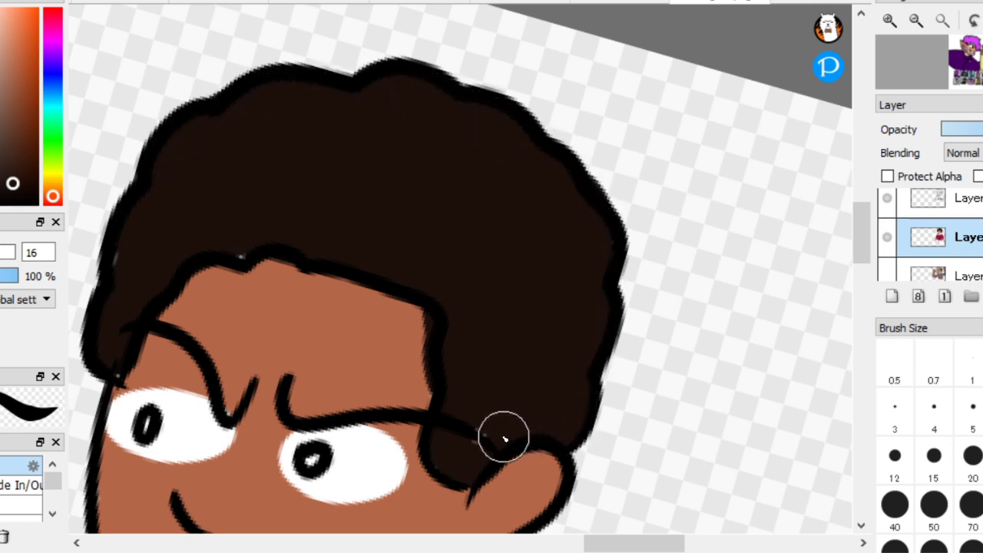
Paint dark brown over the unfilled gaps along the hairline of the red-shirted character's hair
mouse_move(290, 227)
left_mouse_down()
mouse_move(239, 244)
mouse_move(203, 238)
mouse_move(134, 267)
mouse_move(112, 331)
mouse_move(127, 380)
left_mouse_up()
scroll(206, 490, "down", 6)
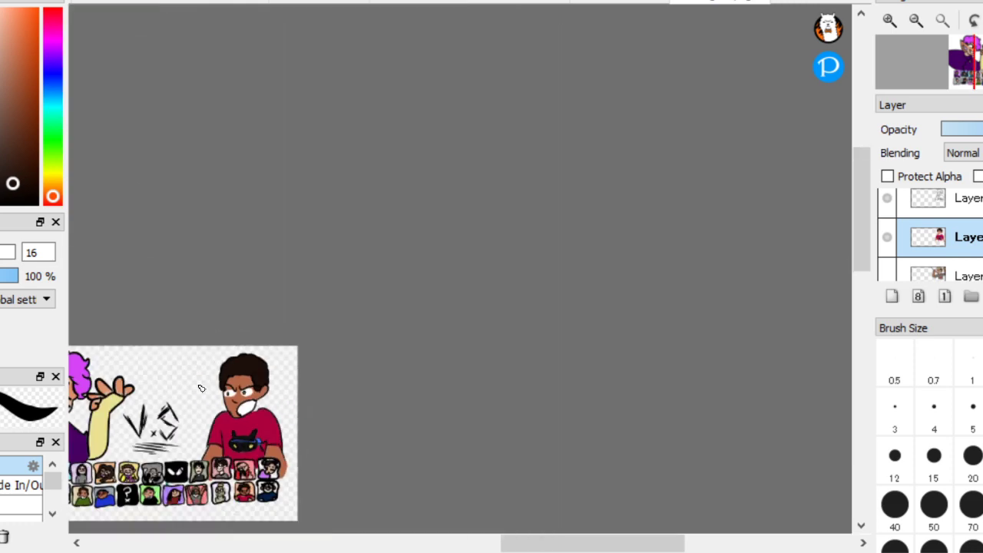
scroll(200, 389, "up", 2)
scroll(182, 382, "down", 1)
scroll(182, 382, "down", 1)
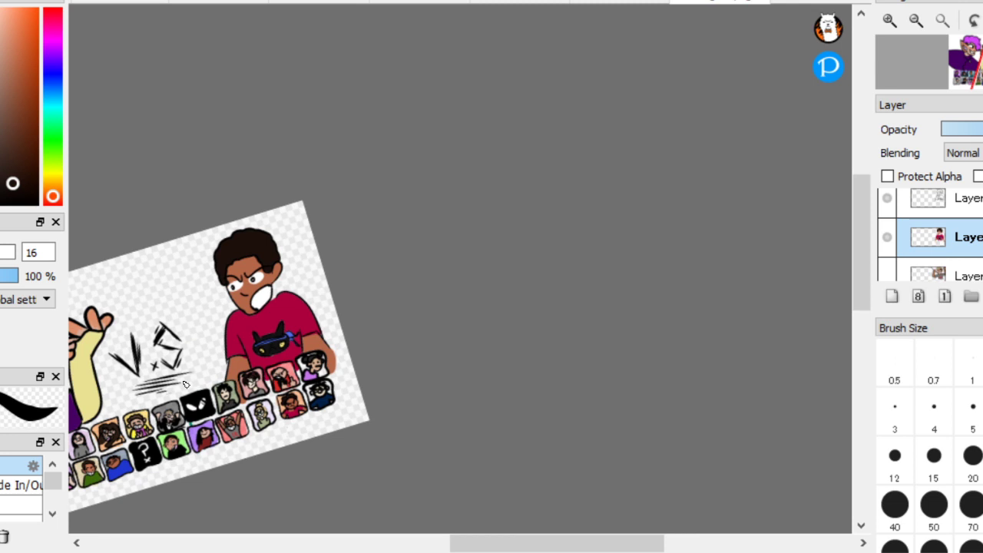
scroll(184, 383, "up", 5)
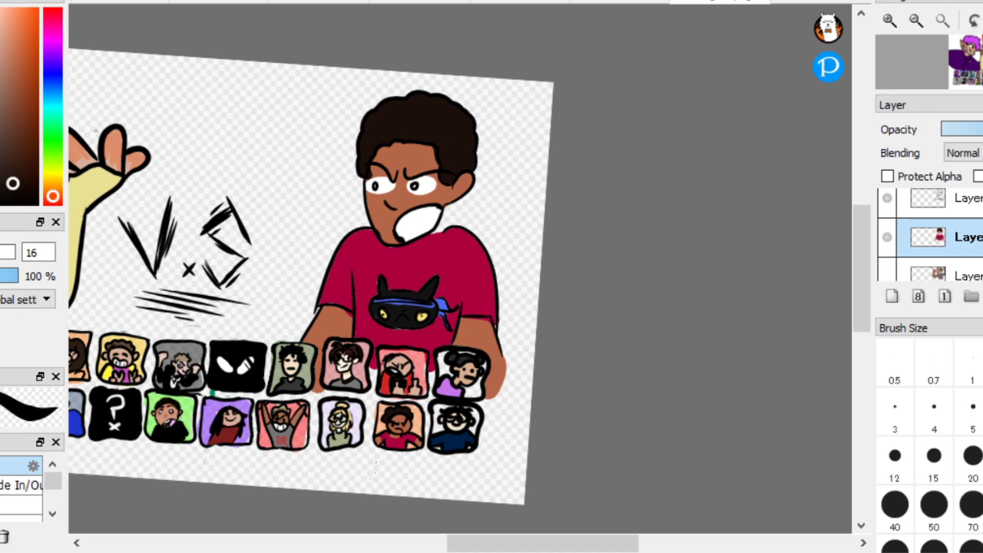
Show the line art of the character with glasses instead of the red-shirted character, and add an empty layer beneath the line art
left_click(971, 198)
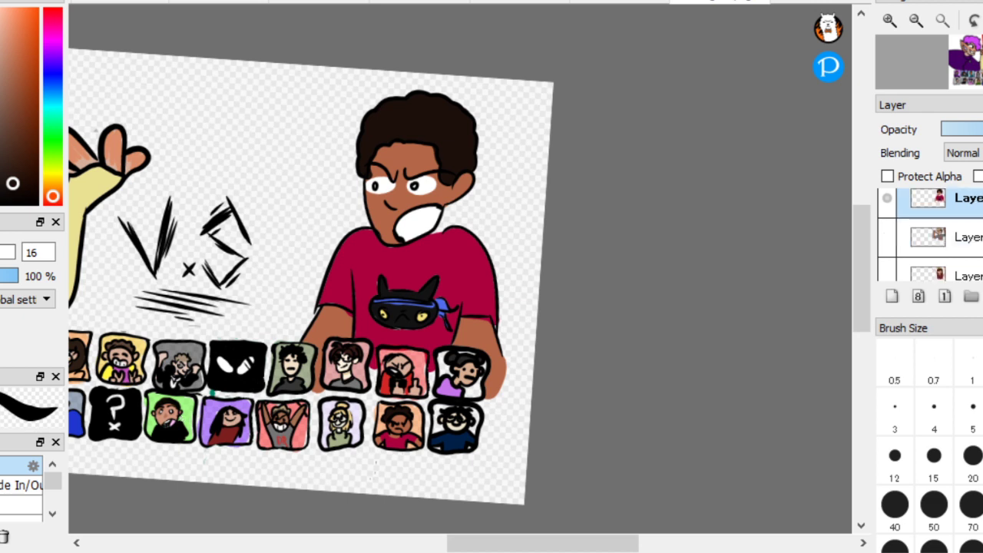
scroll(930, 234, "up", 2)
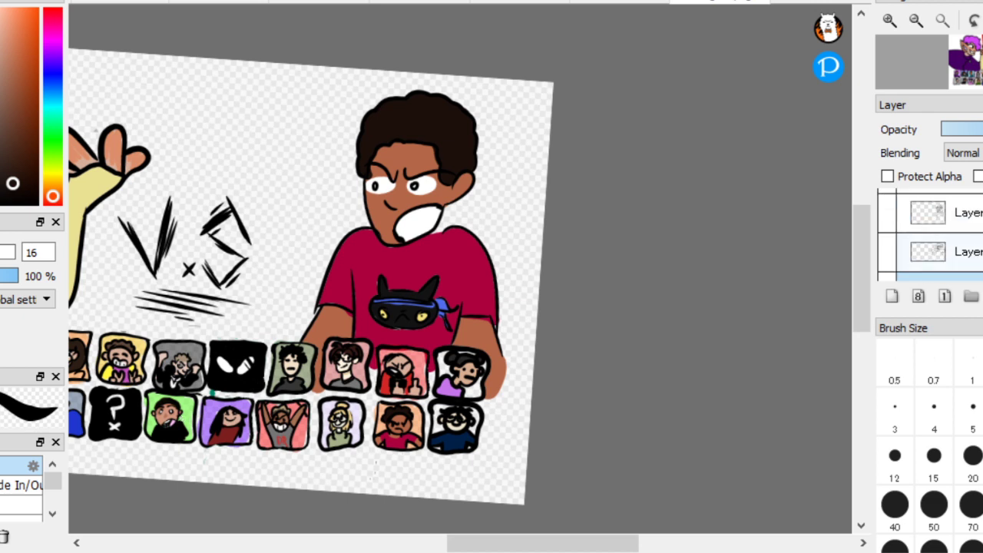
left_click(888, 251)
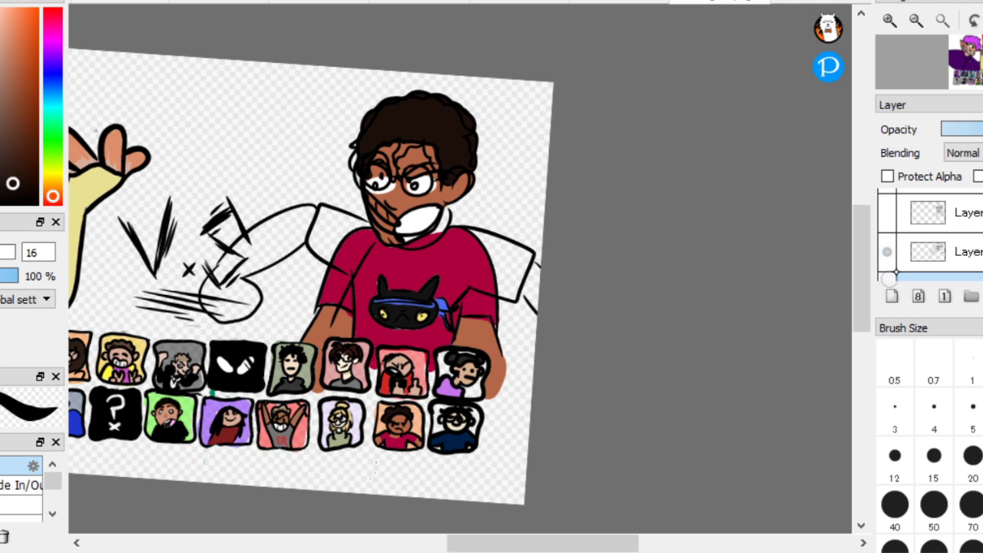
left_click(890, 278)
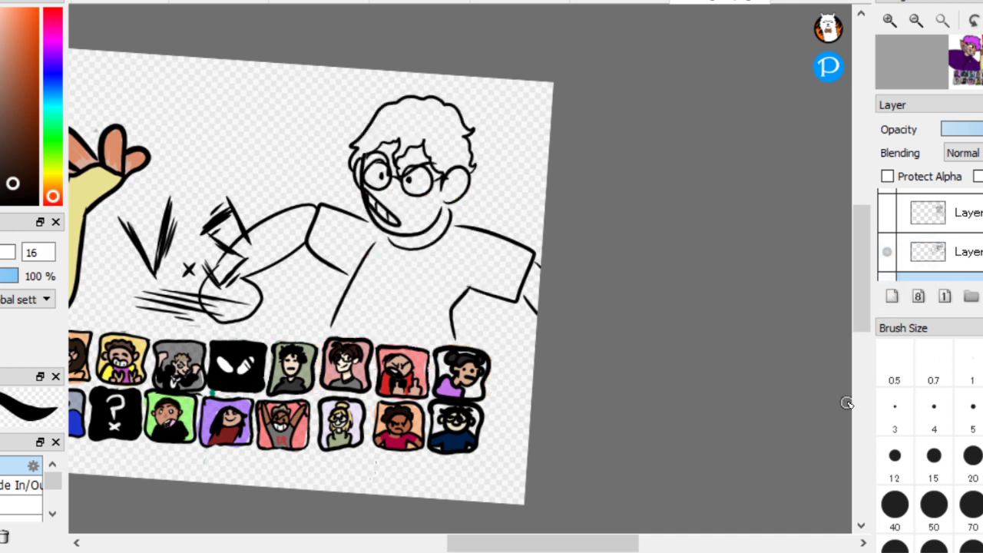
scroll(930, 234, "down", 1)
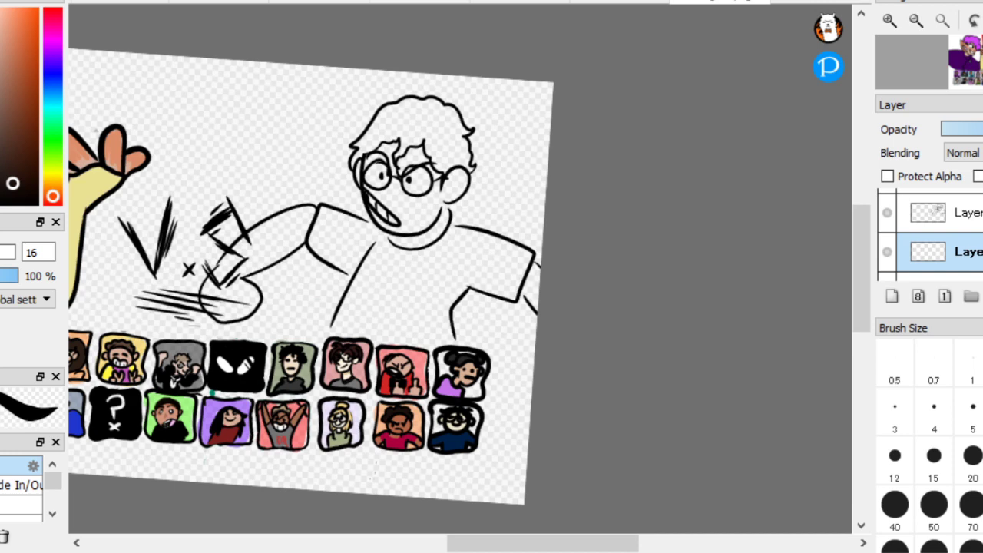
Sample the cream skin colour from the navy-shirted portrait and fill the character's arm at the canvas edge
scroll(433, 438, "up", 5)
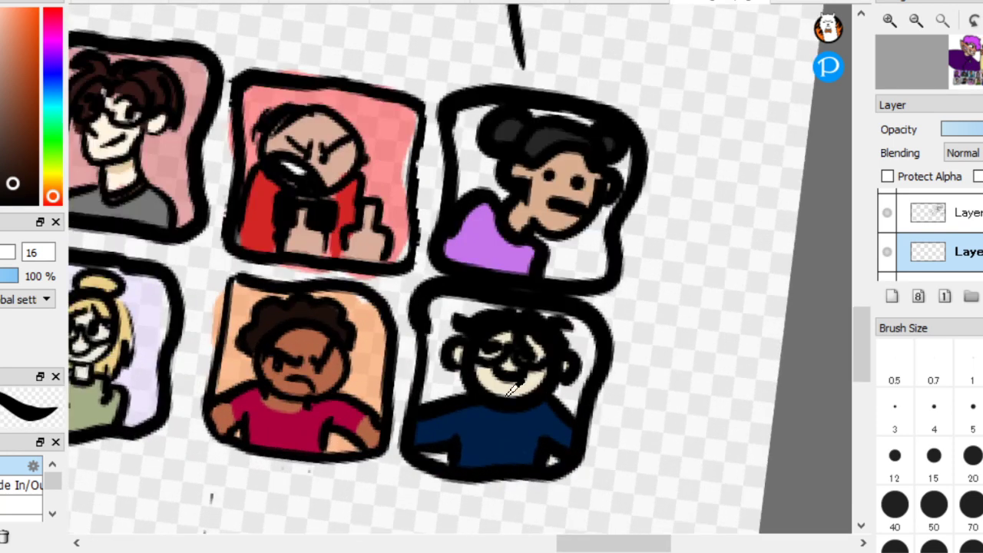
left_click(513, 388, "alt")
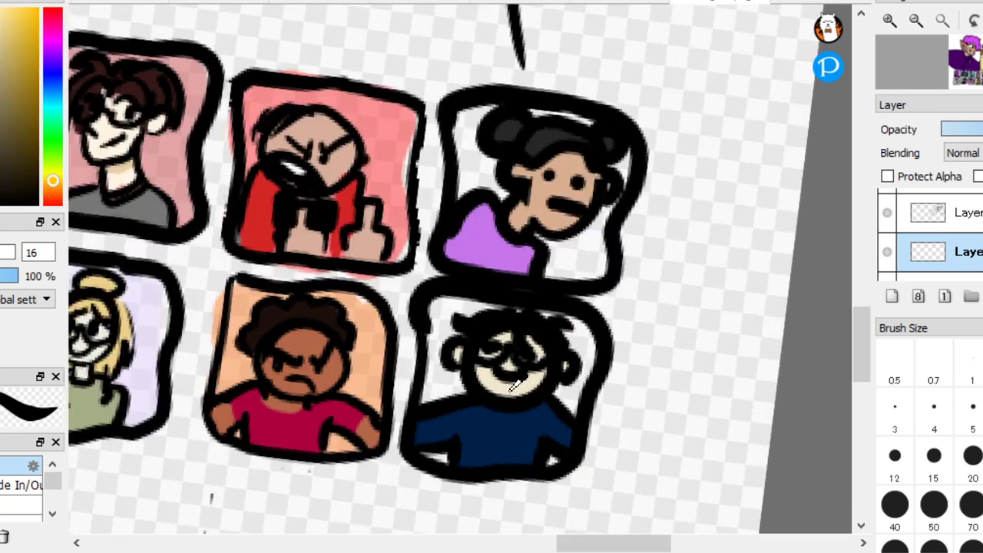
scroll(399, 296, "down", 3)
scroll(302, 84, "up", 4)
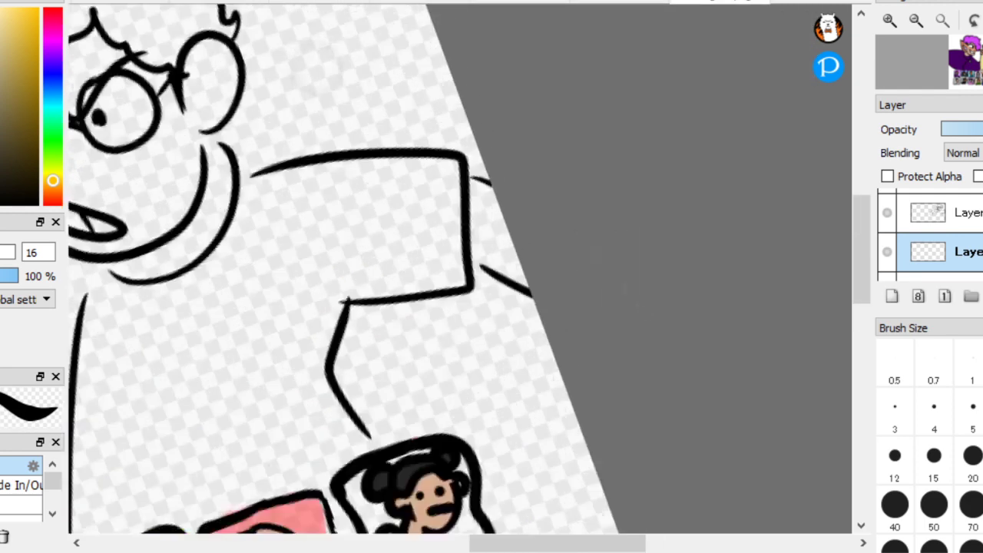
scroll(347, 269, "up", 1)
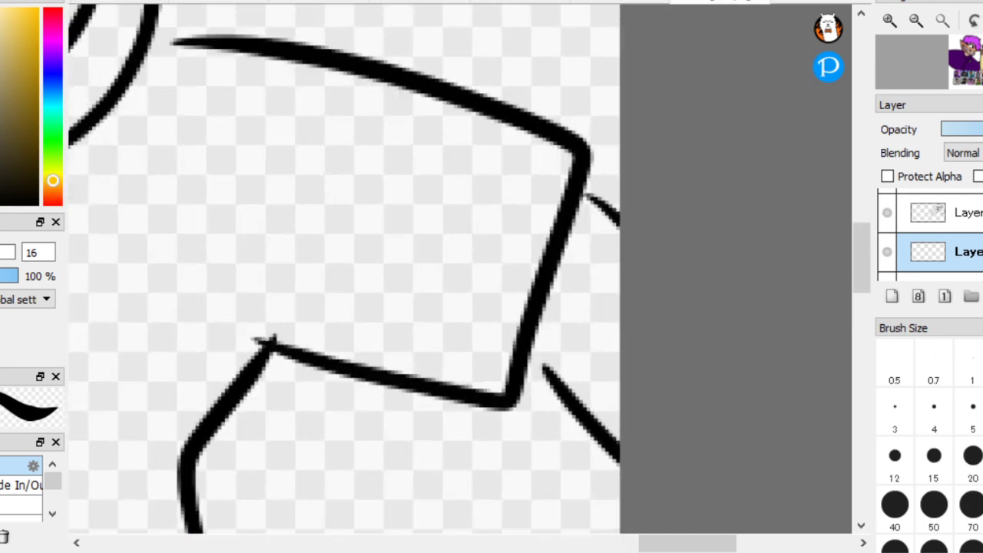
left_click(545, 371)
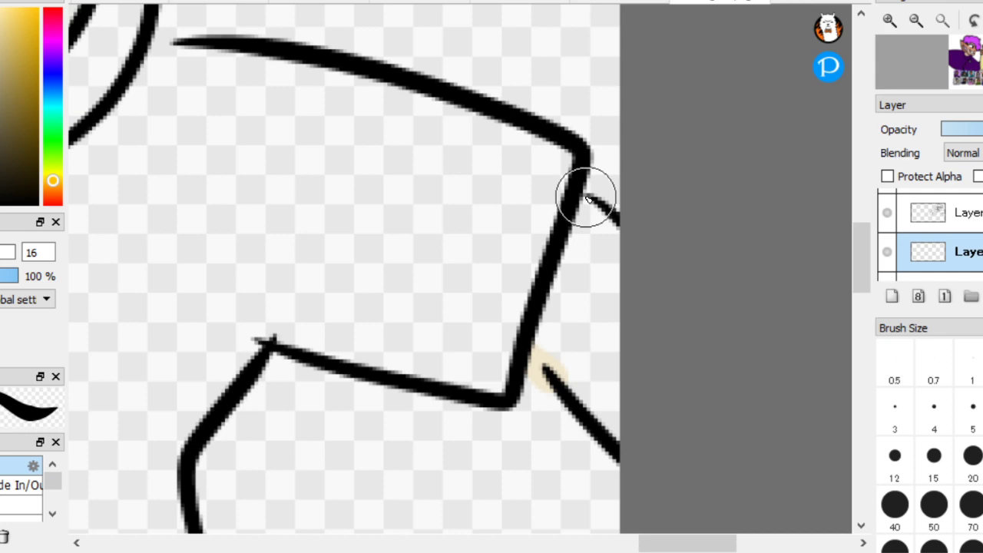
left_click(594, 344)
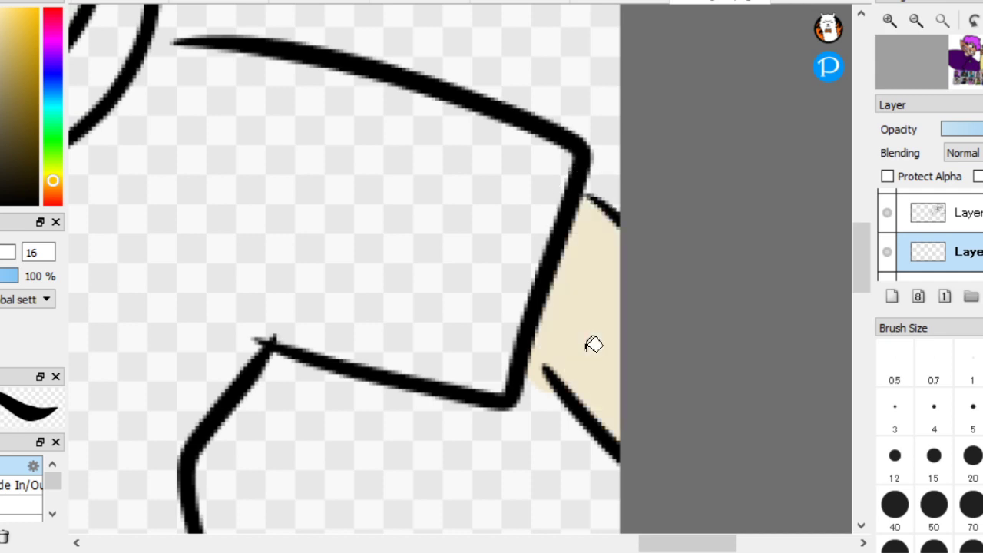
Fill the character's other arm and hand, beside the V.S lettering, with the cream skin colour
scroll(365, 181, "down", 4)
scroll(459, 254, "up", 2)
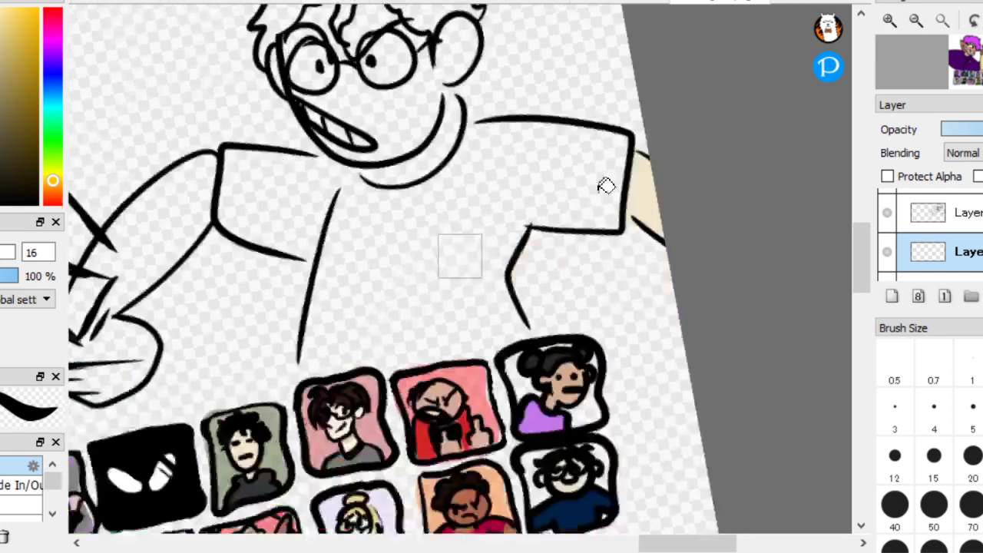
scroll(560, 236, "up", 2)
left_click(275, 204)
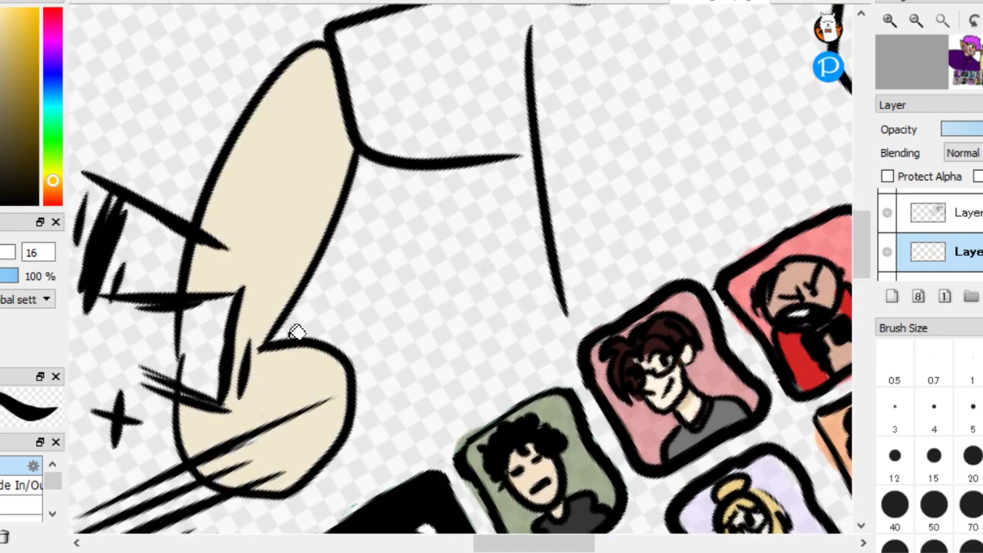
left_click(219, 326)
scroll(195, 103, "down", 3)
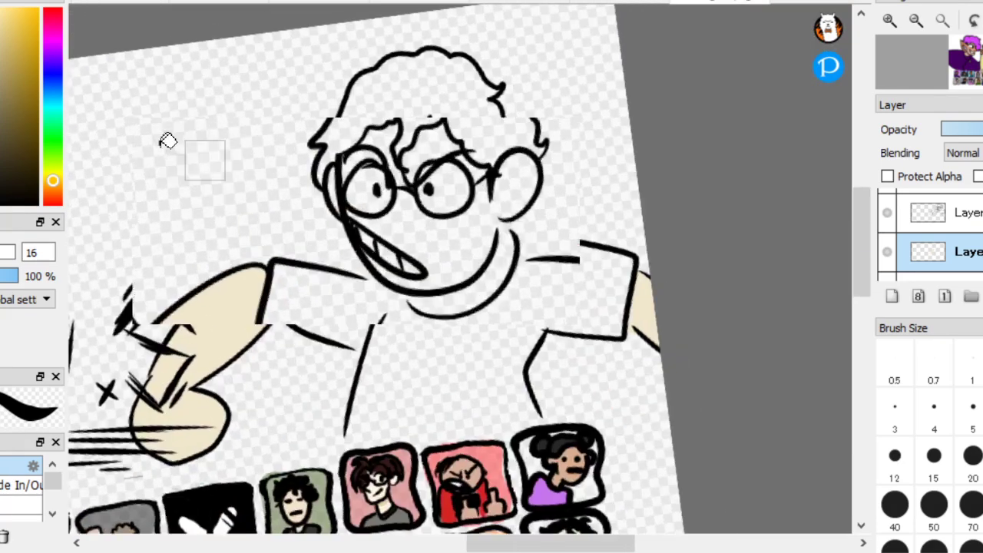
Close the open outlines around the neck and fill the lower face, neck and large ear with the cream skin colour
scroll(166, 140, "up", 3)
scroll(582, 330, "up", 1)
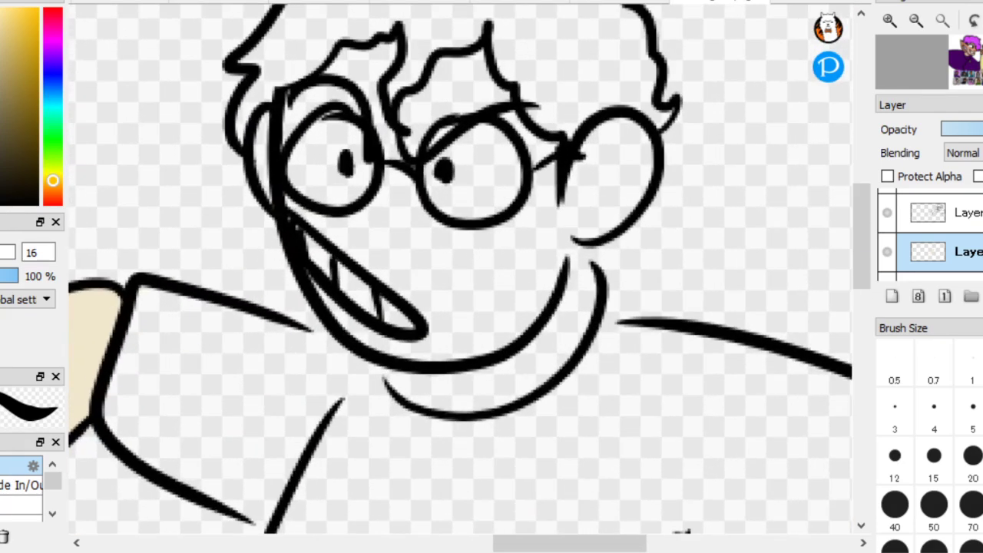
left_click(381, 365)
left_click(588, 270)
left_click(594, 208)
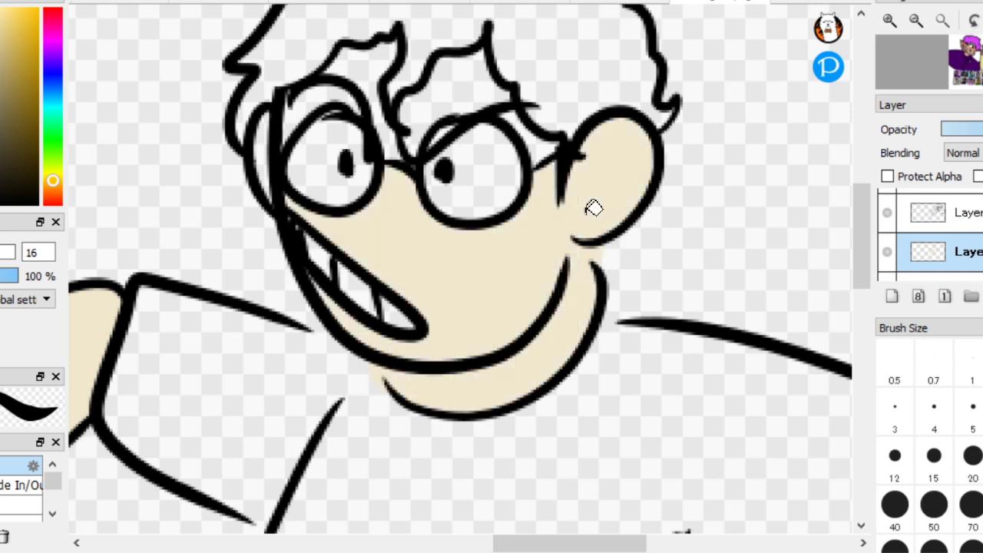
Fill the forehead patches between the hair strands and the areas inside the glasses with the cream skin colour
left_click(488, 181)
left_click(484, 86)
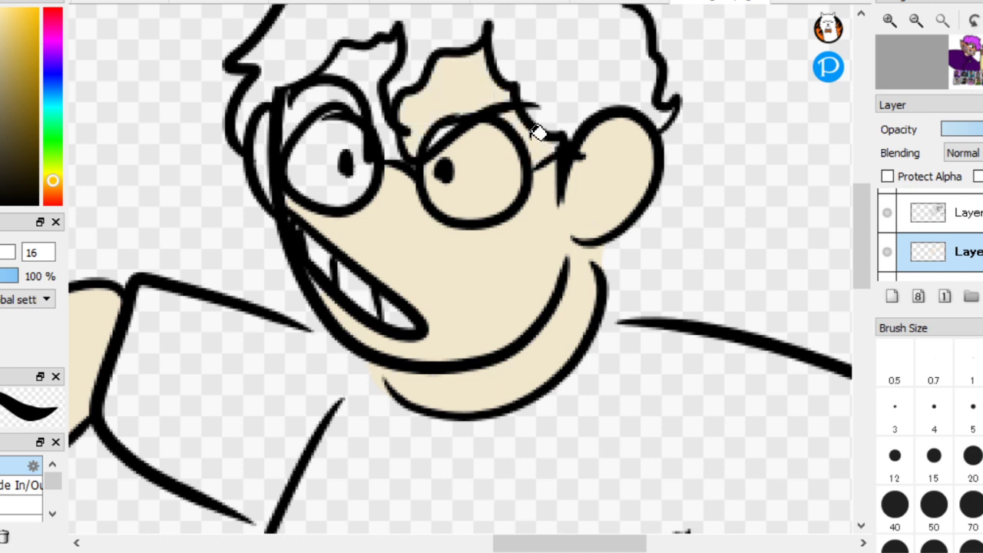
left_click(380, 56)
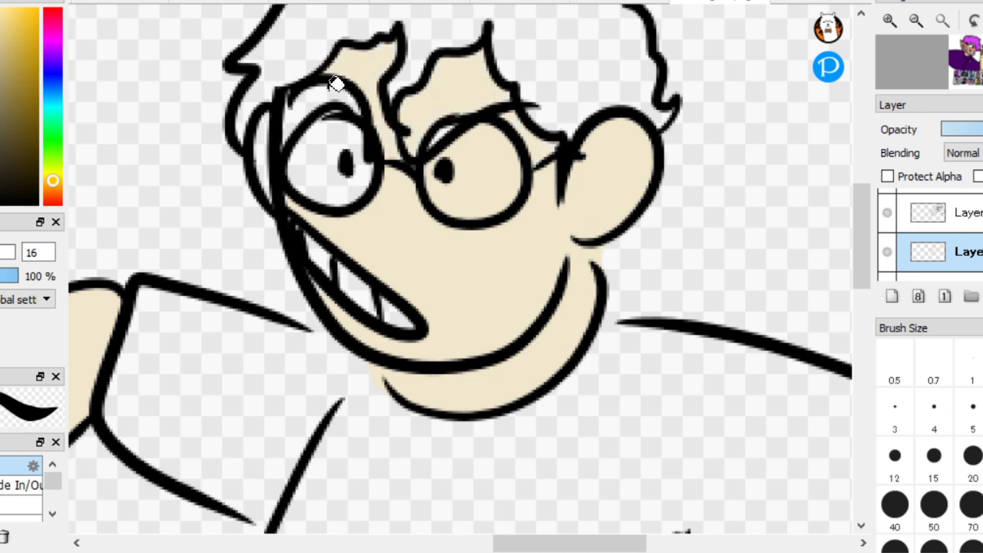
left_click(336, 136)
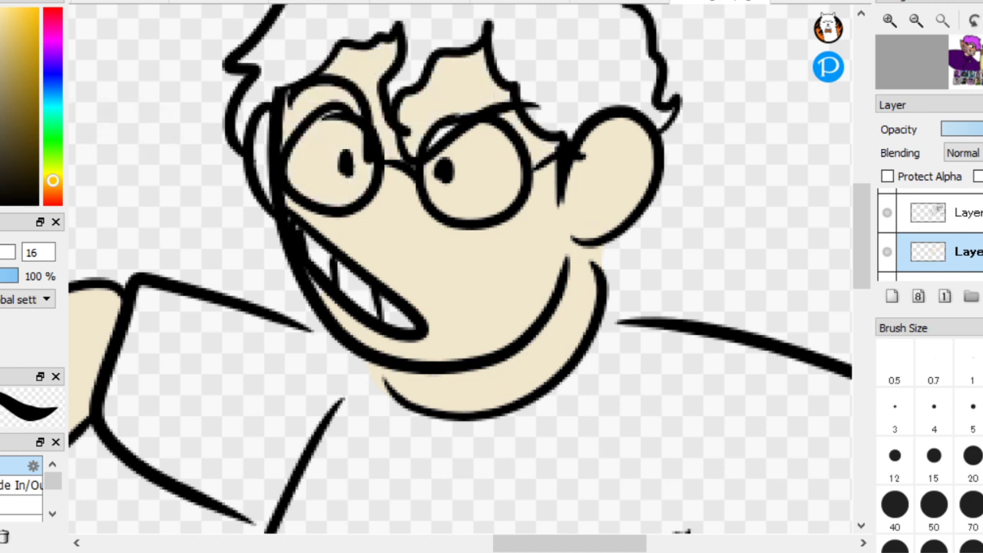
Paint the insides of both eyes white behind the glasses
scroll(603, 205, "up", 3)
mouse_move(527, 171)
left_mouse_down()
mouse_move(518, 250)
mouse_move(560, 153)
mouse_move(497, 244)
mouse_move(547, 162)
mouse_move(522, 244)
mouse_move(518, 183)
mouse_move(567, 246)
mouse_move(546, 189)
mouse_move(536, 253)
left_mouse_up()
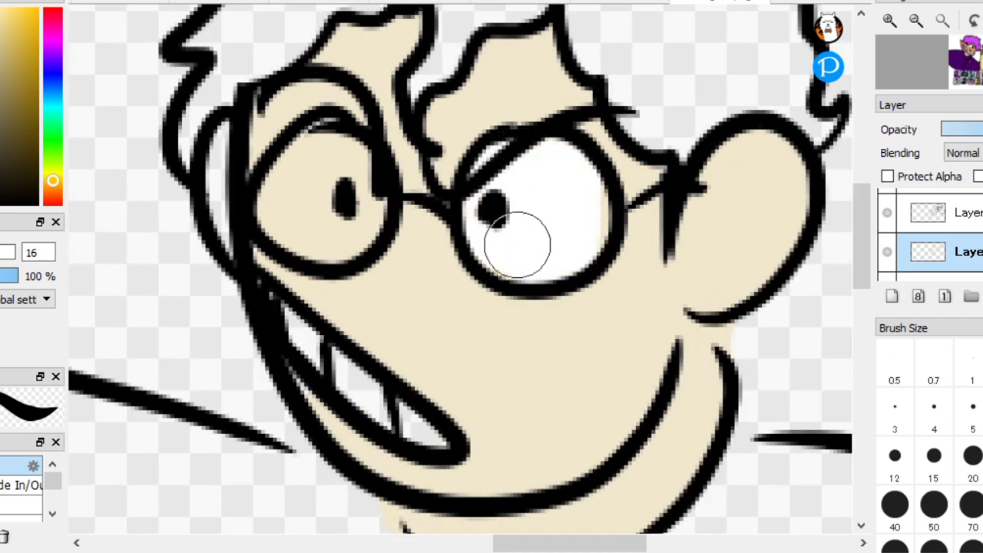
mouse_move(347, 221)
left_mouse_down()
mouse_move(293, 159)
mouse_move(365, 218)
mouse_move(313, 228)
mouse_move(335, 185)
left_mouse_up()
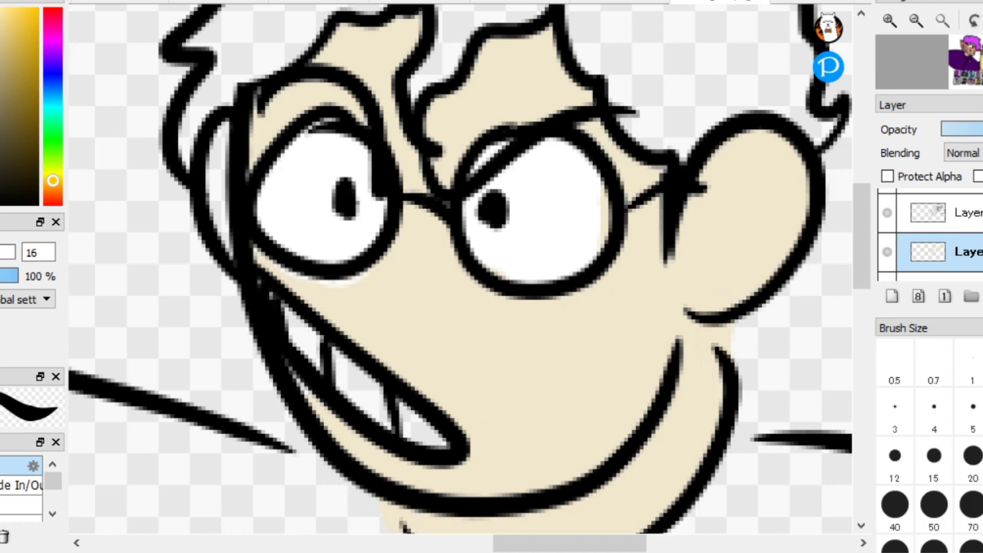
Sample the navy from the small portrait's shirt and use it to close the shirt outline gaps at both shoulders and the underarm
scroll(522, 279, "down", 5)
scroll(522, 279, "up", 4)
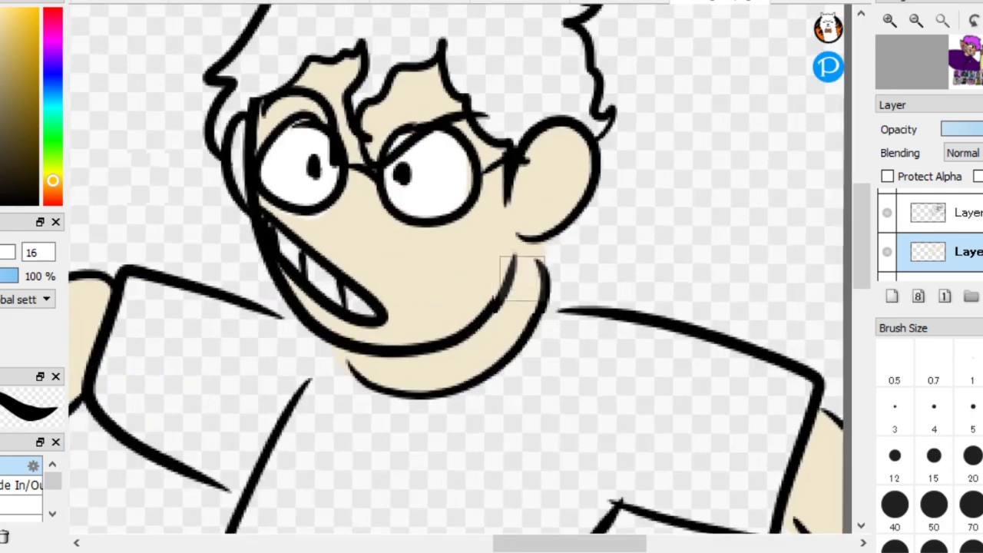
scroll(522, 280, "down", 5)
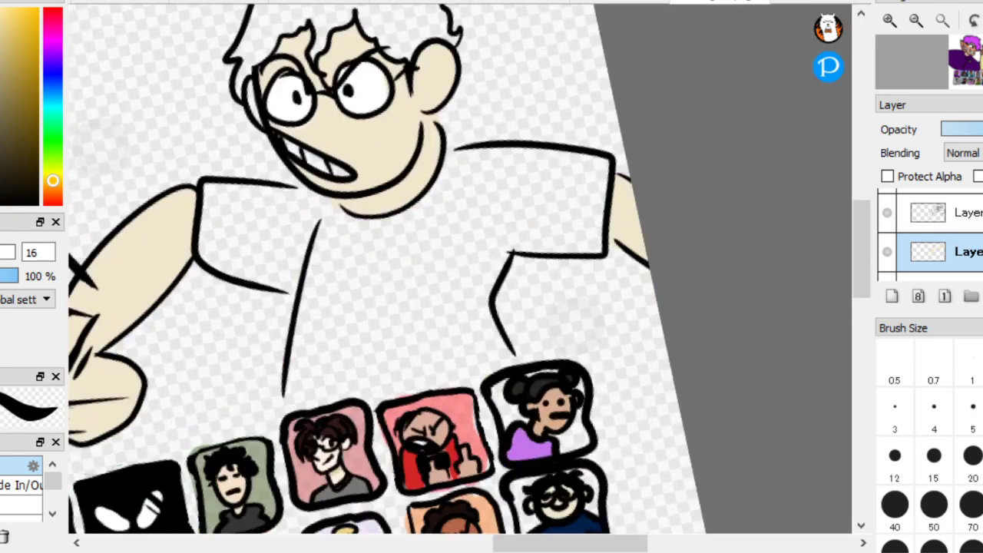
scroll(555, 384, "down", 2)
scroll(556, 384, "up", 4)
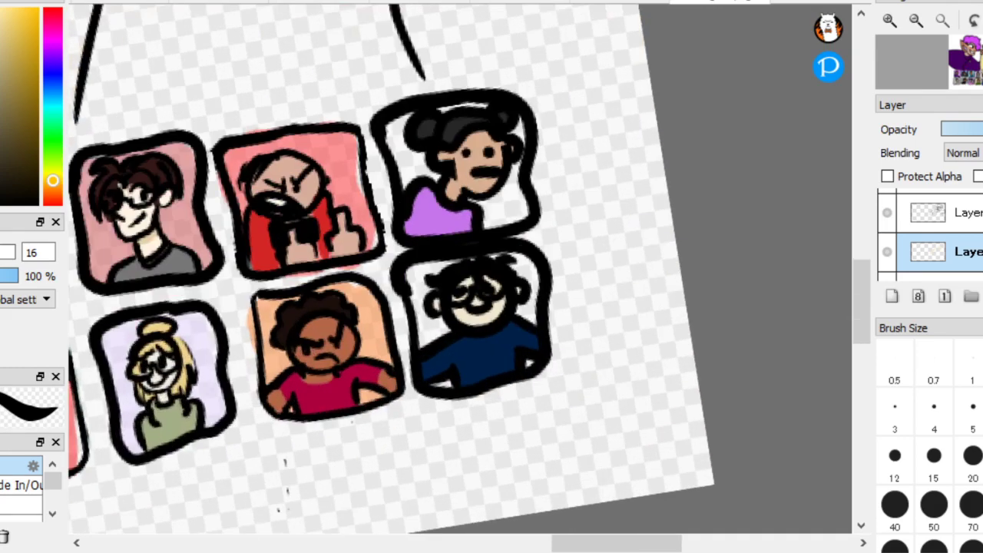
left_click(476, 349)
scroll(384, 318, "down", 4)
scroll(247, 144, "up", 4)
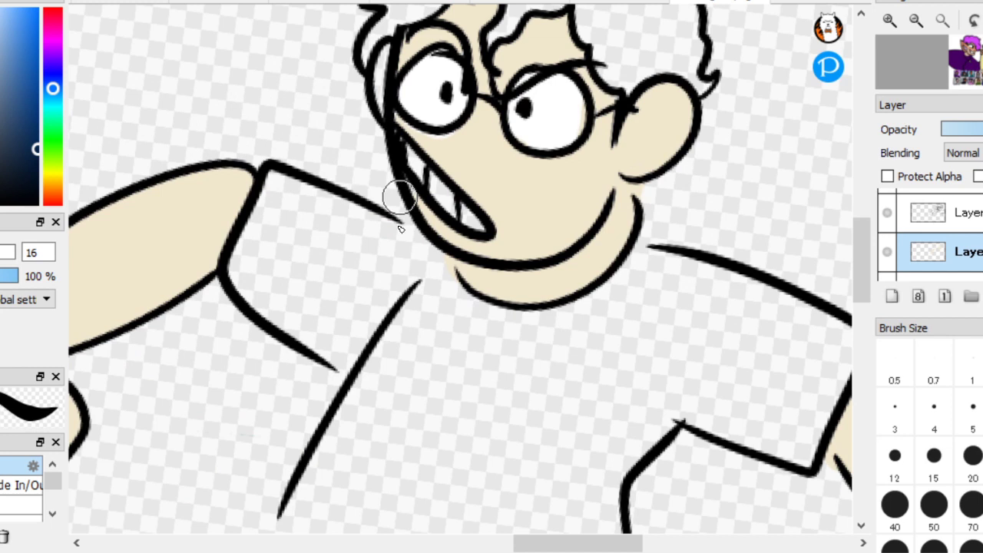
left_click_drag(399, 228, 421, 228)
left_click(338, 380)
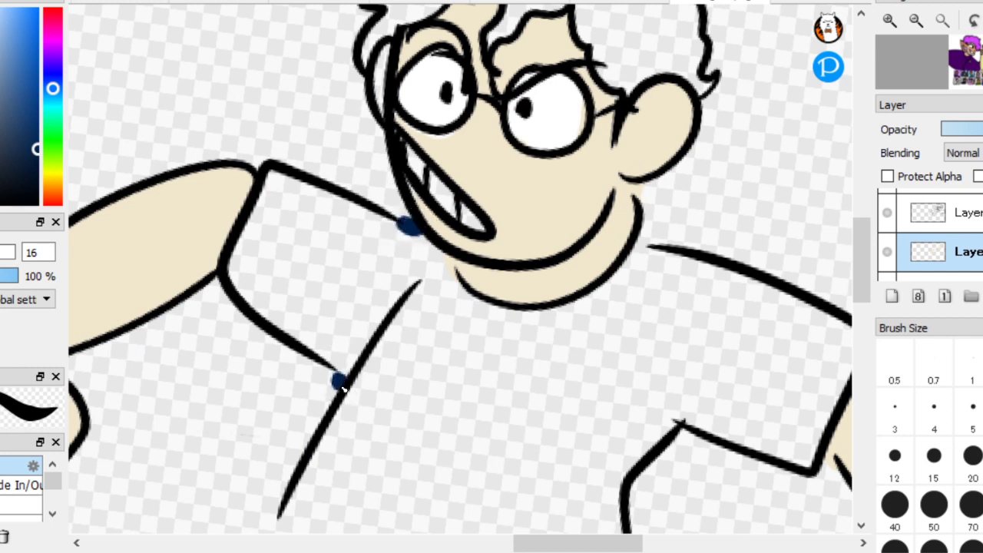
left_click_drag(337, 362, 341, 400)
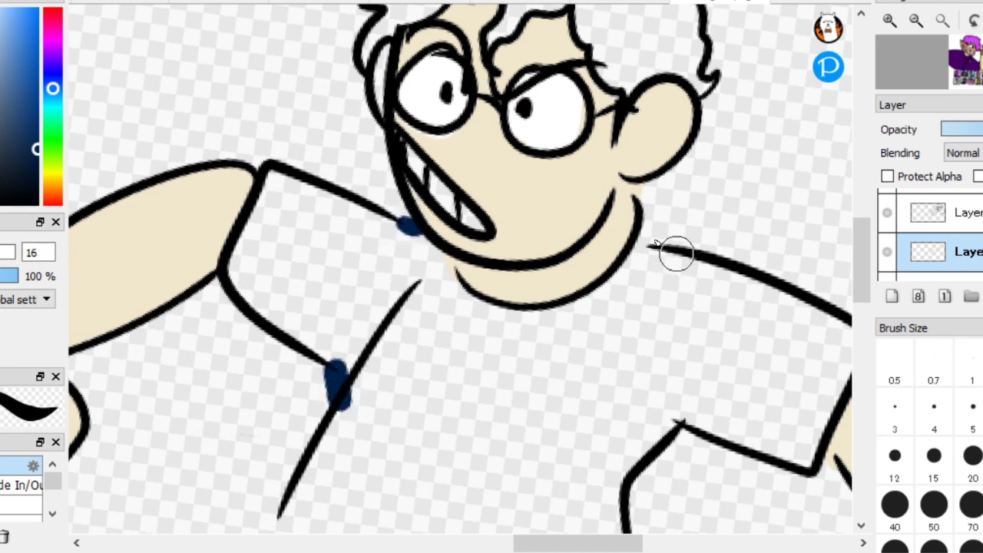
left_click_drag(658, 244, 645, 239)
Paint navy dabs to seal the lower shirt outline against and between the character portraits
scroll(645, 411, "down", 1)
scroll(651, 386, "up", 1)
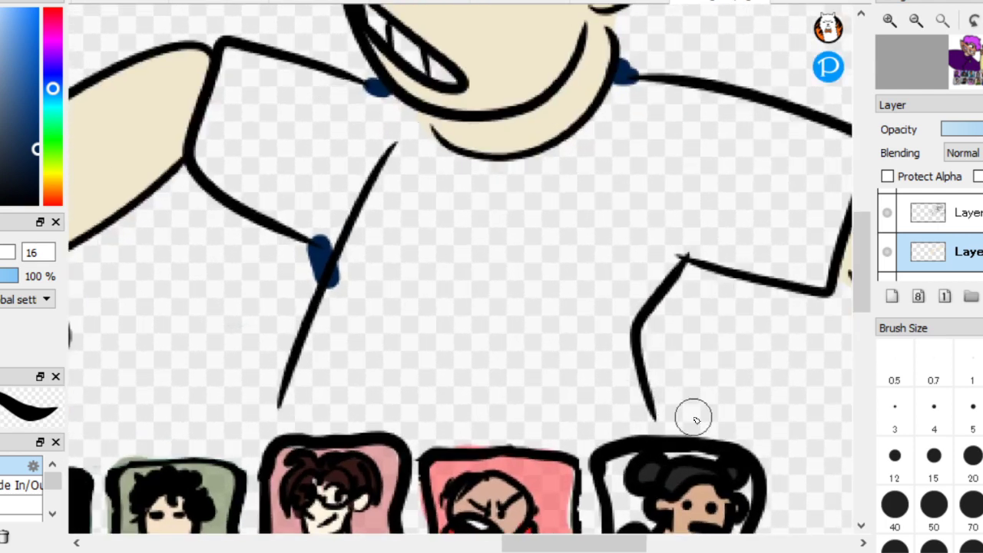
left_click_drag(276, 403, 271, 436)
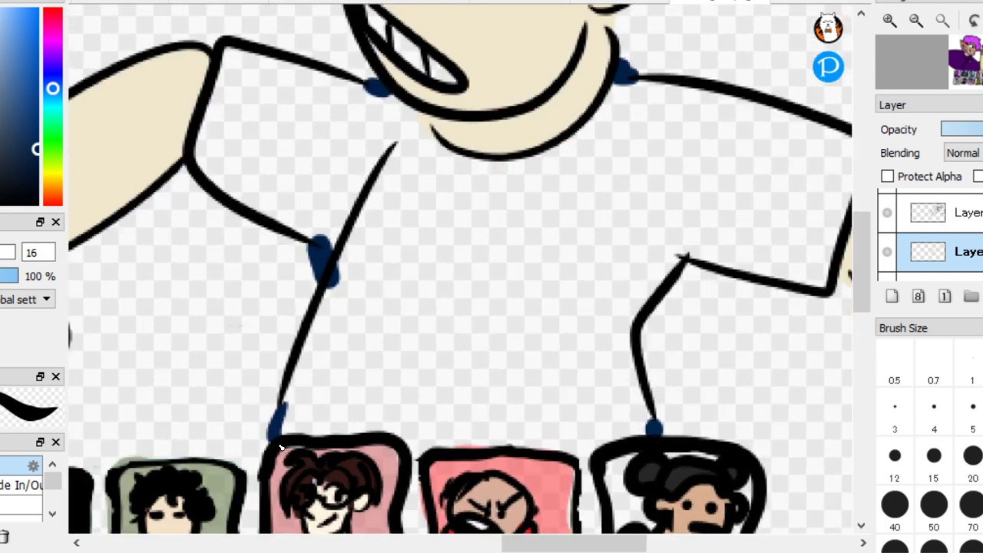
left_click_drag(409, 499, 439, 508)
left_click_drag(581, 504, 603, 488)
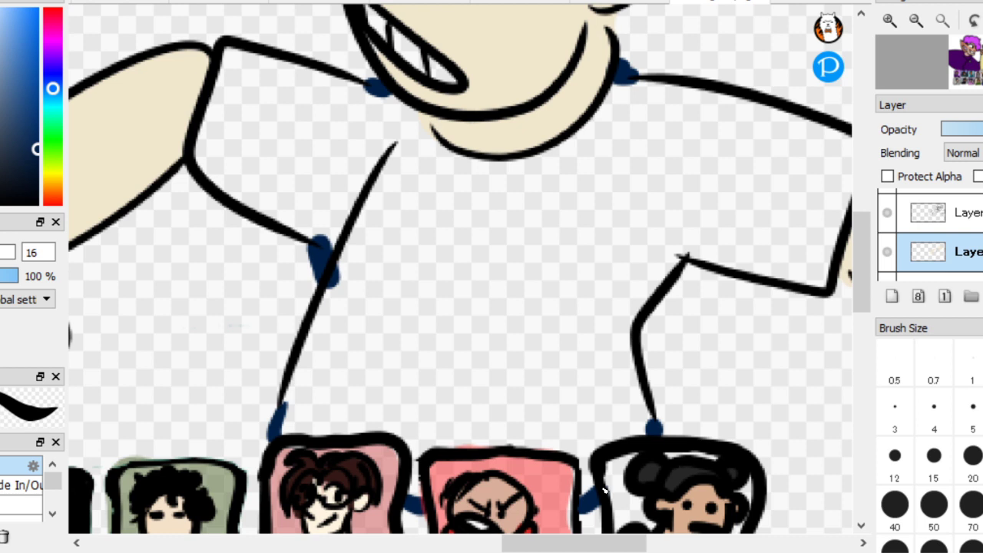
Fill the shirt with navy and brush over the unfilled slivers along its outline, collar and sleeves
left_click(553, 384)
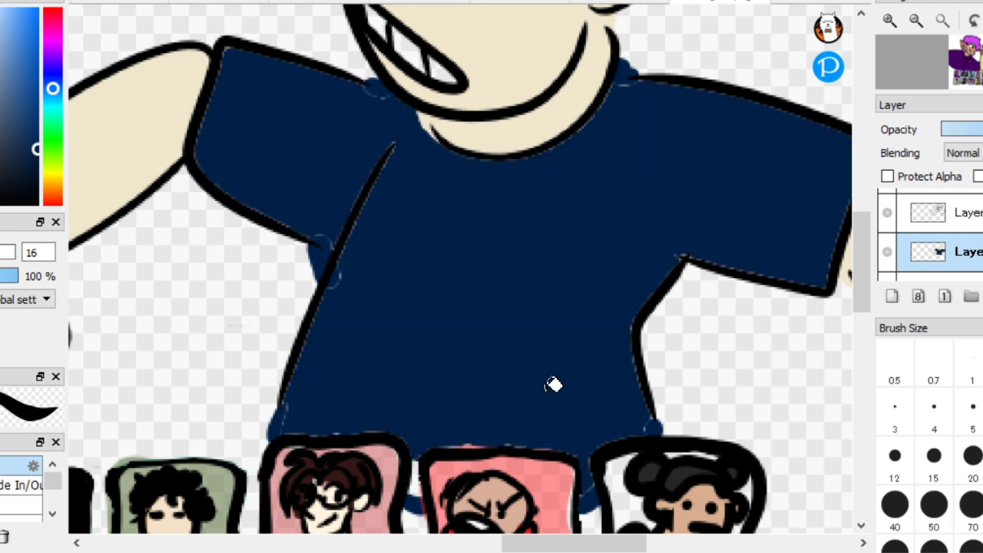
mouse_move(333, 301)
left_mouse_down()
mouse_move(382, 167)
mouse_move(325, 208)
mouse_move(214, 163)
mouse_move(218, 74)
mouse_move(244, 64)
left_mouse_up()
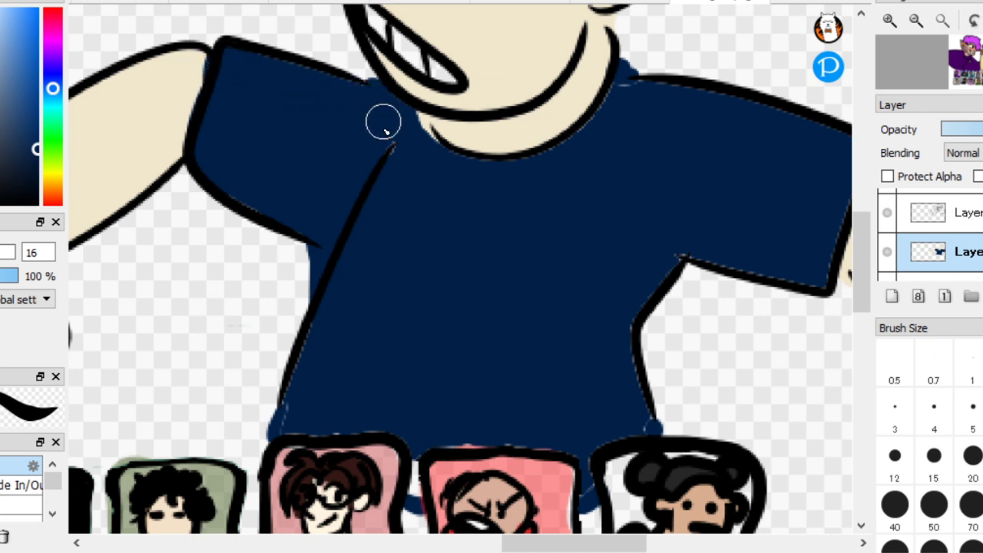
mouse_move(506, 170)
left_mouse_down()
mouse_move(627, 88)
mouse_move(752, 116)
left_mouse_up()
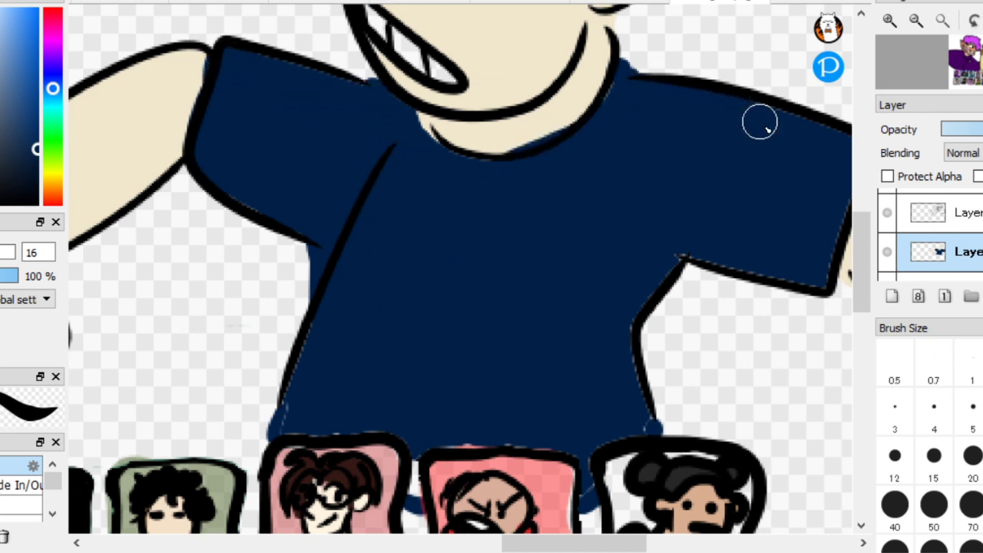
mouse_move(818, 247)
left_mouse_down()
mouse_move(778, 275)
mouse_move(680, 259)
mouse_move(634, 340)
mouse_move(636, 425)
mouse_move(581, 471)
mouse_move(515, 439)
mouse_move(428, 450)
mouse_move(415, 498)
mouse_move(361, 428)
mouse_move(285, 423)
mouse_move(303, 326)
left_mouse_up()
Pick a very dark brown and fill the hair of the character with glasses
scroll(245, 286, "down", 5)
scroll(545, 361, "up", 3)
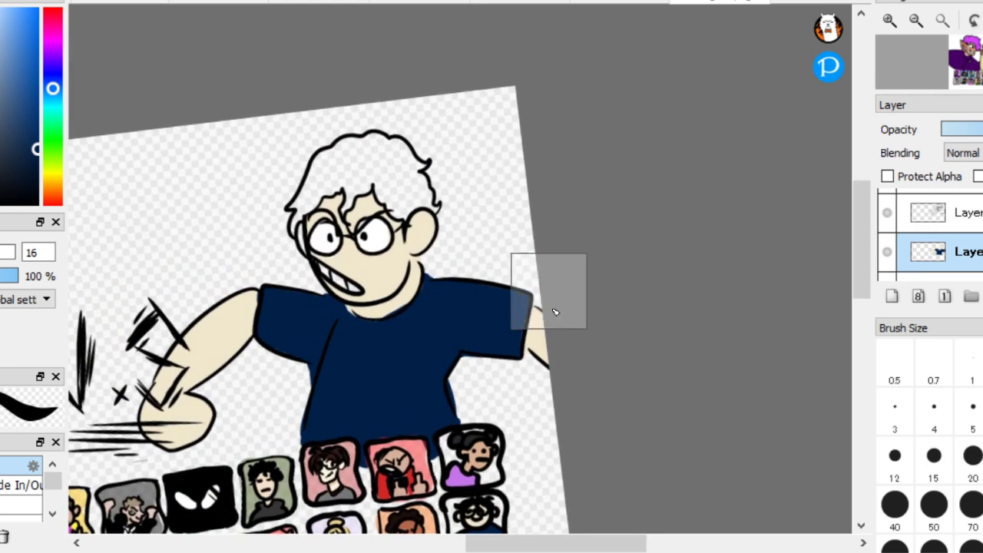
scroll(522, 244, "up", 4)
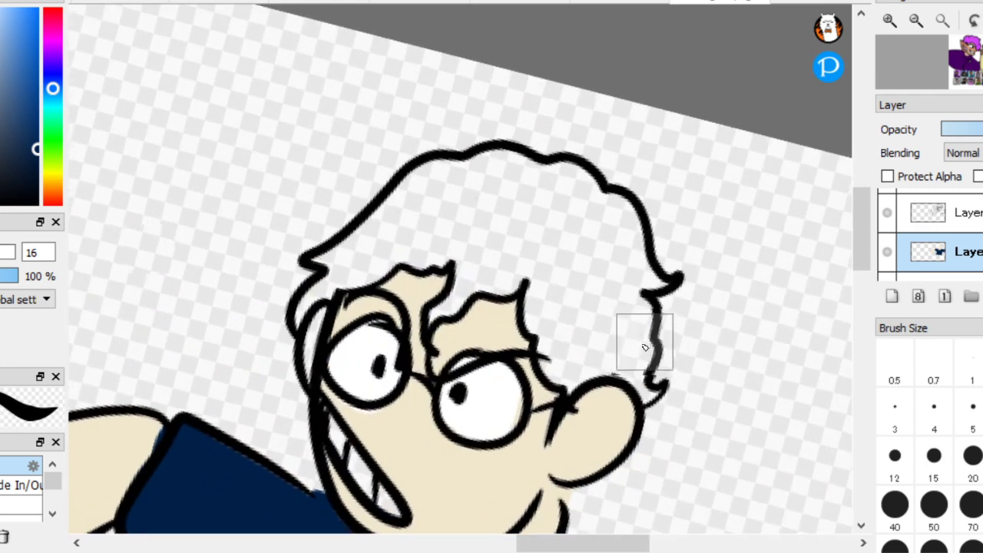
left_click(53, 194)
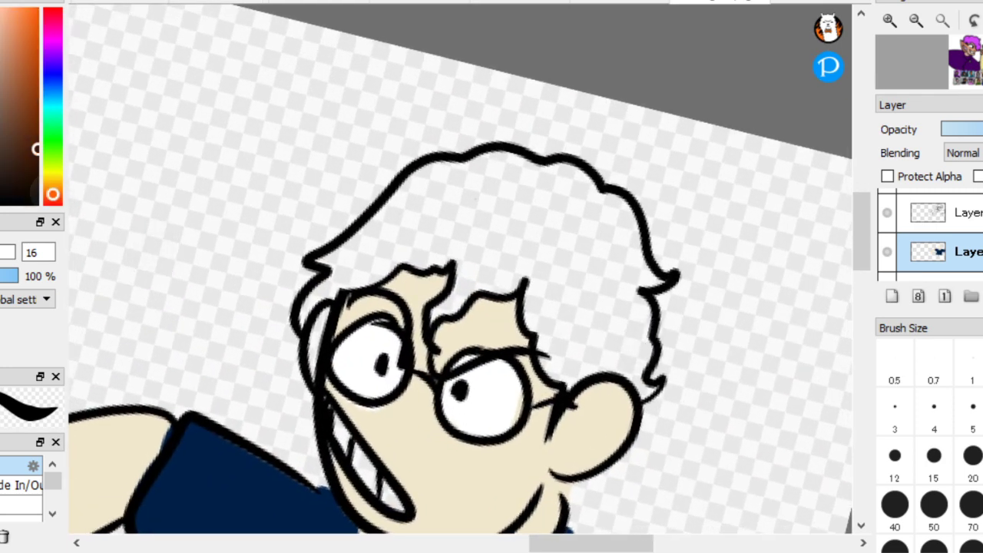
left_click(592, 284)
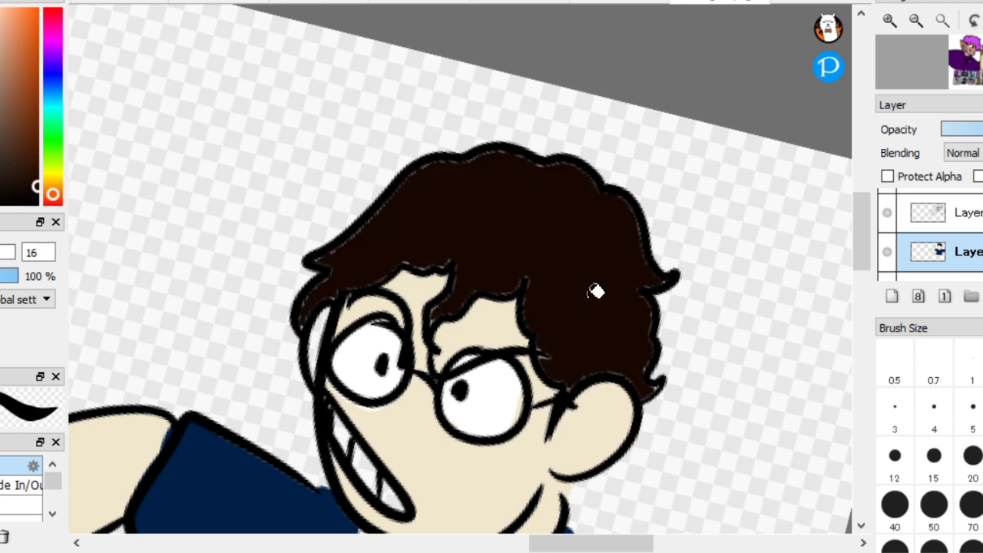
Sample the cream skin colour from the face and fill the ear on the far side of the head
scroll(77, 172, "up", 1)
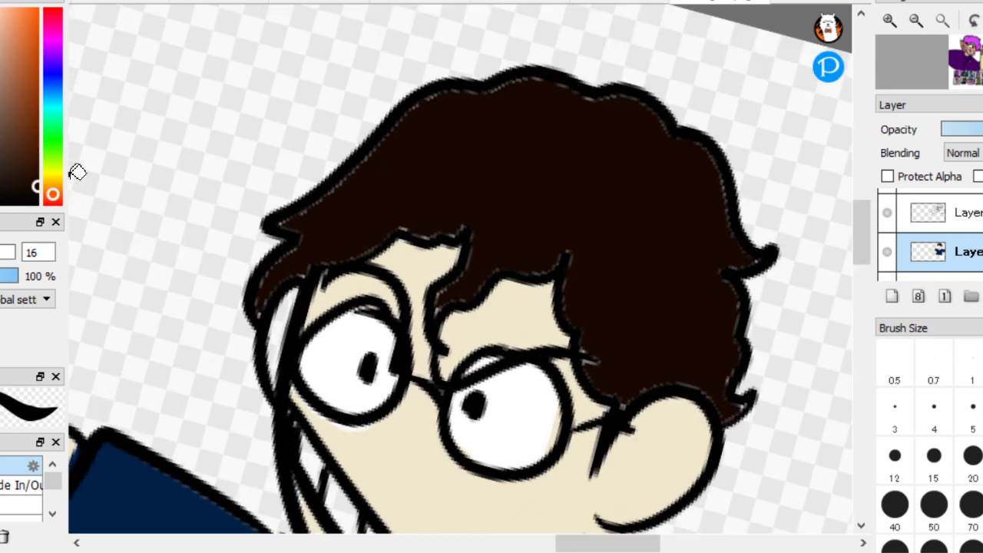
left_click(413, 463)
left_click(298, 306)
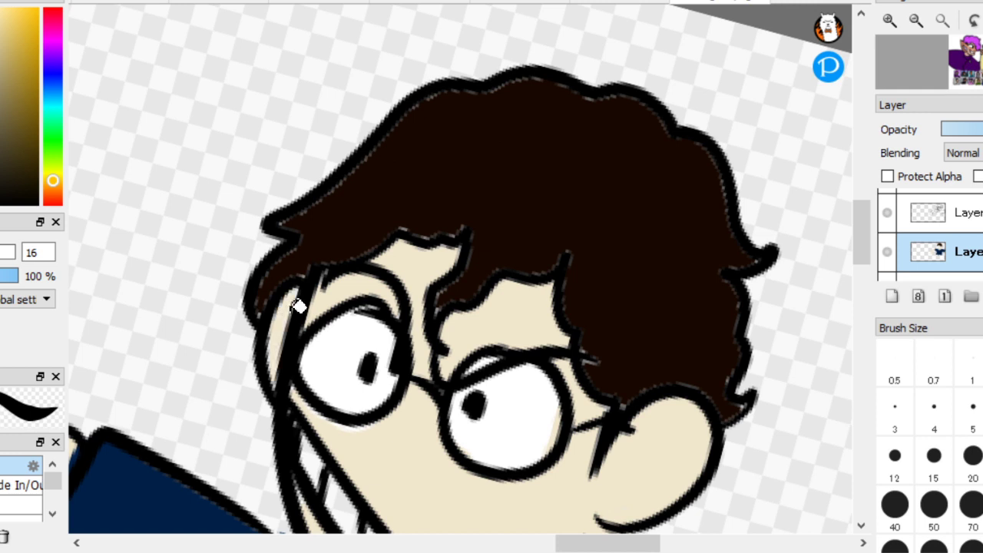
Sample the dark brown from the hair and brush over the pale slivers along the hair outline
left_click(585, 175, "alt")
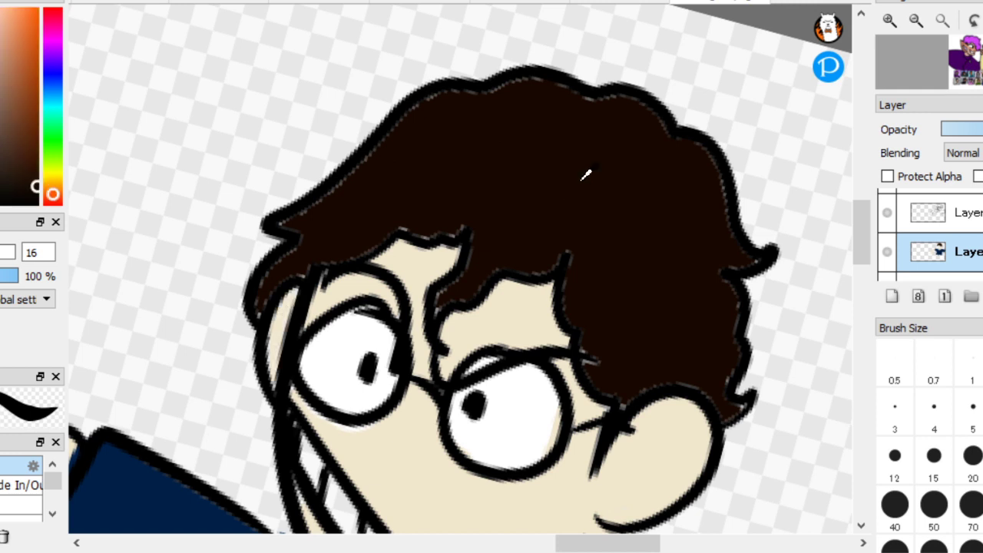
mouse_move(585, 250)
left_mouse_down()
mouse_move(605, 375)
mouse_move(675, 370)
mouse_move(715, 402)
mouse_move(744, 399)
mouse_move(724, 380)
mouse_move(736, 328)
mouse_move(722, 294)
mouse_move(720, 204)
mouse_move(699, 154)
mouse_move(662, 138)
mouse_move(628, 102)
mouse_move(584, 101)
mouse_move(540, 83)
mouse_move(438, 106)
mouse_move(297, 222)
mouse_move(322, 223)
mouse_move(267, 286)
mouse_move(418, 202)
mouse_move(358, 246)
mouse_move(453, 220)
mouse_move(473, 241)
mouse_move(447, 298)
mouse_move(495, 265)
mouse_move(559, 256)
mouse_move(617, 219)
mouse_move(568, 238)
mouse_move(598, 250)
left_mouse_up()
Hide the navy-shirt character's layers and add an empty layer beneath the shown line art of the long-haired character with round glasses
scroll(272, 289, "down", 6)
key("Left")
key("Left")
key("Left")
key("Left")
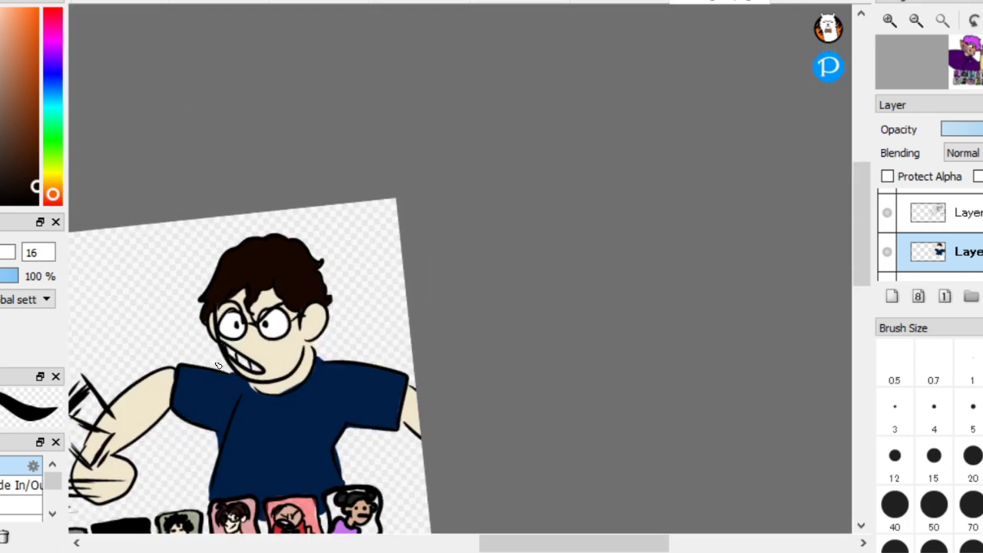
key("Left")
key("Left")
key("Delete")
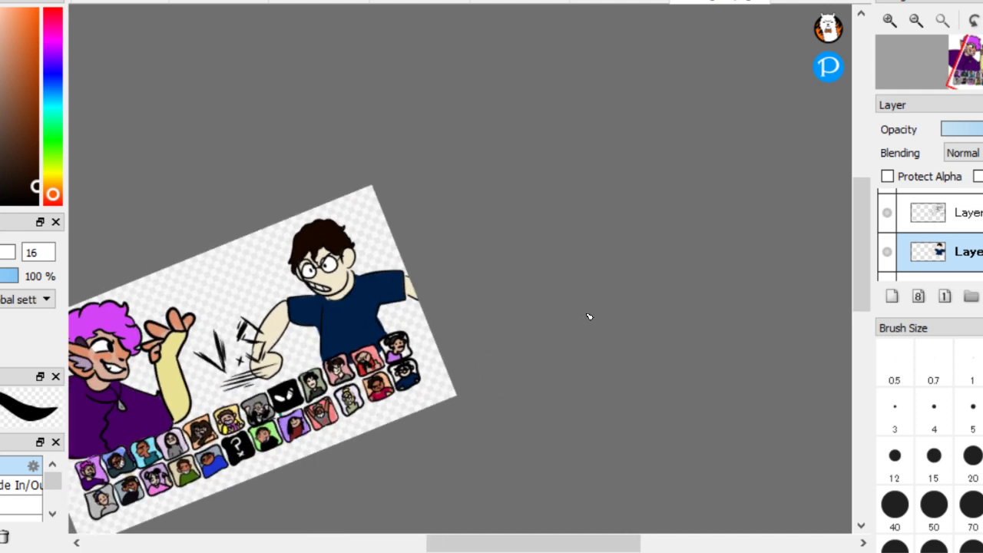
left_click(961, 227)
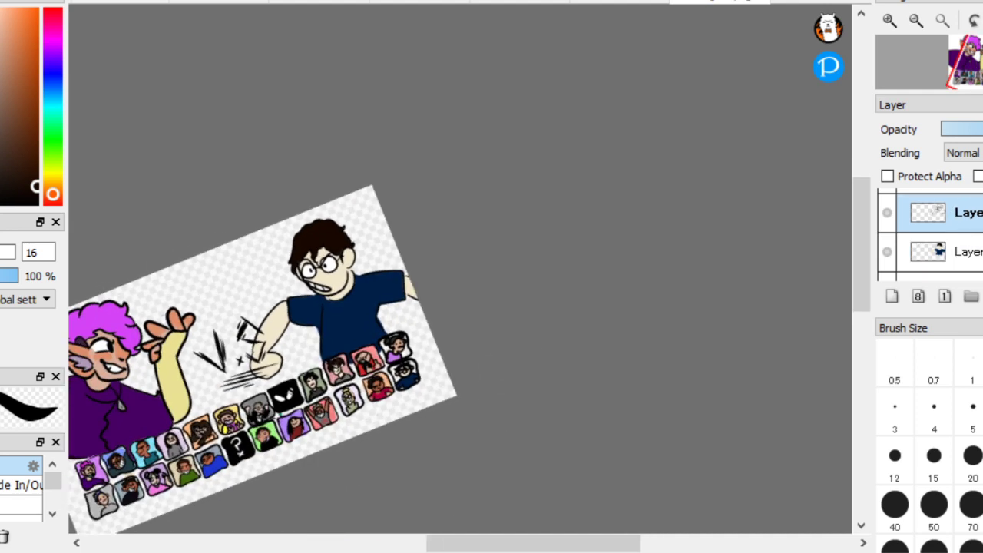
scroll(930, 232, "up", 1)
left_click(888, 251)
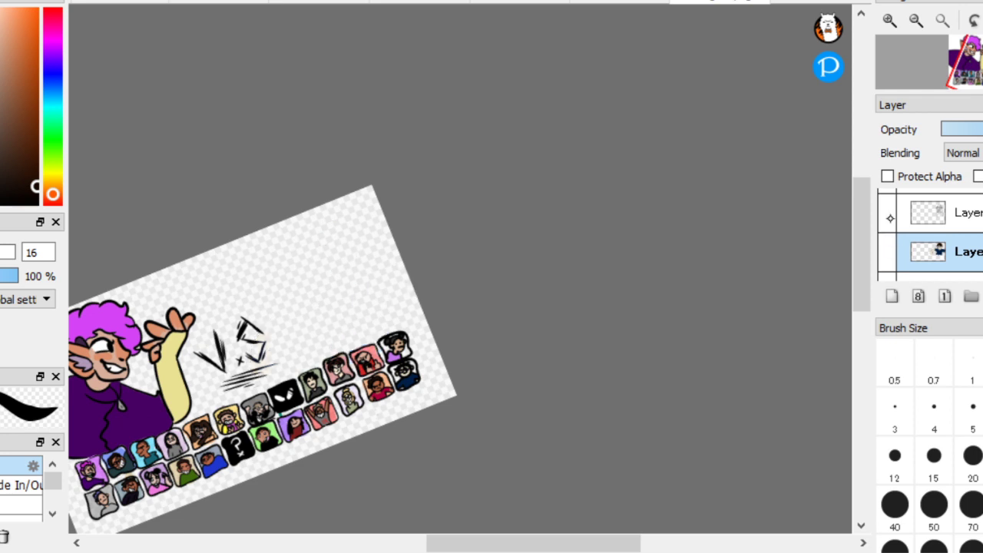
left_click(891, 211)
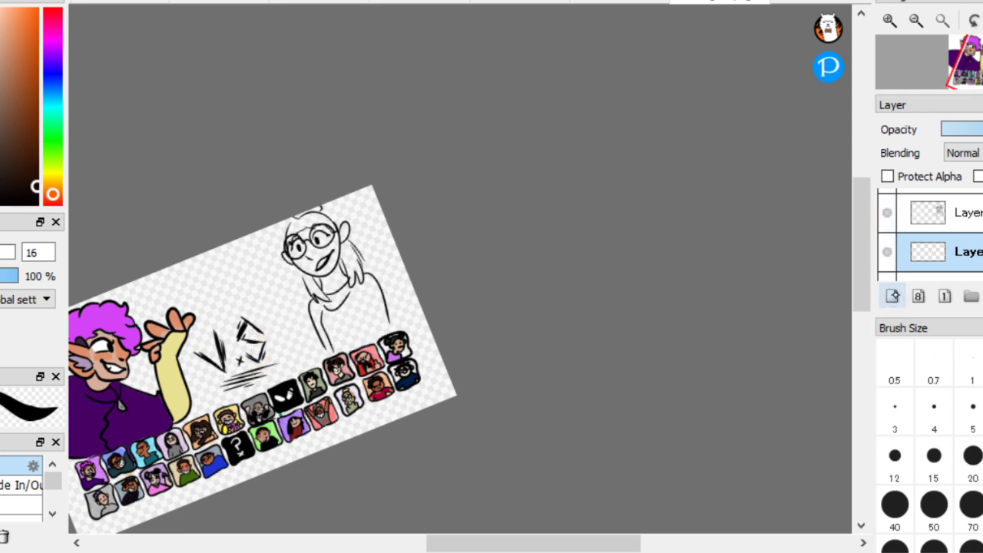
Sample the sage green from the blonde portrait's top and use it to close the large figure's lower outline gaps on both sides
scroll(338, 407, "up", 8)
key("Right")
key("Right")
key("Right")
key("Right")
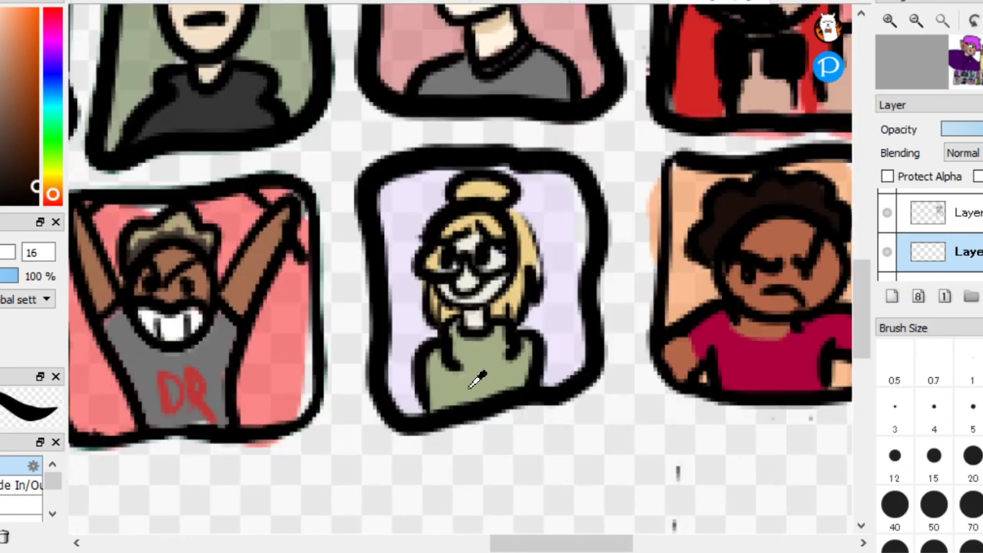
left_click(476, 379, "alt")
scroll(484, 368, "down", 8)
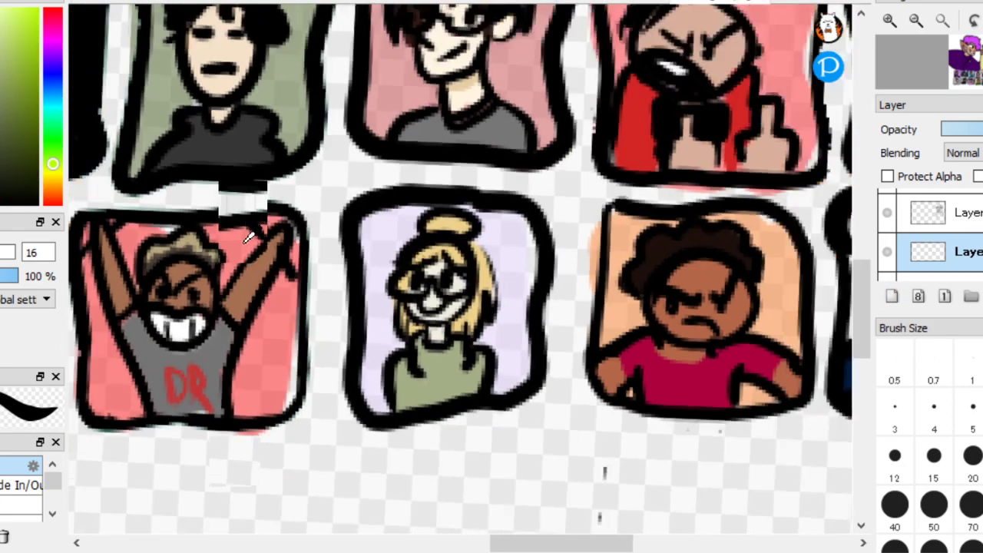
scroll(331, 268, "up", 4)
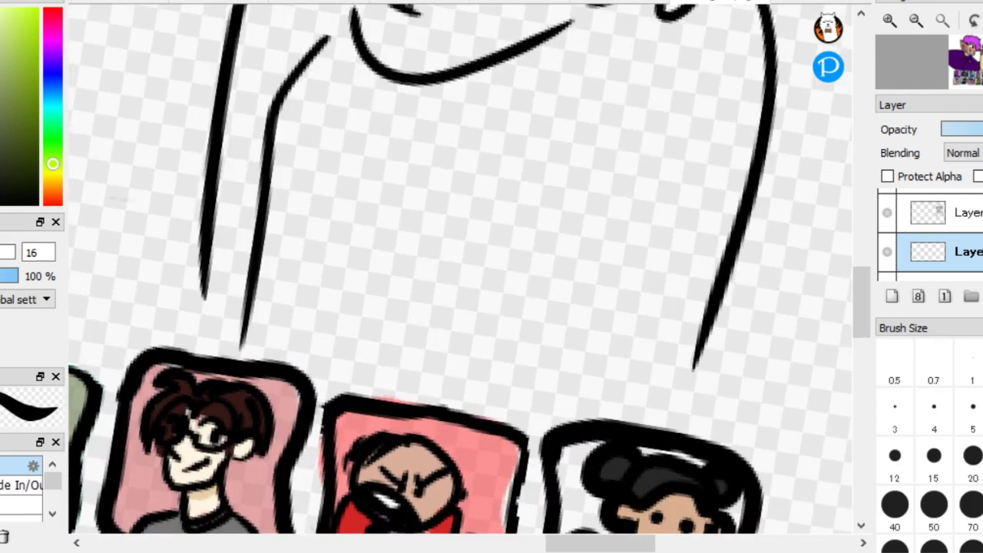
mouse_move(695, 359)
left_mouse_down()
mouse_move(678, 409)
mouse_move(680, 380)
mouse_move(669, 421)
left_mouse_up()
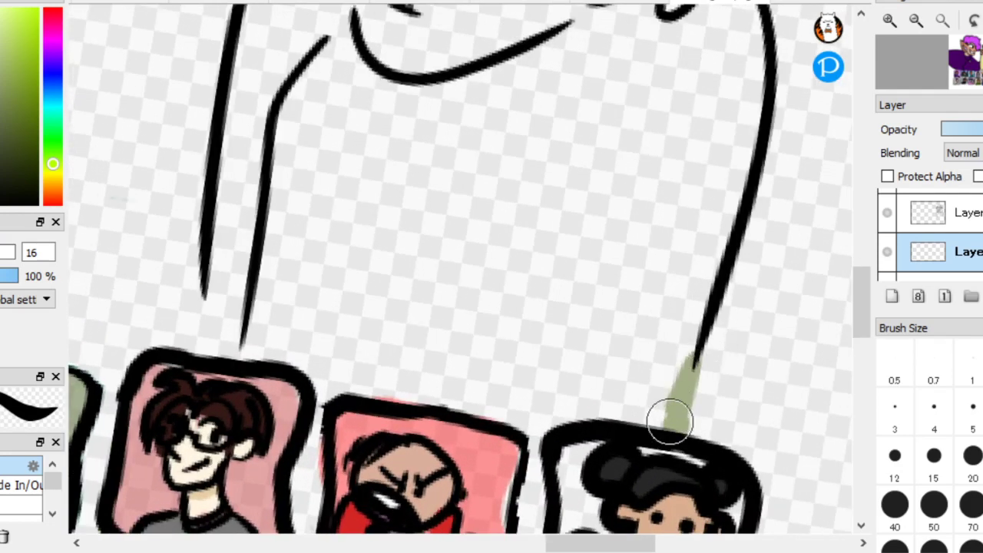
left_click_drag(206, 282, 201, 326)
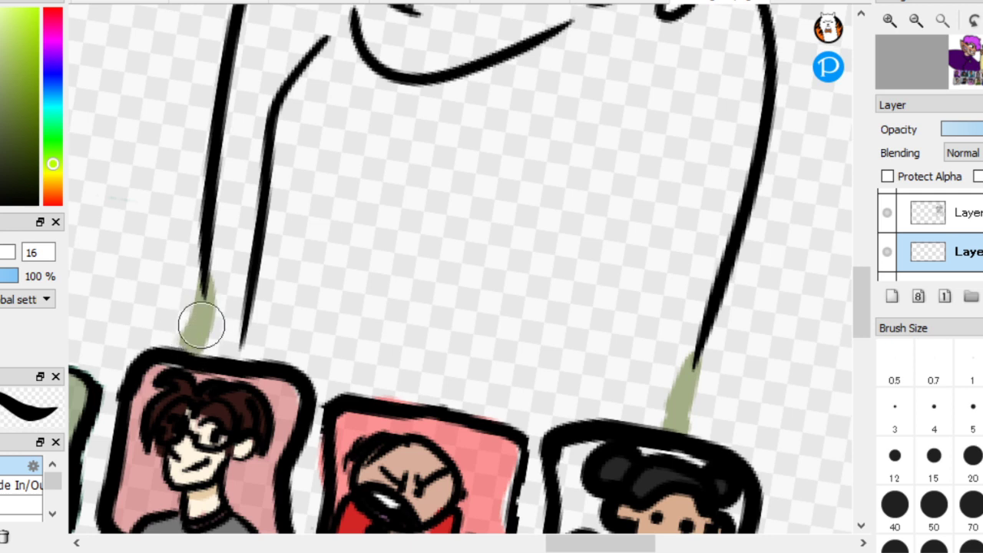
Seal the gaps between the character portraits below the sweater and fill the sweater with sage green
left_click_drag(533, 494, 522, 505)
left_click_drag(307, 471, 319, 488)
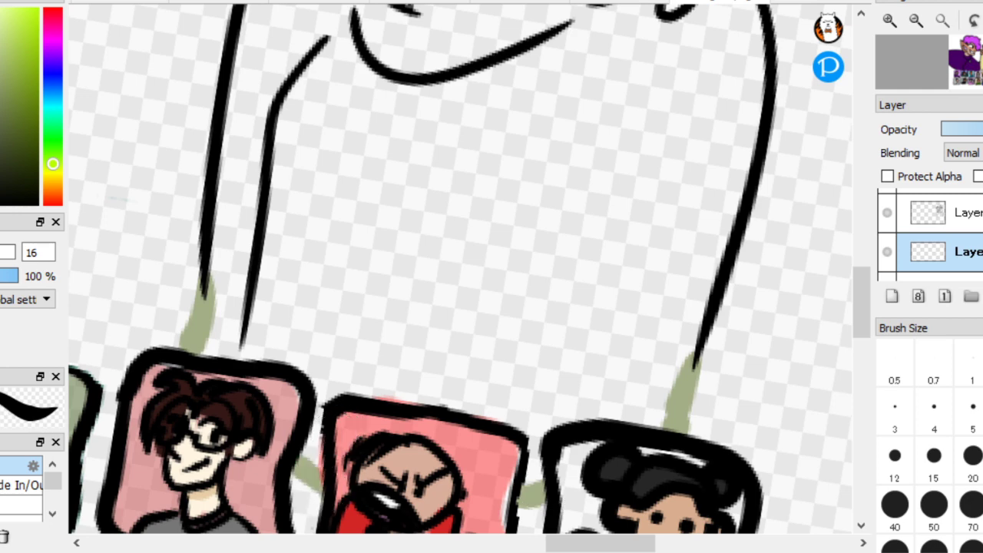
left_click(561, 285)
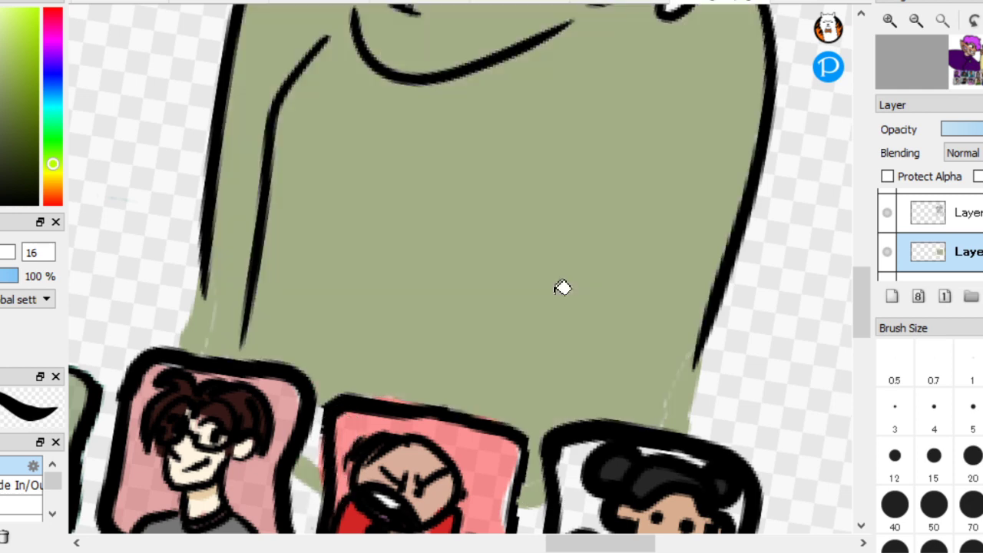
Sample the pale skin tone from the blonde portrait's neck and fill the large figure's neck, face and near ear
scroll(220, 264, "down", 3)
scroll(565, 312, "up", 2)
scroll(565, 312, "down", 3)
scroll(614, 395, "up", 6)
scroll(615, 396, "up", 2)
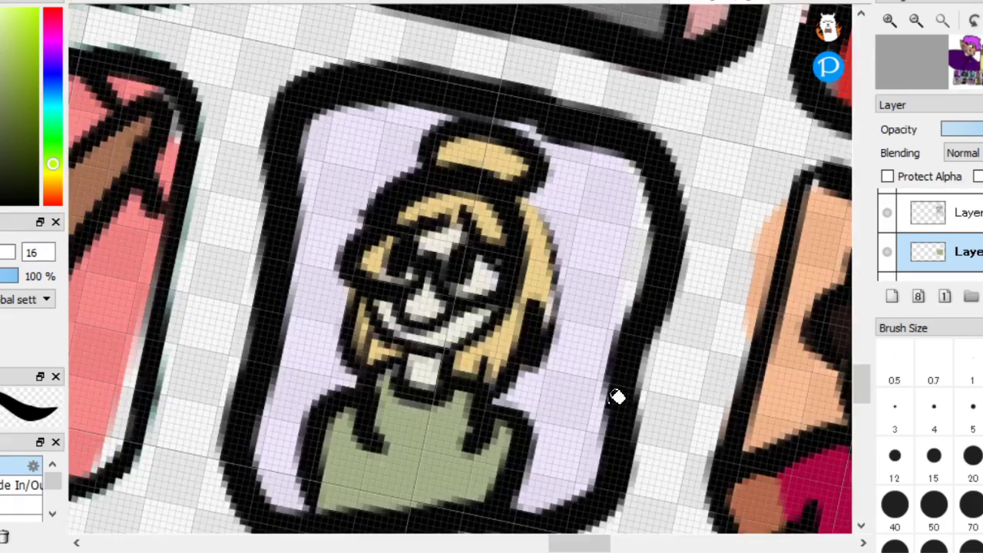
left_click(428, 364)
scroll(428, 364, "down", 6)
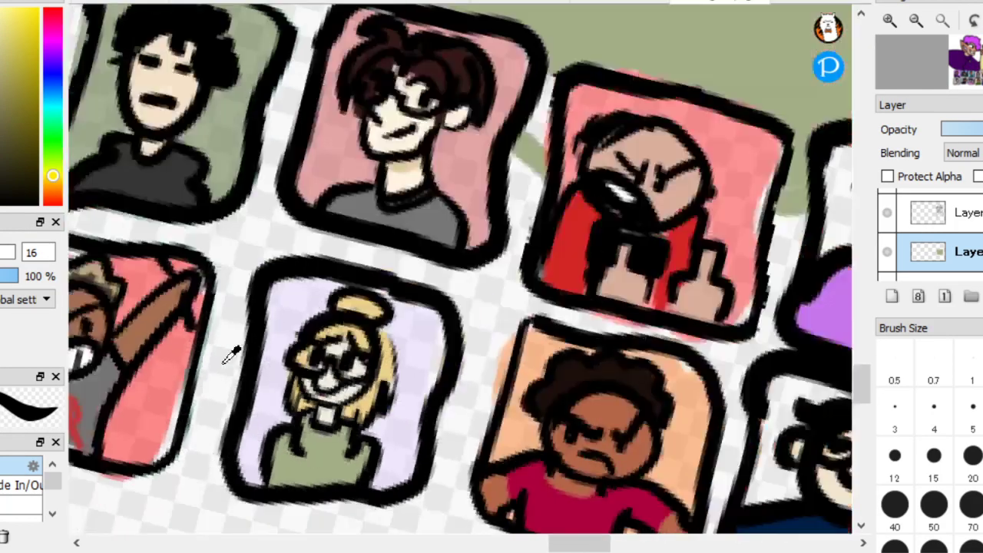
scroll(537, 280, "up", 5)
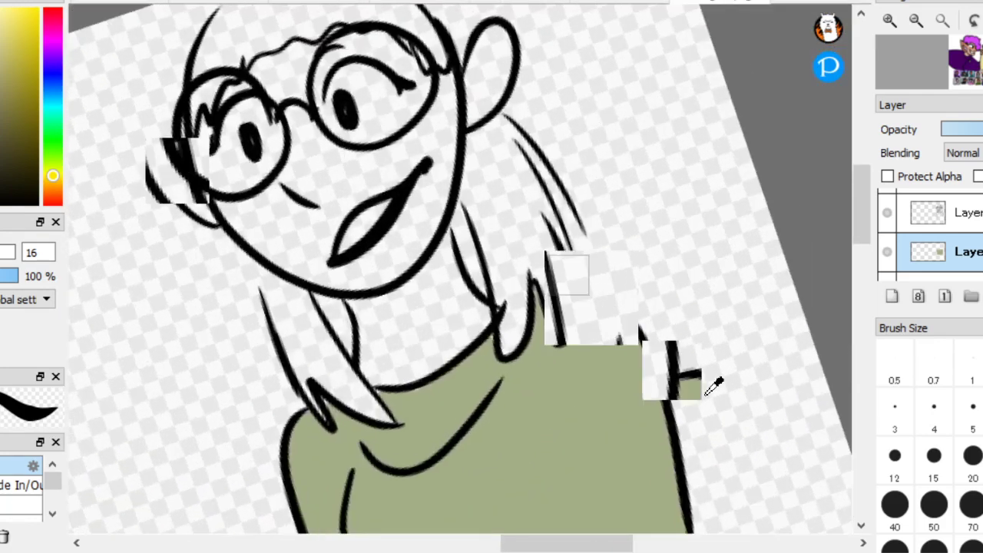
scroll(705, 395, "down", 1)
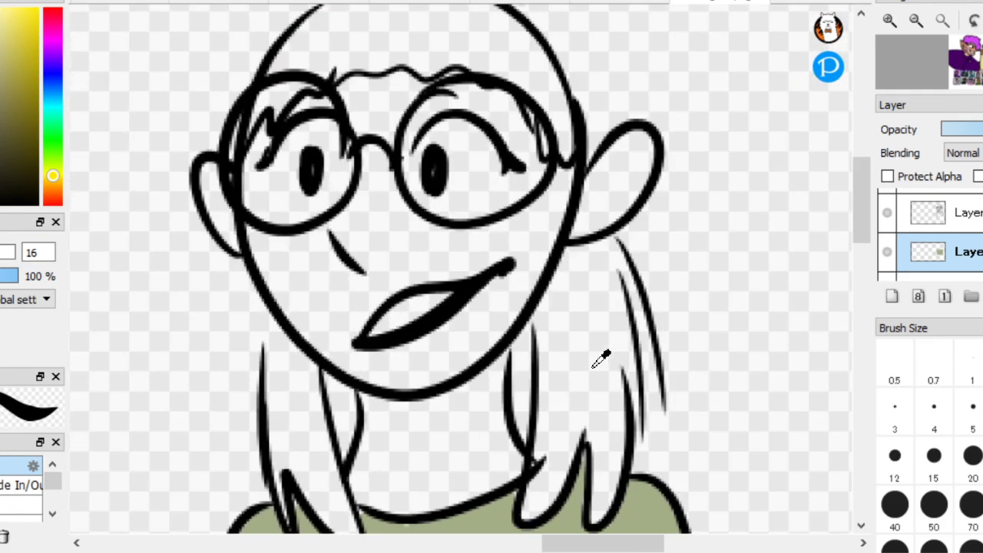
left_click(465, 436)
left_click(368, 191)
left_click(610, 184)
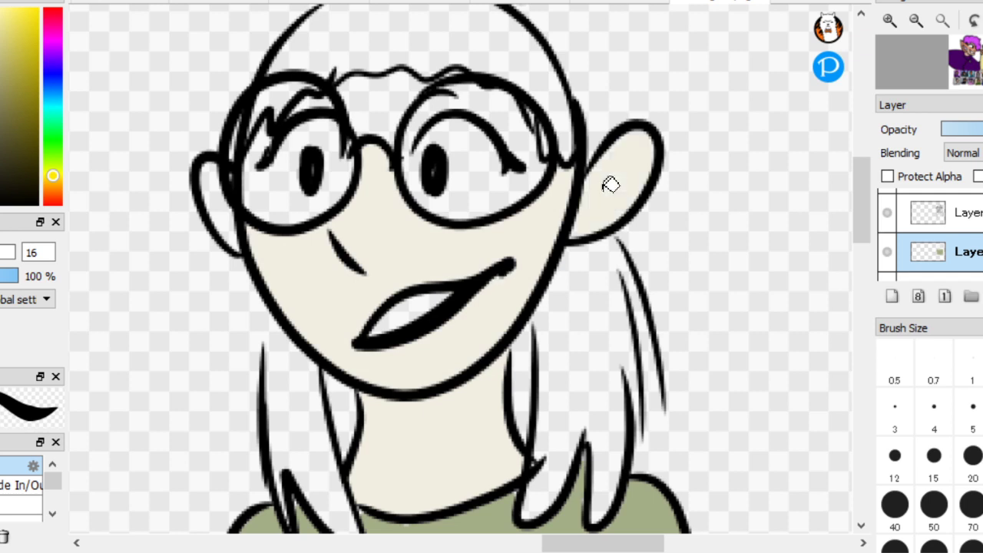
Choose a warmer beige skin tone and refill the neck, face and near ear with it
left_click(53, 182)
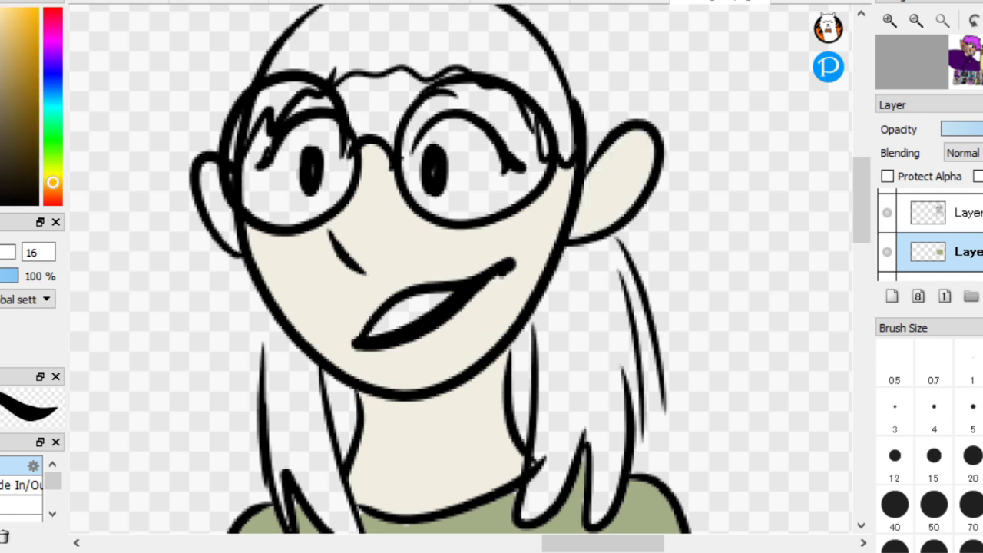
left_click(483, 395)
left_click(526, 252)
left_click(601, 184)
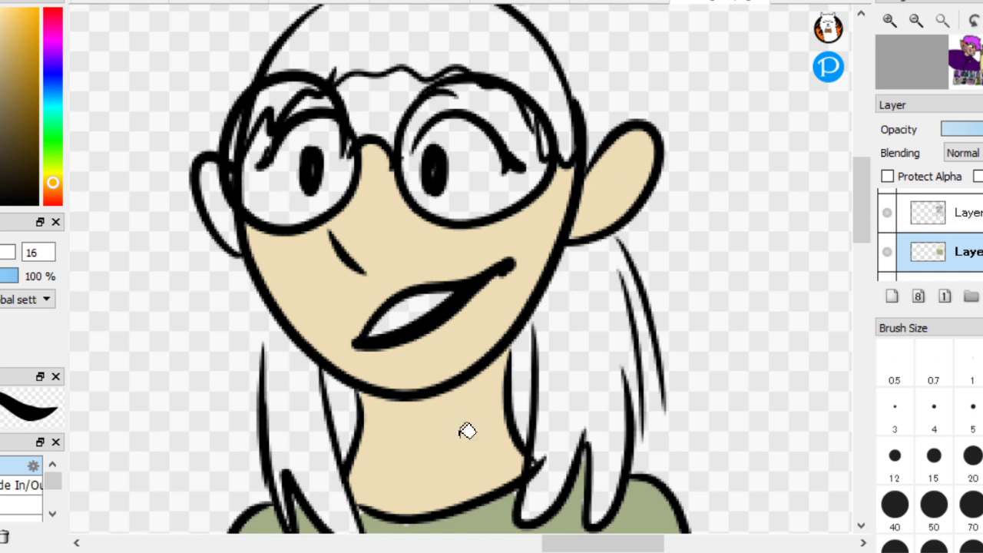
Fill the far ear, the forehead and the areas inside both glasses lenses with the warm beige skin tone
scroll(686, 270, "up", 1)
left_click(253, 208)
left_click(325, 202)
left_click(438, 88)
left_click(552, 183)
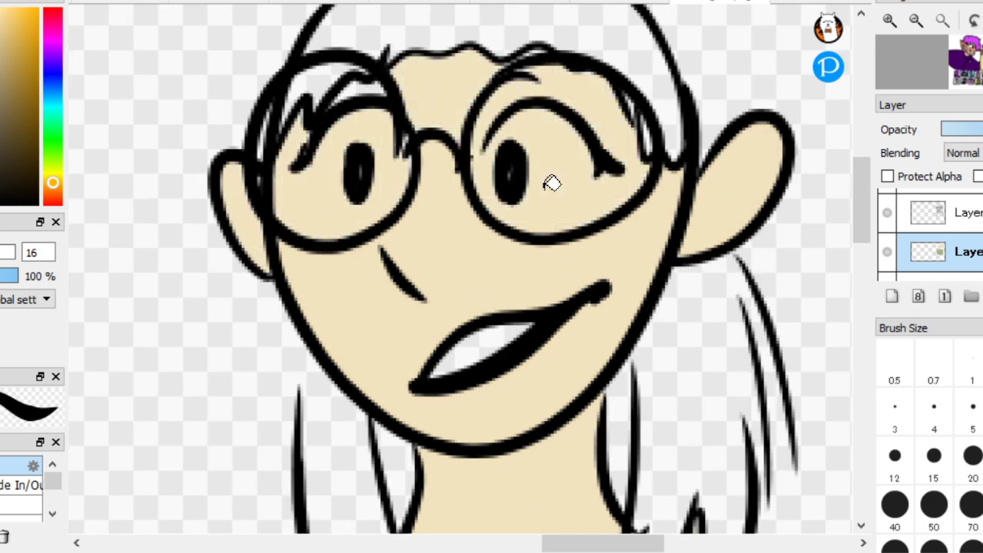
Paint the insides of both eyes and the open mouth white under the line art
scroll(357, 83, "up", 1)
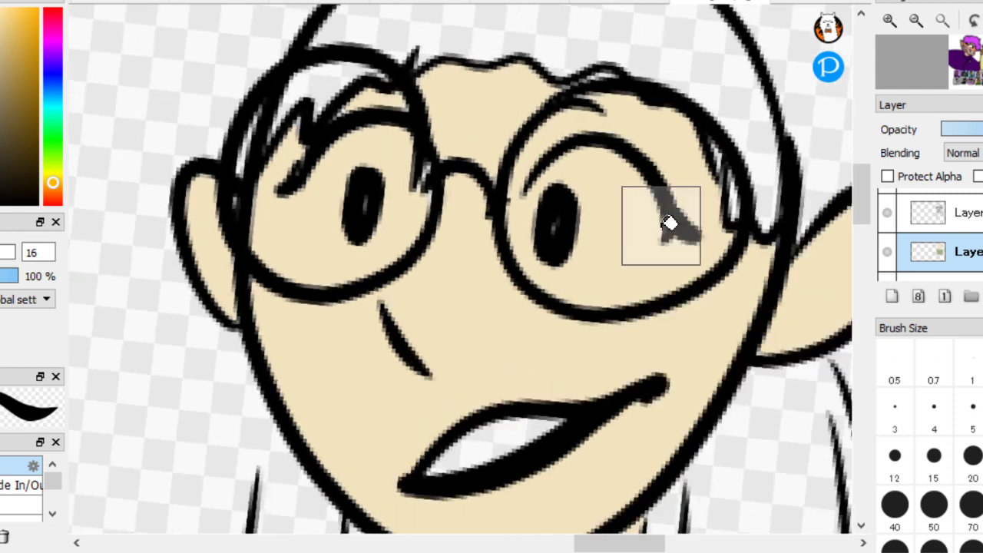
scroll(670, 223, "up", 1)
mouse_move(584, 180)
left_mouse_down()
mouse_move(637, 284)
mouse_move(590, 167)
mouse_move(636, 273)
mouse_move(572, 208)
left_mouse_up()
mouse_move(321, 196)
left_mouse_down()
mouse_move(376, 132)
mouse_move(330, 244)
mouse_move(351, 208)
left_mouse_up()
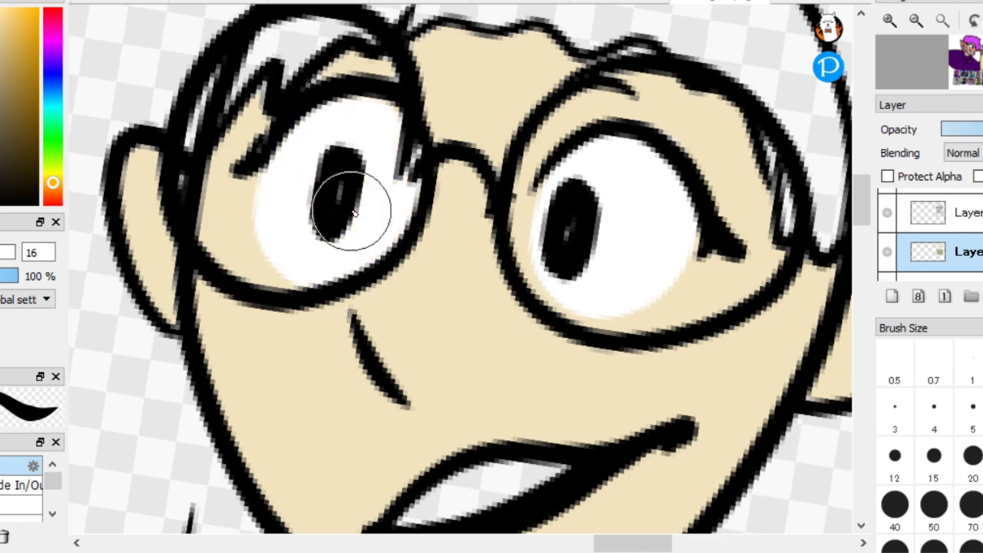
left_click_drag(460, 471, 491, 495)
Pick a light peach-orange hair colour after consulting the small roster portraits, and activate the colour layer beneath the large character's line art
scroll(479, 265, "down", 6)
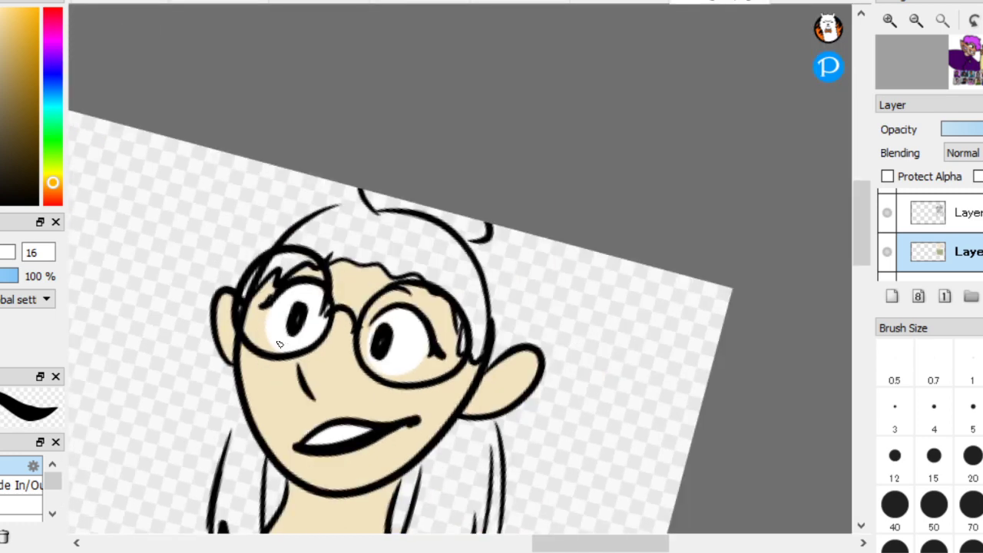
scroll(467, 417, "up", 10)
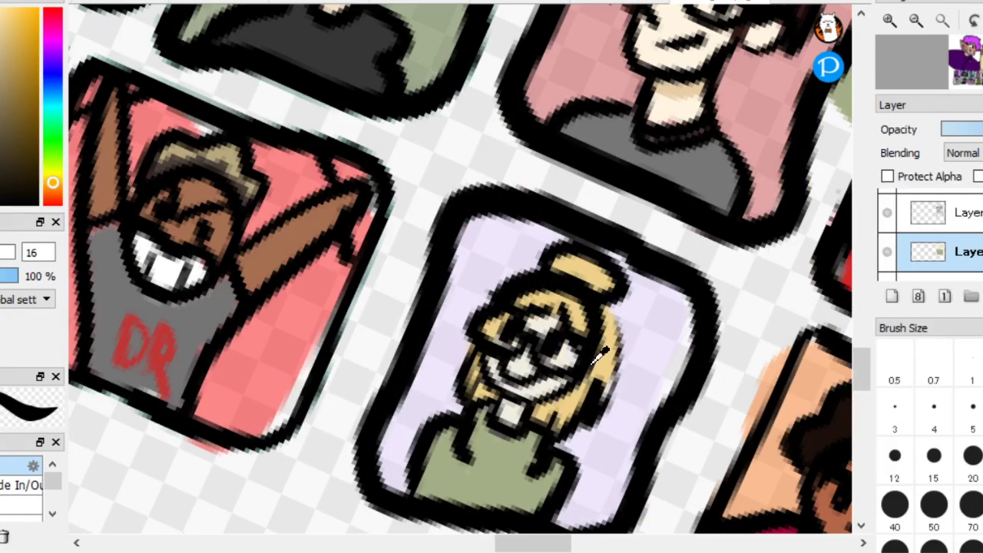
scroll(273, 464, "down", 6)
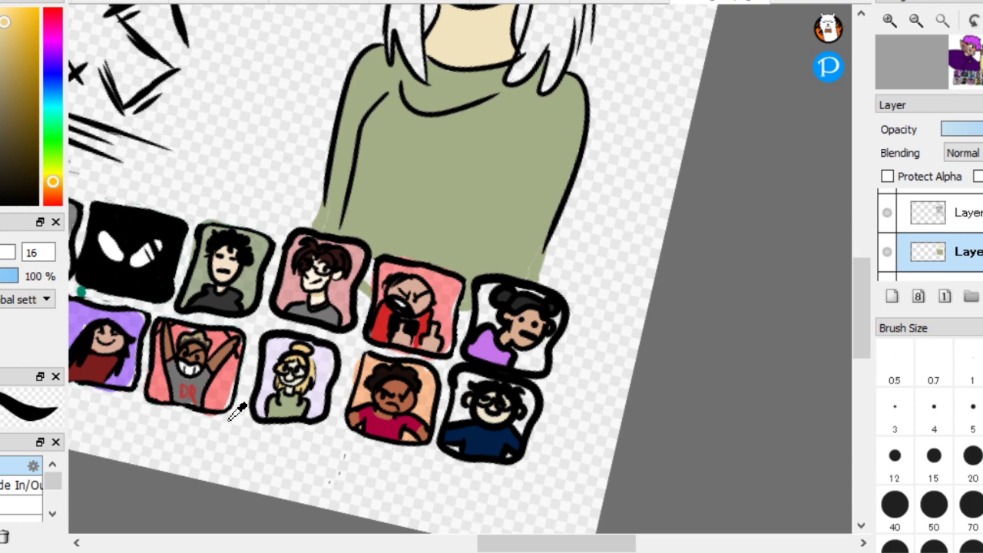
scroll(234, 413, "up", 4)
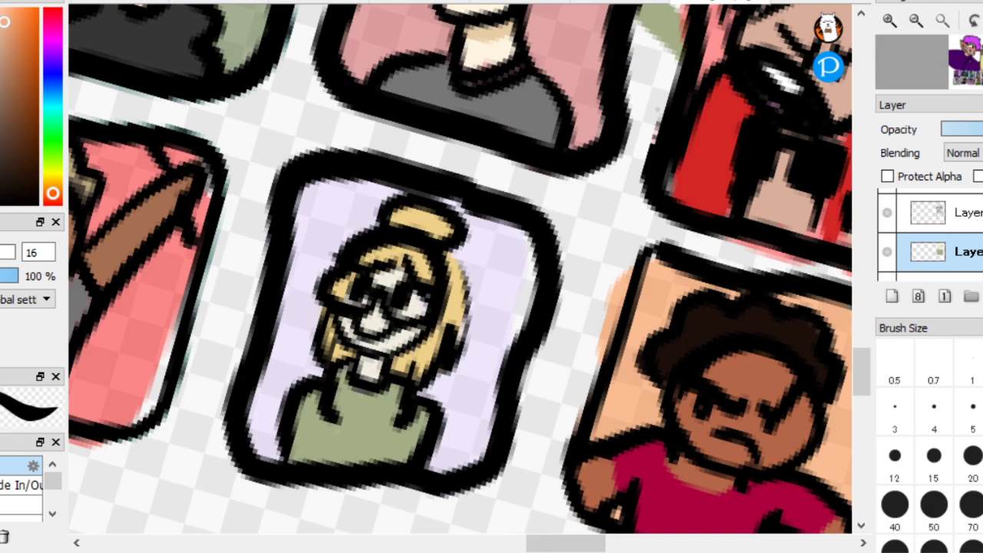
scroll(372, 303, "up", 1)
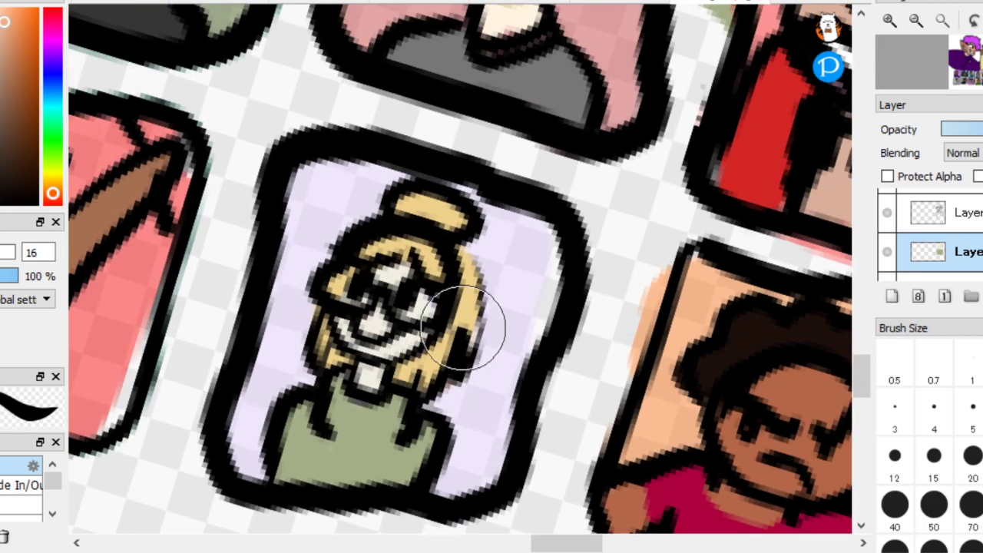
scroll(369, 426, "down", 6)
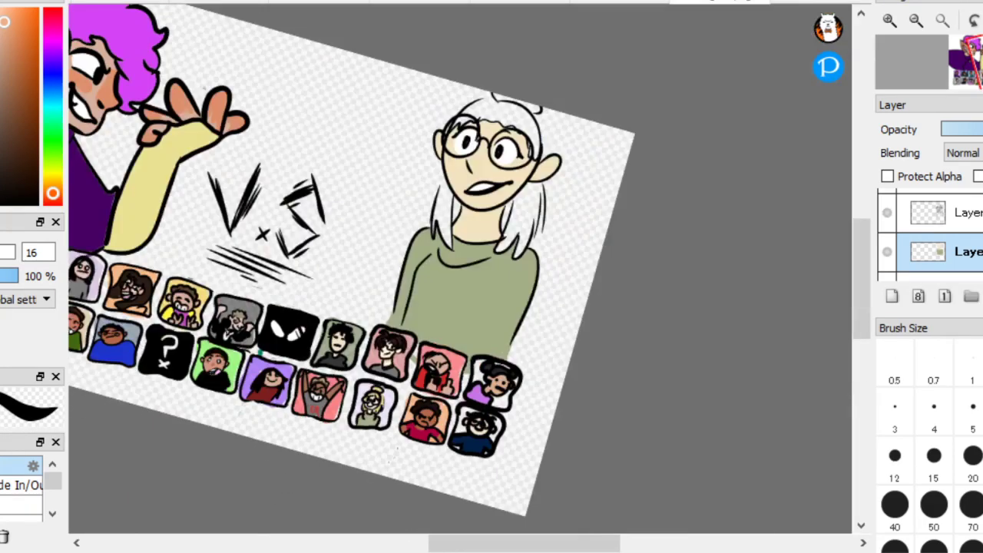
scroll(480, 165, "up", 3)
left_click(971, 211)
scroll(460, 269, "up", 2)
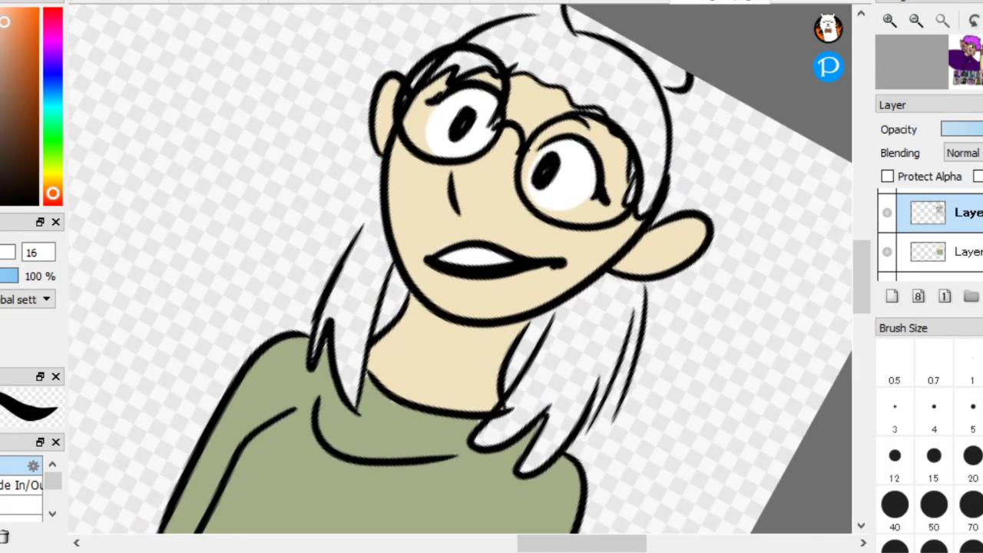
left_click(963, 245)
Paint the loose hair strands on both sides of the large character's neck peach orange, including the gaps between hair and neck
mouse_move(555, 397)
left_mouse_down()
mouse_move(531, 395)
mouse_move(571, 330)
mouse_move(488, 432)
mouse_move(572, 309)
mouse_move(497, 436)
mouse_move(583, 345)
mouse_move(537, 451)
mouse_move(594, 364)
mouse_move(529, 466)
mouse_move(608, 331)
mouse_move(601, 395)
mouse_move(625, 321)
mouse_move(625, 351)
mouse_move(628, 291)
mouse_move(591, 300)
mouse_move(615, 270)
left_mouse_up()
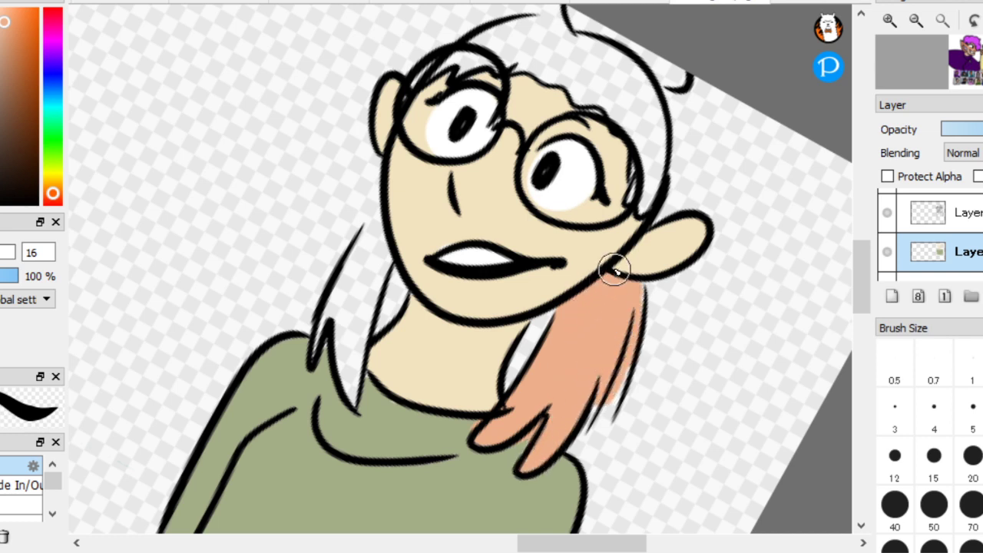
mouse_move(345, 333)
left_mouse_down()
mouse_move(350, 302)
mouse_move(354, 378)
mouse_move(363, 316)
mouse_move(349, 363)
mouse_move(345, 293)
mouse_move(320, 345)
mouse_move(370, 225)
mouse_move(366, 290)
mouse_move(377, 263)
left_mouse_up()
scroll(612, 388, "up", 2)
mouse_move(588, 390)
left_mouse_down()
mouse_move(604, 354)
mouse_move(626, 322)
mouse_move(589, 402)
left_mouse_up()
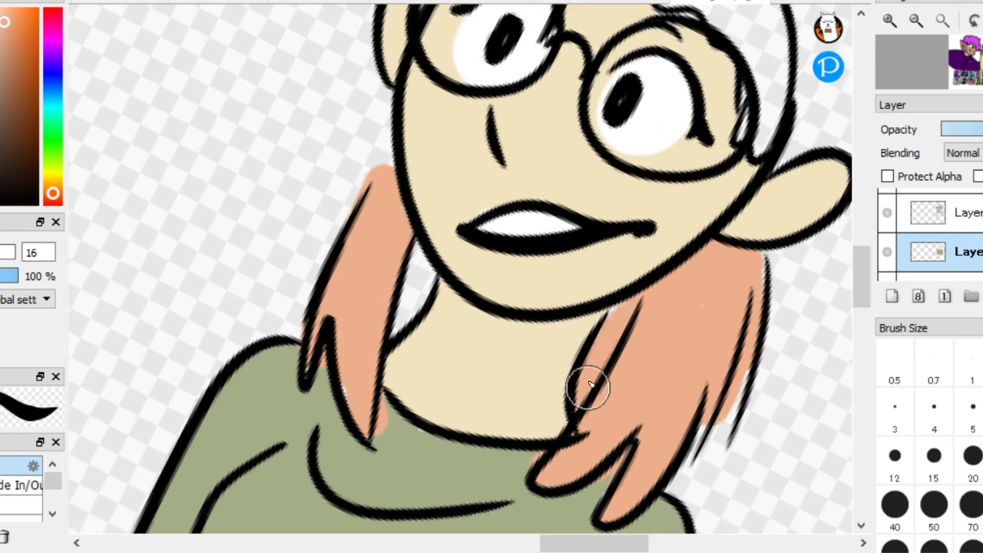
mouse_move(373, 318)
left_mouse_down()
mouse_move(395, 314)
mouse_move(419, 259)
left_mouse_up()
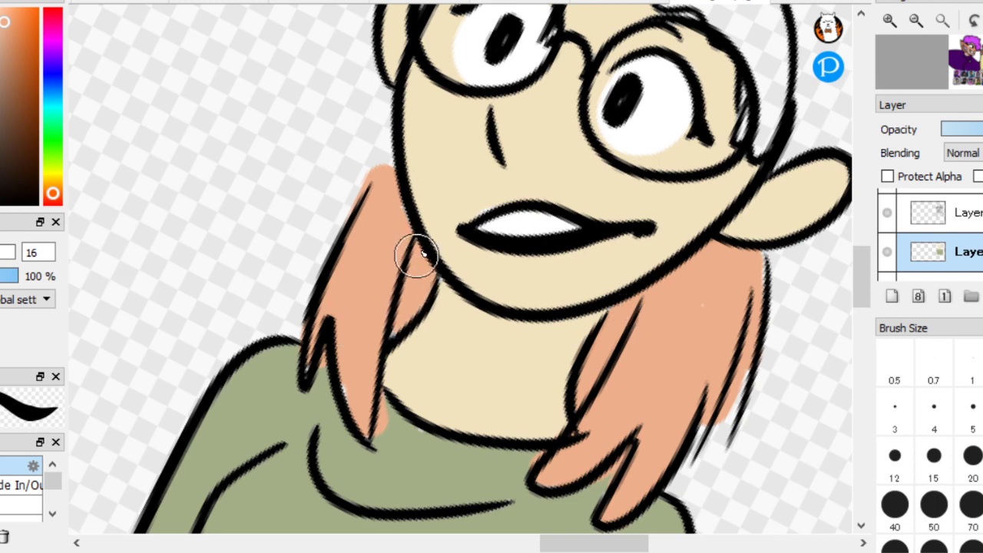
scroll(338, 269, "up", 1)
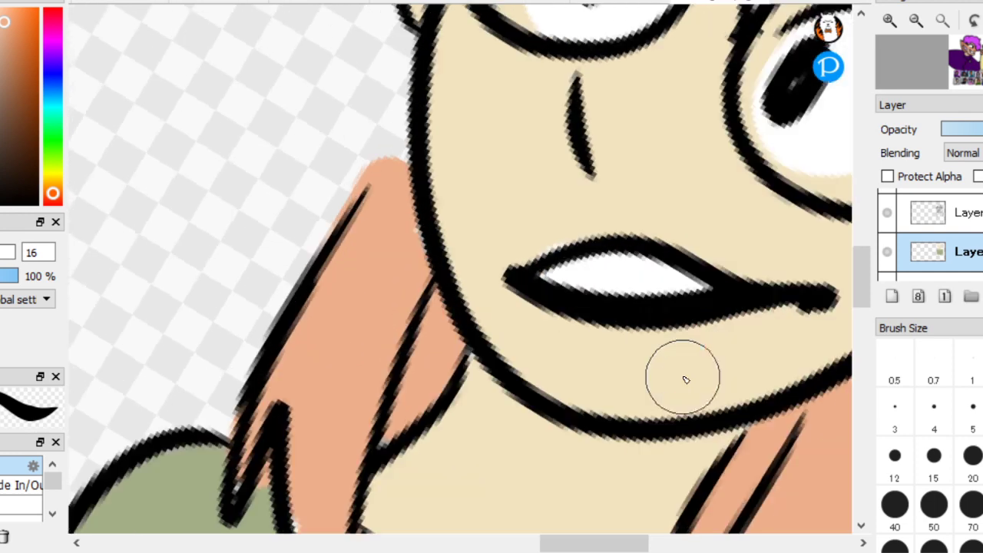
left_click_drag(390, 172, 407, 145)
Paint the hair bun at the canvas edge peach orange, close the open outline, and fill the crown of the hair
scroll(298, 212, "up", 1)
scroll(298, 212, "down", 5)
scroll(592, 239, "up", 4)
left_click_drag(492, 69, 530, 81)
key("ctrl+z")
mouse_move(438, 99)
left_mouse_down()
mouse_move(548, 91)
mouse_move(631, 124)
mouse_move(615, 99)
mouse_move(763, 183)
left_mouse_up()
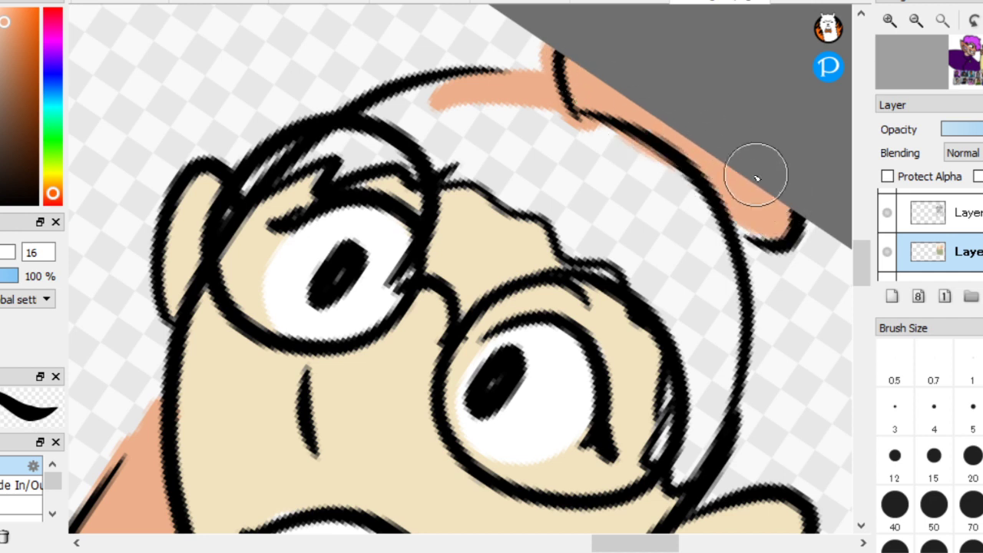
key("g")
left_click(696, 283)
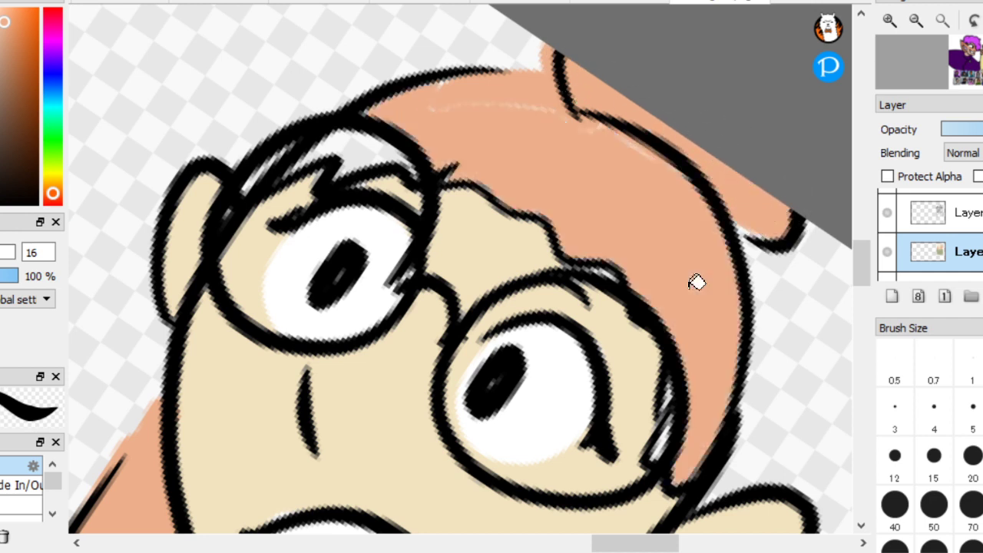
Paint the hair portions showing through both glasses lenses and beside the temple with the same peach orange
left_click_drag(676, 469, 676, 406)
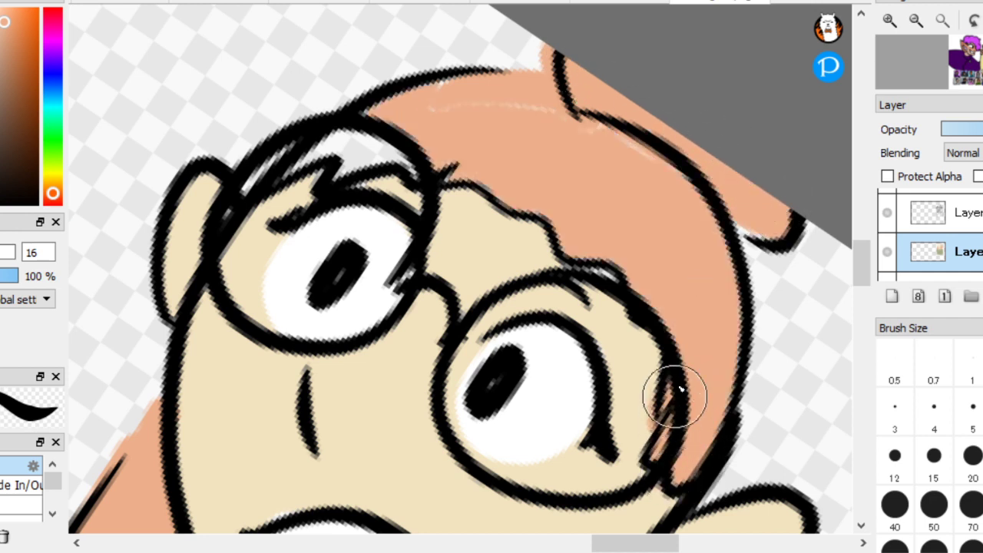
mouse_move(384, 121)
left_mouse_down()
mouse_move(369, 157)
mouse_move(349, 162)
mouse_move(421, 156)
mouse_move(353, 147)
mouse_move(301, 165)
left_mouse_up()
scroll(217, 241, "down", 6)
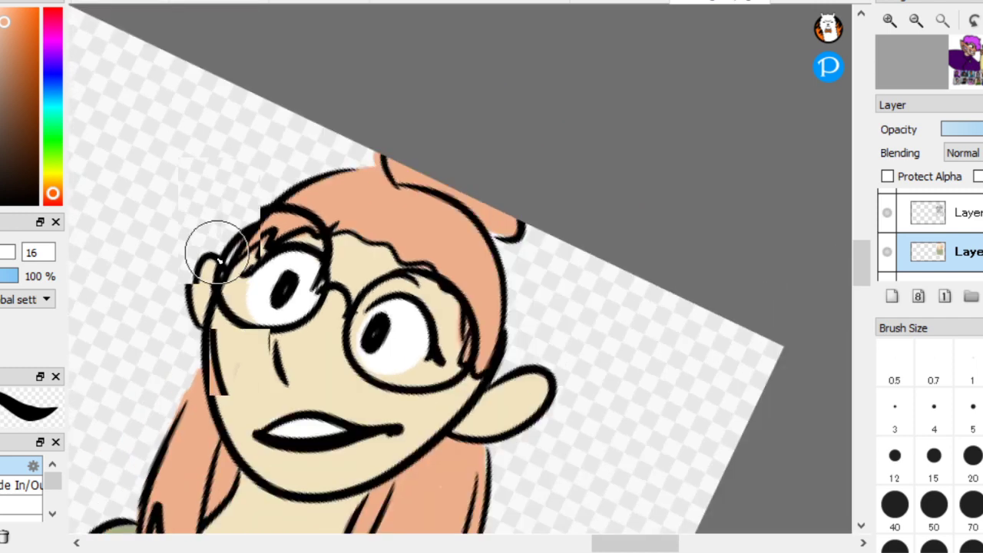
scroll(456, 358, "down", 2)
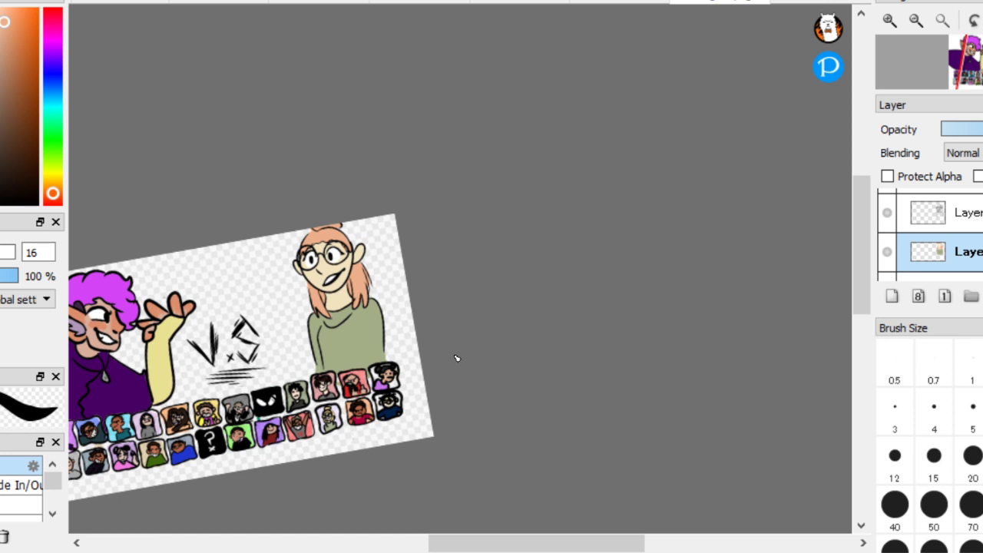
scroll(455, 355, "up", 5)
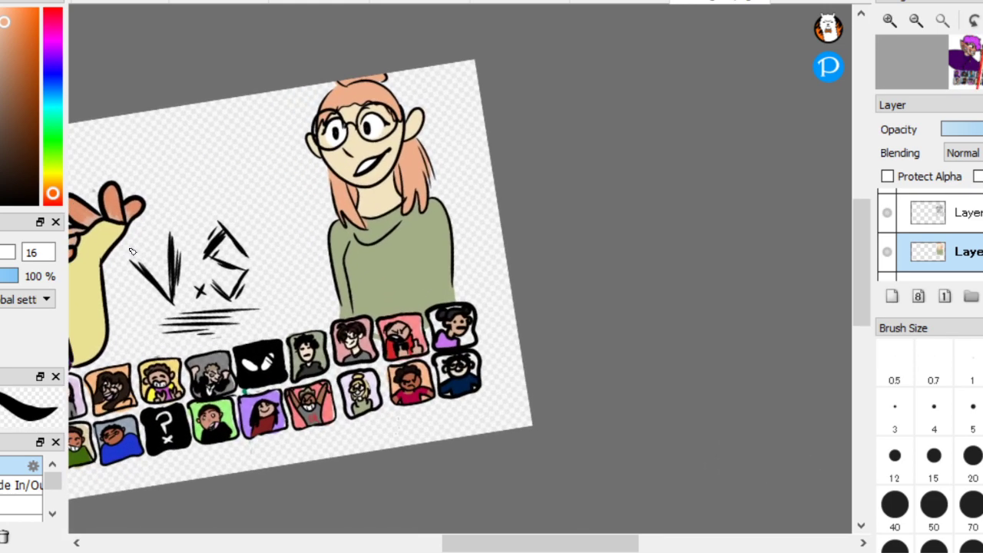
Merge the sweater character's line art with its colour layer, then check the layer above by toggling its visibility
left_click(937, 223)
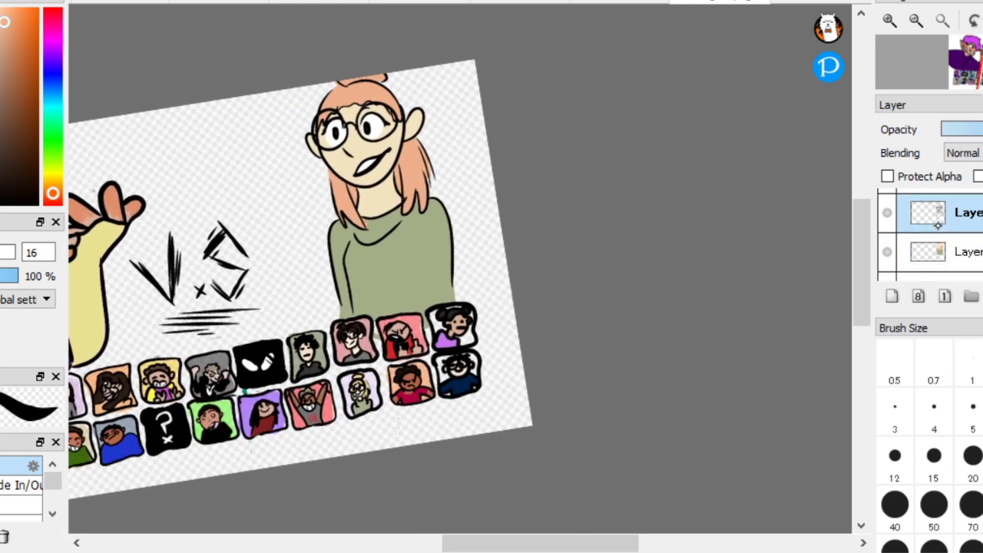
key("ctrl+e")
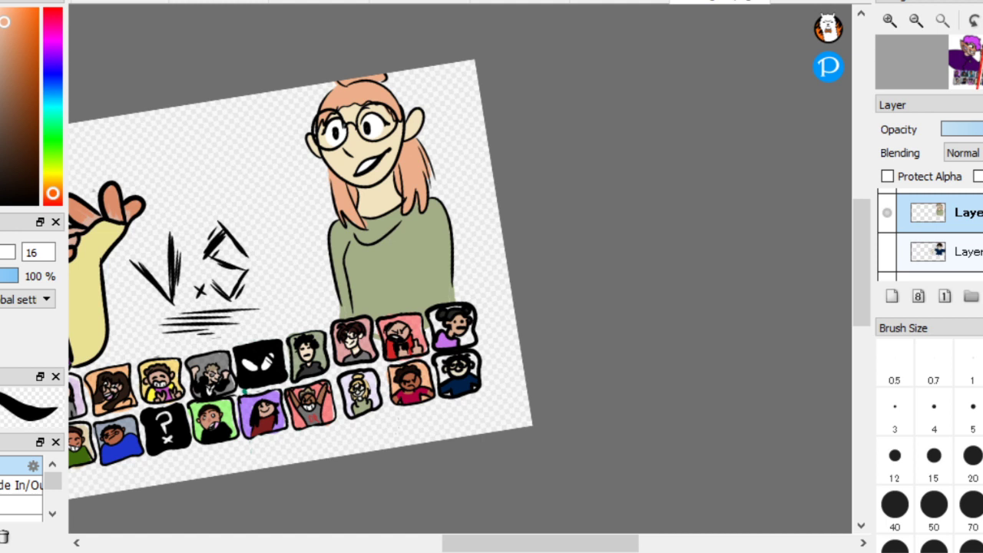
scroll(930, 232, "up", 1)
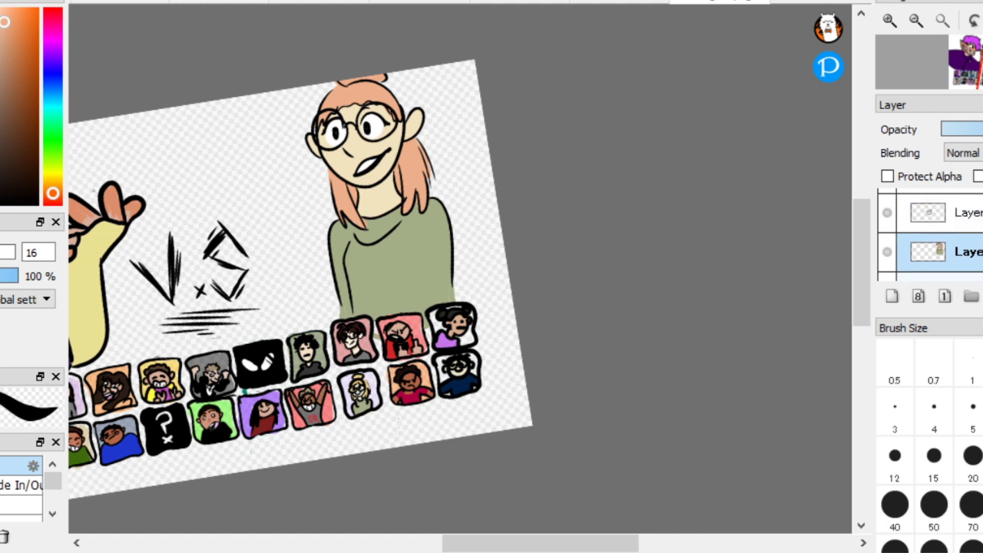
left_click(960, 213)
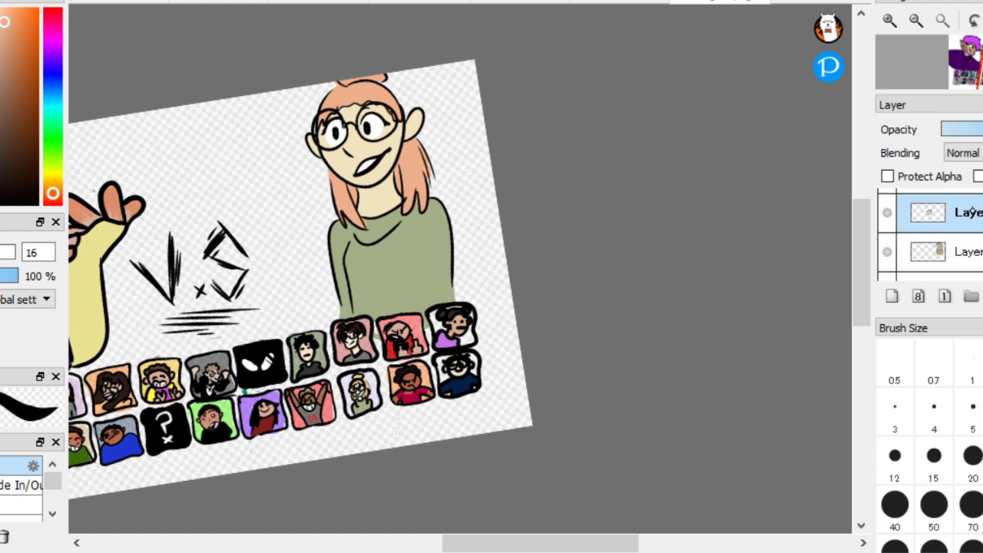
left_click(886, 215)
left_click(886, 215)
Review the whole versus-screen composition and activate the line-art layer of the roster portraits at the top of the stack
scroll(930, 234, "up", 2)
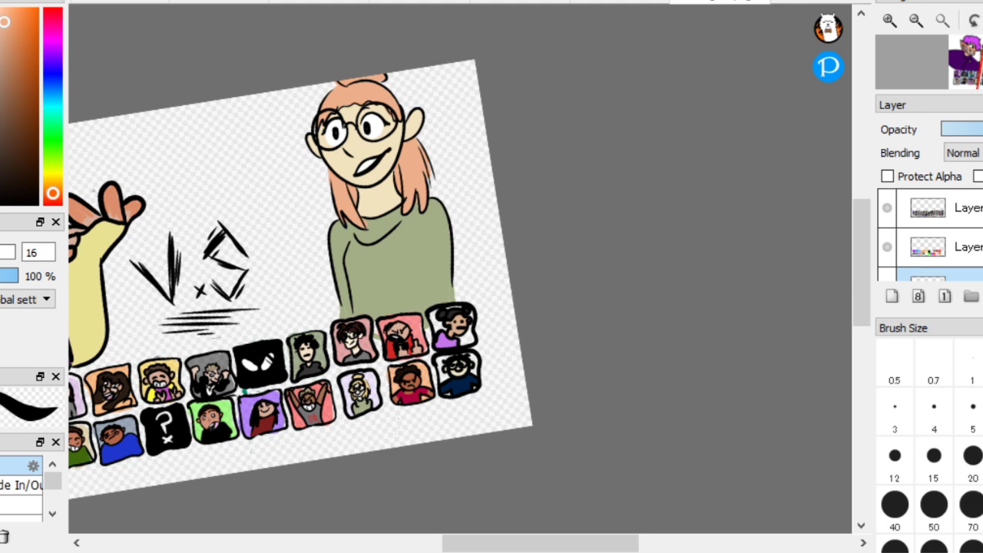
scroll(364, 285, "down", 2)
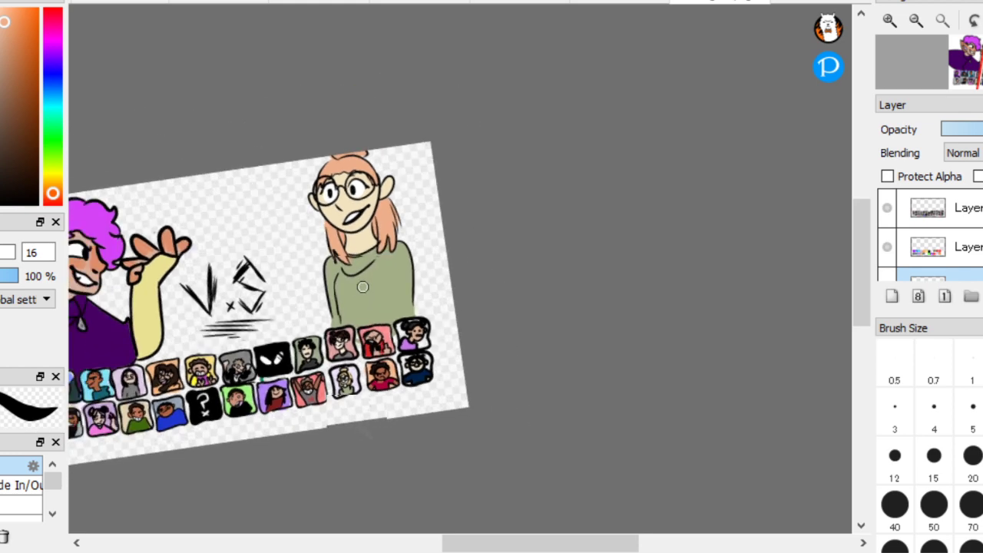
scroll(364, 284, "up", 3)
scroll(328, 307, "down", 4)
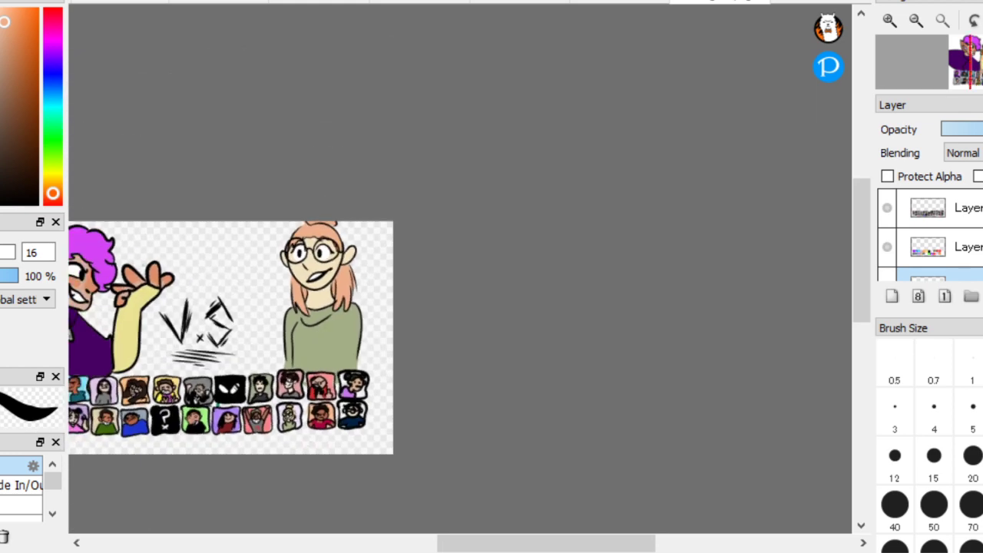
scroll(231, 337, "down", 3)
scroll(230, 368, "up", 3)
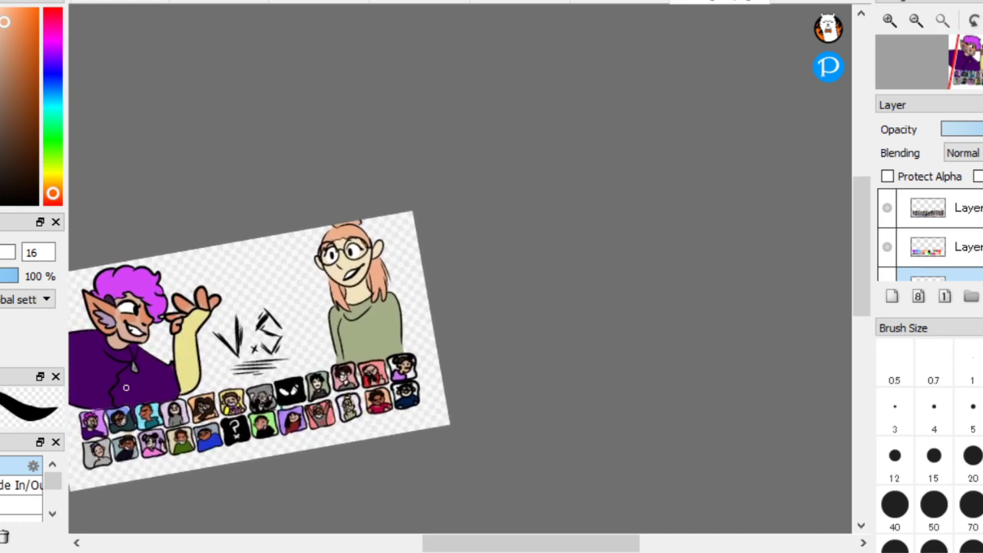
scroll(333, 327, "up", 3)
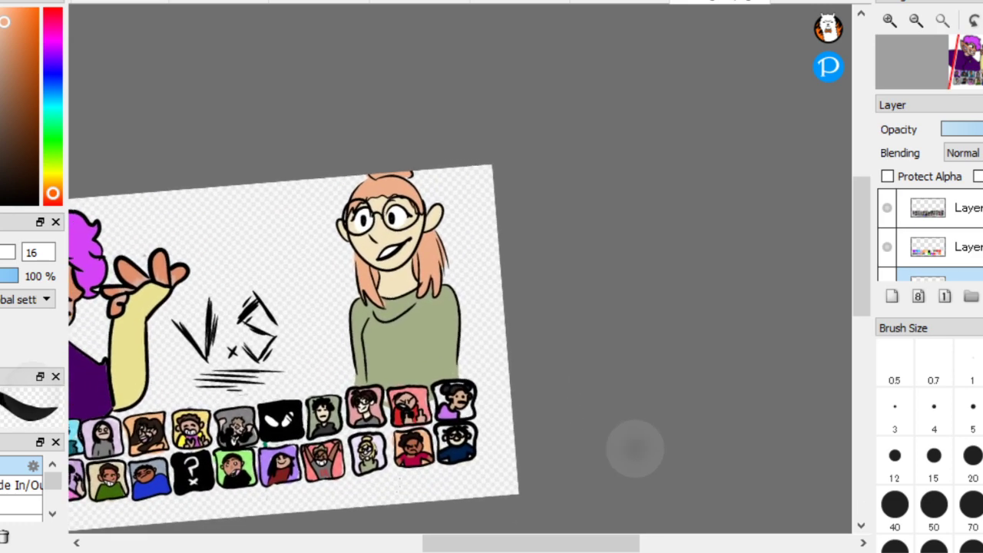
scroll(635, 450, "up", 3)
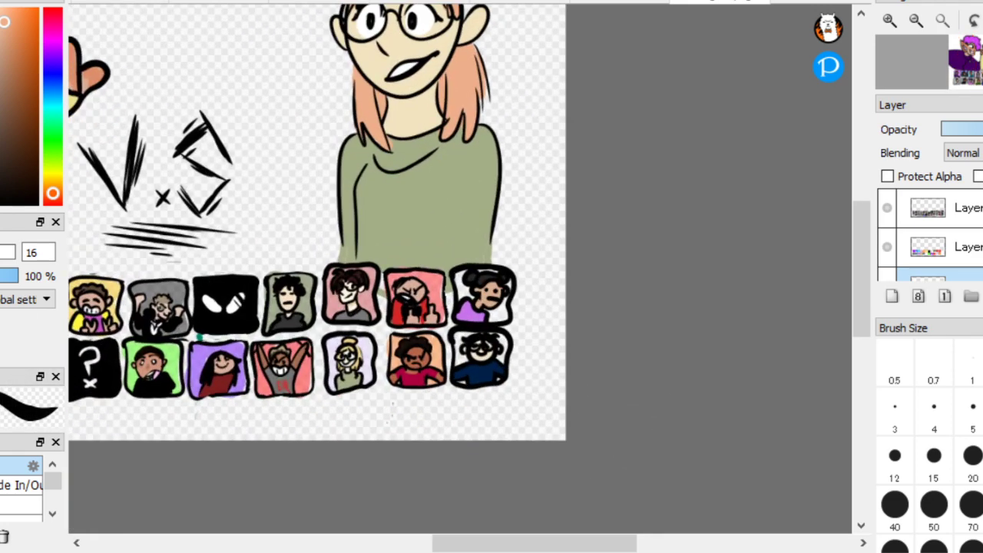
left_click(970, 205)
scroll(684, 432, "up", 5)
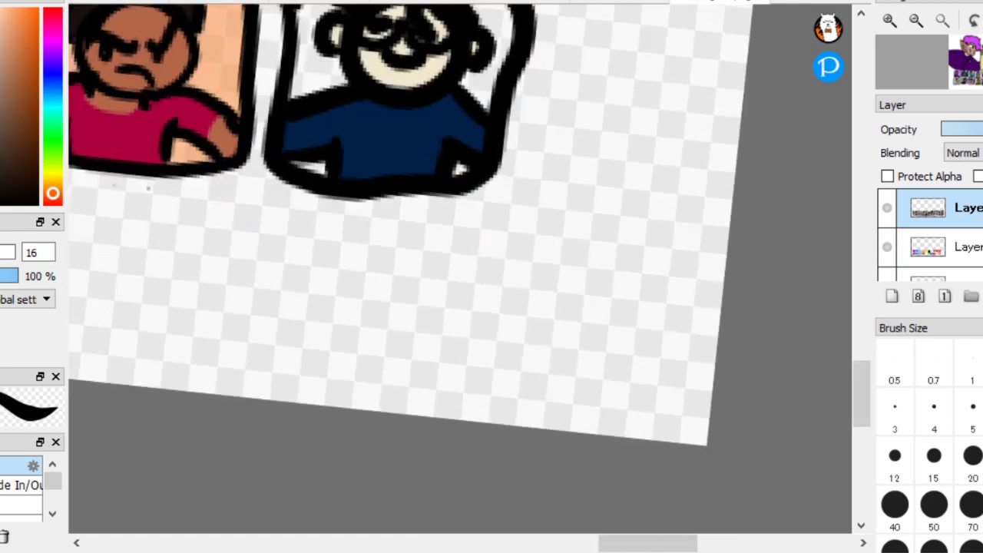
mouse_move(405, 413)
left_mouse_down()
mouse_move(548, 347)
mouse_move(564, 480)
left_mouse_up()
key("ctrl+z")
mouse_move(637, 428)
left_mouse_down()
mouse_move(616, 352)
mouse_move(505, 386)
mouse_move(572, 428)
left_mouse_up()
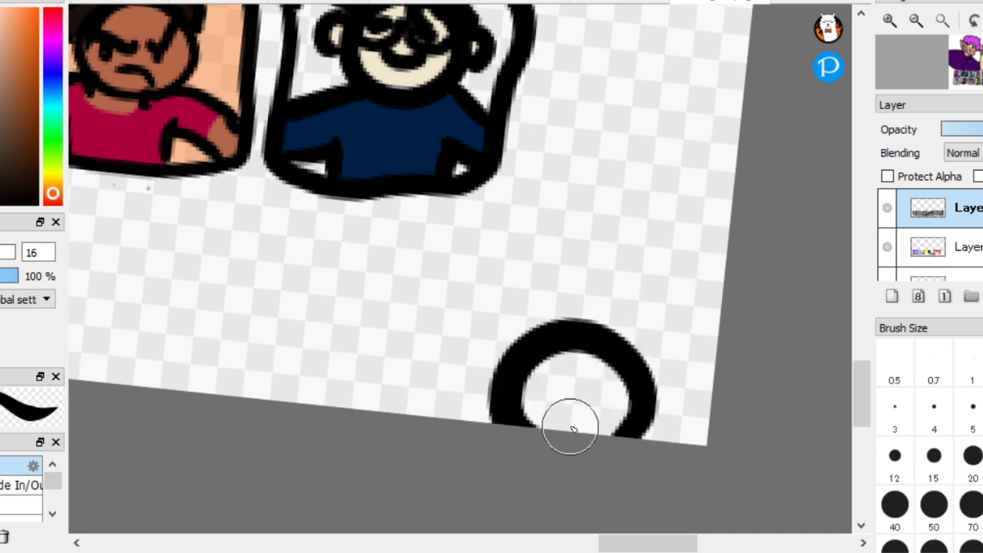
key("ctrl+z")
Reduce the brush size to 3.3 and draw a small round head with an angry, open-mouthed face peeking over the canvas's lower edge
key("[")
scroll(466, 388, "up", 1)
mouse_move(657, 459)
left_mouse_down()
mouse_move(673, 345)
mouse_move(516, 436)
mouse_move(658, 388)
mouse_move(666, 444)
left_mouse_up()
scroll(675, 456, "up", 2)
mouse_move(559, 416)
left_mouse_down()
mouse_move(623, 399)
mouse_move(639, 379)
left_mouse_up()
mouse_move(639, 379)
left_mouse_down()
mouse_move(579, 415)
mouse_move(535, 405)
left_mouse_up()
mouse_move(593, 450)
left_mouse_down()
mouse_move(599, 417)
mouse_move(577, 440)
mouse_move(582, 429)
mouse_move(534, 418)
left_mouse_up()
mouse_move(516, 331)
left_mouse_down()
mouse_move(574, 355)
mouse_move(532, 364)
mouse_move(659, 313)
mouse_move(646, 351)
left_mouse_up()
left_click(530, 367)
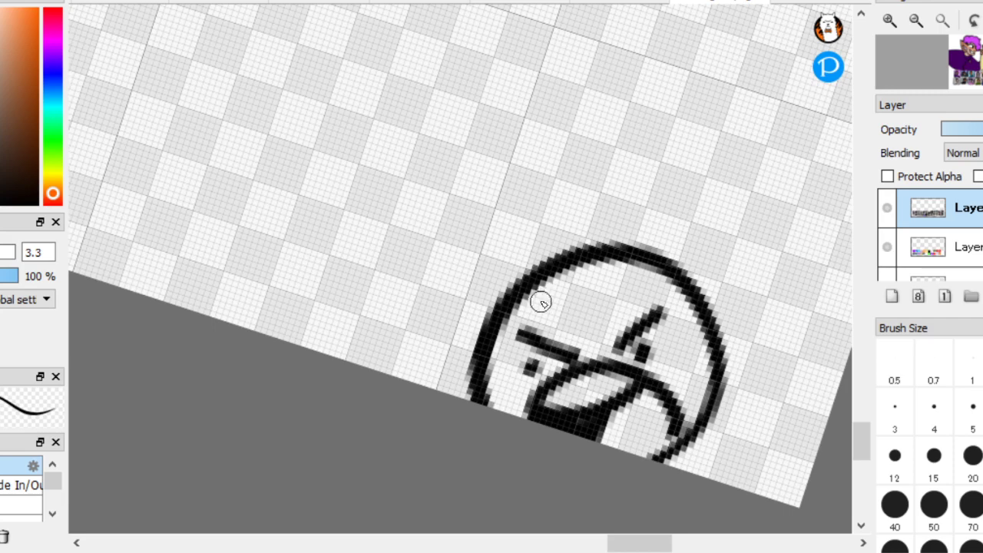
Add a jagged pointed ear to the side of the small head and draw zigzag bangs across its forehead
mouse_move(496, 344)
left_mouse_down()
mouse_move(439, 408)
mouse_move(500, 330)
mouse_move(412, 287)
mouse_move(428, 361)
mouse_move(388, 373)
left_mouse_up()
key("ctrl+z")
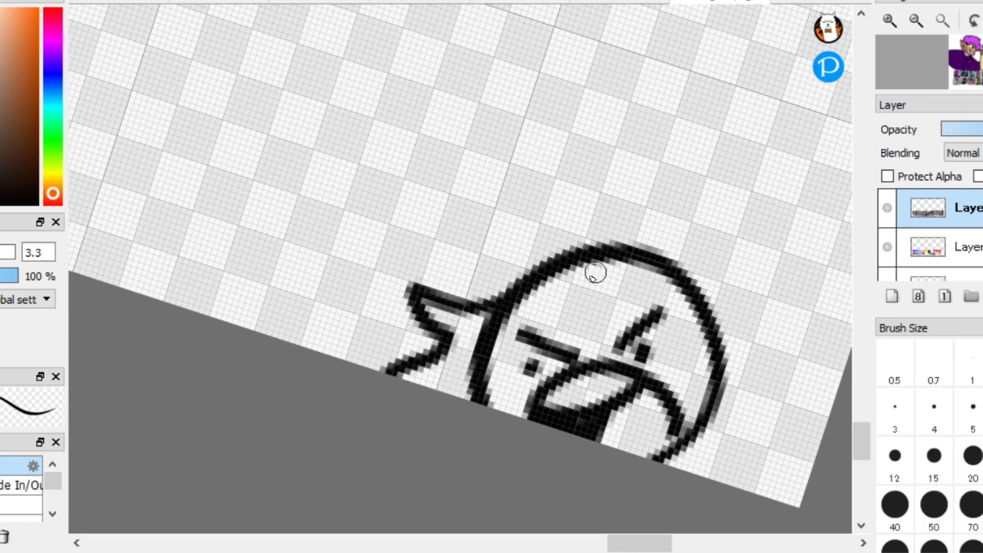
left_click_drag(584, 290, 507, 359)
mouse_move(507, 360)
left_mouse_down()
mouse_move(583, 297)
mouse_move(578, 333)
mouse_move(654, 295)
mouse_move(669, 270)
left_mouse_up()
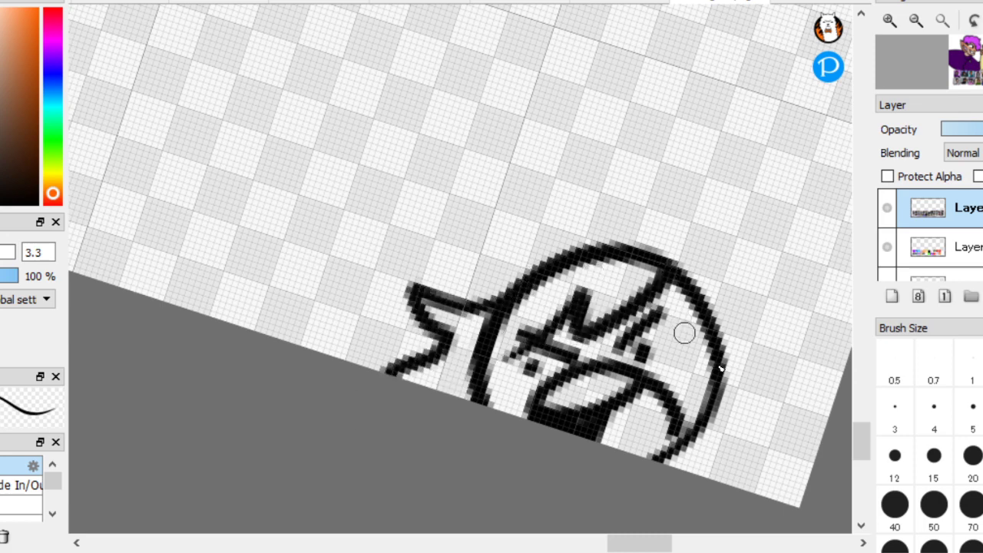
left_click_drag(718, 361, 693, 469)
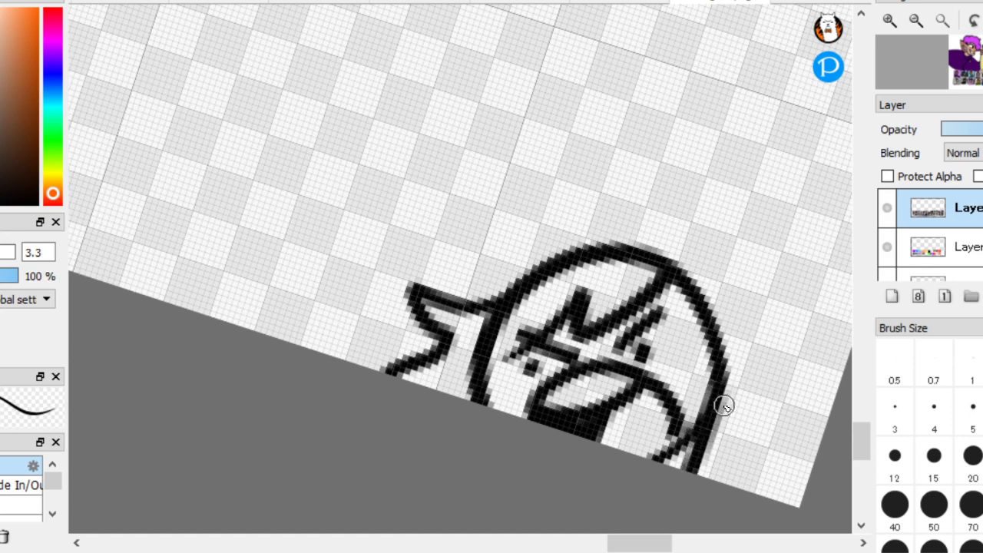
key("ctrl+z")
Draw two long, roughly parallel lines rising from beside the small head like a raised arm
mouse_move(719, 377)
left_mouse_down()
mouse_move(746, 330)
mouse_move(779, 115)
left_mouse_up()
scroll(460, 268, "down", 1)
mouse_move(710, 490)
left_mouse_down()
mouse_move(774, 236)
mouse_move(823, 176)
mouse_move(827, 126)
mouse_move(775, 109)
mouse_move(744, 149)
left_mouse_up()
Scribble two small clusters of zigzag lines and short strokes in the empty space between the small head and the roster portraits
key("ctrl+plus")
left_click_drag(314, 234, 308, 132)
mouse_move(350, 182)
left_mouse_down()
mouse_move(382, 184)
mouse_move(391, 152)
mouse_move(432, 175)
left_mouse_up()
left_click_drag(342, 119, 350, 93)
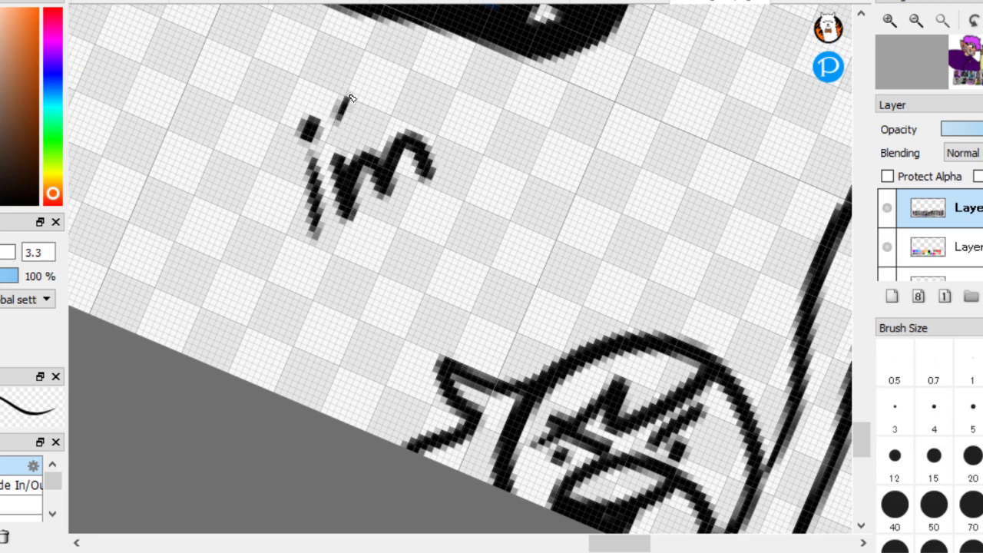
scroll(557, 254, "down", 2)
mouse_move(452, 115)
left_mouse_down()
mouse_move(468, 157)
mouse_move(530, 141)
mouse_move(519, 103)
mouse_move(536, 149)
left_mouse_up()
mouse_move(543, 84)
left_mouse_down()
mouse_move(539, 101)
mouse_move(618, 110)
mouse_move(644, 96)
mouse_move(661, 53)
mouse_move(665, 81)
mouse_move(689, 86)
left_mouse_up()
mouse_move(690, 37)
left_mouse_down()
mouse_move(713, 76)
mouse_move(742, 64)
mouse_move(752, 38)
mouse_move(720, 103)
left_mouse_up()
Scribble a third zigzag with two short marks beside it, just below the first scribble cluster
scroll(744, 263, "up", 1)
left_click_drag(340, 296, 352, 325)
mouse_move(325, 277)
left_mouse_down()
mouse_move(369, 290)
mouse_move(450, 268)
left_mouse_up()
left_click_drag(457, 226, 462, 246)
left_click(441, 186)
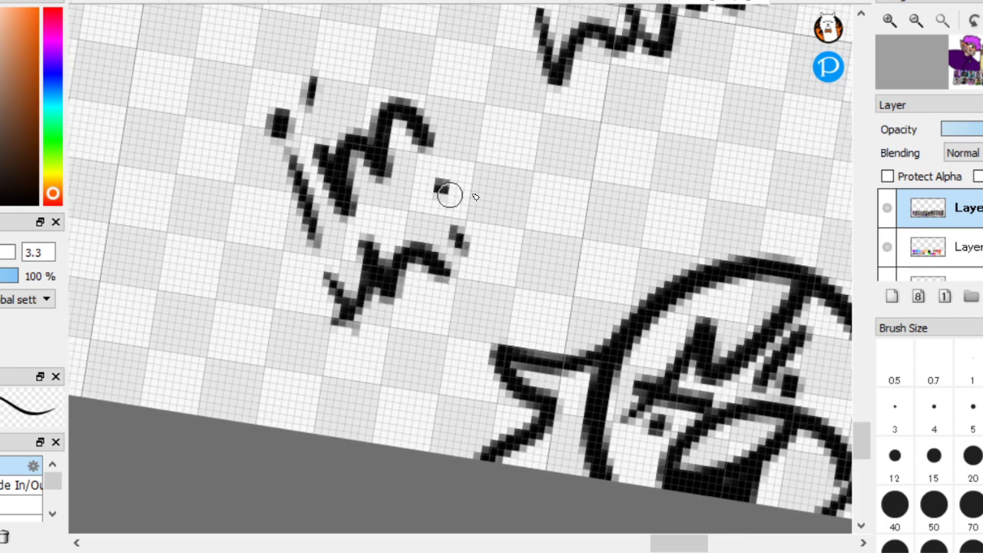
Finish the handwritten note "i'm hijacking this m-" beside the small head with the remaining letters and the closing dash
left_click_drag(480, 190, 497, 245)
mouse_move(592, 186)
left_mouse_down()
mouse_move(579, 147)
mouse_move(651, 128)
mouse_move(720, 161)
left_mouse_up()
left_click_drag(724, 115, 770, 81)
scroll(235, 159, "down", 2)
scroll(235, 159, "down", 5)
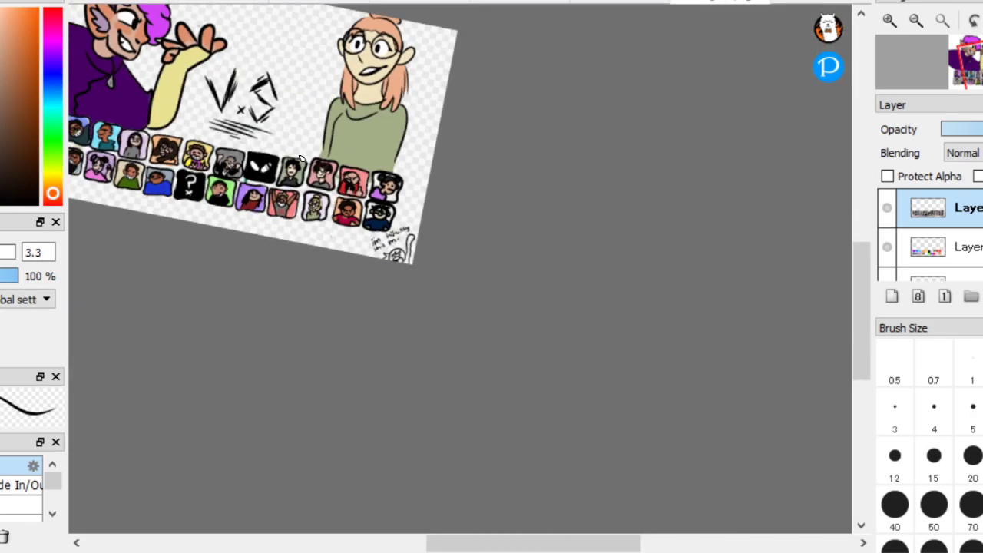
Add a new layer beneath the line art and fill the small figure's raised arm with dark brown using a size 13 brush
left_click(929, 251)
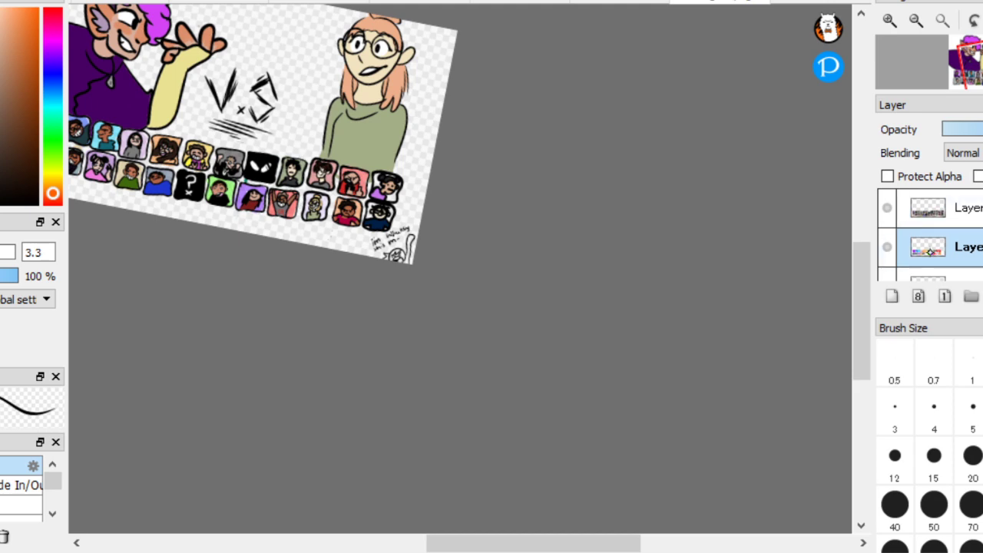
left_click(891, 297)
scroll(487, 346, "up", 6)
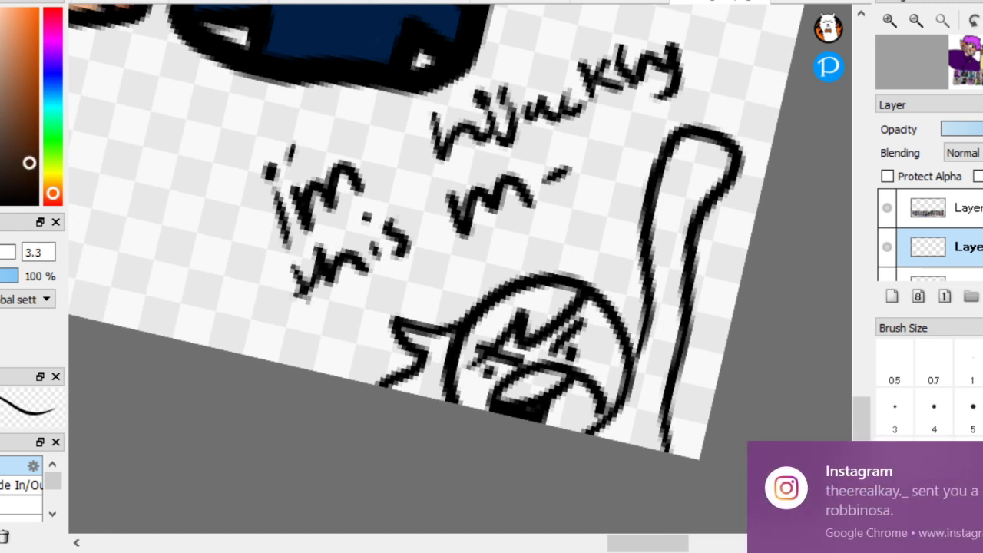
mouse_move(620, 437)
left_mouse_down()
mouse_move(639, 391)
mouse_move(629, 441)
left_mouse_up()
key("bracketright")
mouse_move(644, 404)
left_mouse_down()
mouse_move(640, 464)
mouse_move(644, 389)
mouse_move(631, 443)
mouse_move(605, 436)
mouse_move(662, 342)
mouse_move(669, 194)
mouse_move(694, 148)
mouse_move(706, 167)
mouse_move(675, 238)
mouse_move(711, 177)
mouse_move(669, 277)
mouse_move(668, 361)
mouse_move(635, 445)
left_mouse_up()
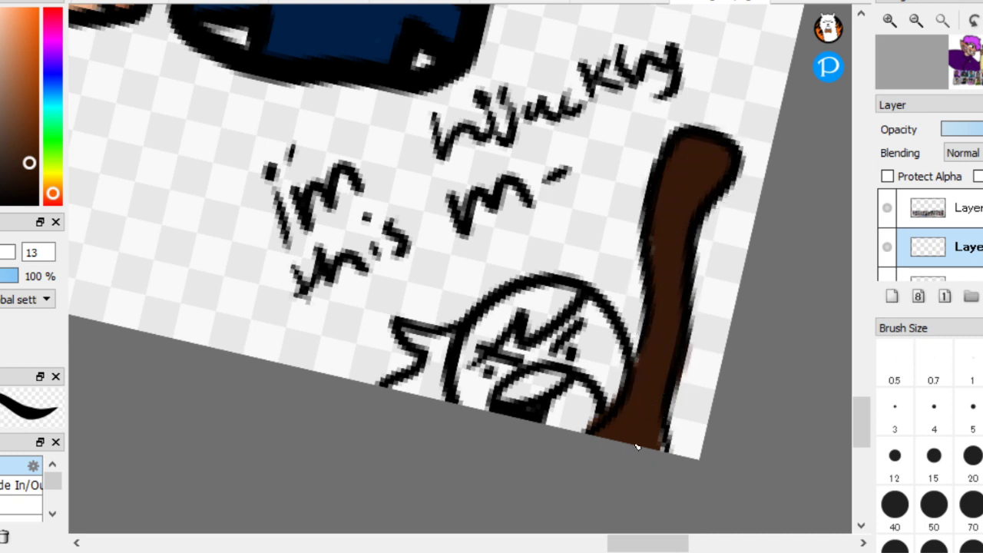
Paint the small figure's hand and face in a light beige skin tone
mouse_move(53, 193)
left_mouse_down()
mouse_move(53, 175)
mouse_move(53, 184)
left_mouse_up()
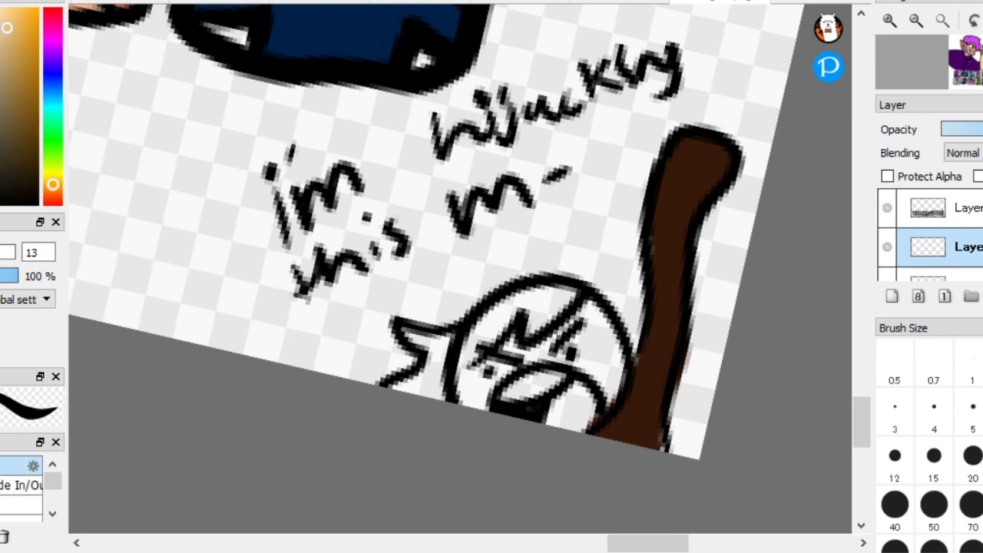
left_click_drag(686, 161, 692, 170)
mouse_move(536, 351)
left_mouse_down()
mouse_move(479, 400)
mouse_move(505, 358)
mouse_move(541, 352)
mouse_move(600, 378)
mouse_move(576, 323)
mouse_move(606, 358)
left_mouse_up()
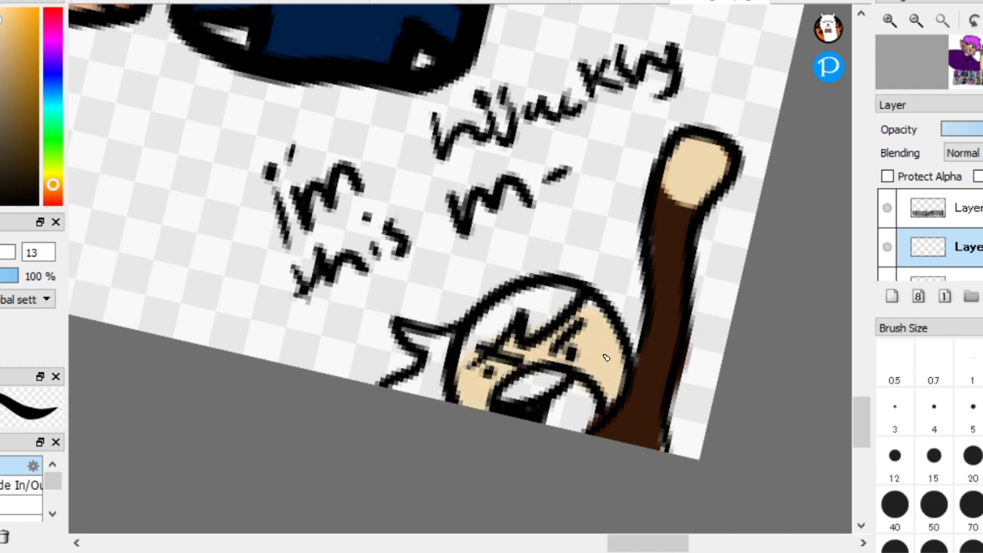
Colour the small figure's tongue light pink and its teeth white, using a brush size of 9.3 for the teeth
key("ctrl+Up")
key("ctrl+Up")
key("ctrl+Up")
left_click(53, 49)
left_click(2, 9)
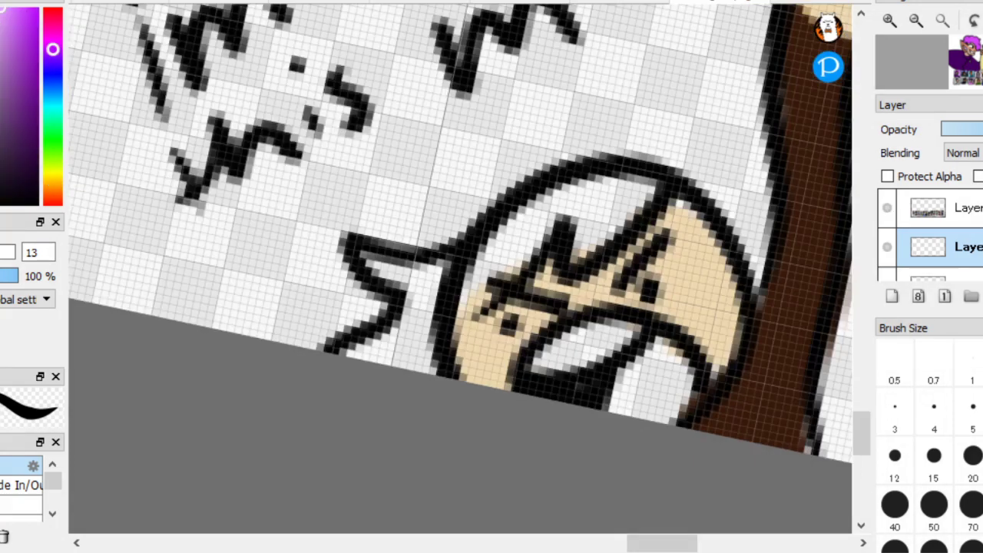
left_click_drag(52, 49, 53, 45)
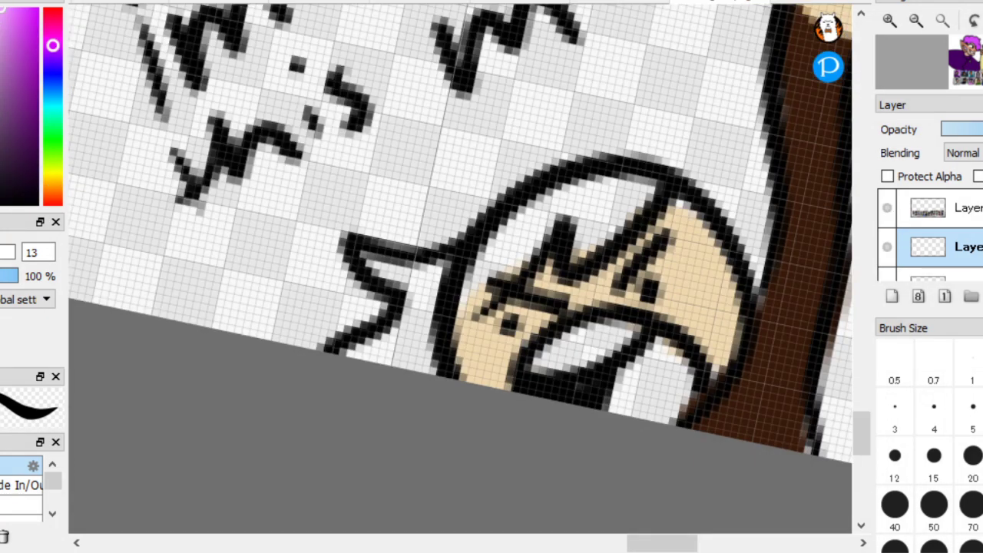
mouse_move(632, 373)
left_mouse_down()
mouse_move(650, 399)
mouse_move(652, 385)
mouse_move(643, 414)
mouse_move(656, 370)
left_mouse_up()
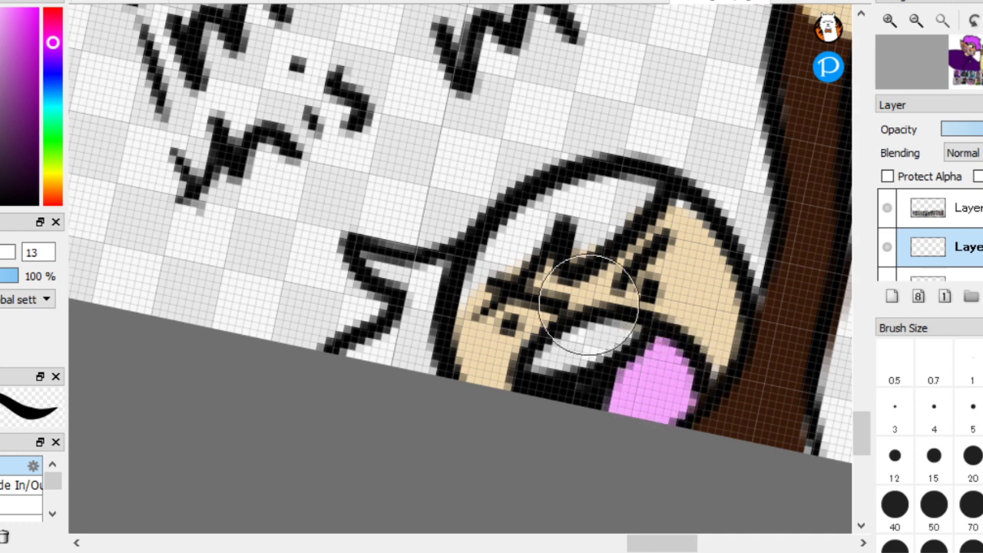
key("[")
mouse_move(605, 333)
left_mouse_down()
mouse_move(559, 359)
mouse_move(627, 339)
left_mouse_up()
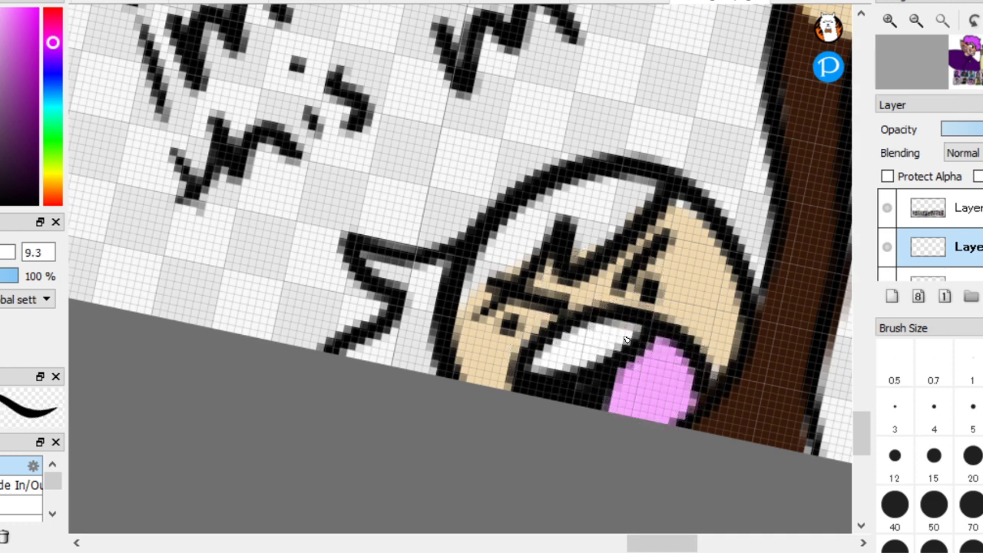
Fill the small figure's hair with dark purple
mouse_move(541, 212)
left_mouse_down()
mouse_move(463, 292)
mouse_move(555, 228)
mouse_move(598, 220)
mouse_move(577, 206)
mouse_move(438, 281)
mouse_move(377, 274)
mouse_move(423, 292)
mouse_move(391, 360)
mouse_move(432, 402)
left_mouse_up()
scroll(228, 427, "down", 5)
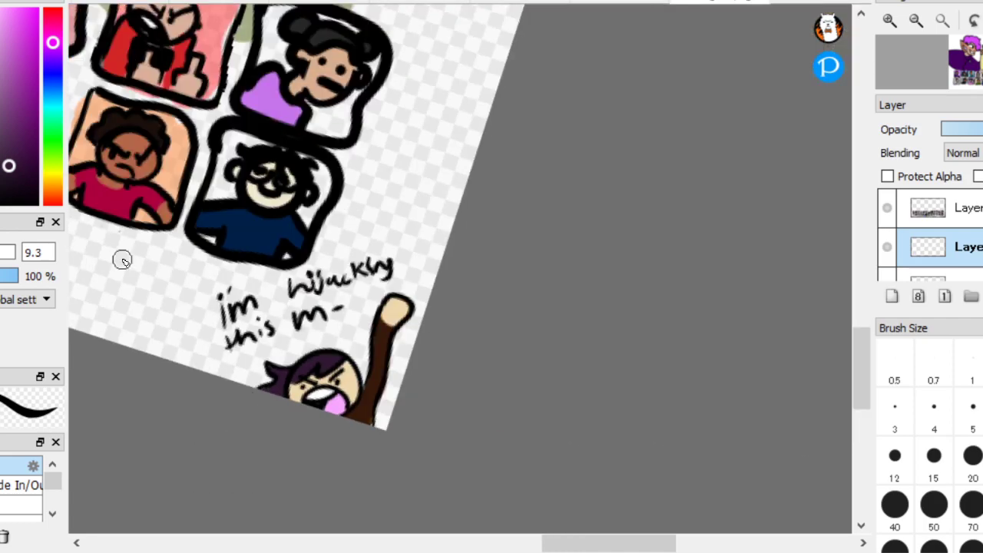
scroll(461, 440, "down", 4)
Move the large purple-haired character's layer to the top of the layer stack
left_click(939, 224)
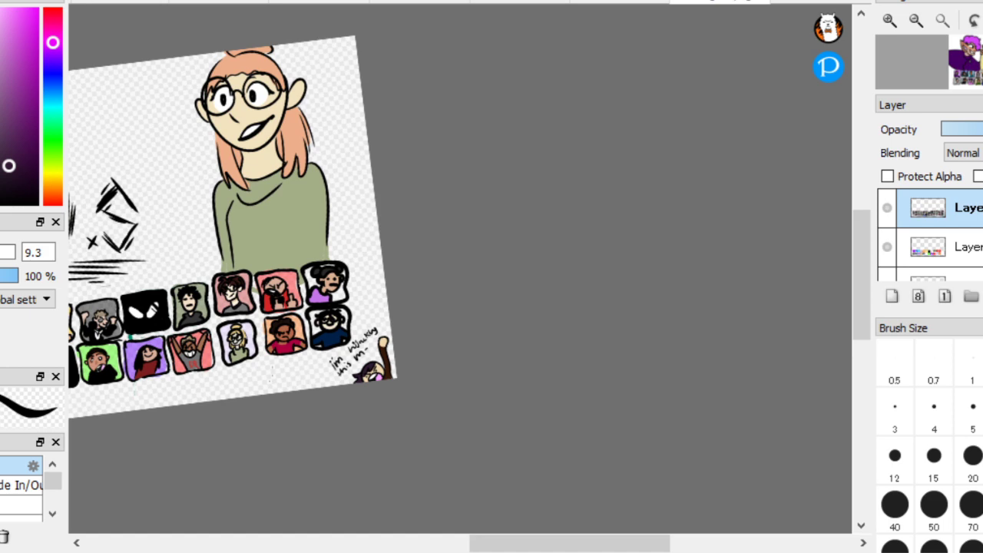
scroll(177, 158, "down", 3)
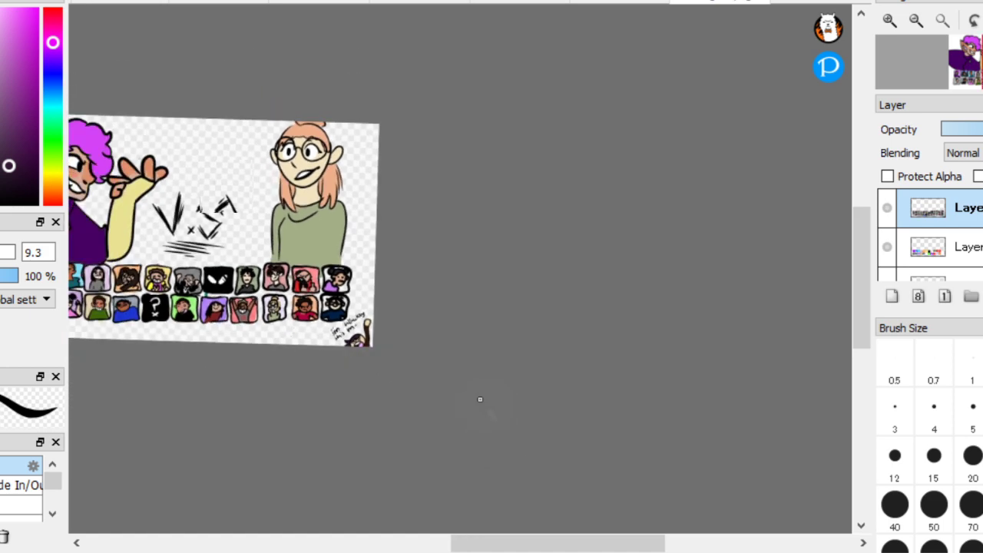
scroll(573, 392, "up", 3)
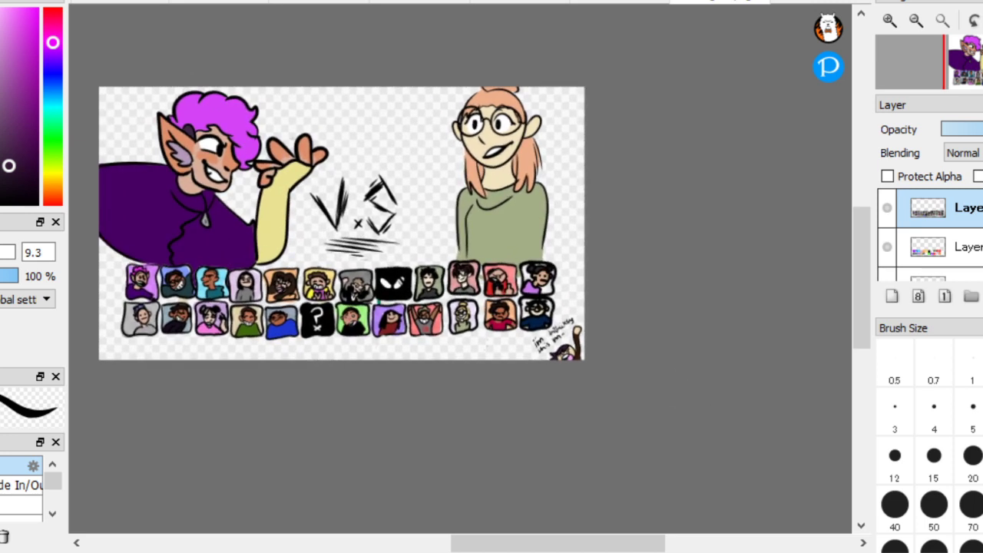
scroll(929, 231, "down", 2)
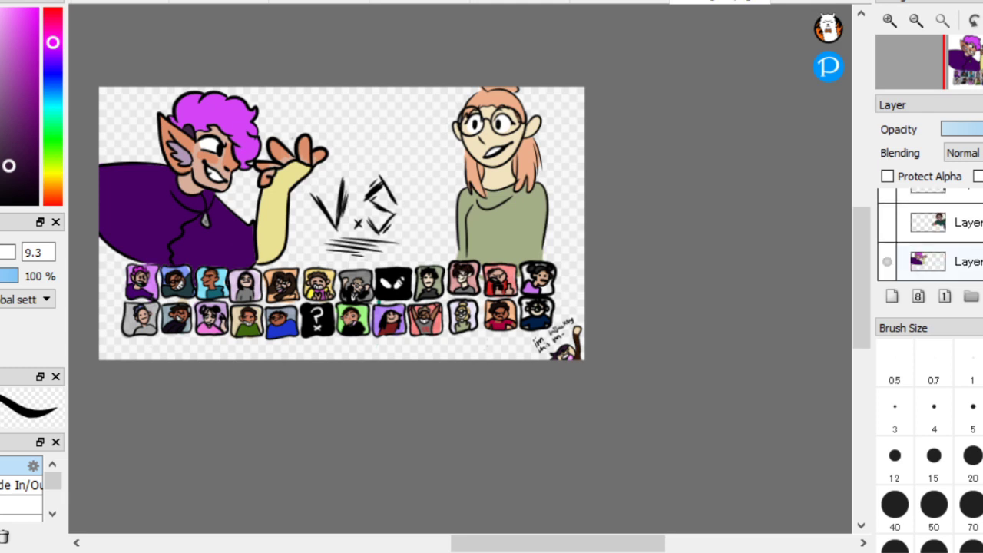
left_click(963, 261)
left_click_drag(944, 241, 931, 190)
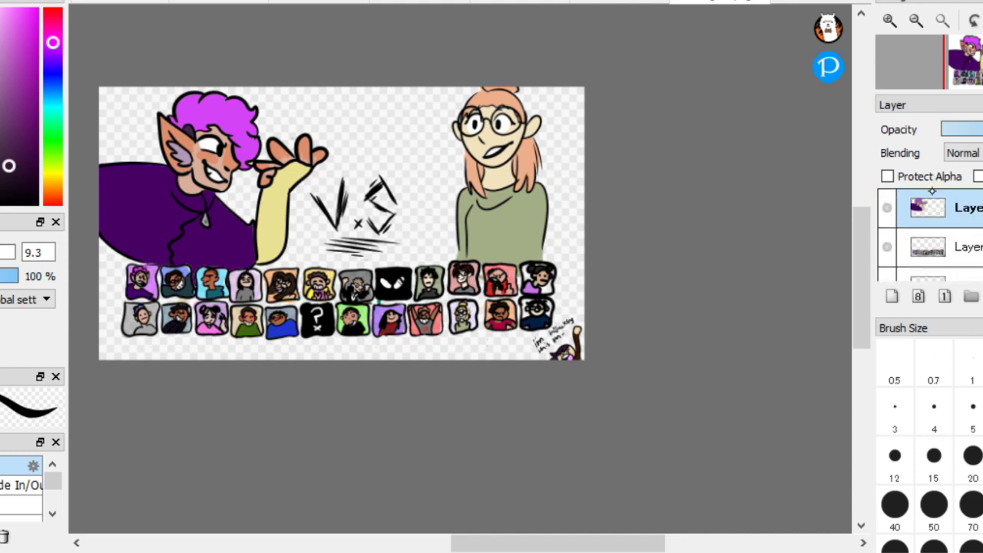
Add a new layer at the bottom of the stack and fill it with a blue-to-white gradient rising from the canvas's lower edge
scroll(930, 234, "down", 5)
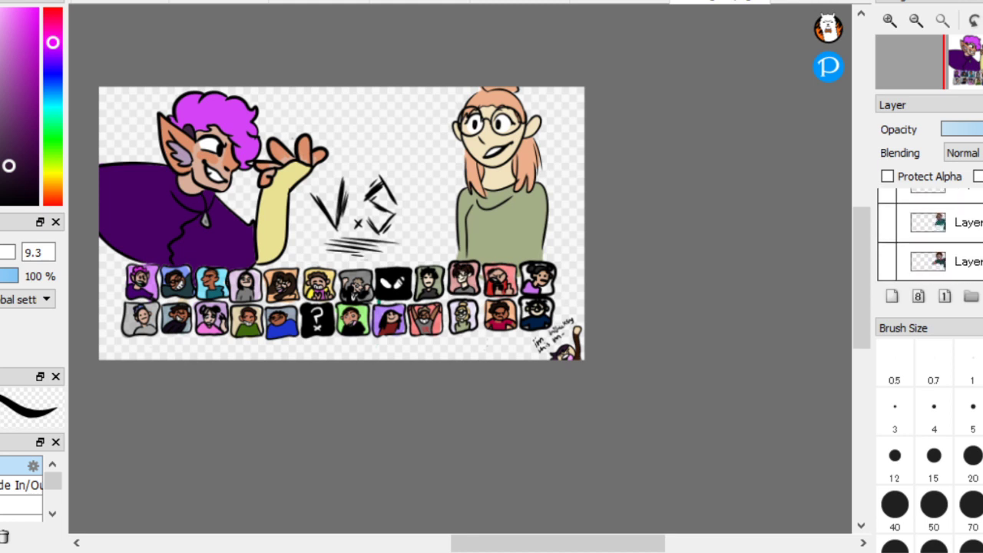
left_click(893, 297)
scroll(948, 231, "down", 1)
scroll(948, 230, "up", 2)
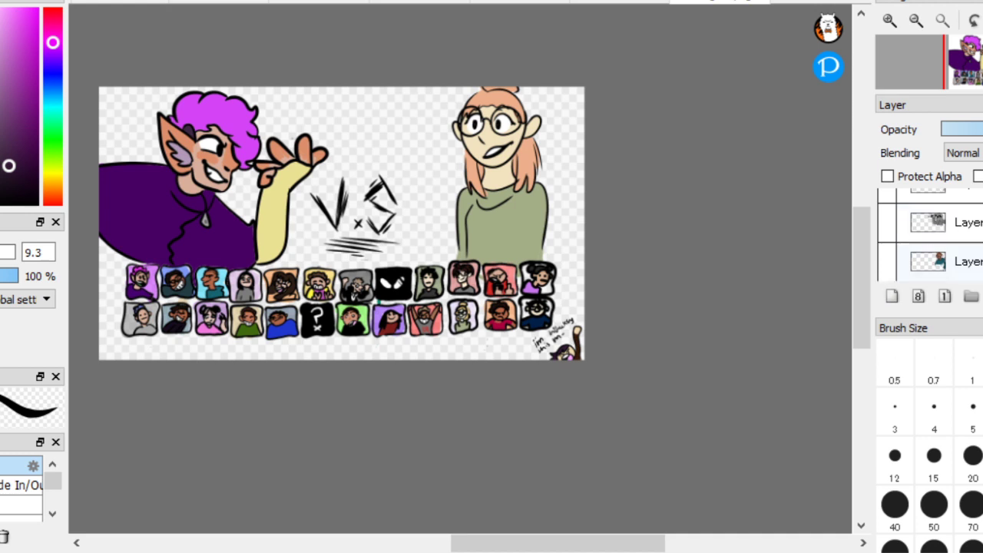
scroll(948, 231, "up", 4)
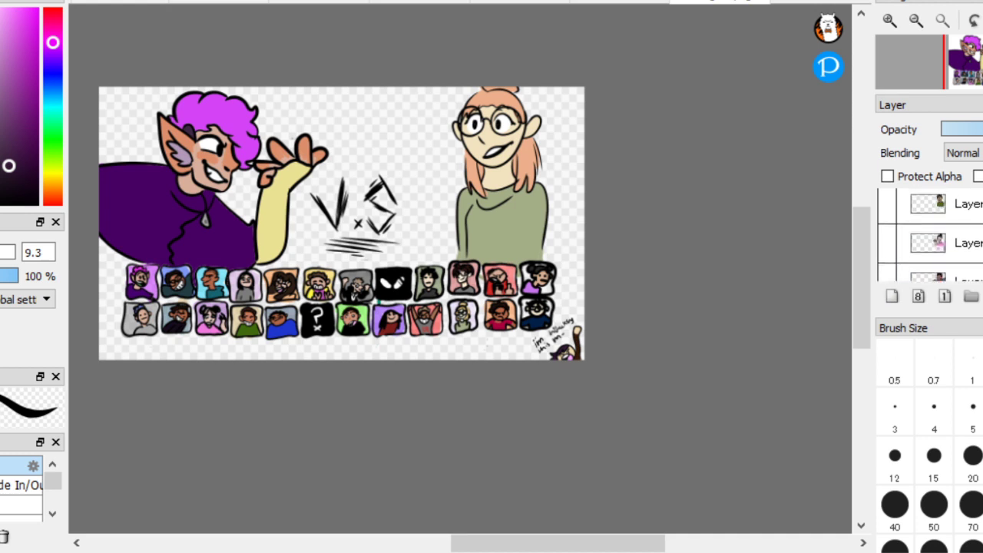
scroll(929, 235, "down", 4)
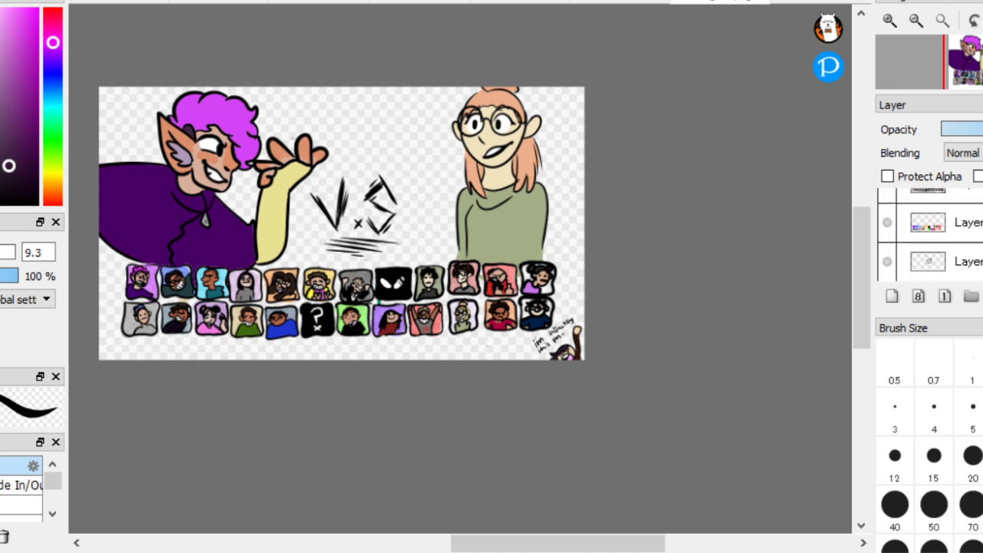
scroll(929, 234, "down", 8)
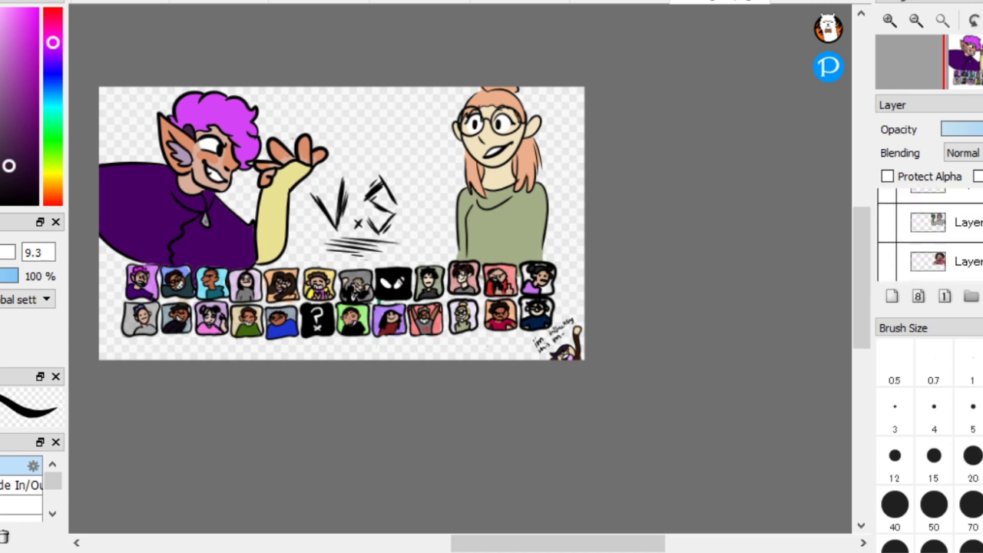
scroll(928, 234, "down", 2)
left_click_drag(929, 261, 929, 279)
scroll(229, 236, "up", 2)
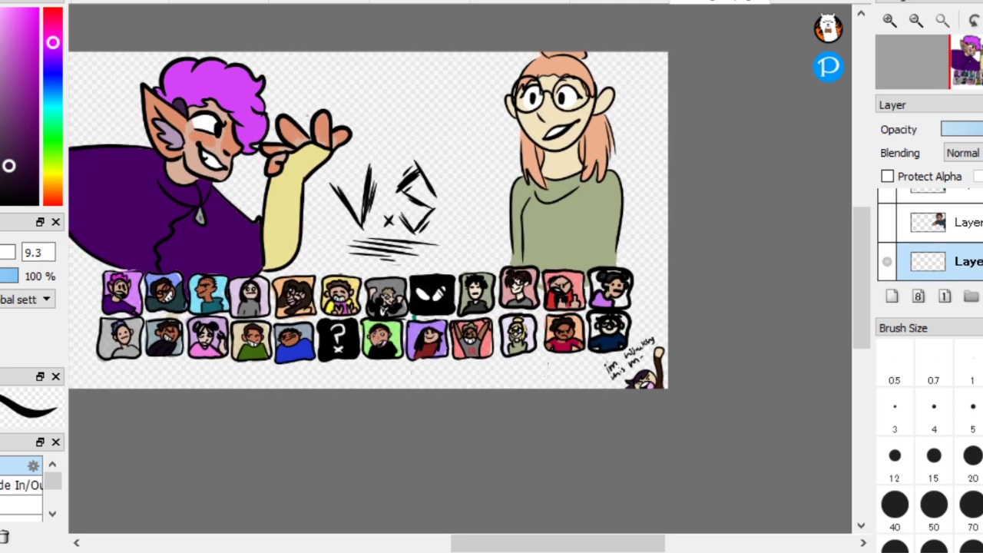
mouse_move(53, 81)
left_mouse_down()
mouse_move(53, 68)
mouse_move(35, 62)
mouse_move(36, 96)
left_mouse_up()
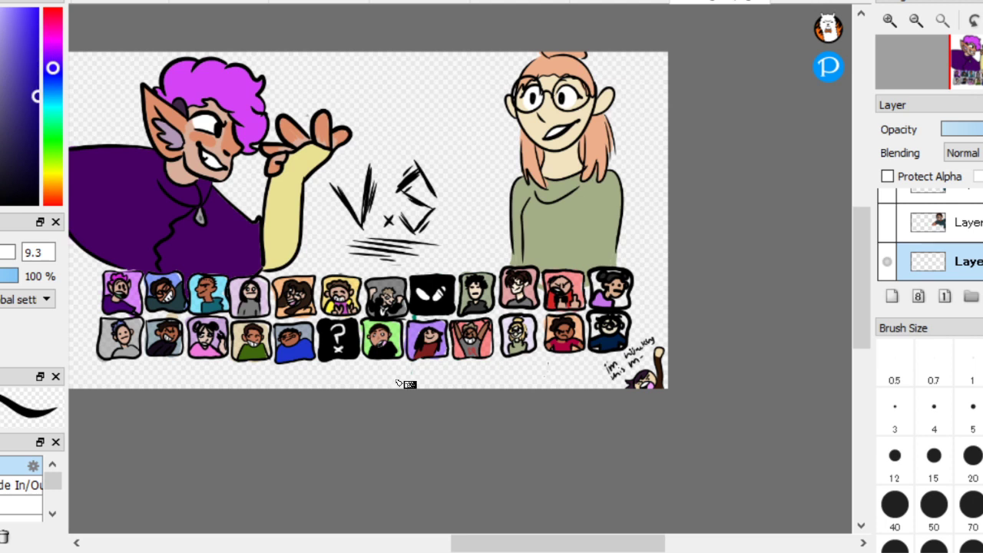
left_click_drag(370, 456, 373, 177)
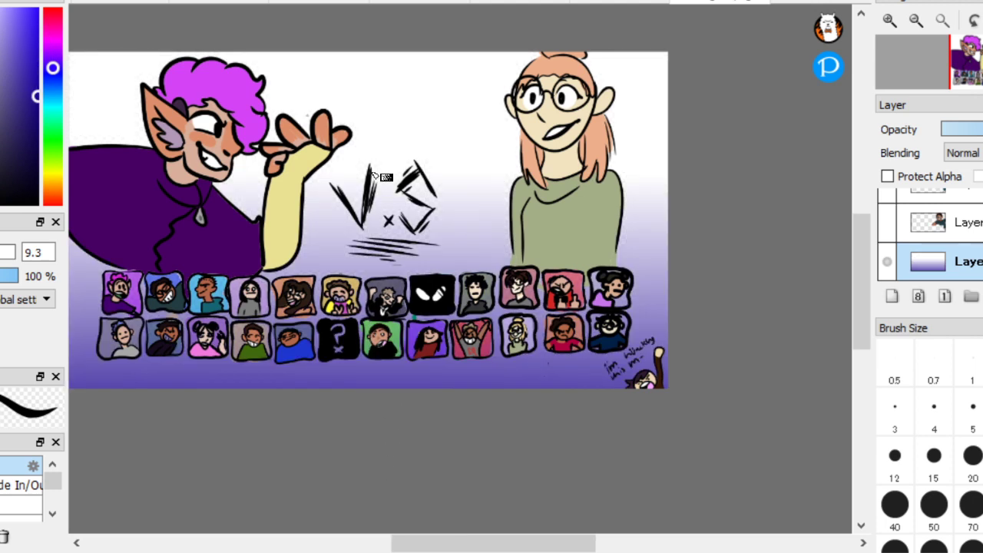
left_click_drag(376, 44, 380, 240)
key("ctrl+z")
left_click_drag(375, 110, 382, 115)
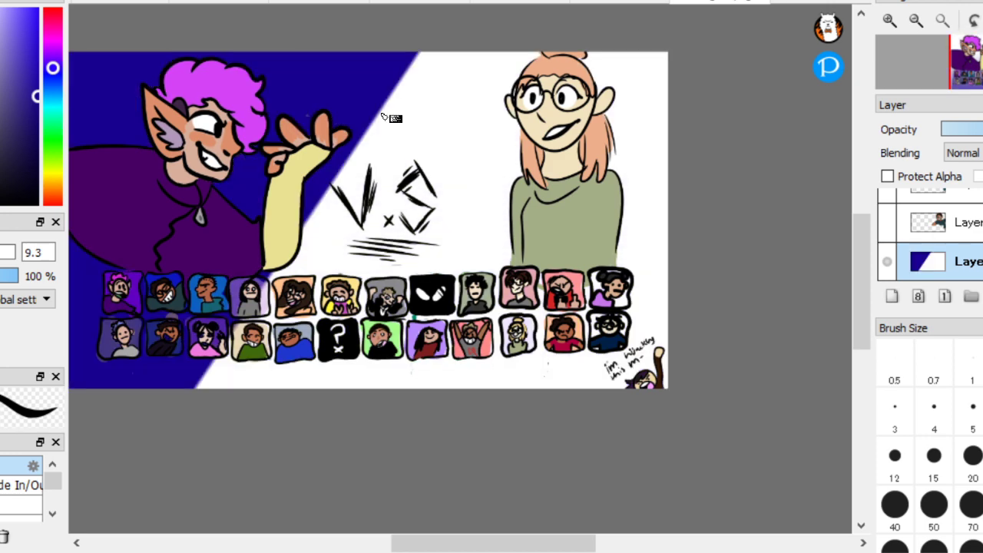
key("ctrl+z")
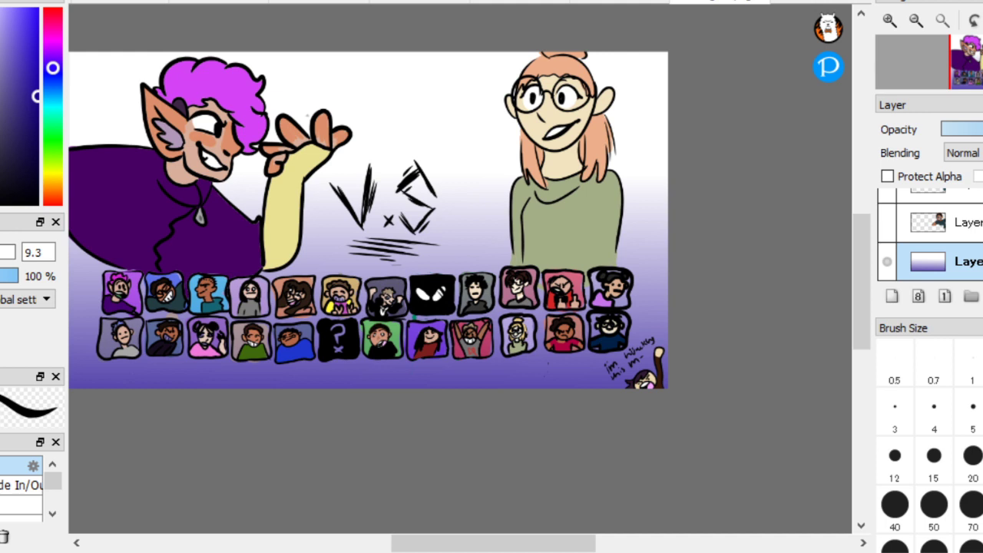
Erase the white upper part of the gradient background with a soft eraser brush at size 286
left_click(53, 513)
scroll(22, 483, "down", 1)
left_click(22, 505)
scroll(369, 269, "down", 3)
scroll(368, 269, "up", 2)
left_click_drag(2, 252, 12, 252)
left_click(2, 276)
mouse_move(137, 263)
left_mouse_down()
mouse_move(330, 100)
mouse_move(446, 23)
mouse_move(160, 290)
mouse_move(439, 60)
mouse_move(462, 54)
mouse_move(159, 334)
mouse_move(534, 37)
left_mouse_up()
Fade the gradient's upper edge further with the soft eraser, lowering its opacity to 29%, 15% and finally 6%
left_click(2, 276)
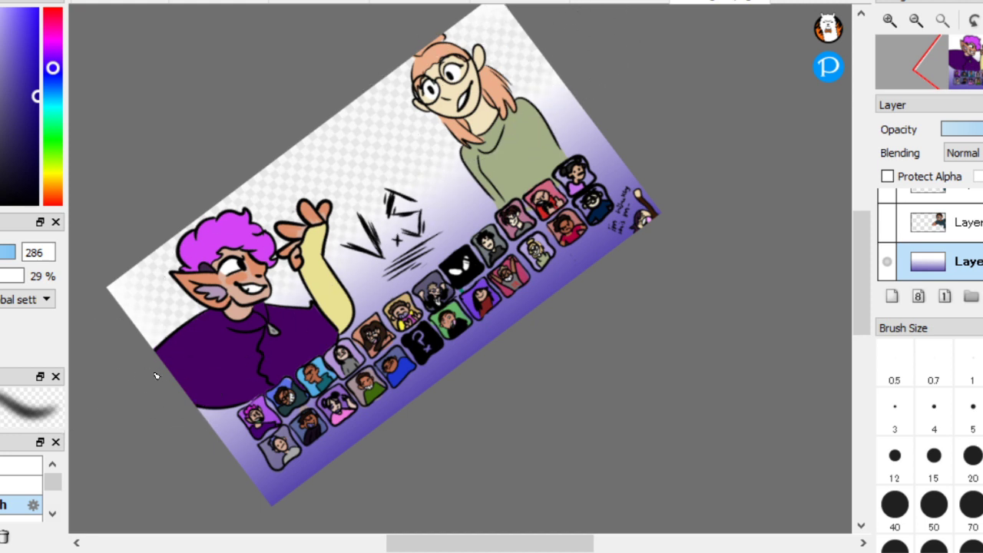
left_click(1, 276)
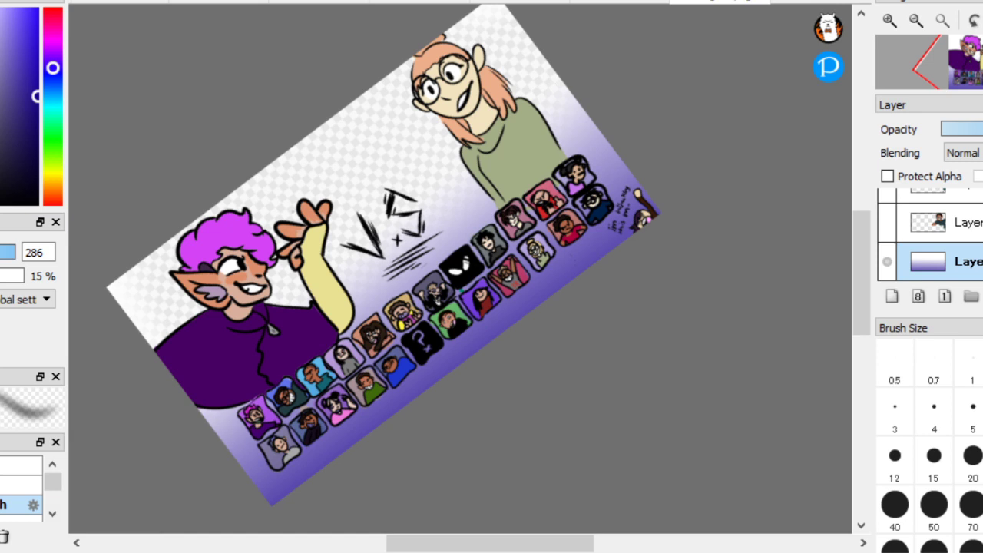
left_click(10, 275)
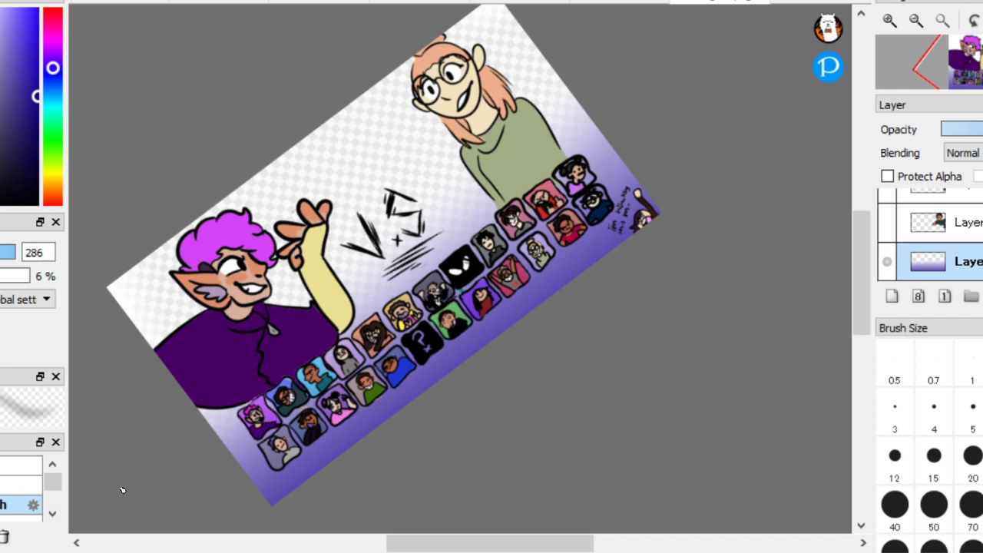
scroll(137, 482, "down", 2)
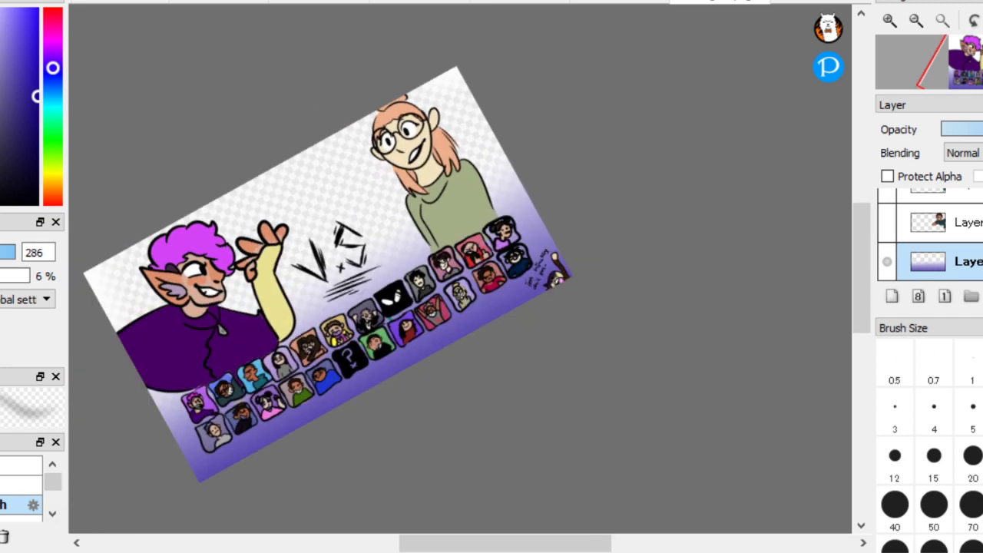
Add a new layer directly above the gradient and paint the yellow-sleeved portrait's teeth white with a size 9.3 brush
scroll(529, 440, "up", 3)
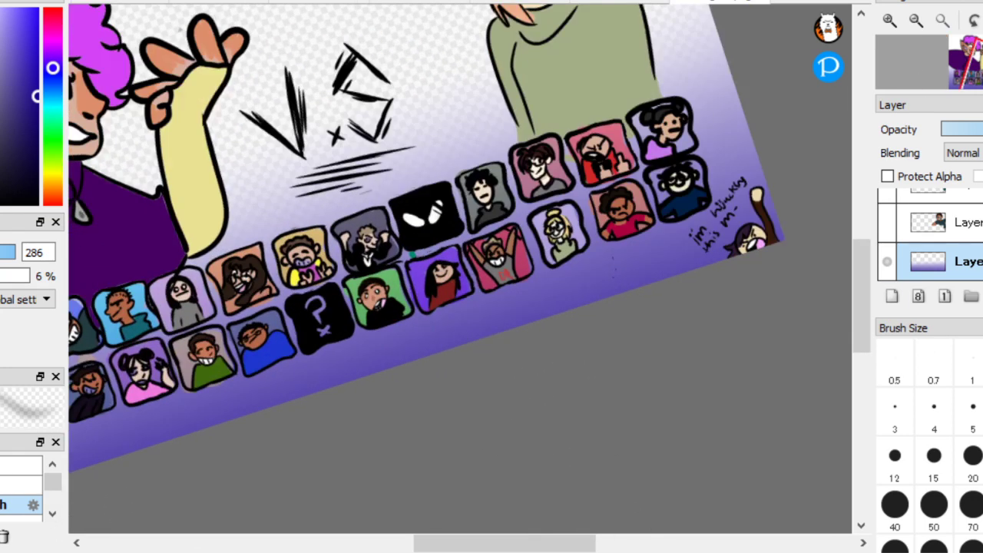
left_click(892, 296)
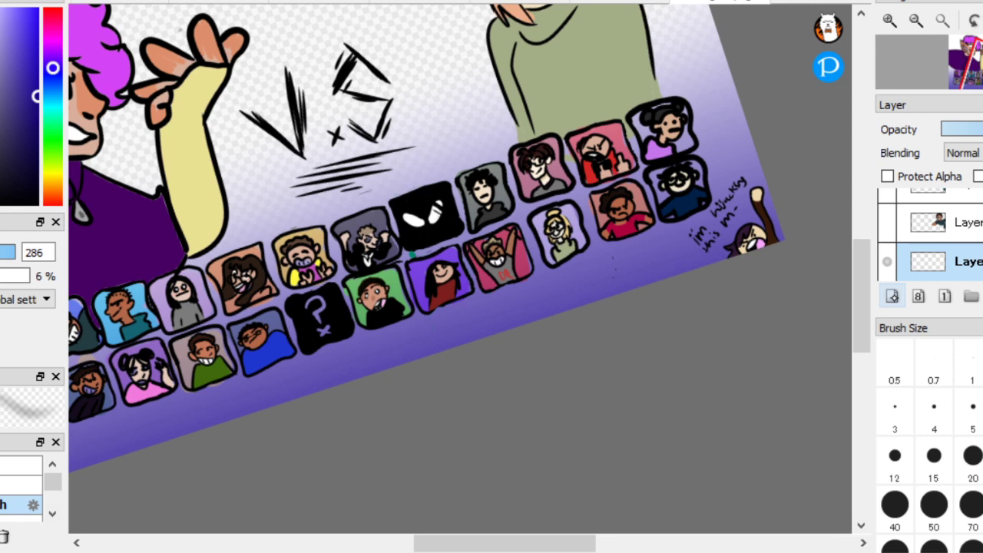
scroll(131, 269, "up", 5)
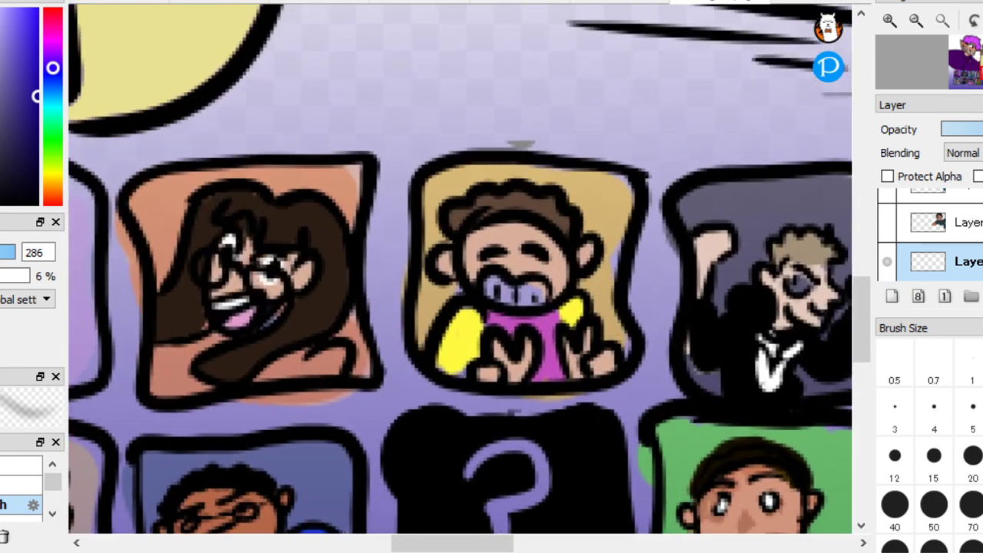
scroll(116, 269, "up", 3)
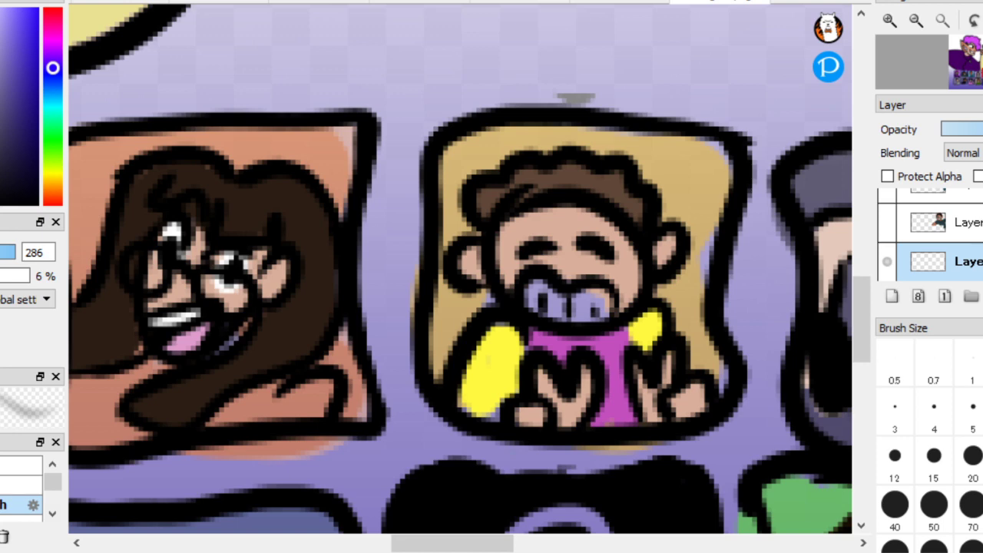
double_click(21, 465)
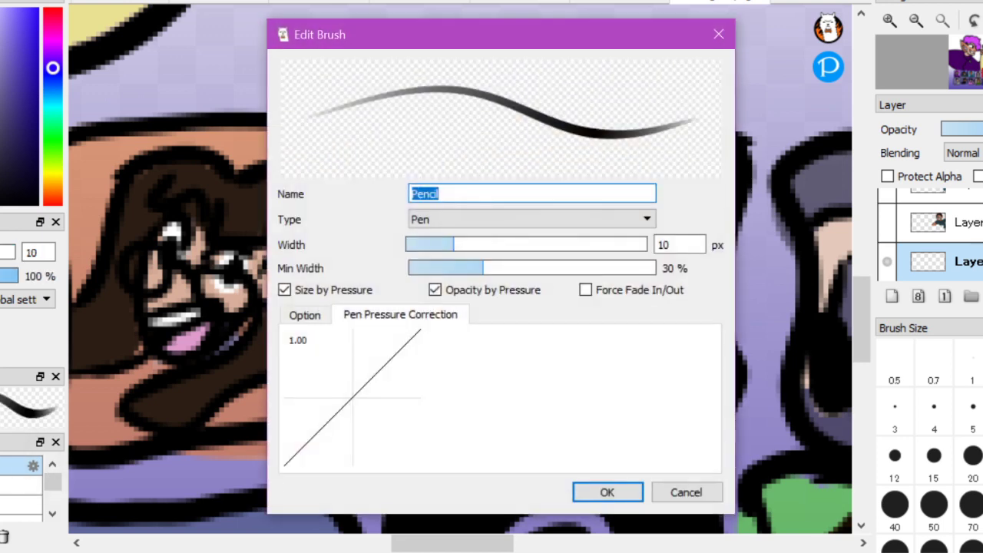
left_click(729, 34)
left_click_drag(52, 482, 52, 464)
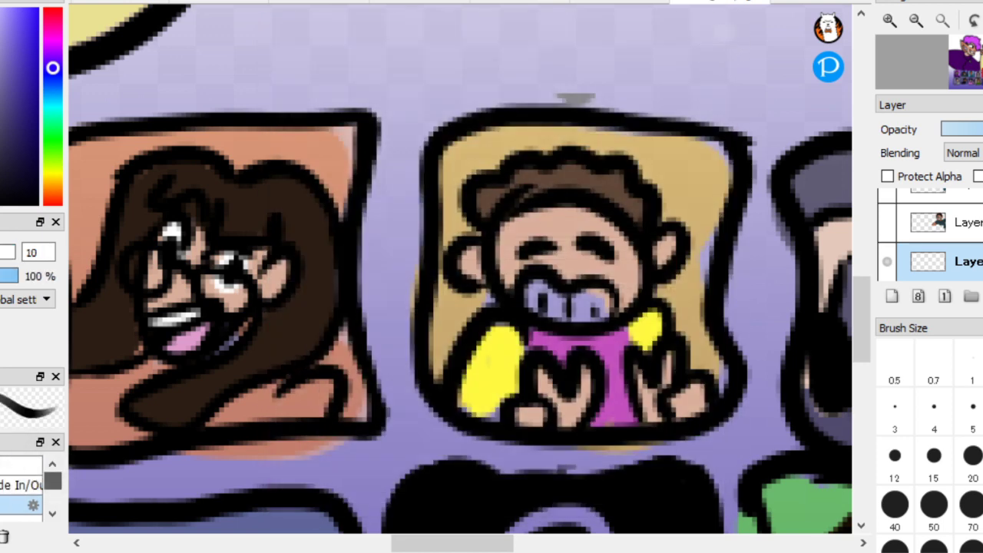
left_click(21, 465)
mouse_move(564, 292)
left_mouse_down()
mouse_move(575, 294)
mouse_move(545, 303)
mouse_move(592, 307)
left_mouse_up()
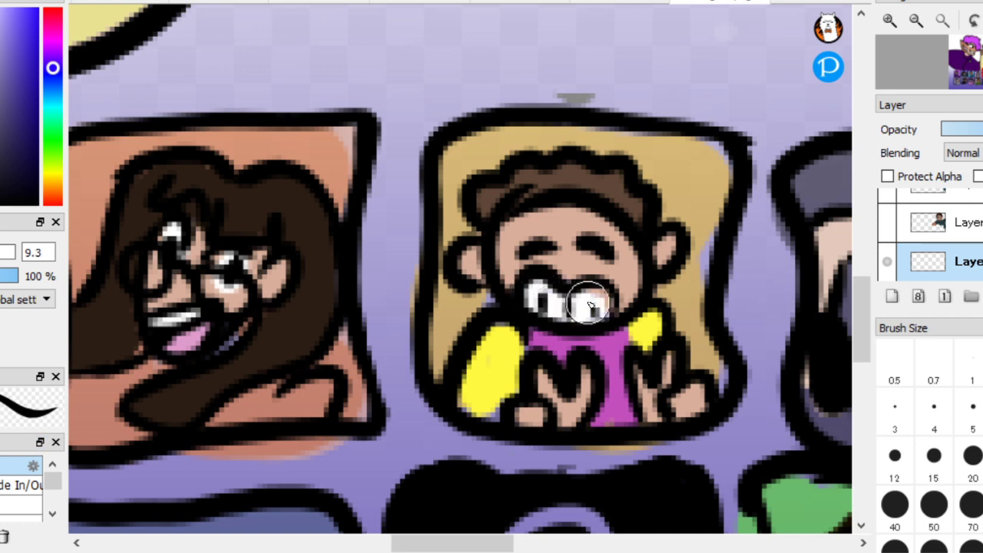
Fill the eyes and teeth of the other roster portraits with white on the same layer
scroll(238, 390, "down", 3)
left_click_drag(629, 336, 630, 336)
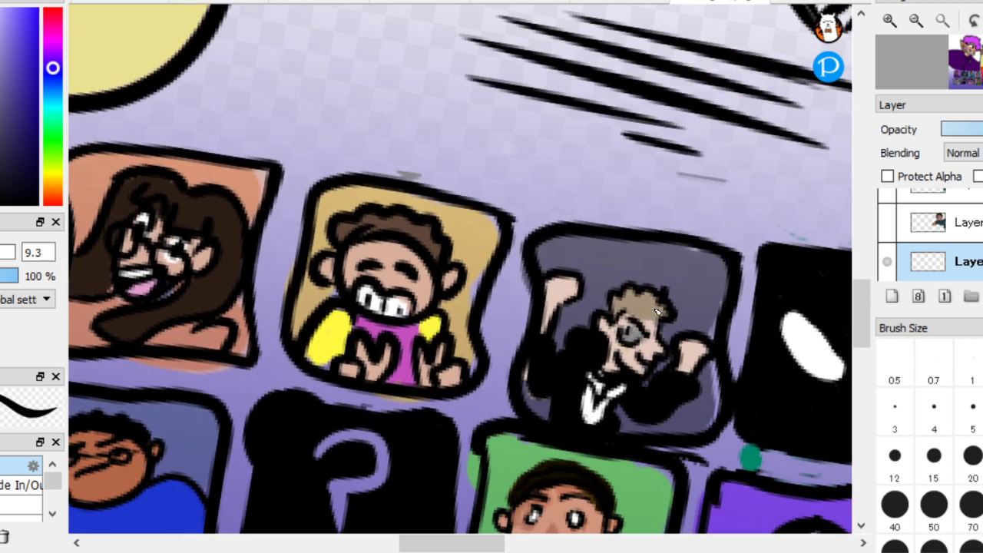
scroll(215, 371, "down", 5)
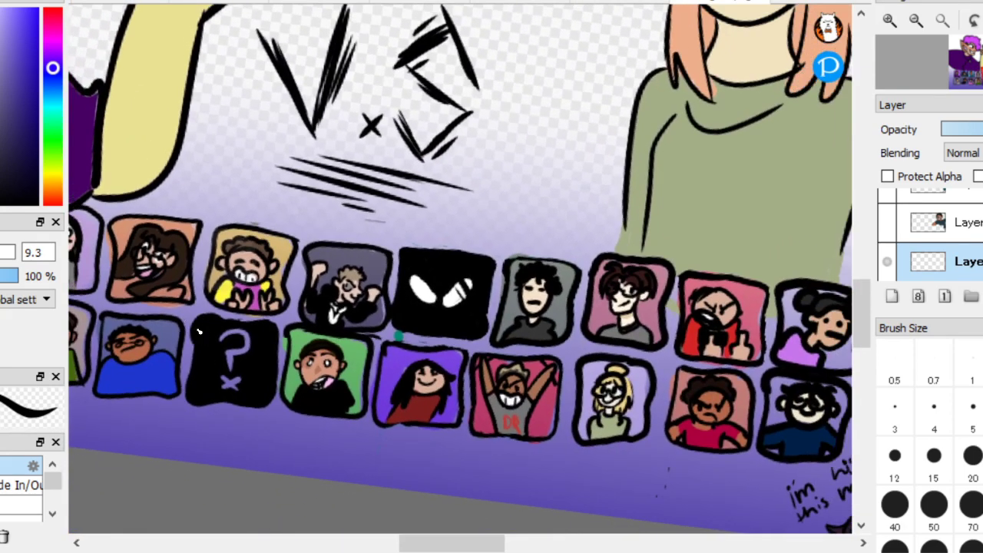
scroll(204, 326, "down", 3)
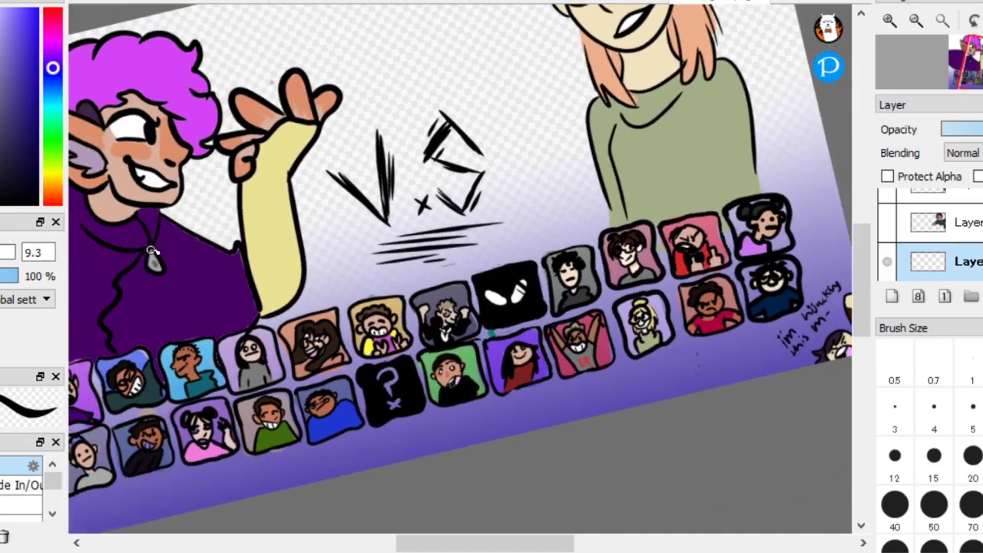
scroll(456, 432, "up", 5)
mouse_move(346, 355)
left_mouse_down()
mouse_move(330, 366)
mouse_move(360, 393)
left_mouse_up()
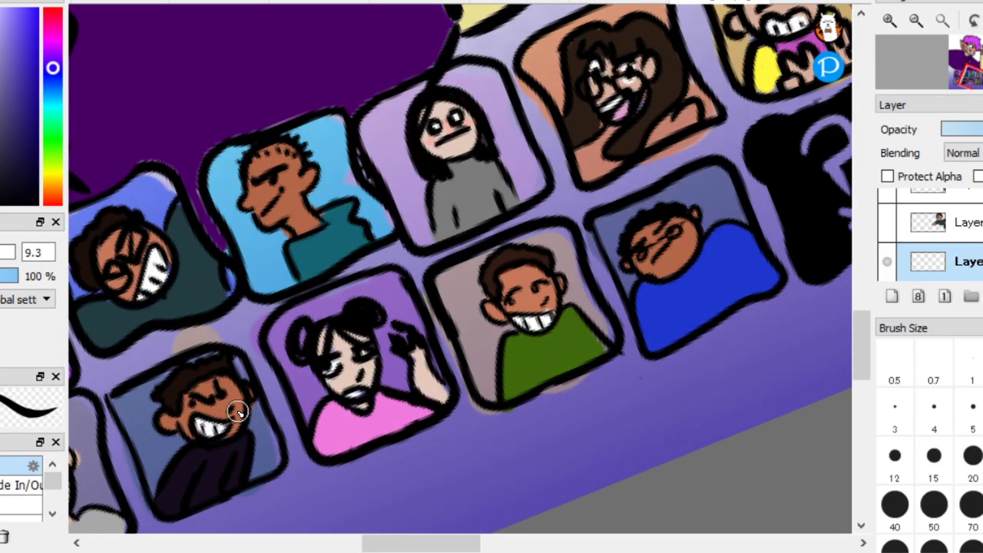
scroll(239, 414, "down", 5)
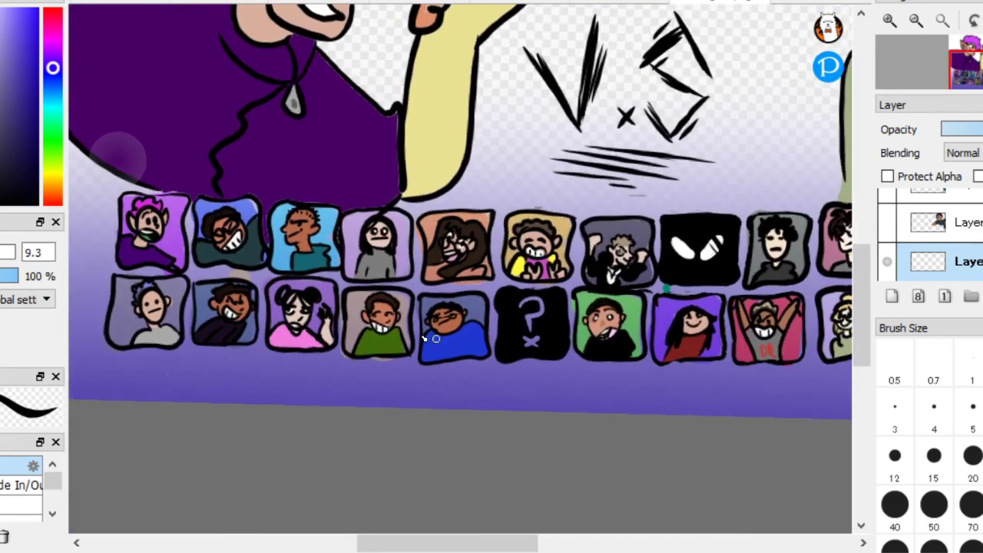
scroll(271, 184, "up", 4)
Merge the white touch-up layer down into the gradient background layer
scroll(140, 192, "down", 3)
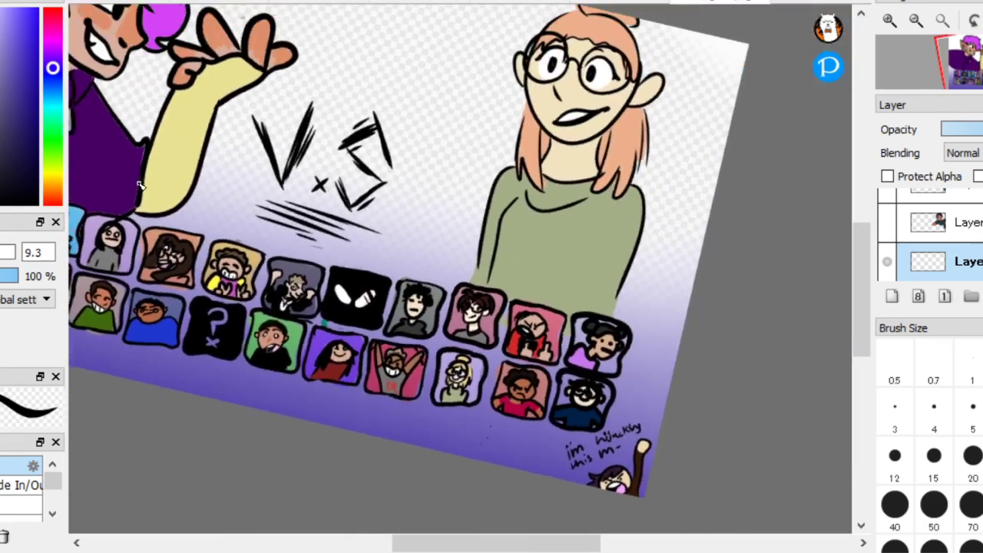
scroll(139, 210, "down", 1)
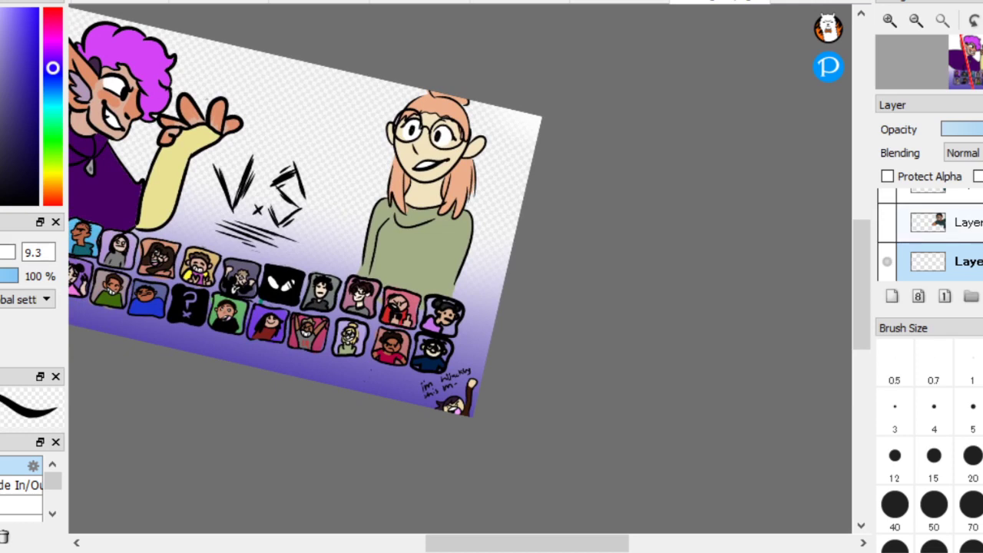
scroll(930, 235, "down", 1)
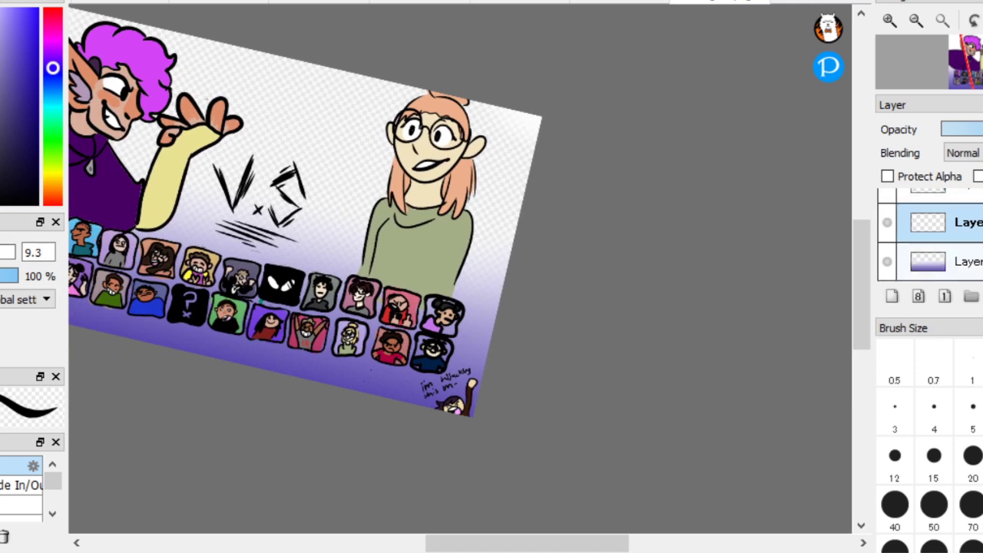
key("ctrl+e")
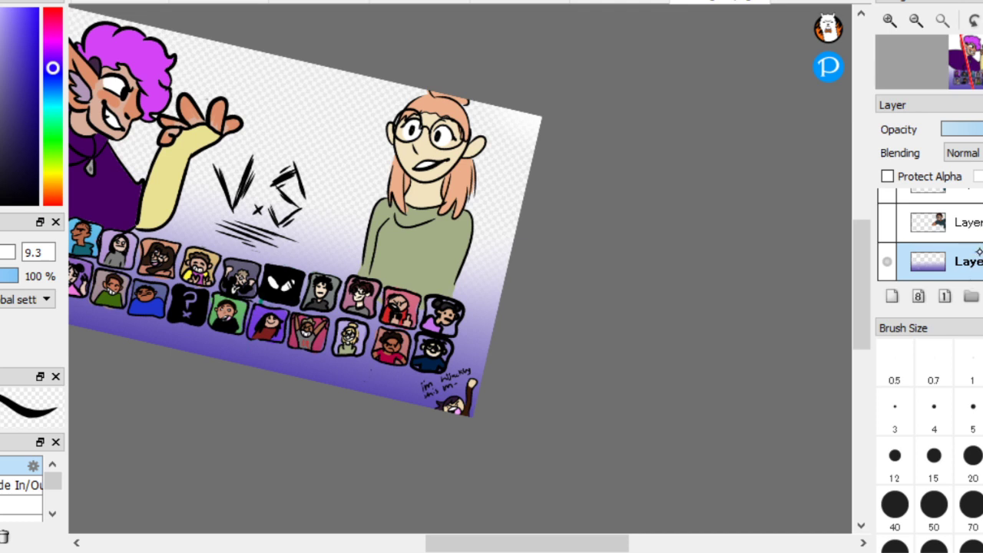
Add a new layer directly above the glasses-wearing redhead's layer and hide the redhead's layer
scroll(930, 234, "up", 6)
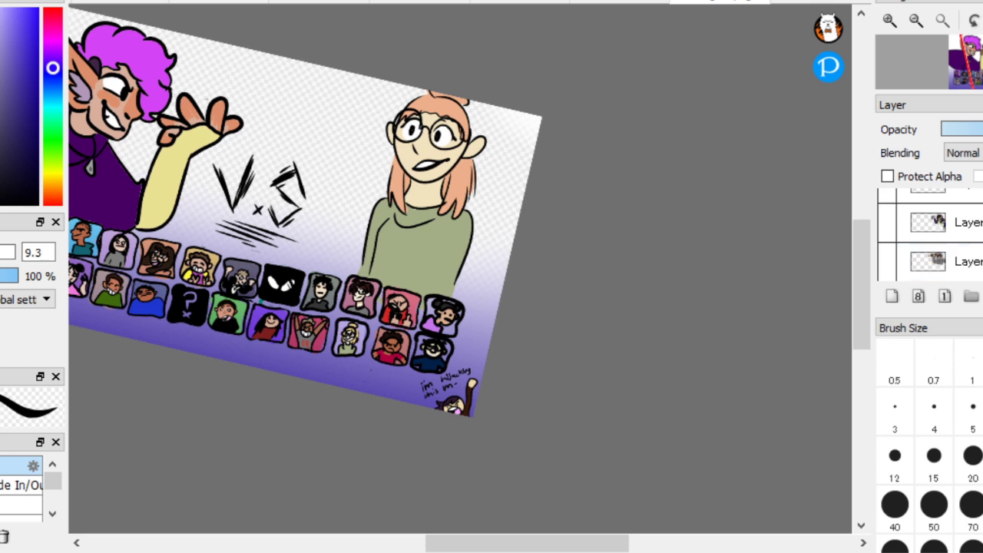
scroll(929, 234, "up", 2)
scroll(929, 234, "up", 8)
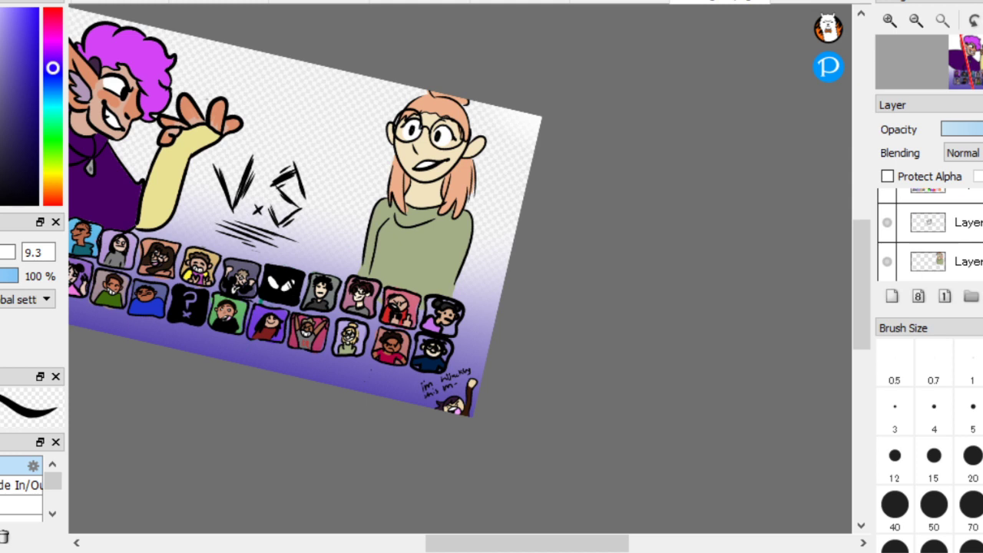
left_click(930, 222)
left_click(941, 265)
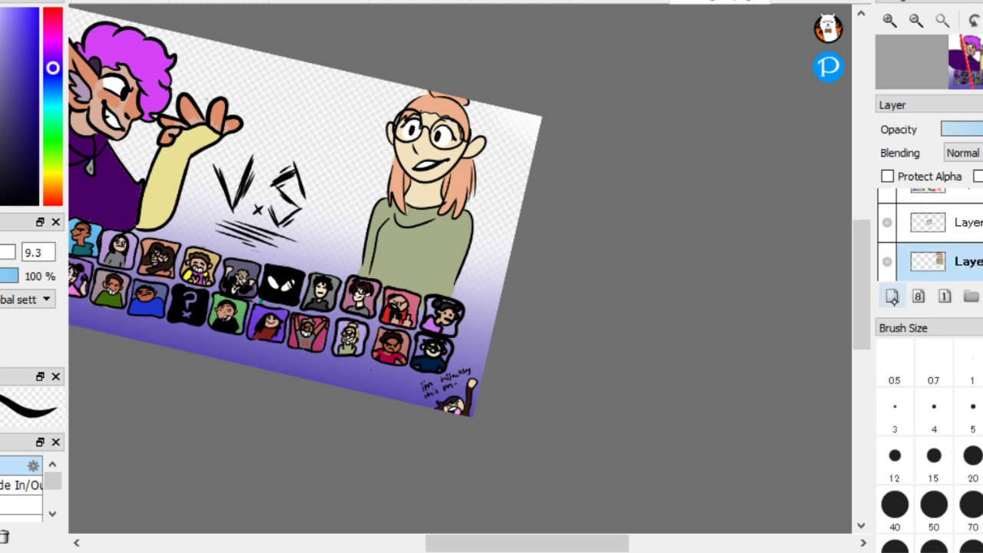
left_click(891, 296)
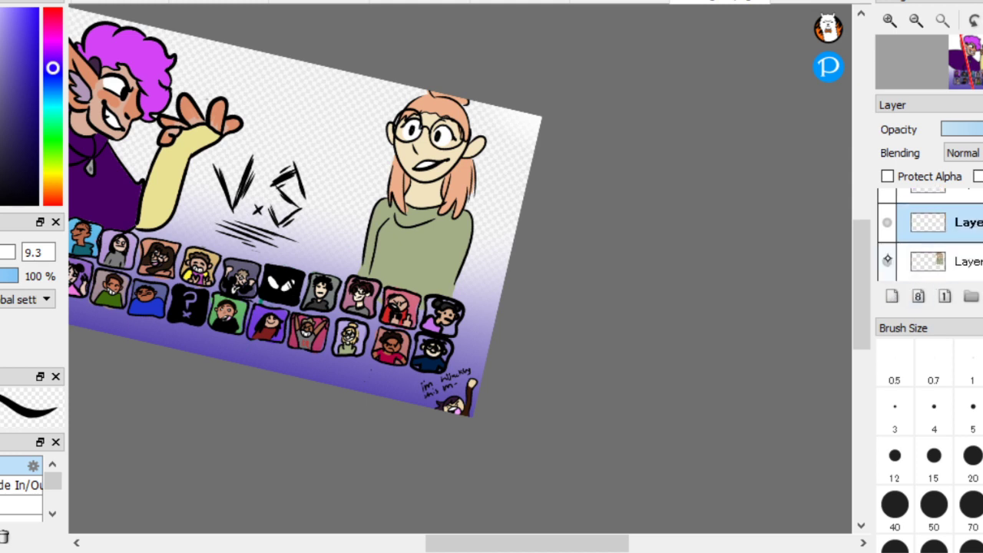
left_click(887, 261)
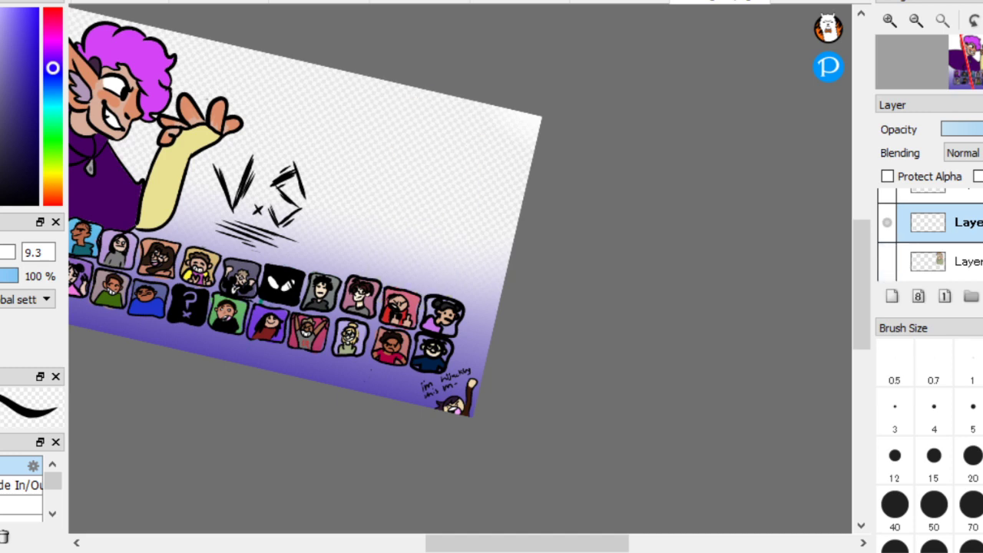
Sketch a black monster head in the redhead's place and thicken it with a size 45 brush, leaving a slit eye open
scroll(522, 248, "up", 3)
left_click_drag(445, 237, 435, 353)
mouse_move(436, 263)
left_mouse_down()
mouse_move(436, 346)
mouse_move(592, 233)
mouse_move(489, 368)
mouse_move(470, 349)
mouse_move(588, 249)
mouse_move(515, 348)
mouse_move(469, 357)
left_mouse_up()
scroll(189, 166, "up", 1)
key("ctrl+z")
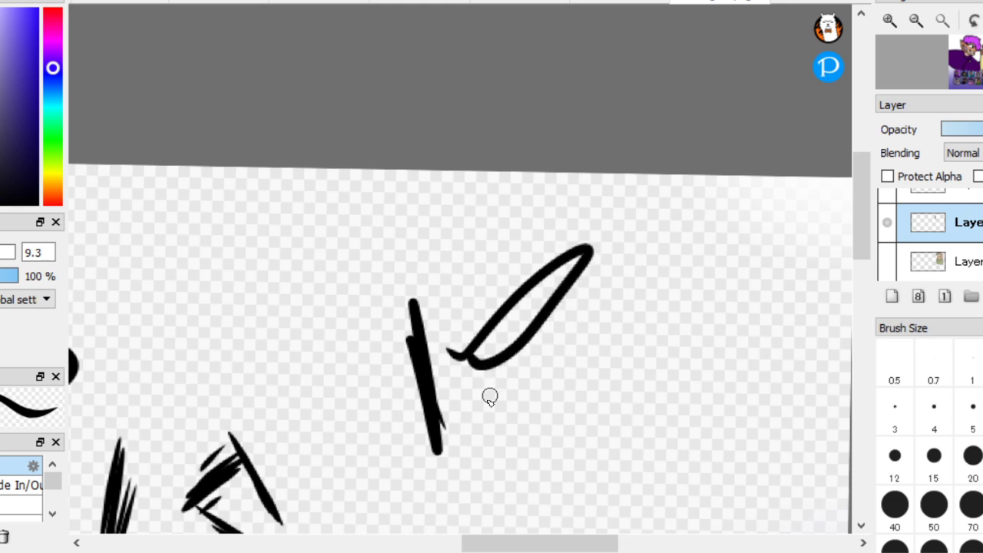
mouse_move(437, 450)
left_mouse_down()
mouse_move(572, 405)
mouse_move(489, 462)
mouse_move(676, 350)
left_mouse_up()
mouse_move(533, 413)
left_mouse_down()
mouse_move(460, 463)
mouse_move(673, 305)
mouse_move(506, 381)
mouse_move(480, 454)
left_mouse_up()
left_click_drag(460, 267, 493, 267)
mouse_move(432, 325)
left_mouse_down()
mouse_move(435, 379)
mouse_move(456, 466)
mouse_move(598, 329)
mouse_move(541, 375)
mouse_move(594, 281)
mouse_move(537, 402)
mouse_move(609, 290)
mouse_move(561, 390)
mouse_move(618, 262)
mouse_move(609, 219)
mouse_move(544, 236)
mouse_move(603, 225)
mouse_move(594, 238)
mouse_move(547, 227)
mouse_move(463, 288)
mouse_move(443, 317)
mouse_move(520, 268)
mouse_move(458, 337)
mouse_move(446, 402)
mouse_move(541, 374)
mouse_move(443, 392)
mouse_move(545, 362)
left_mouse_up()
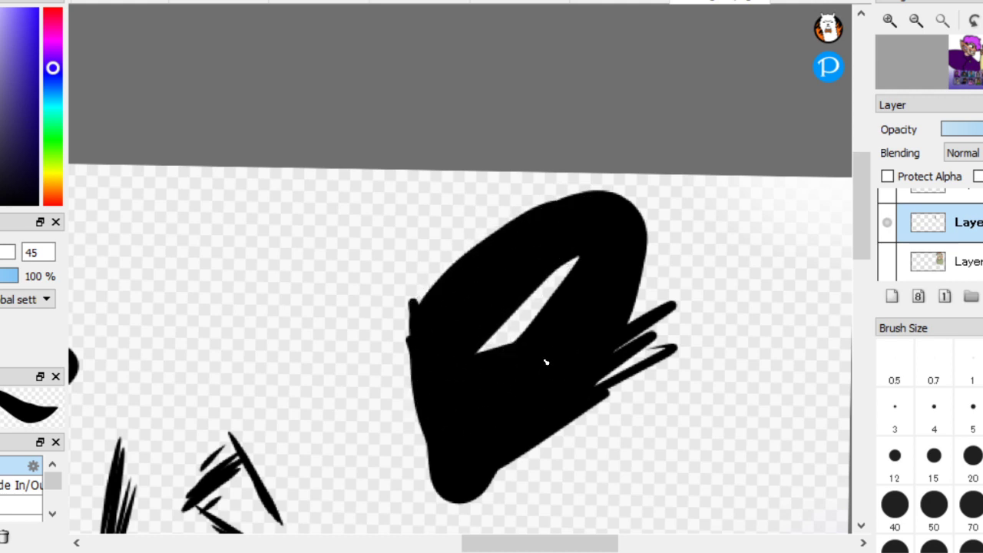
Draw the black monster's spiky hair, clawed arm, torso and lower limbs with the brush at size 16
key("bracketleft")
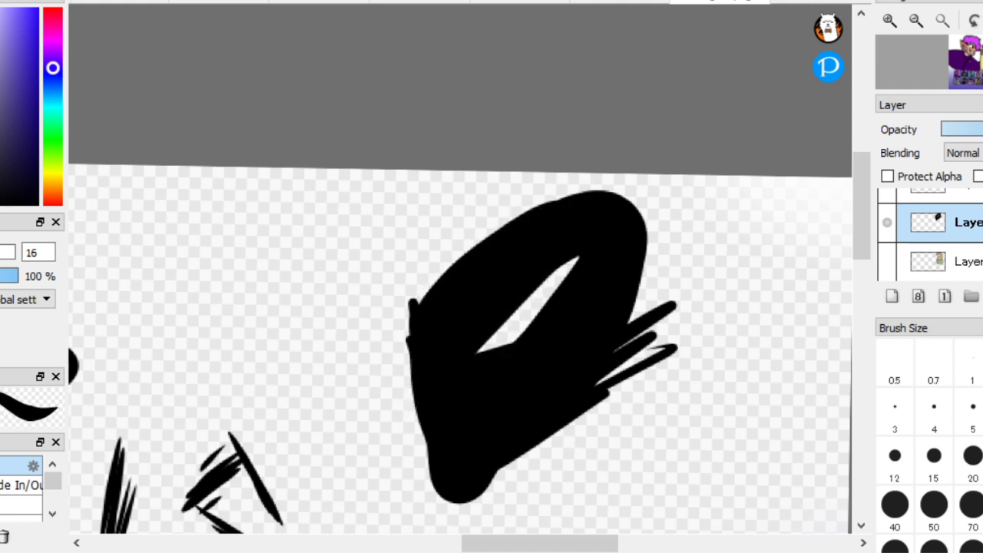
mouse_move(413, 272)
left_mouse_down()
mouse_move(529, 161)
mouse_move(522, 192)
mouse_move(588, 175)
mouse_move(475, 263)
mouse_move(406, 197)
mouse_move(479, 170)
left_mouse_up()
mouse_move(629, 206)
left_mouse_down()
mouse_move(714, 163)
mouse_move(783, 161)
mouse_move(627, 241)
mouse_move(638, 307)
mouse_move(629, 377)
mouse_move(756, 327)
left_mouse_up()
scroll(169, 217, "down", 3)
scroll(492, 296, "up", 1)
mouse_move(446, 284)
left_mouse_down()
mouse_move(482, 328)
mouse_move(479, 265)
mouse_move(526, 304)
mouse_move(529, 276)
mouse_move(527, 303)
mouse_move(626, 243)
mouse_move(537, 307)
mouse_move(726, 193)
mouse_move(732, 229)
left_mouse_up()
mouse_move(325, 149)
left_mouse_down()
mouse_move(338, 186)
mouse_move(357, 153)
mouse_move(373, 237)
mouse_move(347, 217)
mouse_move(345, 165)
mouse_move(329, 121)
mouse_move(225, 221)
mouse_move(249, 217)
mouse_move(195, 187)
mouse_move(168, 233)
mouse_move(231, 166)
mouse_move(222, 186)
mouse_move(272, 175)
mouse_move(239, 236)
mouse_move(272, 205)
mouse_move(287, 248)
mouse_move(273, 299)
mouse_move(300, 192)
mouse_move(258, 218)
mouse_move(251, 209)
mouse_move(298, 197)
mouse_move(286, 225)
mouse_move(270, 191)
mouse_move(291, 199)
mouse_move(262, 231)
mouse_move(325, 176)
mouse_move(318, 205)
mouse_move(363, 226)
mouse_move(397, 281)
mouse_move(438, 293)
mouse_move(459, 288)
mouse_move(493, 335)
mouse_move(522, 403)
mouse_move(487, 364)
mouse_move(523, 426)
mouse_move(551, 417)
mouse_move(573, 430)
mouse_move(574, 478)
mouse_move(586, 443)
mouse_move(611, 471)
mouse_move(637, 435)
mouse_move(653, 377)
mouse_move(636, 330)
mouse_move(578, 286)
mouse_move(625, 368)
left_mouse_up()
mouse_move(580, 287)
left_mouse_down()
mouse_move(626, 380)
mouse_move(647, 387)
mouse_move(609, 436)
mouse_move(525, 299)
mouse_move(492, 341)
mouse_move(516, 339)
mouse_move(601, 413)
left_mouse_up()
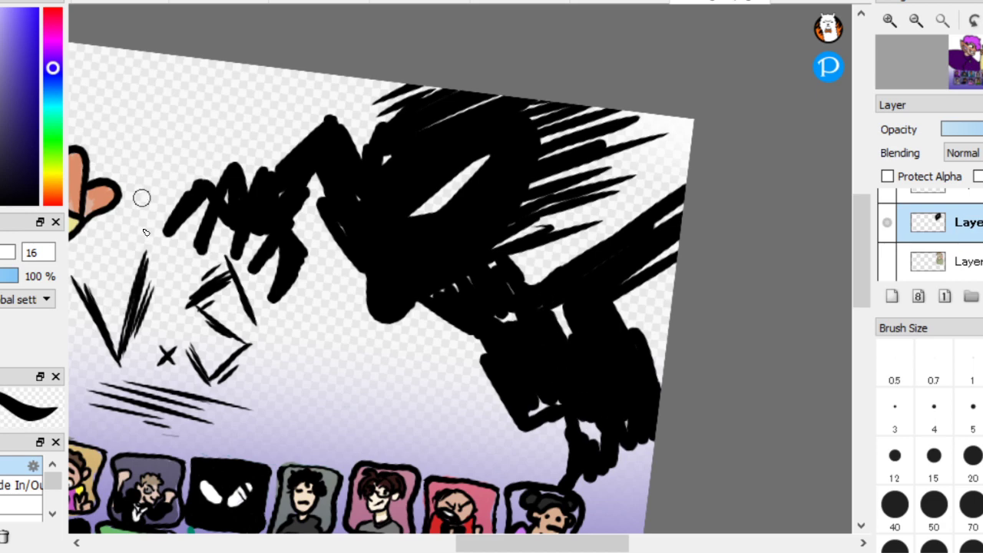
scroll(597, 306, "down", 3)
scroll(597, 306, "up", 1)
mouse_move(496, 264)
left_mouse_down()
mouse_move(493, 287)
mouse_move(511, 268)
mouse_move(504, 291)
mouse_move(522, 255)
mouse_move(530, 278)
left_mouse_up()
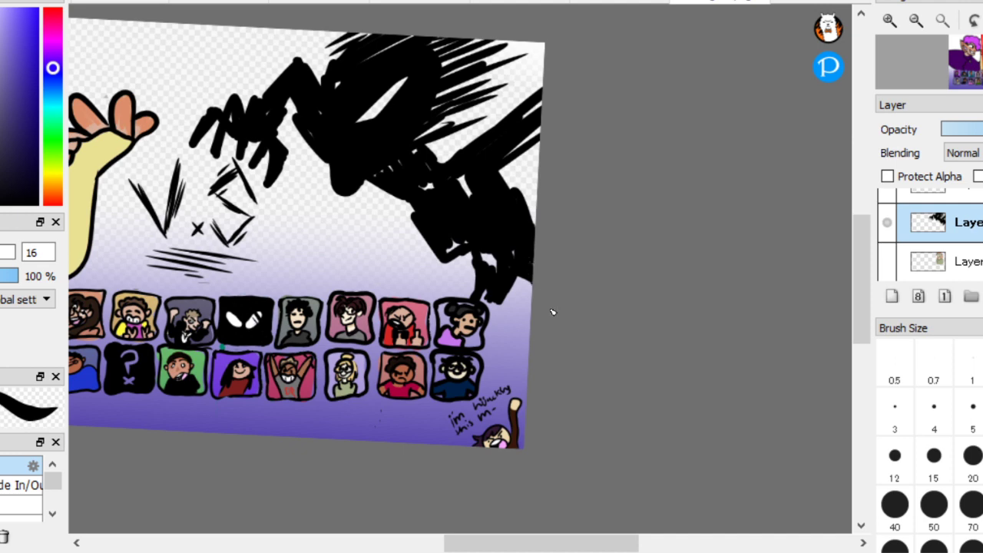
Apply a Motion Blur with intensity 23 to the black monster's layer
left_click(39, 1)
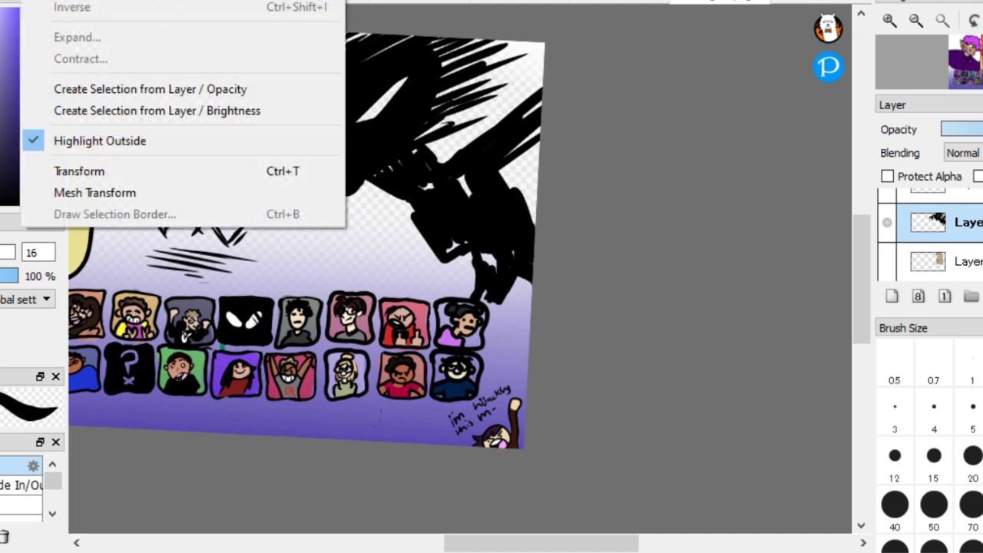
mouse_move(4, 1)
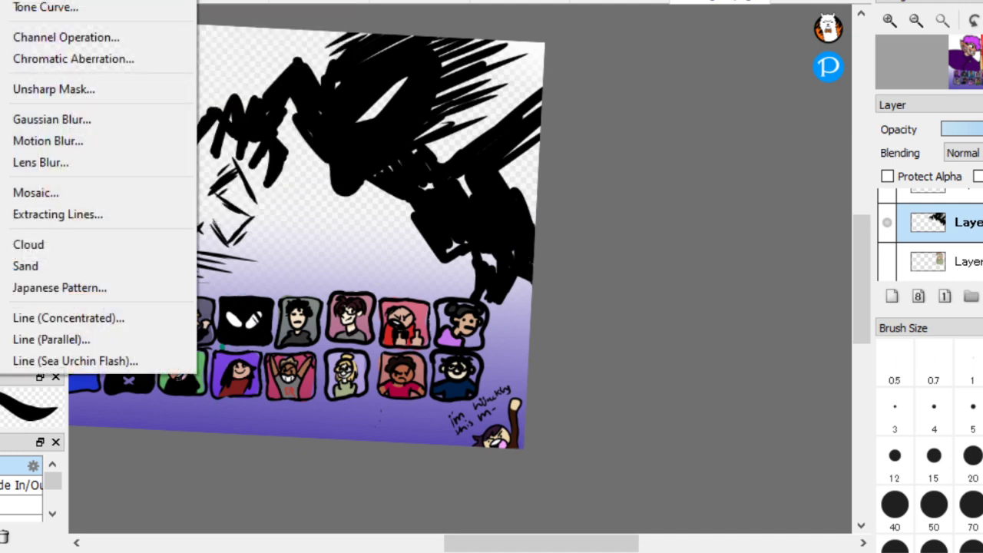
left_click(47, 141)
left_click(430, 332)
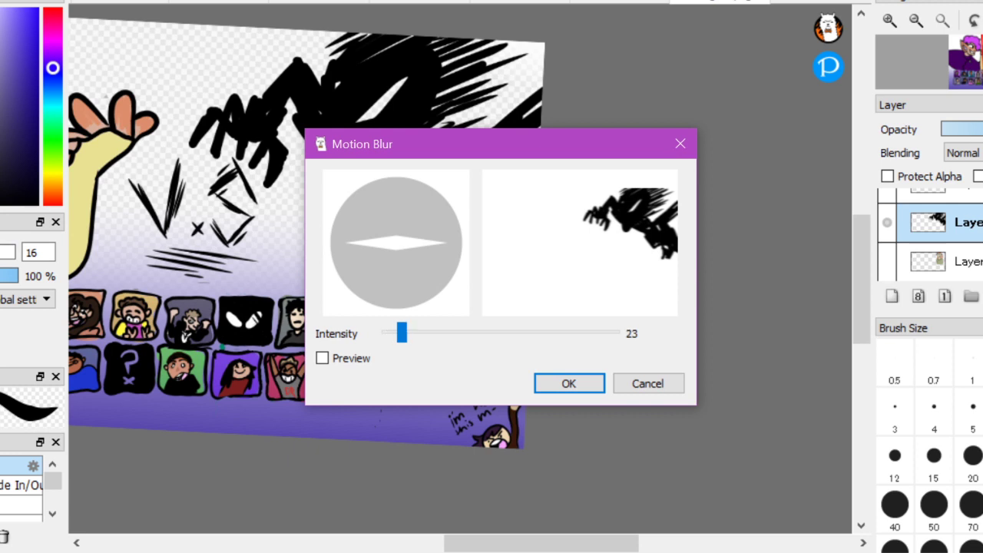
left_click_drag(401, 332, 409, 333)
left_click(321, 358)
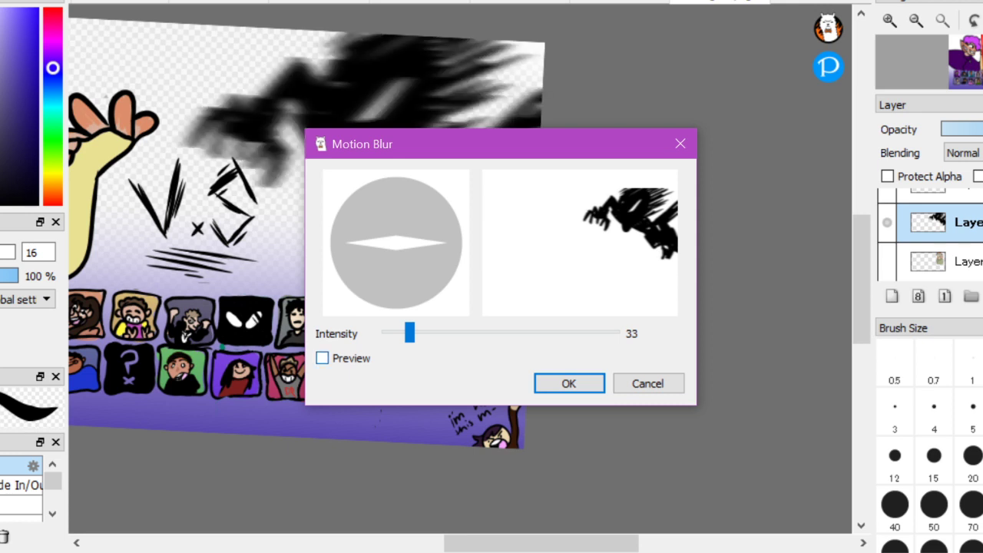
left_click_drag(410, 332, 401, 332)
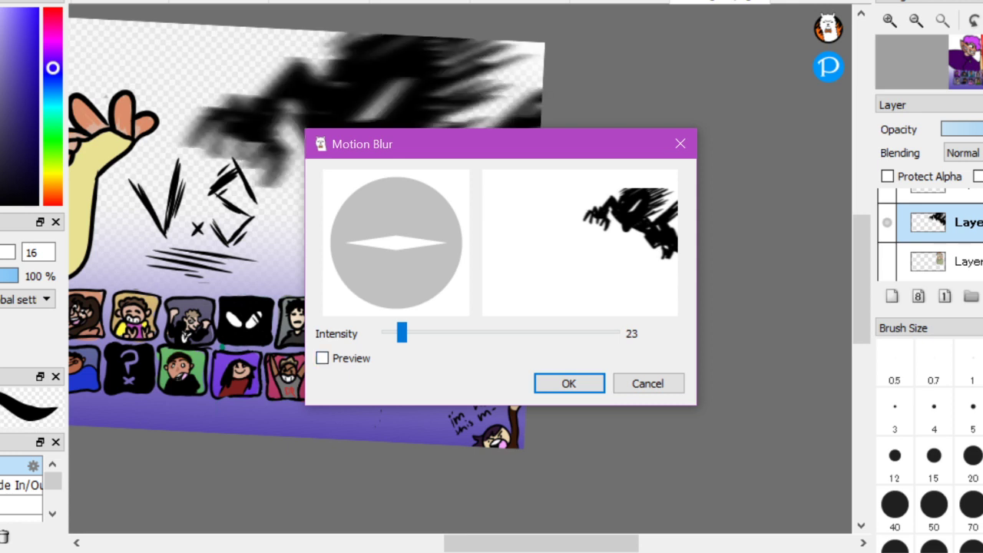
left_click(322, 358)
left_click_drag(402, 334, 383, 338)
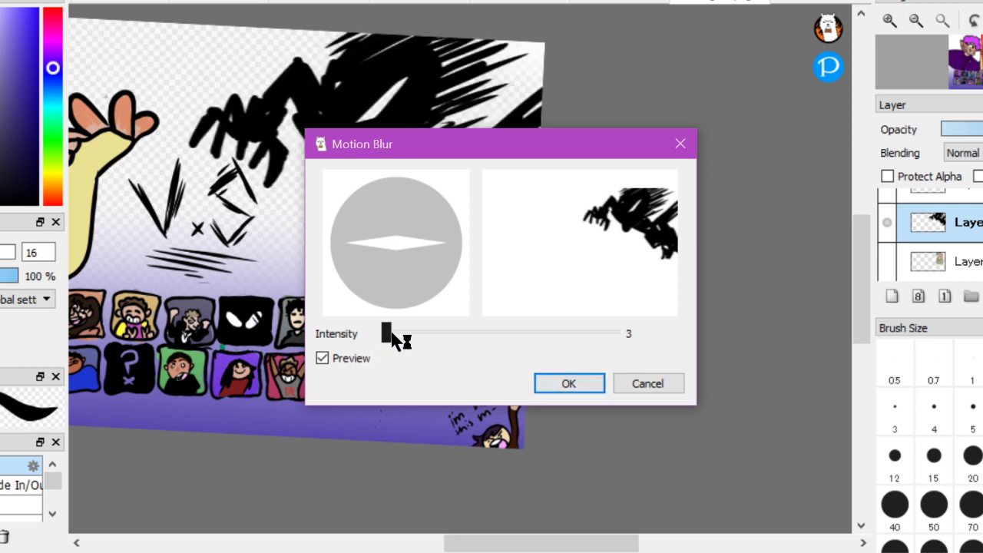
left_click(399, 338)
left_click(399, 330)
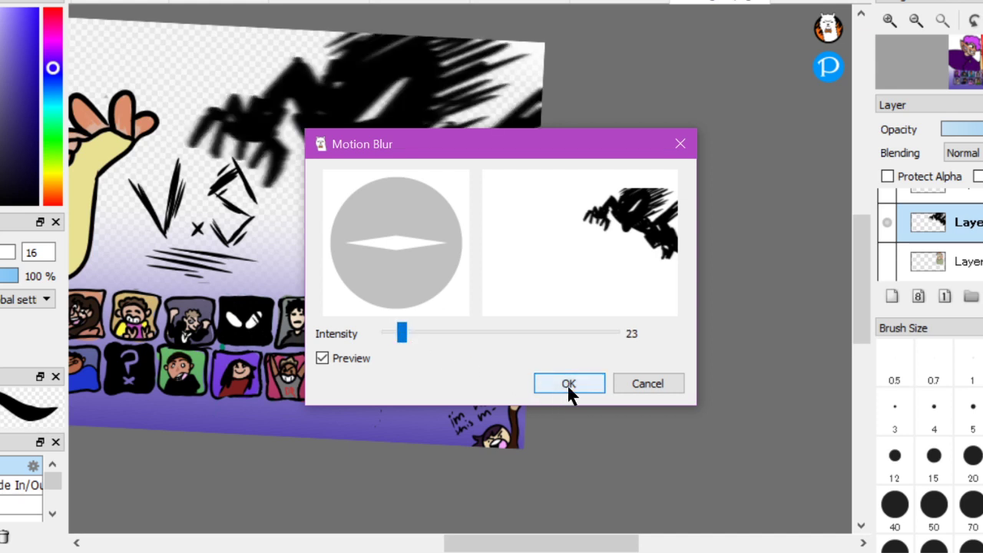
left_click(568, 383)
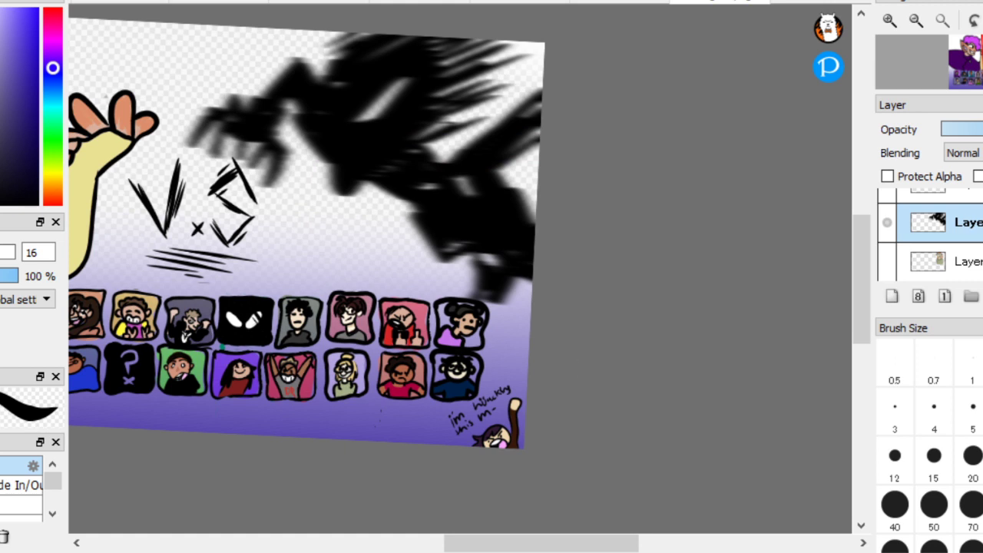
Cut thin horizontal streaks into the outer edge of the black monster's hair, body and lower limbs
left_click_drag(454, 75, 535, 67)
left_click_drag(445, 93, 562, 84)
left_click_drag(429, 113, 490, 110)
left_click_drag(436, 132, 480, 129)
left_click_drag(450, 154, 524, 151)
left_click_drag(503, 212, 550, 210)
left_click_drag(512, 241, 561, 240)
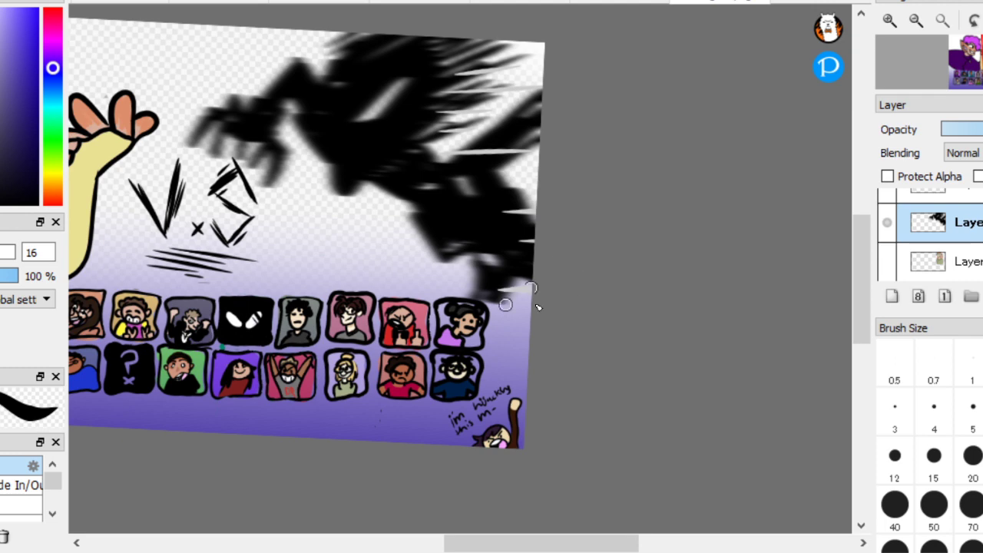
left_click_drag(478, 298, 536, 294)
scroll(509, 430, "down", 1)
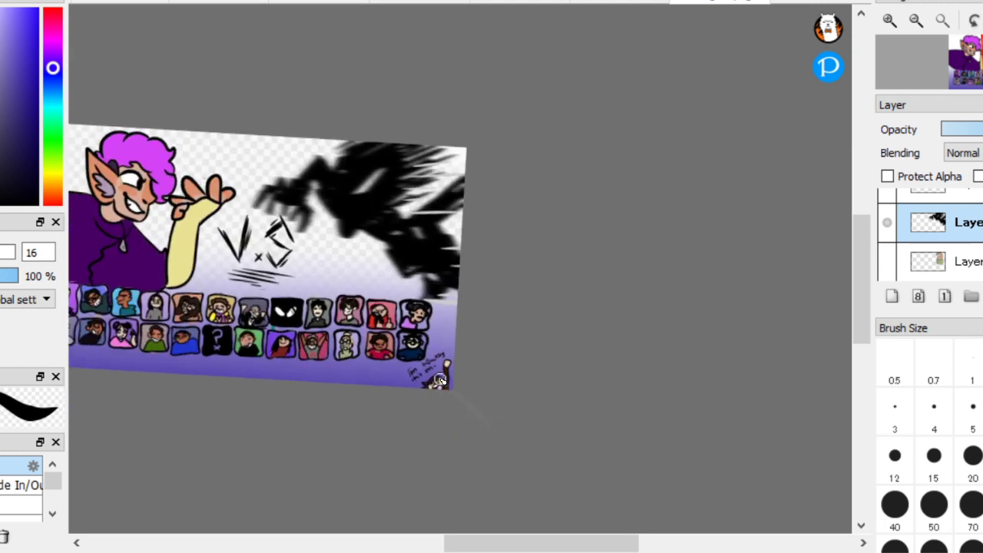
scroll(592, 393, "up", 2)
scroll(222, 178, "down", 2)
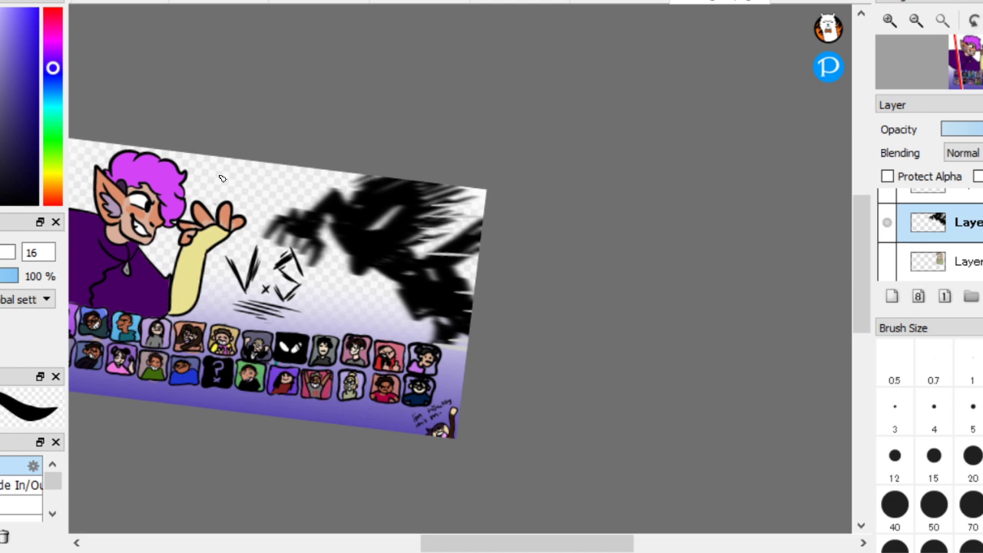
Hide the black monster's layer and add a new layer above the purple-haired elf's layer
scroll(940, 234, "up", 1)
left_click(887, 261)
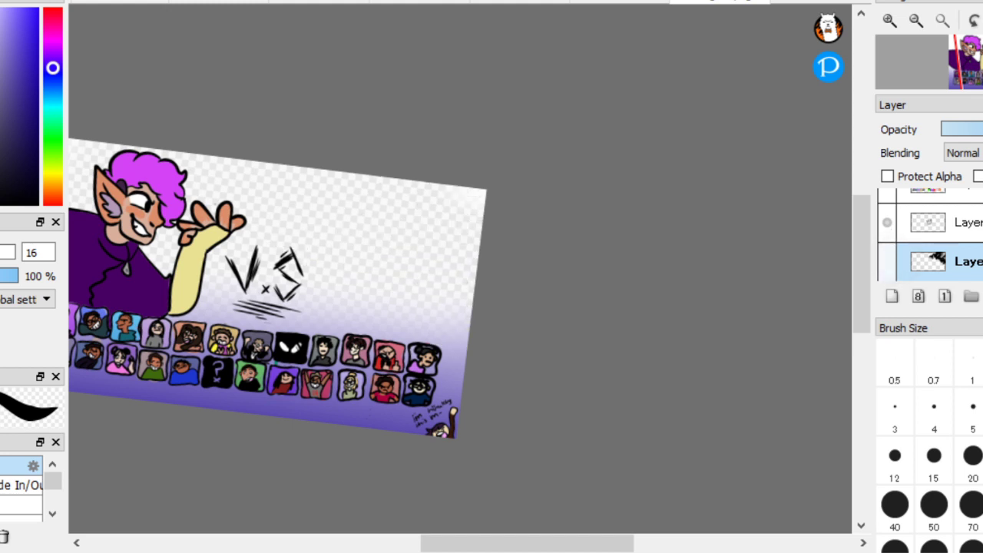
scroll(939, 234, "up", 3)
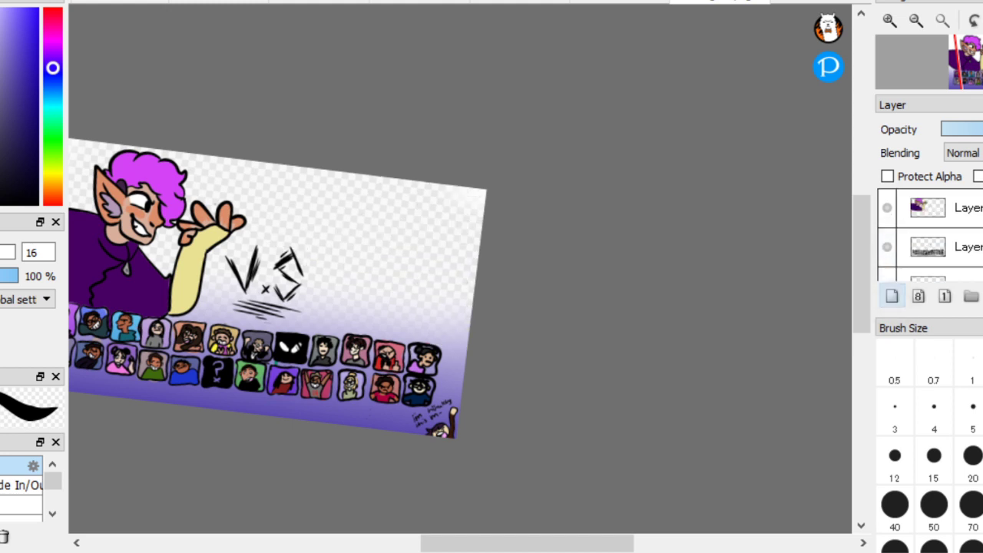
left_click(892, 296)
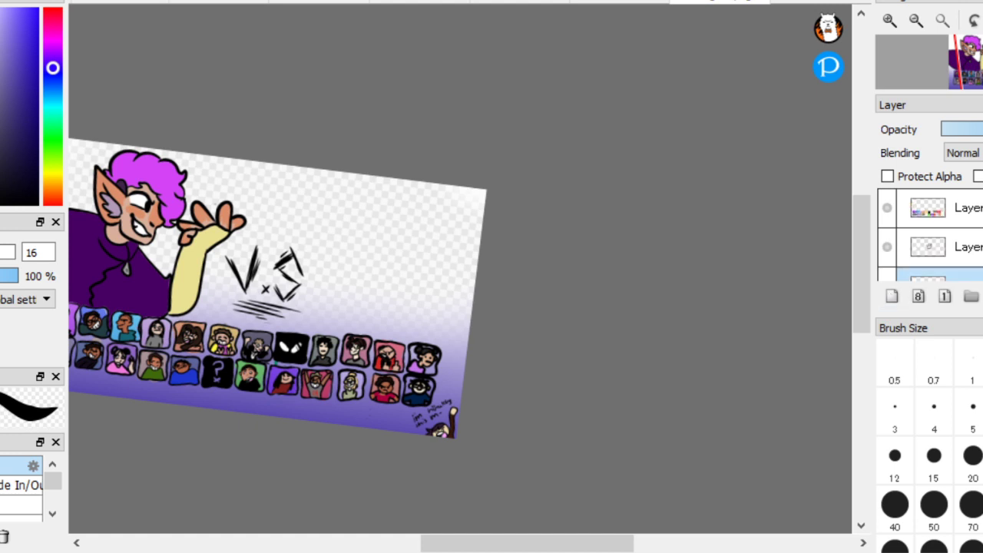
left_click_drag(940, 246, 940, 193)
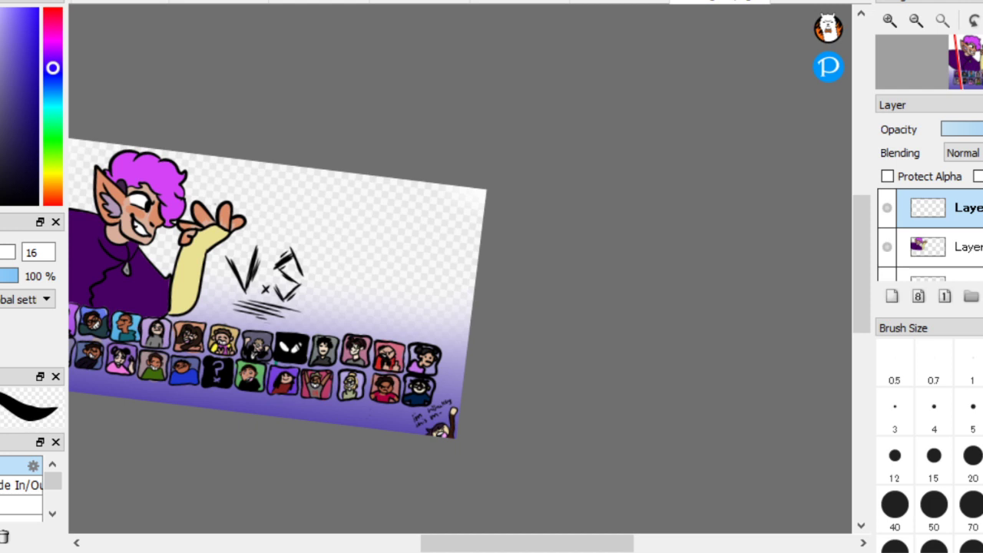
Fade the purple-haired elf's layer with lower opacity and select the empty layer above it for drawing
left_click(938, 247)
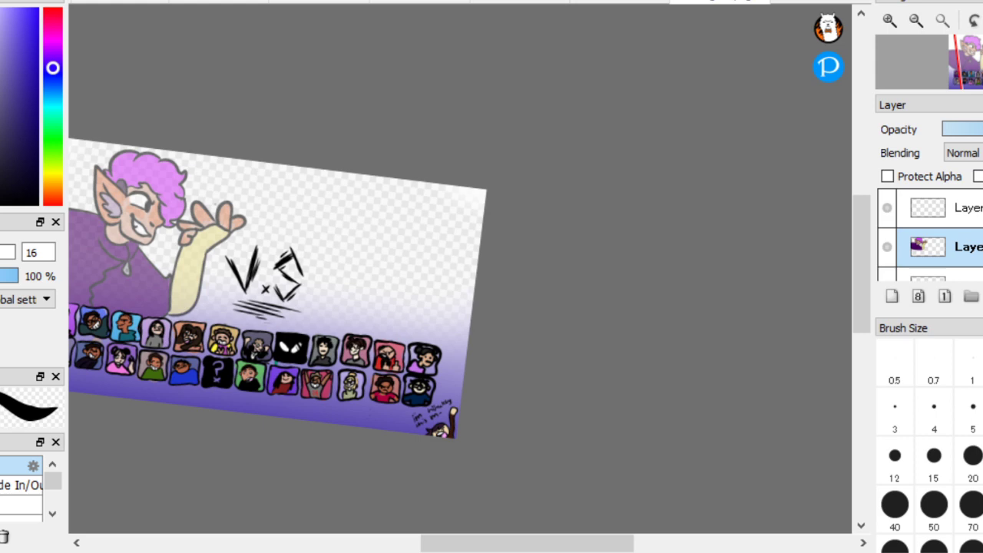
left_click(939, 207)
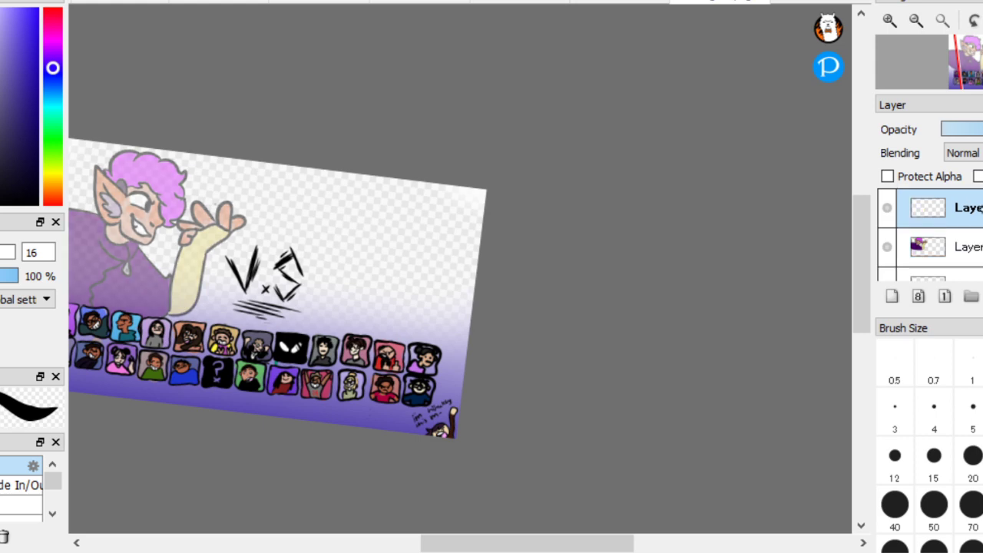
scroll(427, 246, "up", 6)
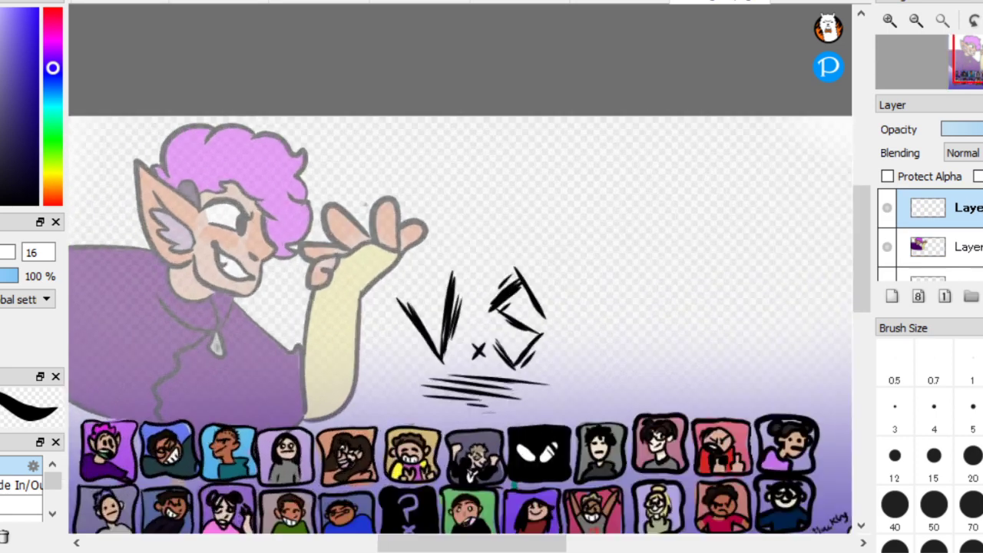
scroll(539, 318, "down", 3)
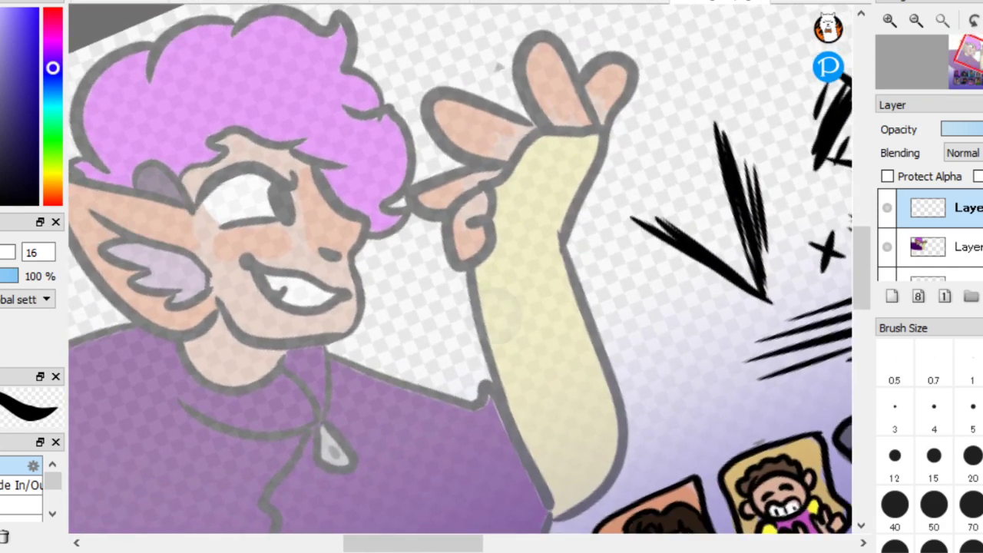
Sketch a new character's shoulder line and bent arm over the faded elf with the brush at size 8.9
left_click_drag(322, 358, 483, 232)
key("ctrl+z")
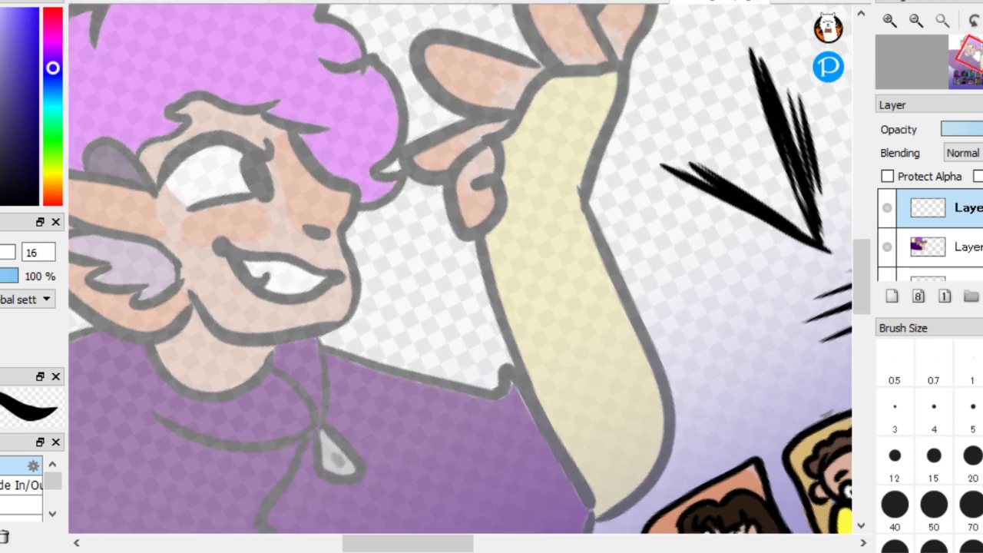
key("[")
key("[")
key("[")
left_click_drag(419, 239, 522, 499)
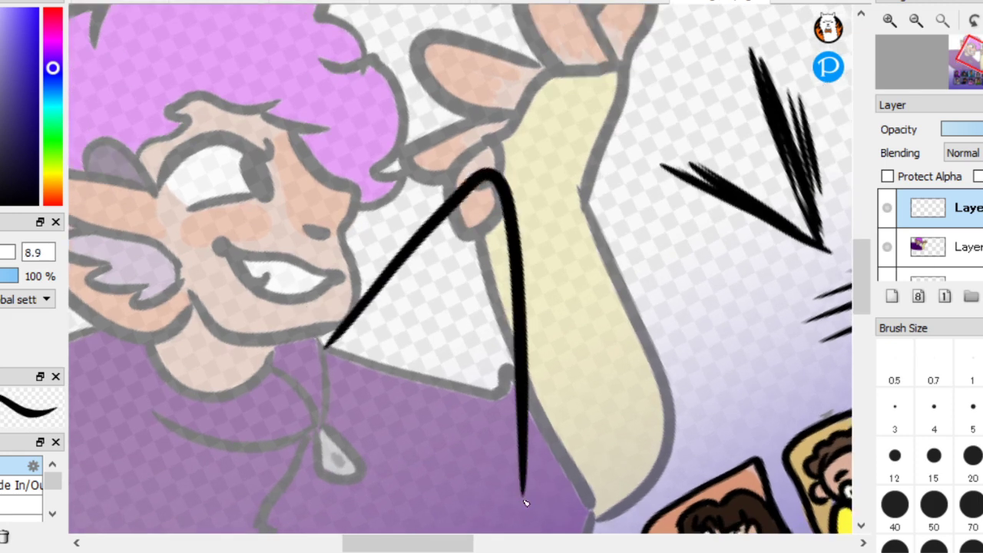
scroll(559, 410, "down", 3)
mouse_move(423, 269)
left_mouse_down()
mouse_move(541, 236)
mouse_move(561, 323)
mouse_move(495, 440)
mouse_move(470, 441)
mouse_move(433, 393)
mouse_move(497, 280)
left_mouse_up()
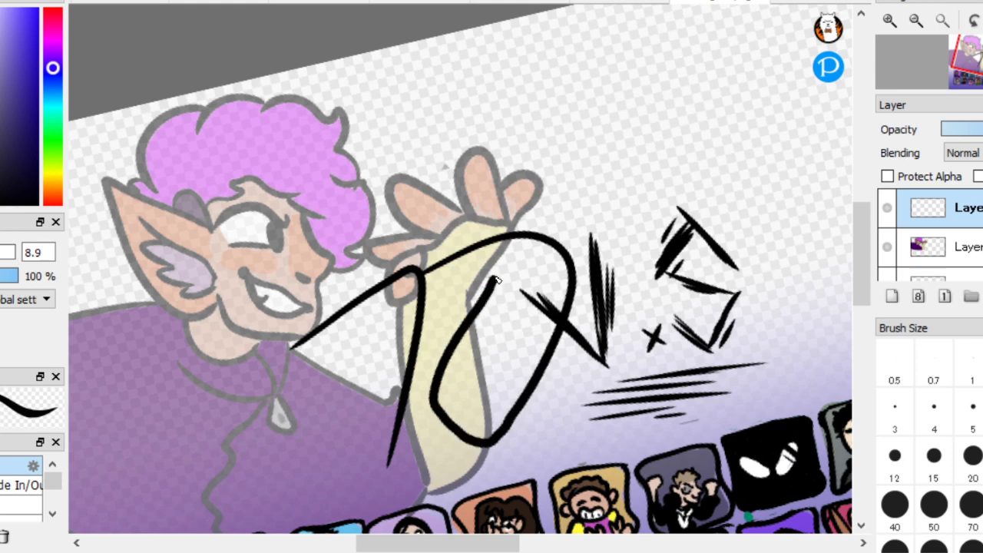
Draw the curled fingers and thumb at the end of the bent arm and add a crease at the elbow
scroll(261, 315, "up", 4)
mouse_move(430, 307)
left_mouse_down()
mouse_move(376, 398)
mouse_move(492, 442)
mouse_move(577, 404)
left_mouse_up()
left_click_drag(412, 413, 468, 342)
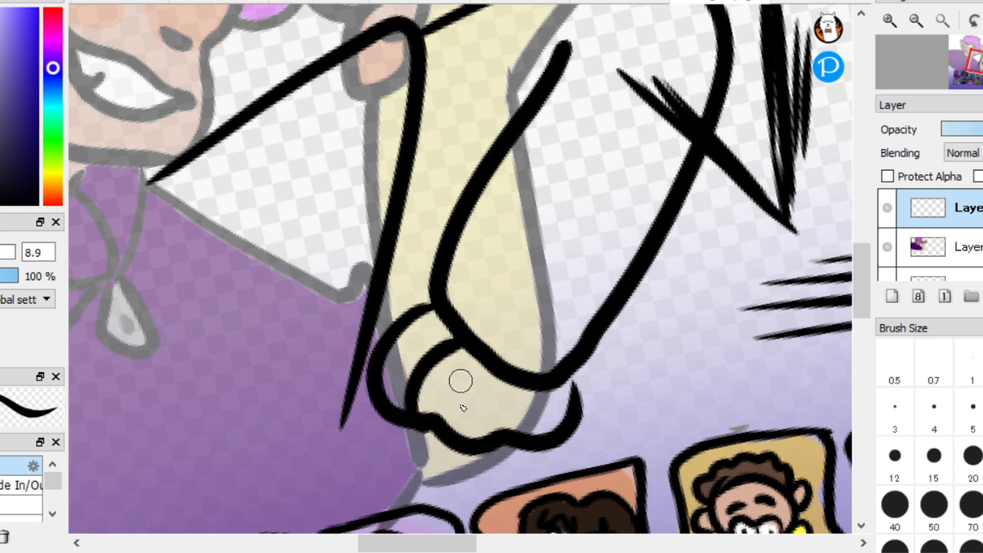
left_click_drag(464, 433, 492, 369)
left_click_drag(506, 425, 533, 388)
scroll(572, 358, "up", 1)
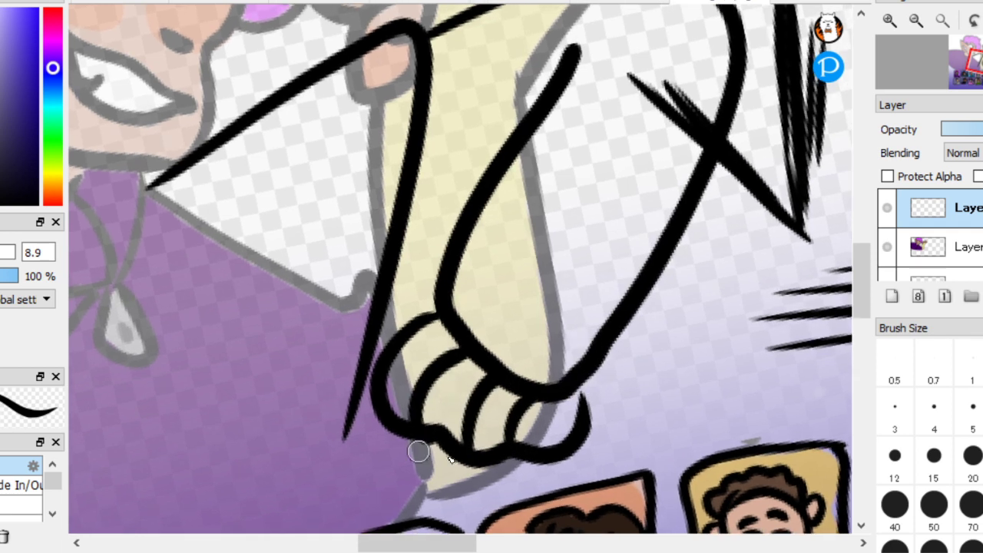
left_click_drag(587, 426, 603, 360)
key("ctrl+z")
mouse_move(409, 440)
left_mouse_down()
mouse_move(421, 474)
mouse_move(460, 452)
left_mouse_up()
scroll(582, 401, "down", 2)
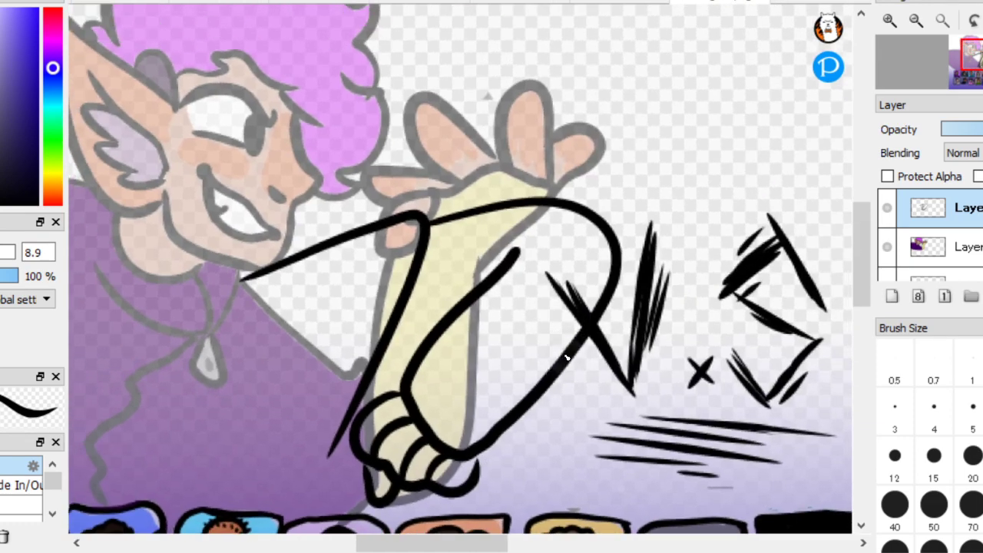
left_click_drag(451, 308, 400, 330)
scroll(400, 331, "down", 2)
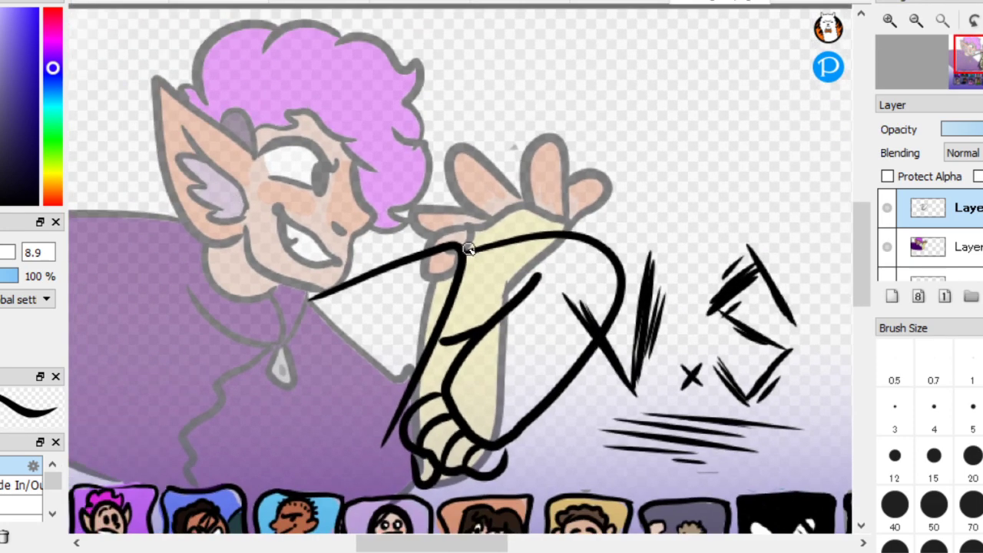
Draw the new character's jaw, open mouth, small nose mark and the far side of the face
scroll(629, 279, "up", 4)
mouse_move(205, 397)
left_mouse_down()
mouse_move(302, 509)
mouse_move(423, 464)
mouse_move(475, 349)
left_mouse_up()
mouse_move(278, 482)
left_mouse_down()
mouse_move(300, 428)
mouse_move(388, 395)
mouse_move(419, 344)
left_mouse_up()
mouse_move(275, 474)
left_mouse_down()
mouse_move(268, 461)
mouse_move(345, 466)
mouse_move(406, 368)
left_mouse_up()
scroll(574, 317, "up", 1)
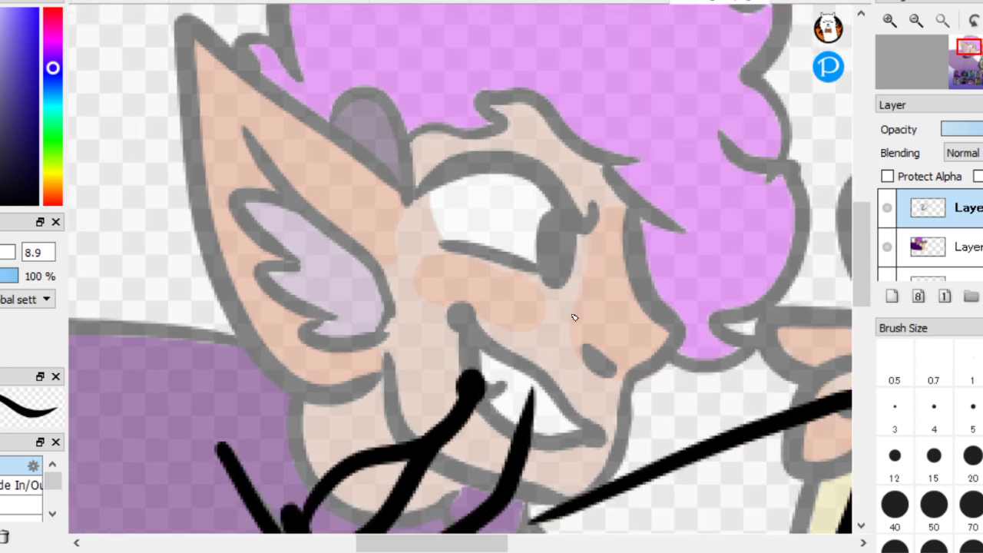
left_click(315, 415)
mouse_move(273, 443)
left_mouse_down()
mouse_move(173, 437)
mouse_move(182, 297)
left_mouse_up()
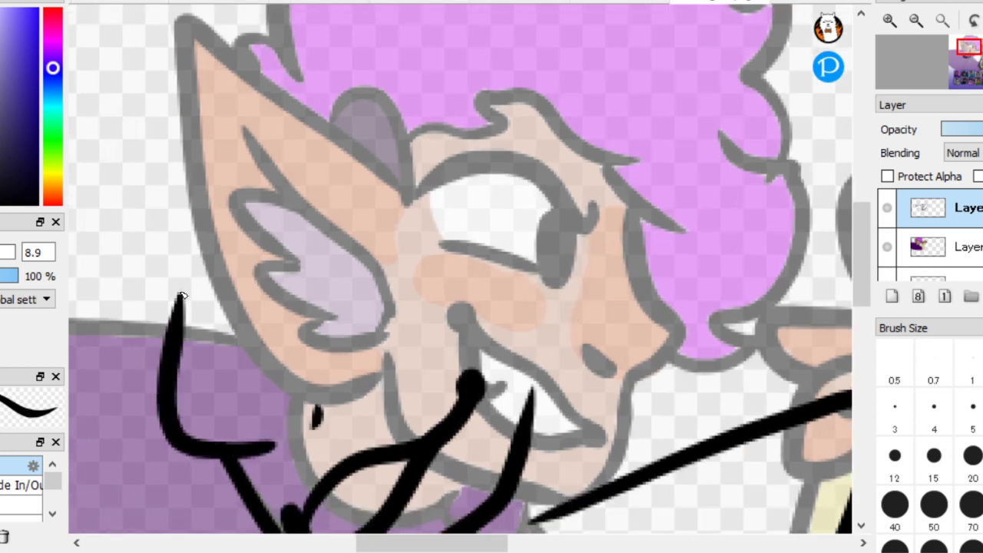
key("ctrl+z")
mouse_move(264, 451)
left_mouse_down()
mouse_move(239, 441)
mouse_move(184, 289)
left_mouse_up()
left_click_drag(106, 125, 156, 145)
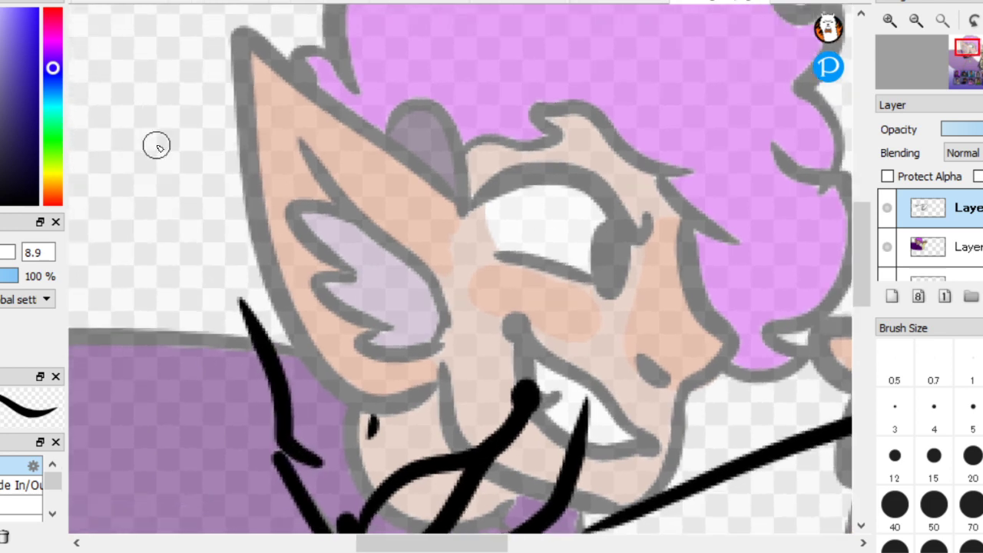
left_click_drag(341, 301, 484, 230)
mouse_move(380, 338)
left_mouse_down()
mouse_move(497, 284)
mouse_move(472, 286)
mouse_move(472, 265)
left_mouse_up()
key("ctrl+z")
left_click_drag(380, 336, 509, 293)
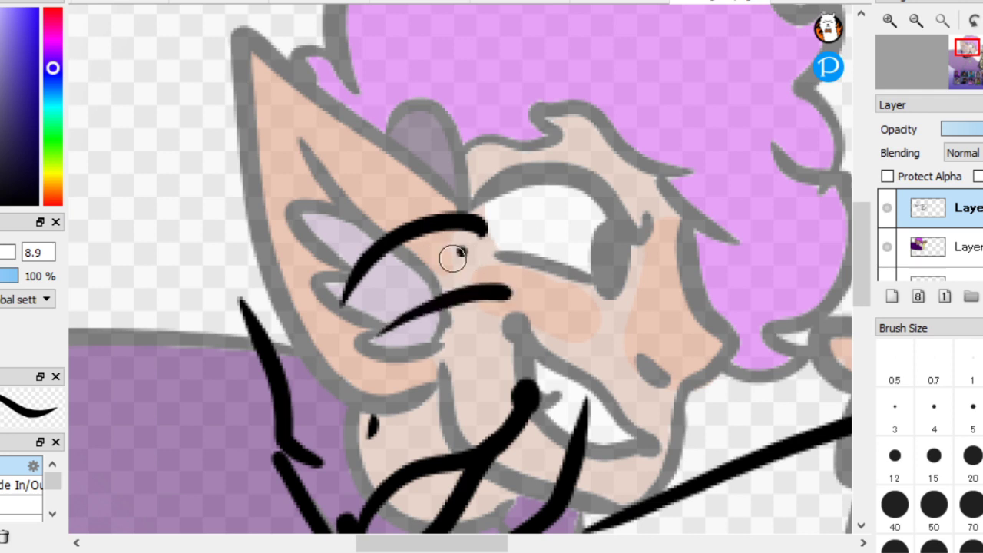
left_click_drag(470, 221, 478, 266)
mouse_move(259, 336)
left_mouse_down()
mouse_move(219, 349)
mouse_move(237, 354)
mouse_move(254, 391)
mouse_move(257, 351)
left_mouse_up()
key("ctrl+z")
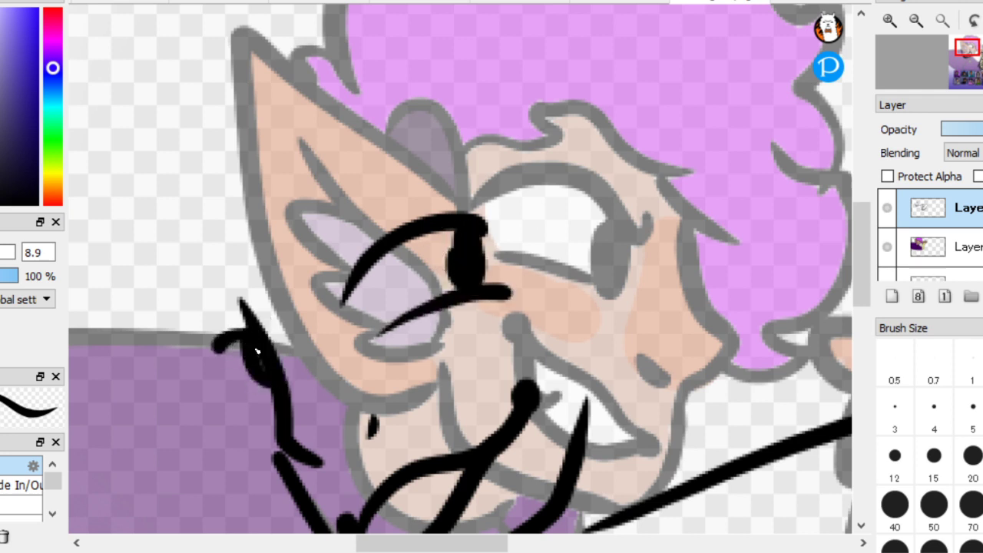
scroll(197, 171, "down", 2)
scroll(511, 309, "up", 2)
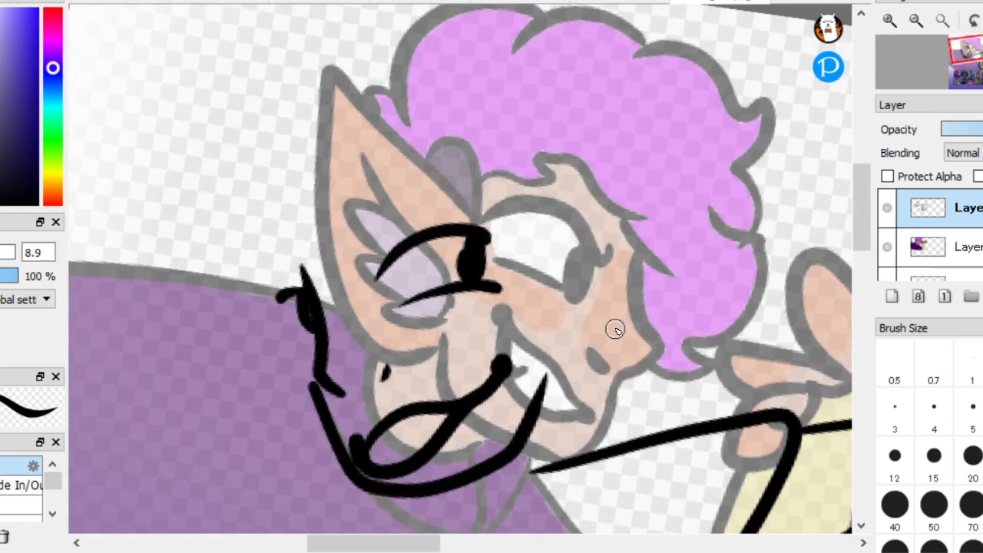
key("ctrl+z")
key("ctrl+z")
key("ctrl+z")
key("ctrl+z")
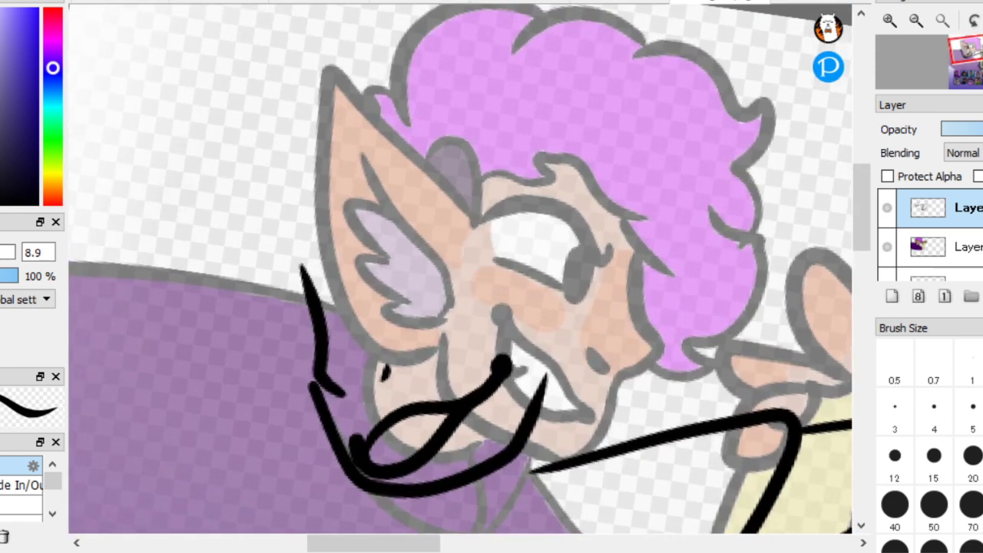
Draw the near eye with a hooked upper lid, oval pupil and curved lower lid, plus the far eye at the face's edge
scroll(615, 330, "up", 2)
scroll(460, 241, "down", 2)
scroll(460, 241, "up", 2)
mouse_move(457, 230)
left_mouse_down()
mouse_move(474, 278)
mouse_move(670, 198)
mouse_move(630, 209)
mouse_move(626, 249)
left_mouse_up()
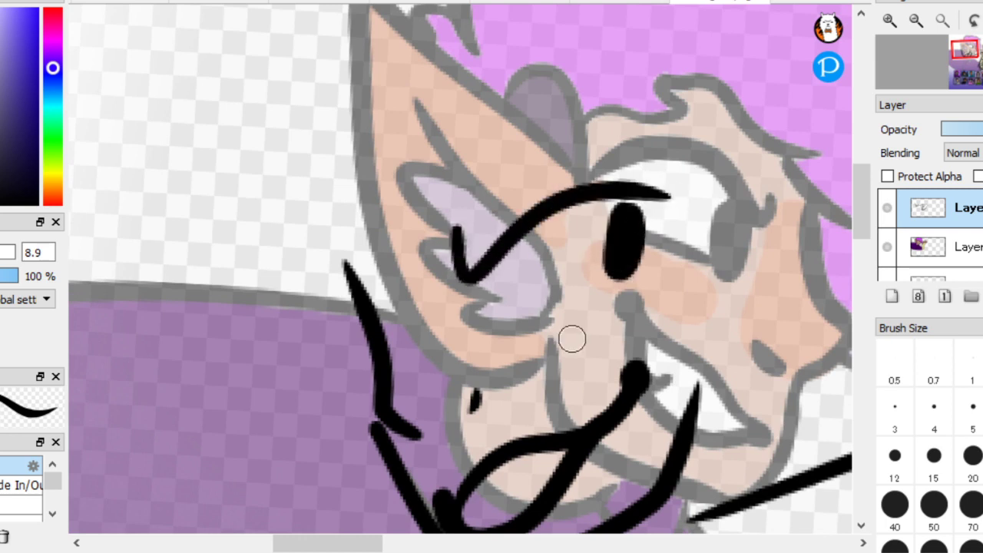
left_click_drag(559, 327, 658, 228)
mouse_move(361, 307)
left_mouse_down()
mouse_move(368, 339)
mouse_move(326, 318)
left_mouse_up()
Draw a large pointed ear beside the jaw and add its inner ear lines
scroll(394, 305, "down", 1)
mouse_move(642, 382)
left_mouse_down()
mouse_move(769, 211)
mouse_move(631, 220)
left_mouse_up()
key("ctrl+z")
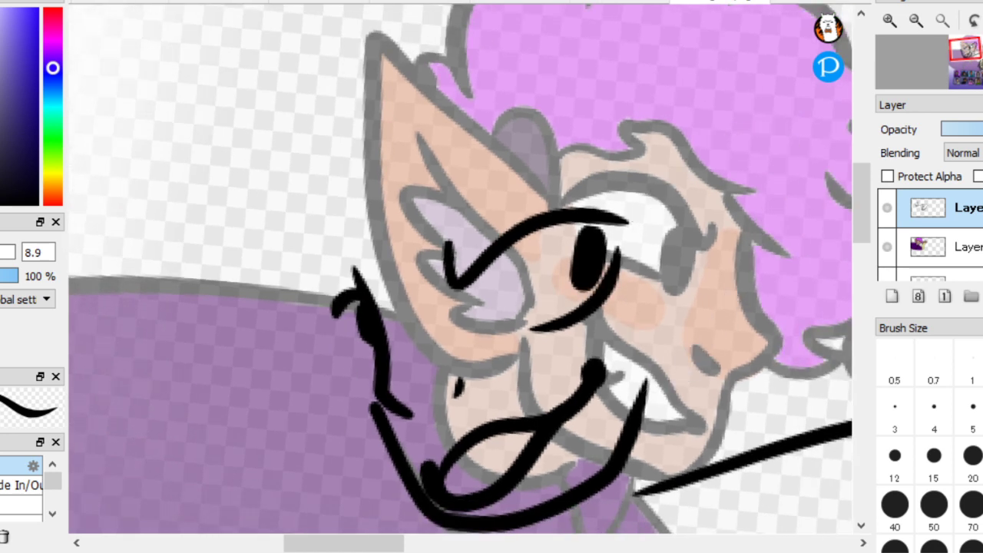
mouse_move(652, 384)
left_mouse_down()
mouse_move(812, 245)
mouse_move(845, 175)
mouse_move(657, 232)
left_mouse_up()
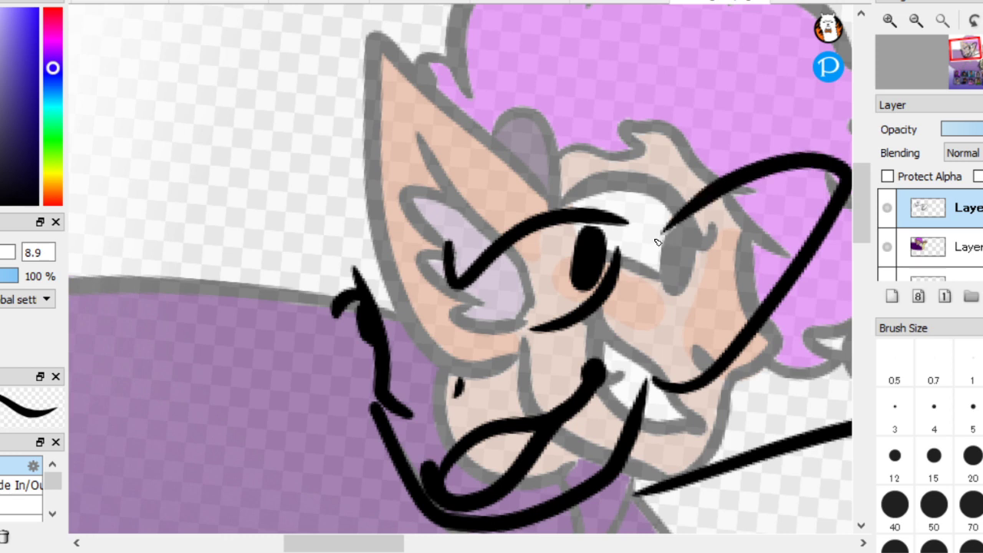
key("ctrl+z")
mouse_move(649, 395)
left_mouse_down()
mouse_move(834, 192)
mouse_move(850, 124)
mouse_move(731, 151)
mouse_move(678, 214)
left_mouse_up()
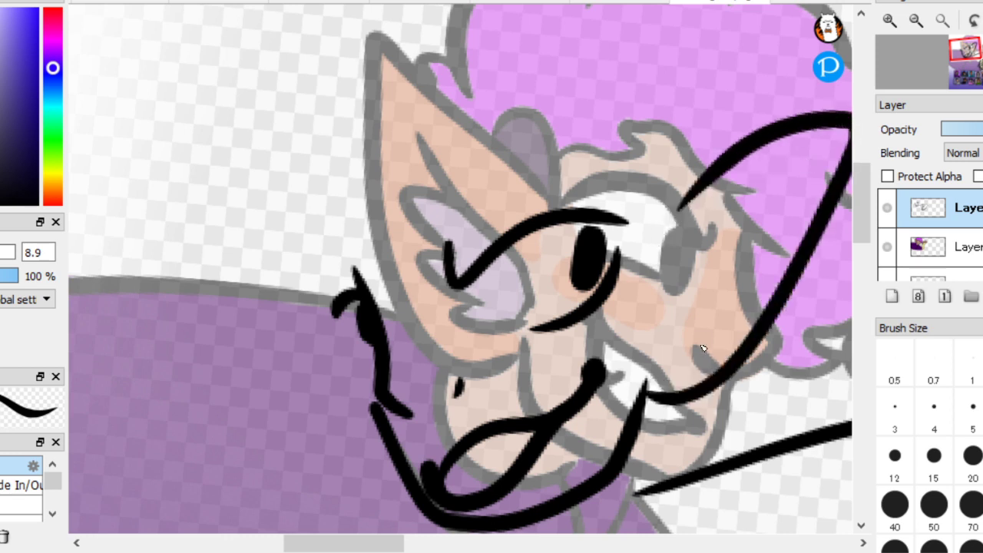
mouse_move(698, 351)
left_mouse_down()
mouse_move(737, 322)
mouse_move(714, 296)
mouse_move(763, 237)
mouse_move(710, 267)
mouse_move(681, 351)
mouse_move(802, 178)
left_mouse_up()
left_click_drag(702, 349, 676, 340)
scroll(664, 336, "down", 2)
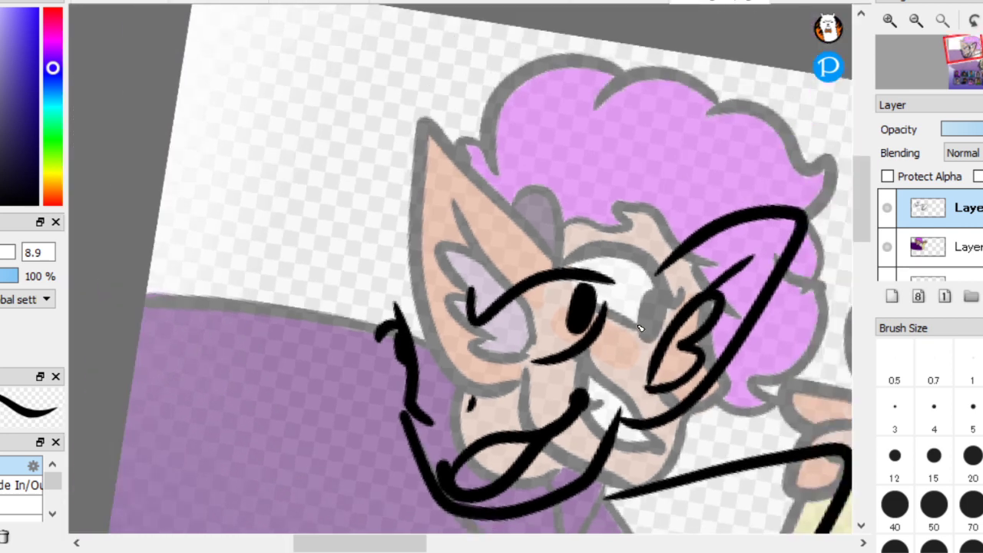
Draw the hair around the new character's head, with a lock before the ear, jagged bangs and the far face edge
mouse_move(652, 272)
left_mouse_down()
mouse_move(620, 332)
mouse_move(624, 263)
mouse_move(674, 197)
left_mouse_up()
mouse_move(771, 202)
left_mouse_down()
mouse_move(757, 159)
mouse_move(733, 137)
mouse_move(582, 86)
mouse_move(502, 134)
mouse_move(427, 115)
mouse_move(401, 208)
mouse_move(342, 234)
mouse_move(407, 272)
left_mouse_up()
key("ctrl+z")
mouse_move(713, 225)
left_mouse_down()
mouse_move(696, 163)
mouse_move(569, 63)
mouse_move(411, 114)
mouse_move(354, 197)
mouse_move(372, 201)
mouse_move(327, 244)
mouse_move(298, 331)
mouse_move(334, 364)
mouse_move(336, 400)
mouse_move(358, 394)
mouse_move(382, 315)
mouse_move(499, 222)
mouse_move(545, 219)
mouse_move(582, 248)
mouse_move(616, 235)
mouse_move(631, 268)
left_mouse_up()
left_click_drag(400, 416, 386, 343)
Extend the torso line below the arm and draw the necklace with its pendant and the far shoulder
scroll(248, 217, "down", 3)
mouse_move(568, 496)
left_mouse_down()
mouse_move(602, 302)
mouse_move(587, 273)
left_mouse_up()
left_click_drag(549, 338, 516, 375)
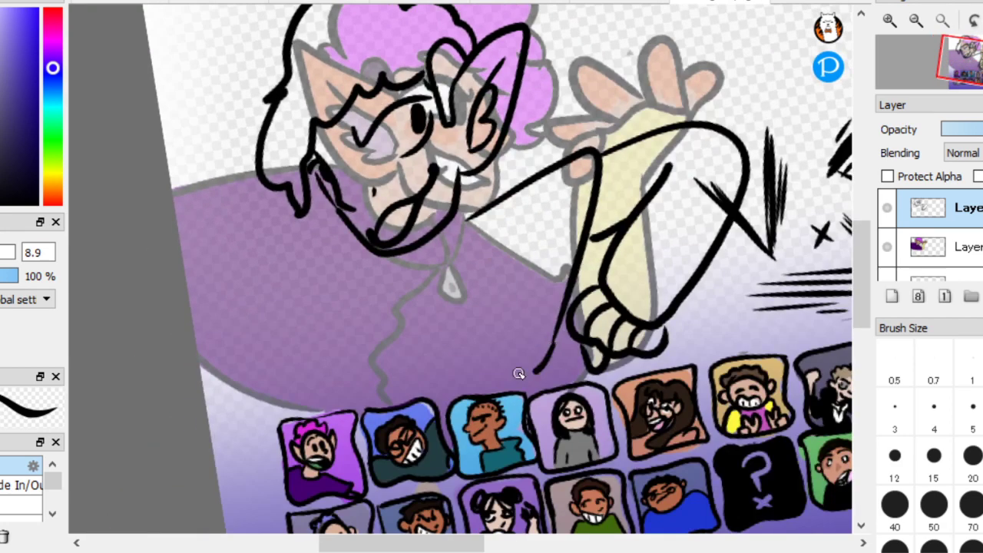
scroll(160, 212, "up", 2)
mouse_move(413, 250)
left_mouse_down()
mouse_move(436, 303)
mouse_move(527, 220)
left_mouse_up()
left_click_drag(441, 242, 450, 299)
mouse_move(391, 254)
left_mouse_down()
mouse_move(283, 476)
mouse_move(323, 499)
left_mouse_up()
scroll(153, 231, "down", 3)
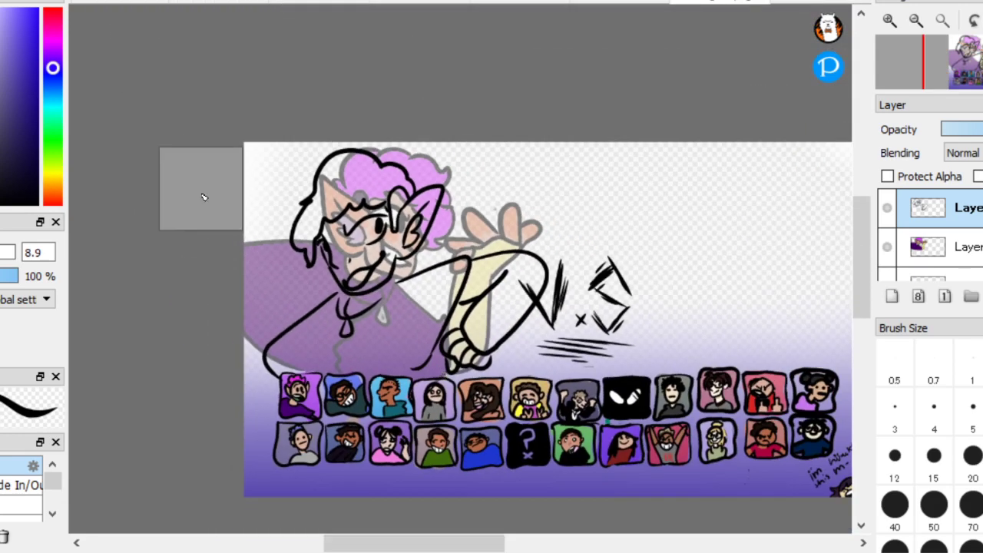
Rework the far eye farther inside the face, clean up the lines around it and redo the small nose mark
scroll(201, 195, "up", 6)
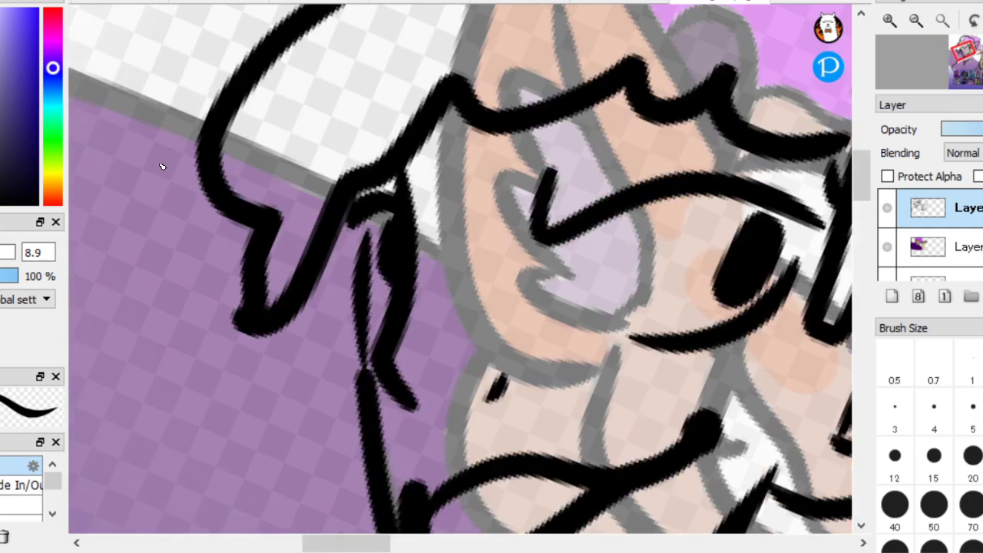
key("e")
mouse_move(512, 379)
left_mouse_down()
mouse_move(465, 404)
mouse_move(404, 377)
mouse_move(380, 338)
mouse_move(391, 351)
mouse_move(412, 241)
mouse_move(406, 208)
mouse_move(399, 226)
mouse_move(465, 243)
mouse_move(367, 210)
mouse_move(474, 279)
mouse_move(474, 297)
mouse_move(486, 293)
mouse_move(424, 409)
left_mouse_up()
key("b")
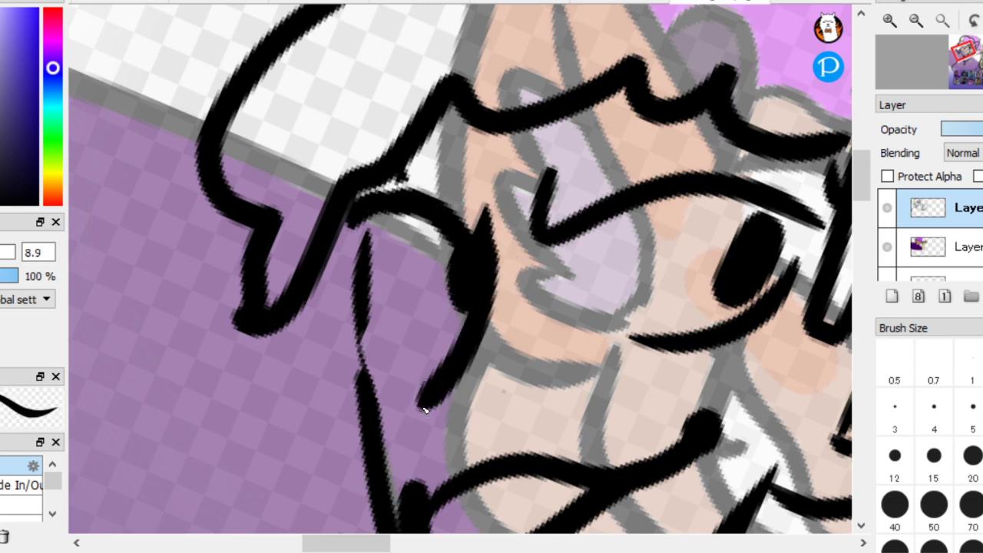
left_click_drag(536, 400, 523, 415)
scroll(191, 192, "down", 4)
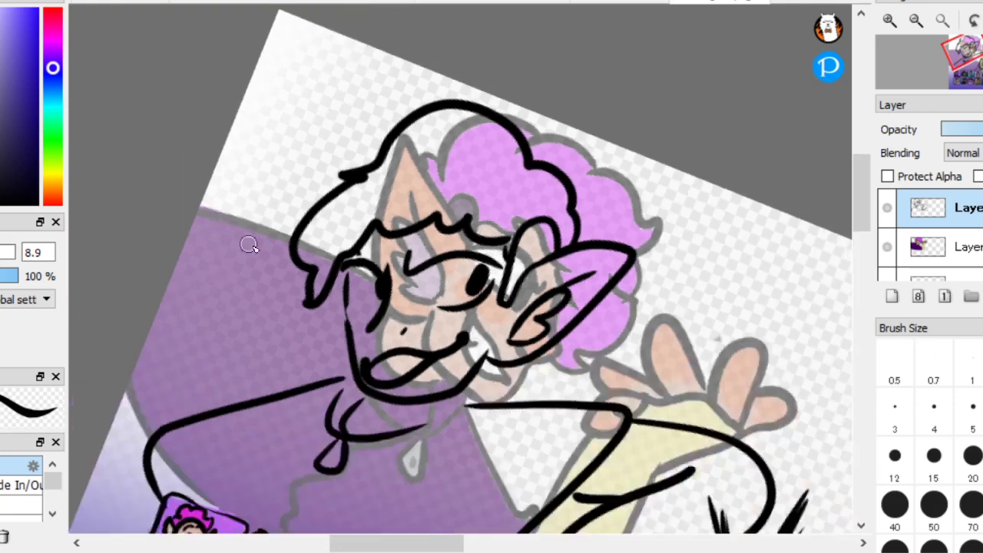
Close the gap in the far face edge beside the eye and add a short line from the hair lock to the cheek
scroll(191, 210, "down", 2)
scroll(161, 189, "up", 6)
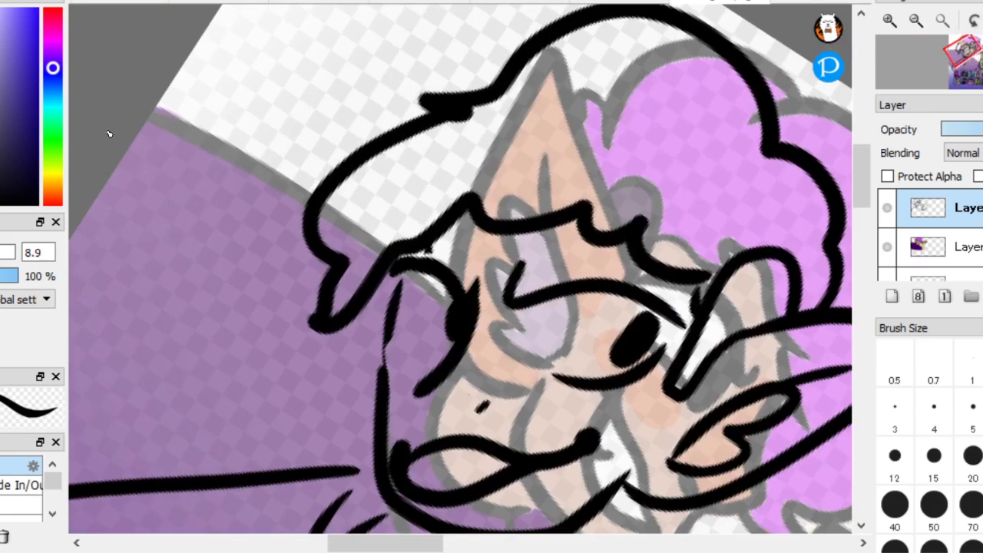
left_click_drag(381, 404, 385, 278)
left_click_drag(388, 350, 359, 299)
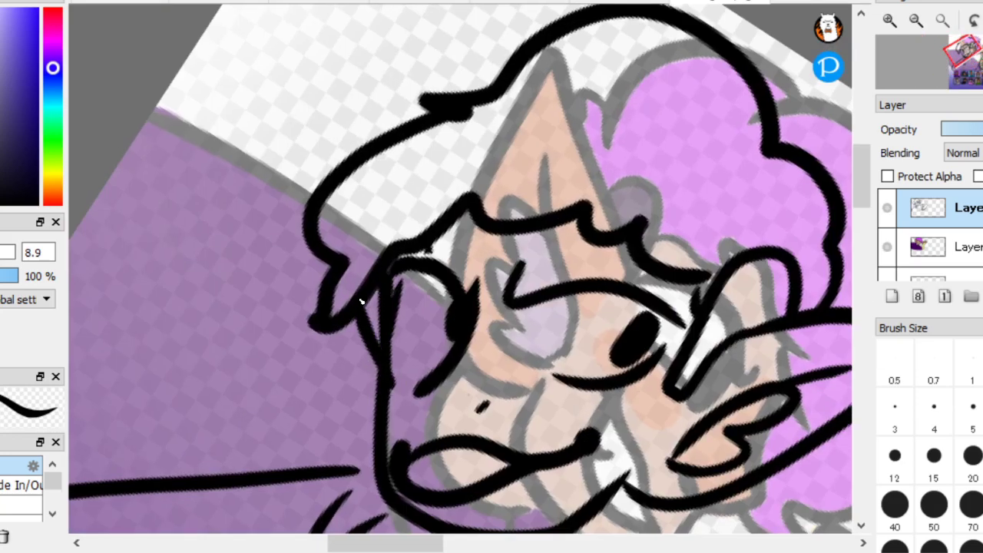
scroll(445, 356, "down", 5)
scroll(564, 268, "down", 3)
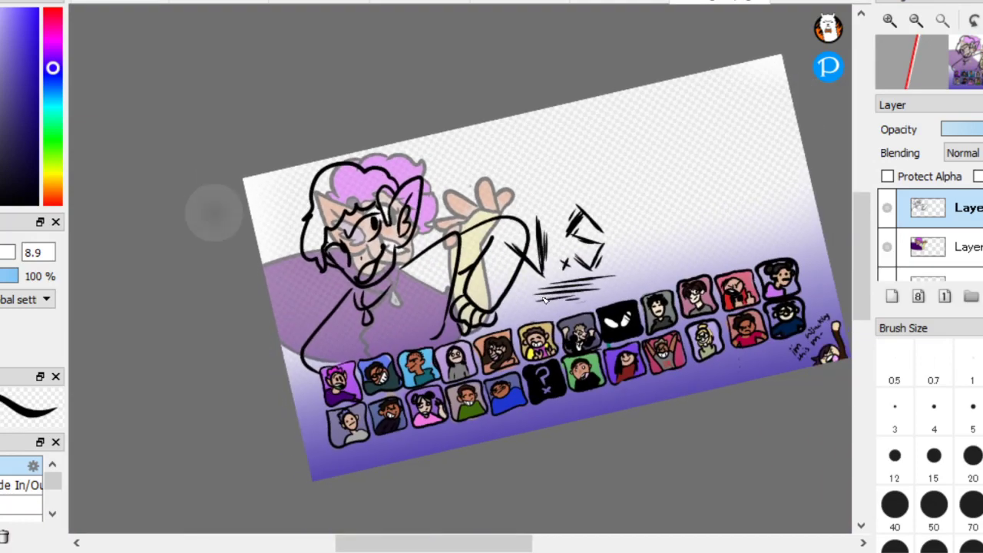
scroll(639, 355, "up", 3)
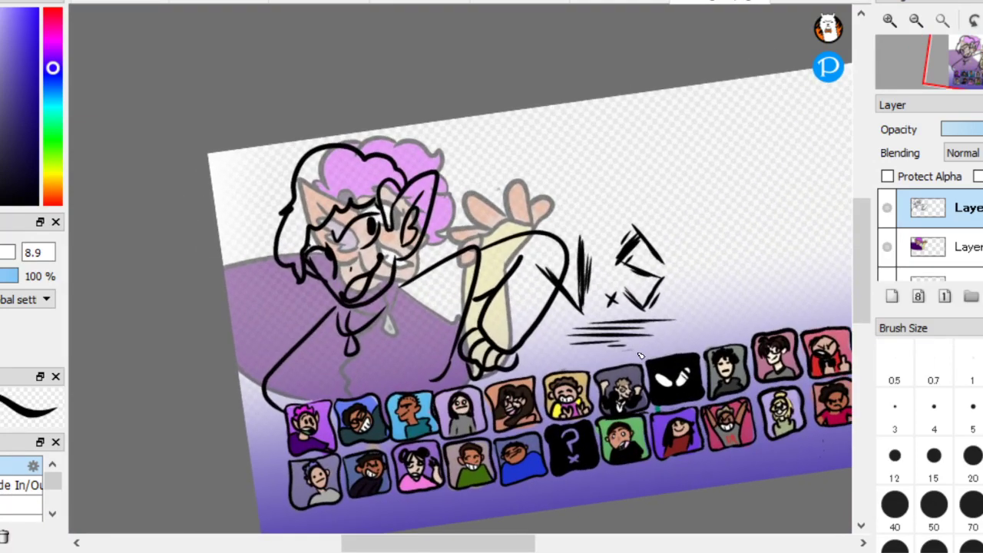
Sample the pale yellow sleeve colour from the old elf's layer at full opacity, fade that layer again and reselect the line art layer
left_click(958, 244)
scroll(667, 334, "up", 3)
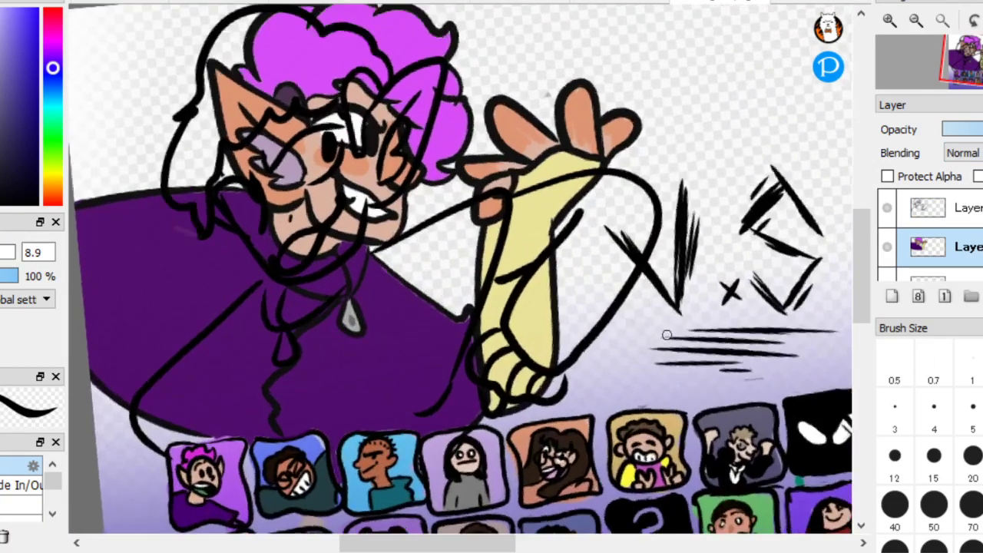
scroll(666, 335, "up", 2)
left_click(561, 342, "alt")
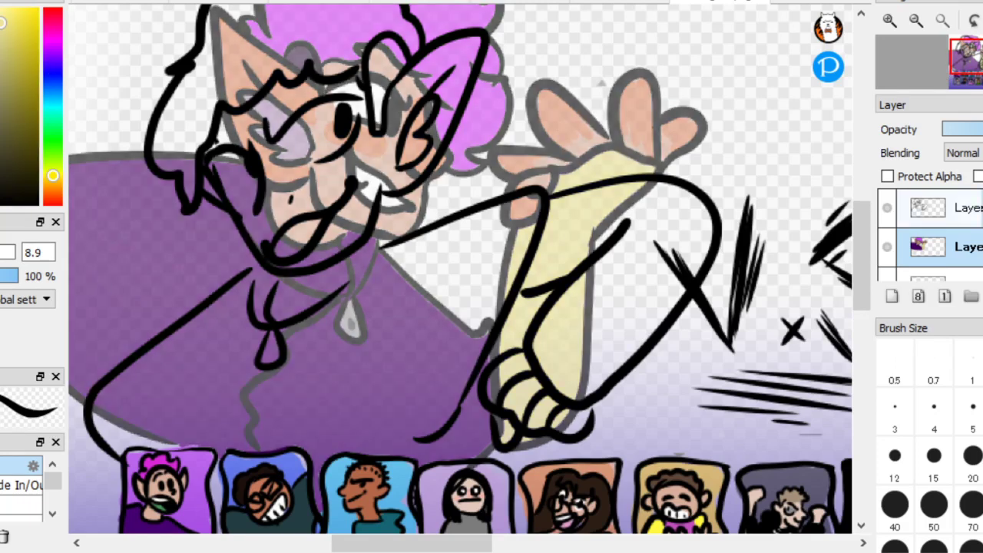
left_click(952, 207)
scroll(622, 304, "up", 1)
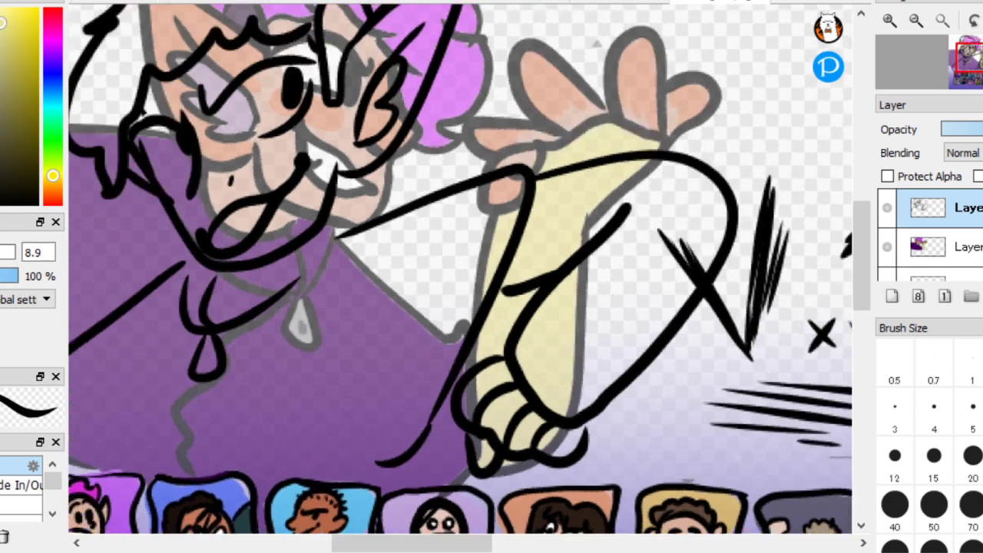
mouse_move(635, 231)
left_mouse_down()
mouse_move(621, 257)
mouse_move(533, 348)
mouse_move(595, 263)
mouse_move(550, 336)
mouse_move(547, 385)
left_mouse_up()
key("]")
key("ctrl+z")
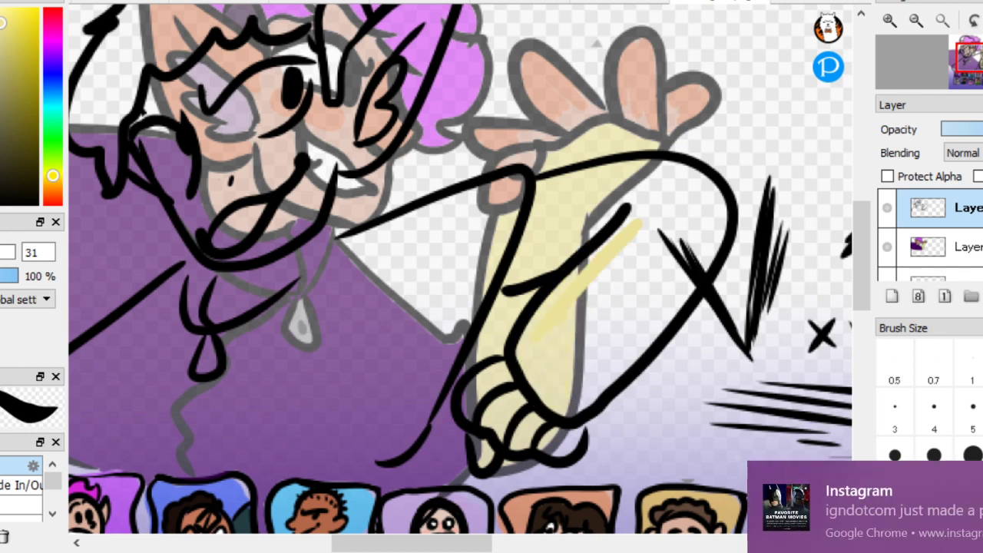
key("ctrl+z")
Add a new layer beneath the line art and colour the new character's bent sleeve pale yellow
left_click(892, 295)
left_click_drag(952, 207, 952, 247)
left_click_drag(559, 341, 615, 251)
mouse_move(615, 251)
left_mouse_down()
mouse_move(548, 330)
mouse_move(546, 361)
mouse_move(622, 284)
mouse_move(686, 248)
mouse_move(652, 324)
mouse_move(686, 208)
mouse_move(673, 200)
mouse_move(588, 323)
mouse_move(648, 189)
mouse_move(520, 263)
mouse_move(550, 200)
mouse_move(660, 184)
mouse_move(706, 202)
mouse_move(594, 195)
left_mouse_up()
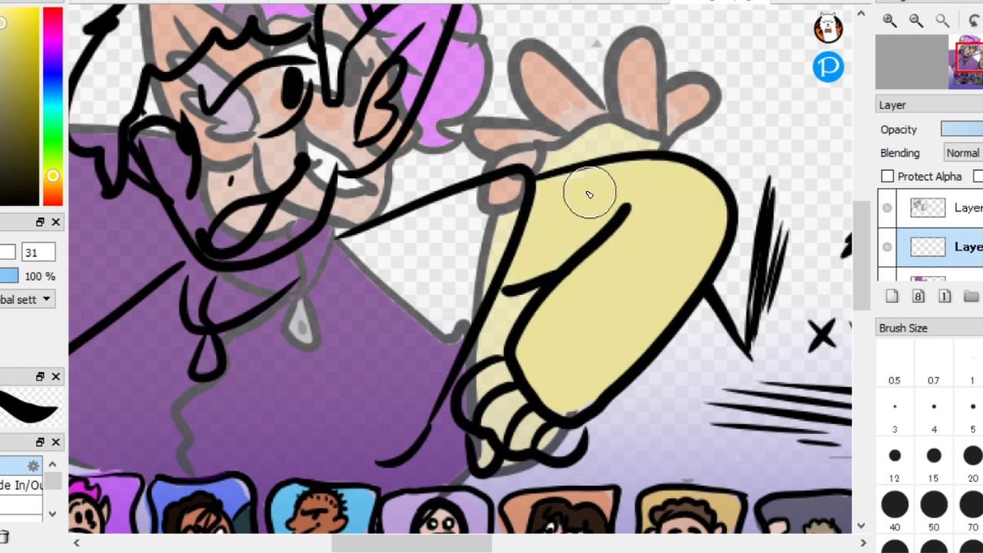
key("ctrl+minus")
key("ctrl+minus")
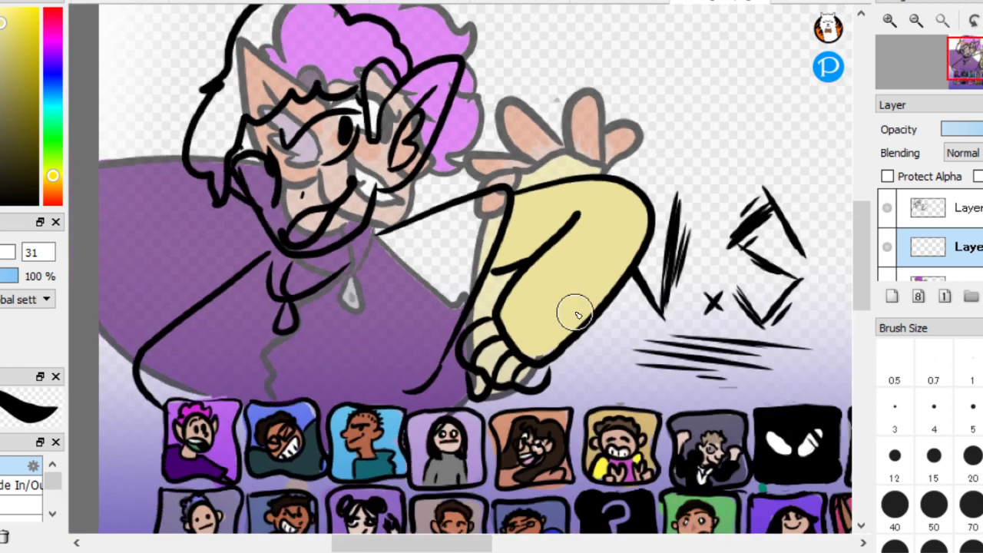
Restore the old elf's layer to full opacity and sample the dark purple from its cloak
scroll(931, 234, "down", 1)
left_click(955, 246)
left_click(979, 129)
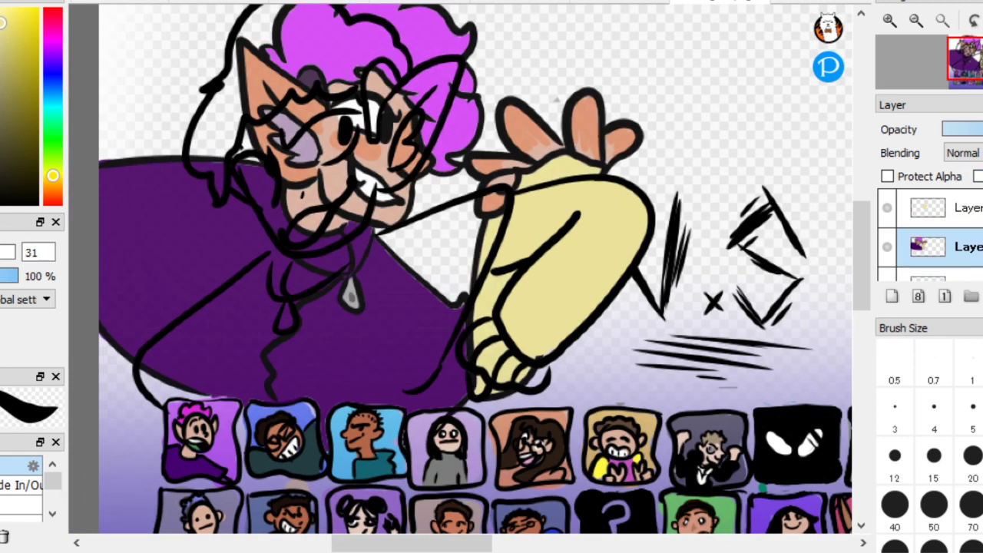
left_click(426, 318, "alt")
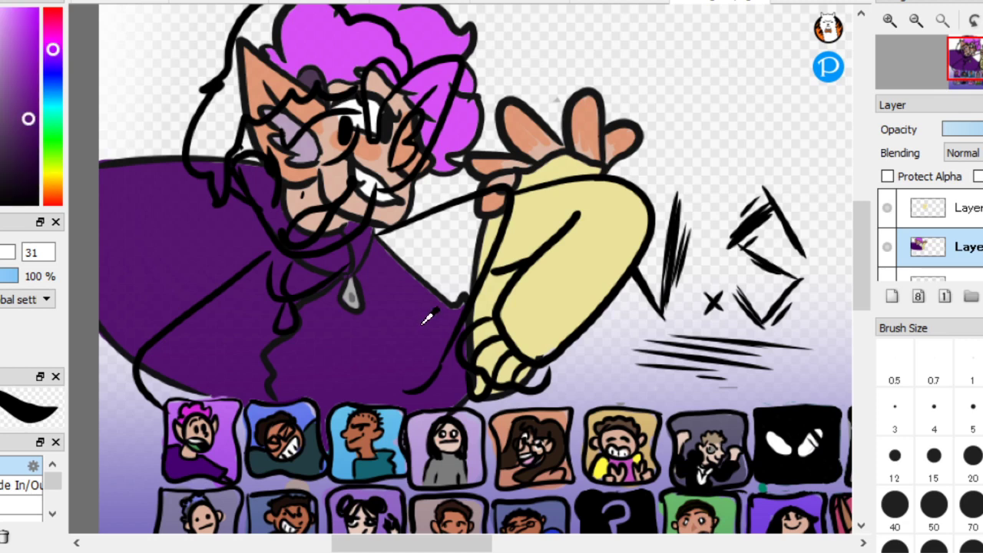
left_click(428, 328, "alt")
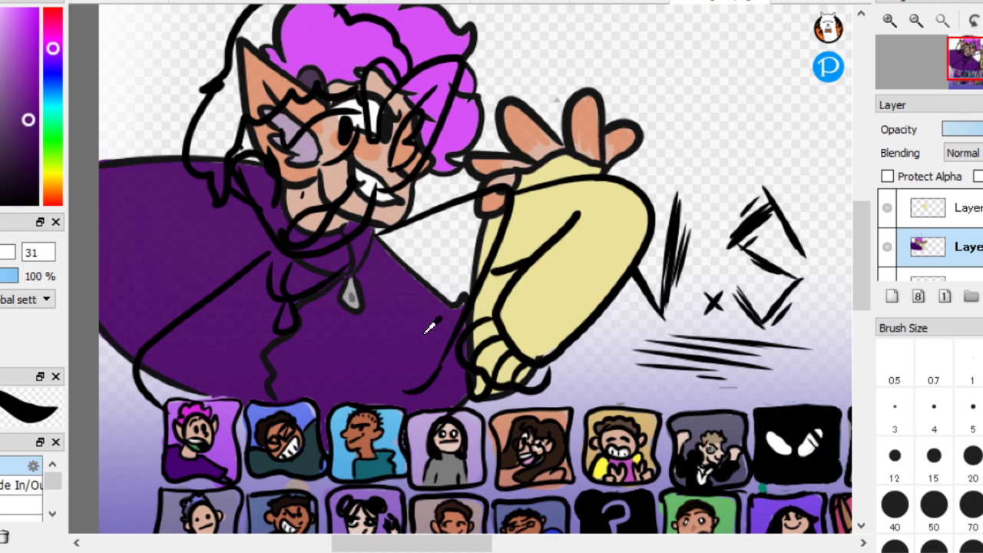
Hide the old elf's layer and select the new colour layer
left_click(889, 276)
left_click(891, 268)
scroll(930, 235, "up", 1)
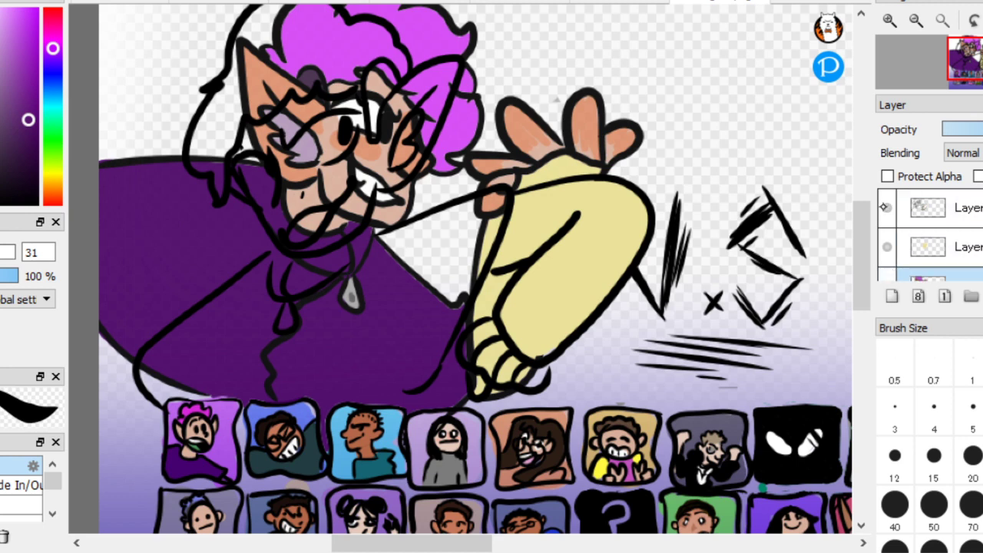
left_click(887, 208)
left_click(888, 206)
scroll(929, 238, "down", 1)
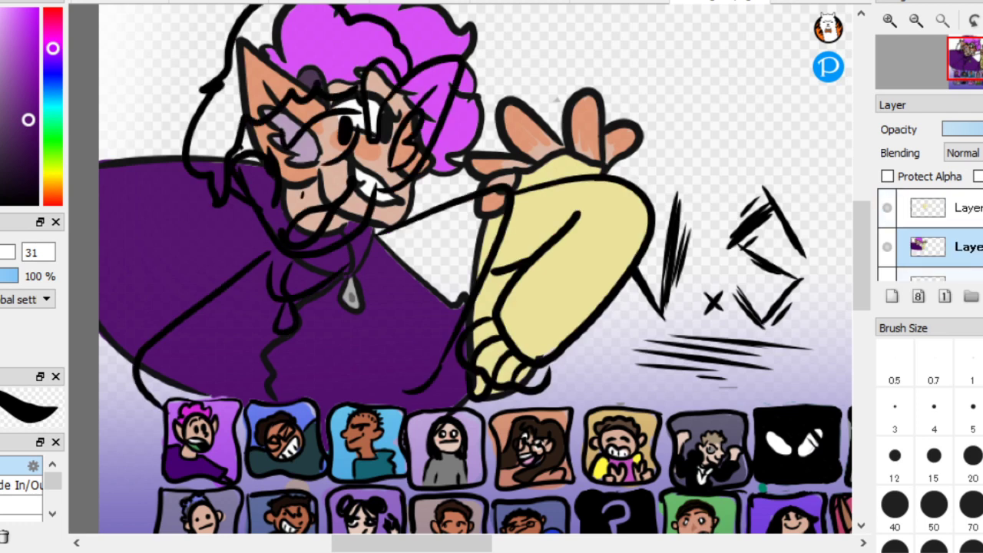
left_click(887, 246)
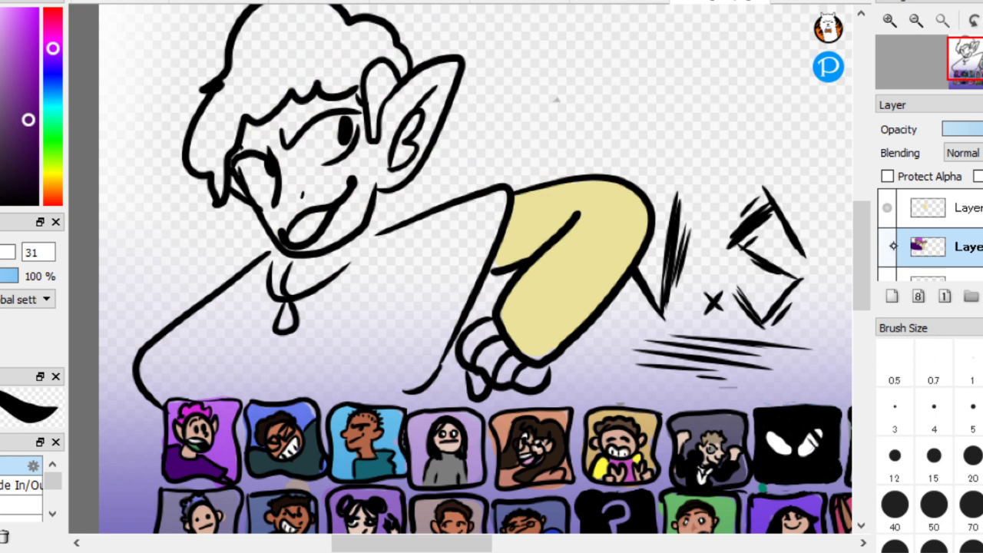
left_click(888, 245)
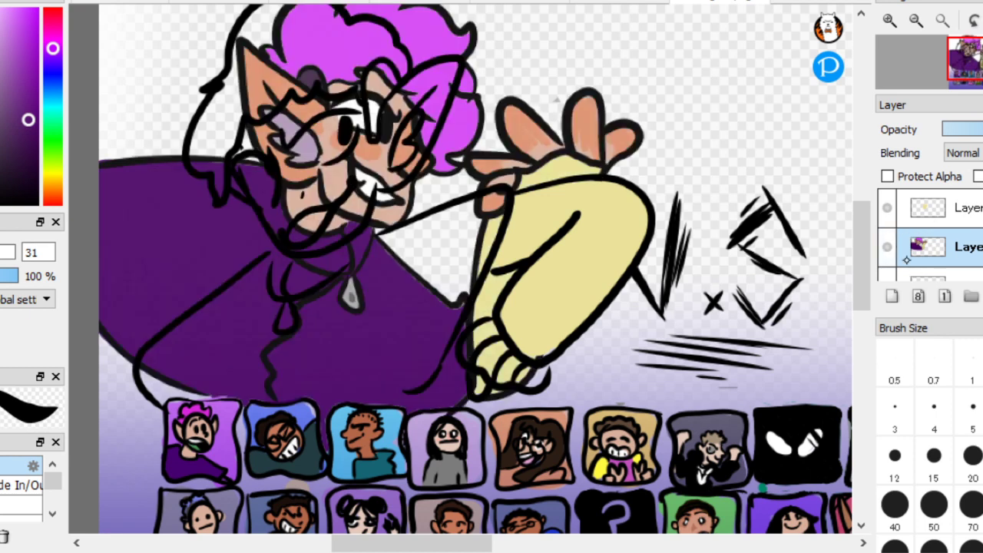
left_click(887, 246)
left_click(936, 208)
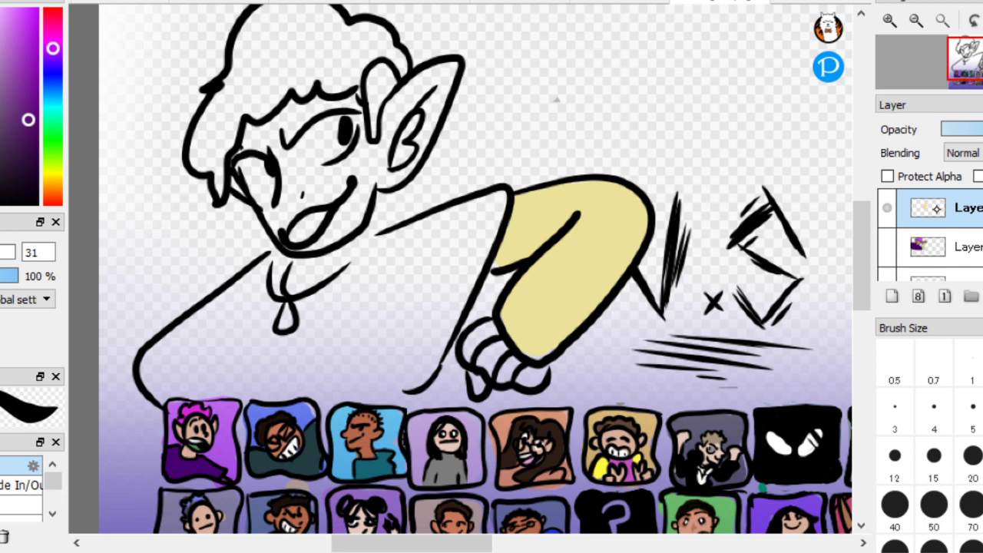
scroll(313, 295, "up", 2)
key("x")
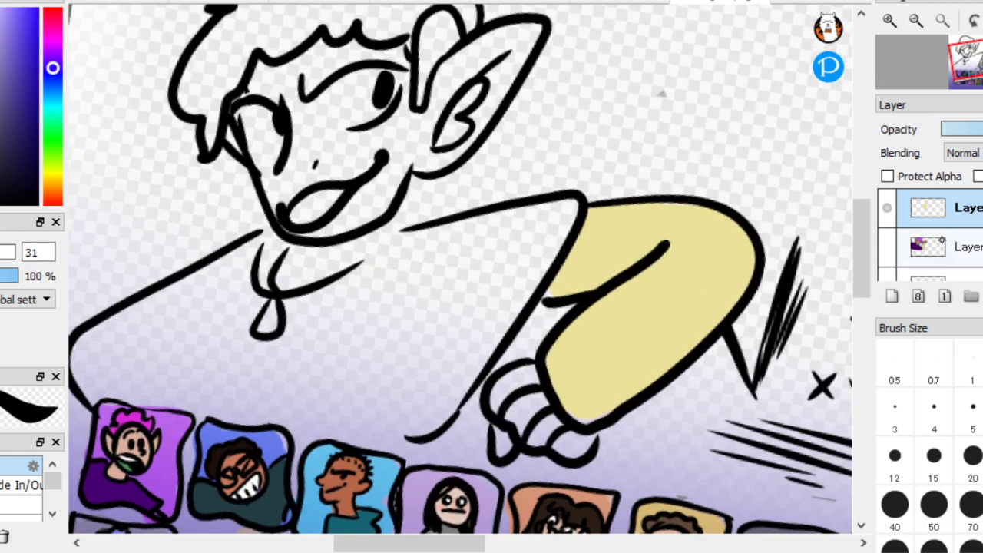
Redisplay the old elf's layer to sample its cloak's dark purple, and hide it again with the new colour layer selected
left_click(887, 247)
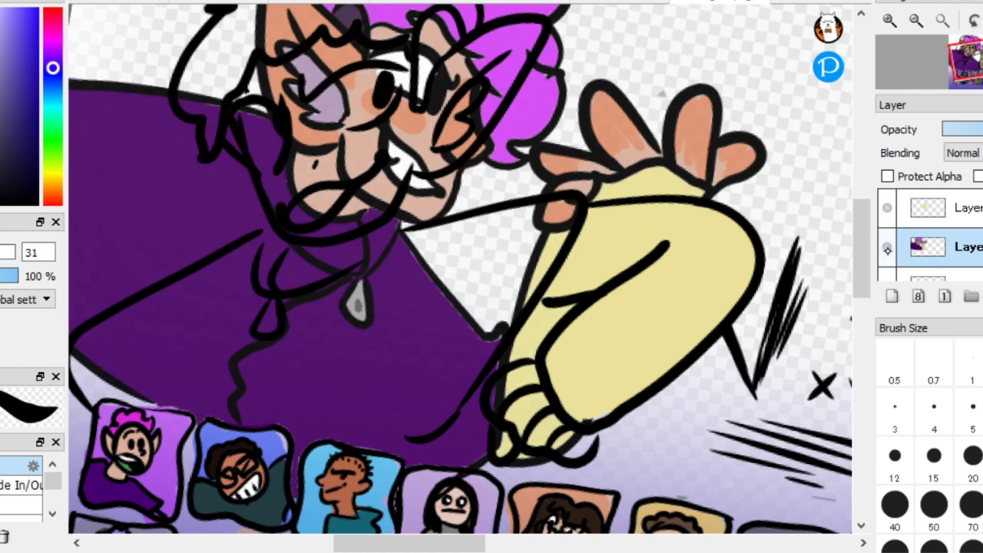
left_click(398, 388, "alt")
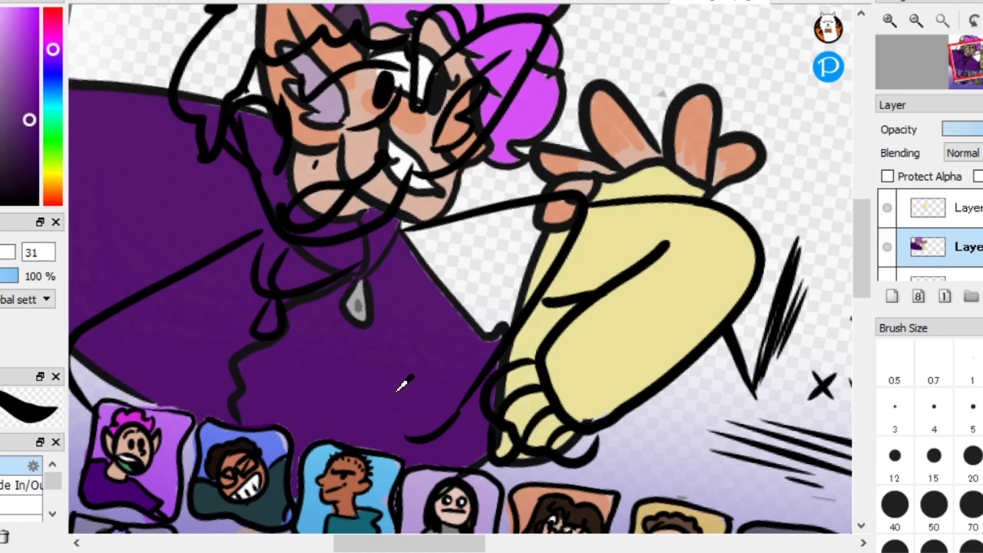
left_click(944, 207)
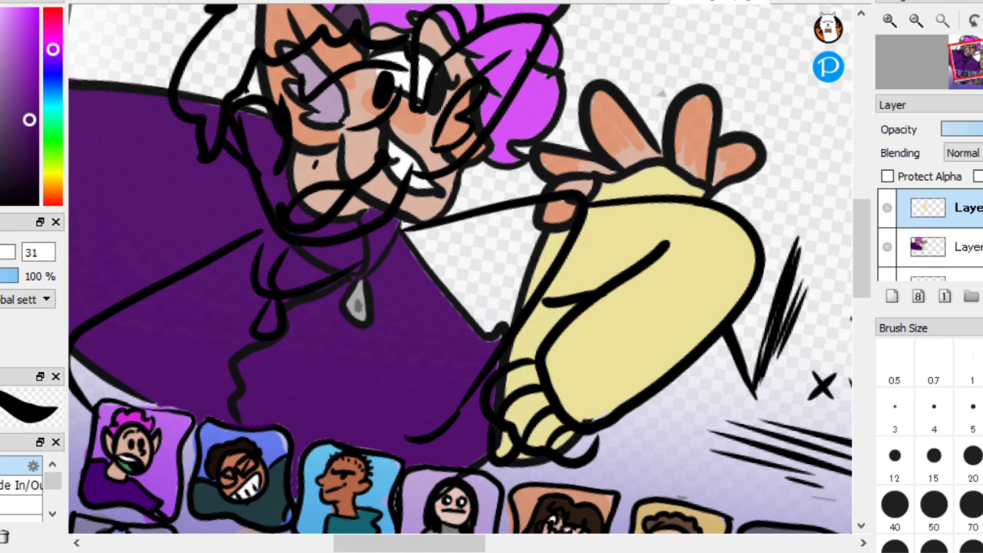
left_click(888, 246)
mouse_move(361, 412)
left_mouse_down()
mouse_move(437, 378)
mouse_move(384, 421)
mouse_move(458, 350)
mouse_move(421, 413)
mouse_move(444, 399)
mouse_move(413, 425)
mouse_move(375, 437)
mouse_move(309, 423)
left_mouse_up()
key("ctrl+z")
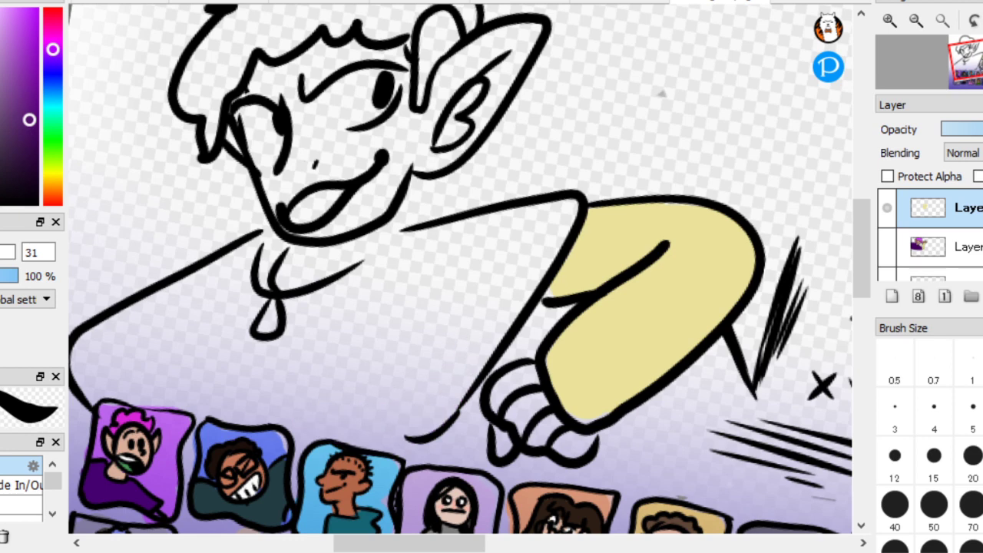
Close the gaps in the torso outline on both sides of the neck and at the lower edge with dark purple strokes at brush size 10.7
scroll(459, 269, "up", 3)
key("bracketleft")
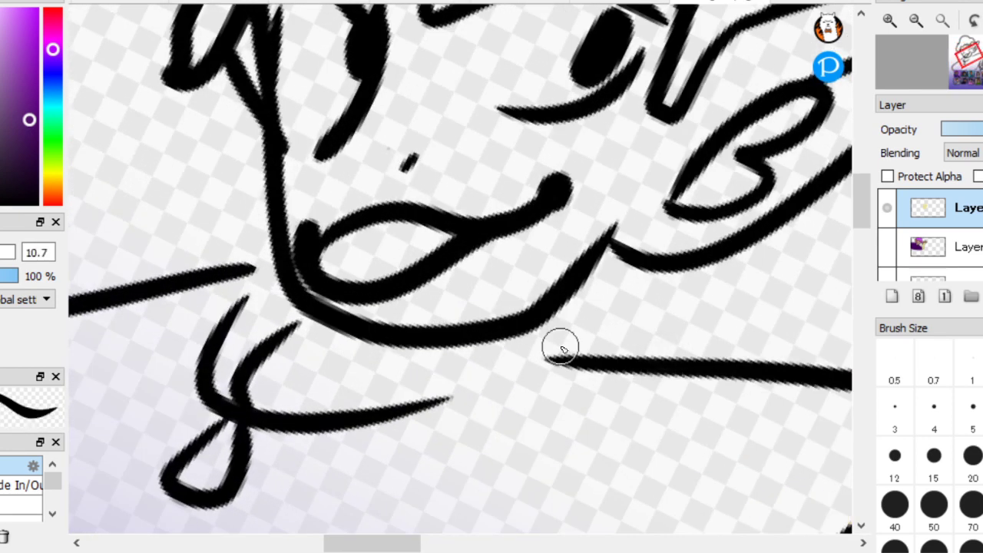
left_click_drag(560, 351, 584, 285)
scroll(191, 464, "down", 1)
scroll(443, 408, "down", 2)
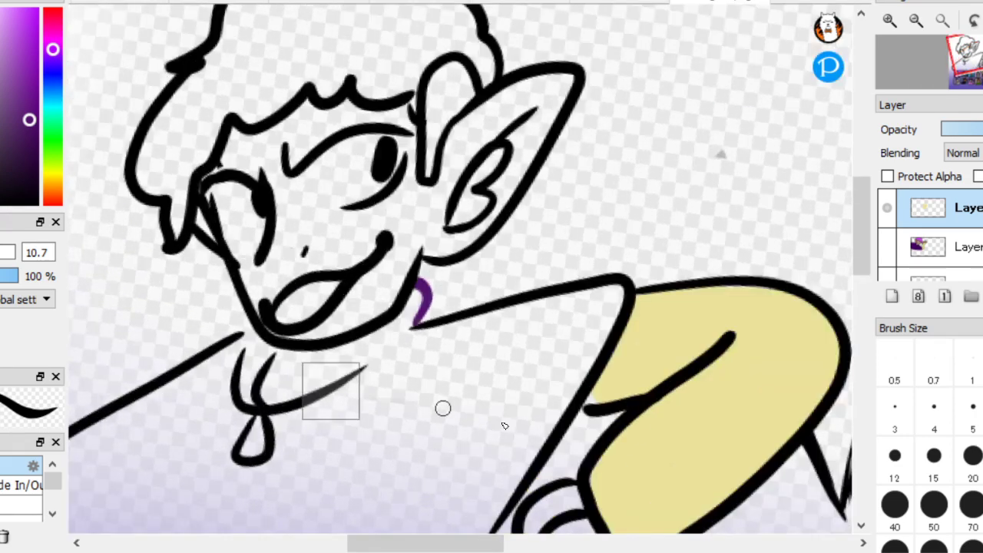
scroll(502, 426, "up", 2)
left_click_drag(266, 342, 269, 312)
scroll(201, 301, "down", 1)
scroll(200, 304, "down", 4)
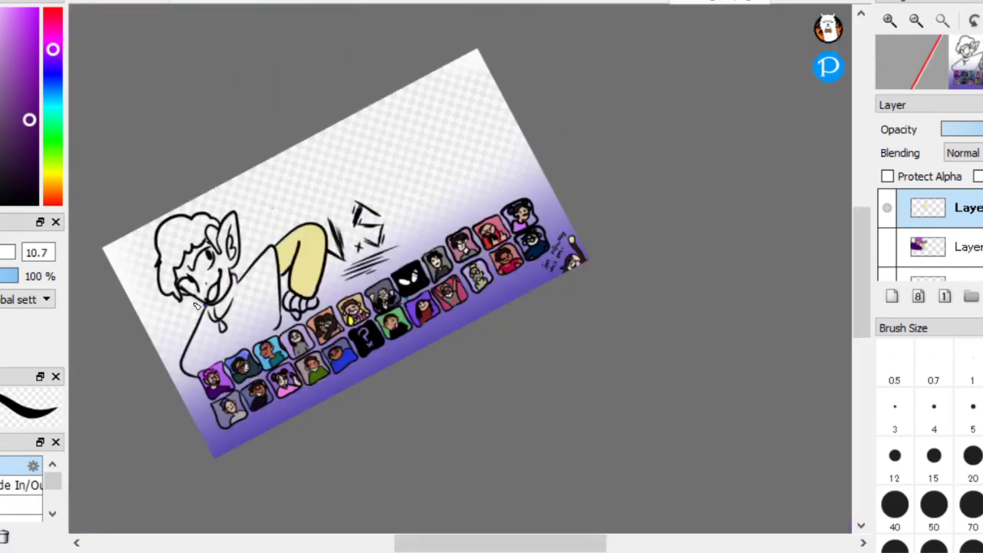
scroll(648, 380, "up", 5)
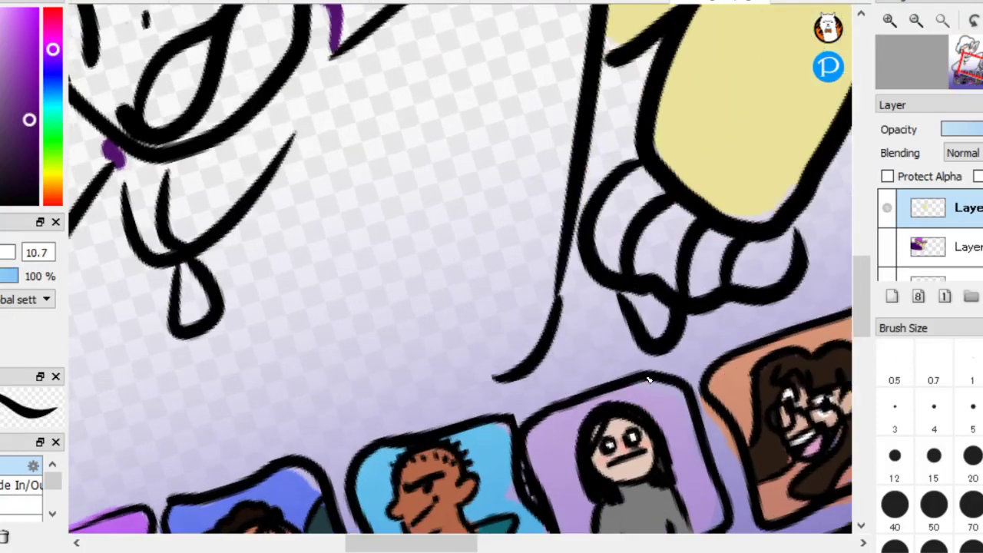
mouse_move(495, 379)
left_mouse_down()
mouse_move(472, 399)
mouse_move(488, 398)
left_mouse_up()
Fill the new character's torso with dark purple, from the shoulders down to the portrait row
left_click(450, 307)
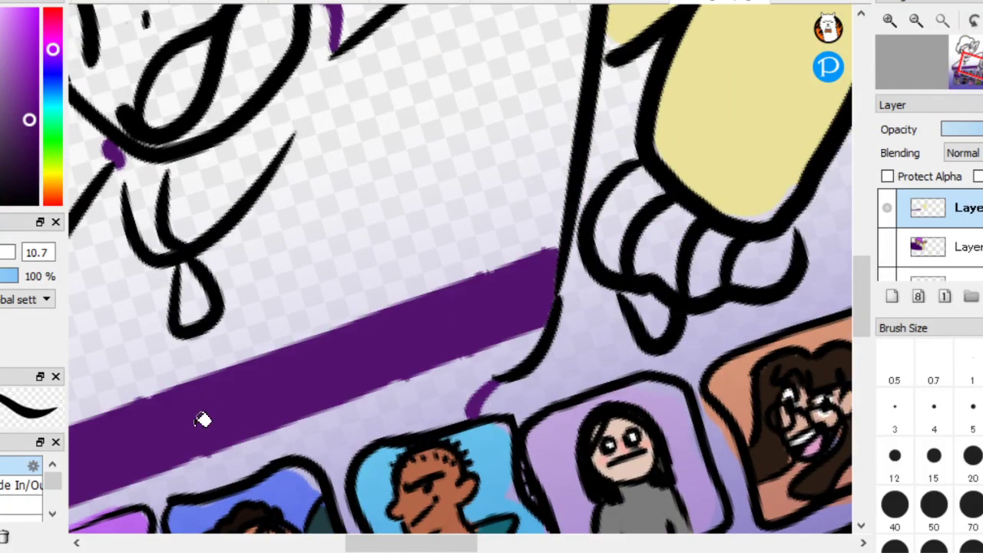
scroll(202, 397, "down", 2)
key("ctrl+z")
left_click(325, 266)
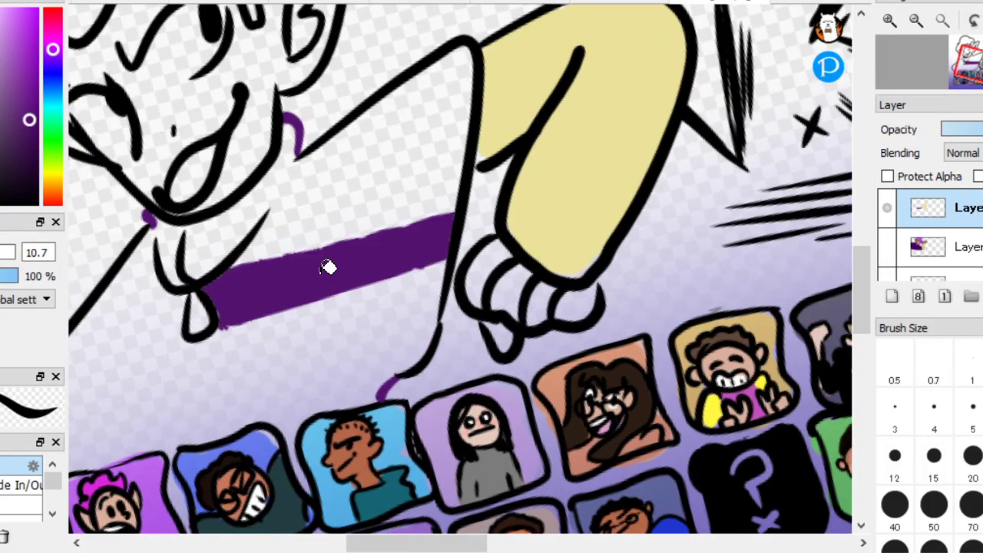
left_click(347, 205)
left_click(150, 313)
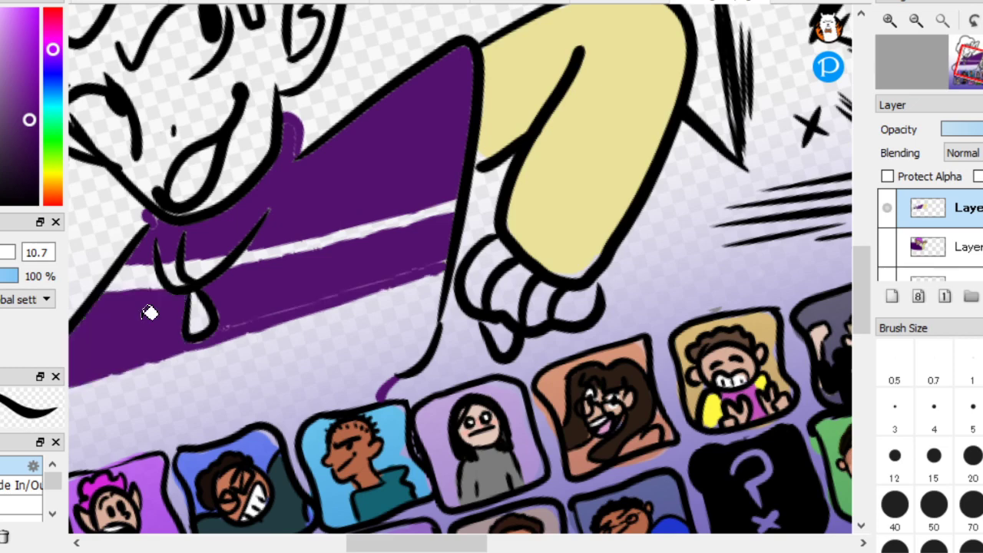
left_click(205, 376)
left_click(314, 384)
scroll(121, 208, "down", 1)
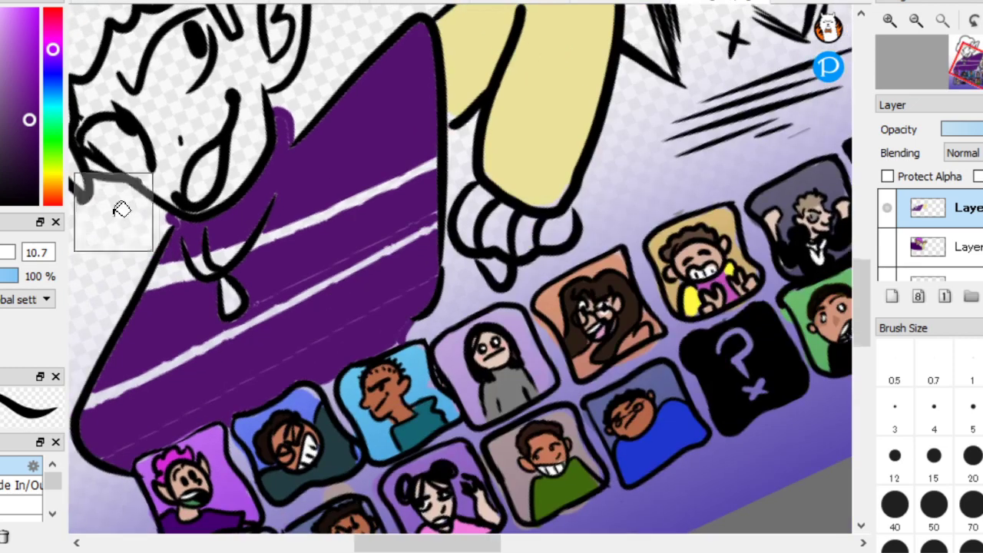
Paint over the unfilled strips across the torso and around the necklace in dark purple, enlarging the brush to 38
scroll(120, 209, "up", 2)
mouse_move(192, 439)
left_mouse_down()
mouse_move(281, 441)
mouse_move(353, 390)
left_mouse_up()
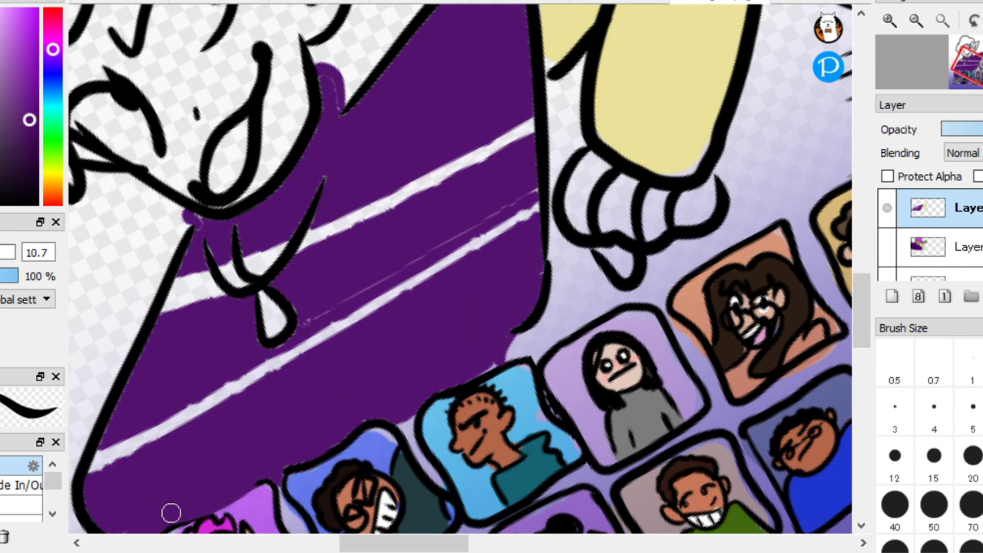
left_click_drag(459, 268, 498, 268)
mouse_move(160, 410)
left_mouse_down()
mouse_move(116, 482)
mouse_move(131, 456)
mouse_move(281, 384)
mouse_move(370, 326)
mouse_move(417, 267)
mouse_move(333, 355)
mouse_move(359, 302)
mouse_move(331, 330)
mouse_move(364, 233)
mouse_move(333, 267)
mouse_move(361, 227)
mouse_move(314, 274)
mouse_move(371, 203)
mouse_move(397, 228)
mouse_move(456, 158)
mouse_move(427, 273)
mouse_move(488, 179)
mouse_move(489, 228)
mouse_move(495, 133)
mouse_move(508, 224)
left_mouse_up()
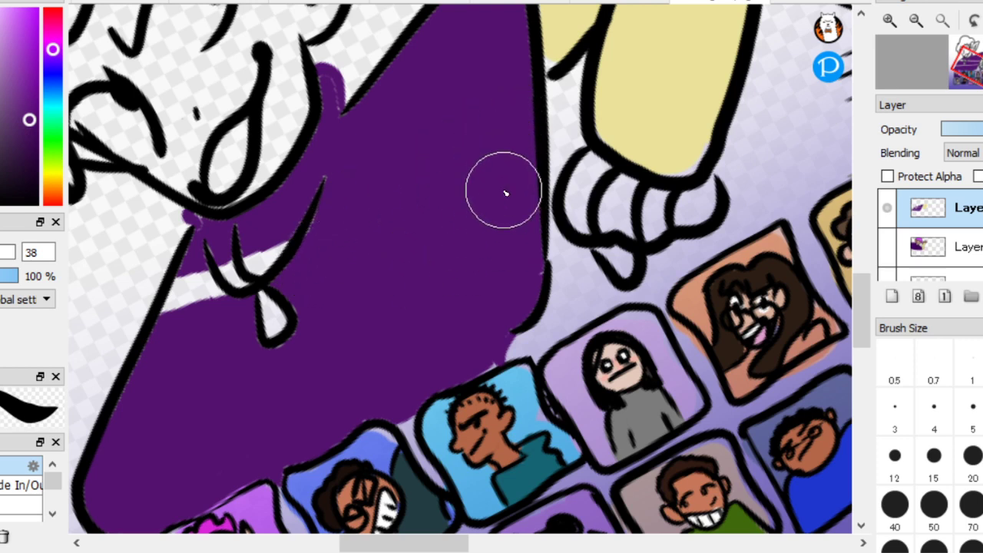
mouse_move(276, 241)
left_mouse_down()
mouse_move(245, 267)
mouse_move(267, 236)
mouse_move(211, 298)
mouse_move(241, 245)
left_mouse_up()
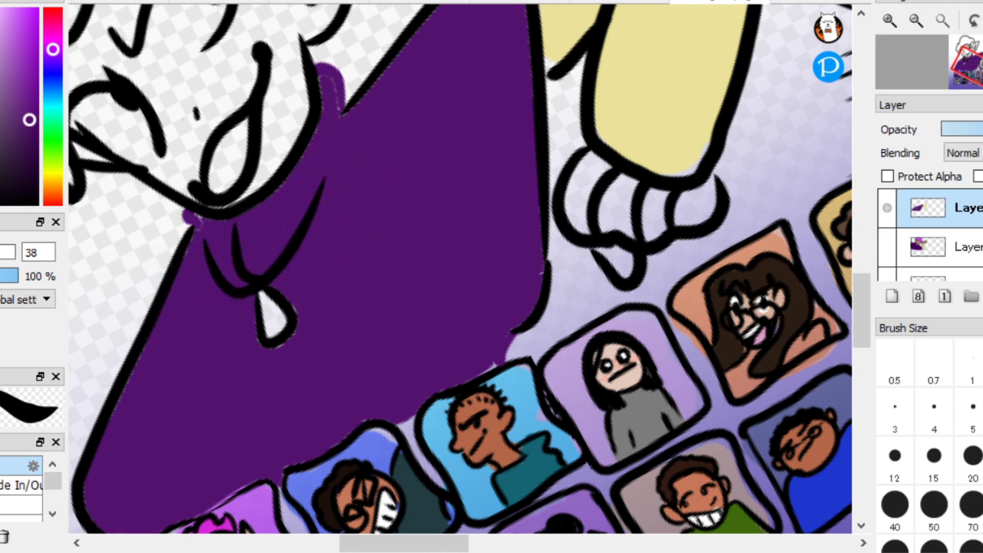
Paint the new character's face and pointed ear with the skin tone sampled from the old elf's face, hiding the old elf again
left_click(887, 246)
scroll(153, 136, "up", 3)
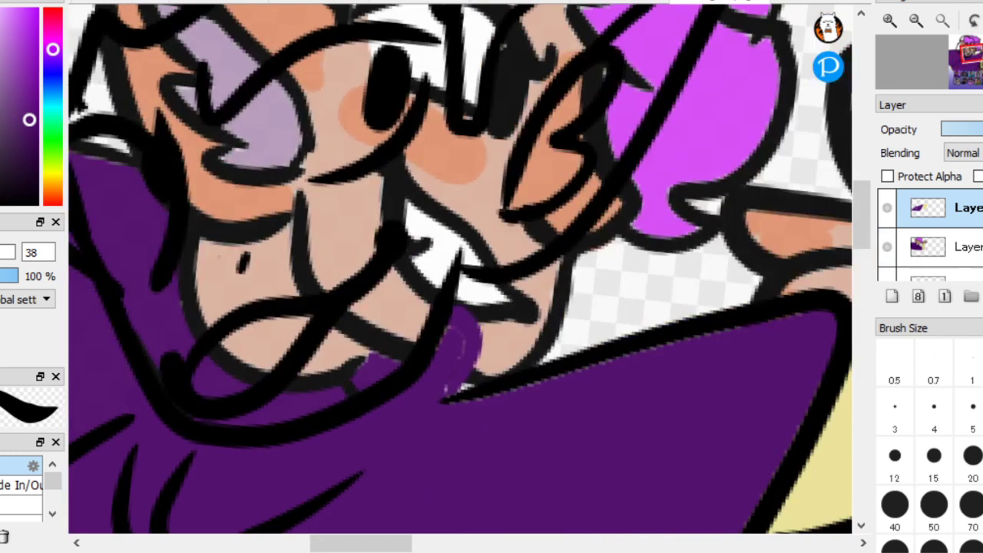
left_click(357, 204, "alt")
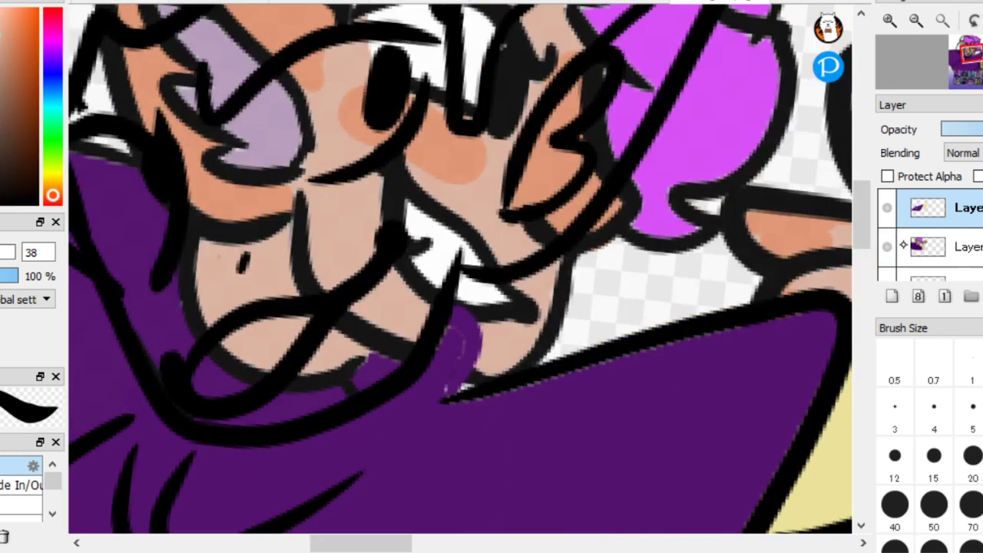
left_click(891, 245)
scroll(296, 403, "down", 2)
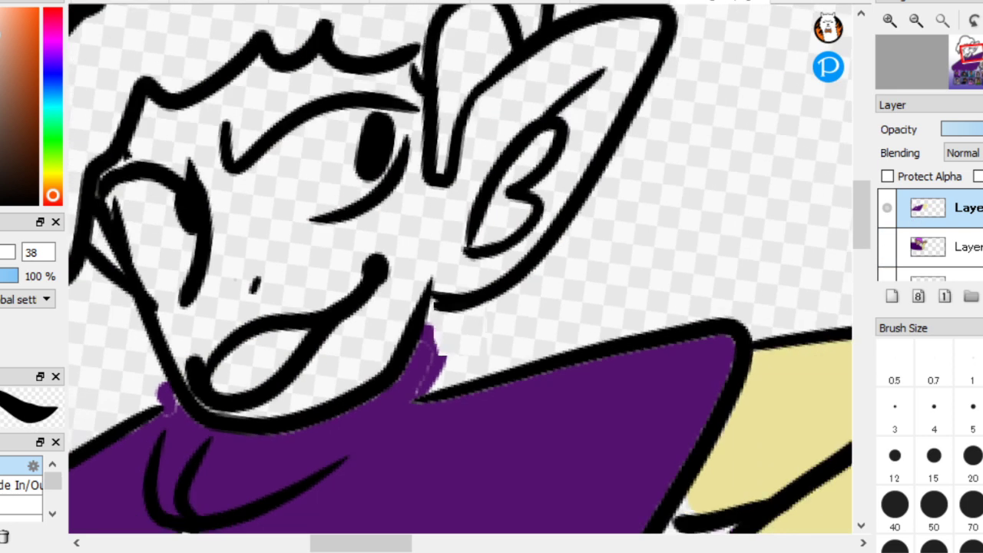
mouse_move(329, 366)
left_mouse_down()
mouse_move(361, 323)
mouse_move(350, 338)
mouse_move(394, 243)
mouse_move(408, 269)
mouse_move(494, 157)
mouse_move(480, 164)
mouse_move(473, 250)
mouse_move(604, 62)
mouse_move(544, 111)
mouse_move(435, 250)
mouse_move(398, 250)
mouse_move(390, 137)
mouse_move(360, 107)
mouse_move(251, 110)
mouse_move(168, 142)
mouse_move(144, 228)
mouse_move(194, 347)
mouse_move(242, 380)
mouse_move(222, 246)
mouse_move(221, 310)
mouse_move(307, 215)
mouse_move(265, 281)
mouse_move(366, 212)
mouse_move(316, 291)
mouse_move(315, 357)
mouse_move(274, 394)
mouse_move(366, 311)
mouse_move(364, 350)
mouse_move(351, 211)
mouse_move(165, 240)
mouse_move(121, 227)
left_mouse_up()
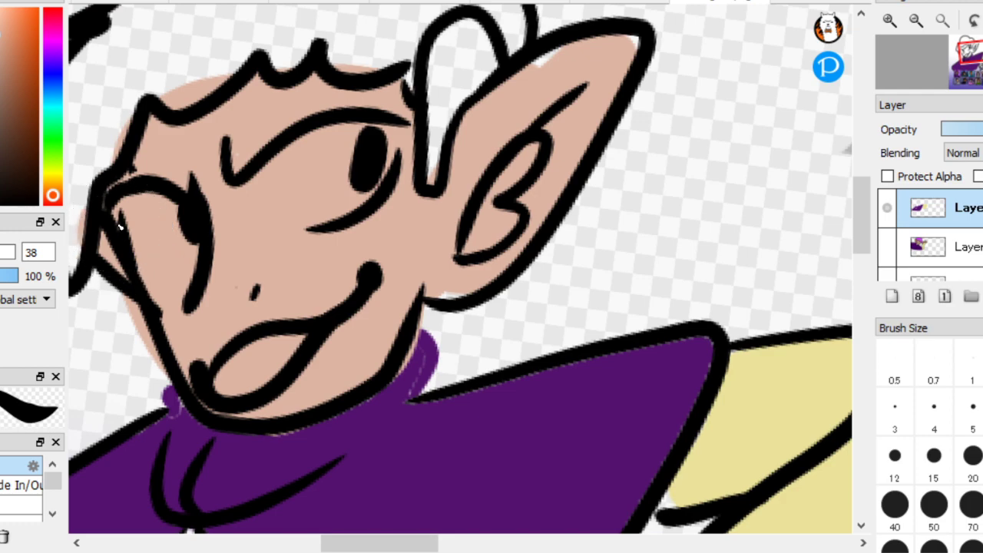
Paint both eyes and the open mouth white, reducing the brush size to 17
scroll(154, 164, "down", 1)
scroll(154, 164, "down", 4)
scroll(127, 151, "up", 6)
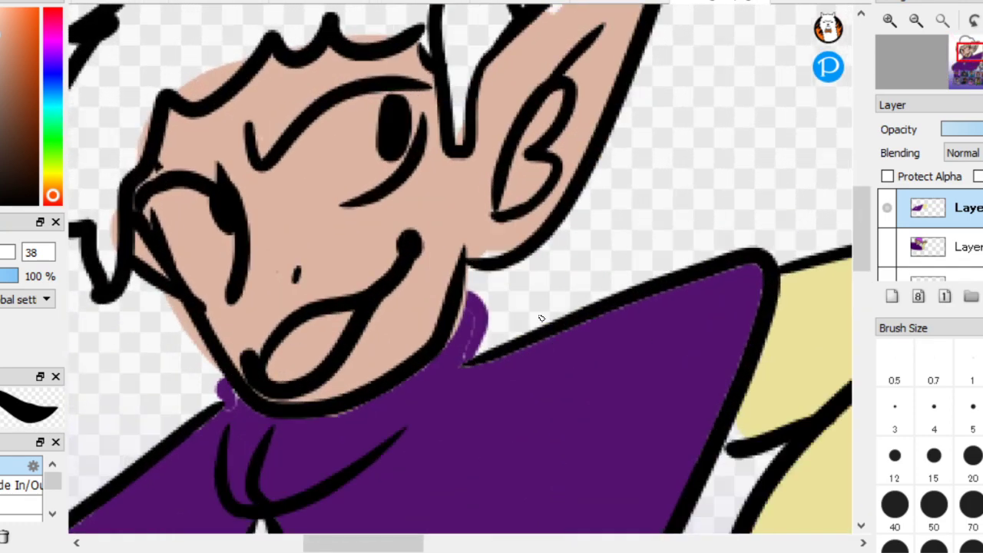
key("bracketleft")
mouse_move(412, 132)
left_mouse_down()
mouse_move(480, 169)
mouse_move(469, 160)
mouse_move(440, 181)
left_mouse_up()
mouse_move(230, 285)
left_mouse_down()
mouse_move(169, 232)
mouse_move(213, 263)
mouse_move(230, 238)
left_mouse_up()
scroll(307, 345, "down", 3)
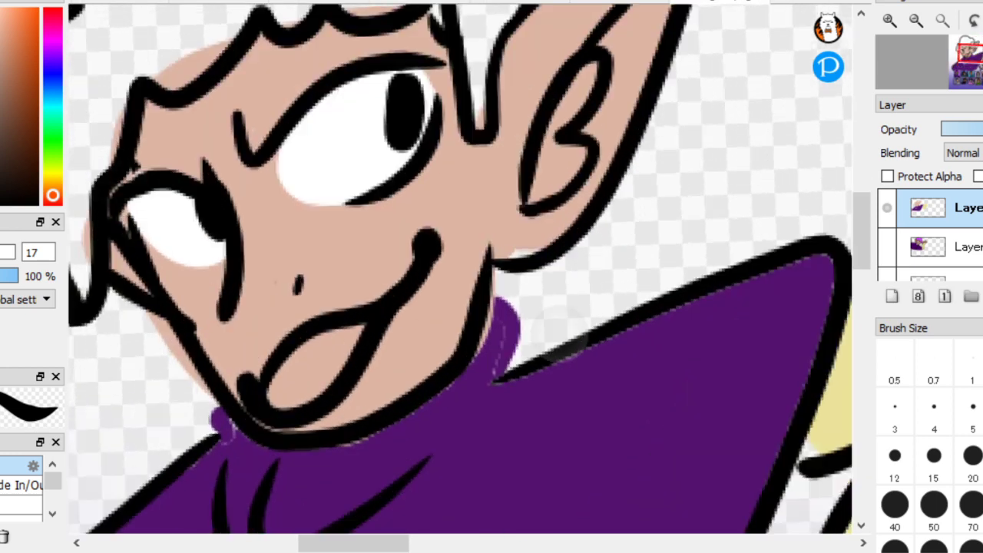
scroll(307, 346, "up", 4)
mouse_move(335, 422)
left_mouse_down()
mouse_move(410, 306)
mouse_move(324, 382)
mouse_move(343, 411)
mouse_move(409, 323)
left_mouse_up()
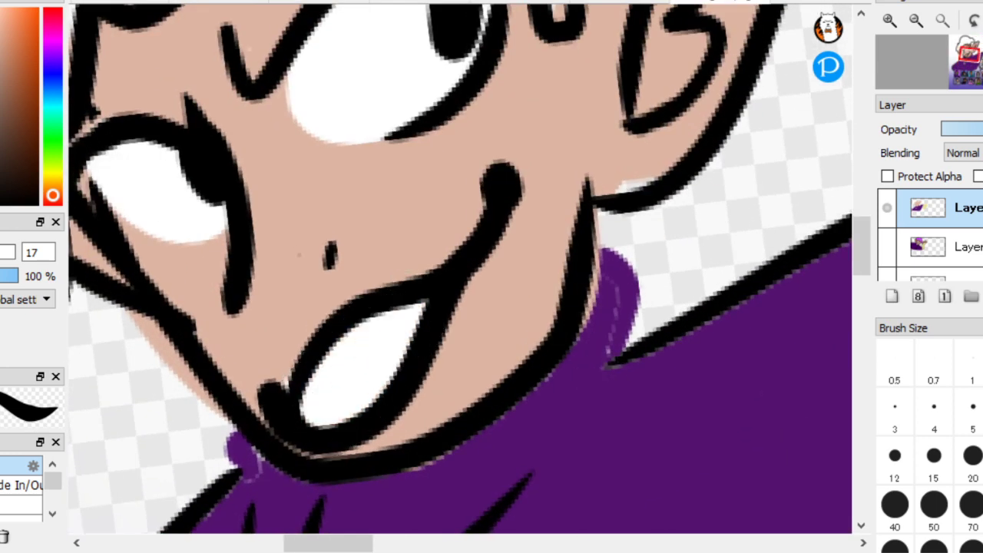
Fill the hair with the bright purple sampled from the old elf's hair, and paint over the gaps along the fringe
scroll(151, 177, "down", 5)
scroll(230, 219, "up", 2)
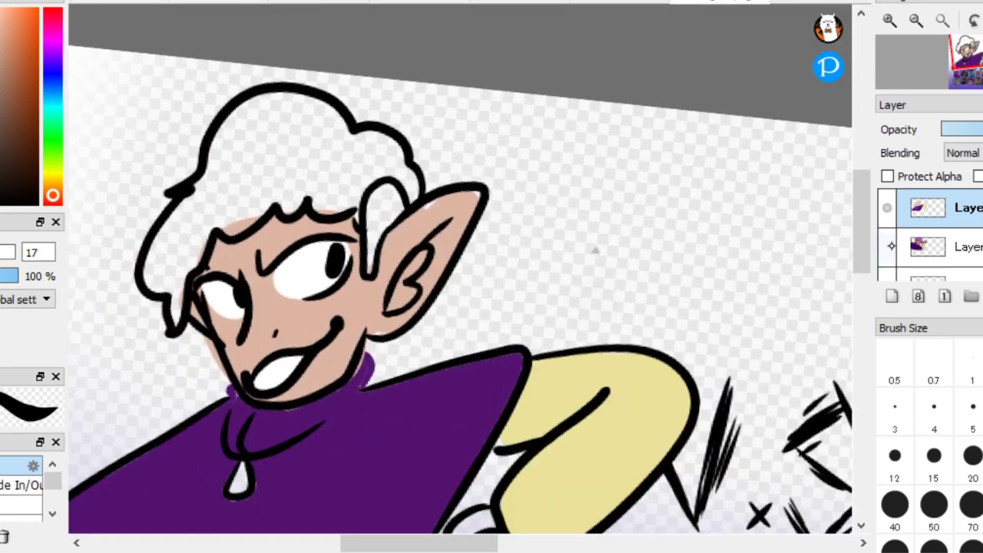
left_click(887, 245)
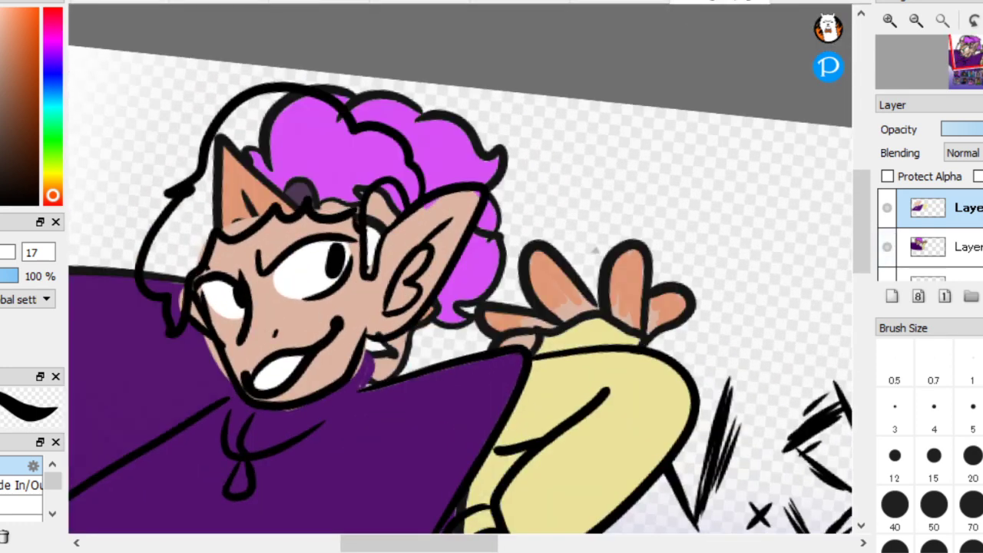
left_click(360, 152, "alt")
left_click(888, 246)
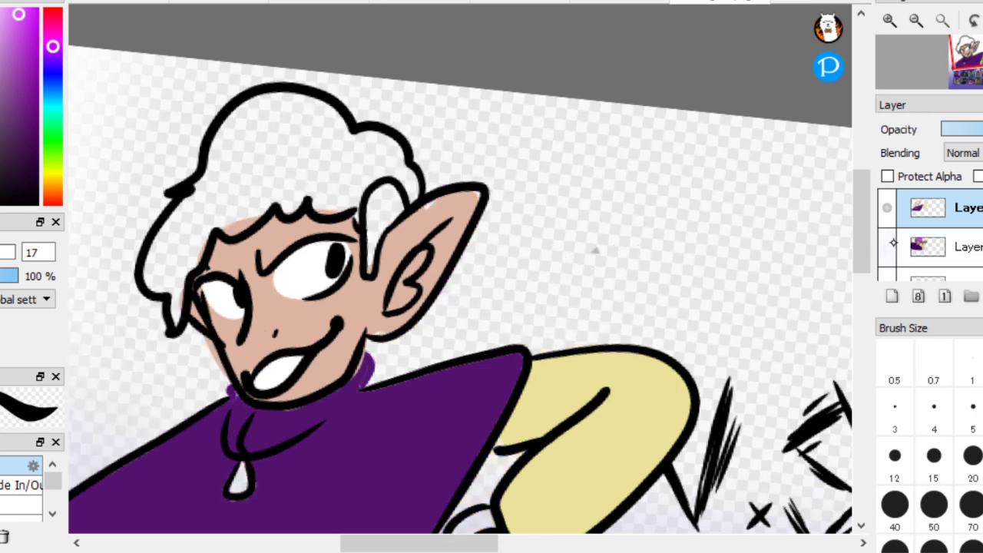
scroll(812, 251, "up", 2)
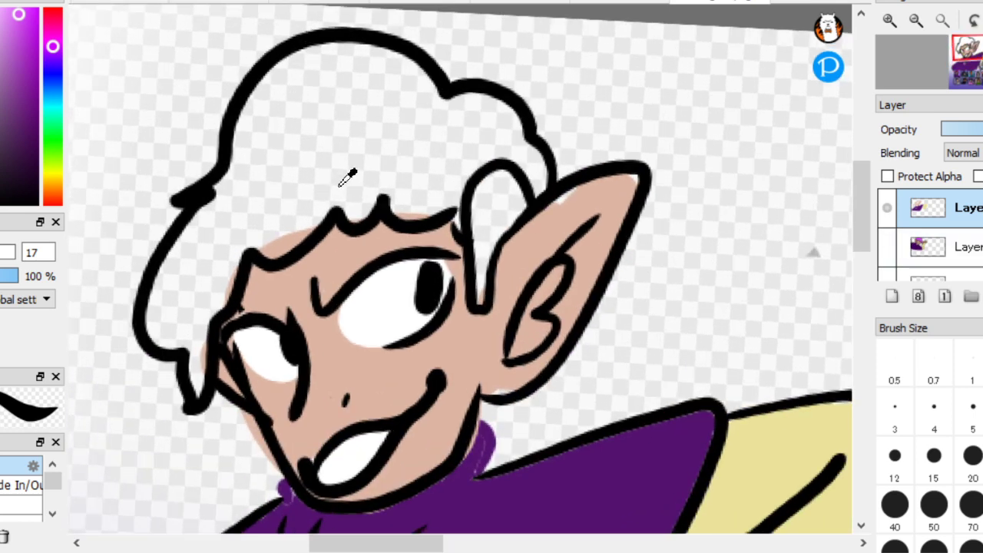
left_click(363, 165)
scroll(370, 162, "up", 1)
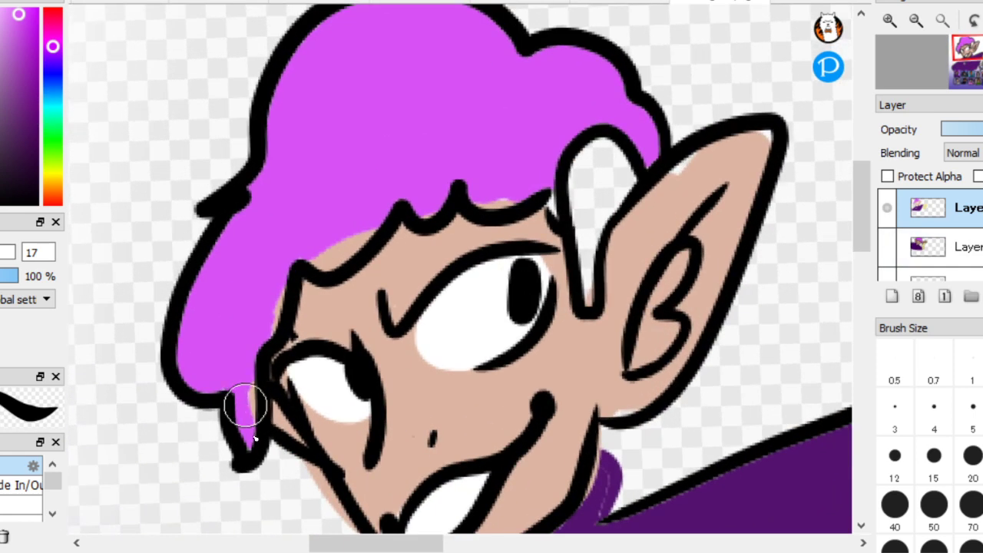
mouse_move(272, 318)
left_mouse_down()
mouse_move(328, 234)
mouse_move(350, 248)
mouse_move(405, 178)
mouse_move(418, 198)
mouse_move(457, 182)
mouse_move(542, 176)
mouse_move(556, 161)
mouse_move(559, 202)
left_mouse_up()
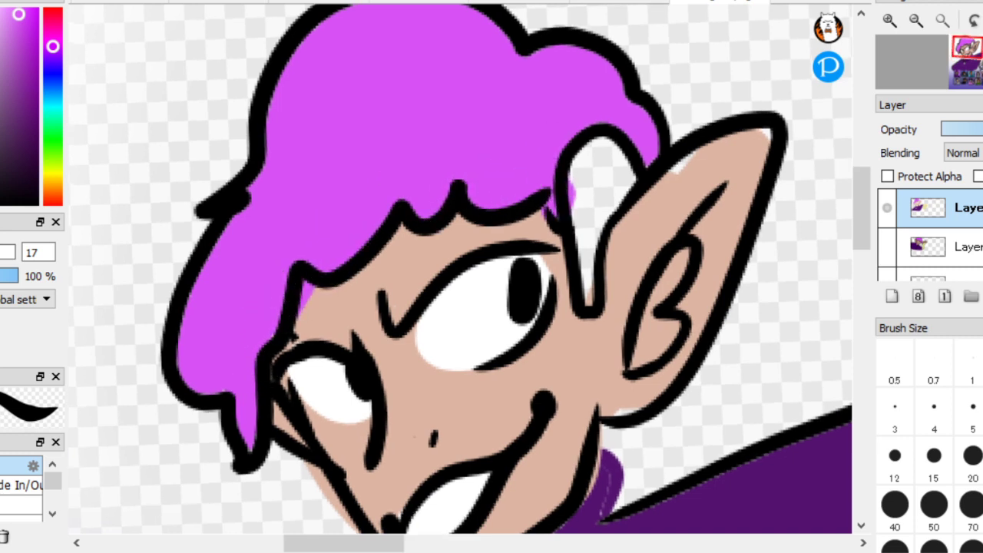
Colour the sideburn in front of the ear with the dark greyish purple sampled from the old elf's shaved hair patch
left_click(889, 246)
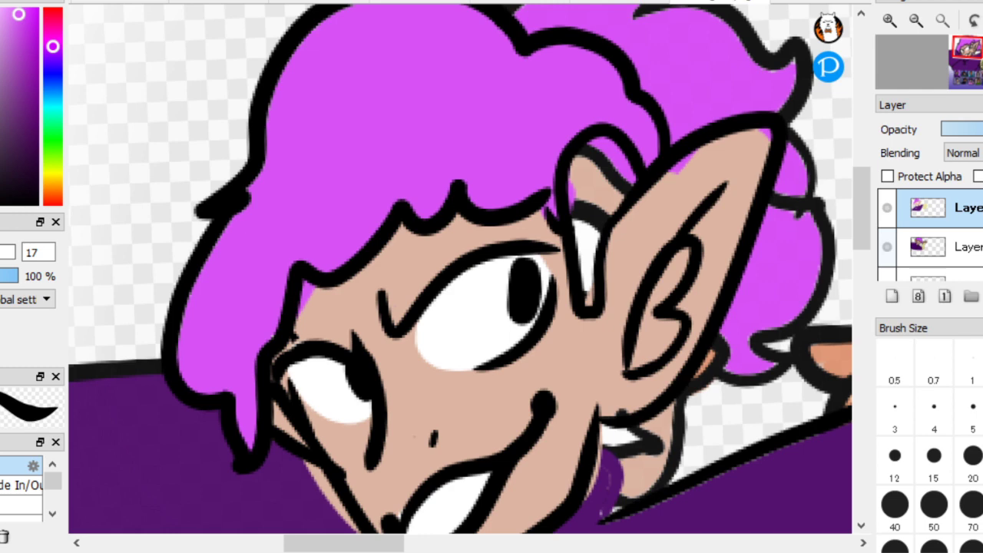
left_click(888, 207)
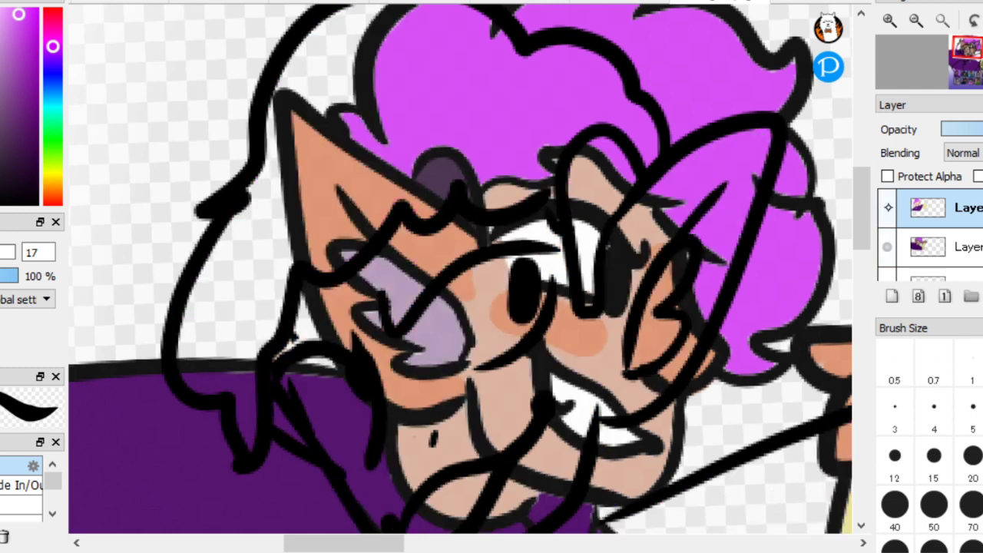
left_click(888, 207)
left_click(888, 208)
left_click(2, 139)
left_click(888, 207)
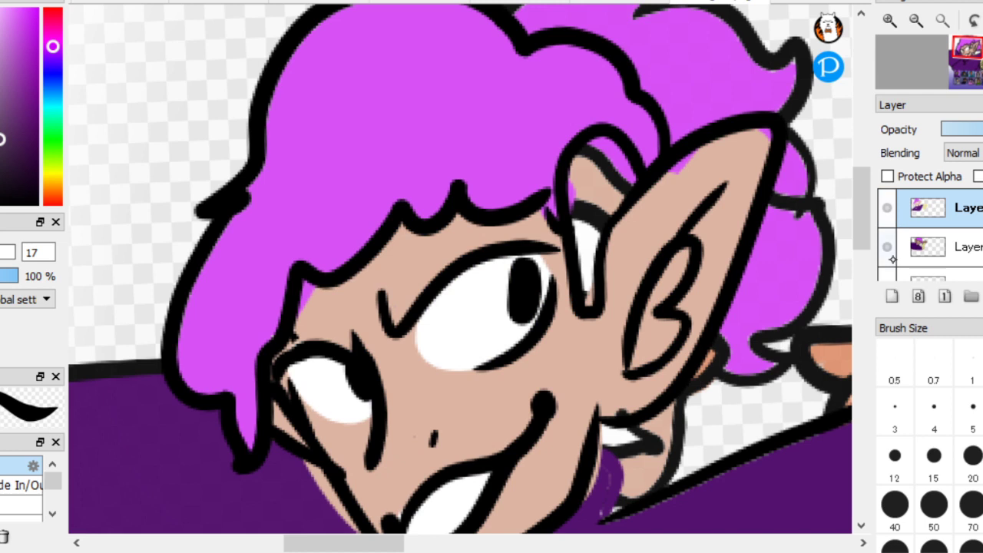
left_click(886, 247)
left_click(599, 178)
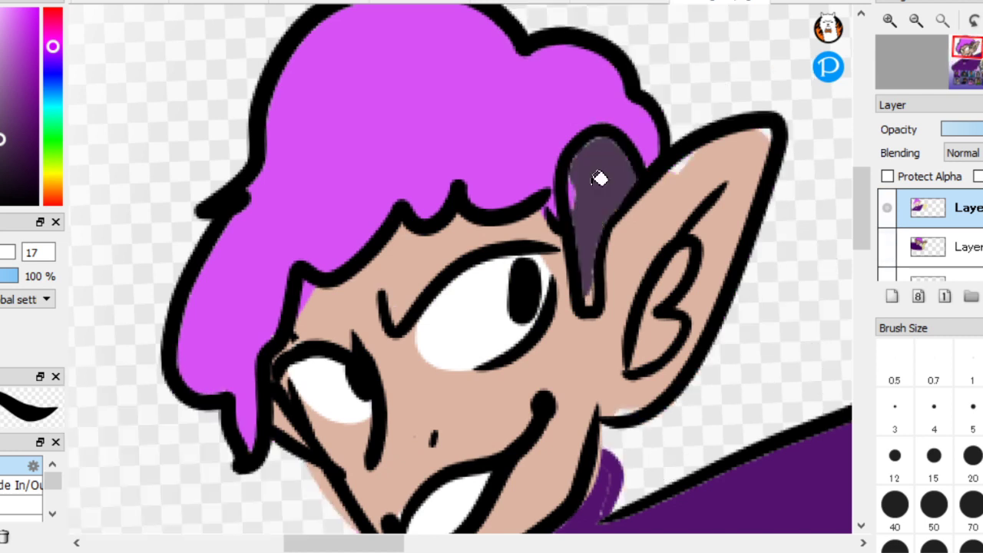
key("b")
mouse_move(588, 285)
left_mouse_down()
mouse_move(587, 162)
mouse_move(608, 149)
mouse_move(619, 193)
left_mouse_up()
scroll(561, 356, "down", 2)
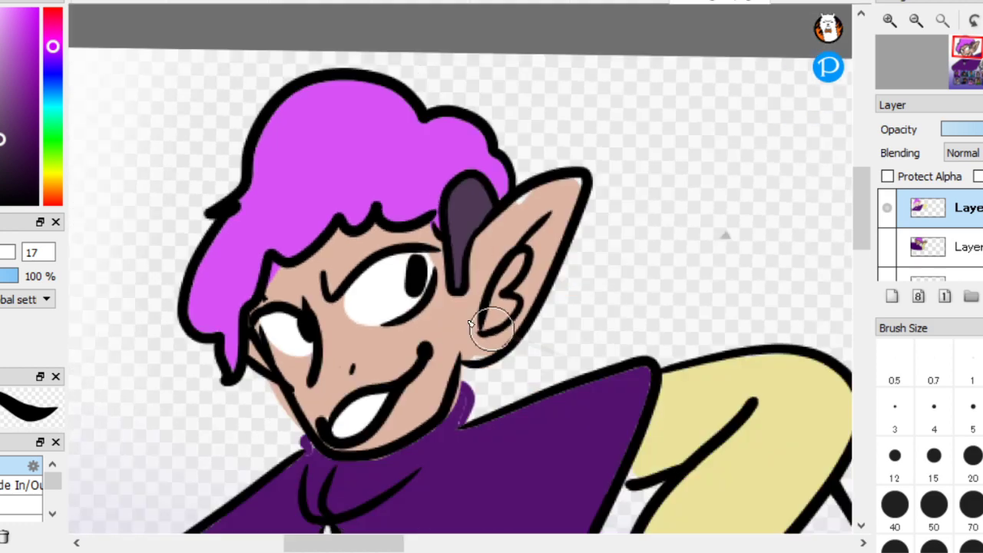
Colour the fist below the yellow sleeve with the skin tone sampled from the new character's face
scroll(504, 309, "up", 2)
scroll(397, 232, "down", 5)
mouse_move(397, 233)
left_mouse_down()
mouse_move(465, 329)
mouse_move(514, 289)
left_mouse_up()
scroll(130, 230, "up", 6)
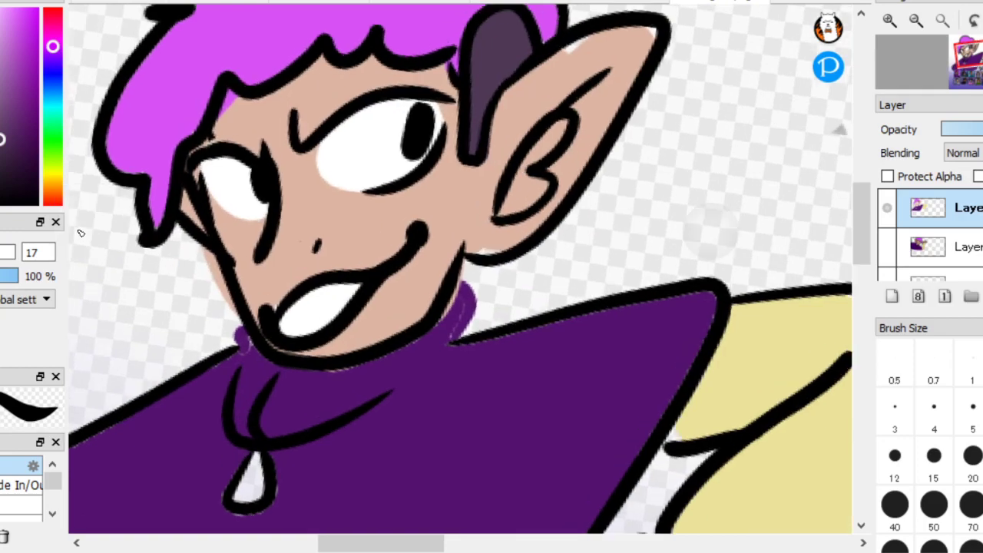
left_click(481, 196, "alt")
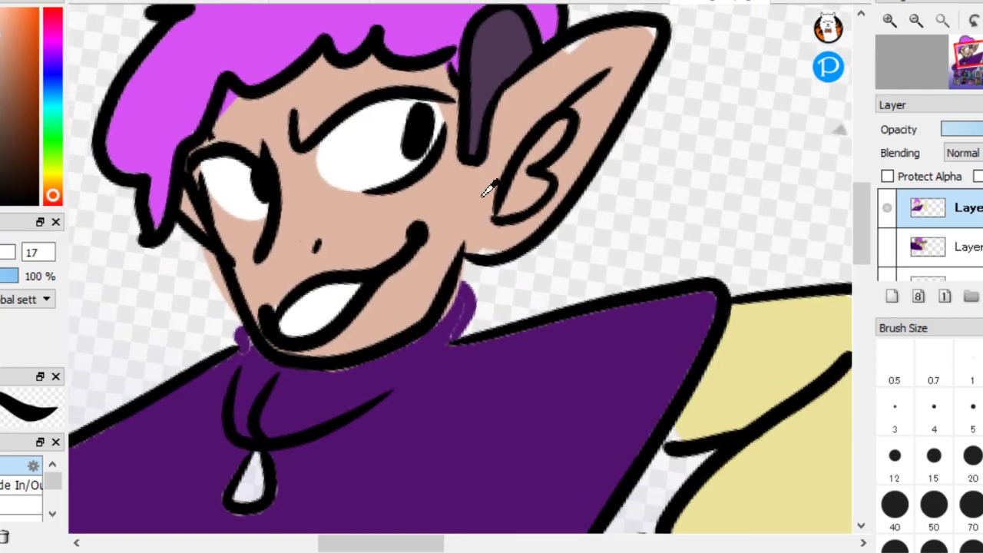
scroll(549, 434, "down", 3)
scroll(604, 324, "up", 6)
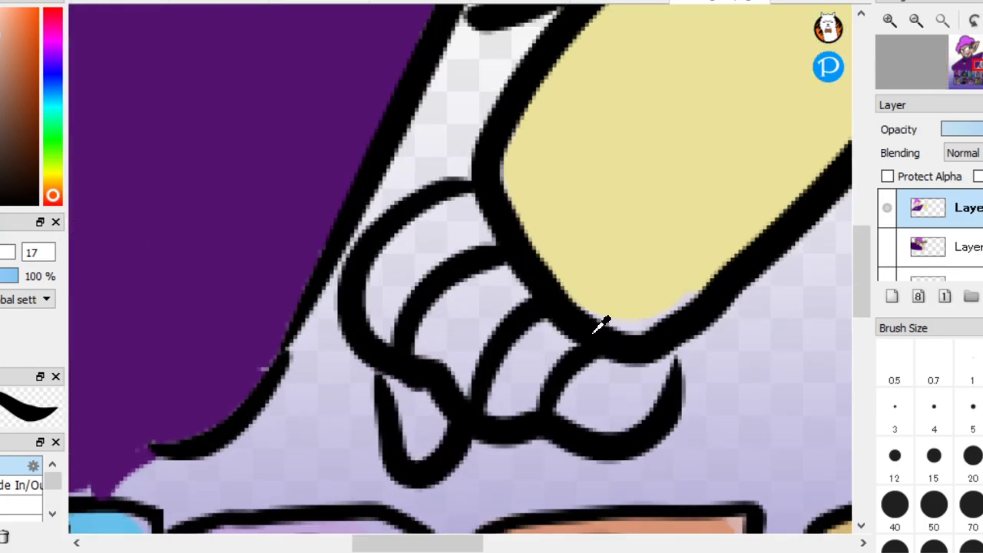
mouse_move(465, 224)
left_mouse_down()
mouse_move(389, 311)
mouse_move(466, 234)
mouse_move(397, 260)
mouse_move(410, 439)
mouse_move(429, 375)
mouse_move(462, 380)
mouse_move(475, 335)
mouse_move(543, 399)
mouse_move(499, 329)
mouse_move(584, 351)
mouse_move(595, 404)
mouse_move(479, 283)
mouse_move(649, 380)
left_mouse_up()
scroll(212, 204, "down", 5)
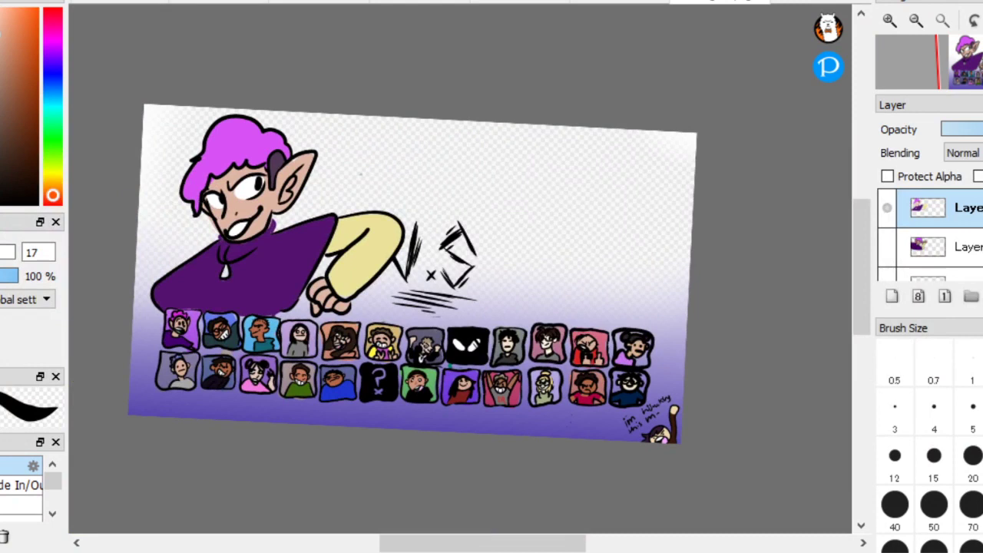
Find the V.S lettering layer and move it to the top of the layer stack, above the new character's line art
scroll(930, 235, "down", 5)
left_click(952, 259)
scroll(930, 235, "up", 3)
scroll(929, 234, "down", 5)
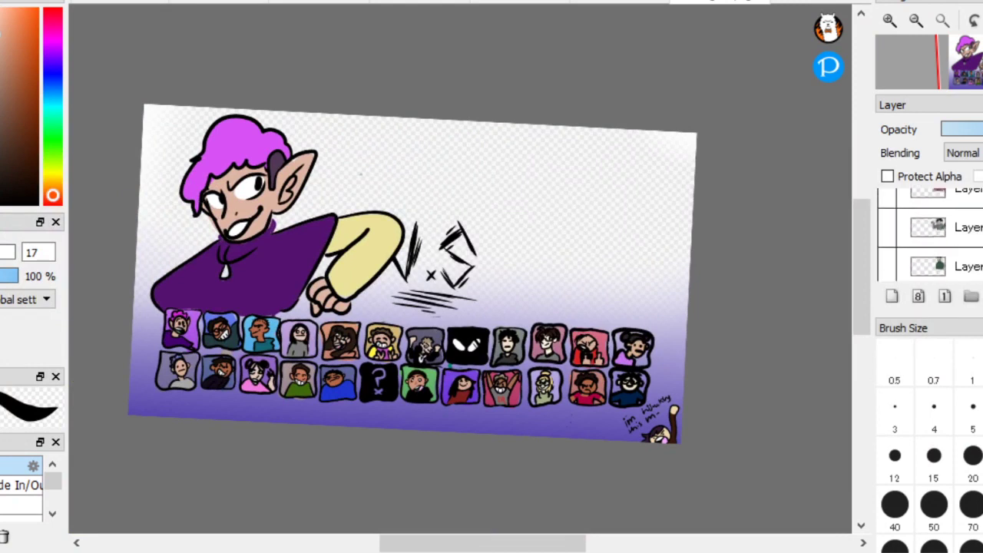
scroll(929, 235, "down", 8)
scroll(929, 234, "down", 6)
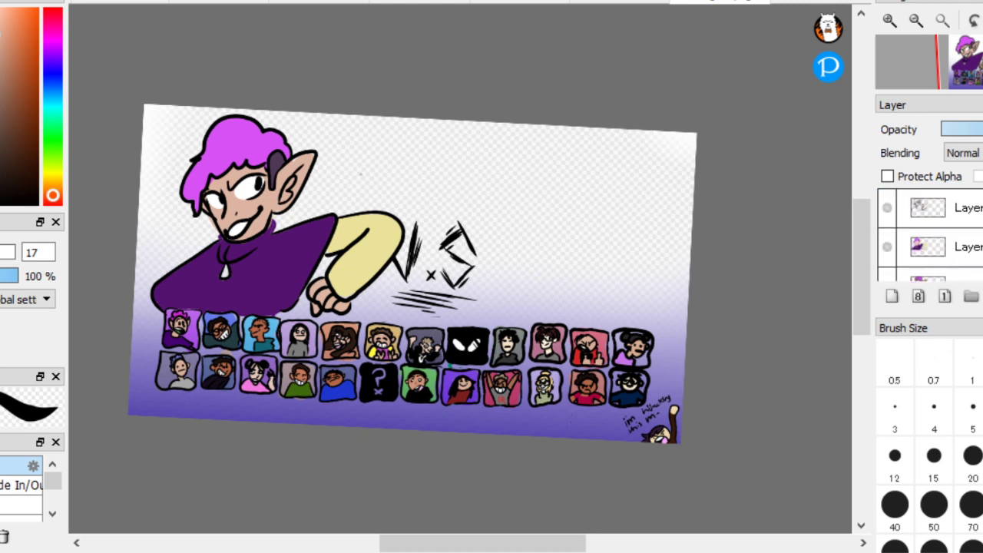
scroll(929, 234, "down", 5)
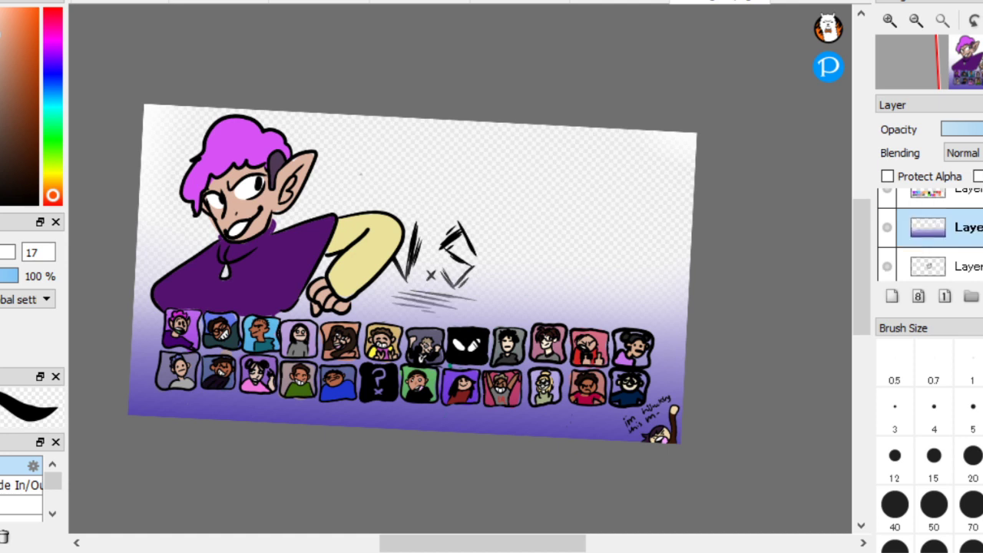
scroll(928, 235, "up", 3)
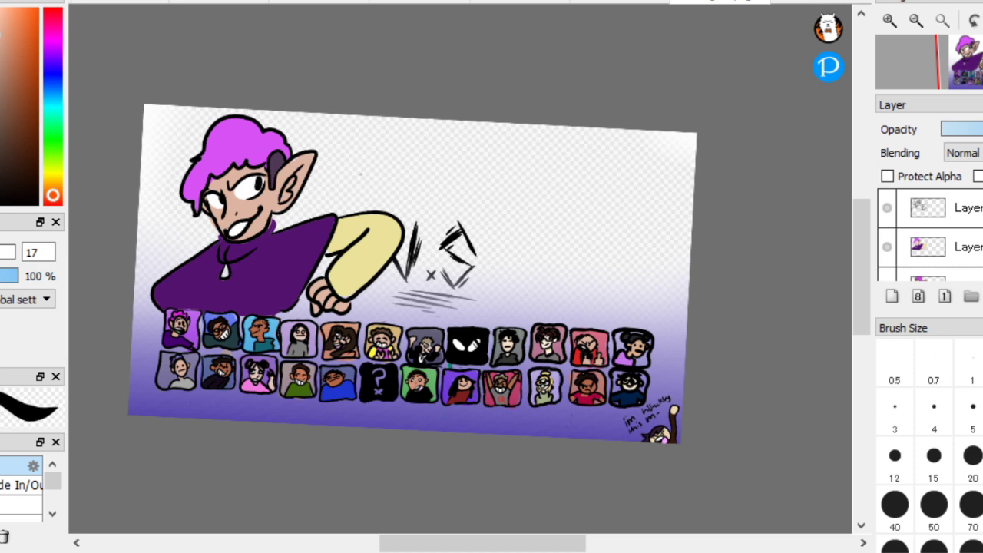
scroll(929, 234, "down", 3)
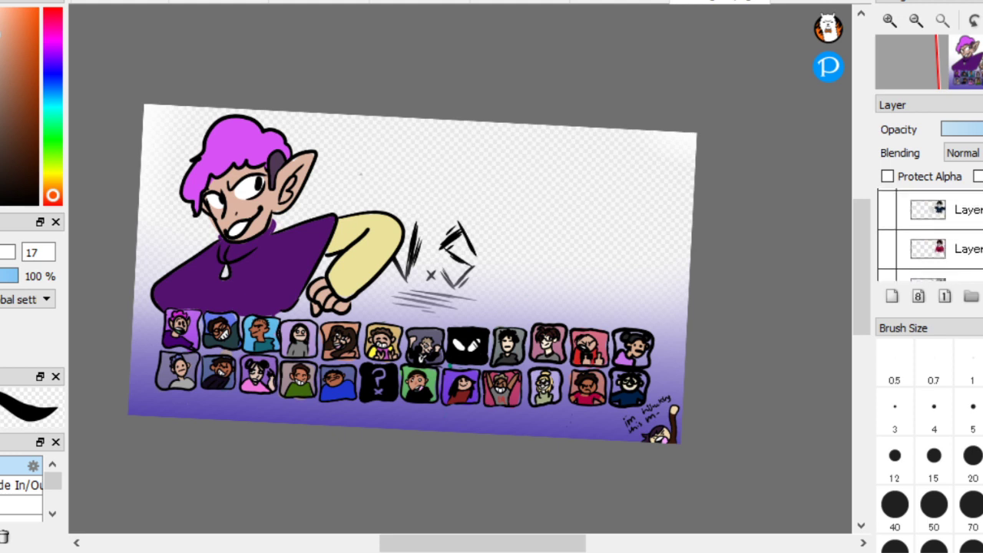
scroll(929, 234, "up", 2)
scroll(929, 235, "down", 4)
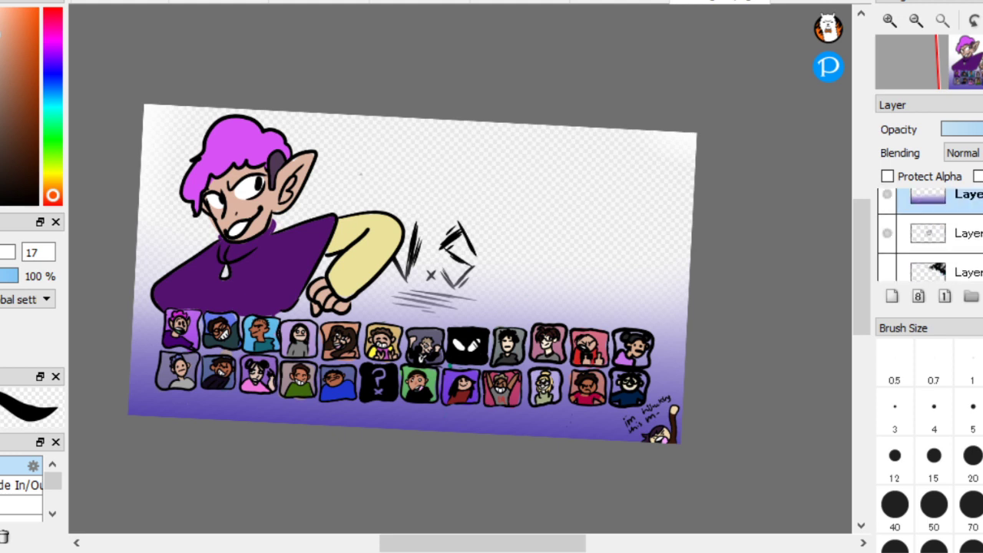
left_click_drag(952, 201, 979, 201)
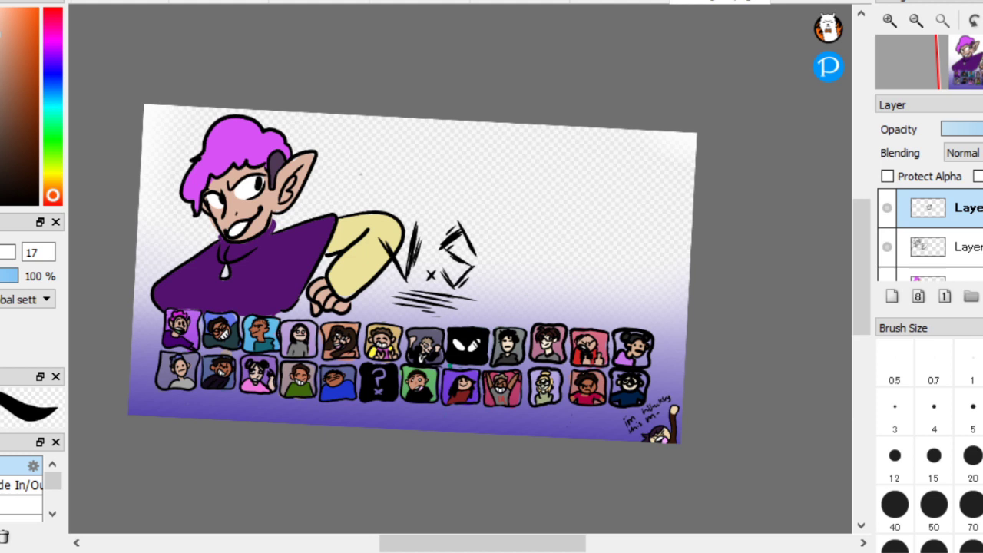
Merge the new character's line art layer into the colour layer beneath it
scroll(939, 234, "down", 1)
left_click(888, 246)
left_click(888, 245)
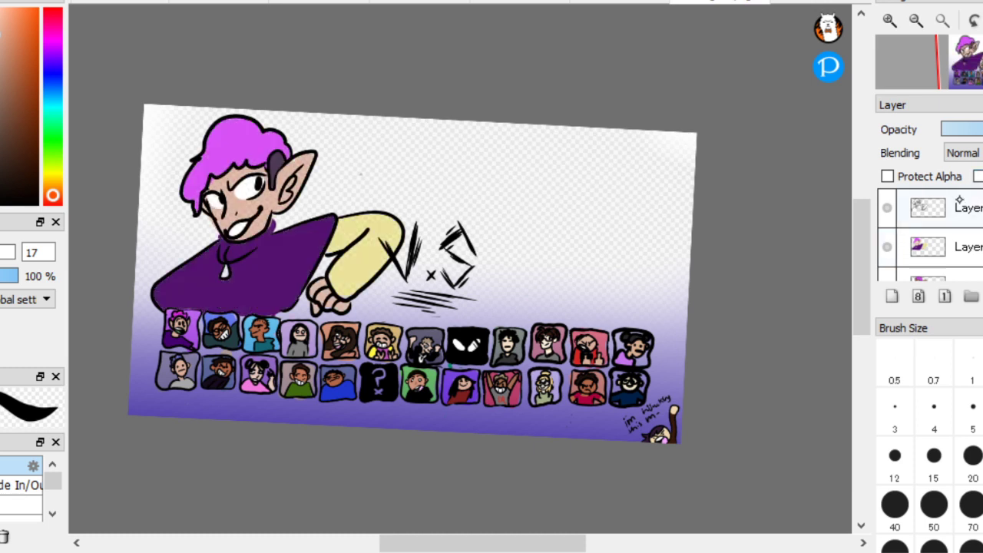
left_click(953, 207)
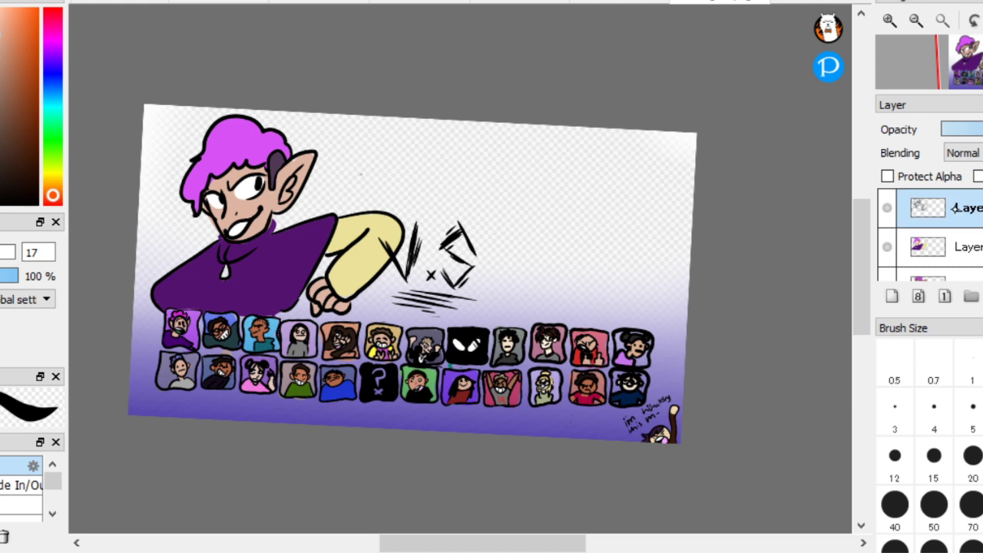
key("ctrl+e")
left_click(888, 248)
left_click(889, 247)
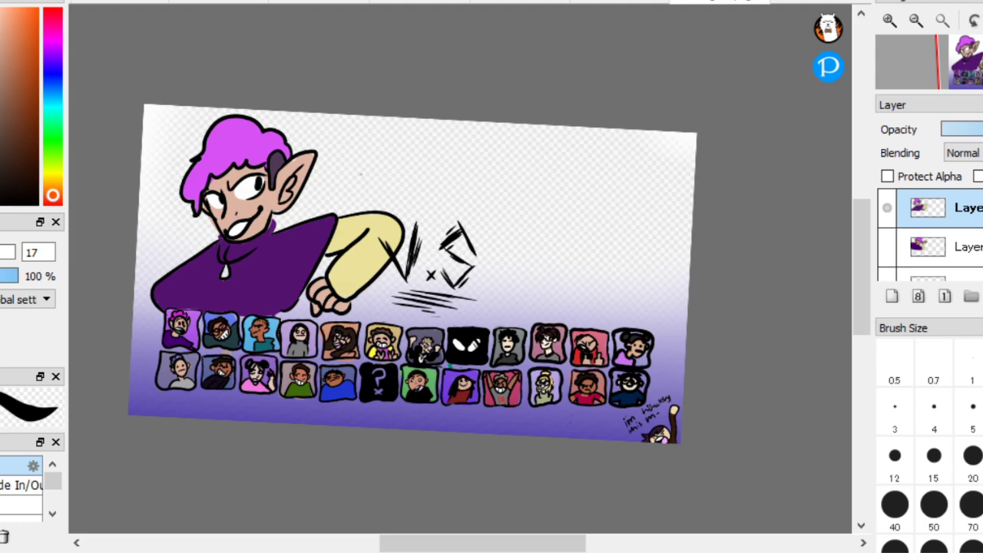
Fill the teardrop pendant of the new character's necklace with grey
scroll(198, 273, "up", 5)
scroll(195, 292, "down", 5)
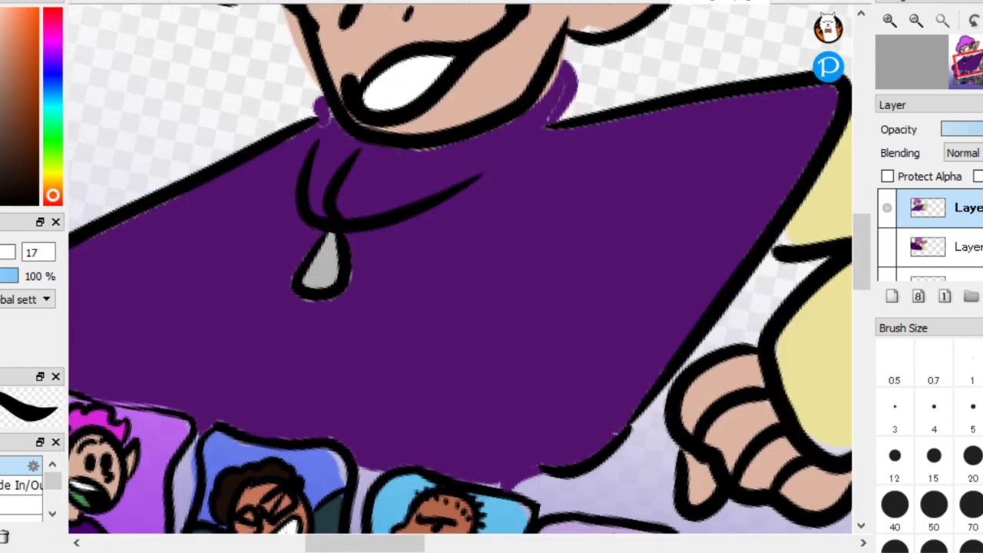
scroll(331, 295, "up", 2)
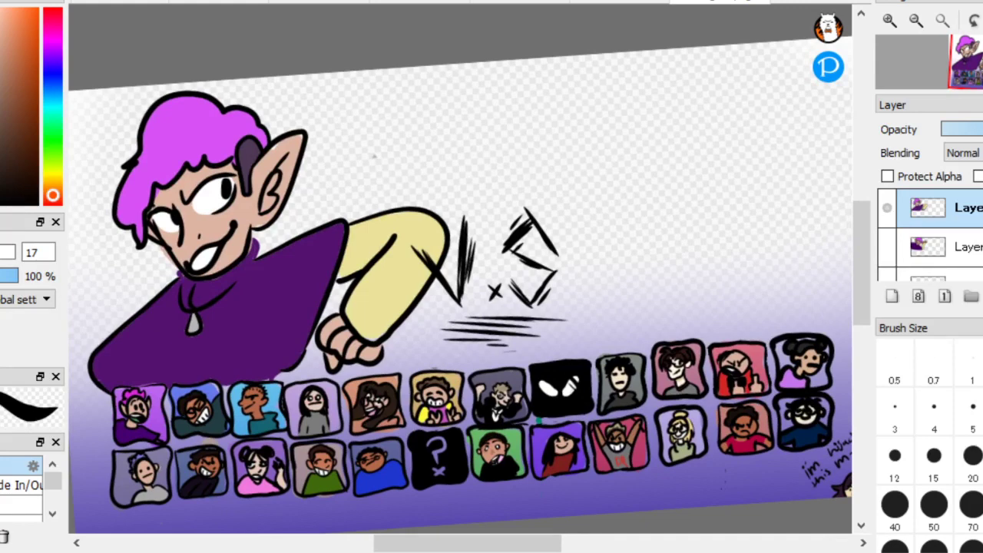
Add a new layer above the merged character, hide that character and redisplay the old elf
left_click(892, 296)
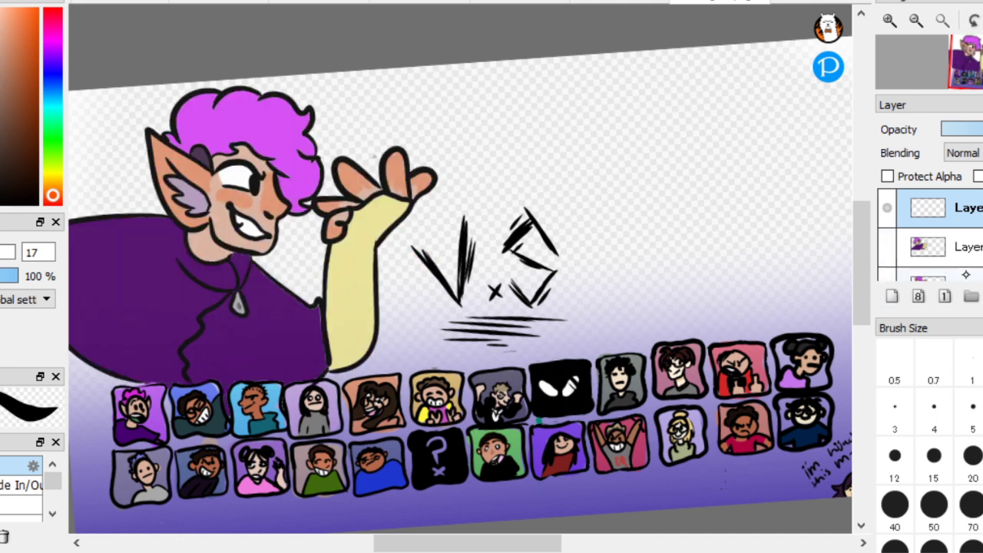
scroll(929, 234, "down", 1)
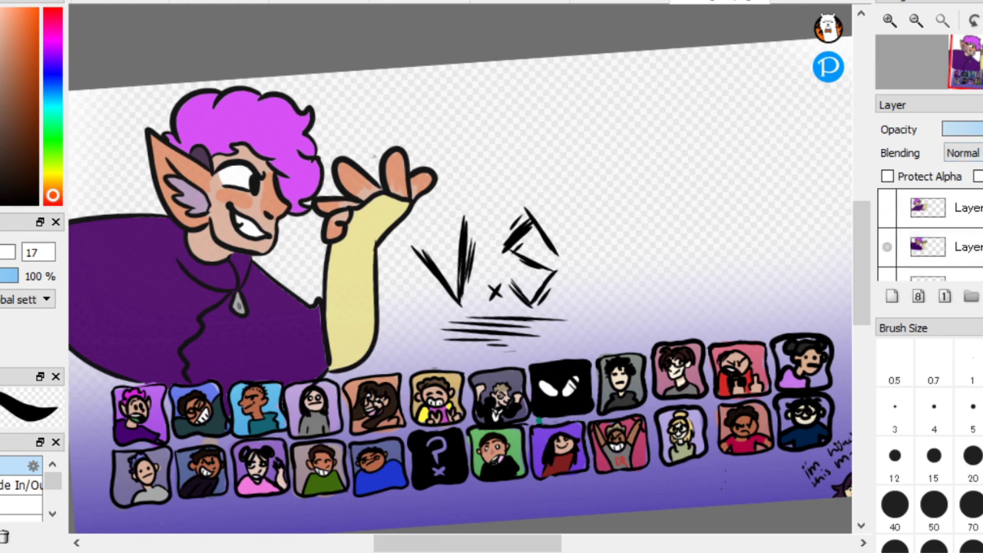
left_click(891, 295)
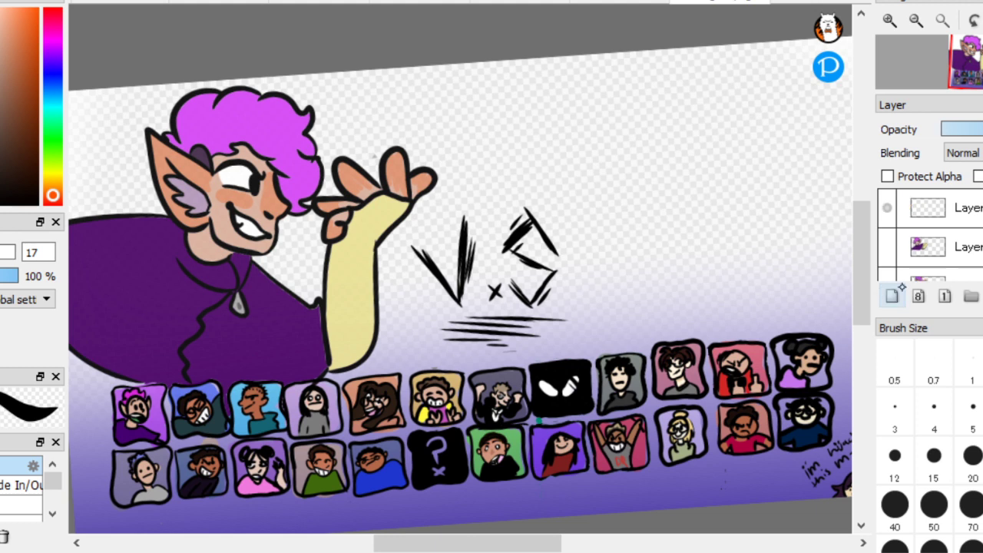
key("ctrl+z")
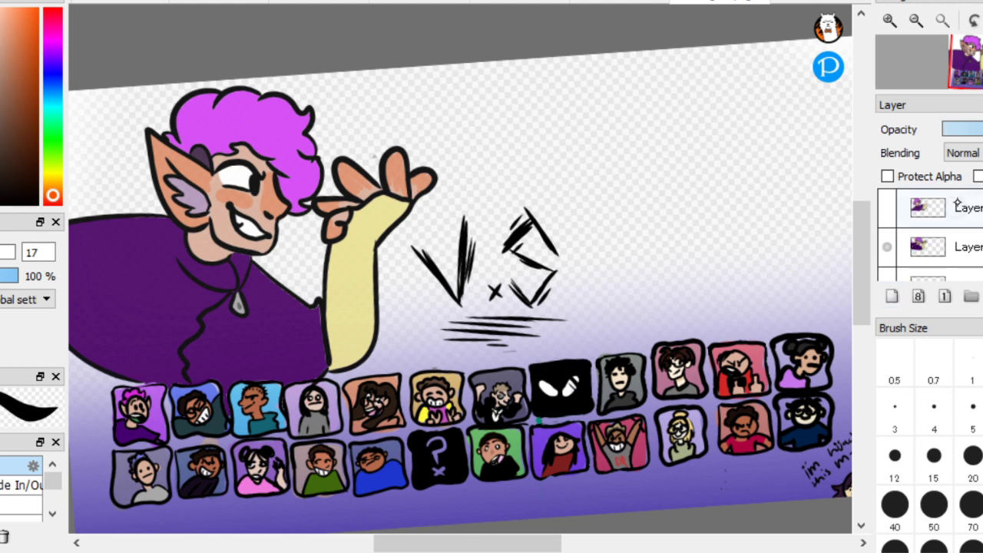
Fade the old elf's layer to partial opacity and move the empty layer directly above it for tracing
left_click(956, 193)
left_click(969, 244)
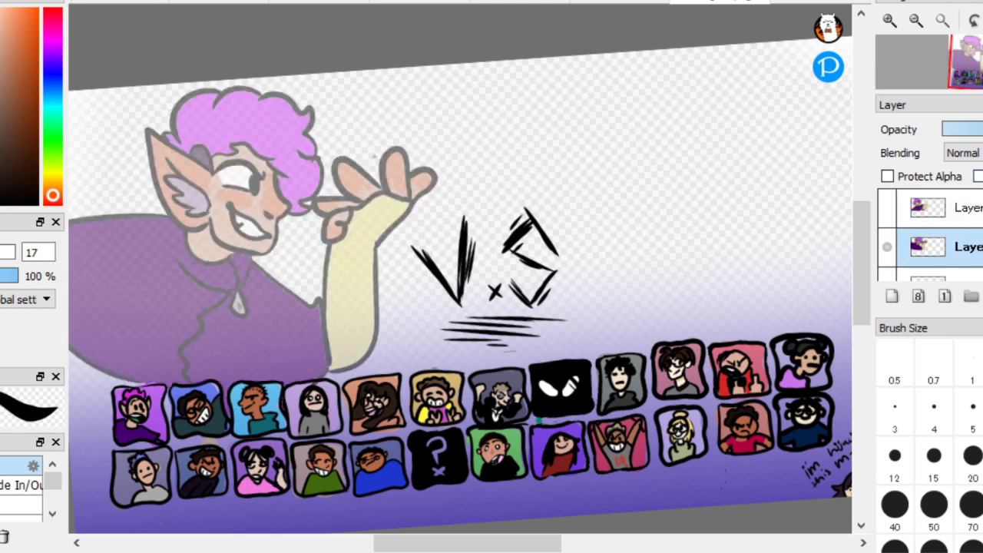
scroll(929, 234, "up", 1)
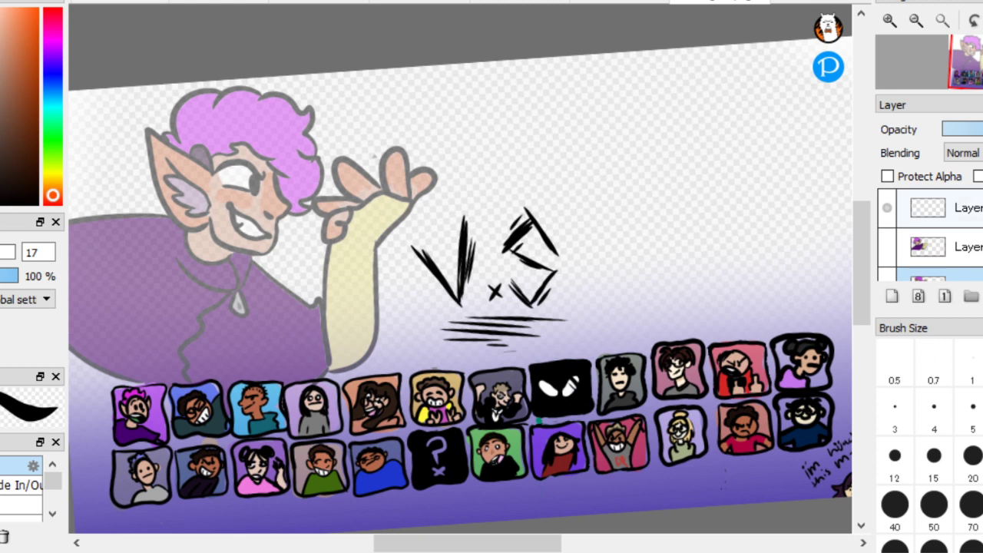
left_click(966, 207)
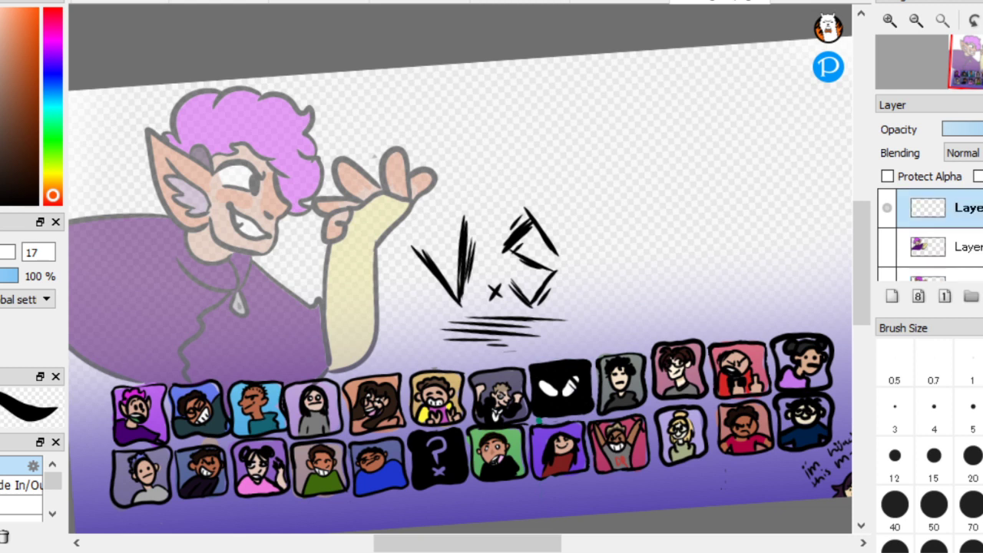
left_click_drag(966, 207, 966, 264)
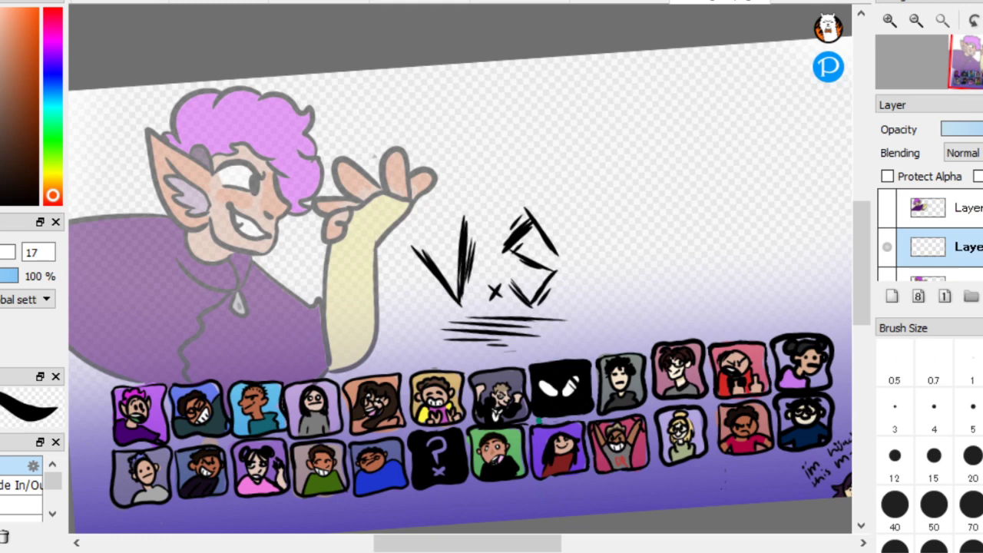
Draw the new fighter's eye in black over the faded elf, with an arched upper lid, curved lower lid and small pupil
scroll(223, 158, "up", 5)
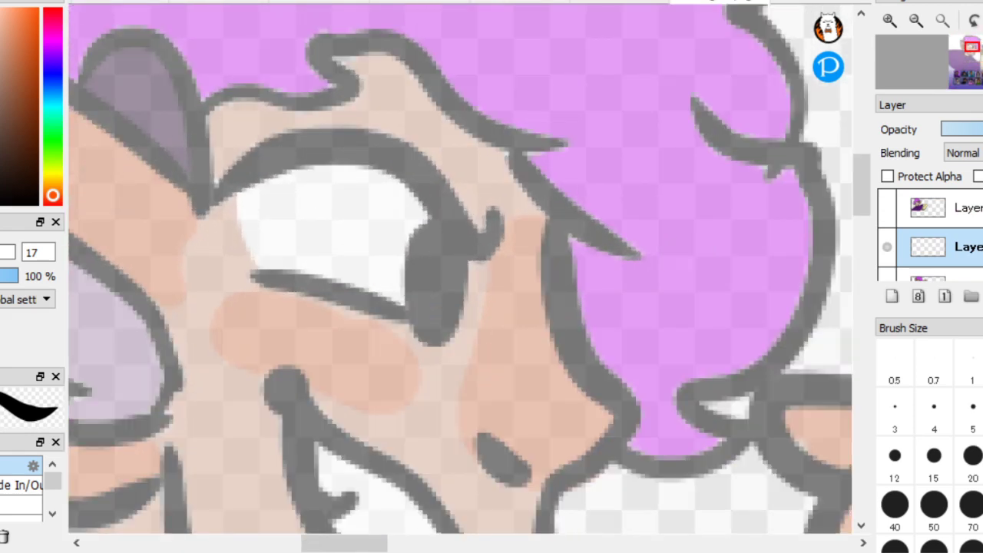
mouse_move(264, 153)
left_mouse_down()
mouse_move(284, 121)
mouse_move(424, 149)
mouse_move(456, 242)
left_mouse_up()
key("ctrl+z")
mouse_move(269, 137)
left_mouse_down()
mouse_move(426, 119)
mouse_move(477, 223)
left_mouse_up()
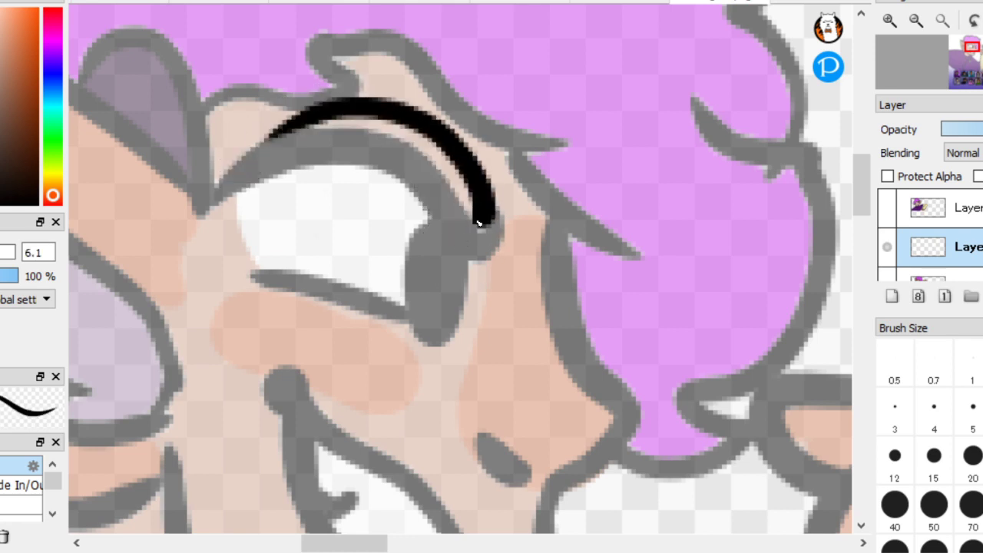
key("ctrl+z")
mouse_move(217, 191)
left_mouse_down()
mouse_move(245, 154)
mouse_move(378, 106)
mouse_move(476, 192)
mouse_move(484, 241)
mouse_move(455, 244)
left_mouse_up()
mouse_move(444, 301)
left_mouse_down()
mouse_move(366, 323)
mouse_move(219, 258)
left_mouse_up()
Draw a small slanted oval mouth in black with an 8.9 brush over the front corner of the faded grin
scroll(499, 405, "down", 3)
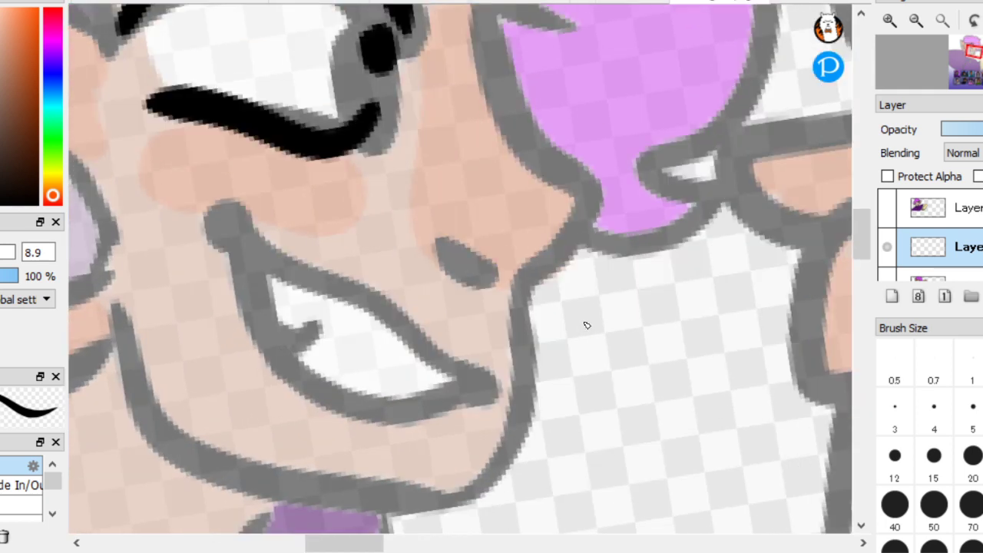
mouse_move(506, 377)
left_mouse_down()
mouse_move(431, 391)
mouse_move(423, 435)
left_mouse_up()
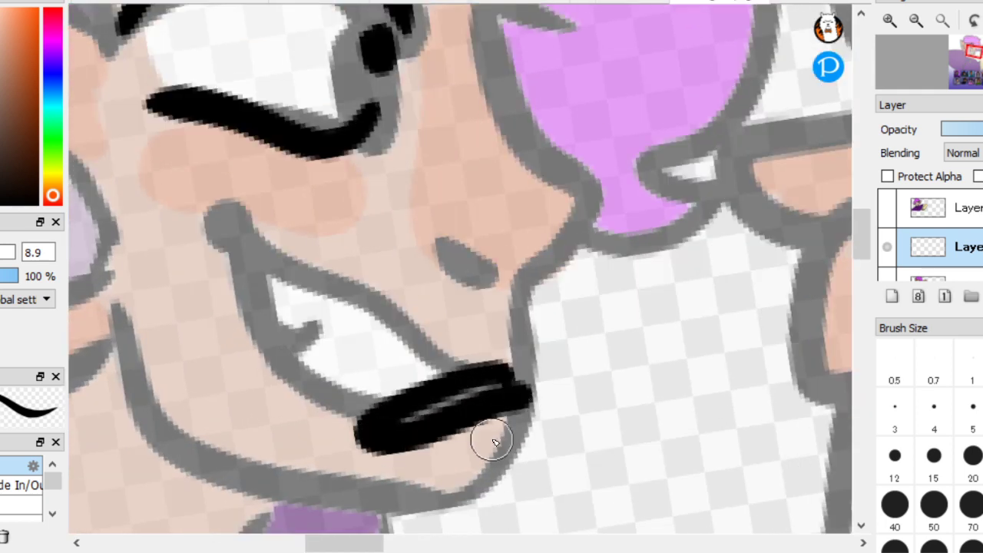
key("ctrl+z")
mouse_move(451, 464)
left_mouse_down()
mouse_move(299, 385)
mouse_move(303, 468)
left_mouse_up()
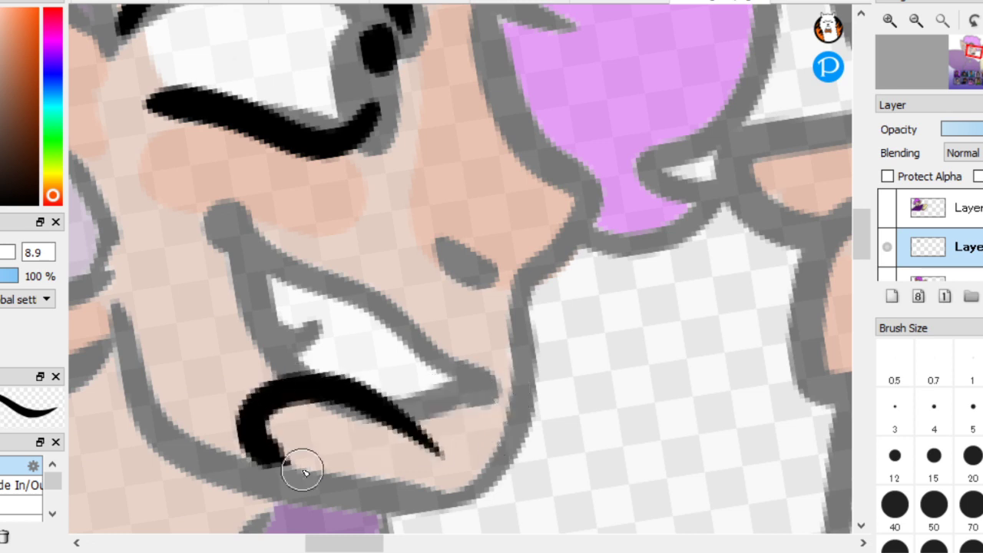
key("ctrl+z")
mouse_move(491, 395)
left_mouse_down()
mouse_move(396, 398)
mouse_move(398, 434)
mouse_move(491, 398)
left_mouse_up()
Outline the front of the chin and the pointed nose with its nostril in black along the faded profile
mouse_move(433, 500)
left_mouse_down()
mouse_move(505, 463)
mouse_move(528, 268)
left_mouse_up()
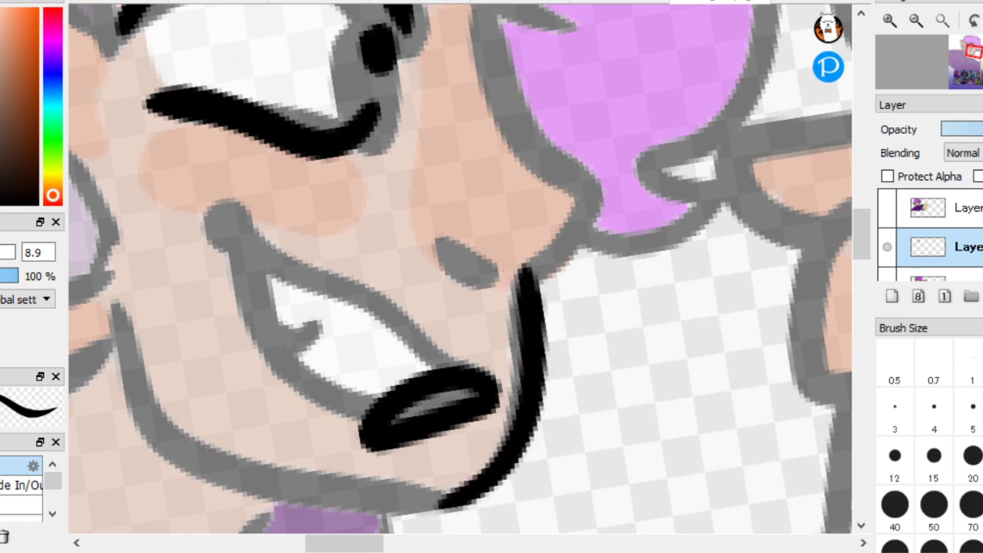
scroll(176, 164, "down", 1)
mouse_move(473, 345)
left_mouse_down()
mouse_move(515, 382)
mouse_move(593, 324)
mouse_move(560, 269)
mouse_move(526, 120)
left_mouse_up()
Draw the jawline in black from the chin back up to the base of the ear
scroll(321, 170, "down", 3)
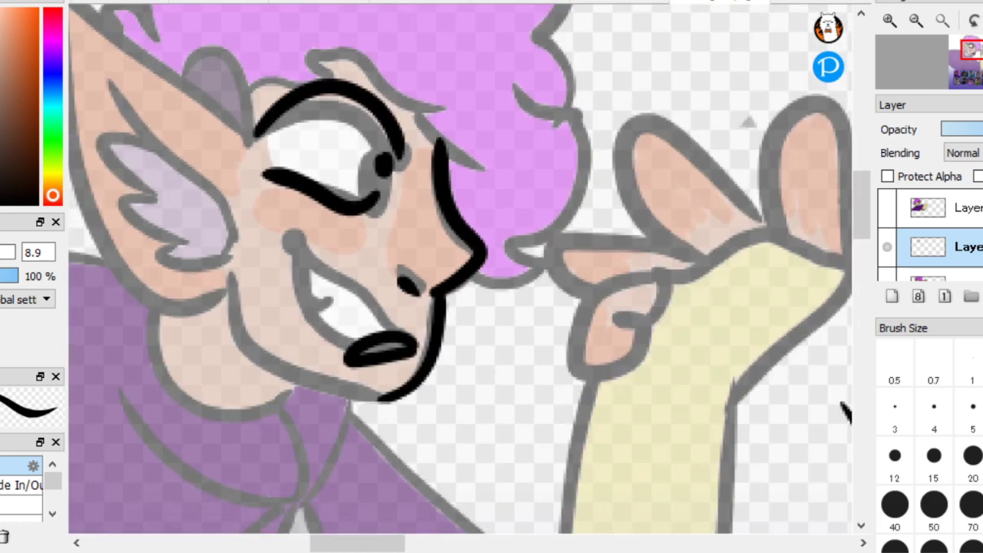
mouse_move(345, 361)
left_mouse_down()
mouse_move(288, 369)
mouse_move(232, 283)
left_mouse_up()
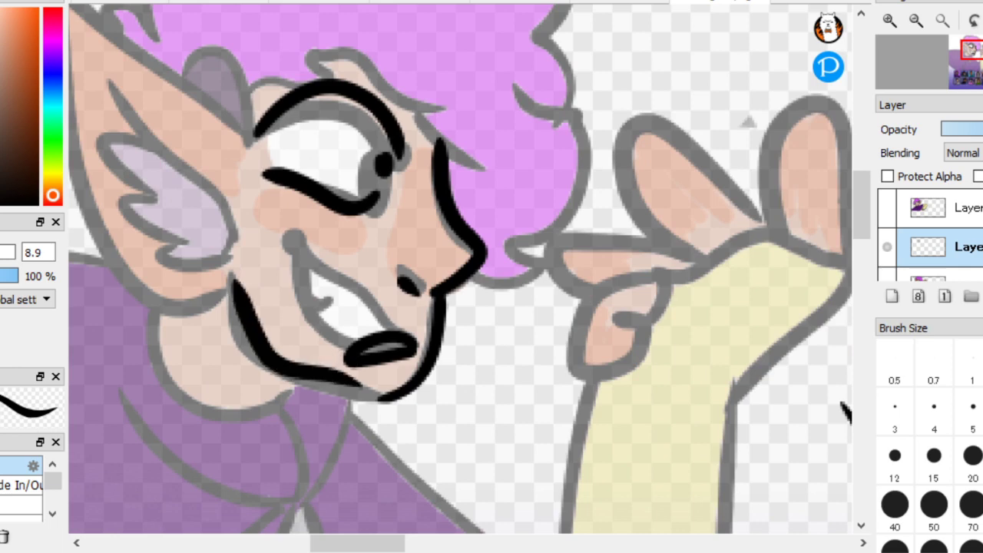
key("ctrl+z")
scroll(231, 283, "up", 2)
key("Right")
mouse_move(384, 404)
left_mouse_down()
mouse_move(358, 399)
mouse_move(272, 316)
mouse_move(253, 186)
left_mouse_up()
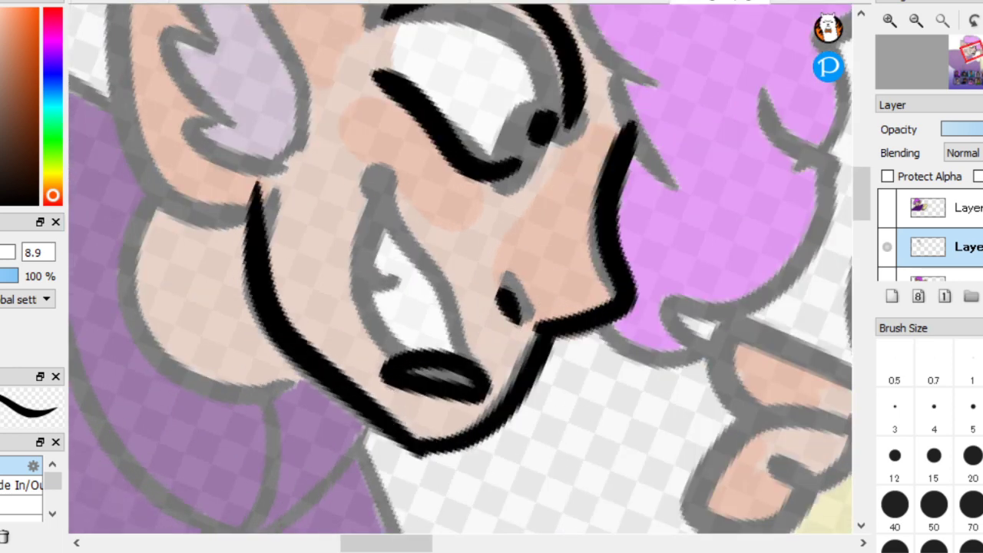
Draw a pointed ear angled further back than the faded one, with a straight inner fold and wavy inner tufts
scroll(195, 207, "down", 3)
key("Right")
scroll(195, 206, "up", 3)
key("Right")
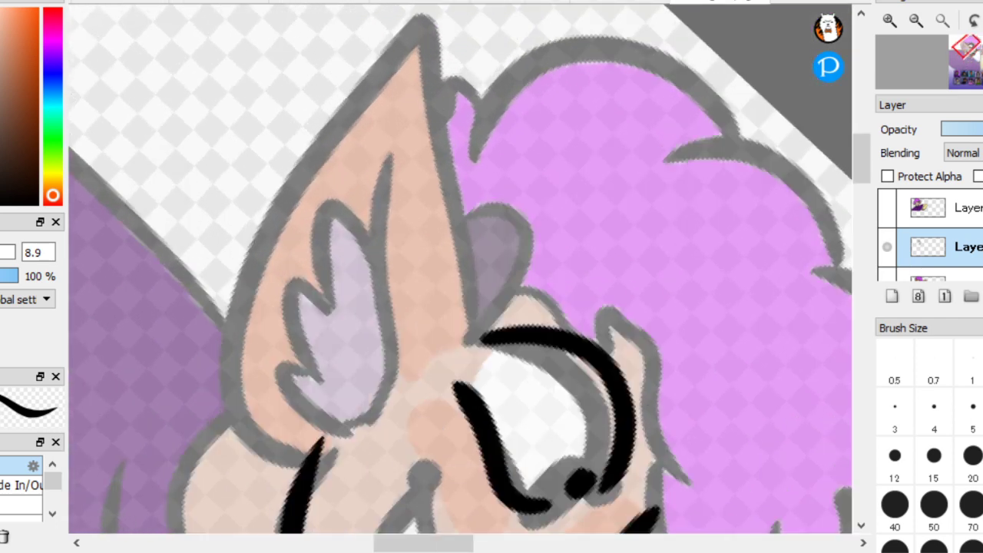
mouse_move(450, 338)
left_mouse_down()
mouse_move(463, 288)
mouse_move(443, 41)
mouse_move(423, 26)
left_mouse_up()
key("ctrl+z")
left_click_drag(470, 314, 358, 164)
mouse_move(330, 132)
left_mouse_down()
mouse_move(208, 311)
mouse_move(307, 435)
left_mouse_up()
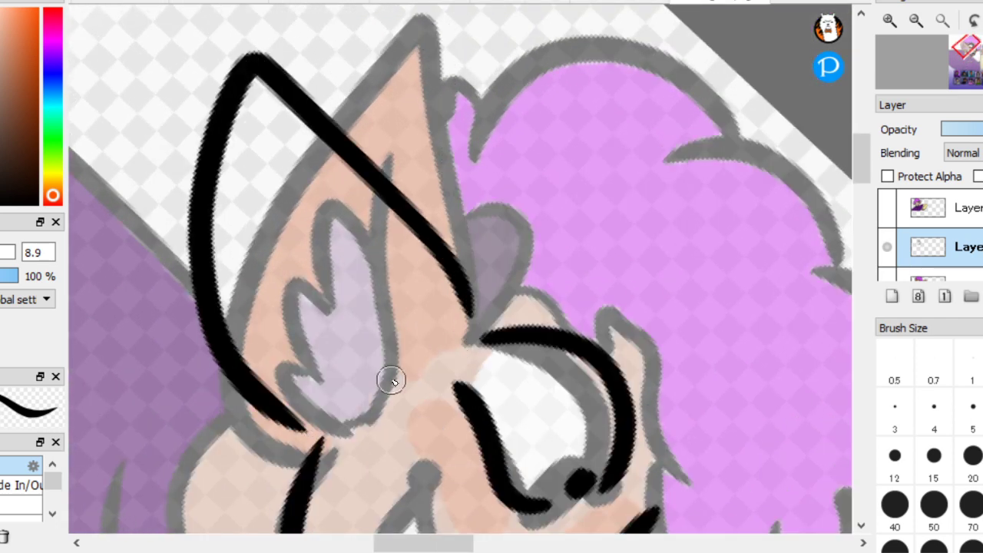
left_click_drag(392, 381, 256, 192)
mouse_move(329, 296)
left_mouse_down()
mouse_move(272, 274)
mouse_move(287, 373)
mouse_move(403, 391)
left_mouse_up()
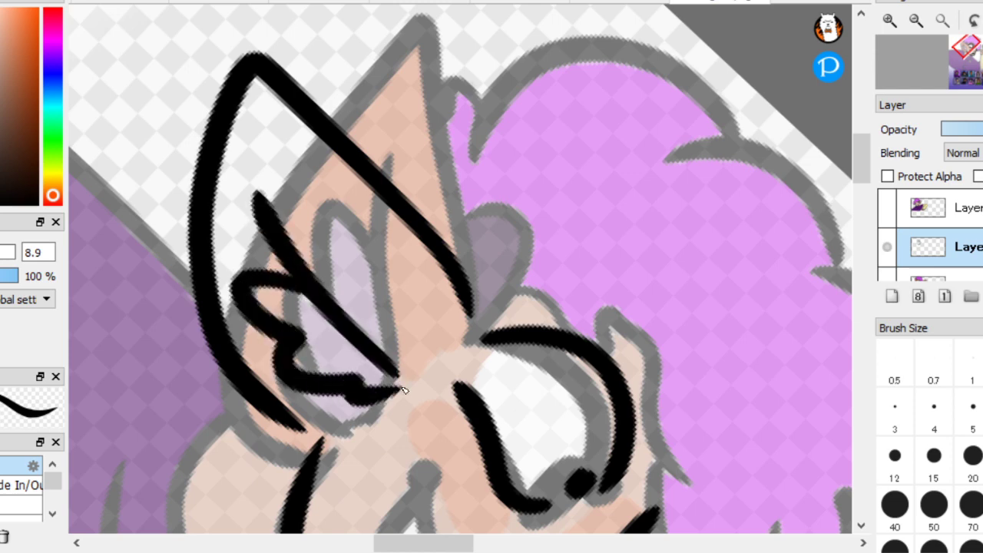
Outline the curly hair in black, from the rounded tuft above the ear over the head to the curl beside the nose
scroll(173, 244, "down", 3)
left_click_drag(172, 244, 622, 312)
scroll(622, 312, "up", 3)
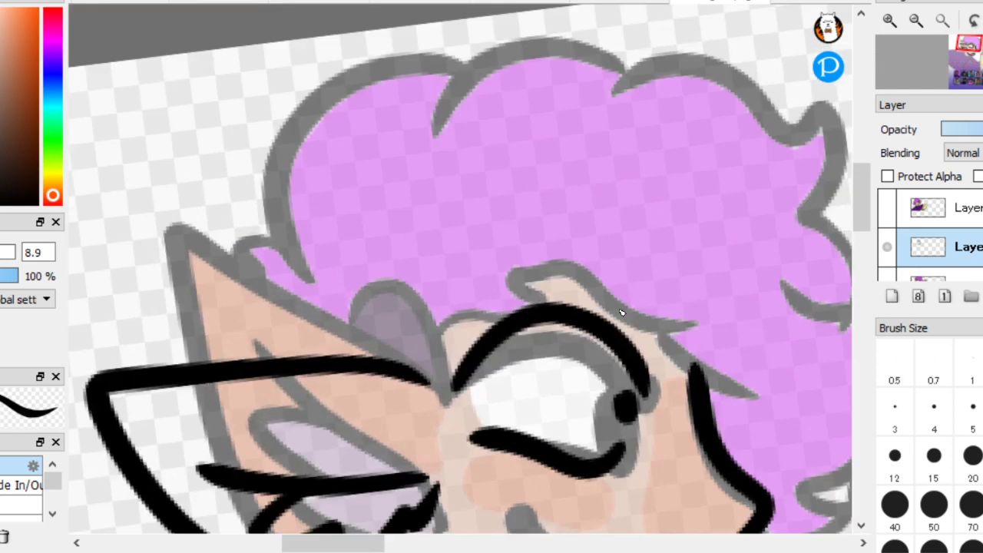
mouse_move(442, 338)
left_mouse_down()
mouse_move(430, 414)
mouse_move(437, 344)
mouse_move(388, 281)
mouse_move(304, 331)
mouse_move(300, 366)
left_mouse_up()
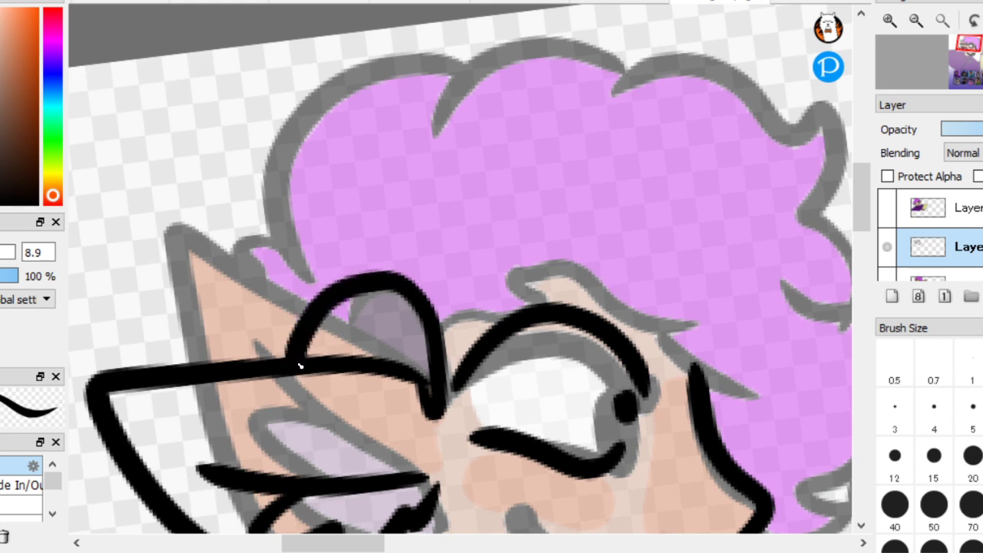
mouse_move(180, 355)
left_mouse_down()
mouse_move(281, 251)
mouse_move(271, 176)
mouse_move(329, 105)
mouse_move(459, 99)
mouse_move(517, 57)
mouse_move(673, 83)
mouse_move(787, 149)
mouse_move(836, 202)
mouse_move(816, 229)
left_mouse_up()
scroll(168, 239, "down", 2)
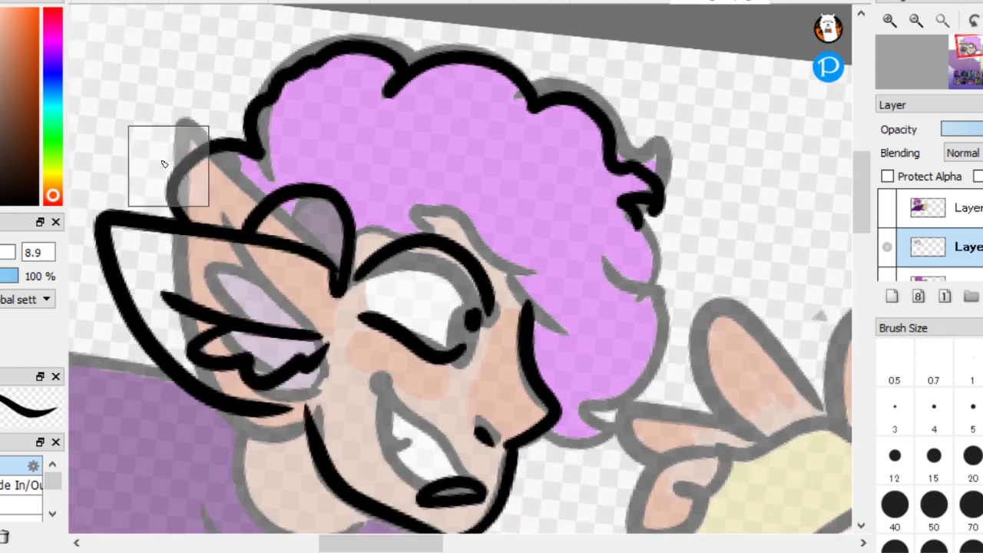
mouse_move(686, 202)
left_mouse_down()
mouse_move(671, 246)
mouse_move(643, 278)
mouse_move(654, 279)
mouse_move(671, 333)
mouse_move(618, 394)
mouse_move(608, 463)
mouse_move(563, 479)
mouse_move(549, 432)
left_mouse_up()
scroll(617, 453, "down", 2)
scroll(562, 358, "up", 3)
left_click_drag(662, 377, 706, 299)
Draw the rounded neckline, the curved collar fold and the necklace cords with a teardrop pendant in black
mouse_move(326, 184)
left_mouse_down()
mouse_move(396, 417)
mouse_move(491, 307)
left_mouse_up()
scroll(178, 172, "down", 2)
scroll(621, 193, "up", 1)
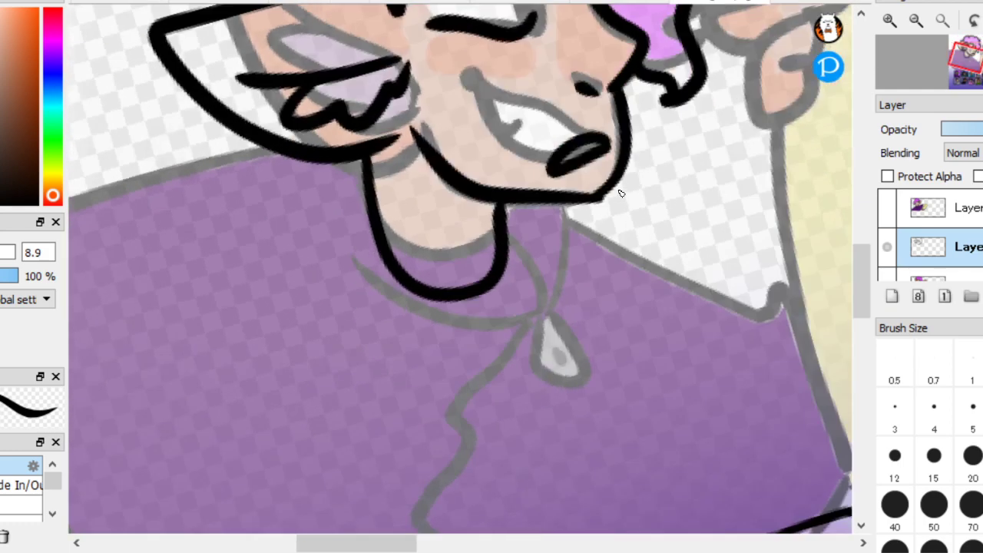
mouse_move(524, 207)
left_mouse_down()
mouse_move(499, 357)
mouse_move(344, 305)
mouse_move(327, 274)
left_mouse_up()
mouse_move(500, 277)
left_mouse_down()
mouse_move(540, 323)
mouse_move(529, 348)
mouse_move(557, 413)
mouse_move(555, 359)
left_mouse_up()
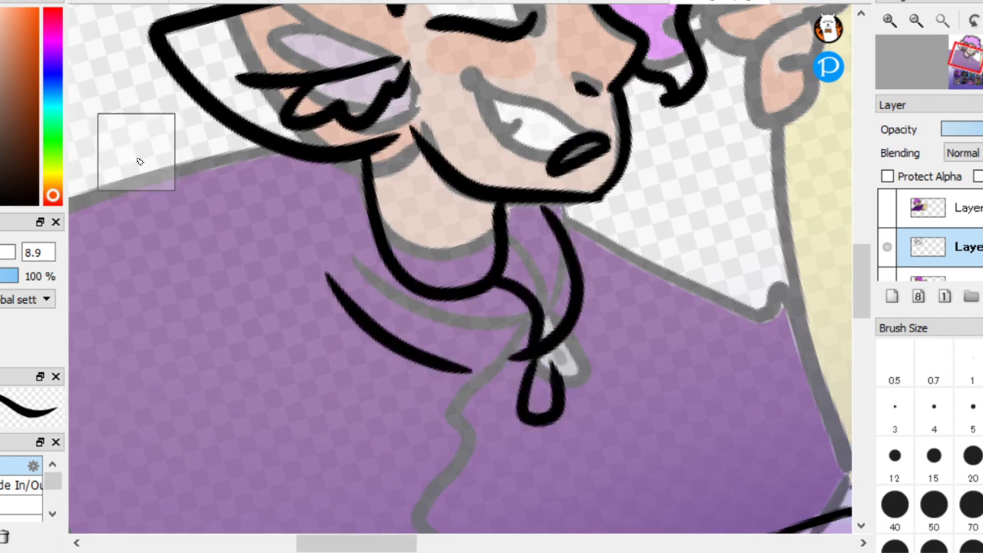
Outline the cloak in black with two sloping shoulders and the lower hem above the portrait grid
scroll(566, 256, "down", 2)
scroll(401, 136, "up", 1)
mouse_move(401, 135)
left_mouse_down()
mouse_move(257, 307)
mouse_move(234, 376)
left_mouse_up()
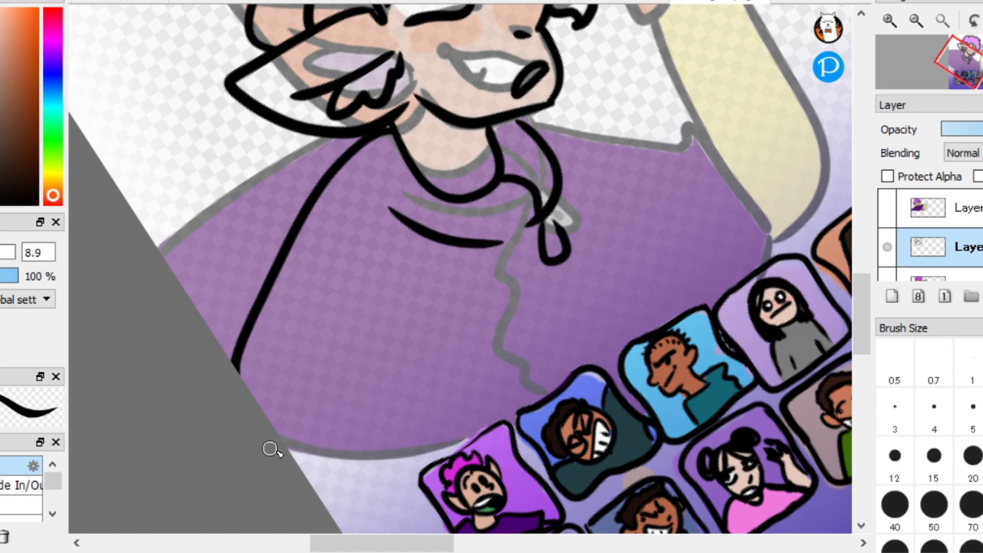
mouse_move(256, 441)
left_mouse_down()
mouse_move(377, 462)
mouse_move(455, 451)
left_mouse_up()
mouse_move(551, 132)
left_mouse_down()
mouse_move(729, 192)
mouse_move(764, 265)
left_mouse_up()
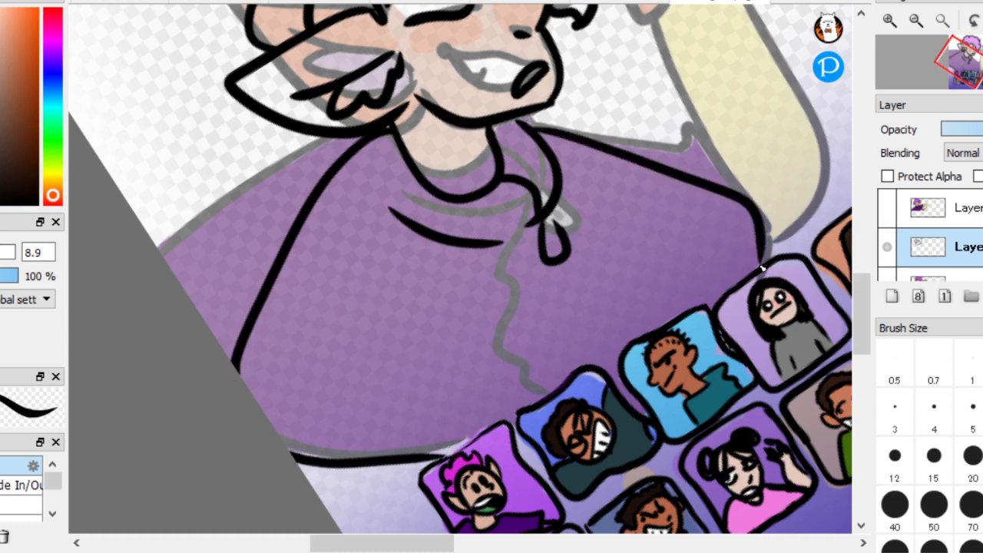
Check the new line art by temporarily hiding the faded old elf layer
scroll(184, 207, "down", 3)
scroll(184, 208, "up", 1)
scroll(184, 207, "down", 1)
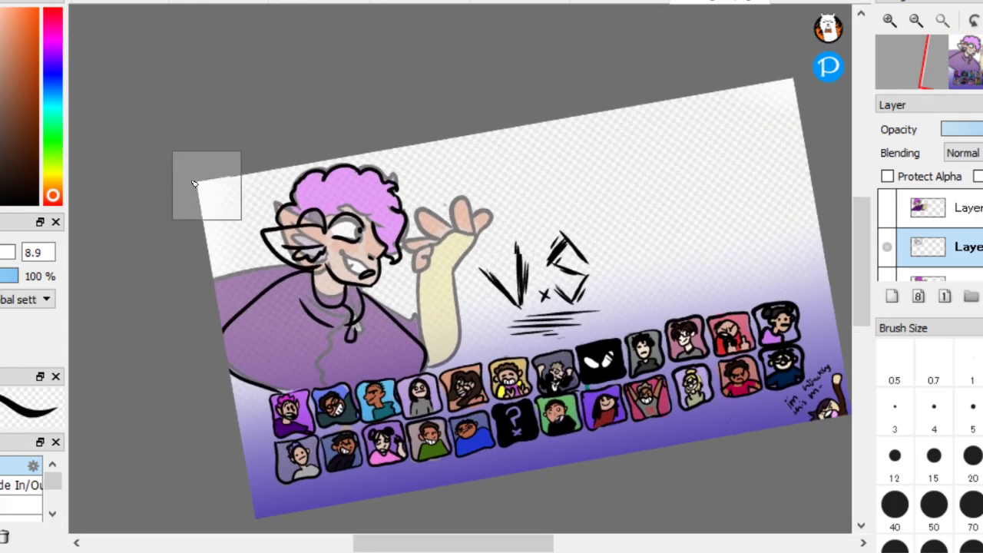
scroll(207, 192, "up", 2)
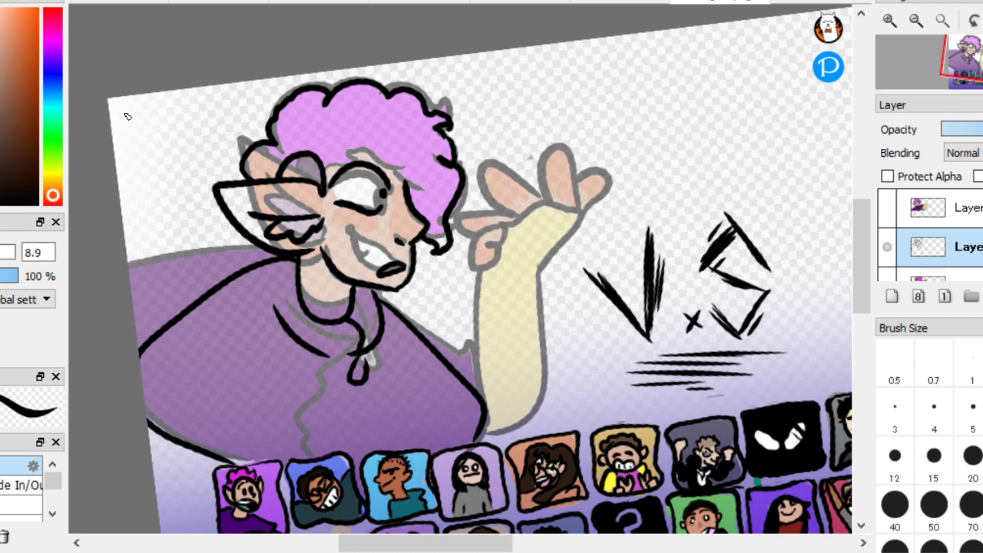
scroll(292, 284, "up", 2)
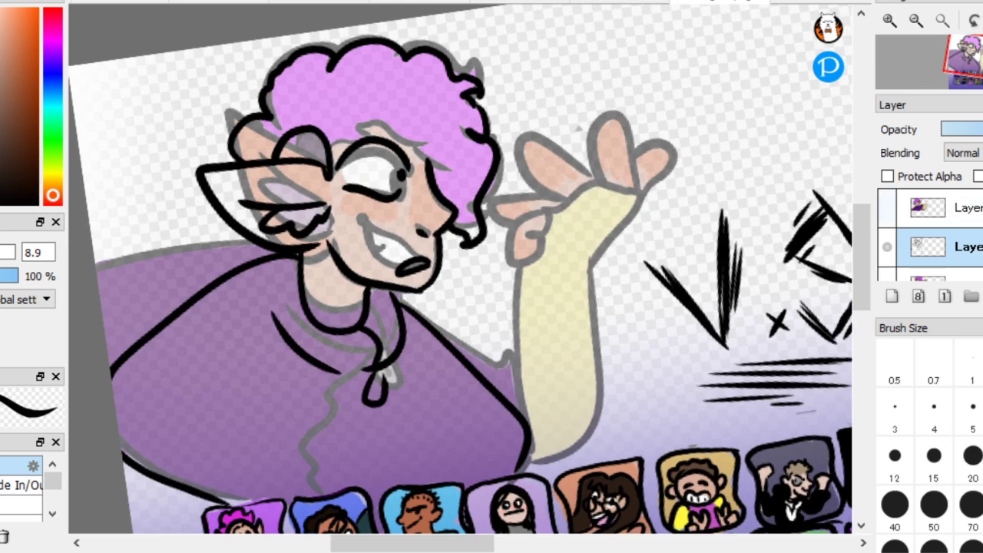
left_click(887, 277)
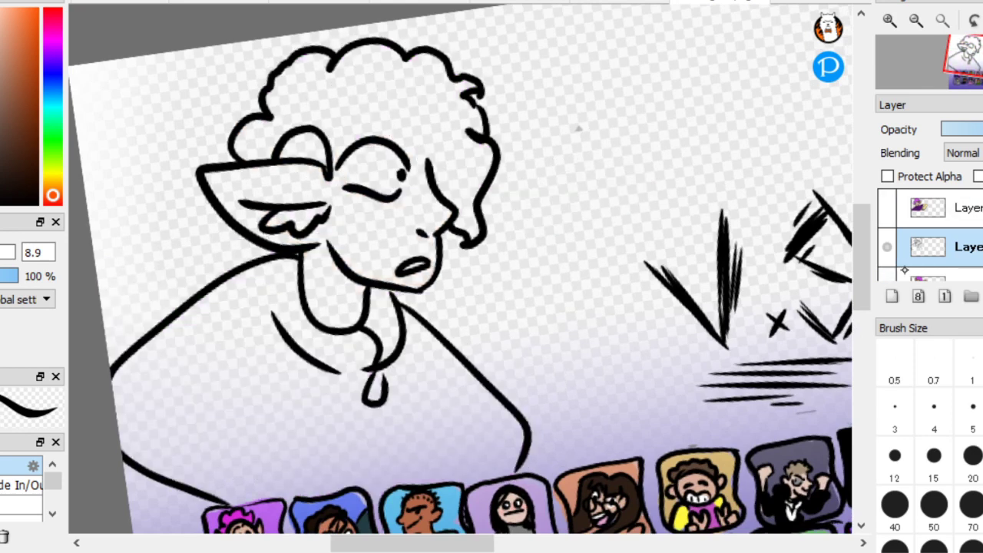
left_click(937, 269)
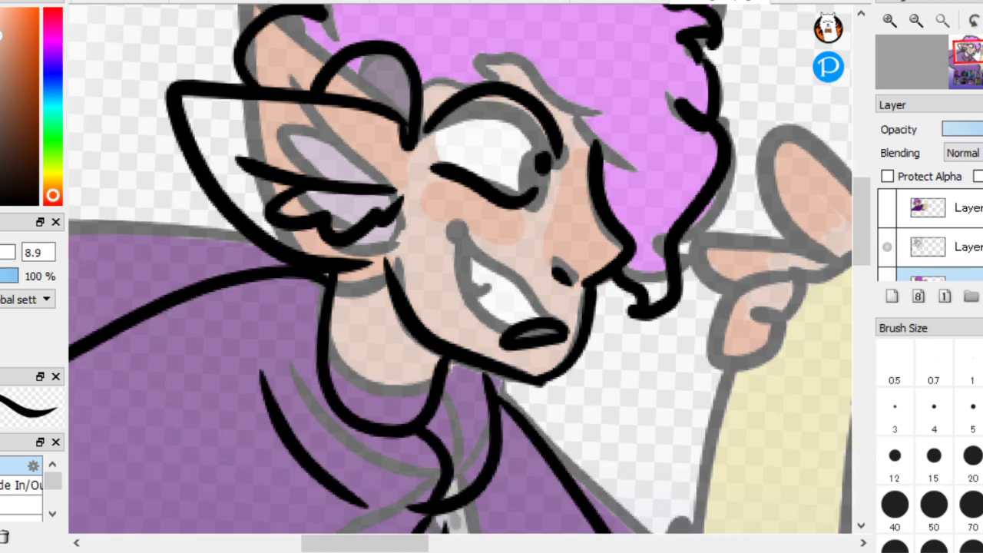
Undo the peach trial stroke on the neck and add a new layer above the line art layer
left_click(964, 264)
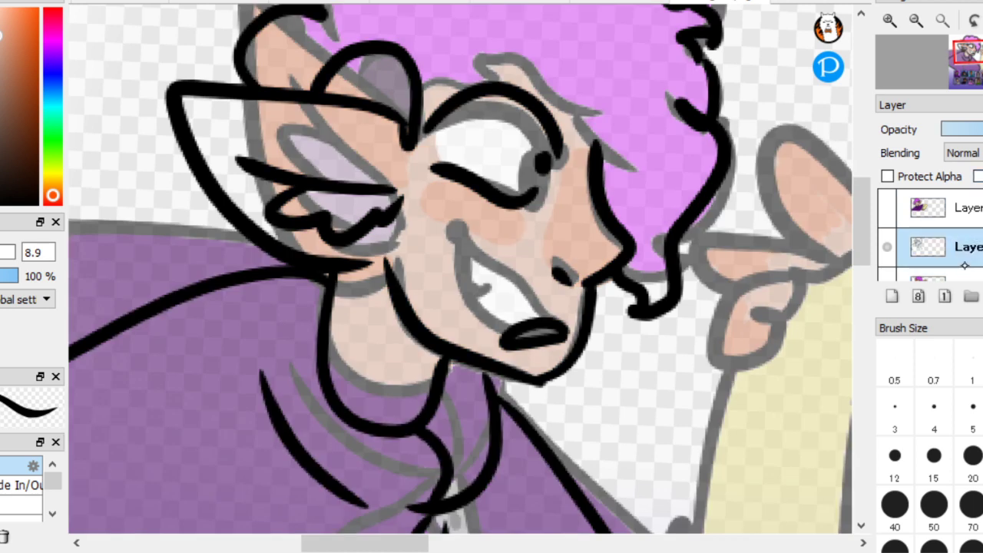
mouse_move(354, 263)
left_mouse_down()
mouse_move(360, 292)
mouse_move(344, 377)
left_mouse_up()
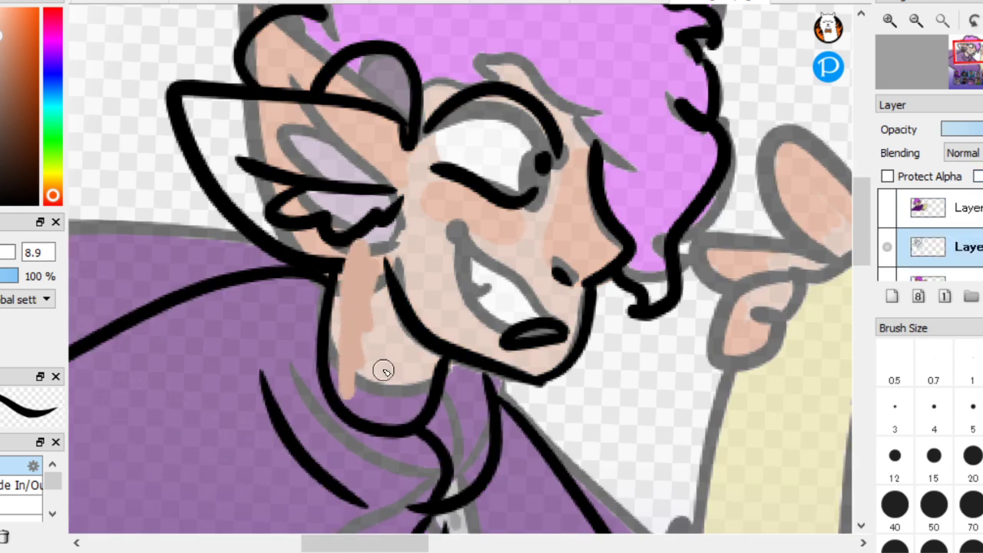
key("ctrl+z")
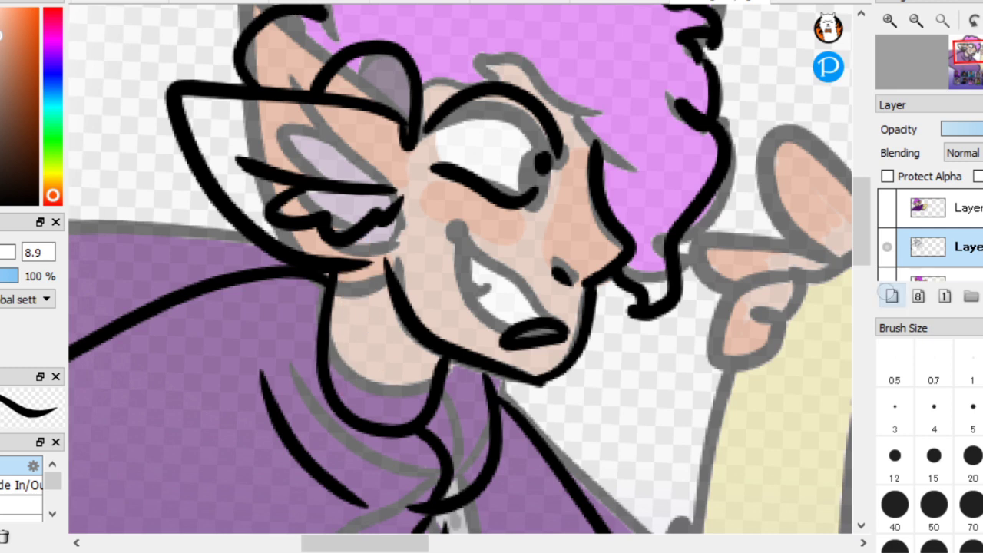
left_click(891, 296)
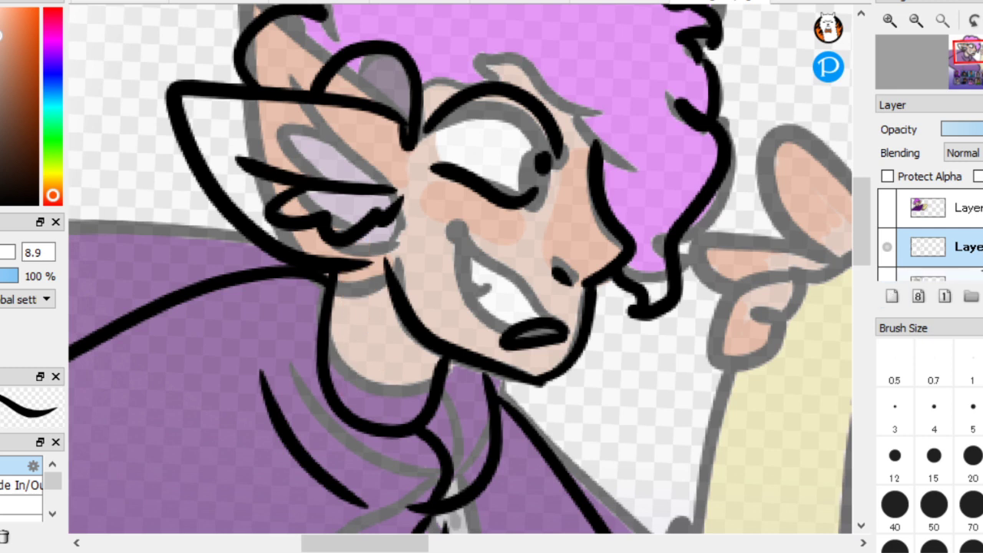
Move the empty layer beneath the line art and paint the neck peach with a size 23 brush
left_click_drag(964, 246, 964, 275)
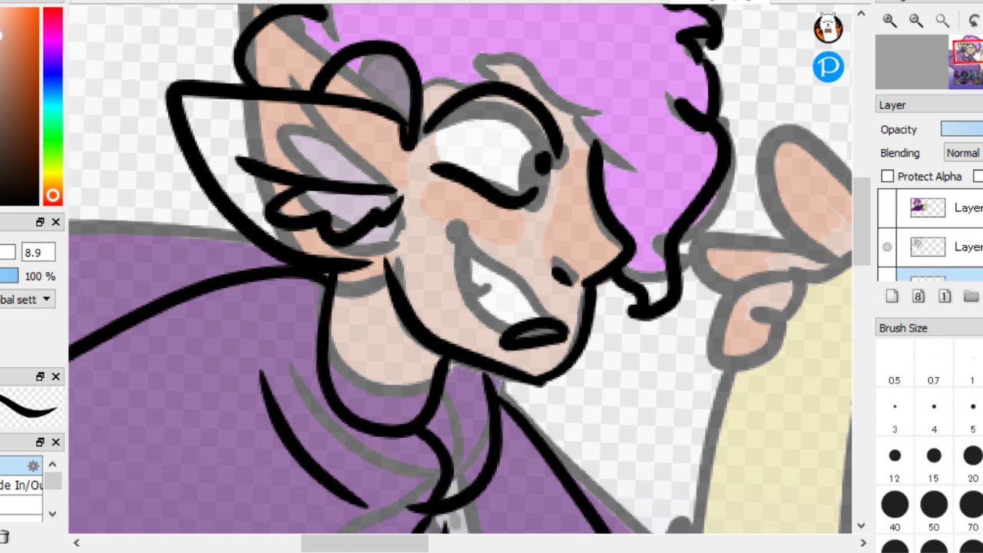
scroll(136, 297, "up", 2)
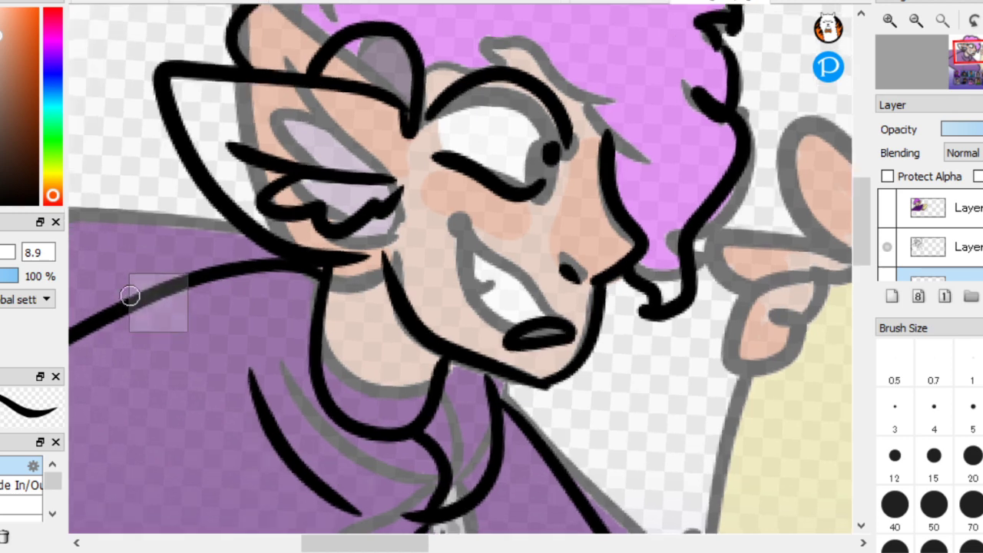
key("]")
mouse_move(398, 312)
left_mouse_down()
mouse_move(347, 426)
mouse_move(377, 381)
mouse_move(380, 260)
mouse_move(349, 356)
mouse_move(390, 433)
mouse_move(430, 301)
mouse_move(414, 361)
mouse_move(416, 437)
mouse_move(459, 322)
mouse_move(449, 376)
mouse_move(450, 302)
mouse_move(425, 250)
mouse_move(456, 251)
mouse_move(490, 313)
mouse_move(524, 335)
left_mouse_up()
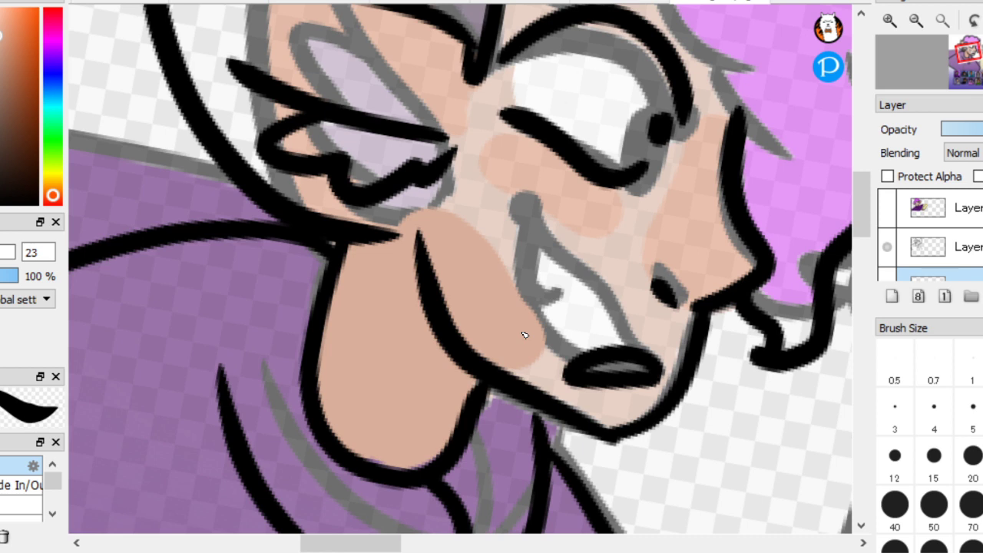
Paint the face, forehead and large near ear peach inside the black outlines
mouse_move(500, 279)
left_mouse_down()
mouse_move(660, 279)
mouse_move(719, 256)
mouse_move(693, 173)
mouse_move(705, 123)
mouse_move(664, 78)
left_mouse_up()
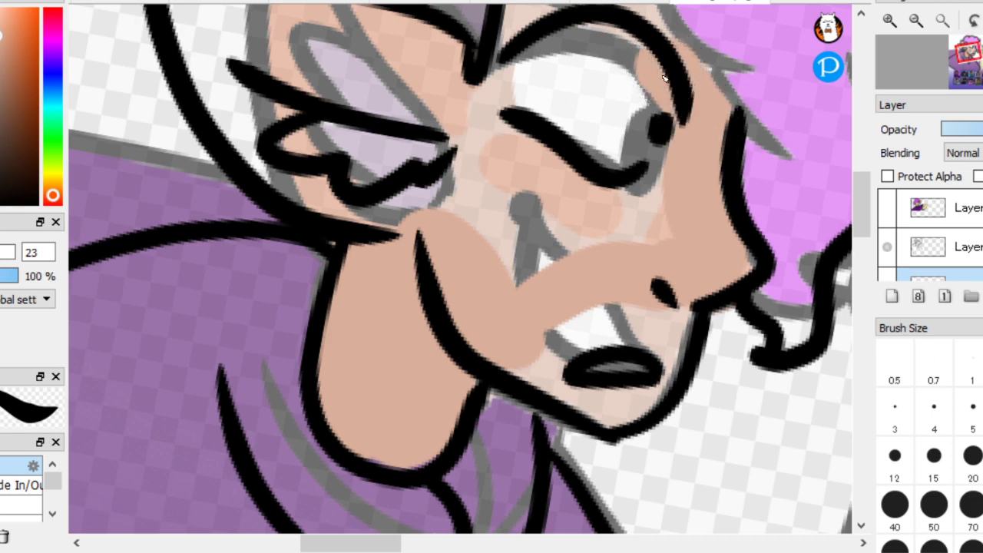
key("Right")
key("ctrl+minus")
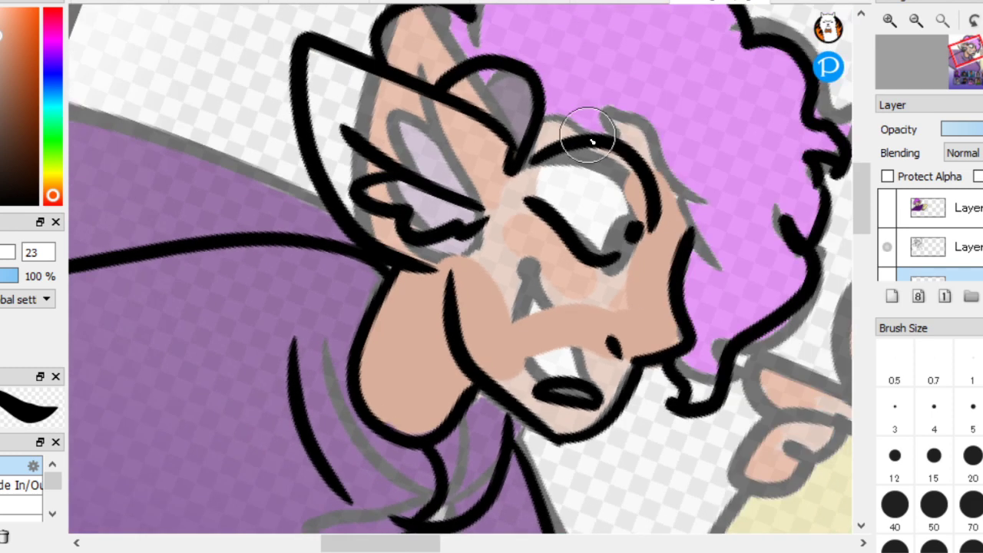
mouse_move(621, 165)
left_mouse_down()
mouse_move(583, 137)
mouse_move(555, 188)
mouse_move(548, 135)
mouse_move(502, 258)
mouse_move(509, 249)
mouse_move(527, 328)
mouse_move(514, 301)
mouse_move(508, 363)
mouse_move(556, 413)
mouse_move(586, 388)
mouse_move(560, 365)
mouse_move(580, 377)
mouse_move(608, 364)
mouse_move(622, 305)
mouse_move(603, 225)
mouse_move(613, 241)
mouse_move(560, 207)
mouse_move(570, 298)
mouse_move(569, 203)
mouse_move(542, 227)
mouse_move(498, 202)
mouse_move(459, 150)
mouse_move(328, 79)
mouse_move(346, 126)
mouse_move(318, 62)
mouse_move(386, 211)
mouse_move(488, 231)
mouse_move(362, 121)
mouse_move(376, 219)
mouse_move(417, 137)
mouse_move(456, 205)
mouse_move(439, 261)
left_mouse_up()
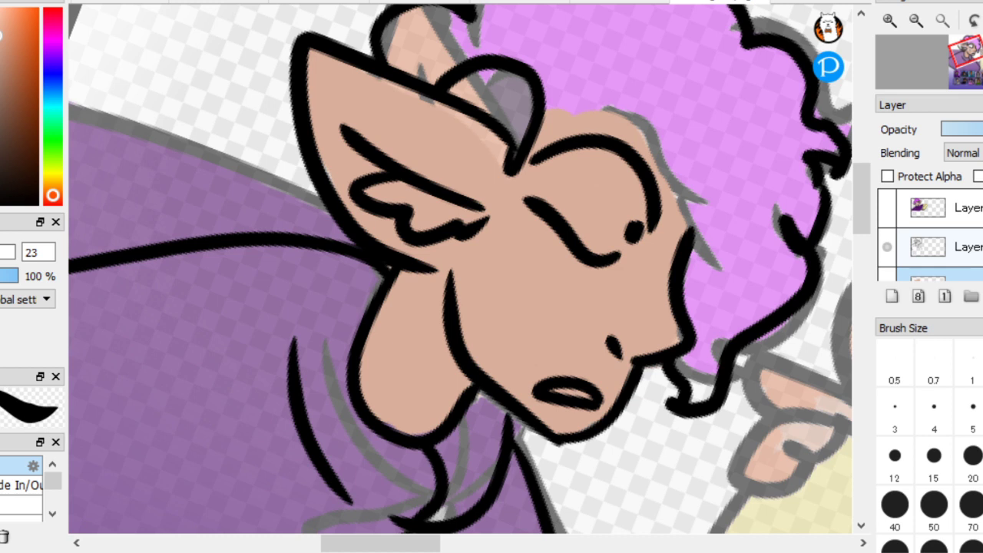
Sample the bright magenta of the old elf's hair at full layer opacity, fade that layer again and return to the colour layer
left_click(958, 208)
scroll(929, 234, "down", 1)
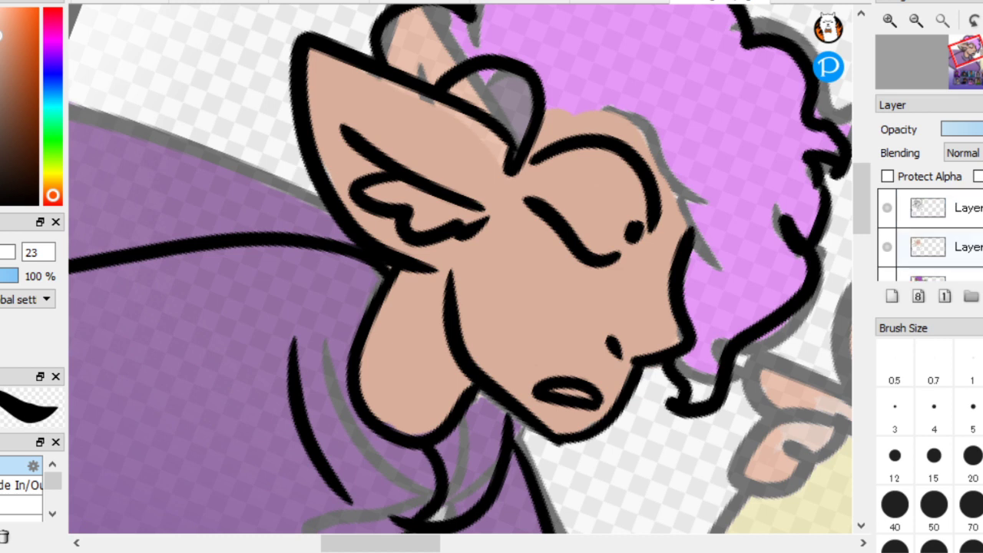
left_click(958, 230)
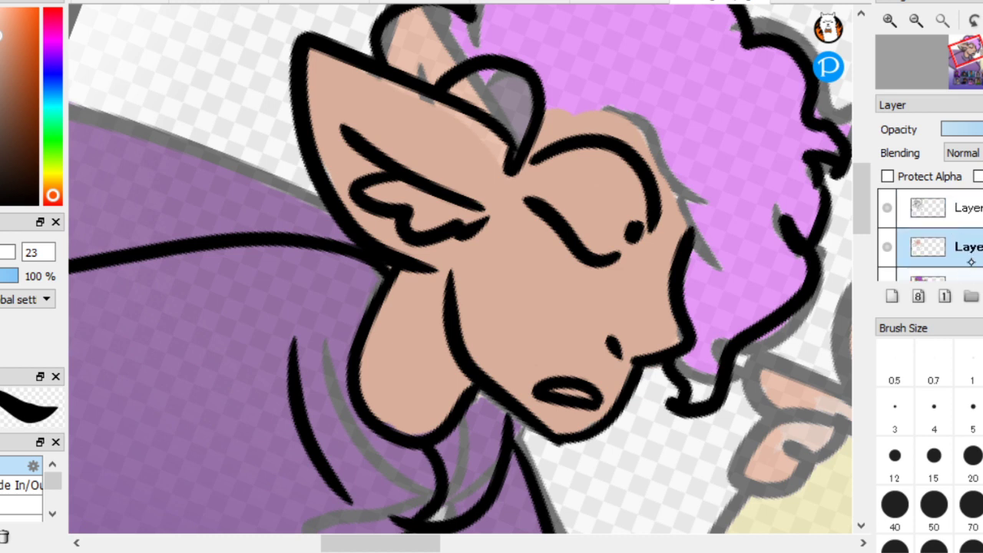
left_click(971, 269)
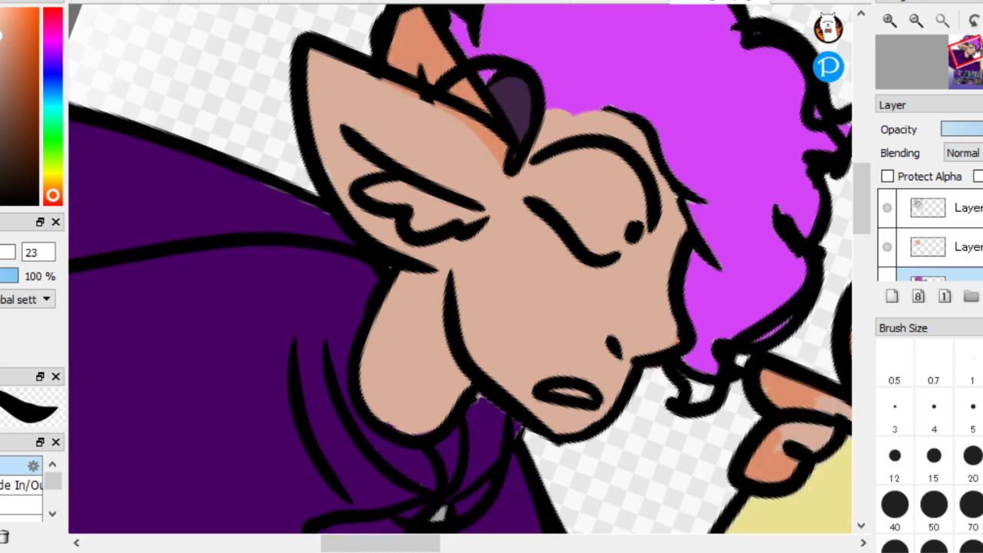
left_click(747, 270, "alt")
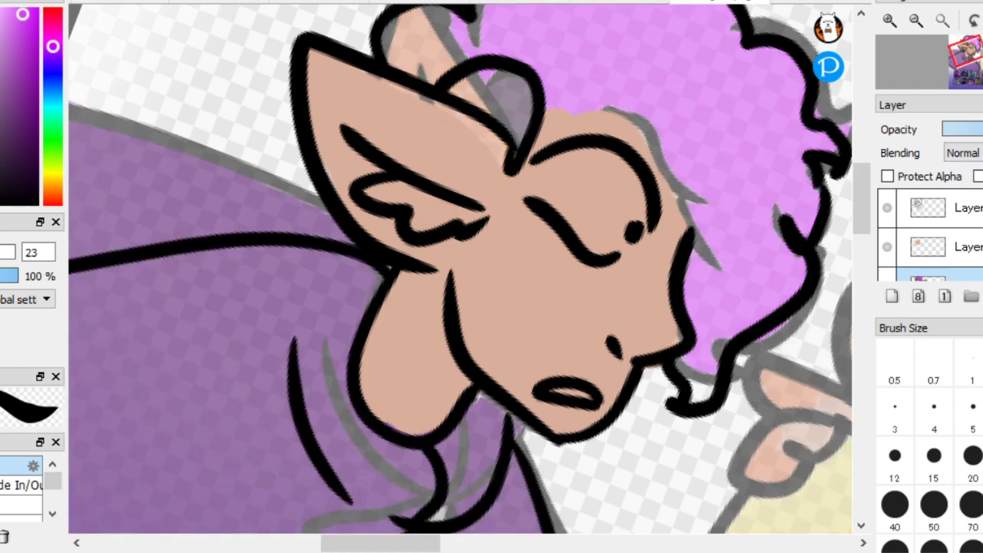
left_click(940, 247)
Try bright magenta on the front curls and along the hairline, and undo the last stroke
left_click_drag(725, 325, 710, 372)
scroll(711, 372, "up", 1)
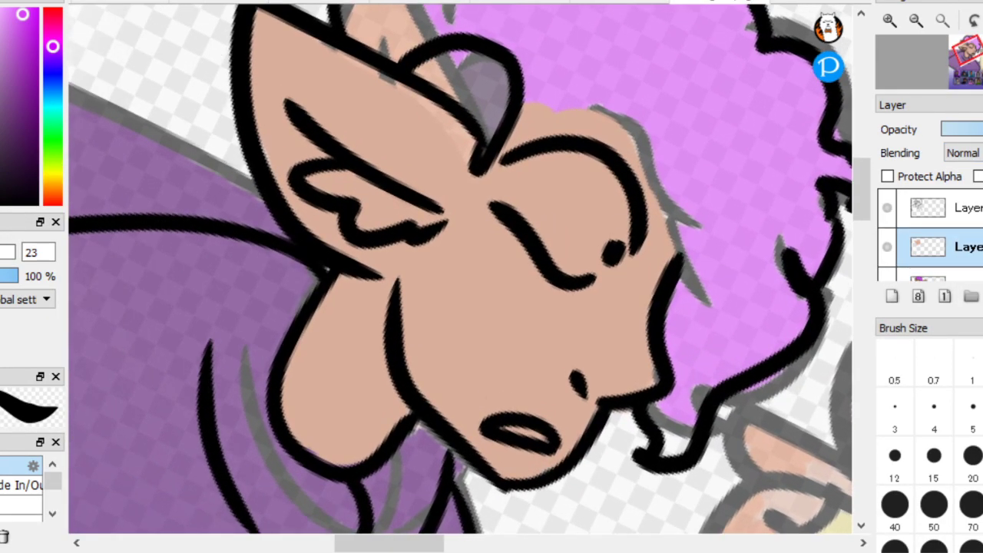
mouse_move(665, 445)
left_mouse_down()
mouse_move(685, 430)
mouse_move(668, 427)
mouse_move(669, 446)
mouse_move(661, 418)
mouse_move(680, 407)
mouse_move(680, 288)
mouse_move(712, 258)
mouse_move(692, 374)
mouse_move(777, 257)
mouse_move(707, 349)
mouse_move(787, 317)
mouse_move(802, 286)
left_mouse_up()
scroll(412, 419, "down", 3)
scroll(408, 359, "up", 3)
mouse_move(500, 366)
left_mouse_down()
mouse_move(499, 316)
mouse_move(478, 379)
mouse_move(535, 285)
mouse_move(479, 208)
mouse_move(457, 154)
mouse_move(491, 176)
left_mouse_up()
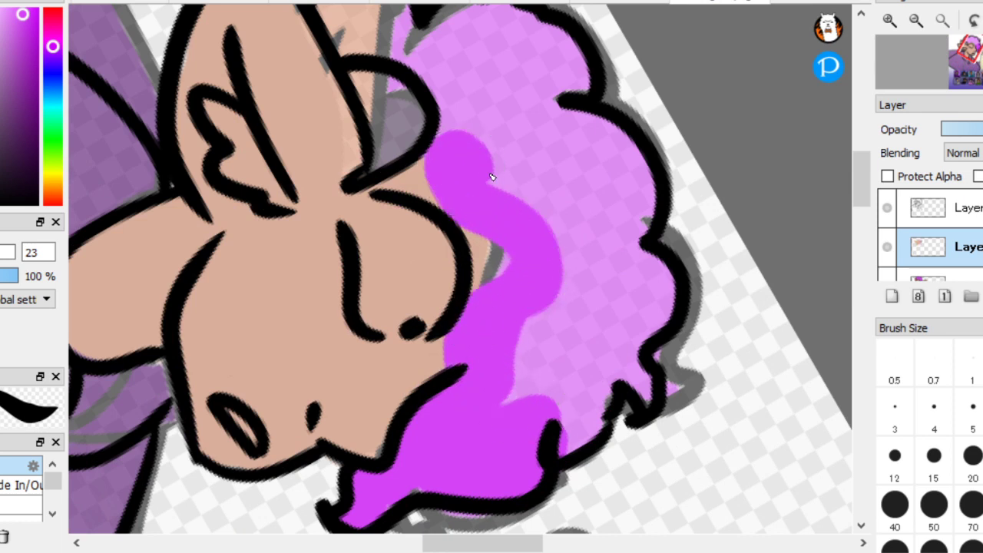
key("ctrl+z")
Paint all the curly hair a darker purple, from the front lock over the crown to behind the ear
mouse_move(413, 476)
left_mouse_down()
mouse_move(360, 510)
mouse_move(372, 485)
mouse_move(386, 491)
mouse_move(414, 474)
mouse_move(410, 451)
mouse_move(474, 393)
mouse_move(443, 439)
mouse_move(454, 427)
mouse_move(494, 476)
mouse_move(472, 398)
mouse_move(535, 444)
mouse_move(512, 433)
mouse_move(511, 476)
mouse_move(499, 357)
mouse_move(480, 369)
mouse_move(545, 282)
mouse_move(501, 183)
mouse_move(446, 148)
mouse_move(469, 121)
mouse_move(559, 377)
mouse_move(538, 356)
mouse_move(507, 276)
mouse_move(516, 269)
mouse_move(550, 329)
mouse_move(572, 443)
mouse_move(573, 393)
mouse_move(603, 345)
mouse_move(641, 382)
mouse_move(557, 255)
mouse_move(574, 324)
mouse_move(613, 261)
mouse_move(656, 289)
mouse_move(631, 327)
mouse_move(607, 300)
mouse_move(579, 197)
mouse_move(590, 173)
mouse_move(615, 239)
mouse_move(580, 194)
mouse_move(582, 136)
mouse_move(640, 212)
mouse_move(560, 223)
mouse_move(532, 119)
mouse_move(546, 131)
mouse_move(541, 191)
mouse_move(495, 161)
mouse_move(267, 234)
mouse_move(682, 250)
mouse_move(727, 291)
left_mouse_up()
mouse_move(588, 283)
left_mouse_down()
mouse_move(604, 257)
mouse_move(644, 285)
mouse_move(608, 260)
mouse_move(632, 304)
mouse_move(520, 186)
mouse_move(566, 231)
left_mouse_up()
mouse_move(497, 232)
left_mouse_down()
mouse_move(406, 136)
mouse_move(395, 171)
mouse_move(443, 149)
mouse_move(470, 178)
left_mouse_up()
left_click(278, 398, "alt")
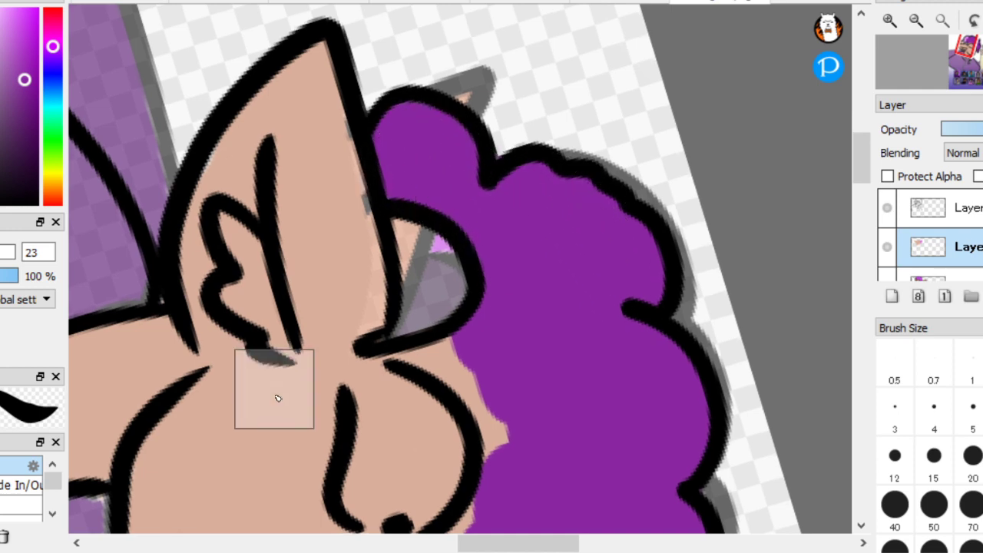
scroll(278, 397, "down", 3)
scroll(203, 206, "up", 3)
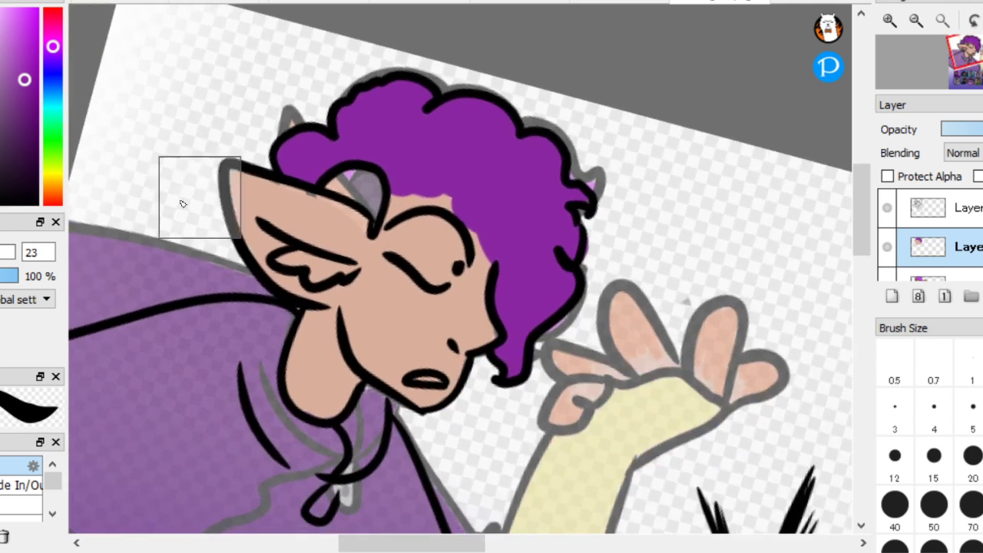
Paint the small rounded shape behind the near ear a very dark, muted purple
scroll(203, 205, "up", 4)
left_click(20, 150)
mouse_move(570, 309)
left_mouse_down()
mouse_move(548, 238)
mouse_move(480, 230)
mouse_move(530, 281)
left_mouse_up()
left_click(366, 208, "alt")
Paint the eyeball white between the upper and lower eyelid lines
scroll(366, 208, "down", 3)
scroll(208, 230, "up", 4)
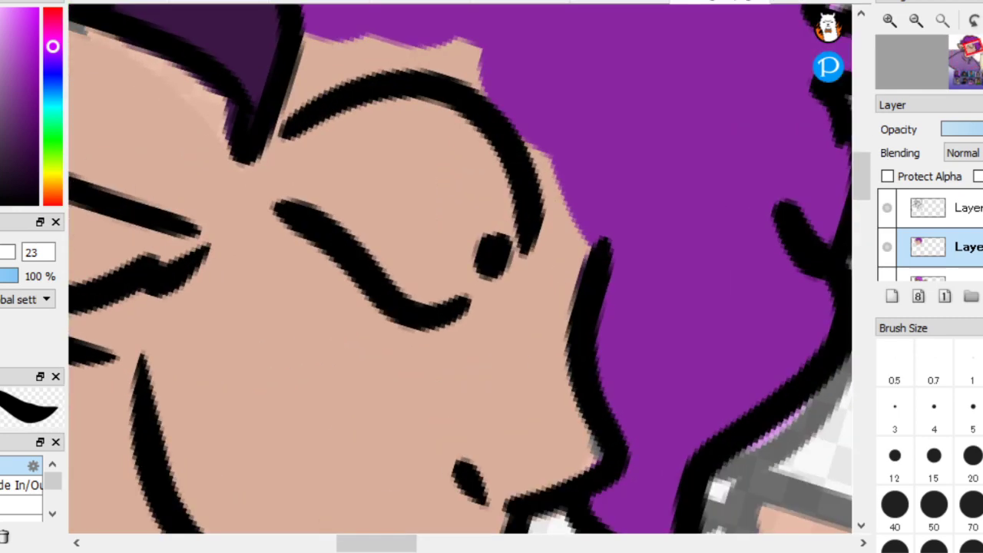
mouse_move(353, 183)
left_mouse_down()
mouse_move(456, 259)
mouse_move(448, 276)
mouse_move(447, 166)
left_mouse_up()
scroll(447, 165, "down", 5)
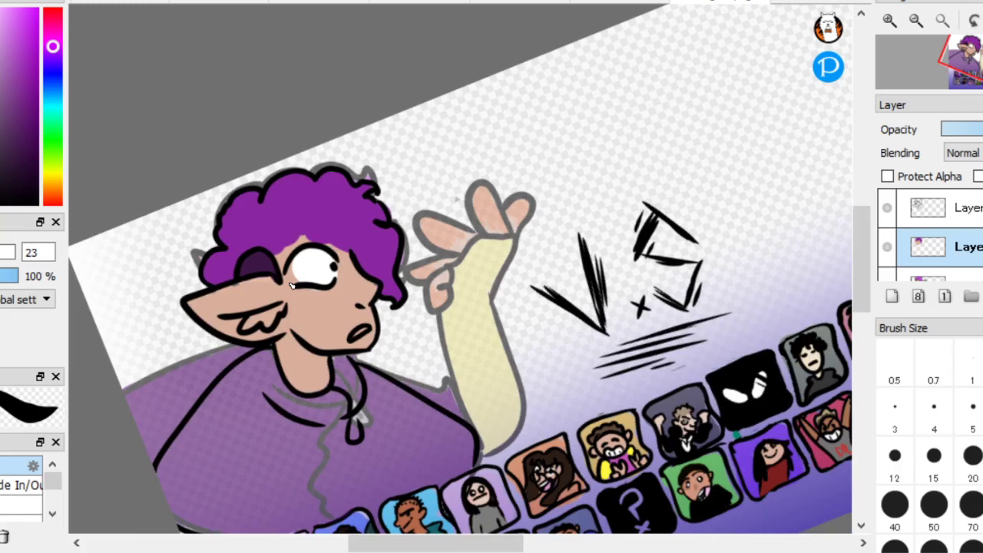
Sample the dark purple of the old elf's cloak, hide the old elf layer and return to the colour layer
left_click(973, 275)
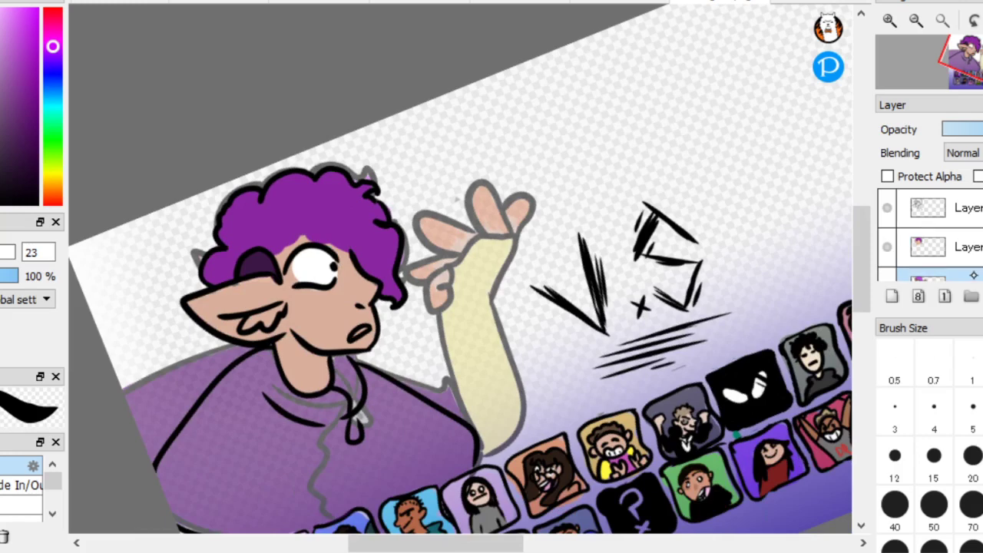
scroll(460, 268, "up", 3)
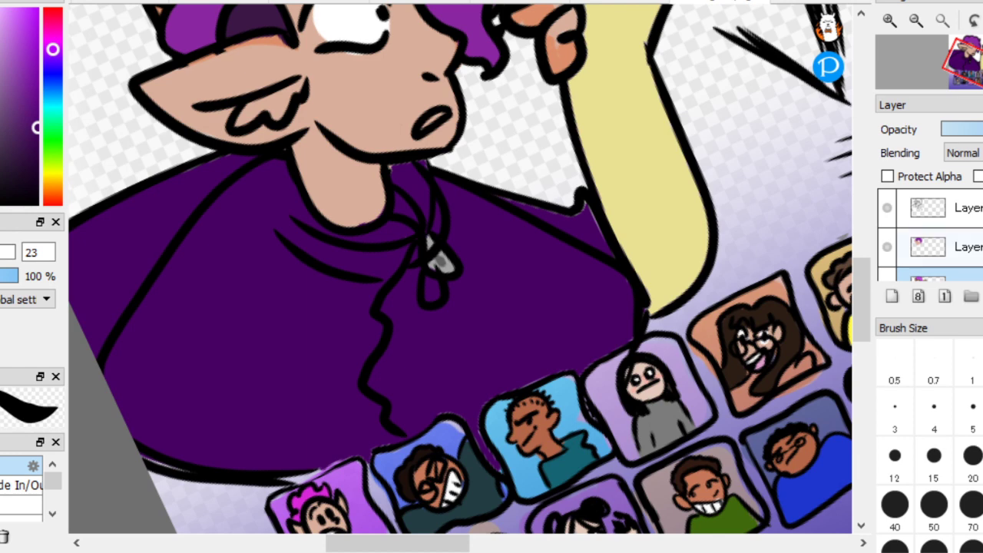
left_click(979, 129)
left_click(968, 248)
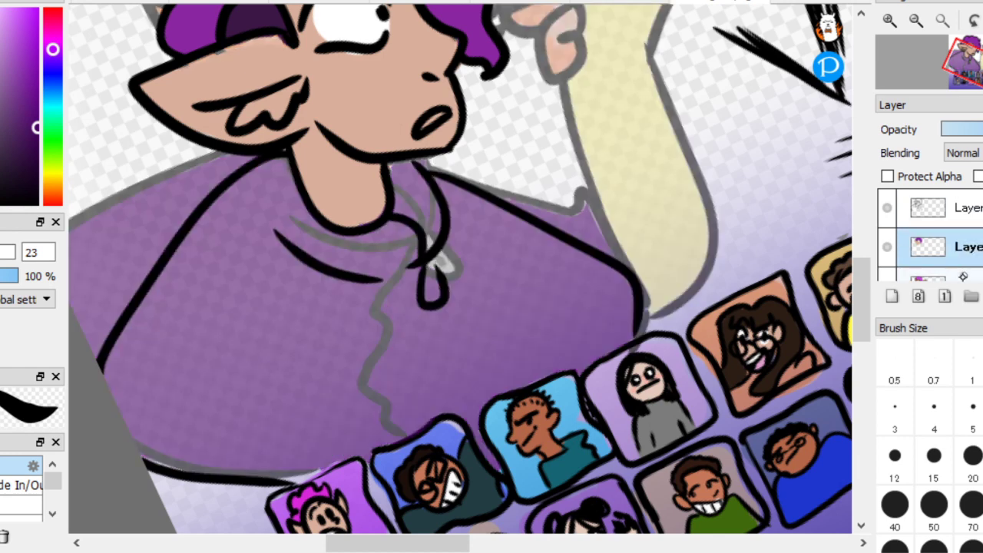
left_click(906, 272)
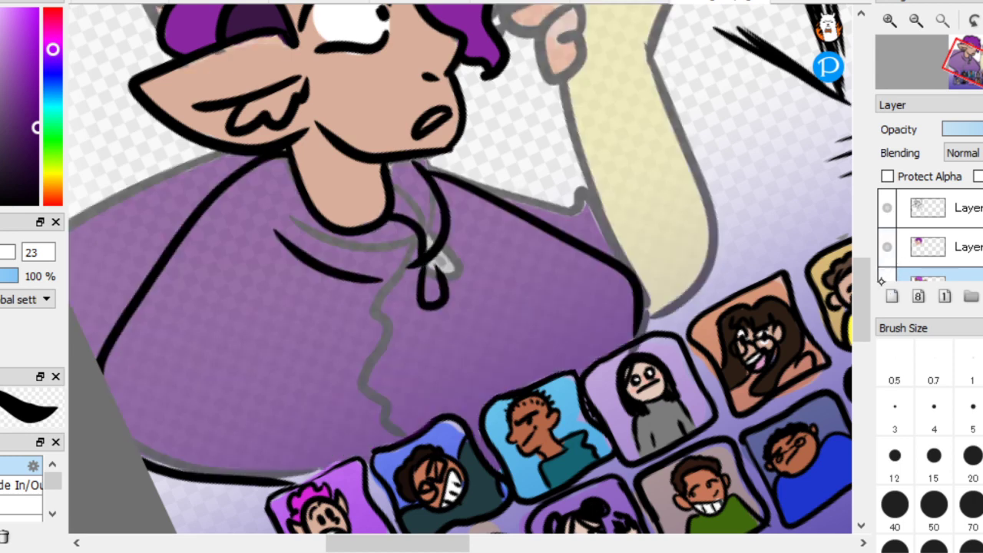
left_click(888, 276)
left_click(961, 247)
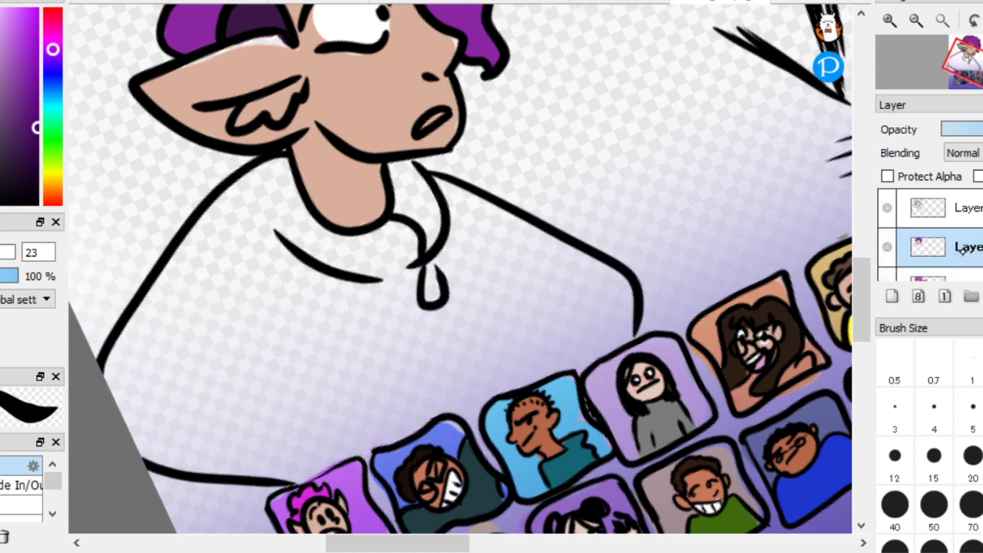
Fill the lower part of the cloak and the shoulder behind the neck with dark purple
left_click(537, 298)
left_click(494, 257)
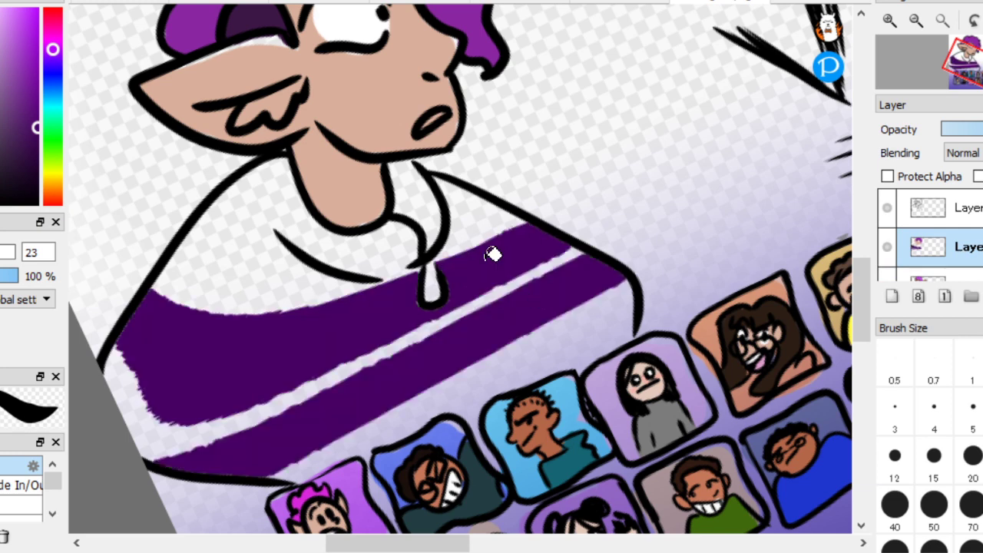
left_click(263, 247)
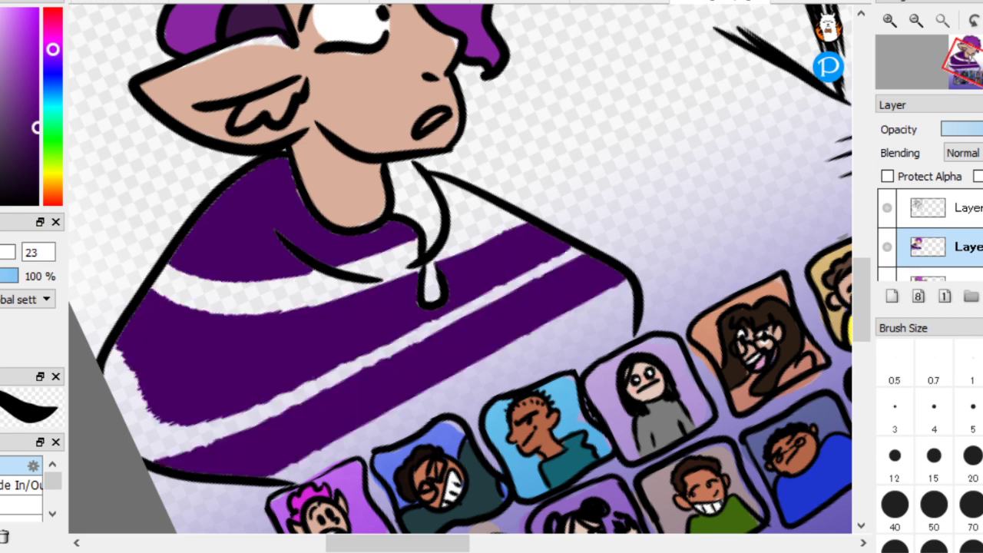
Paint dark purple over the unfilled bands across the cloak, up to its outlines
key("Left")
scroll(460, 268, "up", 1)
mouse_move(241, 291)
left_mouse_down()
mouse_move(211, 301)
mouse_move(237, 268)
left_mouse_up()
mouse_move(188, 375)
left_mouse_down()
mouse_move(198, 463)
mouse_move(200, 369)
mouse_move(261, 386)
mouse_move(201, 458)
mouse_move(244, 427)
left_mouse_up()
mouse_move(214, 495)
left_mouse_down()
mouse_move(315, 462)
mouse_move(535, 242)
mouse_move(352, 425)
mouse_move(631, 174)
mouse_move(412, 461)
mouse_move(478, 426)
mouse_move(557, 354)
mouse_move(461, 436)
mouse_move(409, 464)
mouse_move(563, 352)
mouse_move(611, 295)
mouse_move(602, 319)
mouse_move(614, 318)
mouse_move(677, 239)
mouse_move(542, 336)
mouse_move(724, 212)
mouse_move(648, 287)
mouse_move(748, 226)
mouse_move(759, 170)
mouse_move(764, 191)
mouse_move(743, 152)
mouse_move(724, 197)
mouse_move(743, 188)
mouse_move(703, 143)
mouse_move(650, 159)
mouse_move(705, 135)
mouse_move(643, 125)
left_mouse_up()
scroll(190, 200, "up", 2)
key("Left")
scroll(411, 230, "up", 1)
mouse_move(433, 472)
left_mouse_down()
mouse_move(414, 446)
mouse_move(421, 492)
mouse_move(552, 410)
left_mouse_up()
left_click_drag(376, 443, 603, 307)
mouse_move(416, 471)
left_mouse_down()
mouse_move(619, 275)
mouse_move(437, 365)
mouse_move(599, 244)
mouse_move(475, 321)
mouse_move(637, 200)
mouse_move(489, 301)
mouse_move(596, 244)
left_mouse_up()
left_click_drag(646, 172, 555, 276)
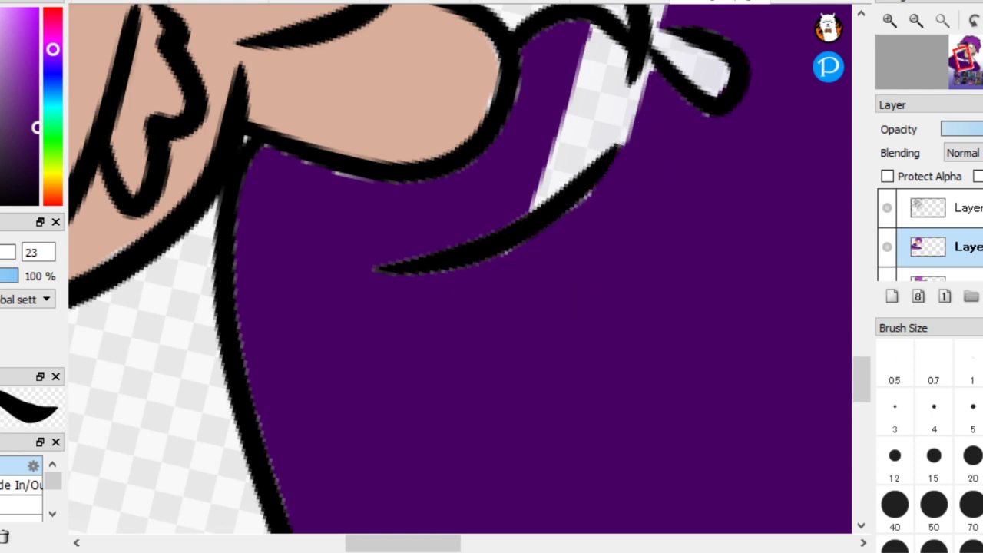
Fill the collar, the front shoulder and the empty patches around the necklace cords with dark purple
scroll(307, 171, "down", 2)
key("Right")
key("Right")
key("Right")
left_click_drag(357, 115, 302, 205)
scroll(288, 191, "down", 2)
scroll(553, 349, "up", 2)
key("g")
left_click(522, 329)
left_click(446, 225)
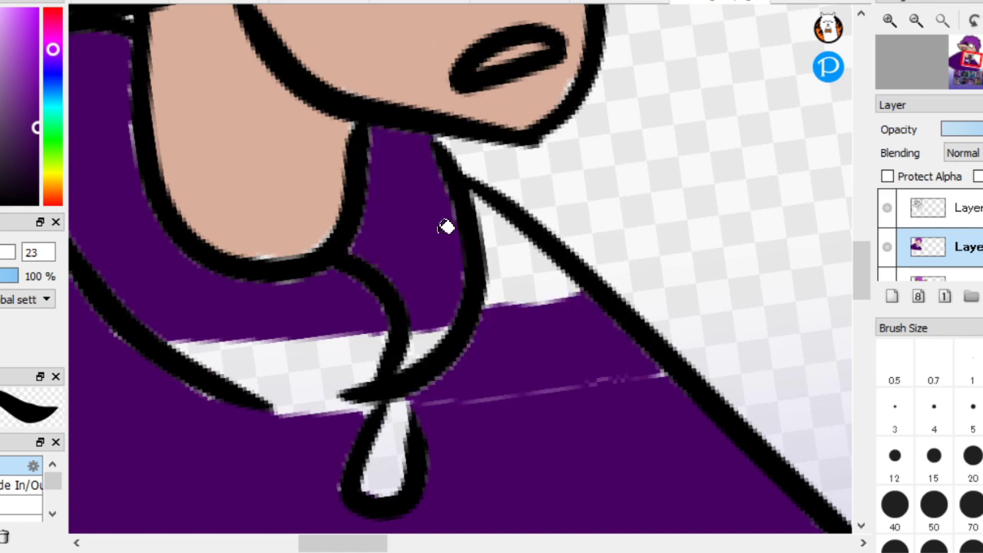
left_click(520, 259)
left_click(263, 356)
left_click(432, 331)
scroll(566, 320, "down", 5)
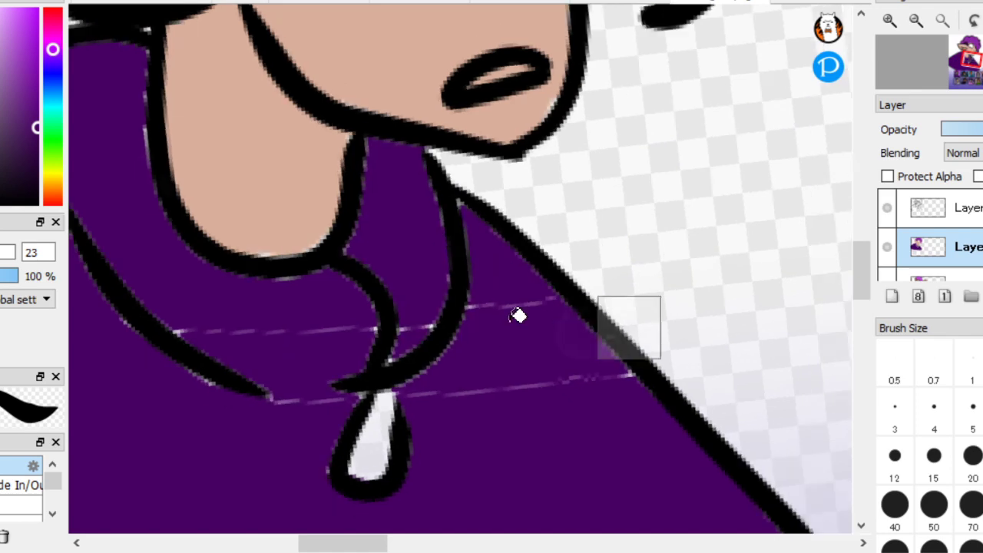
Cover the bare strip along the near ear's upper edge with peach and paint the inner ear light pinkish purple
scroll(166, 159, "up", 6)
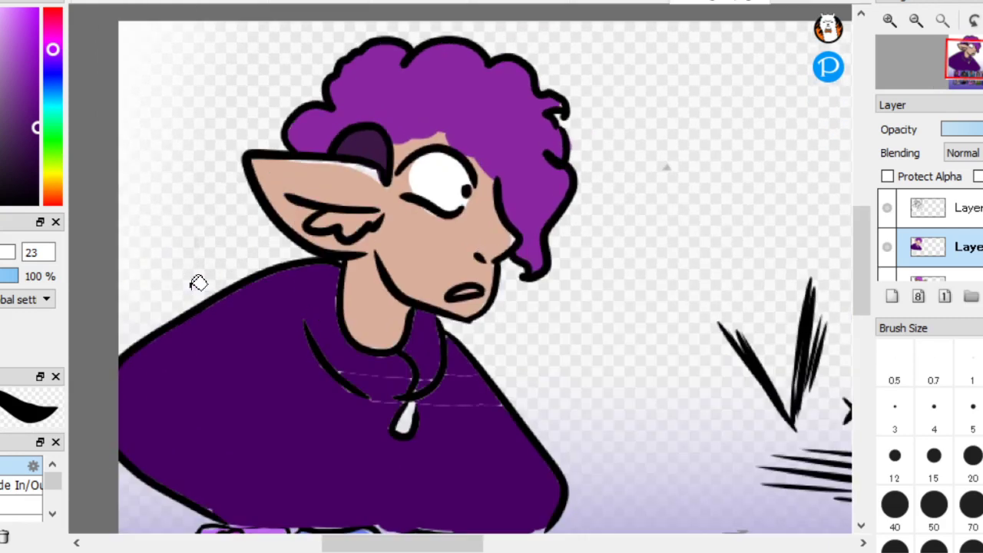
scroll(628, 228, "up", 3)
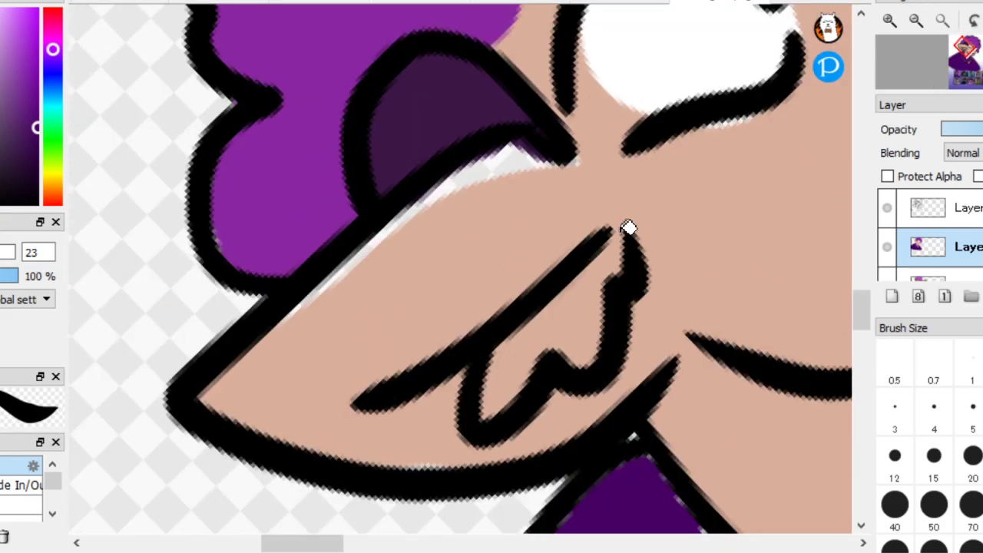
left_click(628, 228, "alt")
mouse_move(284, 330)
left_mouse_down()
mouse_move(307, 340)
mouse_move(413, 235)
mouse_move(545, 183)
mouse_move(458, 204)
mouse_move(491, 205)
left_mouse_up()
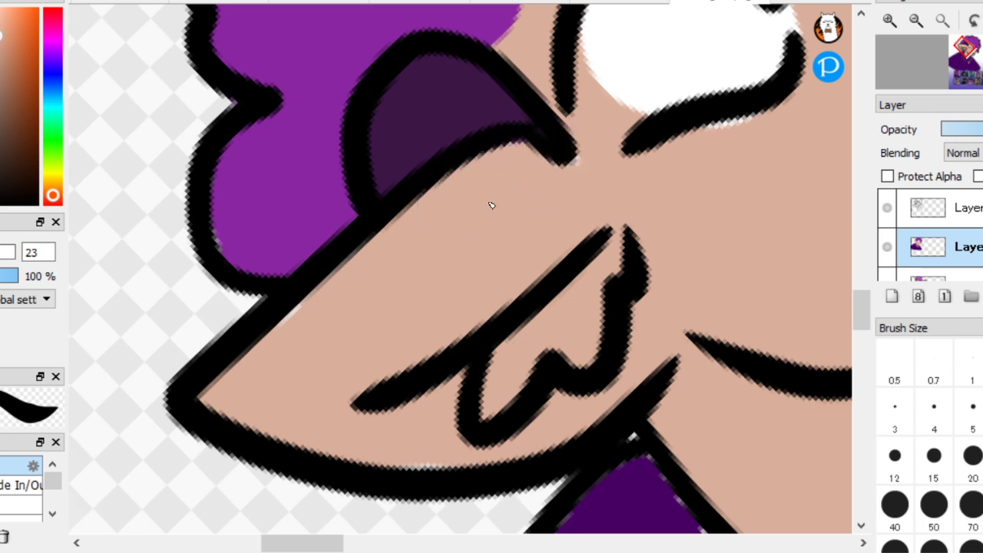
left_click(53, 42)
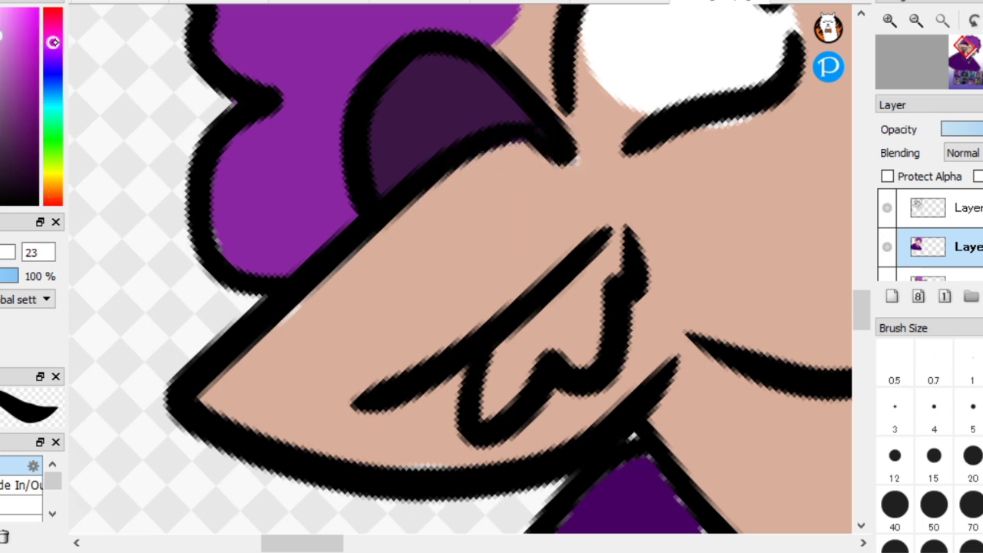
mouse_move(527, 285)
left_mouse_down()
mouse_move(520, 307)
mouse_move(599, 267)
left_mouse_up()
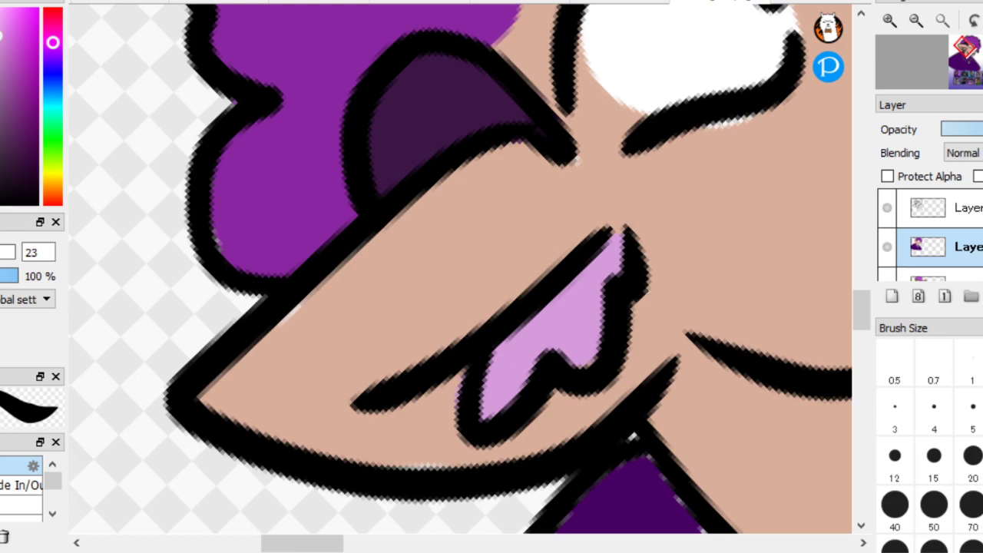
Sample the cloak's dark purple and paint over the thin dashed gaps crossing the chest, around the necklace
scroll(599, 268, "down", 6)
scroll(602, 293, "up", 5)
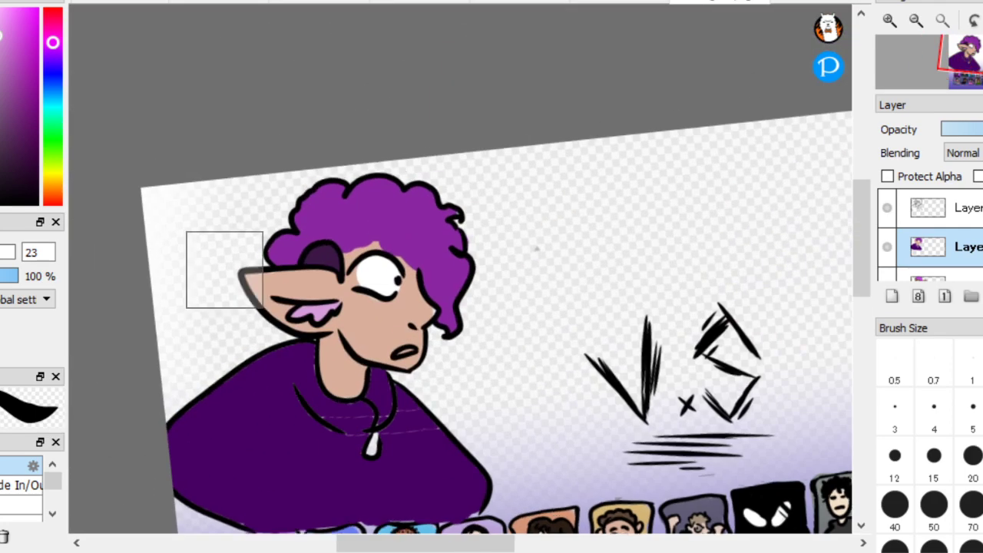
scroll(609, 304, "up", 2)
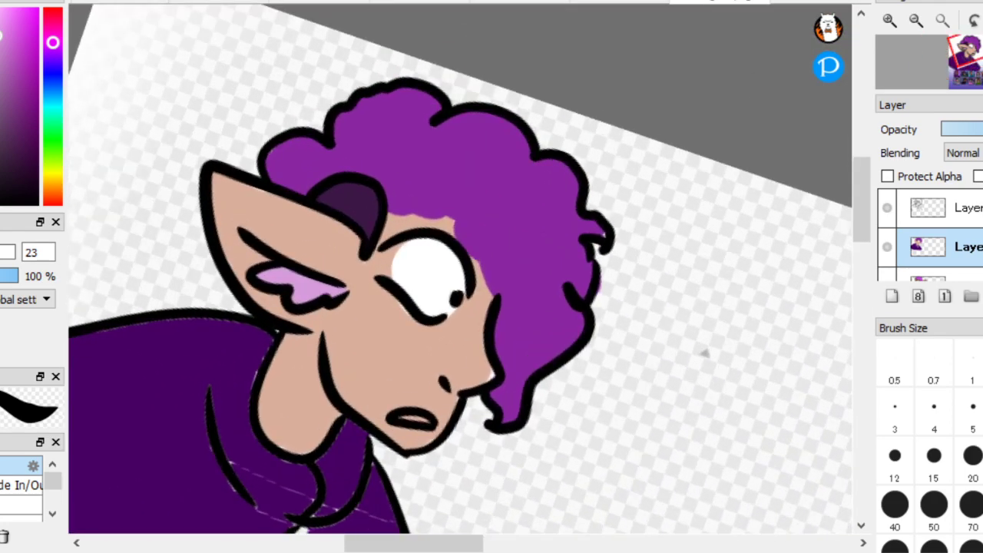
scroll(459, 267, "down", 2)
scroll(460, 268, "up", 2)
scroll(459, 268, "down", 2)
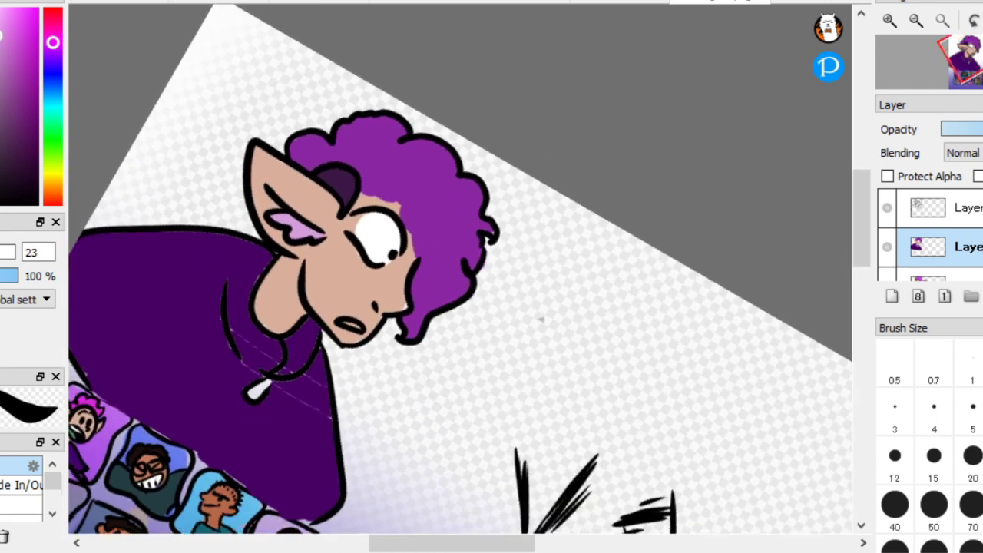
scroll(459, 268, "up", 1)
scroll(87, 302, "up", 2)
left_click(380, 441, "alt")
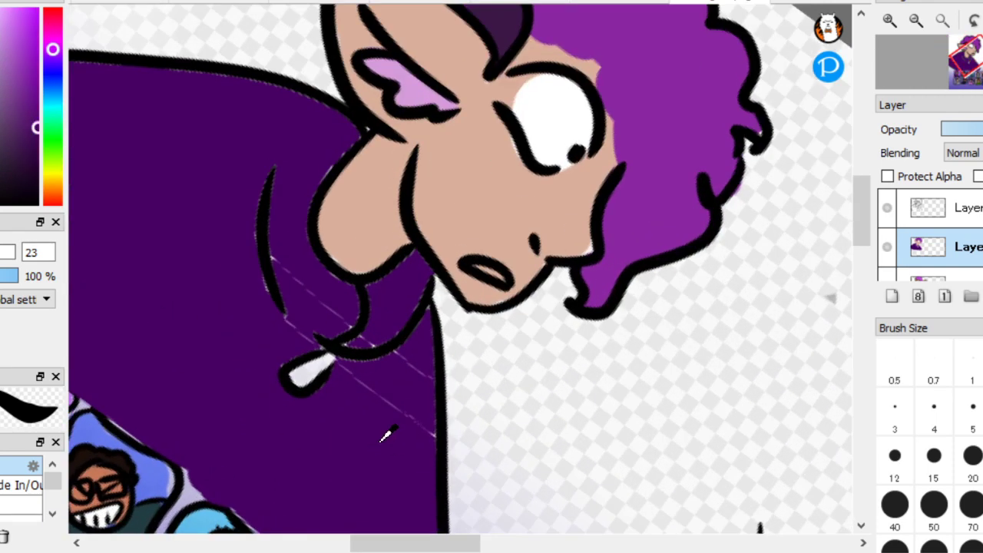
mouse_move(338, 332)
left_mouse_down()
mouse_move(362, 350)
mouse_move(406, 345)
mouse_move(375, 345)
mouse_move(290, 300)
mouse_move(256, 202)
left_mouse_up()
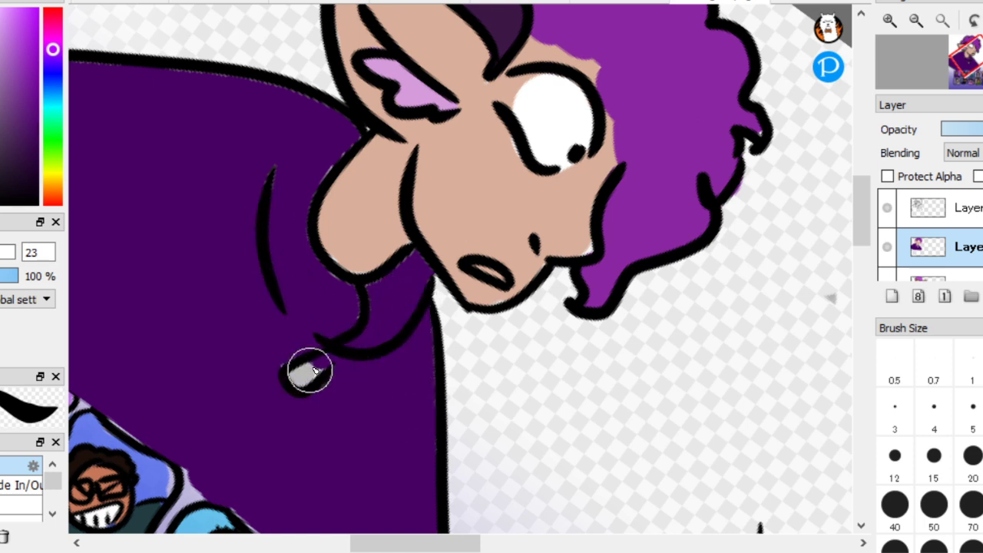
scroll(219, 390, "down", 6)
scroll(158, 161, "up", 3)
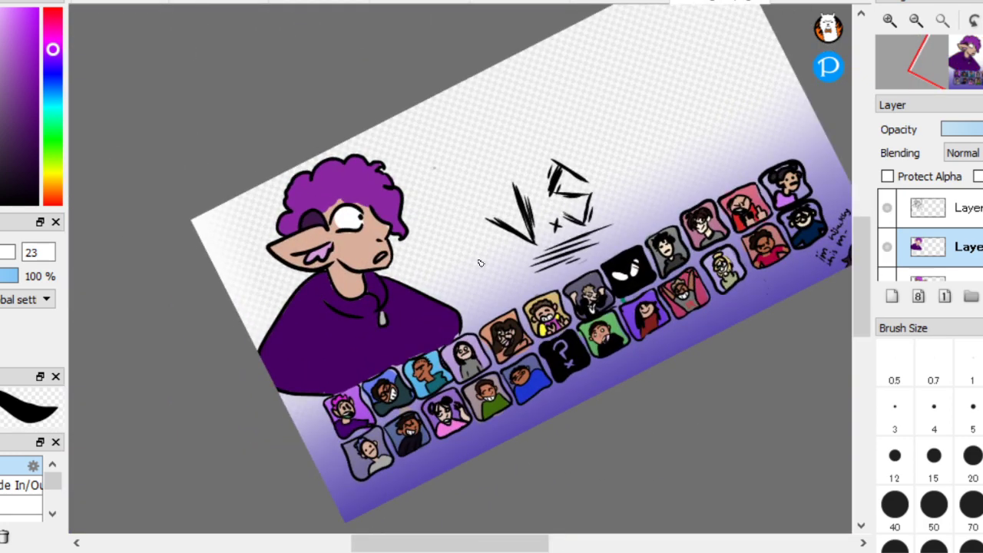
Pick a darker muted purple and paint one thick curved eyebrow along the hairline above the eye
scroll(317, 183, "up", 5)
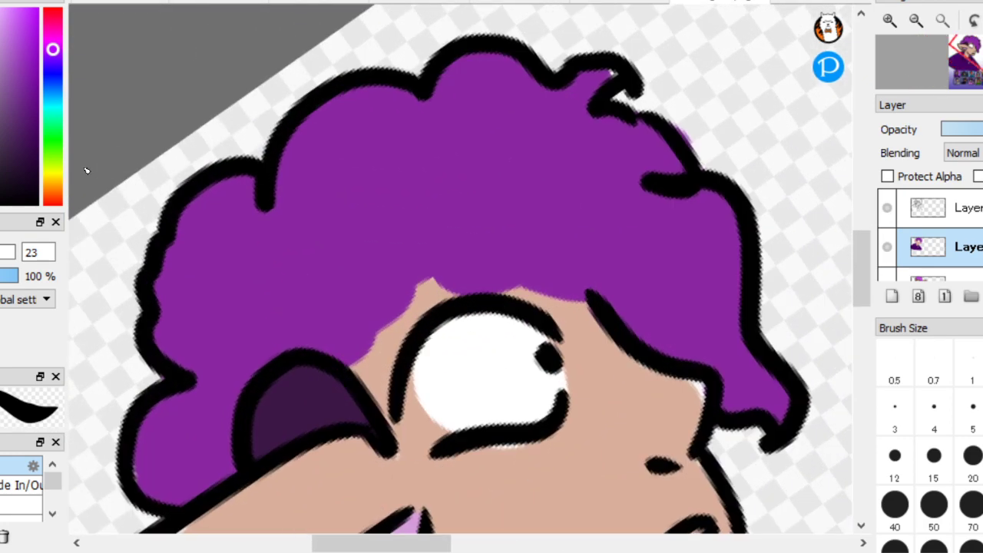
left_click(21, 131)
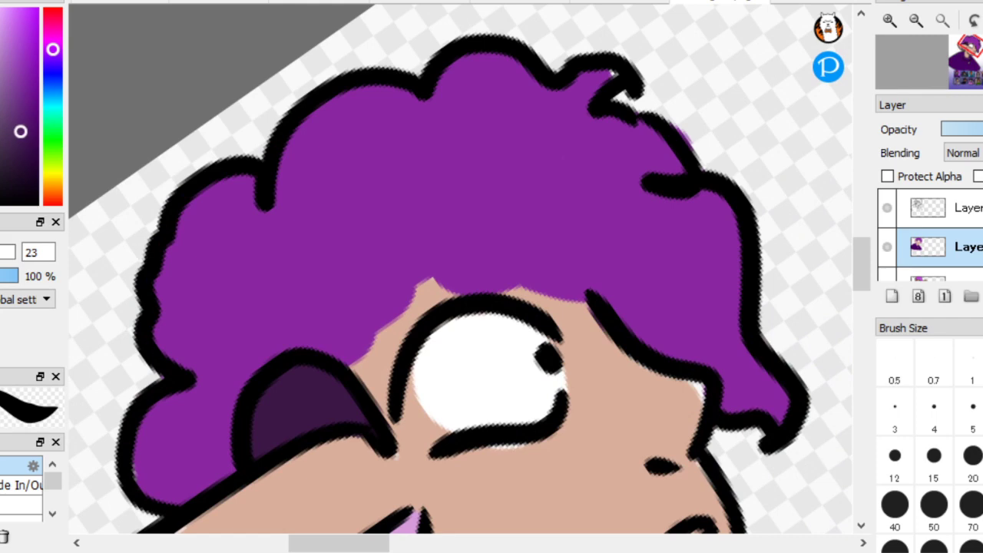
mouse_move(368, 333)
left_mouse_down()
mouse_move(423, 263)
mouse_move(520, 220)
left_mouse_up()
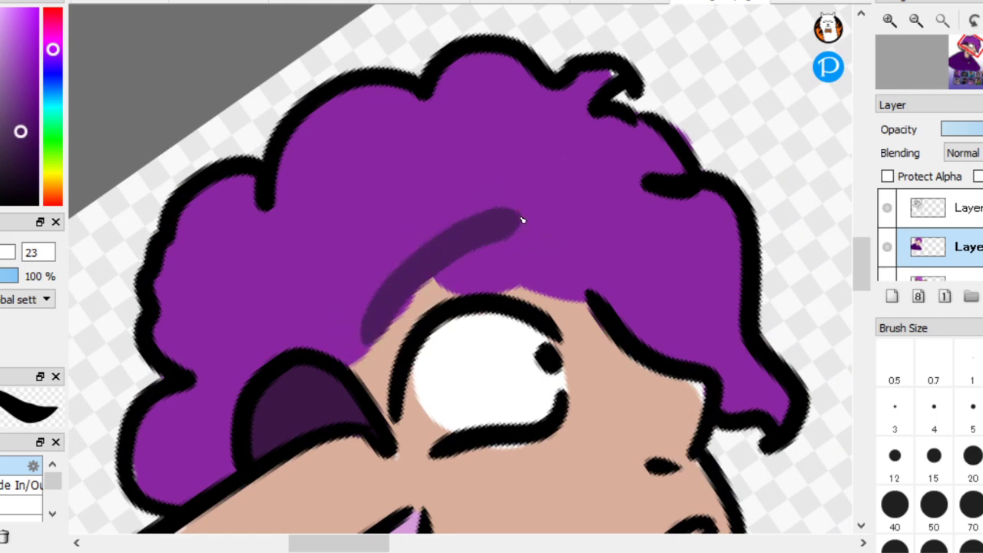
key("ctrl+z")
mouse_move(370, 352)
left_mouse_down()
mouse_move(423, 269)
mouse_move(491, 224)
left_mouse_up()
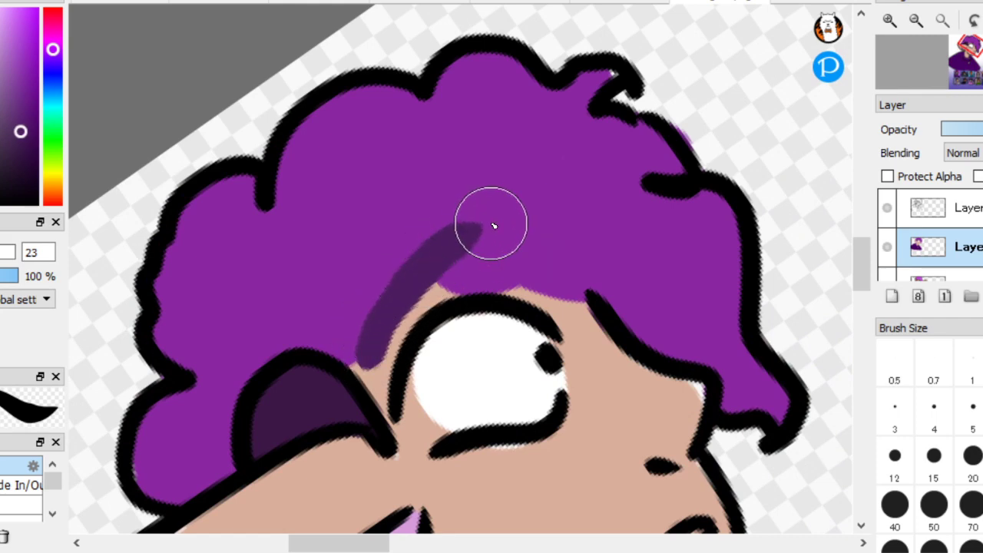
scroll(251, 182, "down", 2)
scroll(250, 182, "down", 8)
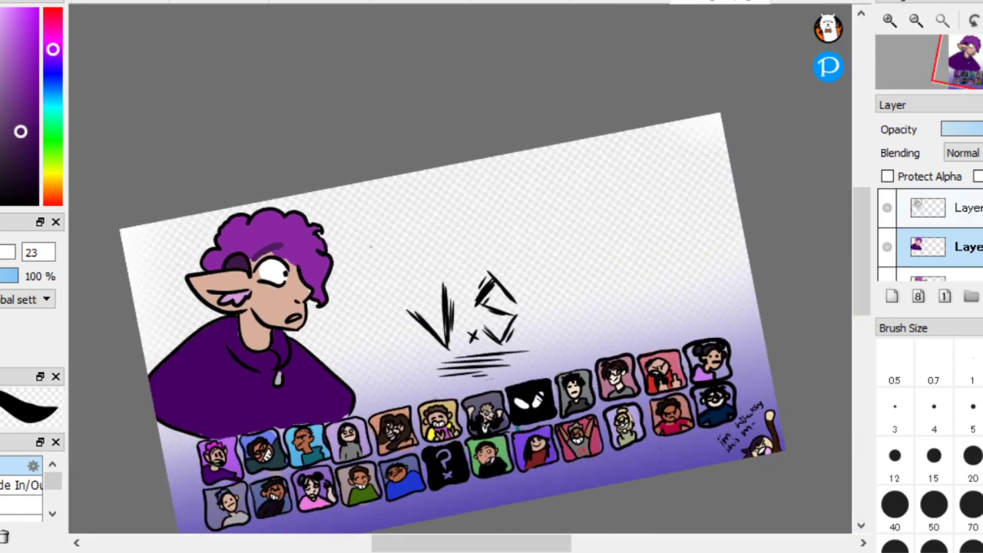
Merge the purple-cloaked fighter's line art layer down into its colour layer
left_click(952, 207)
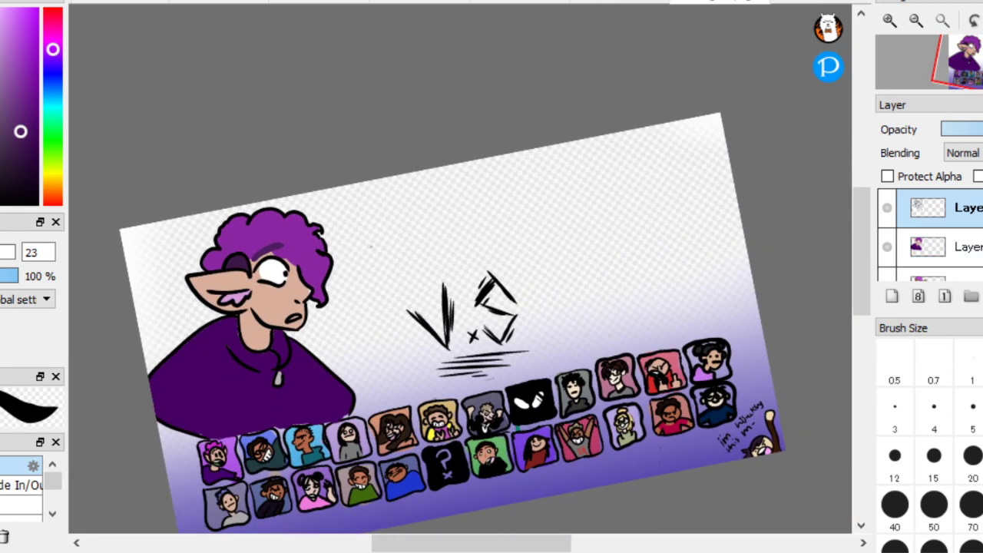
key("ctrl+e")
scroll(941, 234, "up", 1)
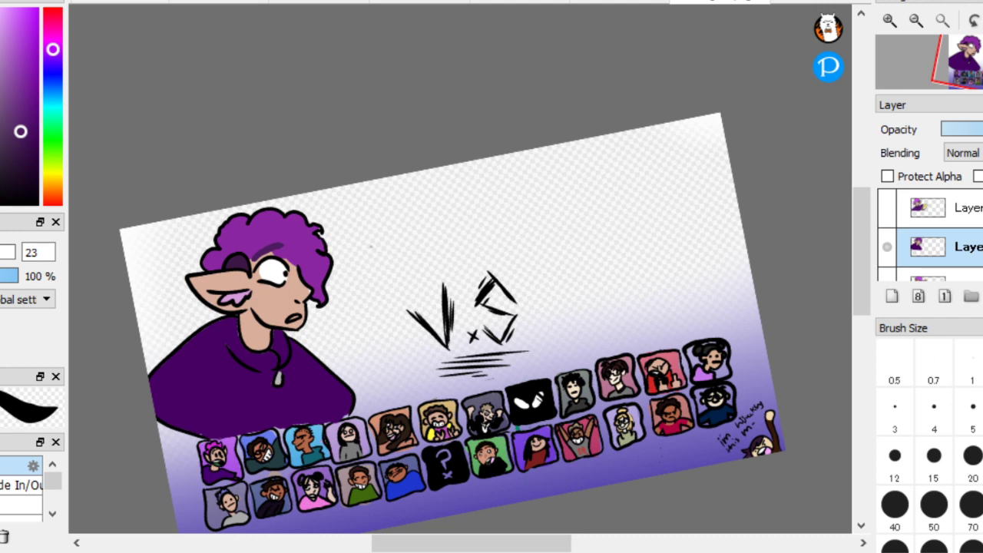
scroll(213, 195, "up", 3)
scroll(154, 202, "down", 2)
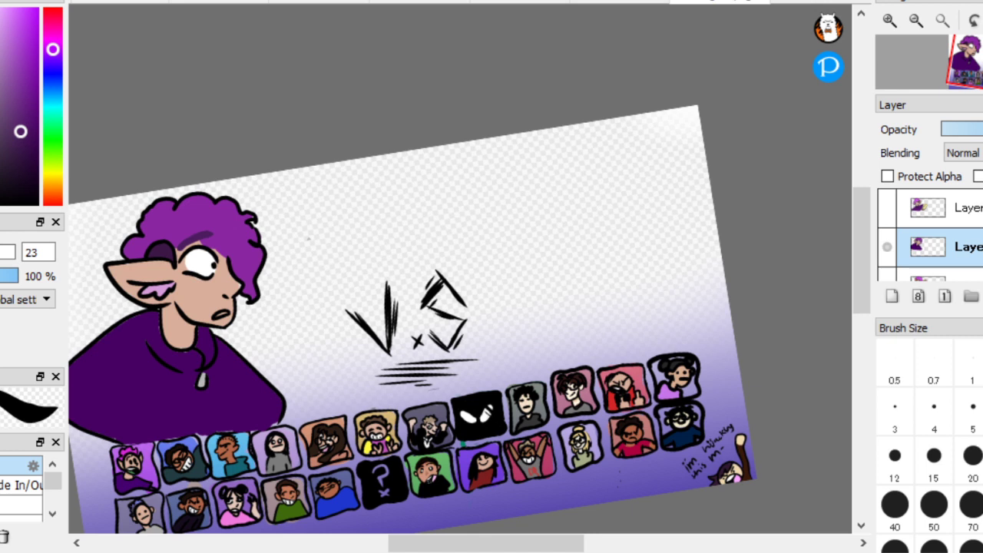
Hide the finished worried fighter's layer and show the grinning fighter's full-colour layer in its place
left_click(953, 217)
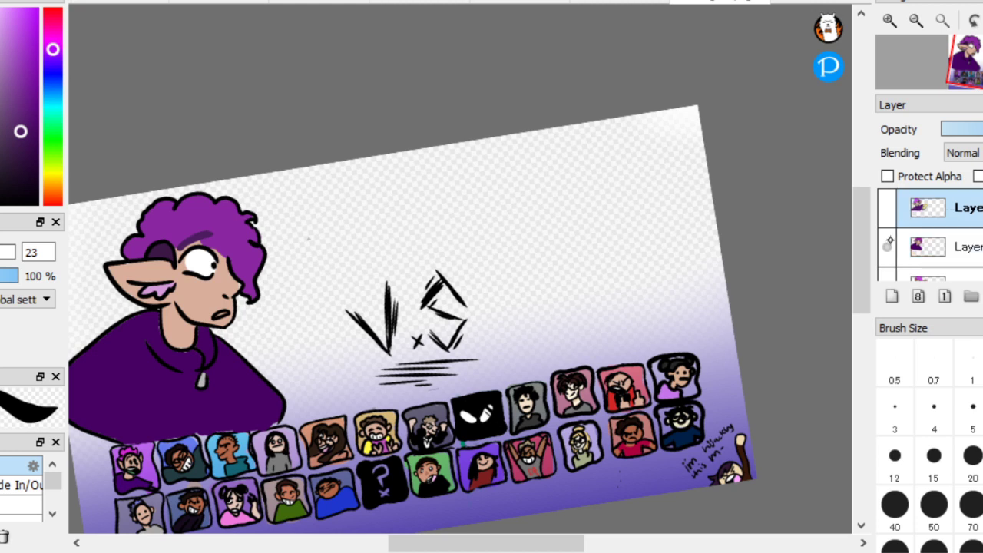
left_click(887, 244)
left_click(888, 244)
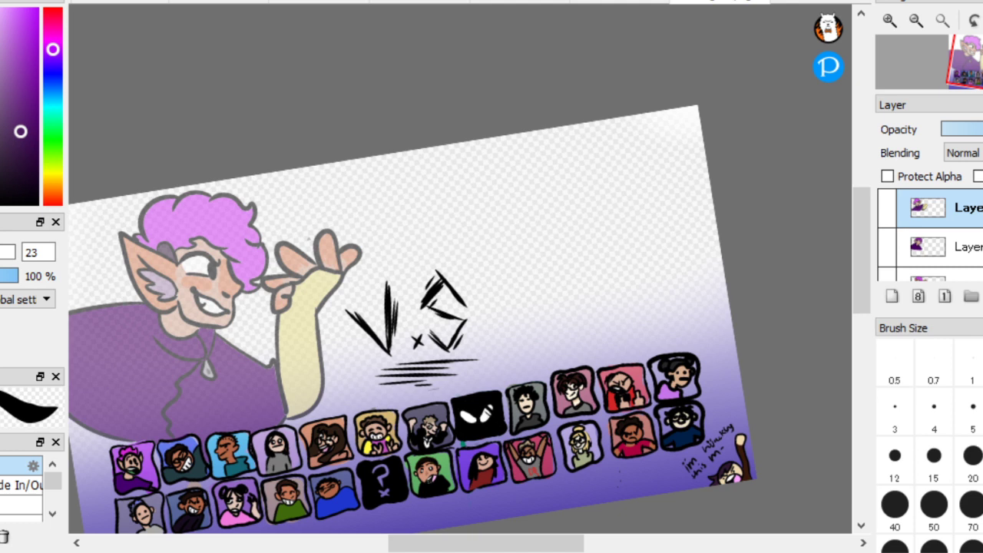
scroll(938, 235, "down", 1)
left_click(953, 274)
left_click(953, 246)
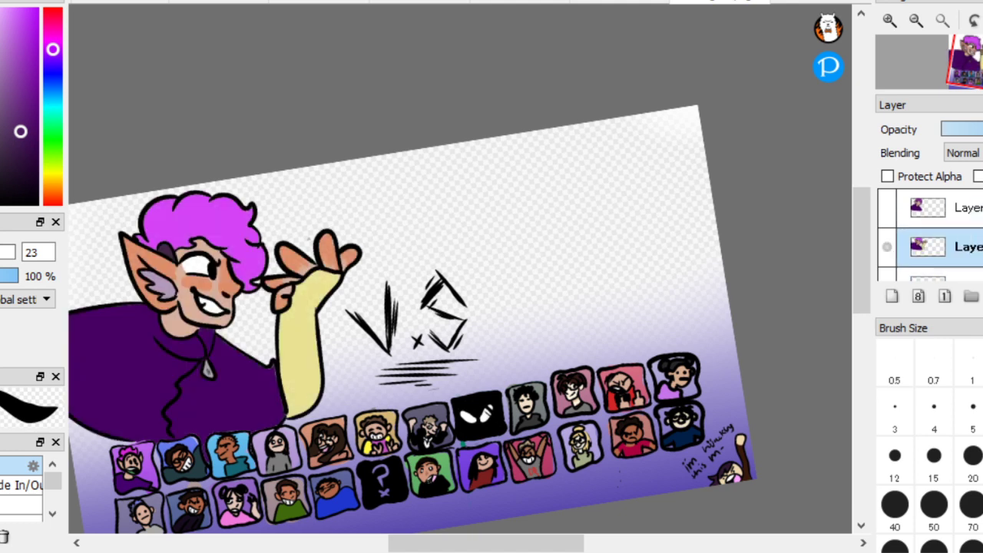
Add an empty layer above the grinning fighter and lower that fighter's opacity to make it a tracing reference
left_click(892, 298)
left_click(940, 272)
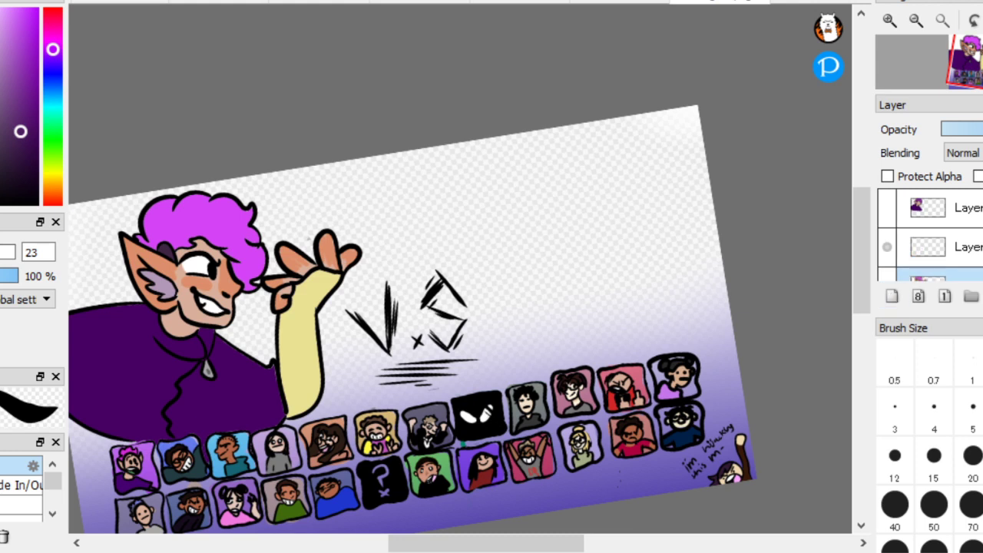
left_click_drag(981, 129, 977, 129)
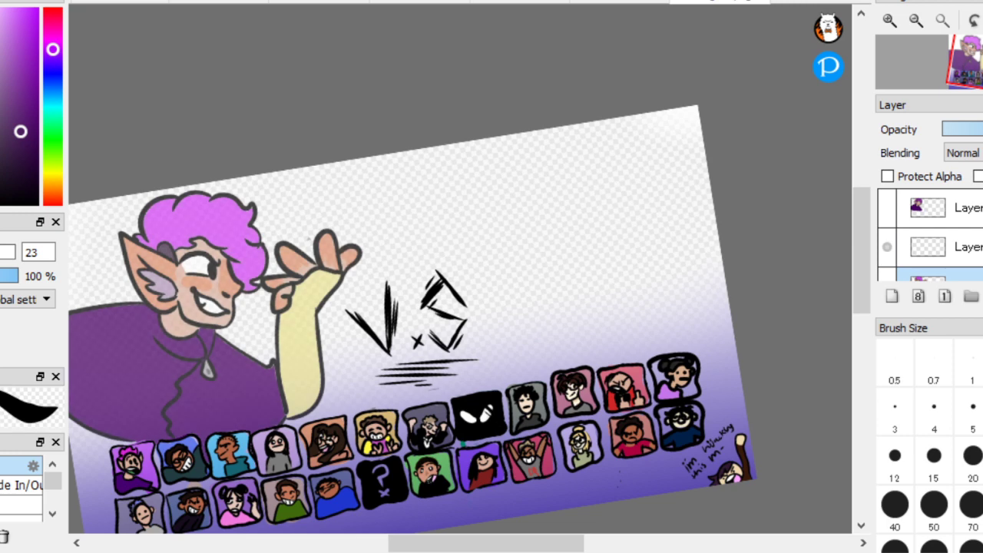
left_click(981, 260)
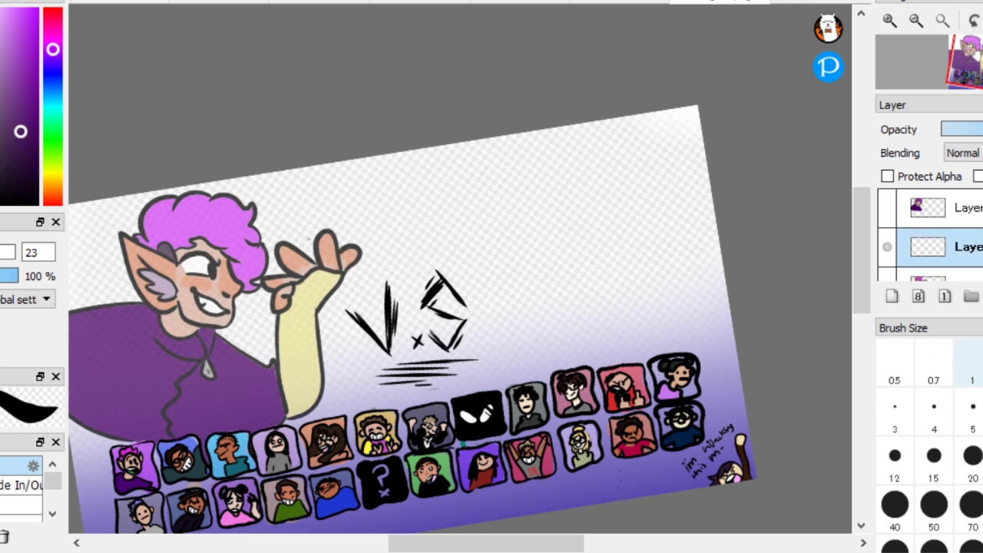
key("x")
scroll(123, 224, "up", 2)
scroll(461, 269, "down", 1)
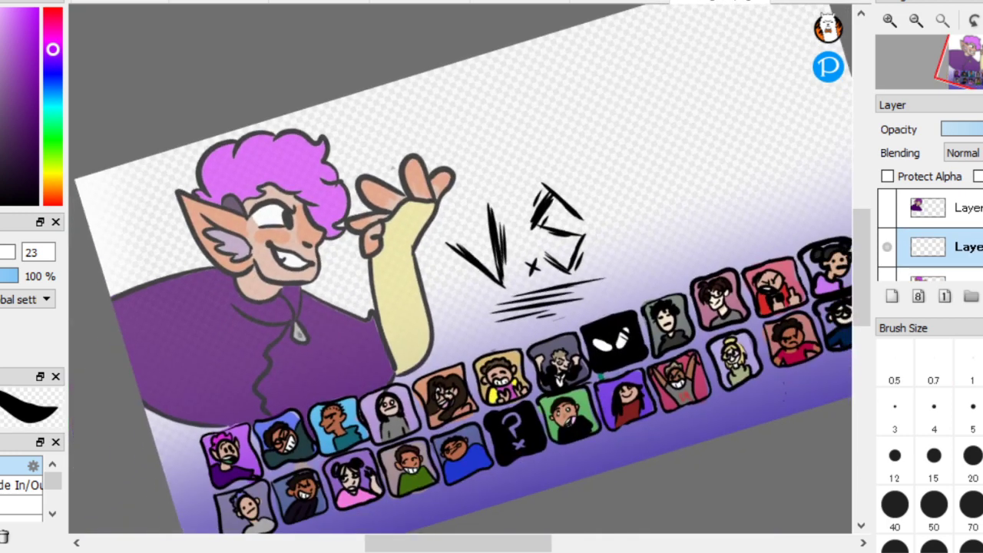
Move the faded grinning fighter down over the portrait grid and return to the empty layer above it
left_click(959, 274)
left_click_drag(588, 409, 602, 542)
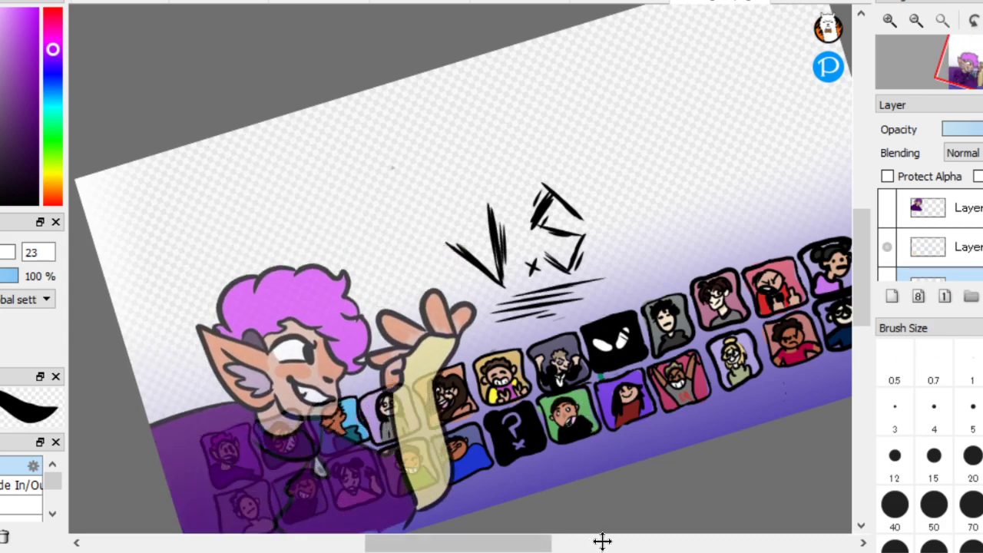
left_click(928, 244)
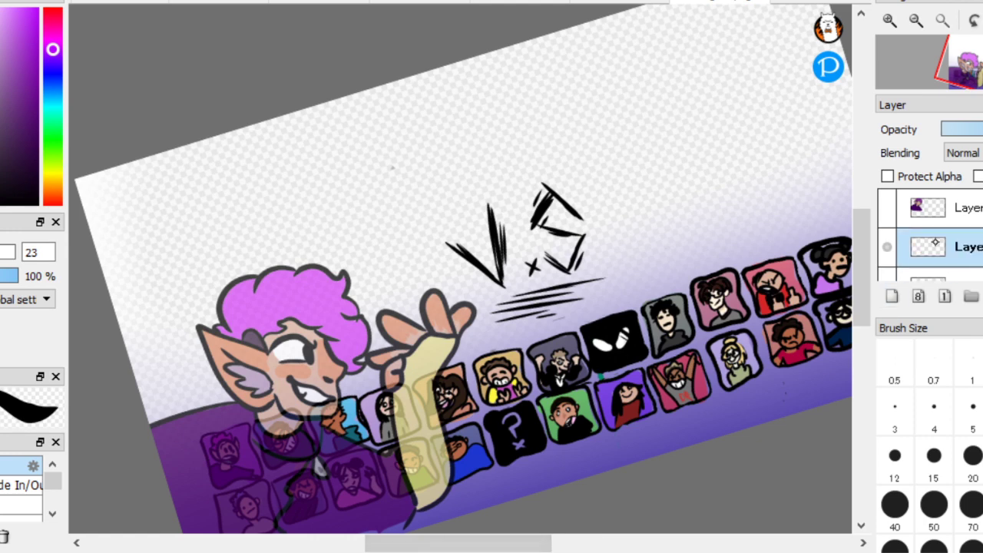
Reduce the brush size to 6.1 and draw a large black oval eye with a small pupil and crease marks
scroll(275, 375, "up", 3)
mouse_move(439, 307)
left_mouse_down()
mouse_move(274, 246)
mouse_move(307, 368)
left_mouse_up()
key("ctrl+z")
key("[")
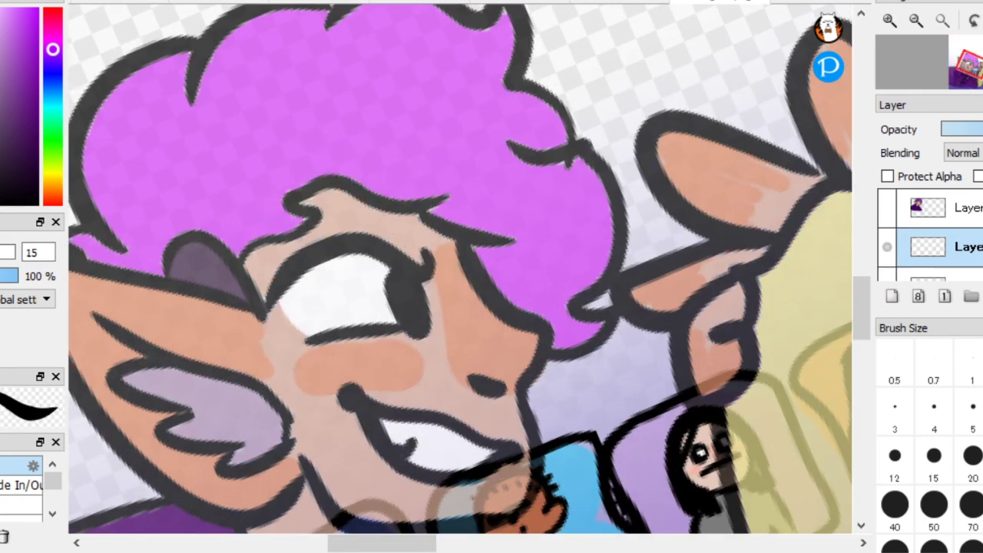
scroll(332, 293, "up", 1)
key("[")
mouse_move(481, 252)
left_mouse_down()
mouse_move(316, 130)
mouse_move(409, 384)
mouse_move(465, 327)
mouse_move(470, 226)
mouse_move(445, 244)
mouse_move(442, 261)
mouse_move(468, 272)
left_mouse_up()
left_click_drag(475, 281, 487, 269)
left_click_drag(441, 201, 454, 189)
scroll(453, 190, "down", 2)
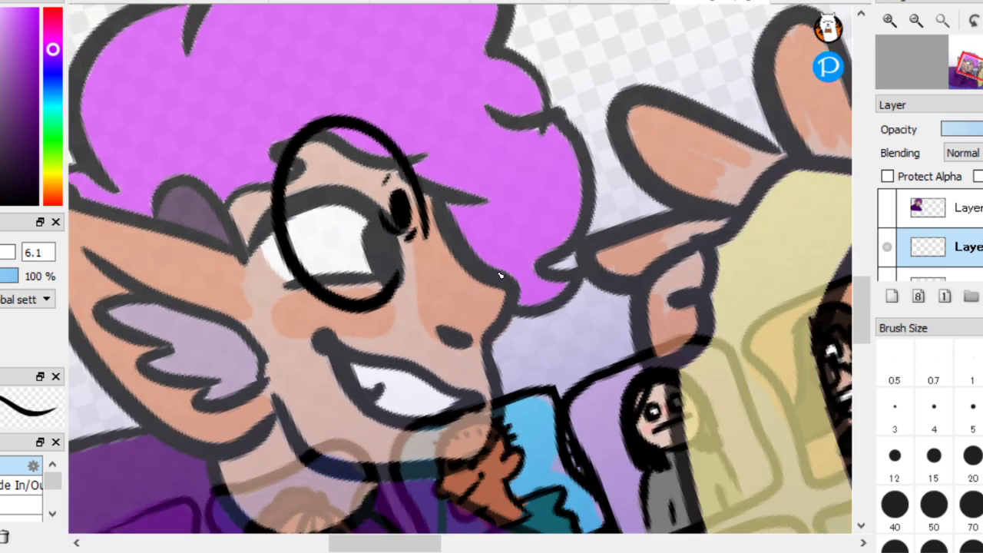
Draw the face's front profile with a pointed nose, the jaw line and the long drooping near ear
mouse_move(509, 390)
left_mouse_down()
mouse_move(492, 331)
mouse_move(513, 261)
mouse_move(453, 209)
mouse_move(443, 187)
left_mouse_up()
scroll(387, 304, "down", 2)
scroll(388, 306, "up", 2)
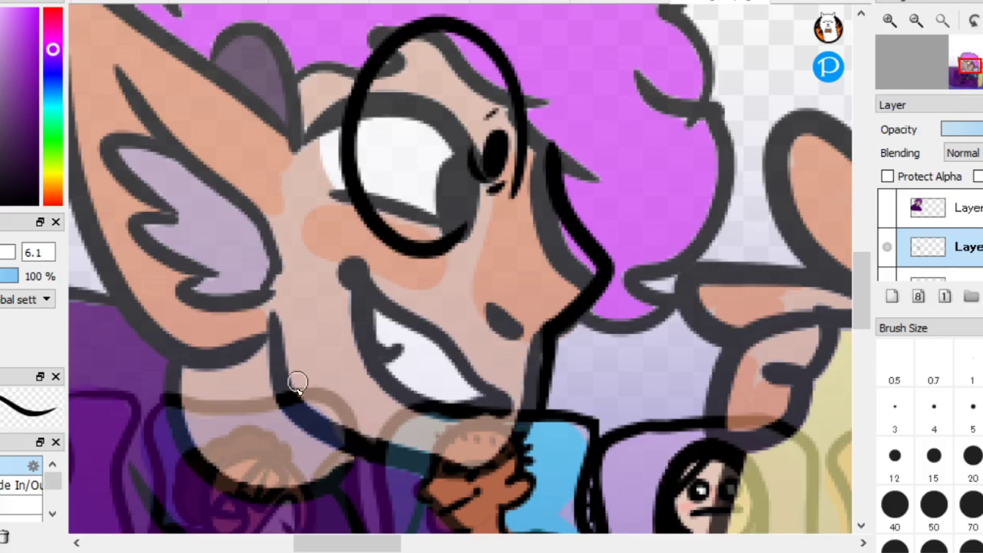
mouse_move(448, 197)
left_mouse_down()
mouse_move(474, 221)
mouse_move(215, 256)
left_mouse_up()
left_click_drag(353, 161, 300, 447)
left_click_drag(357, 421, 459, 263)
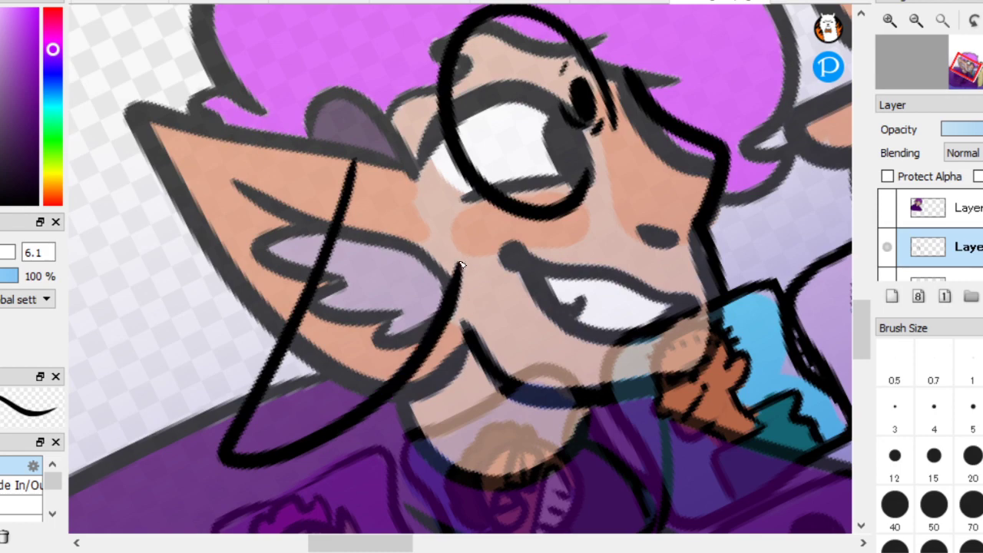
Draw the neck lines below the head and the long curved shoulder outline behind the ear
mouse_move(593, 292)
left_mouse_down()
mouse_move(536, 309)
mouse_move(534, 294)
mouse_move(585, 320)
left_mouse_up()
left_click_drag(342, 373, 354, 422)
scroll(197, 215, "down", 1)
left_click_drag(288, 271, 206, 322)
left_click_drag(175, 382, 146, 530)
scroll(230, 308, "down", 2)
Draw the rounded arch of the ear's upper fold above the near ear, joining its base
scroll(307, 330, "up", 3)
key("Up")
scroll(158, 146, "up", 1)
mouse_move(331, 217)
left_mouse_down()
mouse_move(372, 283)
mouse_move(384, 255)
mouse_move(340, 169)
mouse_move(291, 240)
mouse_move(280, 284)
left_mouse_up()
scroll(146, 147, "down", 1)
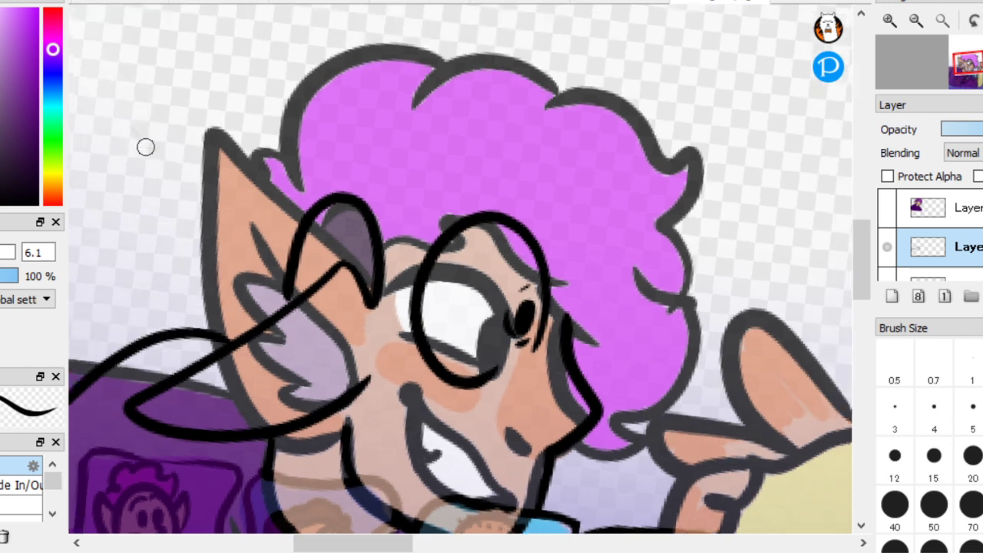
Outline the curly hair around the head from behind the ear down to the pointed forelock beside the nose
scroll(146, 146, "up", 1)
mouse_move(222, 414)
left_mouse_down()
mouse_move(244, 297)
mouse_move(281, 191)
mouse_move(522, 99)
mouse_move(572, 125)
mouse_move(654, 230)
mouse_move(809, 284)
mouse_move(812, 389)
mouse_move(756, 530)
left_mouse_up()
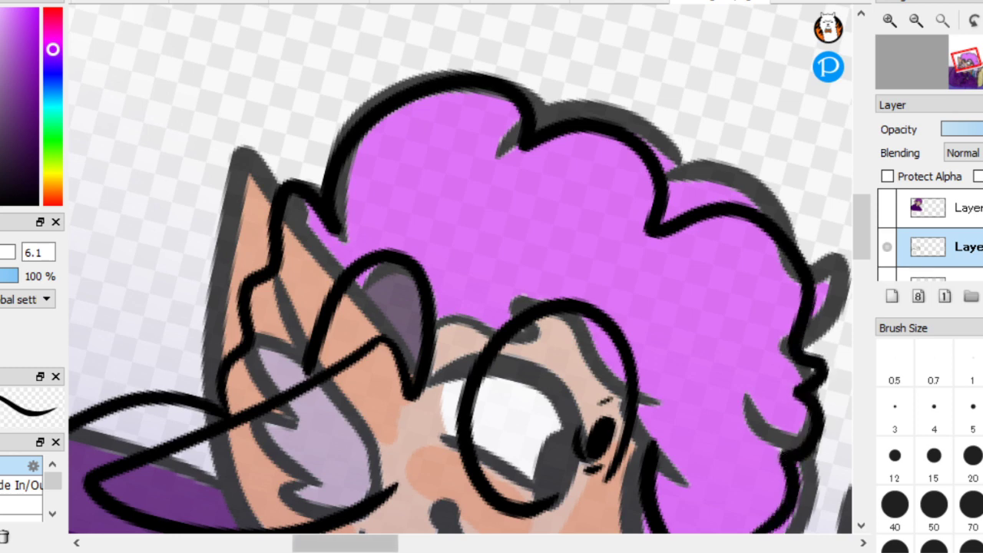
scroll(235, 323, "down", 2)
scroll(381, 453, "up", 3)
mouse_move(697, 299)
left_mouse_down()
mouse_move(706, 367)
mouse_move(609, 490)
mouse_move(568, 415)
left_mouse_up()
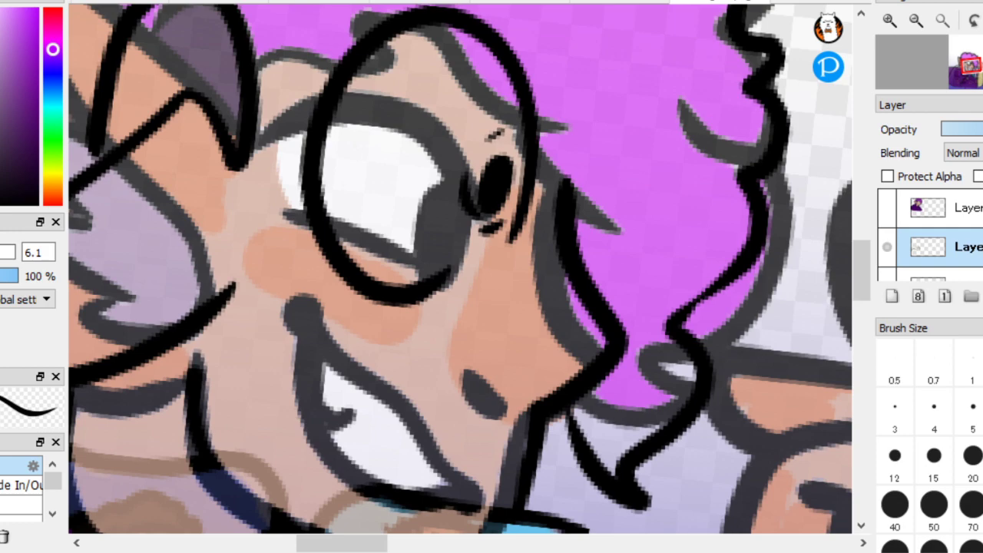
Hide the faded reference fighter beneath the new line art to check the drawing alone
scroll(929, 234, "down", 1)
left_click(888, 244)
scroll(285, 340, "down", 3)
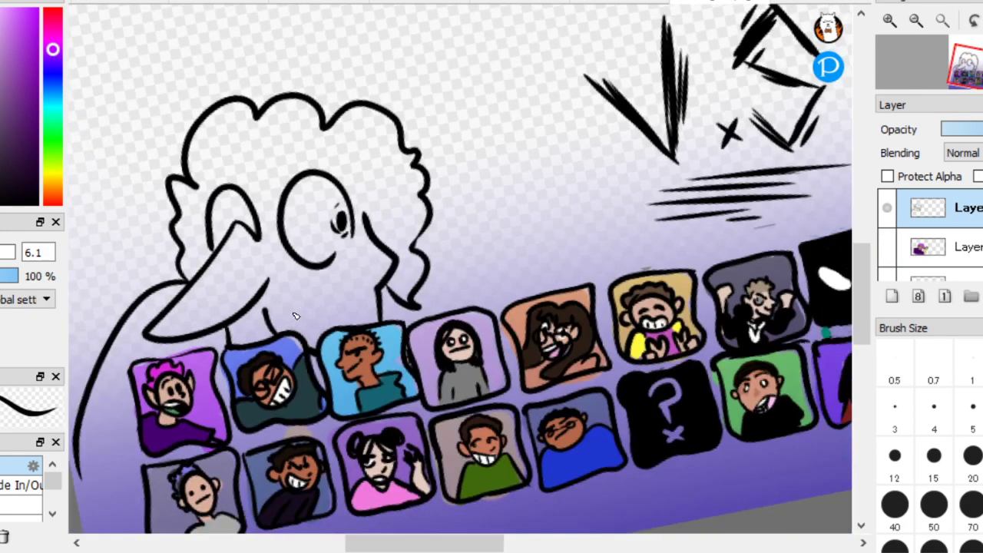
scroll(296, 316, "down", 2)
scroll(169, 152, "up", 5)
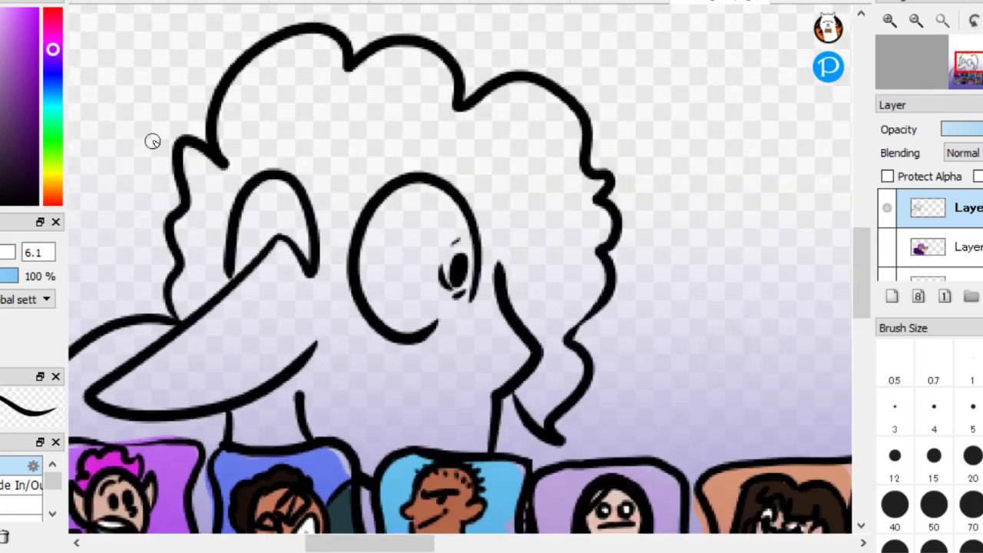
Draw the jagged hairline across the forehead above the eye and a small open mouth at the face's front edge
scroll(155, 144, "up", 1)
mouse_move(321, 285)
left_mouse_down()
mouse_move(347, 197)
mouse_move(409, 162)
mouse_move(478, 183)
mouse_move(556, 299)
mouse_move(583, 299)
left_mouse_up()
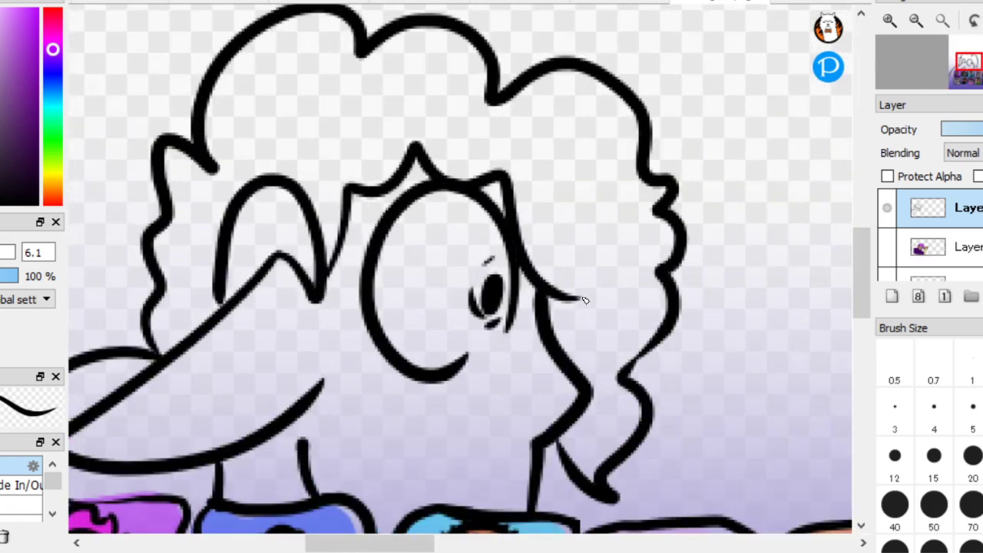
scroll(584, 300, "up", 2)
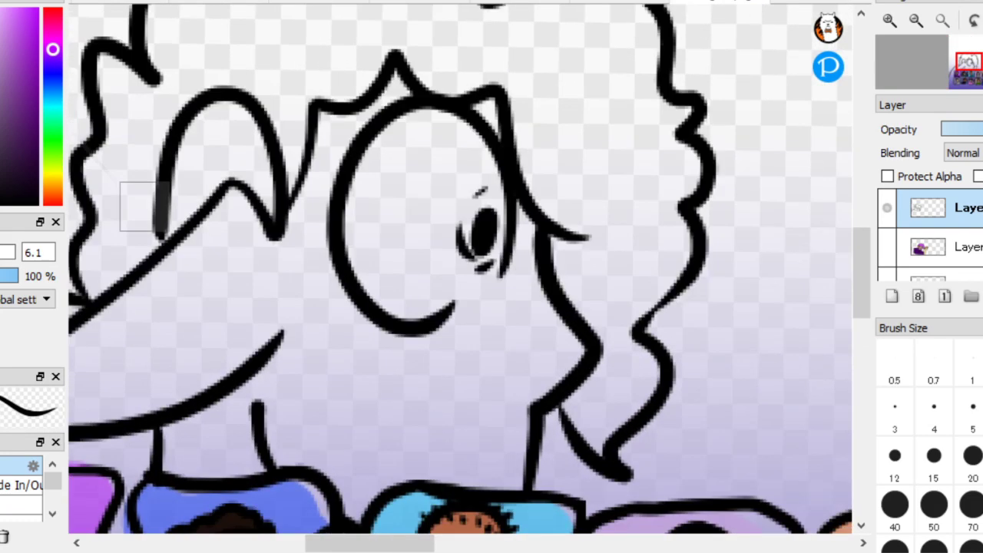
mouse_move(538, 428)
left_mouse_down()
mouse_move(500, 448)
mouse_move(543, 456)
left_mouse_up()
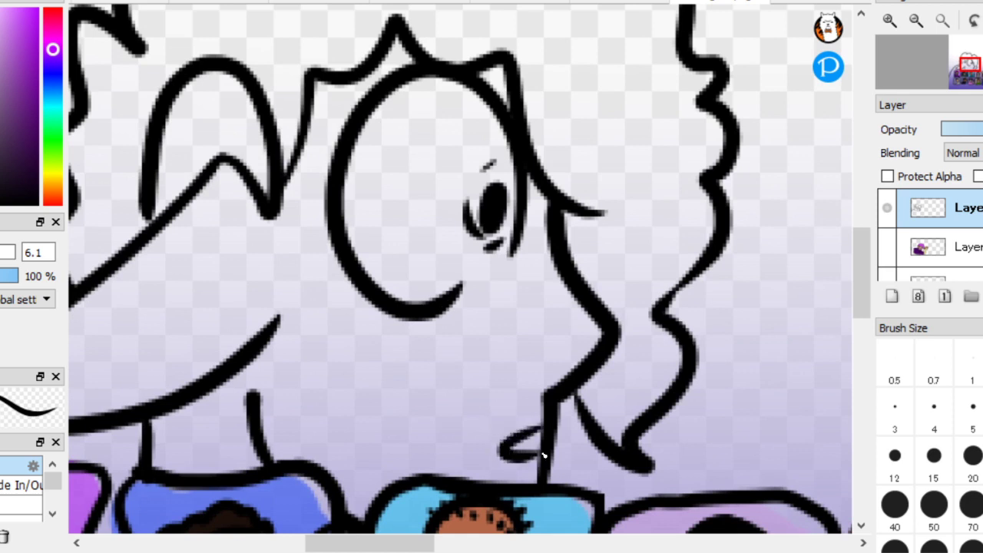
Replace the small open mouth with one long, nearly straight mouth line running from the face's front edge across the cheek
key("ctrl+z")
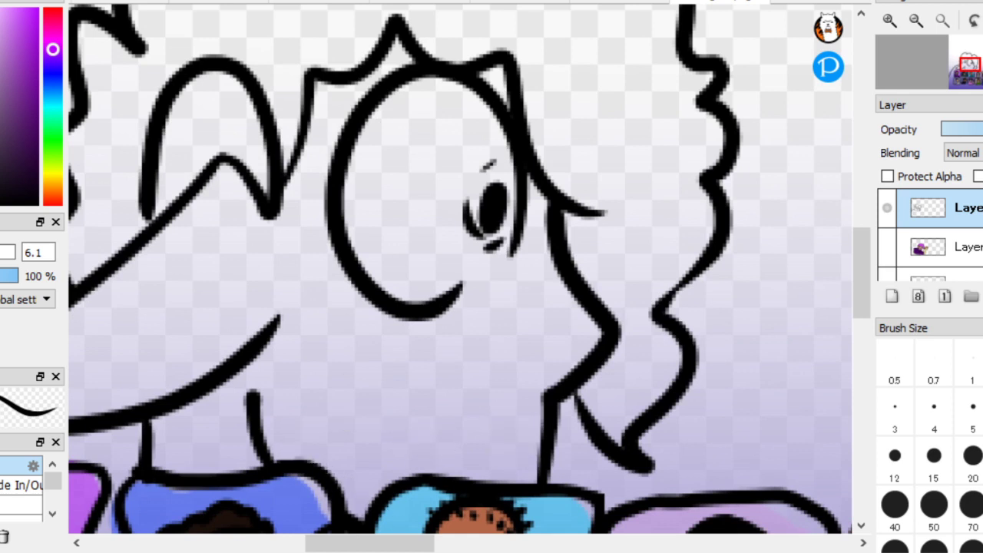
left_click_drag(323, 441, 402, 436)
left_click_drag(471, 438, 563, 435)
key("ctrl+z")
left_click_drag(358, 441, 602, 425)
scroll(460, 307, "down", 3)
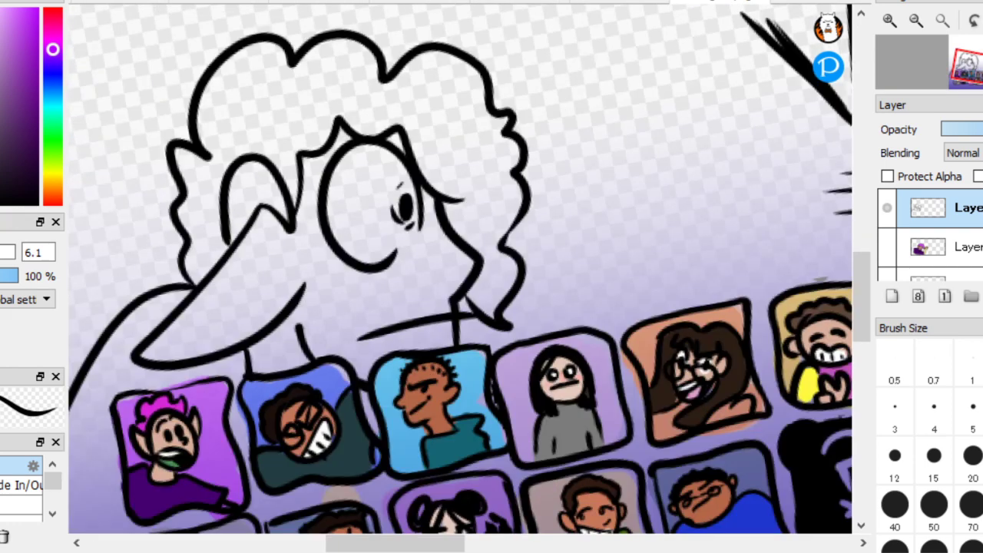
Show the hidden coloured fighter again and move the whole figure up the canvas
left_click(969, 248)
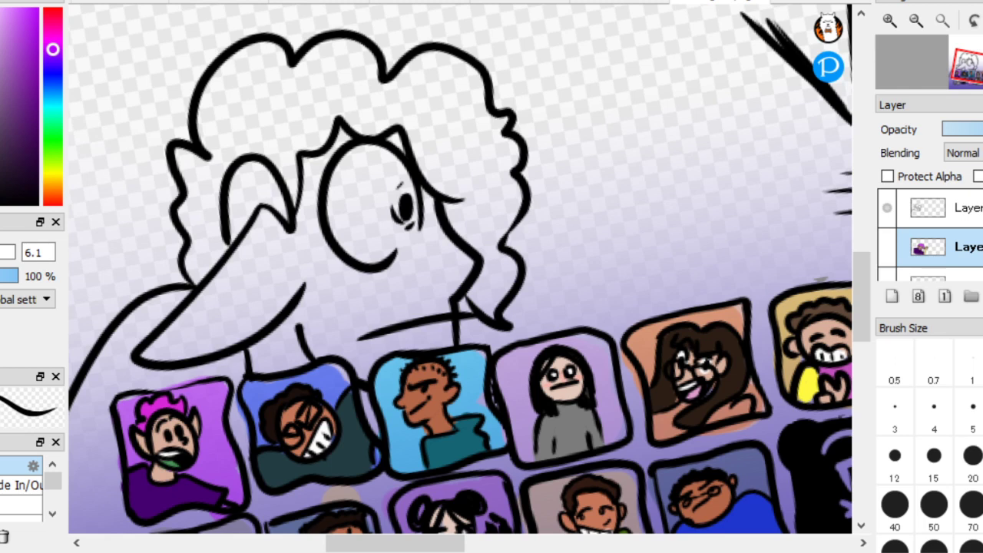
scroll(929, 230, "down", 2)
scroll(929, 231, "up", 2)
left_click(887, 232)
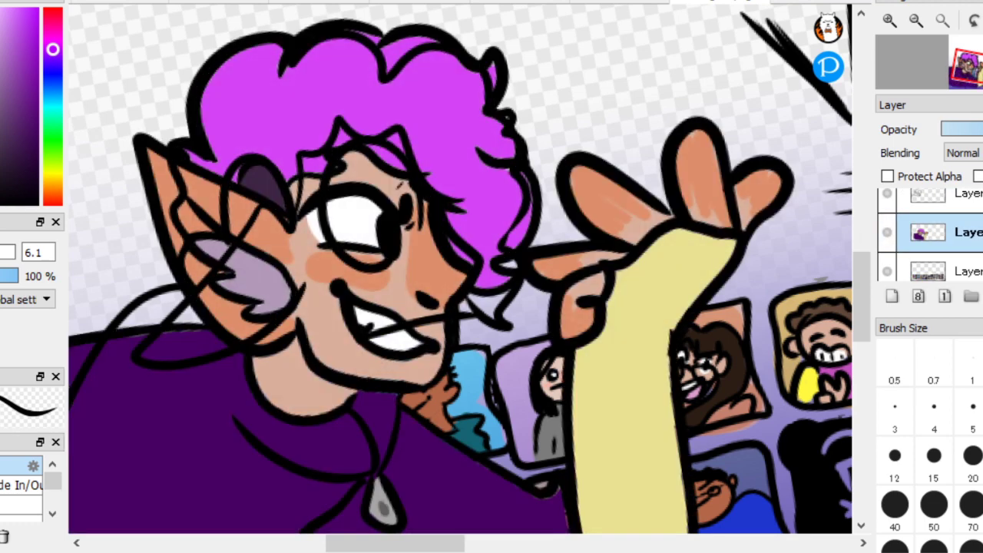
scroll(373, 257, "down", 4)
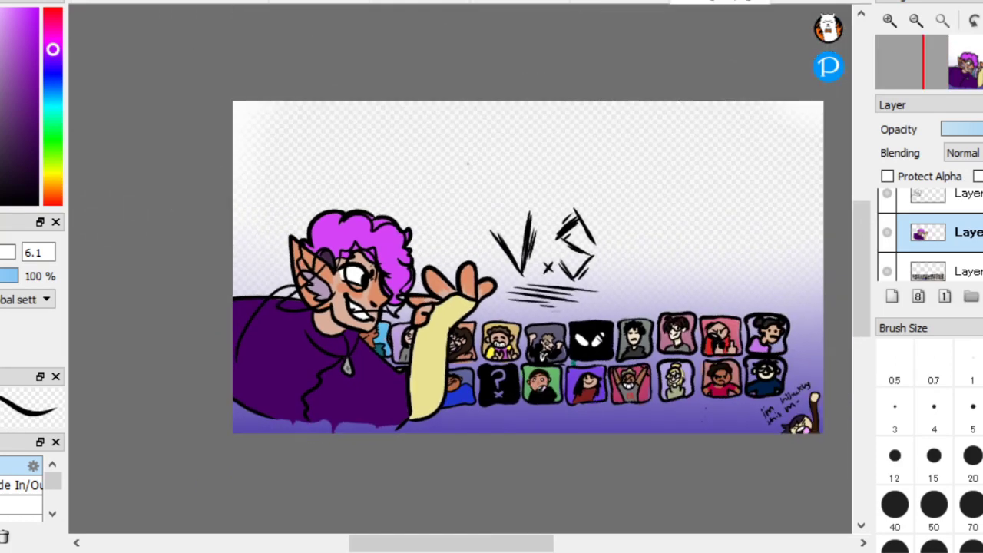
scroll(256, 267, "up", 2)
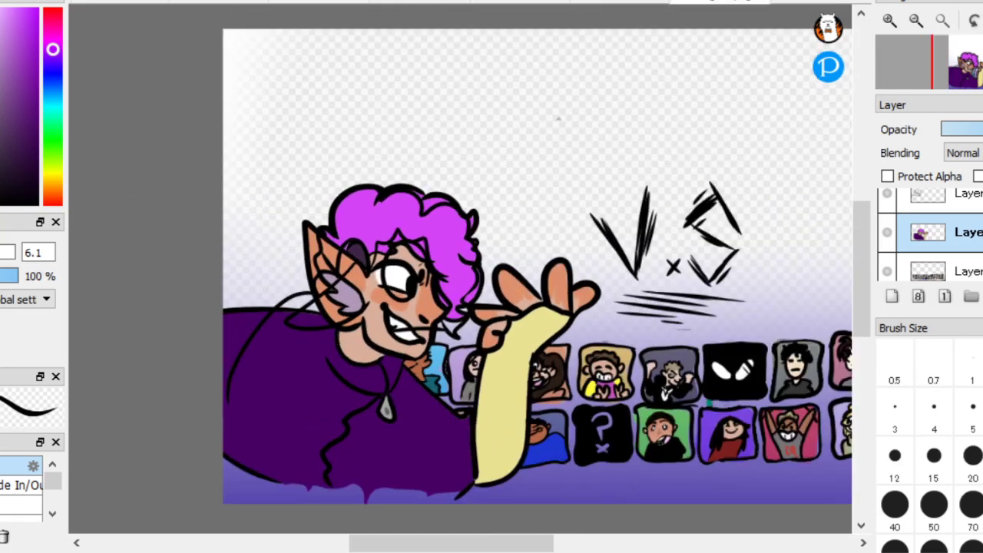
left_click_drag(383, 346, 403, 192)
scroll(386, 378, "up", 4)
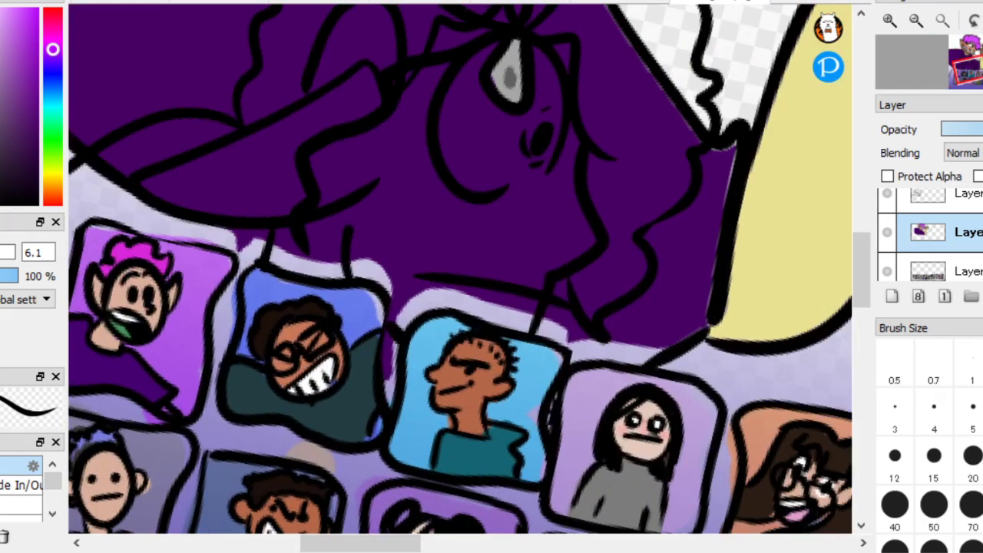
left_click_drag(460, 269, 465, 292)
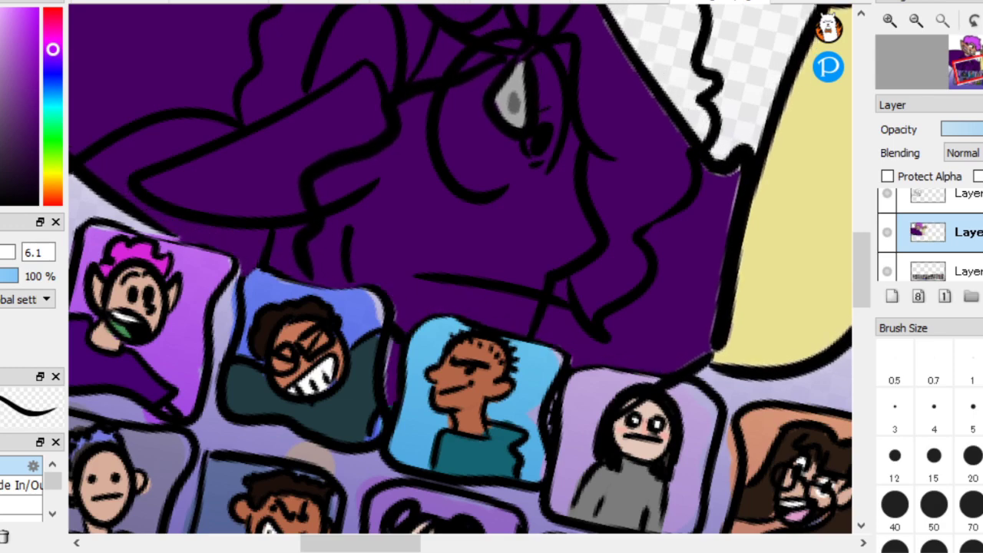
scroll(461, 269, "down", 5)
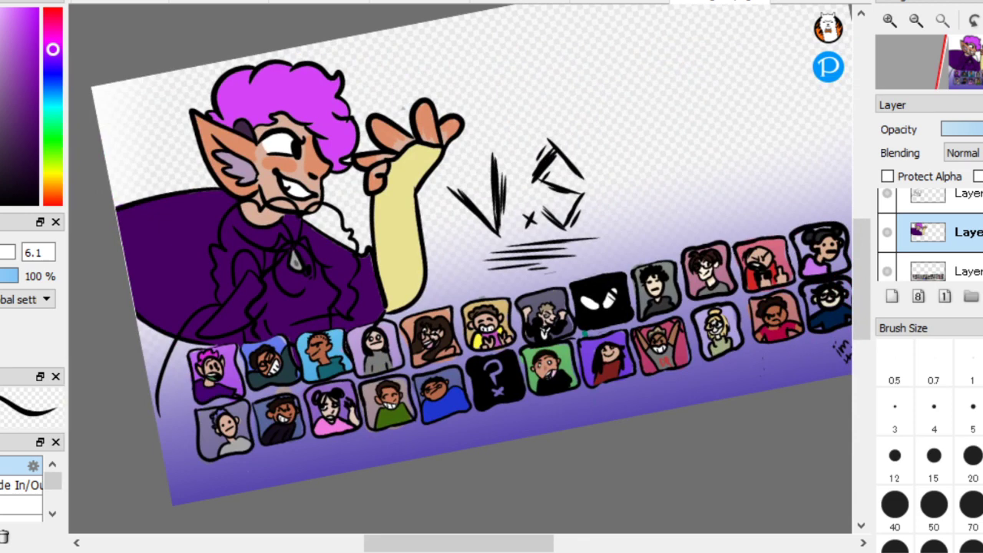
Sample the light skin tone from the coloured fighter and hide that fighter's layer again
scroll(221, 178, "up", 5)
right_click(221, 180)
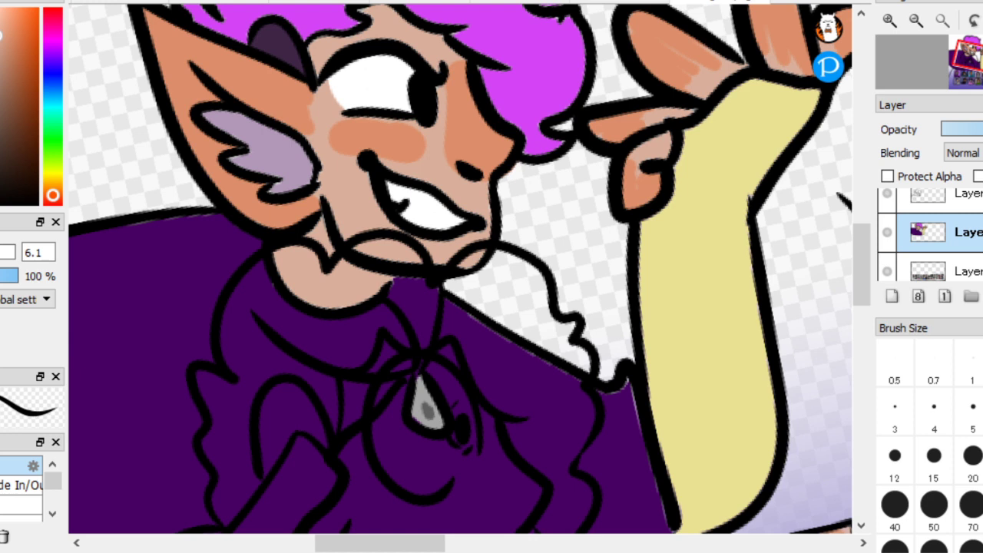
left_click(887, 232)
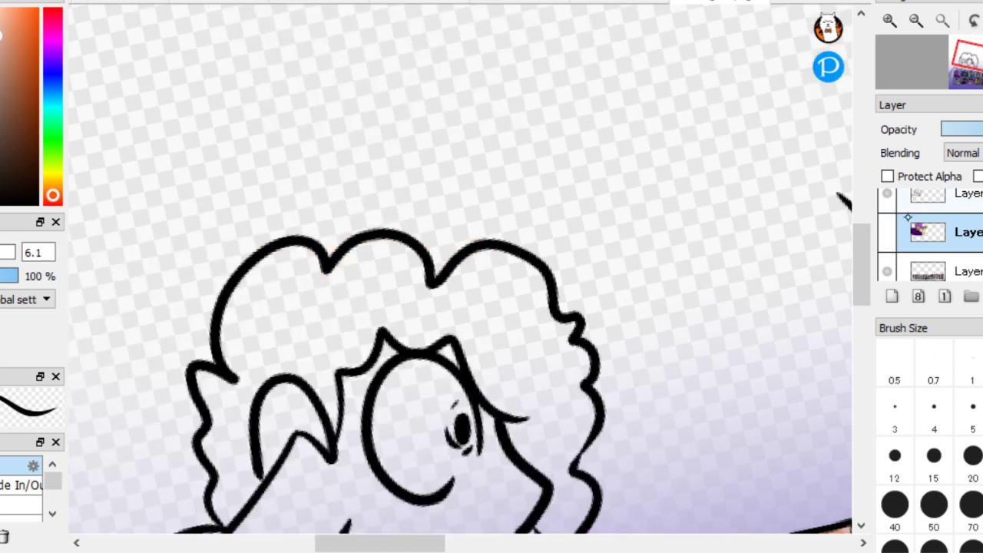
left_click(940, 200)
scroll(460, 269, "down", 1)
scroll(459, 269, "up", 3)
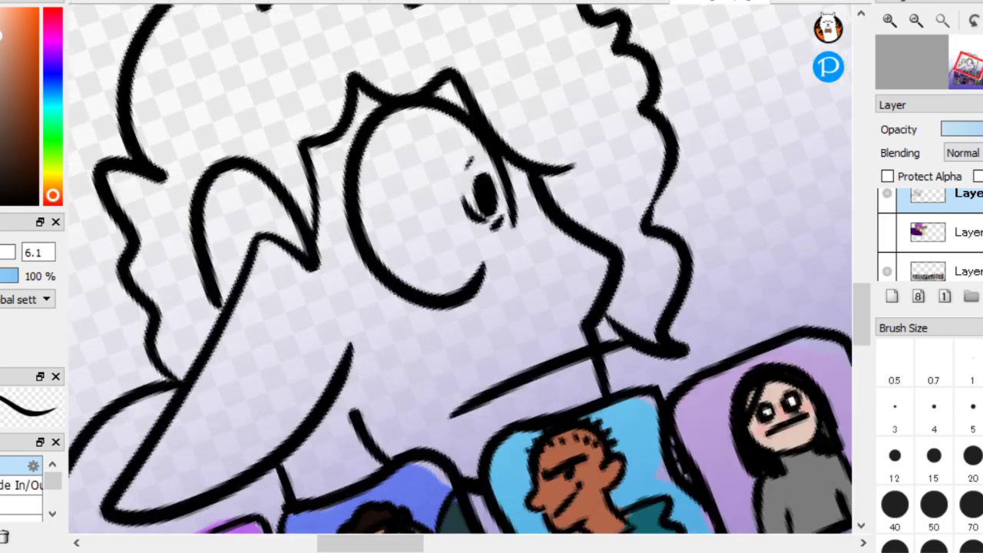
left_click_drag(524, 422, 524, 448)
key("ctrl+z")
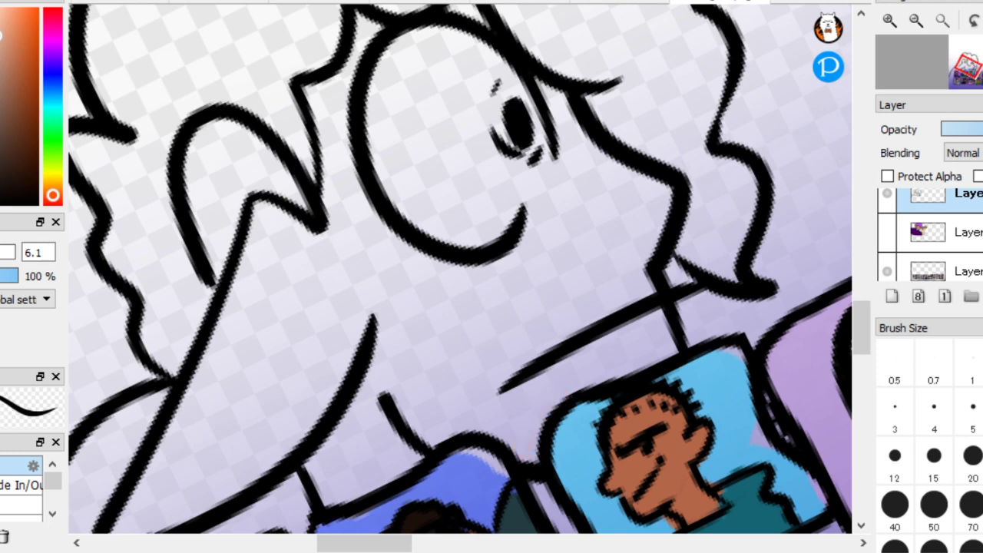
Set the brush size to 21 and add a new colouring layer between the line art and the coloured fighter
key("bracketright")
scroll(583, 464, "up", 1)
mouse_move(542, 464)
left_mouse_down()
mouse_move(552, 411)
mouse_move(589, 371)
mouse_move(704, 323)
mouse_move(706, 303)
mouse_move(541, 407)
mouse_move(509, 416)
mouse_move(474, 412)
mouse_move(488, 360)
mouse_move(538, 320)
mouse_move(651, 255)
left_mouse_up()
key("ctrl+z")
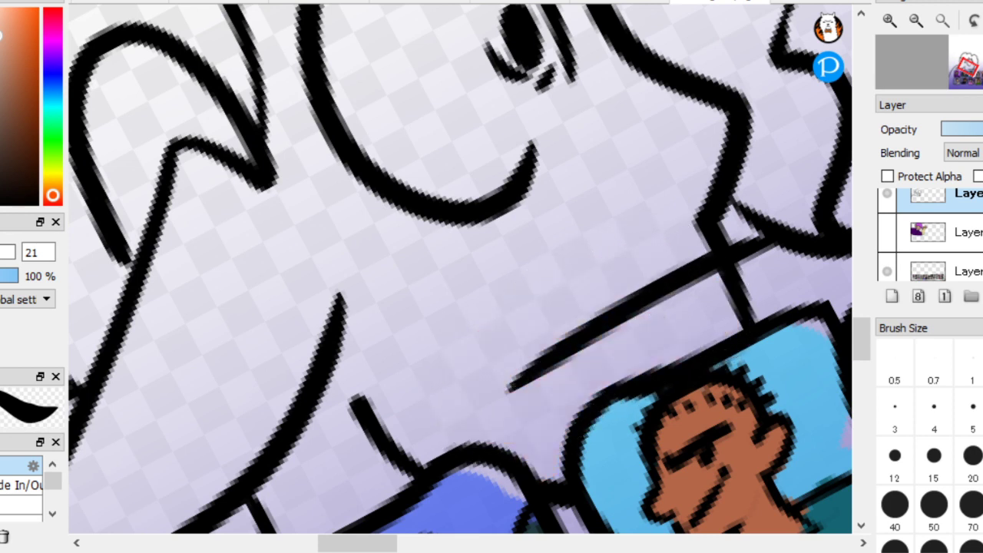
left_click(957, 237)
left_click(891, 297)
Paint the light skin tone across the new pose's face, neck and long ear, up to the jagged hairline
mouse_move(604, 333)
left_mouse_down()
mouse_move(686, 288)
mouse_move(487, 369)
mouse_move(607, 193)
mouse_move(605, 279)
mouse_move(698, 162)
mouse_move(669, 285)
mouse_move(673, 320)
mouse_move(537, 390)
mouse_move(546, 415)
mouse_move(437, 423)
mouse_move(388, 380)
mouse_move(397, 406)
mouse_move(371, 468)
mouse_move(323, 499)
mouse_move(276, 456)
mouse_move(351, 356)
mouse_move(346, 396)
mouse_move(473, 378)
left_mouse_up()
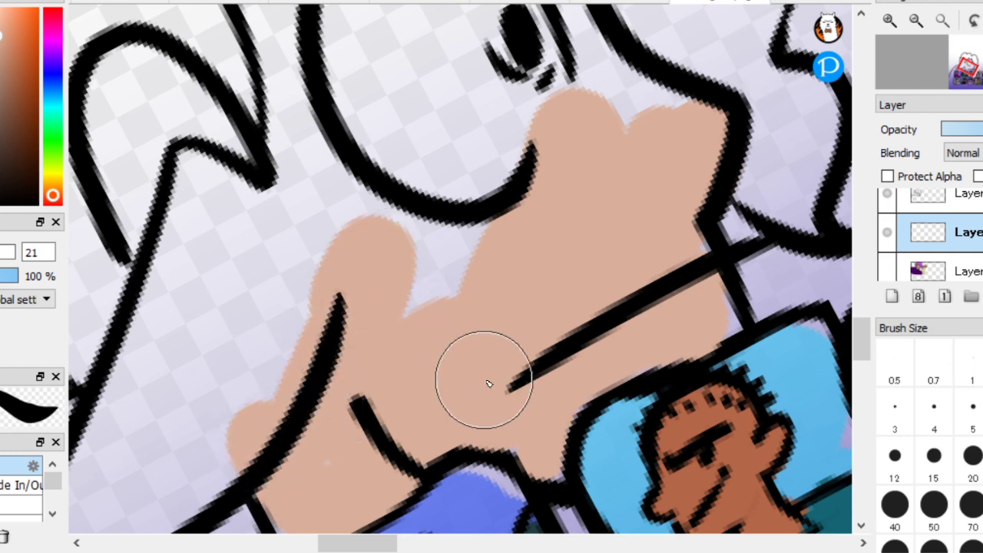
left_click(361, 440)
scroll(268, 164, "down", 3)
key("Right")
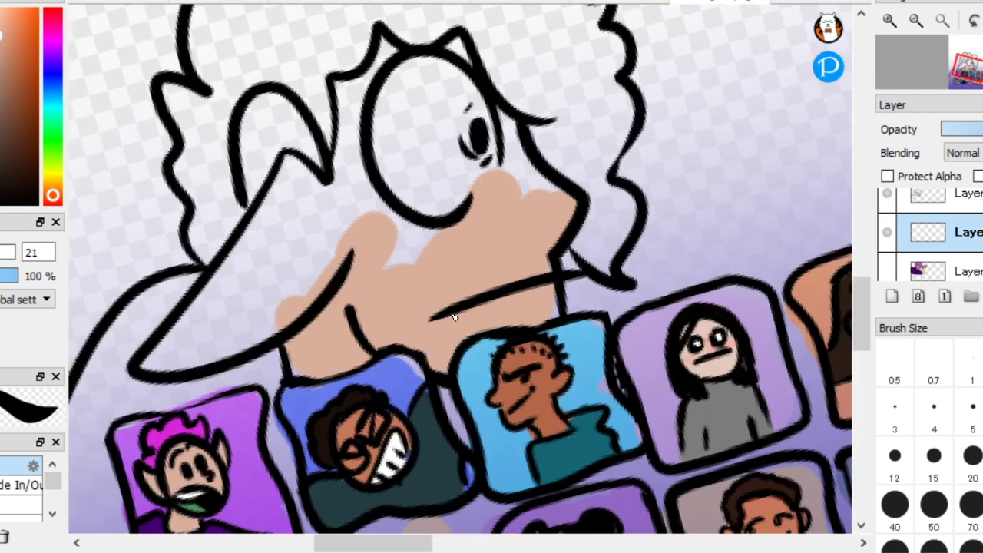
scroll(137, 159, "up", 3)
mouse_move(457, 347)
left_mouse_down()
mouse_move(315, 461)
mouse_move(211, 496)
mouse_move(399, 251)
mouse_move(444, 163)
mouse_move(422, 245)
mouse_move(332, 383)
mouse_move(424, 265)
mouse_move(443, 178)
mouse_move(471, 132)
mouse_move(464, 126)
mouse_move(485, 289)
mouse_move(454, 340)
mouse_move(572, 131)
mouse_move(548, 295)
mouse_move(511, 376)
mouse_move(535, 294)
mouse_move(535, 338)
mouse_move(536, 177)
mouse_move(474, 170)
mouse_move(455, 135)
mouse_move(398, 152)
mouse_move(334, 242)
mouse_move(359, 301)
mouse_move(437, 197)
mouse_move(374, 393)
mouse_move(440, 224)
mouse_move(494, 211)
mouse_move(491, 297)
mouse_move(346, 400)
mouse_move(325, 364)
mouse_move(322, 244)
left_mouse_up()
scroll(579, 270, "down", 3)
scroll(515, 307, "up", 5)
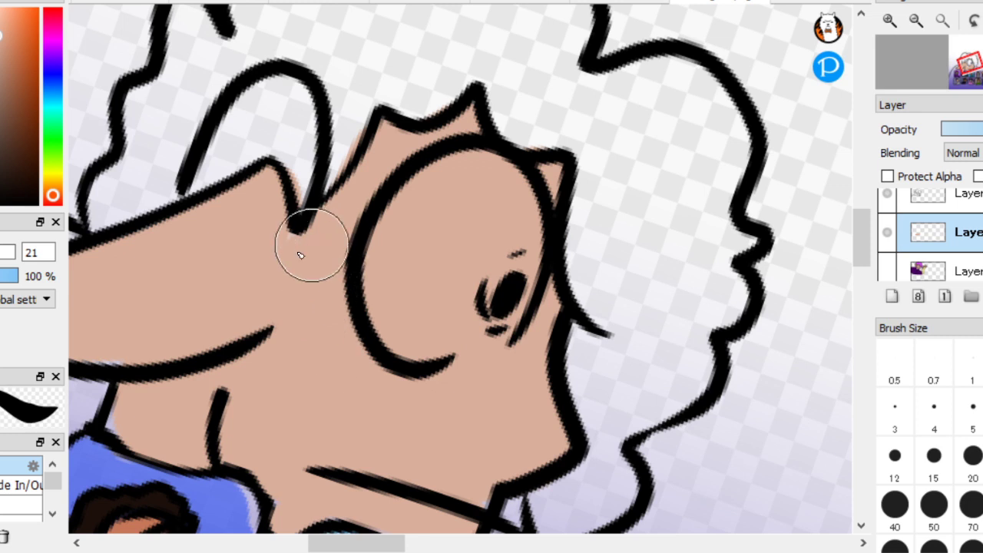
Paint the inside of the fighter's large round eye white, around the pupil
scroll(460, 268, "up", 1)
mouse_move(516, 175)
left_mouse_down()
mouse_move(417, 371)
mouse_move(557, 276)
mouse_move(433, 226)
mouse_move(457, 409)
mouse_move(572, 285)
mouse_move(517, 190)
mouse_move(446, 332)
mouse_move(567, 203)
mouse_move(520, 355)
left_mouse_up()
scroll(410, 115, "down", 3)
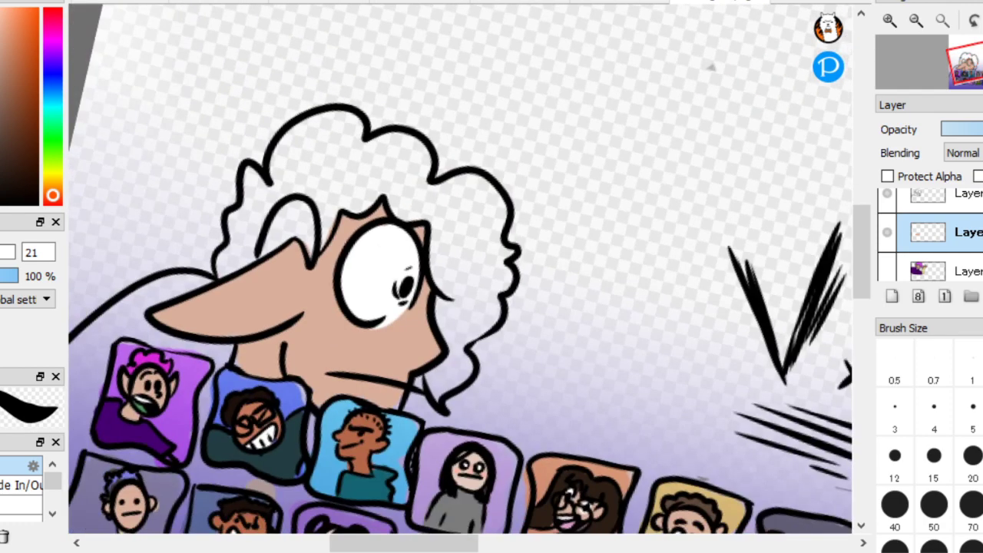
scroll(176, 204, "up", 3)
scroll(527, 329, "down", 4)
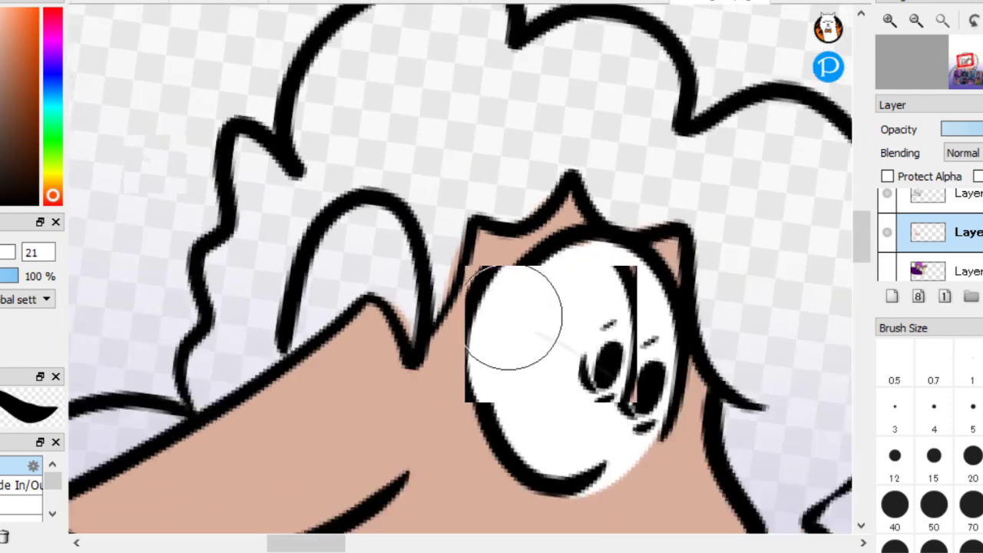
scroll(215, 191, "up", 2)
scroll(216, 191, "up", 2)
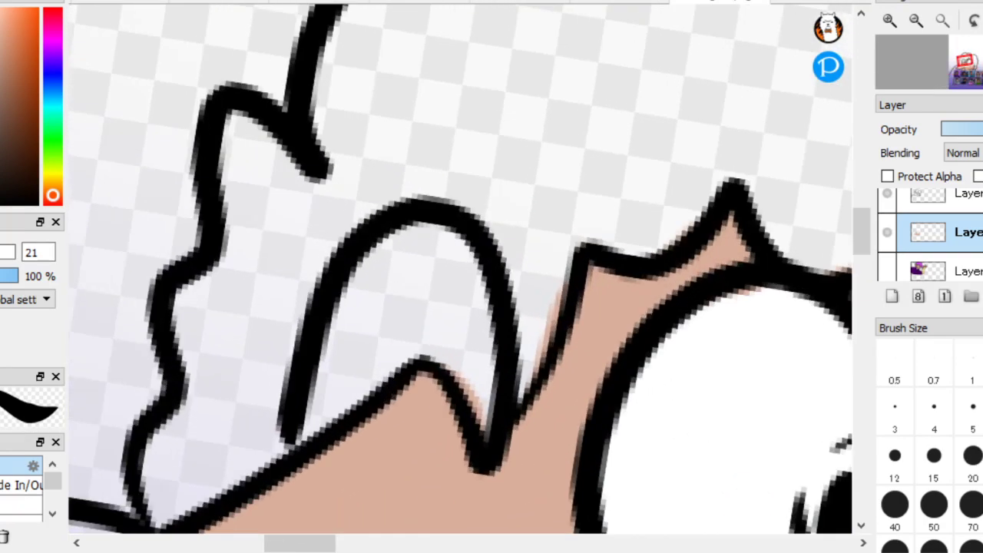
scroll(491, 277, "down", 4)
Paint a light pink blush band across the cheek below the eye and a matching pink patch on the nose
scroll(560, 391, "up", 6)
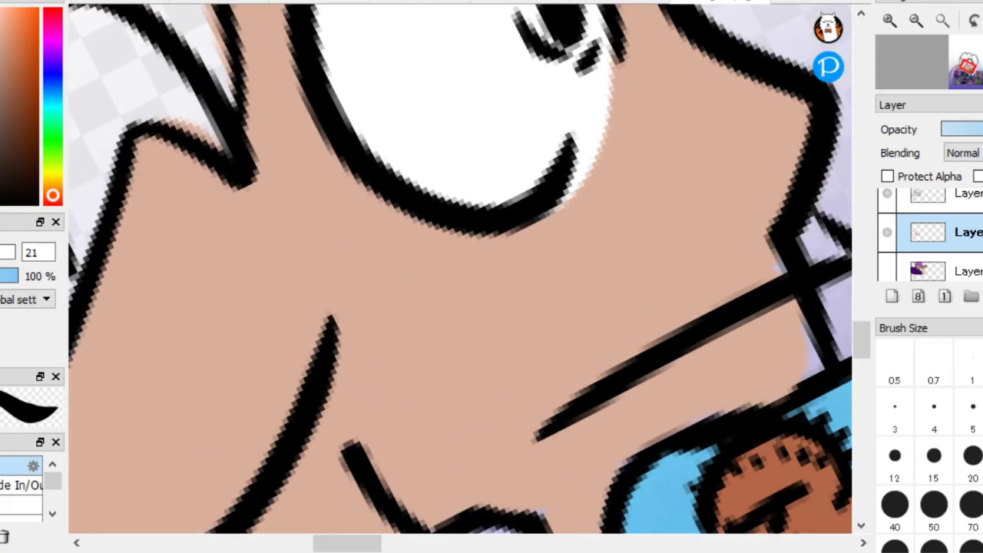
key("x")
mouse_move(400, 353)
left_mouse_down()
mouse_move(585, 255)
mouse_move(577, 261)
left_mouse_up()
key("ctrl+z")
left_click(3, 11)
mouse_move(377, 357)
left_mouse_down()
mouse_move(548, 259)
mouse_move(614, 238)
left_mouse_up()
mouse_move(660, 35)
left_mouse_down()
mouse_move(669, 70)
mouse_move(742, 114)
mouse_move(750, 146)
mouse_move(742, 162)
left_mouse_up()
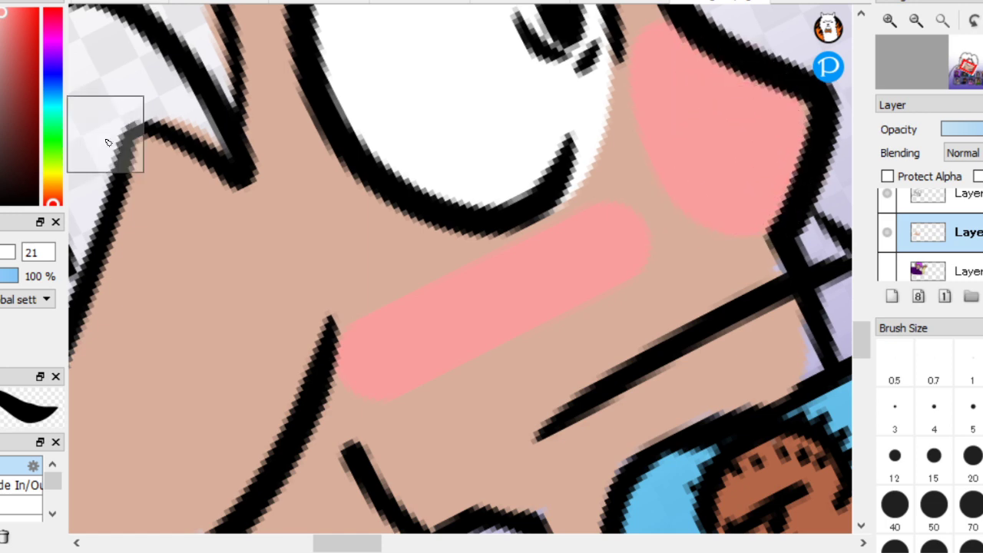
Cover the long pointed ear with the same light pink
scroll(108, 142, "down", 4)
left_click_drag(330, 301, 207, 411)
mouse_move(357, 255)
left_mouse_down()
mouse_move(258, 406)
mouse_move(377, 271)
mouse_move(323, 394)
mouse_move(415, 293)
mouse_move(383, 346)
mouse_move(407, 242)
mouse_move(379, 262)
mouse_move(369, 238)
left_mouse_up()
Fill the rounded fold above the ear with dark purple
scroll(176, 143, "up", 5)
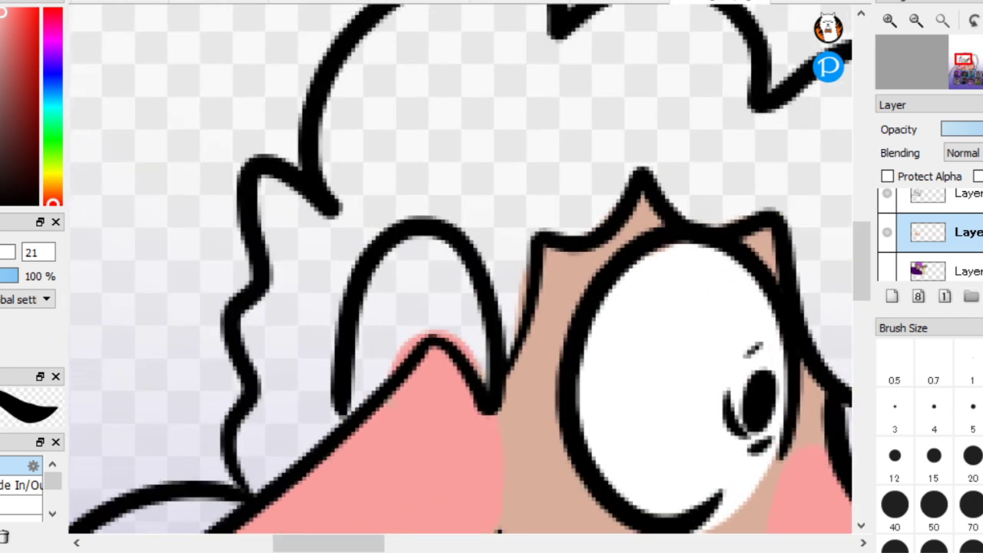
left_click(53, 43)
left_click_drag(22, 70, 36, 92)
mouse_move(482, 376)
left_mouse_down()
mouse_move(463, 320)
mouse_move(429, 272)
mouse_move(386, 304)
mouse_move(380, 374)
mouse_move(431, 320)
mouse_move(366, 390)
left_mouse_up()
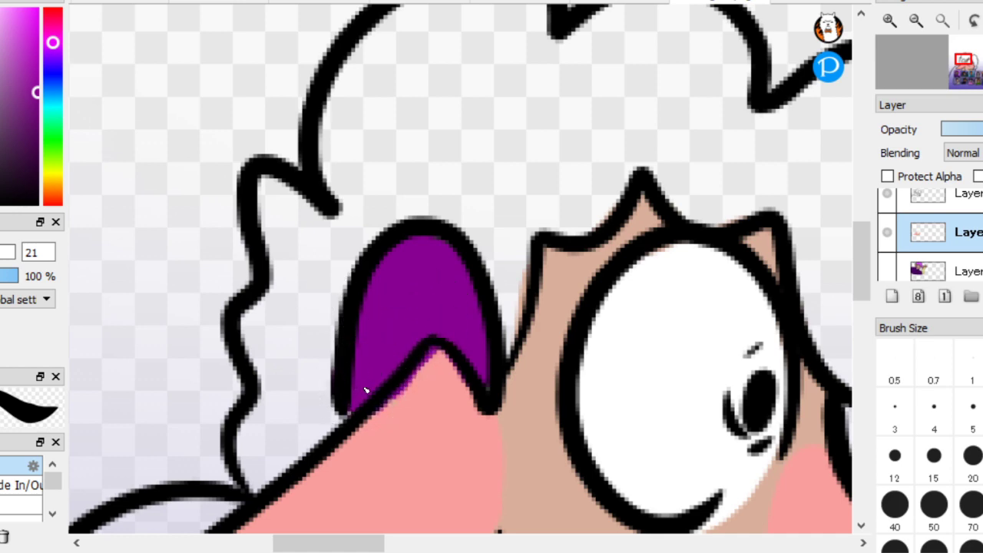
Colour the curly hair light purple from the crown down to the hairline and forelock
scroll(365, 390, "down", 2)
left_click(15, 45)
scroll(724, 235, "down", 1)
left_click(723, 235)
scroll(182, 162, "down", 2)
left_click(645, 274)
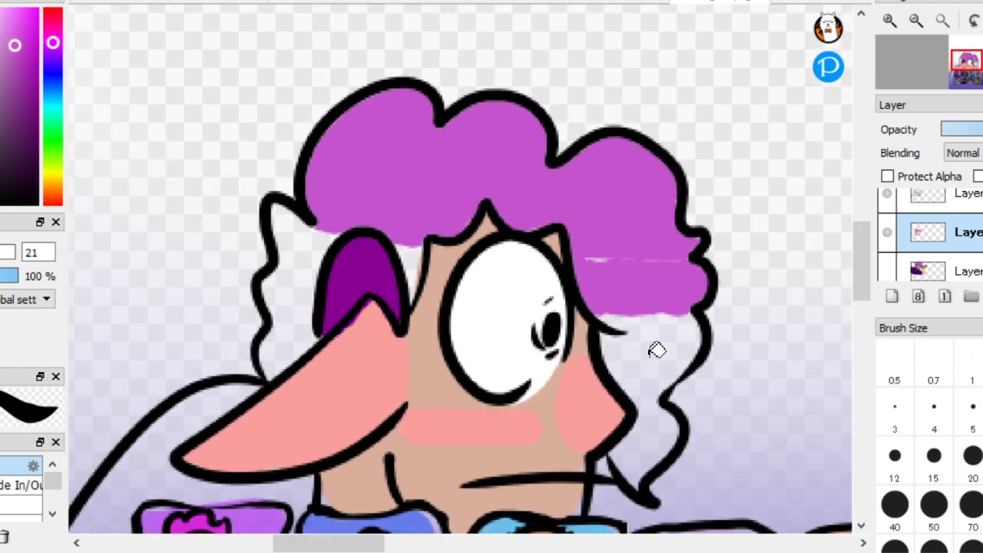
Fill the hair beside the character's nose and behind the ear with the current purple
left_click(664, 348)
left_click(649, 407)
left_click(299, 272)
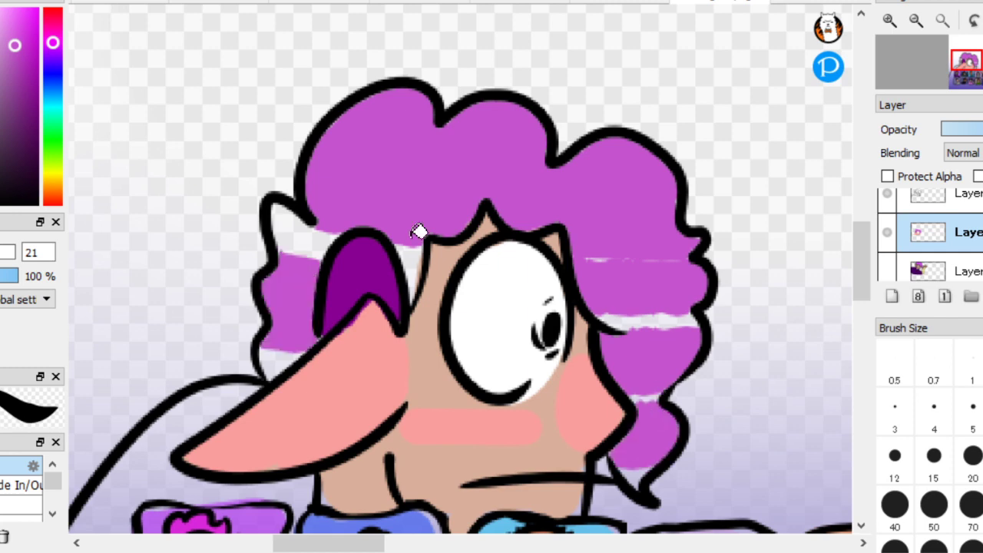
Brush purple over the unfilled gaps in the hair around the ear and beside the face
scroll(87, 169, "up", 3)
key("b")
mouse_move(411, 166)
left_mouse_down()
mouse_move(341, 229)
mouse_move(308, 136)
mouse_move(284, 443)
mouse_move(310, 424)
mouse_move(283, 453)
left_mouse_up()
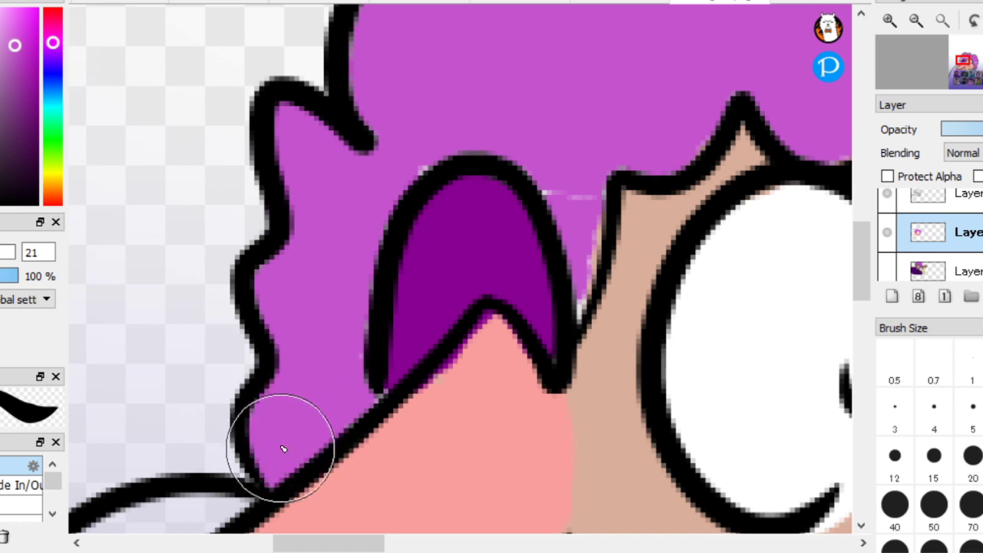
left_click_drag(579, 180, 585, 270)
scroll(322, 356, "down", 4)
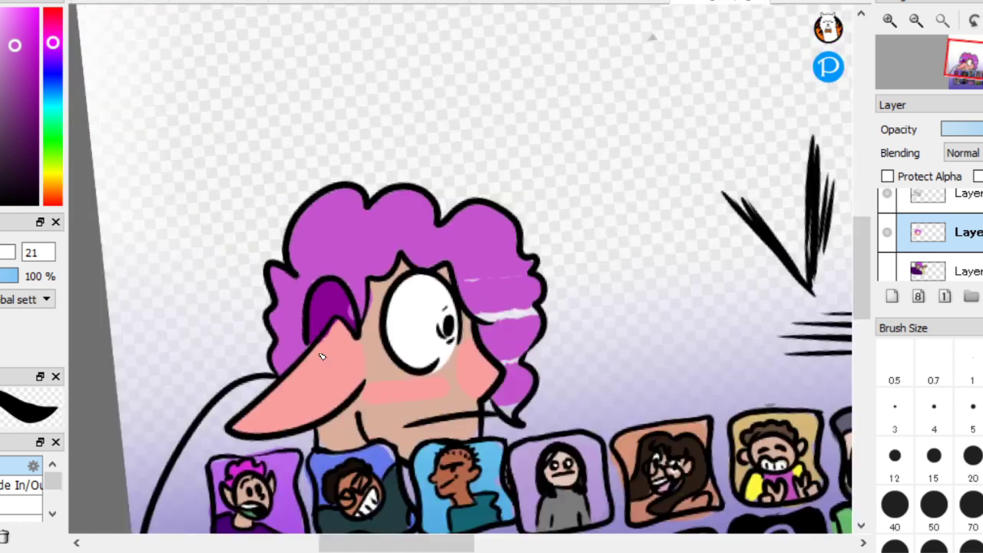
scroll(322, 356, "up", 6)
mouse_move(439, 450)
left_mouse_down()
mouse_move(489, 421)
mouse_move(497, 369)
mouse_move(506, 218)
mouse_move(479, 212)
mouse_move(554, 274)
mouse_move(586, 271)
mouse_move(569, 236)
mouse_move(589, 209)
mouse_move(521, 168)
mouse_move(482, 122)
left_mouse_up()
scroll(463, 42, "down", 6)
scroll(443, 48, "up", 2)
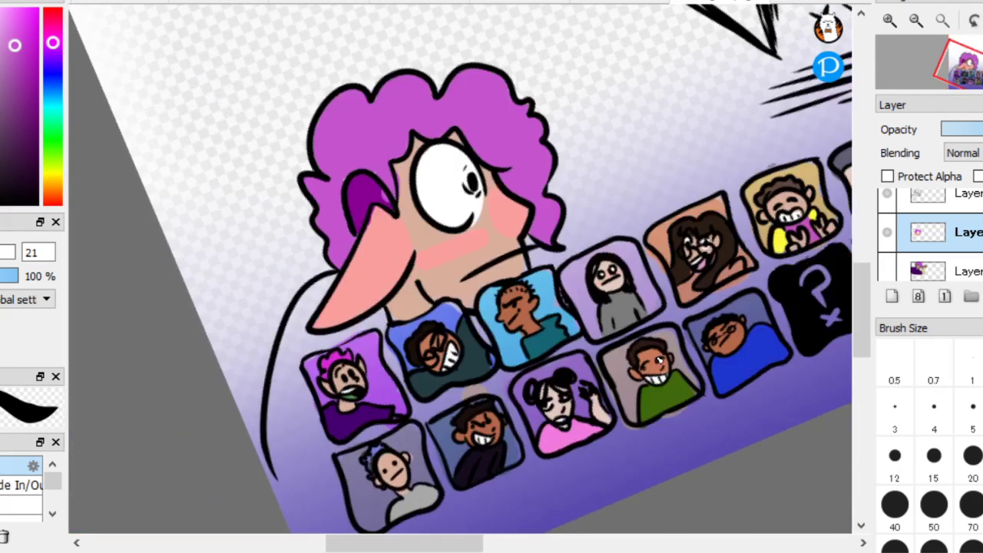
Reveal the reference character layer, sample its dark purple cloak color, and hide it again with the coloring layer active
scroll(581, 391, "up", 2)
left_click(888, 270)
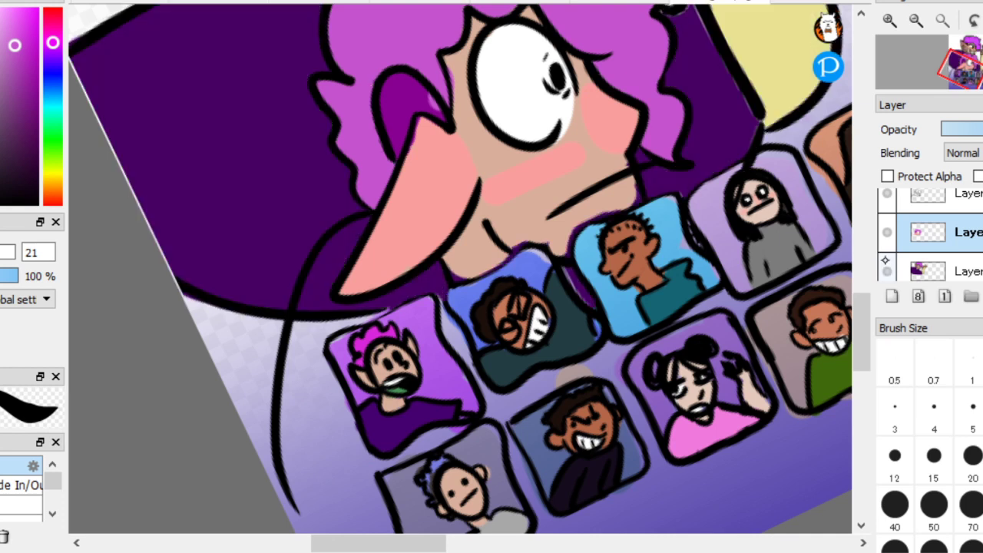
left_click(267, 185, "alt")
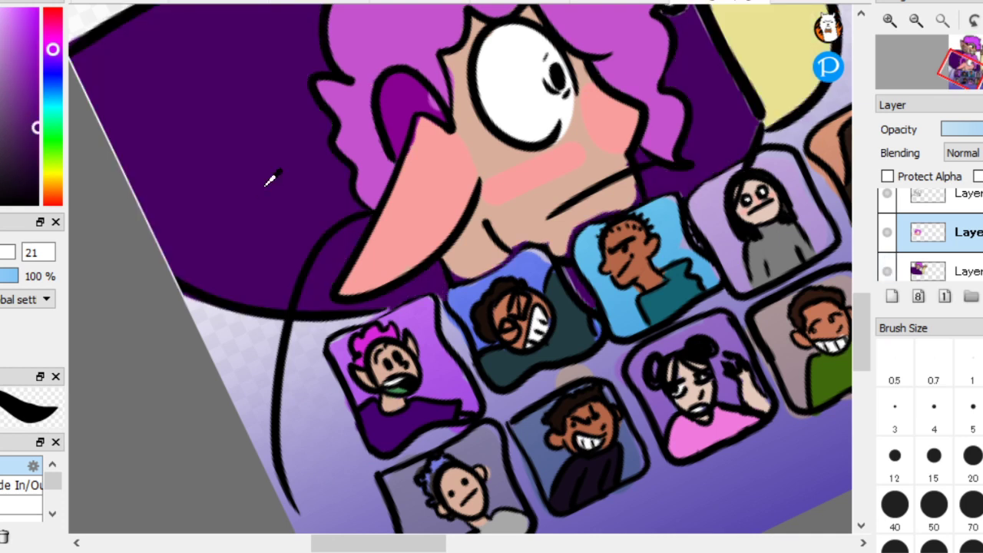
left_click(887, 234)
left_click(938, 270)
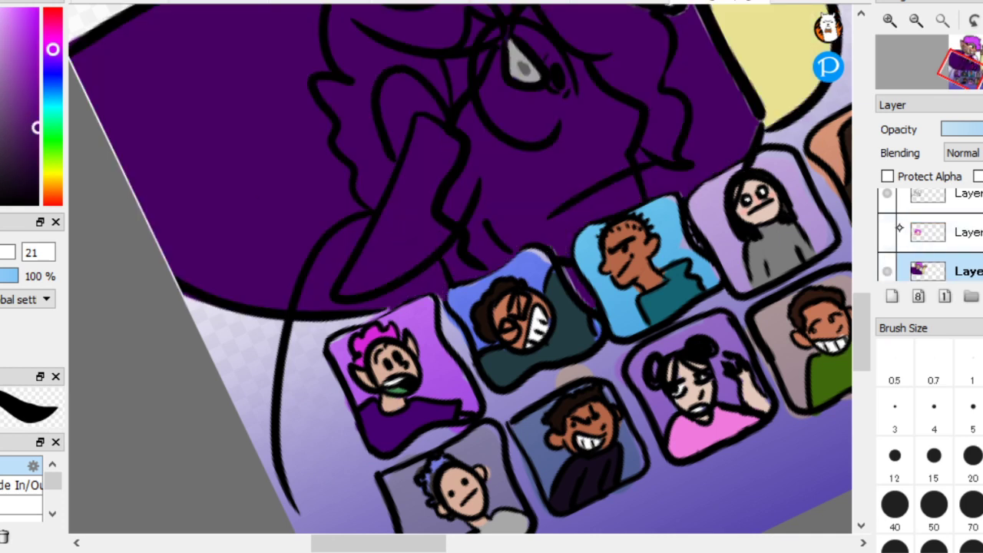
left_click(888, 232)
left_click(887, 271)
left_click(887, 271)
left_click(925, 229)
left_click(888, 270)
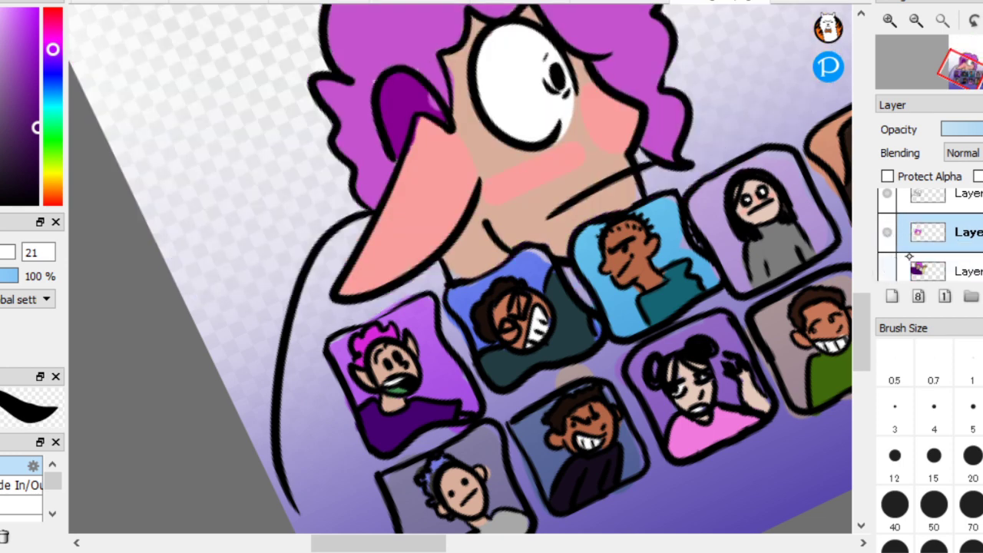
Color in the cloak behind the character's ear with the sampled dark purple
scroll(459, 268, "up", 2)
mouse_move(502, 201)
left_mouse_down()
mouse_move(443, 228)
mouse_move(358, 244)
mouse_move(340, 226)
mouse_move(337, 182)
mouse_move(404, 128)
mouse_move(376, 142)
mouse_move(316, 222)
mouse_move(266, 367)
mouse_move(280, 489)
mouse_move(297, 357)
mouse_move(317, 314)
mouse_move(332, 442)
mouse_move(314, 282)
mouse_move(357, 459)
mouse_move(322, 315)
mouse_move(351, 462)
mouse_move(289, 485)
mouse_move(279, 451)
mouse_move(305, 298)
mouse_move(328, 243)
left_mouse_up()
scroll(346, 171, "down", 5)
key("Delete")
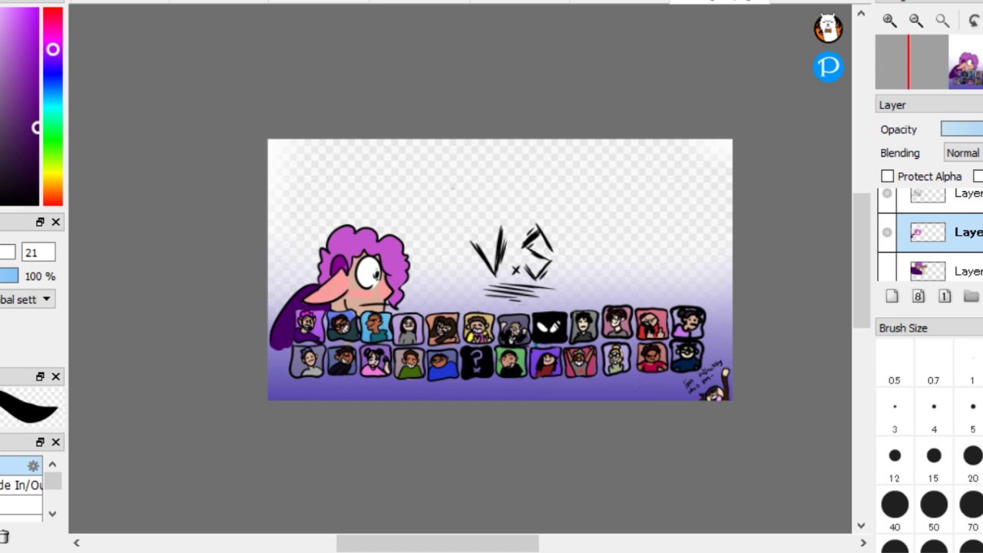
Select Layer5 at the head of the layer stack and widen the layer list
scroll(929, 234, "up", 2)
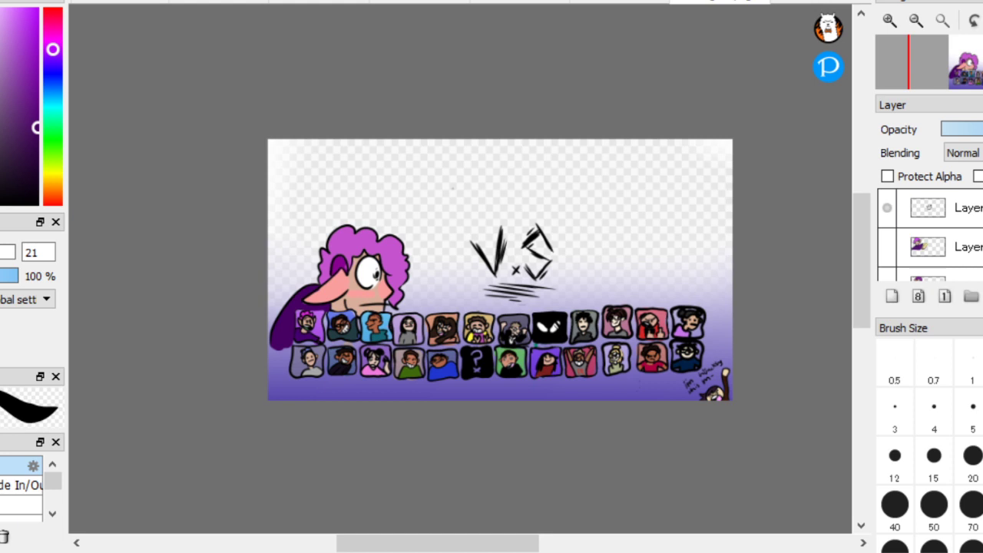
left_click(954, 207)
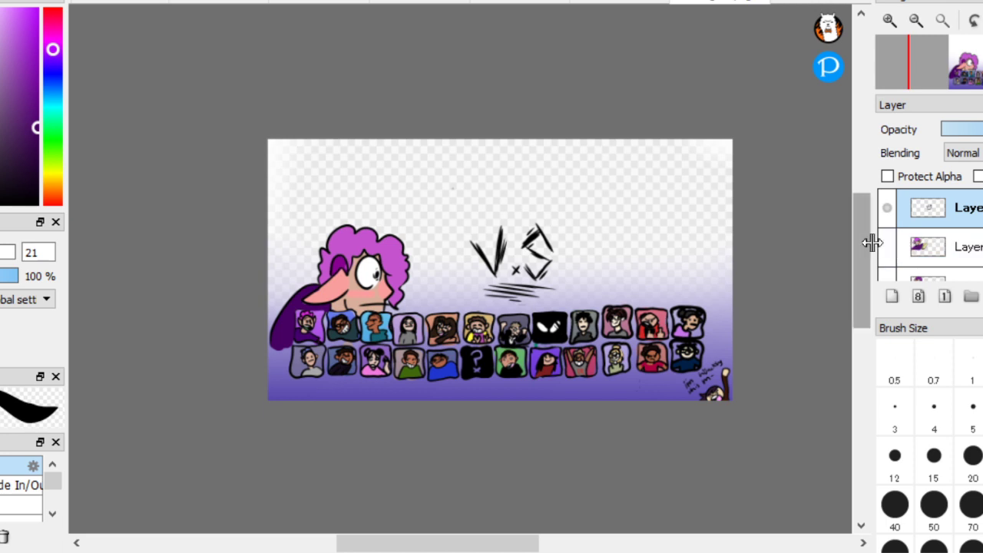
left_click_drag(872, 241, 745, 245)
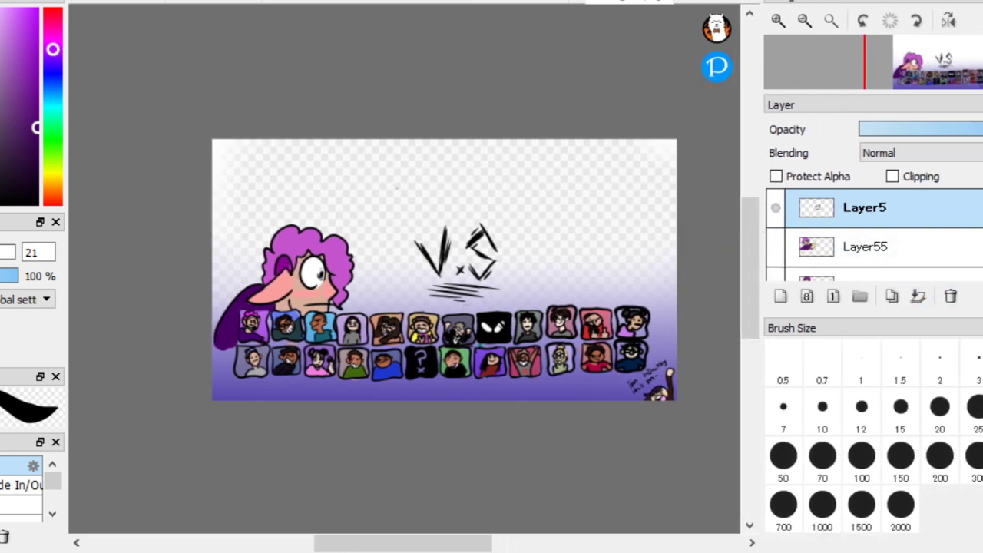
Find Layer3, which holds the background colors of the portrait tiles, and delete it
scroll(874, 234, "down", 10)
scroll(873, 235, "up", 5)
scroll(874, 234, "up", 4)
scroll(873, 234, "up", 10)
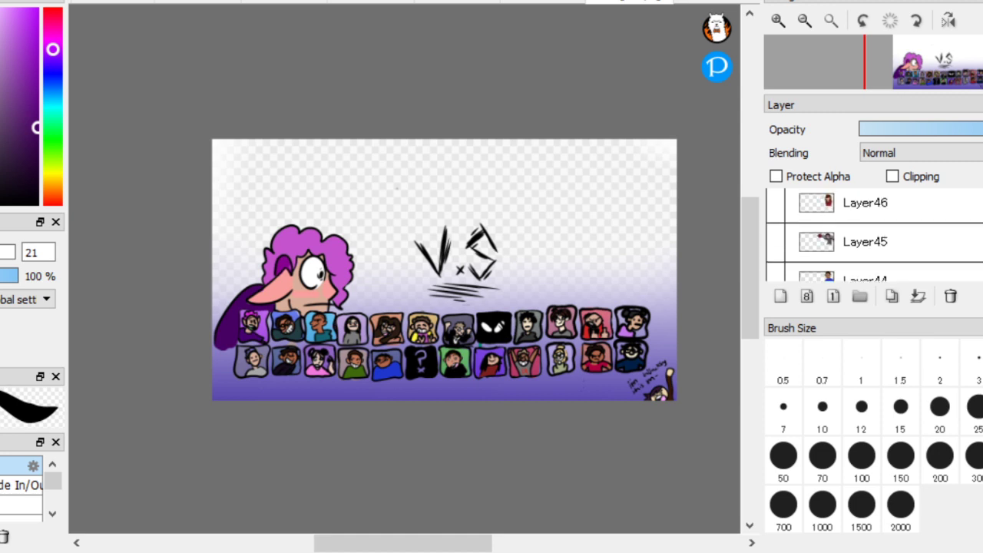
scroll(873, 235, "down", 8)
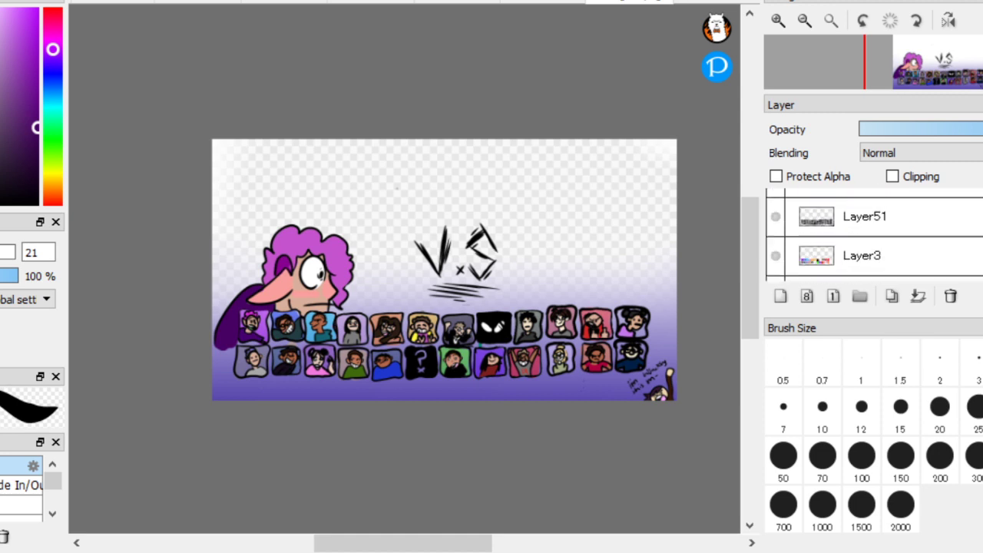
scroll(874, 234, "down", 1)
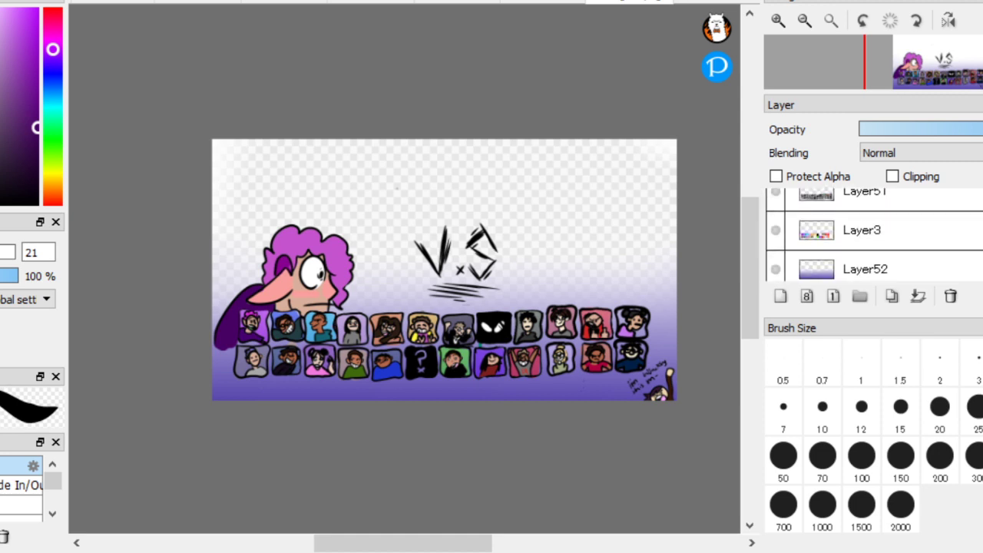
left_click(874, 231)
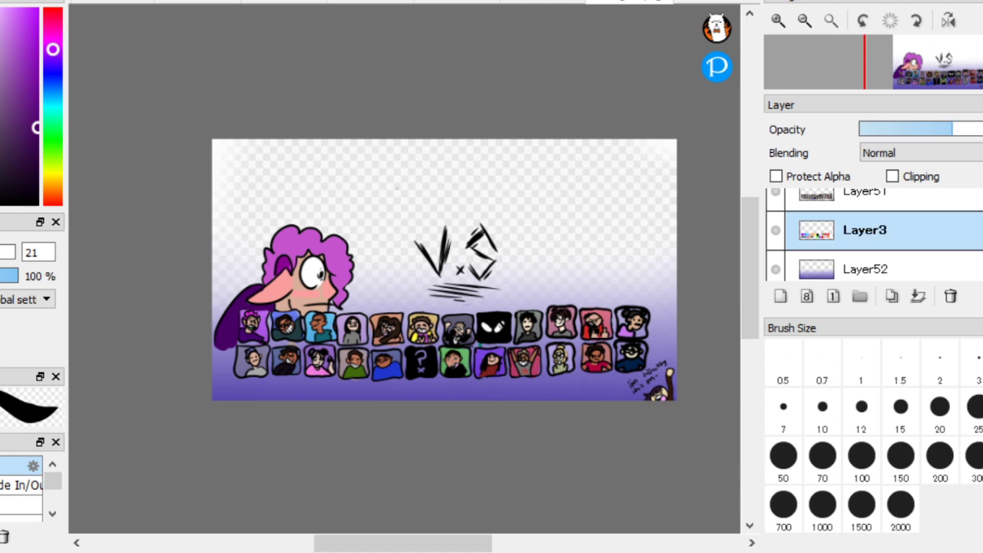
left_click(951, 296)
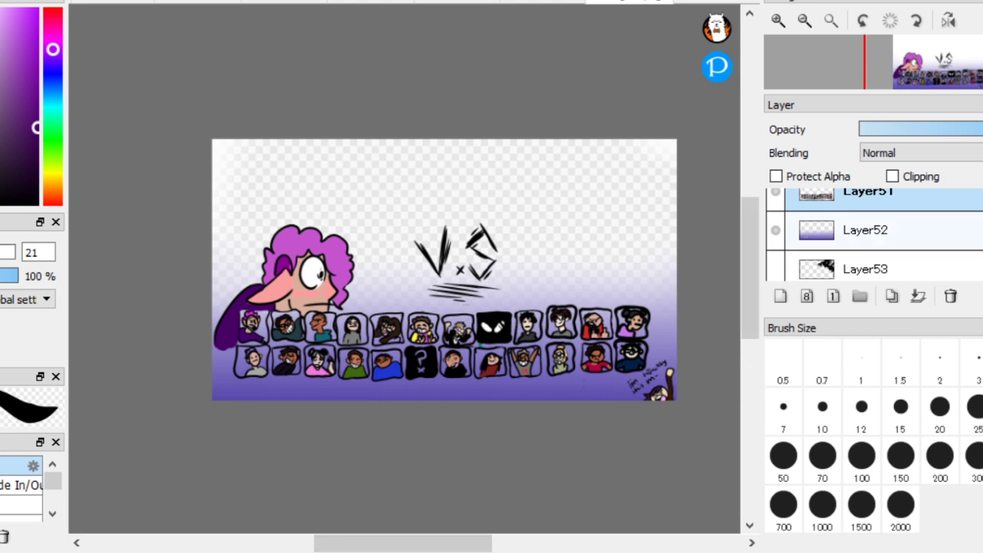
Check which artwork Layer59 holds by toggling its visibility, and merge the line art on Layer58 down into it
scroll(874, 234, "down", 4)
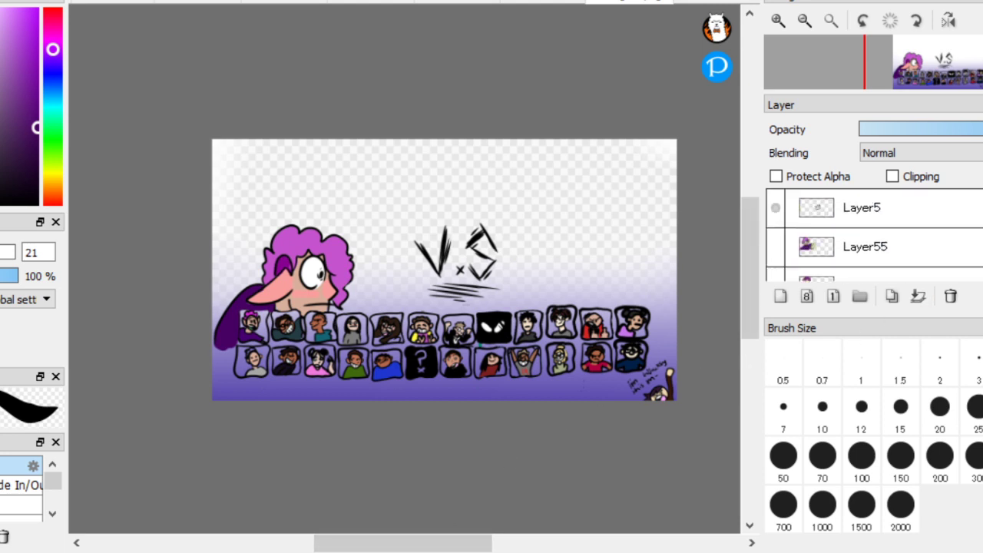
scroll(874, 234, "down", 1)
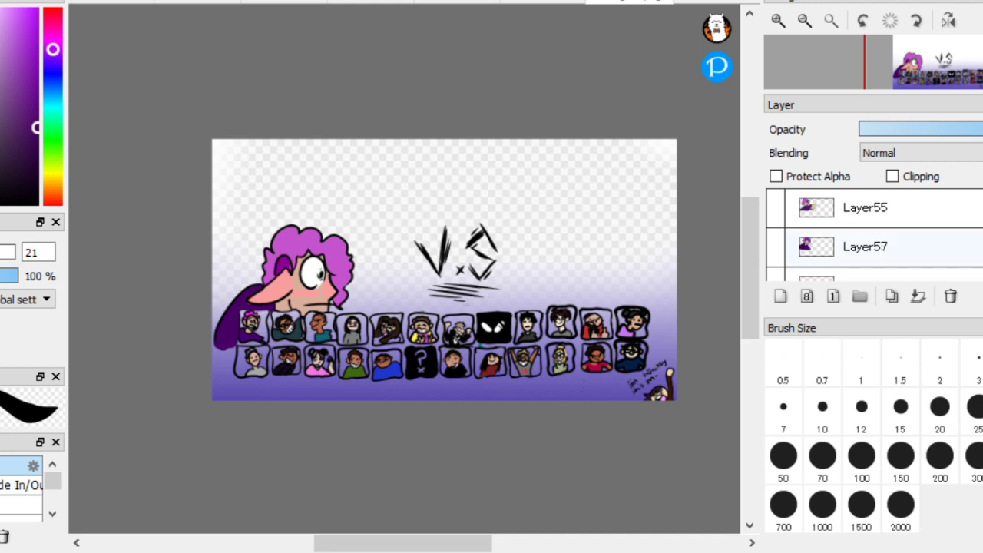
scroll(921, 241, "up", 1)
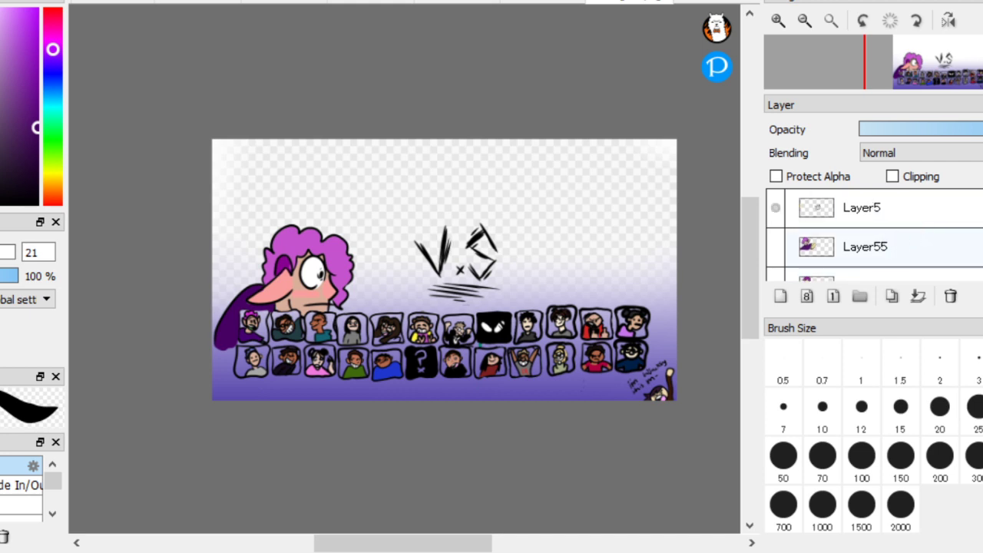
scroll(921, 241, "down", 1)
scroll(922, 241, "down", 1)
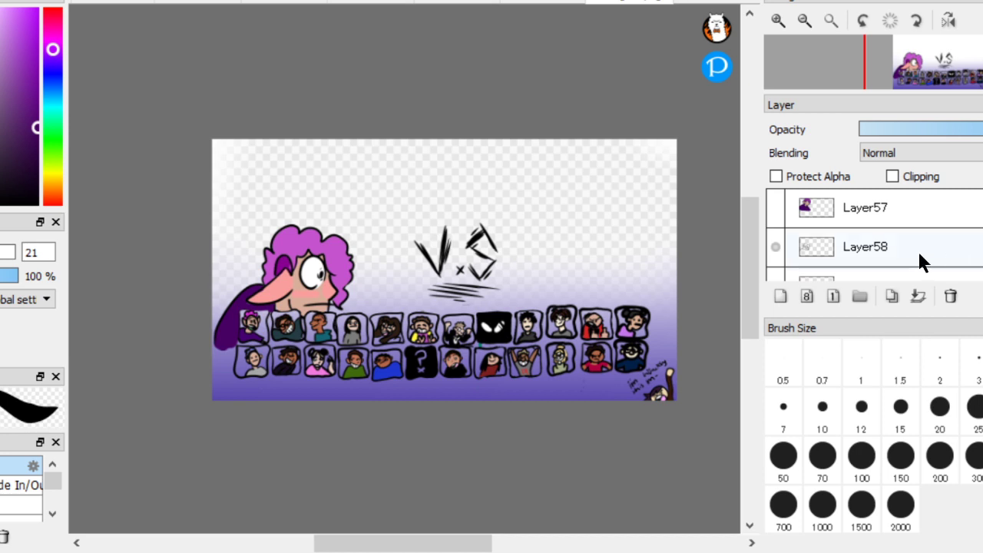
scroll(814, 246, "down", 1)
left_click(776, 247)
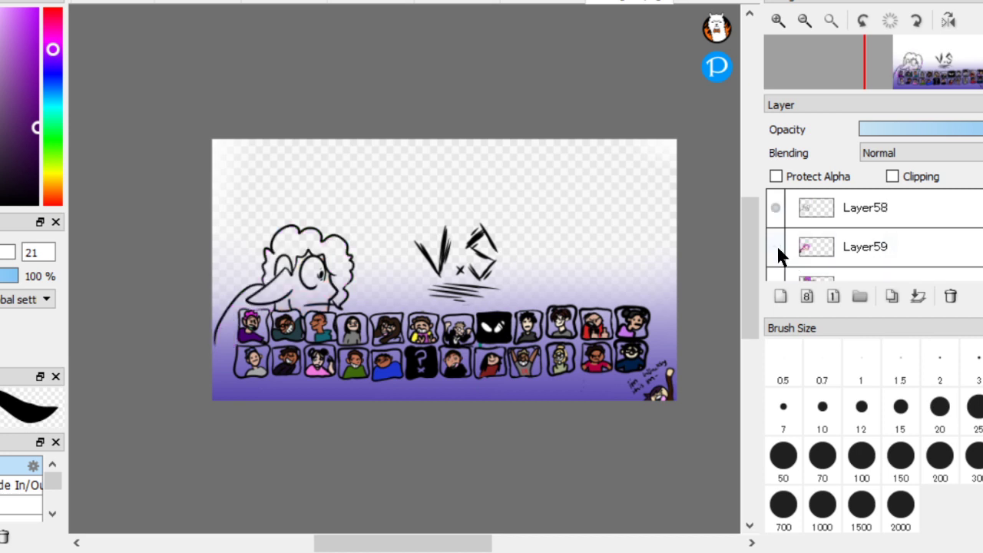
left_click(776, 246)
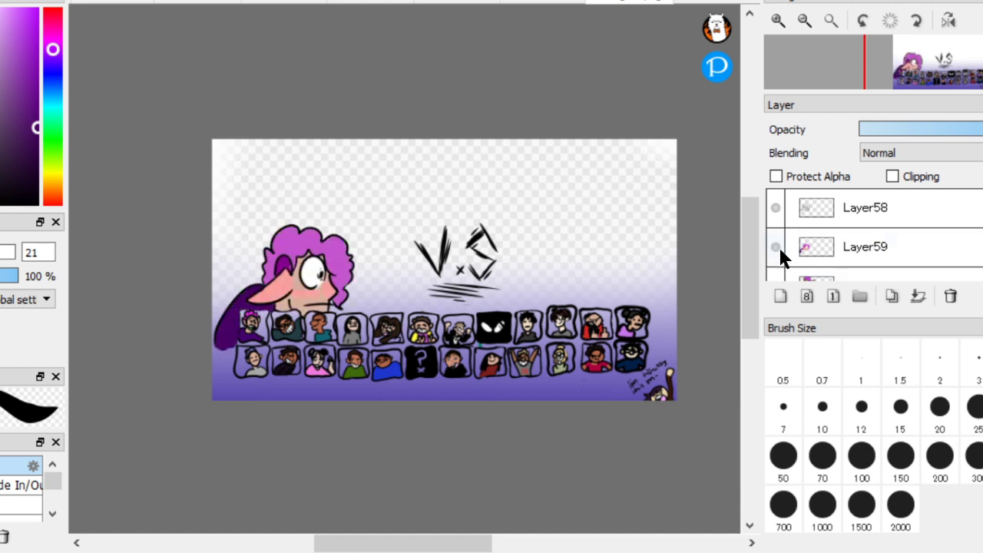
left_click(836, 219)
left_click(917, 296)
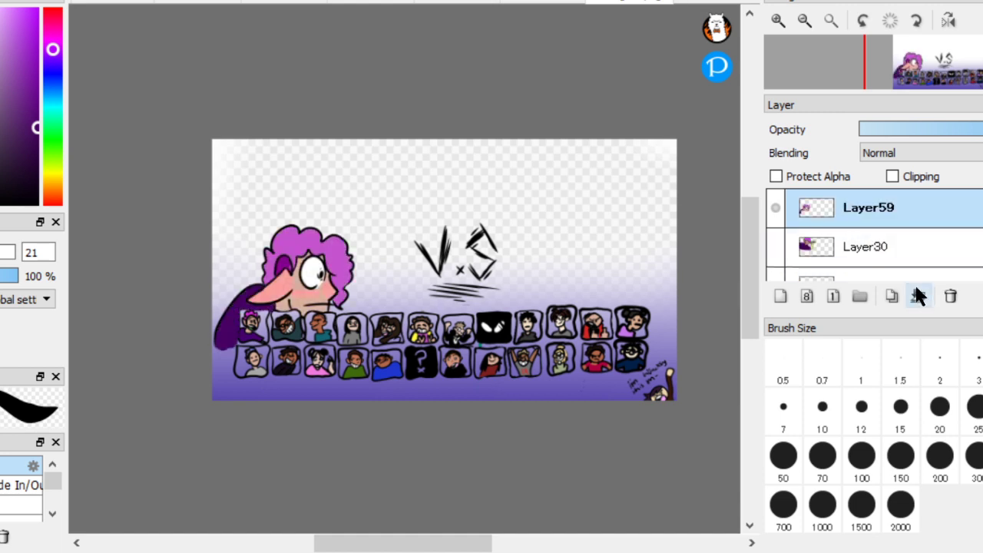
Hide Layer59 and show the opposing characters on Layer30 and Layer31
left_click(775, 208)
left_click(775, 244)
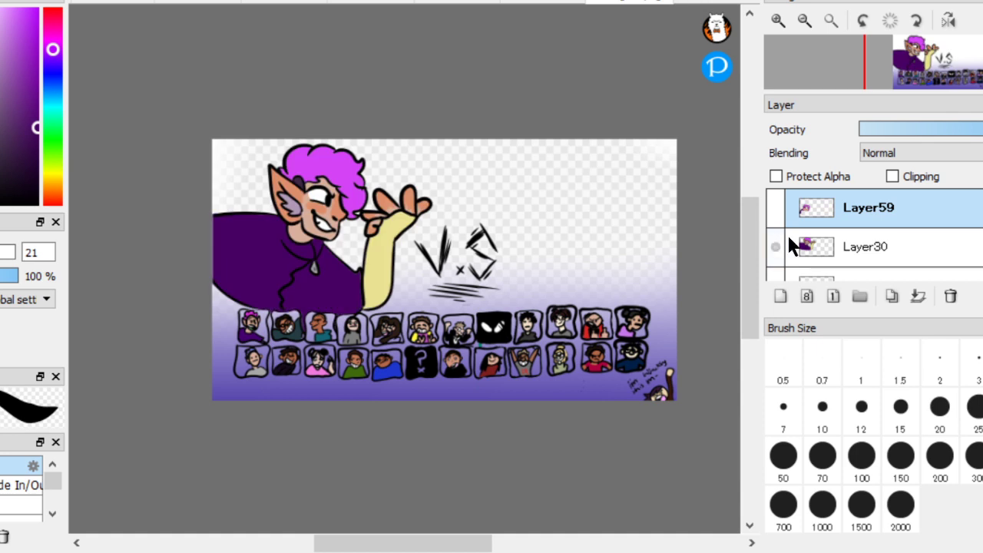
scroll(873, 230, "down", 10)
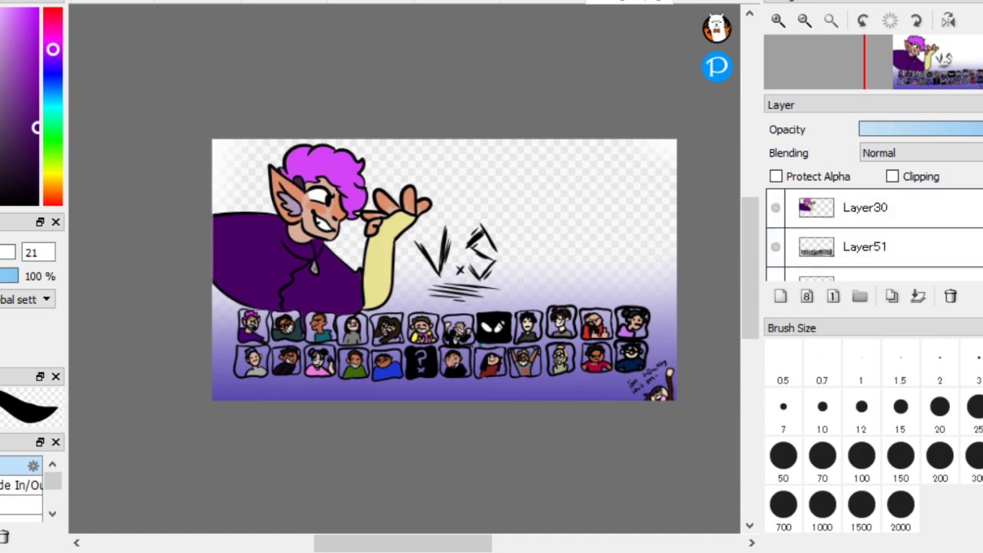
scroll(874, 230, "down", 9)
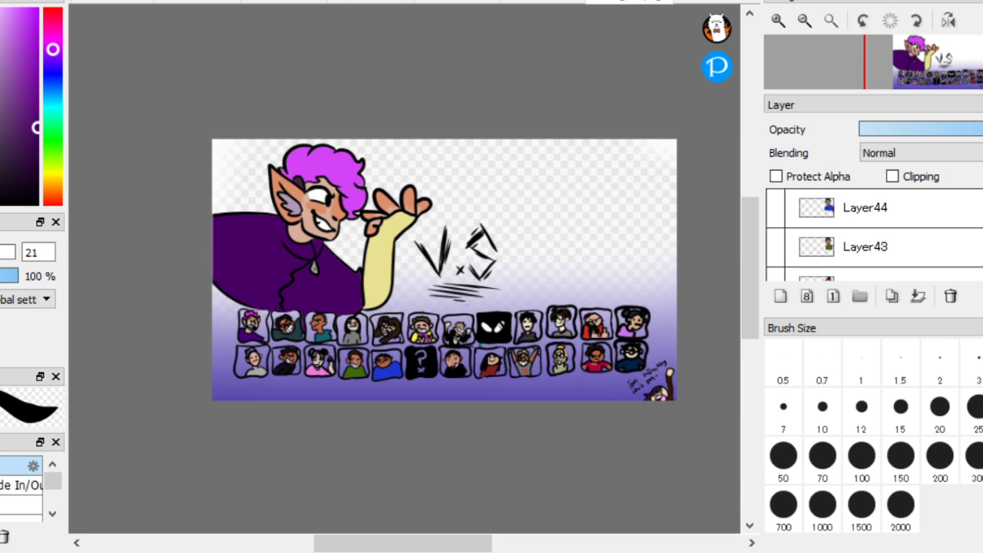
scroll(874, 234, "down", 5)
left_click(873, 261)
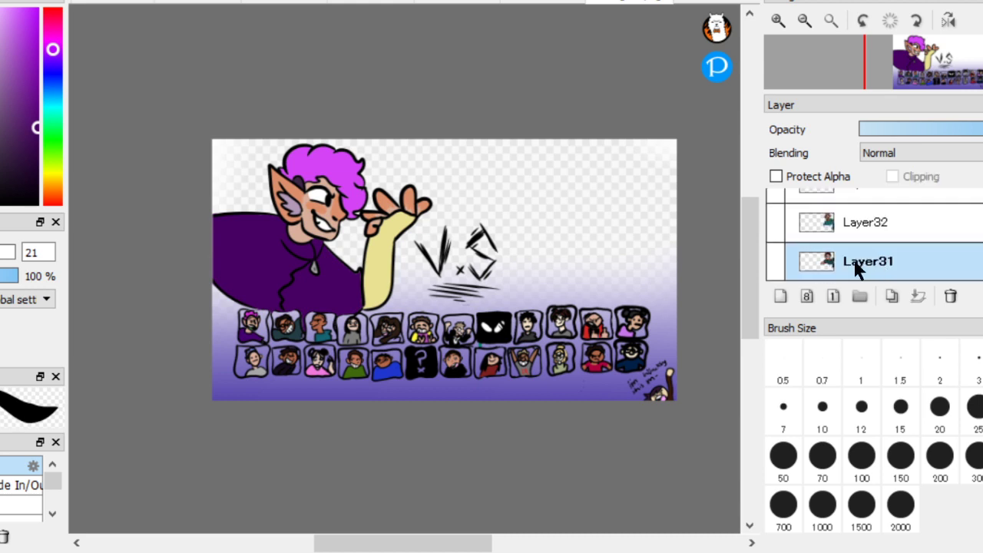
left_click(777, 261)
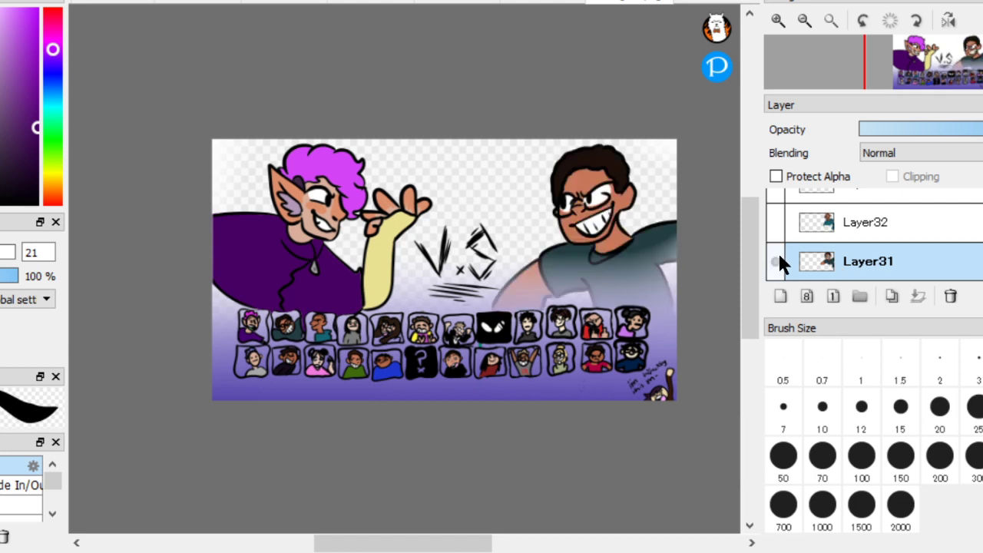
scroll(430, 346, "up", 1)
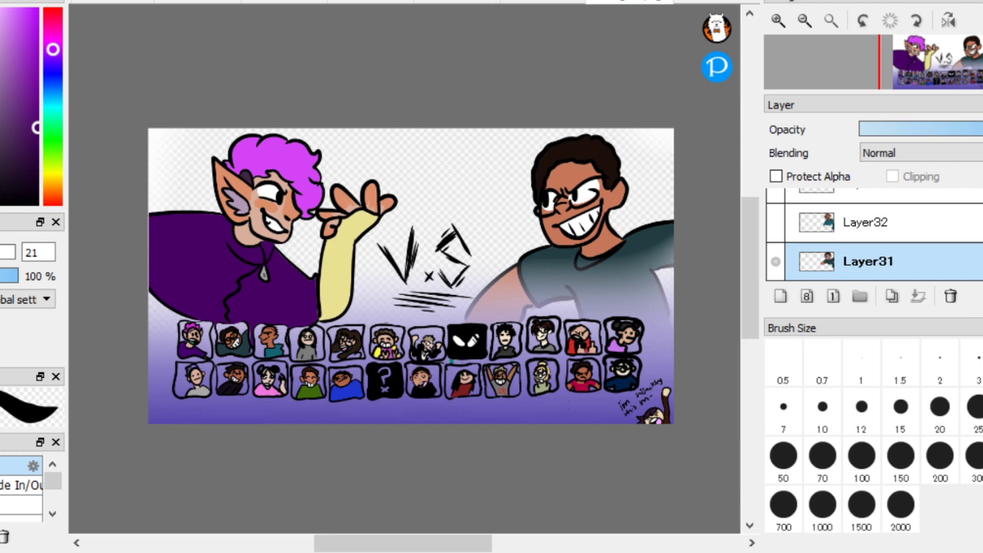
Create a transparent 2000 × 2000 pixel image at 350 dpi, try pasting the copied character into it, and undo the paste
left_click(4, 2)
left_click(46, 1)
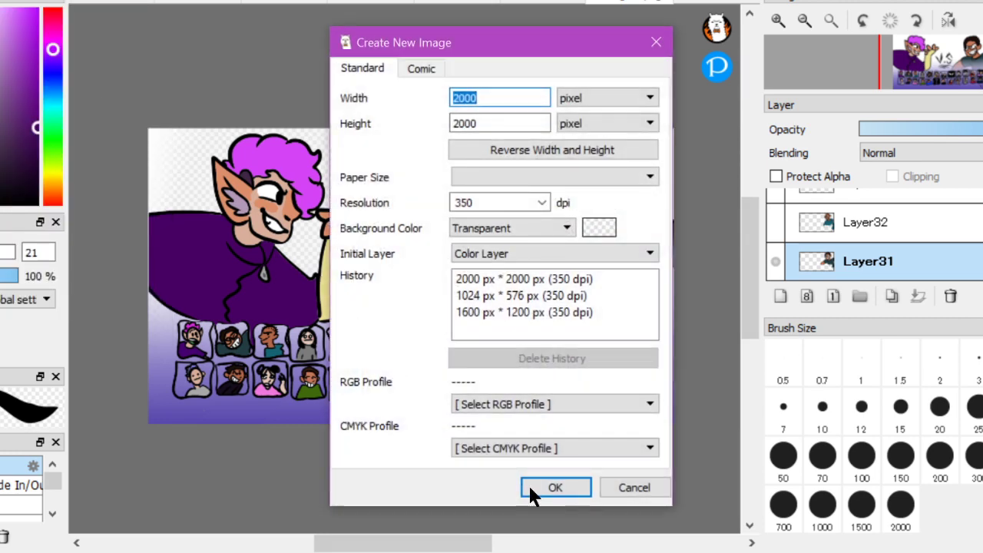
left_click(556, 491)
key("ctrl+v")
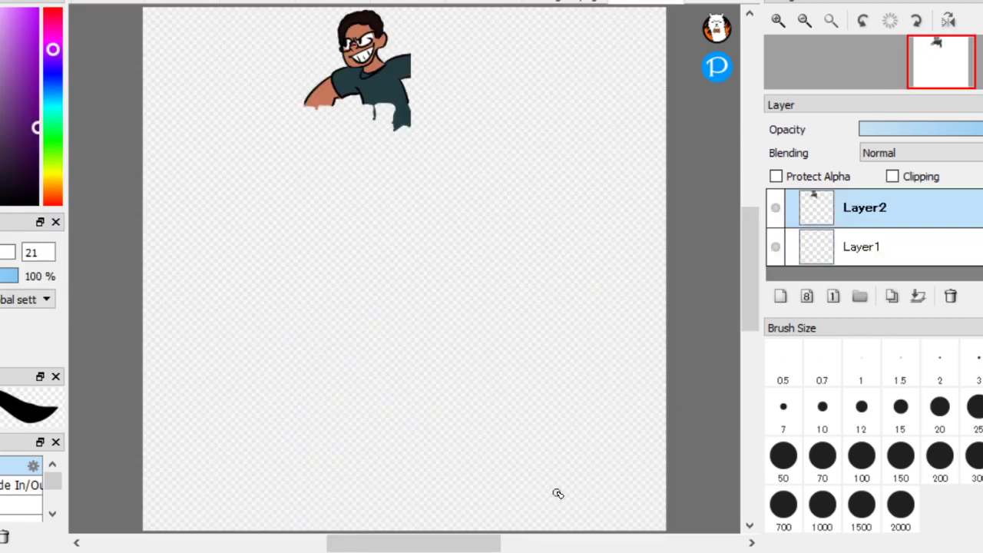
key("ctrl+z")
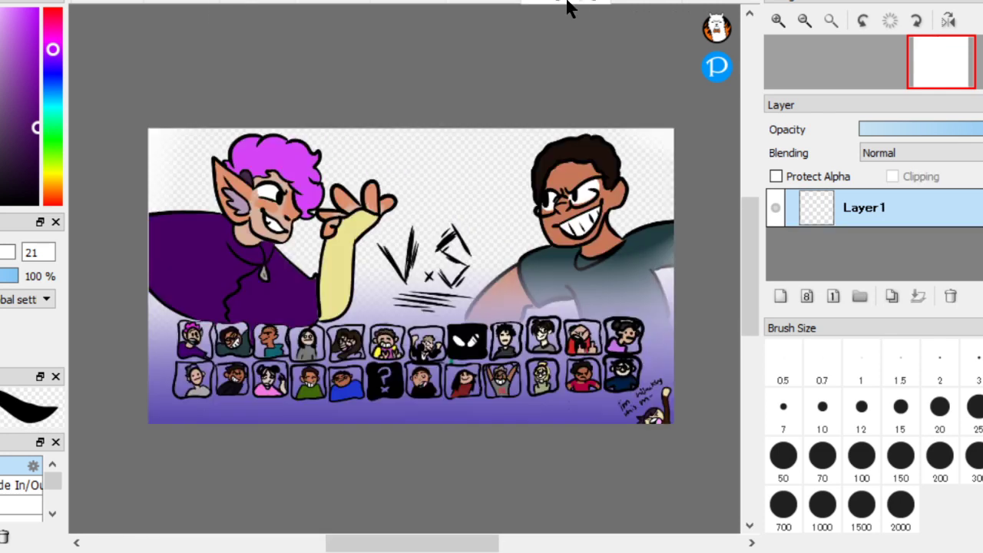
Close the blank 2000 × 2000 pixel image and keep the versus artwork open
left_click(566, 4)
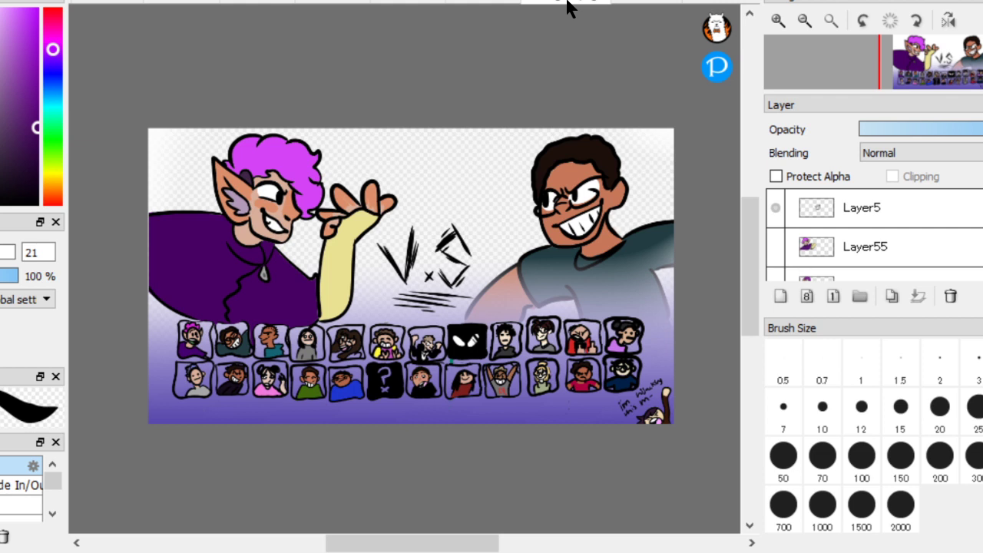
right_click(651, 3)
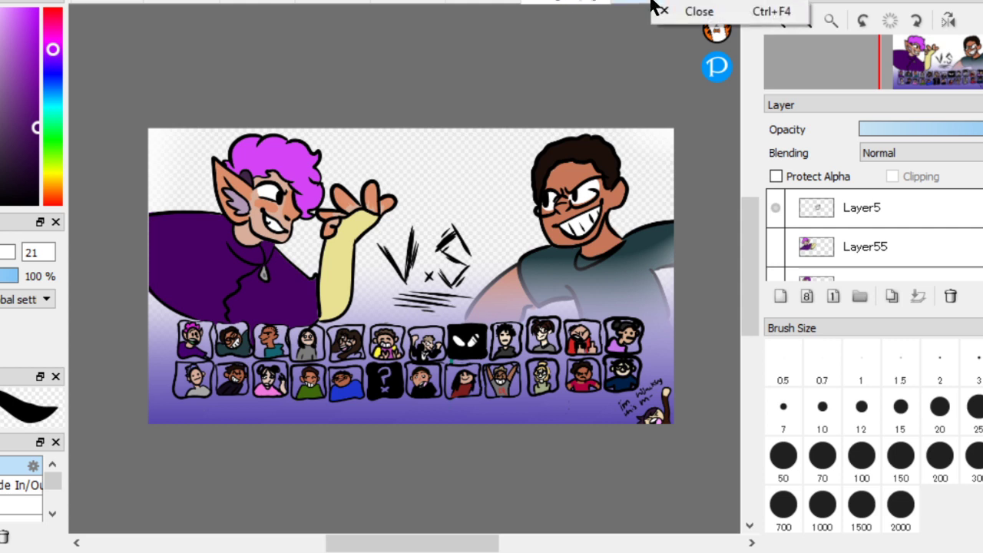
left_click(531, 6)
right_click(534, 7)
left_click(546, 14)
left_click(503, 281)
Look through the other open character images and return to the versus artwork
left_click(531, 6)
left_click(566, 6)
left_click(416, 10)
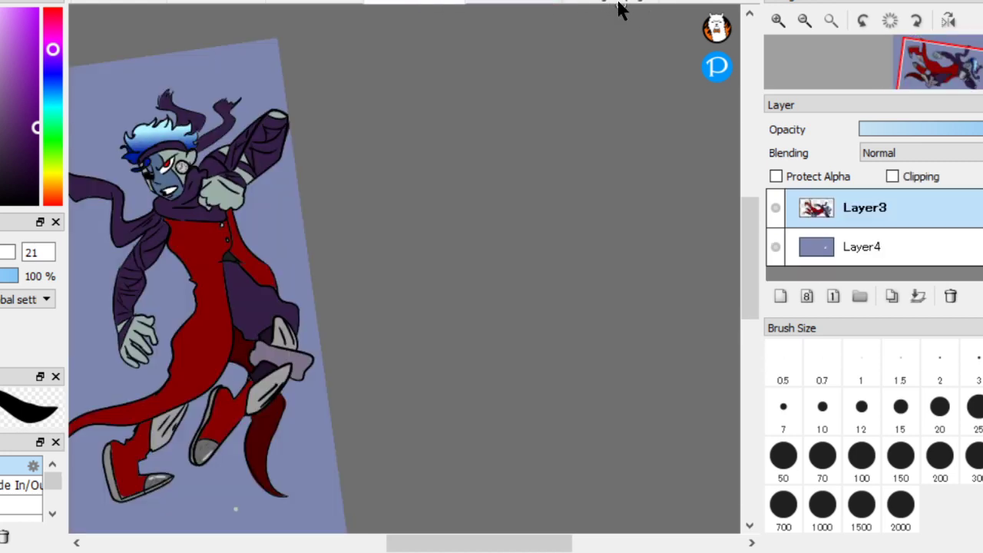
left_click(618, 5)
left_click(354, 6)
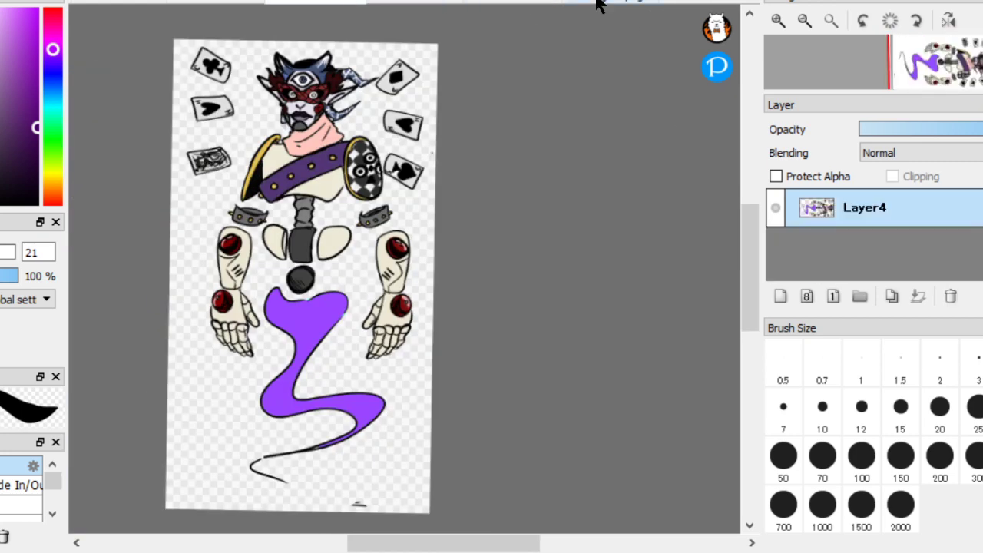
left_click(596, 6)
left_click(214, 8)
left_click(588, 6)
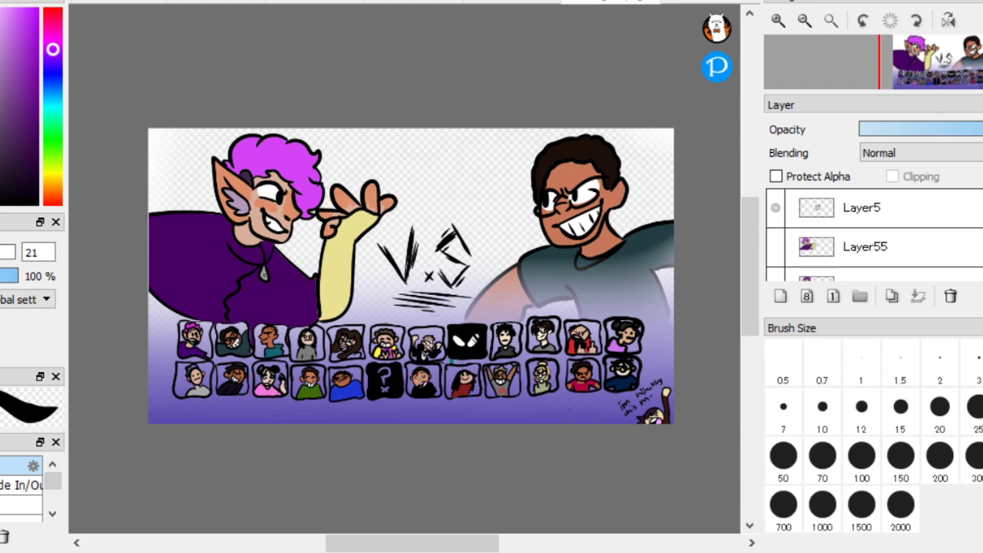
Write a large "brb" note in black on the empty background between the two characters
scroll(353, 186, "up", 10)
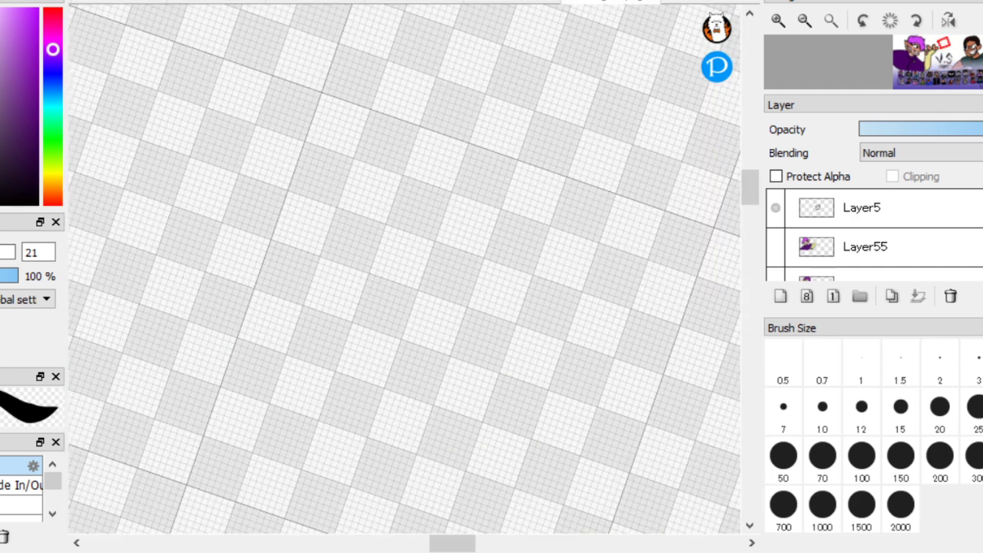
mouse_move(165, 142)
left_mouse_down()
mouse_move(198, 311)
mouse_move(286, 422)
mouse_move(389, 252)
mouse_move(284, 250)
mouse_move(240, 394)
mouse_move(261, 380)
left_mouse_up()
mouse_move(527, 263)
left_mouse_down()
mouse_move(505, 158)
mouse_move(551, 295)
mouse_move(551, 248)
mouse_move(589, 128)
mouse_move(654, 146)
mouse_move(622, 292)
mouse_move(623, 343)
mouse_move(642, 220)
mouse_move(653, 314)
left_mouse_up()
scroll(213, 241, "down", 3)
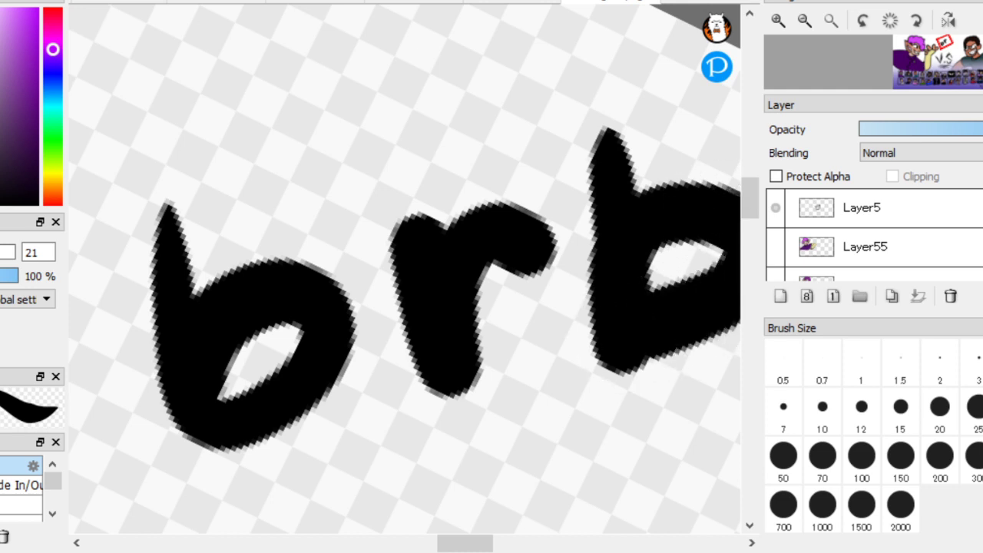
scroll(178, 319, "down", 2)
scroll(178, 319, "down", 1)
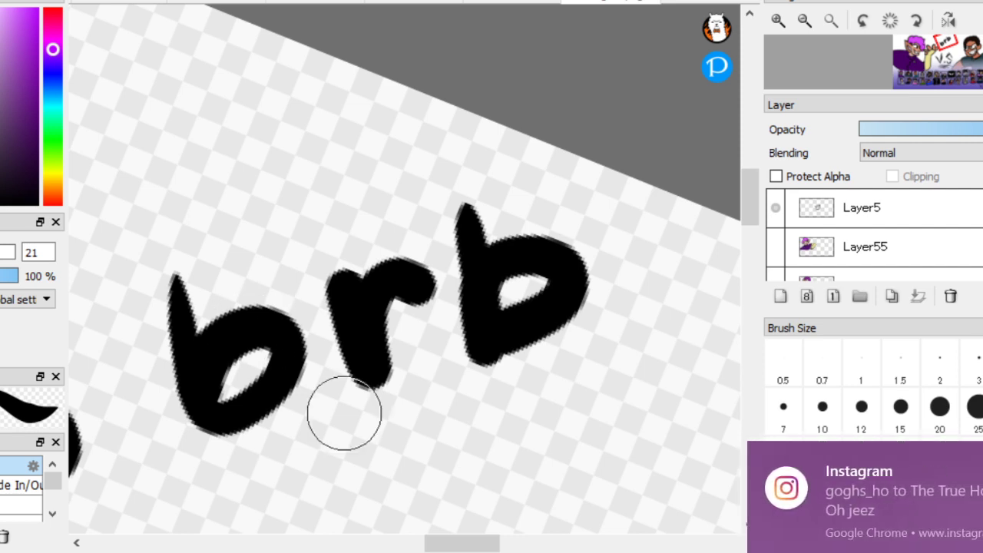
Open the Instagram message notification in the browser and return to the drawing program
left_click(852, 514)
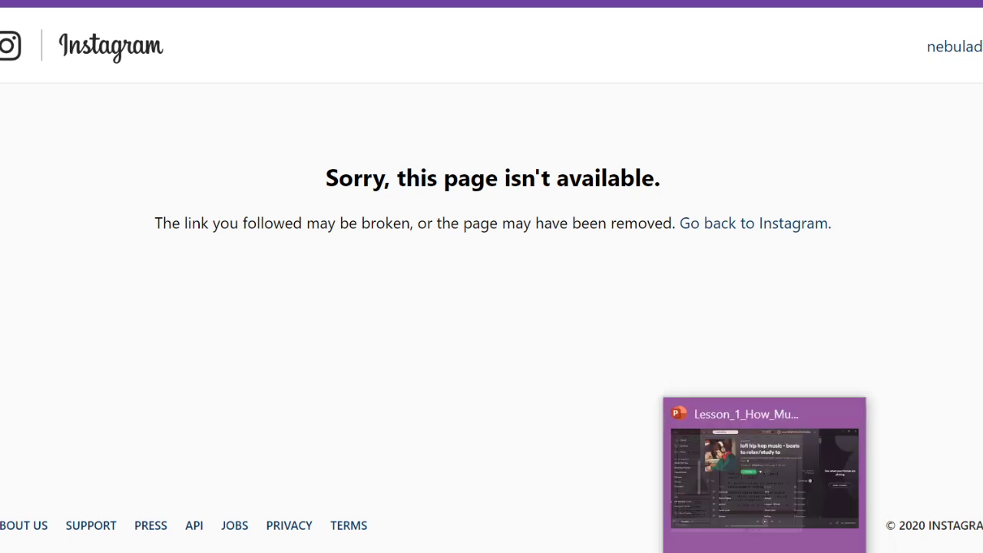
left_click(604, 492)
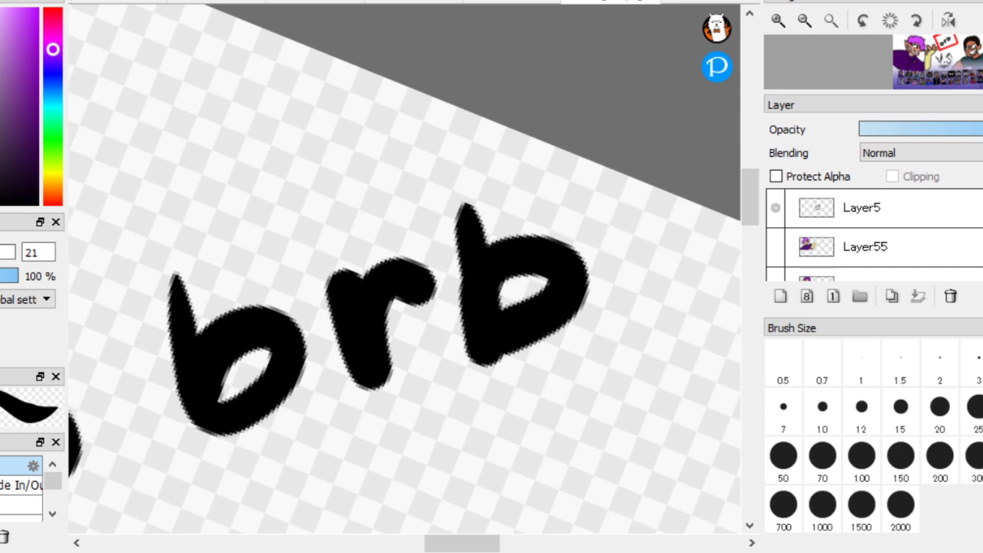
Erase the handwritten "brb" note from the versus artwork
mouse_move(667, 552)
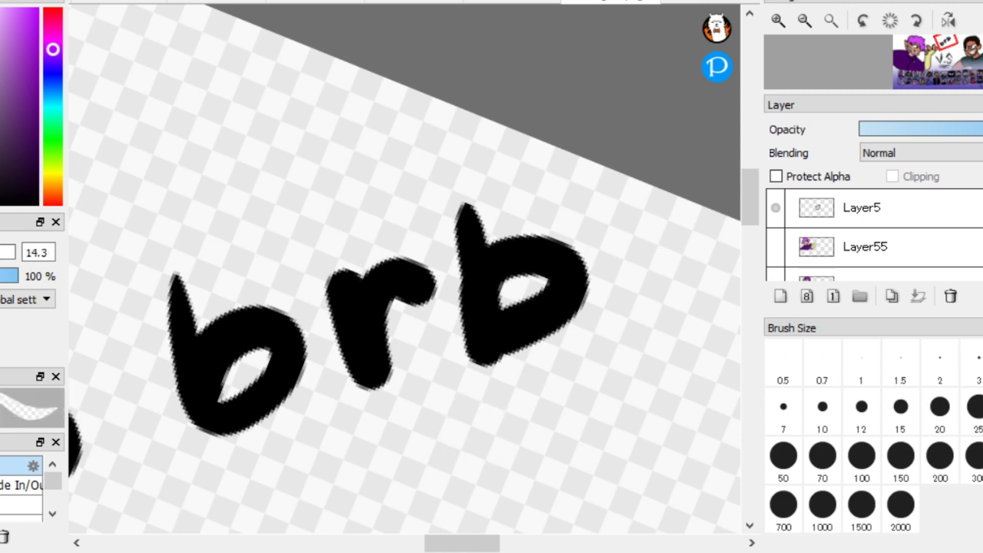
mouse_move(486, 407)
left_mouse_down()
mouse_move(473, 362)
mouse_move(519, 312)
mouse_move(371, 396)
mouse_move(511, 283)
mouse_move(280, 408)
mouse_move(479, 262)
mouse_move(326, 352)
mouse_move(369, 303)
mouse_move(339, 333)
mouse_move(306, 337)
mouse_move(324, 306)
mouse_move(271, 324)
mouse_move(383, 254)
mouse_move(257, 334)
mouse_move(178, 423)
mouse_move(348, 249)
mouse_move(188, 387)
mouse_move(506, 202)
mouse_move(190, 362)
mouse_move(243, 276)
mouse_move(207, 267)
mouse_move(211, 301)
left_mouse_up()
scroll(210, 300, "down", 5)
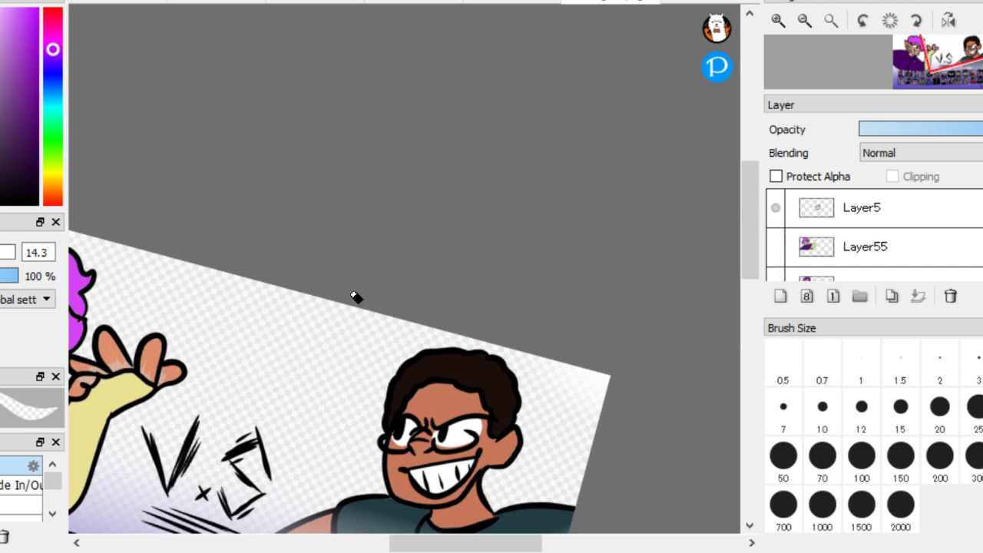
scroll(160, 271, "down", 3)
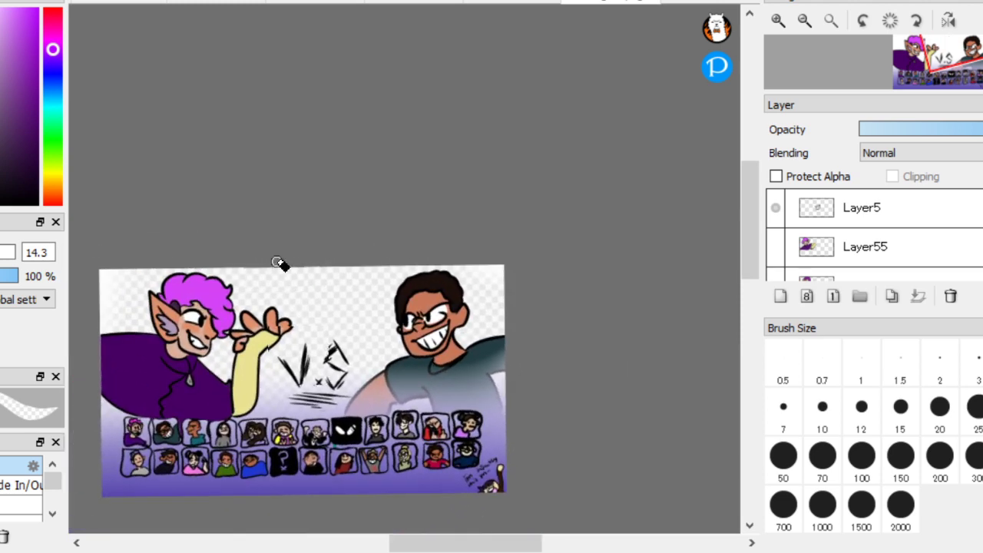
scroll(292, 261, "up", 2)
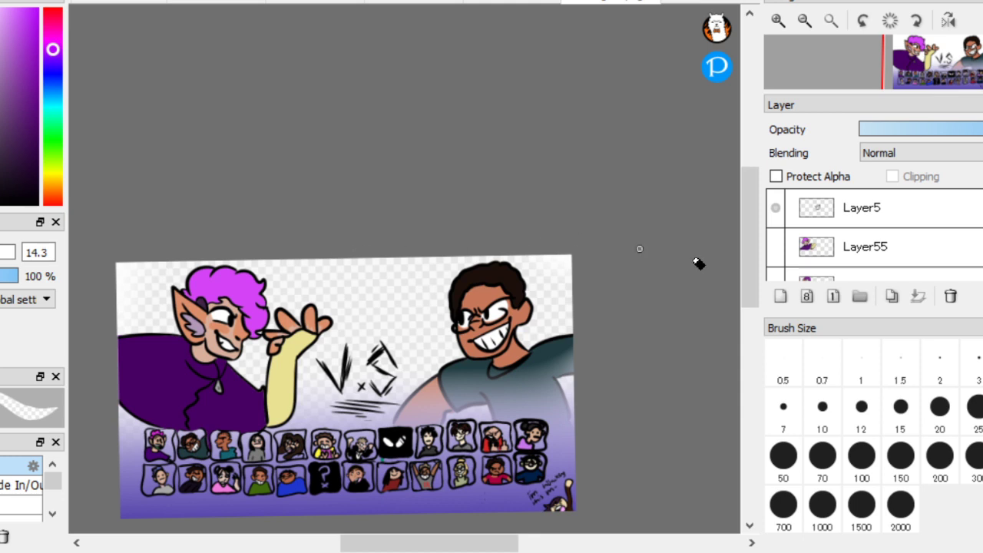
Widen the canvas area and set the selected layer's blending mode to Add
left_click_drag(759, 336, 840, 376)
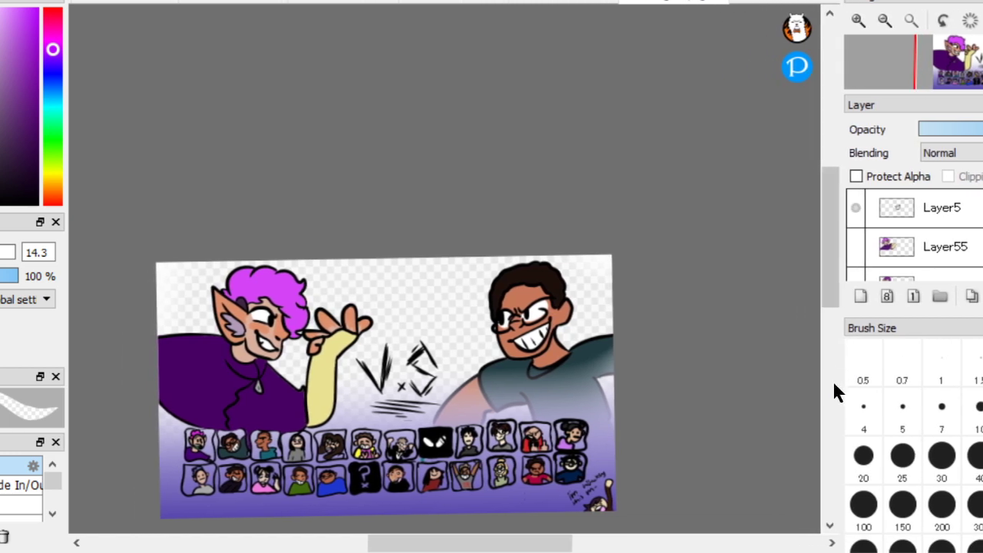
left_click(952, 153)
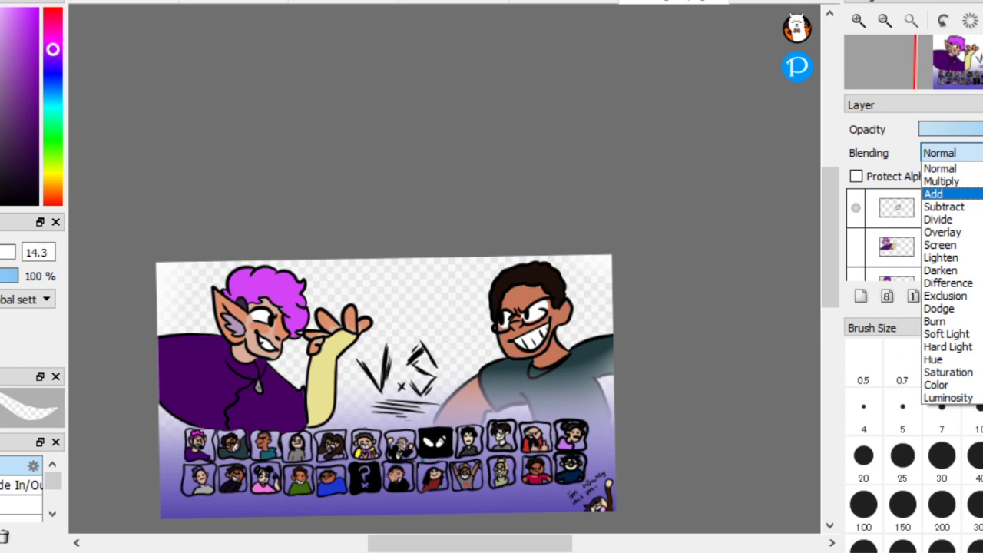
left_click(933, 193)
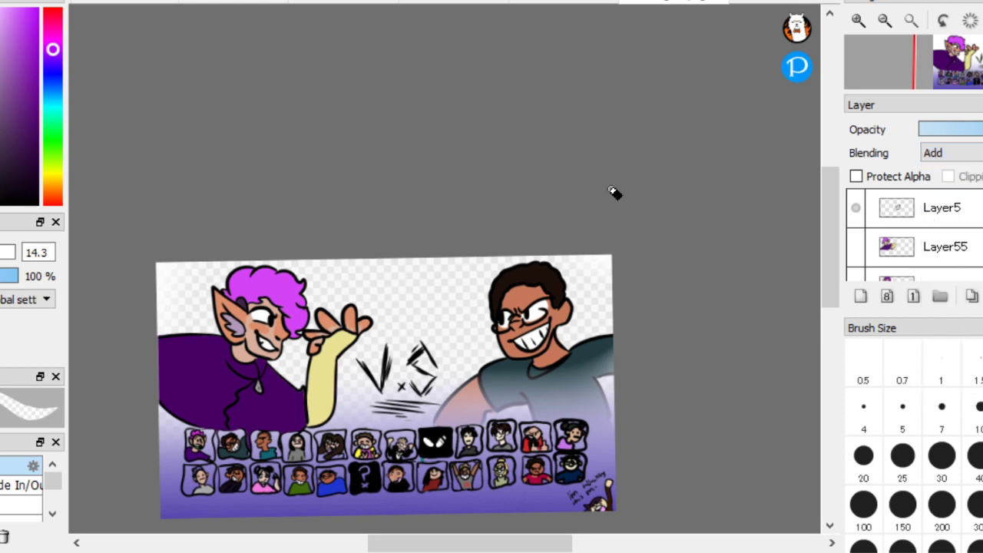
Create a new transparent image with the glasses-wearing character pasted in, and copy the V.S lettering from Layer5 into it
key("alt+f")
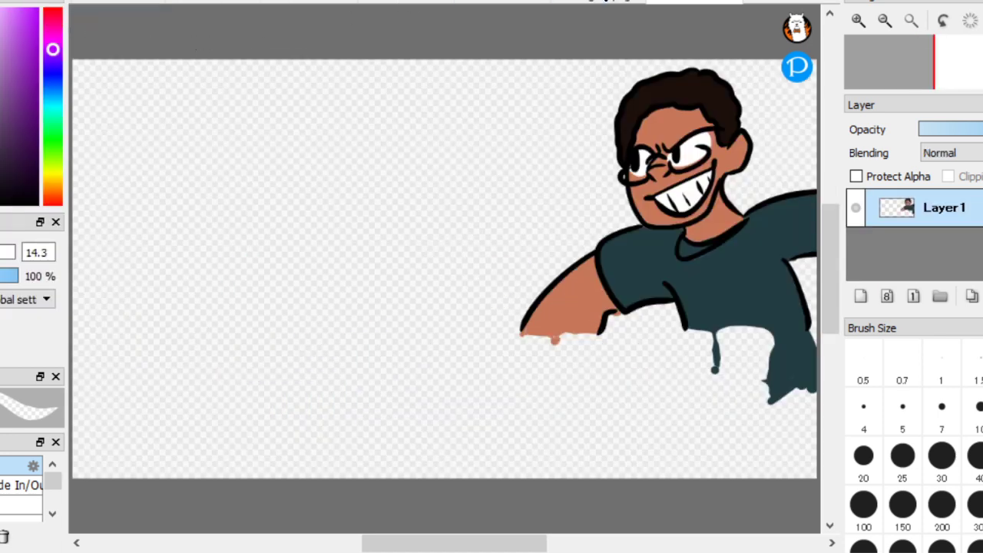
left_click(603, 3)
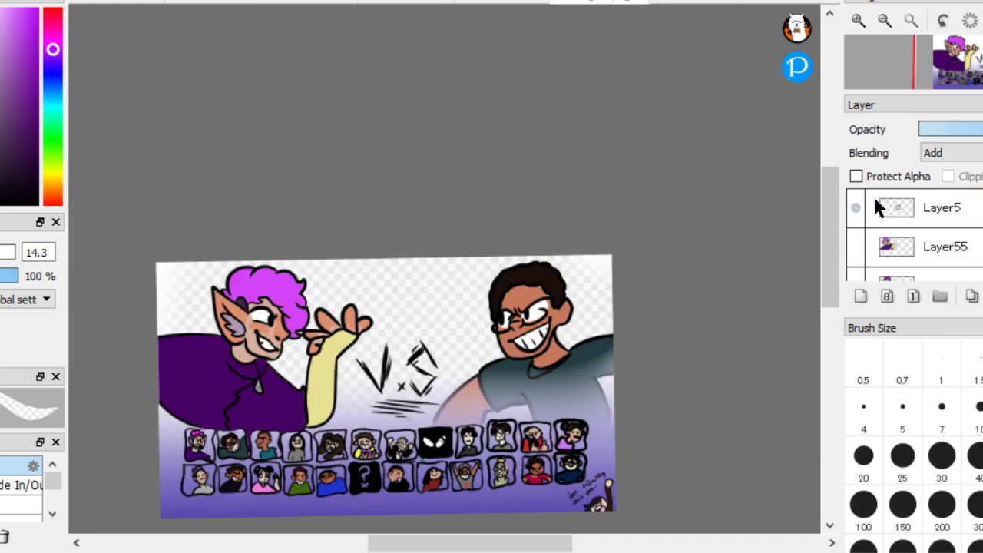
left_click(891, 213)
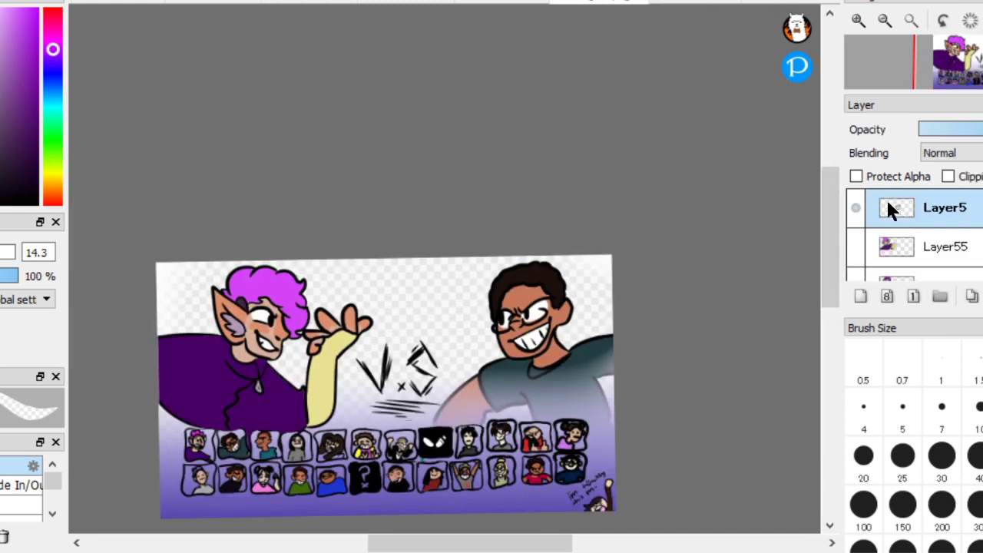
left_click(691, 3)
left_click(694, 3)
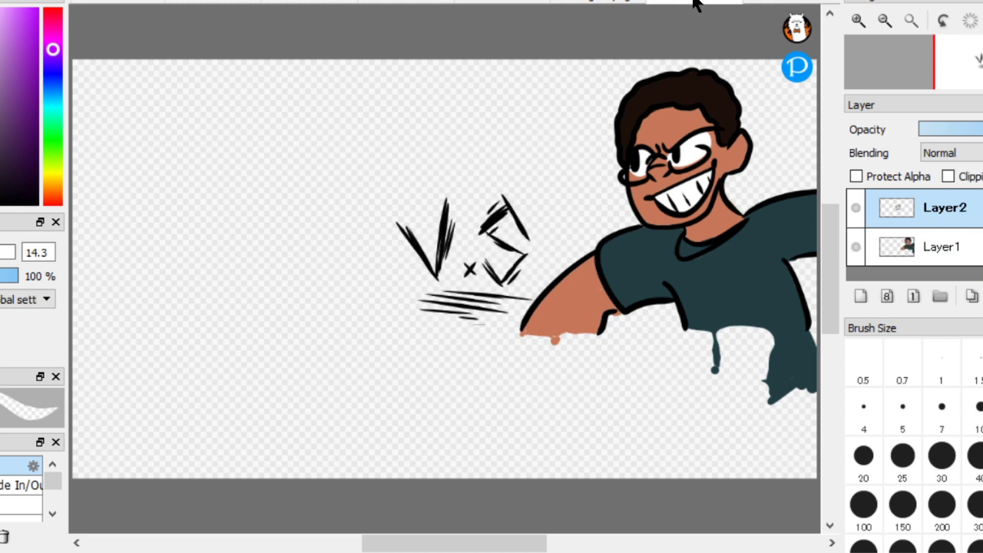
Find the purple-haired character's artwork by toggling layer visibility, and copy it from Layer30 into the new image
left_click(608, 3)
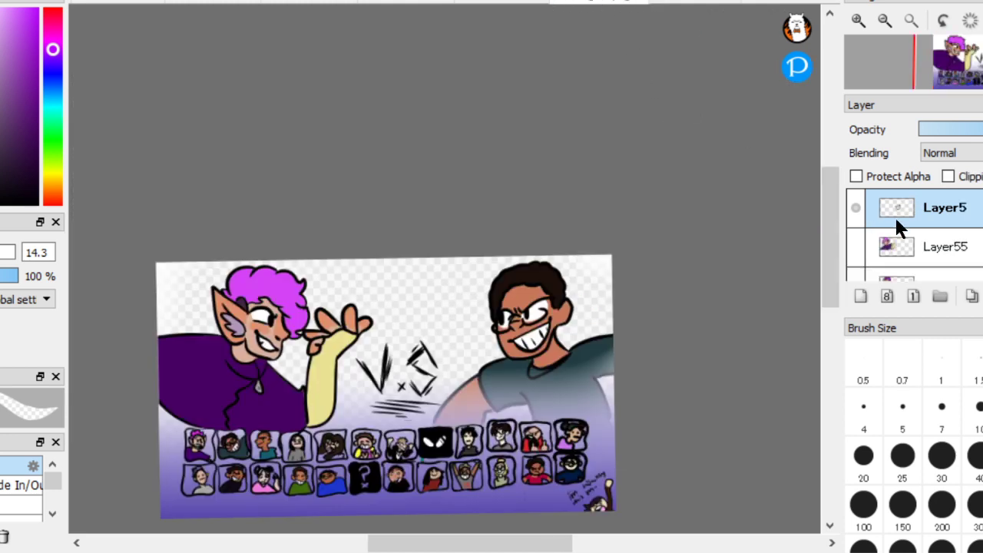
left_click(915, 242)
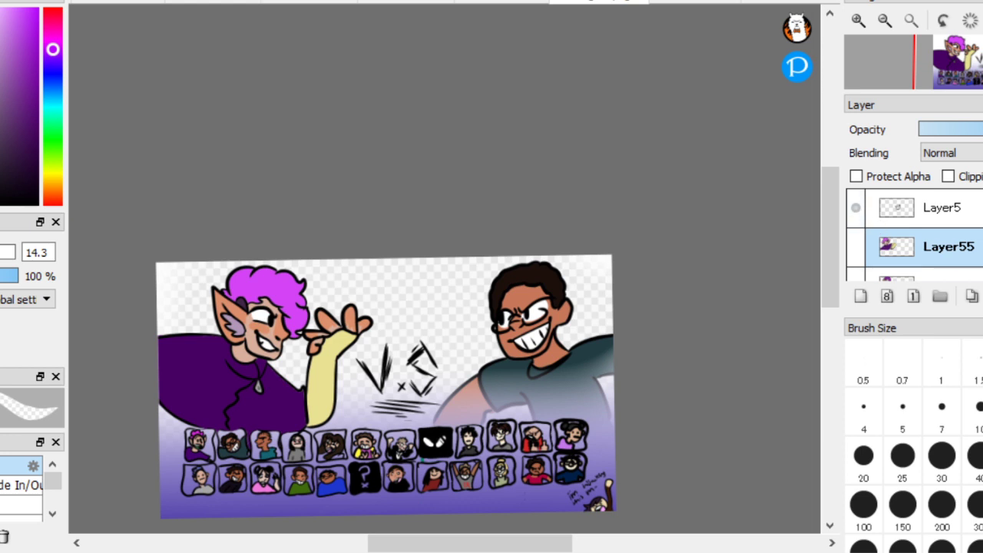
scroll(855, 208, "down", 1)
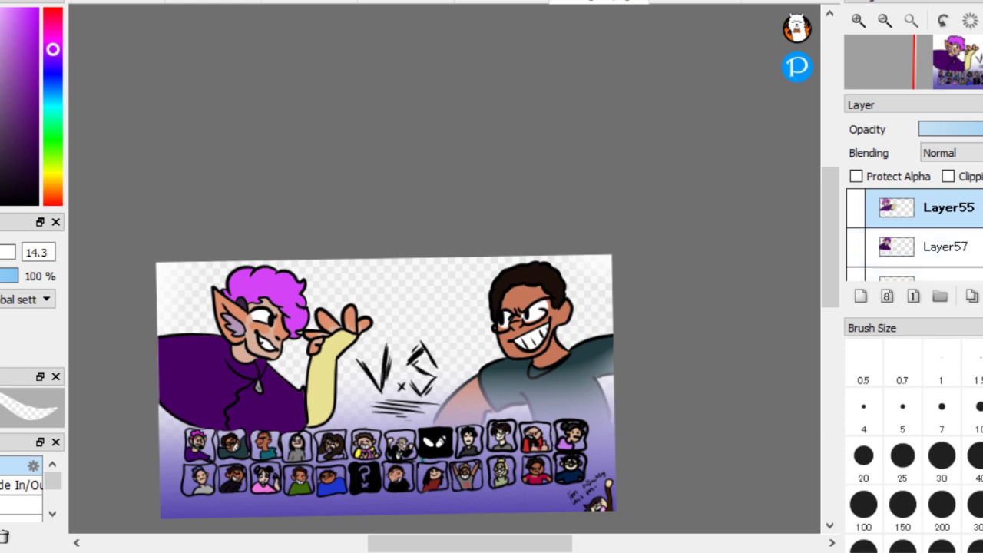
scroll(859, 226, "down", 1)
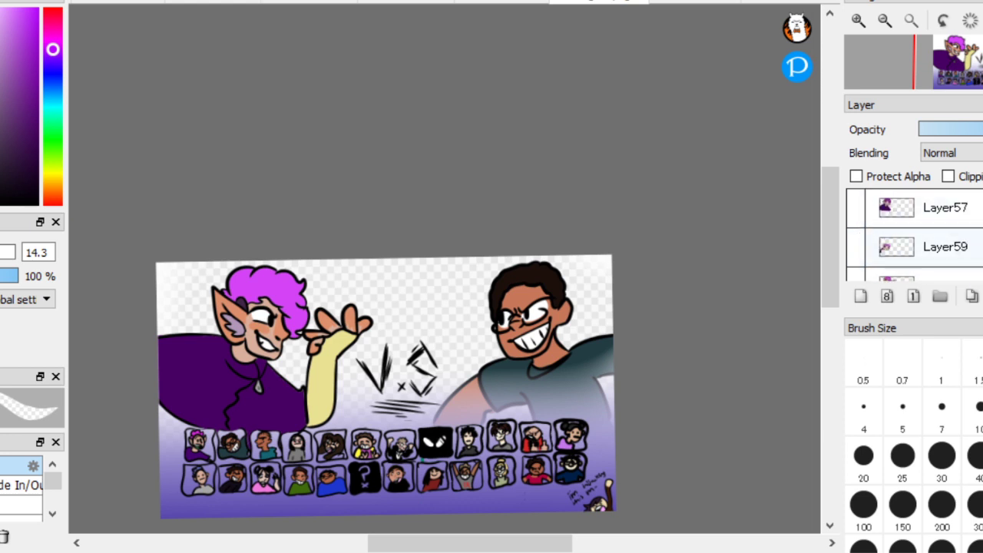
left_click(856, 210)
left_click(856, 208)
scroll(864, 250, "down", 1)
left_click(856, 245)
left_click(856, 246)
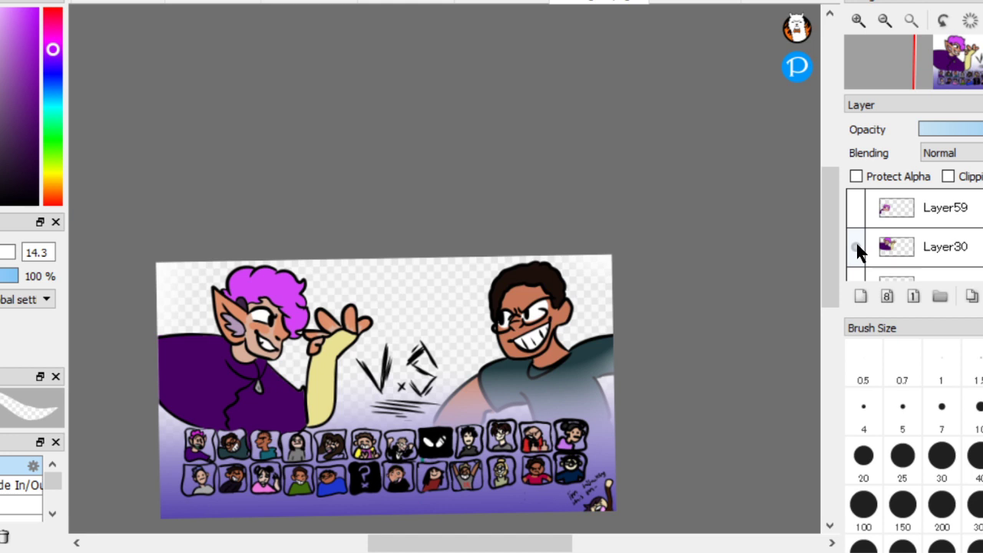
left_click(901, 247)
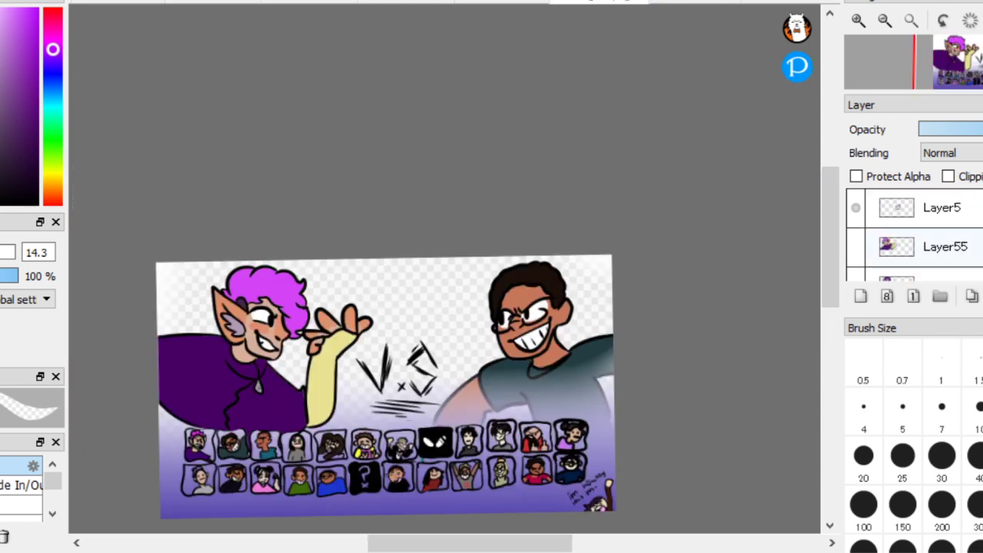
Copy the rows of portrait tiles on Layer51 into the new image
scroll(924, 234, "down", 5)
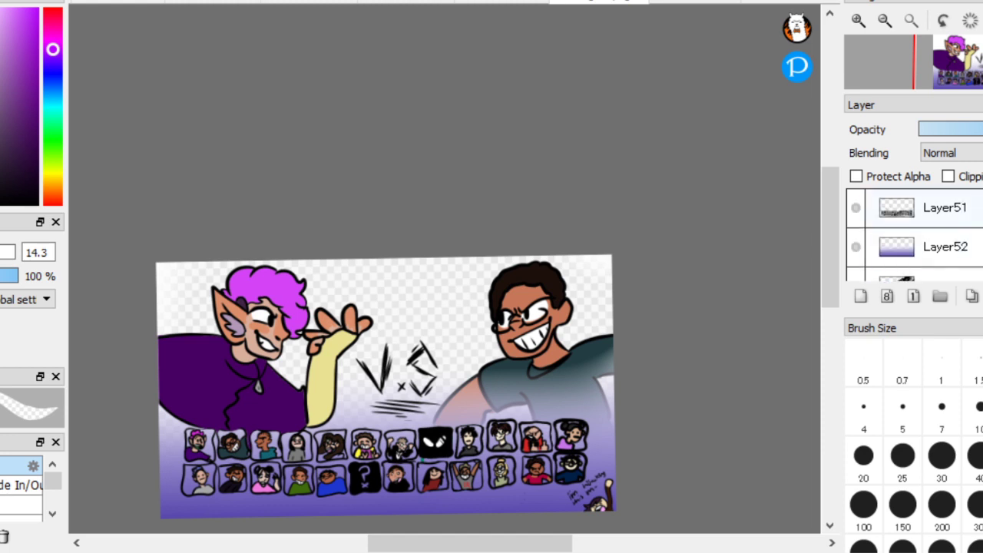
left_click(944, 207)
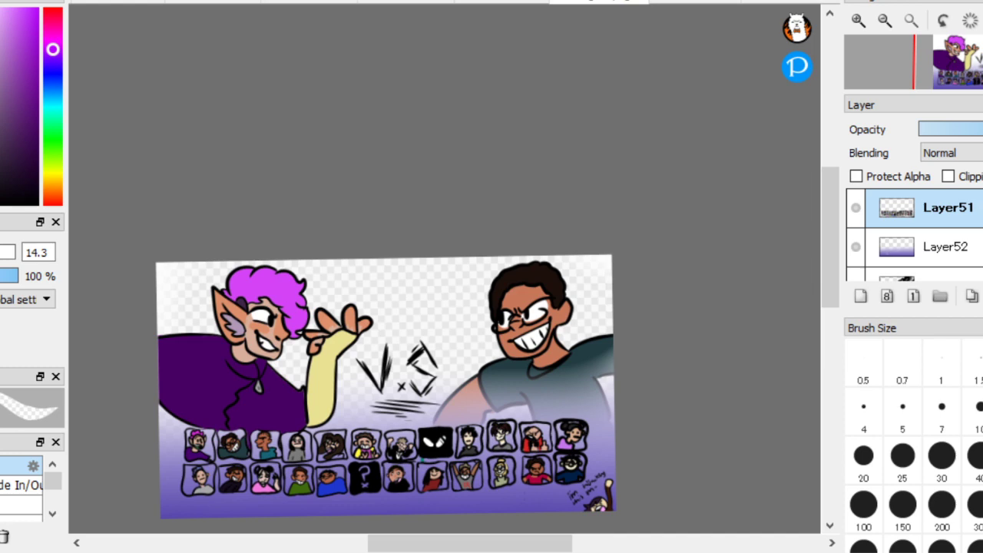
left_click(710, 3)
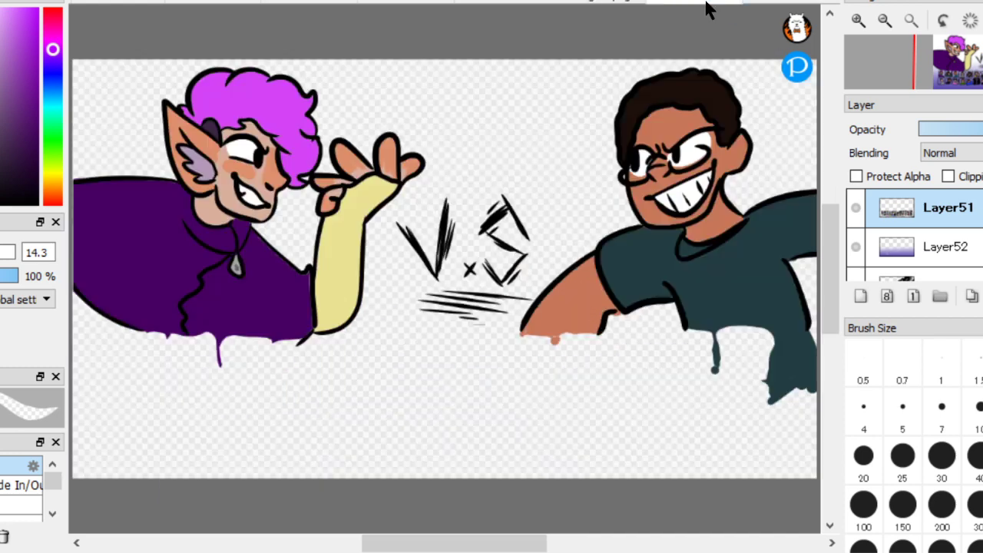
Copy the purple gradient on Layer52 into the new image and place it beneath the portrait tiles
left_click(597, 3)
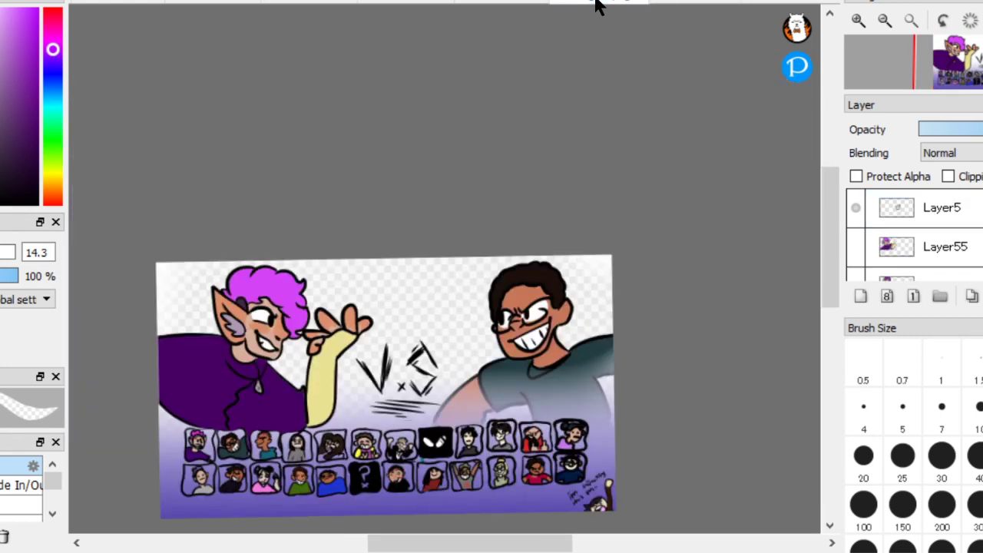
scroll(914, 234, "down", 4)
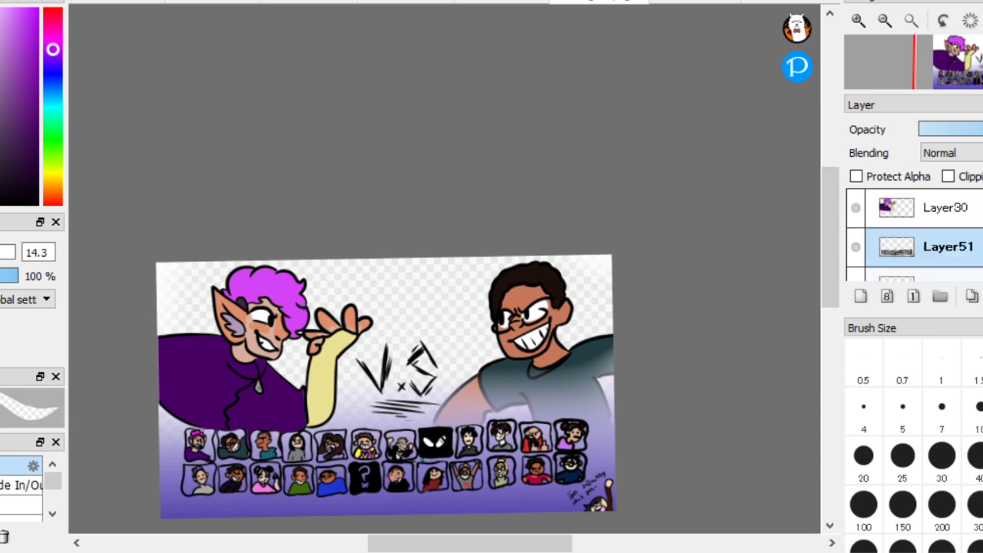
scroll(914, 234, "down", 1)
left_click(948, 247)
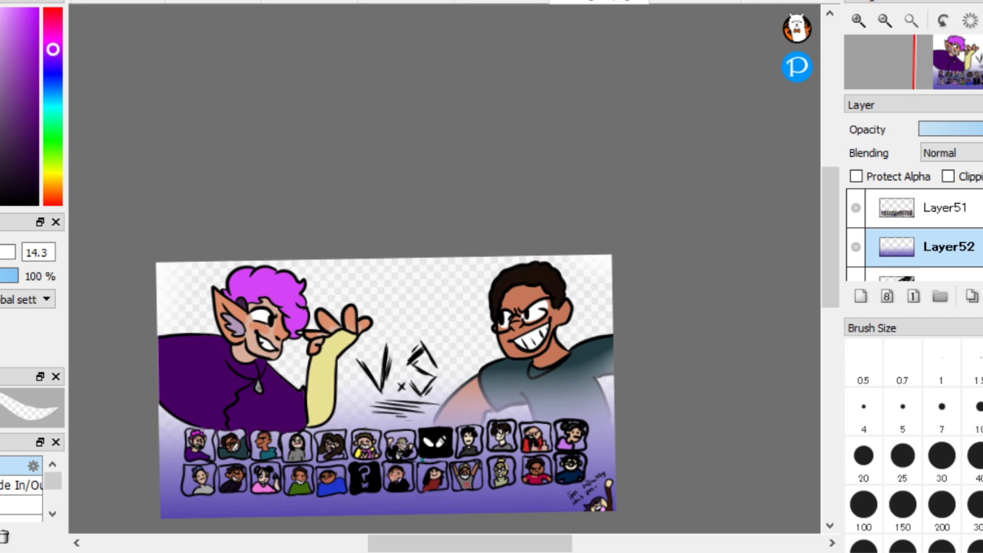
scroll(914, 230, "down", 1)
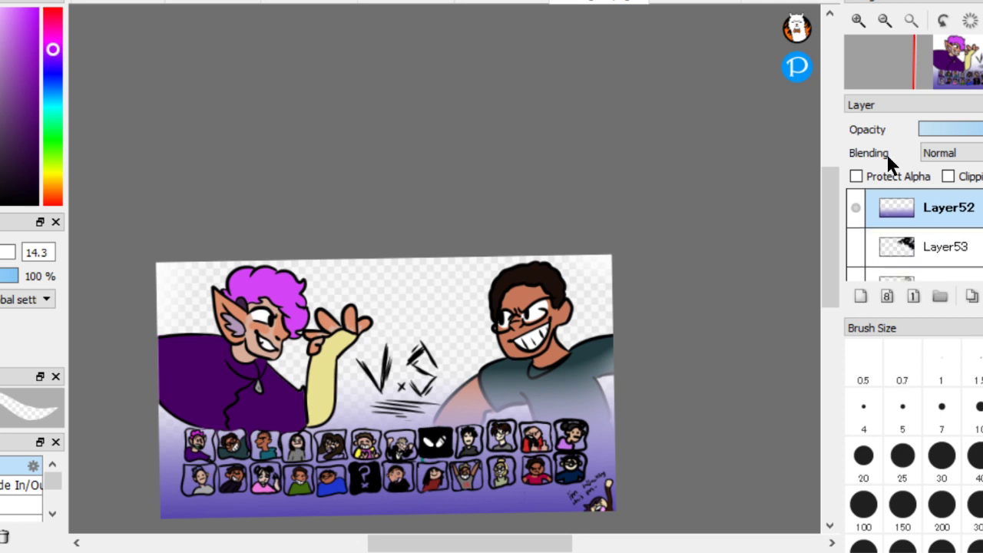
left_click(686, 5)
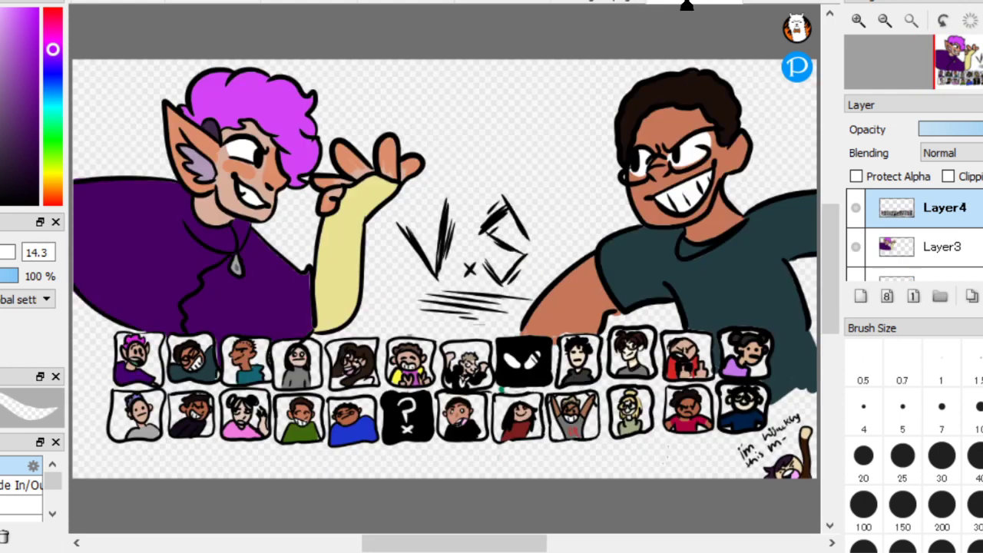
key("ctrl+v")
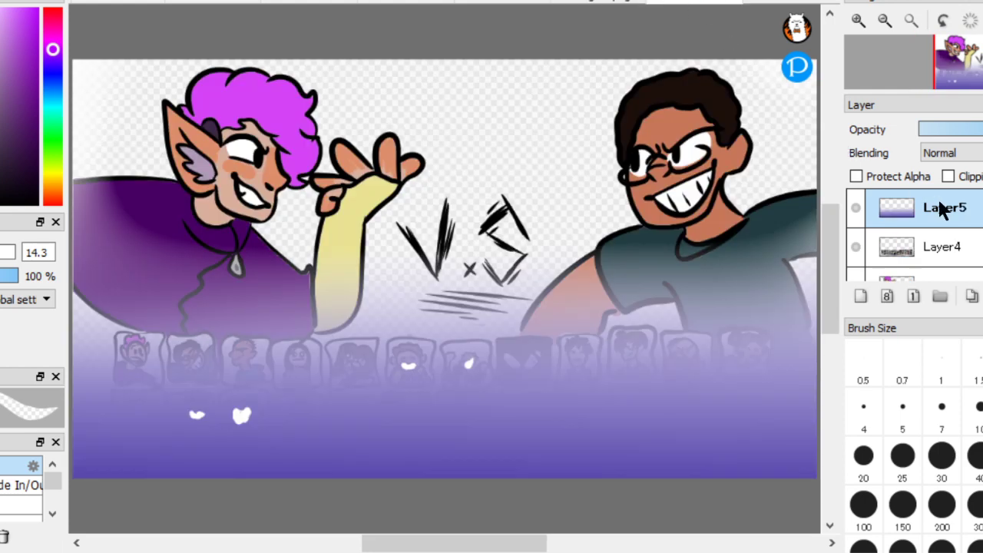
left_click_drag(952, 246, 964, 282)
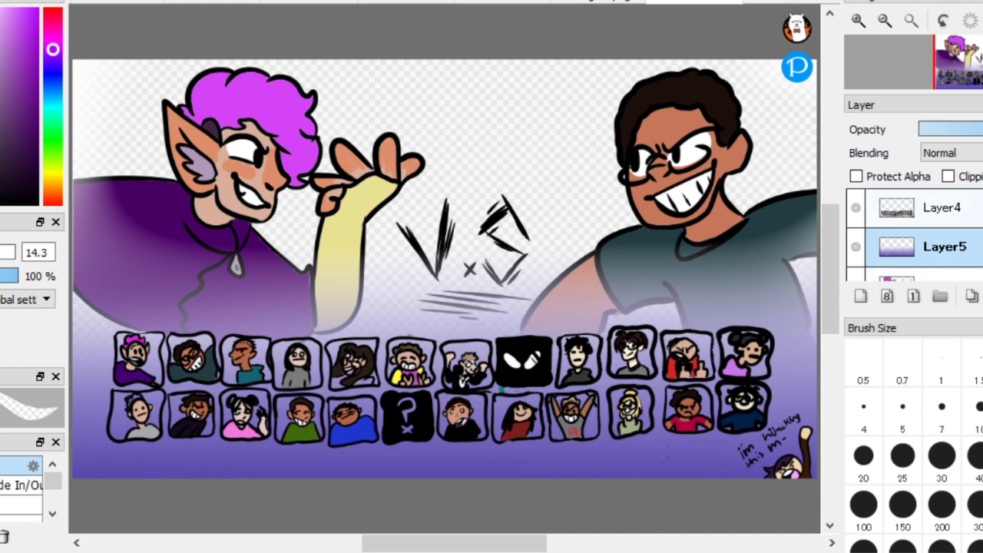
Merge all of the new image's layers down into a single layer, starting from the portrait tiles
left_click(952, 208)
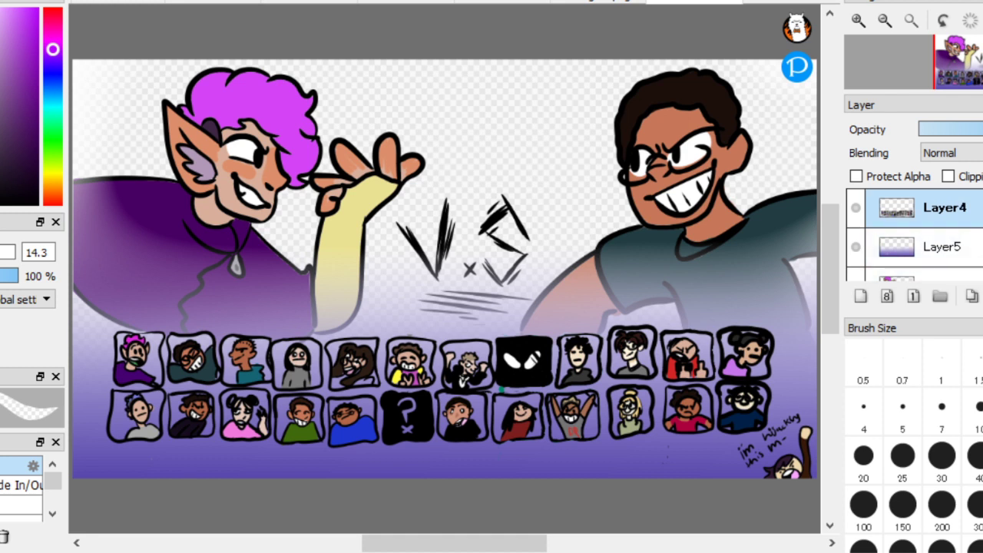
key("ctrl+e")
key("ctrl+e")
key("ctrl+e")
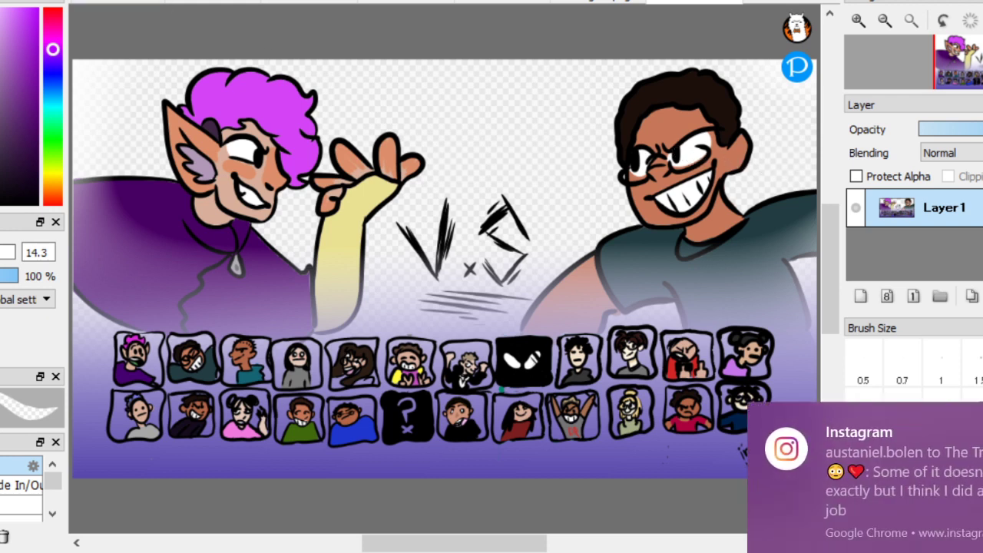
Save the merged image as a transparent PNG named Jus and close it
key("alt+f")
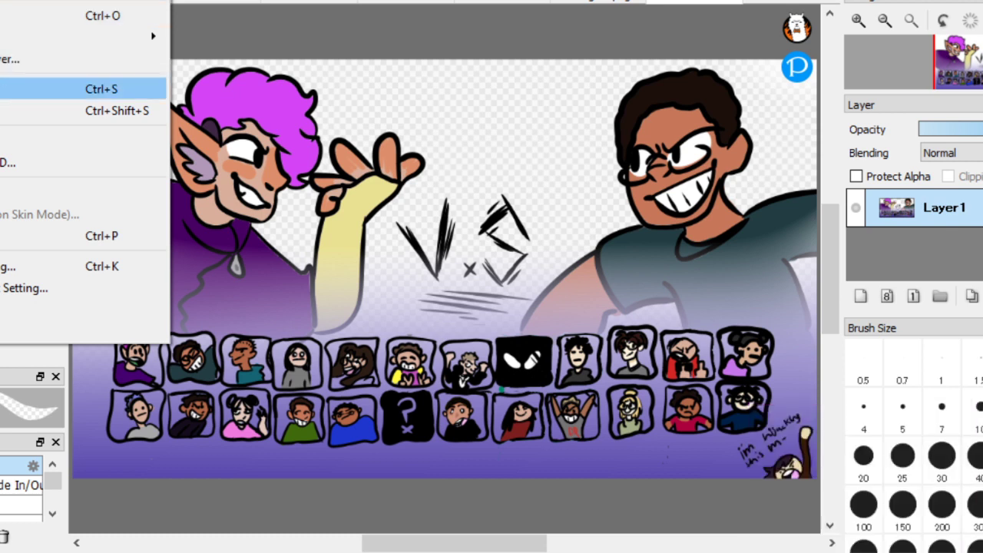
left_click(85, 89)
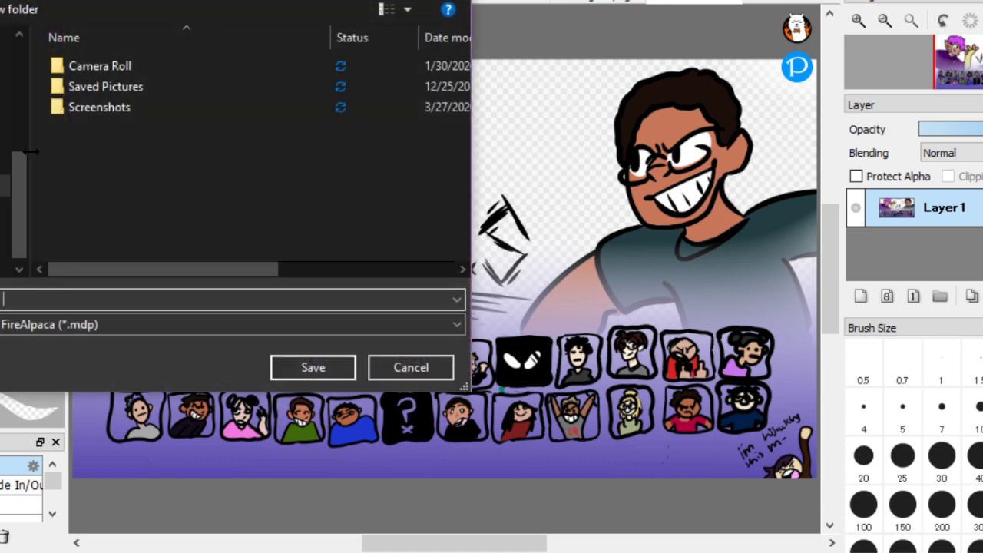
left_click(86, 331)
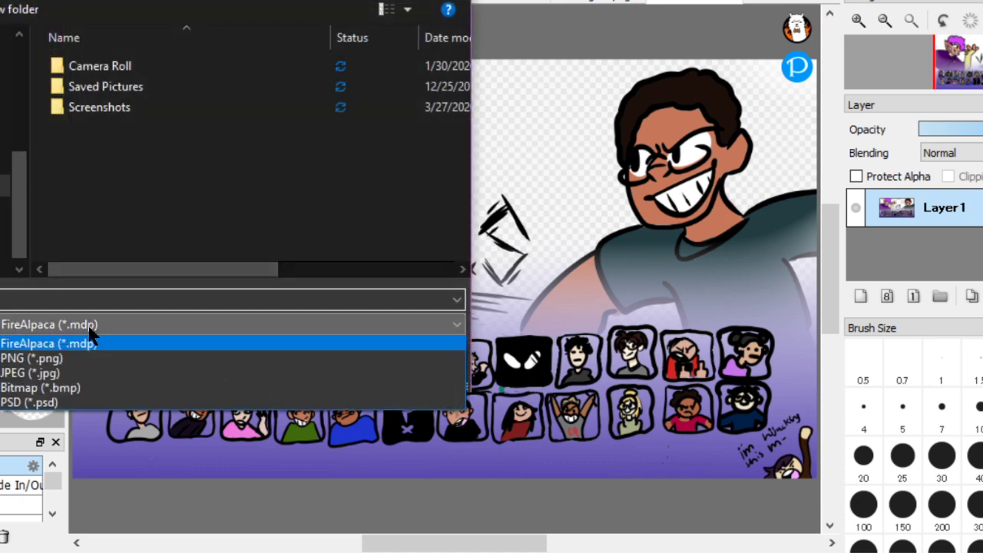
left_click(78, 361)
left_click(91, 301)
type("jus")
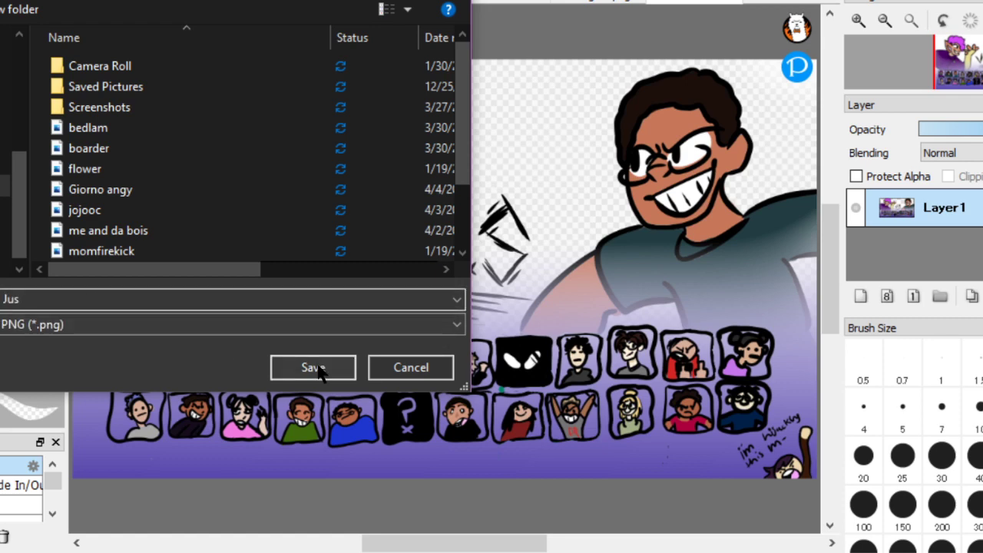
left_click(313, 368)
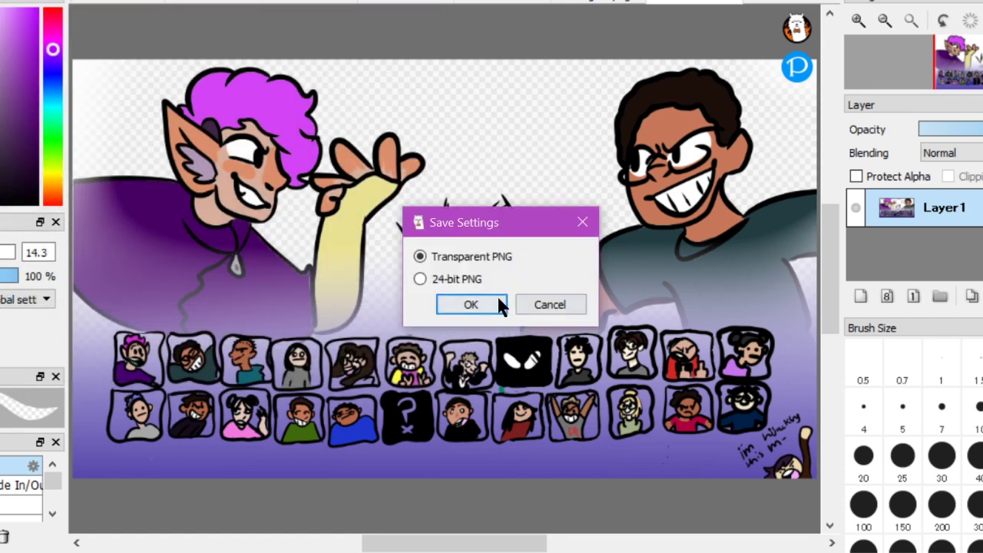
left_click(497, 301)
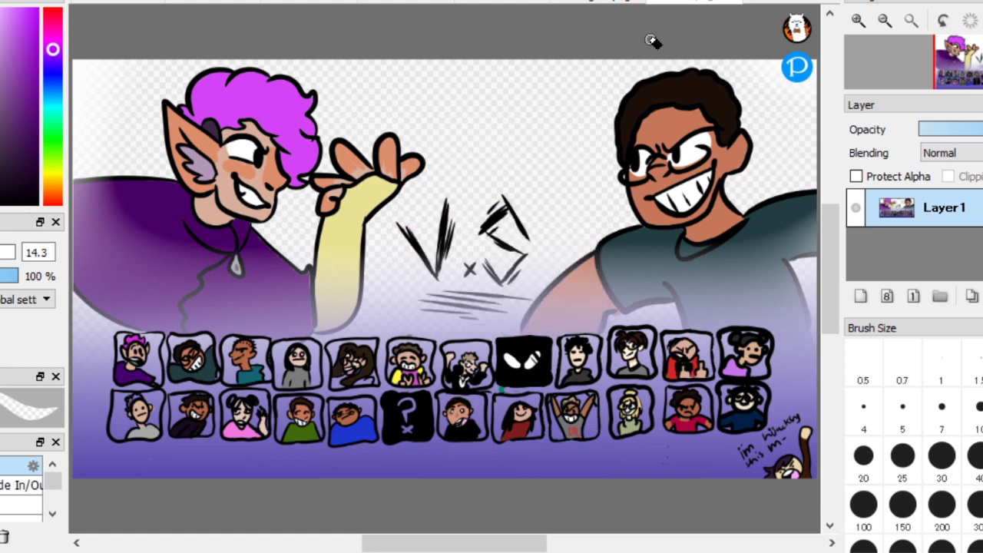
right_click(697, 2)
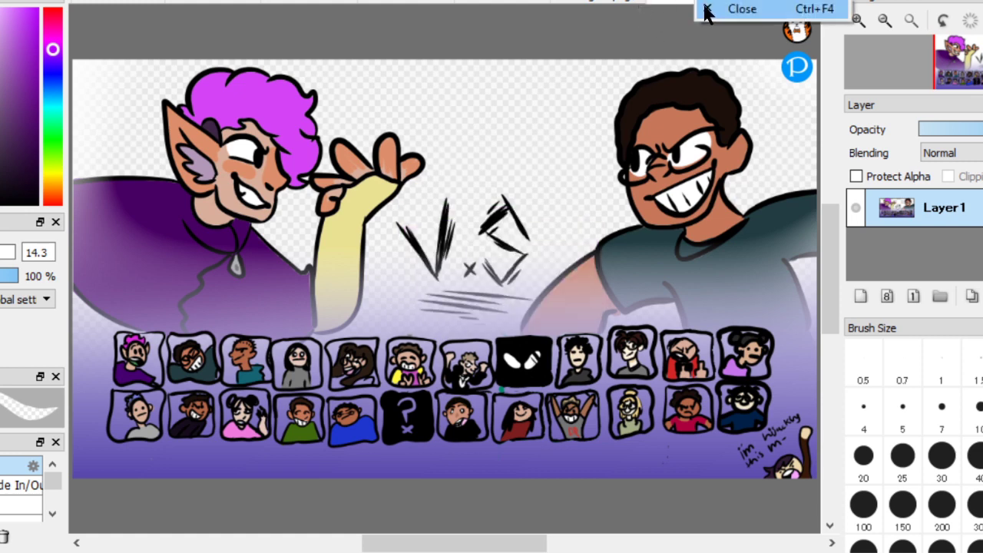
left_click(706, 9)
In the original artwork, hide the glasses-wearing character on Layer31 and show the teal-hoodie character on Layer32
left_click(662, 2)
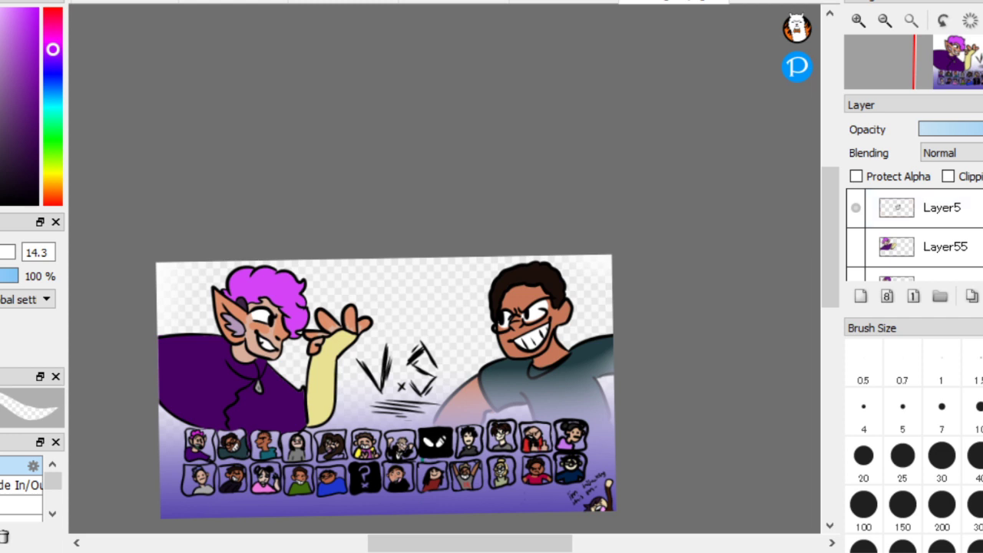
scroll(913, 231, "down", 4)
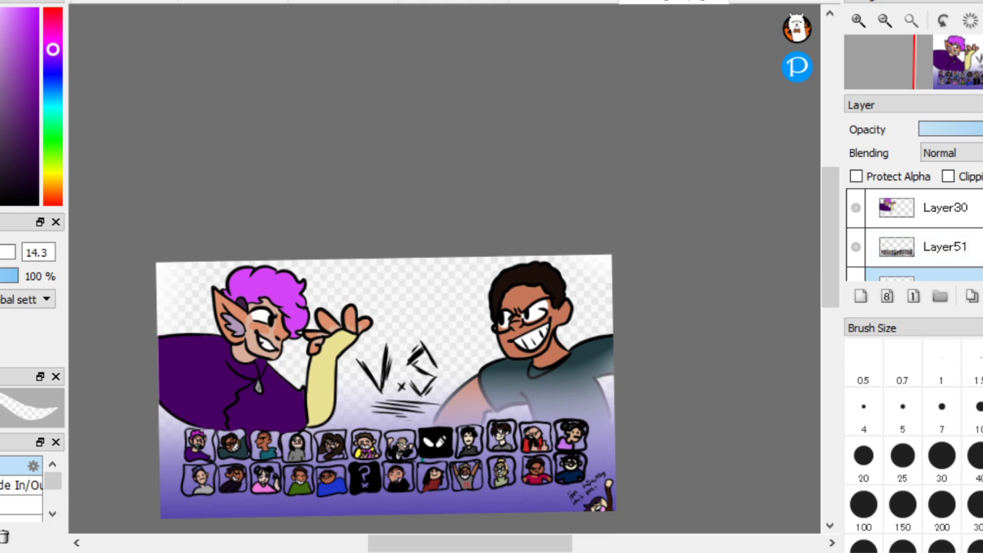
scroll(913, 230, "down", 5)
scroll(914, 230, "down", 8)
scroll(914, 230, "down", 8)
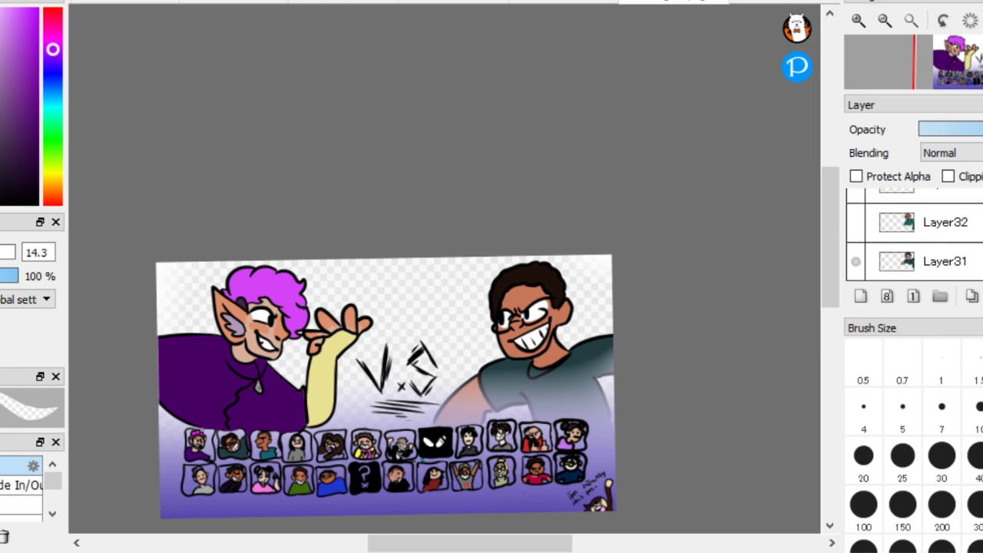
left_click(855, 262)
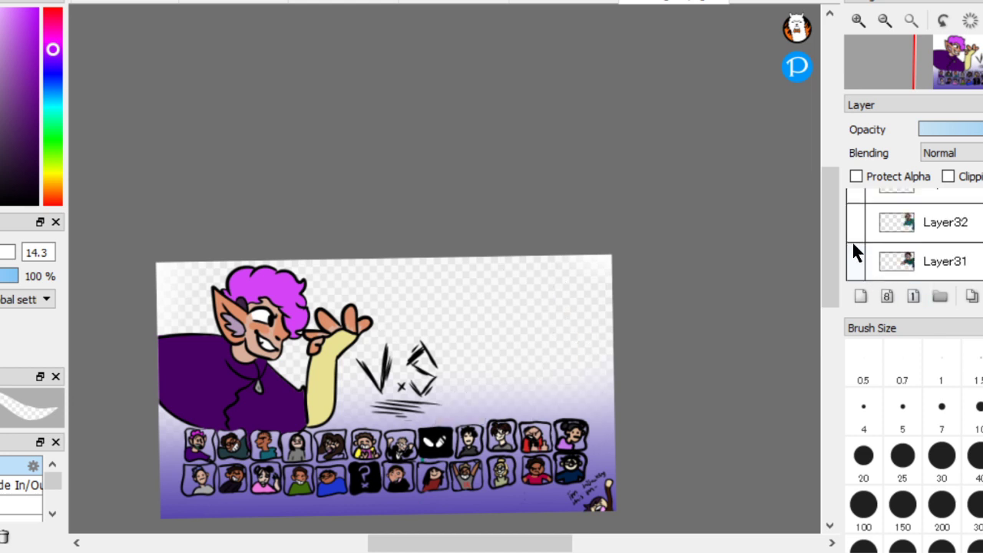
left_click(854, 223)
Create a new transparent image with the teal-hoodie character from Layer32 pasted in, and copy the V.S lettering from Layer5 into it
left_click(979, 223)
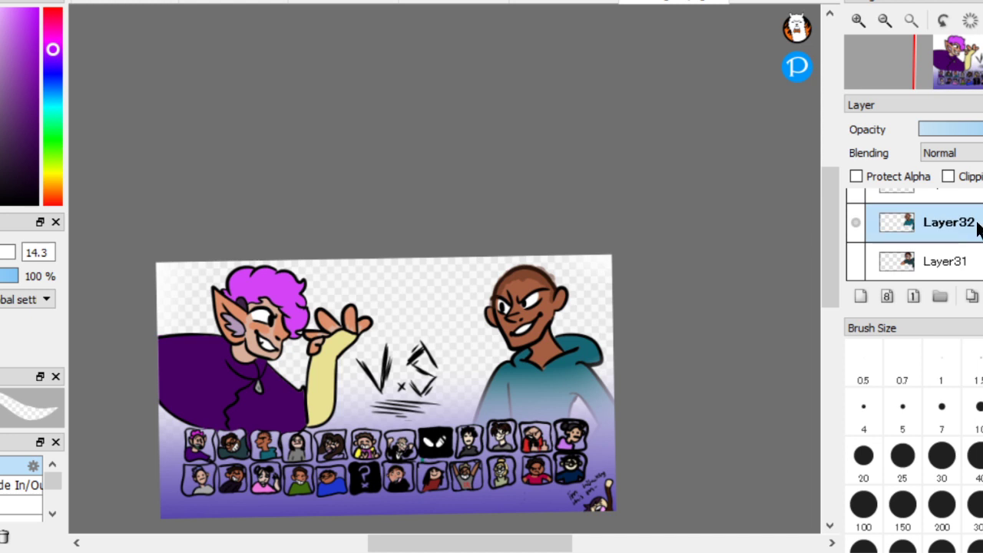
key("alt+f")
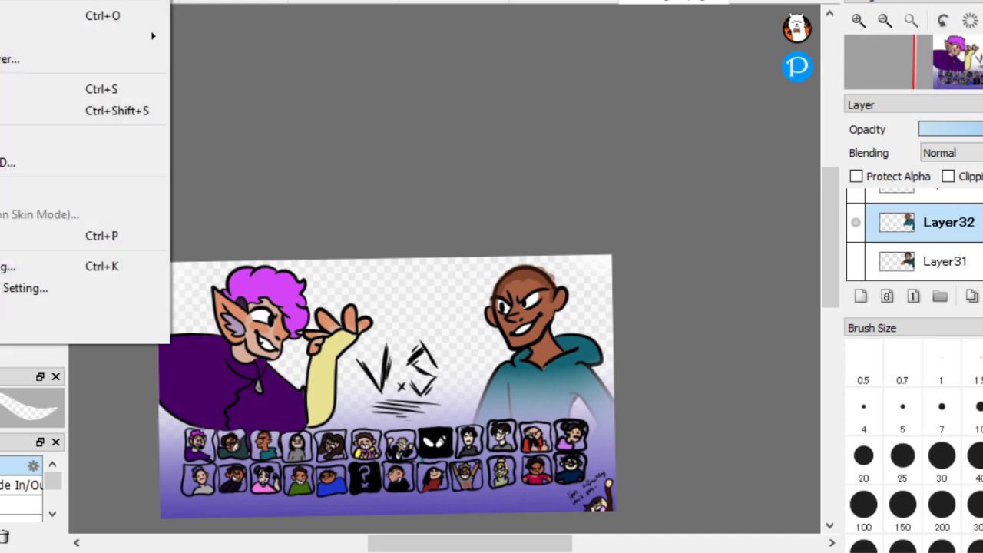
key("Return")
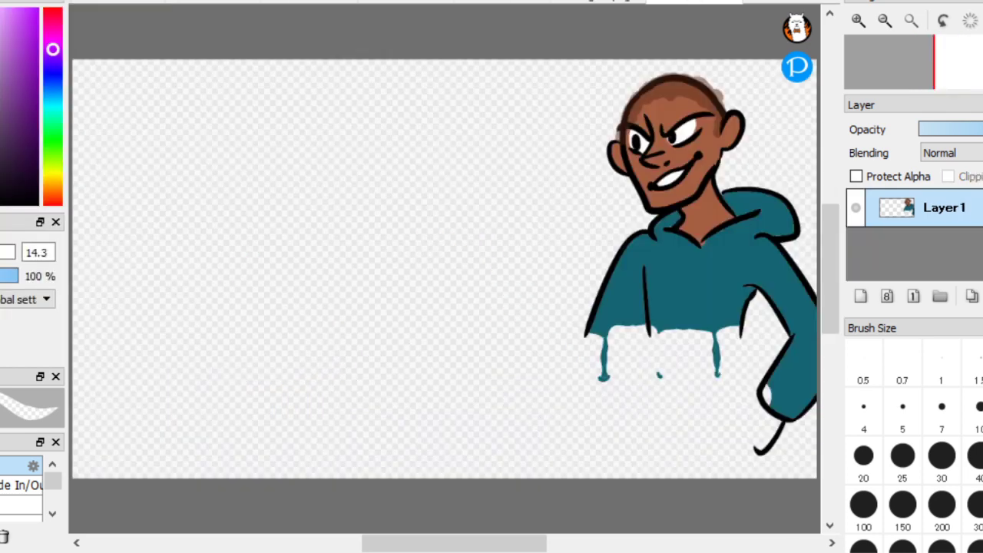
left_click(594, 2)
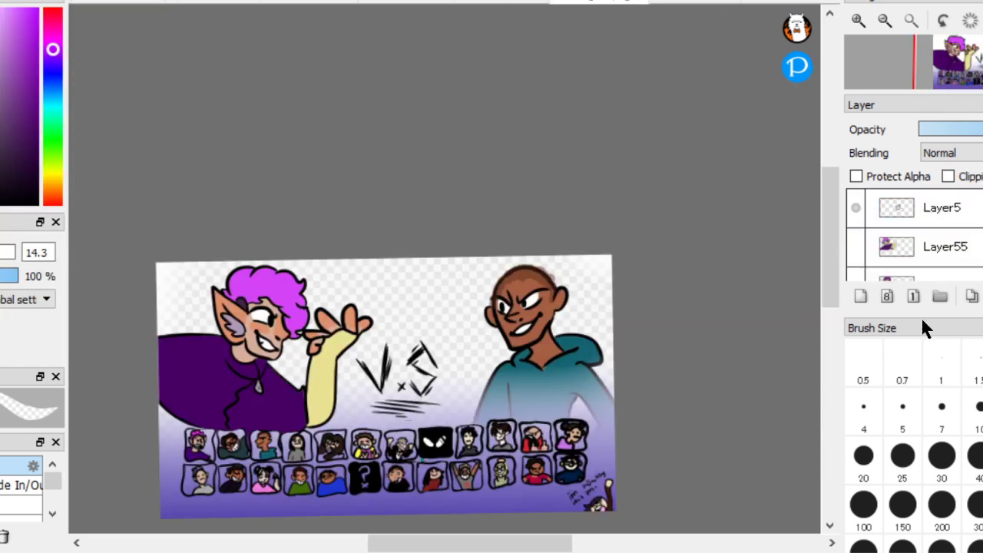
left_click(955, 206)
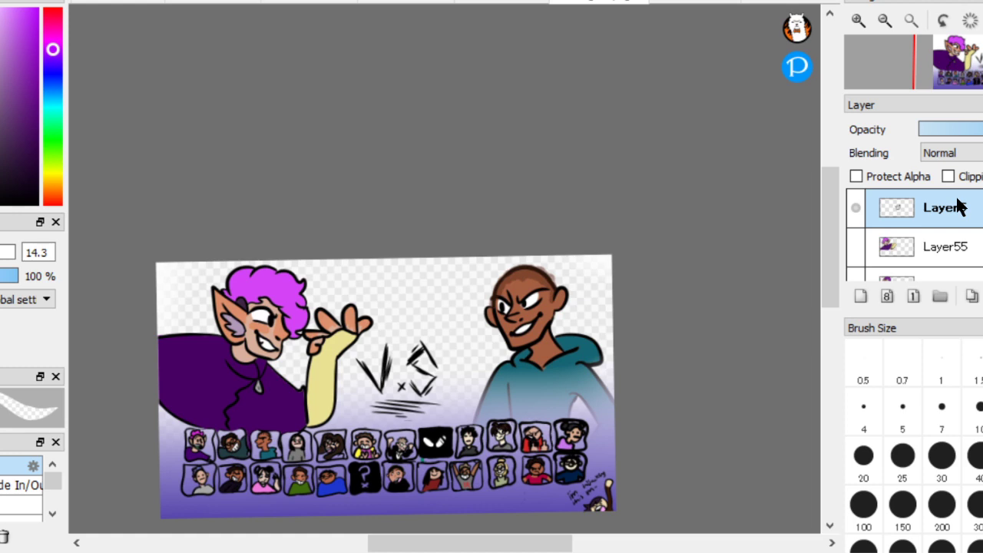
left_click(698, 3)
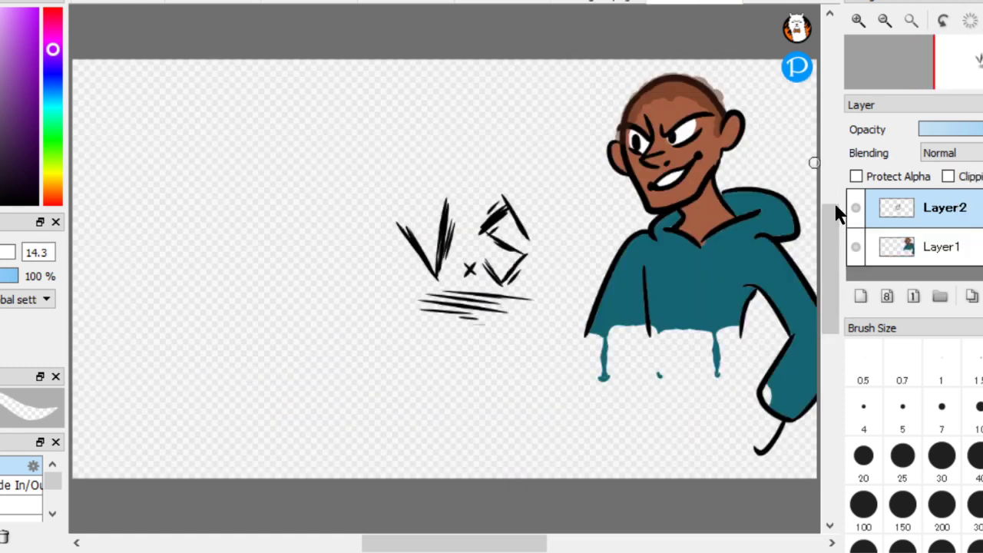
Copy the purple-haired character on Layer30 into the teal-hoodie character's new image
left_click(612, 4)
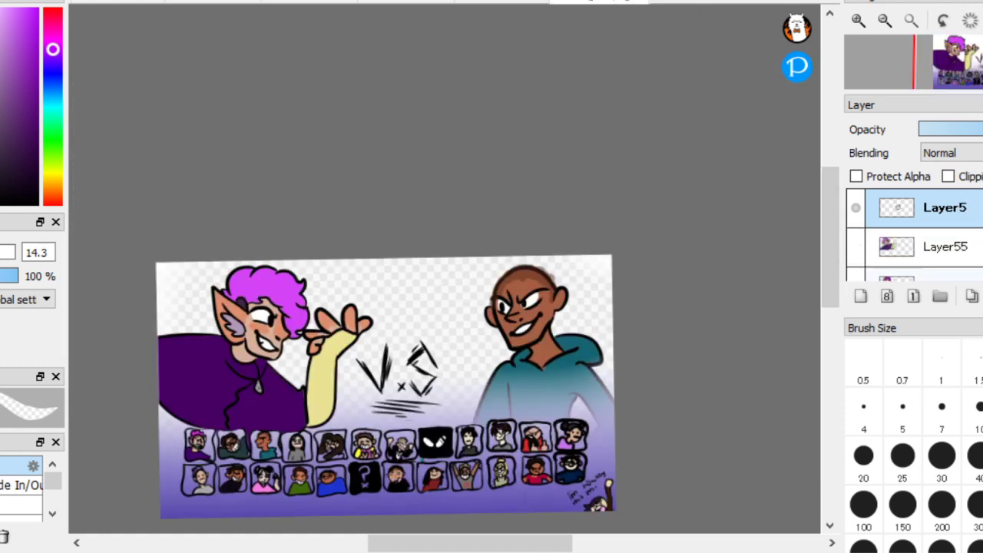
scroll(914, 230, "down", 4)
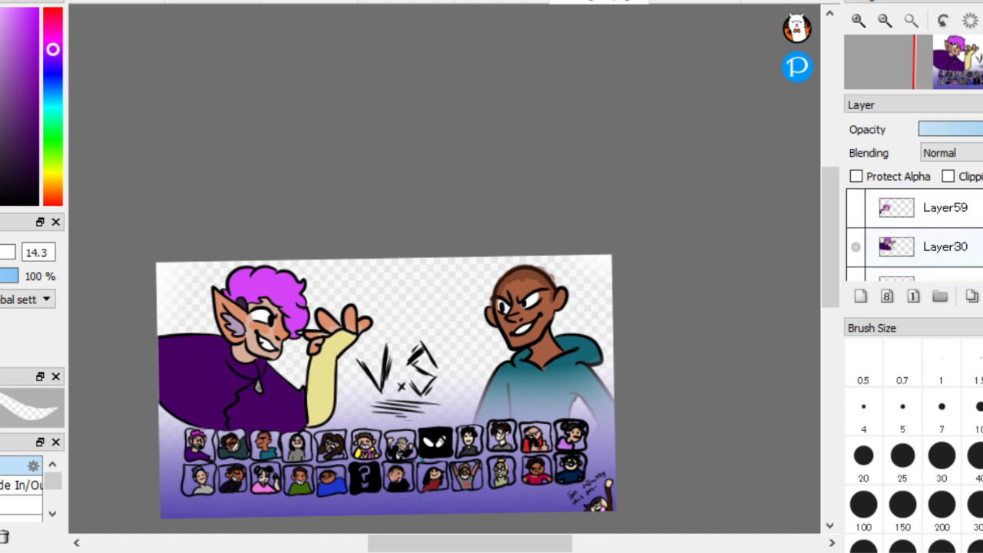
left_click(945, 247)
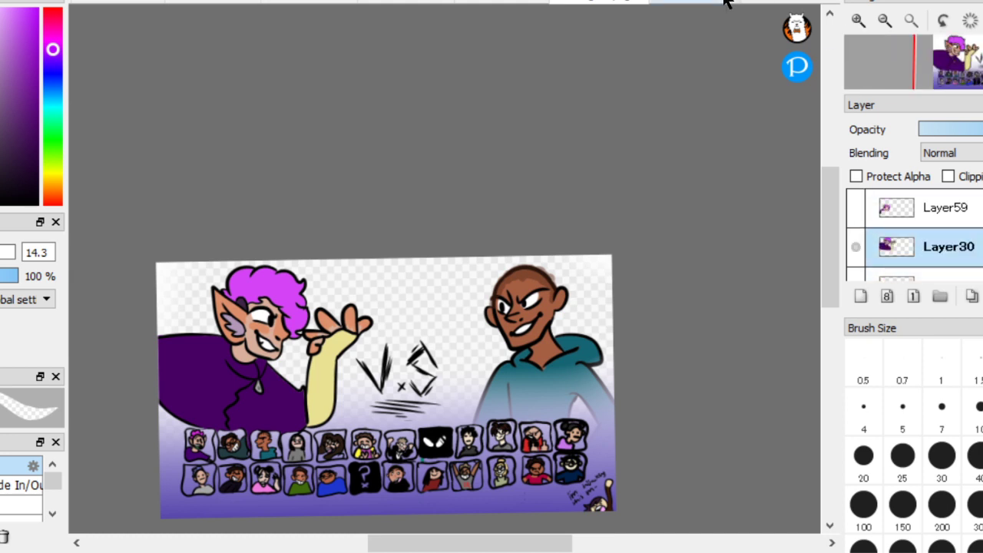
left_click(728, 4)
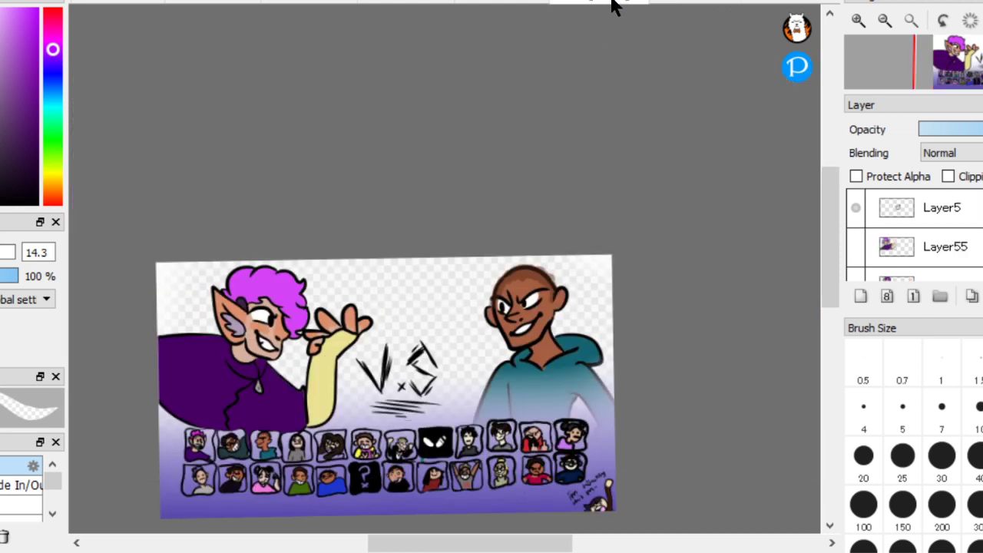
Copy the portrait tiles on Layer51 and the purple gradient on Layer52 into the teal-hoodie character's new image
scroll(921, 230, "down", 5)
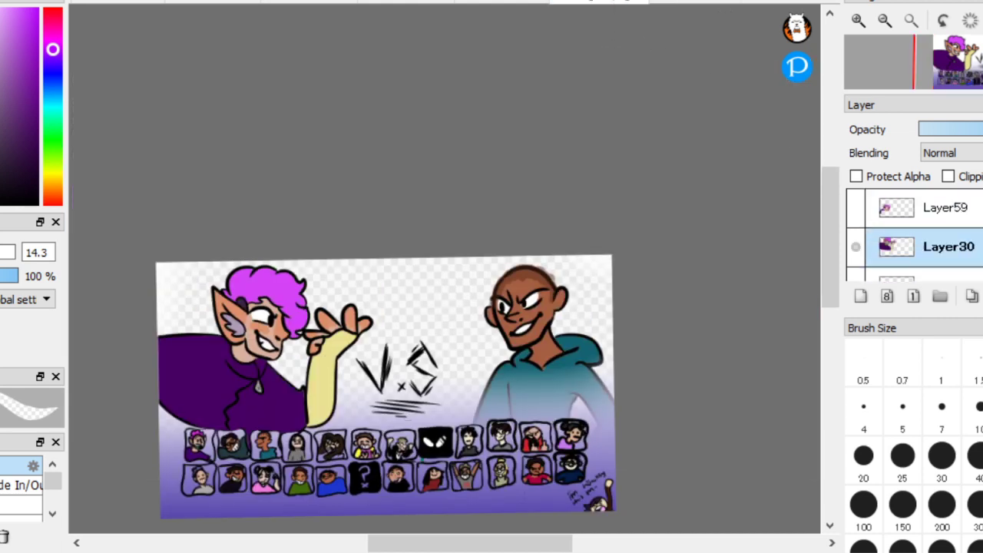
left_click(945, 207)
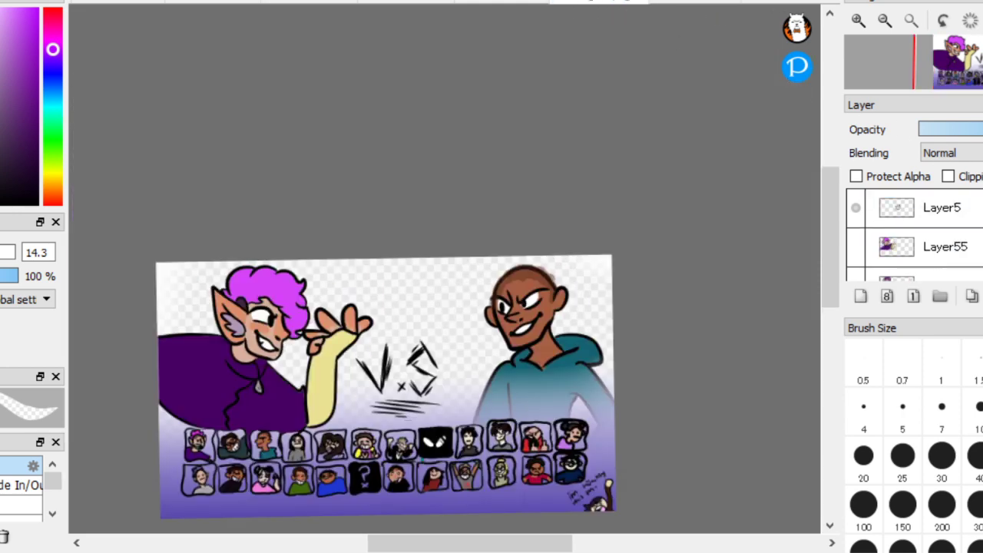
scroll(913, 230, "down", 2)
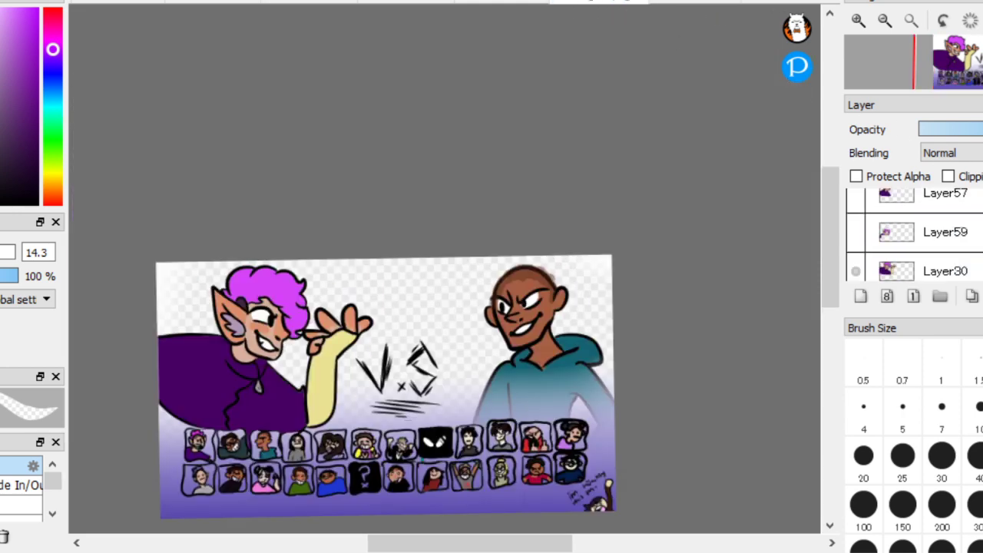
scroll(914, 230, "down", 5)
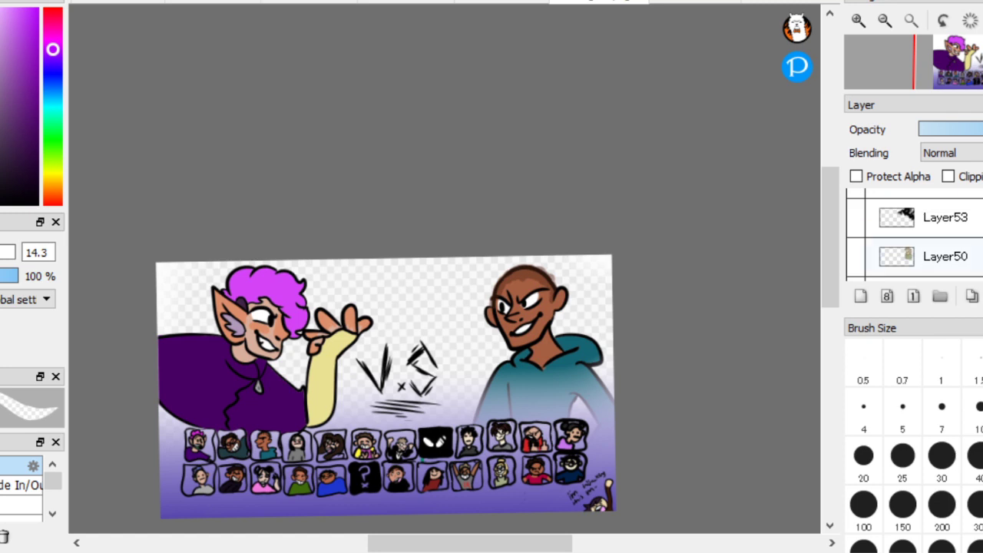
scroll(944, 222, "up", 1)
left_click(945, 217)
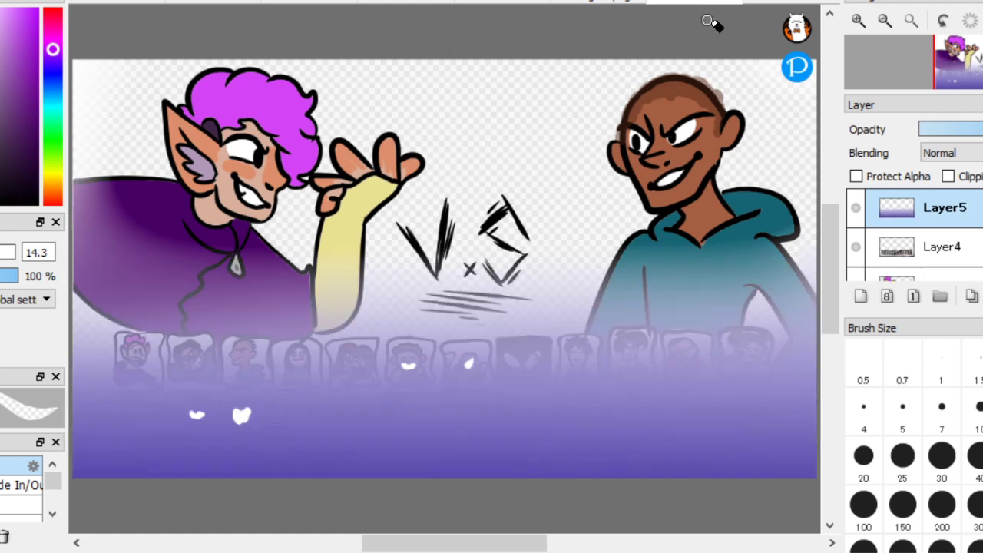
Move the purple gradient layer beneath the portrait tiles in the teal-hoodie character's image
left_click_drag(926, 207, 938, 245)
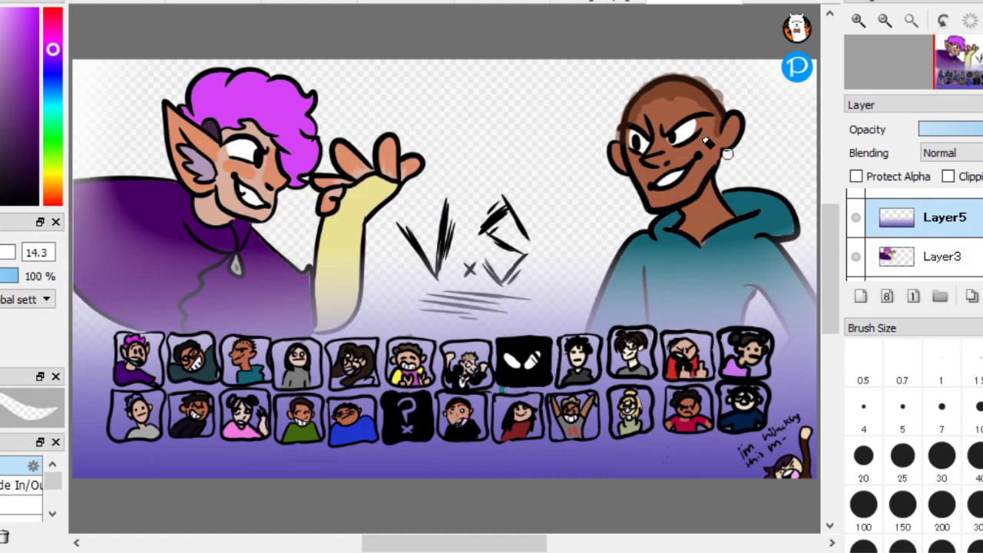
left_click(714, 8)
left_click(422, 281)
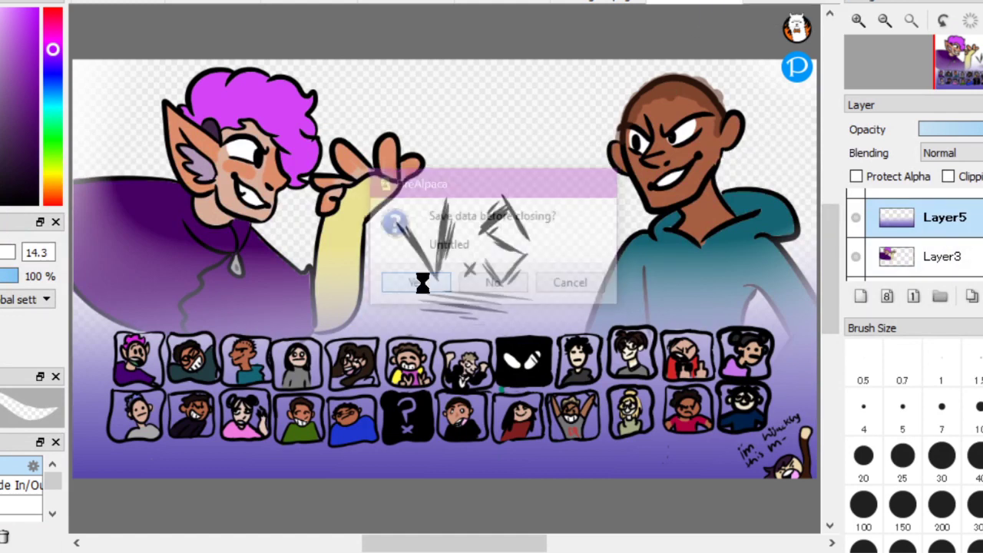
type("Abr")
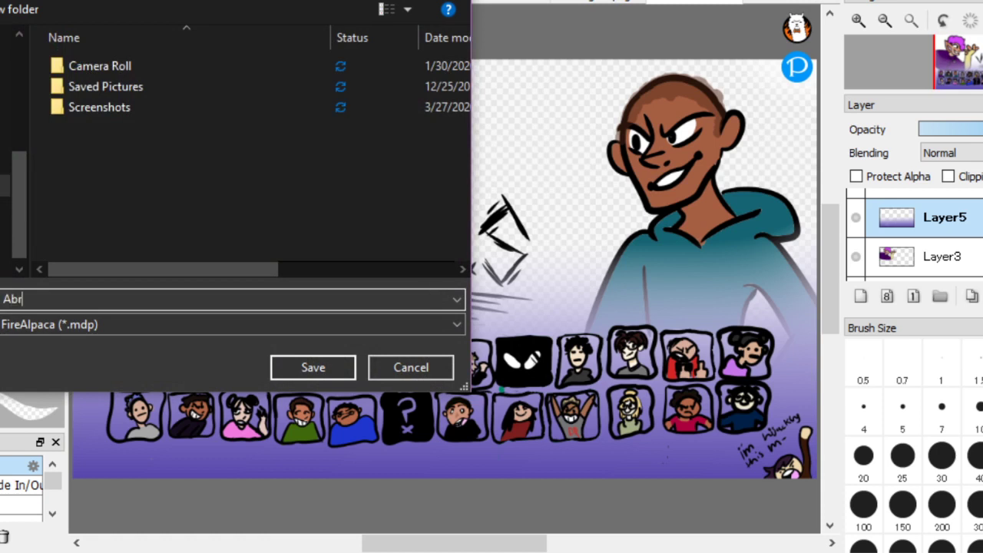
type("sanfe Linchon")
left_click(274, 324)
left_click(270, 351)
left_click(316, 367)
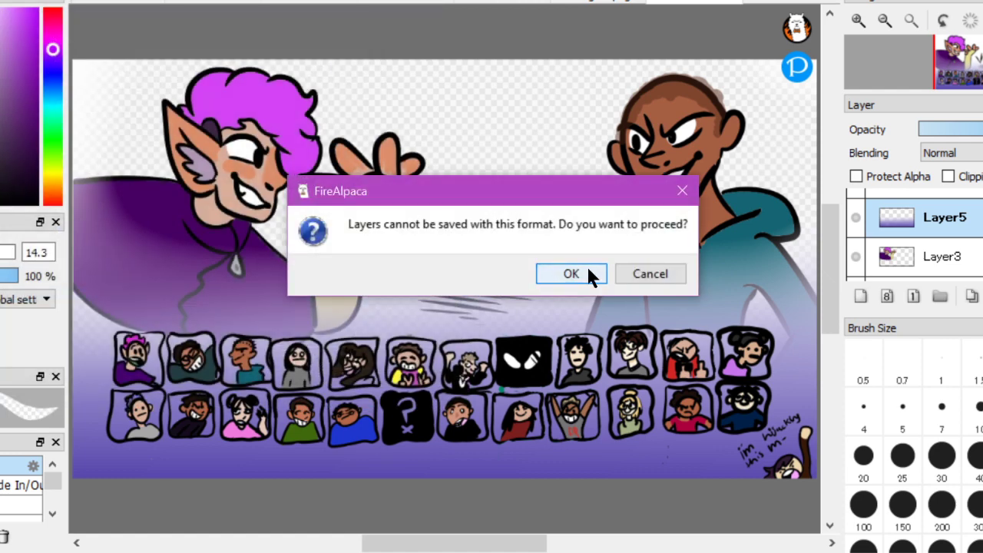
left_click(683, 202)
Merge all layers of the teal-hoodie character's image into the single Layer1
left_click(982, 296)
key("ctrl+e")
key("ctrl+e")
left_click(951, 215)
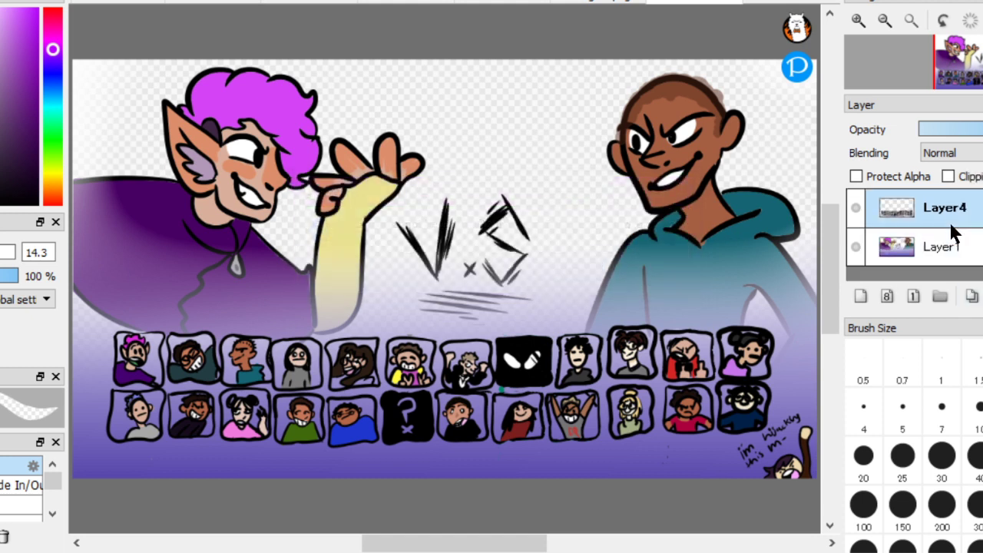
key("ctrl+e")
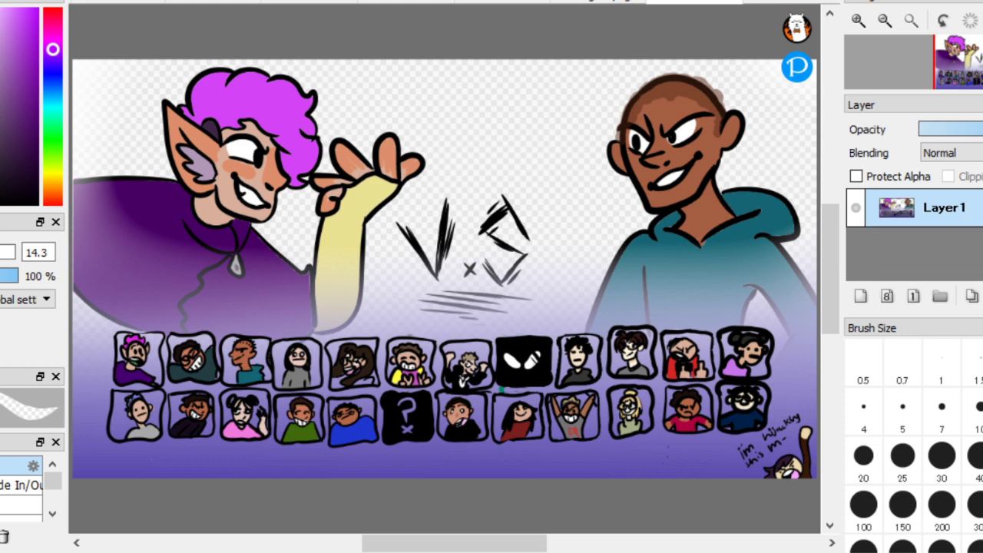
Close the merged teal-hoodie image, saving it as a transparent PNG named "Abrea Krne"
right_click(674, 4)
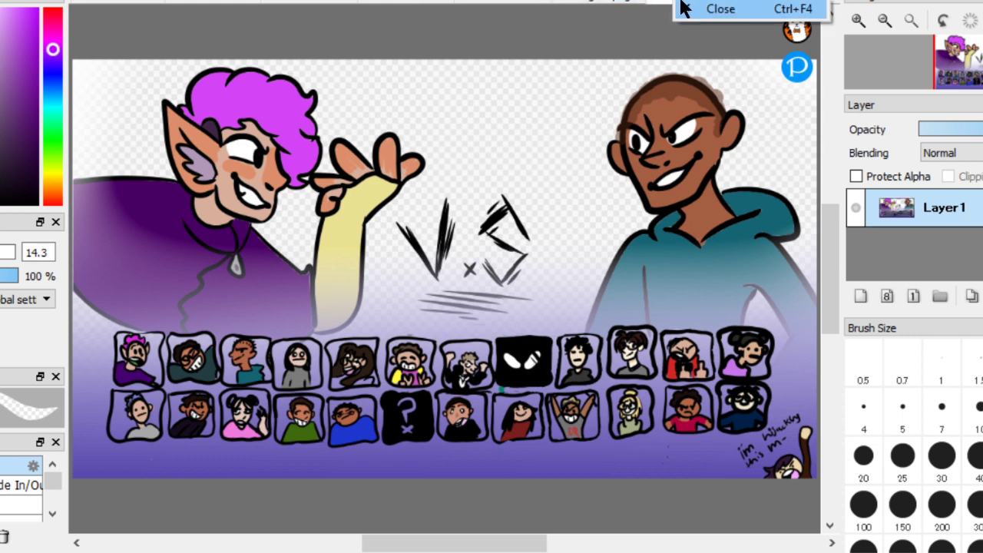
left_click(680, 7)
left_click(415, 283)
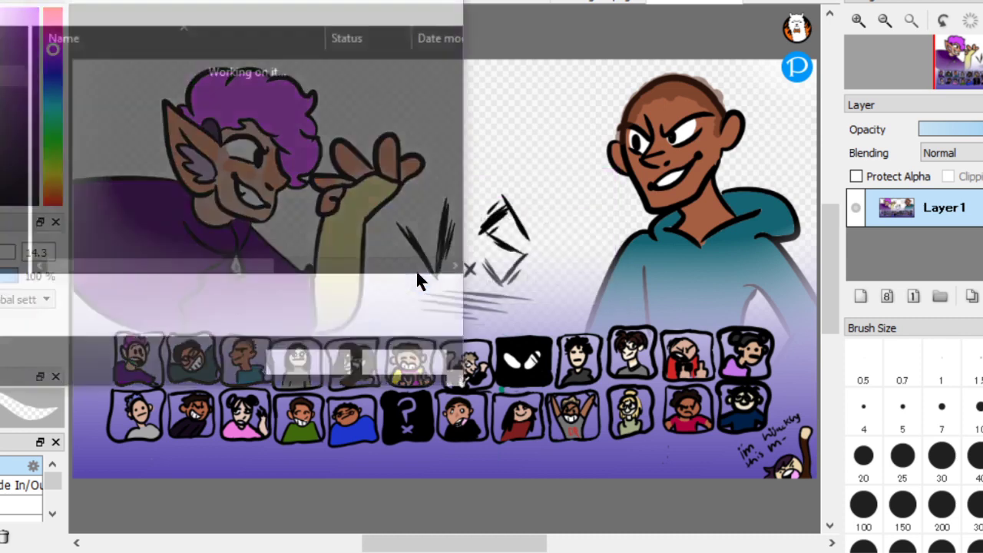
type("Abre")
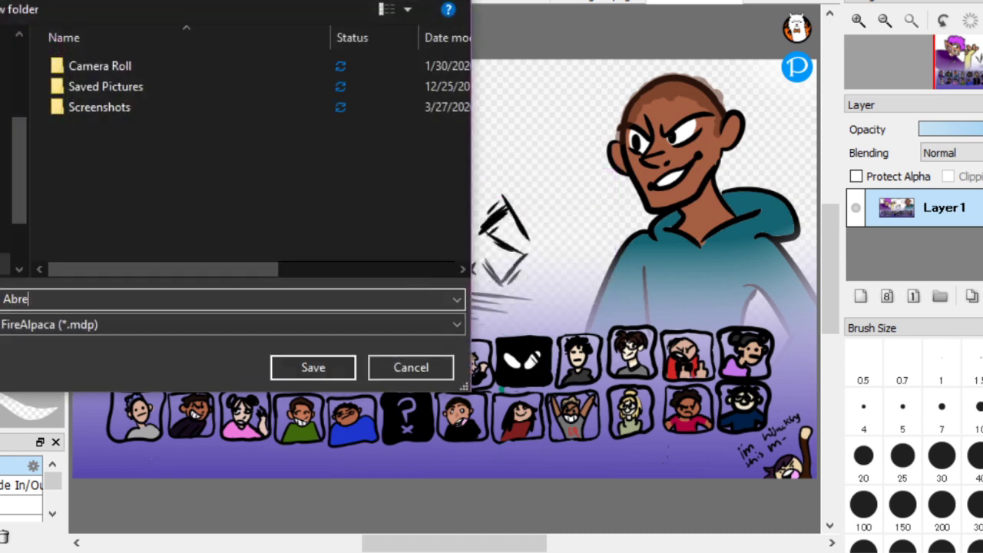
type("a Krne")
left_click(179, 324)
left_click(184, 358)
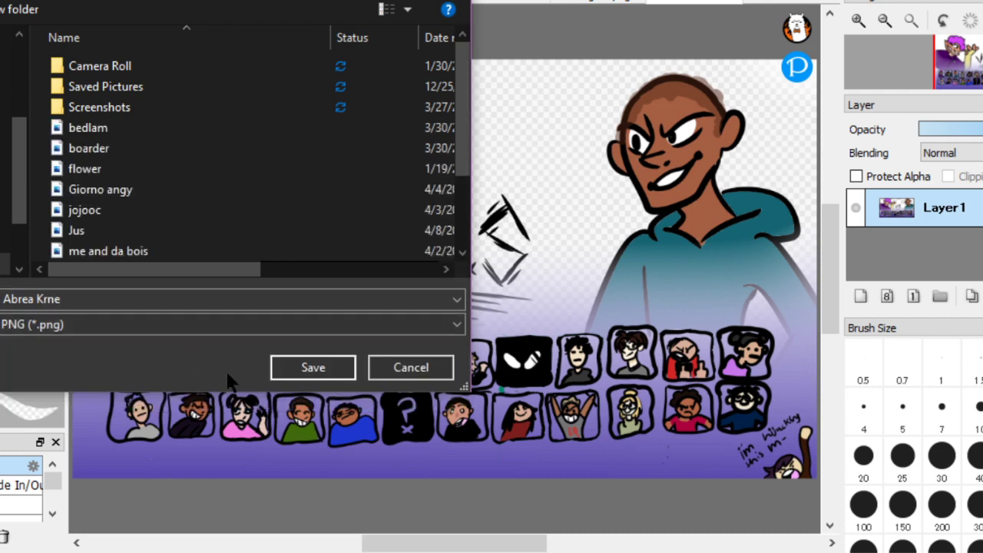
left_click(313, 369)
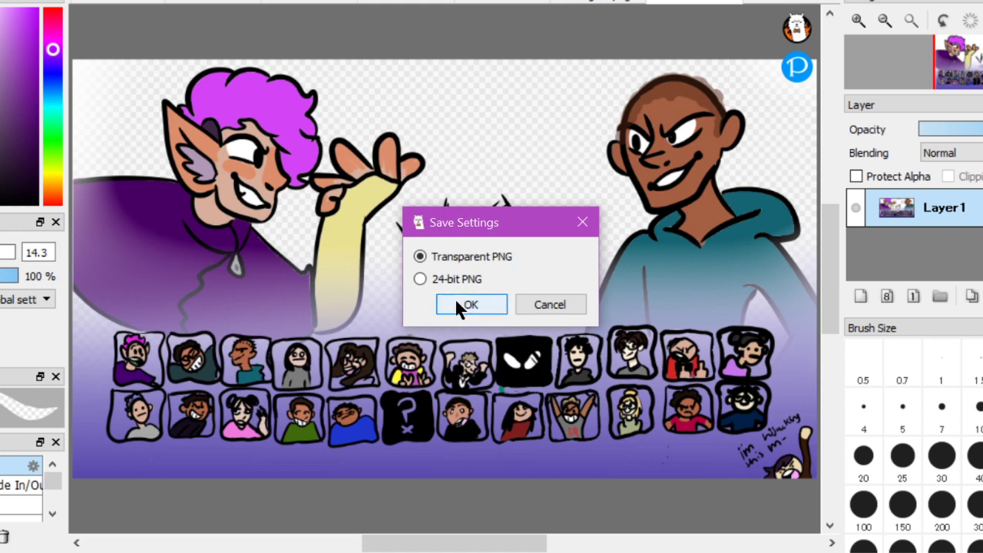
left_click(456, 304)
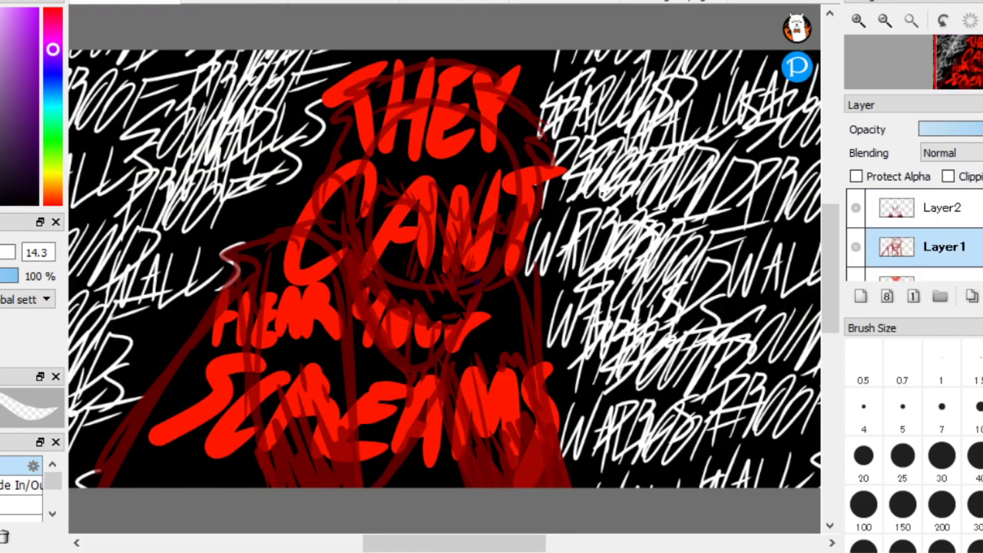
In the original artwork, hide the teal-hoodie character on Layer32 and show the knife-wielding character on Layer33
left_click(647, 3)
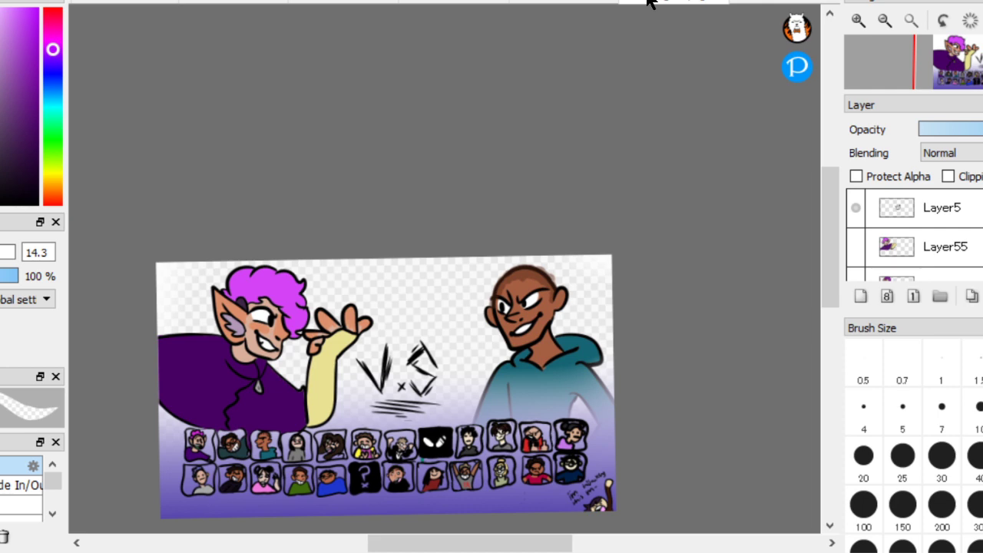
left_click(606, 3)
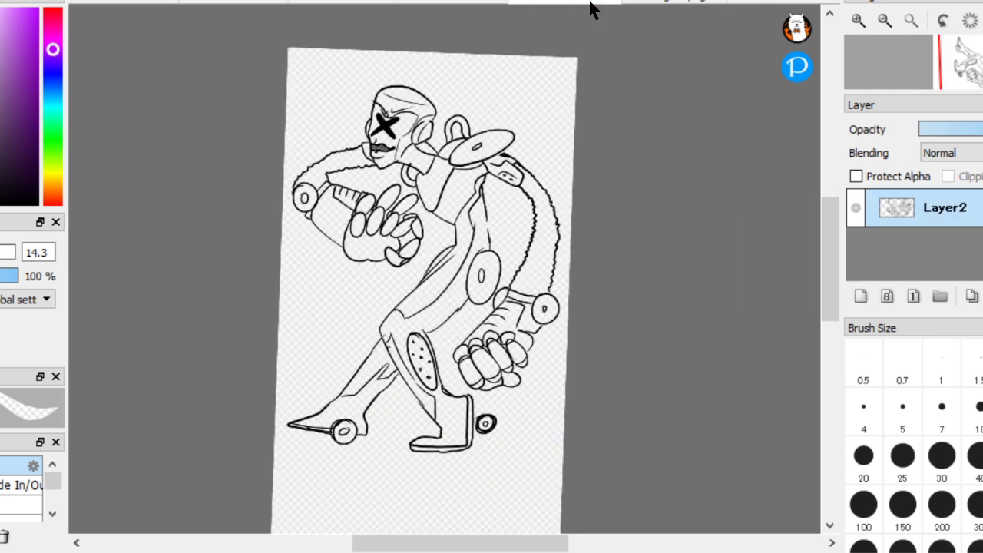
left_click(658, 4)
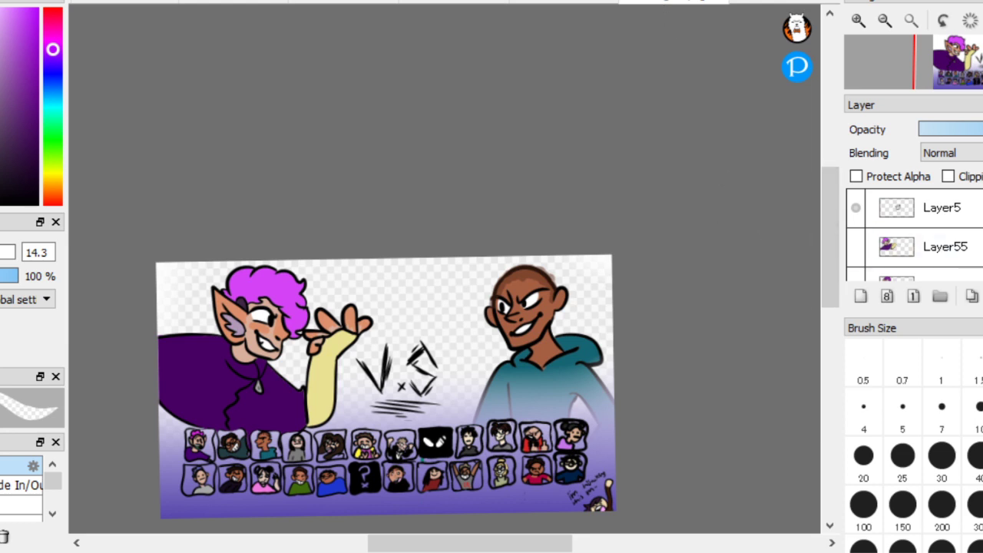
scroll(914, 234, "down", 6)
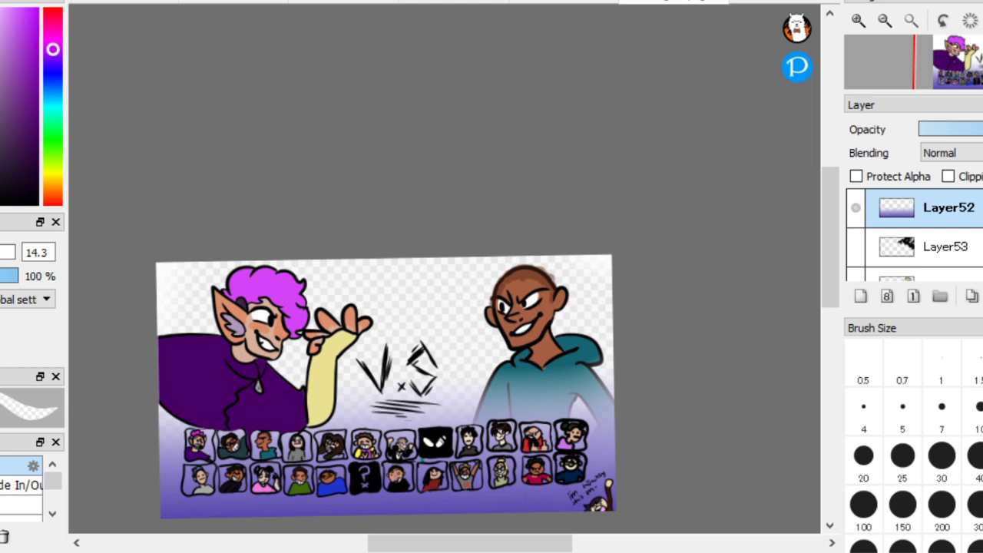
scroll(914, 234, "down", 8)
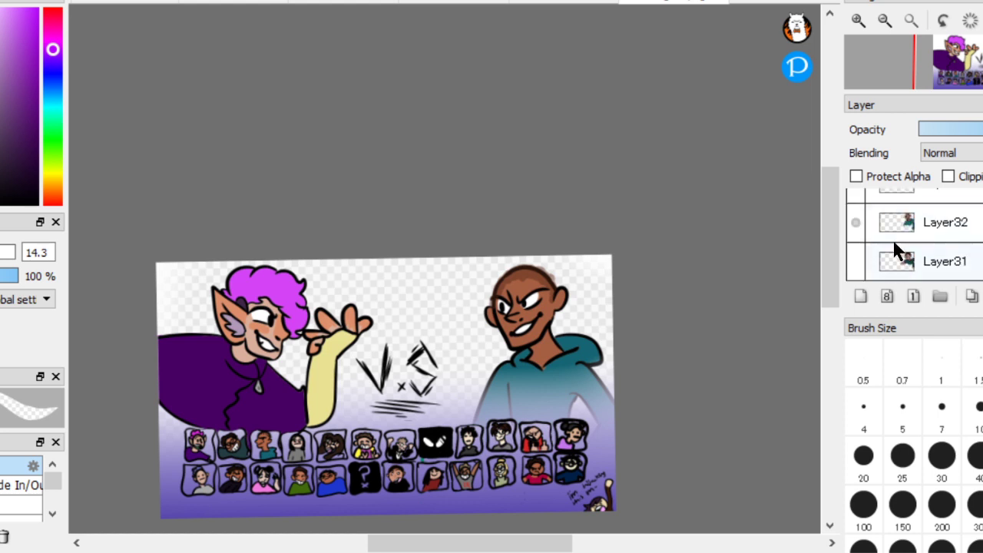
left_click(858, 222)
scroll(914, 234, "up", 1)
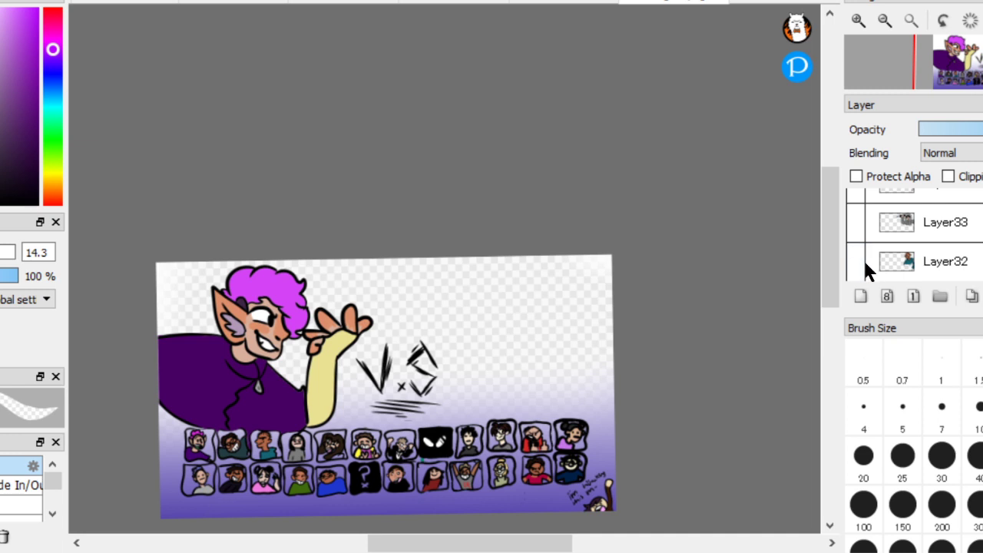
left_click(856, 222)
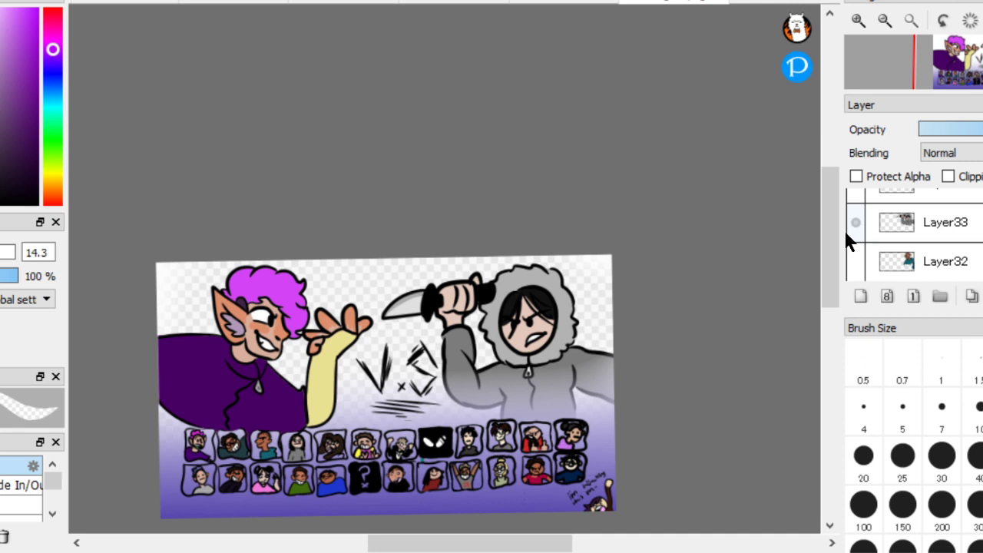
Create a new transparent image with the knife-wielding character from Layer33 pasted in, and copy the V.S lettering from Layer5 into it
left_click(875, 234)
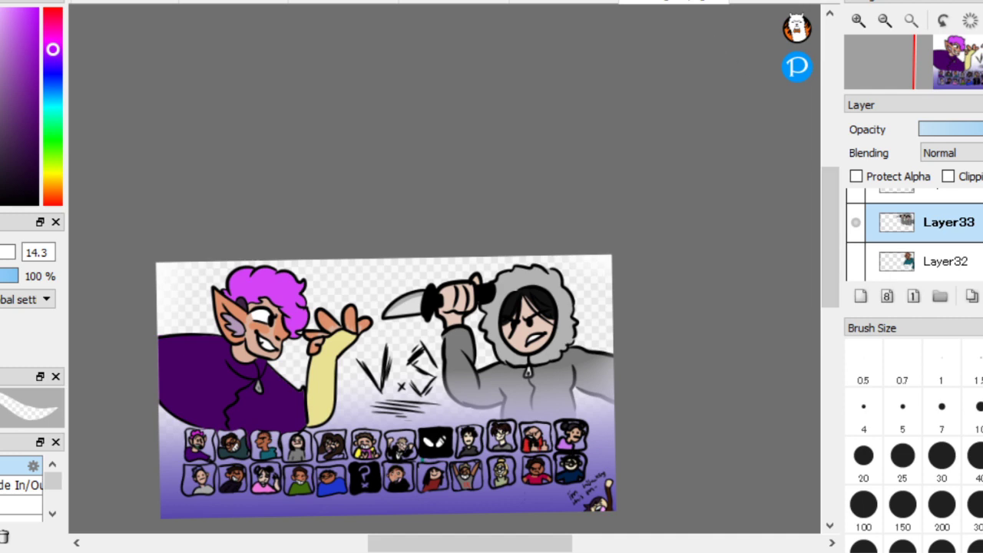
key("alt+f")
key("ctrl+o")
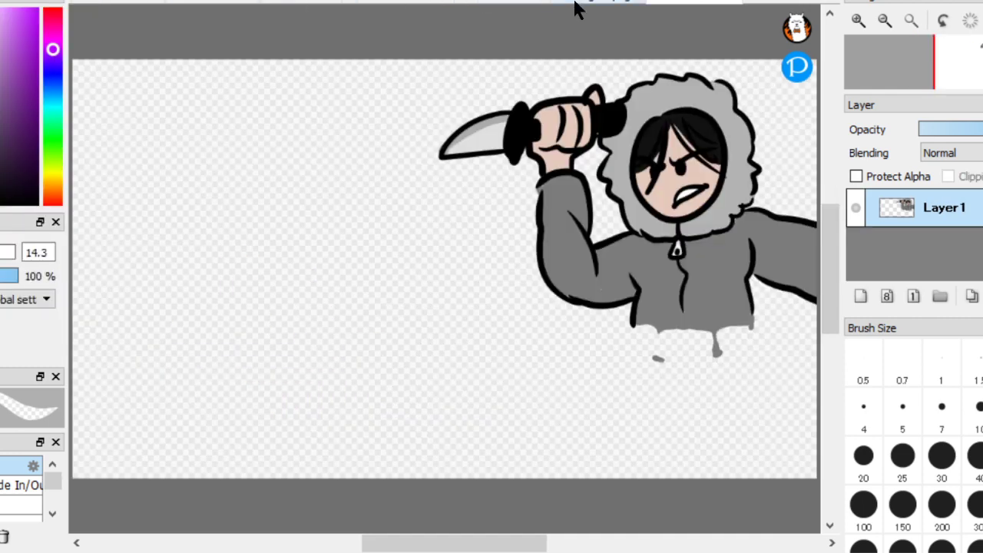
left_click(576, 5)
left_click(966, 212)
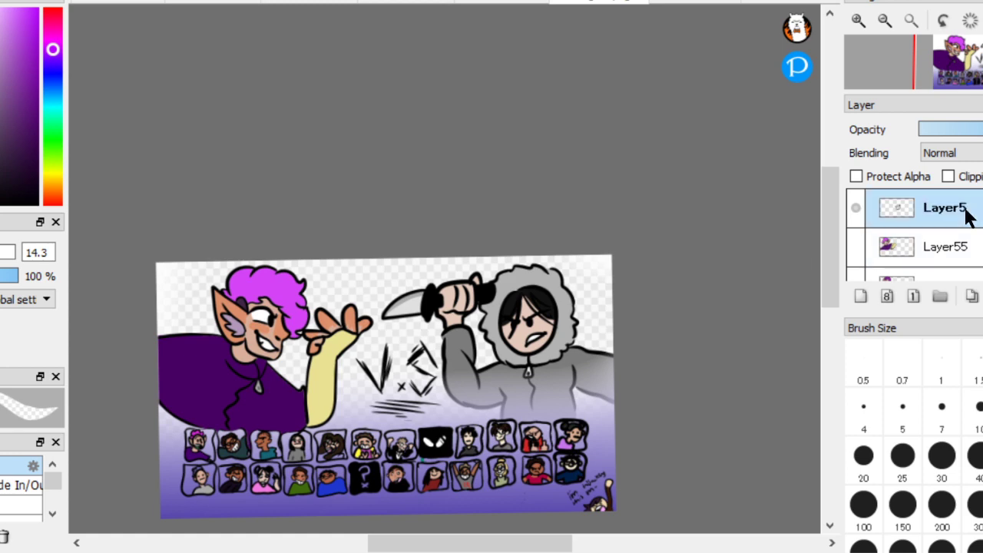
left_click(700, 4)
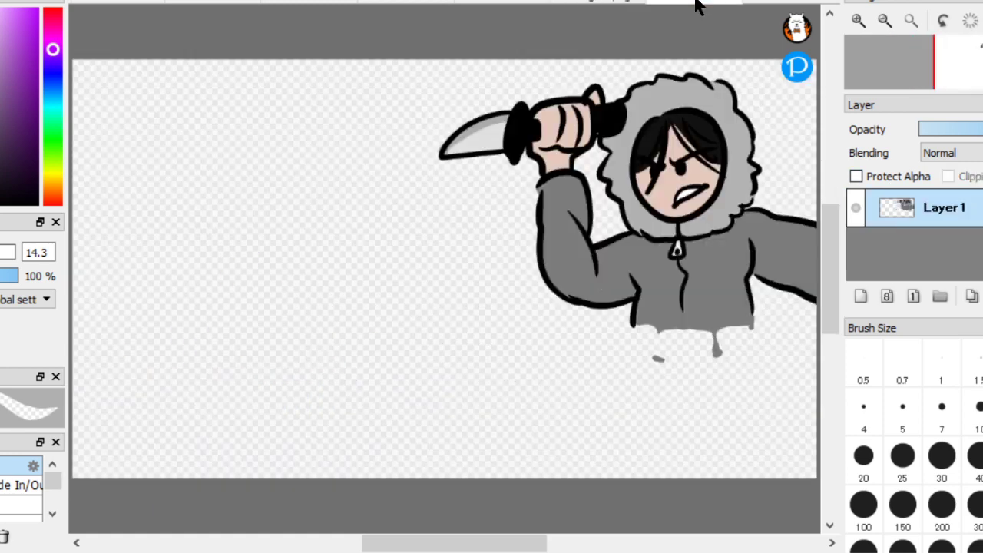
key("ctrl+v")
Copy the purple-haired character on Layer30 into the knife-wielding character's new image
left_click(585, 5)
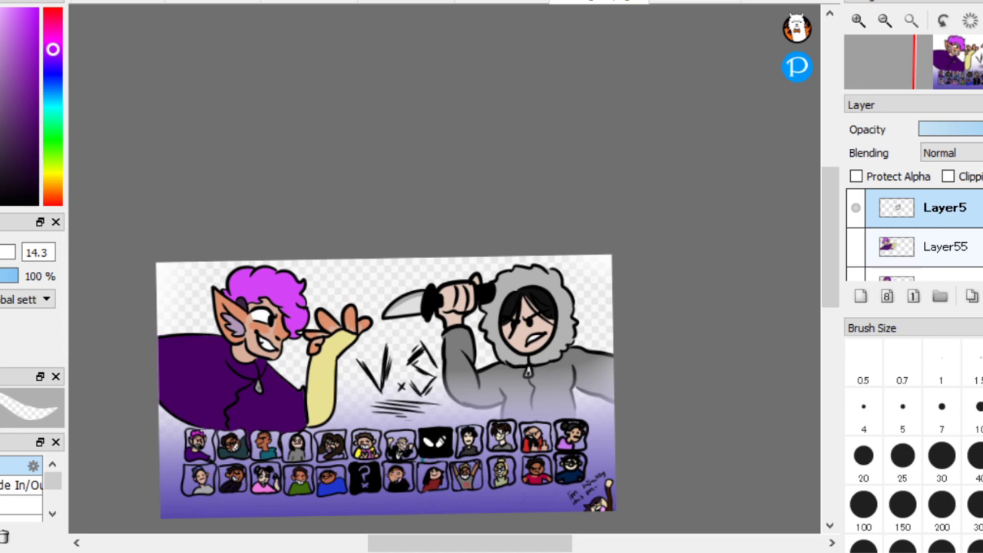
scroll(913, 230, "down", 2)
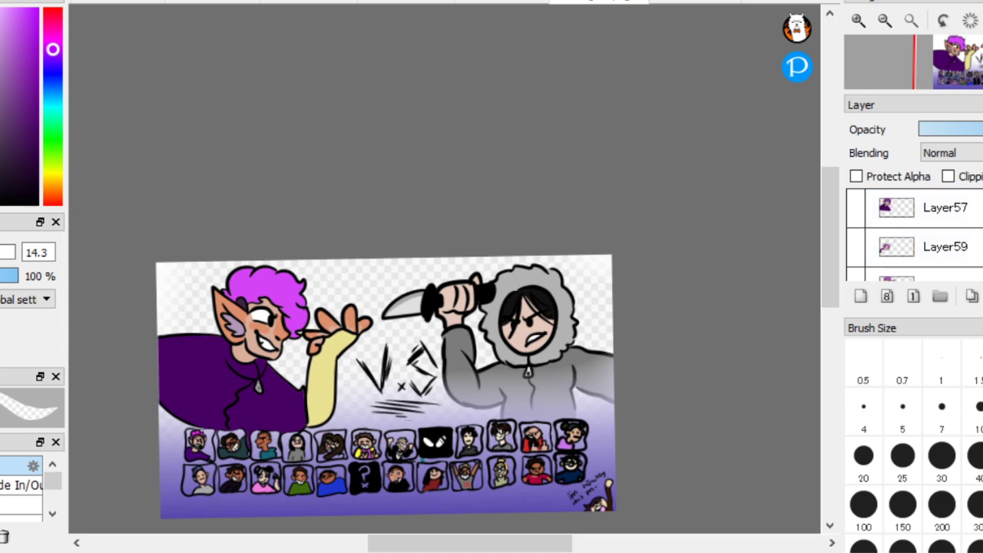
scroll(922, 246, "down", 1)
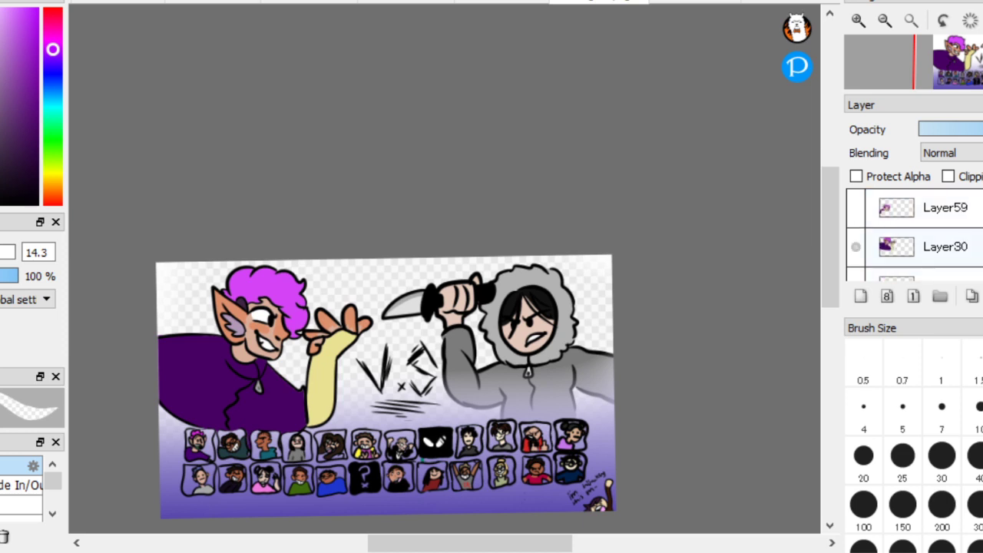
left_click(948, 246)
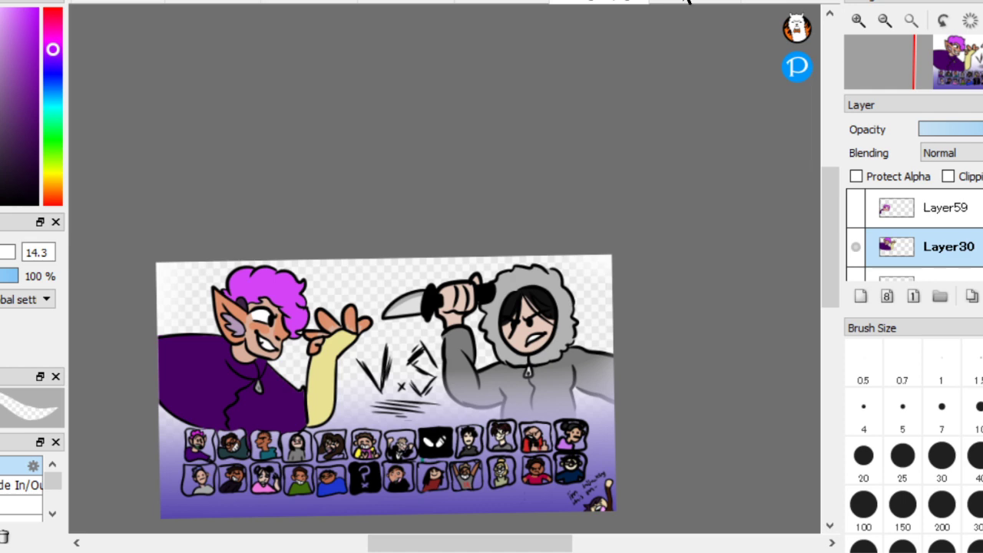
left_click(685, 5)
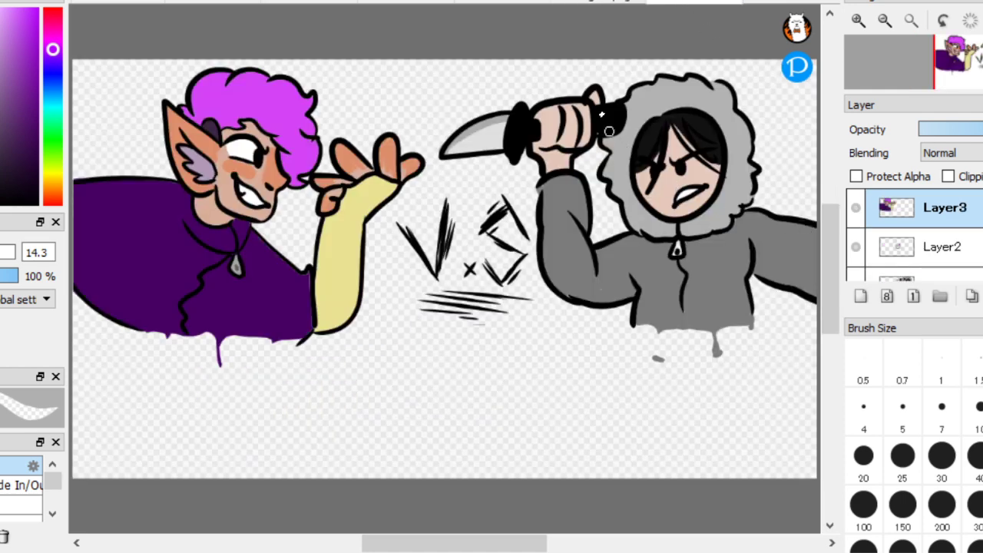
Copy the portrait tiles on Layer51 and the purple gradient on Layer52 into the knife-wielding character's new image
left_click(595, 5)
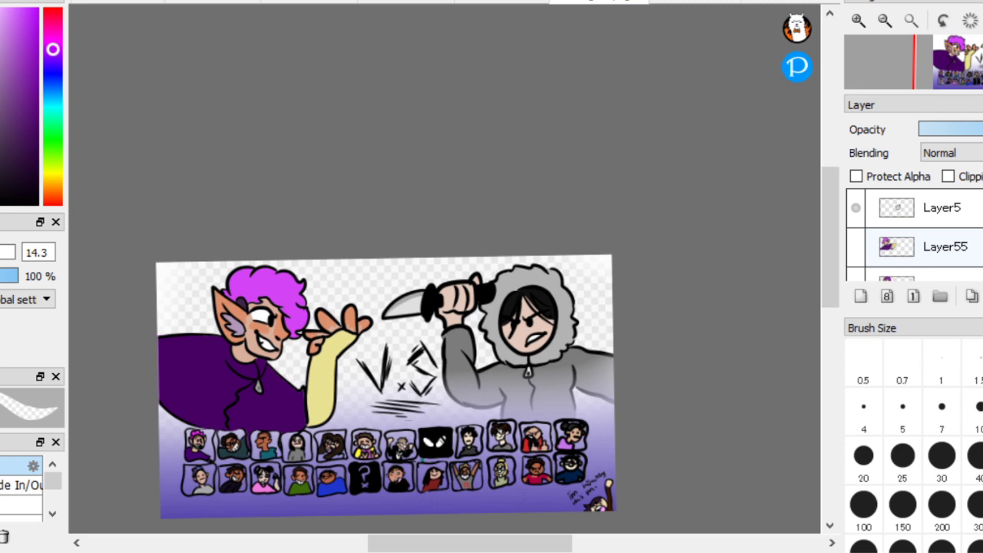
scroll(921, 234, "down", 2)
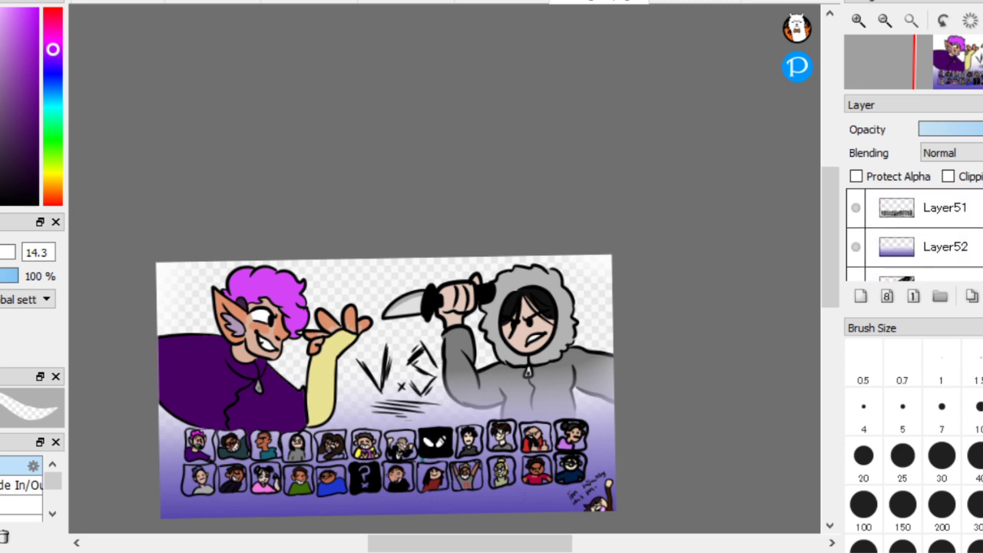
left_click(930, 215)
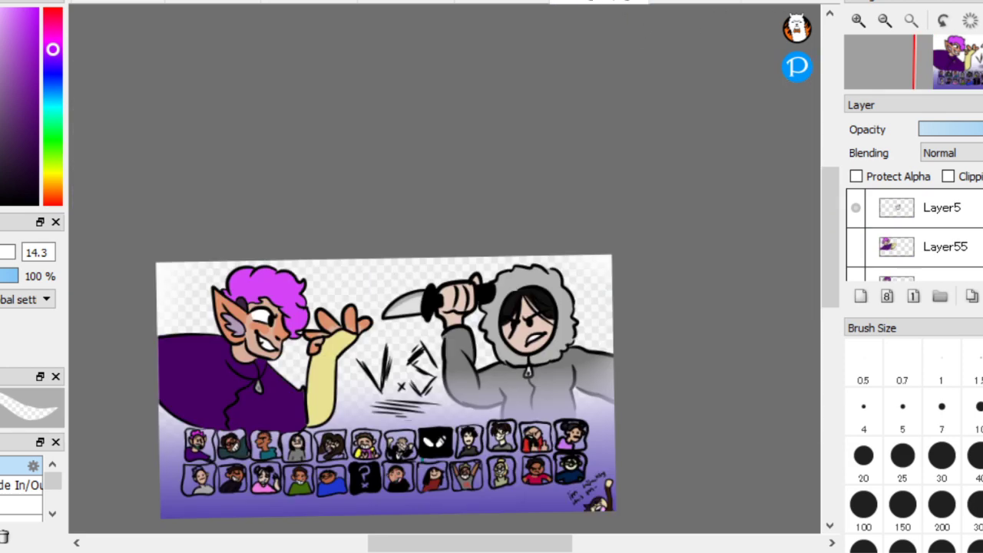
scroll(914, 234, "down", 3)
scroll(914, 234, "down", 1)
left_click(948, 246)
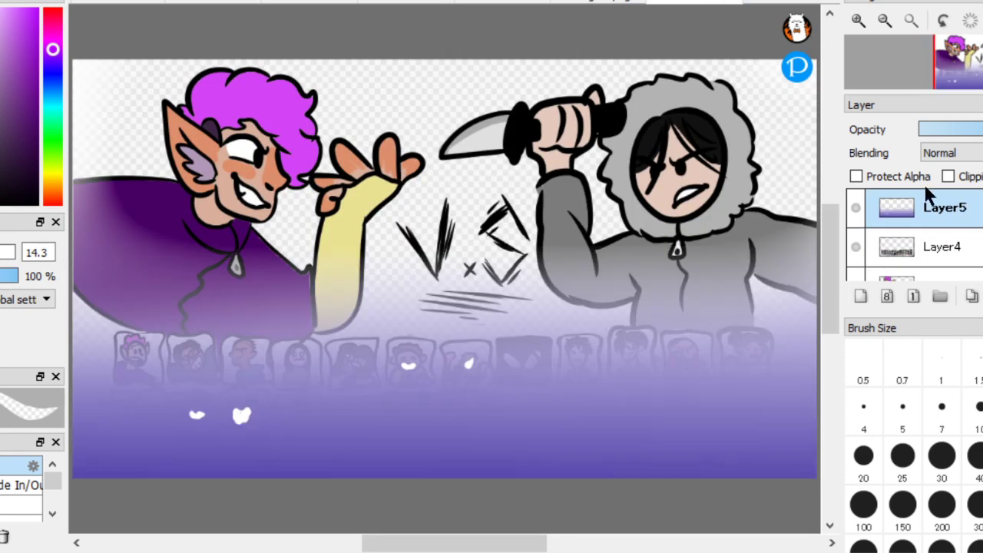
Place the purple gradient layer between the portrait tiles and the purple-haired character in the knife-wielding character's image
scroll(937, 230, "down", 3)
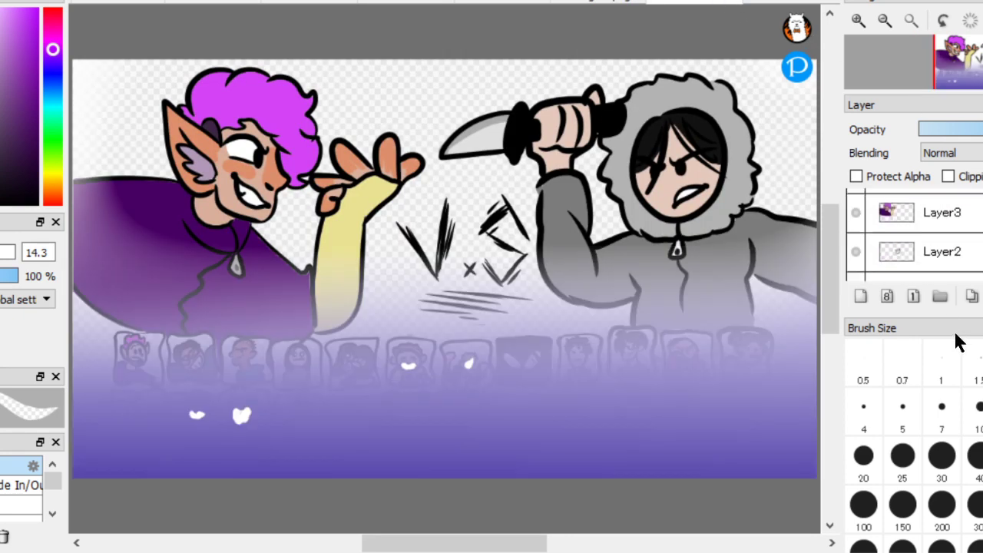
left_click_drag(950, 282, 942, 266)
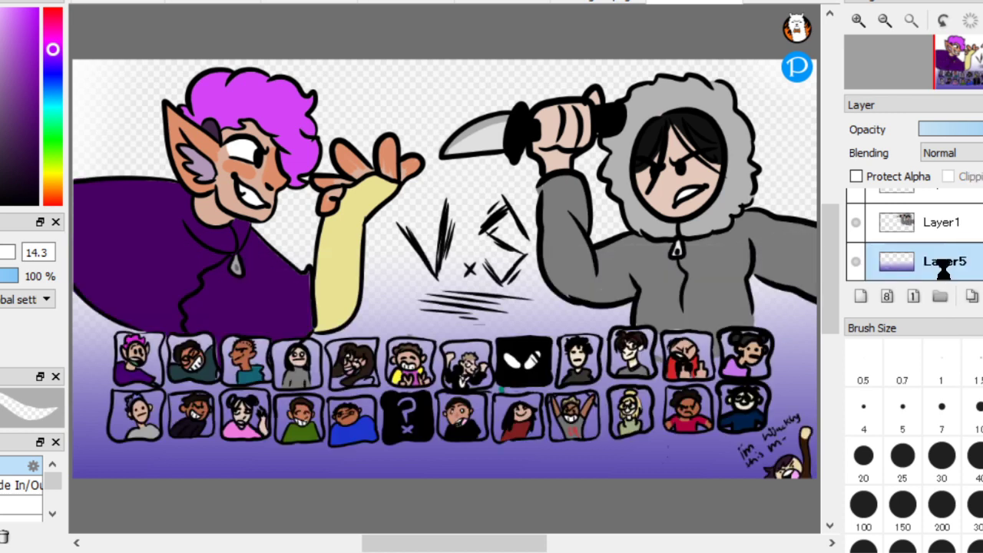
left_click_drag(938, 230, 909, 199)
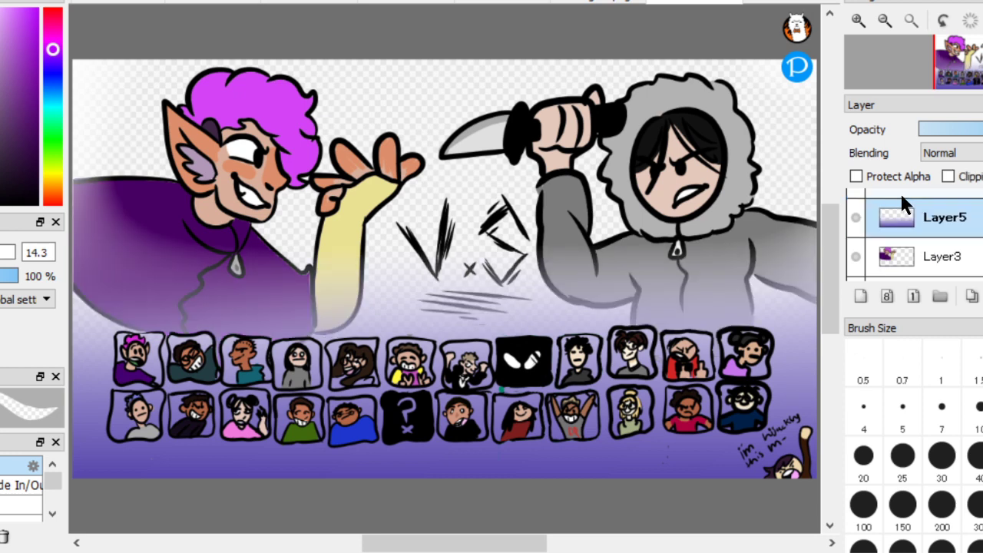
Merge all the layers of the knife-wielding character's image down into a single layer
left_click(900, 192)
key("ctrl+e")
key("ctrl+e")
key("ctrl+e")
key("ctrl+e")
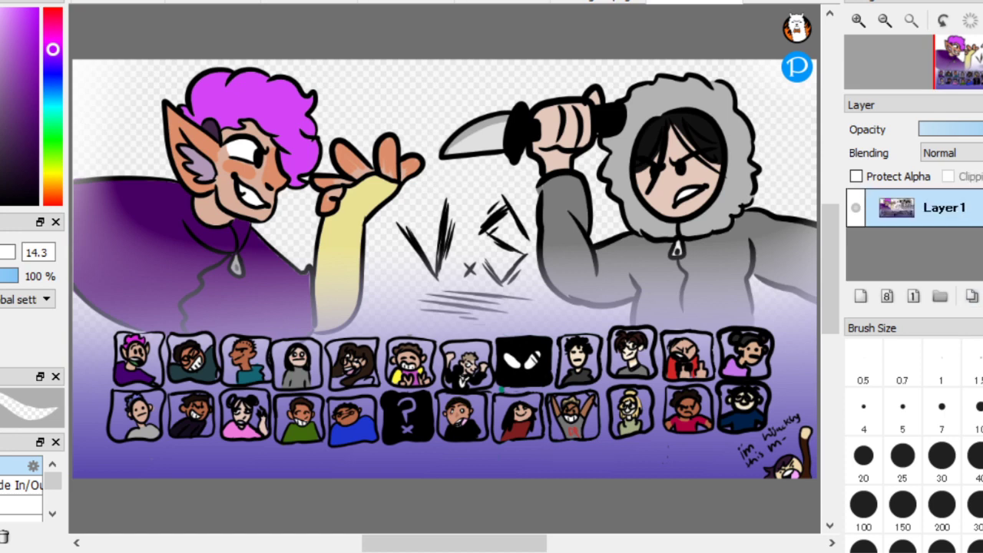
Close the knife-wielding character's image, saving it as a PNG file named kldeo
right_click(696, 1)
left_click(701, 4)
left_click(414, 284)
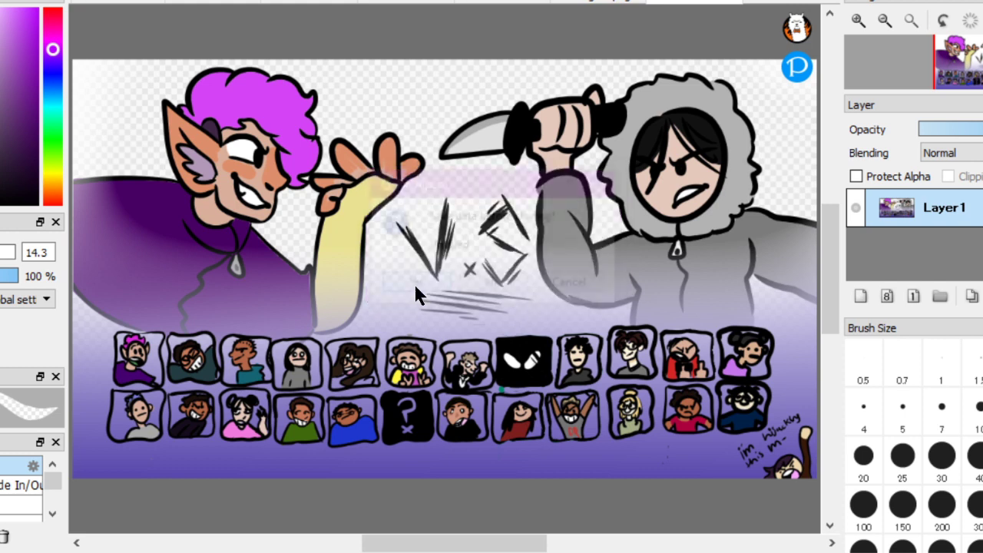
type("kldeo")
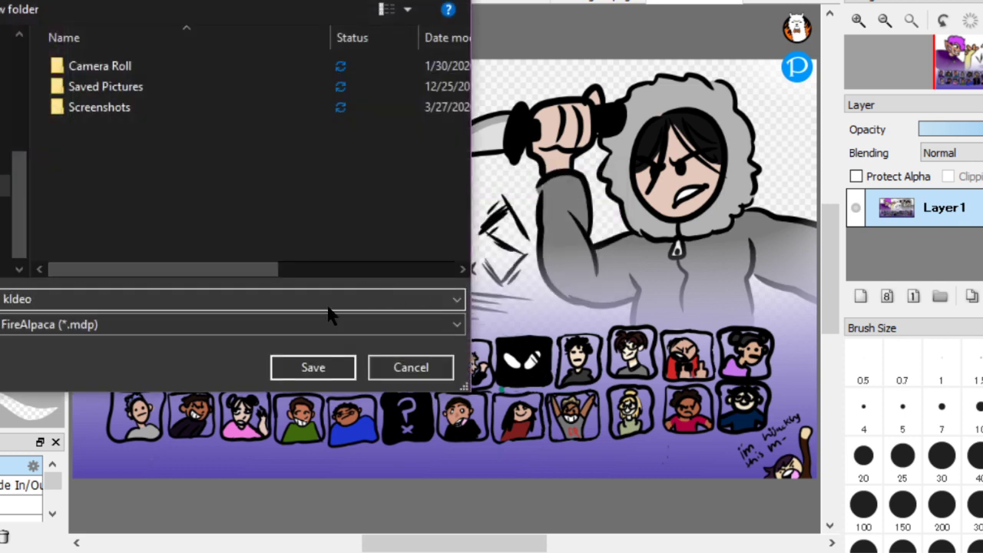
left_click(328, 324)
left_click(332, 358)
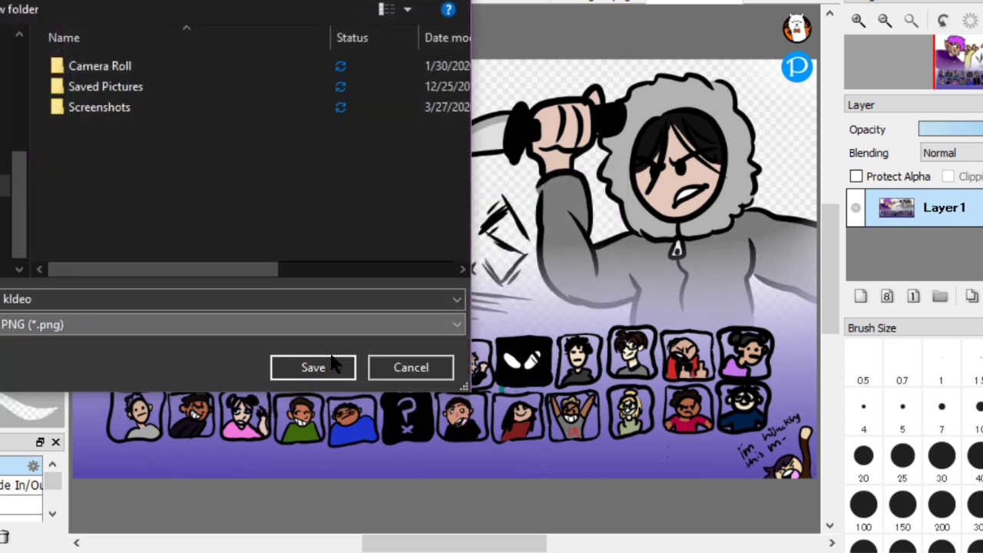
left_click(342, 367)
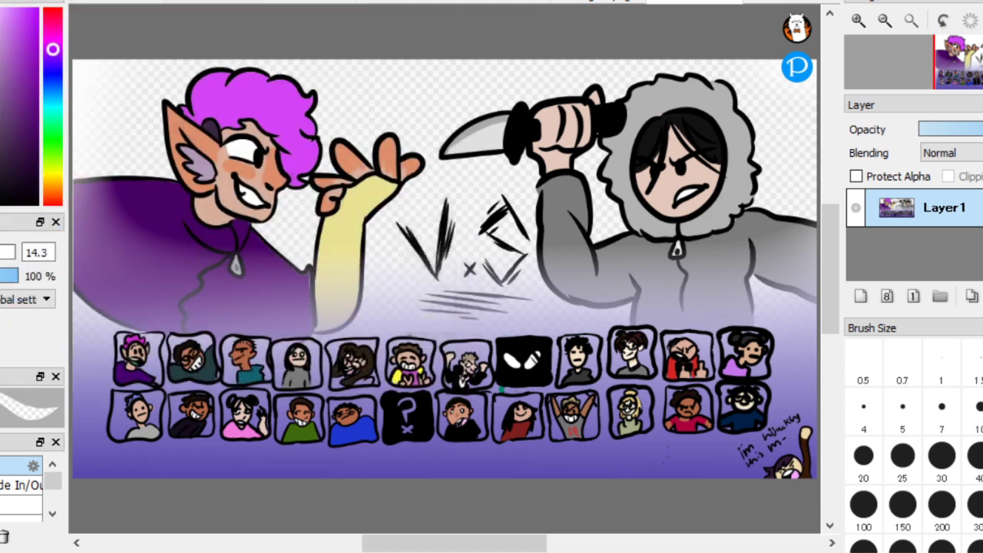
left_click(472, 303)
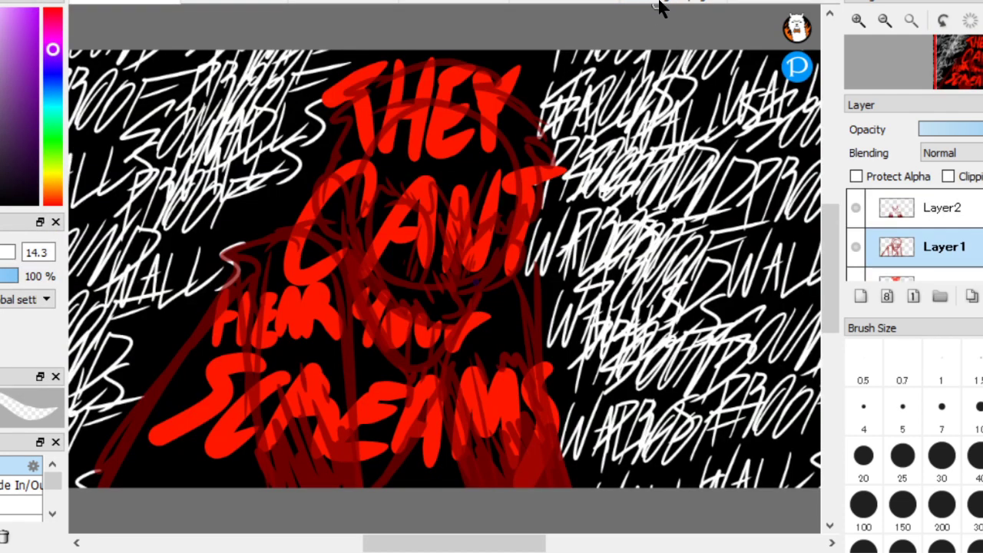
Close the untitled drawing with the red "They can't hear your screams" lettering without saving, and return to the character-select artwork
left_click(661, 3)
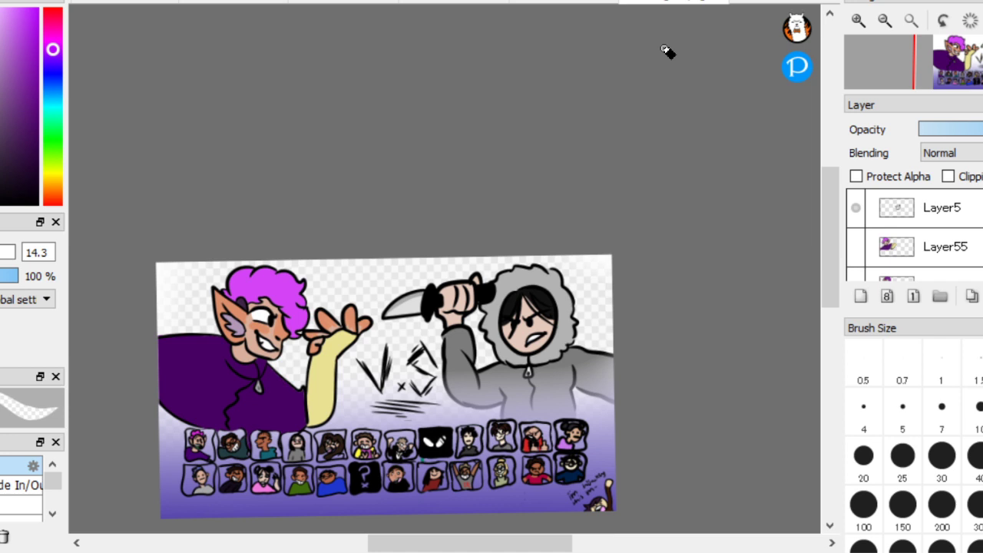
right_click(149, 2)
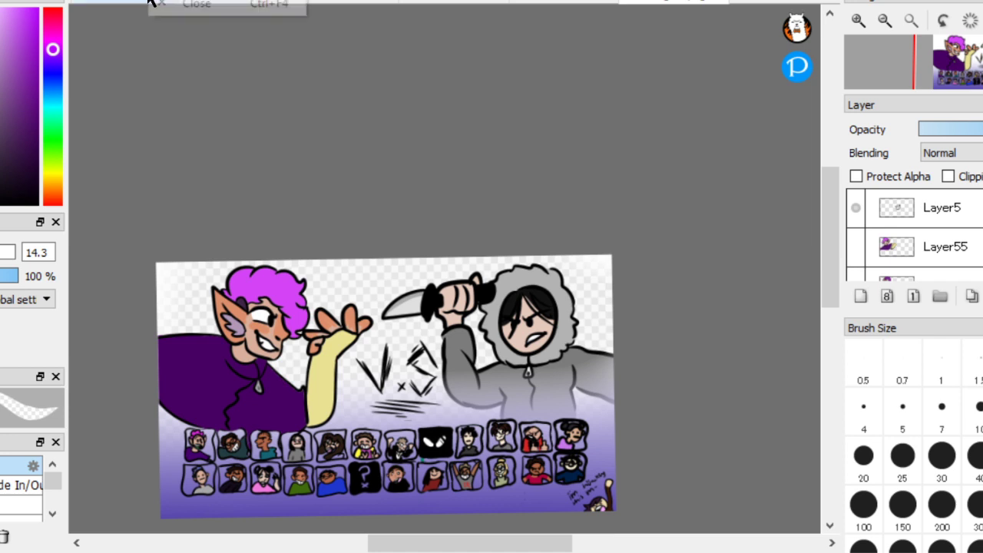
left_click(172, 9)
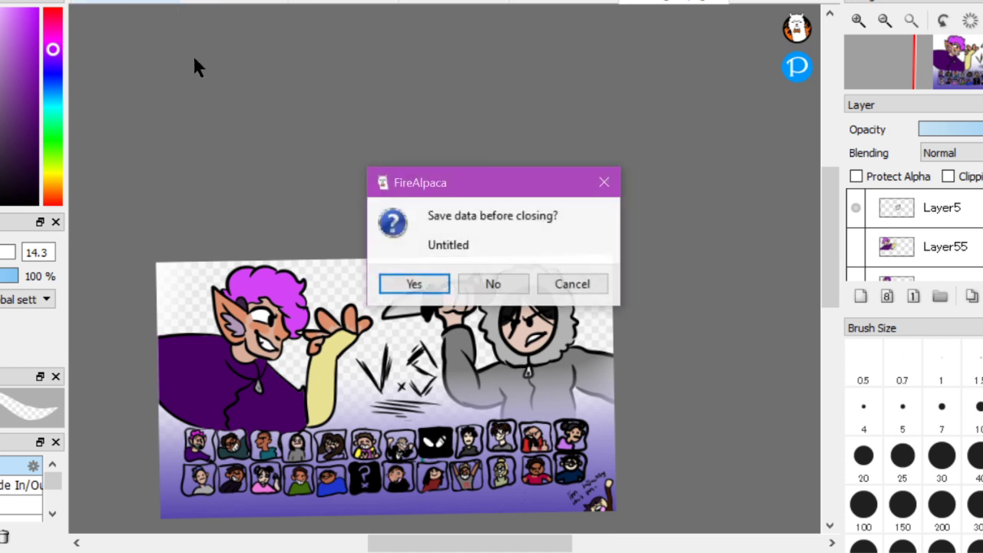
left_click(493, 284)
left_click(515, 4)
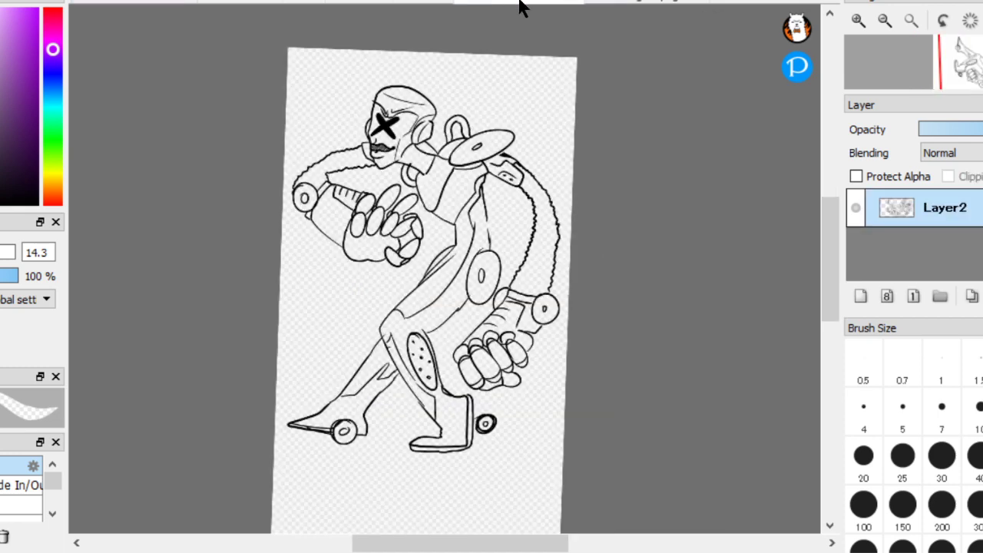
left_click(624, 4)
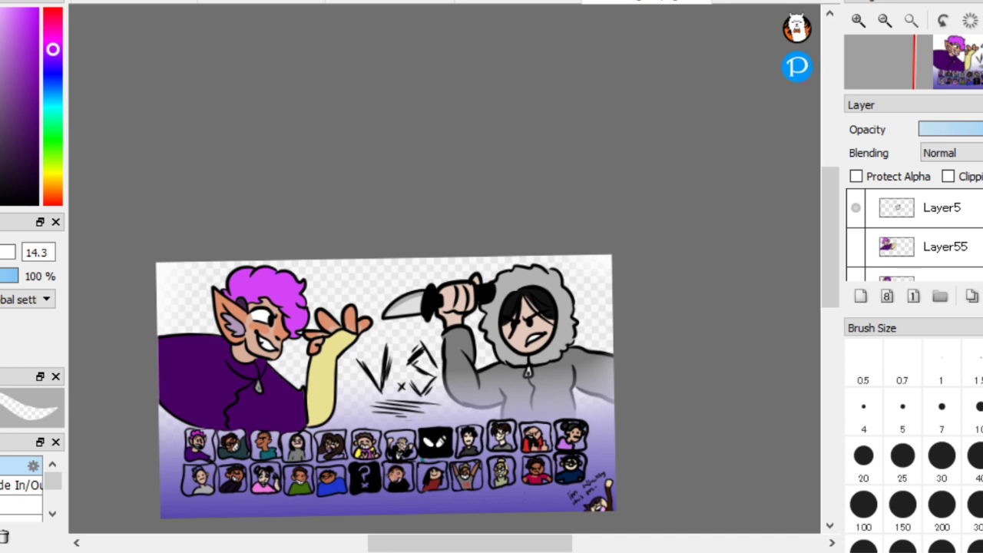
Hide the knife-wielding character on Layer33 and show the long-haired character with glasses on Layer34
scroll(923, 234, "down", 5)
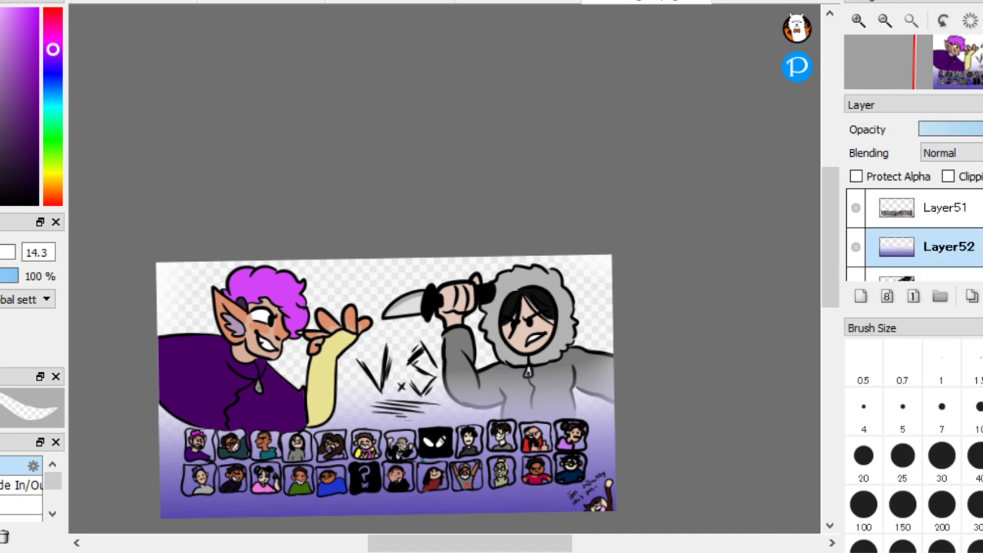
scroll(913, 230, "down", 1)
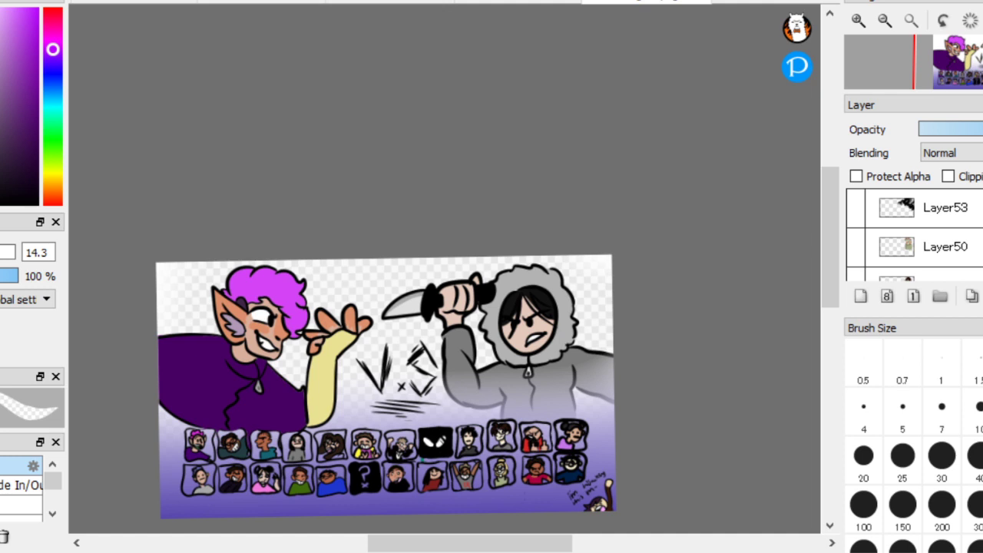
scroll(914, 234, "down", 15)
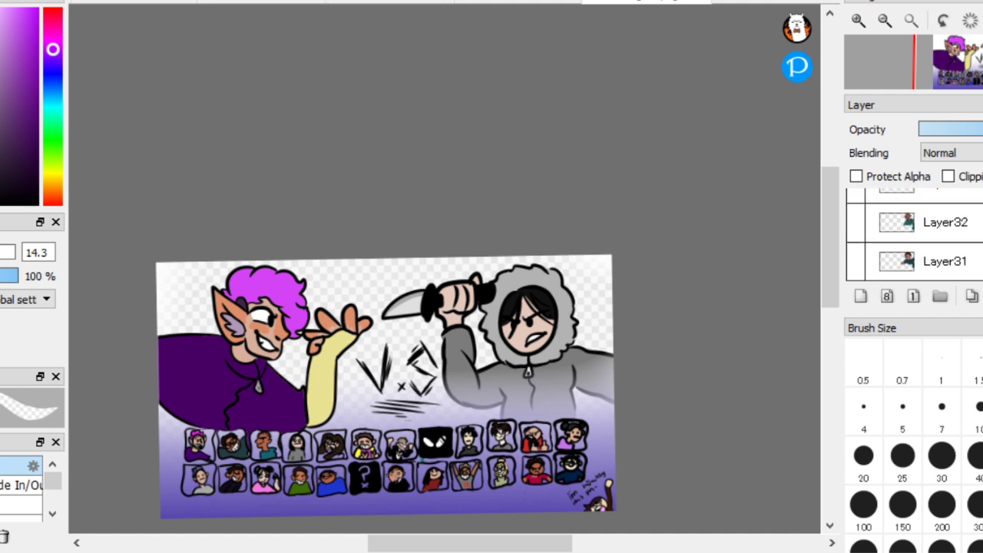
scroll(914, 234, "up", 2)
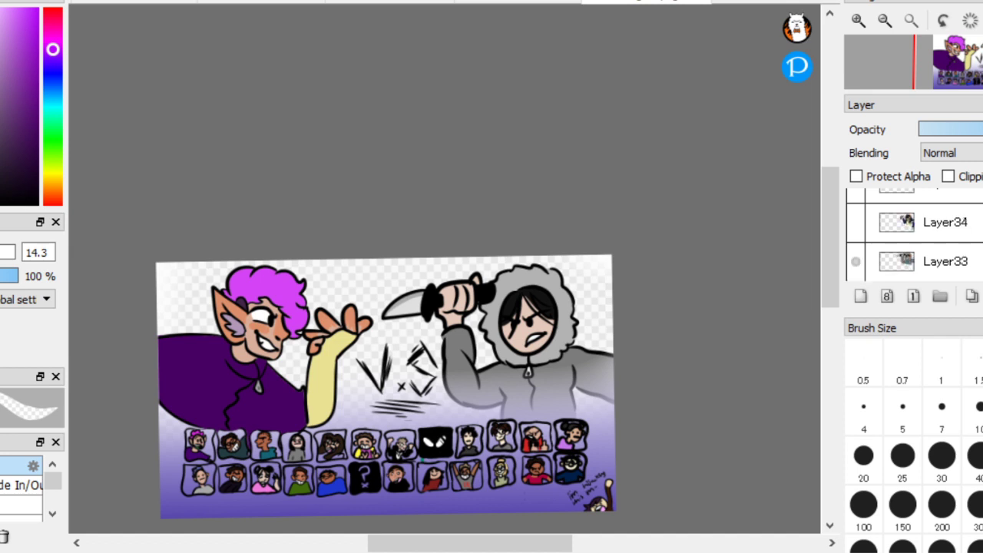
left_click(856, 260)
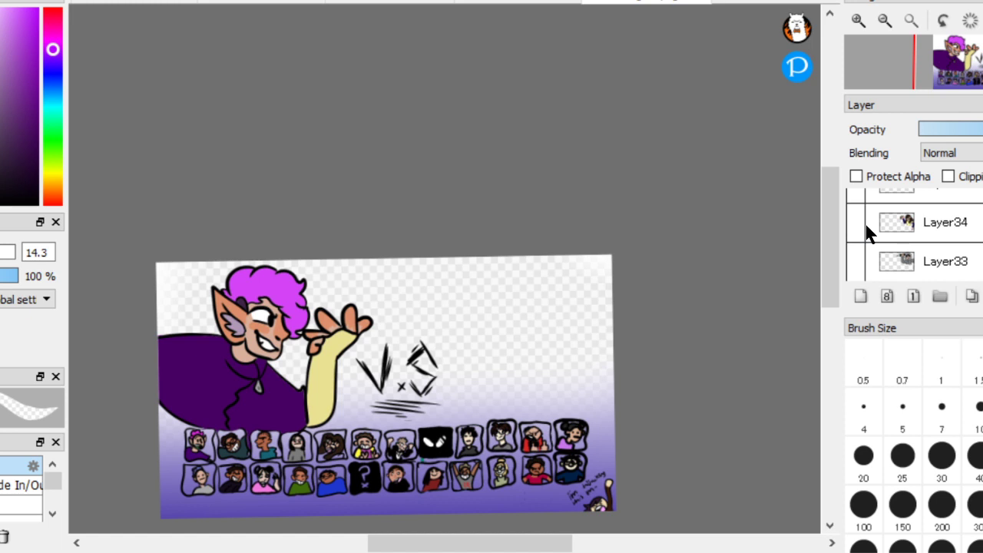
left_click(856, 222)
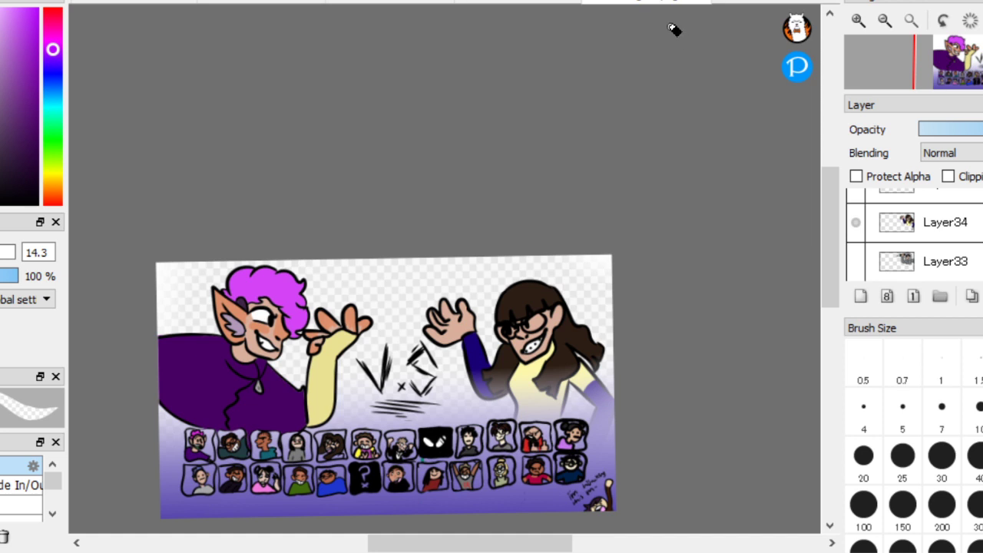
Create a new transparent image with the long-haired character with glasses from Layer34 pasted in
left_click(917, 237)
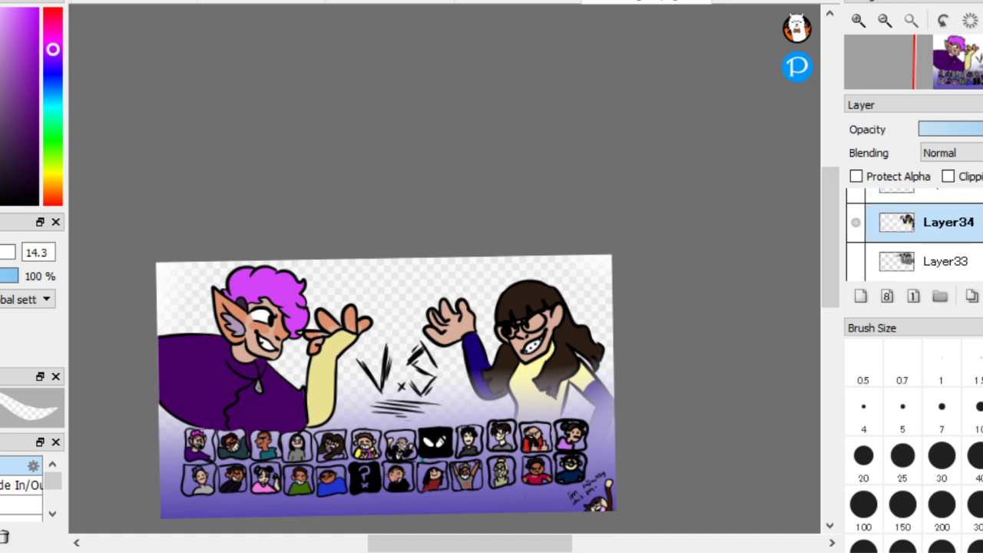
left_click(2, 2)
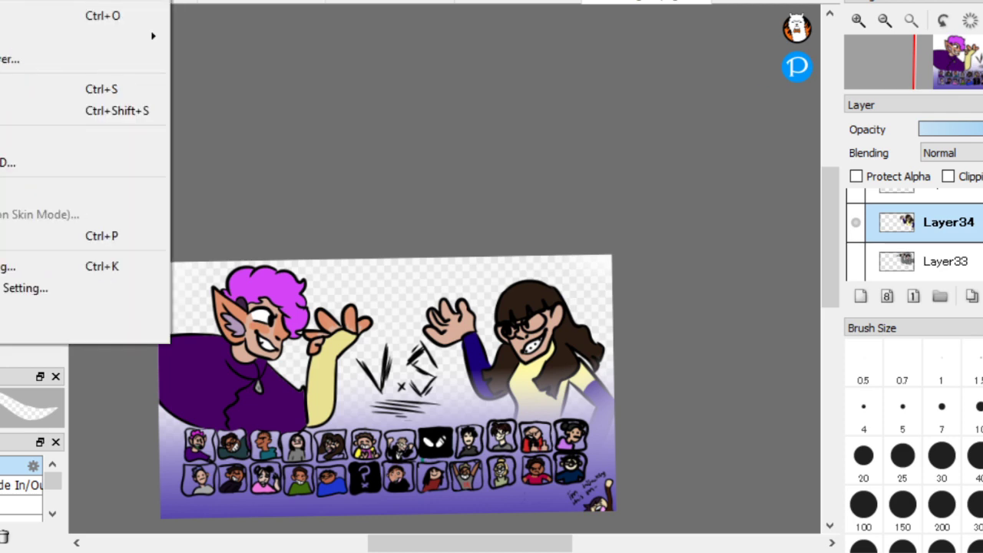
left_click(16, 2)
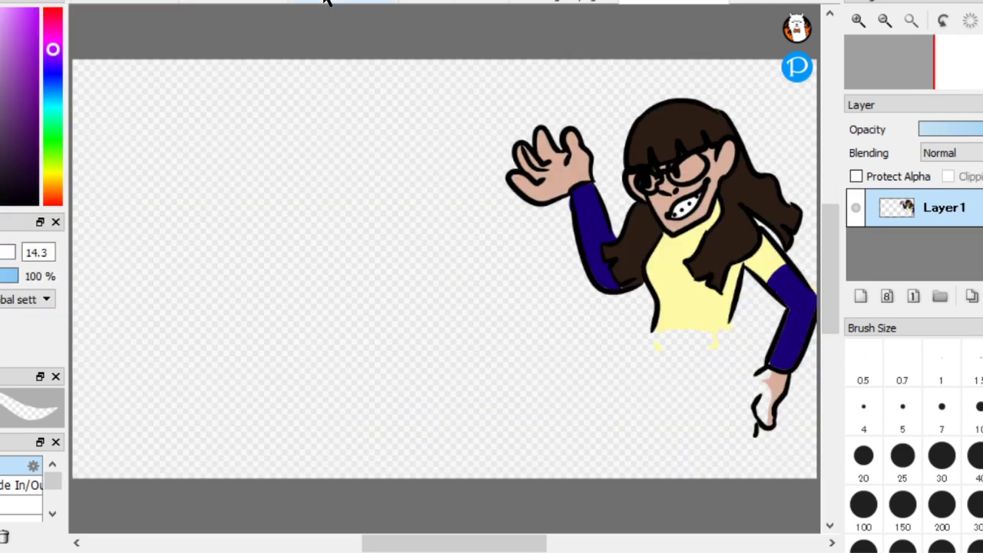
Copy the purple-haired character on Layer30 into the new image of the character with glasses
left_click(568, 4)
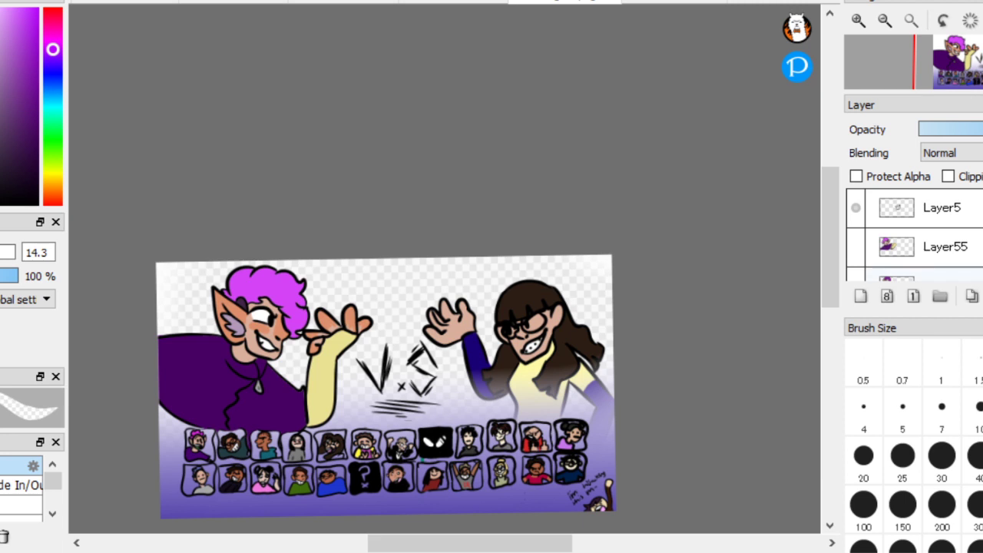
scroll(914, 234, "down", 4)
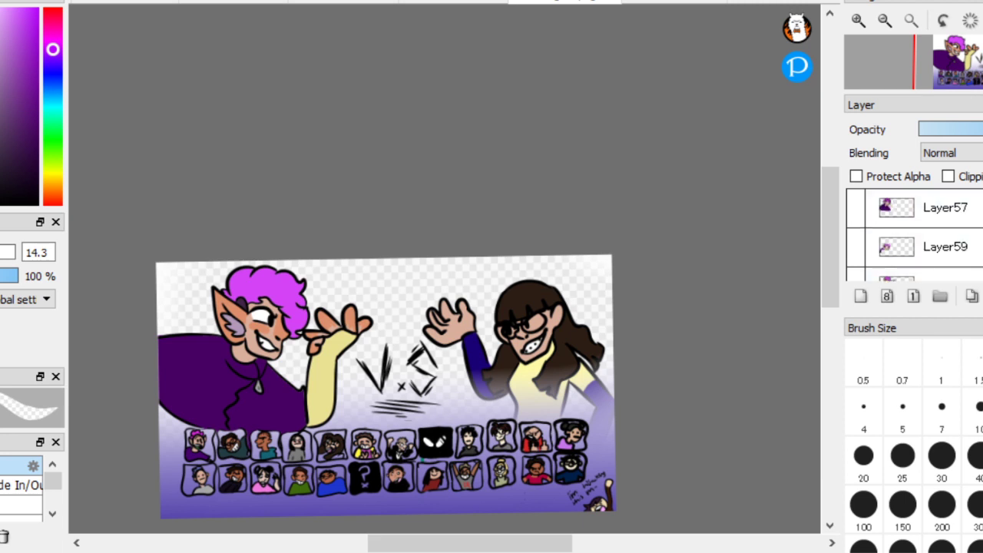
left_click(944, 207)
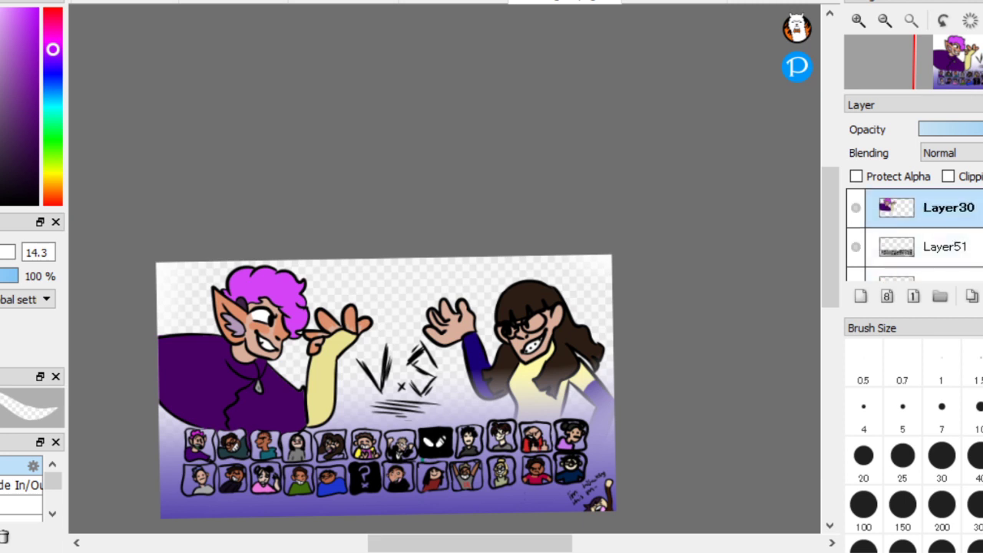
left_click(714, 4)
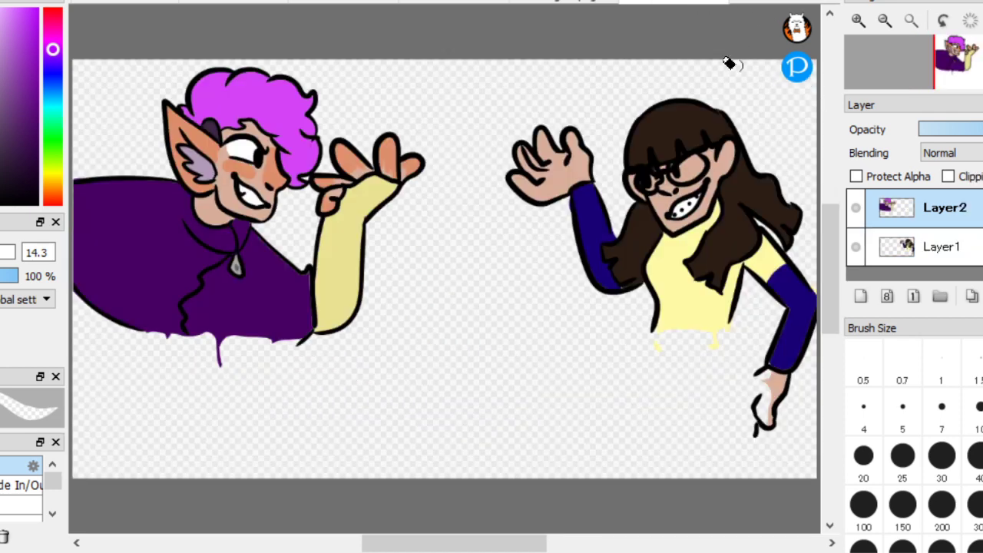
Copy the portrait tiles on Layer51 into the new image of the character with glasses
left_click(566, 3)
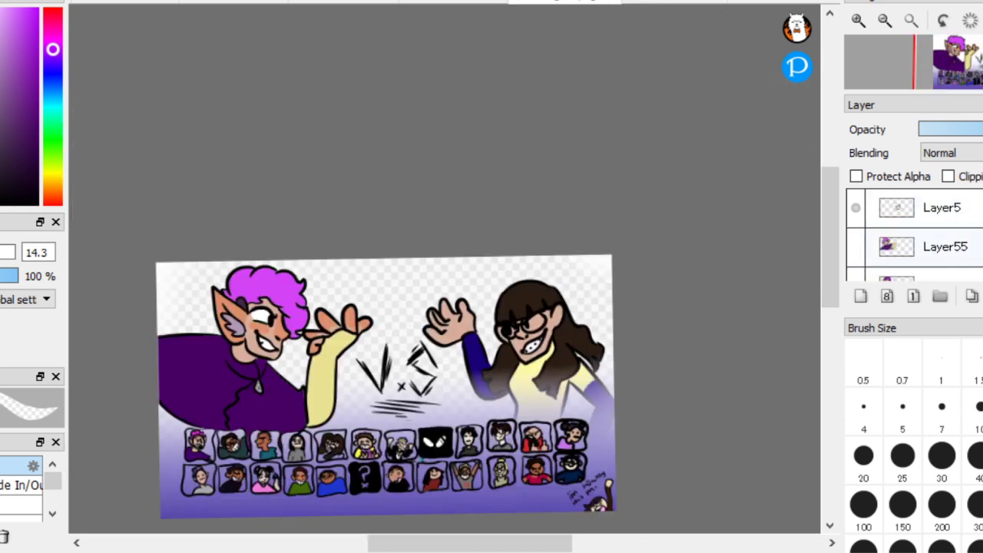
scroll(914, 230, "down", 5)
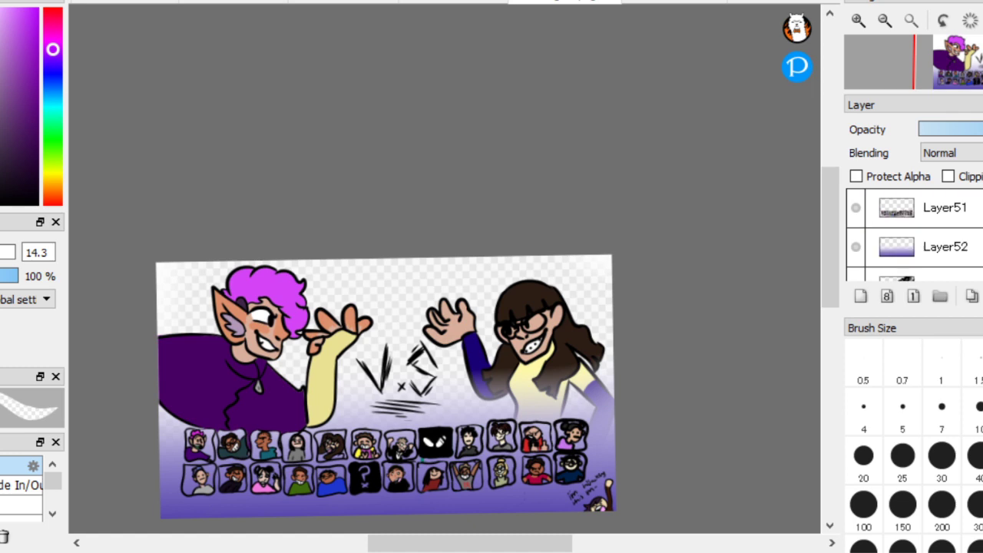
left_click(944, 208)
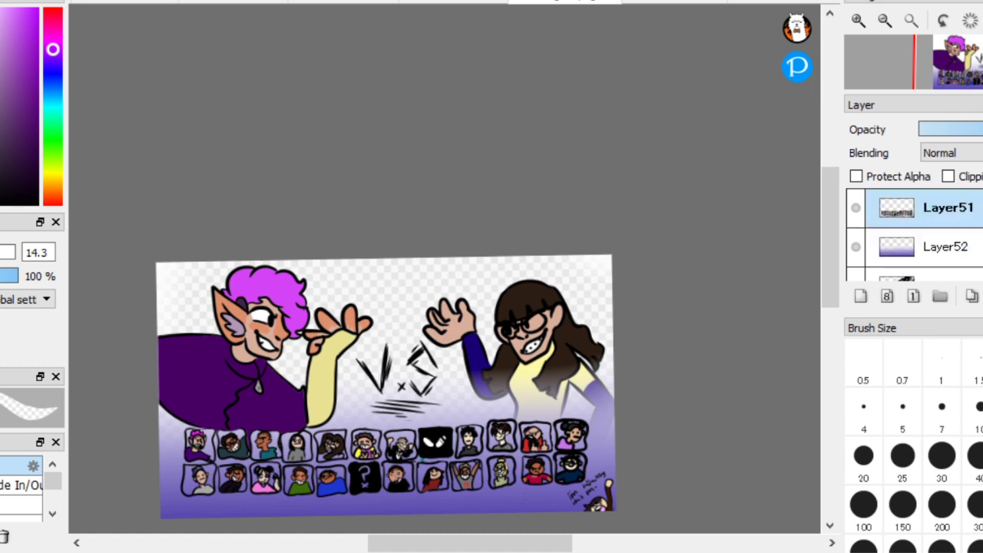
left_click(655, 7)
left_click(654, 6)
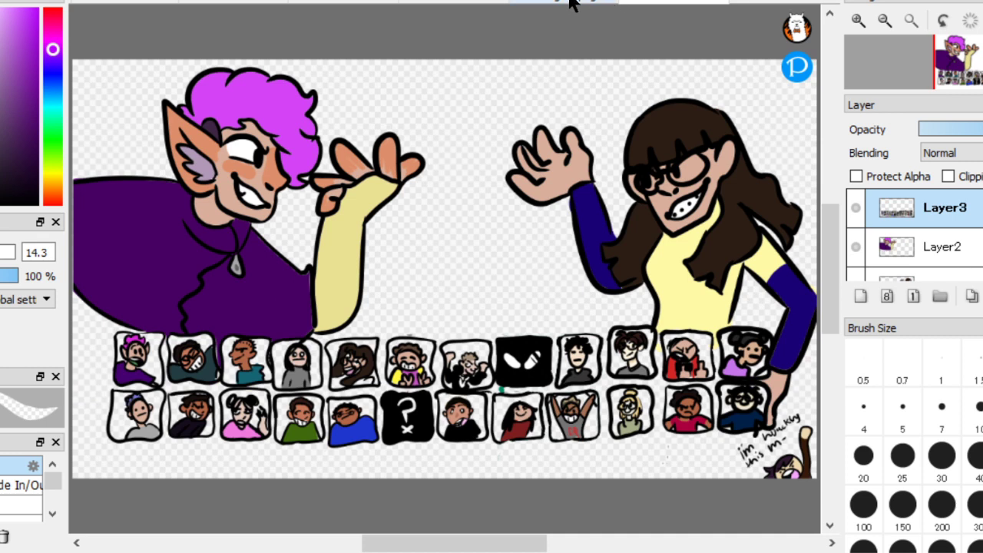
Copy the purple gradient on Layer52 into the image of the character with glasses, directly above the purple-haired character's layer
left_click(572, 5)
scroll(914, 235, "down", 5)
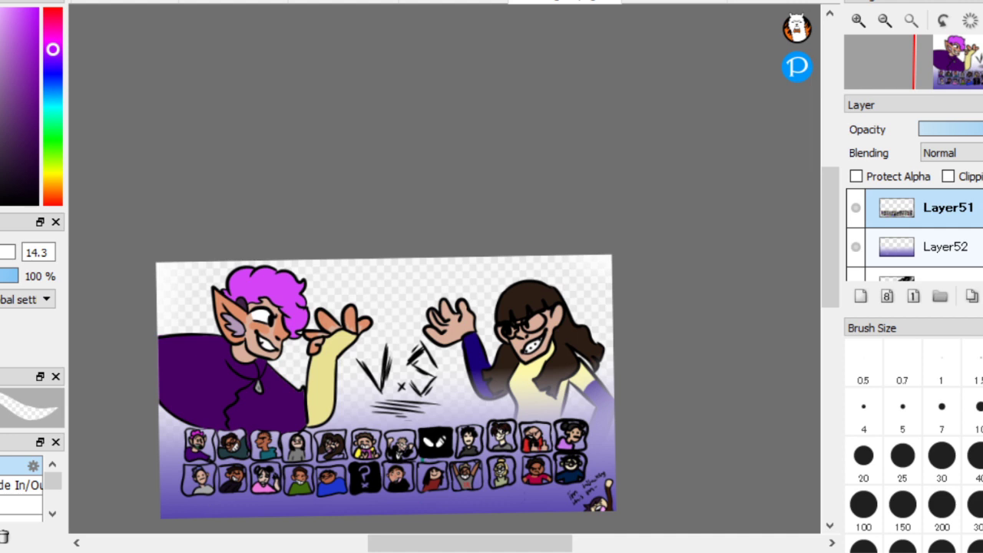
left_click(944, 246)
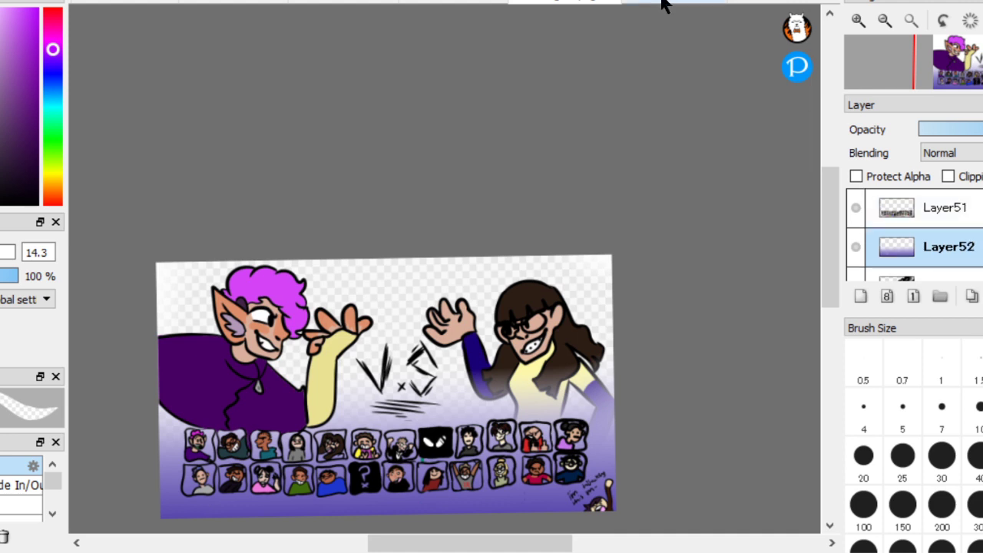
left_click(666, 3)
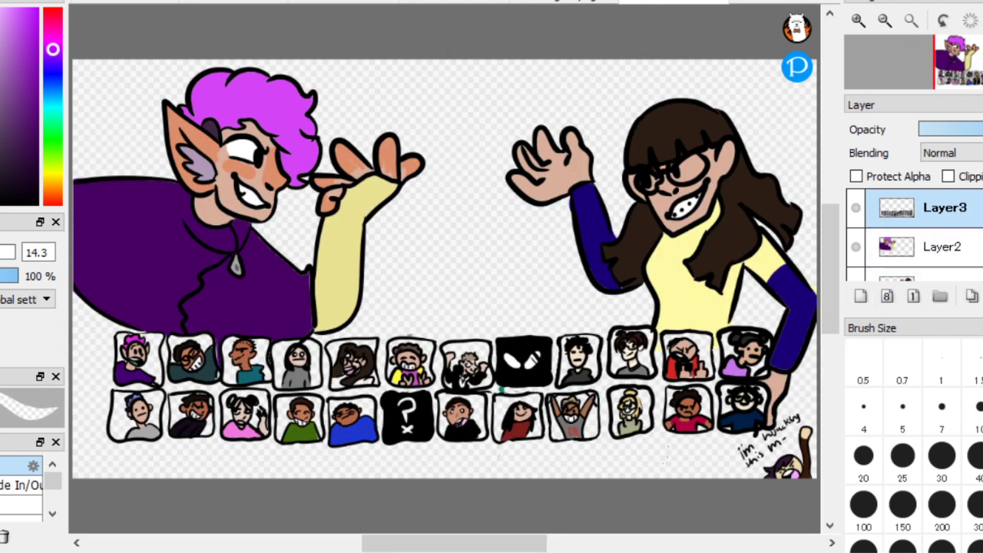
scroll(914, 234, "down", 1)
left_click(944, 222)
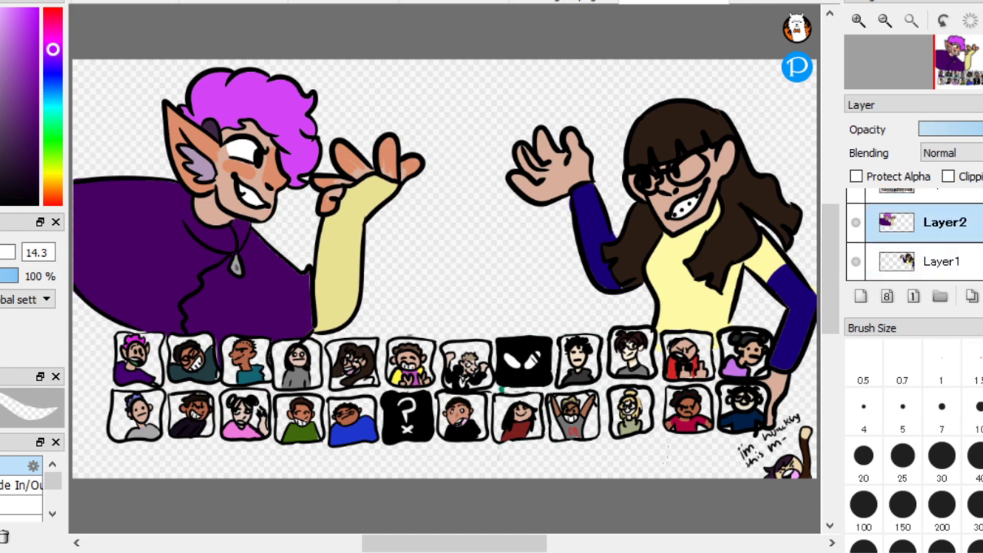
key("ctrl+v")
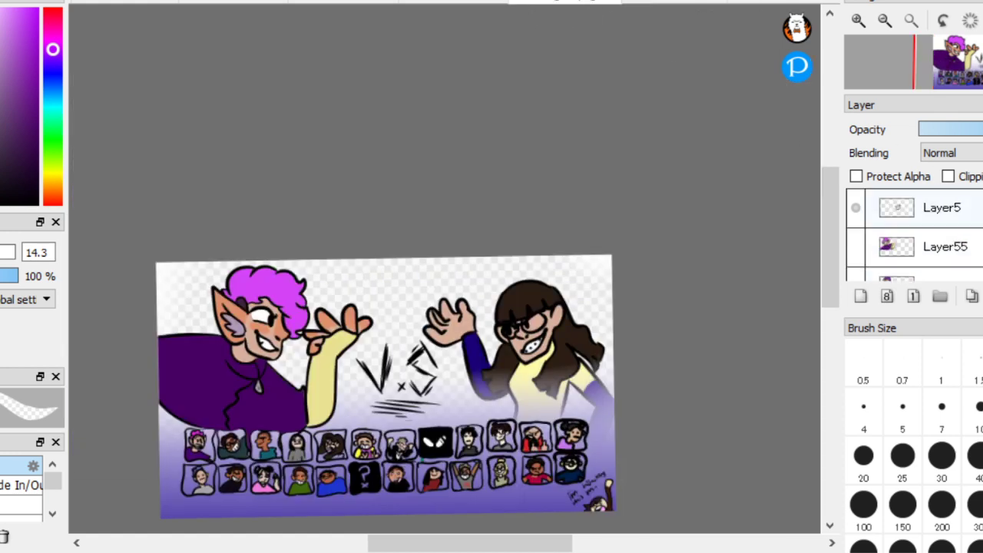
Copy the V.S lettering from Layer5 into the image of the character with glasses and merge all its layers into one
left_click(941, 207)
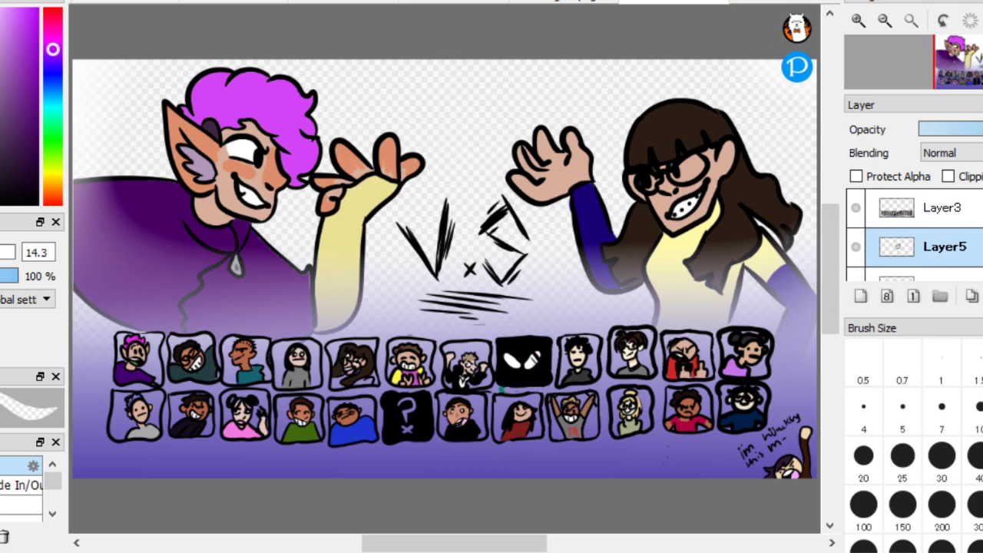
left_click(941, 207)
key("ctrl+e")
key("ctrl+e")
key("ctrl+e")
key("ctrl+e")
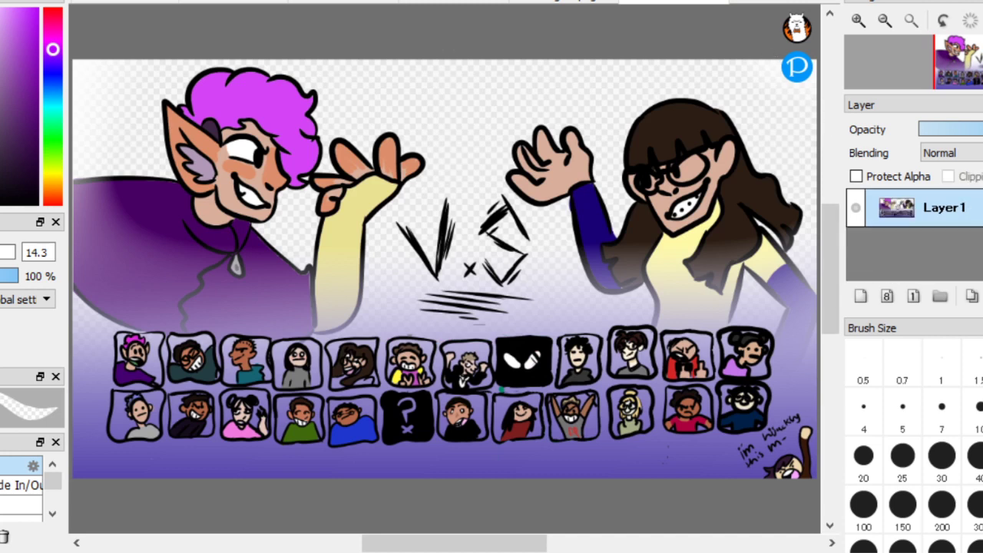
Close the merged image of the character with glasses, saving it as a transparent PNG named carmscfx
right_click(676, 2)
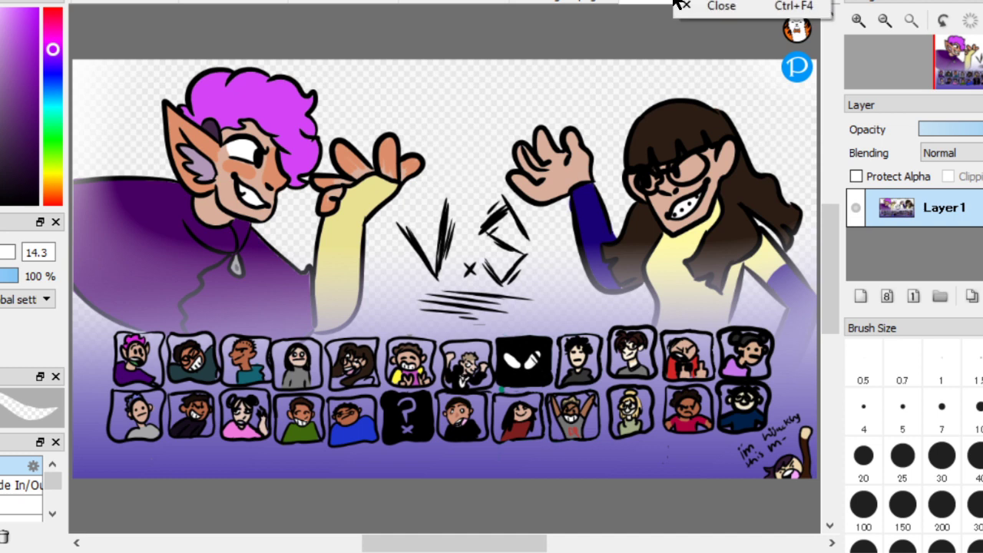
left_click(680, 5)
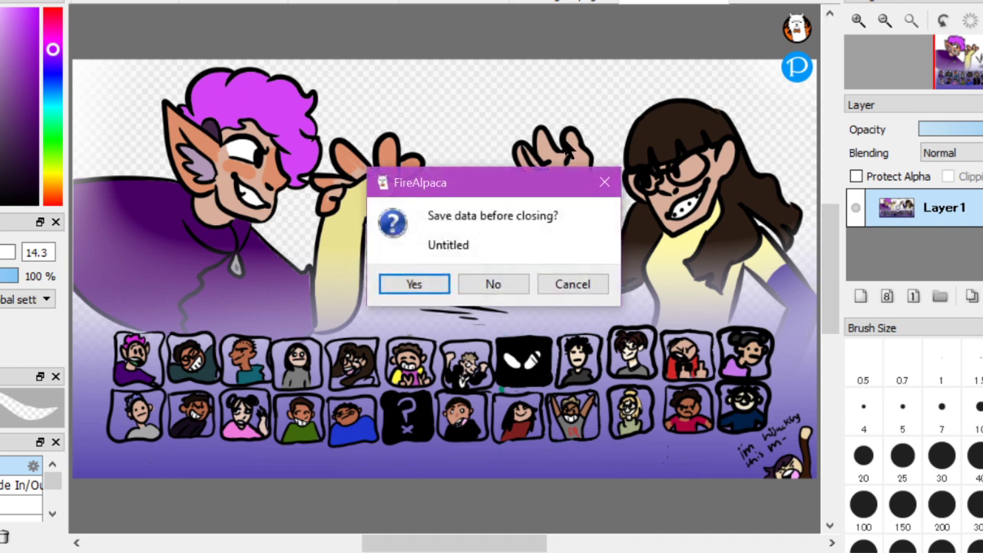
left_click(428, 290)
type("carmscf")
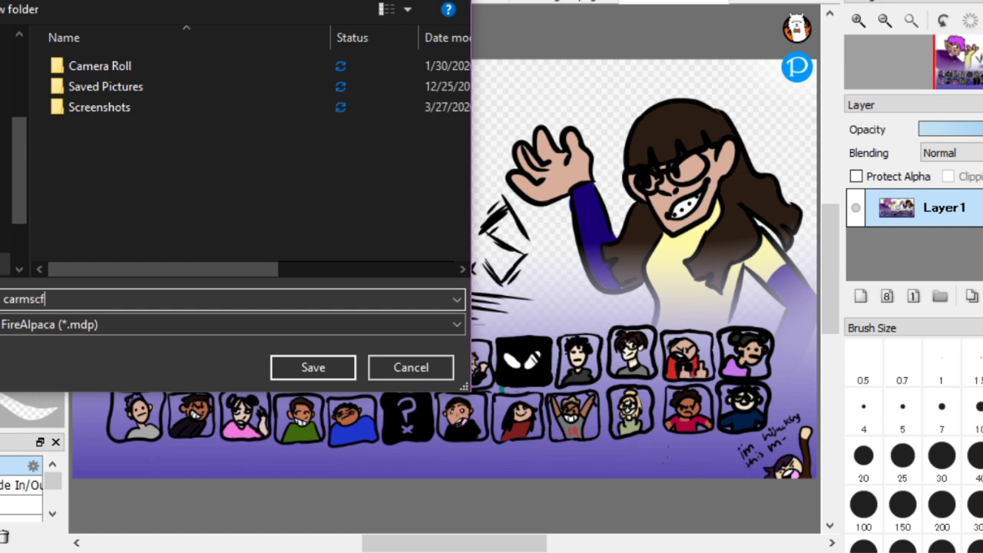
type("x")
left_click(215, 324)
left_click(215, 361)
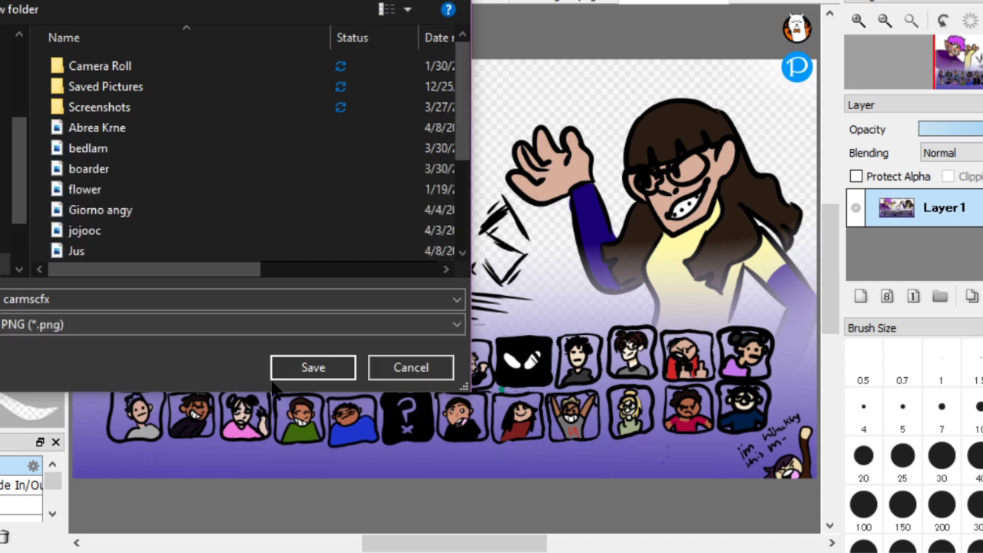
left_click(322, 370)
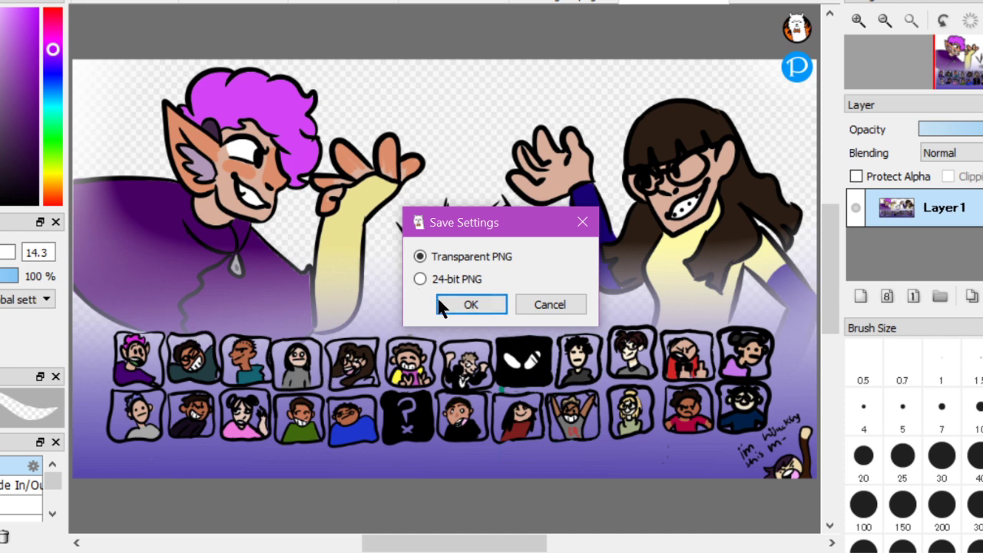
left_click(447, 299)
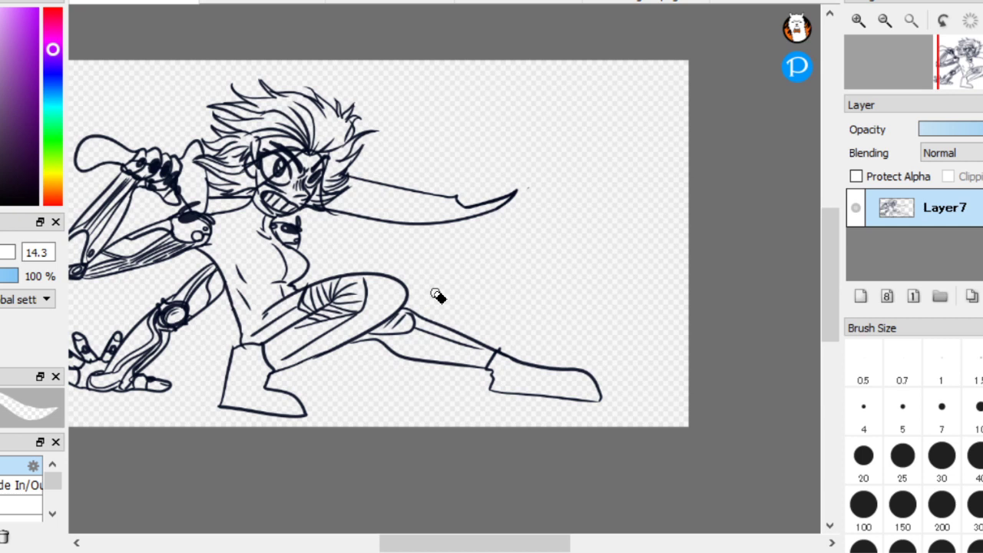
Return to the layered versus artwork and hide the character with glasses on Layer34
left_click(649, 4)
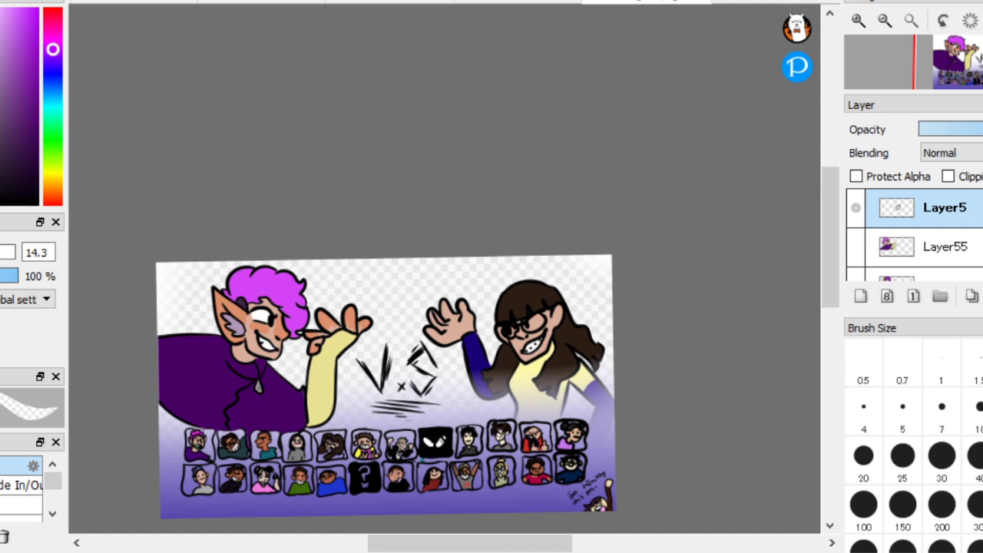
scroll(913, 230, "down", 10)
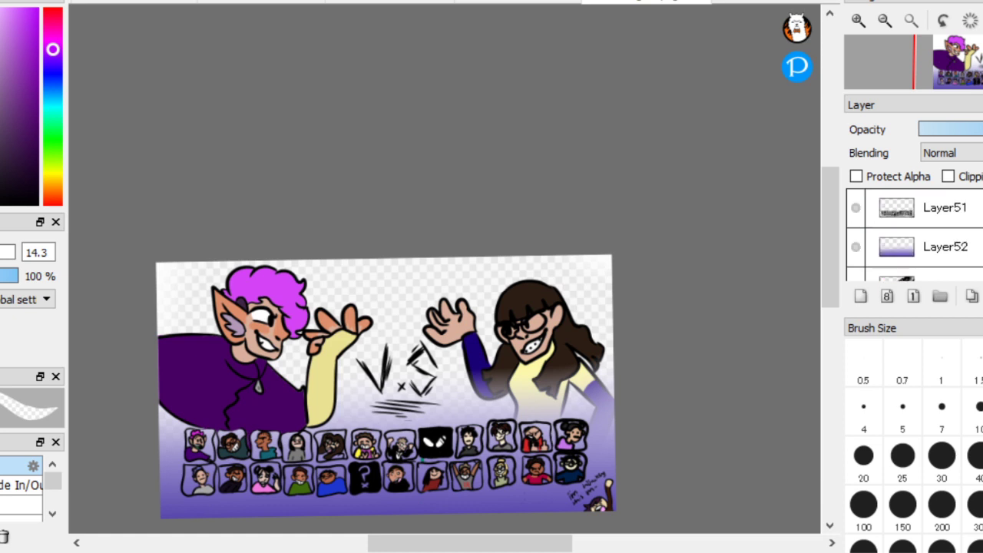
scroll(913, 231, "down", 8)
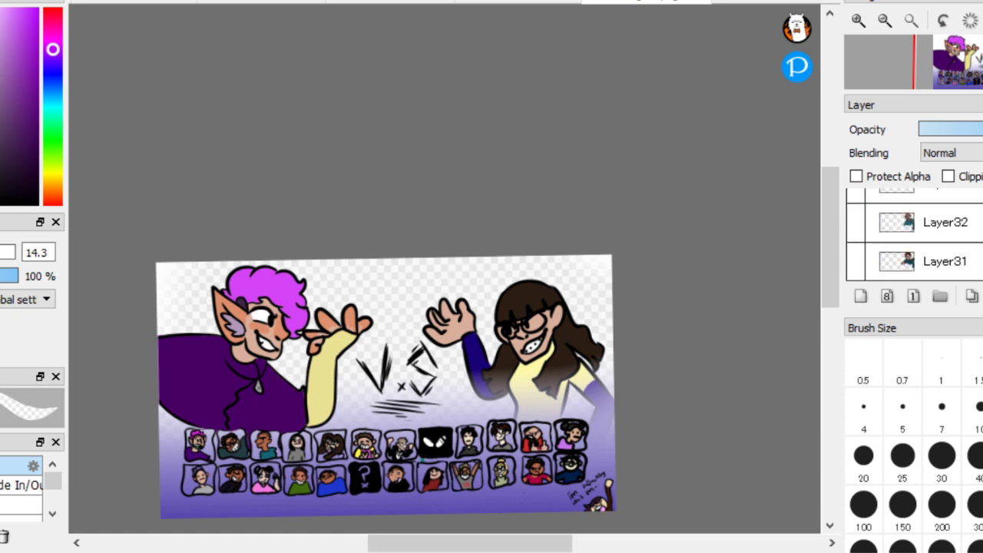
scroll(920, 259, "up", 2)
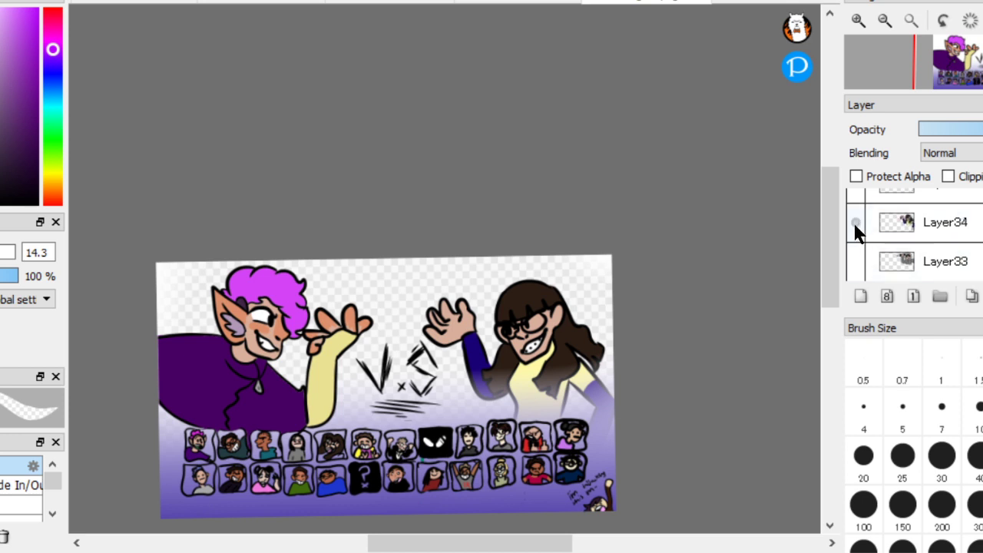
left_click(853, 221)
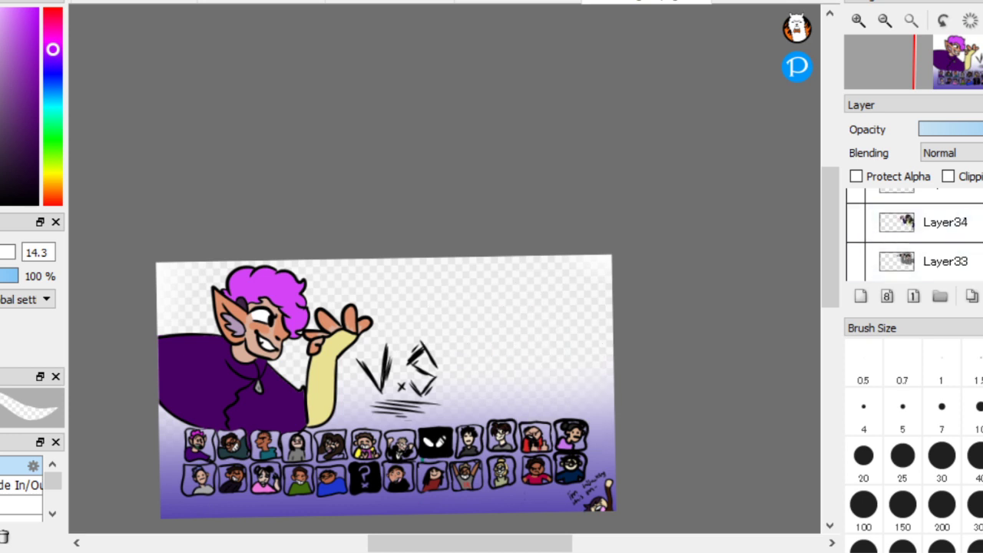
Show the character with the red scarf on Layer35 and copy that layer into a new image
scroll(913, 238, "up", 1)
left_click(855, 224)
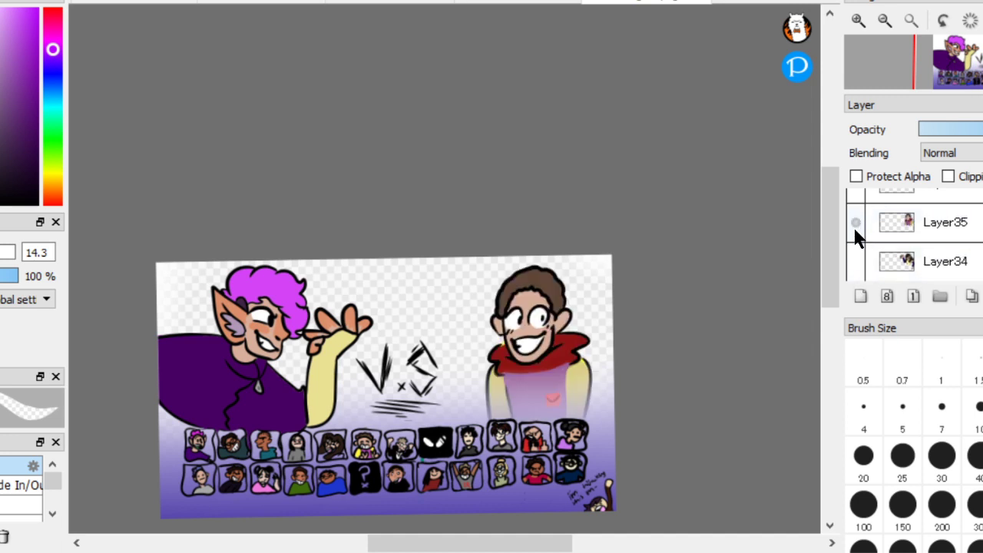
left_click(926, 226)
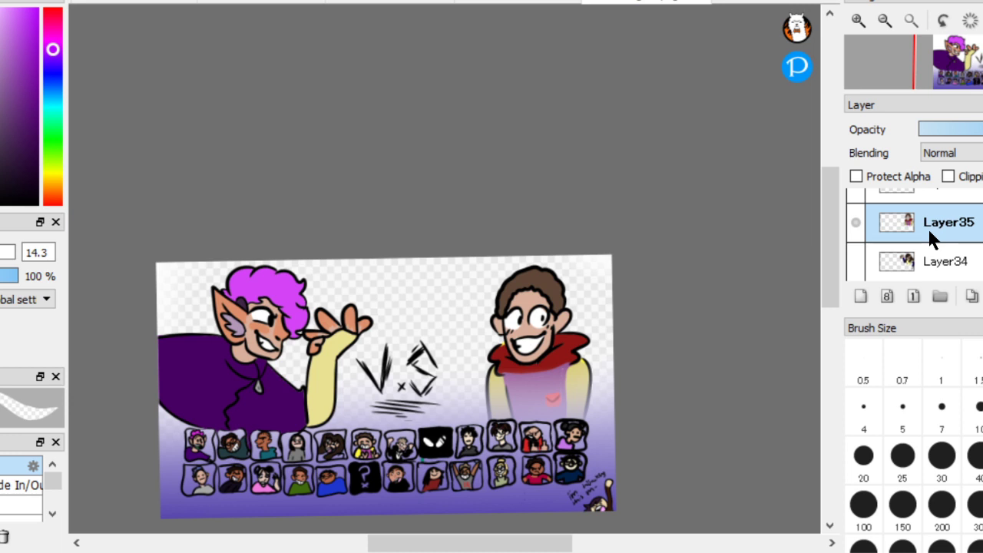
key("alt+f")
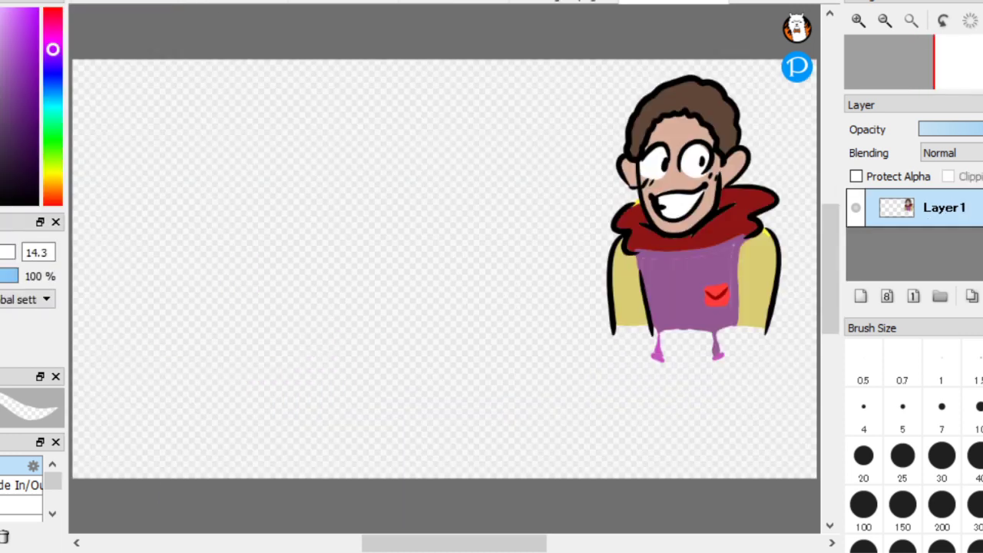
Copy the V.S lettering from Layer5 of the versus artwork into the new image of the red-scarfed character
left_click(585, 4)
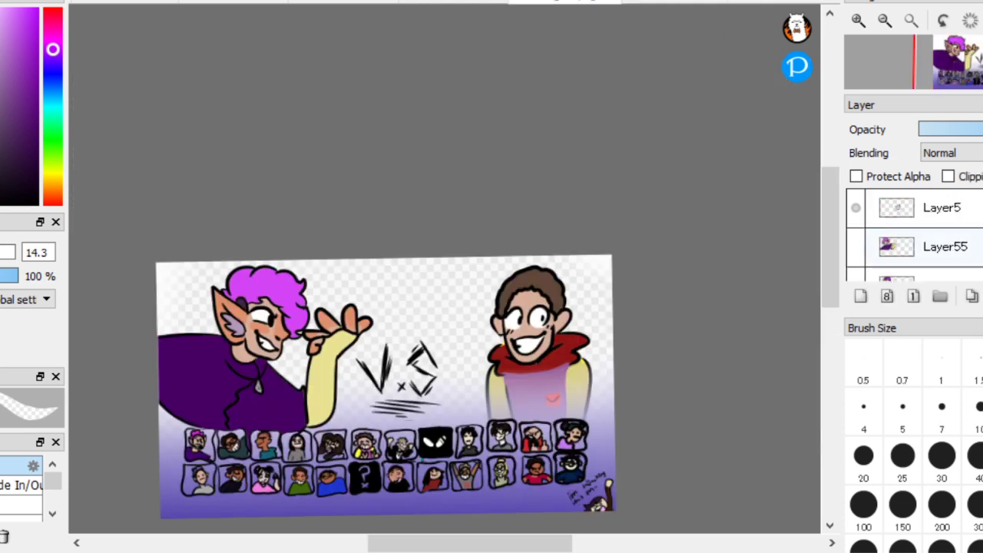
left_click(941, 207)
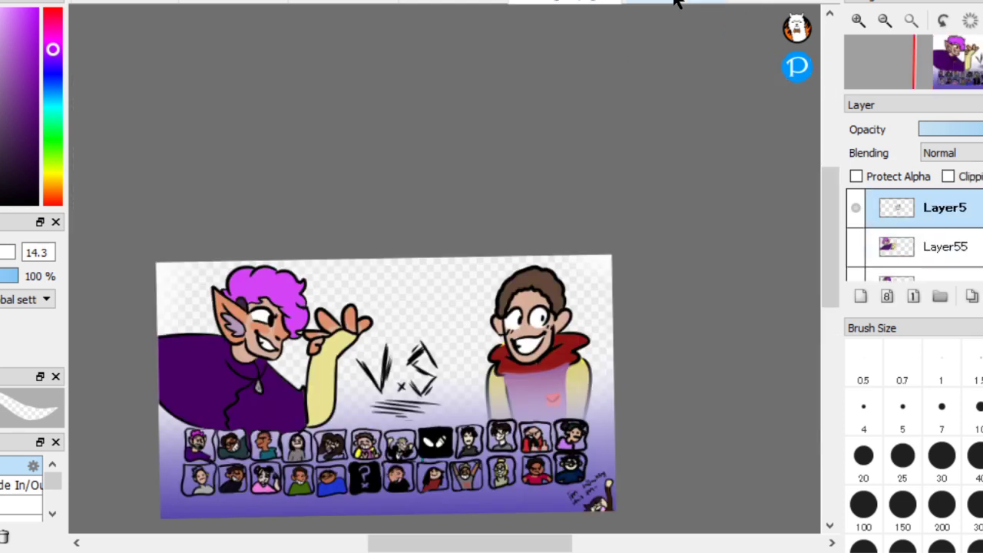
left_click(674, 4)
left_click(582, 4)
Copy the purple-haired character on Layer30 and the portrait tiles on Layer51 into the image of the red-scarfed character
scroll(913, 234, "down", 1)
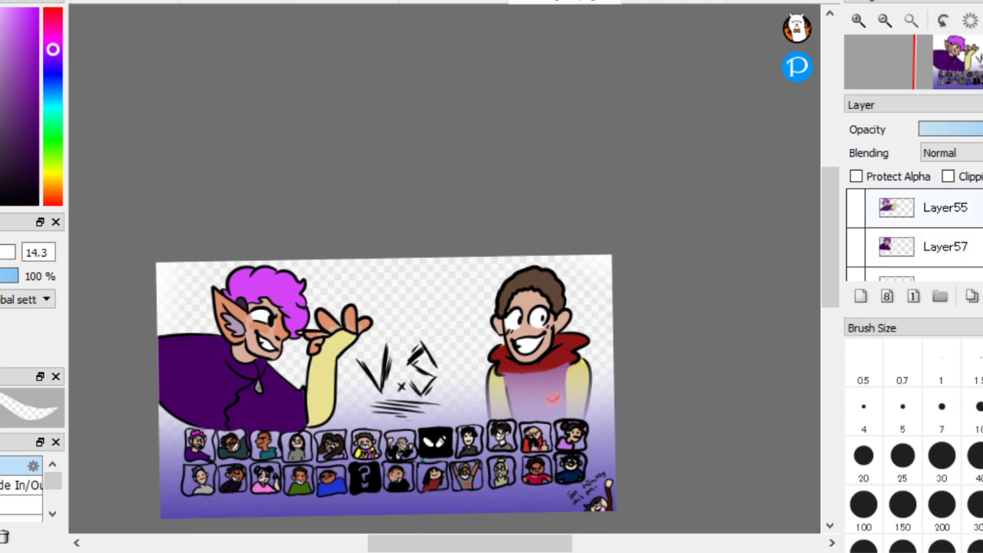
scroll(914, 234, "down", 2)
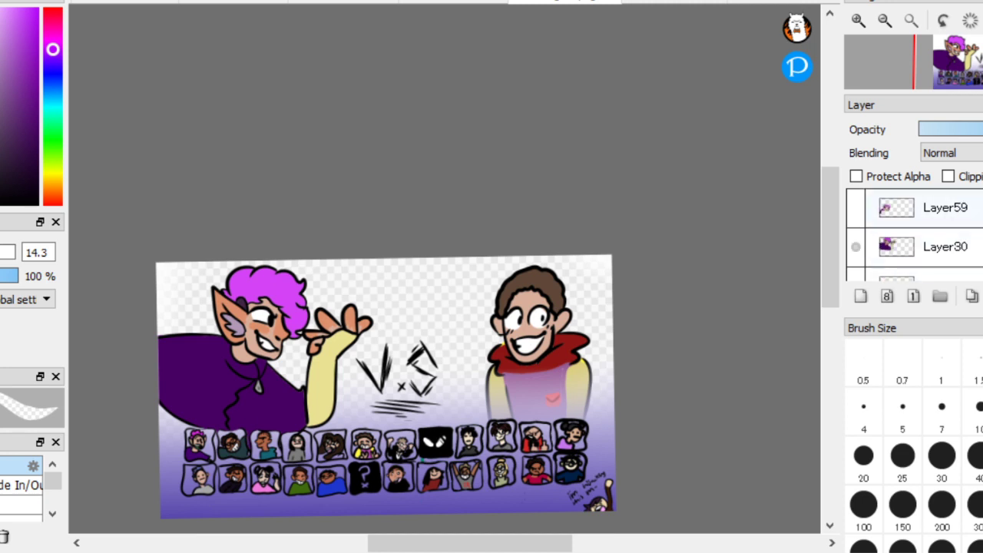
left_click(923, 246)
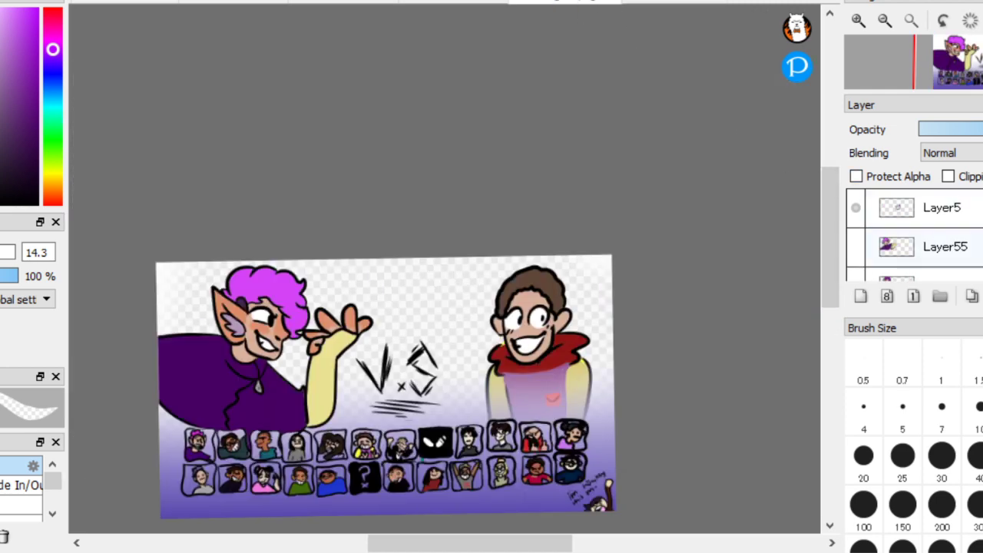
scroll(960, 230, "down", 4)
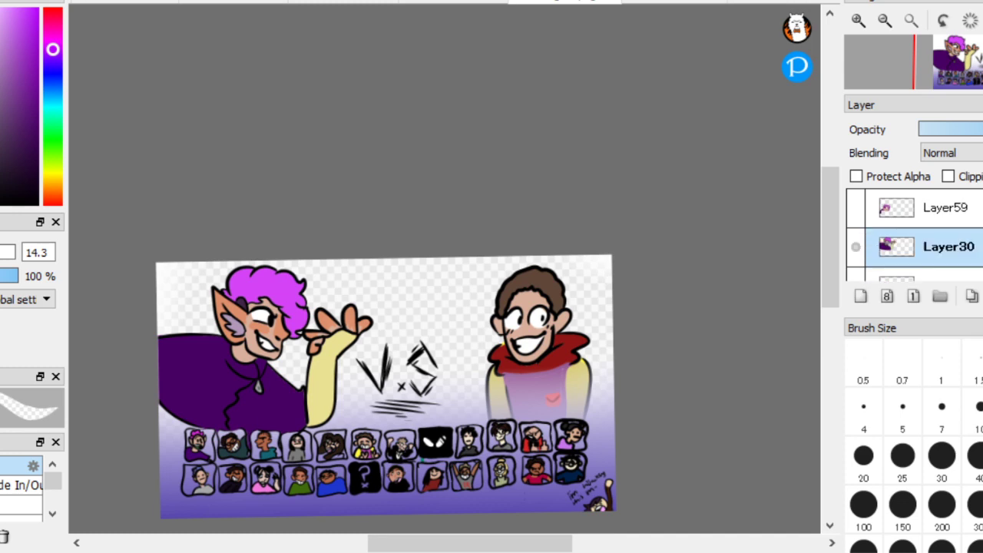
left_click(976, 208)
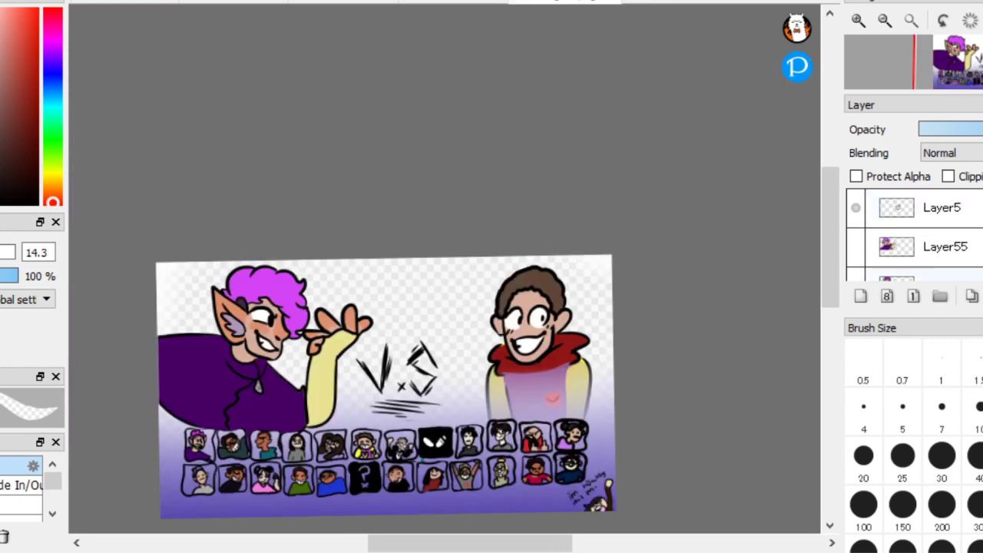
Copy the purple gradient on Layer52 into the red-scarfed character's image and place it directly beneath the portrait tiles' layer
scroll(913, 234, "down", 3)
scroll(914, 238, "down", 1)
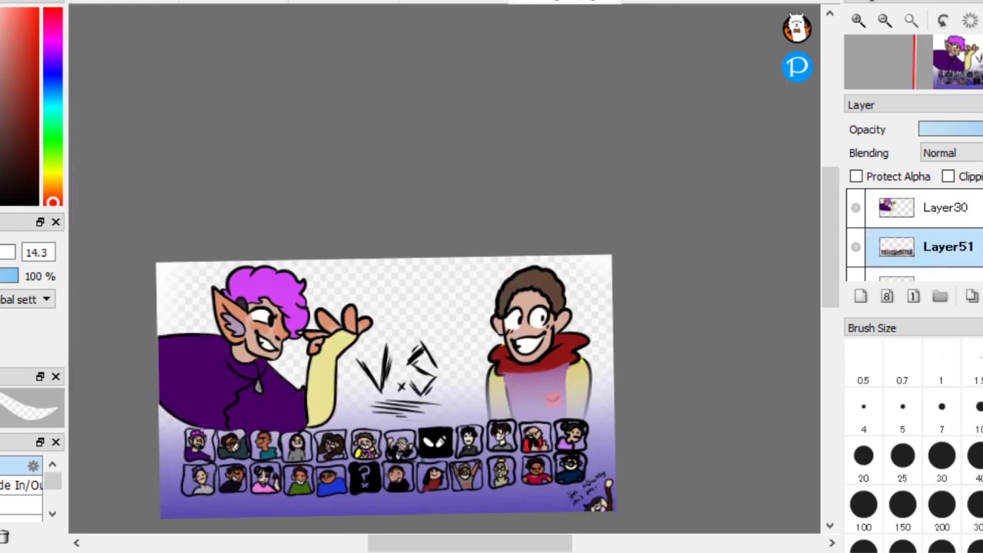
scroll(913, 234, "down", 1)
left_click(947, 246)
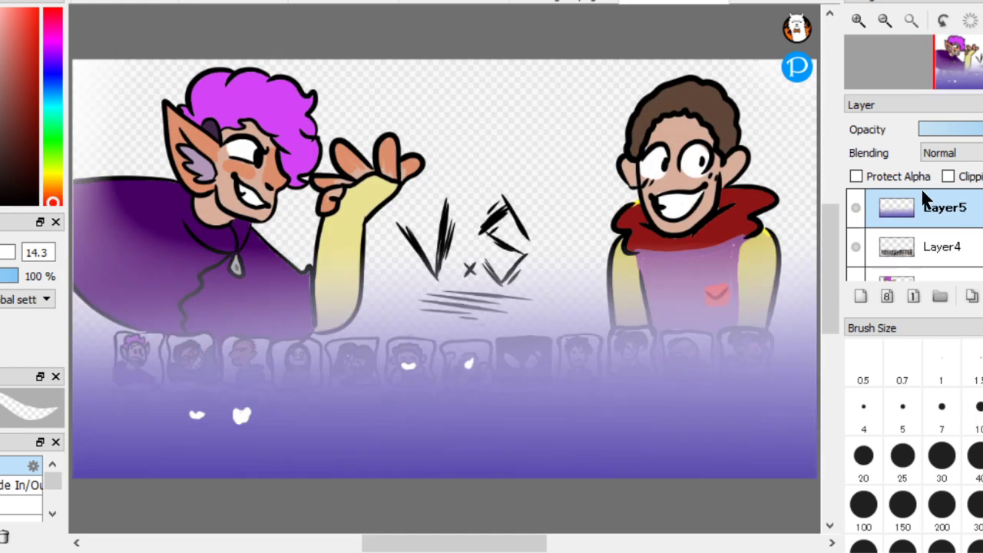
left_click_drag(925, 201, 950, 248)
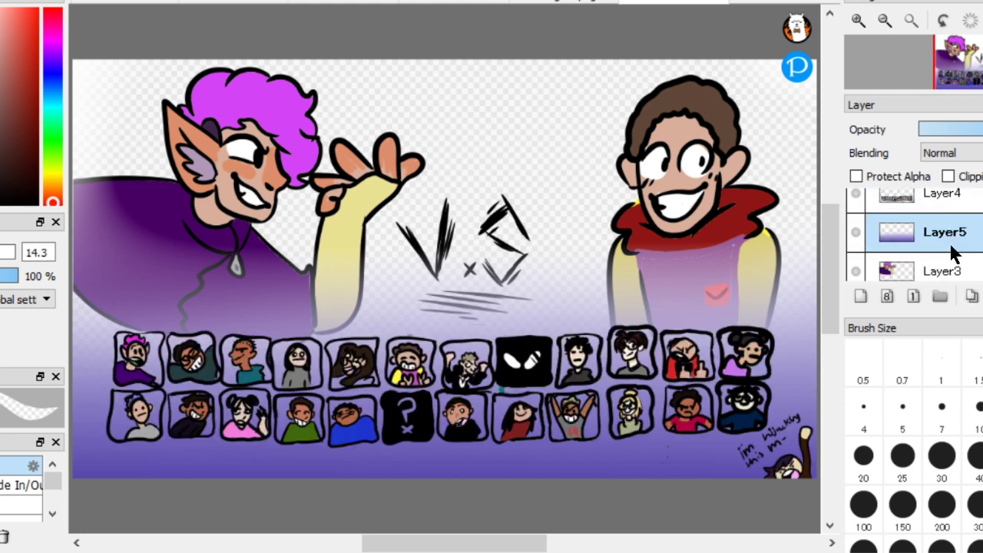
Merge all layers of the red-scarfed character's image into one, starting from the portrait tiles' layer
left_click(924, 201)
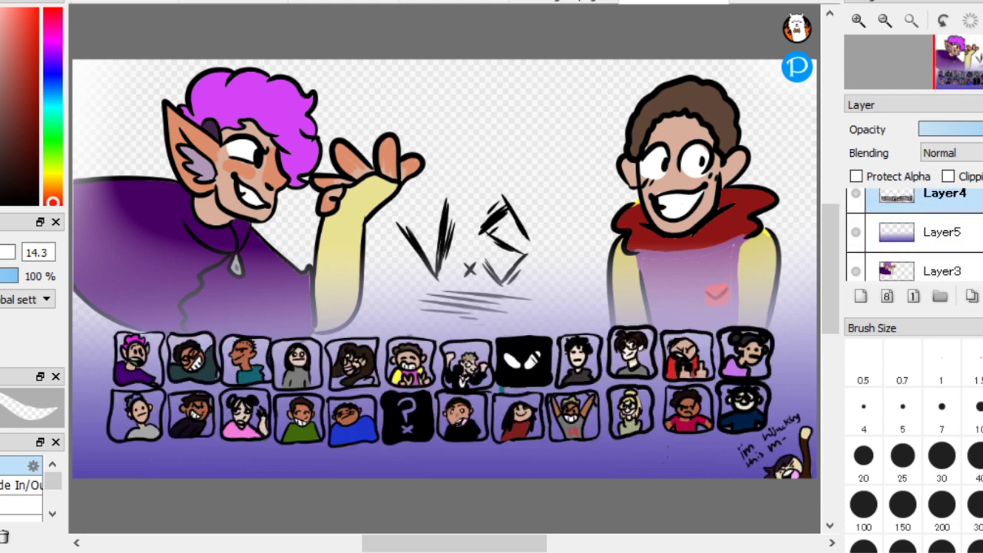
key("ctrl+e")
key("ctrl+e")
key("ctrl+e")
key("ctrl+e")
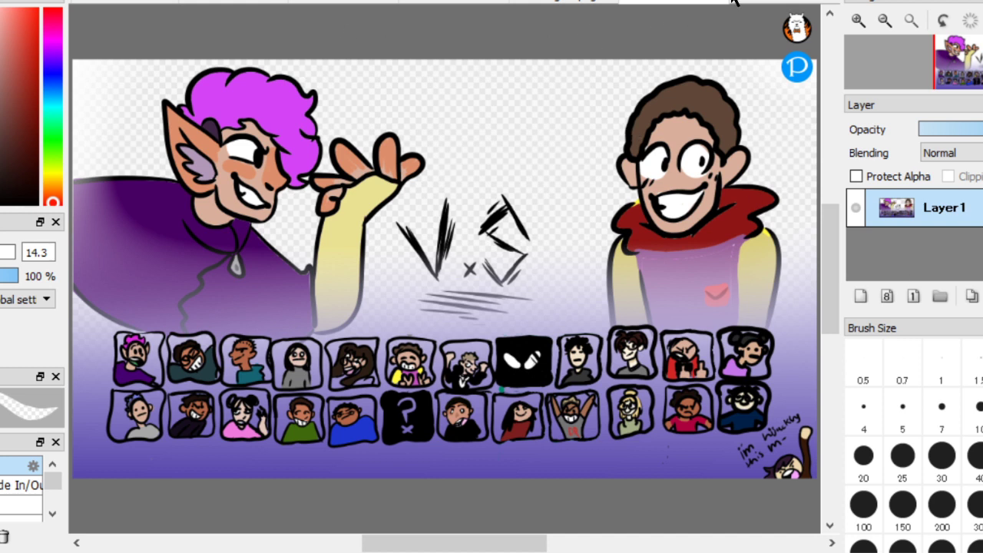
Close the merged image of the red-scarfed character, saving it as a transparent PNG named distornefhaz
left_click(705, 3)
left_click(716, 7)
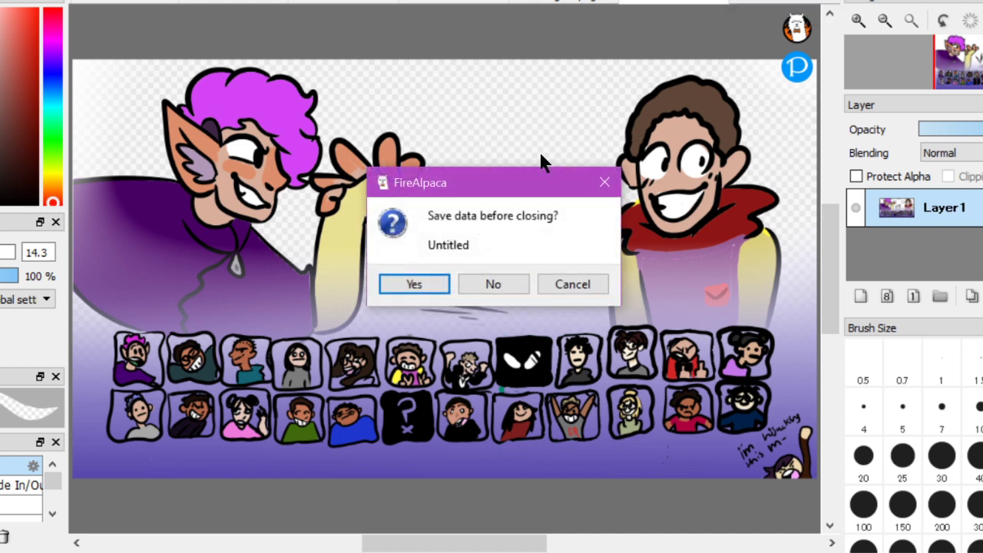
left_click(395, 286)
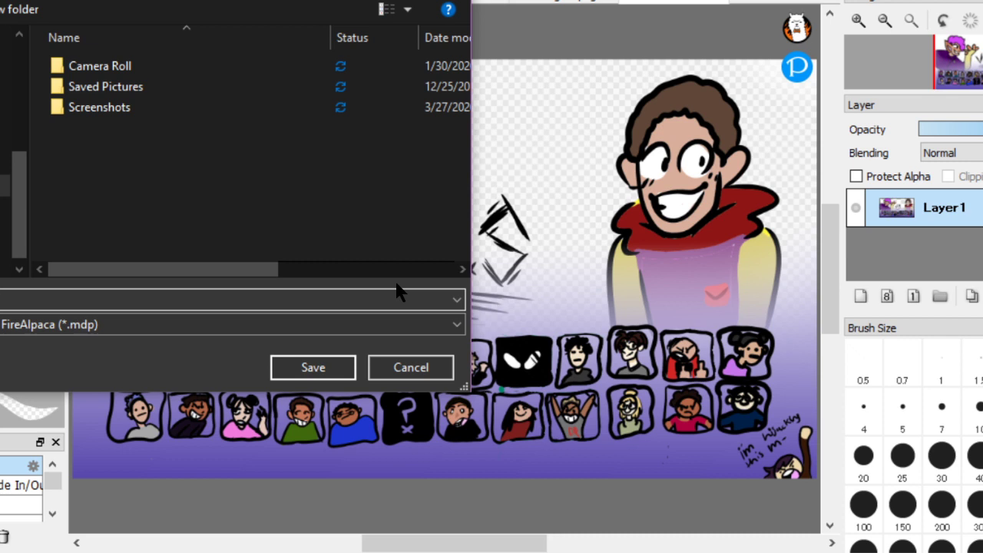
type("distornefhazeese")
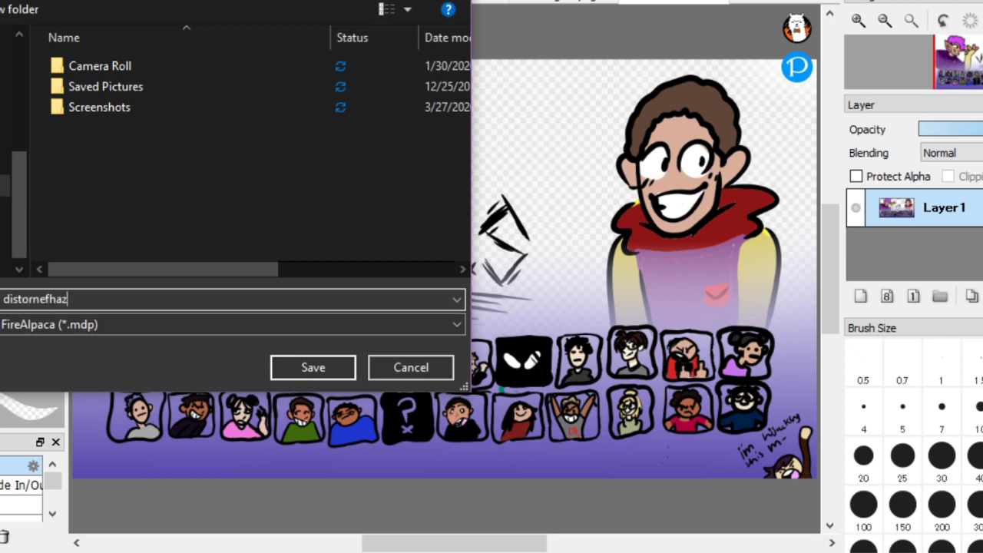
left_click(326, 324)
left_click(305, 359)
left_click(316, 368)
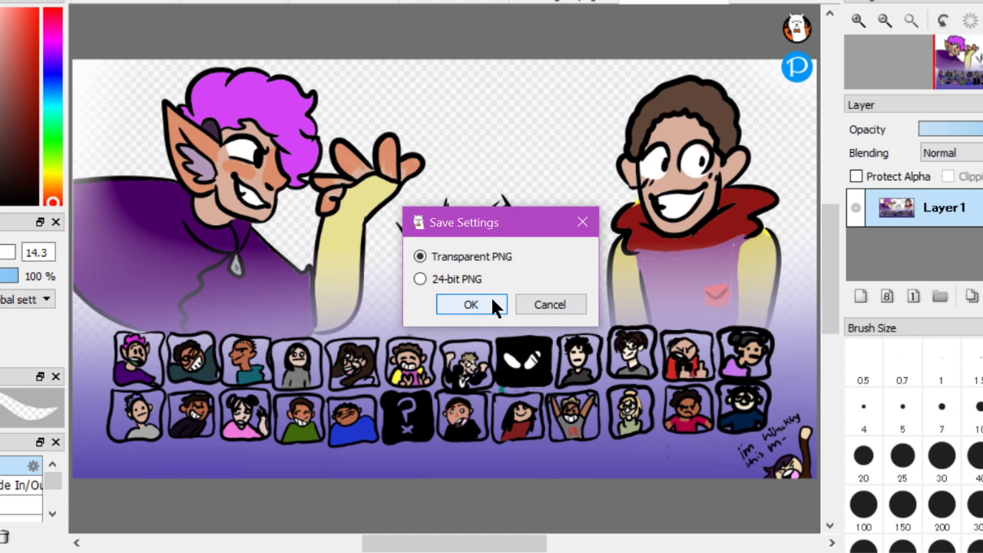
left_click(471, 304)
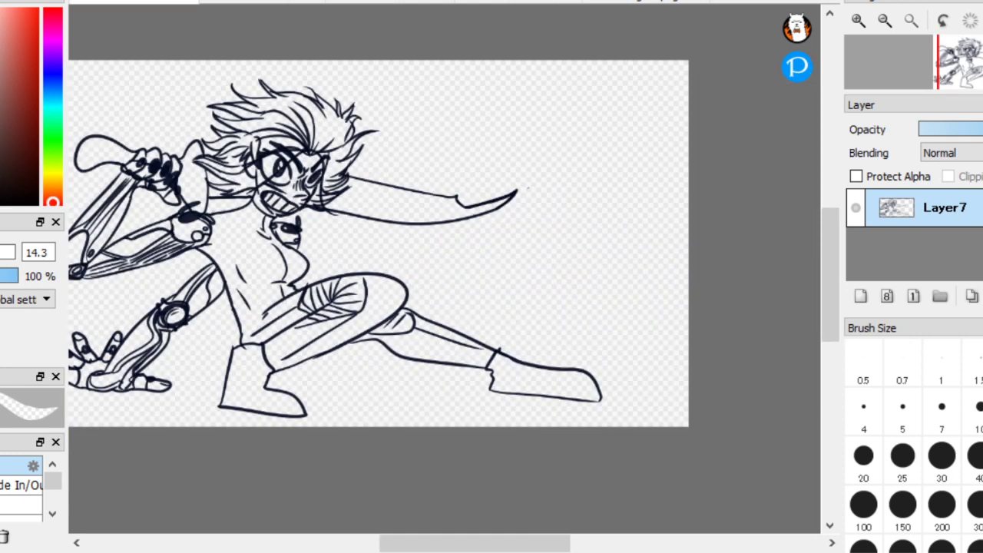
Switch back to the versus artwork and hide the red-scarfed character on Layer35
left_click(641, 3)
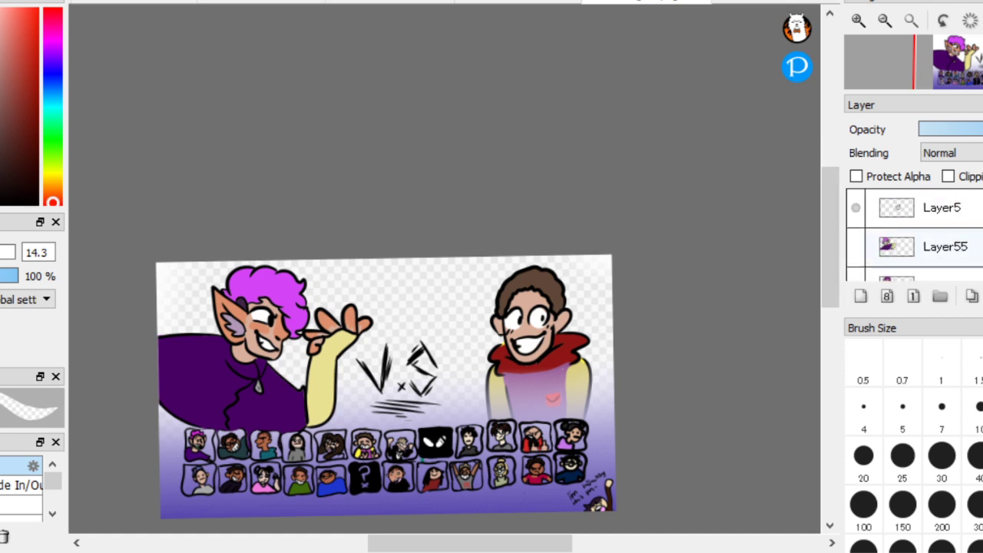
scroll(914, 235, "down", 1)
scroll(914, 230, "down", 6)
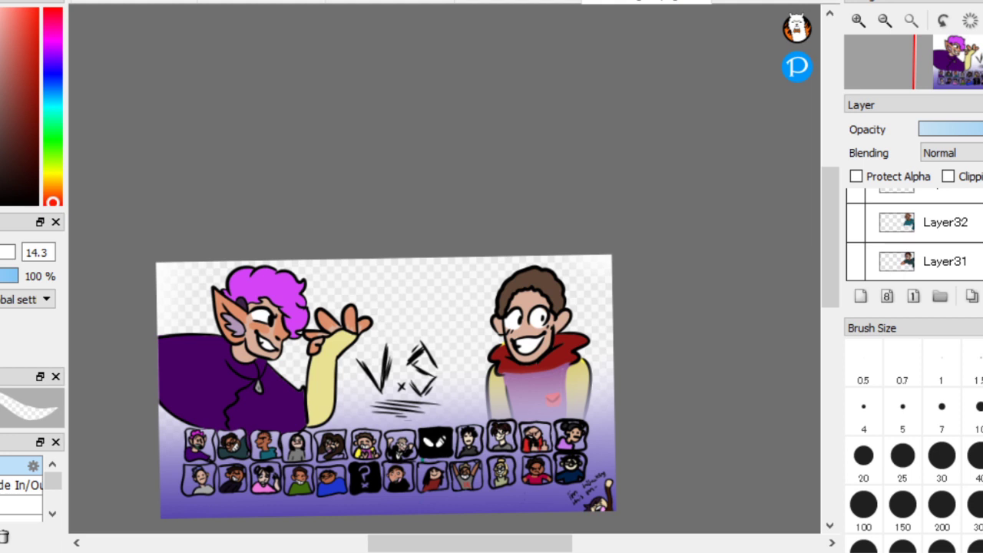
scroll(914, 230, "up", 1)
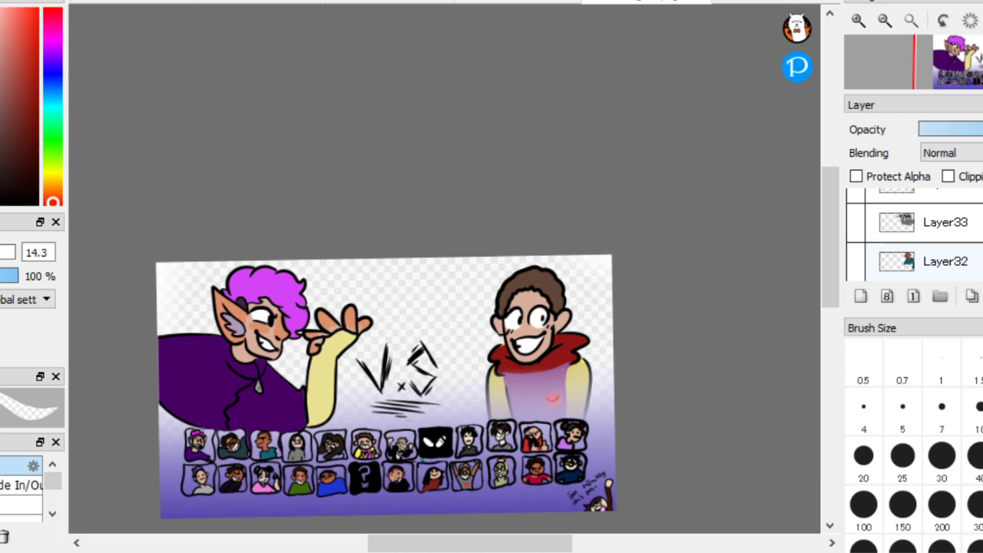
scroll(913, 234, "up", 2)
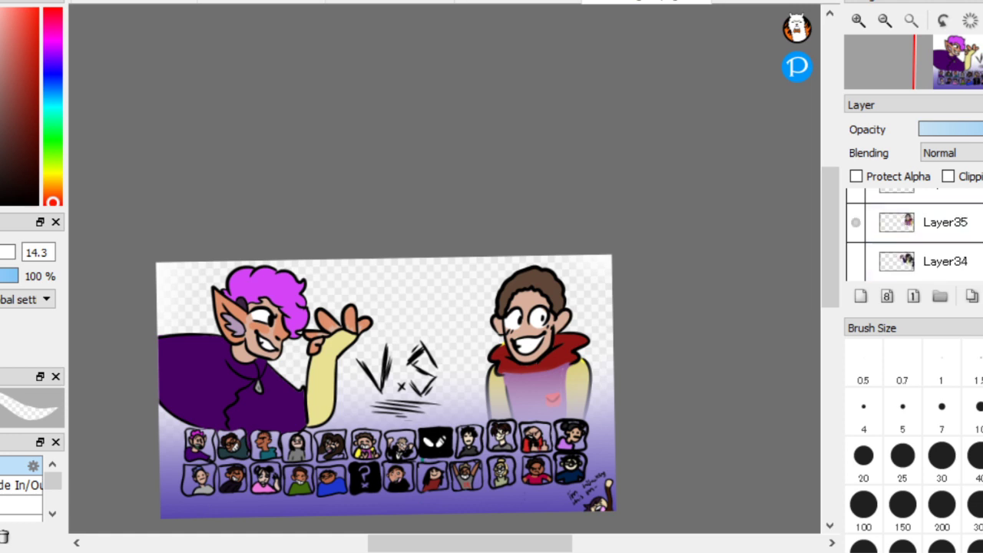
left_click(855, 221)
Preview the opponent on Layer36, then show and select the green-sweater character on Layer37
scroll(914, 234, "up", 1)
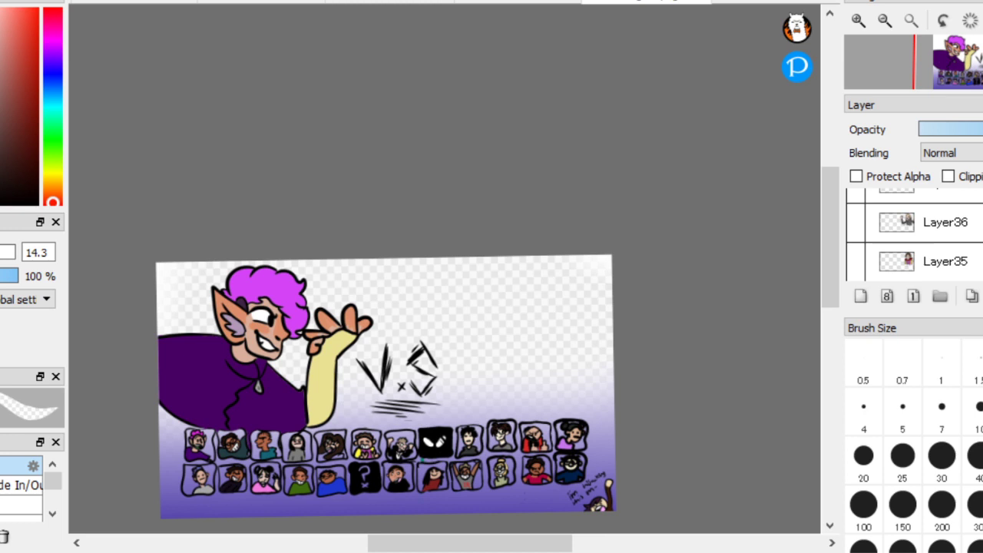
left_click(858, 223)
left_click(858, 222)
scroll(922, 238, "up", 1)
left_click(852, 221)
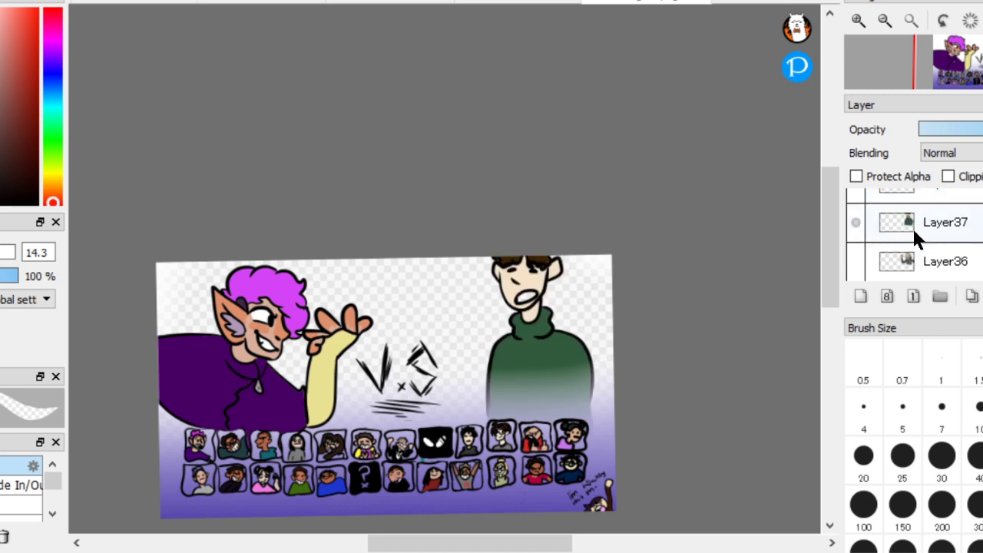
left_click(963, 222)
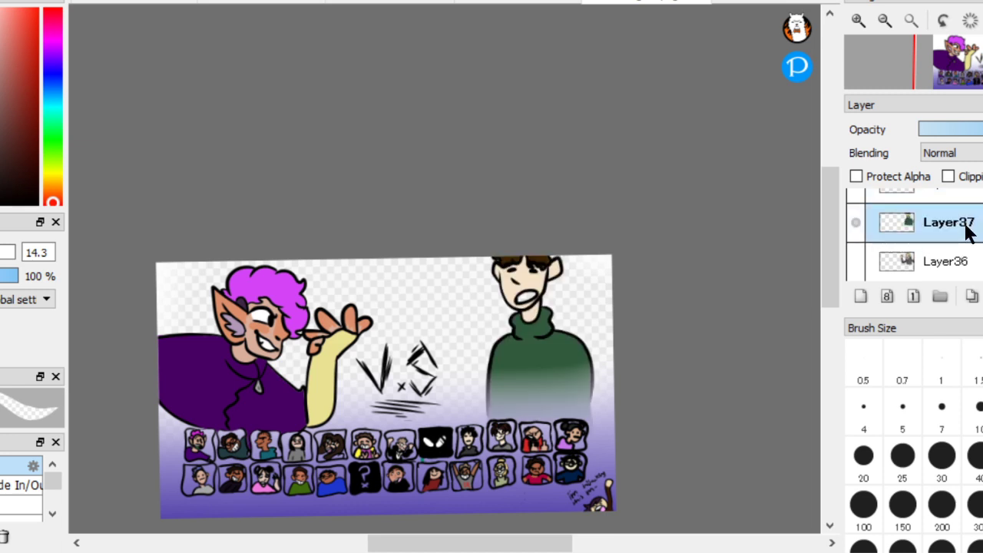
key("alt+f")
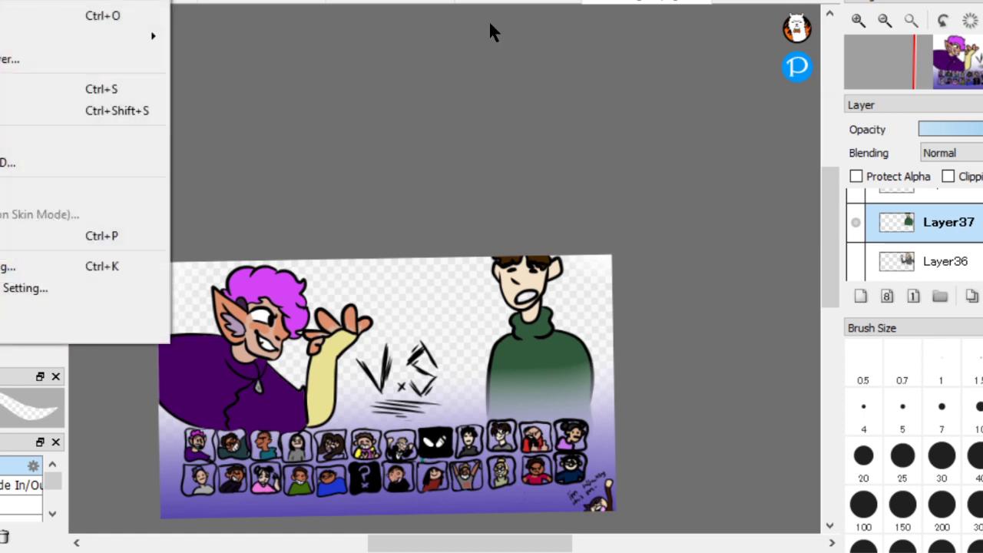
left_click(637, 118)
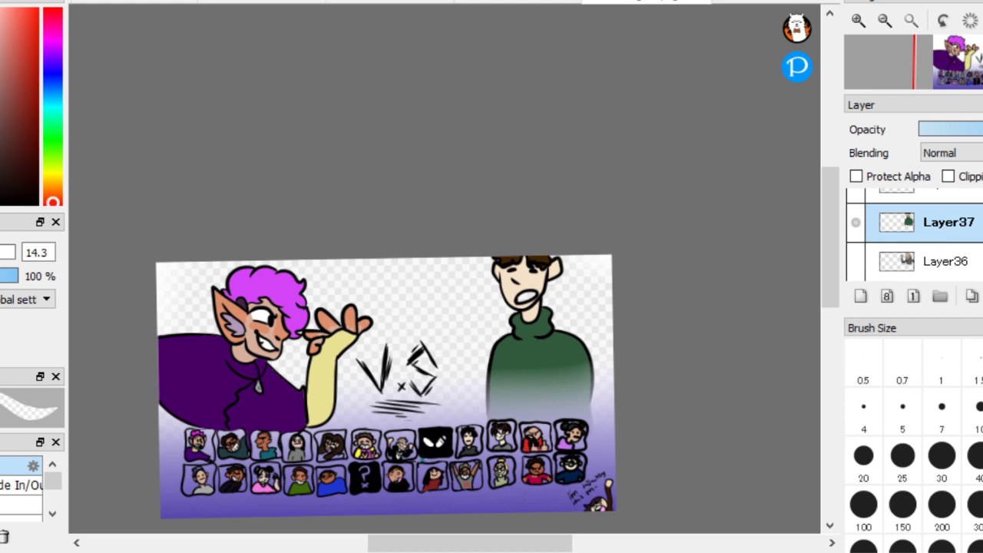
Hide the green-sweater character on Layer37, then select and show the grey-sweater character on Layer38
scroll(922, 234, "up", 1)
left_click(947, 222)
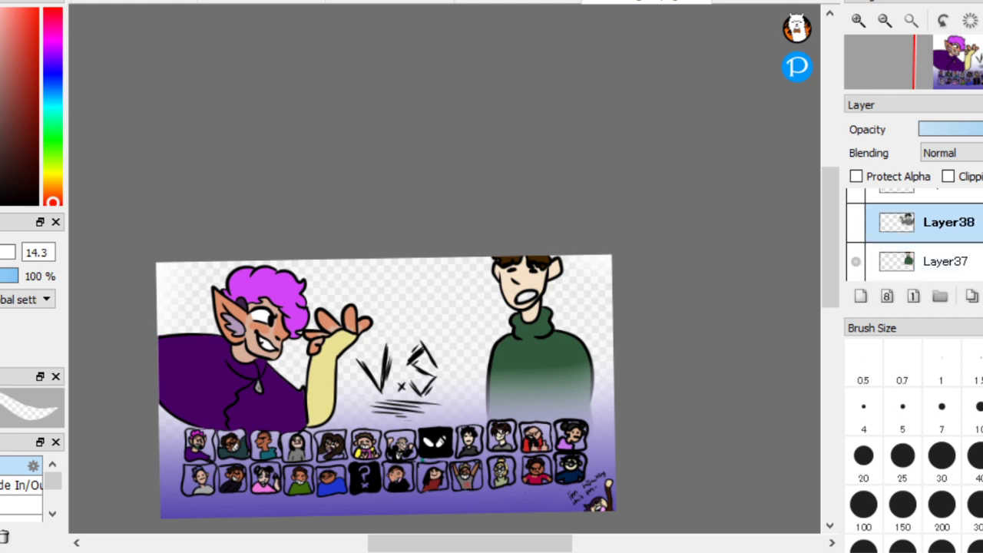
left_click(855, 259)
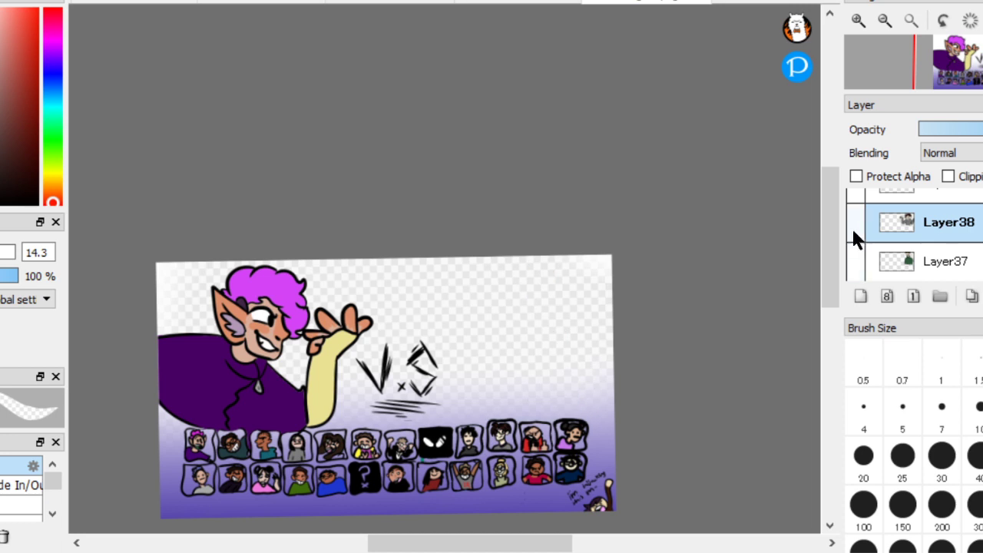
left_click(855, 224)
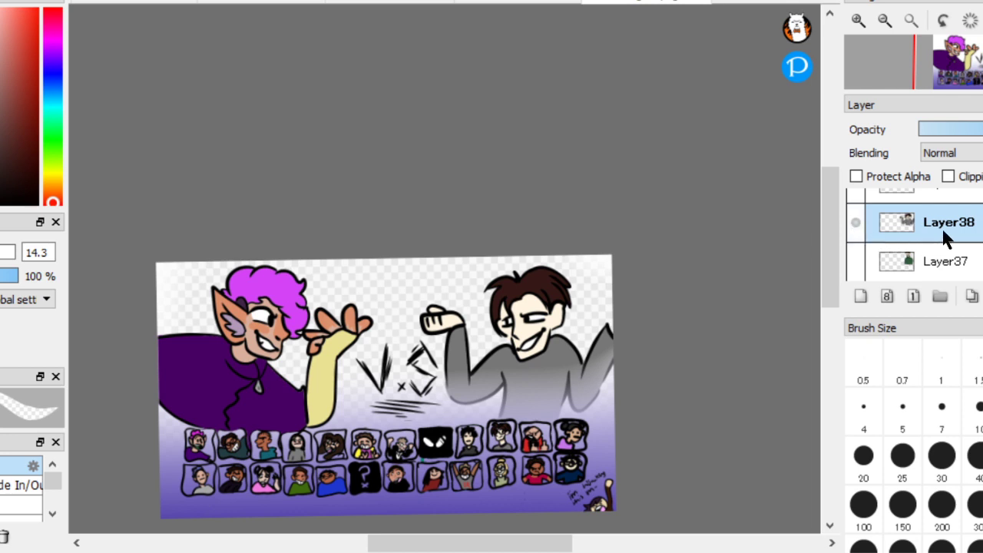
Copy the grey-sweater character on Layer38 into a new image with a transparent background
key("alt+f")
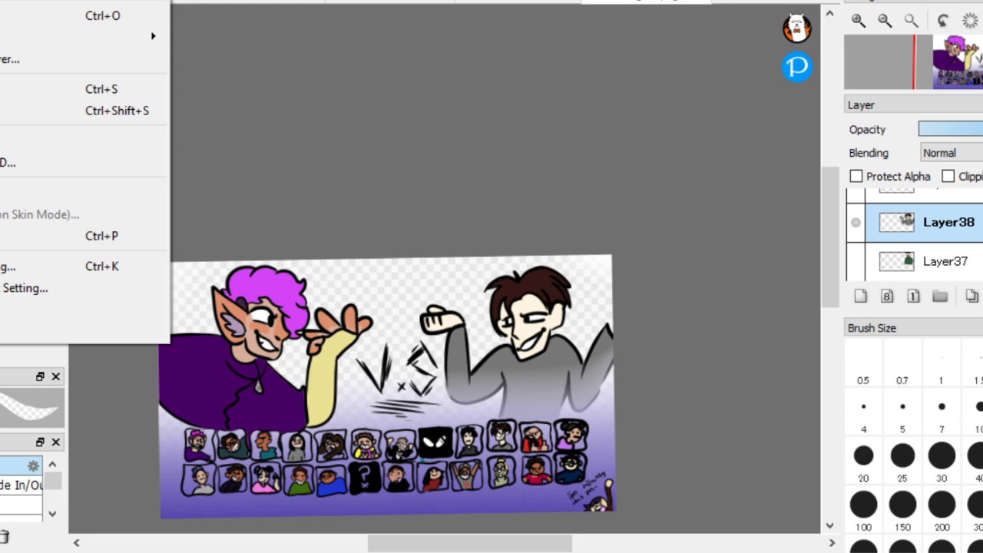
mouse_move(77, 37)
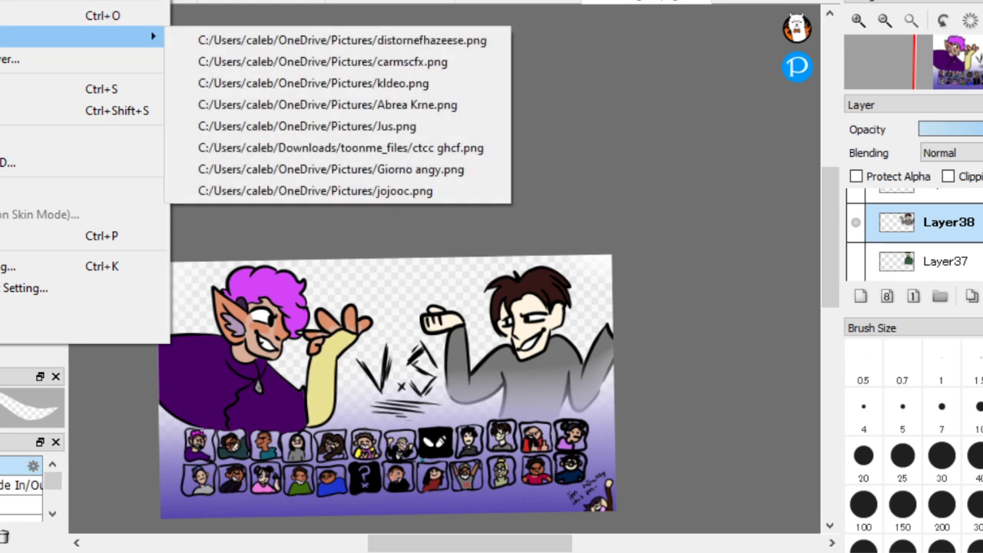
left_click(92, 16)
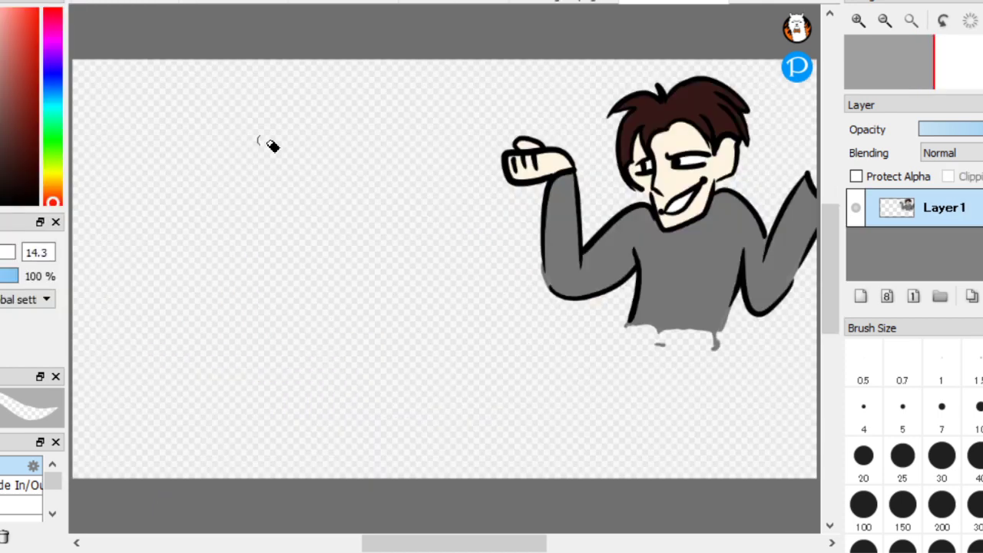
Copy the V.S lettering on Layer5 and the purple-haired character on Layer30 into the grey-sweater character's image
left_click(575, 2)
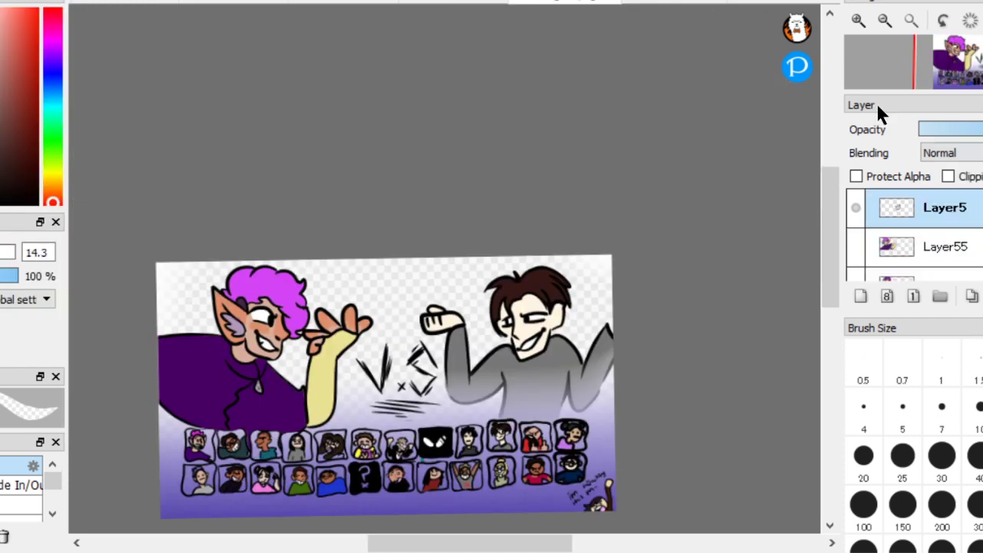
left_click(660, 2)
left_click(562, 3)
scroll(914, 235, "down", 1)
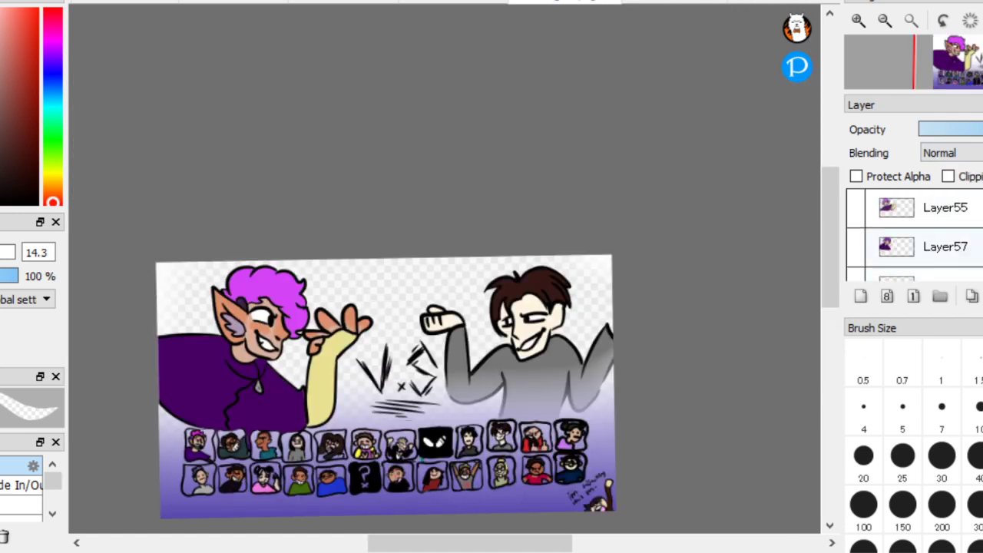
scroll(914, 234, "down", 2)
left_click(922, 247)
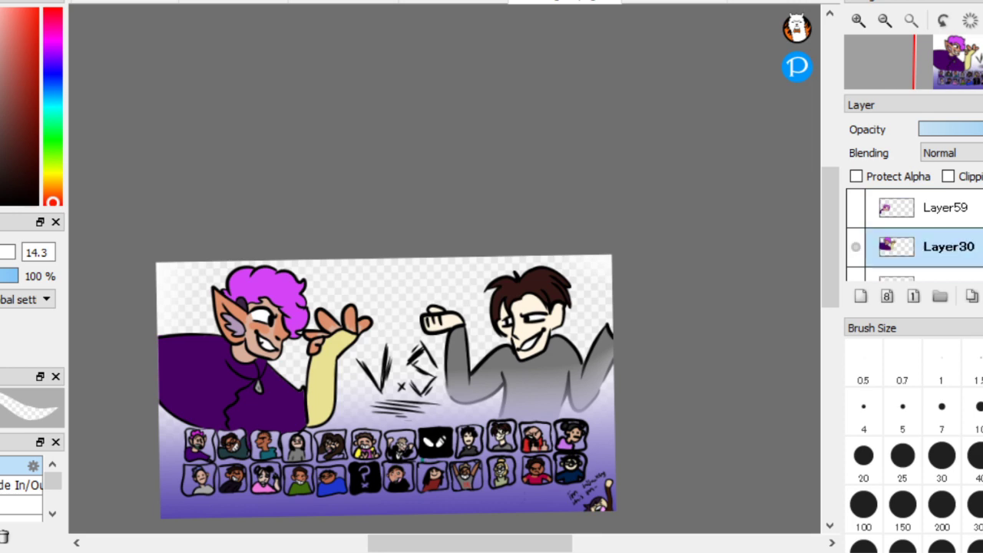
left_click(665, 2)
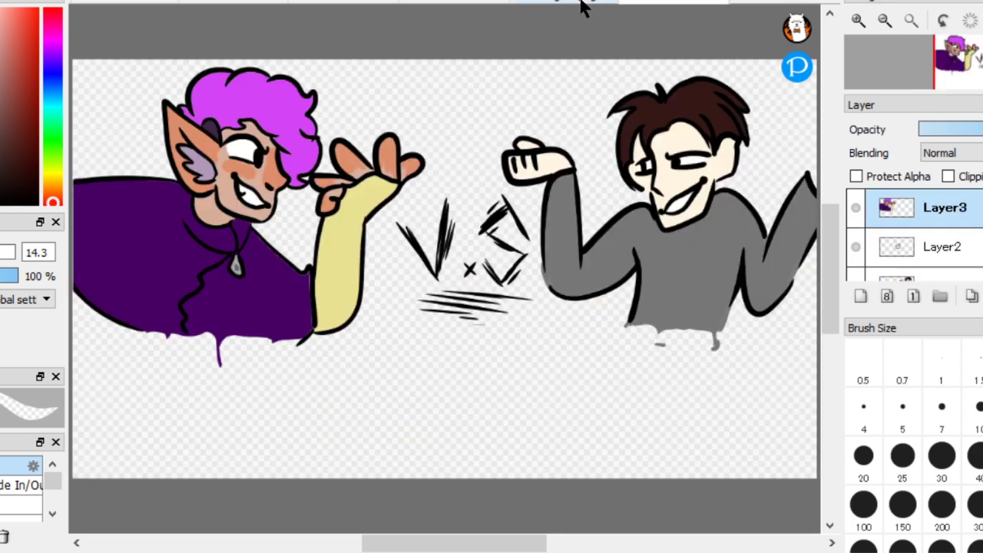
Copy the portrait tiles on Layer51 from the versus artwork into the grey-sweater character's image
left_click(581, 4)
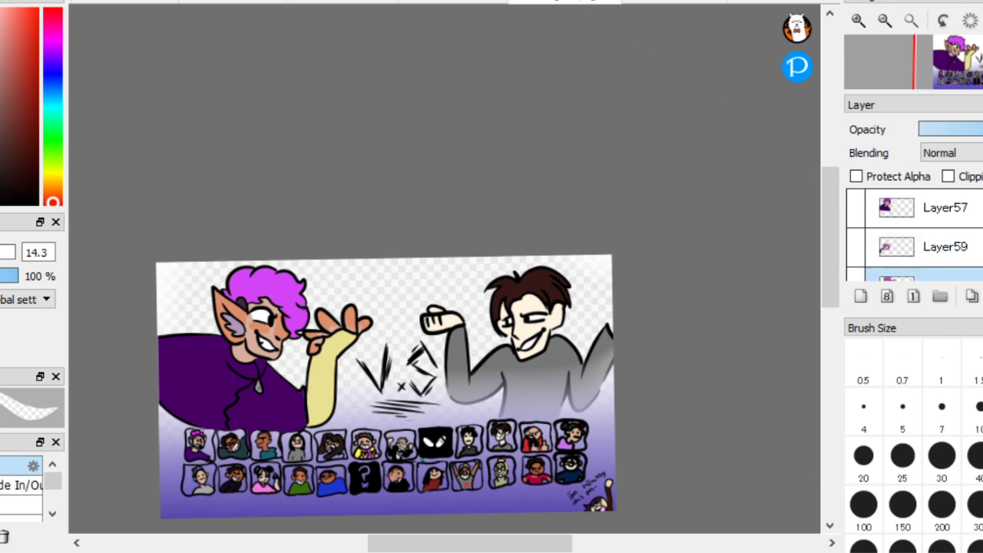
scroll(921, 234, "down", 1)
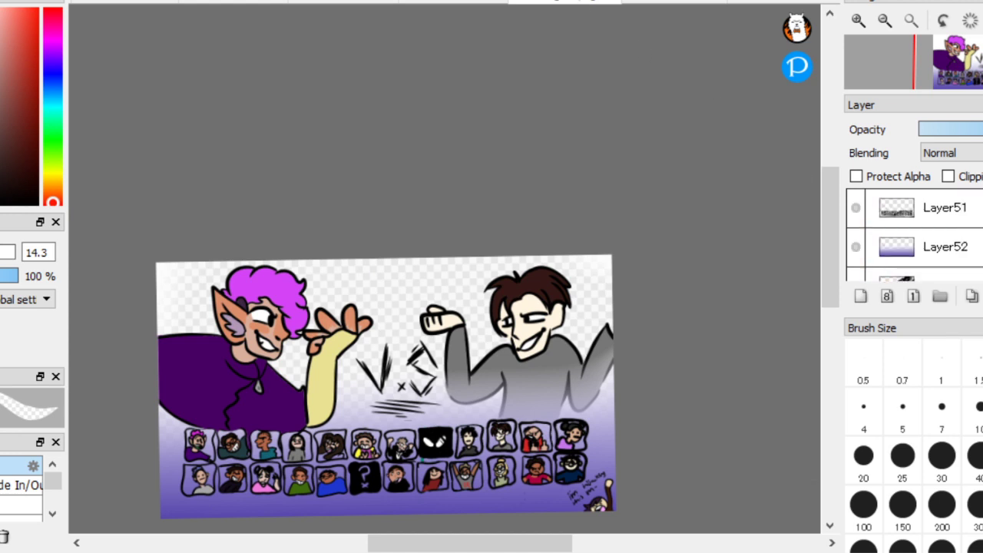
left_click(943, 207)
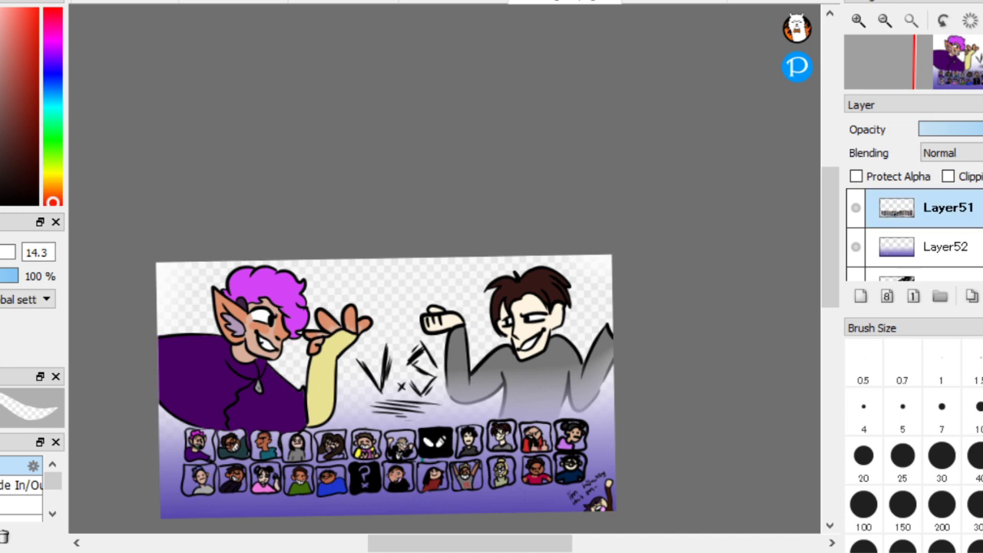
key("ctrl+v")
left_click(660, 2)
key("ctrl+v")
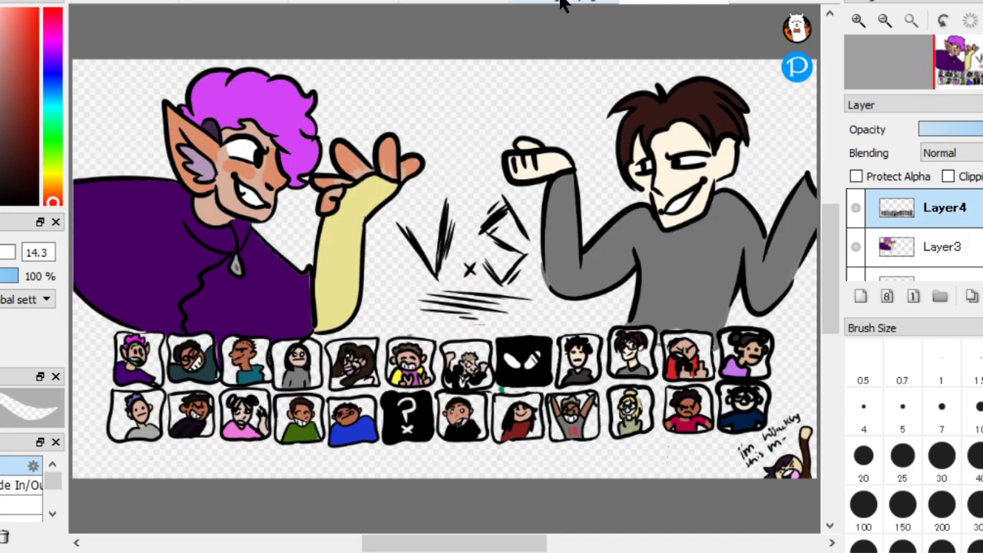
Copy the purple gradient on Layer52 into the grey-sweater character's image and place it directly beneath the portrait tiles' layer
left_click(561, 4)
scroll(914, 234, "down", 4)
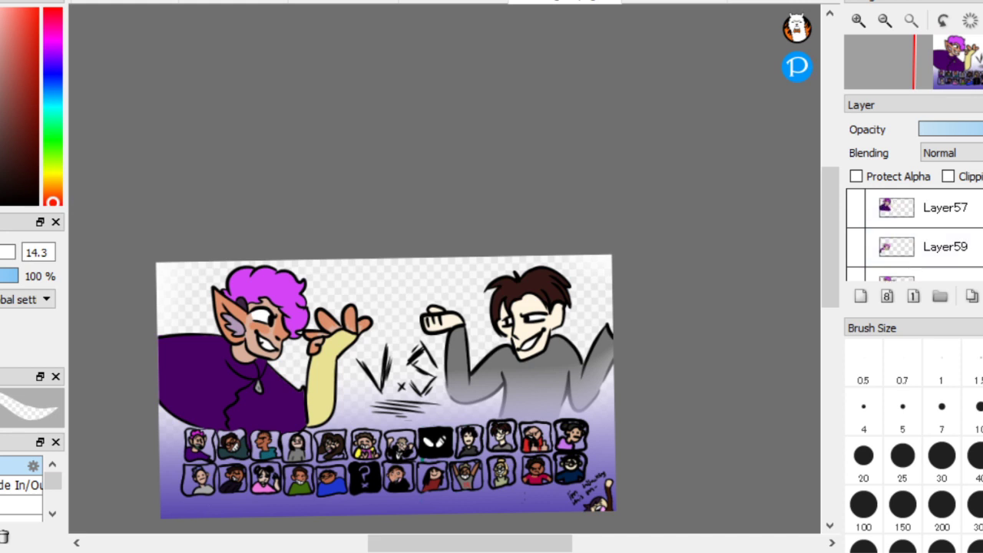
scroll(913, 235, "down", 1)
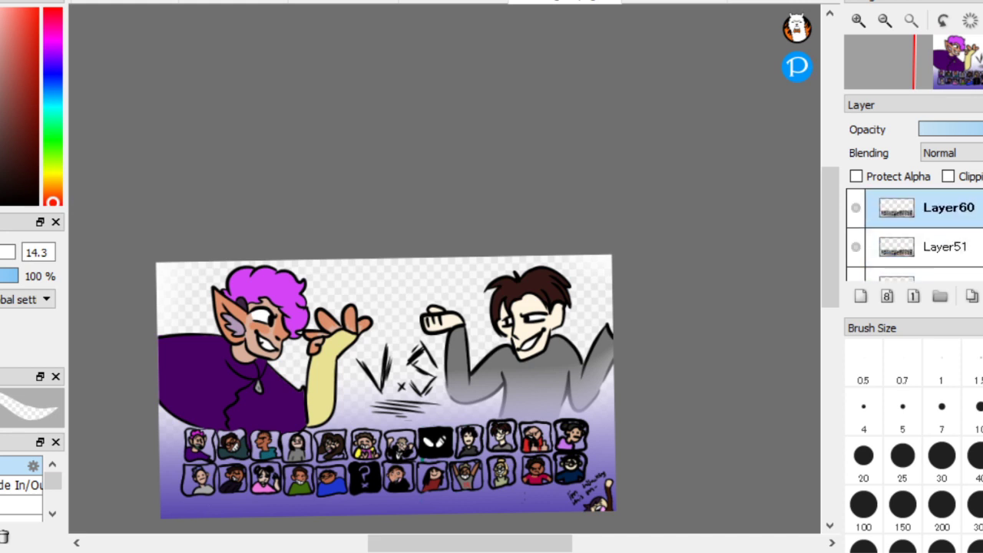
scroll(914, 226, "down", 1)
left_click(944, 246)
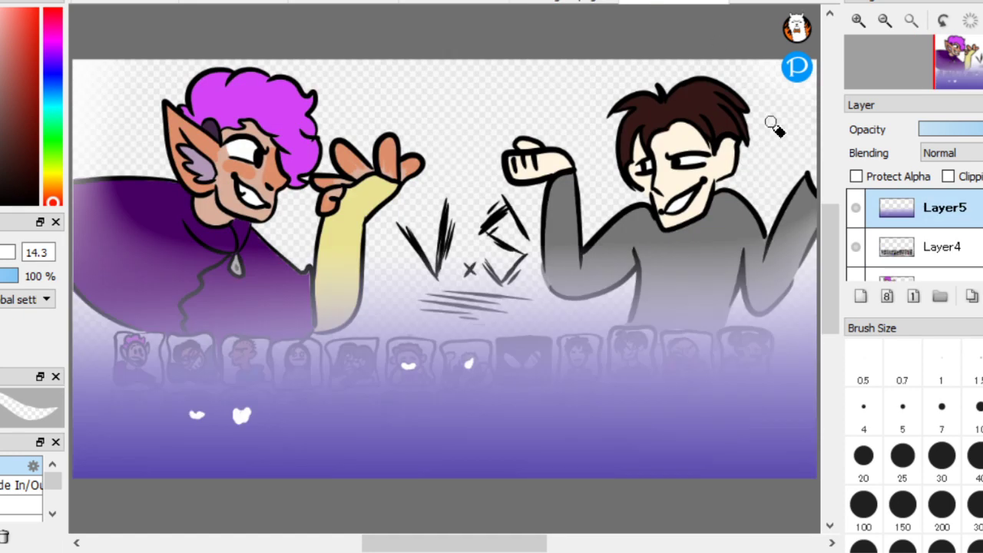
left_click_drag(909, 221, 922, 271)
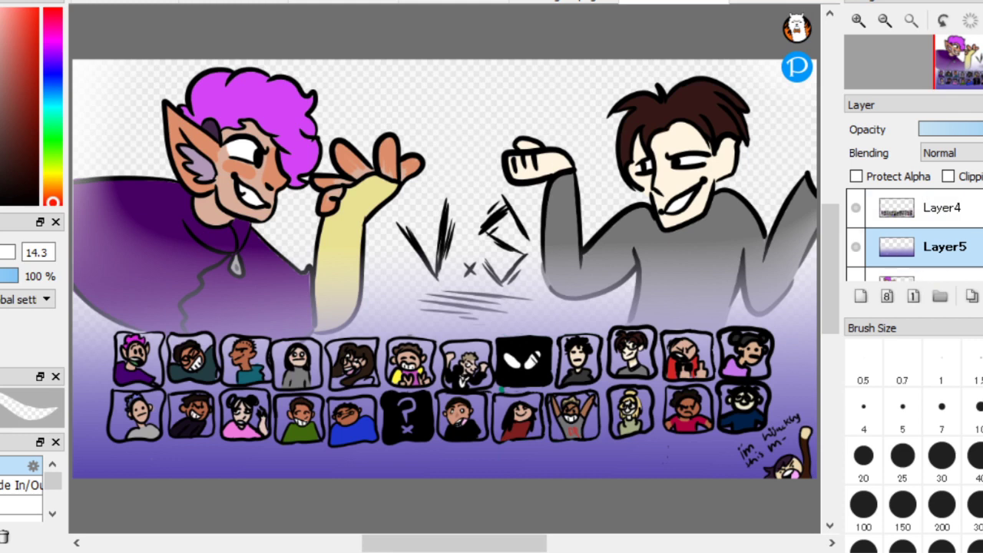
left_click(3, 1)
left_click(661, 2)
right_click(658, 3)
left_click(659, 4)
right_click(659, 3)
left_click(672, 11)
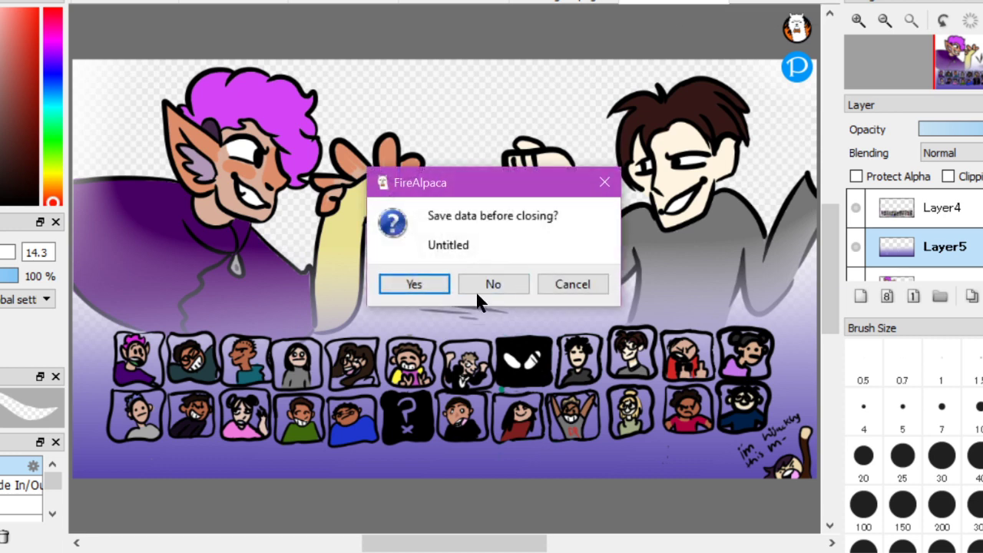
left_click(435, 278)
type("ausitn")
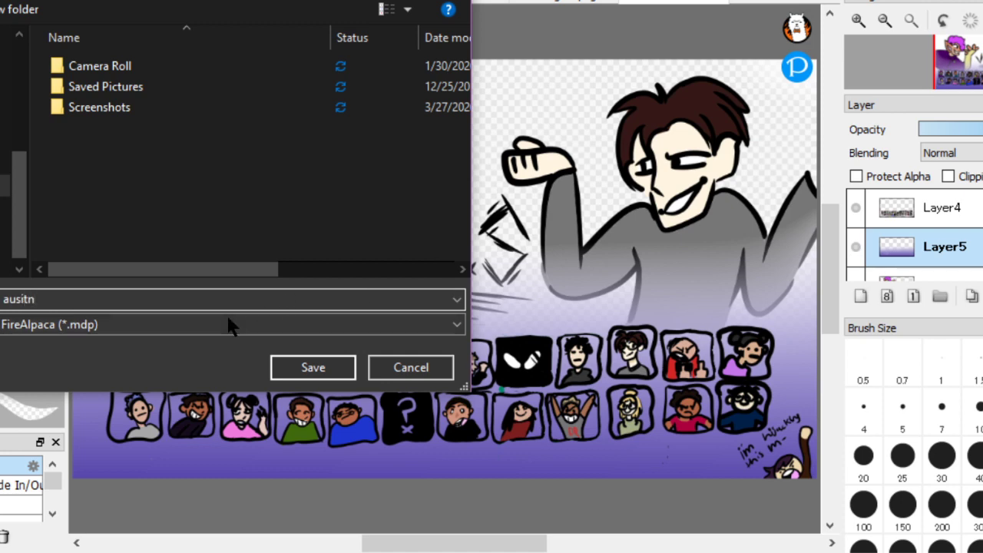
left_click(229, 323)
left_click(251, 358)
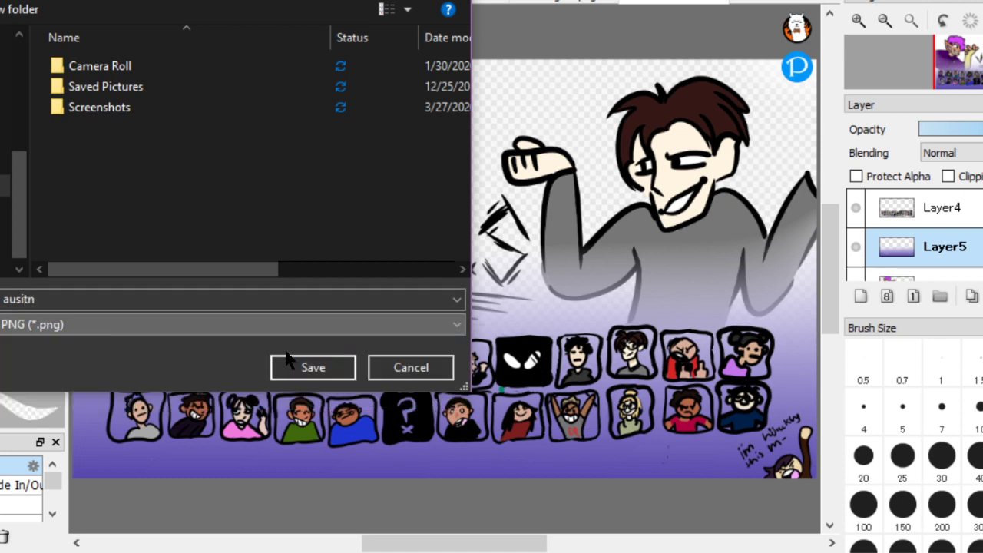
left_click(322, 369)
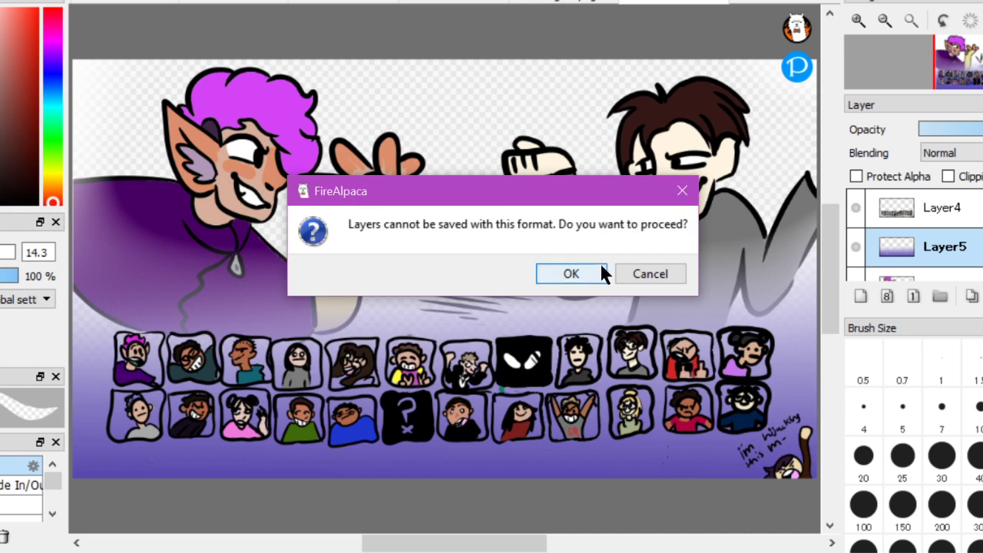
left_click(682, 190)
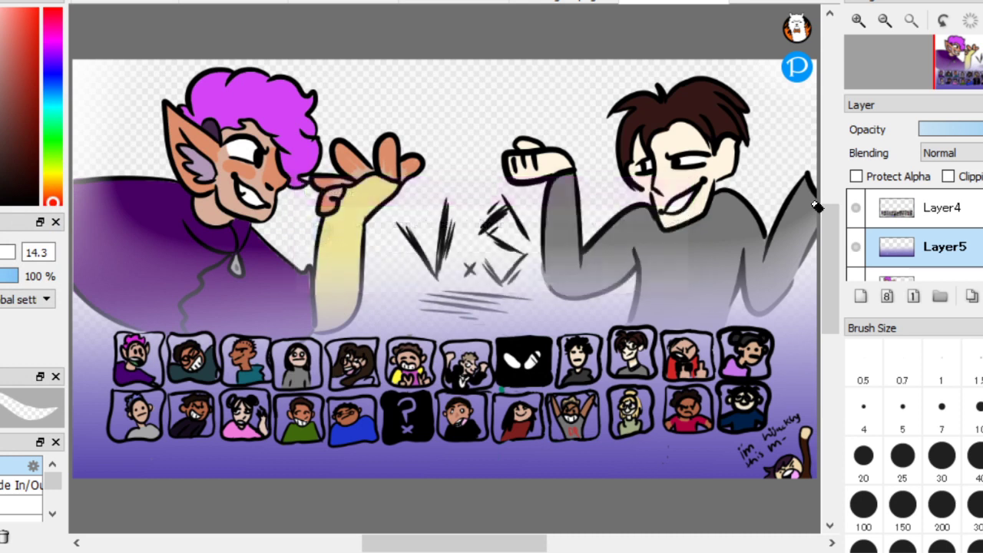
Merge all layers of the grey-sweater character's image into one, starting from the portrait tiles' layer
left_click(964, 208)
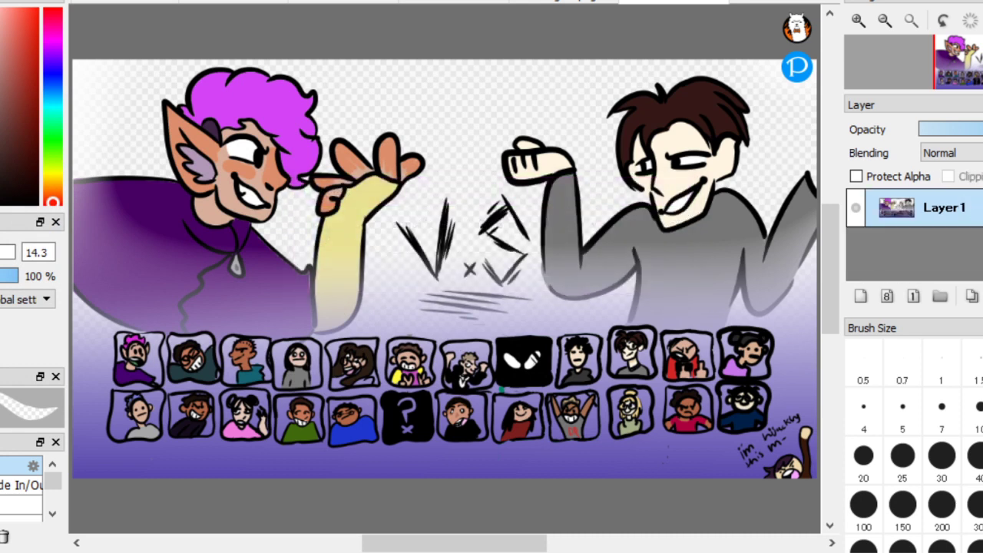
left_click(211, 9)
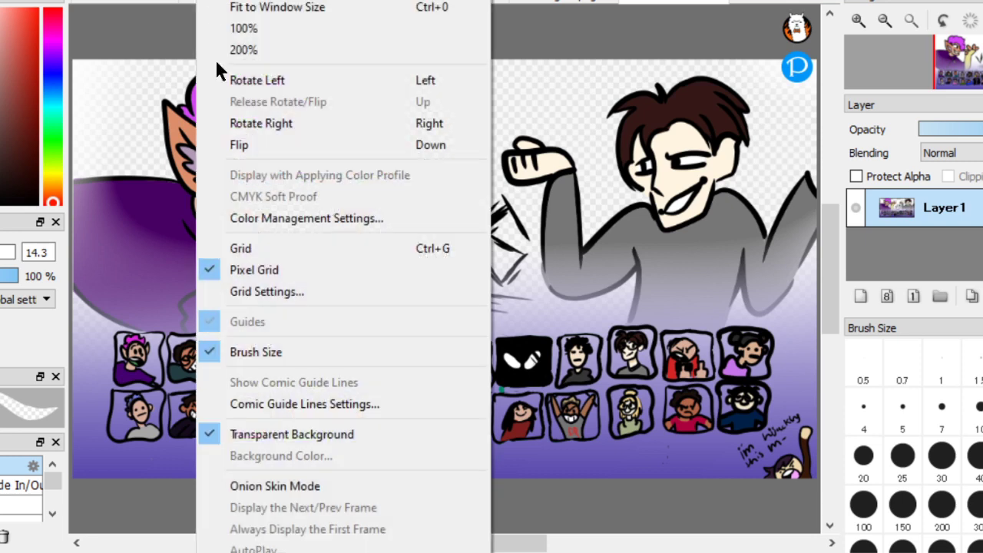
mouse_move(1, 3)
key("Down")
key("Down")
key("Down")
key("Down")
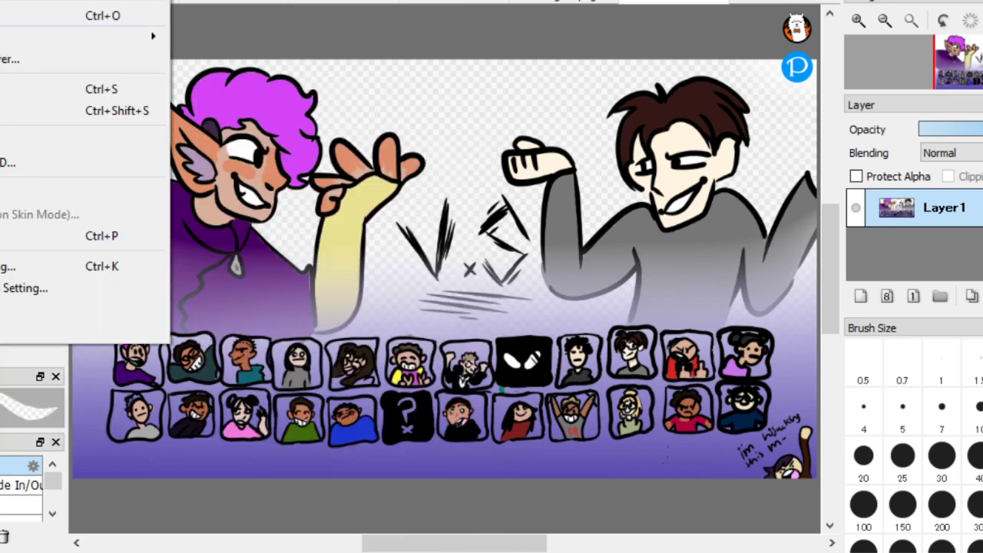
left_click(694, 4)
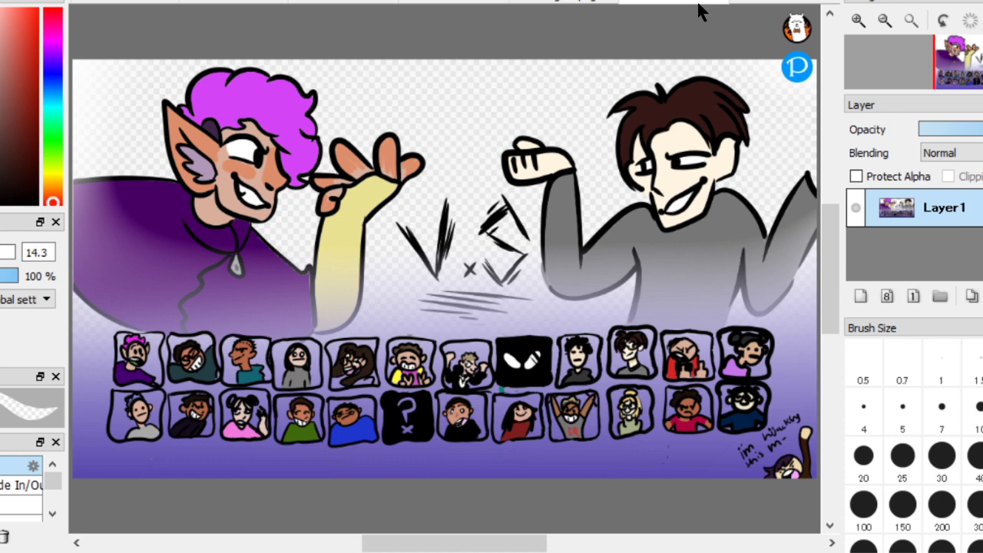
Close the grey-sweater character's image, saving it as a transparent PNG named ausit4rg
right_click(698, 5)
left_click(702, 13)
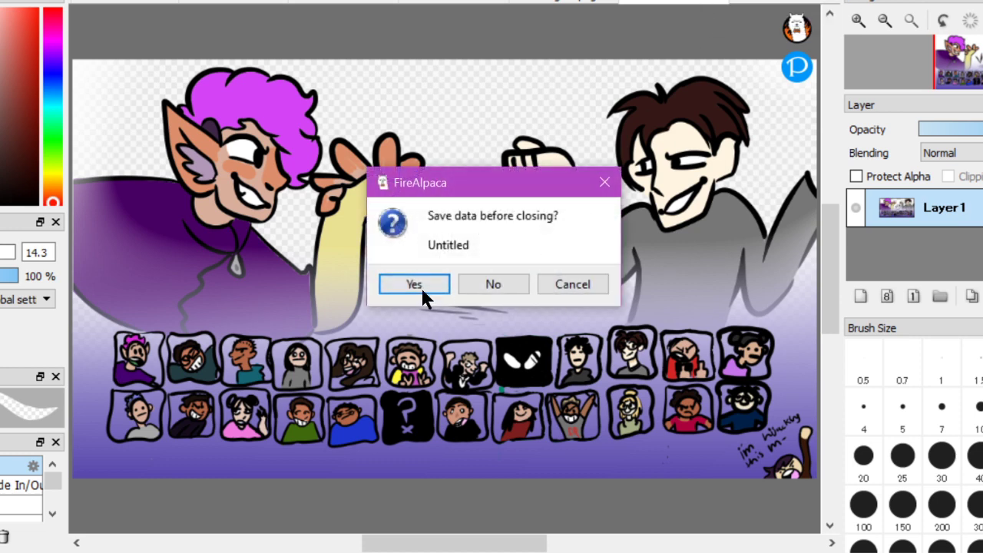
type("ausit4rg")
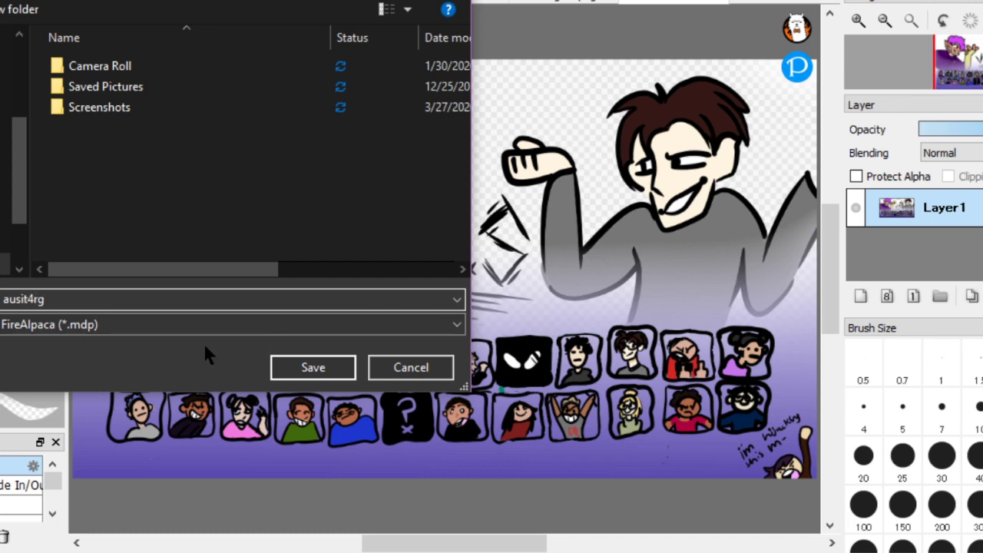
left_click(164, 322)
left_click(166, 357)
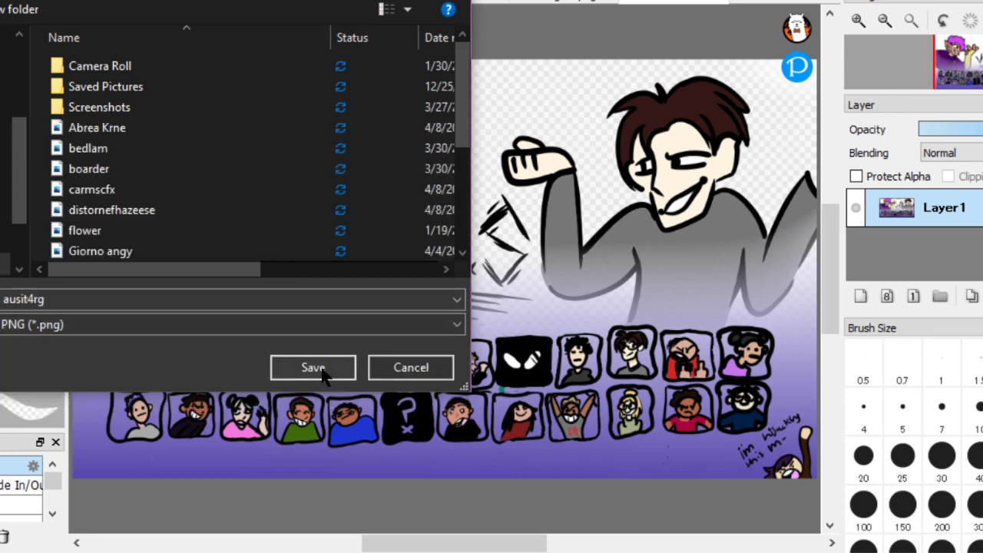
left_click(331, 368)
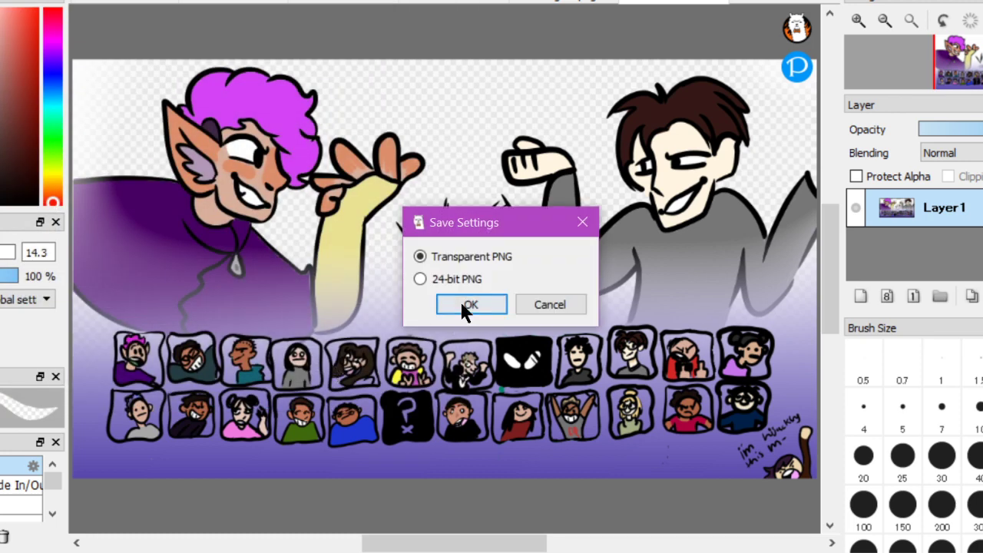
left_click(463, 303)
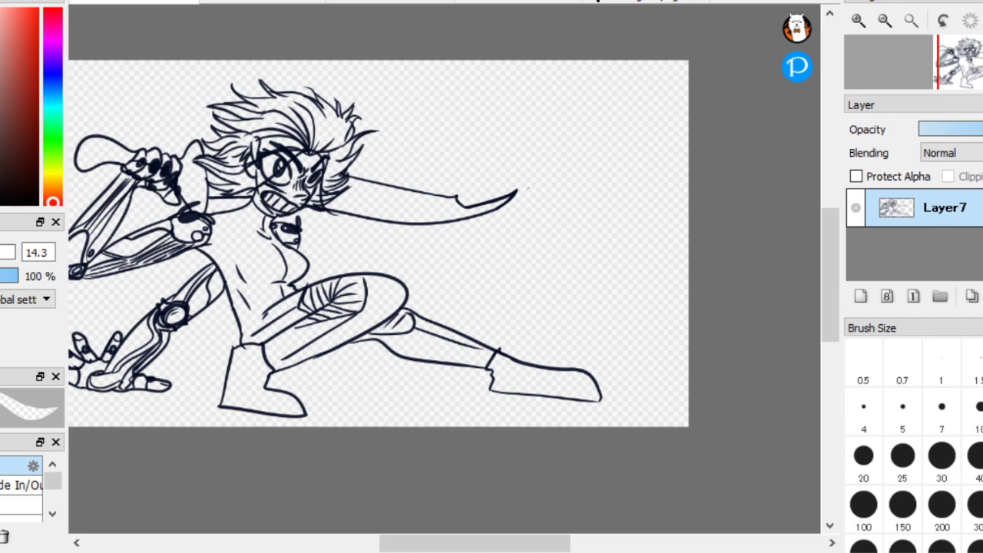
Return to the versus artwork and hide the grey-sweater character on Layer38
left_click(523, 3)
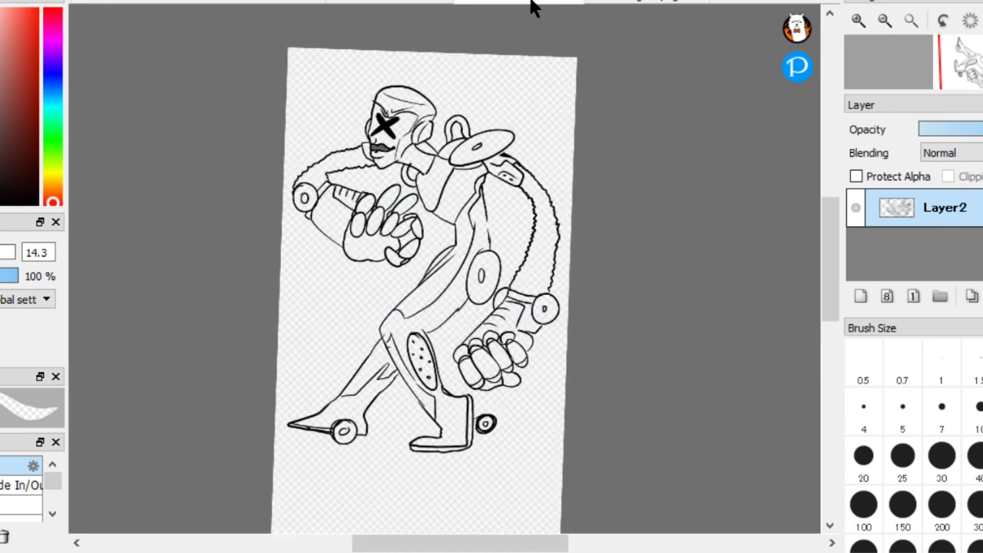
left_click(637, 2)
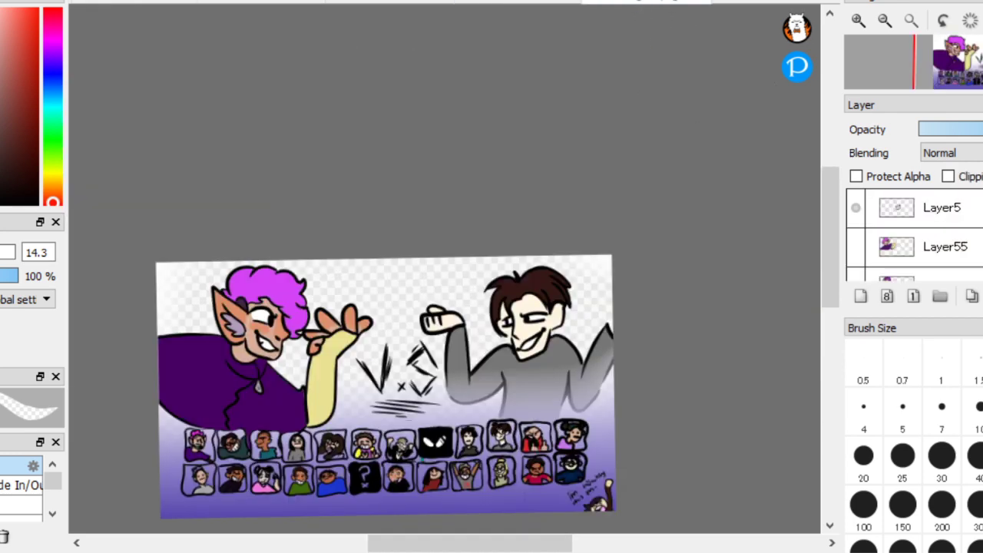
scroll(913, 234, "down", 10)
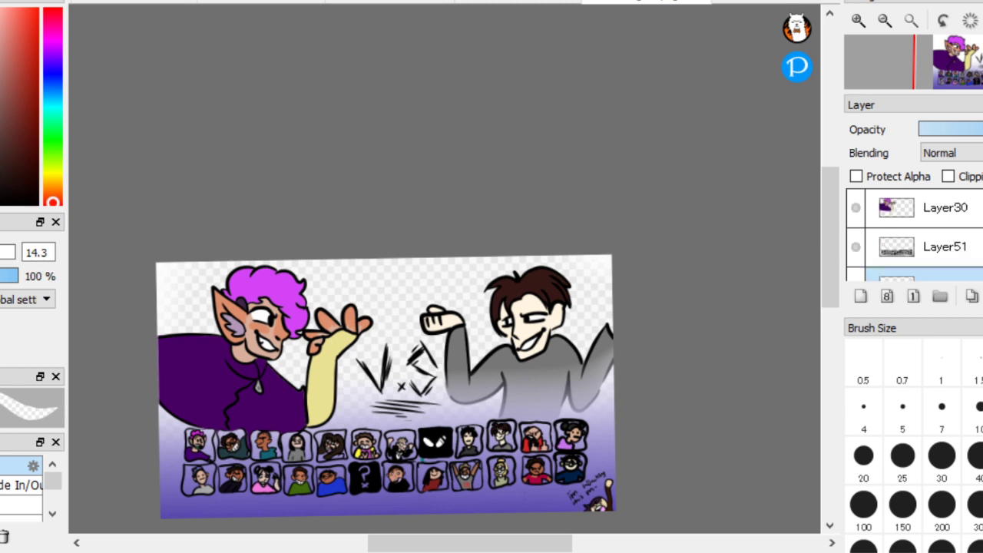
scroll(913, 234, "down", 9)
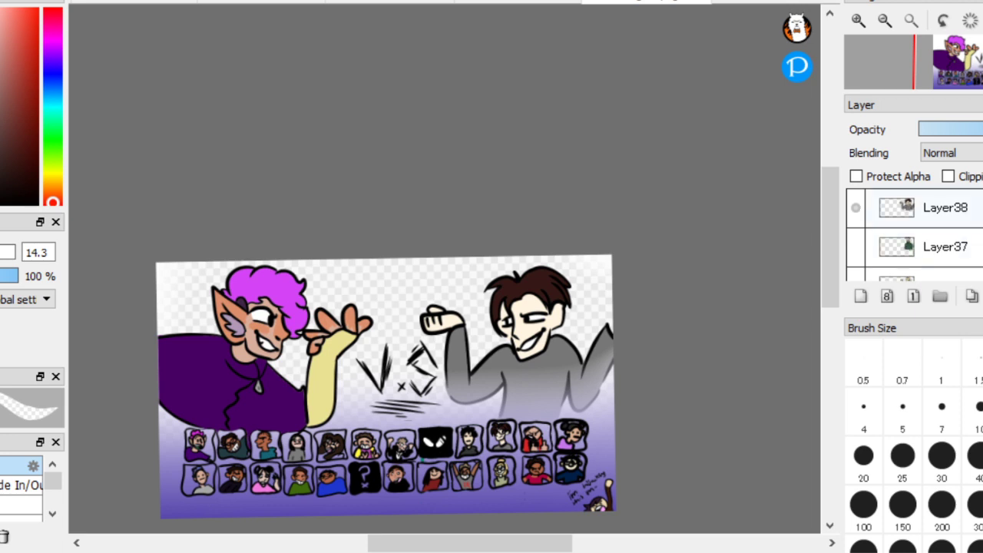
scroll(913, 234, "up", 1)
left_click(857, 244)
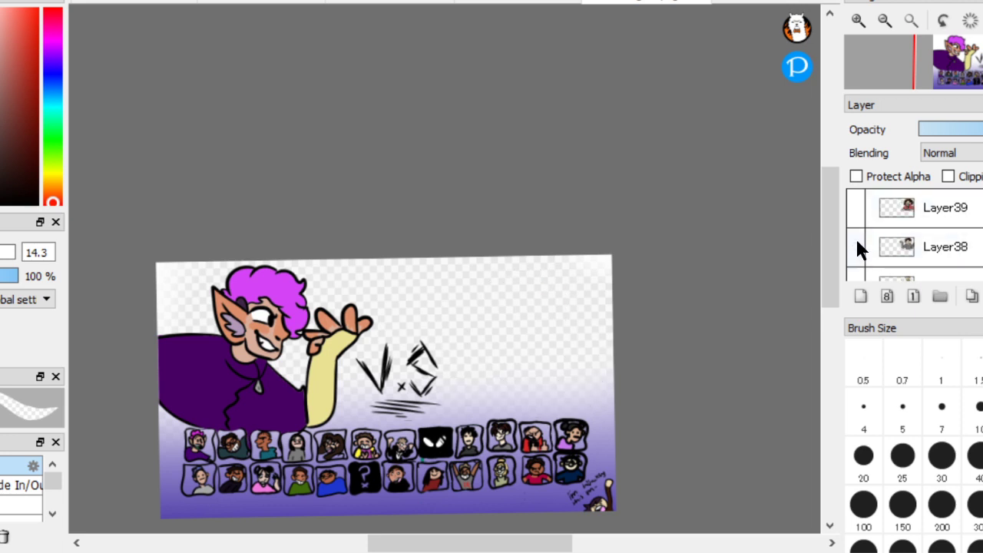
Show the curly-haired, red-shirt character on Layer39 and copy that layer into a new image
left_click(854, 212)
left_click(905, 205)
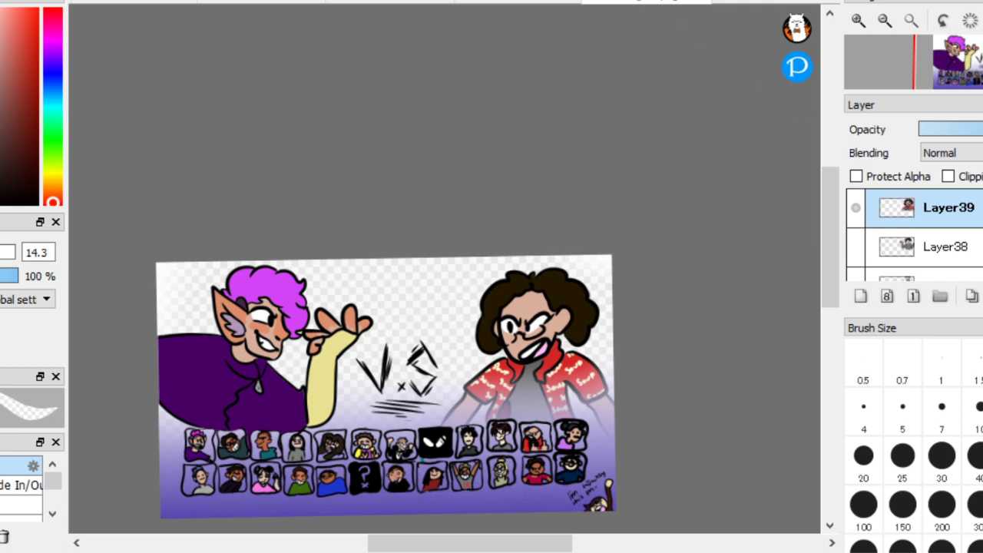
key("alt+f")
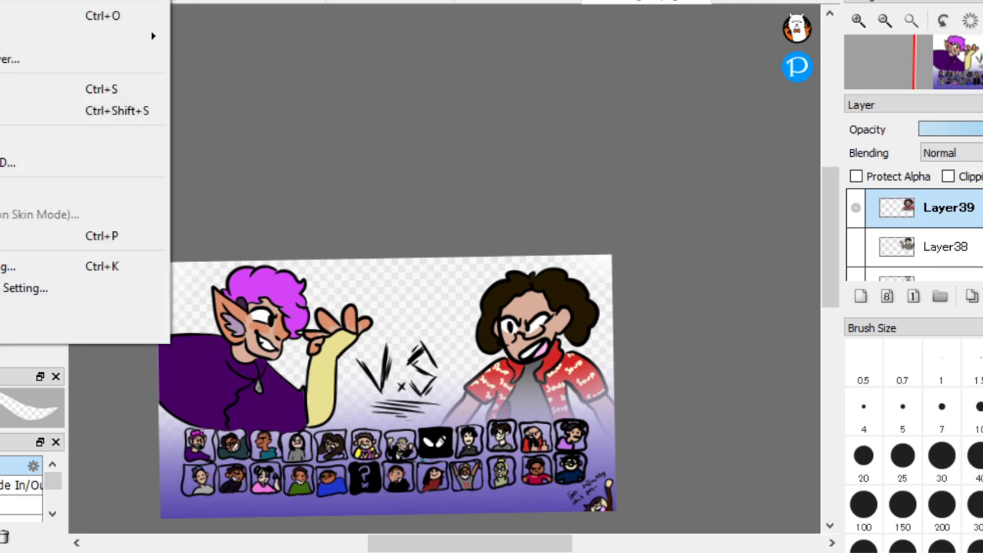
key("Return")
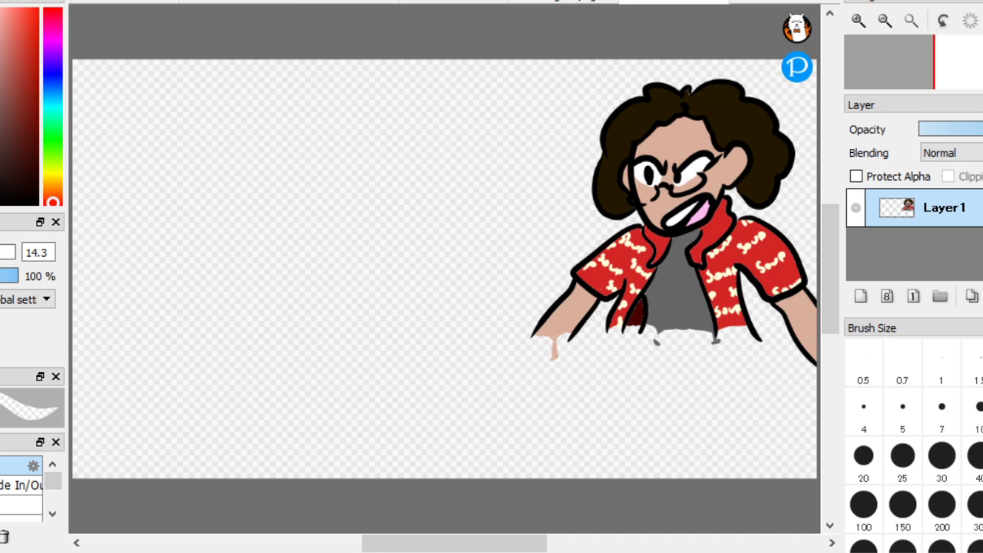
Copy the V.S lettering on Layer5 and the purple-haired character on Layer30 into the red-shirt character's image
left_click(546, 3)
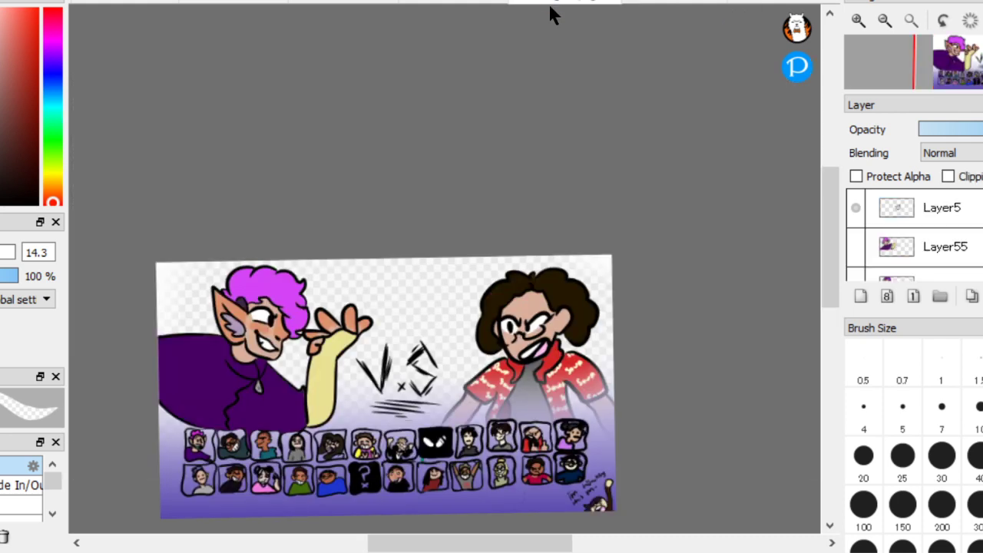
scroll(965, 252, "down", 2)
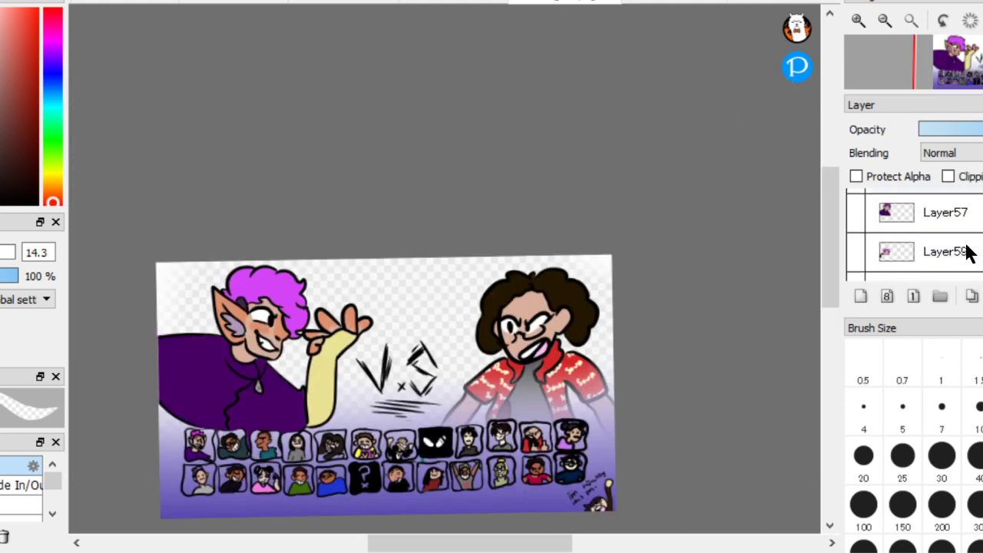
scroll(913, 234, "up", 2)
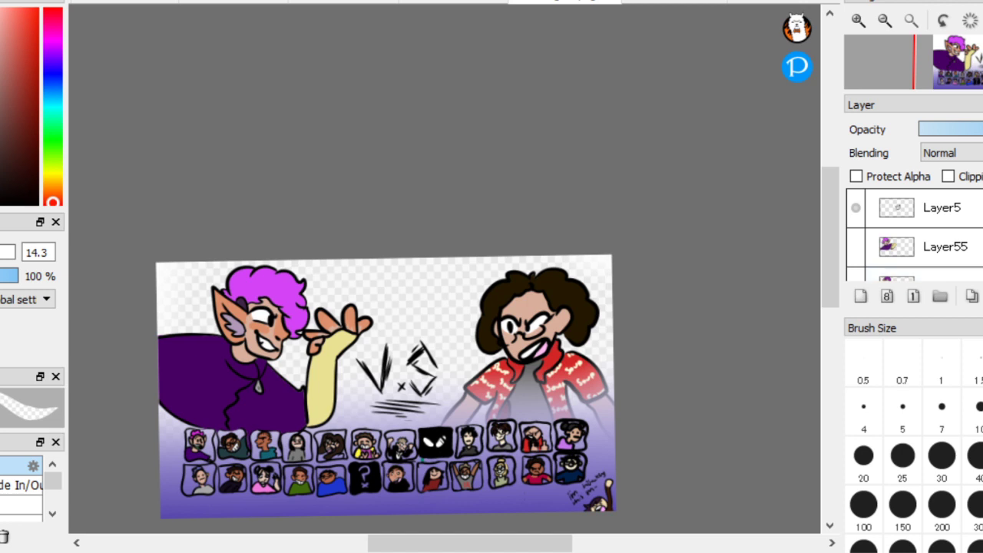
left_click(944, 246)
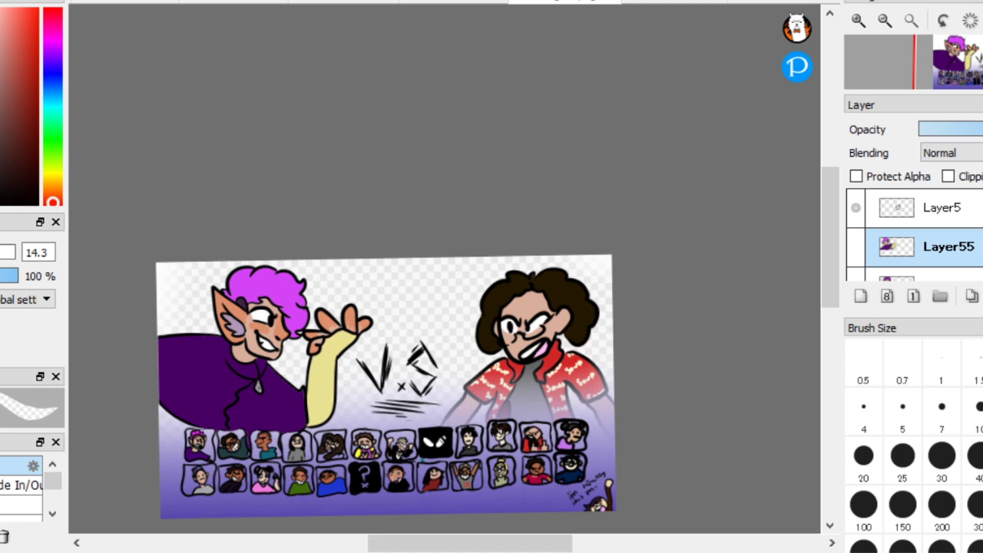
left_click(971, 219)
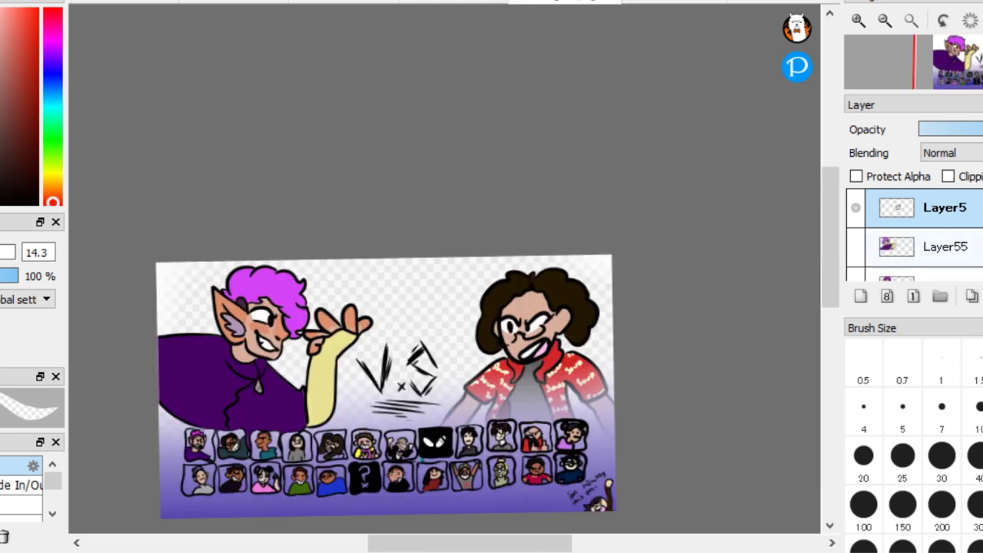
scroll(923, 234, "down", 1)
scroll(913, 230, "down", 2)
left_click(944, 246)
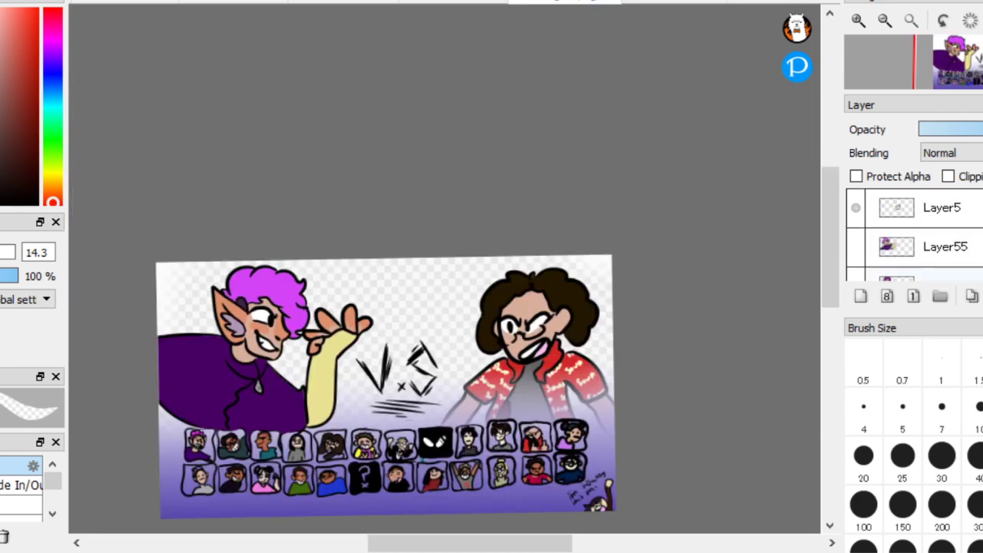
Copy the portrait tiles on Layer51 and the purple gradient on Layer52 into the red-shirt character's image
scroll(914, 234, "down", 5)
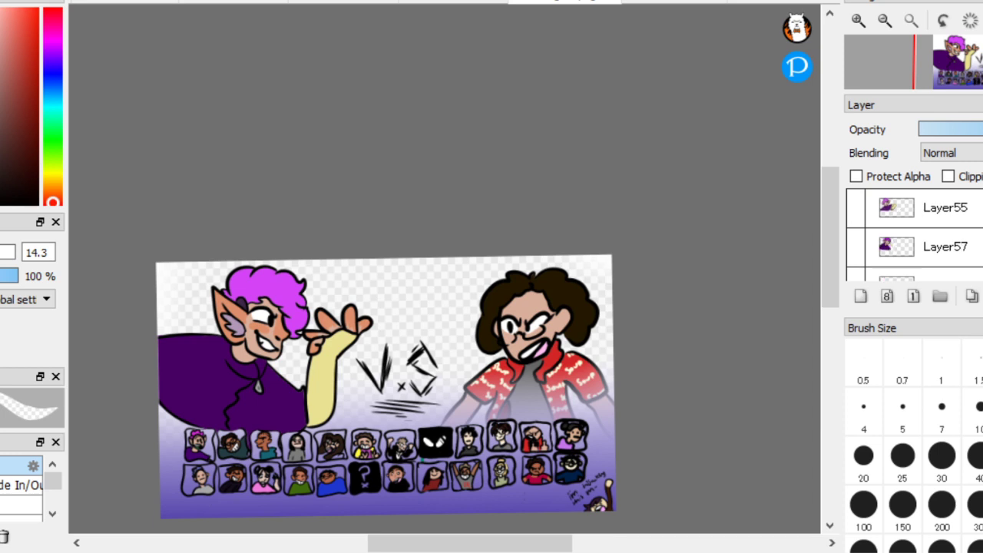
left_click(944, 208)
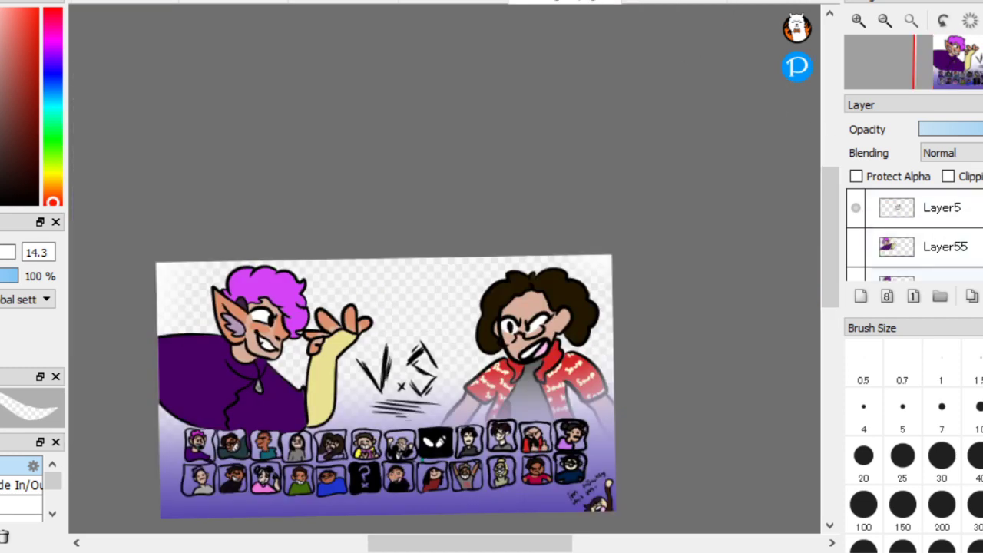
scroll(913, 230, "down", 1)
scroll(914, 230, "down", 5)
left_click(944, 208)
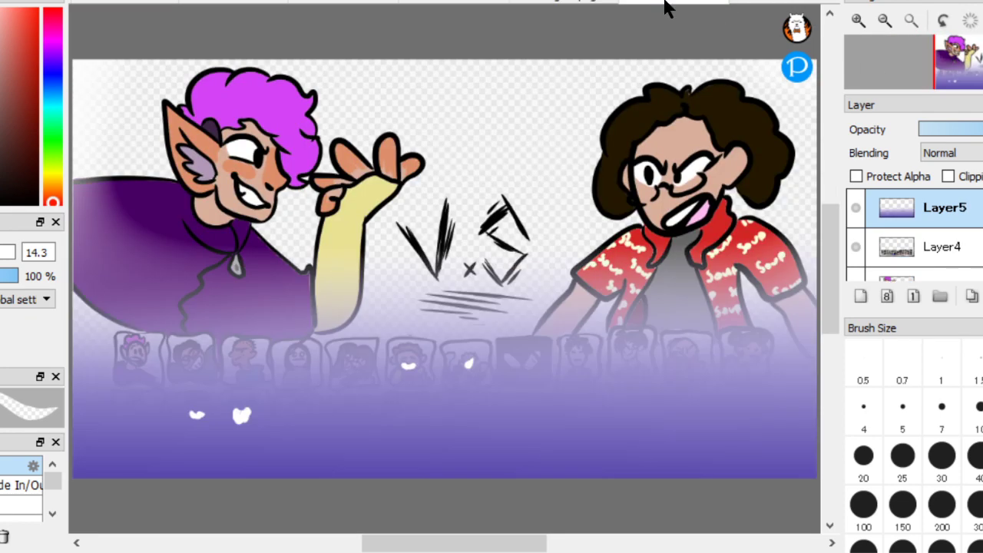
Move the purple gradient layer directly beneath the portrait tiles' layer in the red-shirt character's image
scroll(921, 219, "down", 1)
scroll(936, 269, "down", 2)
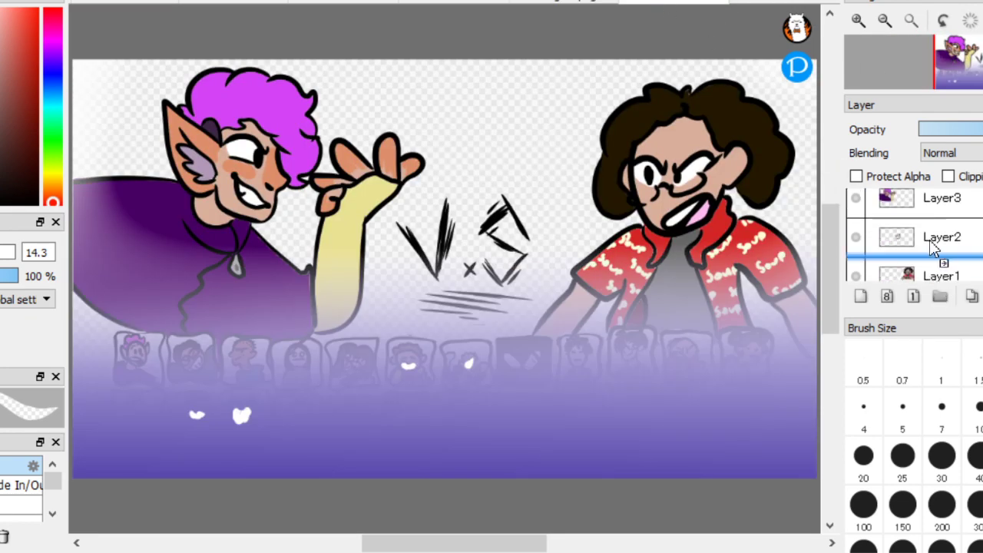
scroll(922, 199, "up", 3)
left_click_drag(858, 204, 921, 265)
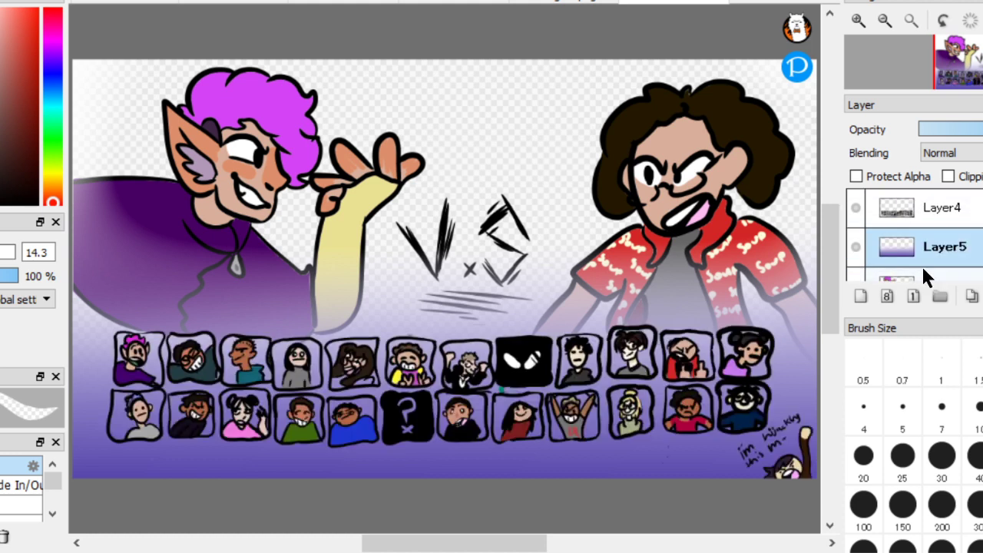
Merge all layers of the red-shirt character's image into one, starting from the portrait tiles' layer
left_click(909, 198)
left_click(982, 296)
left_click(982, 296)
left_click(982, 296)
key("ctrl+e")
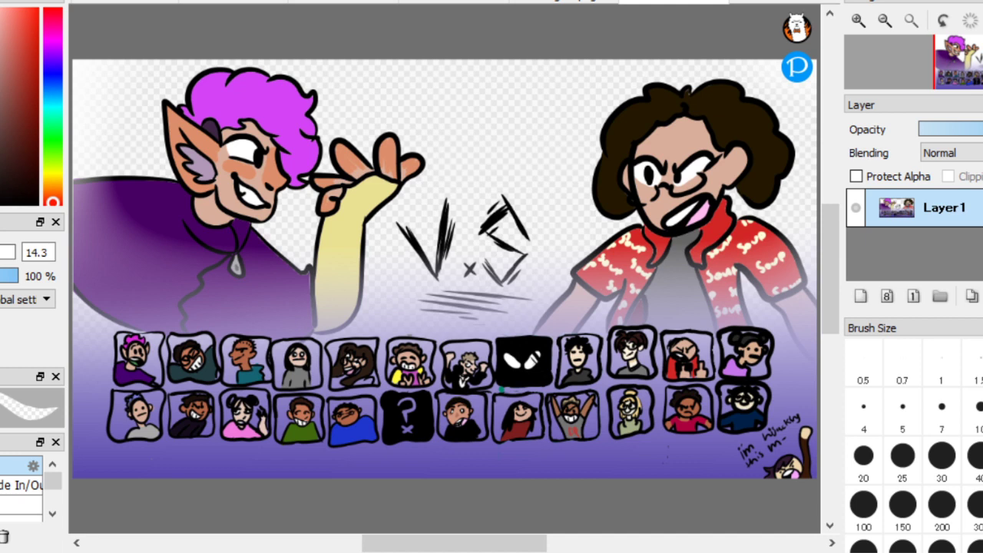
Close the red-shirt character's image, saving it as a transparent PNG named sifesubfhe
right_click(667, 6)
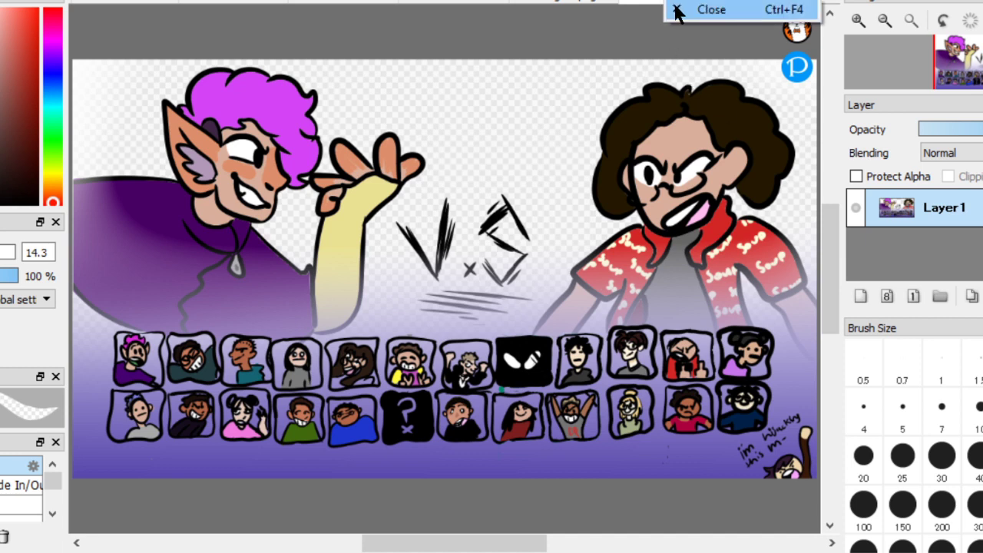
left_click(670, 10)
left_click(418, 285)
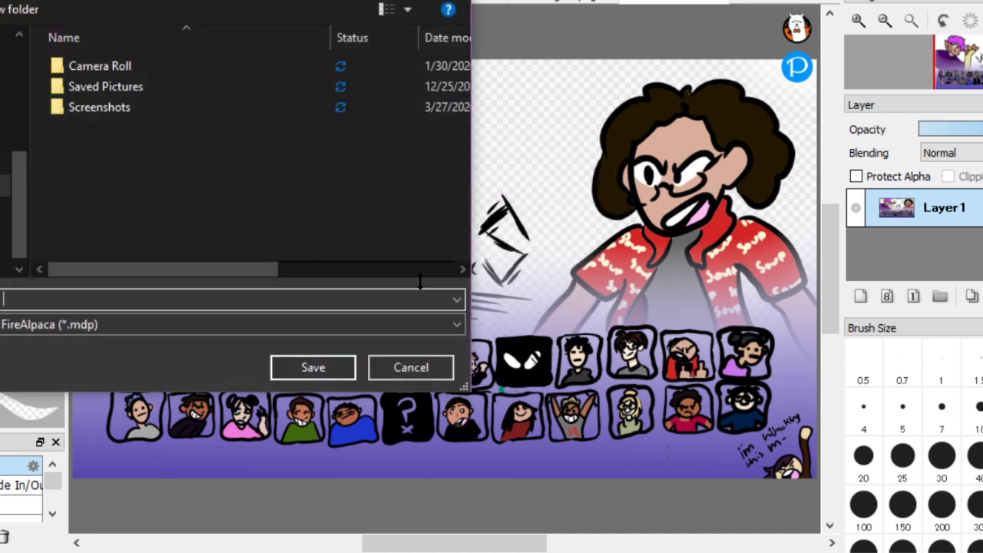
type("sifesubfhe")
left_click(230, 327)
left_click(223, 358)
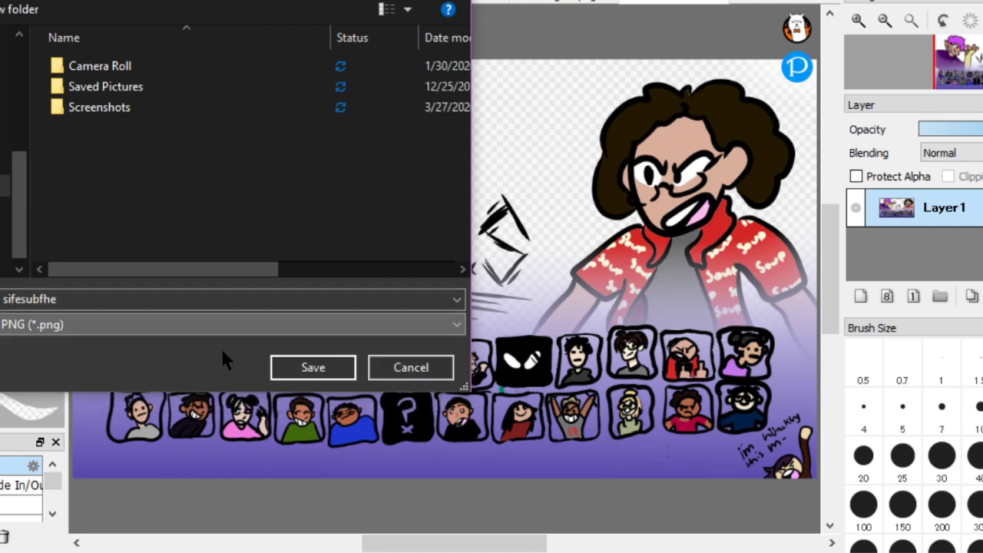
left_click(317, 367)
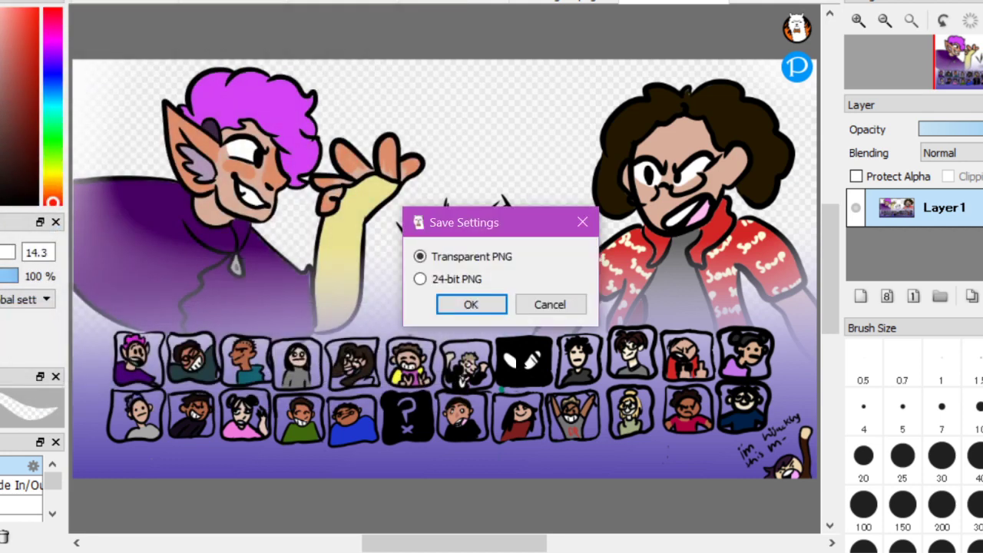
left_click(468, 304)
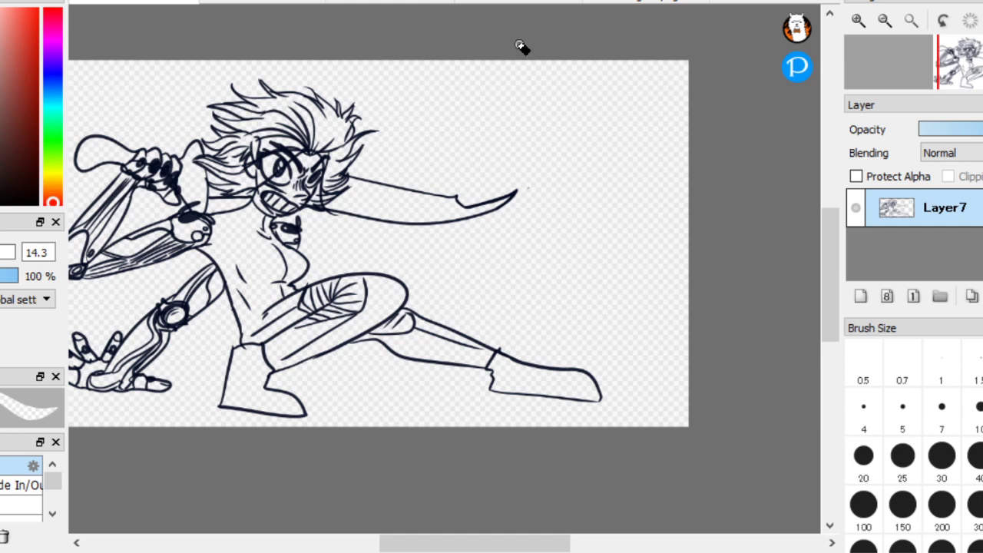
Return to the layered versus artwork and hide the red-shirt opponent on Layer39
left_click(566, 3)
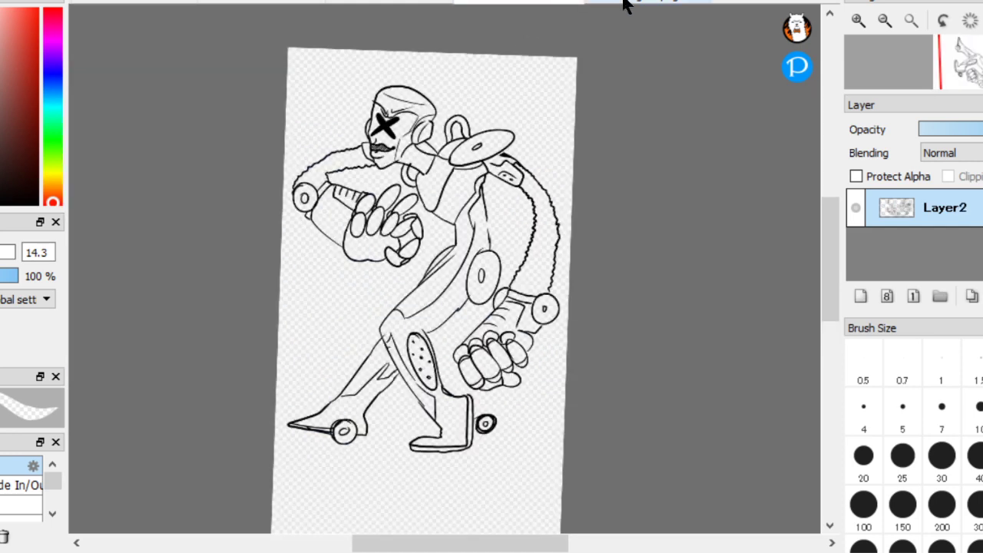
left_click(624, 3)
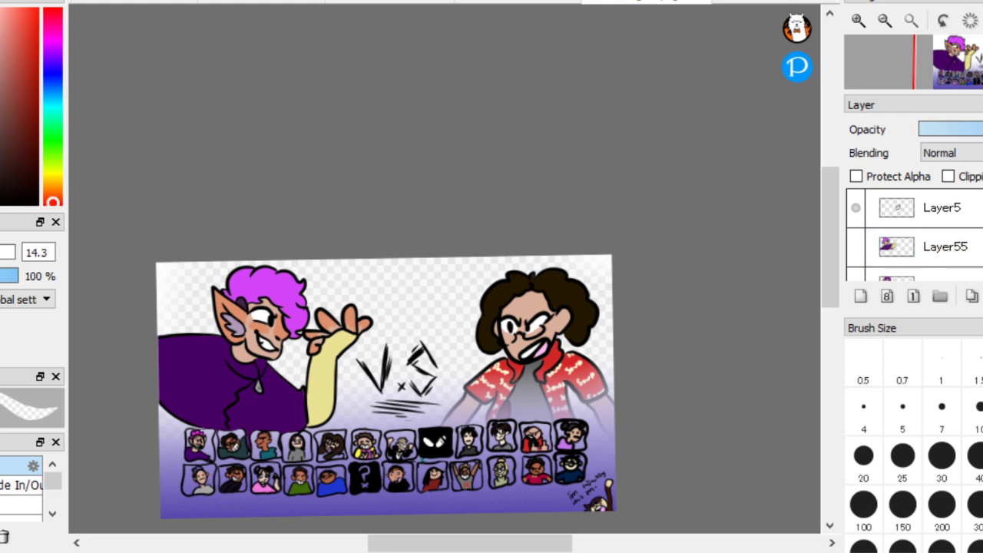
scroll(914, 234, "down", 3)
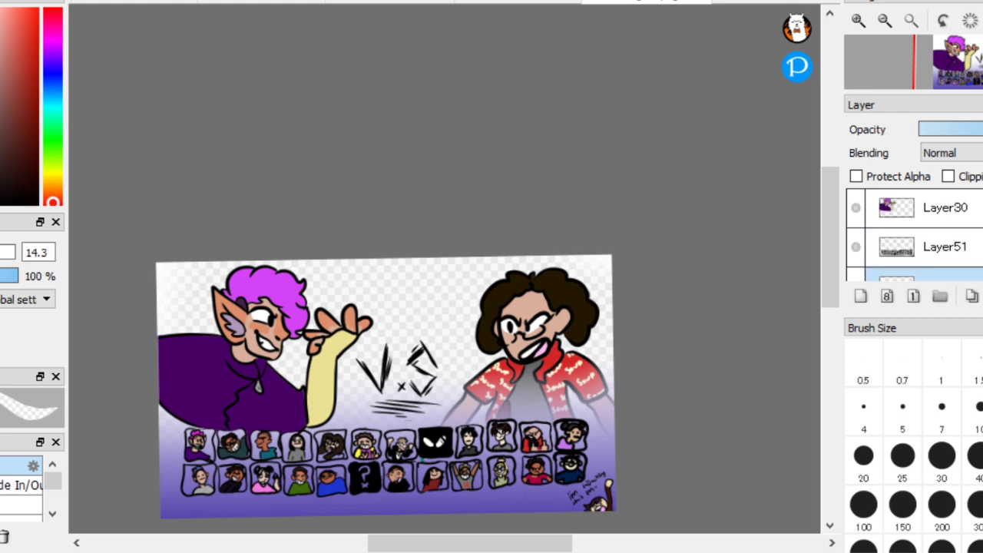
scroll(913, 234, "down", 8)
scroll(913, 234, "up", 2)
scroll(913, 234, "down", 1)
scroll(914, 234, "down", 1)
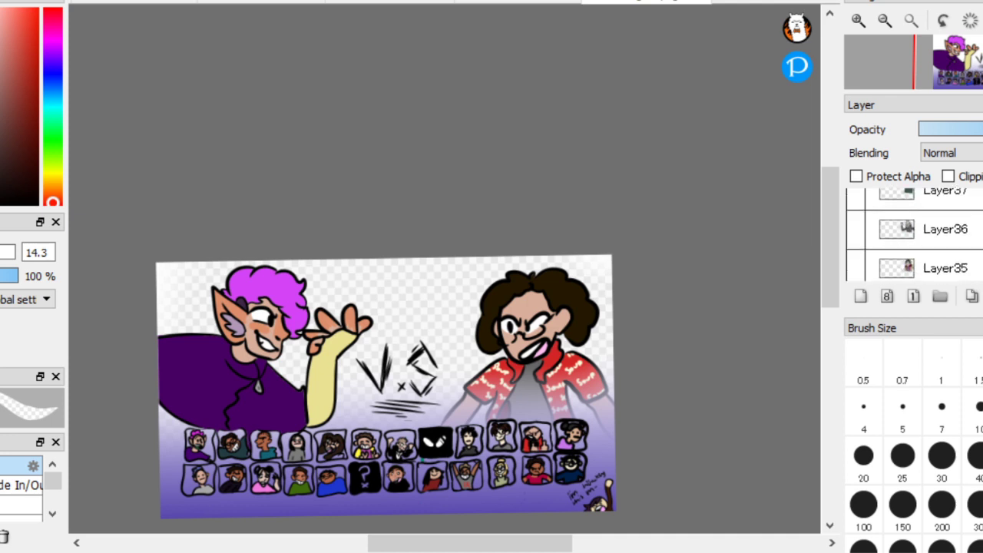
scroll(913, 234, "up", 3)
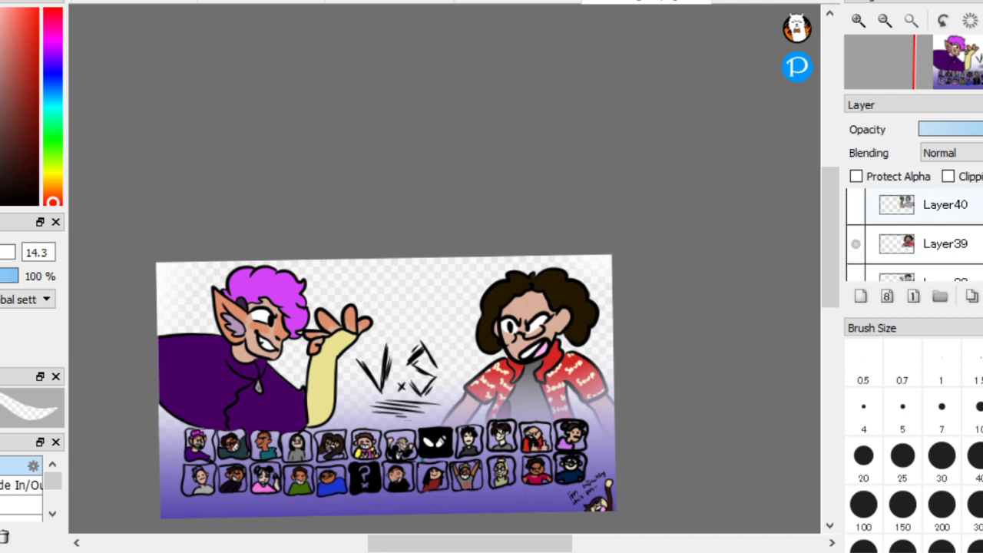
left_click(854, 245)
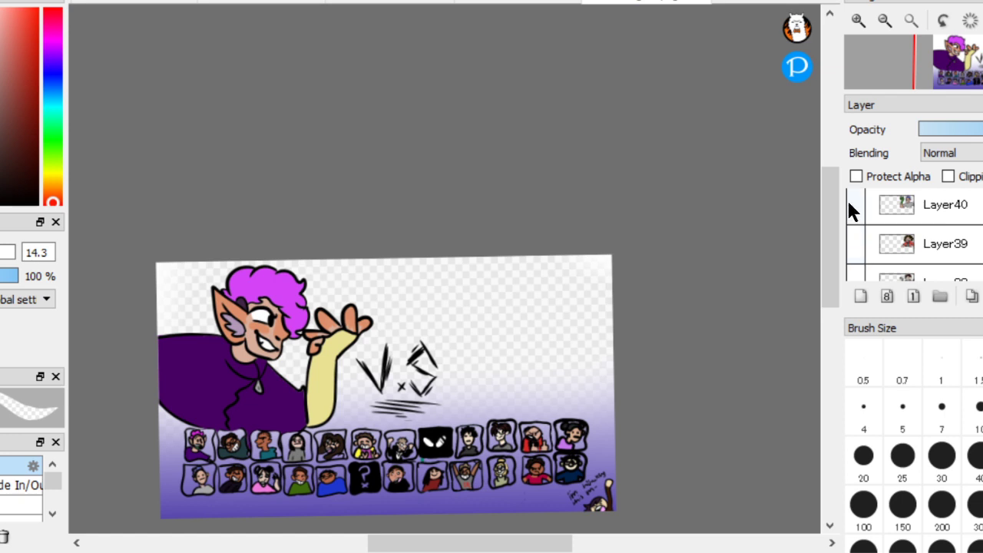
Preview the opponents on Layer40 through Layer49 one at a time, hiding each again after viewing it
left_click(854, 206)
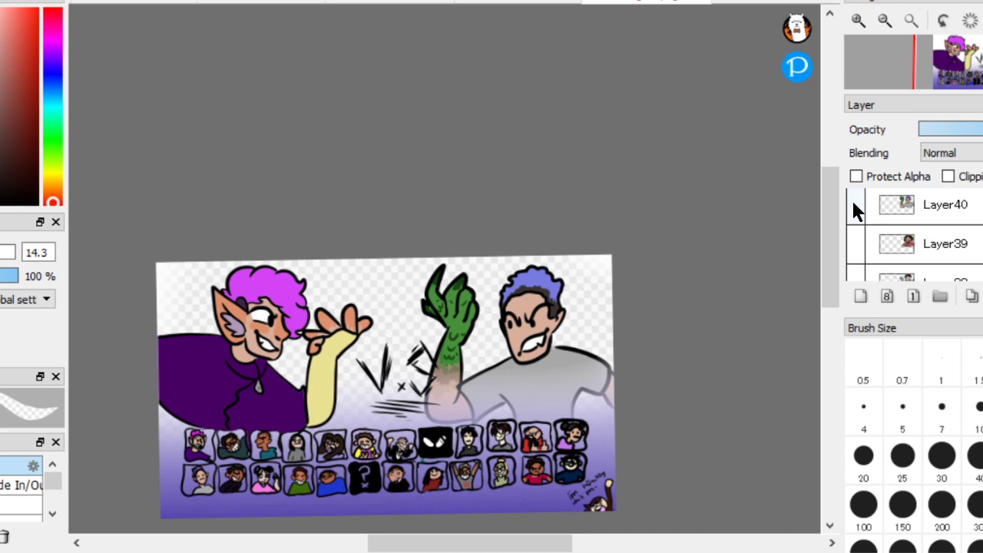
left_click(855, 206)
scroll(918, 230, "up", 1)
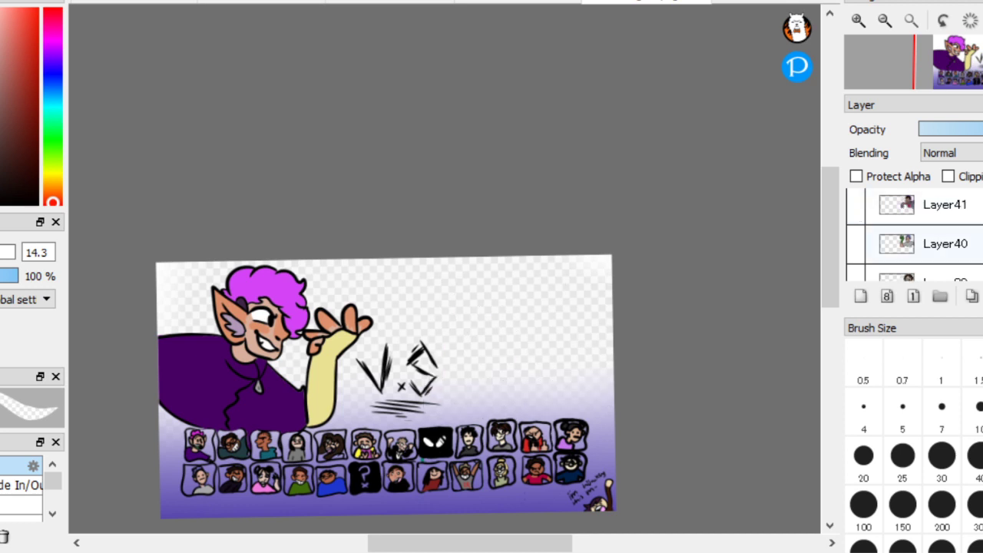
left_click(855, 206)
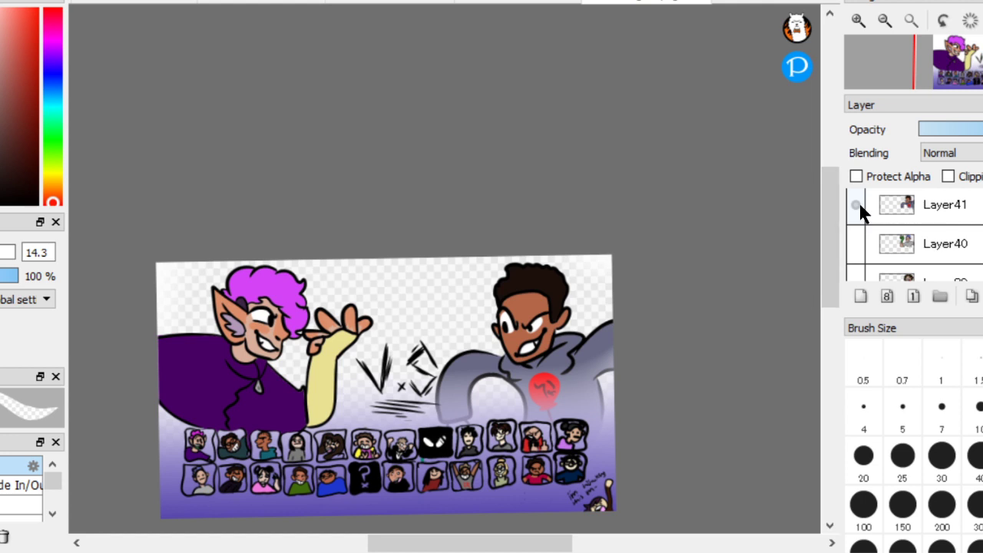
left_click(857, 204)
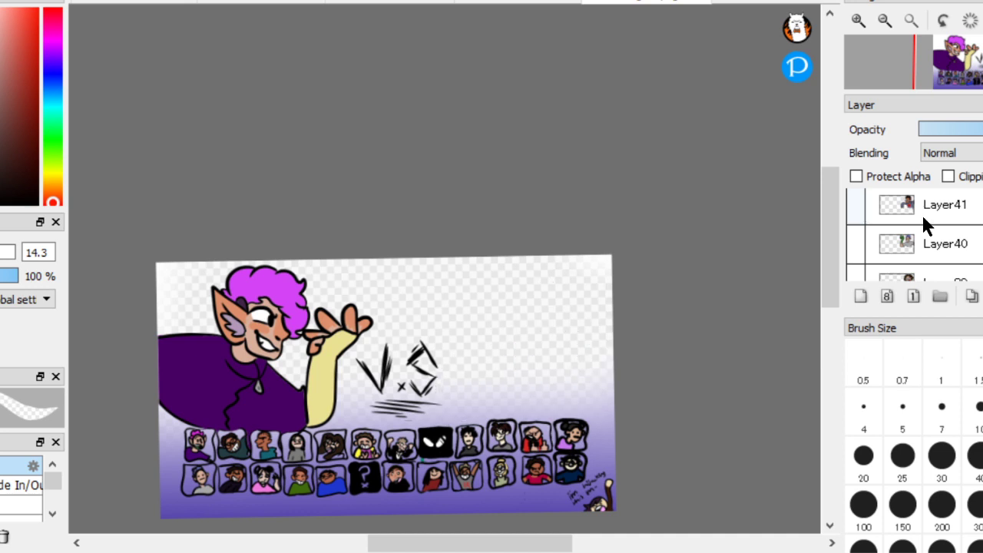
scroll(914, 230, "up", 1)
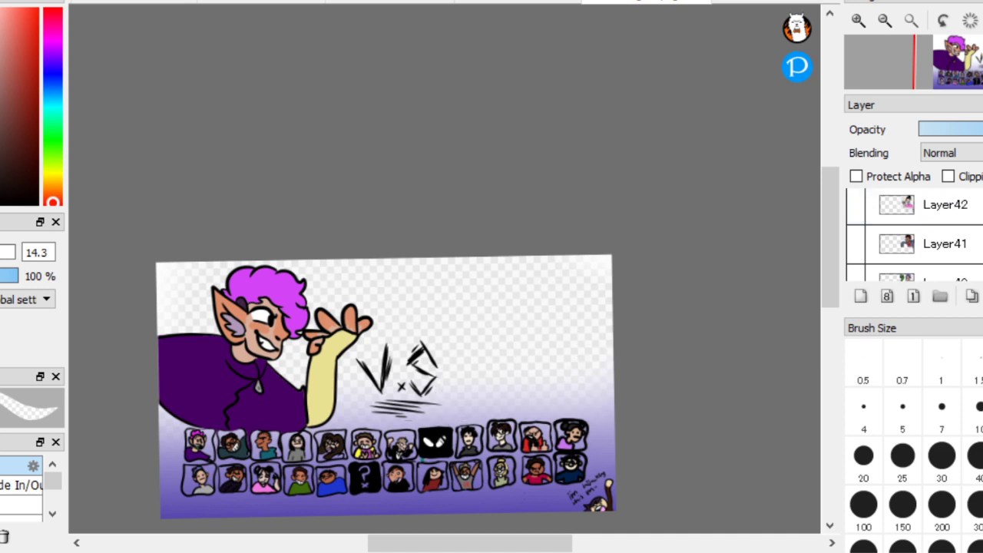
left_click(855, 205)
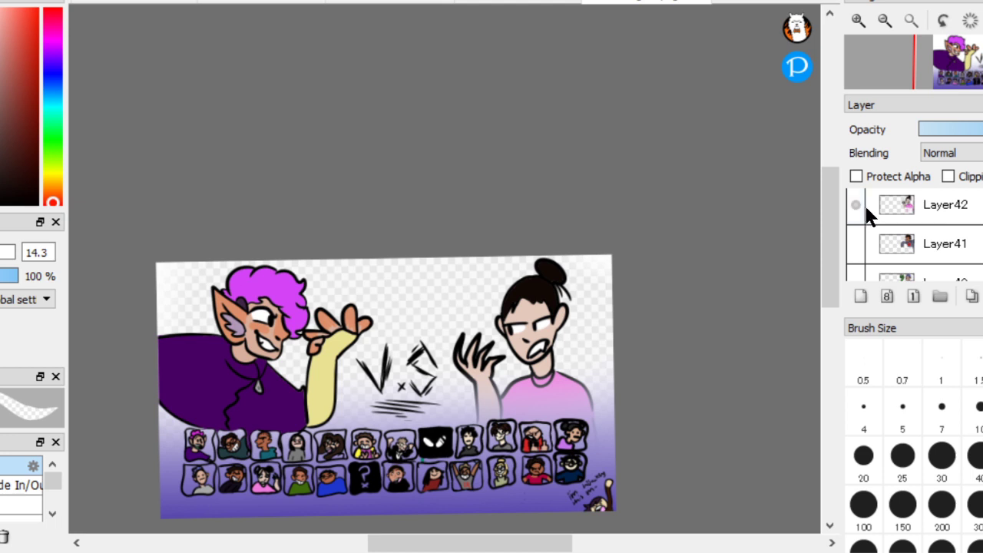
left_click(854, 204)
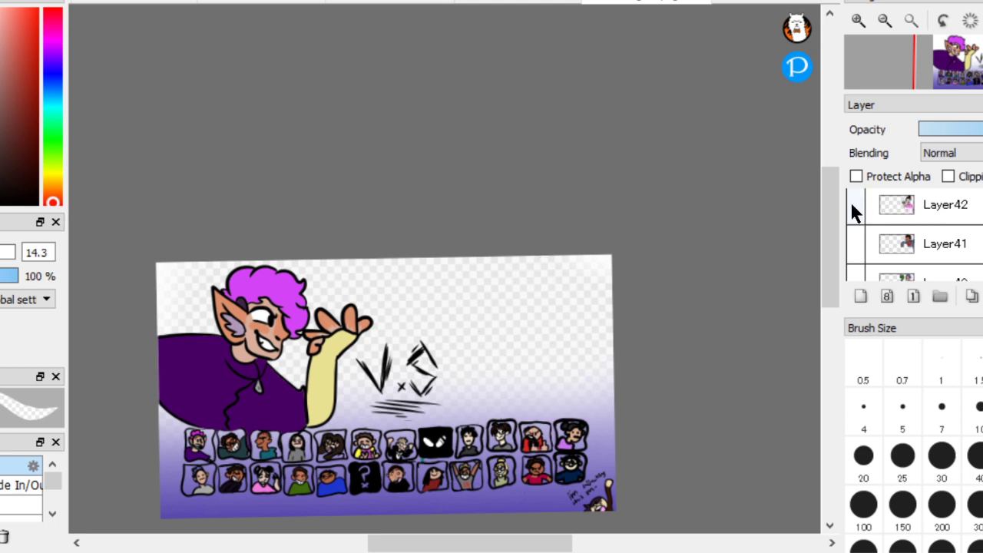
scroll(883, 222, "up", 1)
left_click(855, 204)
left_click(855, 205)
scroll(914, 230, "up", 1)
left_click(854, 204)
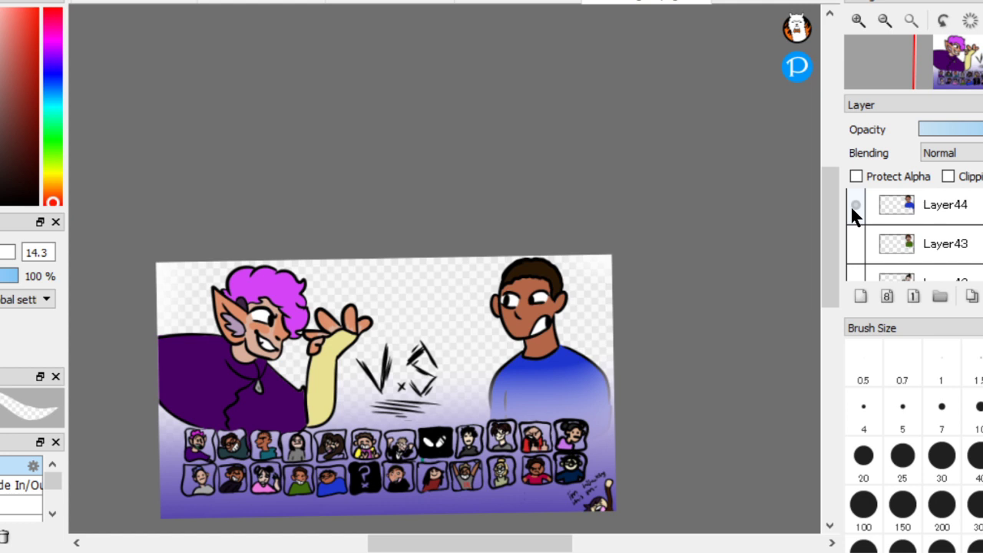
left_click(855, 206)
left_click(855, 205)
left_click(854, 204)
scroll(921, 234, "up", 1)
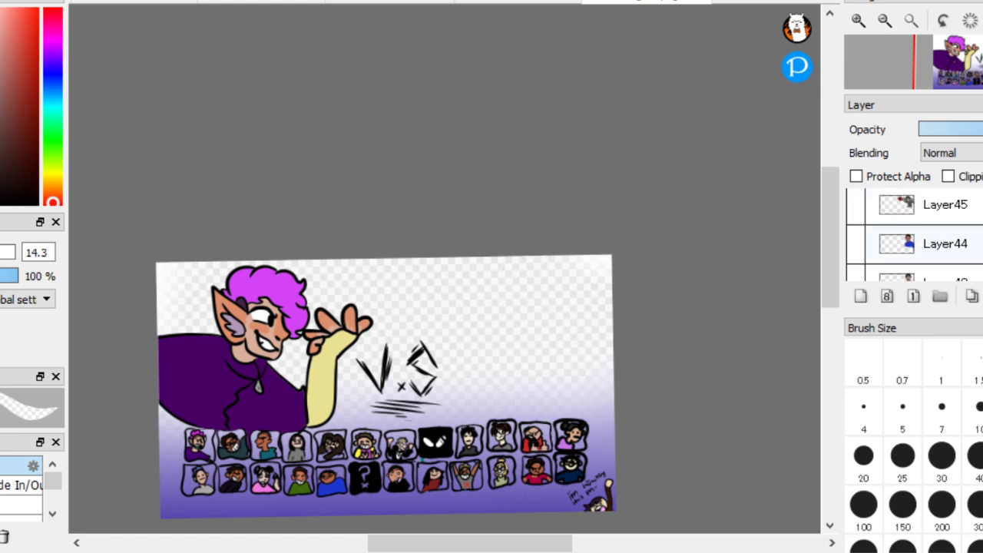
left_click(855, 205)
left_click(856, 206)
scroll(857, 209, "up", 1)
left_click(855, 207)
left_click(855, 207)
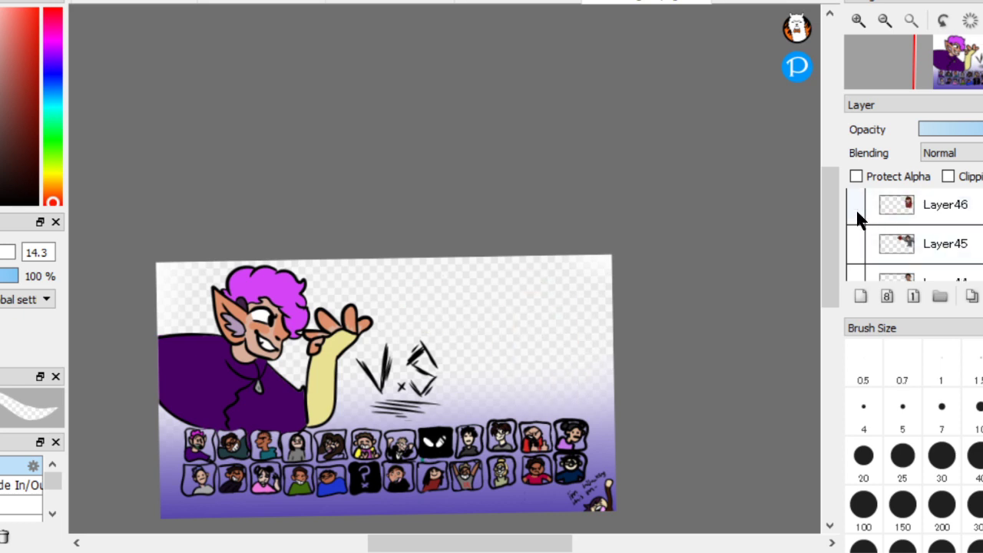
scroll(857, 209, "up", 1)
left_click(855, 205)
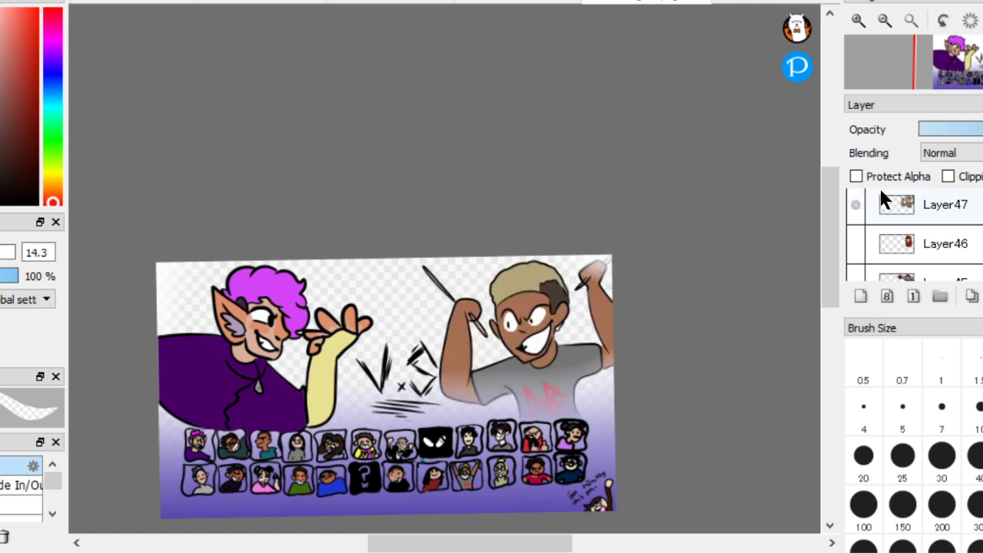
left_click(855, 204)
scroll(857, 207, "up", 1)
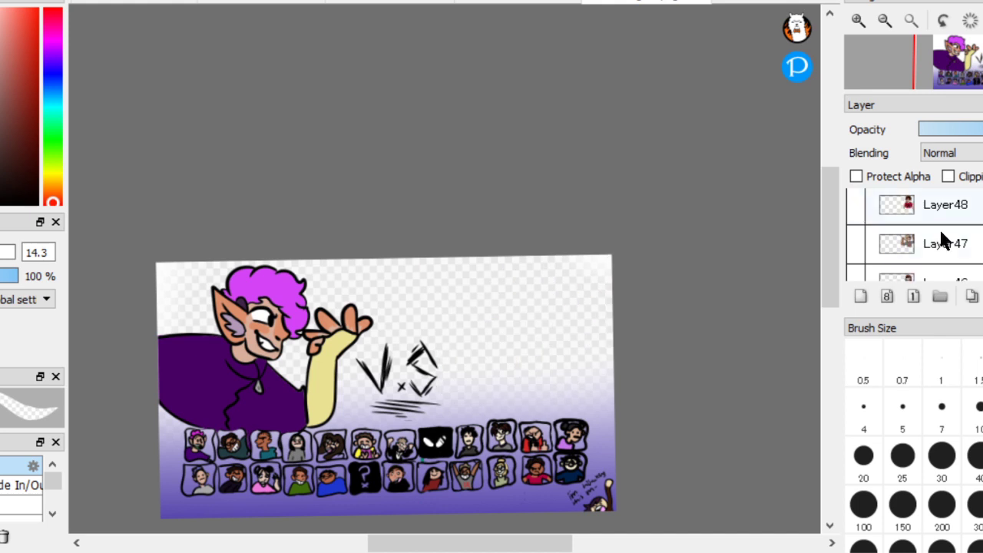
left_click(855, 205)
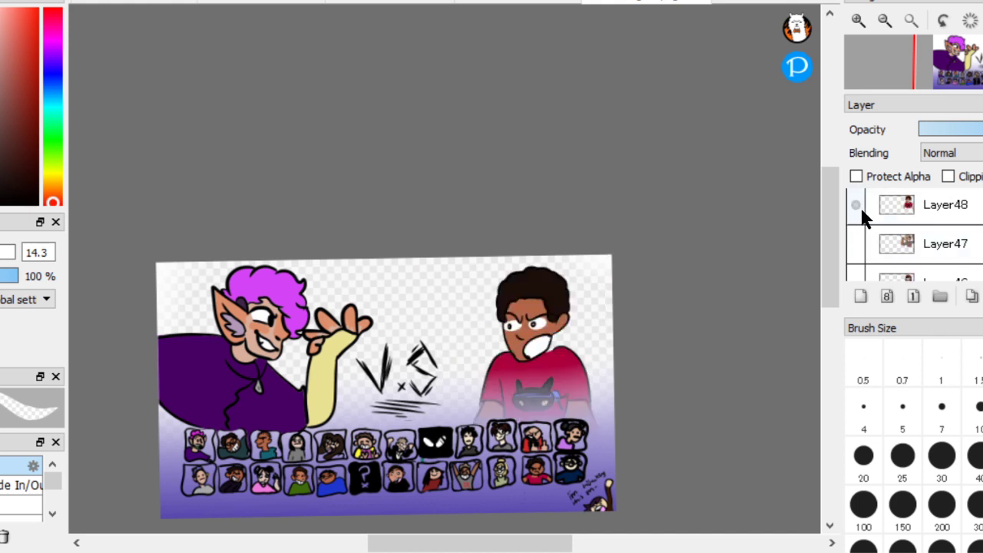
left_click(856, 205)
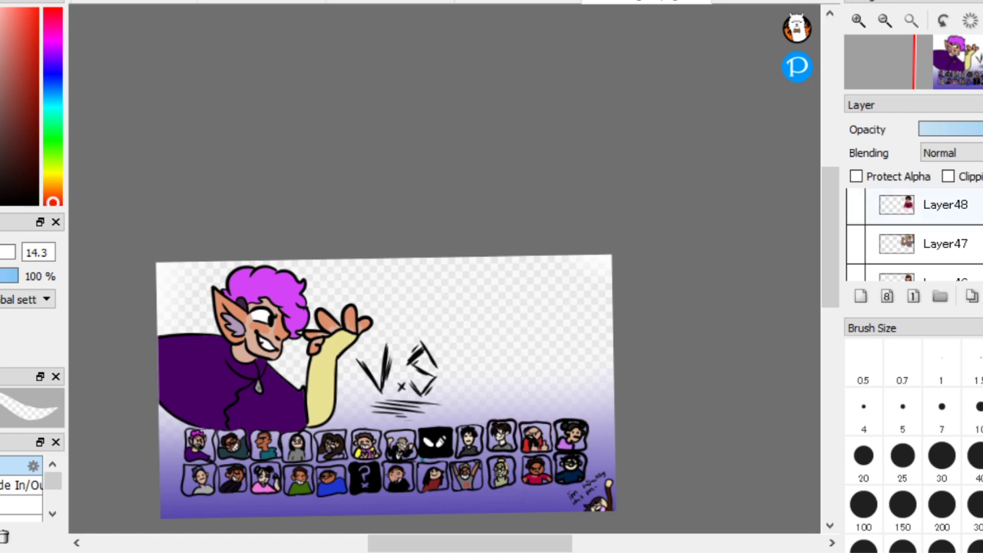
scroll(857, 215, "up", 1)
left_click(857, 205)
left_click(856, 204)
scroll(889, 242, "up", 1)
Show the opponent with glasses on Layer50 and copy that layer plus the V.S lettering on Layer5 into a new image
left_click(858, 204)
left_click(959, 214)
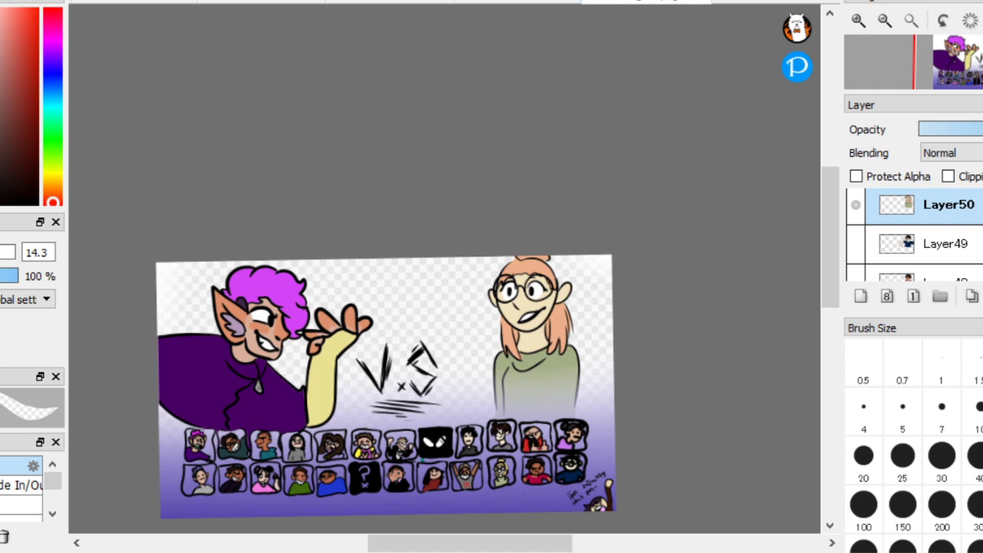
key("alt+f")
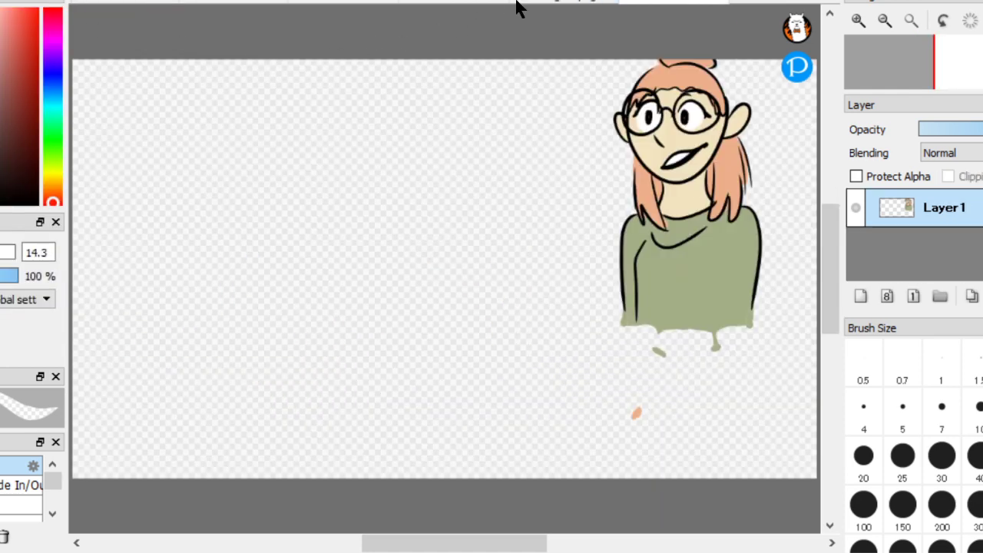
left_click(549, 4)
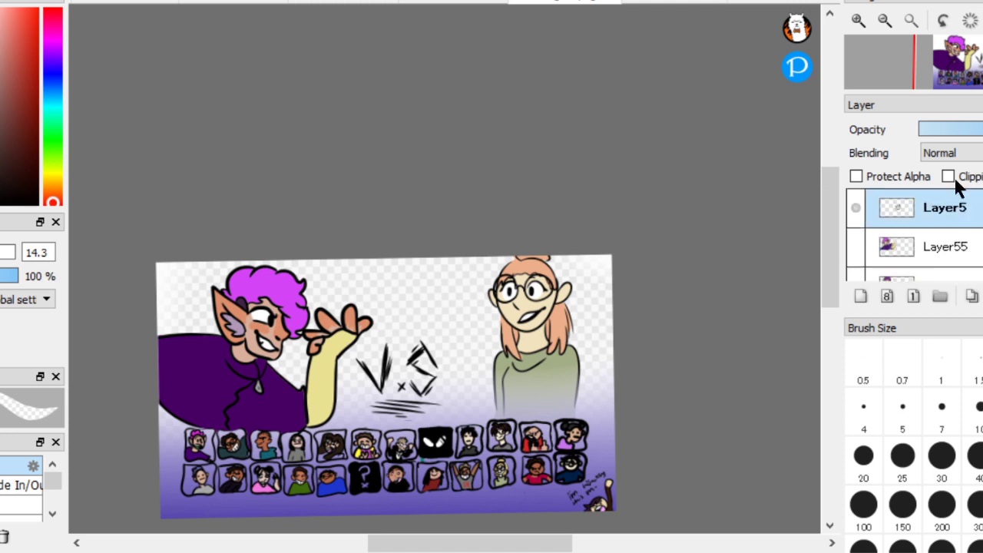
left_click(686, 4)
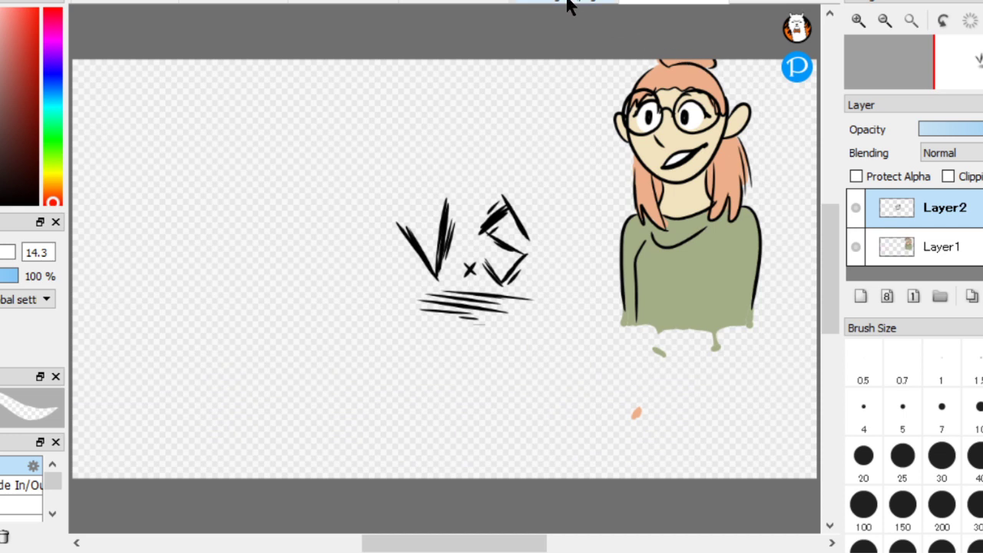
Copy the portrait tiles on Layer51 and the purple gradient on Layer52 into the glasses character's image, placing the gradient beneath the tiles
left_click(566, 2)
scroll(913, 234, "down", 1)
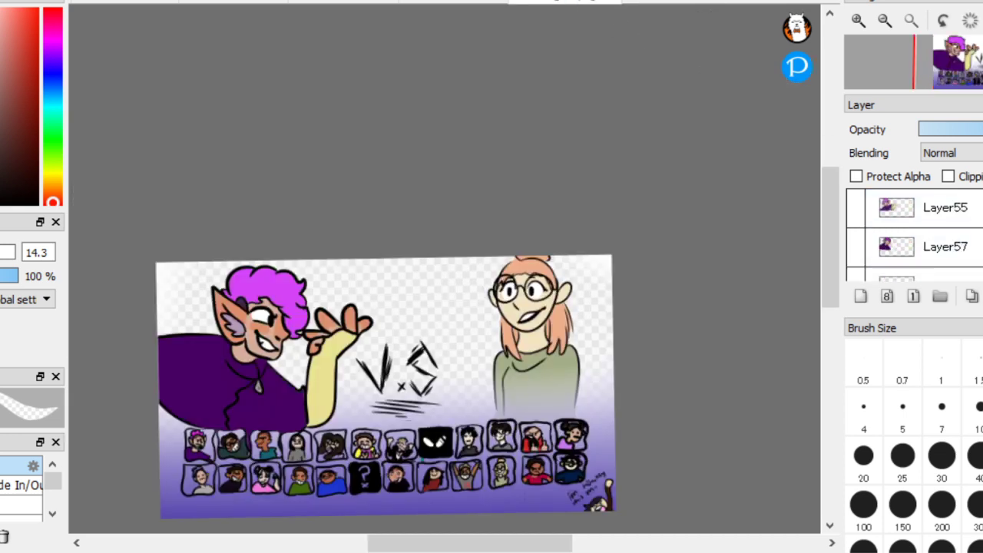
scroll(914, 234, "down", 3)
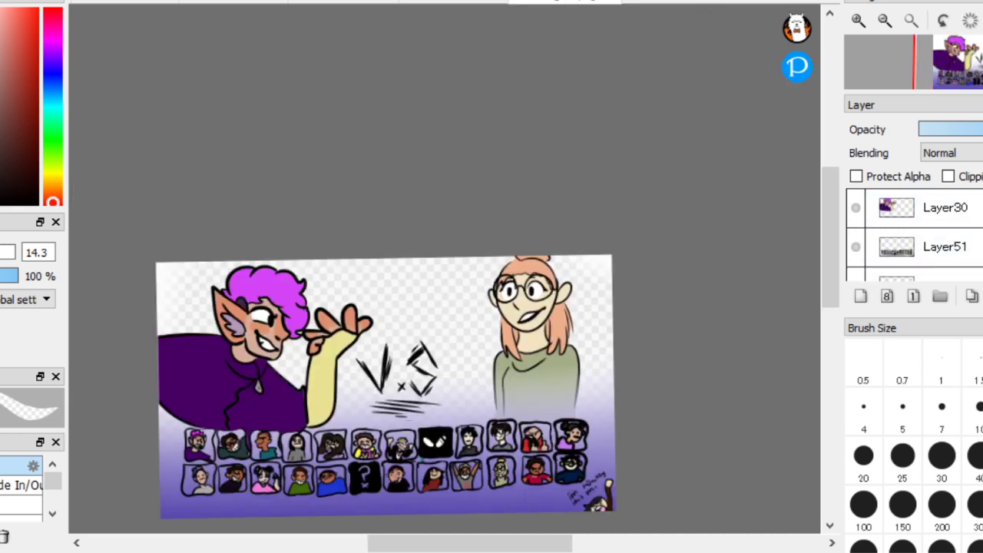
left_click(944, 246)
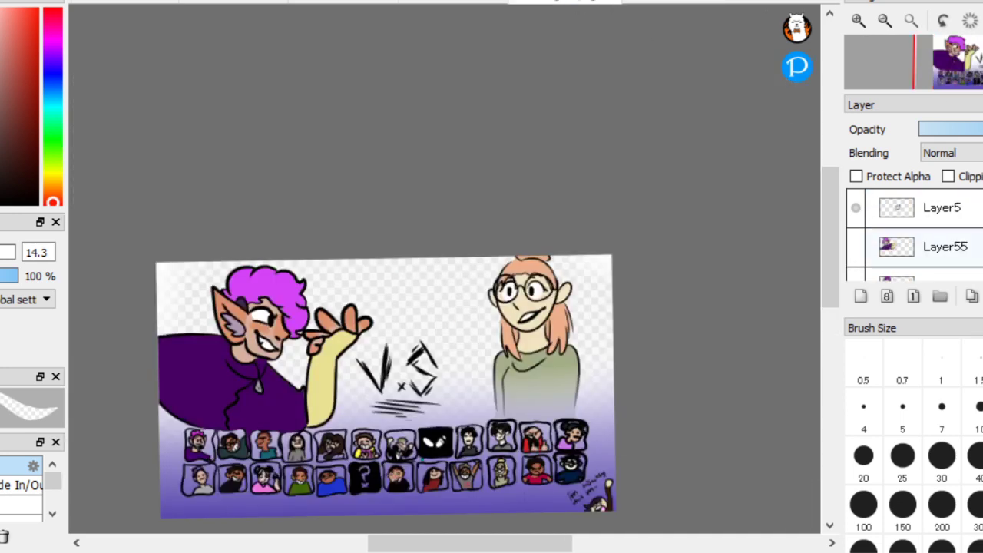
scroll(914, 234, "down", 2)
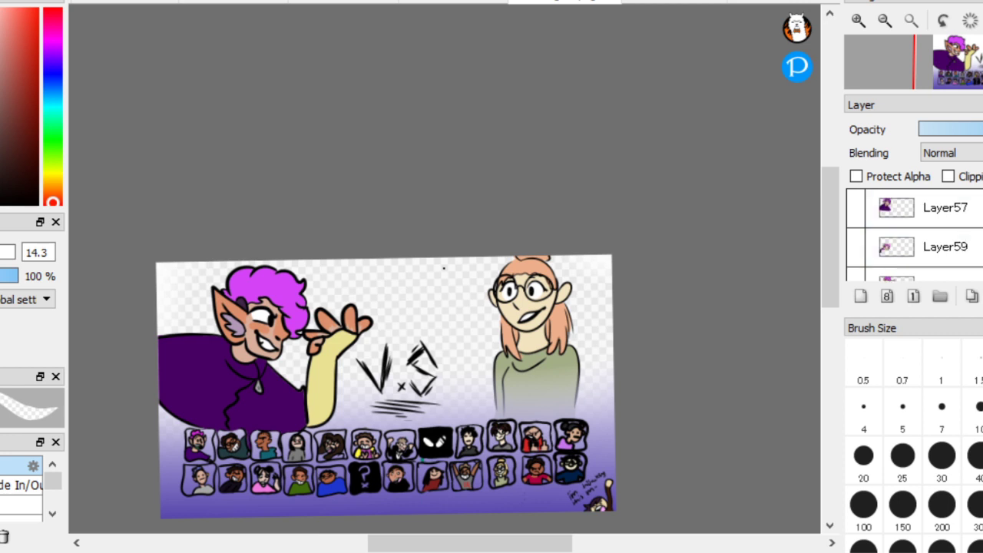
scroll(914, 230, "down", 1)
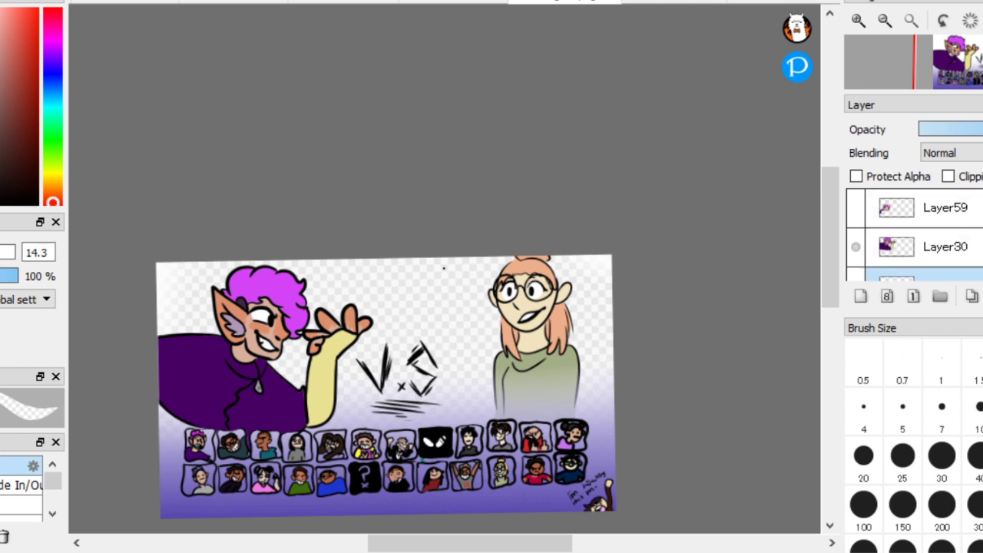
scroll(914, 230, "down", 2)
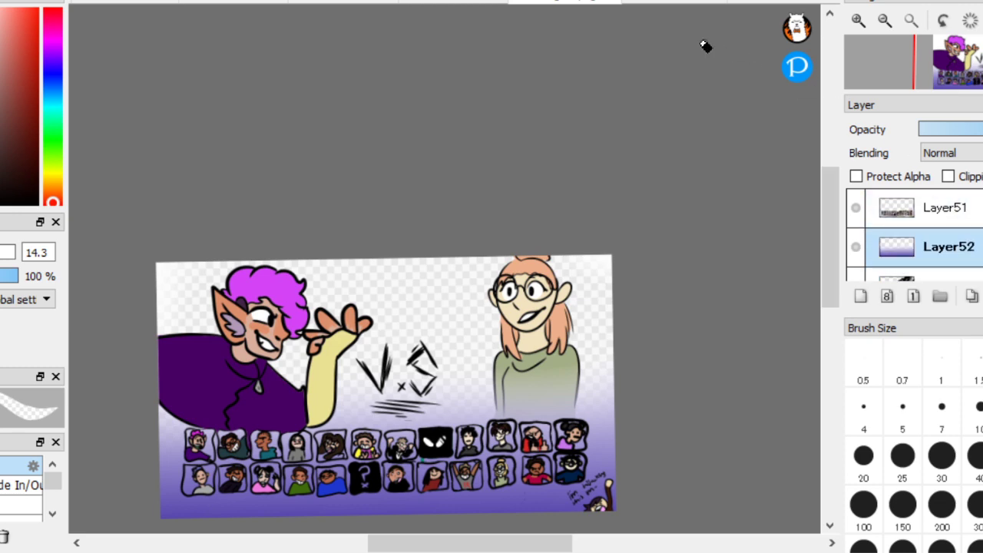
left_click(668, 3)
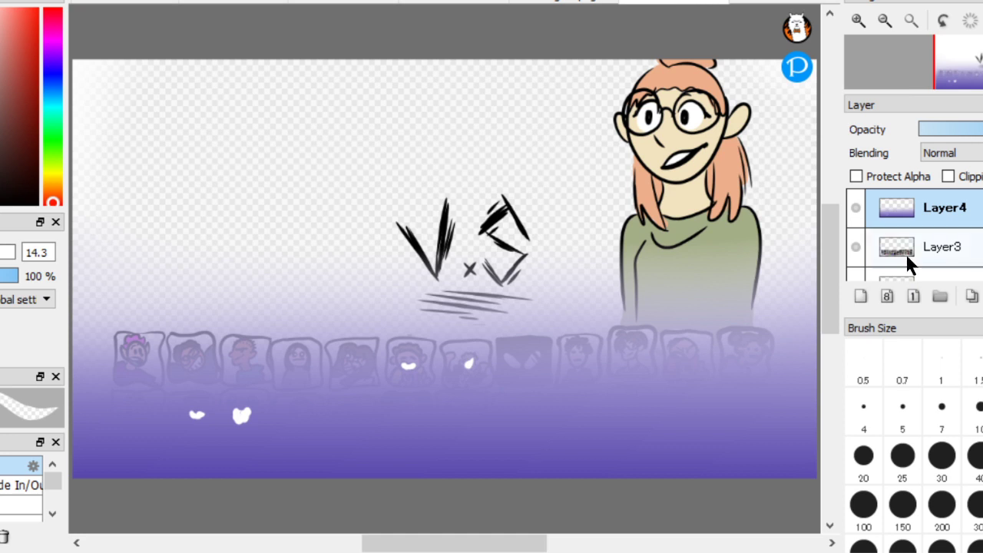
left_click_drag(936, 222, 940, 283)
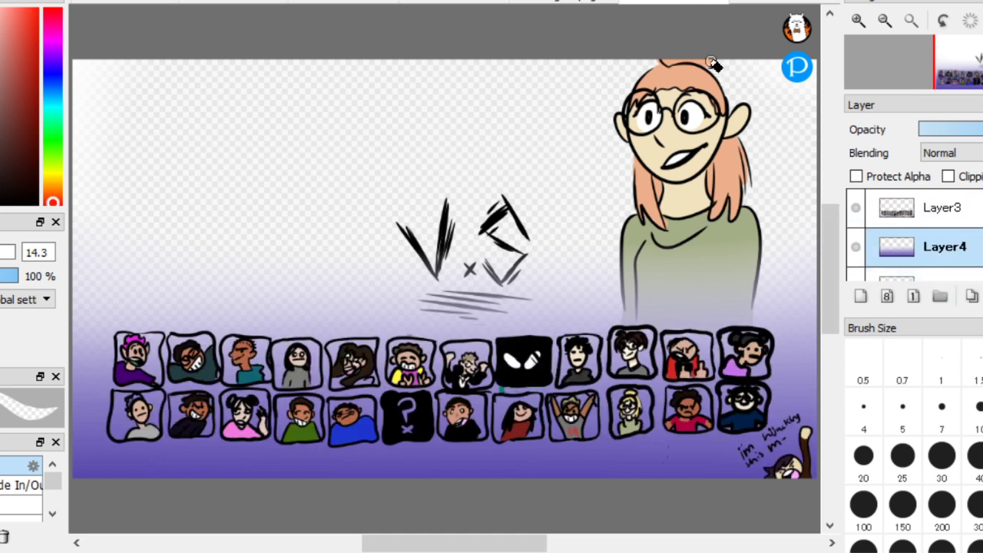
Copy the purple-haired elf on Layer30 into the glasses character's image, between the portrait tiles and the gradient
left_click(588, 2)
left_click(967, 246)
scroll(944, 231, "down", 2)
scroll(914, 238, "down", 1)
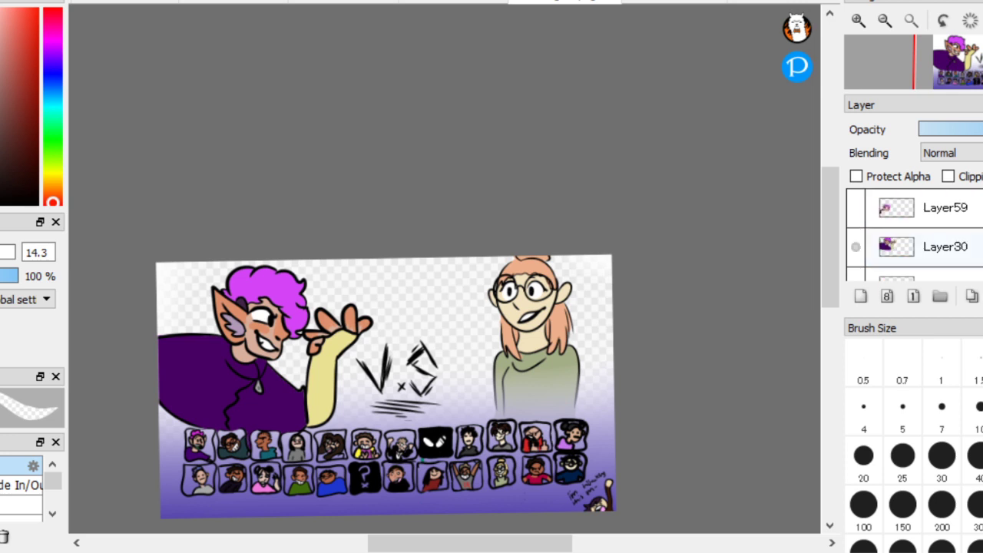
left_click(945, 247)
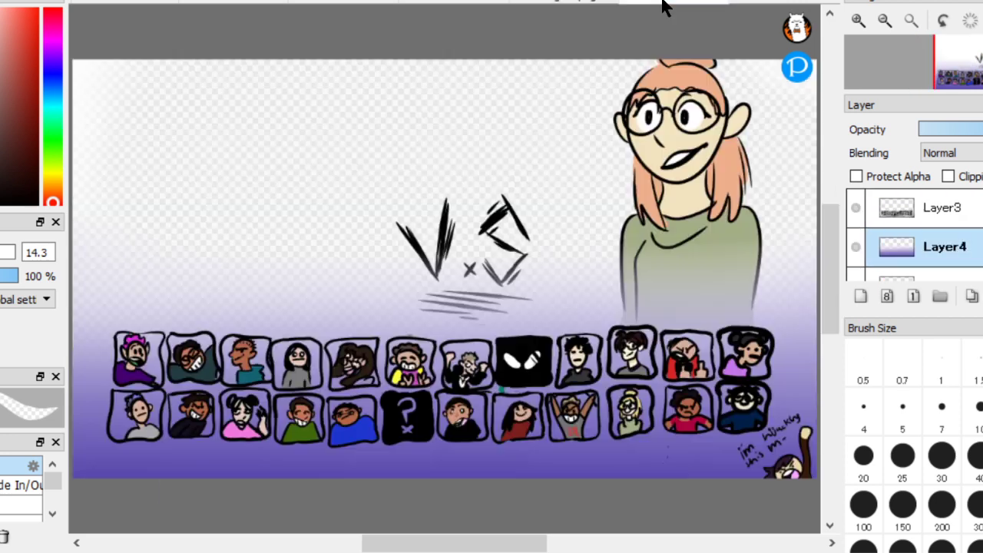
left_click(664, 3)
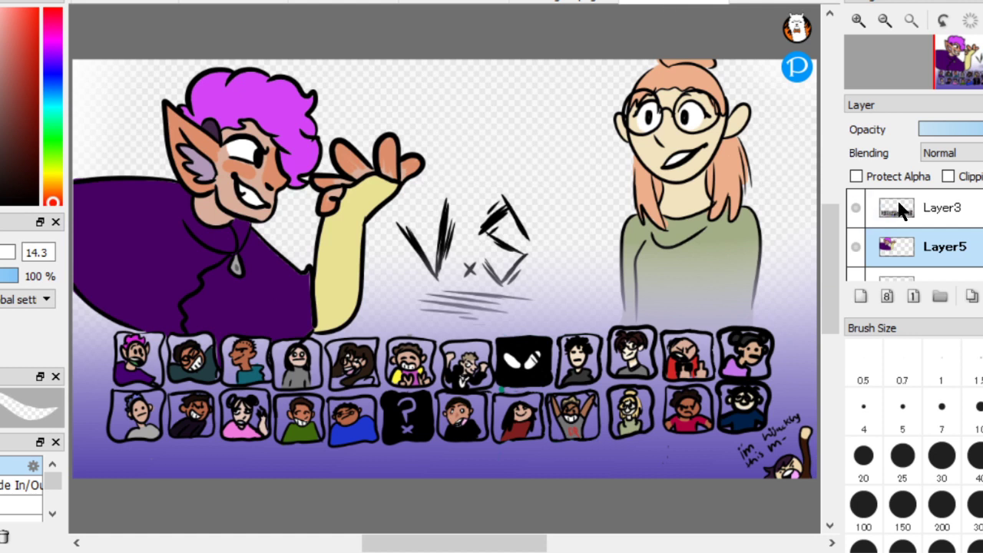
Merge the portrait tiles, elf, lettering, opponent and gradient in the glasses character's image into one layer
left_click(918, 206)
key("ctrl+e")
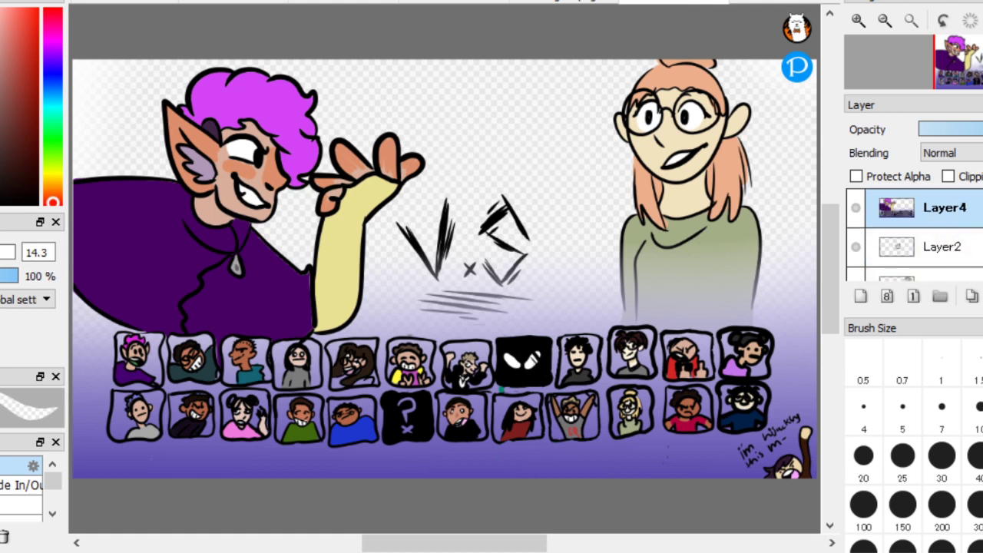
key("ctrl+e")
key("ctrl+e")
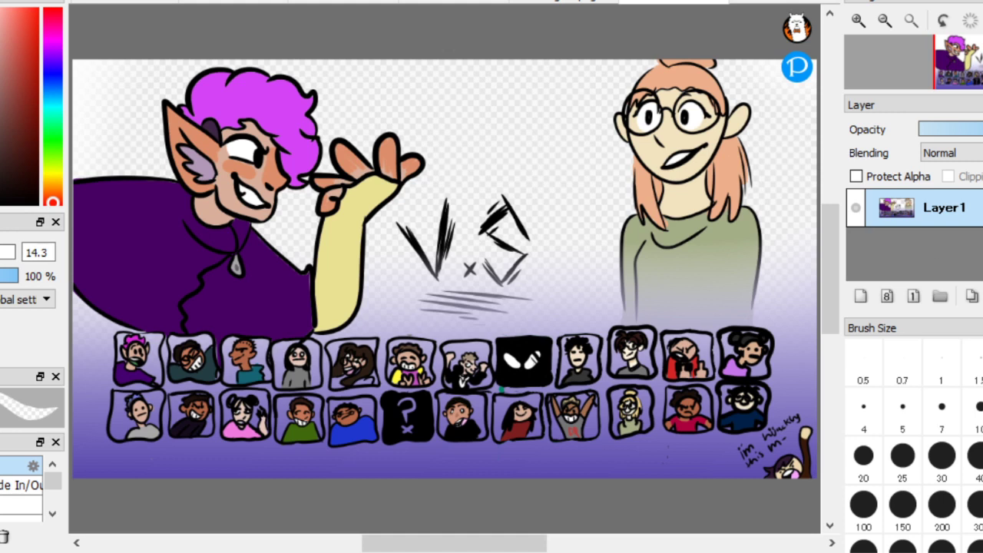
Close the glasses character's image, saving it as a transparent PNG named emxasifue
key("alt+f")
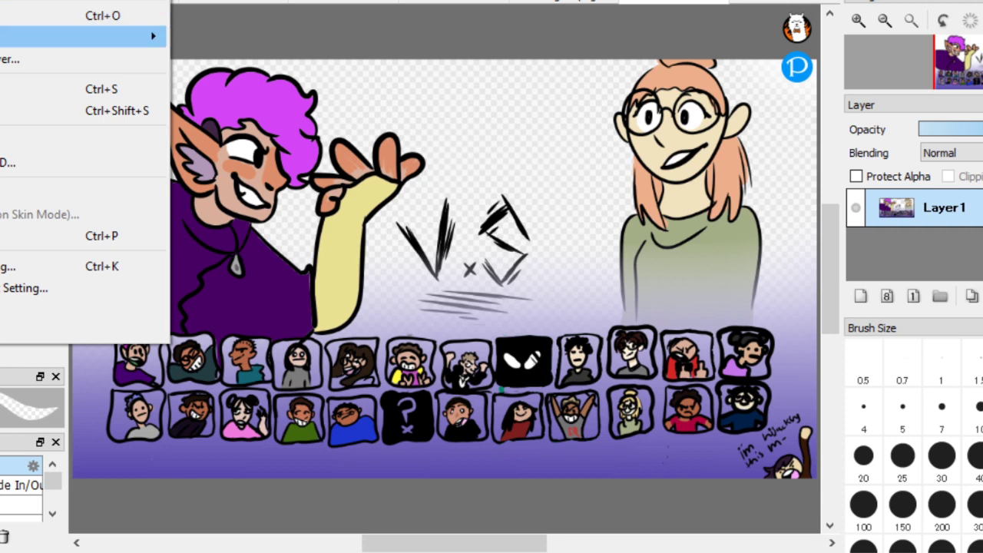
mouse_move(77, 36)
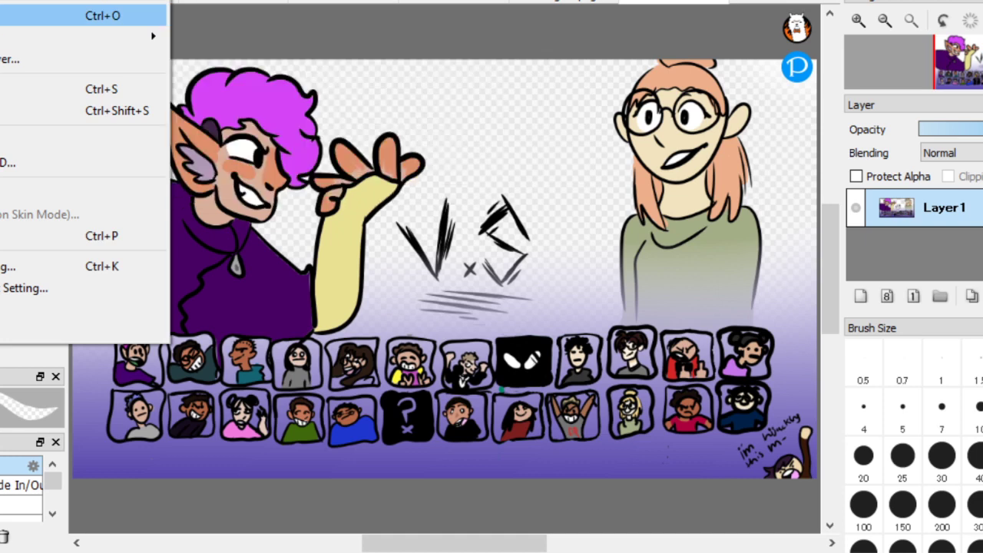
right_click(670, 5)
left_click(699, 10)
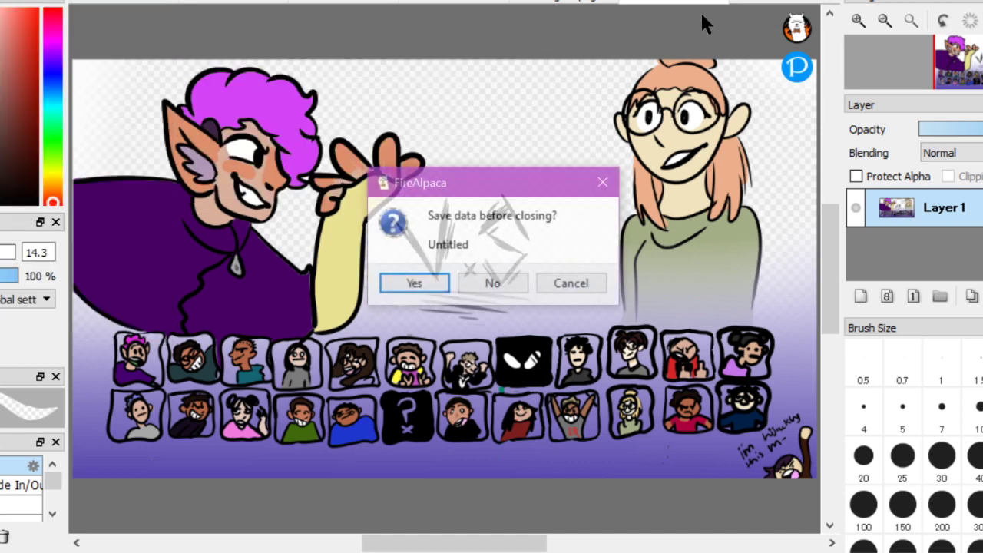
left_click(396, 291)
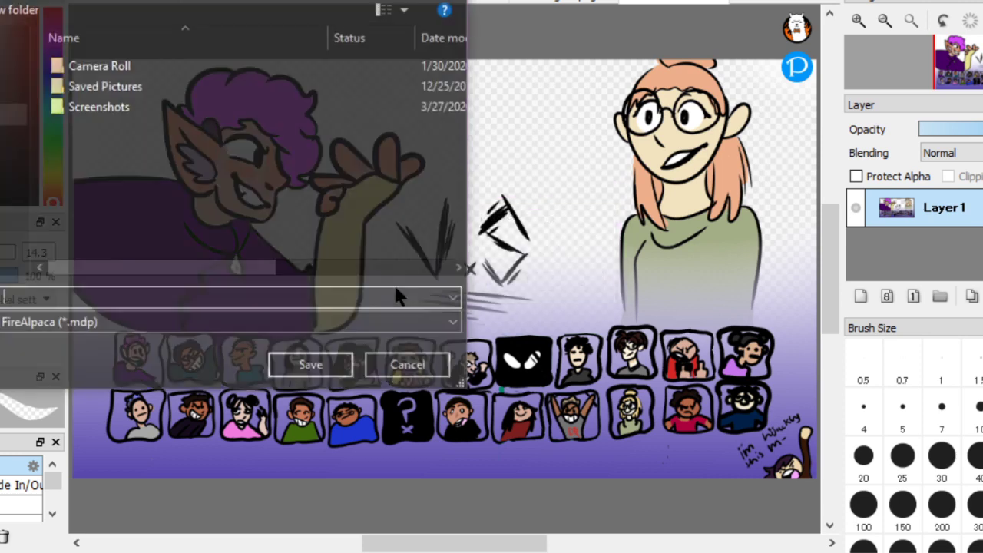
type("emxasifue")
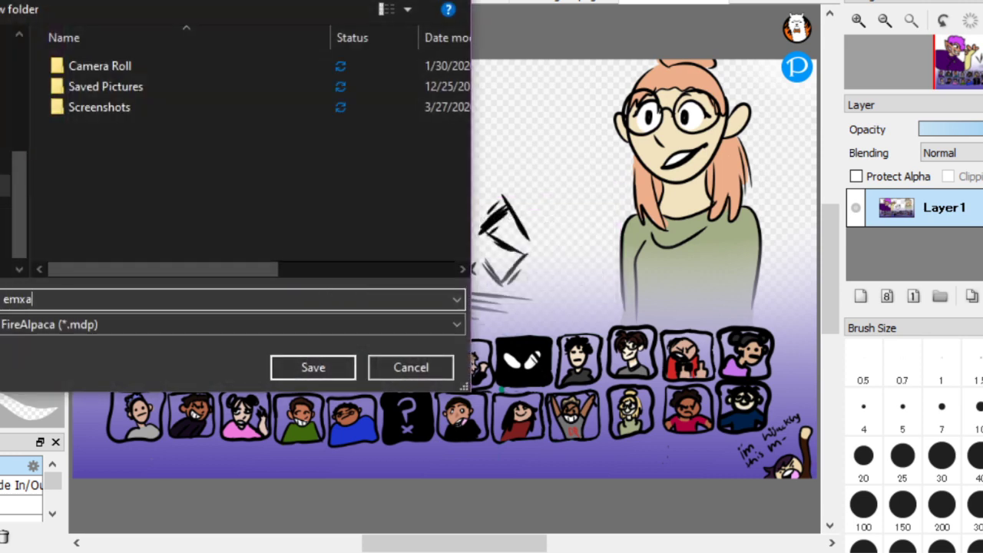
left_click(123, 324)
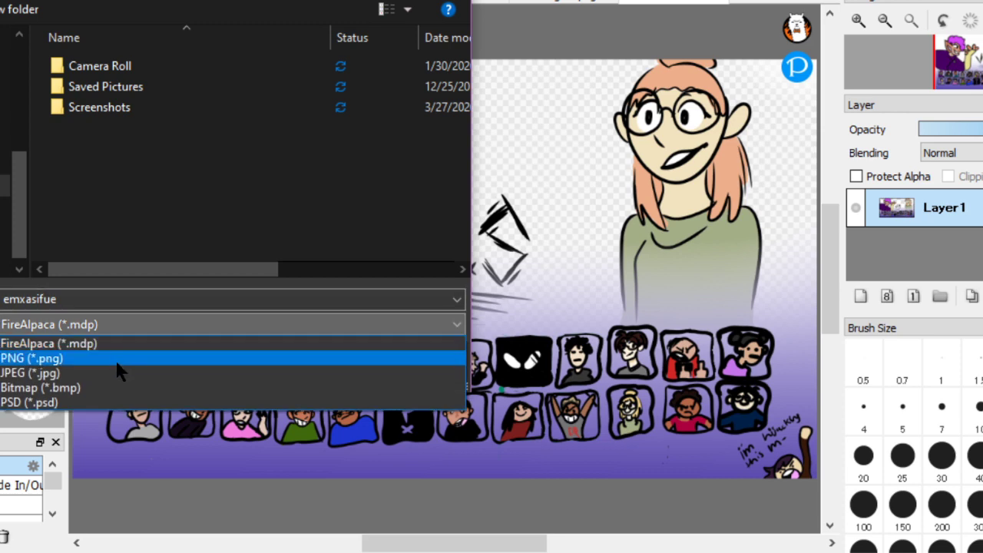
left_click(115, 357)
left_click(309, 369)
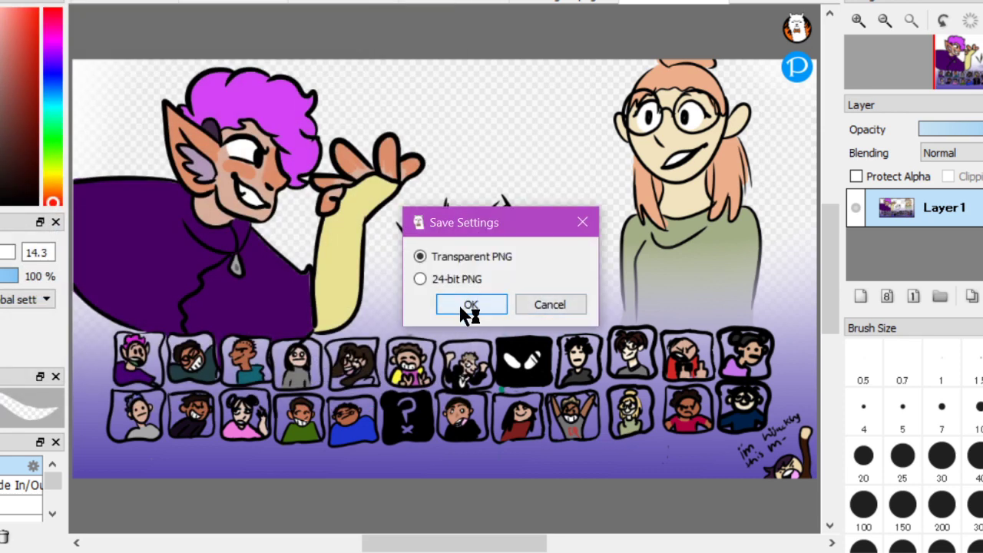
left_click(467, 305)
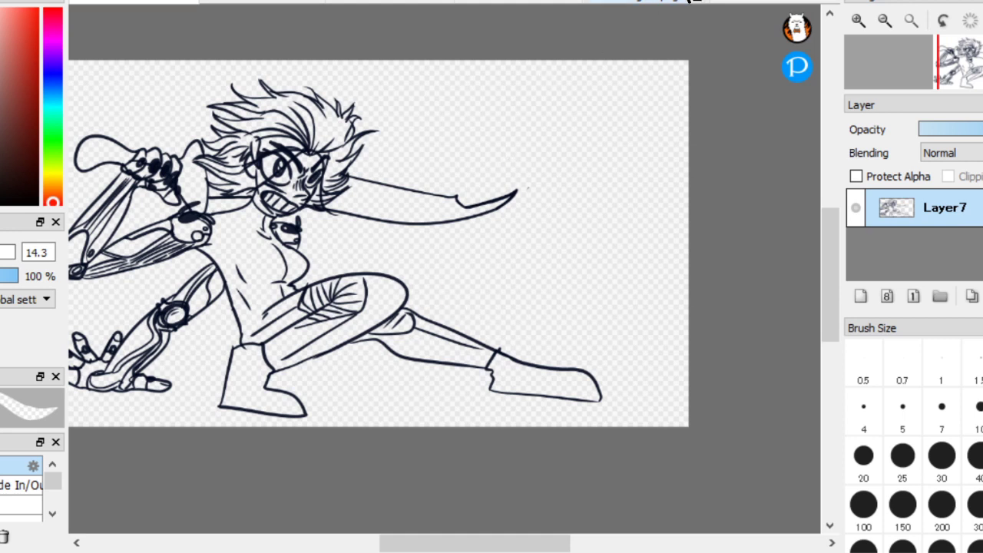
In the layered versus artwork, hide the glasses character on Layer50 and show the black shadow creature on Layer53
left_click(691, 1)
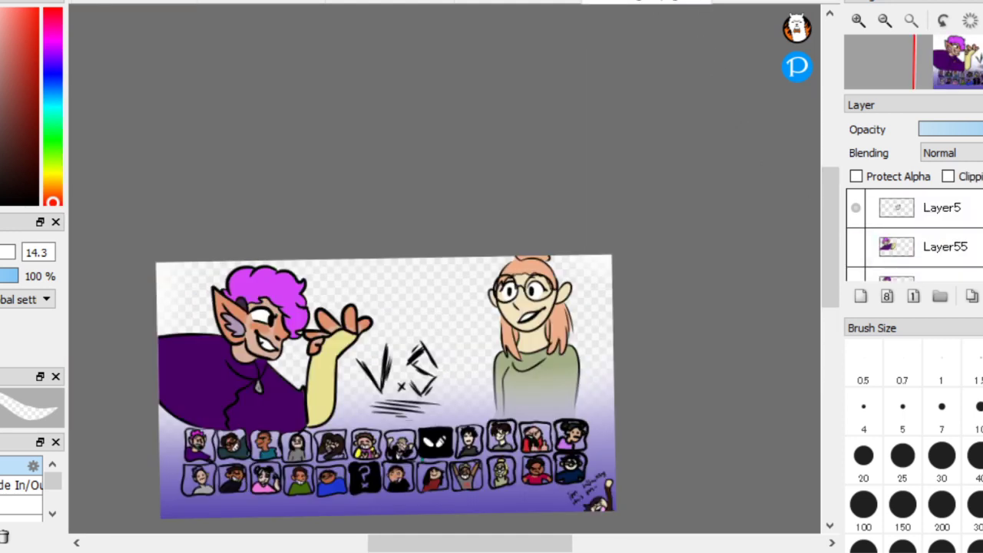
scroll(914, 234, "down", 10)
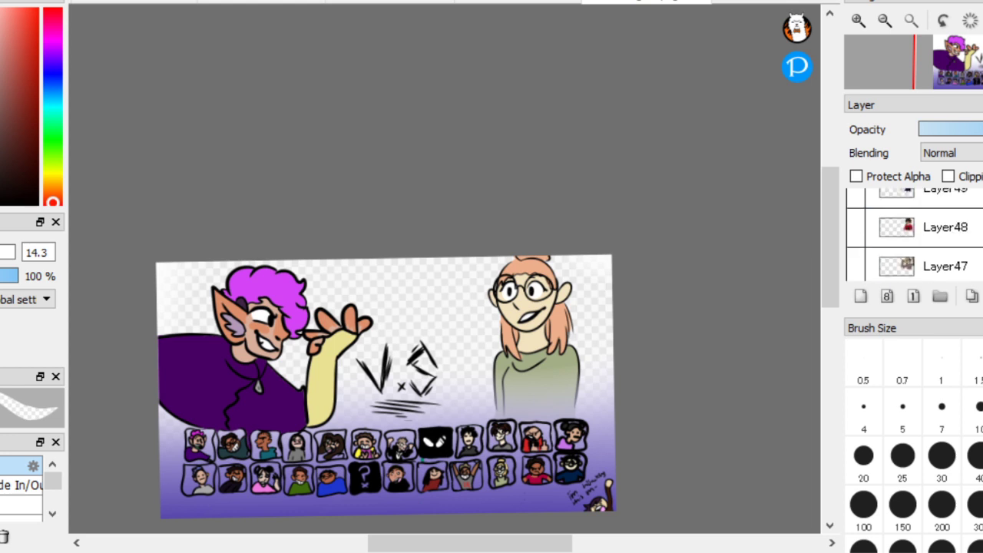
scroll(913, 235, "down", 4)
scroll(913, 235, "up", 7)
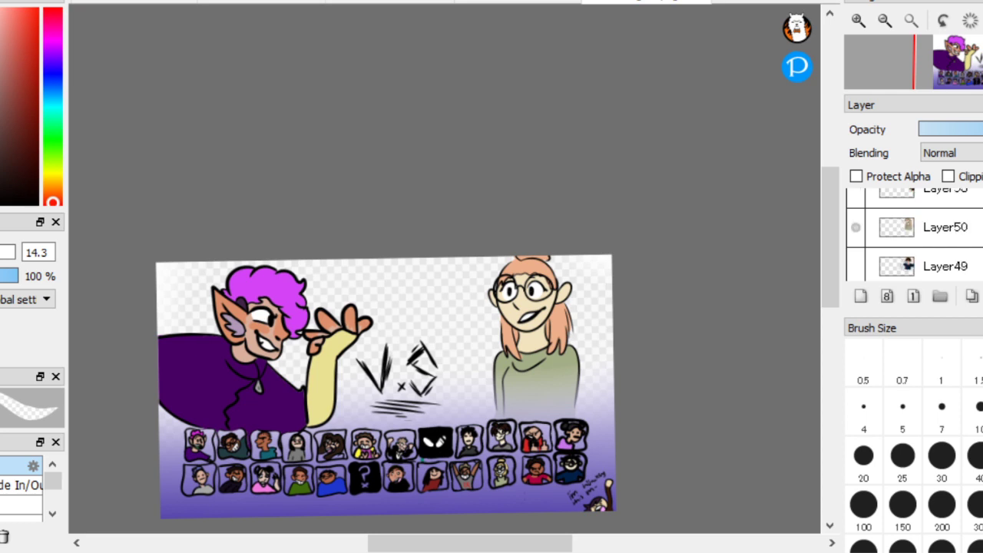
left_click(860, 220)
left_click(856, 192)
left_click(859, 195)
scroll(868, 236, "up", 1)
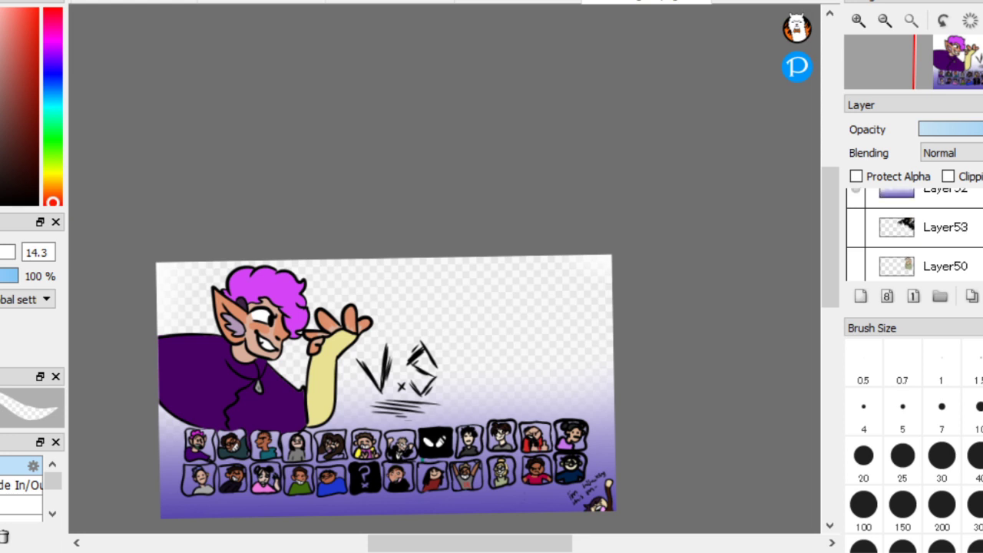
left_click(854, 229)
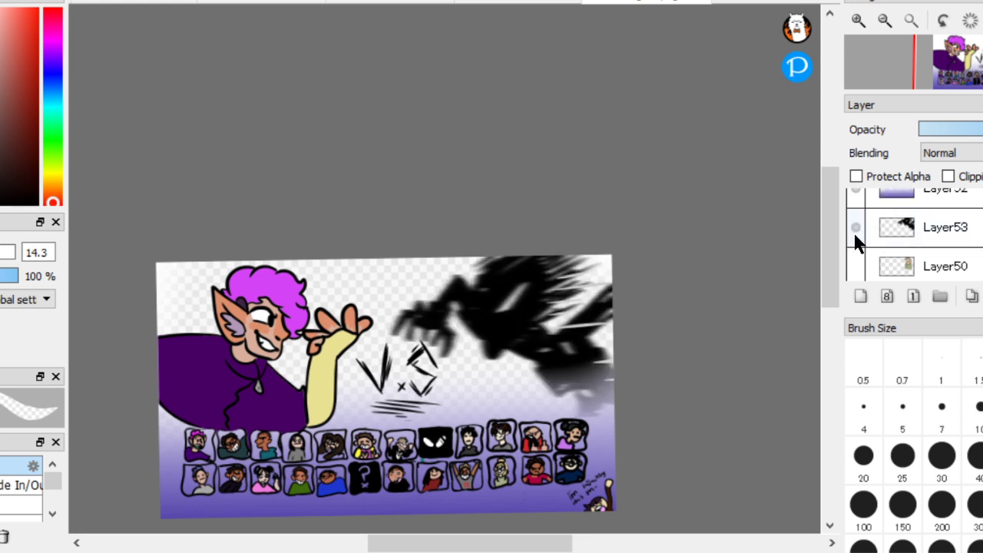
Copy the shadow creature on Layer53 into a new image
left_click(914, 230)
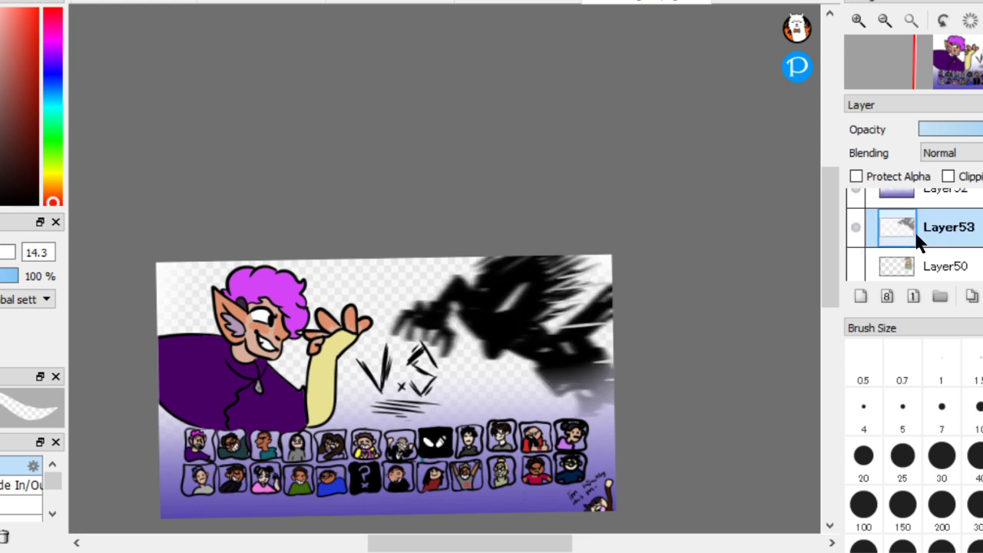
left_click(4, 1)
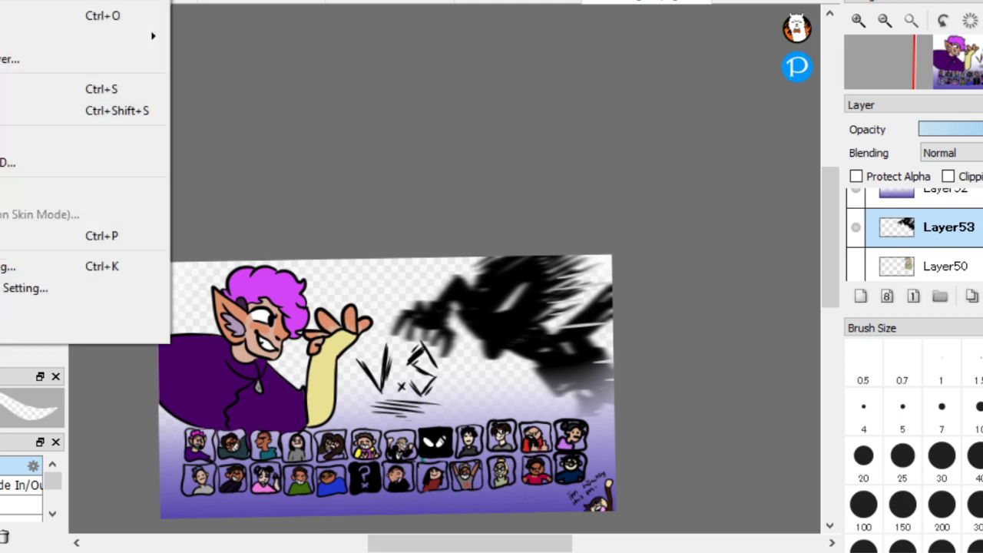
left_click(16, 1)
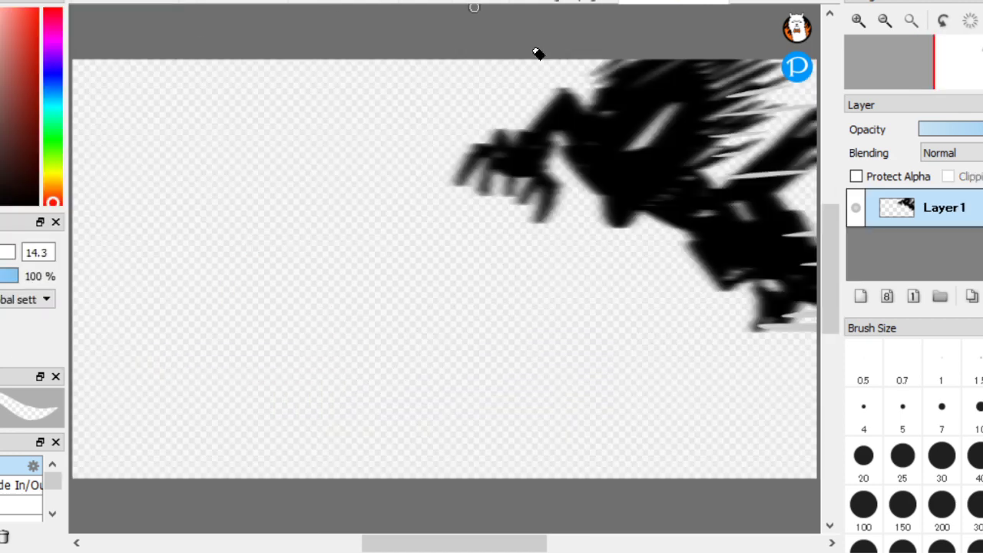
Copy the worried purple-haired elf on Layer57 from the versus artwork into the shadow creature's image
left_click(578, 4)
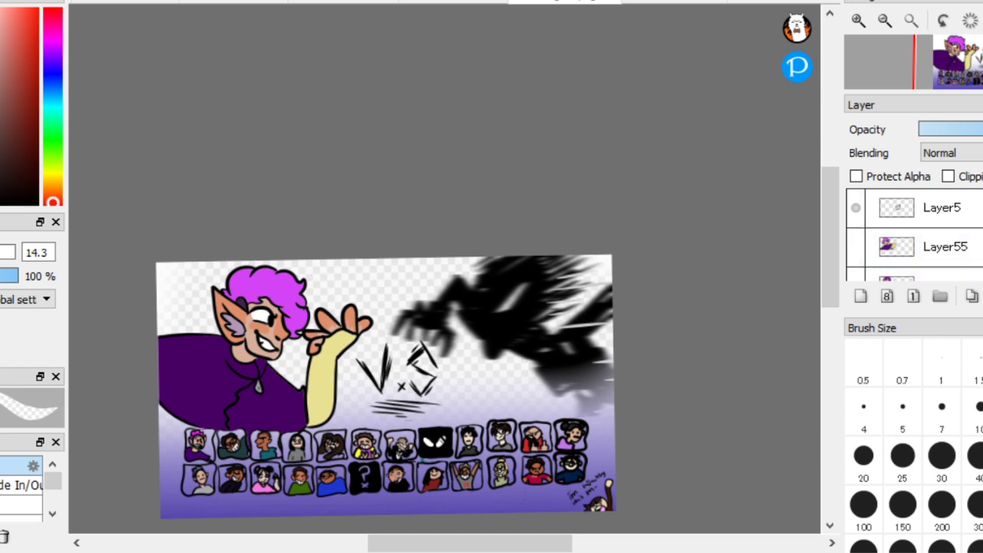
scroll(932, 256, "down", 1)
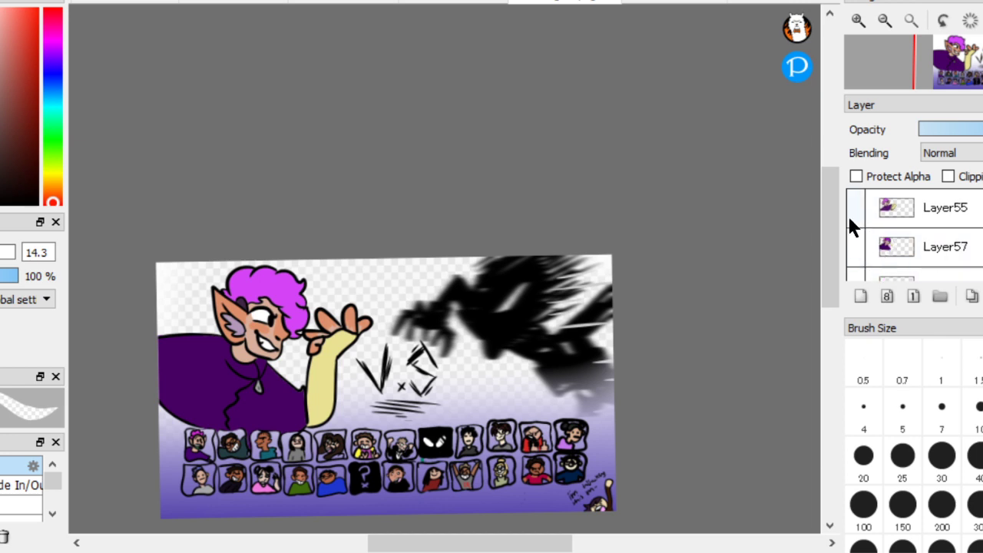
left_click(851, 240)
left_click(851, 240)
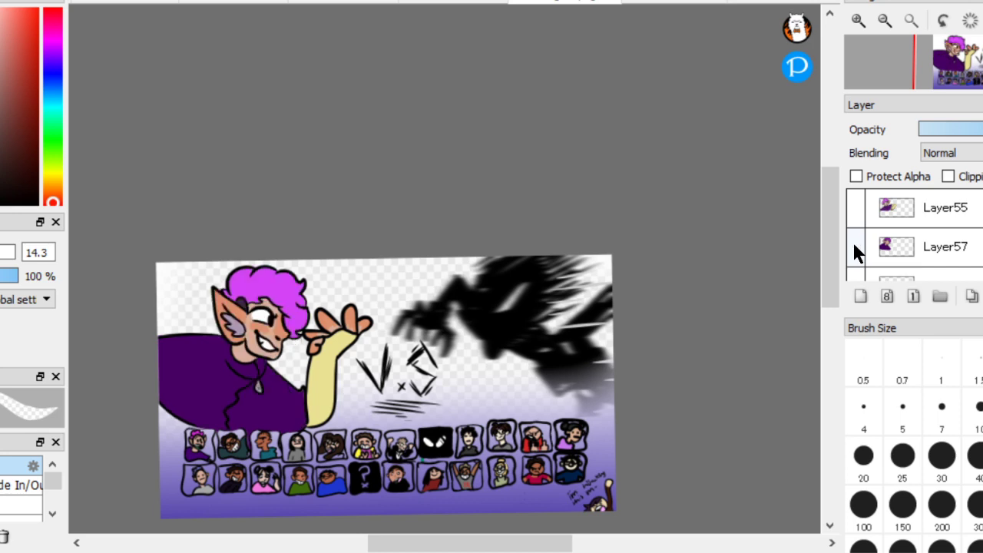
left_click(938, 254)
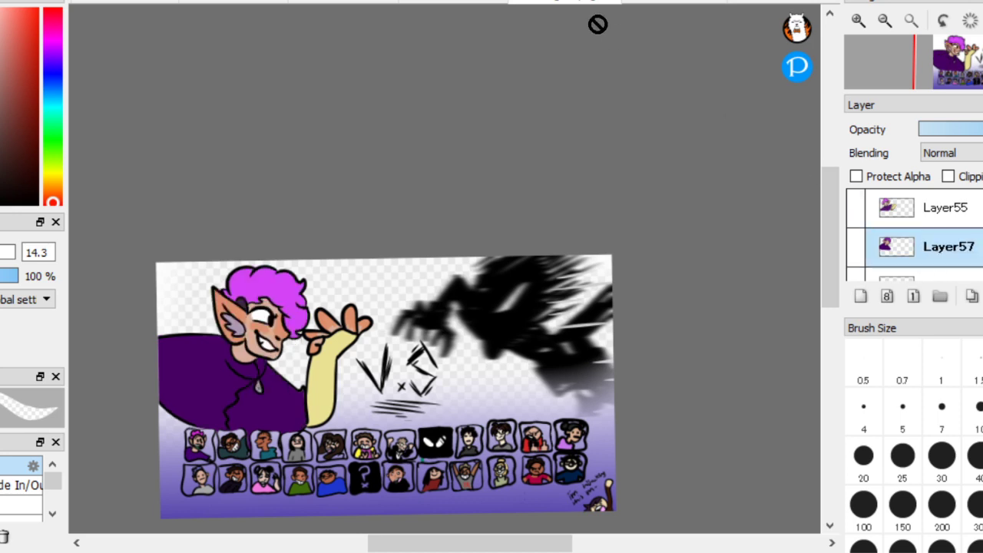
left_click(664, 7)
Copy the portrait tiles on Layer51 from the versus artwork into the shadow creature's image
left_click(606, 5)
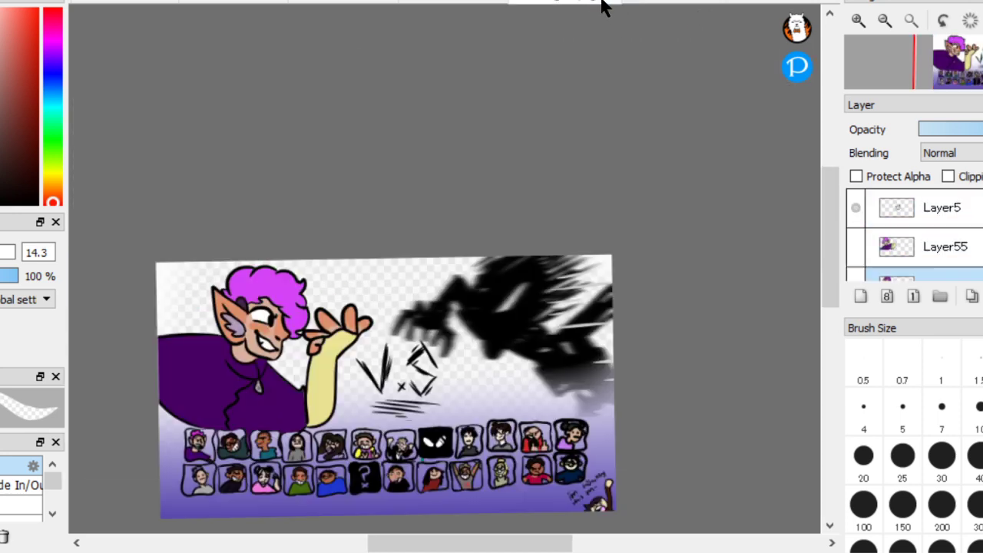
scroll(913, 230, "down", 4)
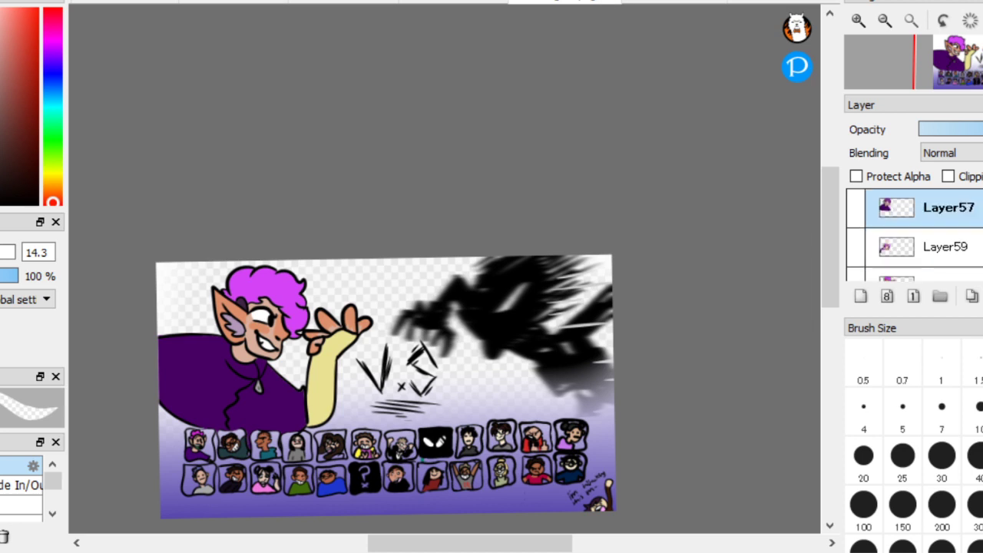
left_click(944, 247)
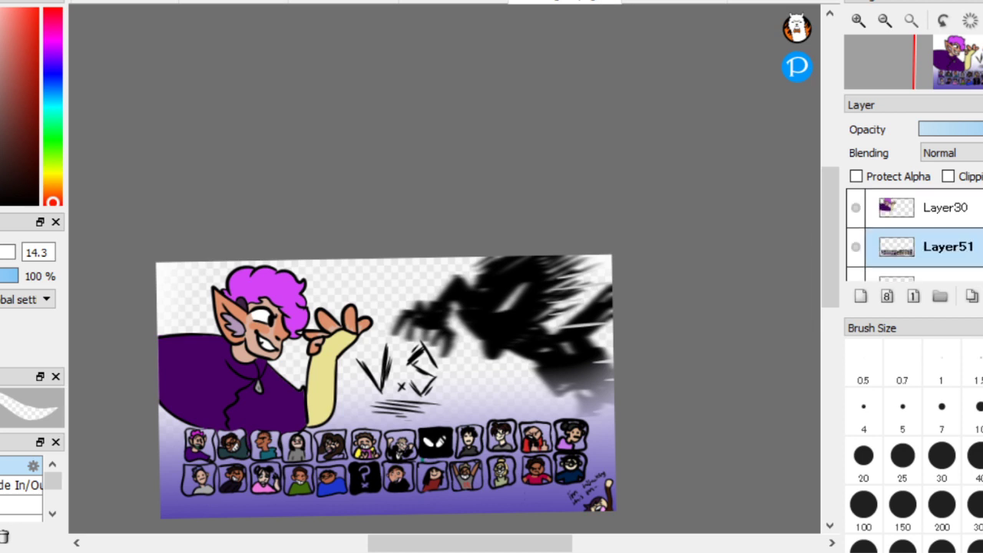
left_click(674, 4)
key("ctrl+v")
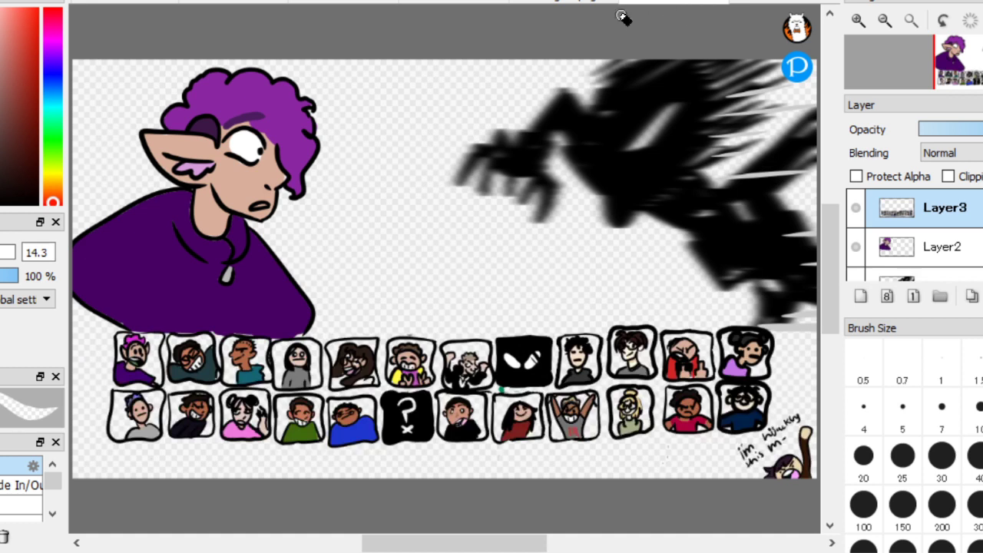
Copy the purple gradient on Layer52 into the shadow creature's image and place it beneath the portrait tiles
left_click(588, 6)
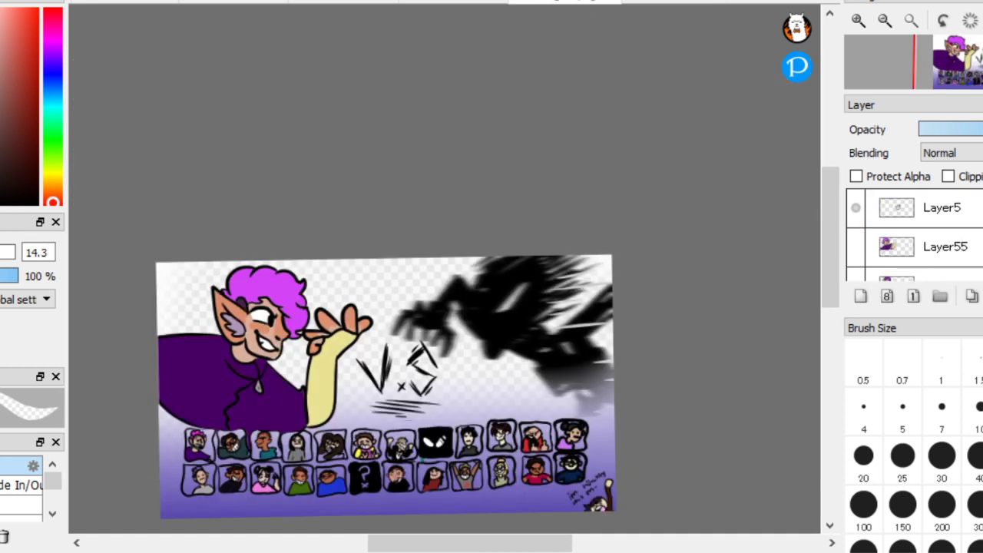
scroll(914, 234, "down", 1)
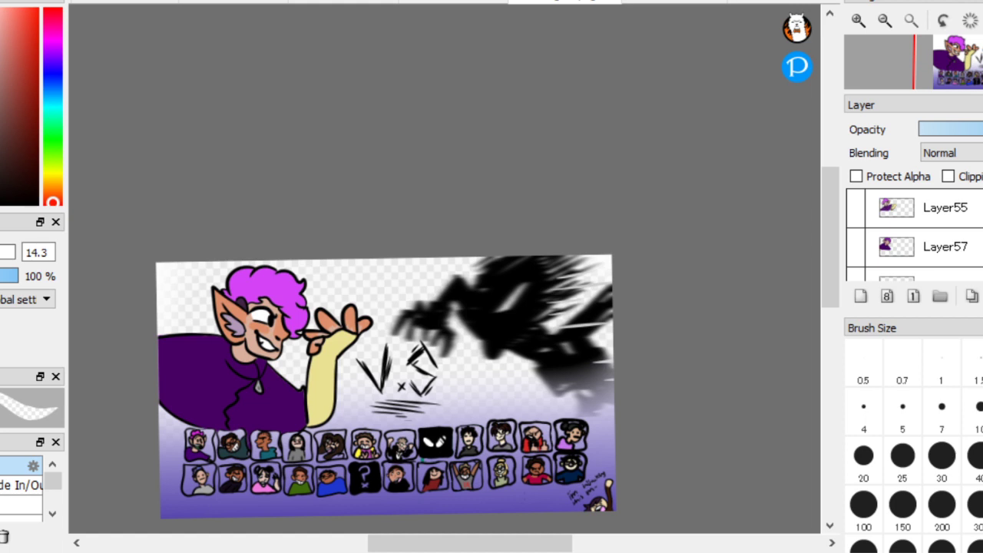
scroll(913, 230, "down", 5)
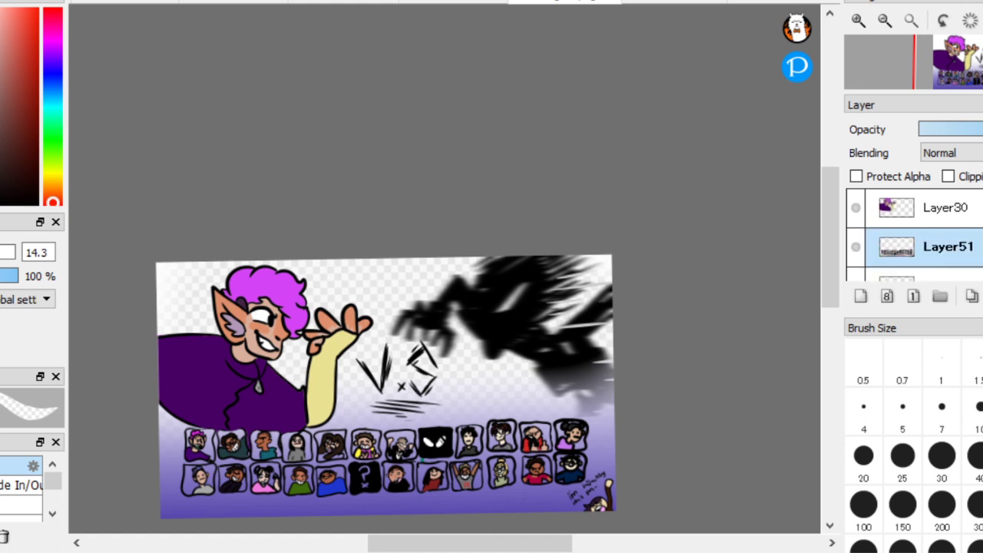
left_click(944, 207)
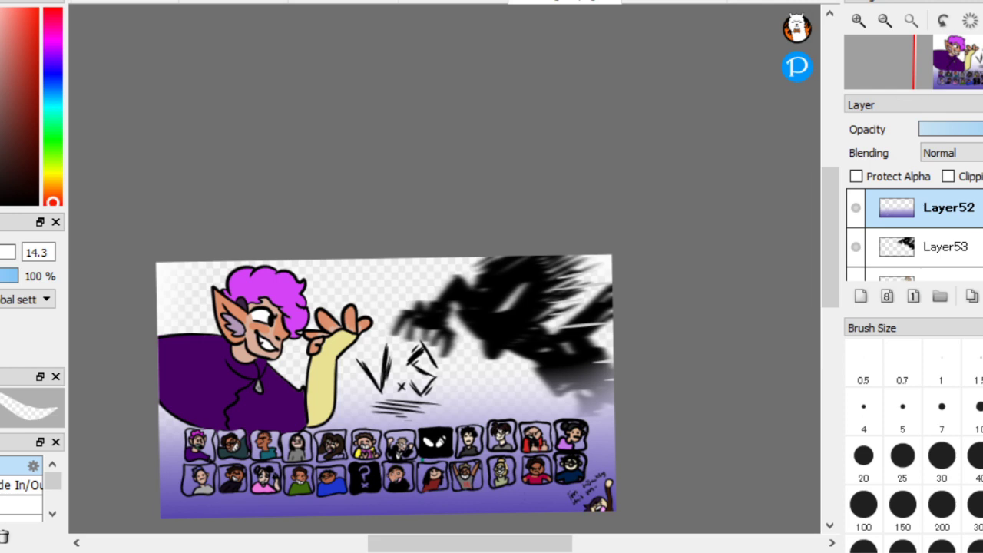
left_click(705, 1)
key("ctrl+v")
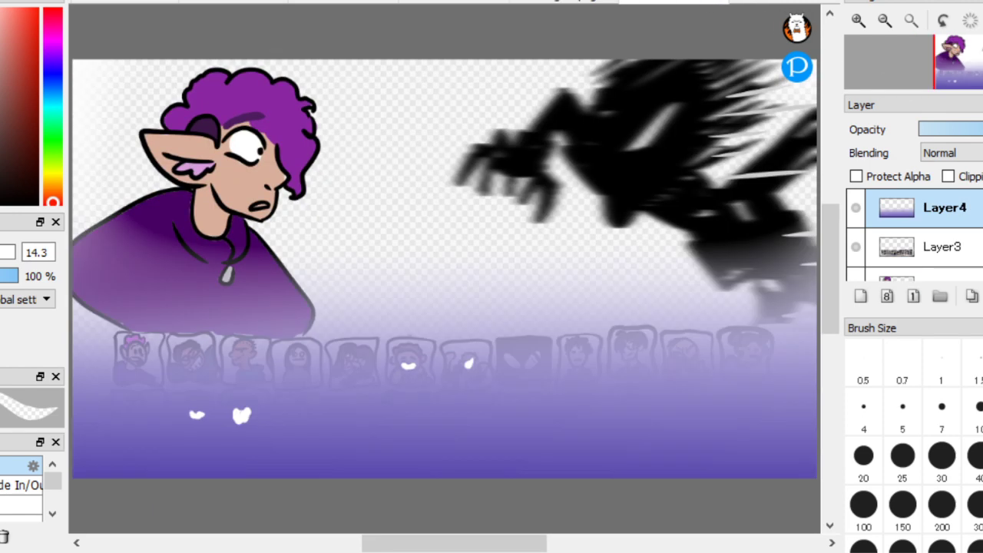
left_click_drag(952, 208, 952, 261)
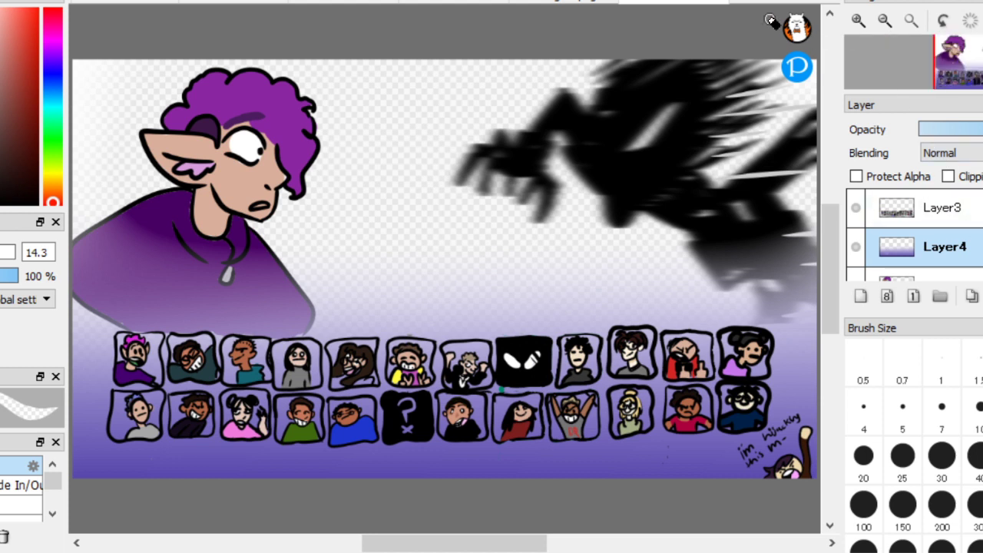
Letter the word "FIGHT" in red with a size 21 brush between the worried elf and the shadow creature
left_click(561, 2)
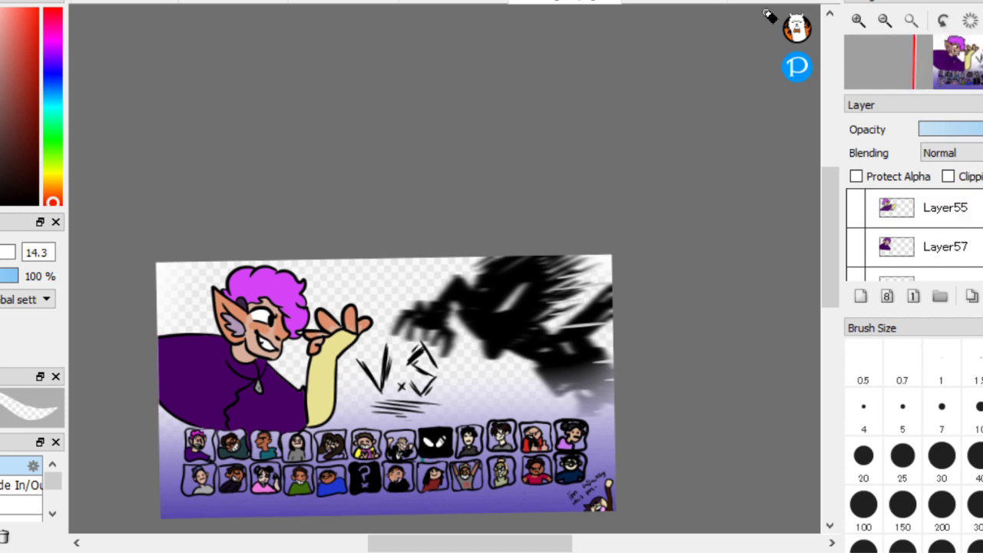
left_click(685, 3)
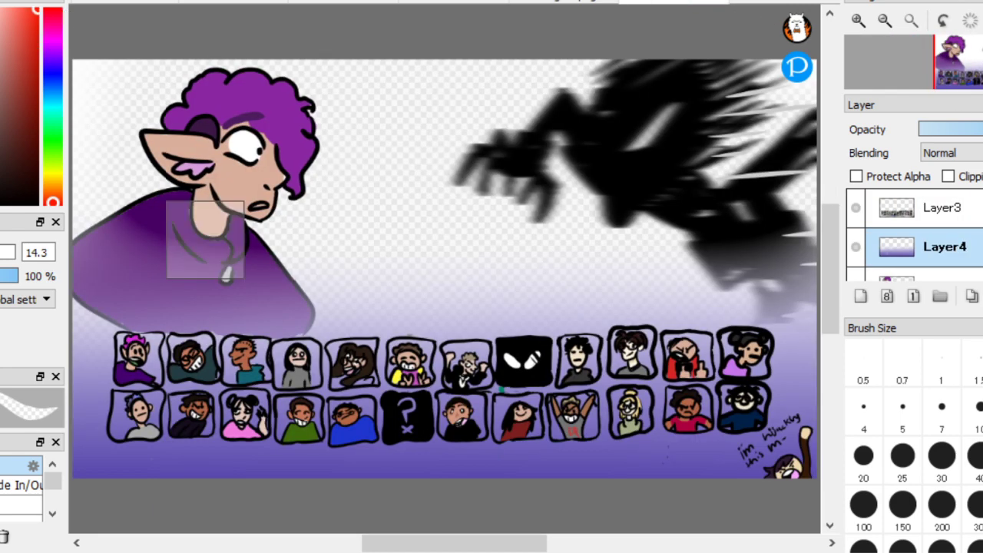
scroll(364, 222, "up", 3)
key("b")
left_click_drag(335, 169, 324, 296)
mouse_move(335, 151)
left_mouse_down()
mouse_move(312, 326)
mouse_move(373, 154)
mouse_move(434, 150)
left_mouse_up()
left_click_drag(326, 219, 397, 201)
left_click_drag(427, 232, 380, 375)
left_click(439, 201)
mouse_move(503, 235)
left_mouse_down()
mouse_move(456, 253)
mouse_move(540, 338)
mouse_move(525, 308)
mouse_move(540, 293)
left_mouse_up()
mouse_move(581, 230)
left_mouse_down()
mouse_move(535, 383)
mouse_move(616, 323)
left_mouse_up()
left_click_drag(579, 400, 645, 226)
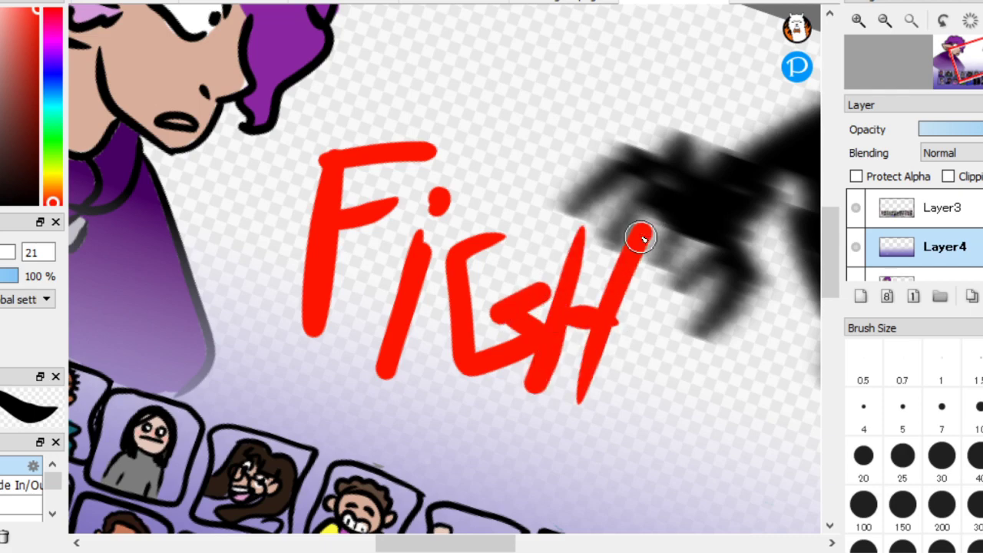
left_click_drag(634, 448, 708, 285)
left_click_drag(708, 285, 657, 271)
left_click_drag(811, 350, 713, 299)
scroll(615, 338, "down", 1)
scroll(615, 337, "down", 3)
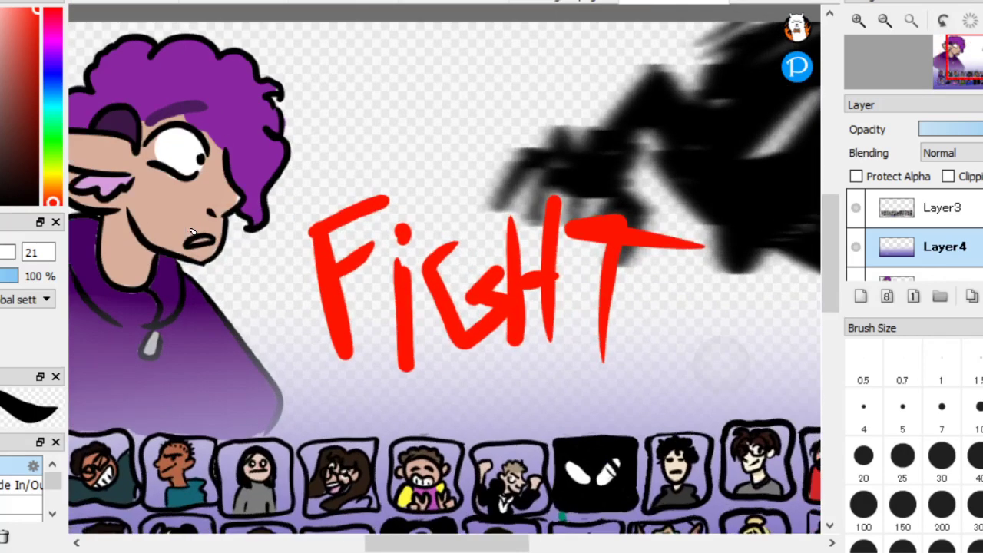
Paint orange highlights inside the red strokes of every letter in "FIGHT"
scroll(143, 237, "up", 5)
left_click(52, 189)
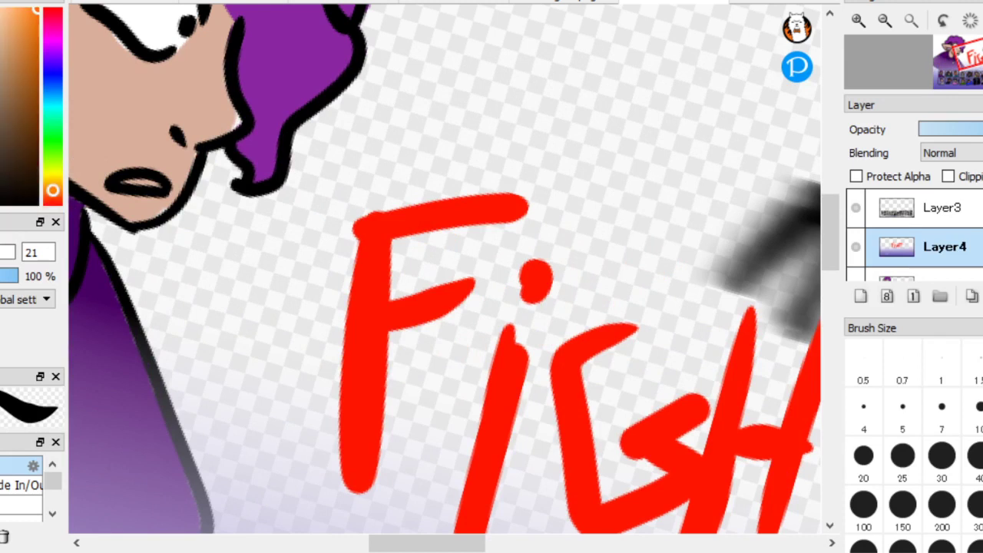
mouse_move(358, 470)
left_mouse_down()
mouse_move(381, 231)
mouse_move(443, 213)
mouse_move(492, 209)
left_mouse_up()
left_click_drag(411, 312, 447, 307)
left_click_drag(491, 407, 455, 529)
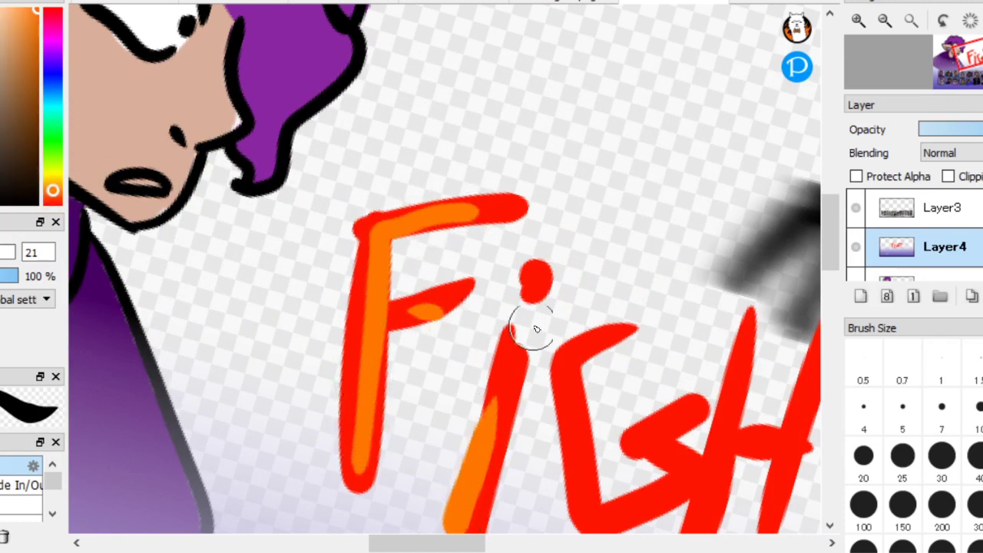
left_click(536, 280)
mouse_move(611, 332)
left_mouse_down()
mouse_move(575, 402)
mouse_move(620, 514)
mouse_move(693, 422)
left_mouse_up()
scroll(208, 220, "down", 2)
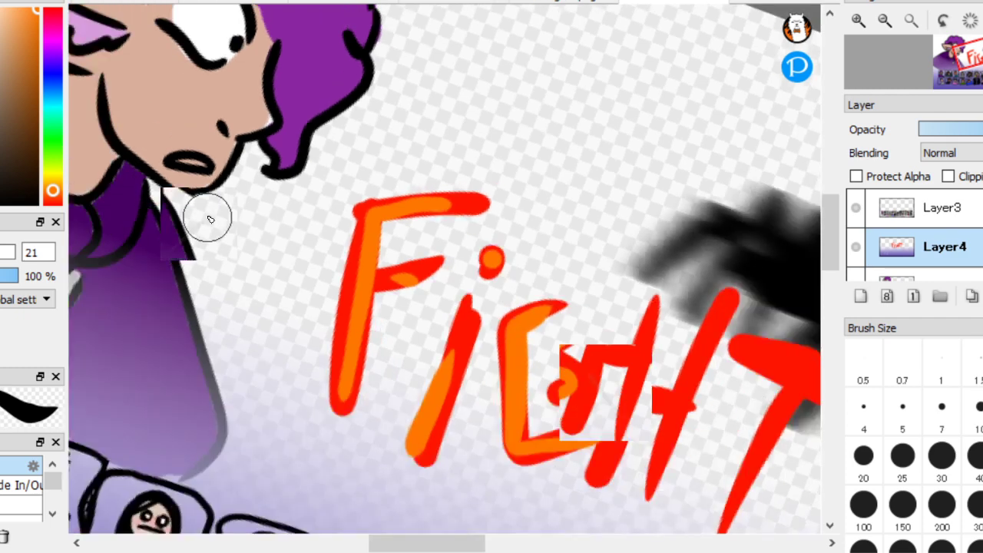
left_click_drag(567, 396, 605, 247)
mouse_move(601, 324)
left_mouse_down()
mouse_move(636, 330)
mouse_move(617, 372)
left_mouse_up()
mouse_move(639, 313)
left_mouse_down()
mouse_move(678, 415)
mouse_move(677, 440)
mouse_move(737, 302)
mouse_move(692, 285)
mouse_move(801, 336)
left_mouse_up()
Add a new layer and place it directly beneath Layer4, which holds the FIGHT lettering
left_click(860, 296)
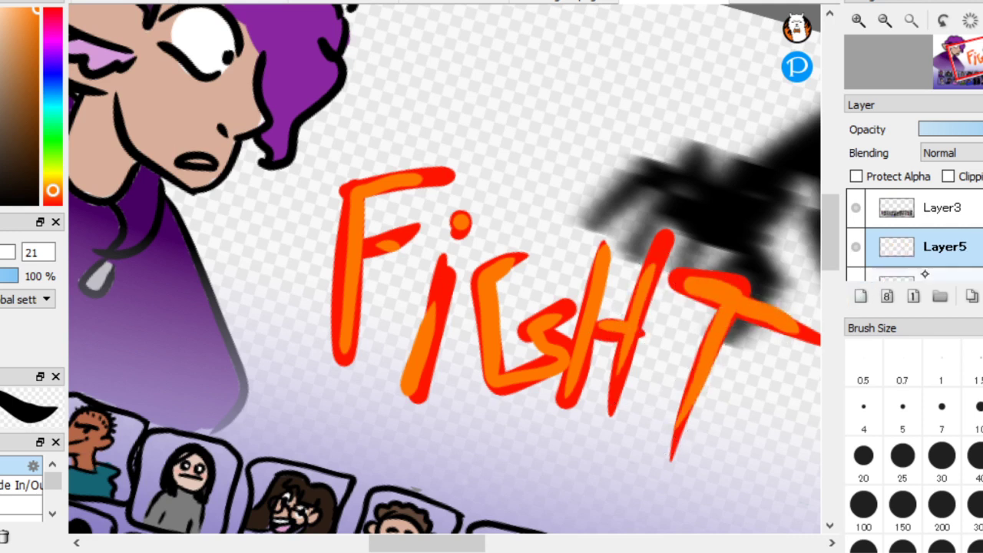
scroll(925, 246, "down", 1)
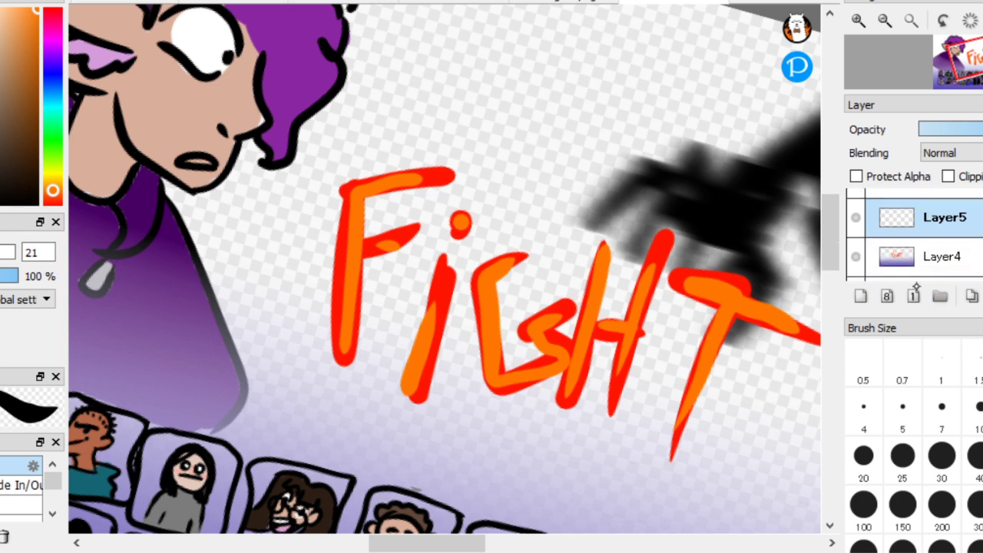
left_click_drag(925, 228, 937, 229)
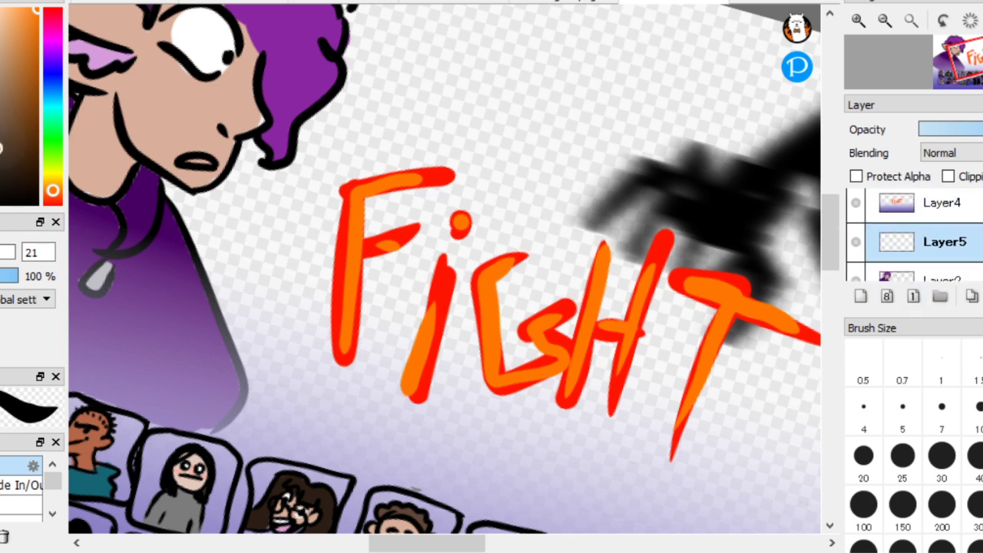
Paint slanted dark red slash strokes behind the whole FIGHT lettering on Layer5
left_click_drag(17, 49, 36, 85)
left_click(53, 9)
left_click(37, 122)
left_click_drag(345, 190, 363, 150)
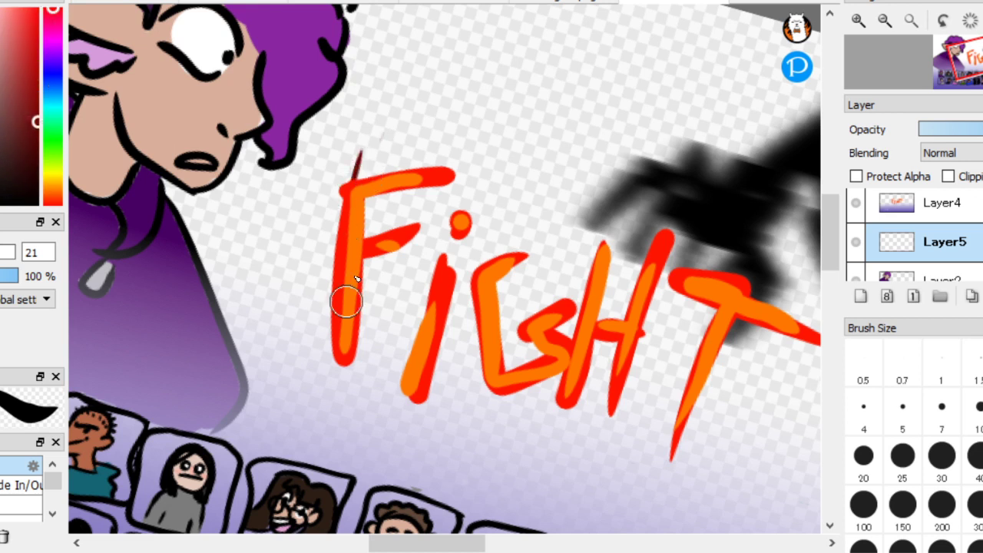
left_click_drag(343, 311, 401, 123)
left_click_drag(355, 294, 389, 190)
left_click_drag(361, 343, 429, 161)
left_click_drag(411, 224, 441, 147)
left_click_drag(430, 229, 454, 158)
left_click_drag(436, 294, 460, 202)
left_click_drag(447, 323, 495, 178)
left_click_drag(453, 369, 501, 217)
left_click_drag(496, 296, 520, 219)
left_click_drag(491, 413, 563, 175)
left_click_drag(508, 444, 589, 159)
left_click_drag(565, 335, 592, 239)
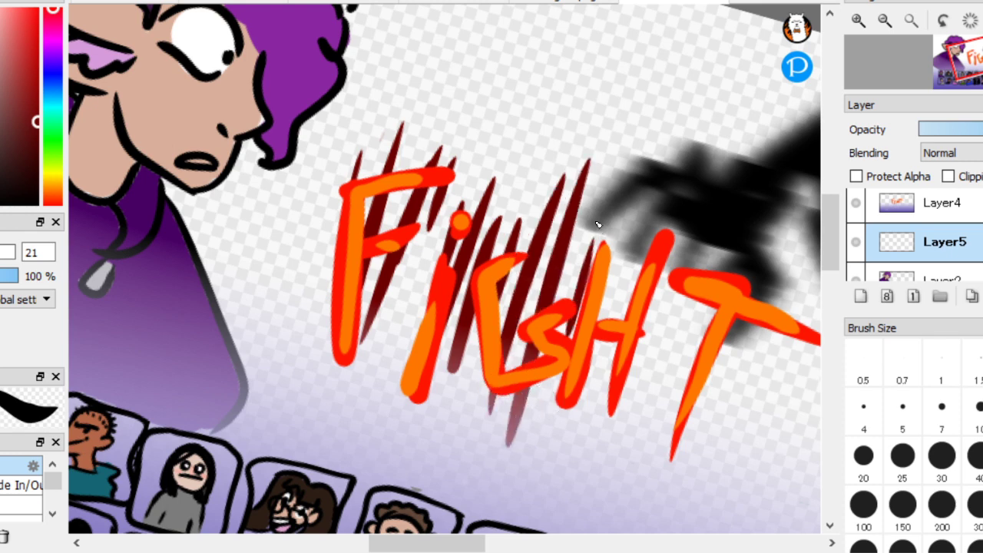
left_click_drag(583, 386, 635, 222)
mouse_move(596, 435)
left_mouse_down()
mouse_move(681, 190)
mouse_move(614, 461)
left_mouse_up()
left_click_drag(769, 176, 665, 426)
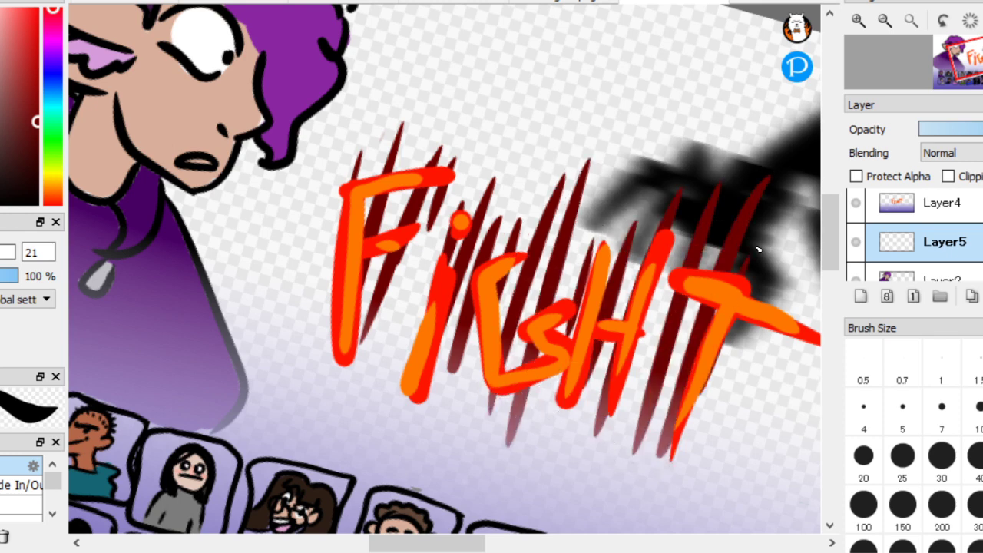
left_click_drag(779, 267, 737, 351)
left_click_drag(802, 293, 749, 376)
scroll(391, 193, "down", 5)
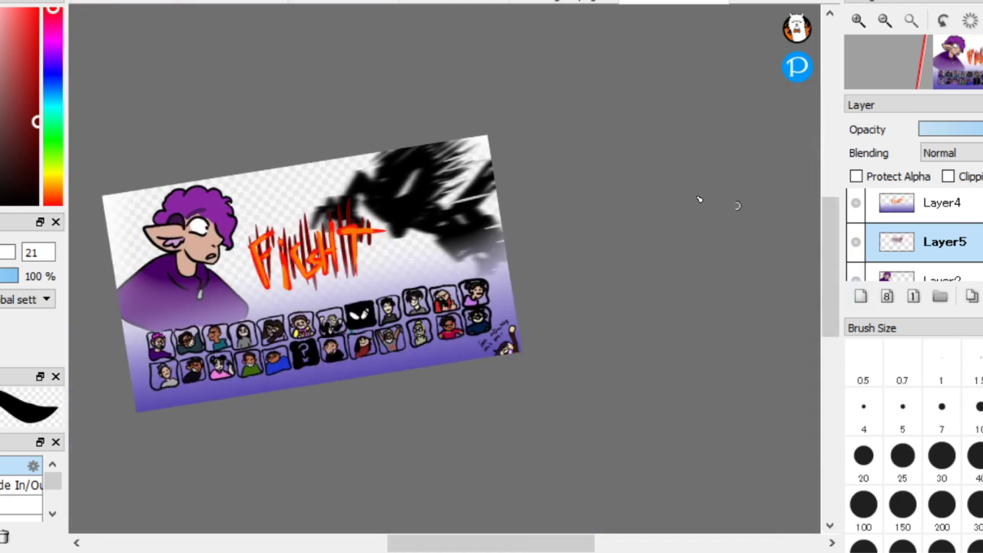
Apply a Motion Blur filter to the dark red slashes behind the lettering
left_click(173, 1)
mouse_move(45, 2)
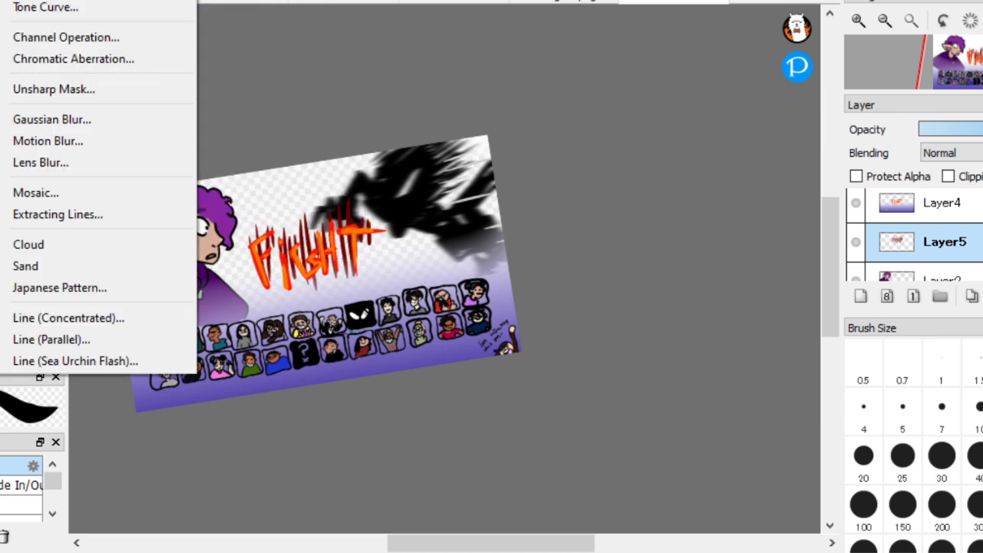
mouse_move(7, 2)
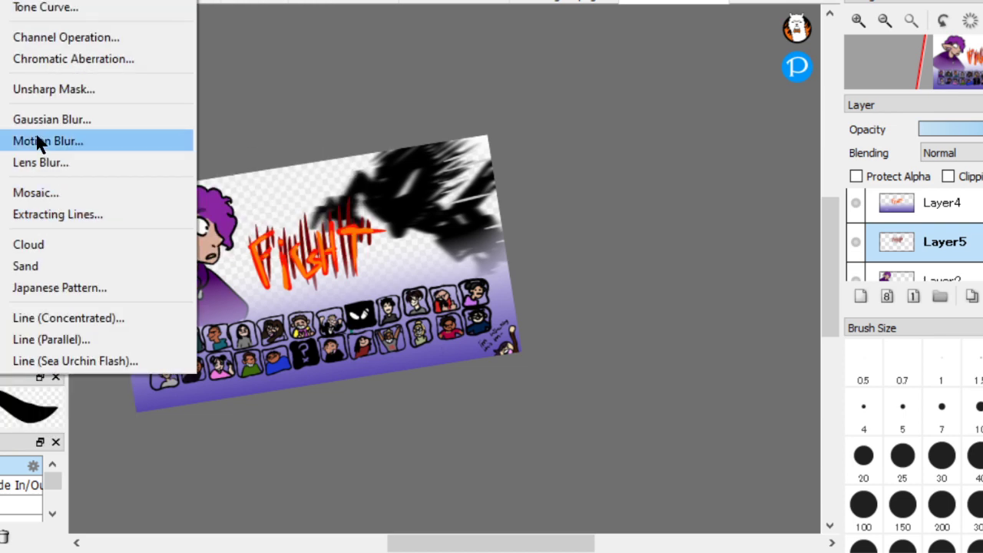
left_click(35, 140)
left_click(574, 385)
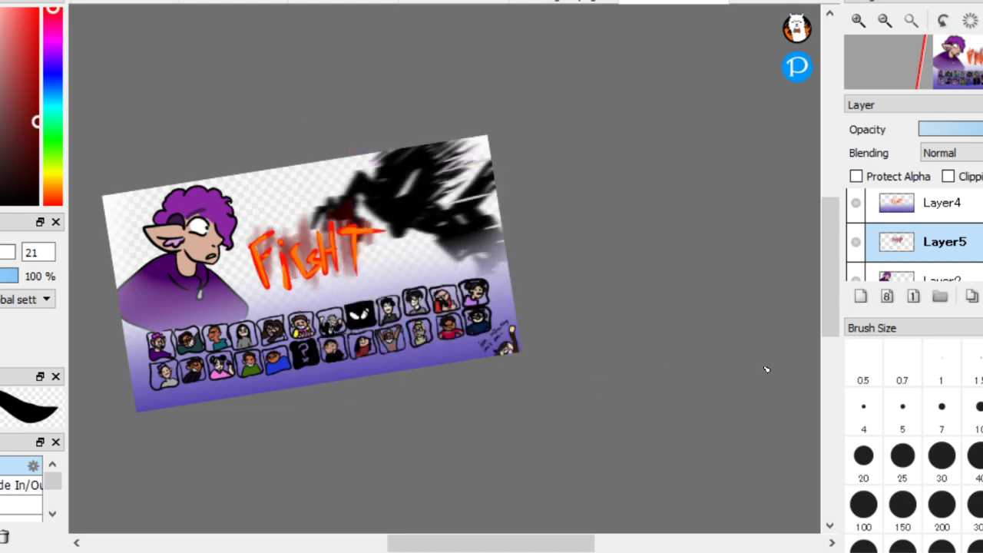
Merge all layers of the shadow creature's image down into a single layer
left_click(969, 203)
left_click(982, 296)
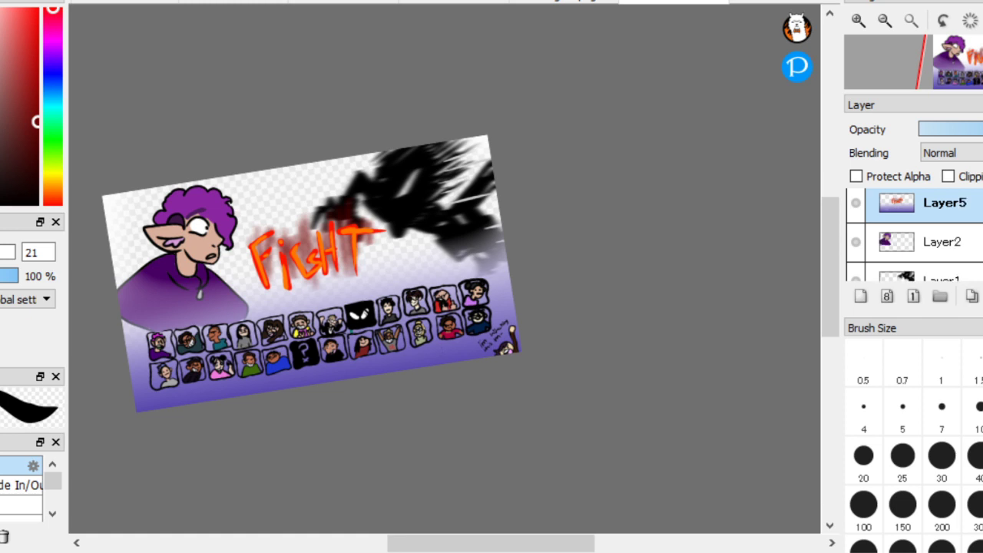
left_click(982, 296)
left_click(982, 296)
left_click(952, 218)
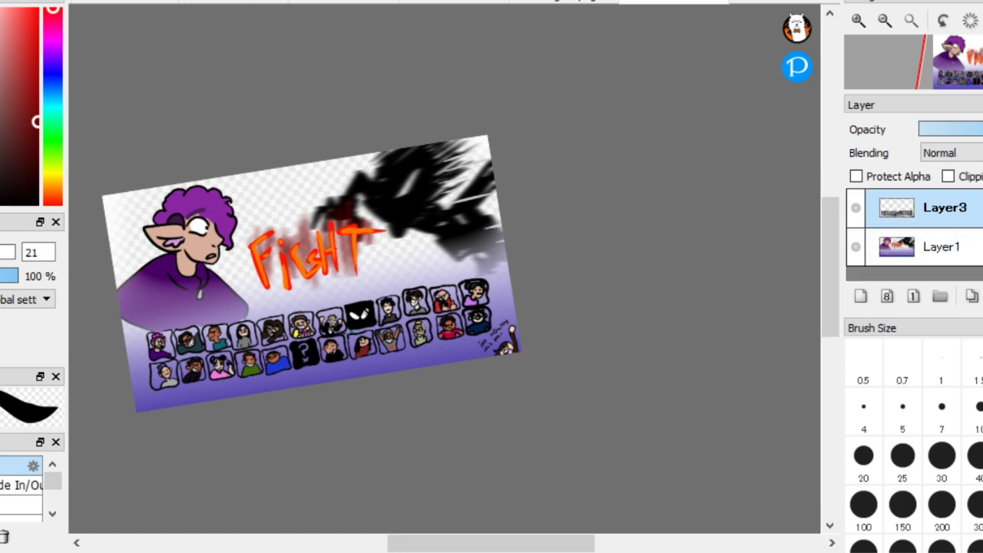
left_click(982, 297)
Try to close the flattened image and save it as a PNG named "???"
right_click(661, 3)
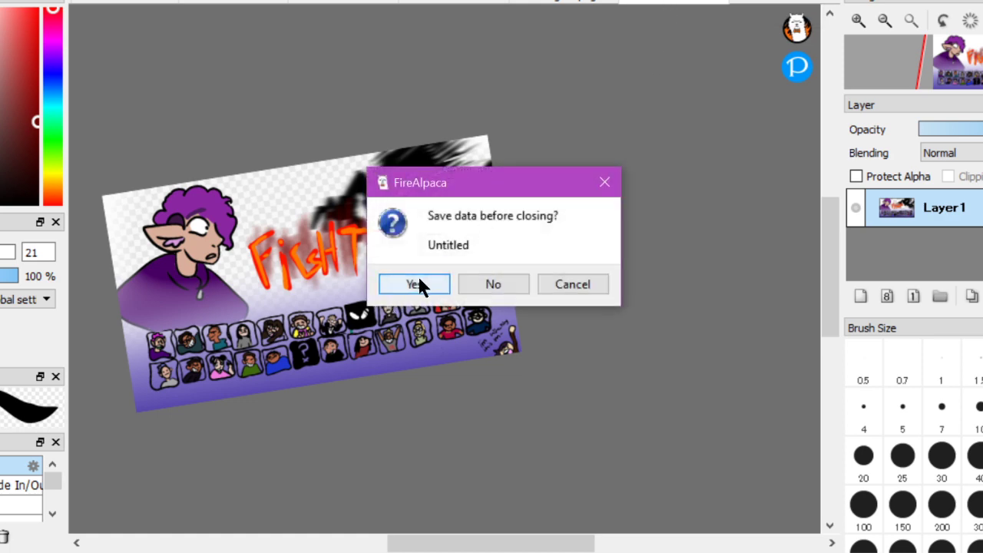
left_click(418, 285)
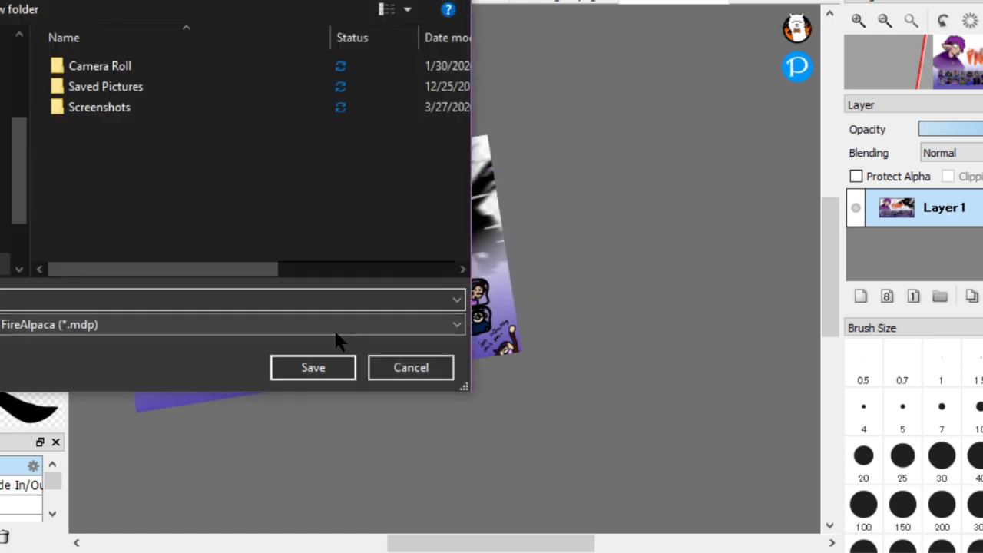
left_click(332, 324)
left_click(302, 358)
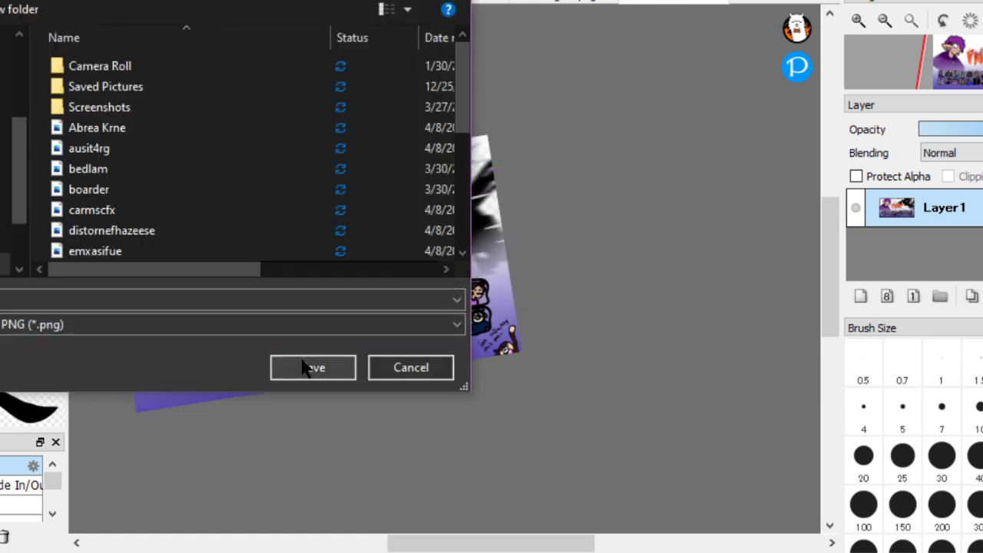
left_click(162, 291)
type("???")
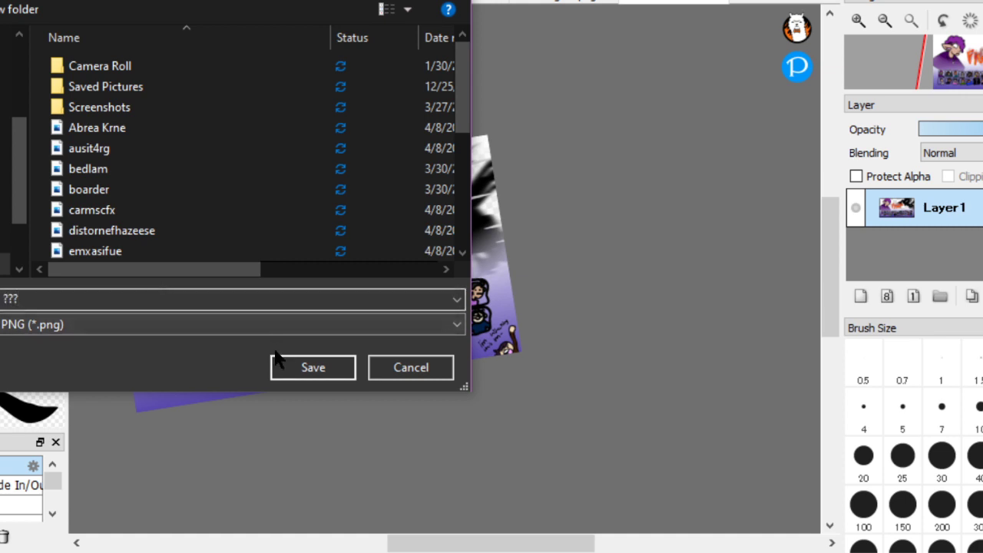
left_click(307, 373)
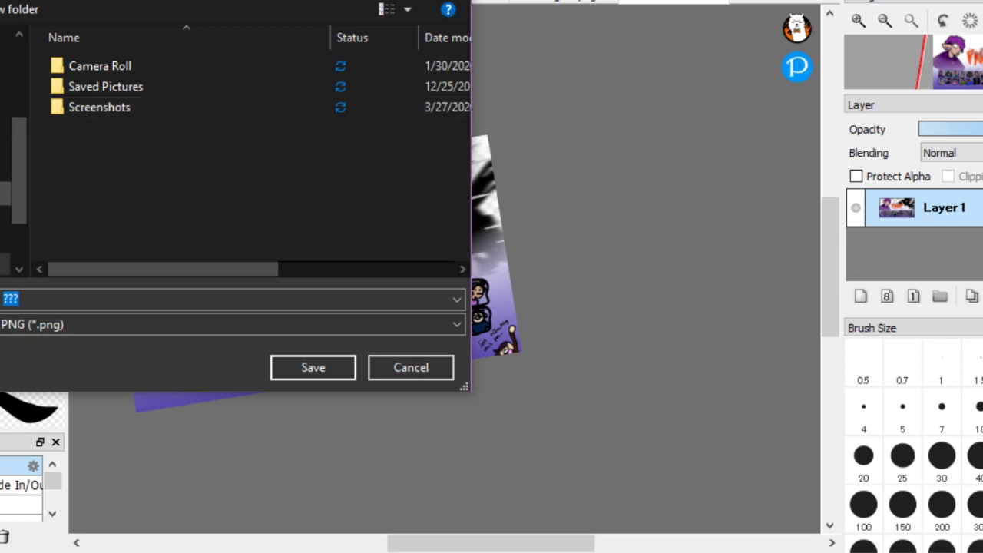
left_click(4, 217)
left_click(4, 170)
left_click(5, 123)
left_click(5, 60)
left_click(5, 91)
left_click_drag(24, 183, 11, 232)
left_click(4, 177)
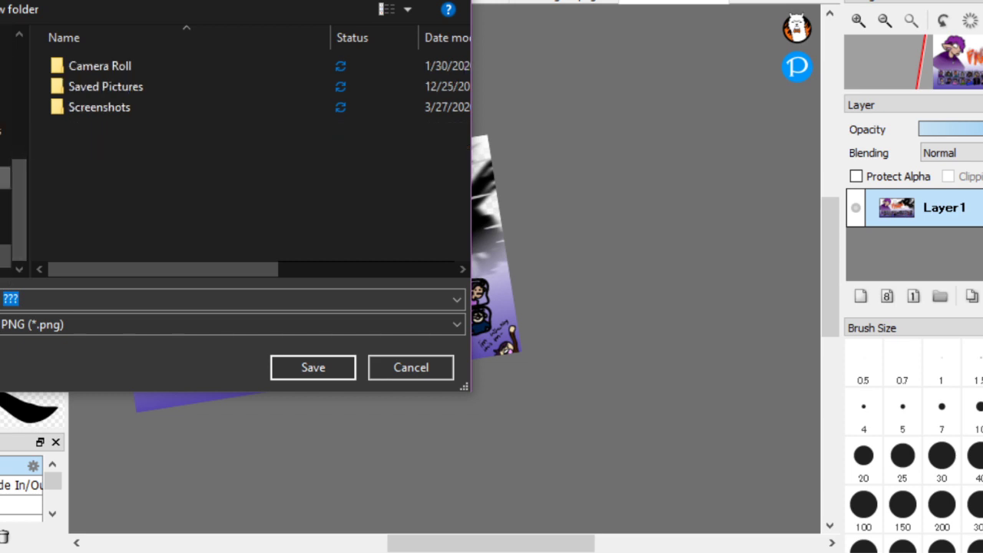
left_click(5, 224)
left_click(4, 201)
left_click(4, 177)
double_click(82, 87)
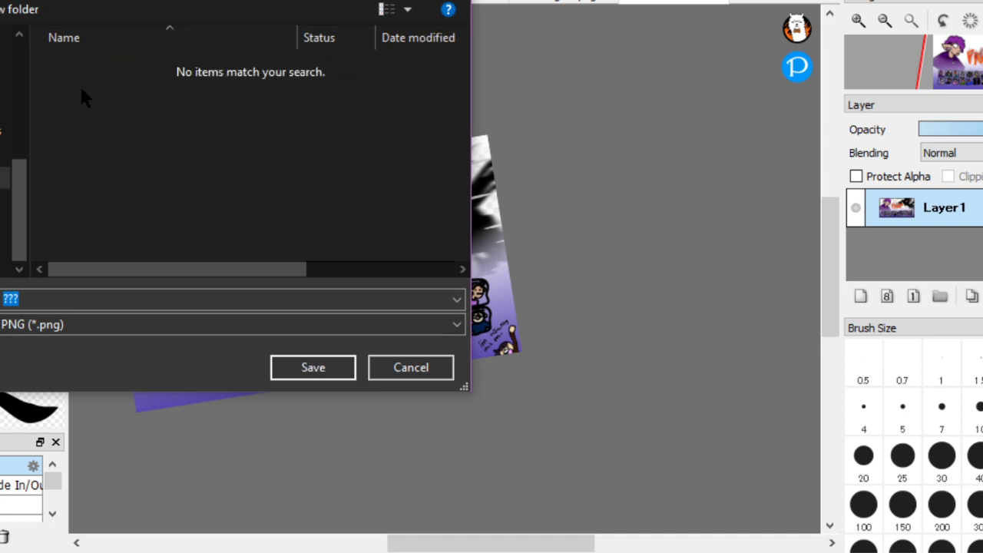
left_click(5, 130)
left_click(4, 154)
left_click(5, 107)
left_click(4, 84)
key("Escape")
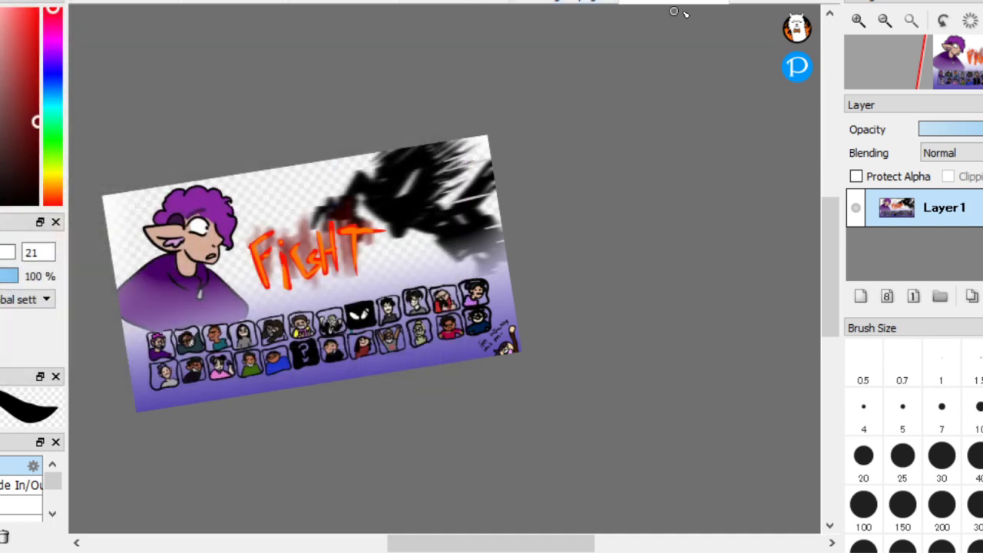
Close the flattened shadow creature image, saving it as a PNG named "bfehbfh"
right_click(682, 3)
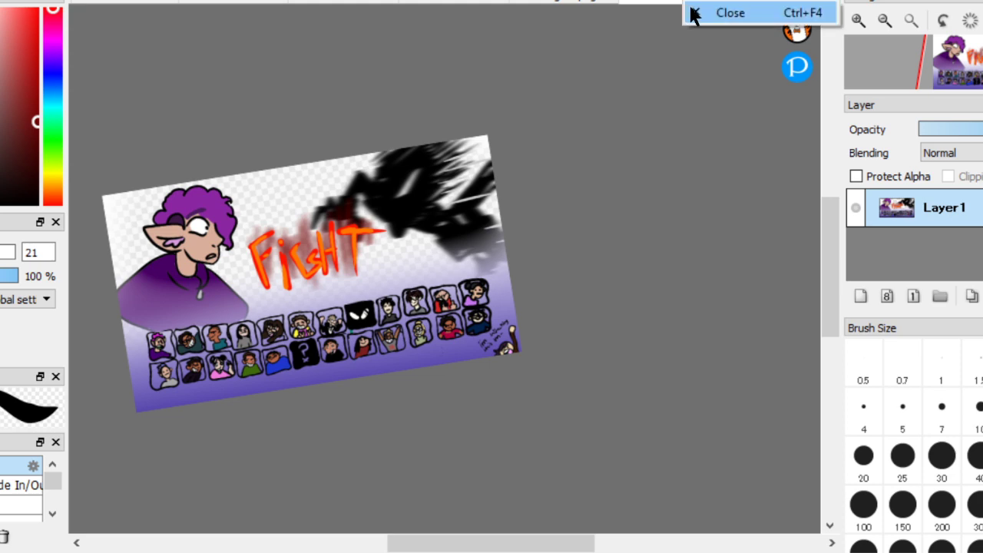
left_click(689, 11)
left_click(420, 290)
type("bfehbfh")
left_click(341, 327)
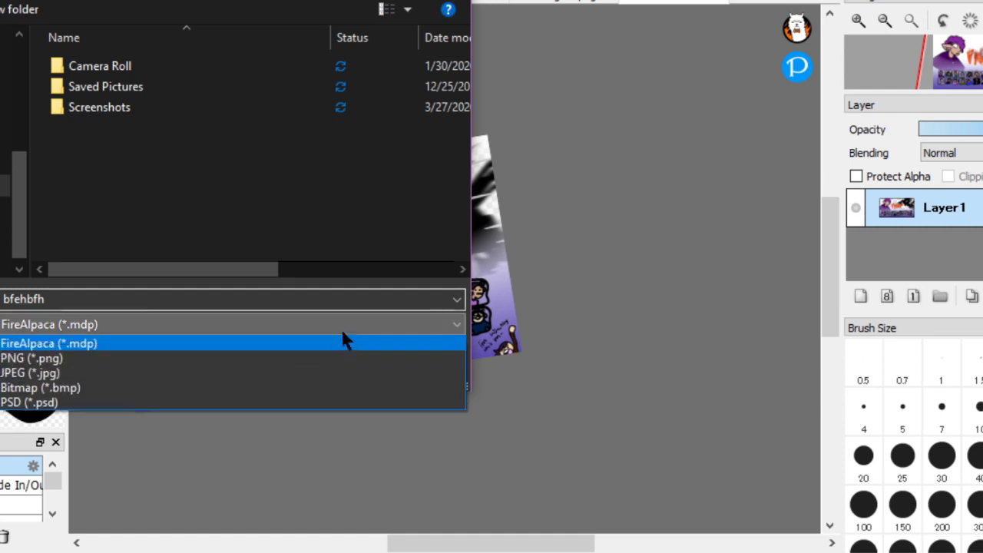
left_click(341, 354)
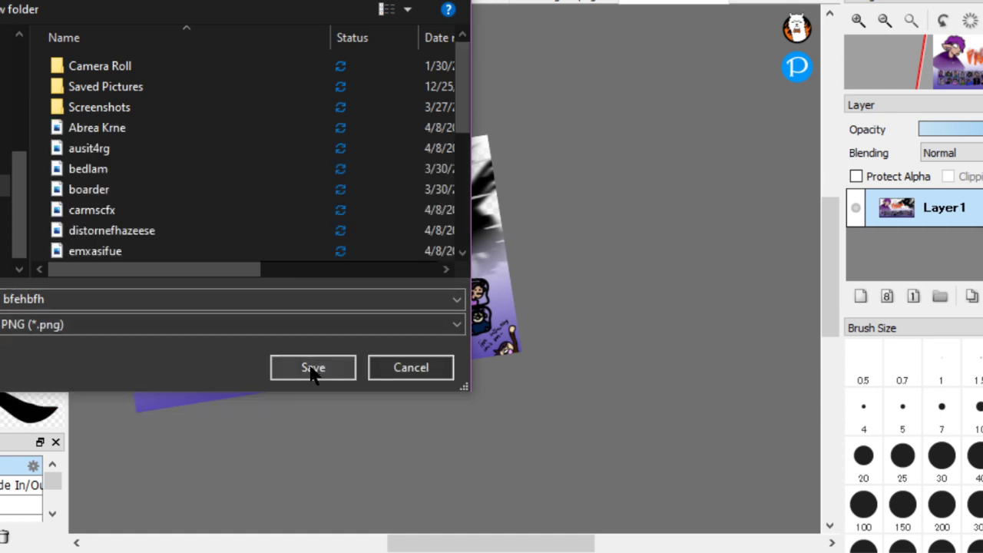
left_click(315, 369)
left_click(454, 305)
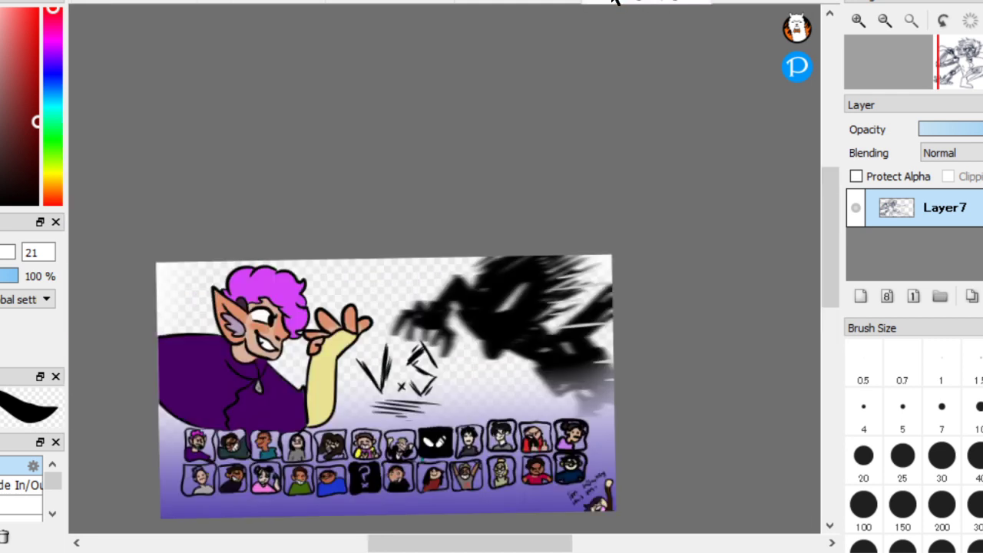
Hide the grinning pink-haired elf and the shadow creature on Layer53 in the versus artwork
left_click(616, 2)
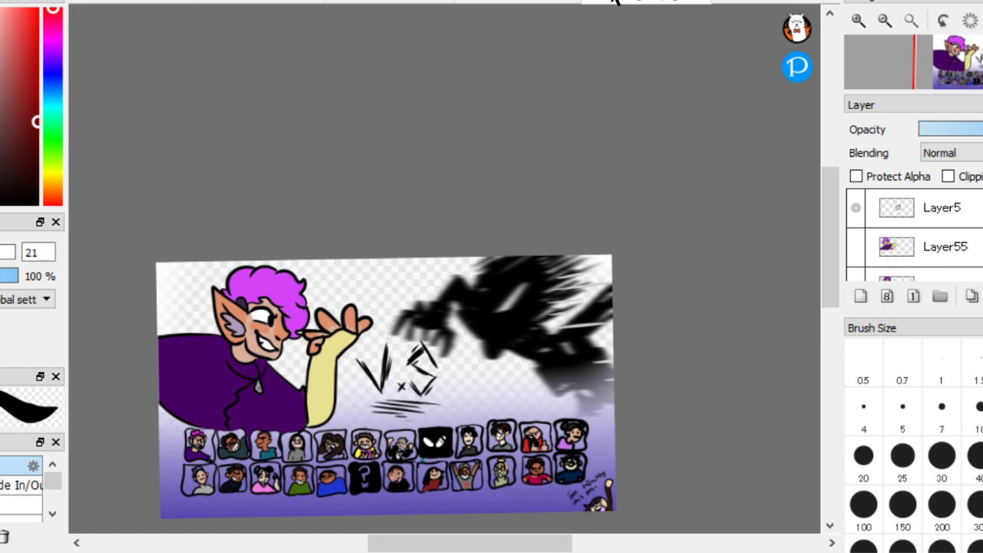
scroll(913, 231, "down", 2)
scroll(913, 230, "down", 1)
left_click(860, 244)
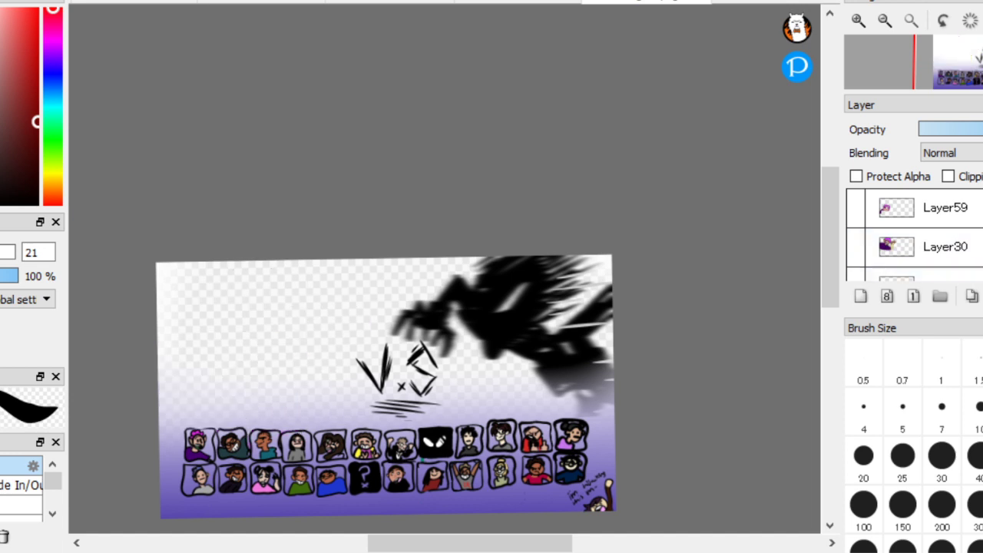
scroll(913, 231, "down", 3)
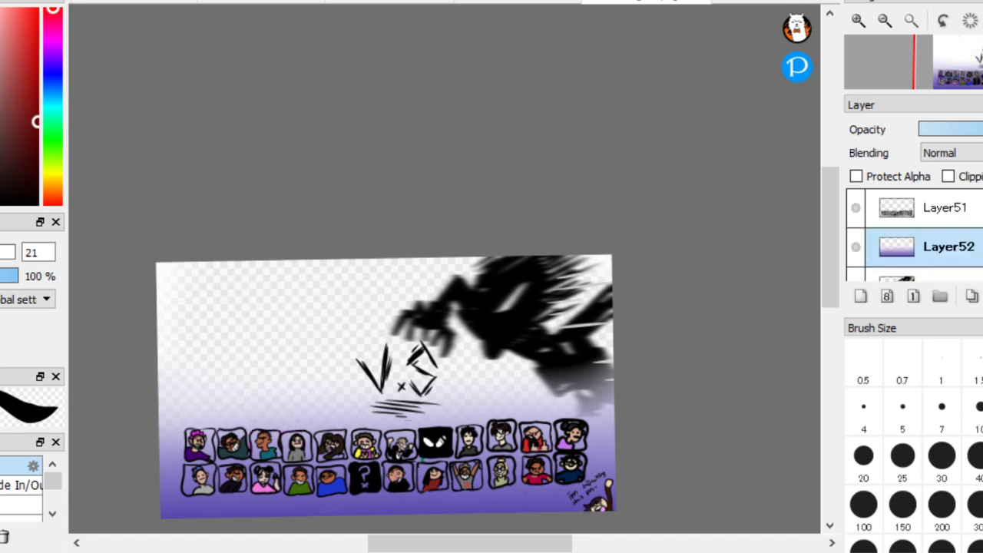
left_click(856, 248)
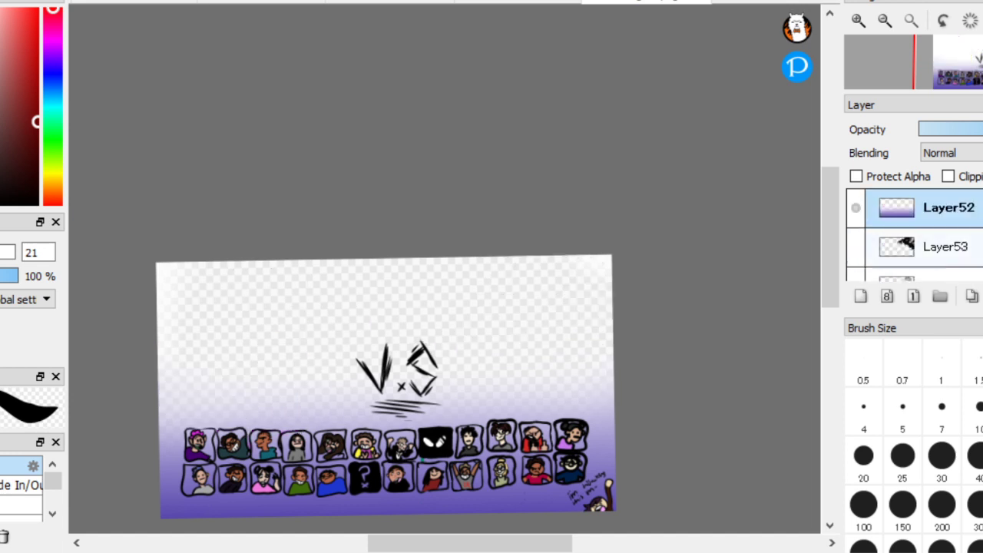
Show the blue-haired fighter with the green clawed hand on Layer40 in the versus artwork
scroll(913, 230, "down", 4)
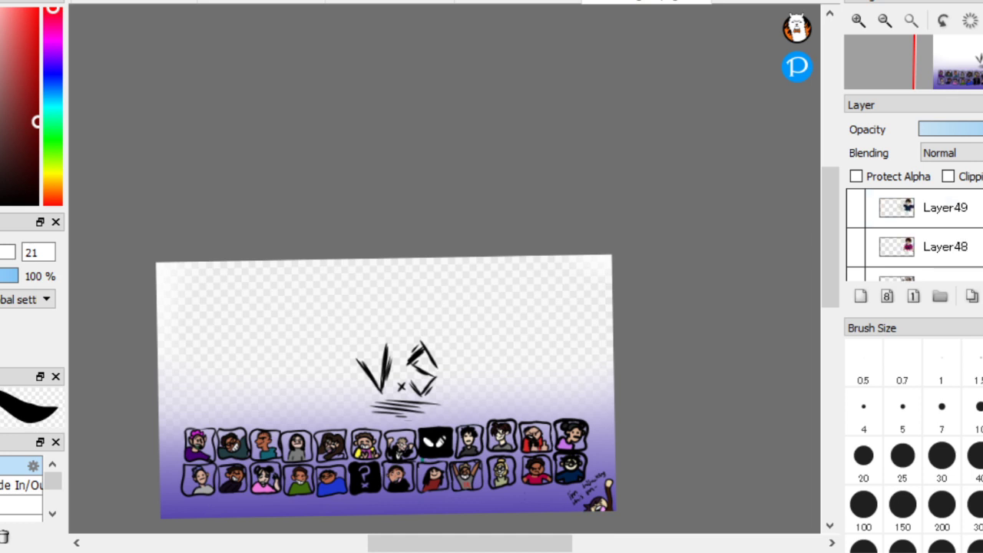
left_click(856, 246)
left_click(855, 246)
scroll(913, 230, "down", 2)
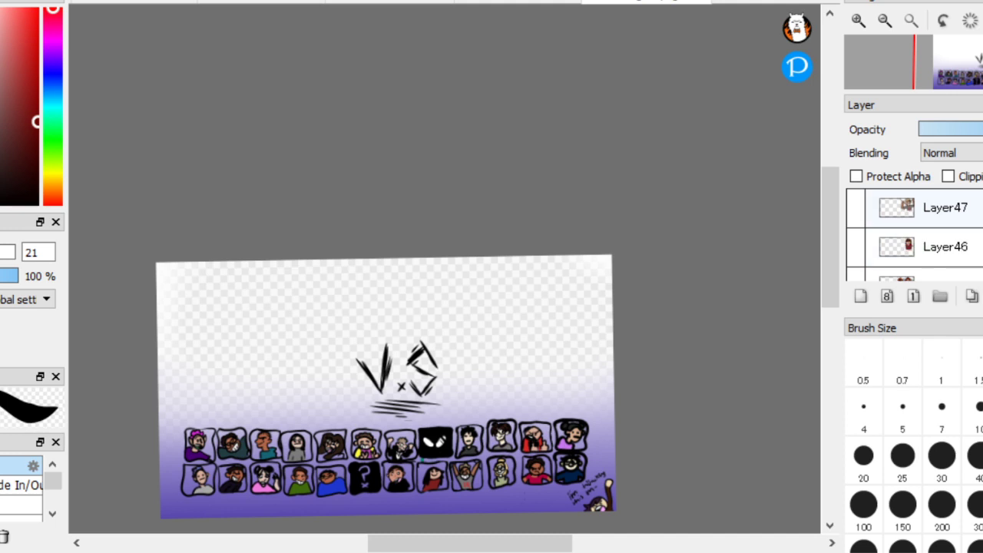
left_click(857, 246)
left_click(856, 246)
scroll(914, 231, "down", 2)
scroll(914, 231, "down", 2)
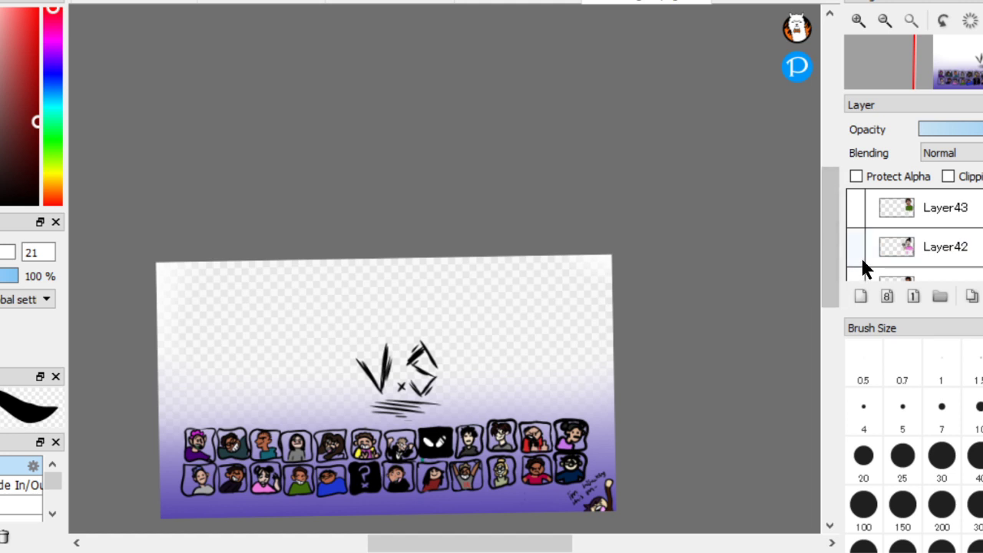
left_click(861, 261)
left_click(861, 261)
scroll(914, 231, "down", 2)
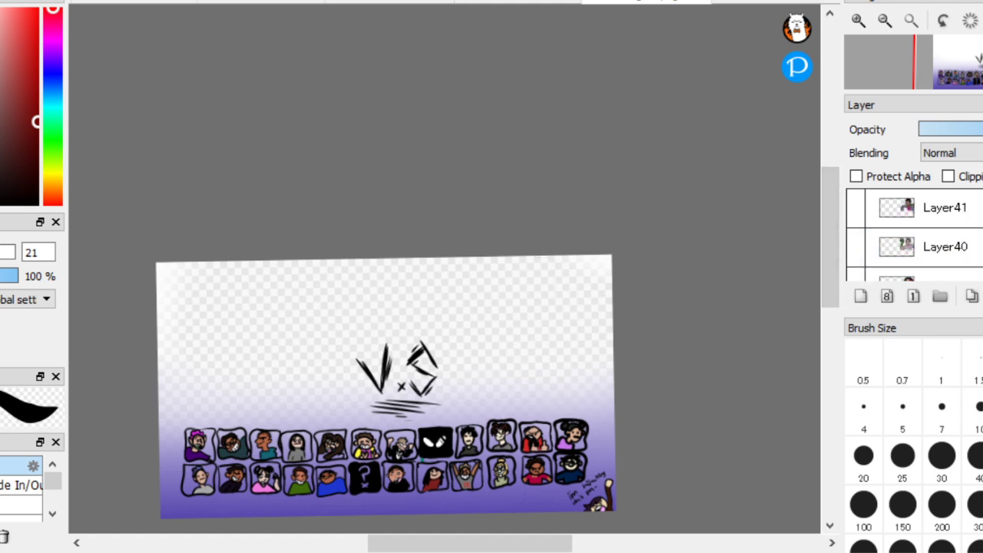
left_click(853, 247)
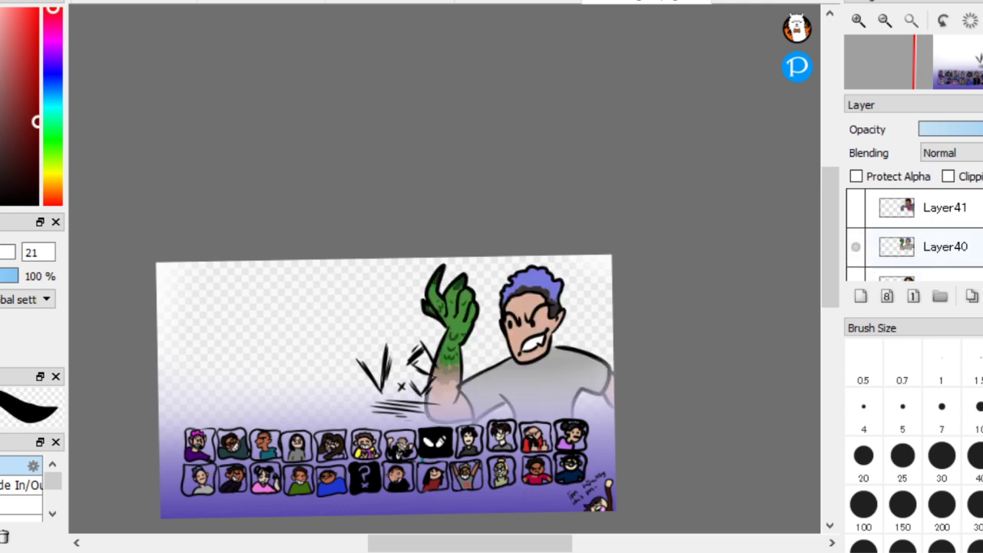
Preview the startled pink-haired elf on Layer59 and the alternative elf pose on Layer30, one after the other
scroll(913, 230, "up", 9)
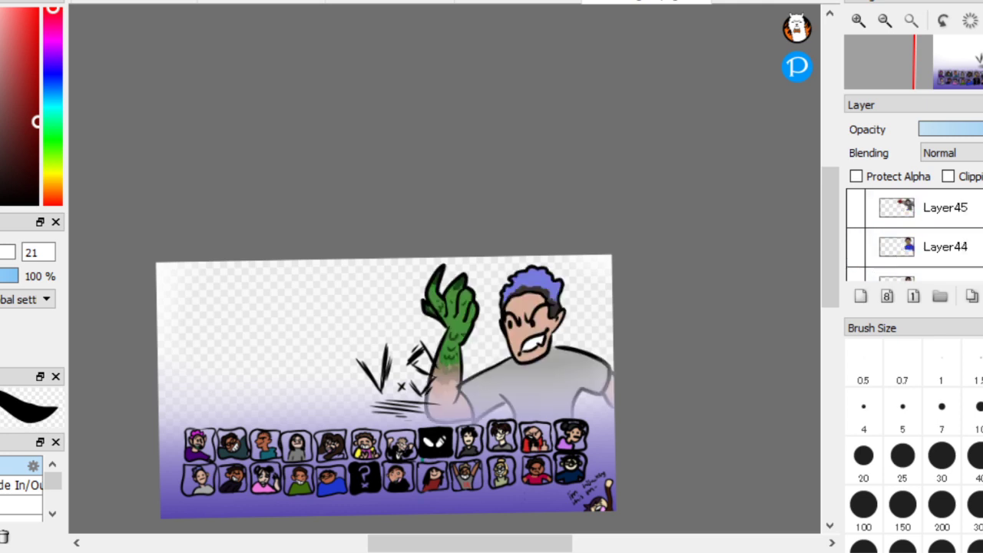
scroll(914, 230, "up", 8)
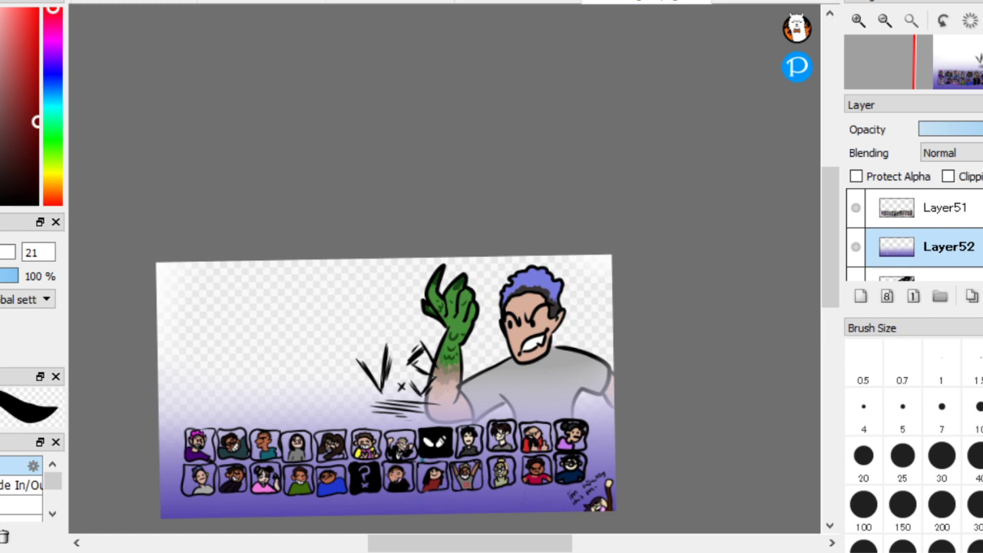
left_click(865, 212)
left_click(864, 212)
left_click(862, 239)
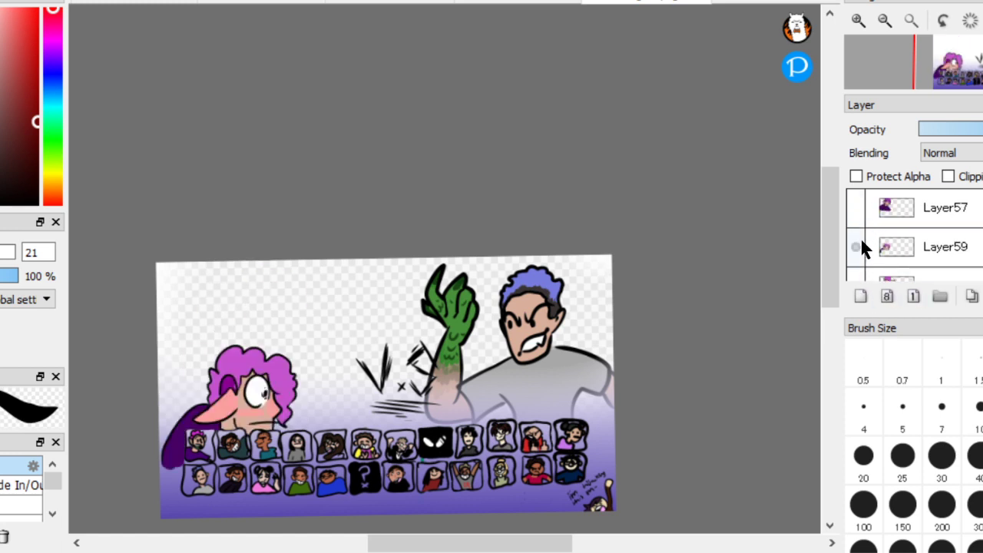
right_click(862, 240)
left_click(852, 262)
left_click(856, 246)
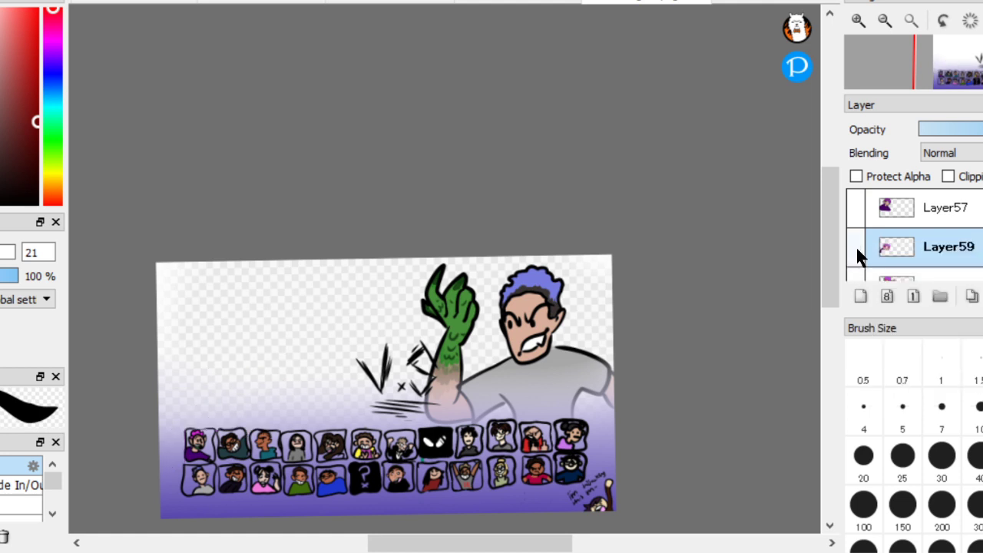
left_click(855, 274)
left_click(855, 275)
scroll(913, 238, "down", 1)
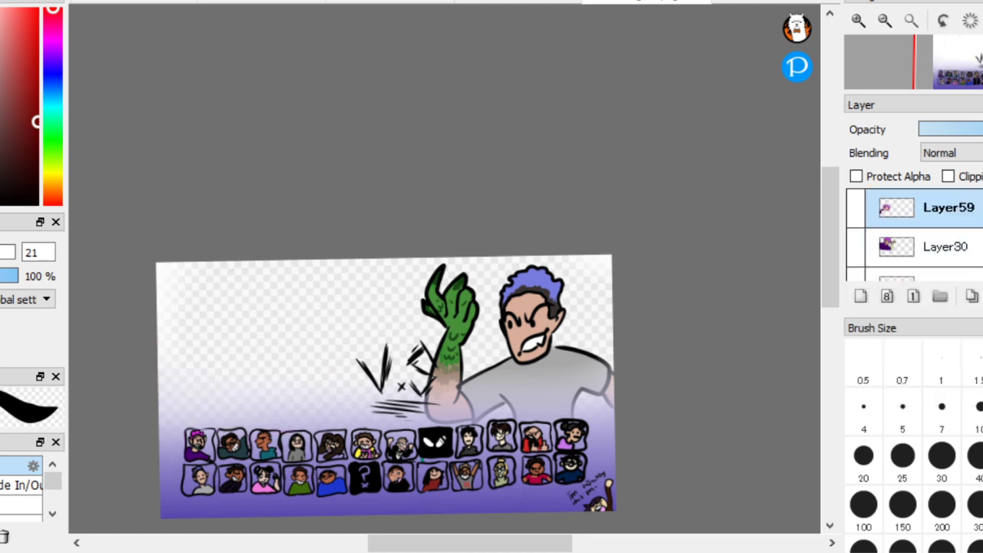
Show the grinning pink-haired elf with the extended arm on Layer55, and hide the green-handed fighter on Layer40
scroll(913, 238, "down", 3)
left_click(855, 248)
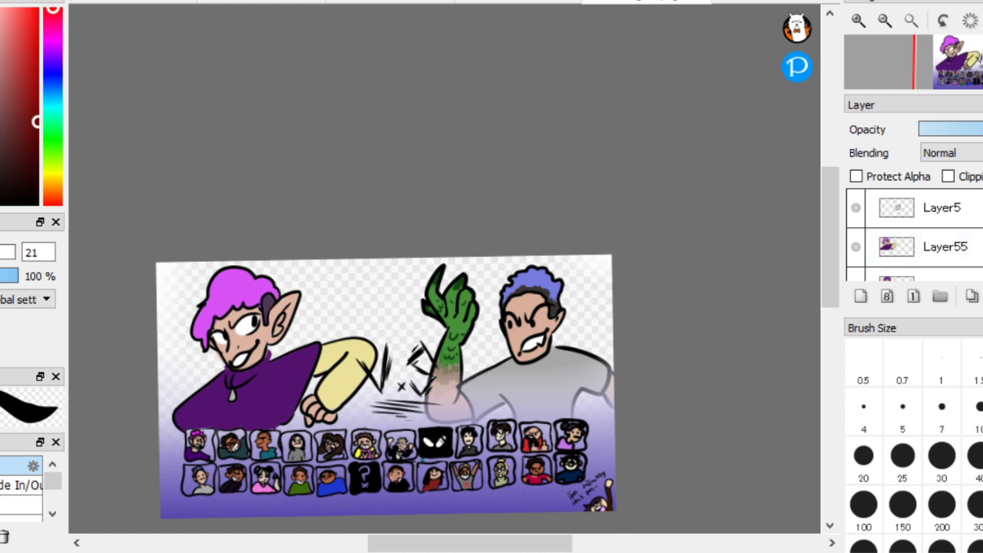
scroll(914, 230, "down", 10)
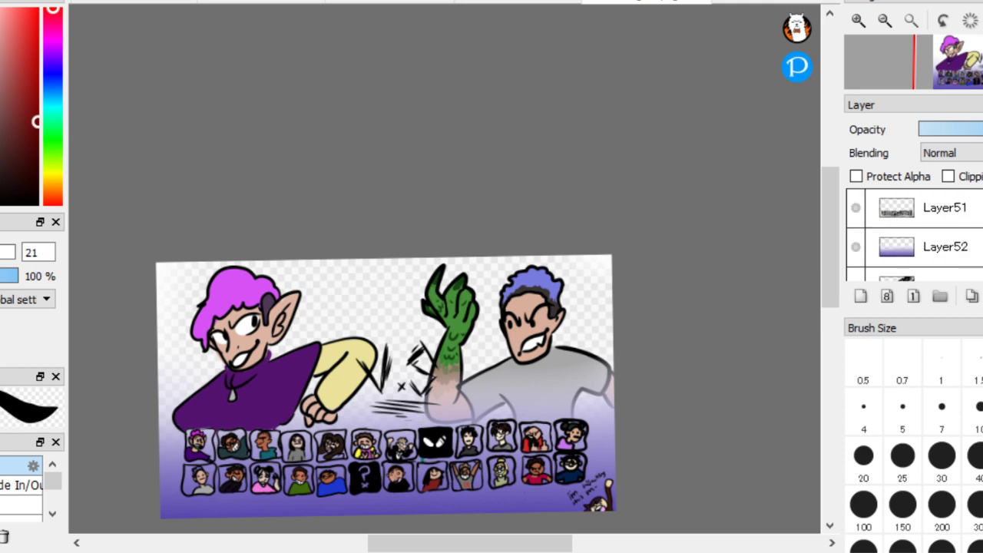
scroll(914, 231, "down", 9)
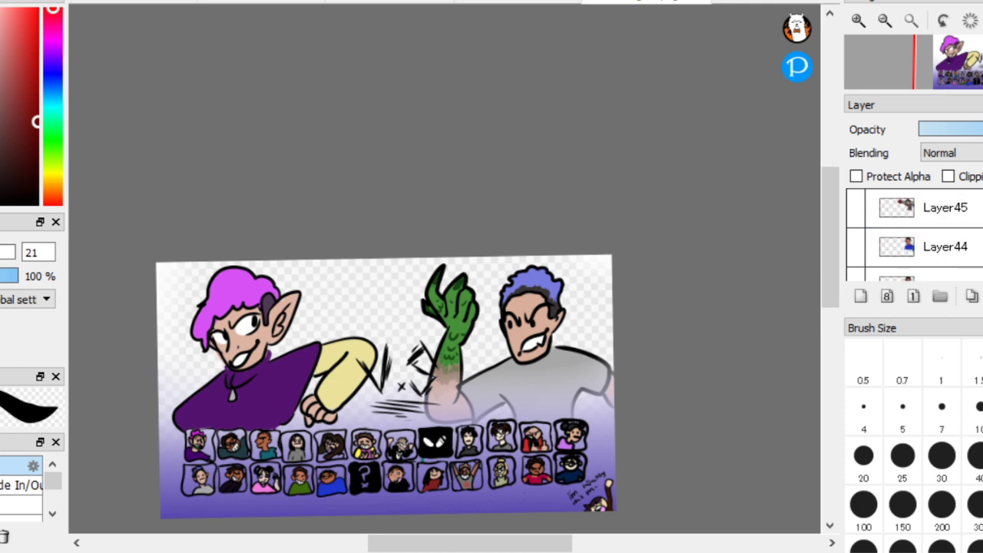
scroll(914, 231, "down", 1)
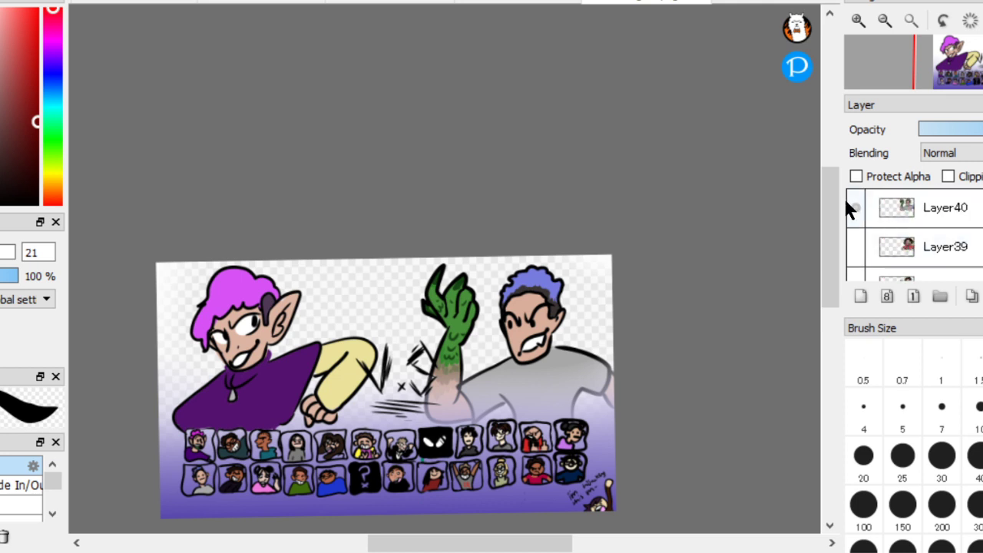
left_click(854, 205)
Preview the opponents on Layer37, Layer36 and Layer35 one at a time
scroll(910, 245, "down", 2)
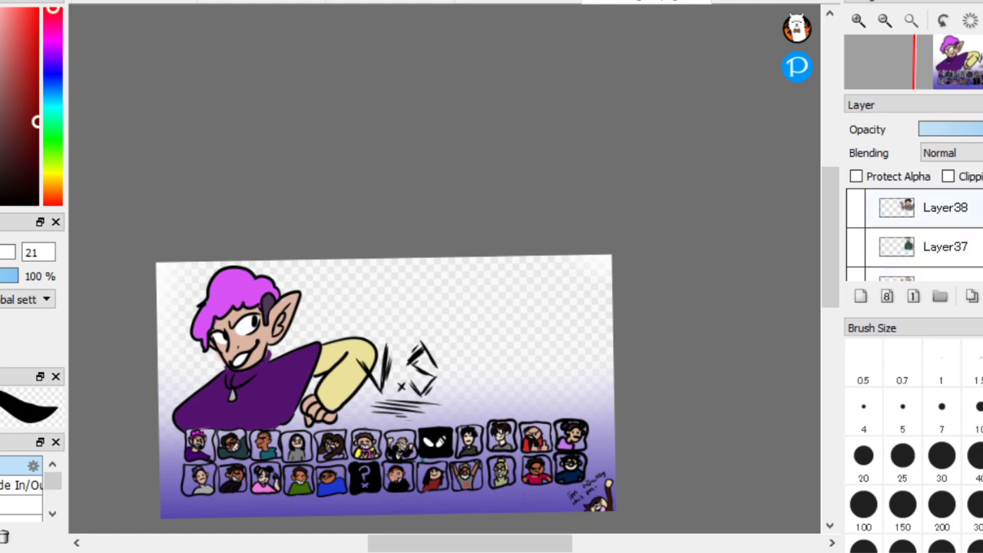
left_click(861, 248)
left_click(861, 247)
scroll(914, 230, "down", 1)
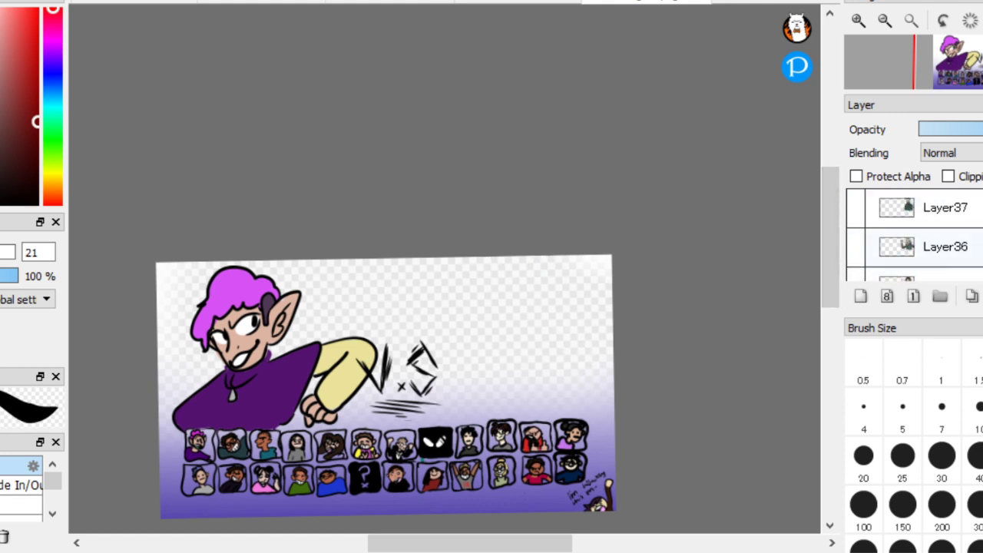
left_click(855, 247)
left_click(854, 247)
scroll(914, 230, "down", 1)
left_click(856, 247)
left_click(856, 247)
scroll(914, 231, "down", 2)
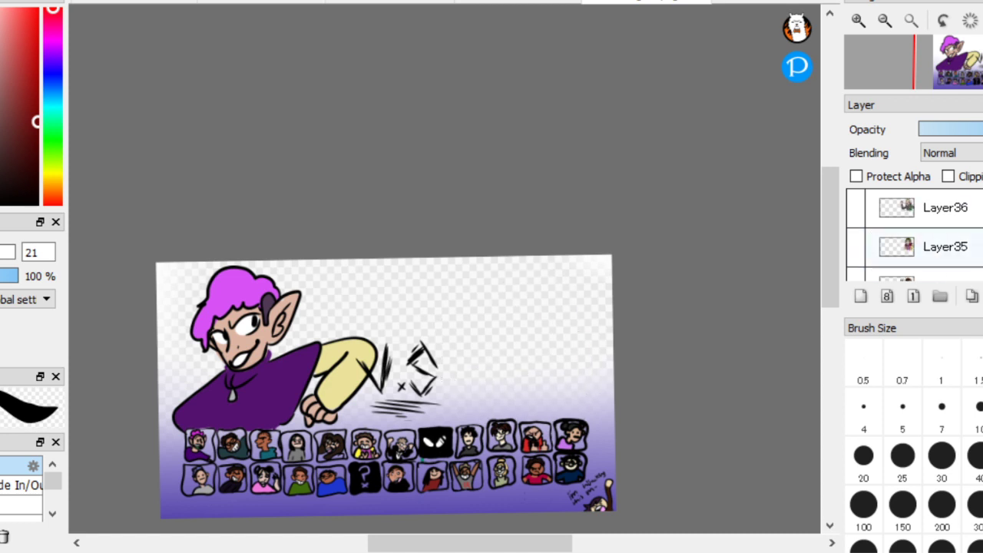
Show the long-haired opponent with glasses on Layer34, trying out the knife-wielding opponent on Layer33 as well
left_click(856, 208)
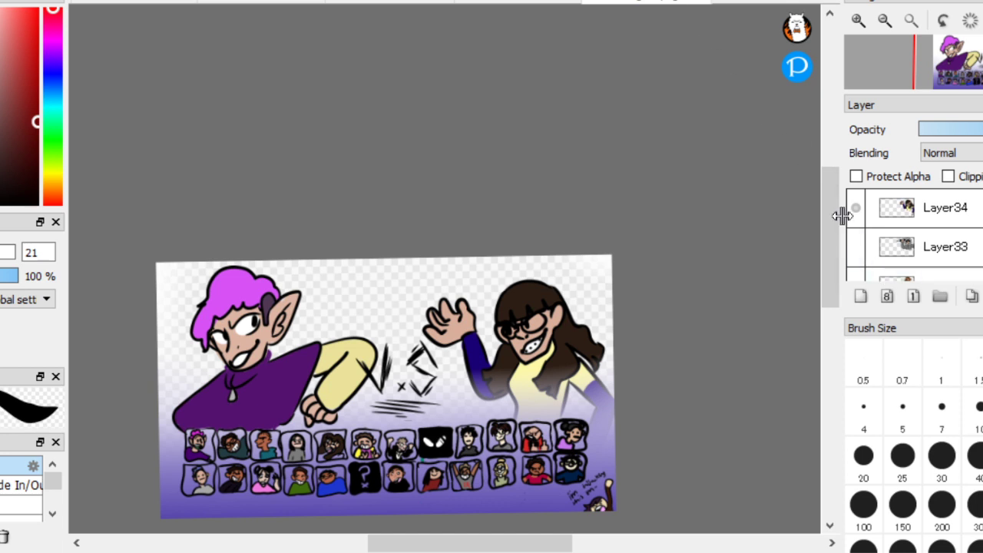
left_click(859, 241)
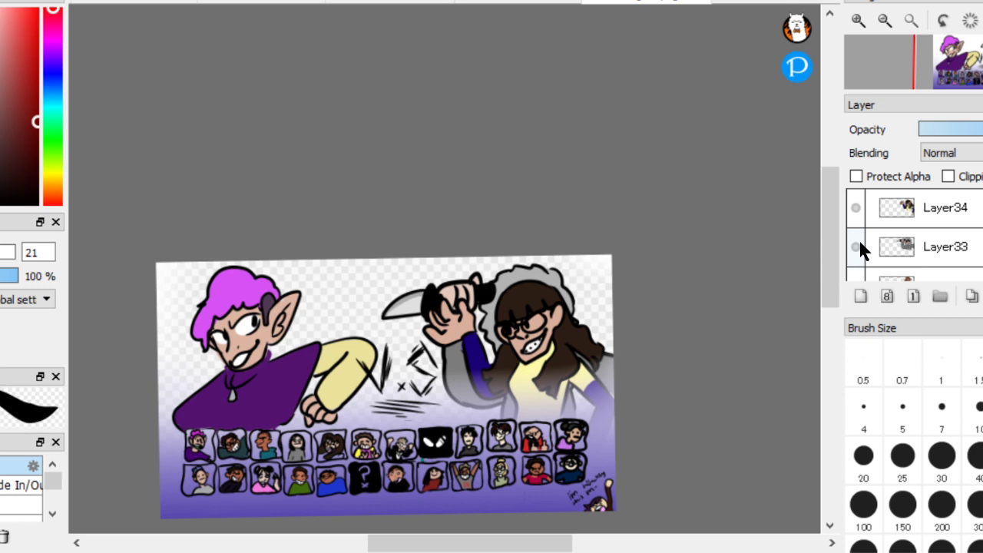
left_click(859, 241)
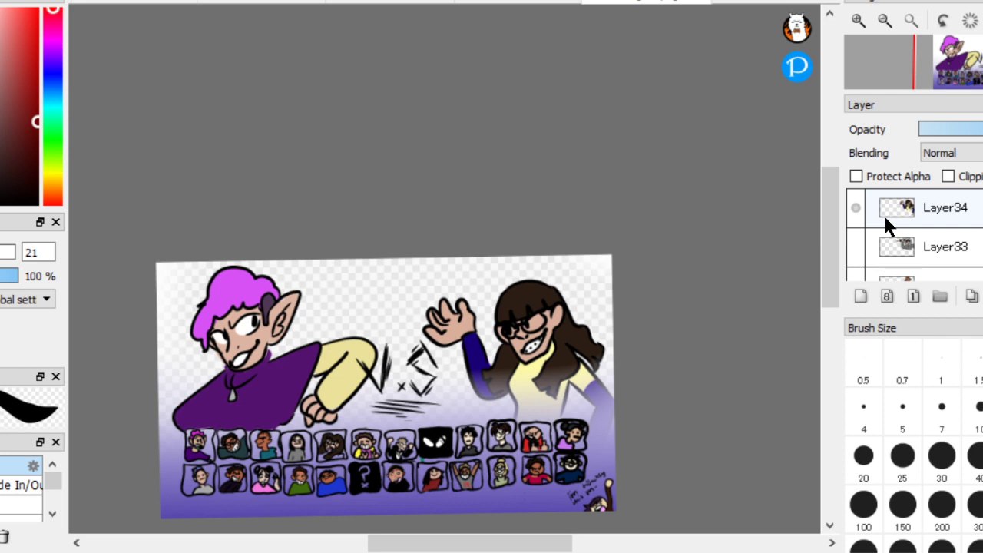
On the flattened purple gradient image, hand-letter the word "Bye" with the black brush in the upper transparent area
left_click_drag(885, 218, 791, 215)
key("alt+f")
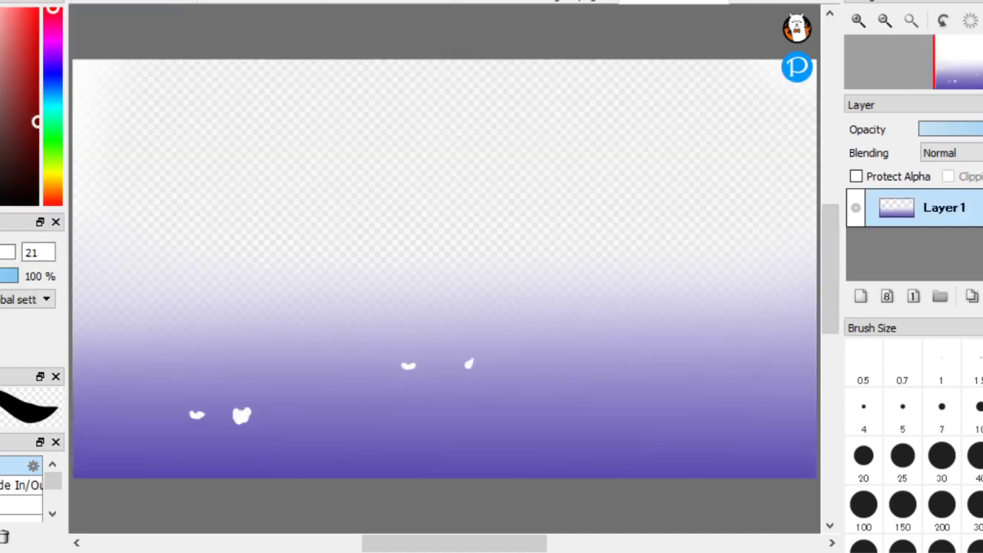
scroll(288, 184, "up", 2)
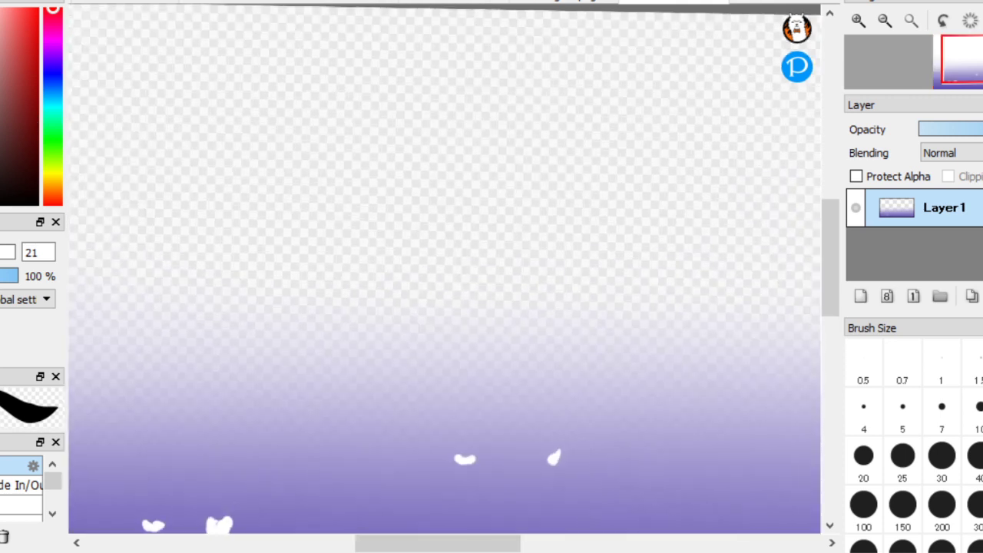
left_click_drag(315, 105, 324, 186)
left_click_drag(277, 165, 332, 181)
left_click_drag(443, 165, 363, 298)
left_click_drag(376, 186, 401, 228)
left_click_drag(484, 162, 514, 191)
left_click_drag(453, 201, 509, 164)
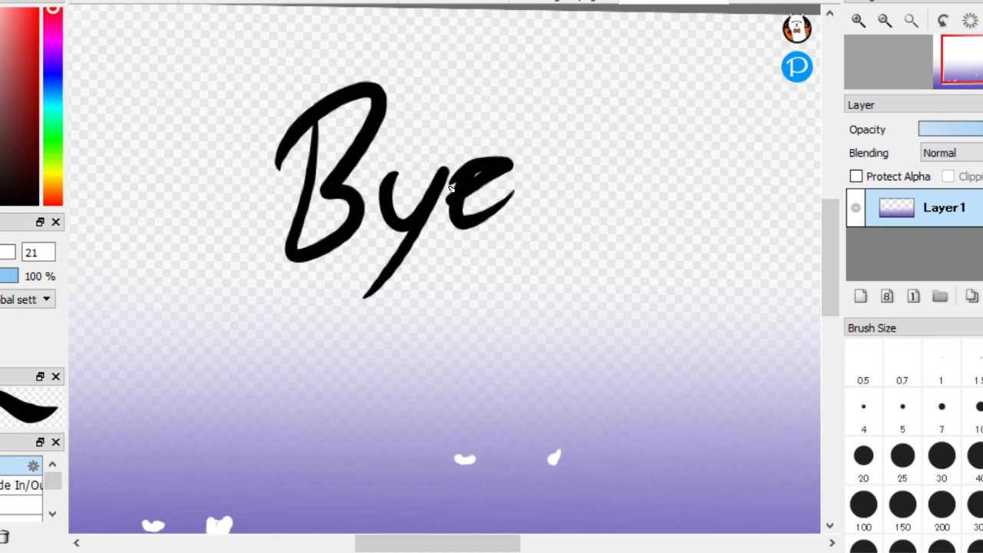
Hand-letter the word "For" in black beside "Bye"
left_click_drag(643, 98, 609, 129)
left_click_drag(667, 108, 674, 124)
left_click_drag(614, 127, 572, 261)
mouse_move(574, 207)
left_mouse_down()
mouse_move(597, 200)
mouse_move(692, 177)
left_mouse_up()
left_click_drag(689, 198, 660, 215)
mouse_move(645, 248)
left_mouse_down()
mouse_move(675, 216)
mouse_move(815, 223)
left_mouse_up()
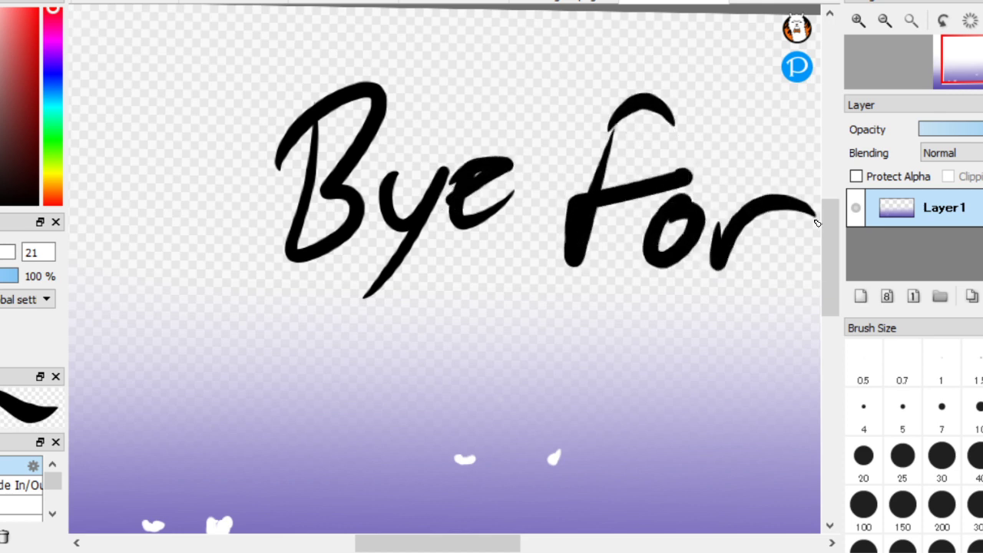
Hand-letter a large "To" in black below "Bye For", as the start of a second line
scroll(157, 190, "down", 2)
mouse_move(423, 444)
left_mouse_down()
mouse_move(437, 307)
mouse_move(372, 301)
mouse_move(566, 222)
left_mouse_up()
left_click_drag(509, 342, 516, 355)
mouse_move(577, 260)
left_mouse_down()
mouse_move(581, 342)
mouse_move(659, 308)
left_mouse_up()
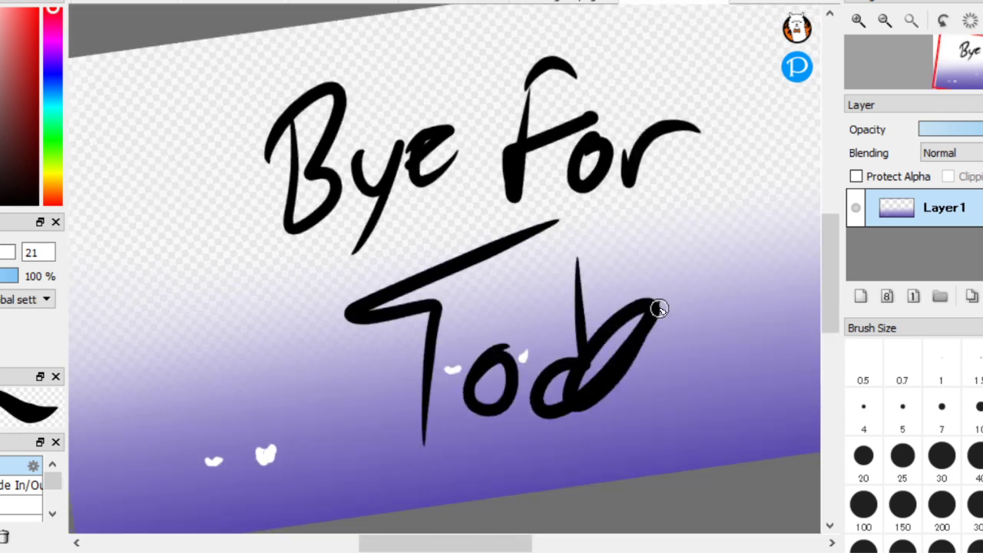
key("ctrl+z")
key("ctrl+z")
mouse_move(599, 355)
left_mouse_down()
mouse_move(546, 373)
mouse_move(576, 413)
left_mouse_up()
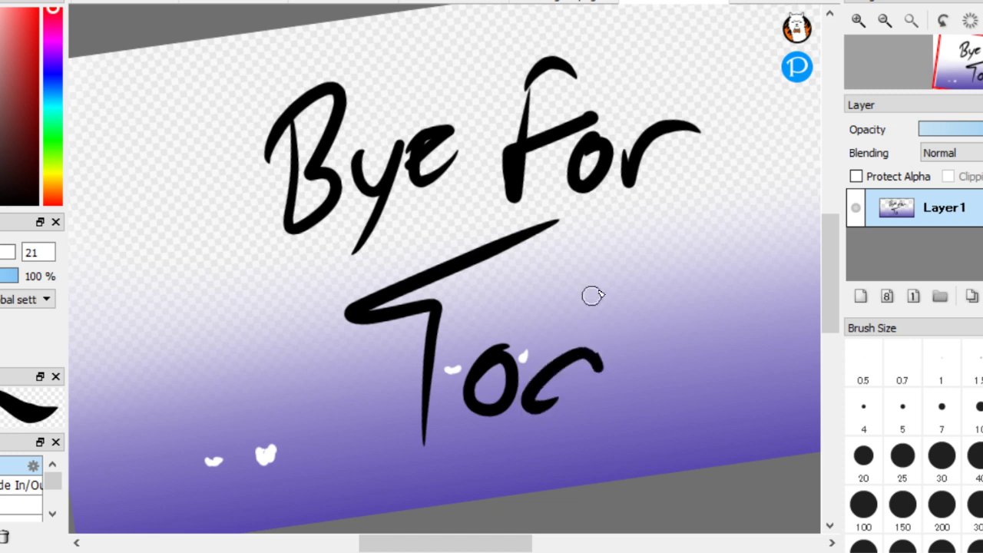
key("ctrl+z")
Complete the second line as "Today!" by hand-lettering "day" and an exclamation mark in black
mouse_move(584, 255)
left_mouse_down()
mouse_move(588, 345)
mouse_move(543, 402)
mouse_move(701, 296)
mouse_move(663, 343)
mouse_move(708, 305)
mouse_move(751, 339)
left_mouse_up()
mouse_move(713, 421)
left_mouse_down()
mouse_move(790, 297)
mouse_move(760, 342)
mouse_move(754, 256)
left_mouse_up()
key("ctrl+0")
left_click_drag(785, 192, 715, 366)
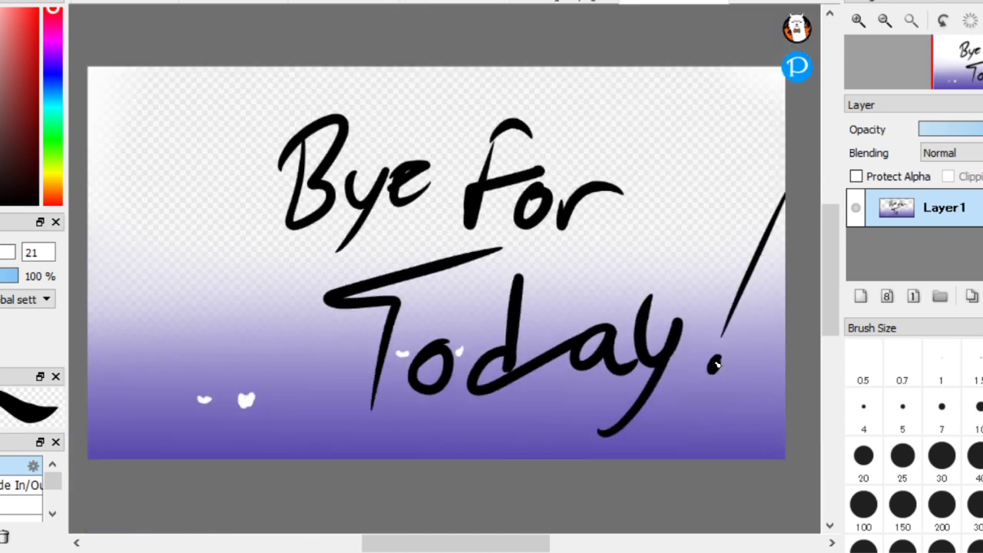